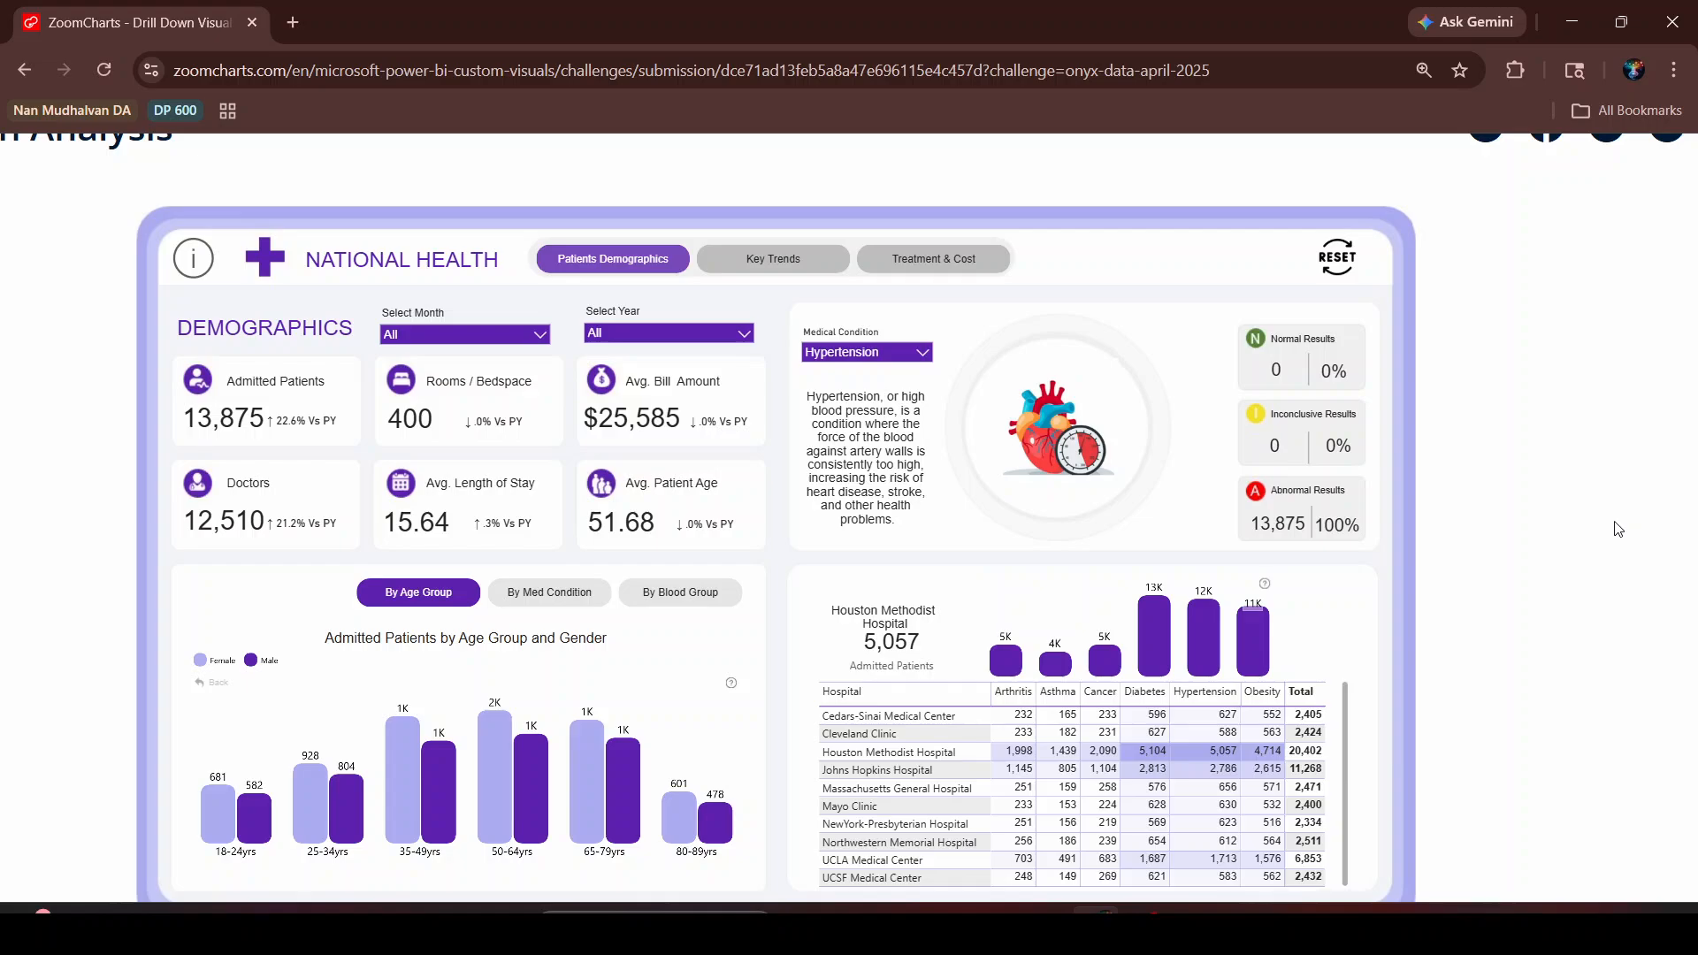
scroll(1618, 529, left, 1)
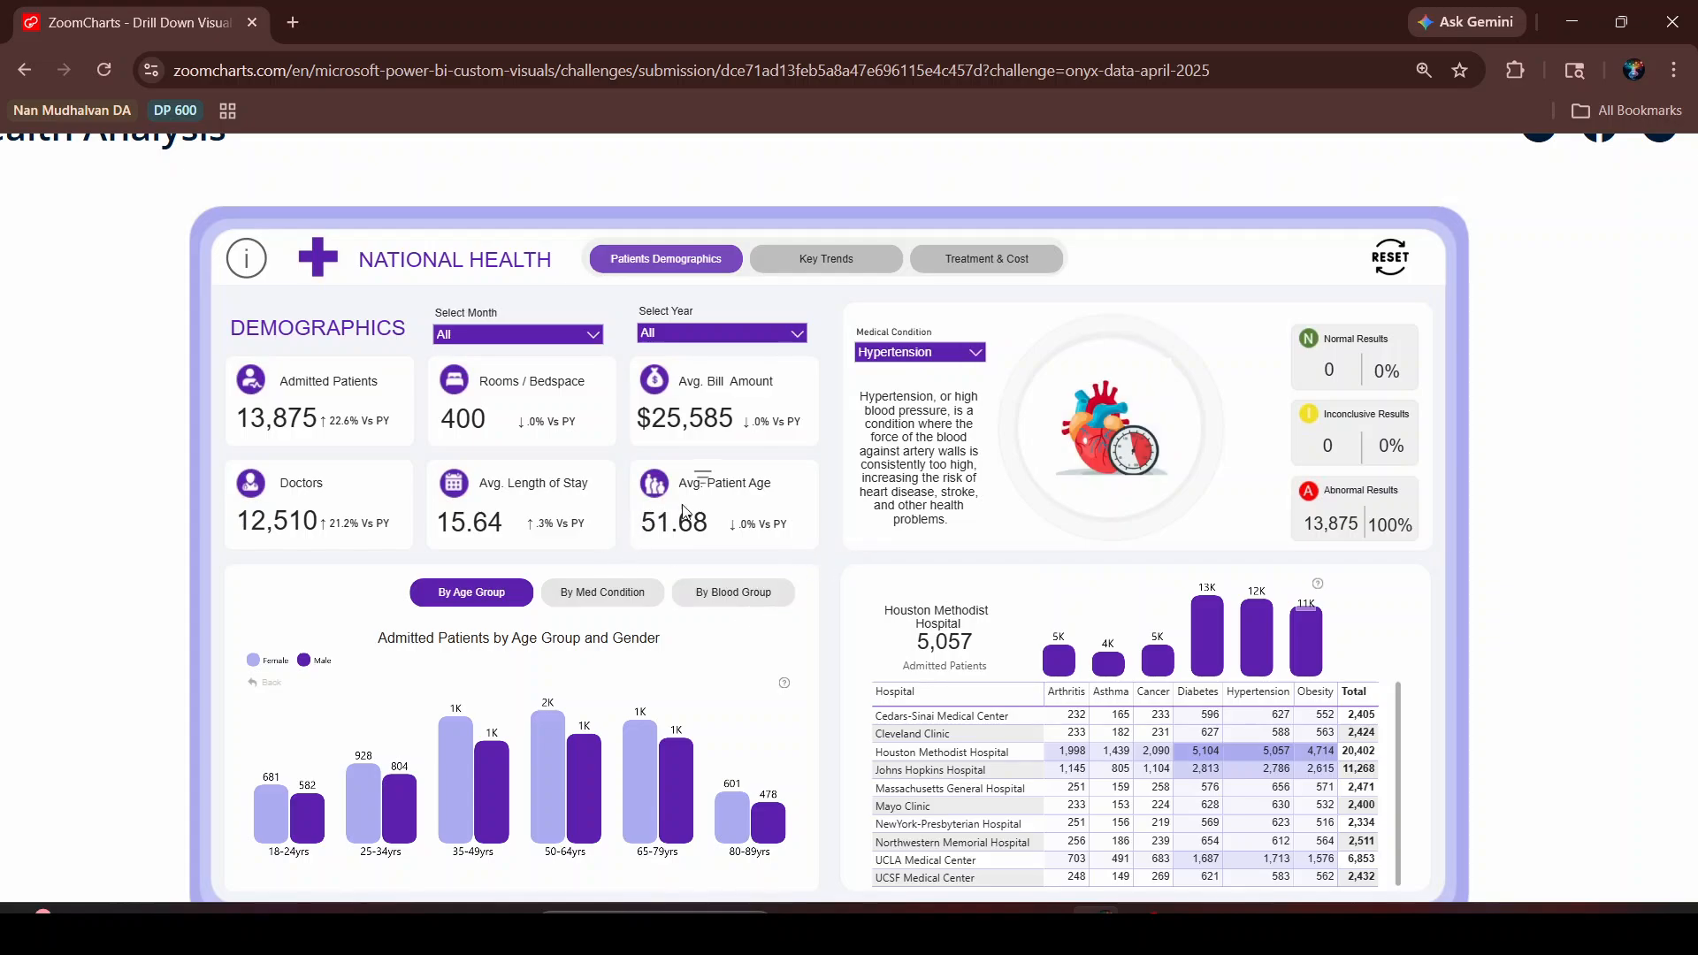
scroll(869, 493, down, 2)
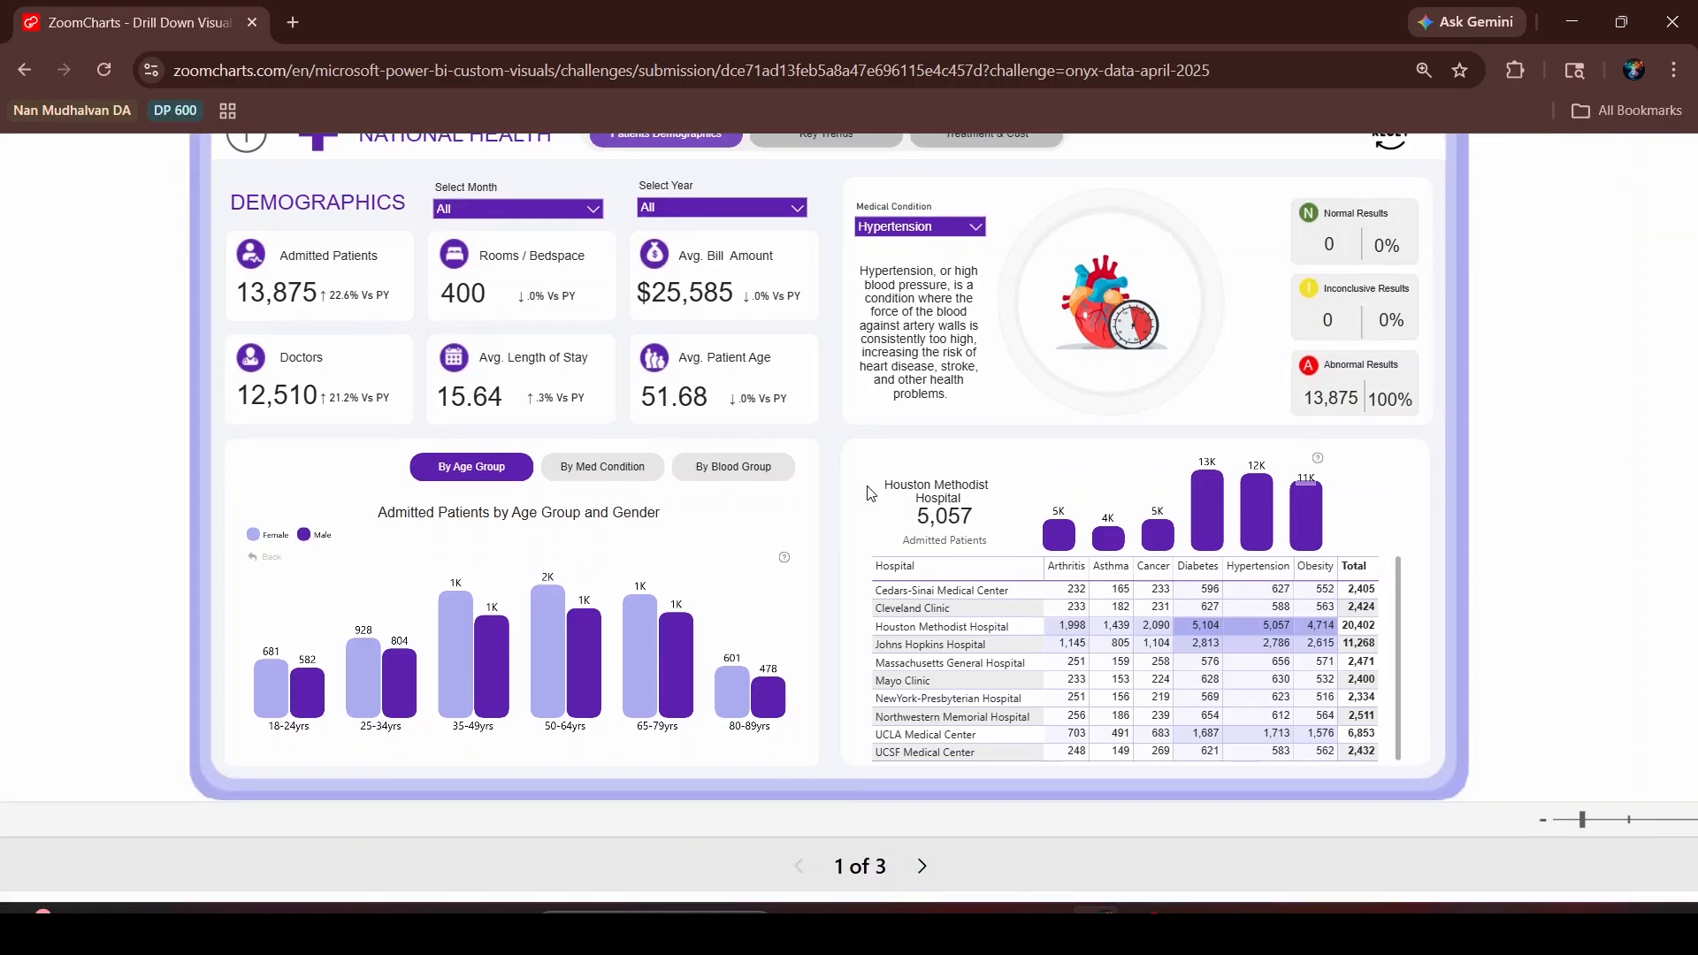
scroll(870, 493, up, 1)
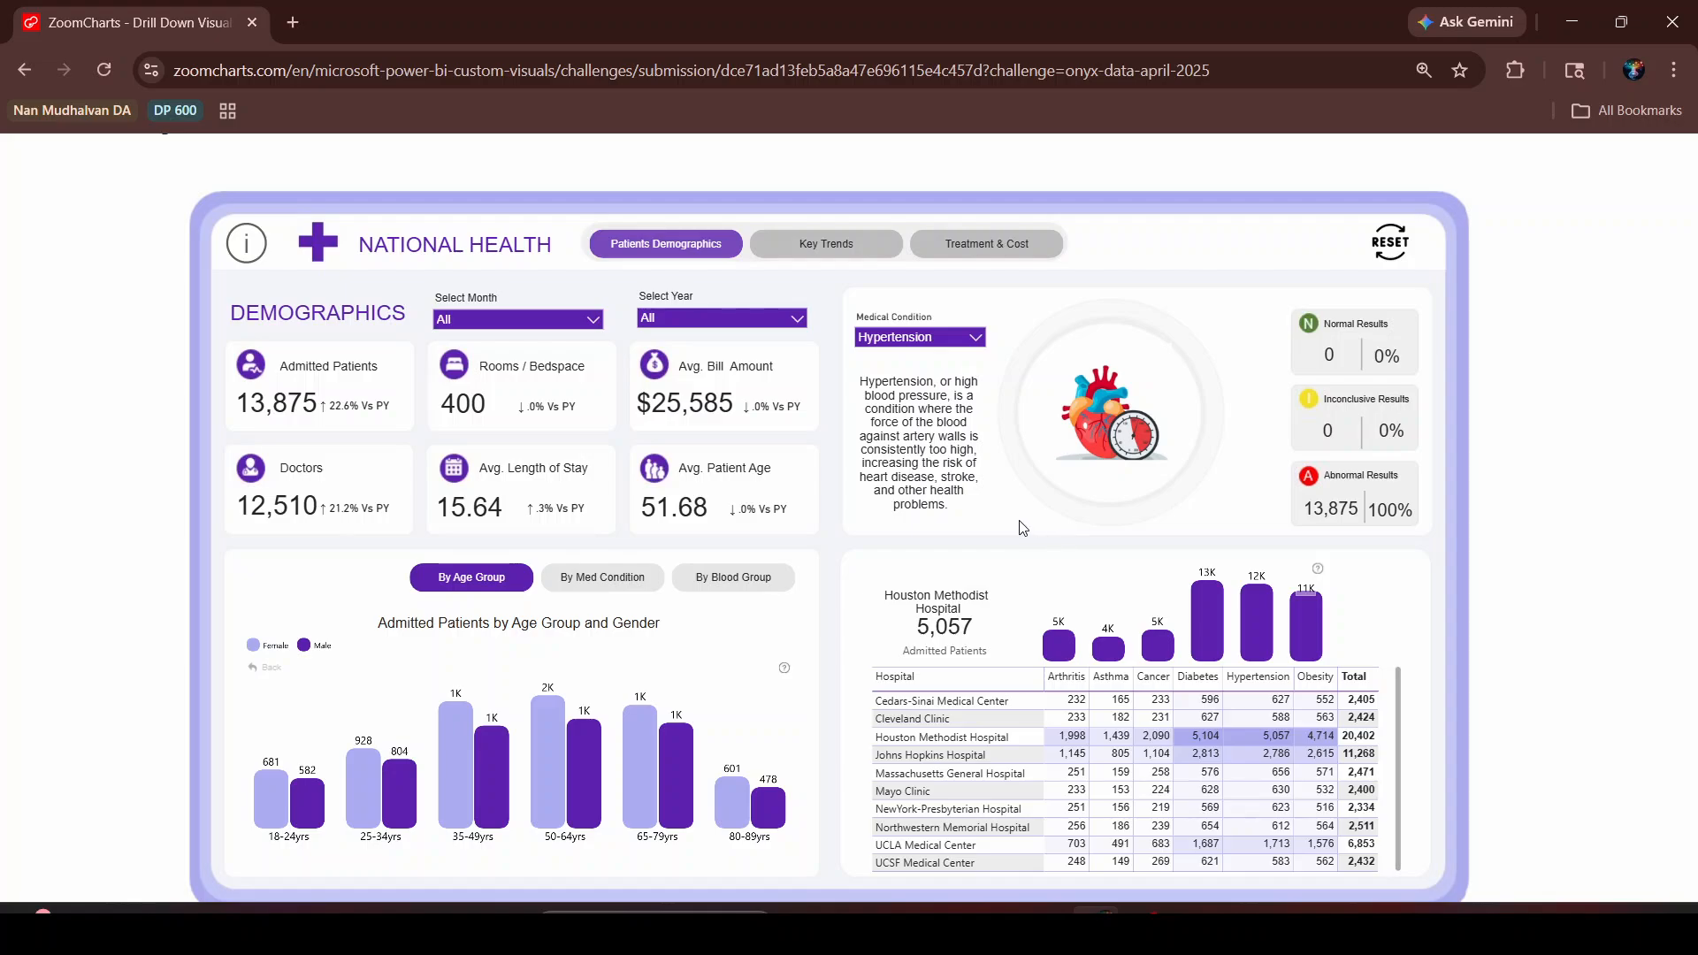
Switch to Power BI Desktop and start a blank report
click(1194, 931)
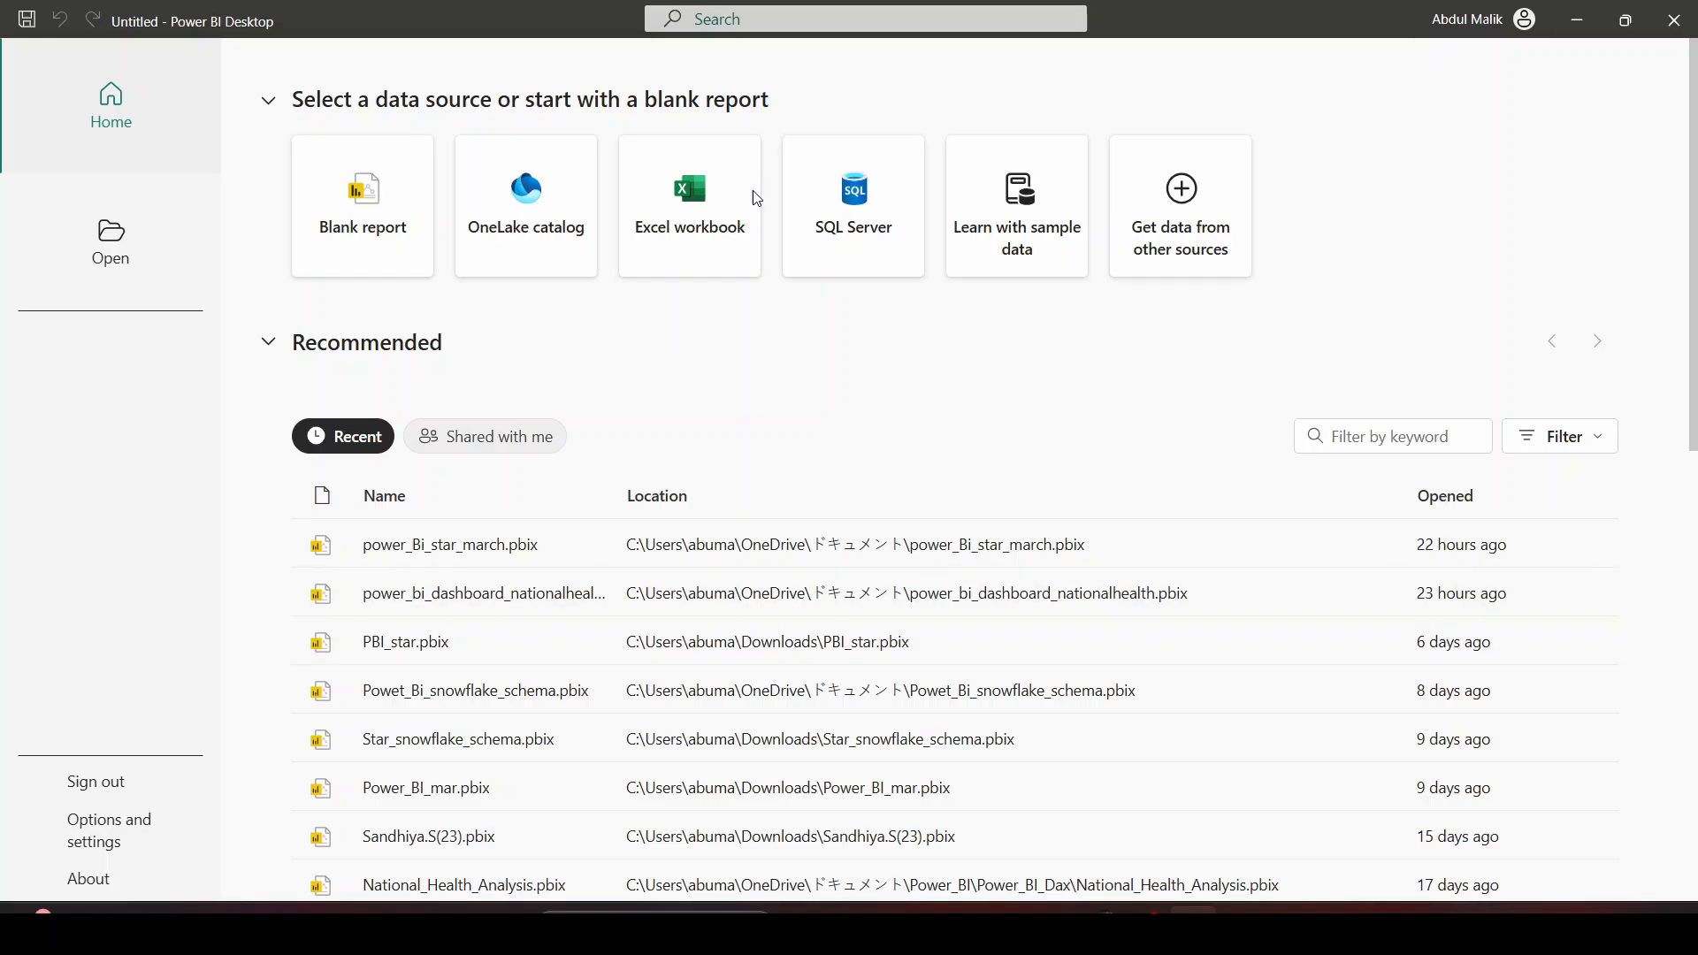
click(348, 200)
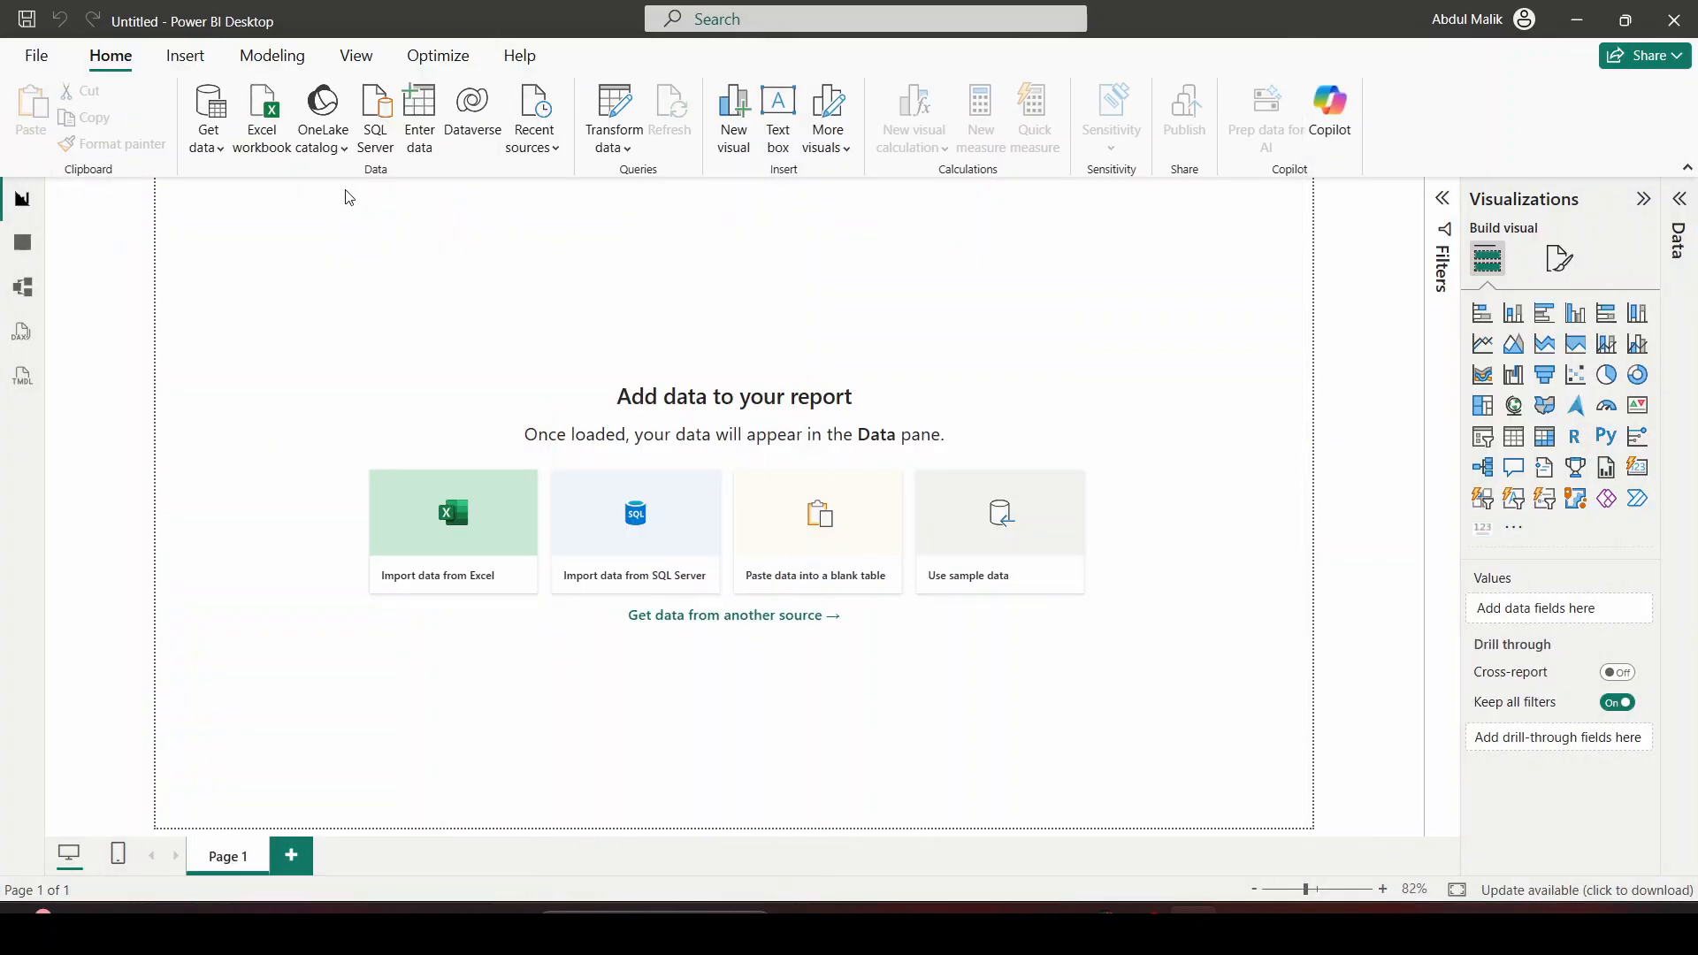
Load the Data and Data Dictionary sheets from Healthcare Analysis Dataset.xlsx into Power Query Editor
click(277, 111)
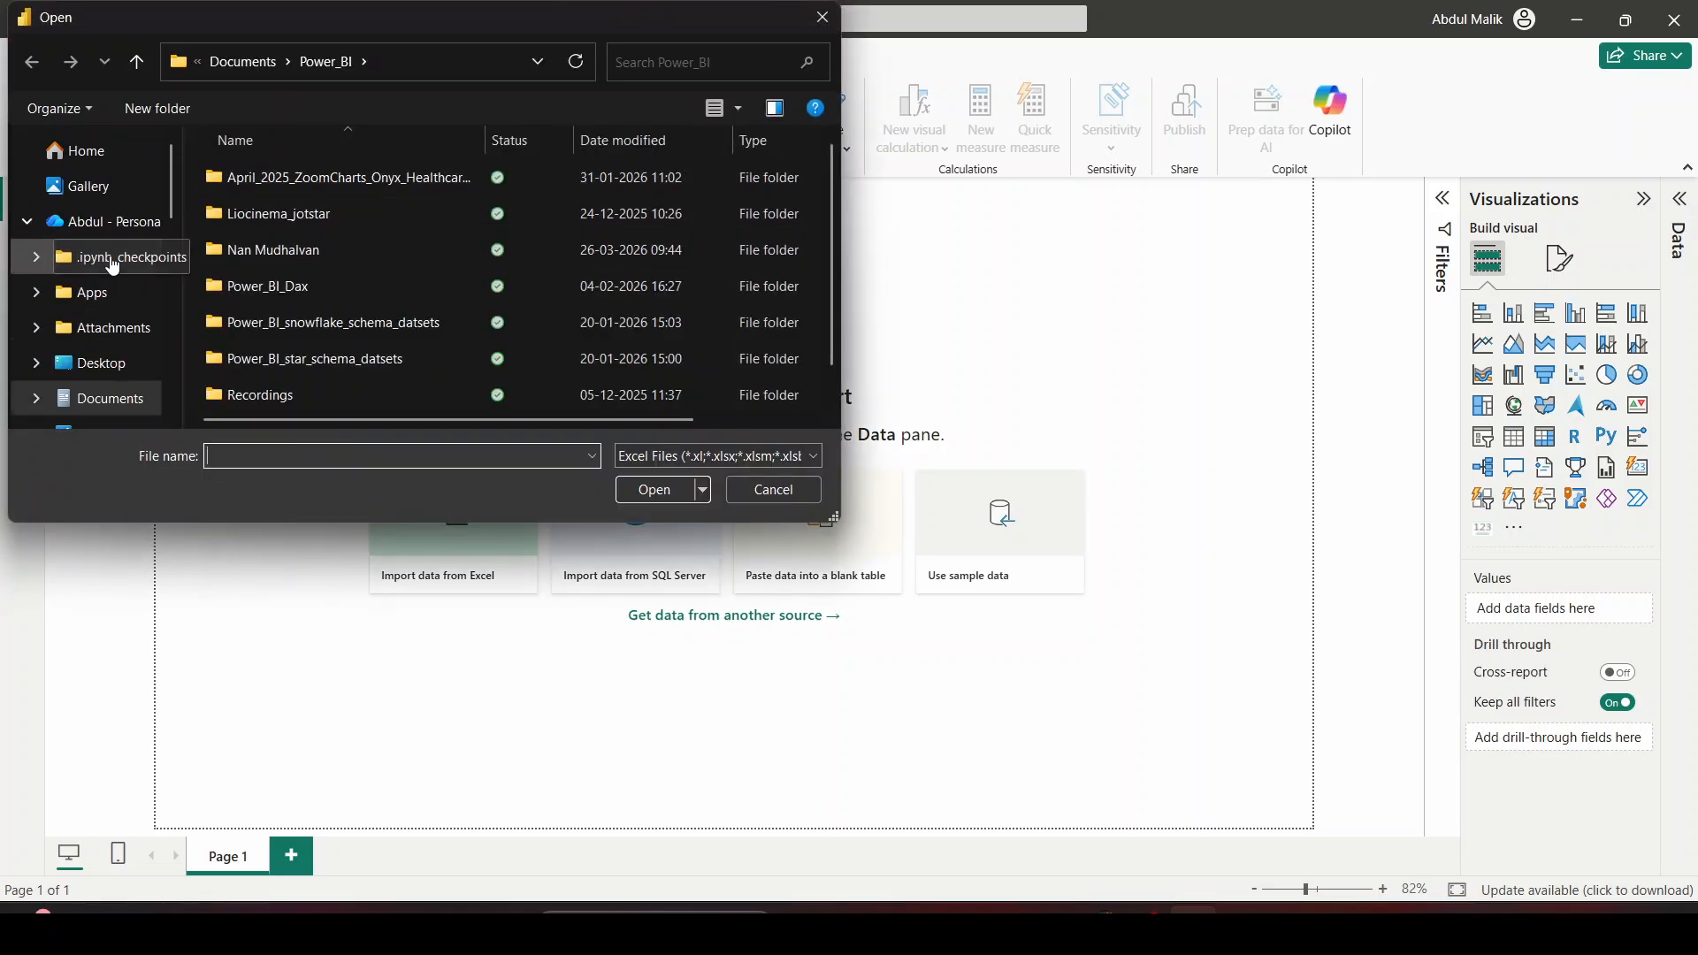
click(102, 222)
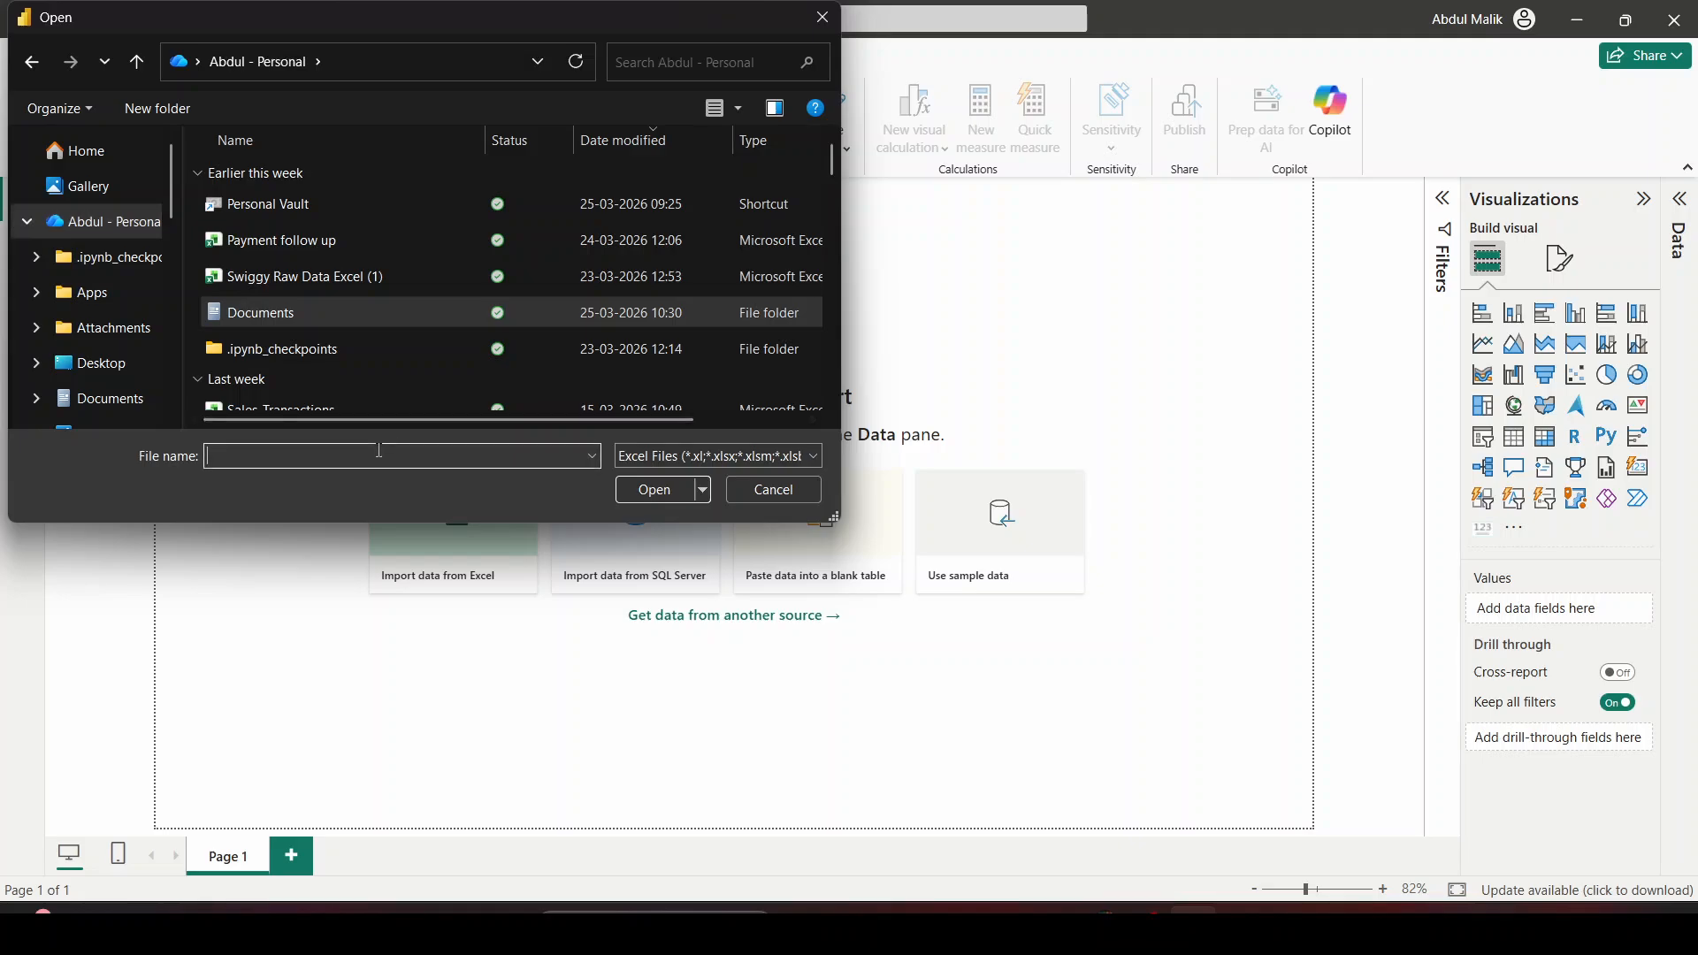
text(he)
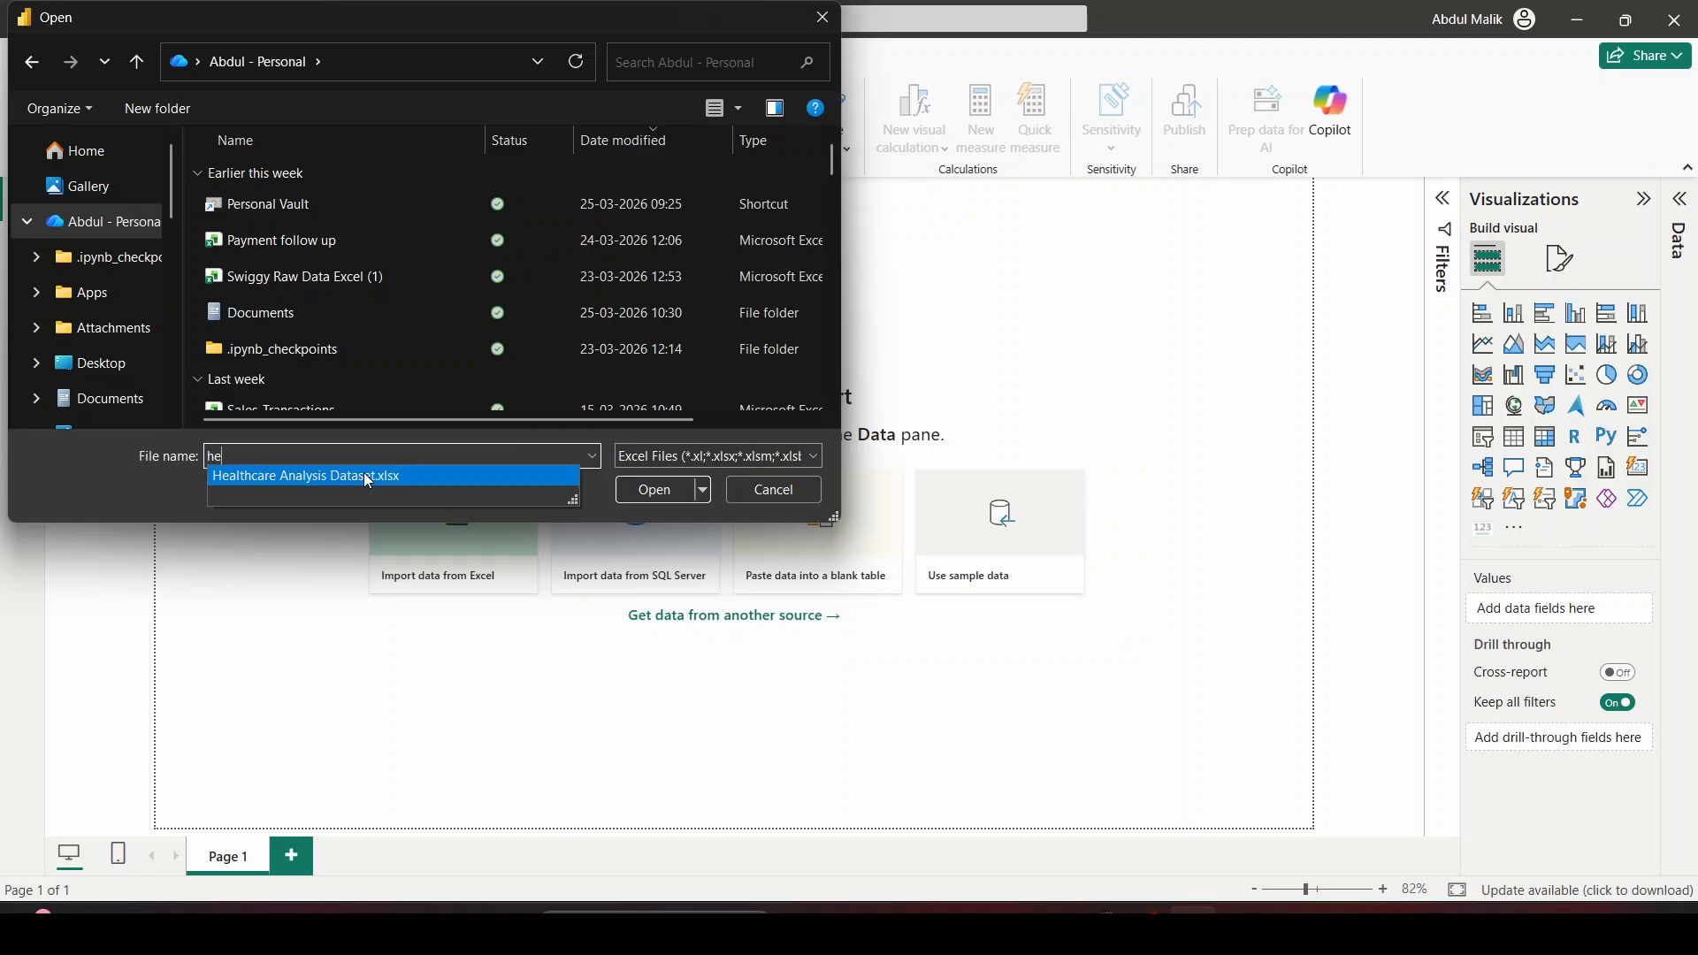
click(368, 478)
click(650, 489)
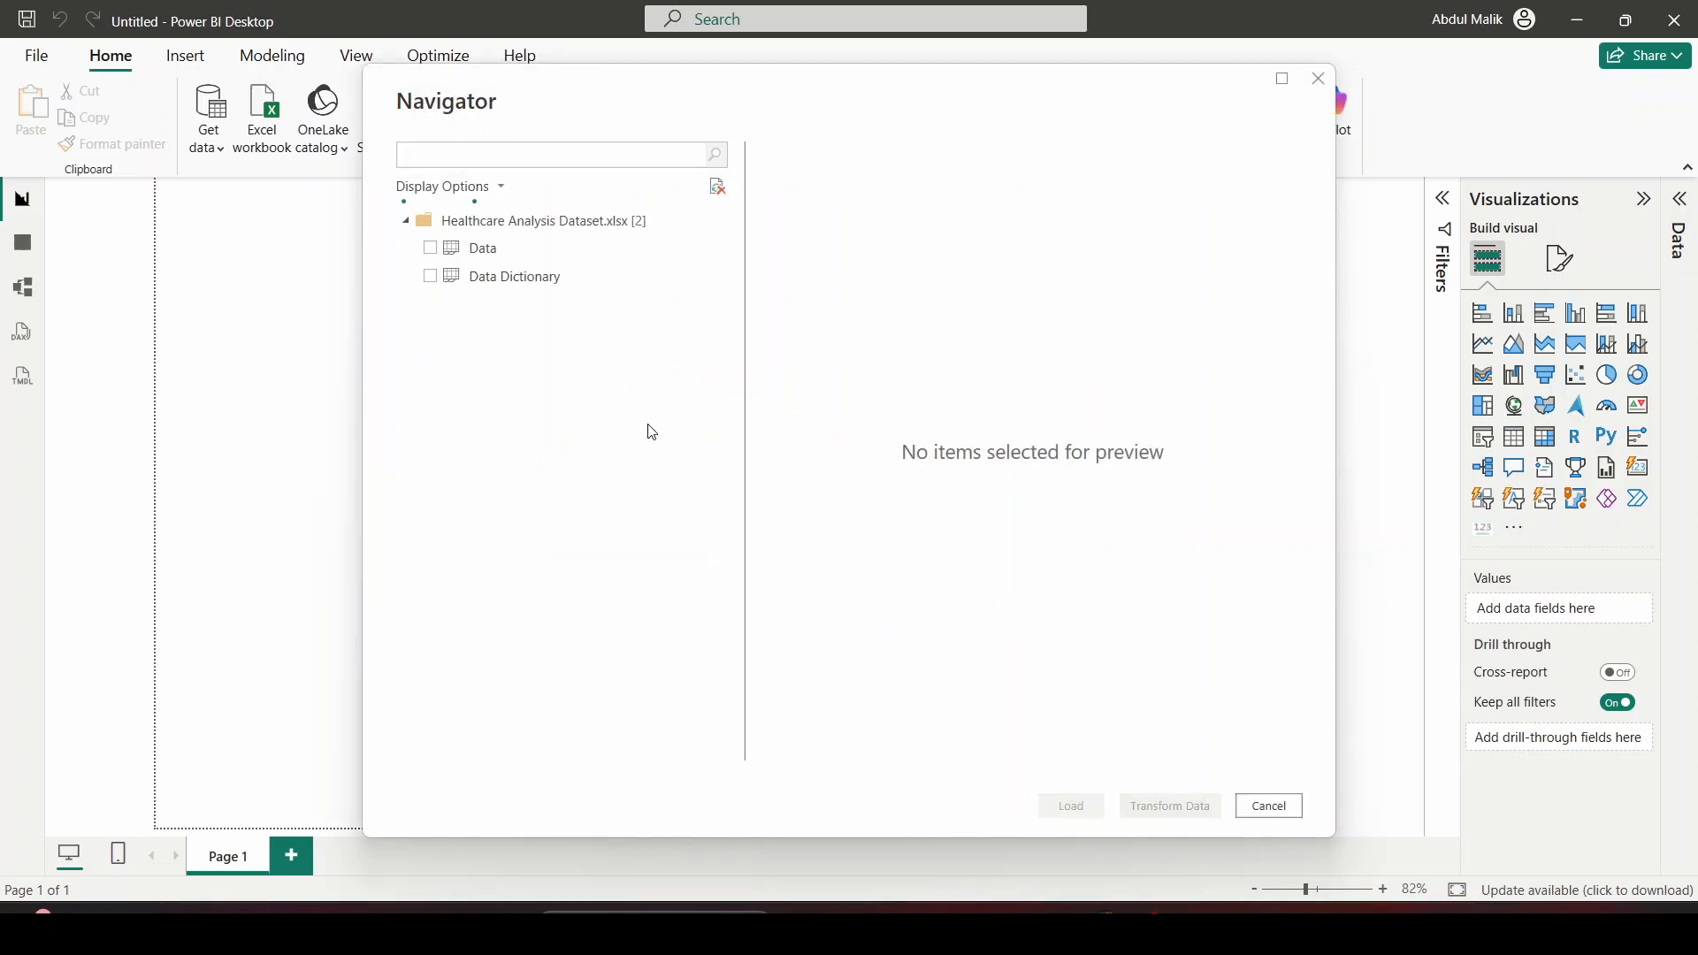
click(430, 249)
click(433, 277)
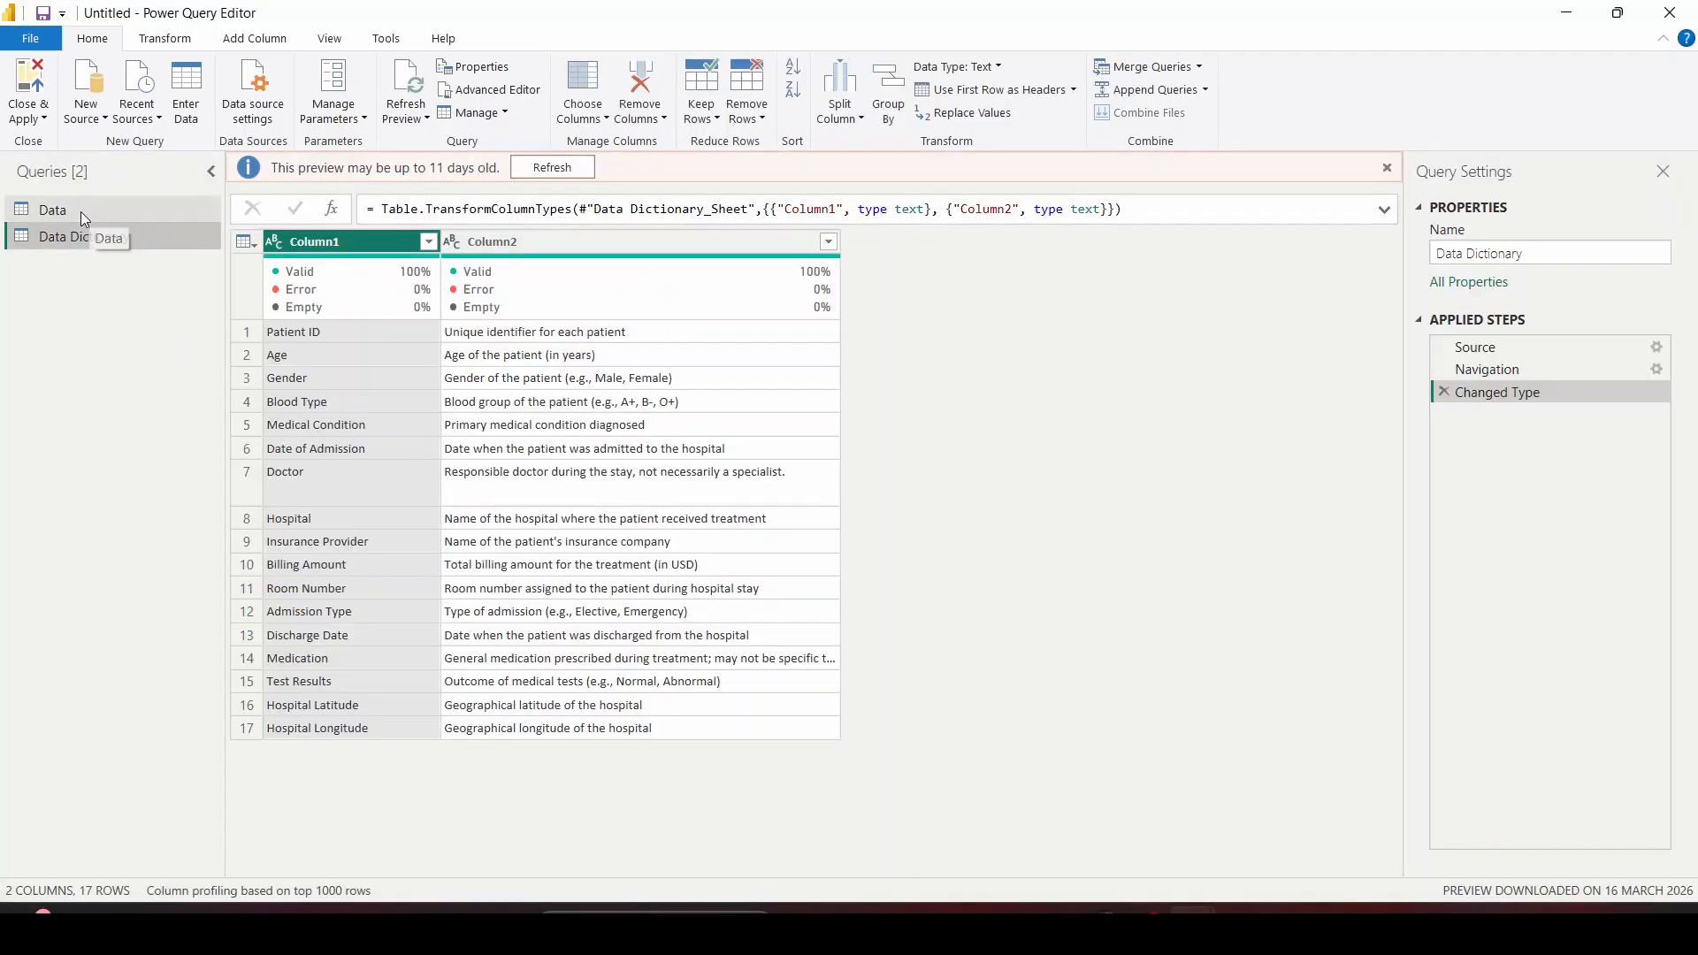
Compare the columns of the Data query with the field descriptions in the Data Dictionary query
click(81, 212)
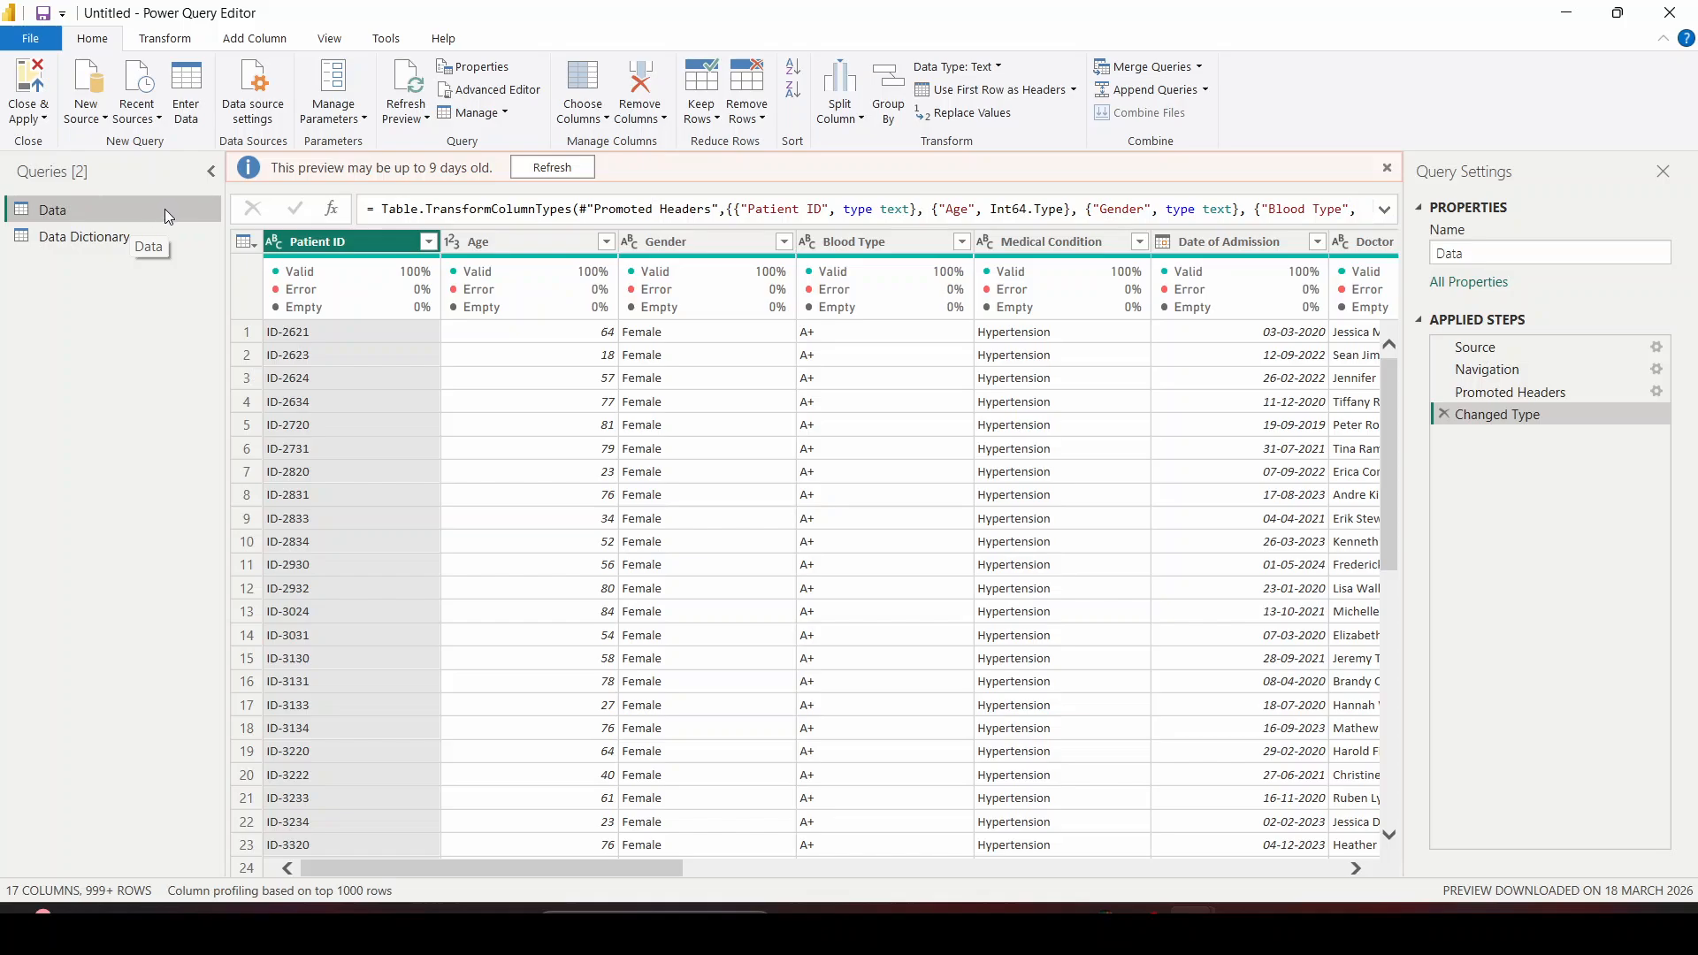
click(155, 235)
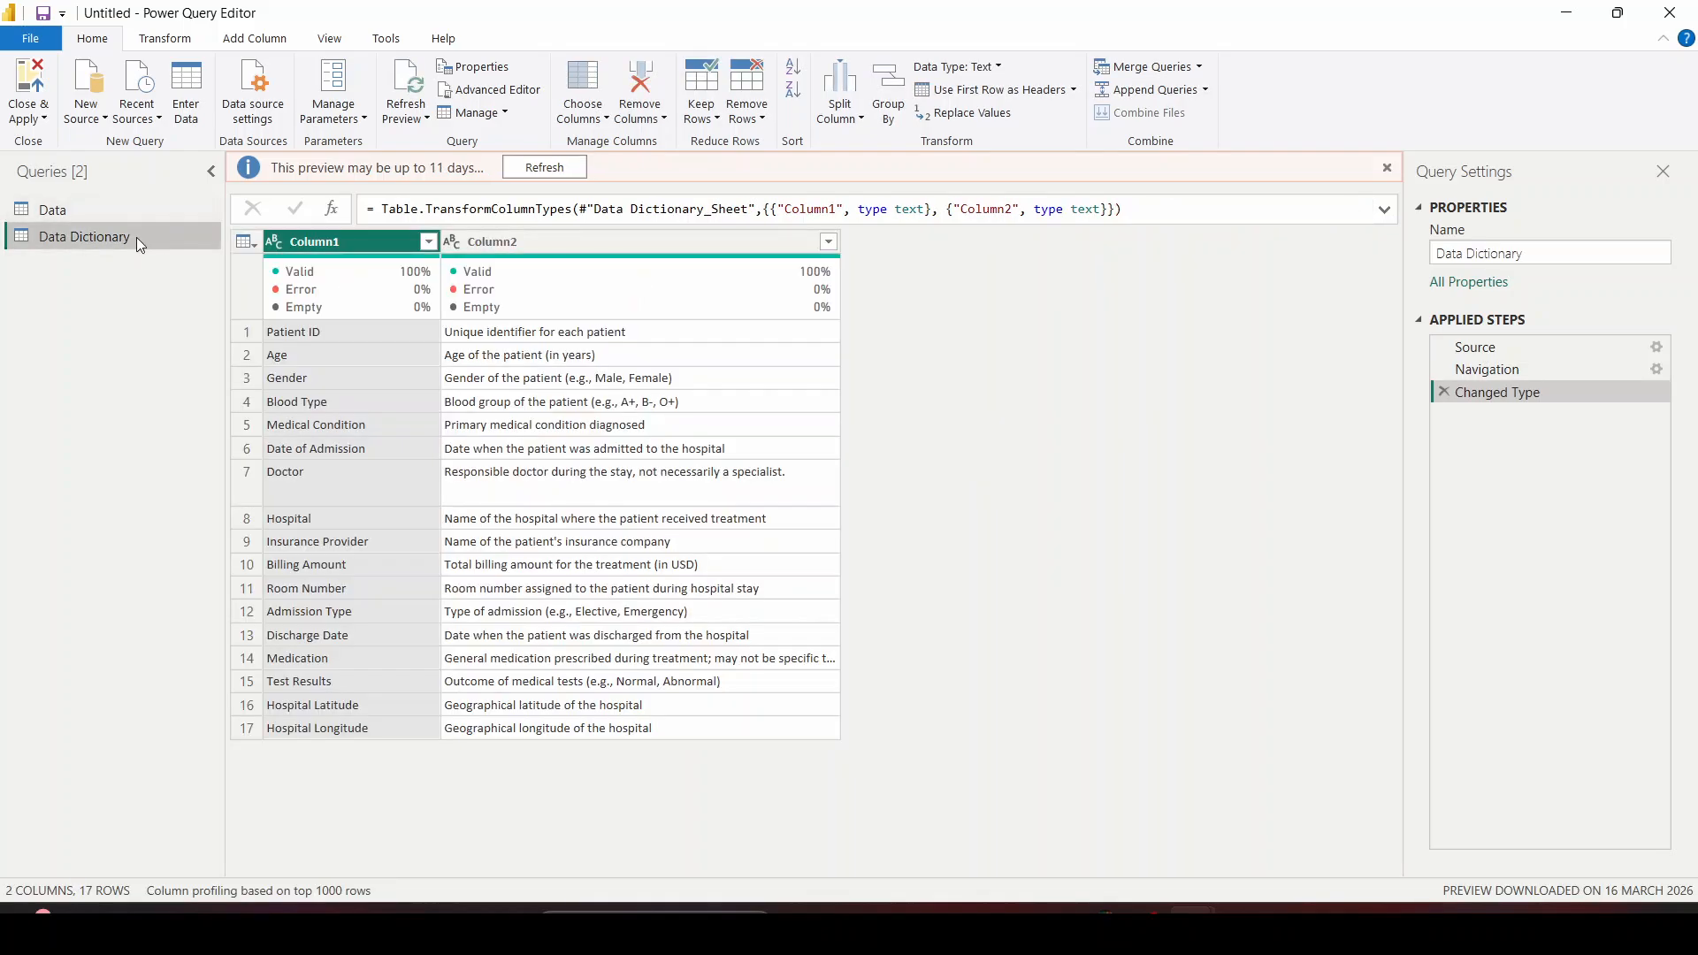
click(123, 207)
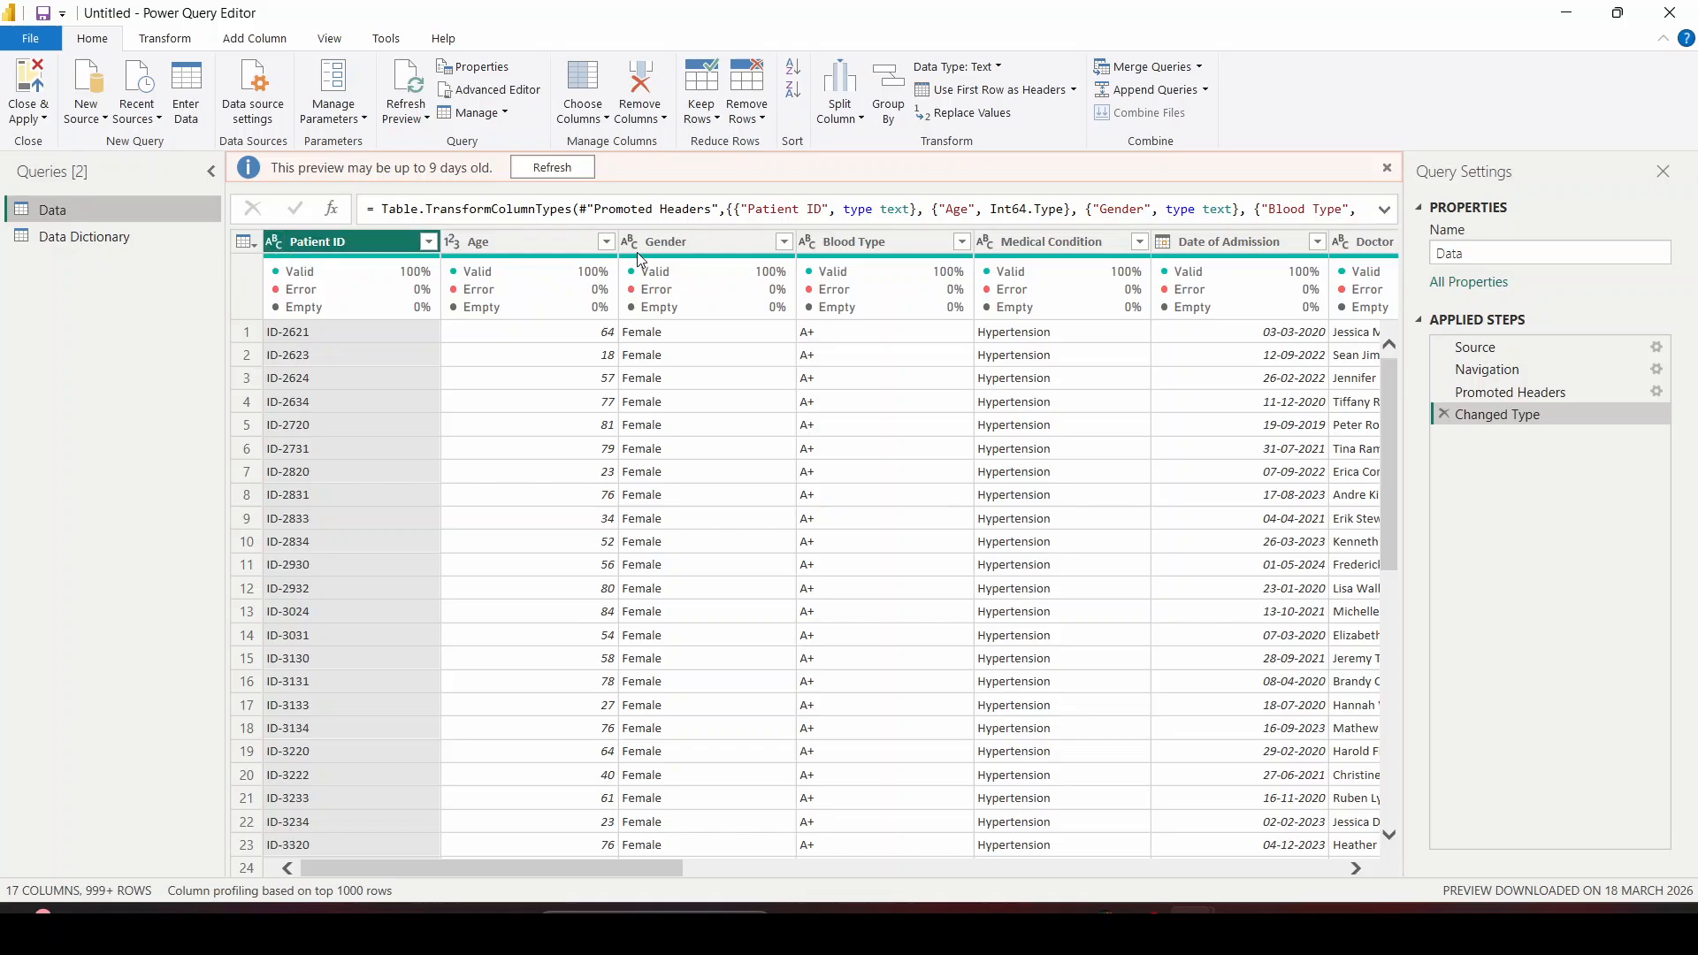
click(145, 240)
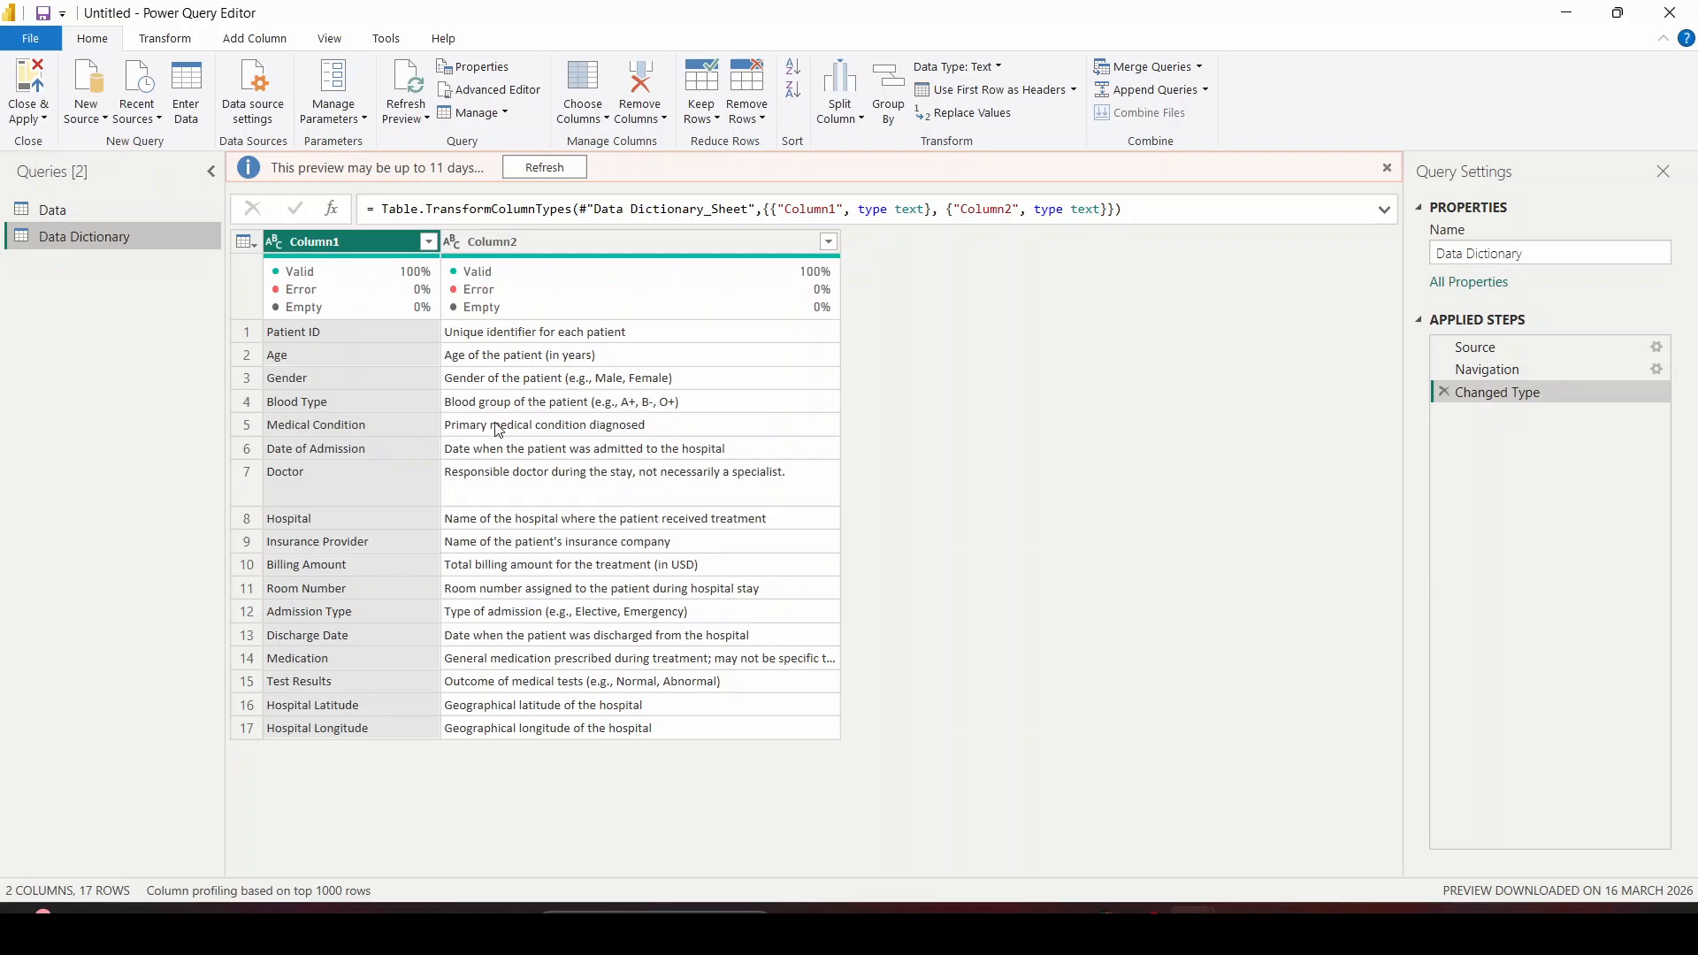
Check the values of the Medical Condition column in the Data query and apply its filter with all conditions selected
click(114, 212)
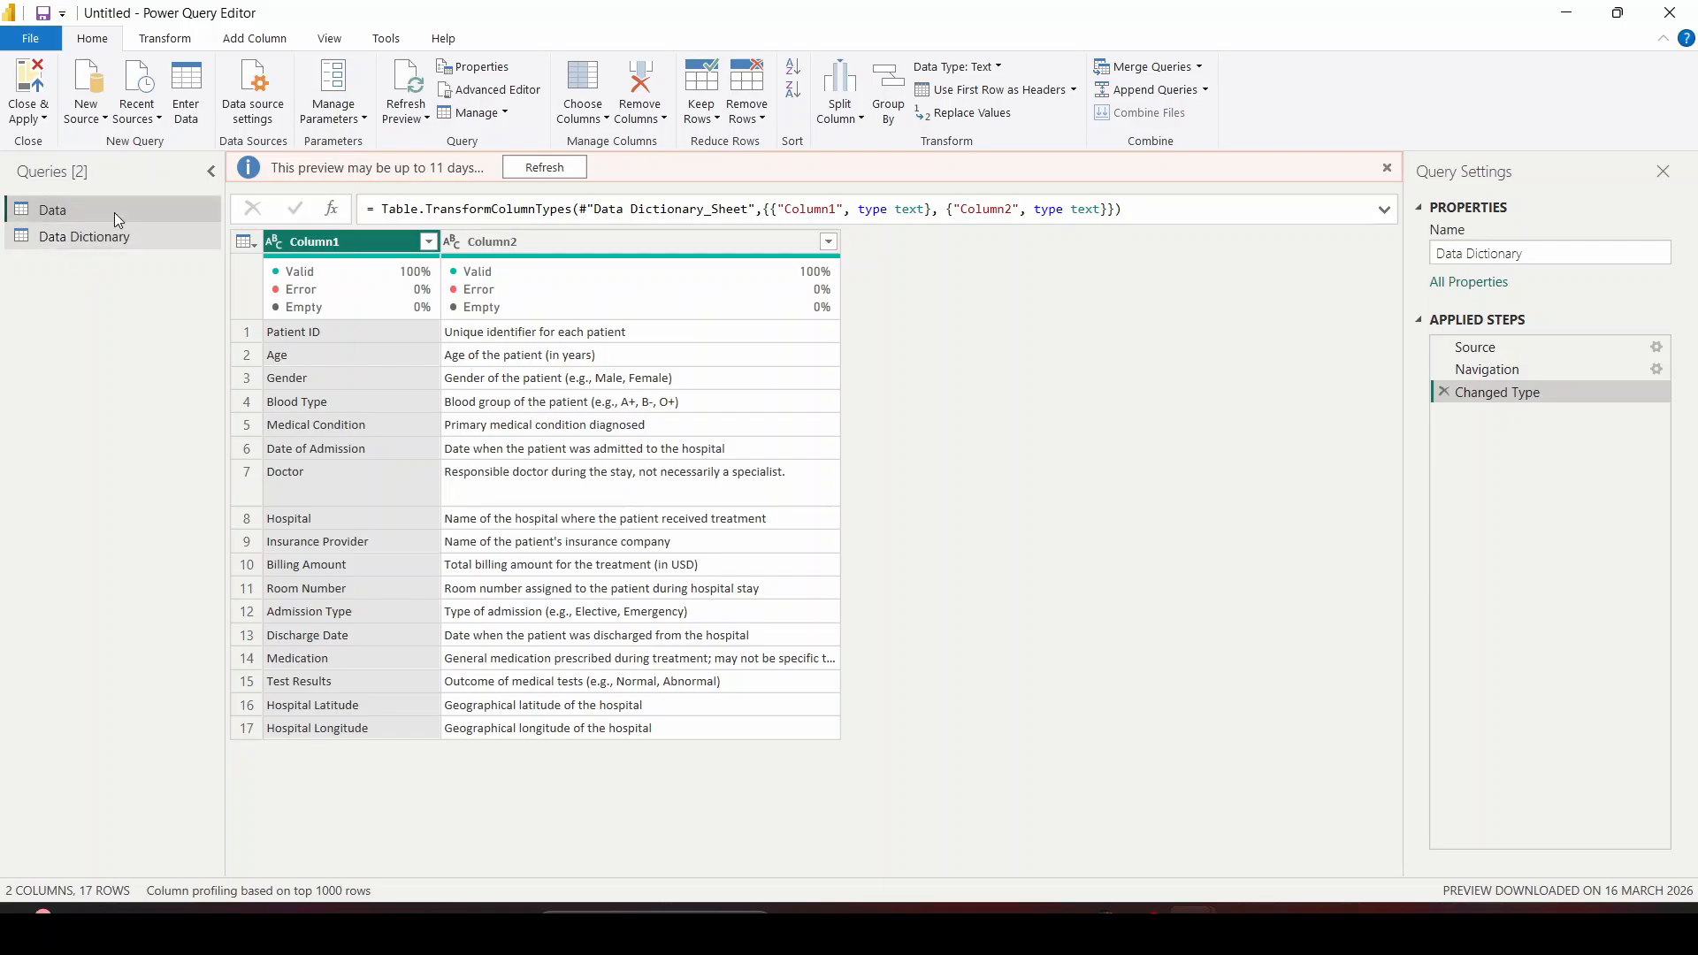
click(1139, 241)
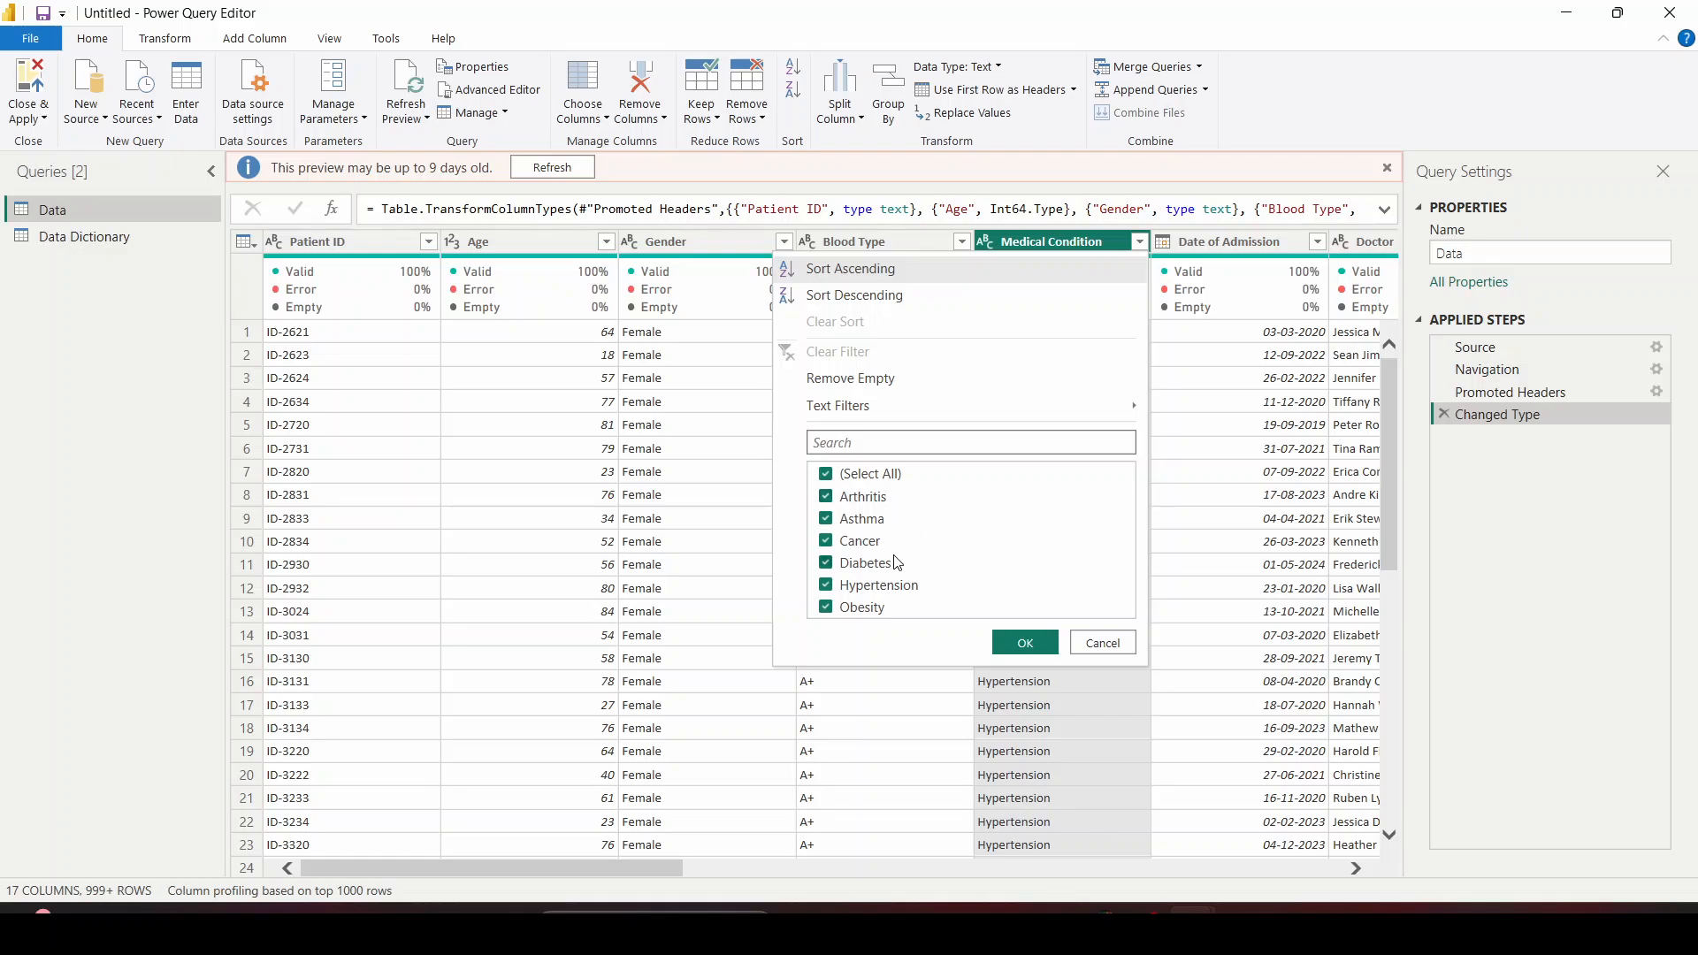
click(1014, 642)
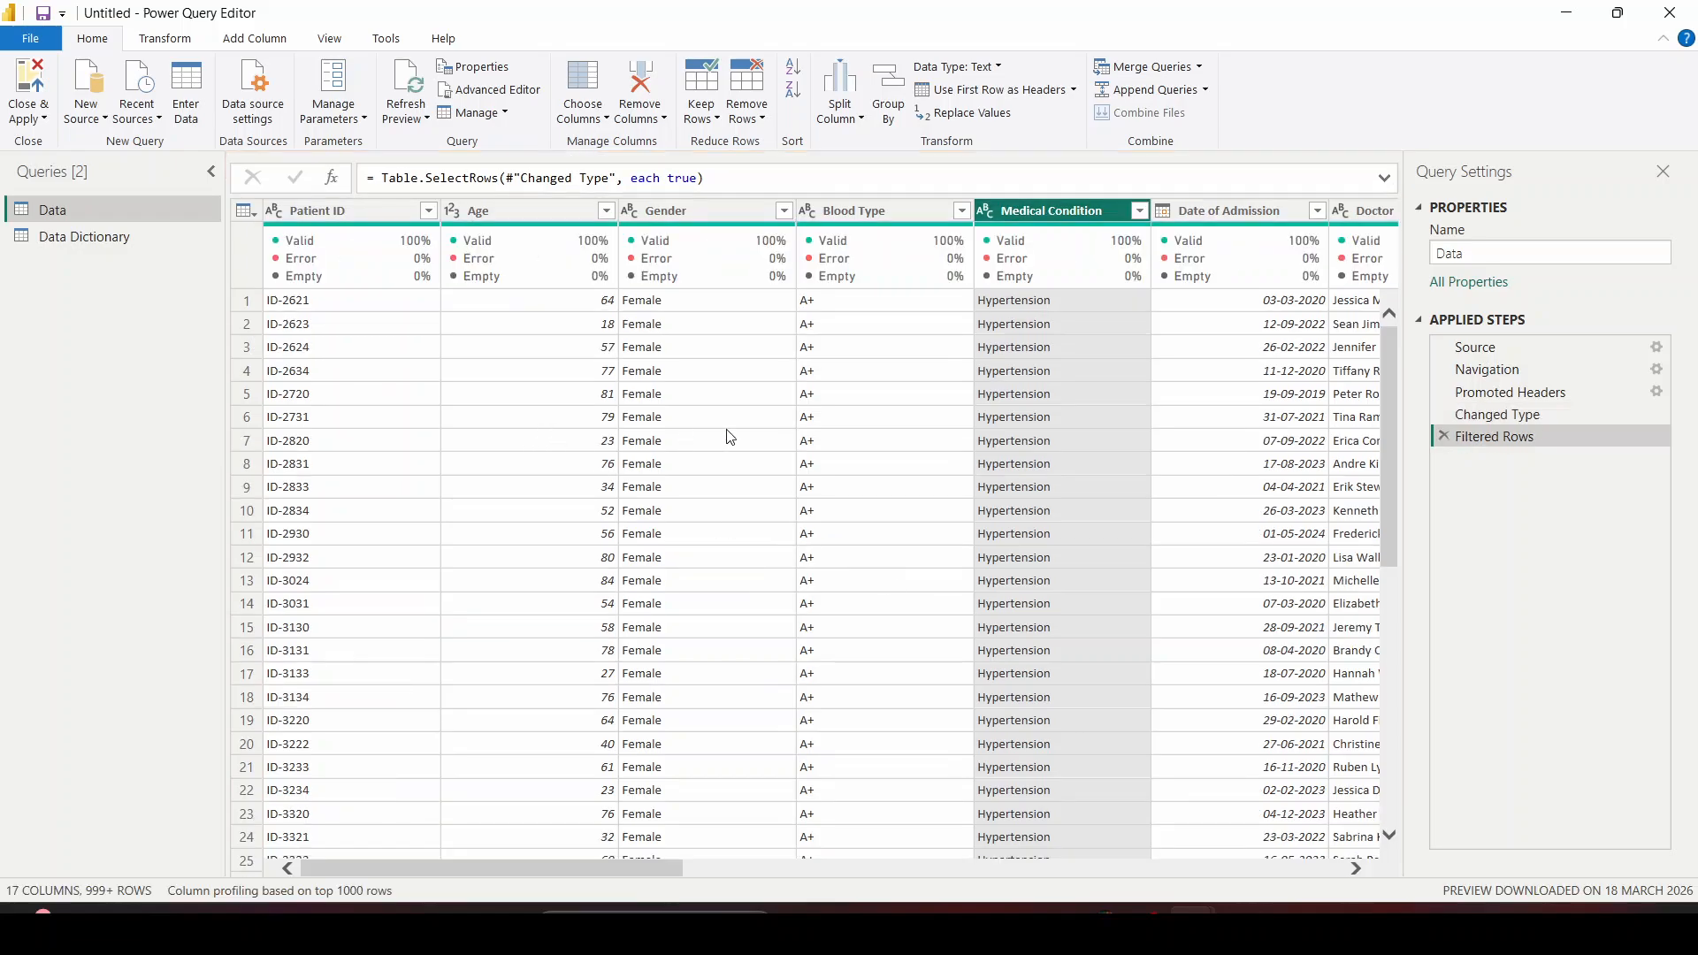
Check the distinct values of the Admission Type column in the Data query, keeping all admission types selected
click(153, 230)
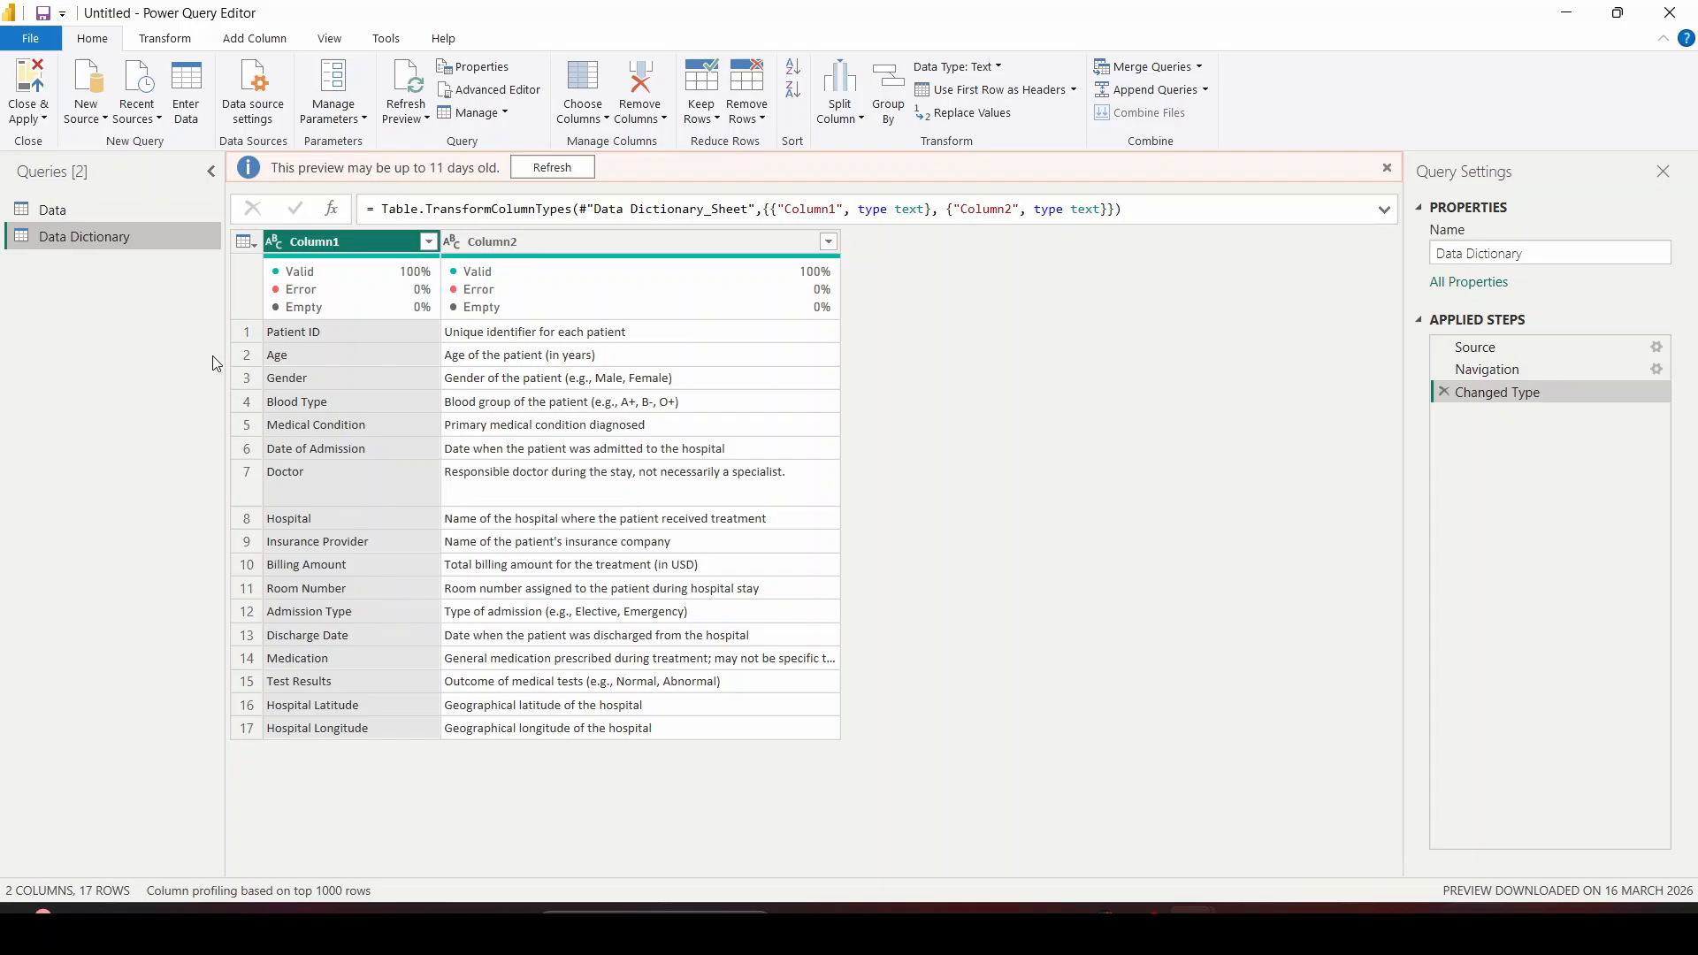
click(167, 204)
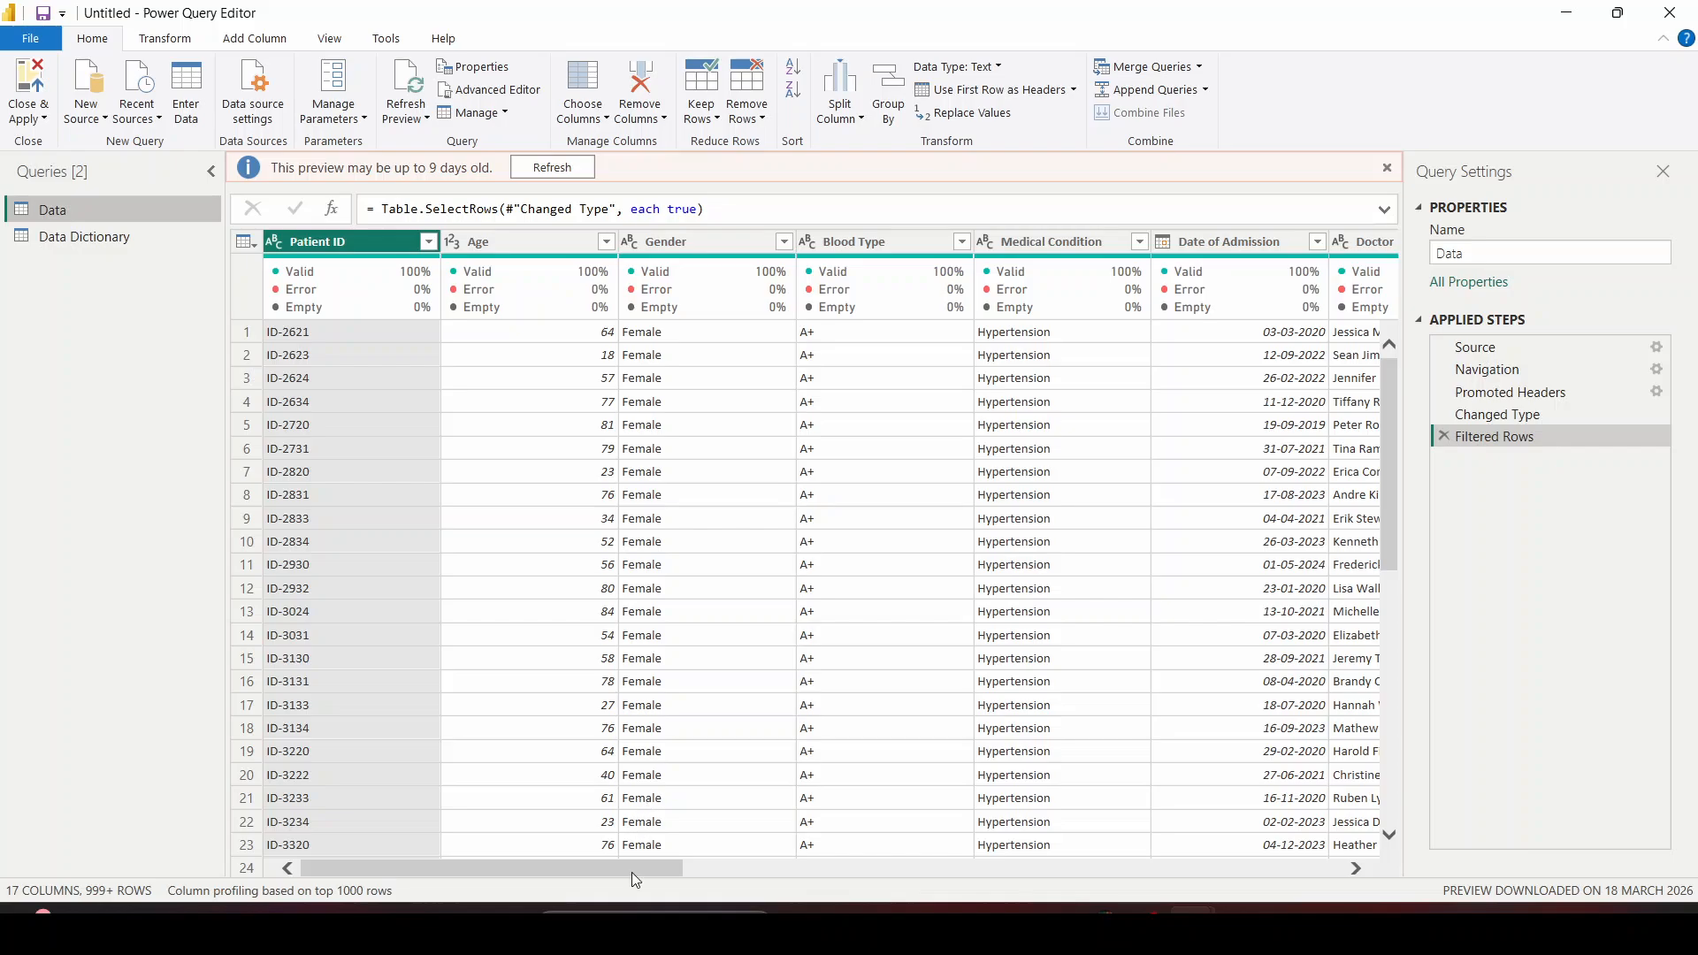
drag(631, 872, 1116, 780)
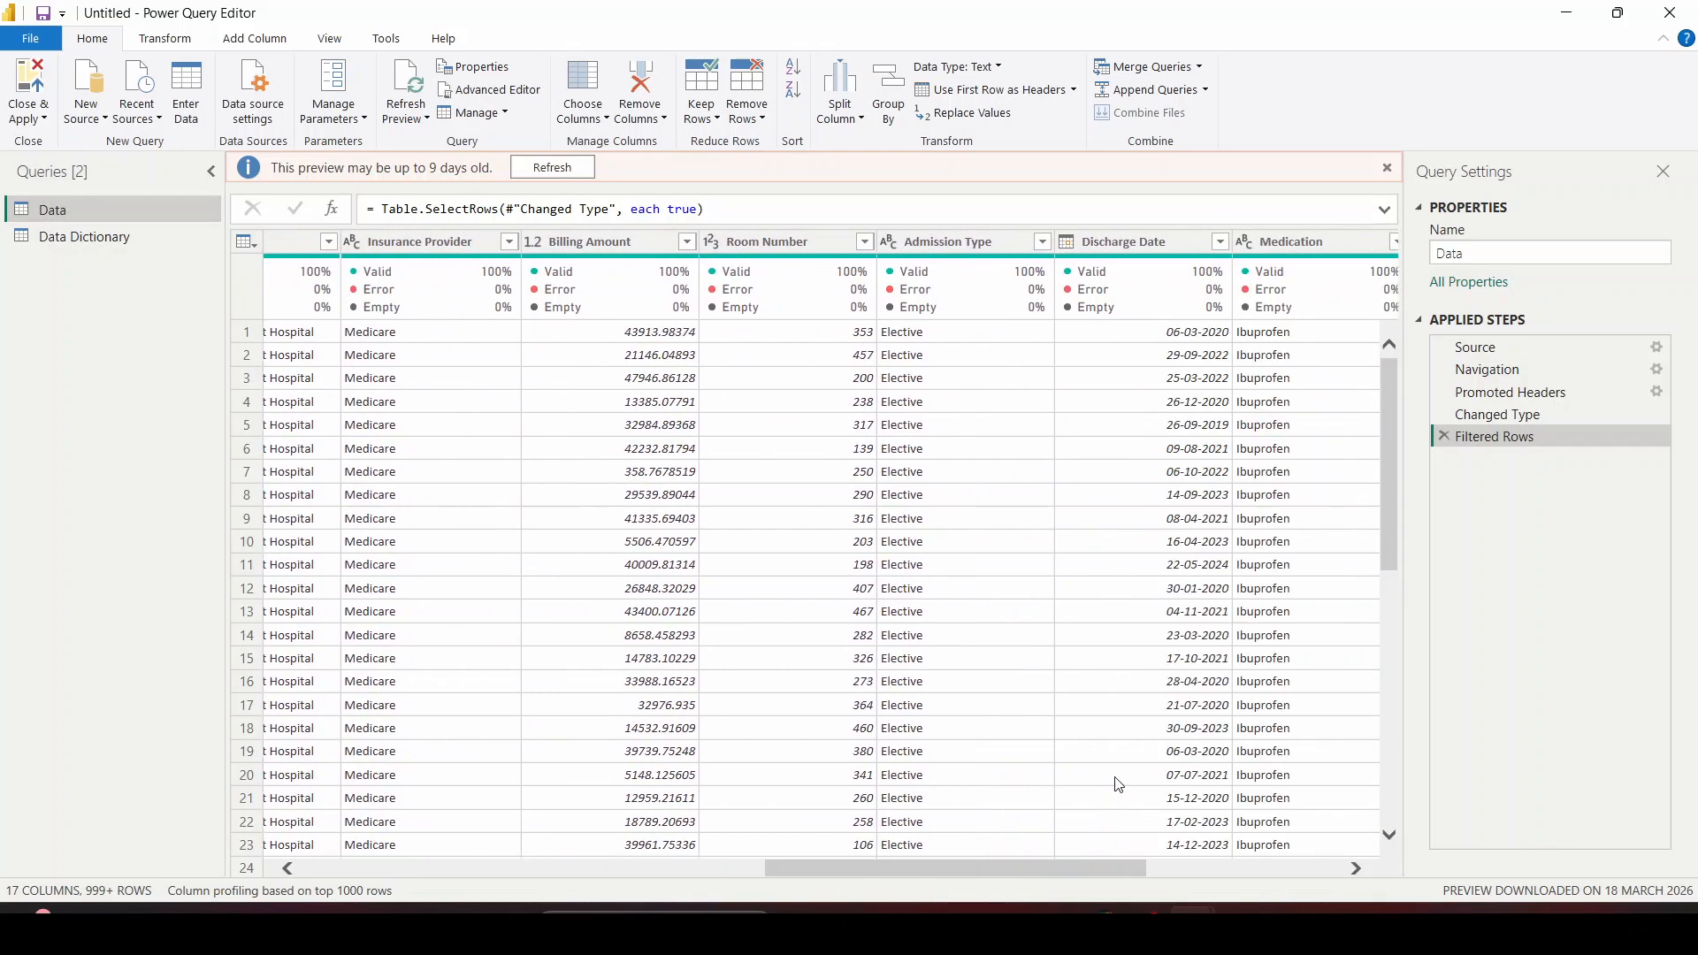
click(1042, 241)
click(984, 588)
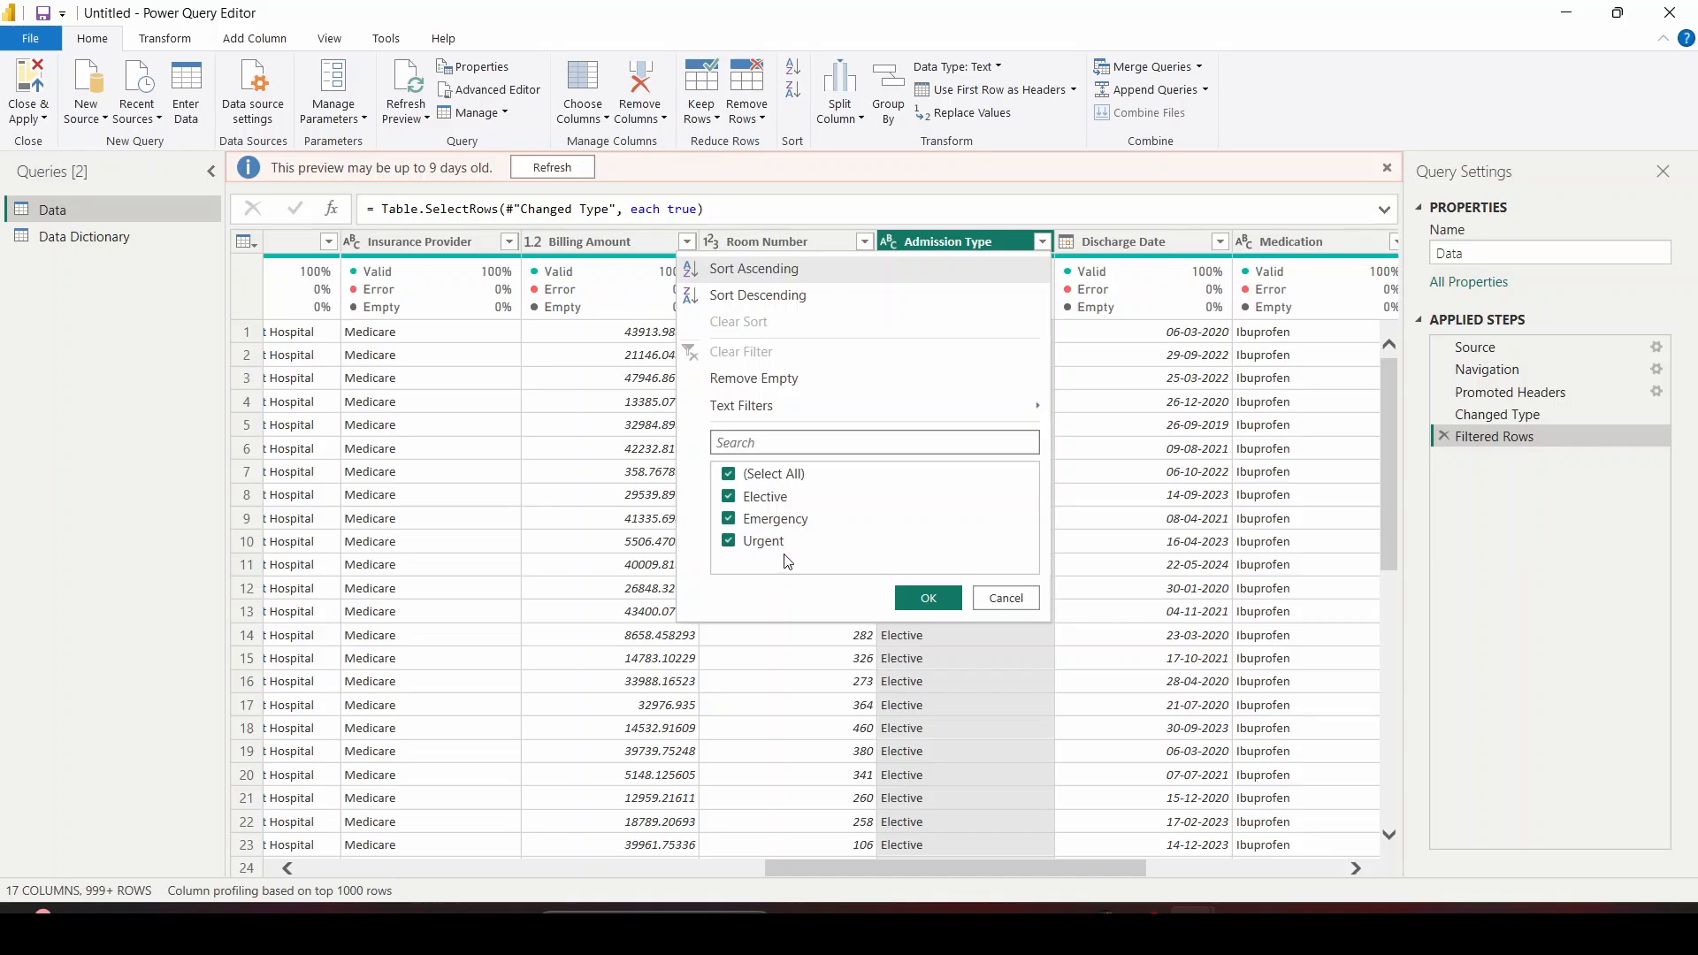
click(929, 599)
Inspect the Discharge Date column of the Data query and look up the remaining fields in the Data Dictionary
mouse_move(1098, 238)
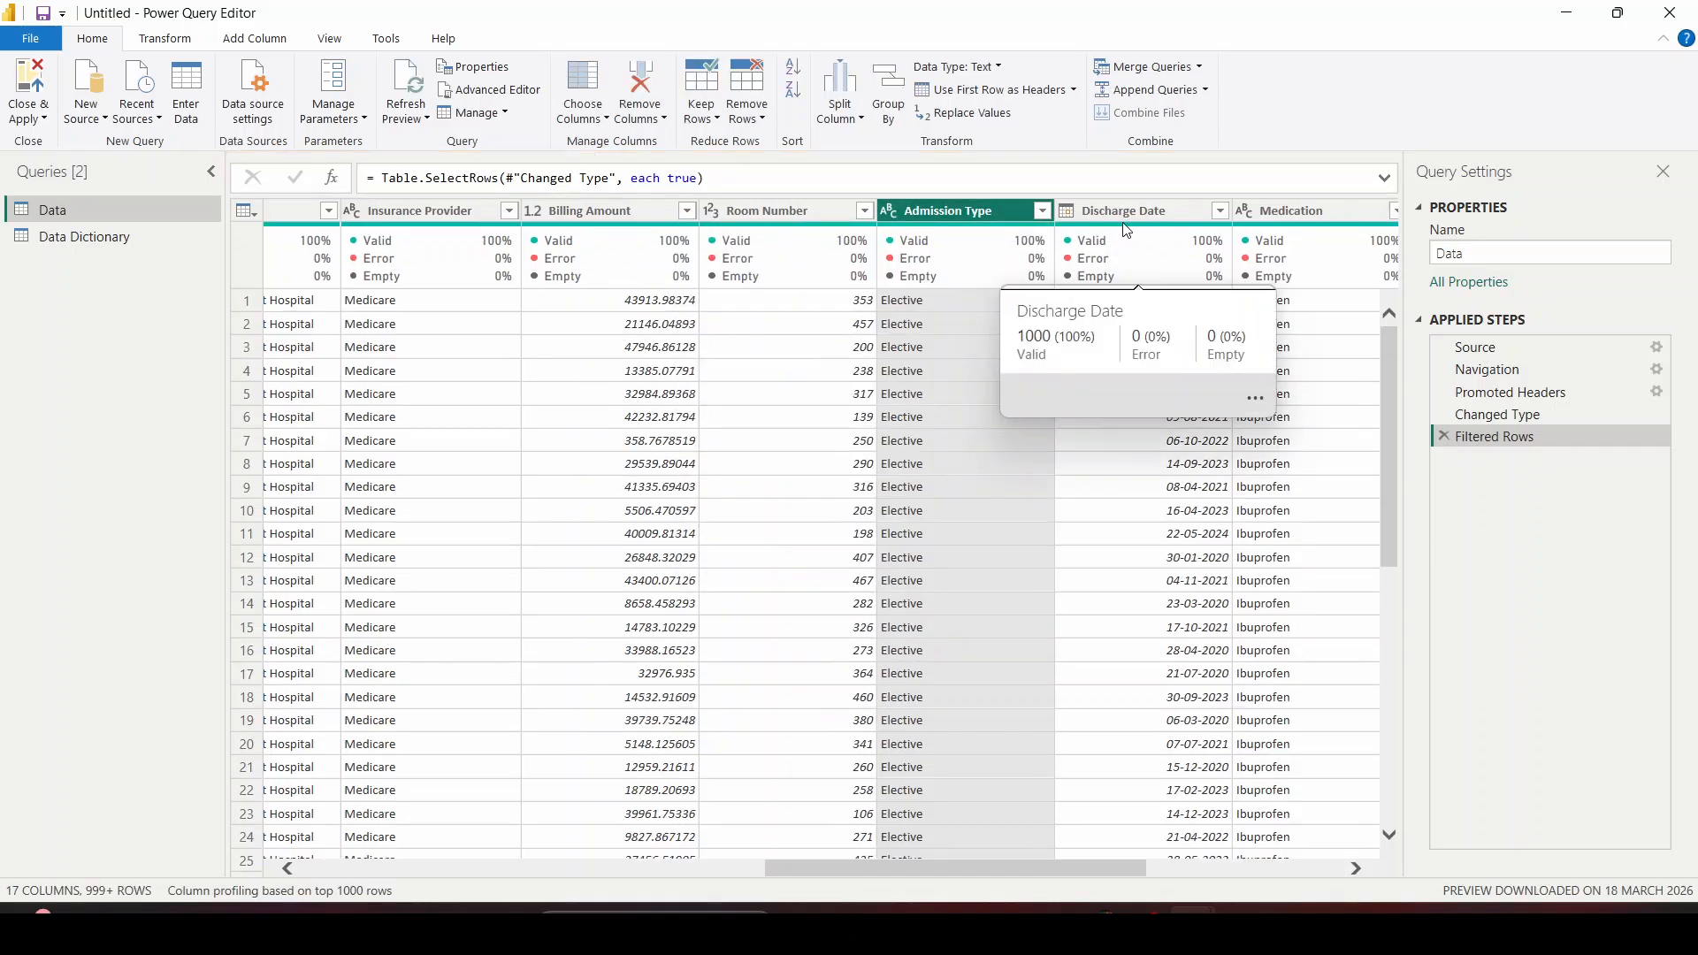
click(1132, 212)
click(179, 236)
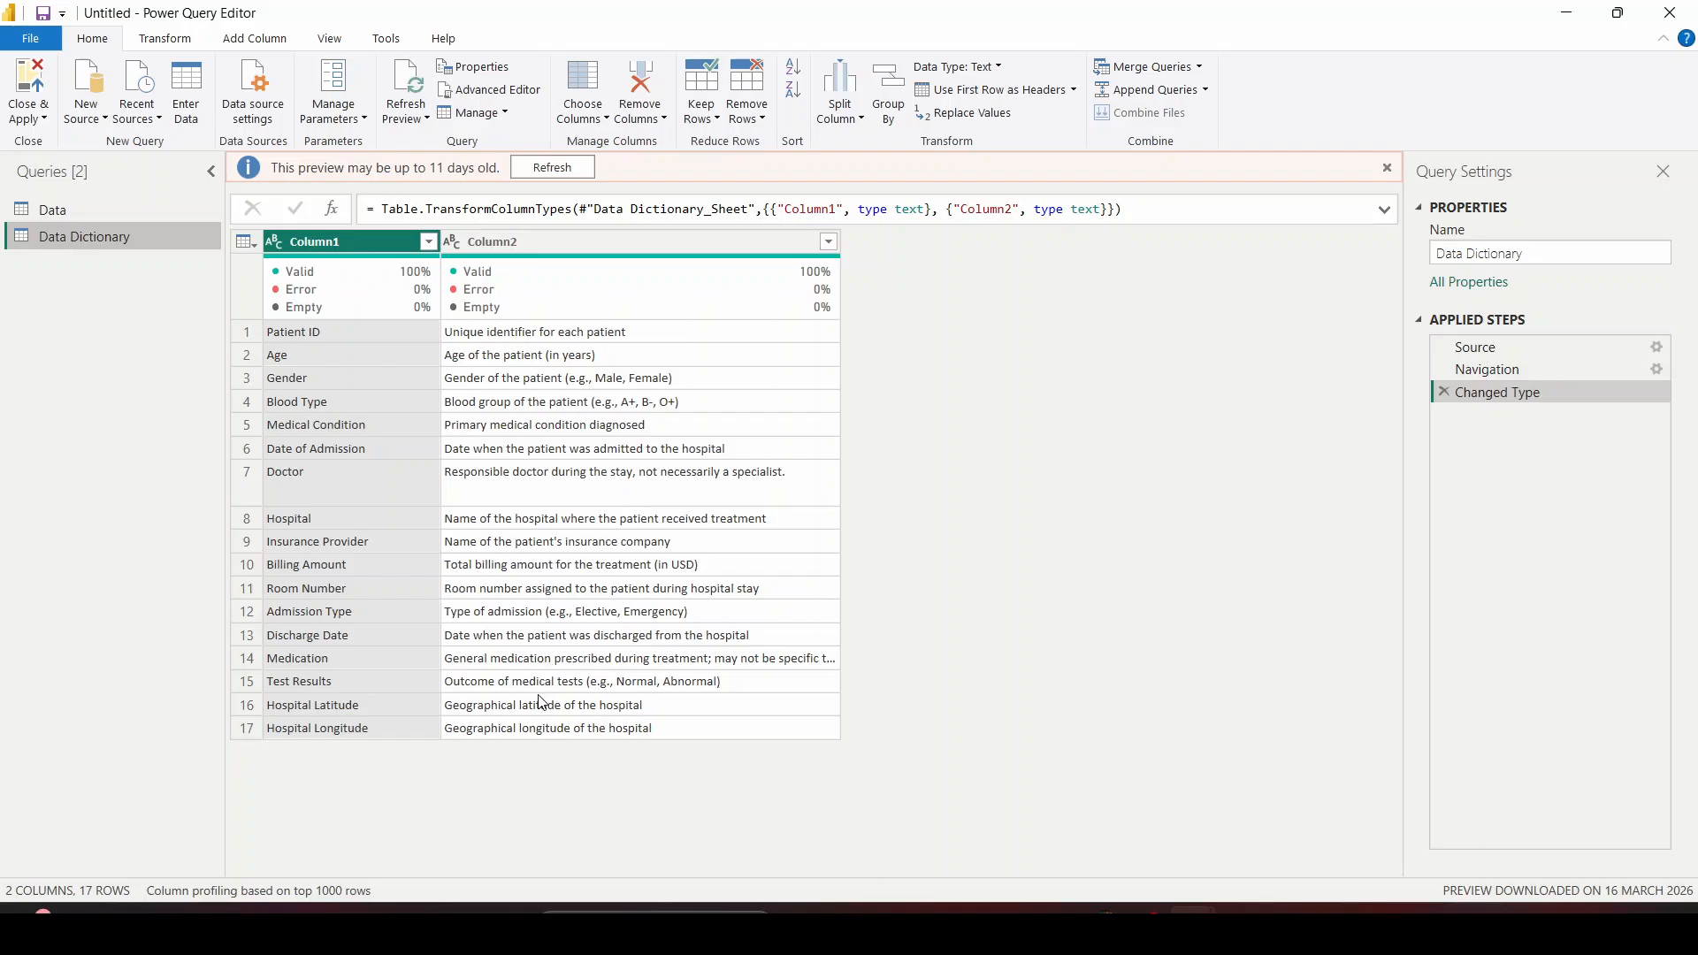
Check the distinct values of the Test Results column in the Data query, keeping all results selected
click(141, 210)
drag(656, 880, 1293, 824)
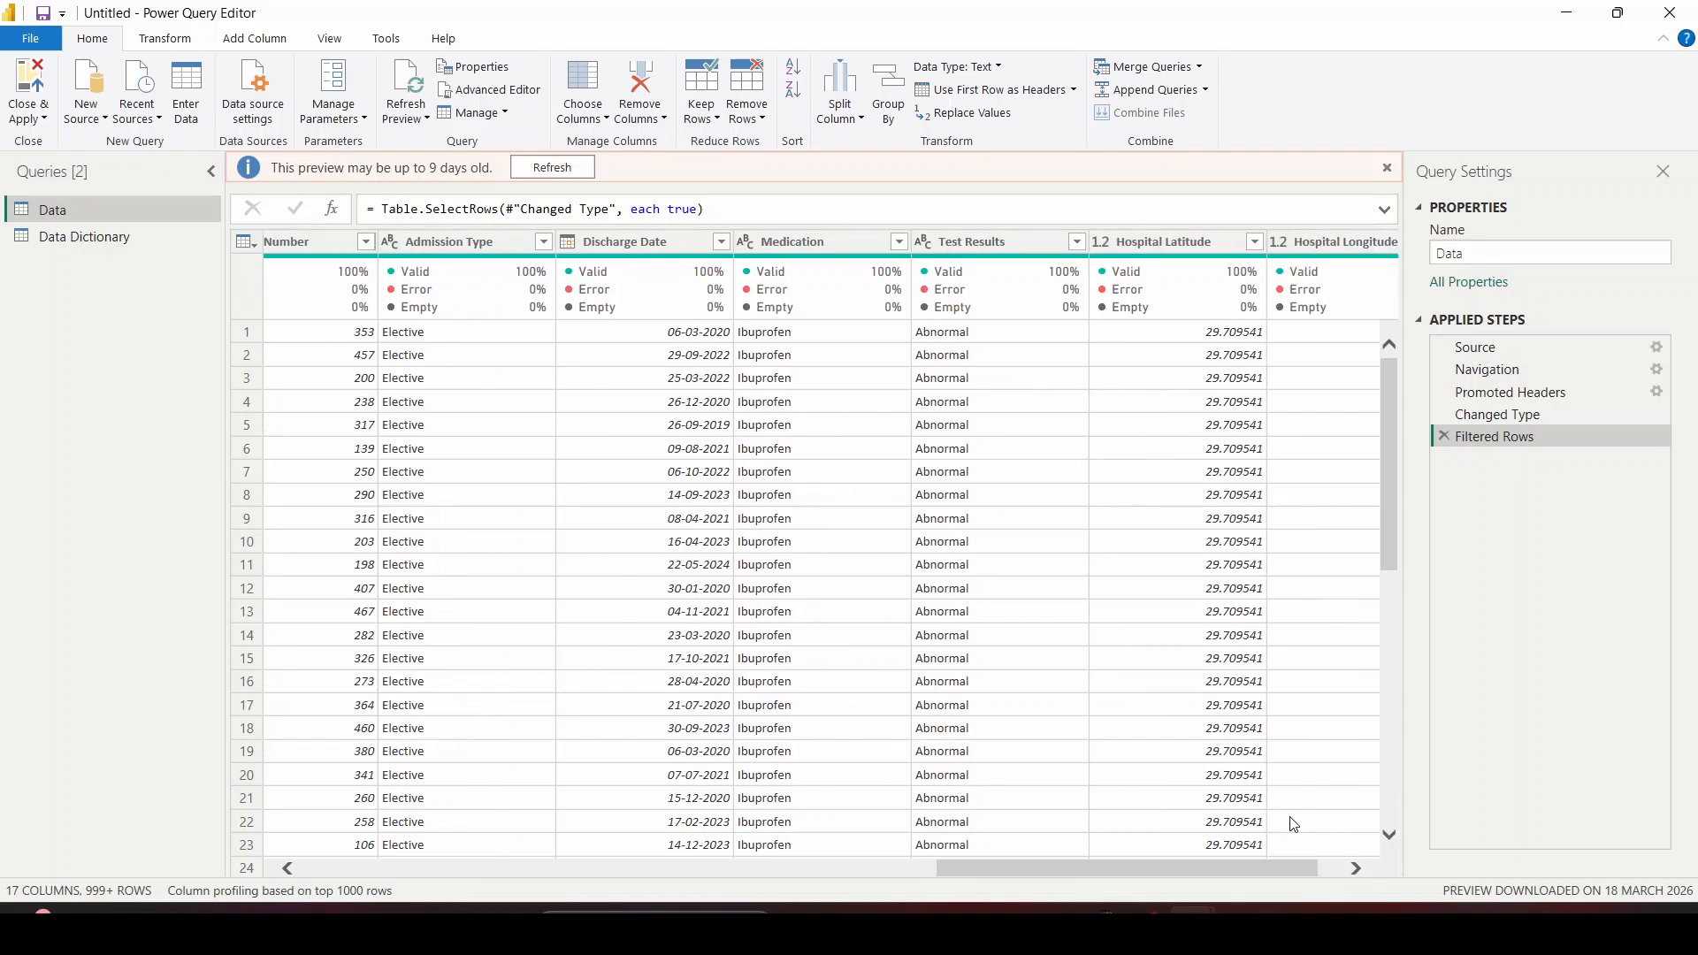
click(1073, 241)
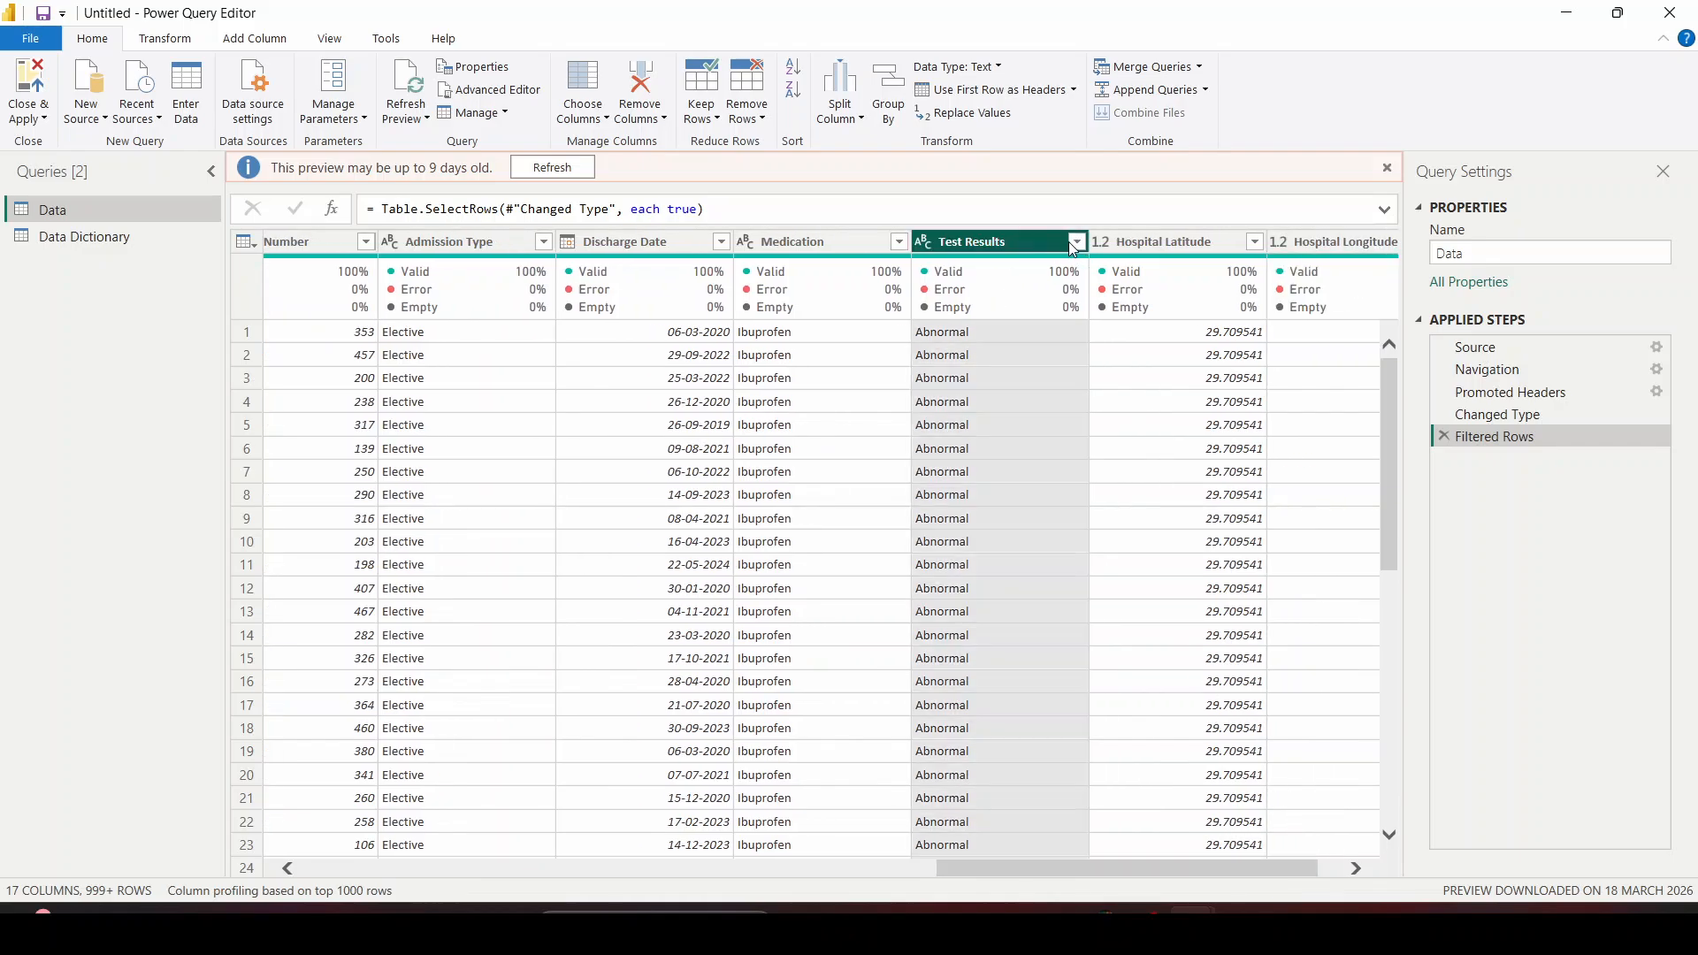
click(1075, 241)
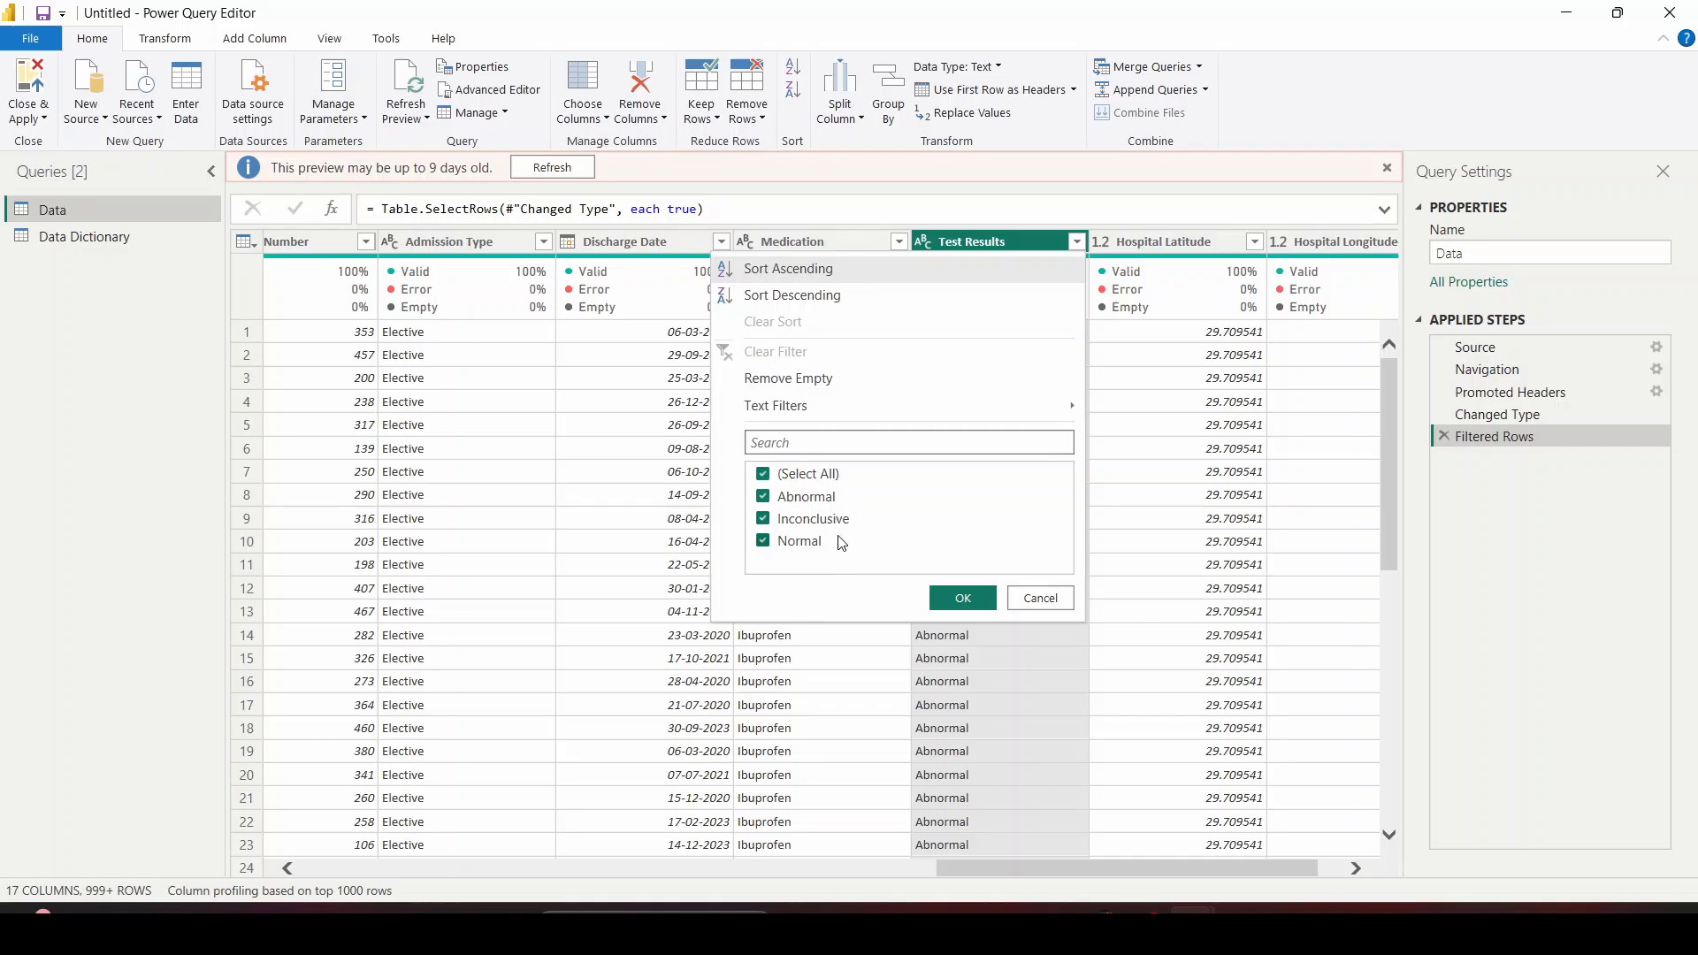
click(963, 598)
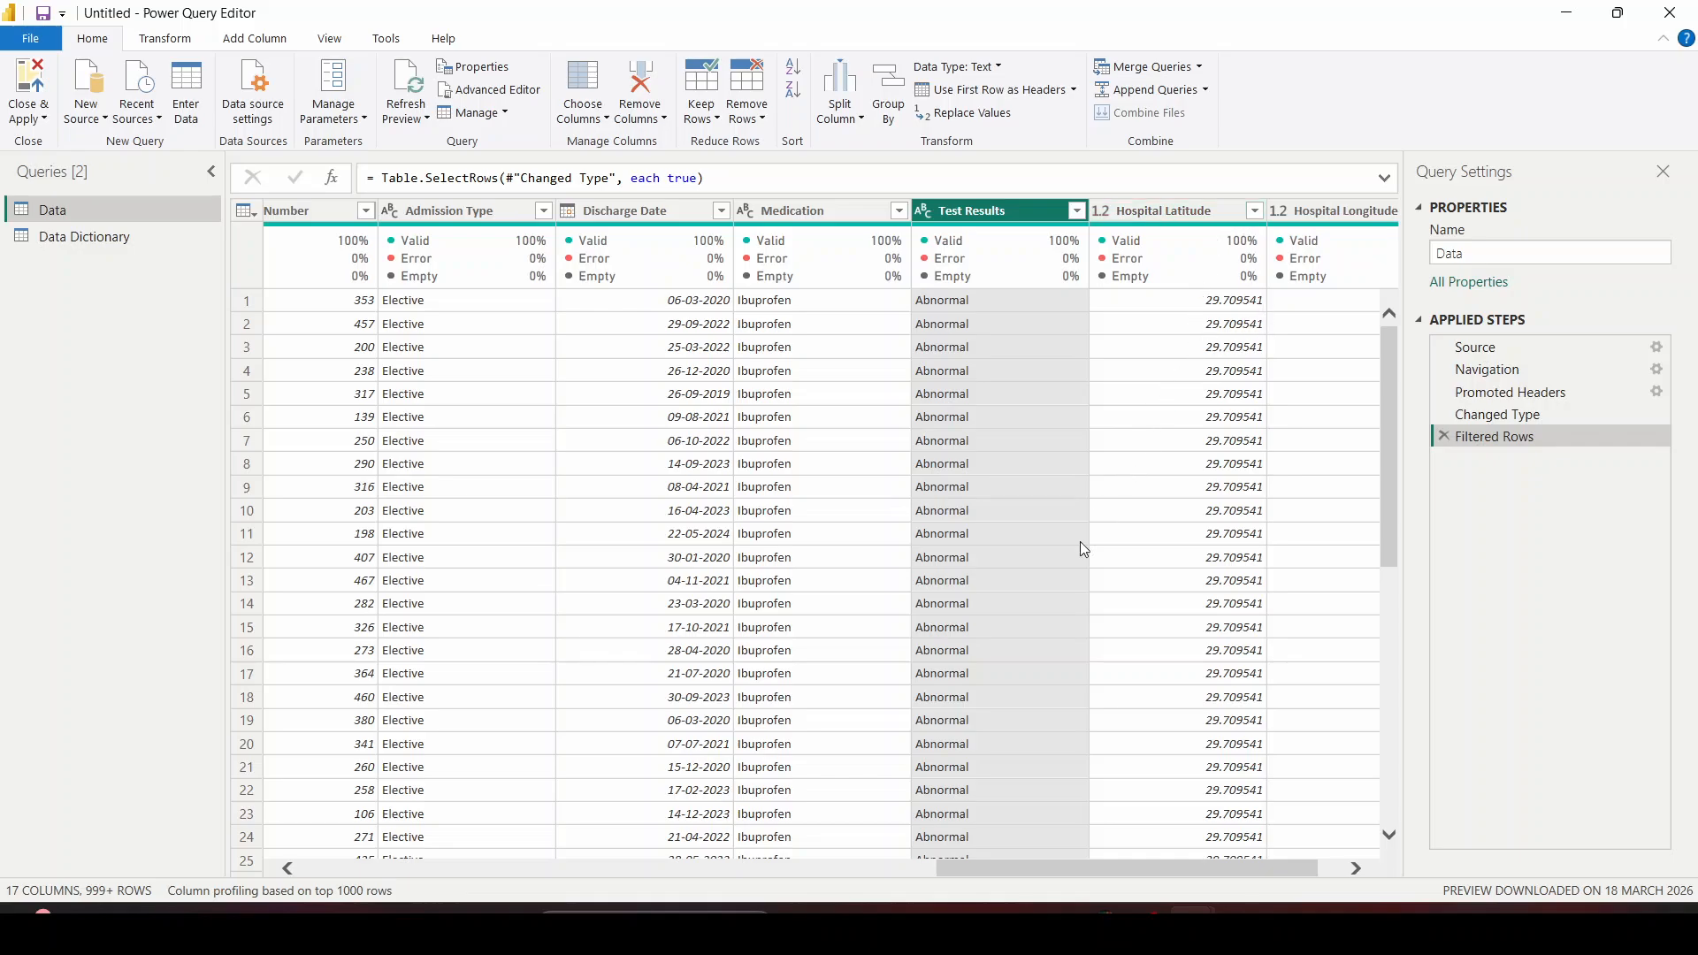
Examine the Hospital Latitude and Hospital Longitude columns of the Data query and reopen the Data Dictionary query
scroll(1048, 869, right, 2)
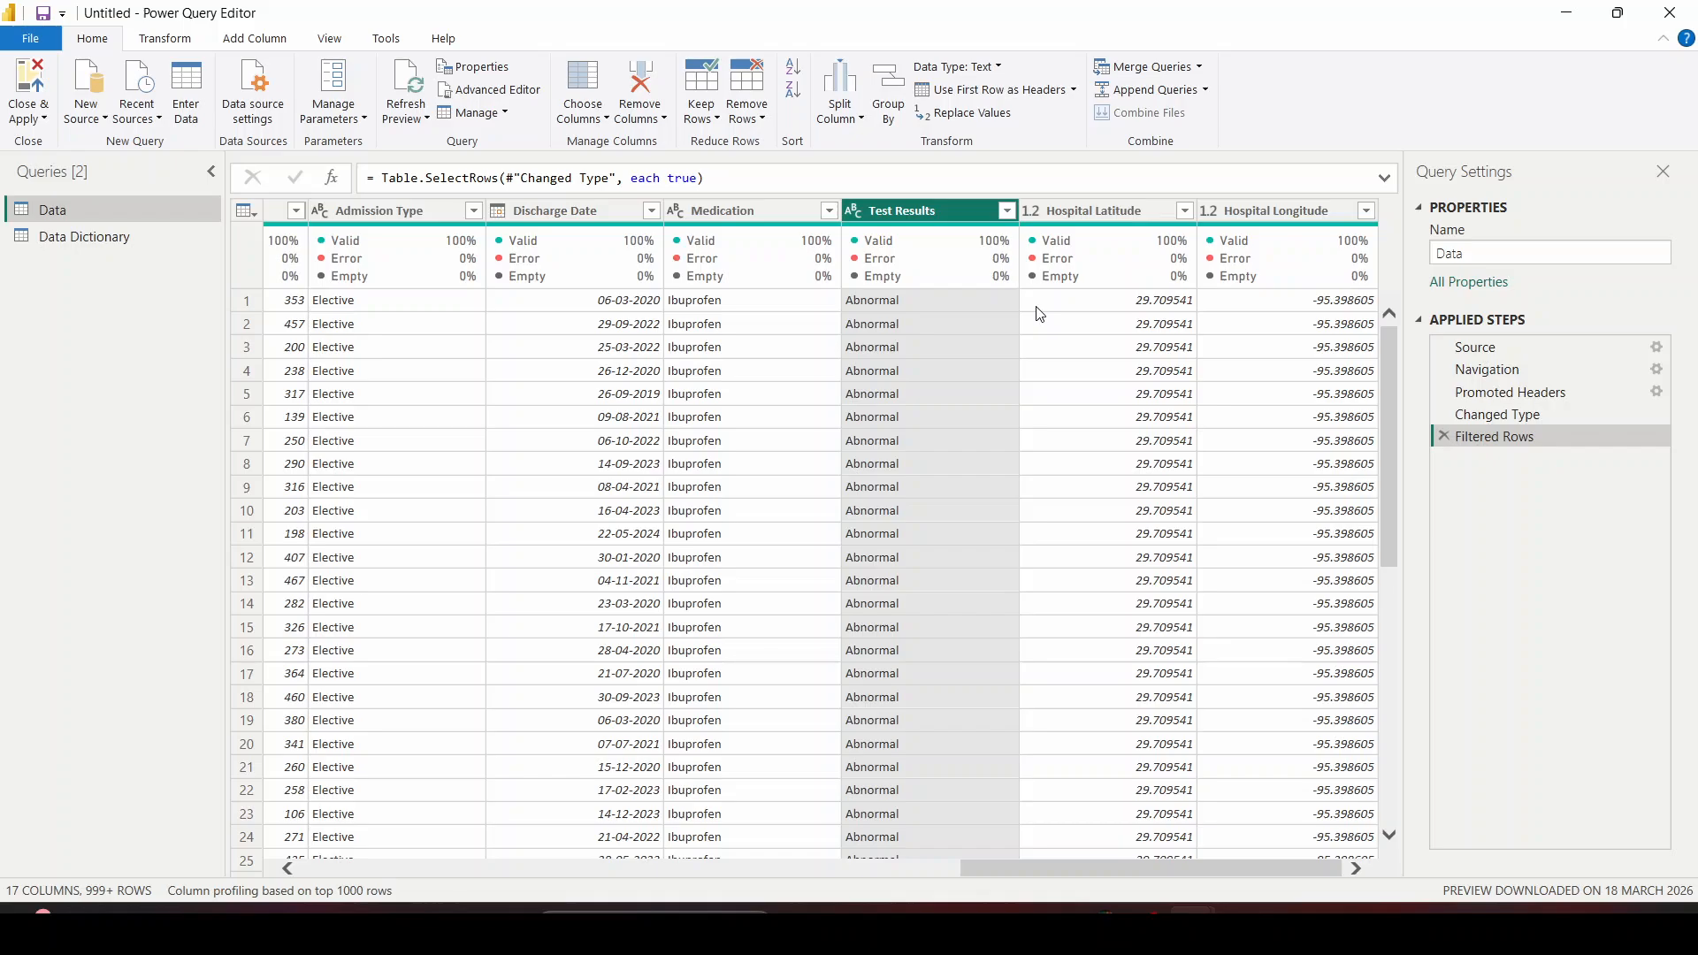
mouse_move(1115, 230)
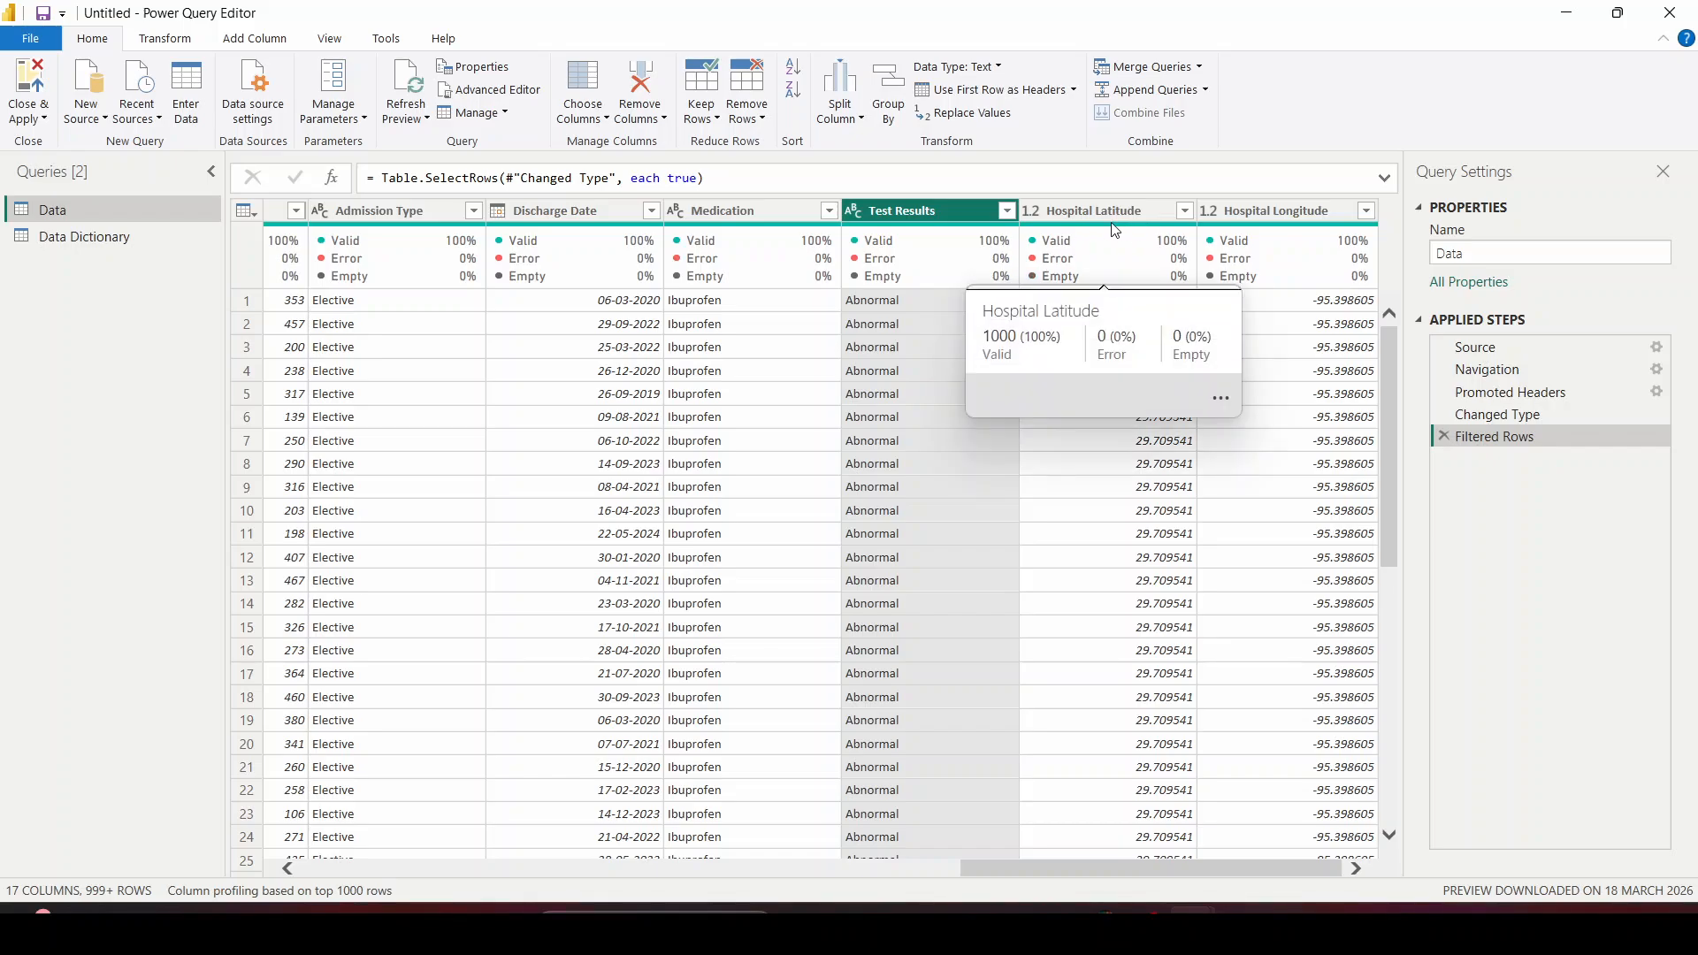
drag(1232, 874, 478, 867)
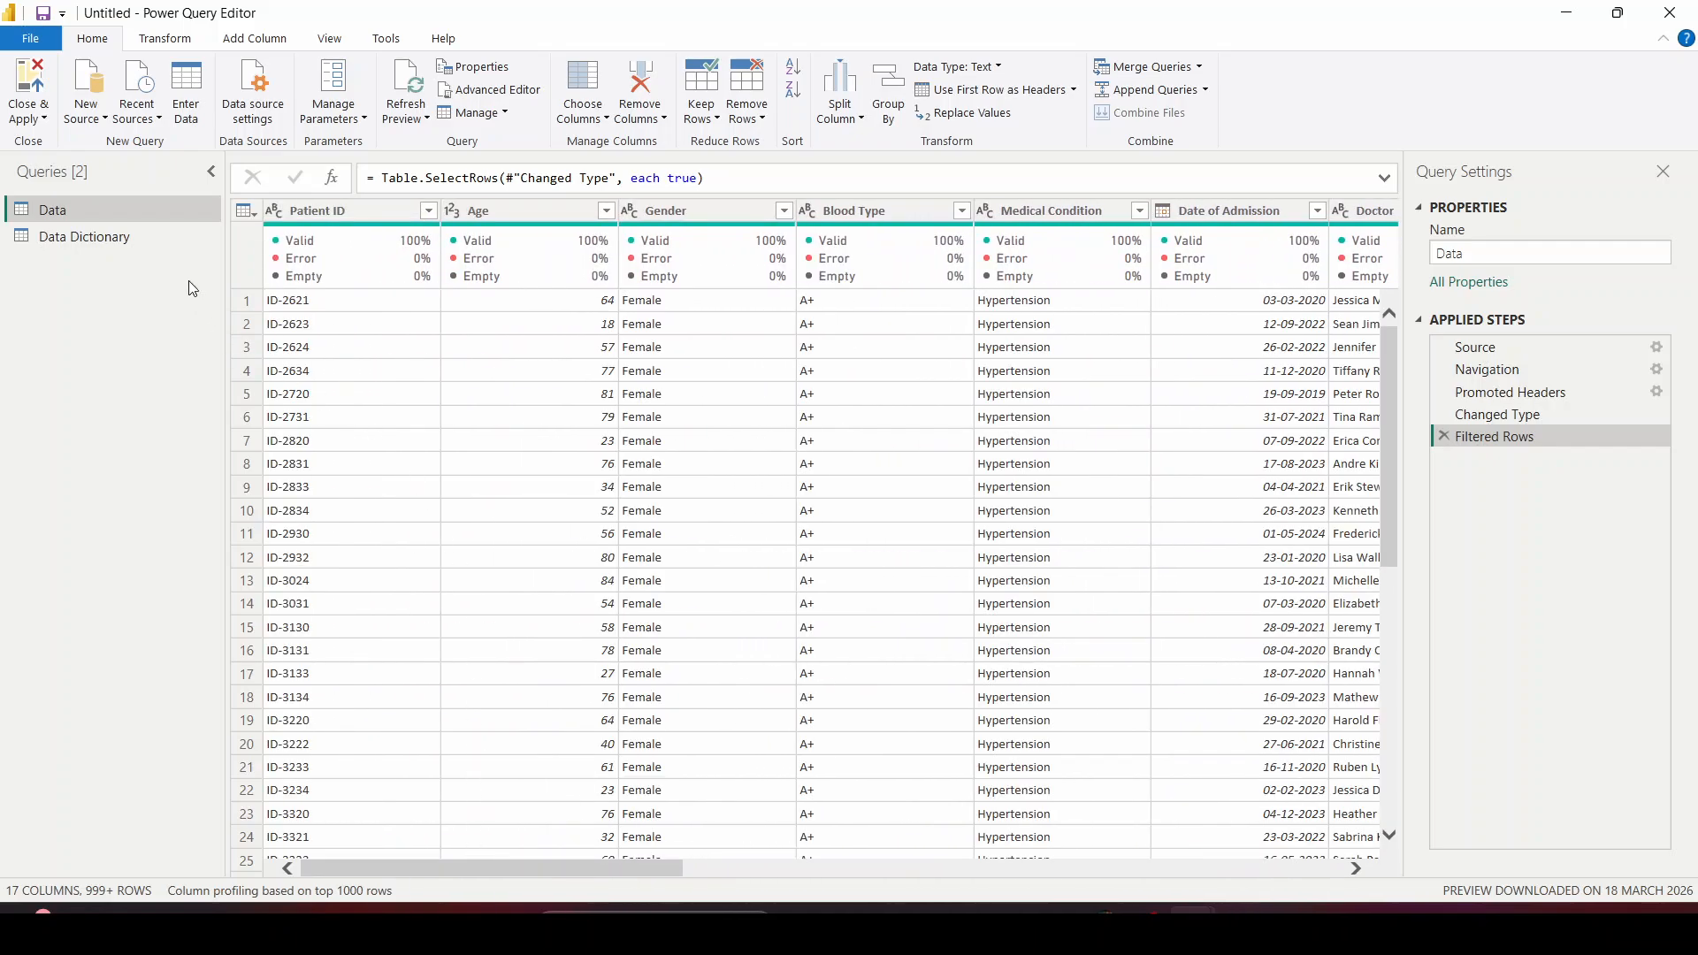
click(124, 239)
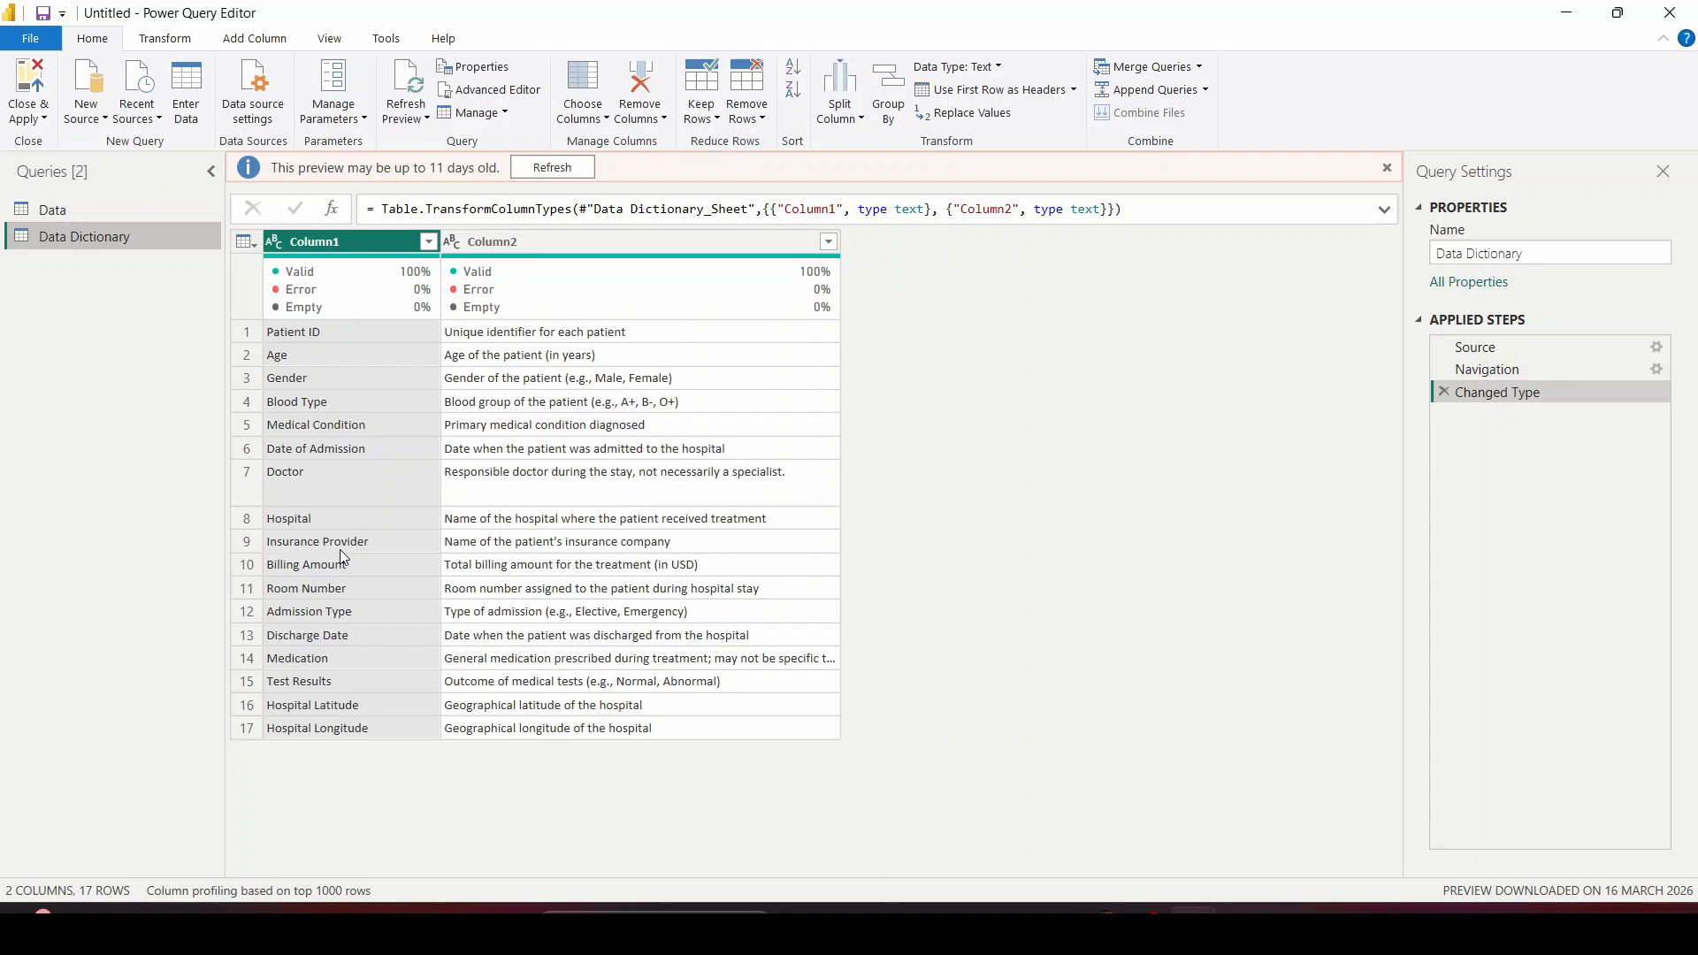
Switch to the National Health dashboard in the browser and clear the Medical Condition slicer's selection
key(alt+Tab)
key(Tab)
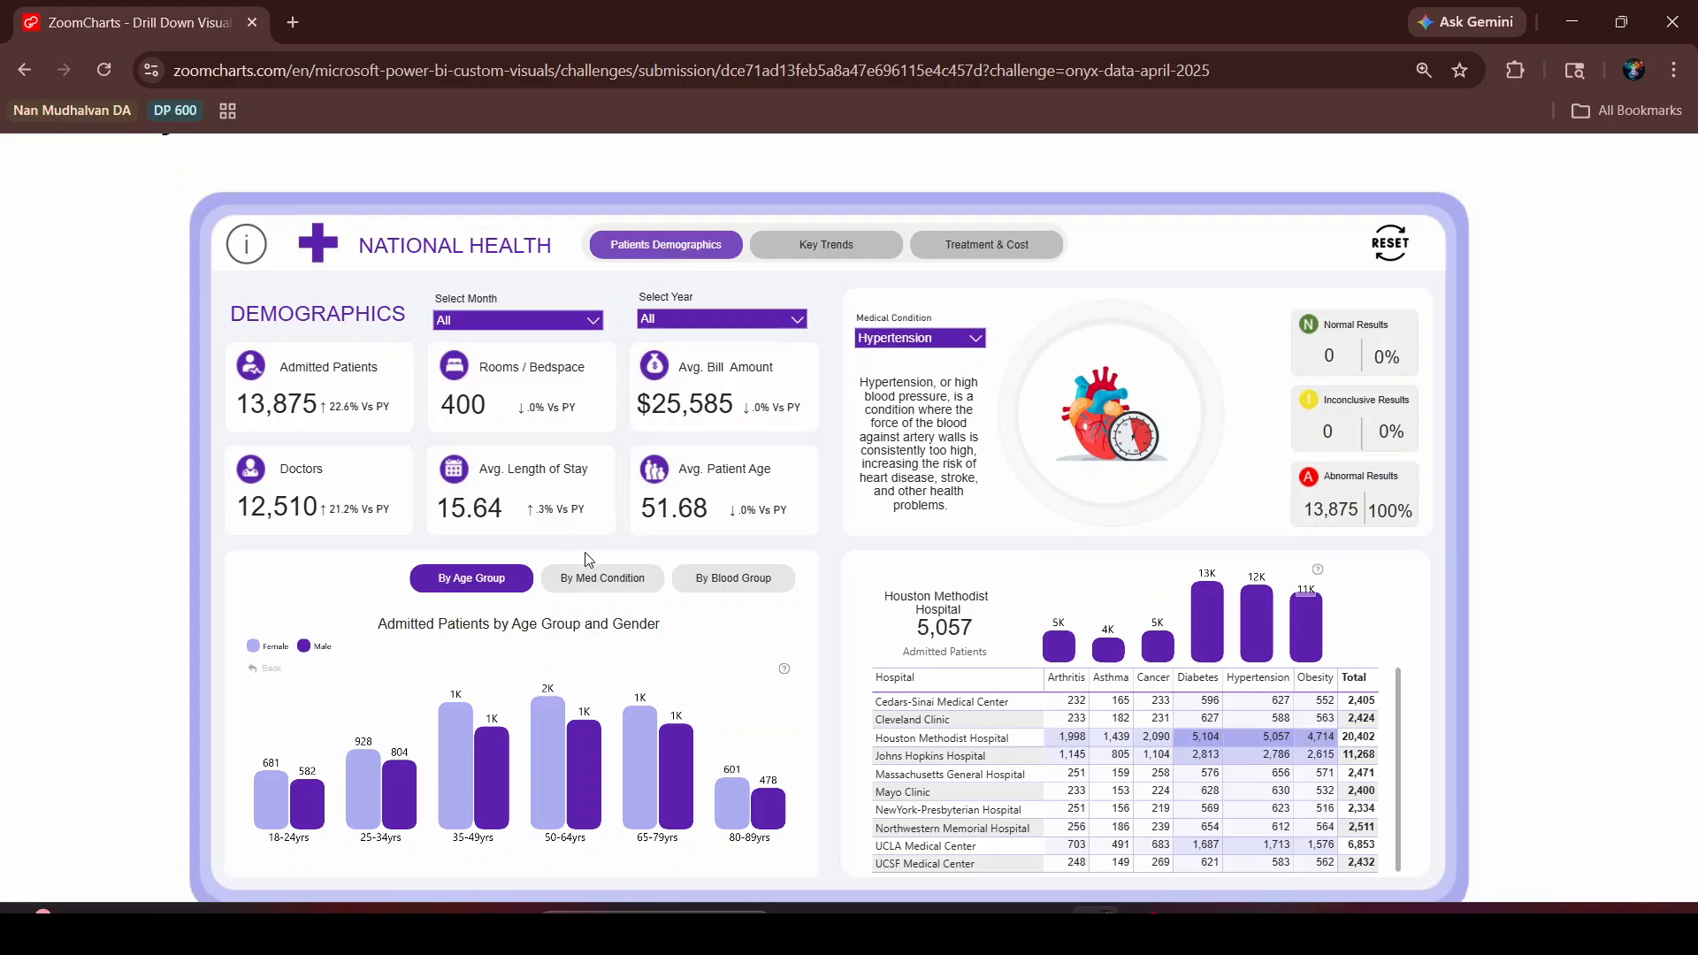
click(919, 345)
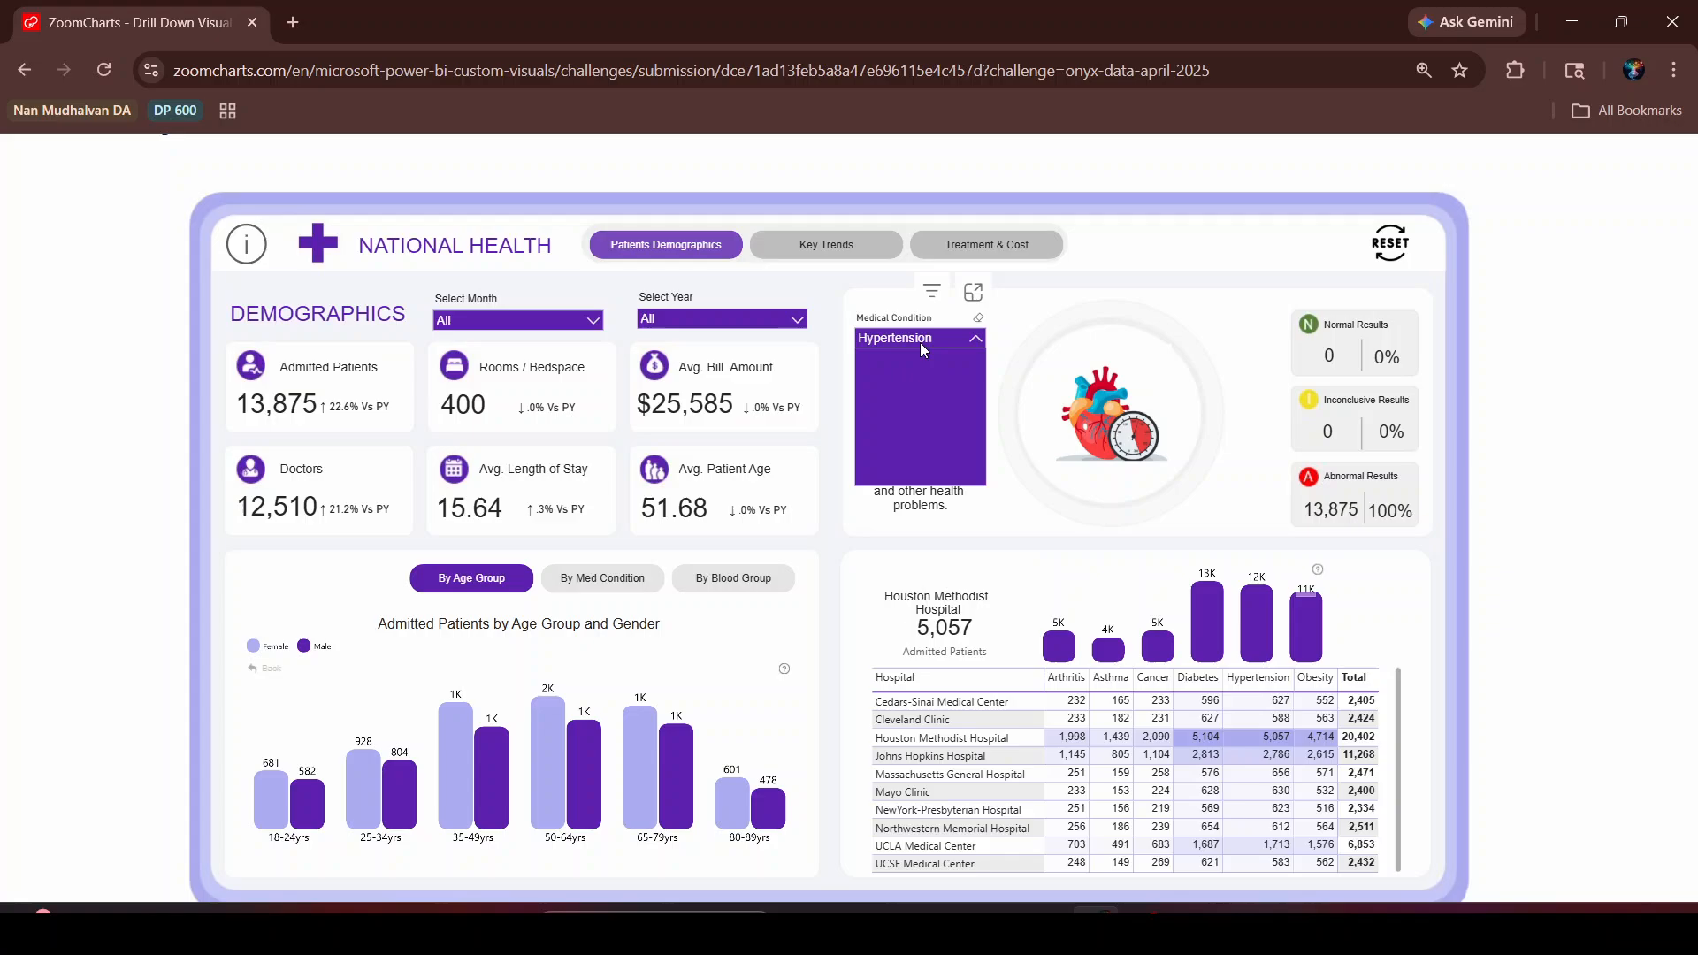
click(978, 317)
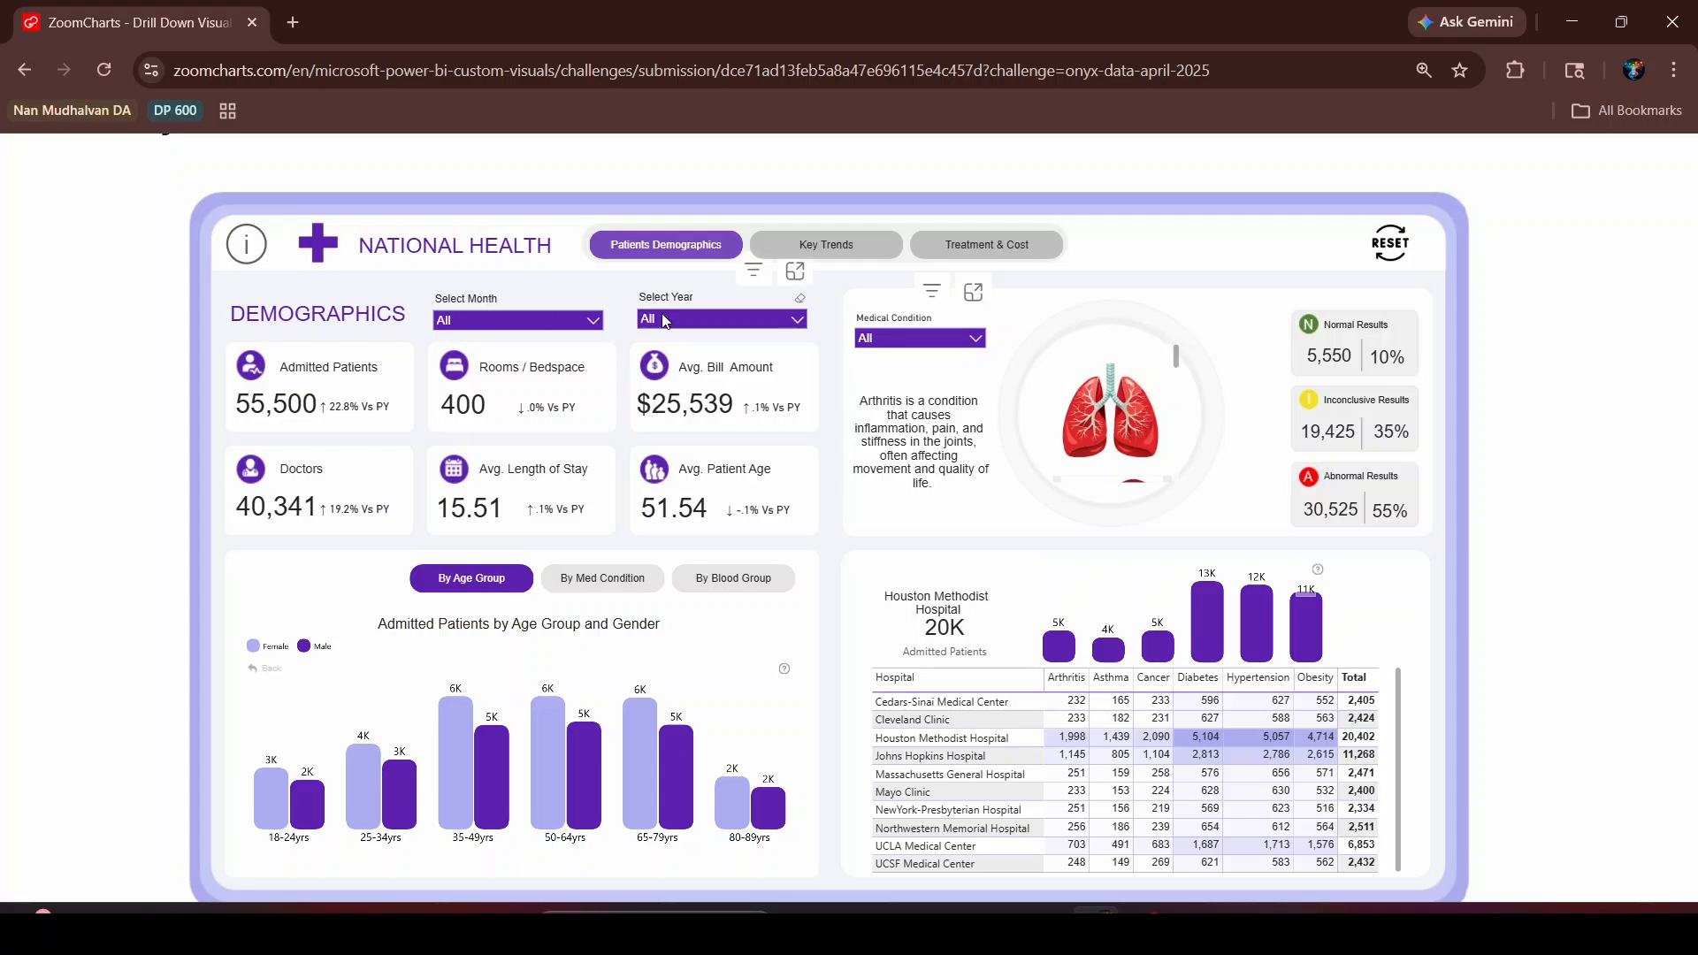
scroll(389, 752, down, 1)
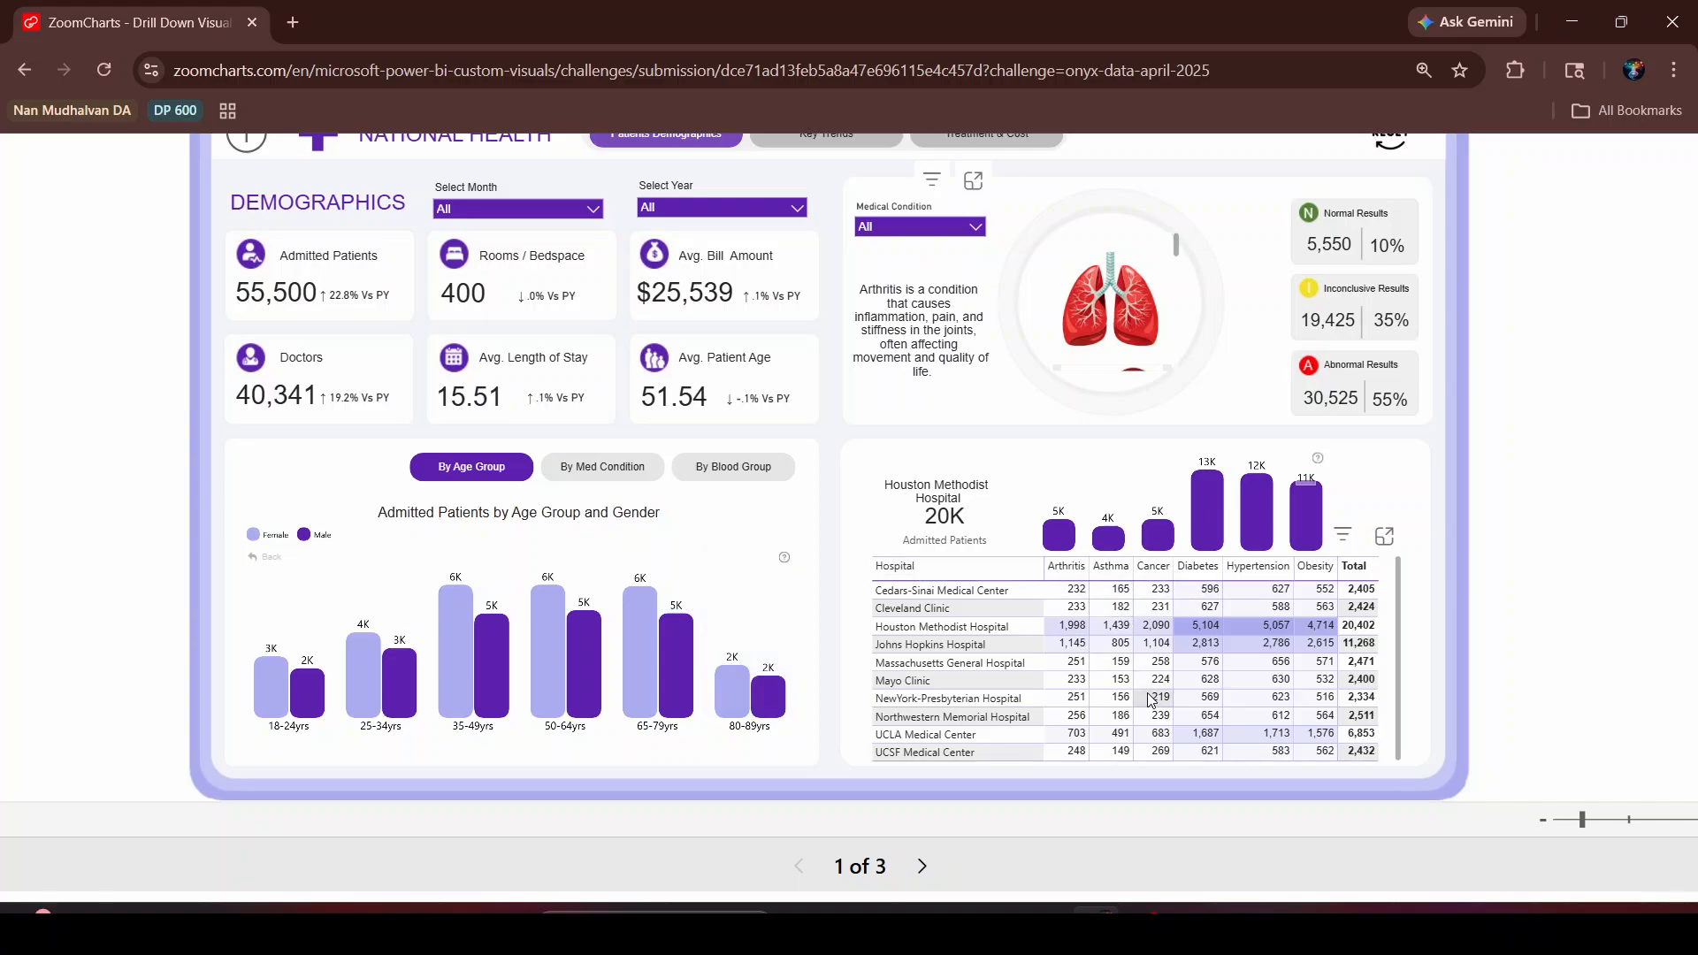
Open the dashboard's Key Trends page and compare its trend chart by Admitted Patients, Avg Billing and Avg LOS
scroll(1157, 694, up, 1)
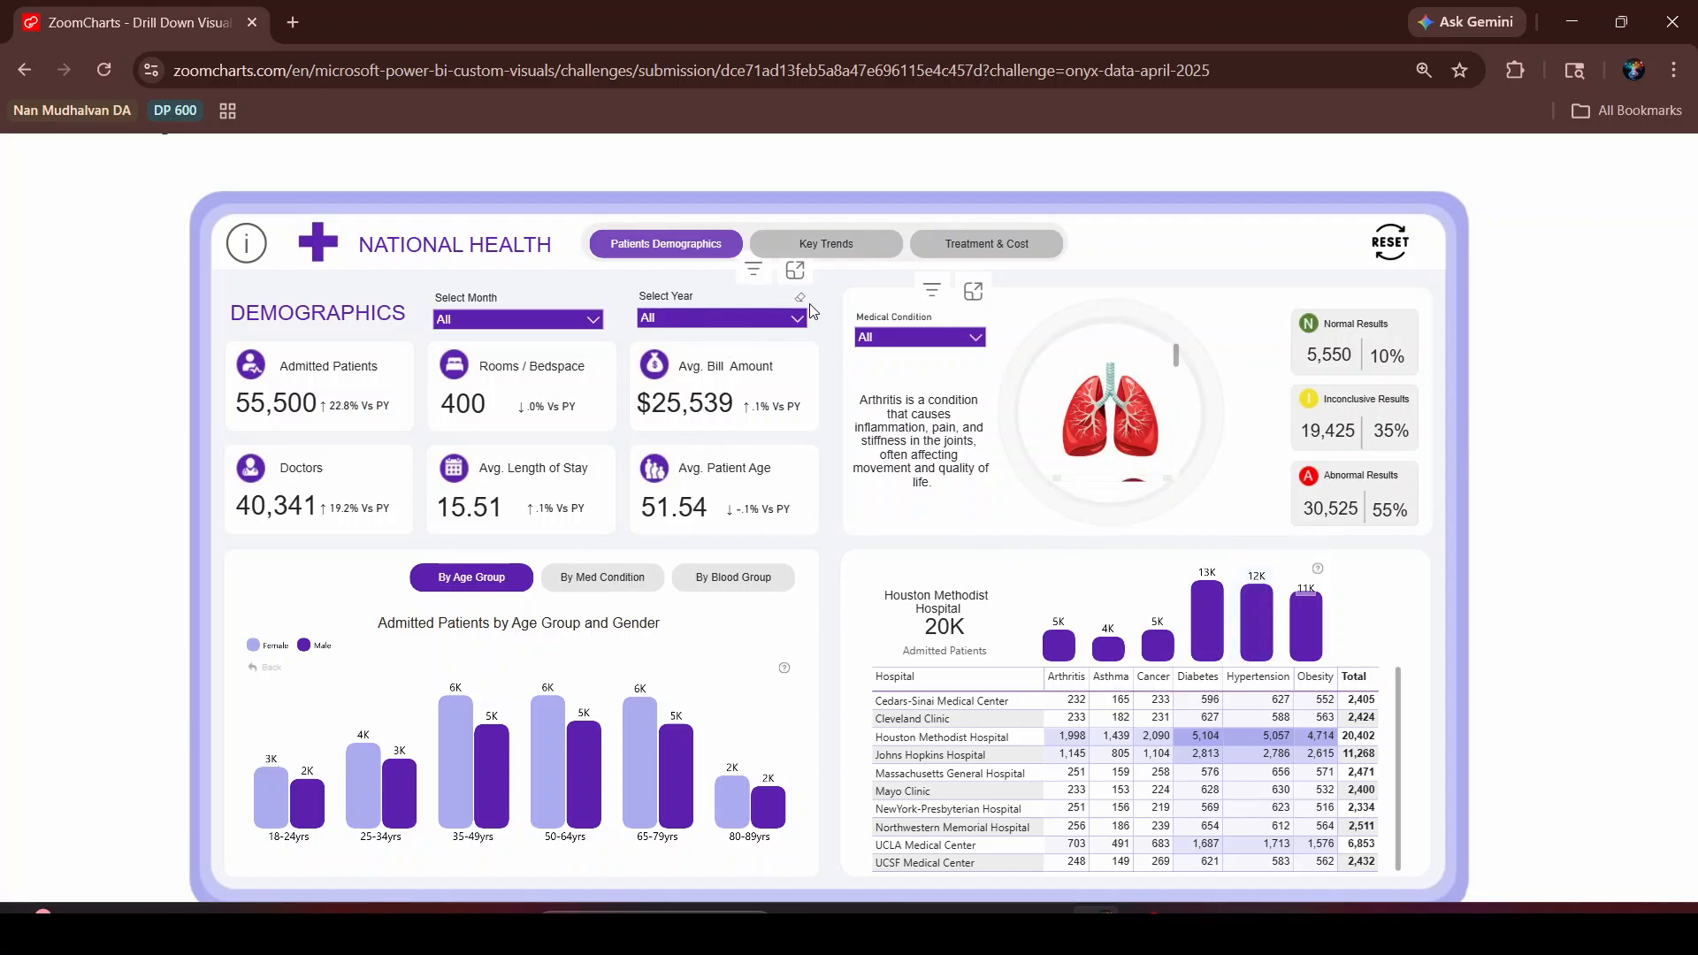
click(839, 244)
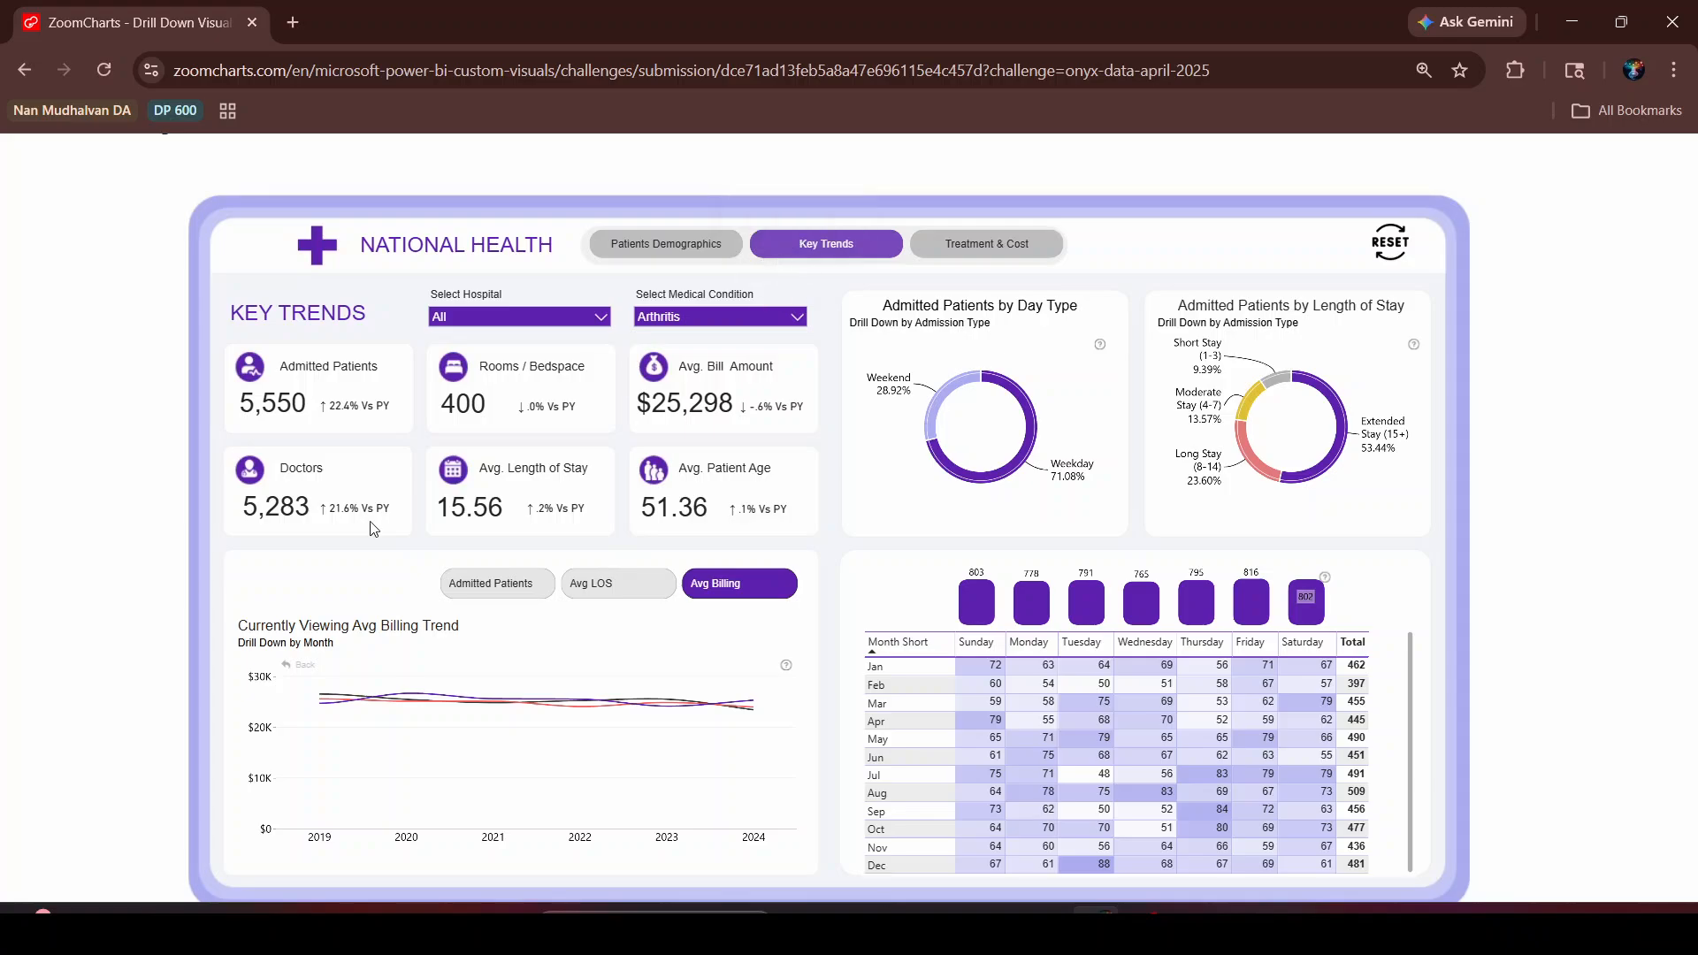
scroll(242, 619, down, 1)
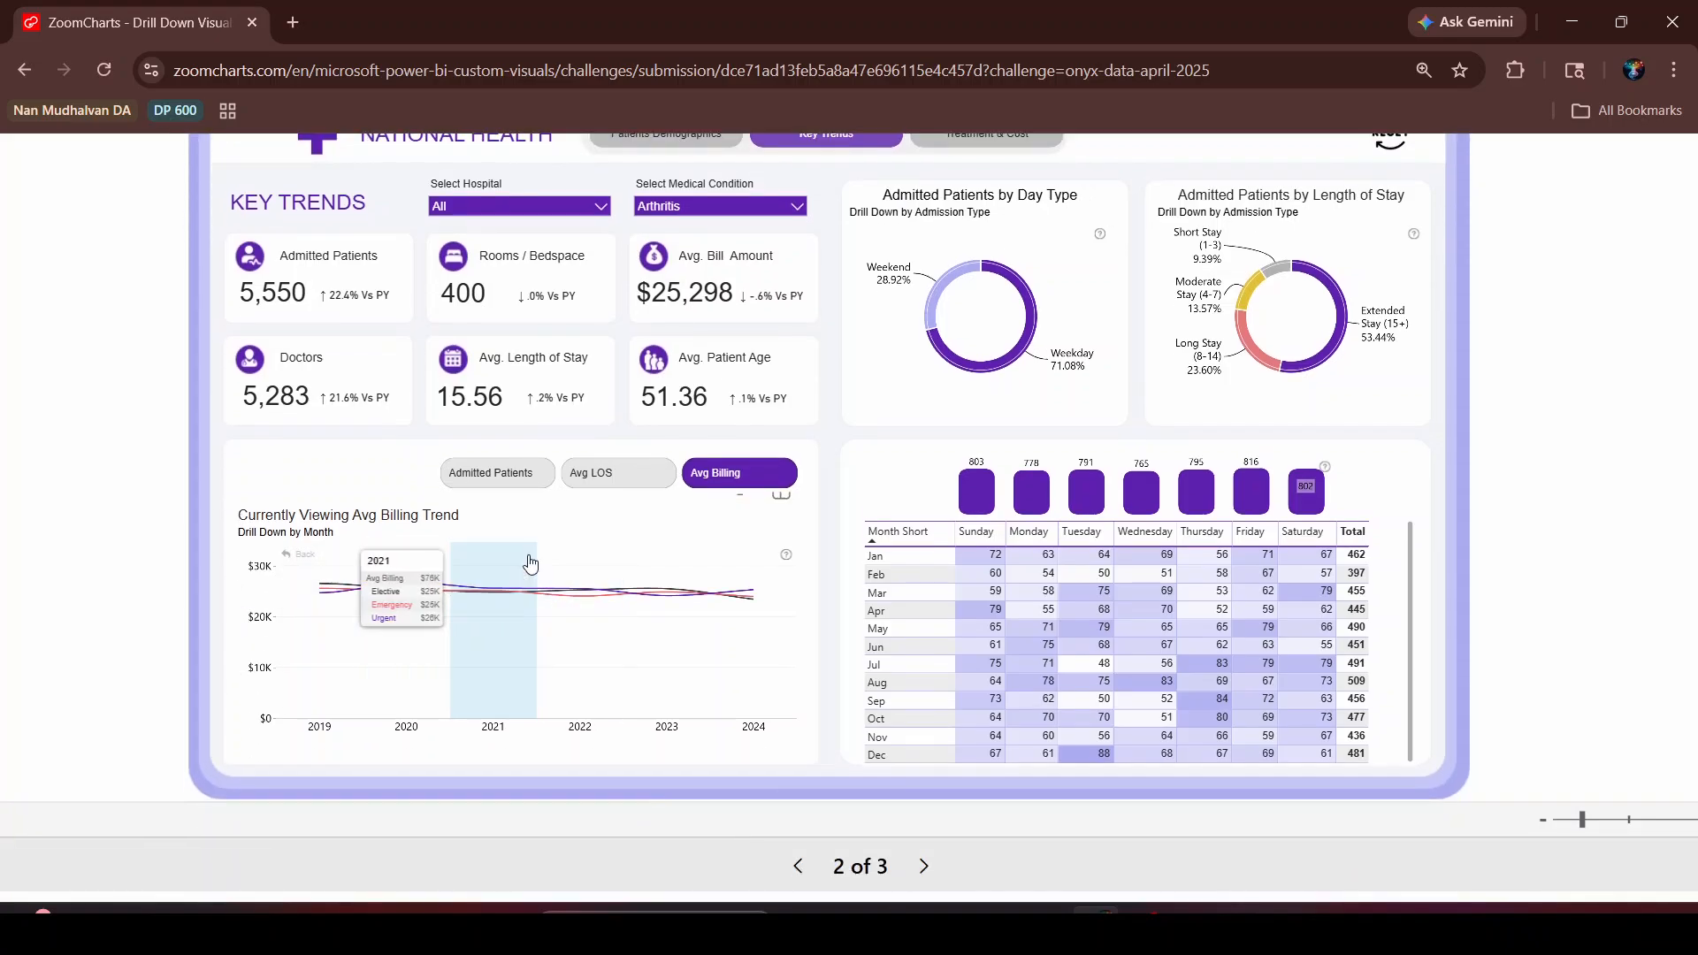
click(482, 475)
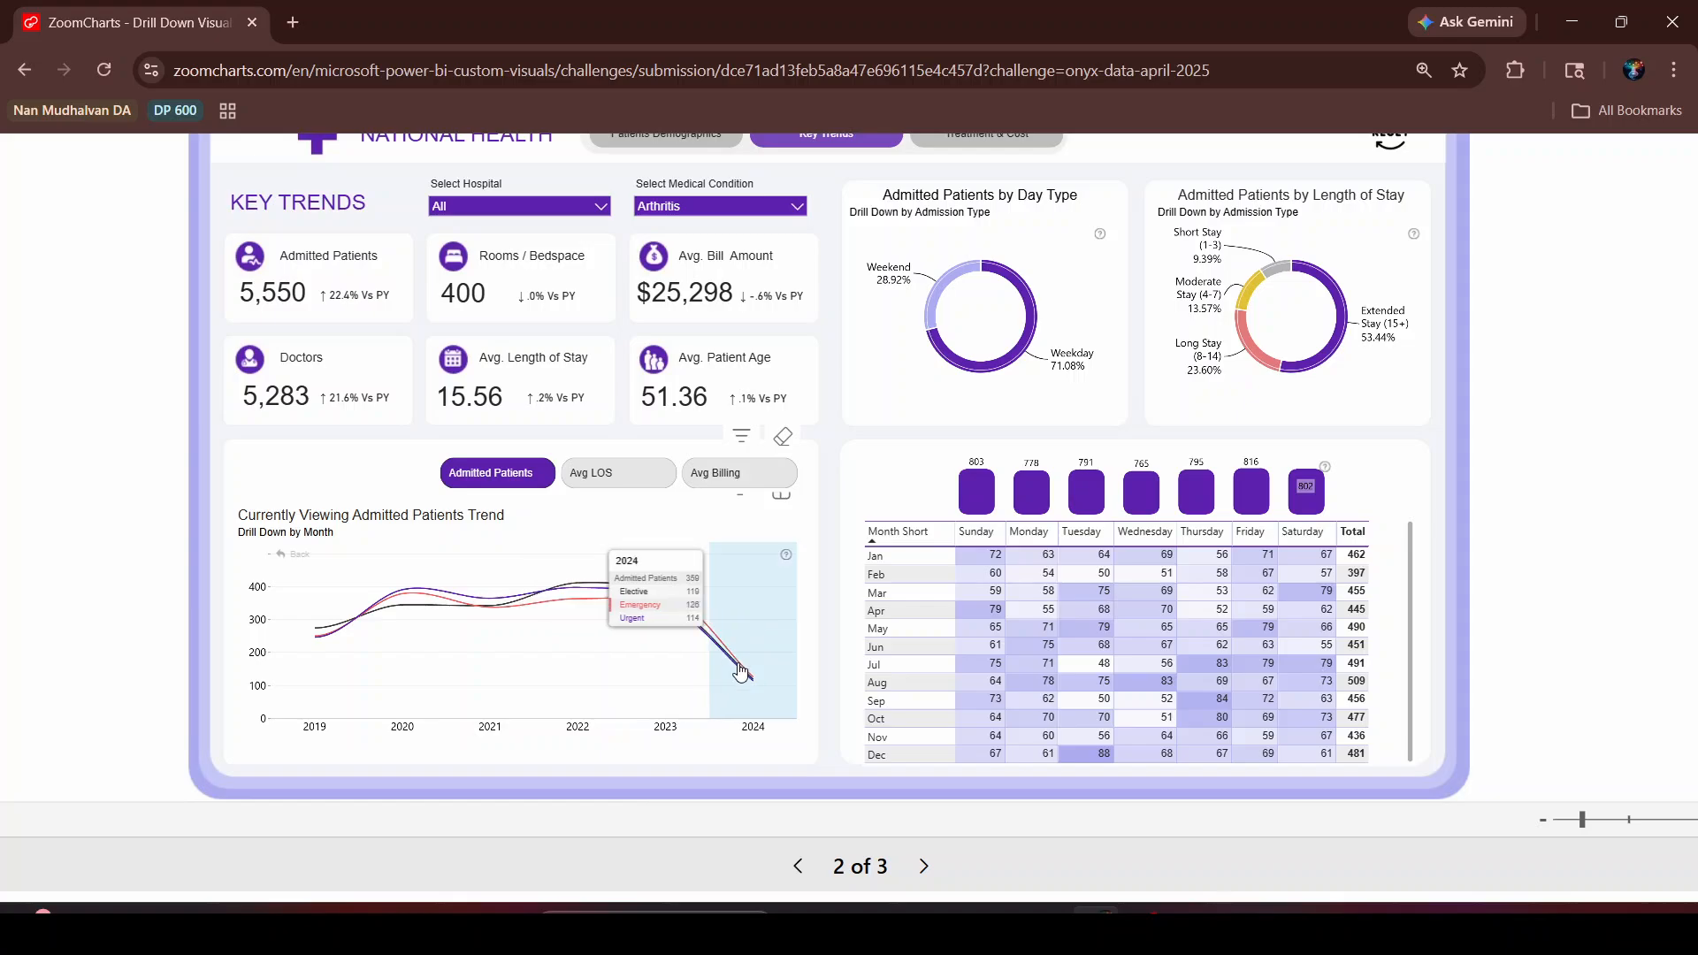
click(739, 482)
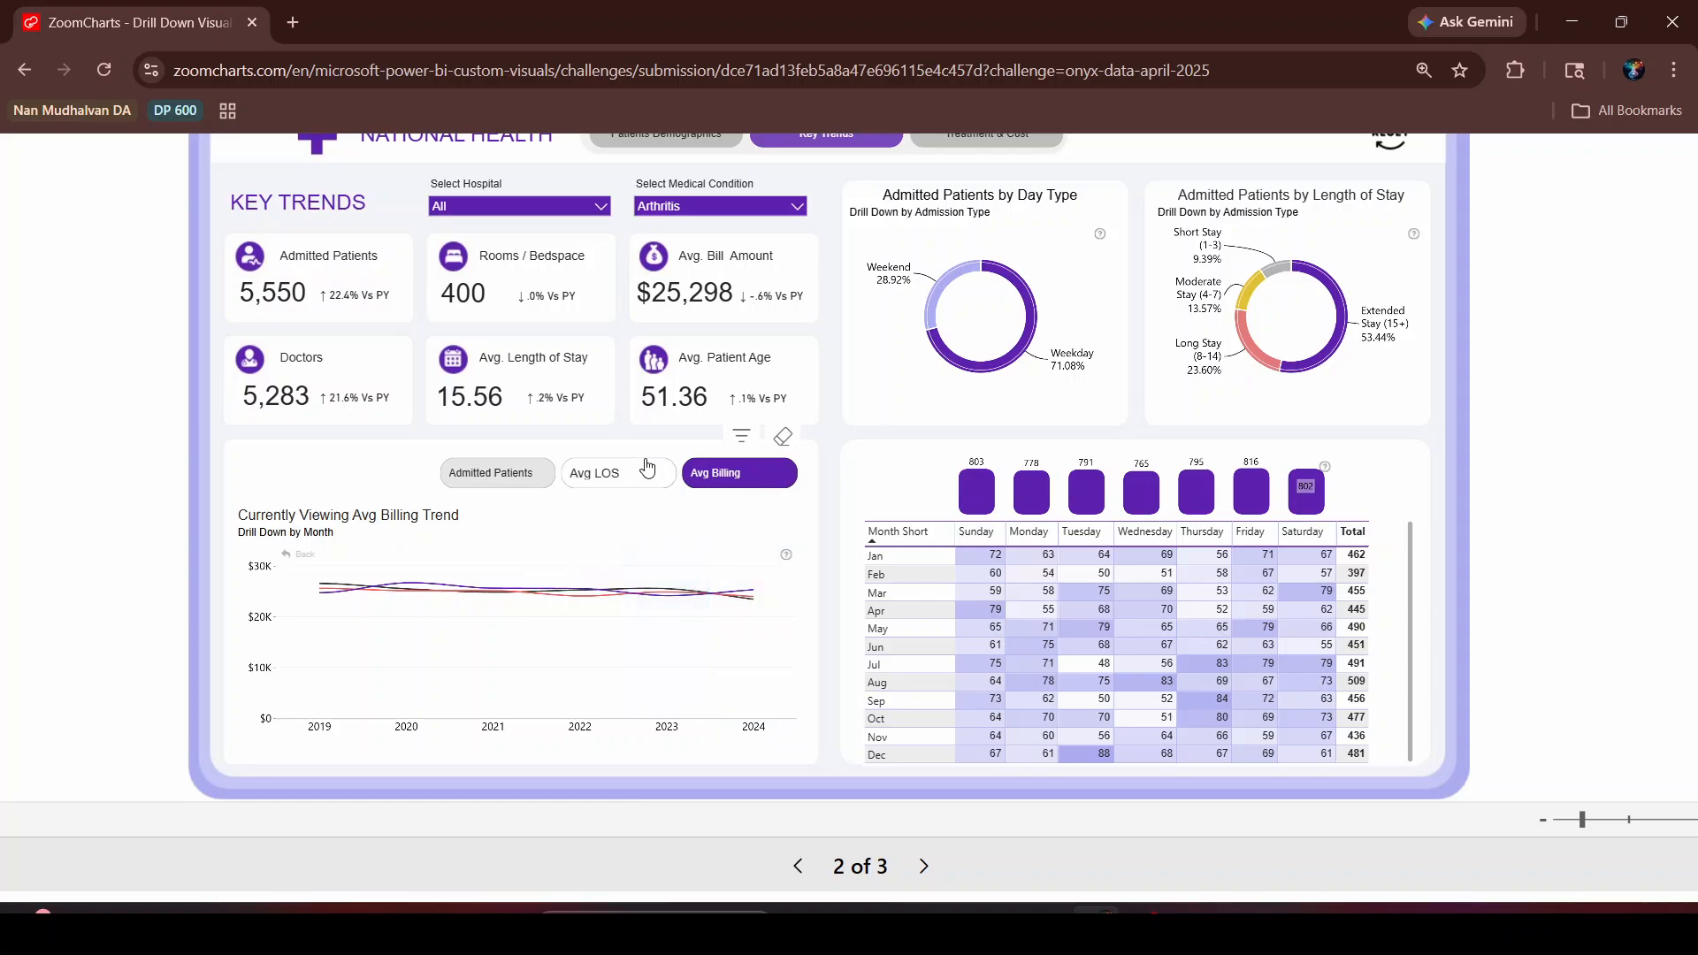
click(605, 473)
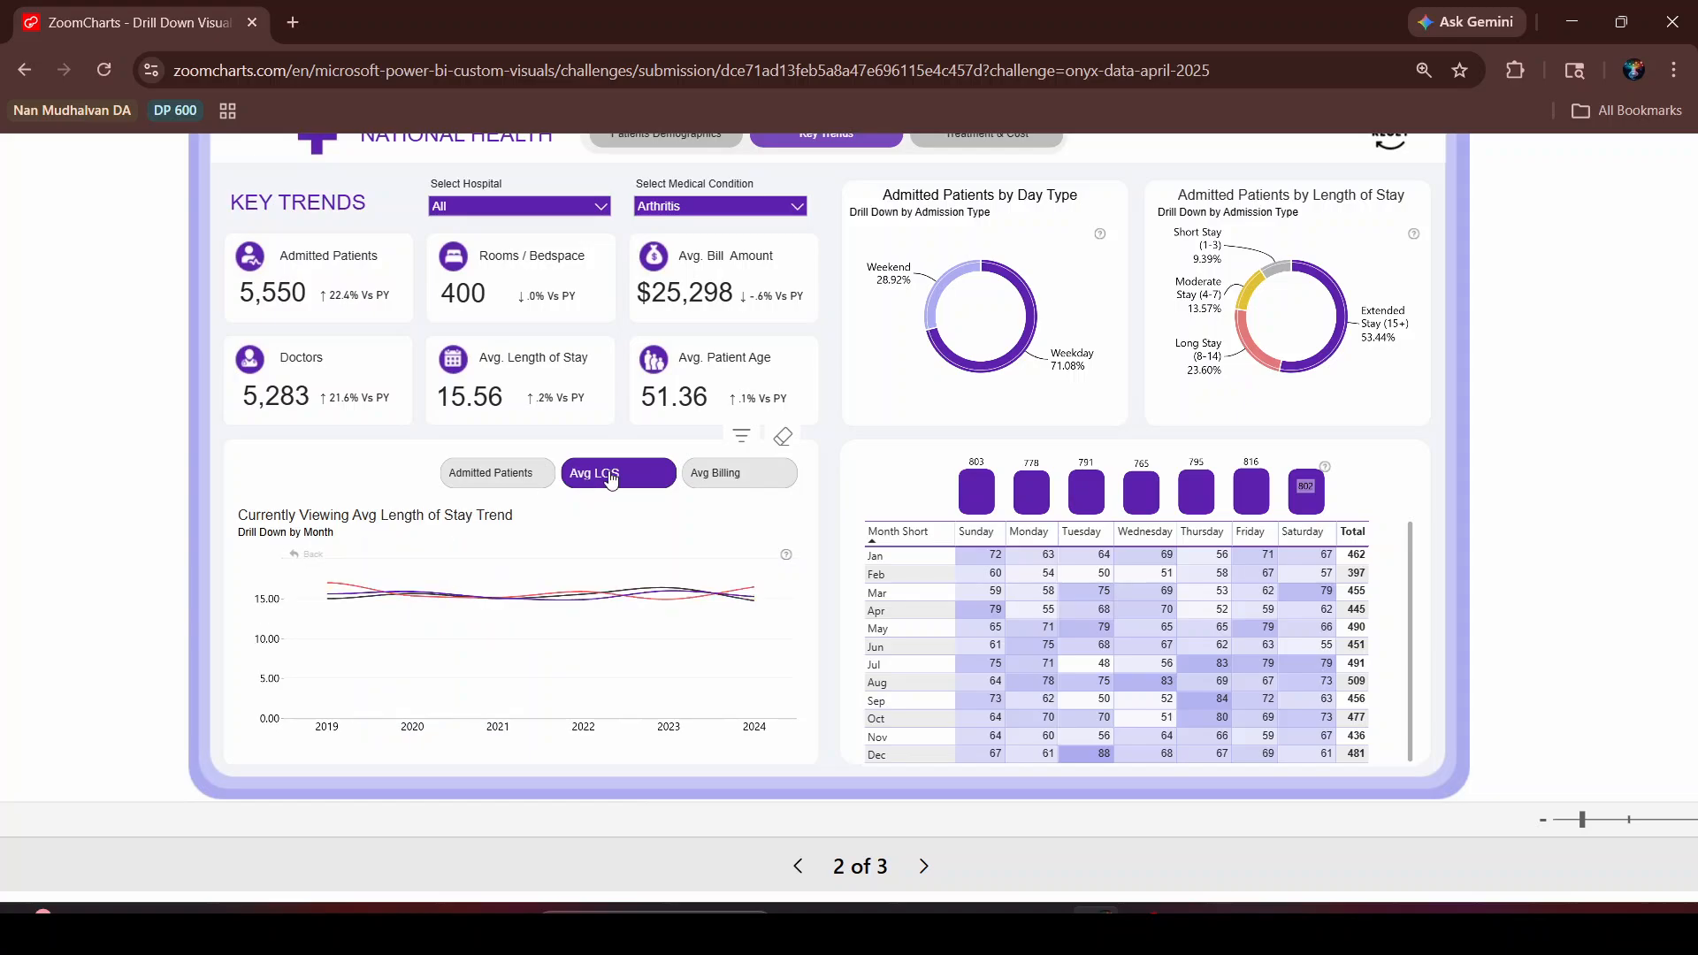
scroll(739, 370, up, 2)
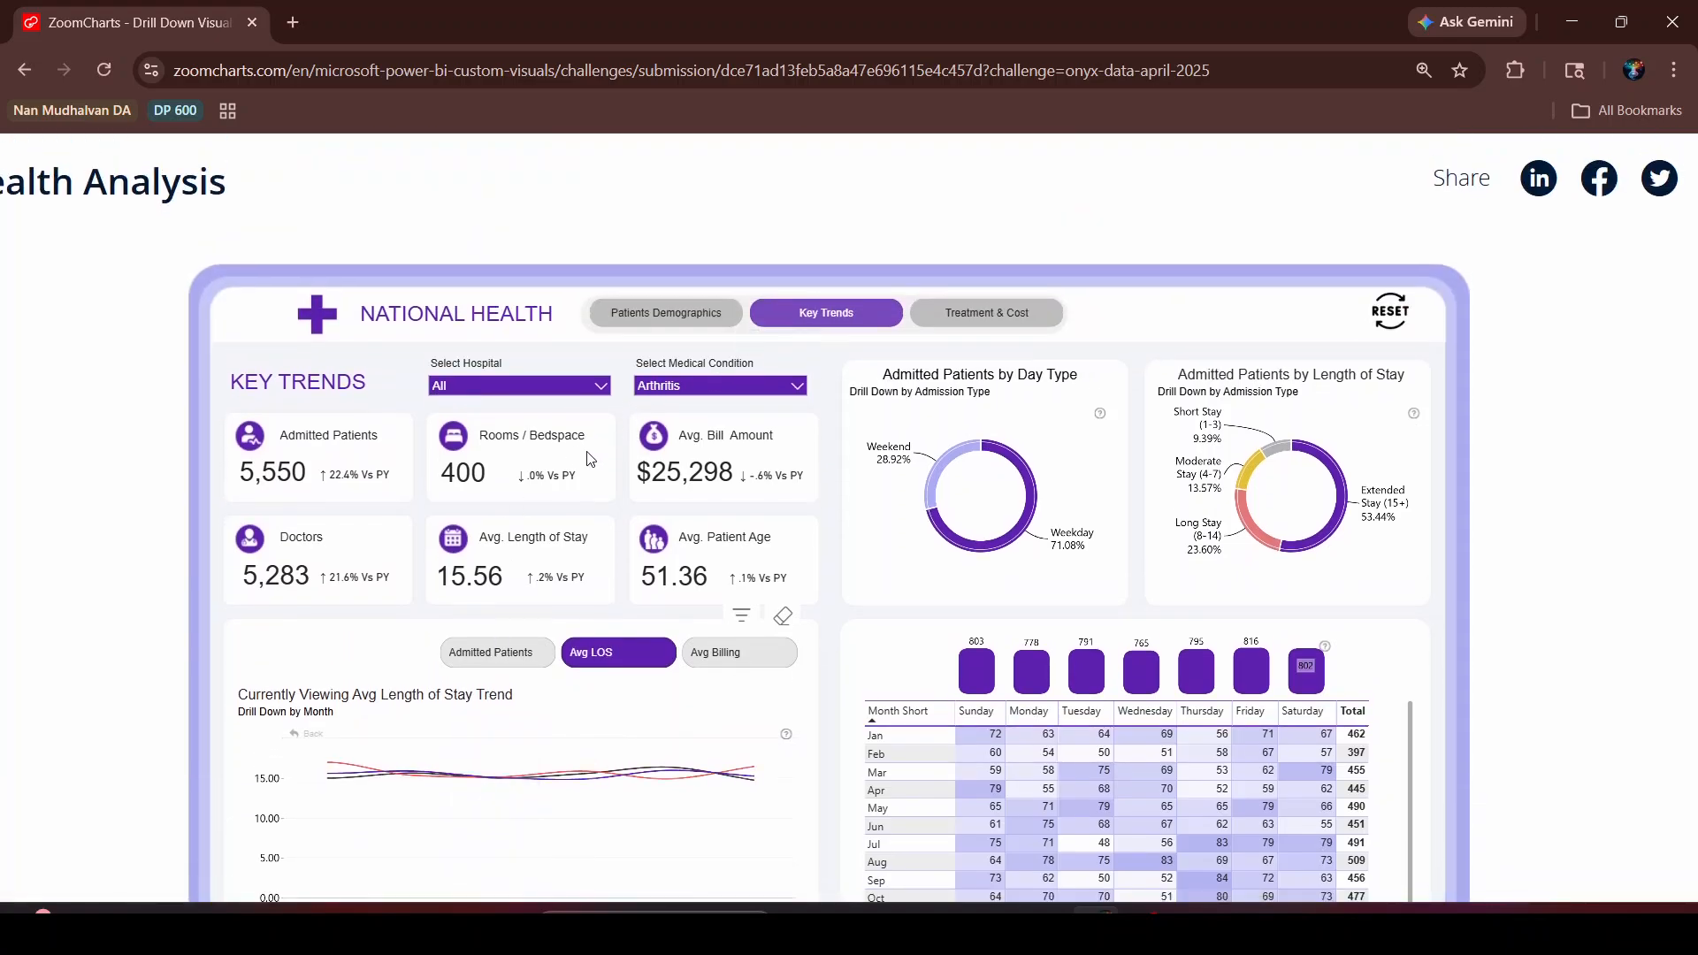
scroll(586, 455, down, 2)
scroll(630, 591, up, 1)
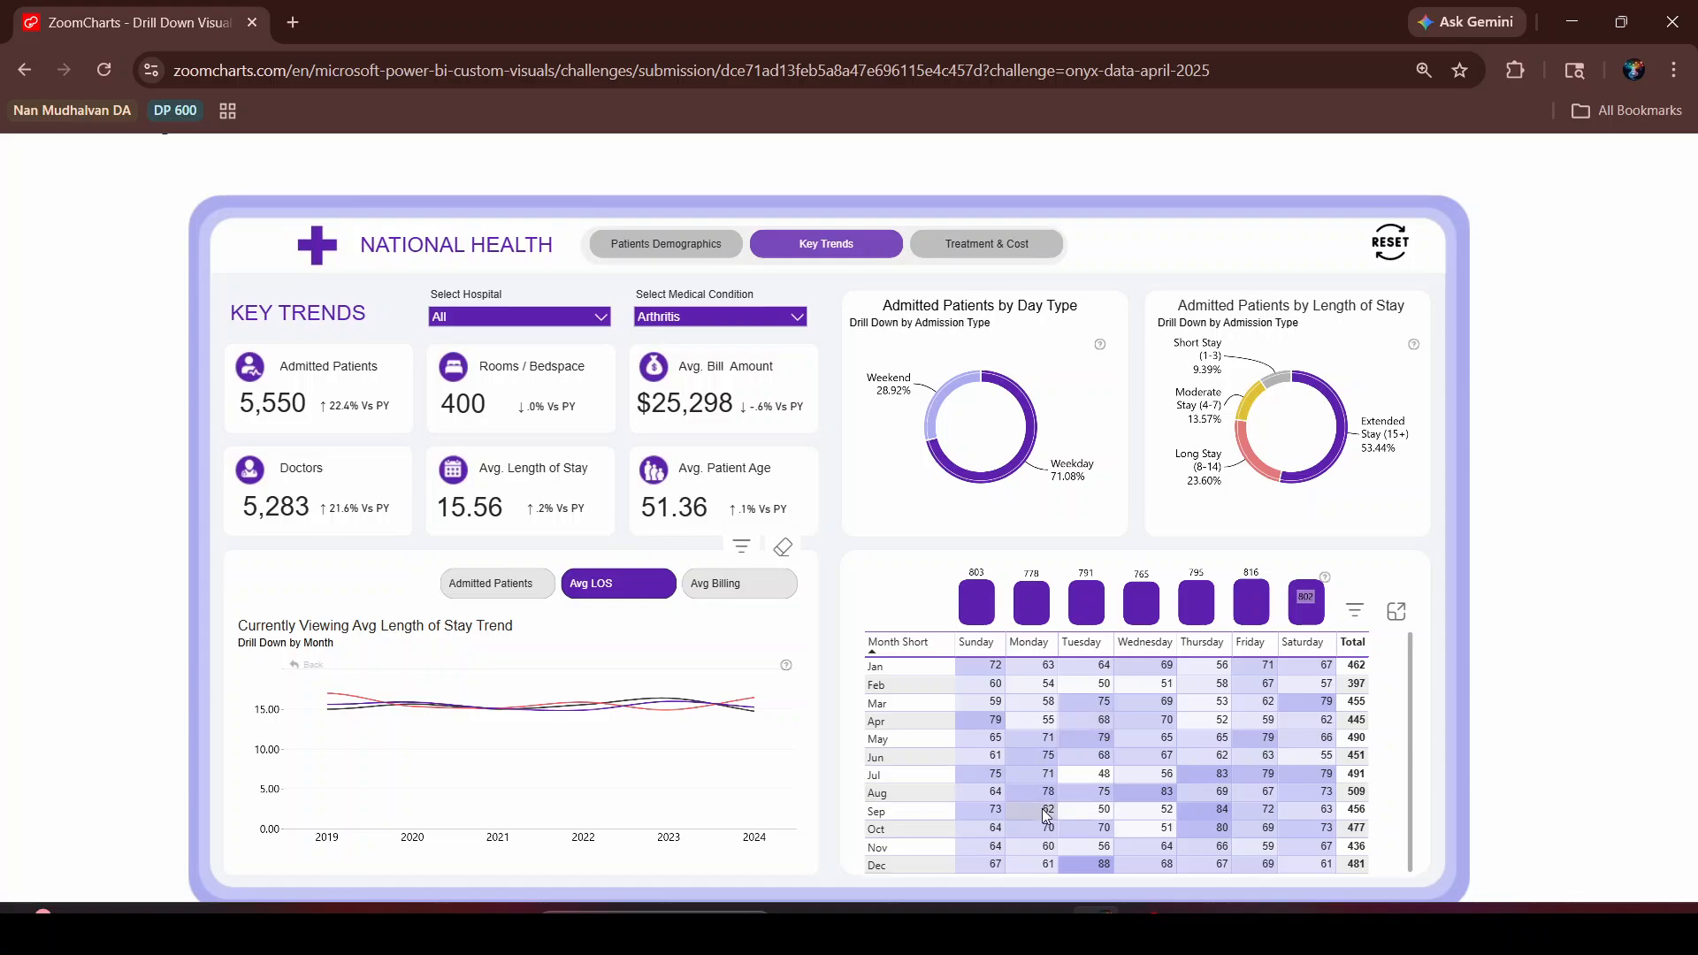
Open the Treatment & Cost page and drill the Hou. Med billing down to insurance providers, then return to the hospital level
scroll(1037, 724, up, 1)
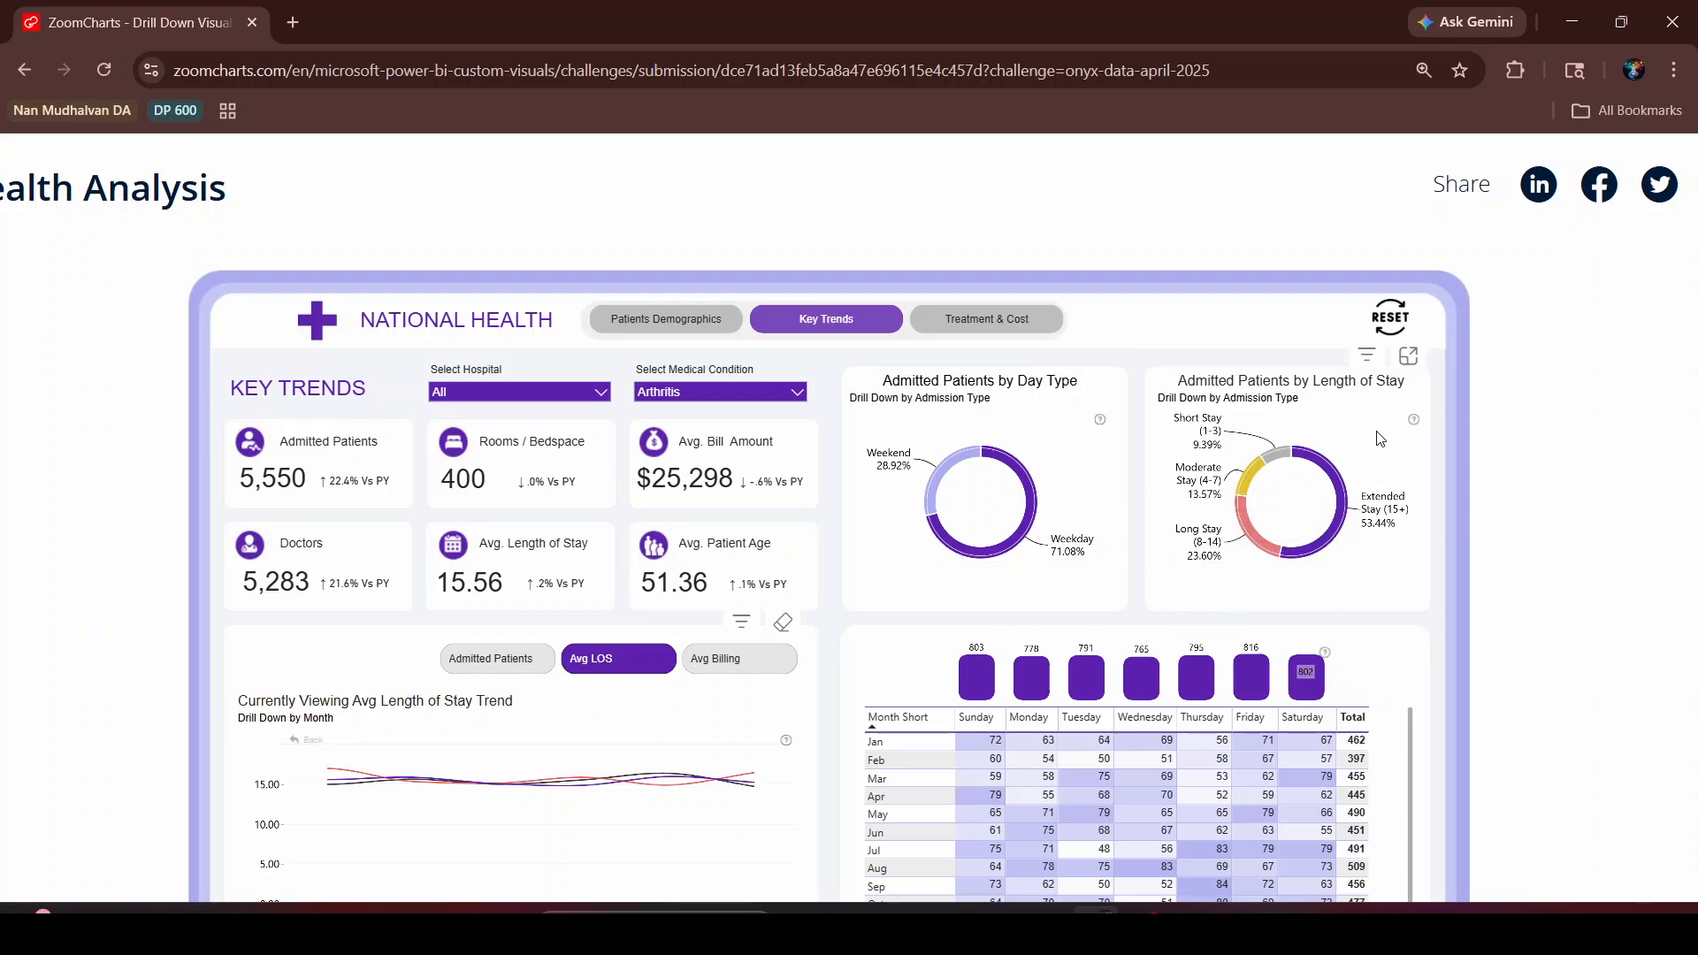
click(990, 320)
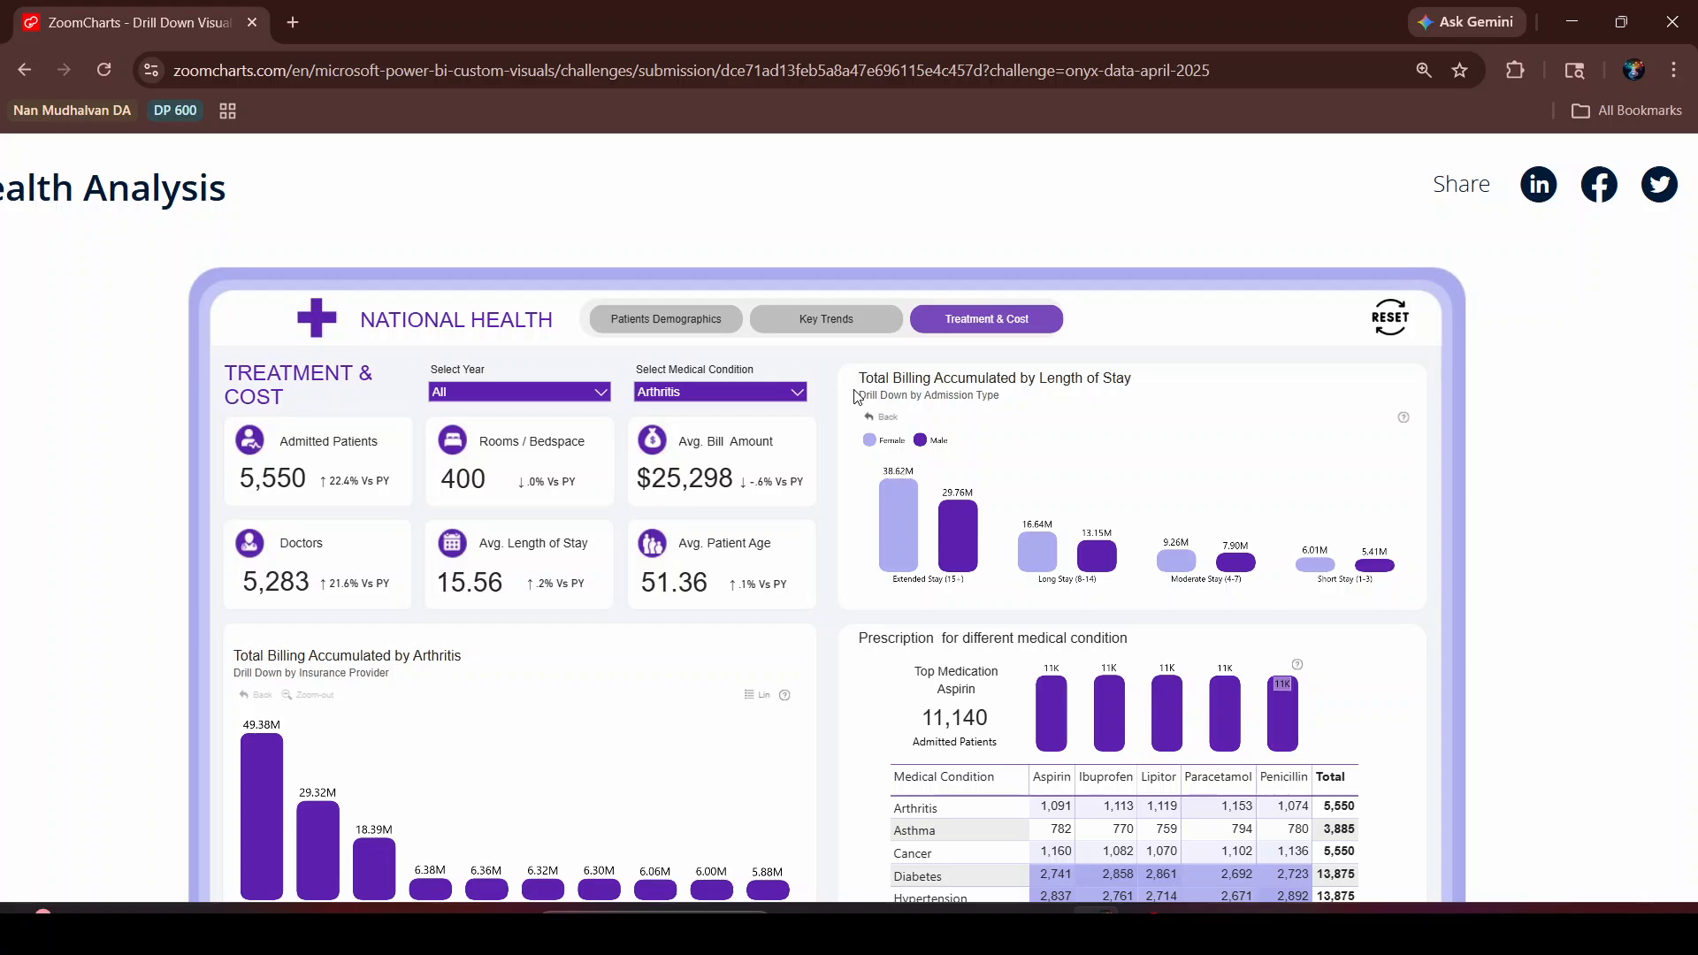
scroll(856, 395, down, 2)
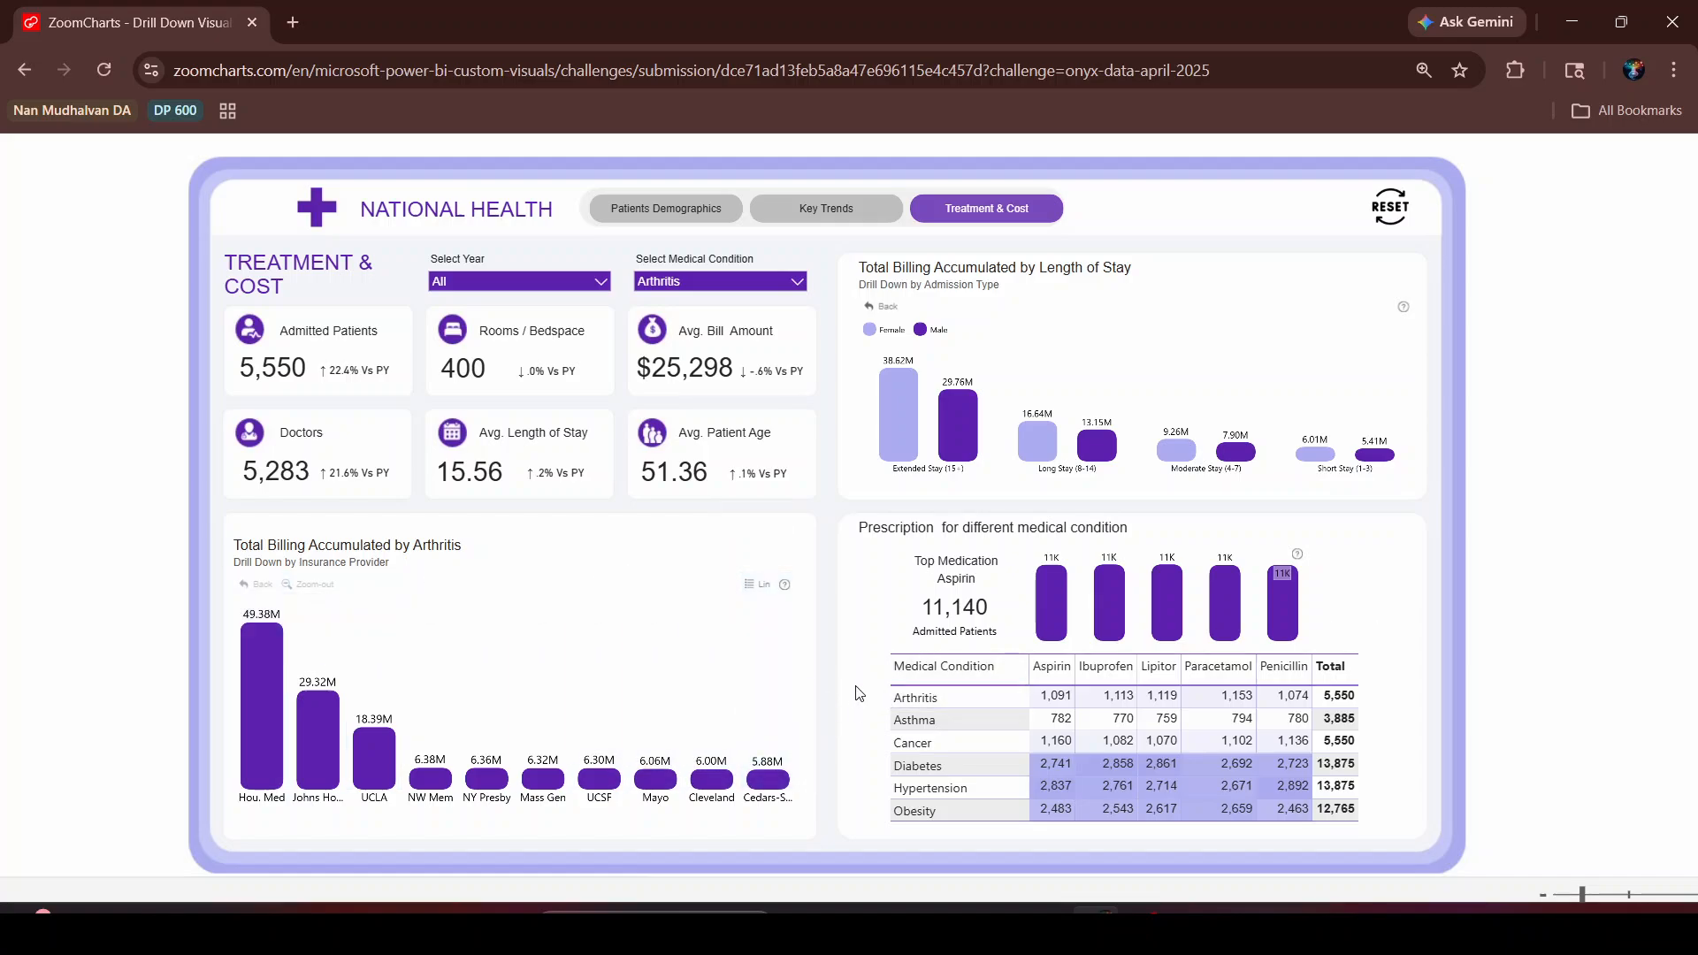
click(280, 679)
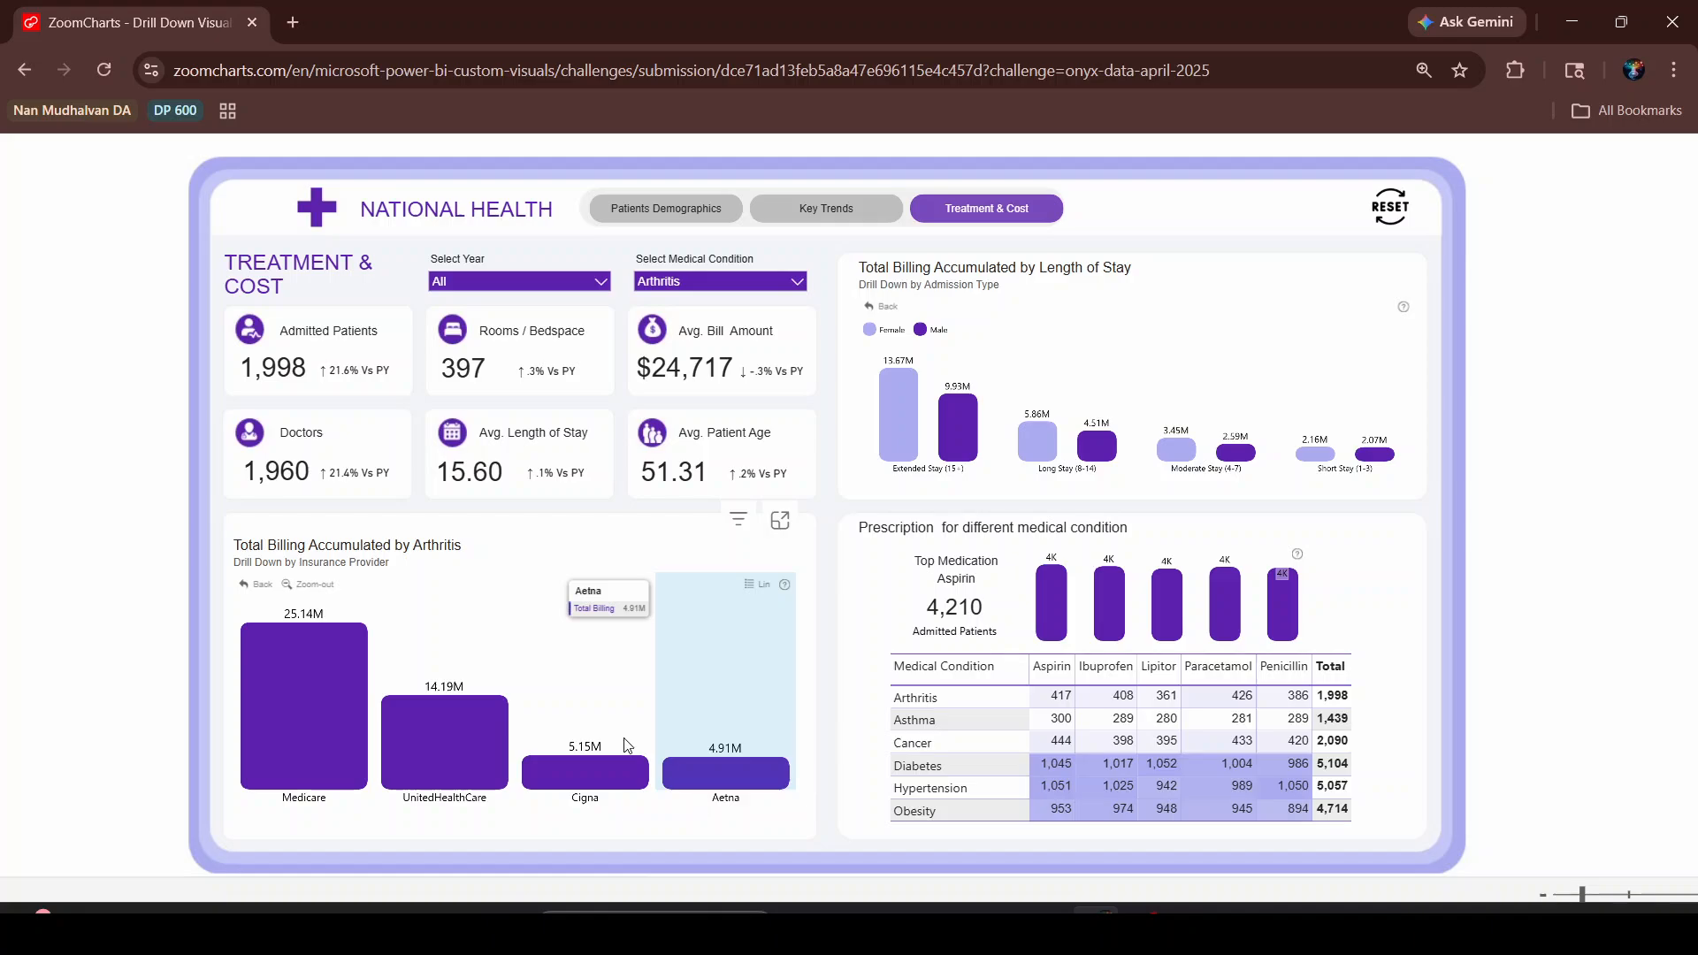
click(252, 584)
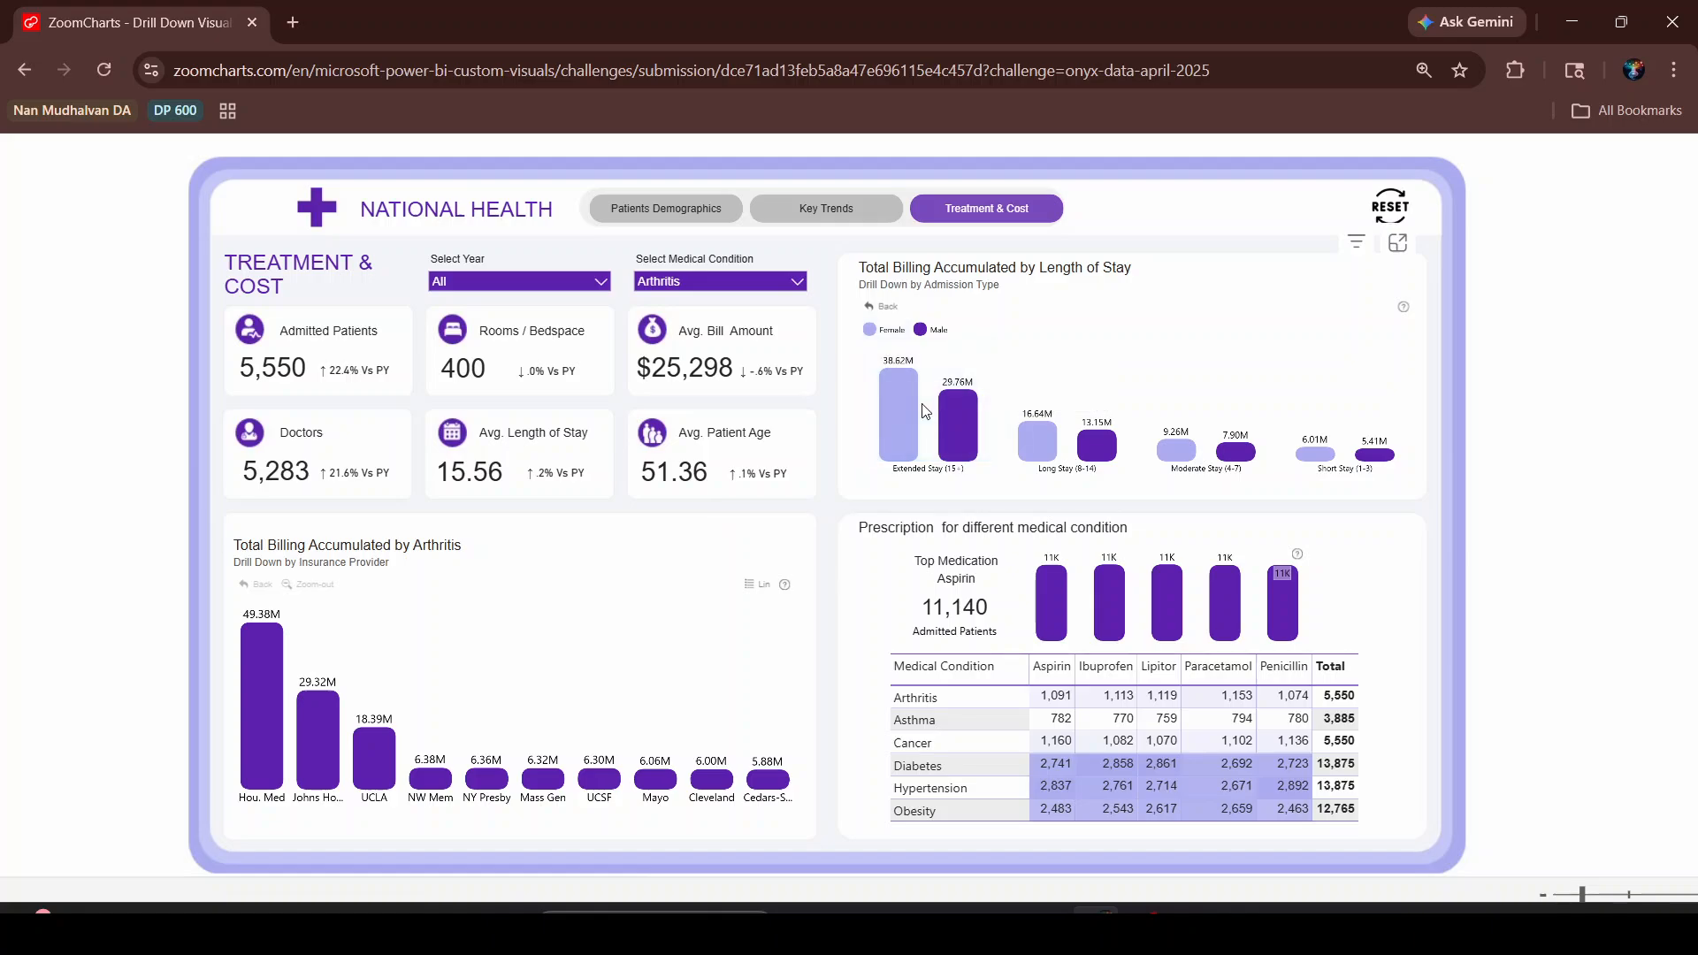
Drill the Extended Stay (15+) billing down to admission types and back, then return to the Patients Demographics page
click(957, 417)
click(1121, 448)
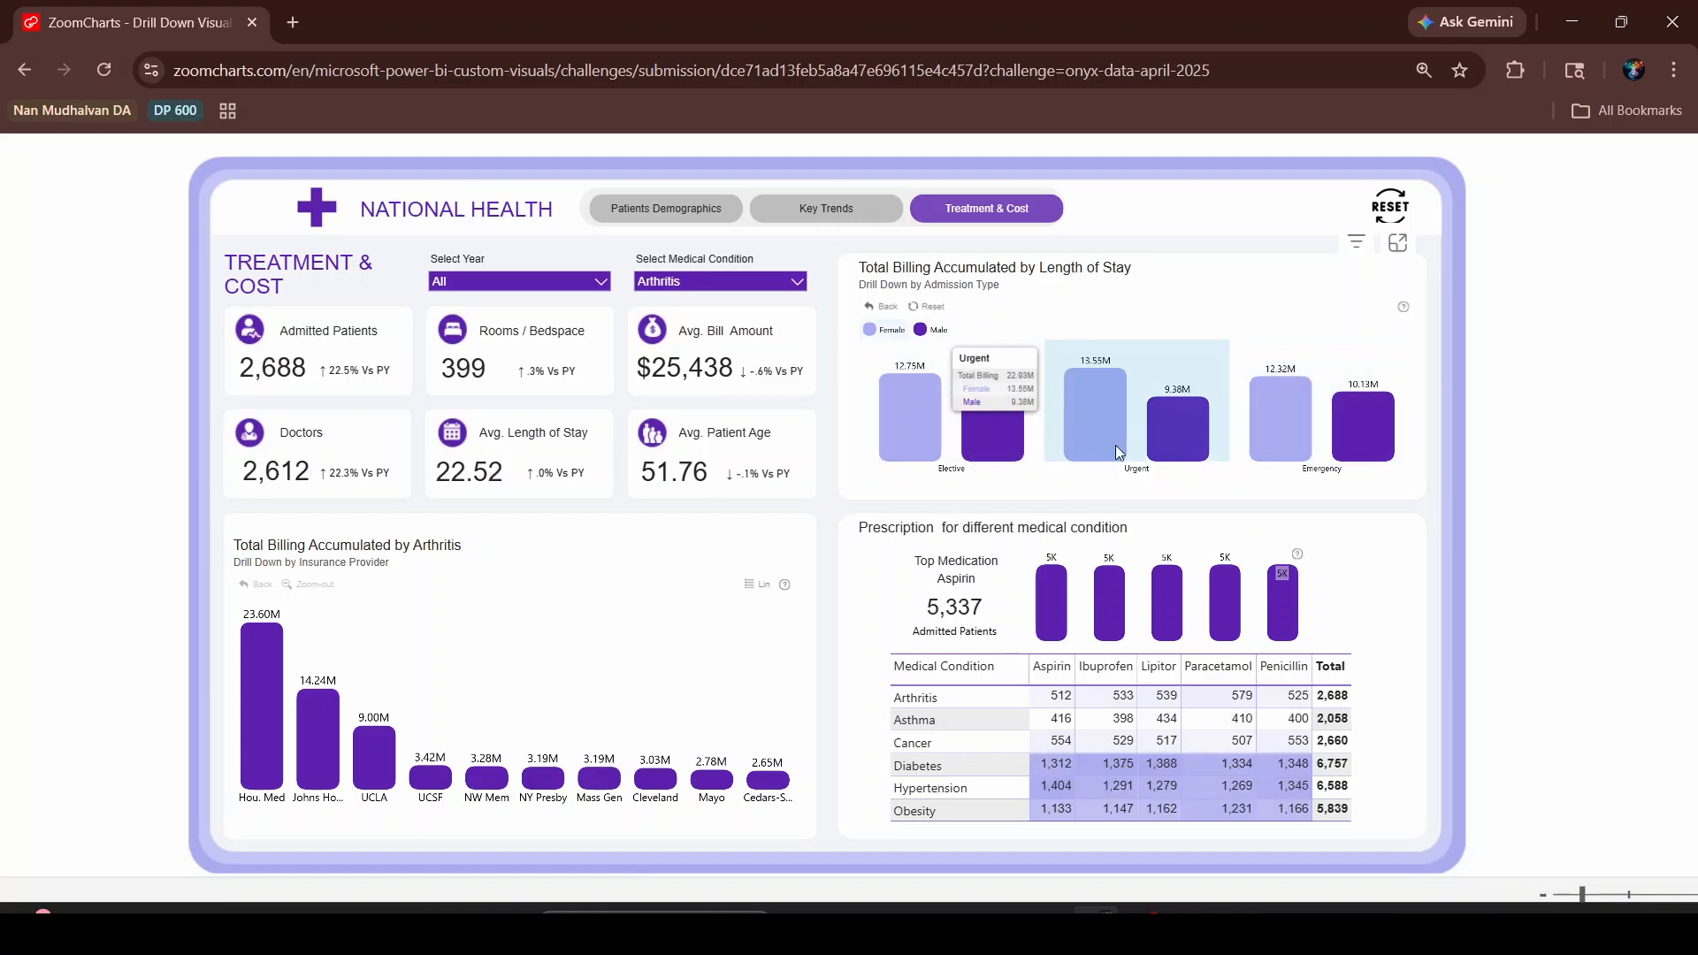
click(881, 306)
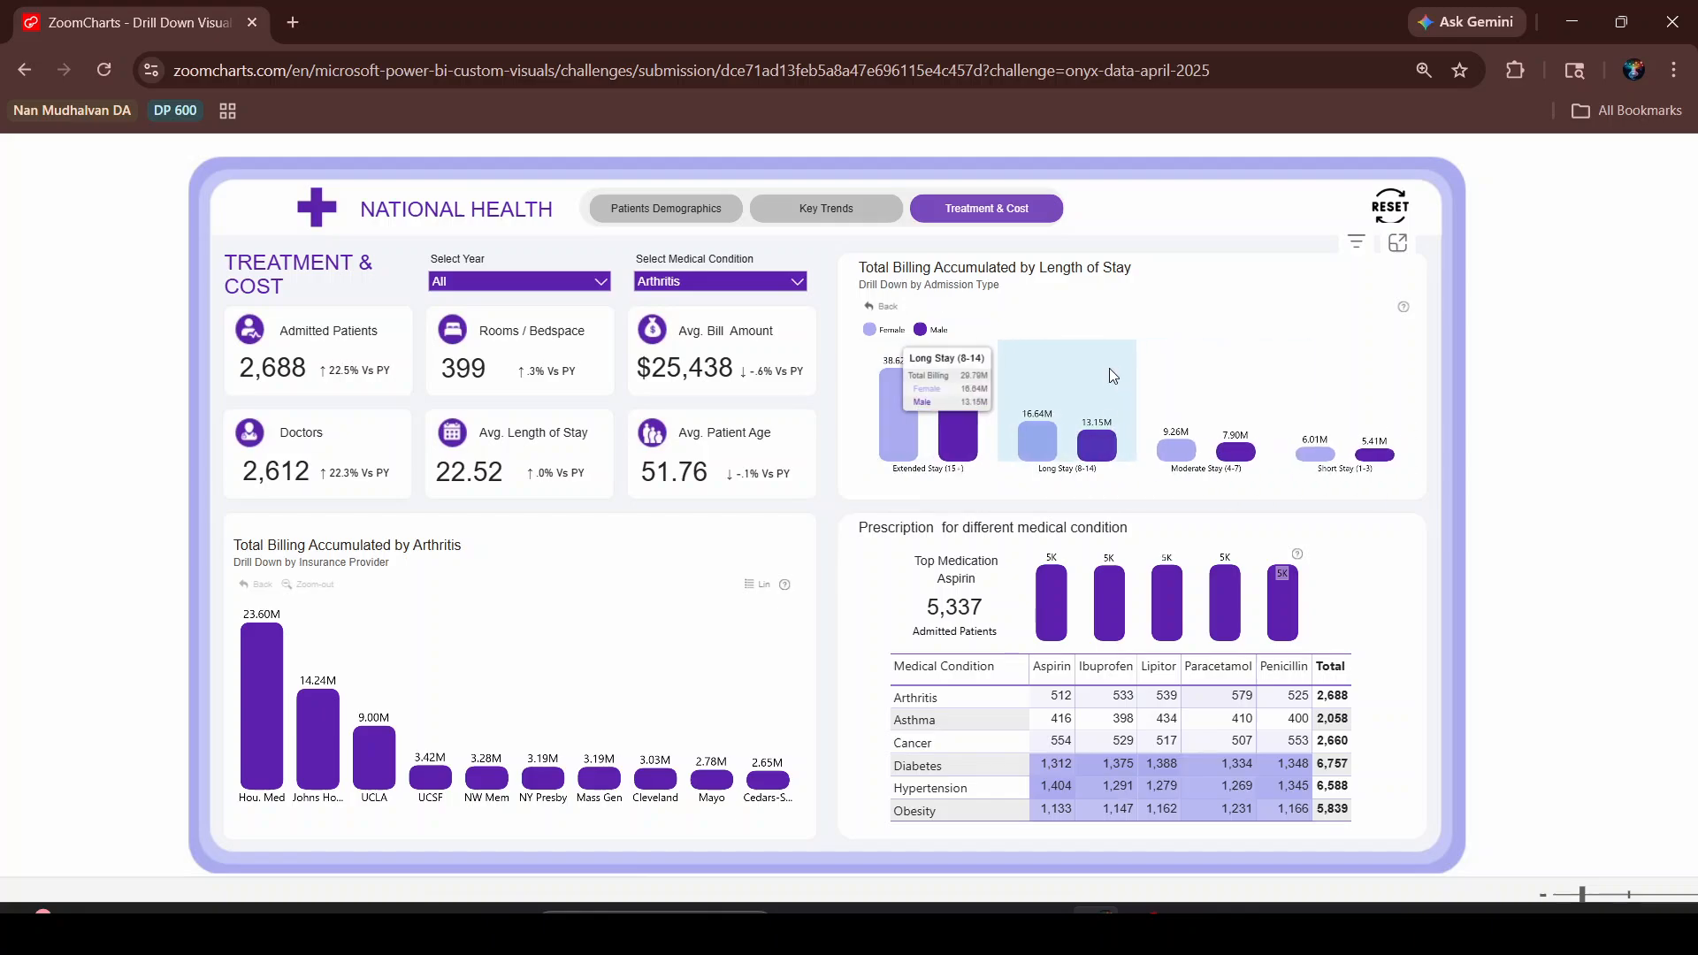
scroll(1112, 375, down, 1)
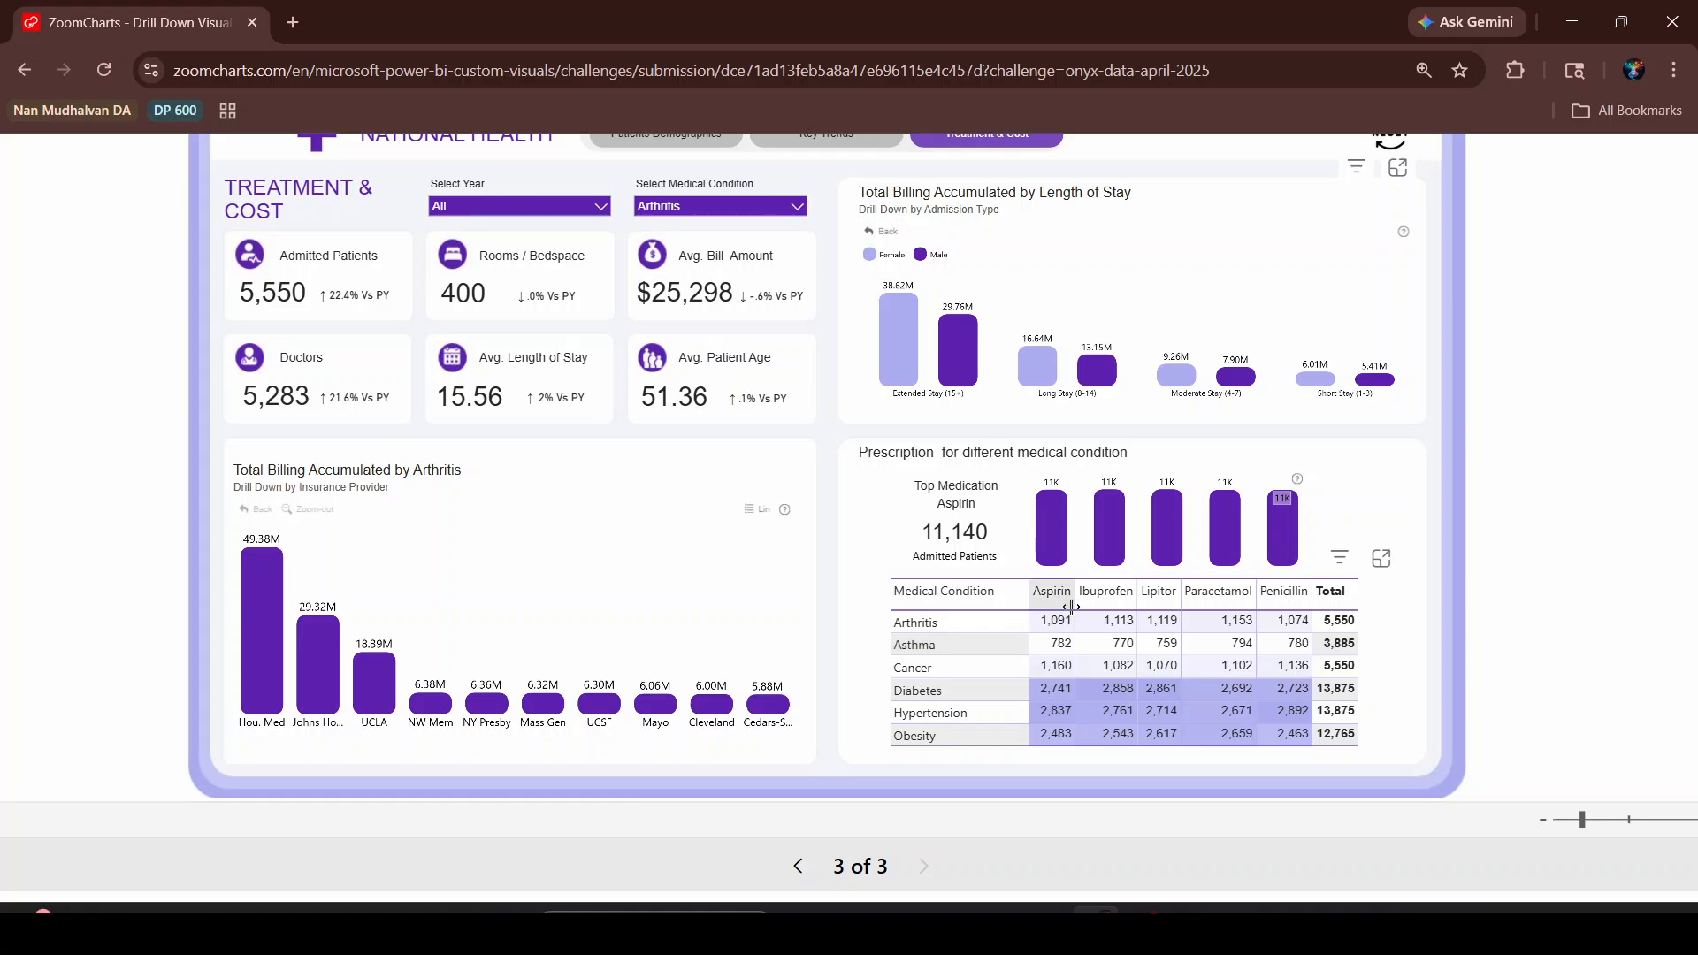
scroll(672, 464, up, 2)
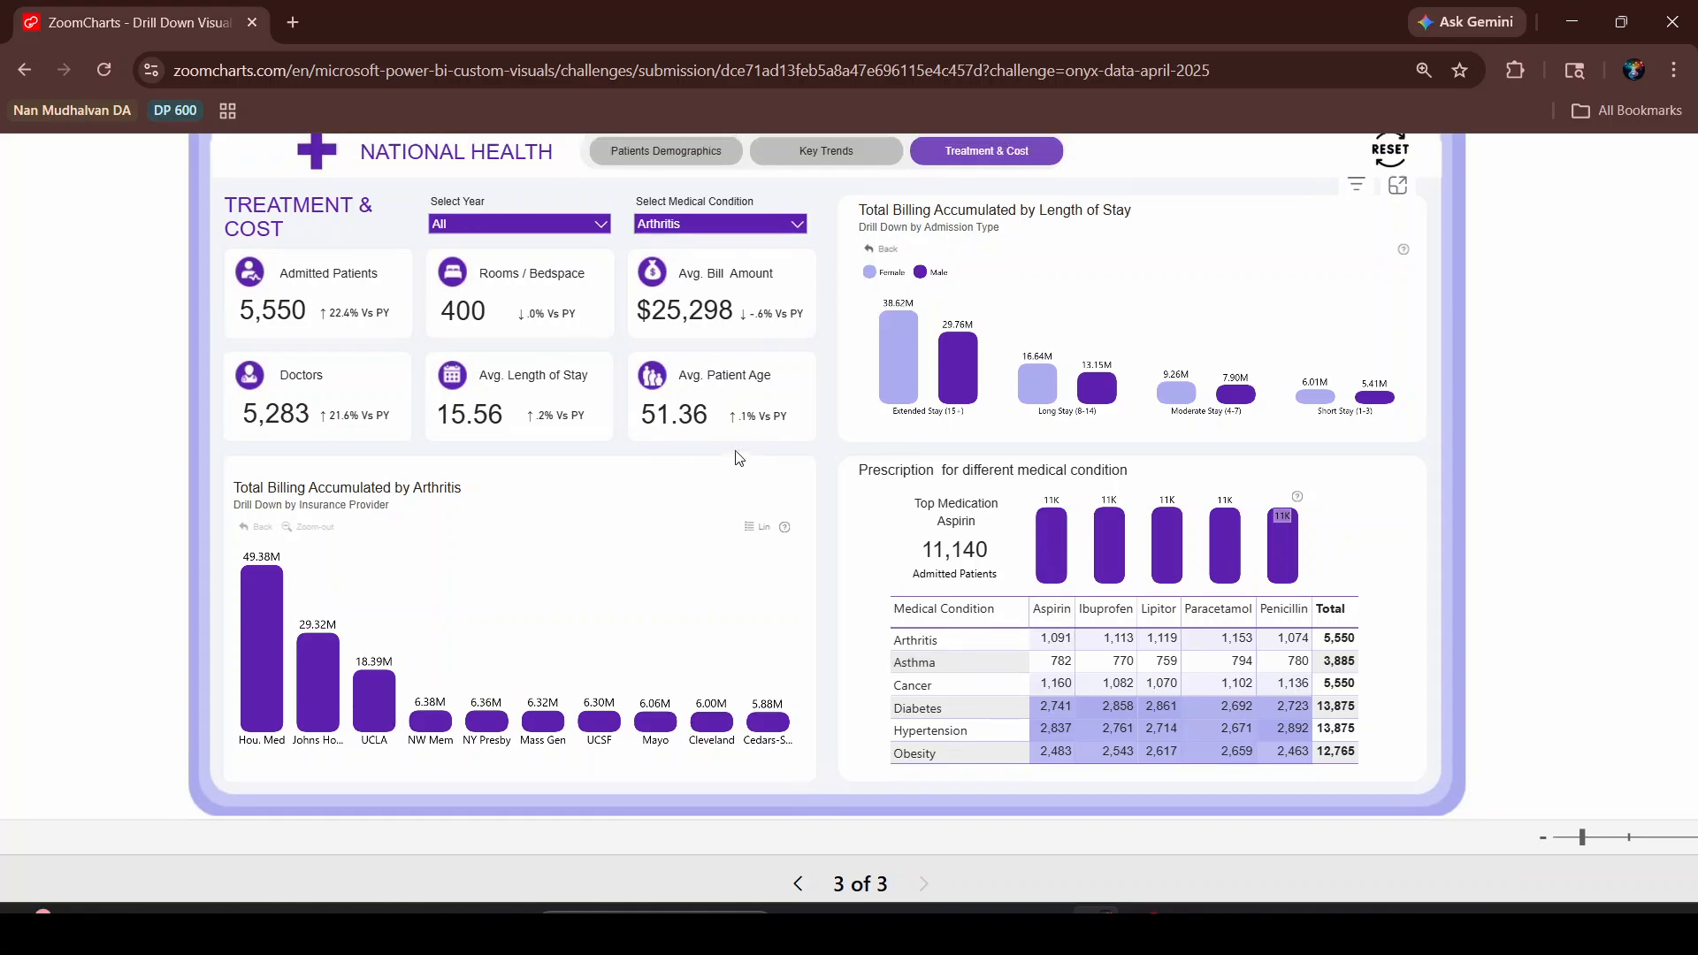
click(659, 244)
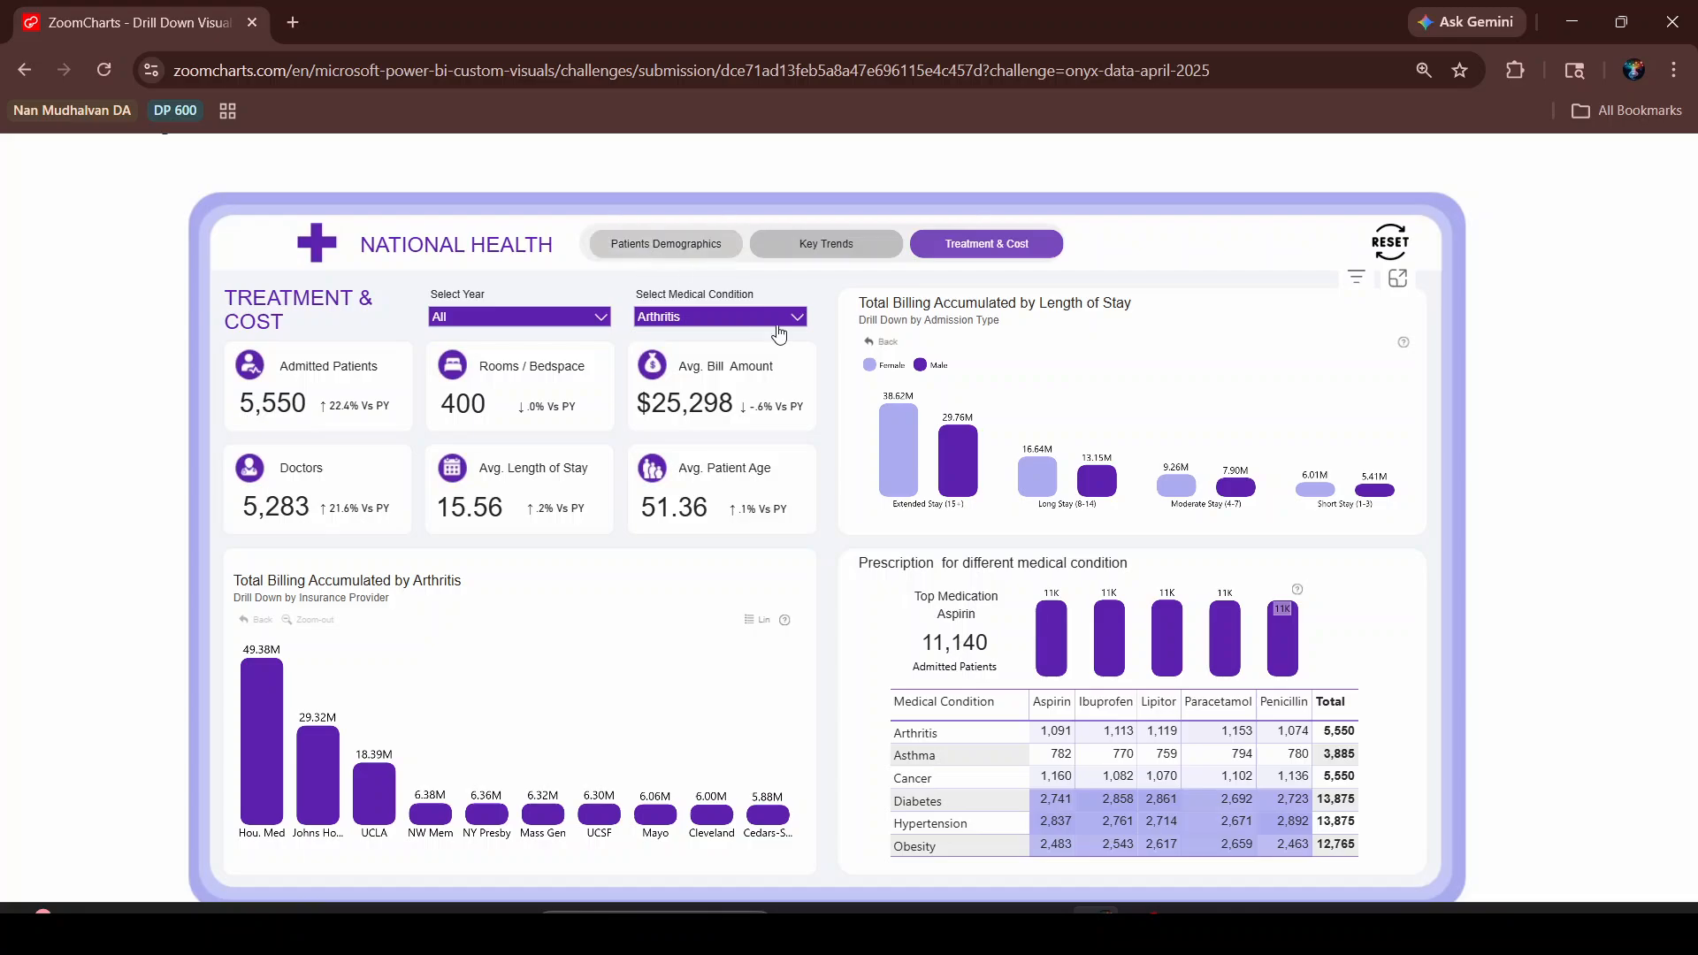
Switch to the Power Query Editor and delete the Data Dictionary query
mouse_move(1101, 929)
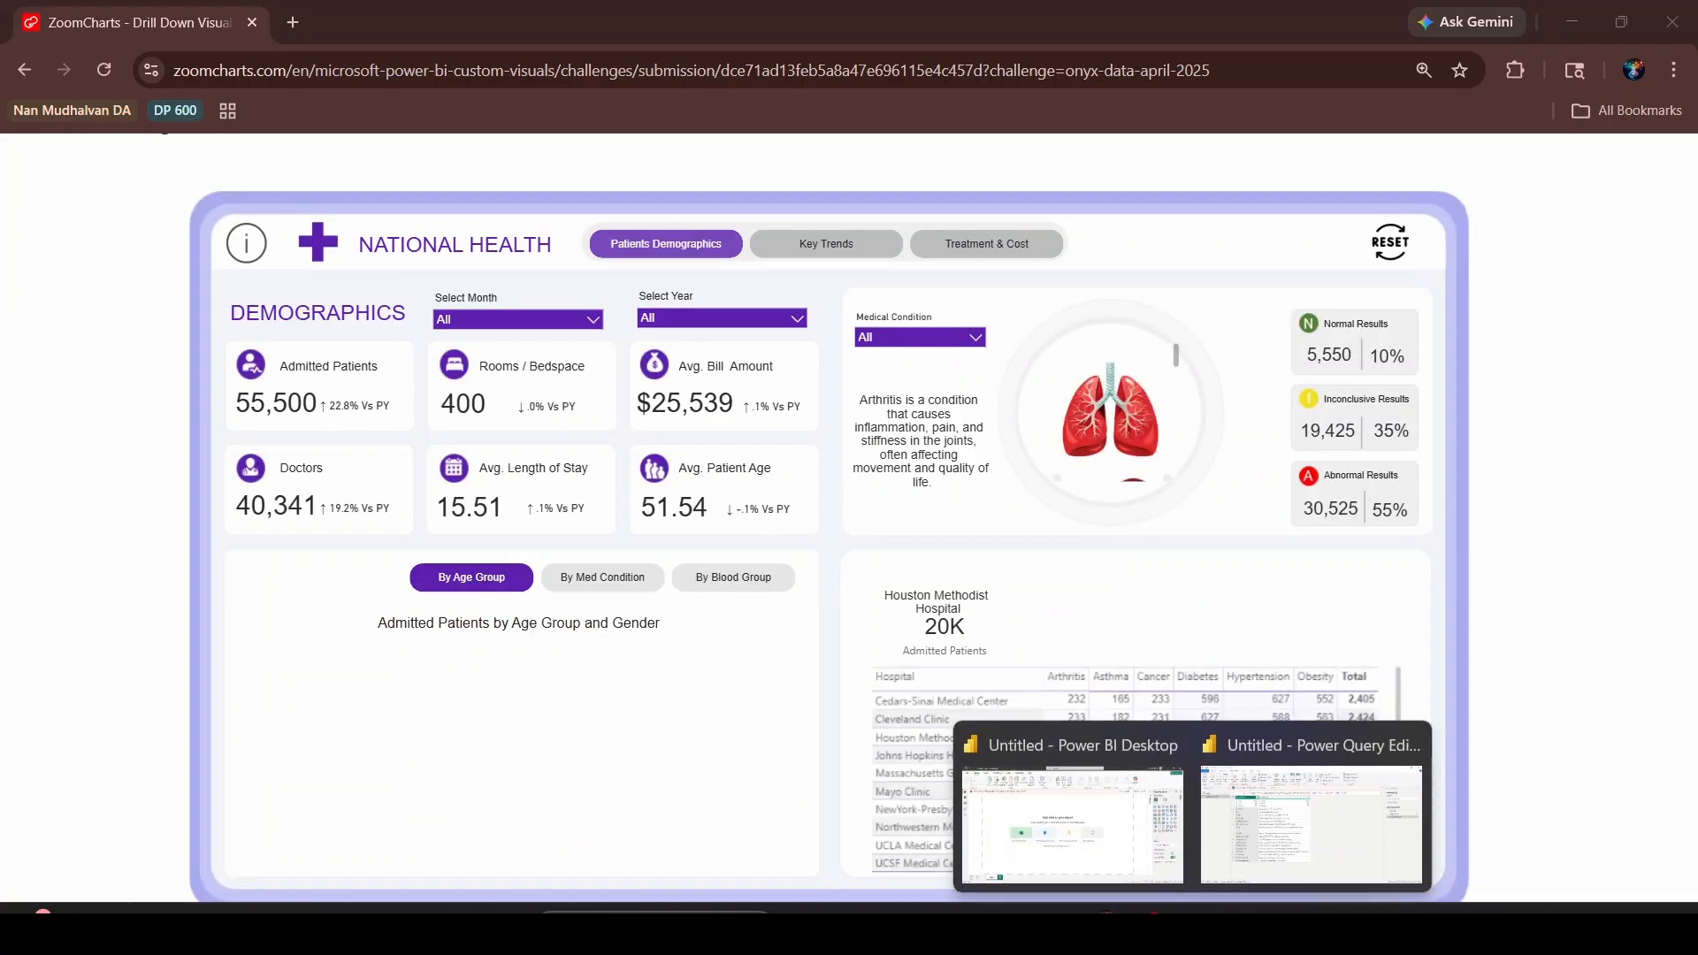
click(1237, 861)
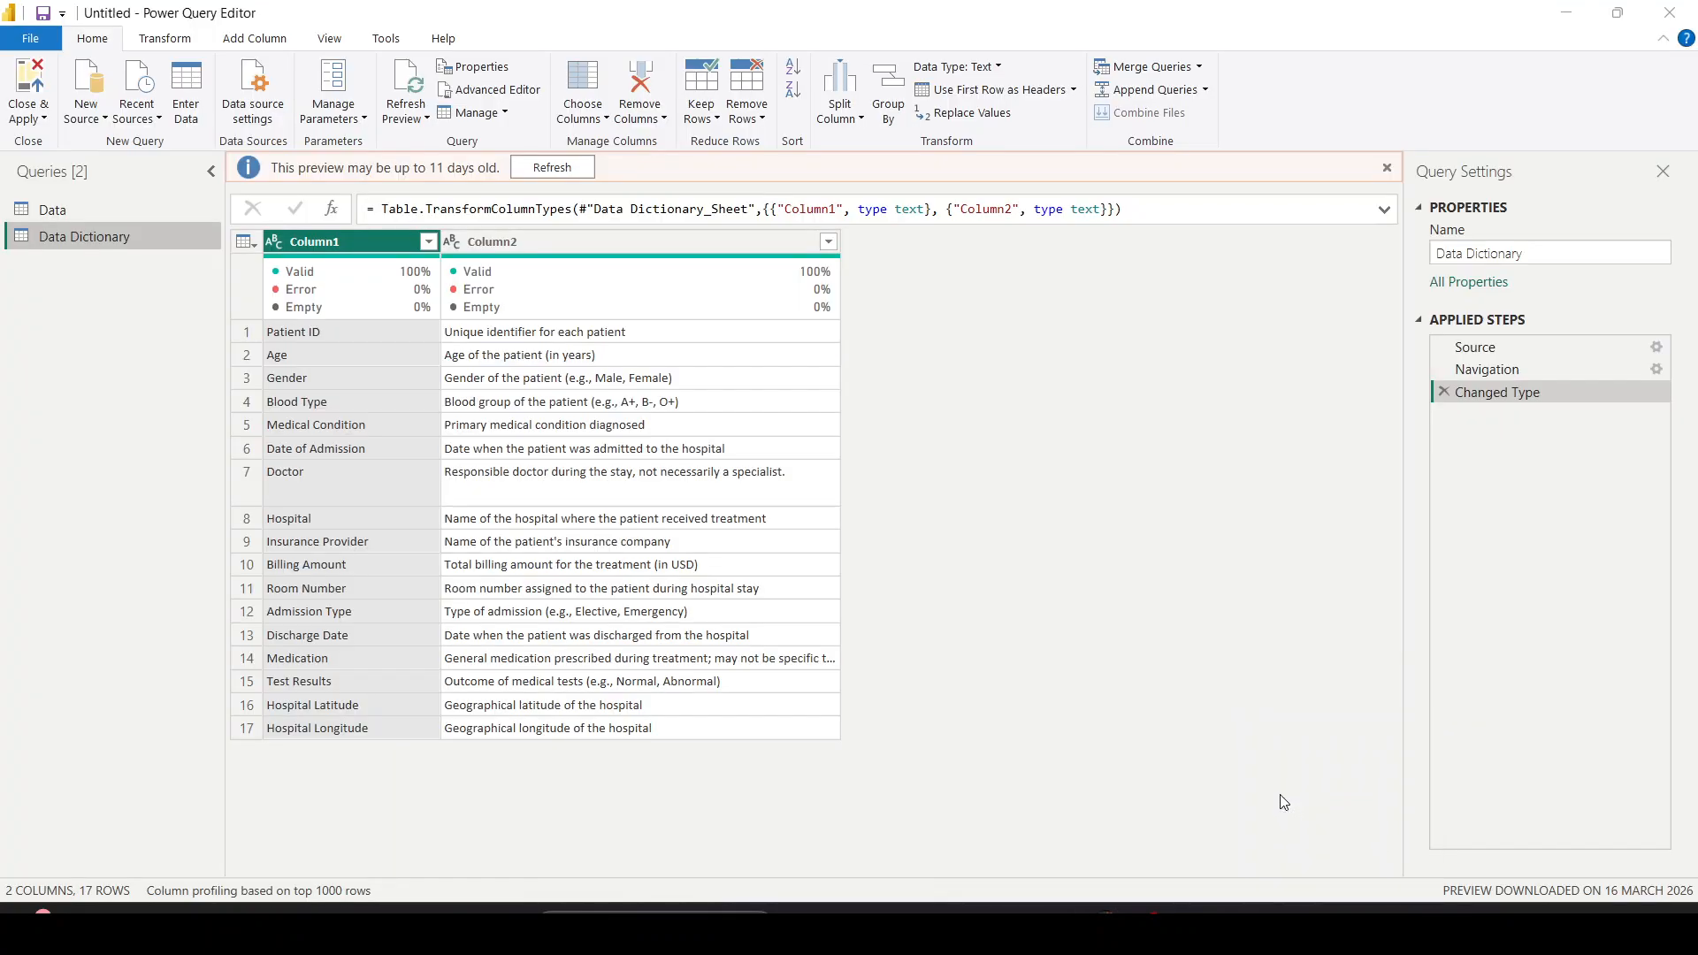
right_click(76, 244)
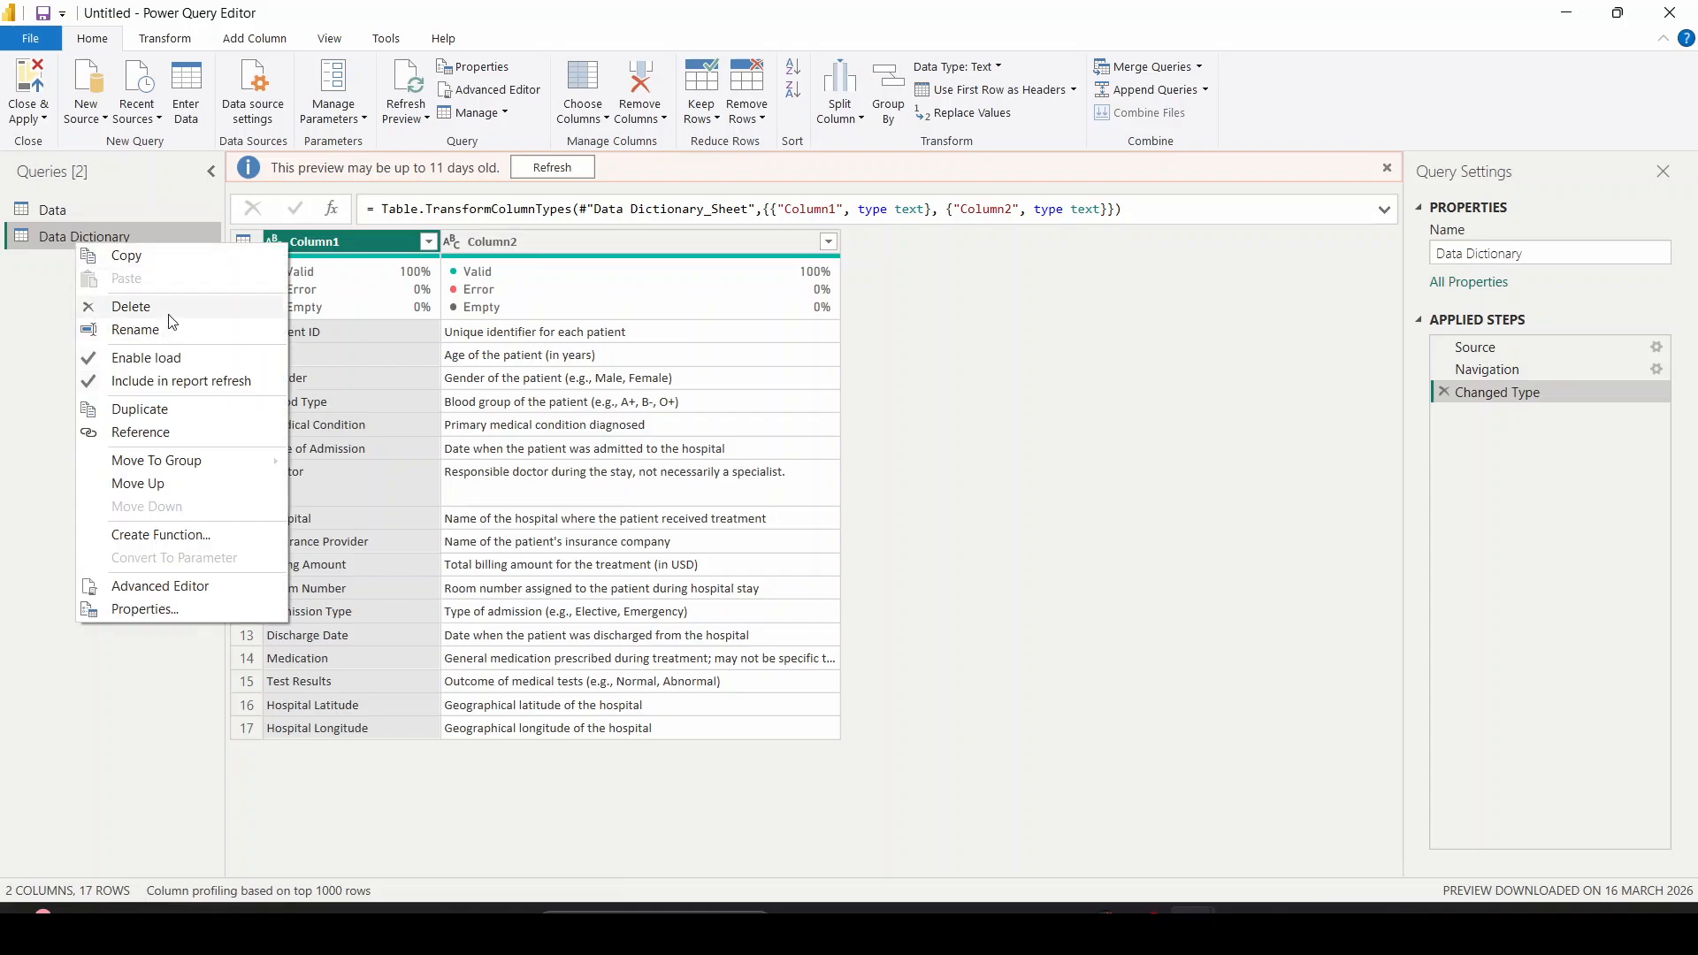
click(133, 306)
click(936, 502)
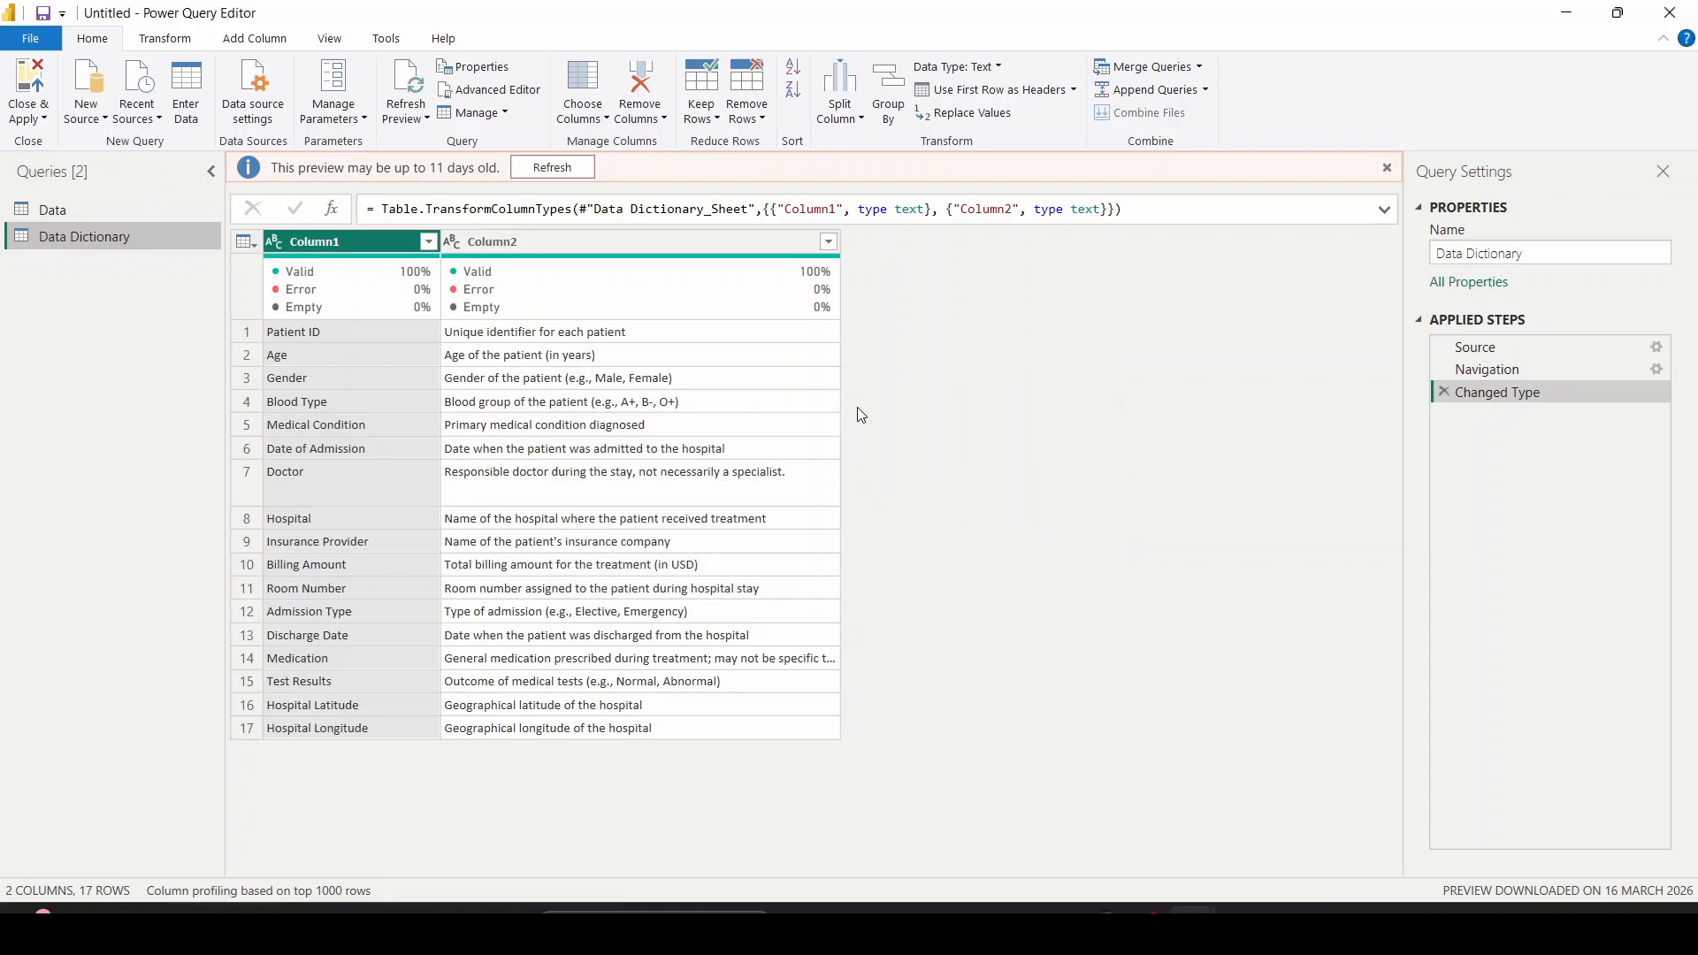
Review the columns and data types of the Data query
click(74, 210)
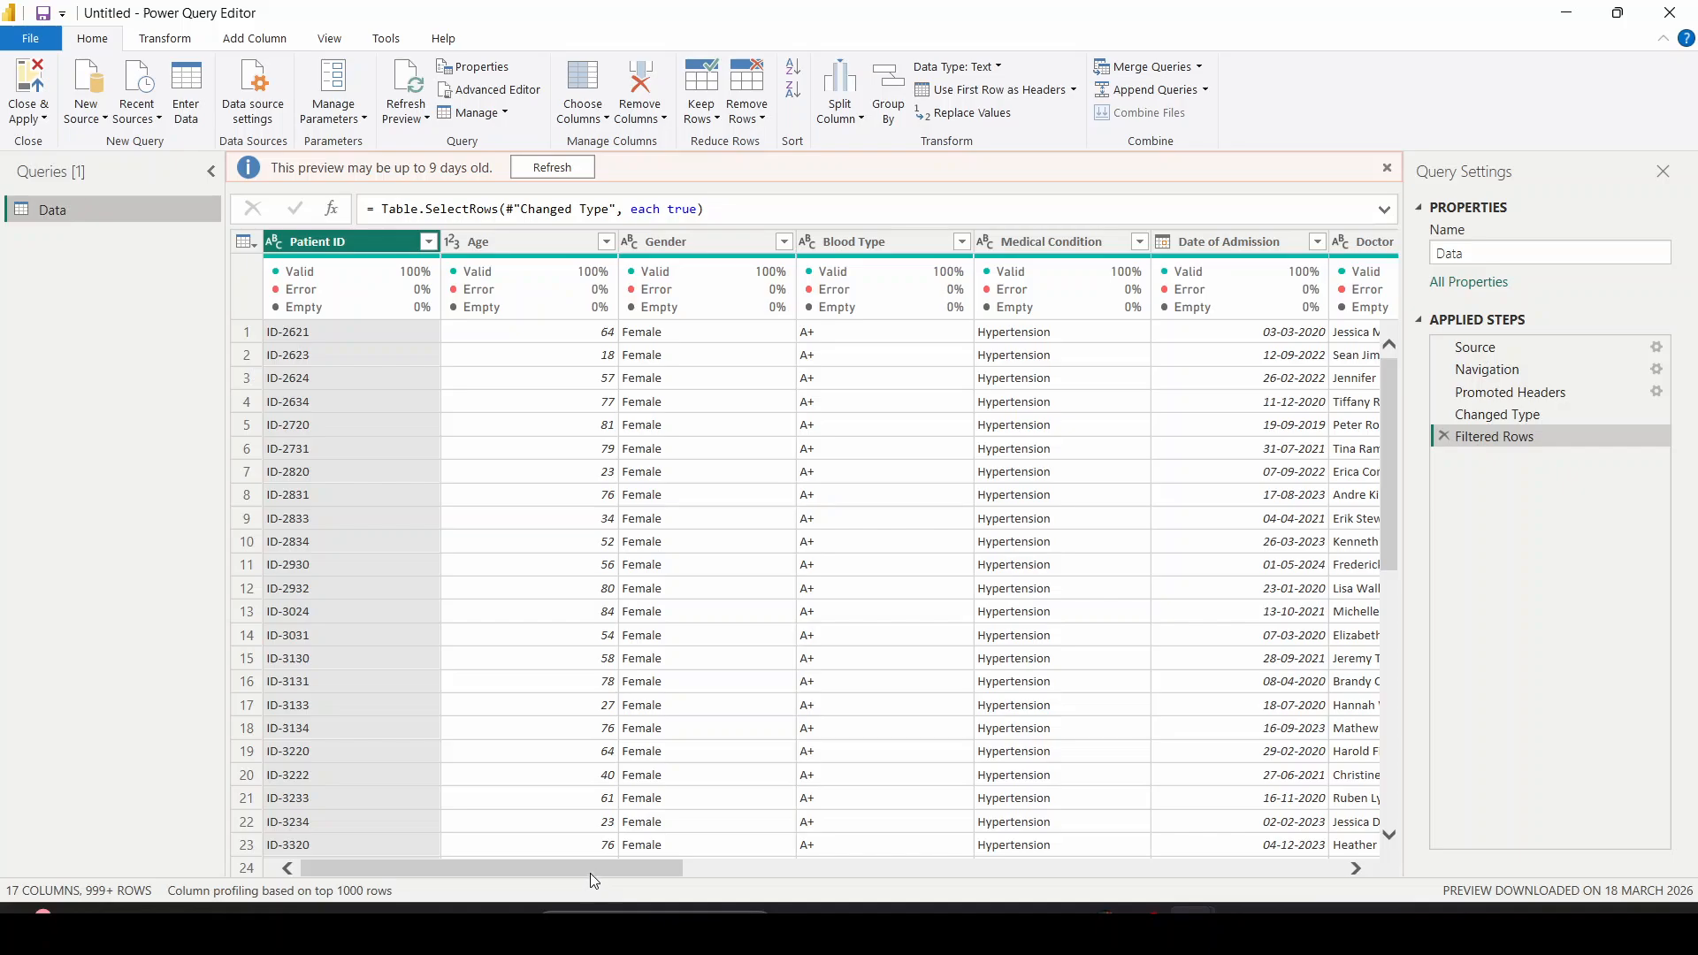
drag(591, 872, 598, 866)
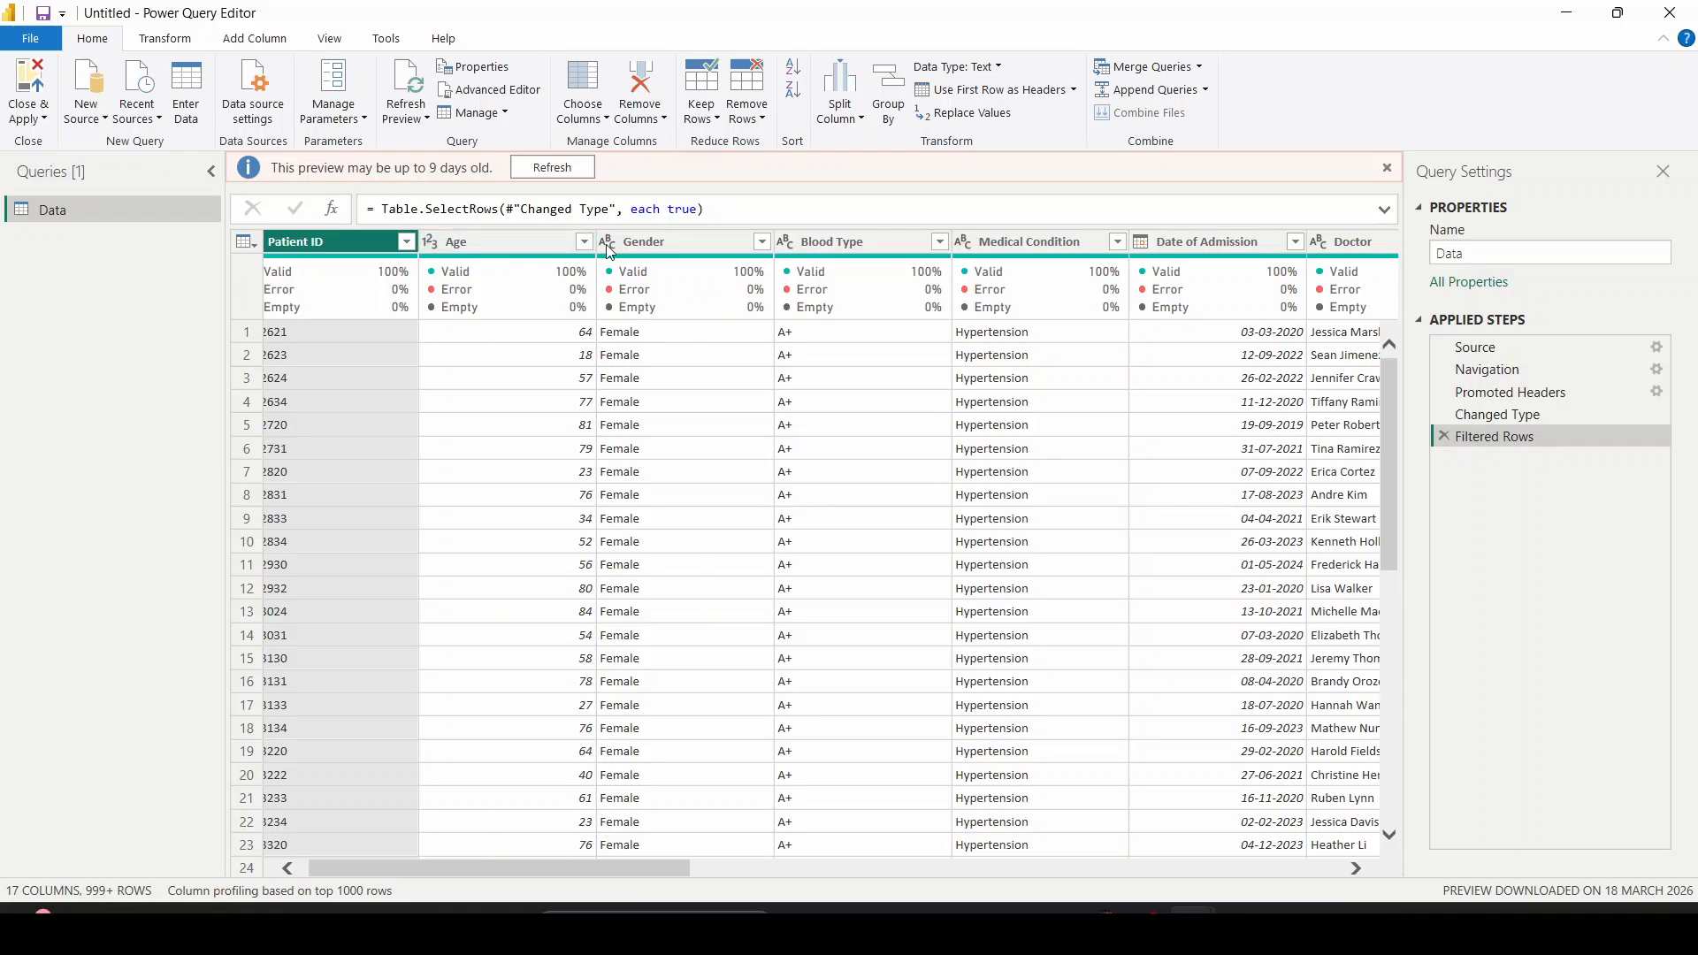
drag(670, 866, 409, 767)
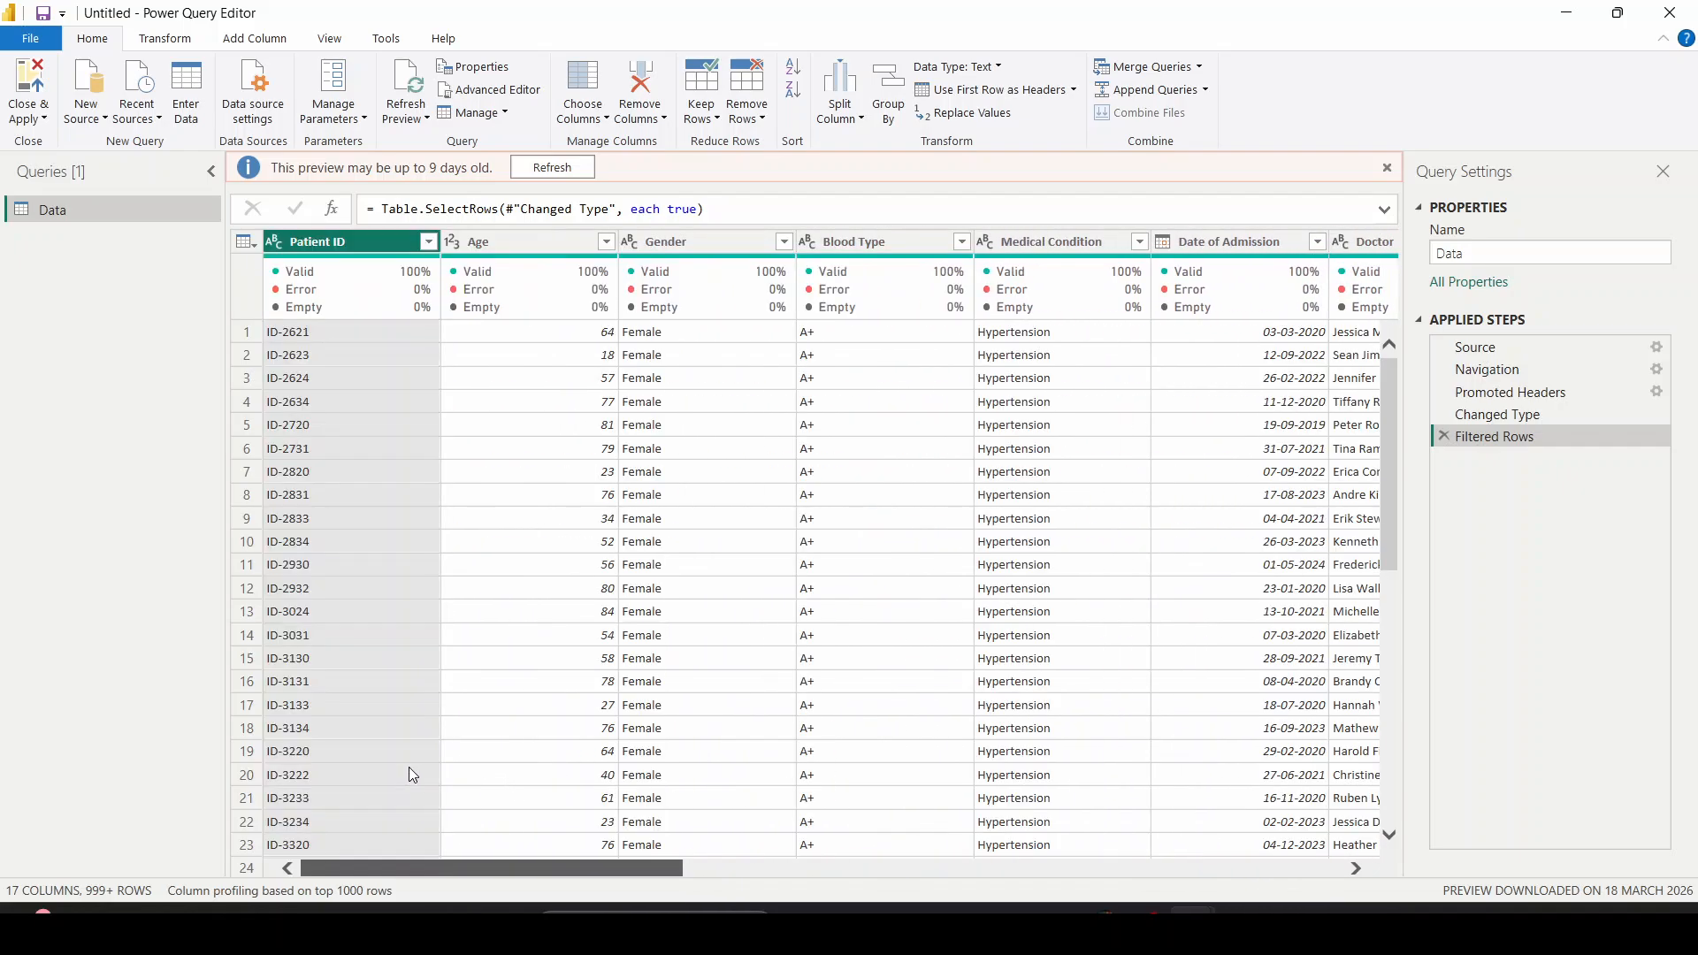
Close the Power Query Editor, applying the changes to the report, and list the fields of the Data table
click(42, 119)
click(79, 142)
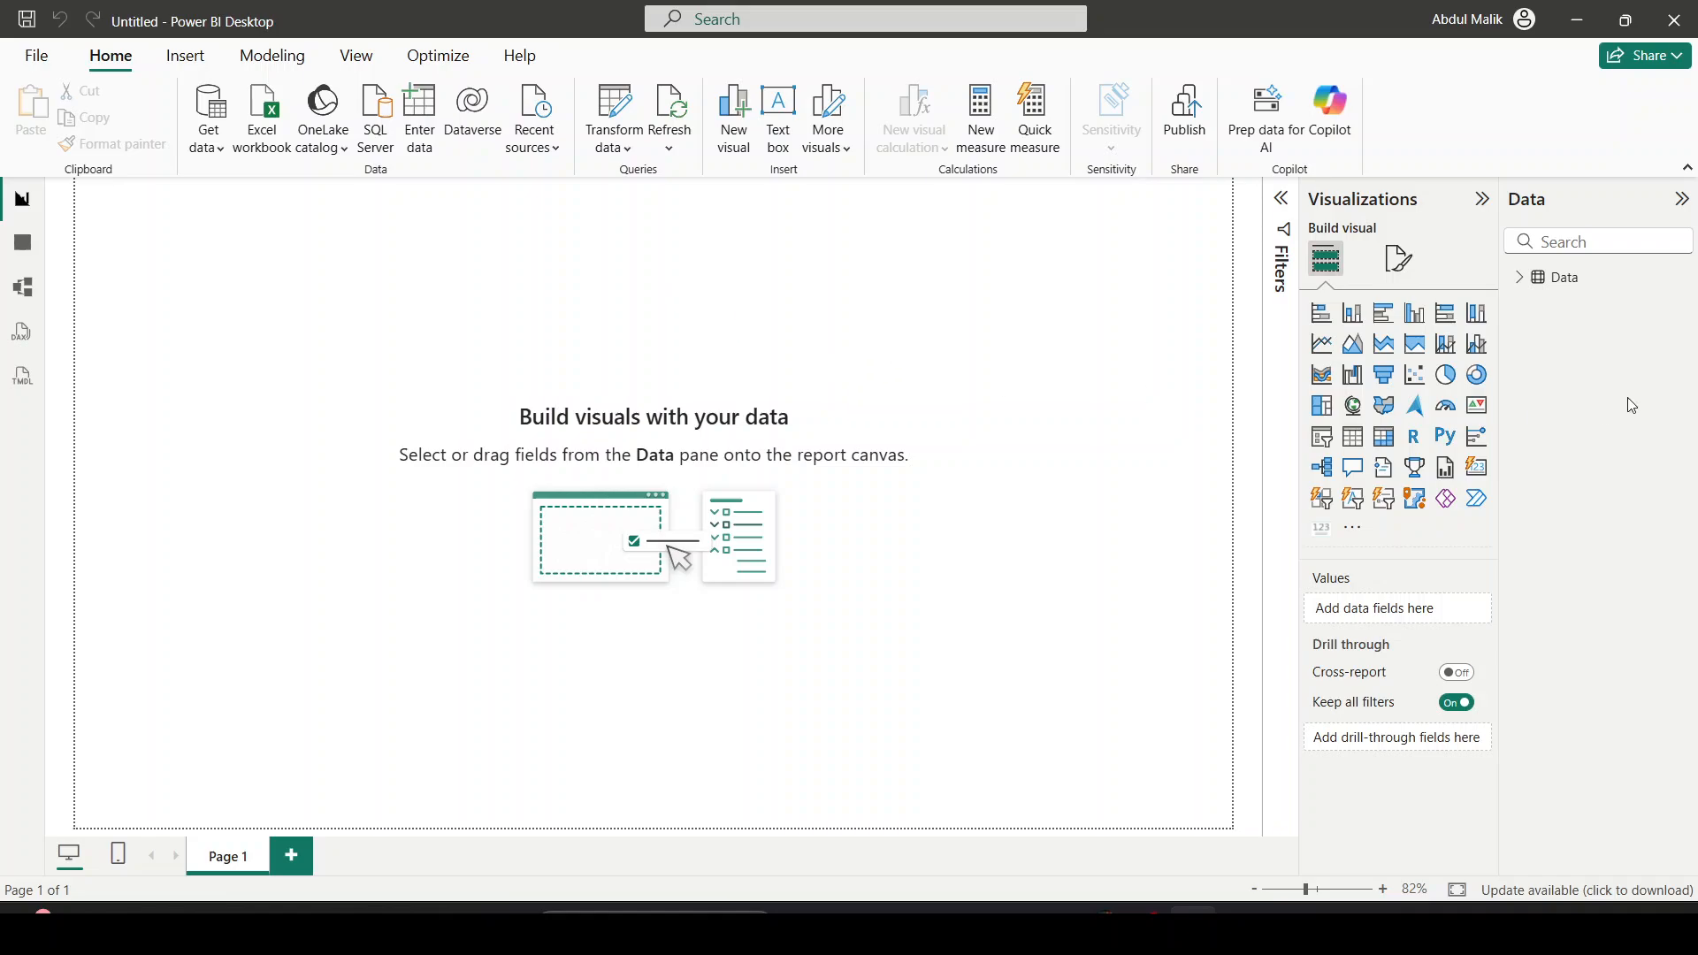
click(1518, 279)
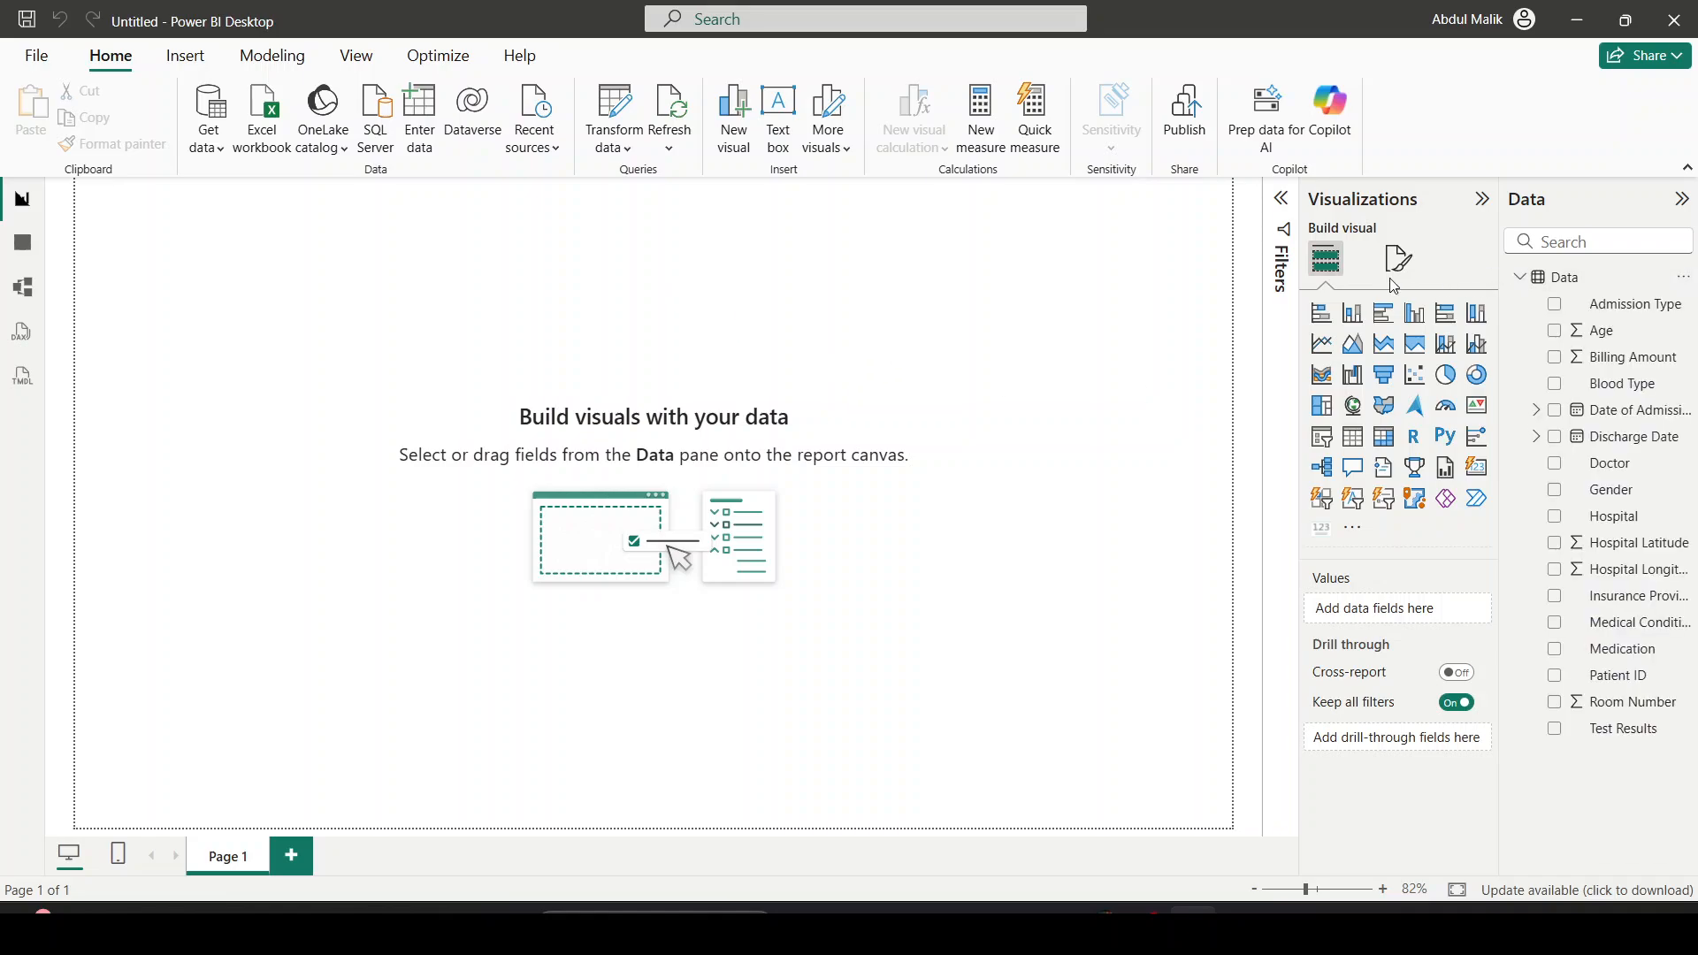
Switch to the National Health dashboard in the browser and try the month filter with January, clearing it again
key(alt+Tab)
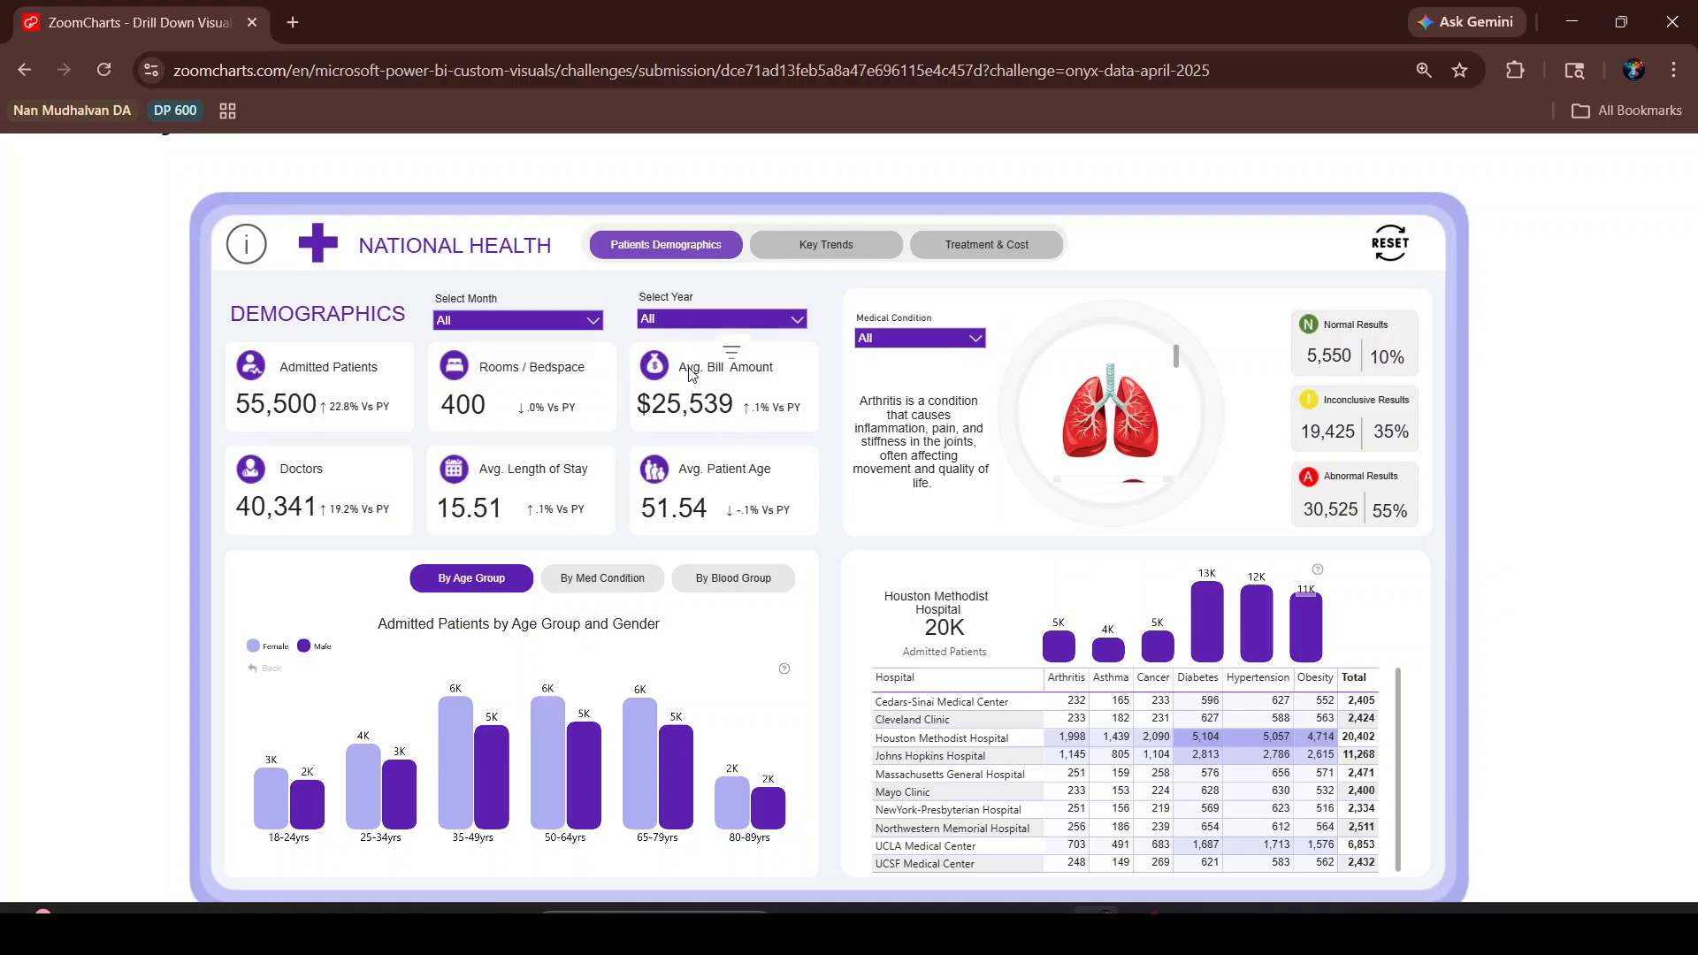
click(557, 320)
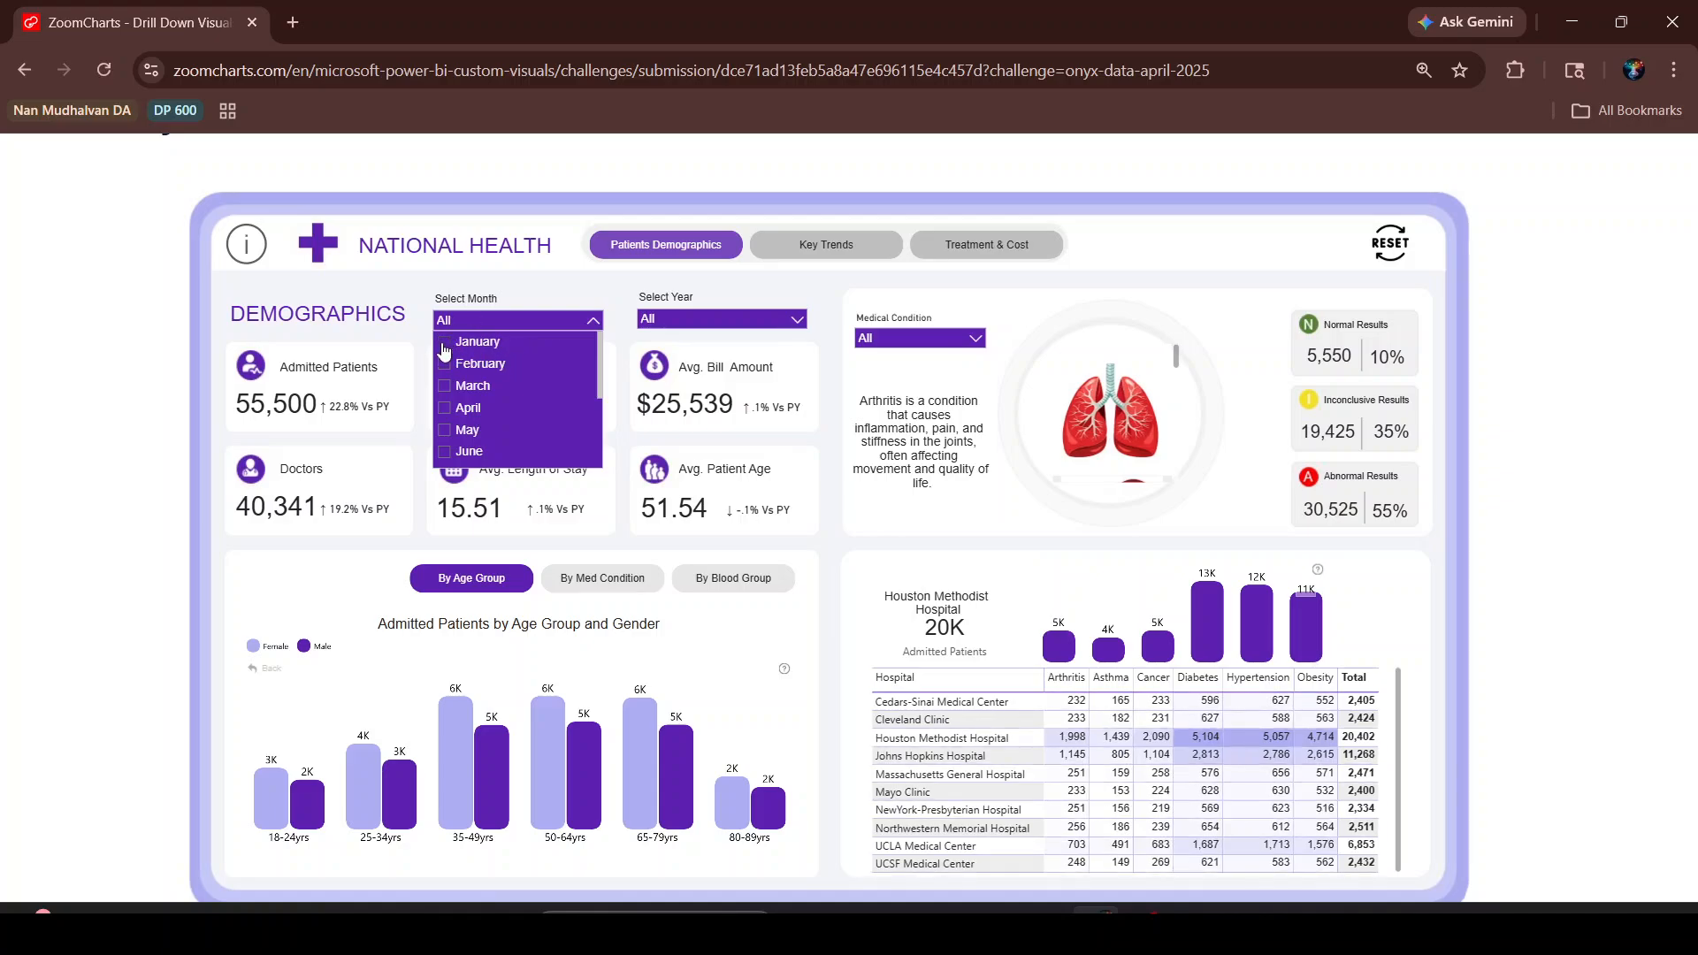
click(445, 342)
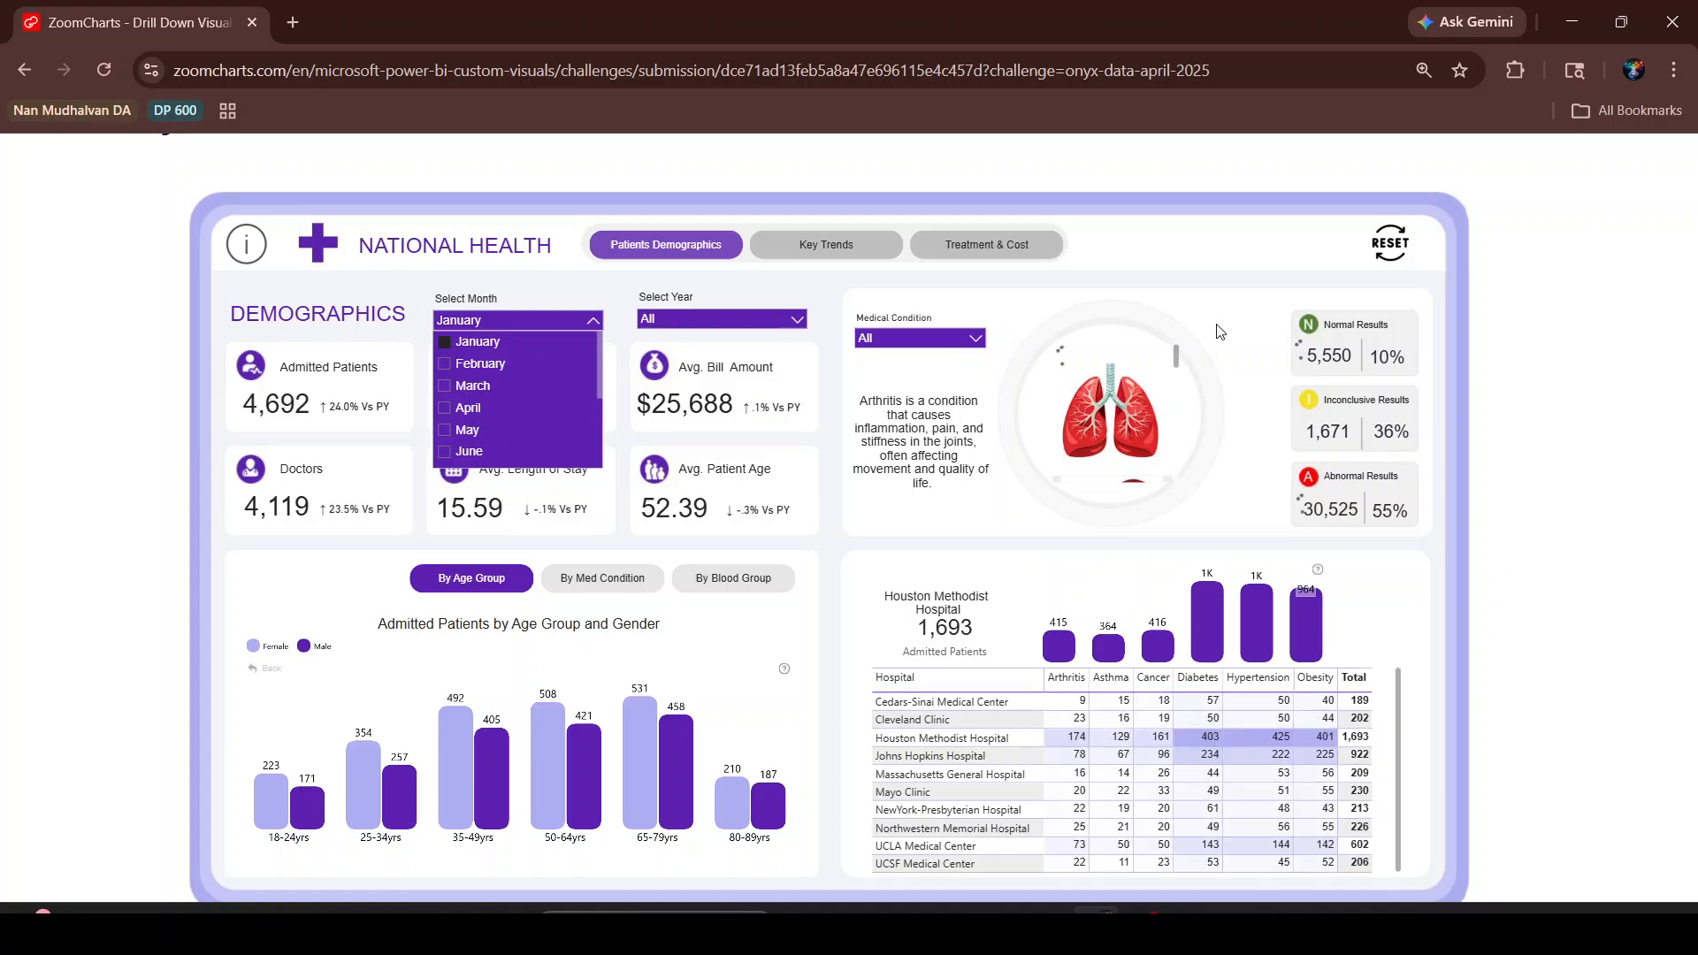
click(445, 343)
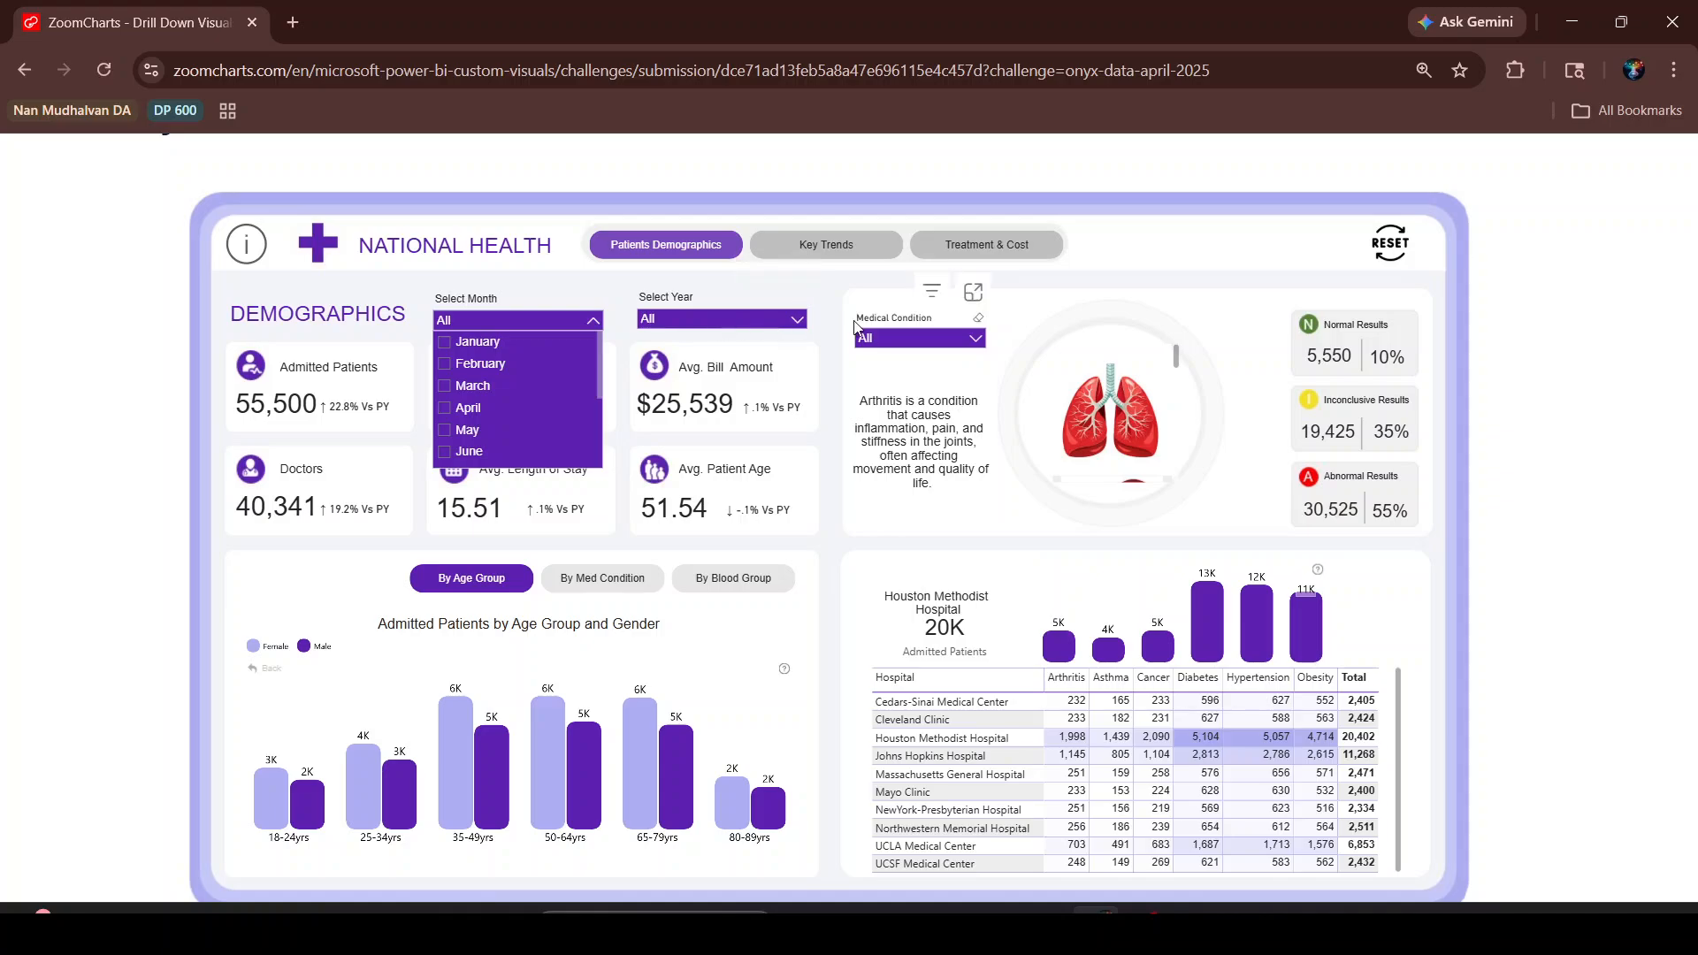
Check the options of the year and medical condition slicers and examine the age groups in the admitted patients chart
click(747, 320)
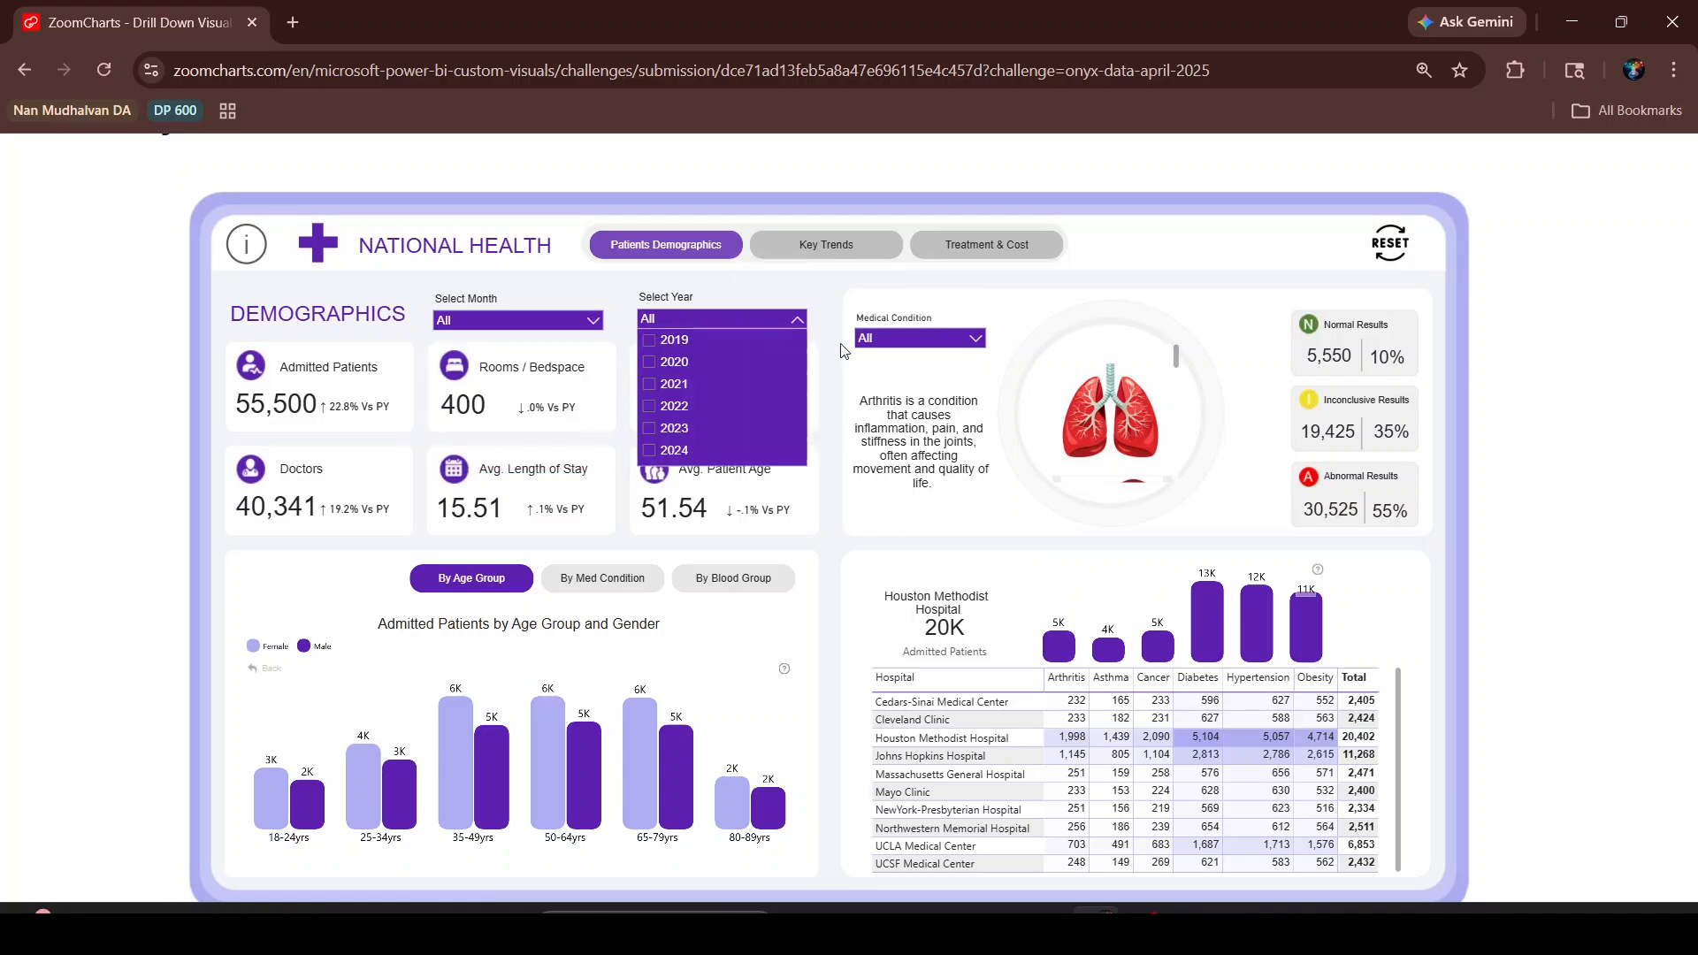
click(962, 338)
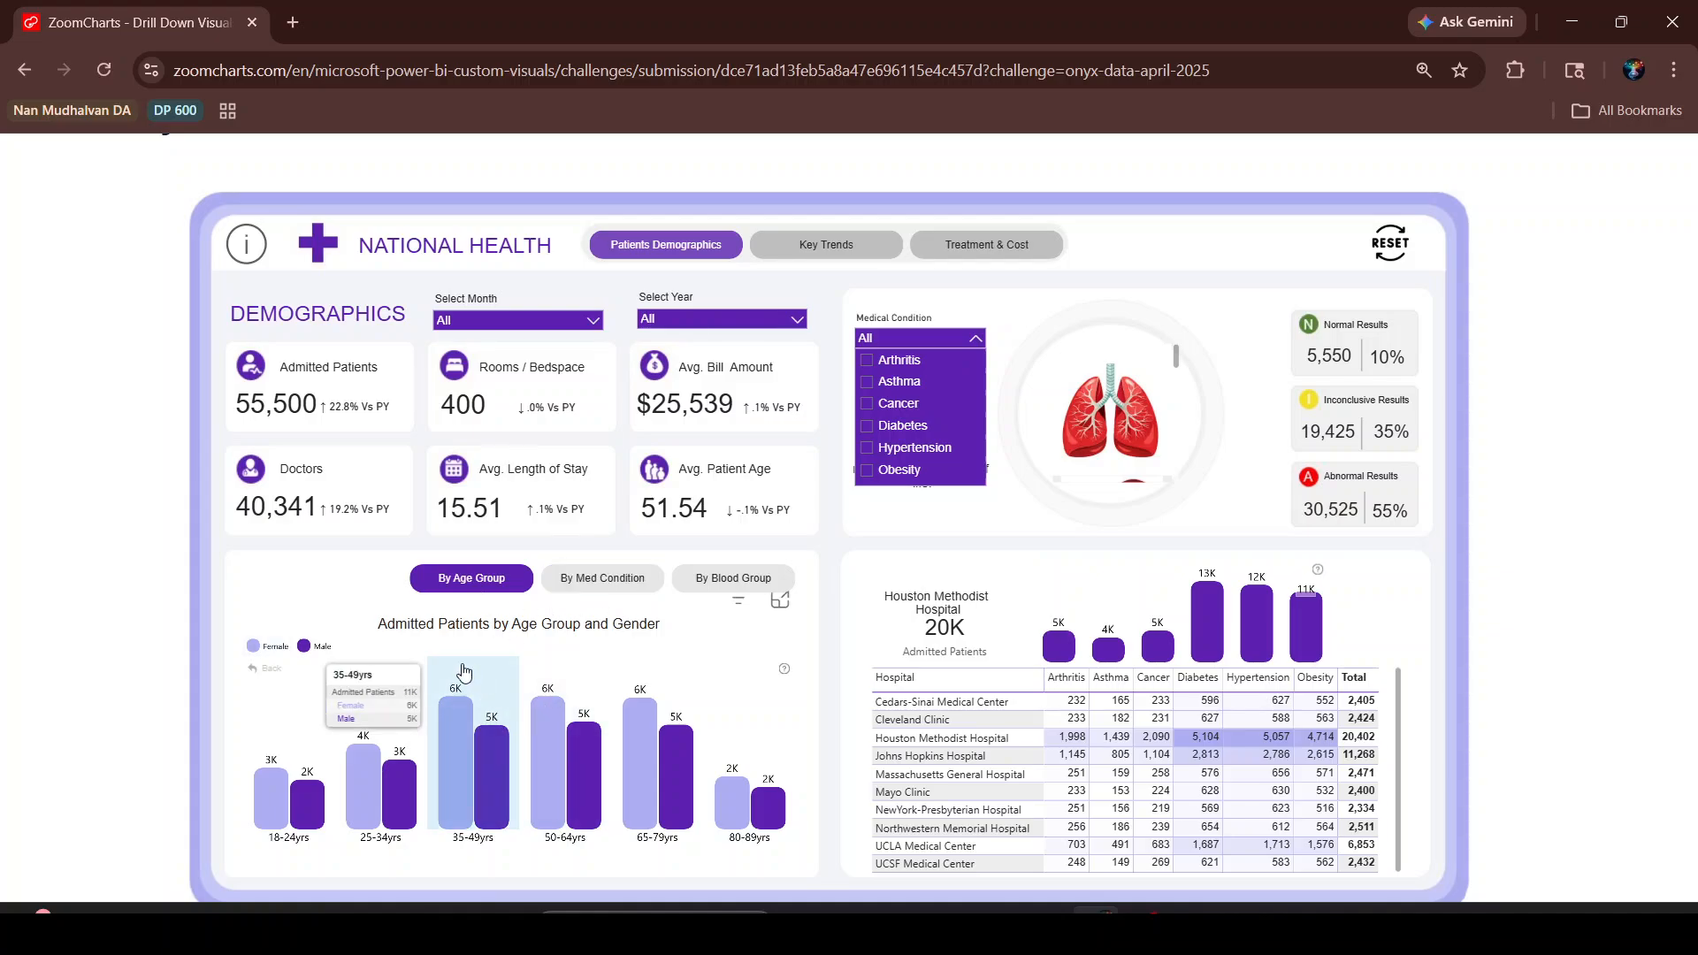
mouse_move(566, 678)
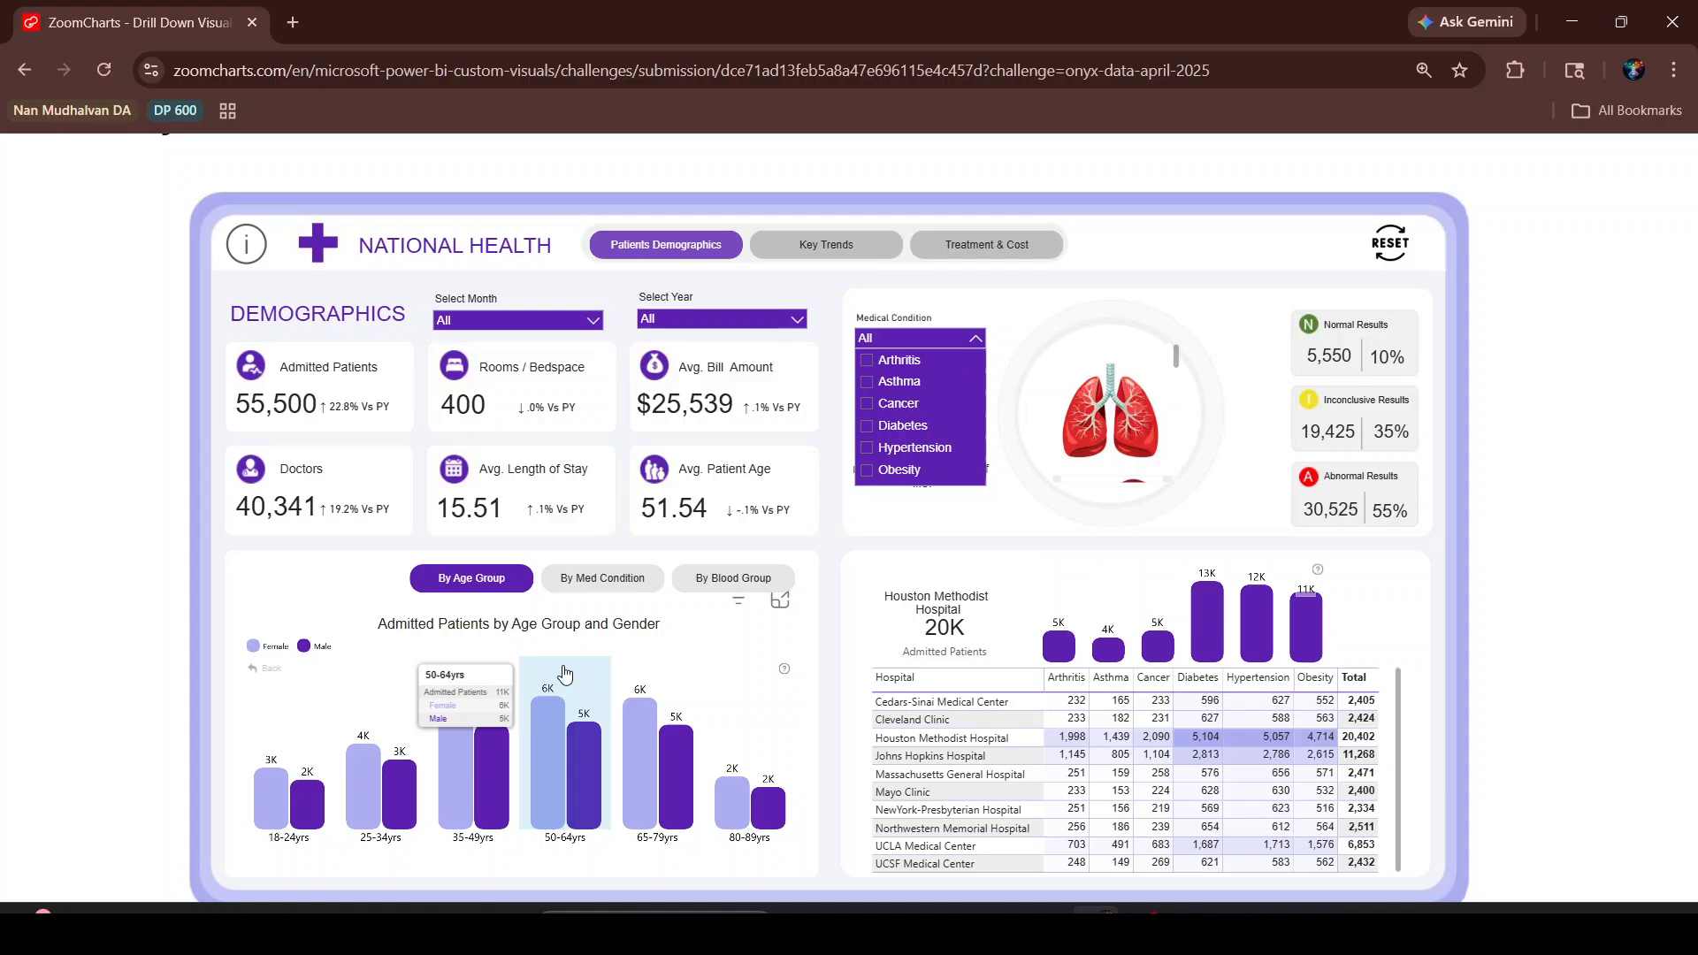
mouse_move(407, 714)
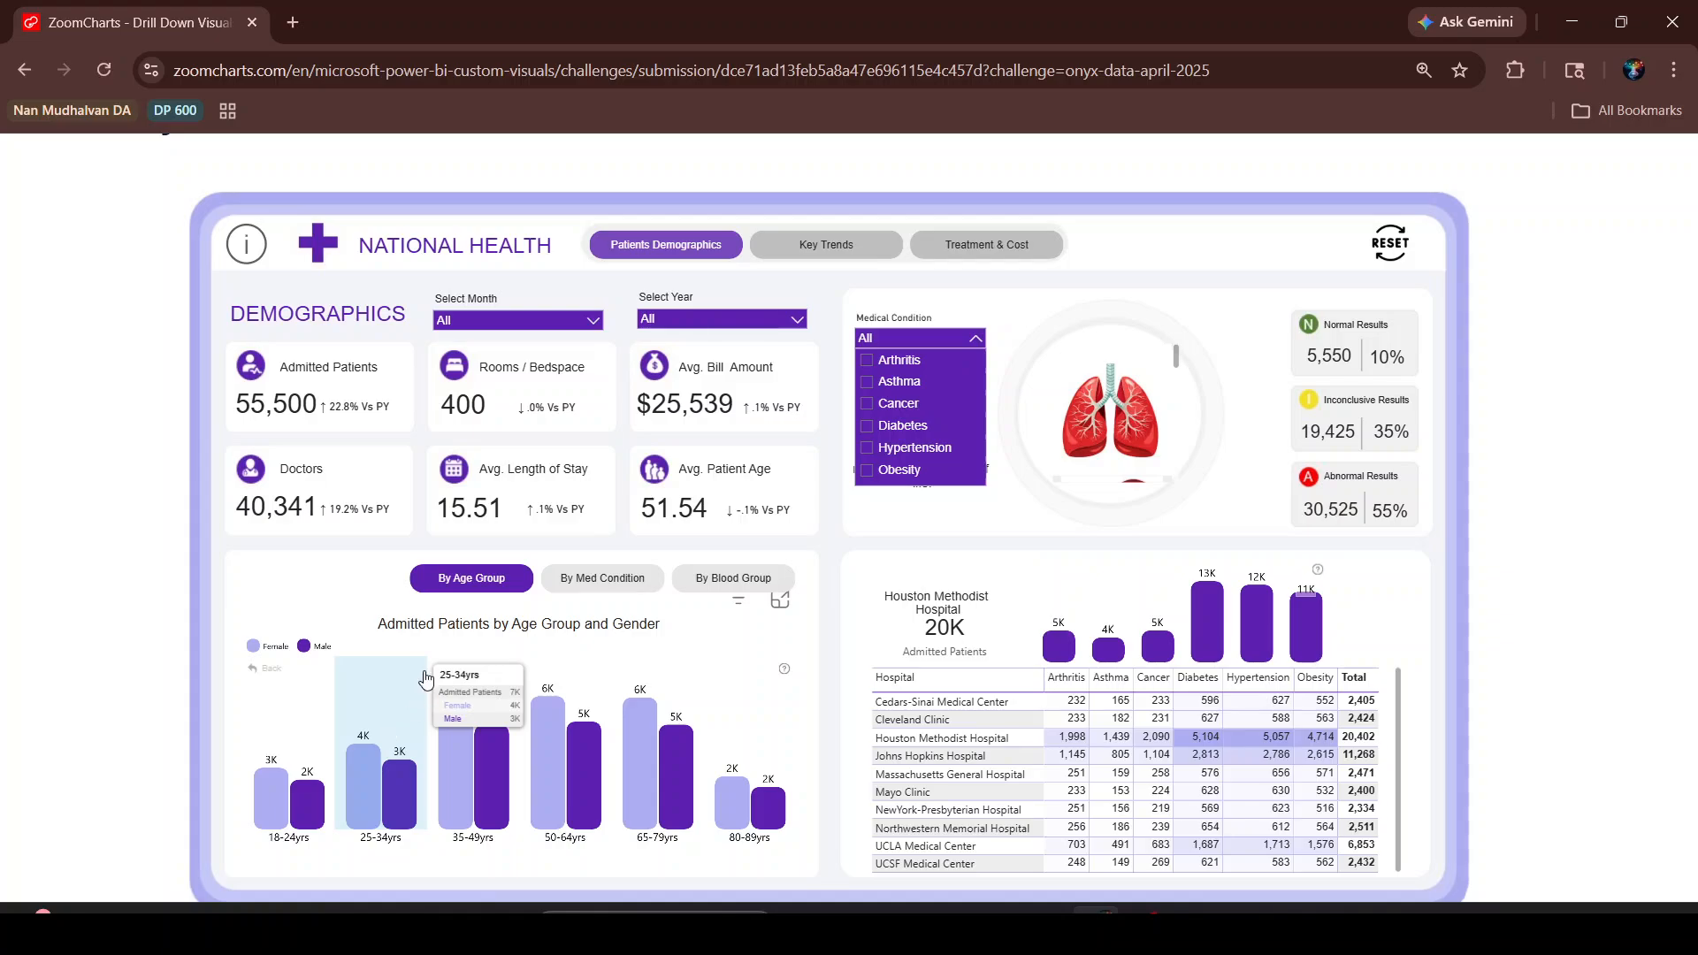
Close the medical condition slicer's options and switch to the untitled report in Power BI Desktop
click(975, 344)
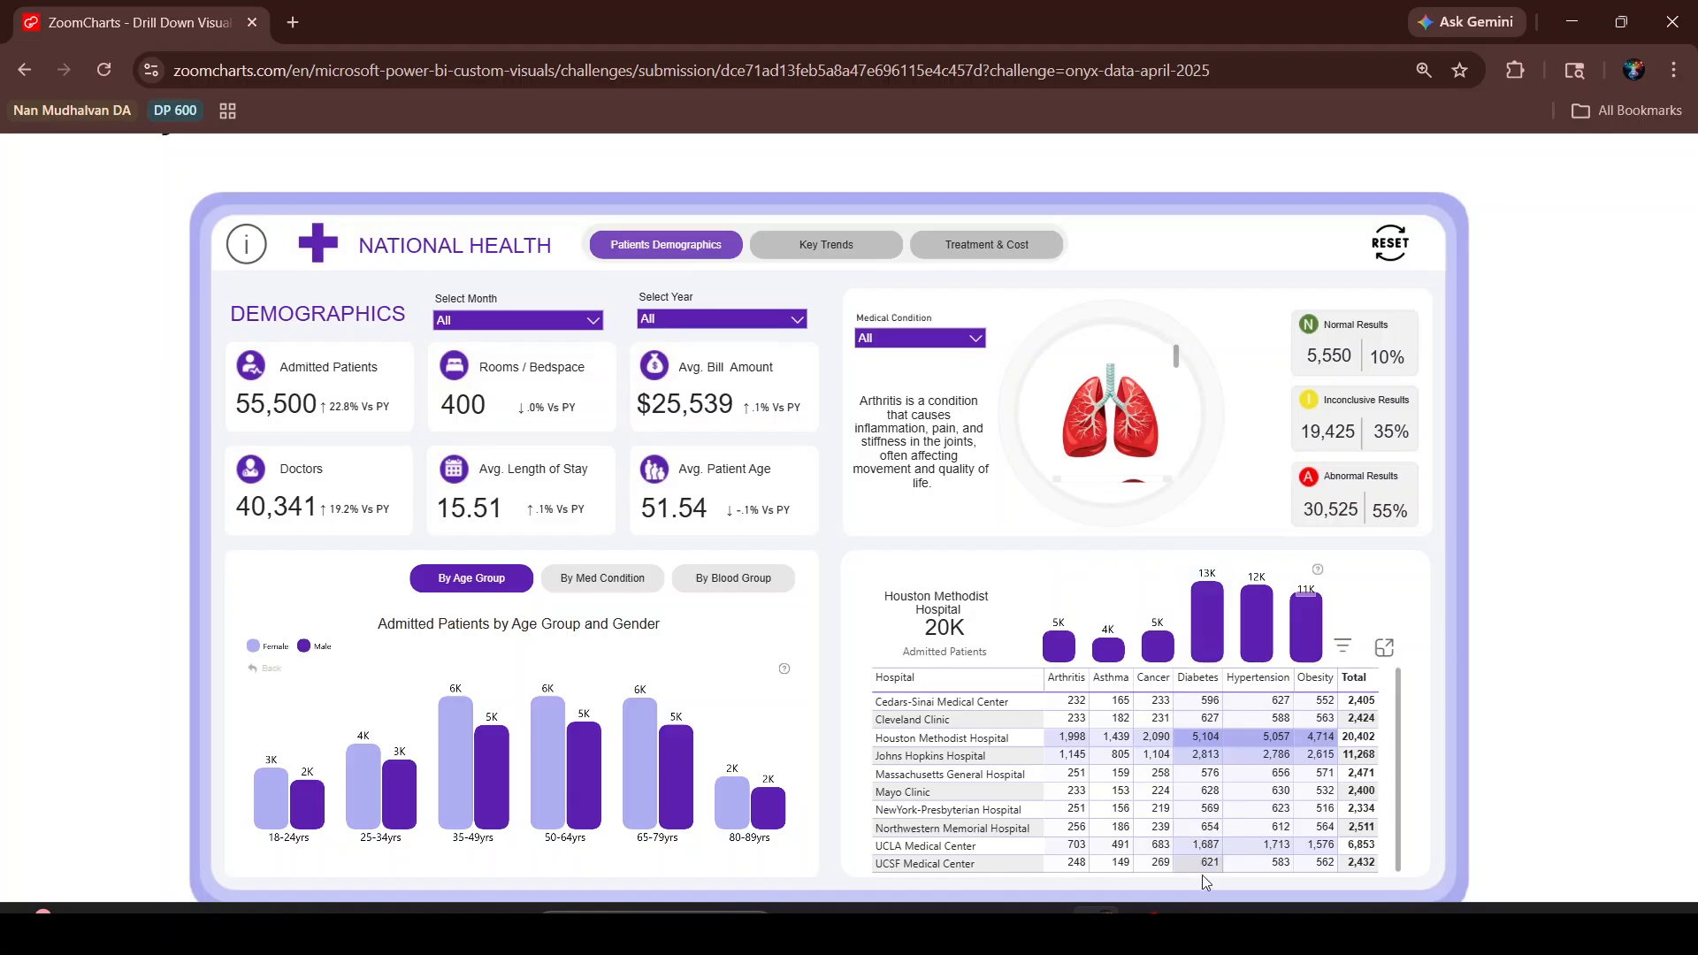
click(1193, 926)
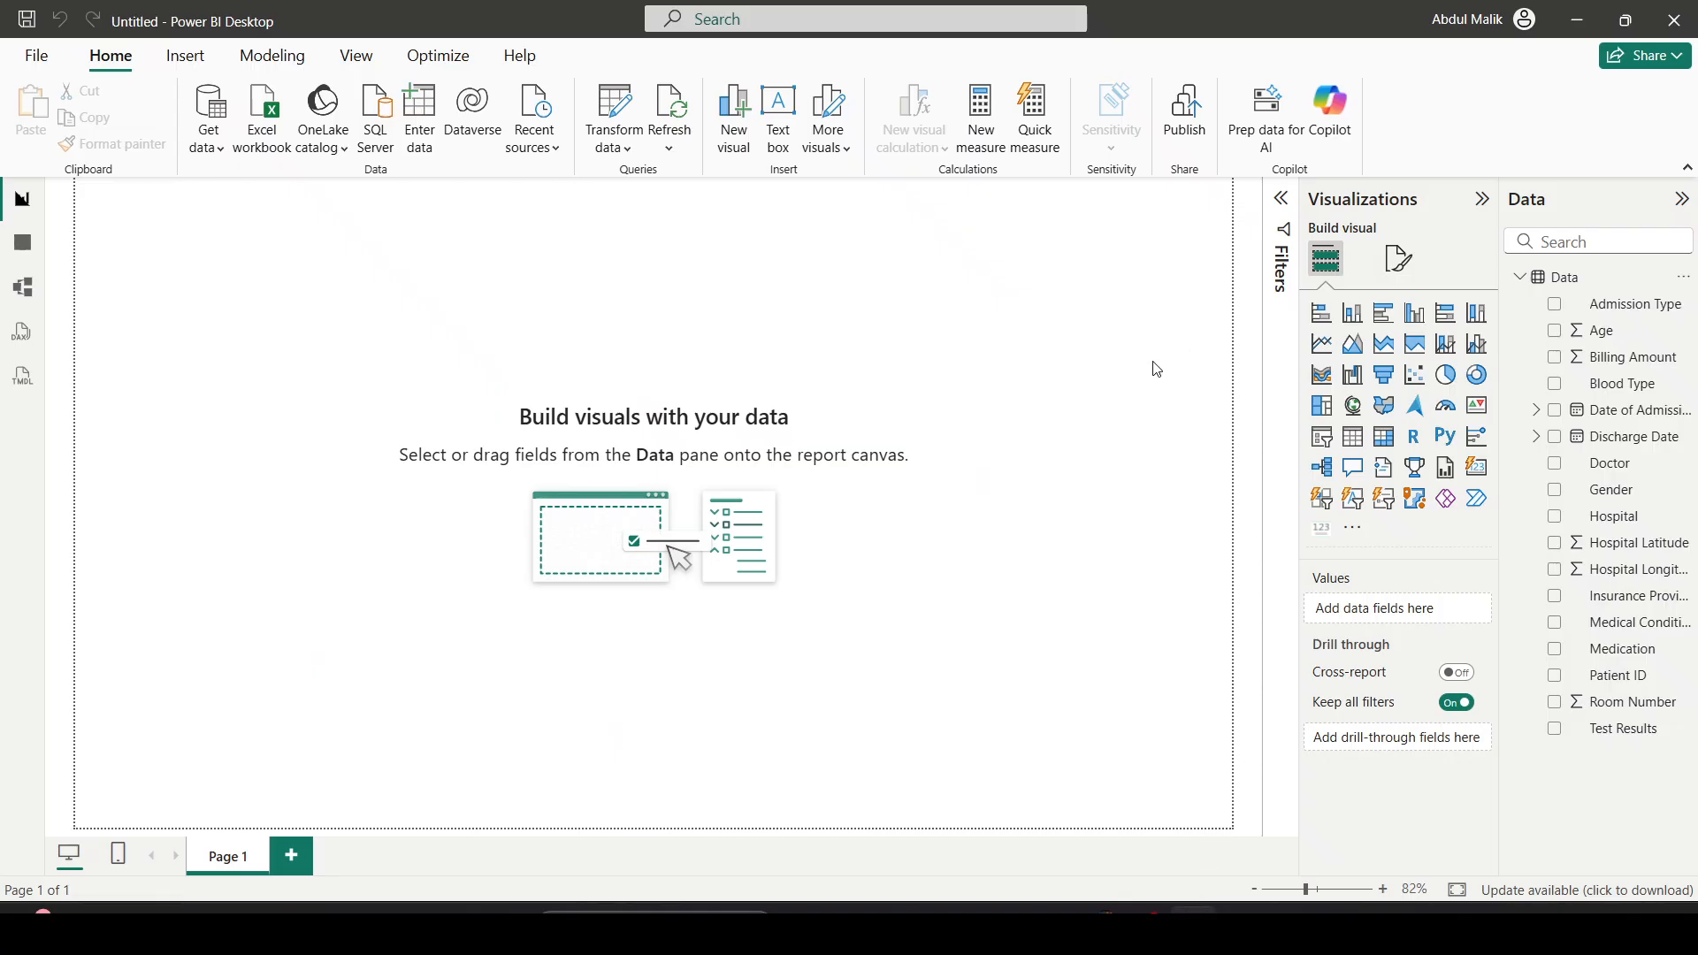
key(alt+Tab)
key(alt+Tab)
Create a calculated table named Date_table and start its formula with the ADDCOLUMNS function
click(294, 55)
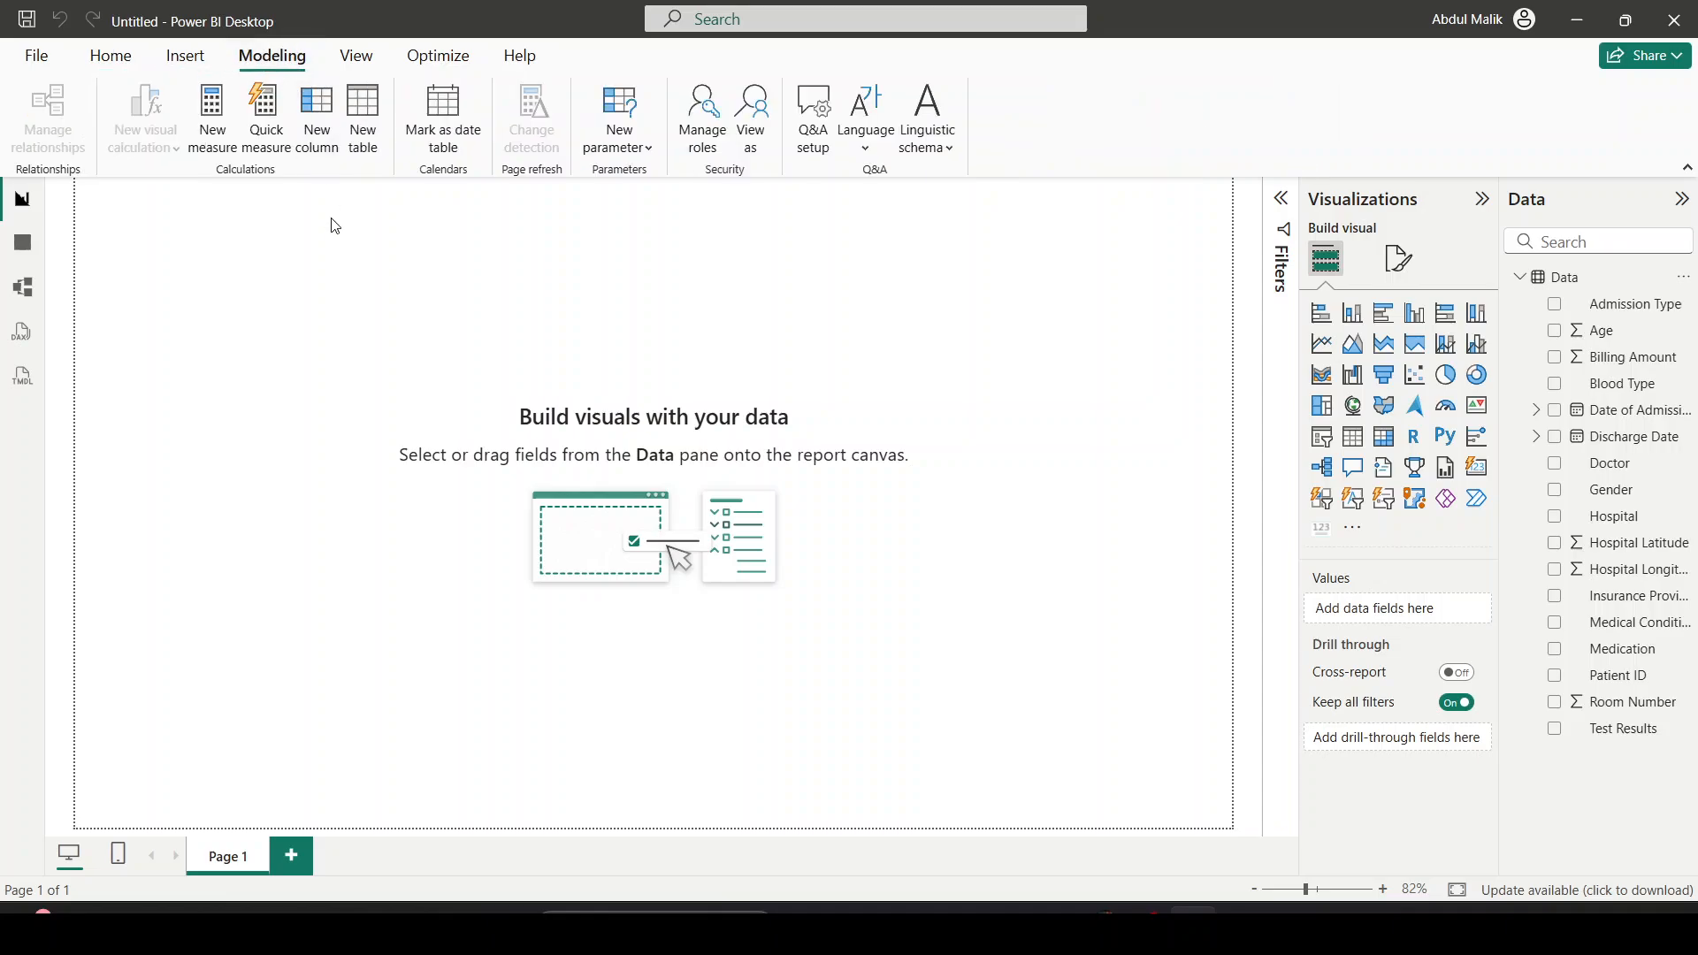
click(365, 116)
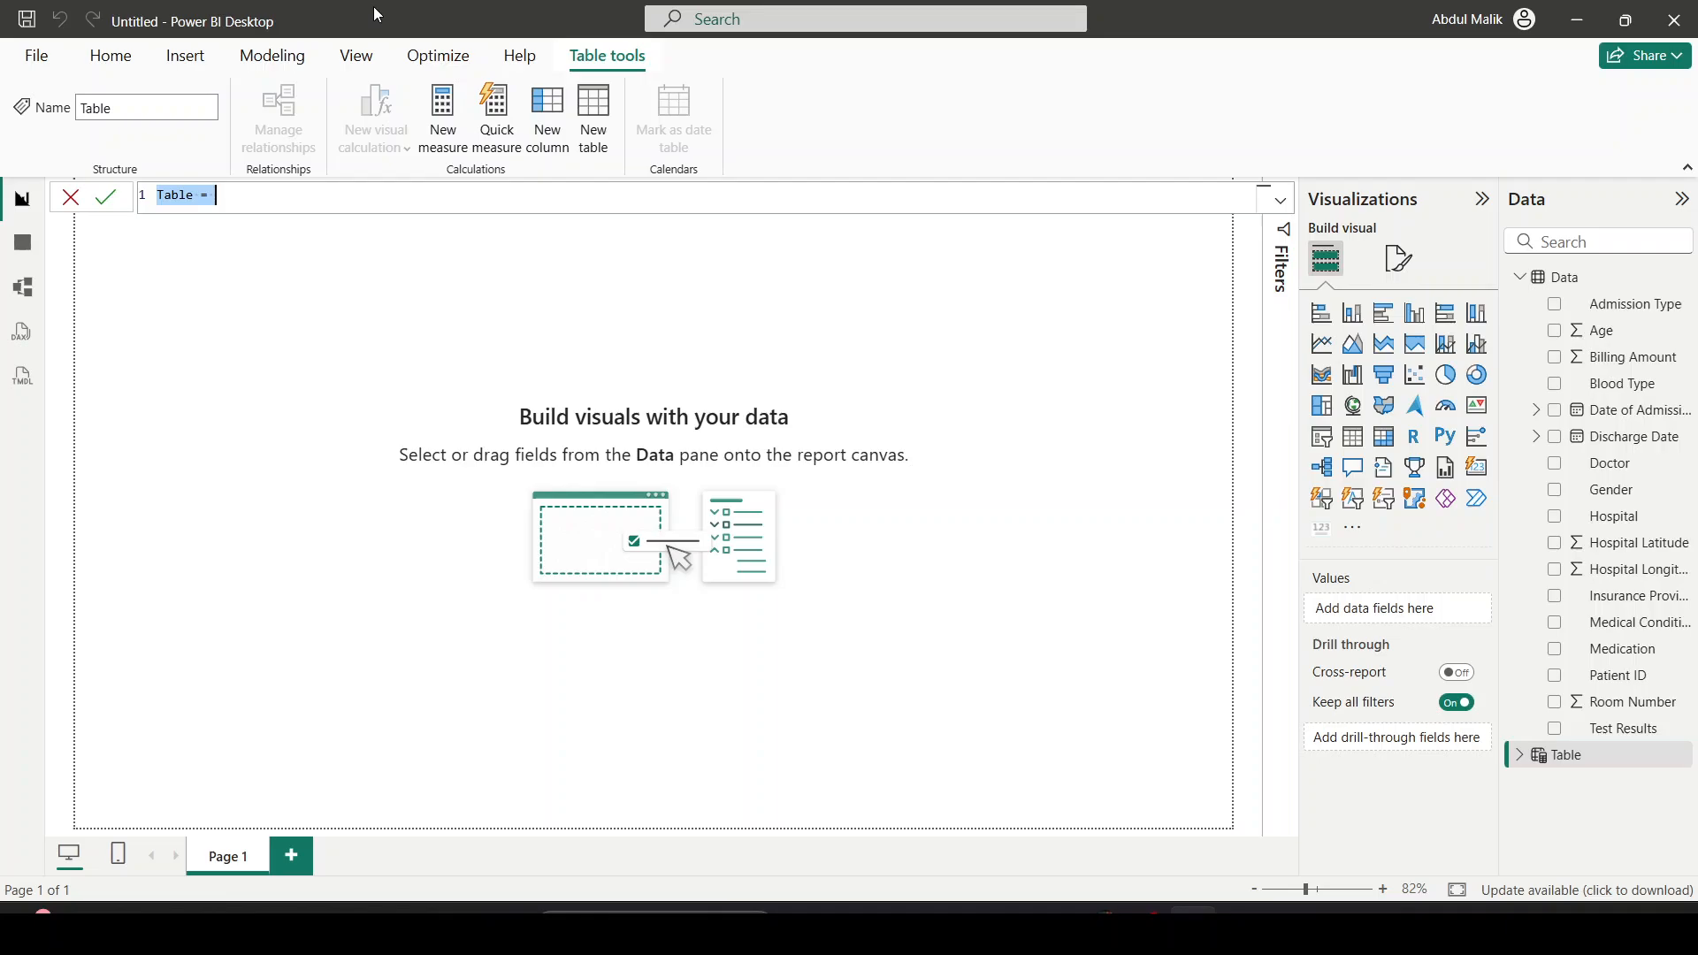
key(BackSpace)
text(Date_table =)
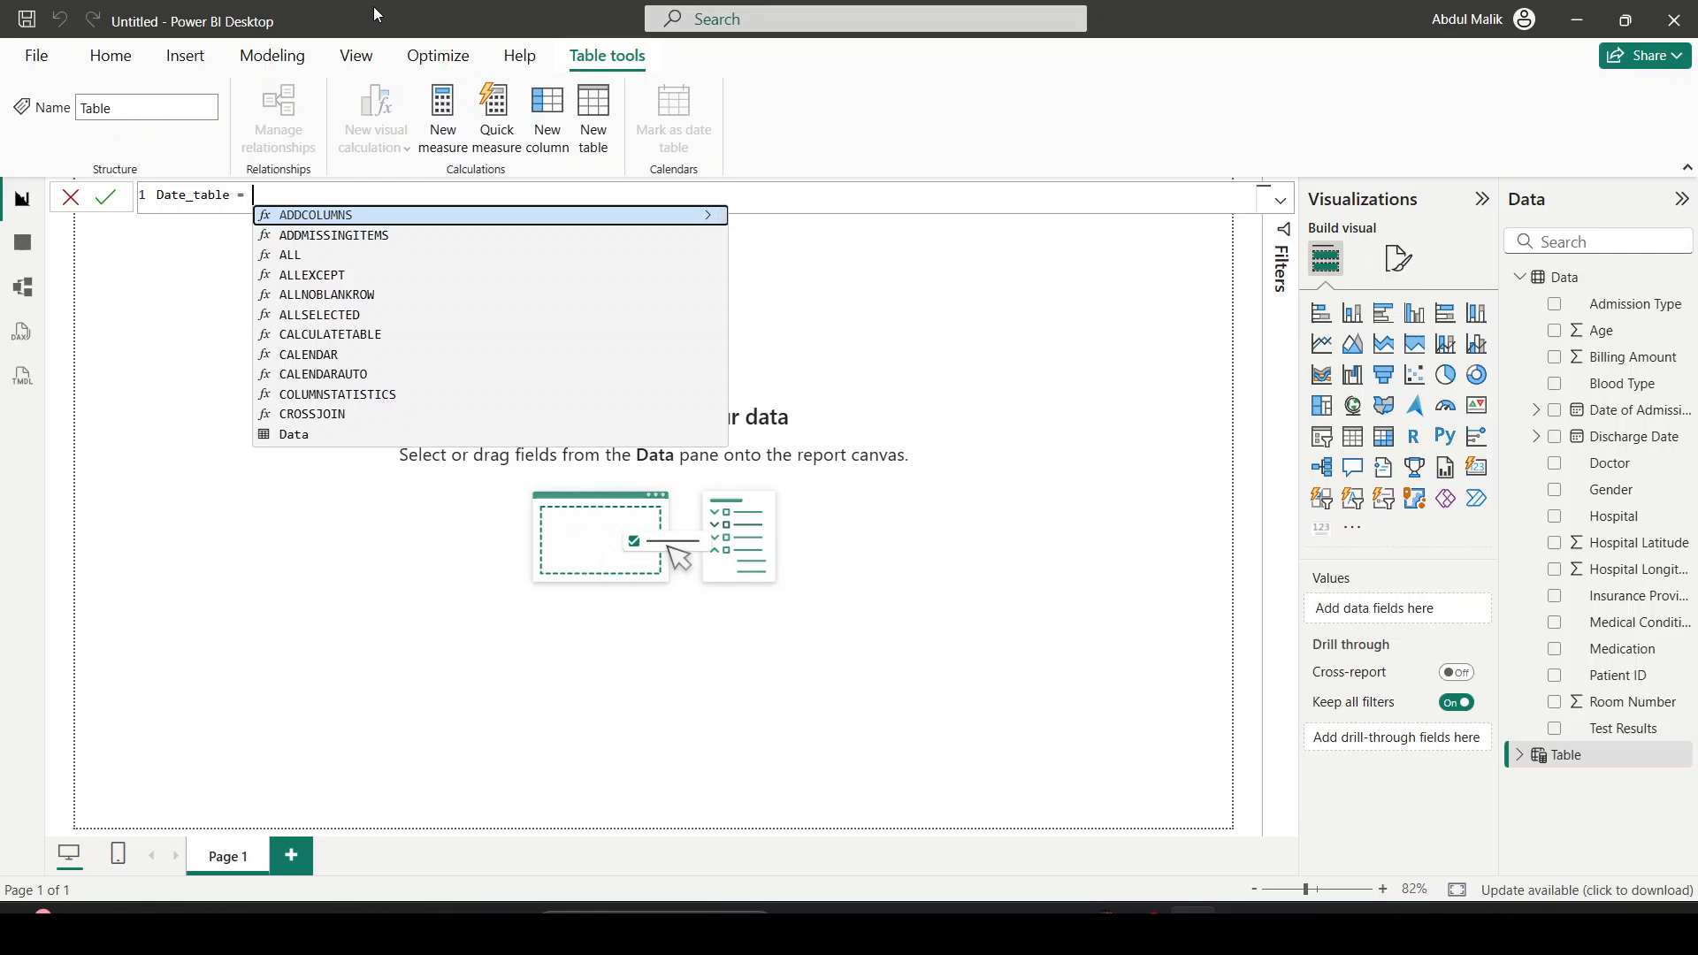
click(356, 224)
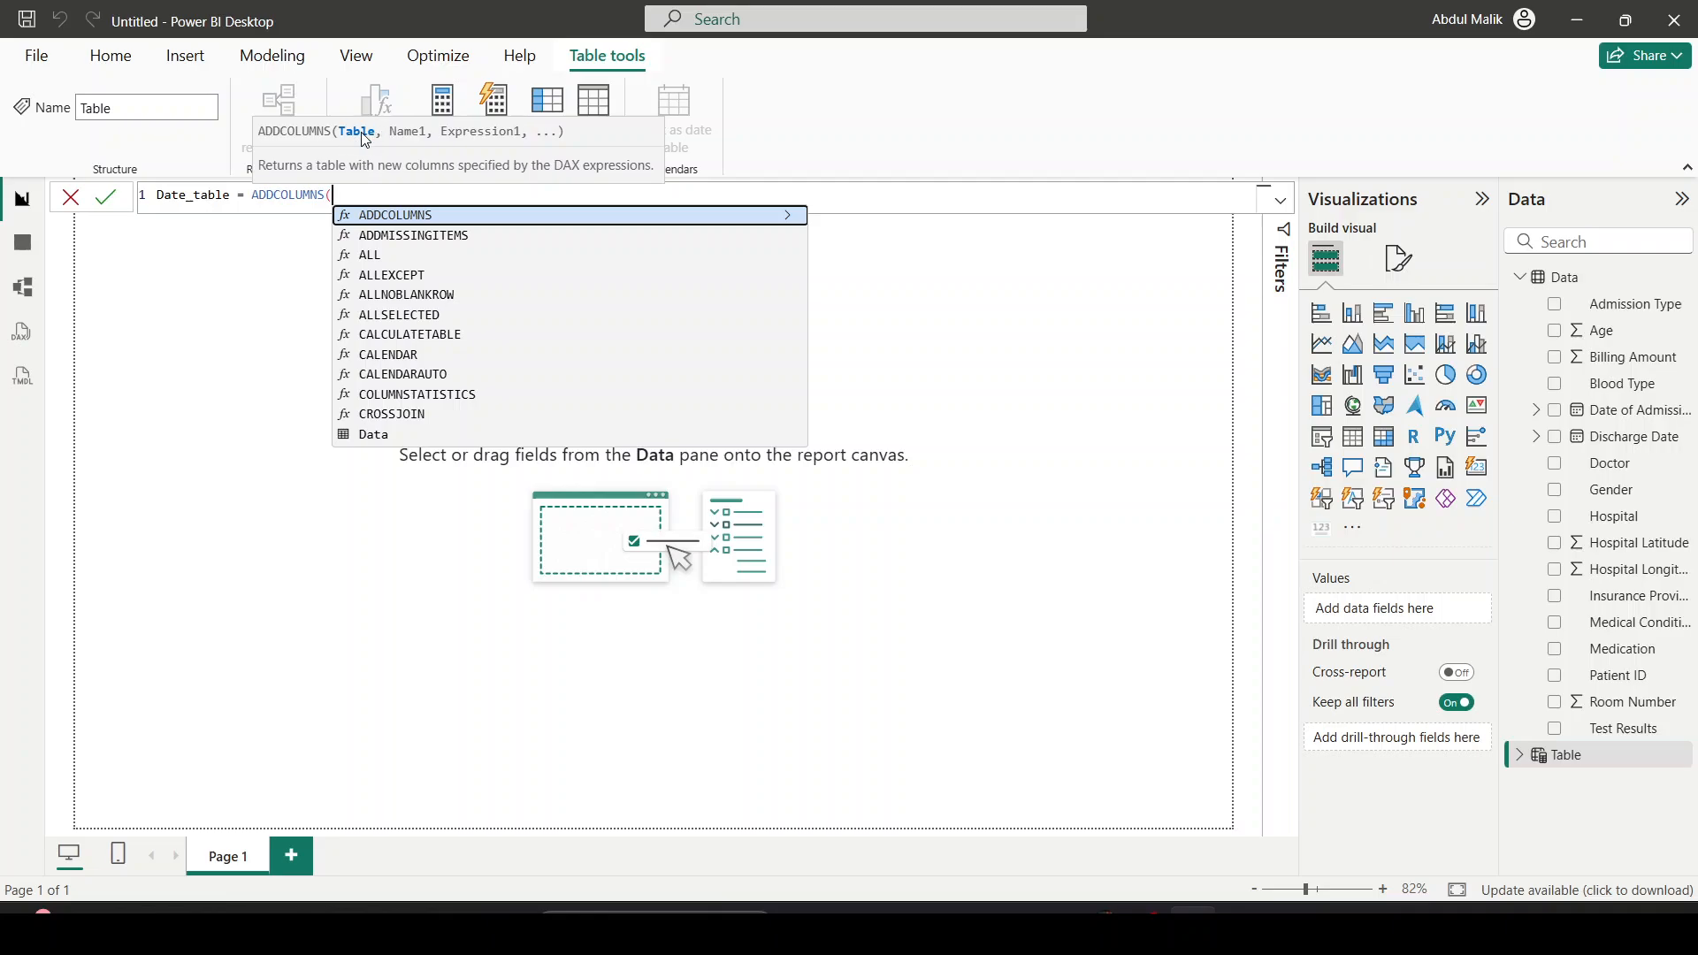
Add CALENDAR as the table argument of ADDCOLUMNS, with MIN(Data[Date of Admission]) as its start date
text(cale)
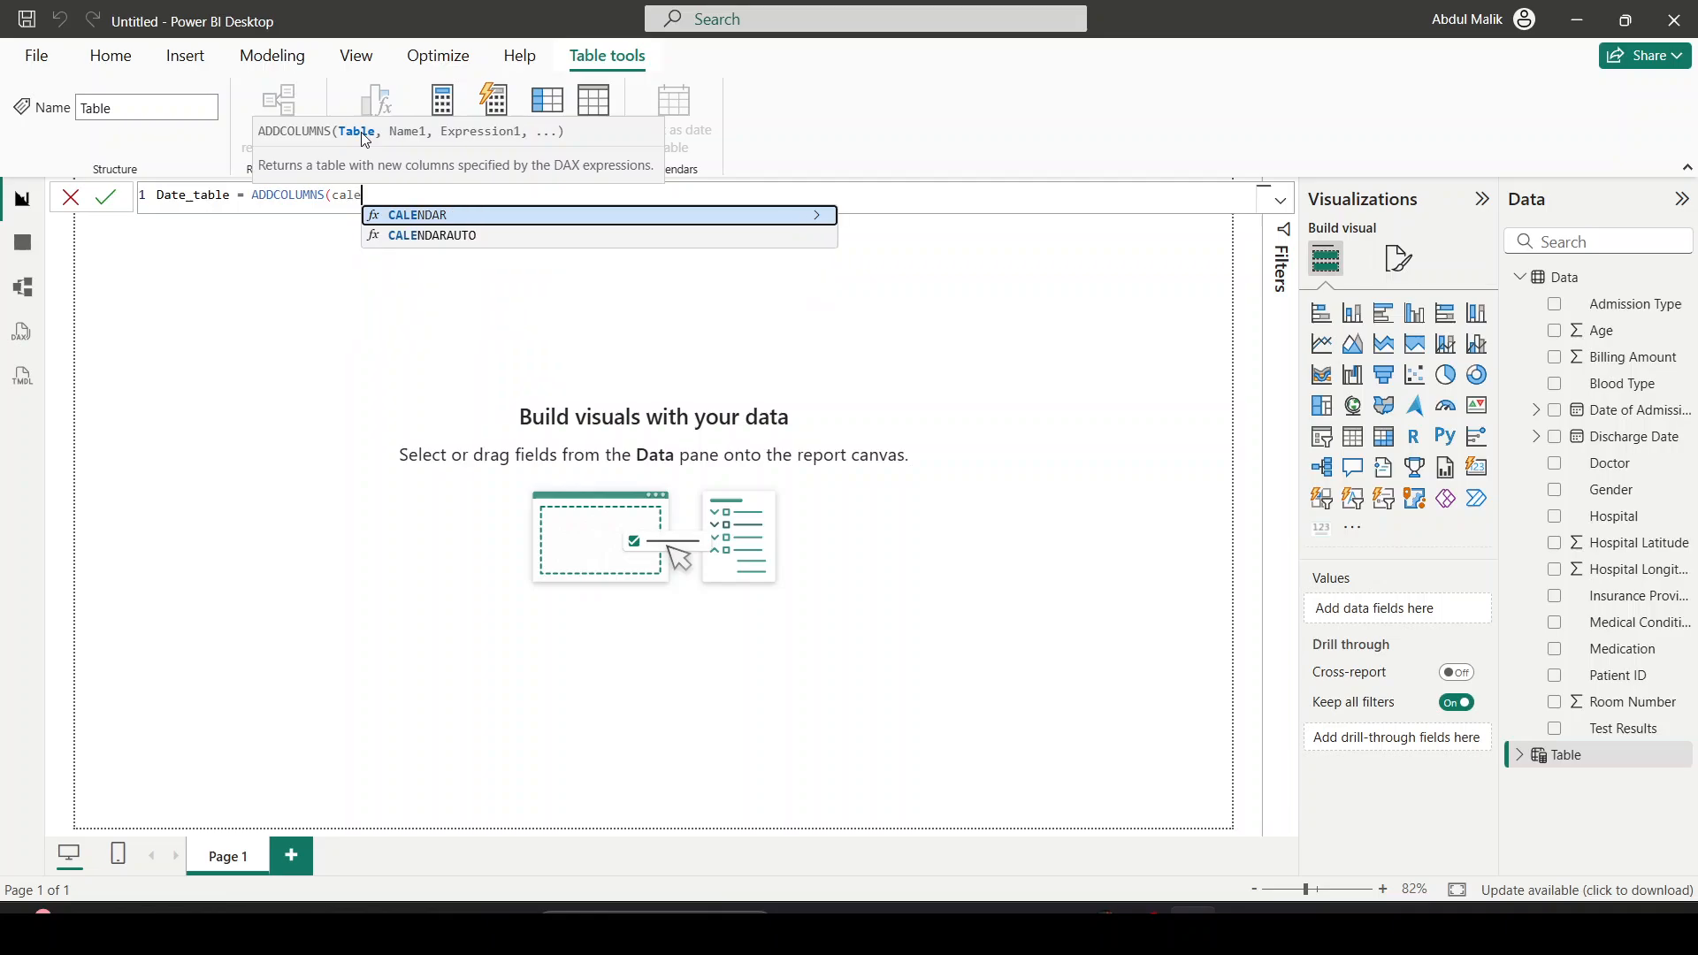
key(Tab)
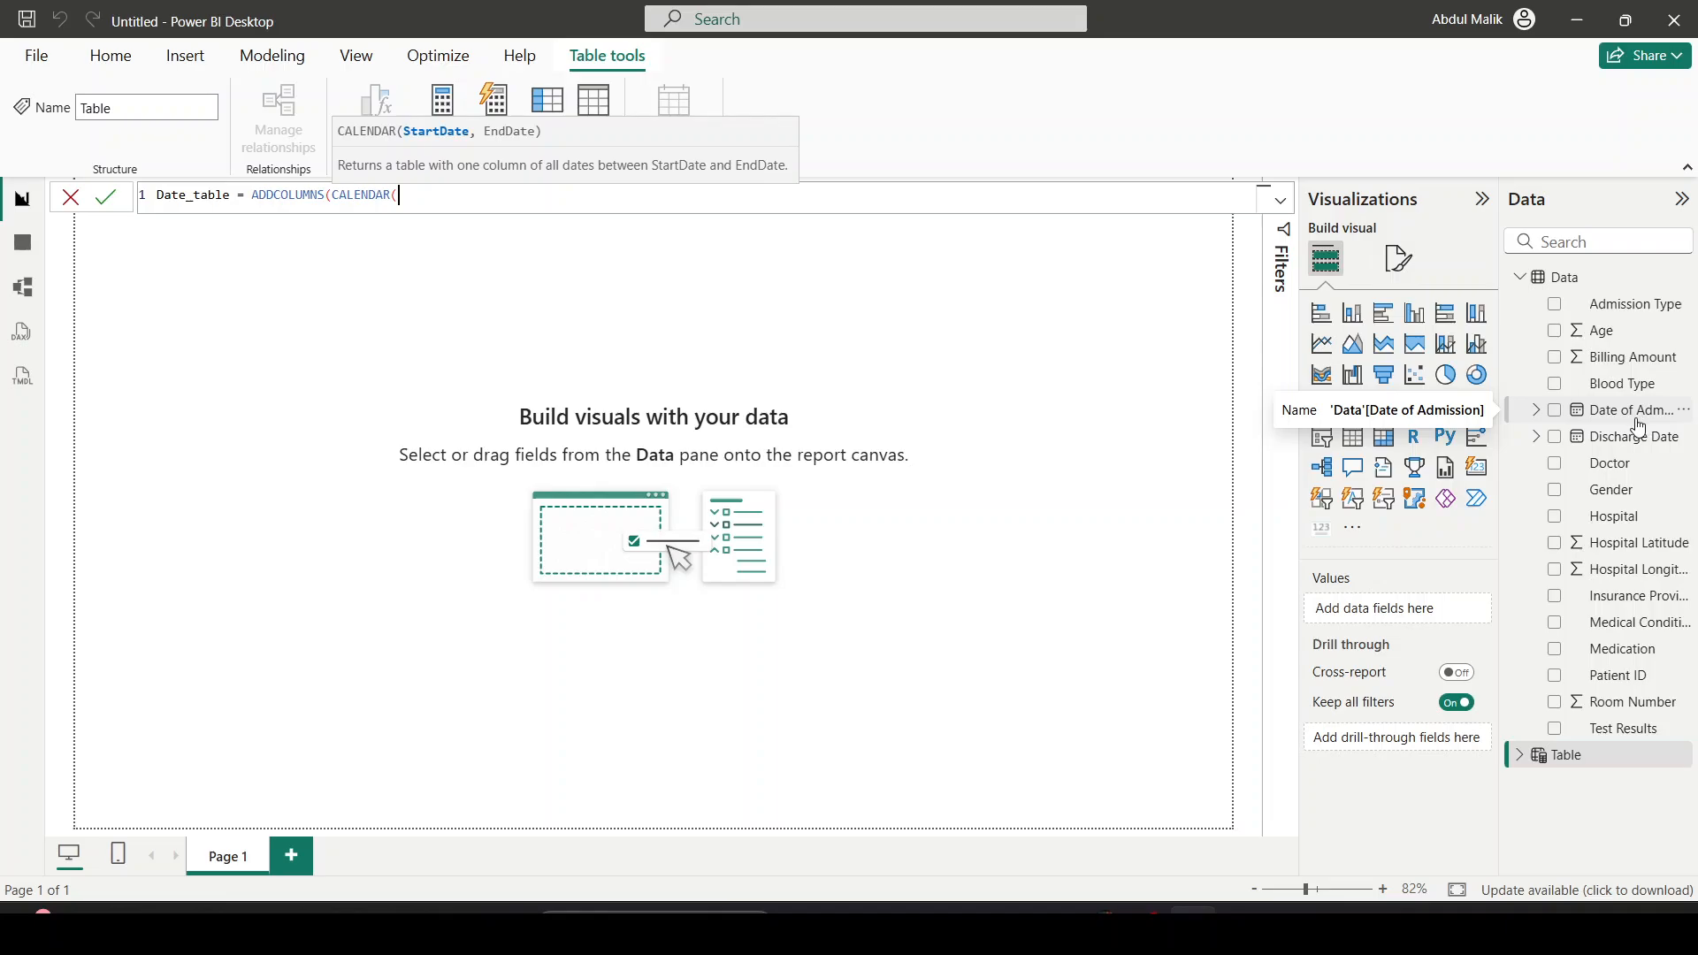
text(min)
key(Tab)
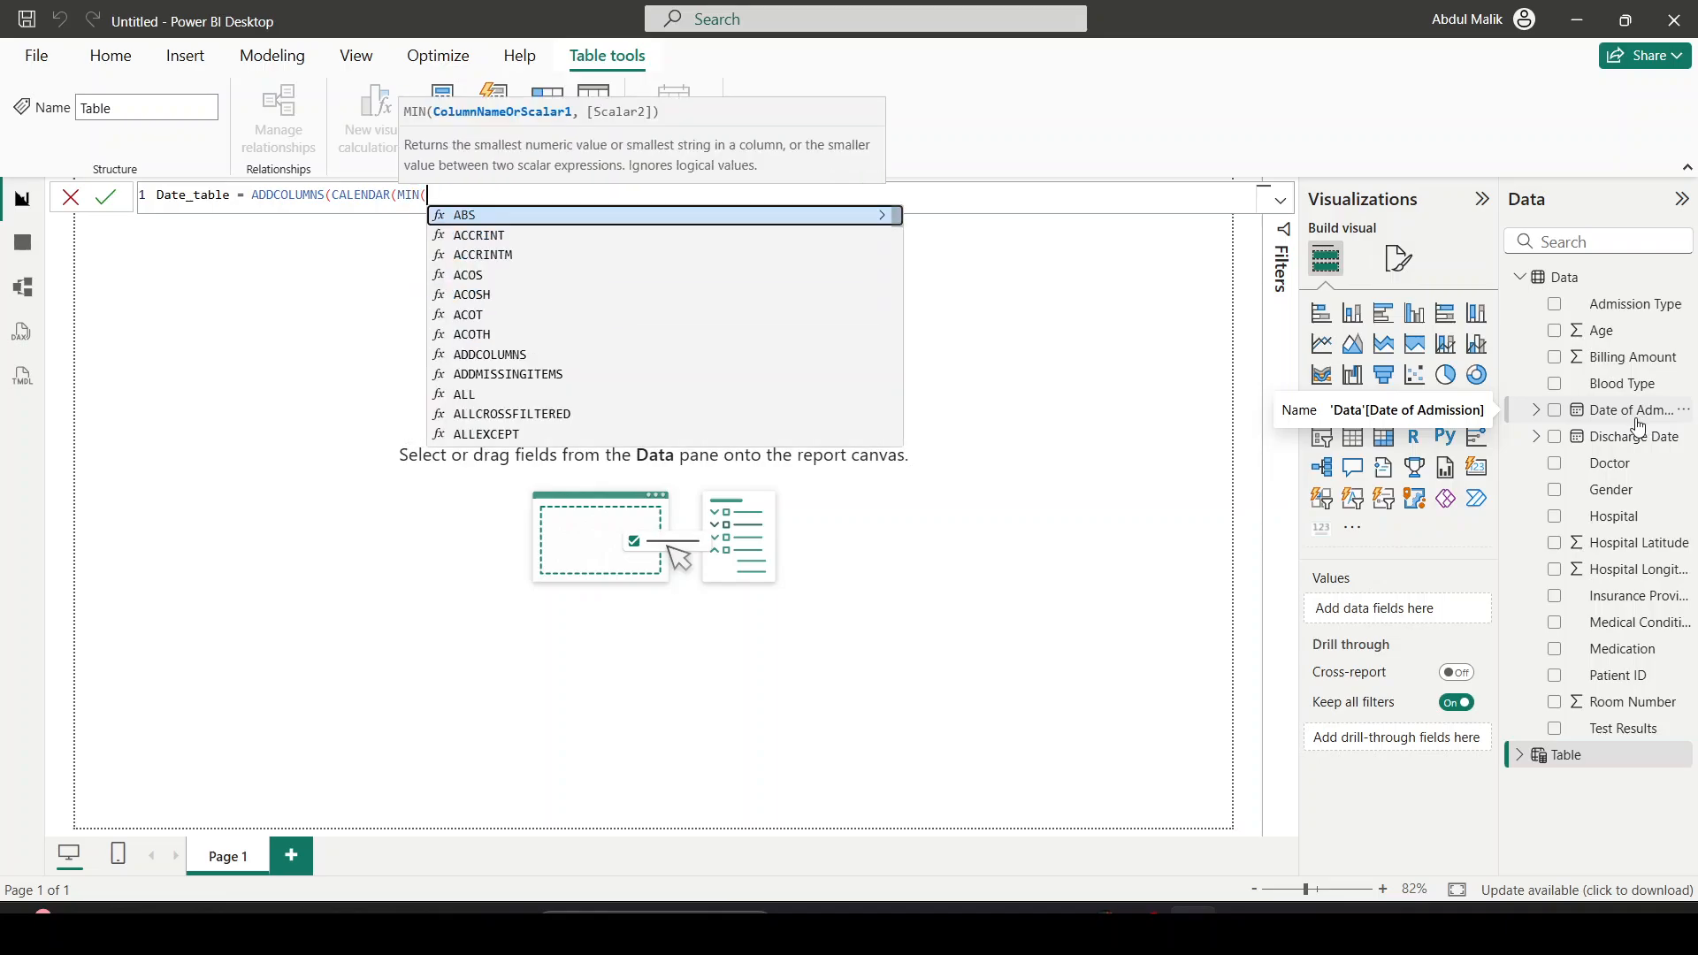
text(date)
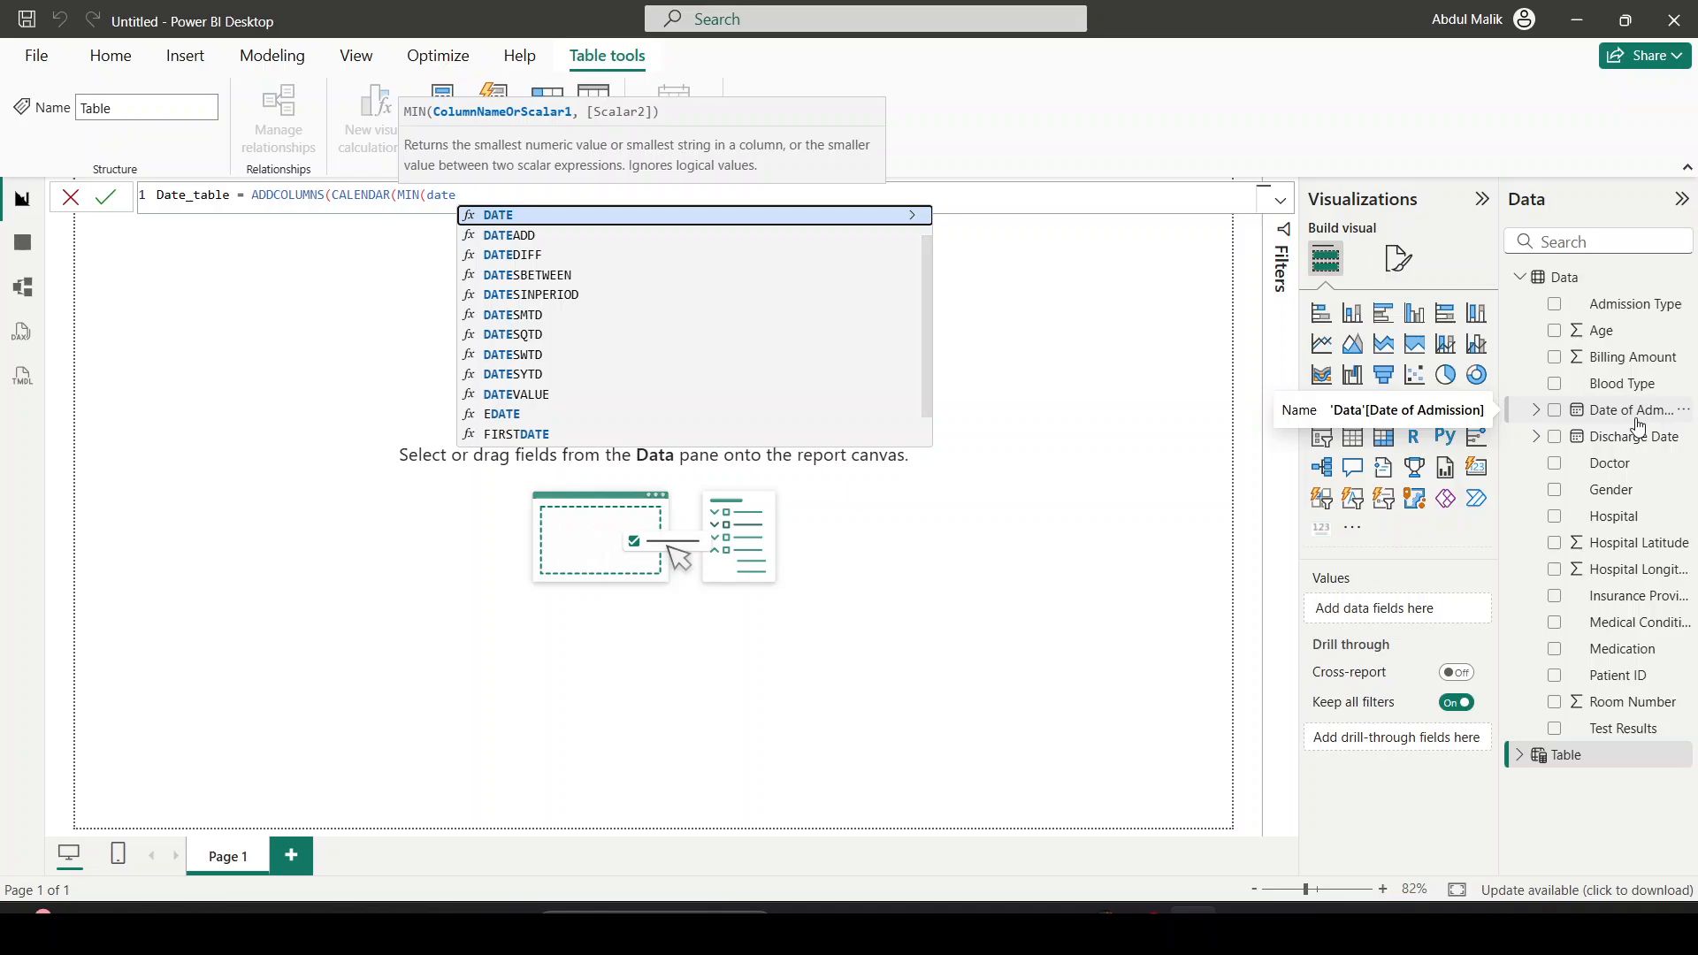
text( o)
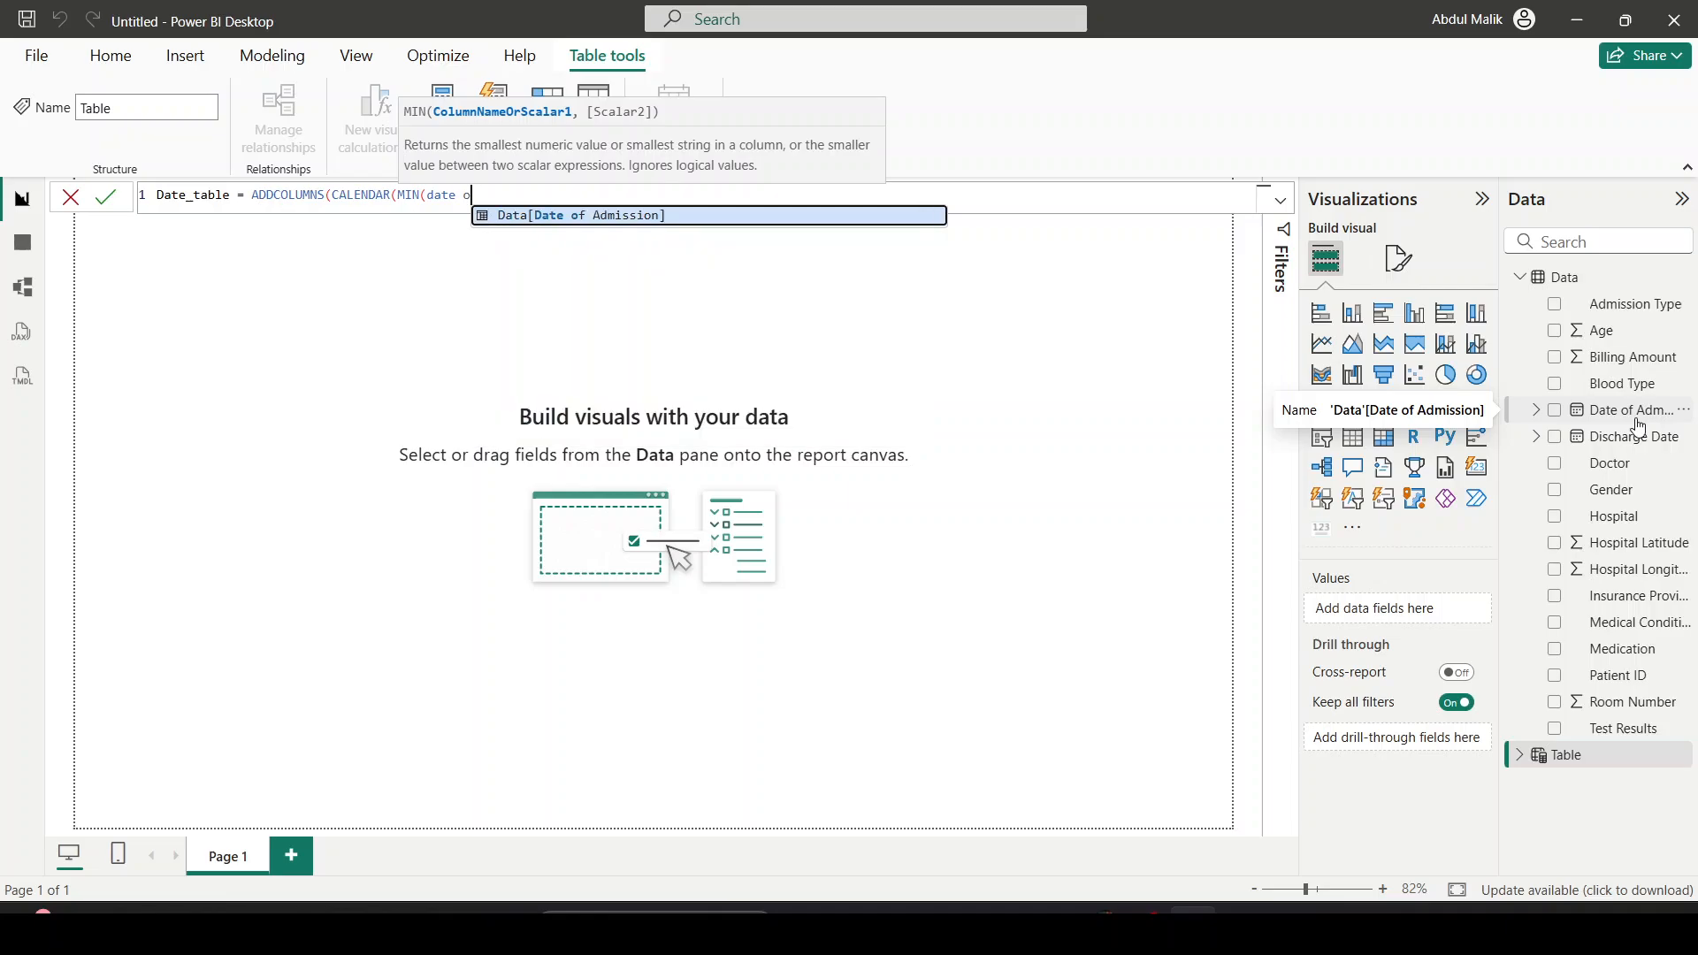
click(807, 216)
text())
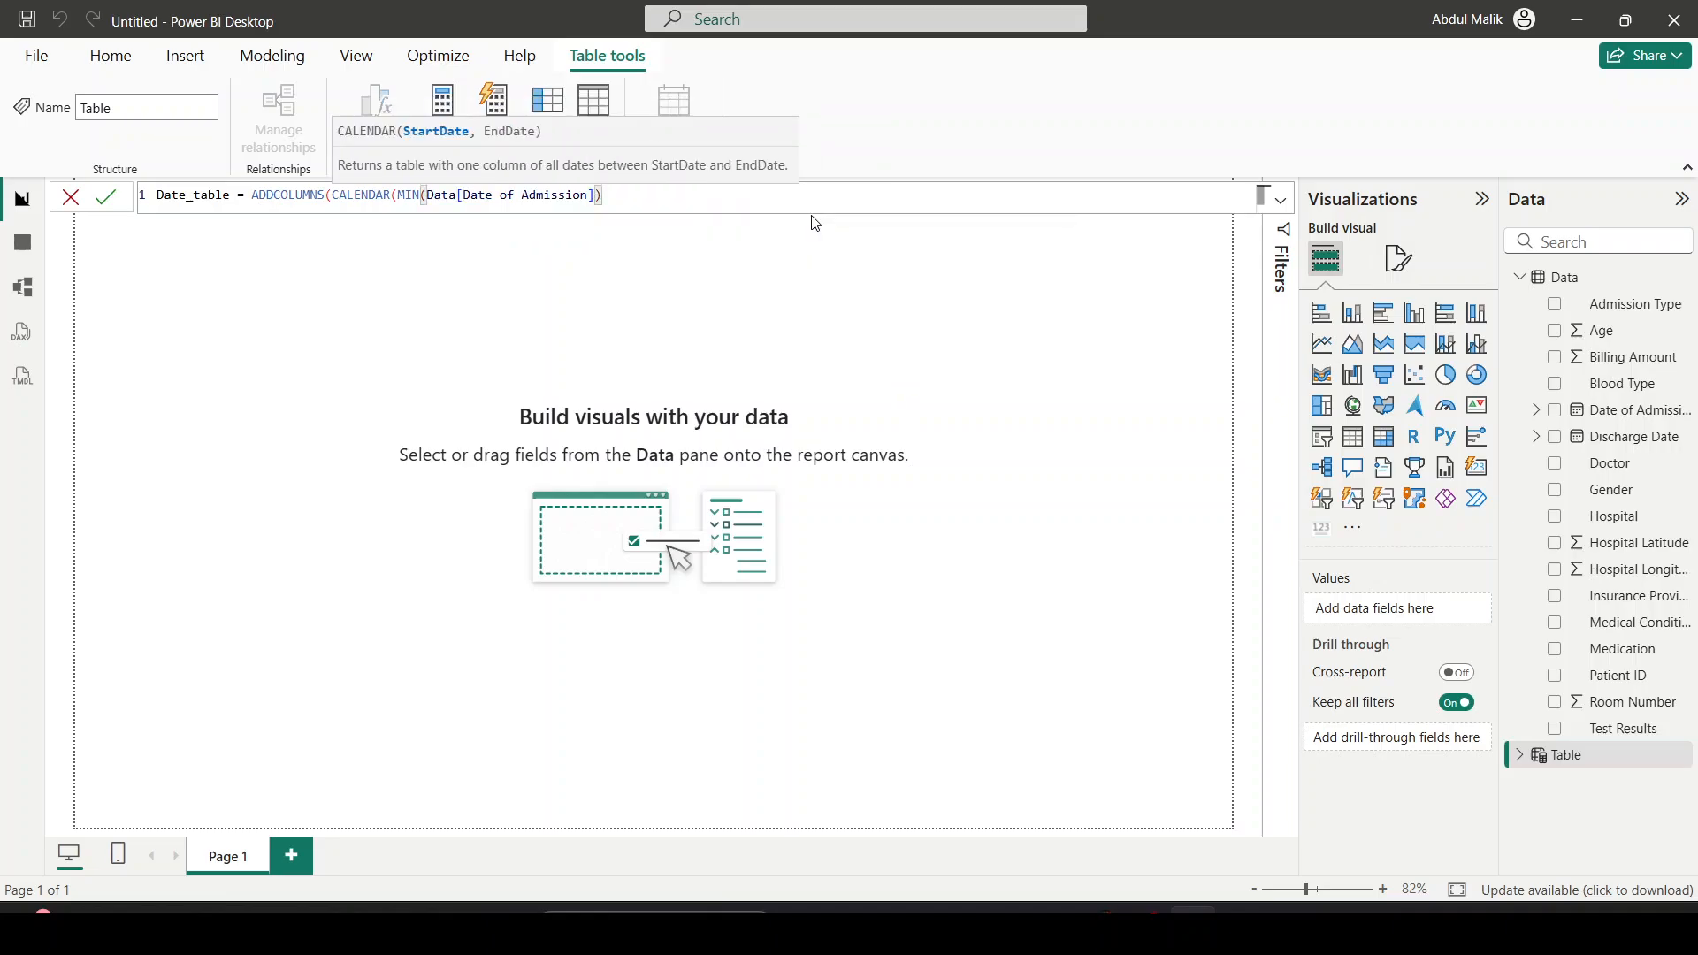
Set MAX(Data[Date of Admission]) as the end date of CALENDAR and close the function
text(,MAX(da)
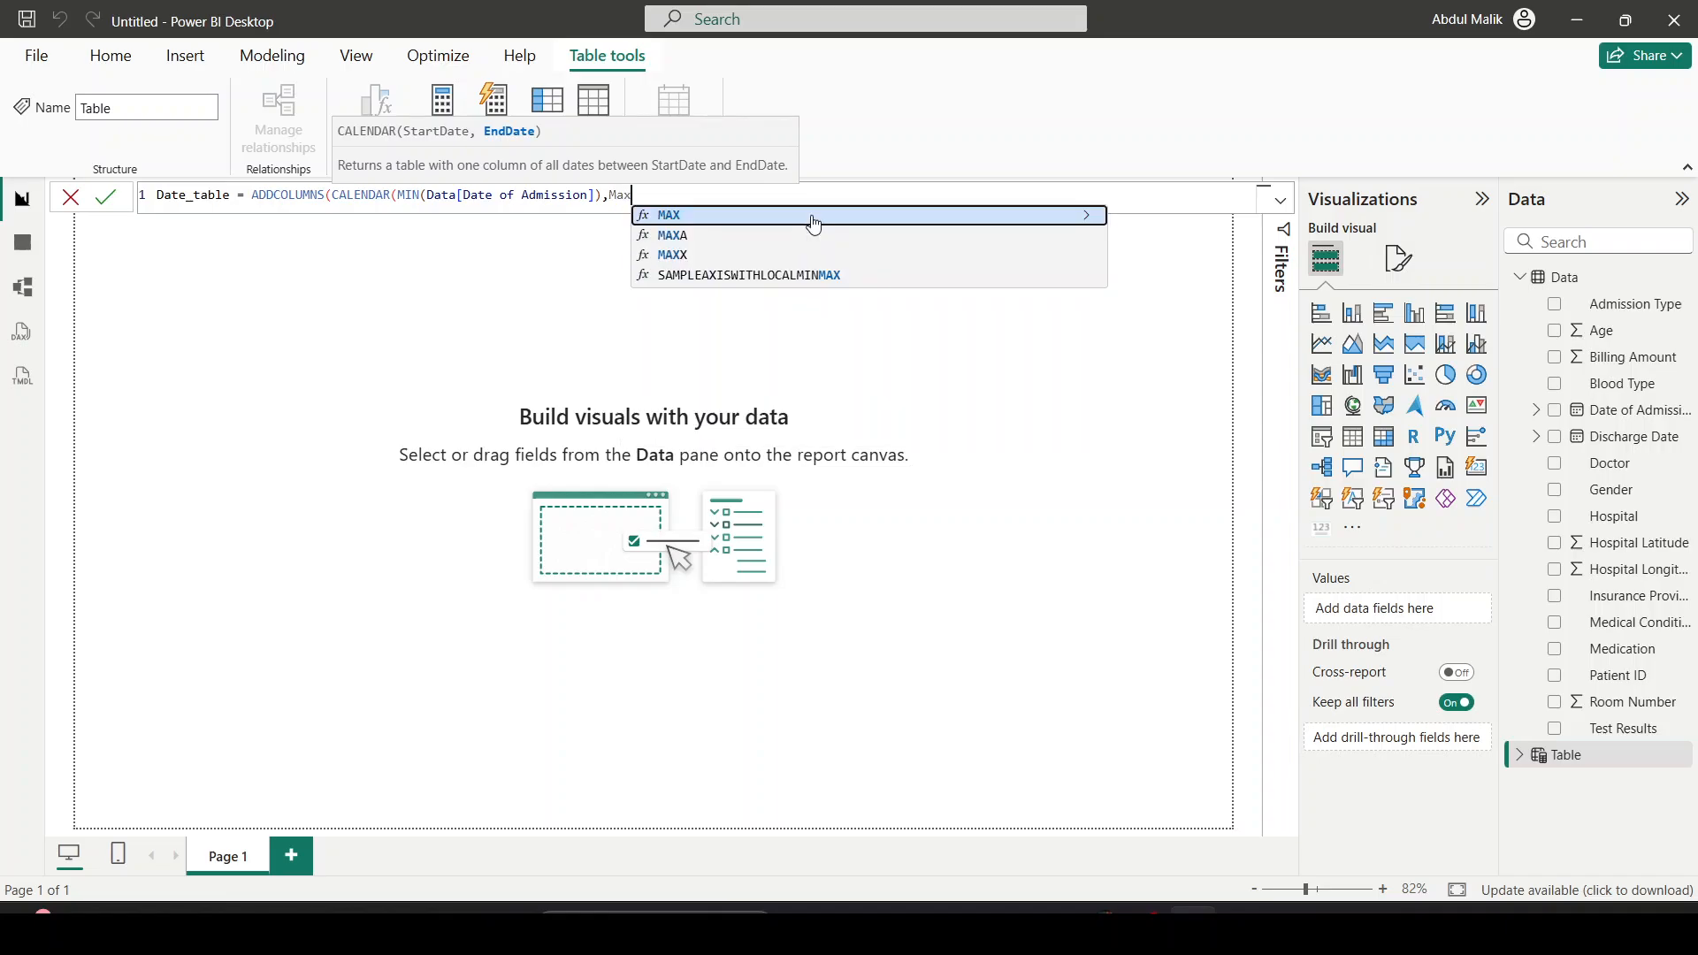
text(te of)
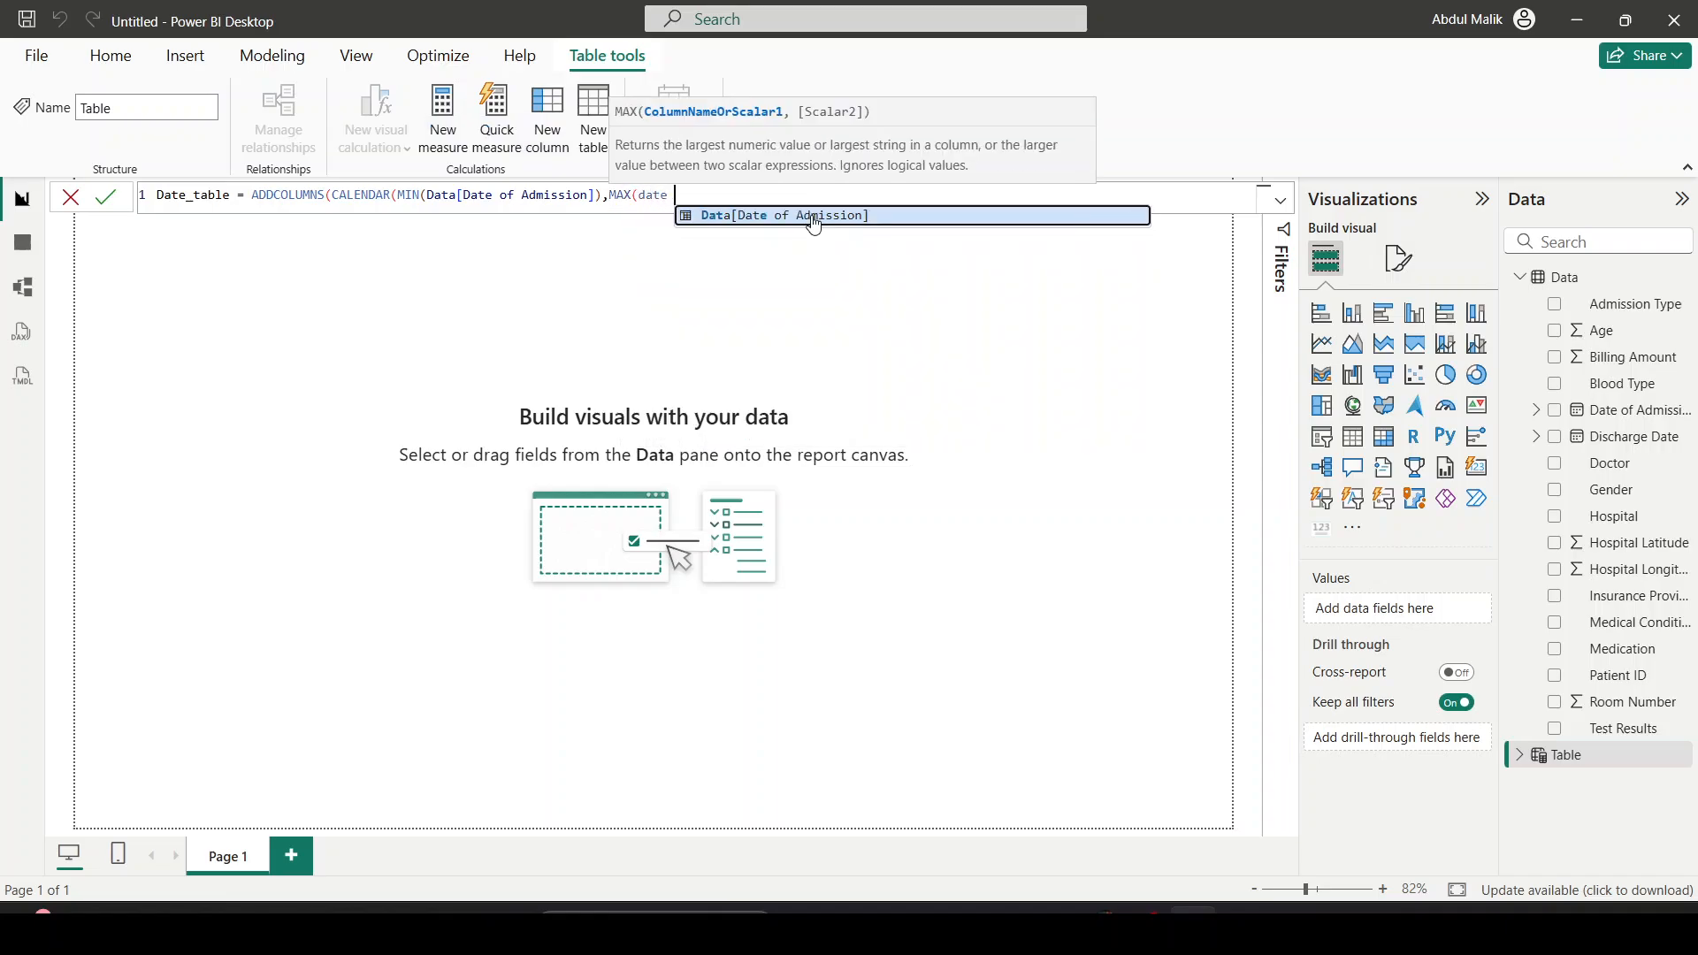
click(813, 216)
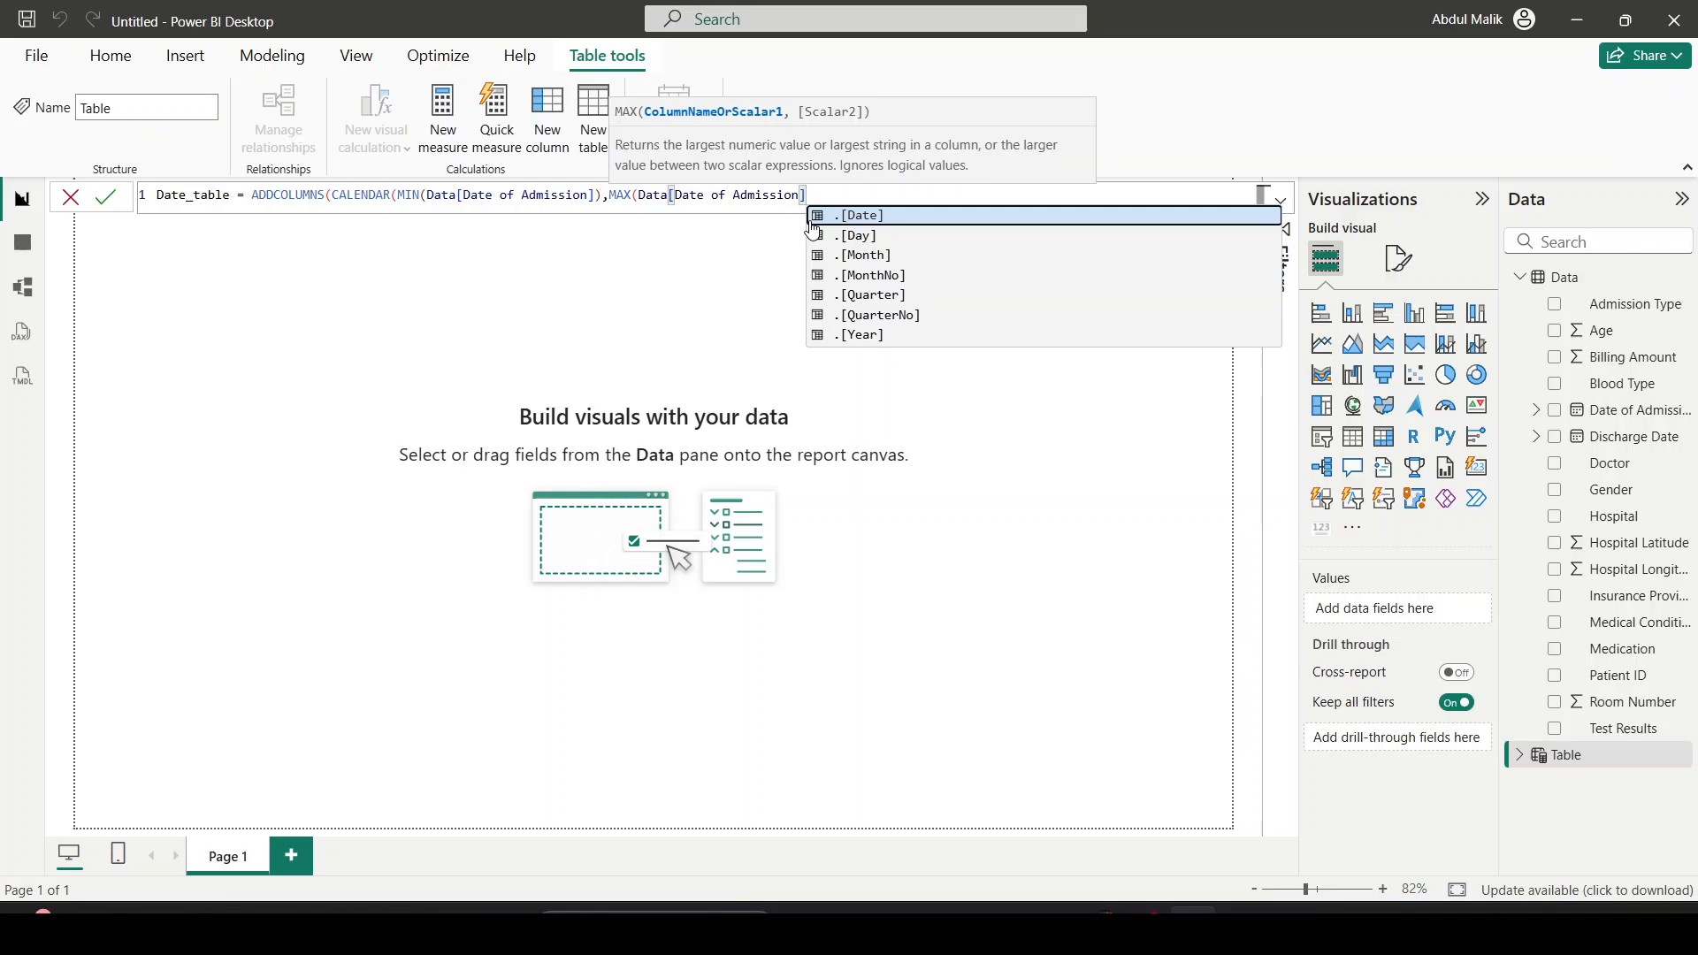
text())
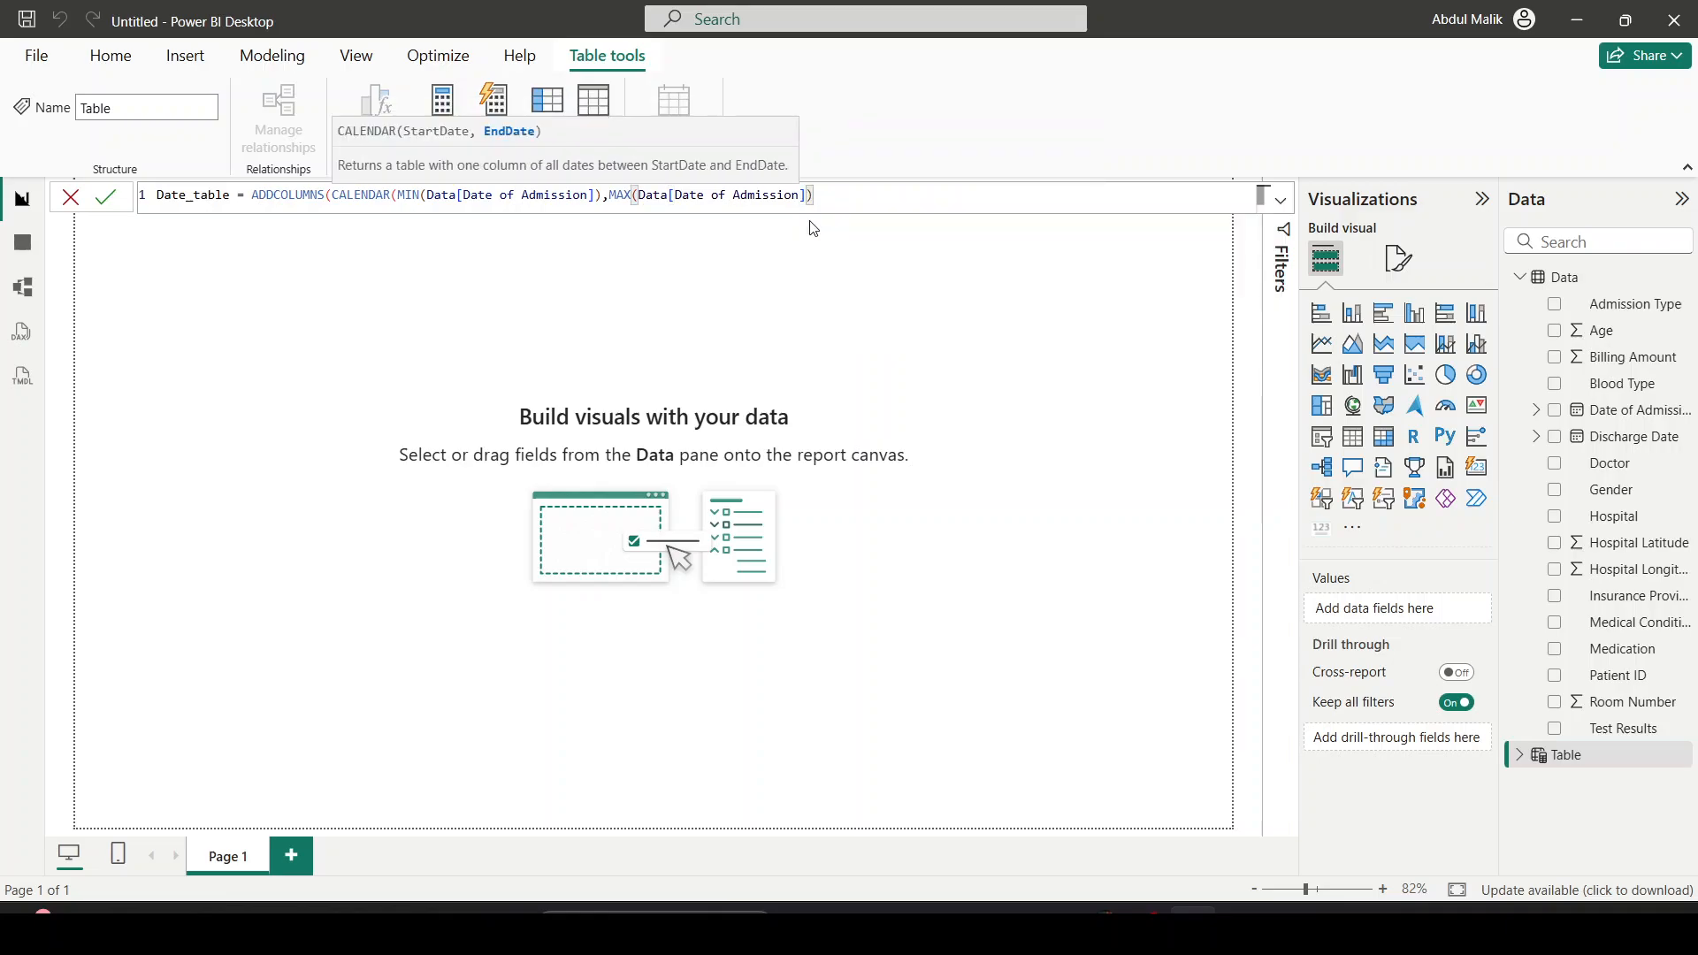
text())
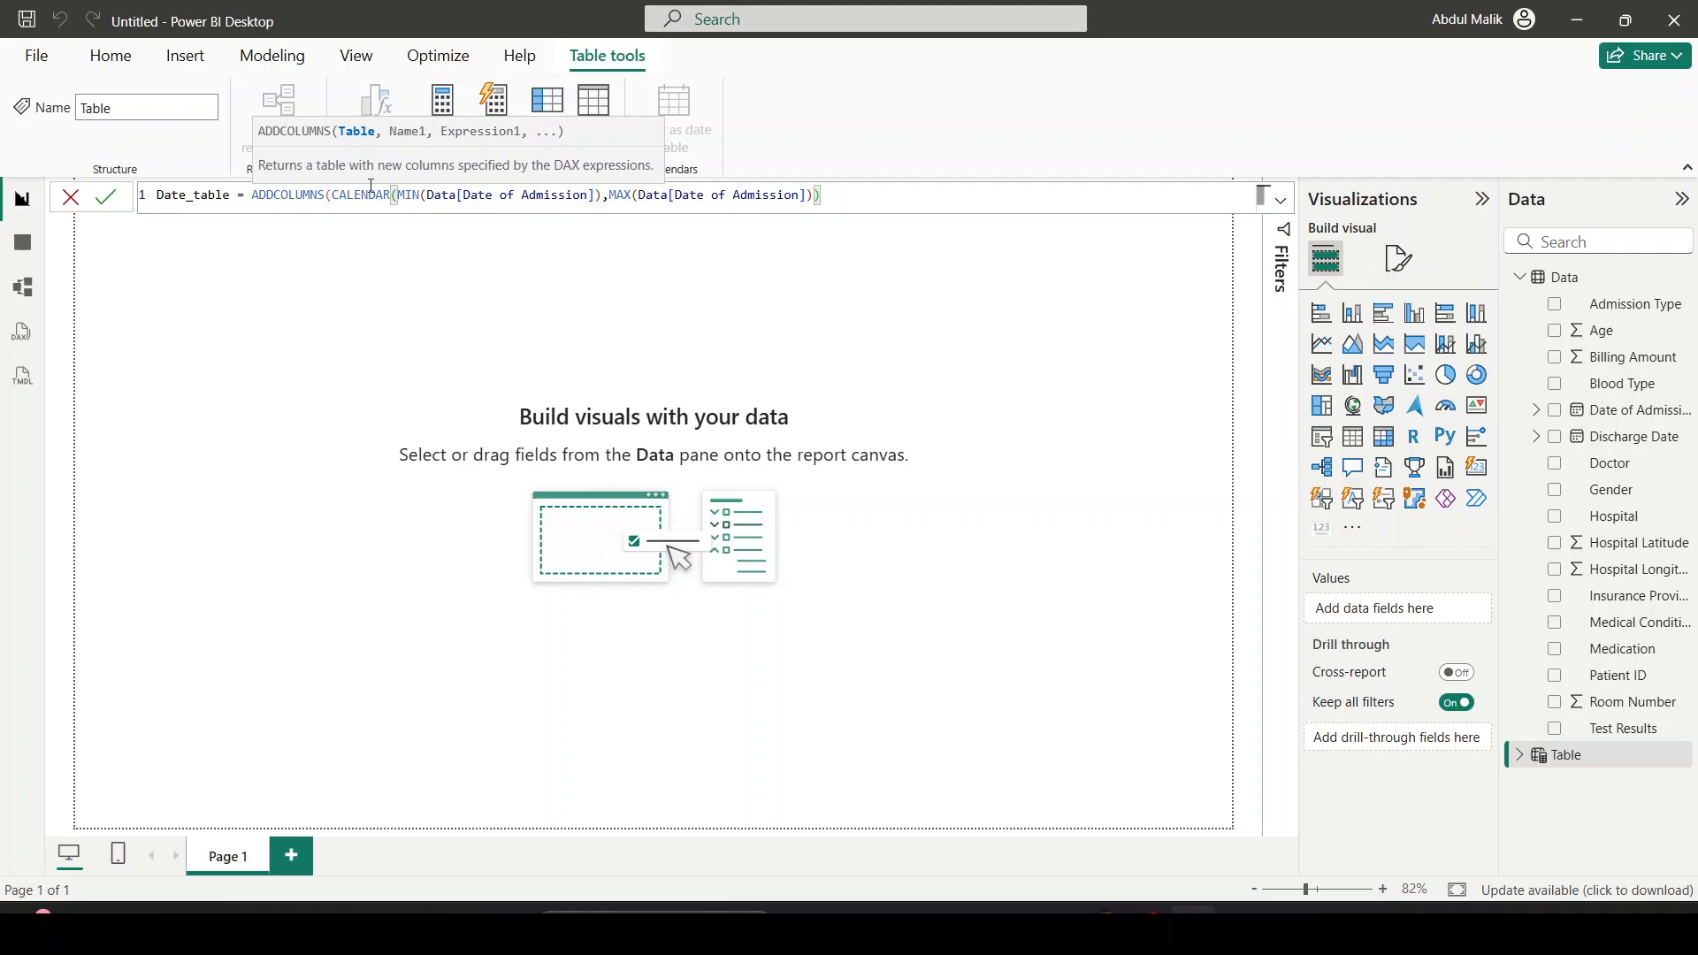
drag(336, 199, 784, 240)
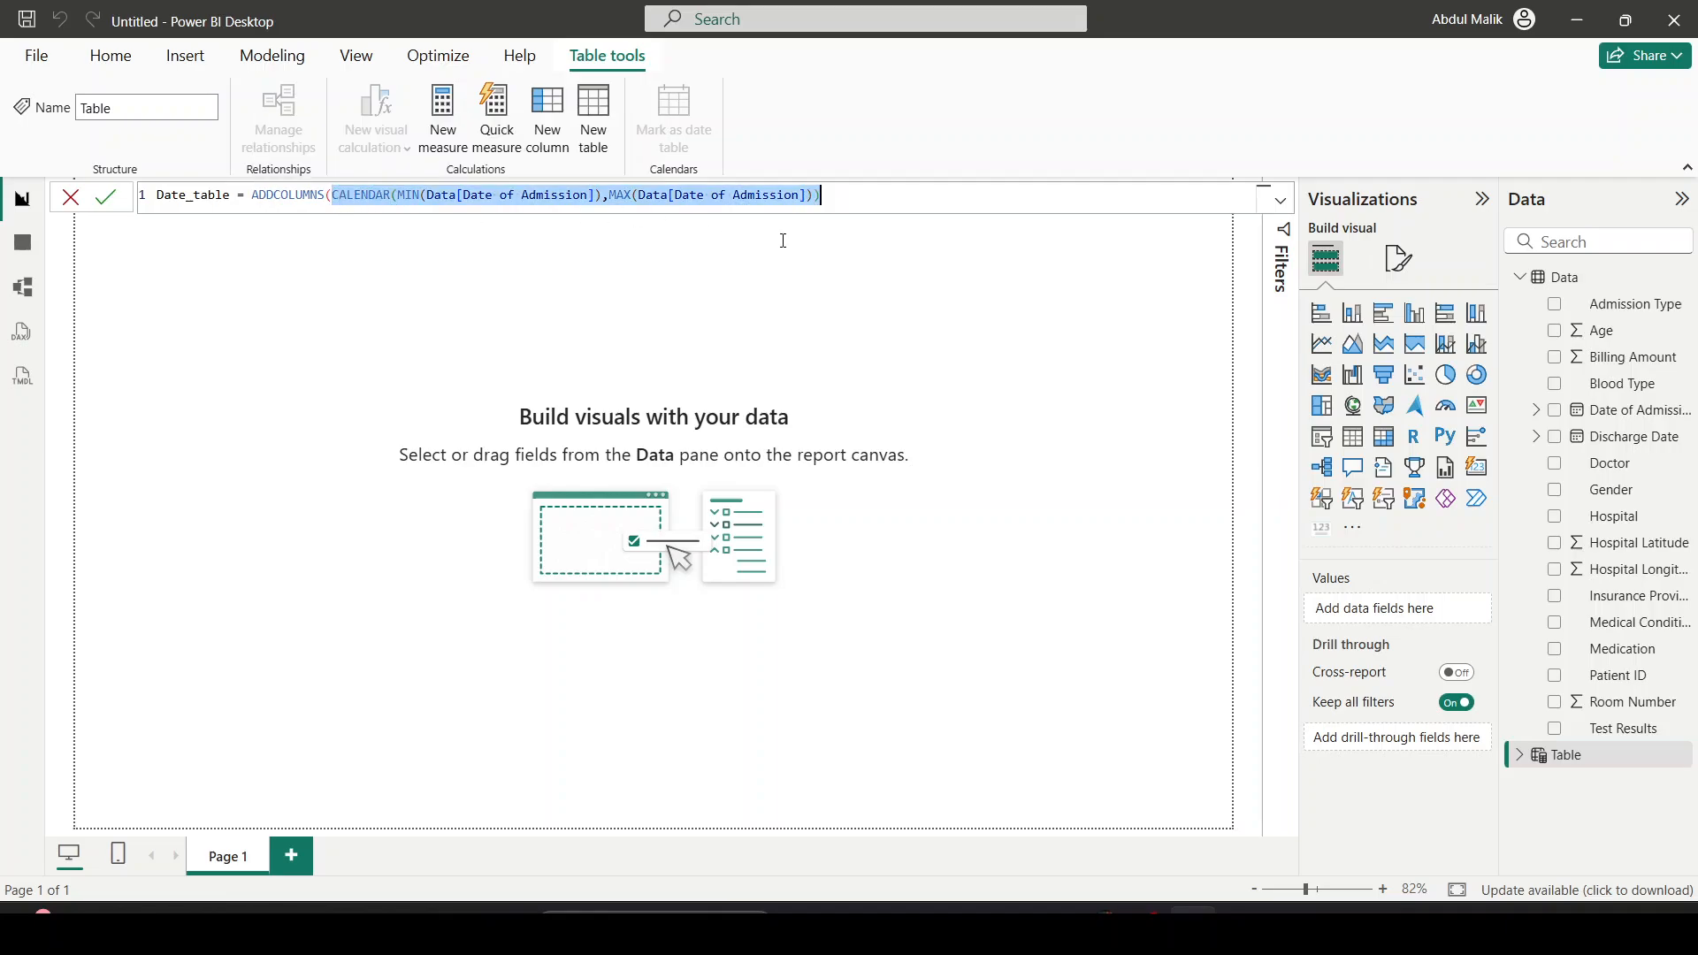
click(883, 204)
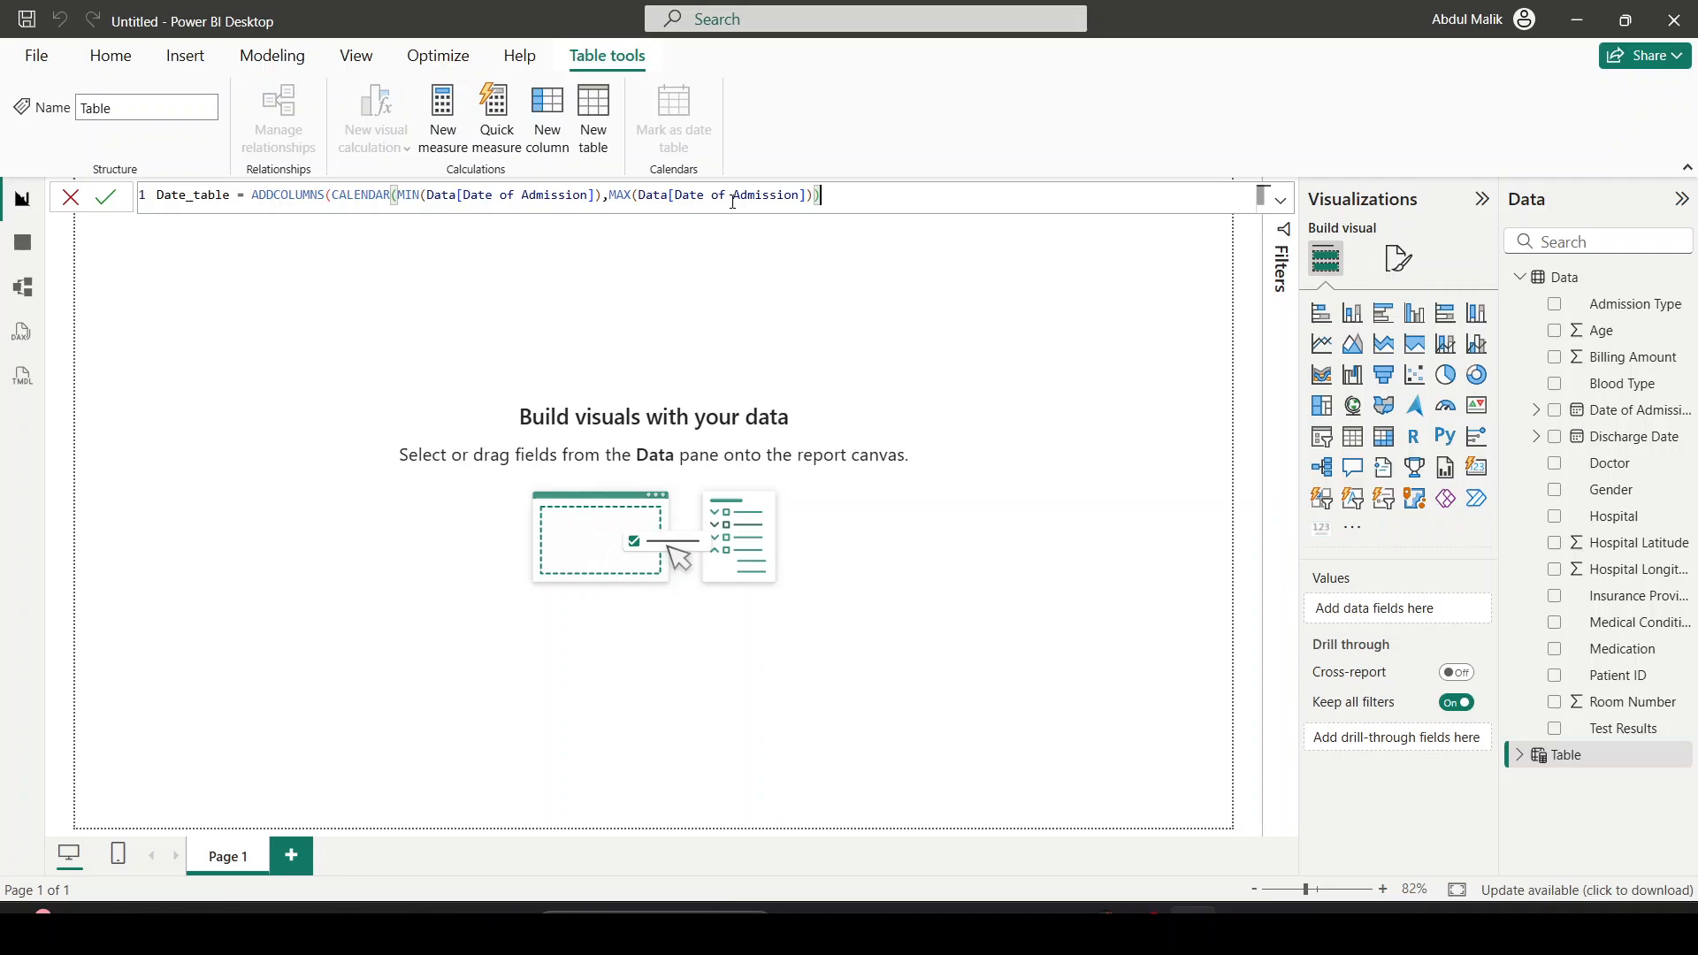
Add a "Year" column to the Date_table formula, defined as YEAR([Date])
text())
key(BackSpace)
text(,)
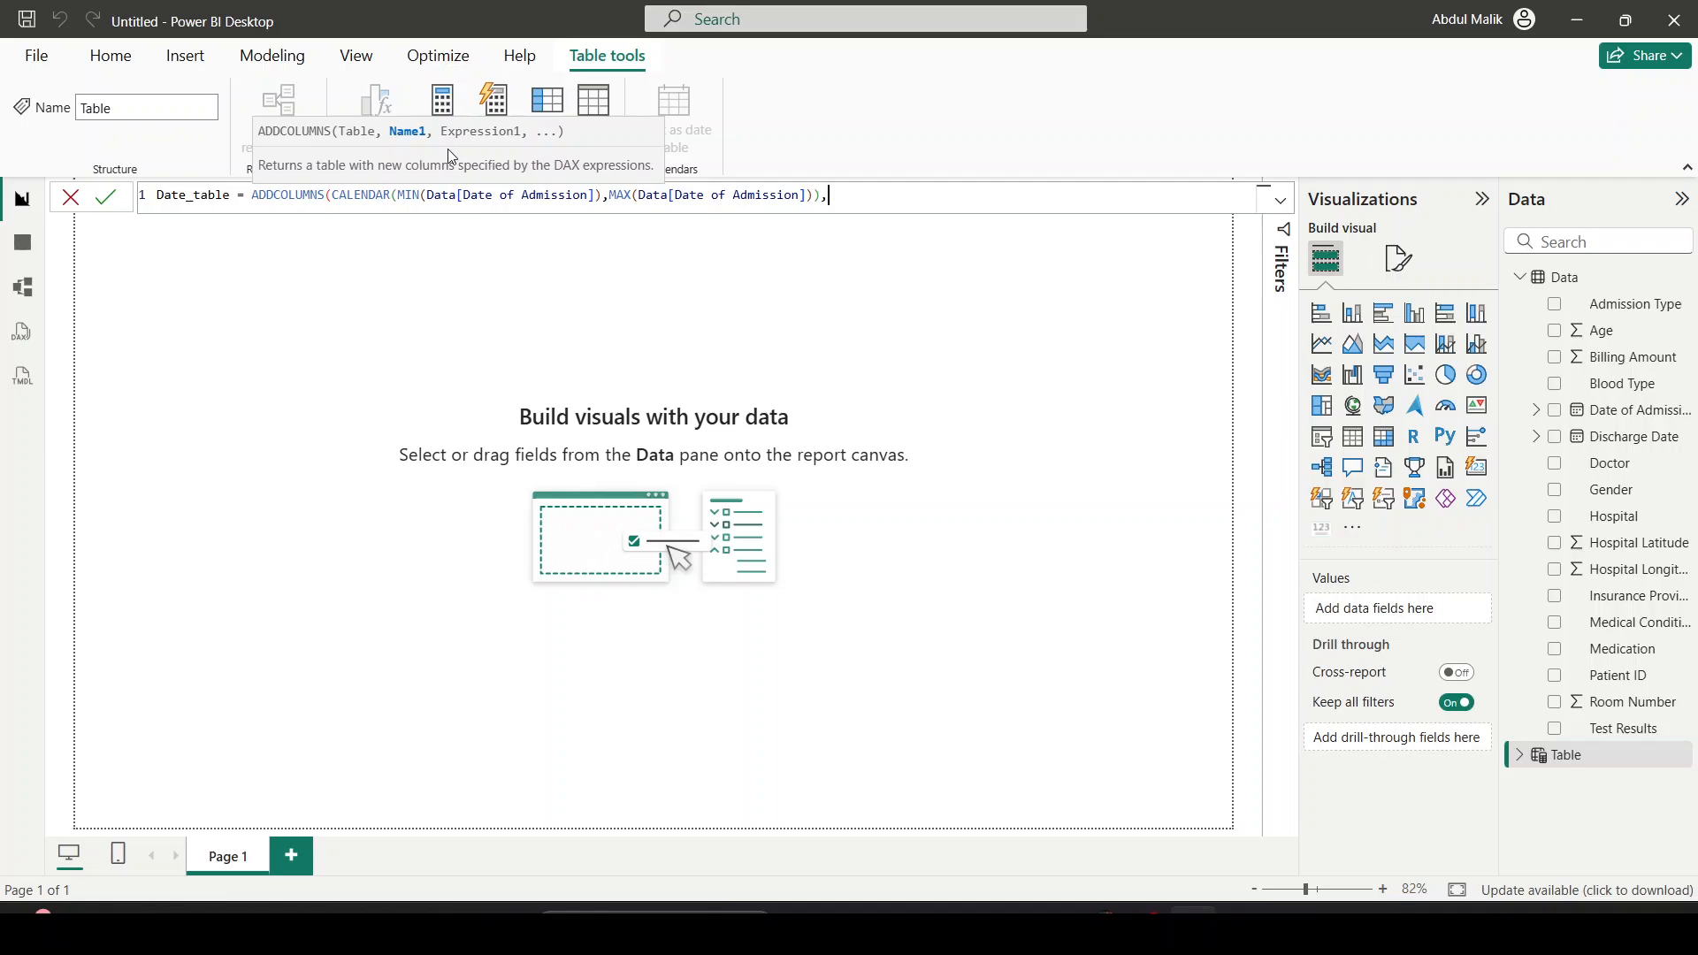
text("Yw)
key(BackSpace)
text(ear",)
key(BackSpace)
text(,Year)
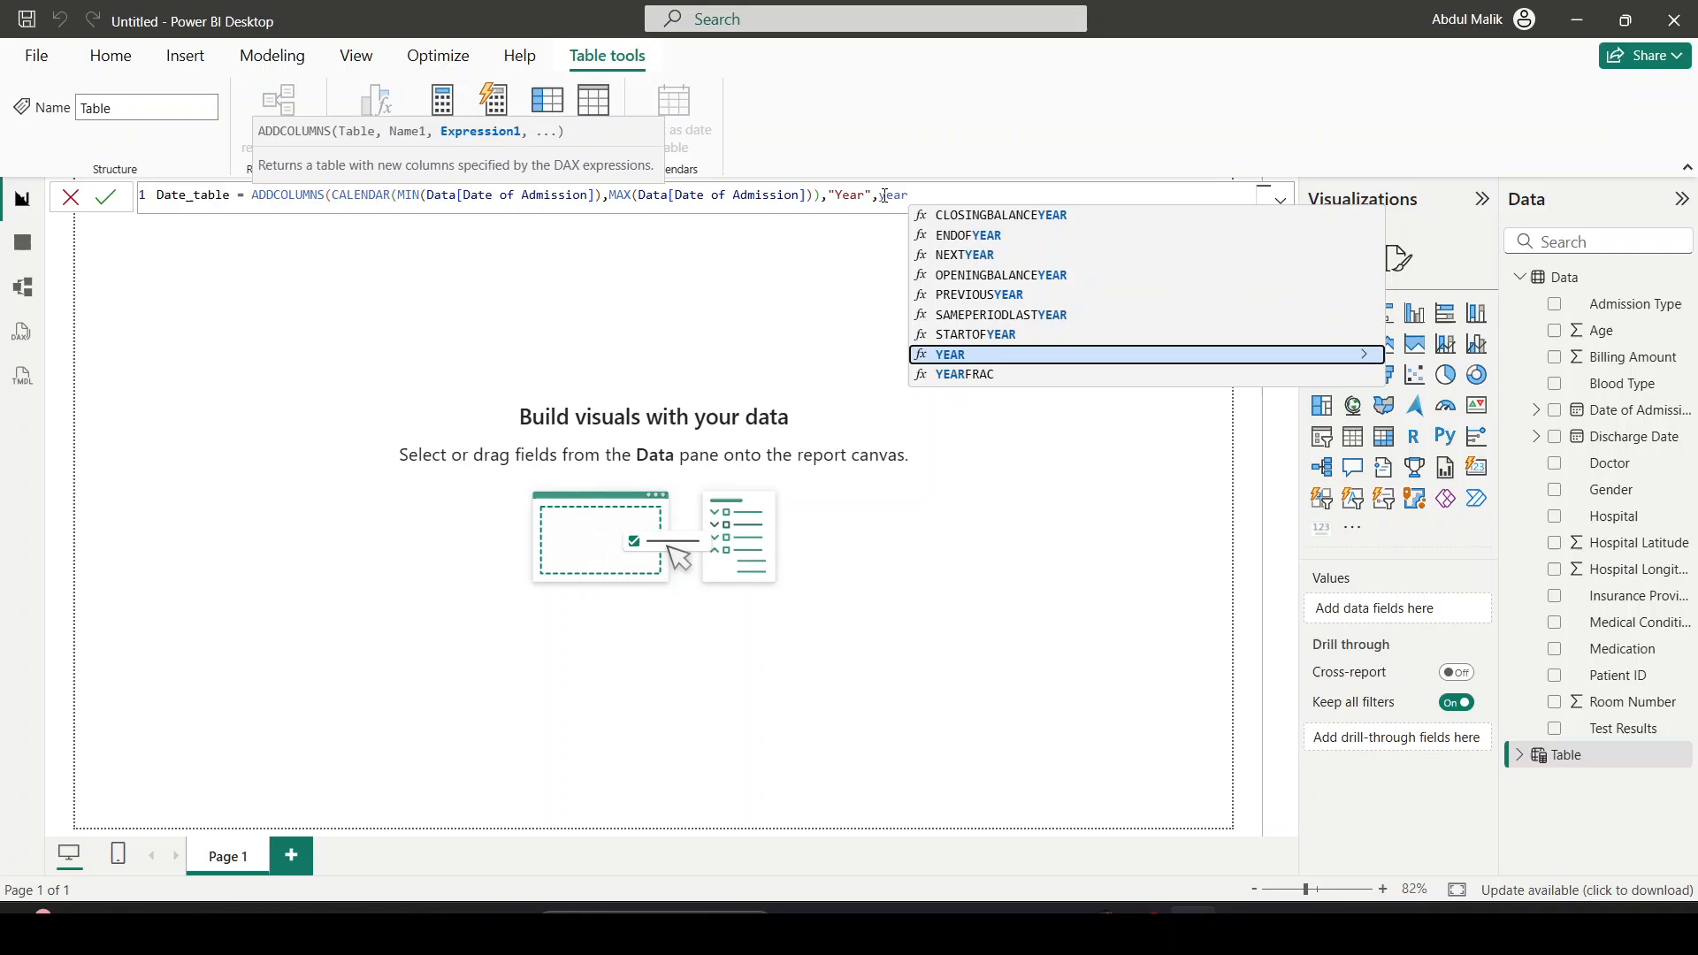
click(964, 356)
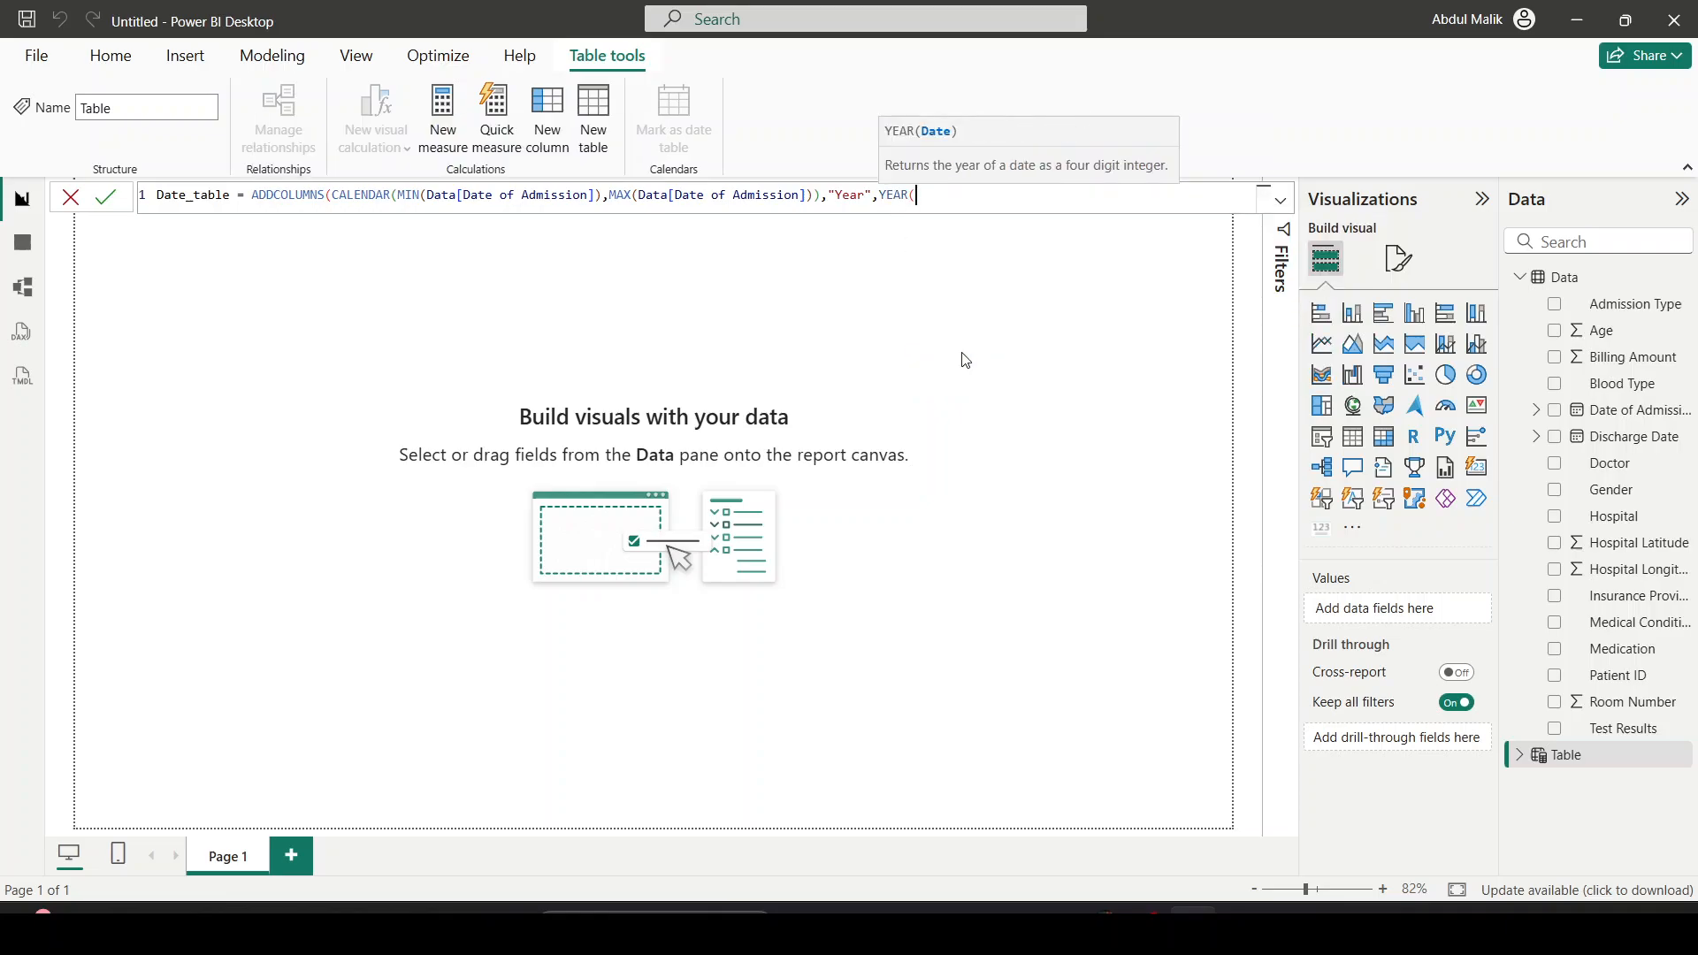
text([)
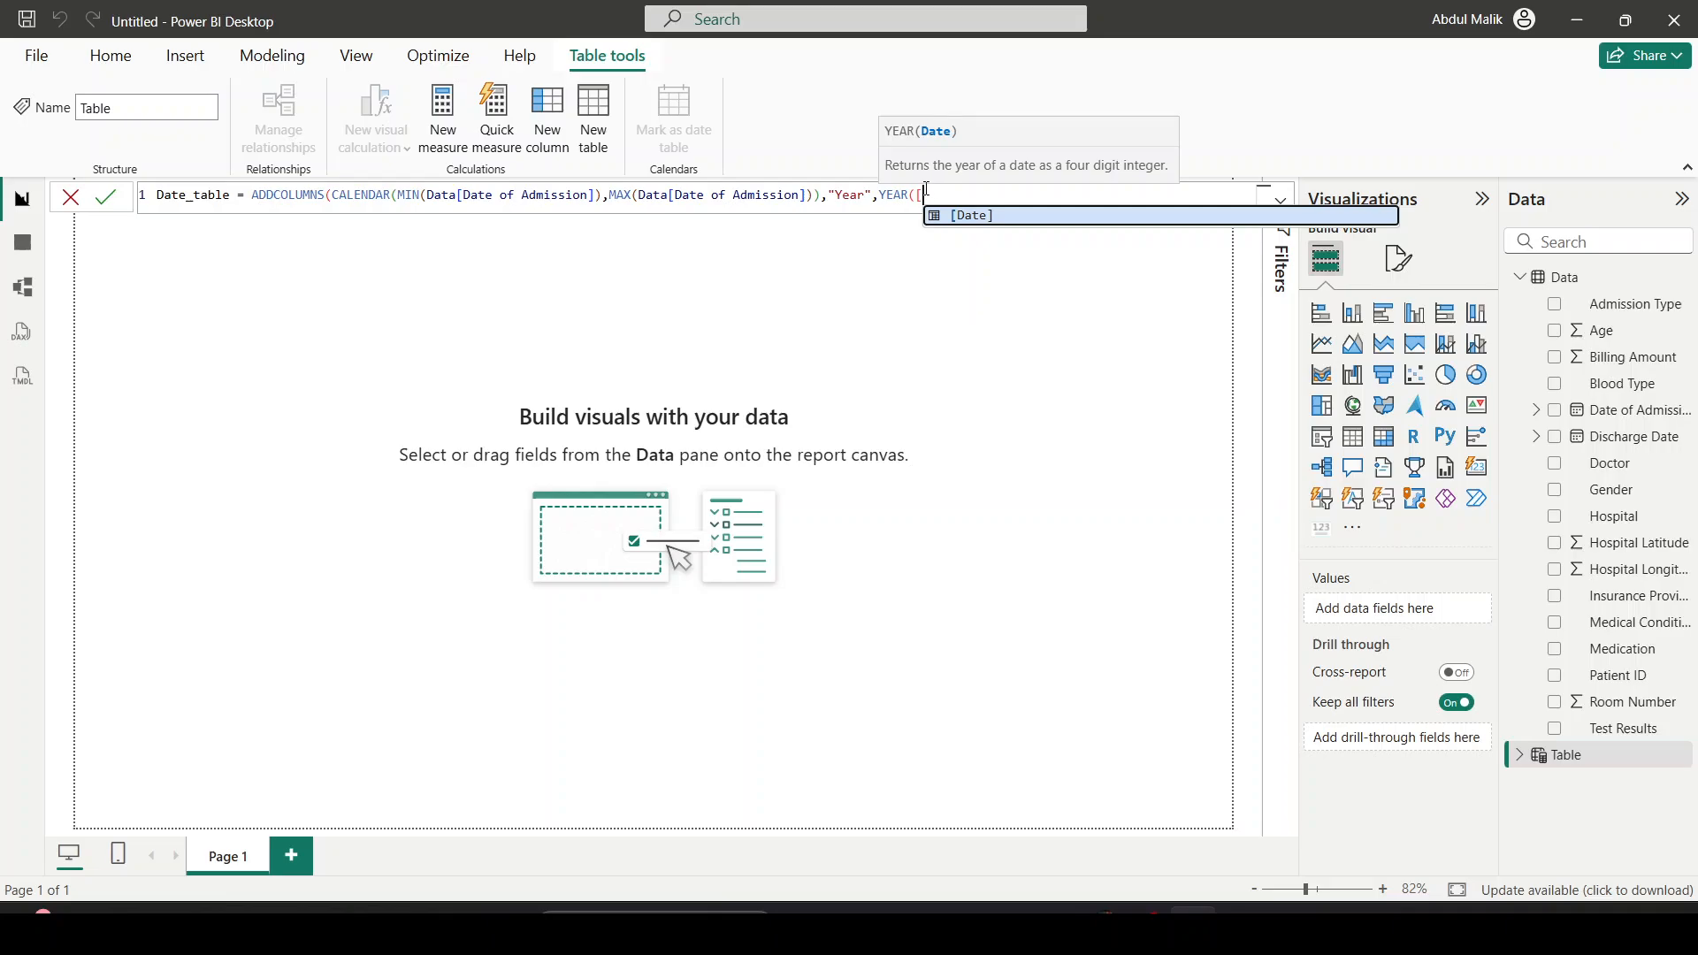
click(937, 216)
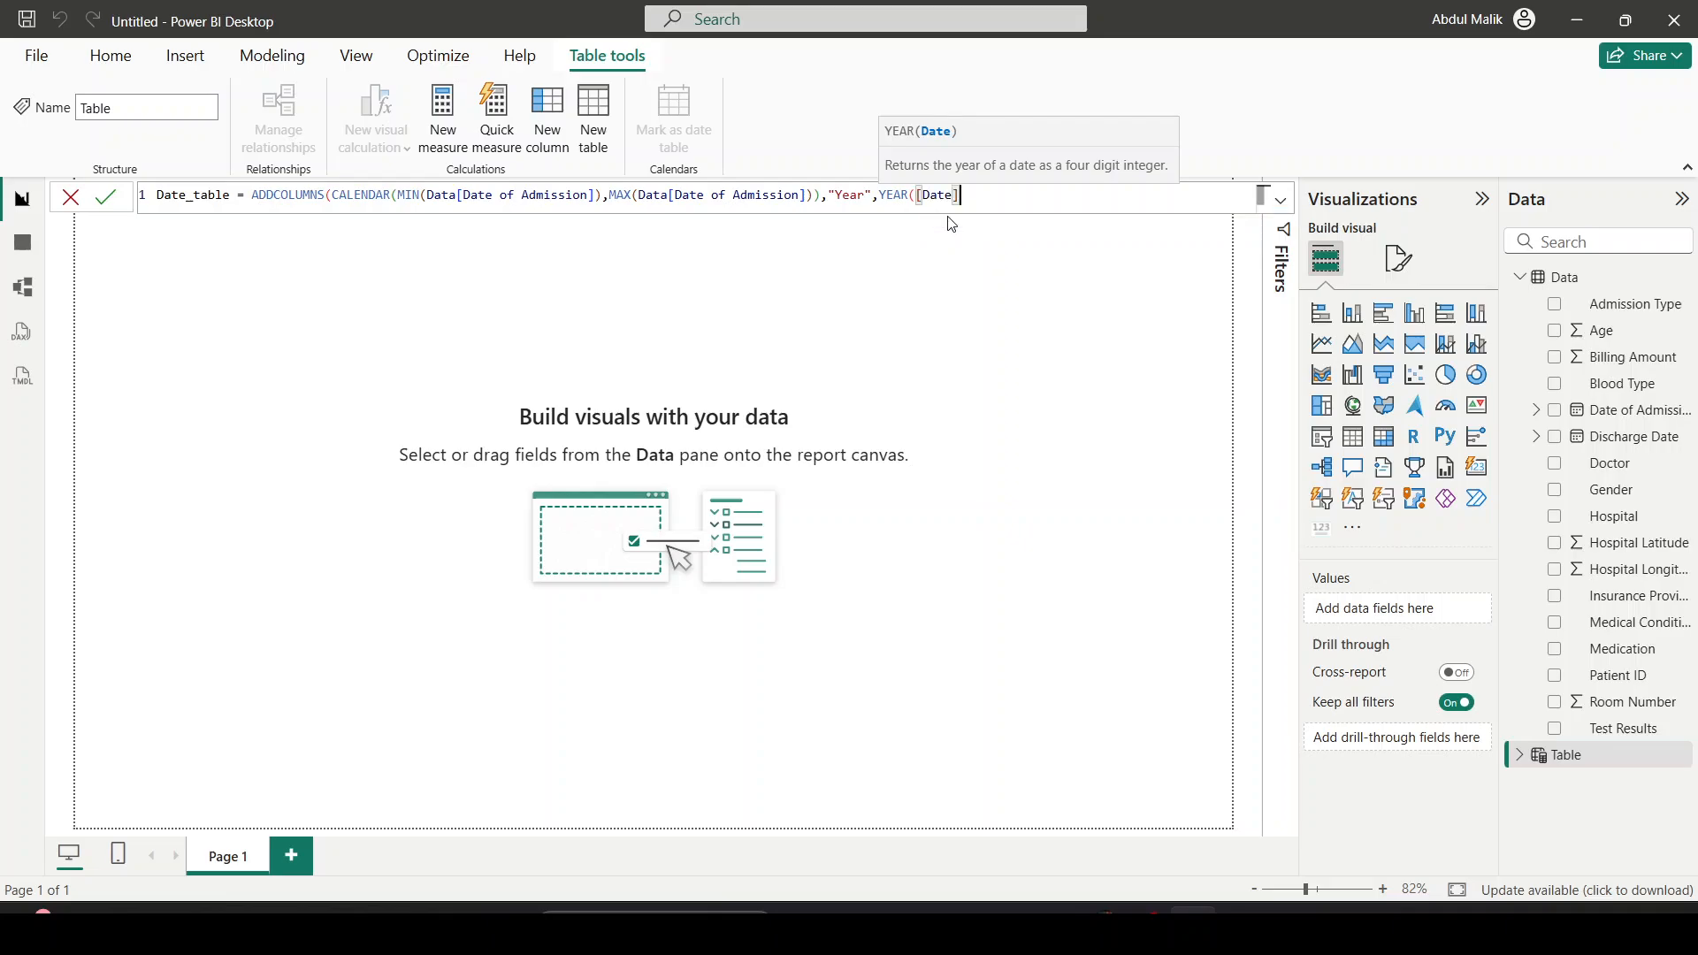
text())
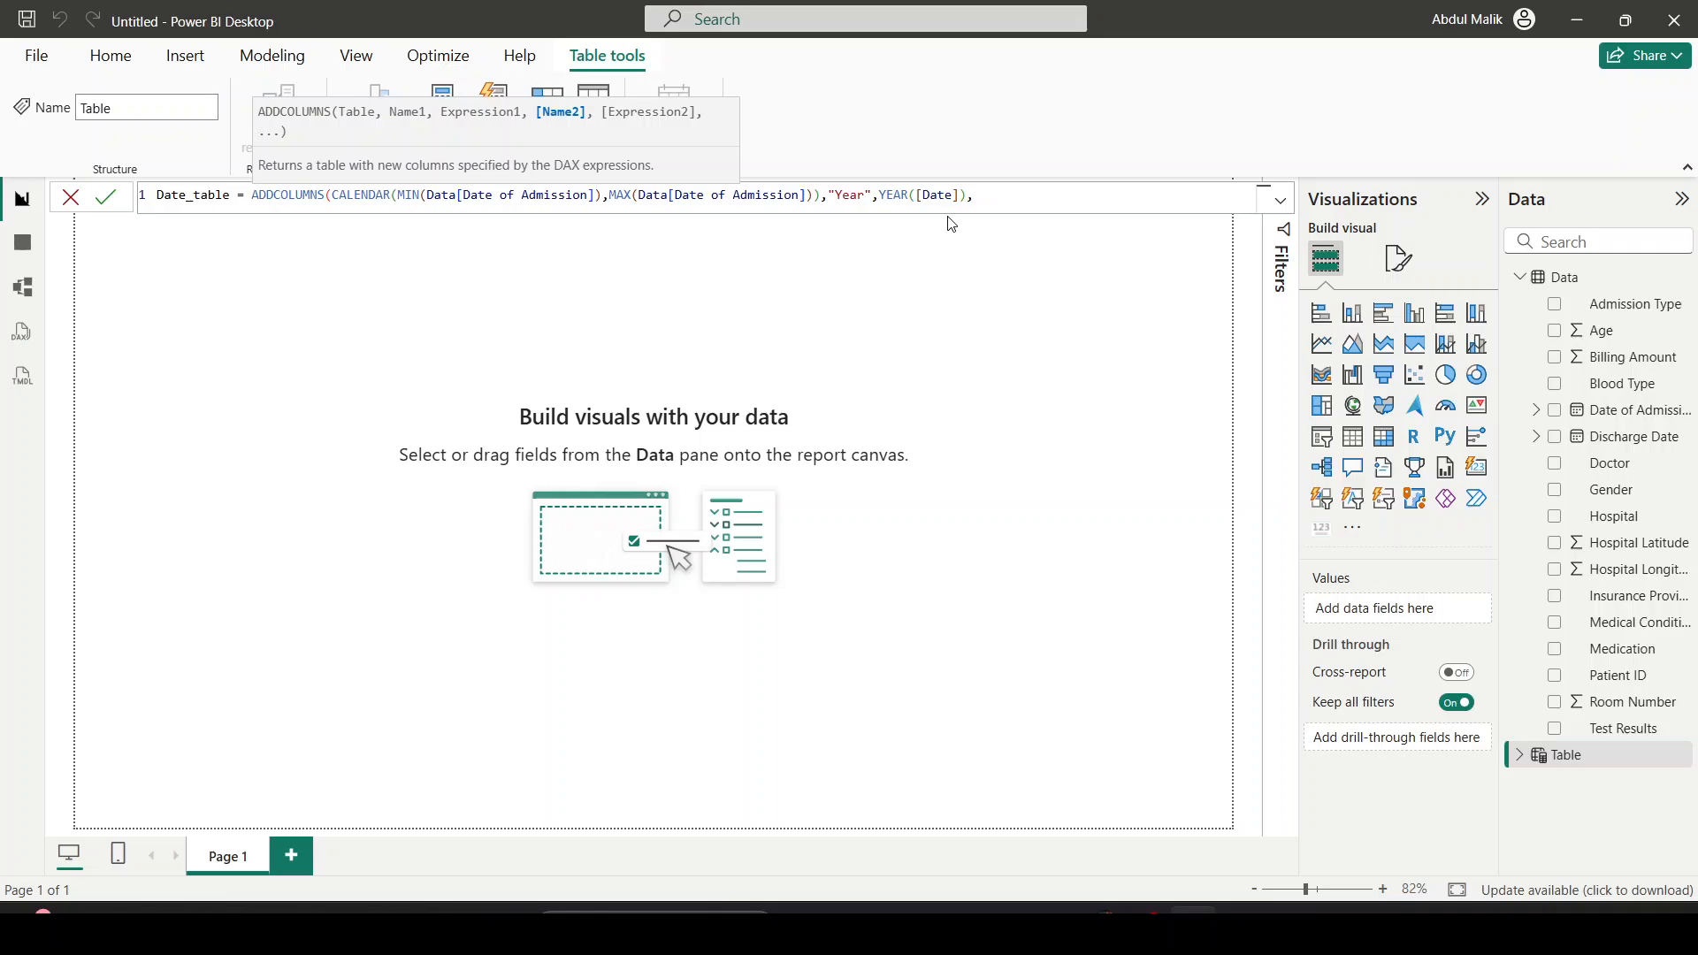
Add a "Monthname" column to the Date_table formula, defined as FORMAT([Date],"mmmm")
text(,"Monthname",)
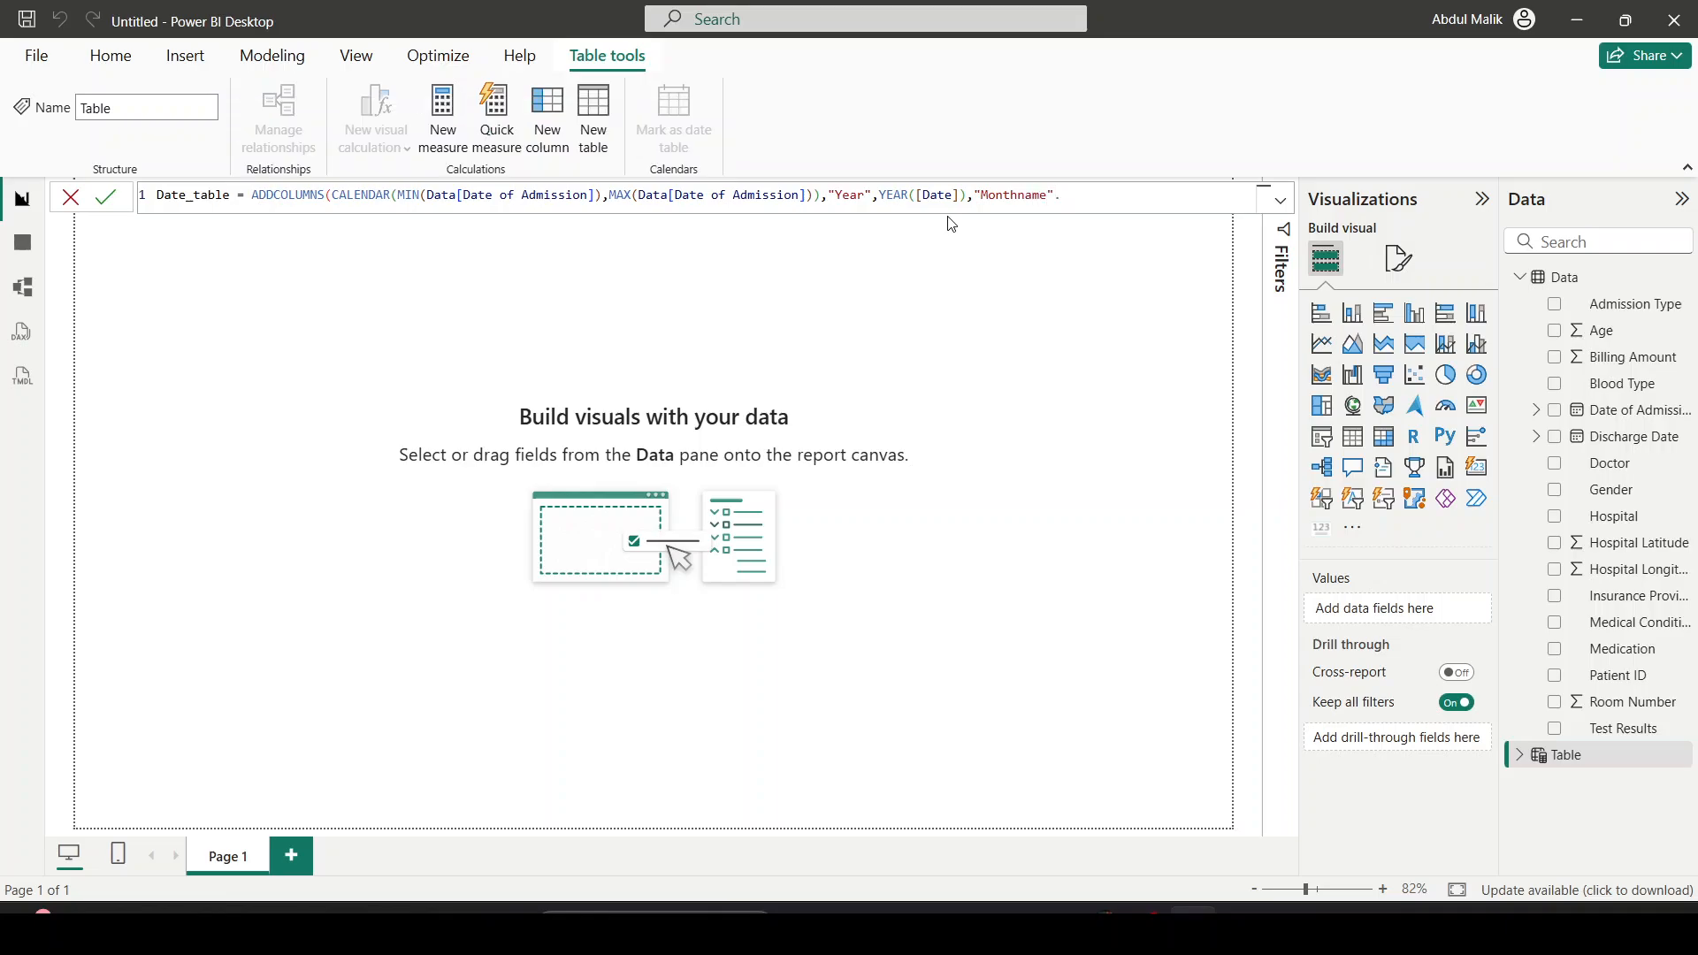
text(, Fomr)
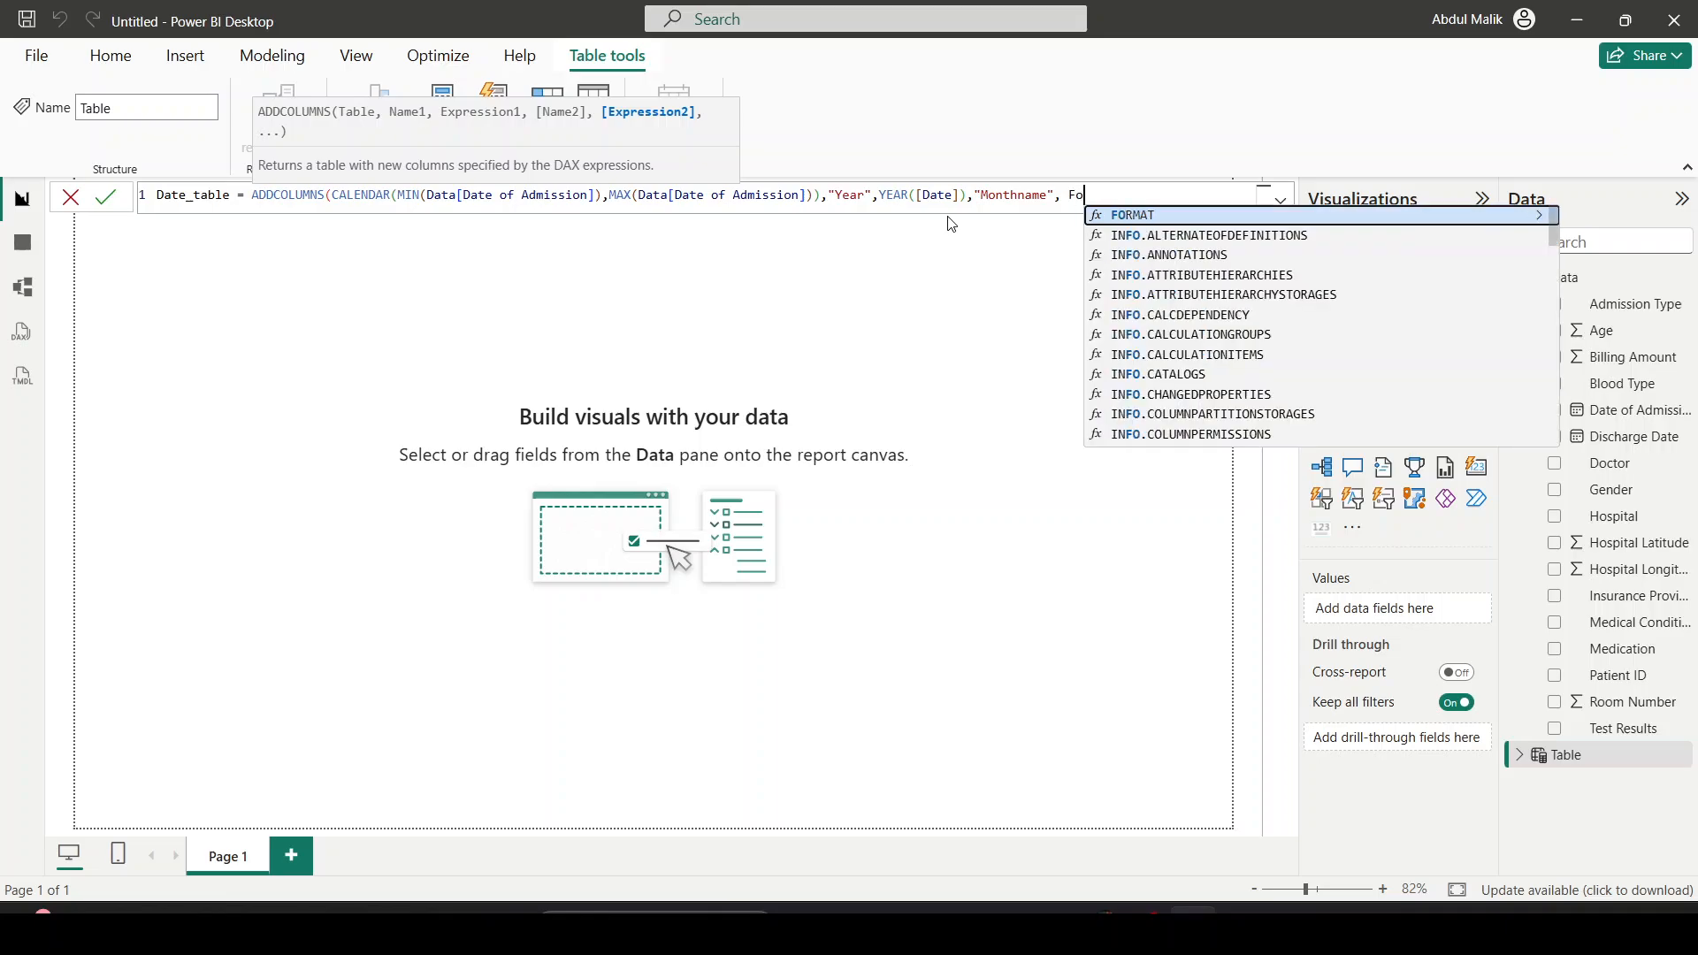
key(BackSpace)
key(BackSpace)
text(rm)
key(Tab)
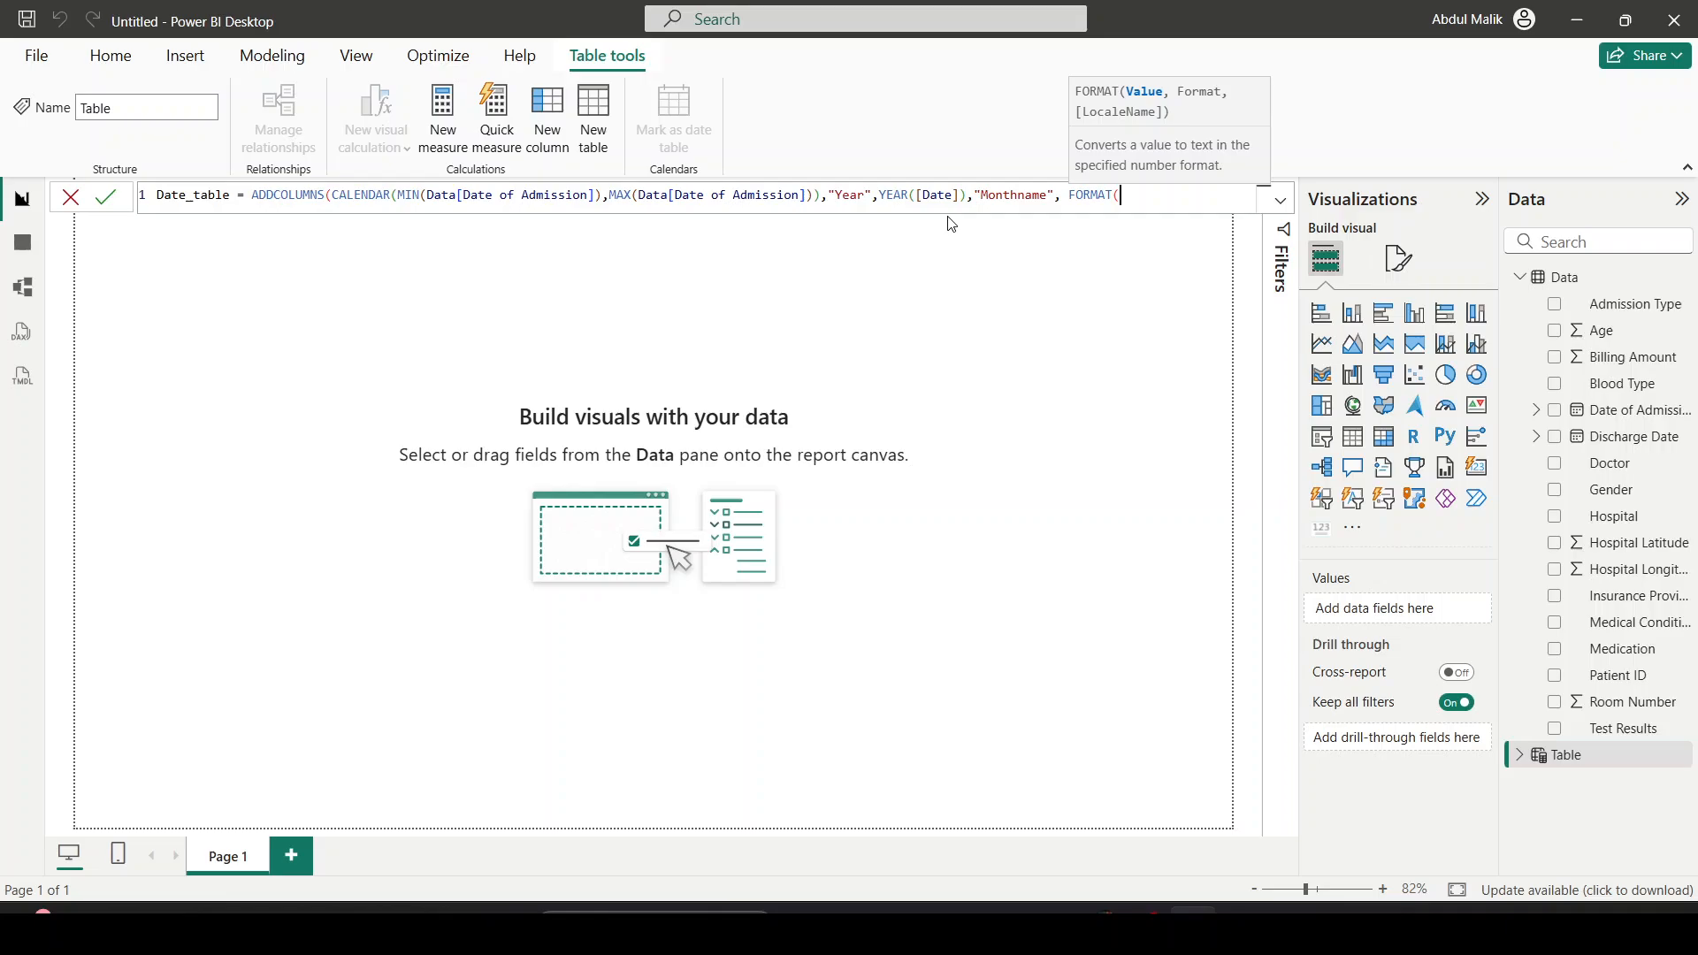
text([)
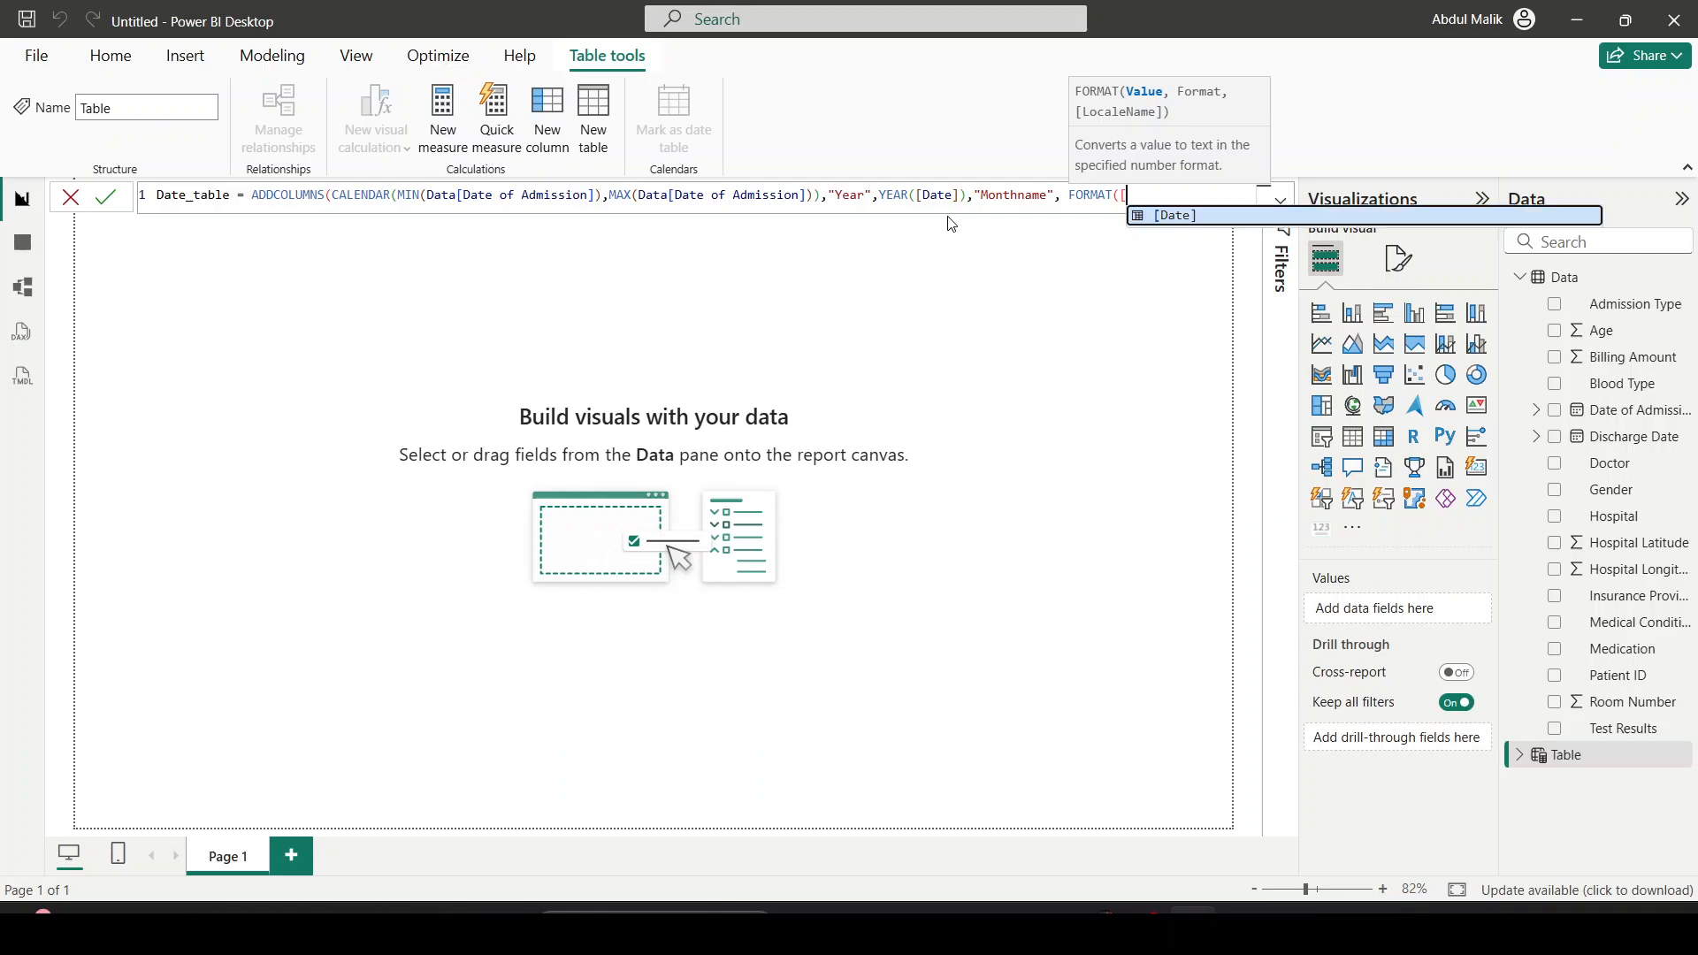
key(Tab)
text(,)
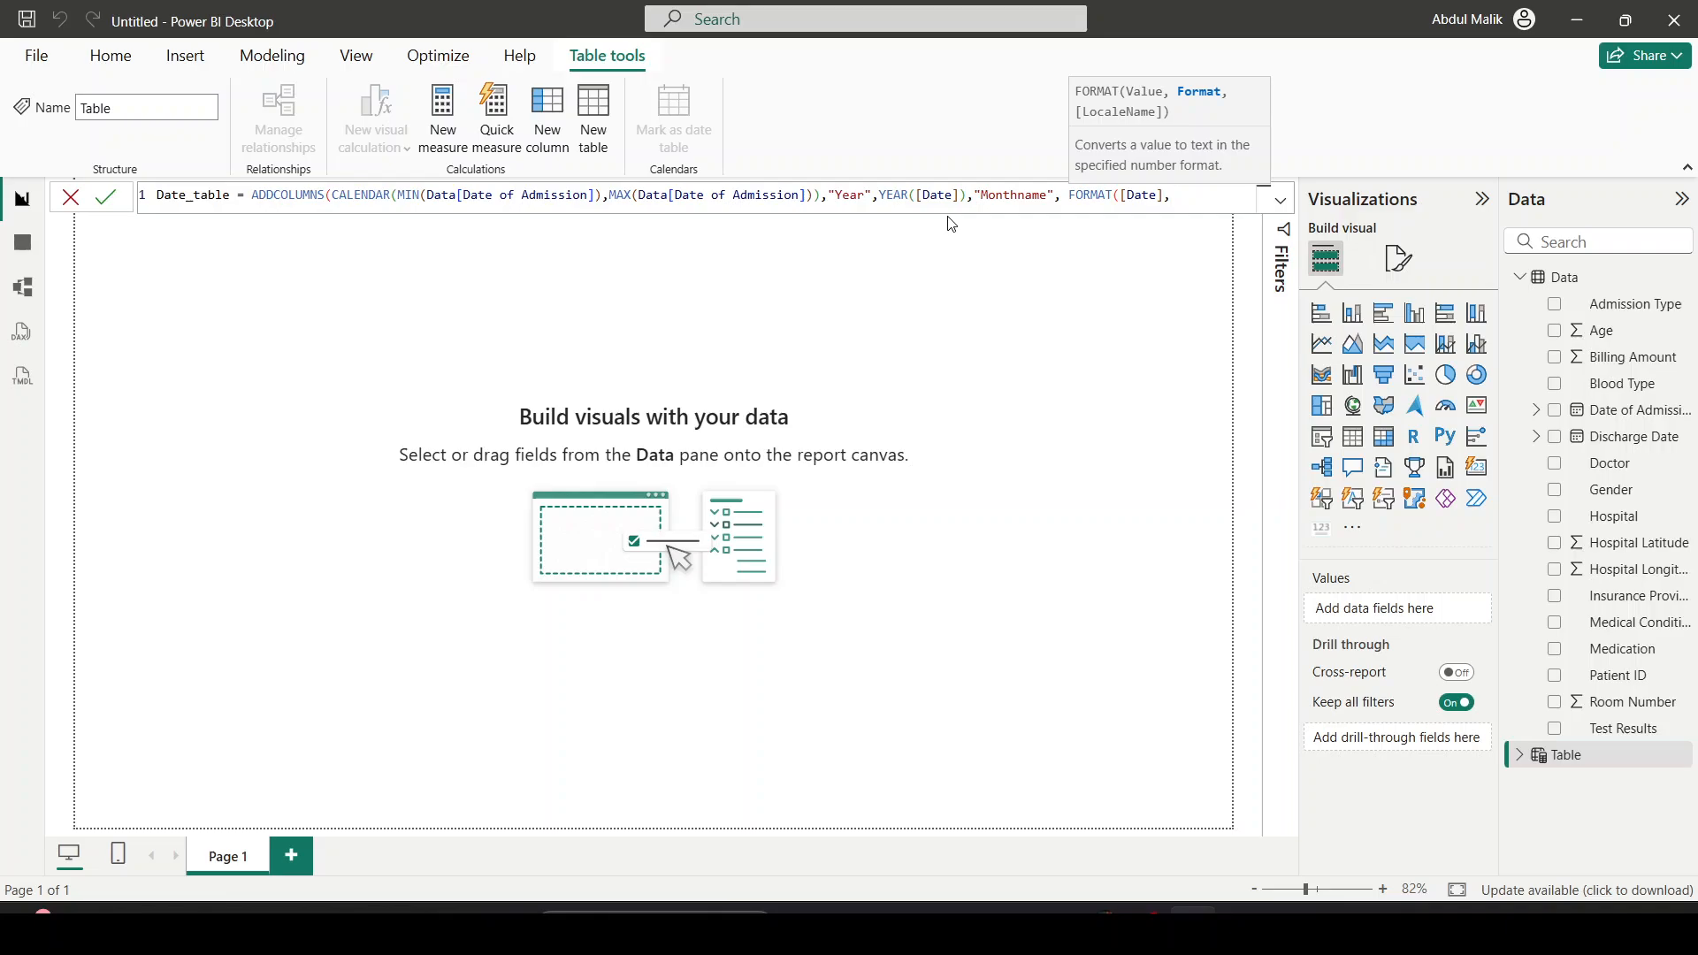
text("mmmm)
text())
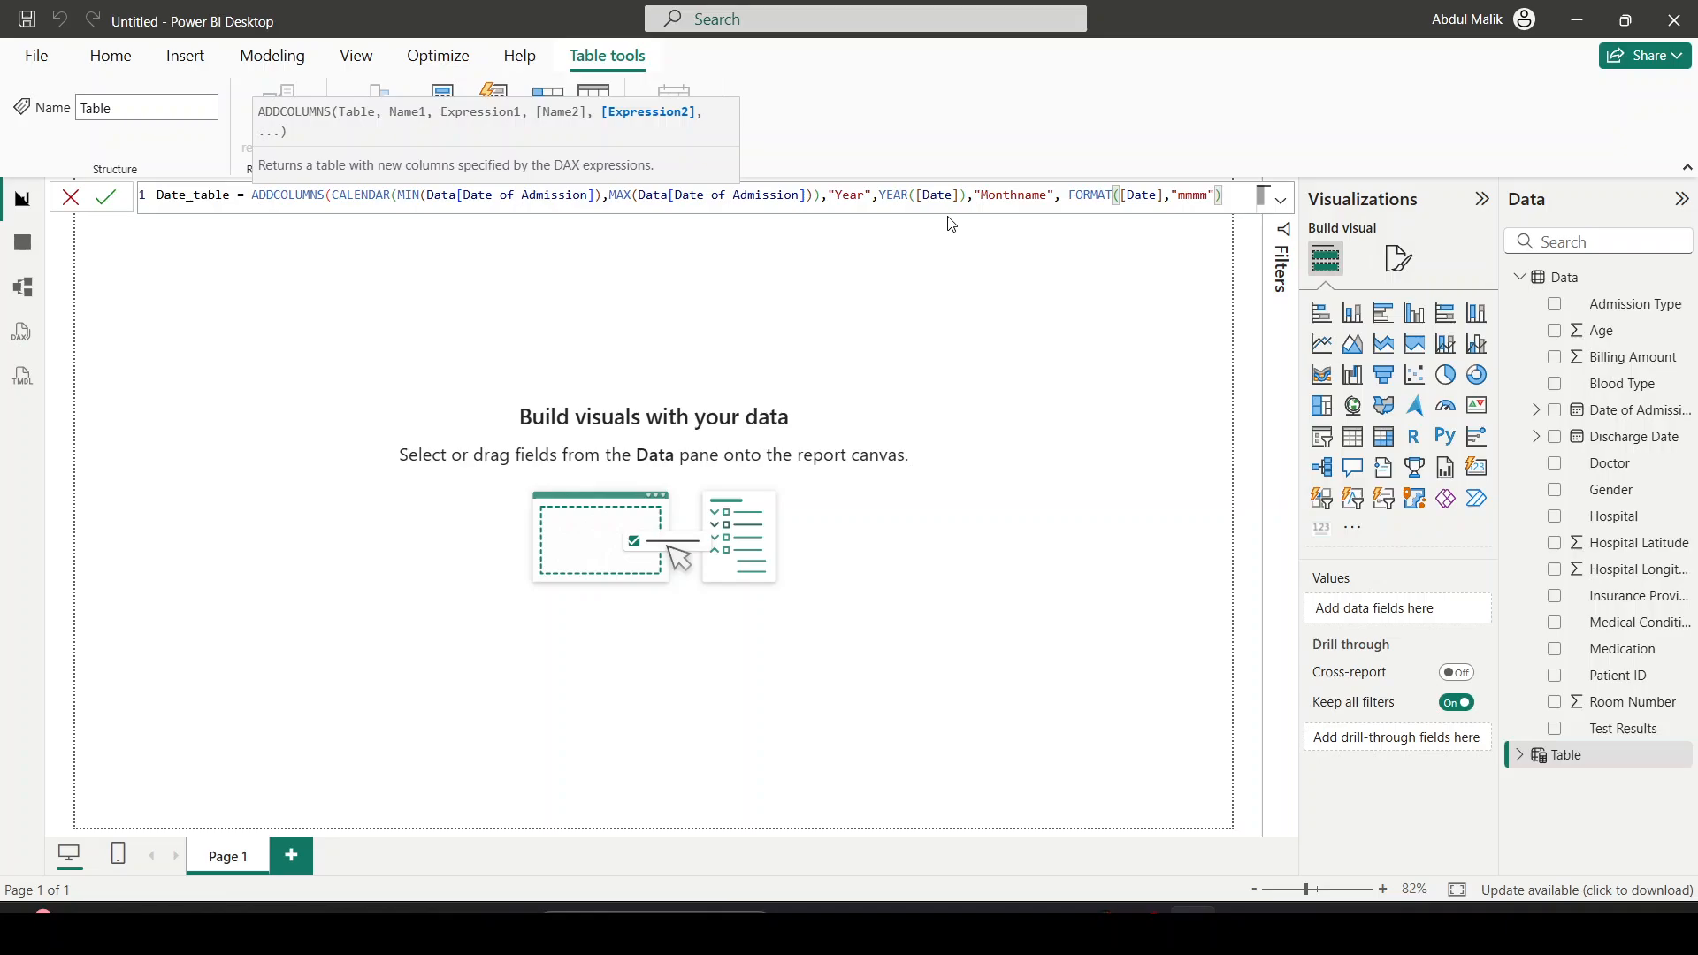
Add a "Dayname" column to the Date_table formula, defined as FORMAT([Date],"dddd"), then commit the formula and expand the table's fields
text(,")
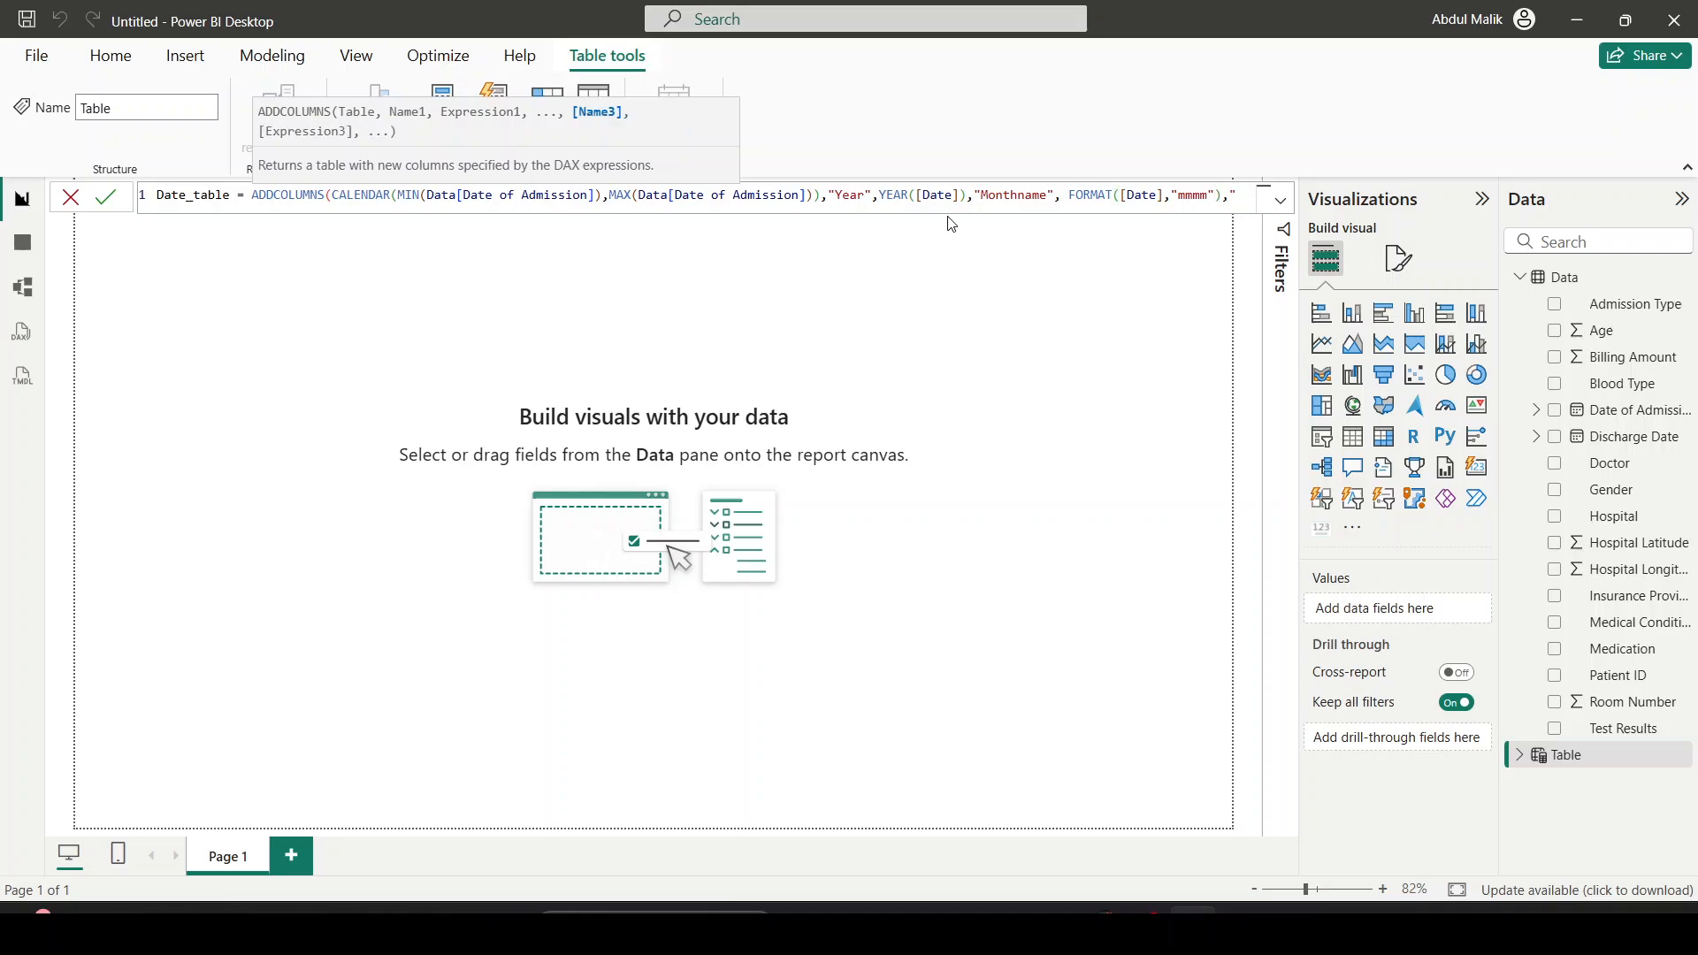
text(Dayname",)
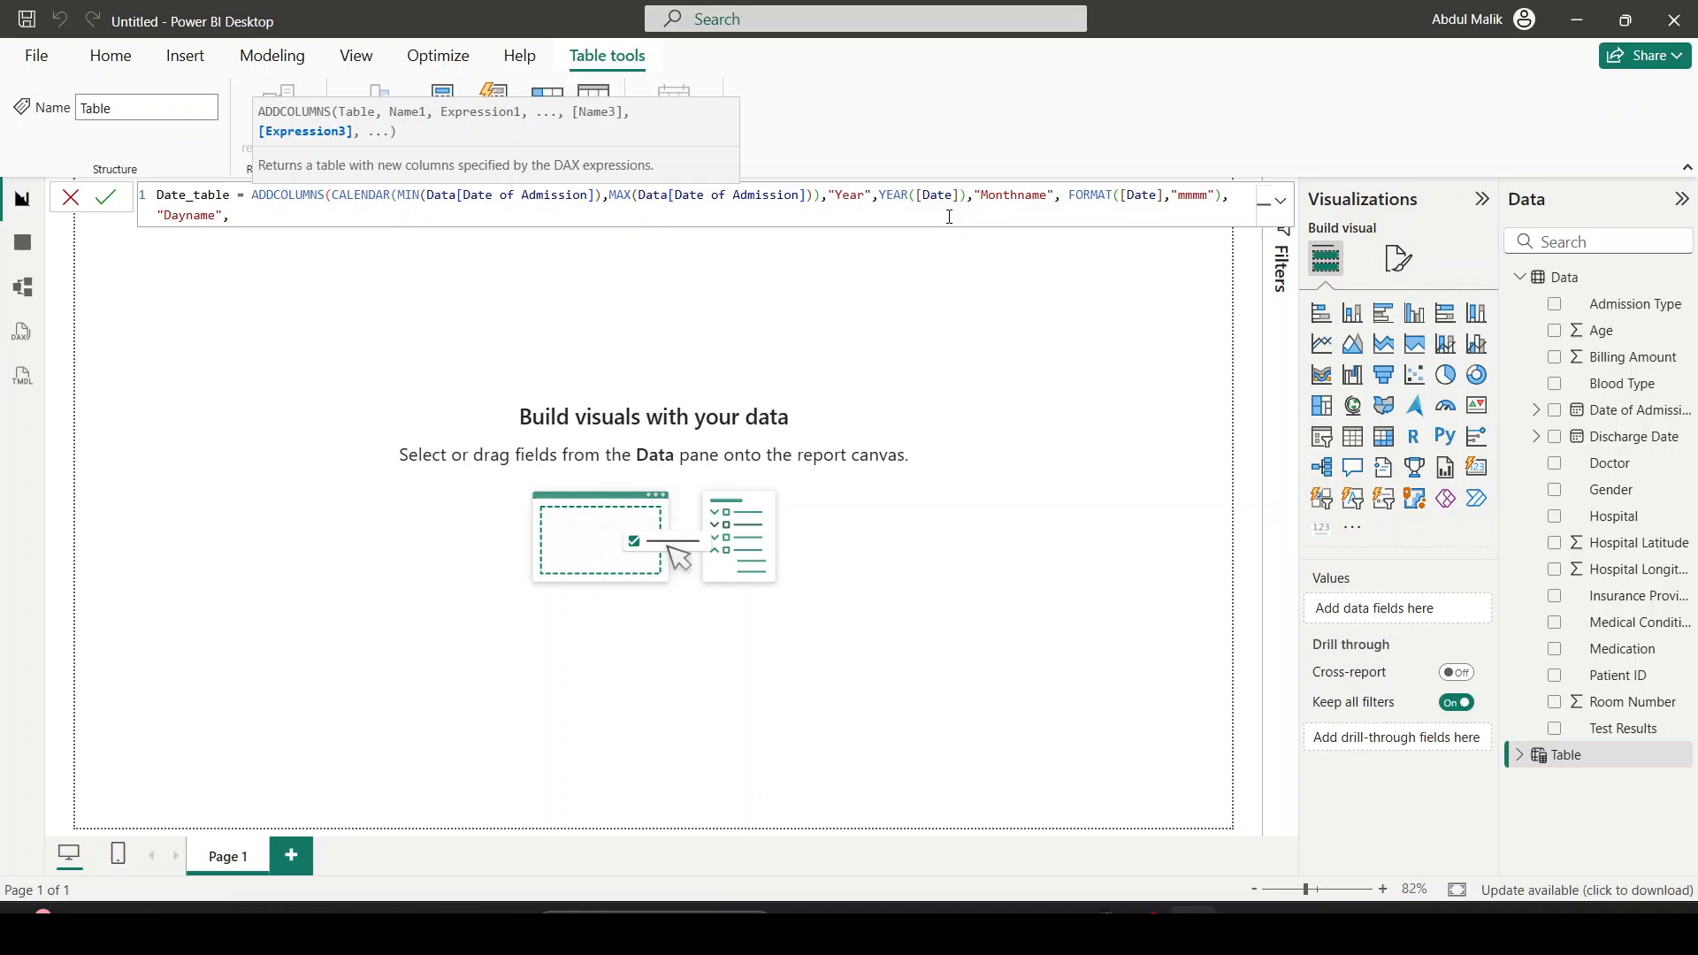
text(for)
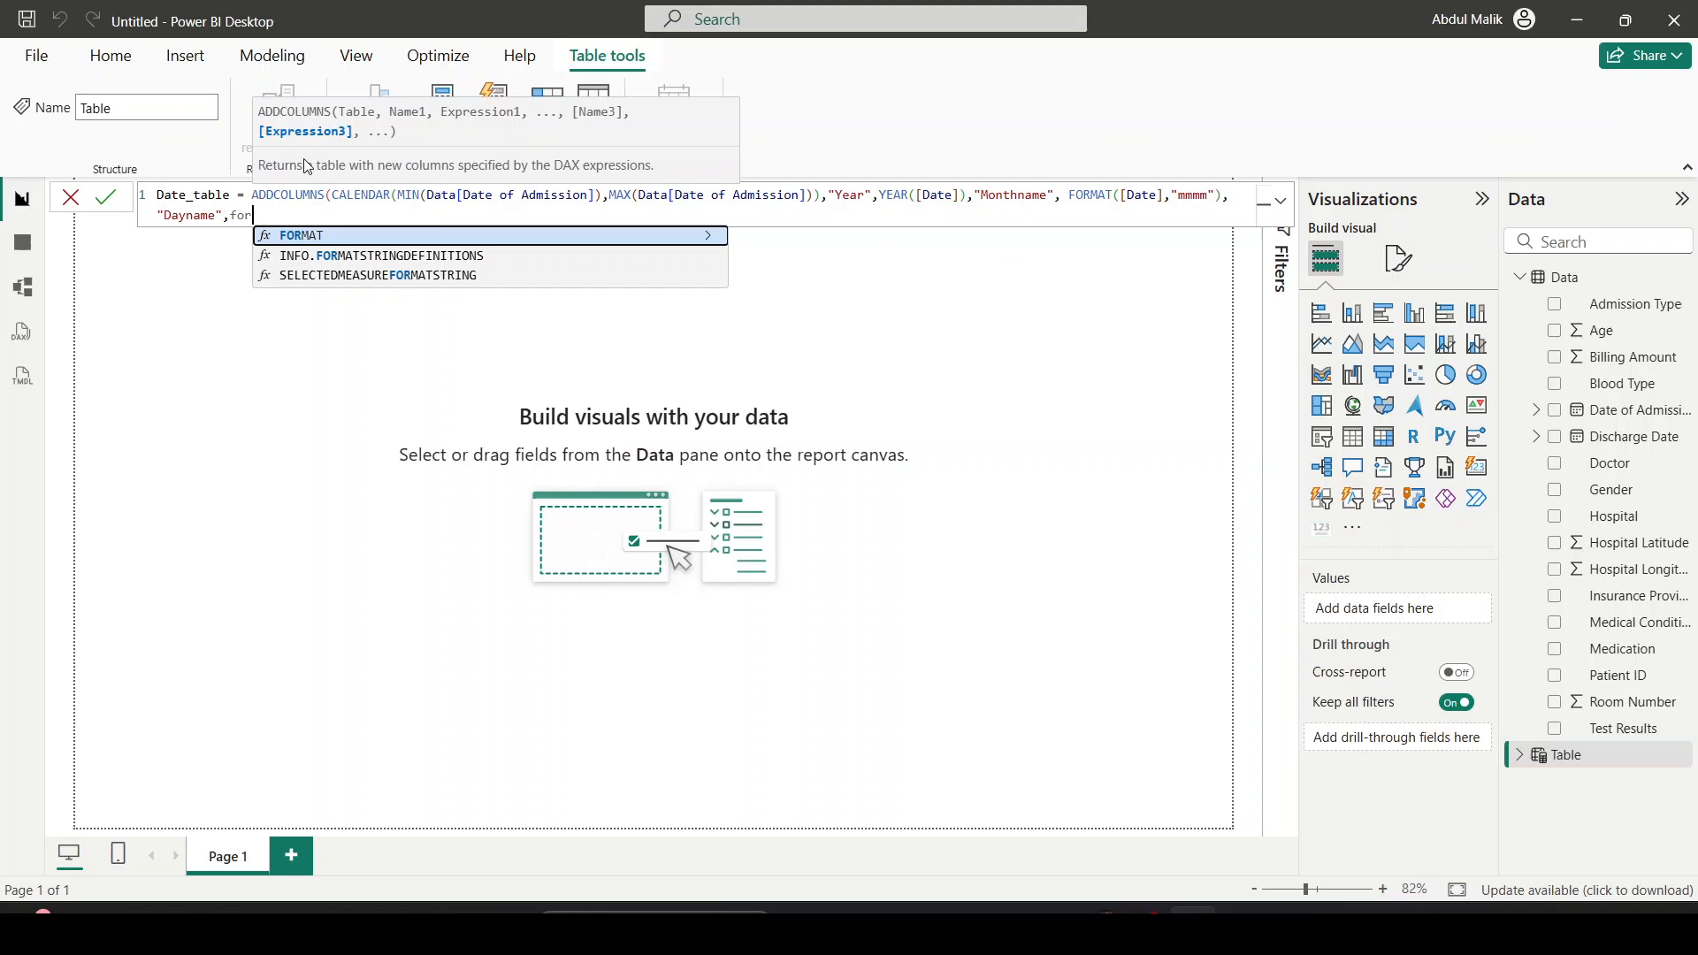
click(325, 241)
text([date)
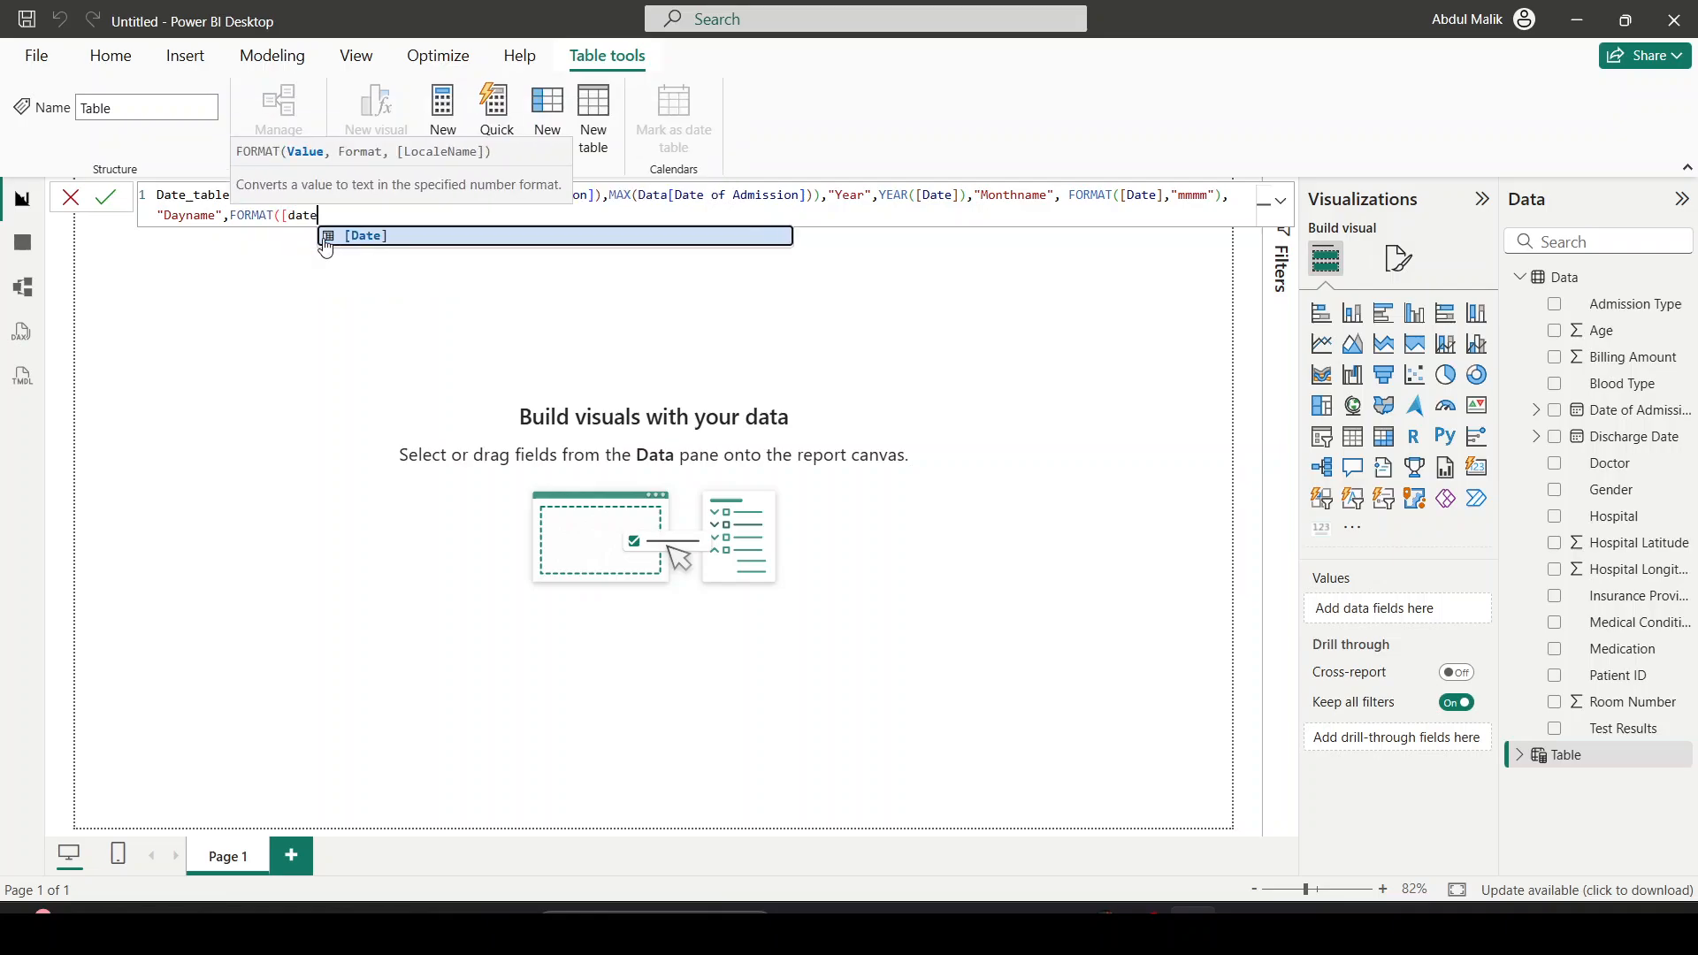
click(325, 240)
text(,"dddd)
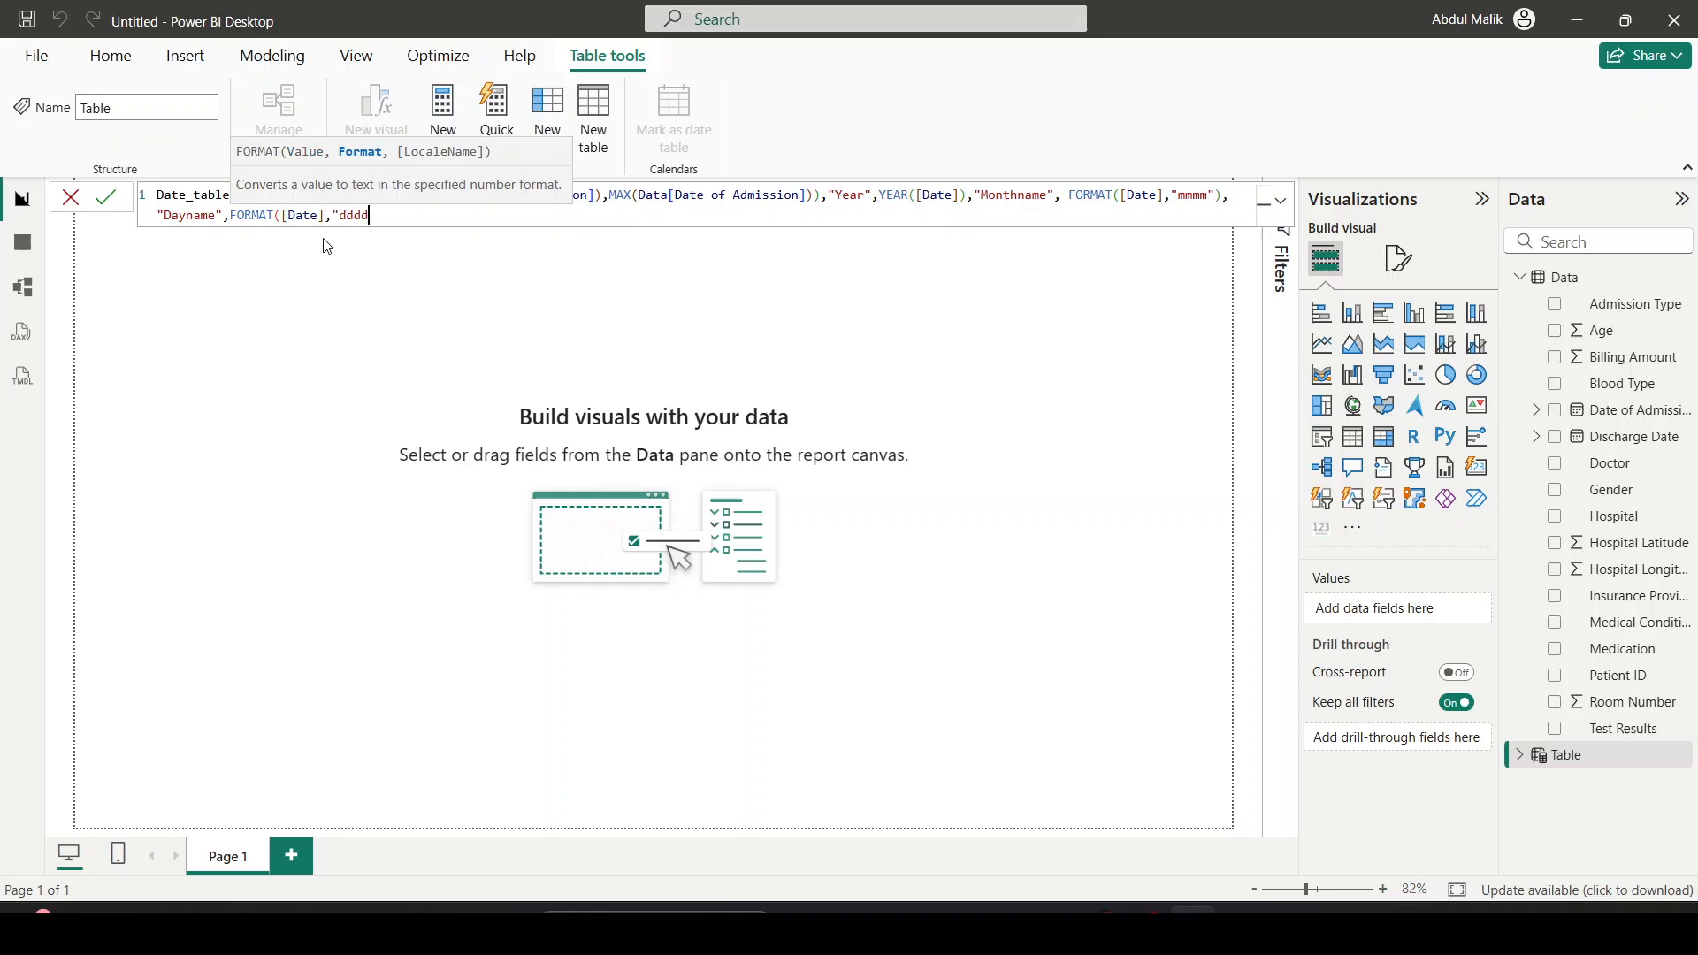
text("))
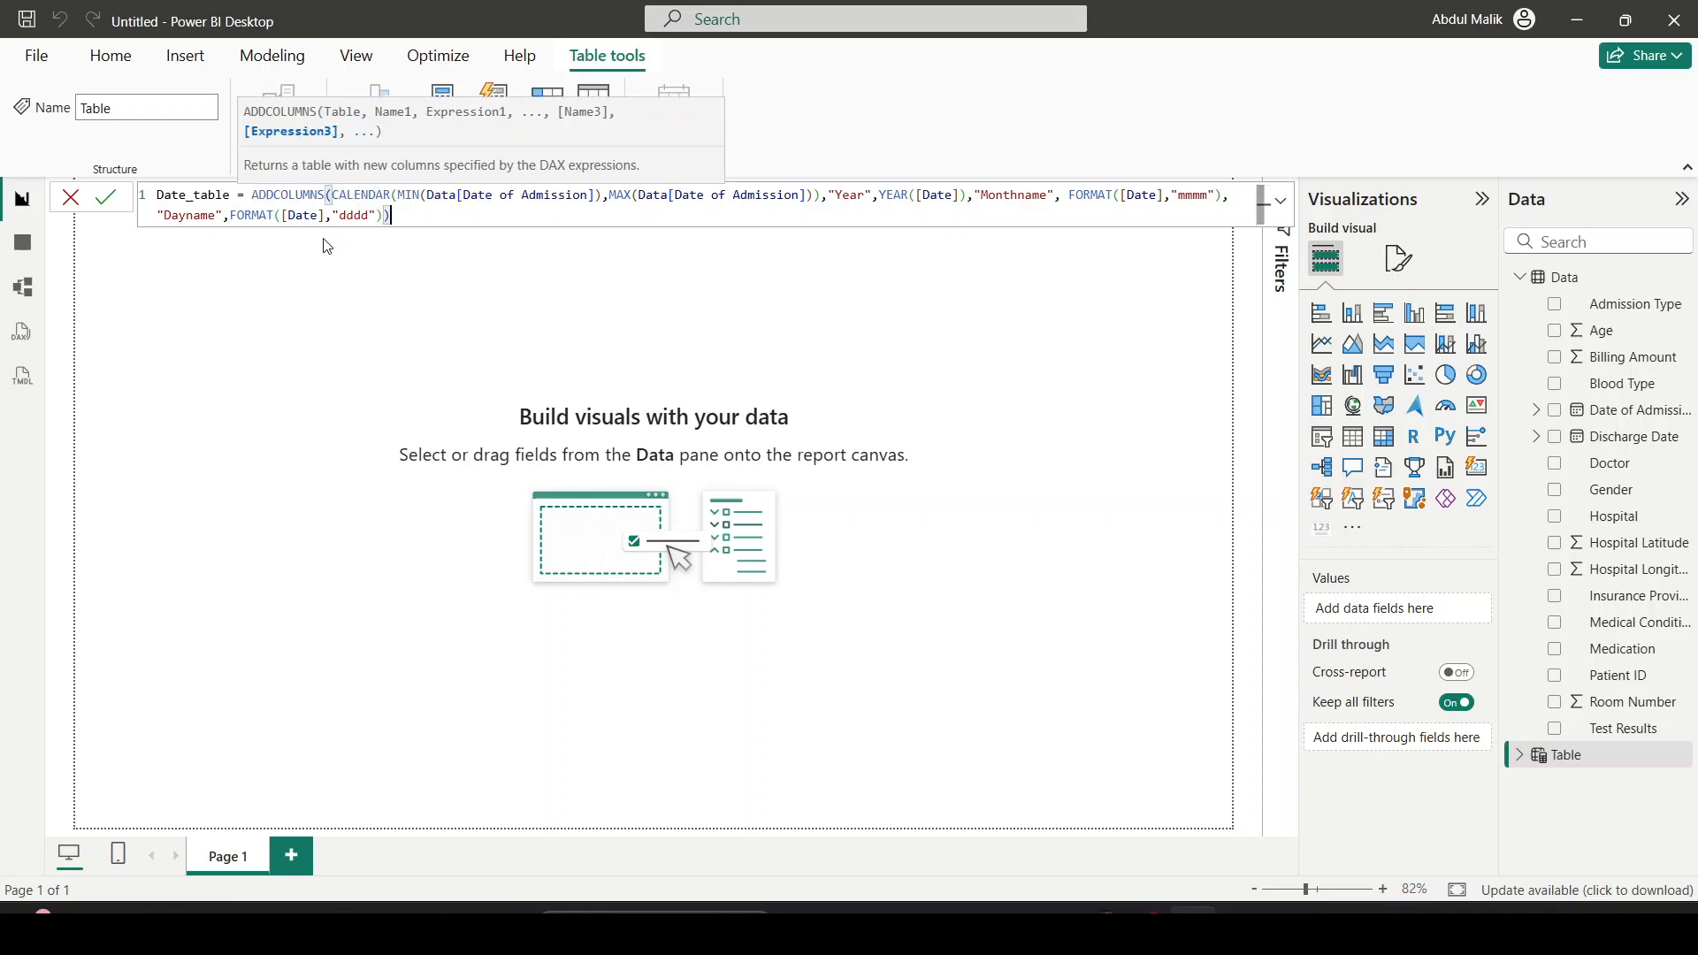
text())
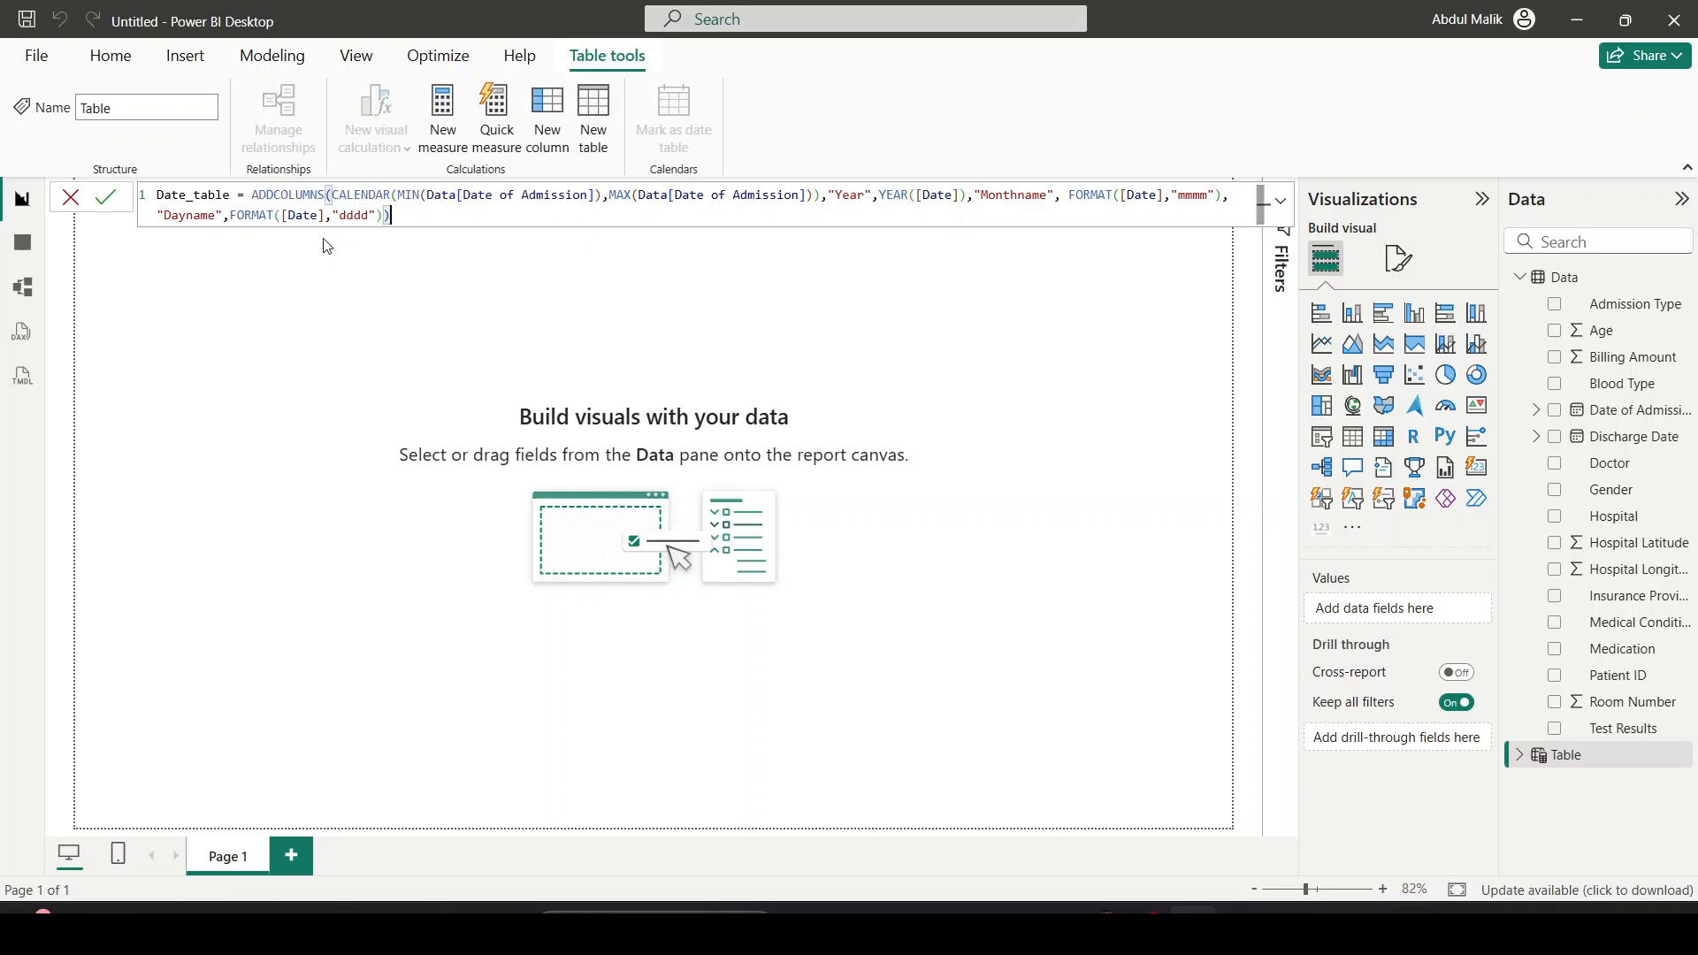
click(105, 198)
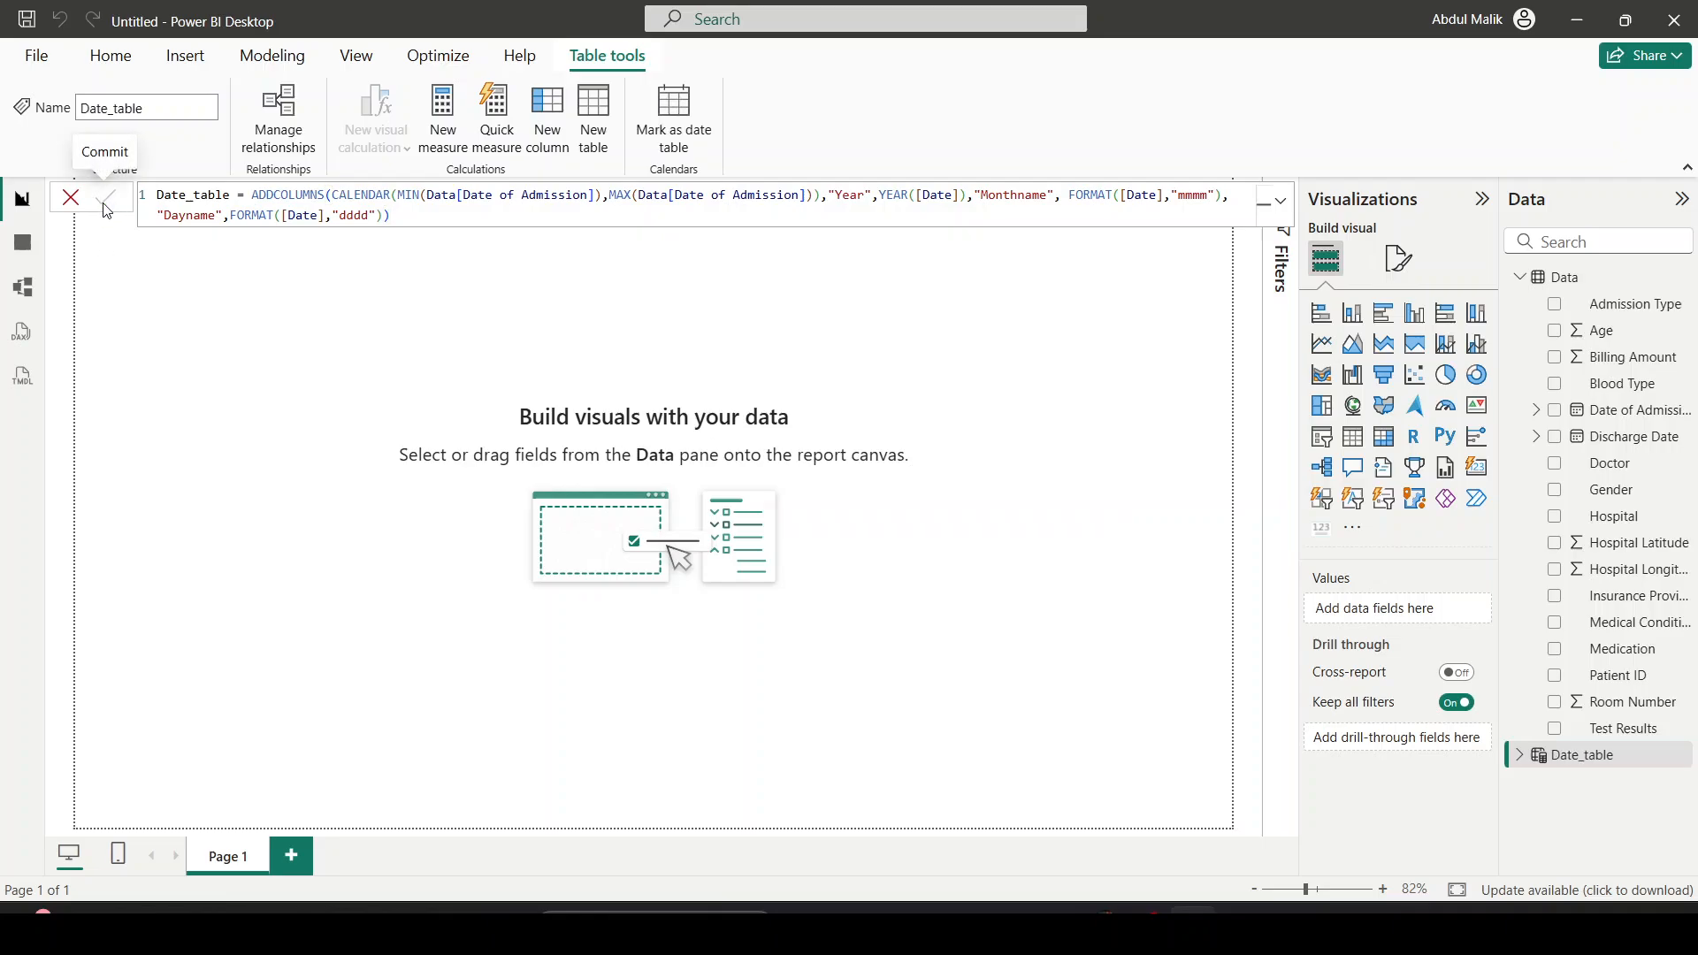
click(1520, 755)
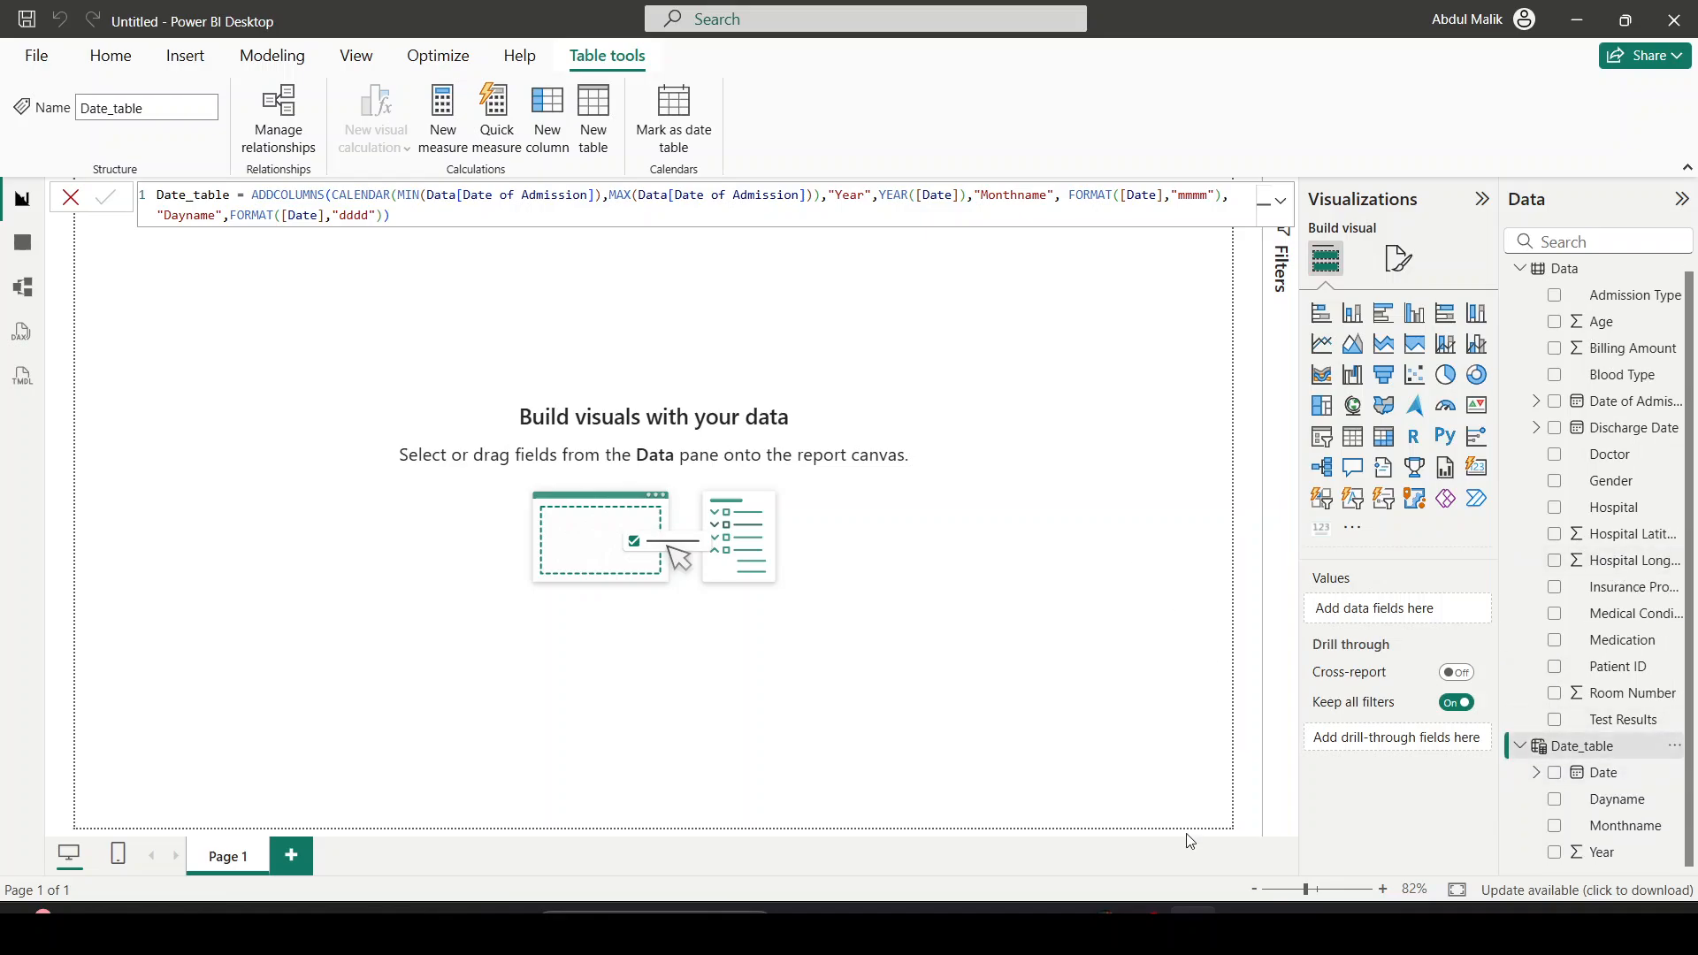
click(1144, 927)
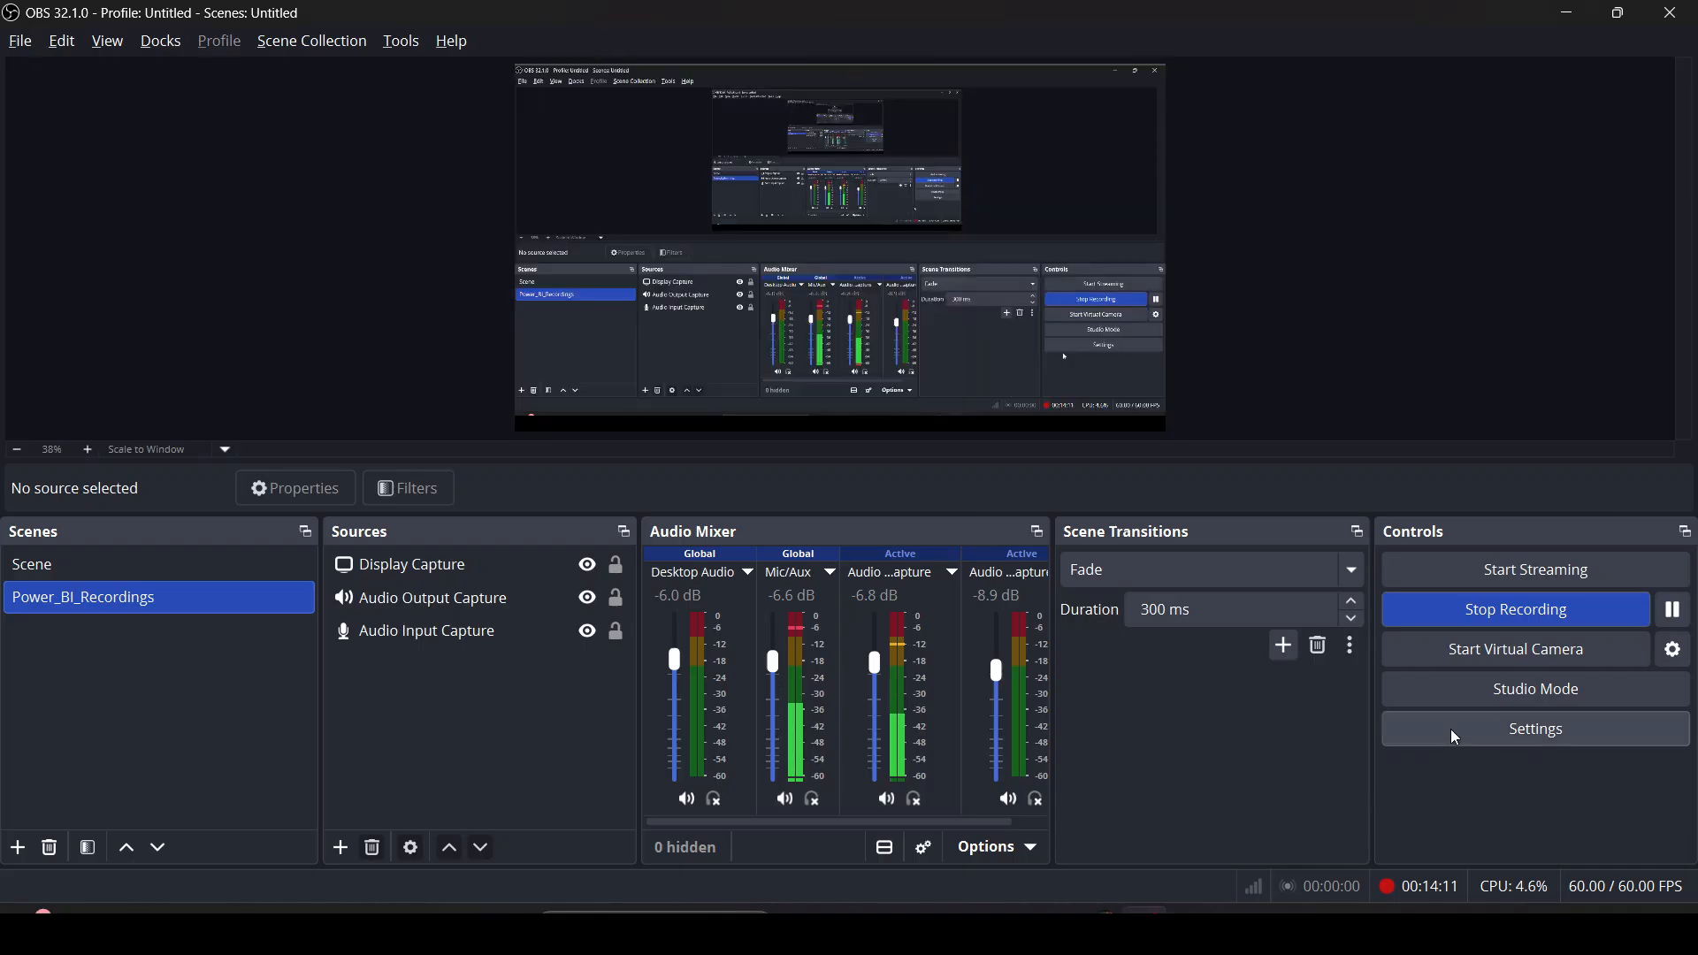
click(1671, 610)
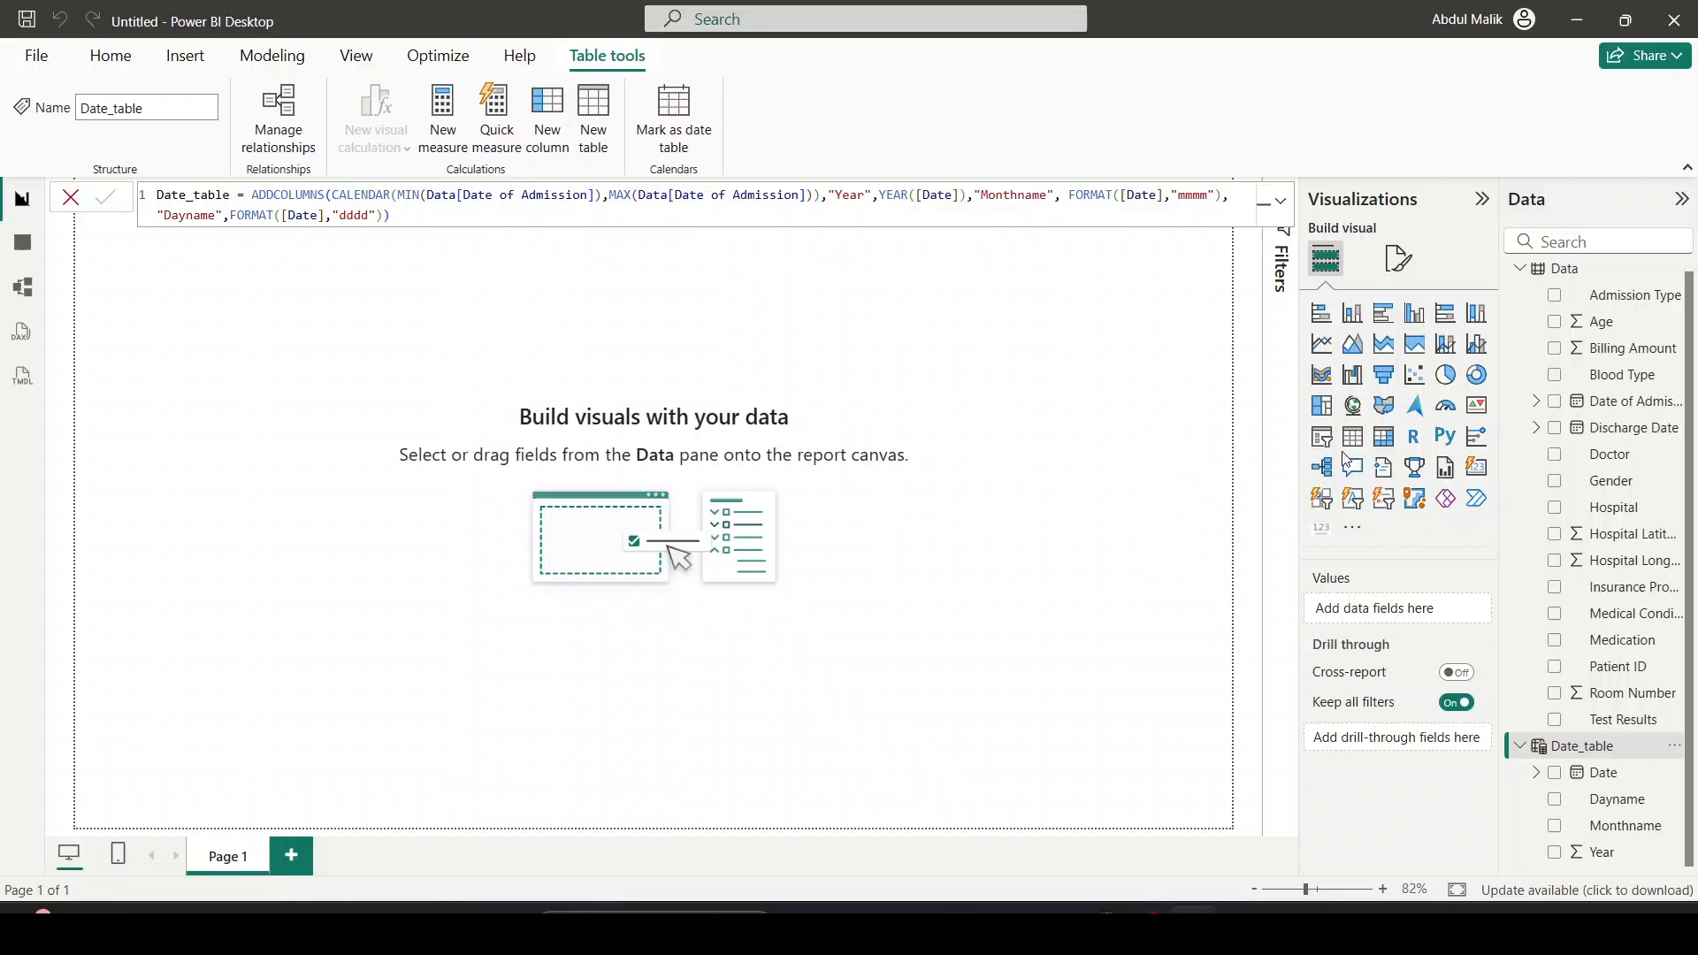
Show the rows of Date_table and look through the full range of values in its Date column
click(22, 243)
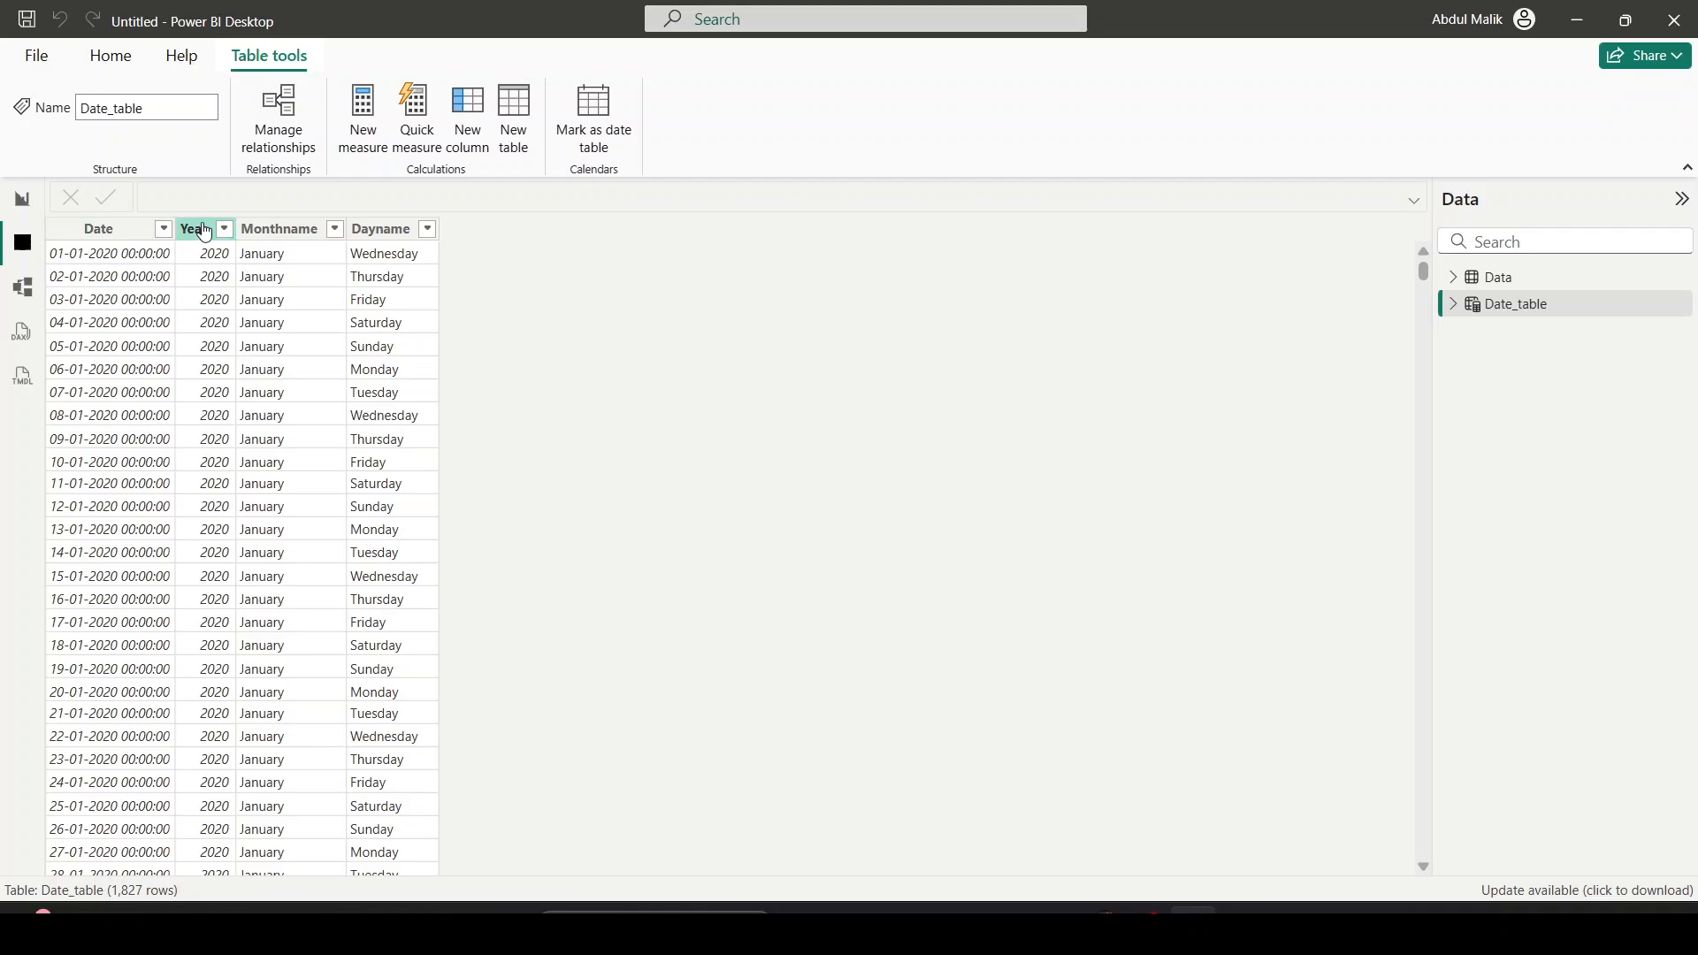
click(163, 230)
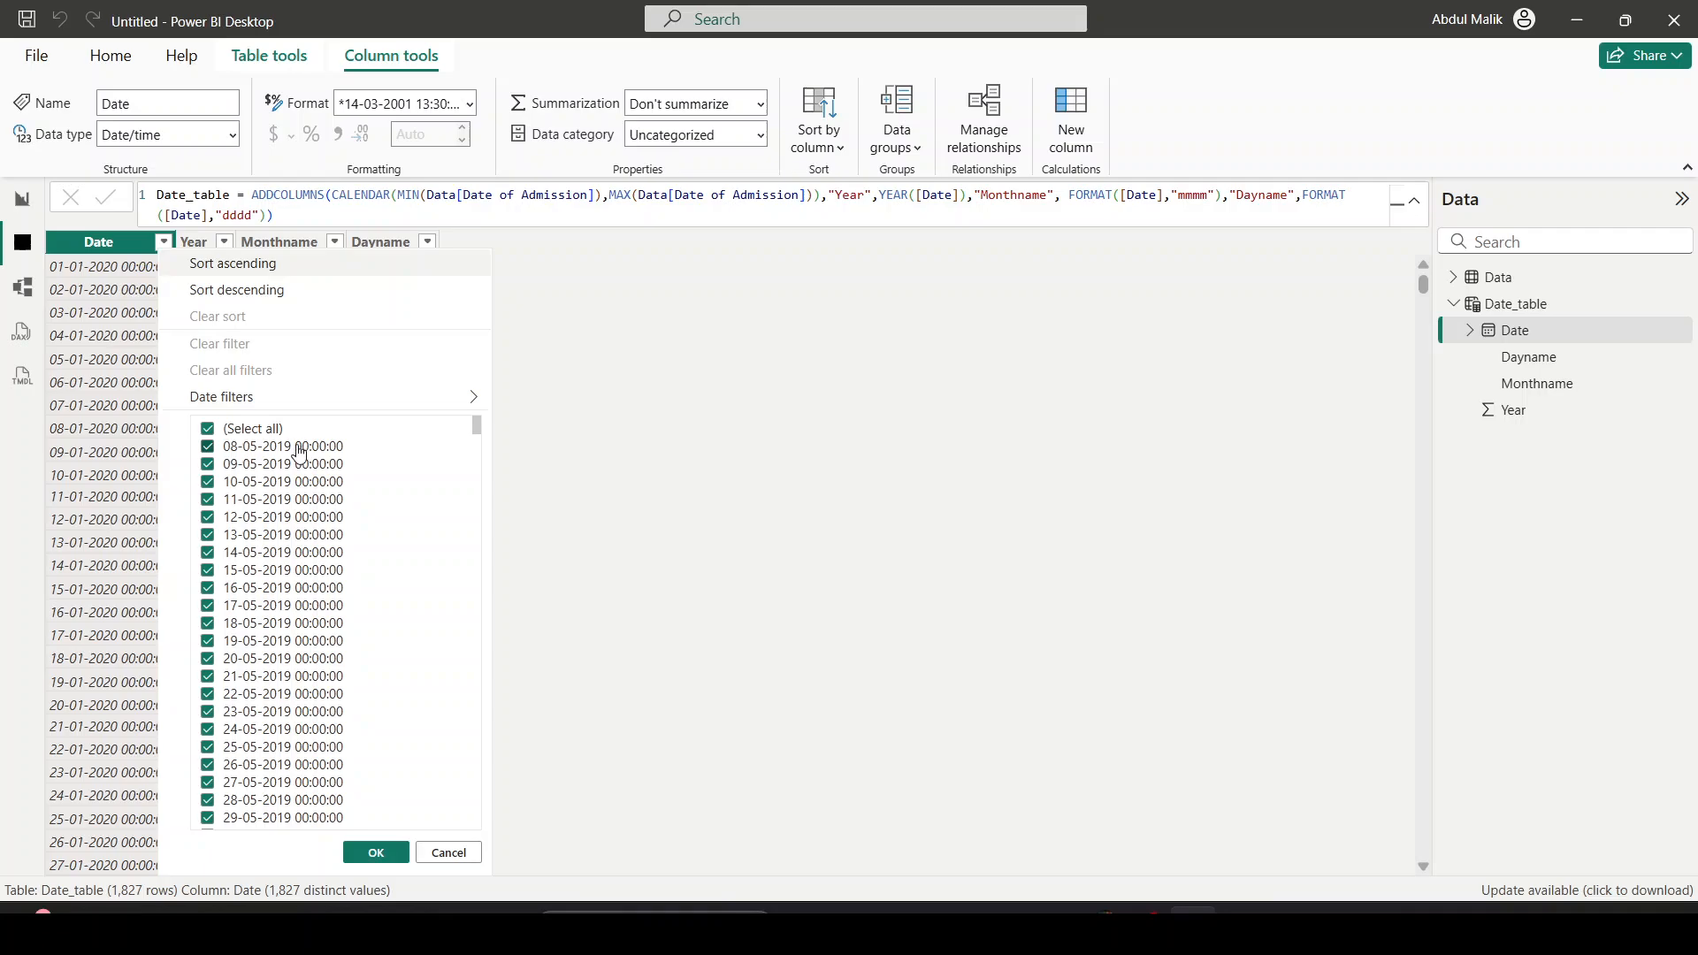
drag(480, 433, 454, 863)
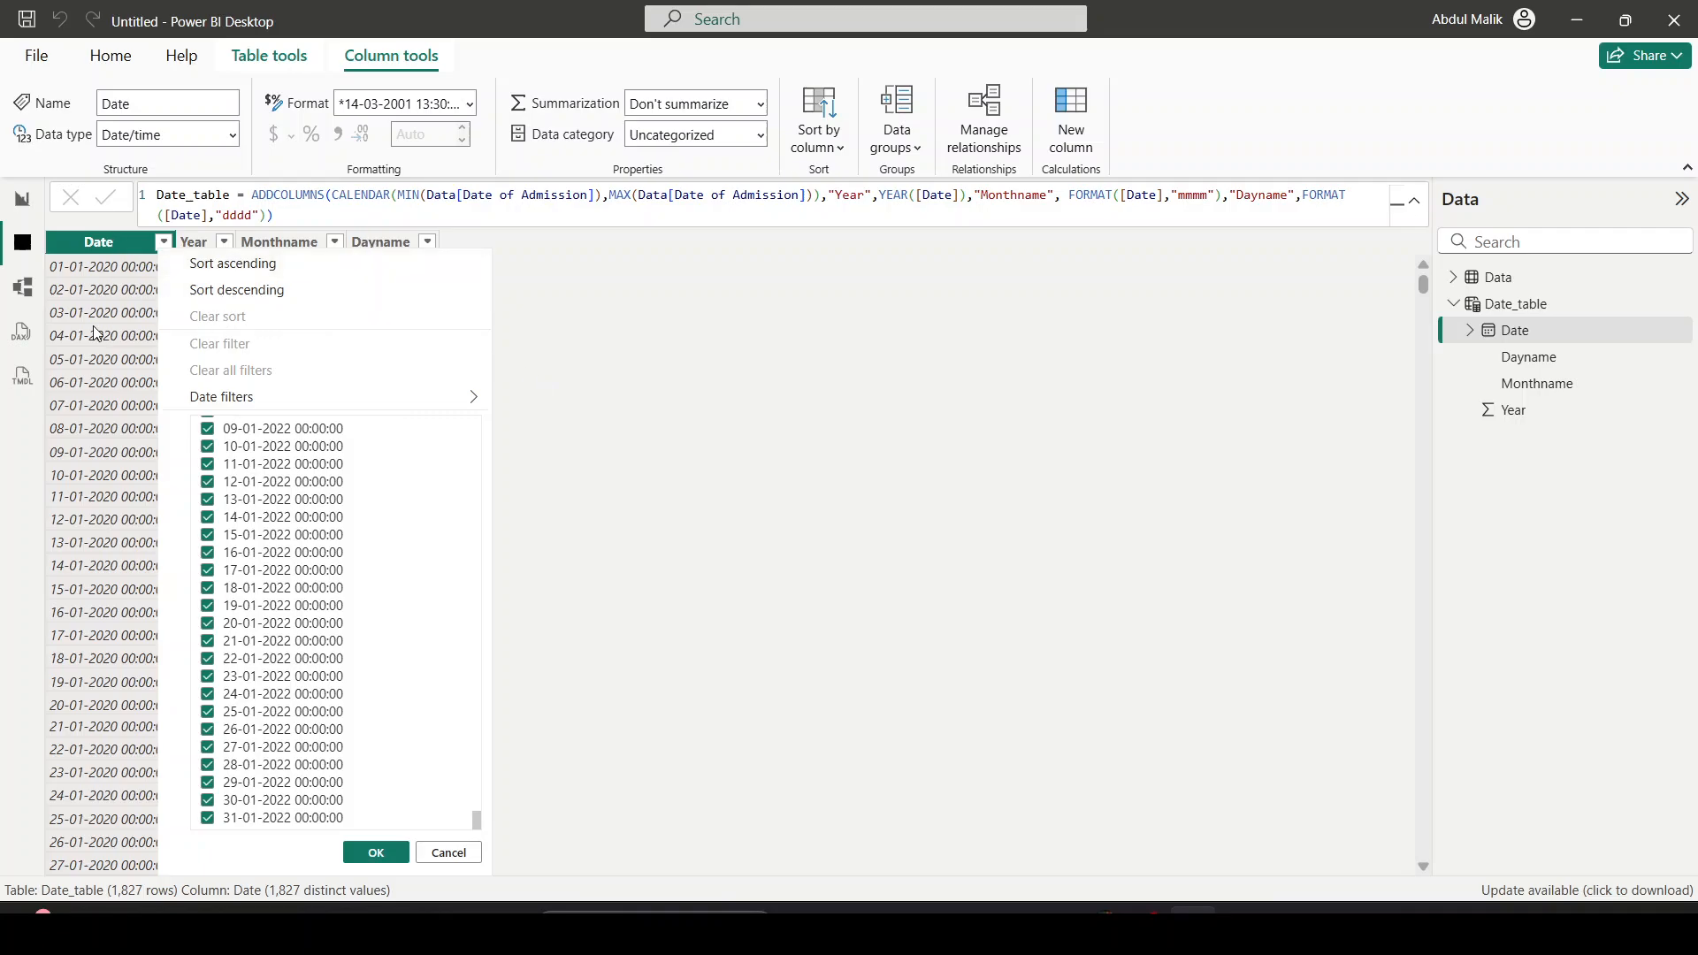
Review the YEAR and FORMAT expressions in the Date_table formula against the generated columns
click(841, 192)
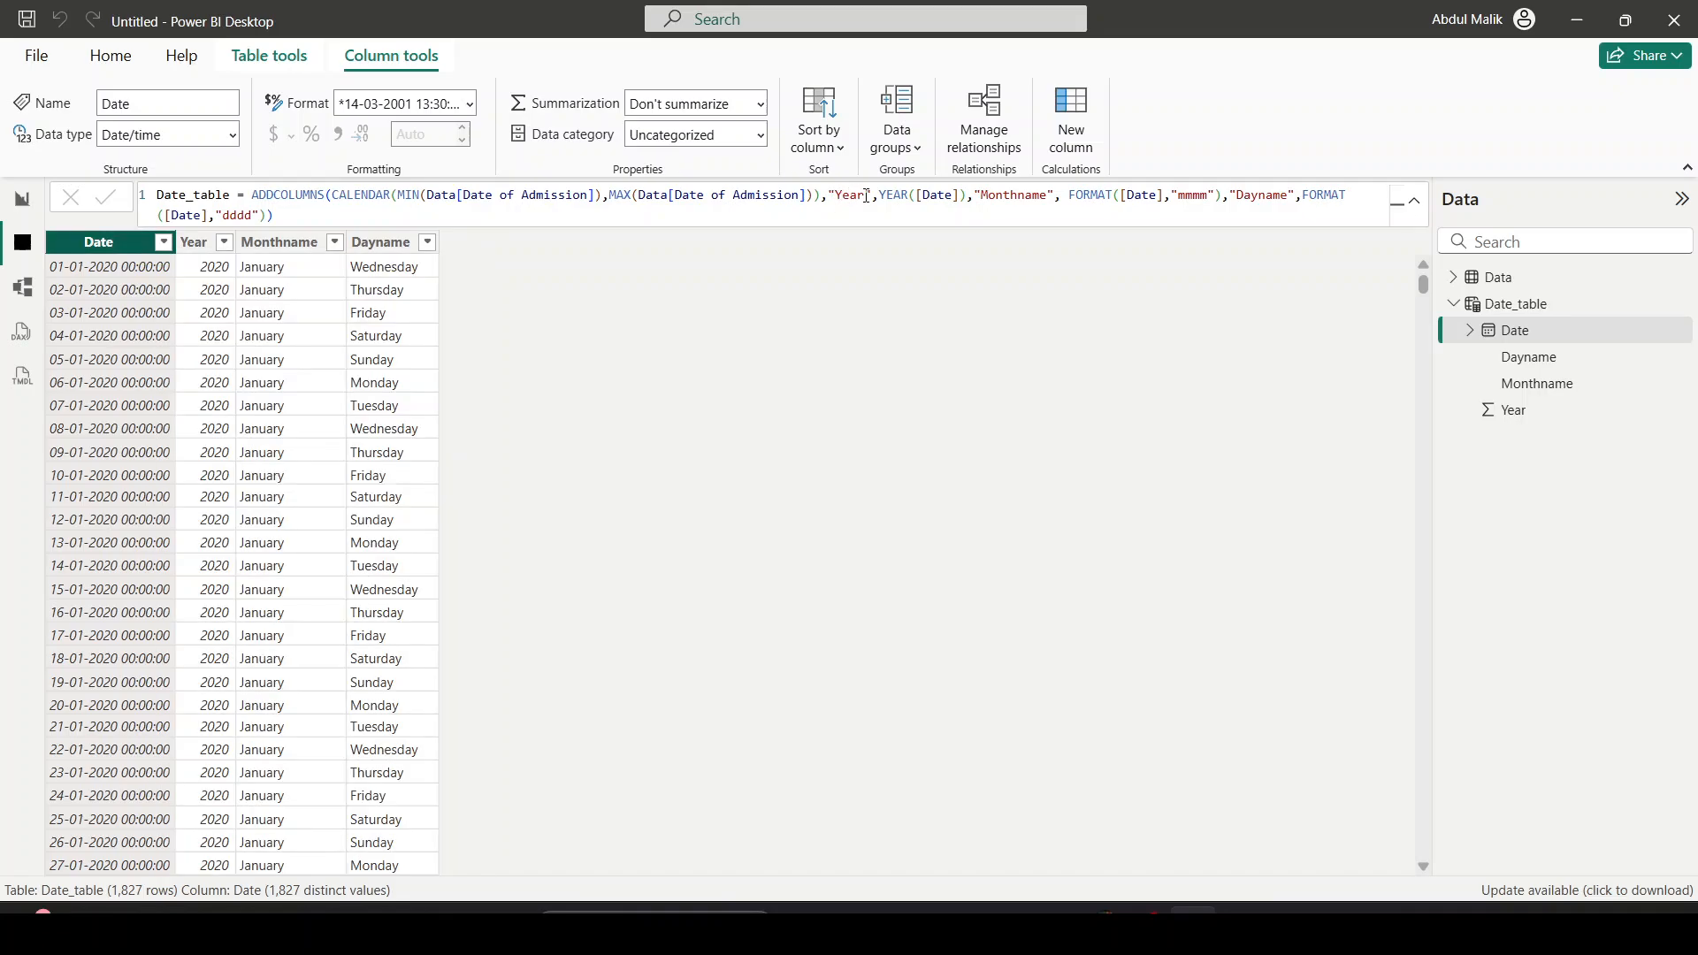
drag(880, 194, 966, 194)
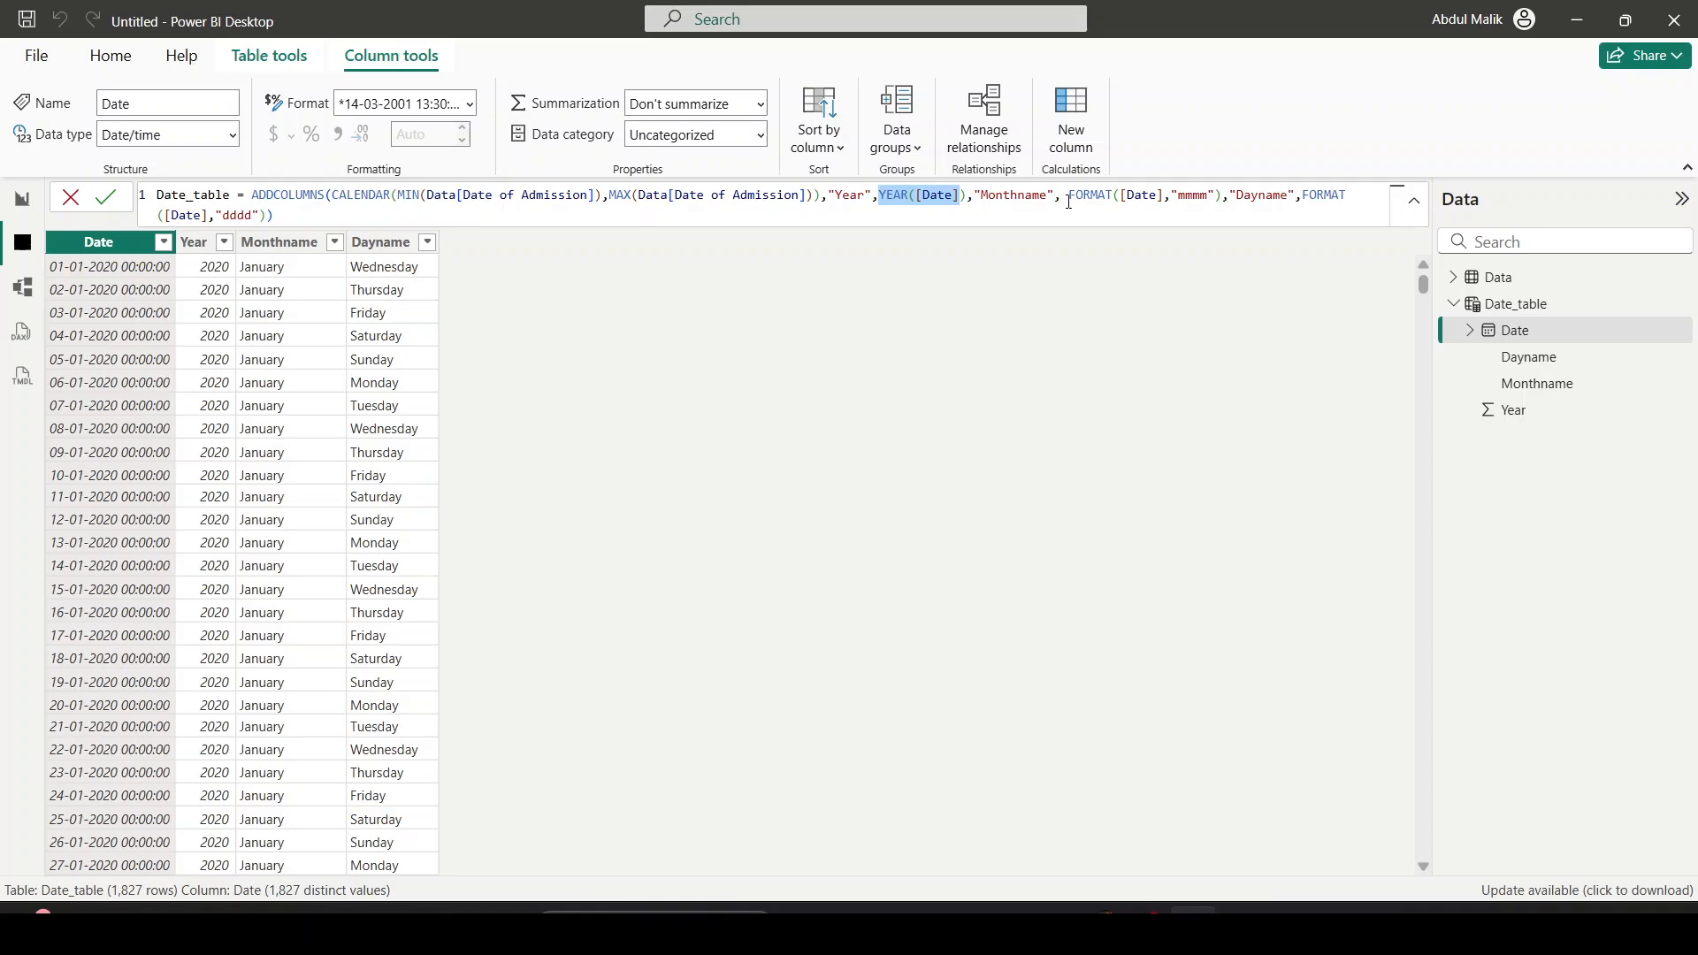
drag(1069, 200, 1116, 200)
click(1128, 211)
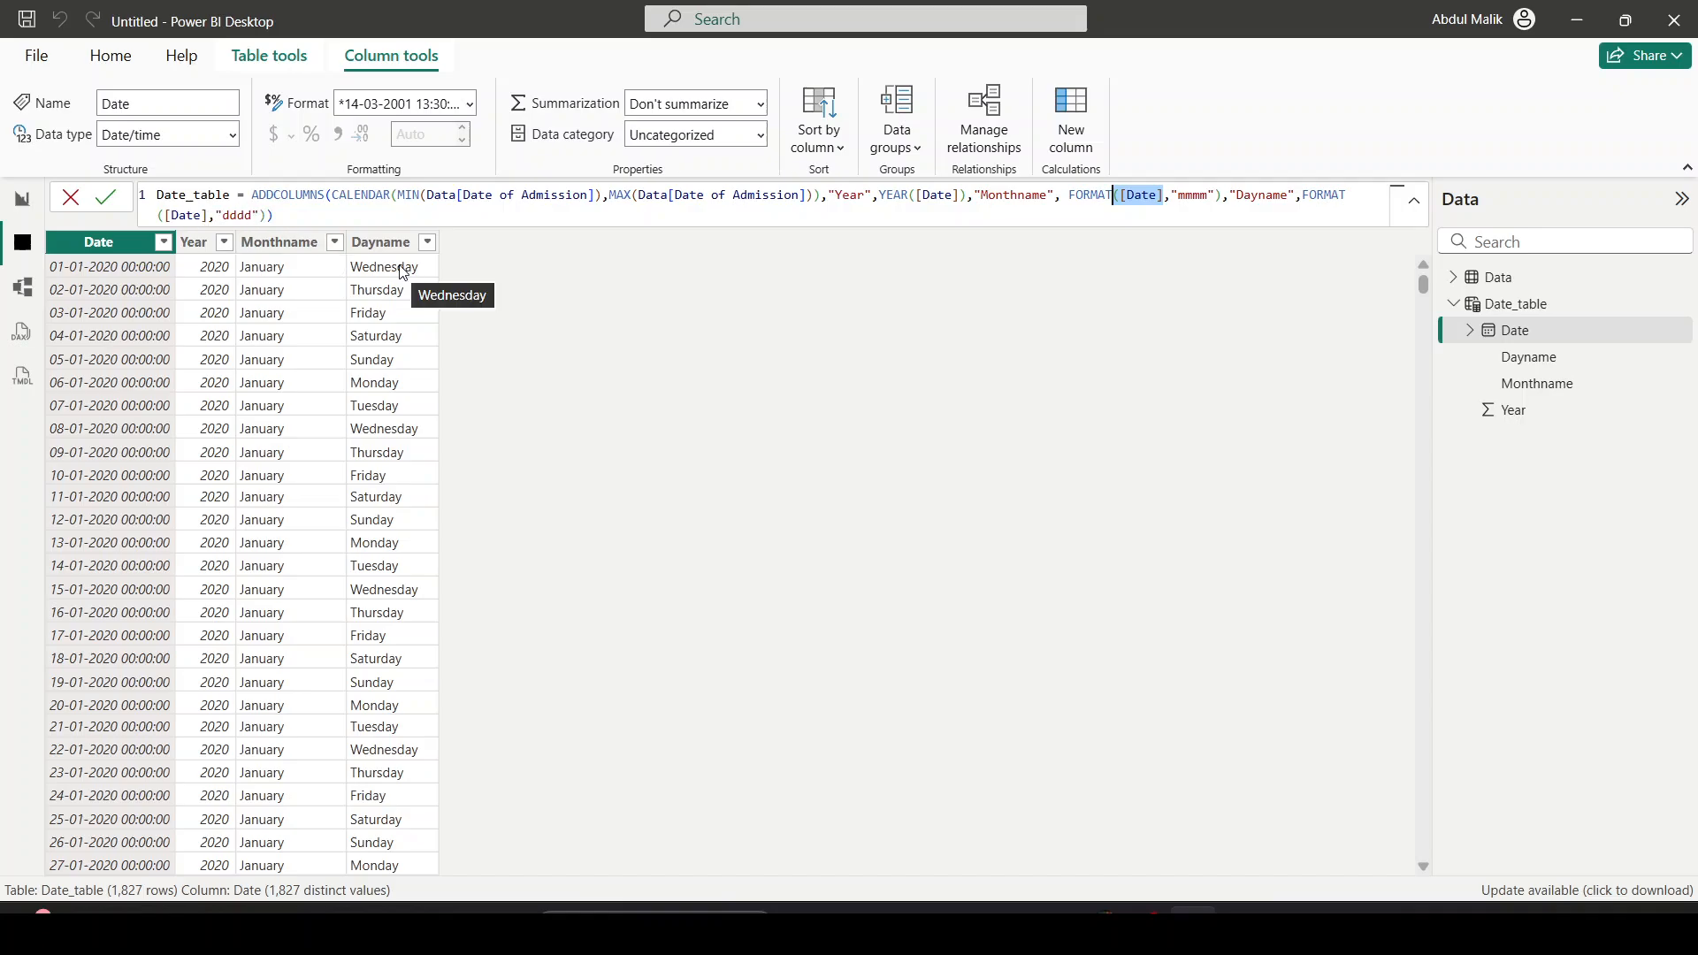
click(107, 205)
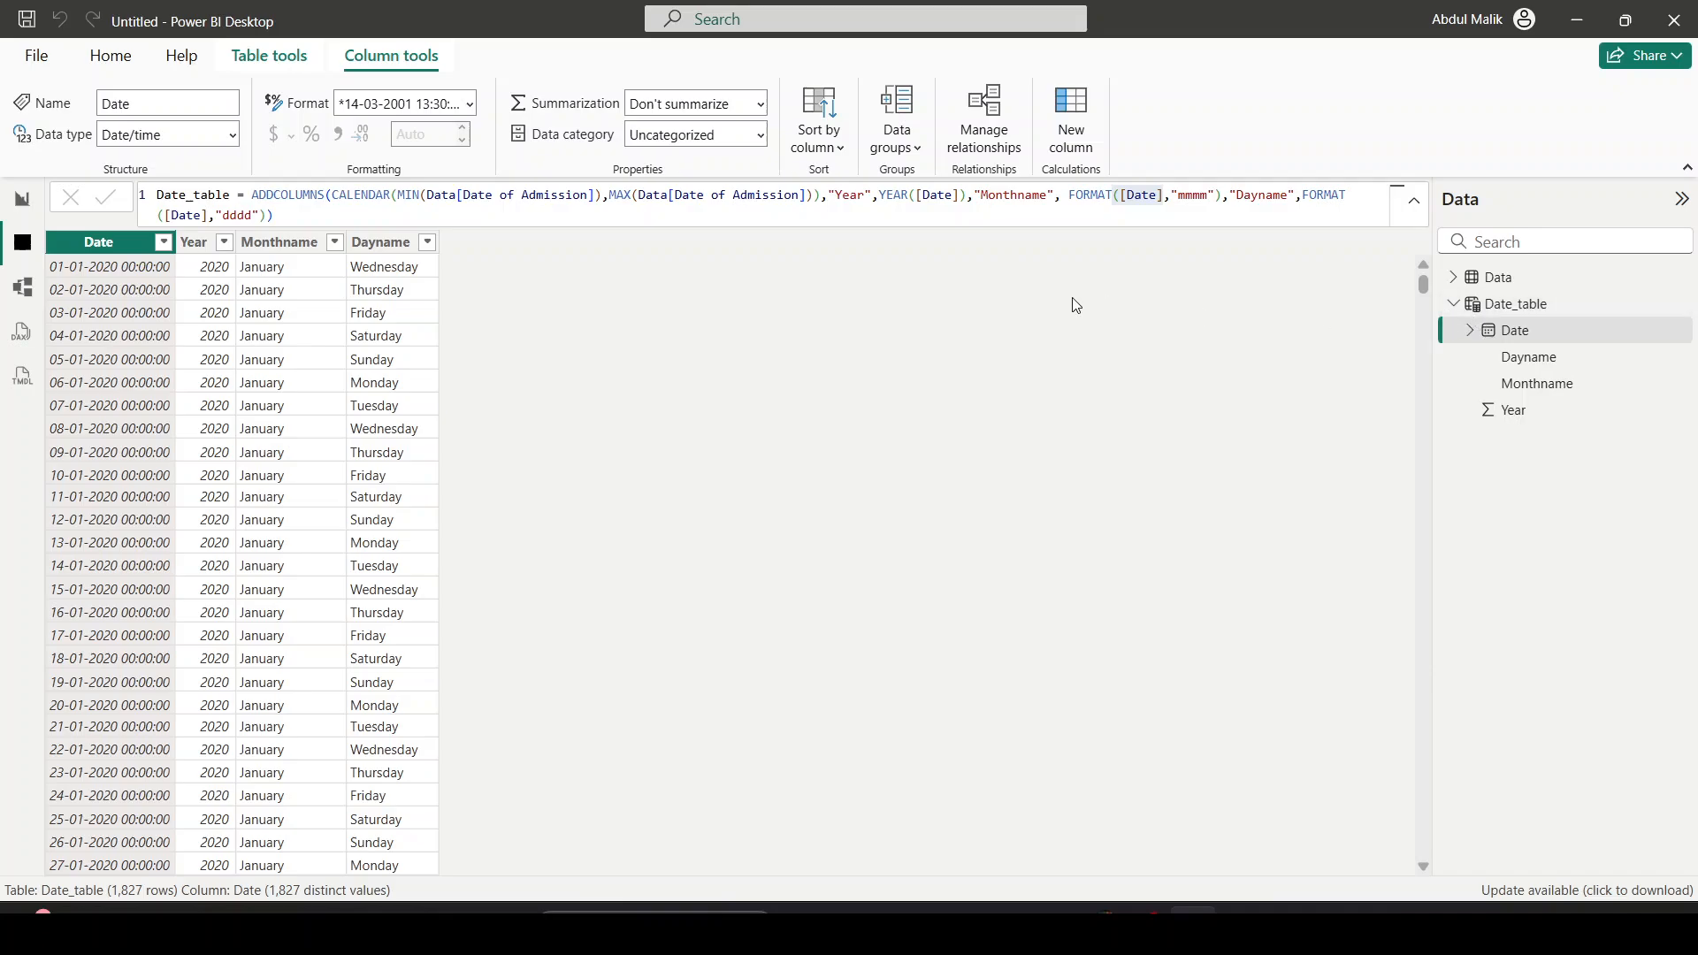
Arrange the Data and Date_table cards side by side in the model diagram, with a gap between them
click(22, 200)
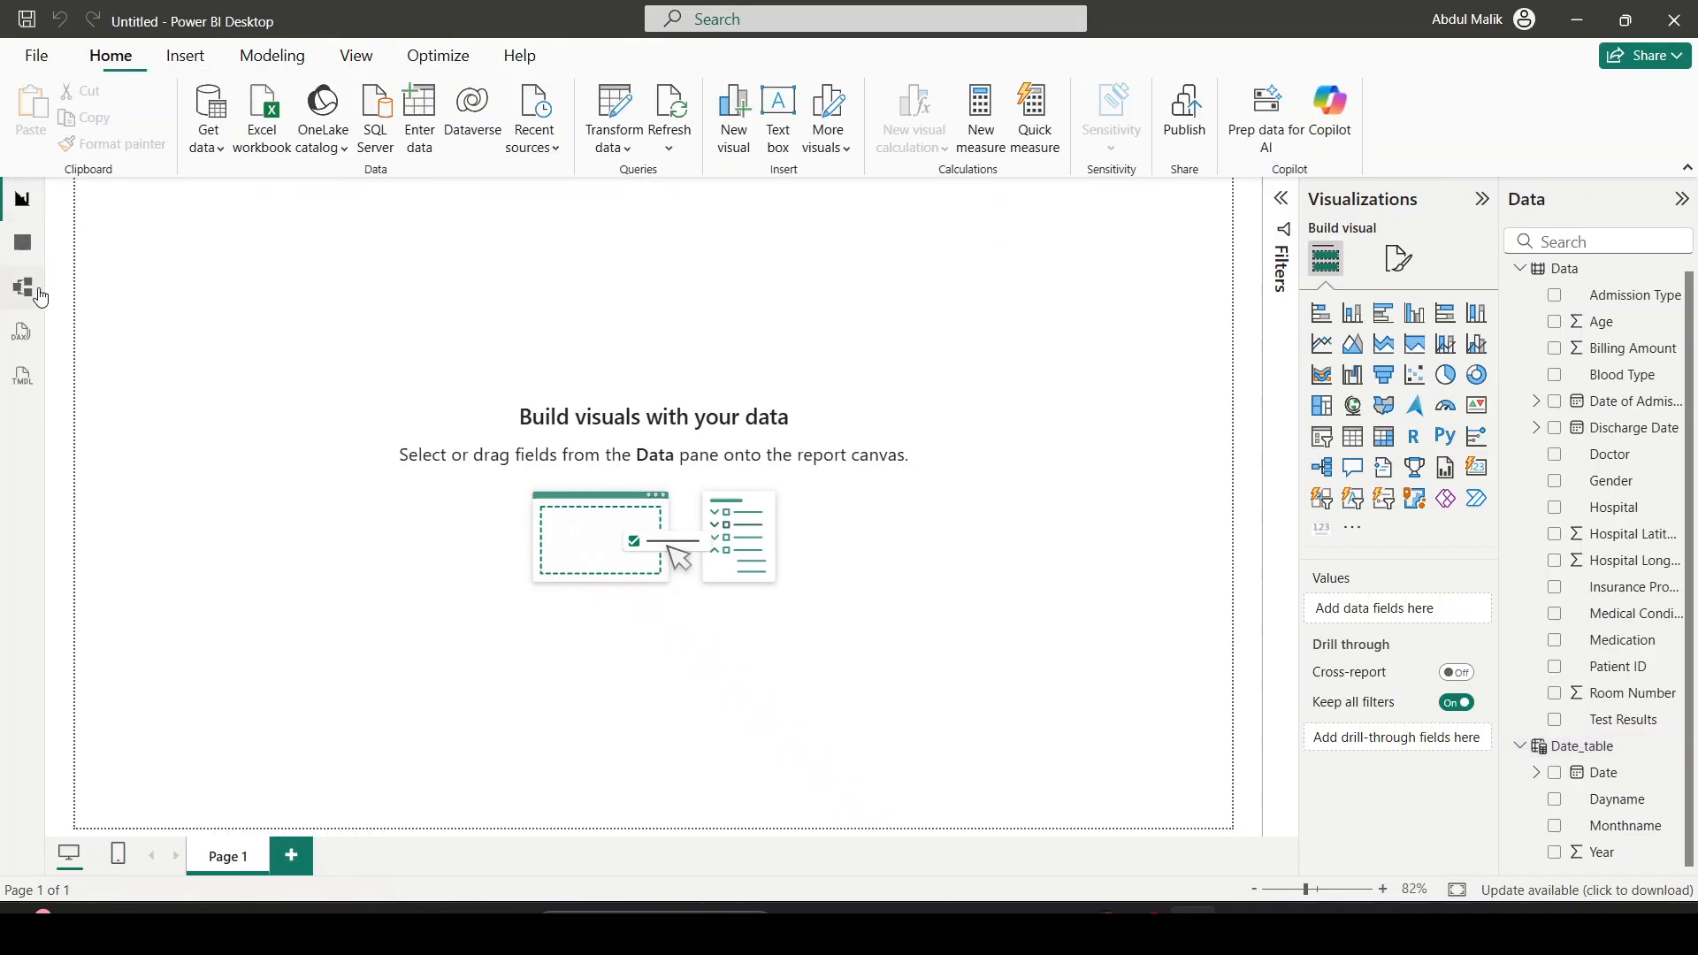
click(23, 286)
click(70, 200)
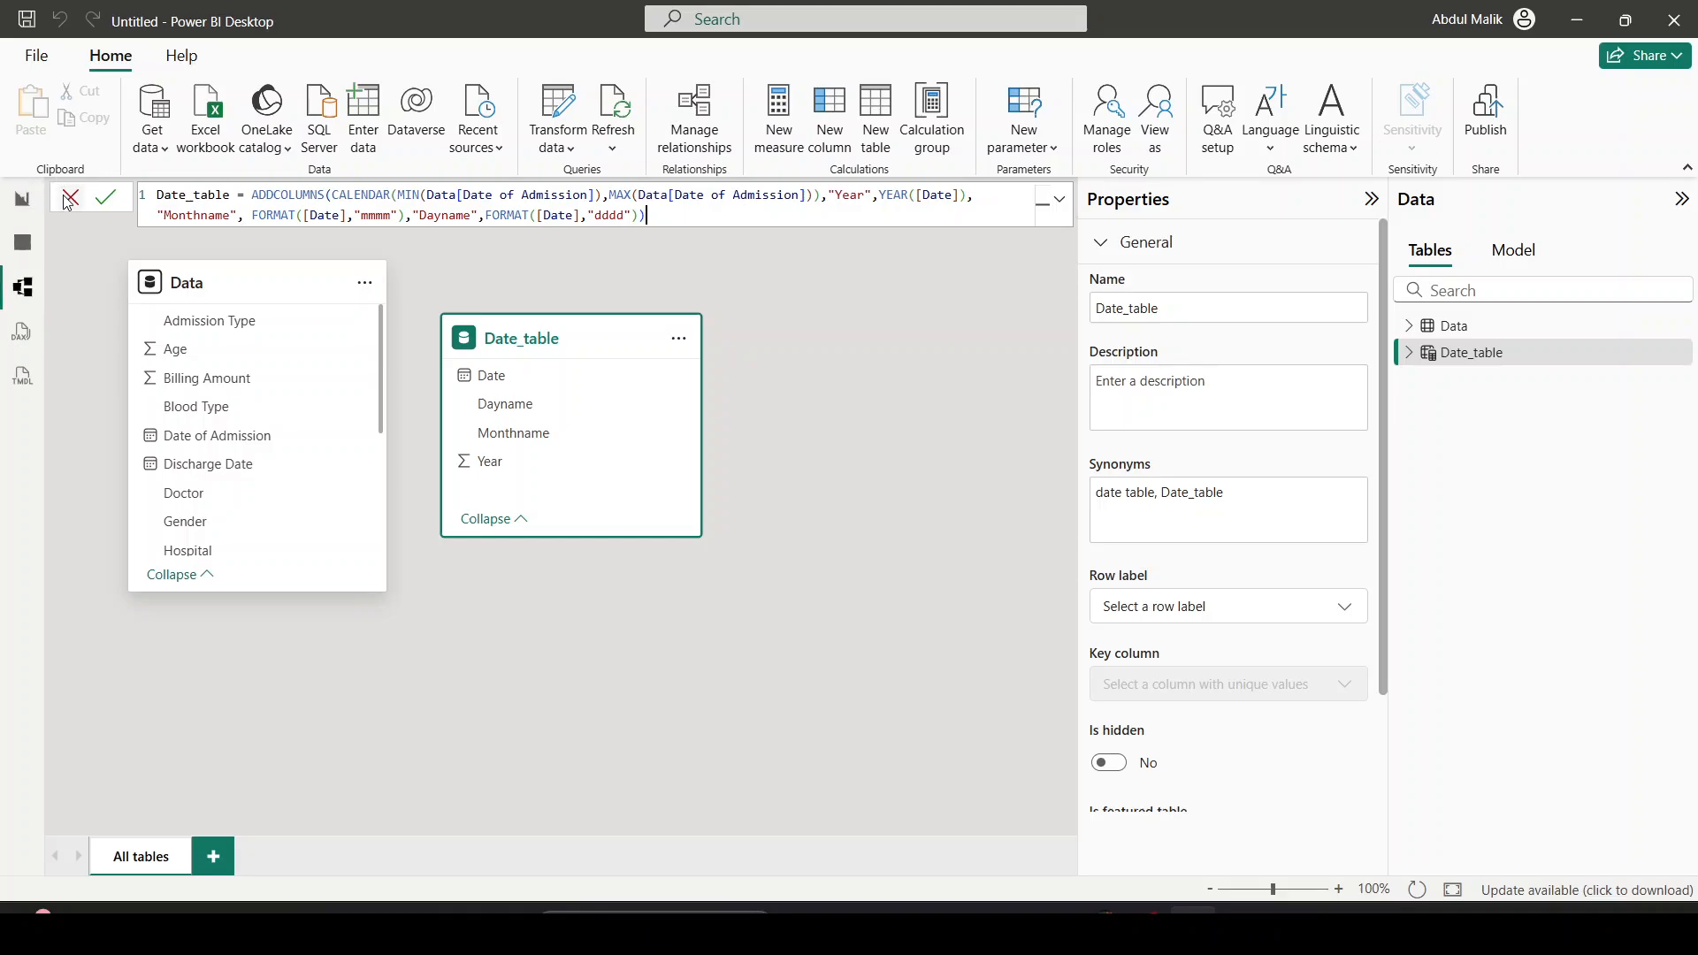
drag(531, 332, 638, 316)
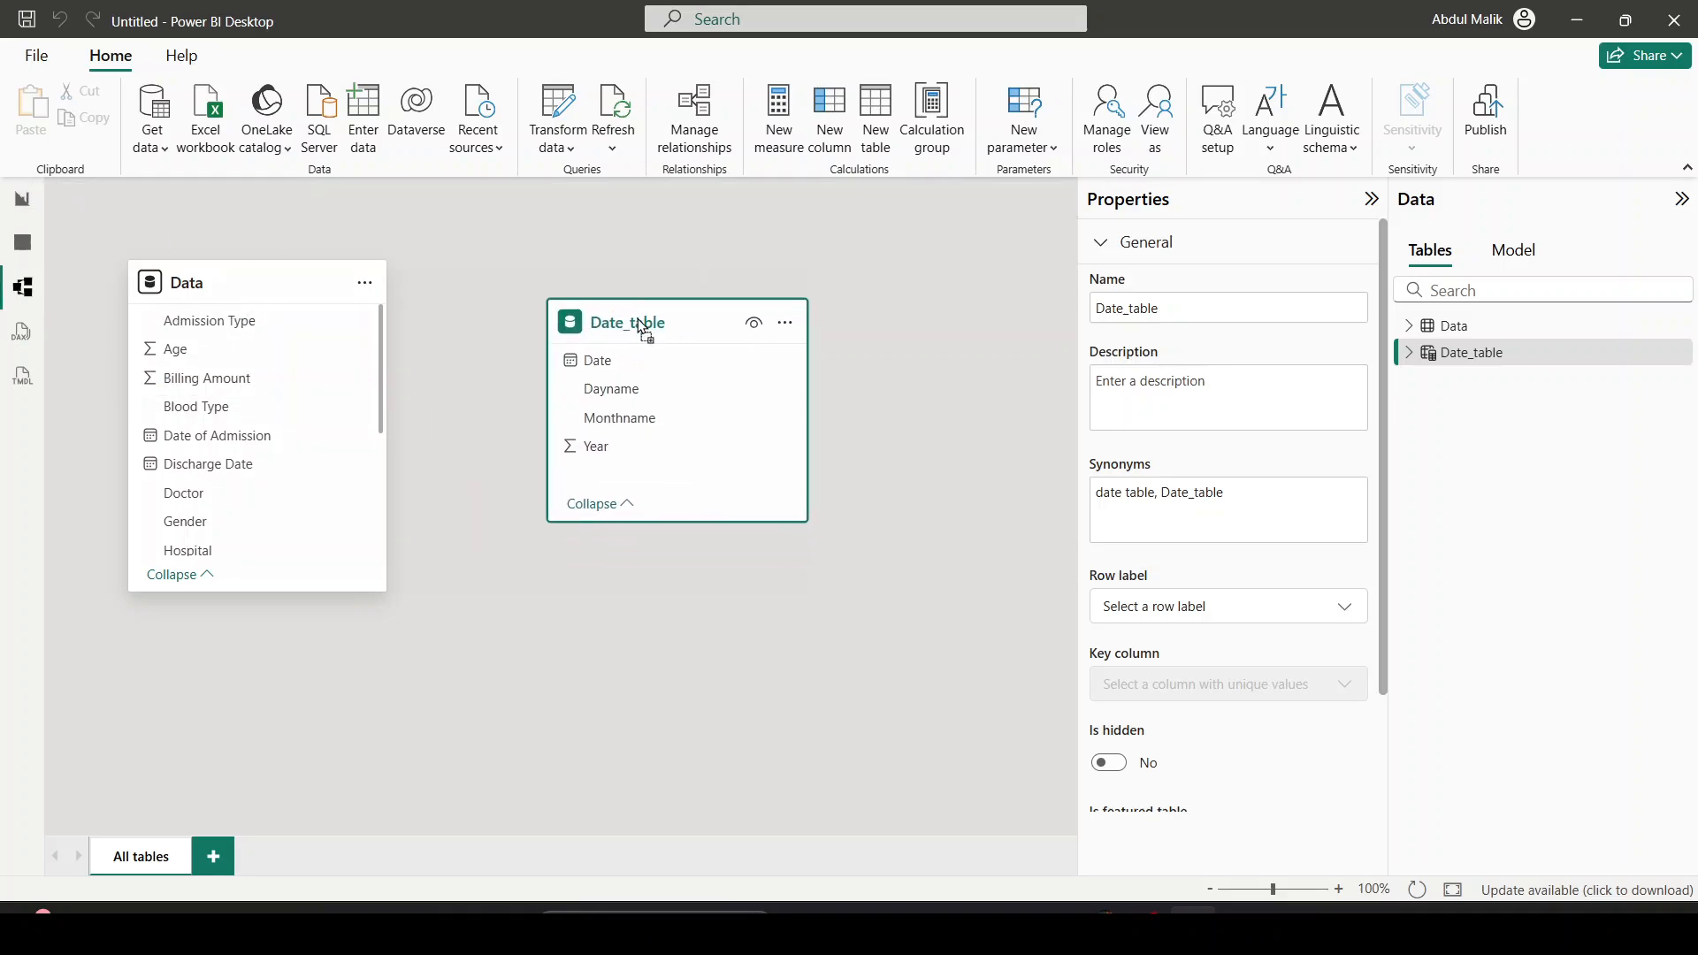
click(636, 701)
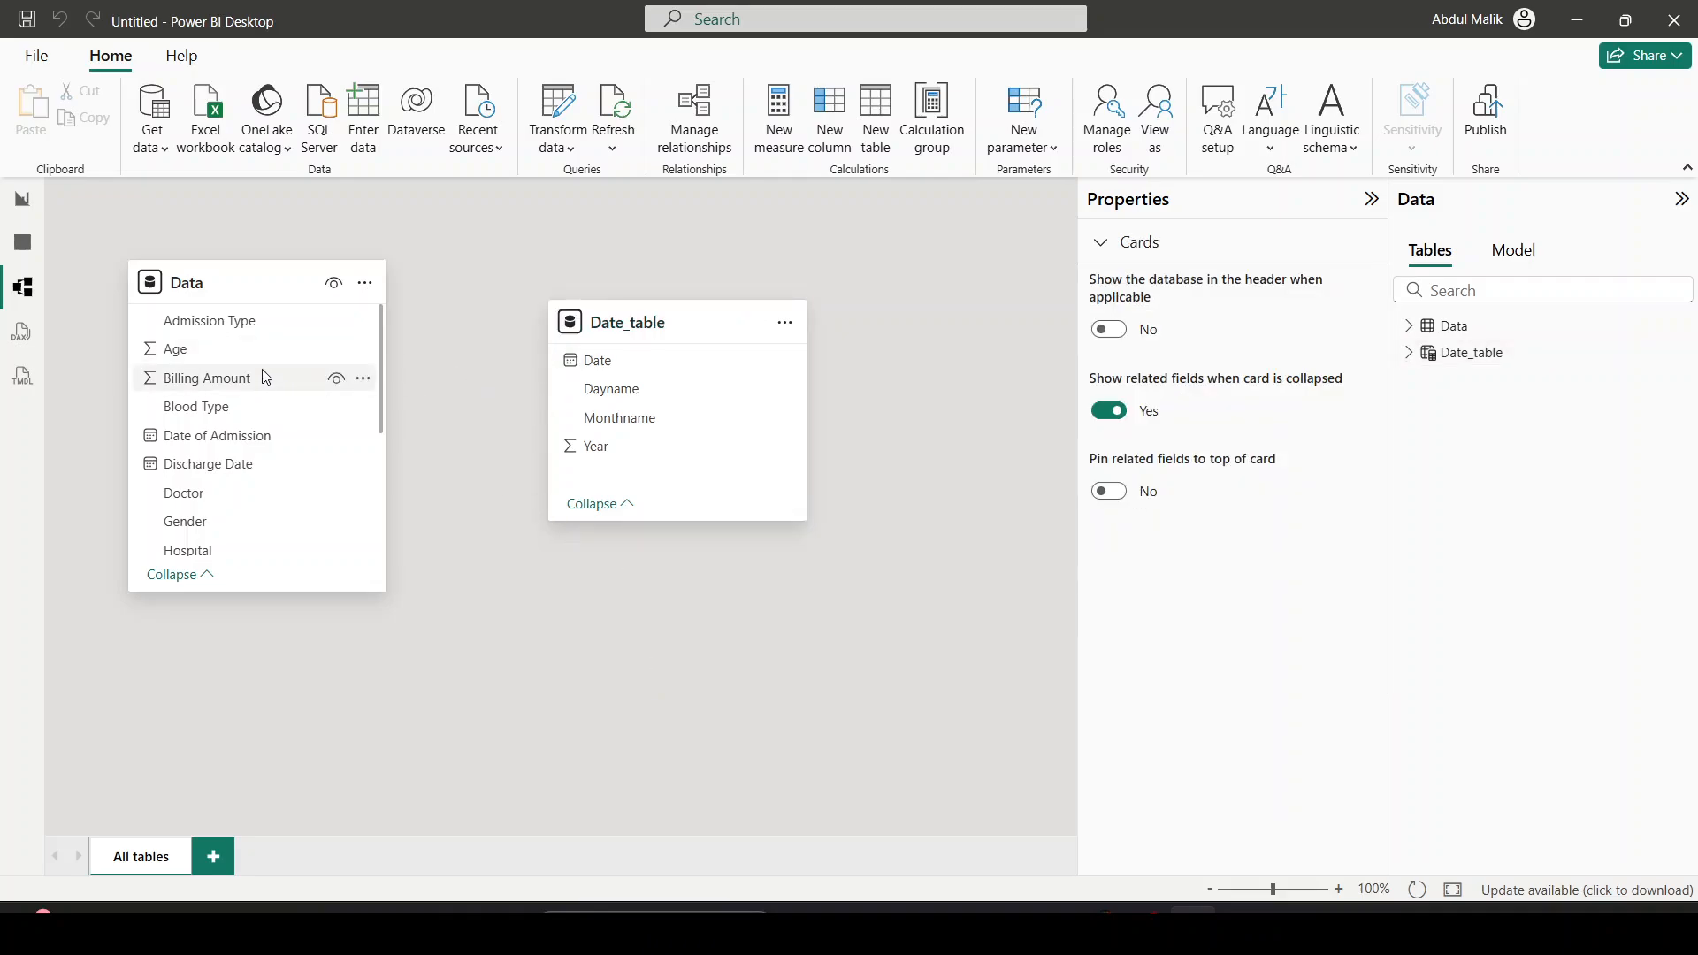
drag(227, 283, 239, 313)
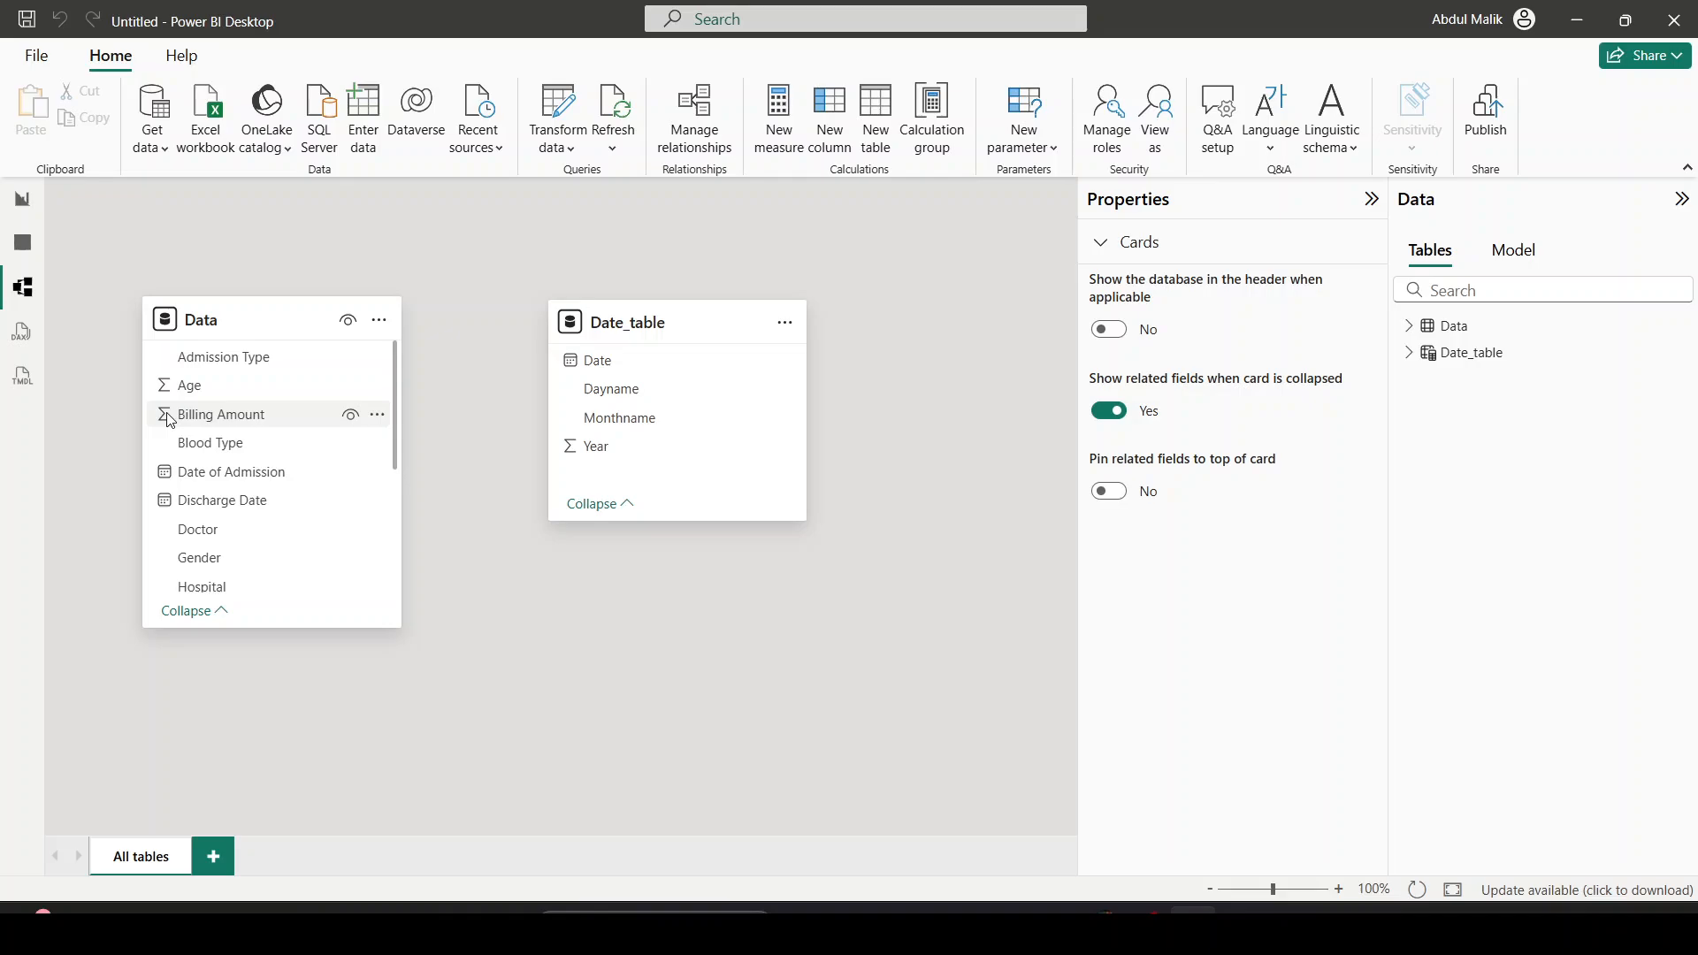
Inspect the Date of Admission column of the Data table and its list of distinct dates
click(23, 244)
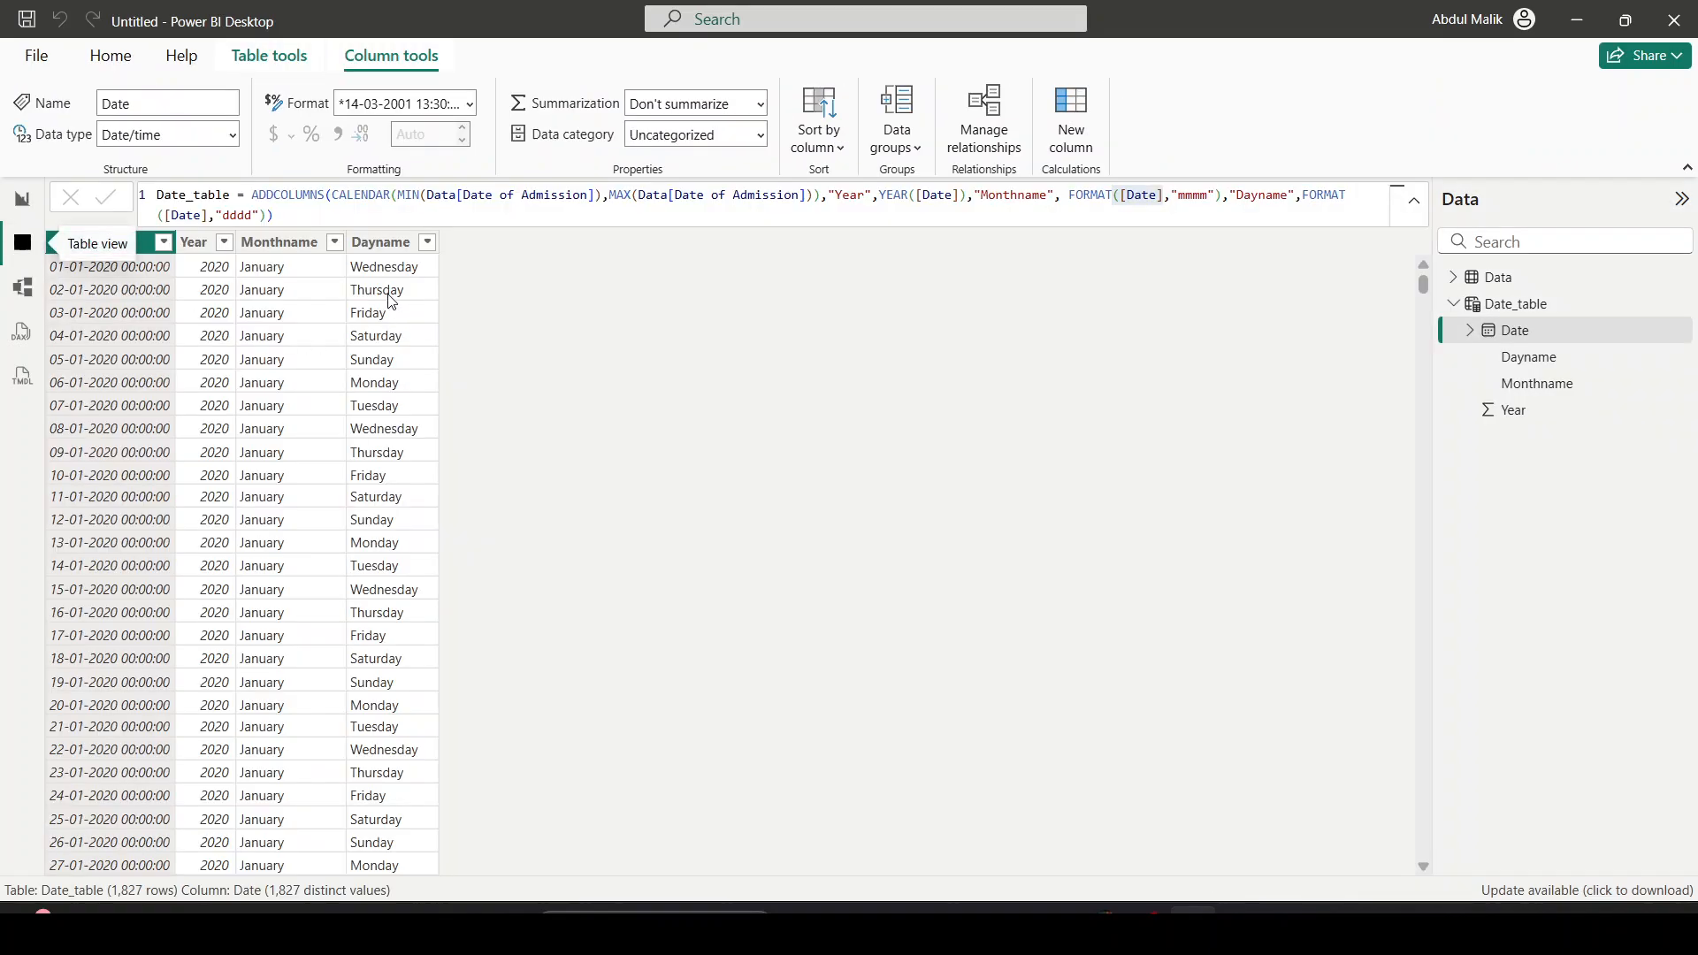
click(1475, 278)
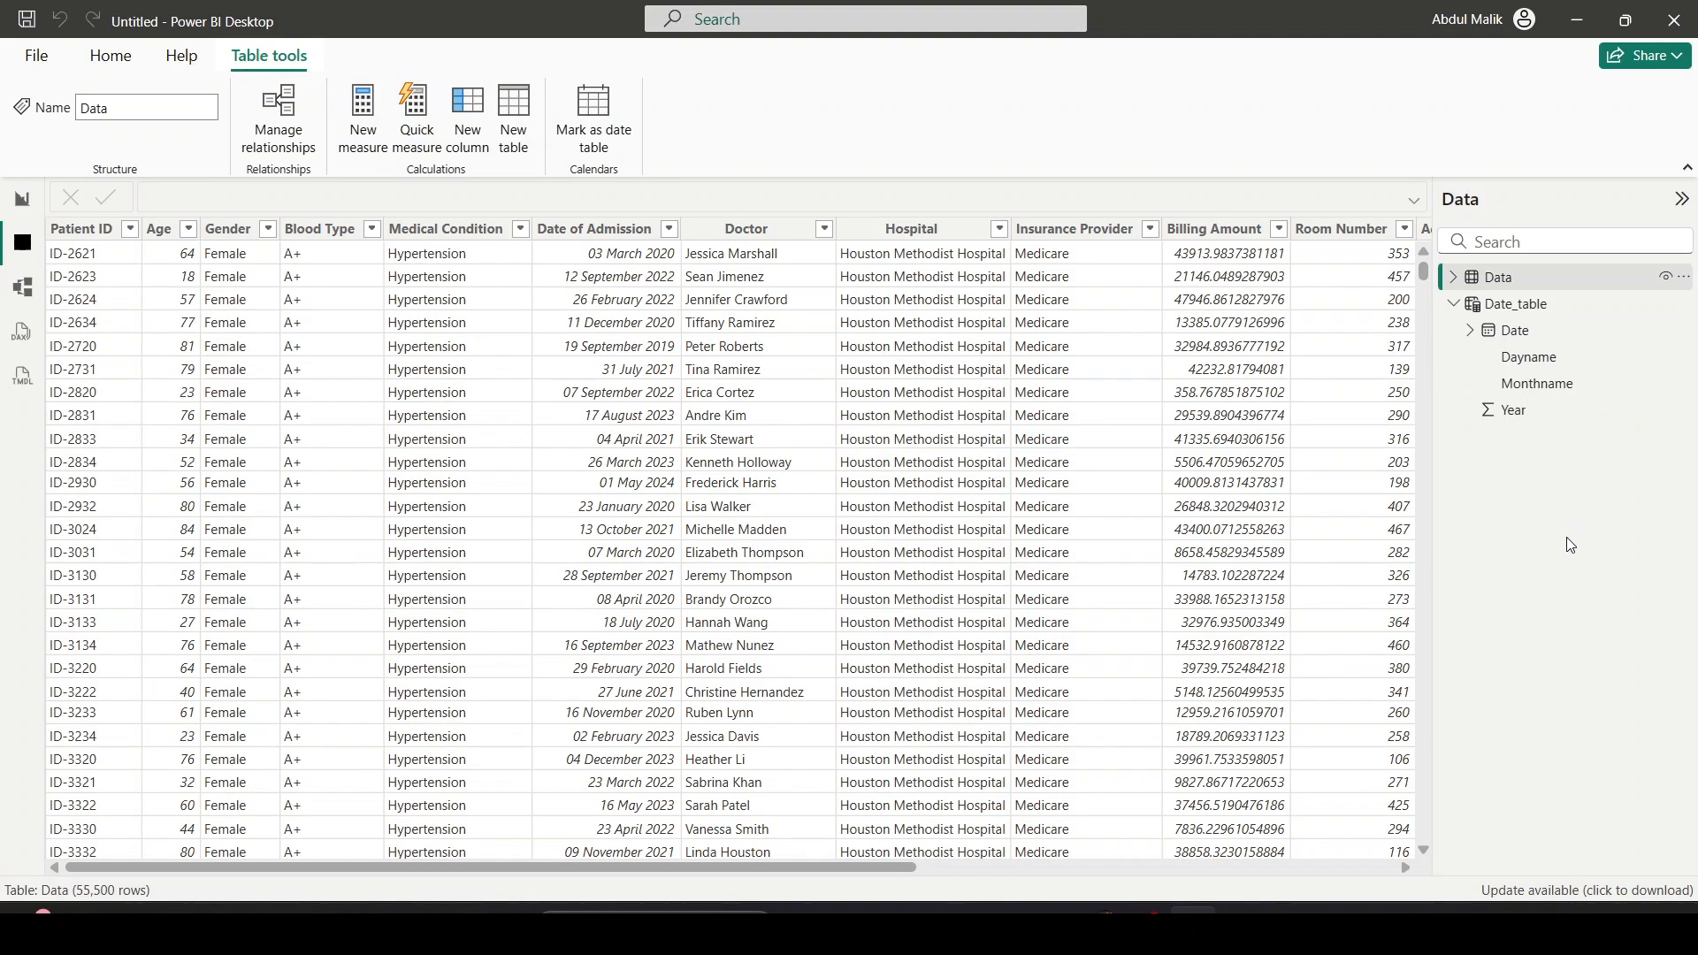
click(1453, 277)
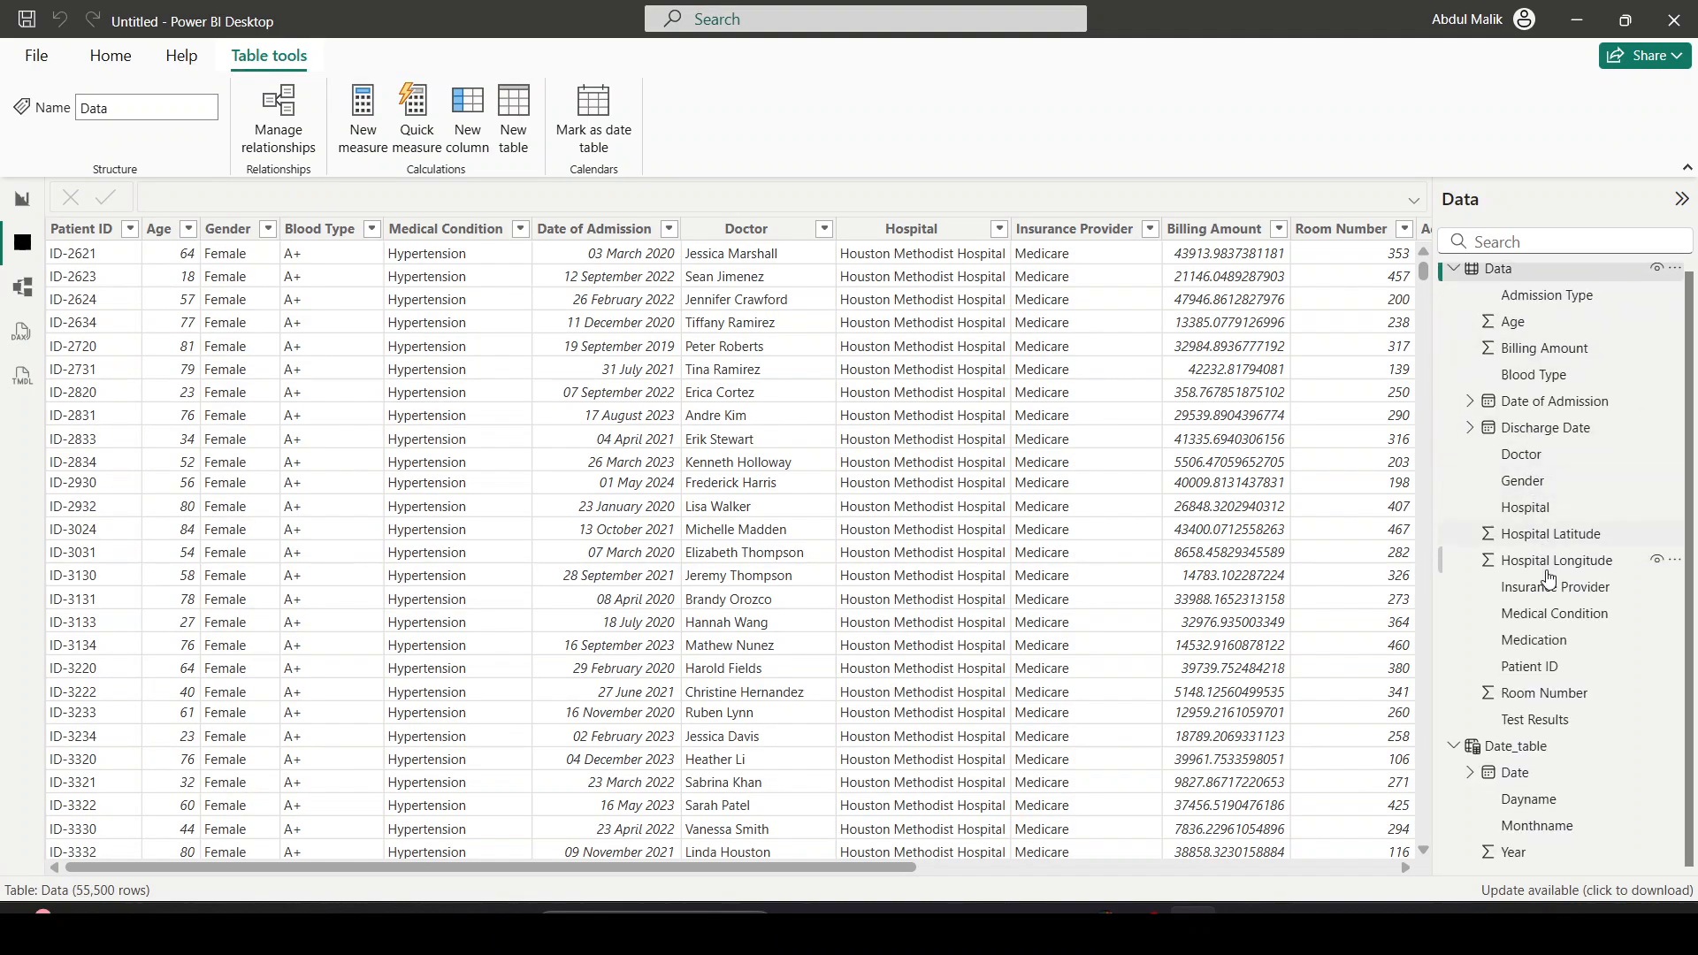
click(1565, 403)
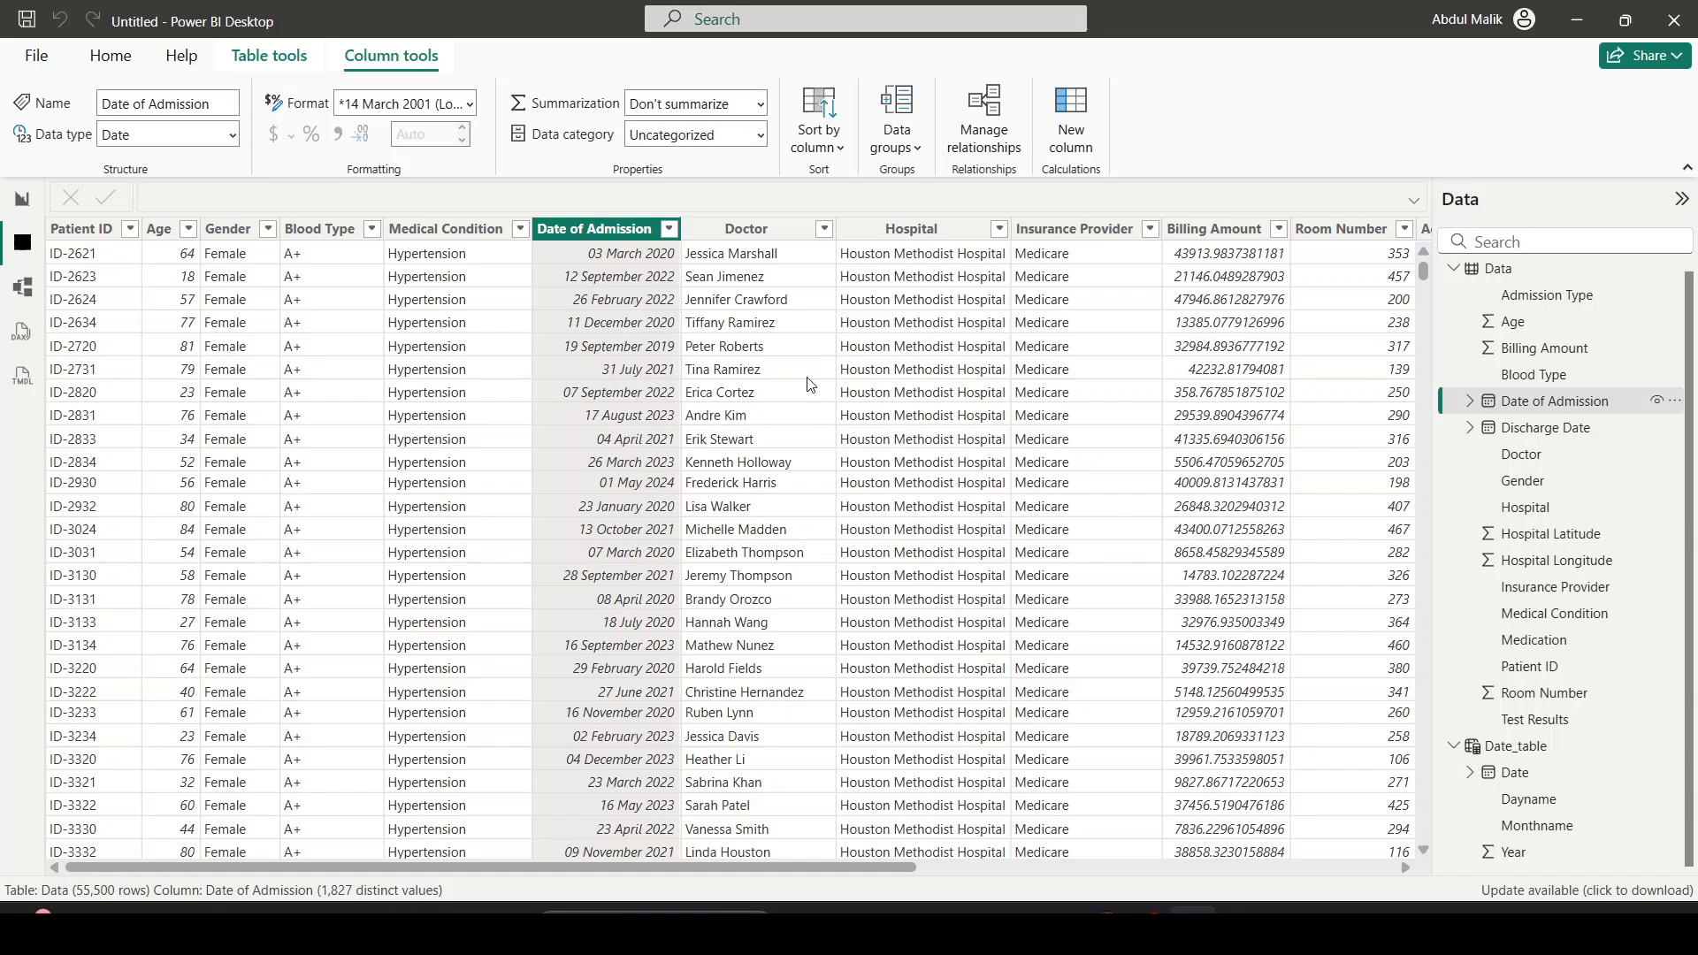
click(670, 230)
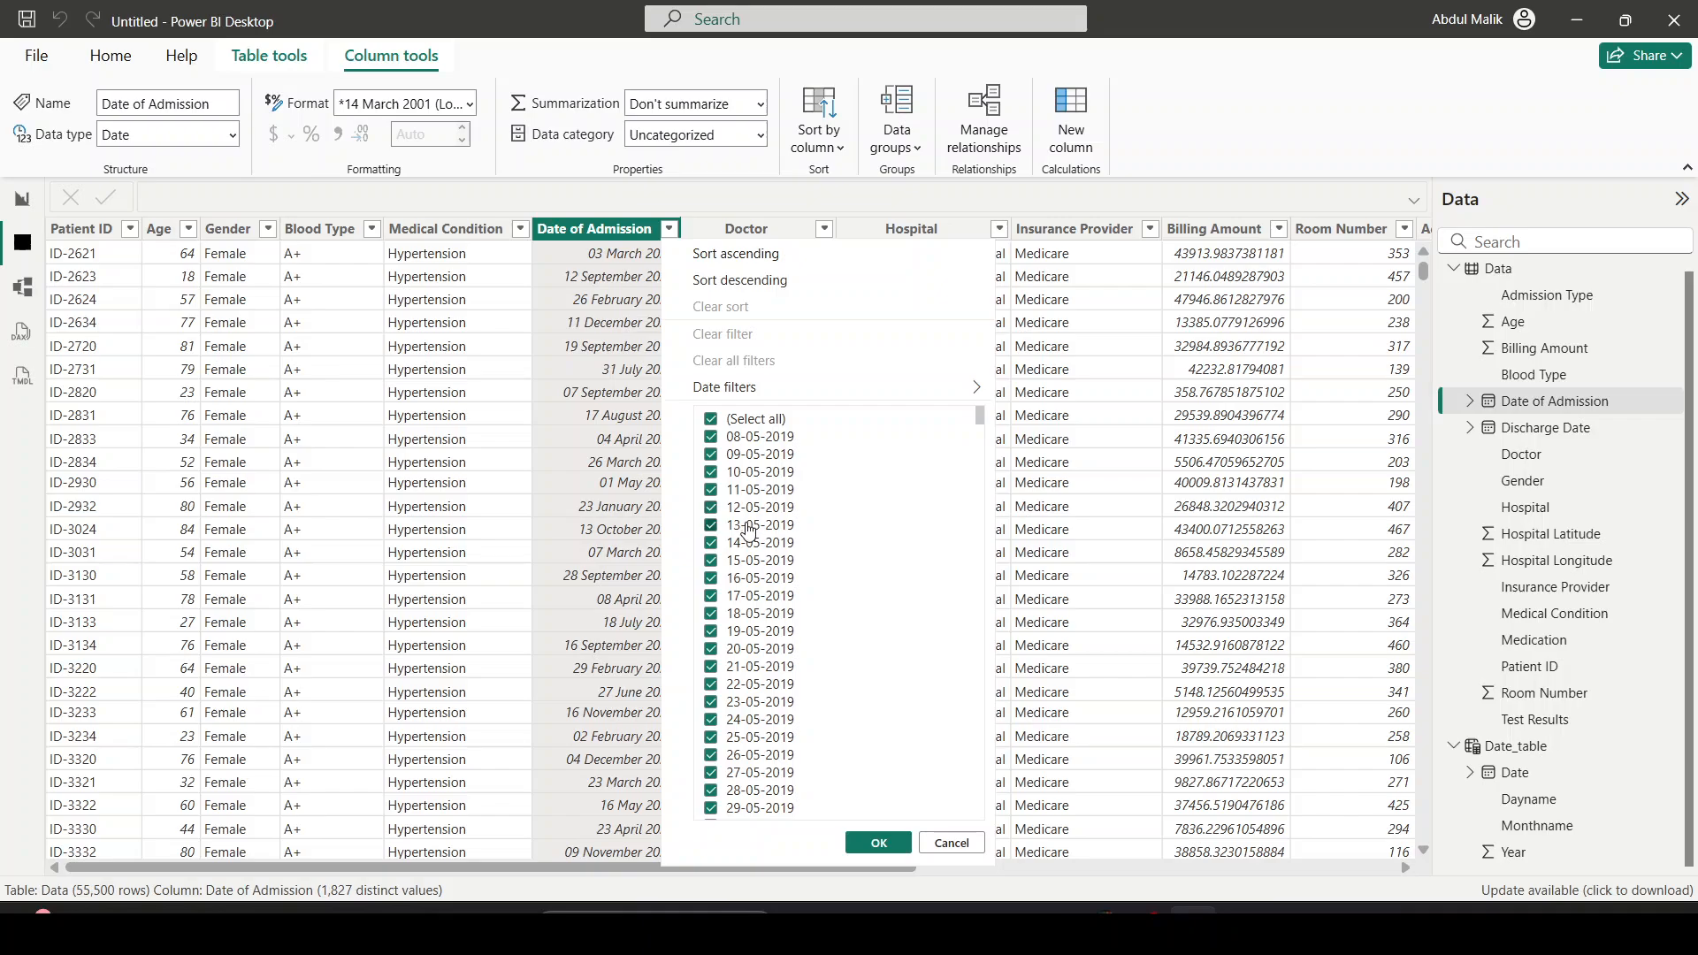
Open relationship management for the model and try to autodetect relationships between the tables
click(32, 287)
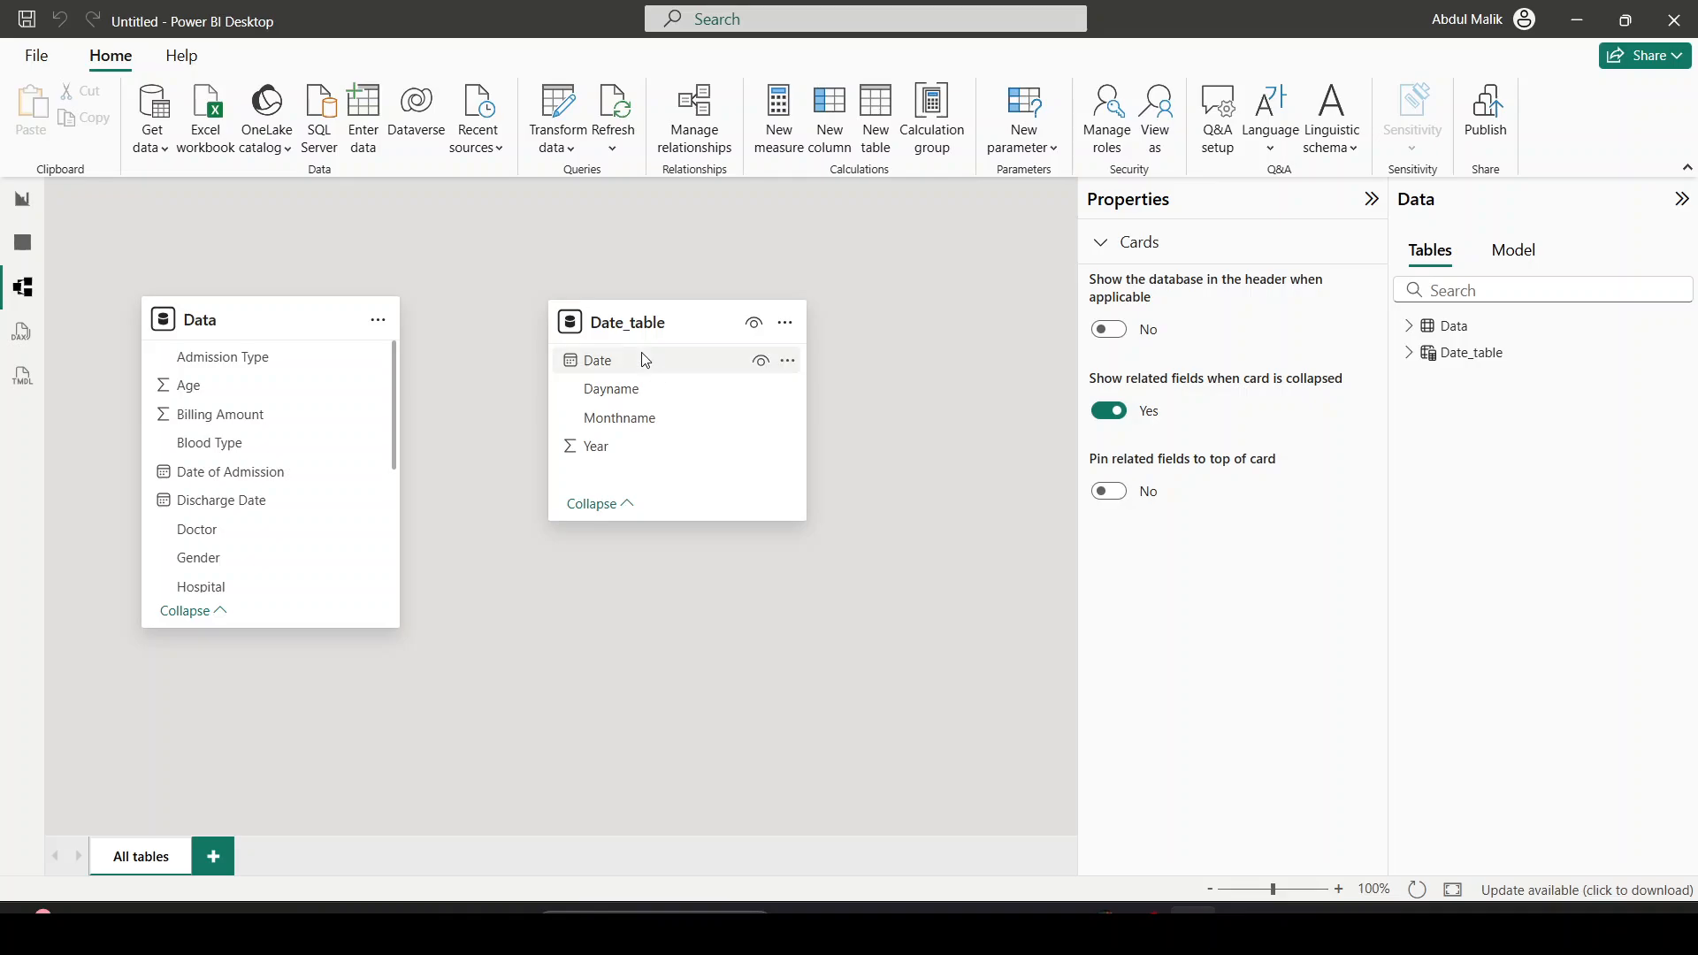
click(696, 111)
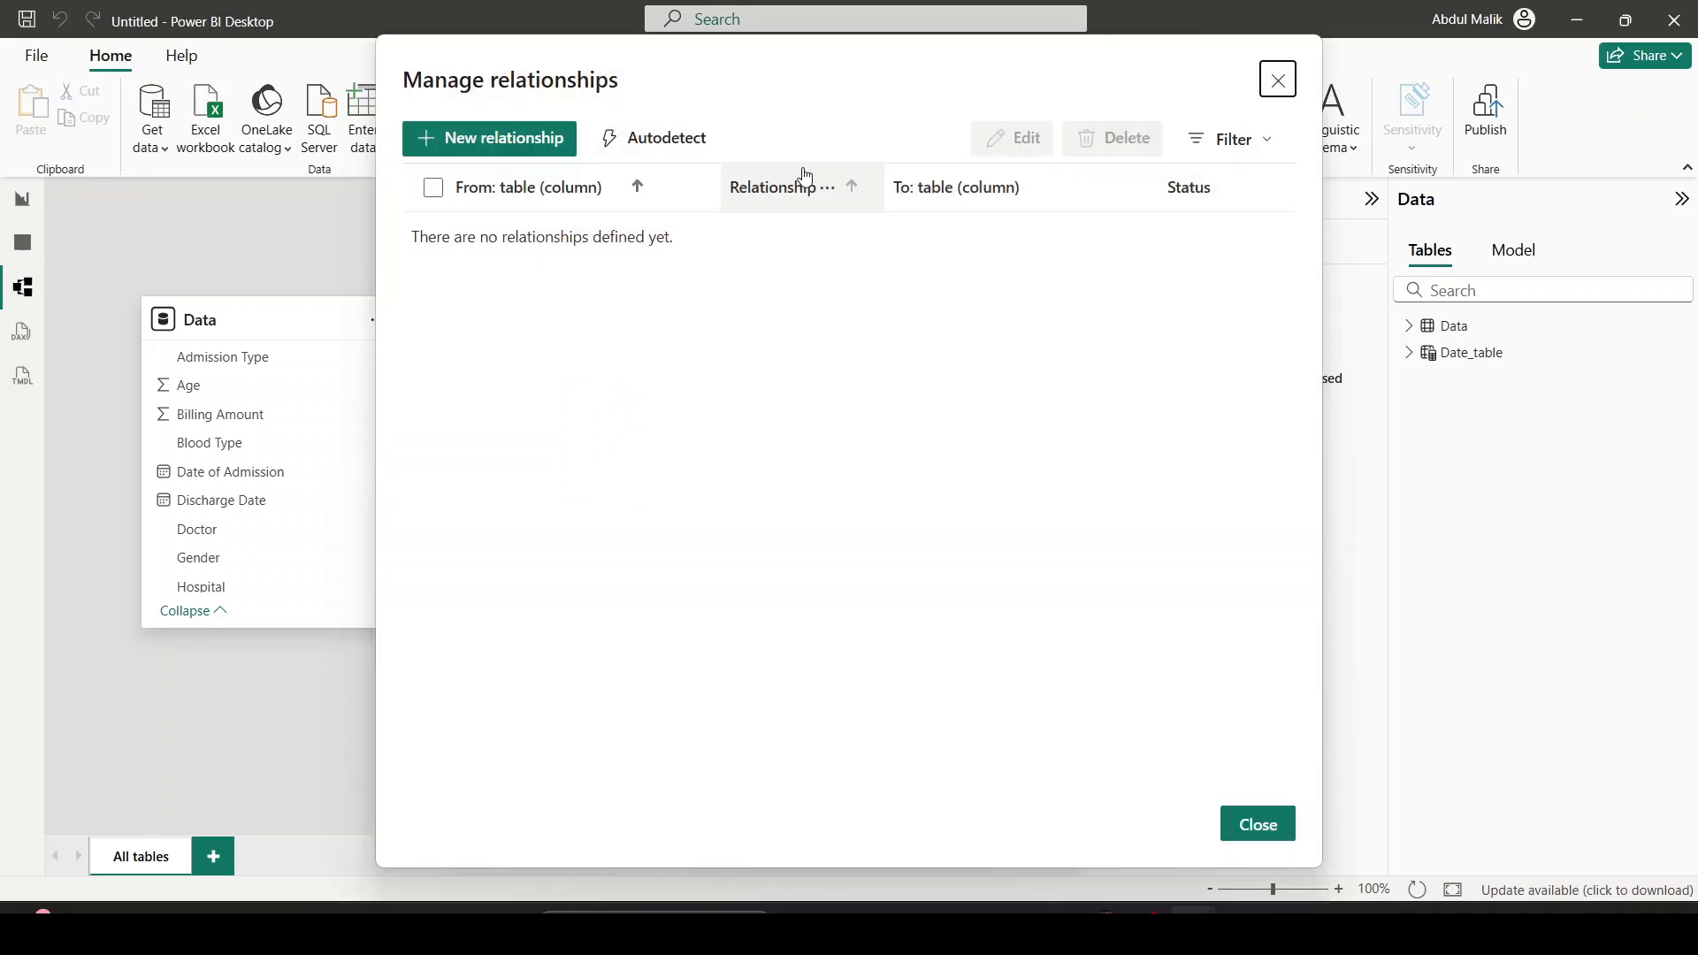
click(688, 140)
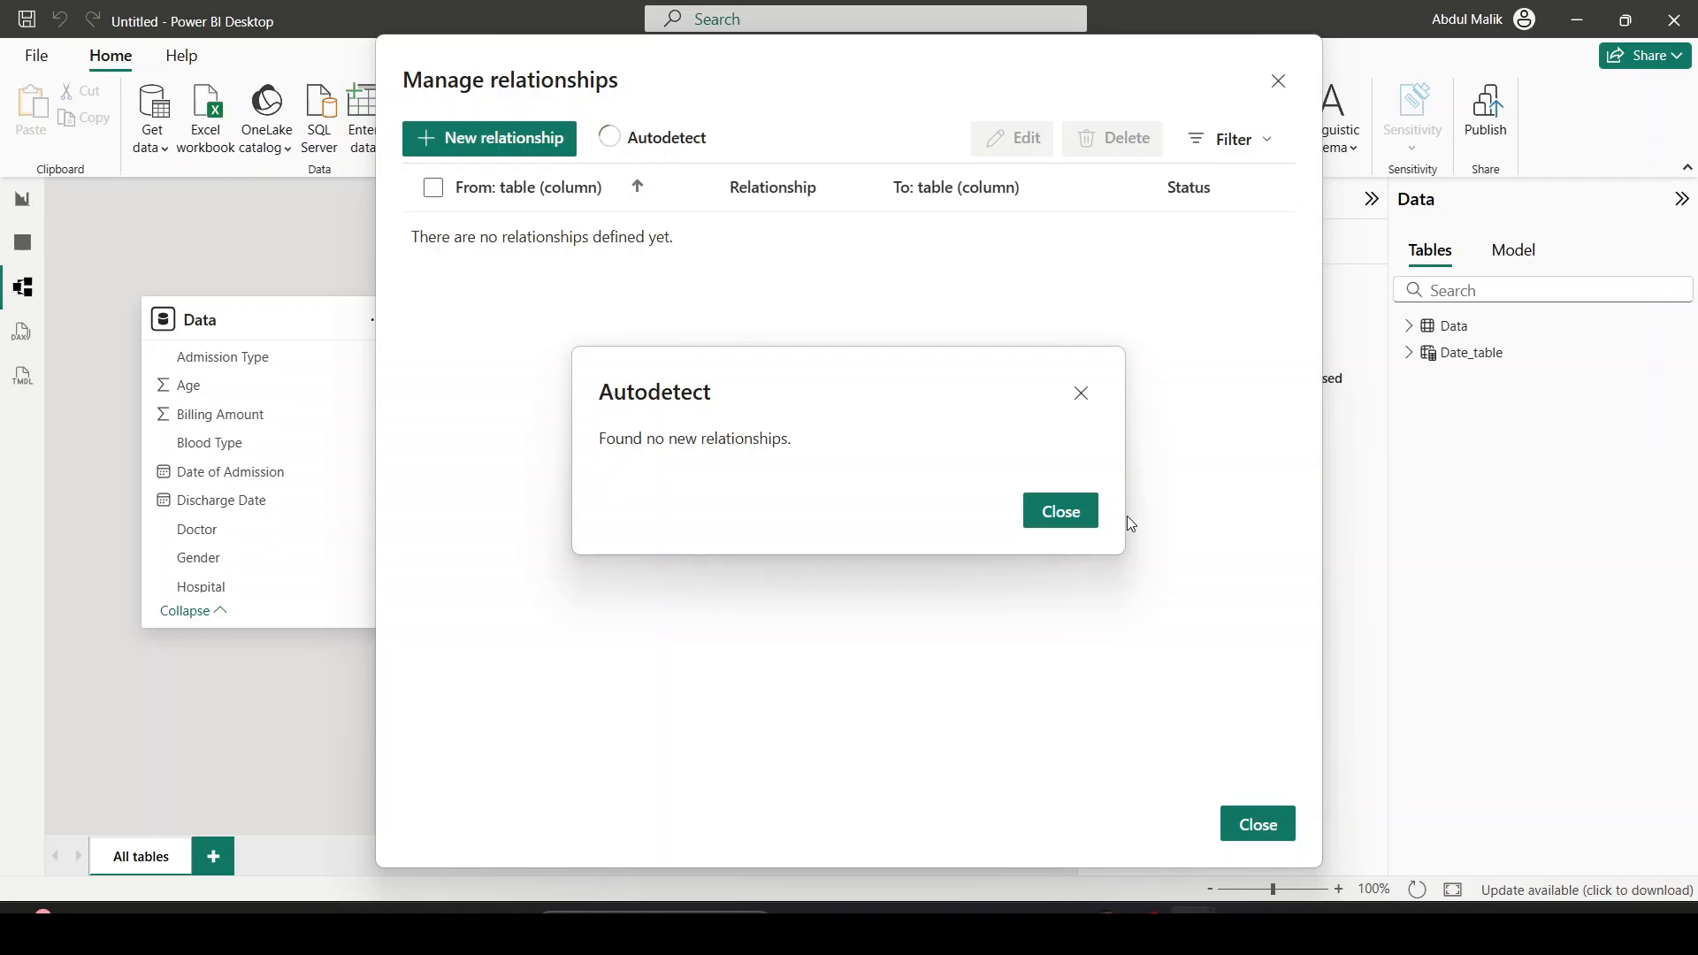
click(1055, 510)
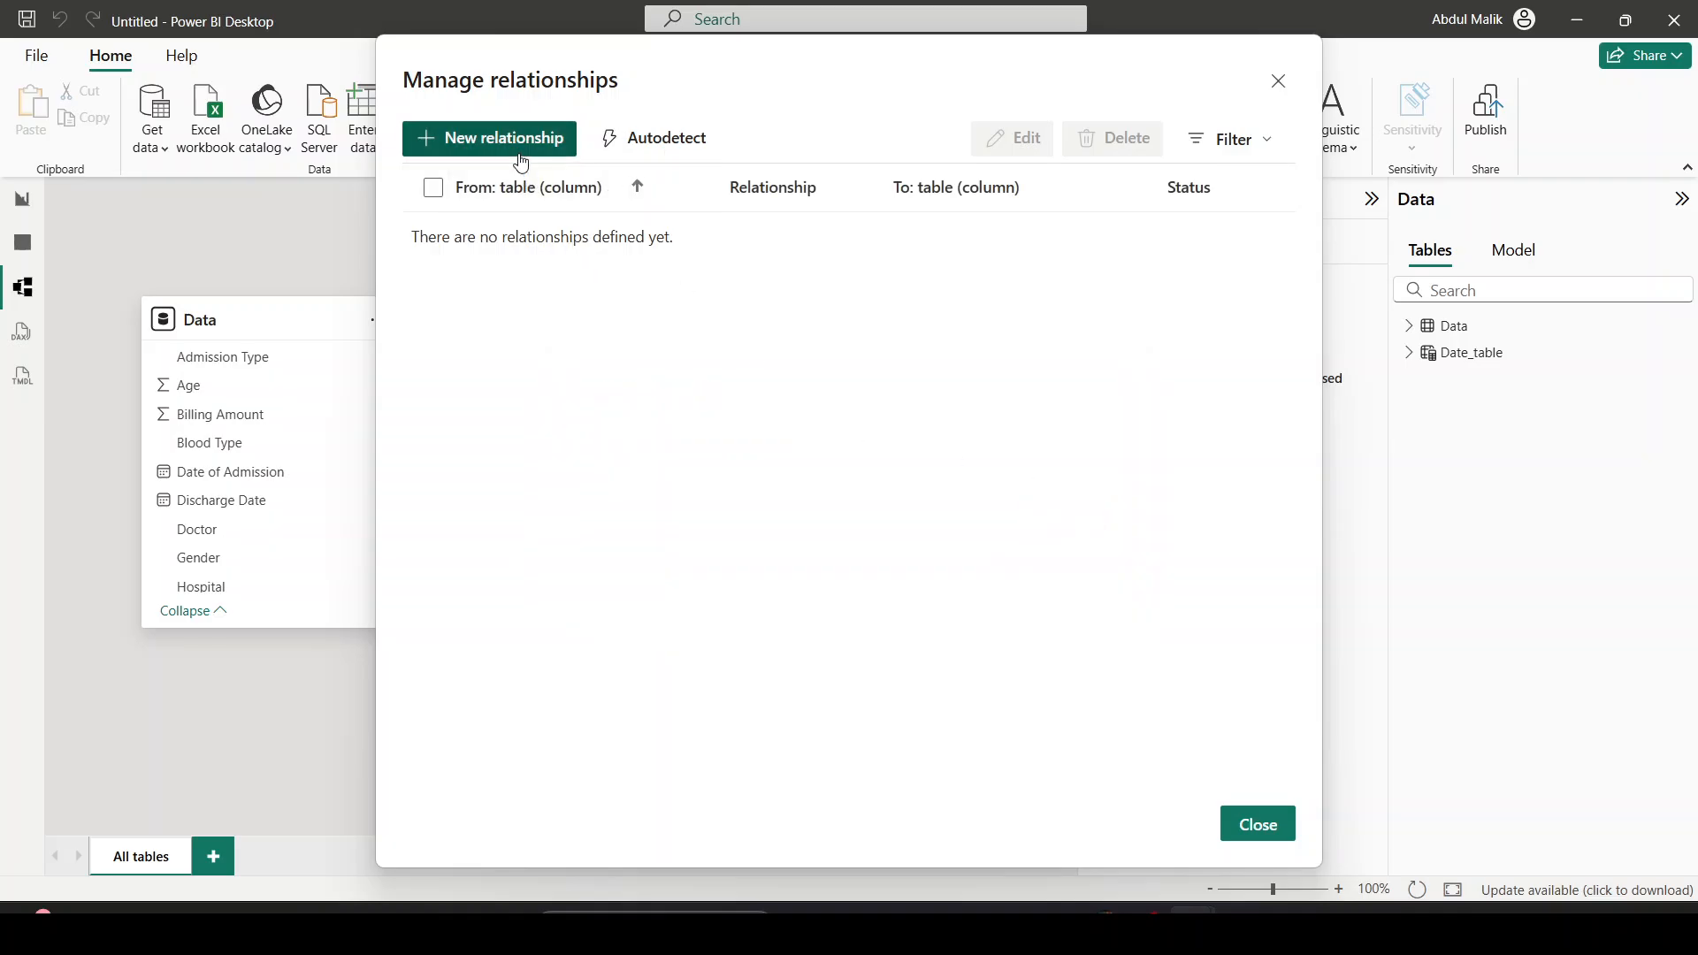
Create a relationship from the Data table's Date of Admission column to the Date column of Date_table, and close relationship management
click(477, 138)
click(790, 161)
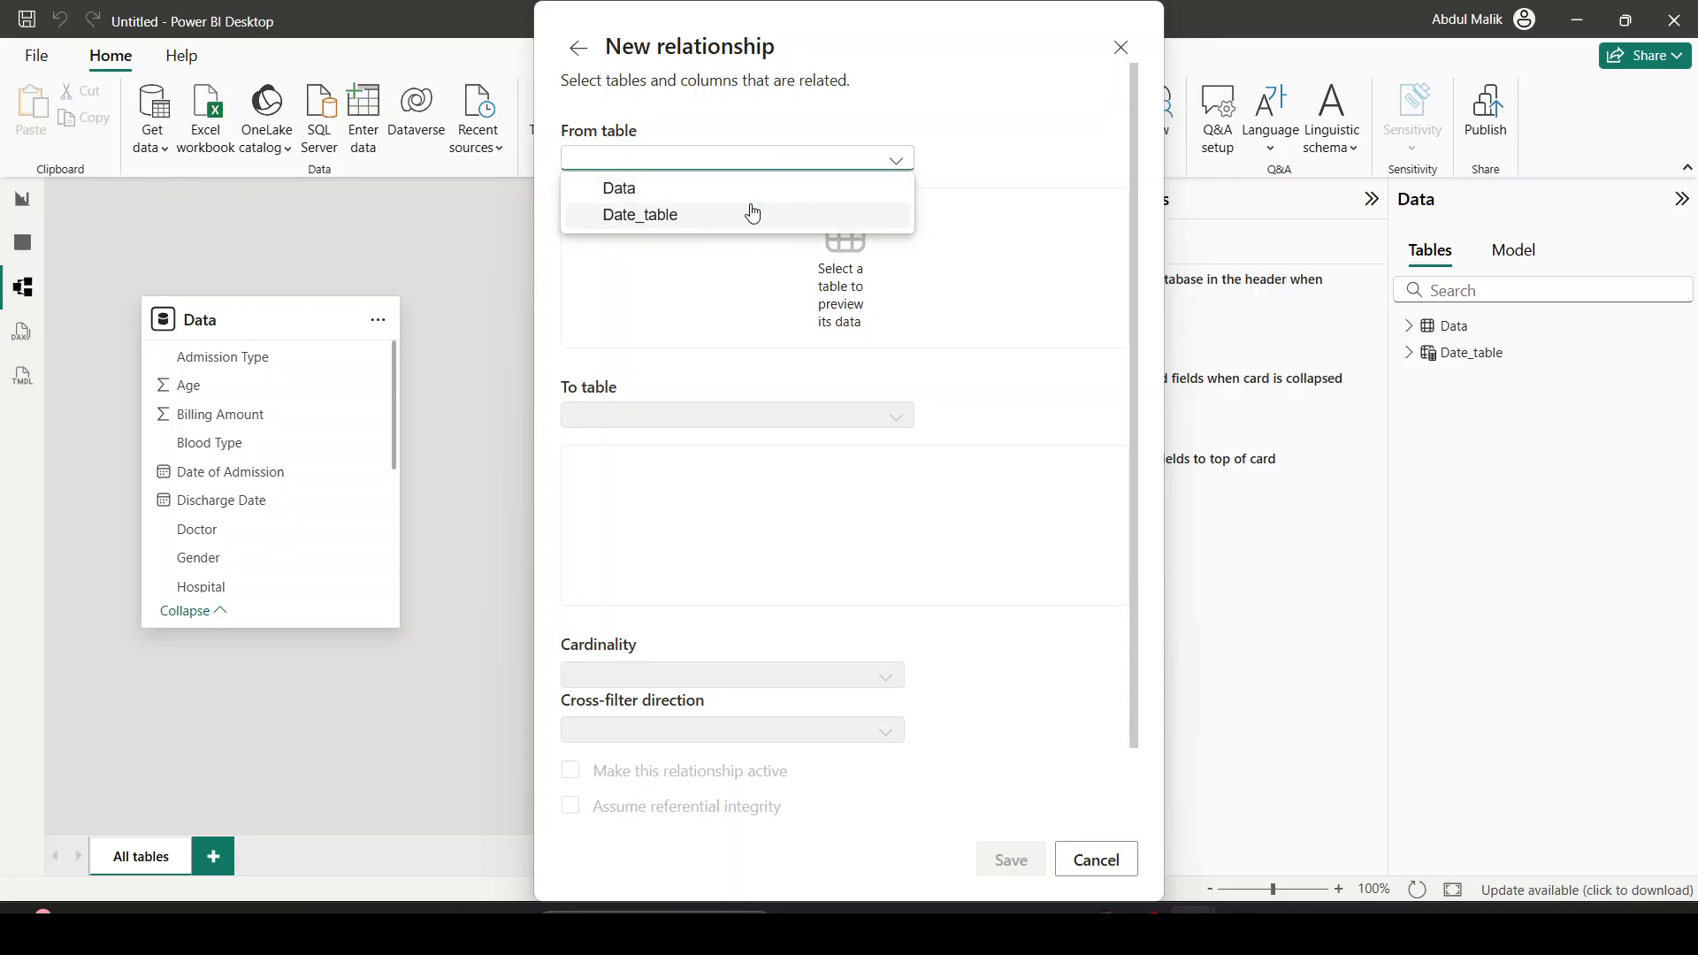
click(752, 184)
click(749, 373)
click(736, 404)
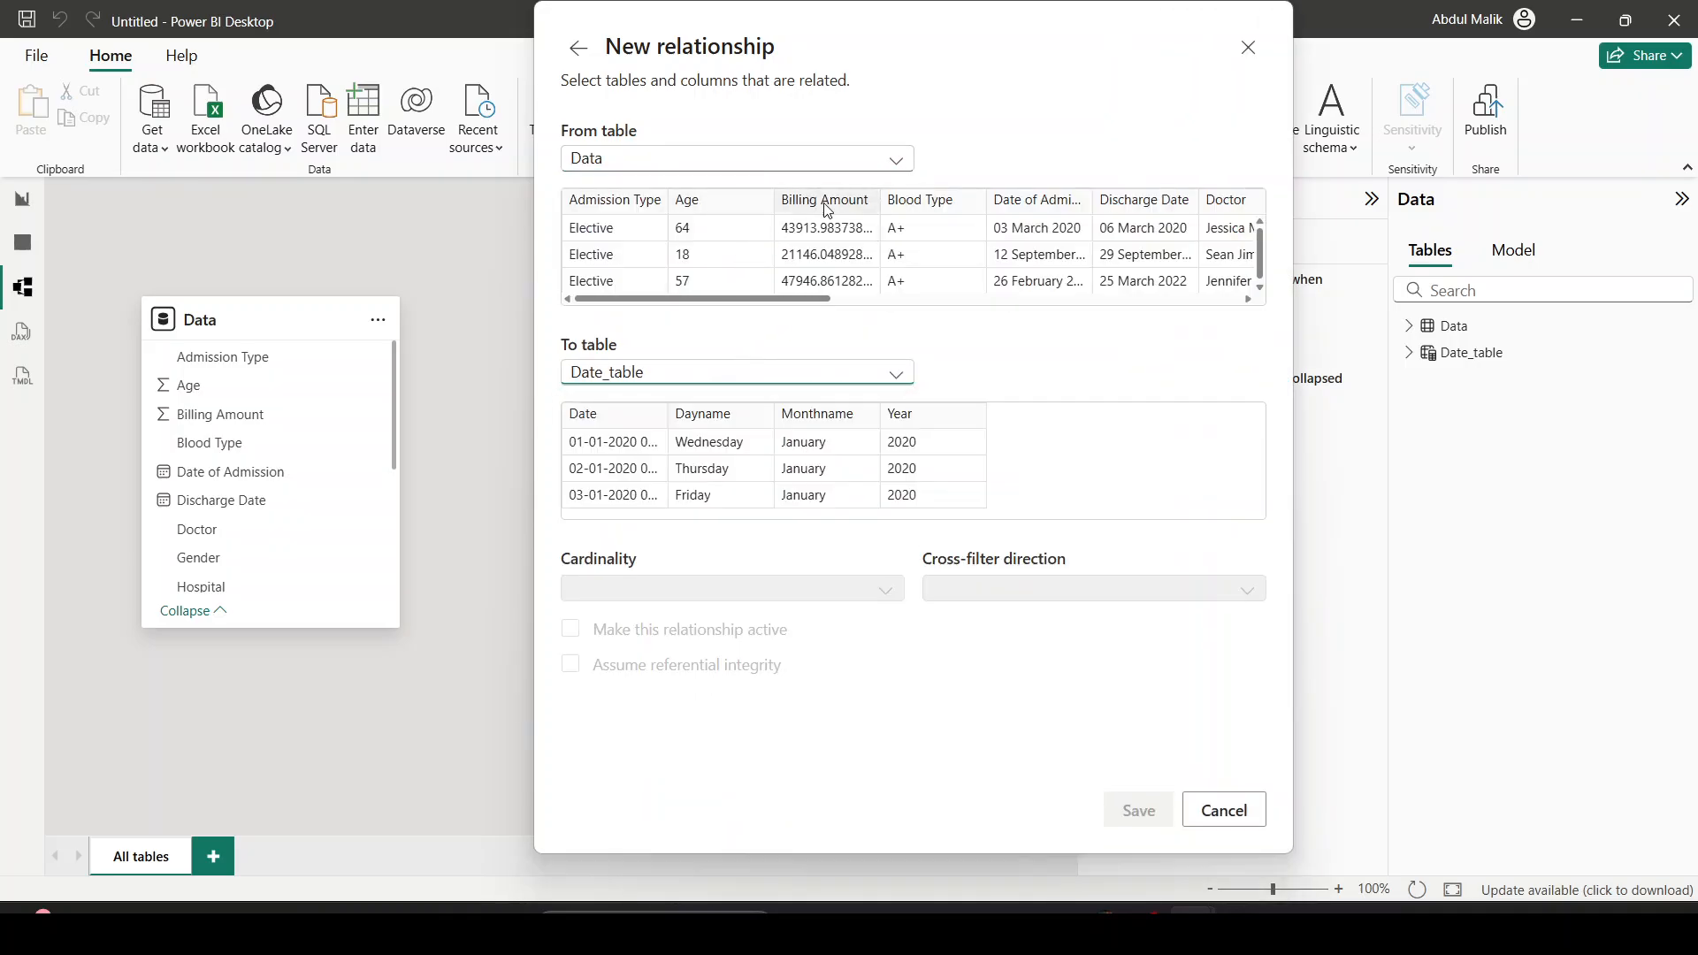
click(1036, 200)
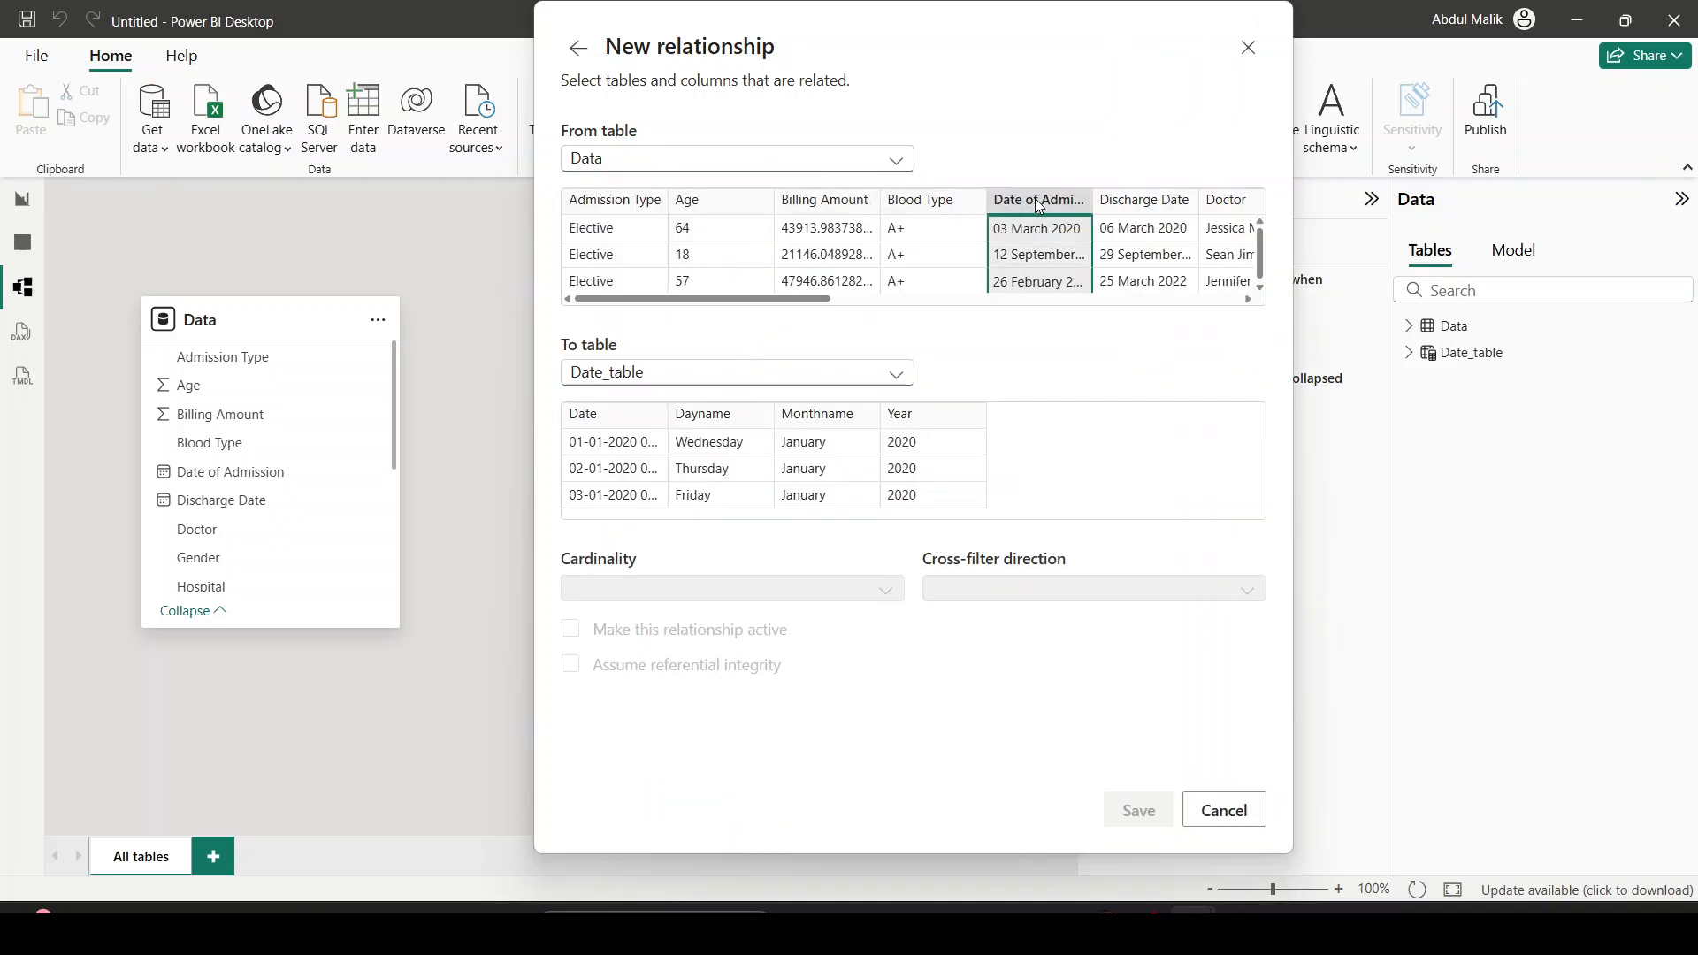
click(613, 419)
click(1119, 815)
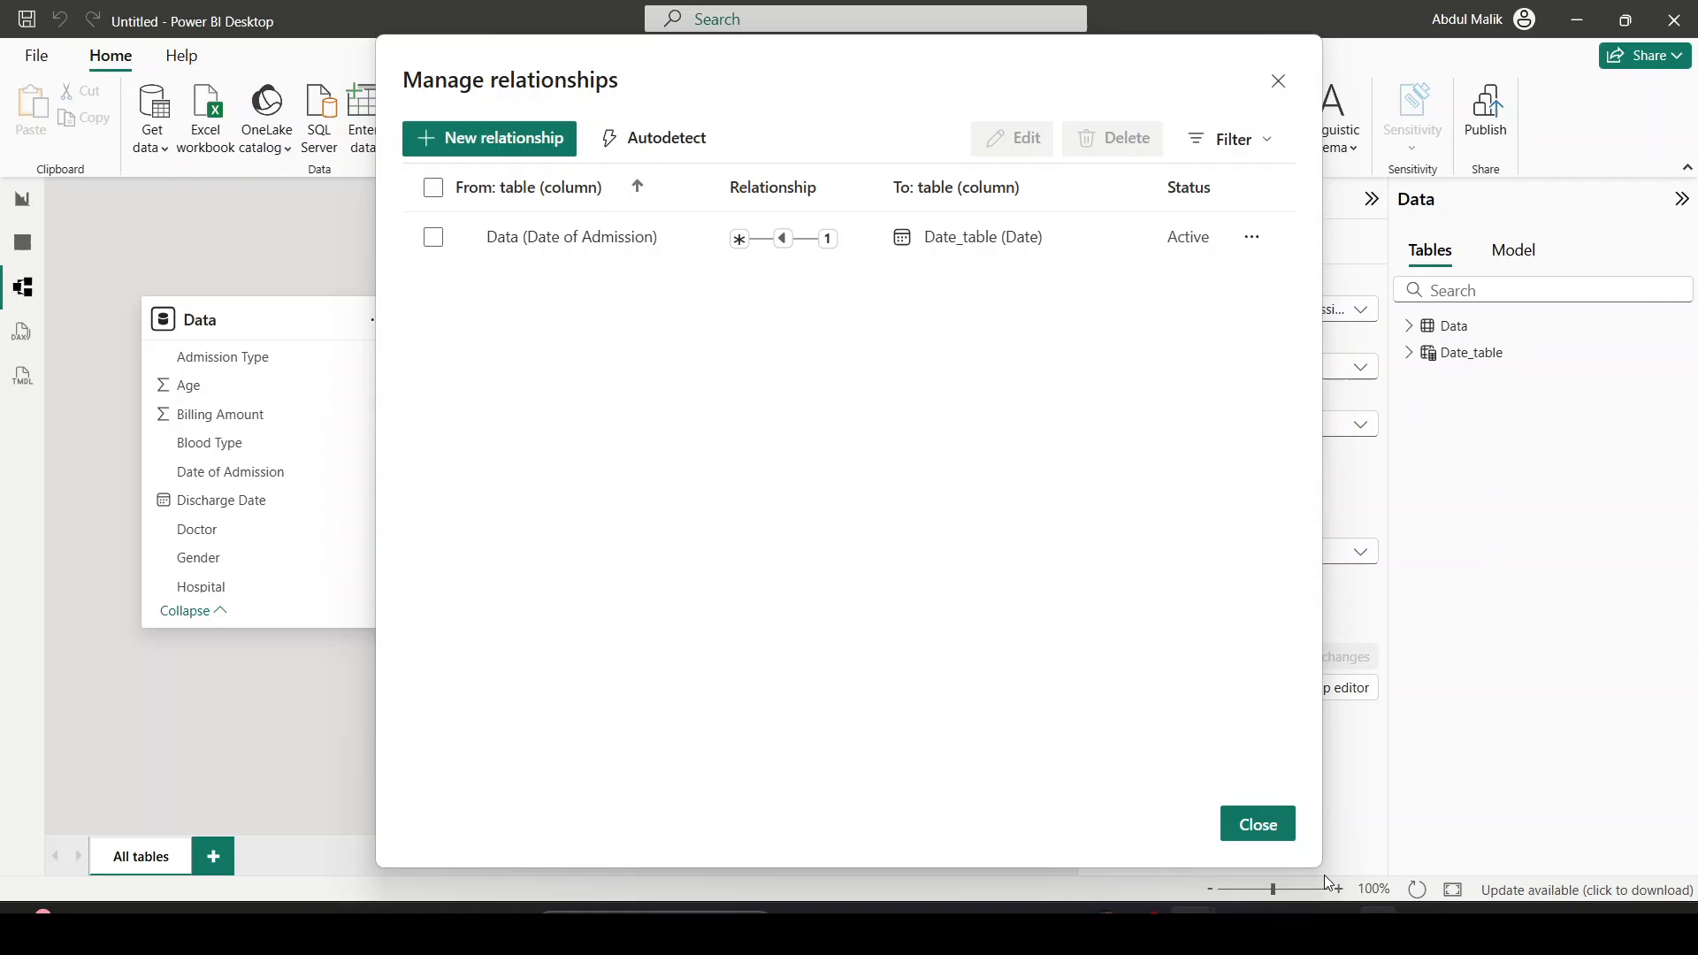
click(1257, 824)
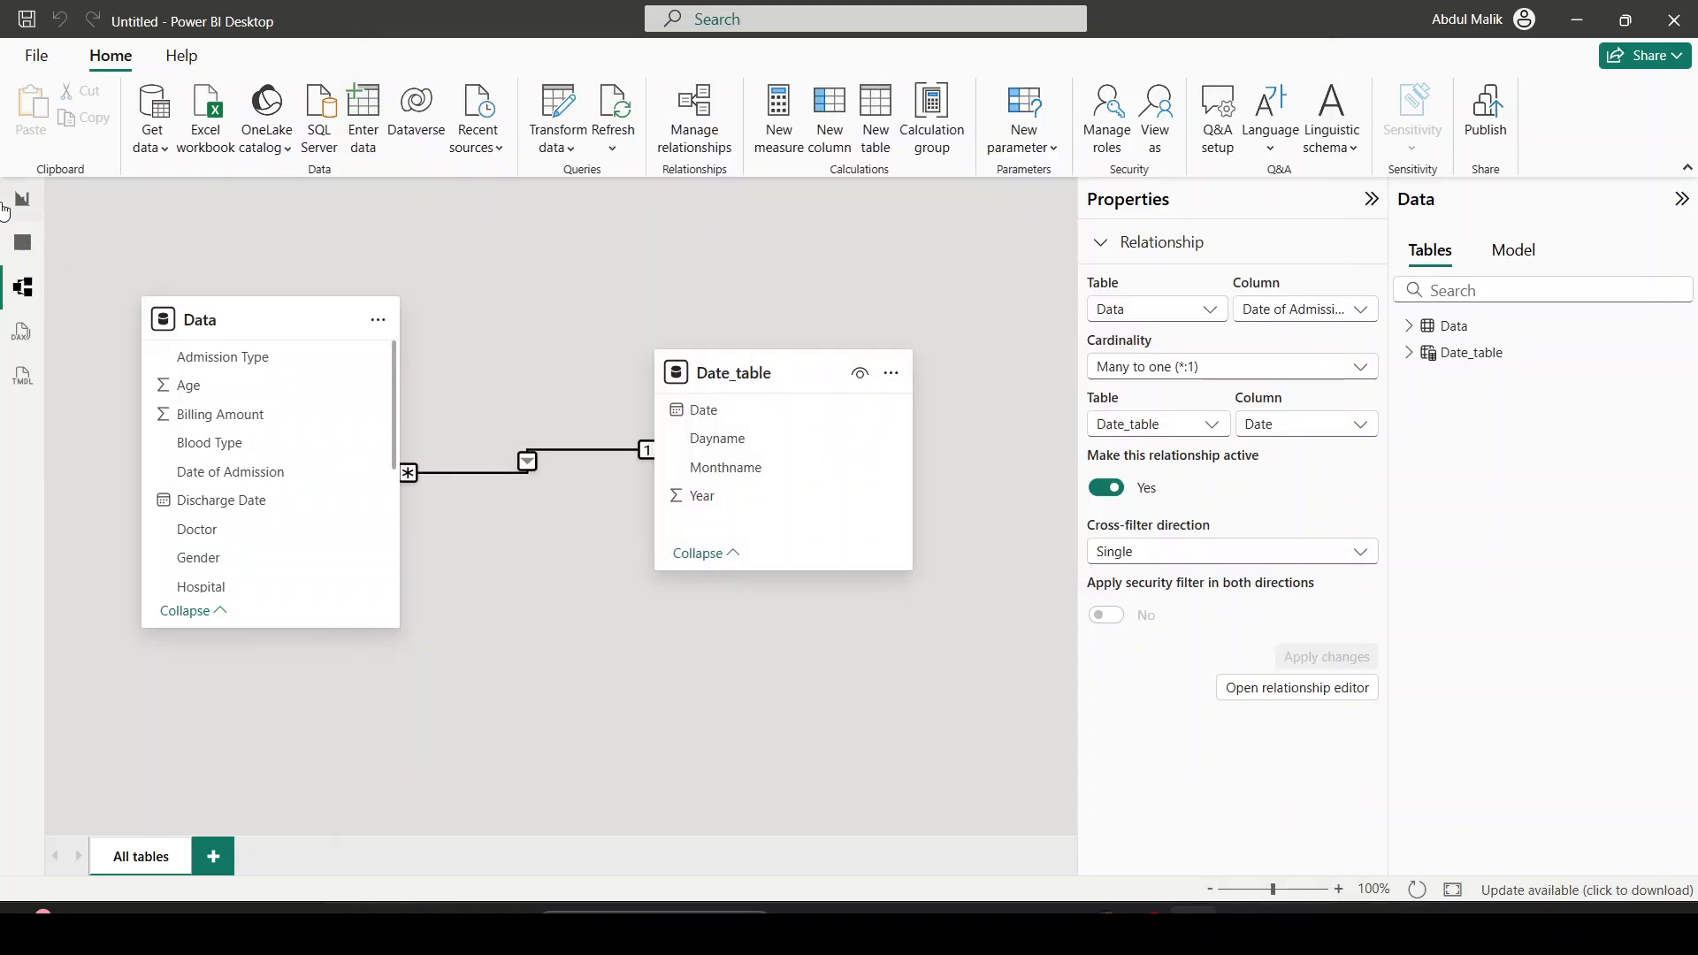
In the report view, create and load a manually entered table named _Measures with one column called Name, and expand its fields
click(22, 198)
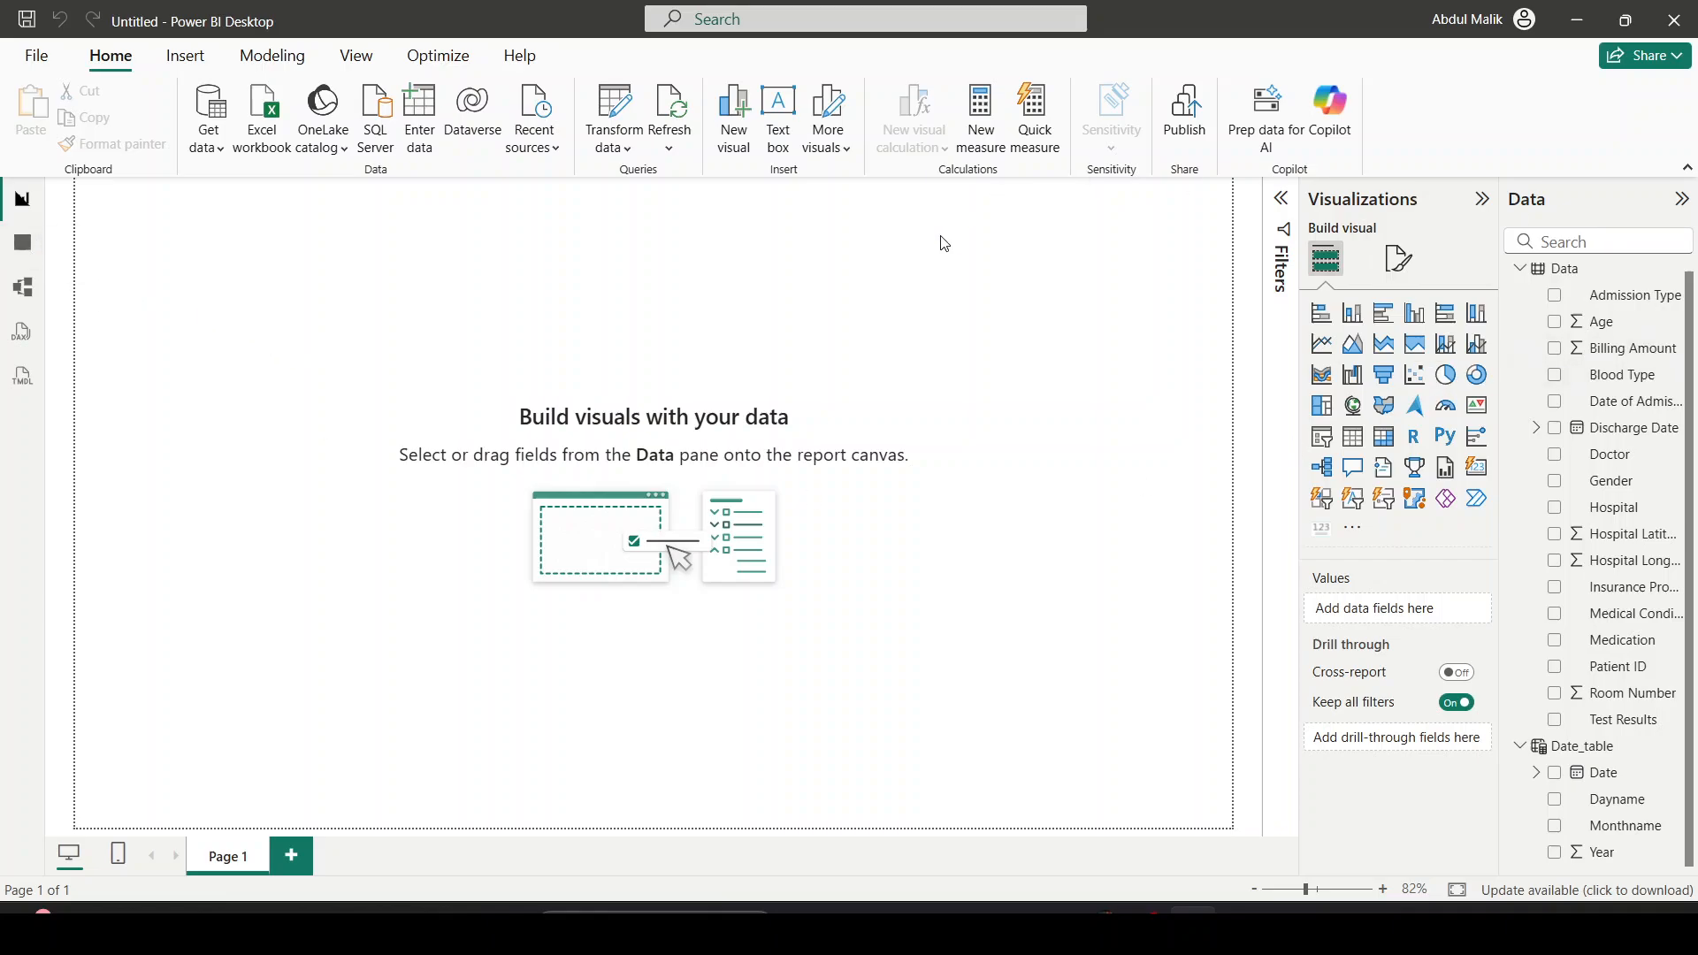
scroll(1600, 398, up, 1)
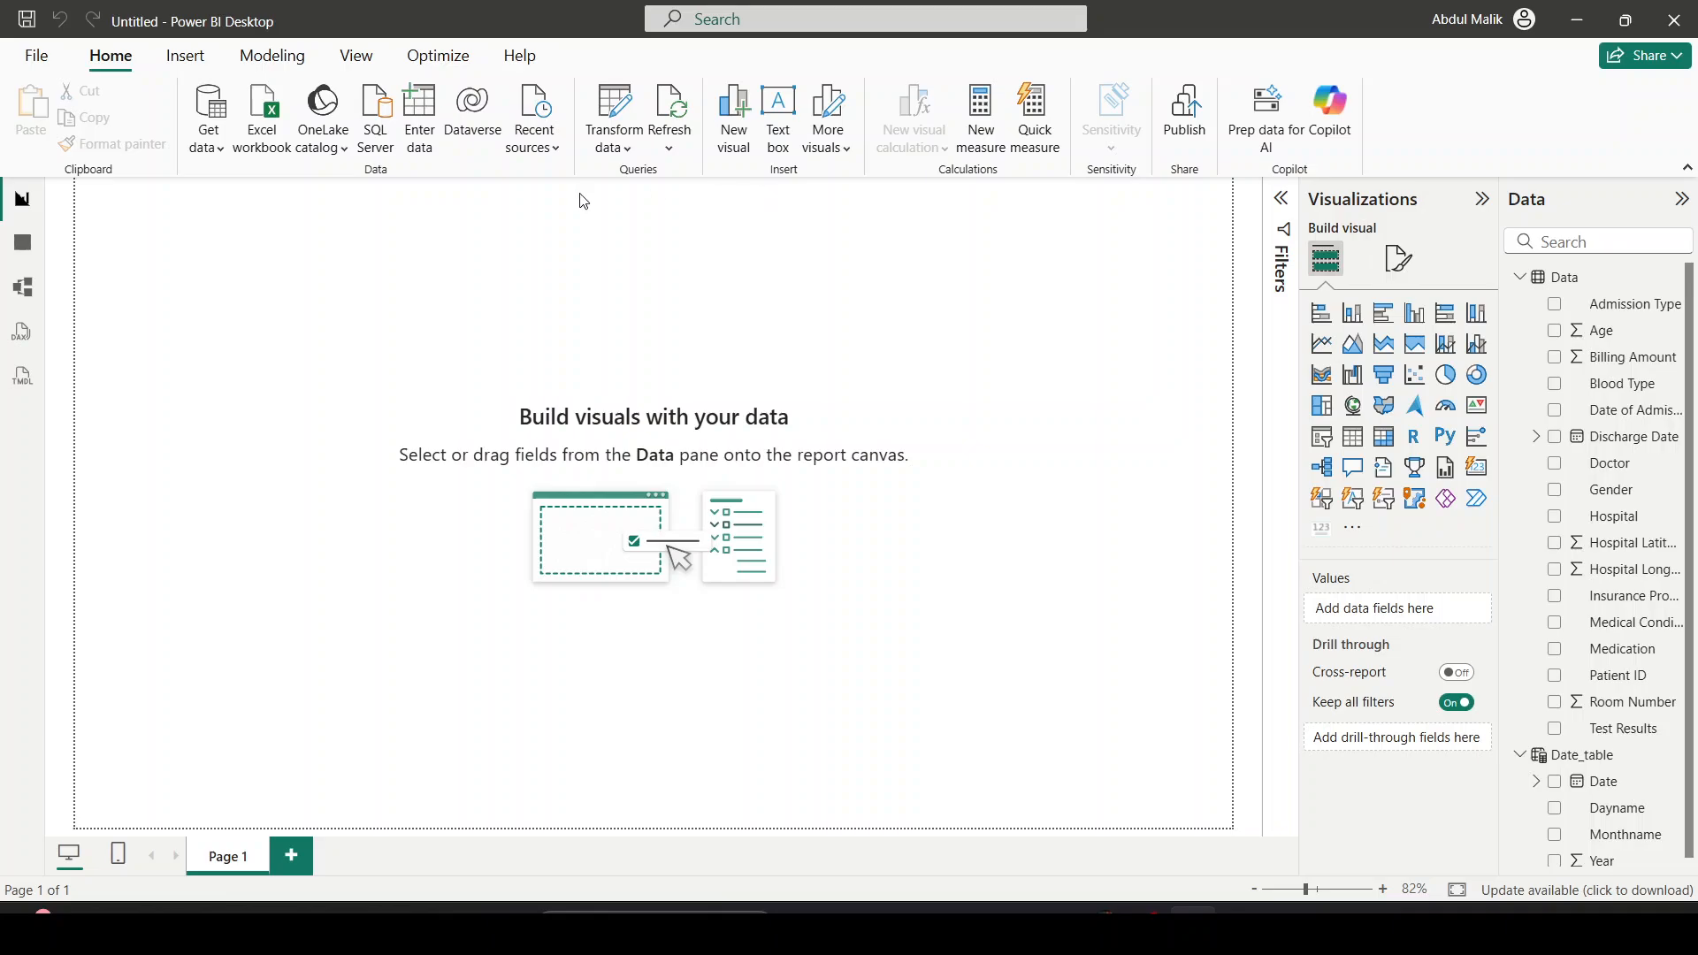
click(426, 91)
double_click(496, 159)
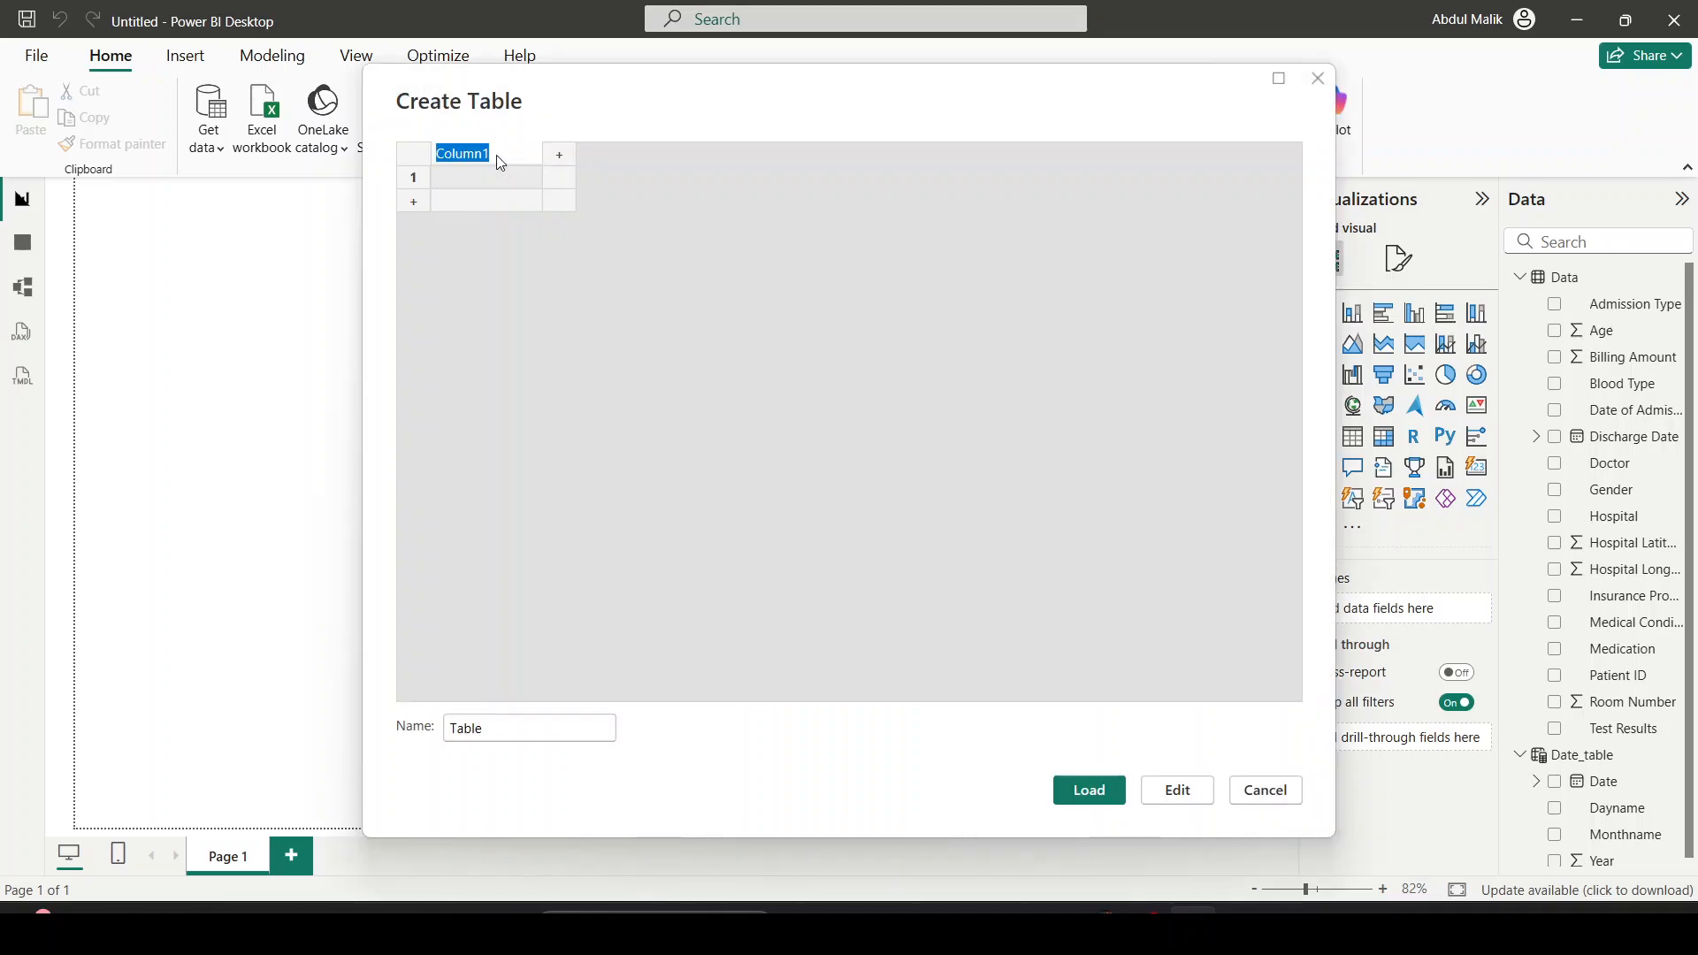
text(Name)
double_click(525, 741)
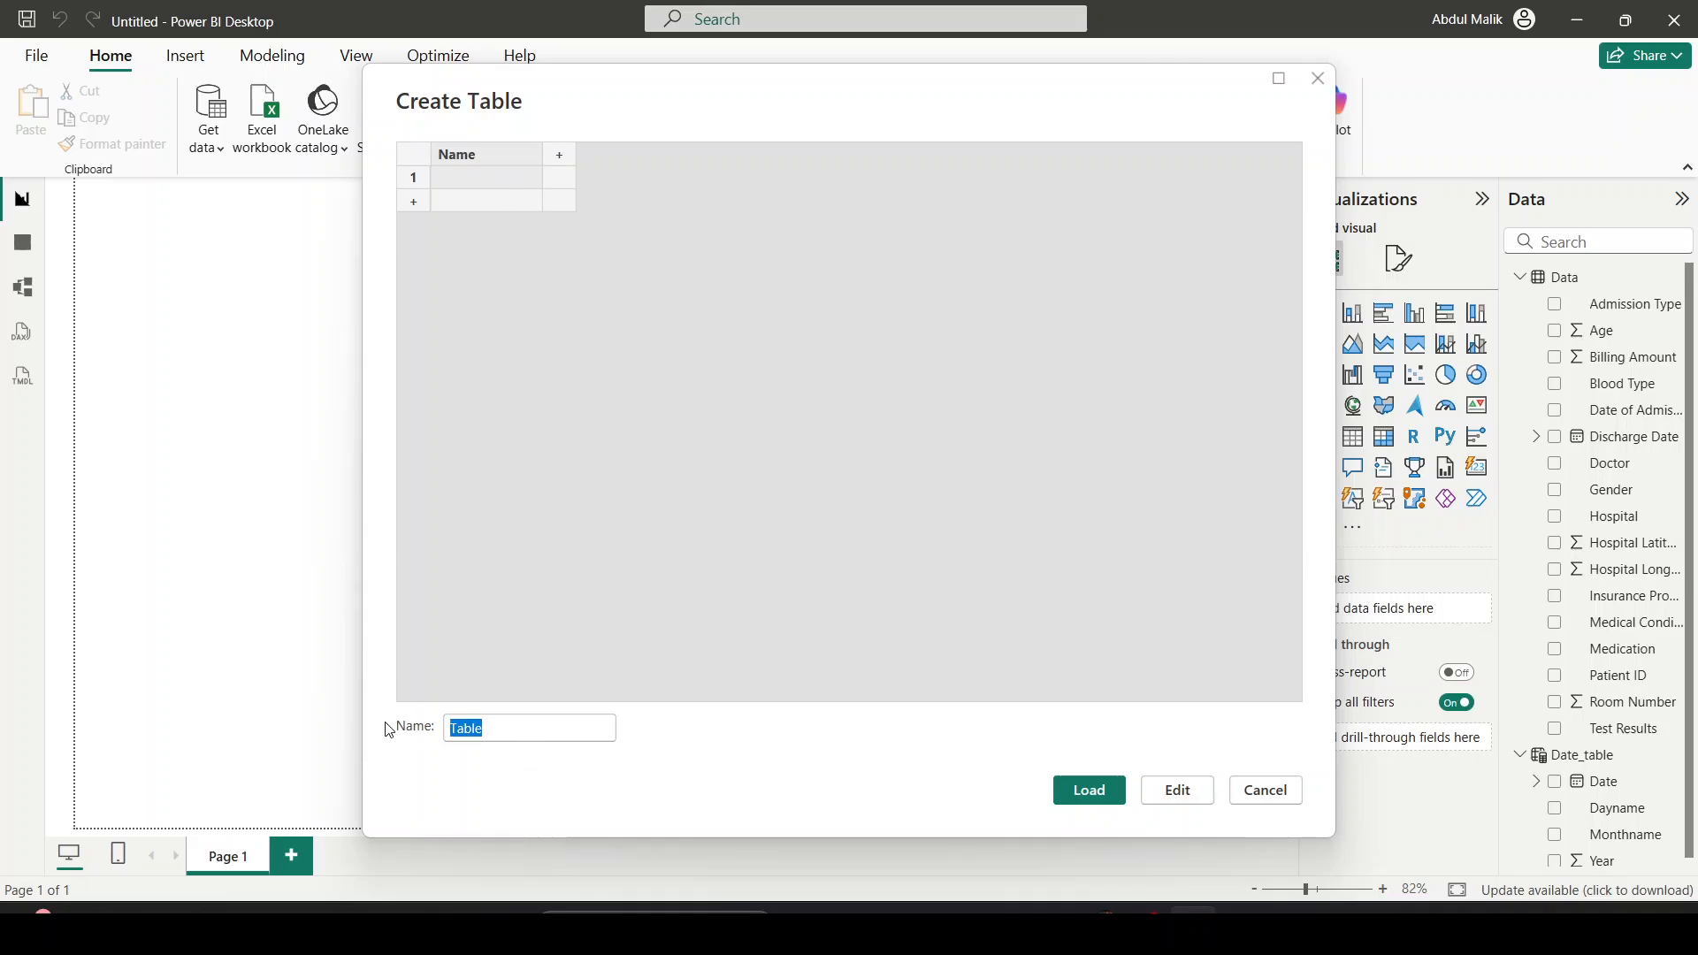
key(BackSpace)
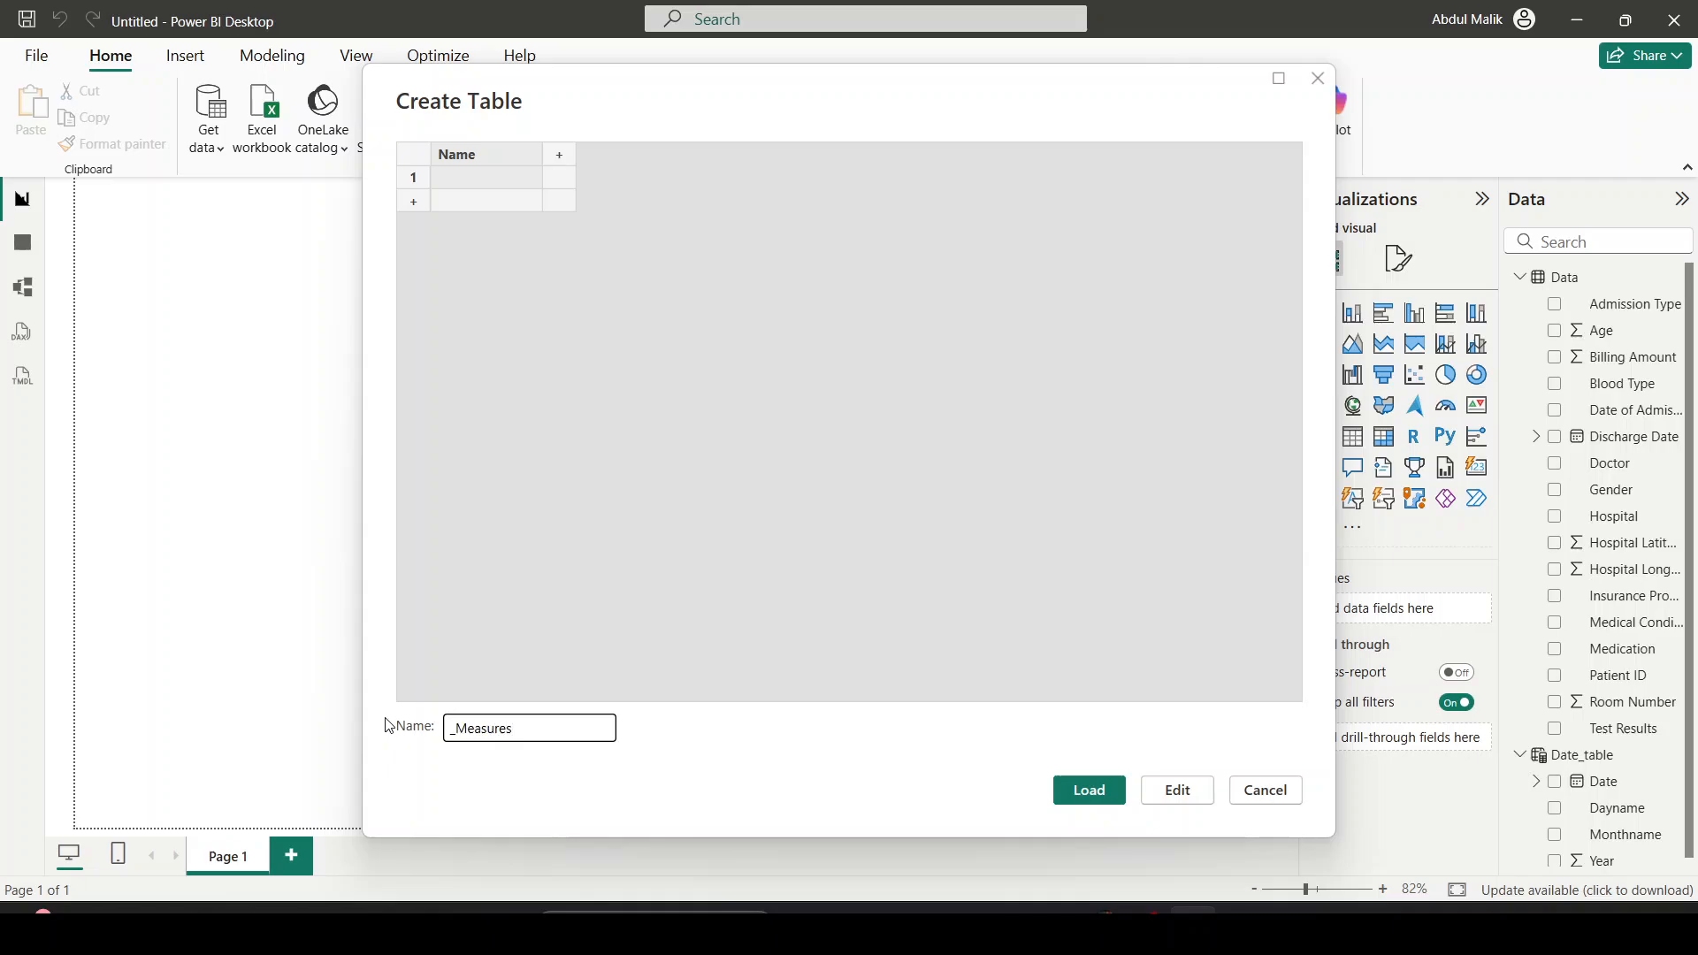
click(1074, 790)
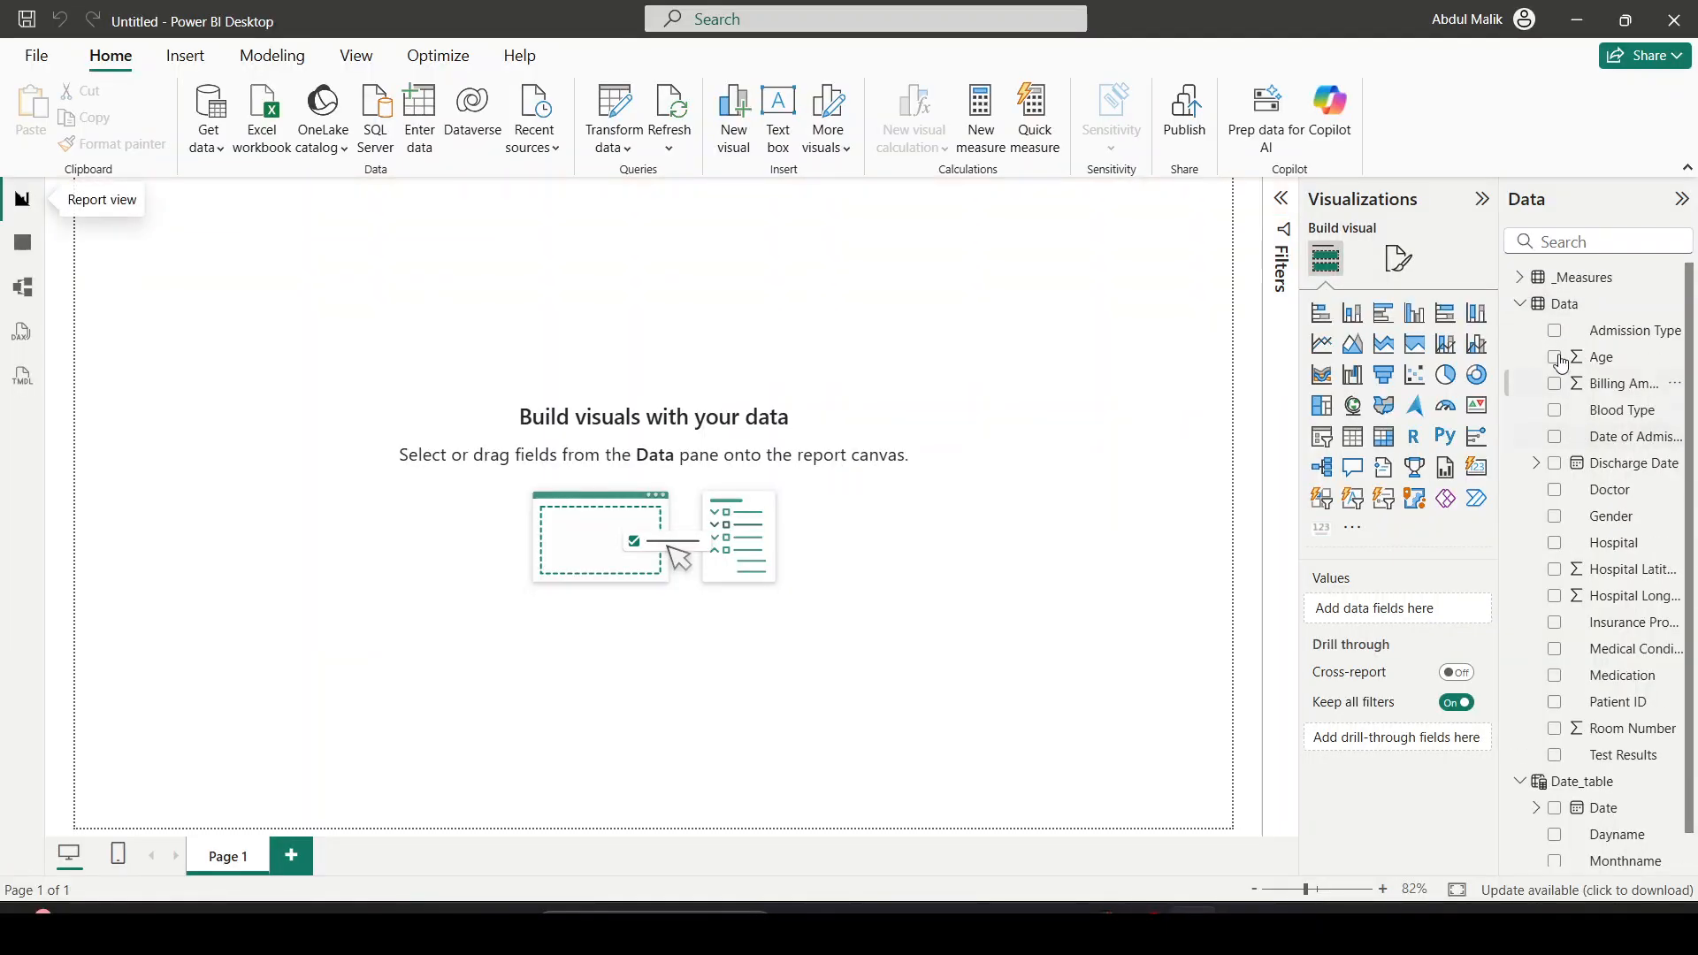
click(1520, 277)
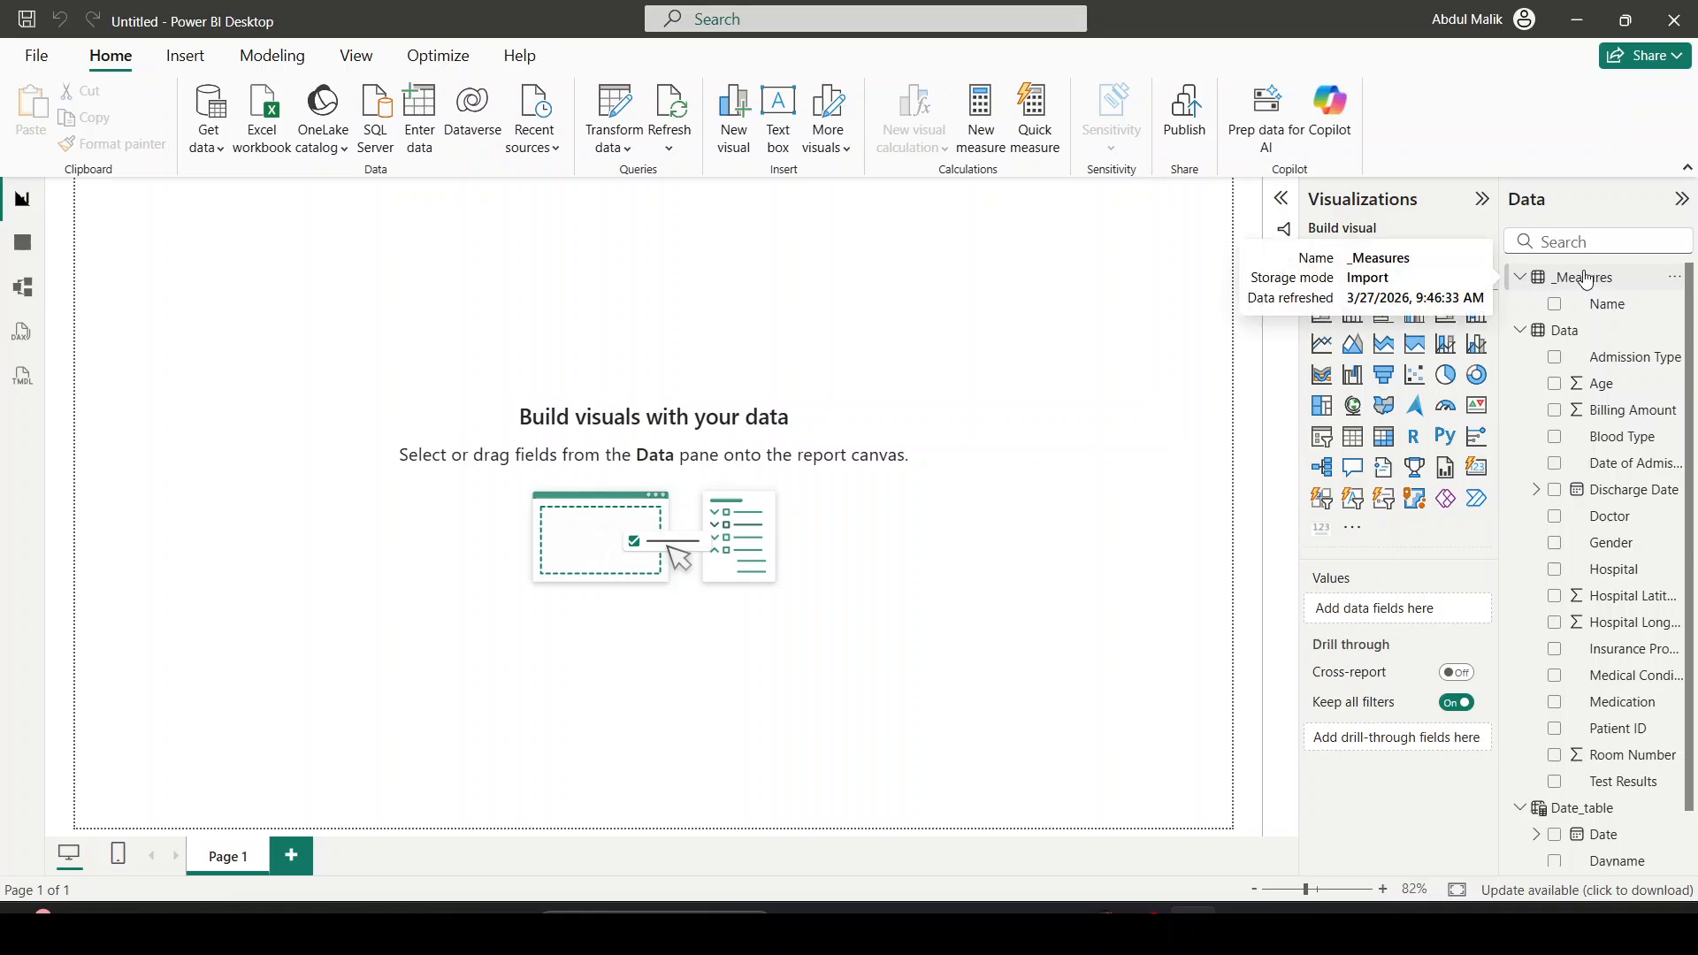
Review the demographics KPI cards of the reference National Health dashboard in the browser and return to Power BI
key(alt+Tab)
key(alt+Tab)
key(alt+Tab)
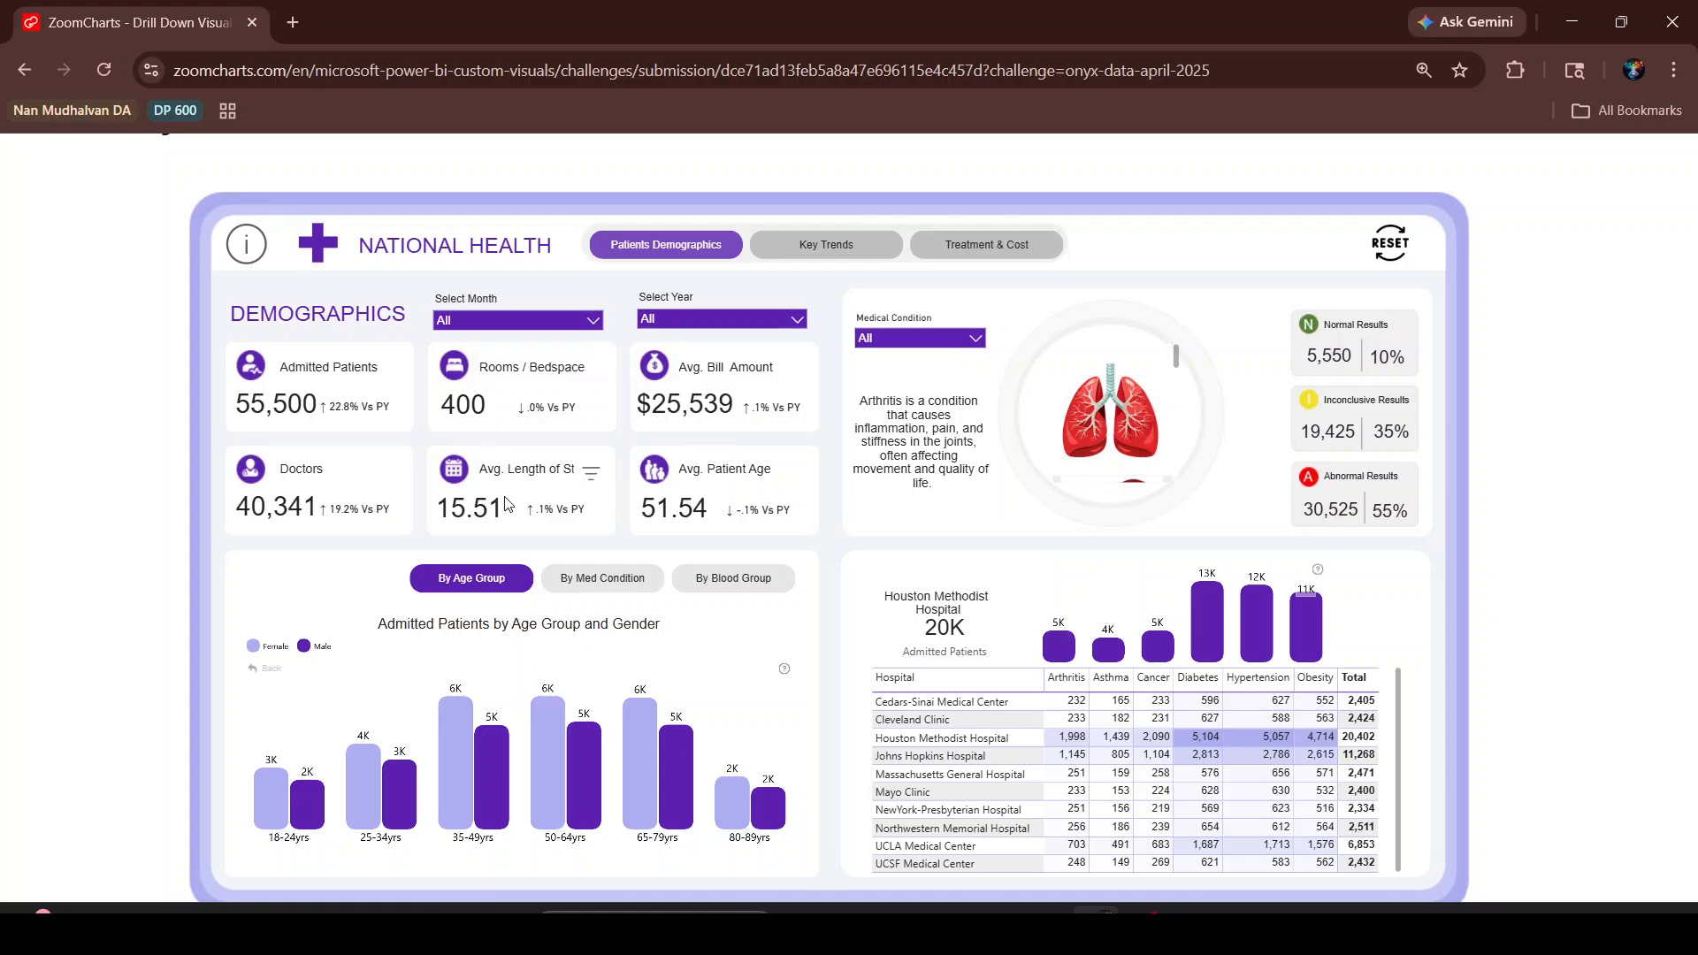
key(alt+Tab)
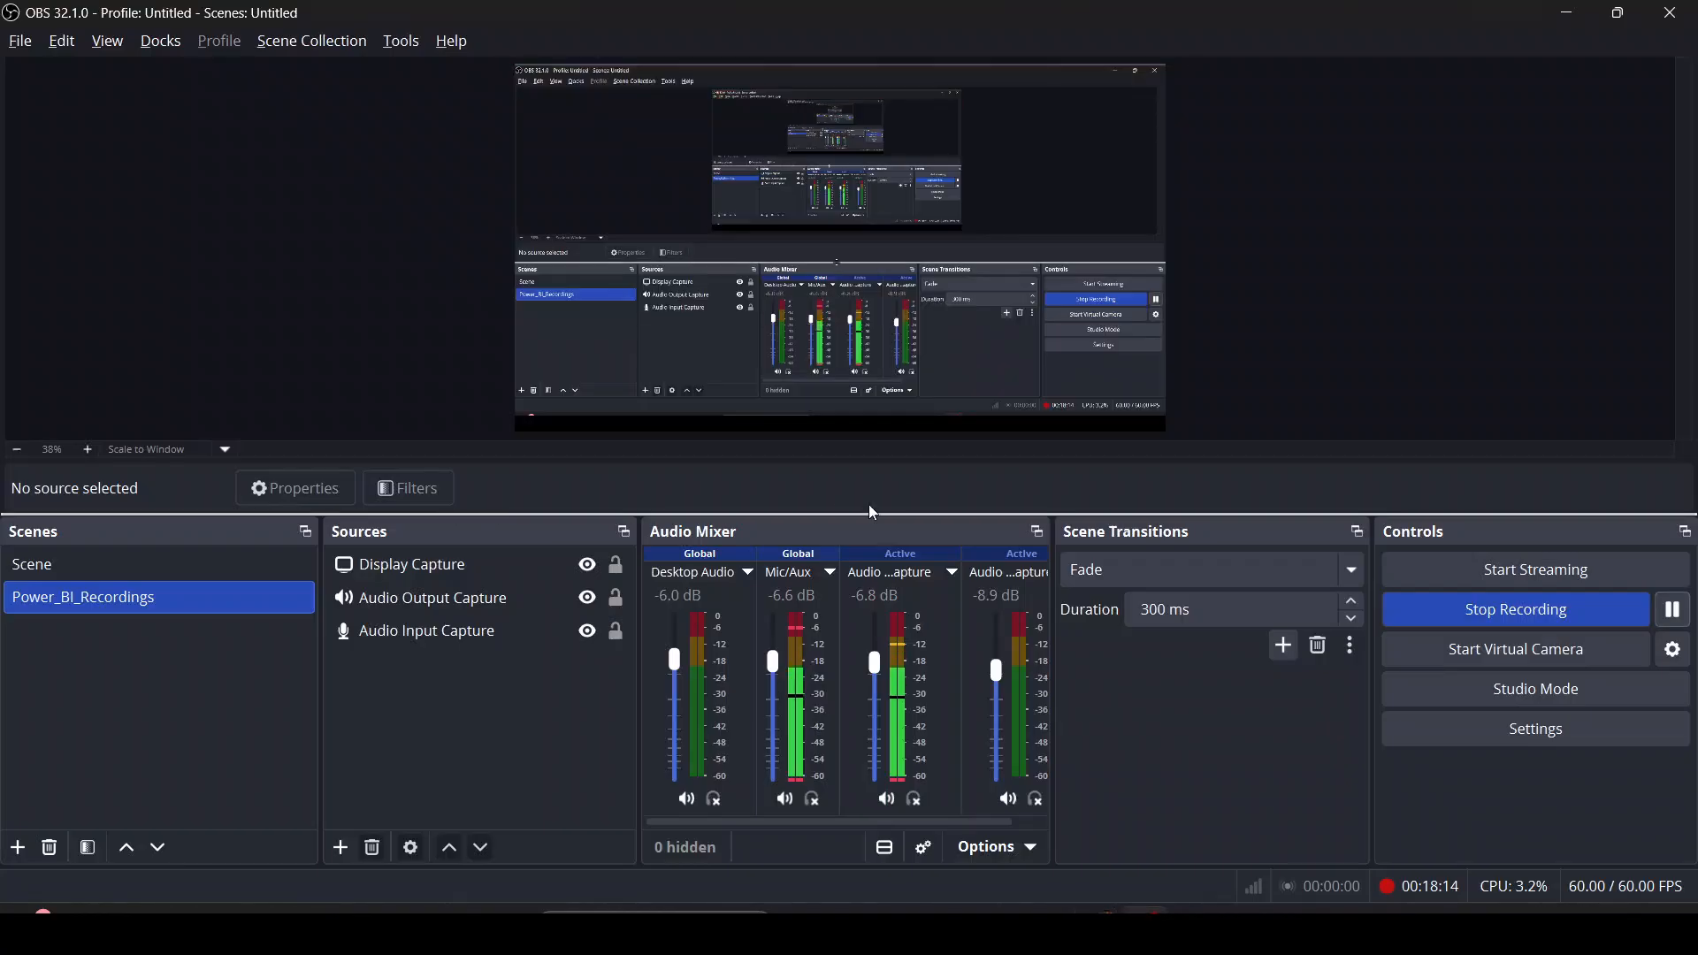
key(alt+Tab)
key(alt+Tab)
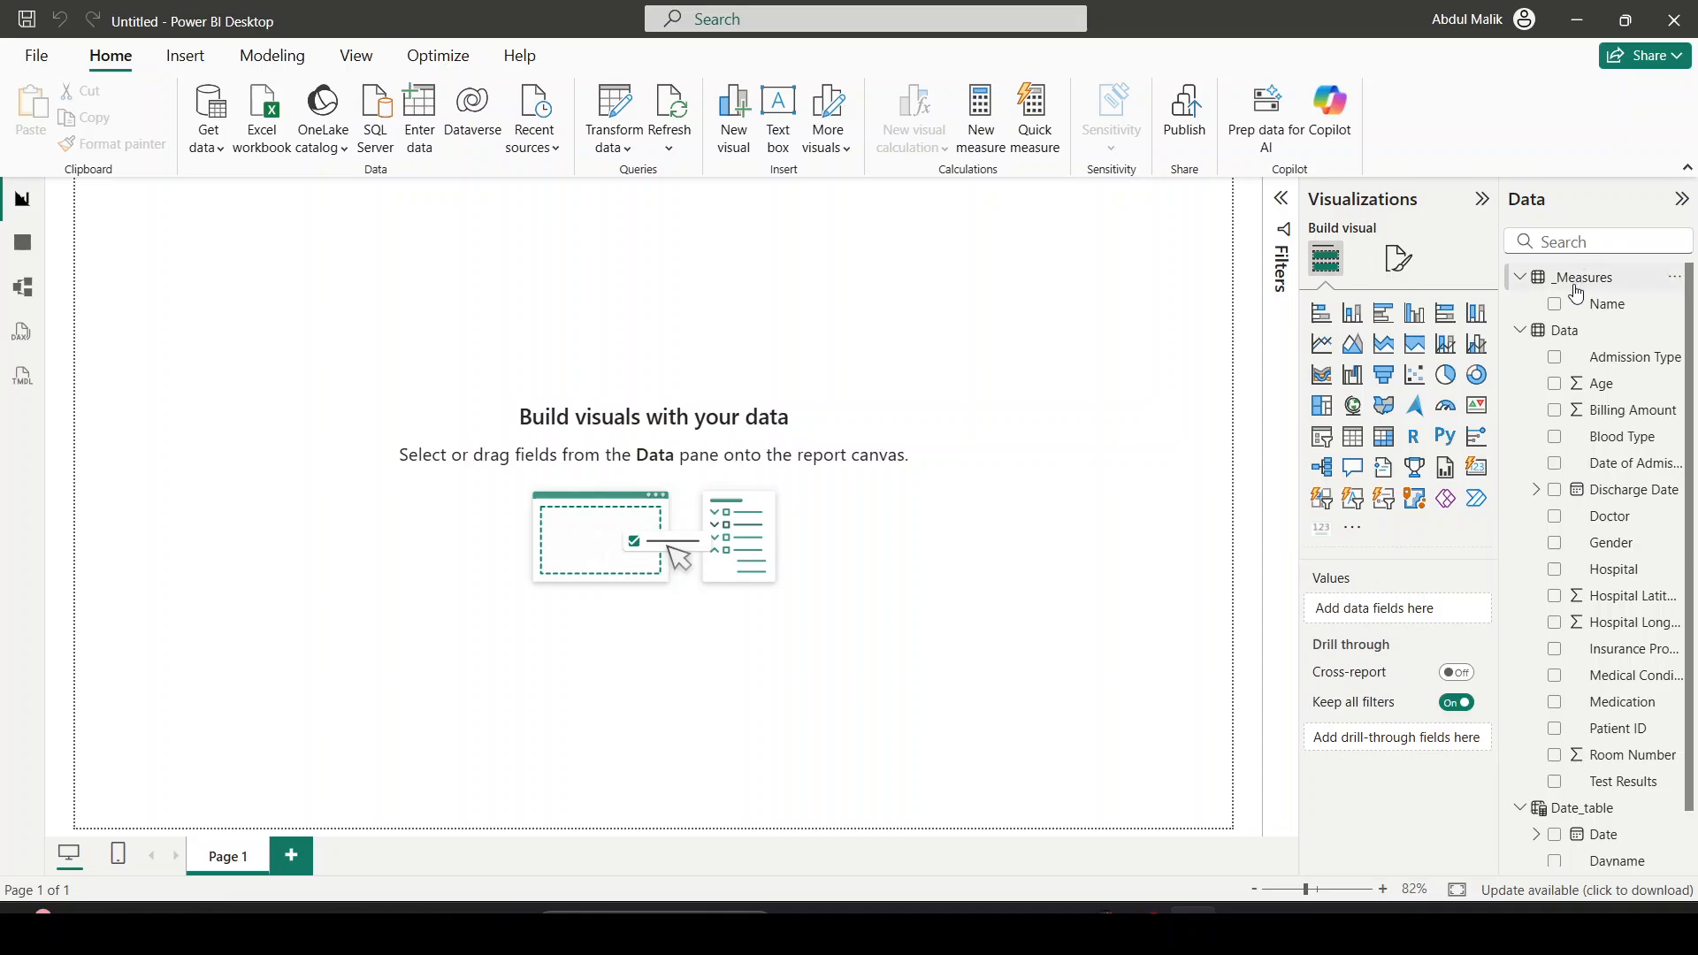
Add a measure to the _Measures table defined as Total_Admissions = DISTINCTCOUNT(Data[Patient ID])
right_click(1573, 283)
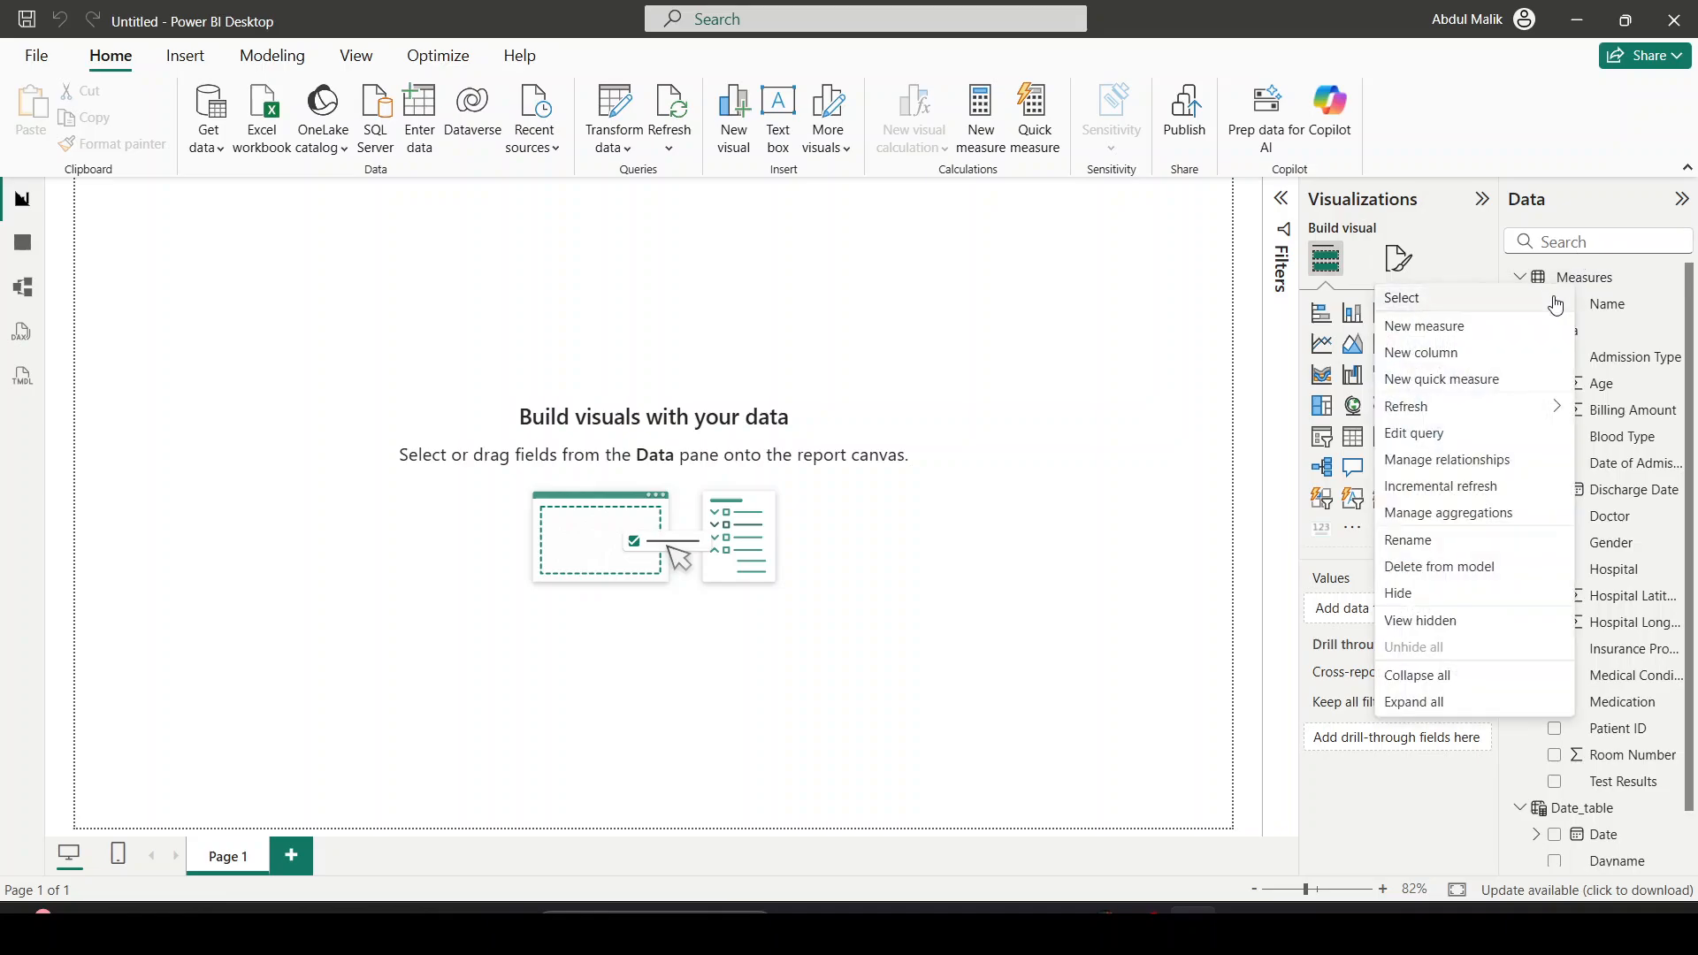
click(1441, 328)
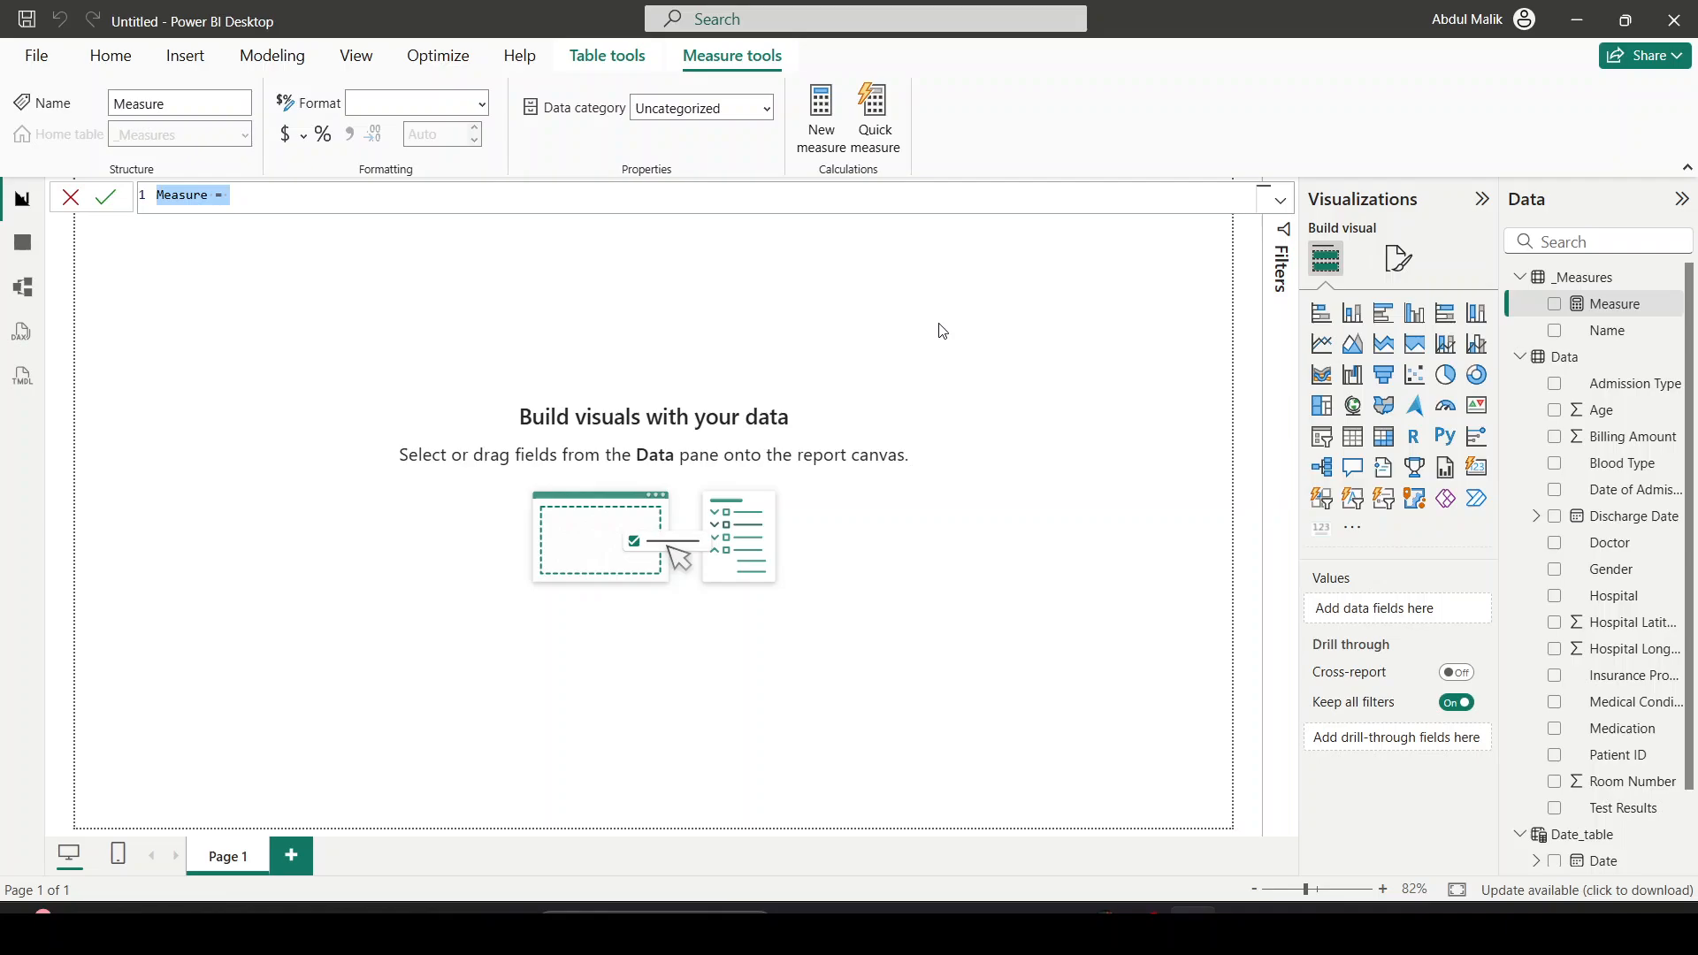
key(BackSpace)
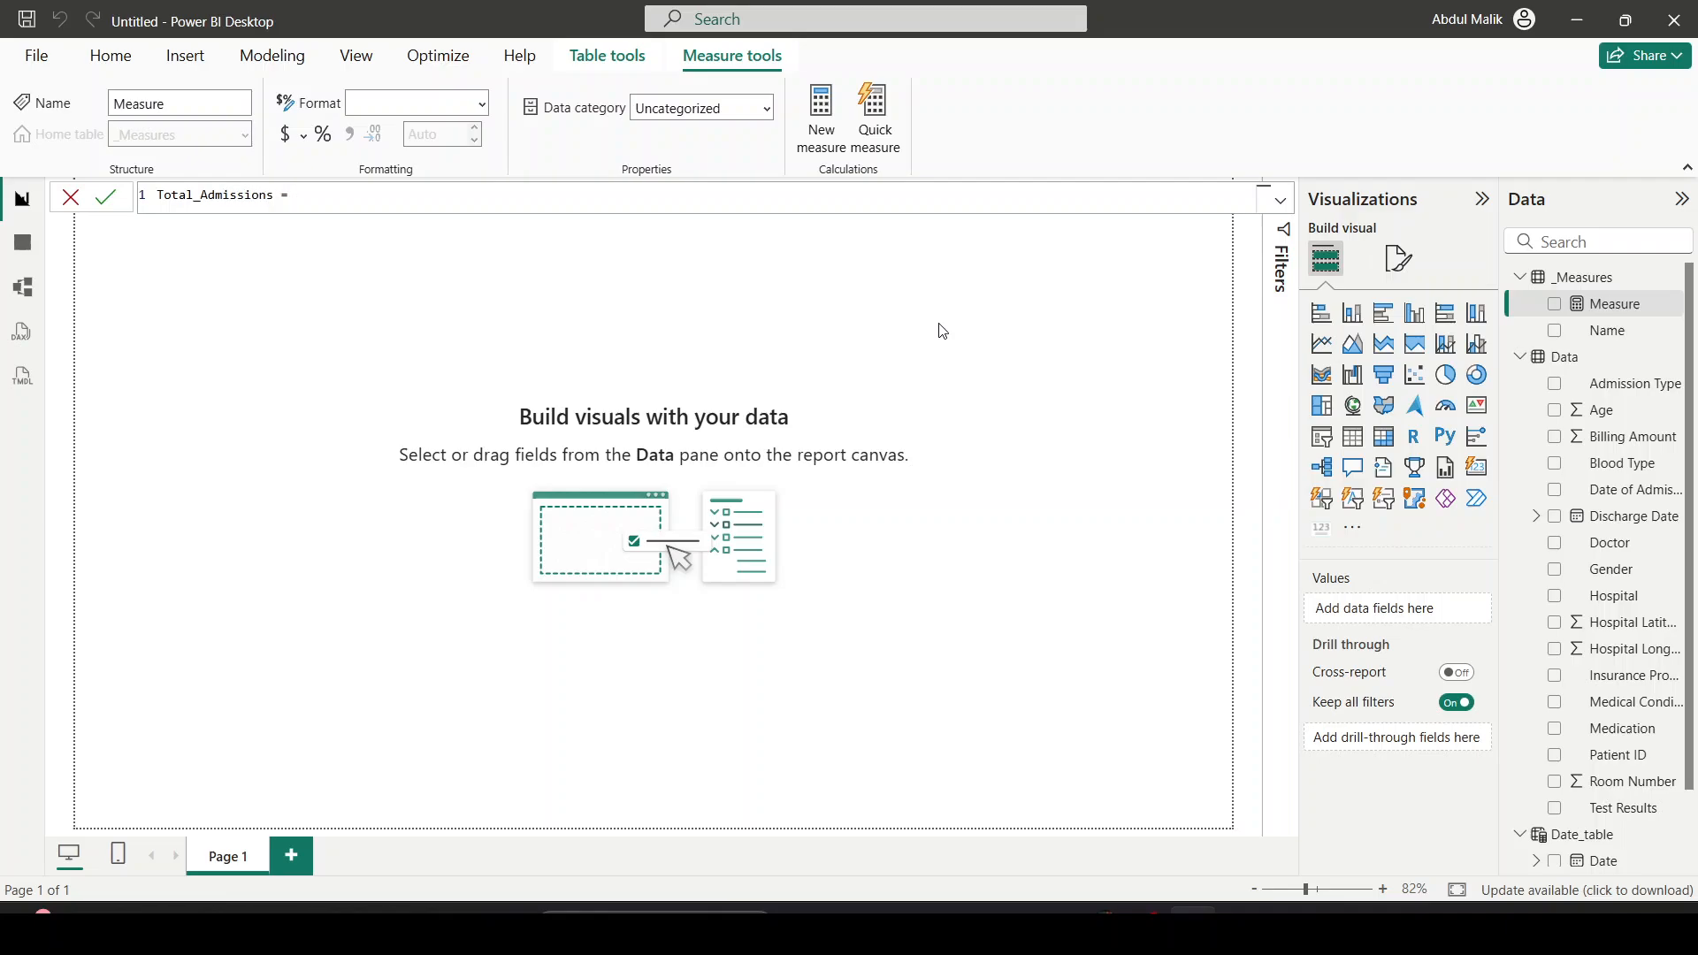
text(Total_Admissions = co)
key(BackSpace)
key(BackSpace)
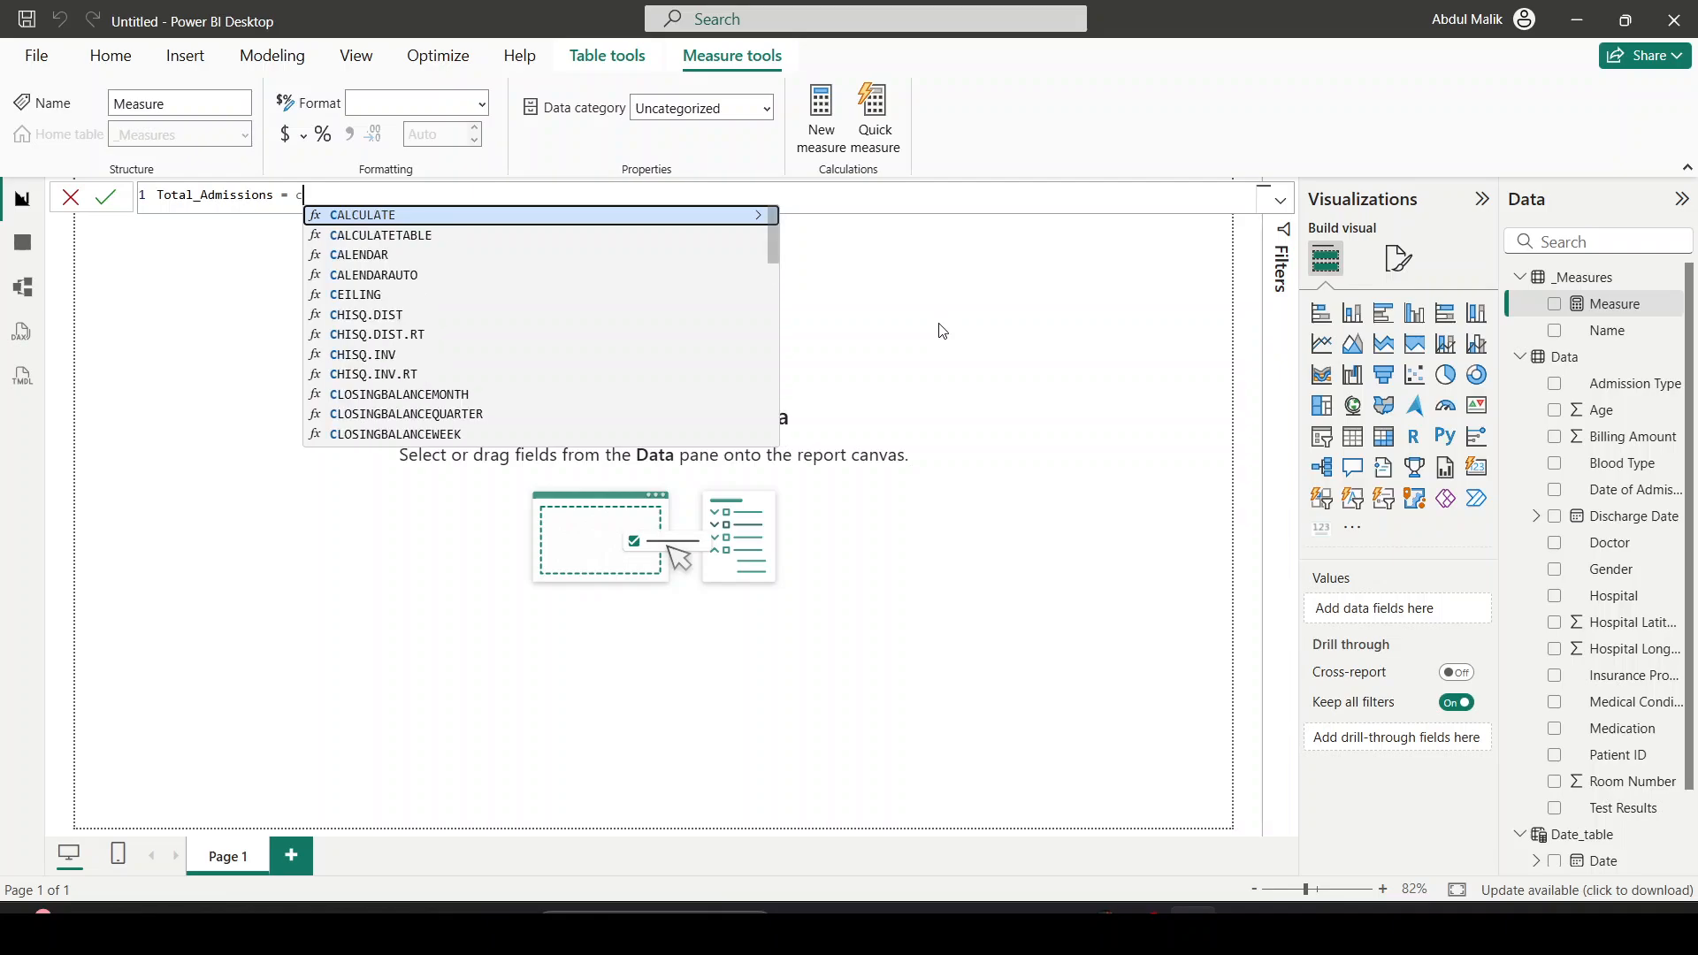
text(disti)
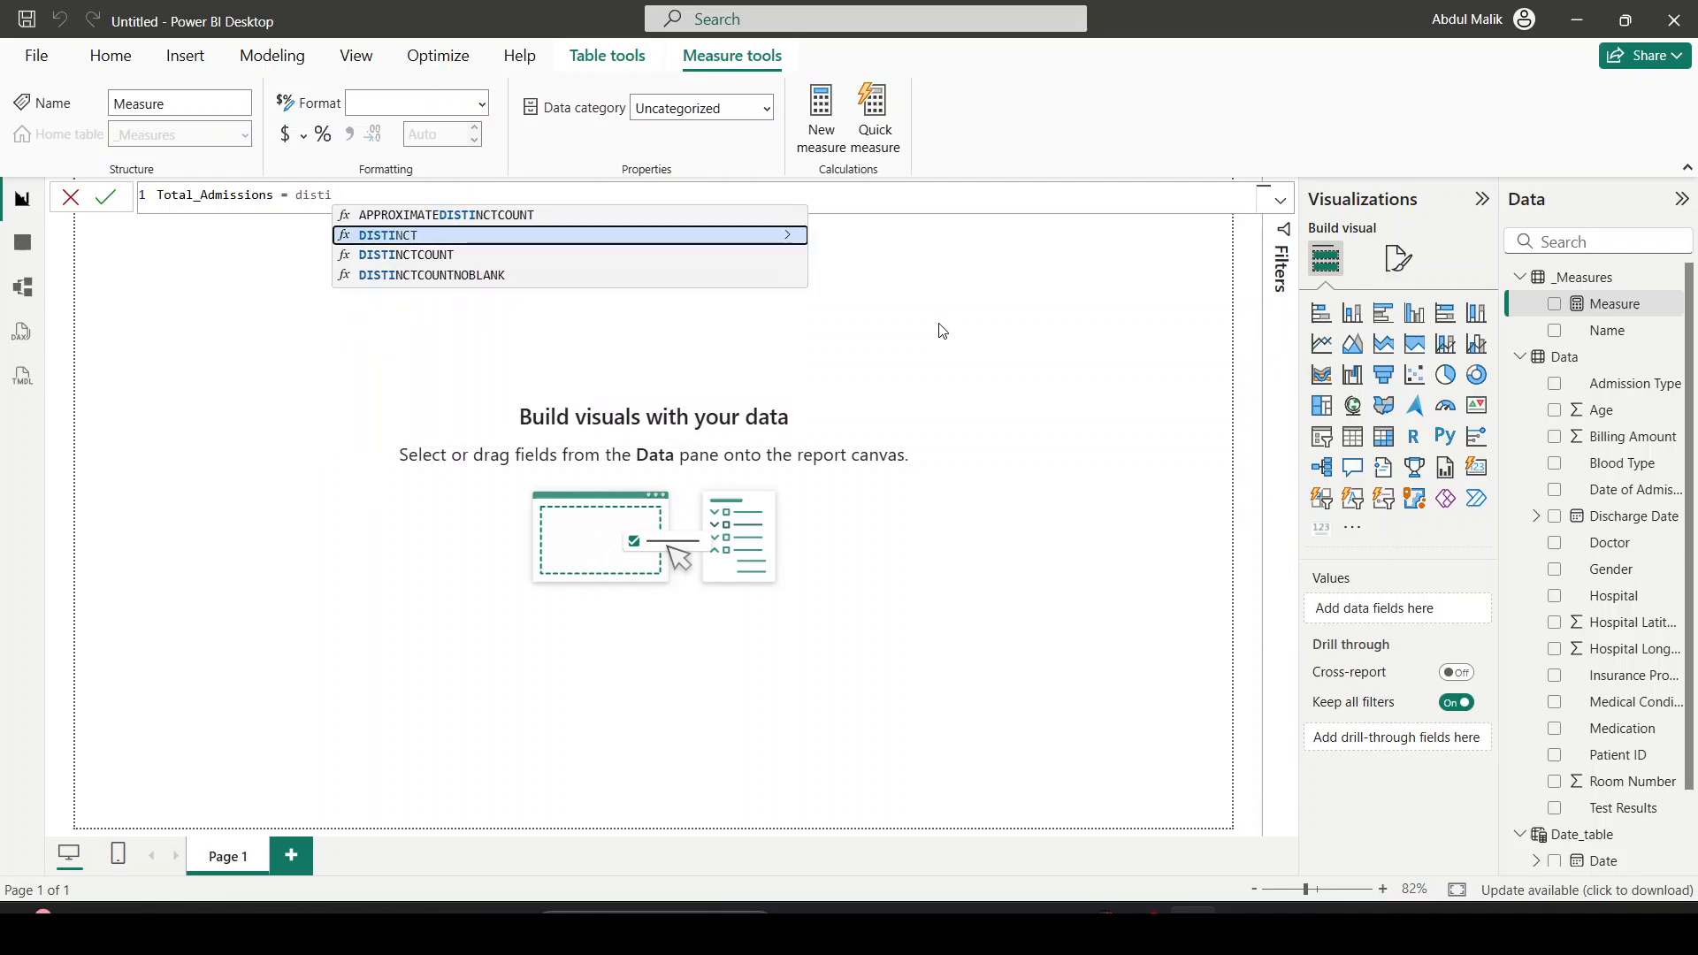
key(Down)
key(Tab)
text(patie)
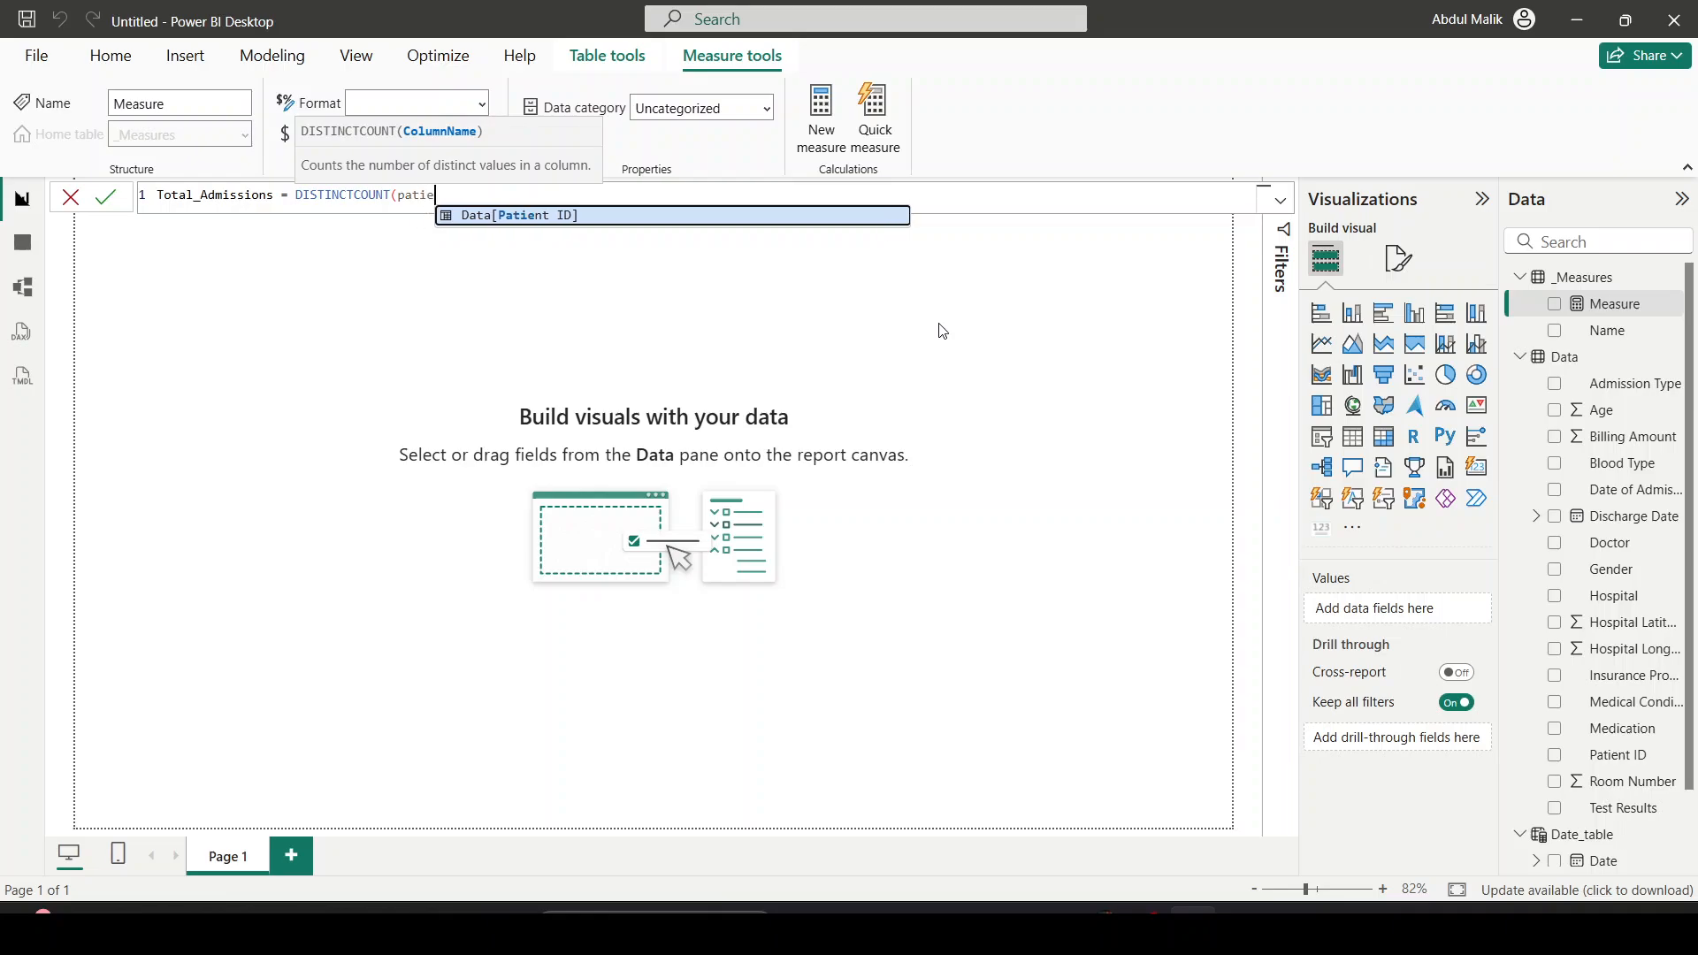
text(n)
click(871, 213)
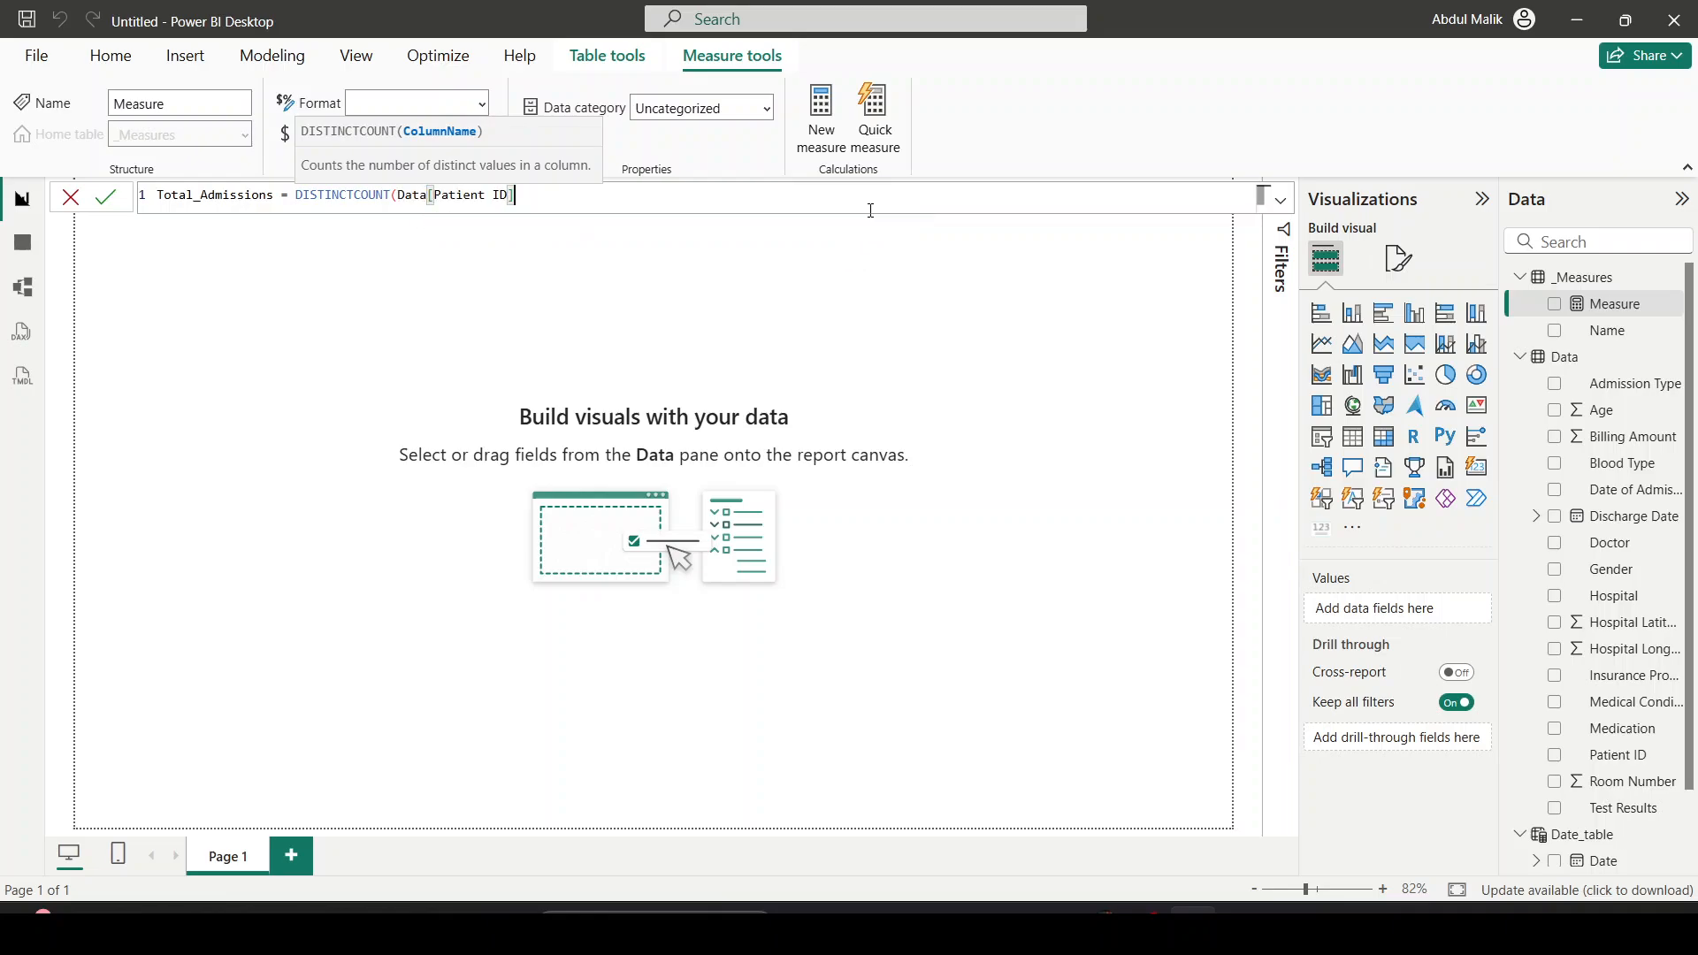
text())
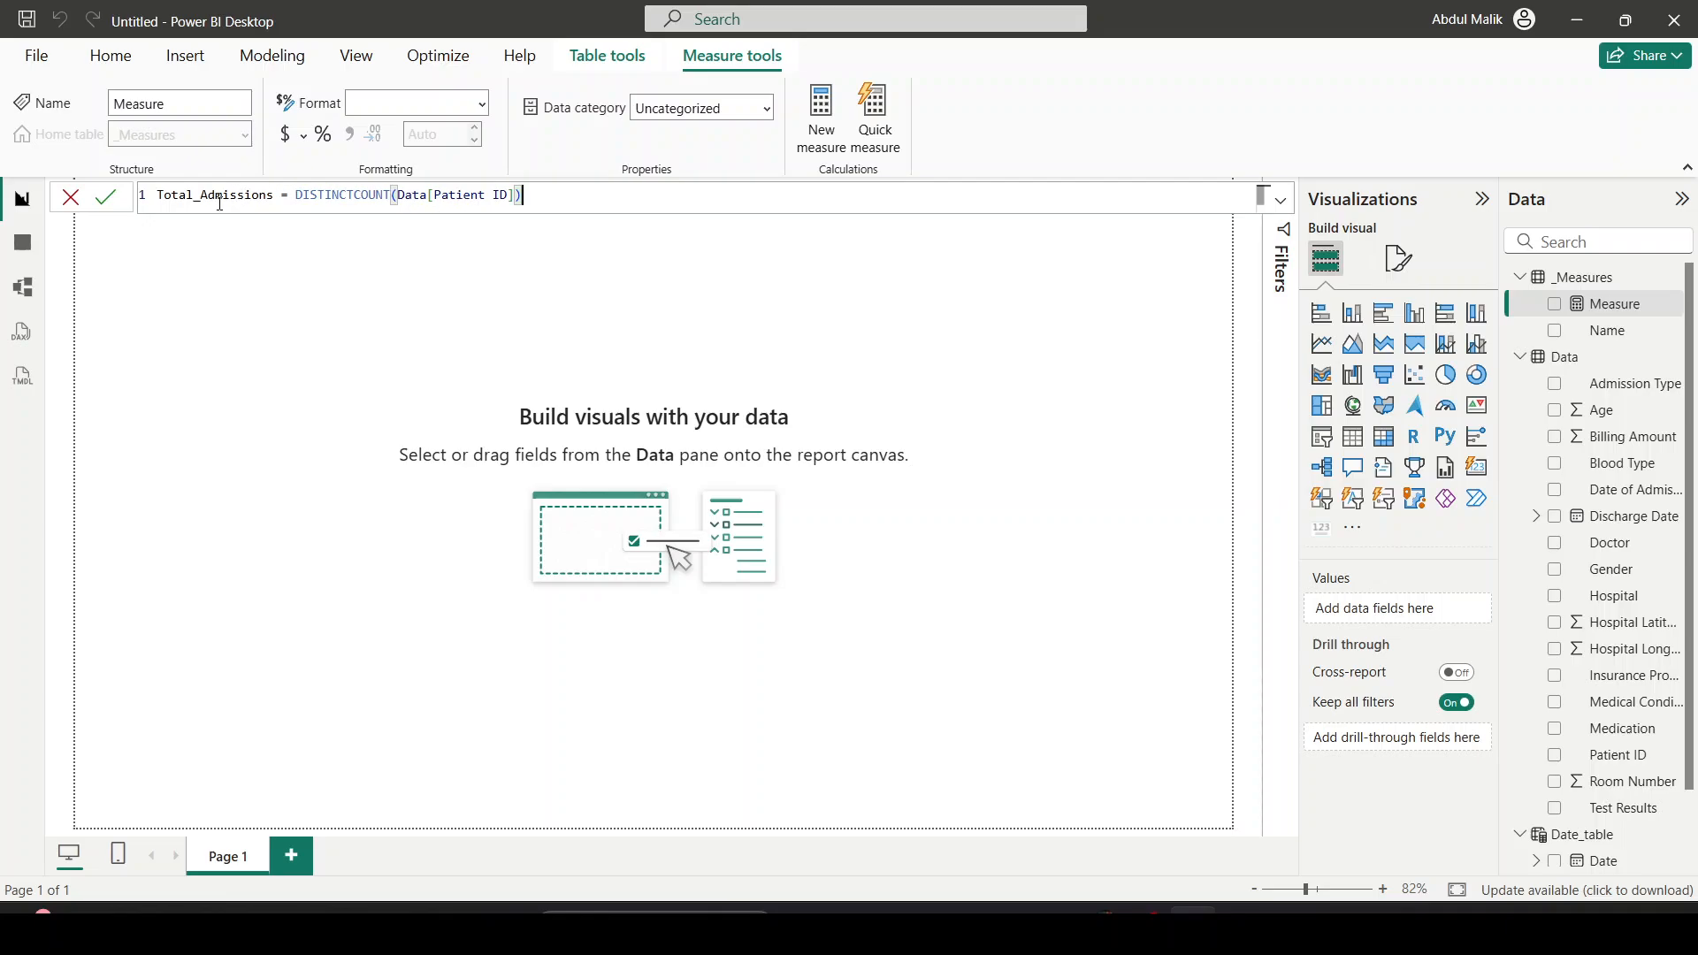
click(105, 196)
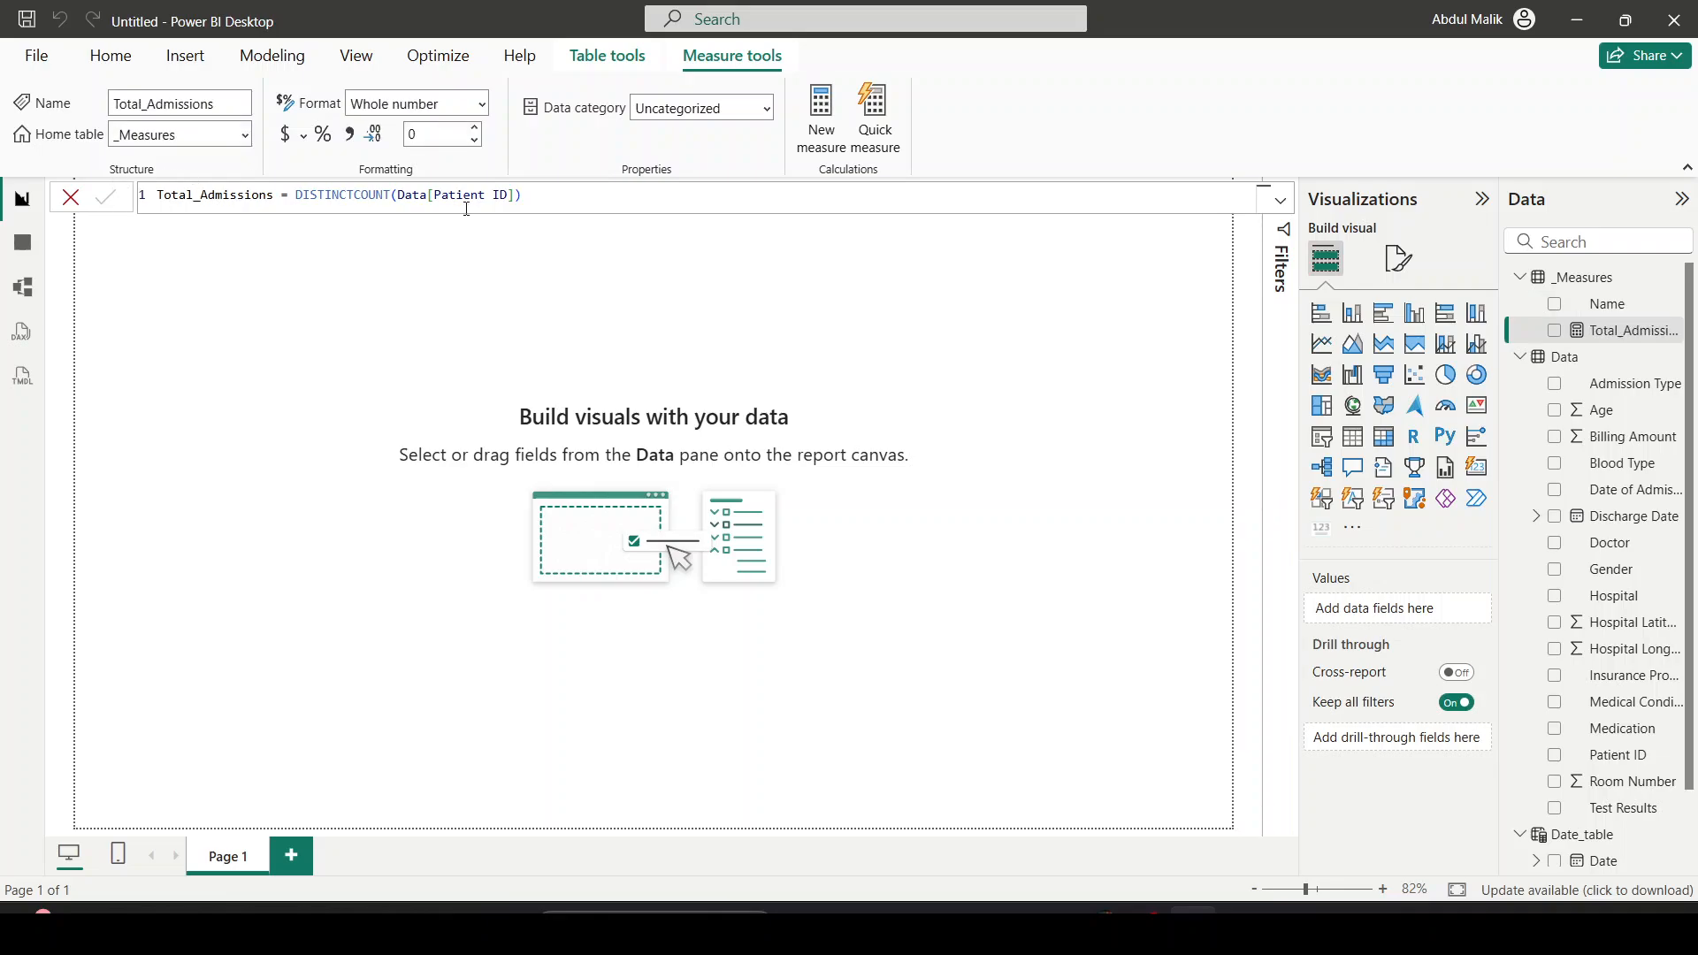
Check the Rooms / Bedspace card on the reference dashboard in the browser and return to Power BI
key(alt+Tab)
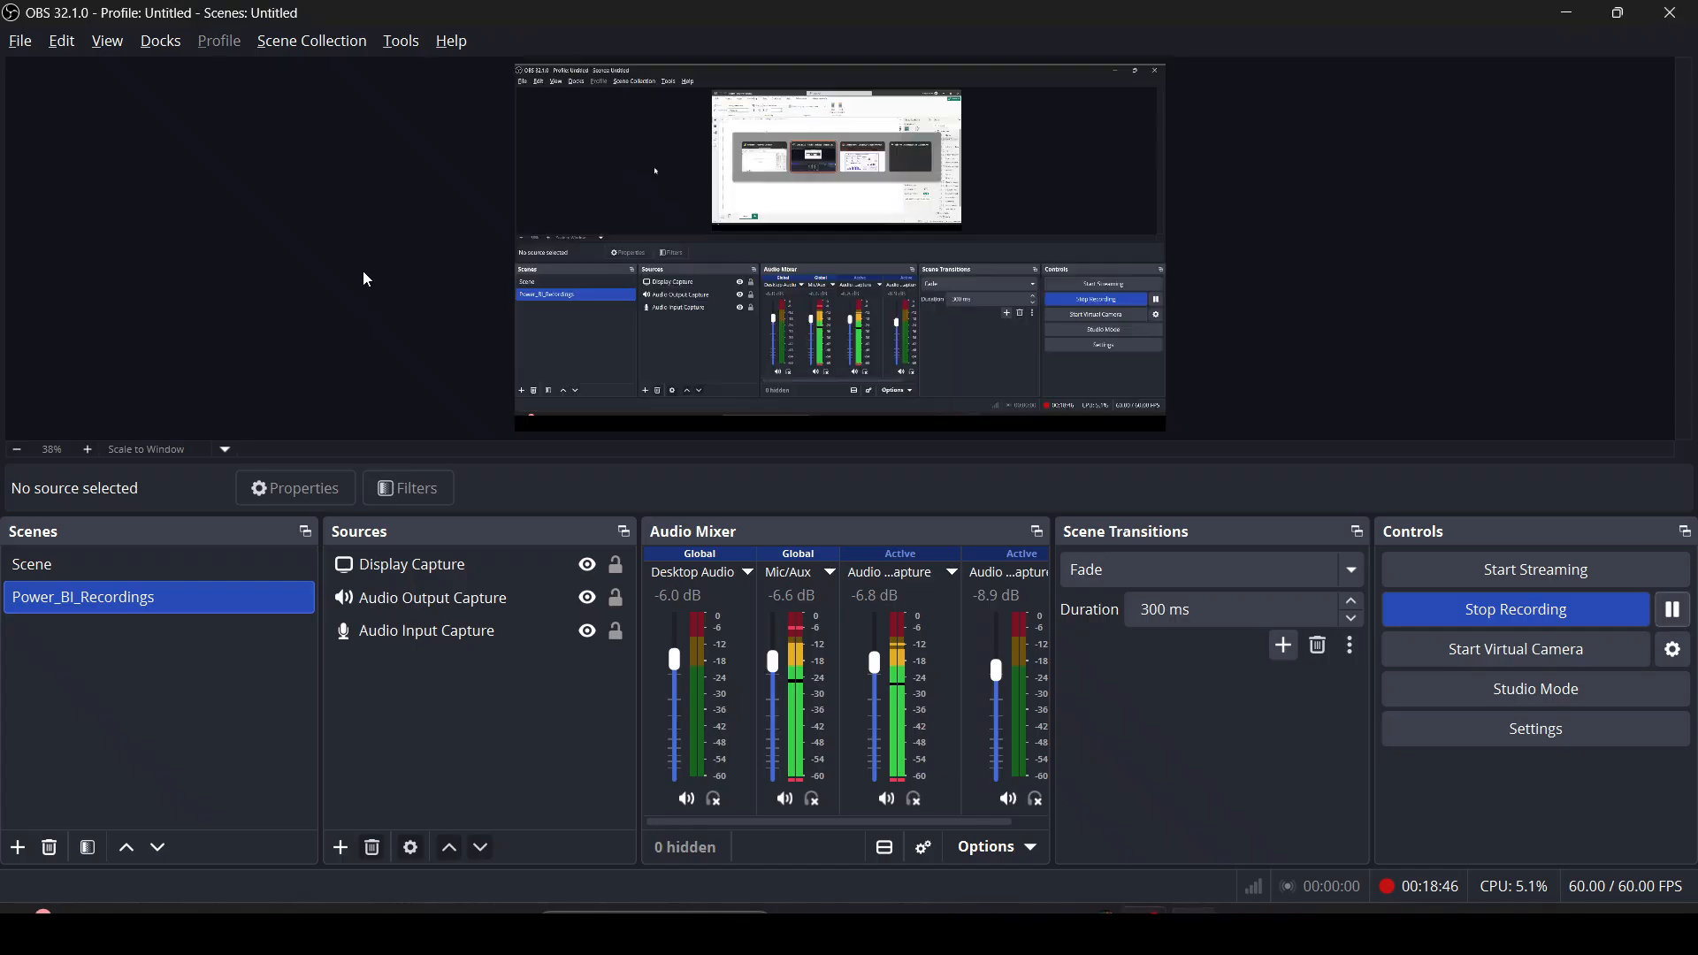
key(alt+Tab)
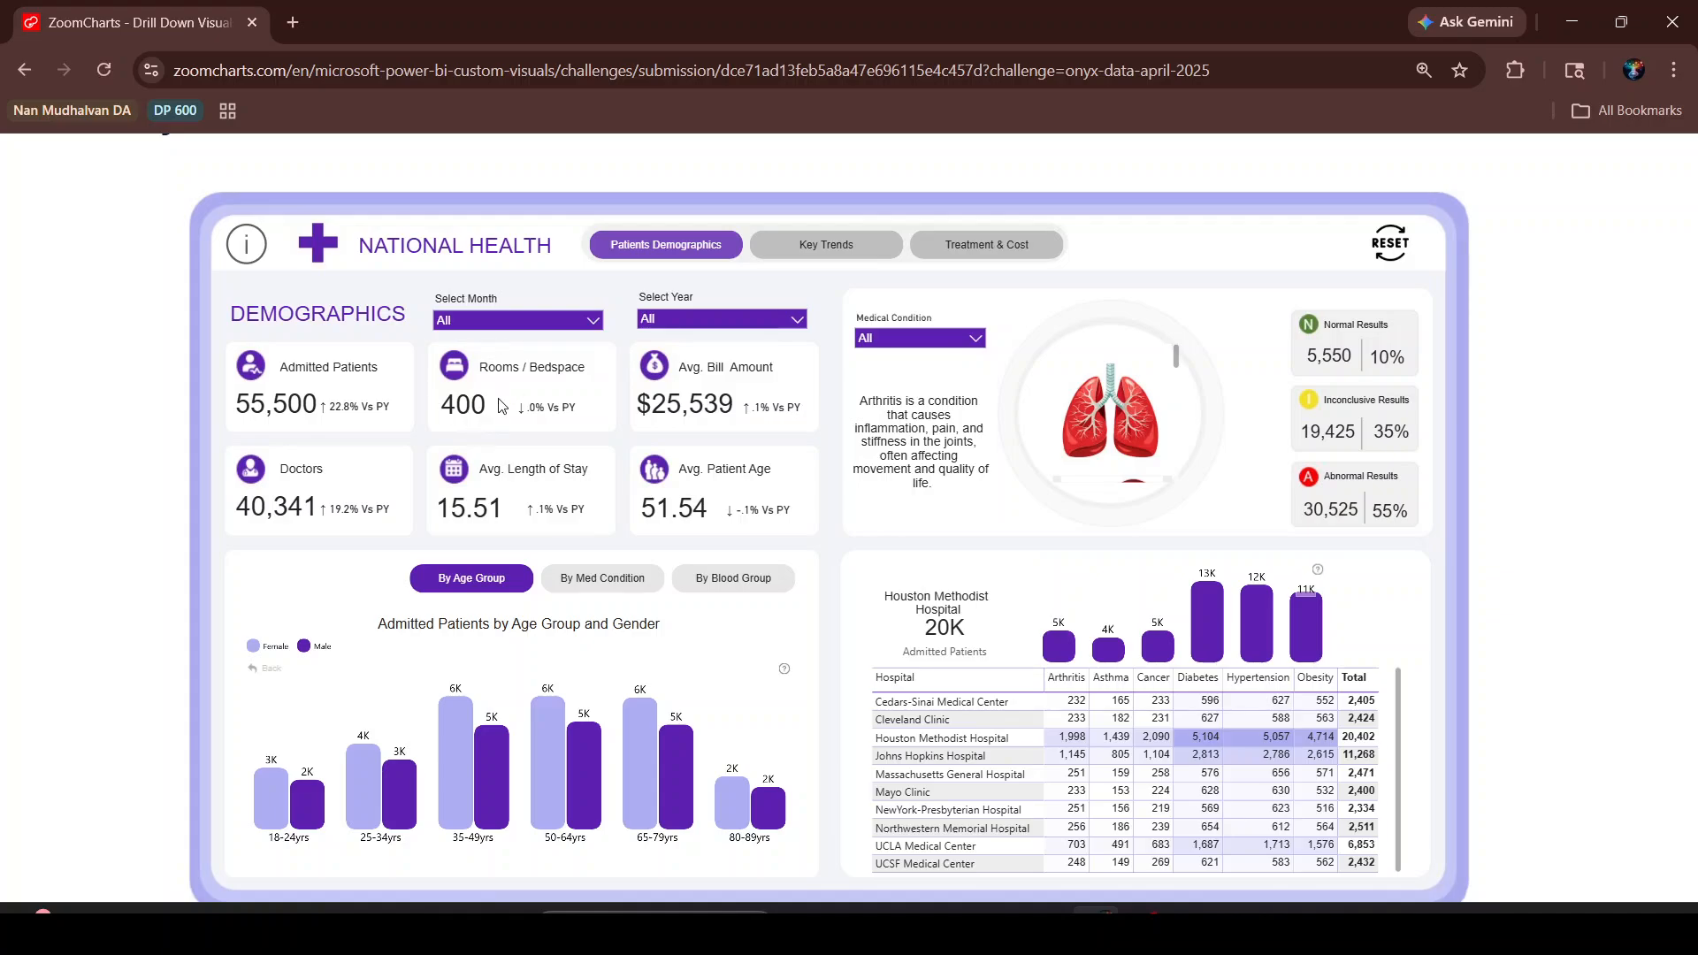
key(alt+Tab)
key(Tab)
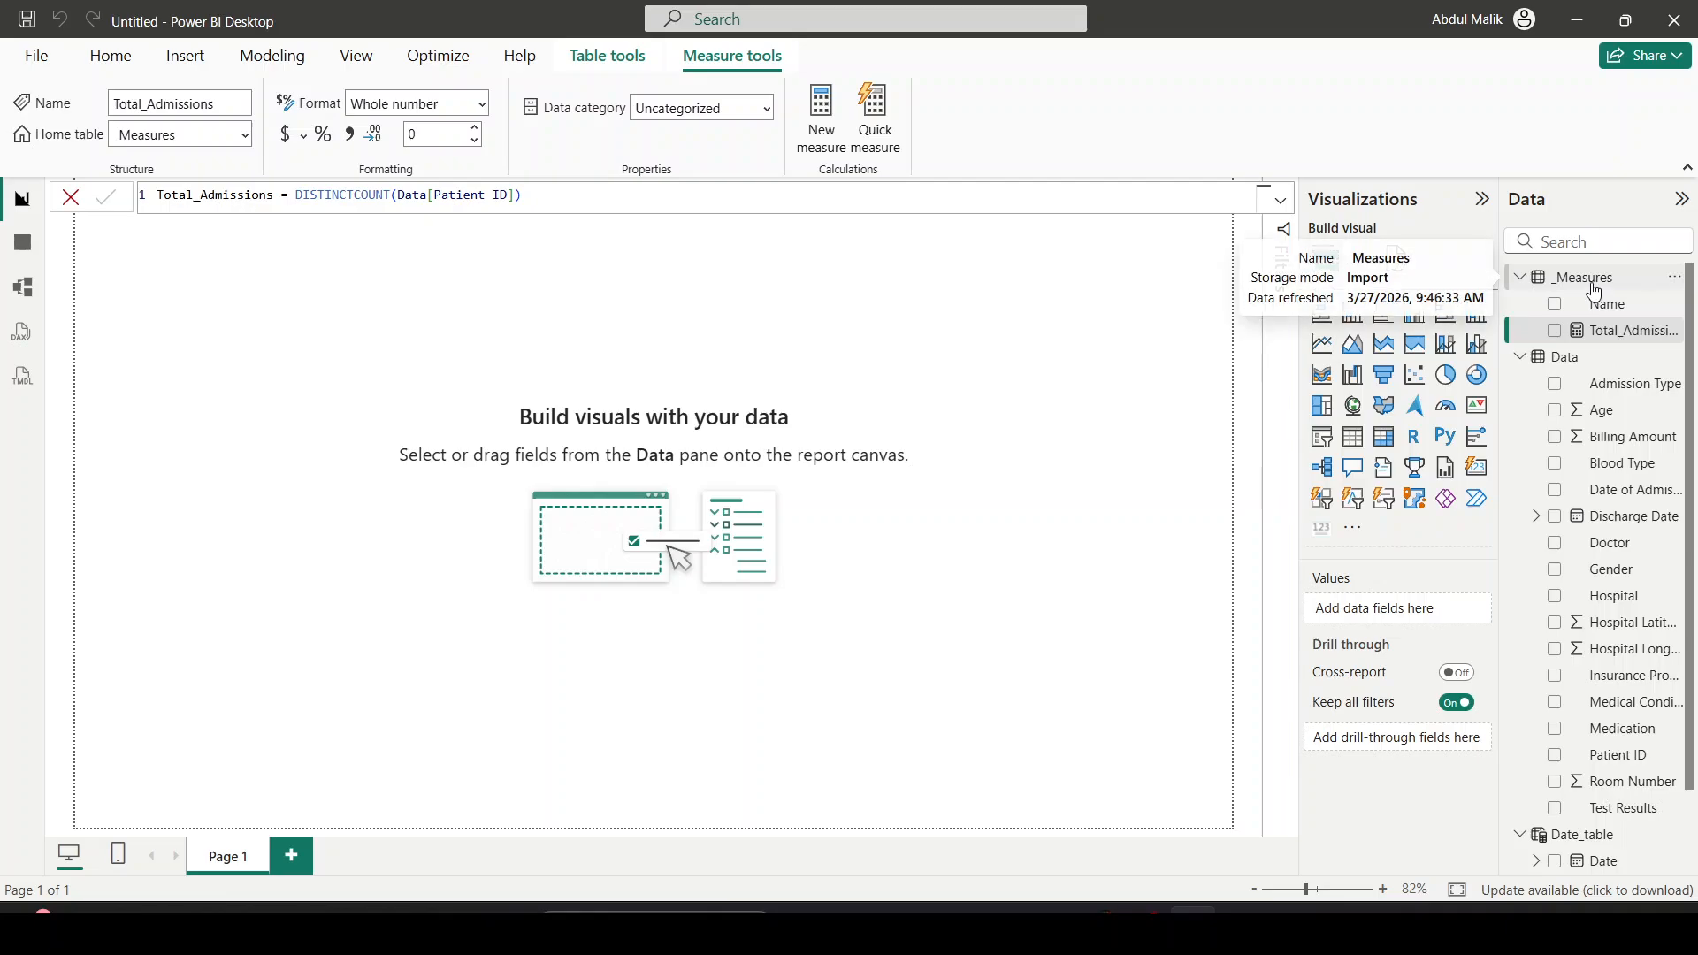
Add a measure to the _Measures table defined as Total_Rooms = DISTINCTCOUNT(Data[Room Number])
right_click(1595, 292)
click(1520, 334)
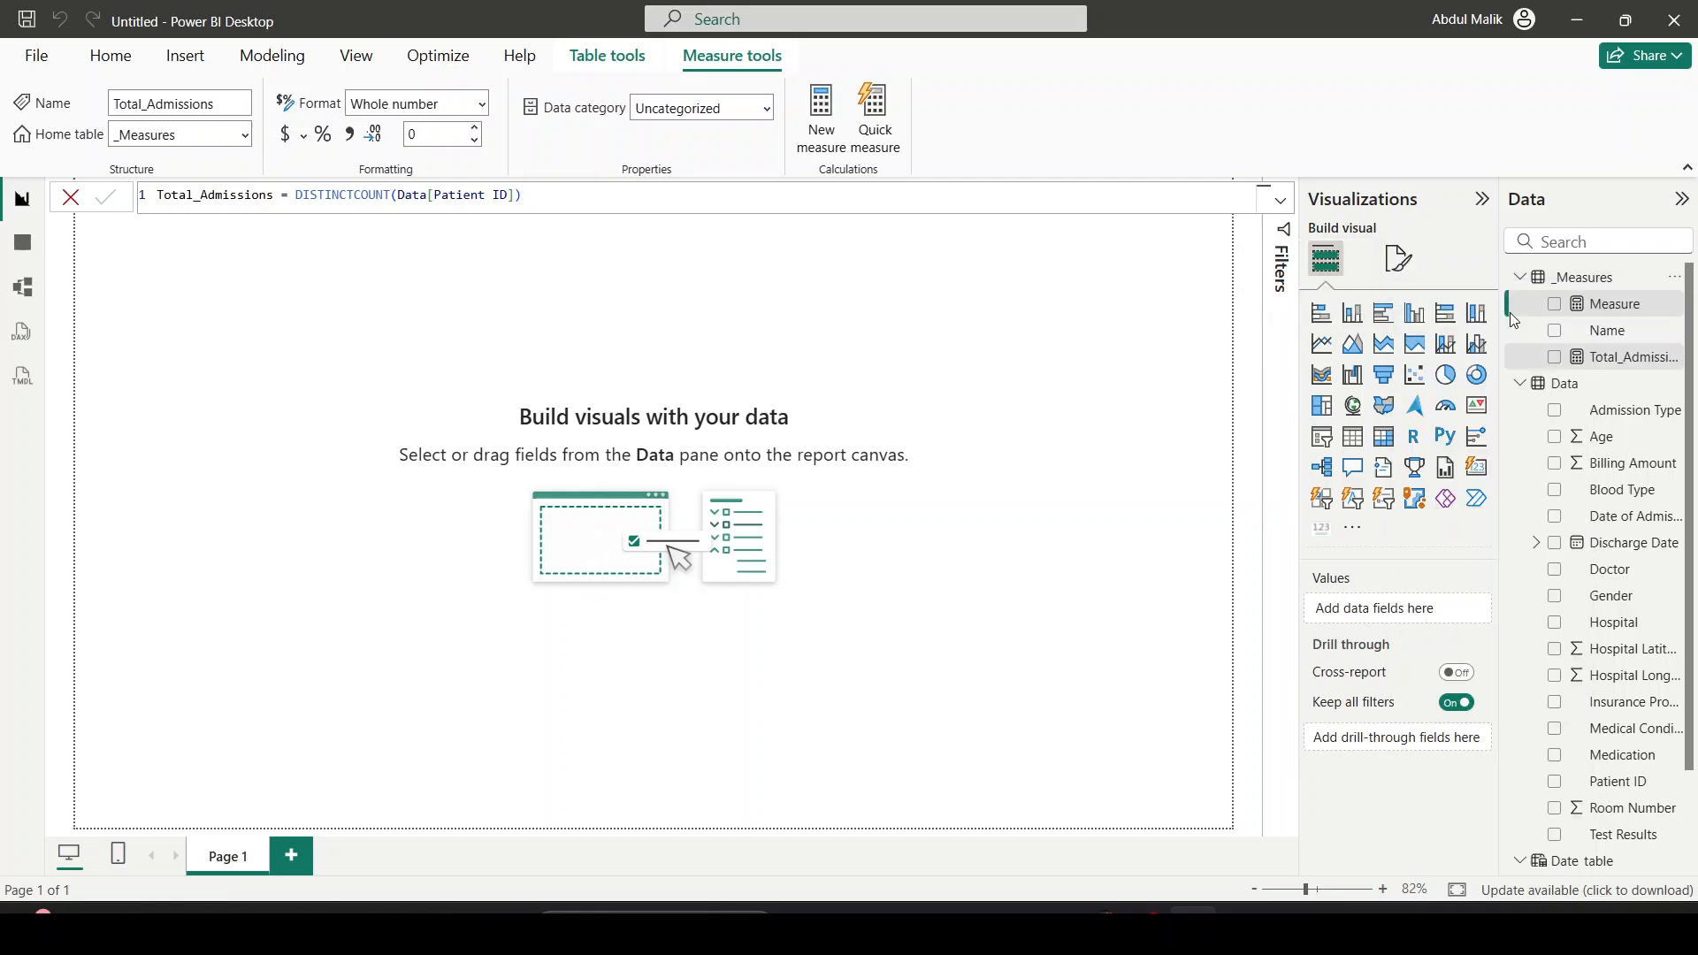
text(Total_Room)
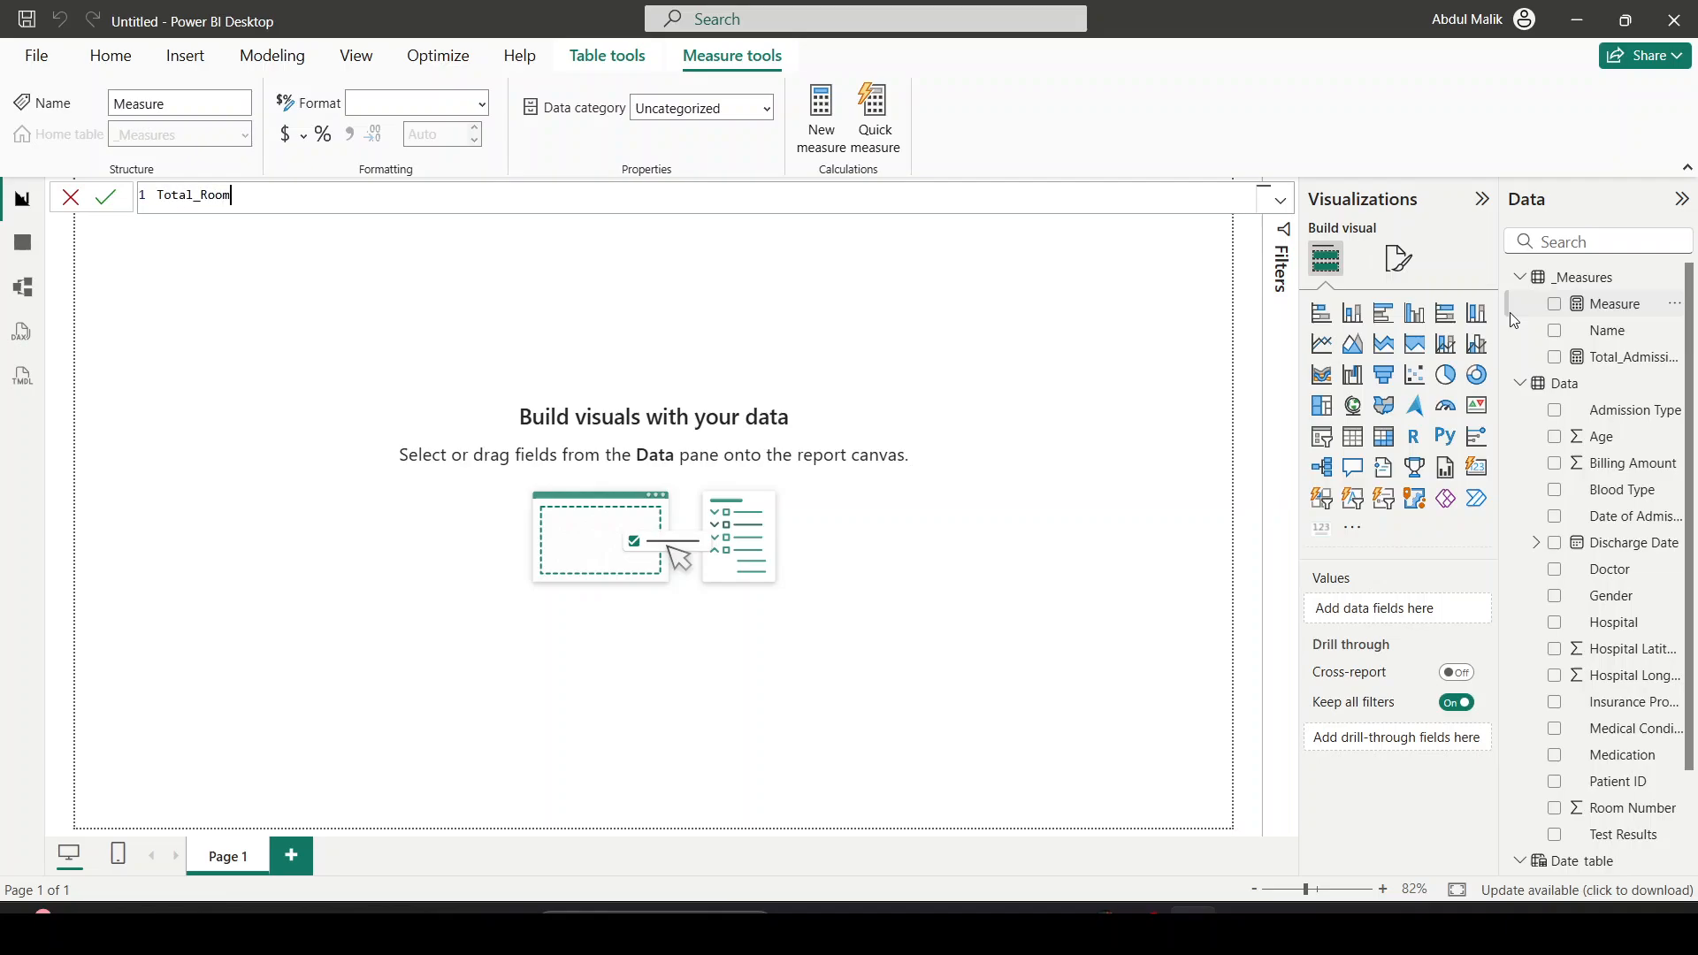
text(s = Dist)
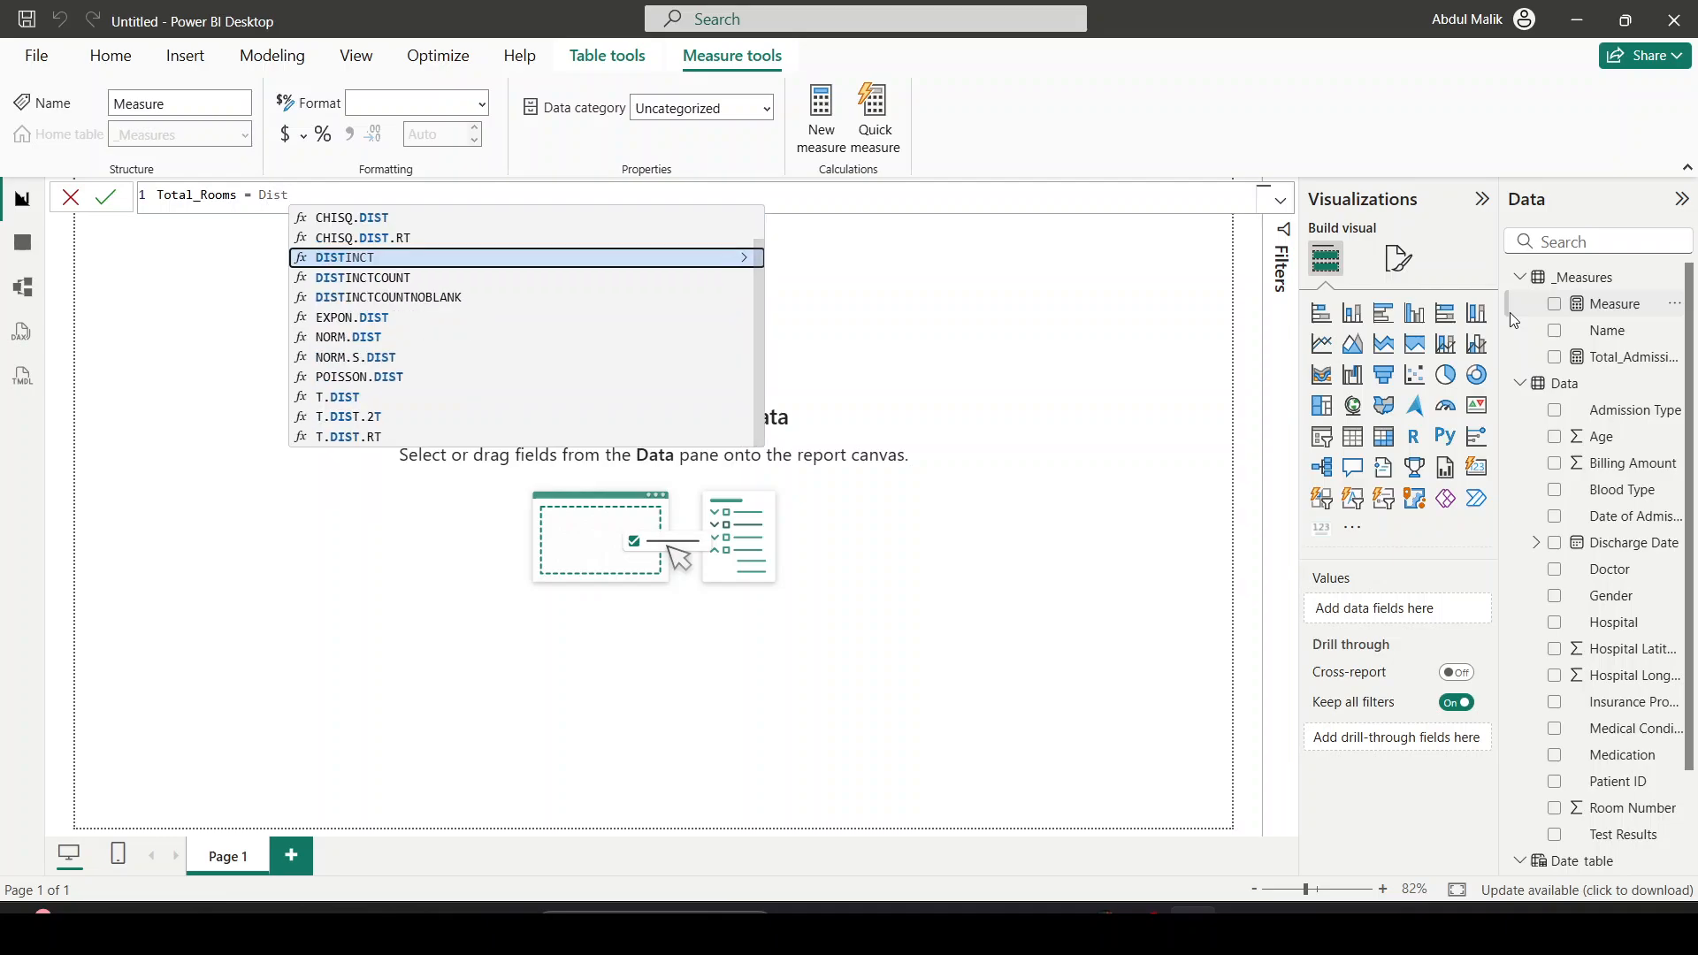
key(Down)
key(Tab)
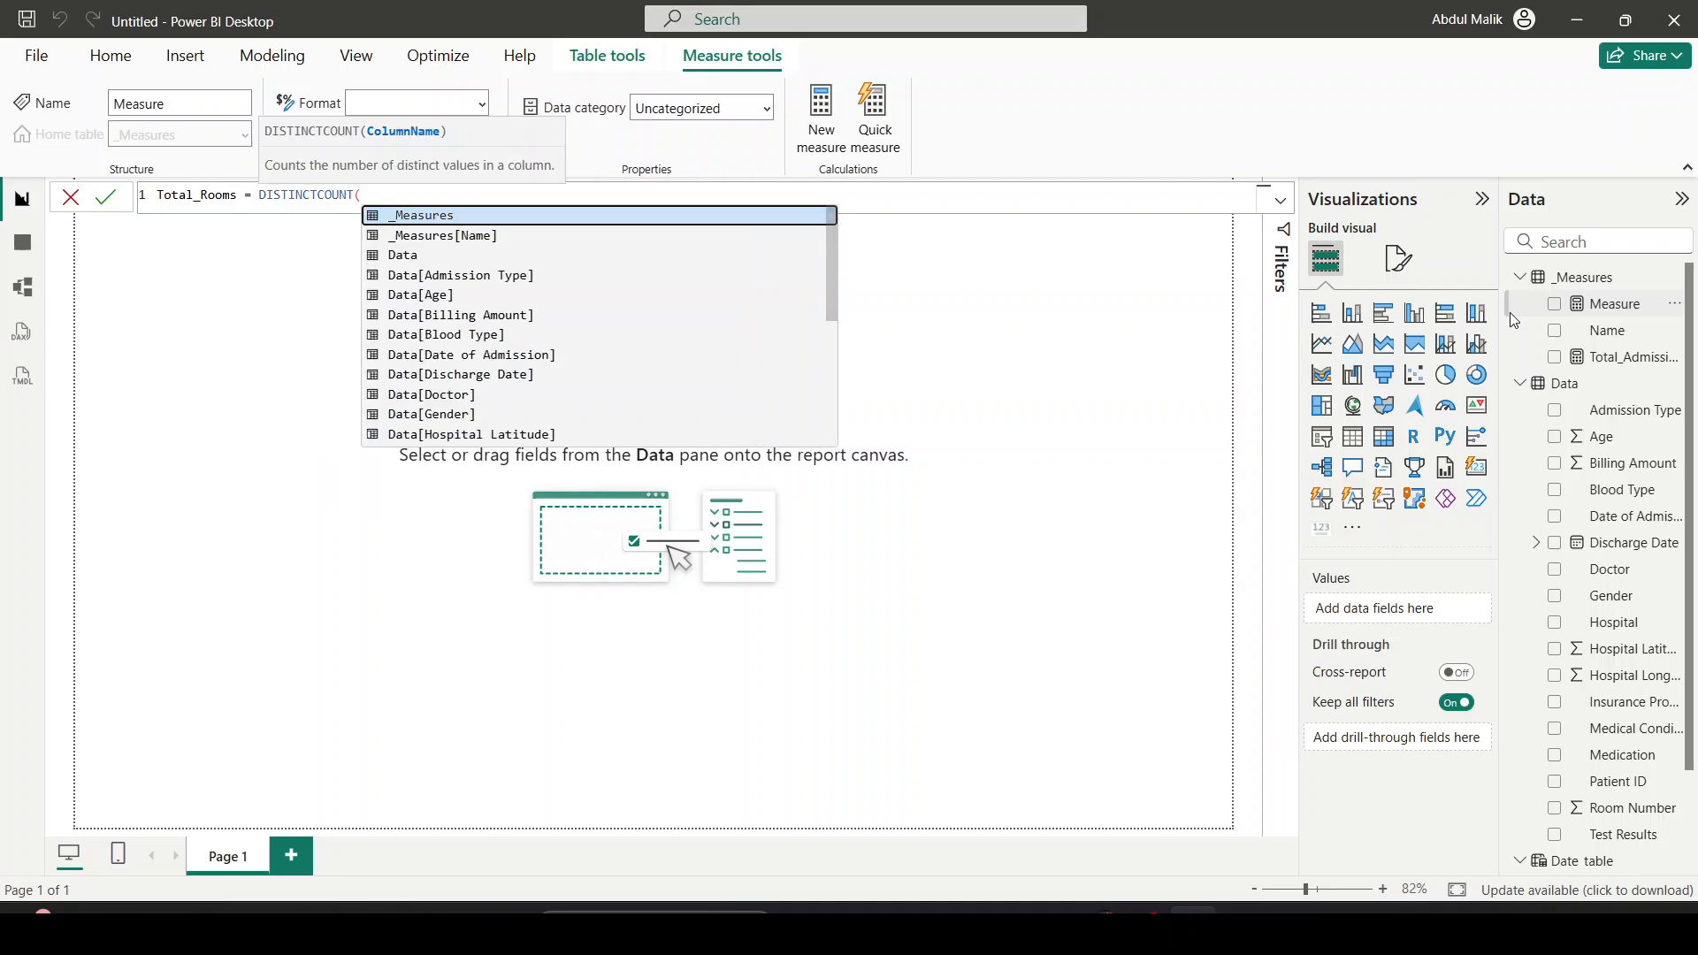
text(room)
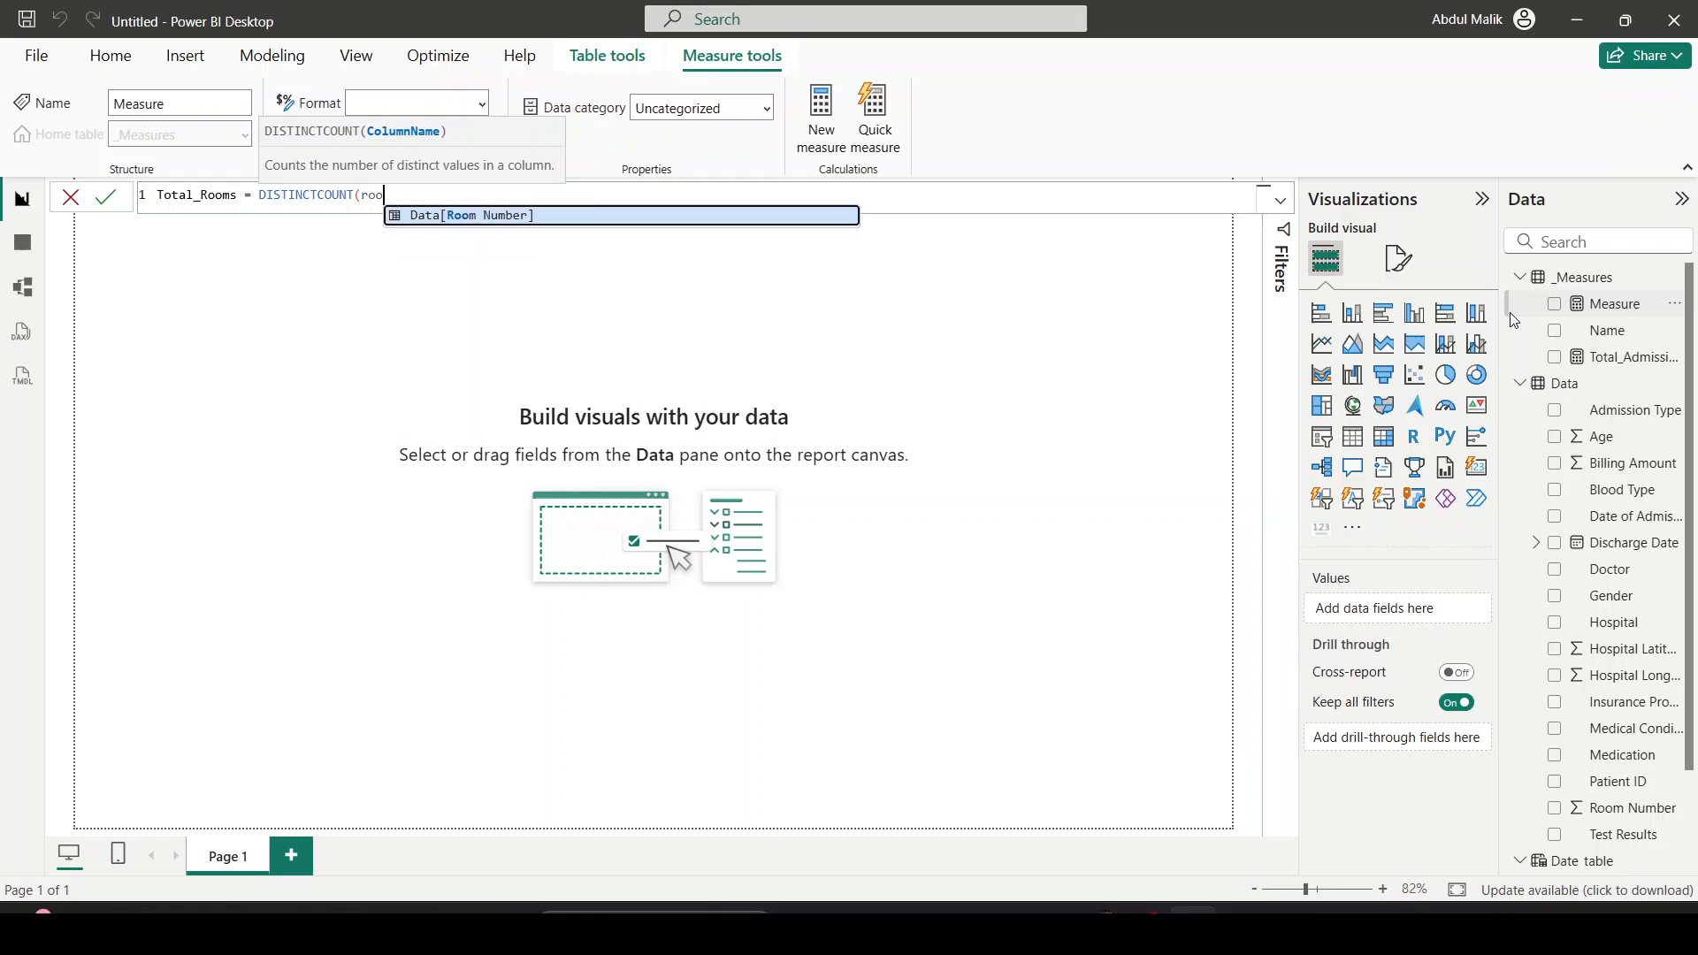
click(842, 218)
text())
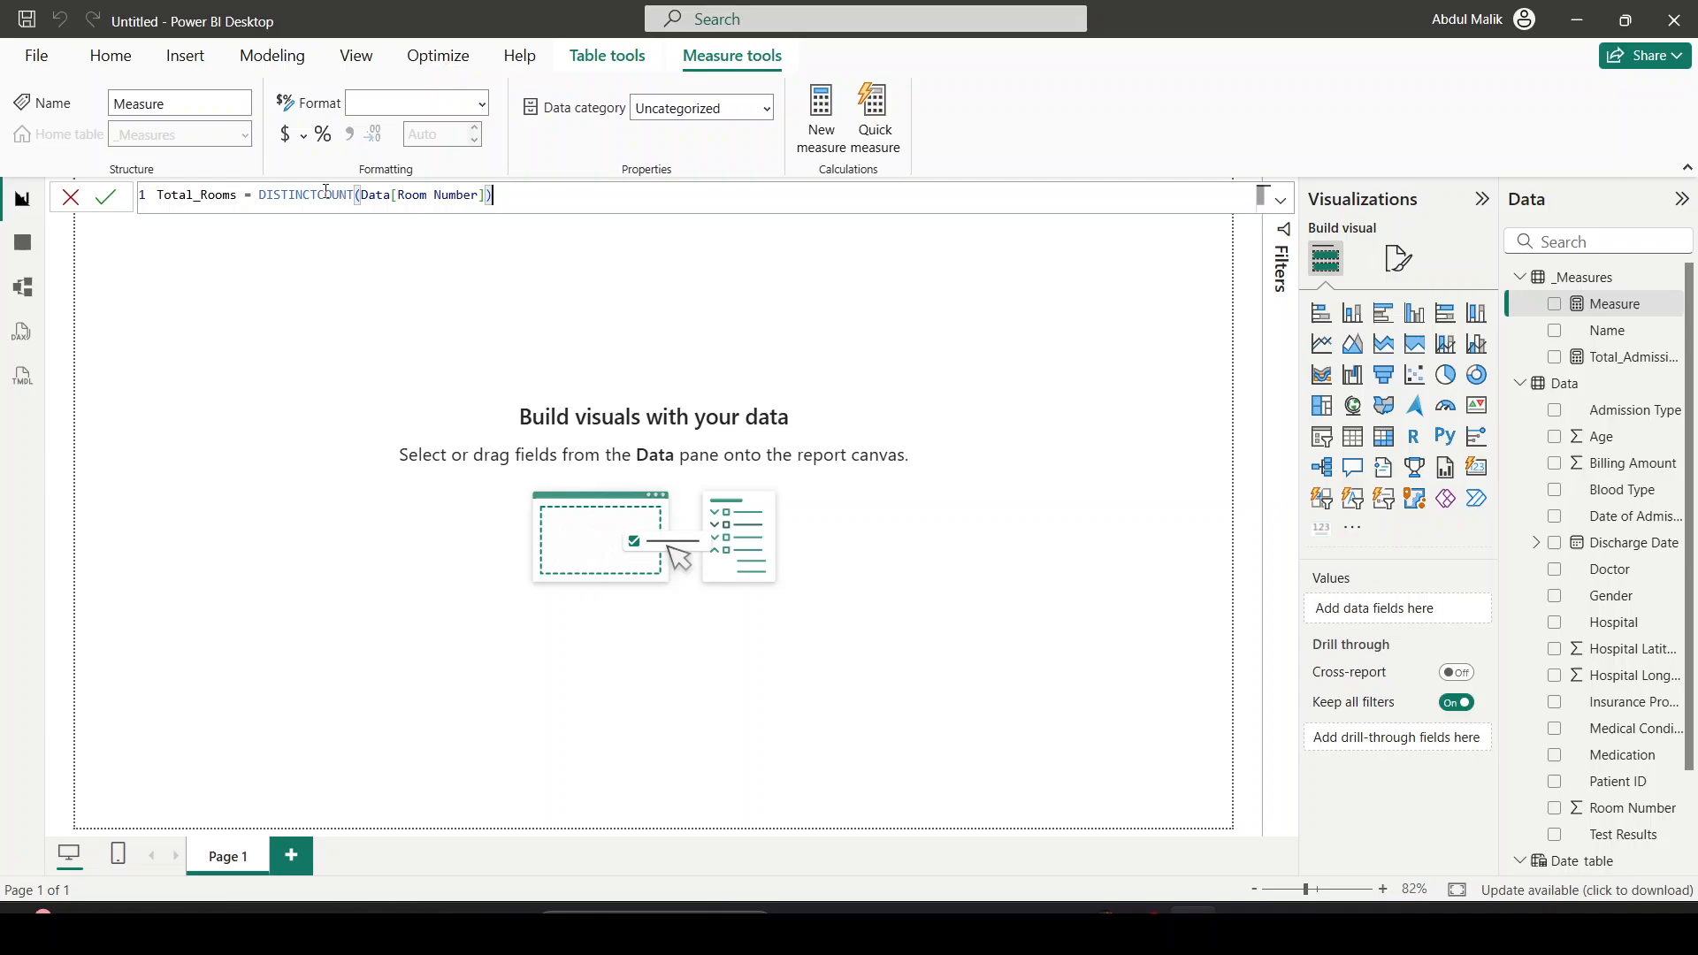
click(106, 197)
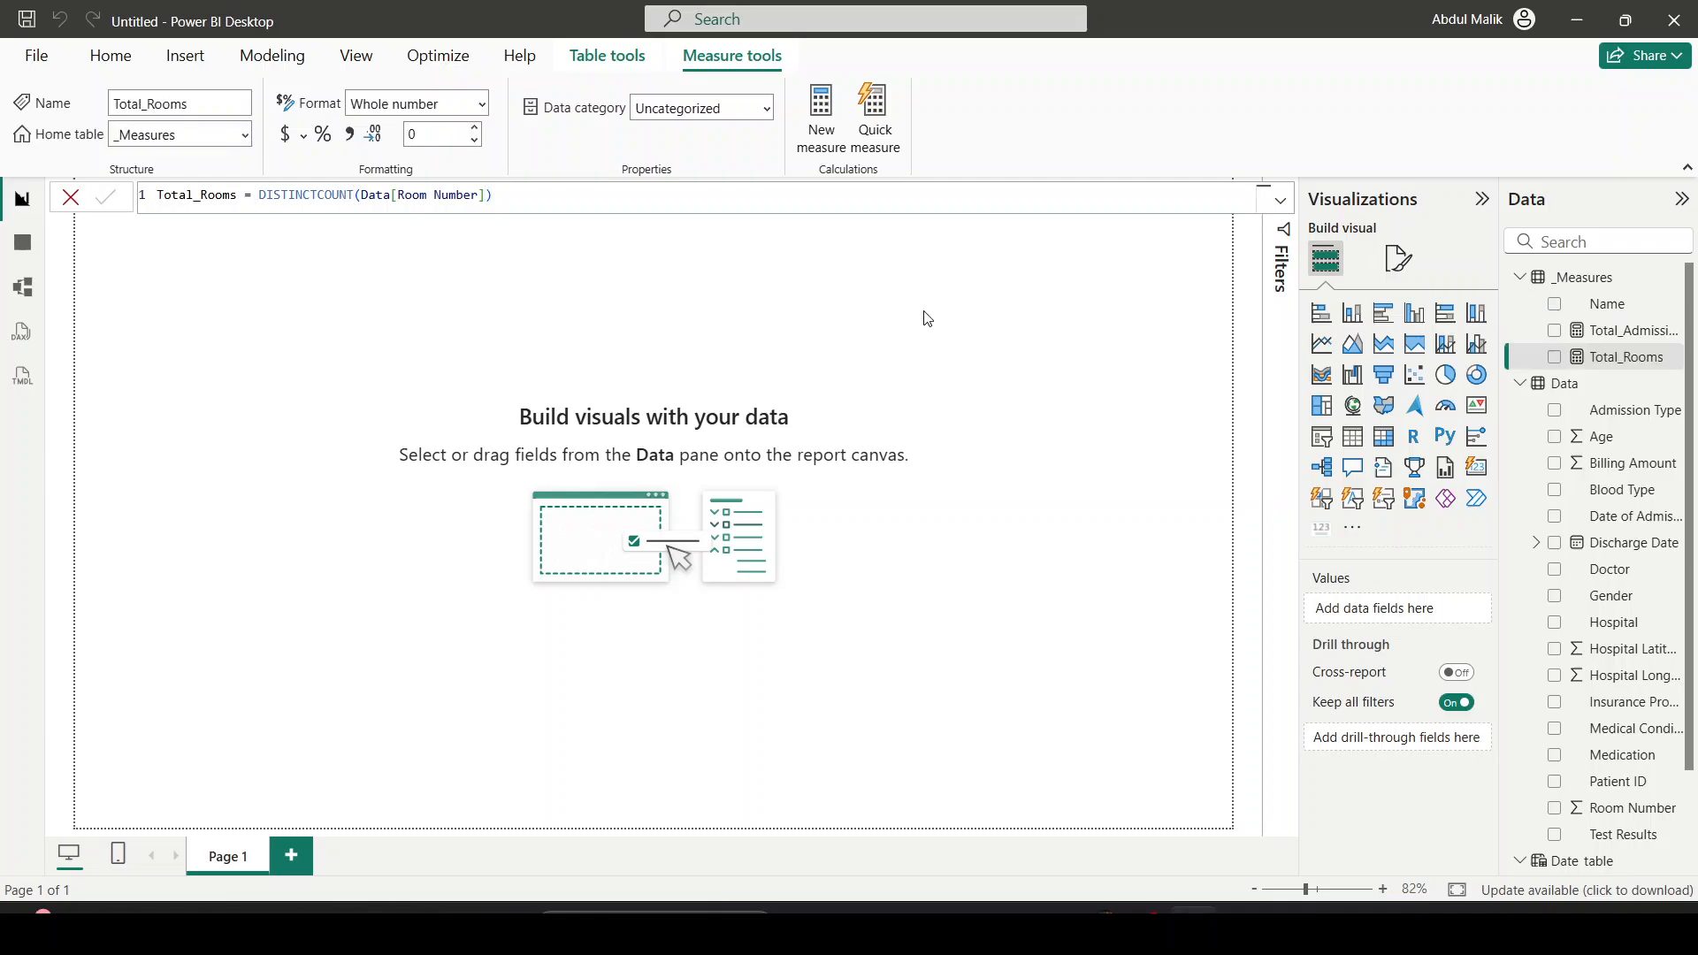
Add a measure to the _Measures table defined as Avg_billing_amount = AVERAGE(Data[Billing Amount]), matching the reference dashboard's Avg. Bill Amount card
key(alt+Tab)
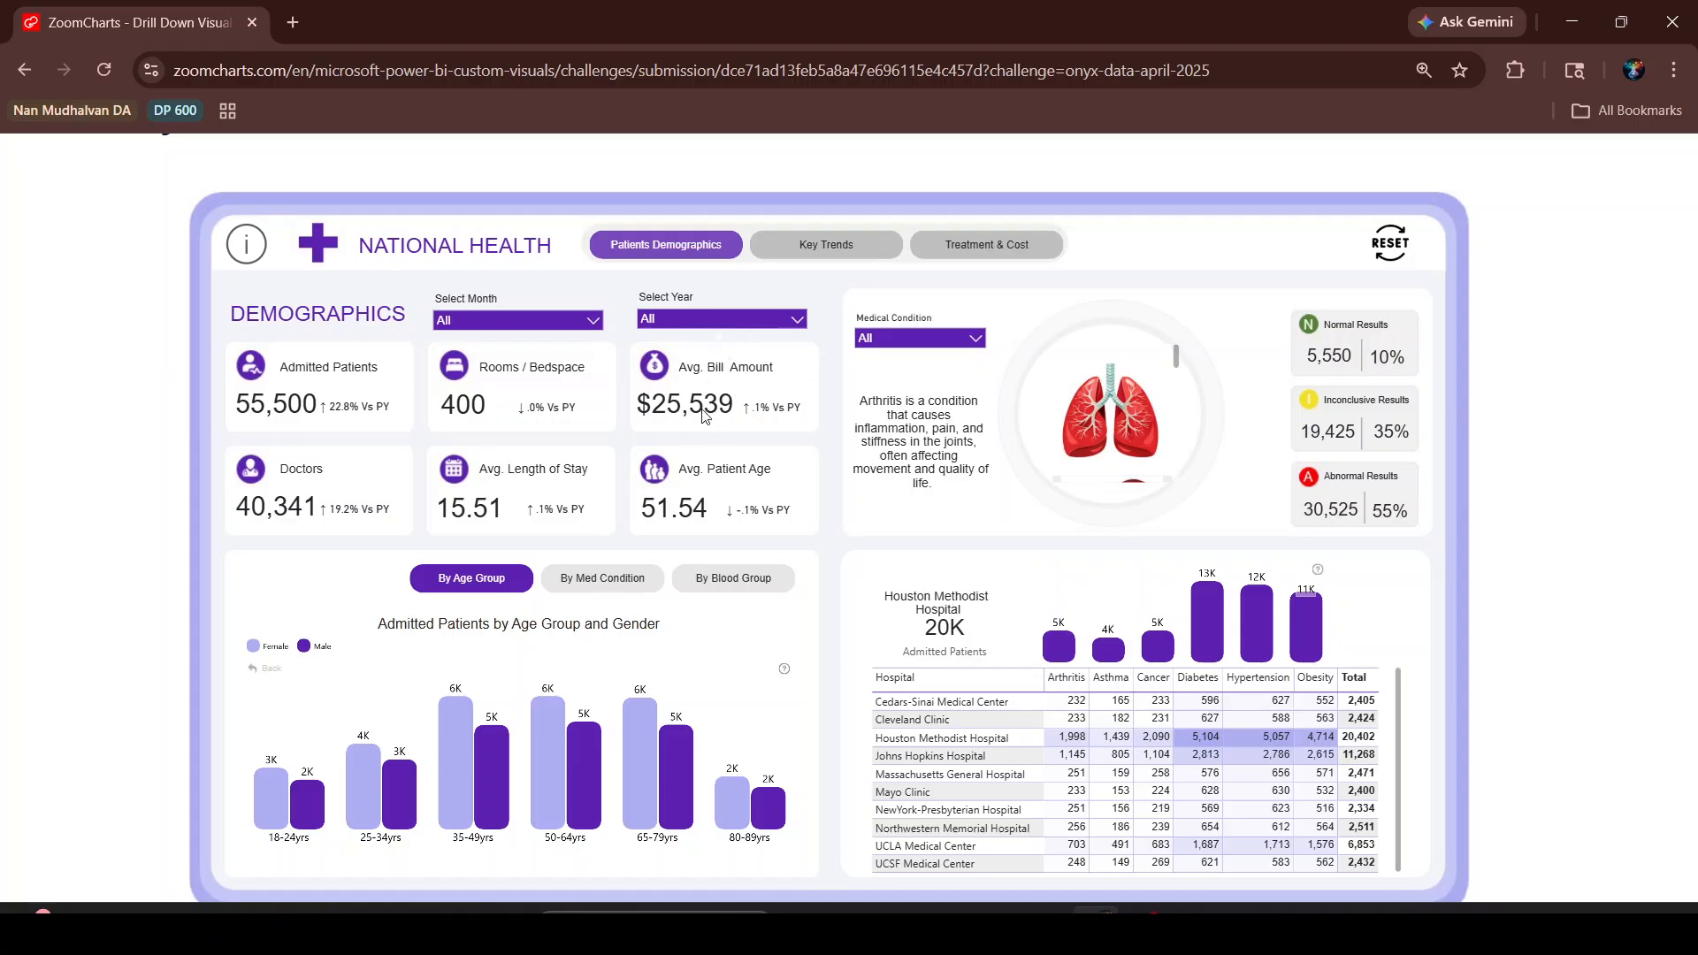
key(alt+Tab)
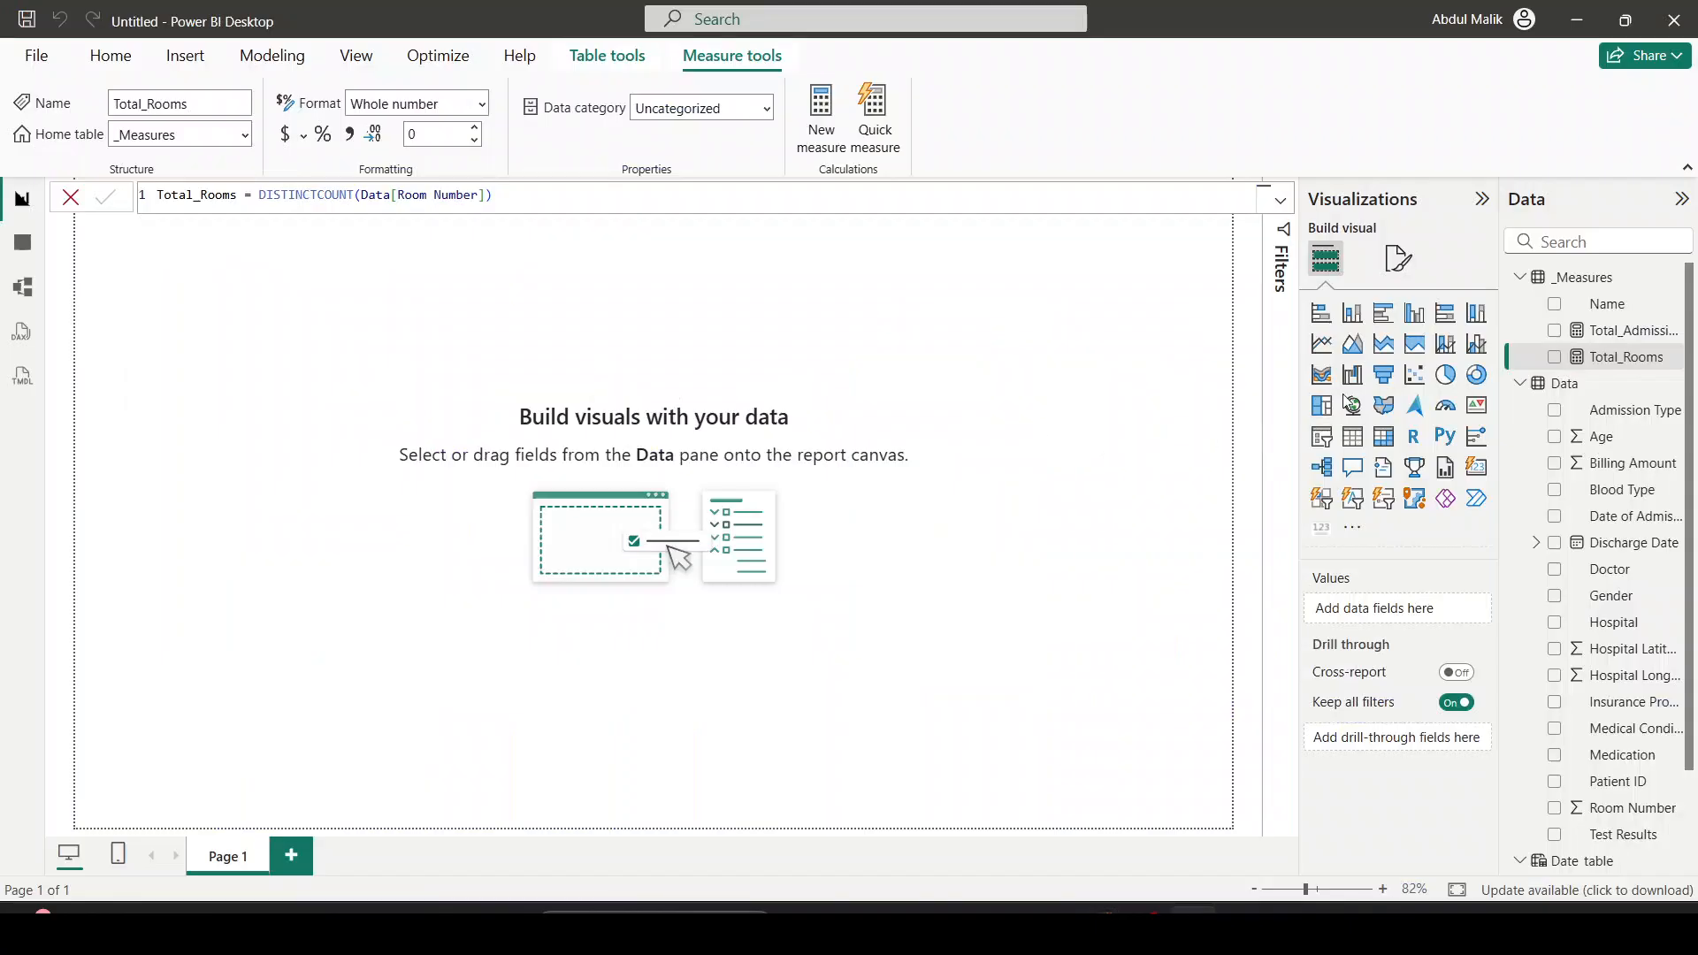
right_click(1597, 280)
click(1450, 314)
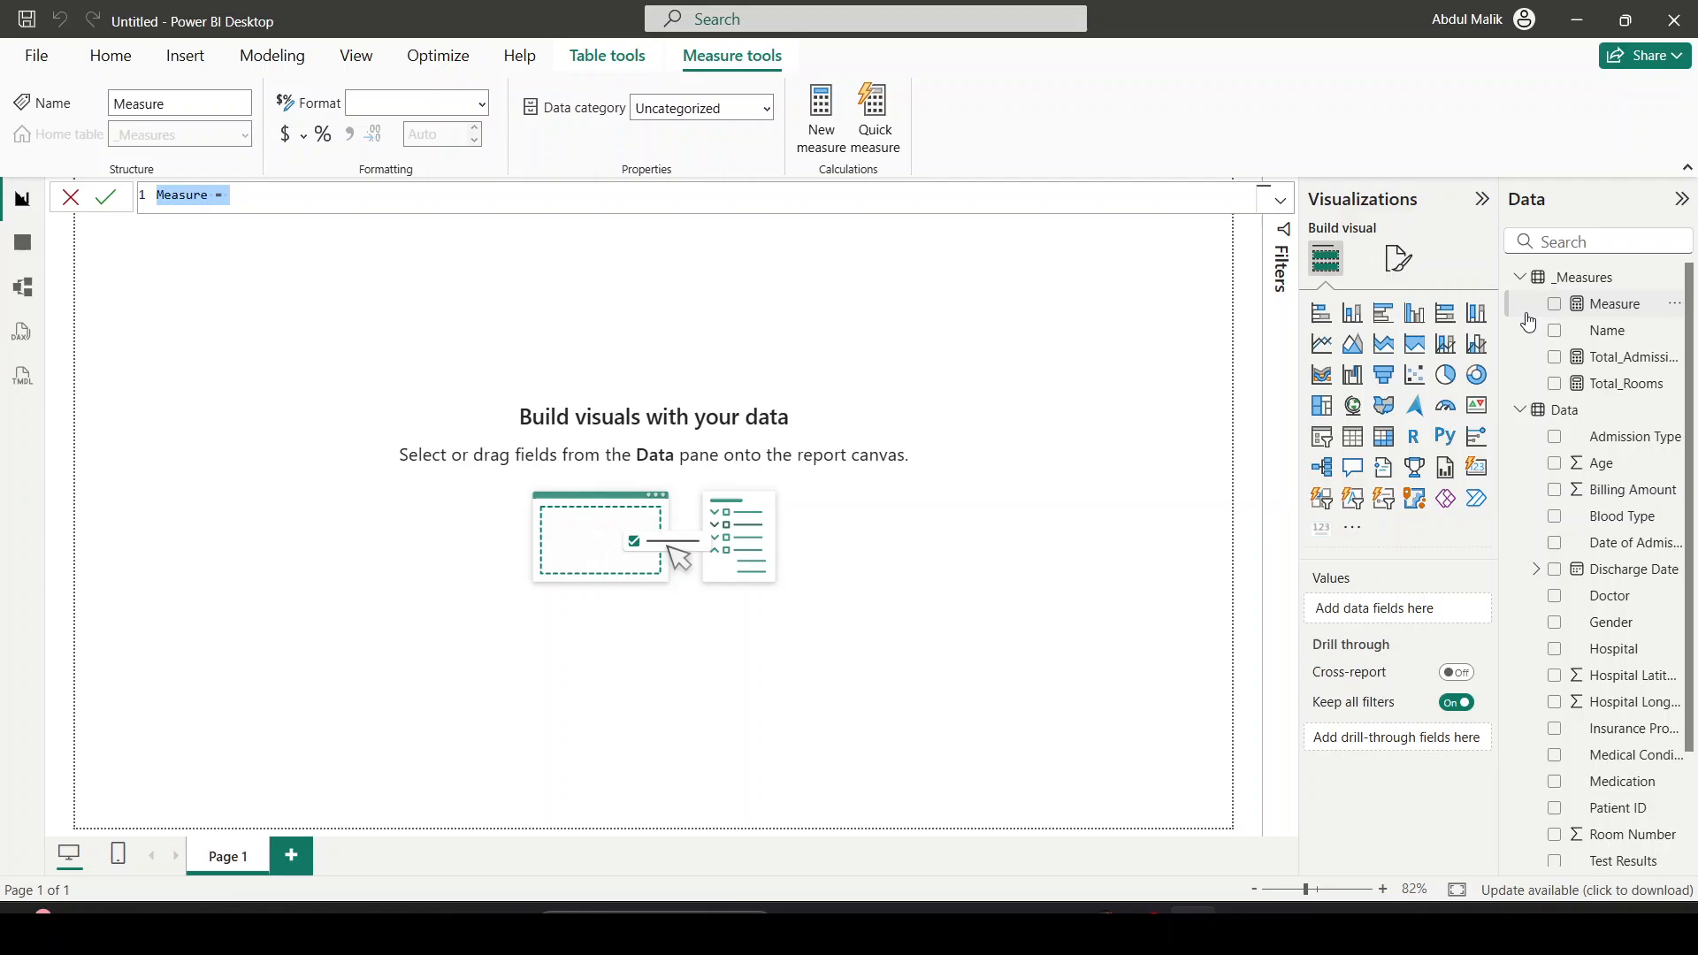
text(Avg_billing_a)
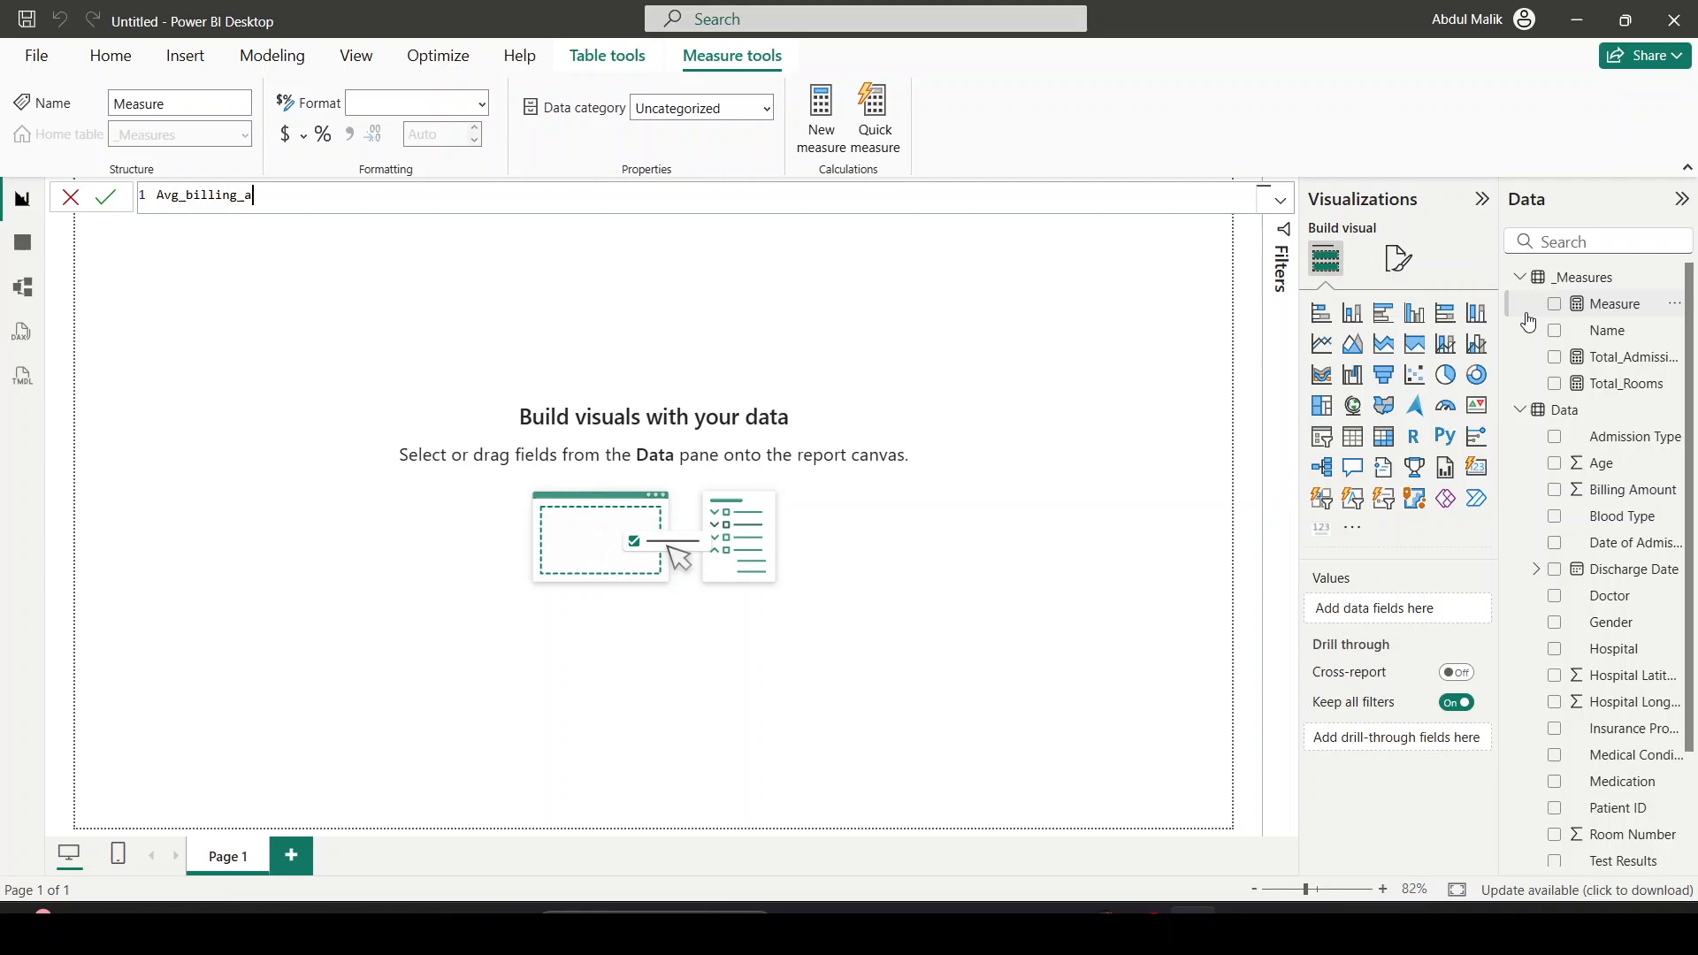
text(mount = AVERAGE()
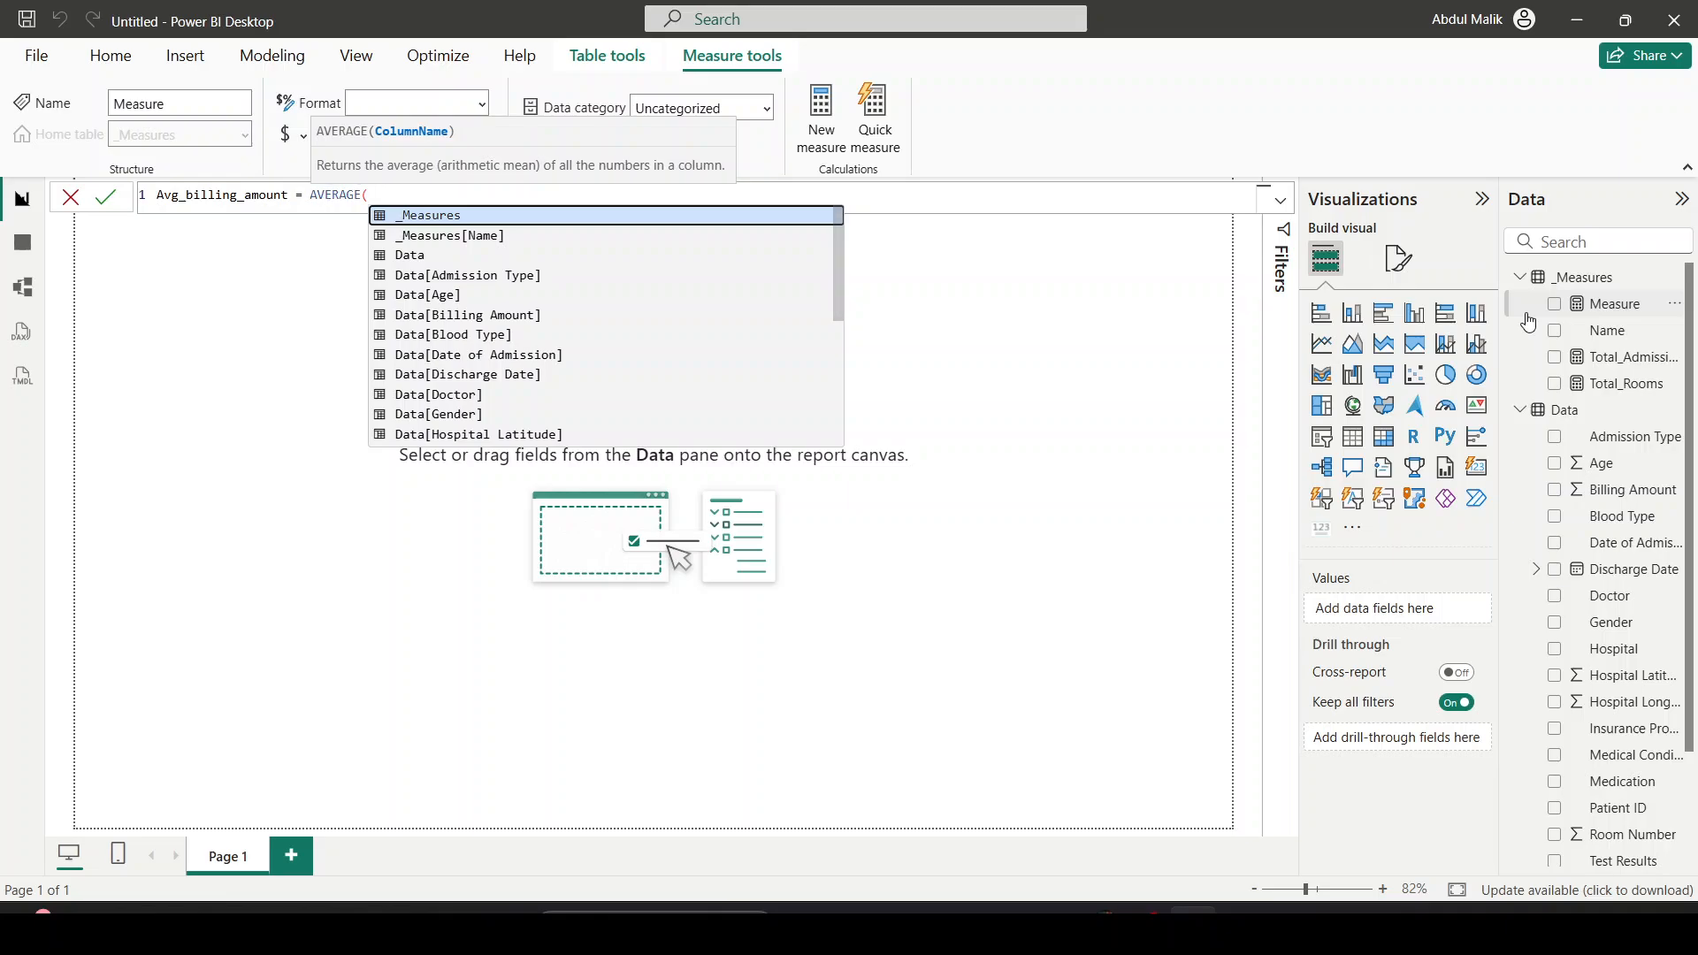
text(bill)
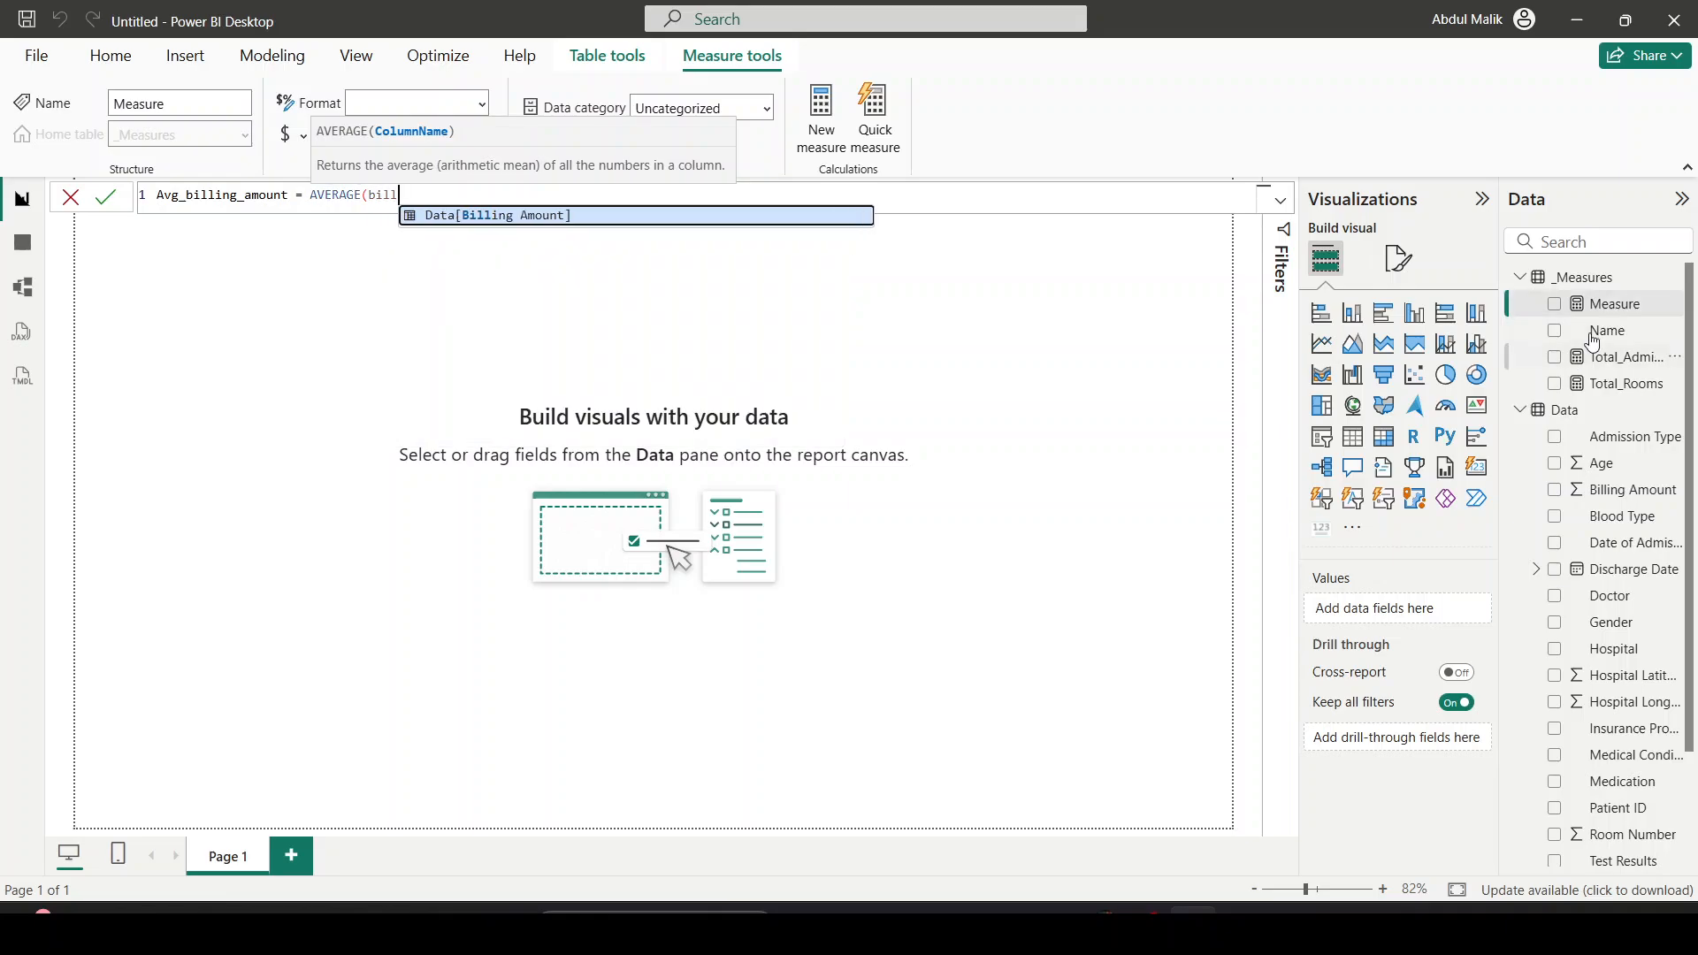
click(855, 223)
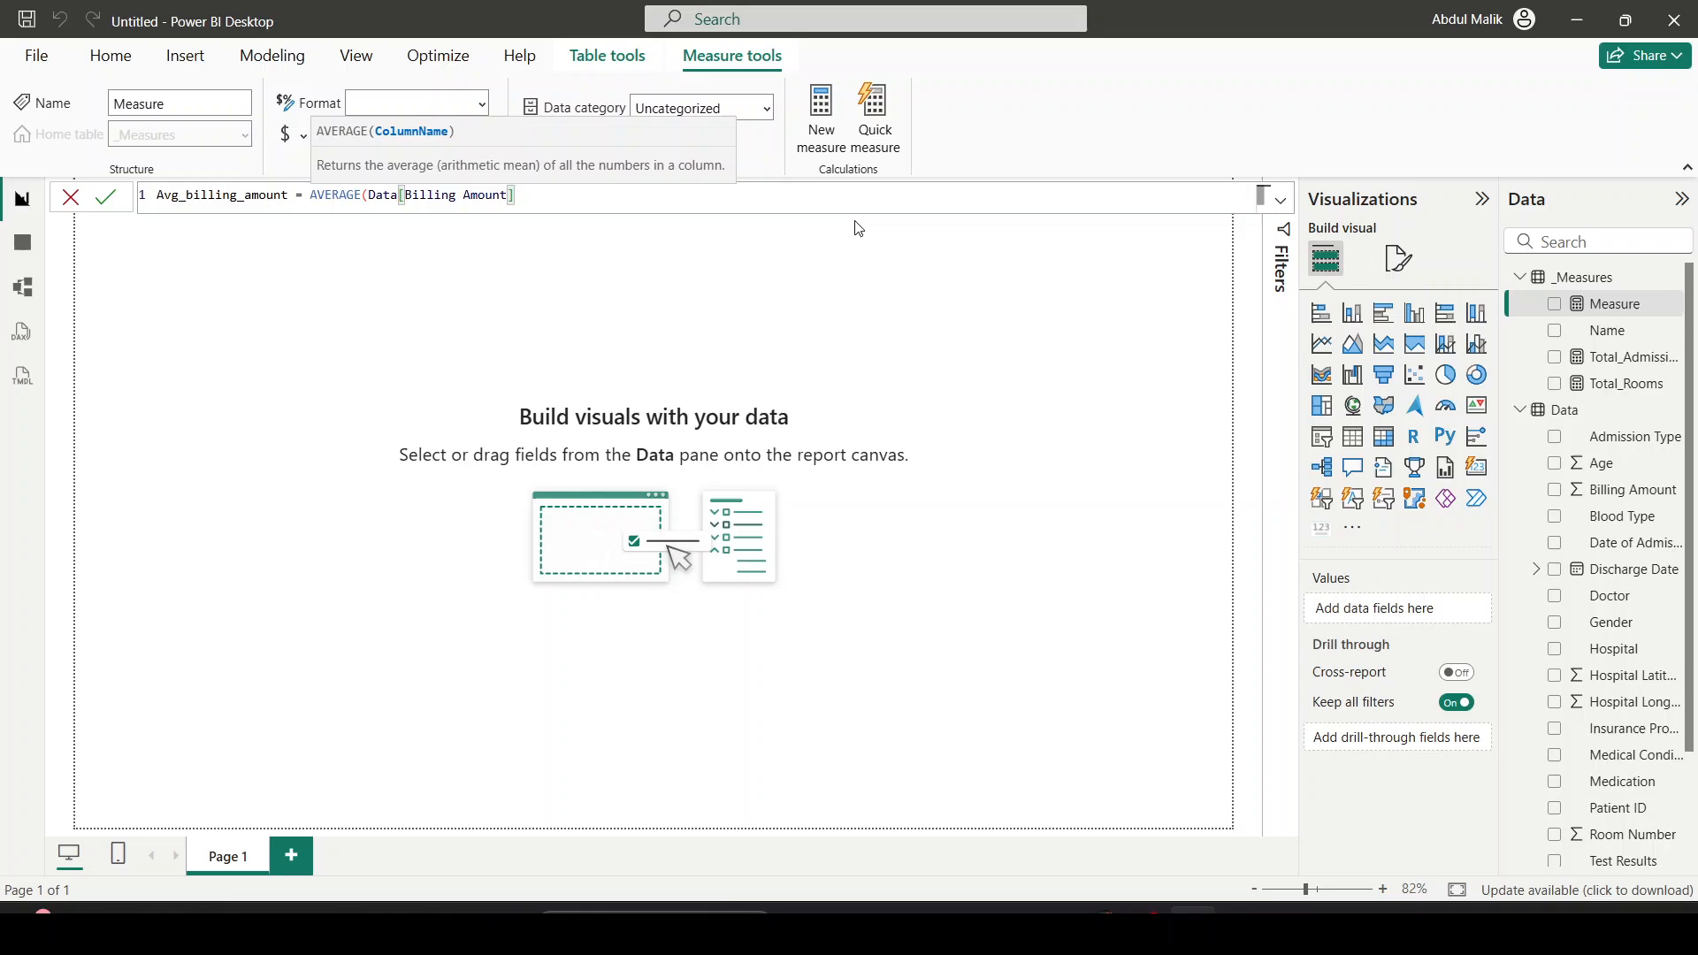
text())
key(Return)
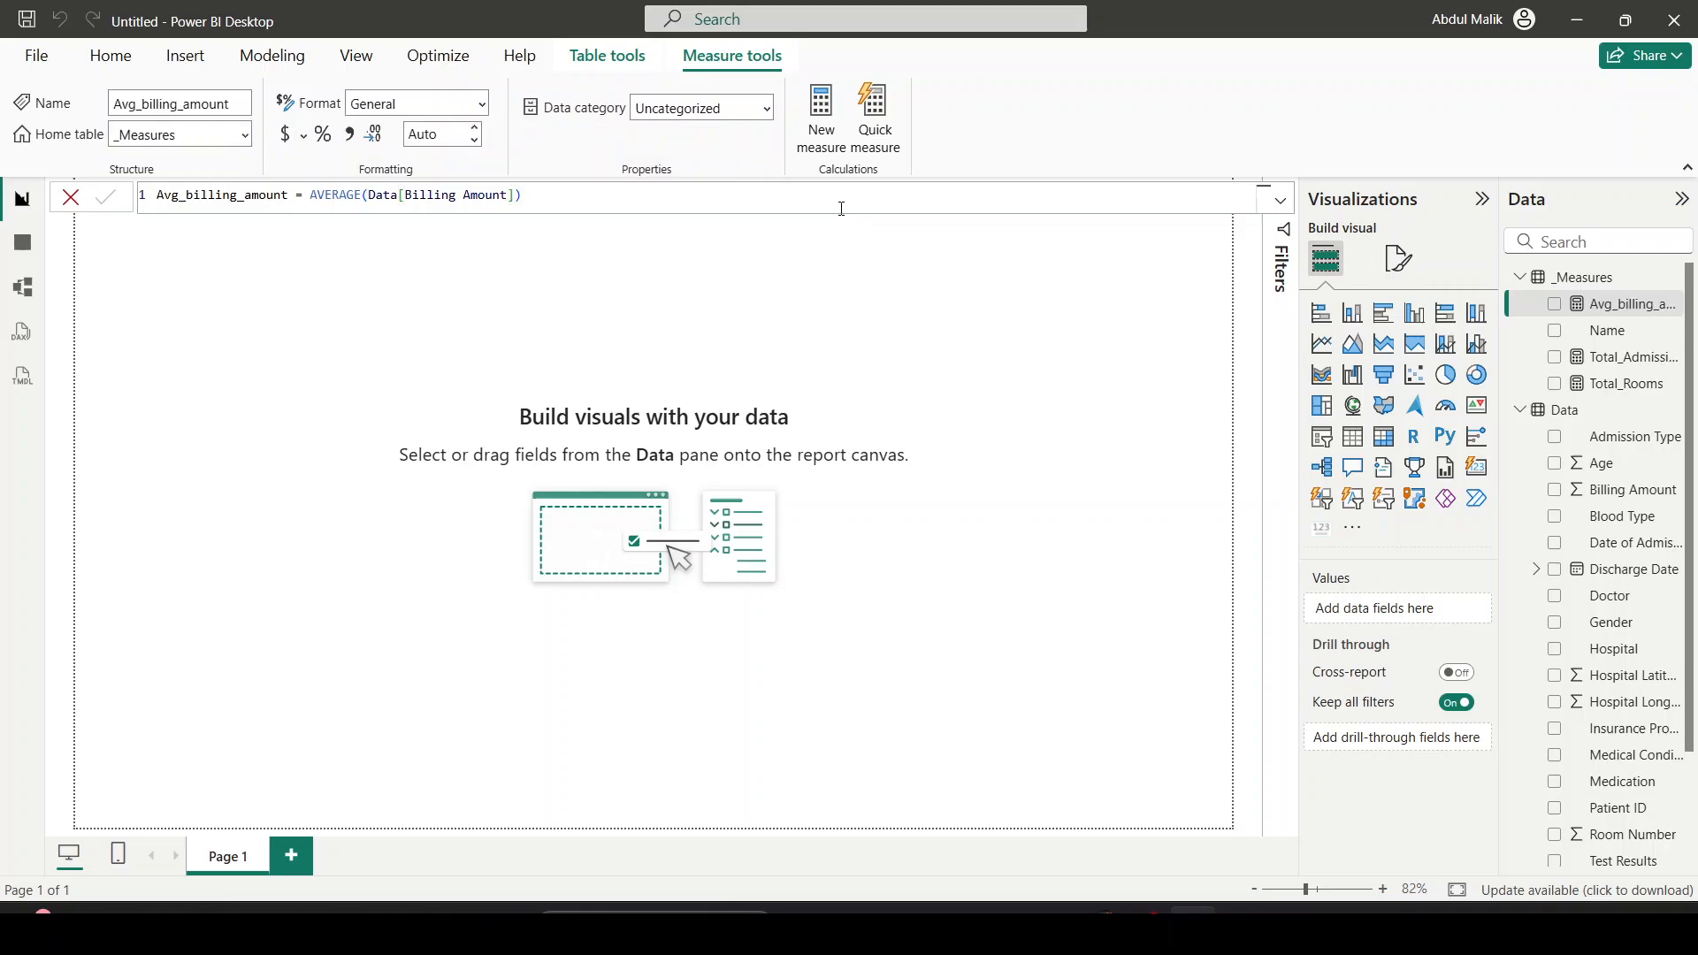
click(71, 196)
Add an Advance Card visual to Page 1 with Total_Admissions as its data field
key(alt+Tab)
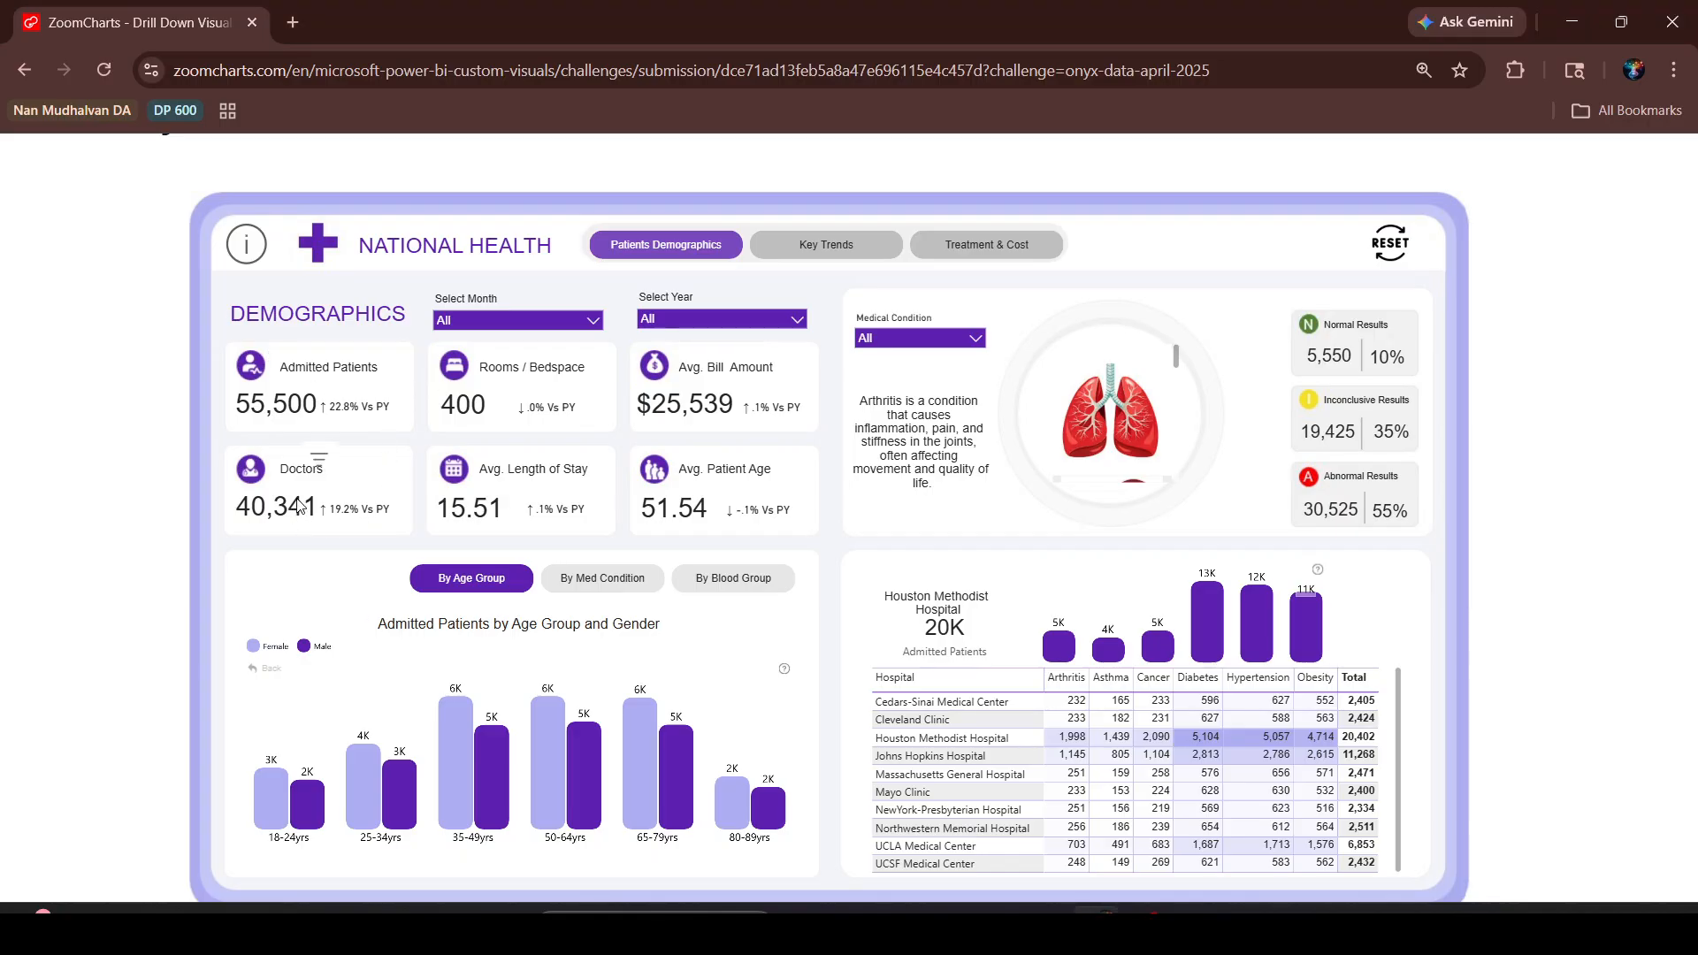
key(alt+Tab)
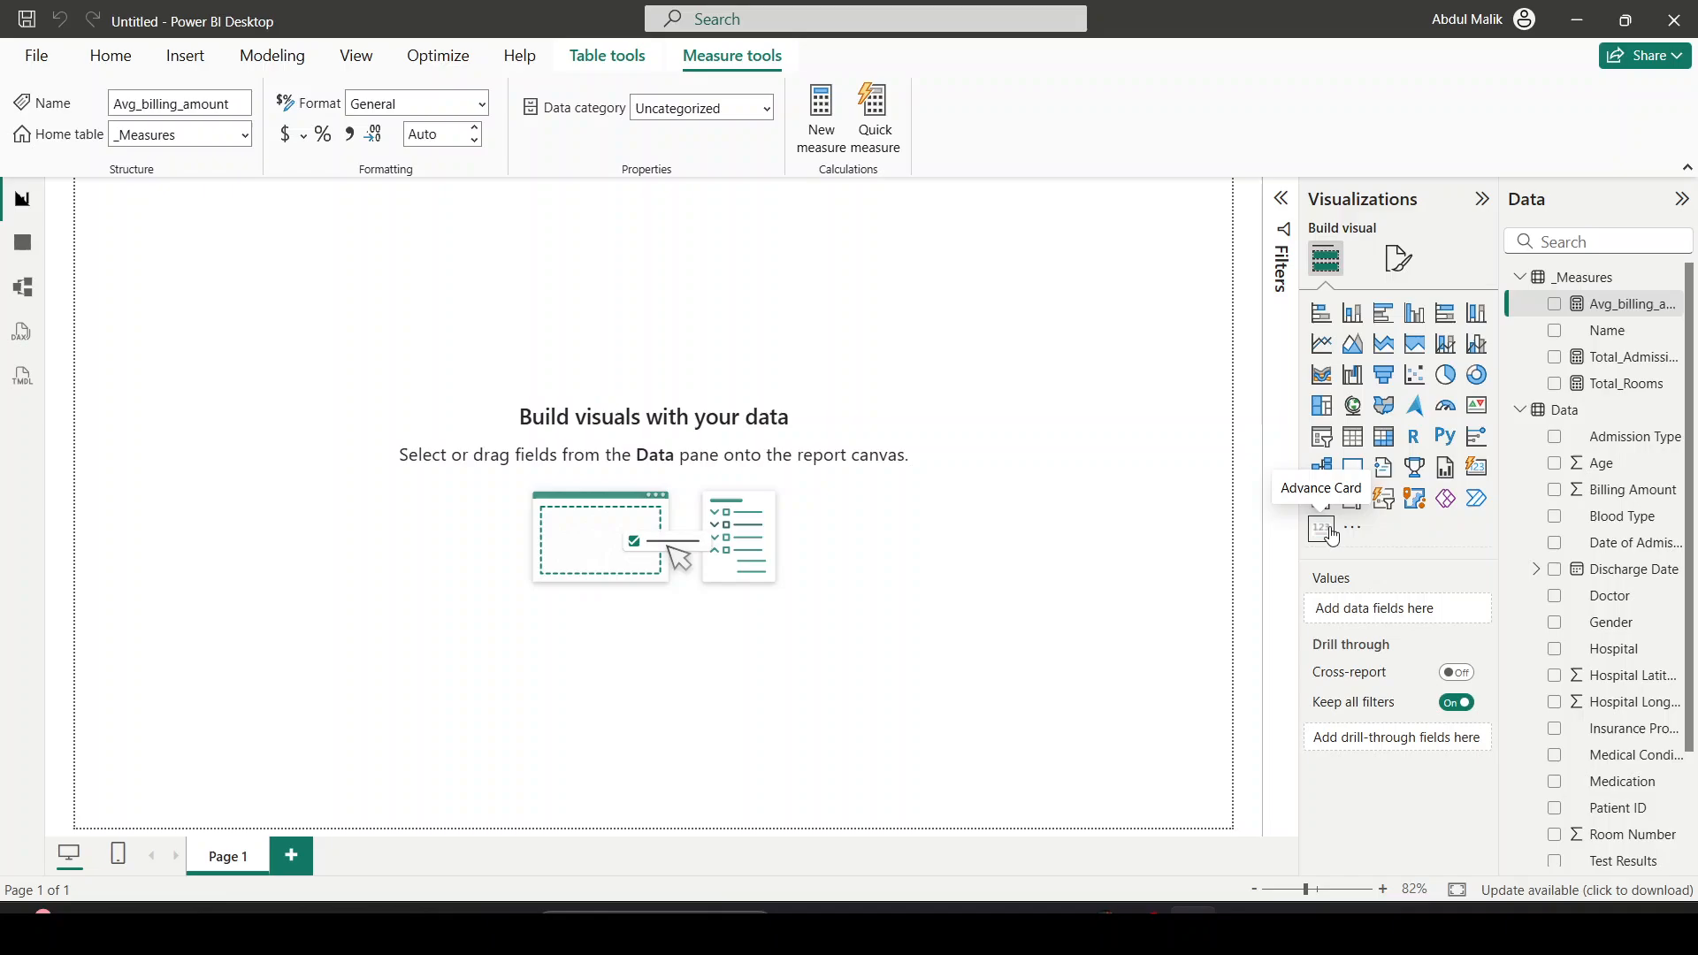
click(1017, 492)
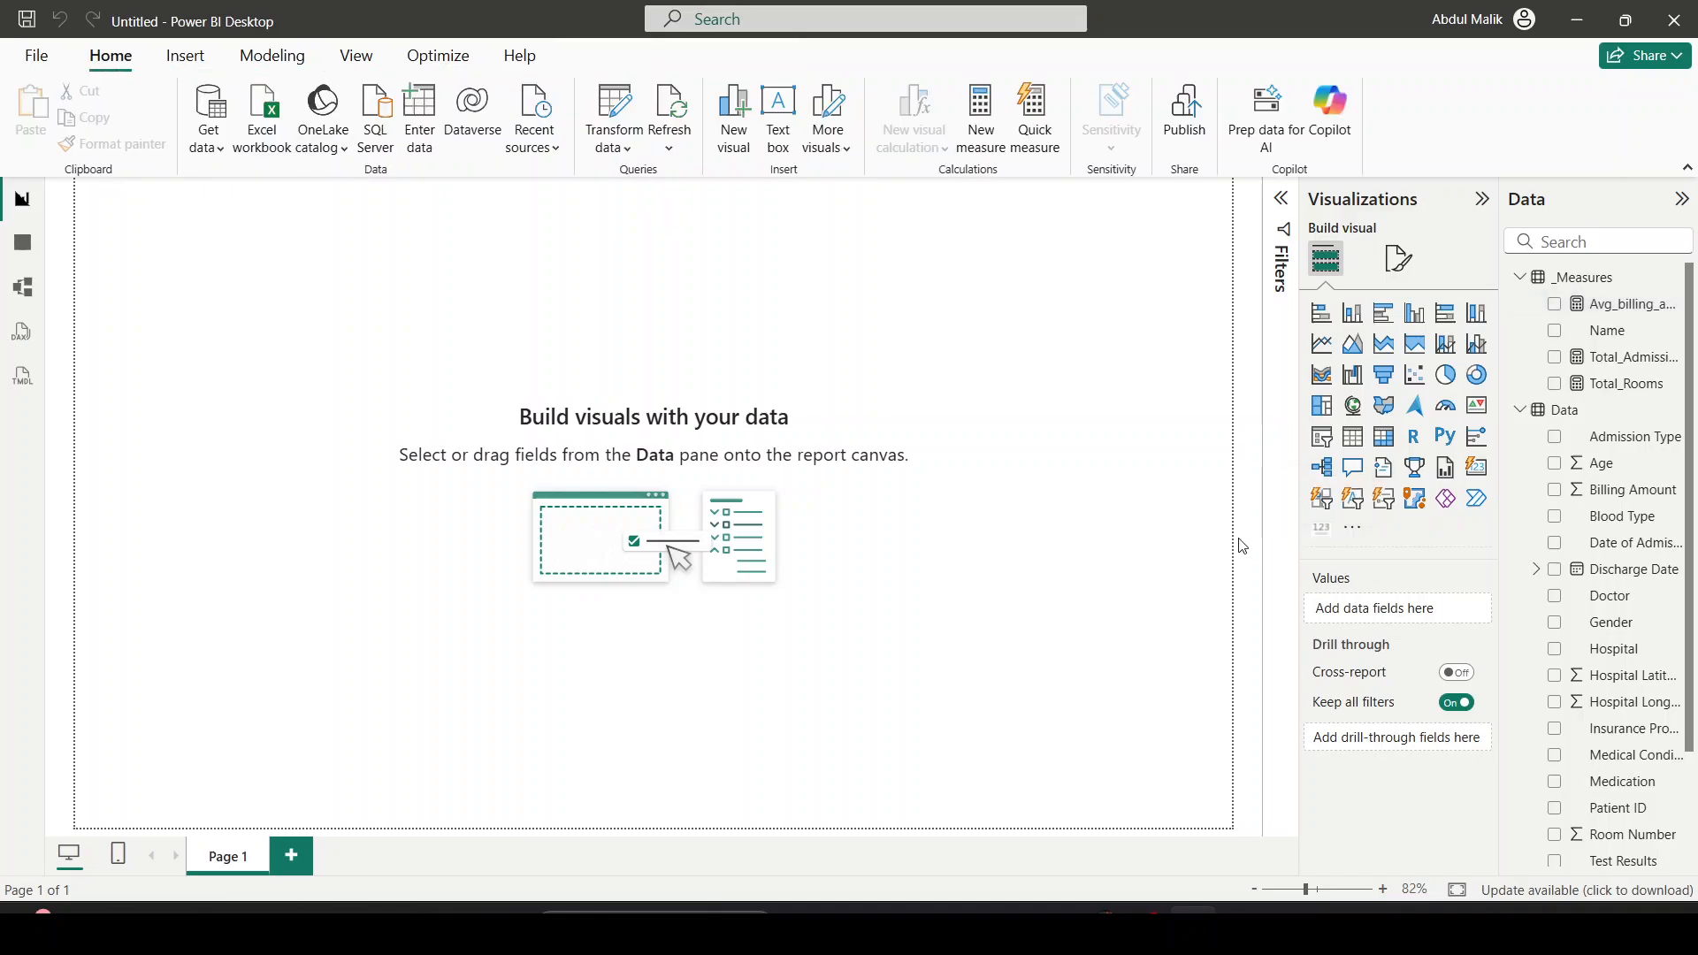
click(1321, 535)
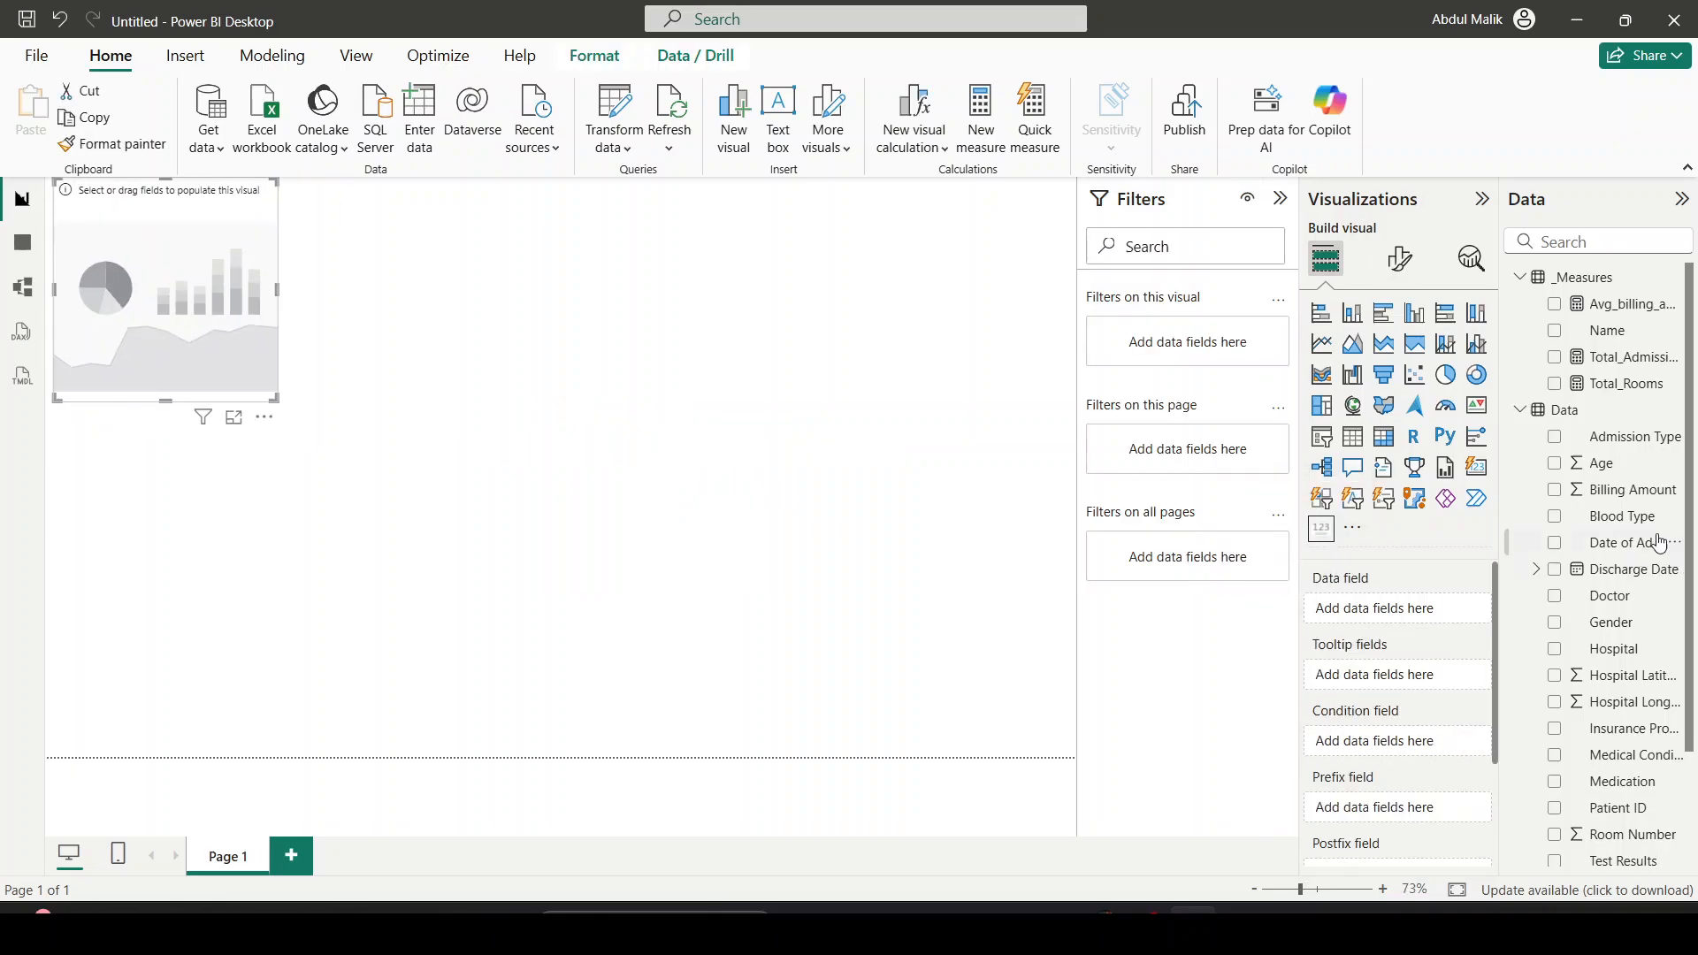
drag(1631, 358, 1433, 619)
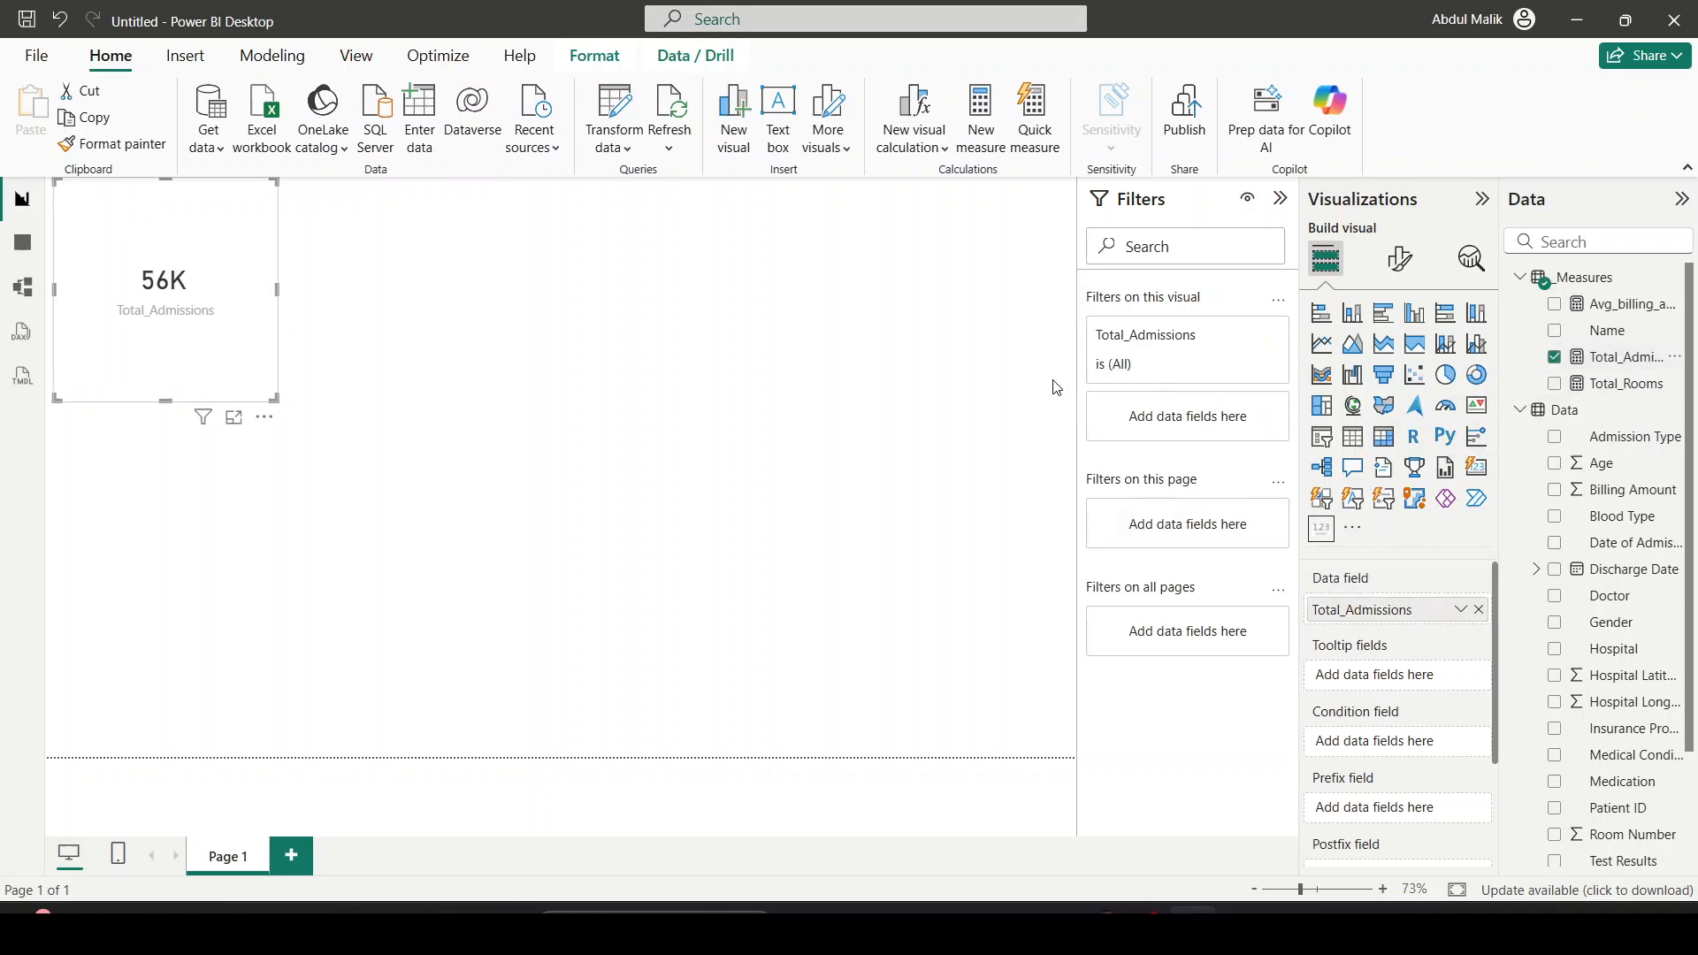
Set the Total_Admissions card's data label to display units None and 0 decimal places
click(1399, 259)
click(1377, 461)
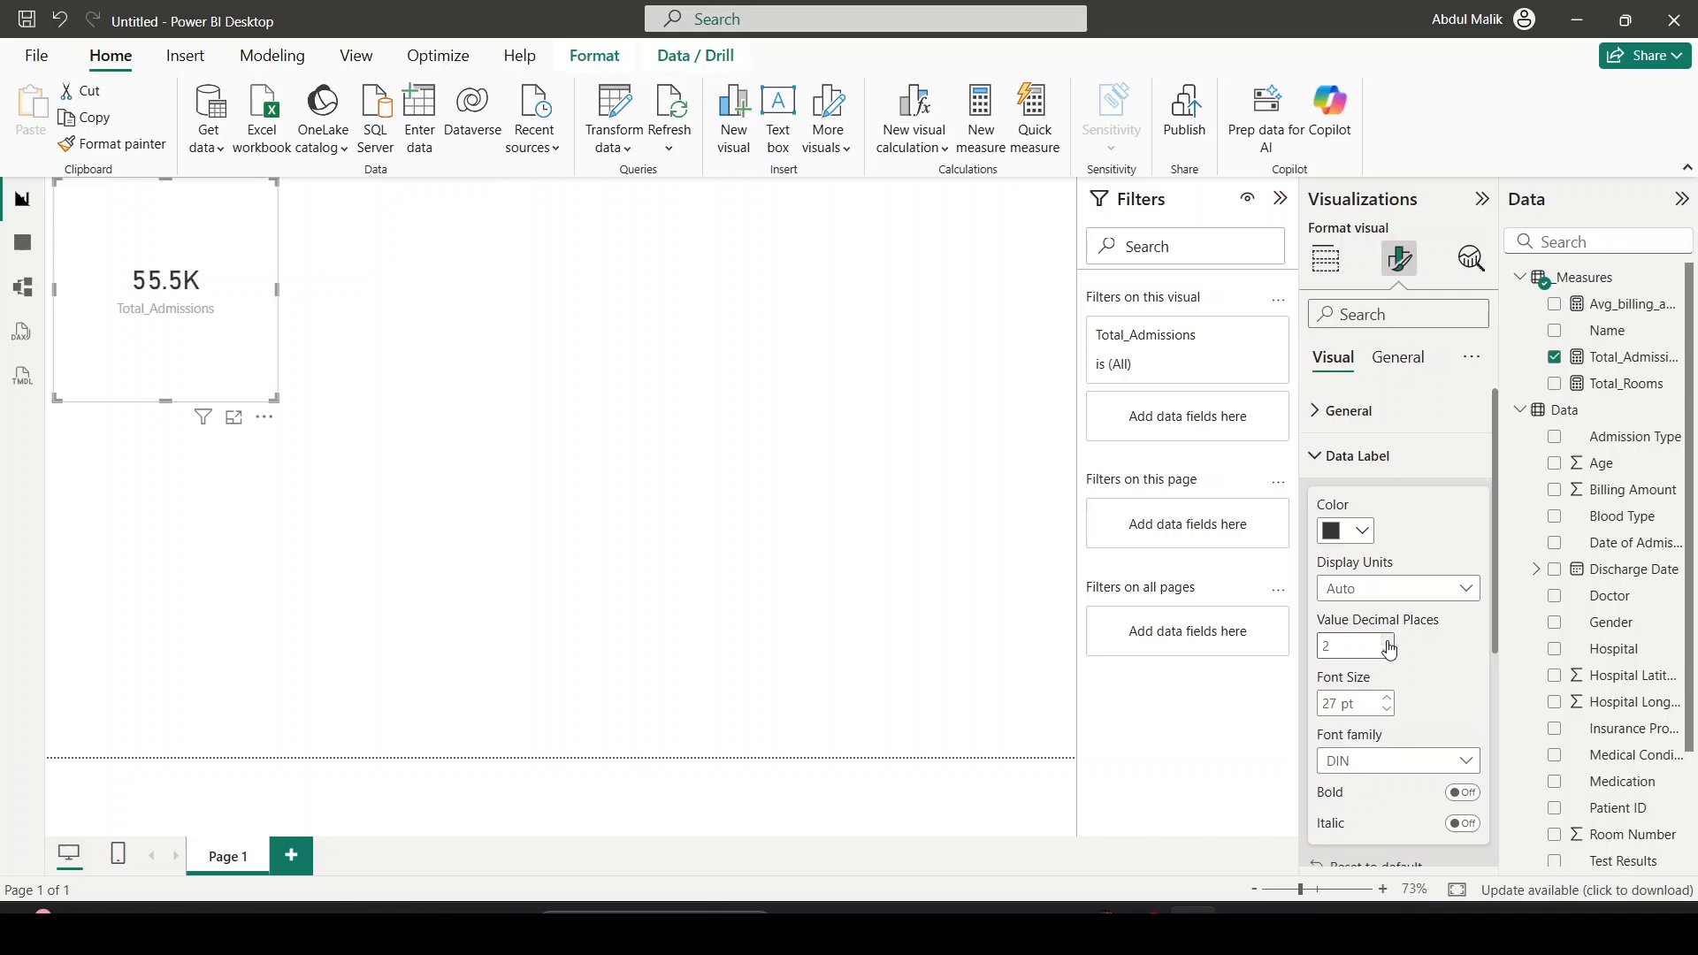
click(1386, 653)
scroll(1362, 672, down, 4)
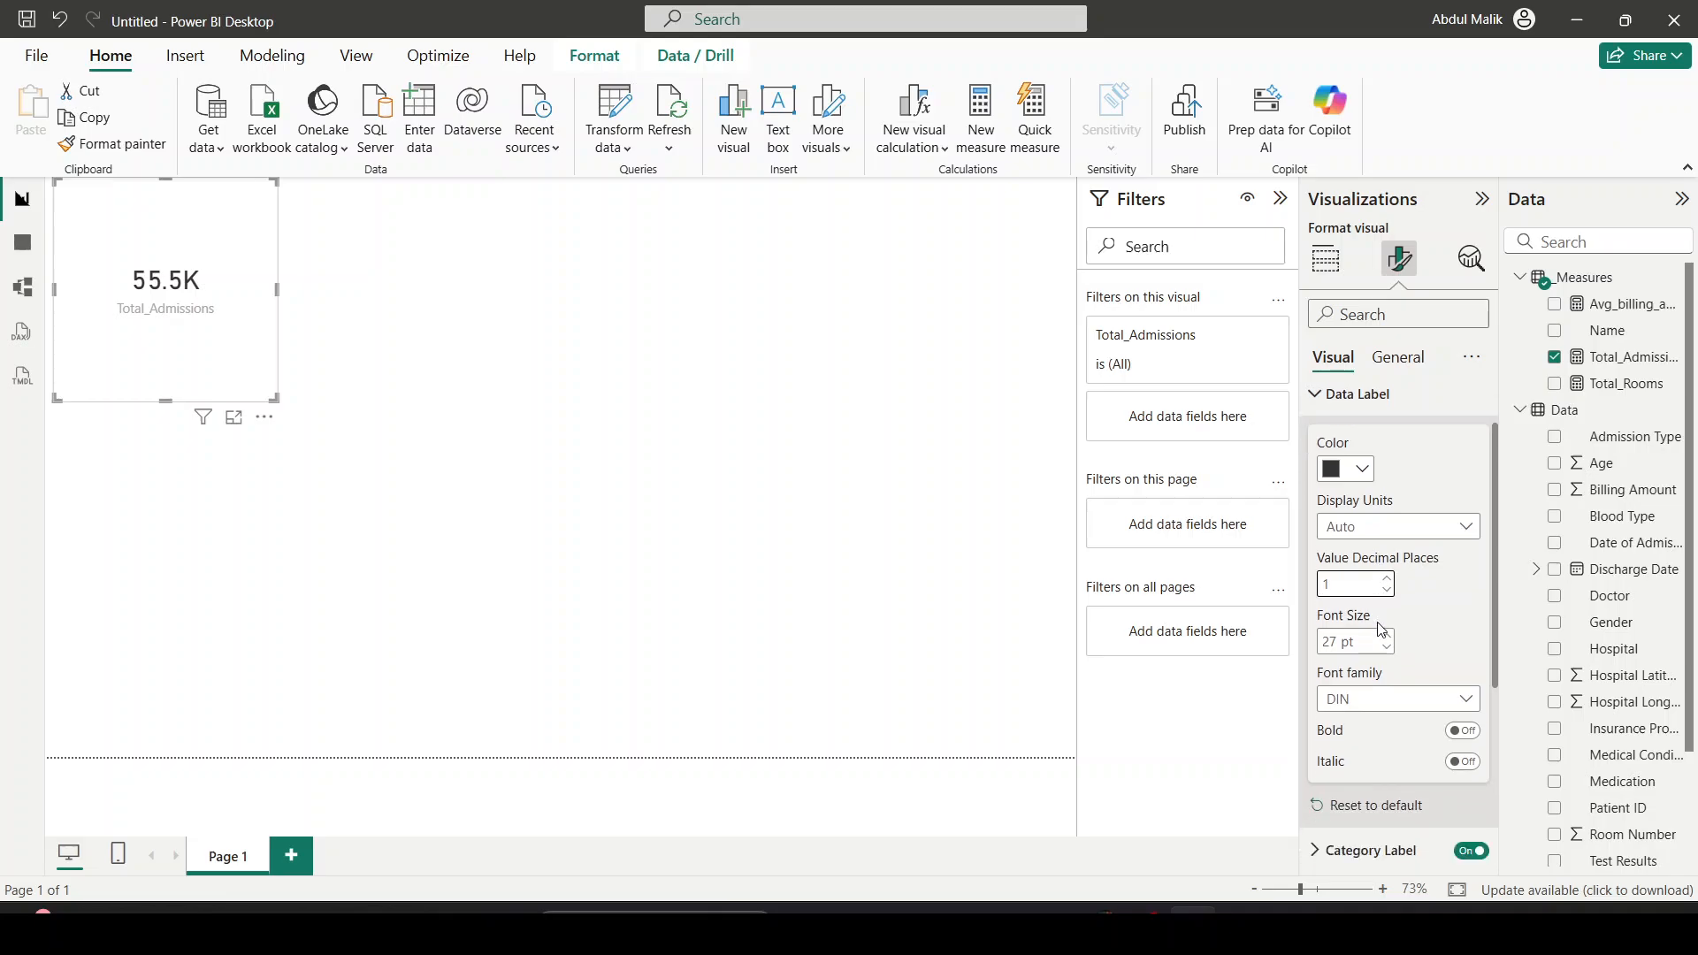
scroll(1376, 579, up, 5)
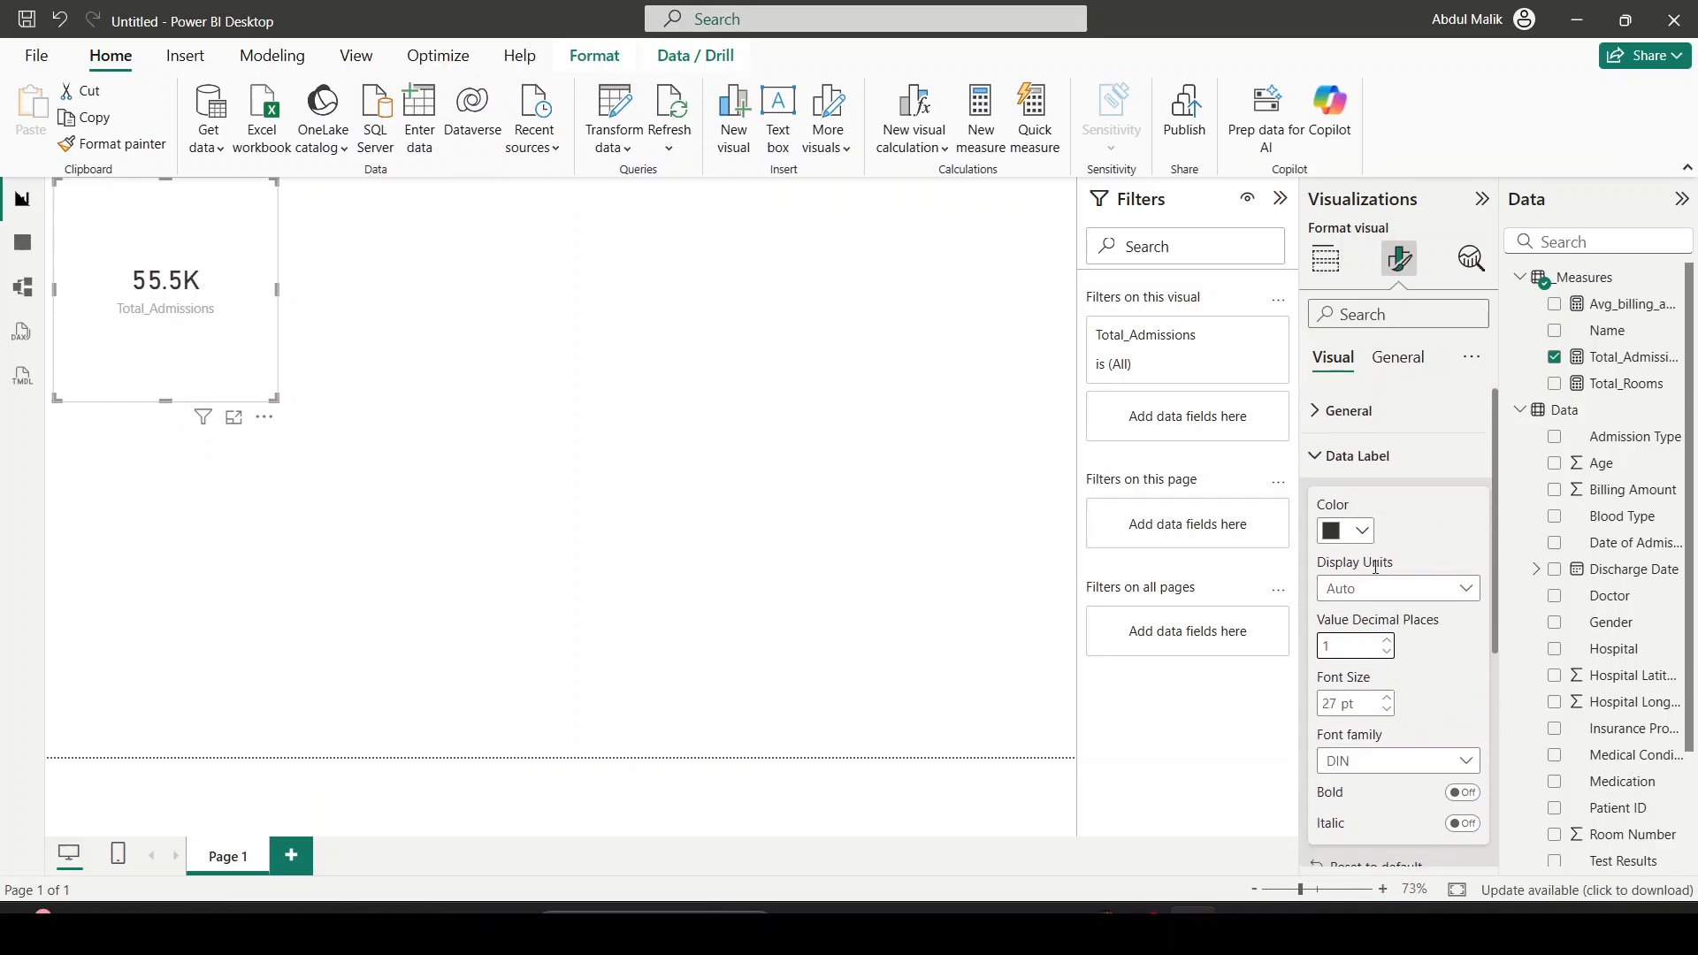
click(1368, 304)
text(displ)
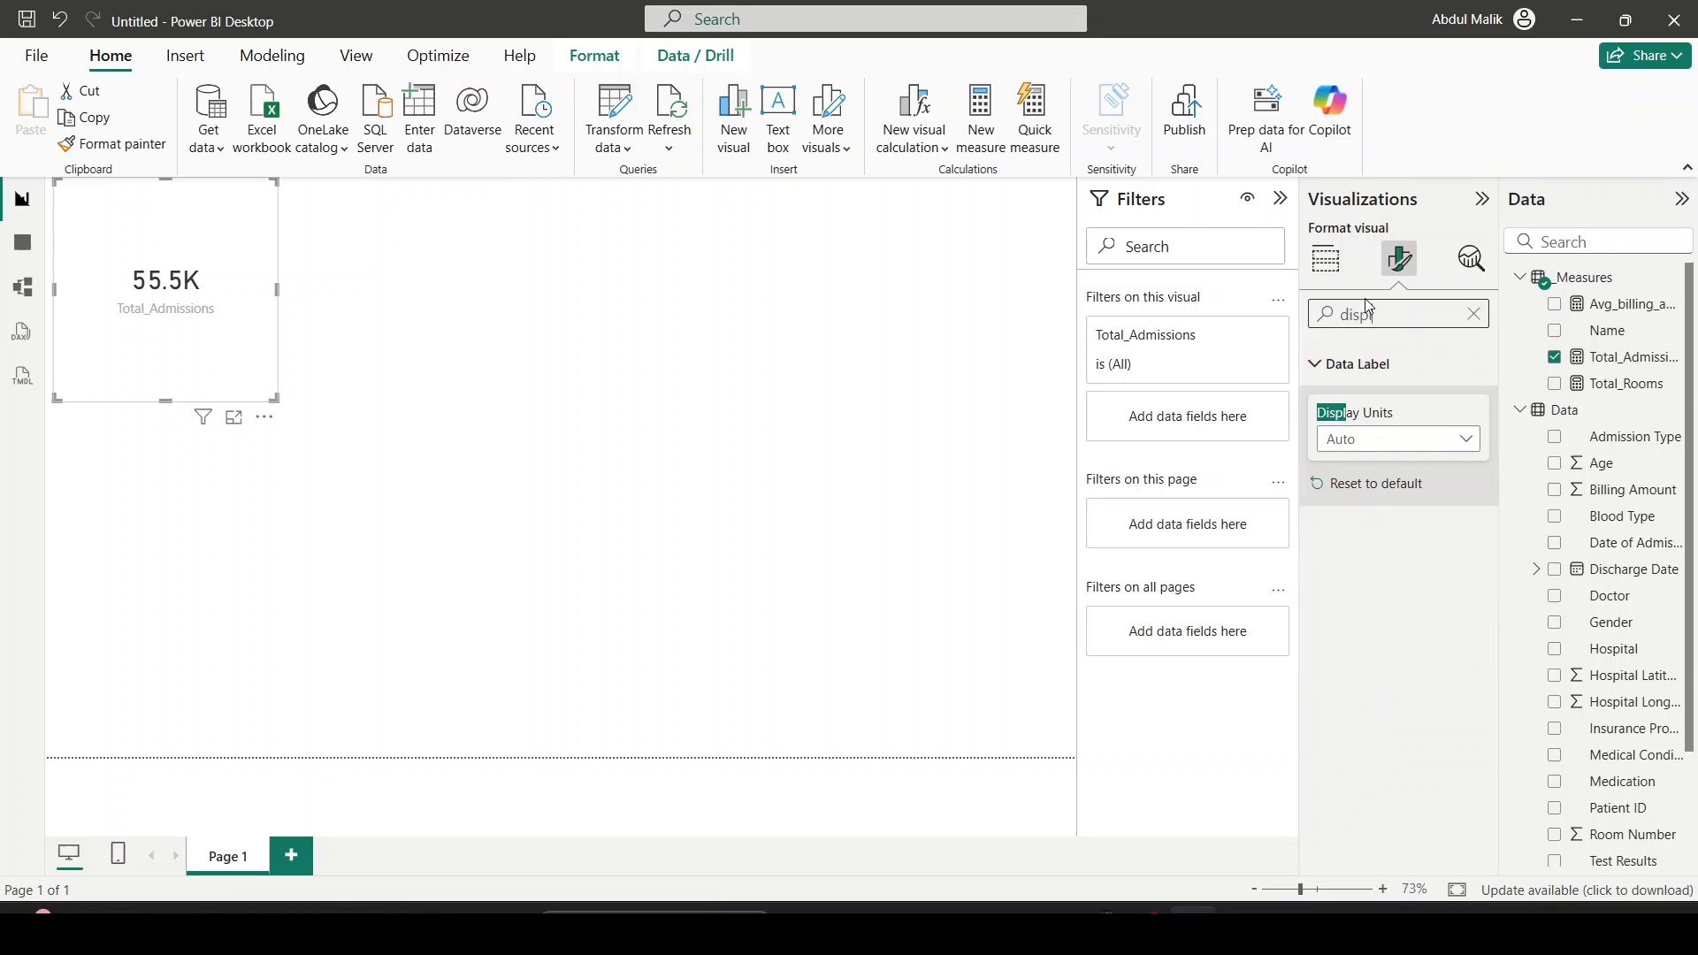
click(1420, 442)
click(1402, 489)
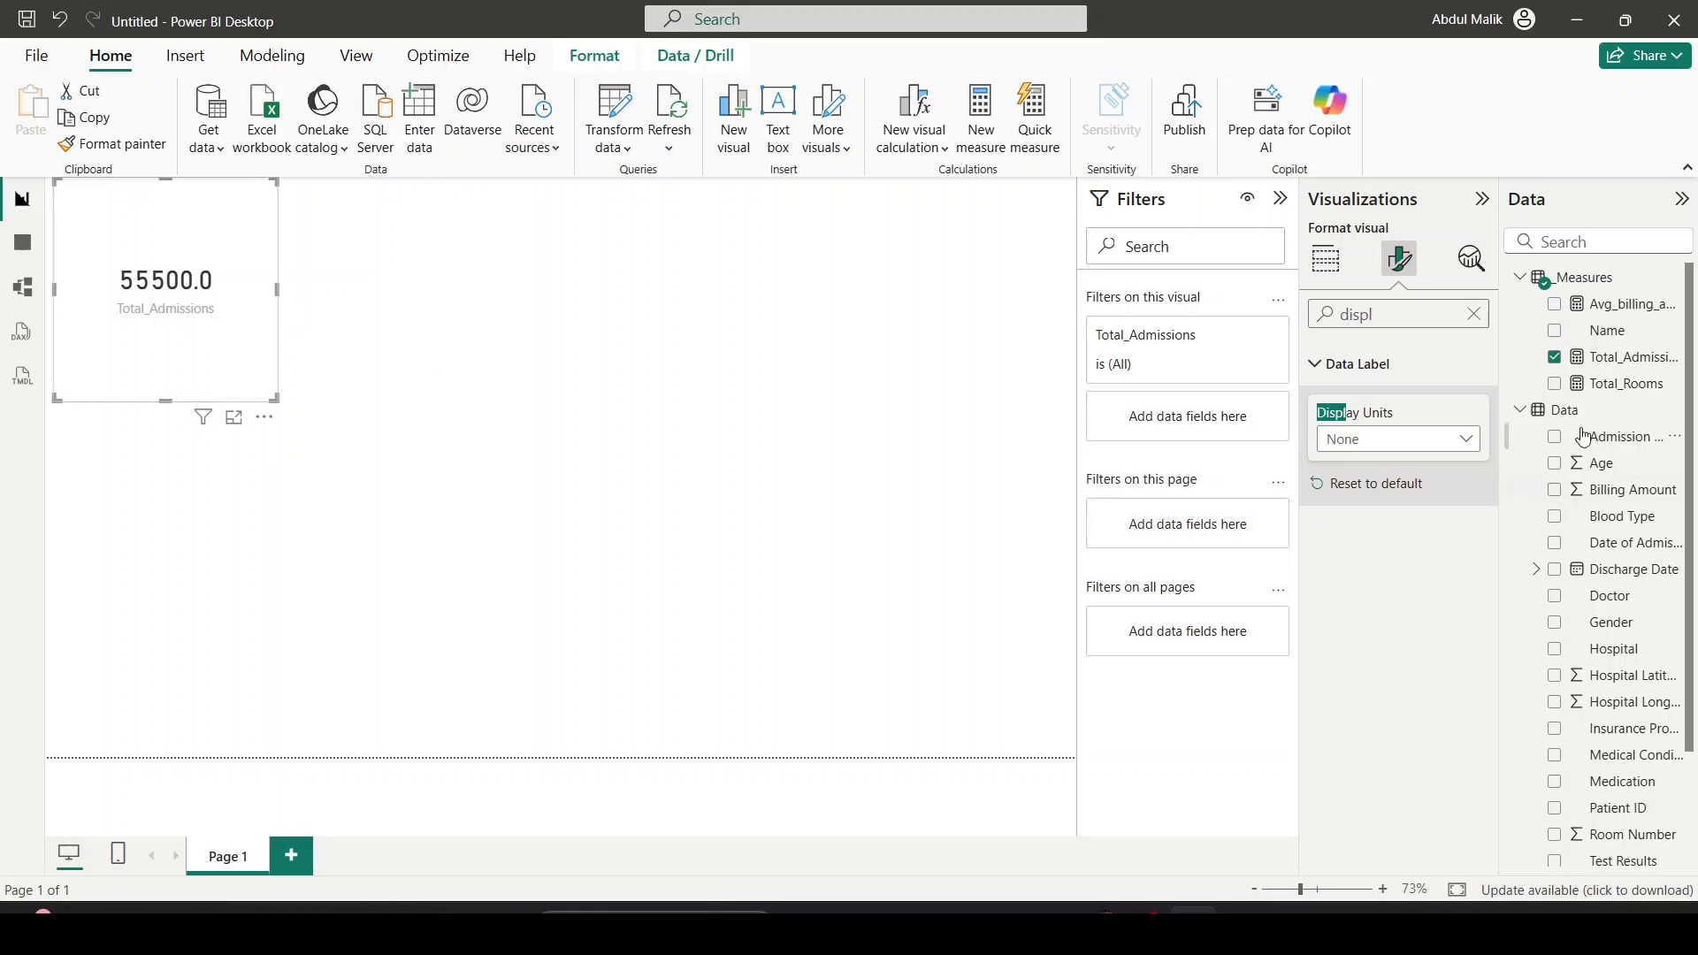
click(1473, 314)
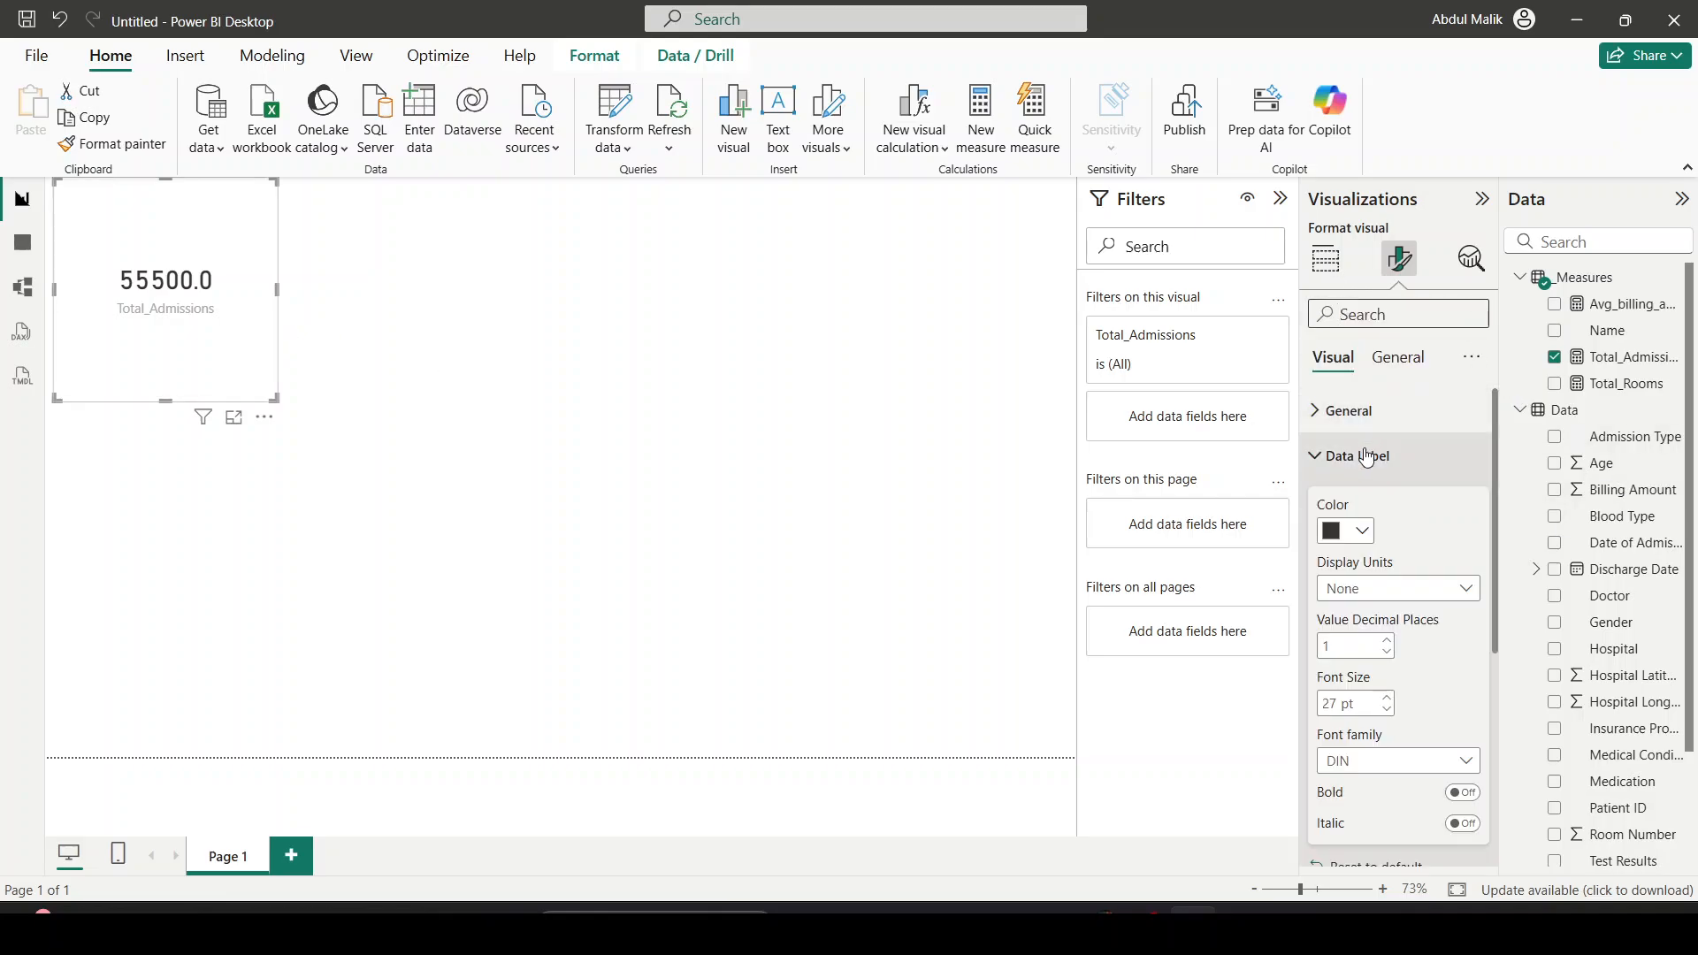
click(1387, 654)
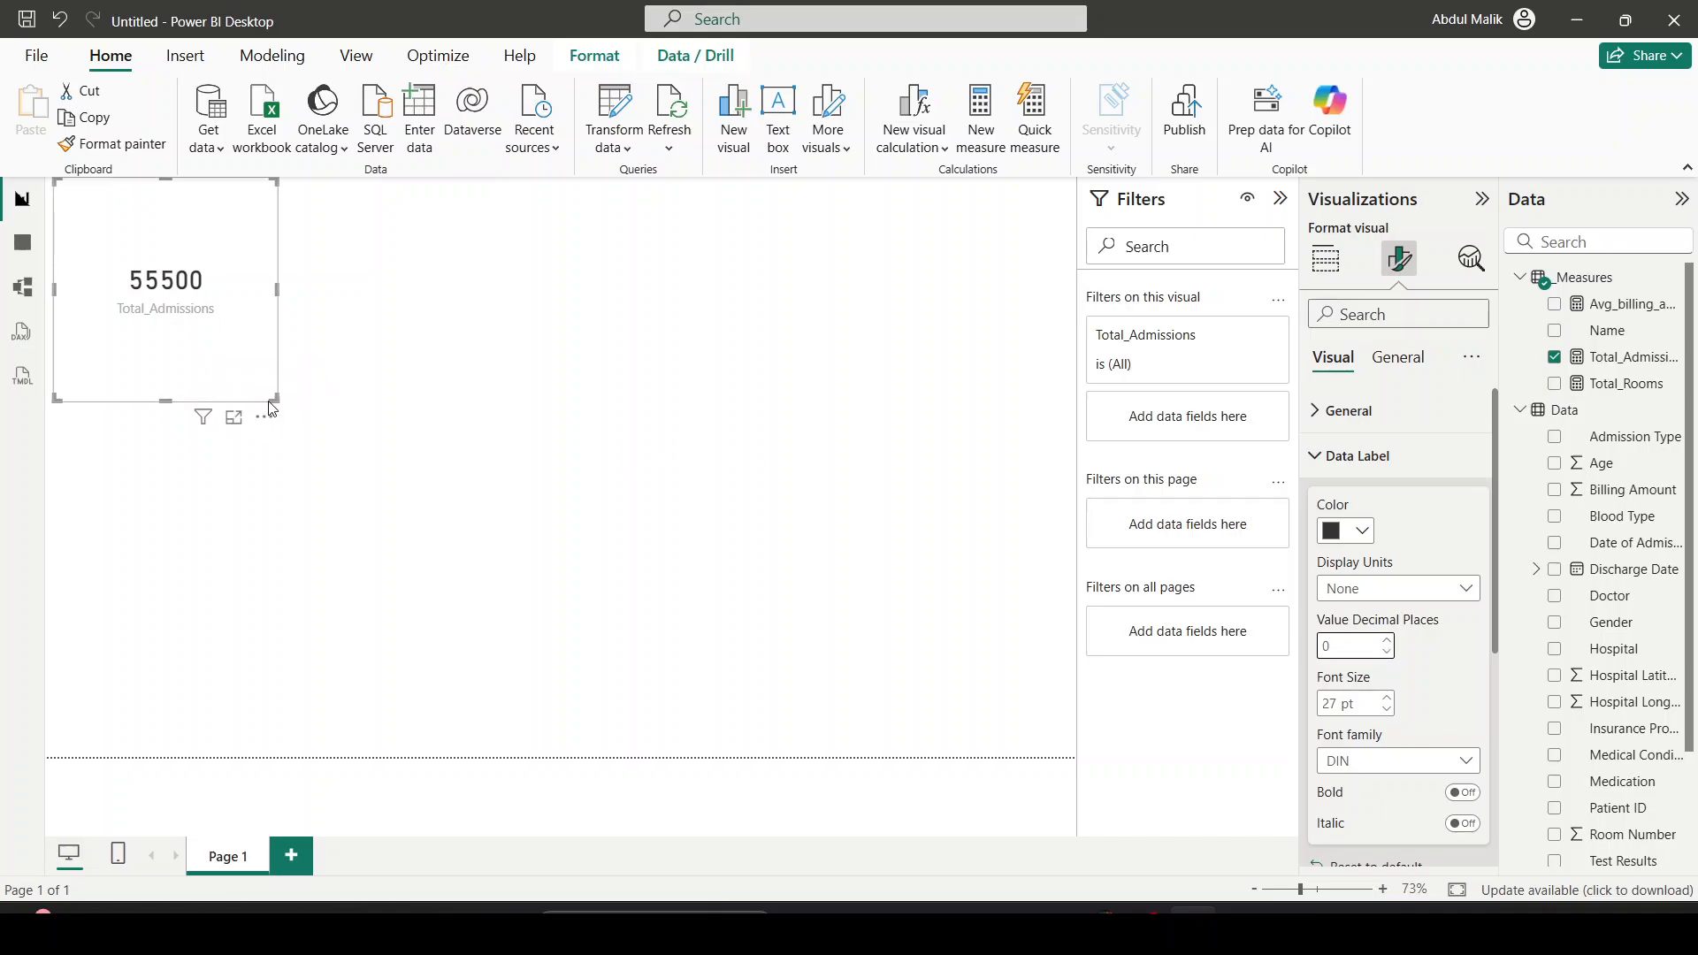
Shrink the Total_Admissions card to a compact tile and turn off its category label
drag(276, 399, 205, 251)
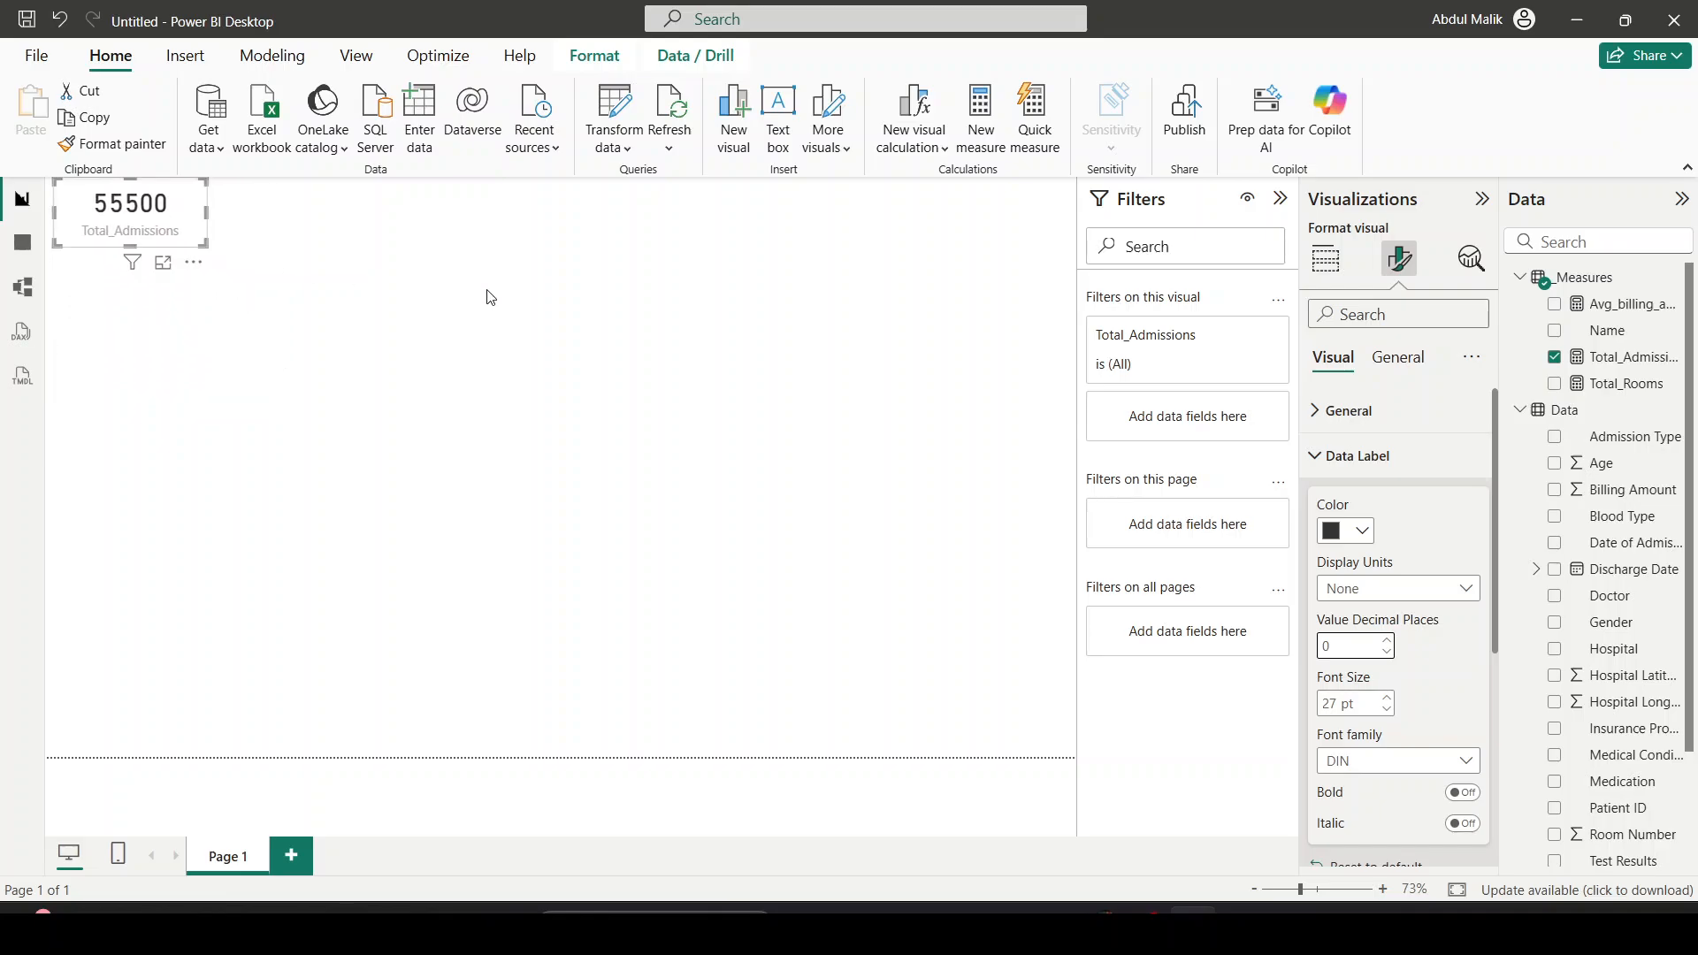
click(1397, 358)
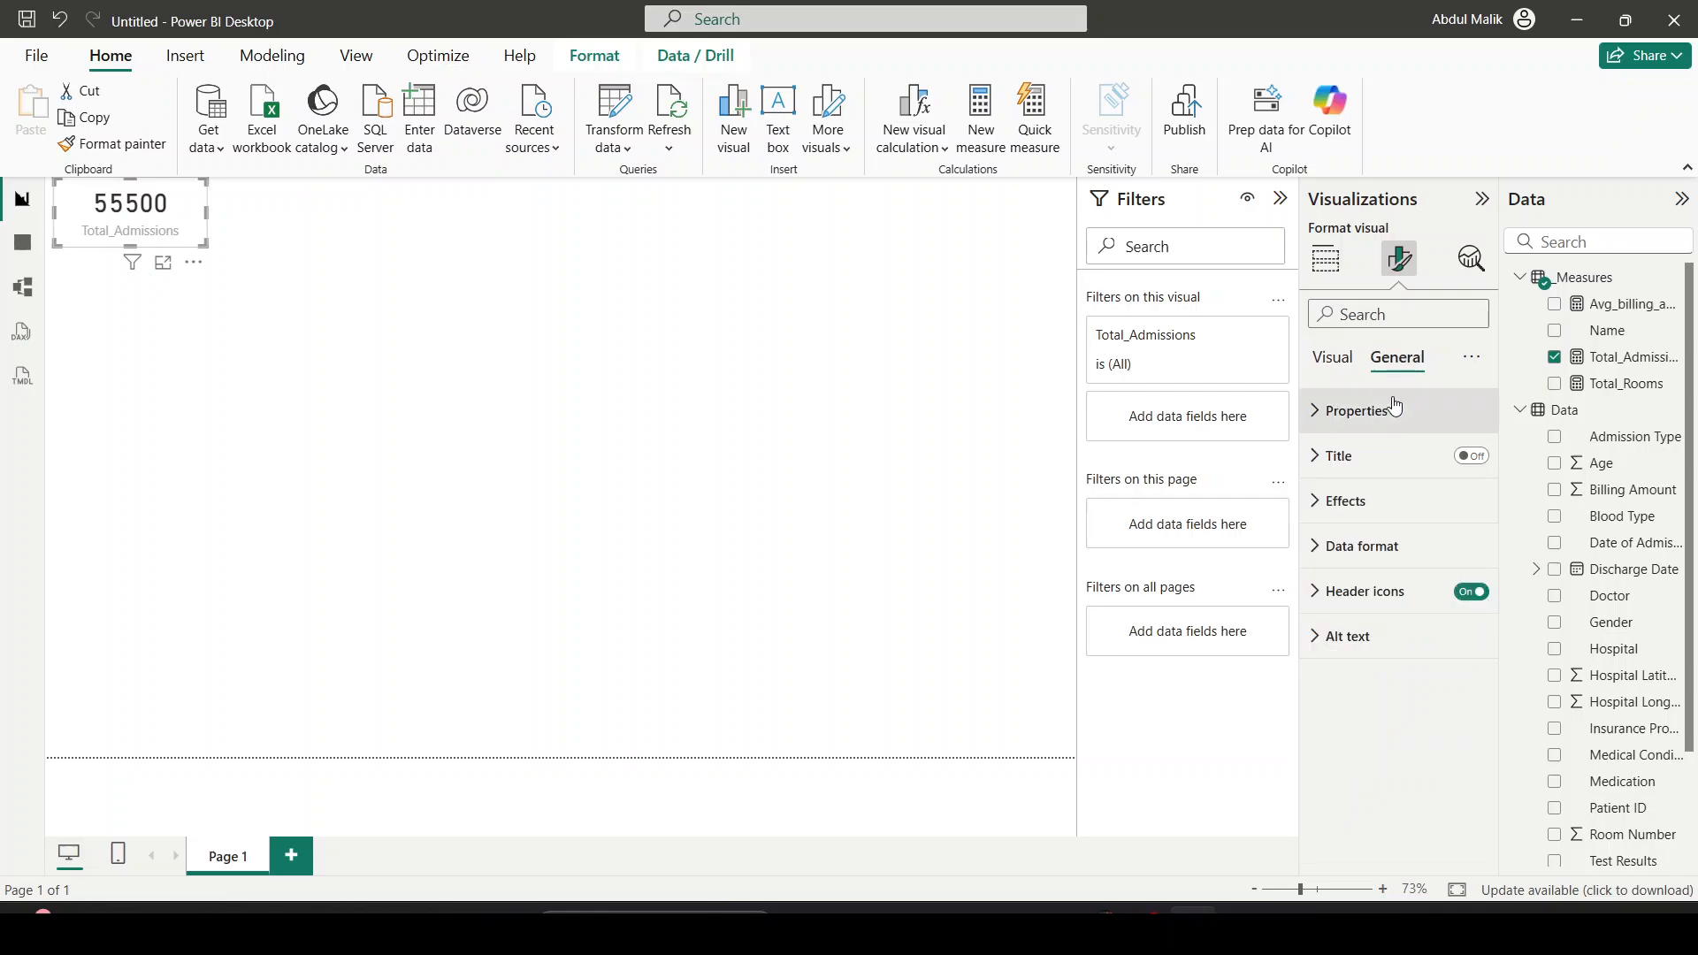
click(1376, 496)
click(1384, 456)
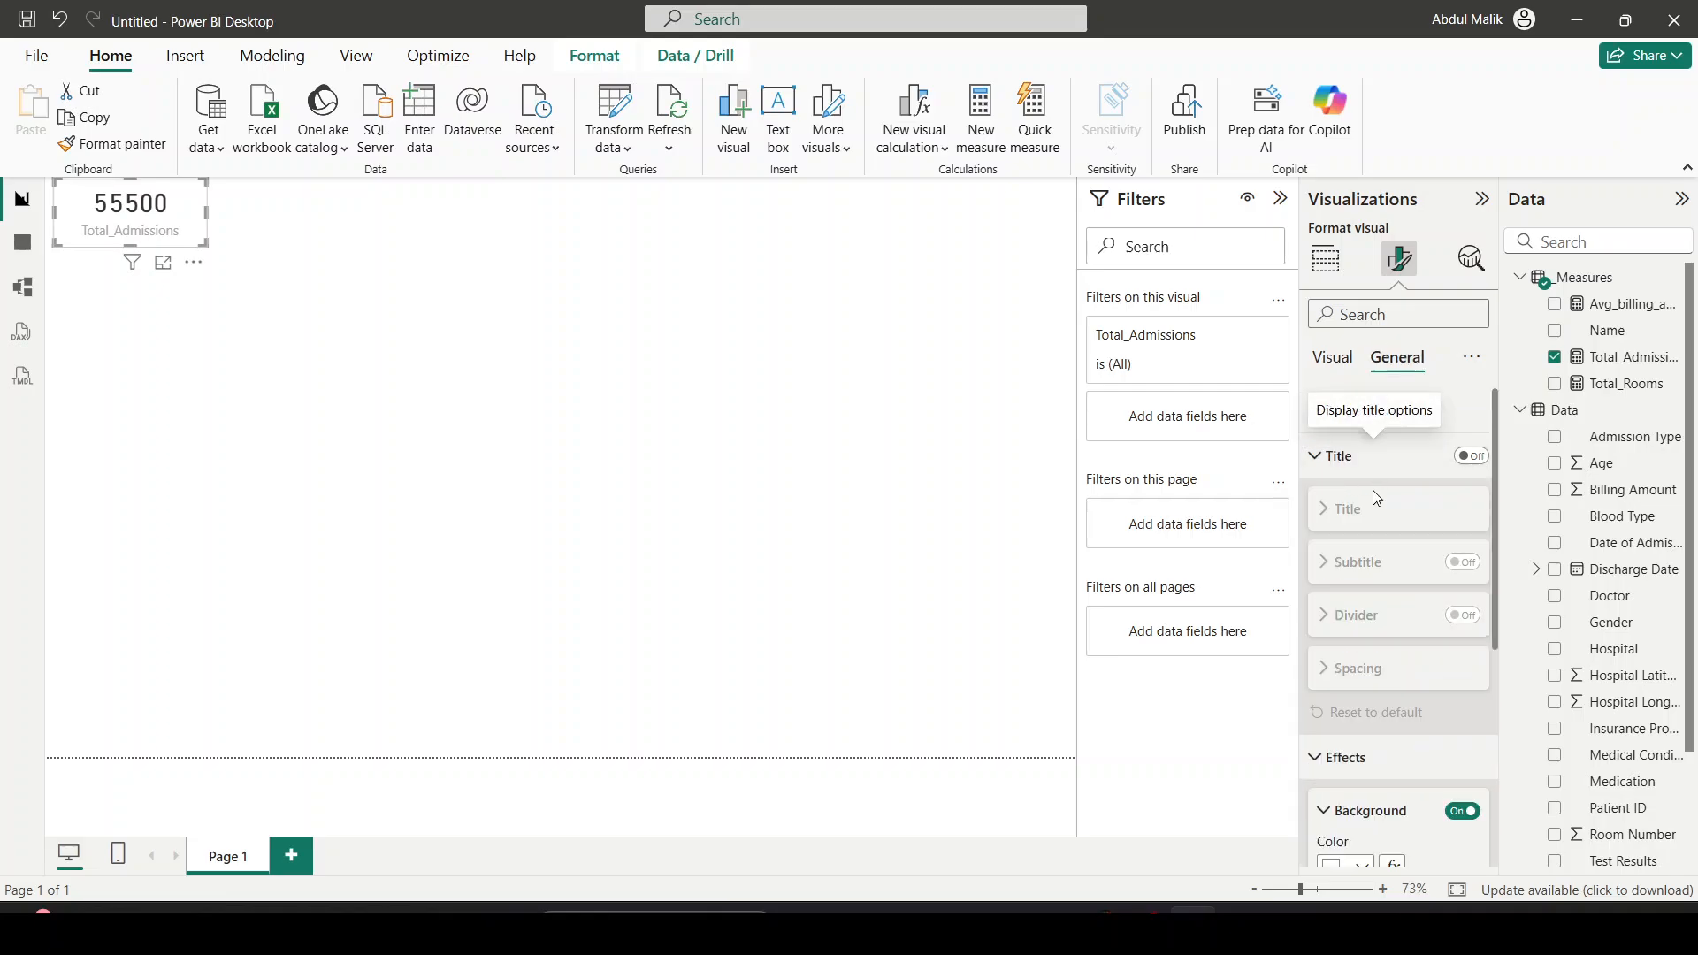
click(1333, 357)
scroll(1411, 607, down, 4)
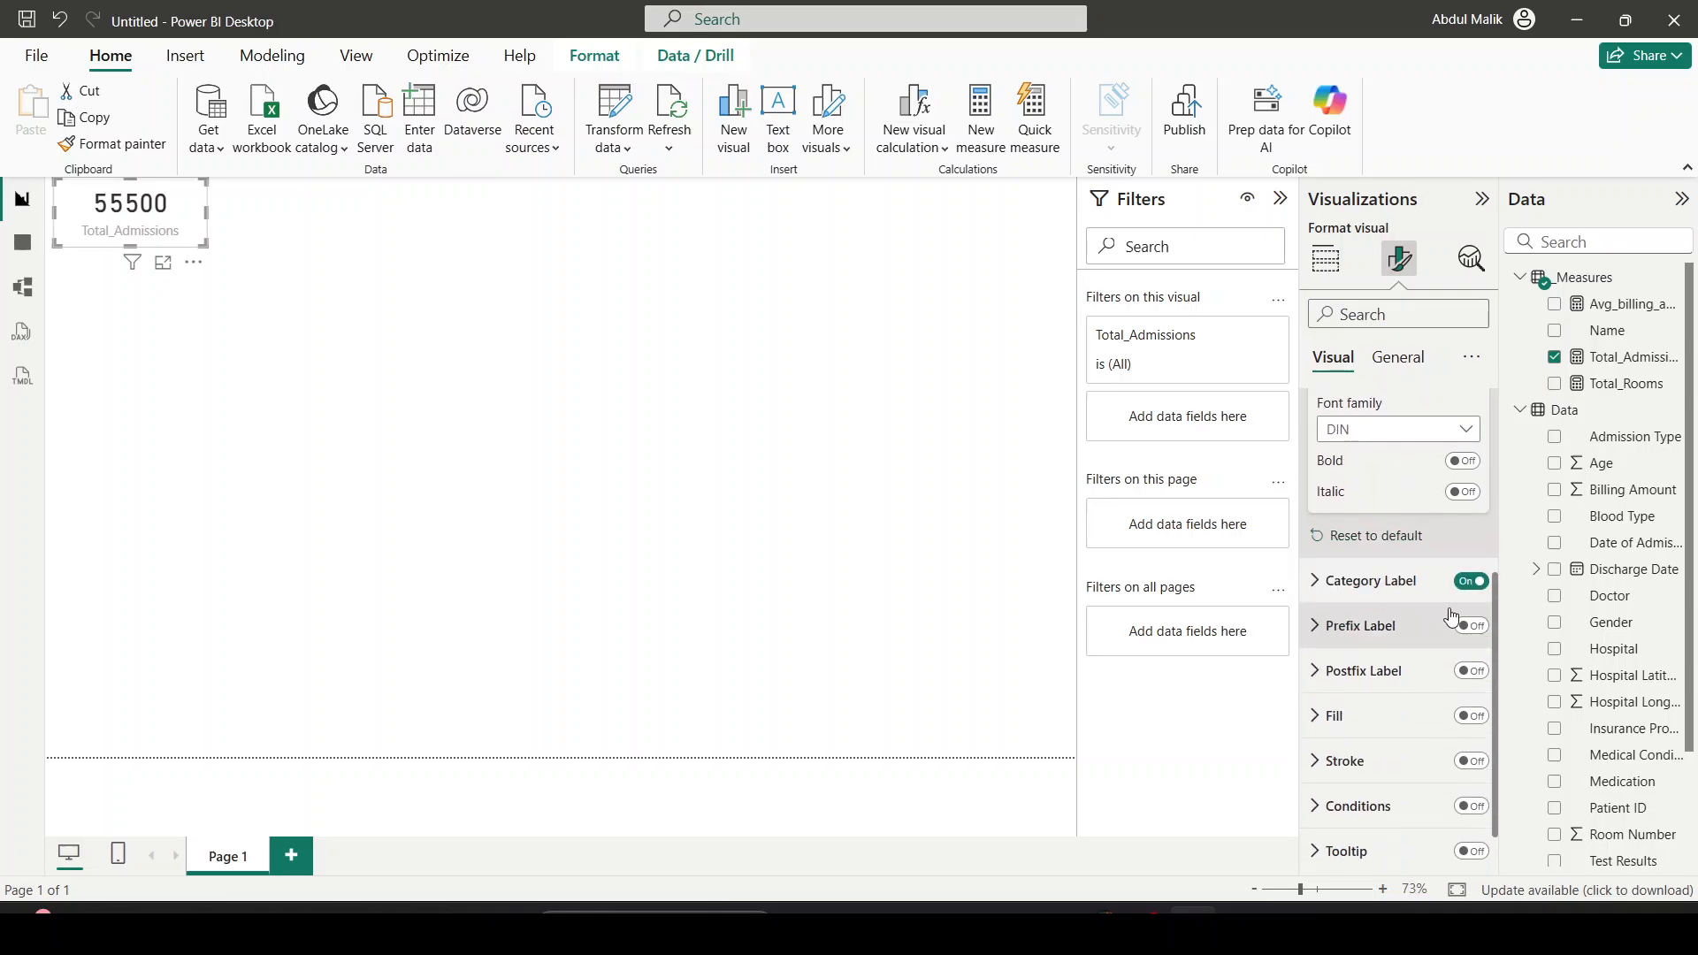
click(1471, 580)
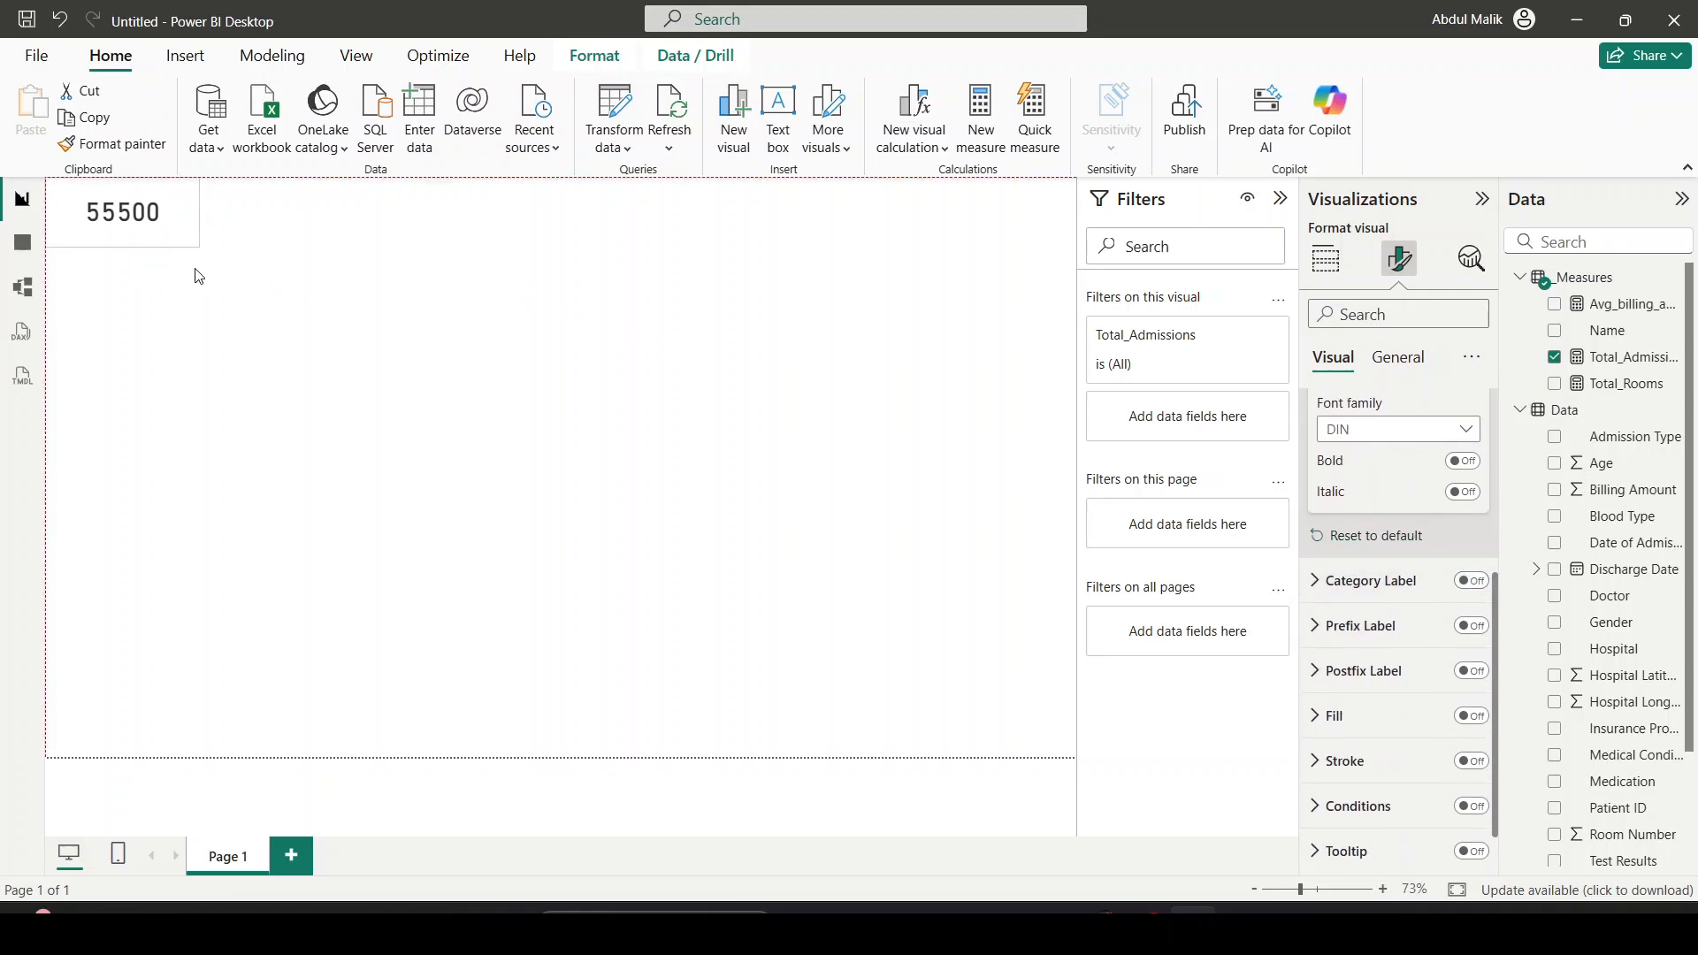
Move the Total_Admissions card down along the report page's left edge and compare it with the Admitted Patients card on the reference dashboard
drag(197, 273, 175, 383)
click(347, 395)
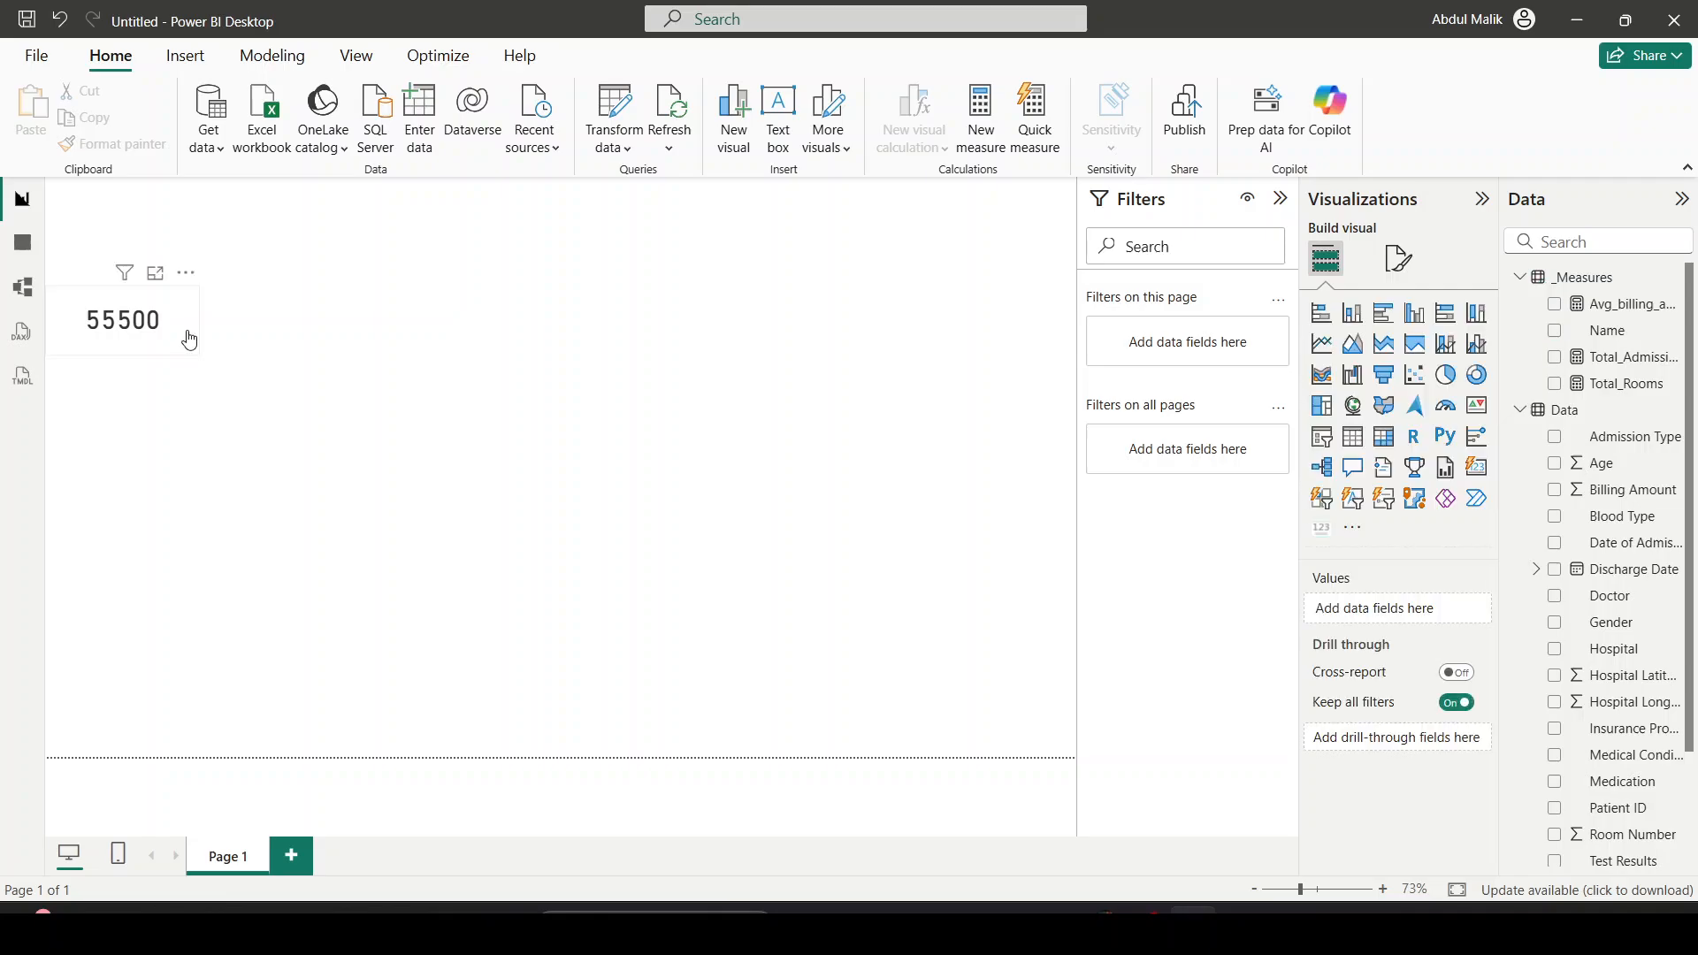
key(alt+Tab)
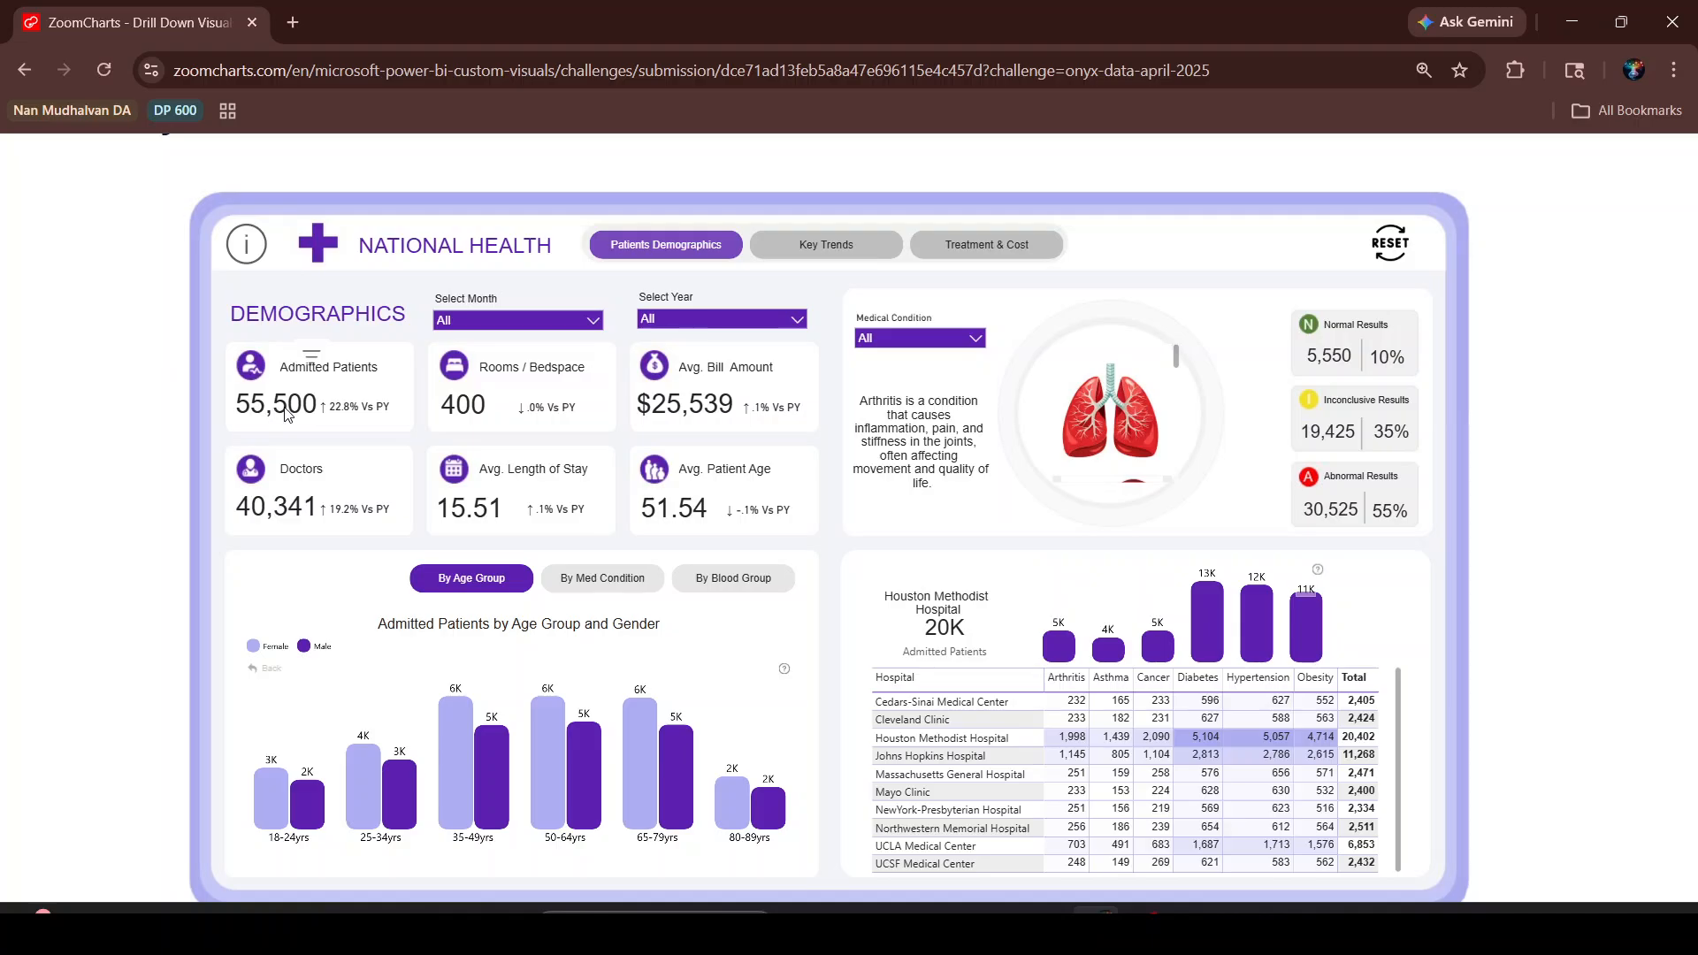
key(alt+Tab)
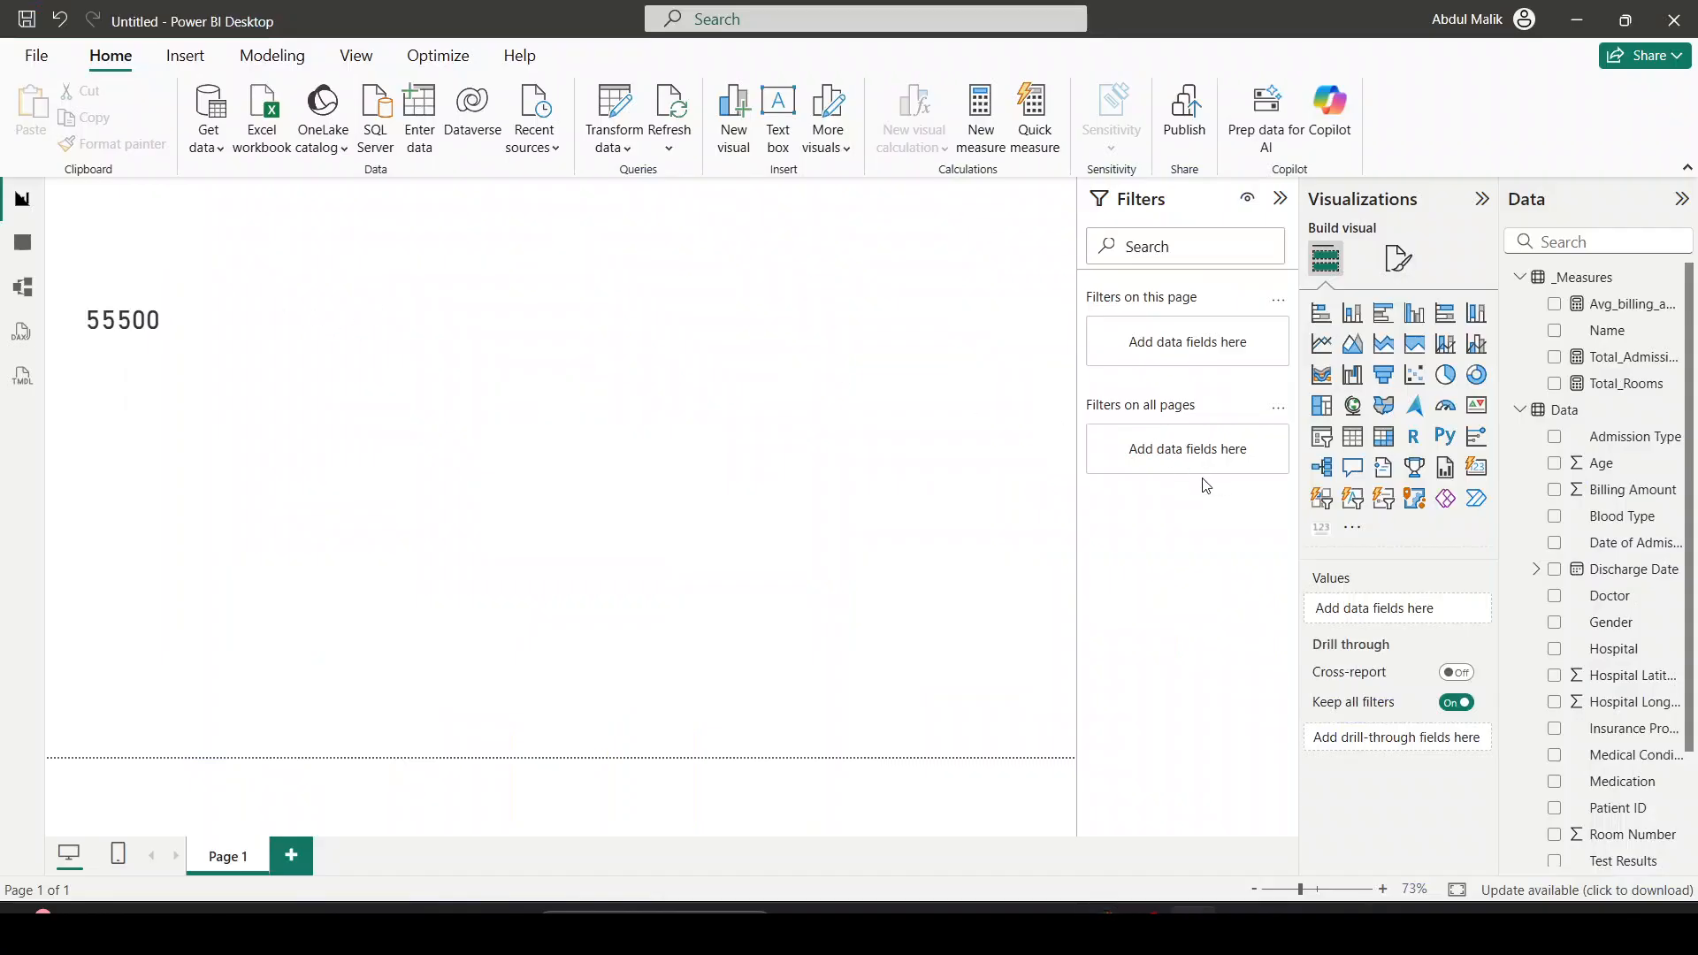
Add an Advance Card visual with Total_Rooms as its data field and turn off its category label
click(1321, 527)
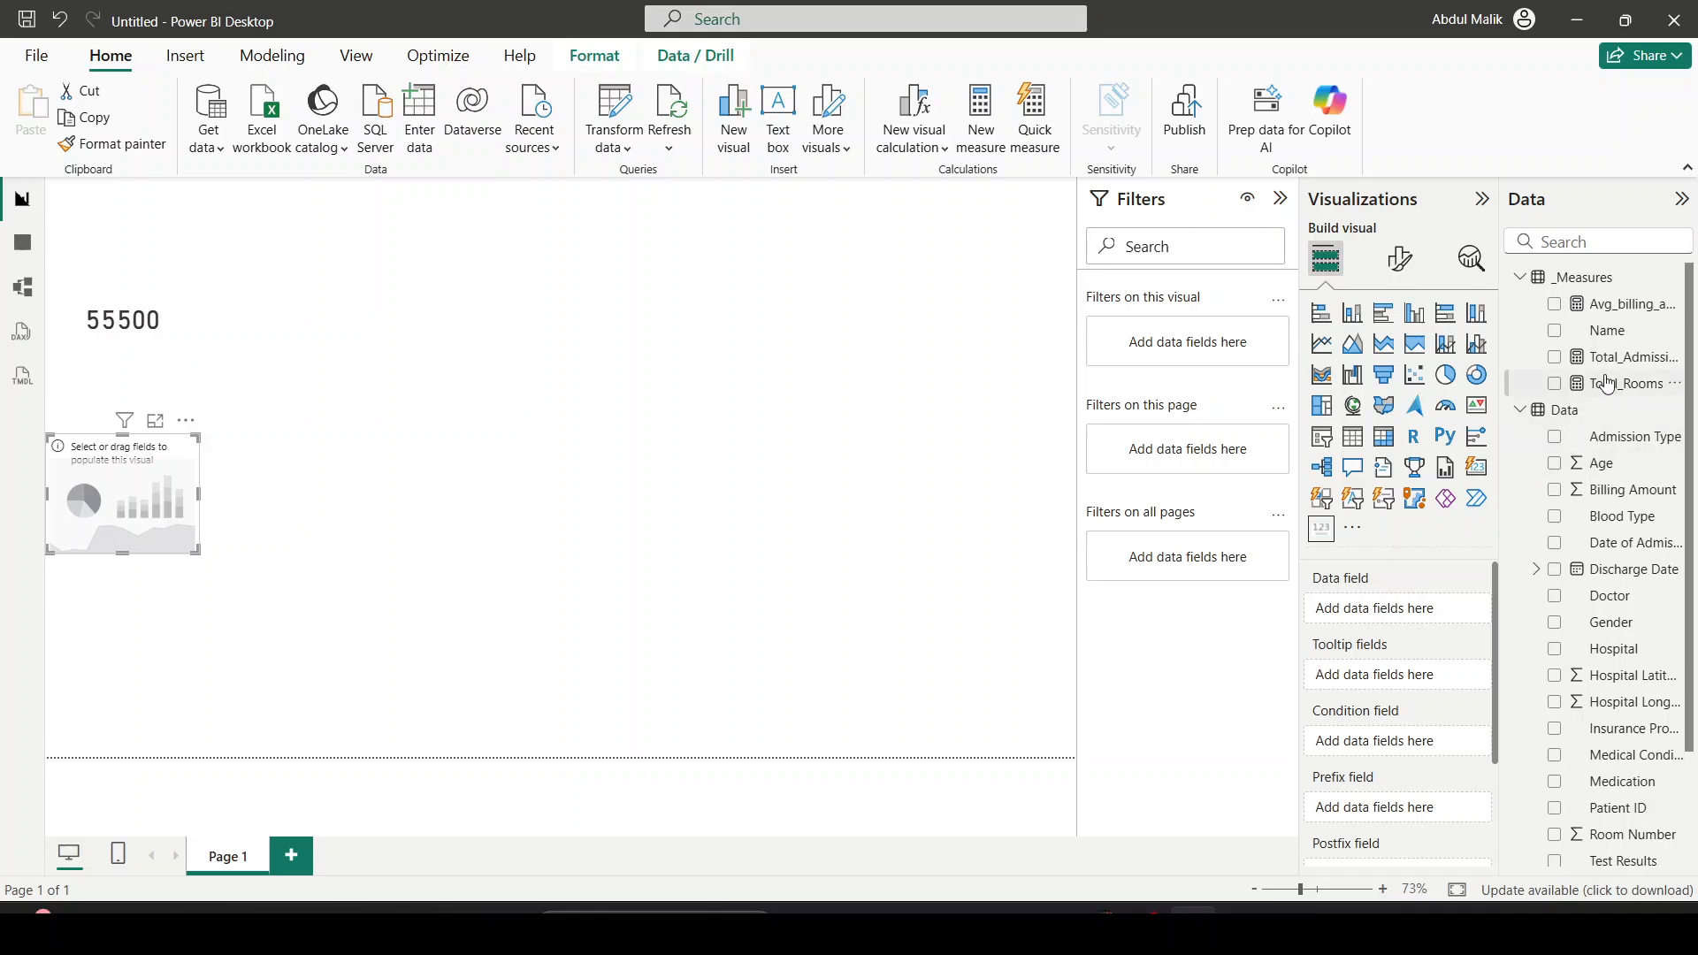
drag(1607, 382, 1391, 608)
click(1398, 258)
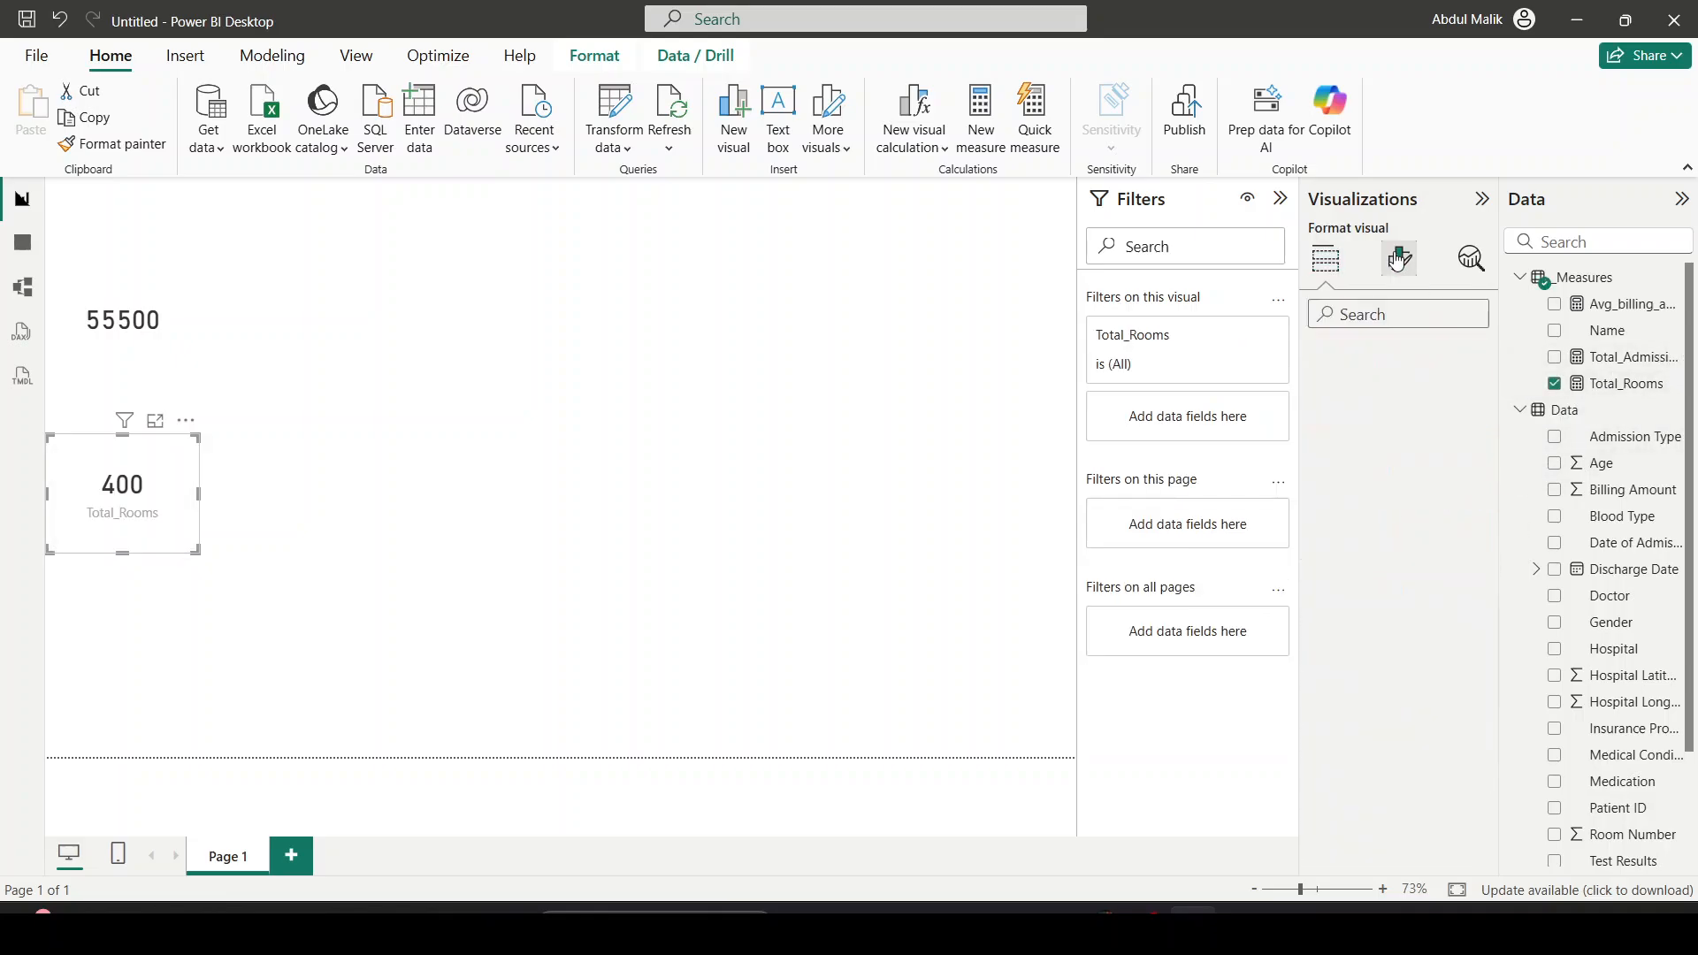
click(1471, 501)
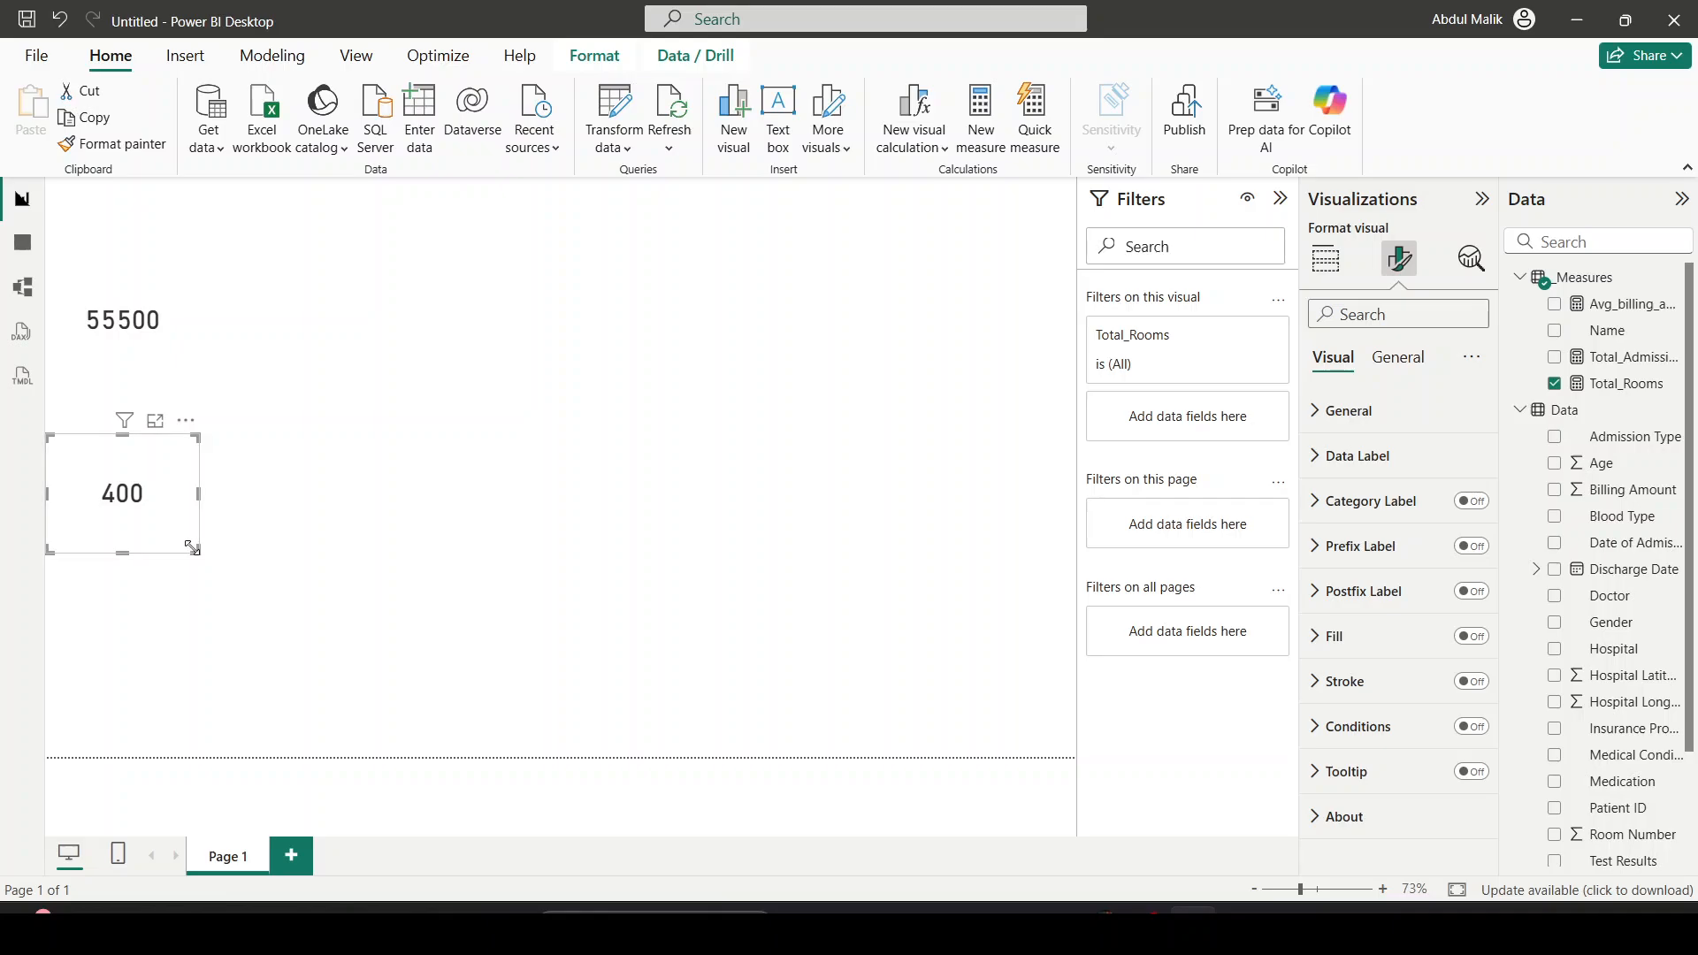
Place the Total_Rooms card directly beside the Total_Admissions card and check the layout against the reference dashboard's KPI cards
drag(196, 550, 293, 285)
key(alt+Tab)
key(alt+Tab)
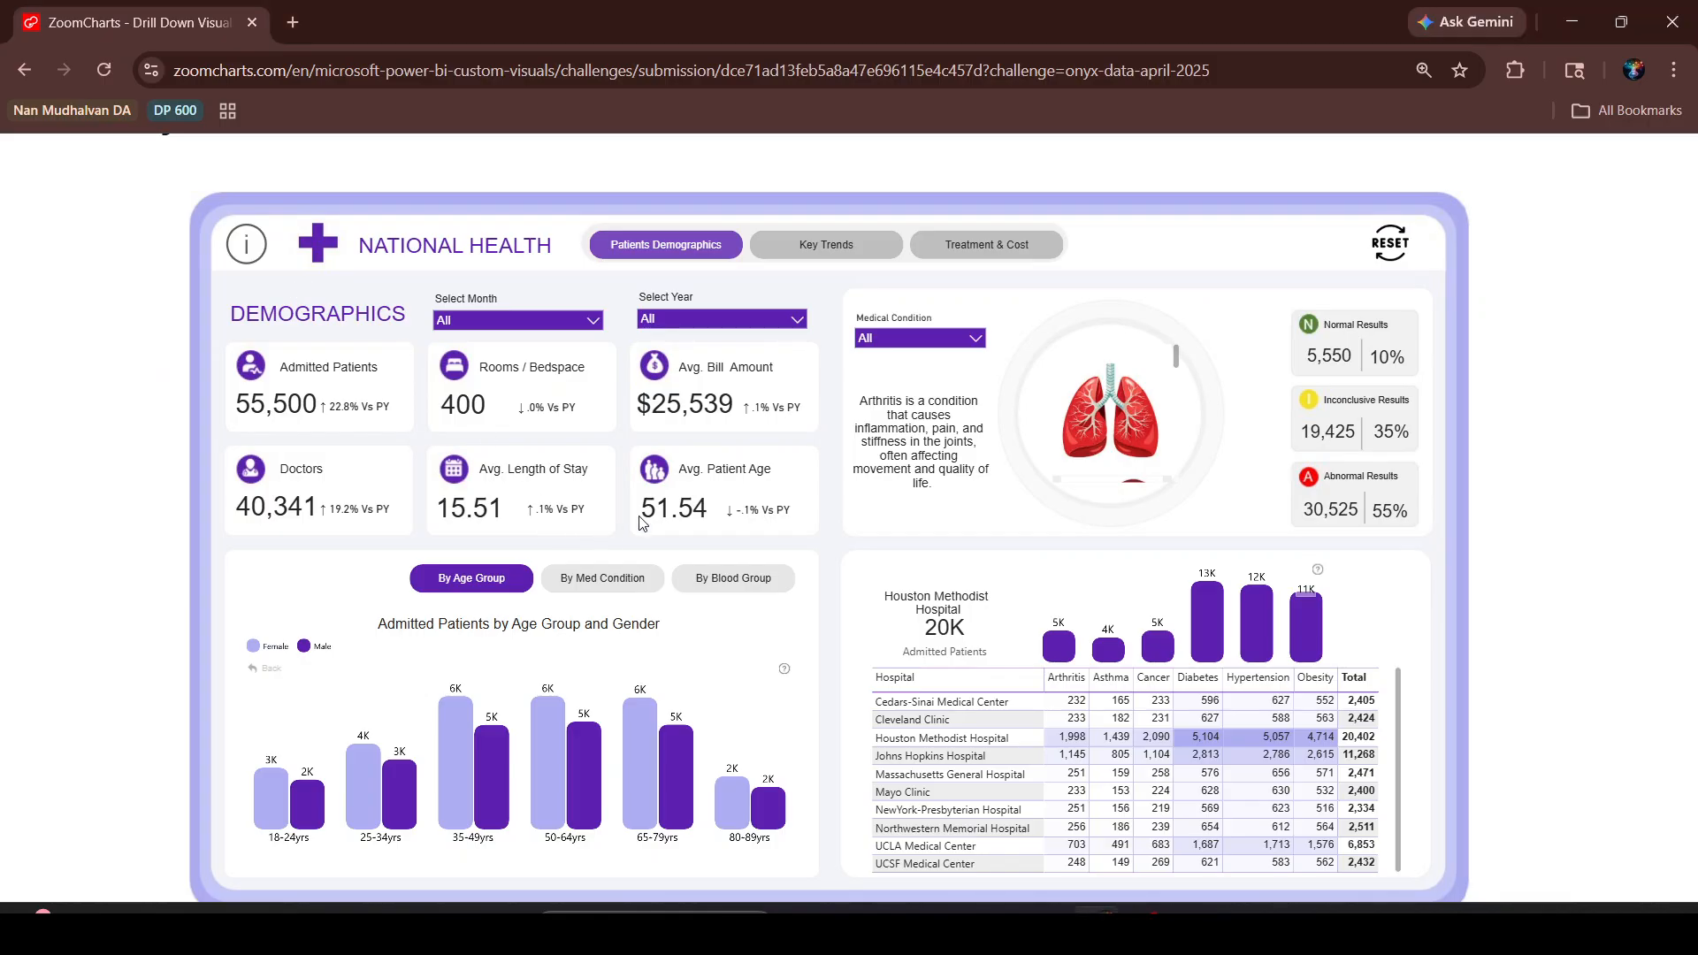
click(773, 549)
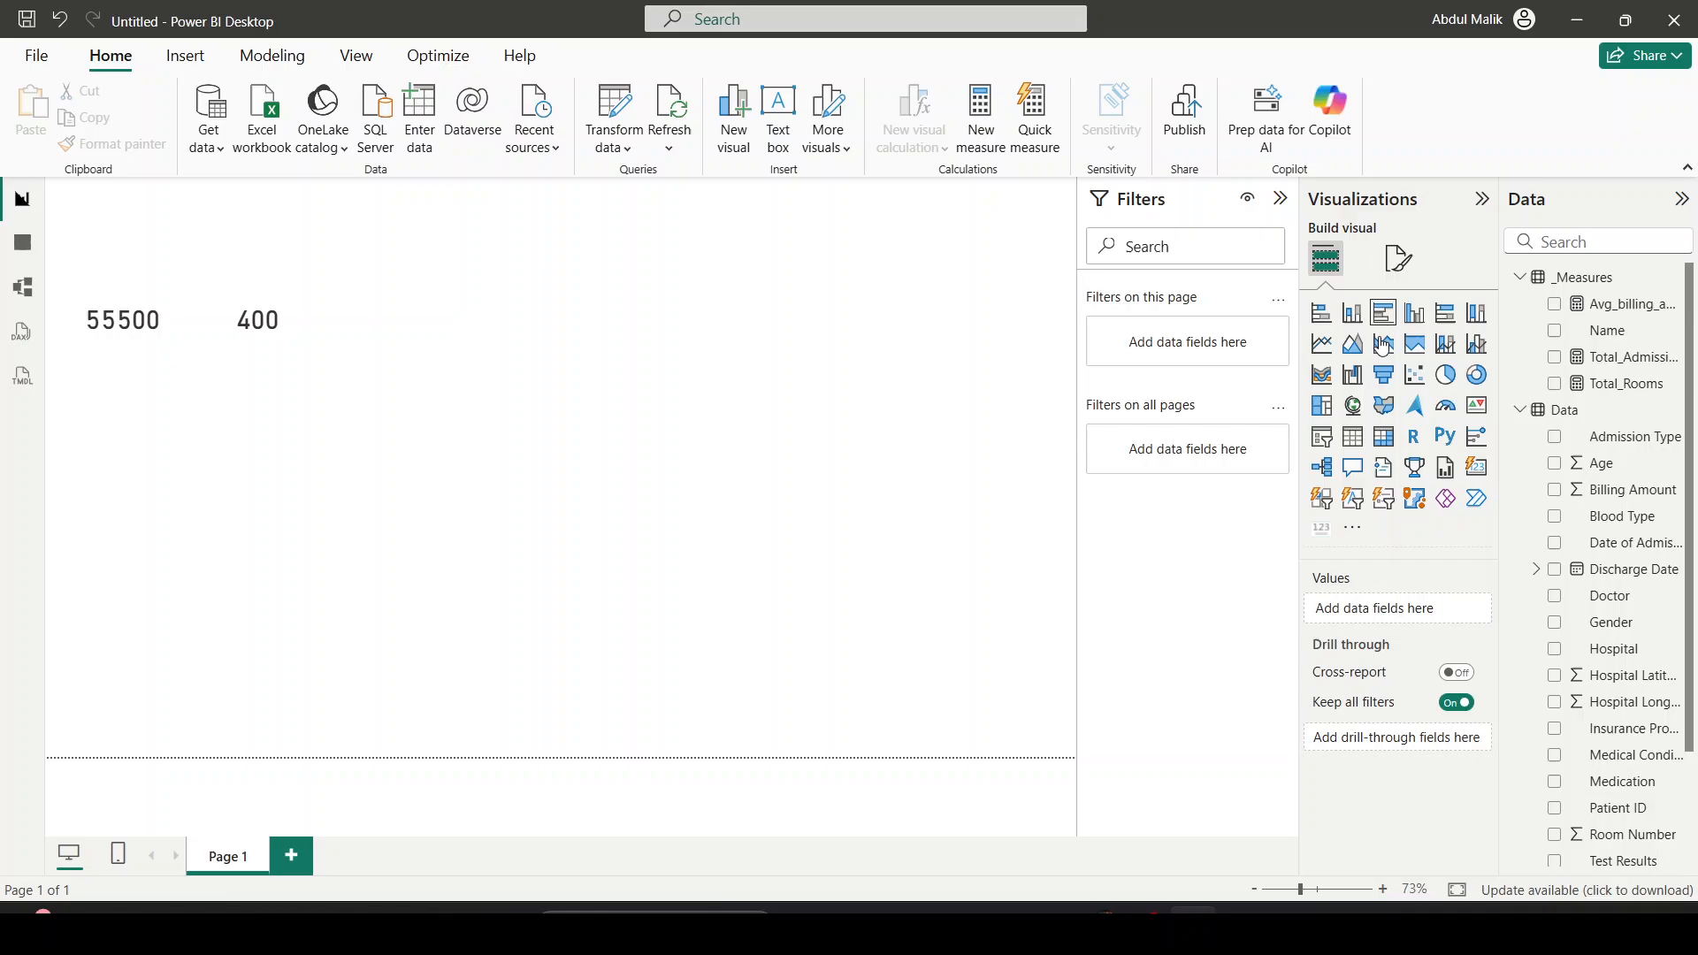
Add another empty Advance Card visual to the report page and check the reference dashboard's KPI cards
click(1321, 528)
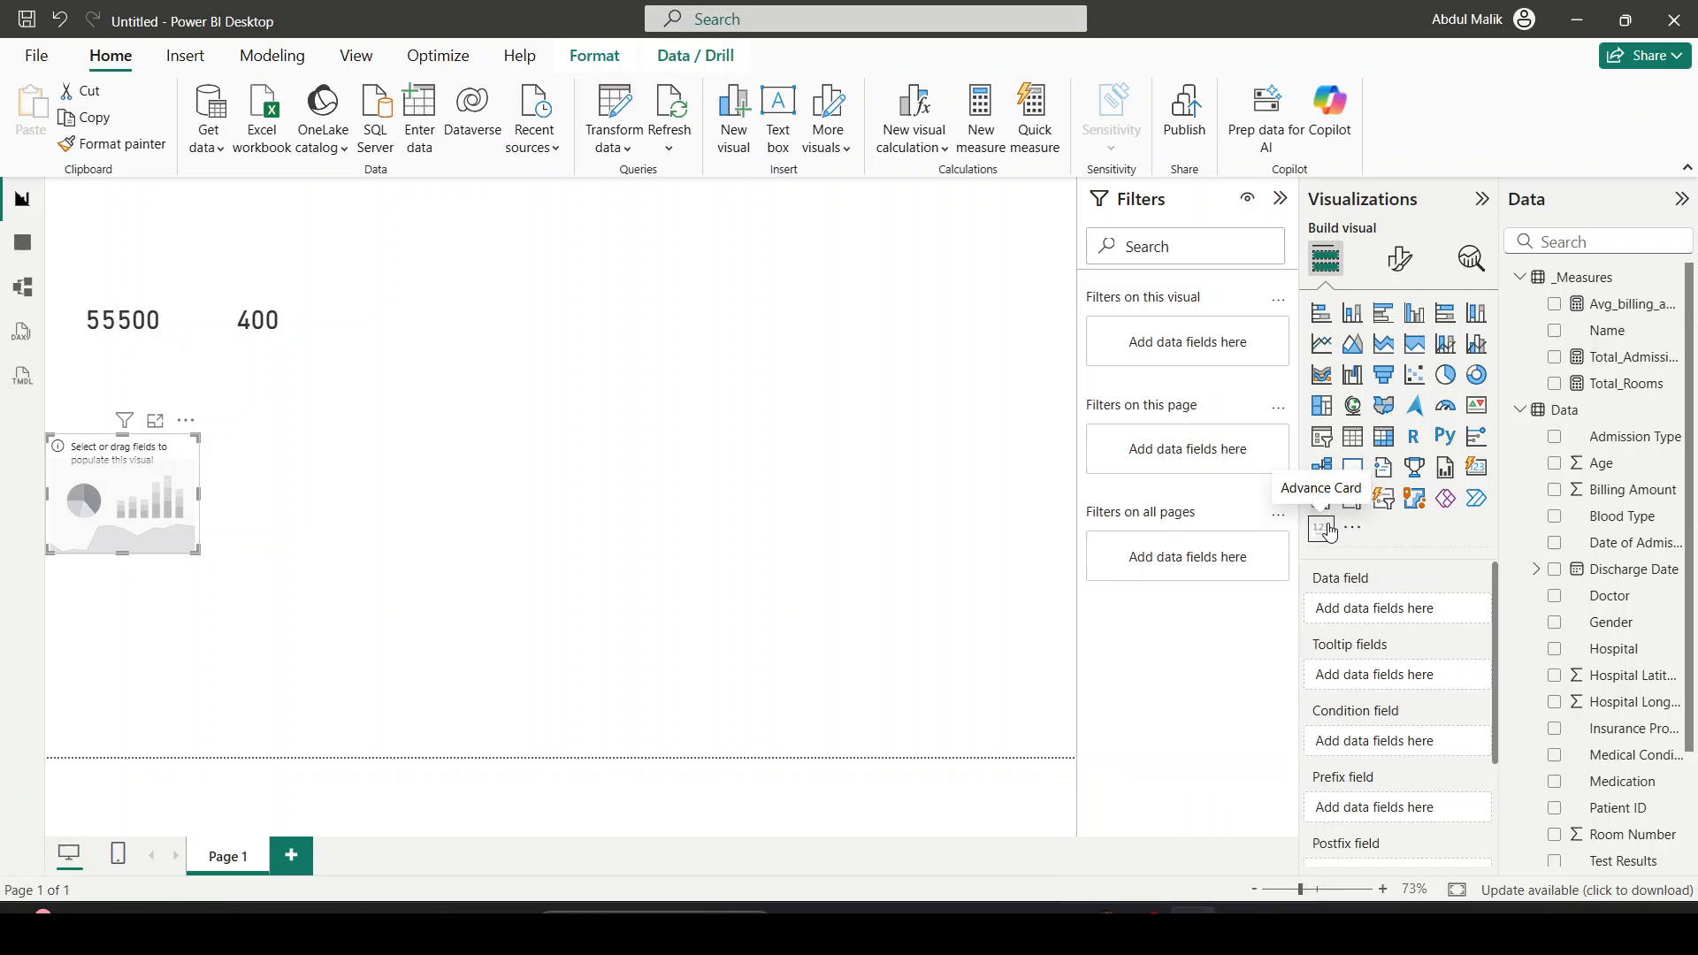
click(1145, 927)
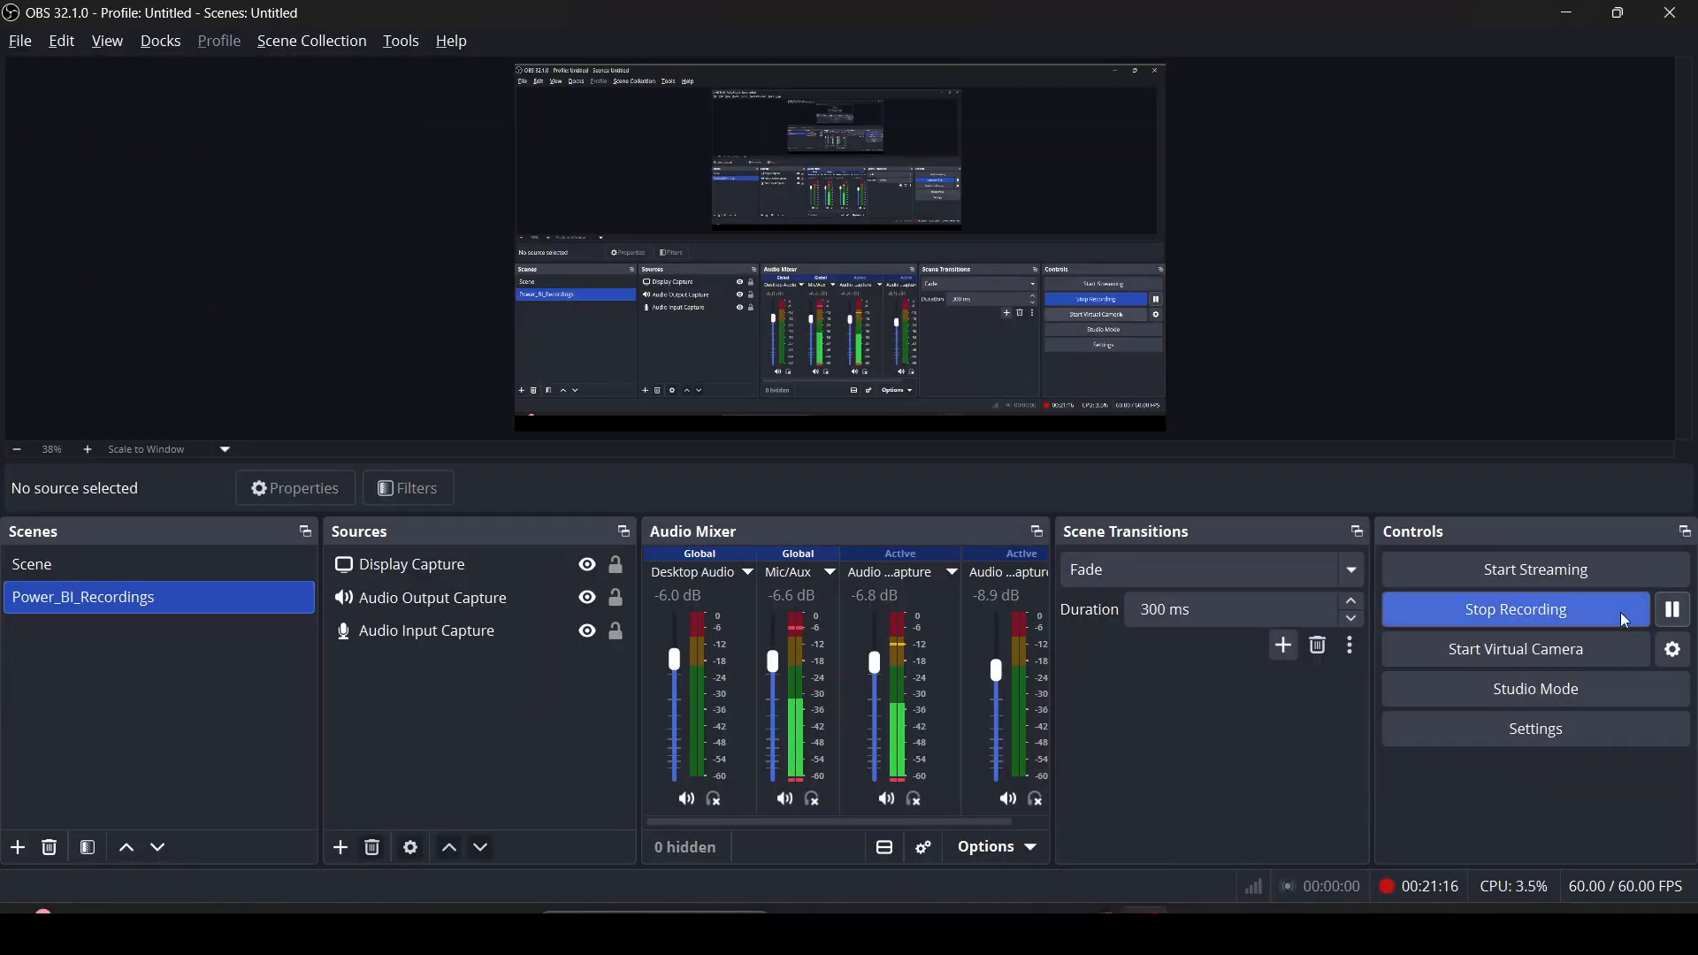
click(1566, 13)
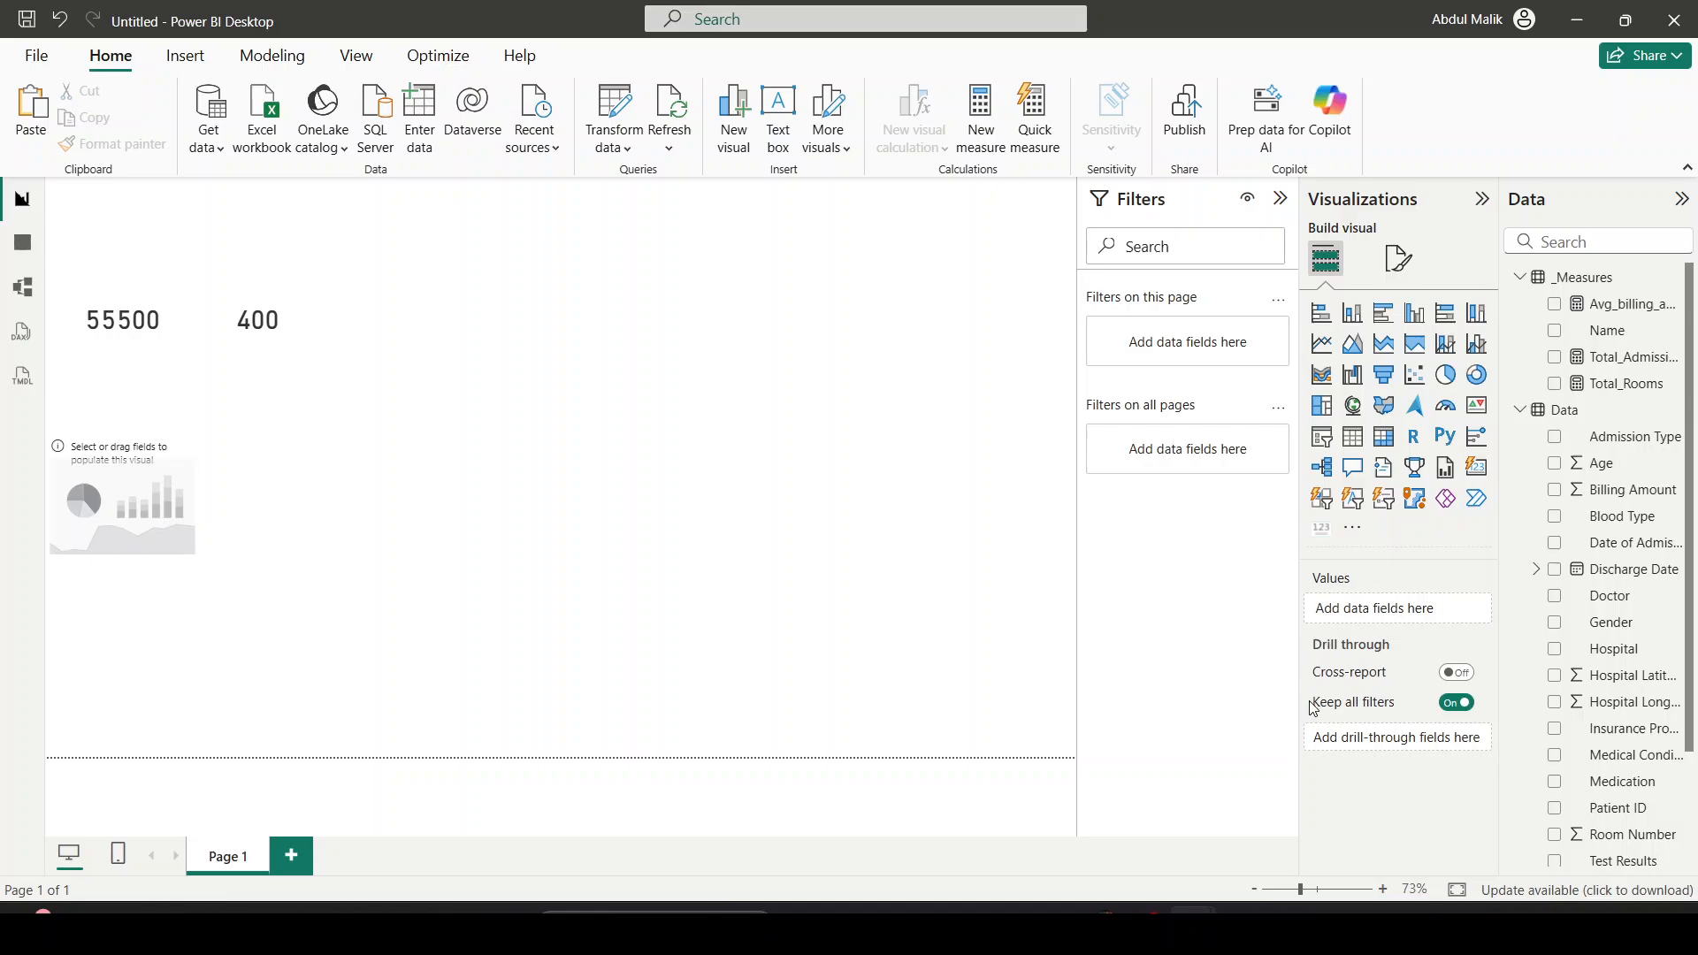
mouse_move(1192, 926)
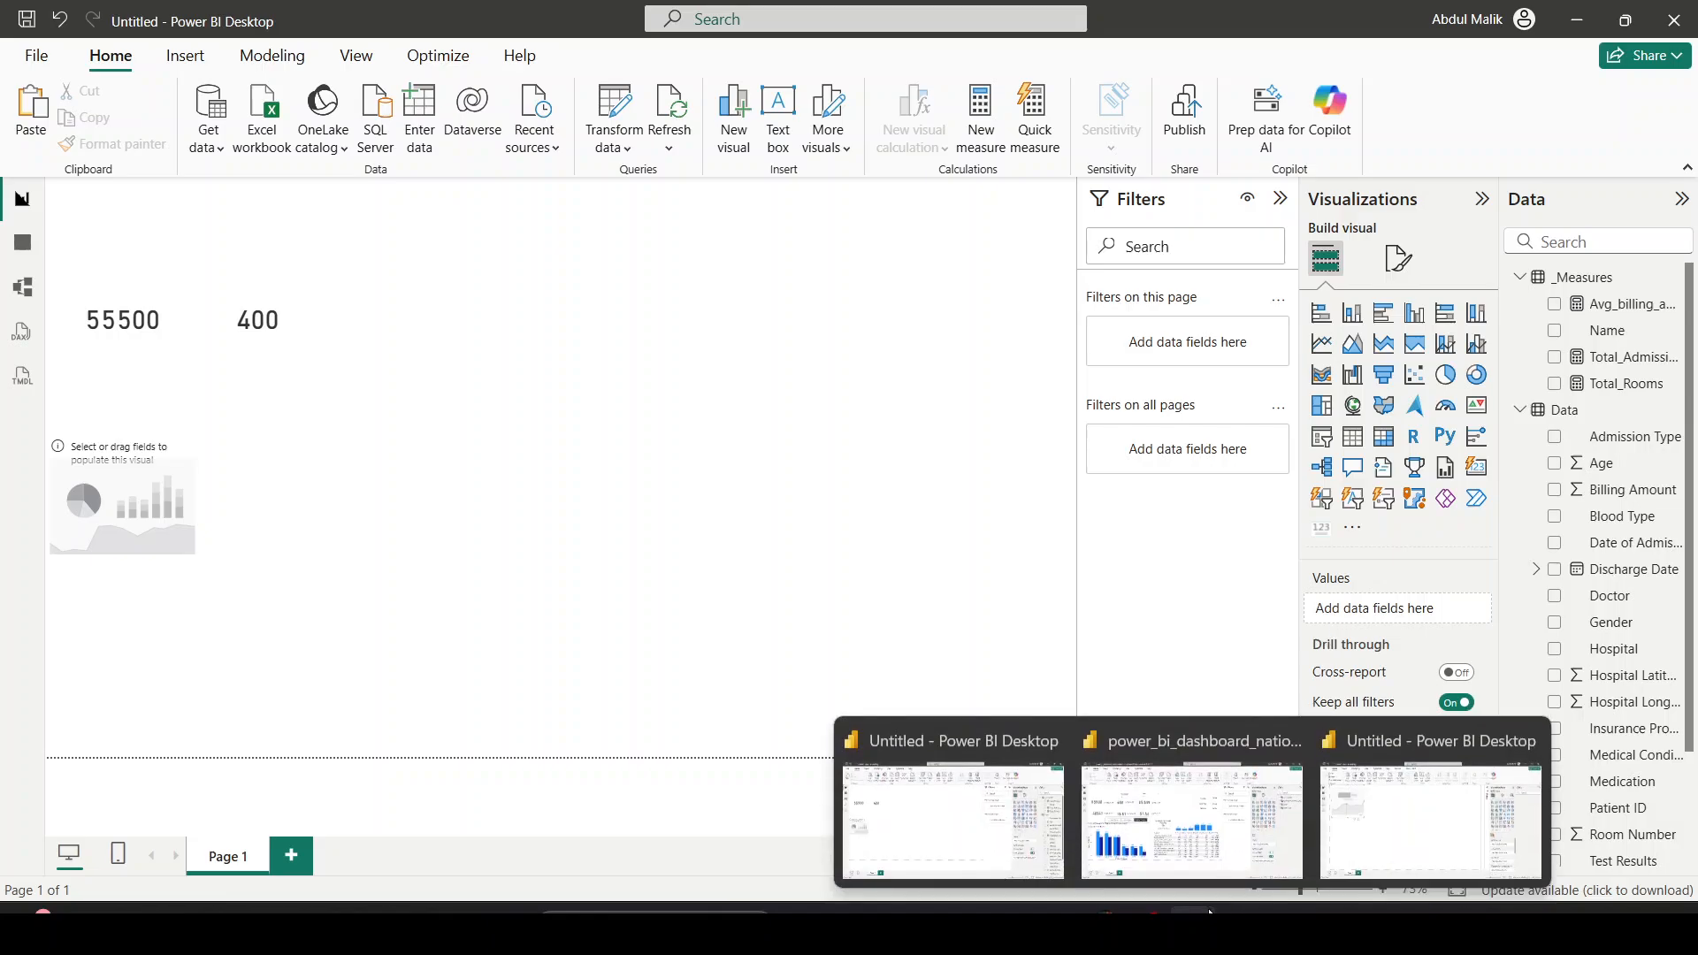
click(1237, 862)
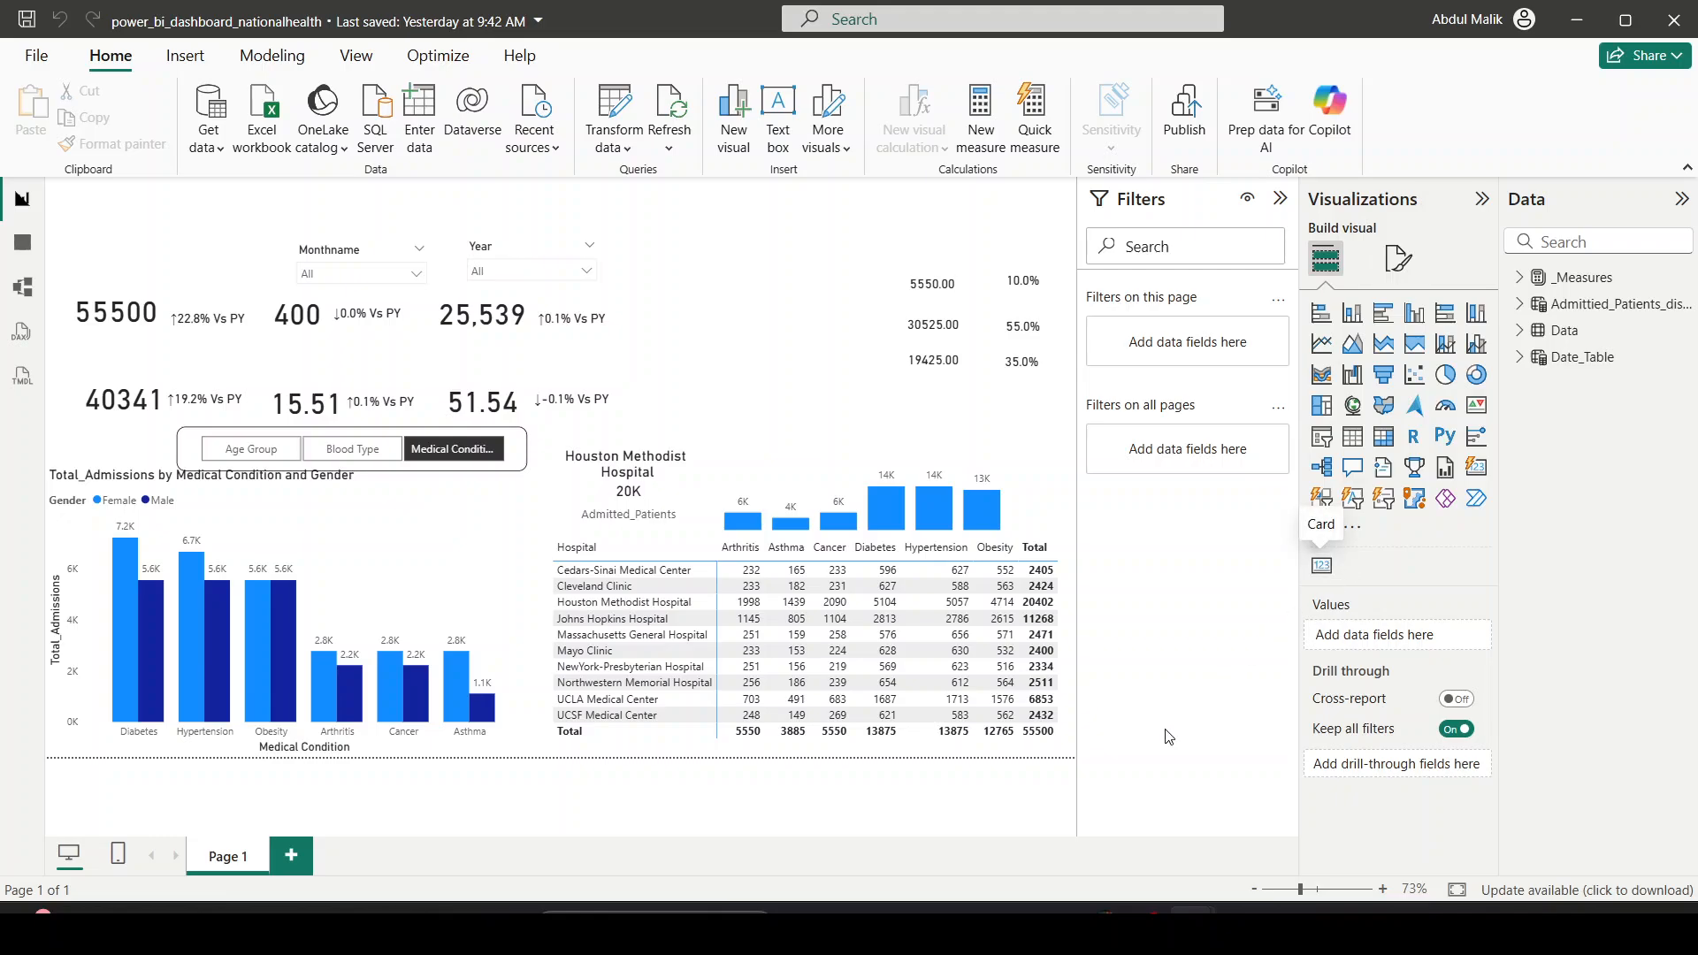
mouse_move(1189, 924)
mouse_move(1046, 829)
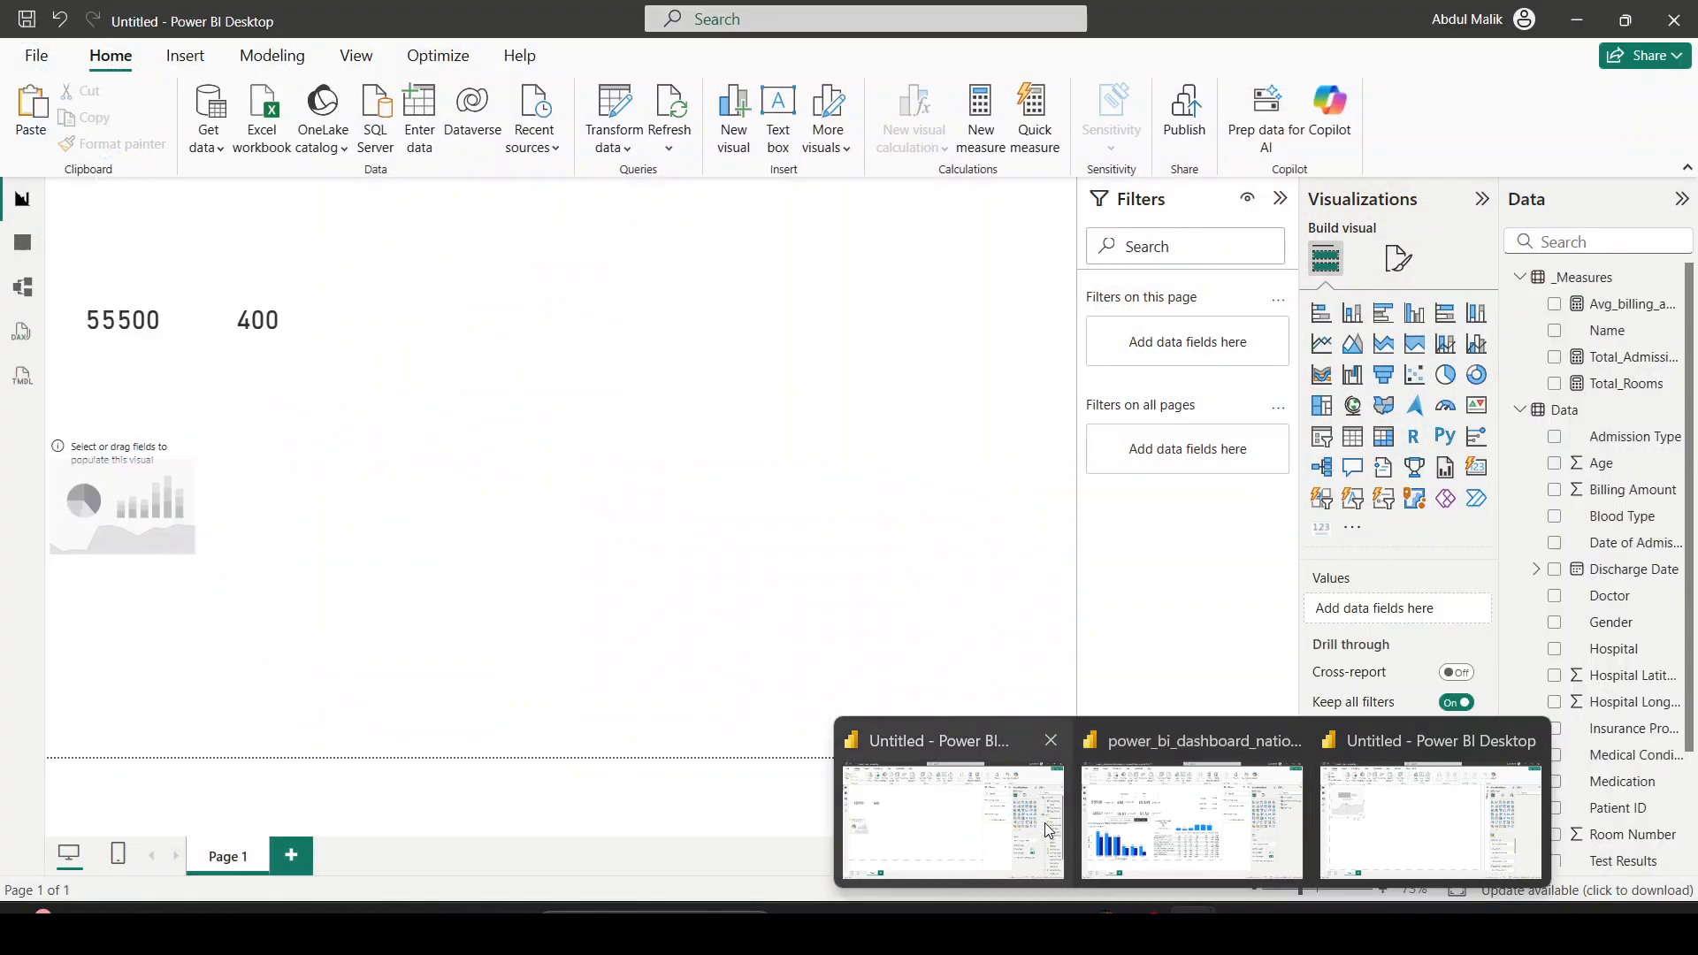
Remove the imported Advance Card custom visual from the report together with all its associated tiles
click(1353, 529)
click(1431, 624)
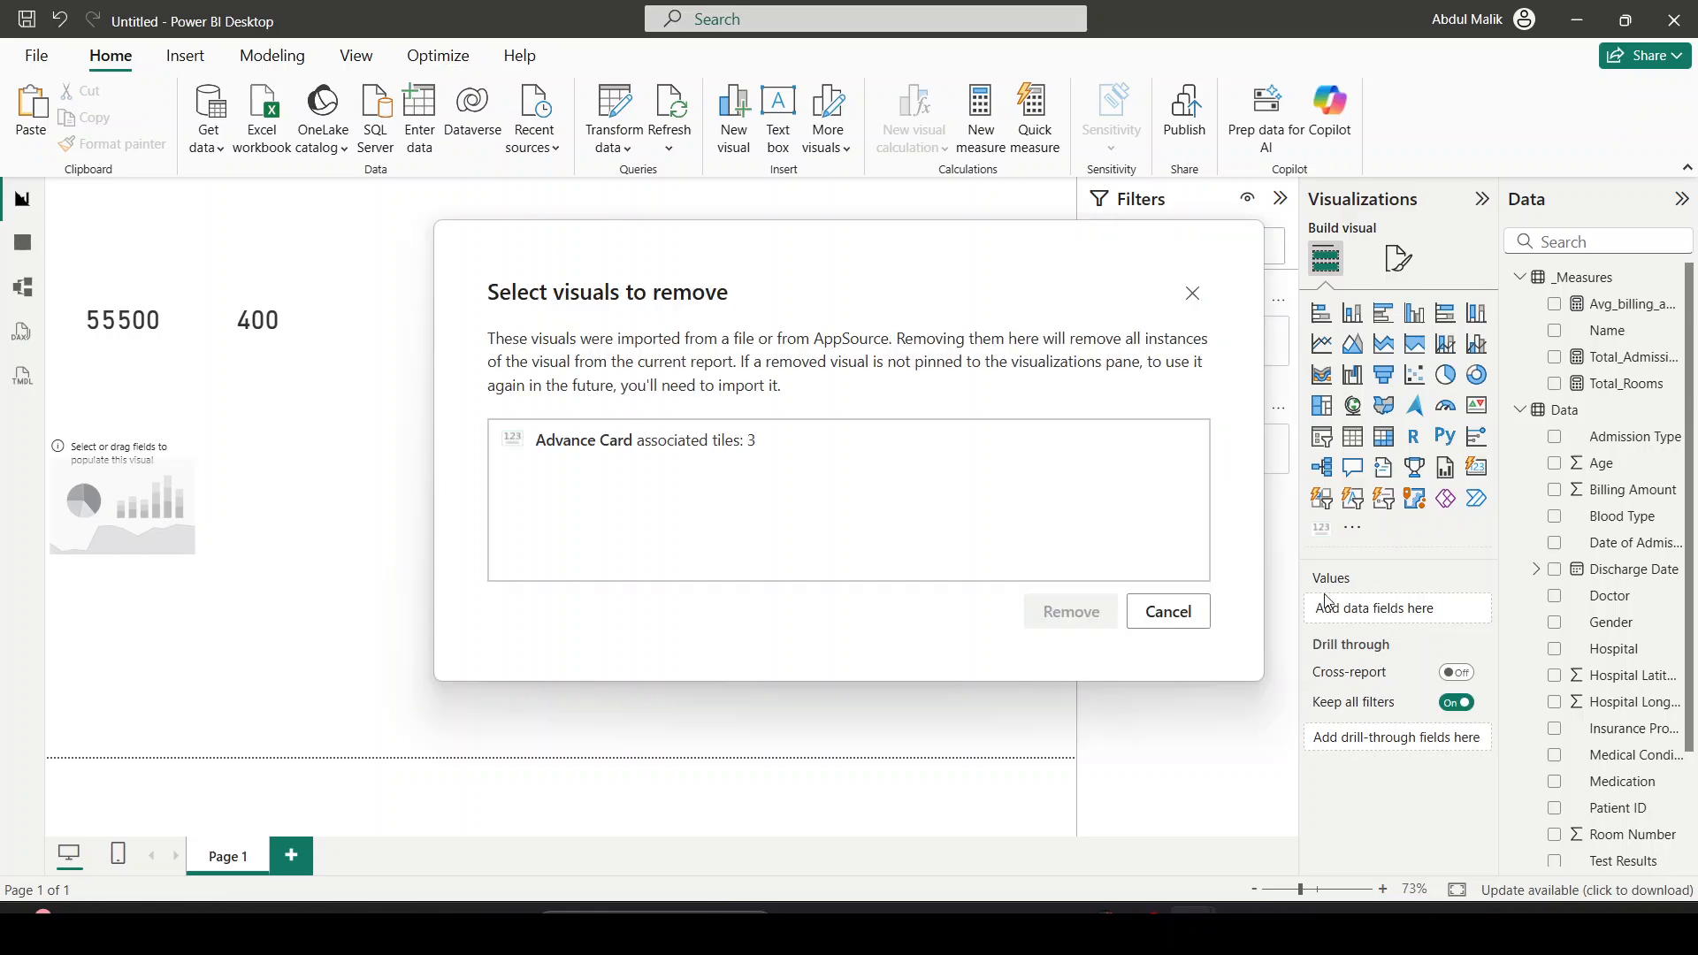
click(726, 443)
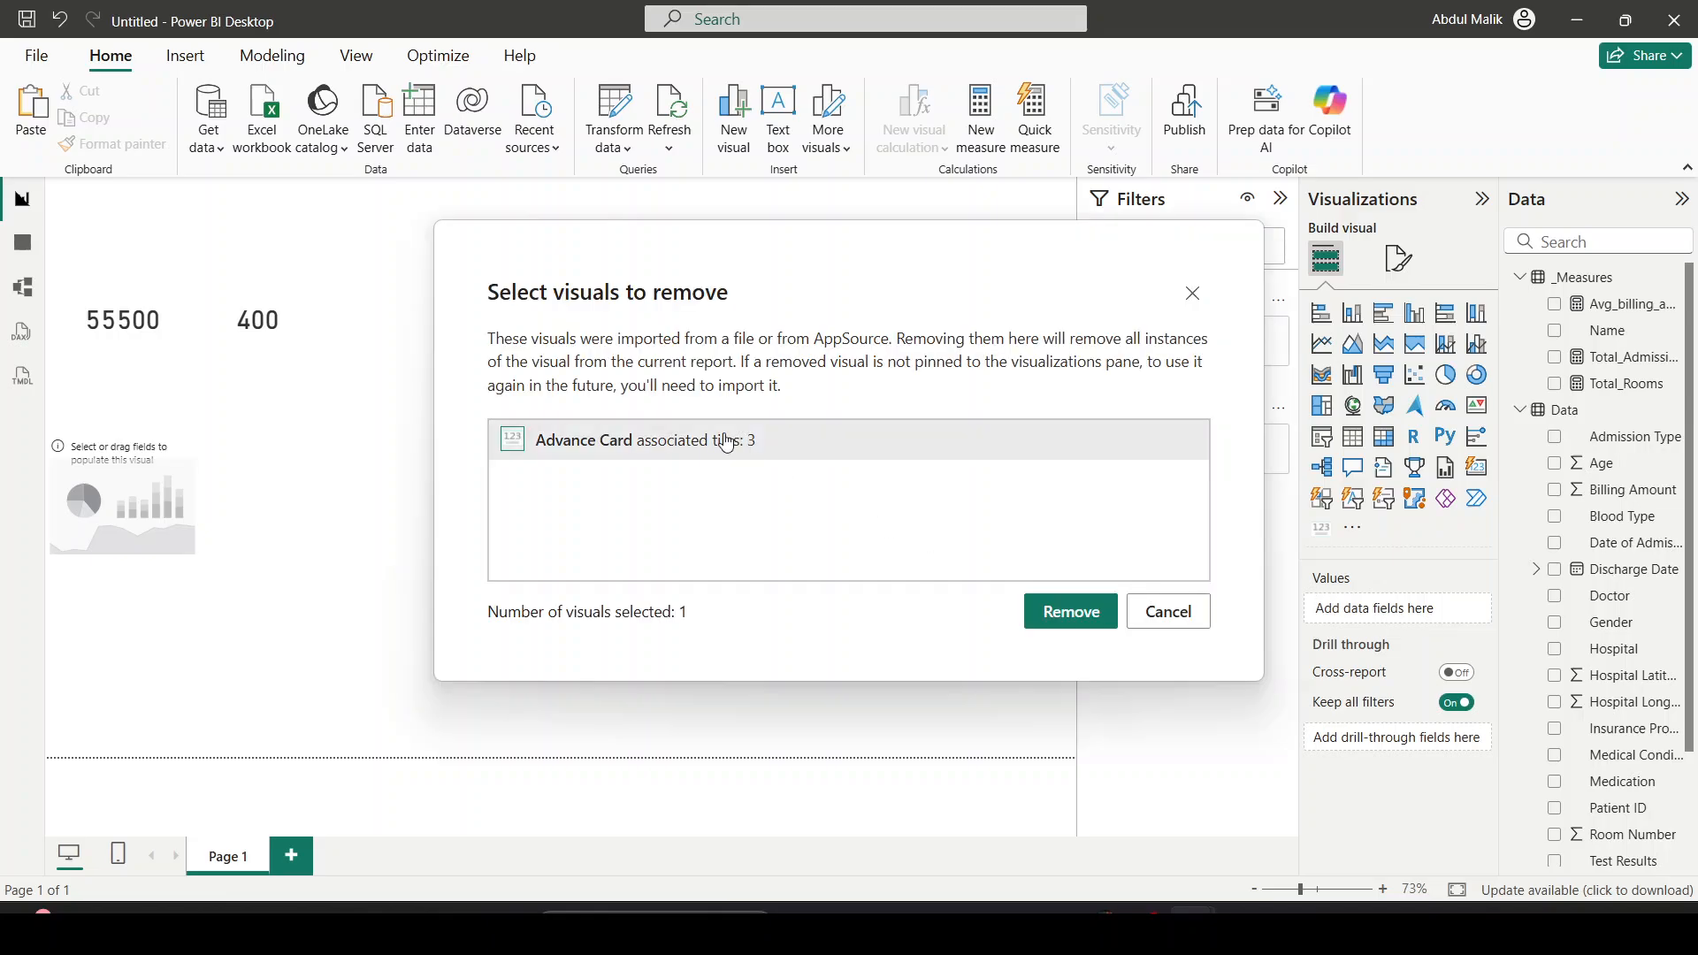
click(1056, 611)
click(1016, 507)
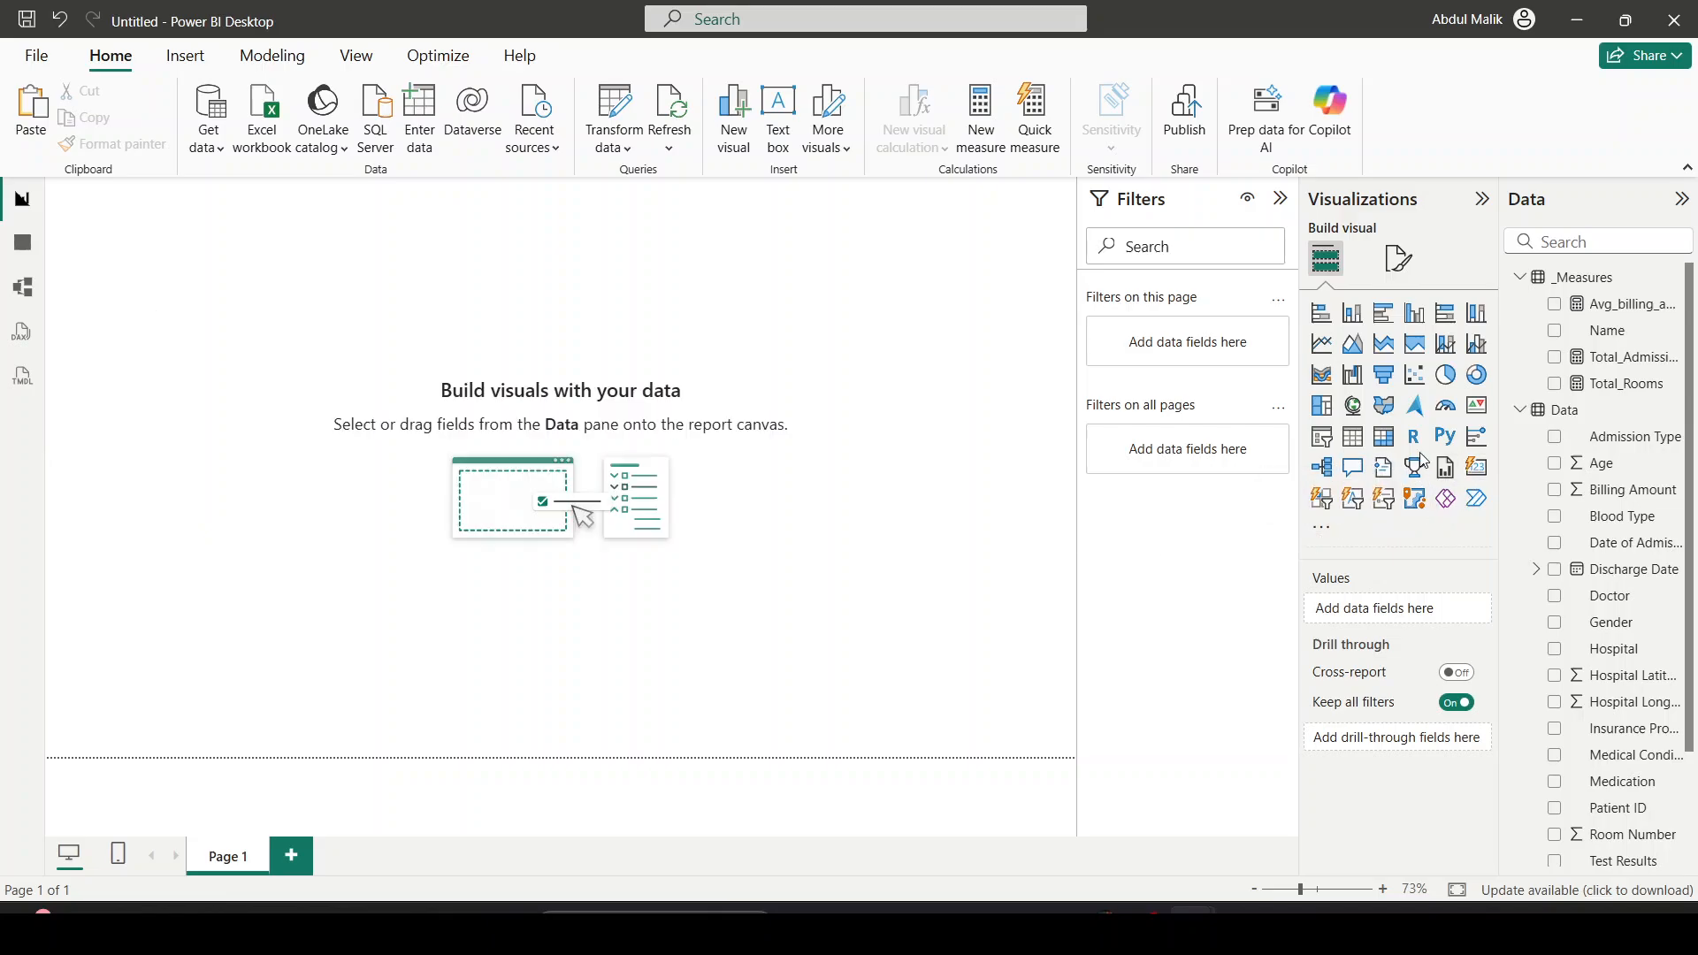
Browse the Power BI visuals gallery and search it for "card"
click(1321, 528)
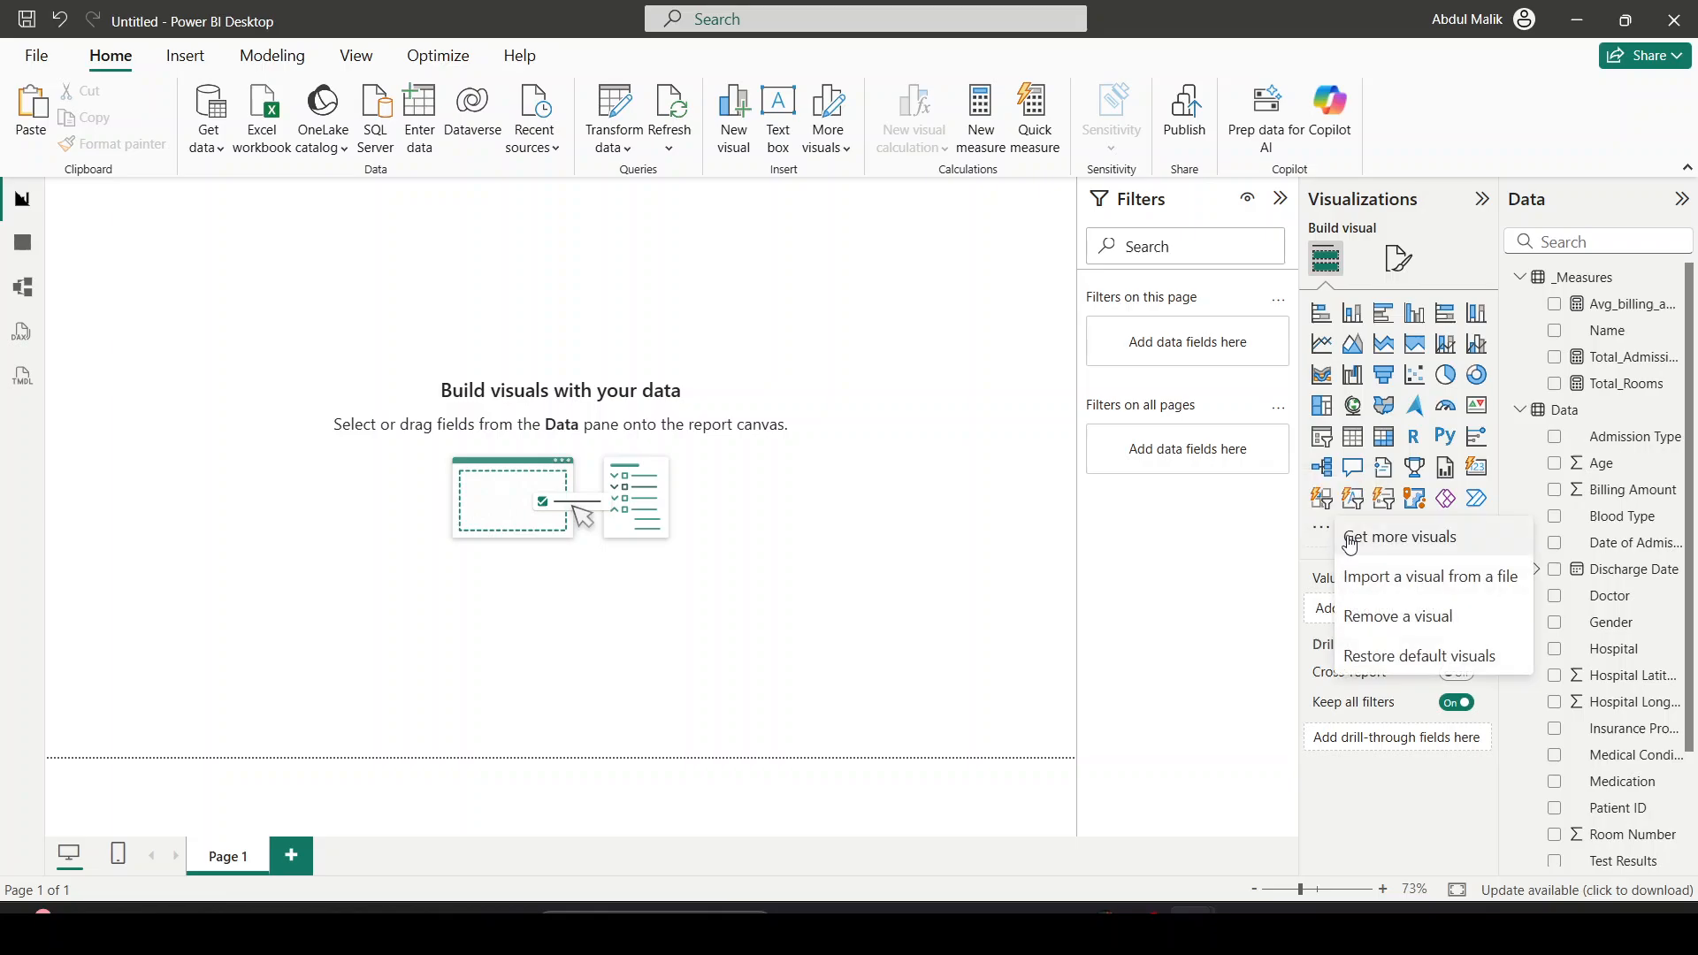
click(1406, 536)
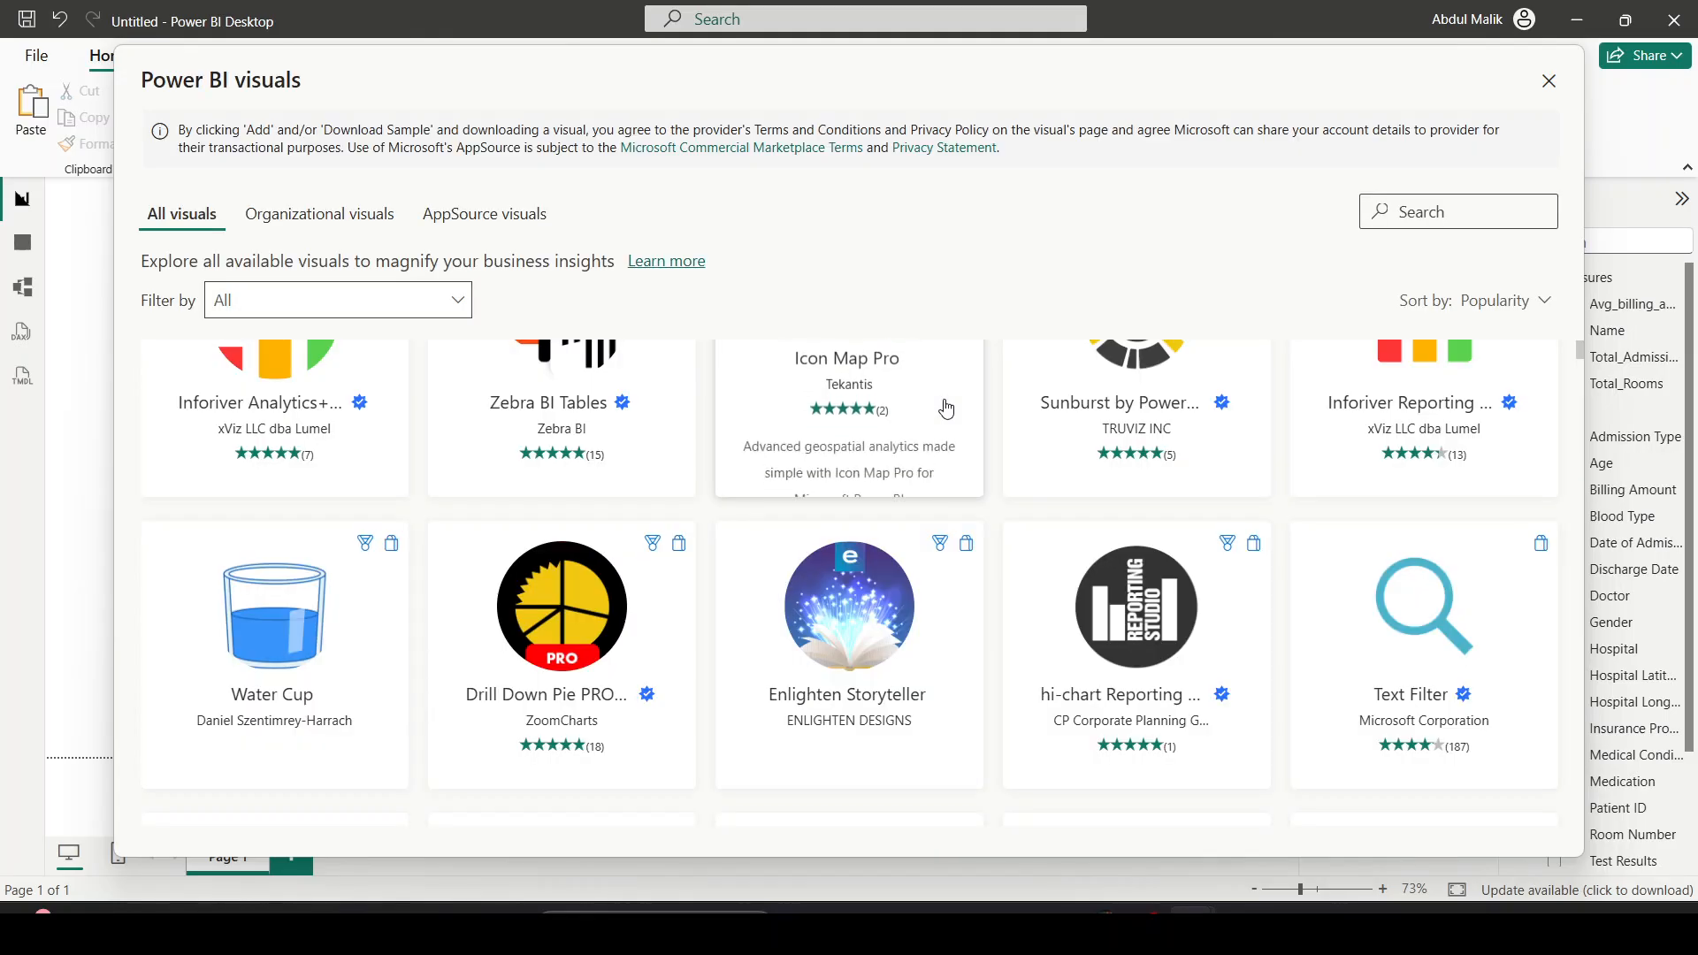
scroll(601, 460, up, 1)
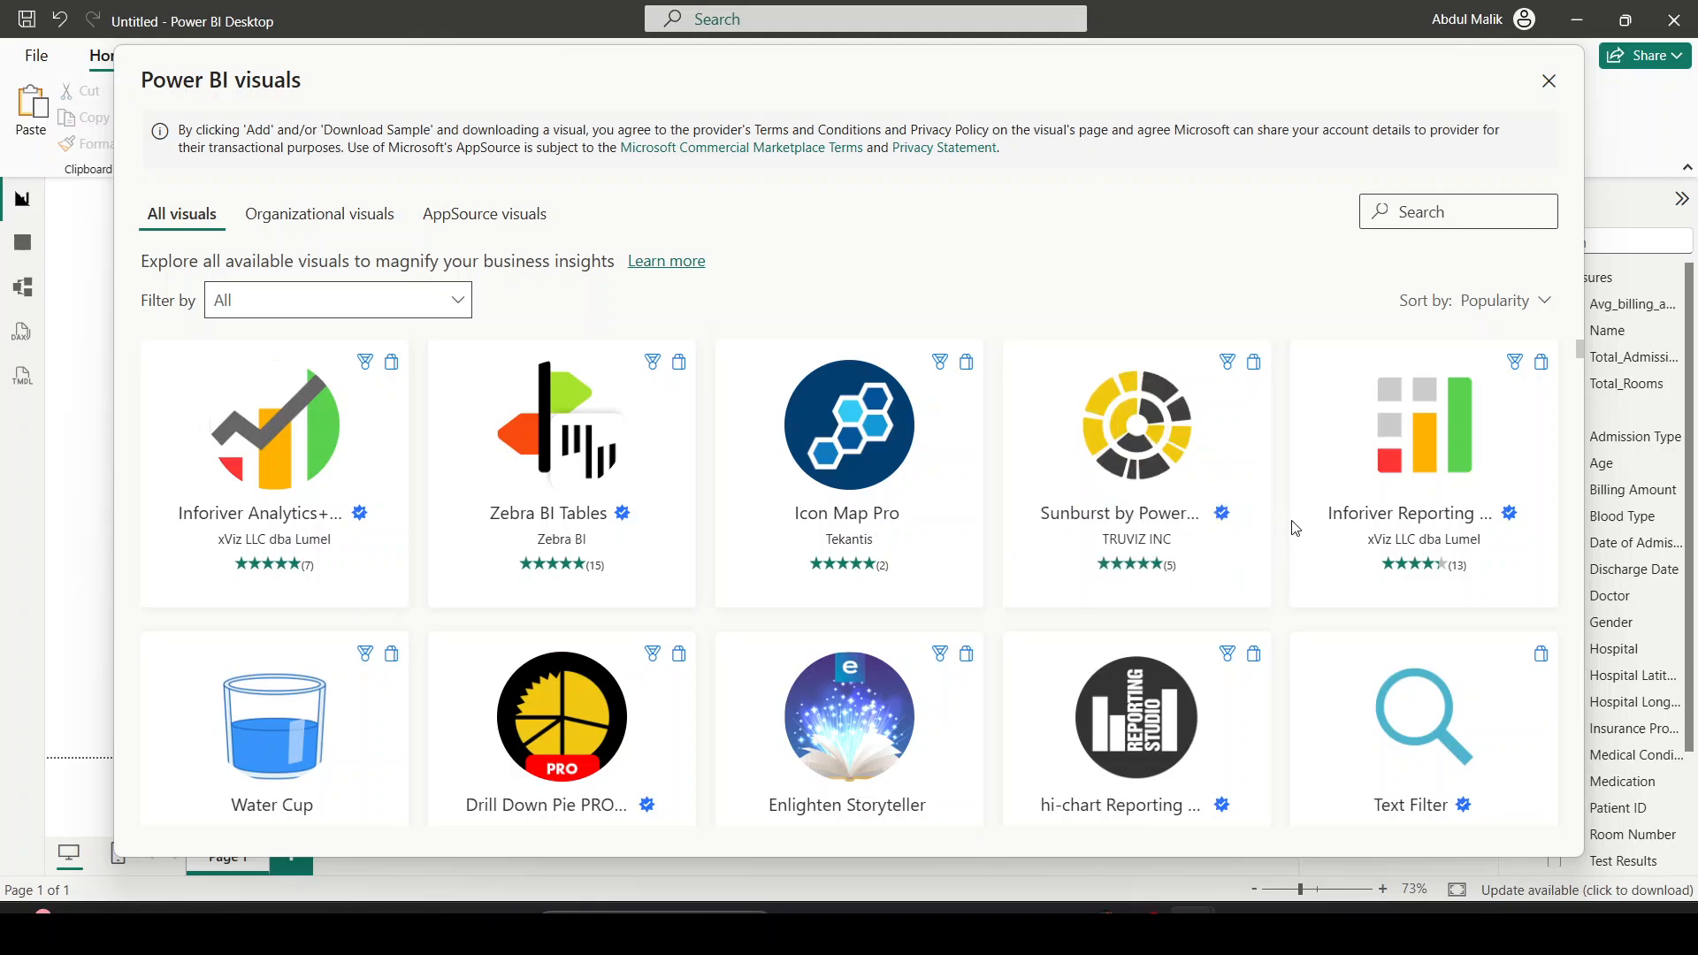
scroll(1238, 530, down, 1)
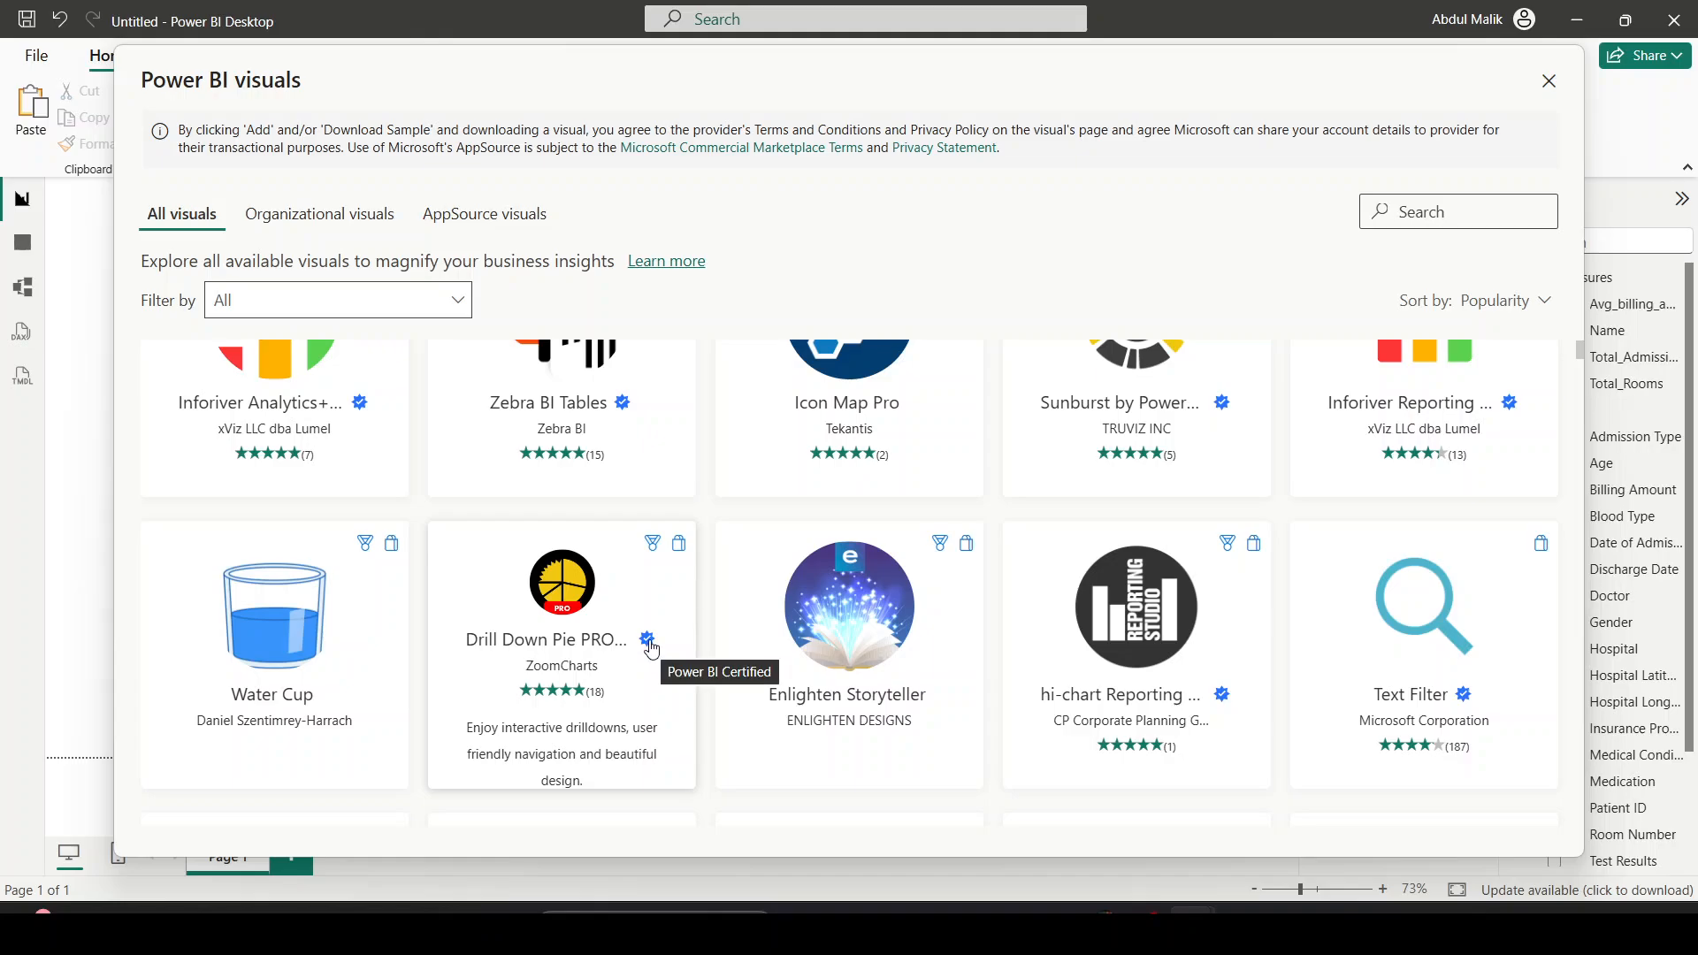
scroll(796, 632, up, 1)
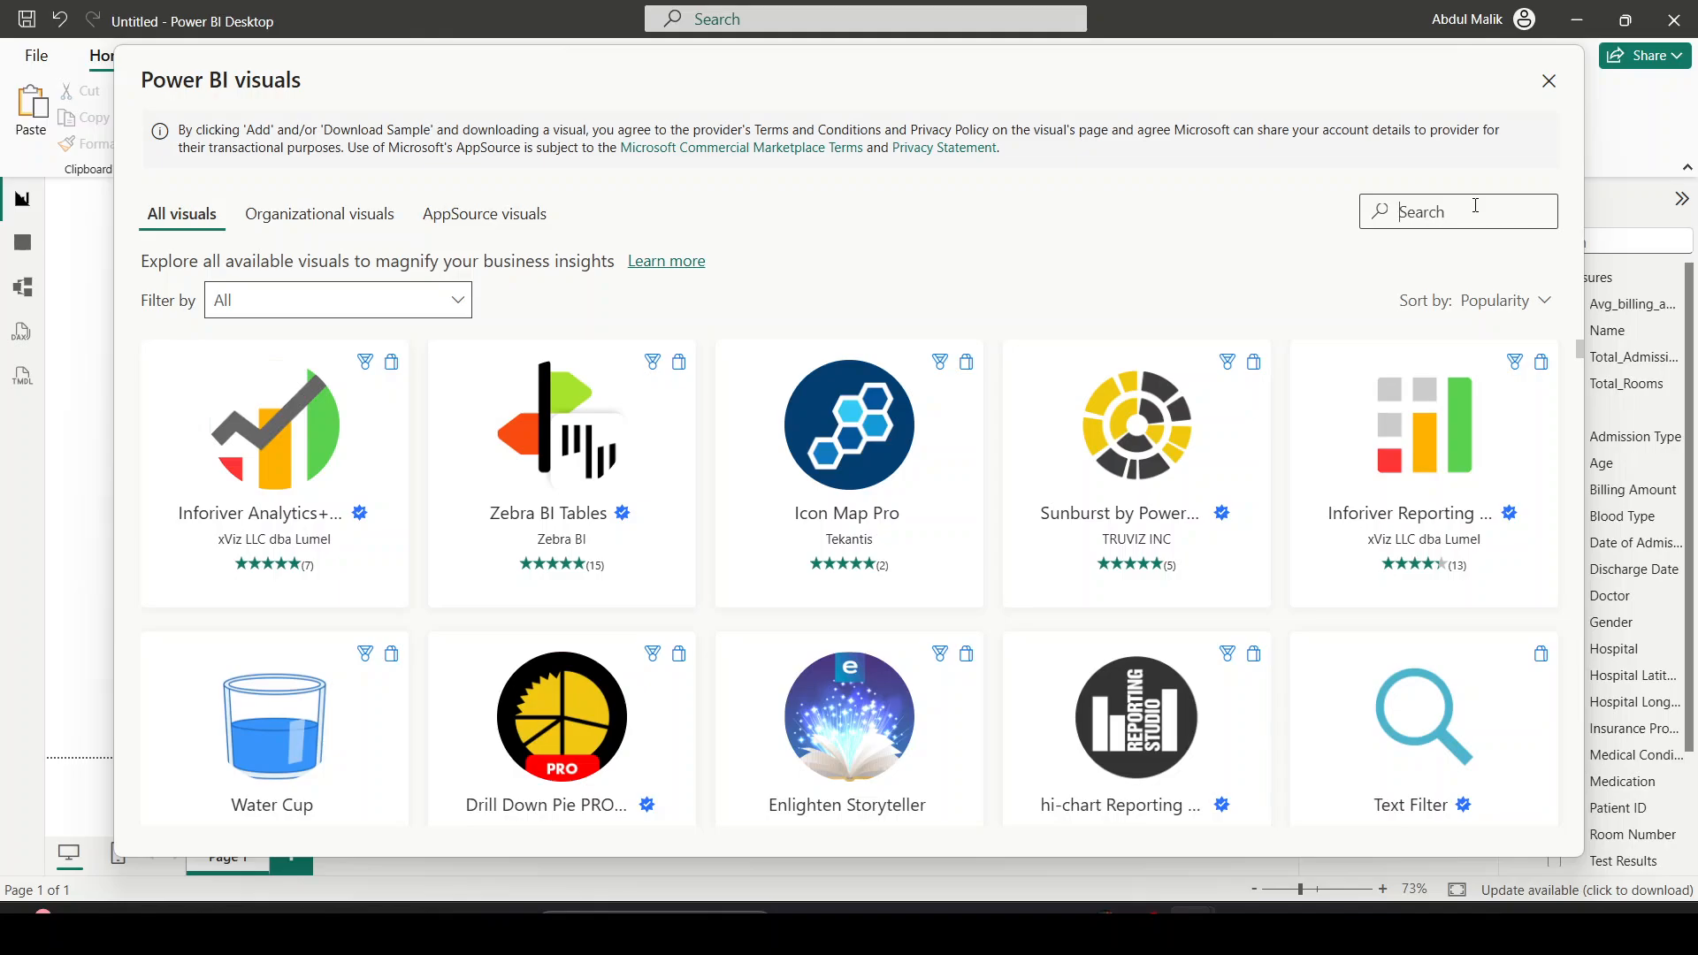
text(d)
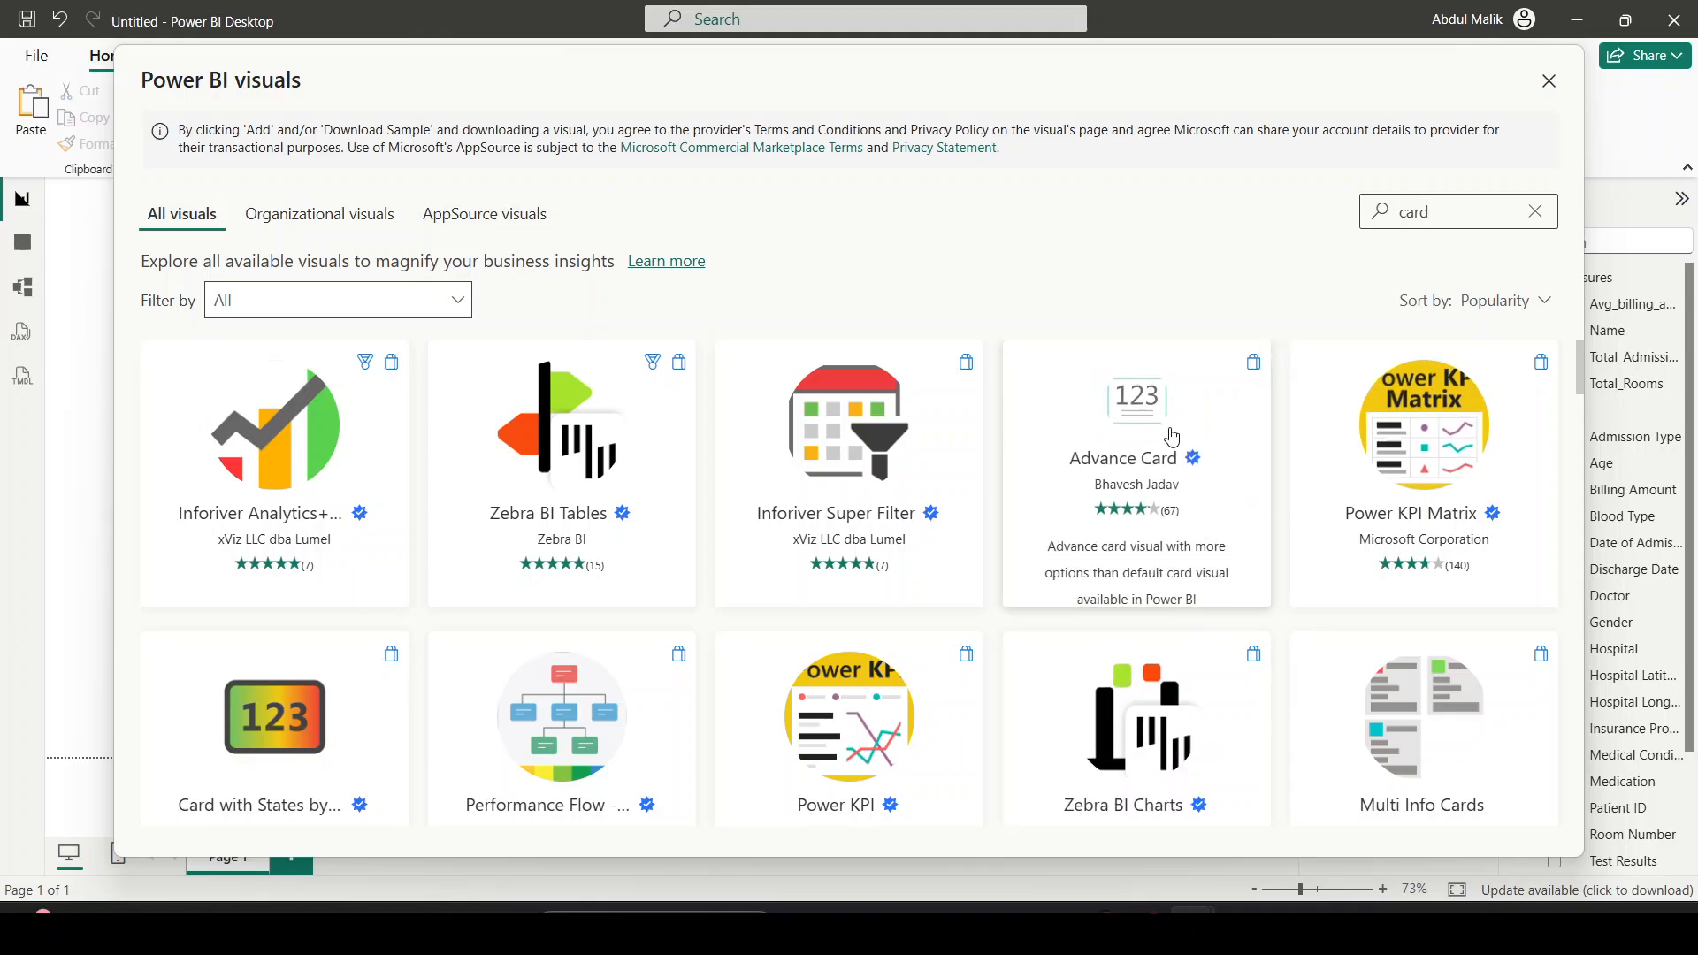
scroll(279, 726, down, 1)
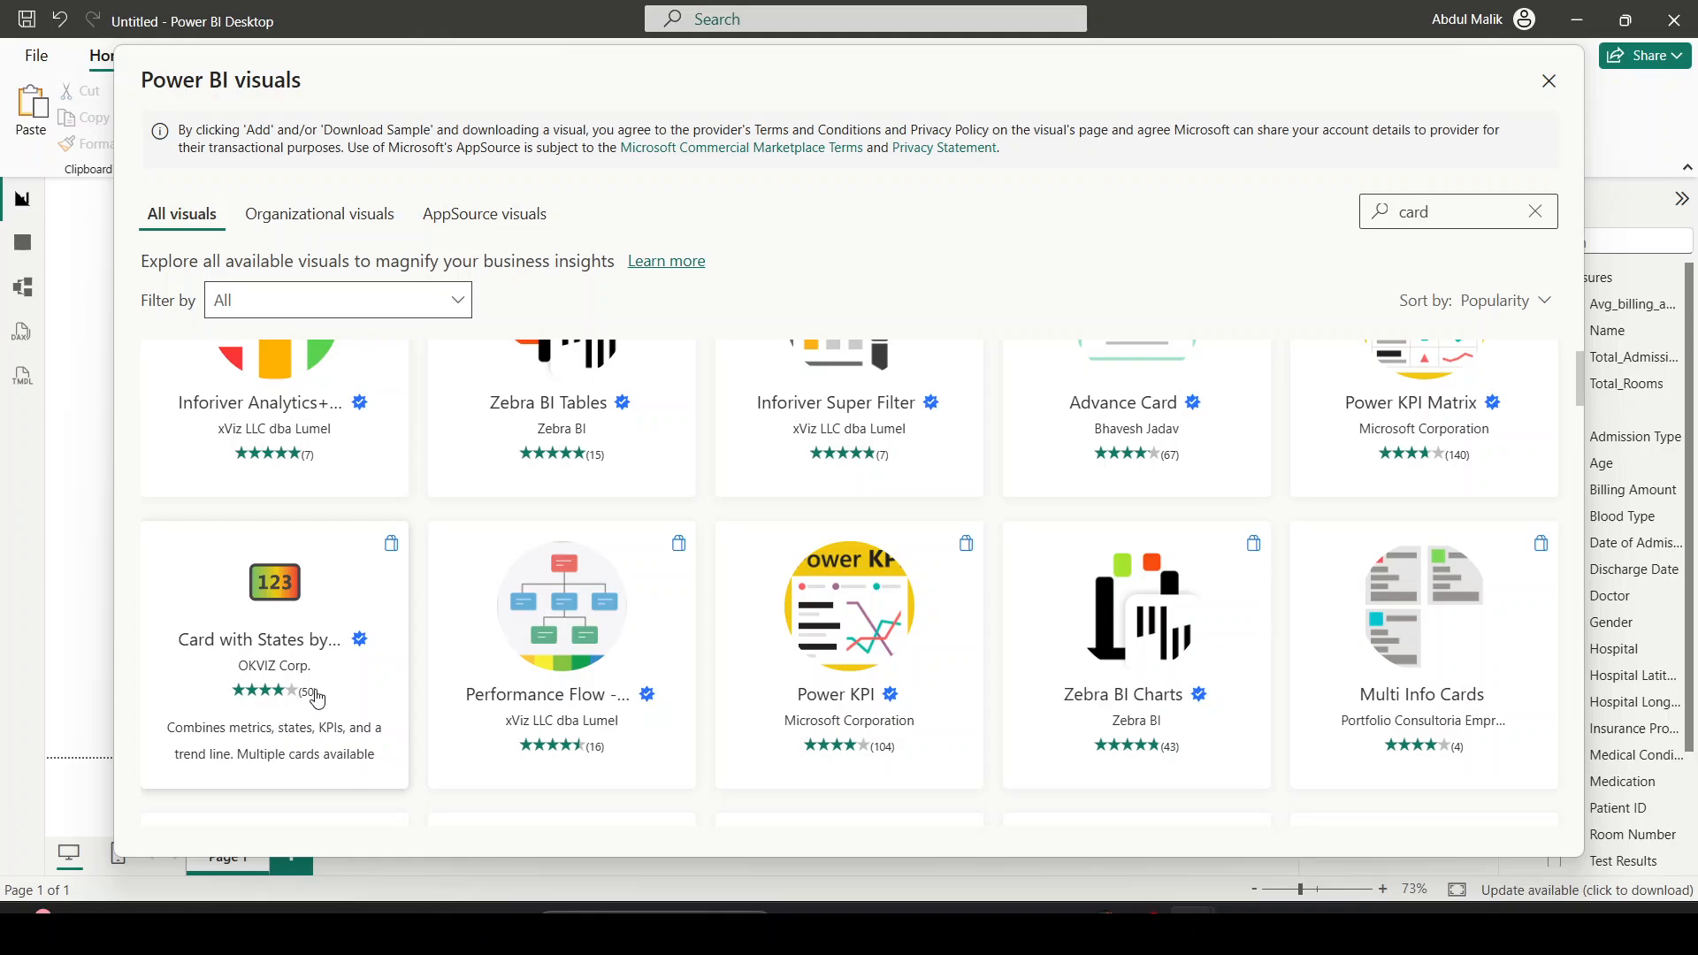
Add the Card with States by OKVIZ custom visual to the report and pin it to the visualizations pane
click(301, 591)
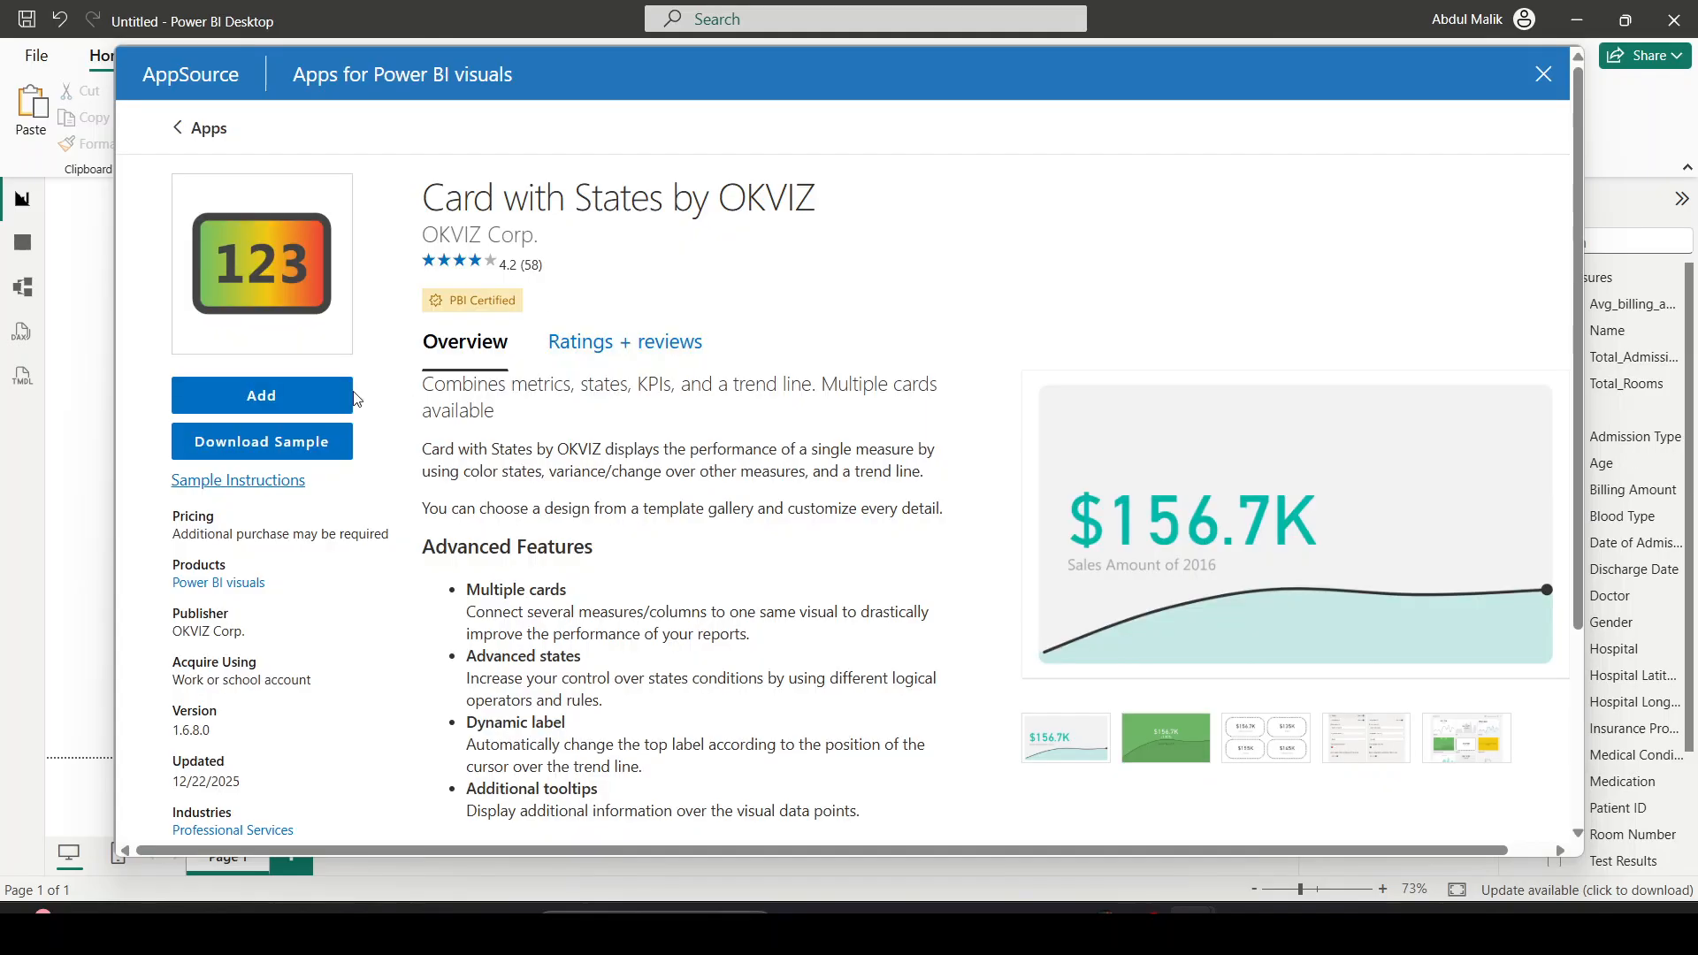
click(279, 395)
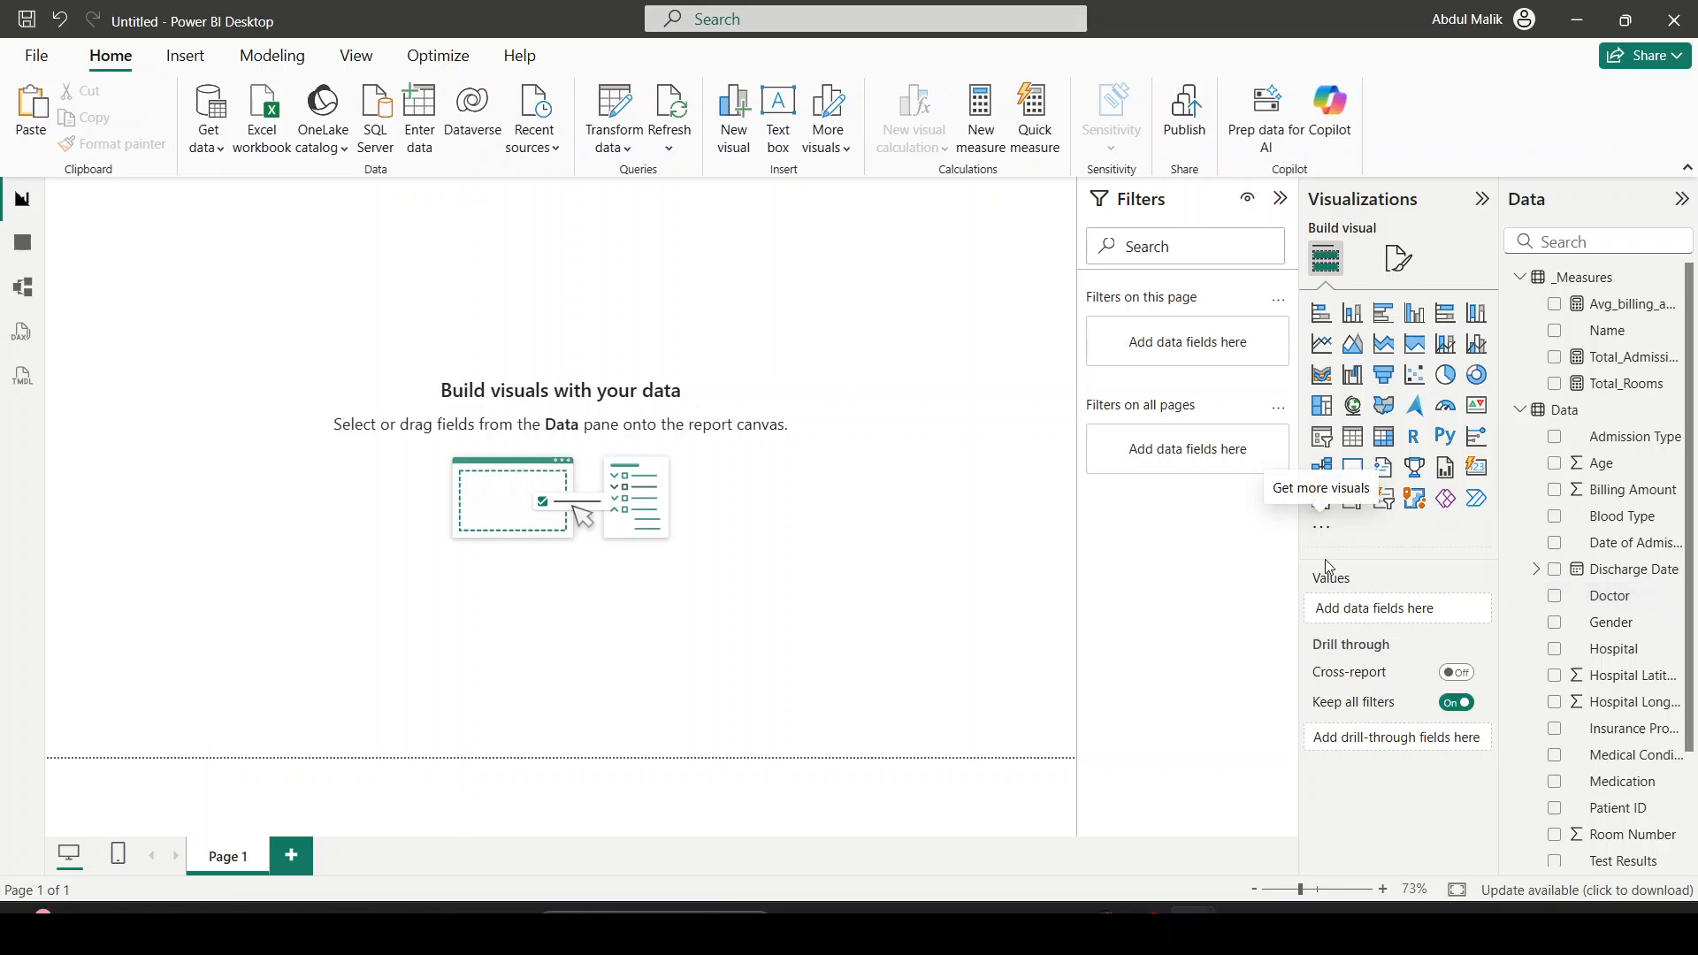
click(1024, 504)
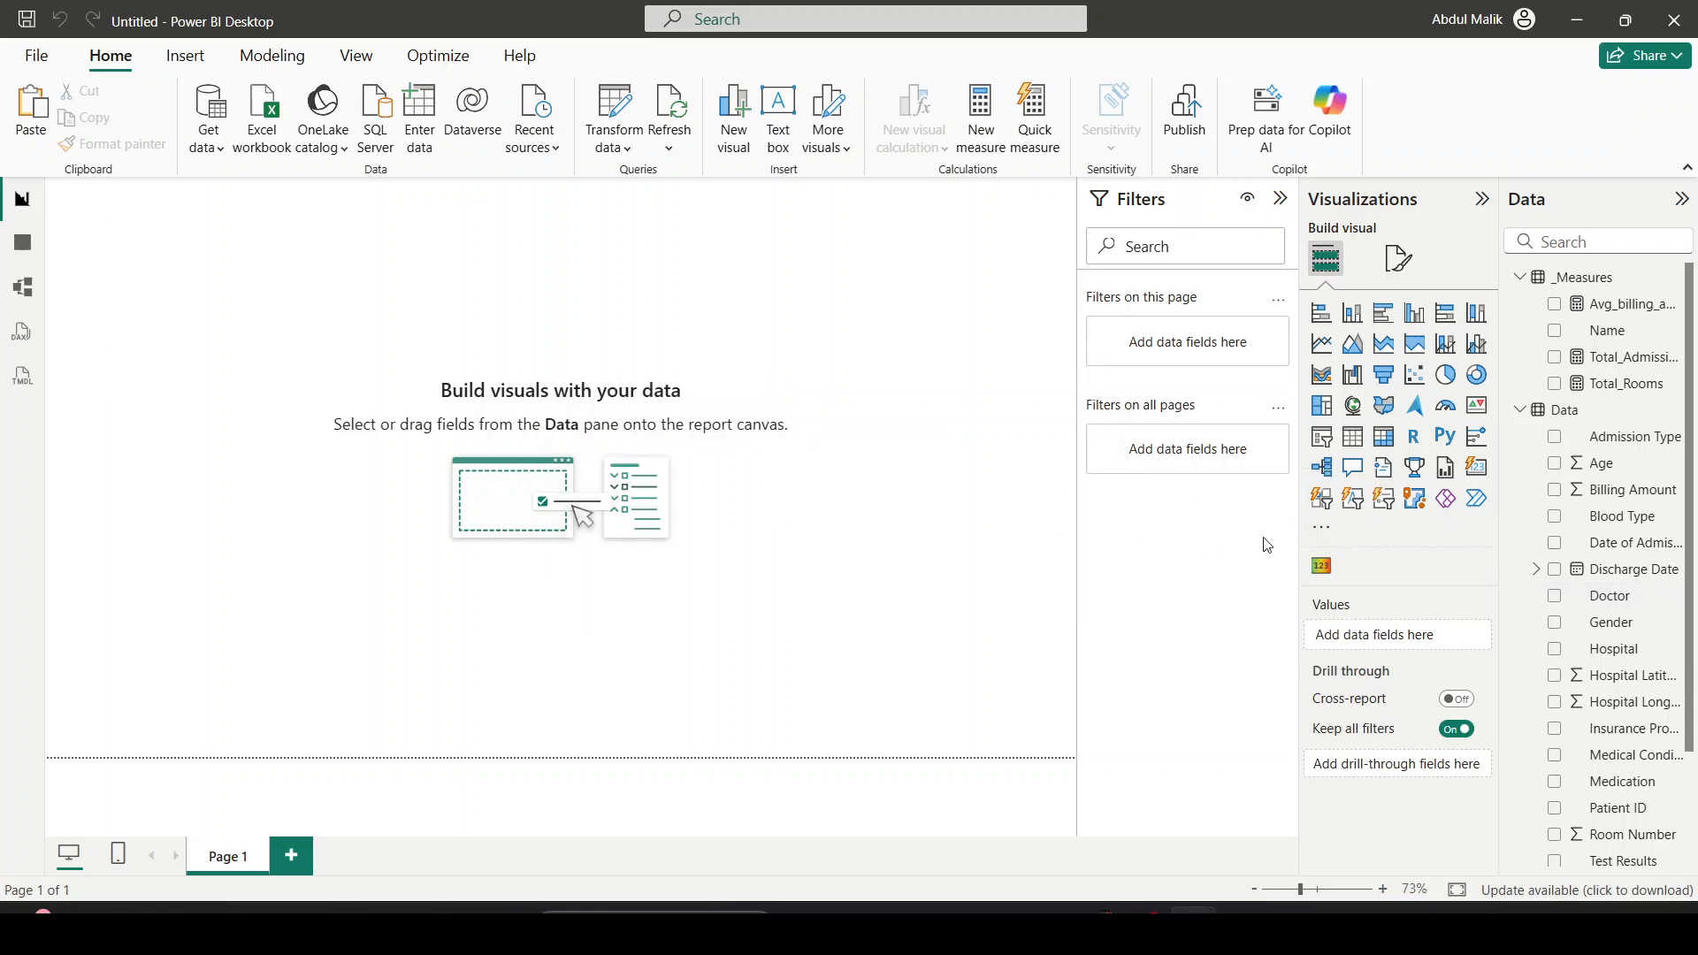
right_click(1321, 566)
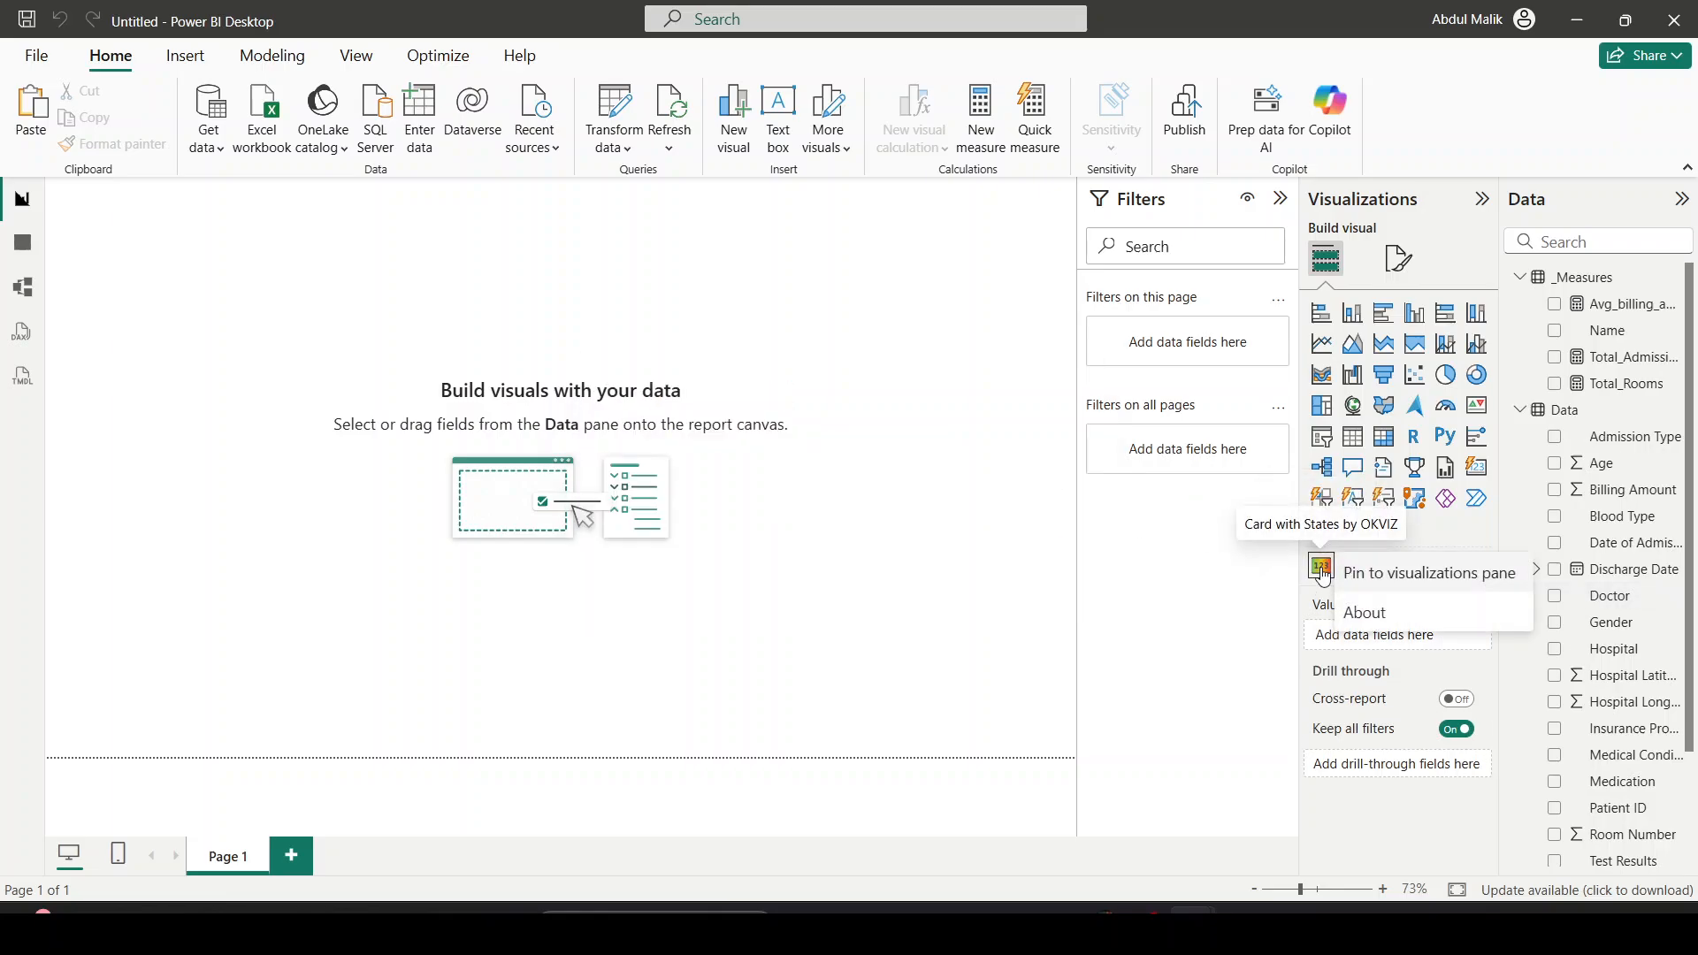
click(1430, 577)
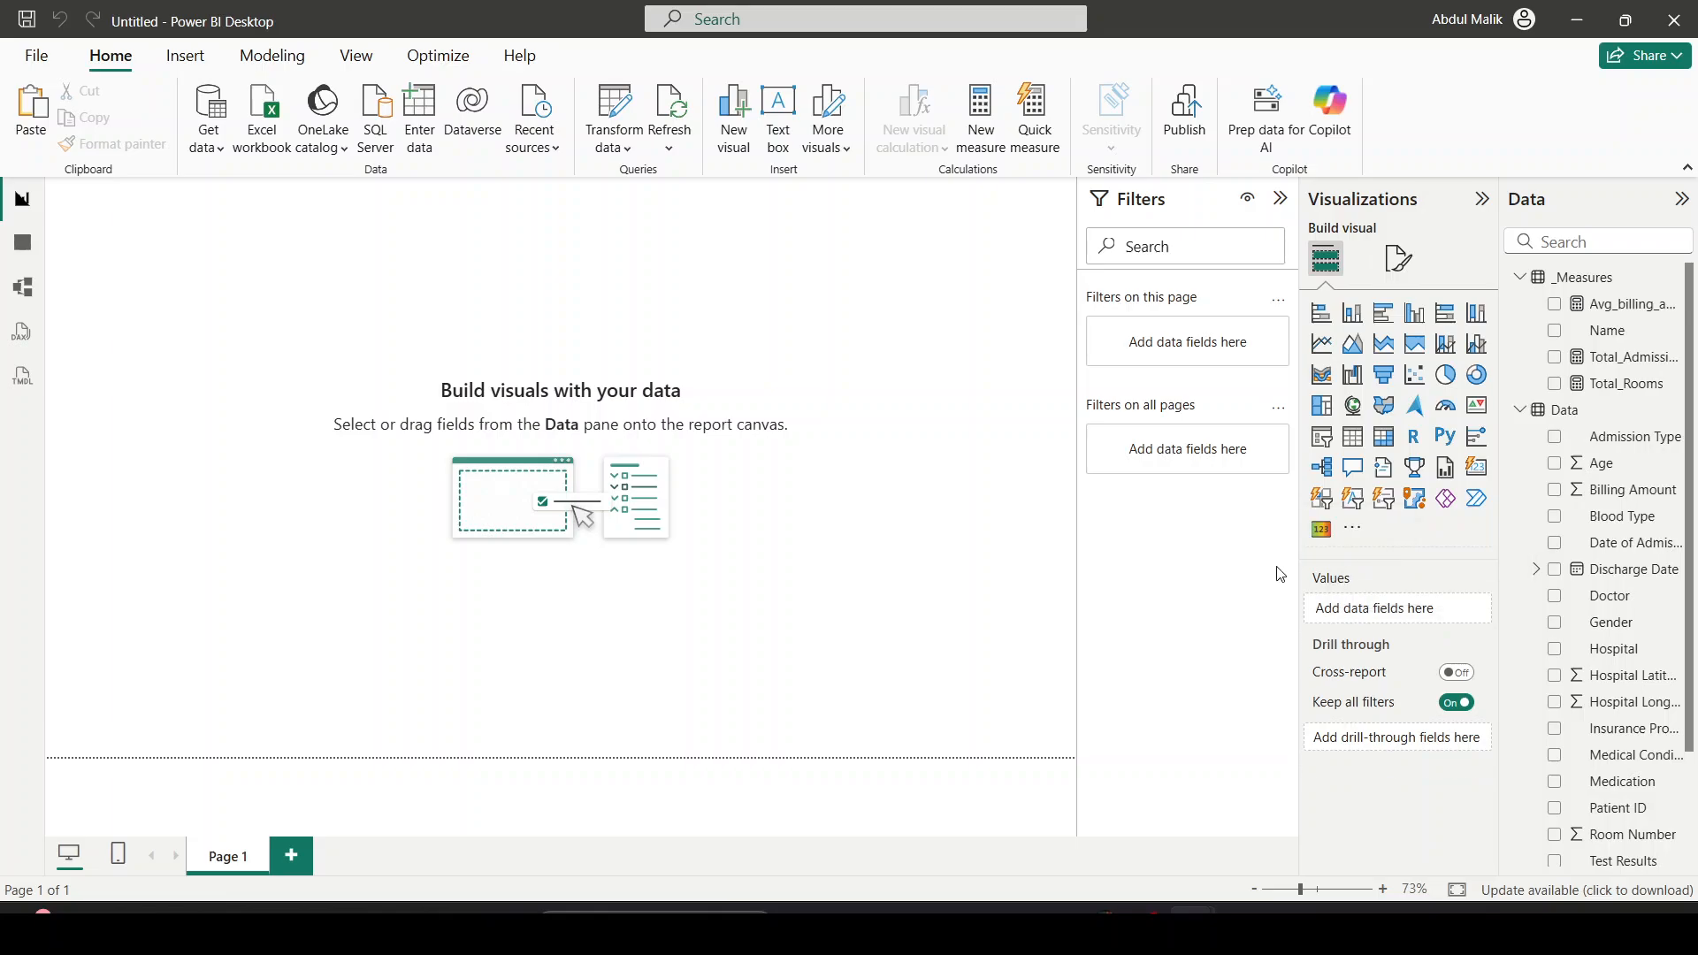
Search the Power BI visuals gallery for "card" and add the Advance Card custom visual to the report again
click(1363, 531)
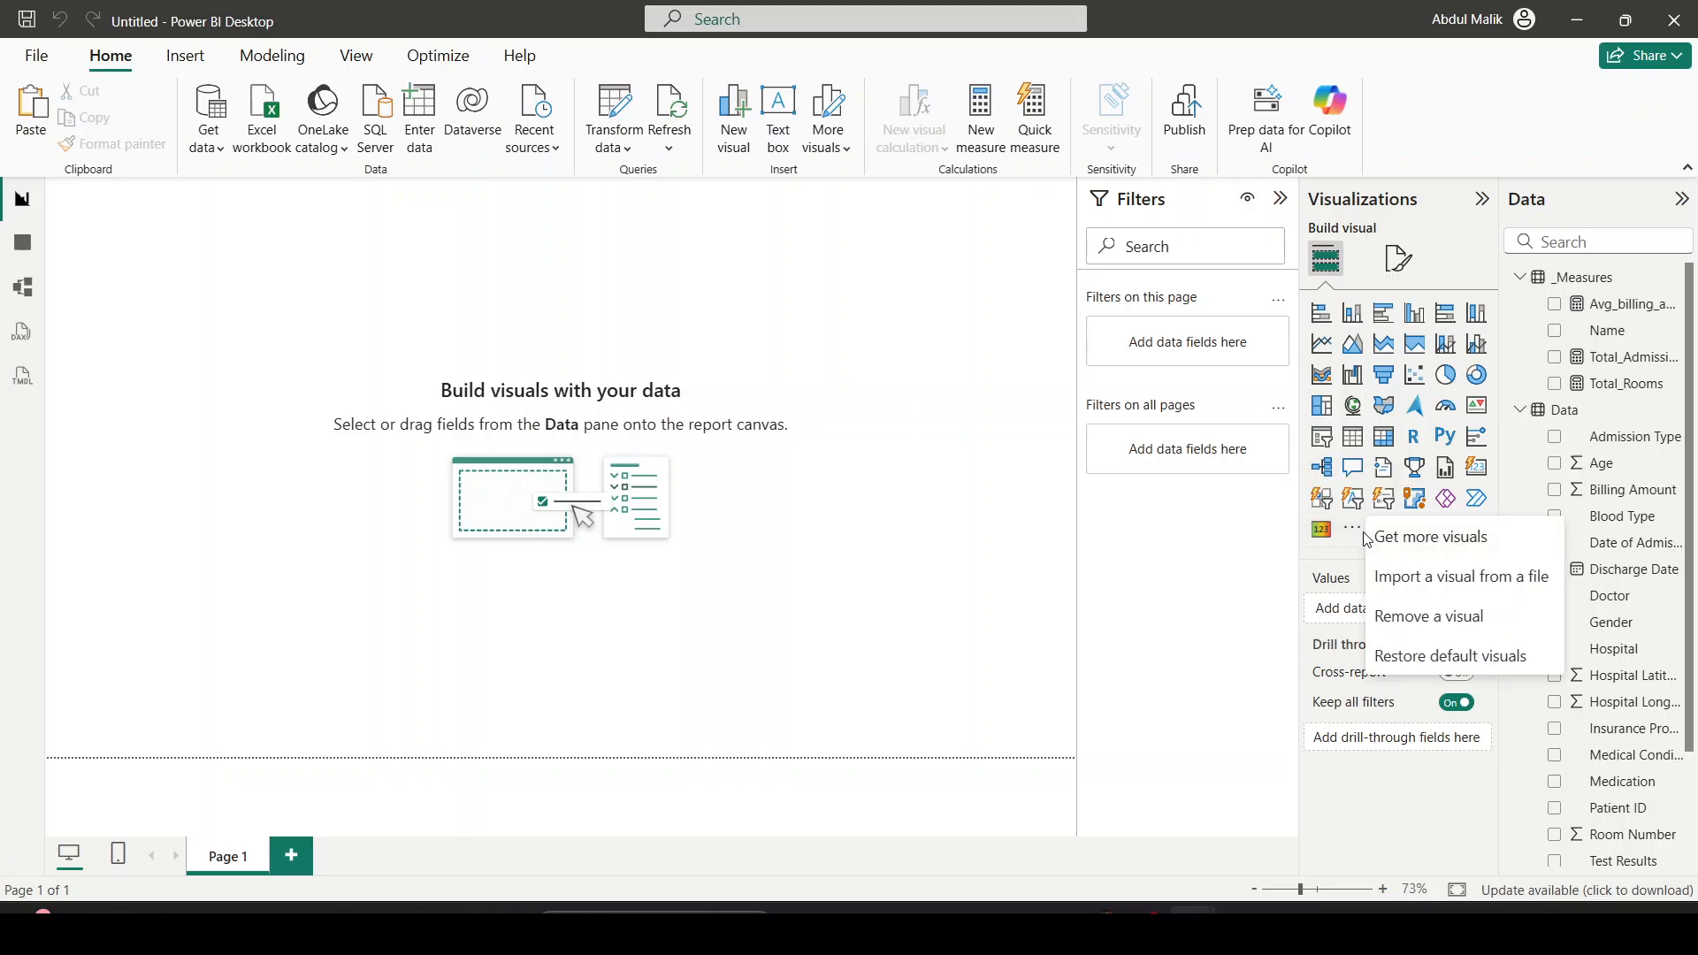
click(1405, 546)
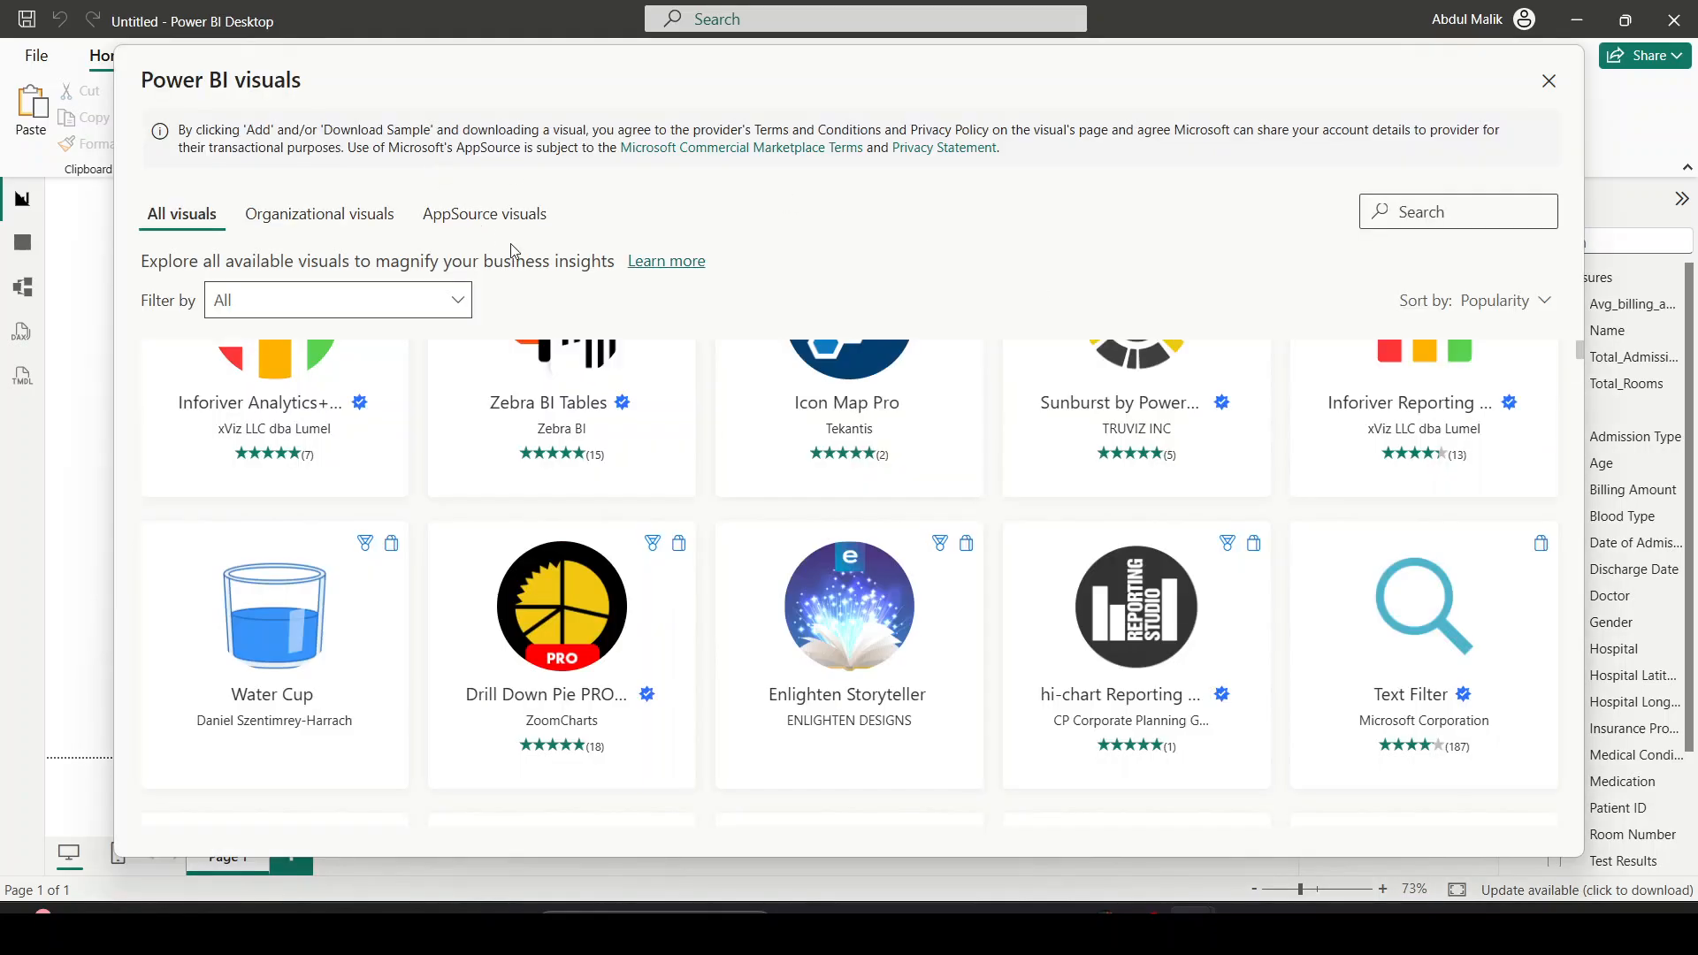
click(1409, 205)
text(card)
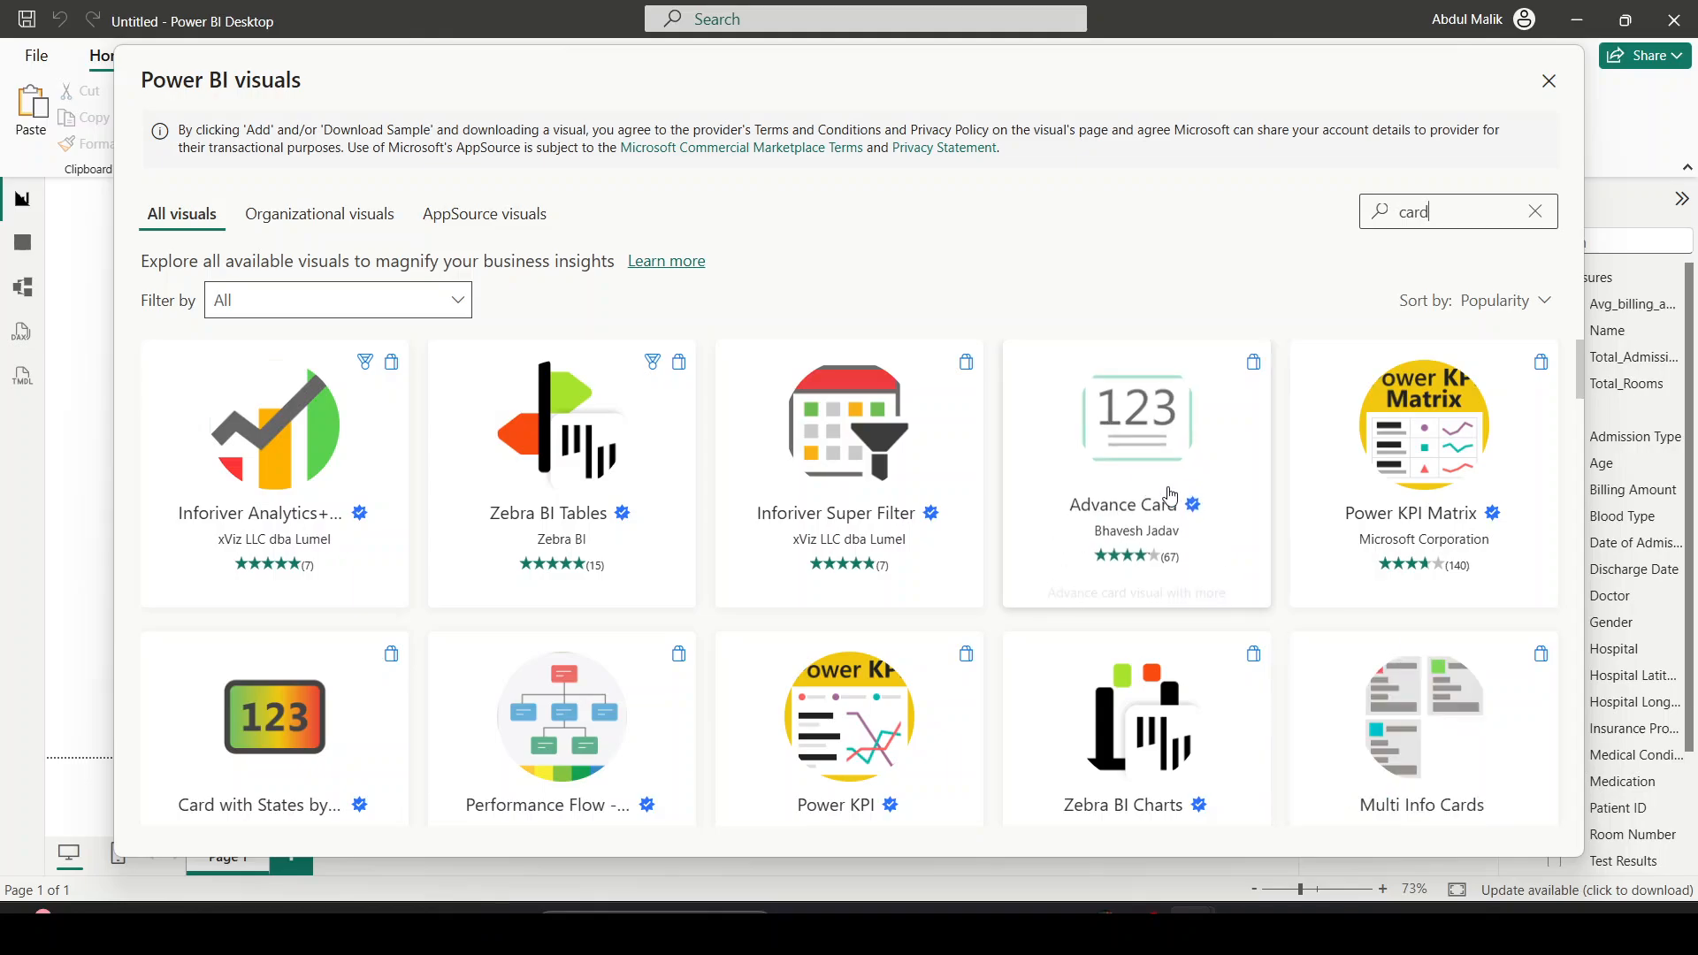
click(1108, 462)
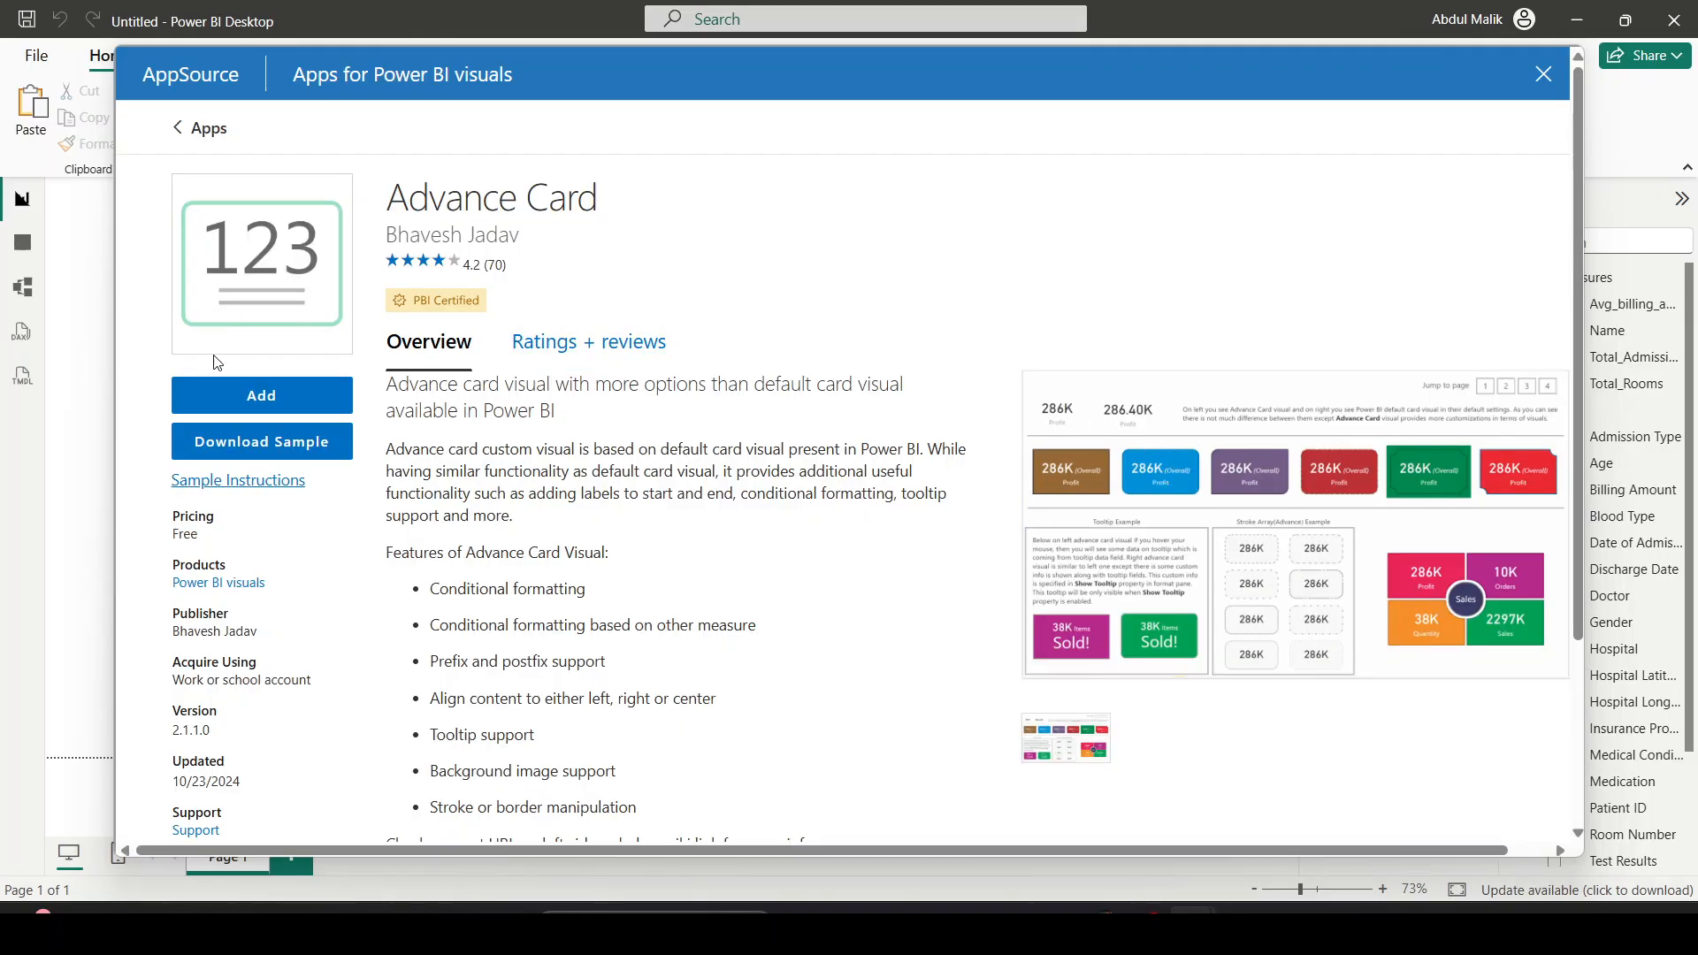
click(236, 394)
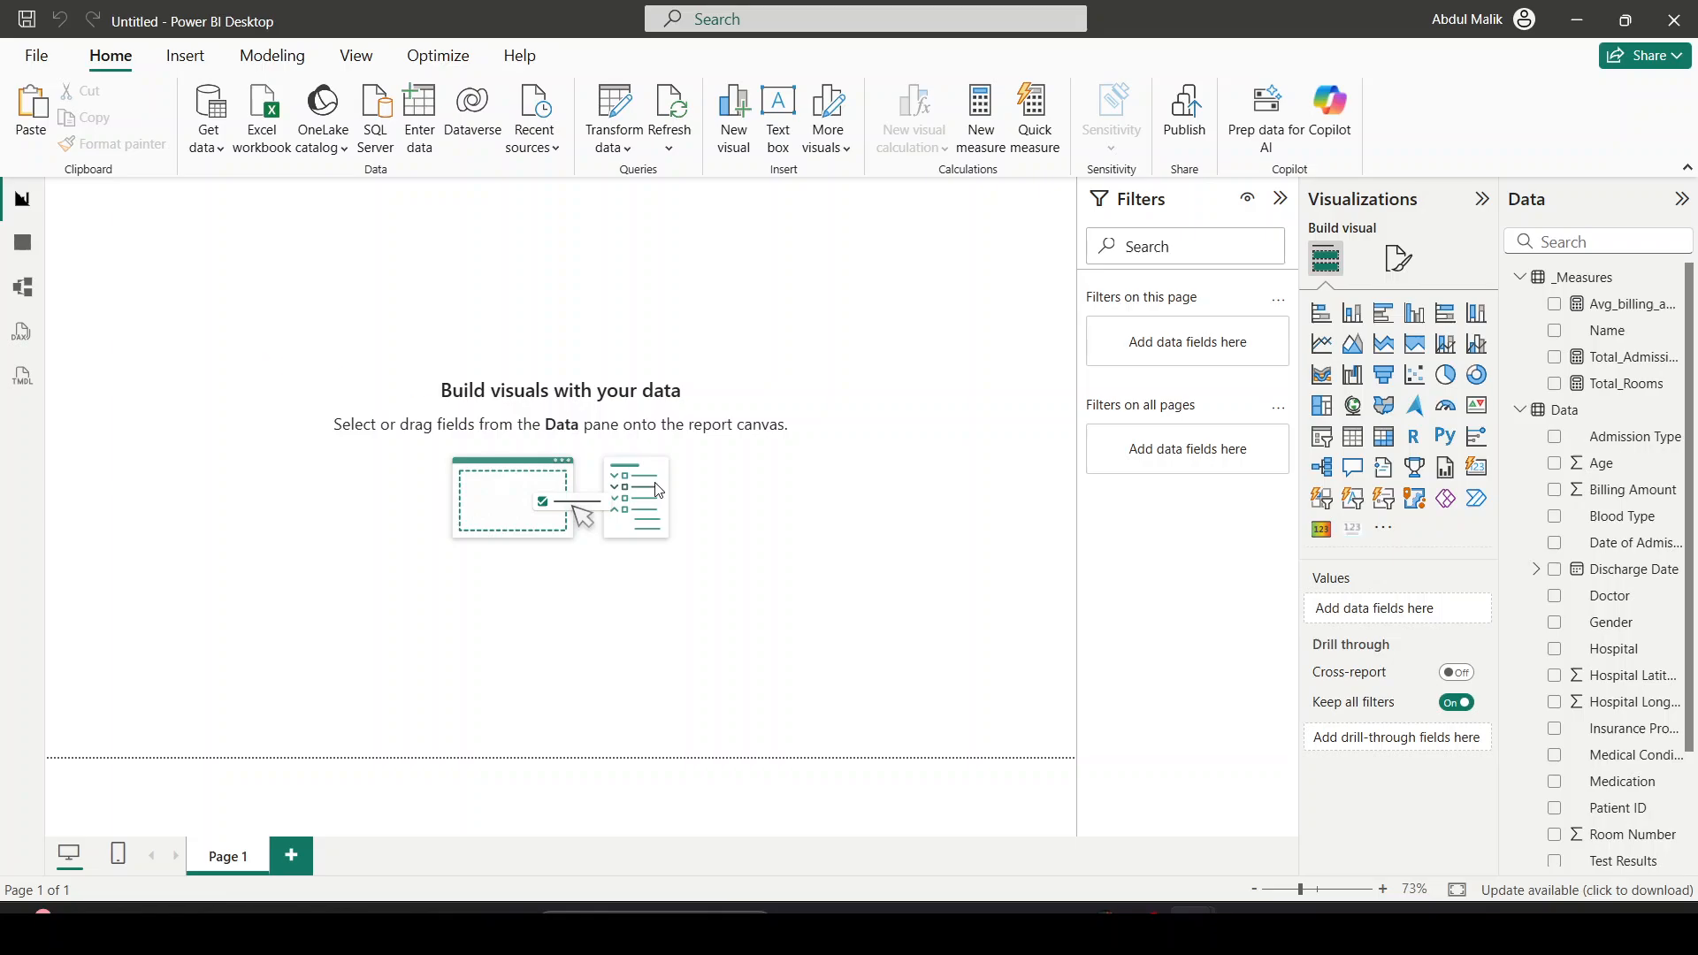
click(1024, 504)
Check the reference dashboard, close the spare untitled Power BI report without saving it, and return to the working report
mouse_move(1191, 929)
click(1199, 809)
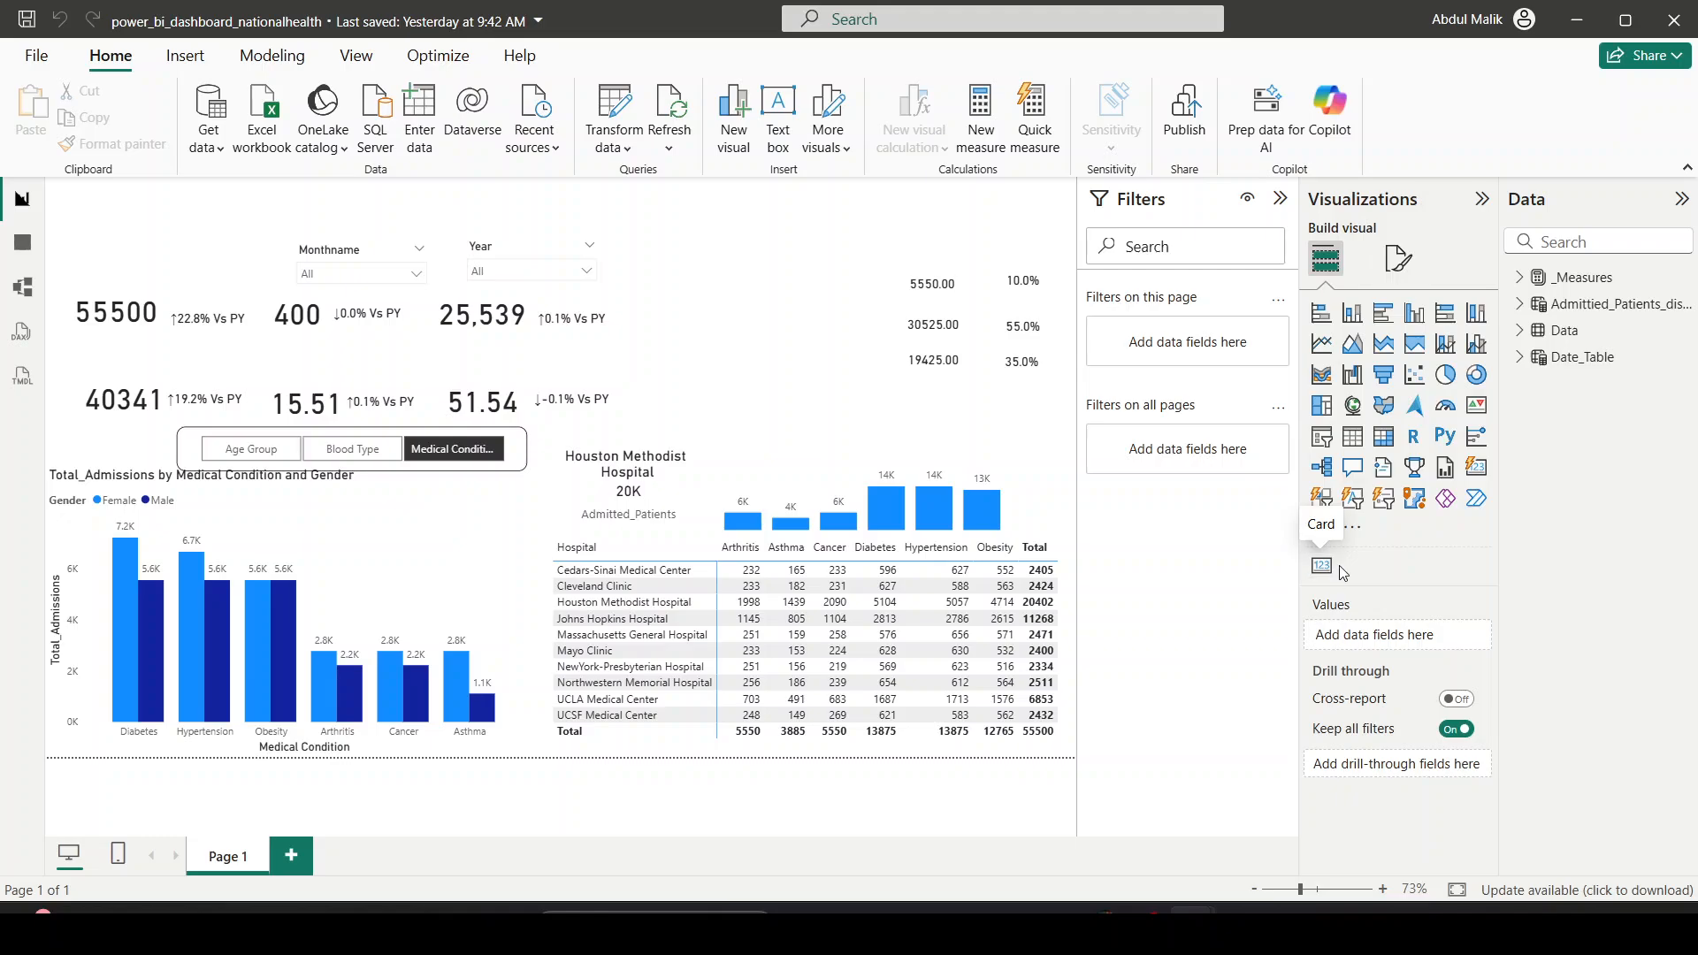
mouse_move(1191, 928)
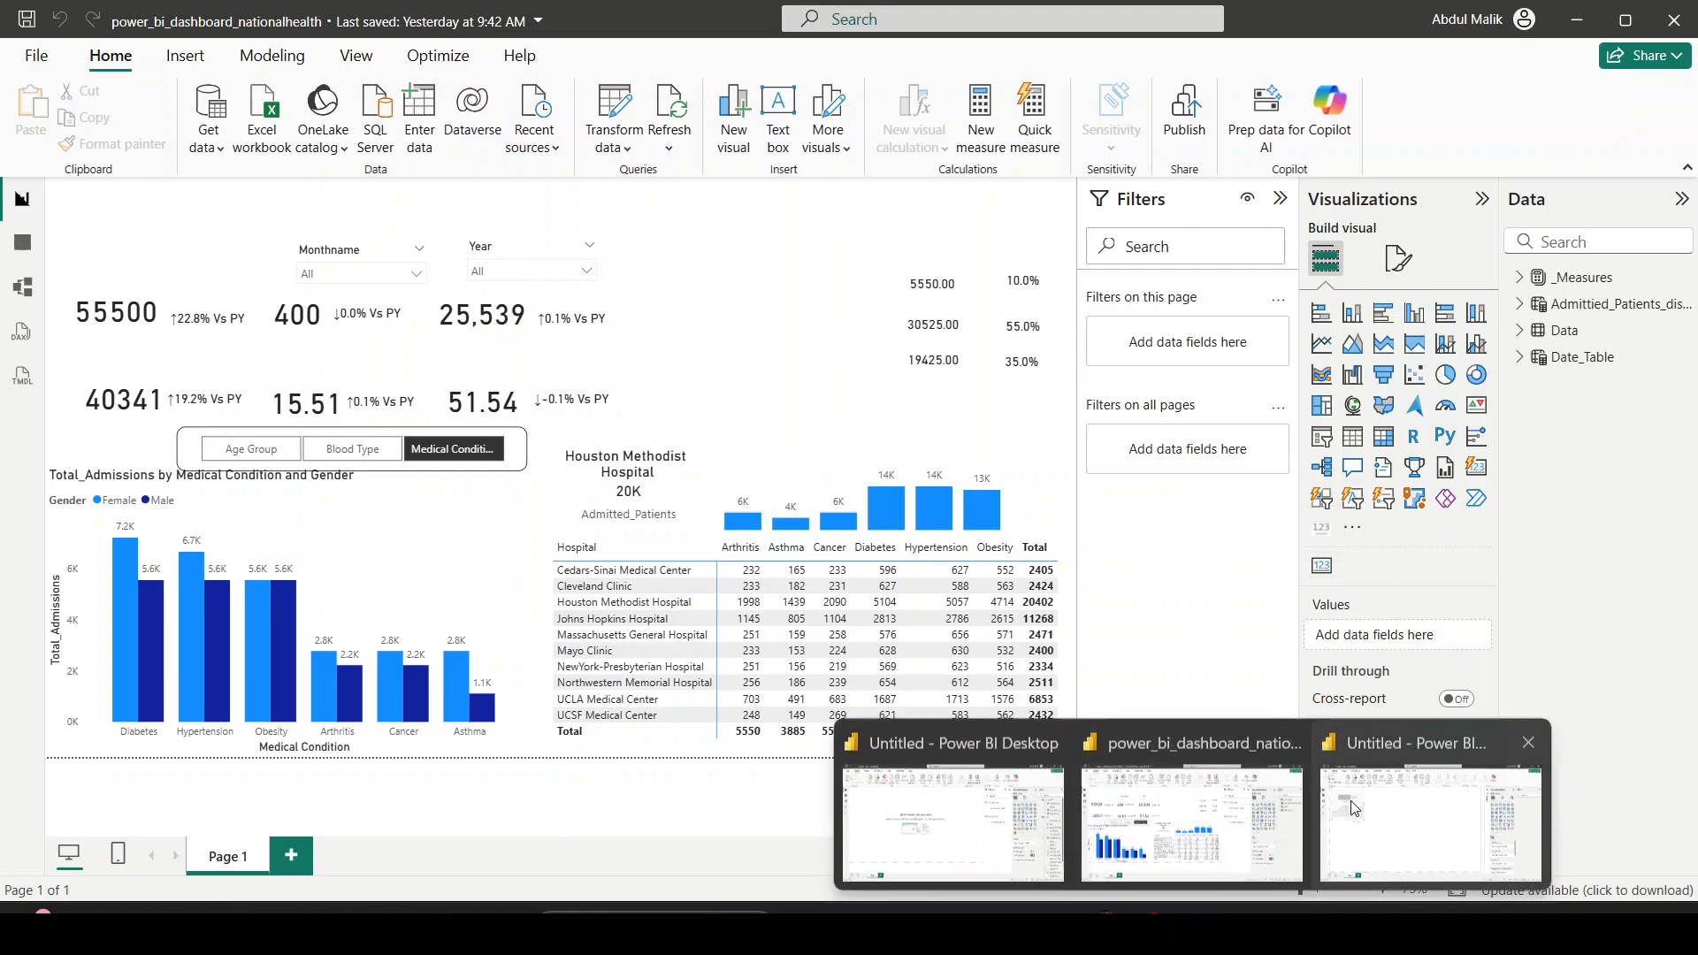
click(1517, 746)
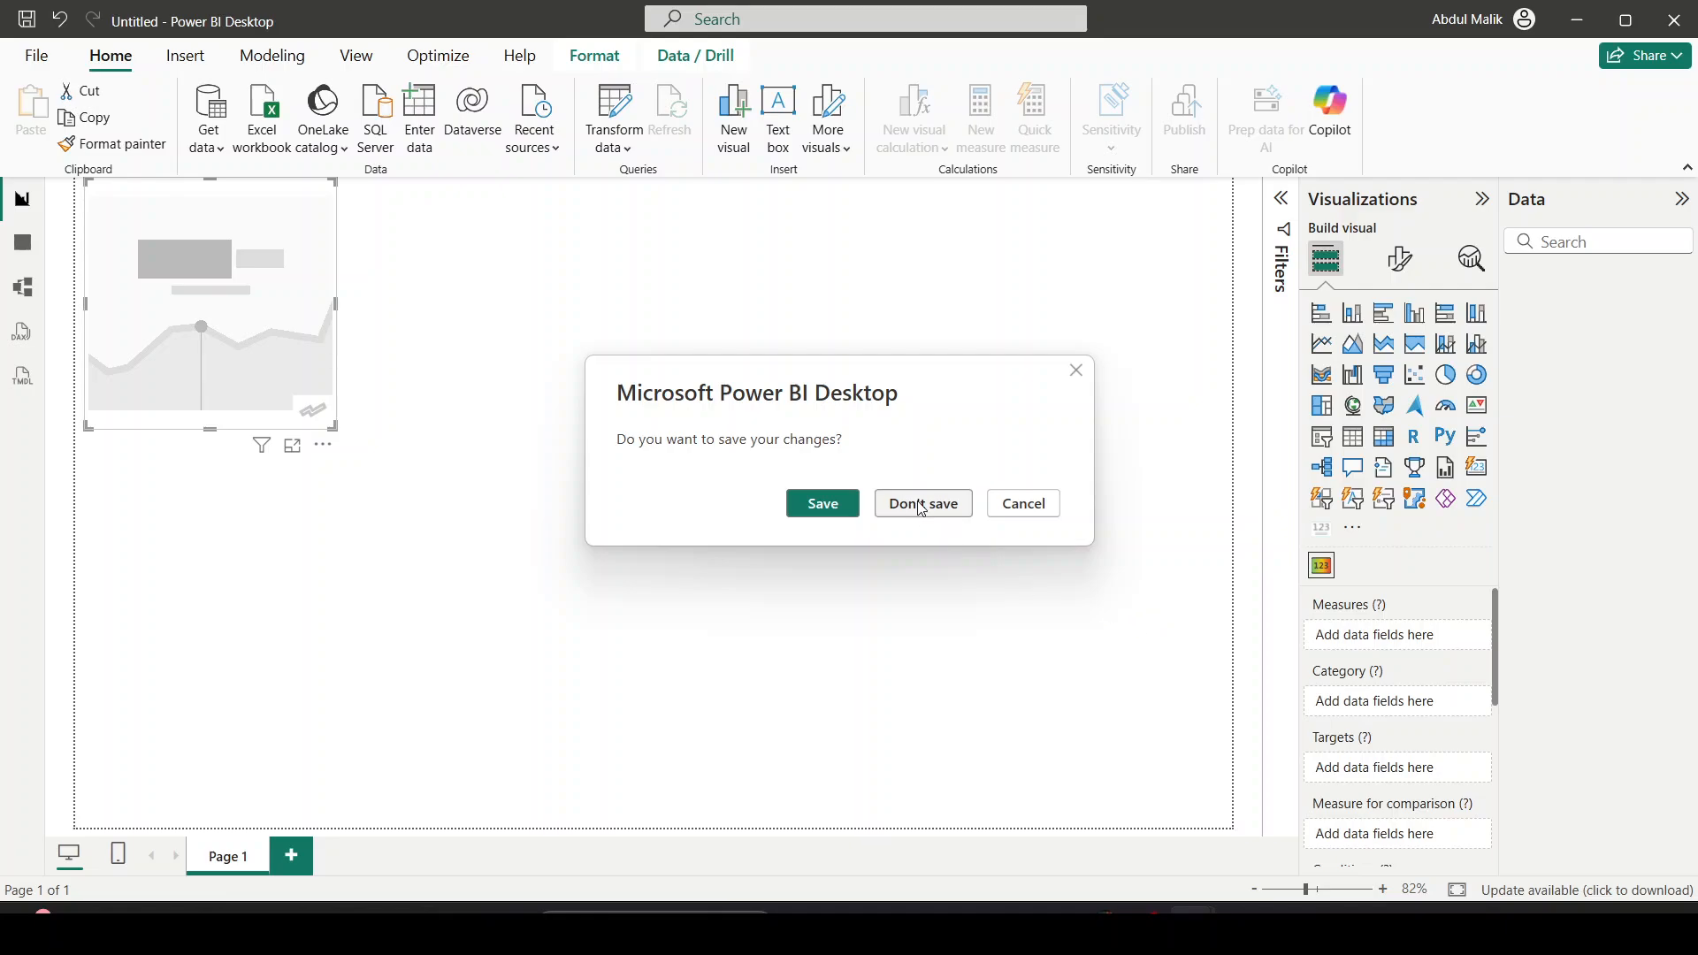
click(921, 501)
mouse_move(1191, 929)
click(1061, 822)
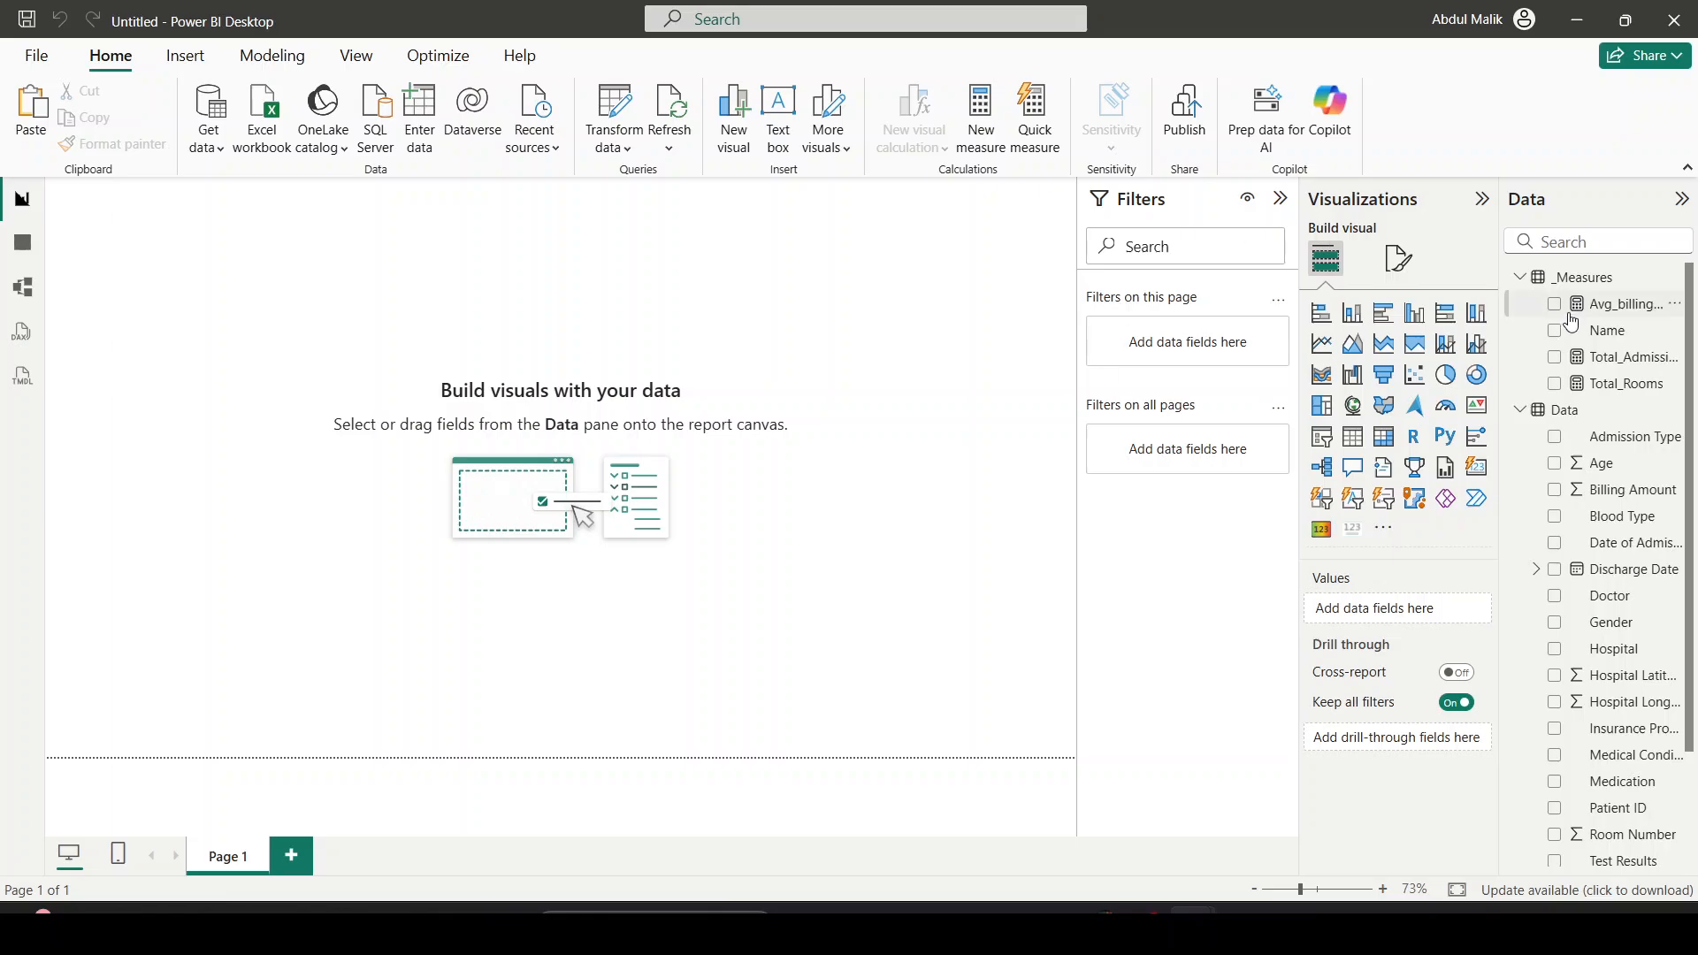
Add a Card with States visual measuring Total_Admissions and set its data label's display unit to None
click(1324, 529)
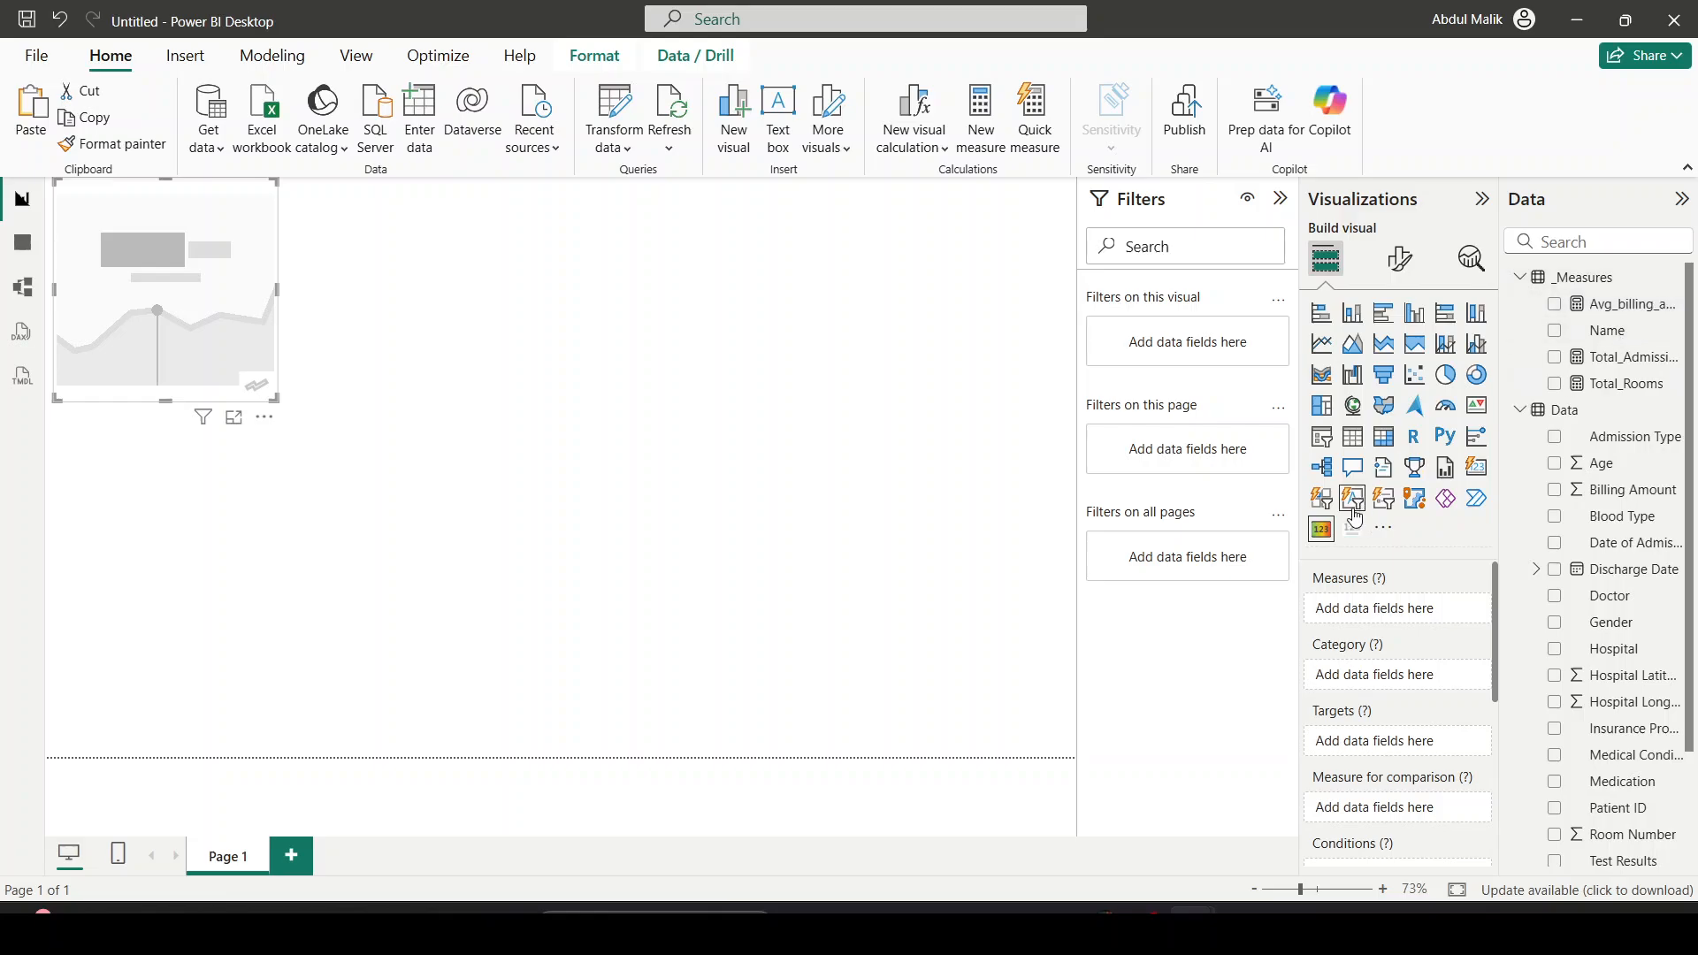
drag(1602, 362, 1377, 615)
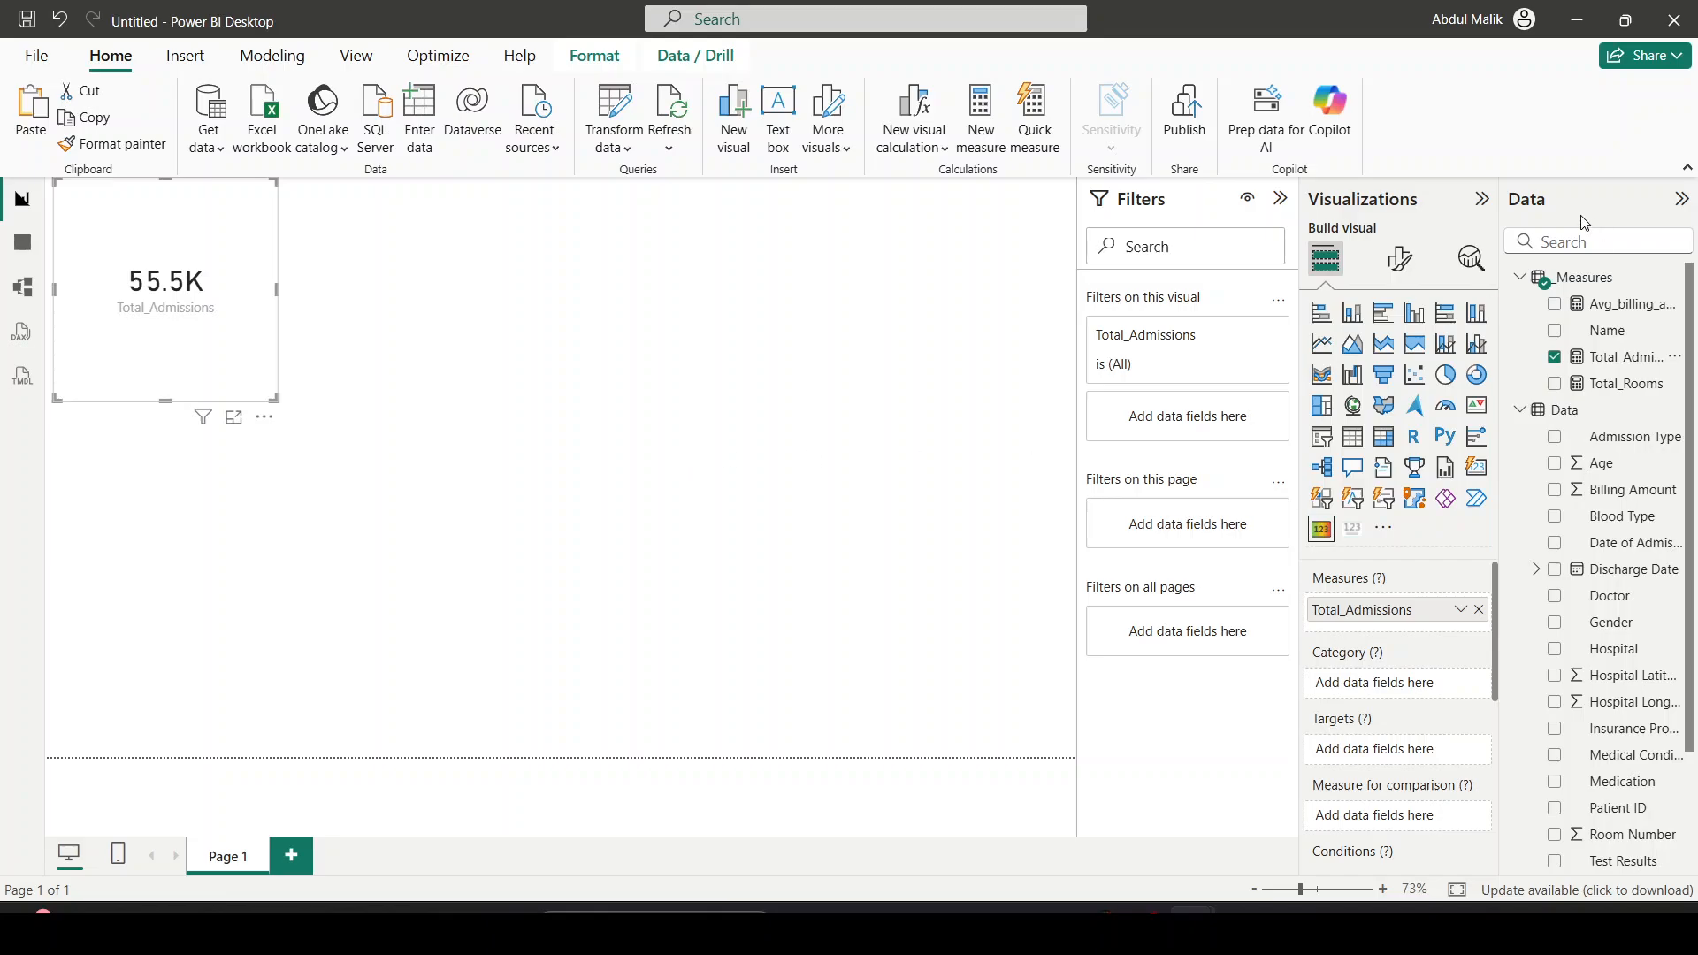
click(1399, 257)
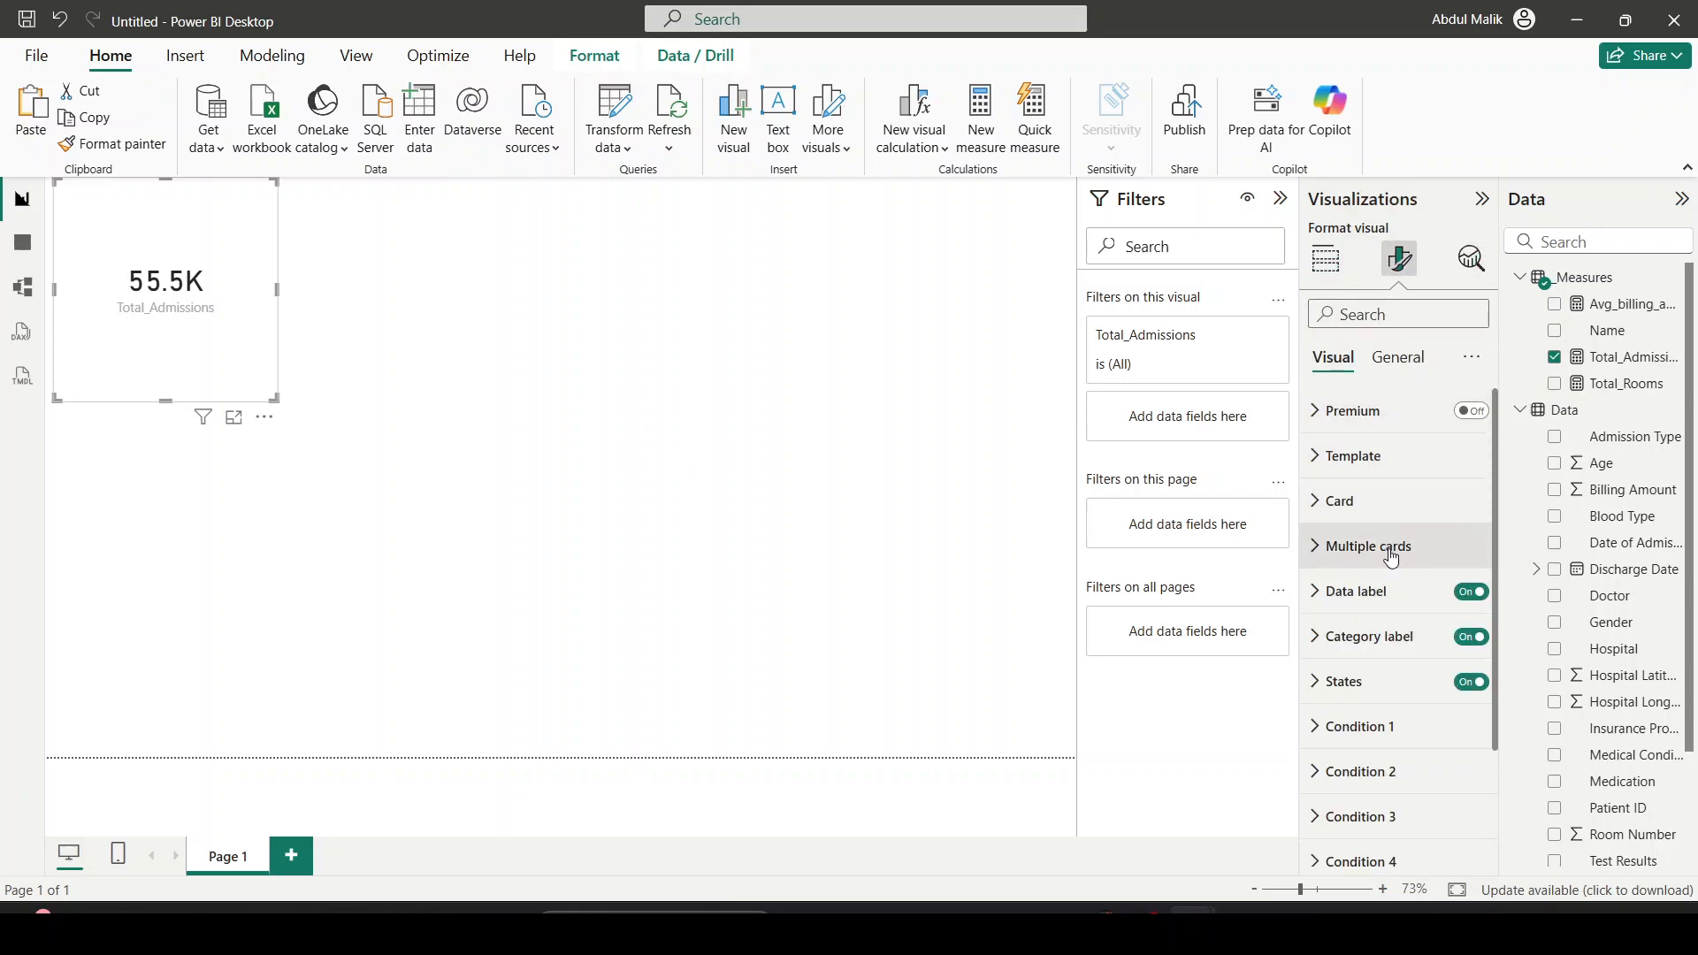
click(1374, 599)
scroll(1393, 590, down, 3)
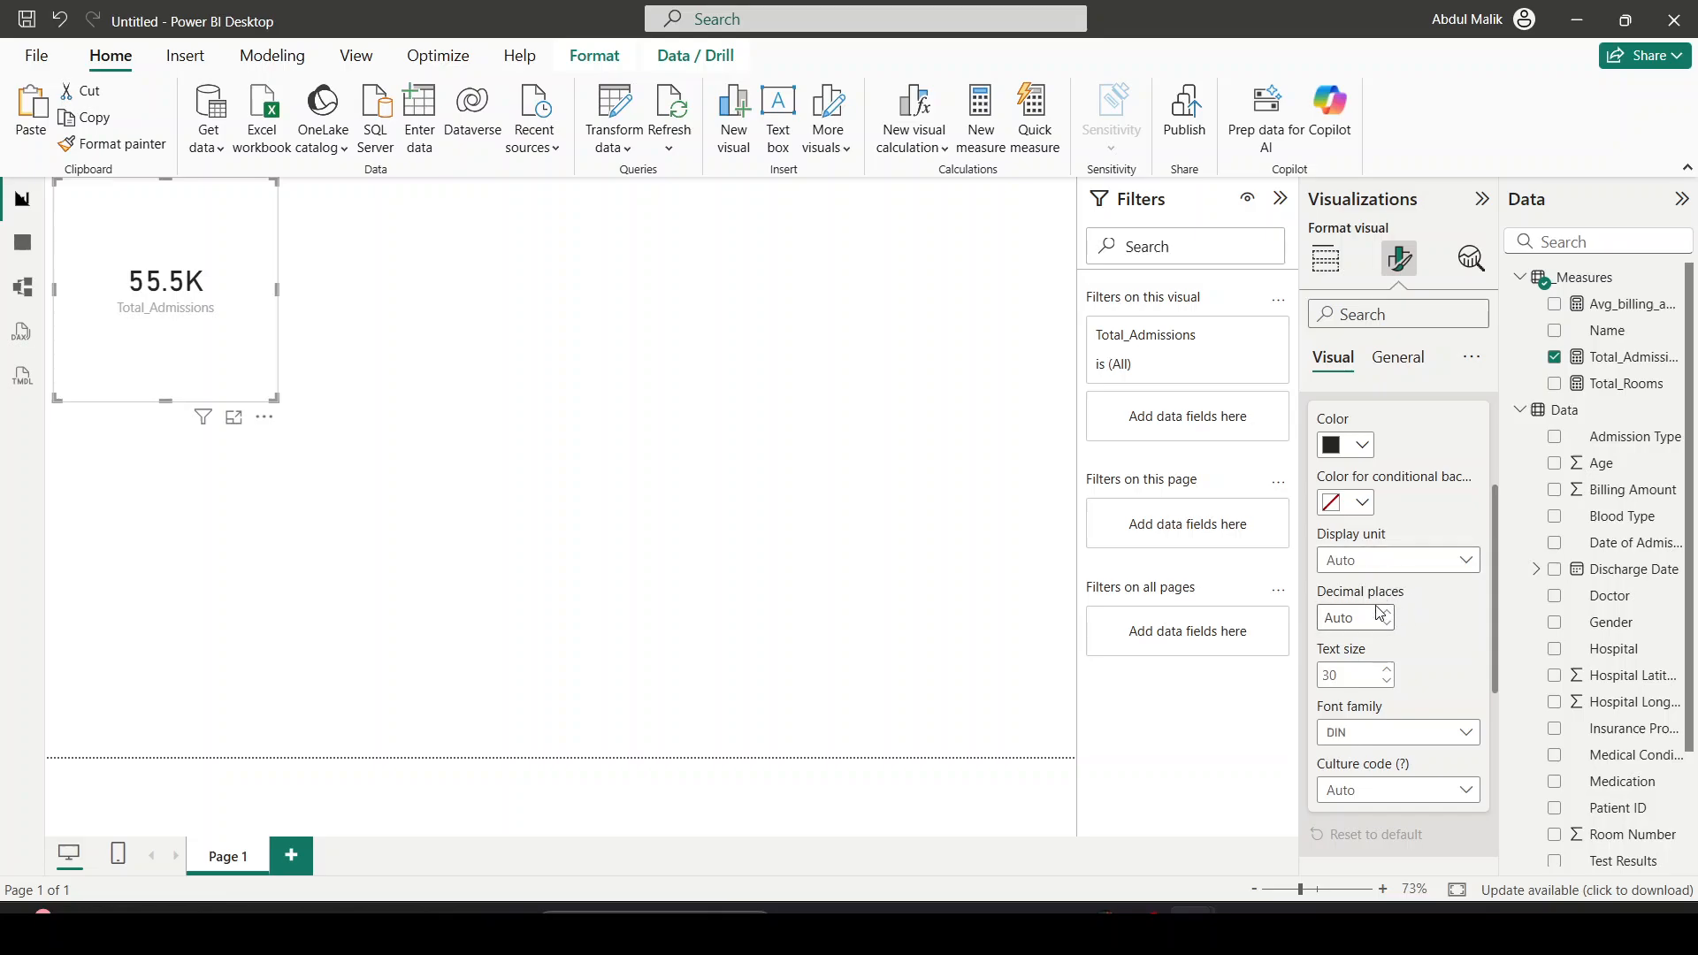
click(1415, 562)
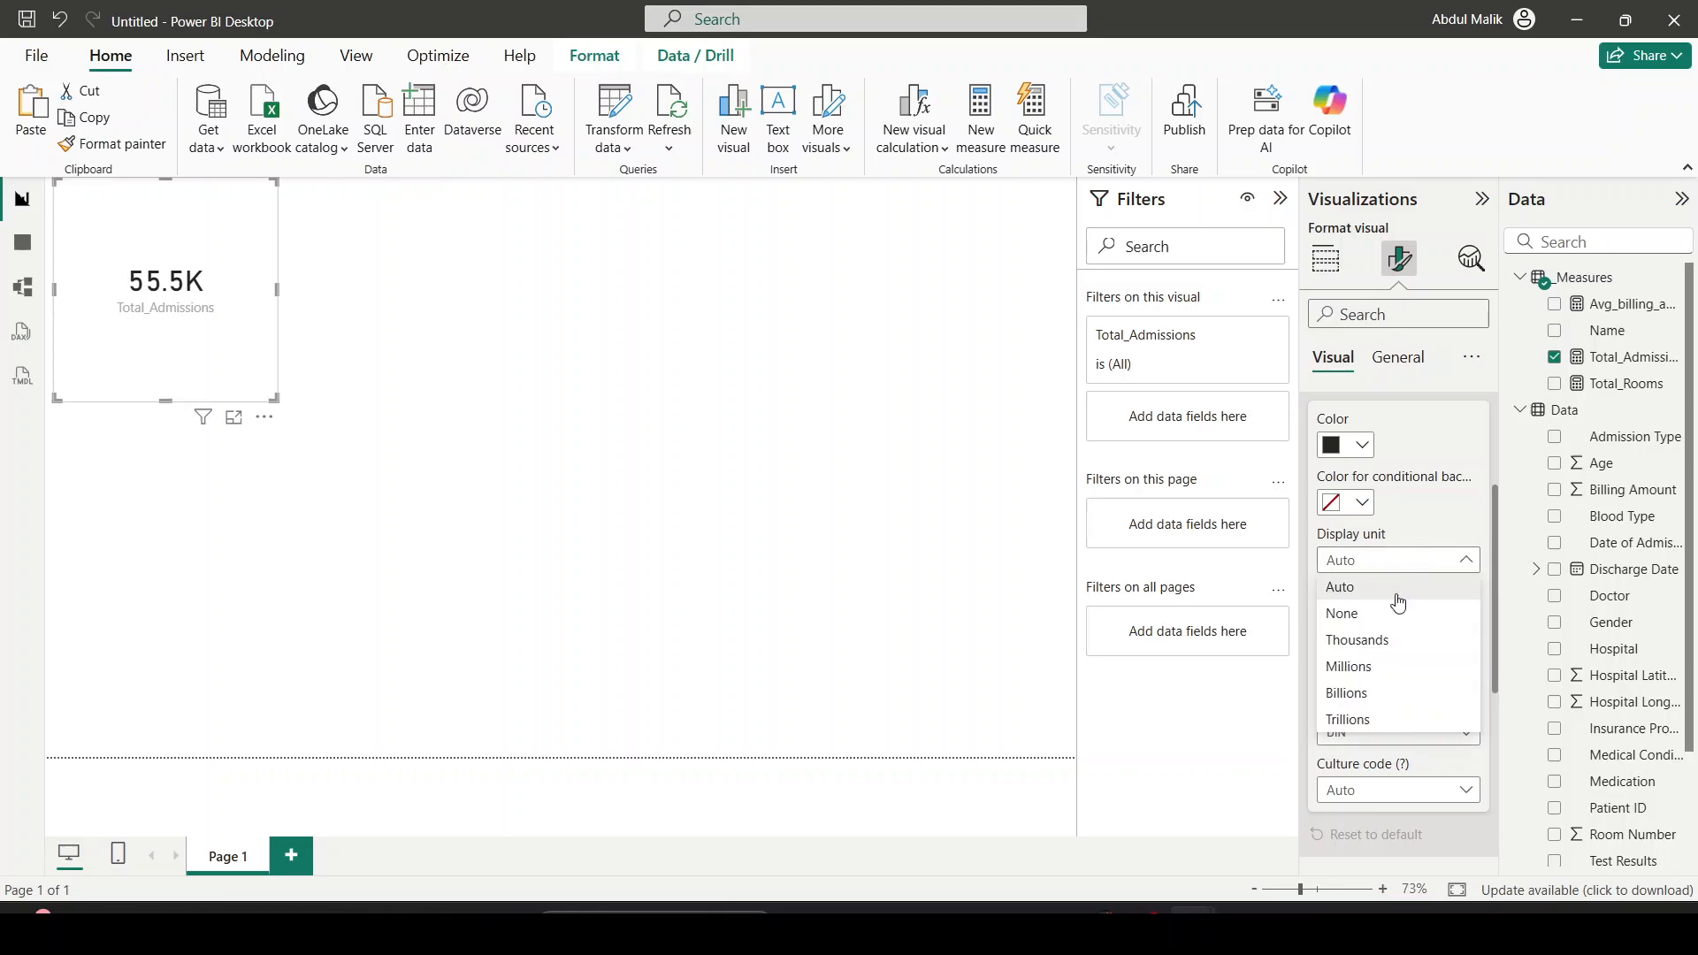
click(1394, 610)
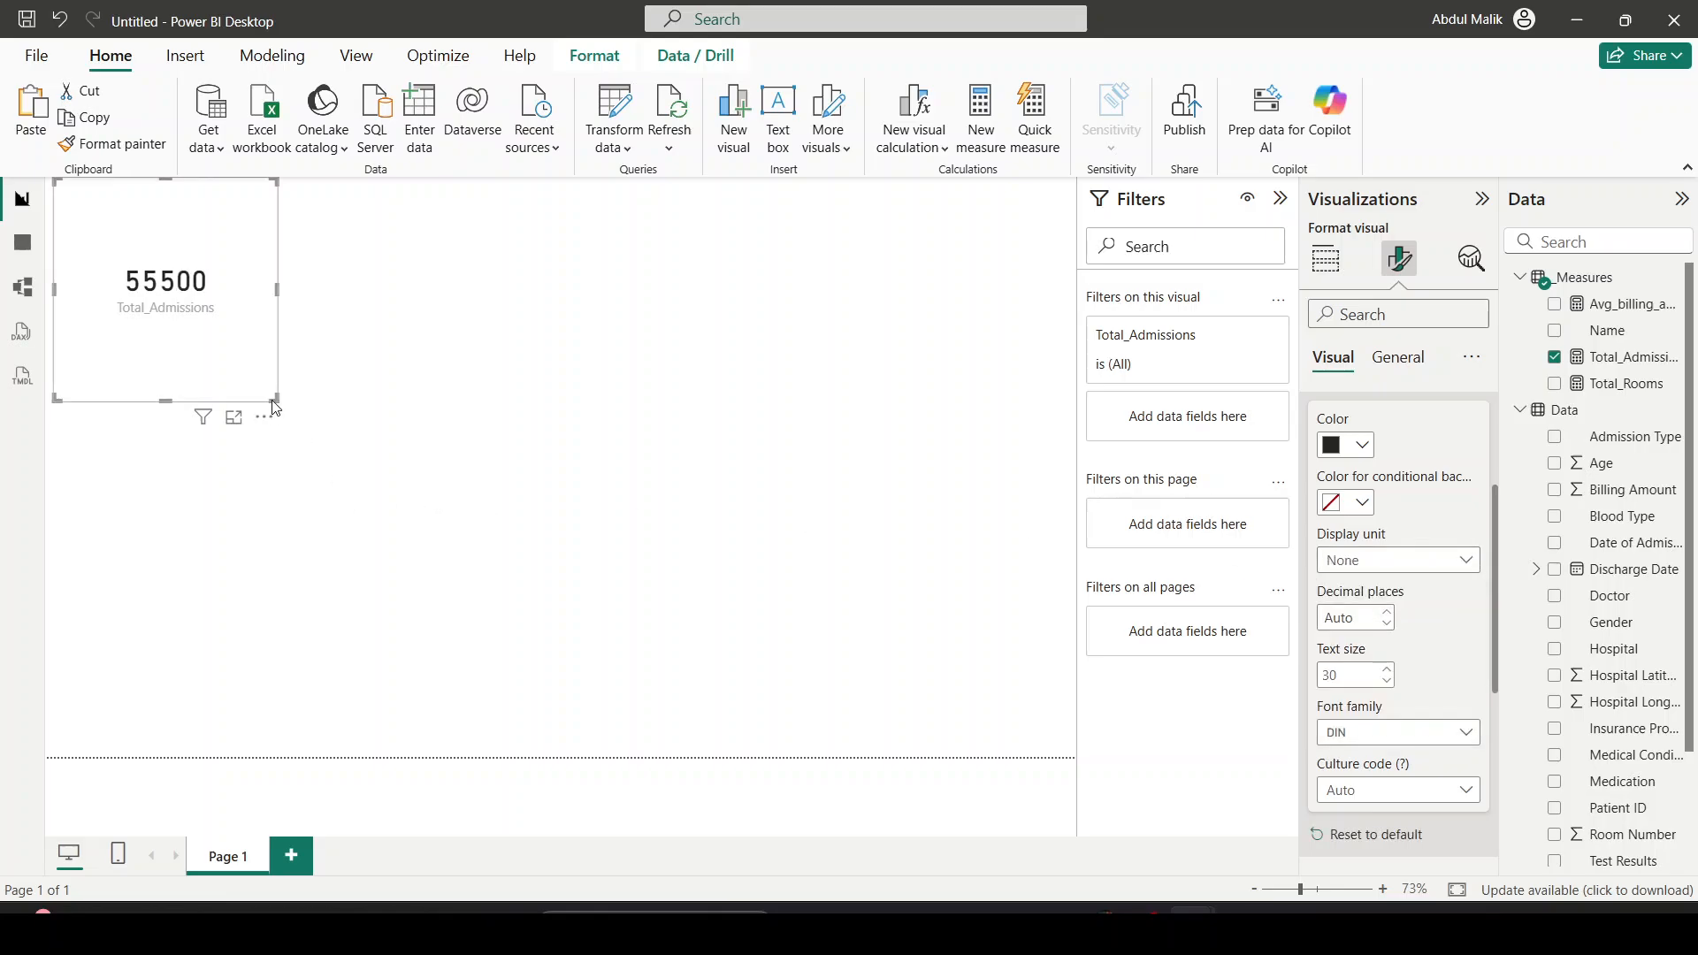
Shrink the Total_Admissions card to a small rectangle and turn off its category label and states
drag(275, 403, 195, 239)
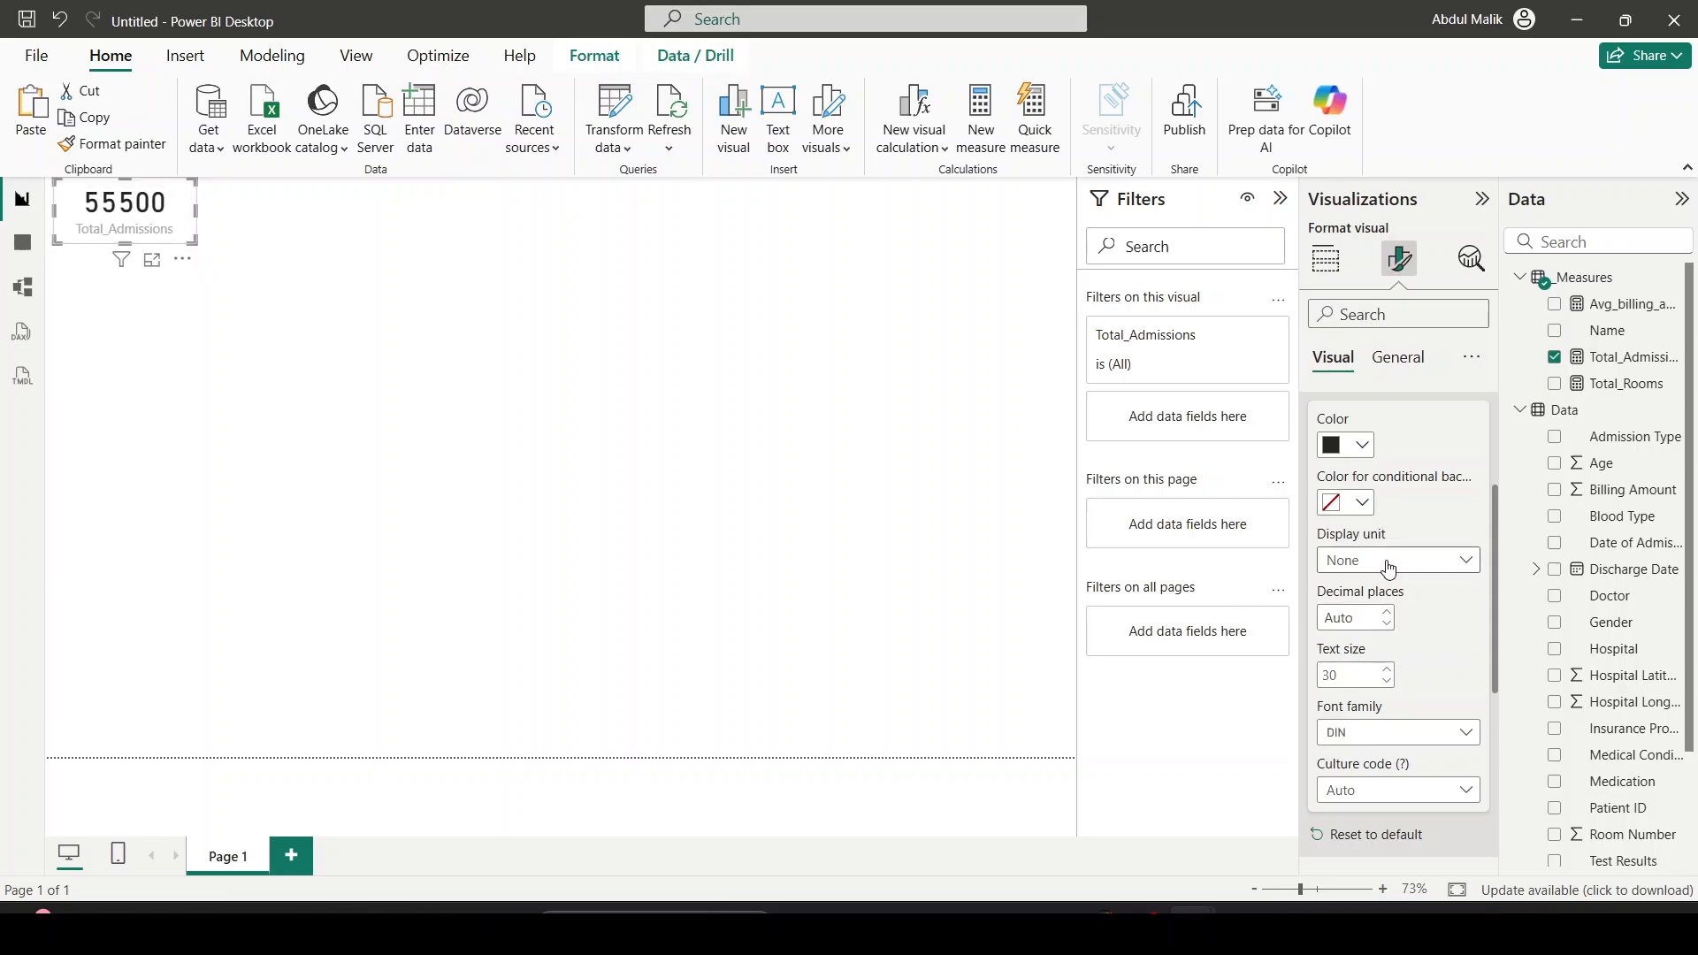
scroll(1414, 650, down, 5)
click(1472, 486)
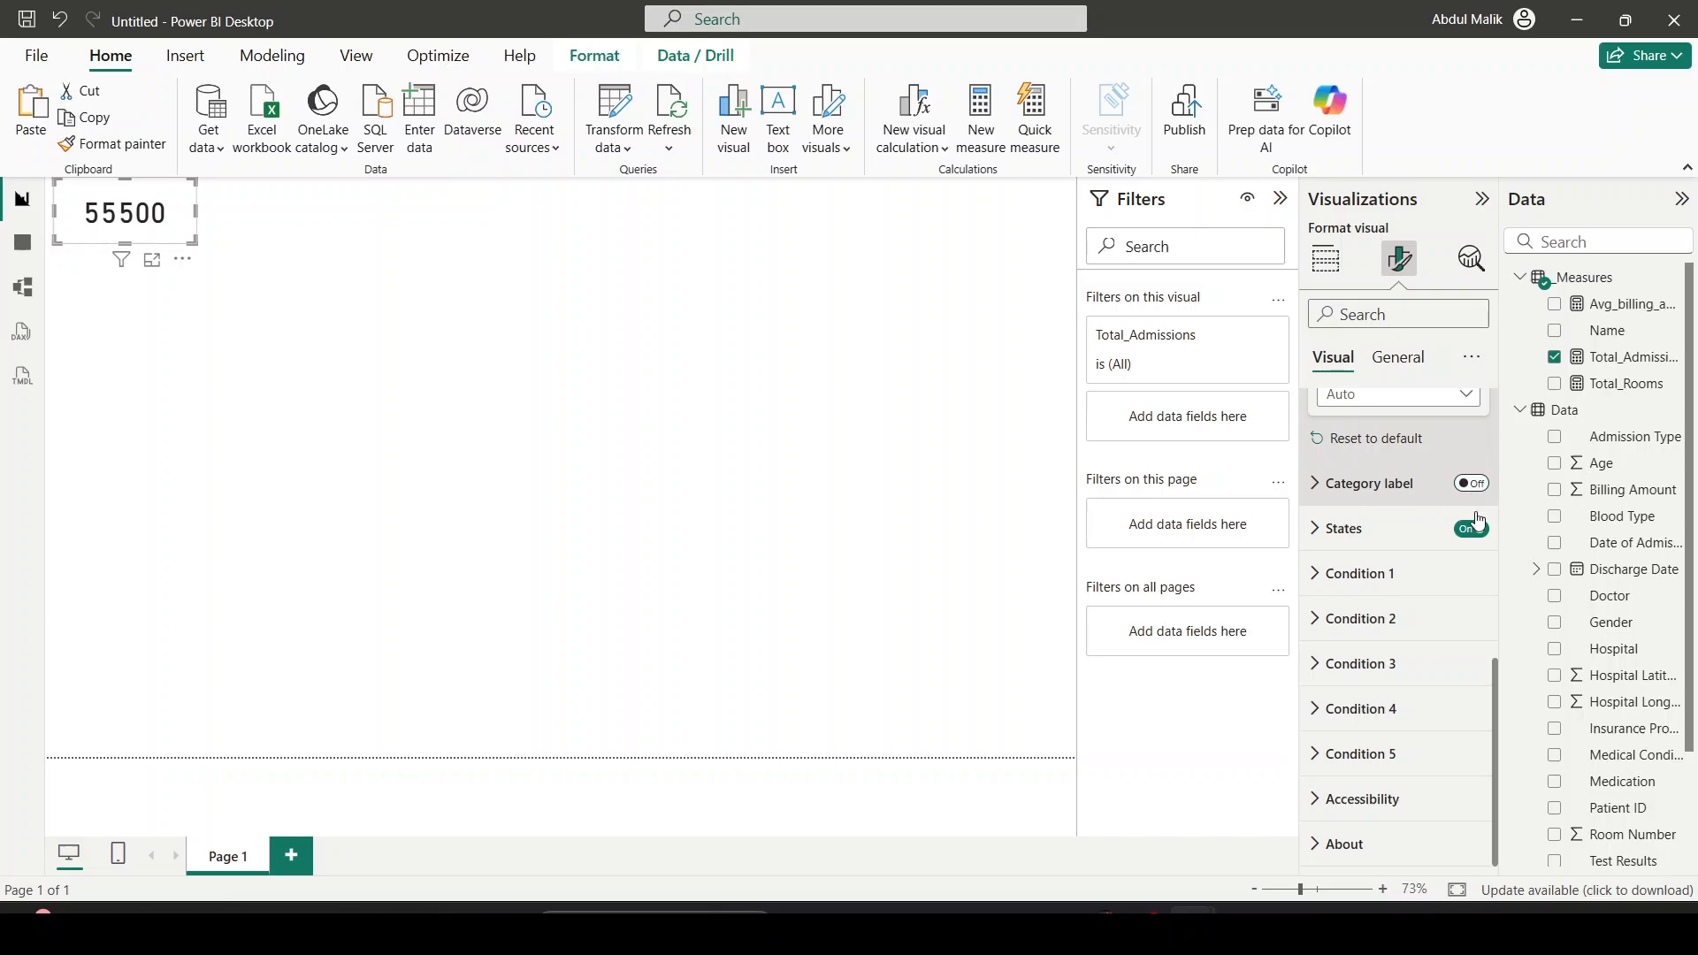
click(1473, 529)
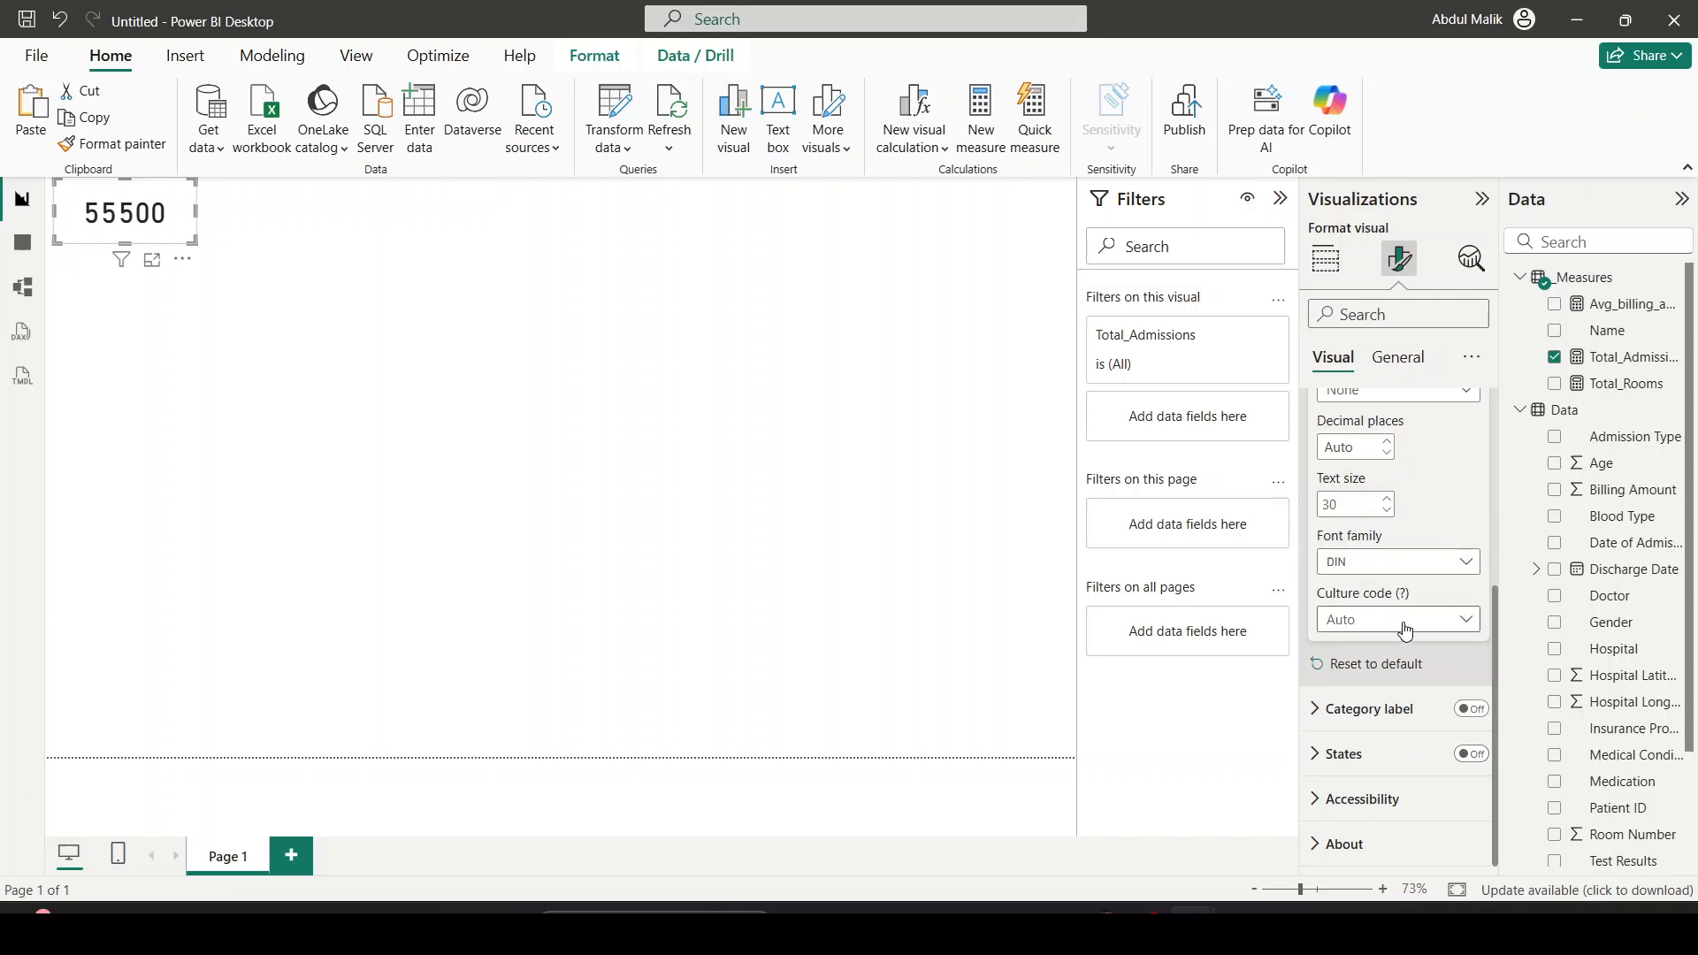
scroll(1415, 702, up, 4)
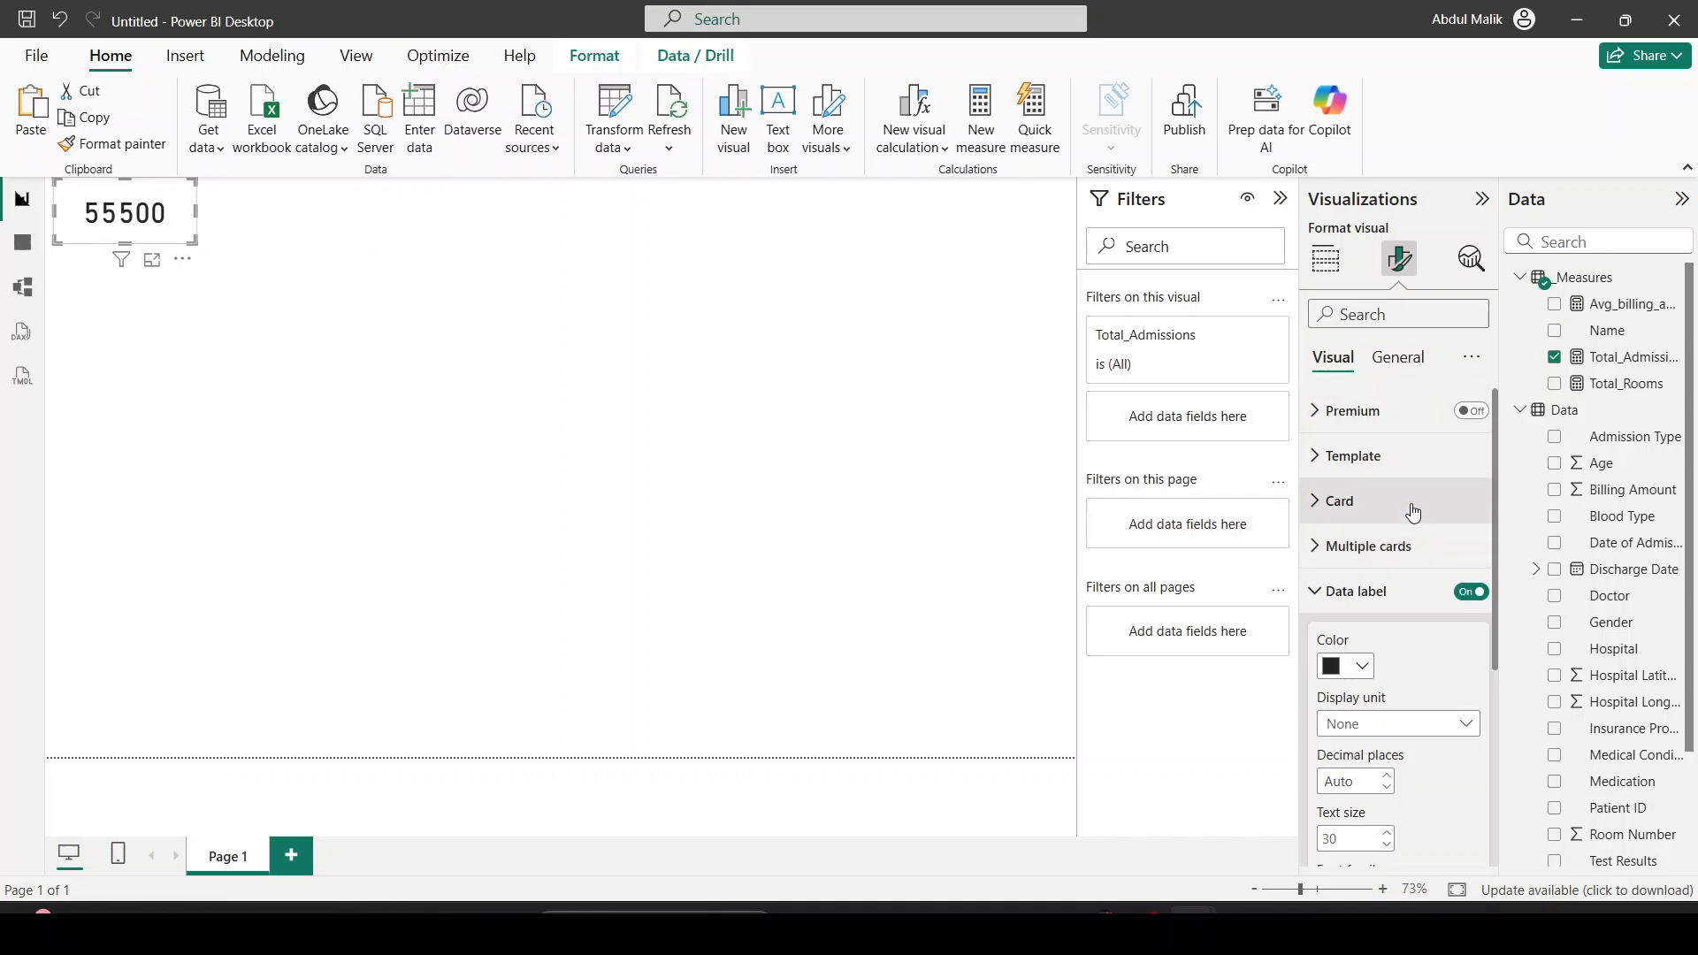
click(1320, 592)
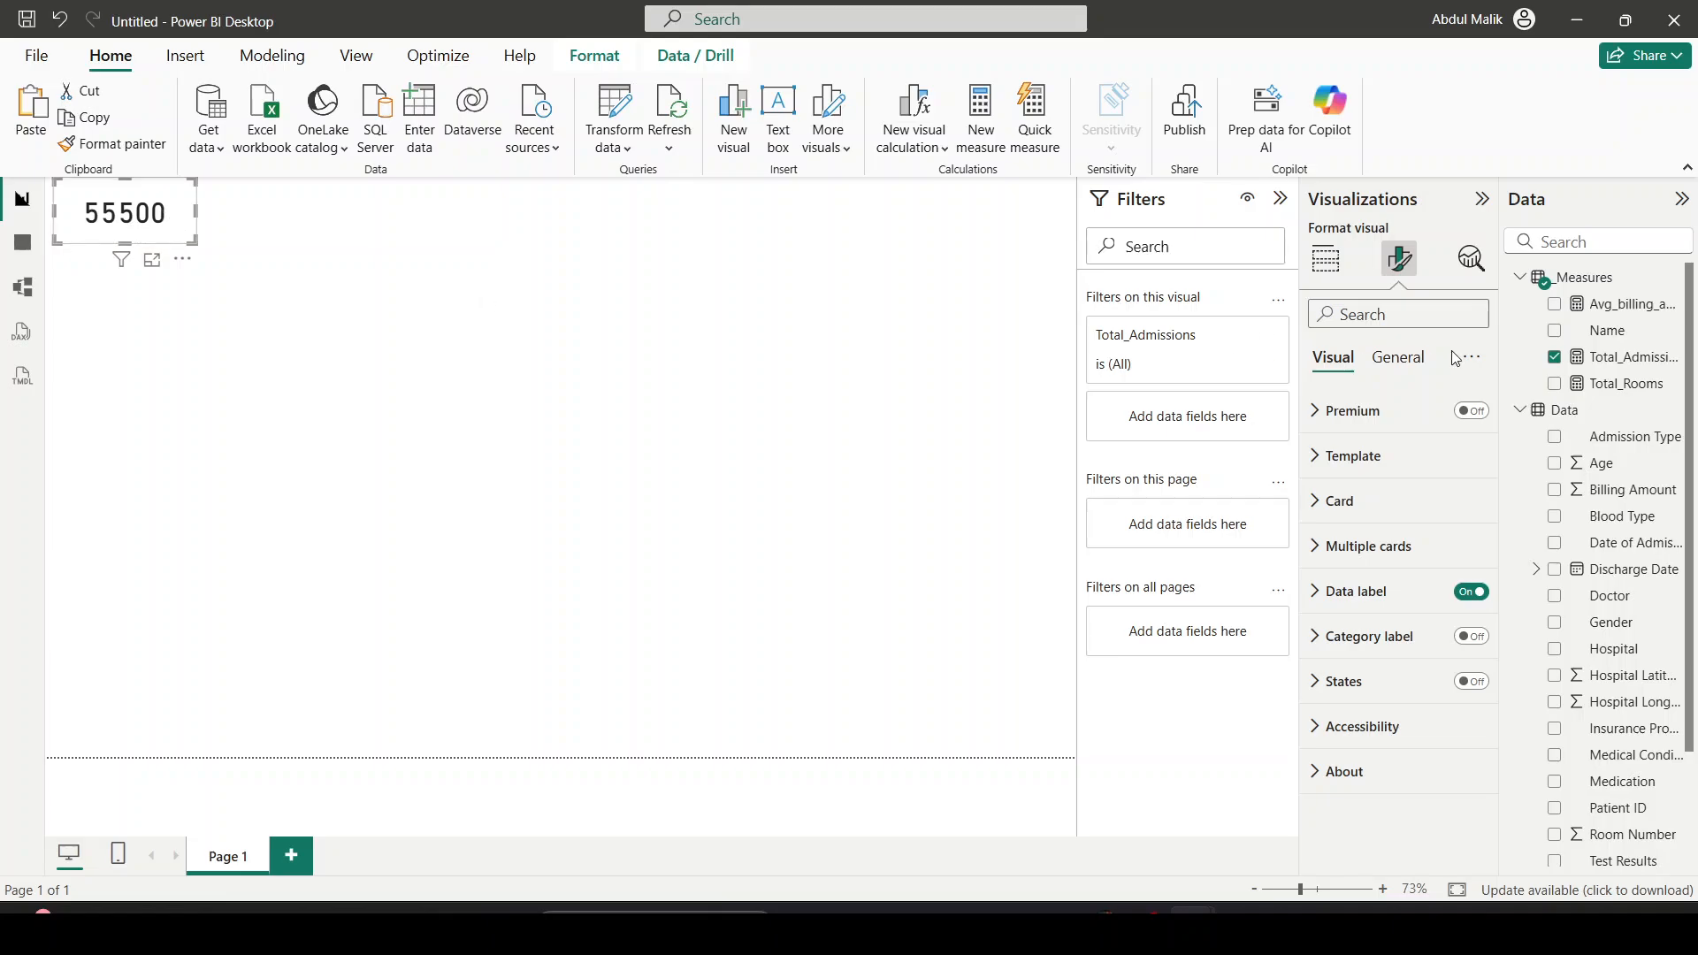
Toggle the card's background effect off and back on to compare its appearance
click(1397, 357)
click(1362, 500)
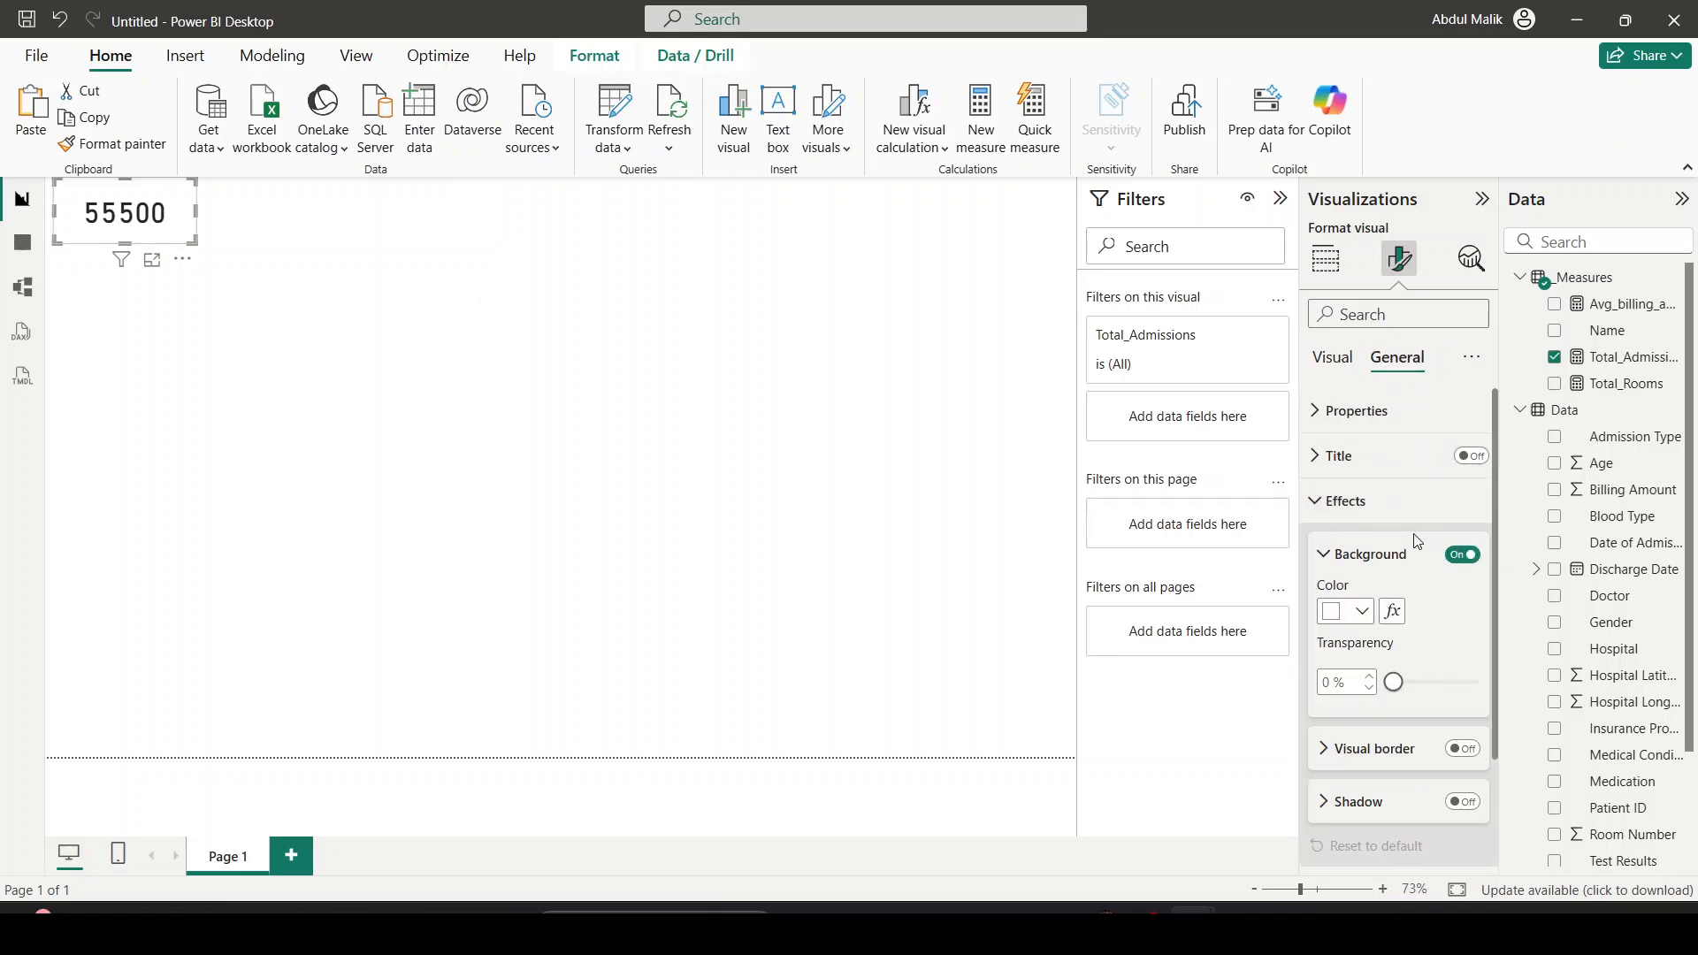
click(1461, 557)
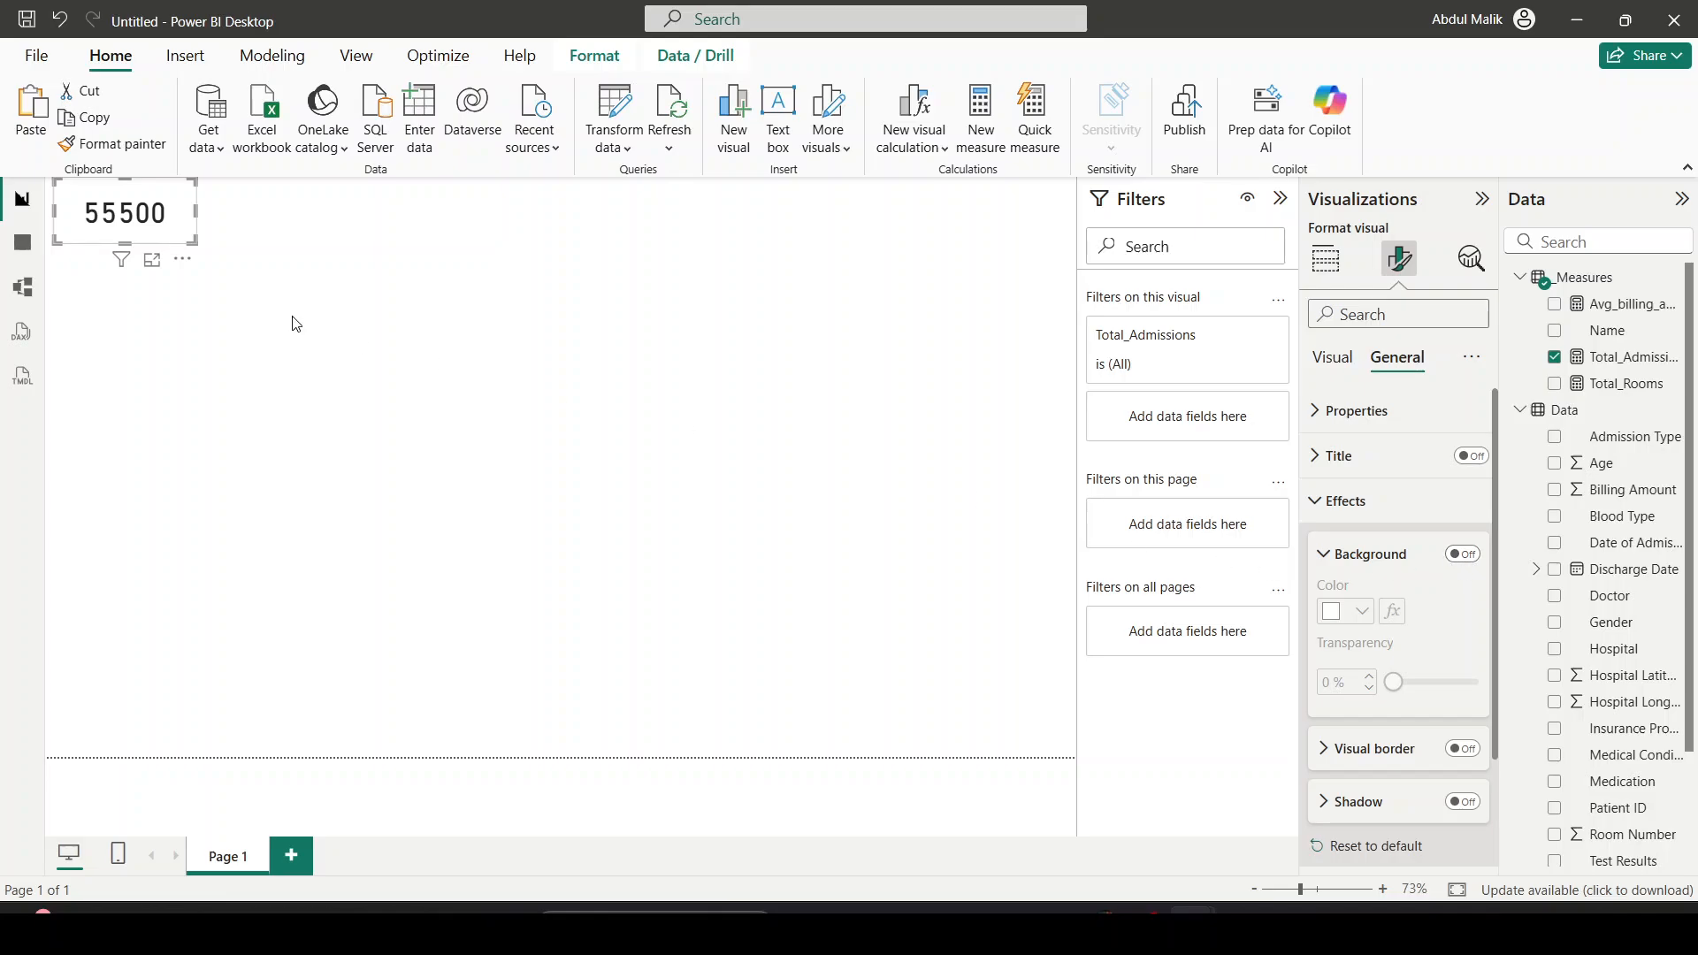
click(1477, 558)
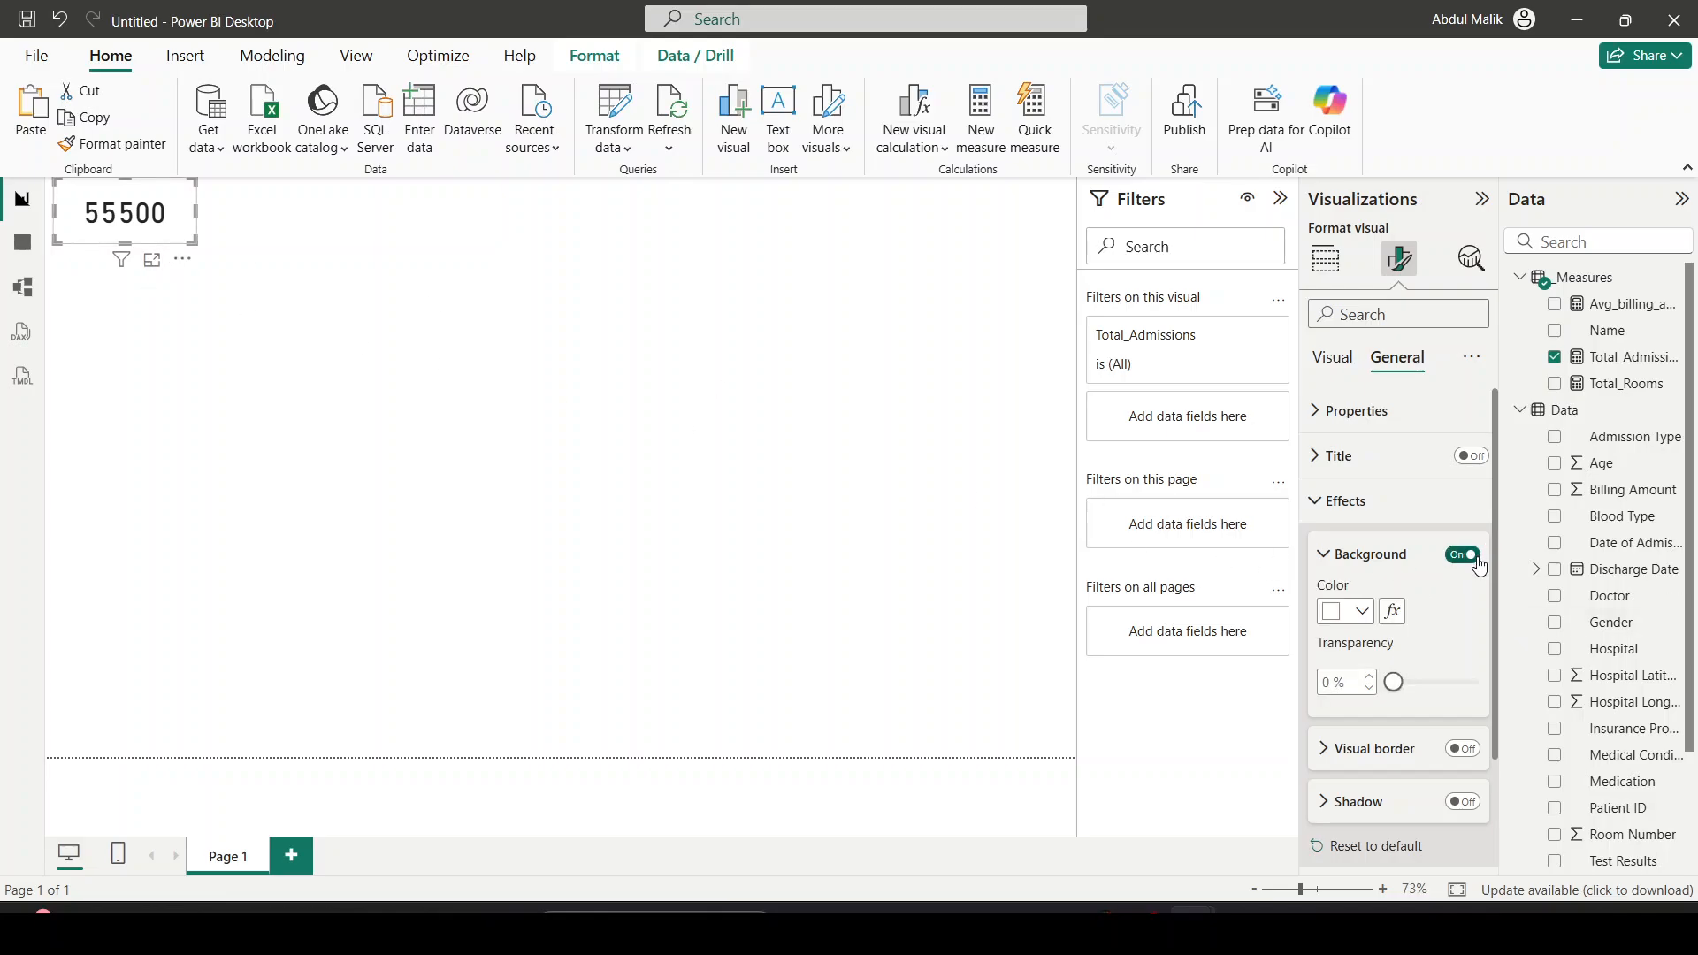
click(1478, 565)
click(1469, 567)
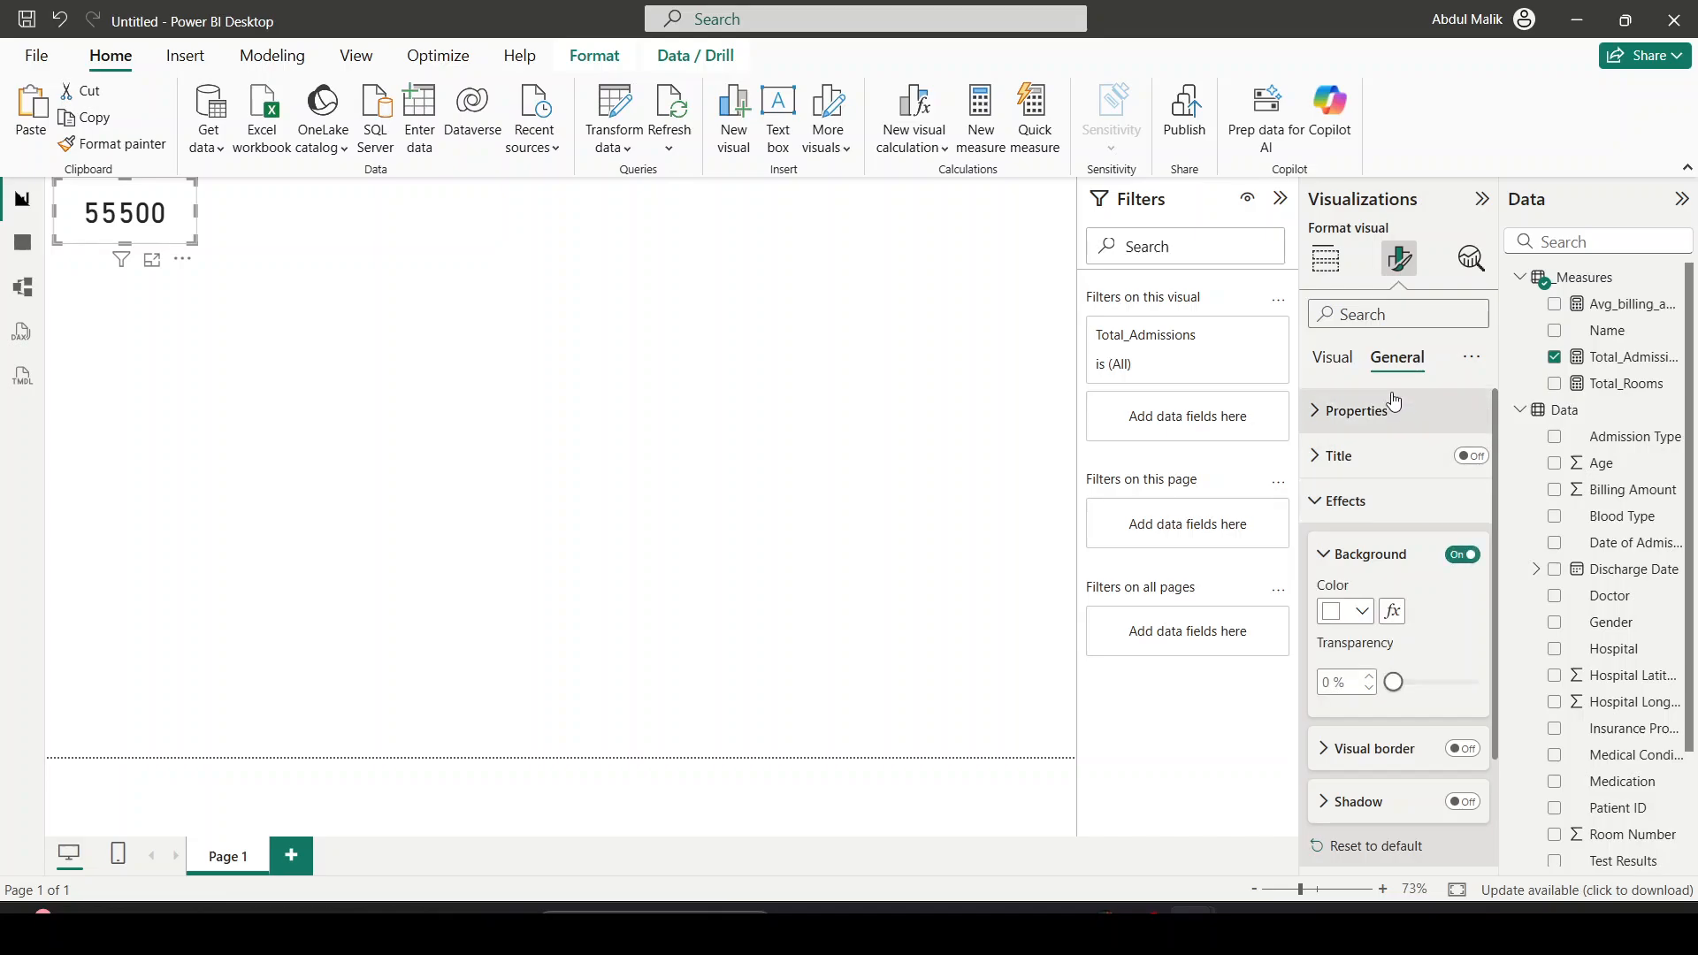
Switch the card's States option on and back off while checking the remaining visual format settings
click(1333, 357)
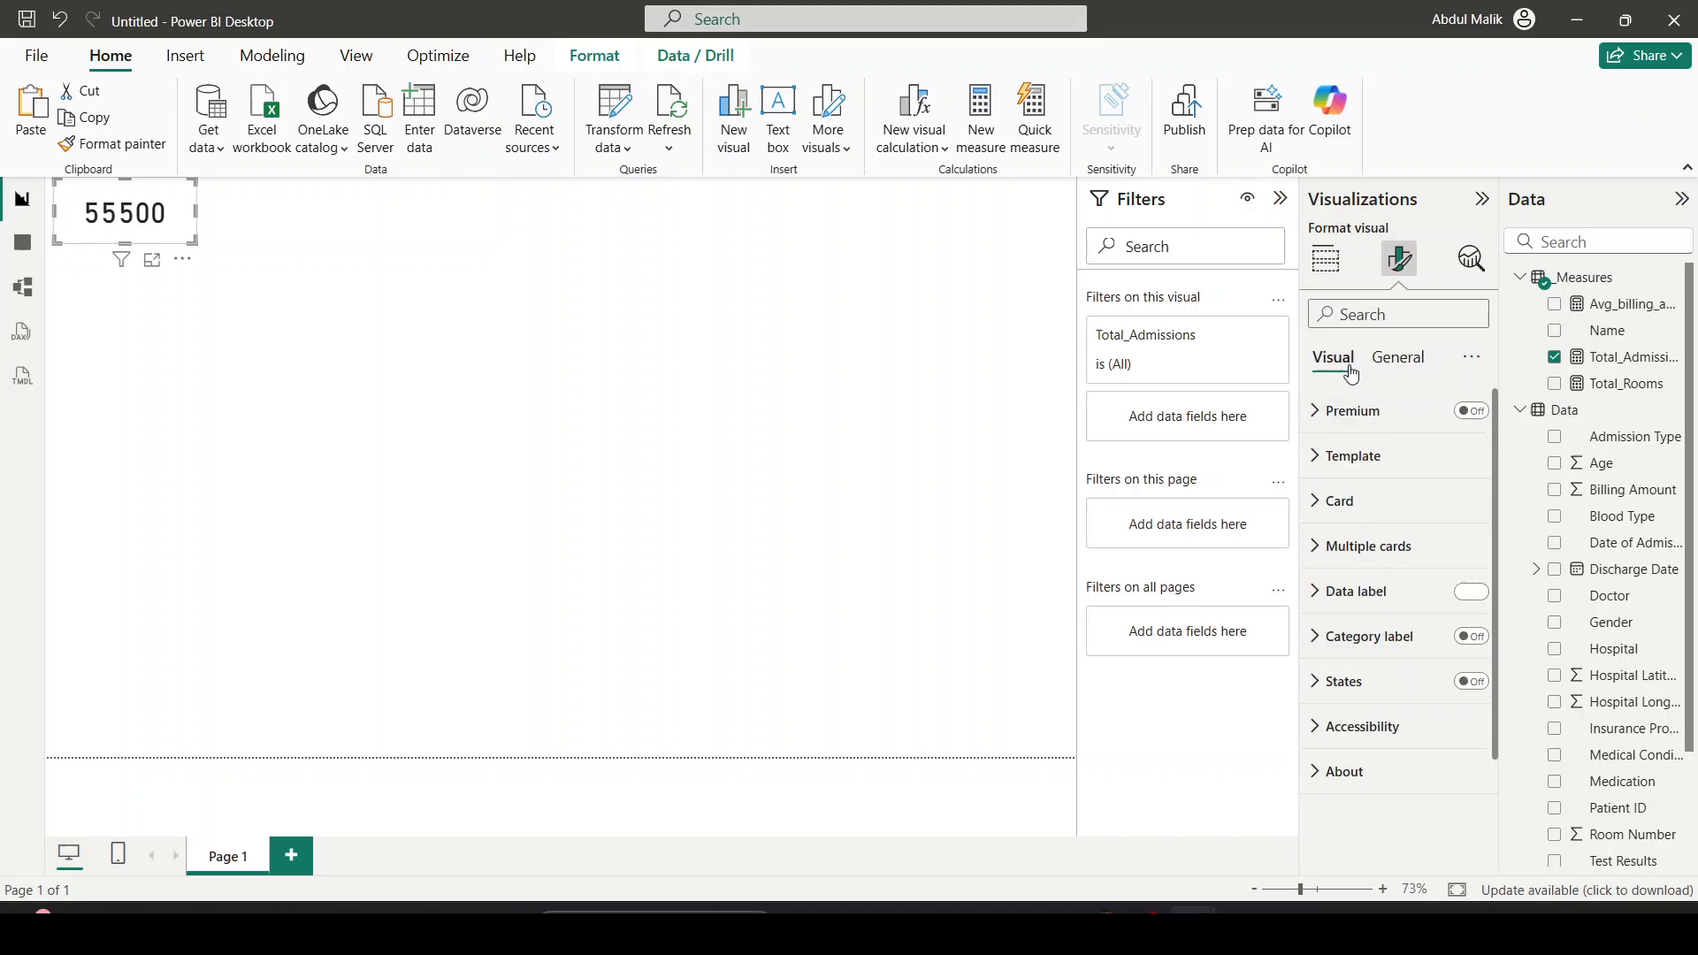
click(1342, 683)
click(1476, 684)
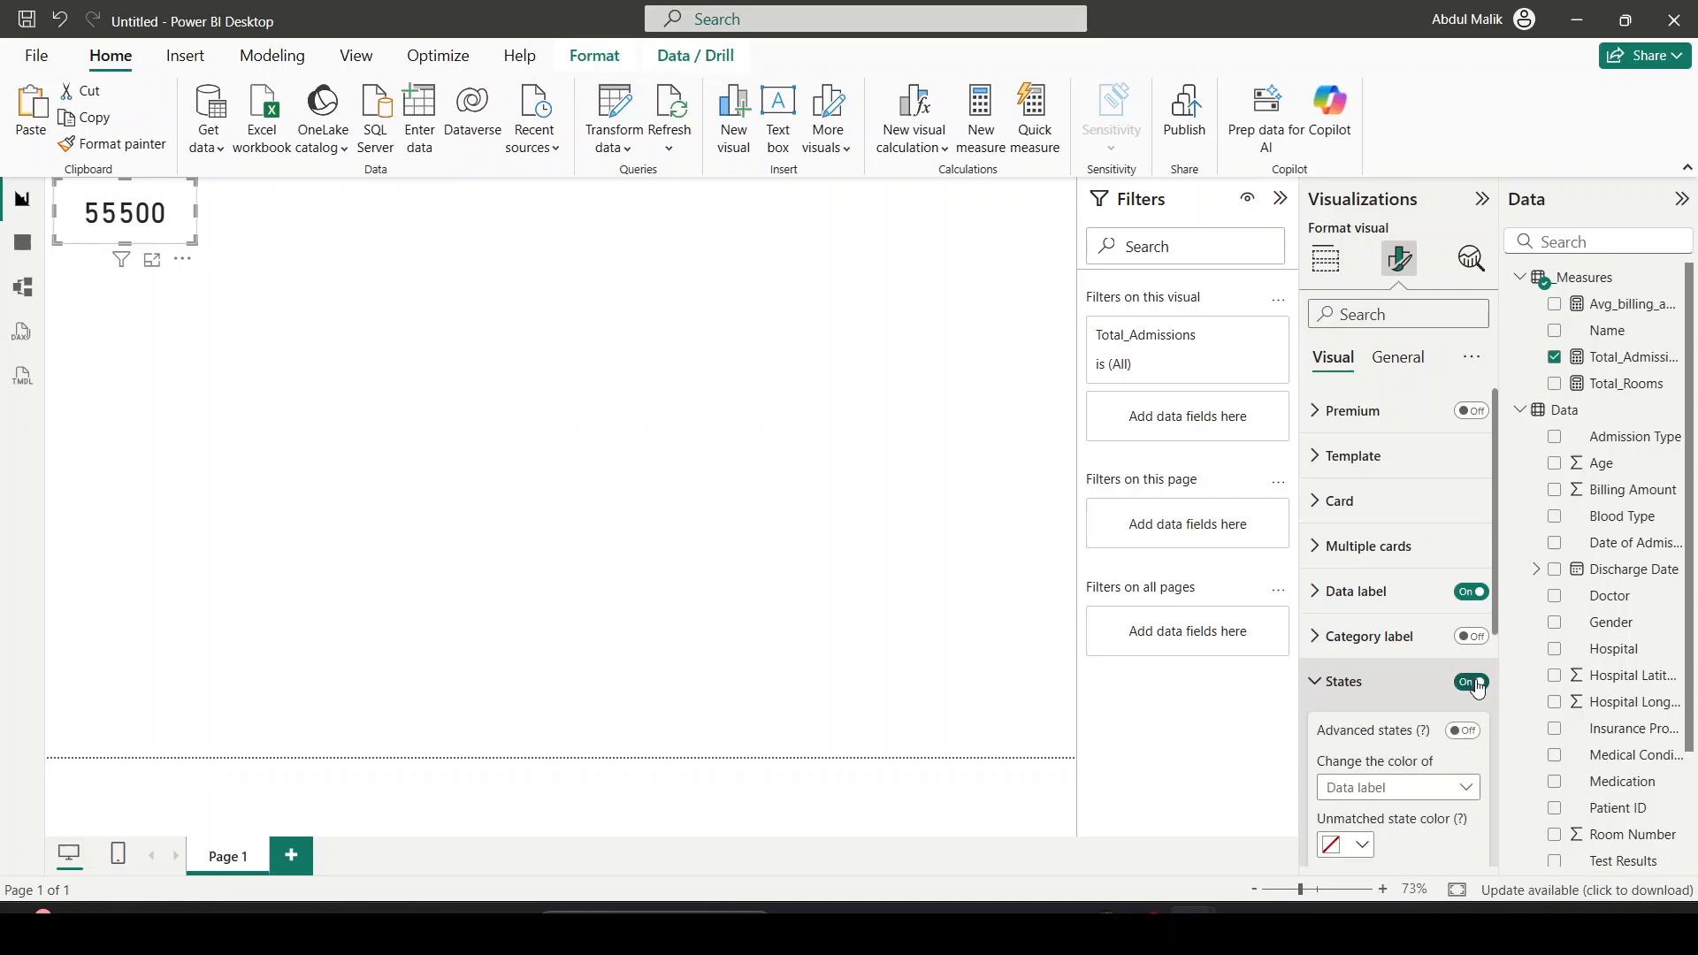
click(1476, 683)
scroll(1405, 684, down, 3)
click(1446, 788)
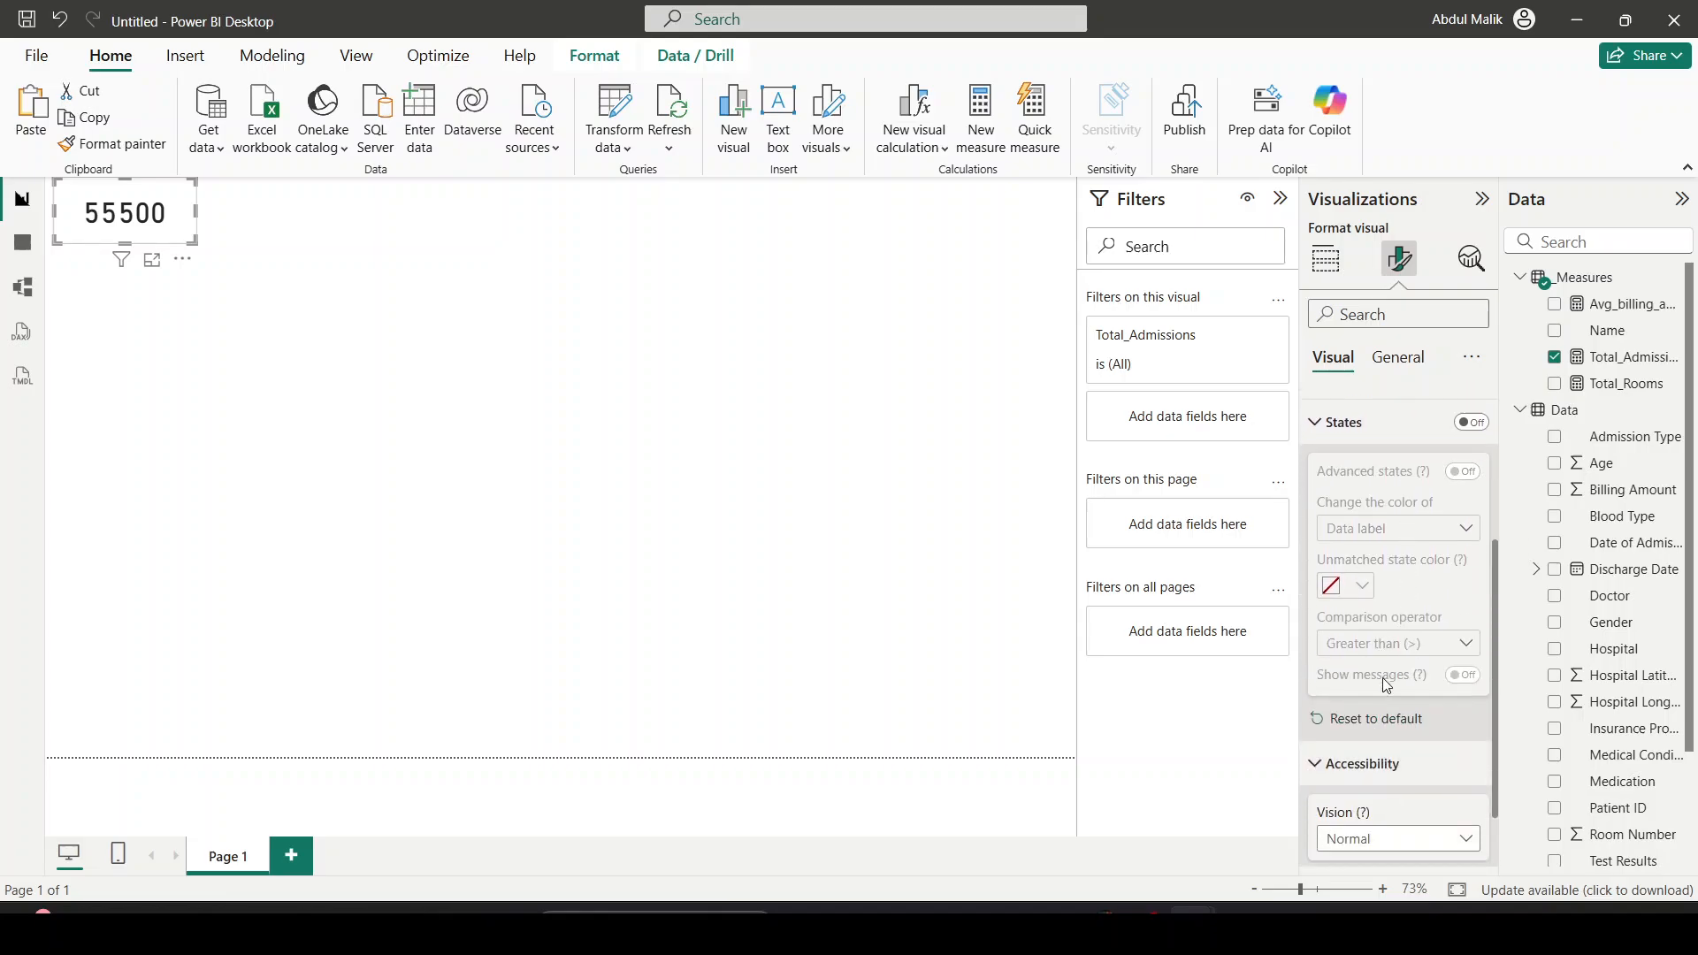
scroll(1400, 656, up, 5)
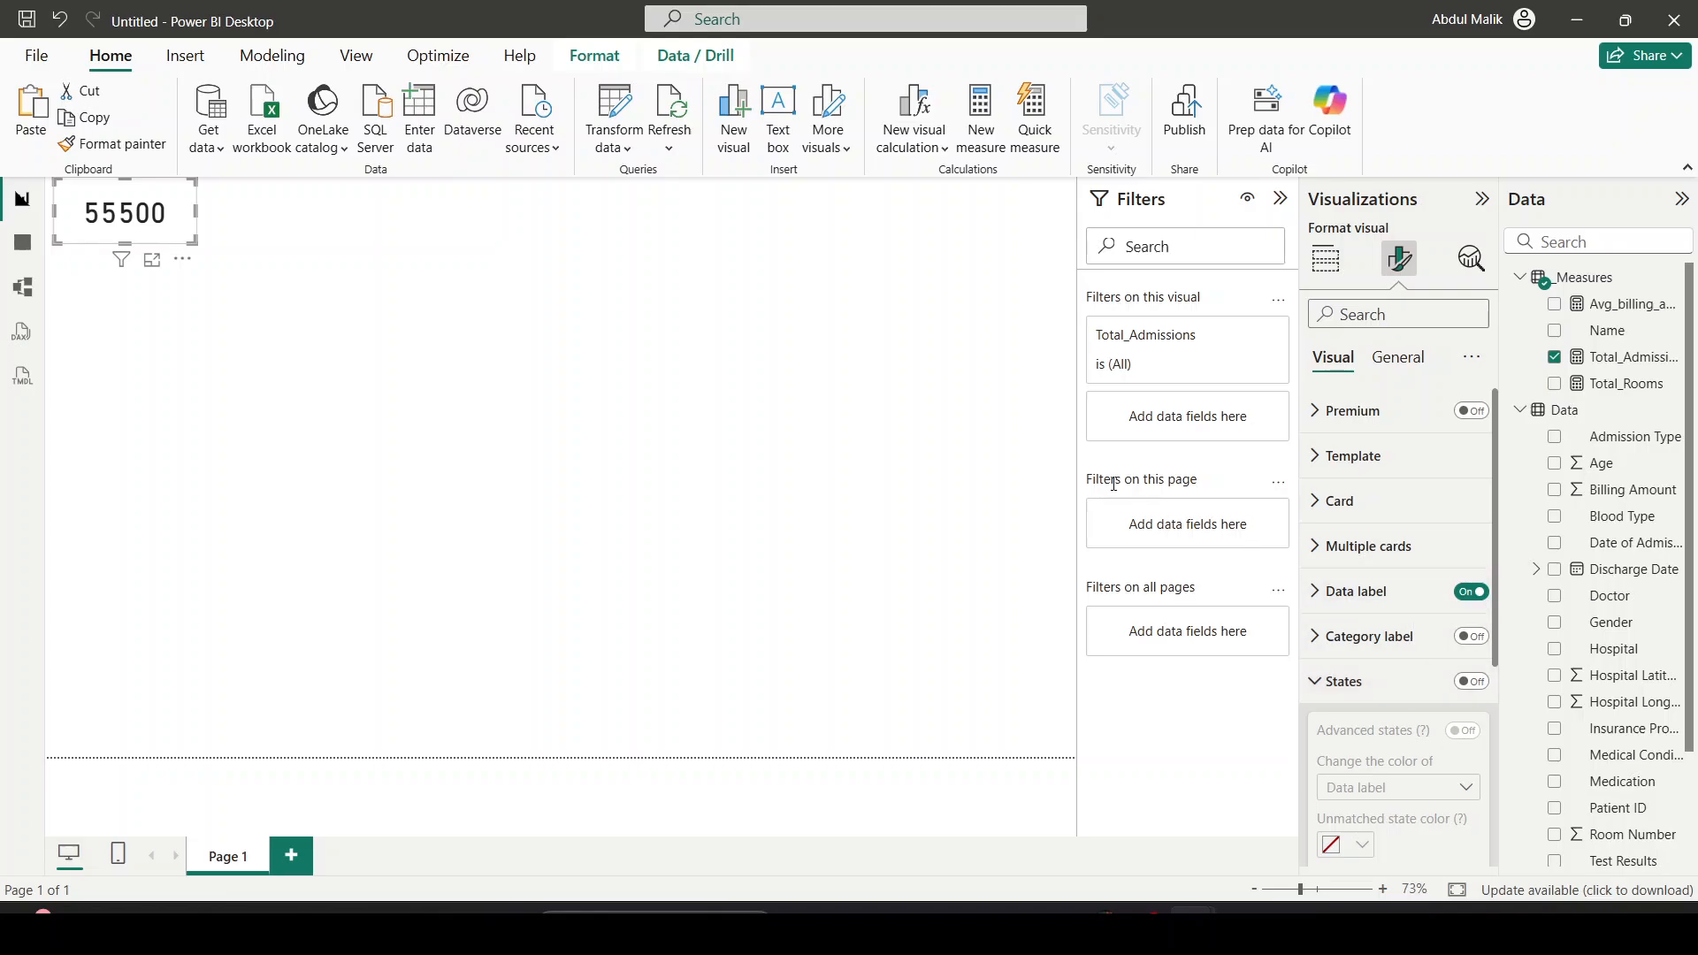
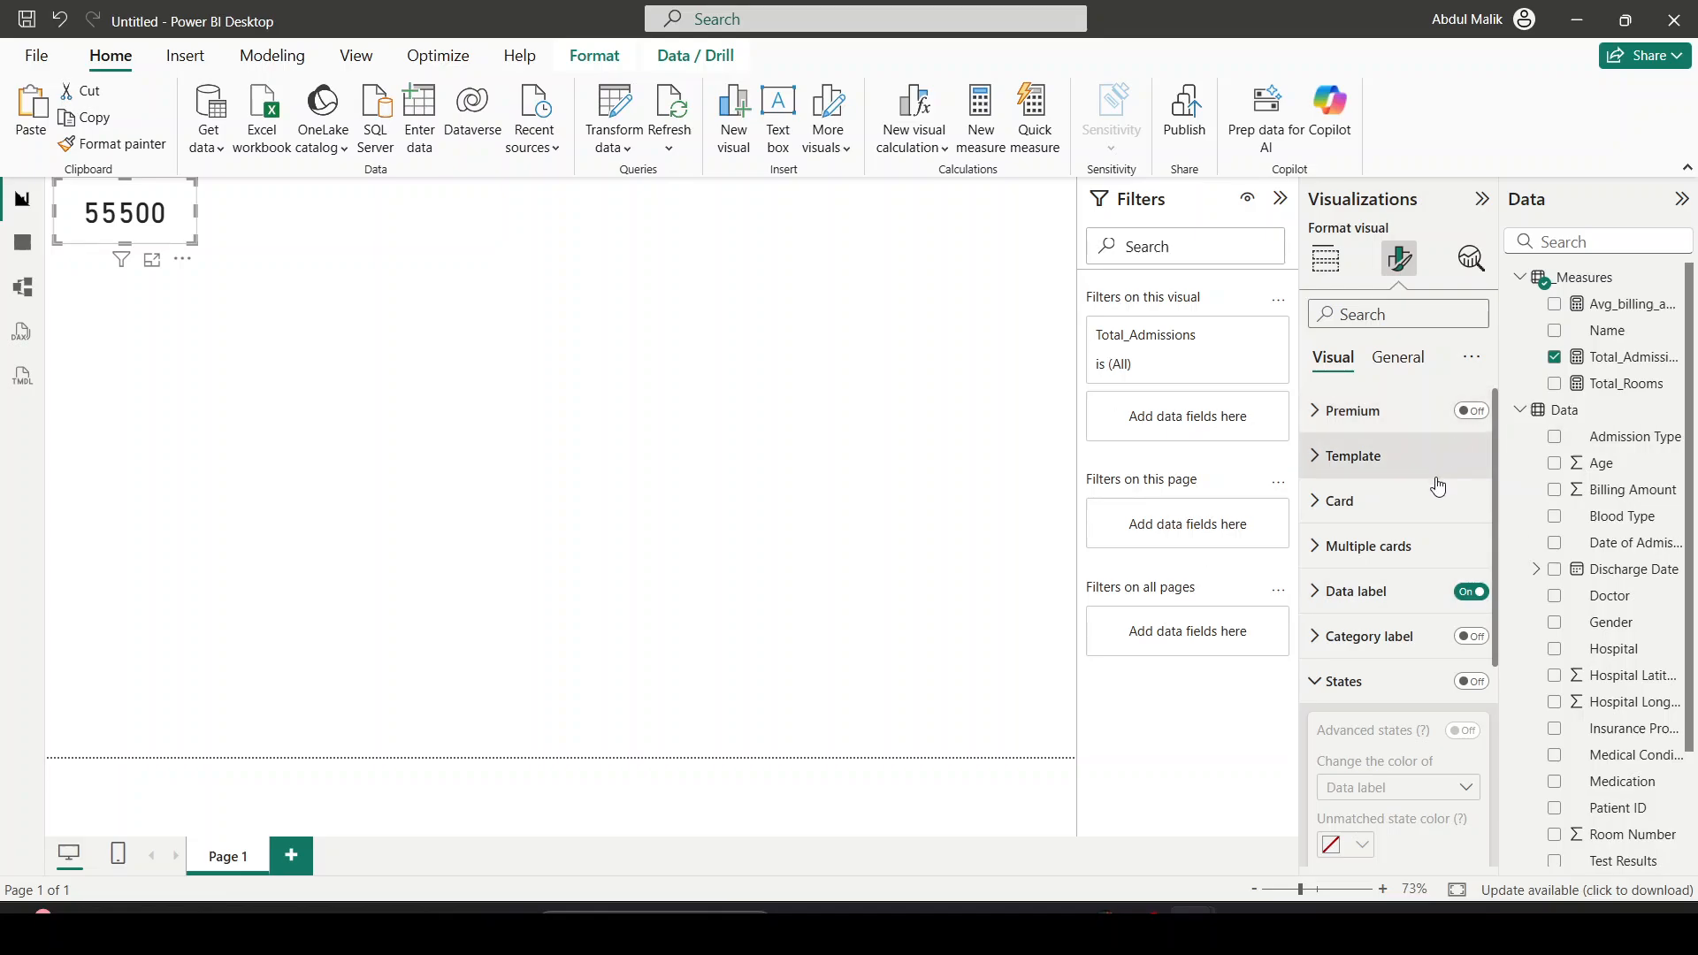
Look through the card's template gallery and return to the report page
click(314, 306)
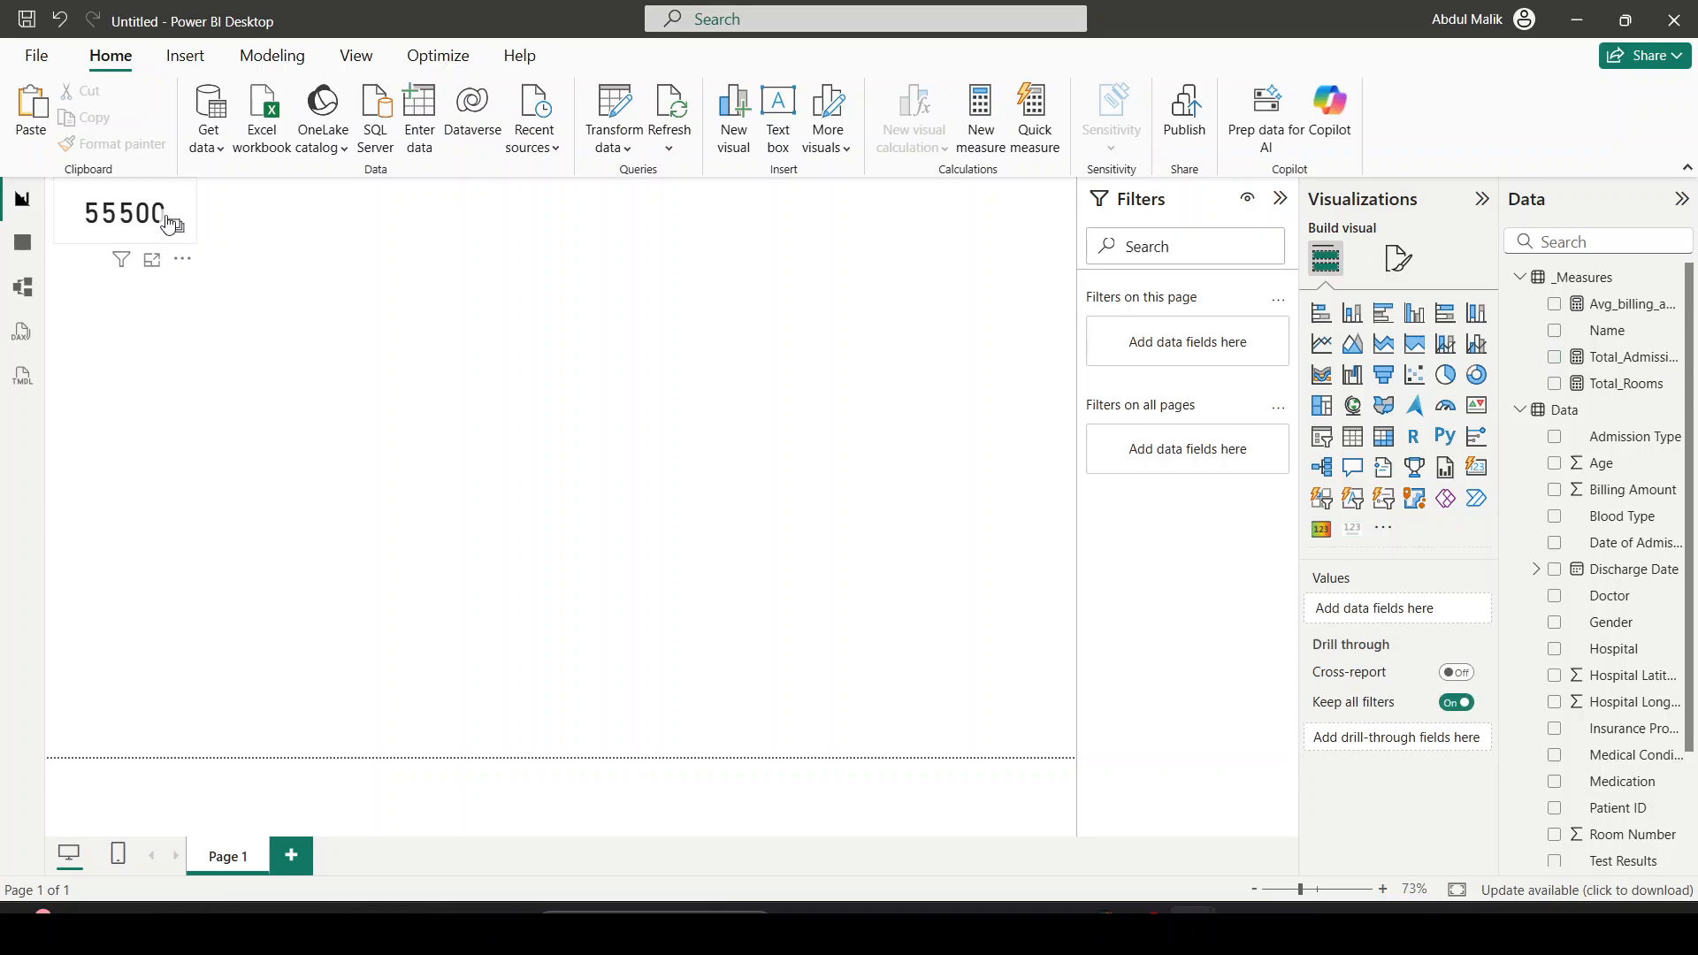
click(152, 259)
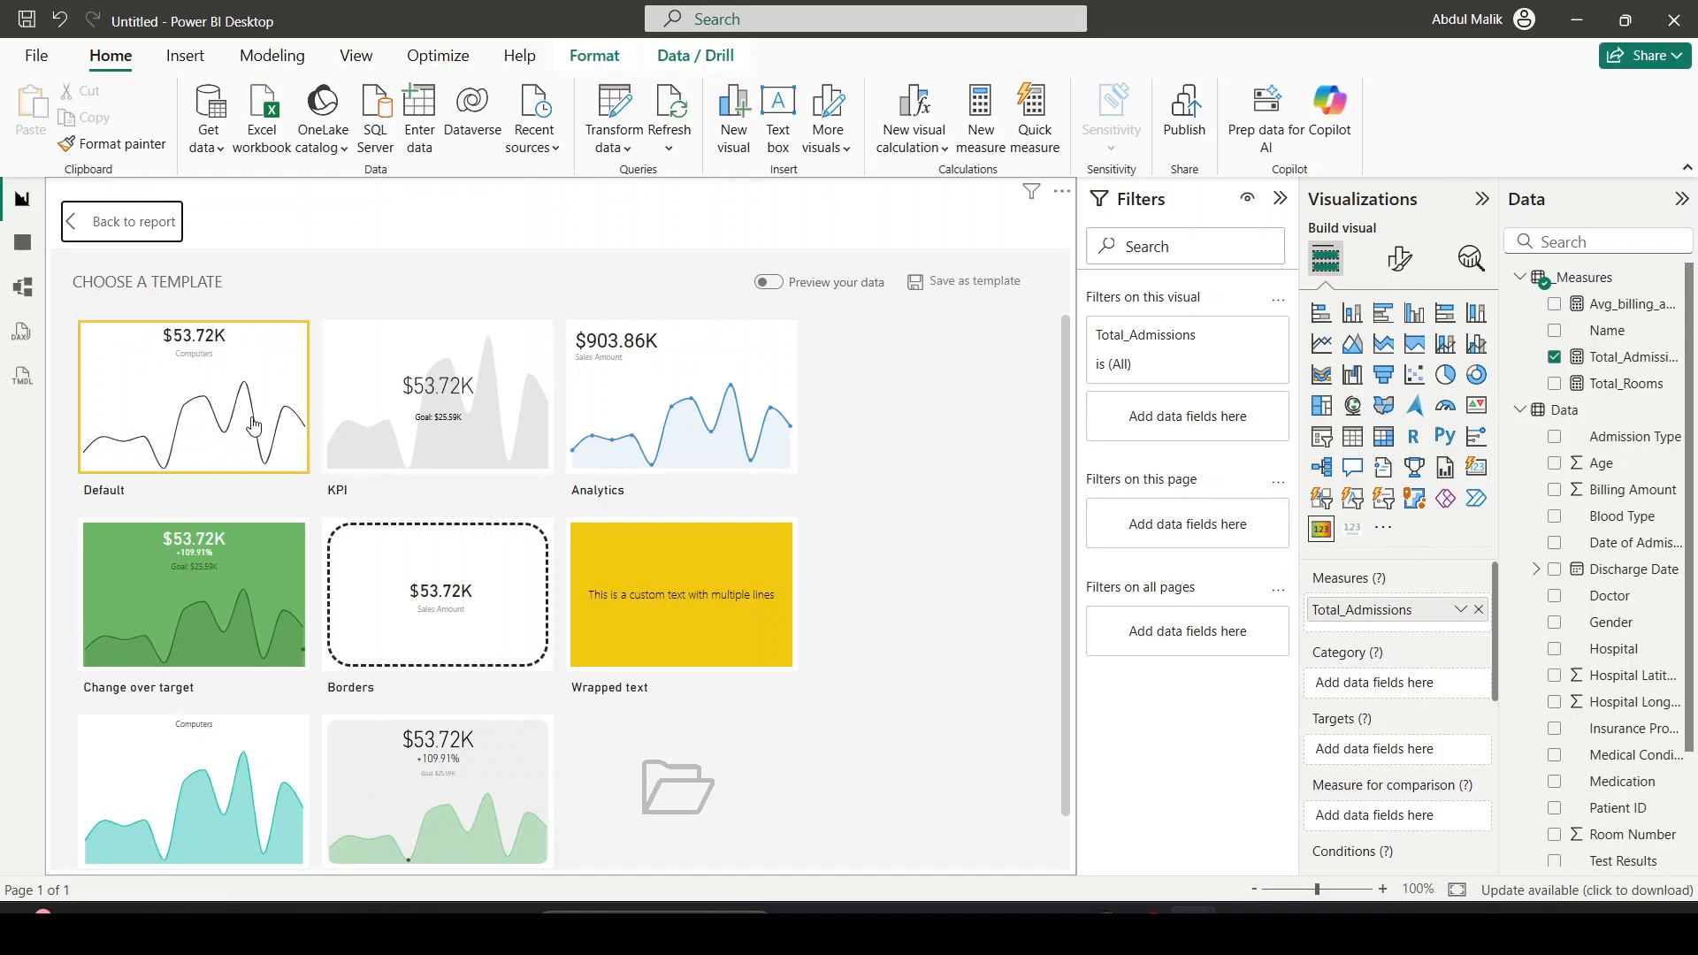
click(77, 230)
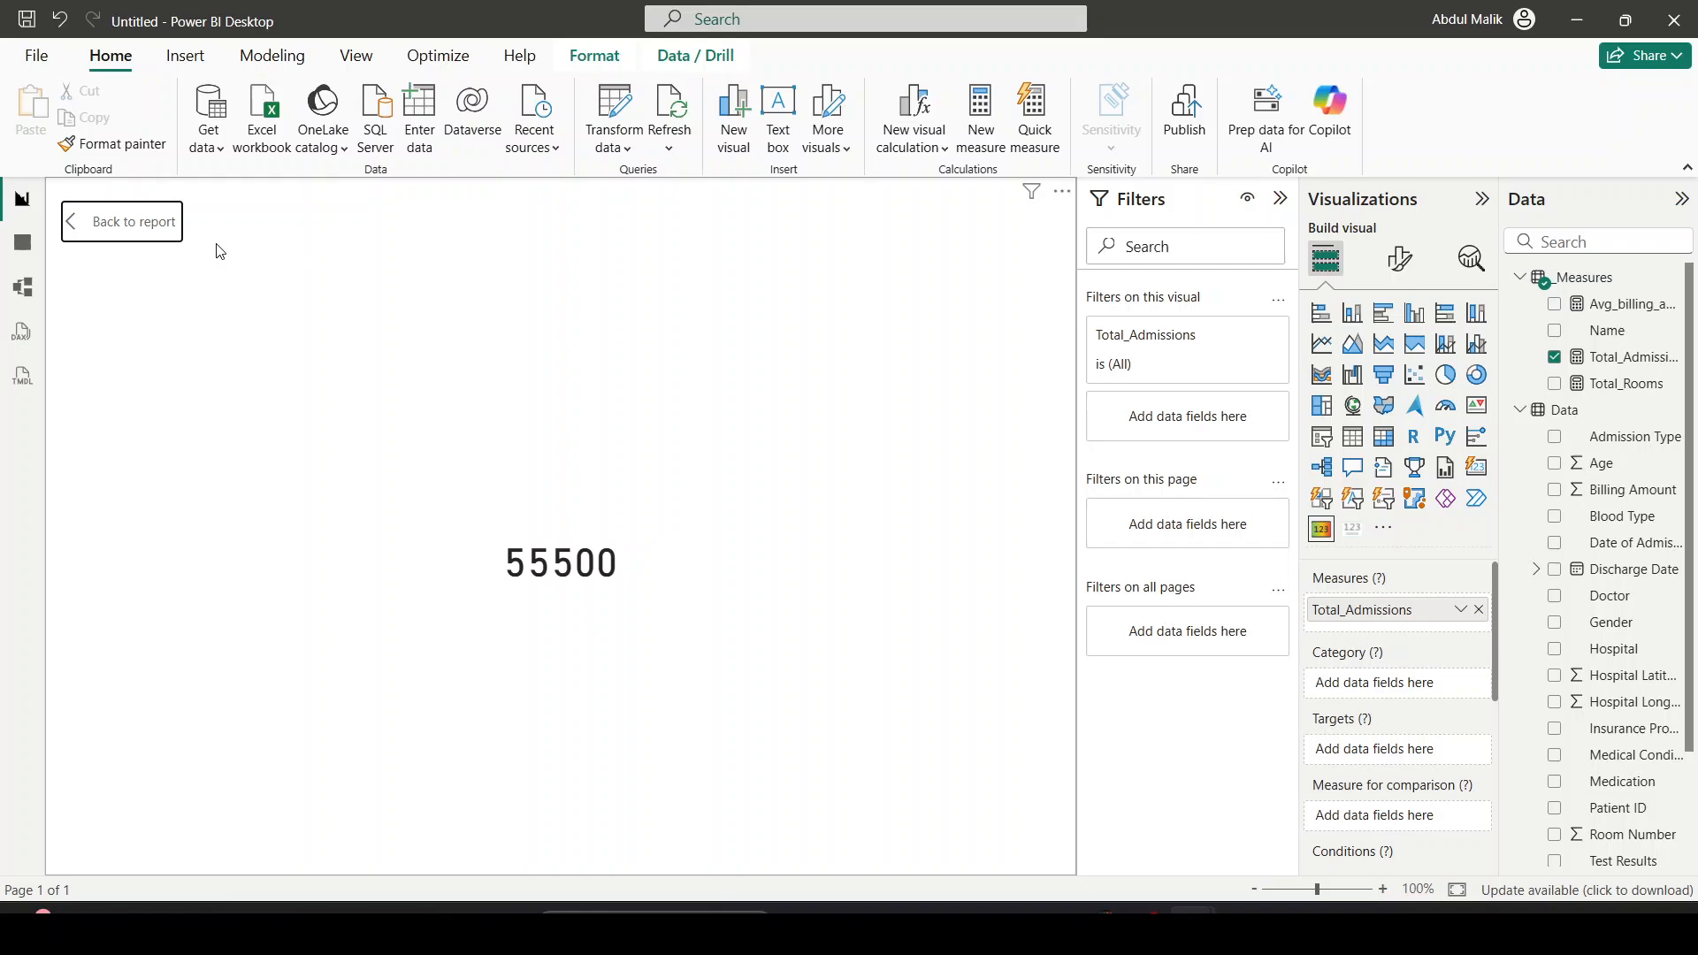
click(149, 221)
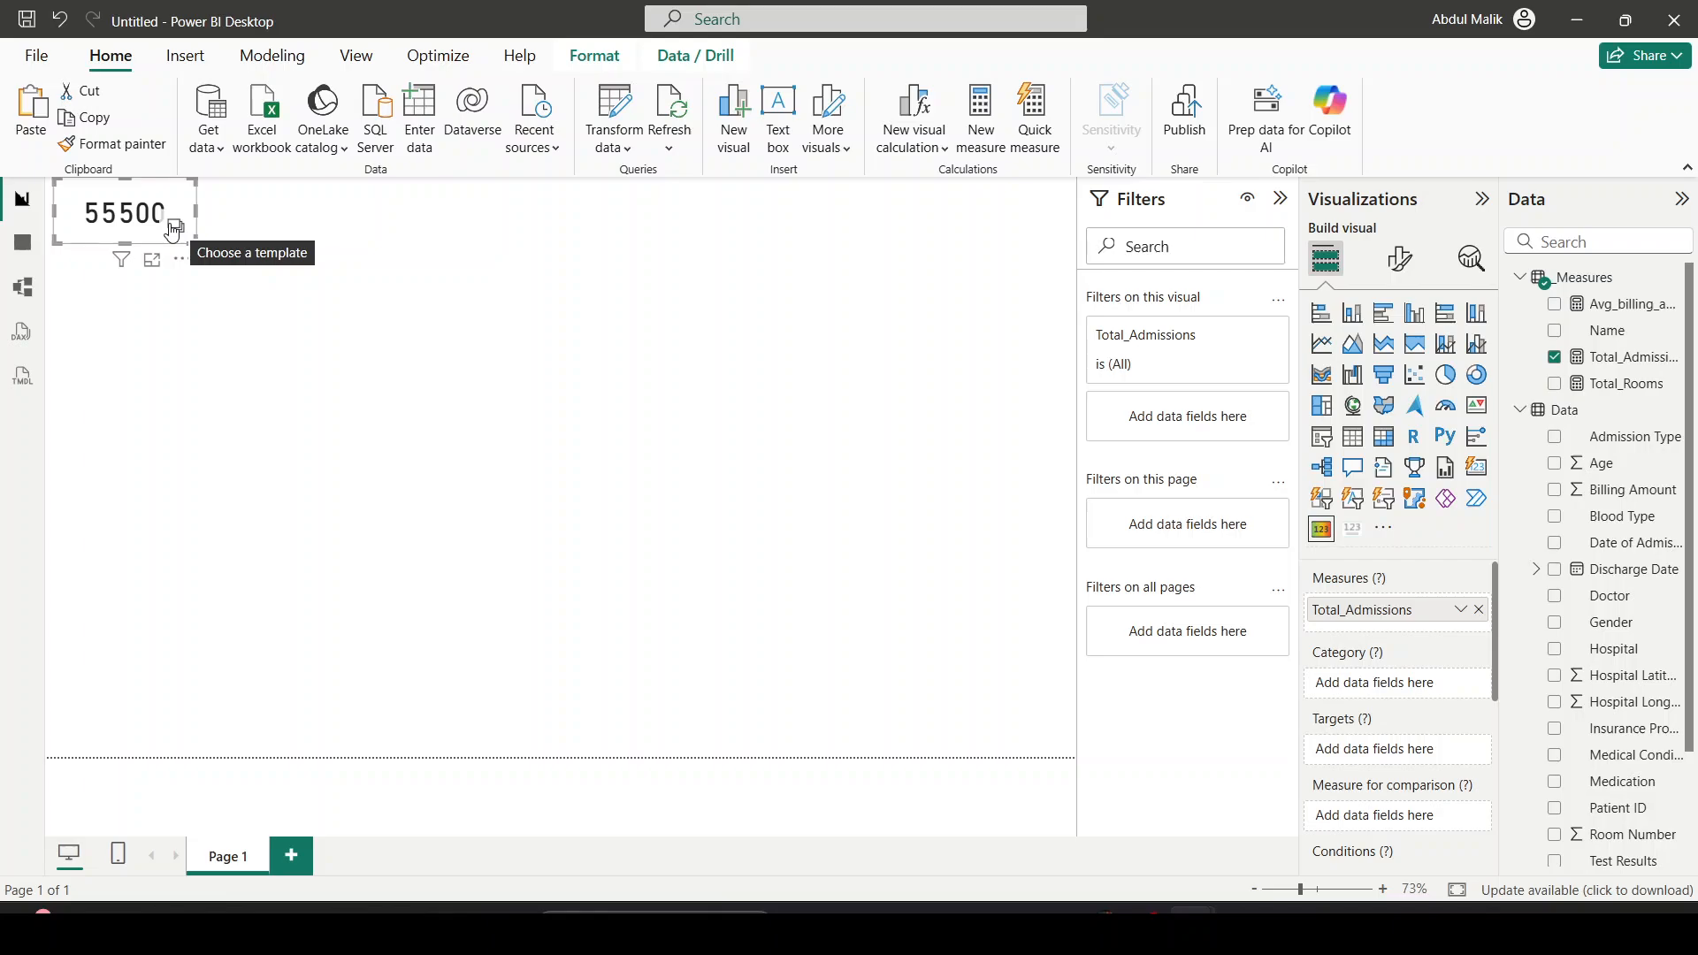
Apply the Borders template to the Total_Admissions card, moved lower on the page and enlarged
drag(170, 227, 186, 404)
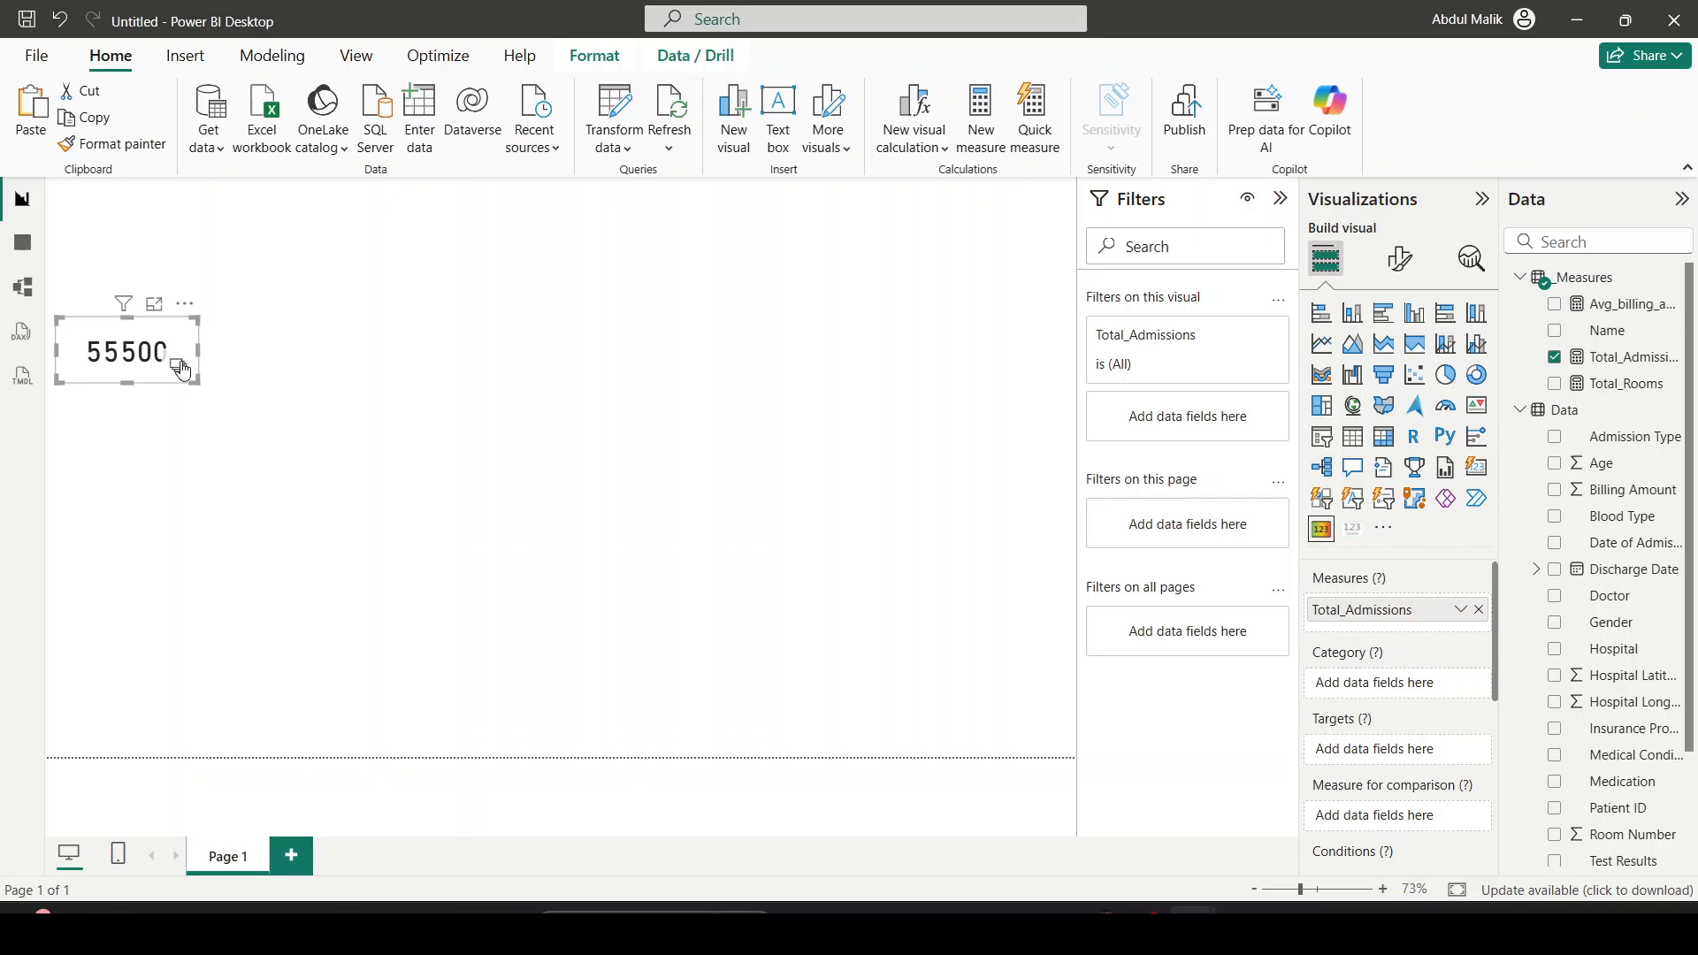
click(180, 367)
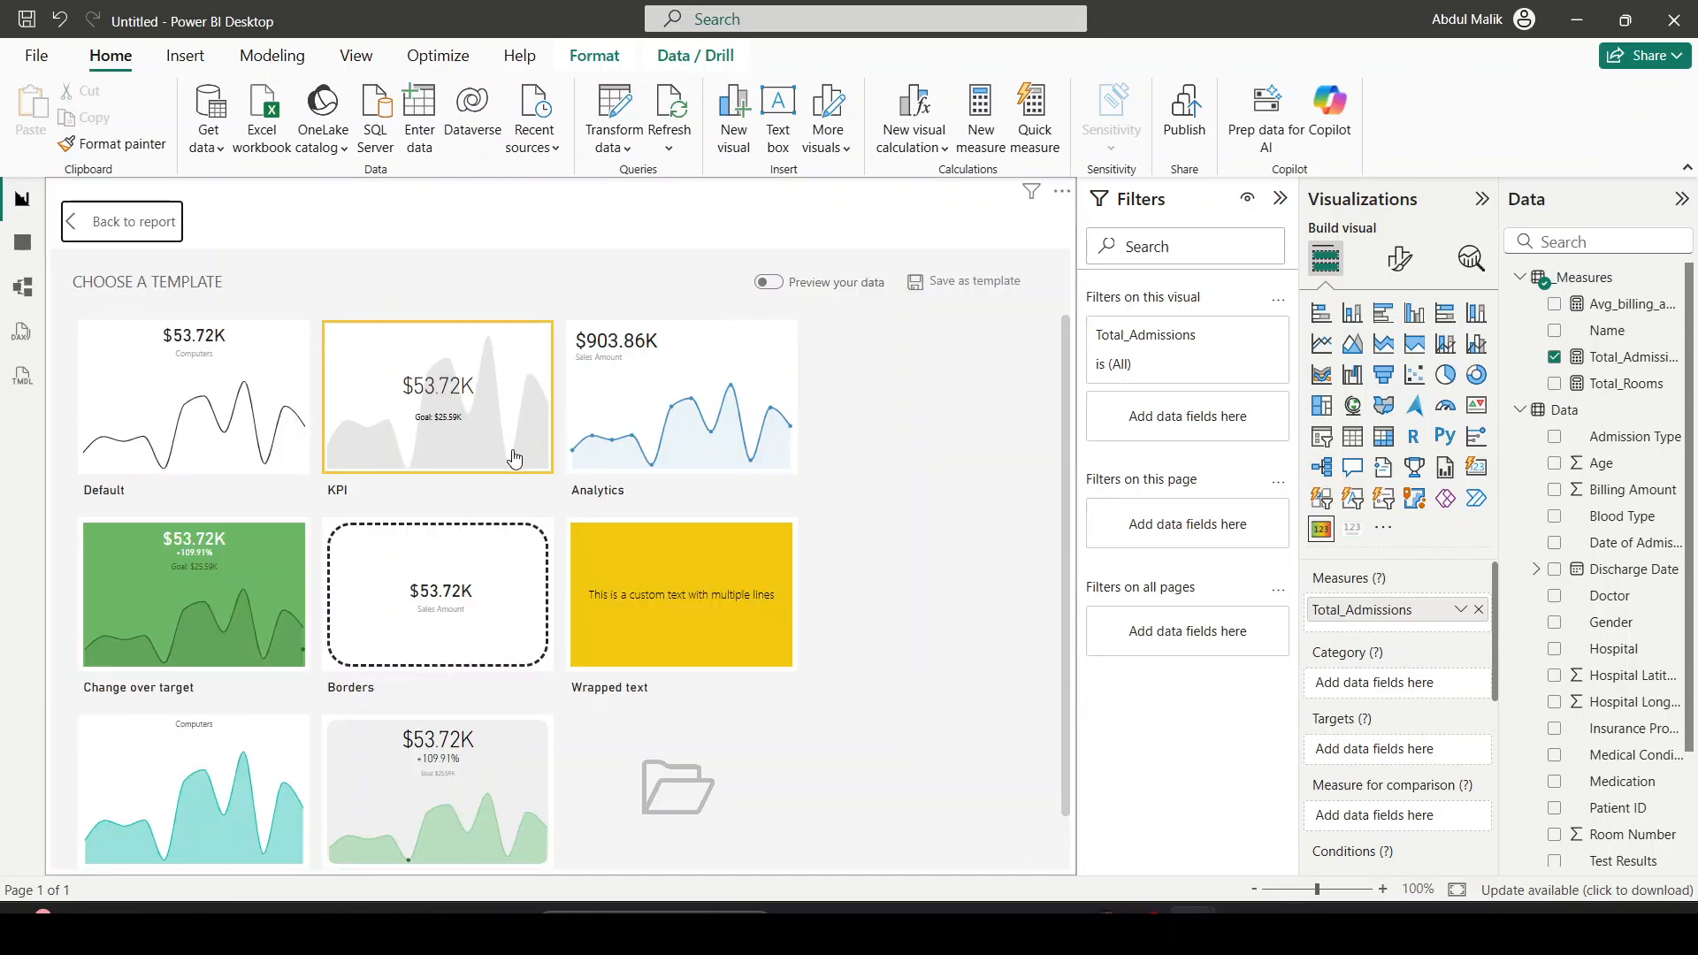
click(491, 572)
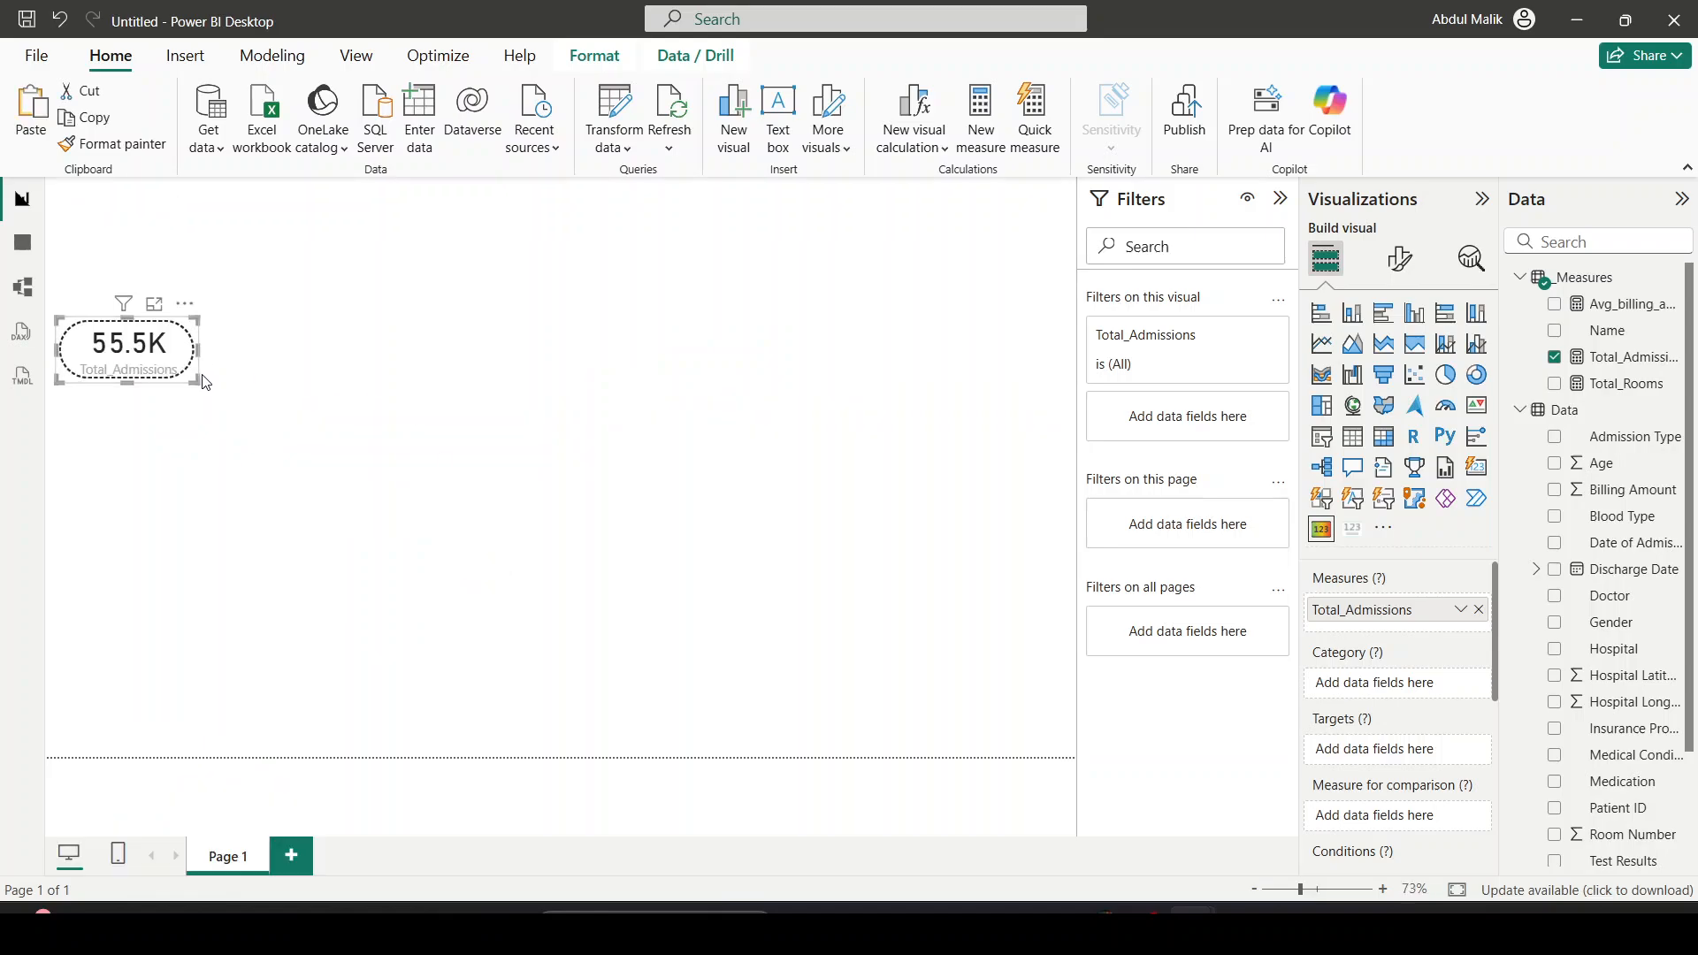
drag(196, 379, 253, 467)
click(997, 335)
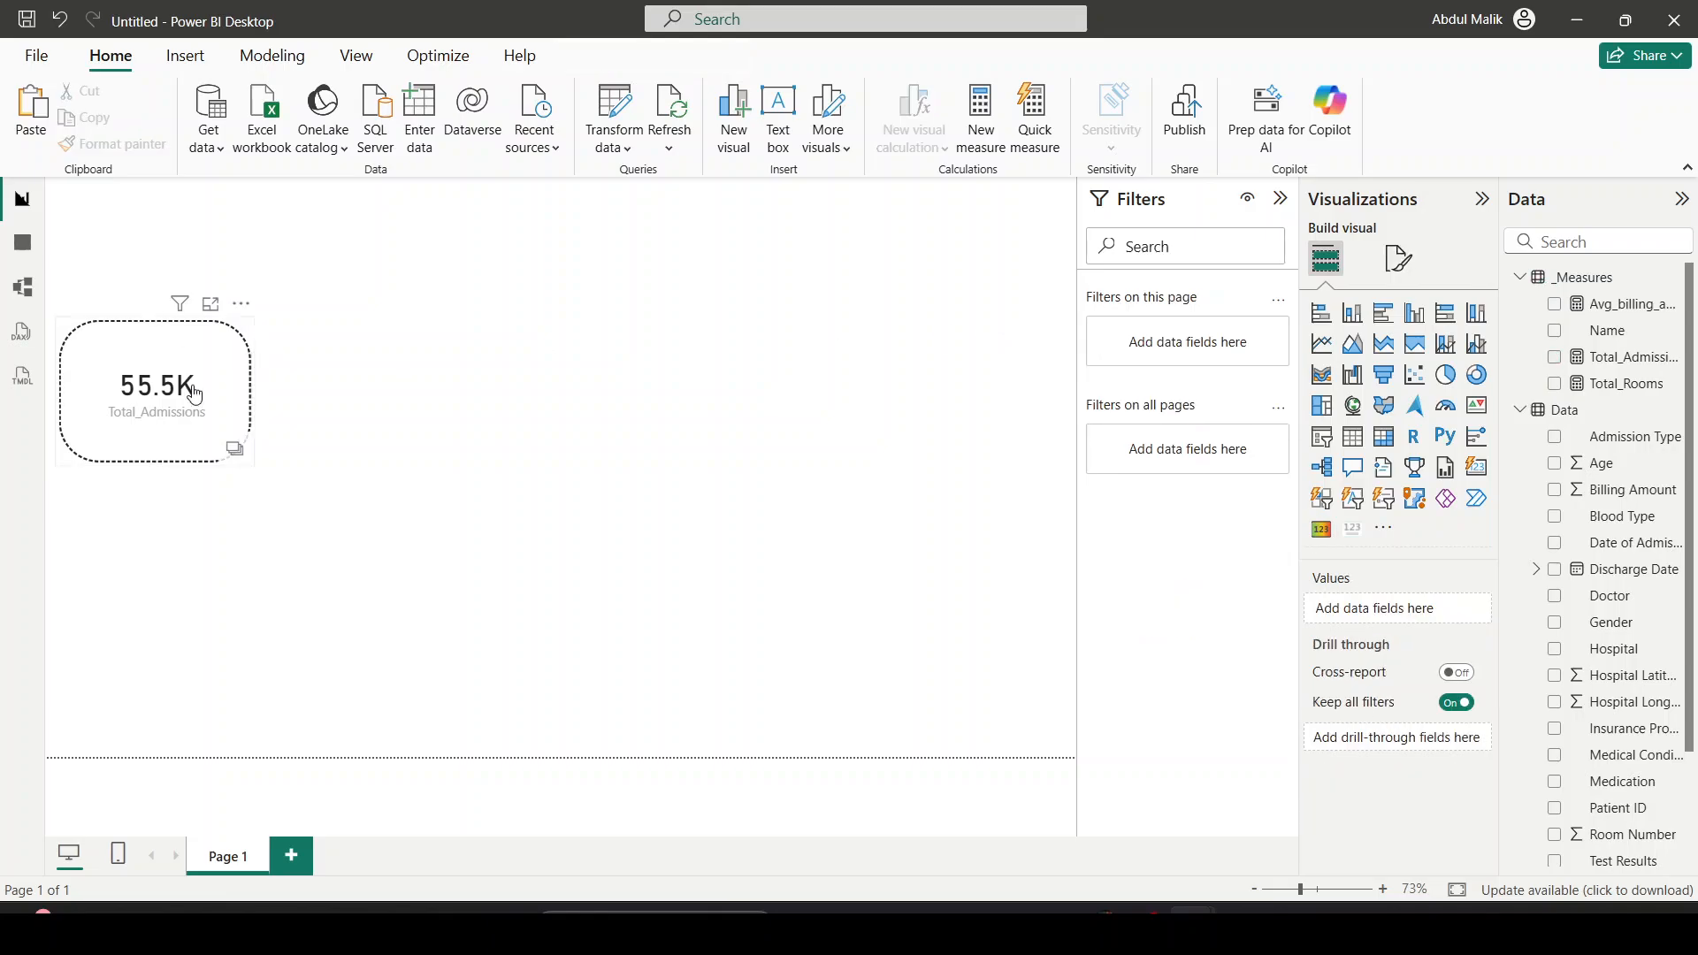
Apply the Default template to the Total_Admissions card without importing a template file, and reduce the card's size
click(236, 446)
scroll(595, 527, down, 2)
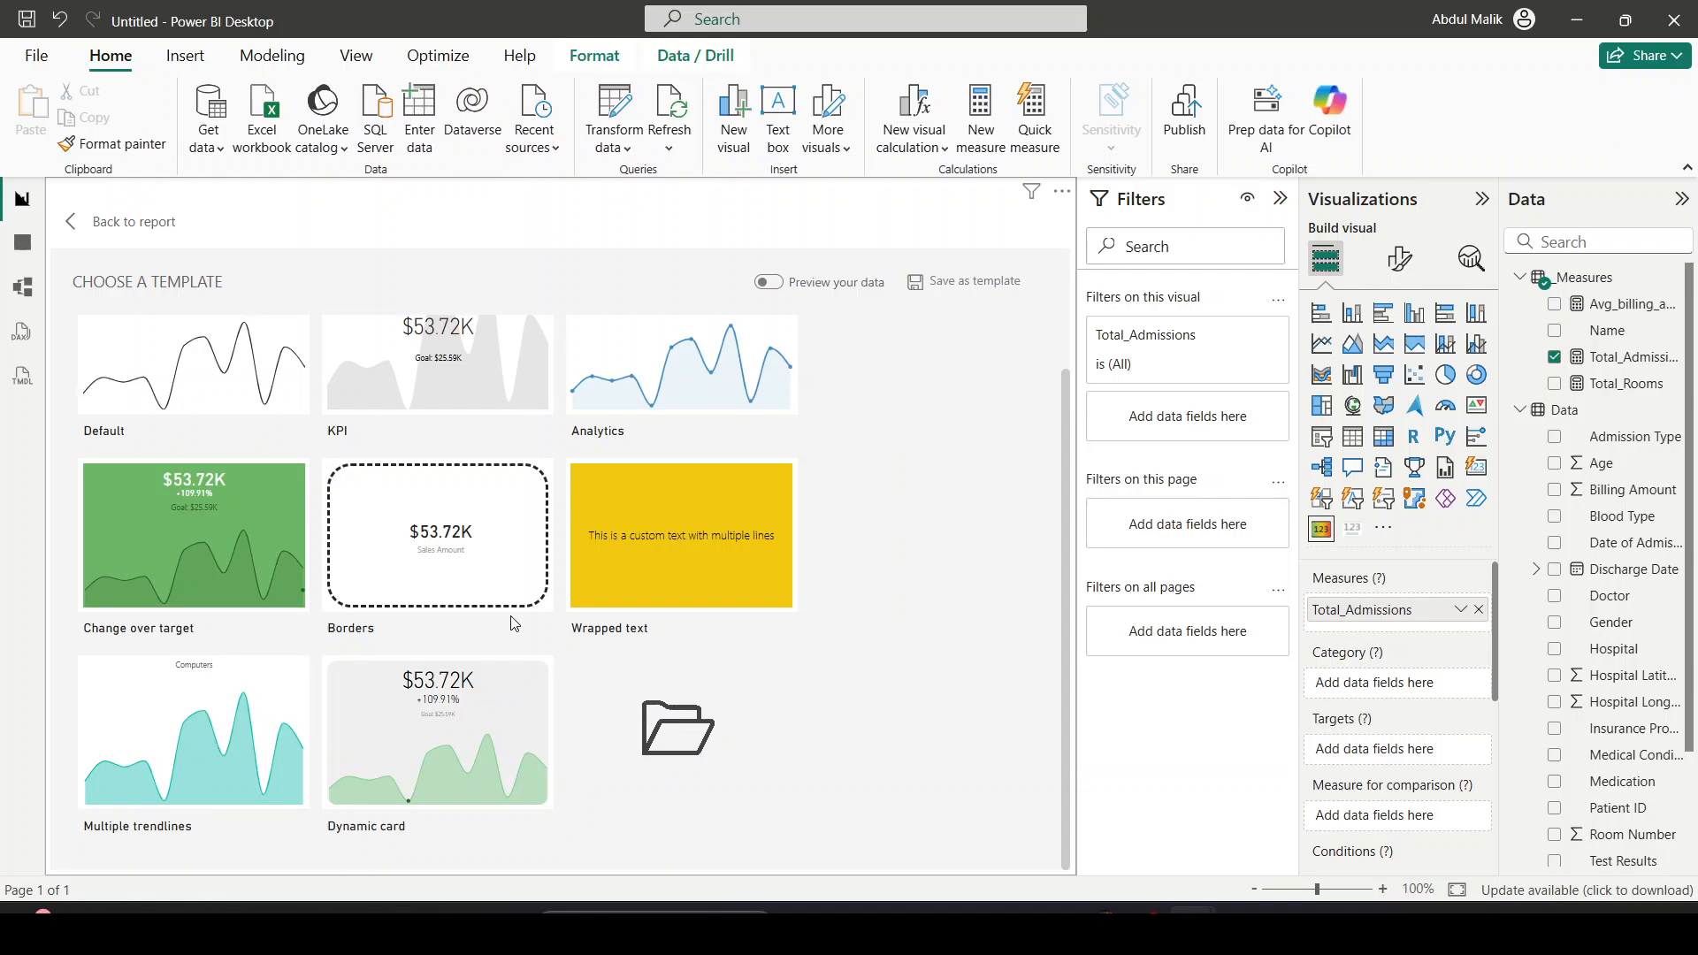
click(828, 16)
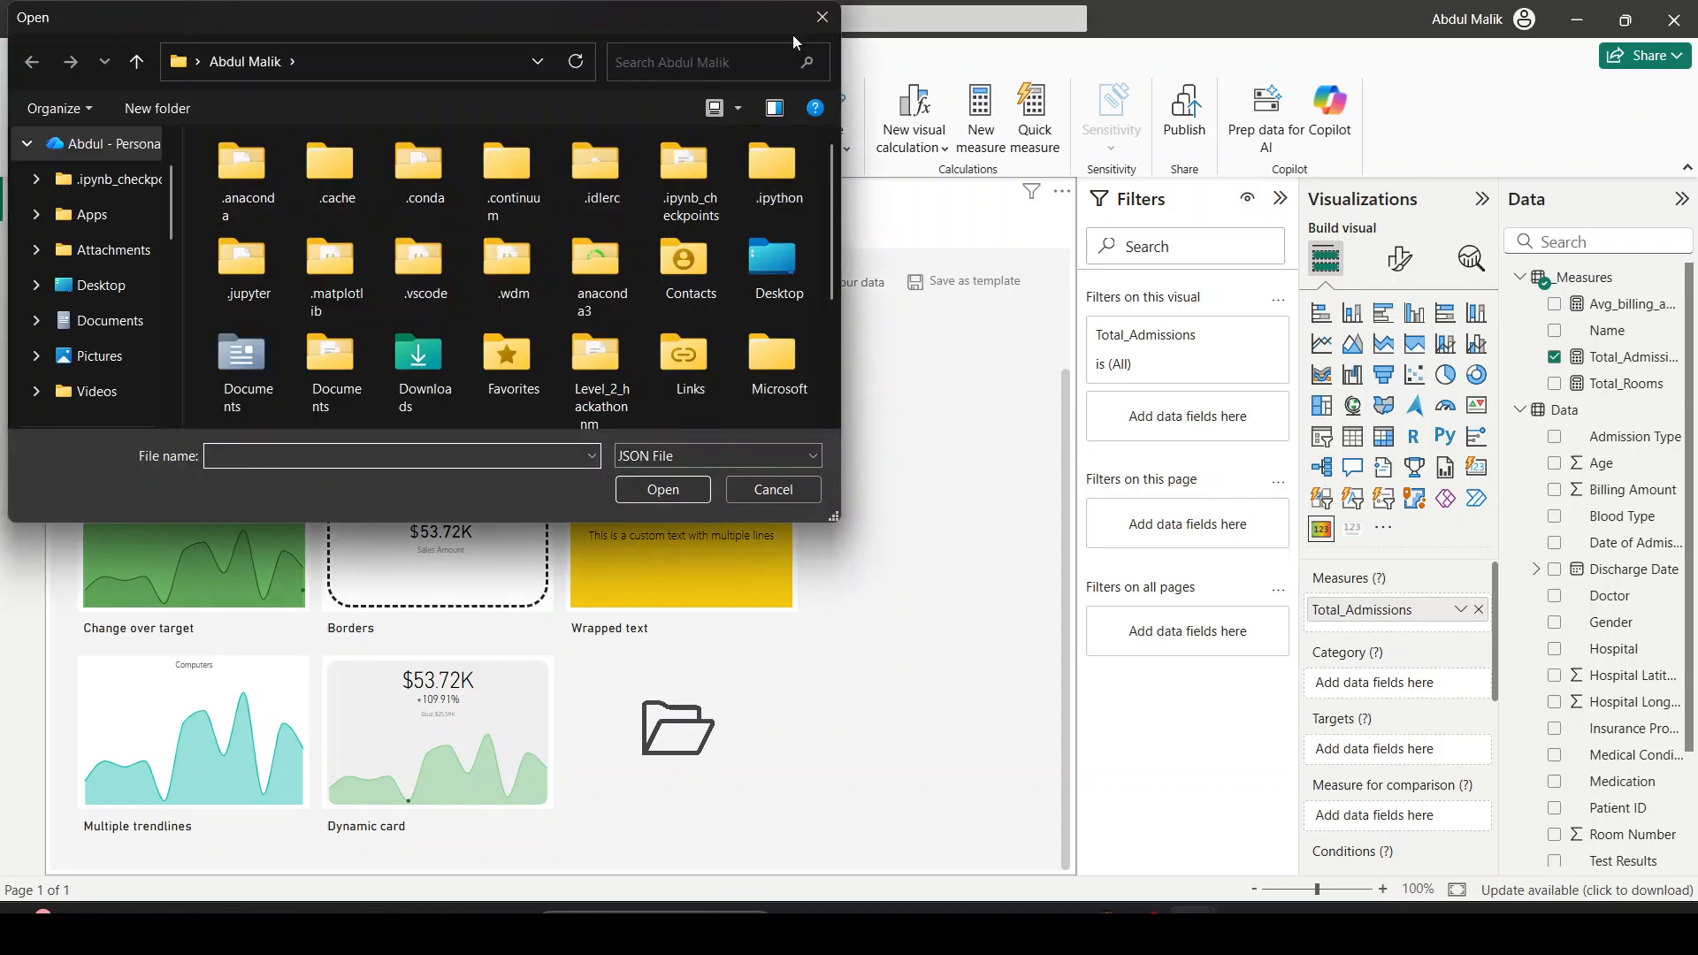
scroll(207, 641, up, 1)
click(163, 386)
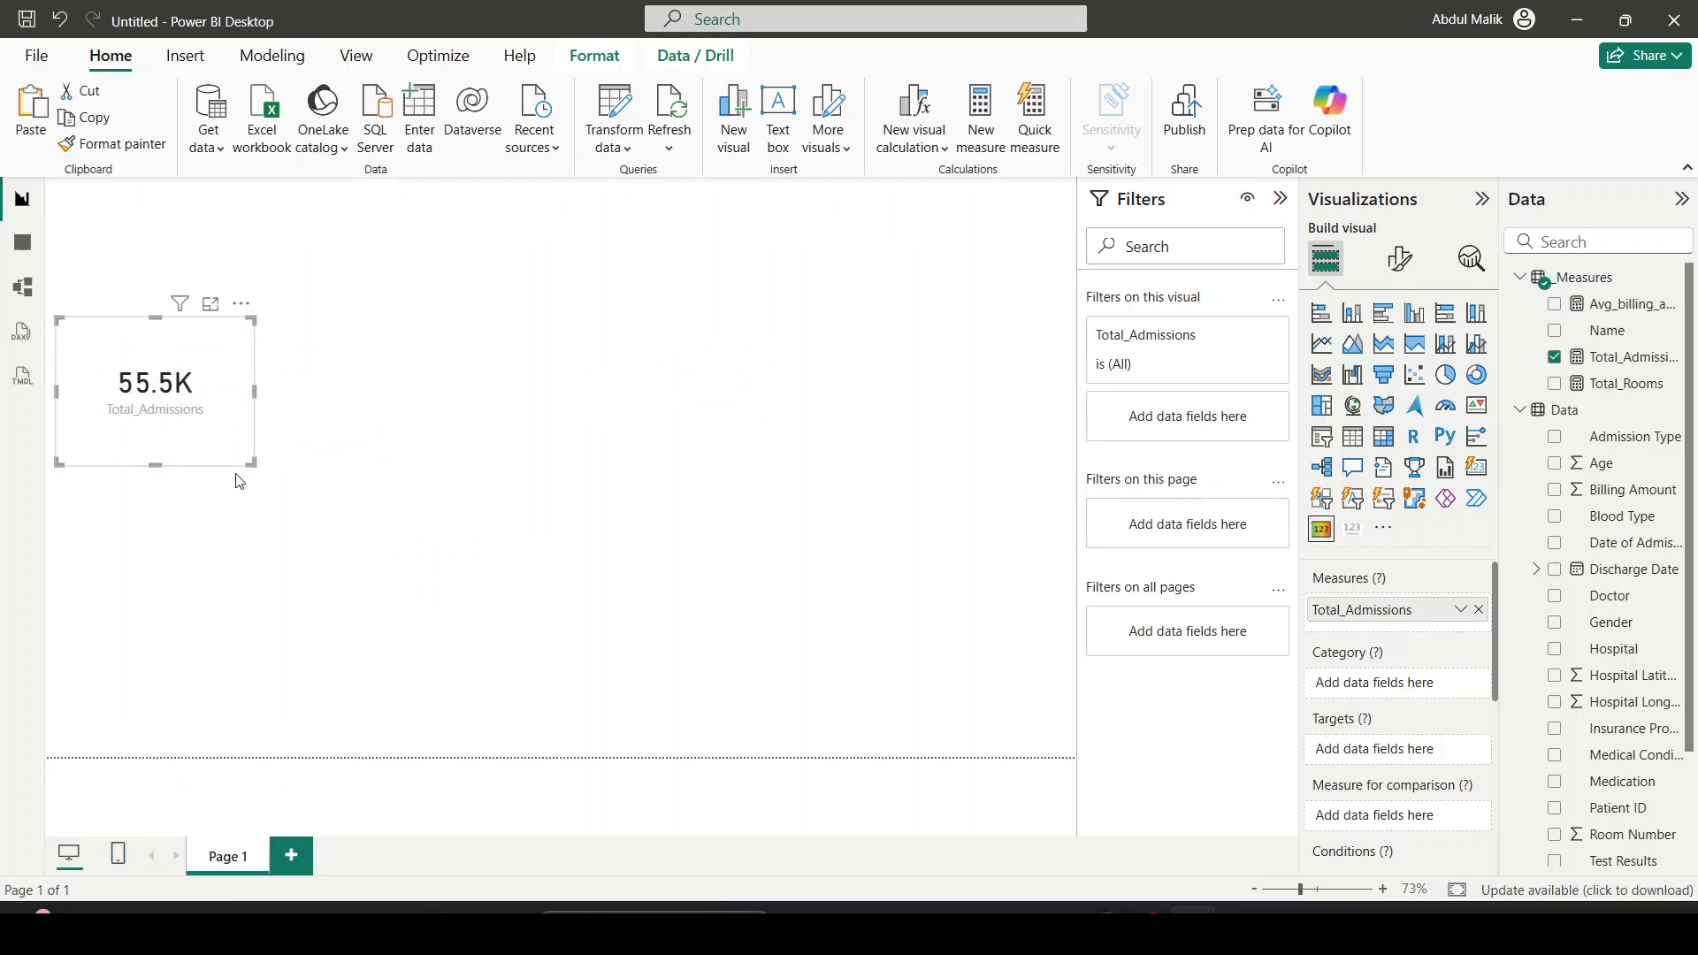
drag(249, 459, 197, 397)
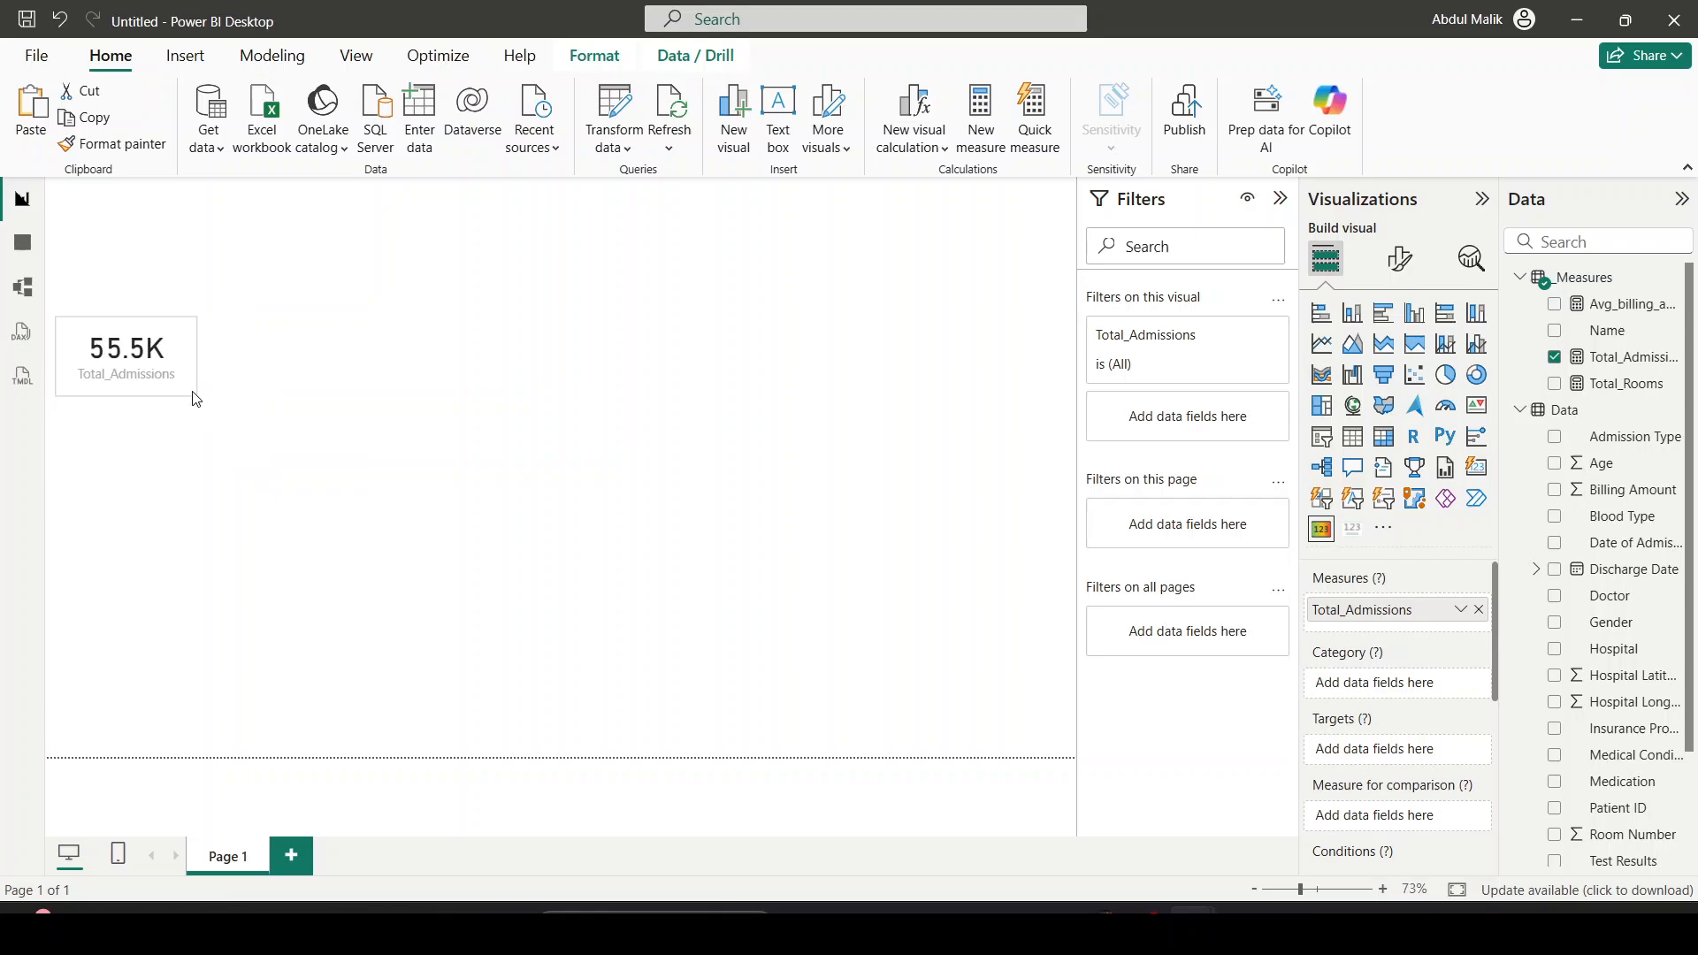
Remove the Card with States visual and add an Advance Card visual with Total_Admissions as its data field
click(183, 304)
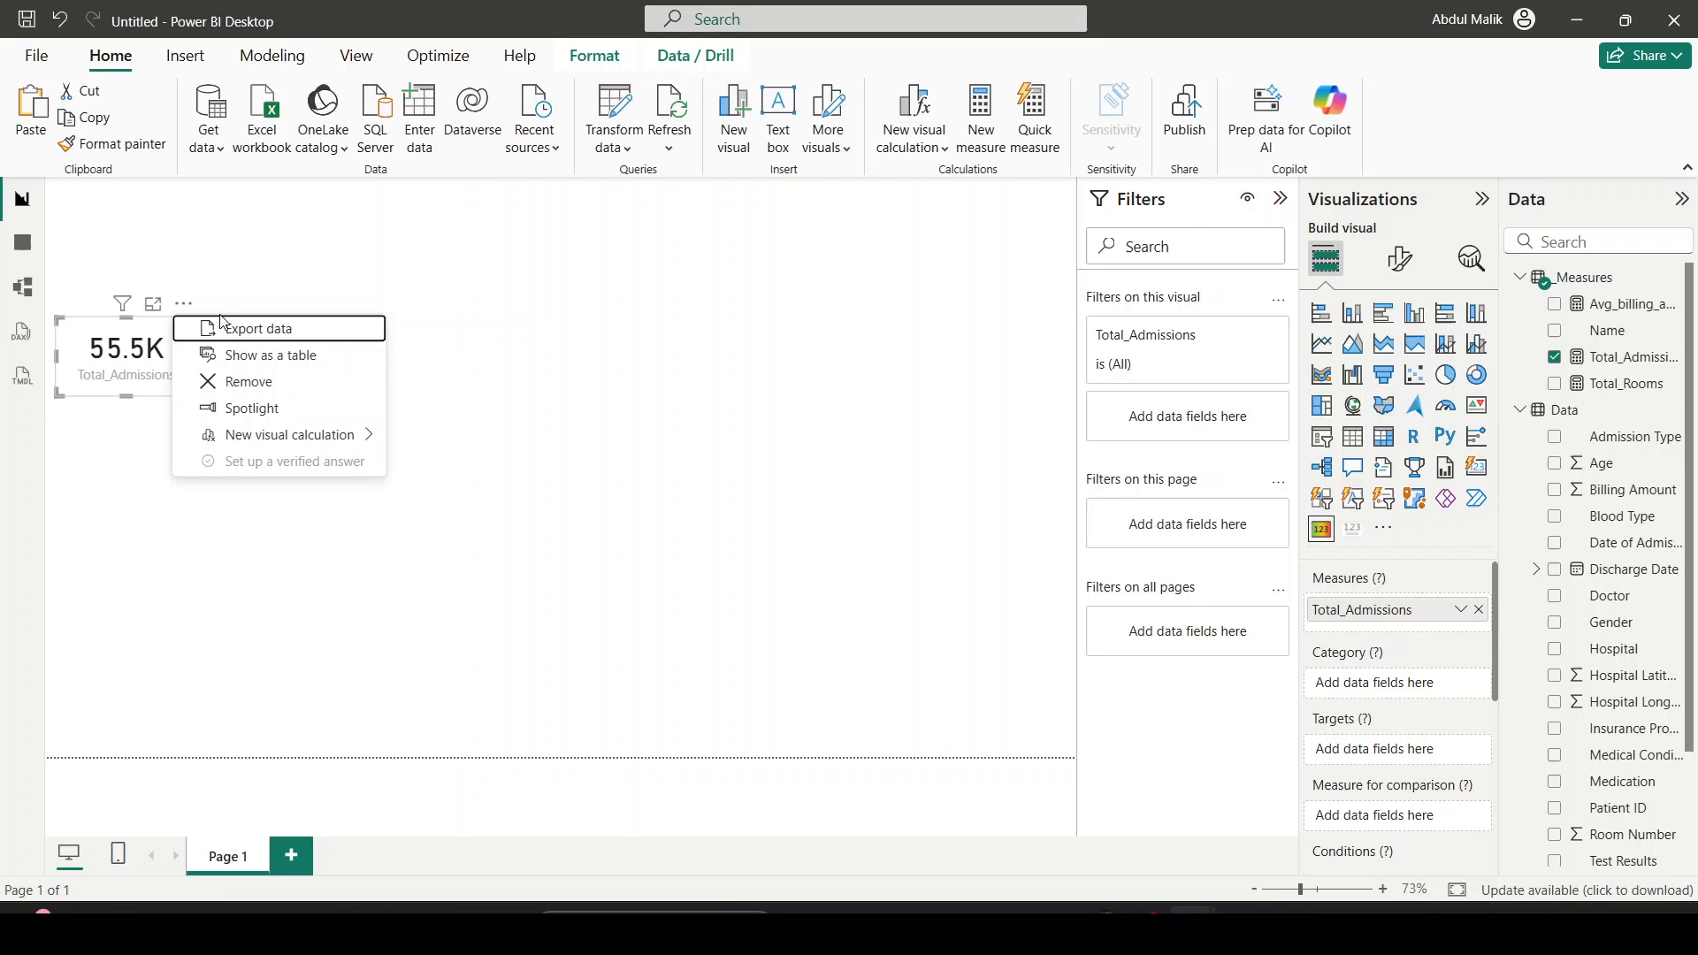
click(290, 393)
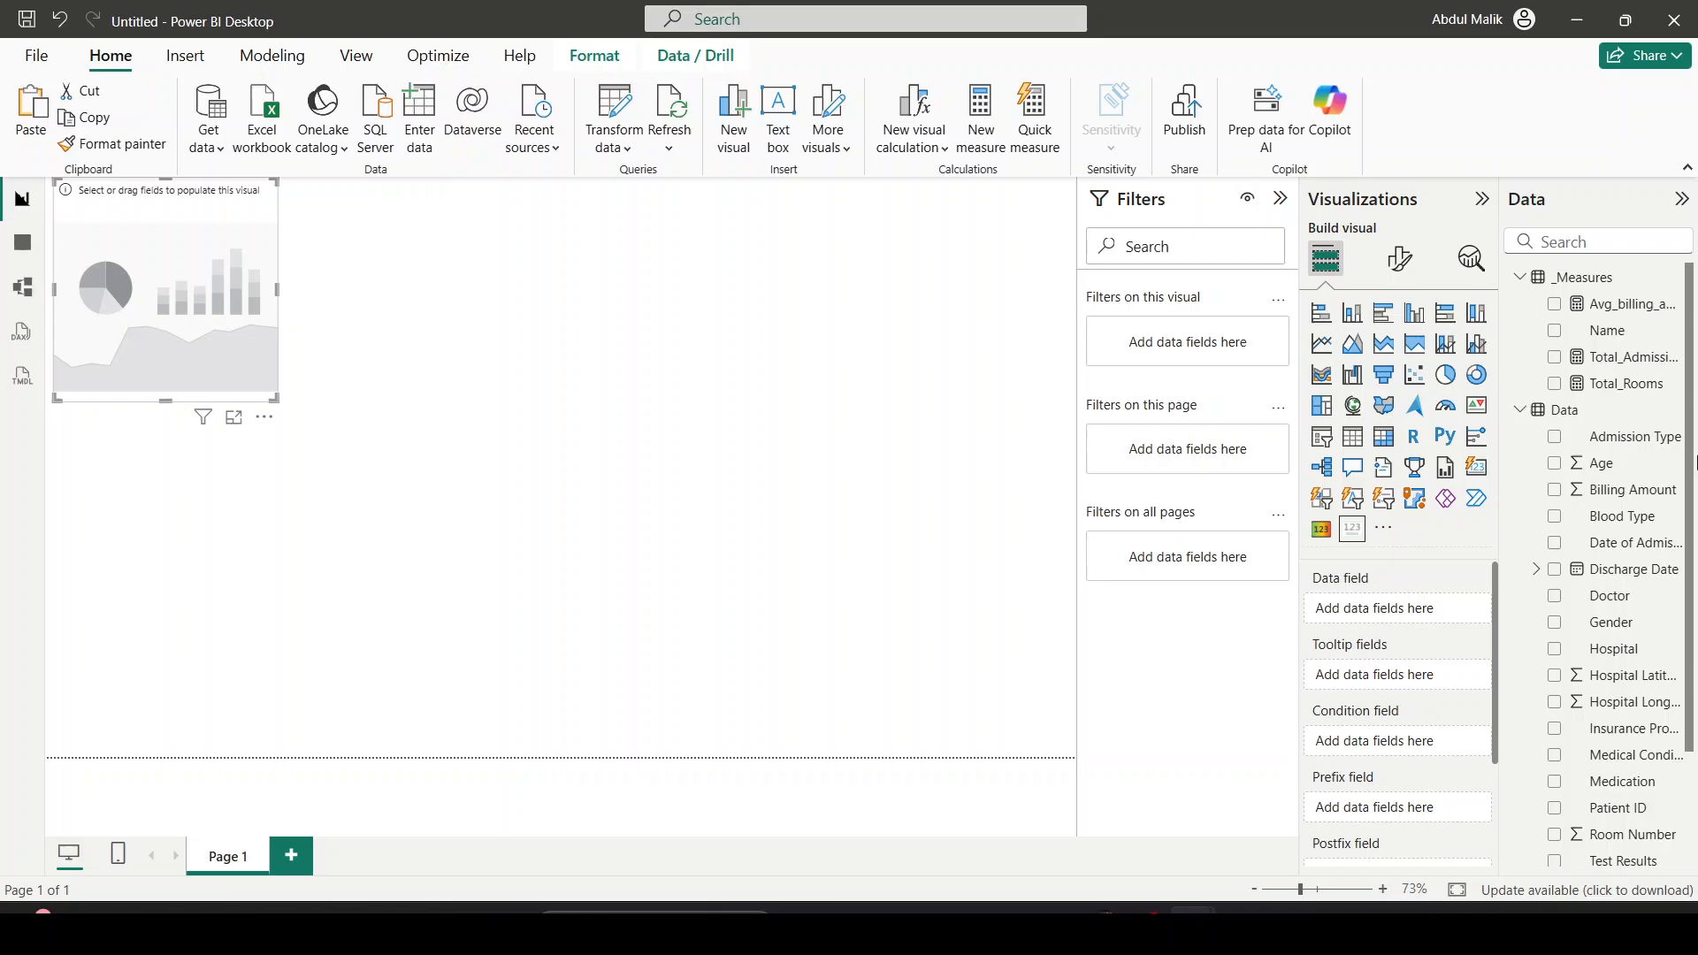
drag(1627, 357, 1379, 609)
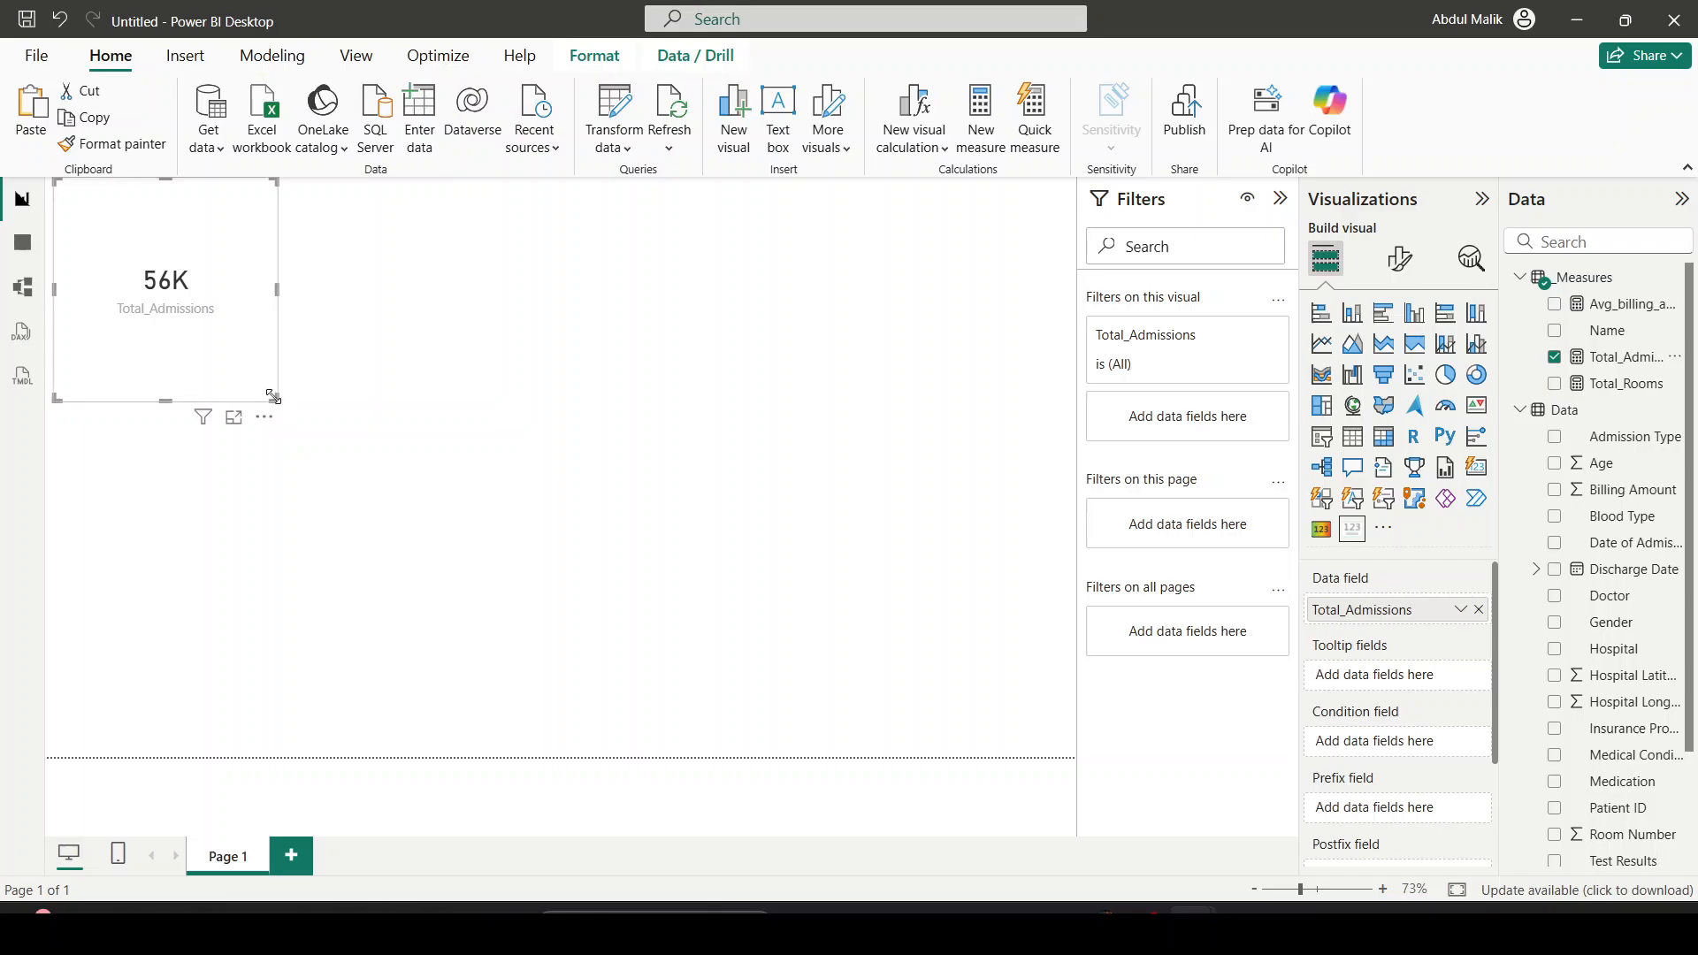
Add a clustered bar chart with Blood Type on the Y-axis and Total_Admissions on the X-axis
key(Escape)
click(1383, 312)
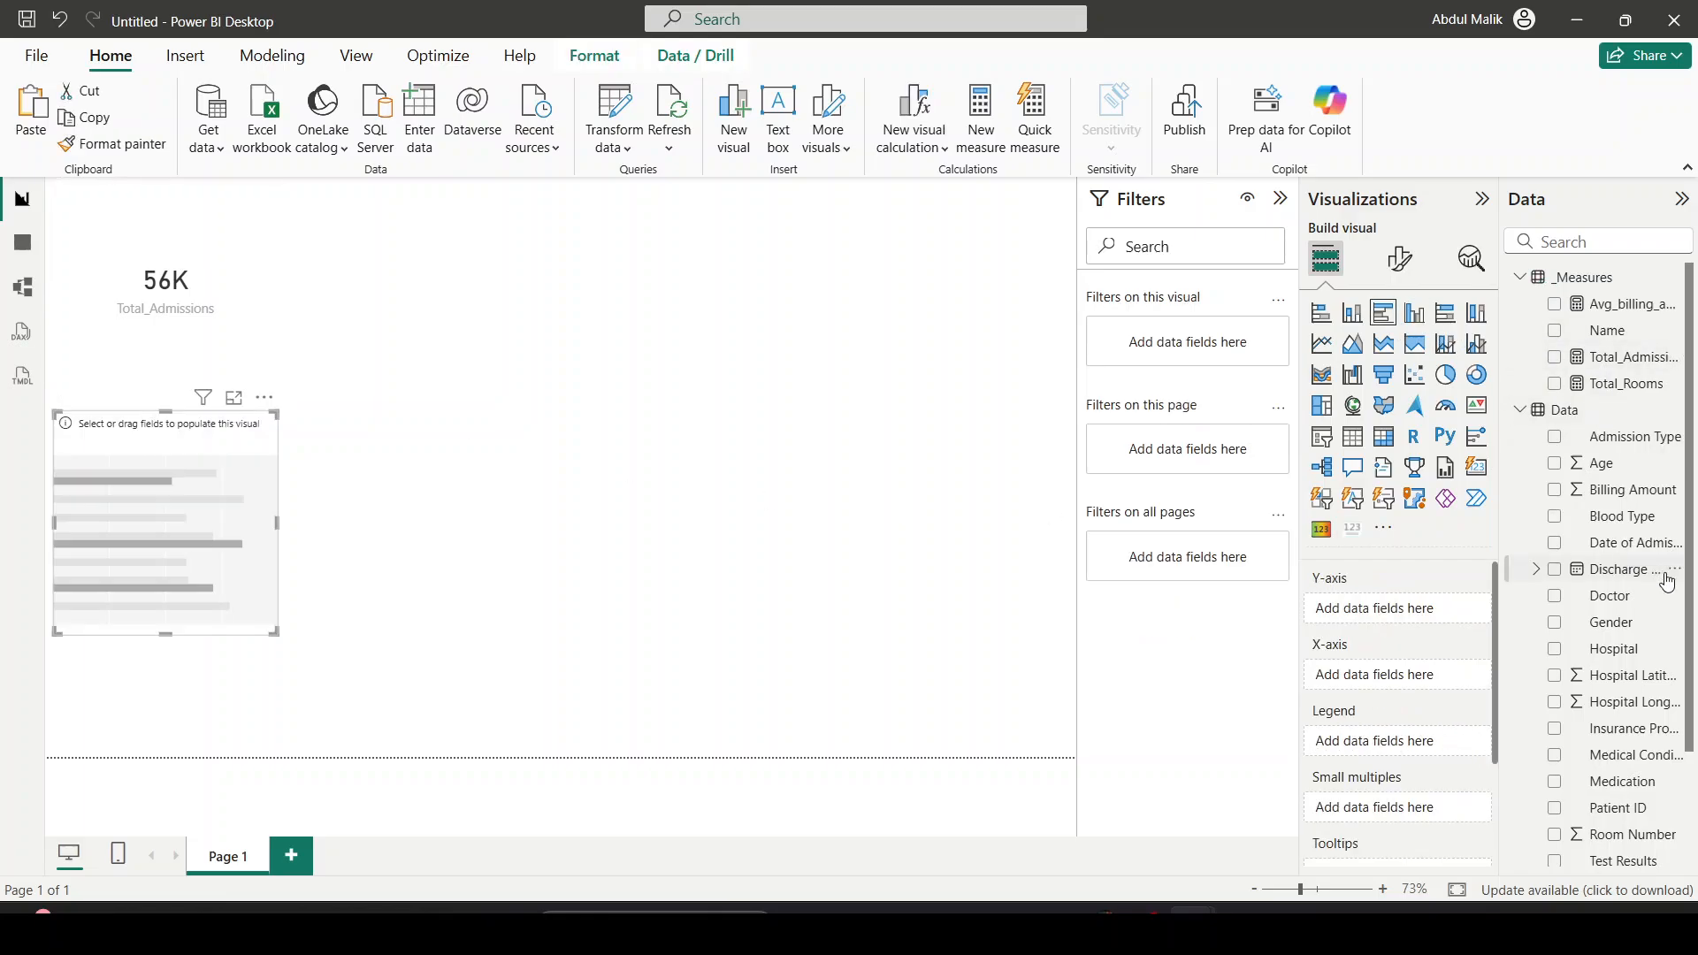
drag(1653, 544, 1403, 605)
drag(1630, 524, 1385, 610)
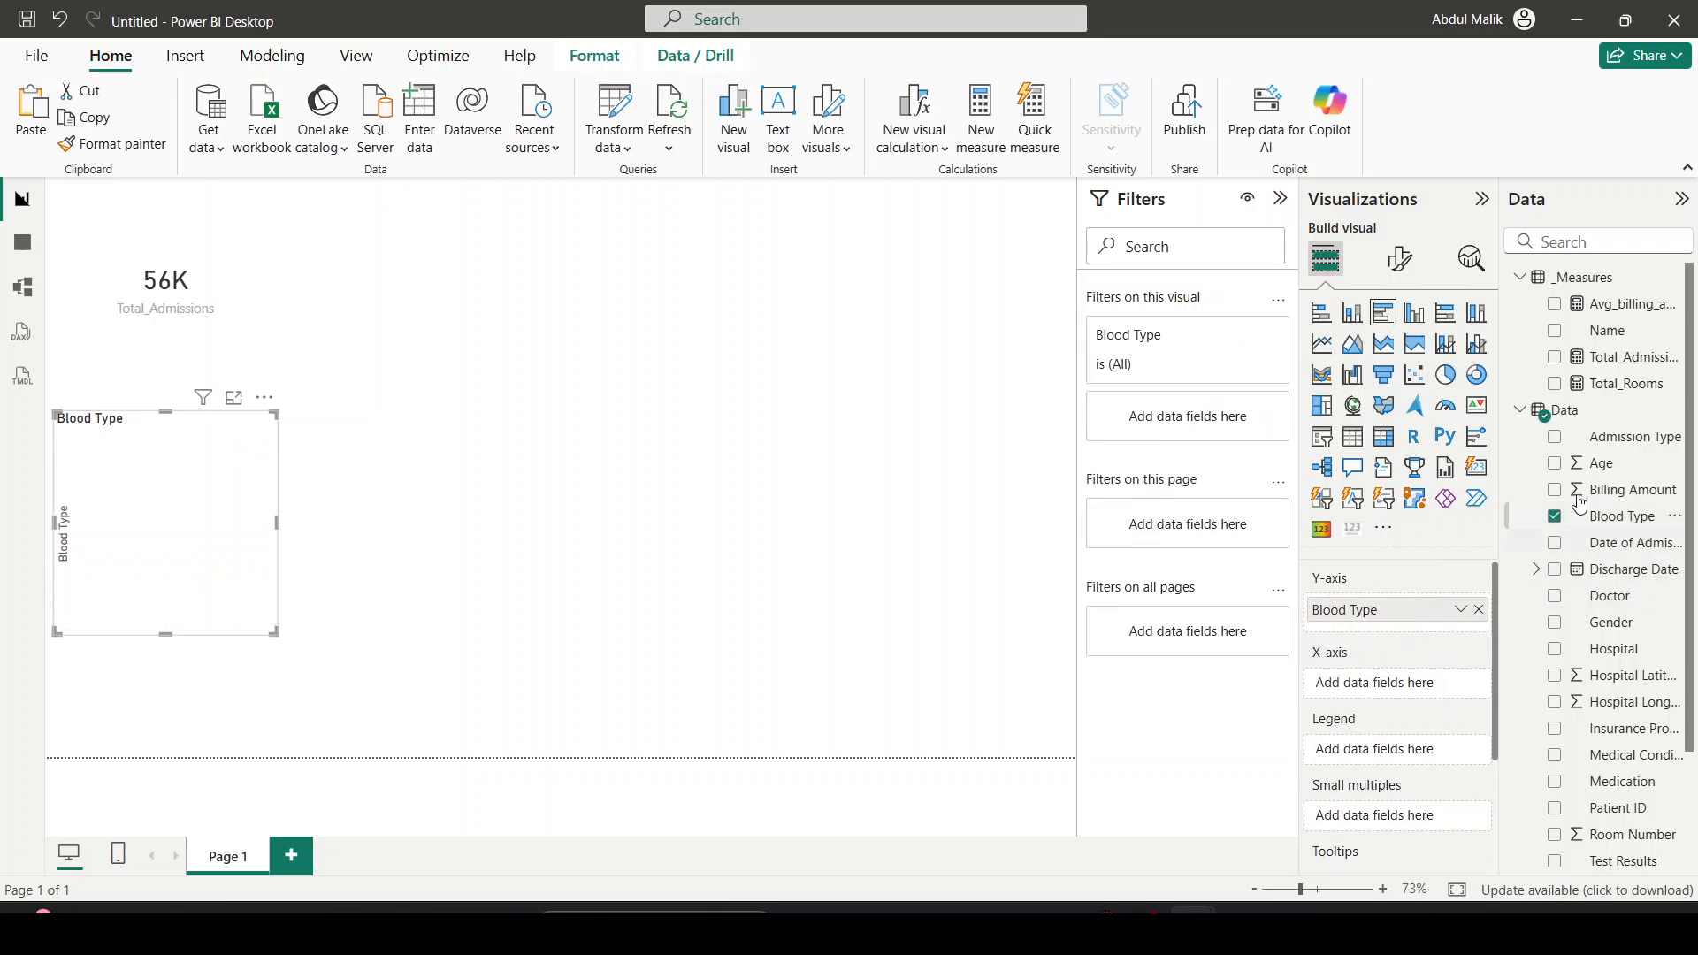
drag(1670, 360, 1379, 683)
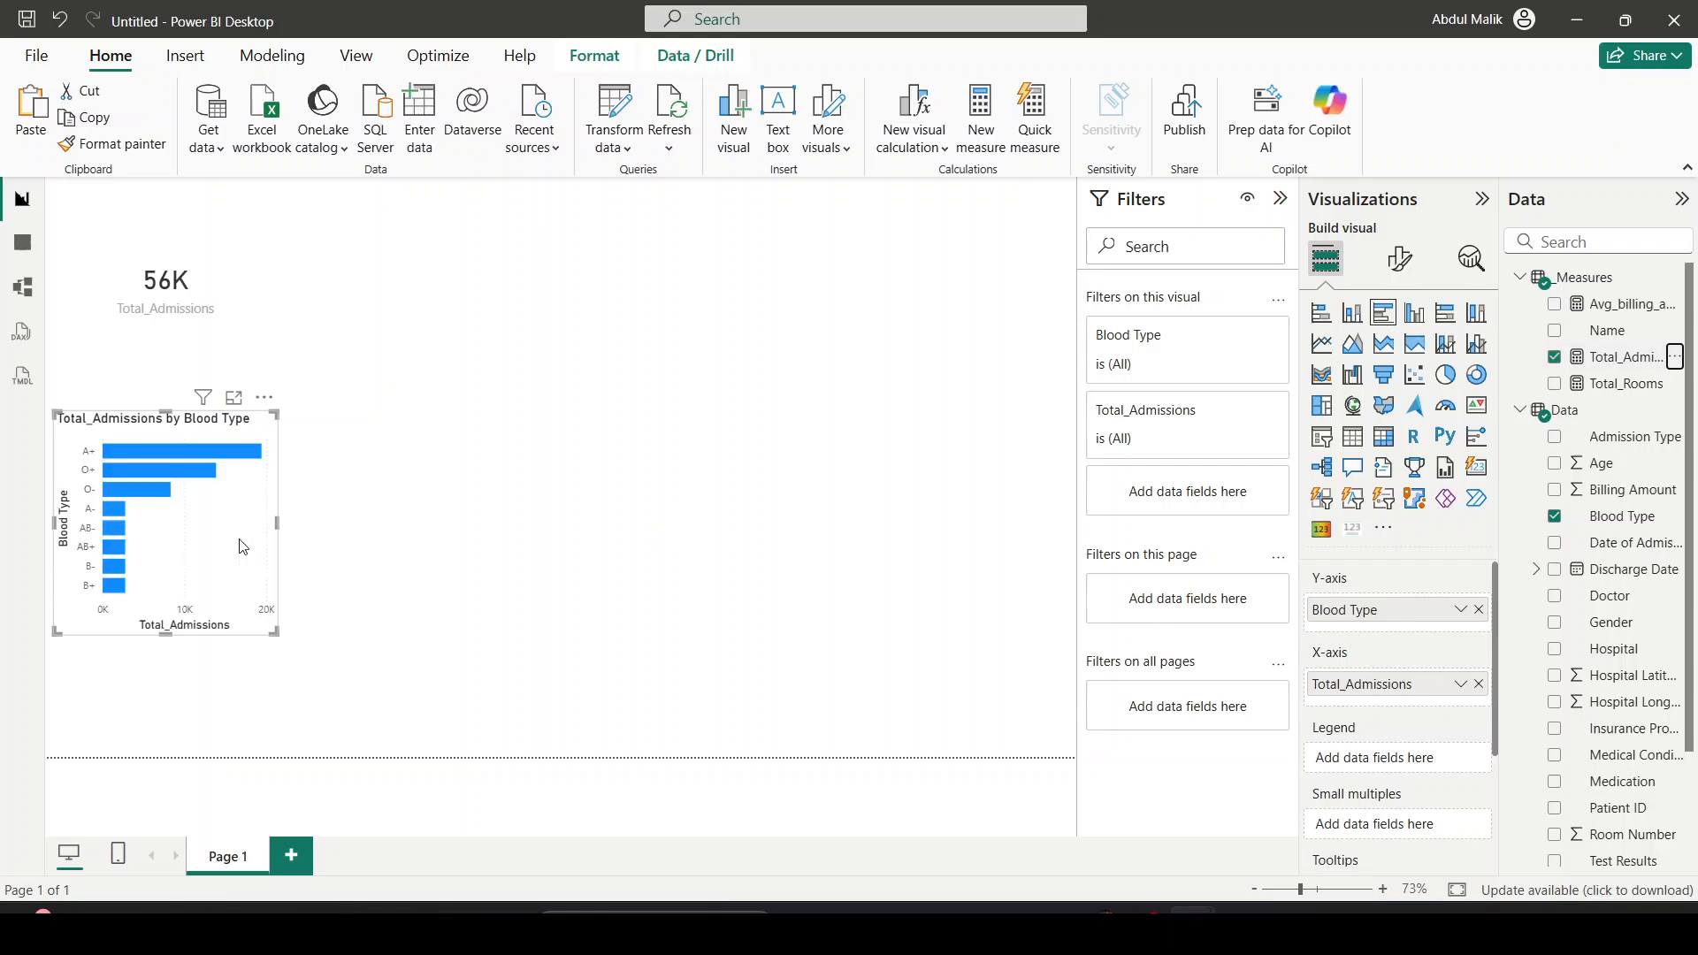
Duplicate the Total_Admissions by Blood Type chart and place the copy beside the original
key(Escape)
click(215, 535)
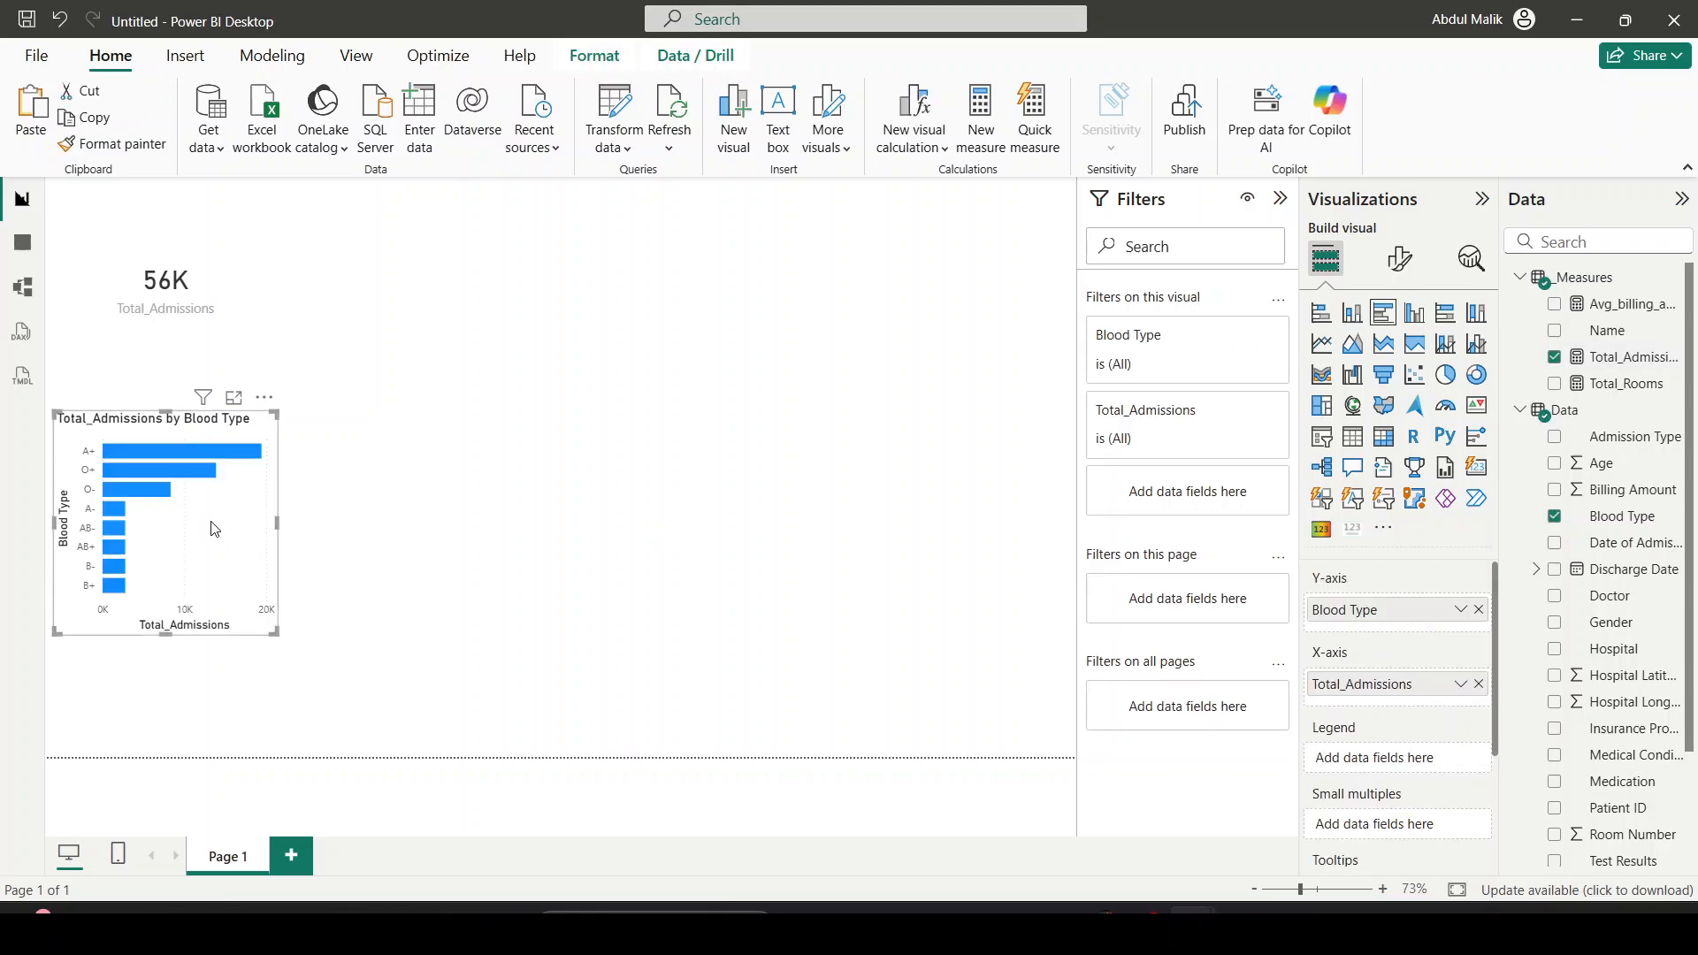
key(ctrl+c)
key(ctrl+v)
drag(215, 535, 576, 563)
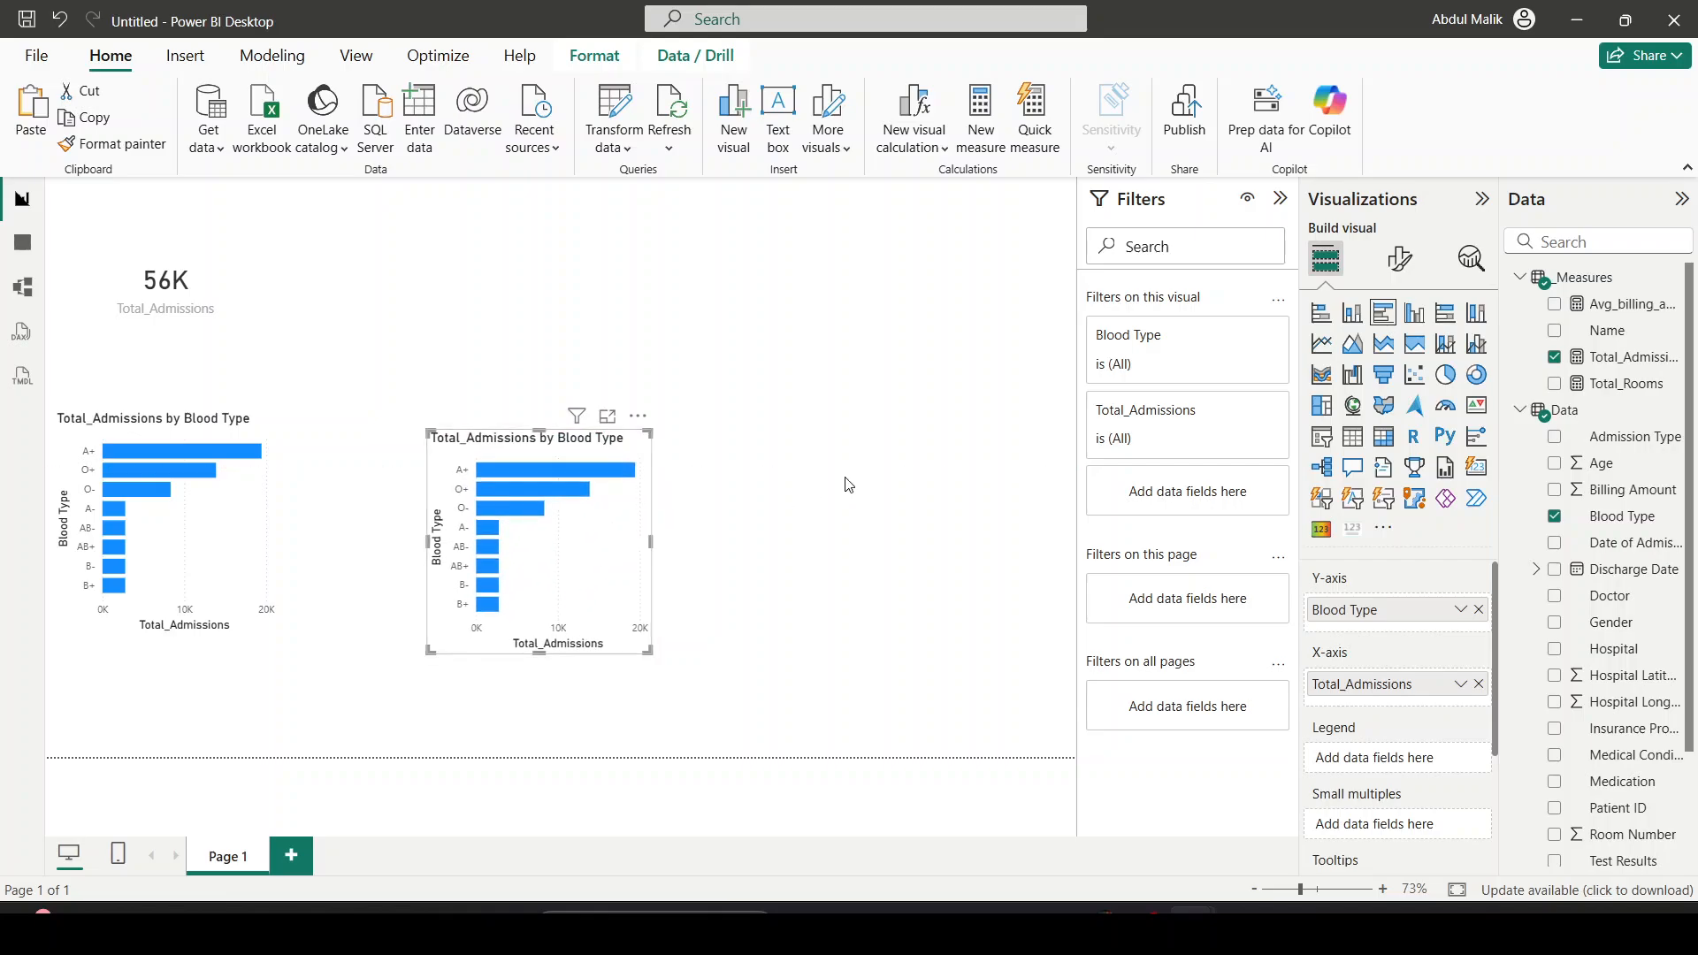
click(847, 484)
Delete both Total_Admissions by Blood Type bar charts, keeping only the card on the page
click(223, 239)
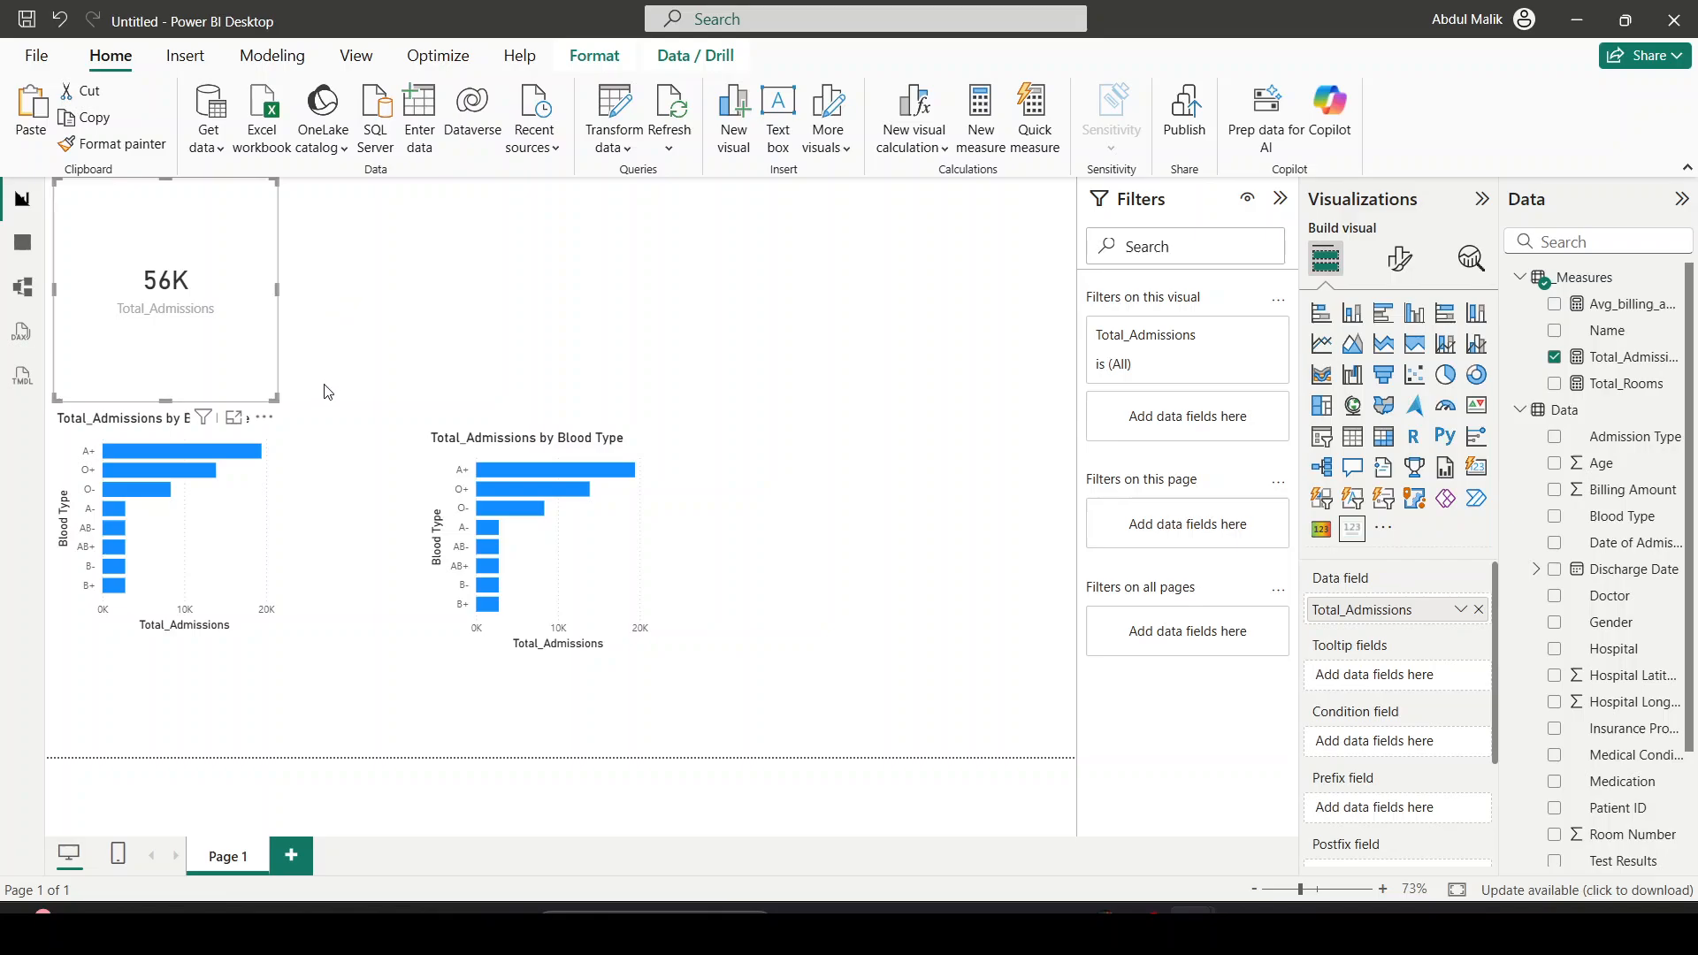
click(273, 516)
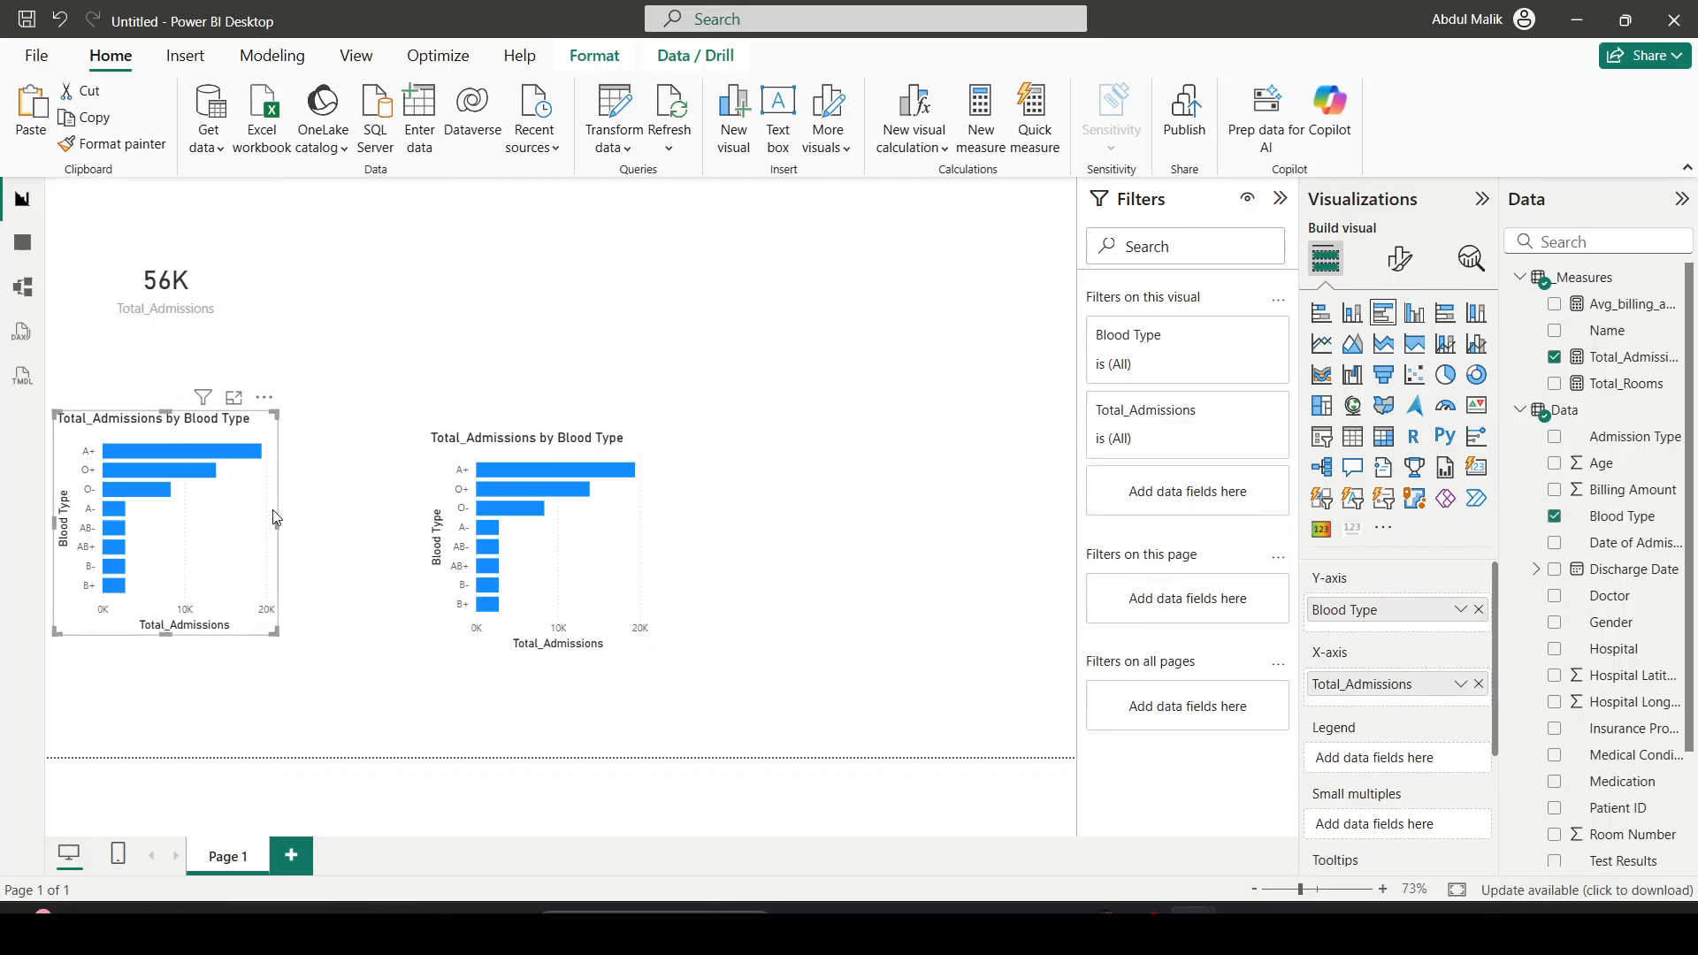
key(Delete)
click(645, 549)
key(Delete)
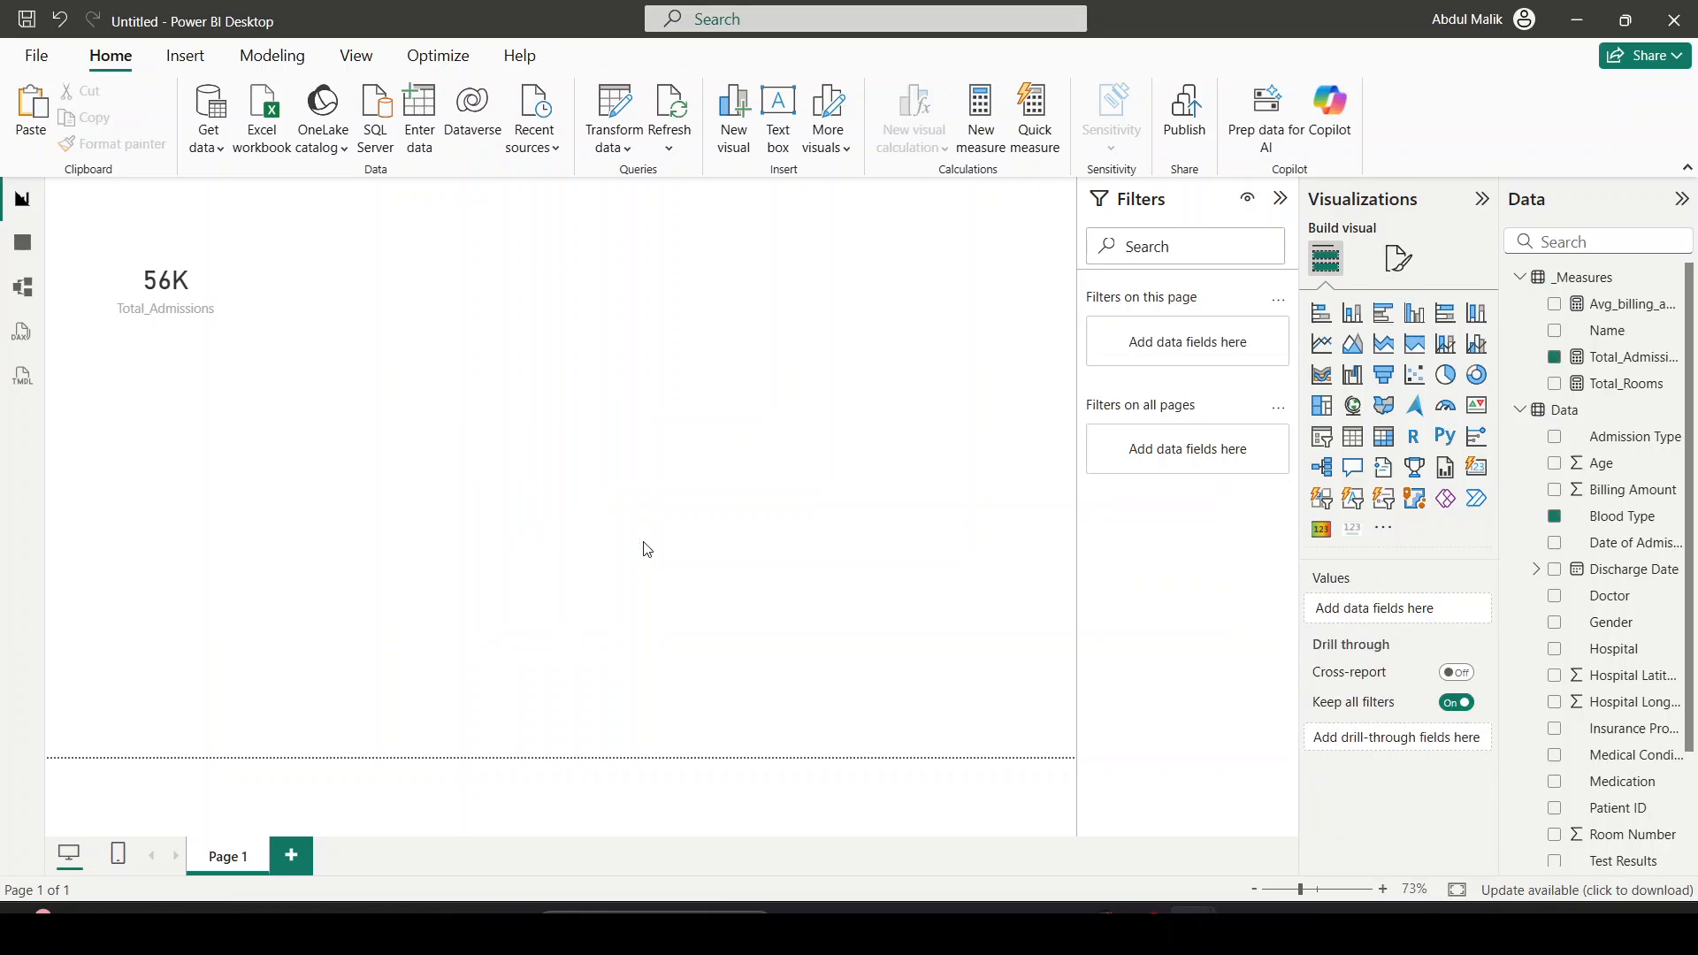
Make the Total_Admissions card show its full number without abbreviated display units, and turn off its category label
click(217, 278)
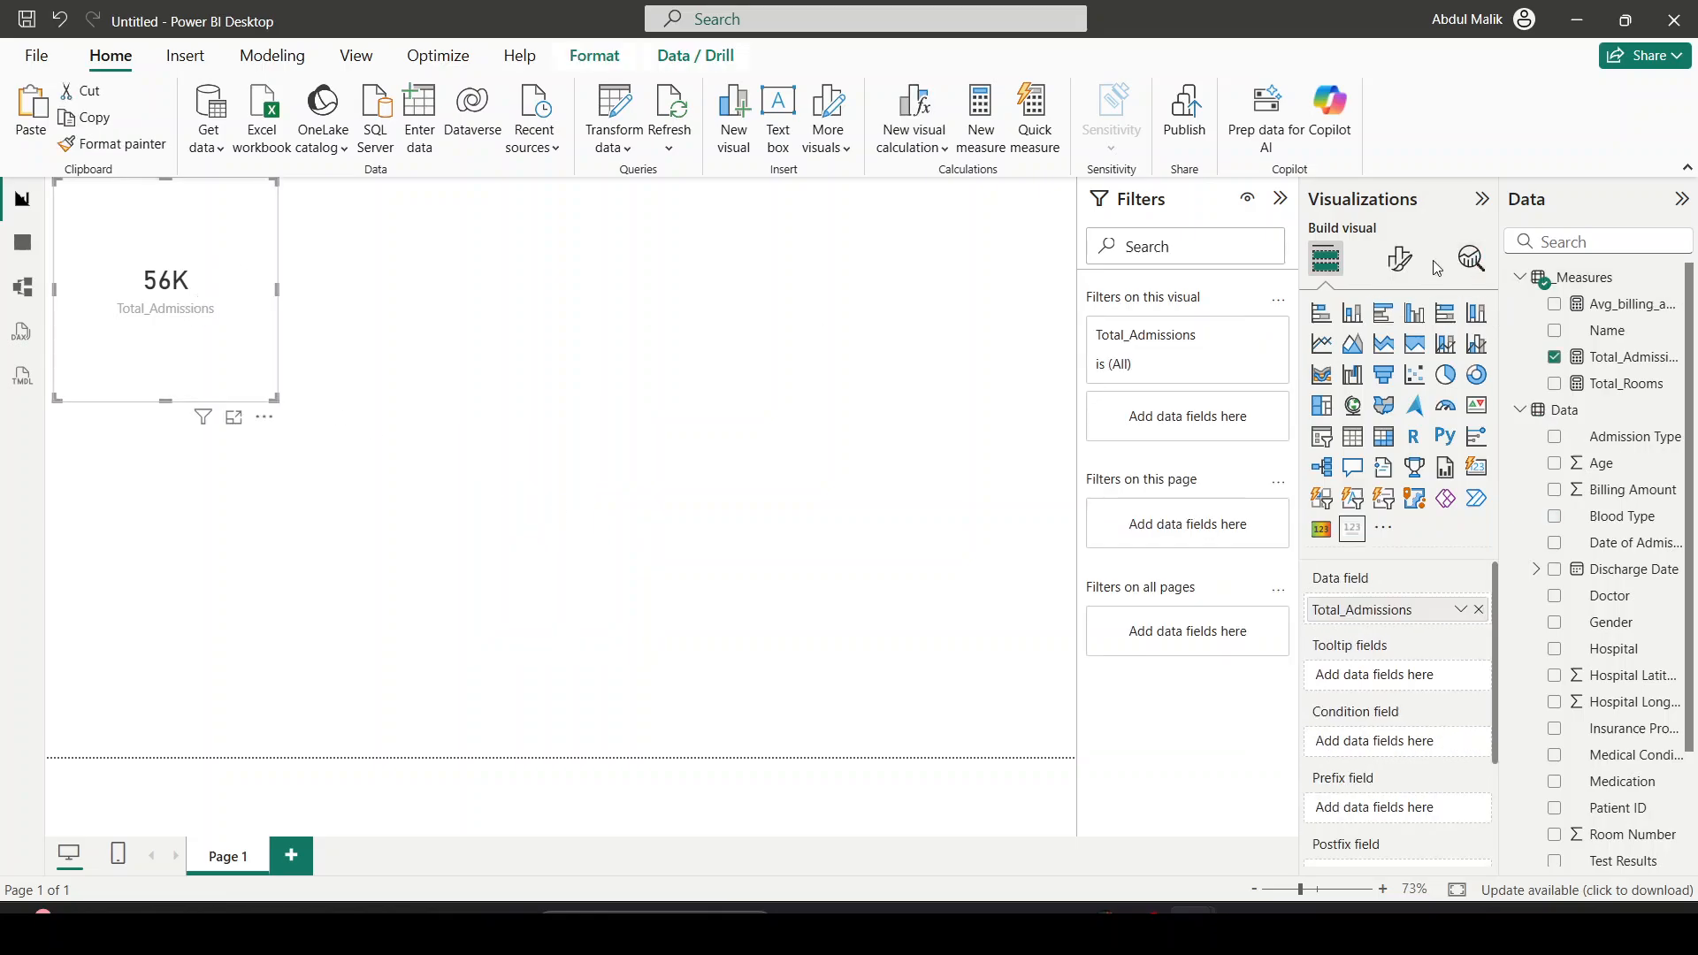
click(1399, 258)
click(1359, 457)
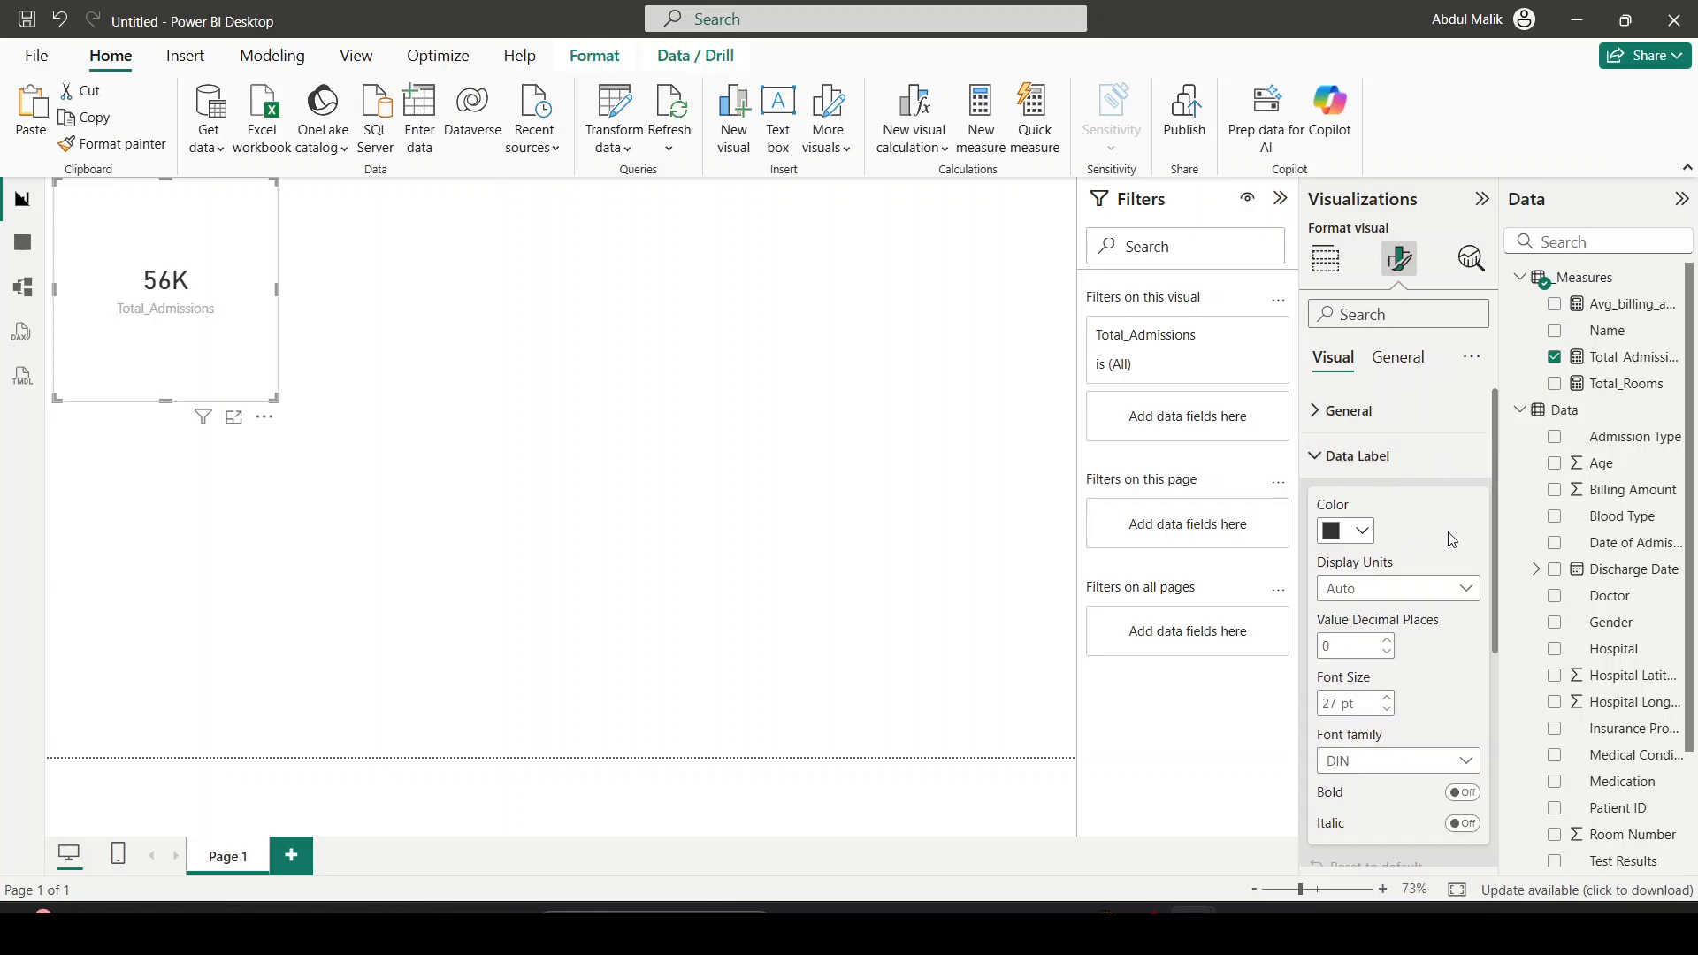
click(1425, 587)
click(1404, 645)
scroll(1435, 672, down, 5)
click(1472, 528)
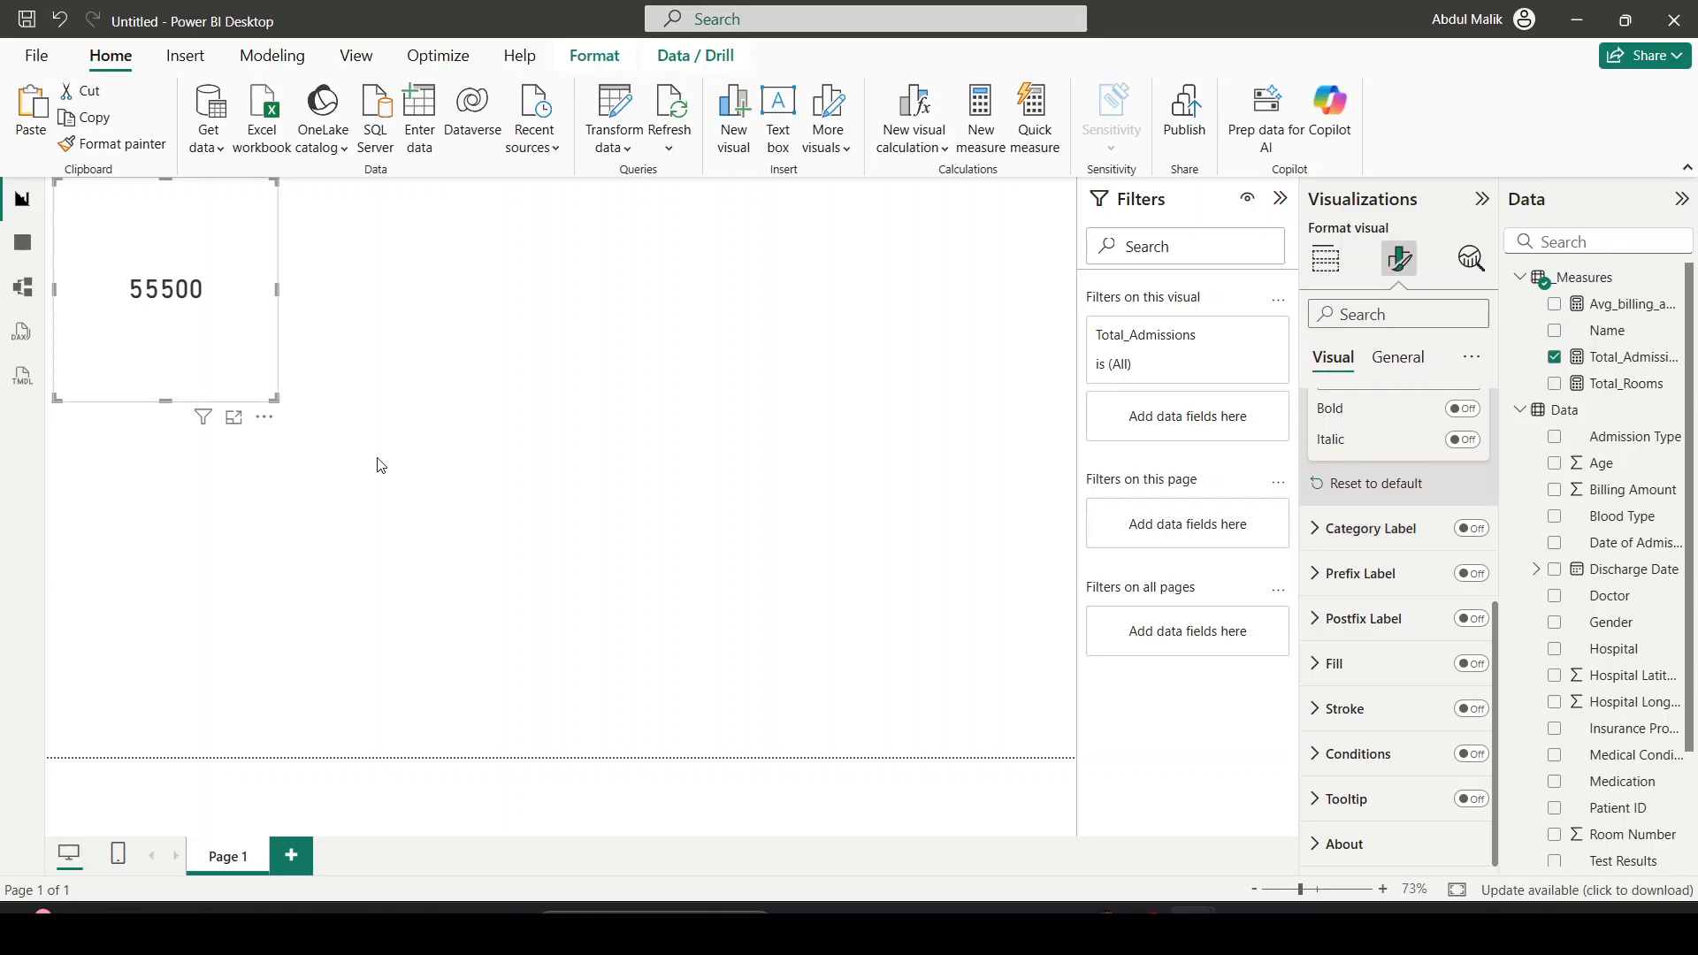
Shrink the Total_Admissions card closely around its number and place it lower on the page with its background turned off
drag(274, 398, 171, 215)
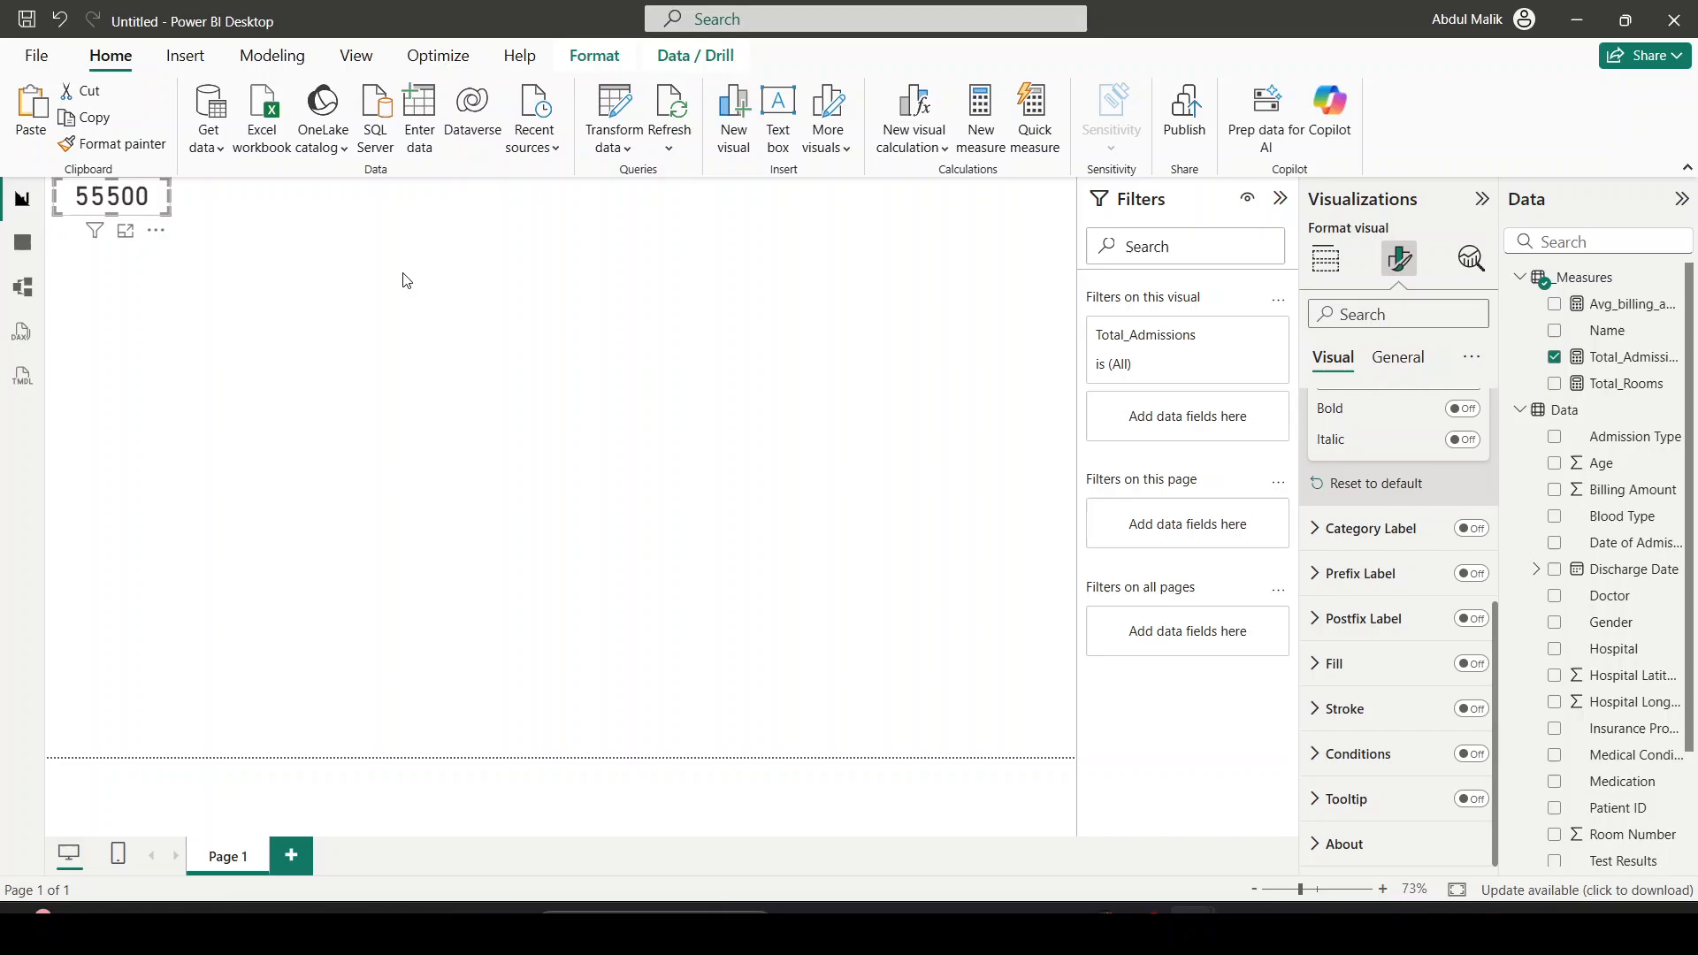
click(1397, 358)
click(1379, 500)
click(1463, 555)
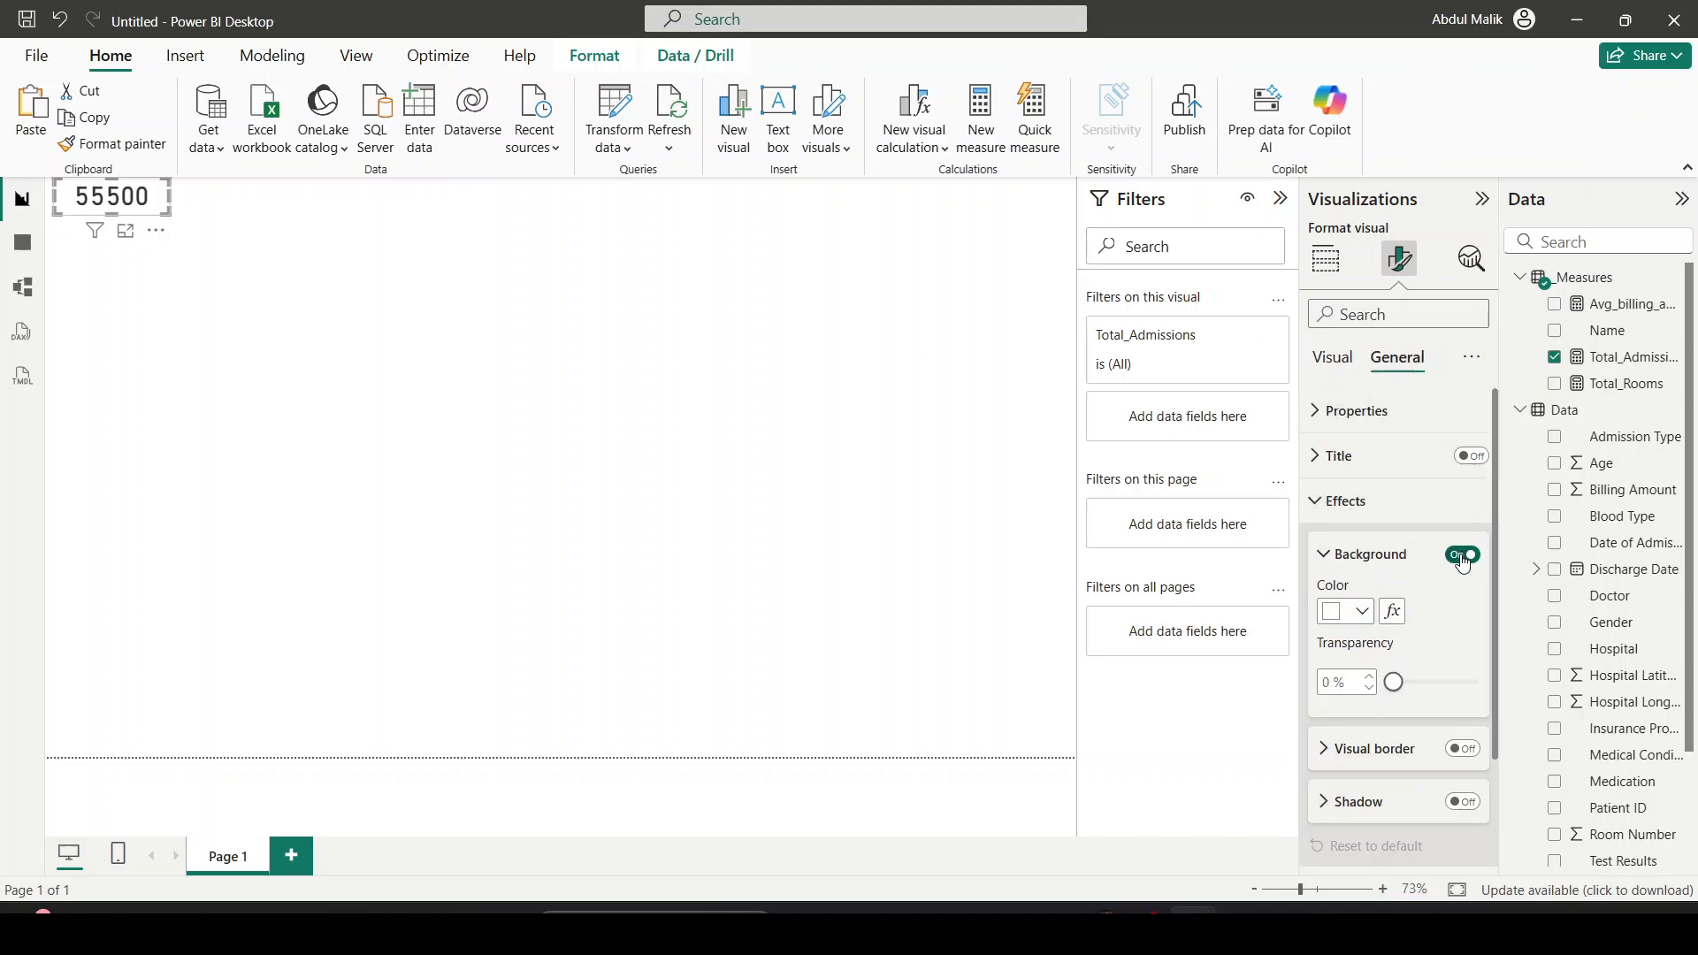
click(1463, 555)
drag(156, 237, 141, 380)
click(557, 421)
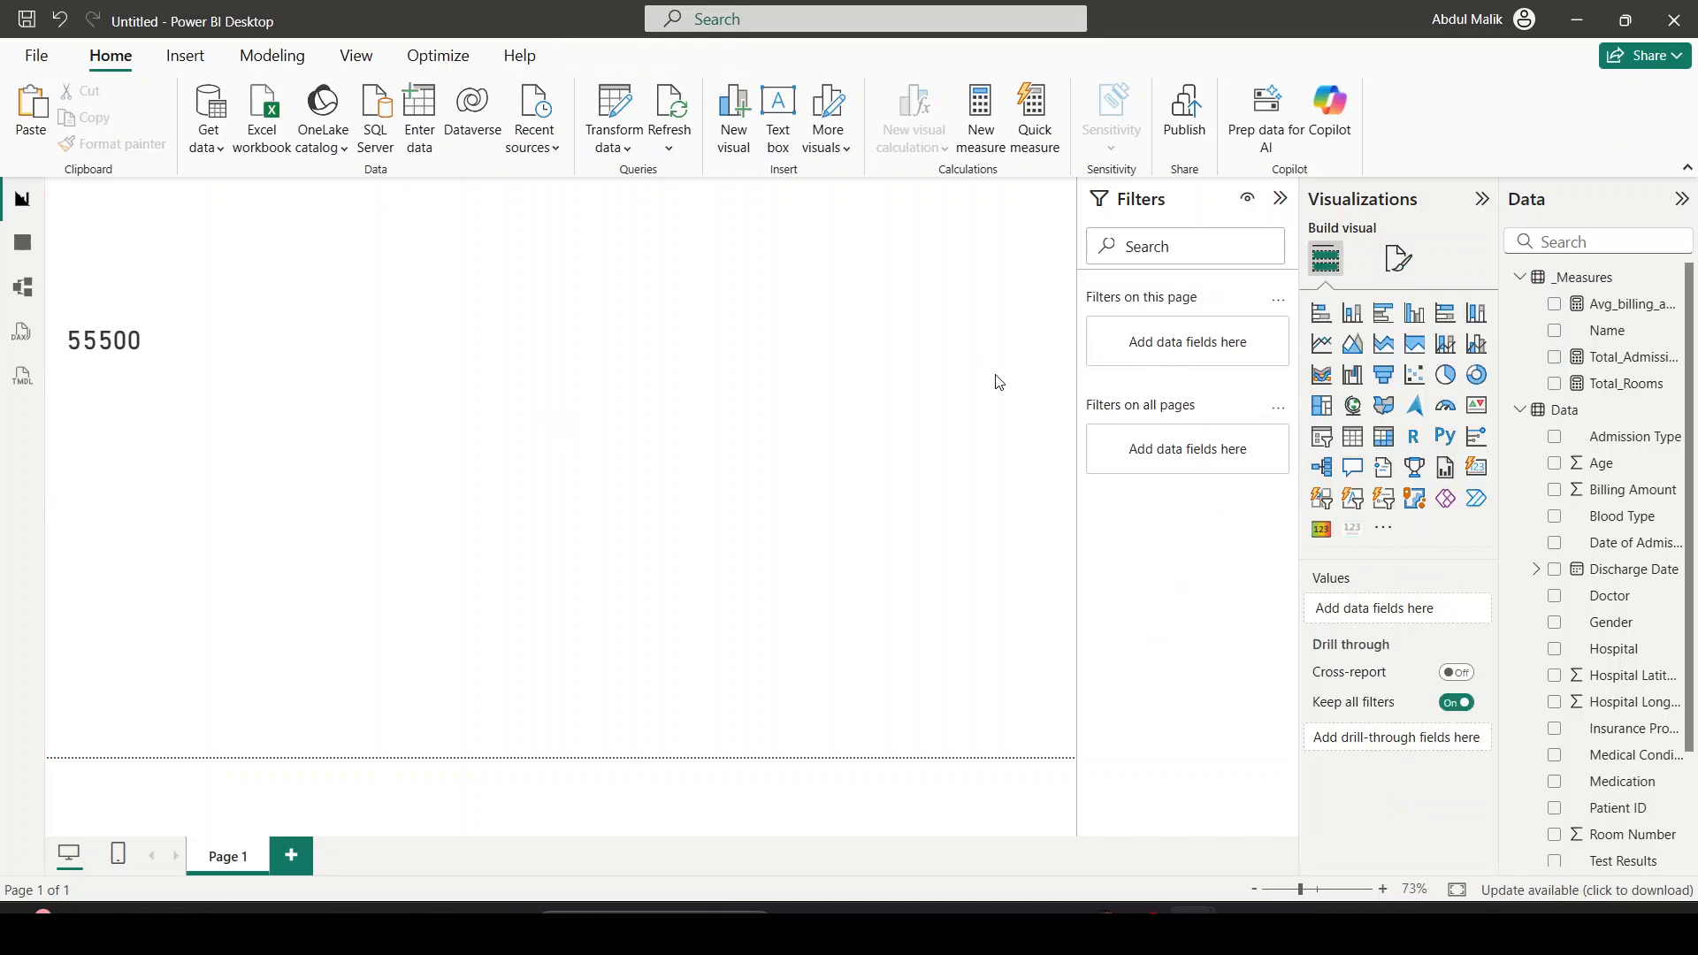
Try a second Advance Card with Total_Rooms as its data field and remove it again
click(1352, 528)
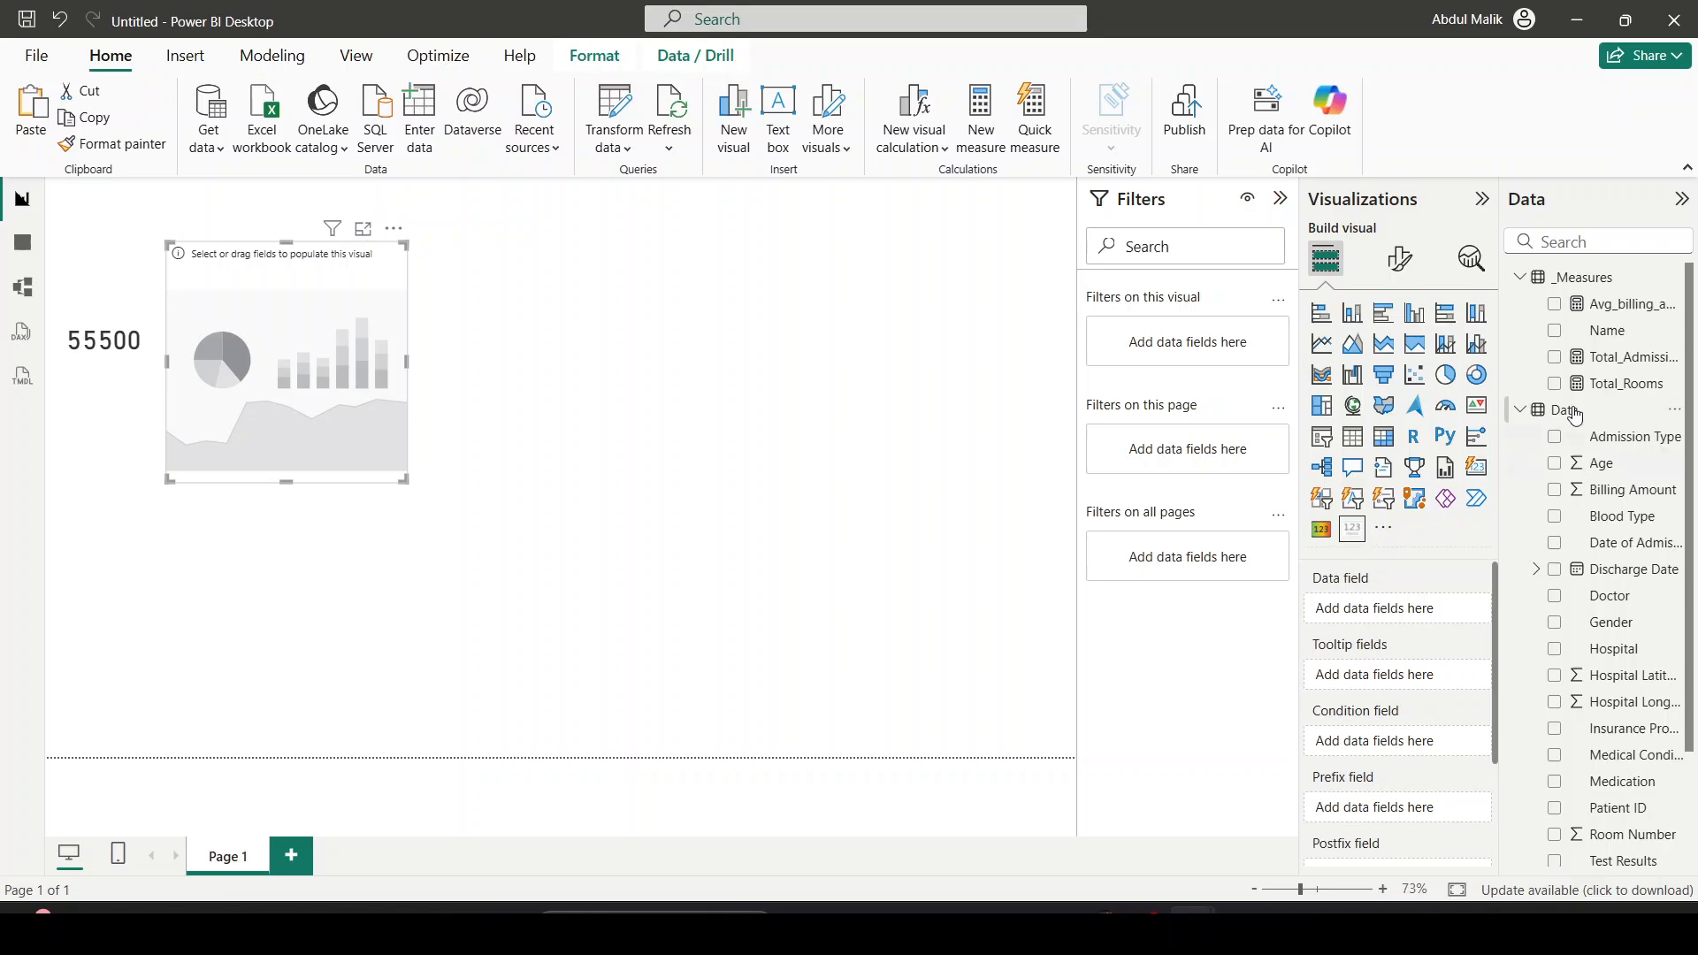
drag(1636, 383, 1384, 610)
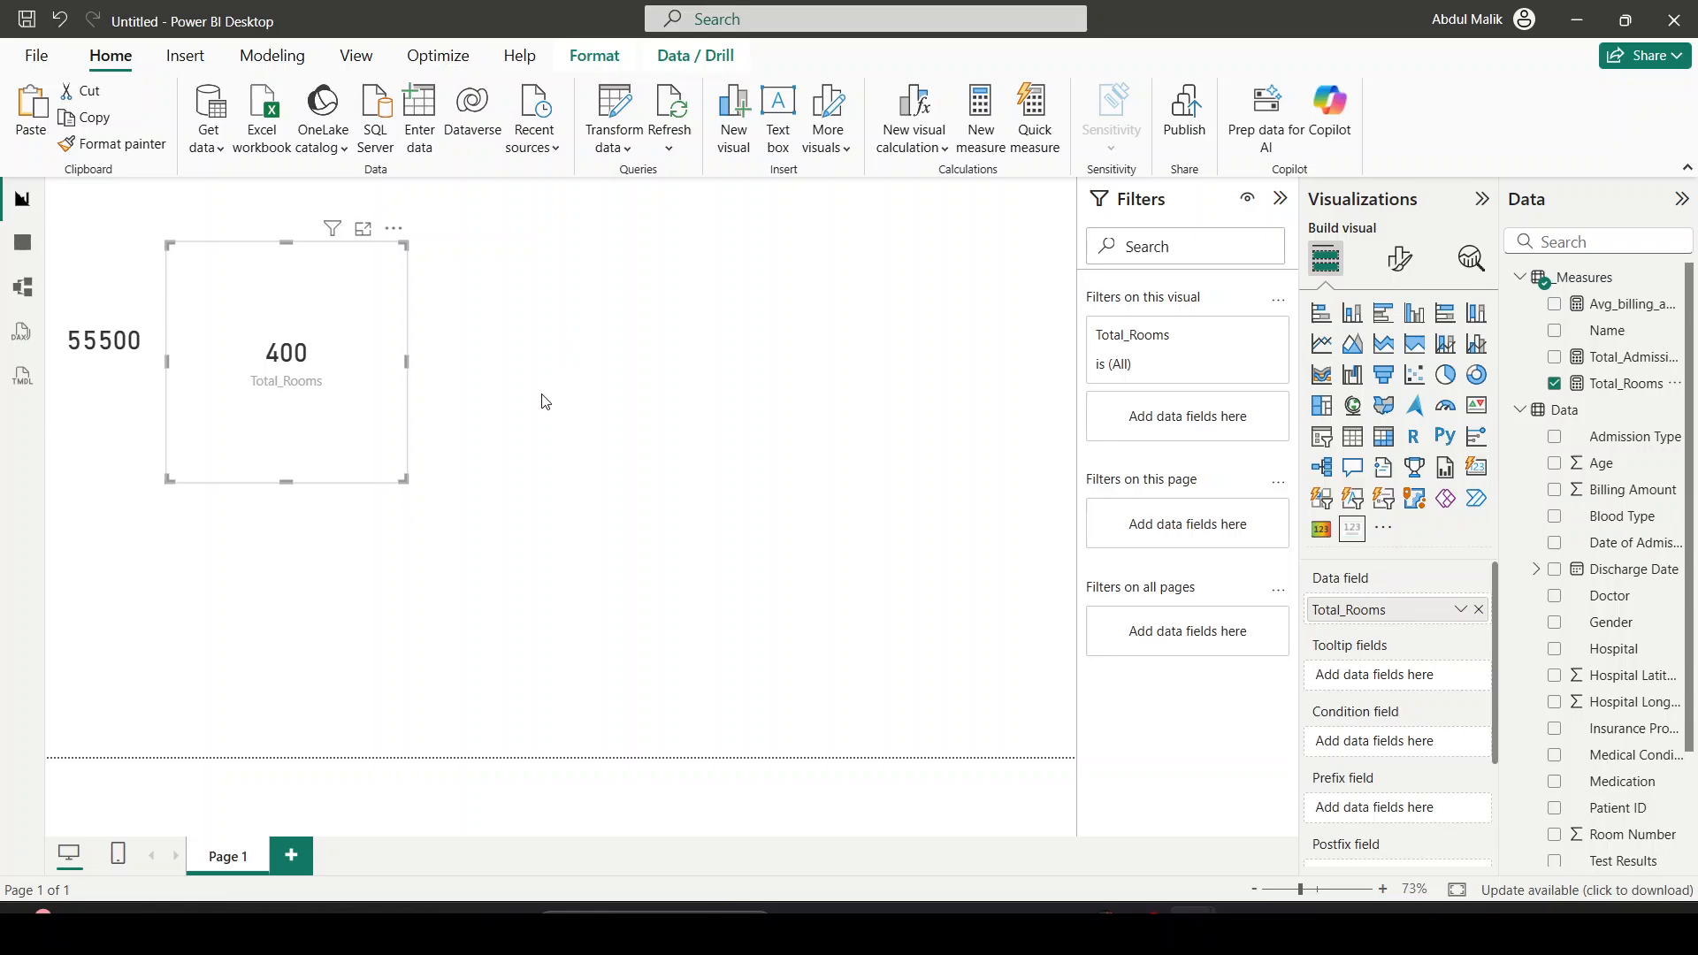
click(394, 232)
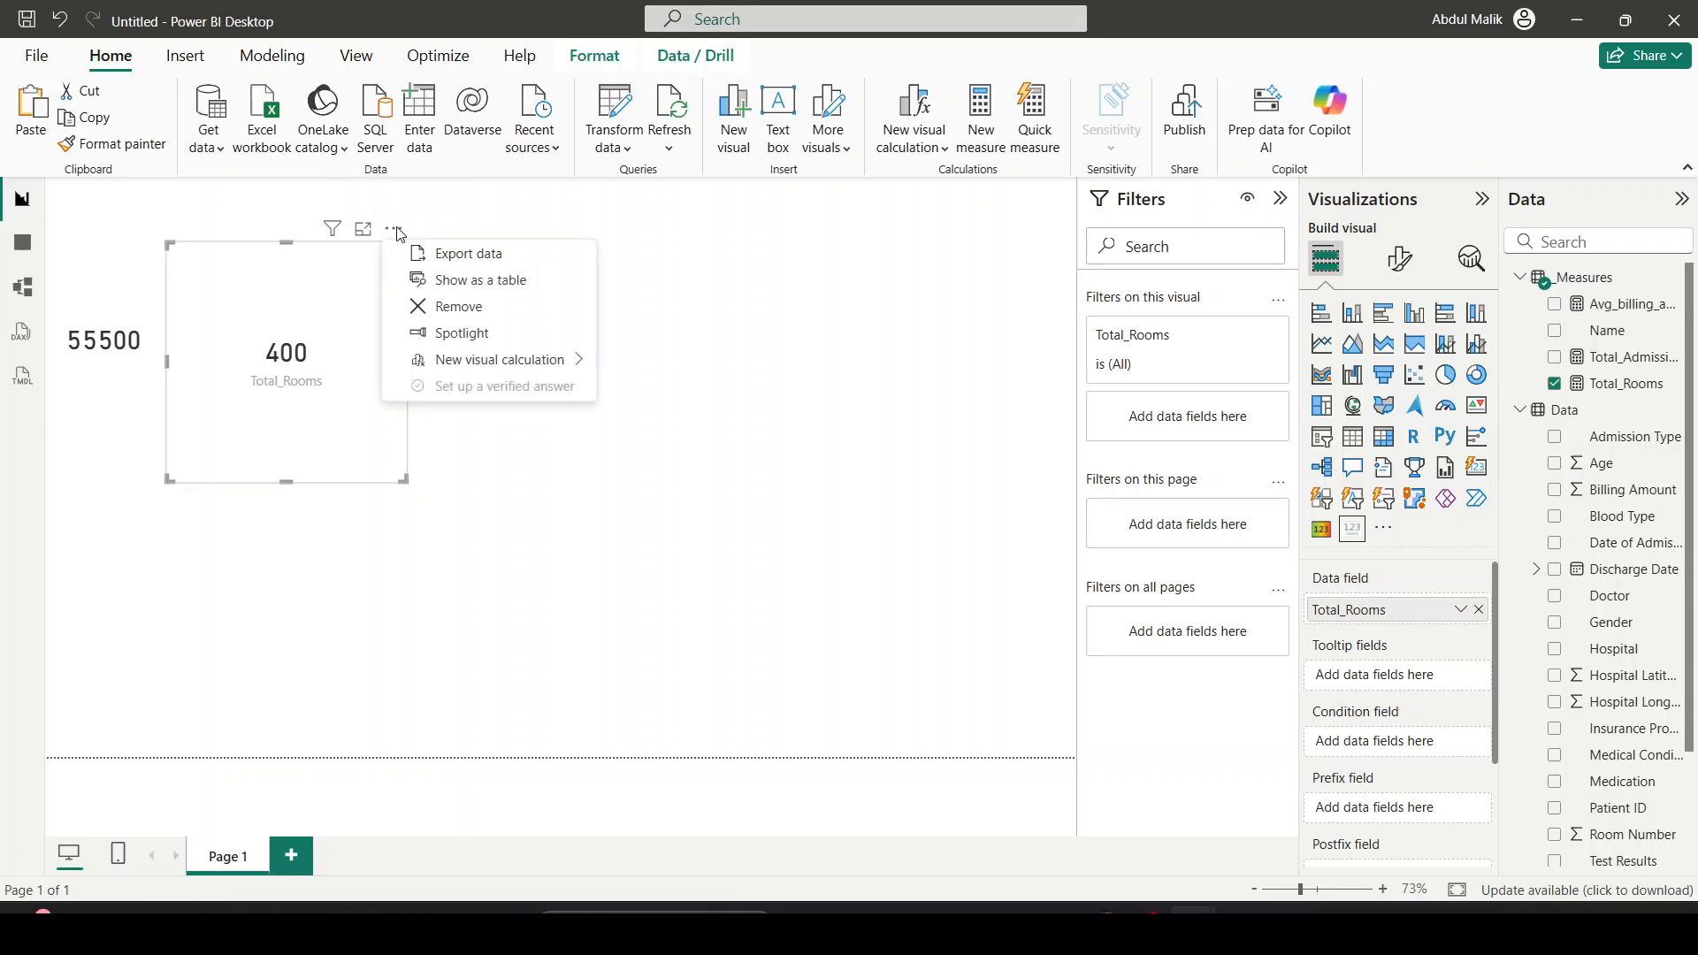
click(458, 307)
Check the KPI cards in the power_bi_dashboard_nationalhealth report and the ZoomCharts reference page, and return to the untitled report
key(alt+Tab)
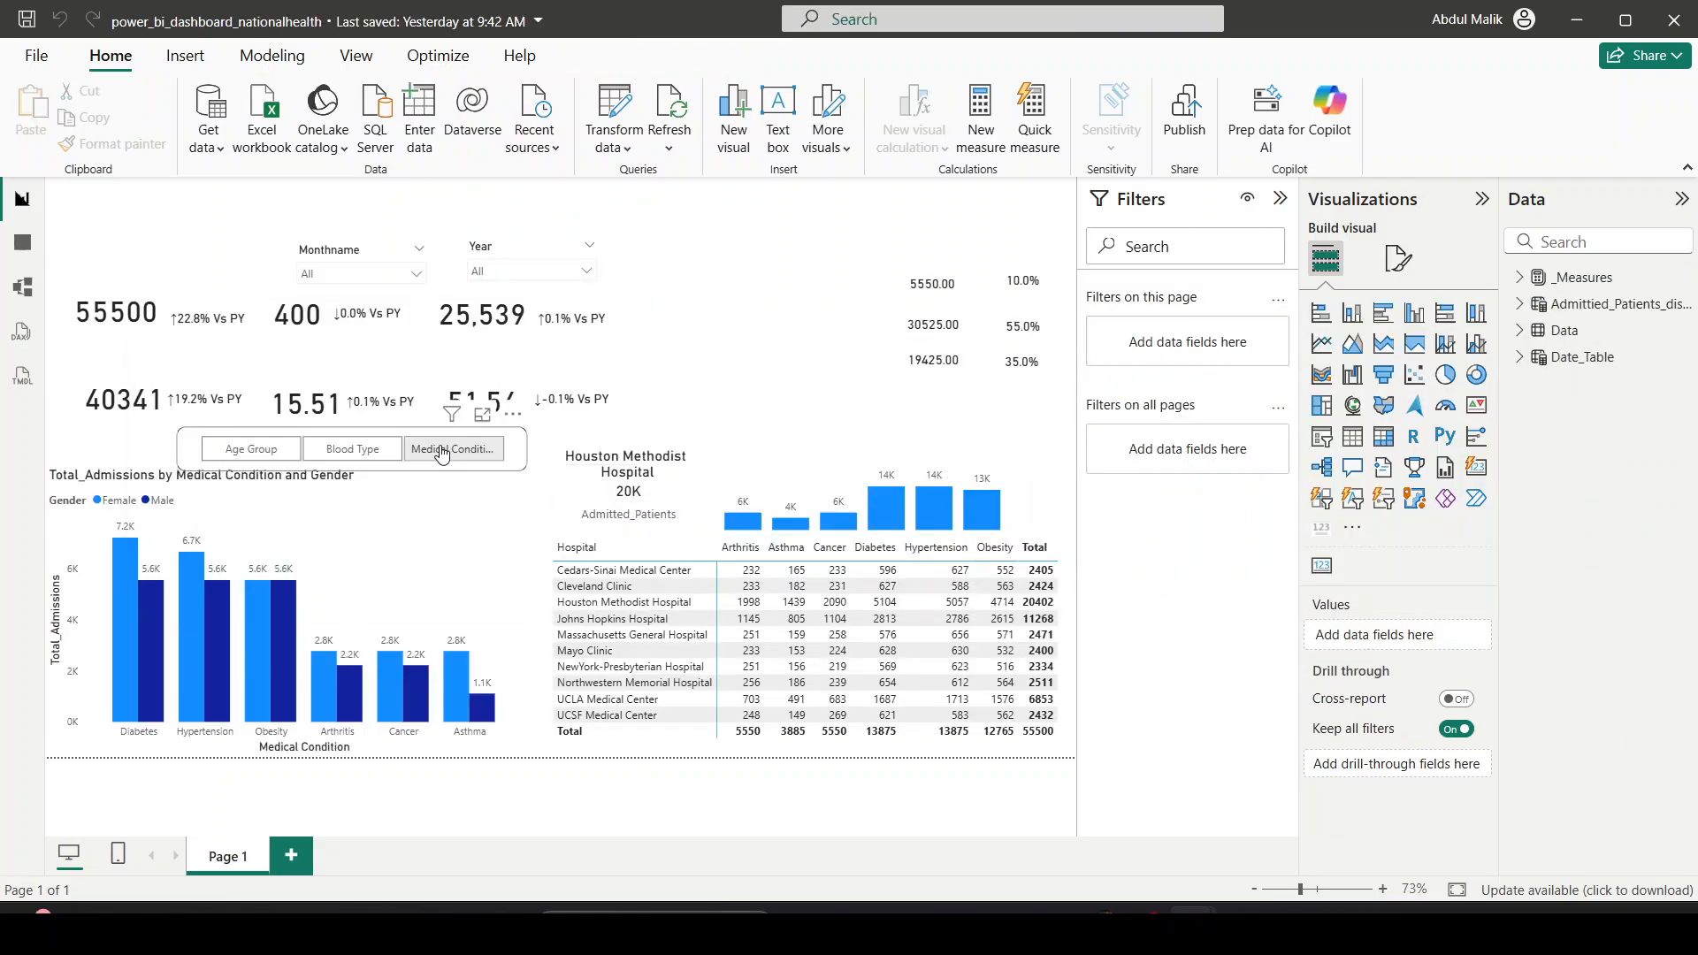
key(alt+Tab)
key(alt+Tab)
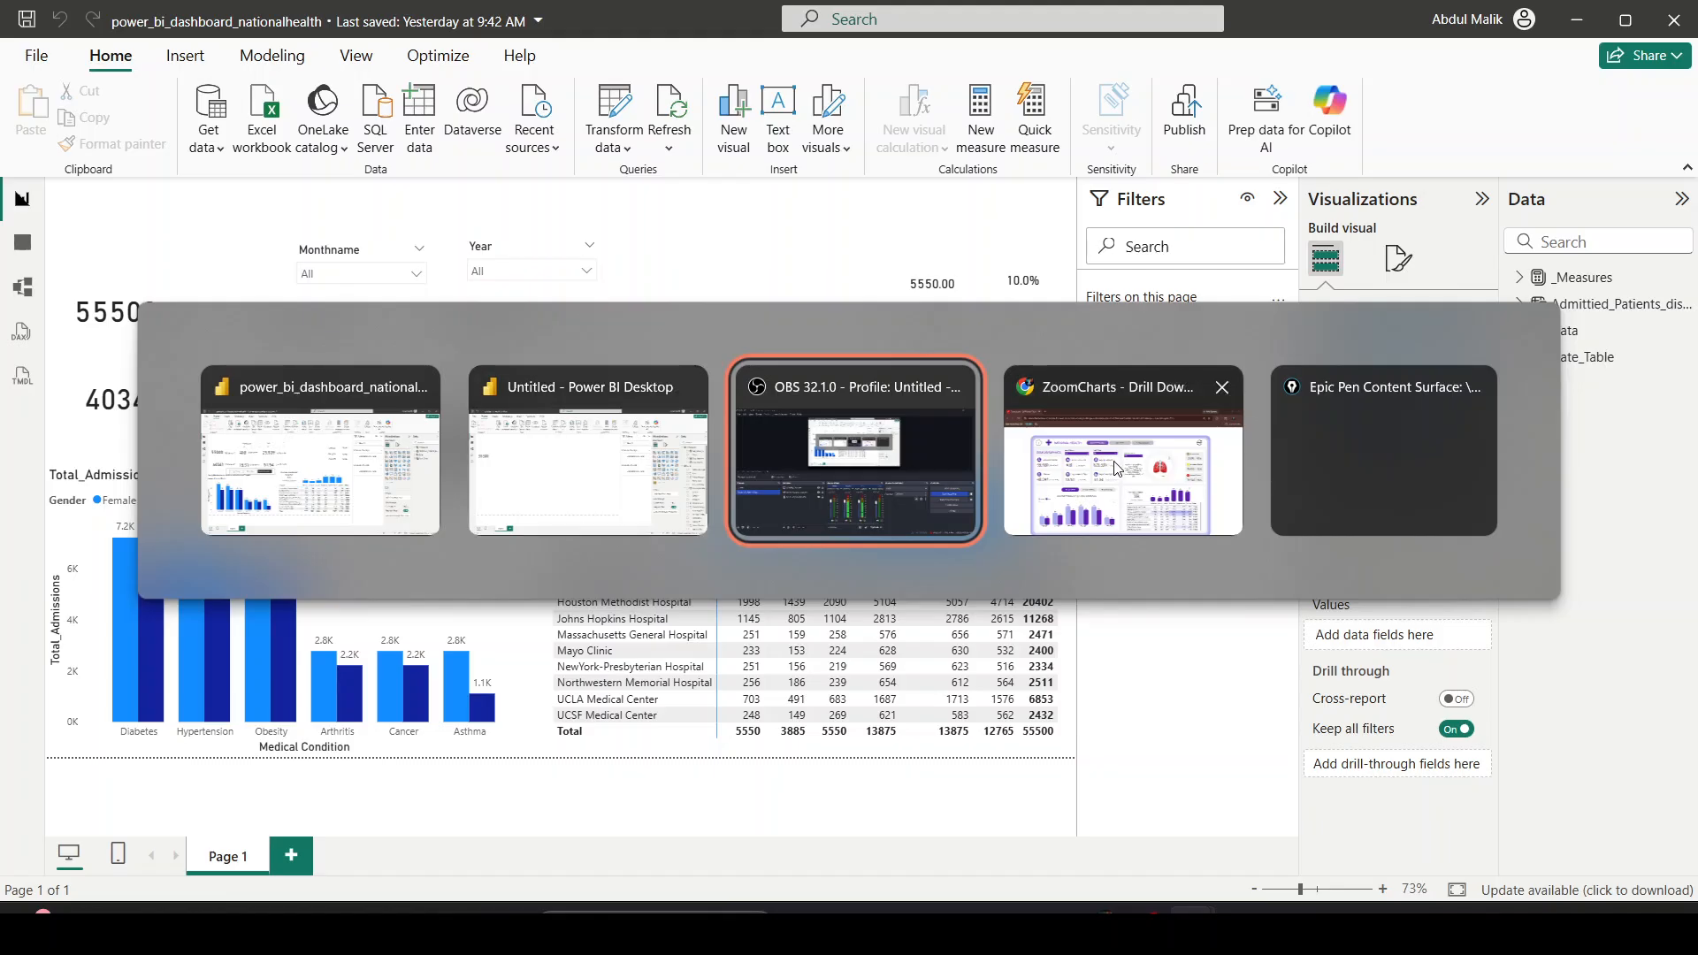
key(alt+Tab)
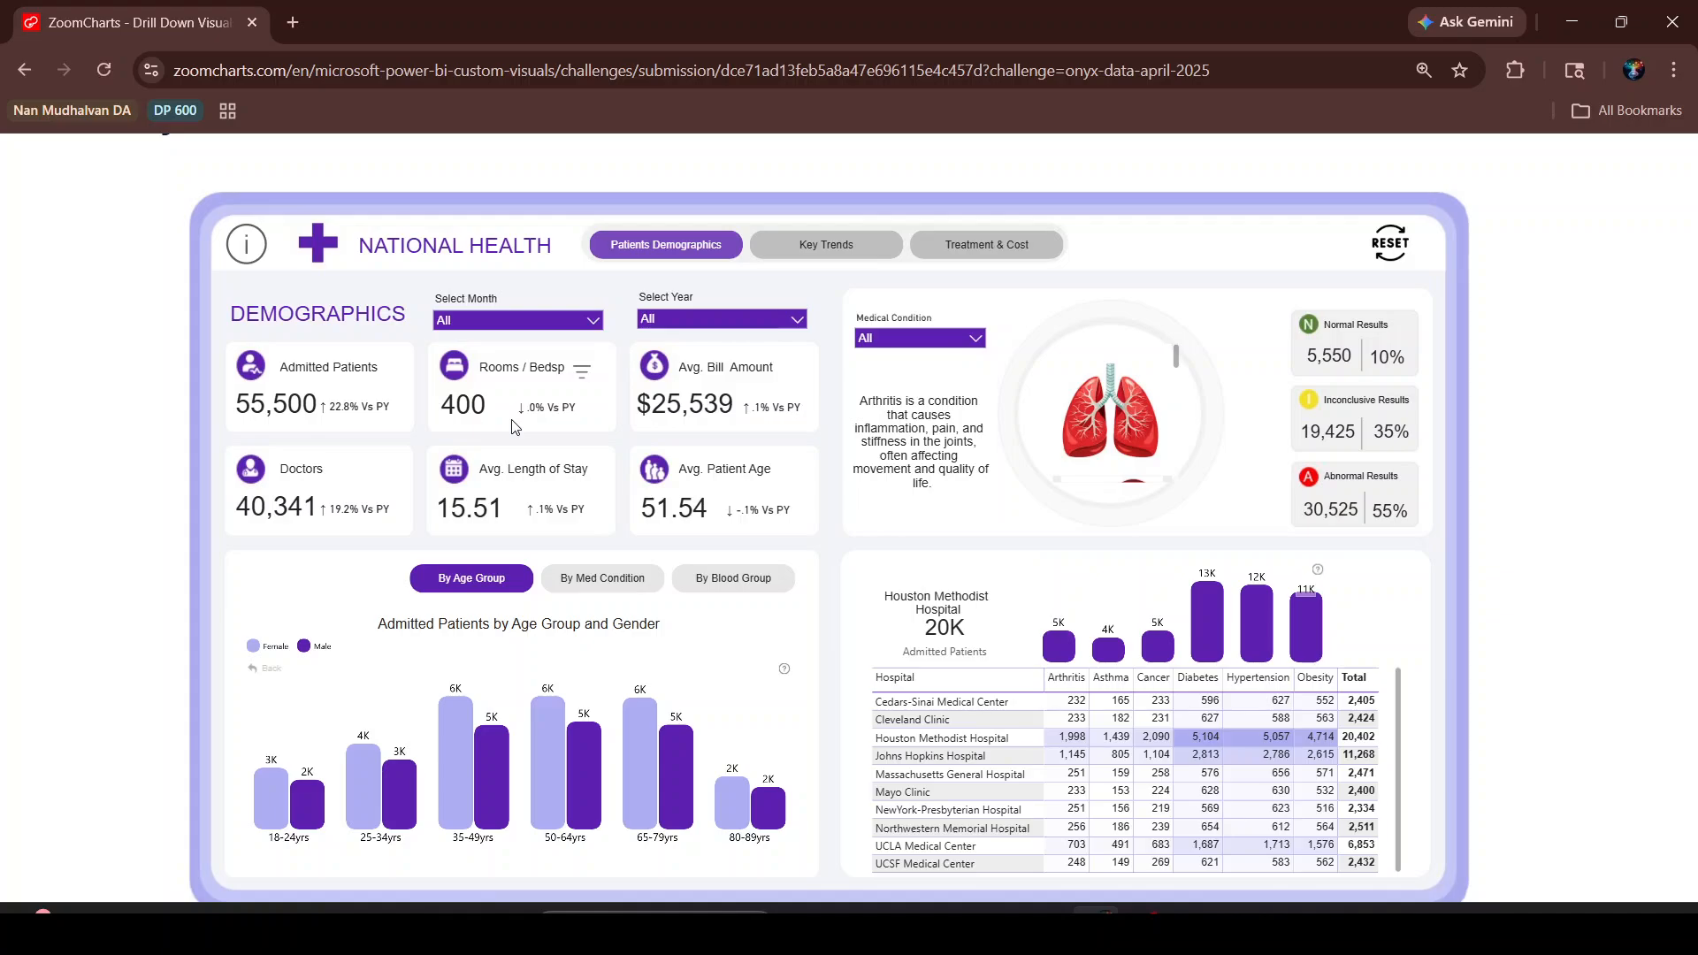
key(alt+Tab)
key(alt+Tab)
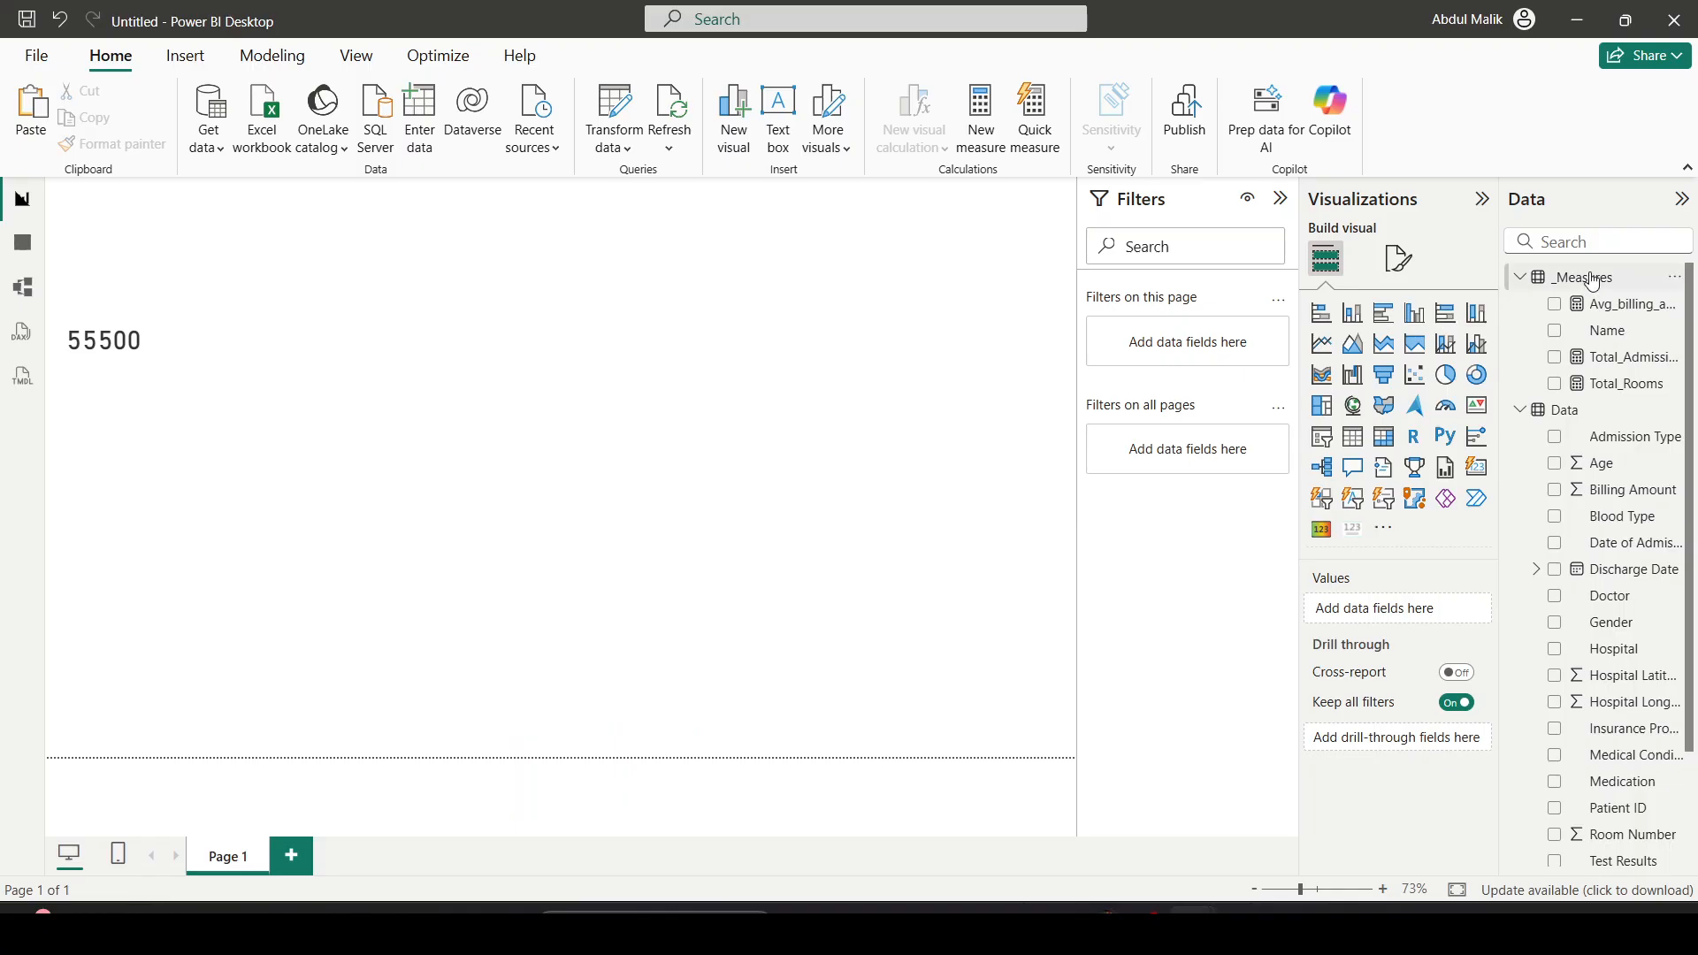
Create the measure Total_Doctors = DISTINCTCOUNT(Data[Doctor]) in the _Measures table and close the formula editor
right_click(1592, 281)
click(1505, 317)
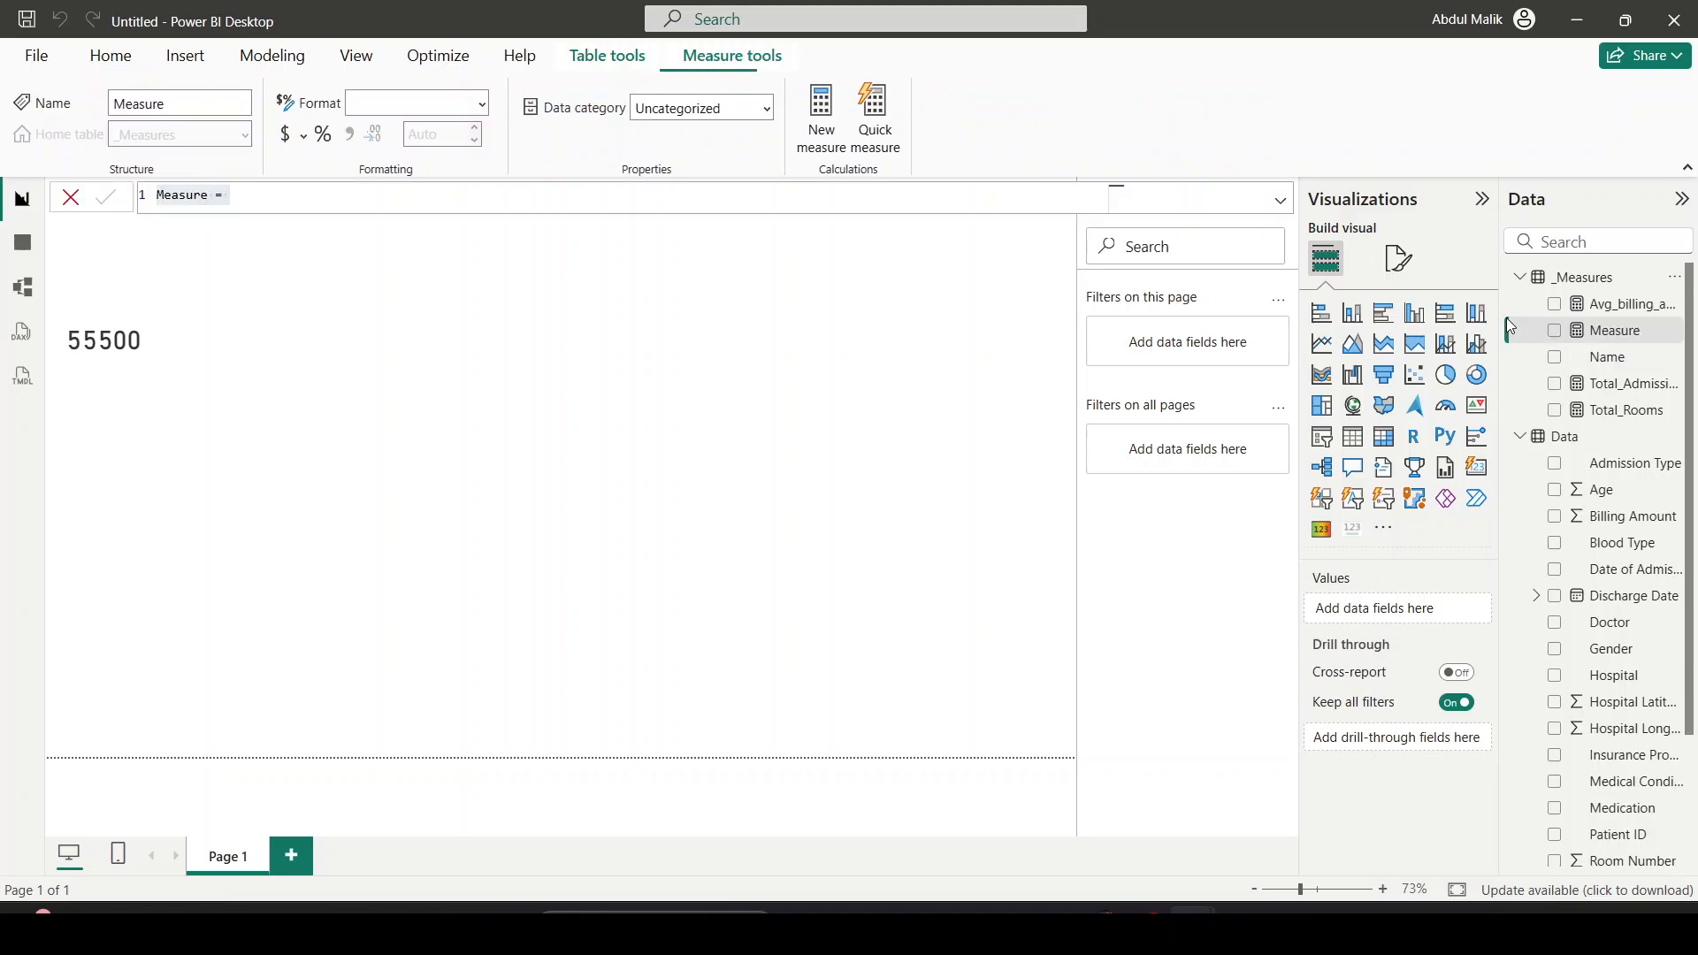
text(Total_D)
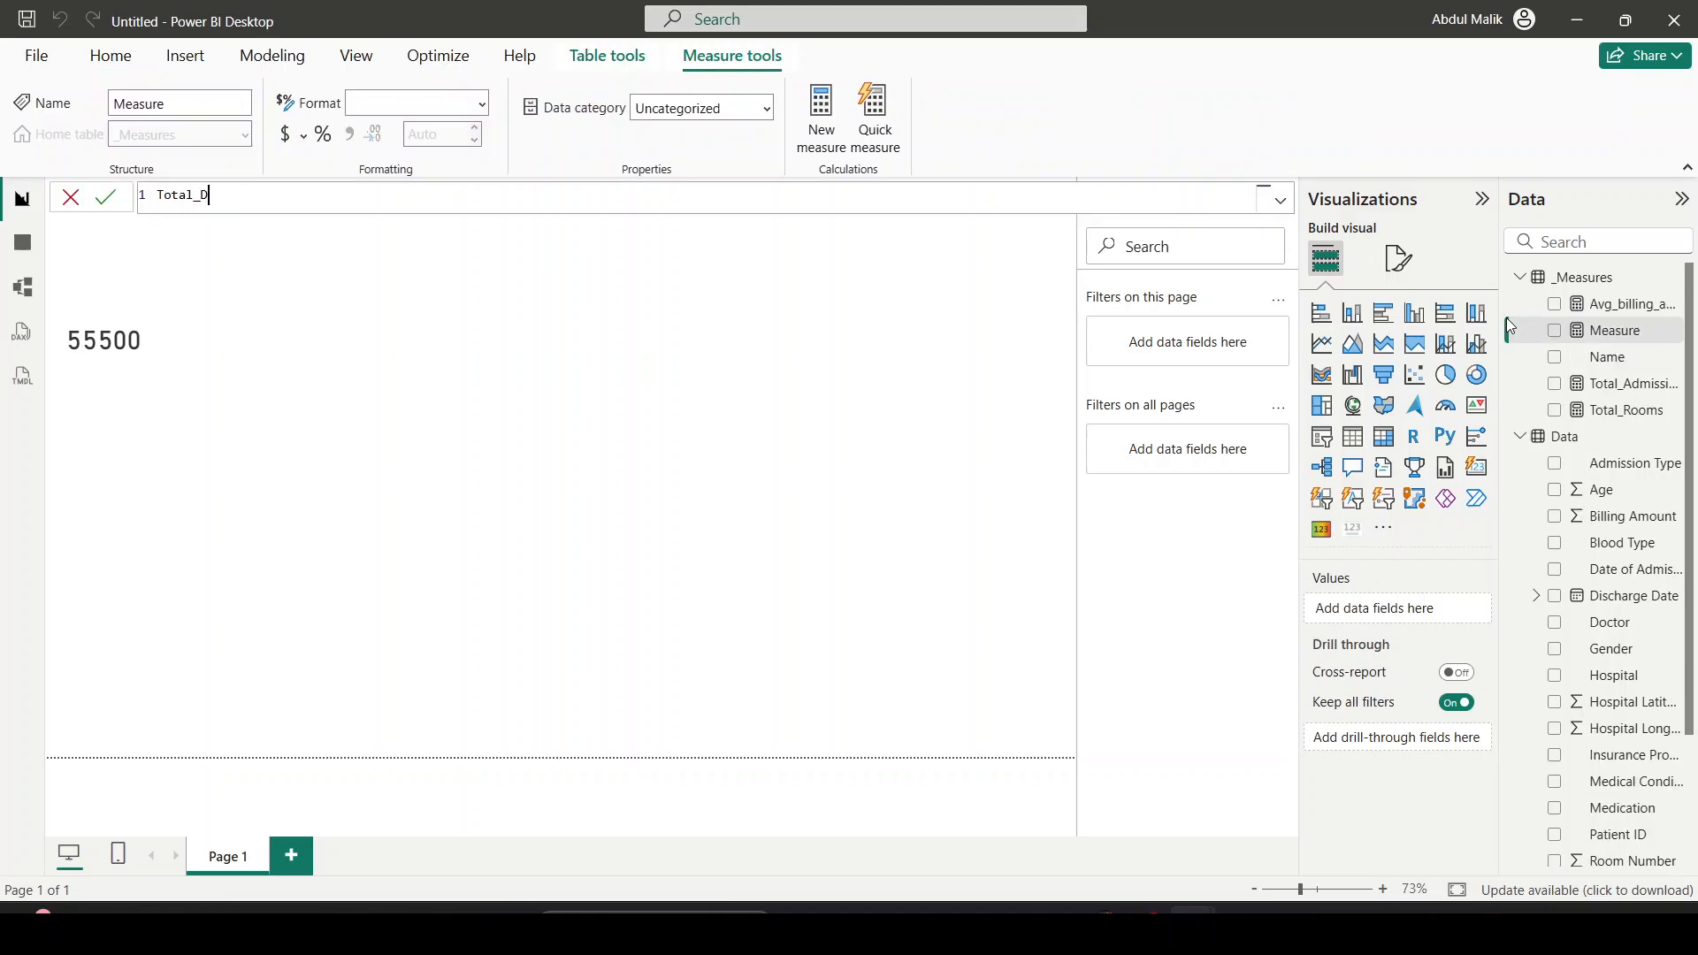
text(octors = dist)
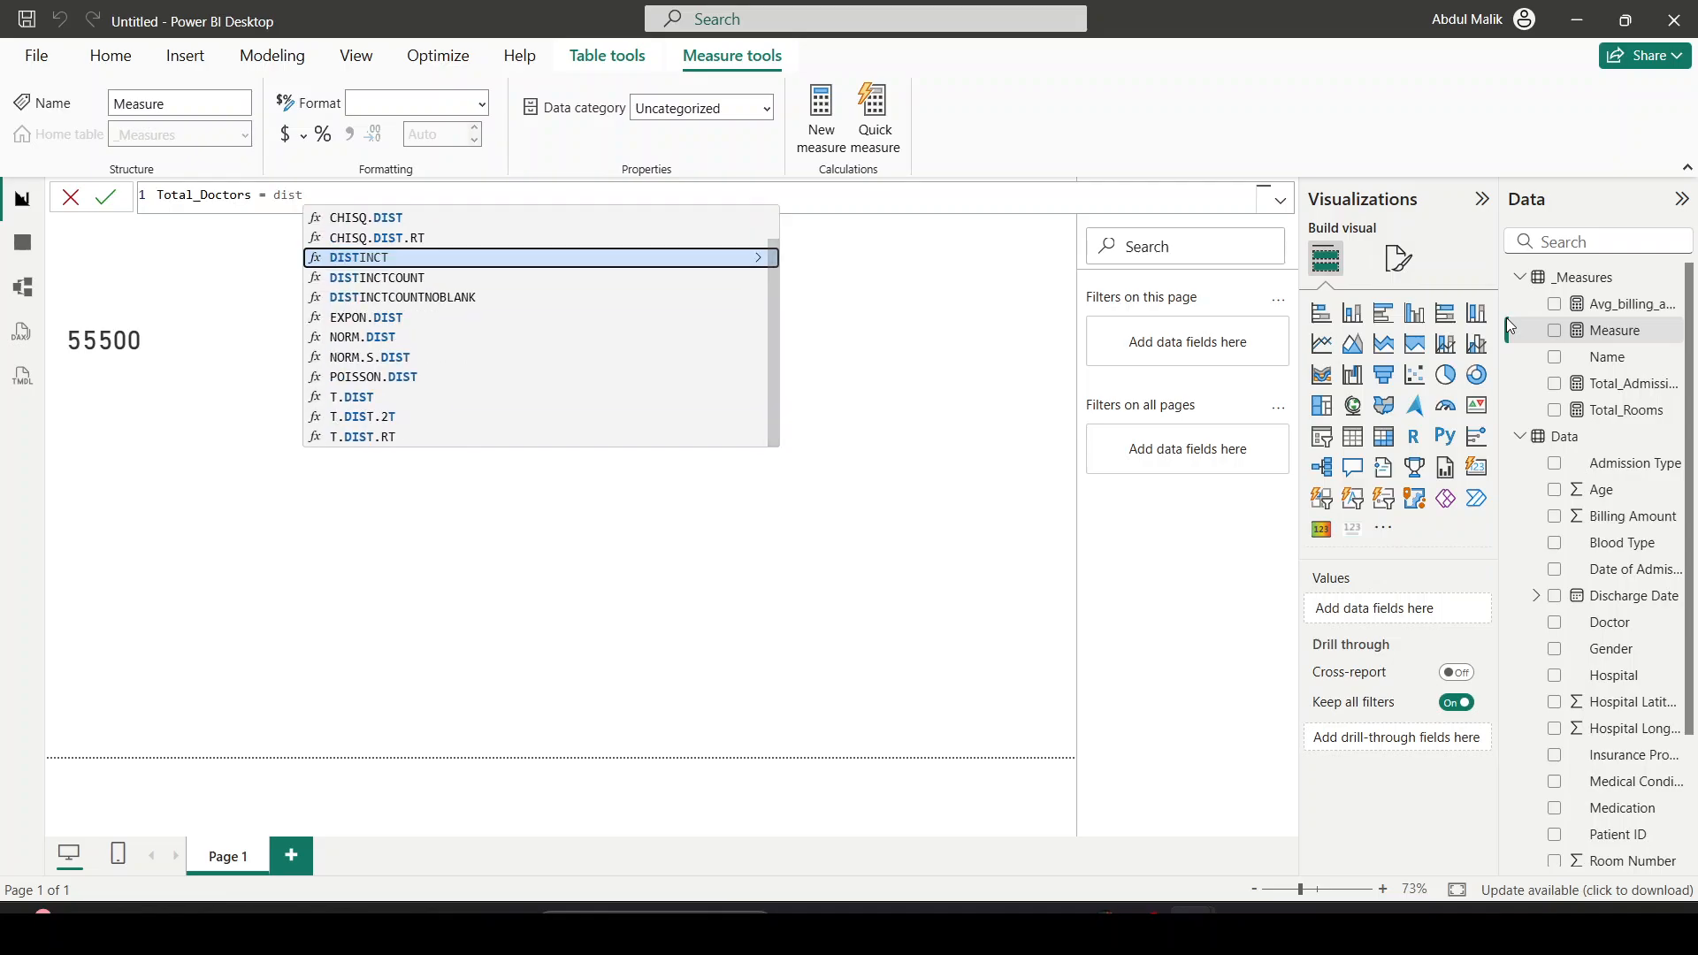
key(Down)
key(Tab)
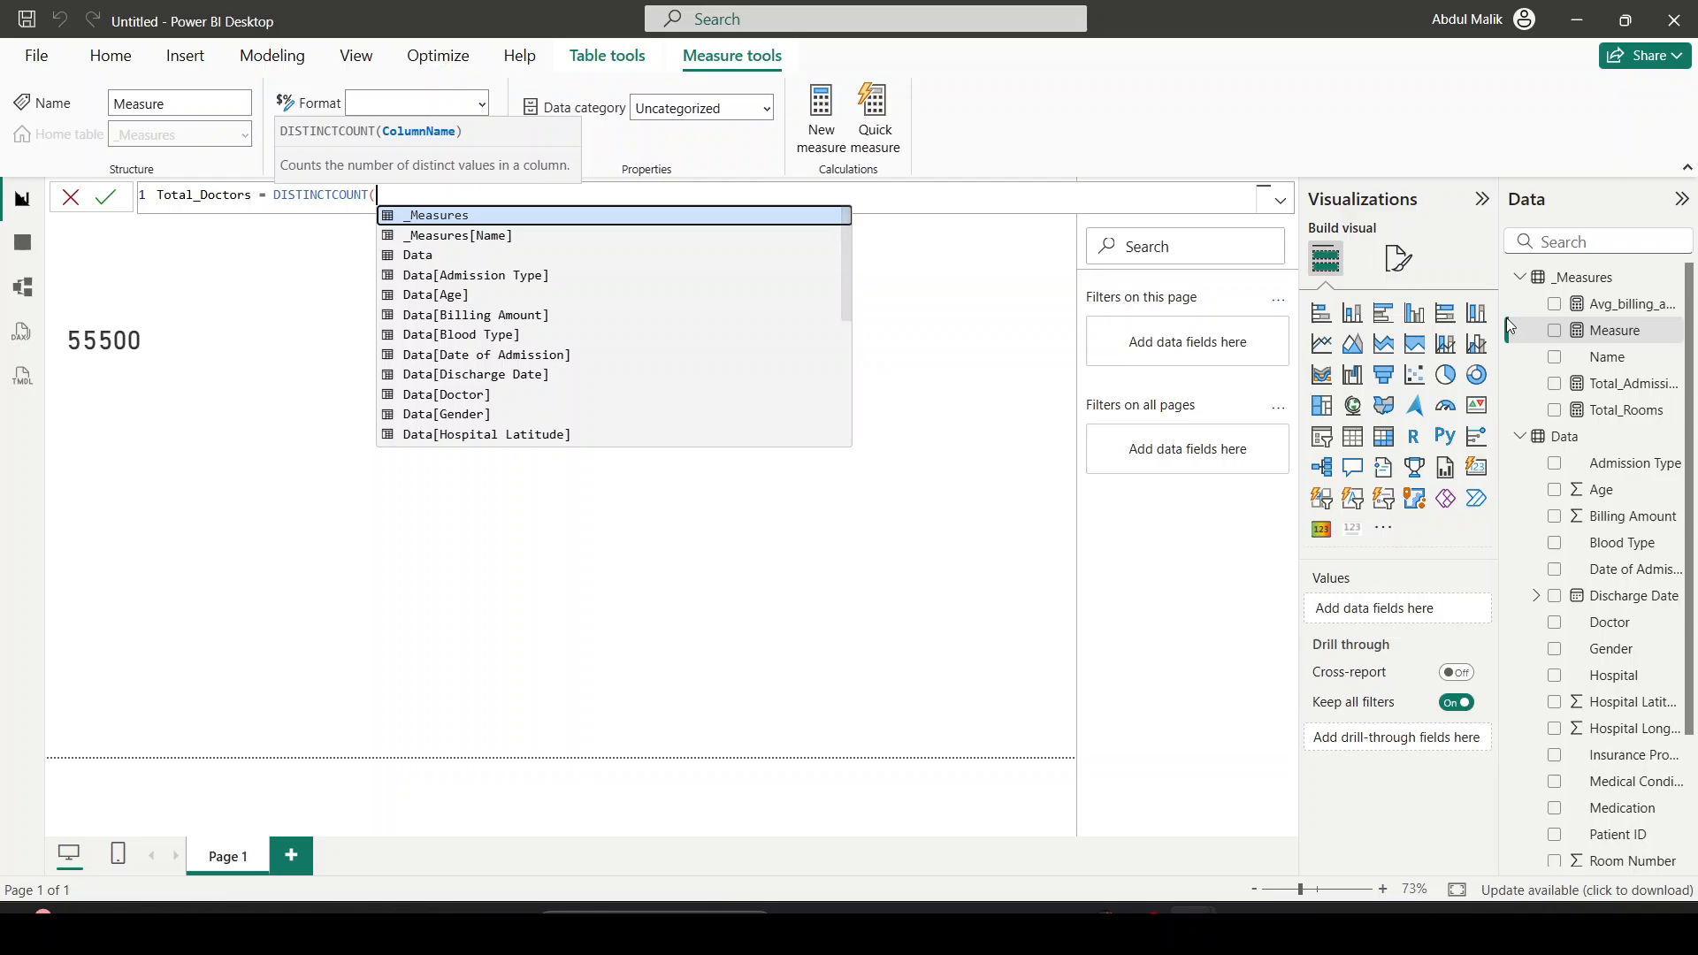
text(docto)
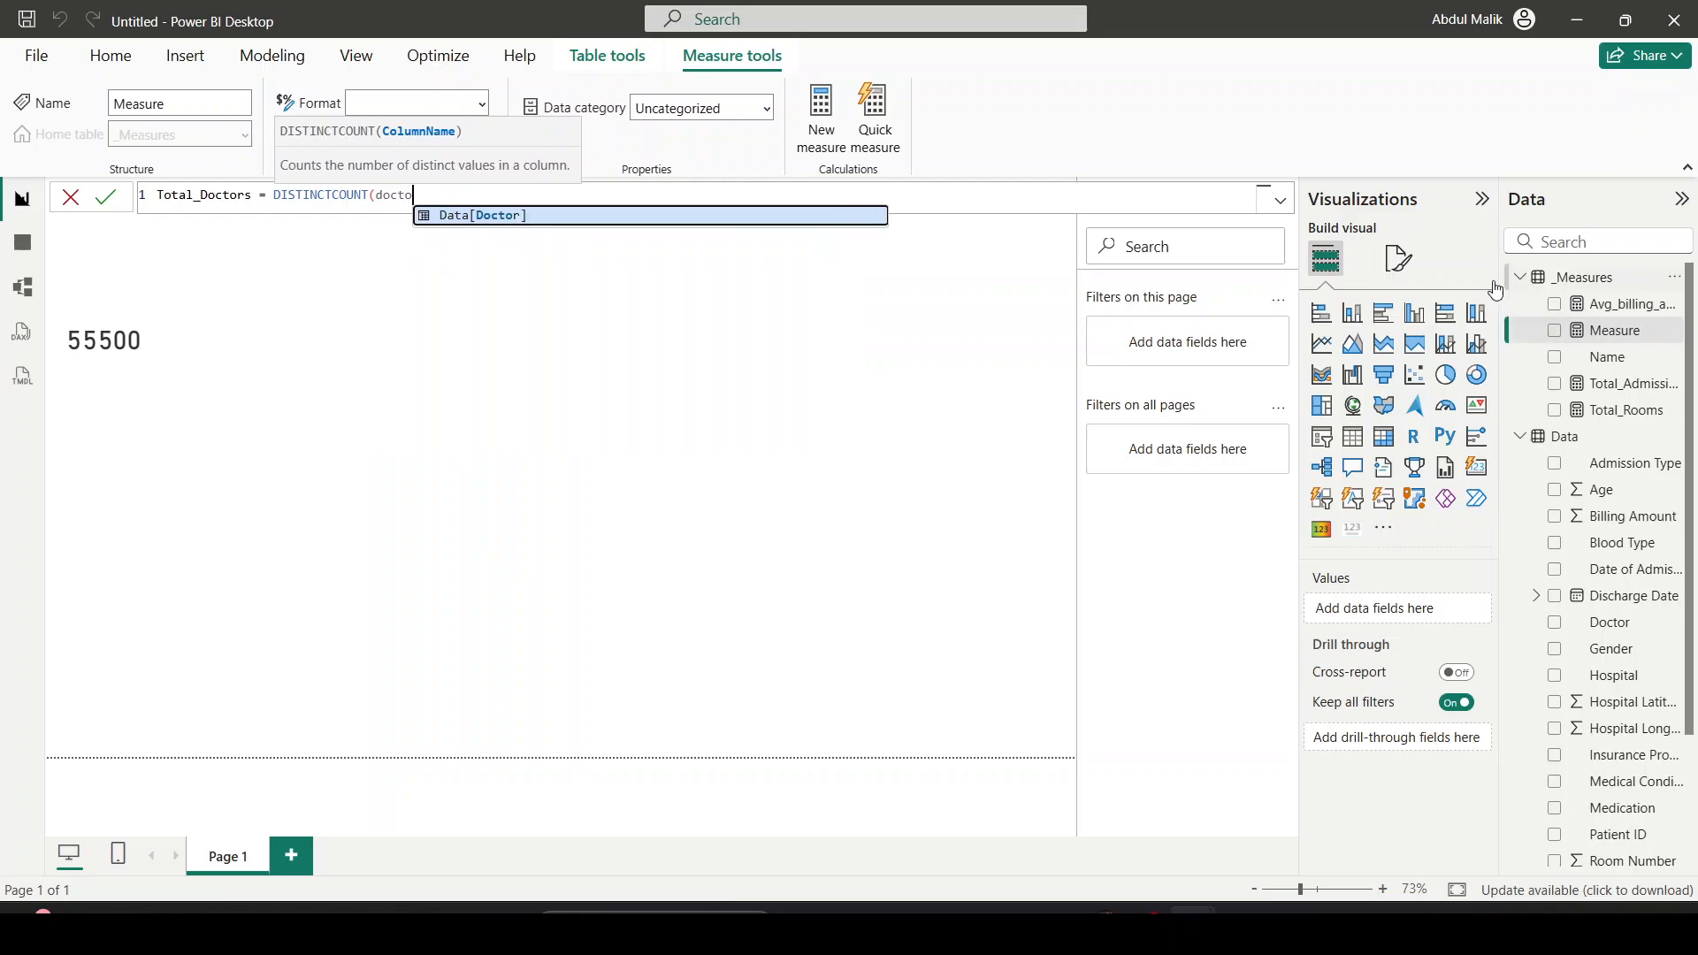
click(659, 218)
text())
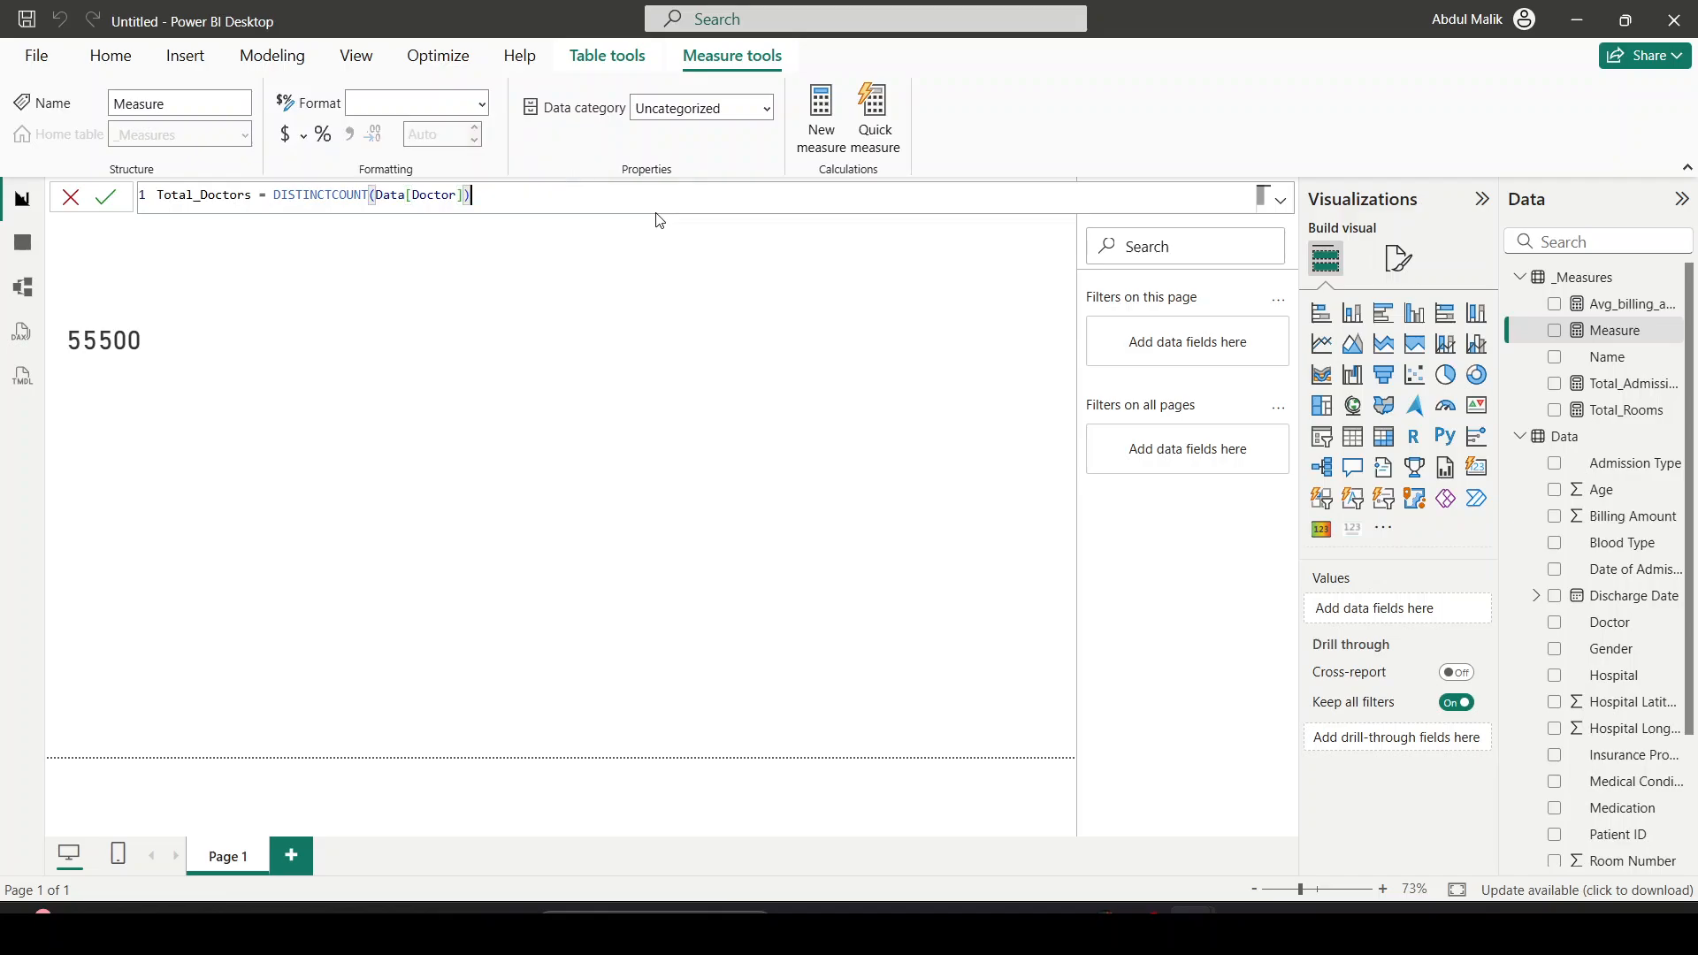
key(Return)
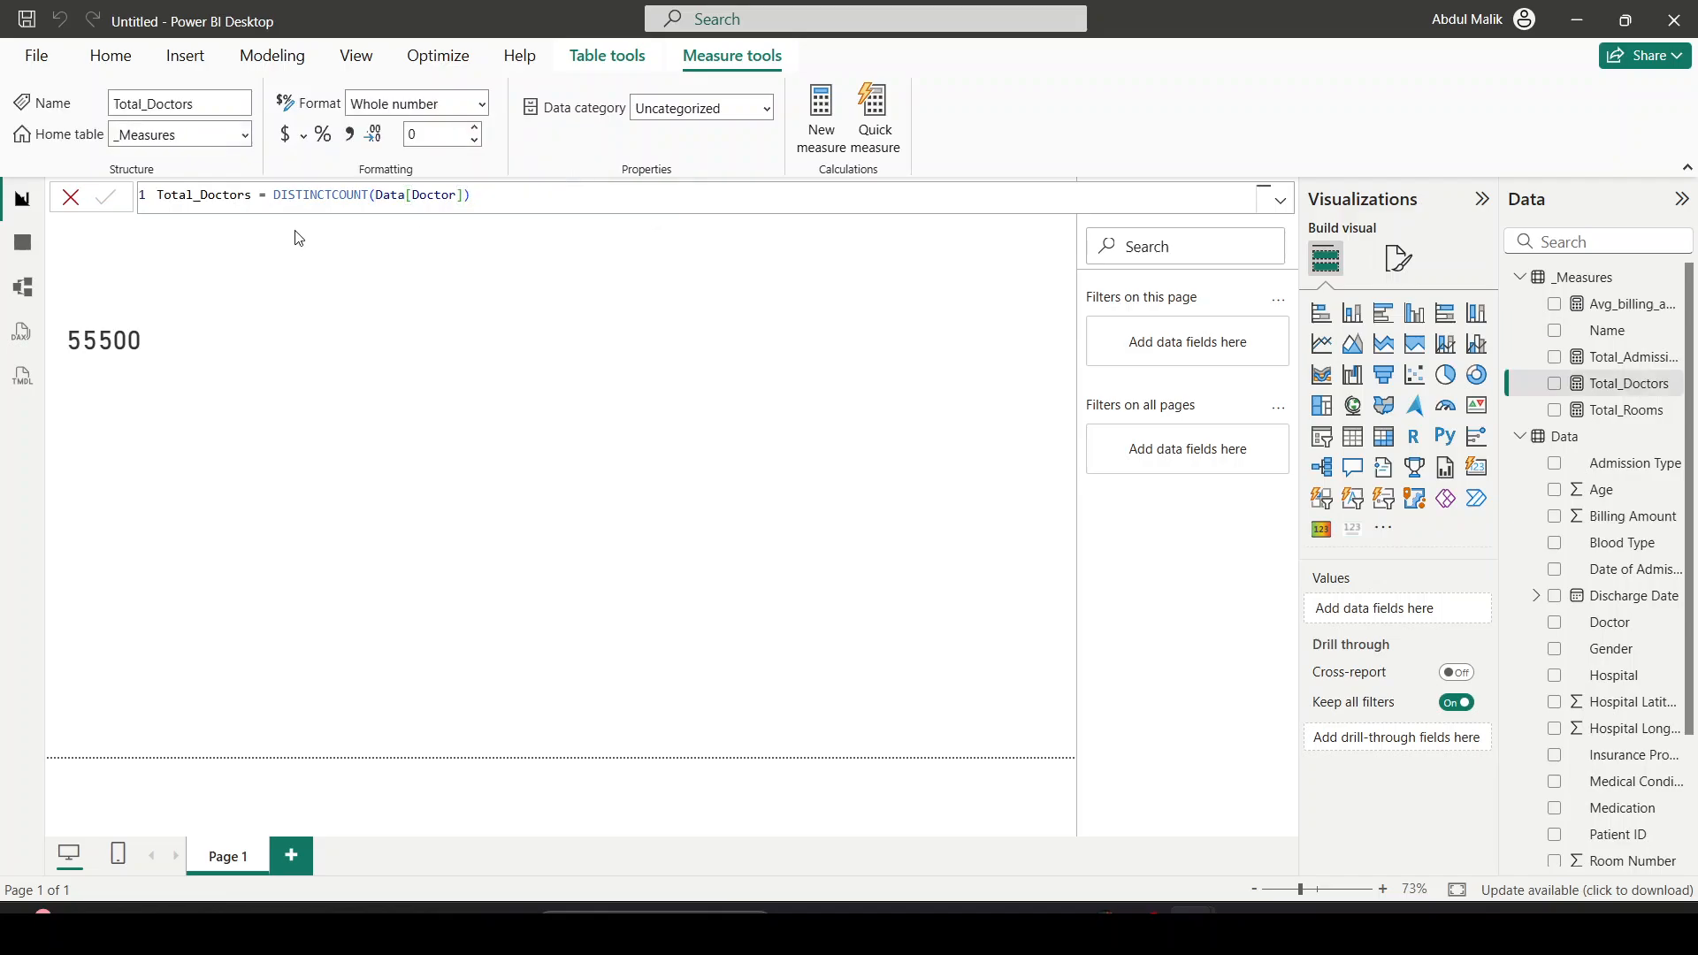
click(75, 202)
click(511, 460)
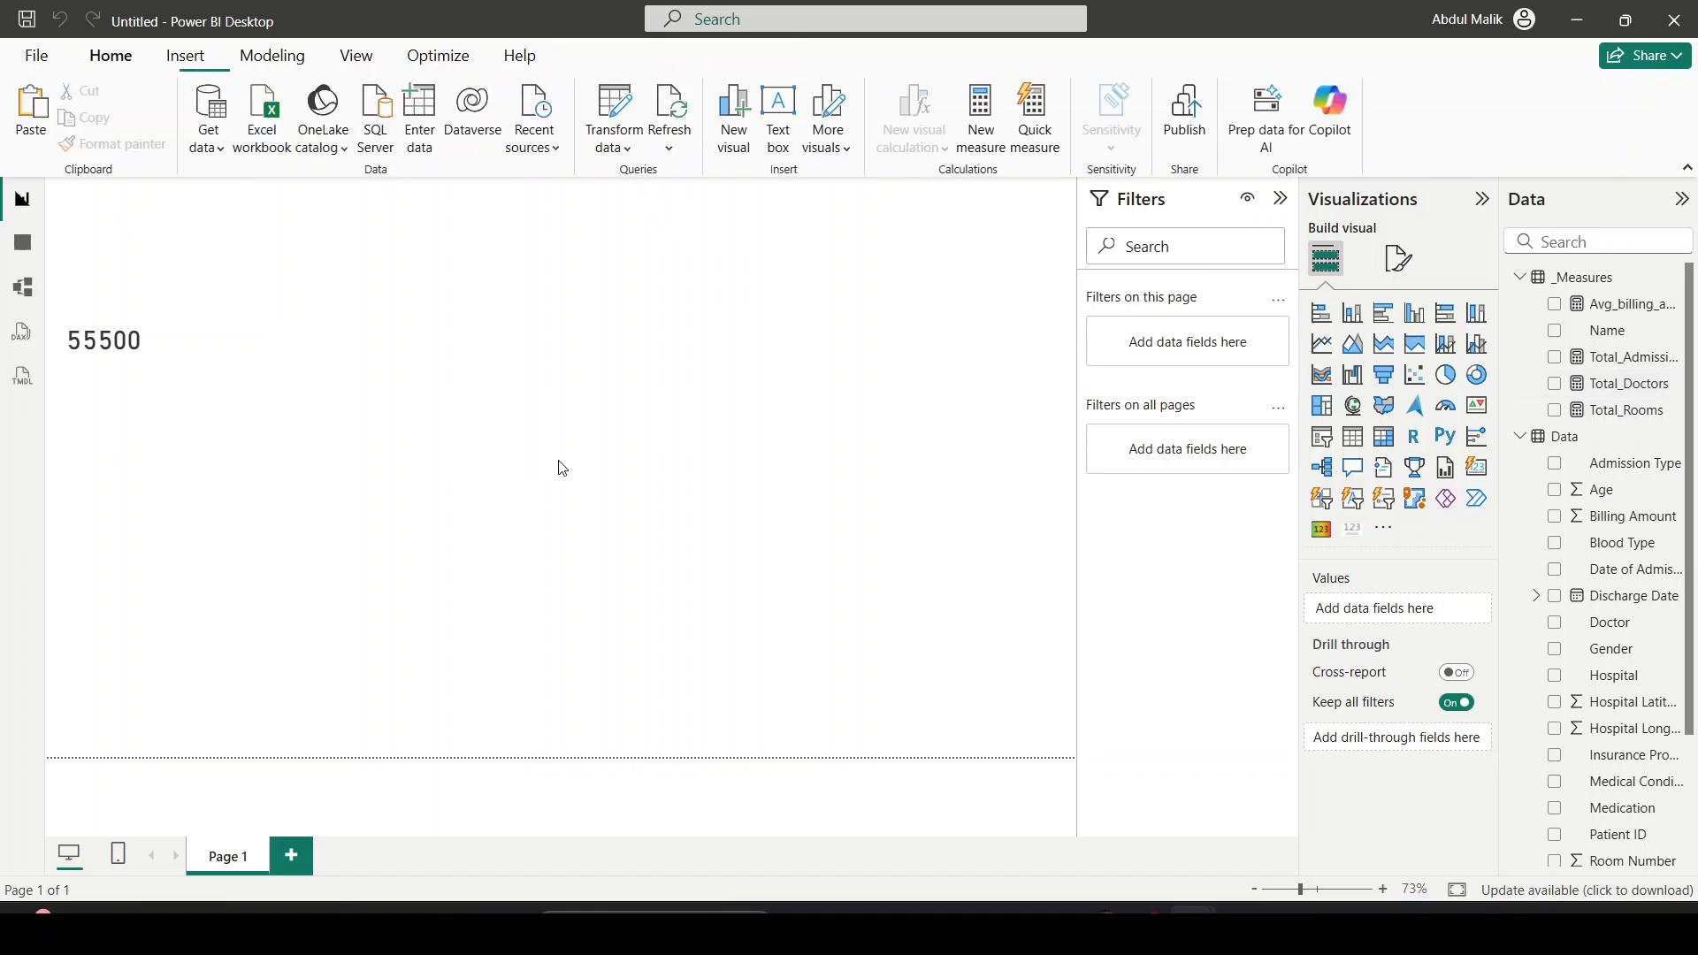
Create the measure Avg Patient Age = AVERAGE(Data[Age]) in the _Measures table and close the formula editor
key(alt+Tab)
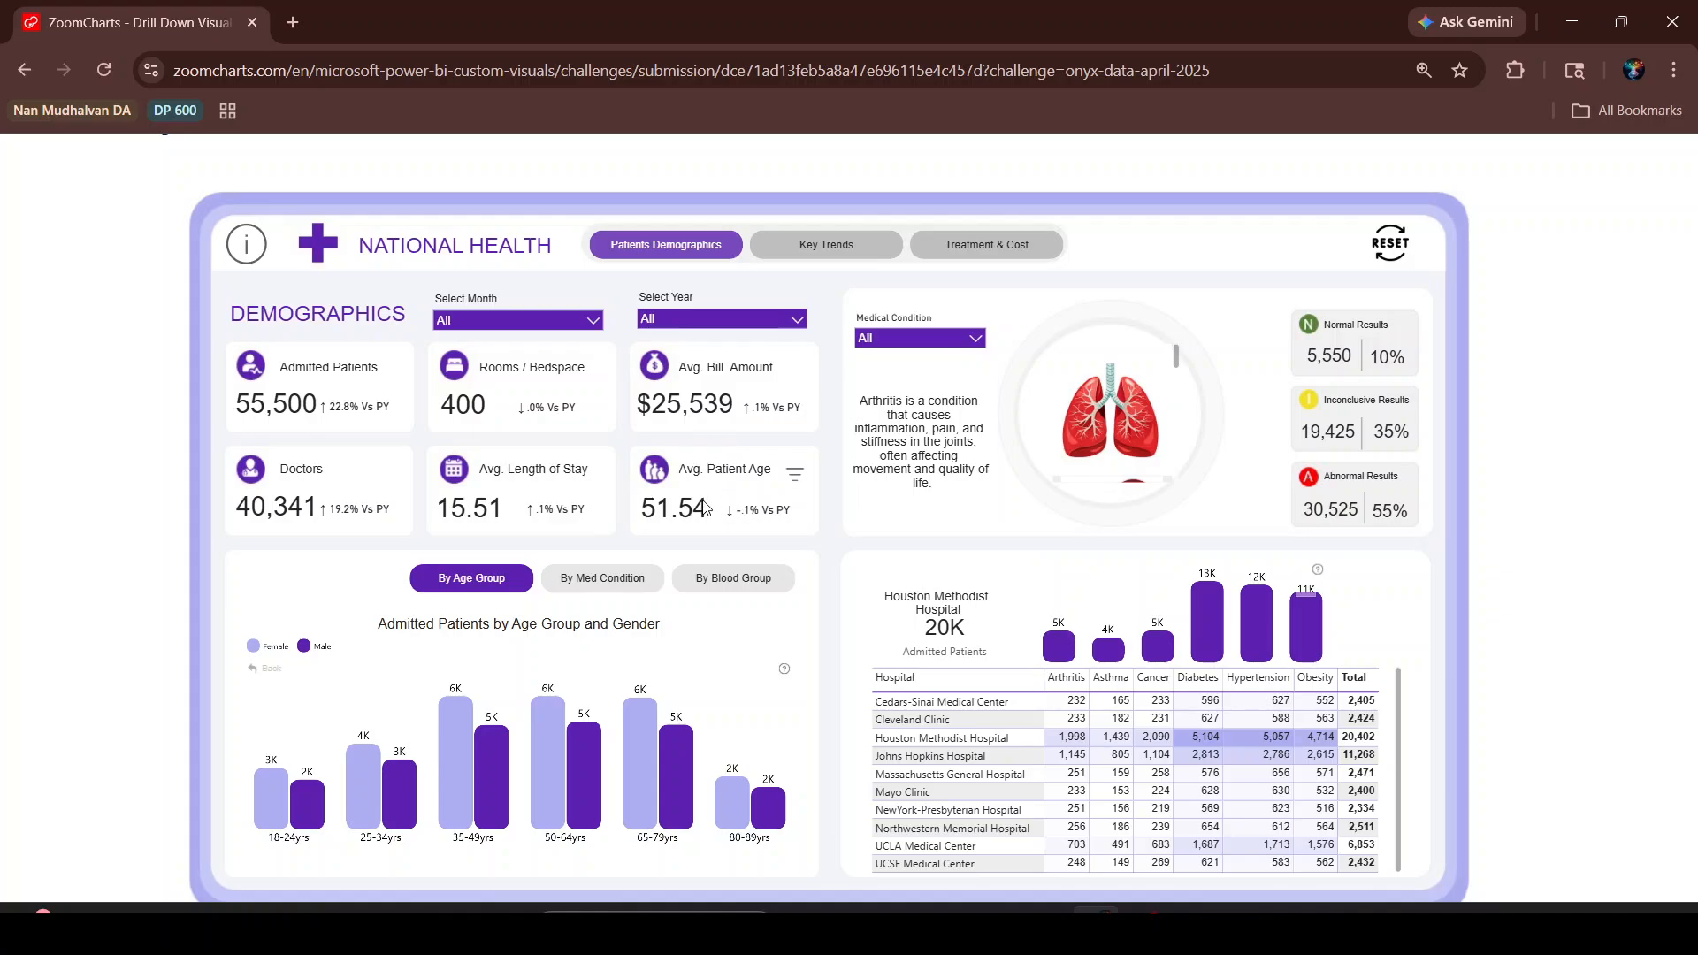
key(alt+Tab)
right_click(1570, 280)
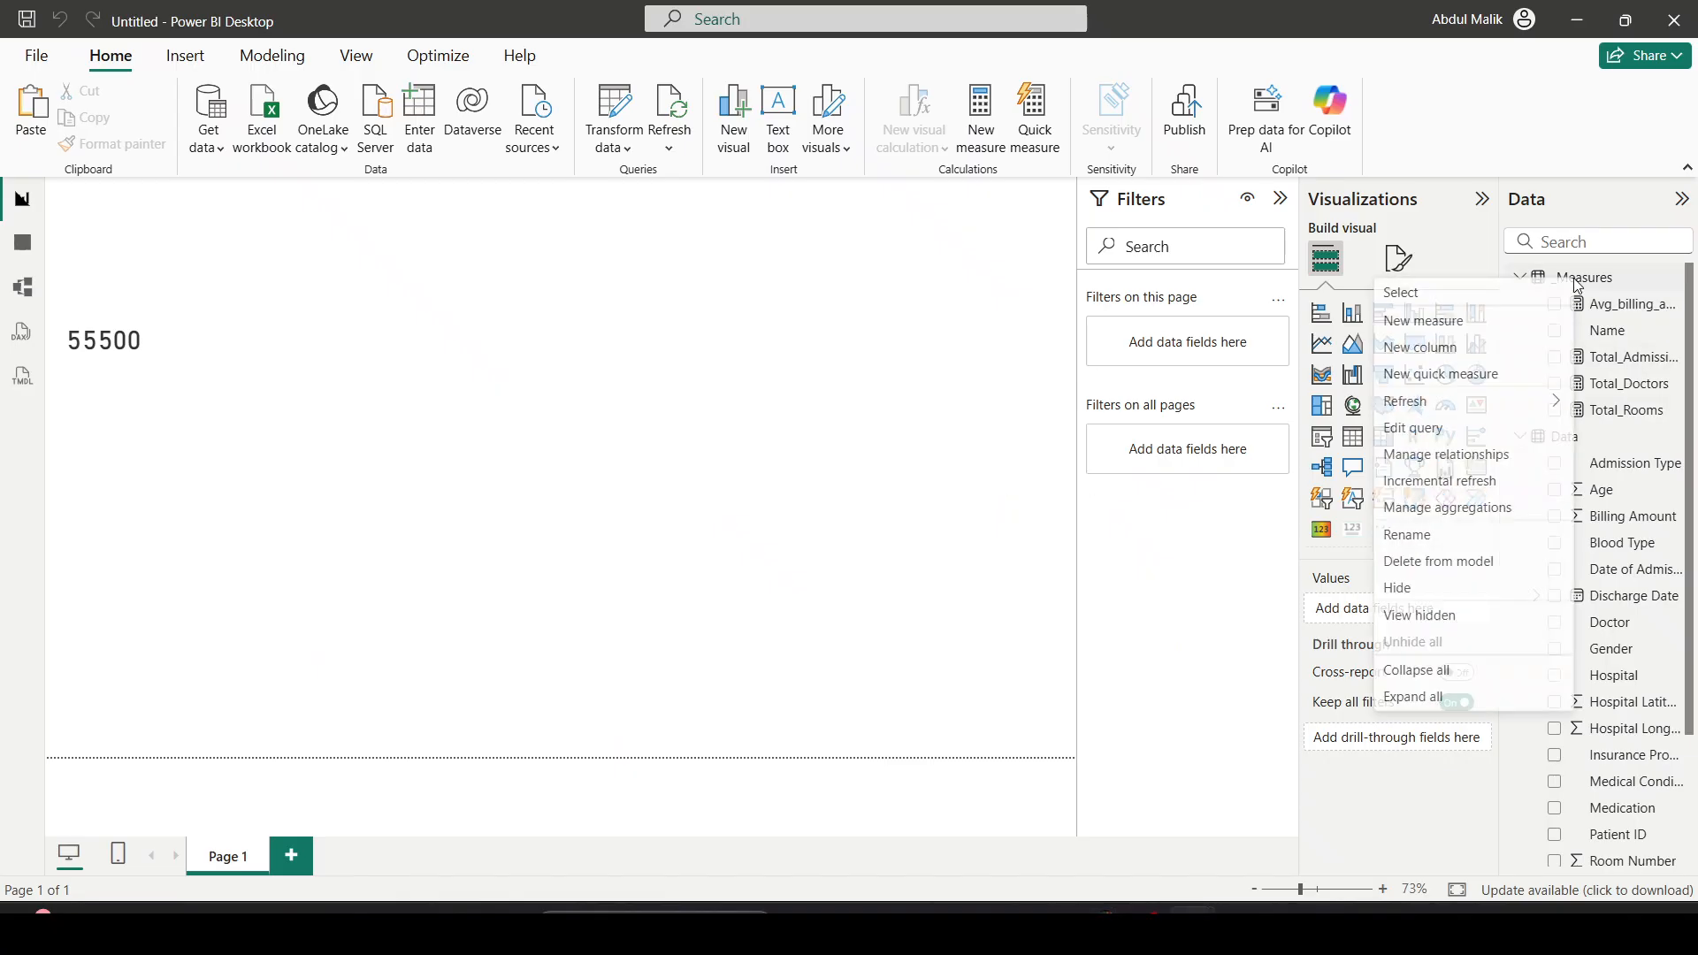
click(1484, 333)
text(Avg Patient Age =)
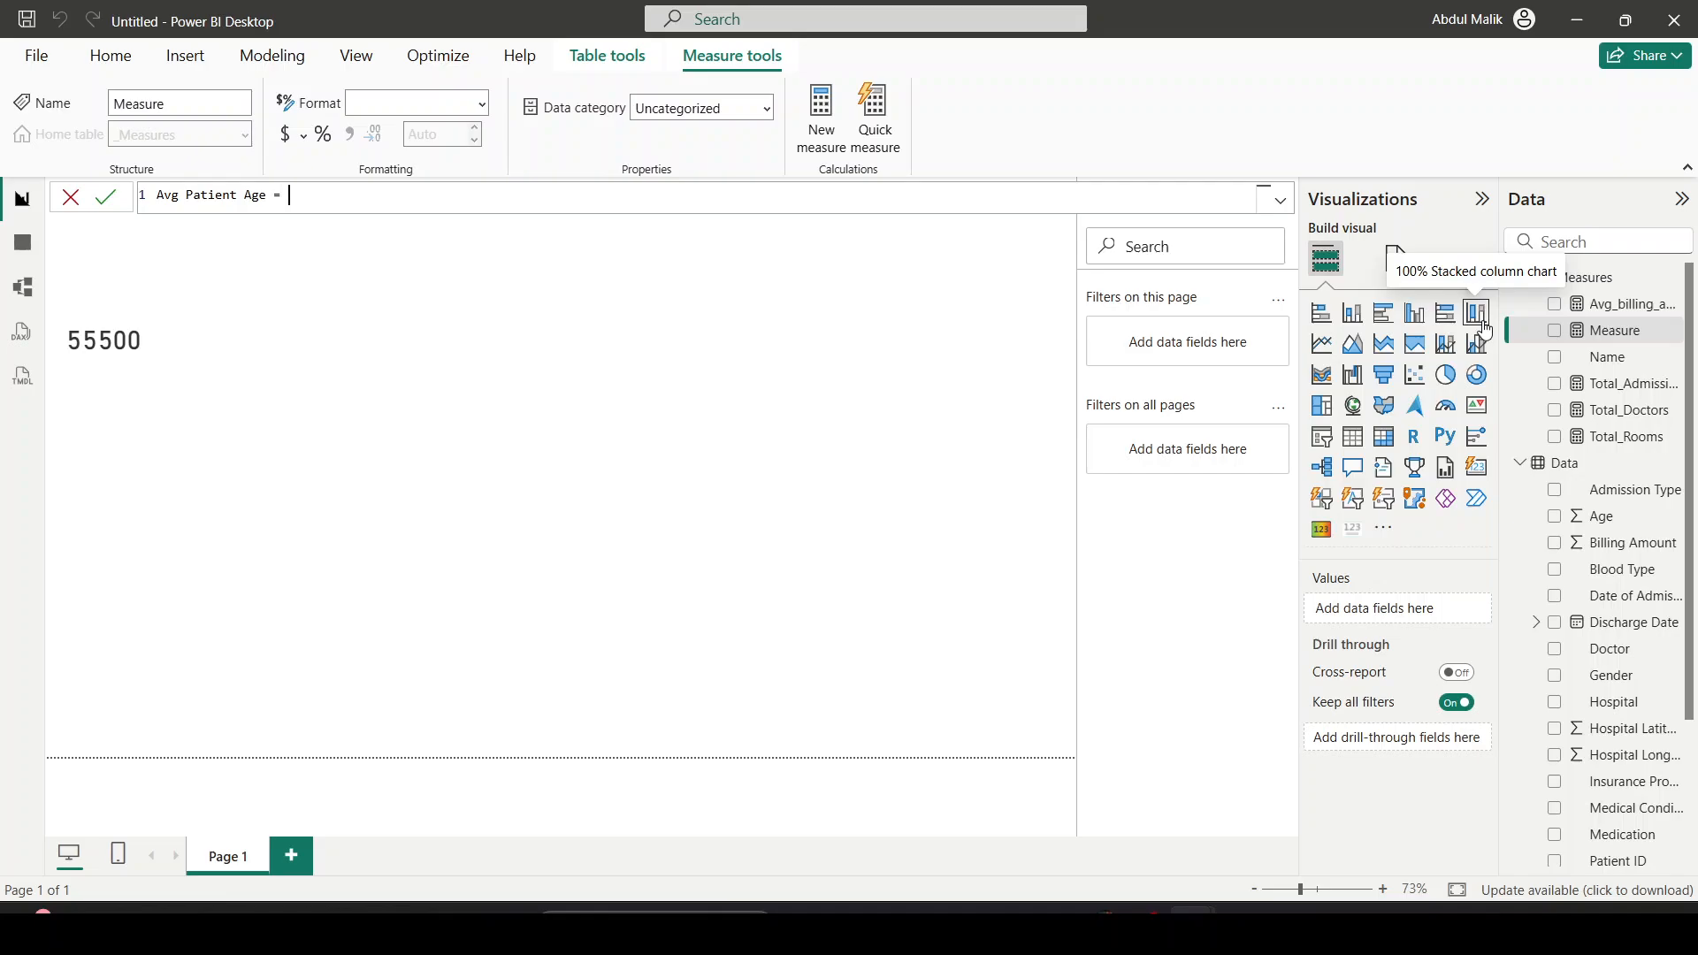
text(average)
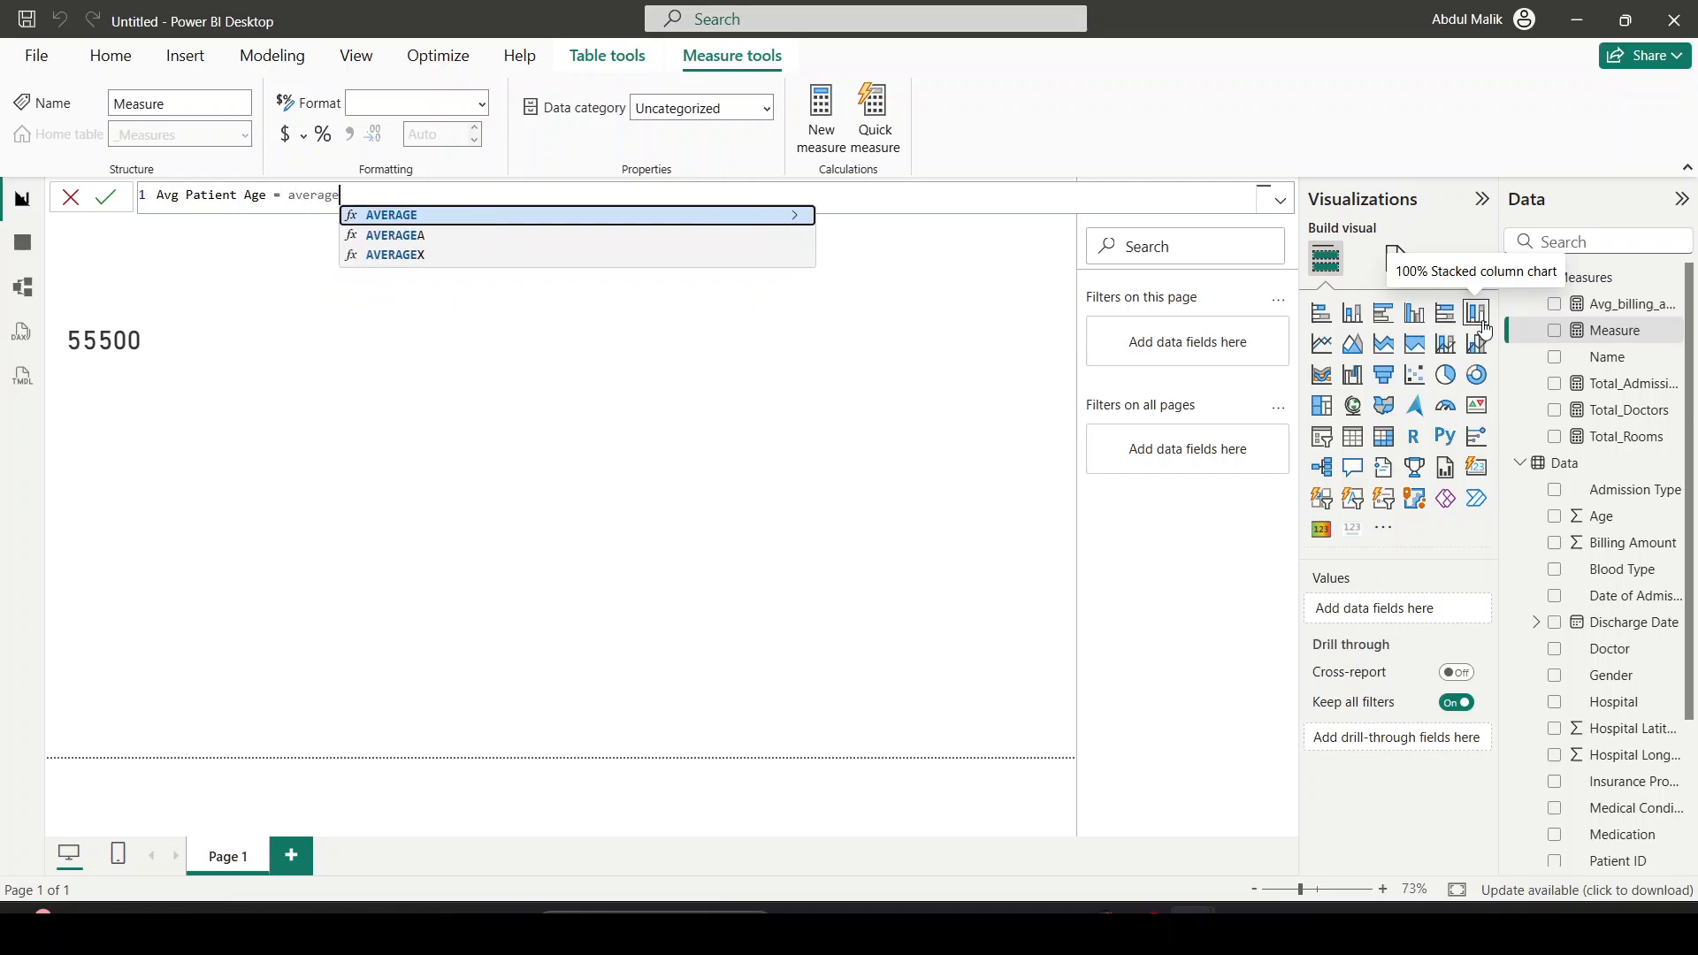
key(Tab)
text(ag)
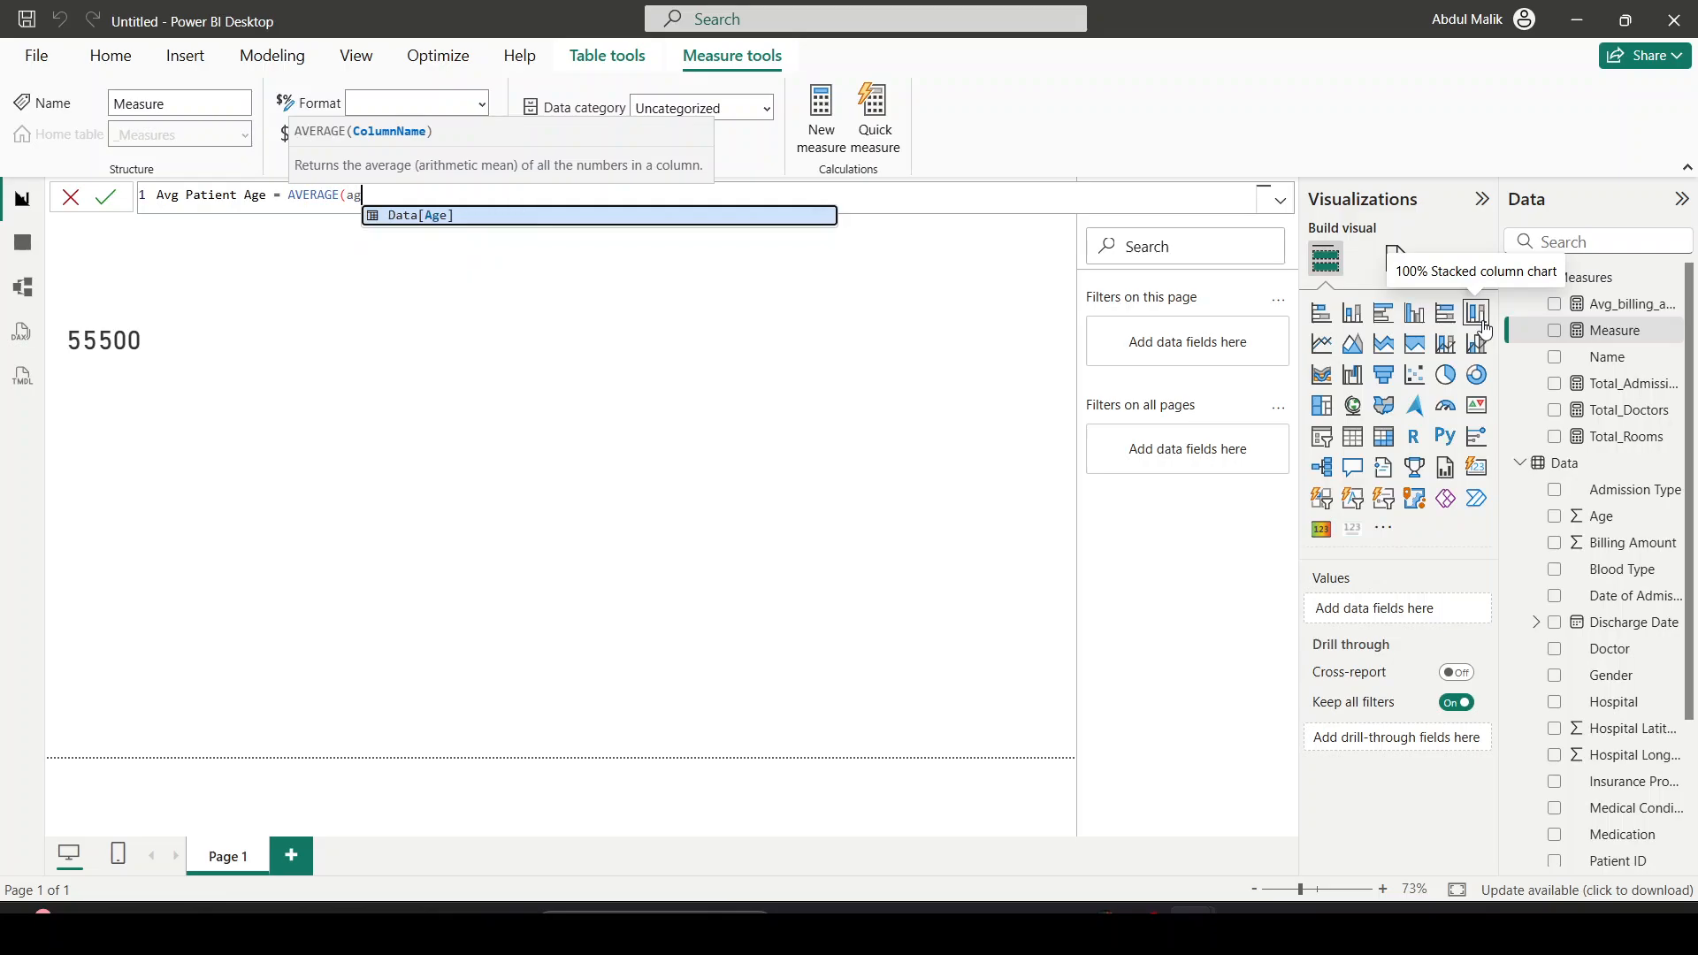
click(771, 219)
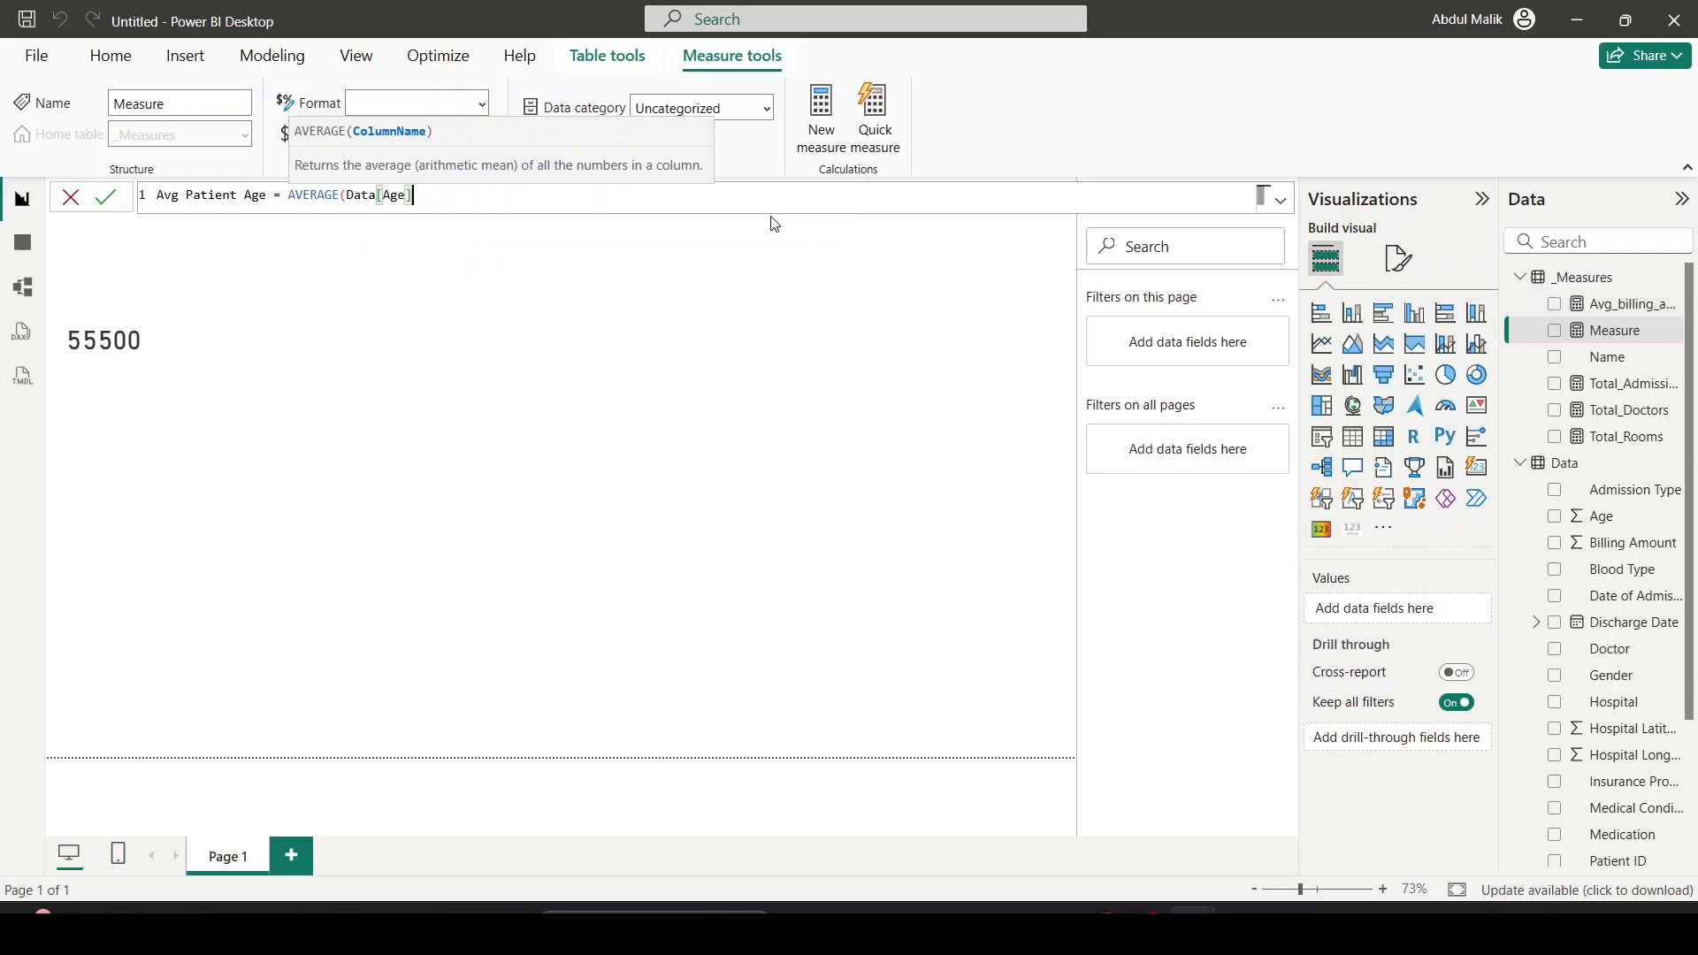
text())
key(Return)
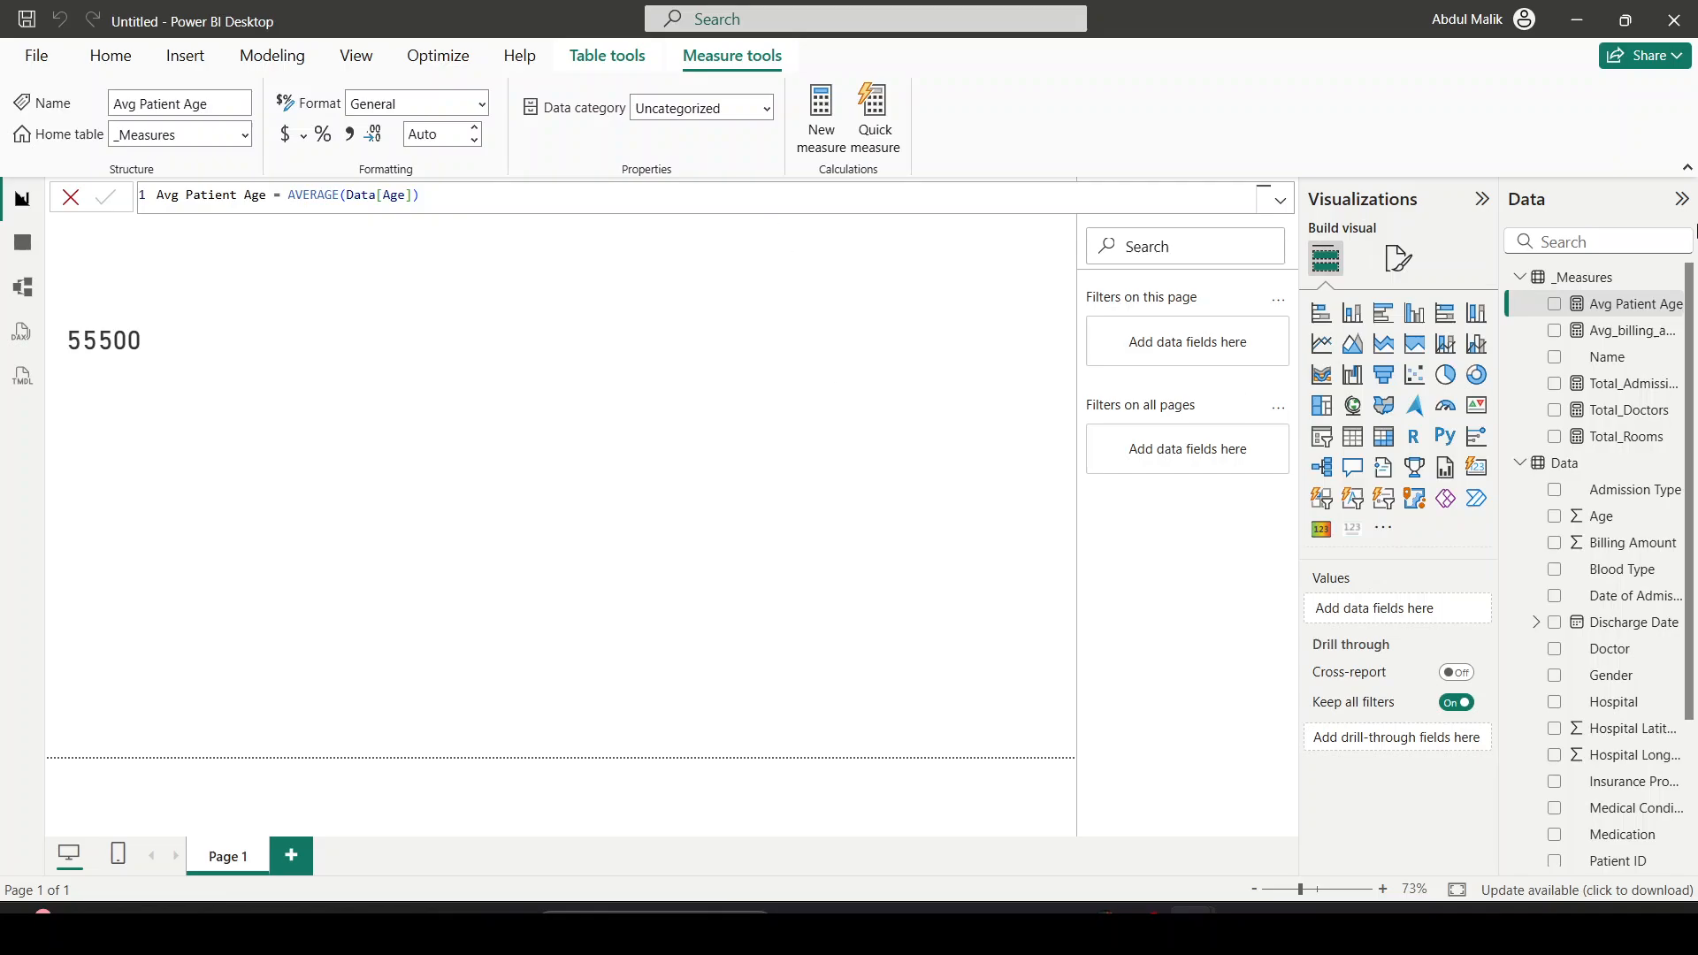
click(97, 223)
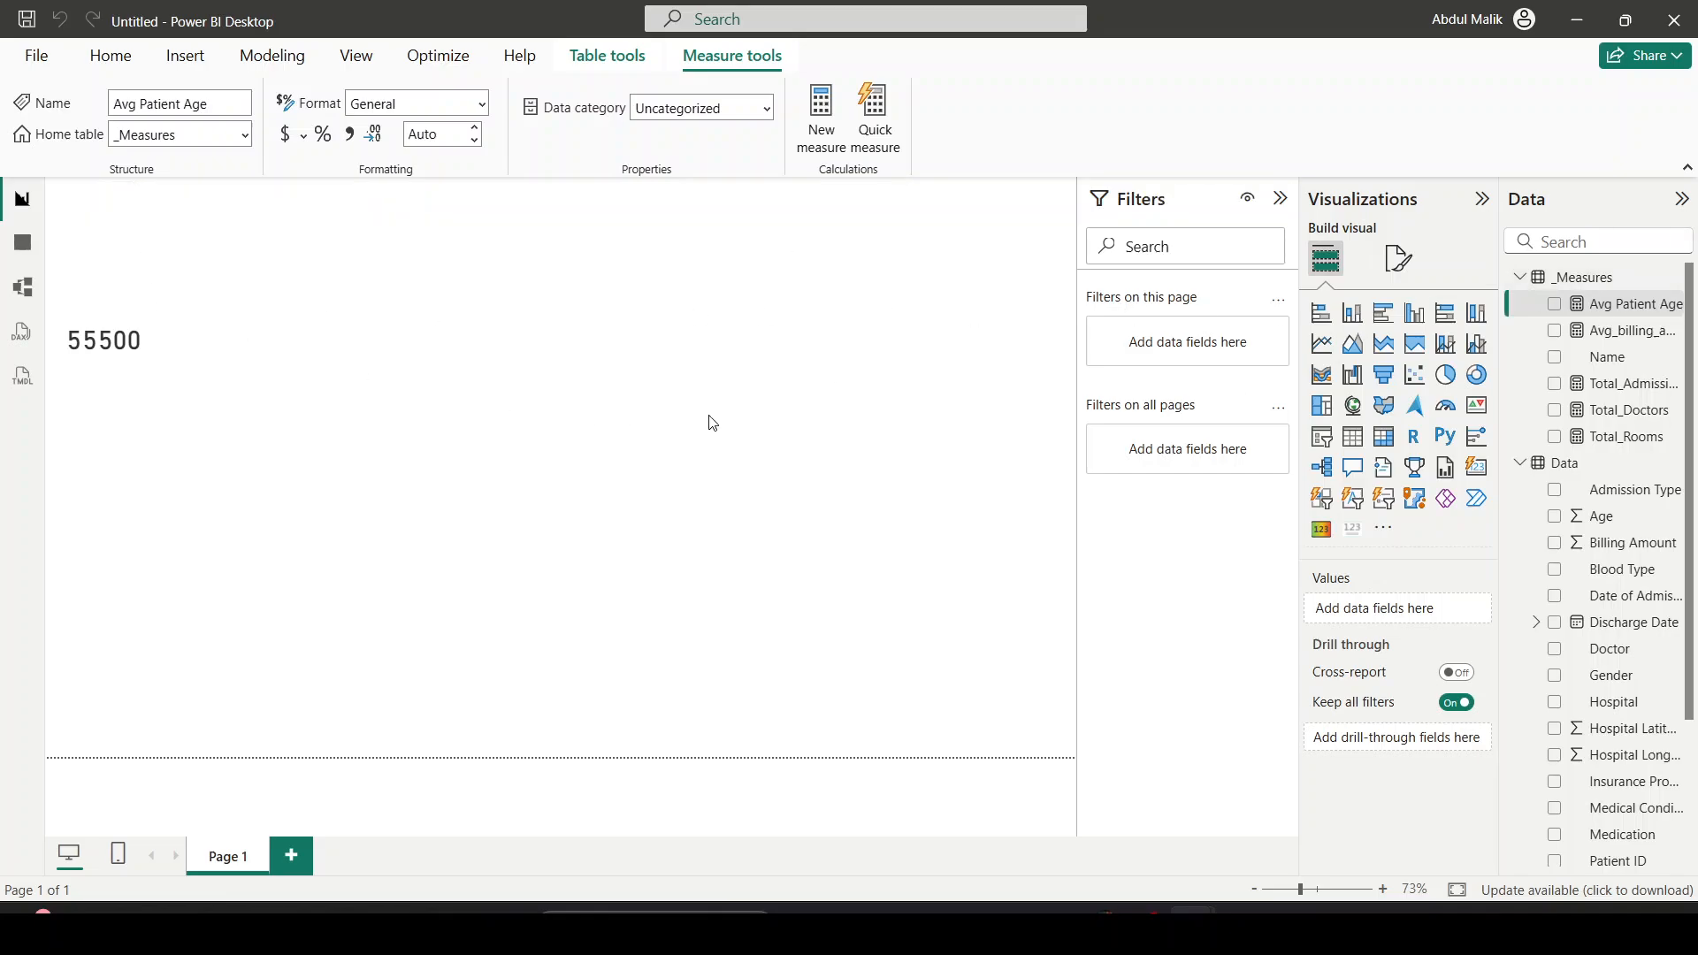
Check the Avg. Length of Stay card on the ZoomCharts reference page and examine the Data table's admission and discharge date columns in Power BI
key(alt+Tab)
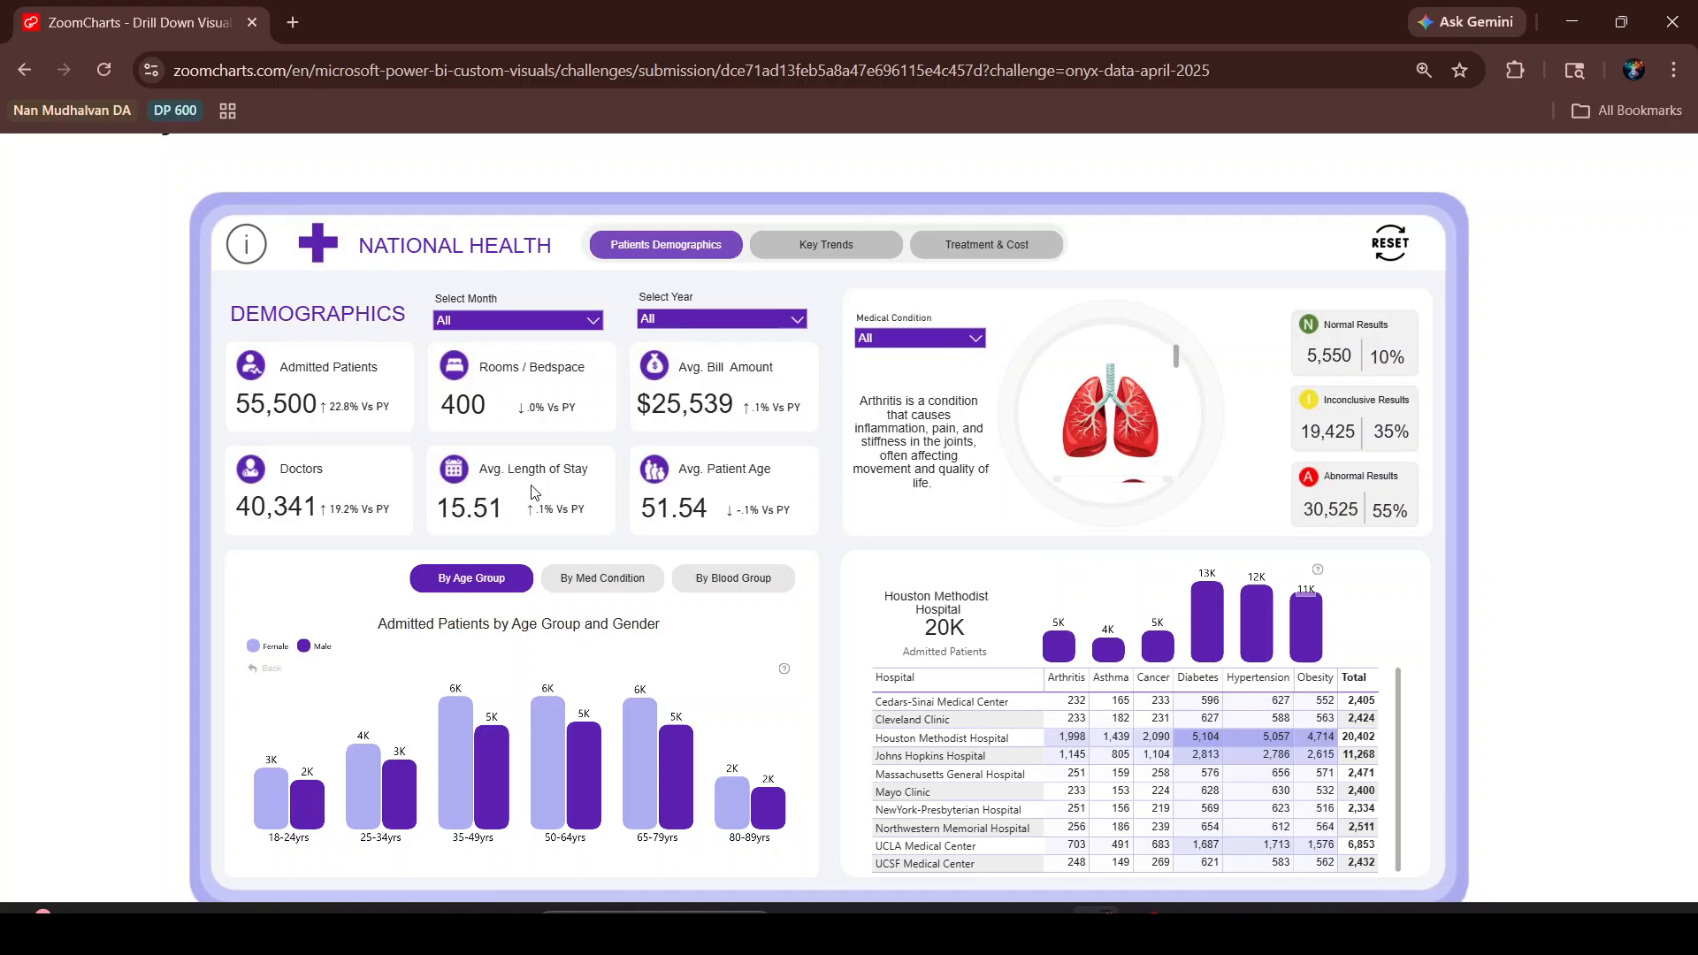
key(alt+Tab)
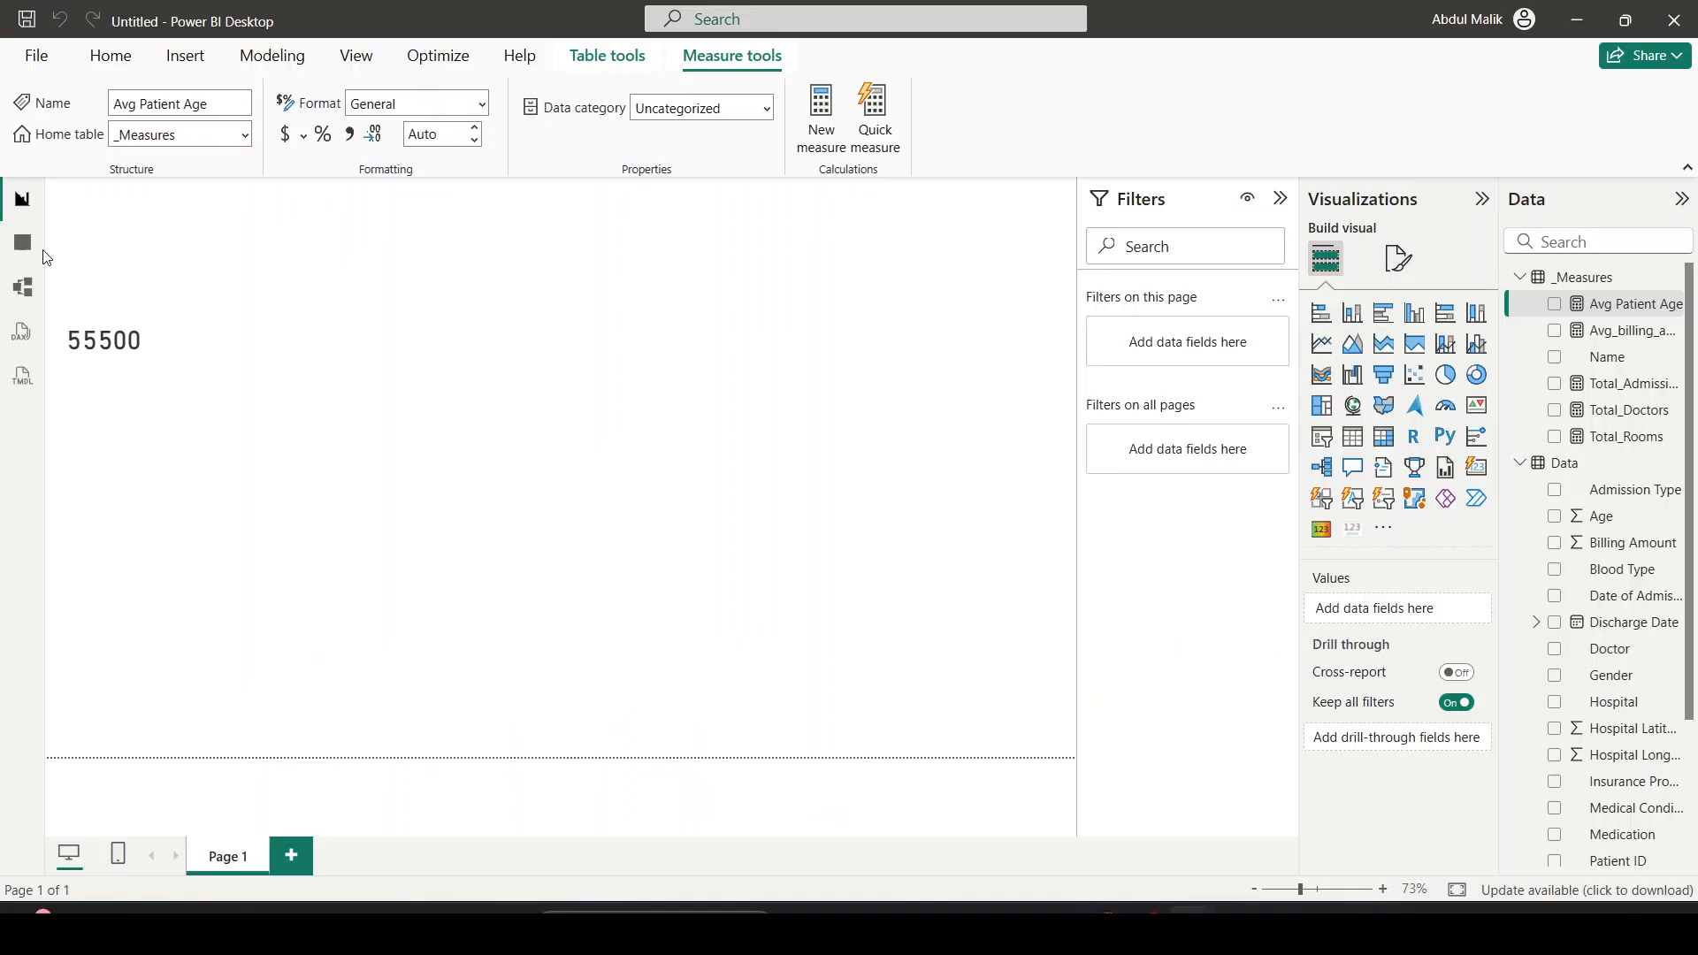
click(21, 243)
click(10, 296)
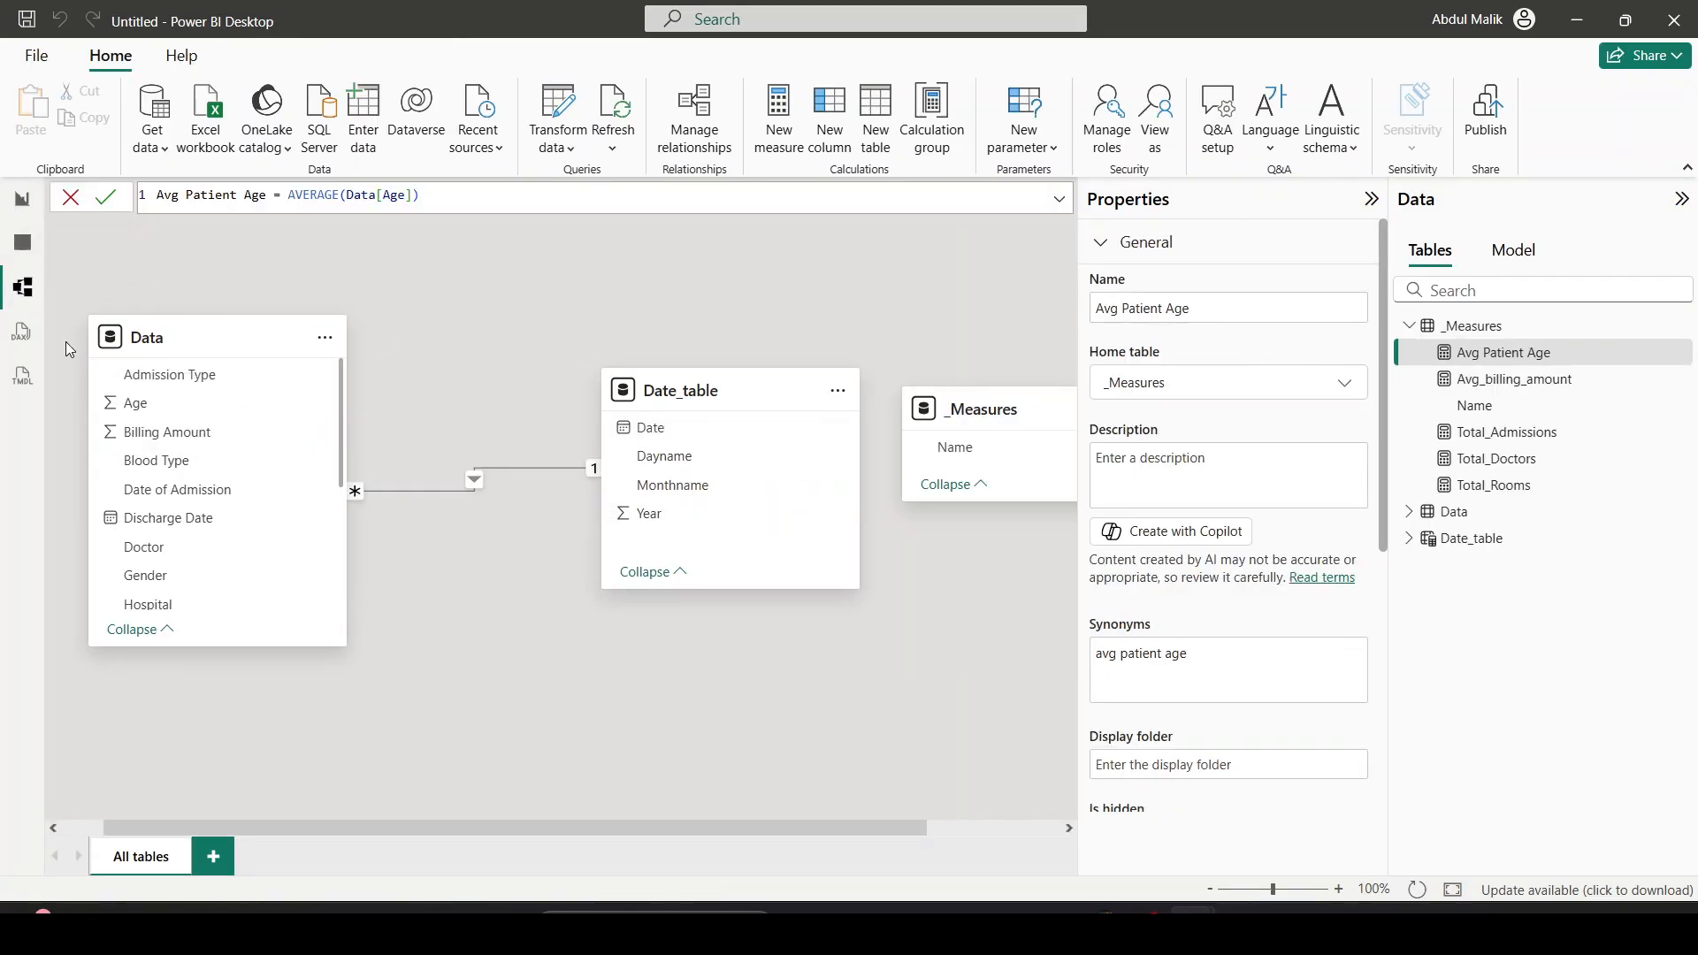
click(23, 252)
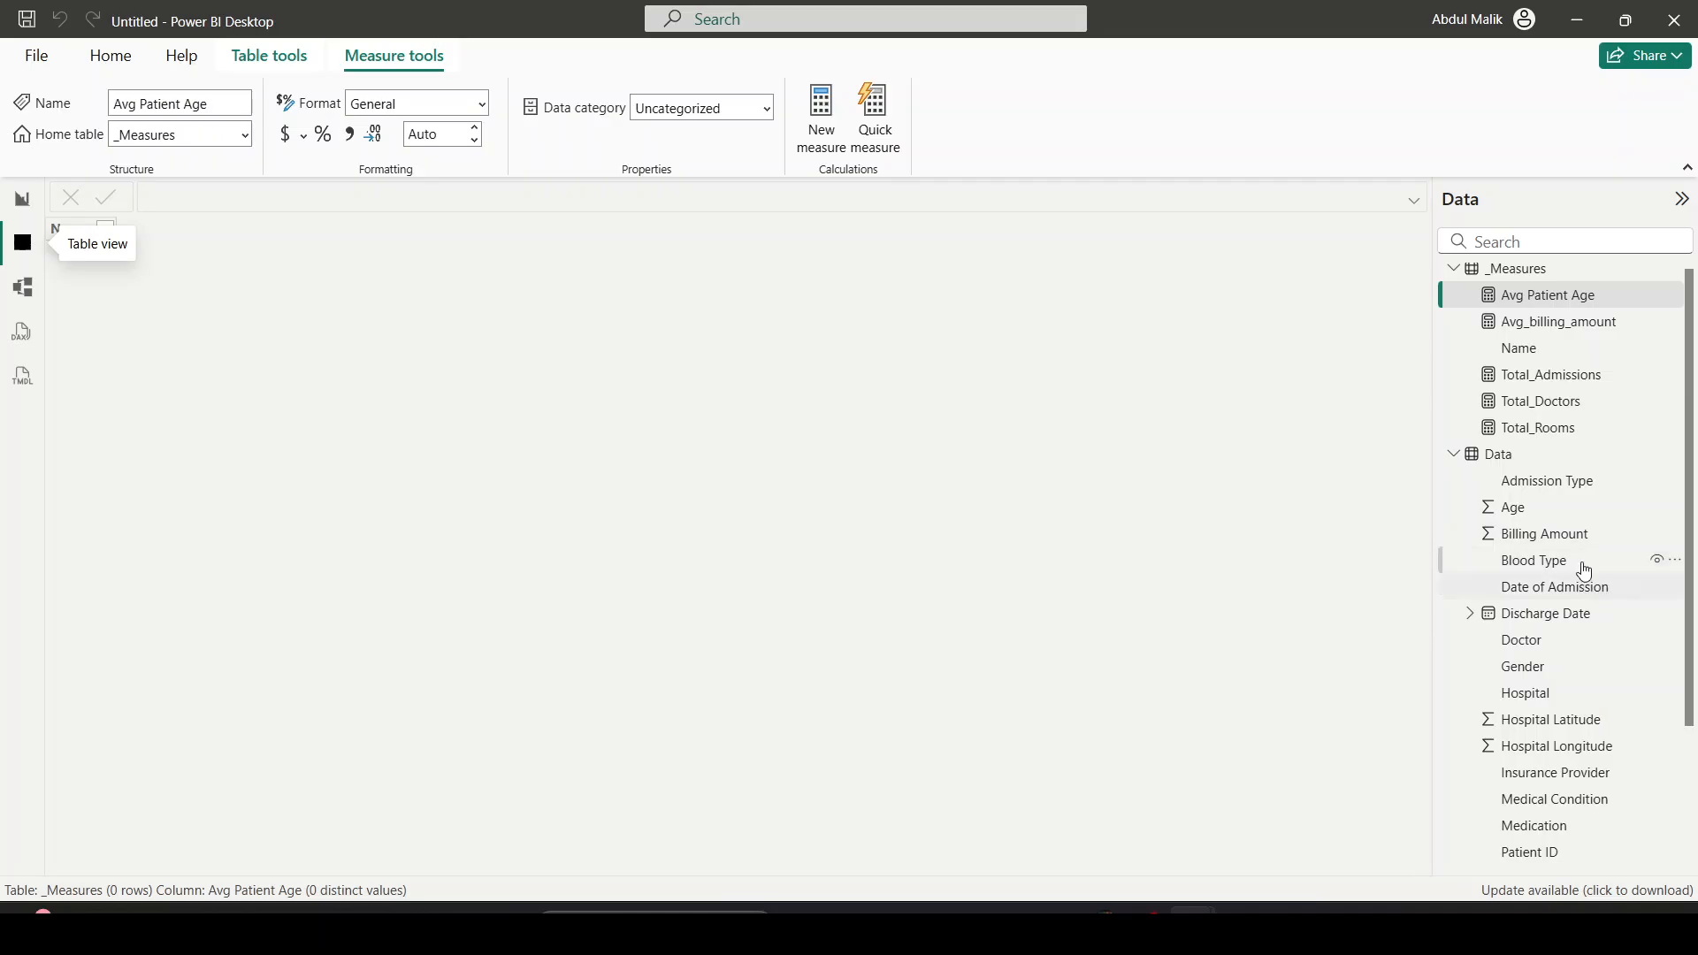
click(1580, 460)
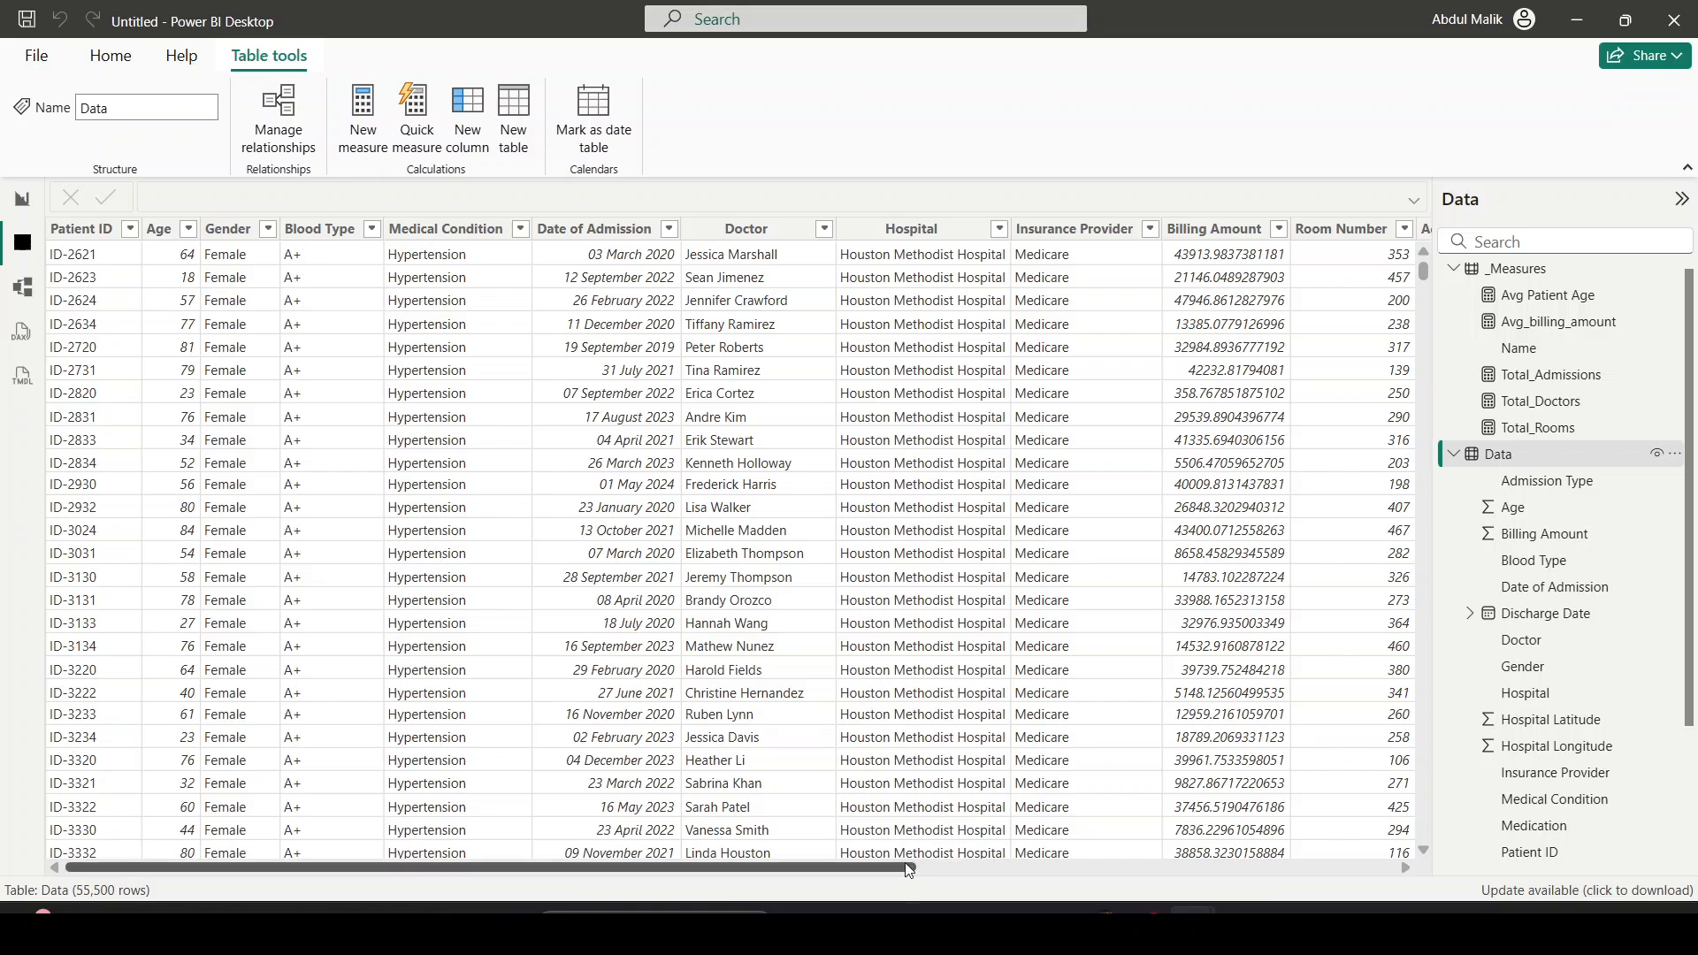
drag(914, 868, 1069, 876)
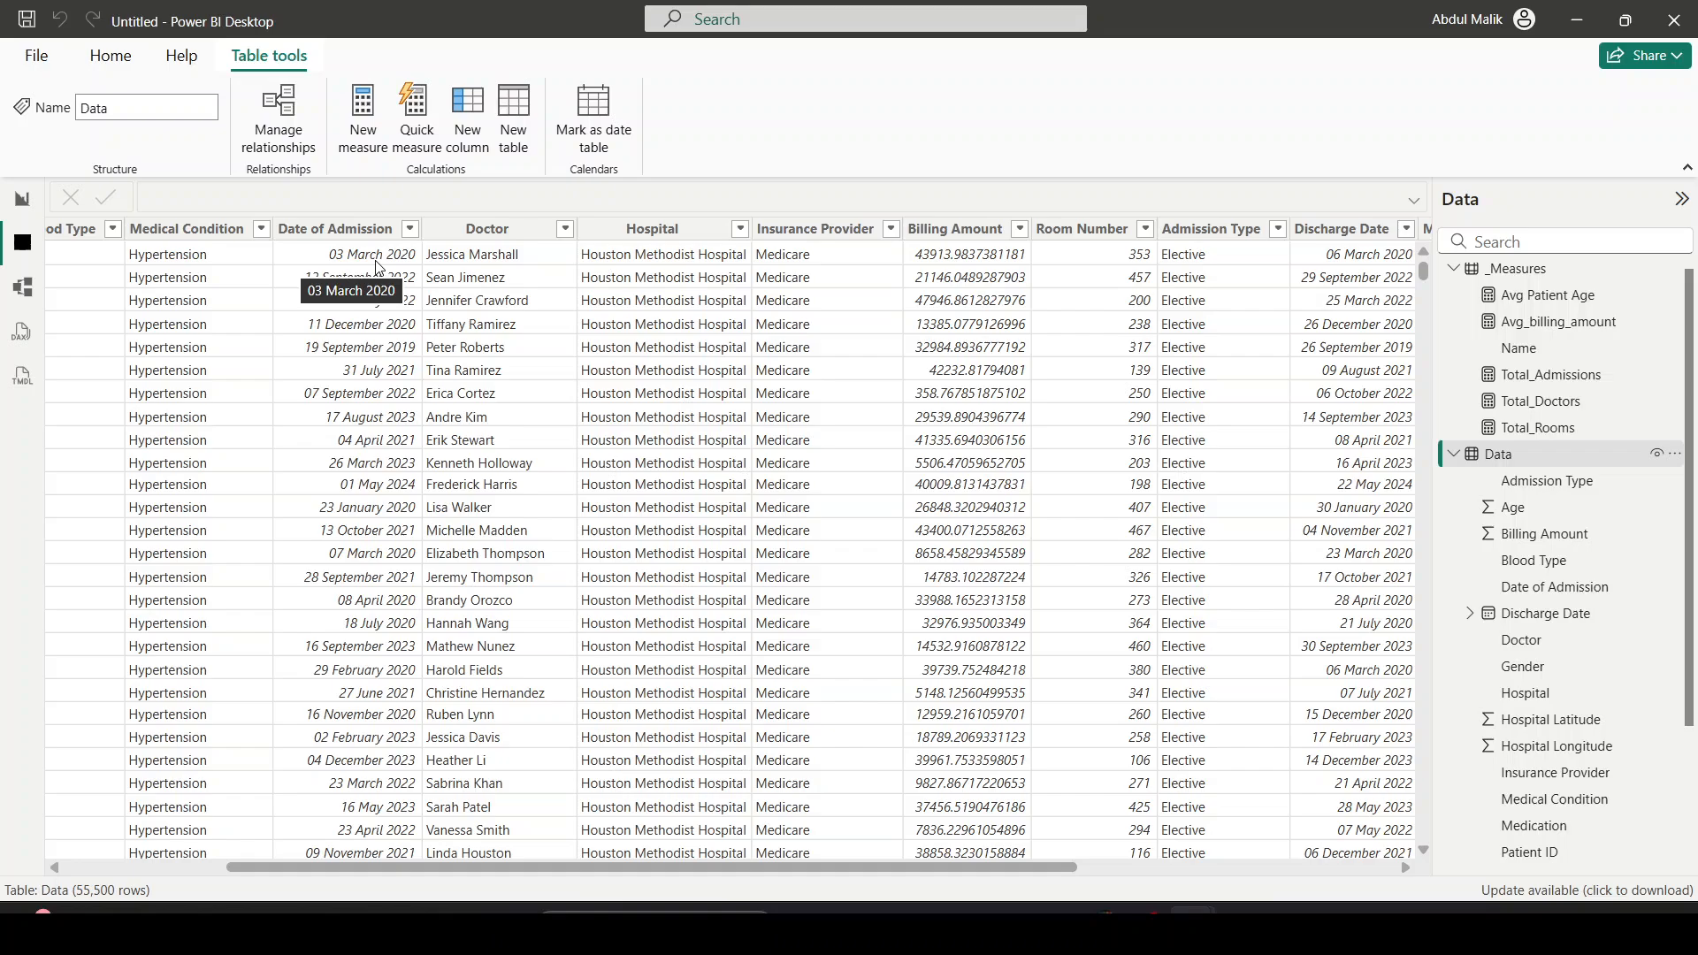
Start a calculated column Los in the Data table using DATEDIFF with Data[Date of Admission] as the first date
right_click(1542, 469)
click(1388, 503)
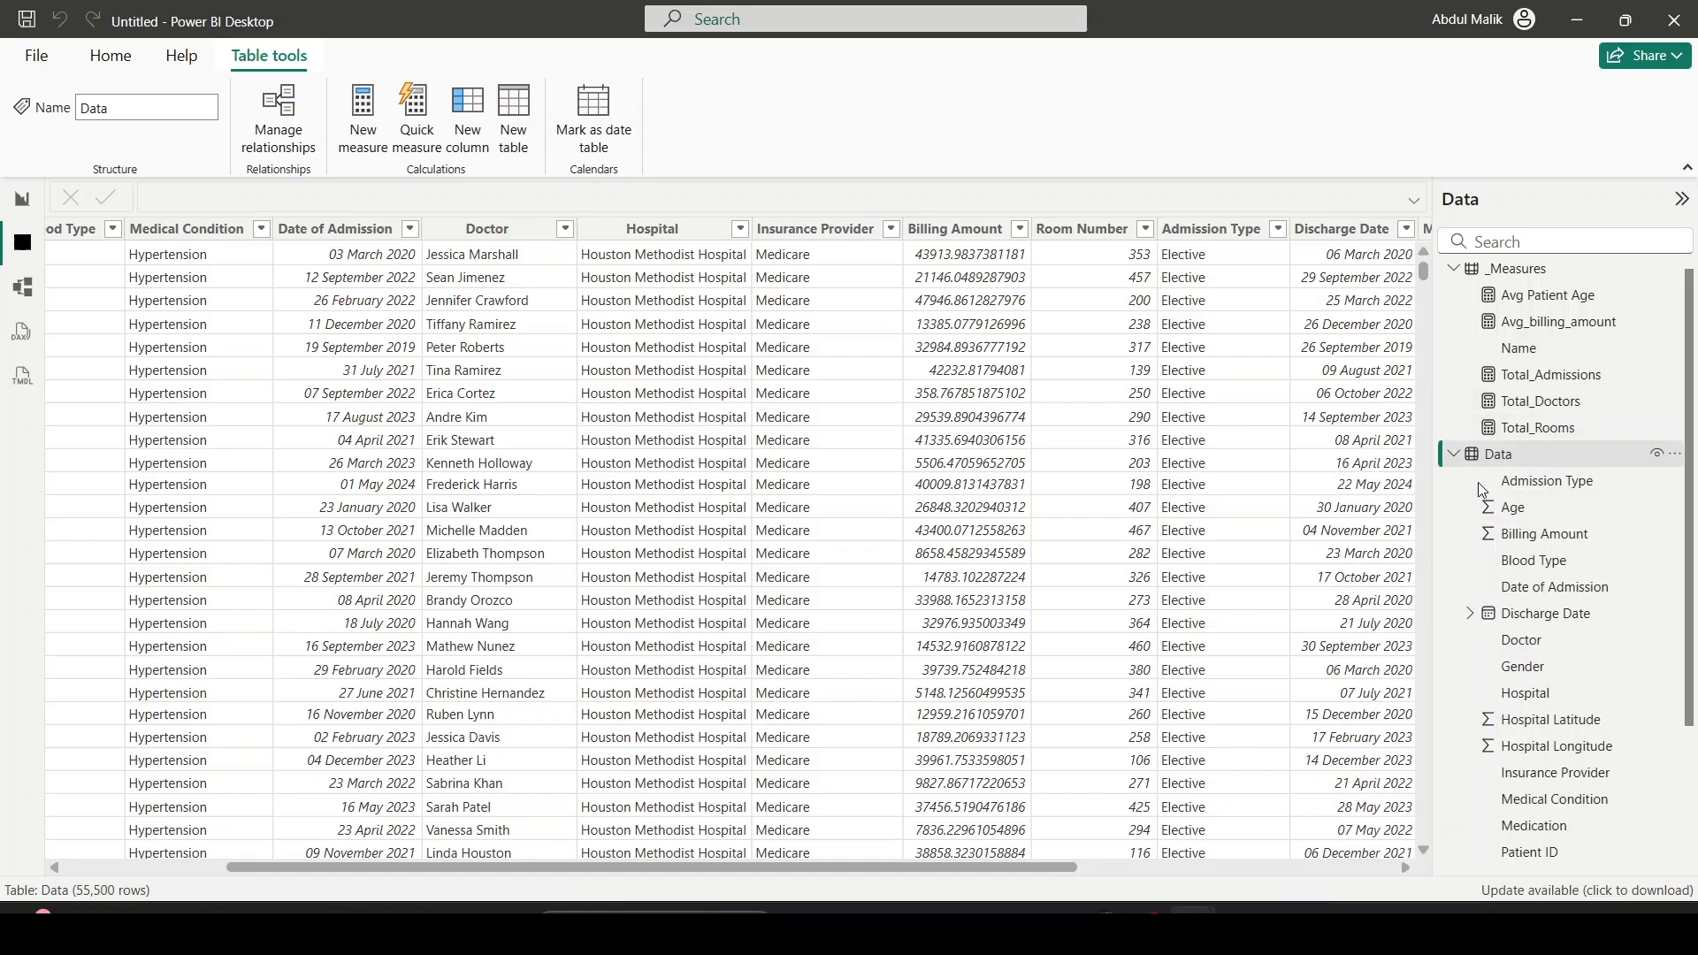
key(BackSpace)
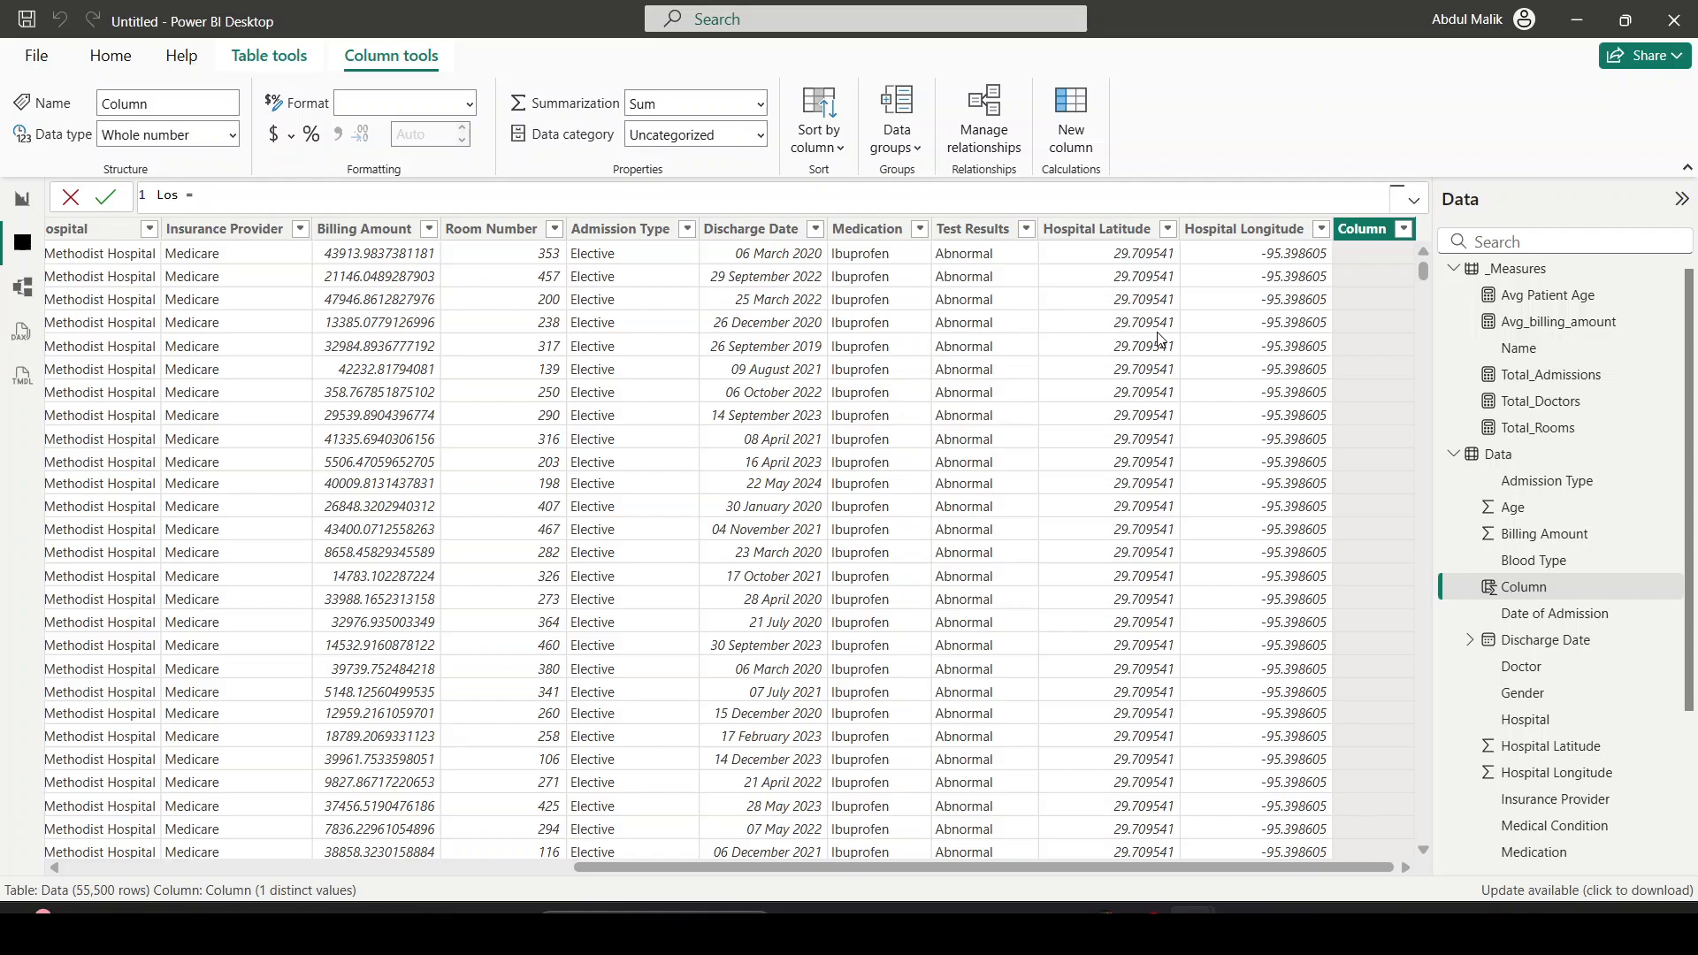
text(Los = date)
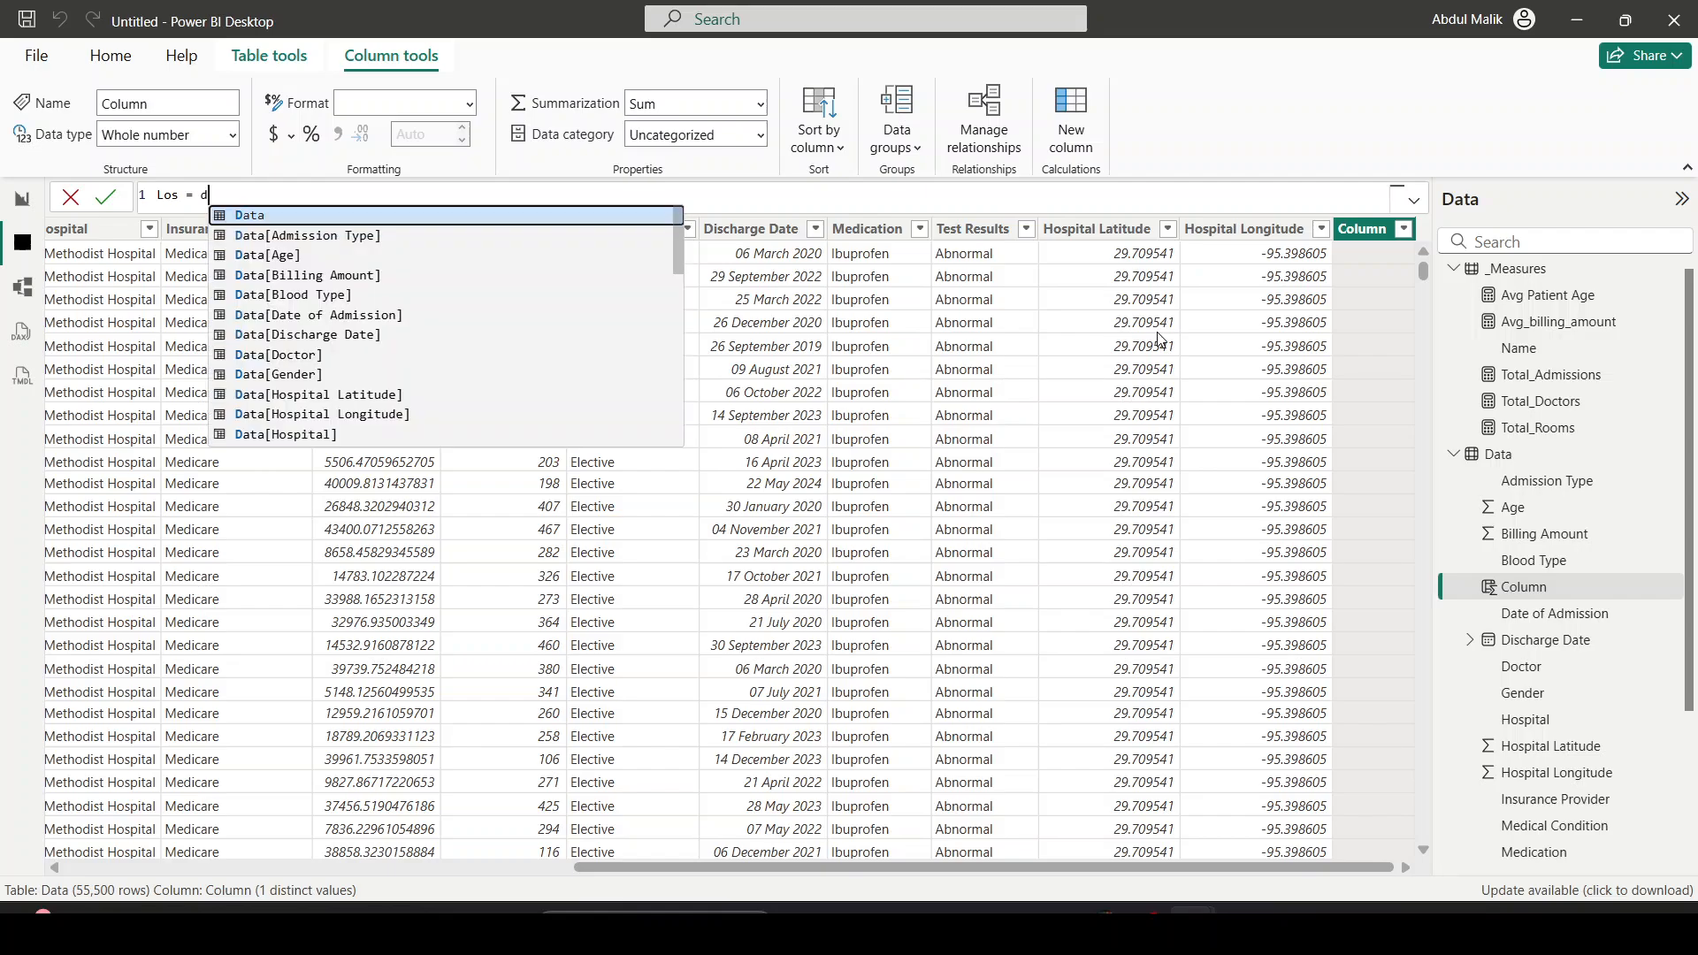
key(Down)
key(Down)
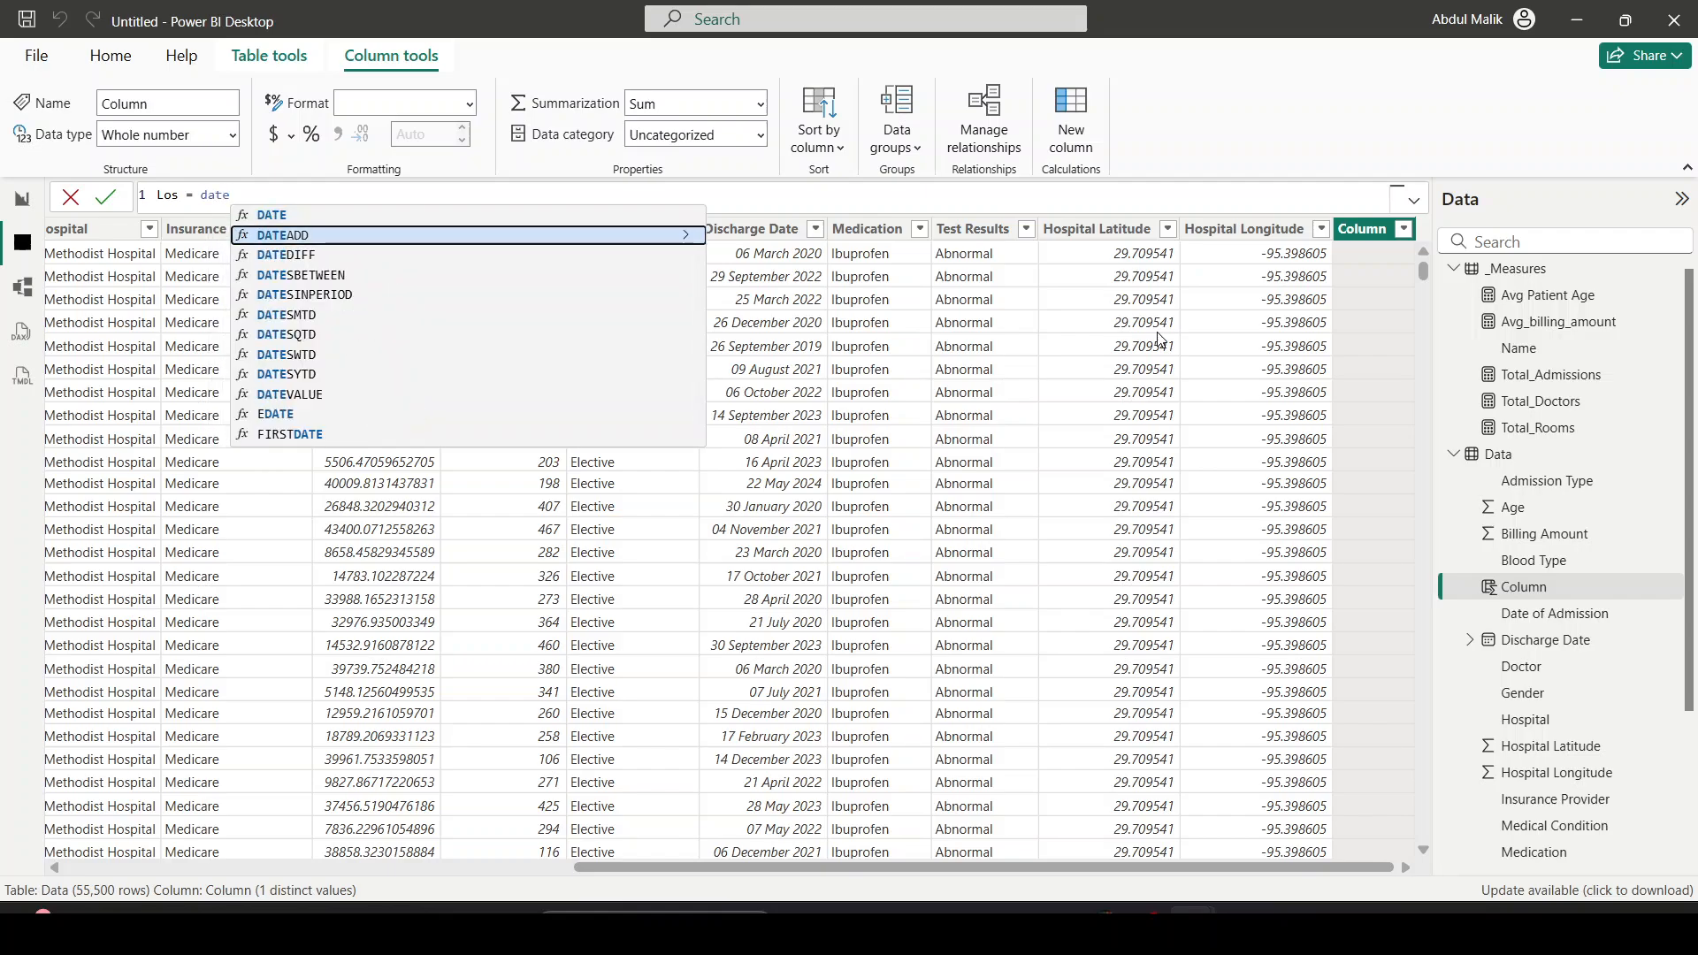
key(Tab)
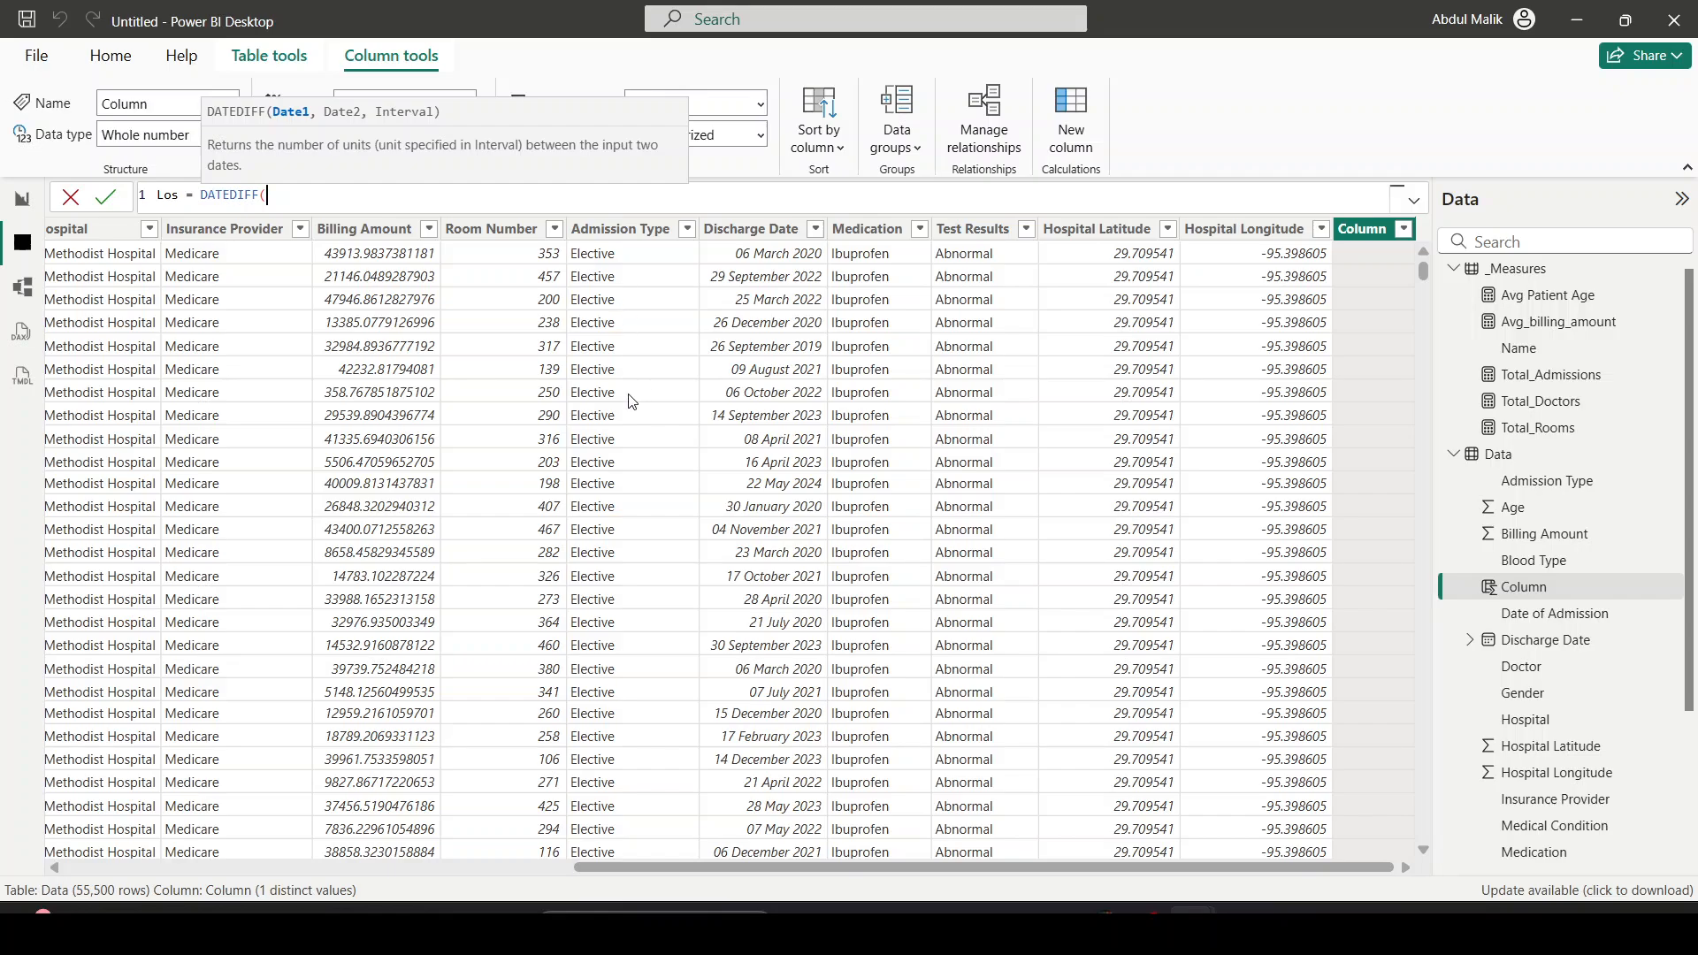
text(date of)
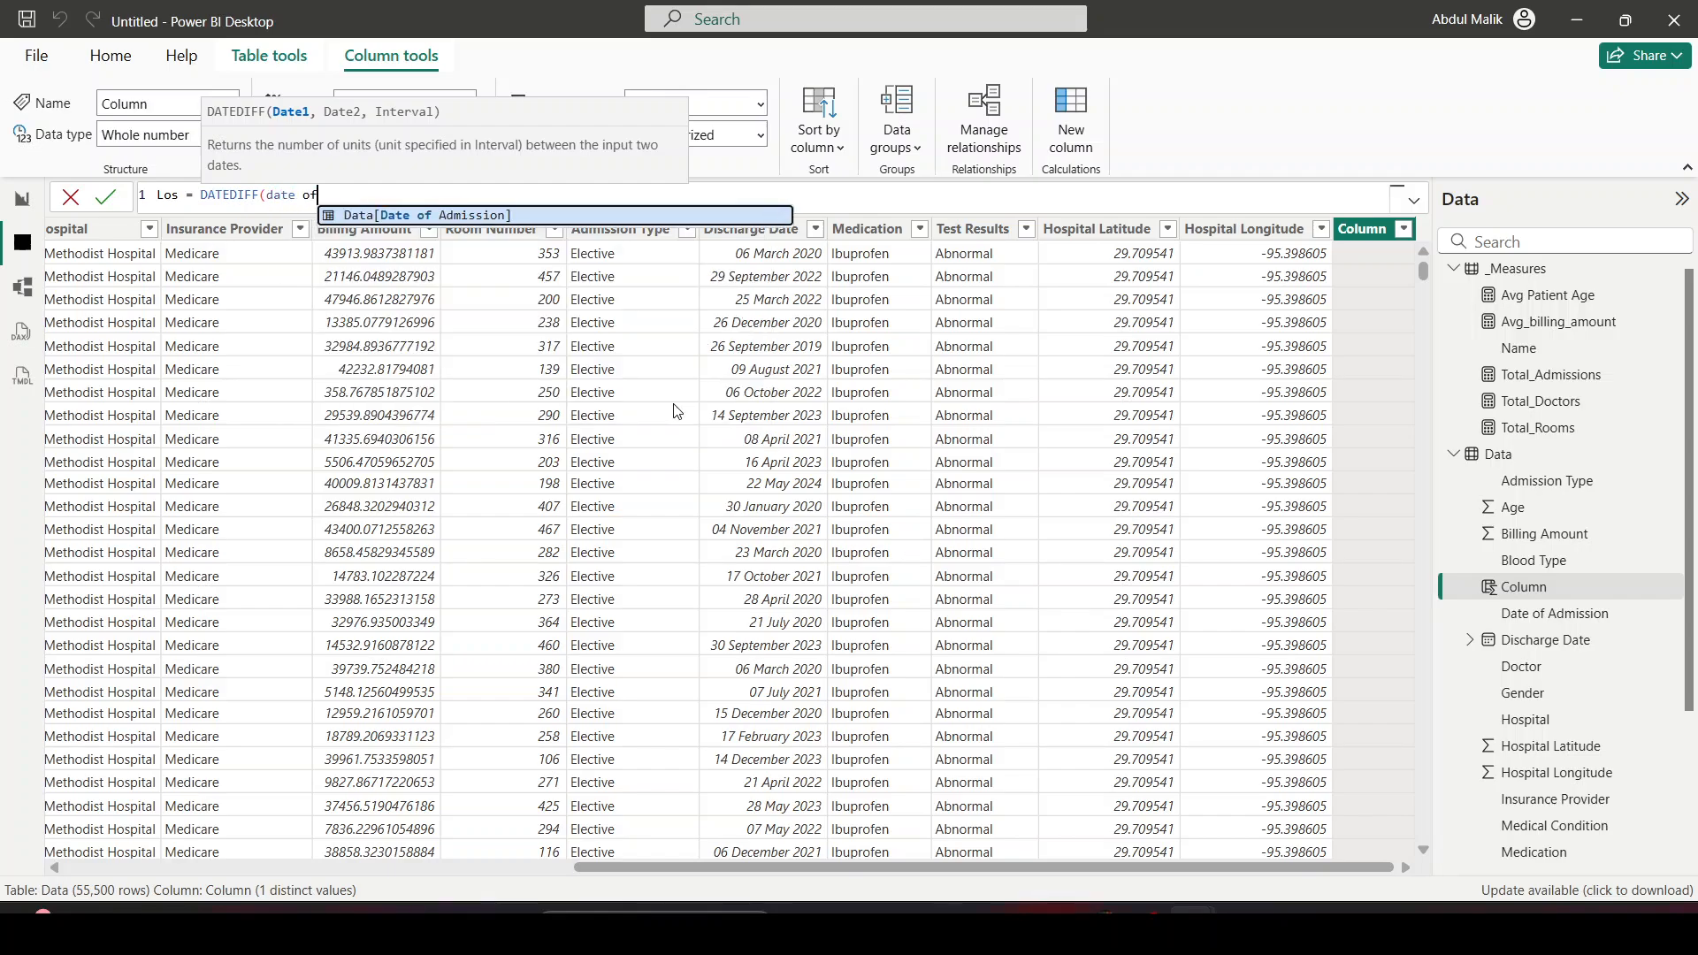
click(694, 204)
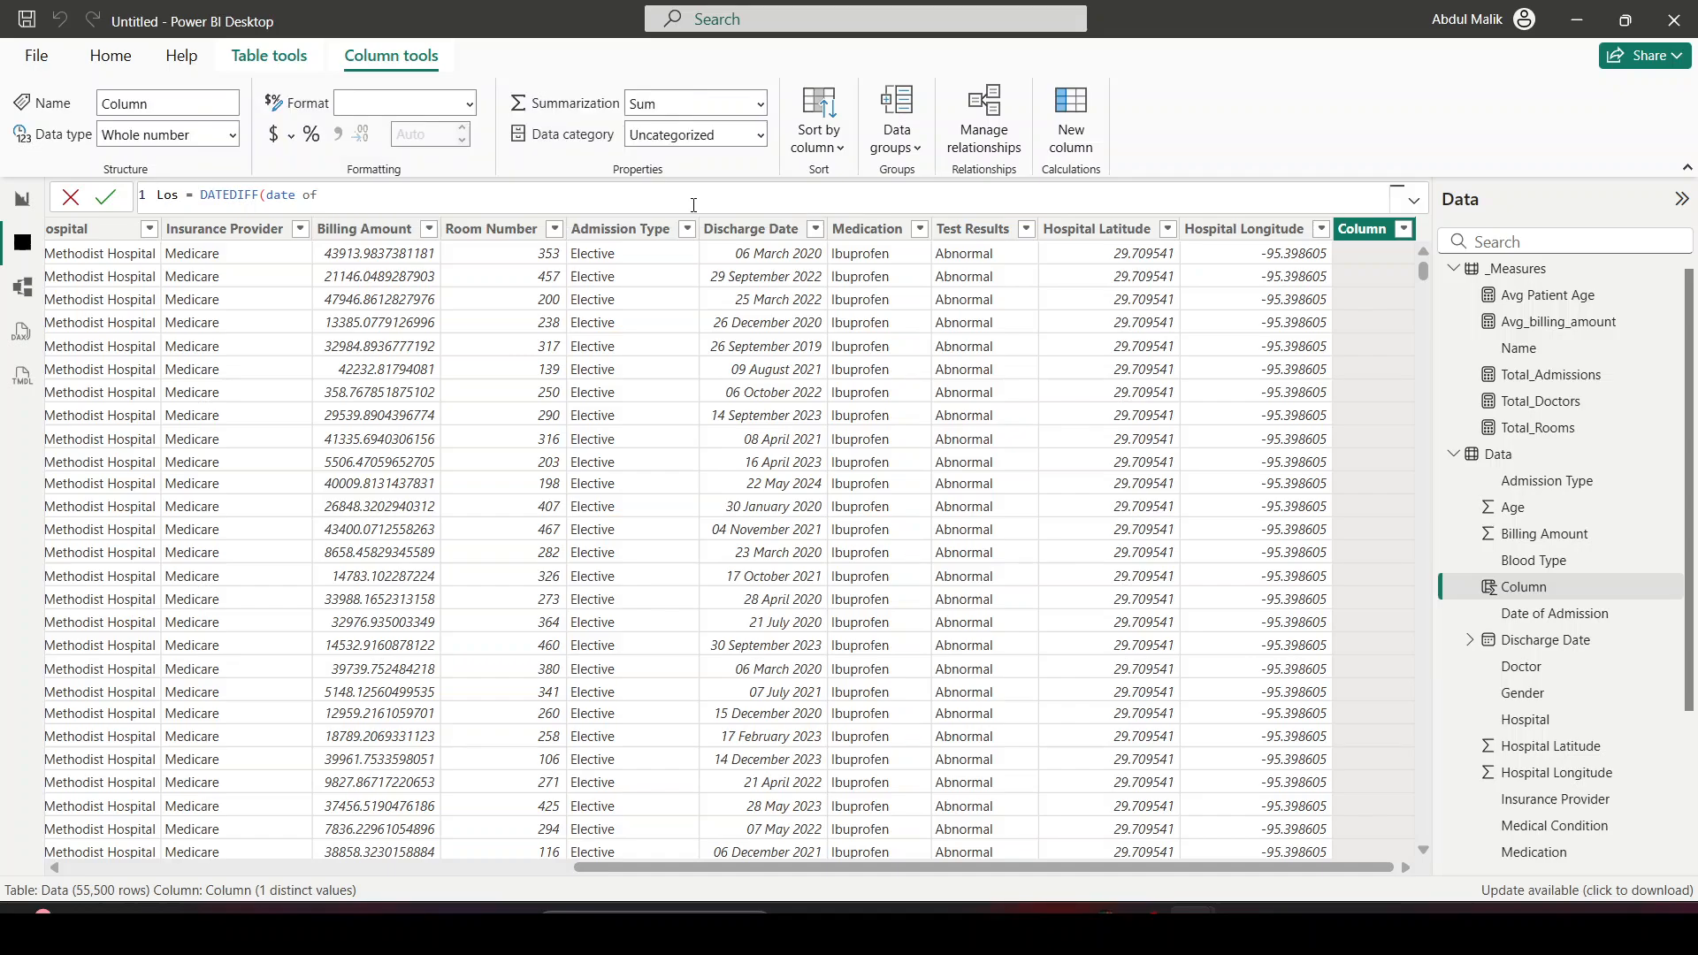
key(BackSpace)
key(BackSpace)
key(BackSpace)
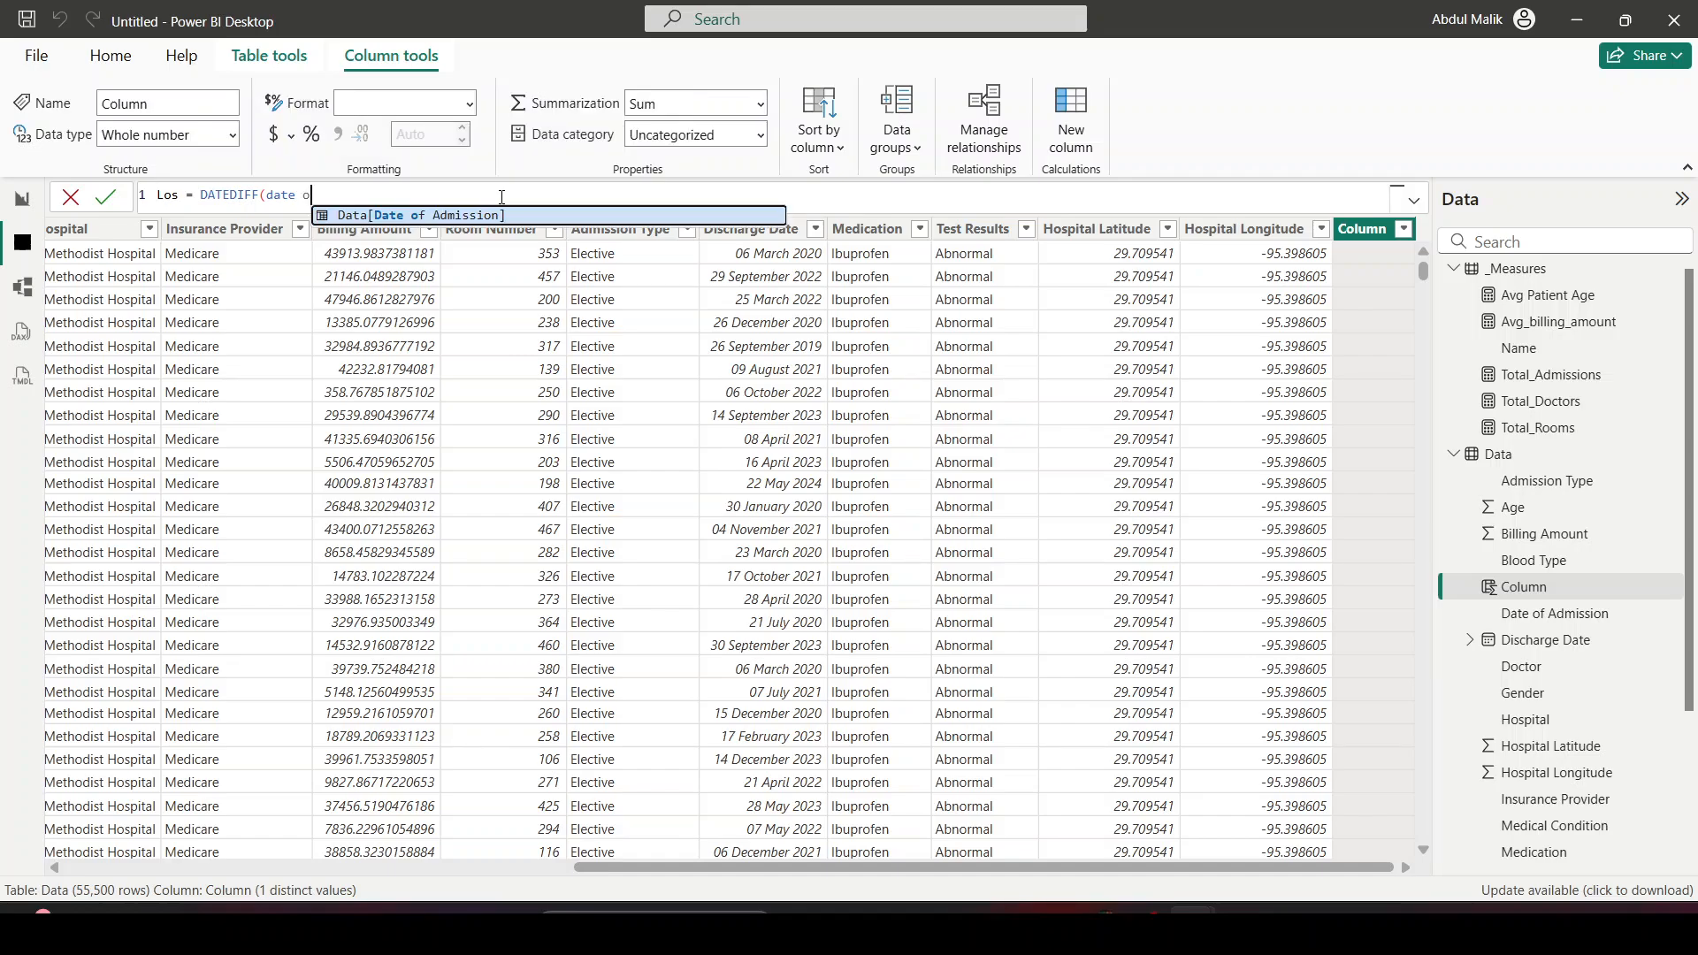
click(624, 217)
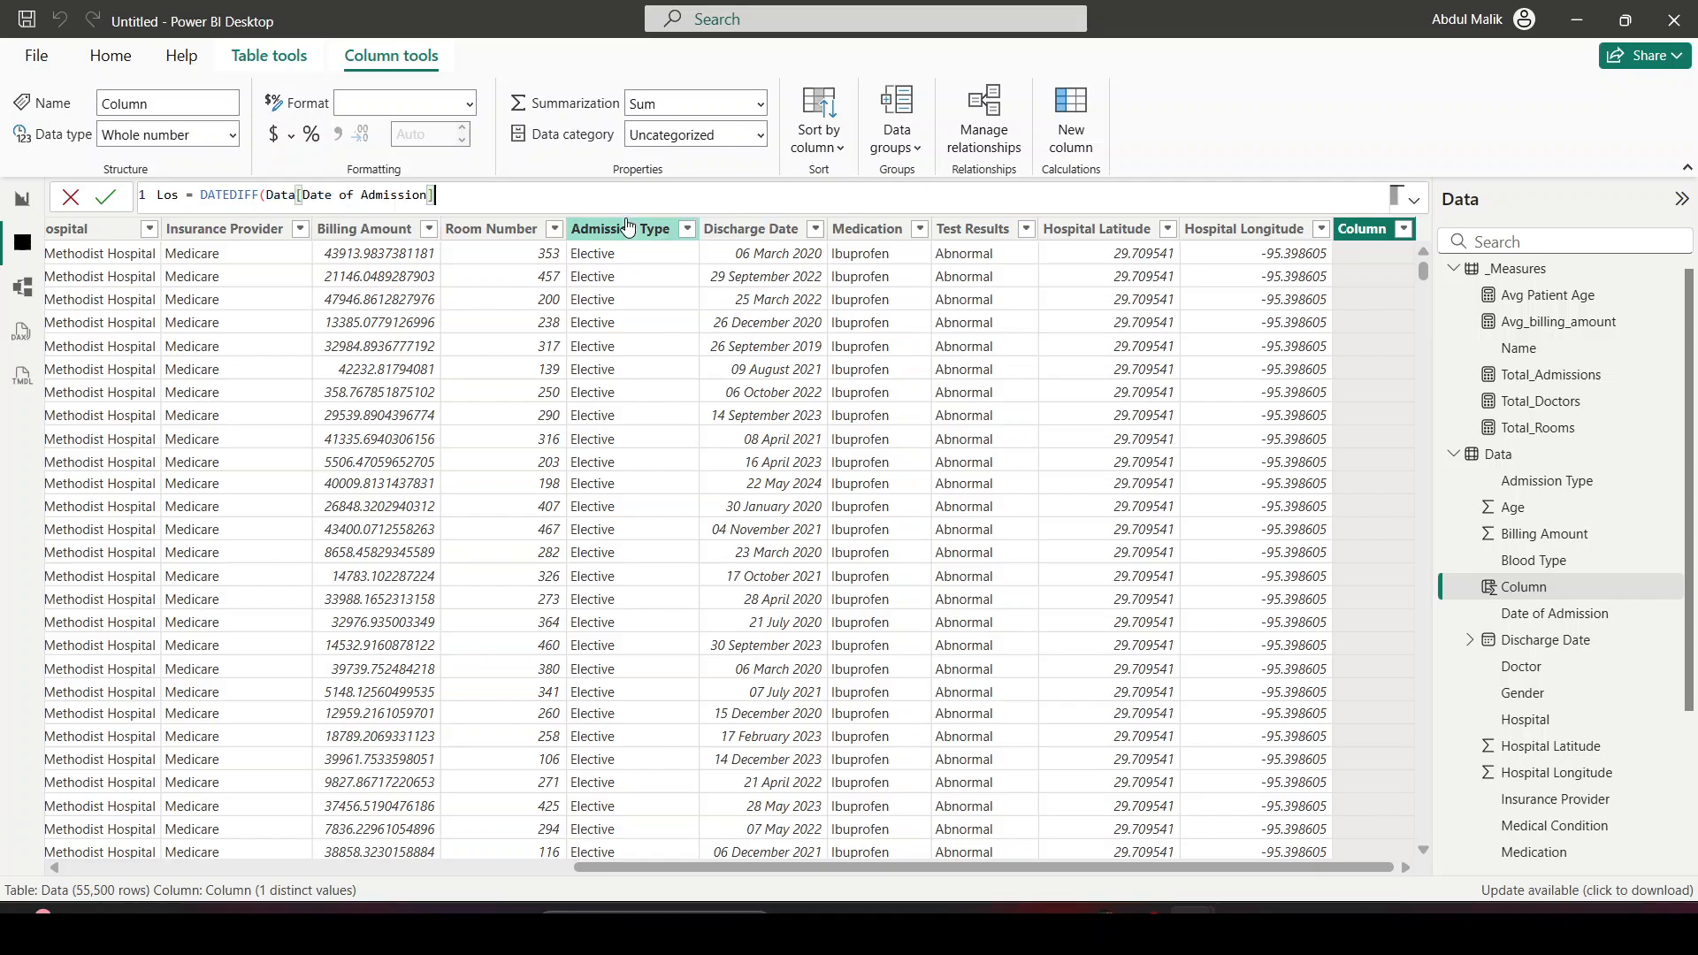
Complete the Los column's DATEDIFF formula with Data[Discharge Date] as the second date and DAY as the interval, and commit it
text(,)
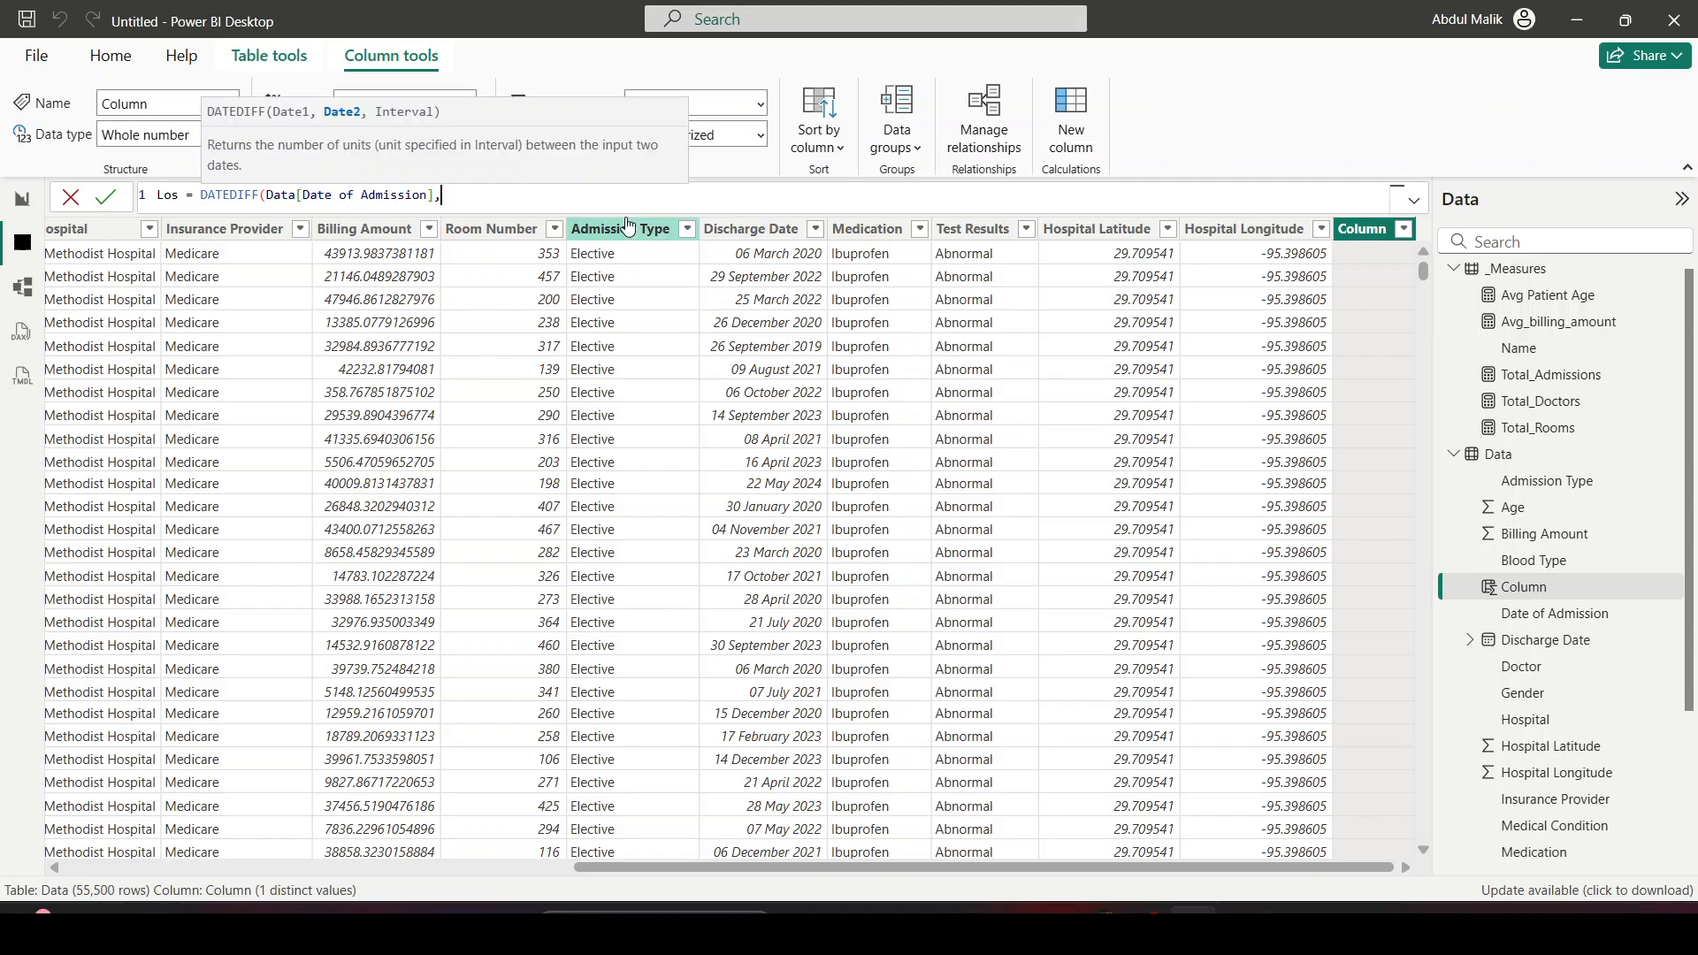
text(disc)
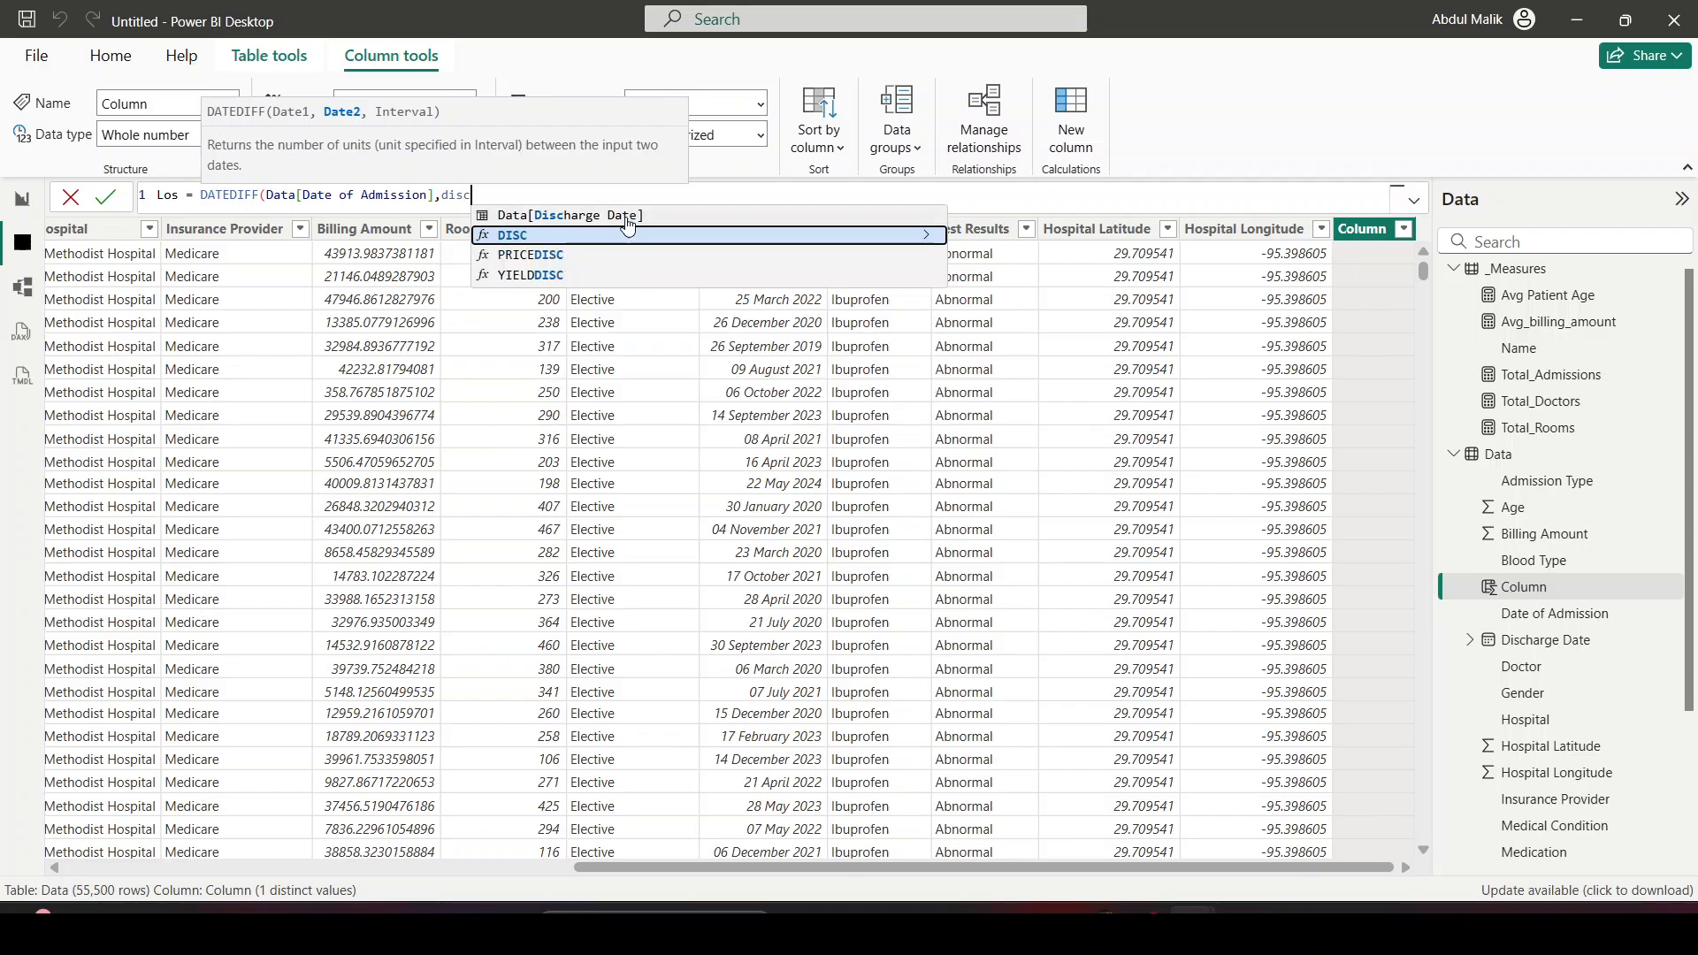
click(645, 218)
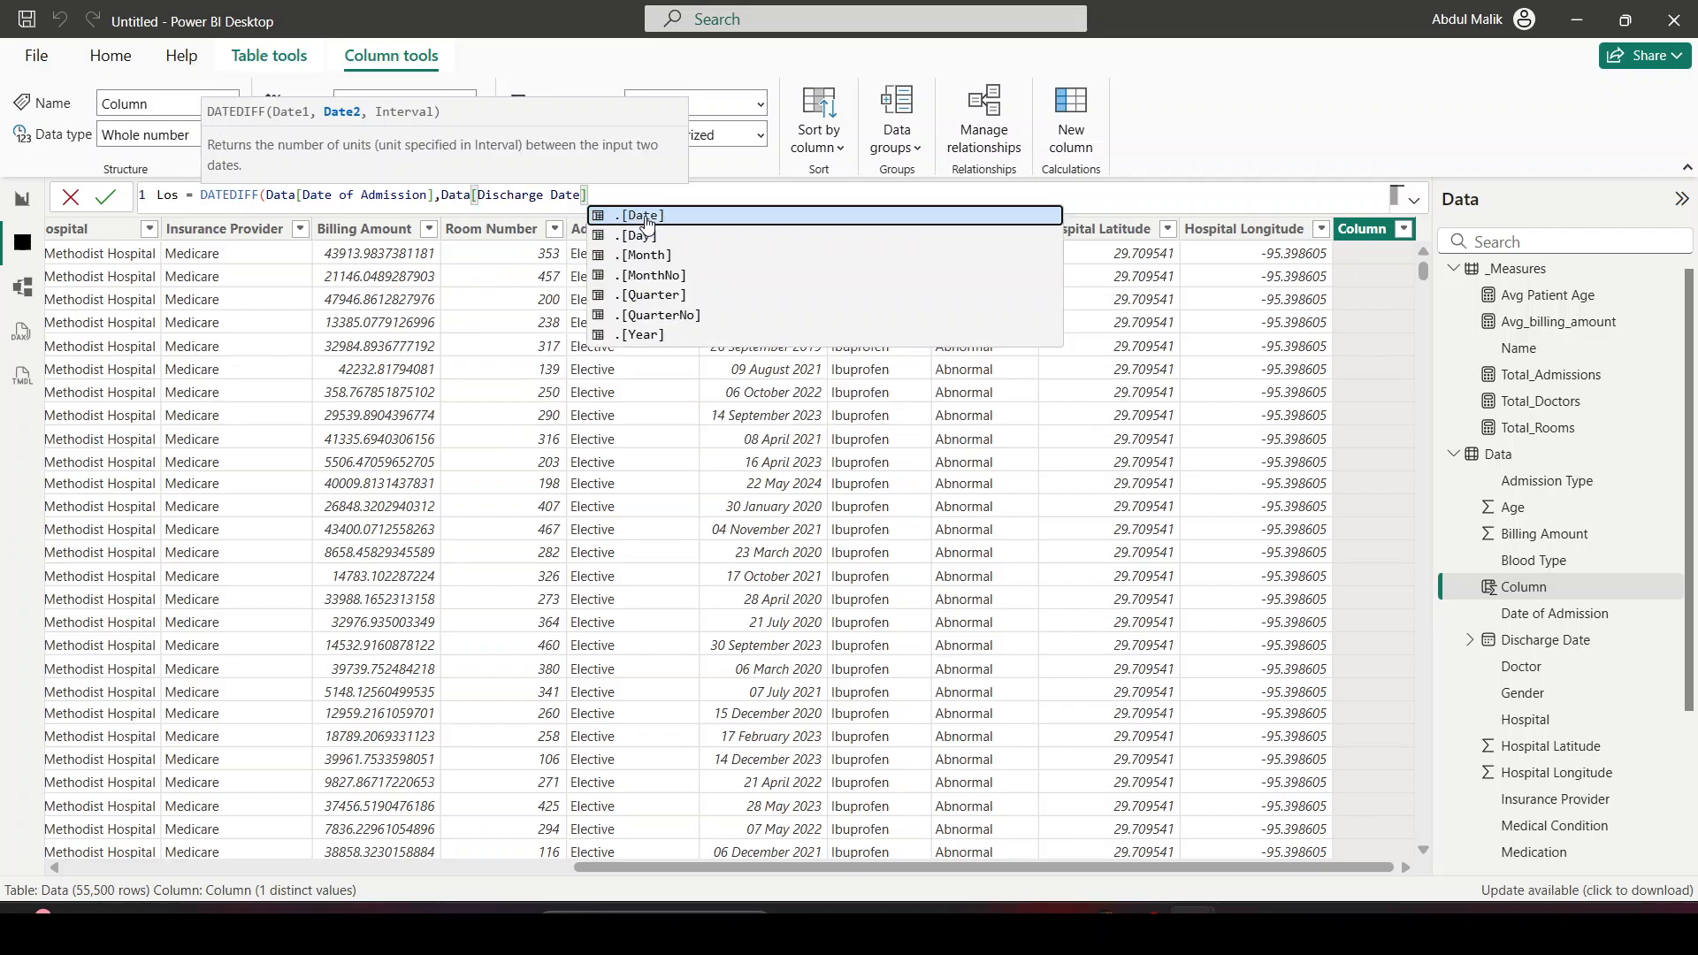
text(,)
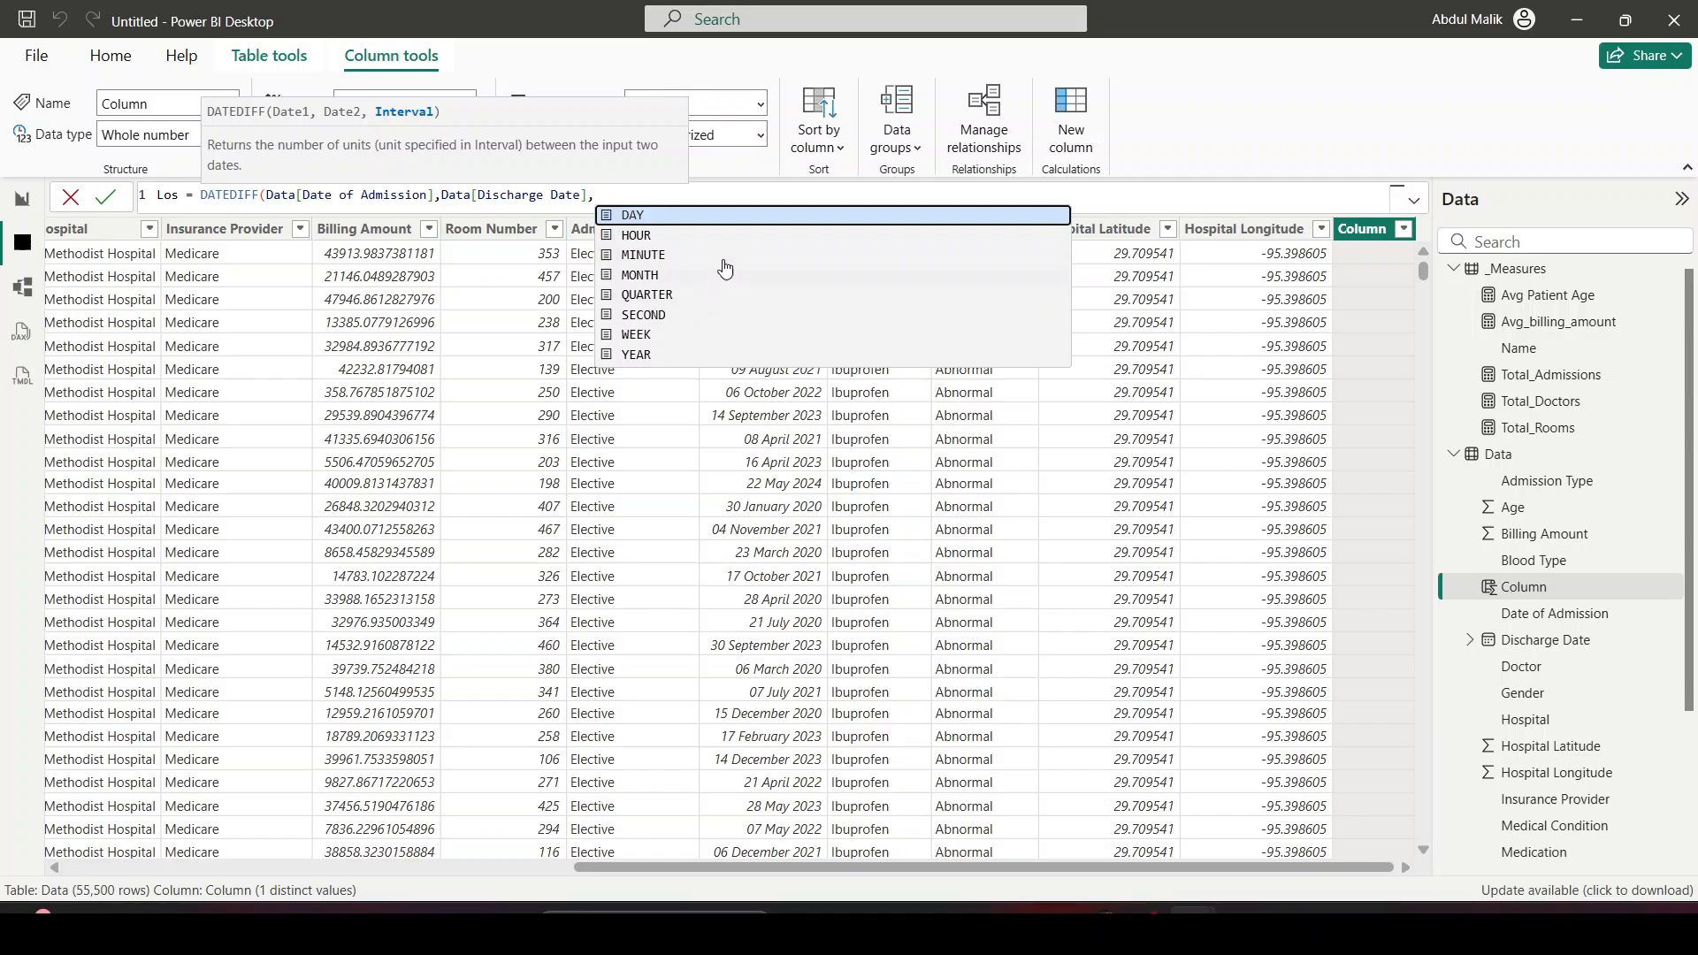
click(704, 220)
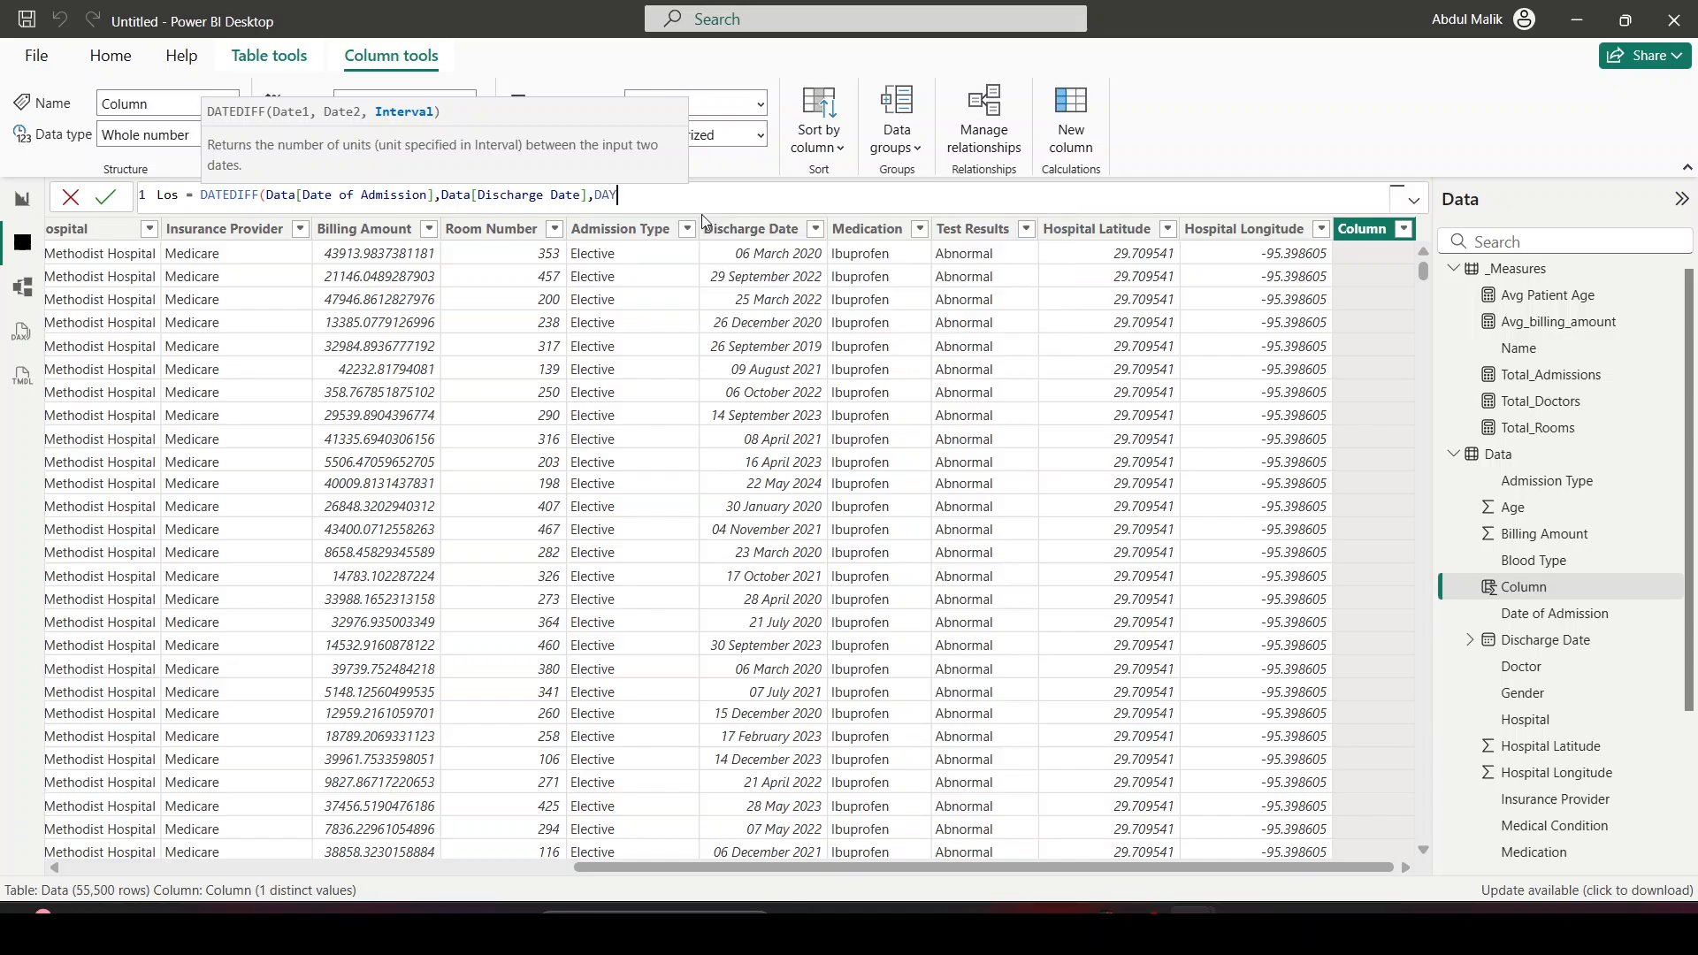
text())
key(Return)
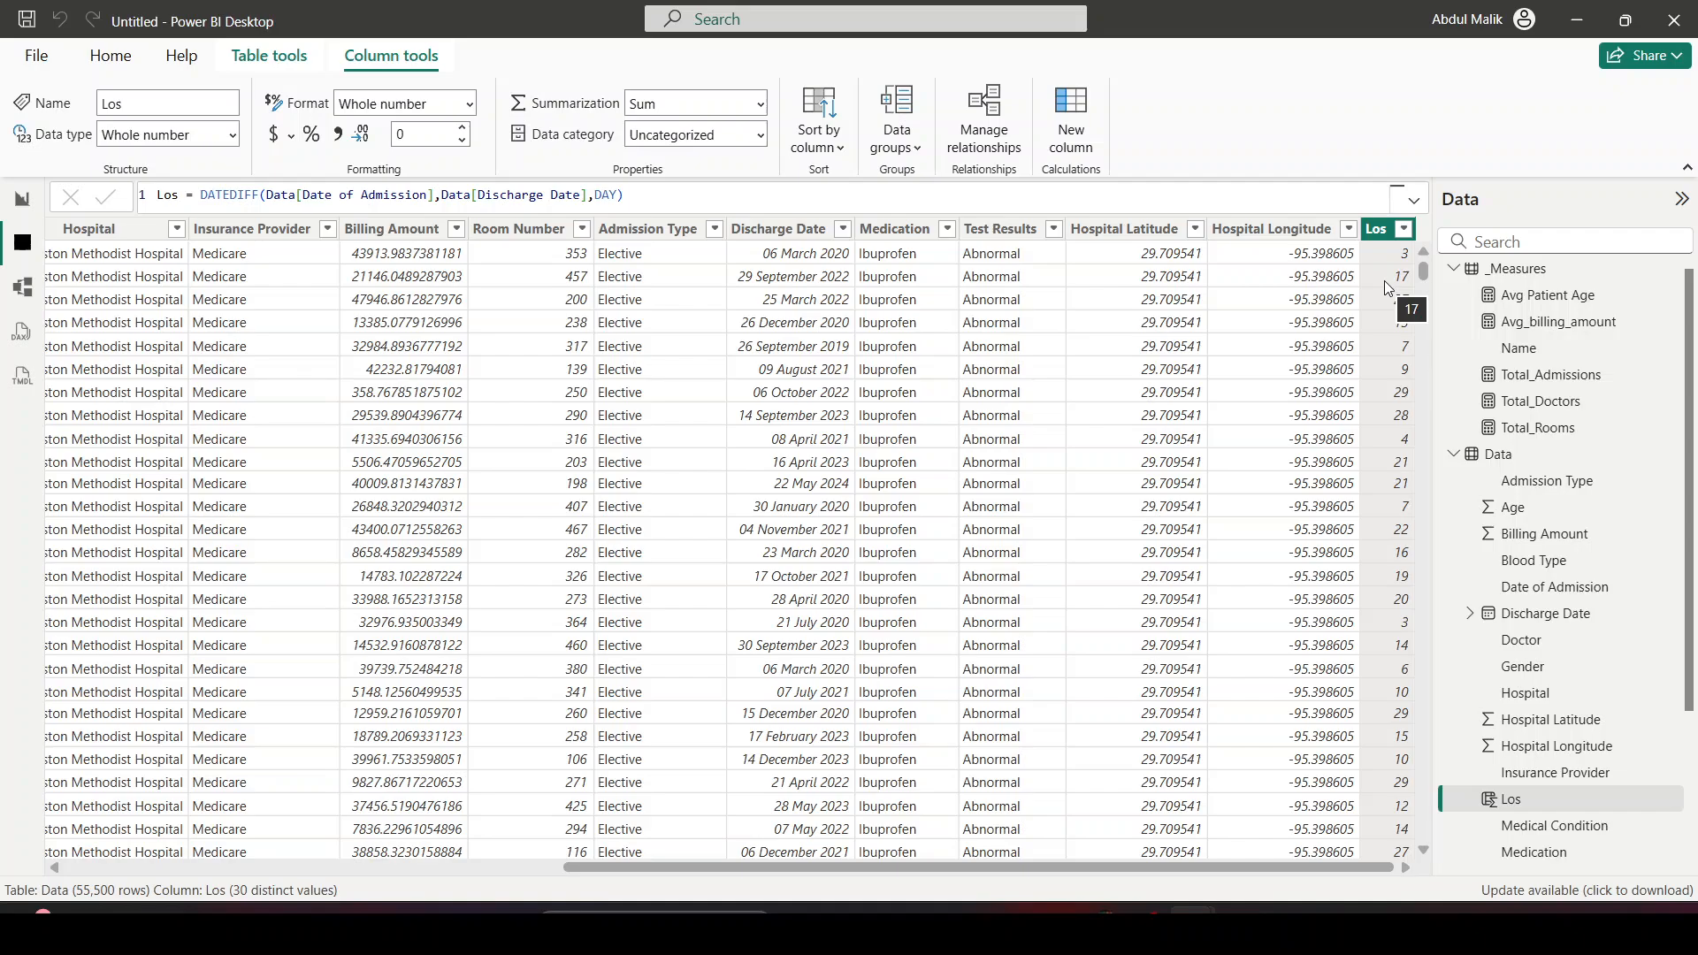
Create the measure Avg LOS = AVERAGE(Data[Los]) in the _Measures table from the report view and close the formula editor
click(22, 200)
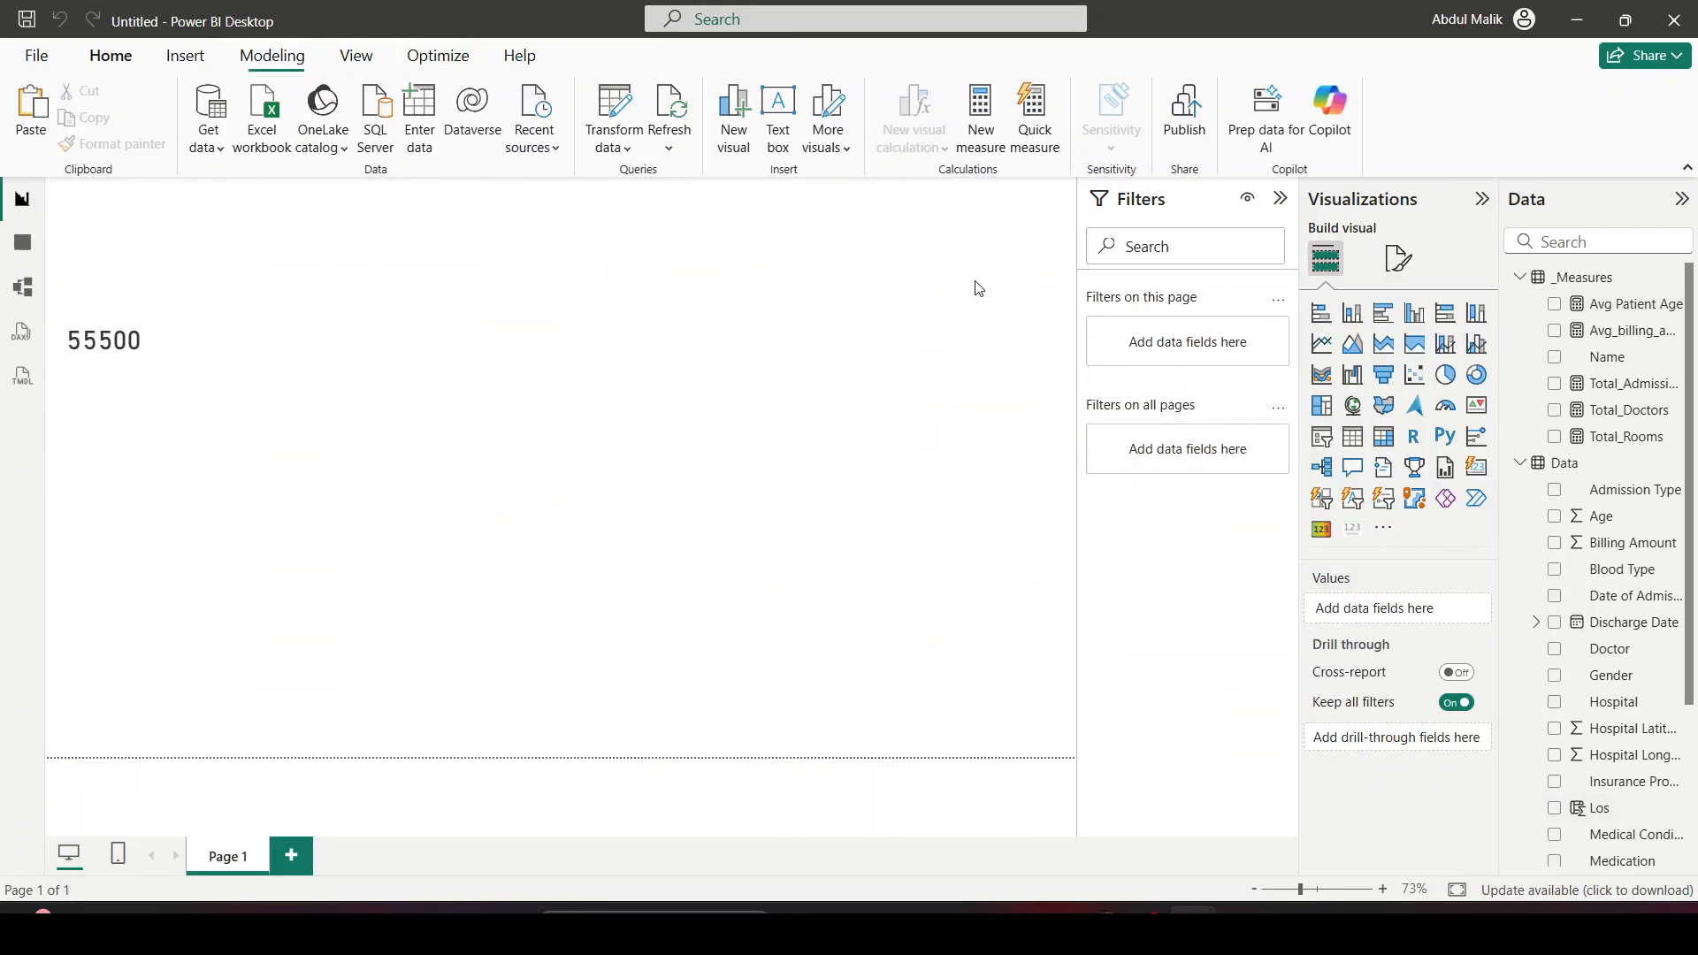
right_click(1611, 278)
click(1527, 315)
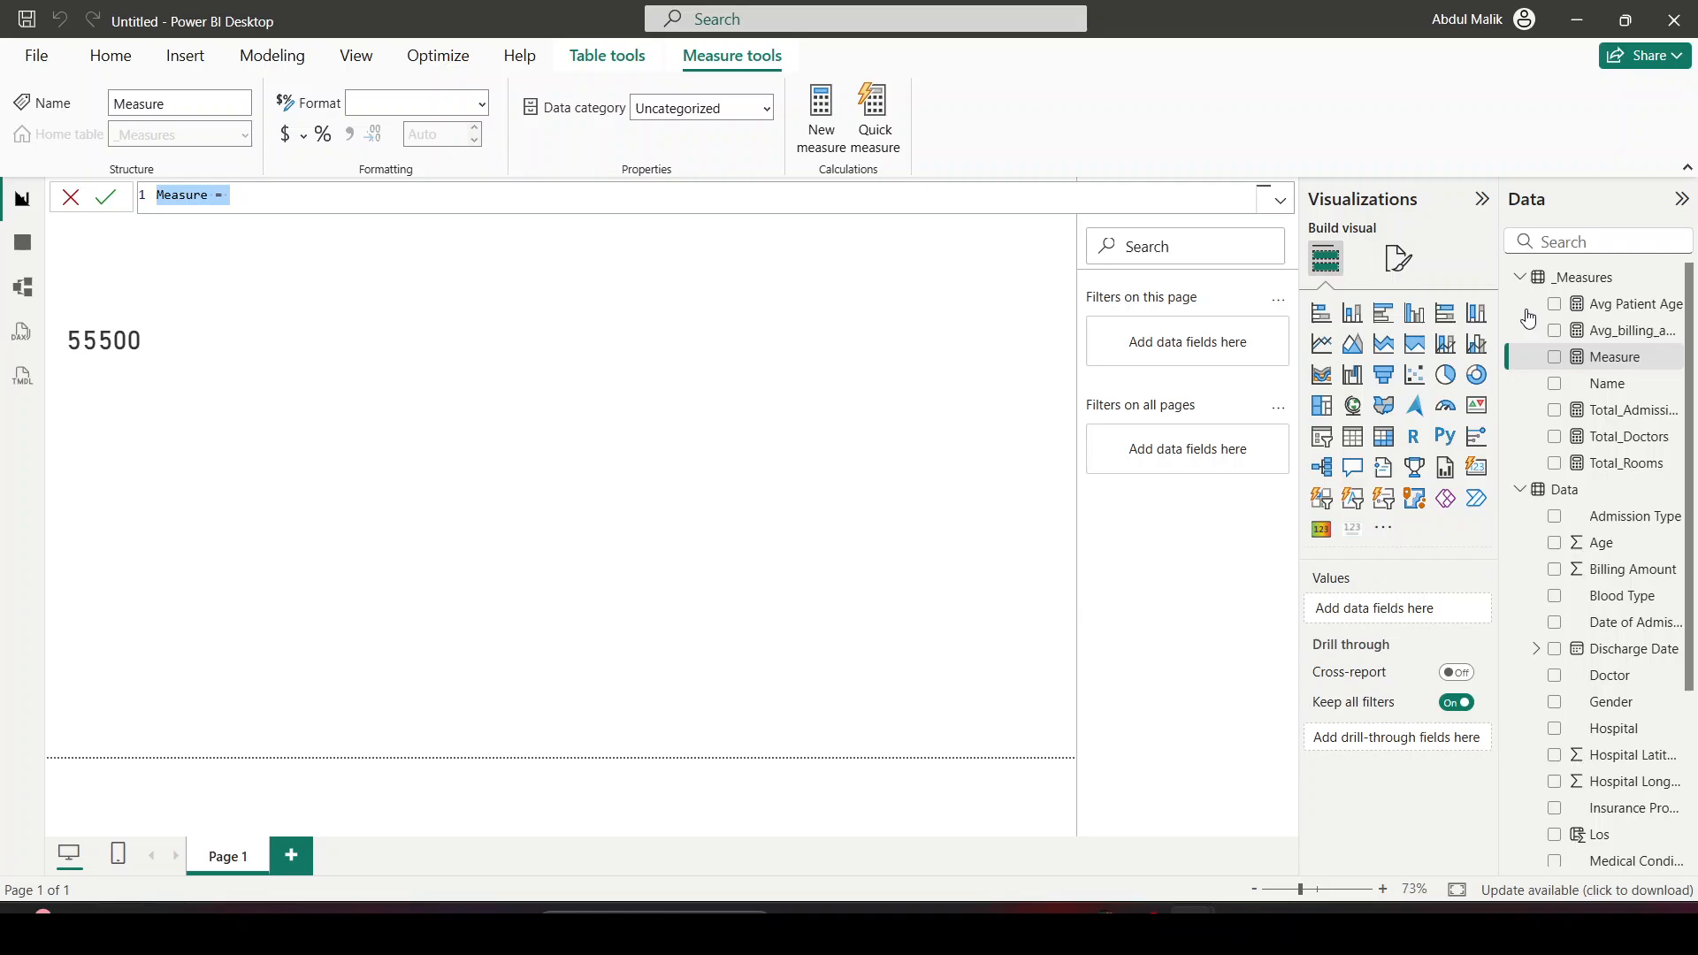
text(Avg LO)
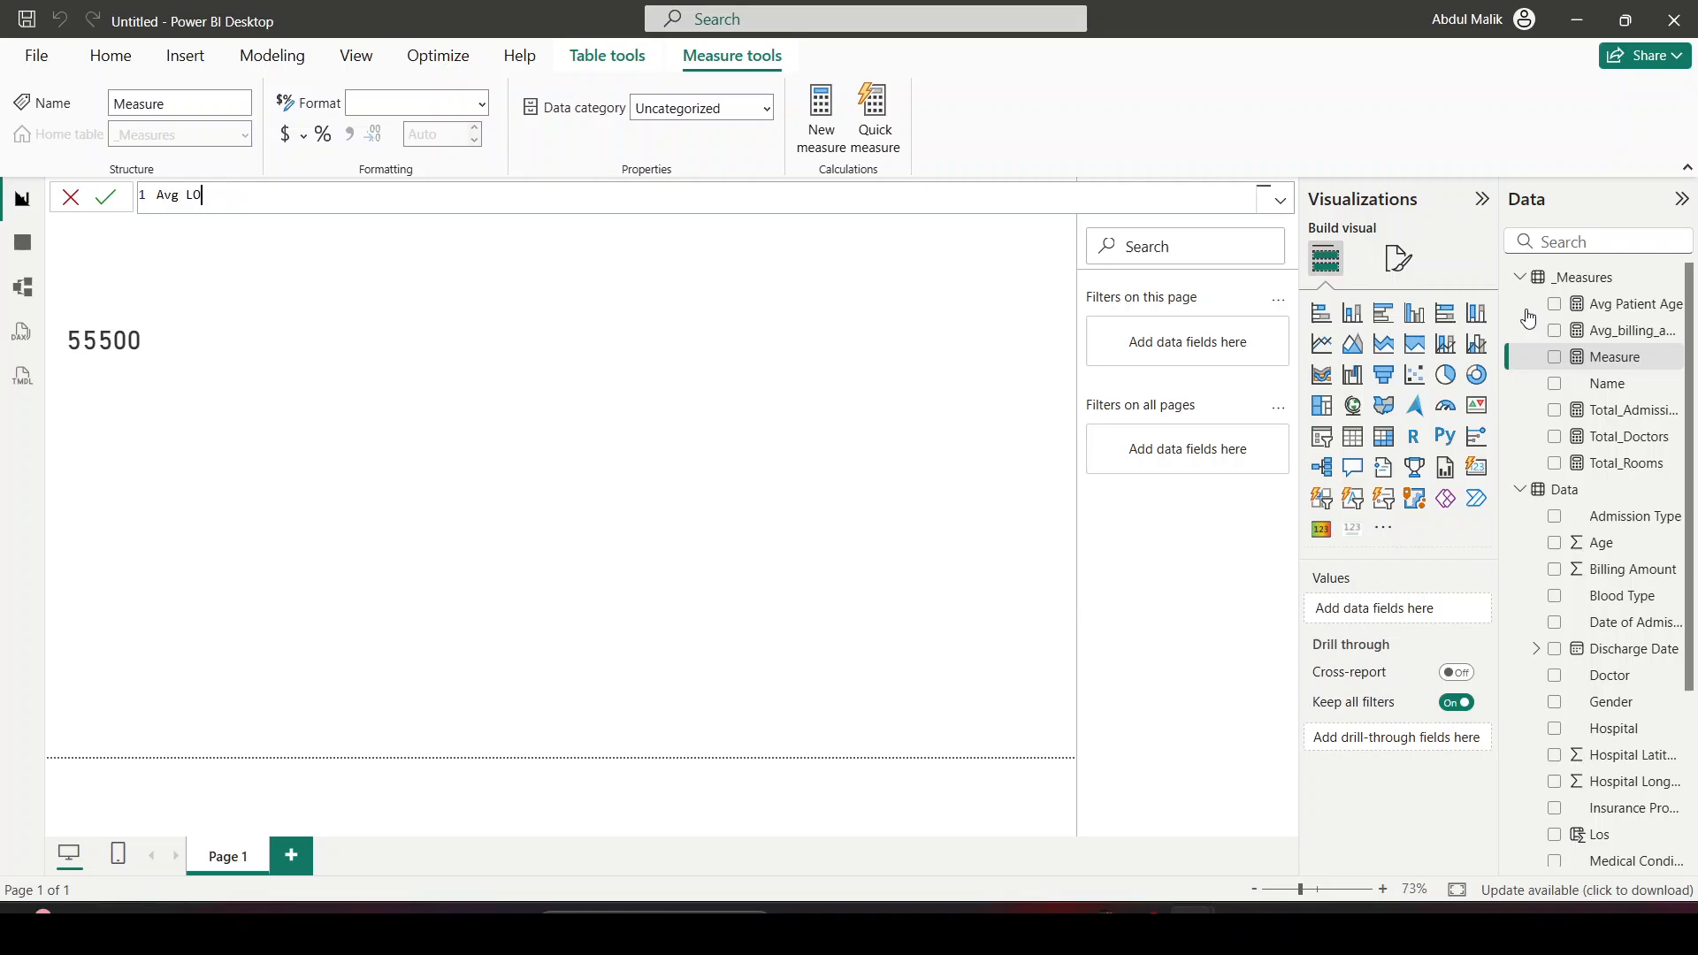
text(S = AVERAGE()
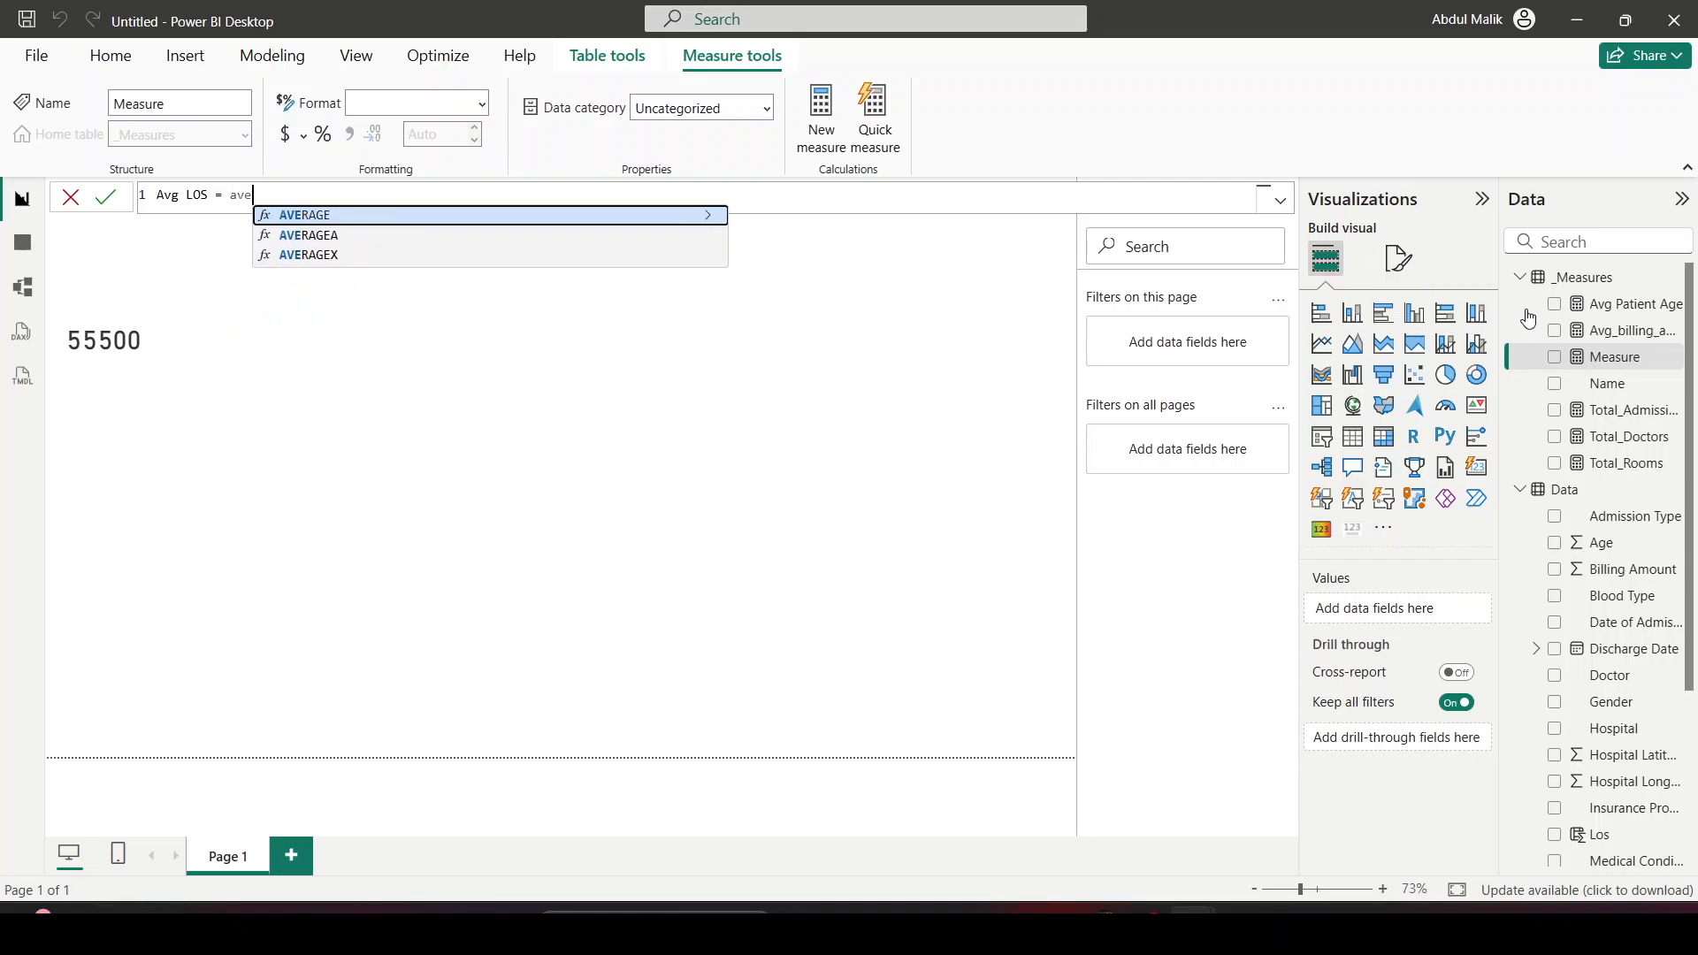
text(los)
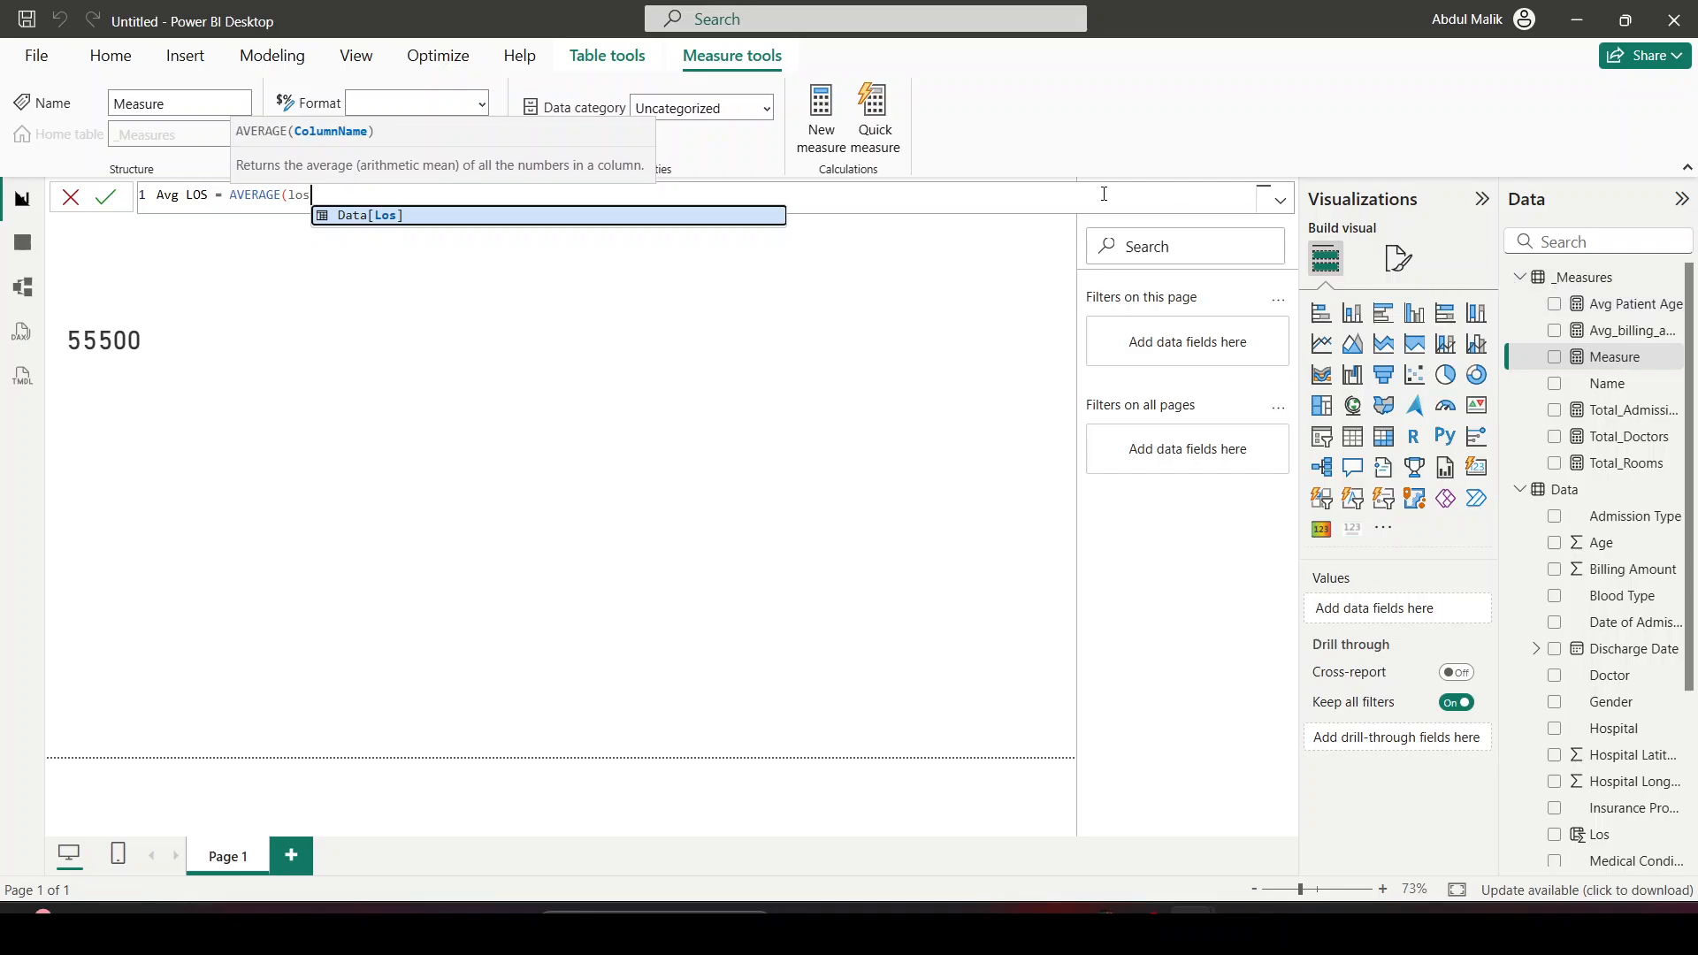
click(635, 228)
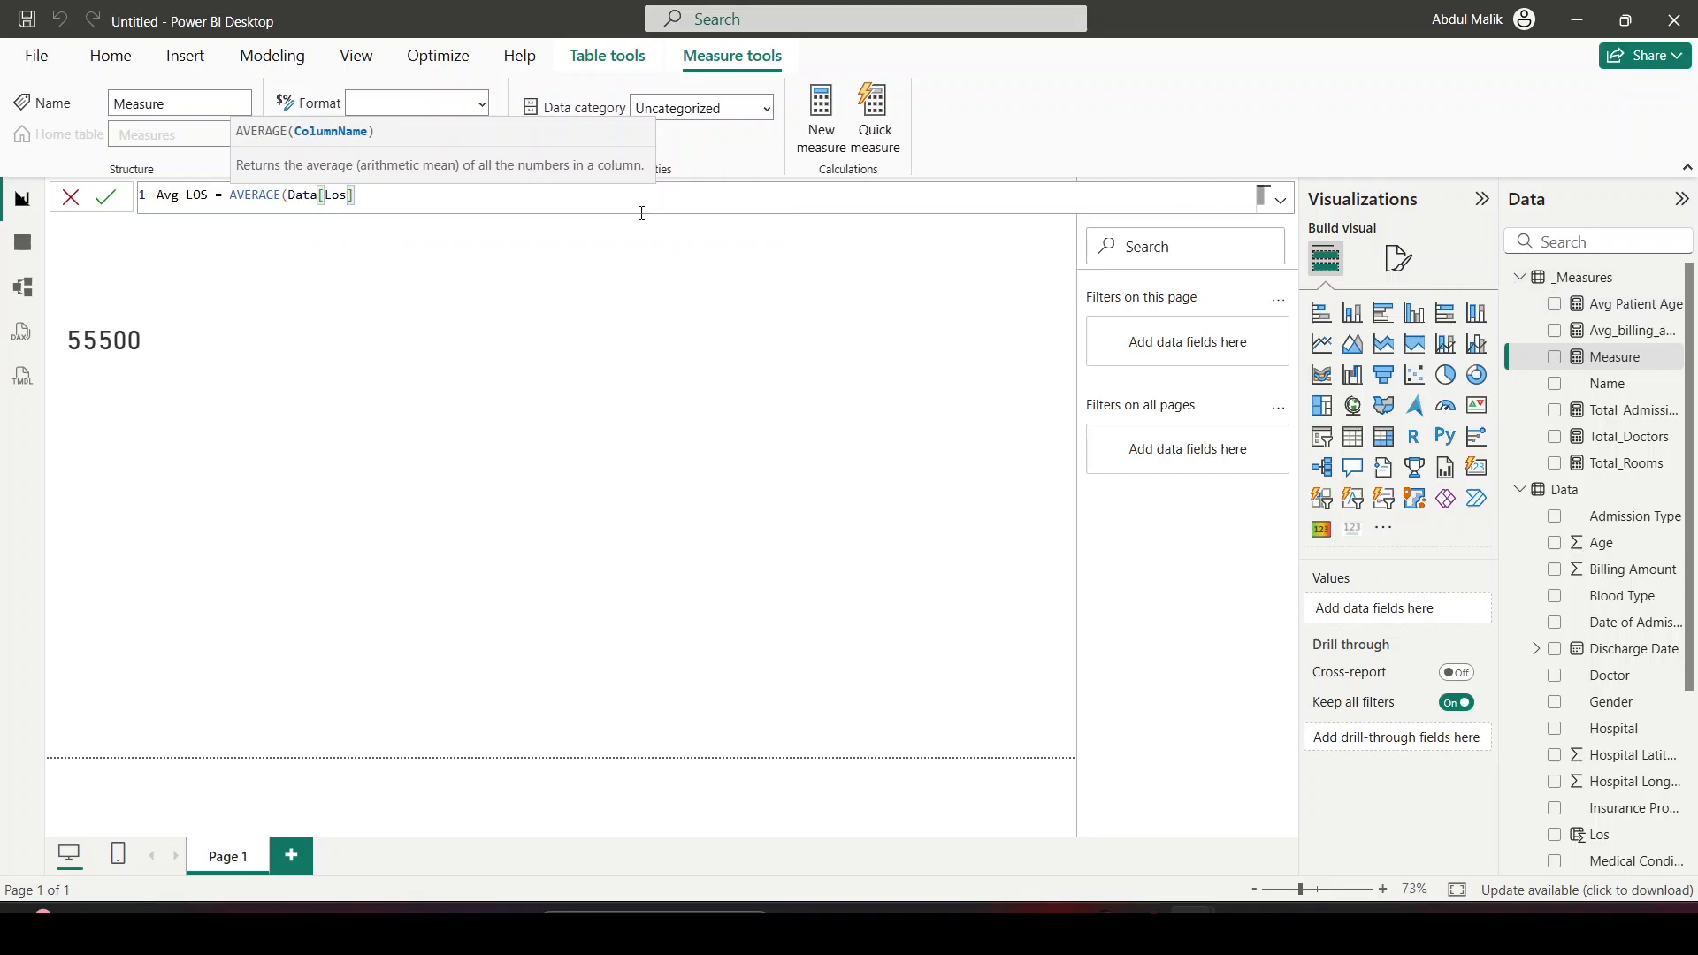
text())
key(Return)
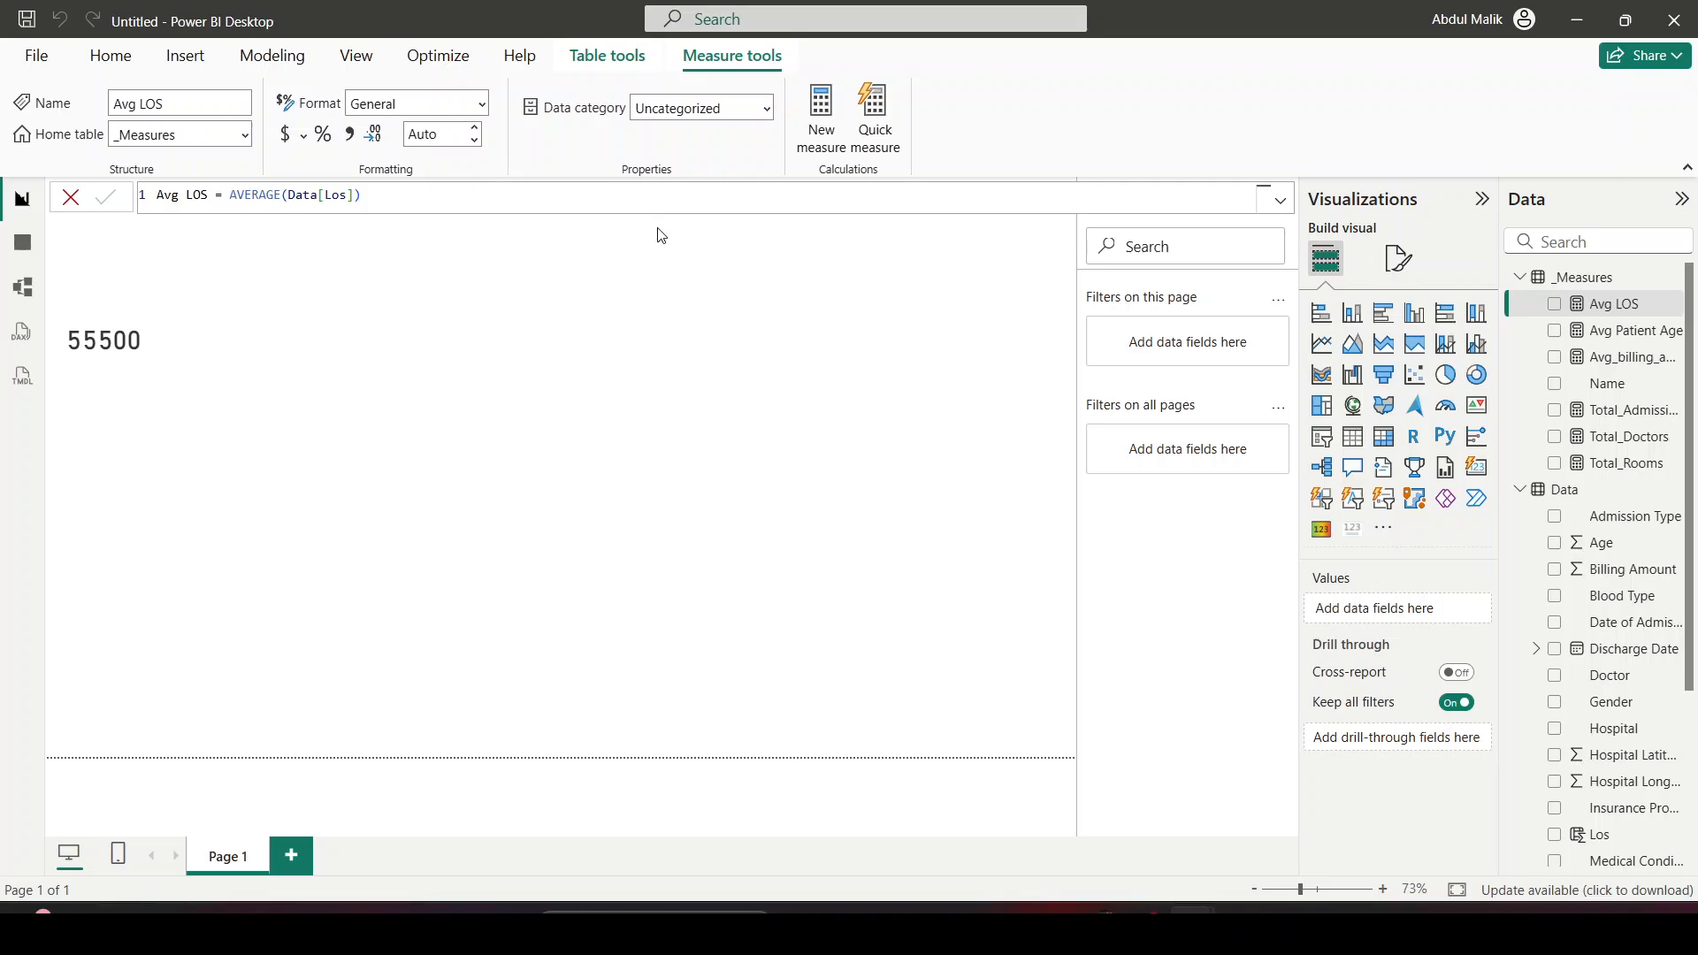
click(283, 257)
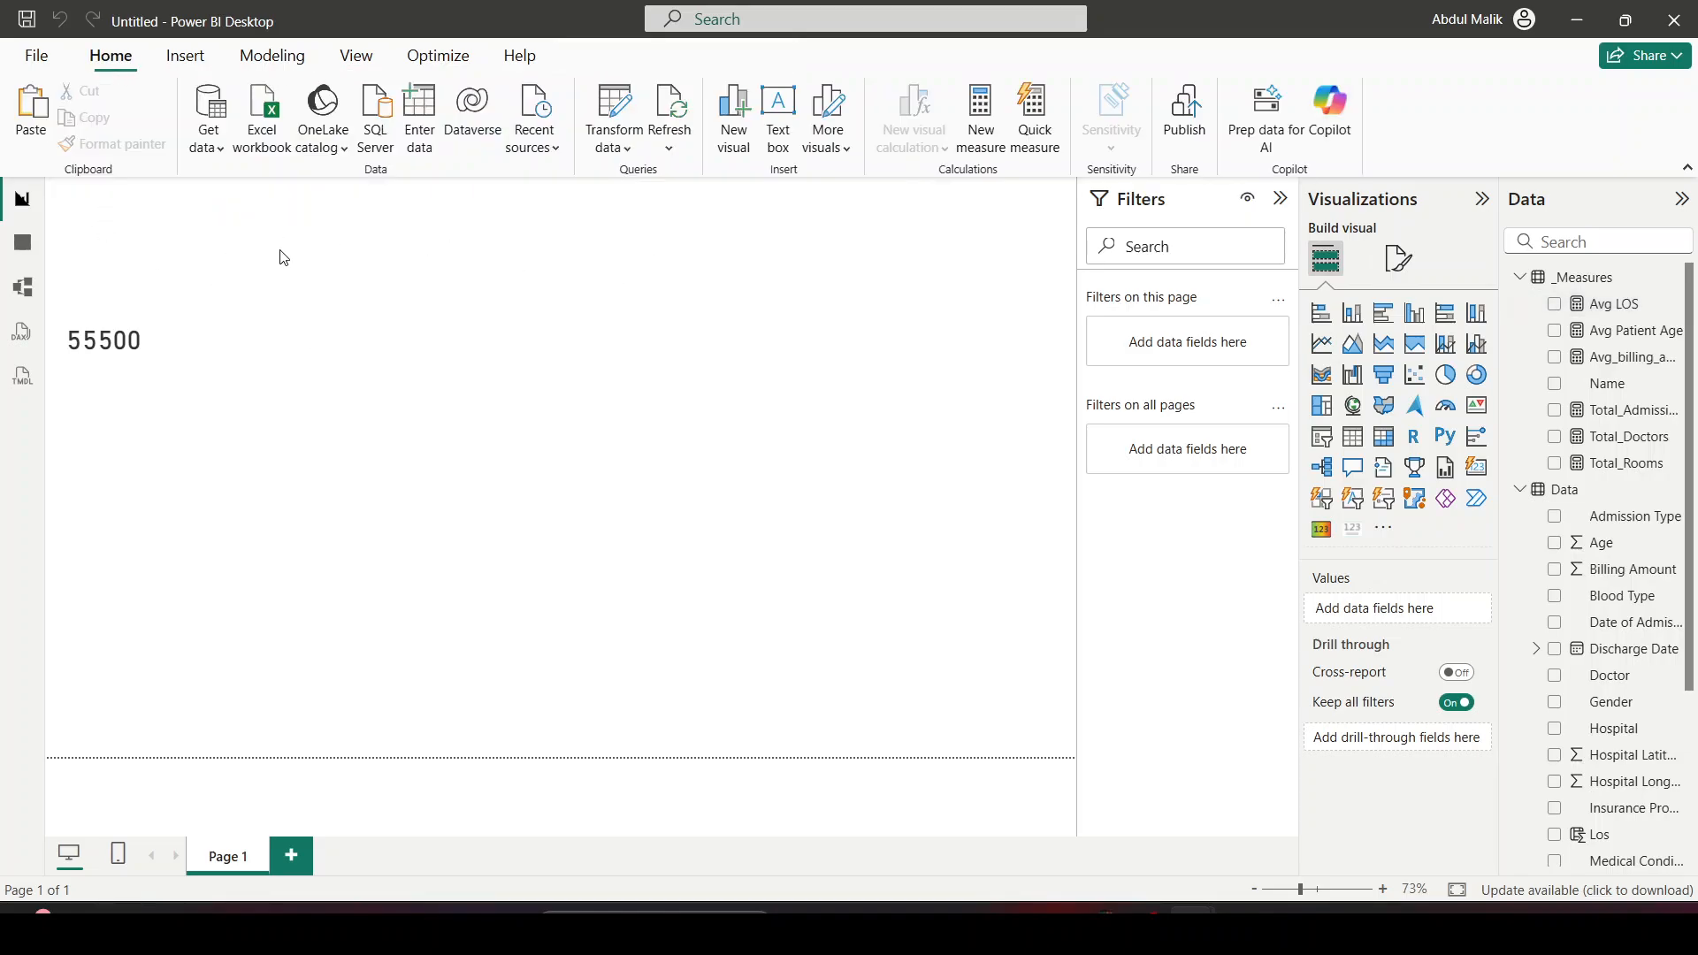
Examine the Total_Admissions card's data label, category label and background formatting settings, and deselect the card
click(142, 343)
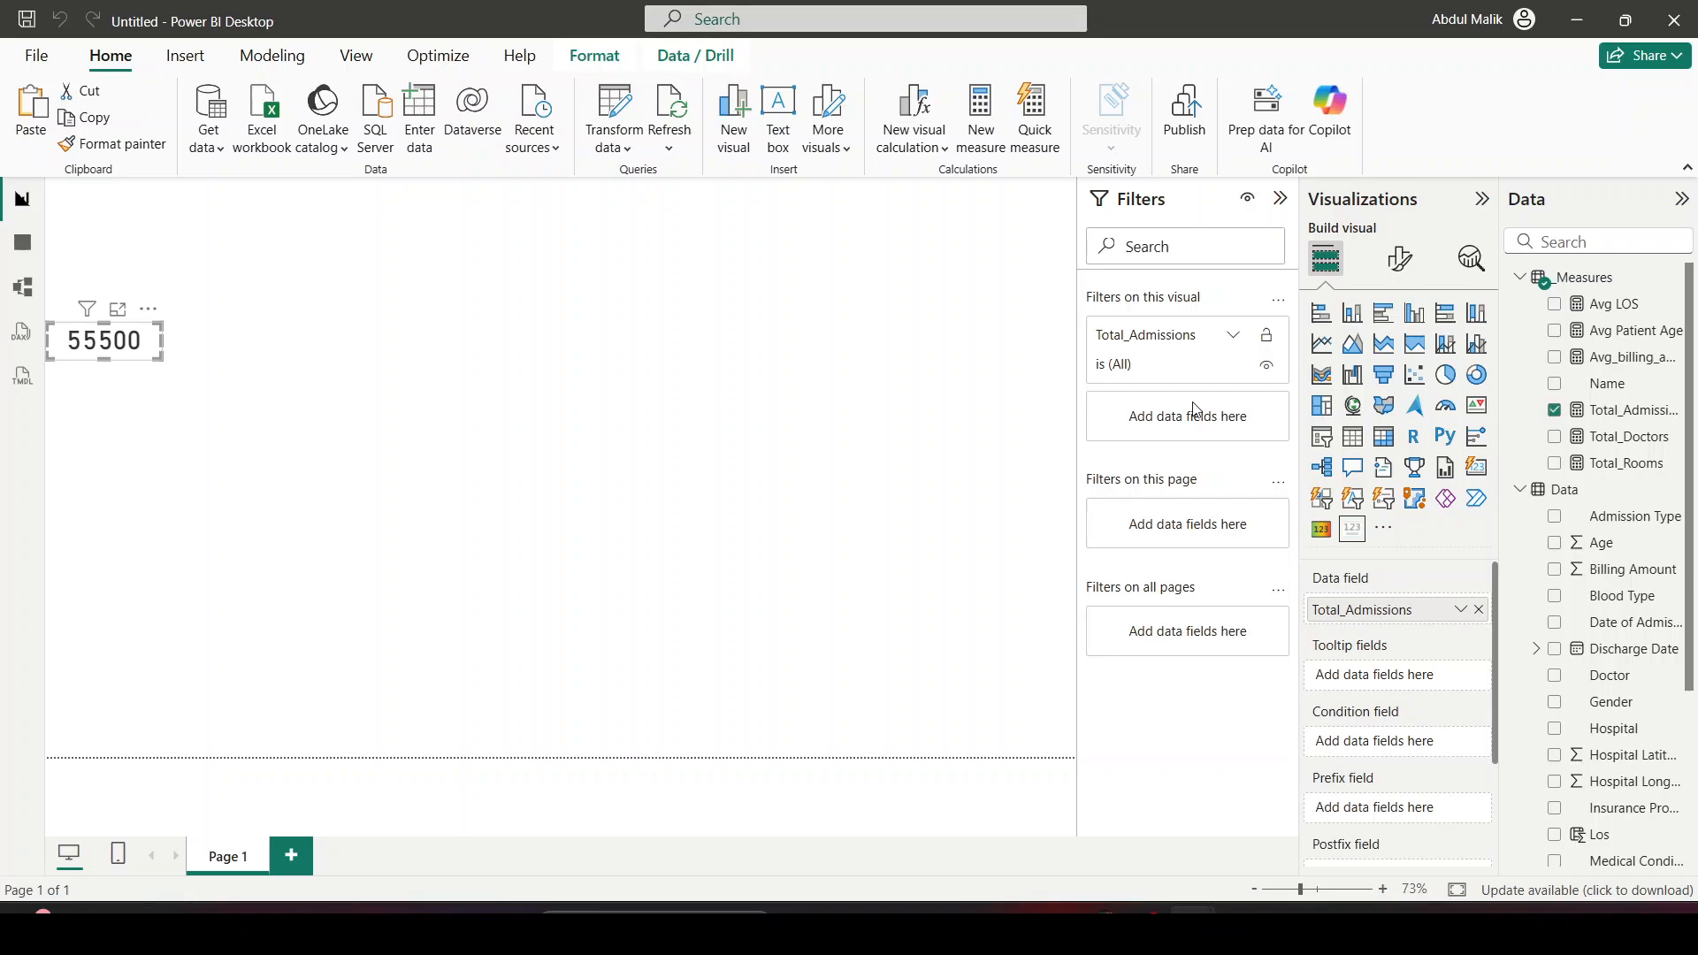
click(1399, 259)
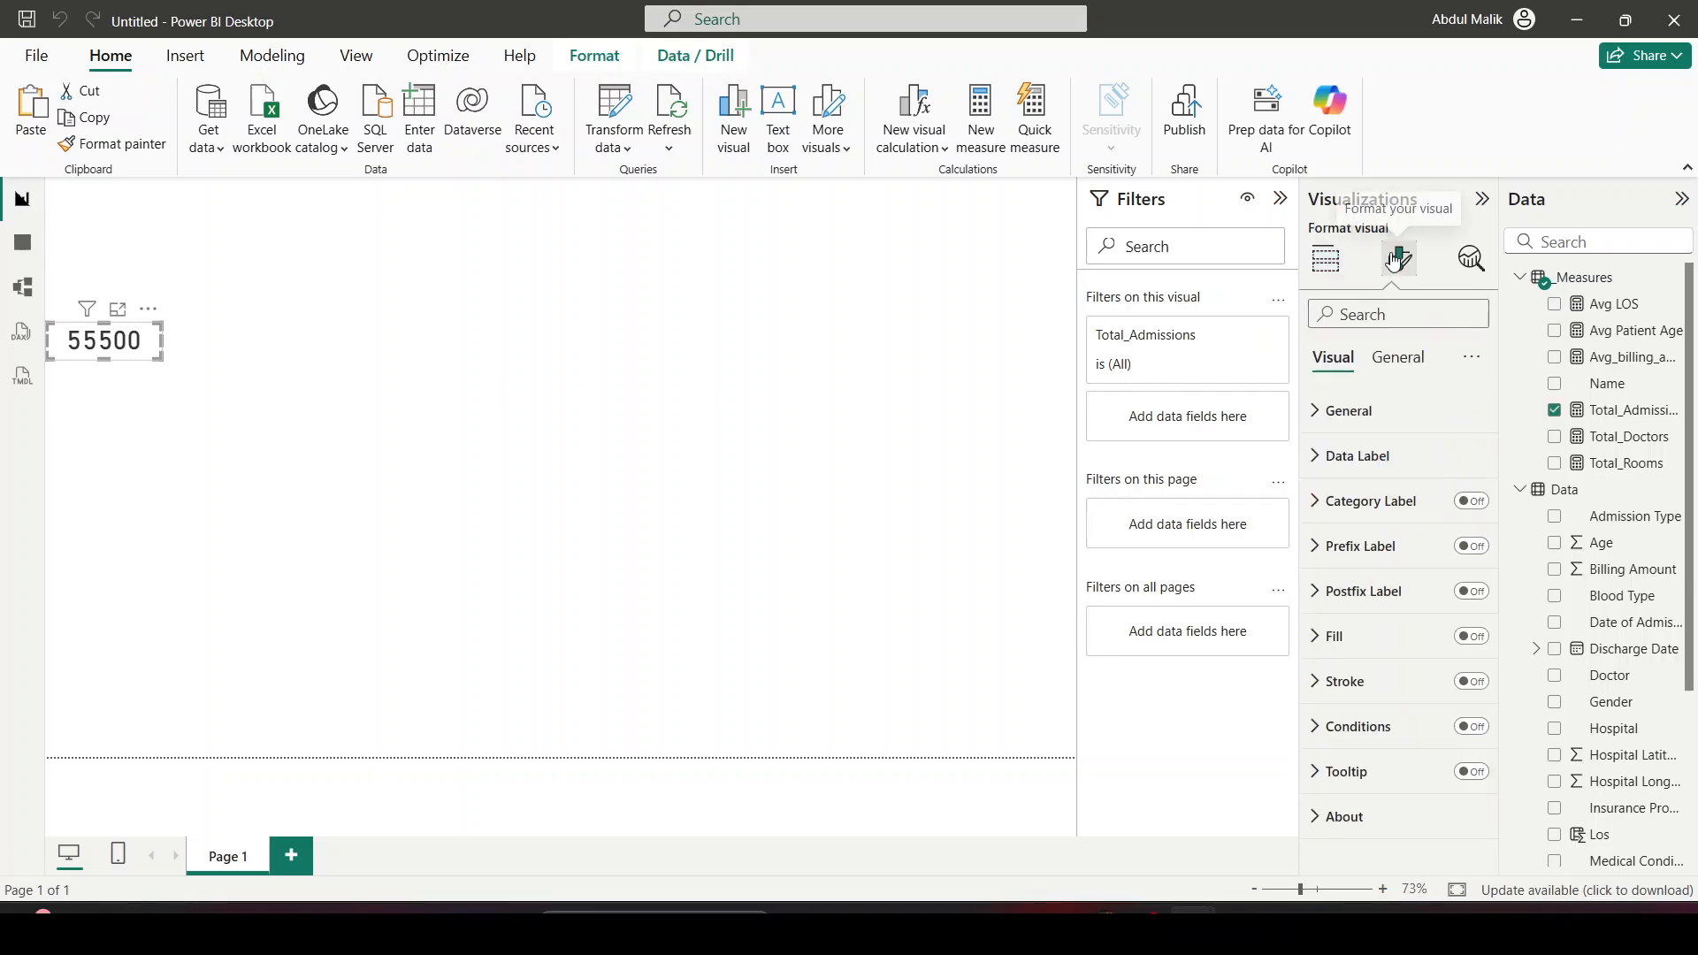
click(1413, 449)
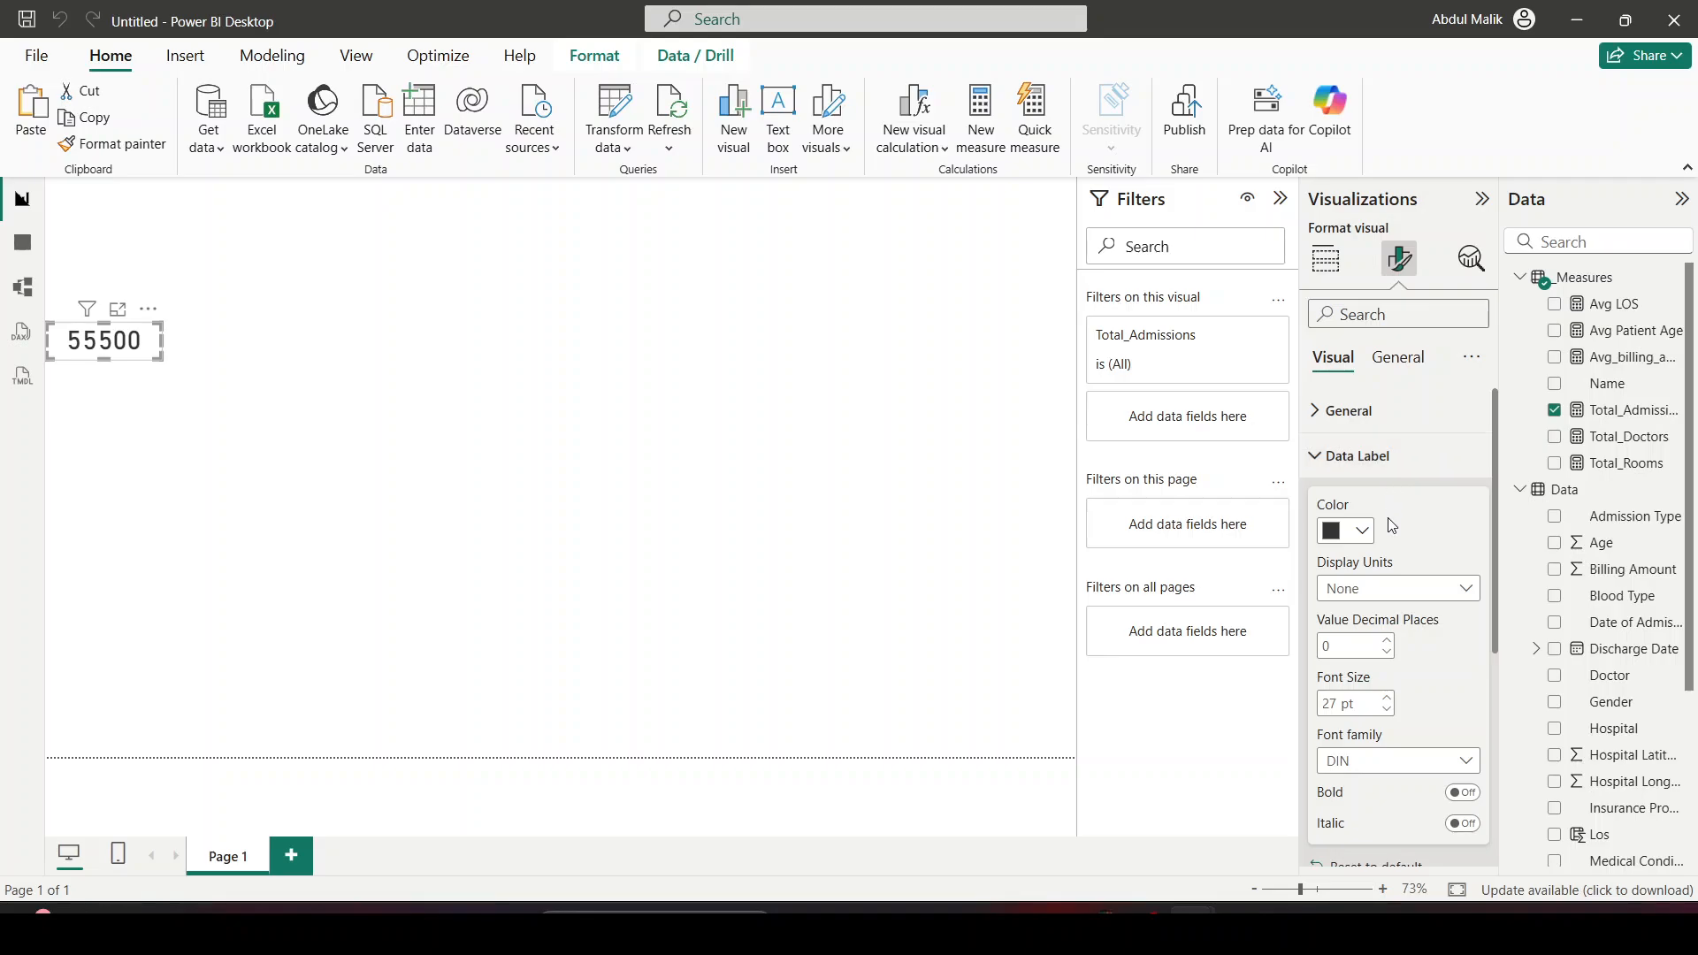
scroll(1391, 525, down, 1)
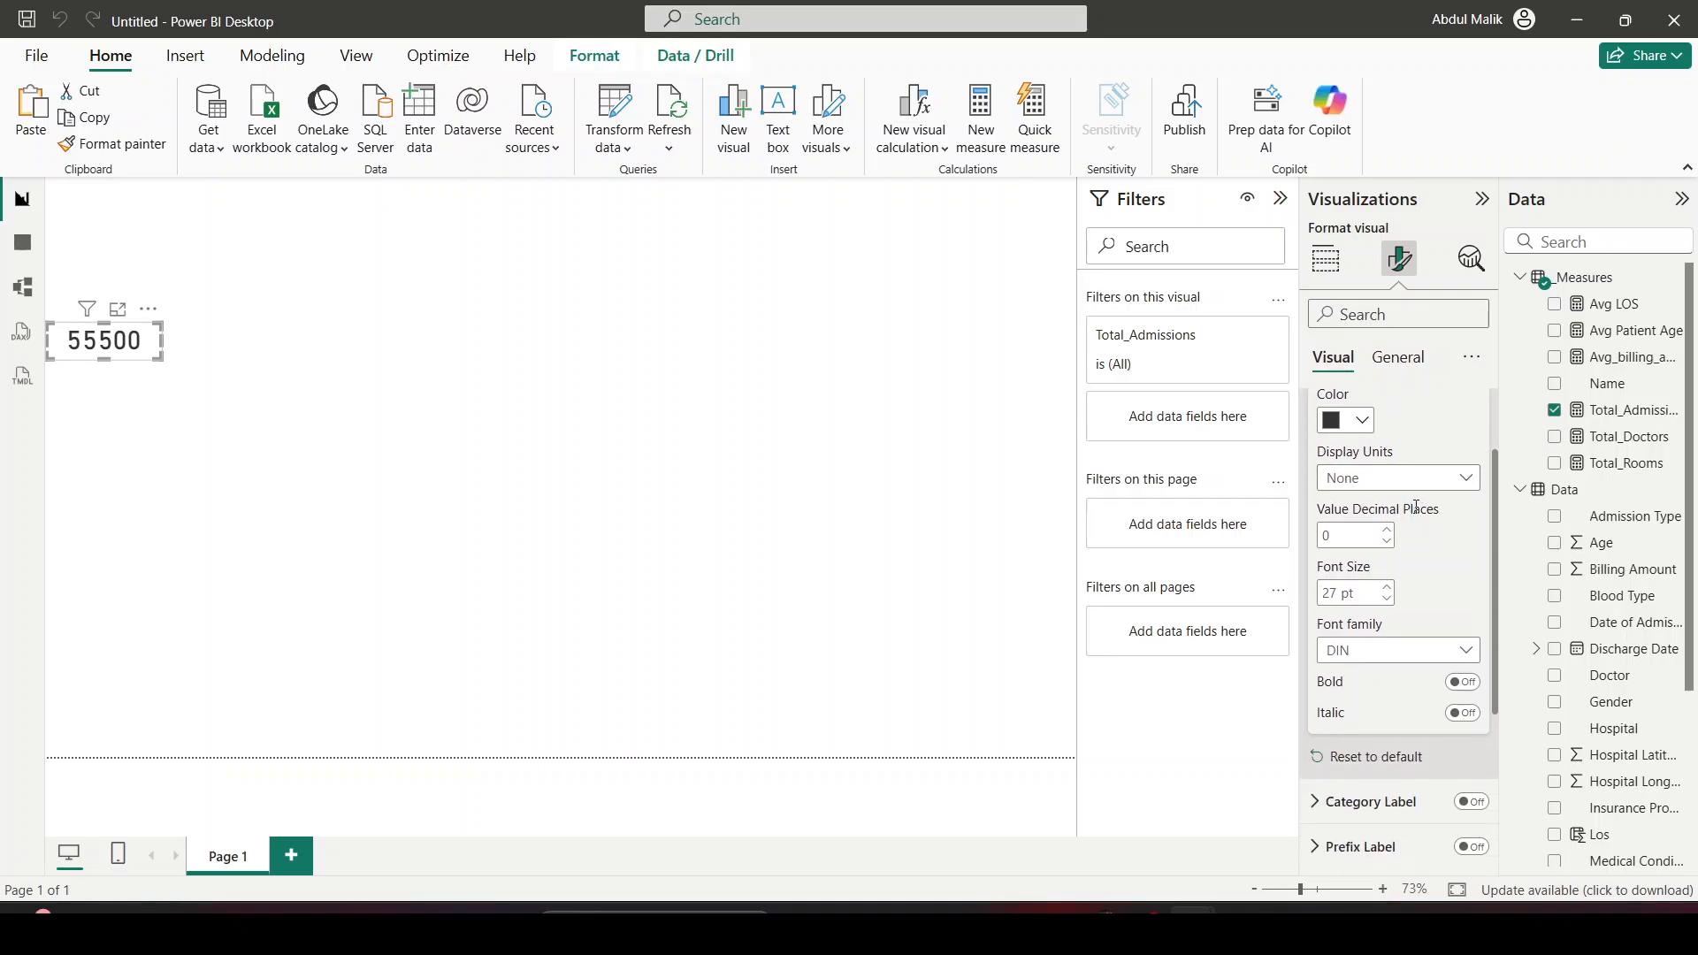
scroll(1415, 521, down, 2)
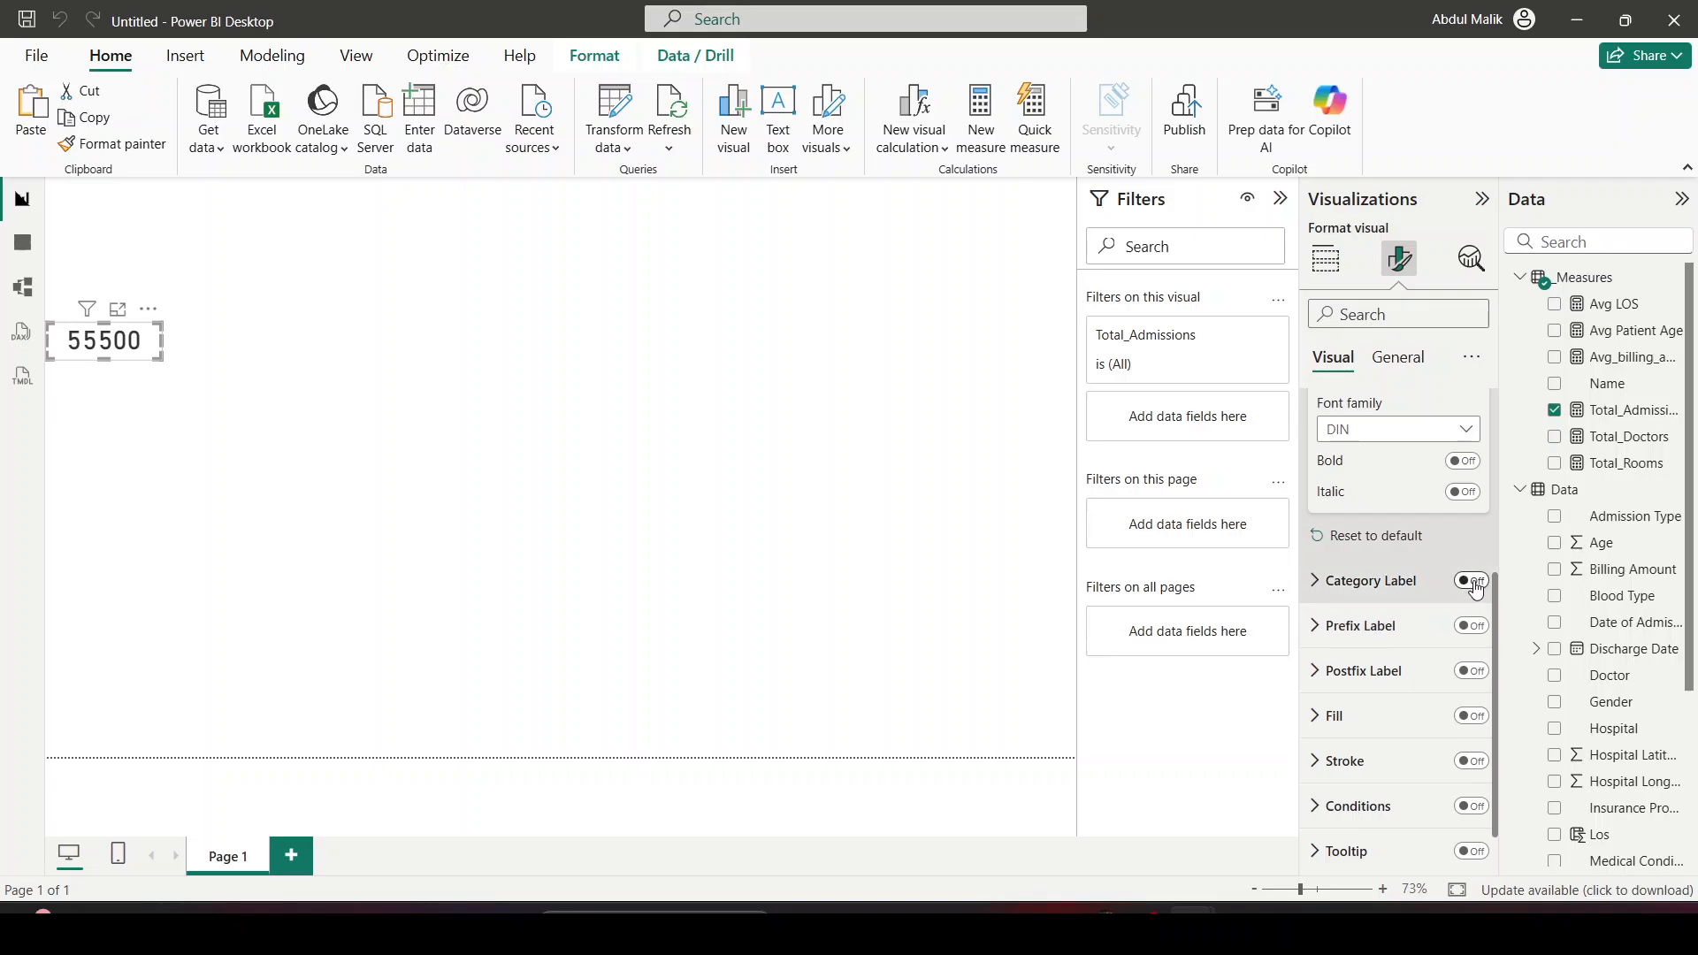
click(1400, 358)
click(1395, 500)
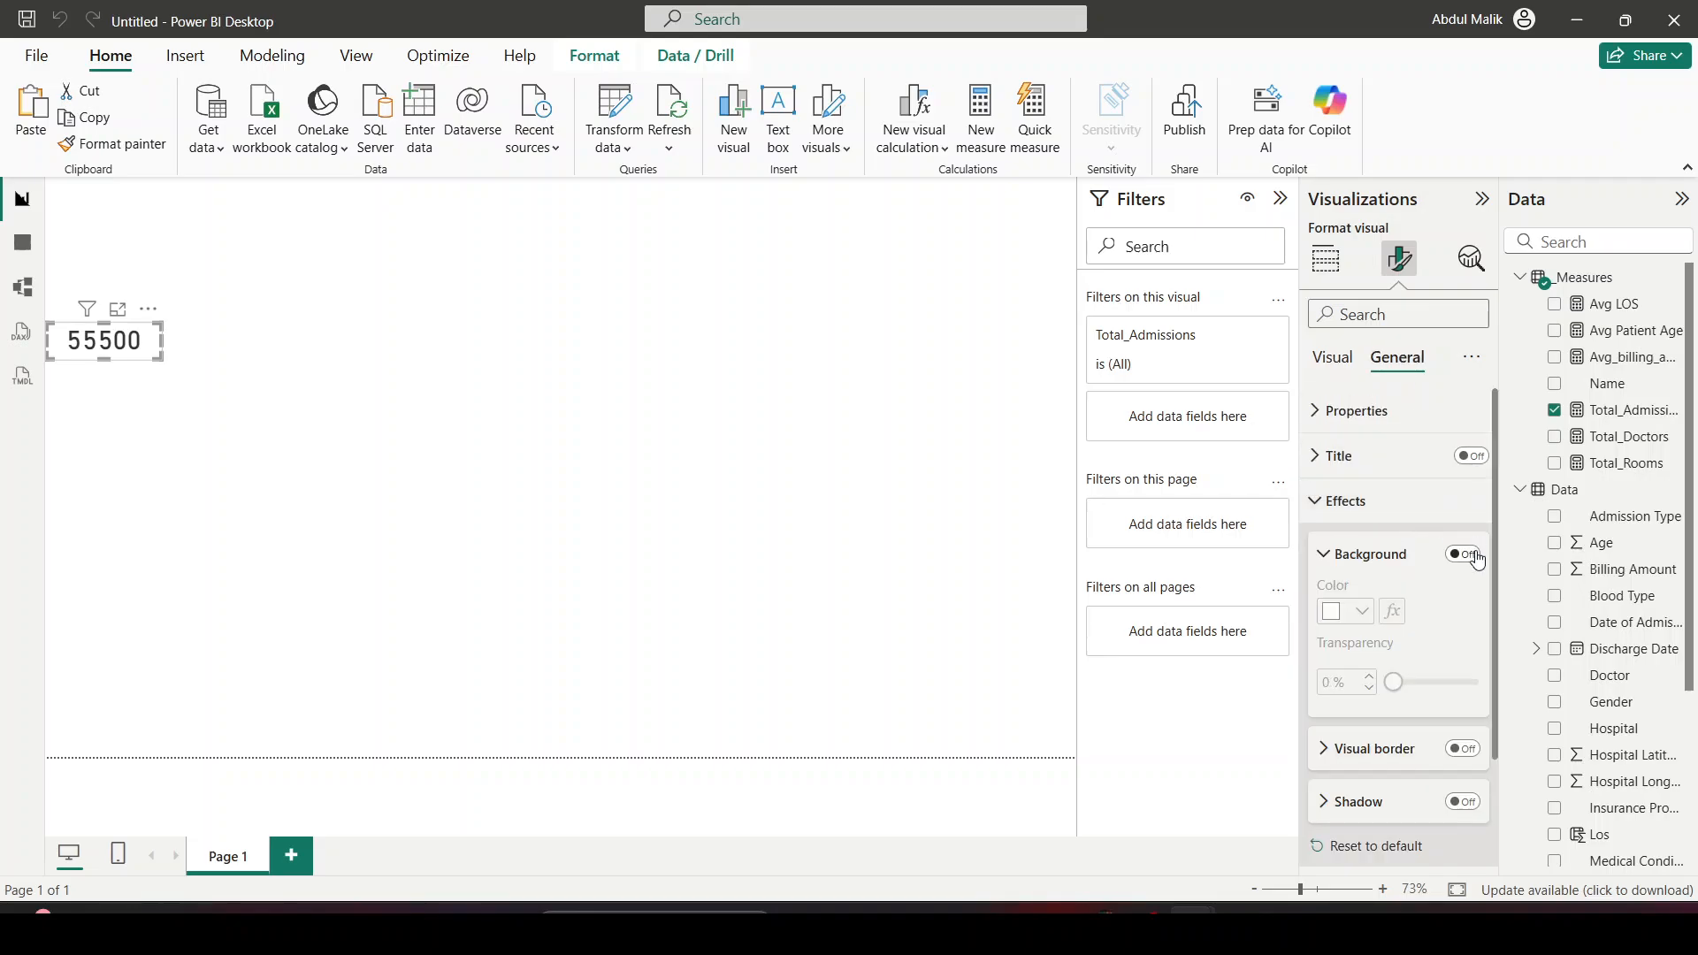
click(629, 439)
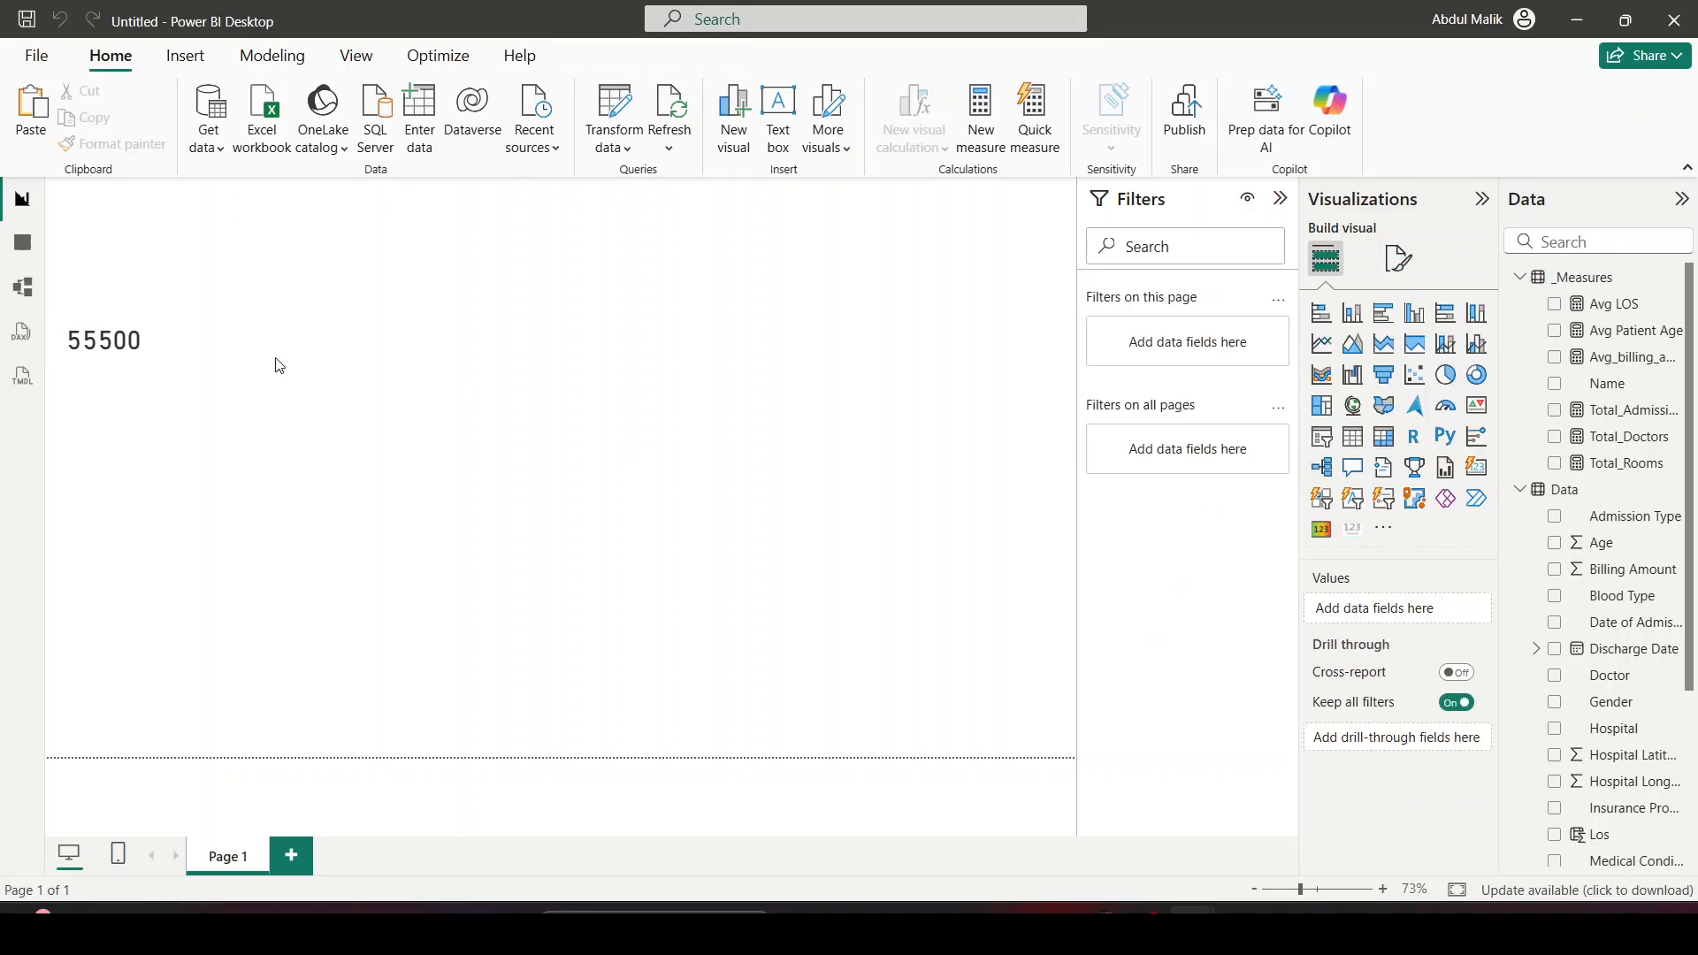
Insert two more card visuals, move the second to the empty area beside the first, and assign Total_Rooms as its data field
click(1353, 531)
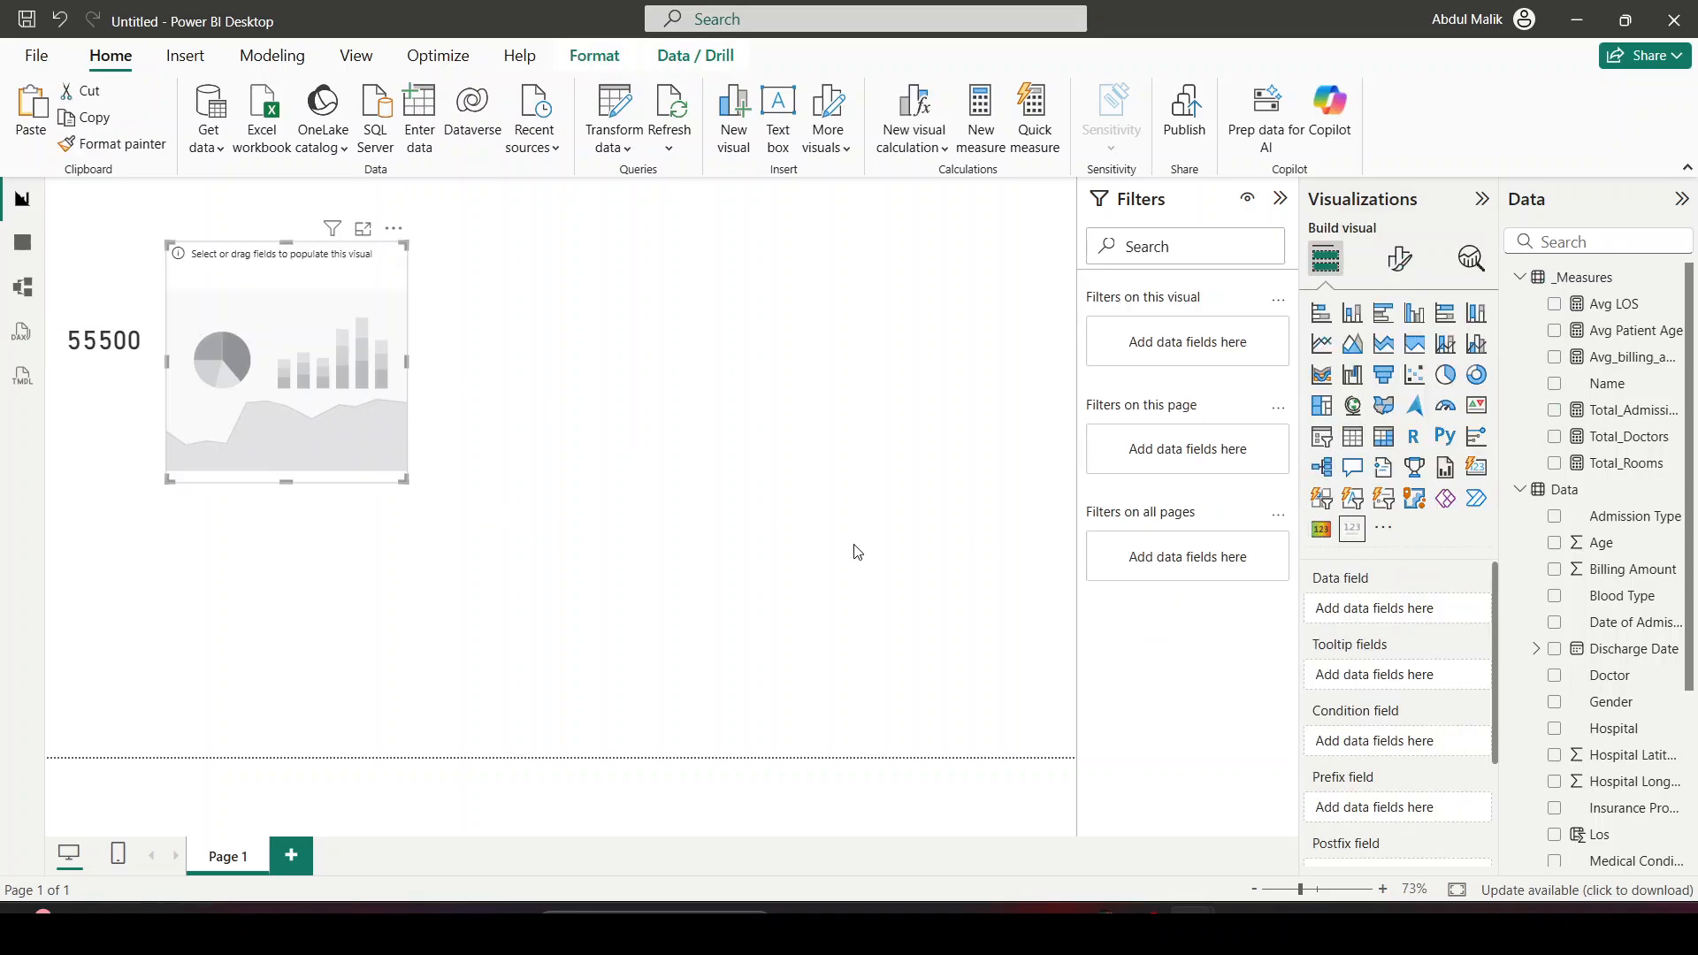
click(594, 560)
click(1352, 528)
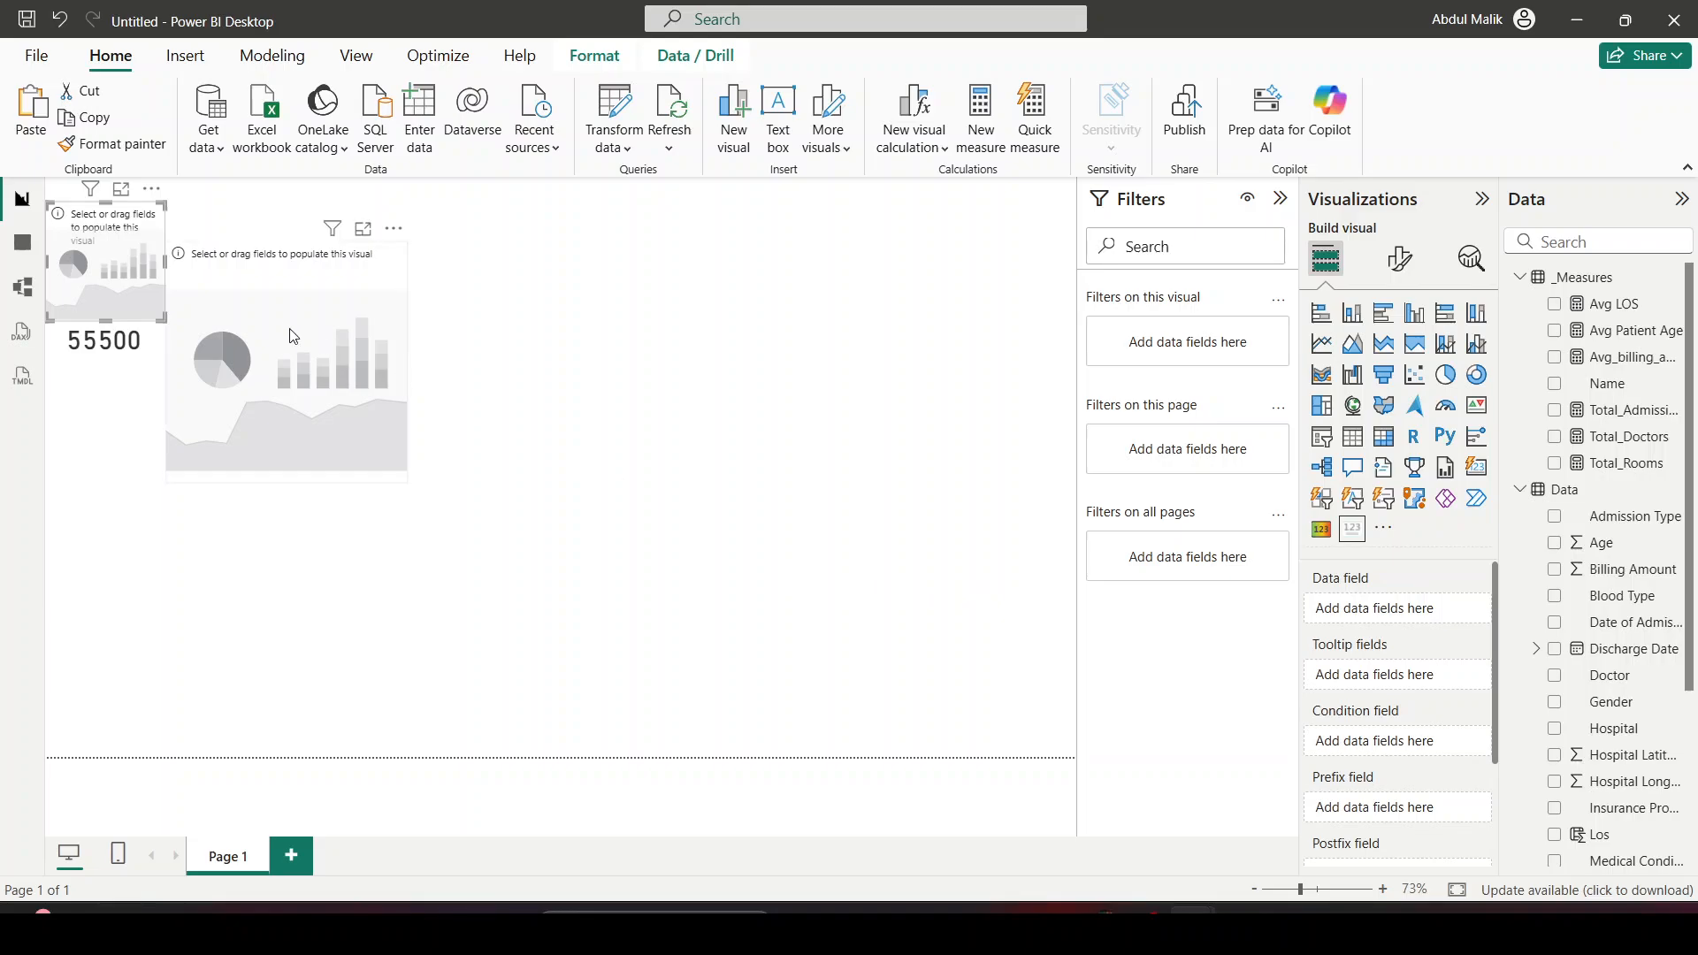
drag(143, 272, 631, 322)
drag(1625, 462, 1420, 609)
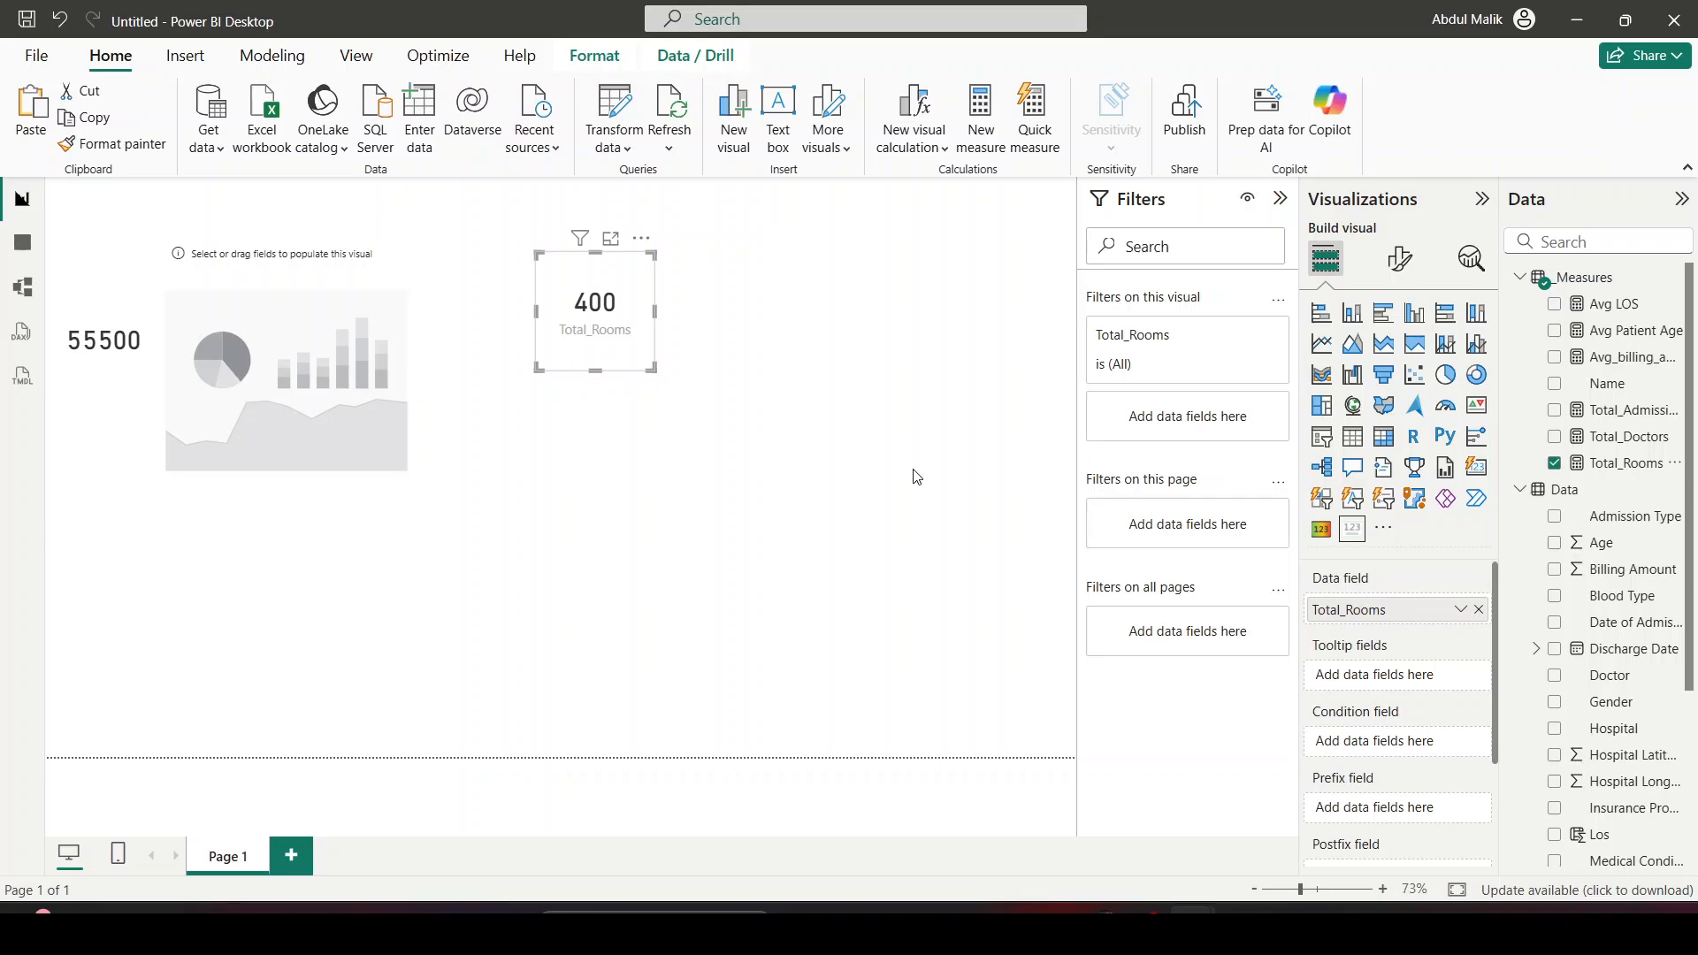
click(1144, 927)
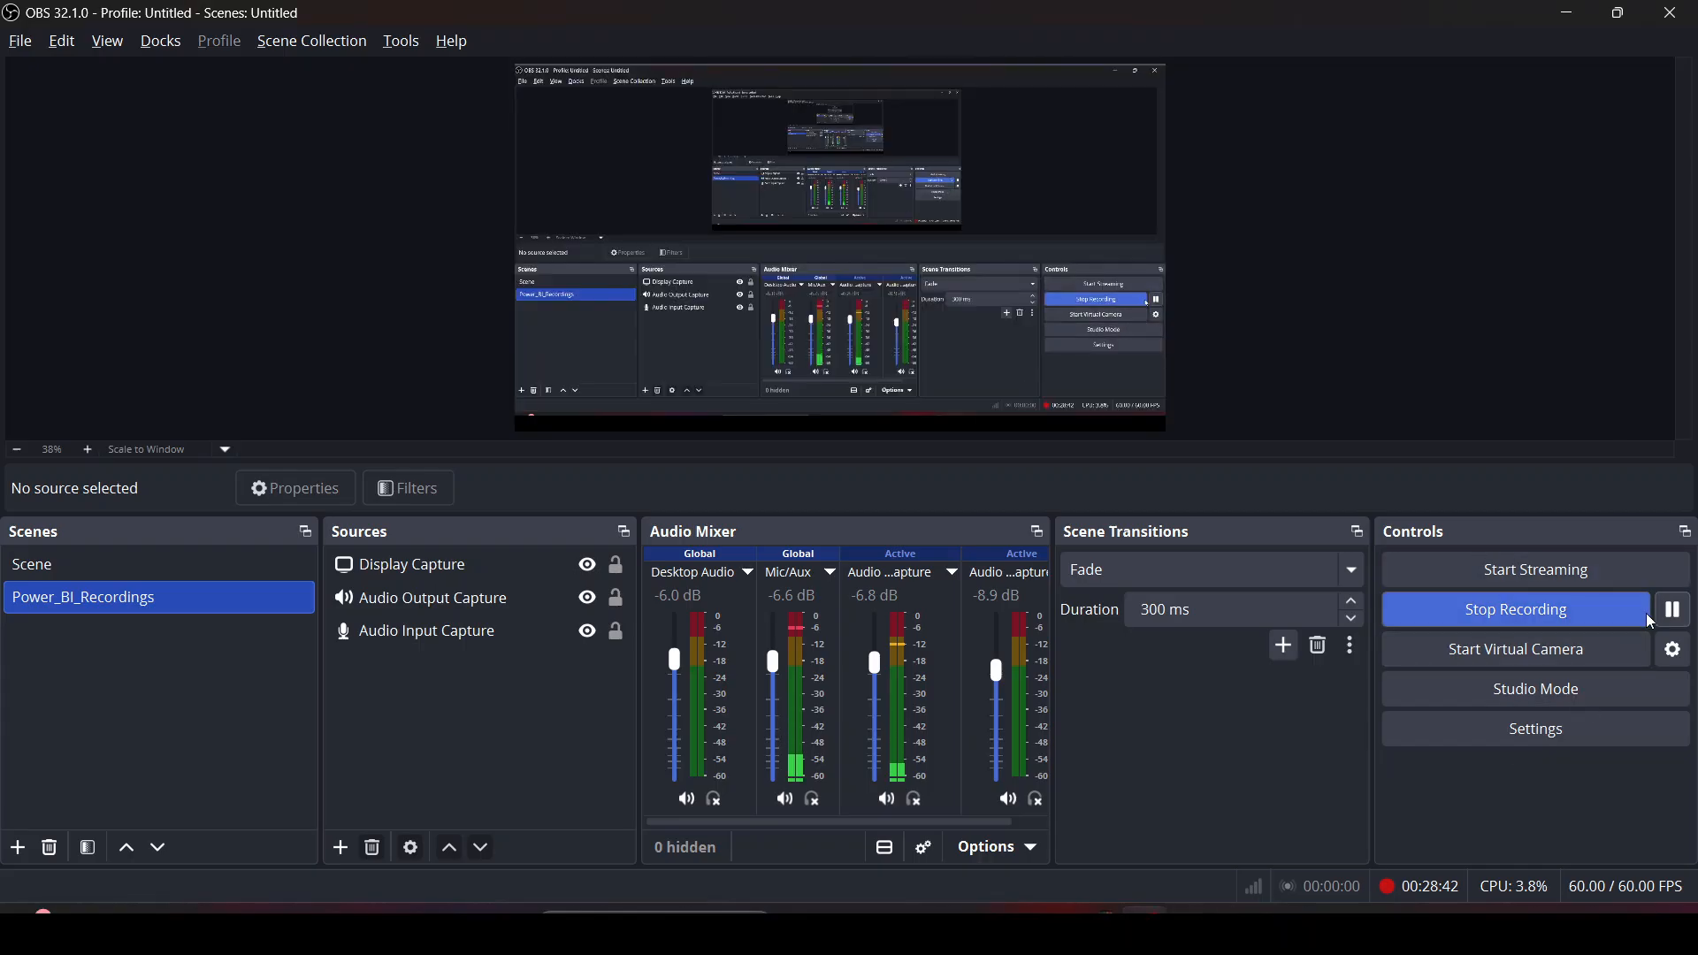
key(alt+Tab)
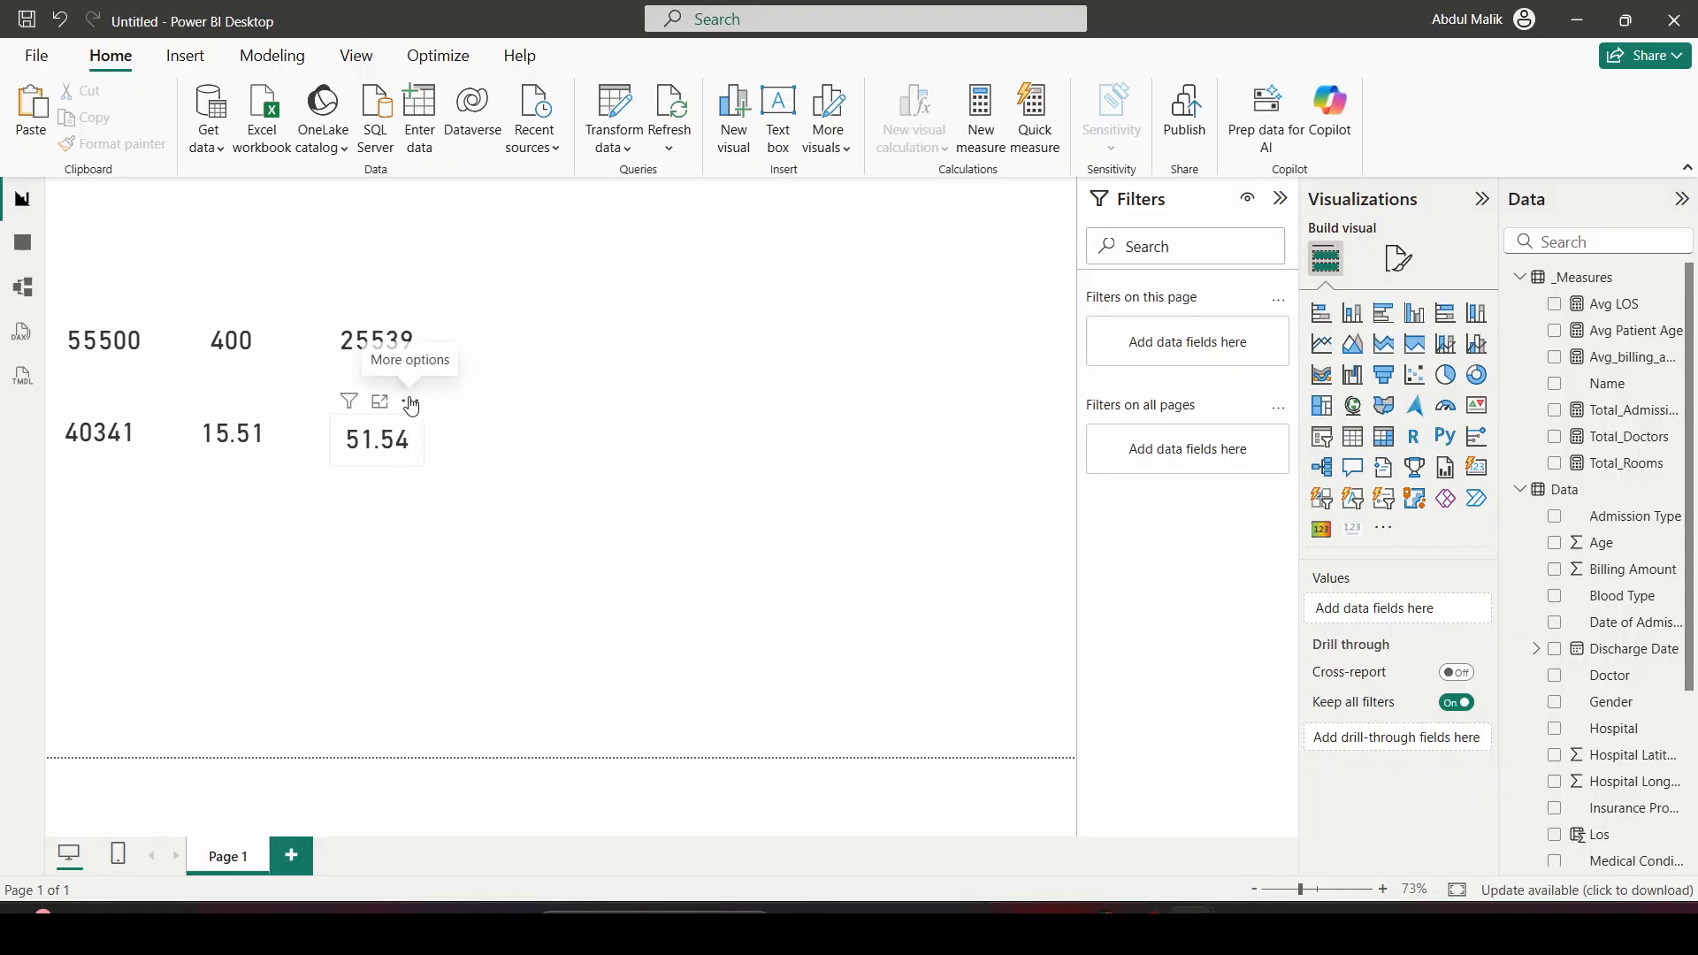
Try nudging the Avg Patient Age card vertically to align it with the second row of KPI cards
click(417, 404)
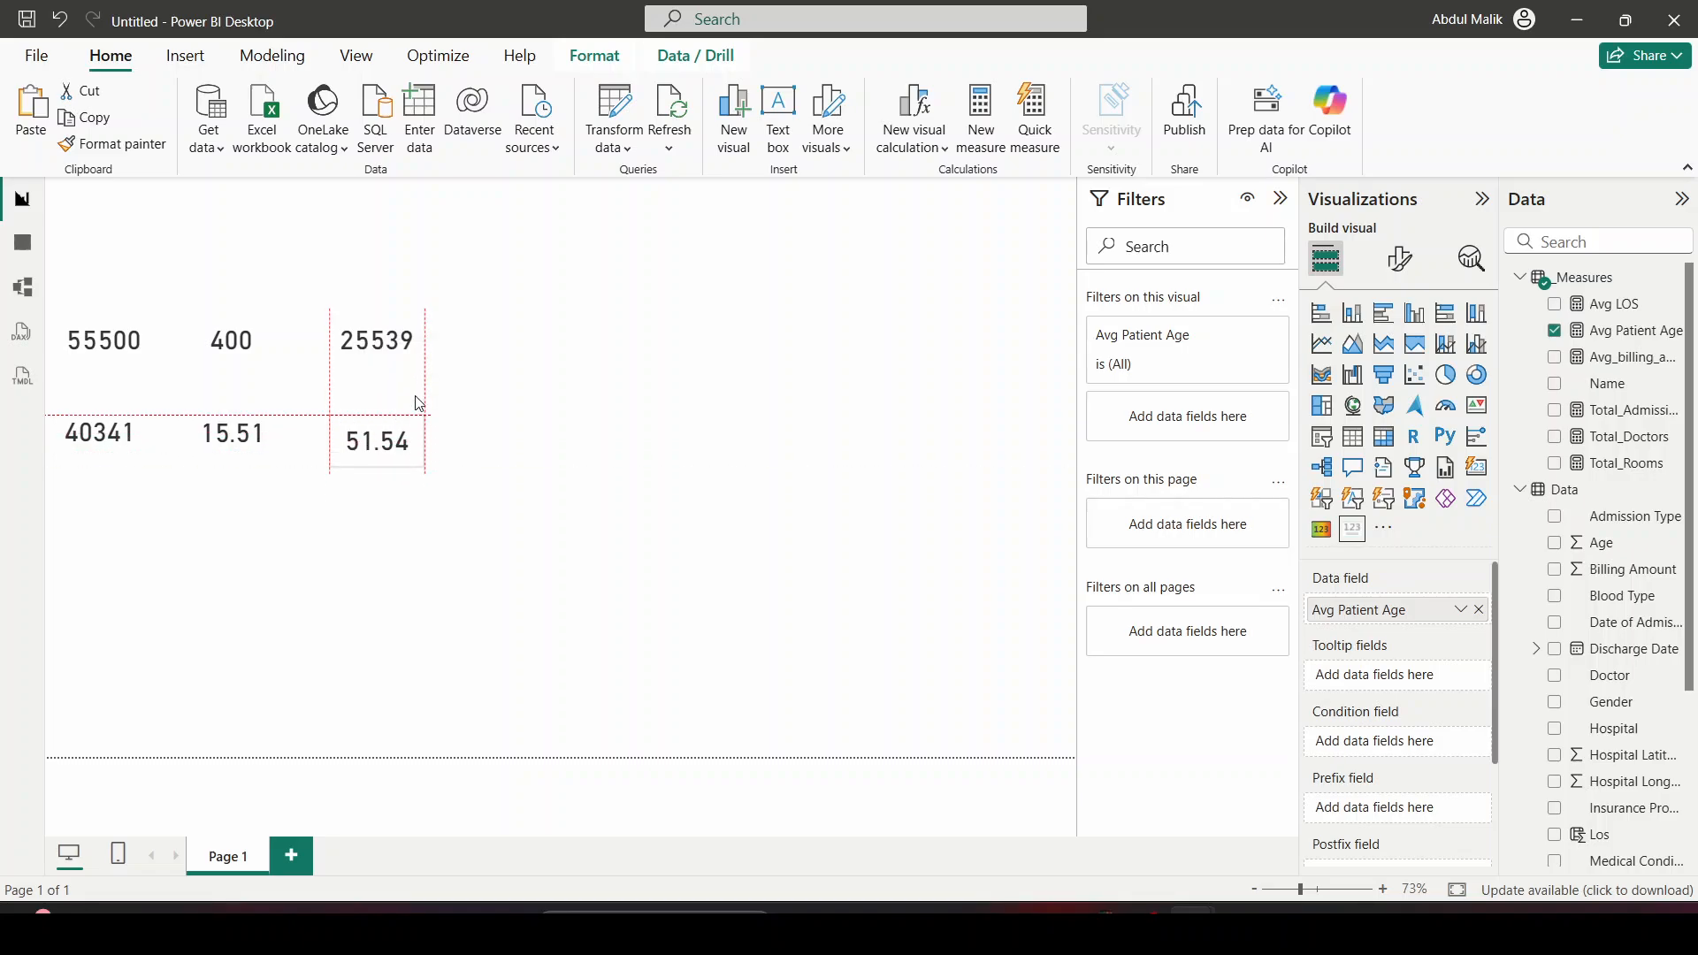
drag(415, 396, 416, 395)
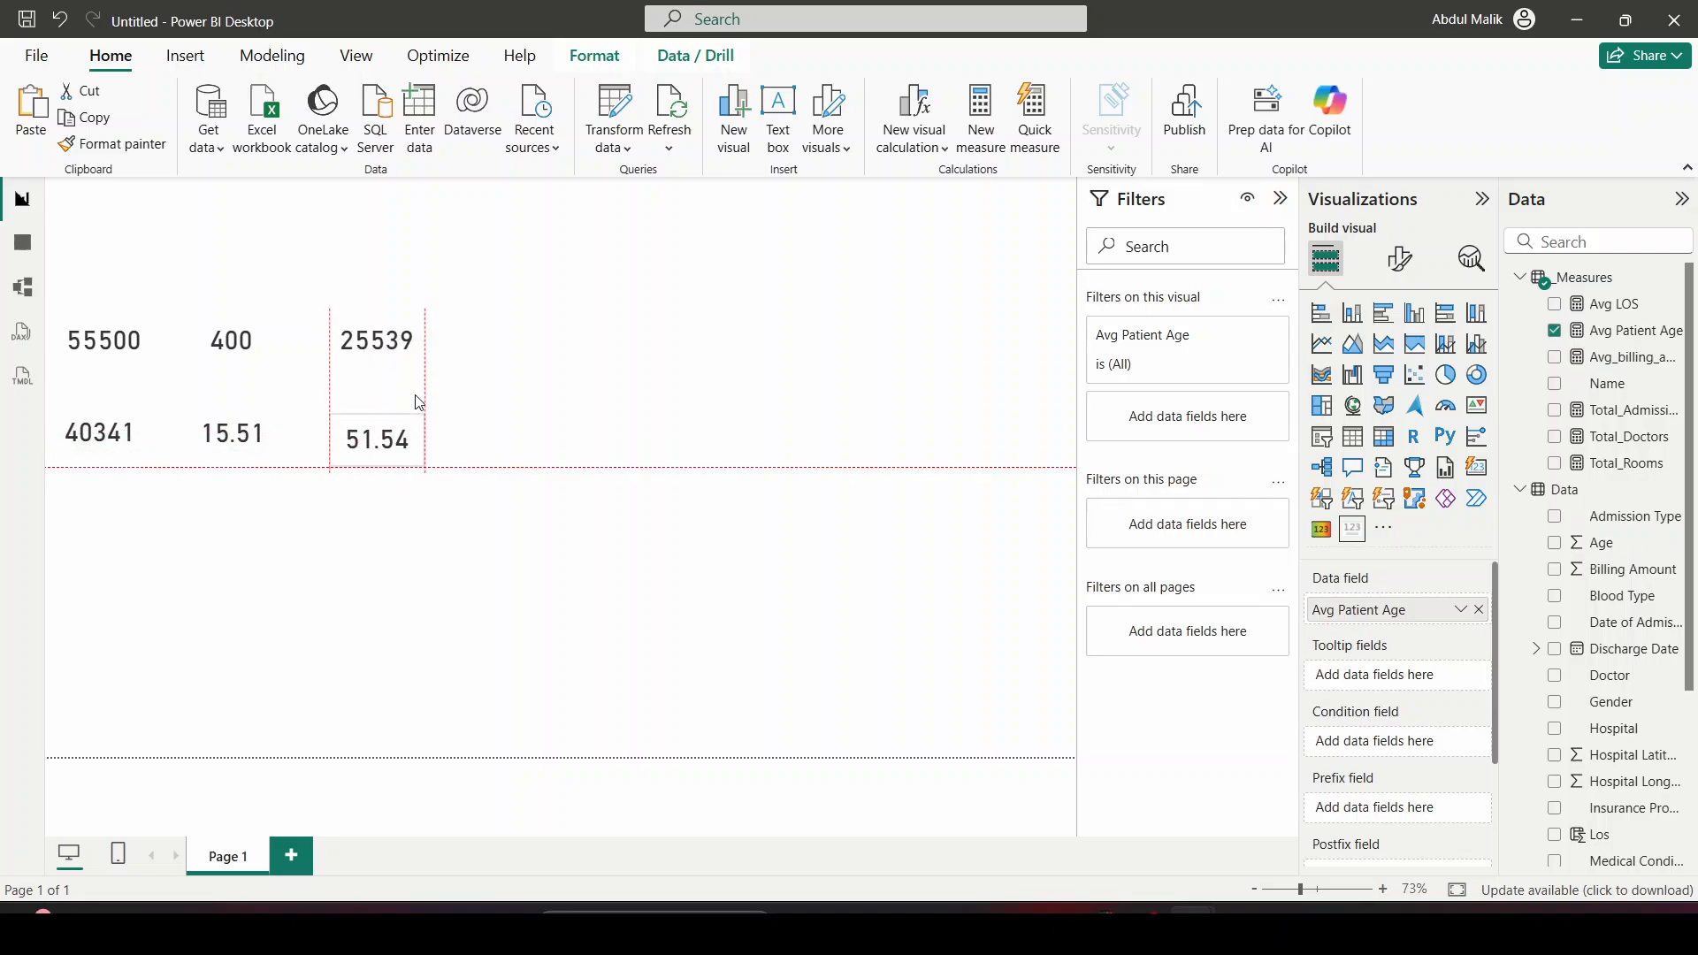
Try fewer decimal places on the Avg LOS card's data label, restore 2 decimal places, and deselect the card
click(270, 438)
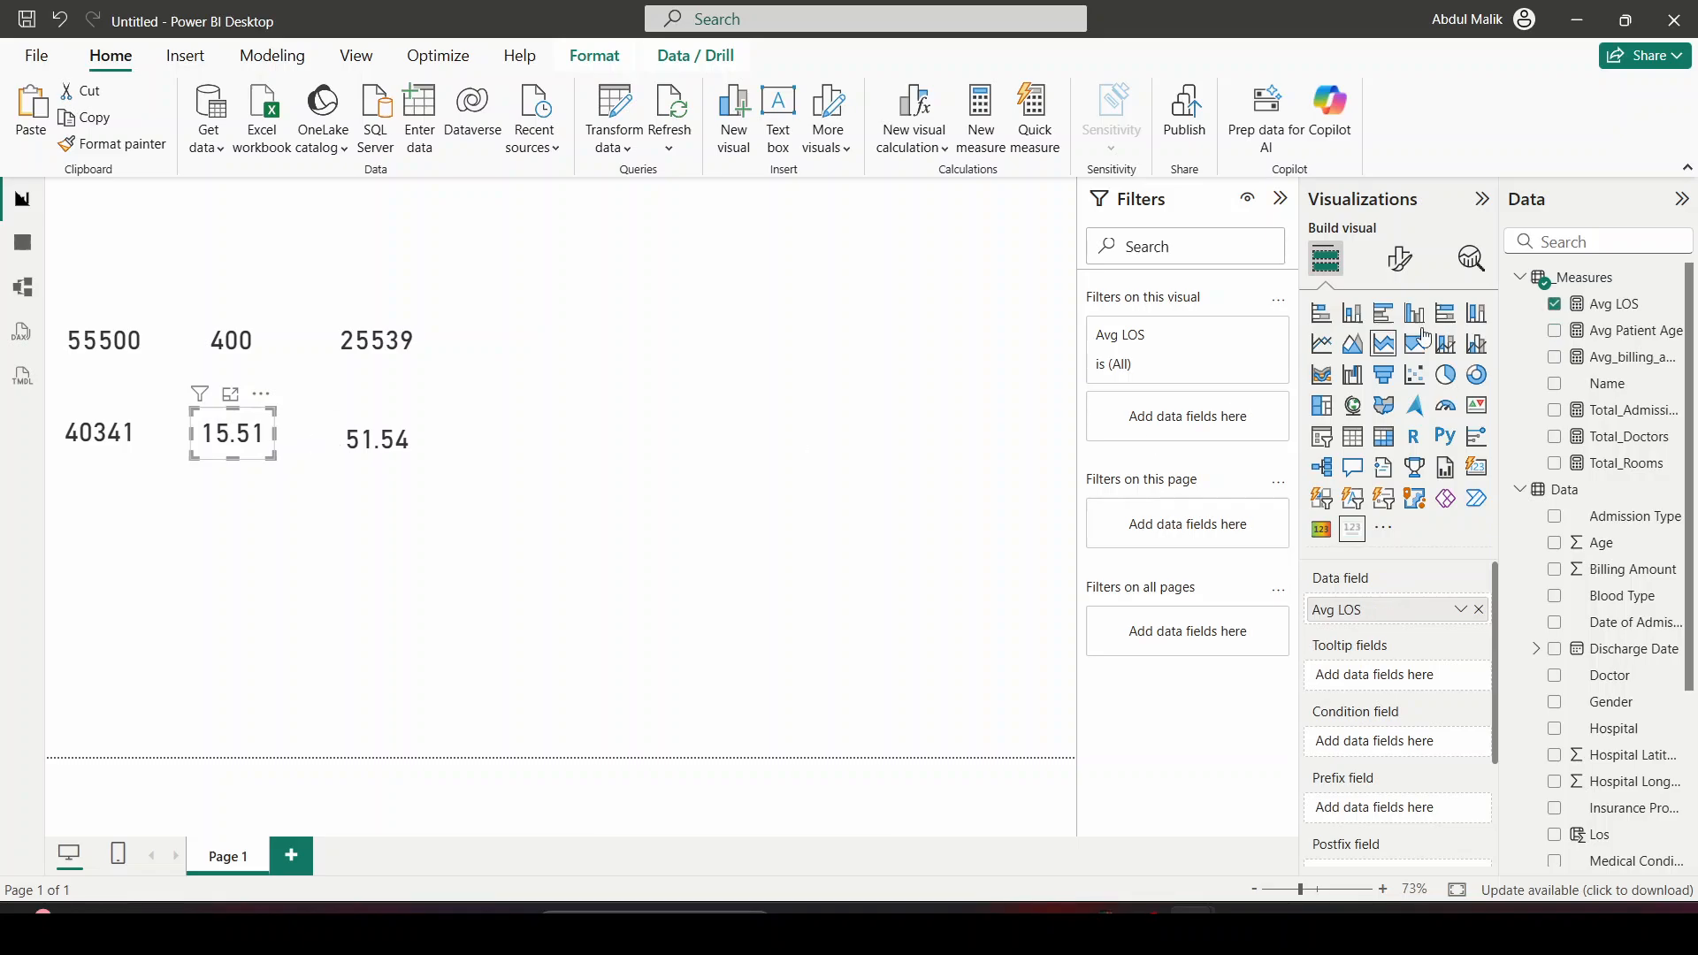
click(1399, 258)
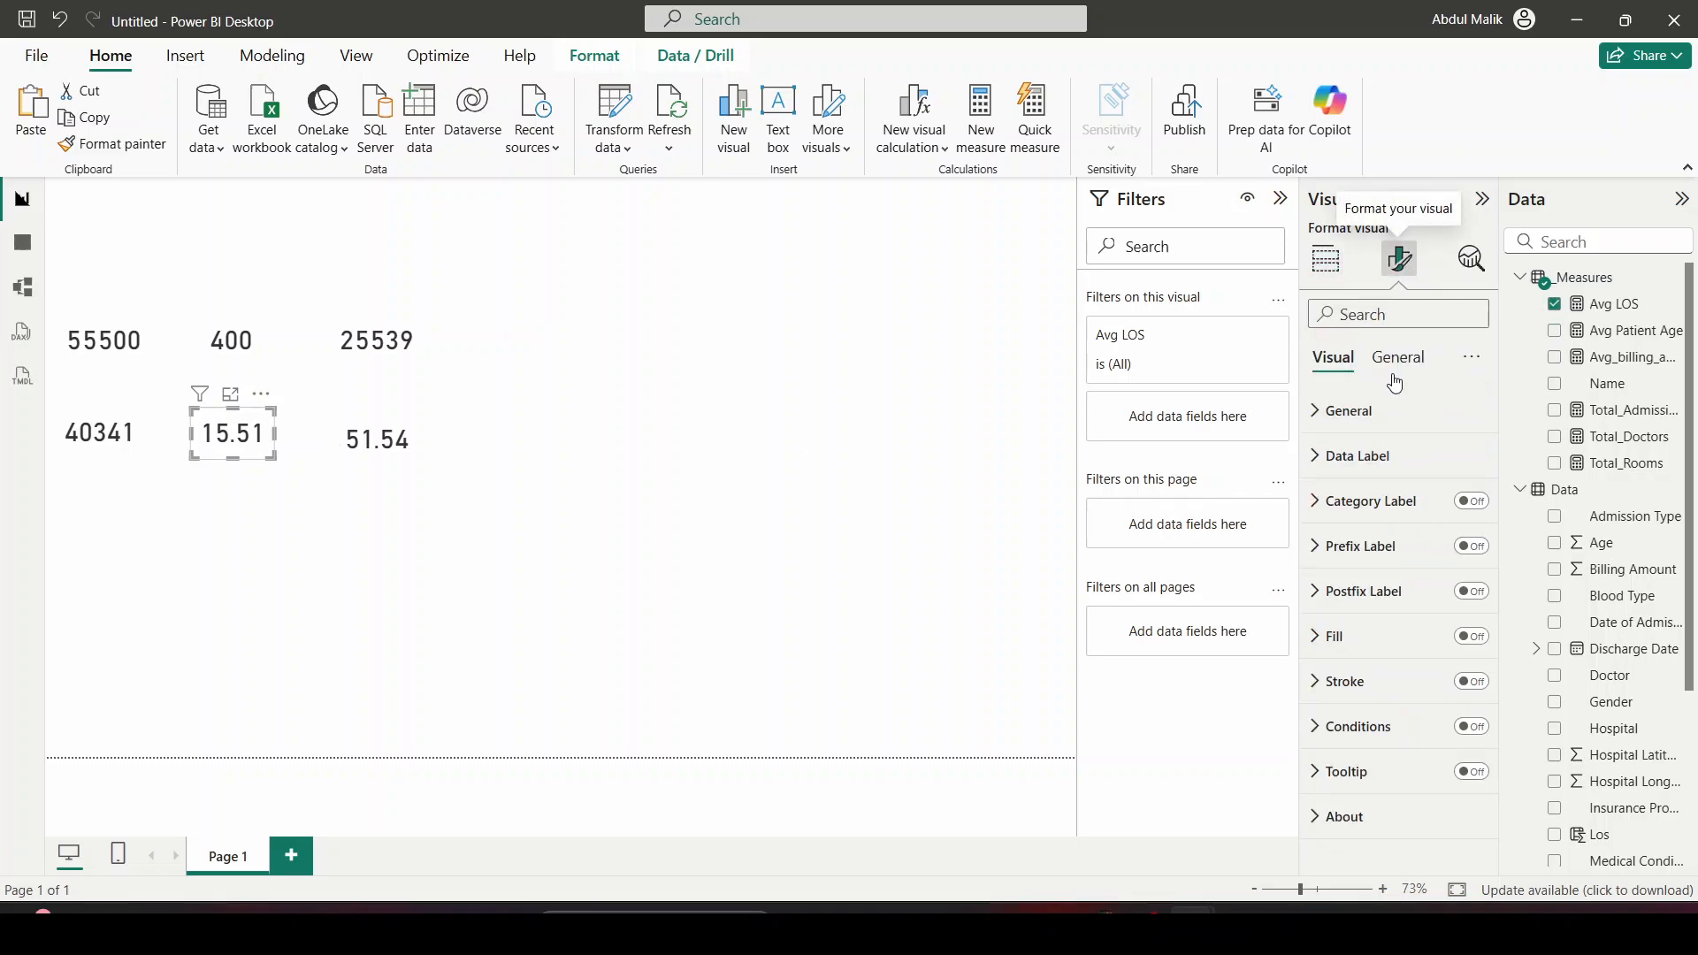
click(1380, 482)
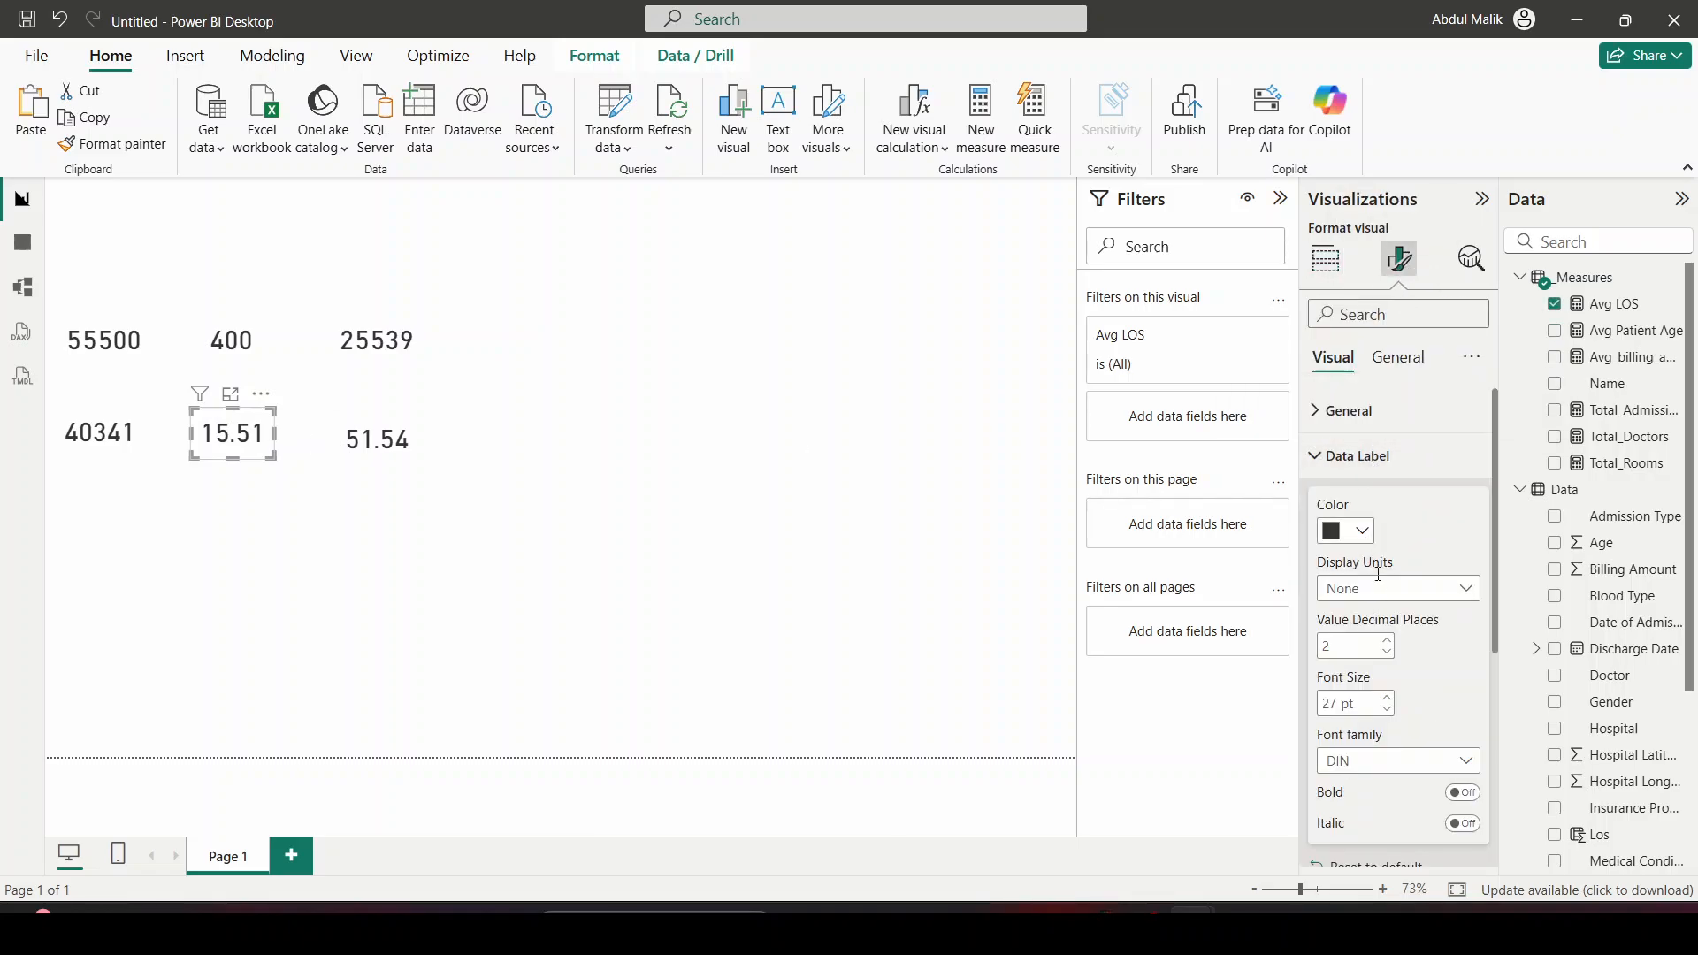
click(1387, 653)
click(1387, 642)
click(482, 601)
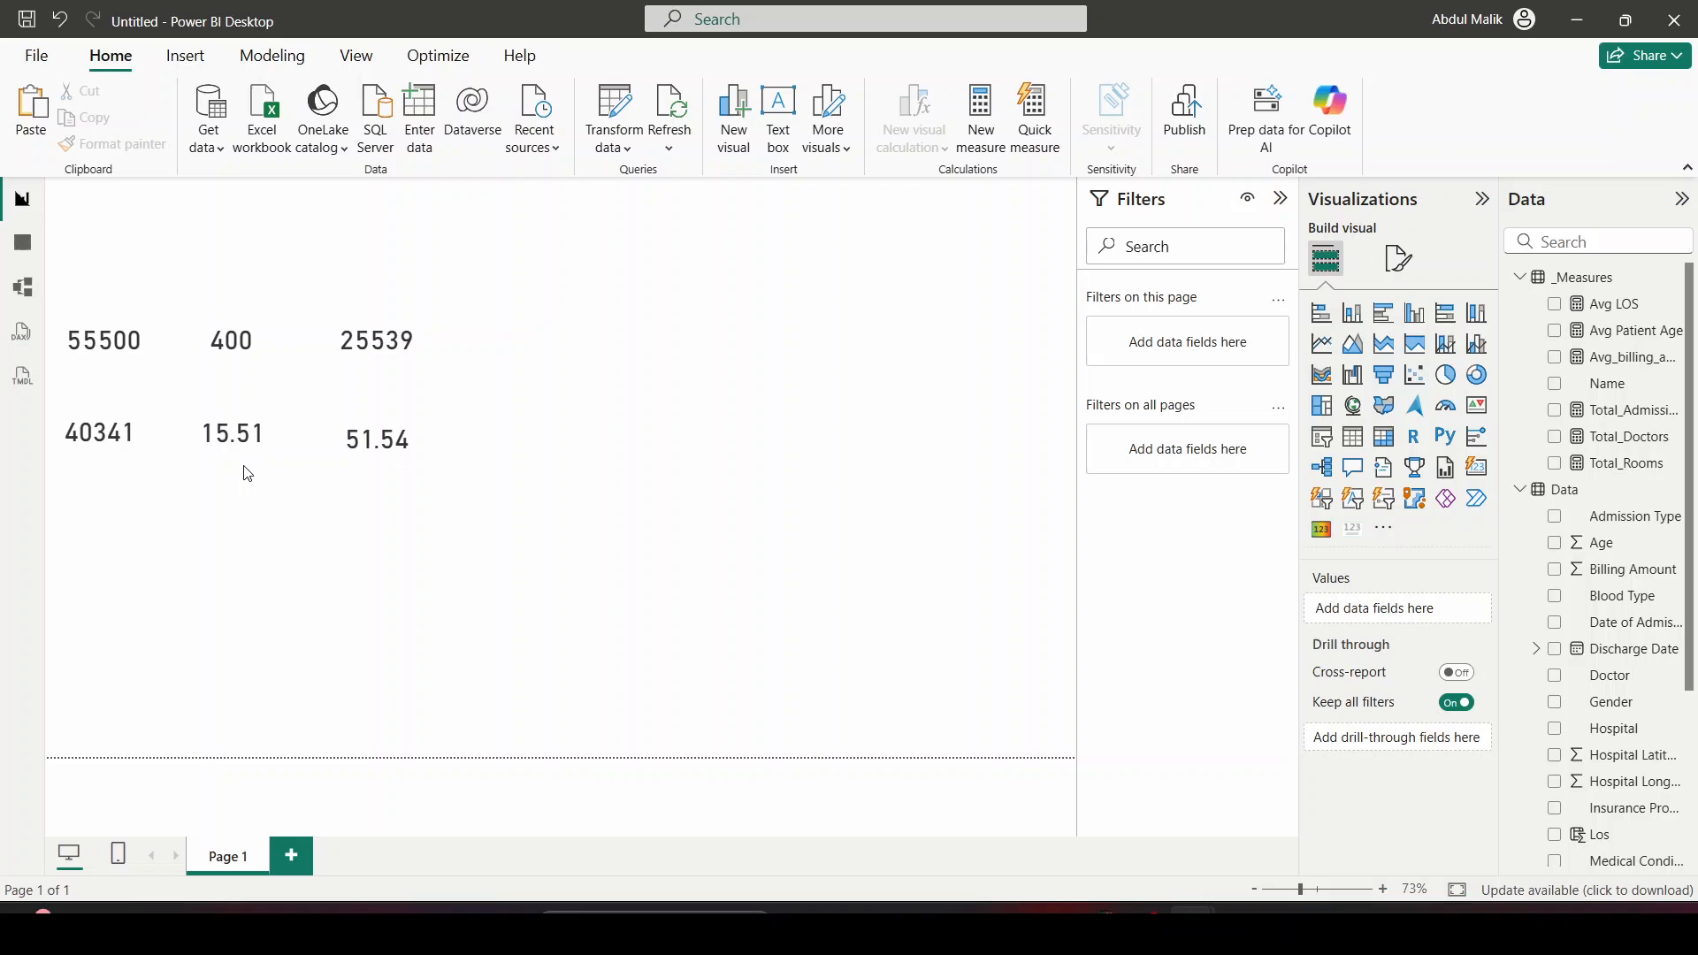
Examine the KPI cards' Vs PY figures on the ZoomCharts reference page for 2024, 2023, 2022 and all years, and return to Power BI
key(alt+Tab)
key(alt+Tab)
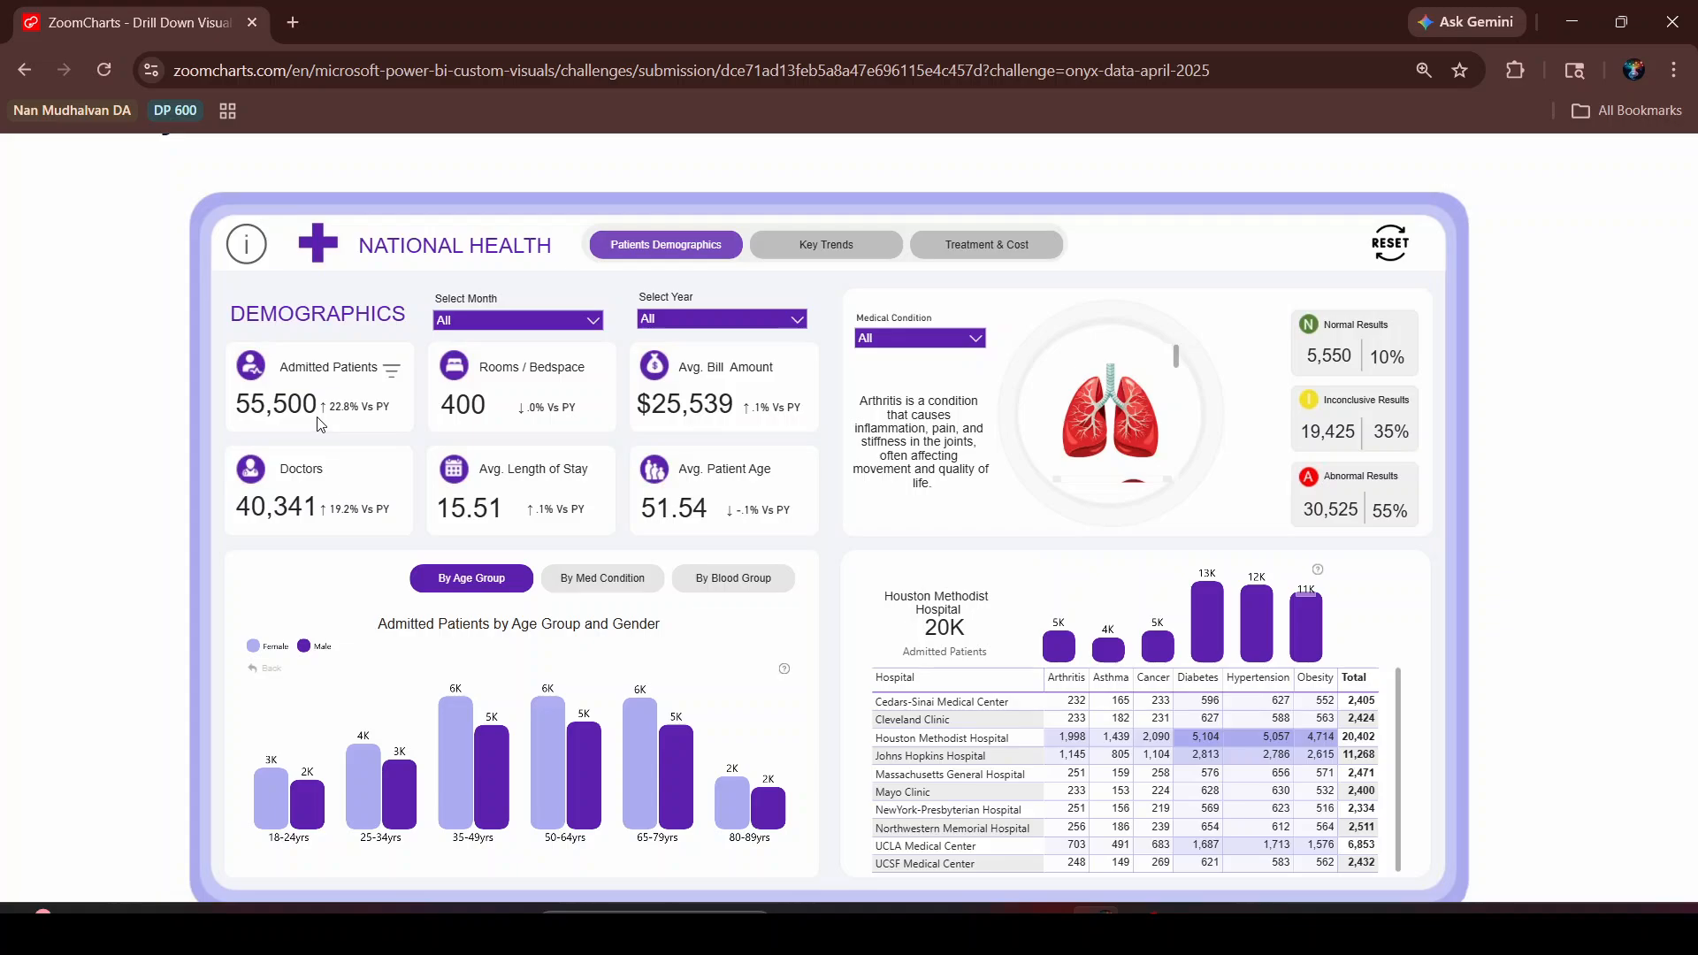
click(786, 322)
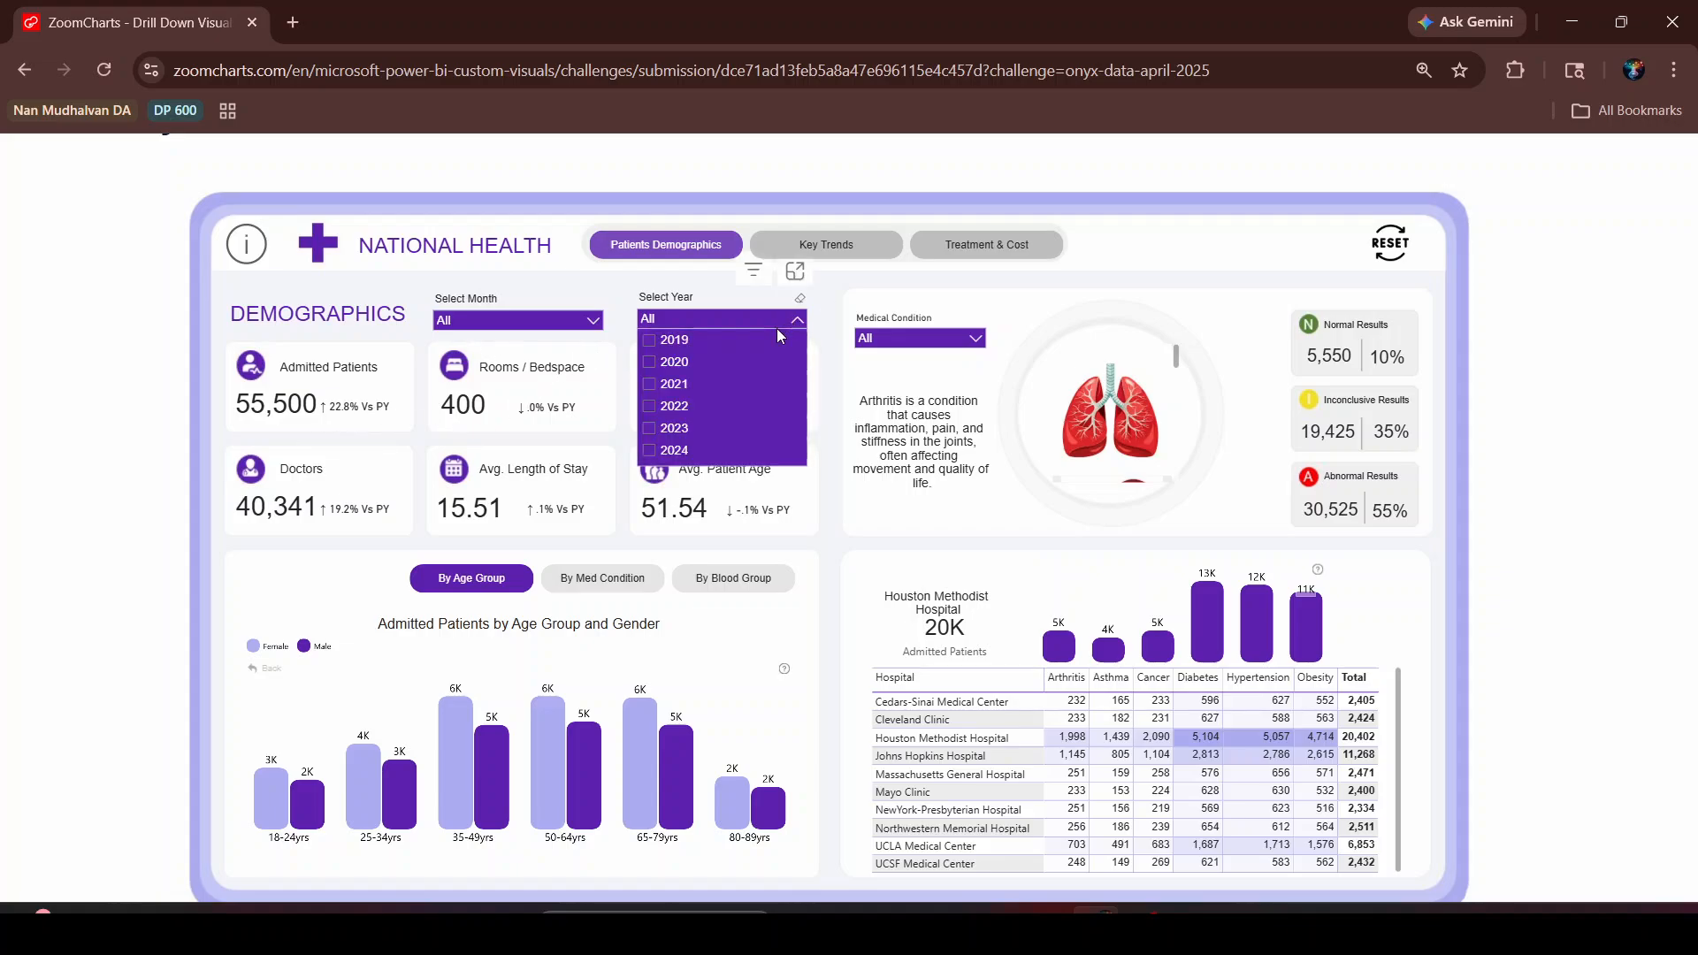
click(650, 455)
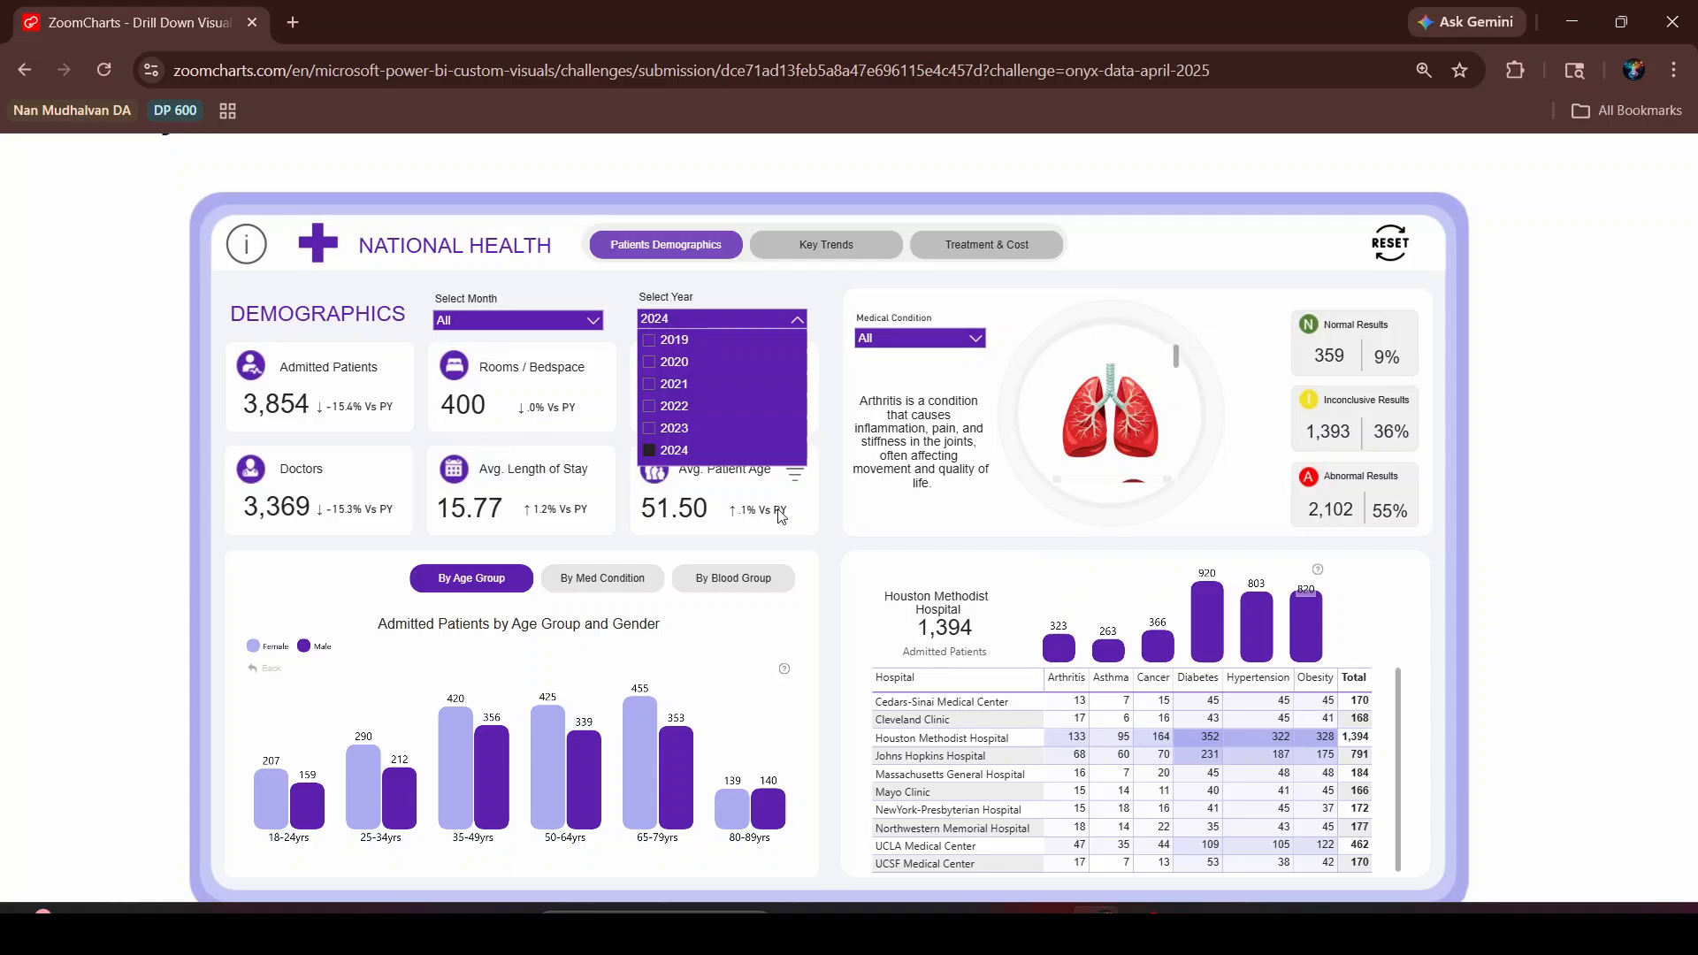
click(820, 517)
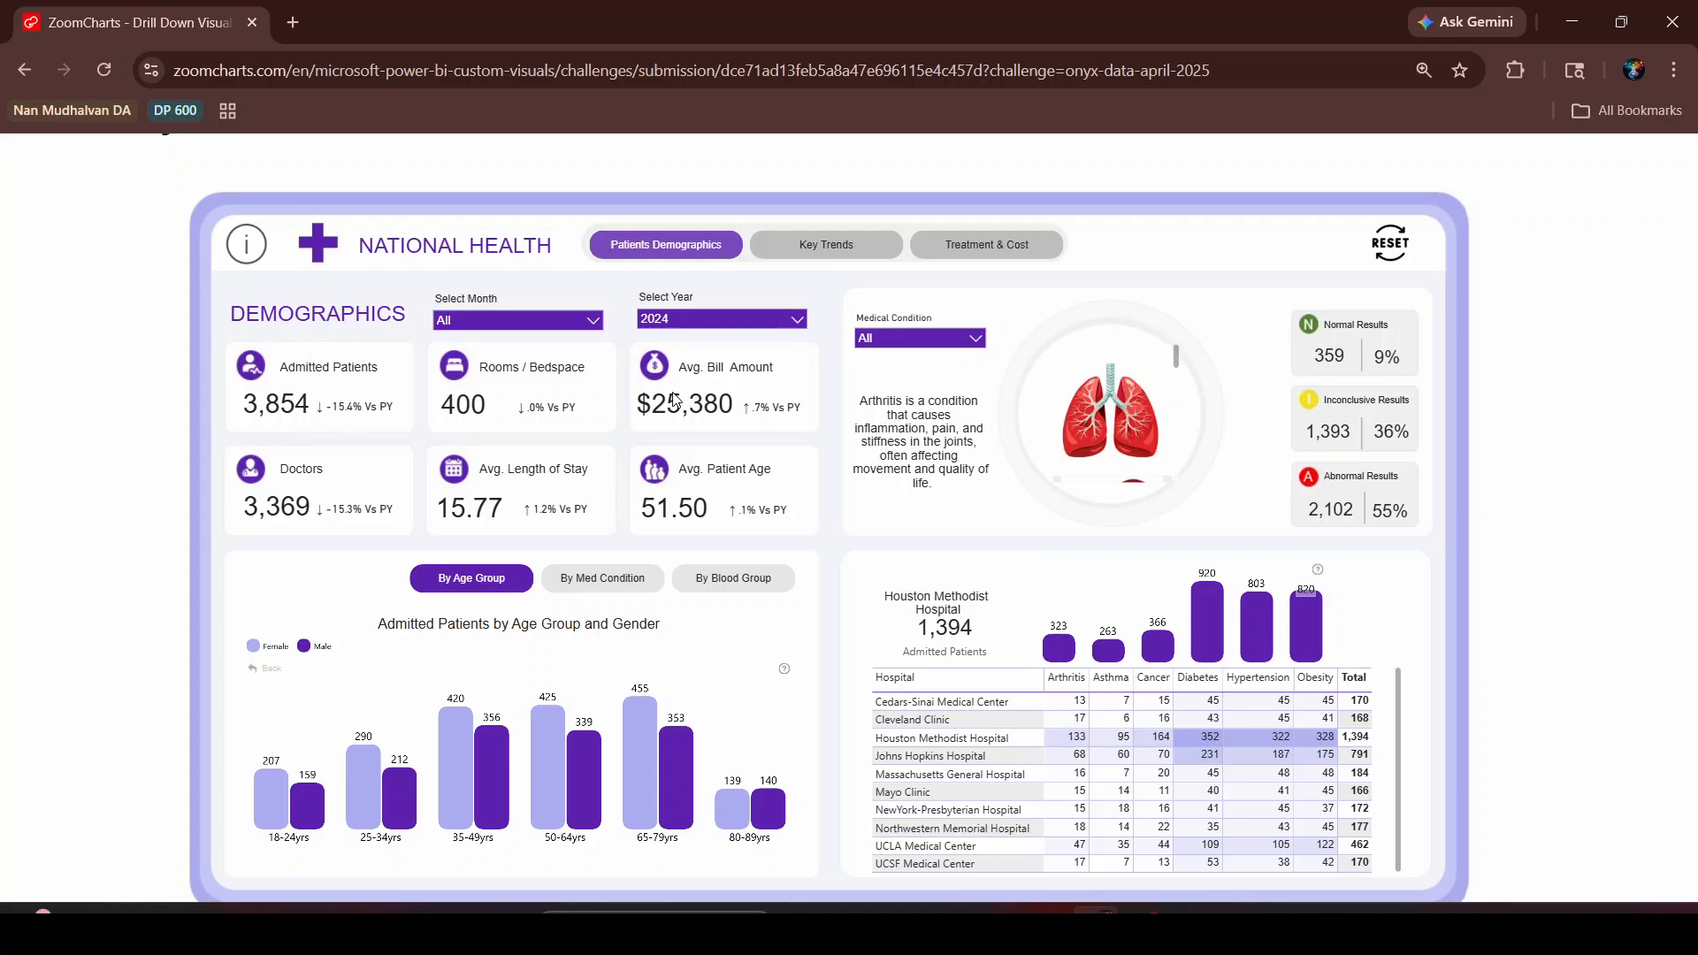
click(794, 323)
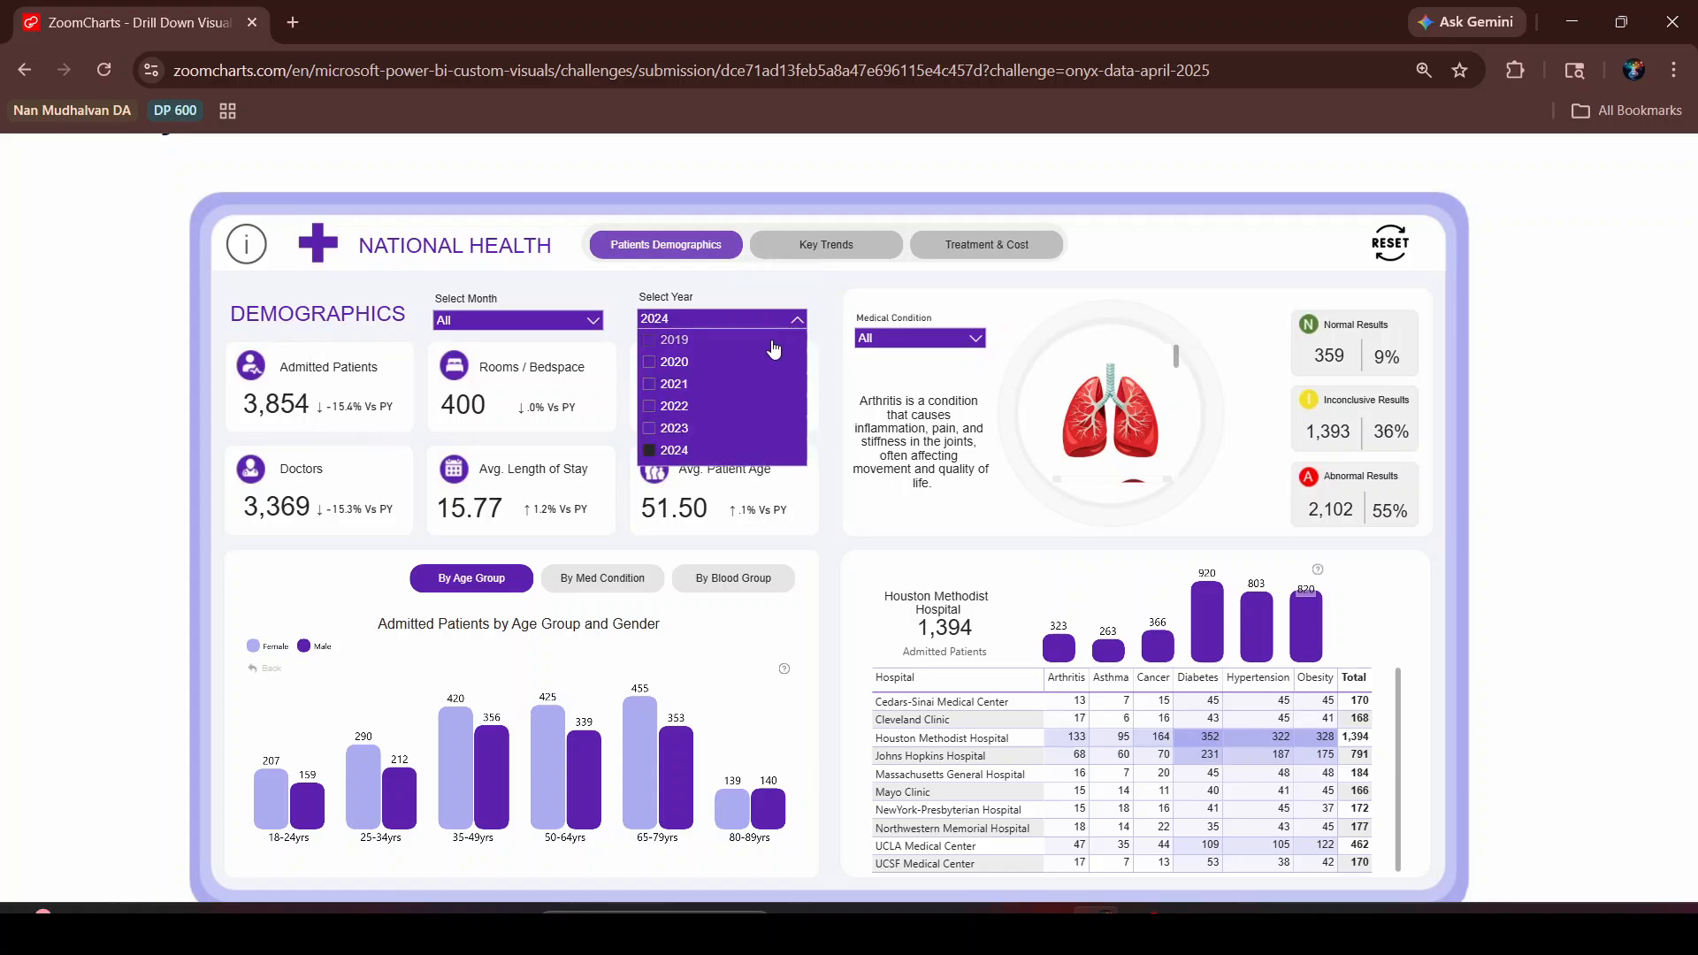
click(650, 429)
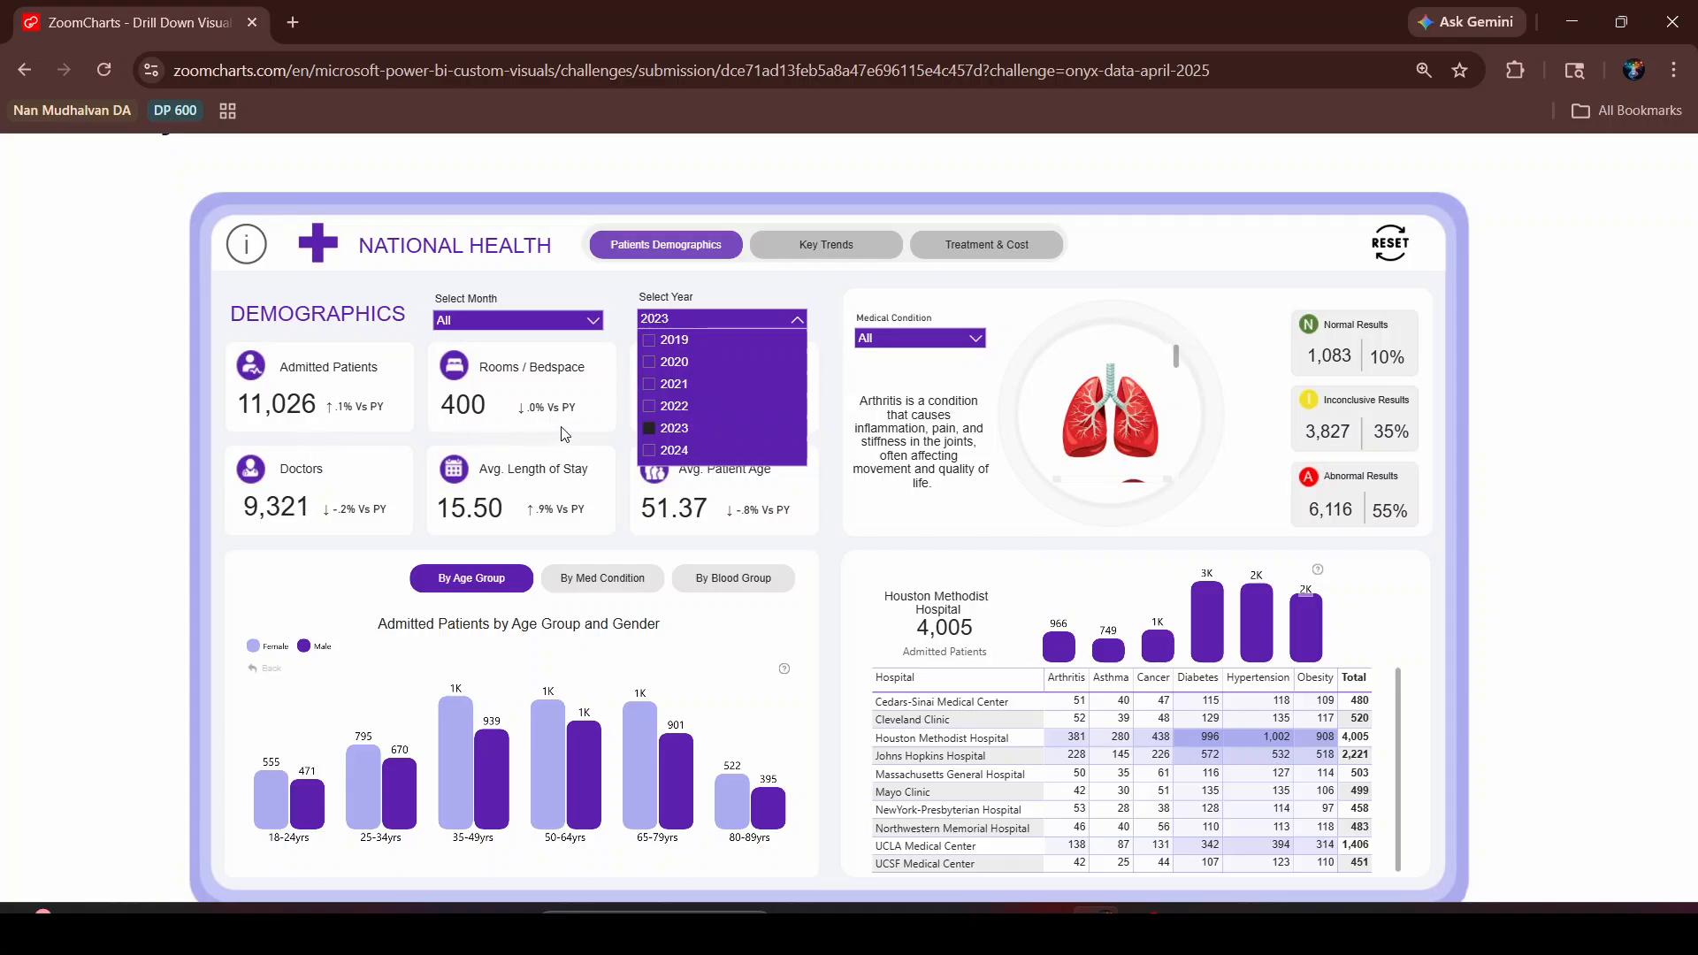
click(652, 408)
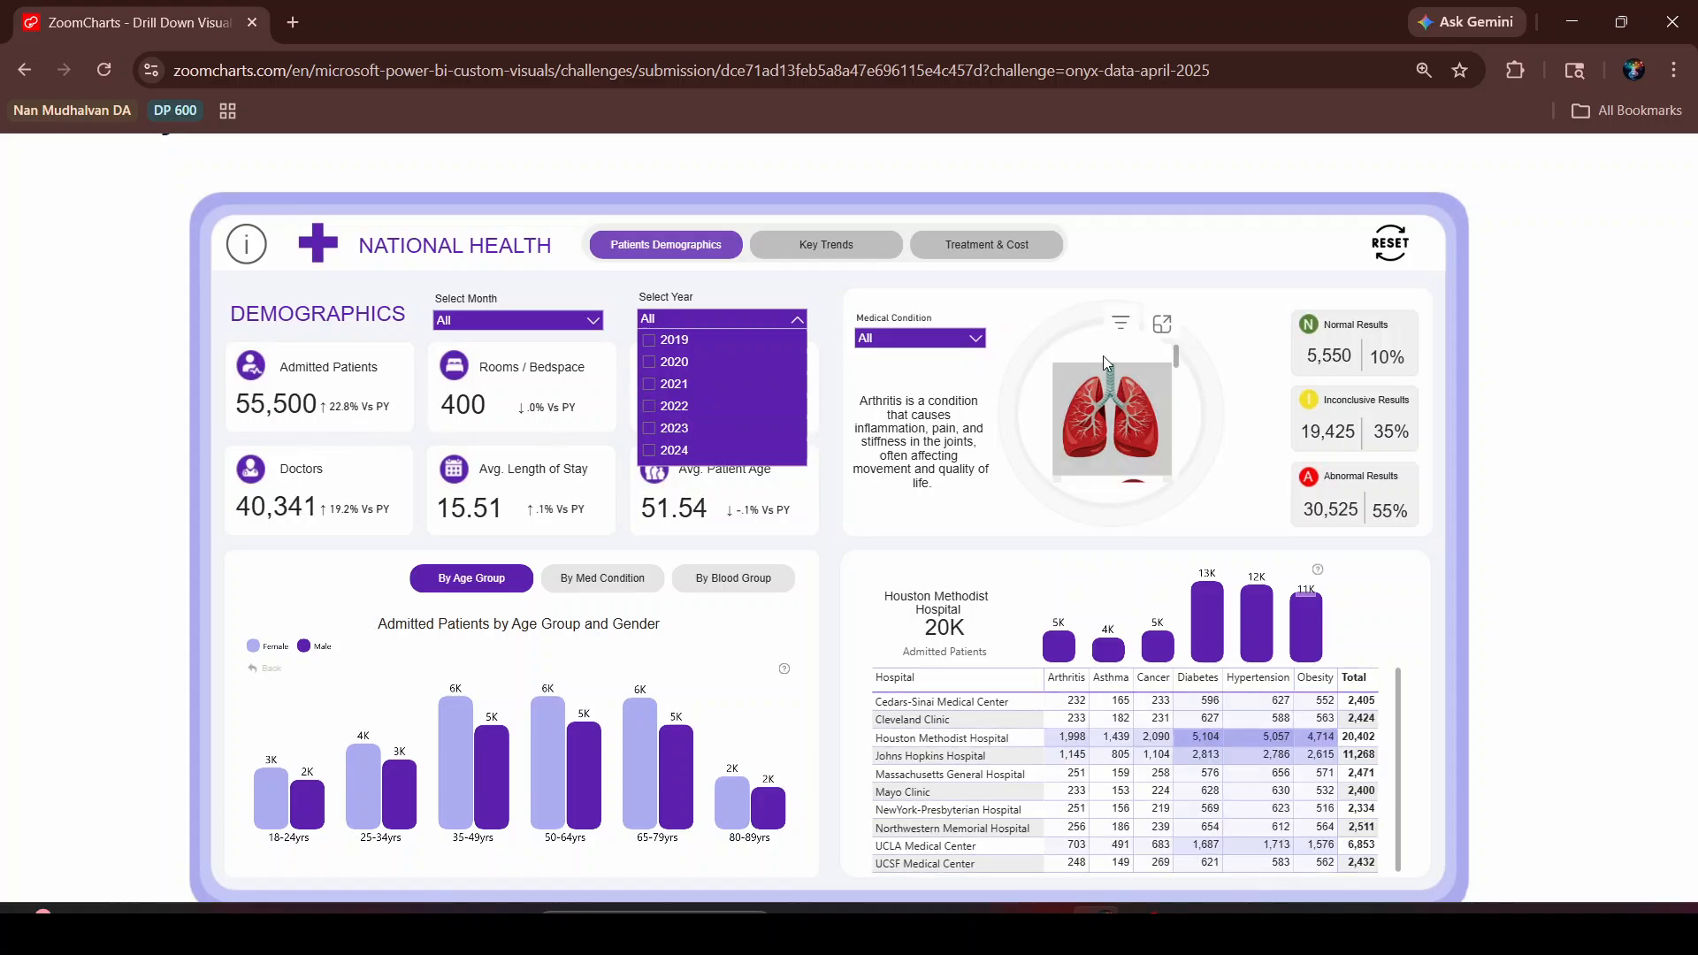
click(1185, 231)
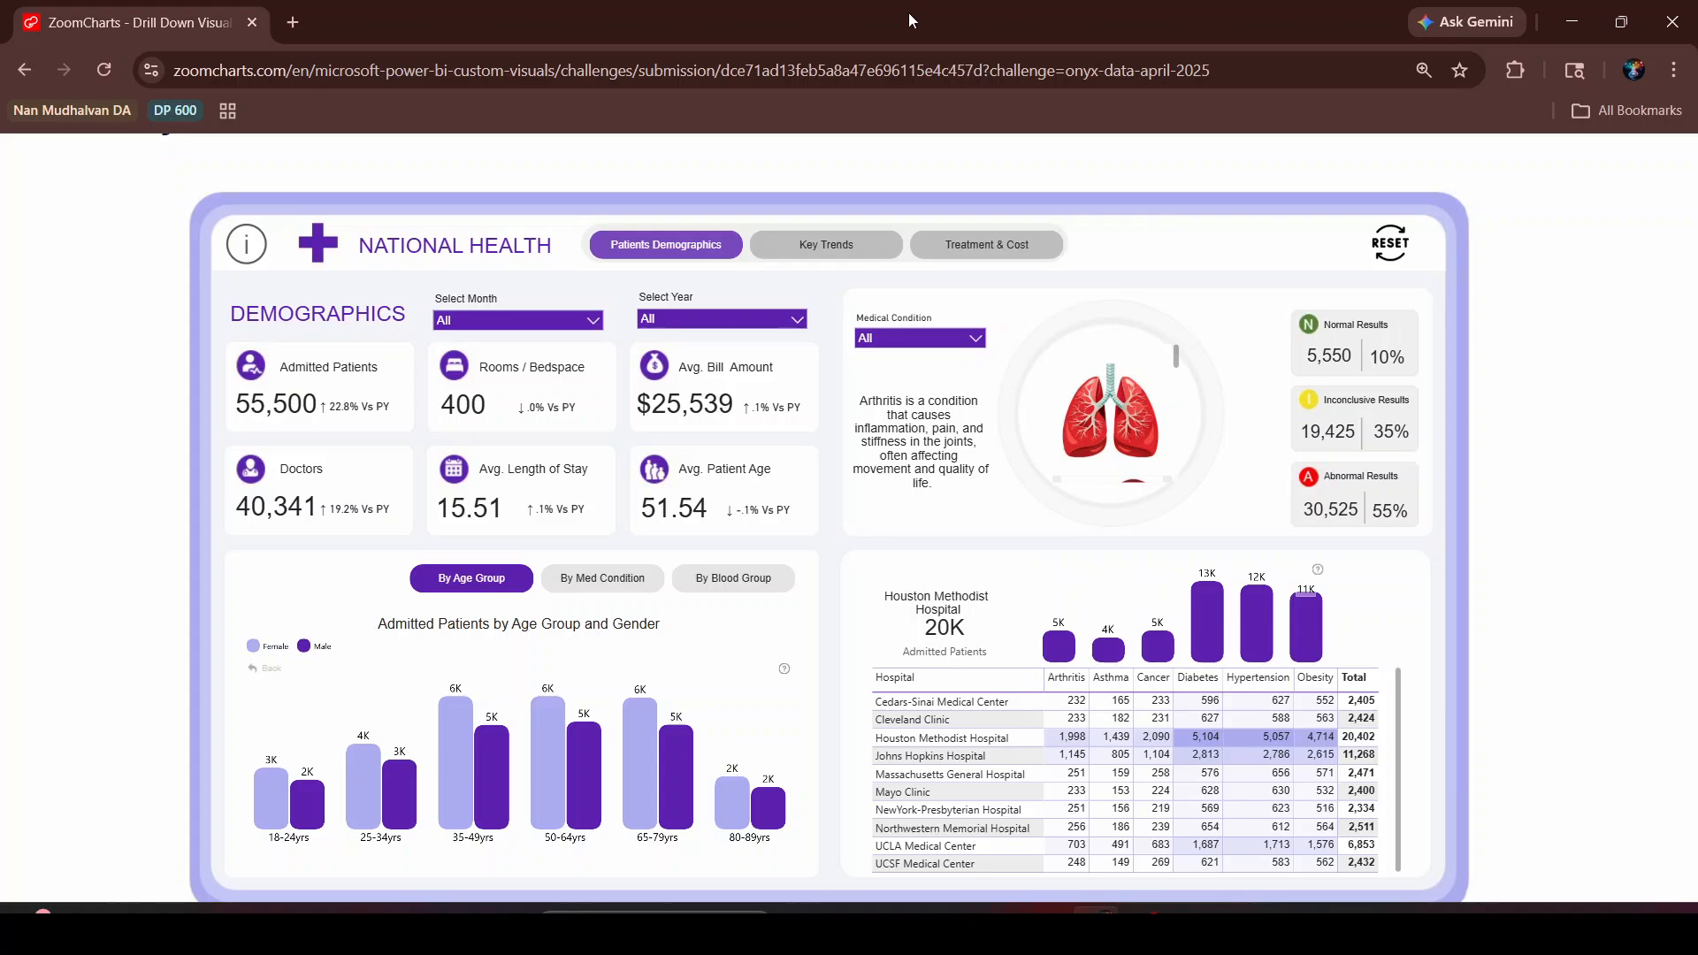
key(alt+Tab)
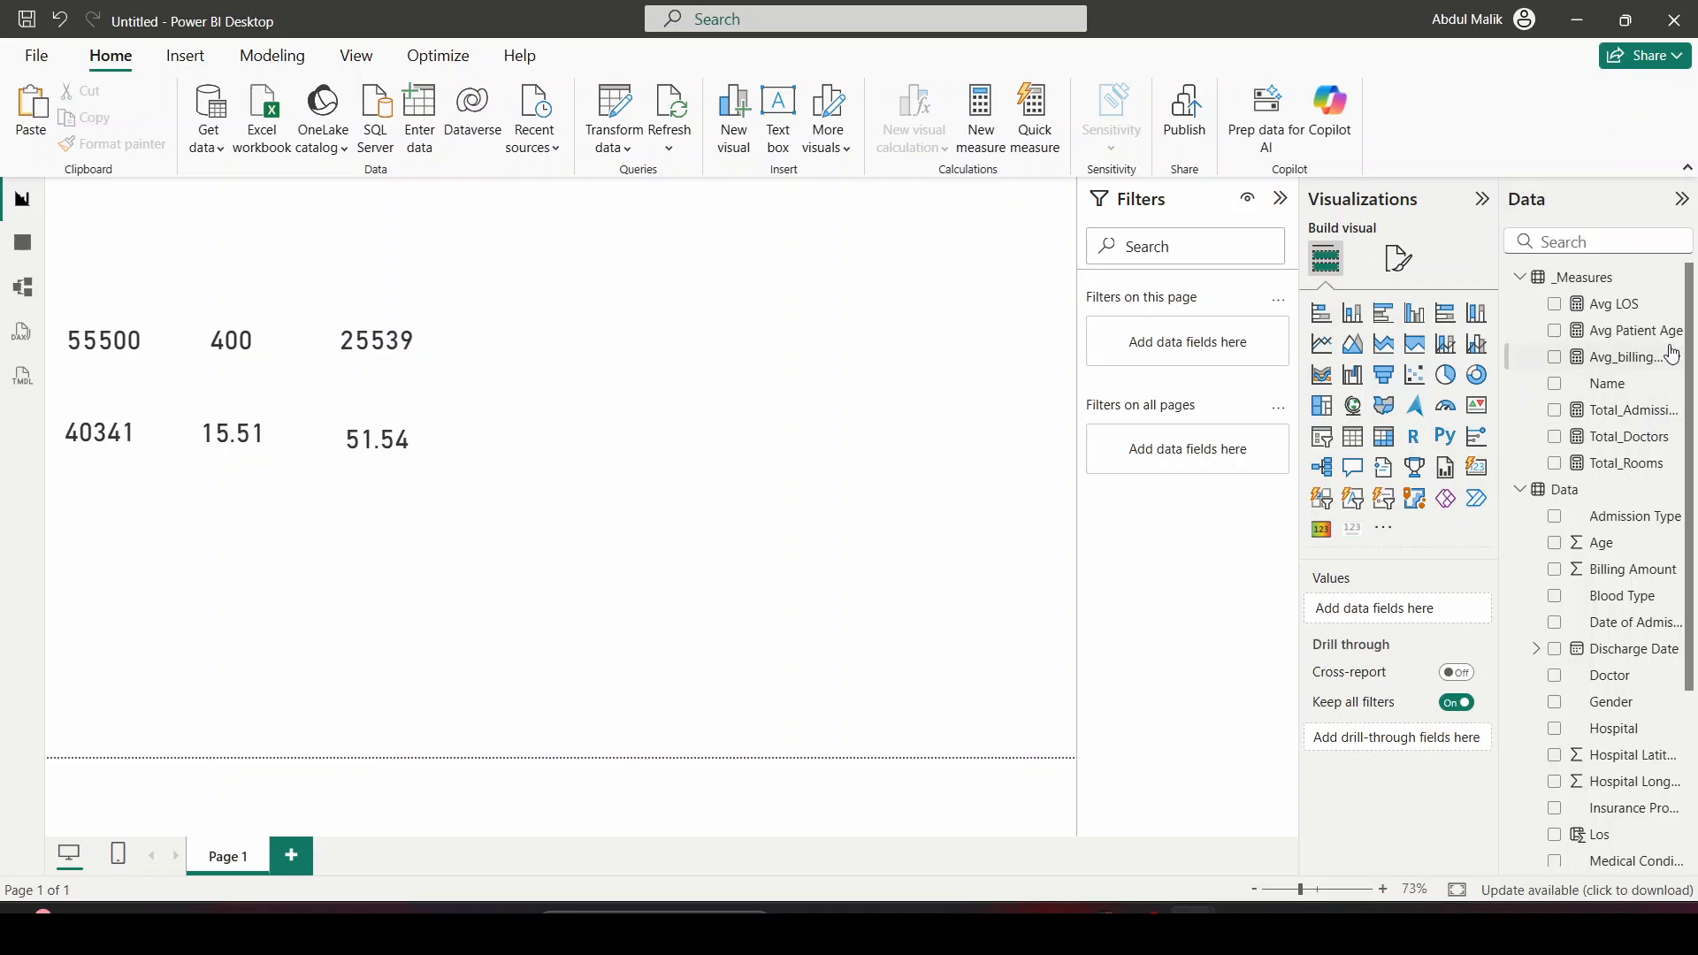
Create a new measure in the _Measures table, name it YoY Admissions, and start its formula on a second line
right_click(1591, 282)
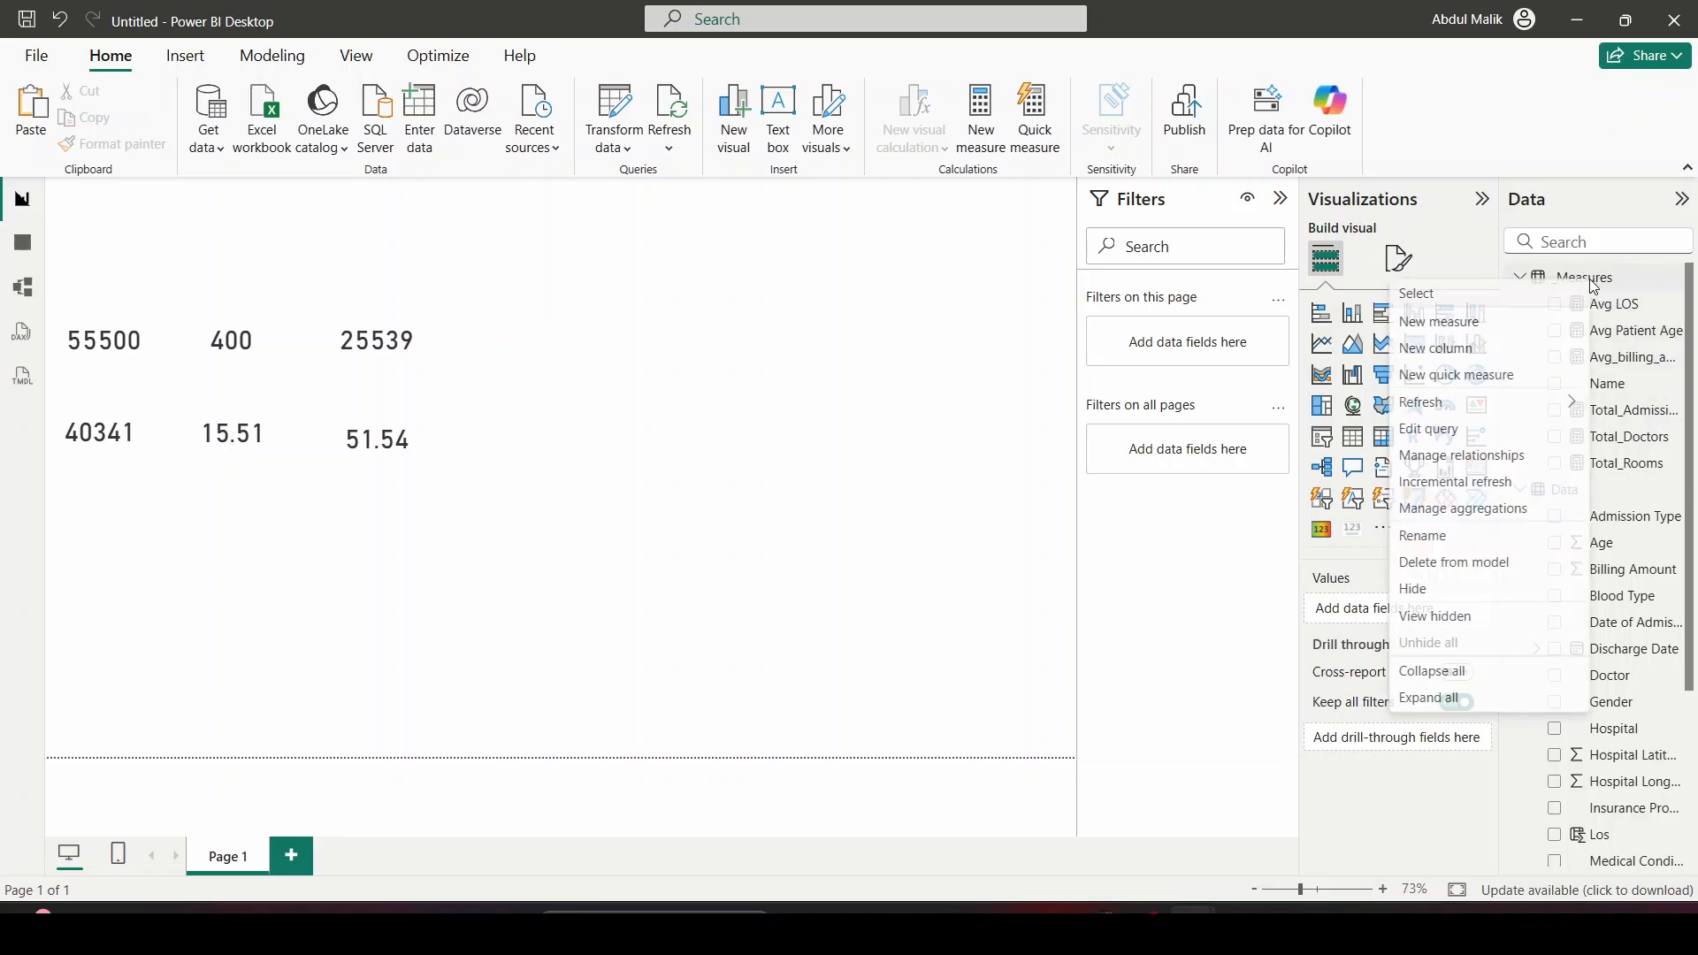
click(1512, 322)
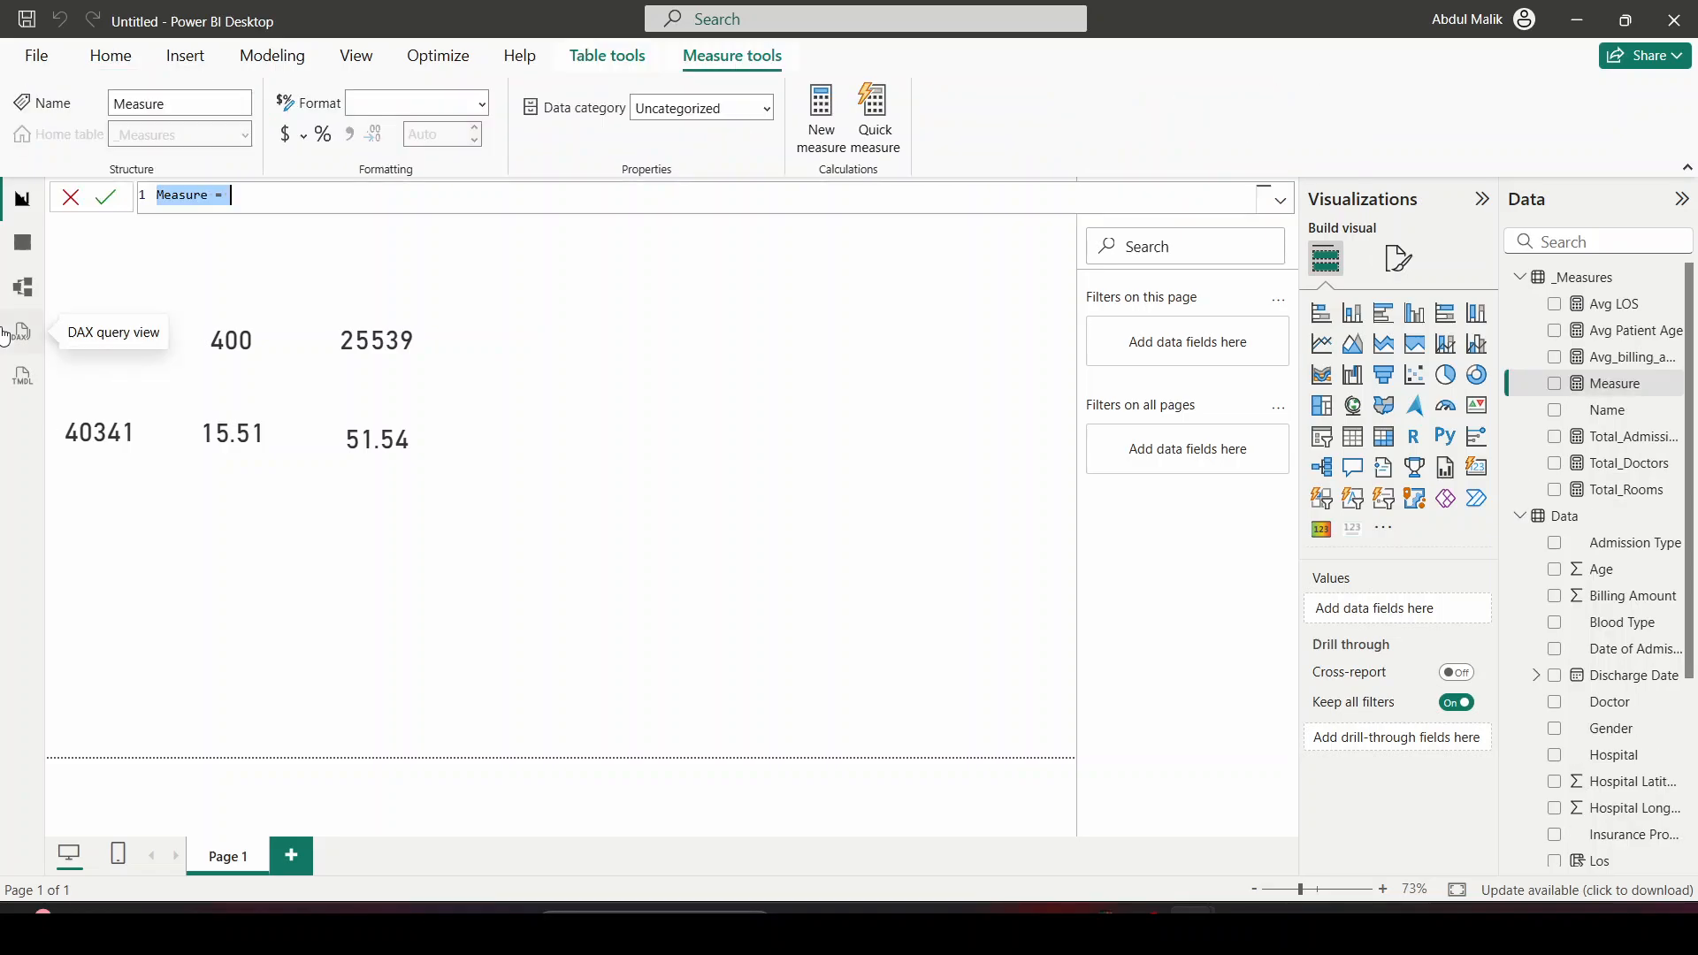
key(BackSpace)
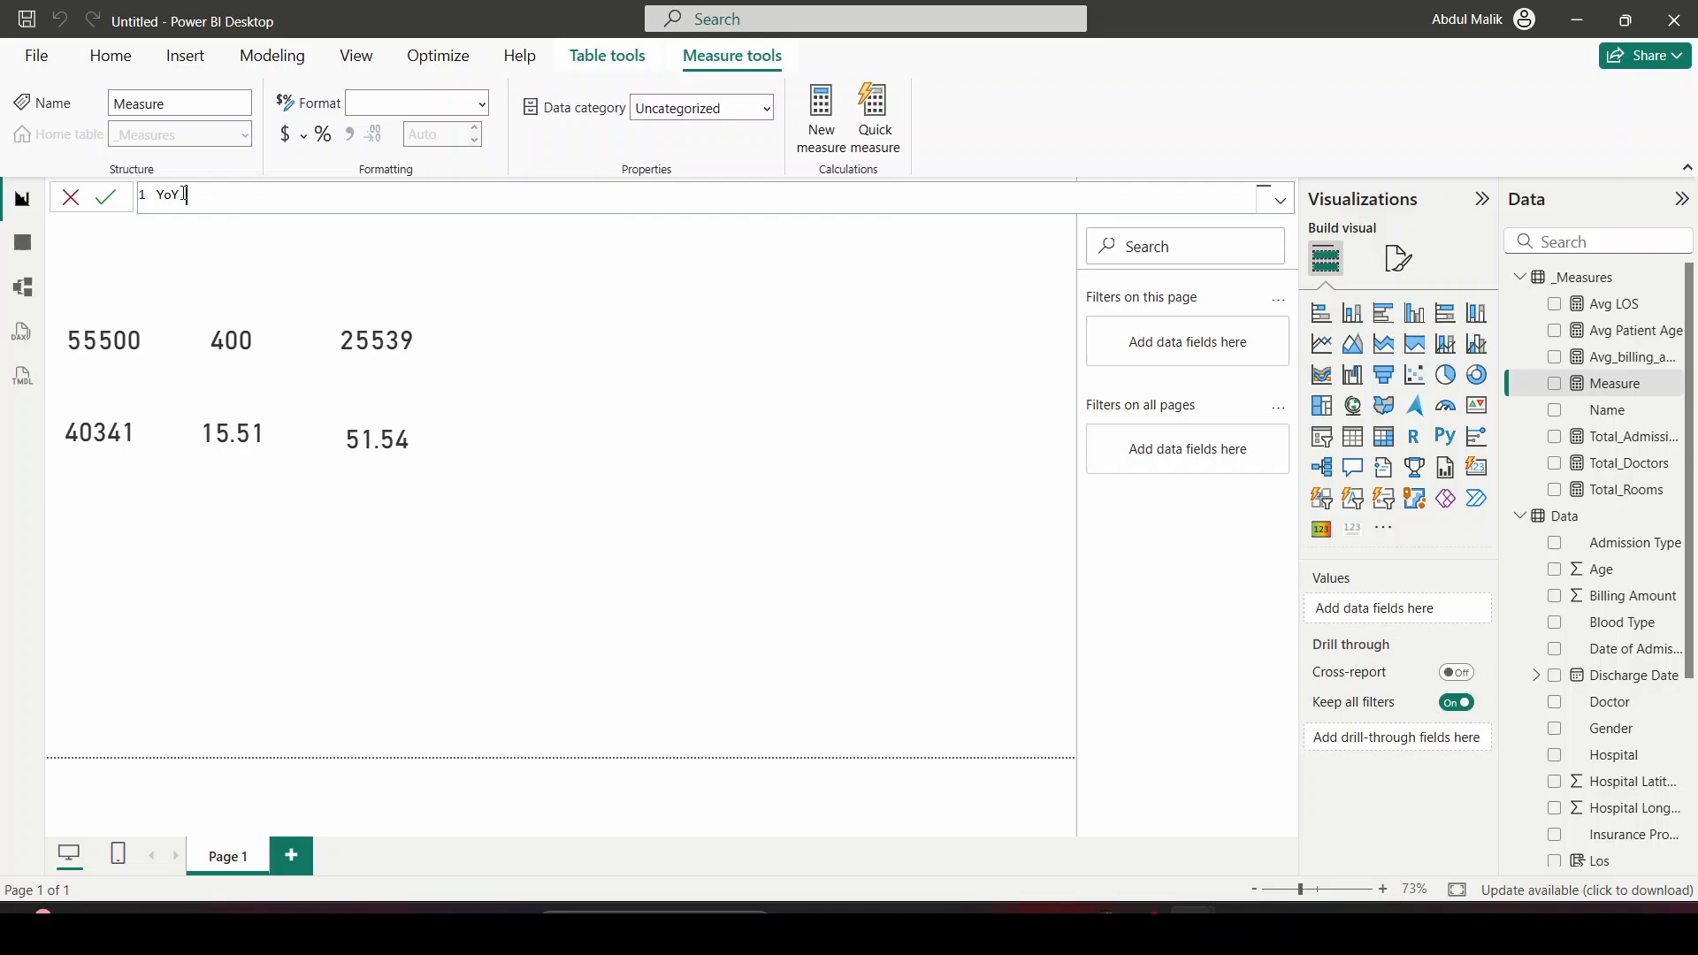
text(dmissions =)
key(shift+Return)
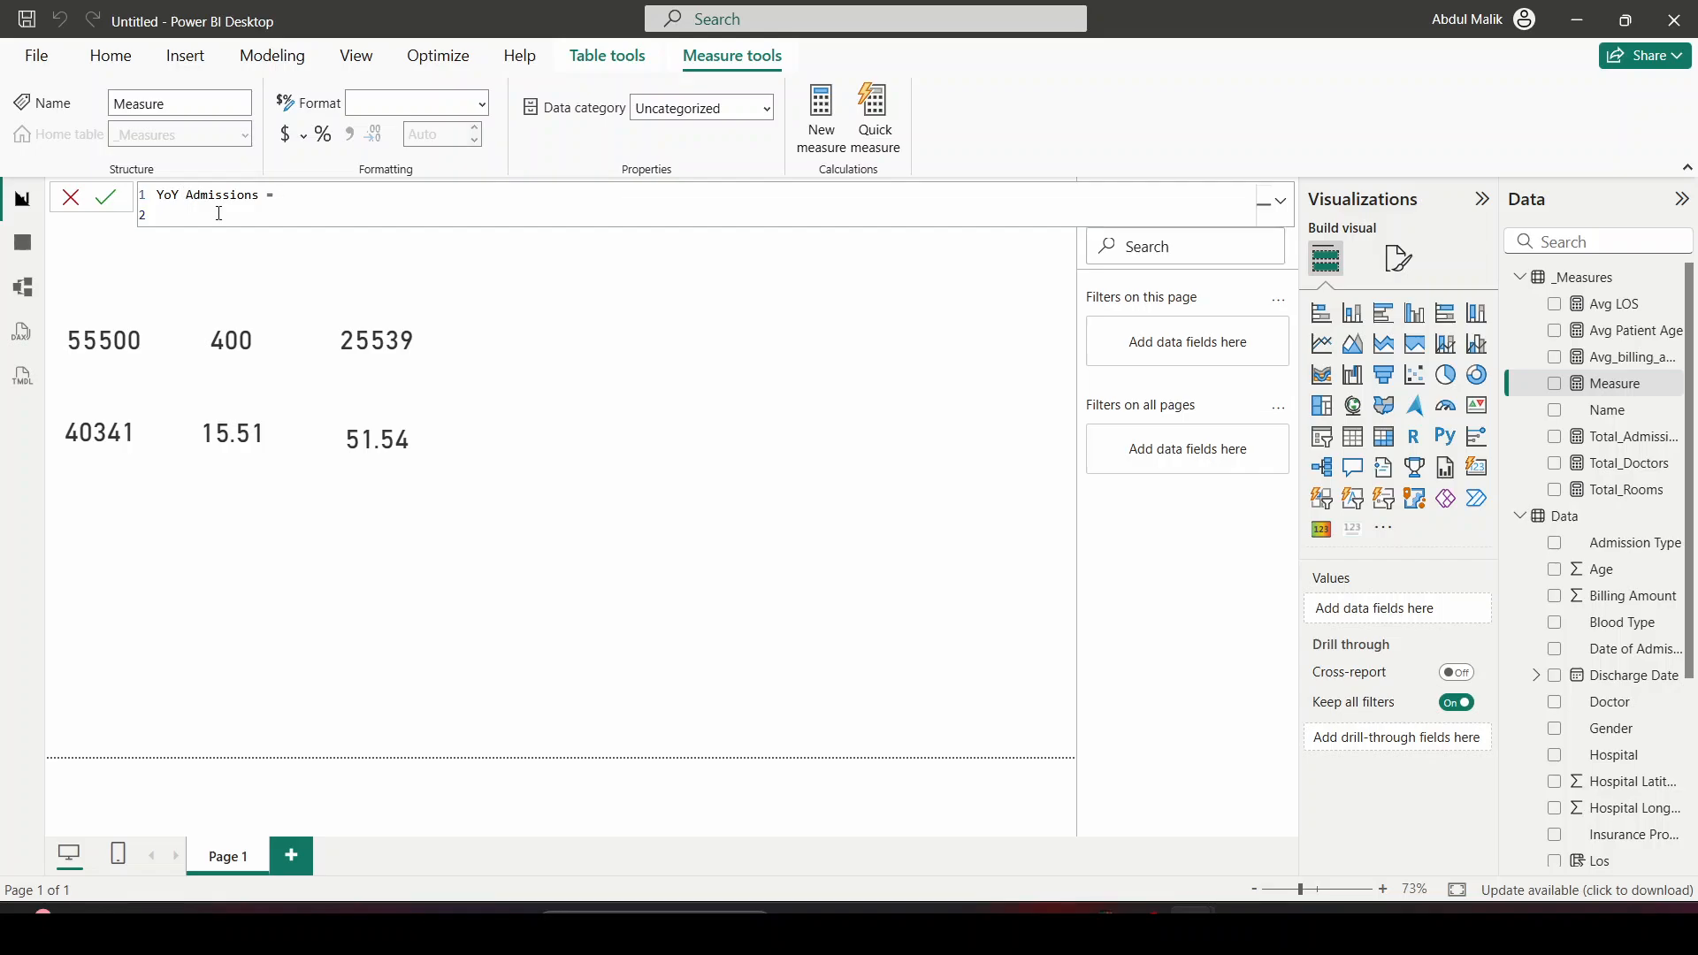
Define YoY Admissions with variables a = 10 and b = 20, return a+b, and commit the measure
text(Var a = 10)
key(shift+Return)
text(va)
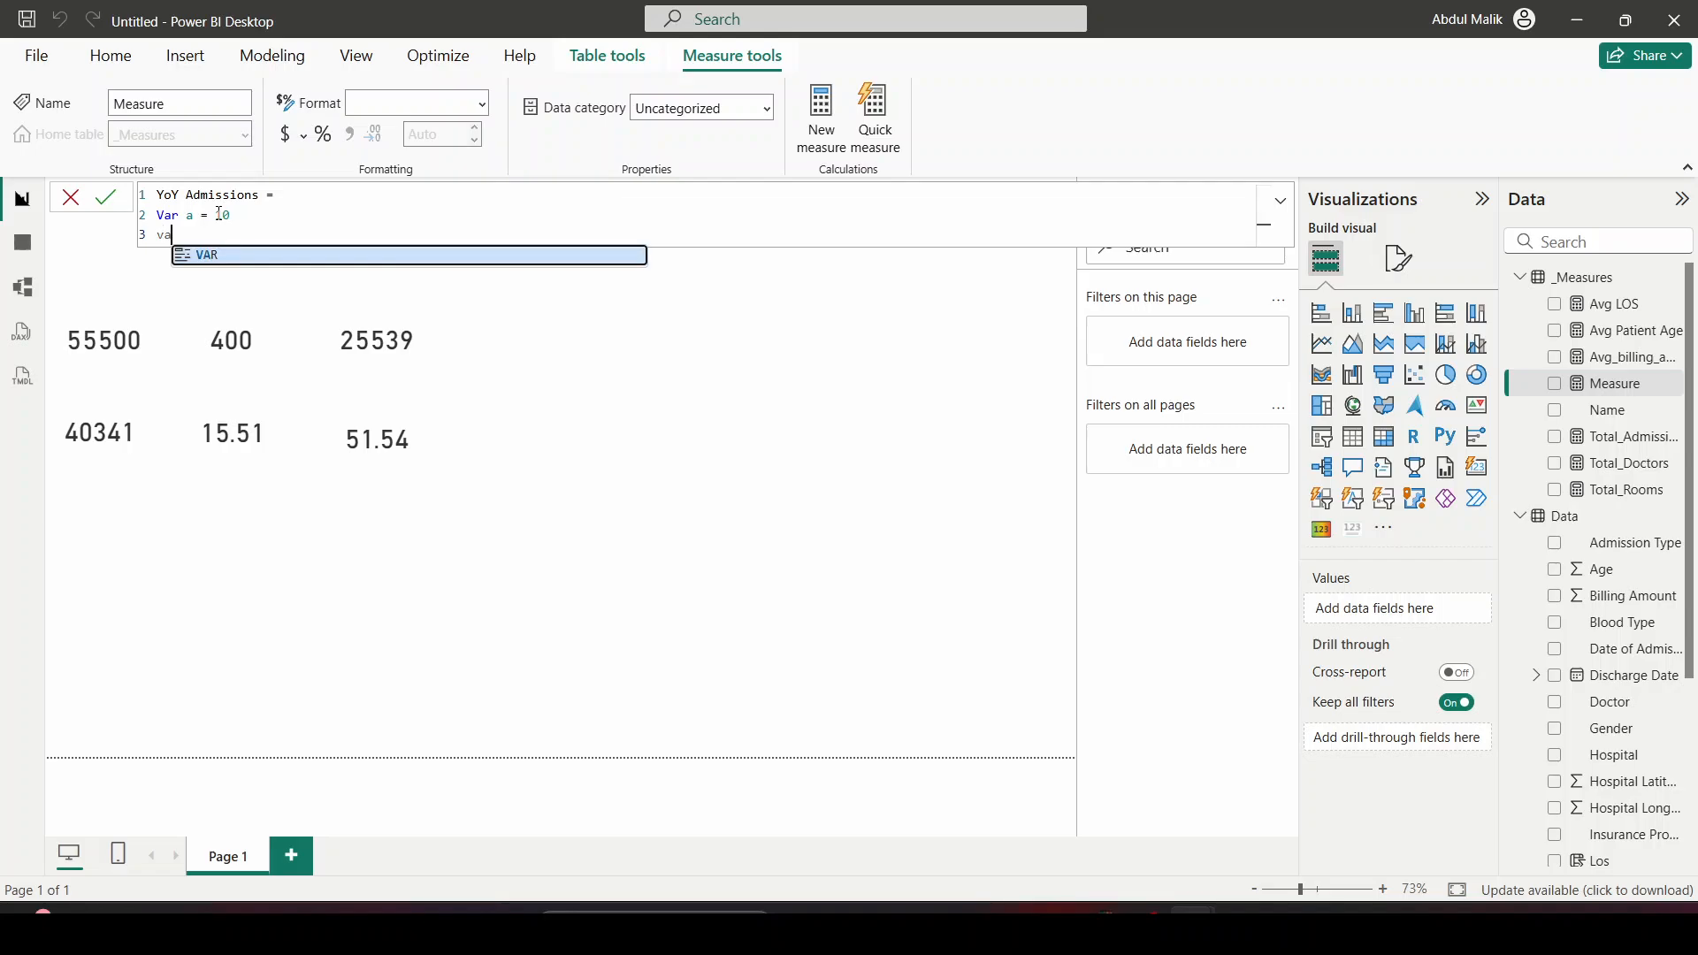
text(r b = 2)
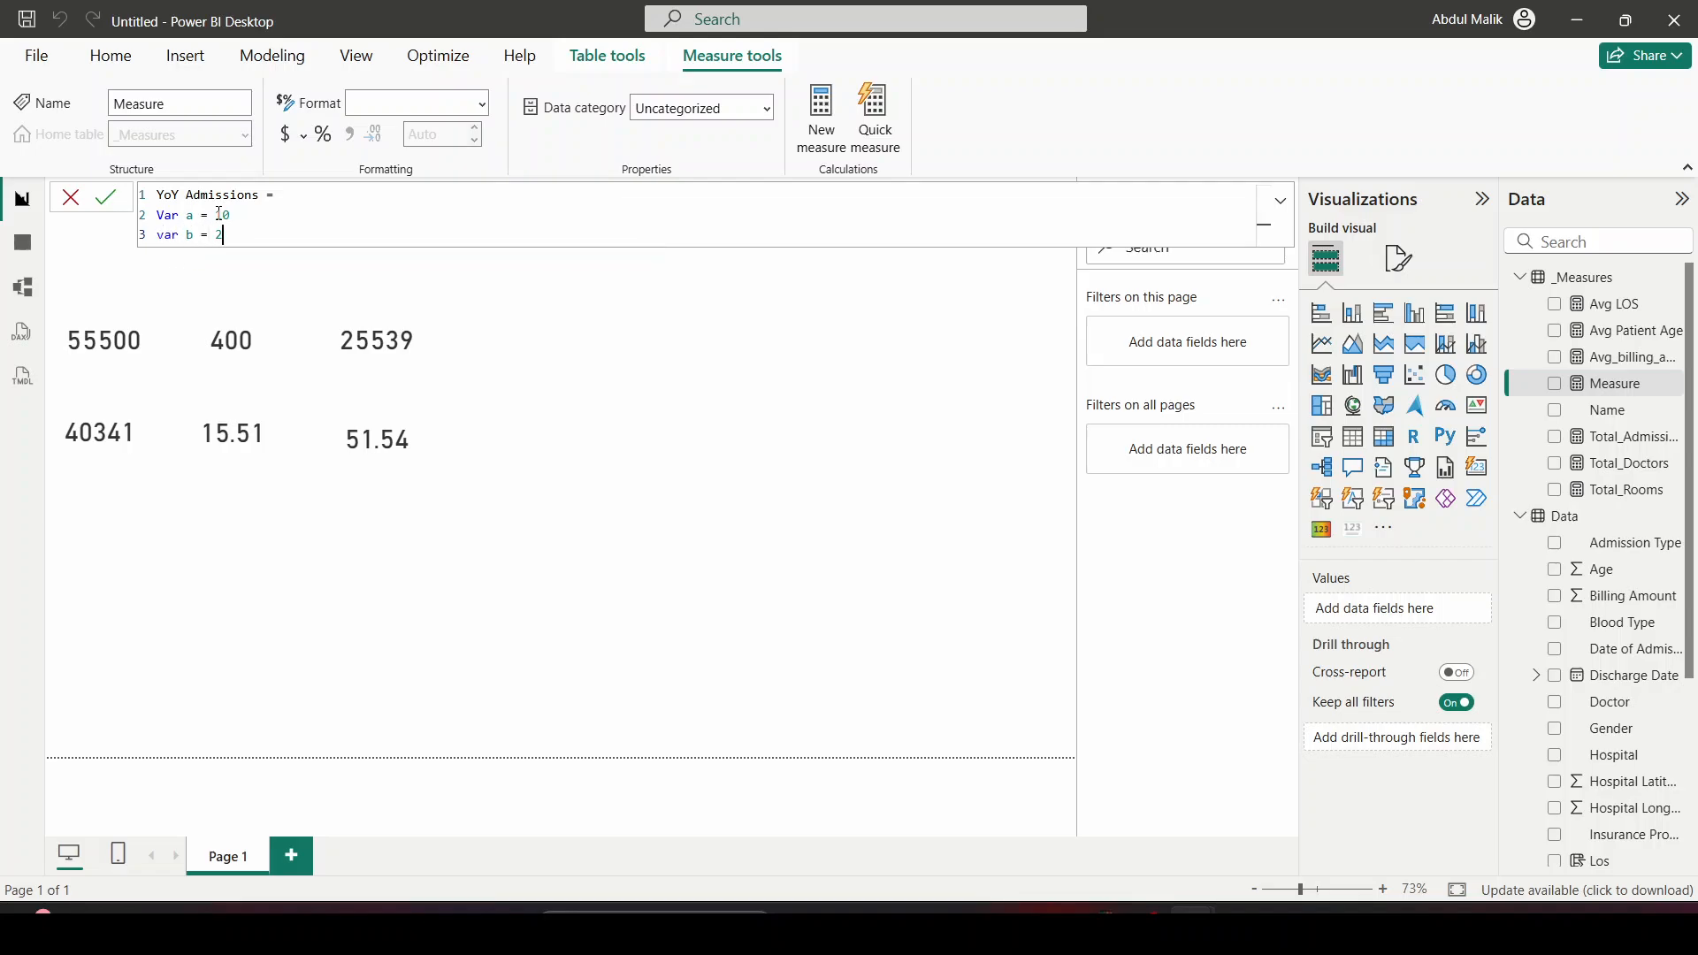
text(0)
key(shift+Return)
text(ret)
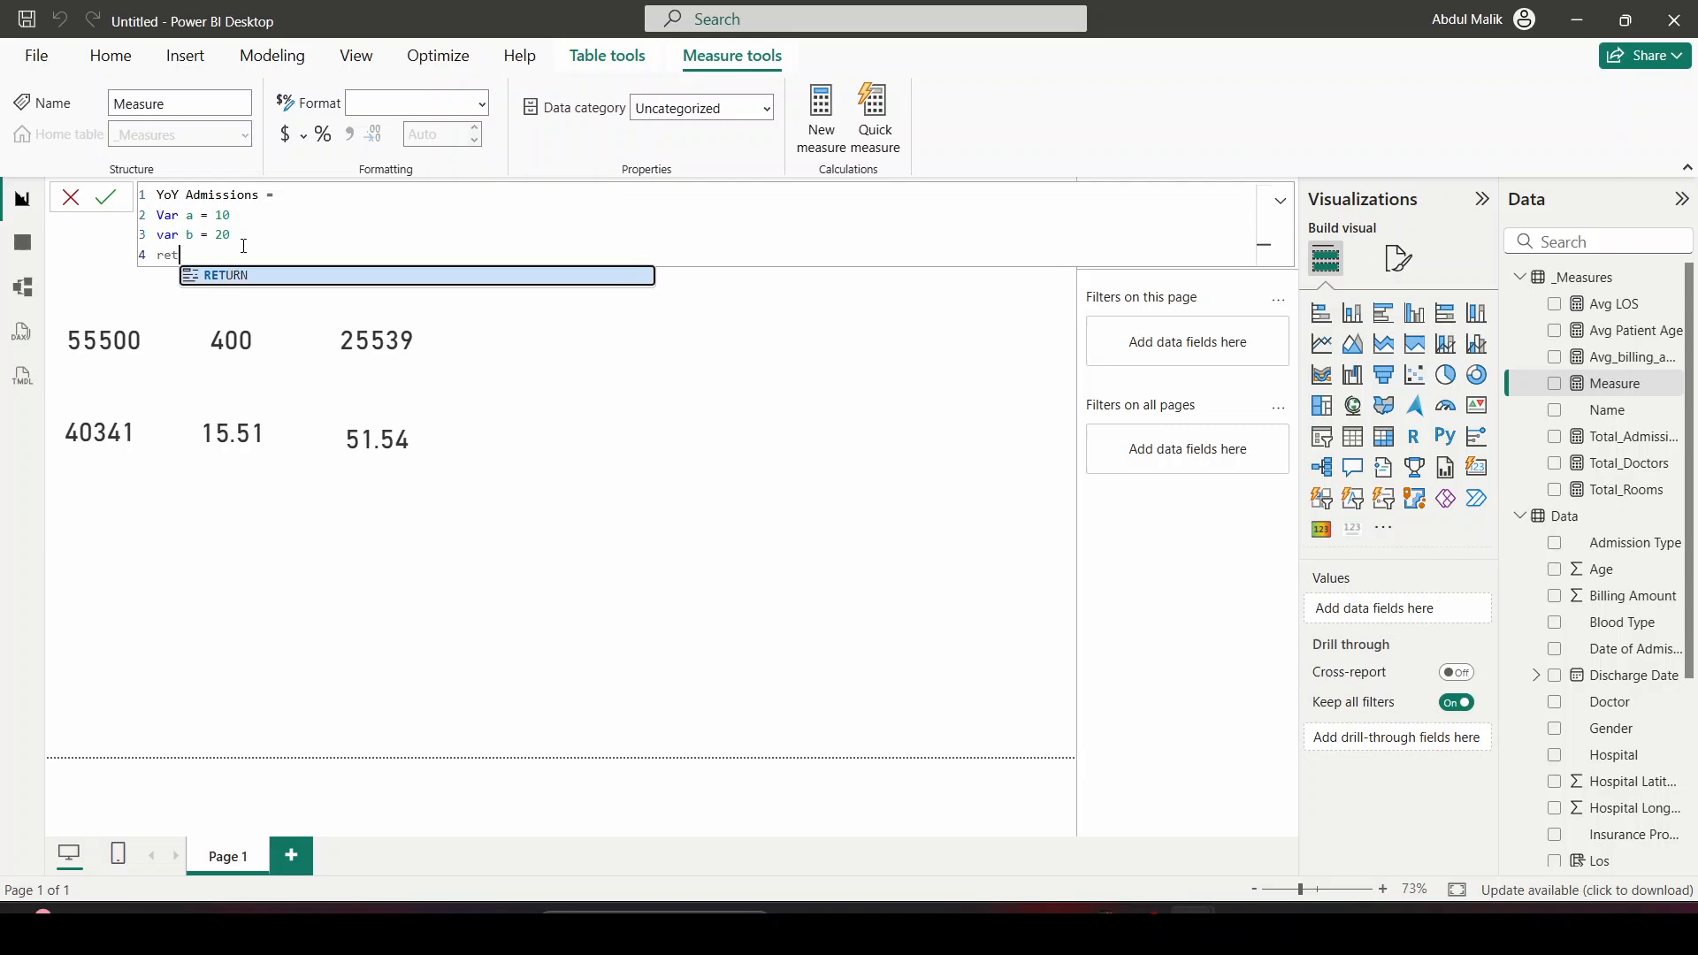
text(urn a+b)
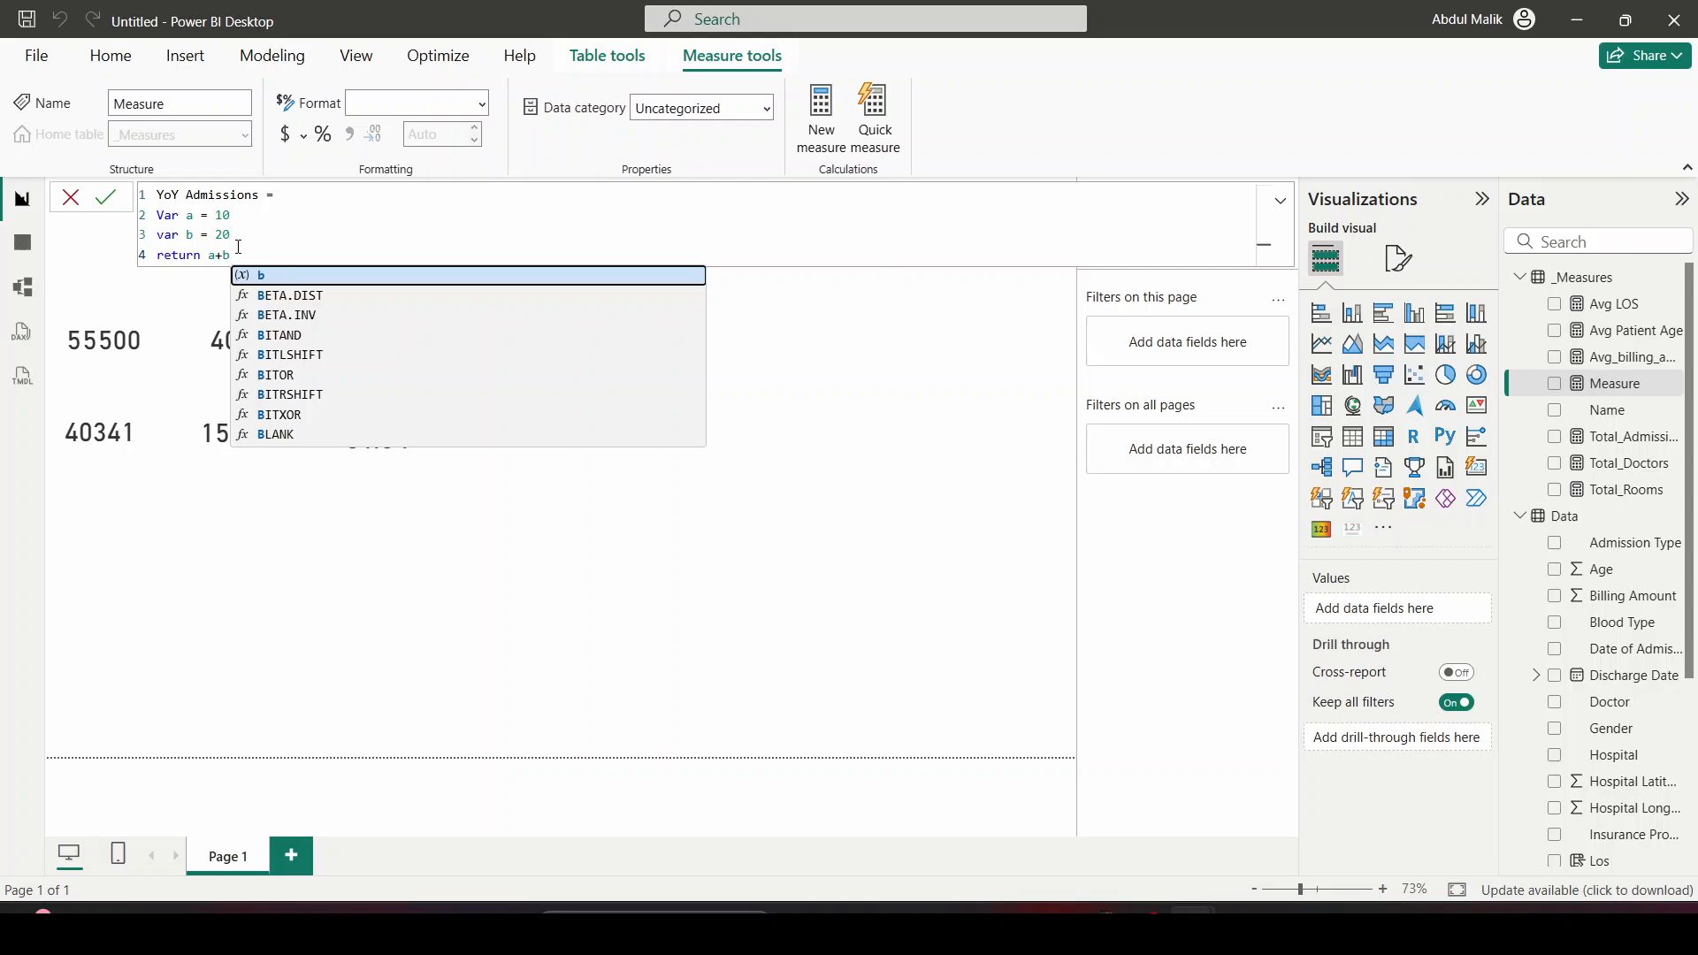
double_click(176, 216)
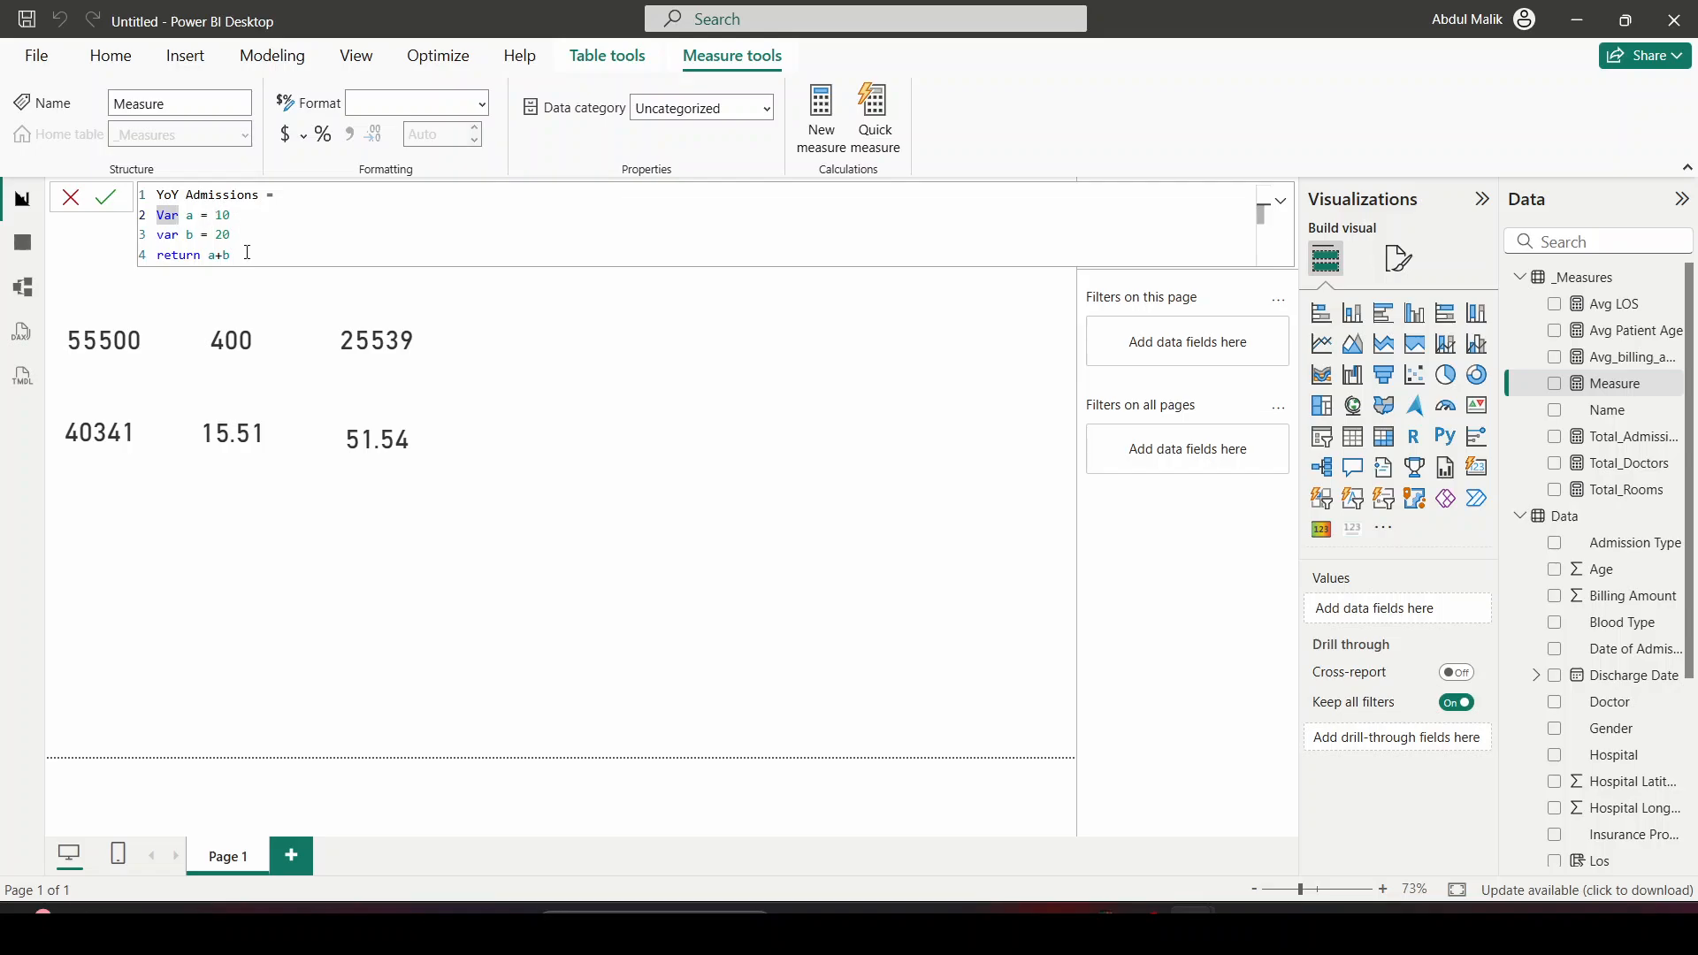
click(106, 198)
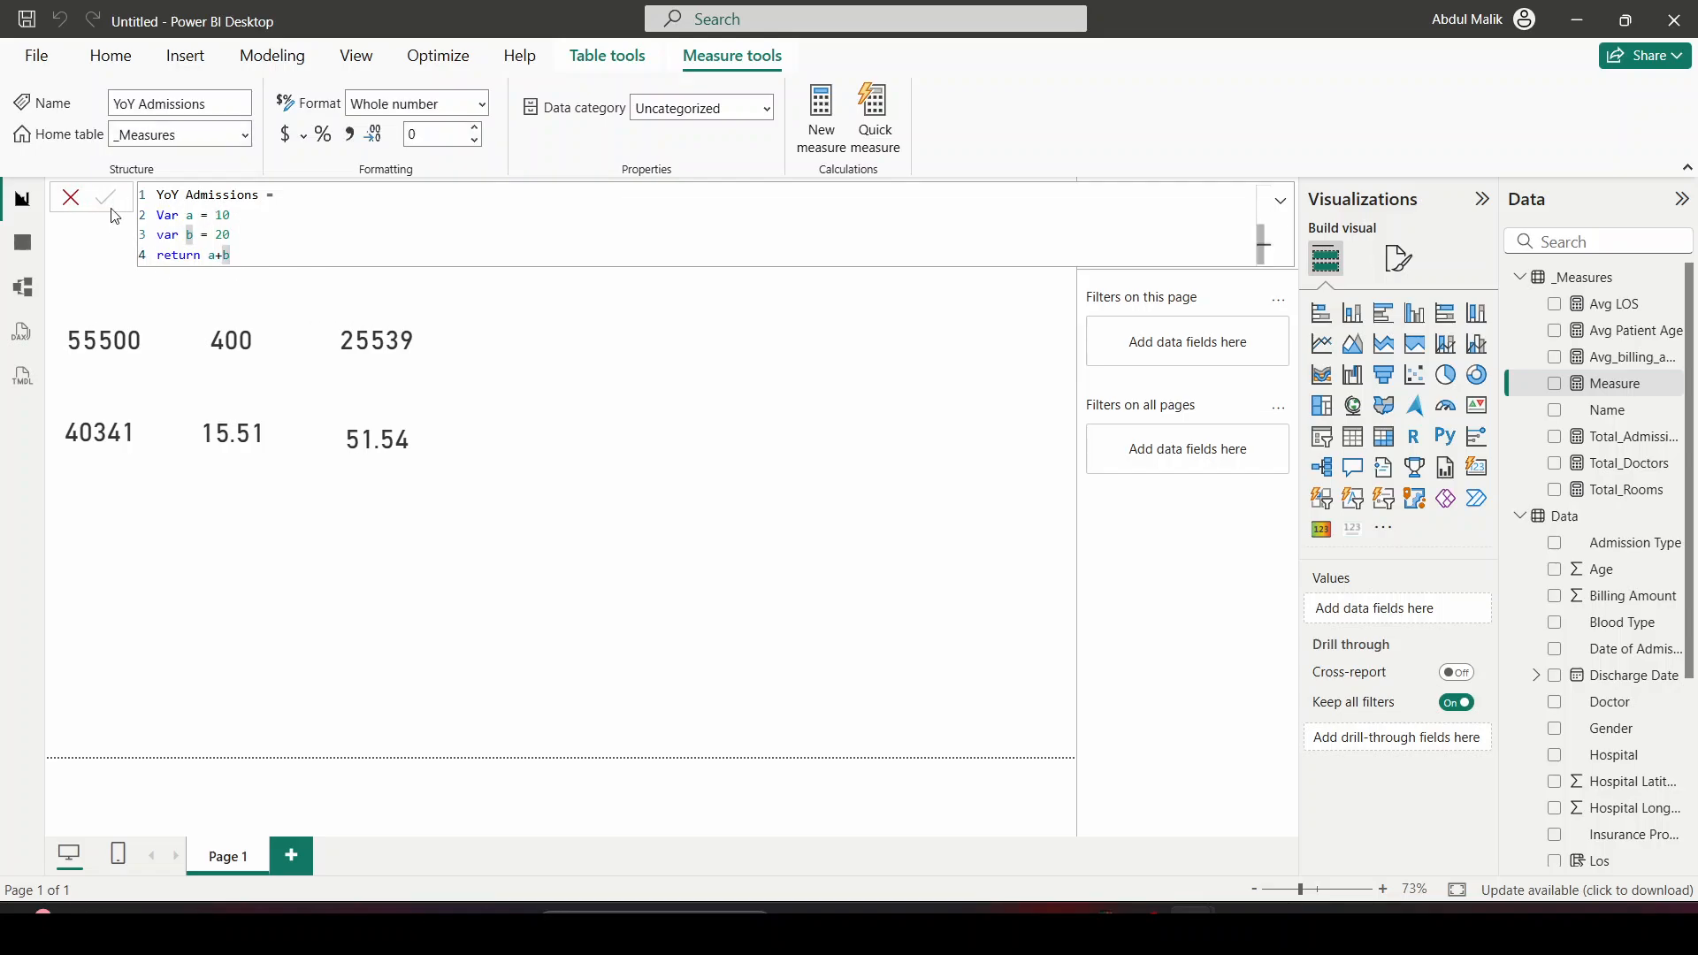
click(239, 283)
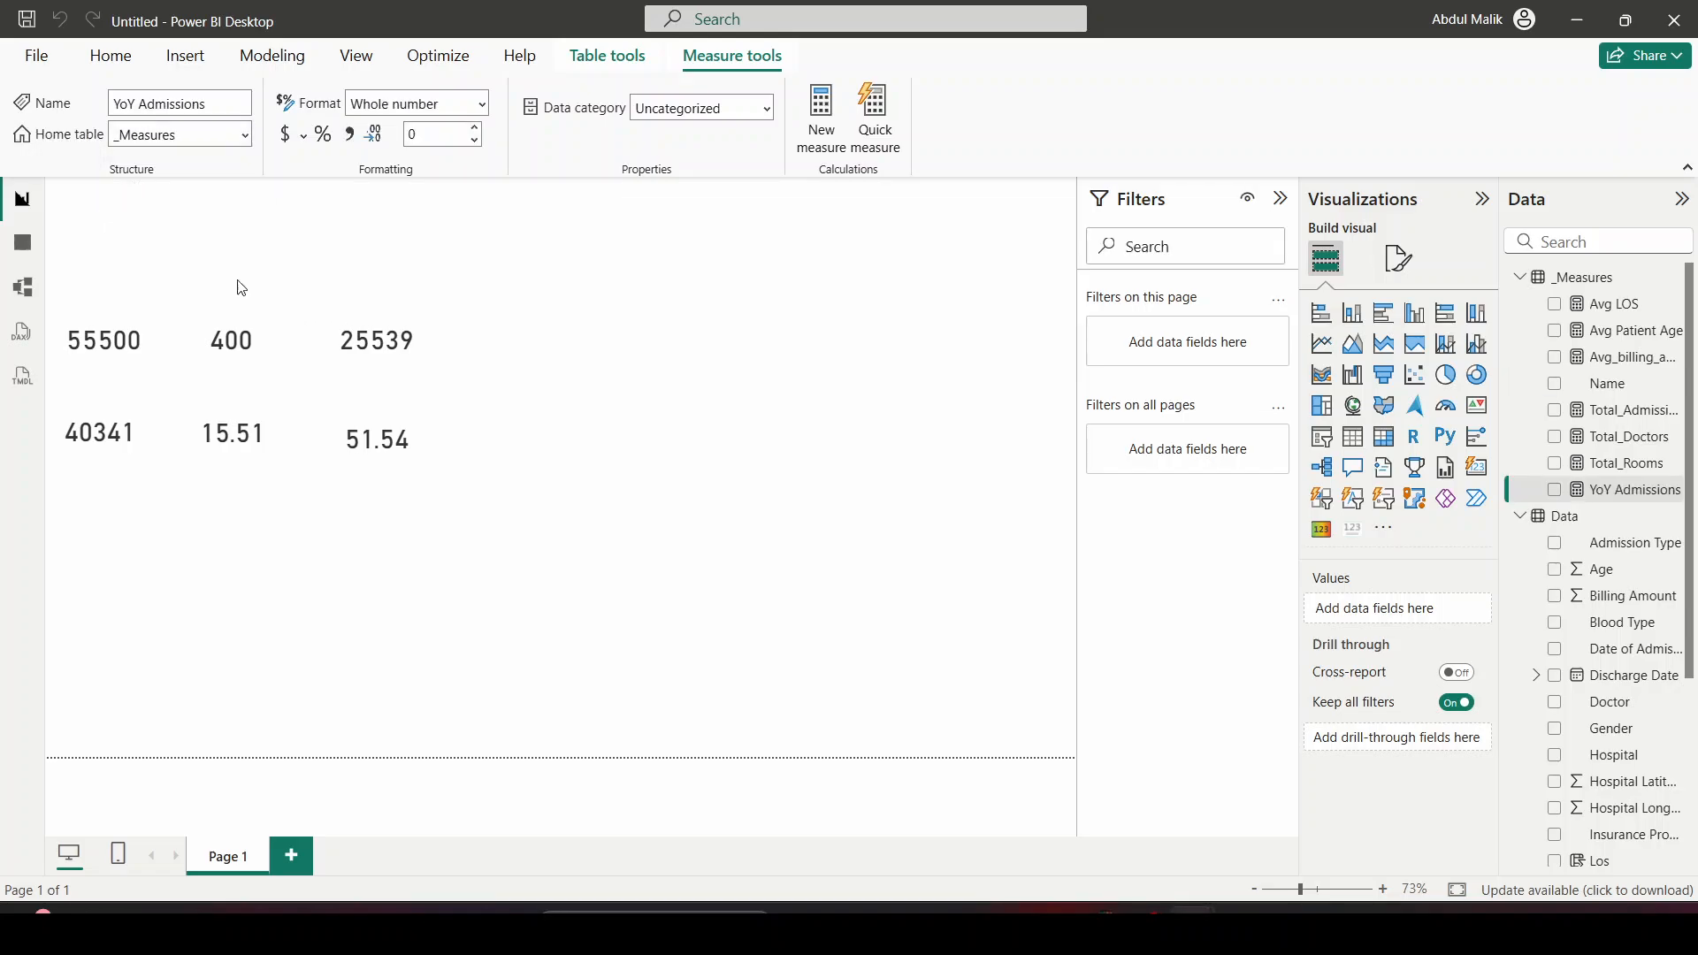
Insert a card visual with YoY Admissions as its data field and move it to the empty area beside the KPI cards
click(1321, 529)
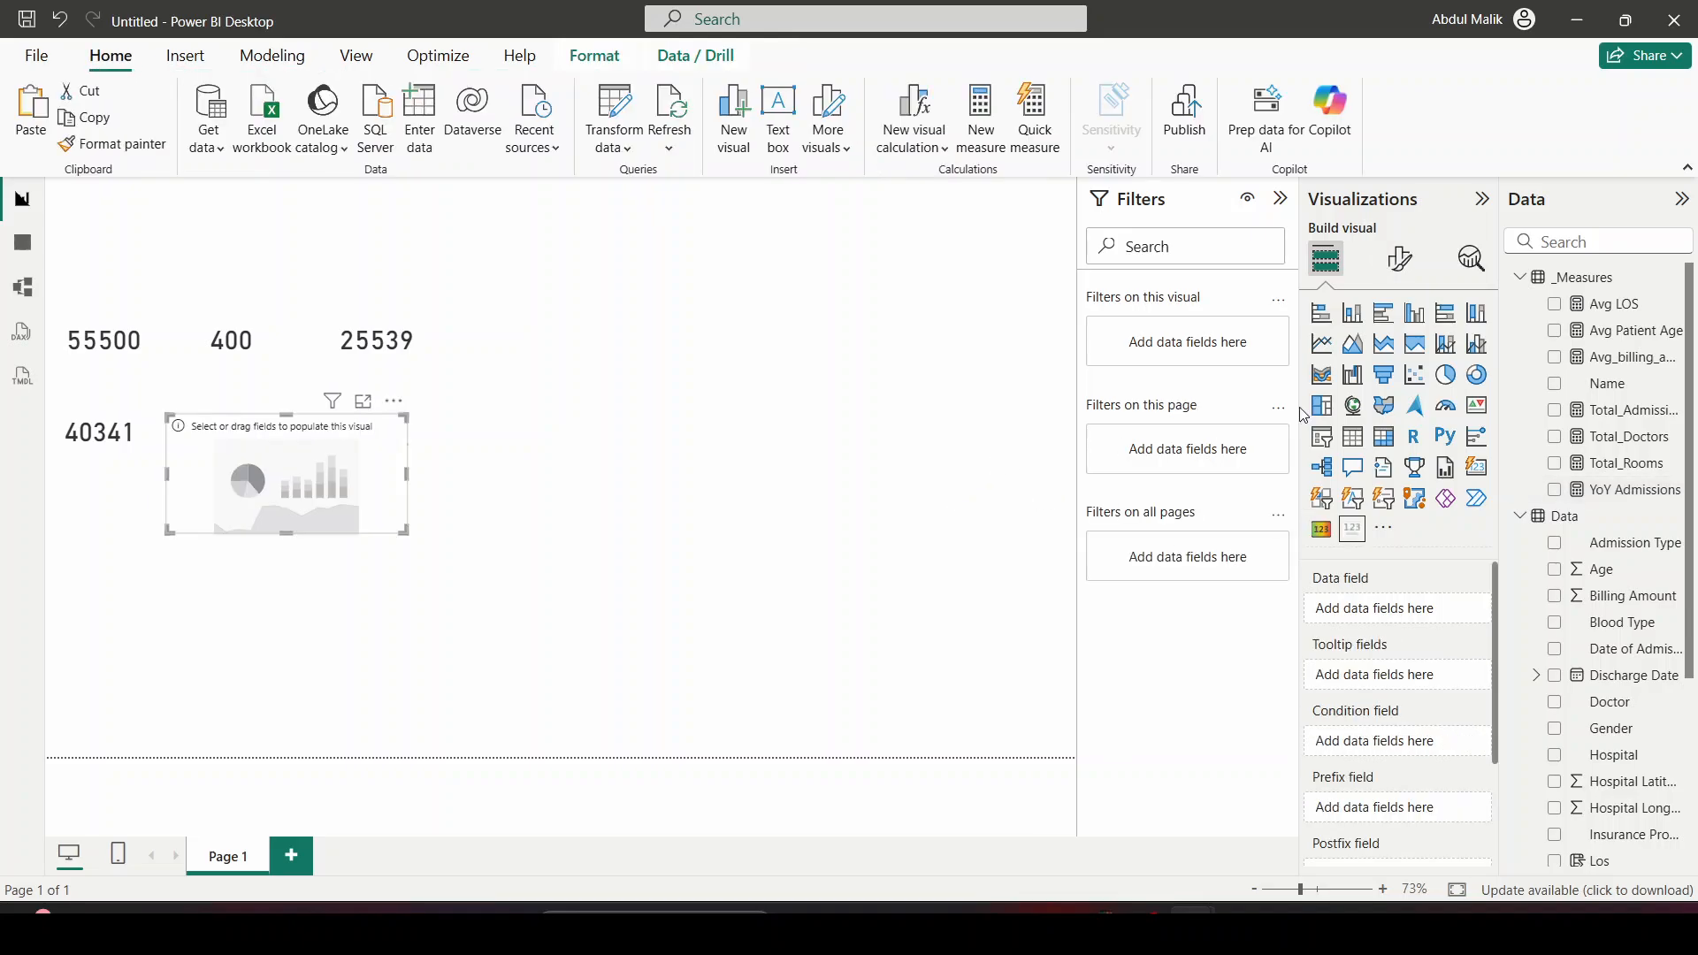
click(1399, 259)
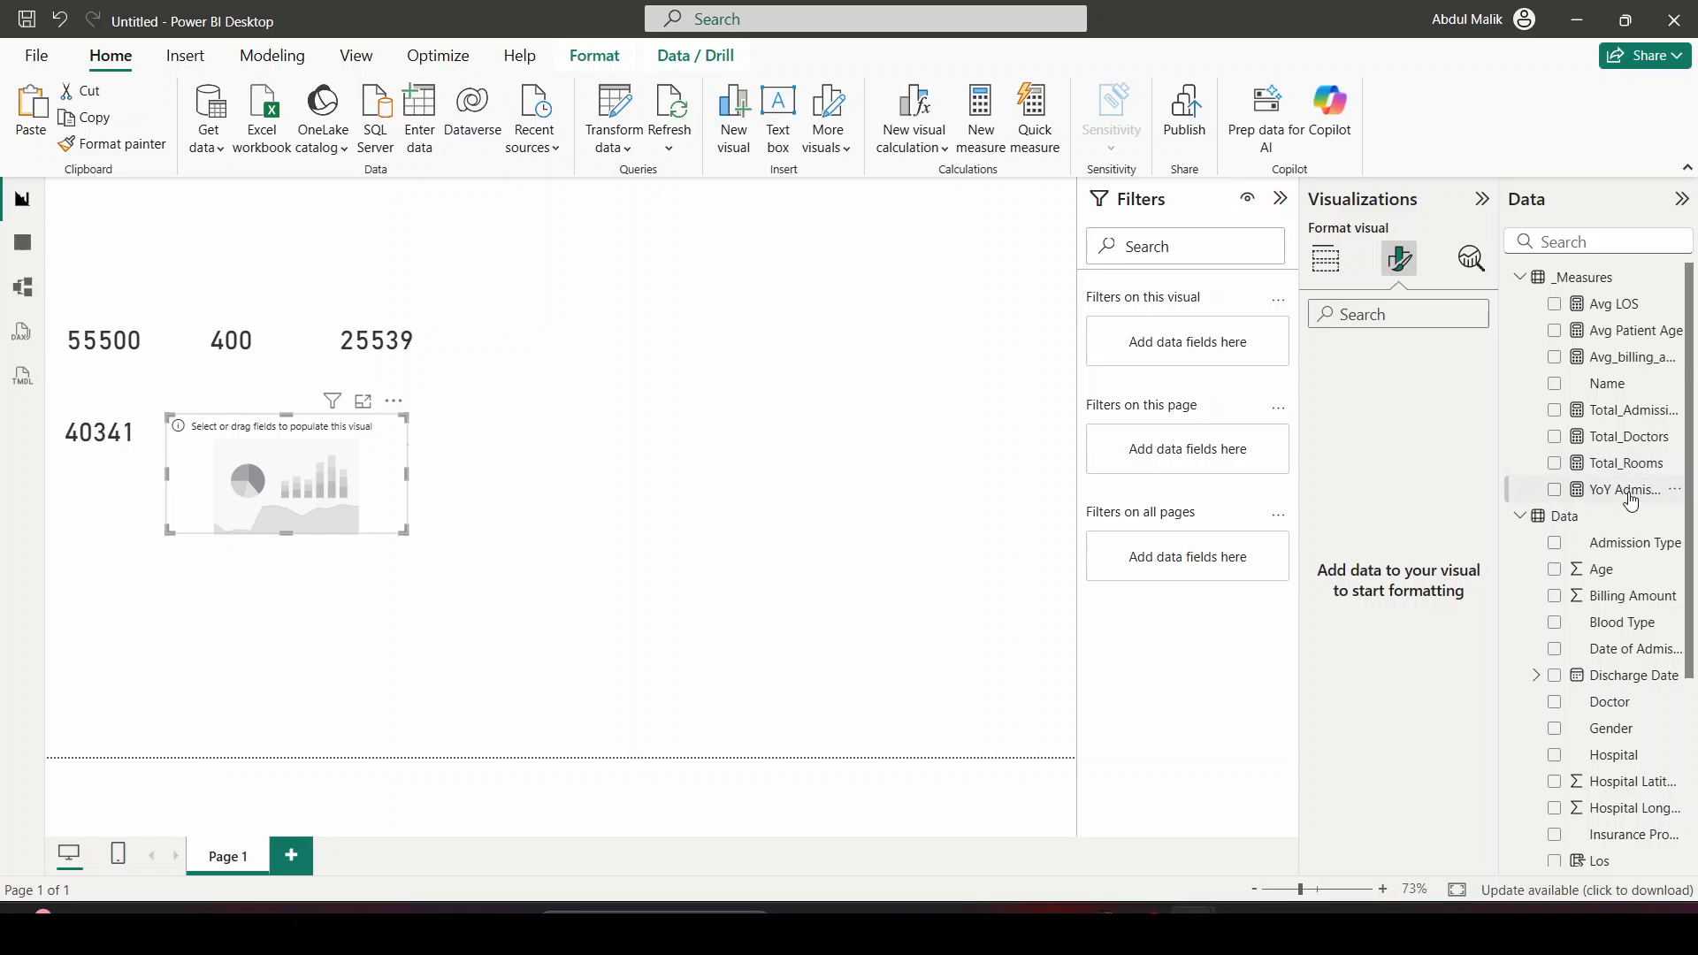
drag(1630, 495, 1489, 414)
click(1325, 259)
drag(1618, 489, 1403, 610)
drag(393, 405, 762, 303)
Hide the category label and turn off the background of the YoY Admissions card
click(1400, 259)
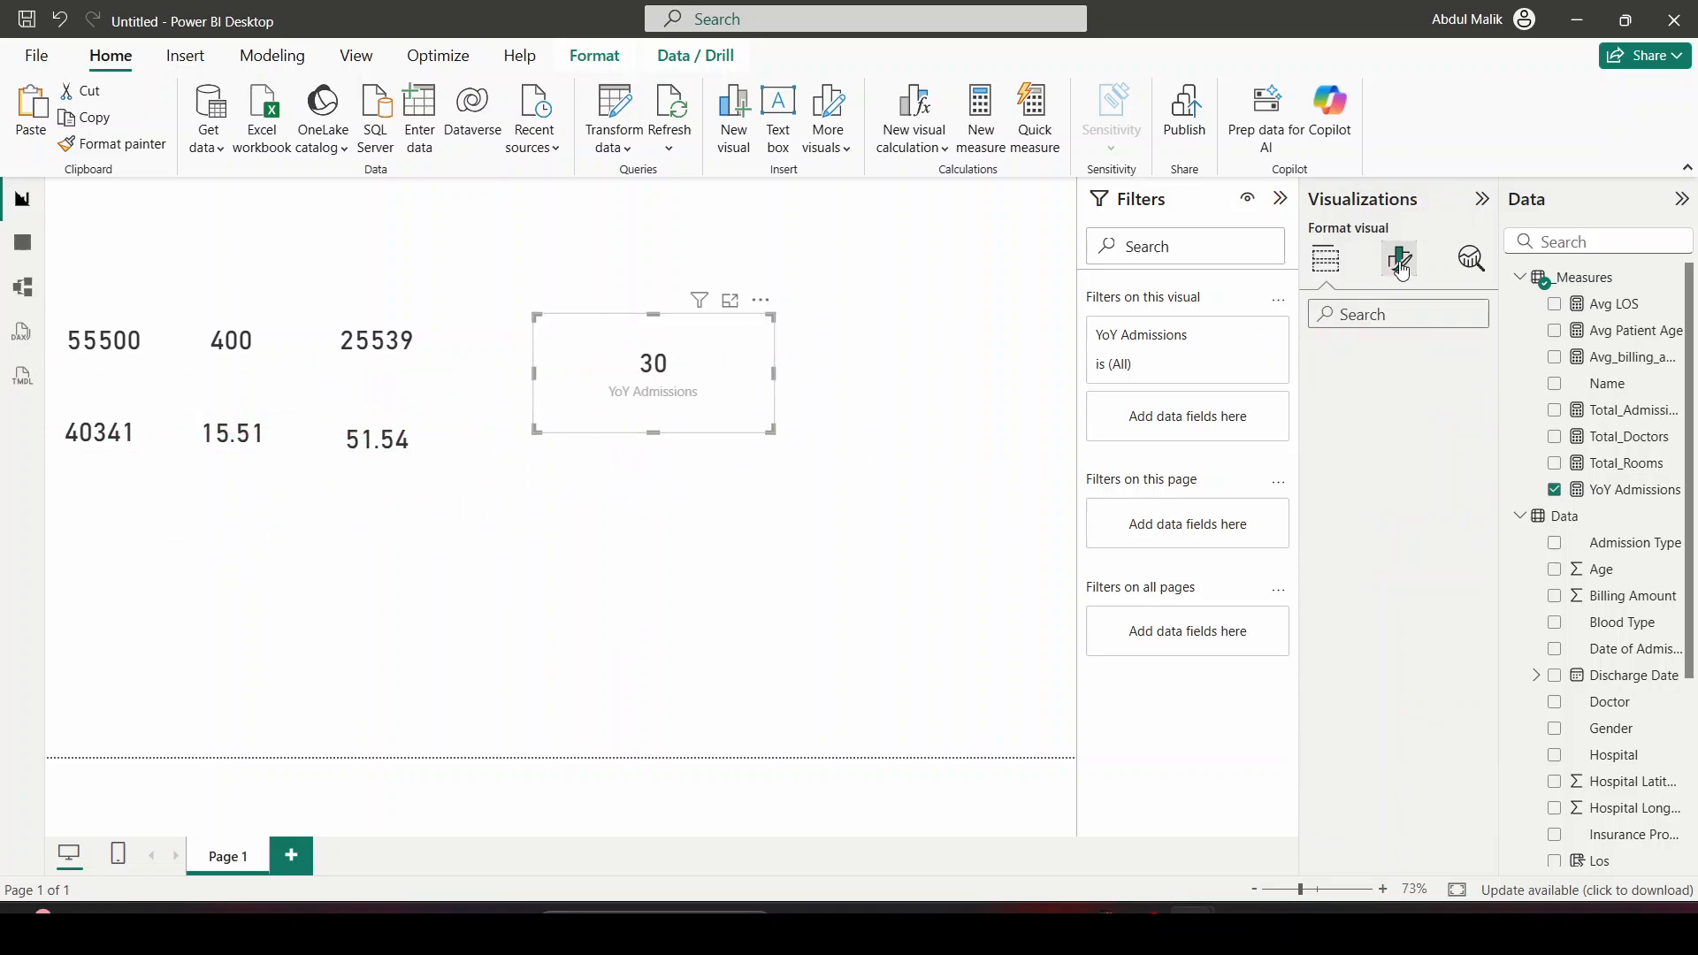
click(1472, 502)
click(1415, 455)
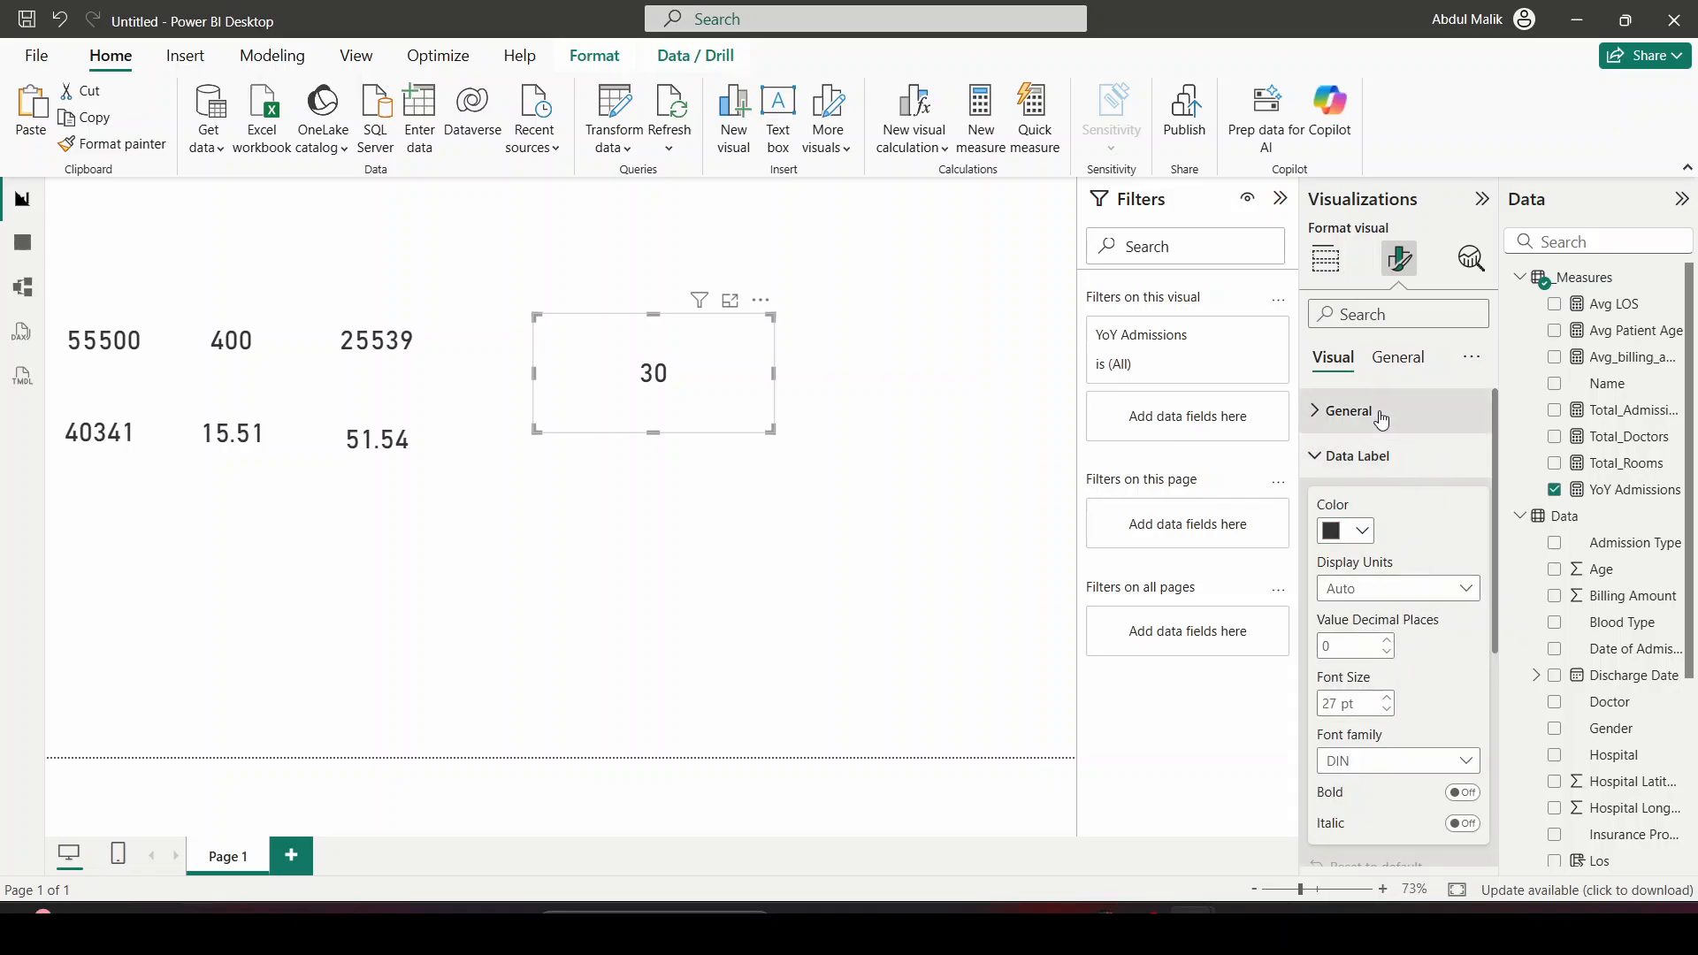
click(1395, 358)
click(1468, 500)
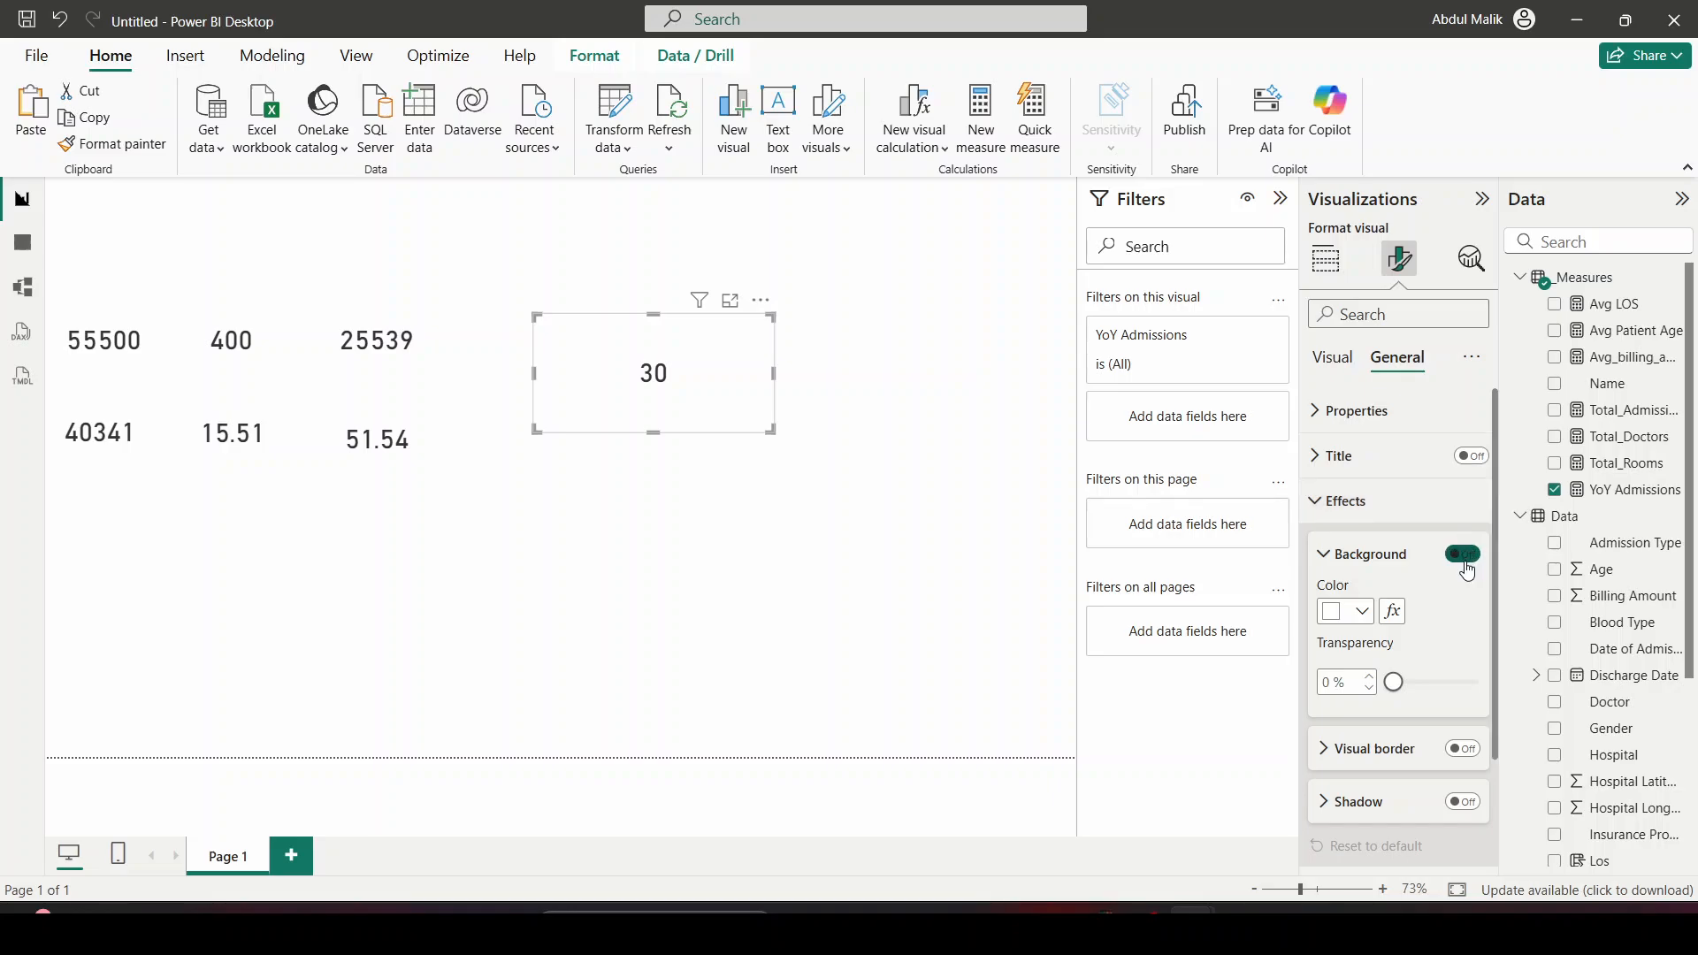
click(840, 523)
click(724, 381)
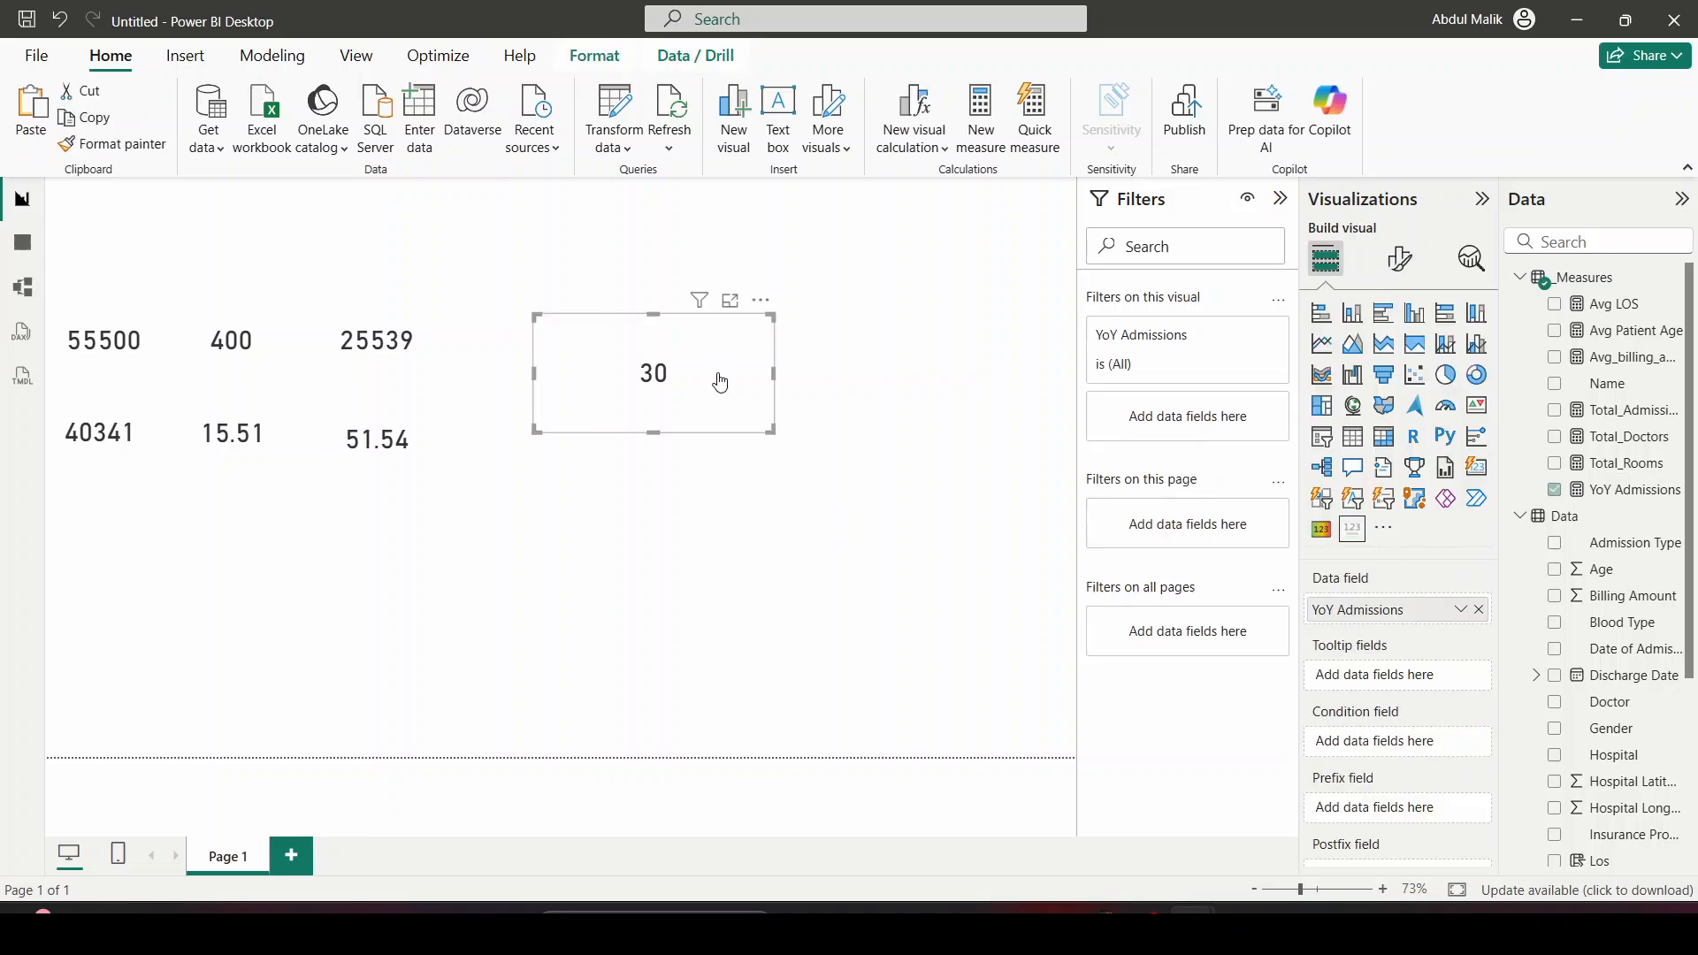
Remove the sample variables' names and values and the return expression from the YoY Admissions formula, keeping both Var keywords
click(1614, 489)
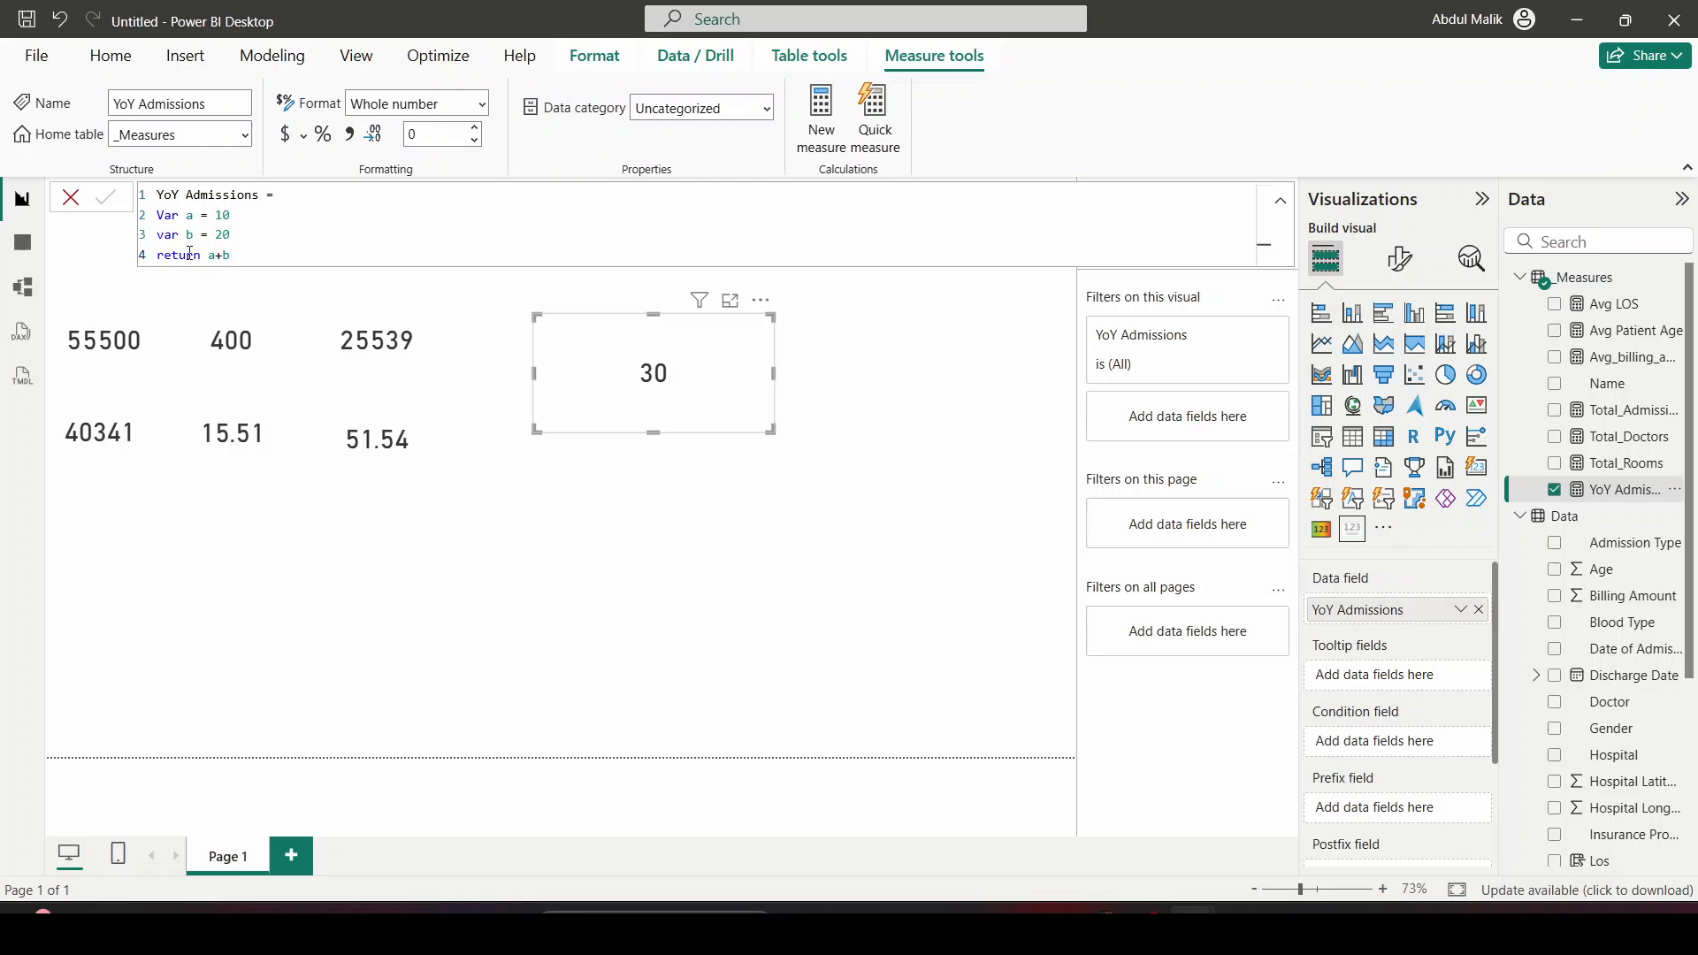
drag(259, 252, 187, 215)
key(BackSpace)
key(BackSpace)
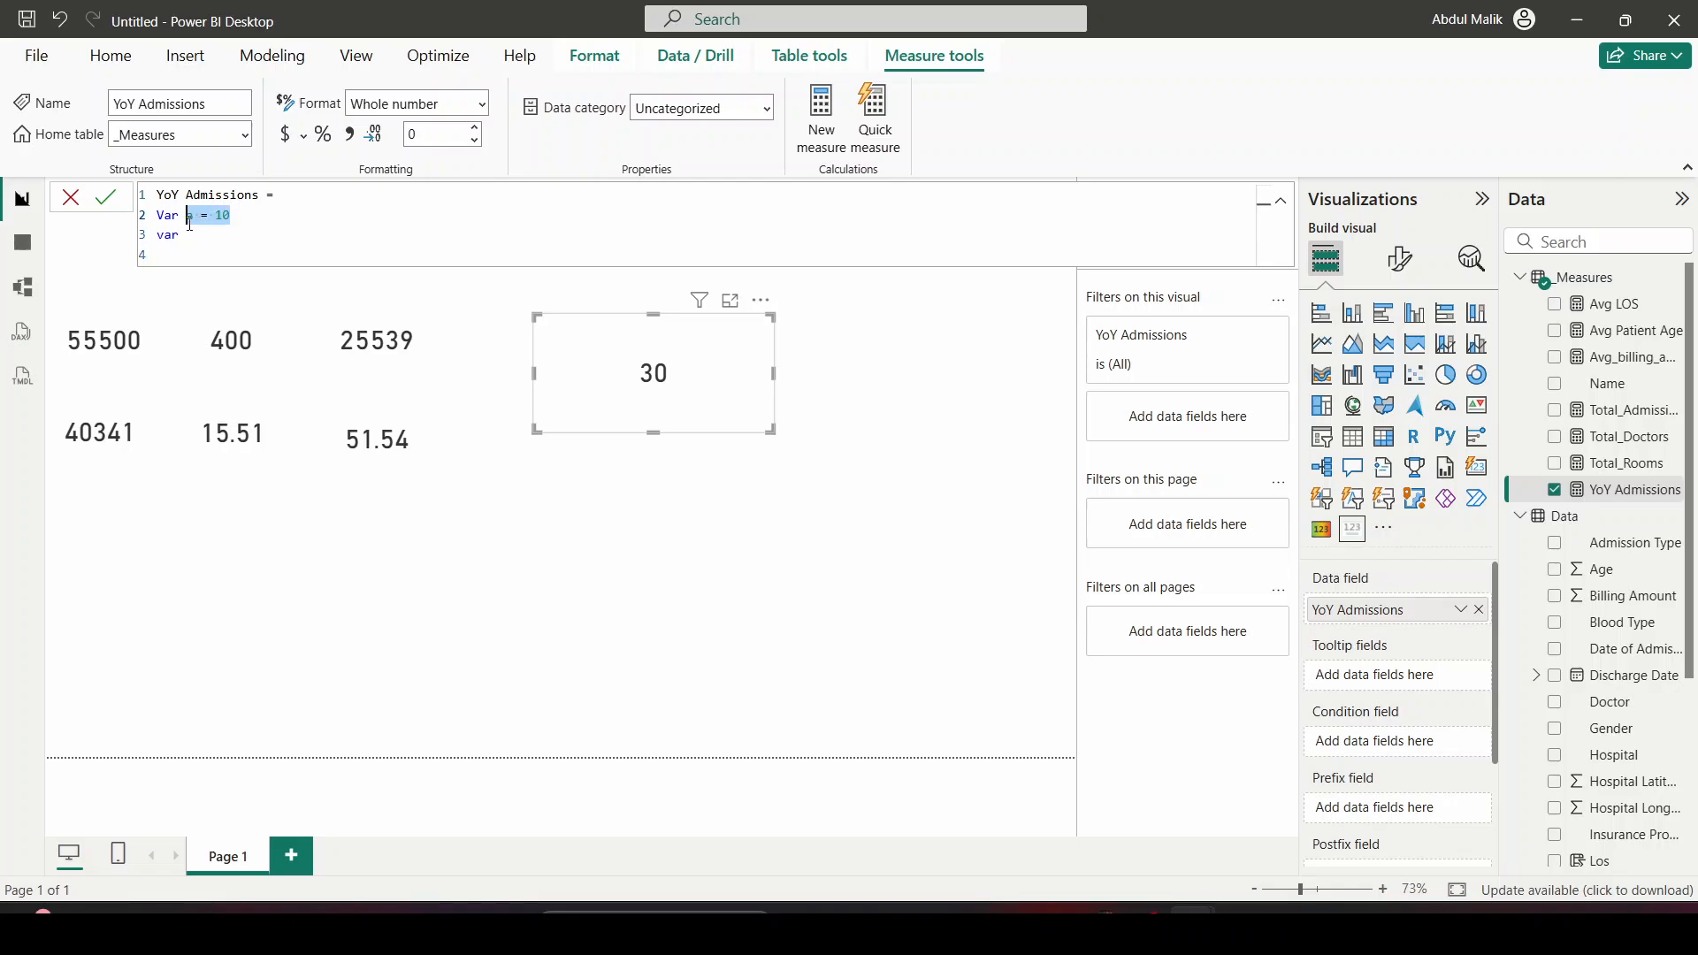
key(BackSpace)
Switch to Excel, create a blank workbook, and dismiss the Insert Function dialog
key(super+s)
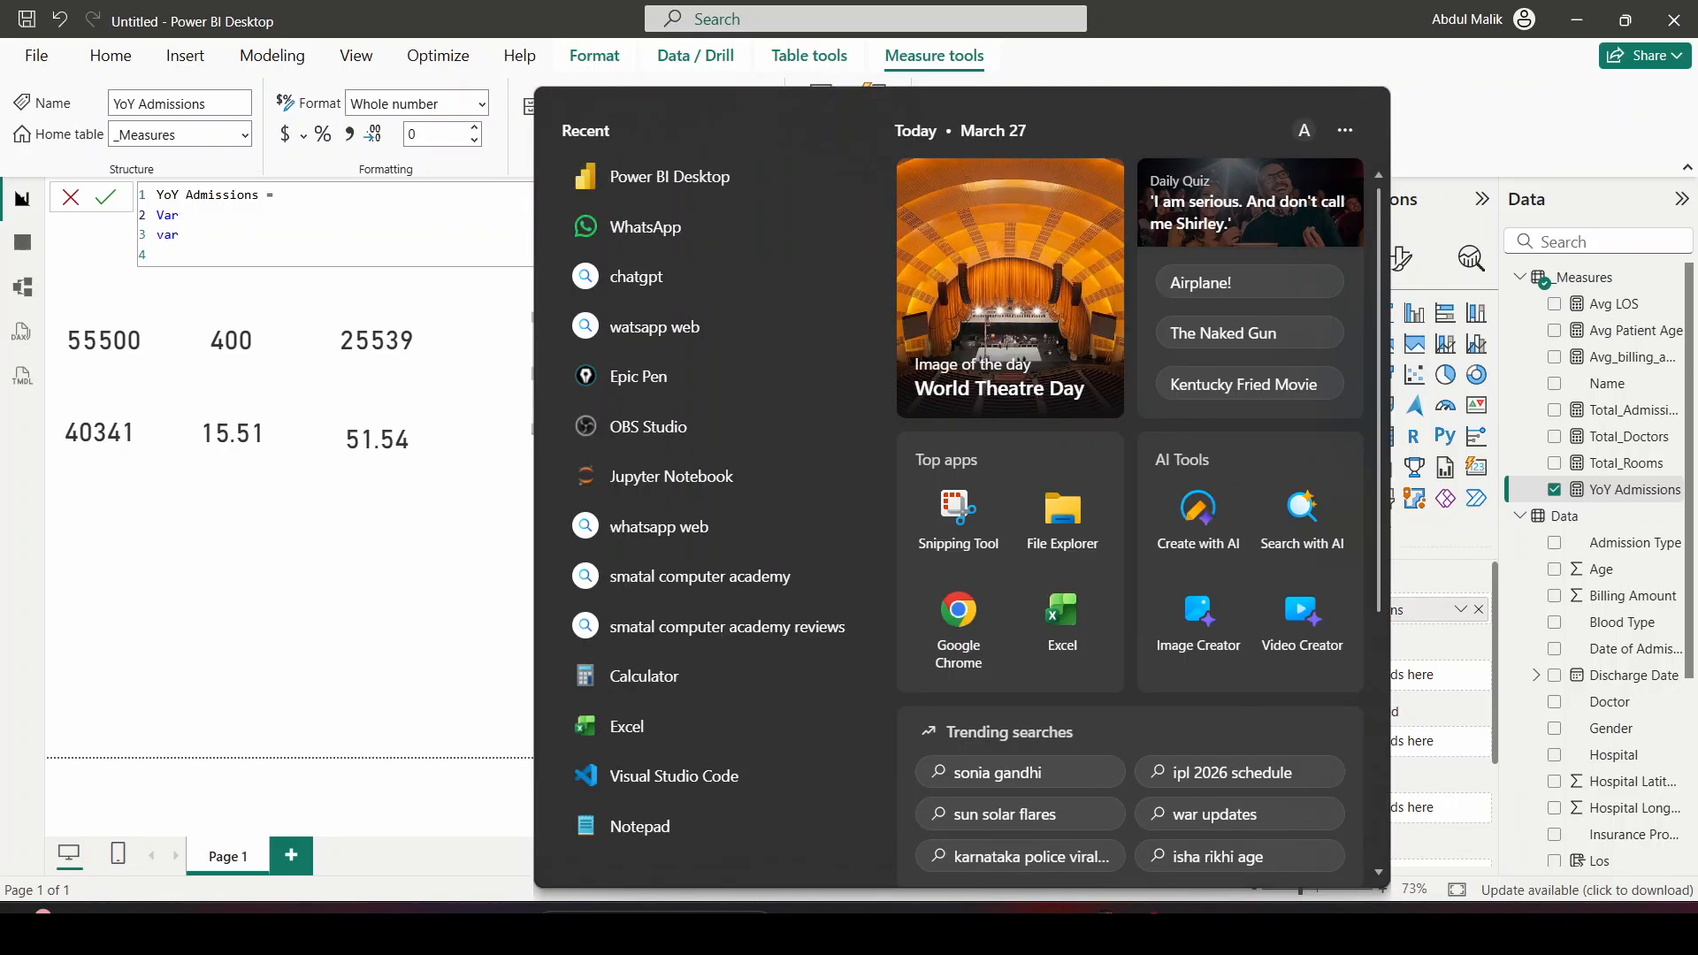
text(excel)
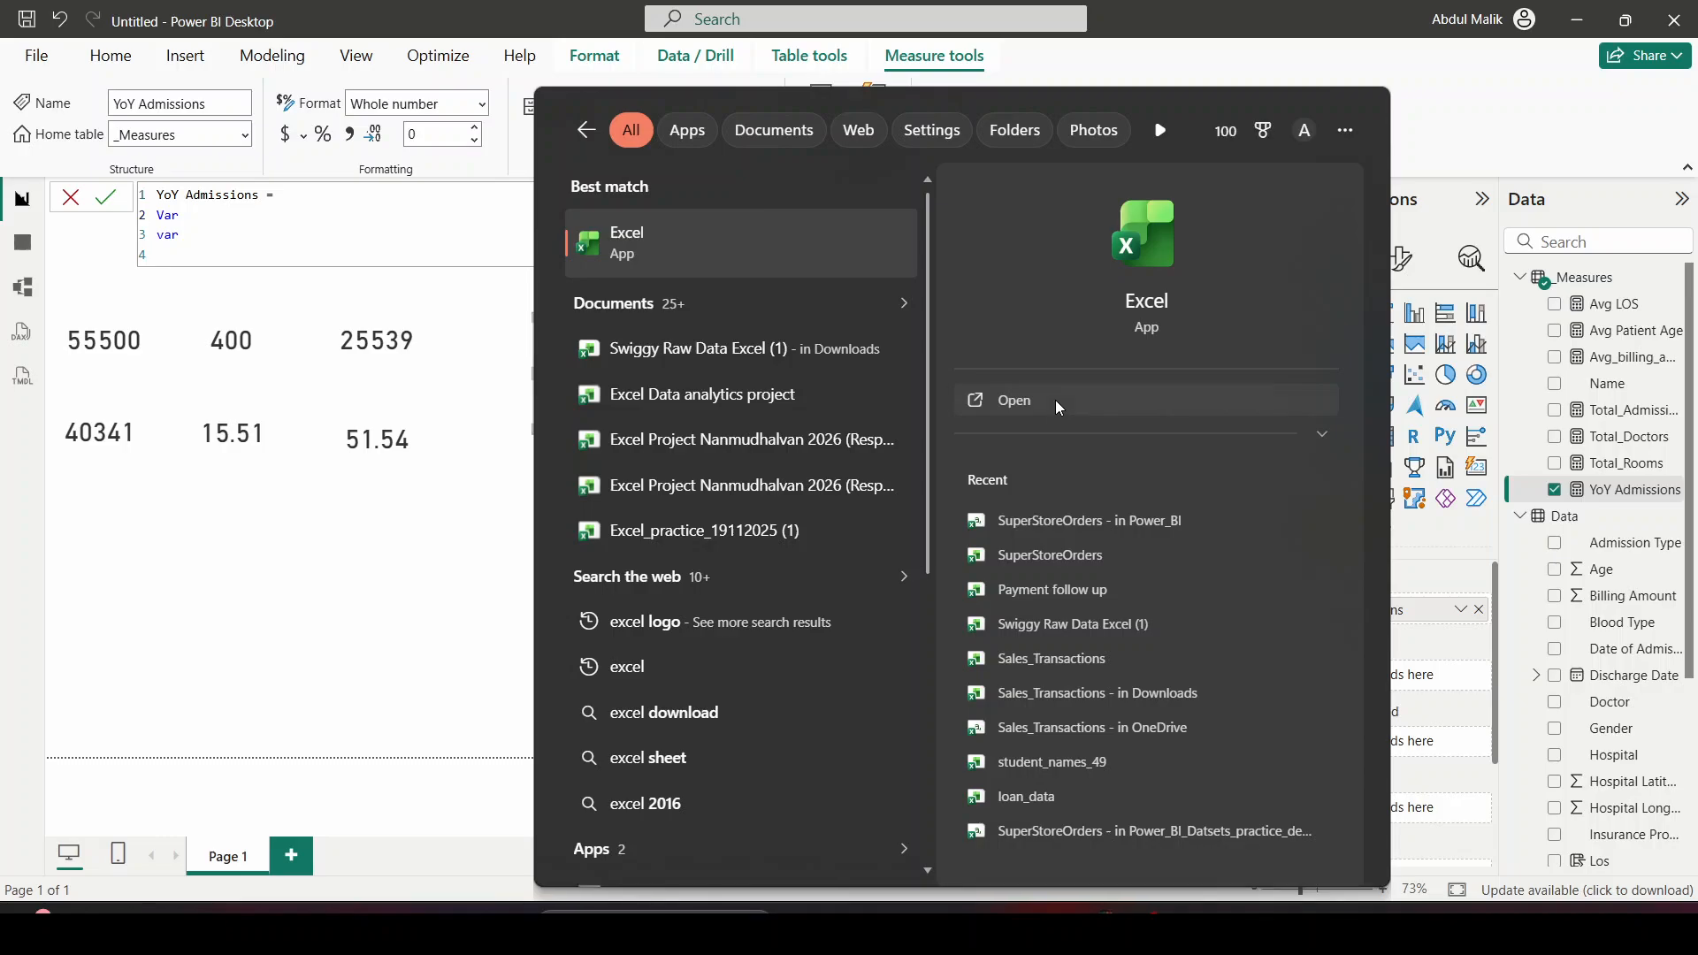
click(1054, 400)
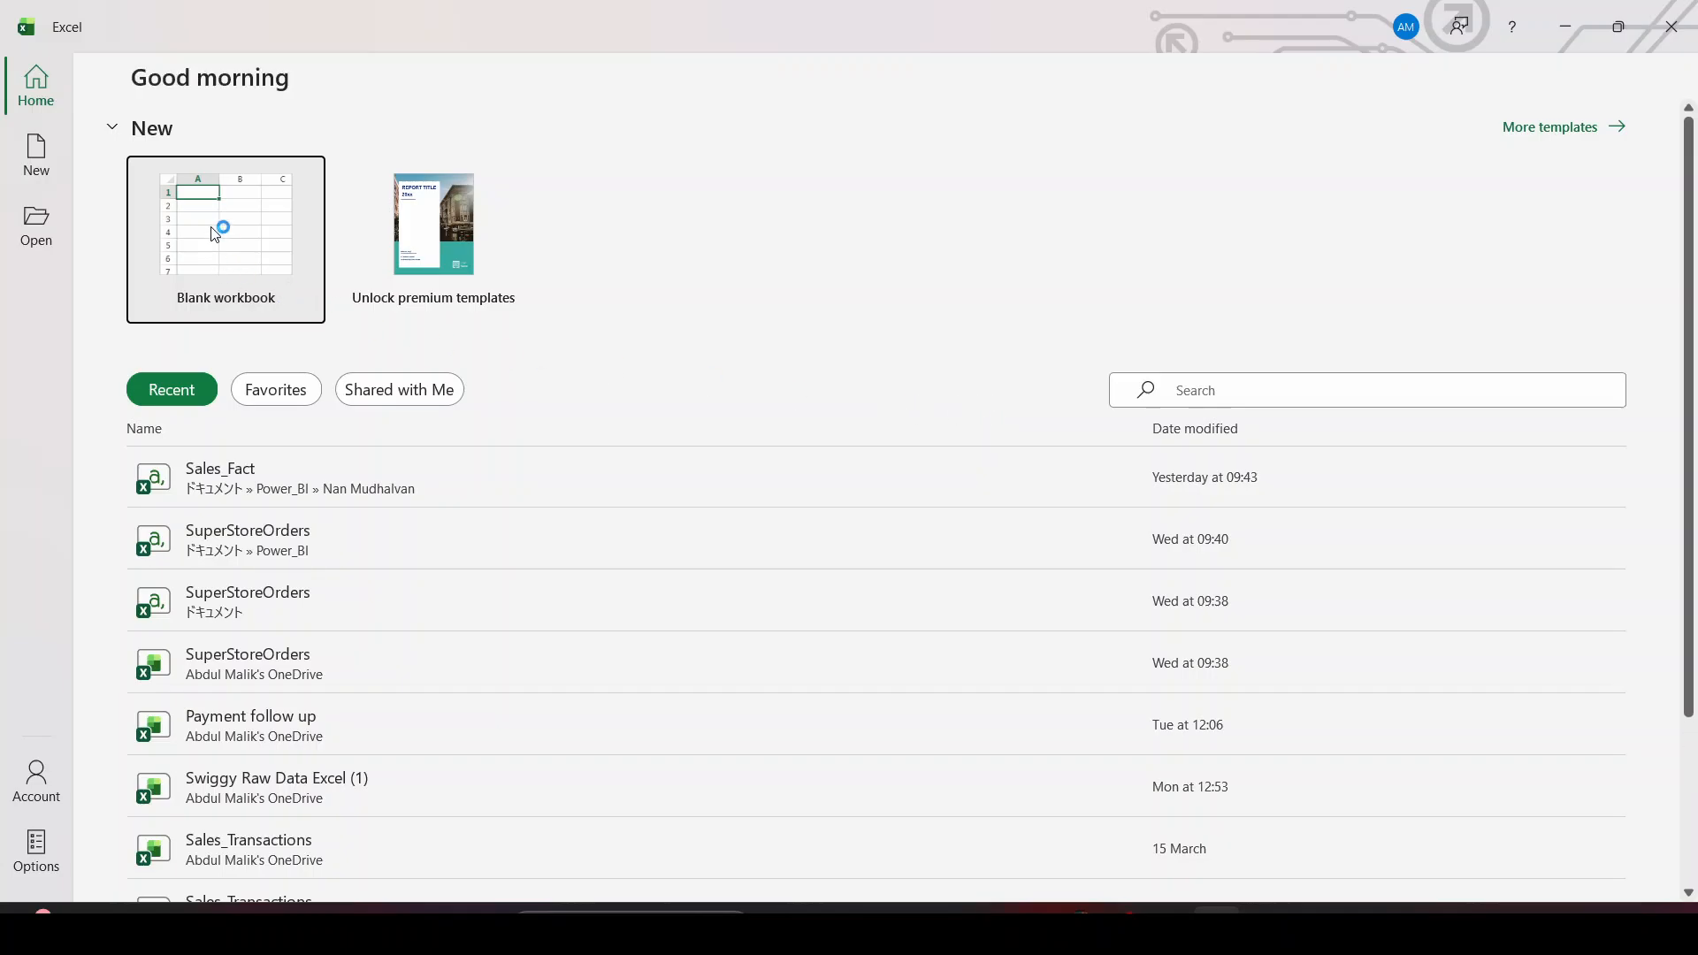
click(276, 260)
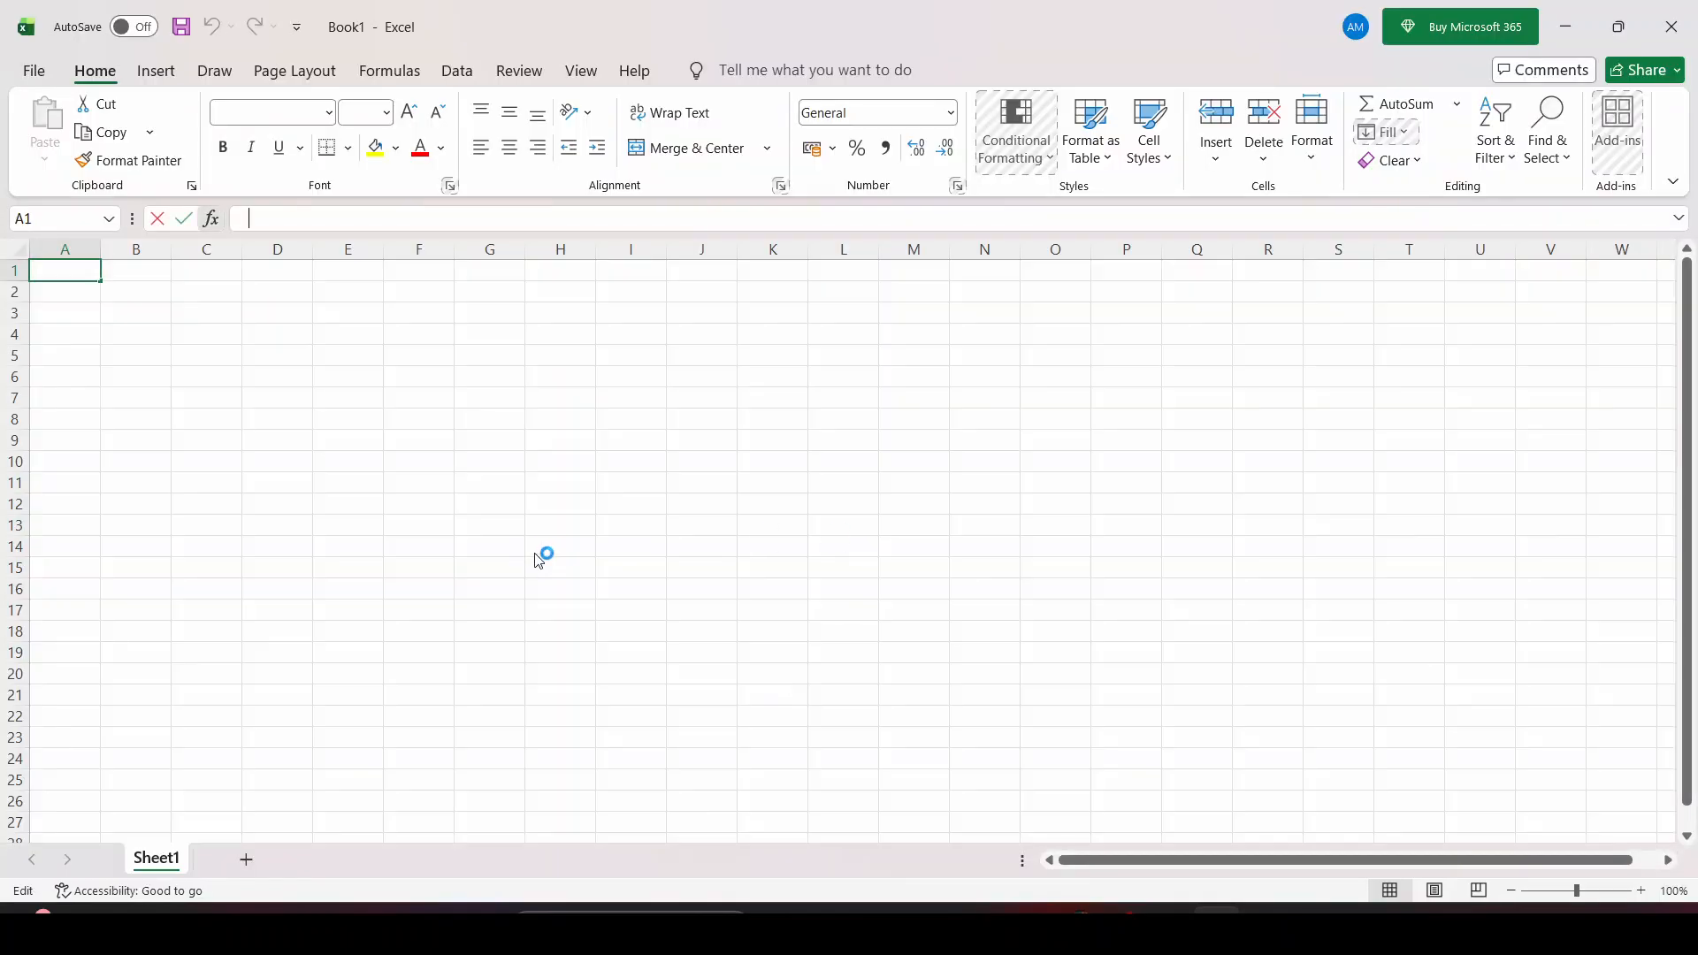
key(shift+F3)
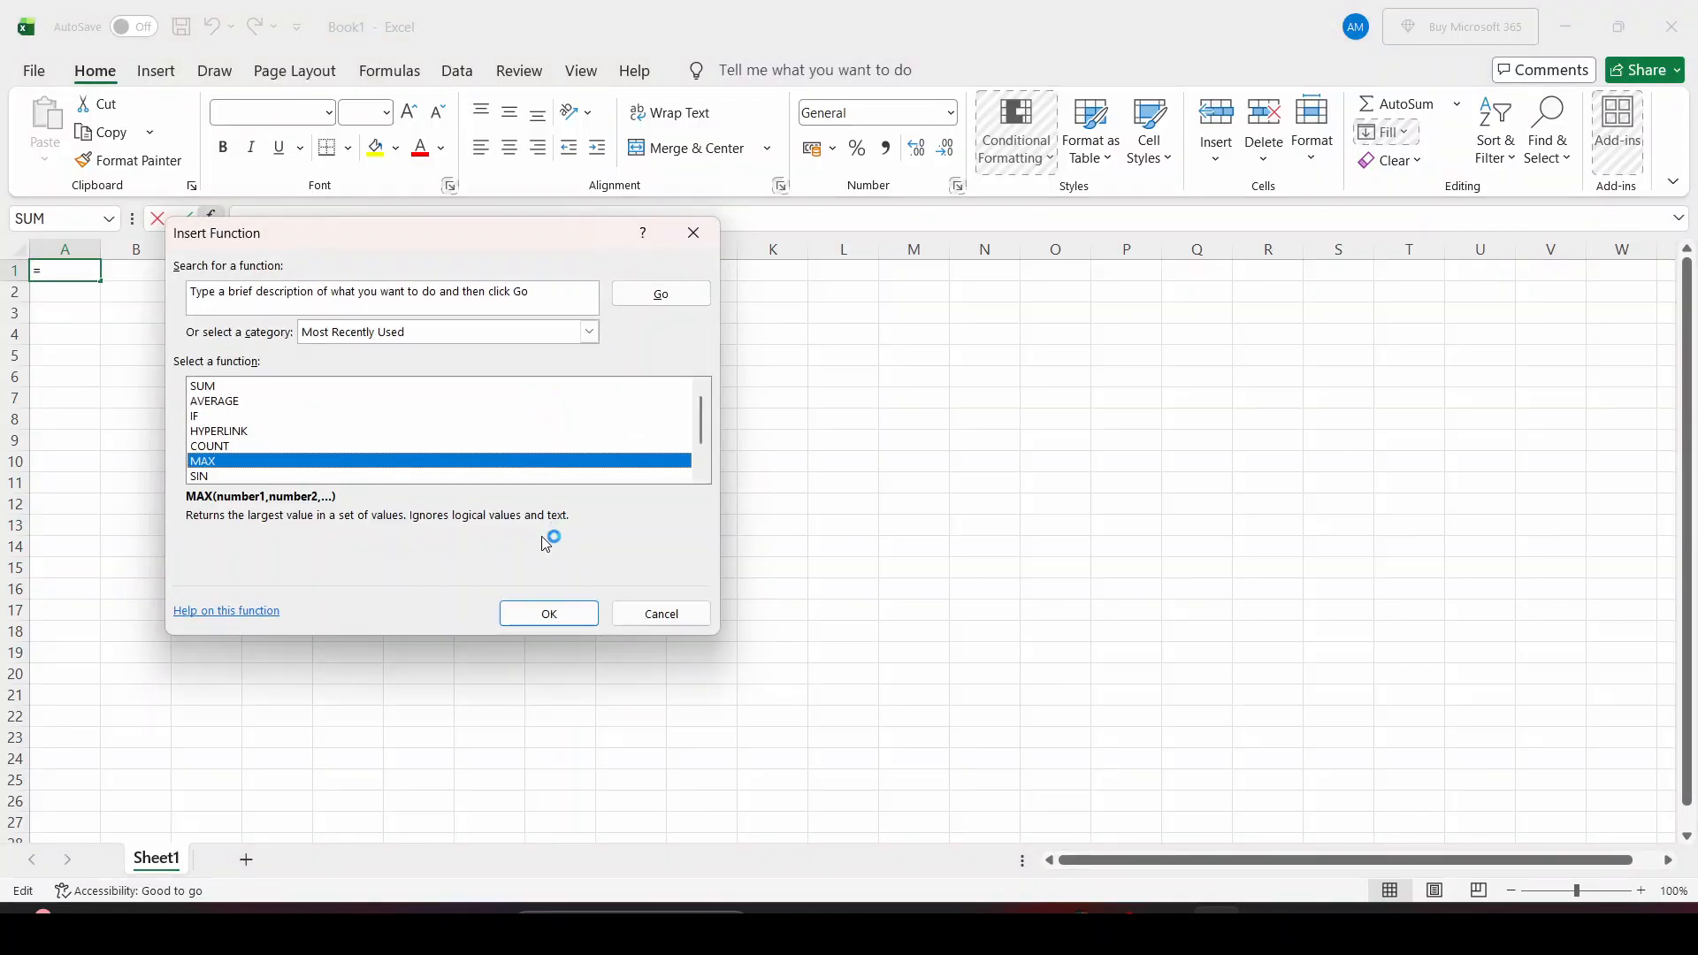
click(694, 233)
click(598, 438)
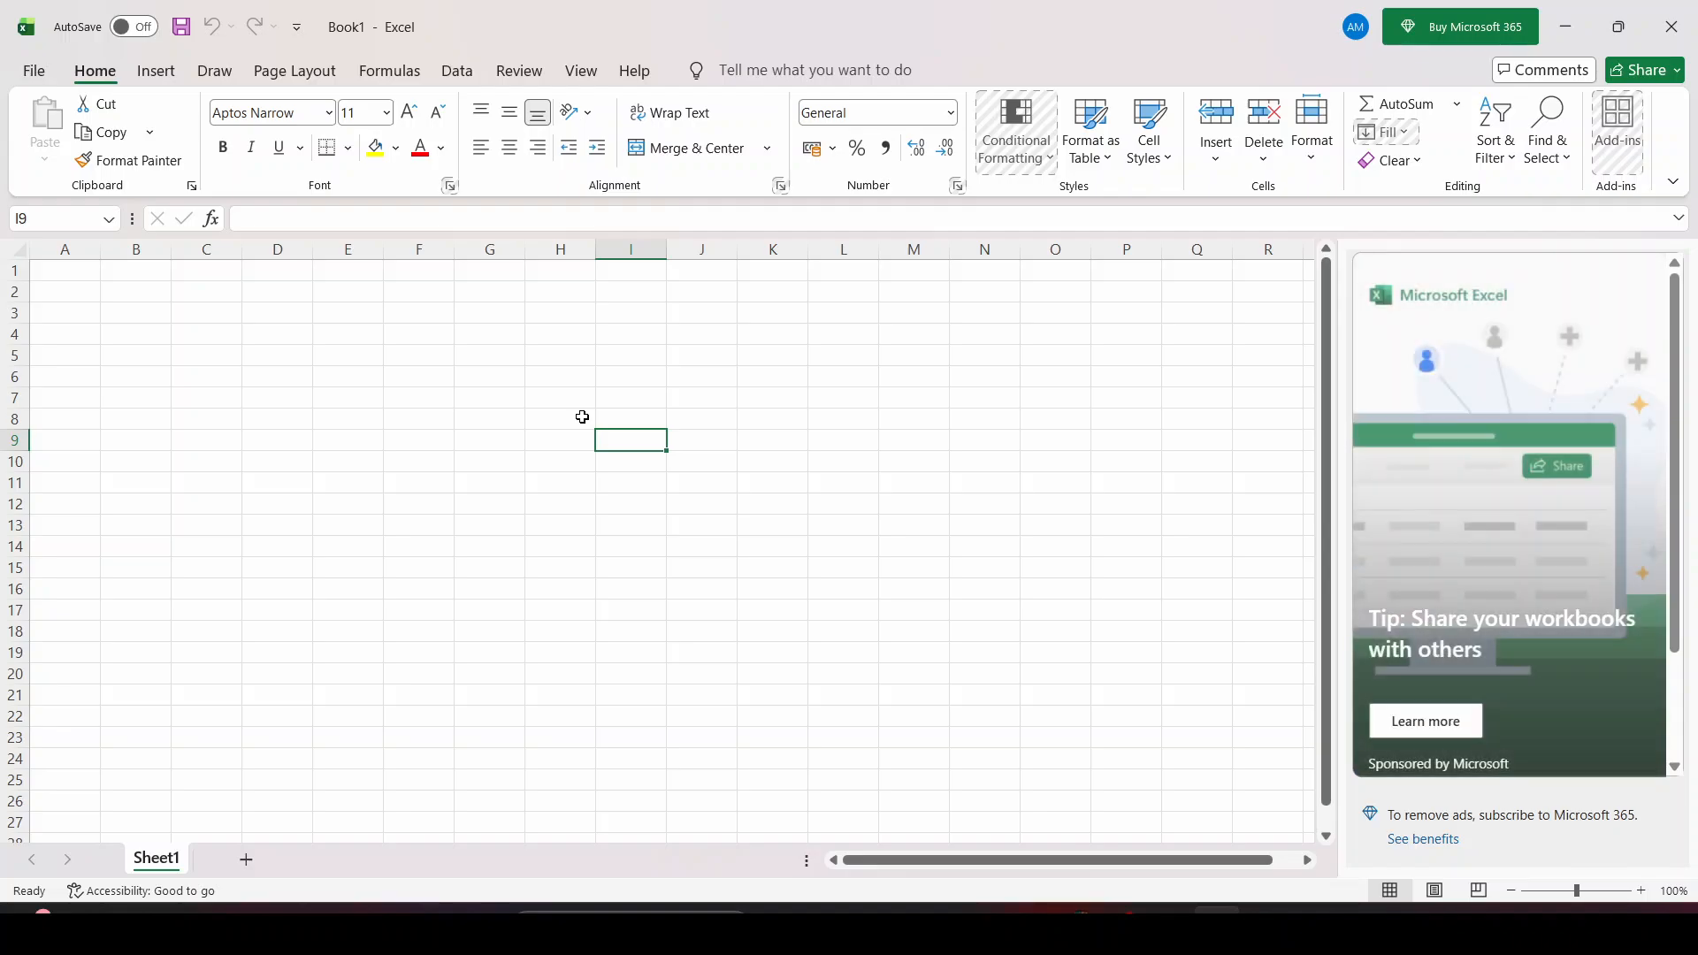
Enter the headings This year in cell H10 and PY in cell G10
drag(542, 391, 539, 384)
click(532, 453)
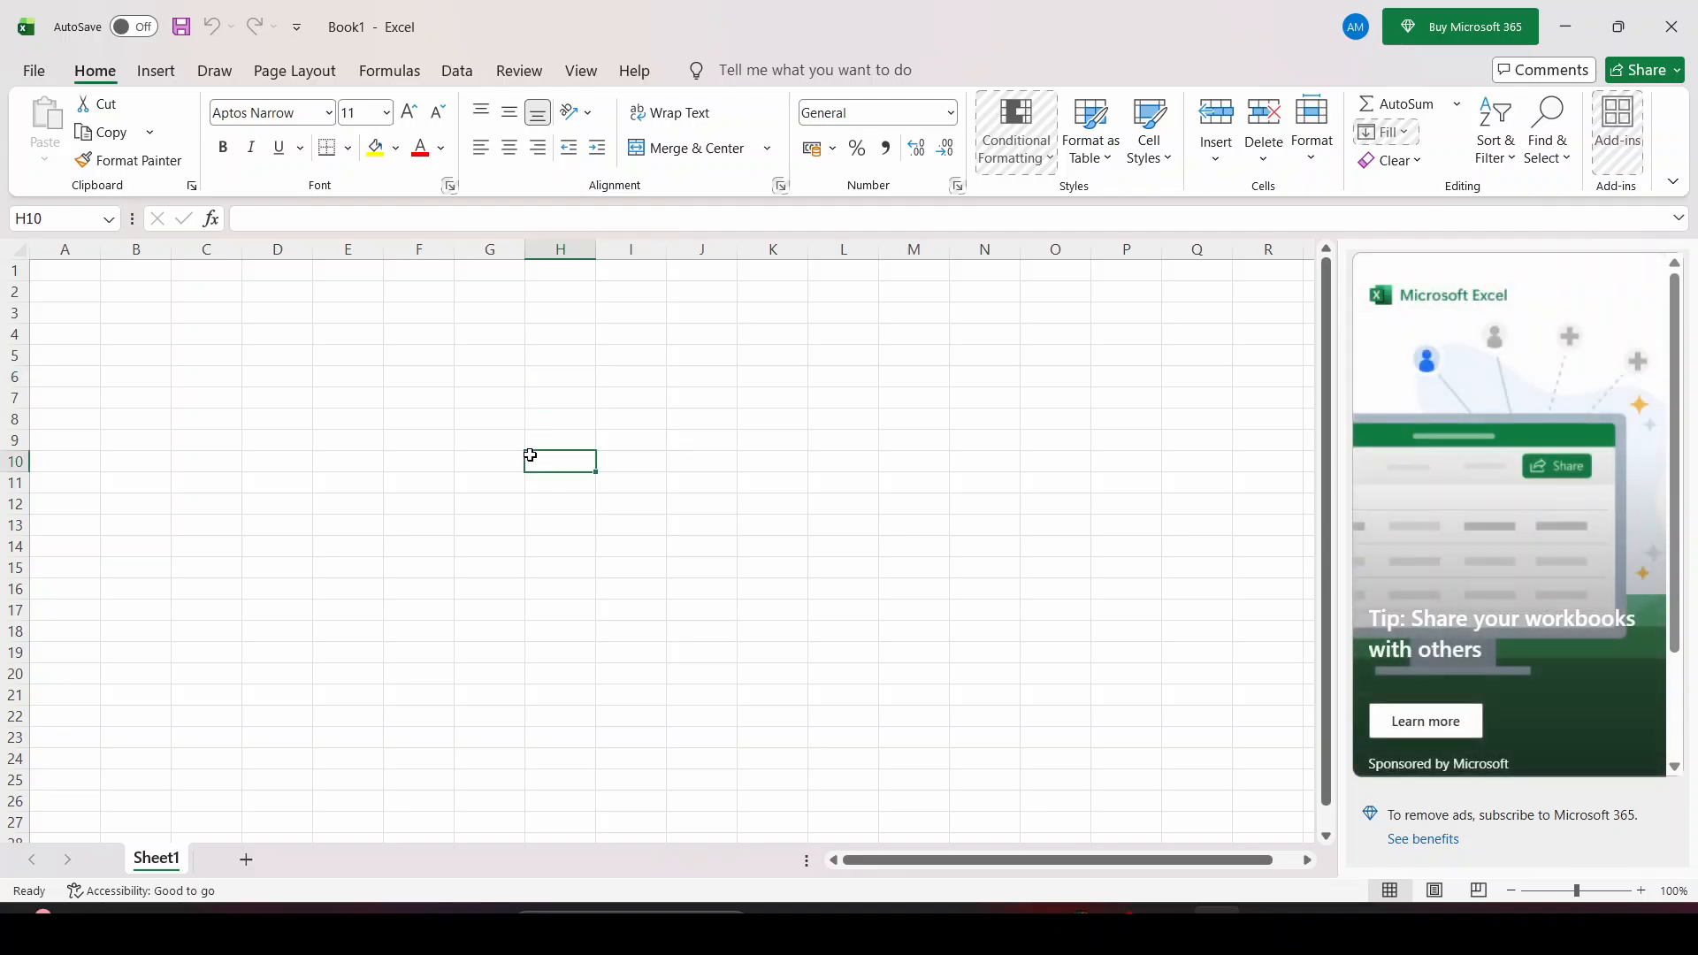
text(This year)
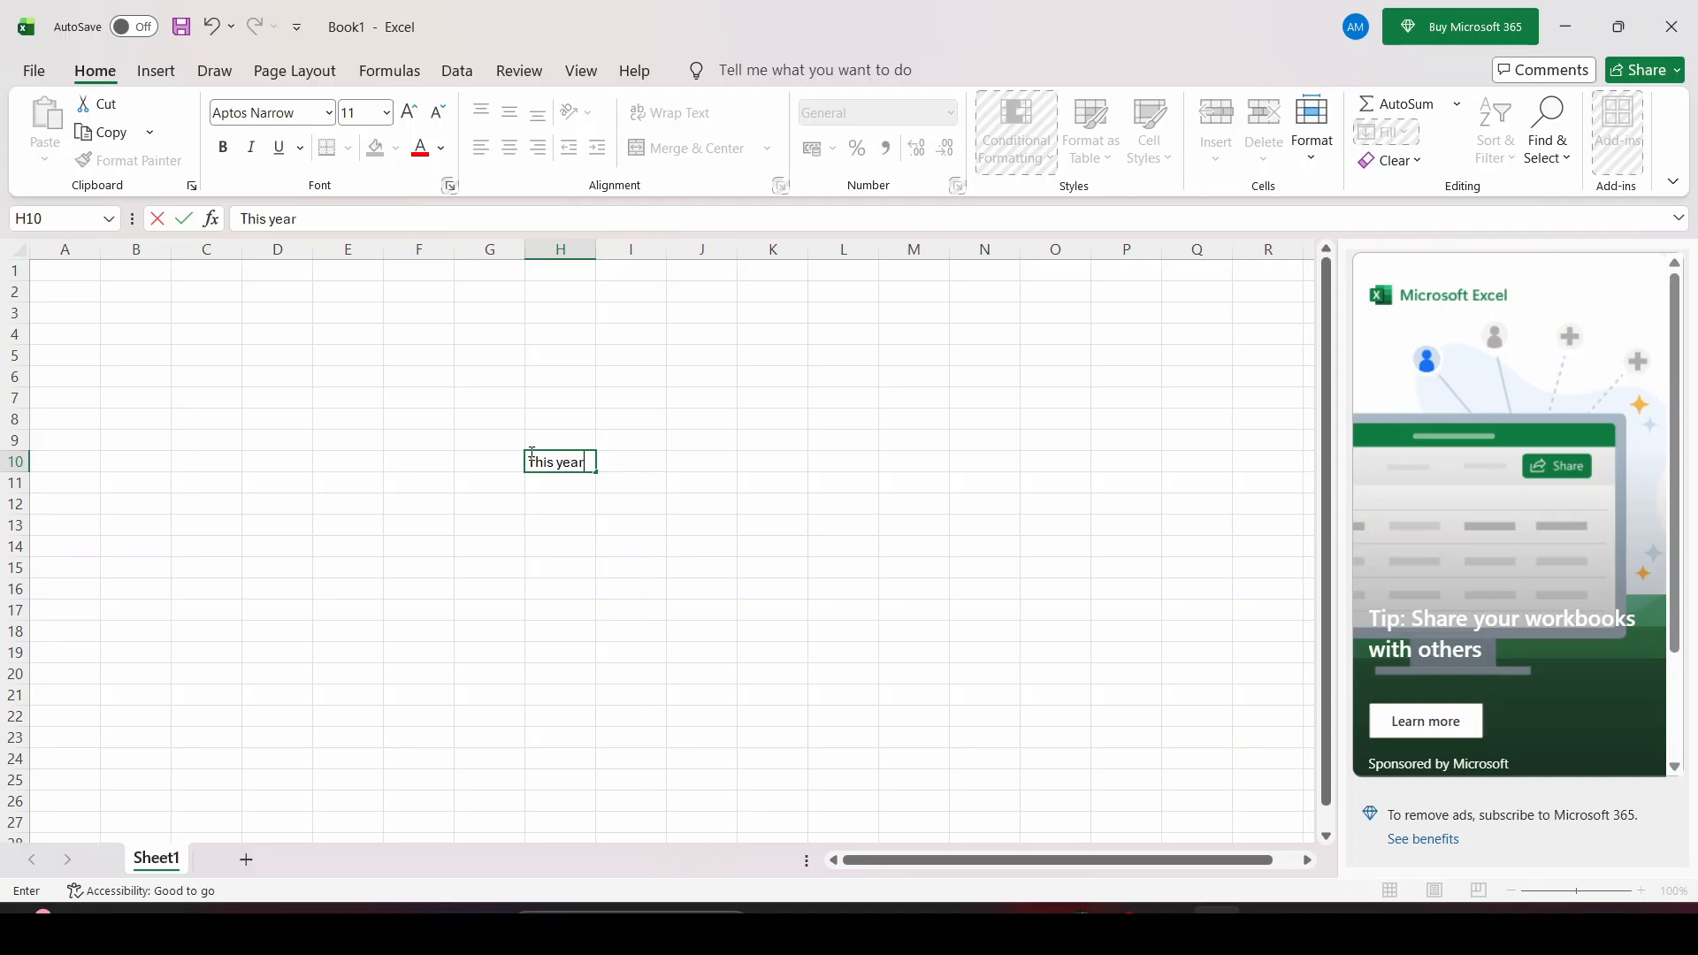
key(Return)
key(alt)
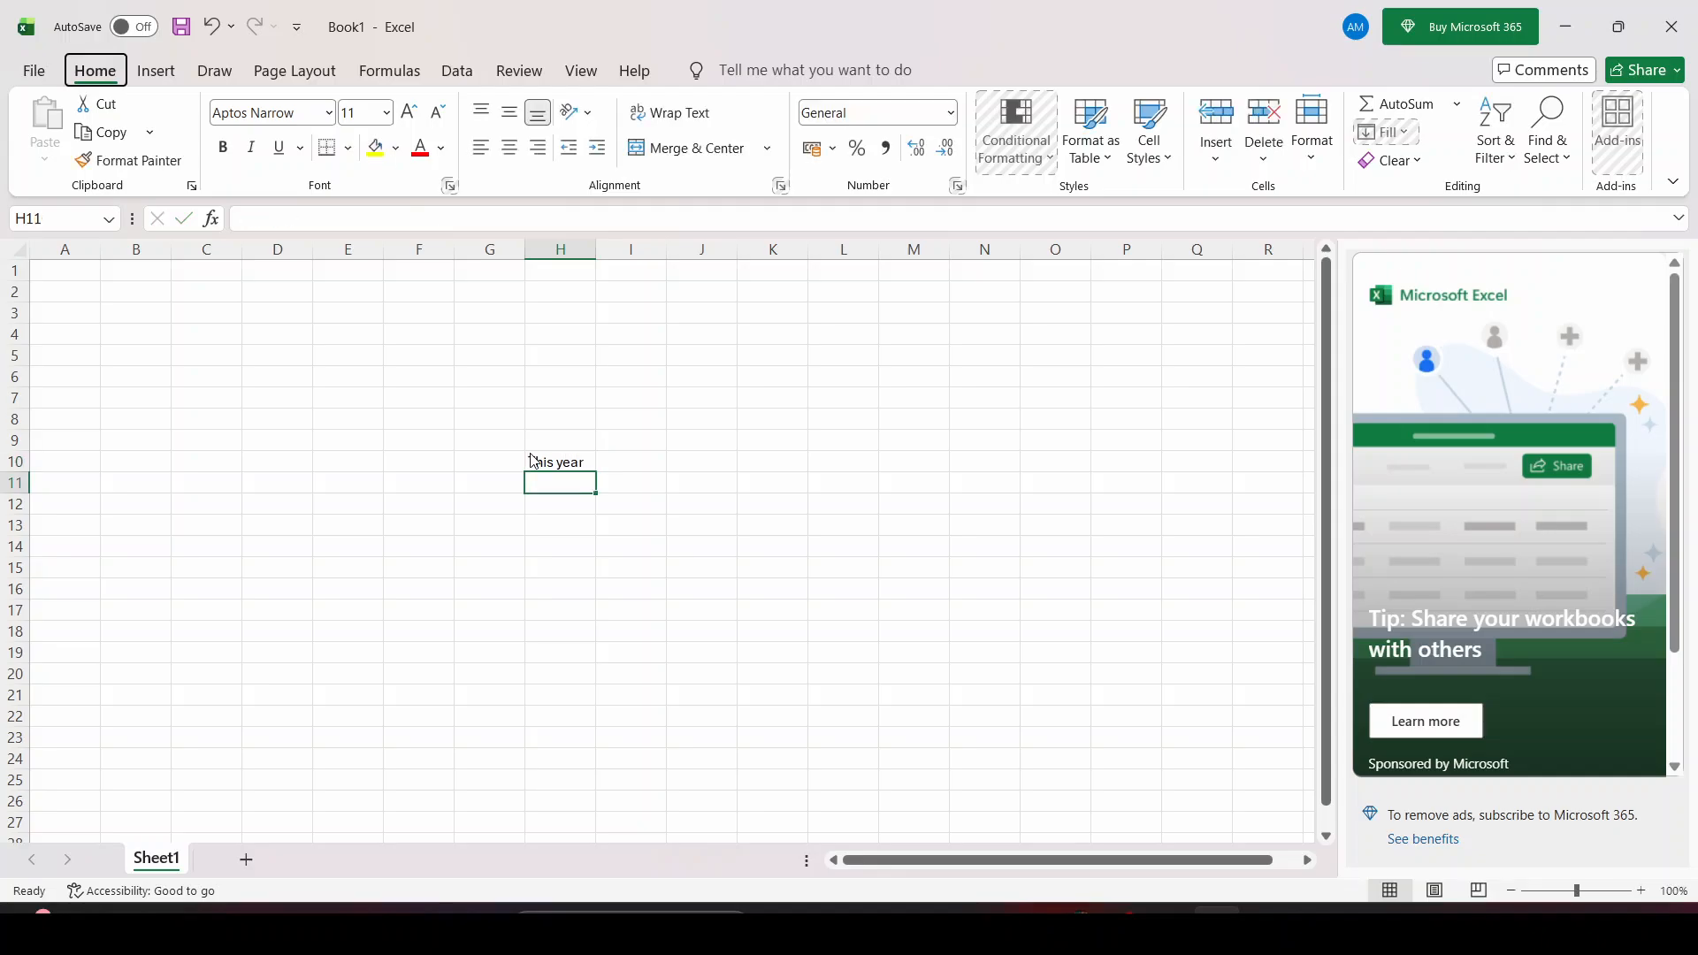
key(Left)
key(Left)
click(484, 462)
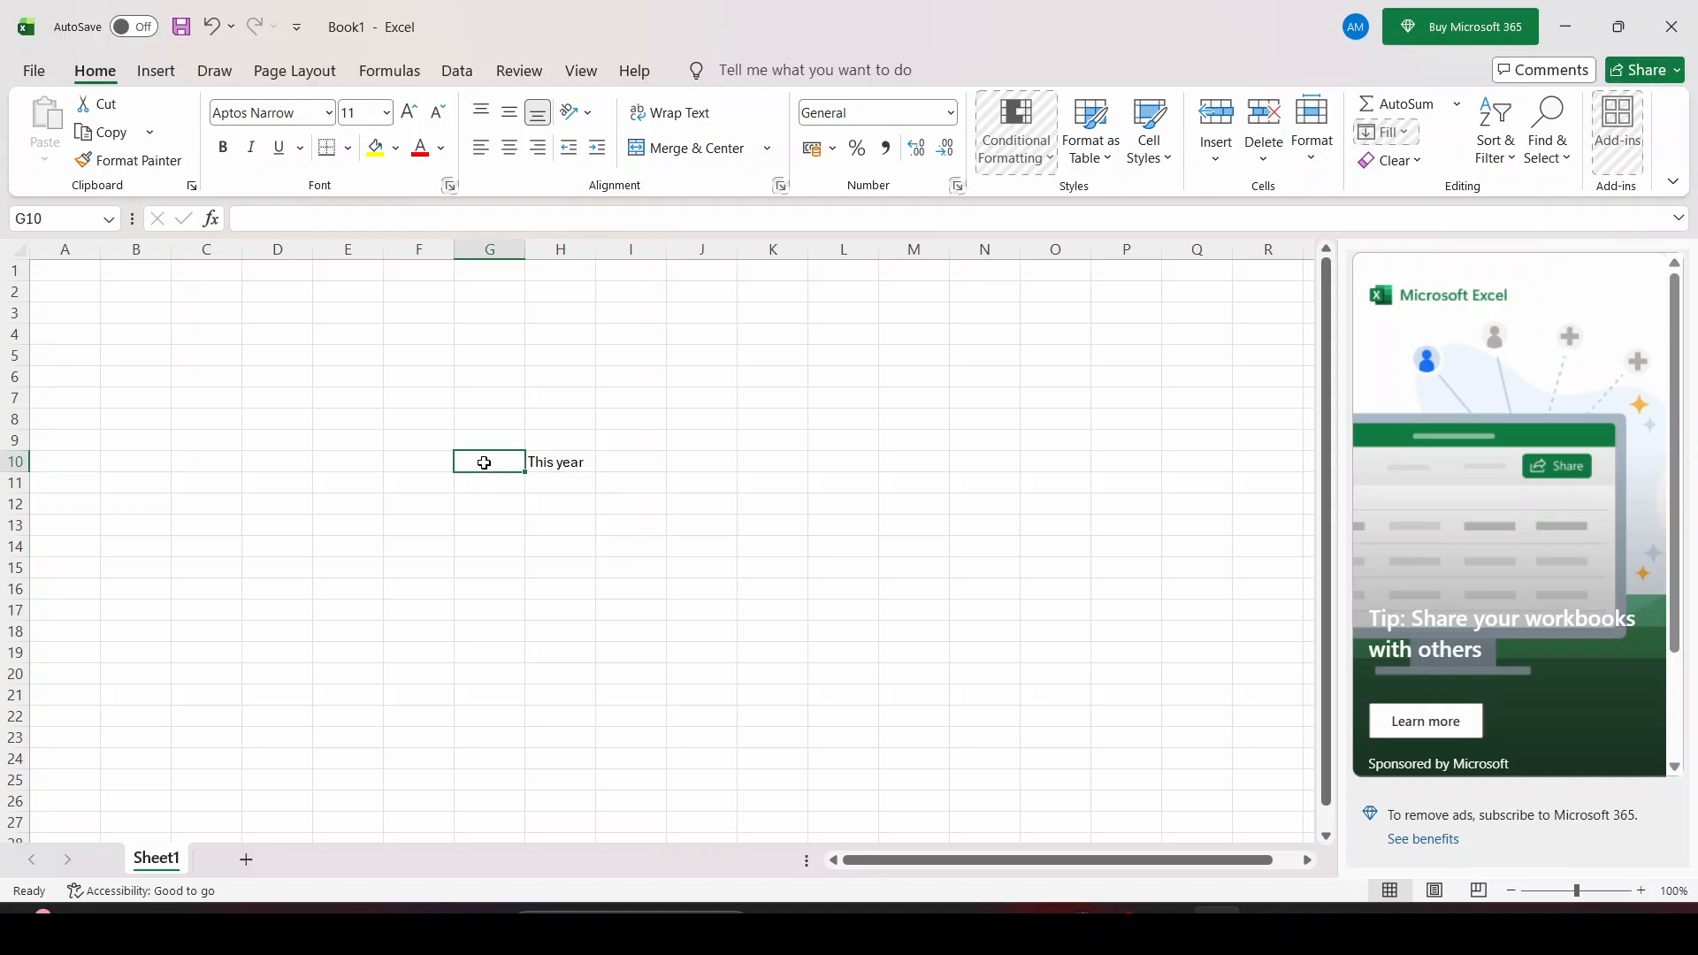
text(PY)
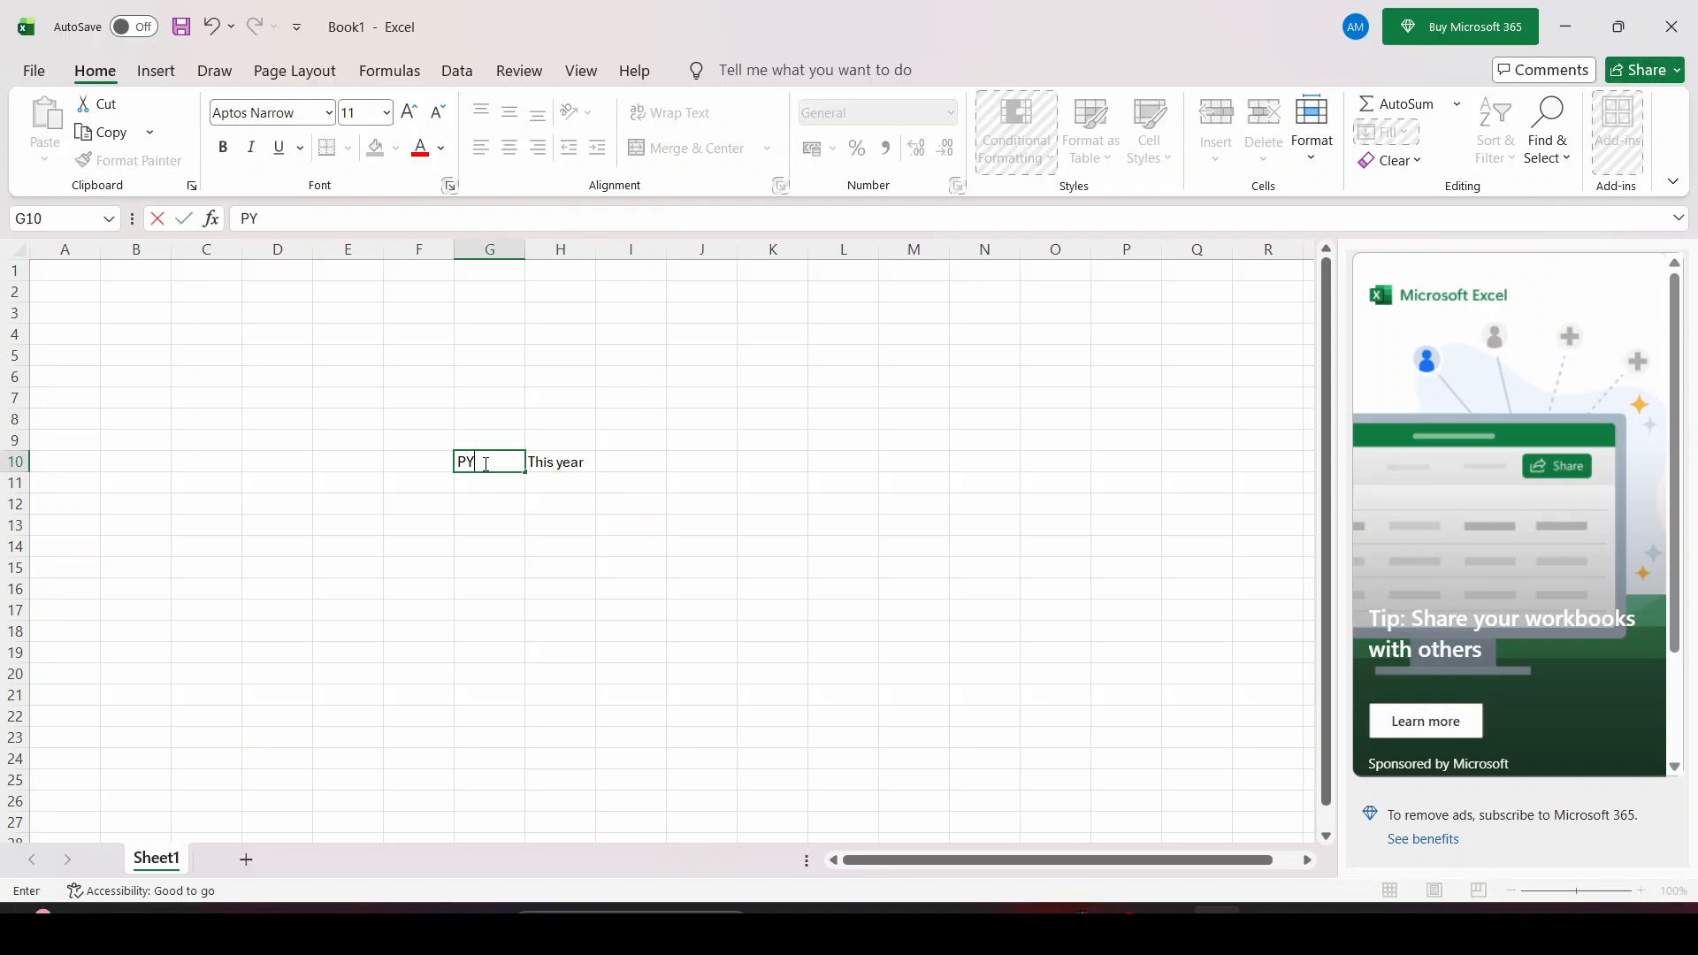
key(Return)
Enter the example figures 10000 in cell G12 for PY and 12000 in cell H12 for This year
click(486, 503)
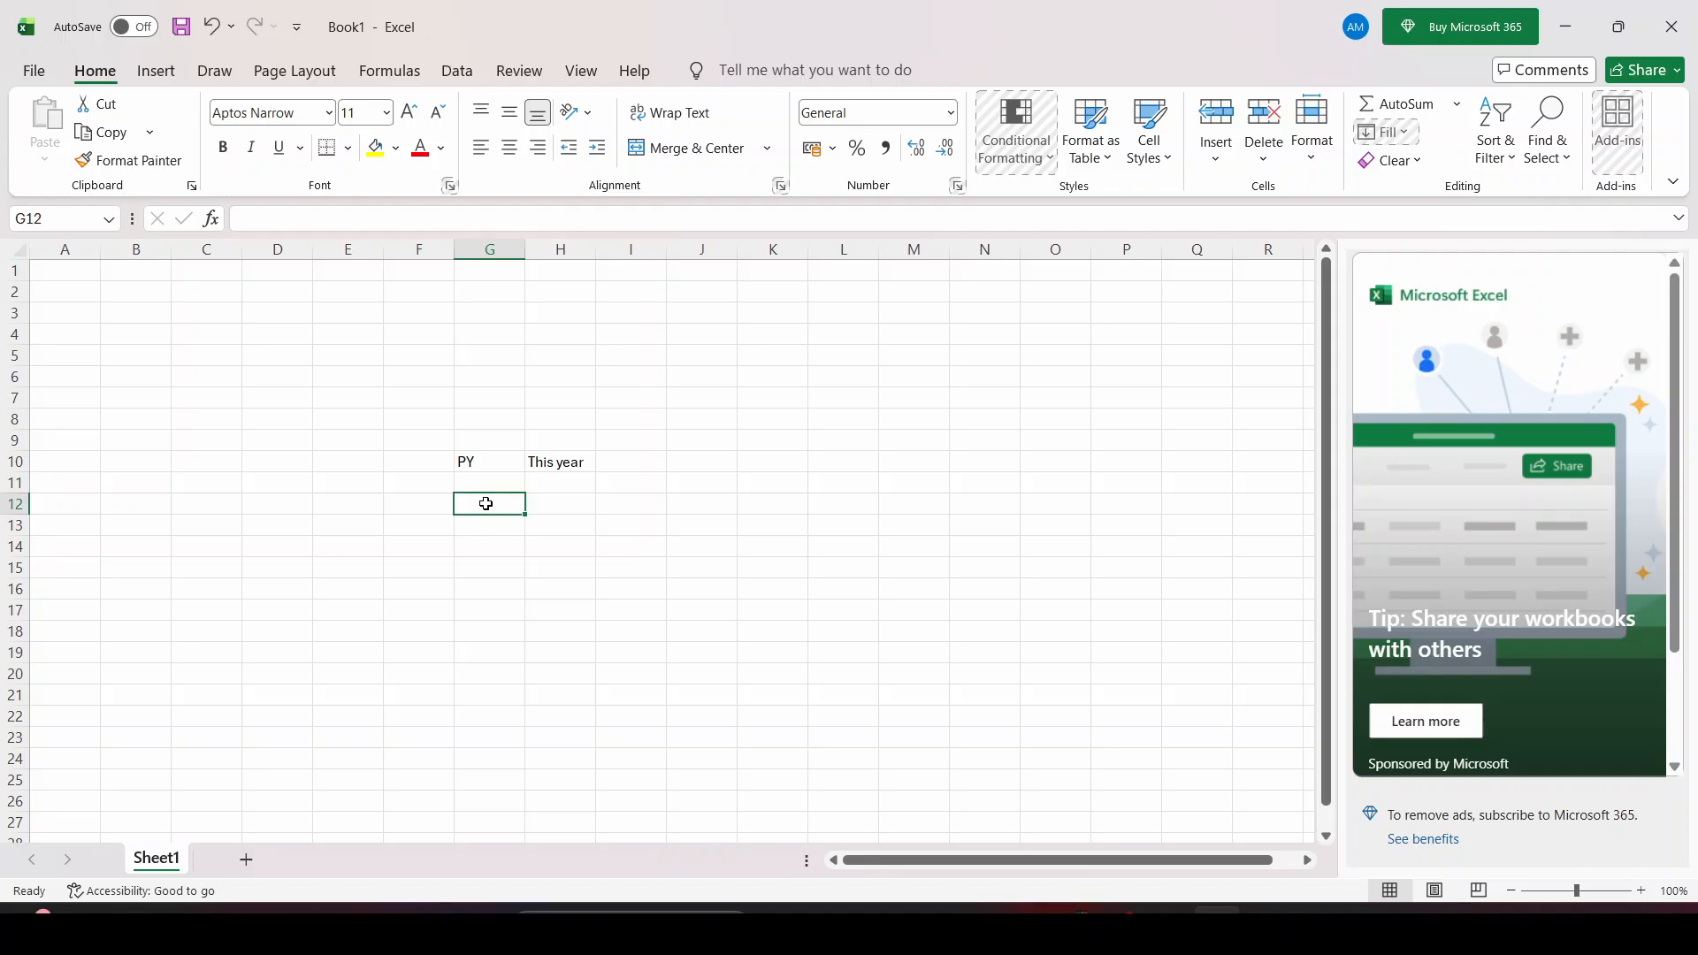
text(10000)
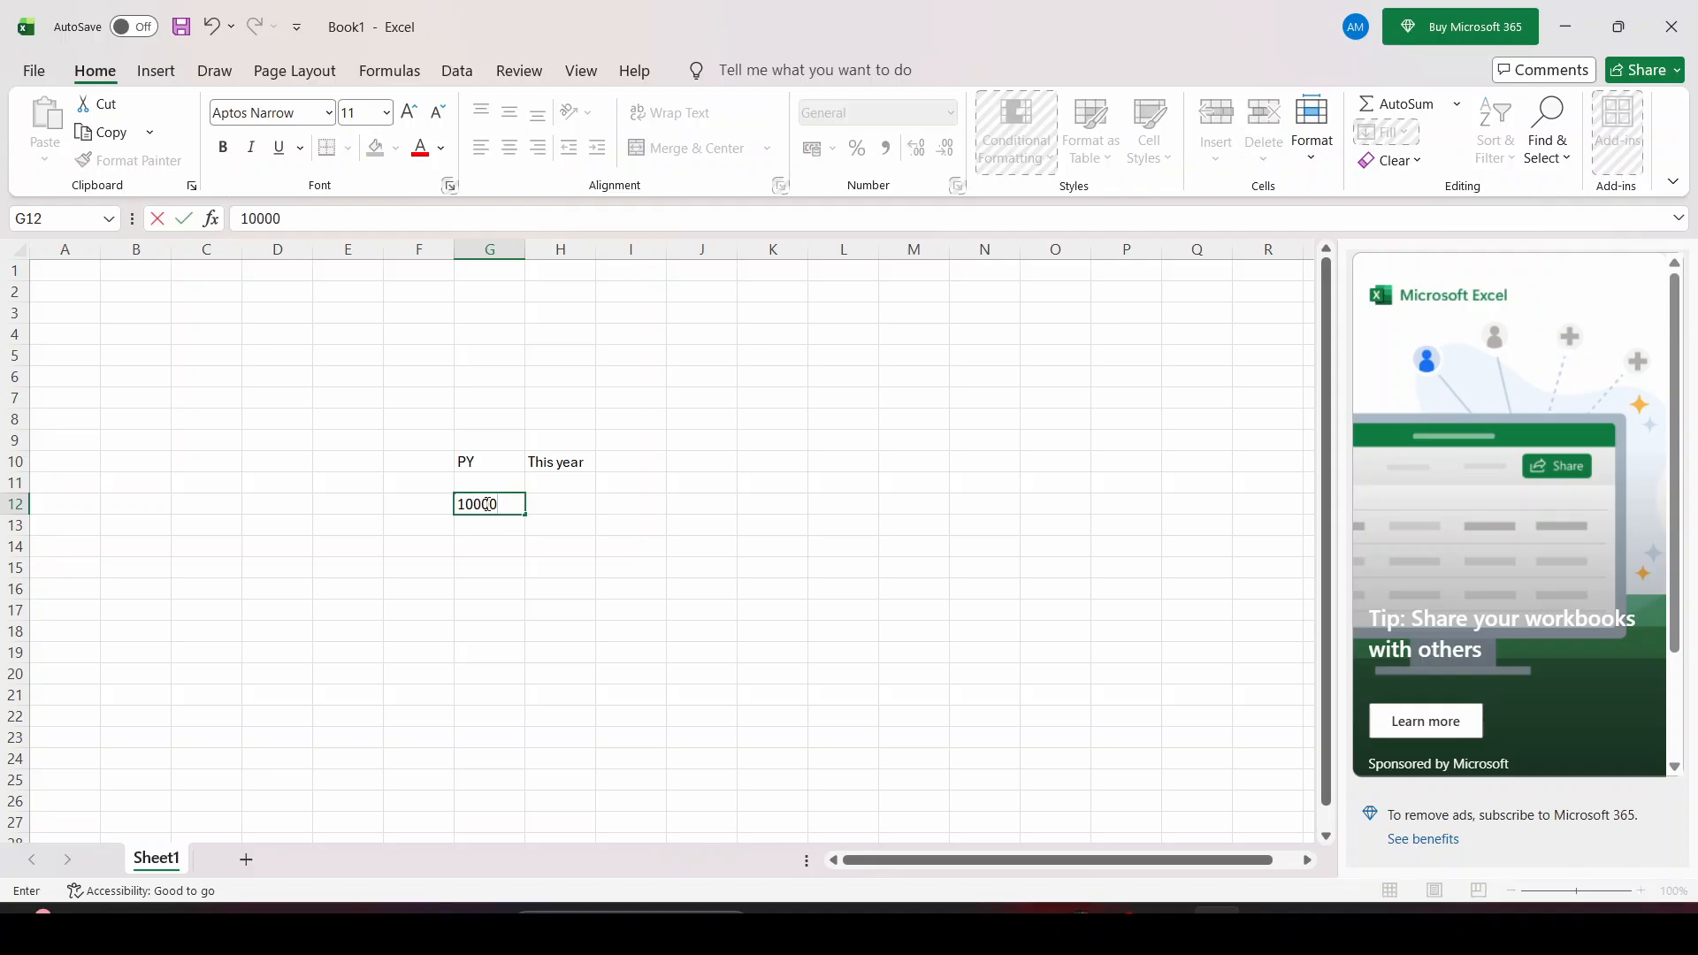
key(Tab)
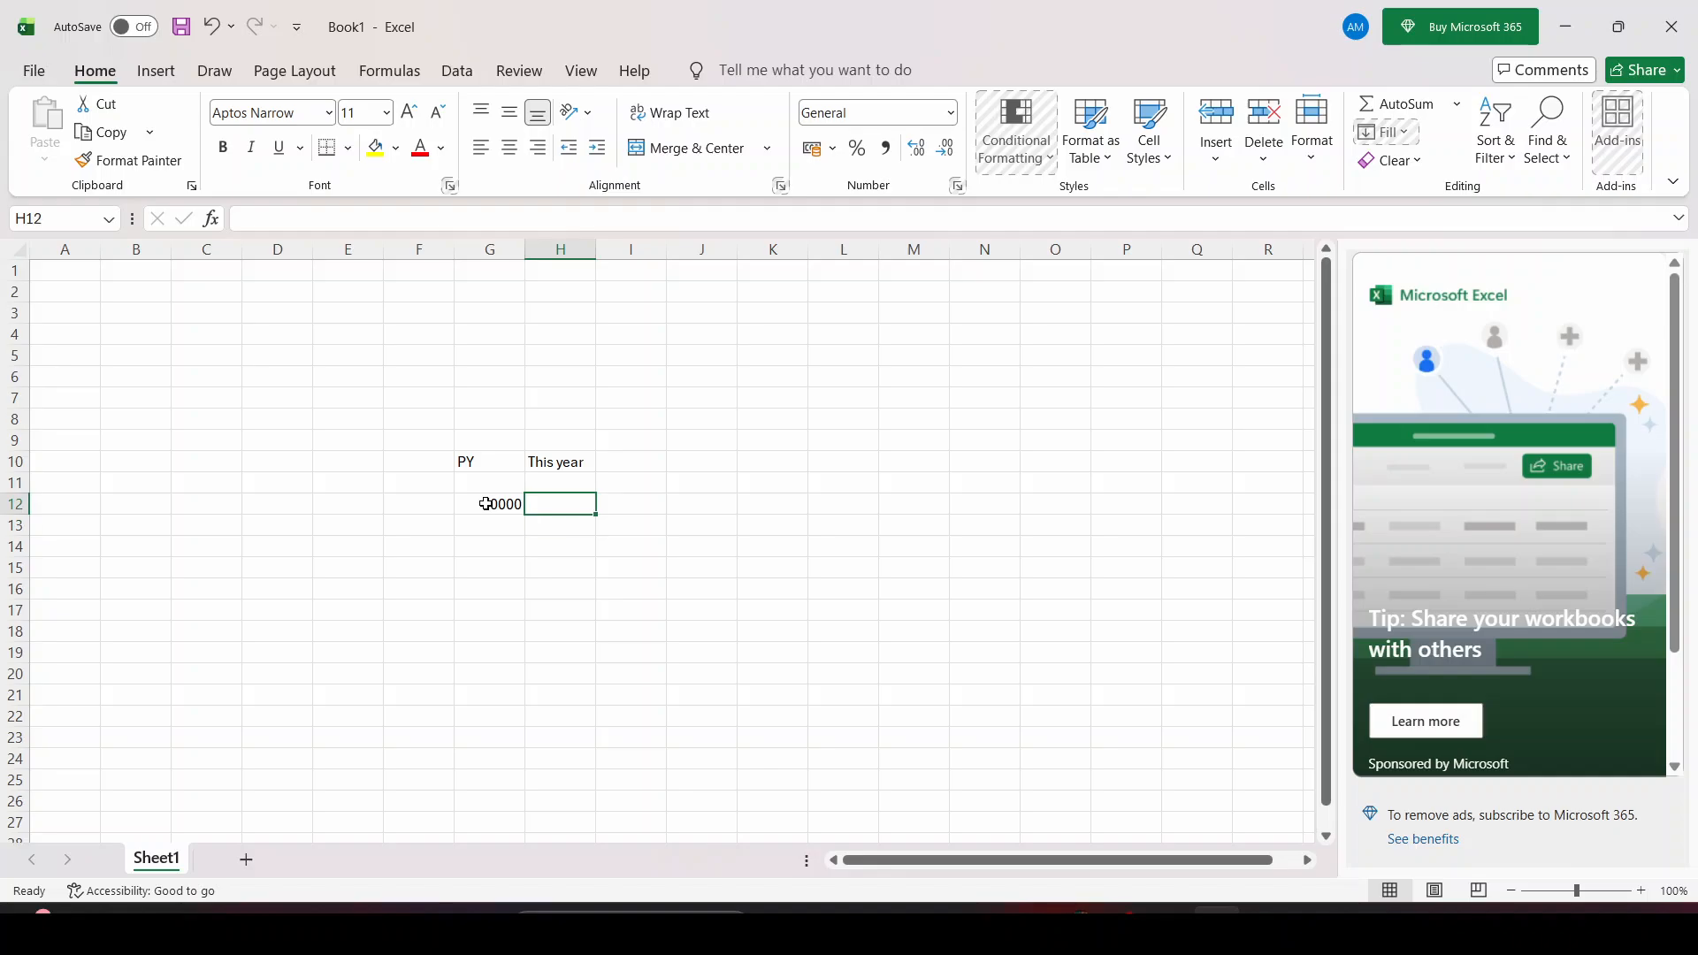
text(12000)
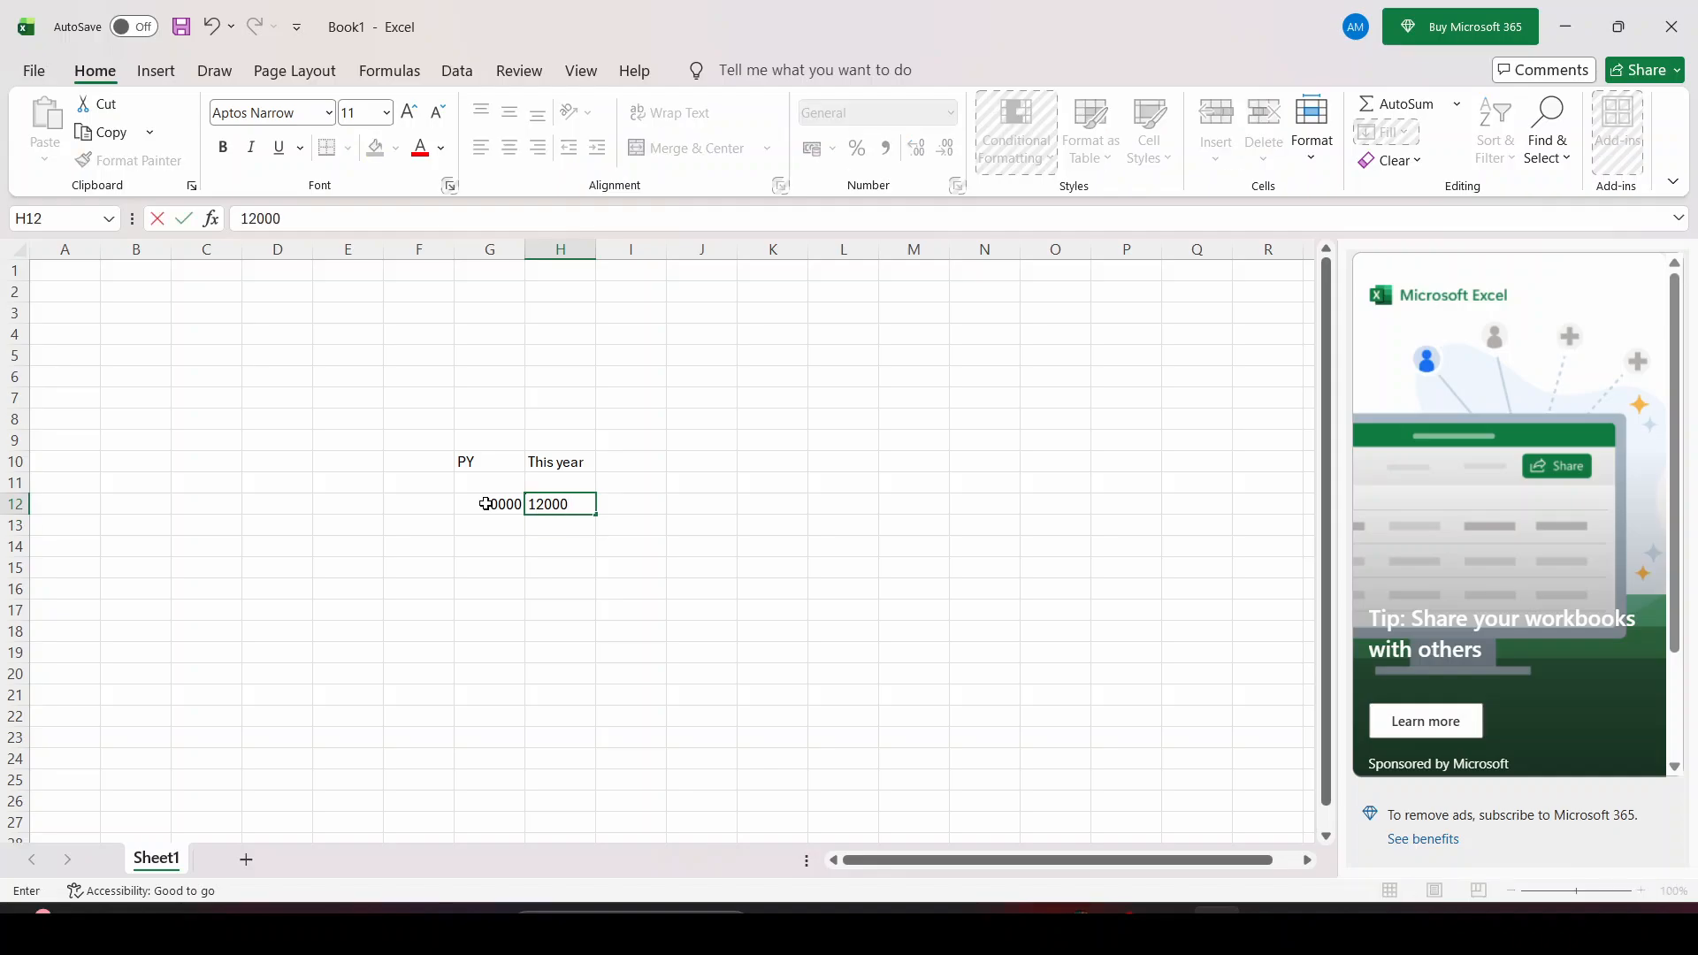
Enter 12000 as the This year value in H12 and start a formula in J13
key(Return)
click(485, 502)
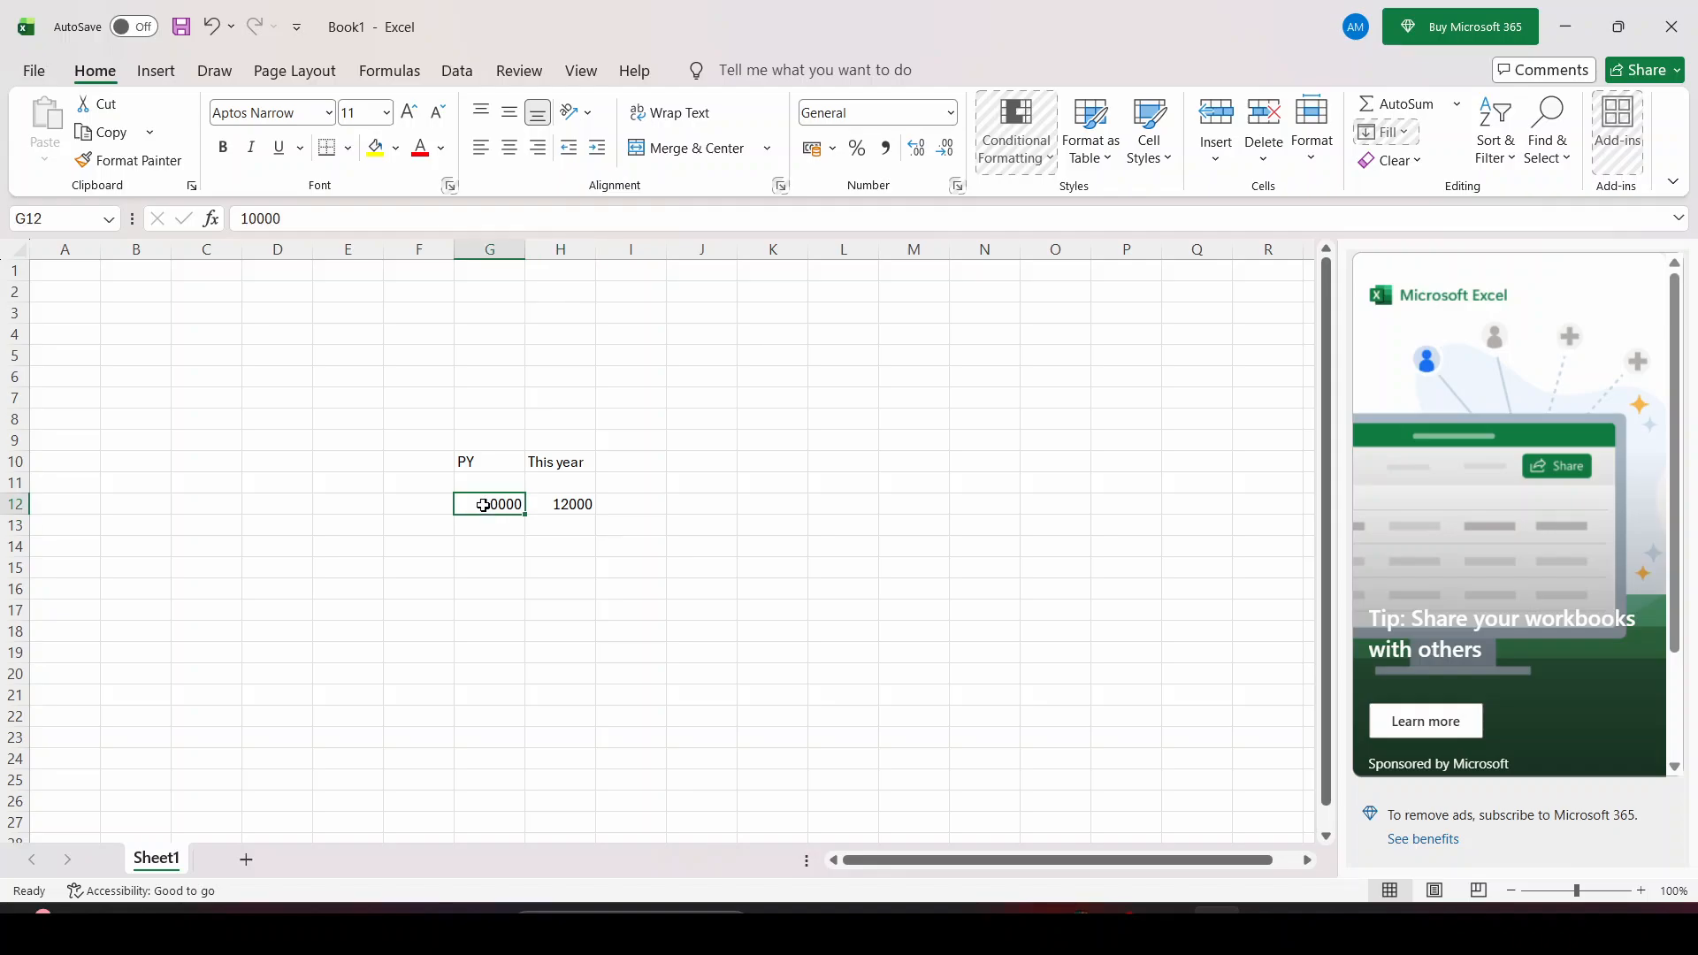
click(568, 501)
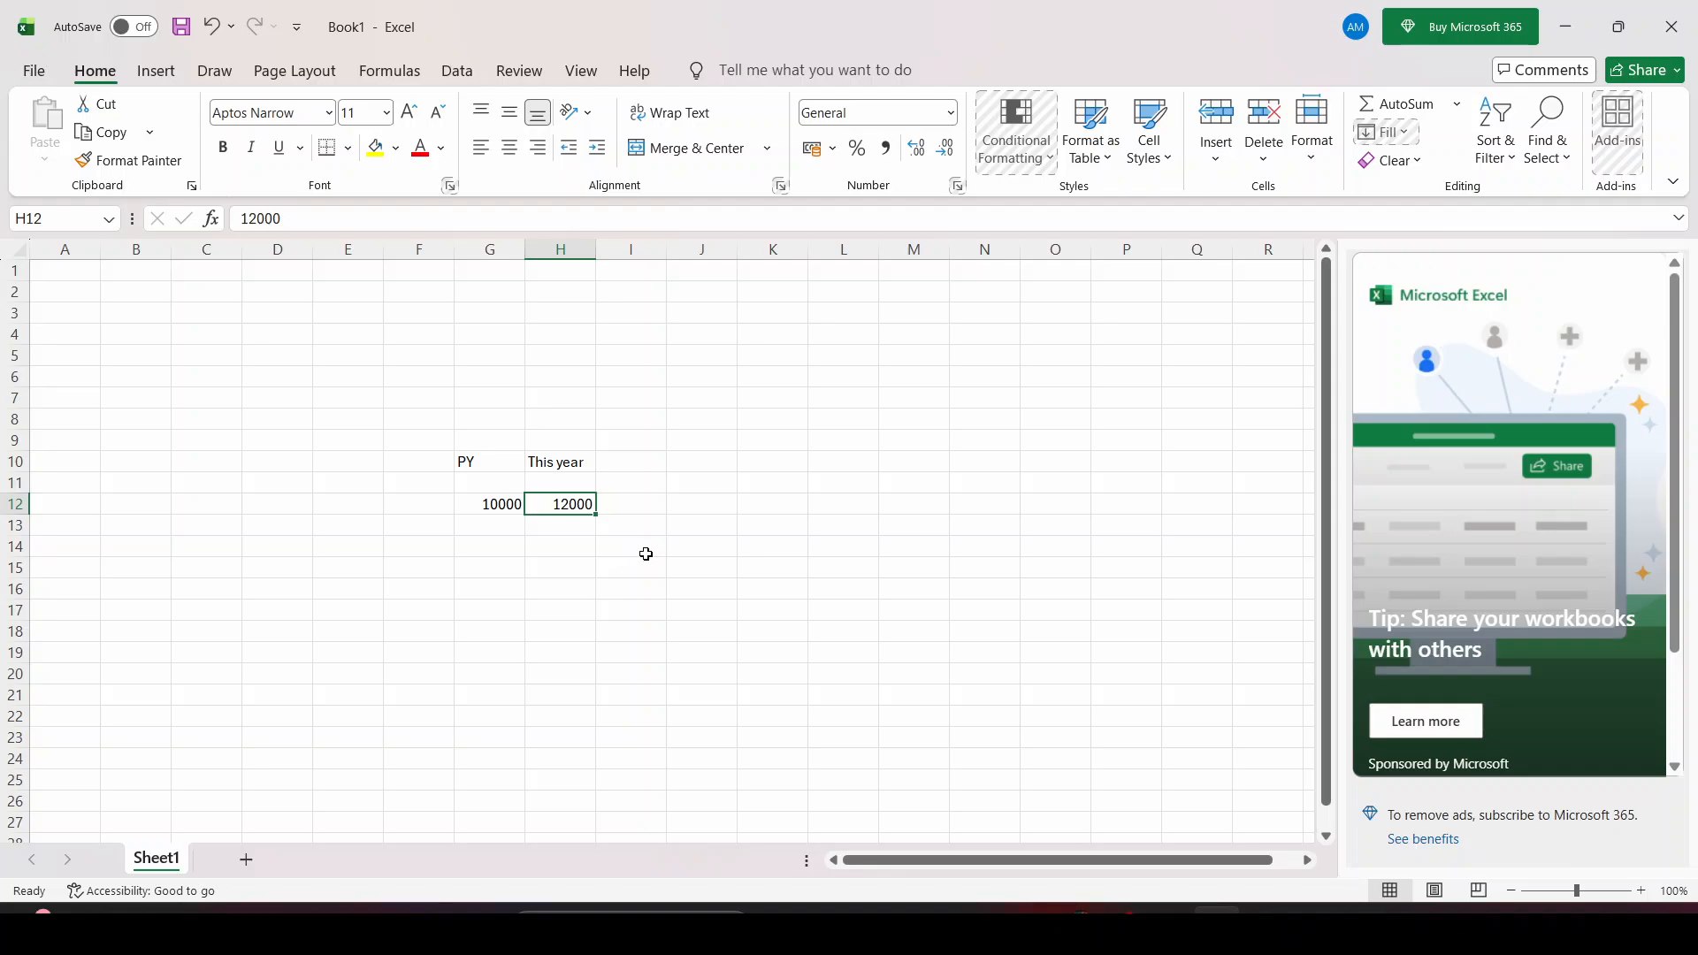
click(701, 526)
text(=)
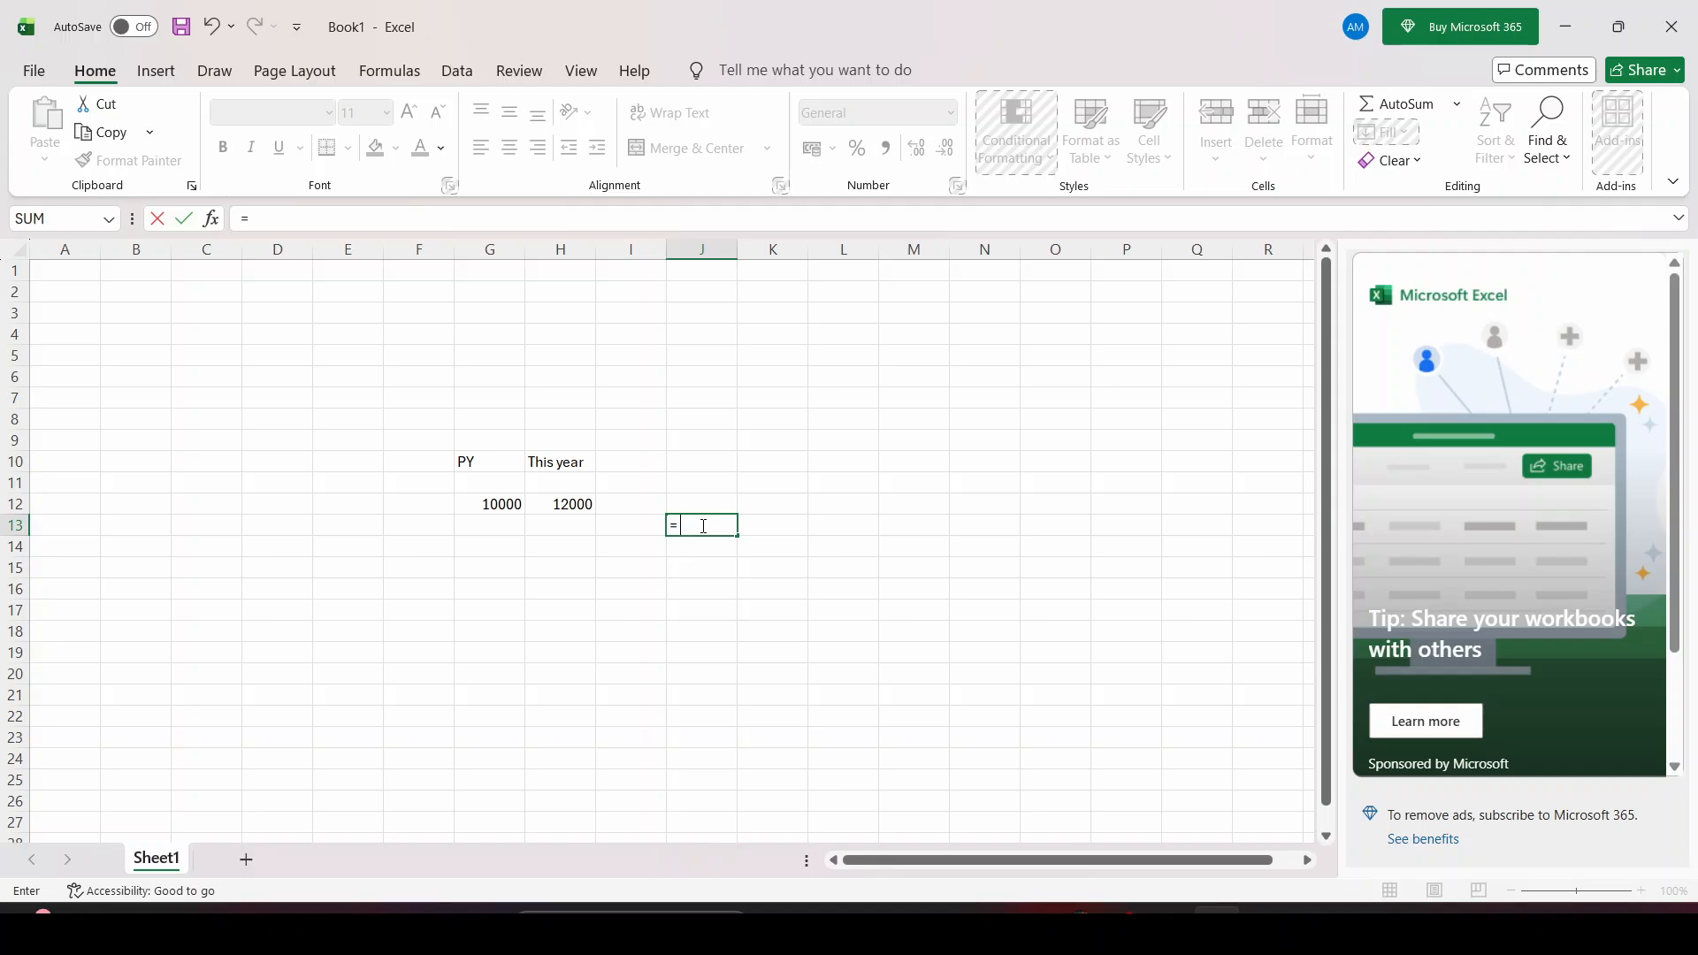
text(T)
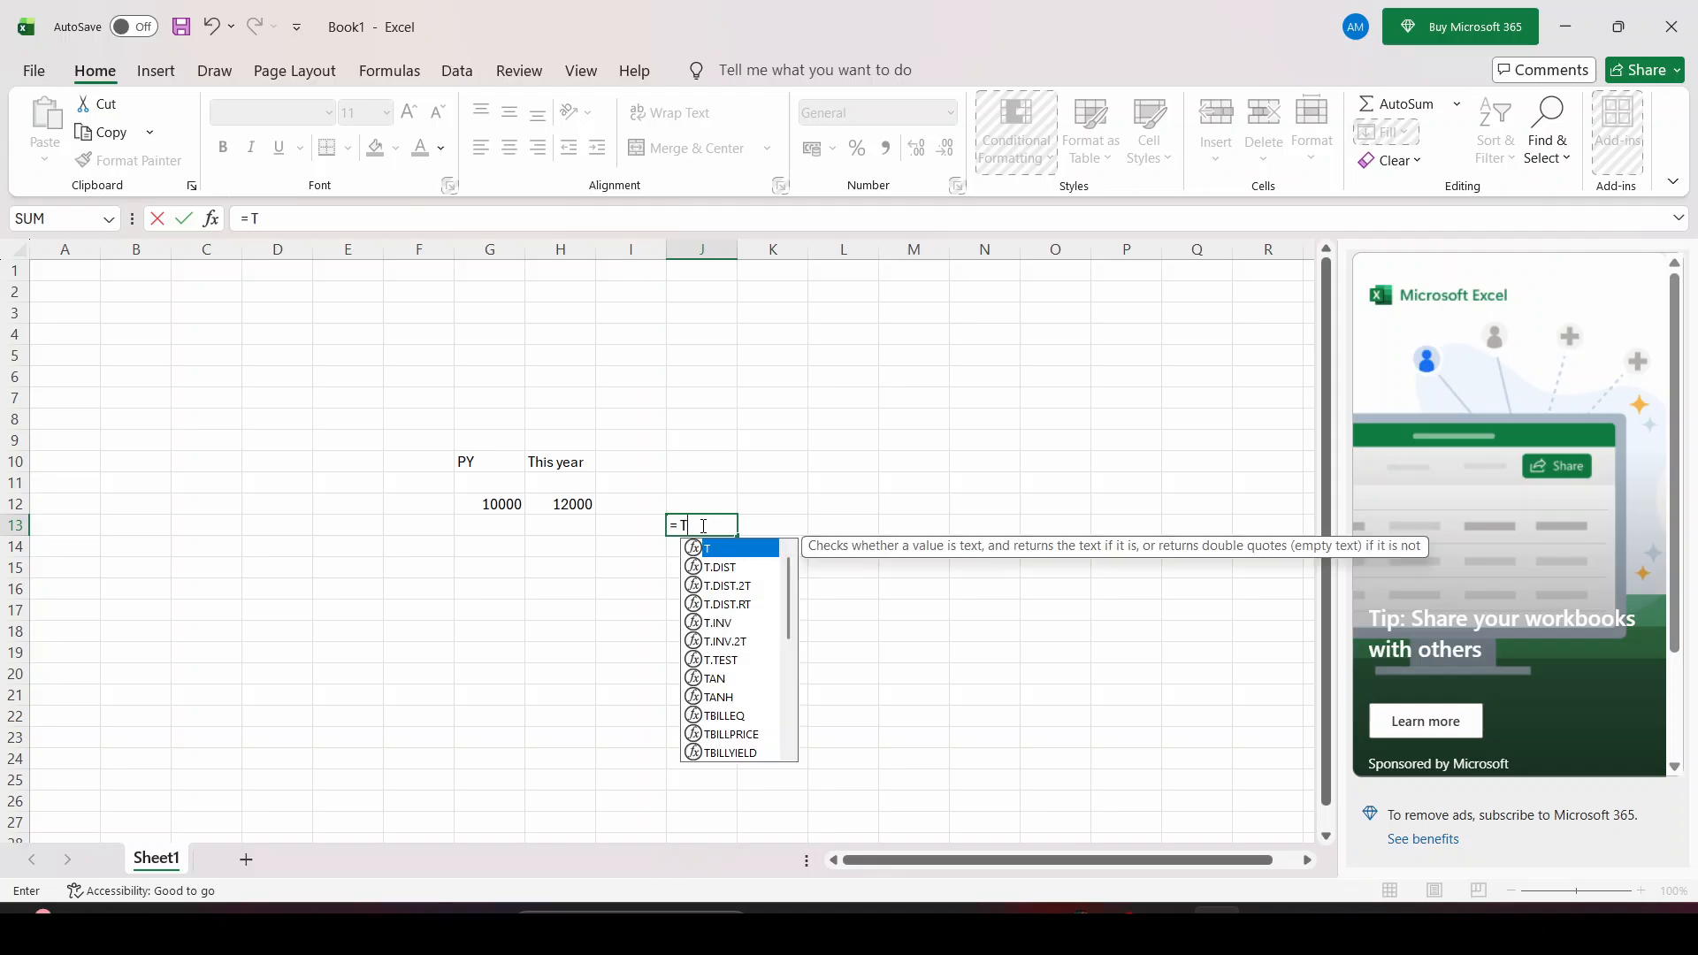
text(Y -)
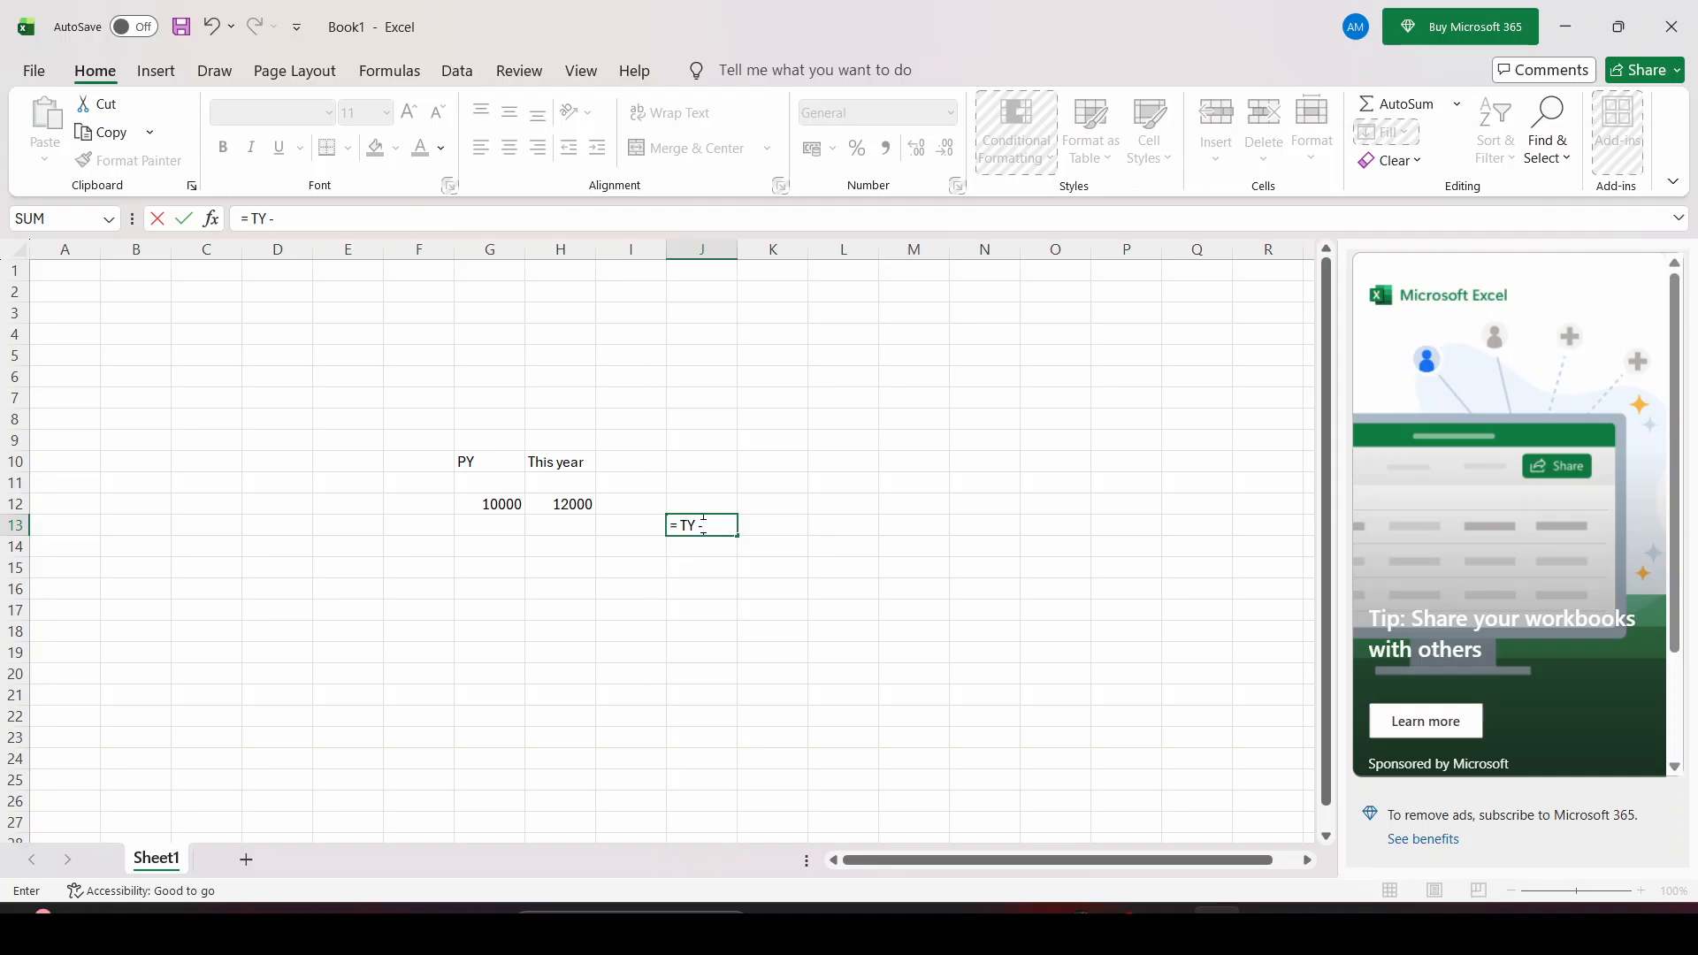
text(Py/PY)
key(BackSpace)
key(BackSpace)
key(BackSpace)
key(BackSpace)
key(BackSpace)
key(BackSpace)
key(BackSpace)
key(BackSpace)
key(BackSpace)
Complete the growth formula in J13 as =(H12-G12)/G12
click(571, 498)
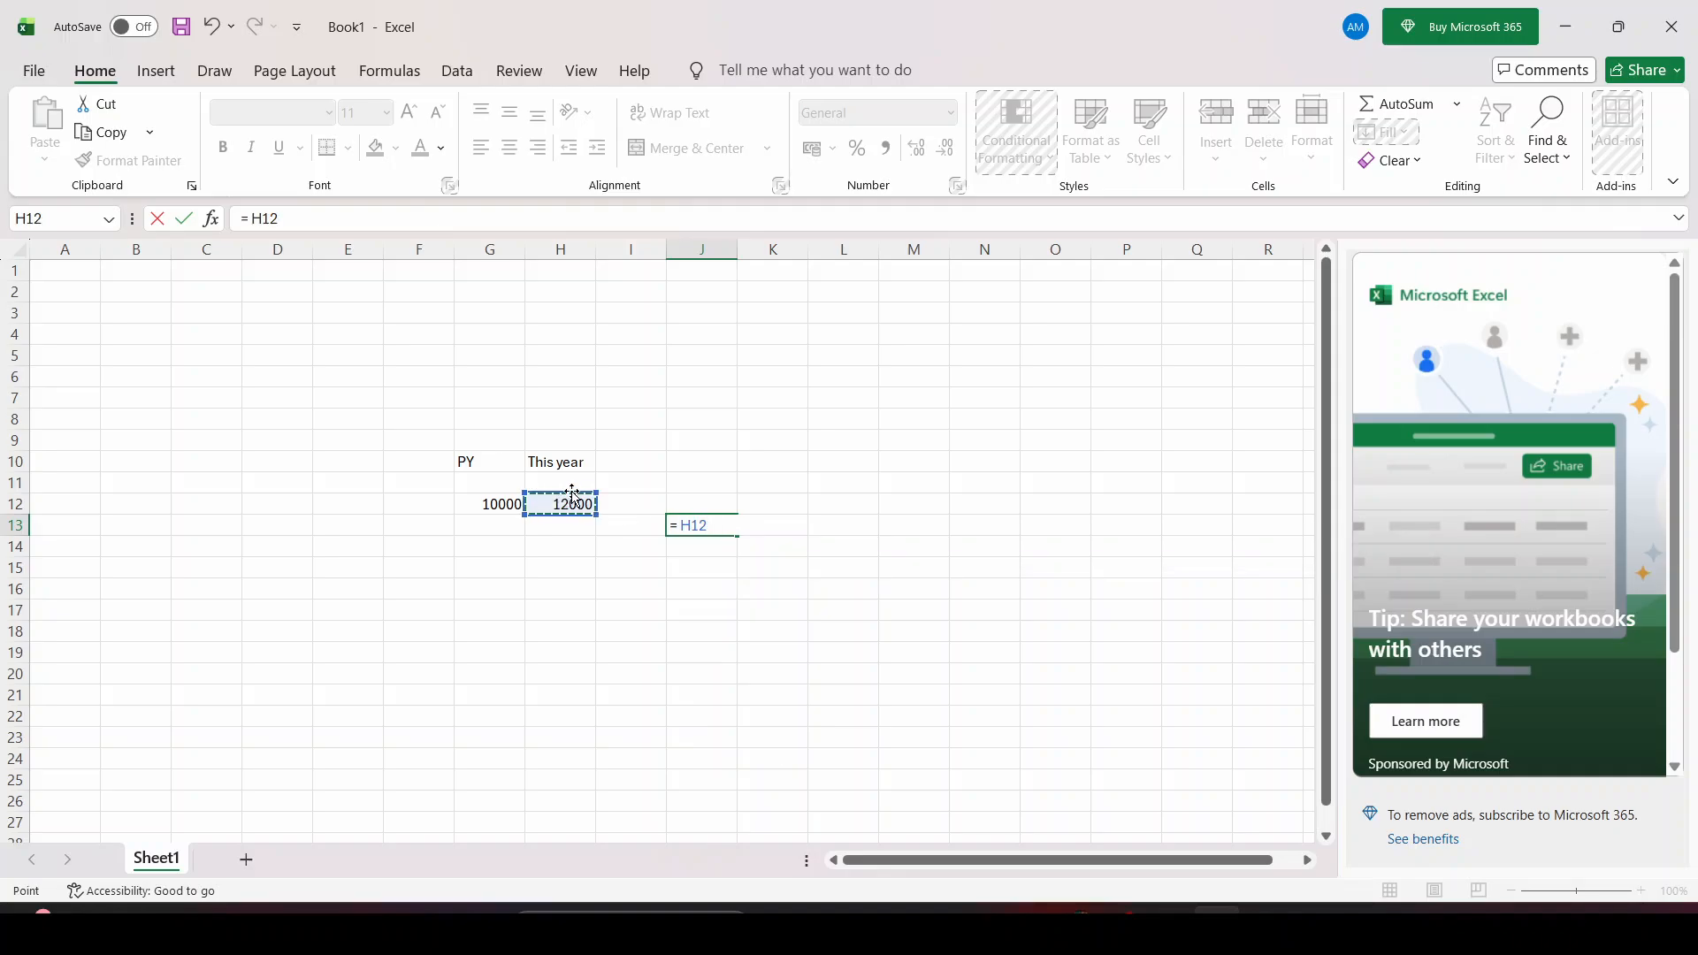
text(-)
click(511, 501)
text())
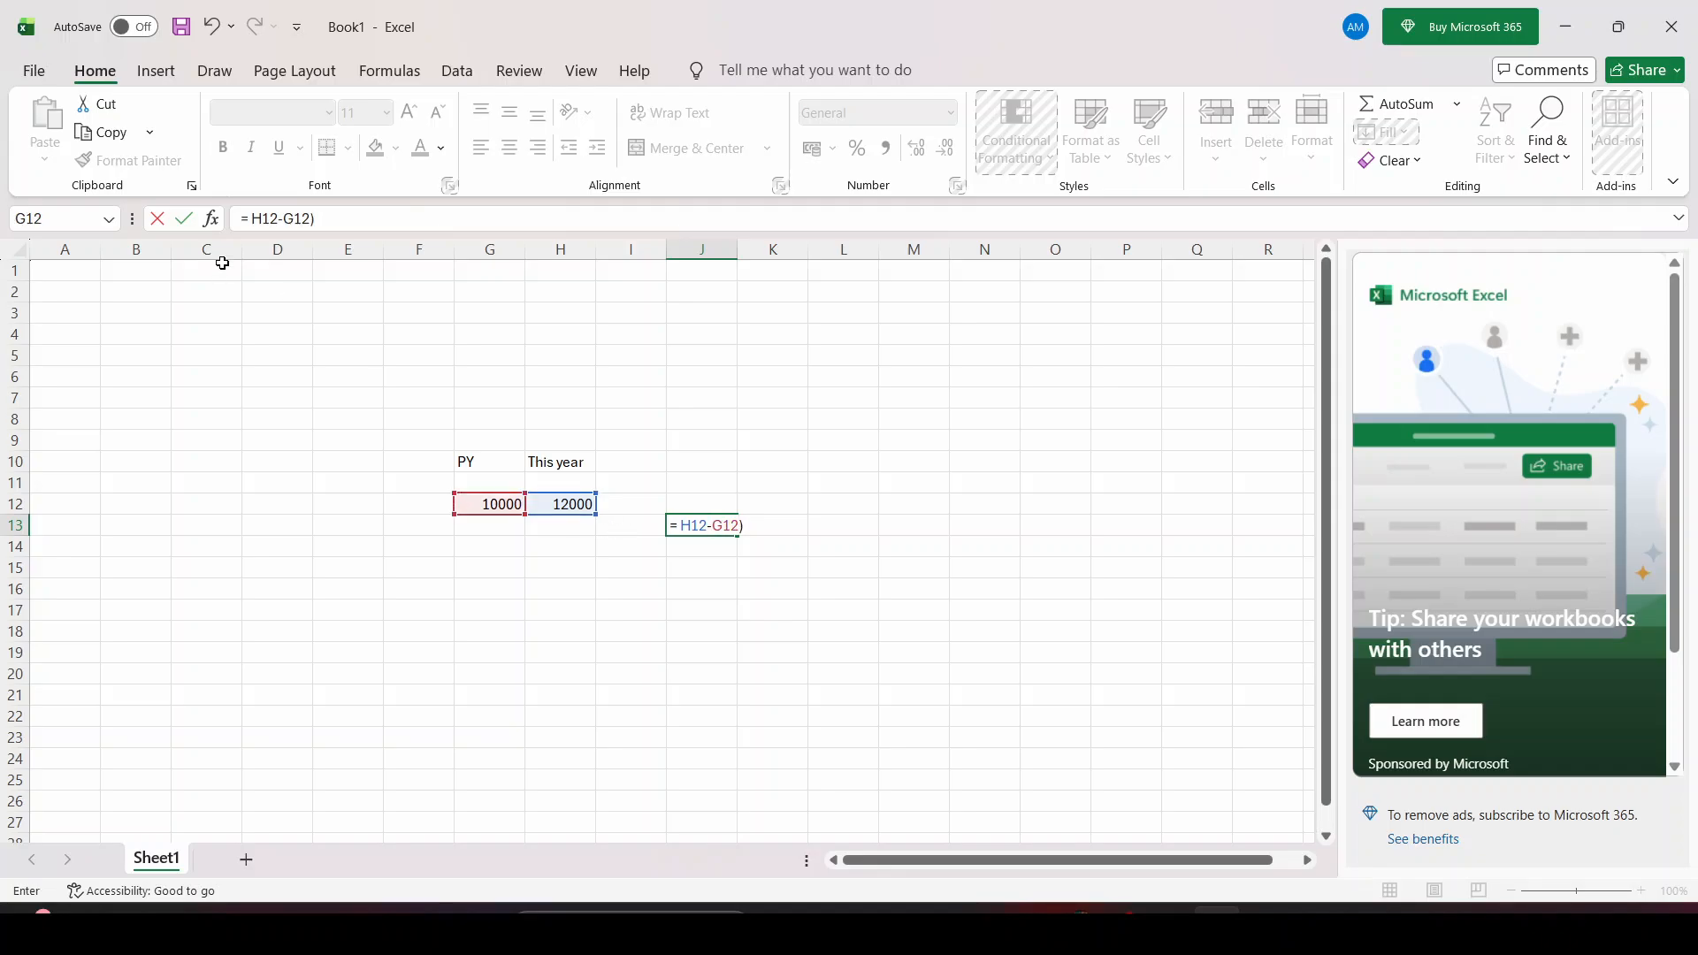
click(255, 218)
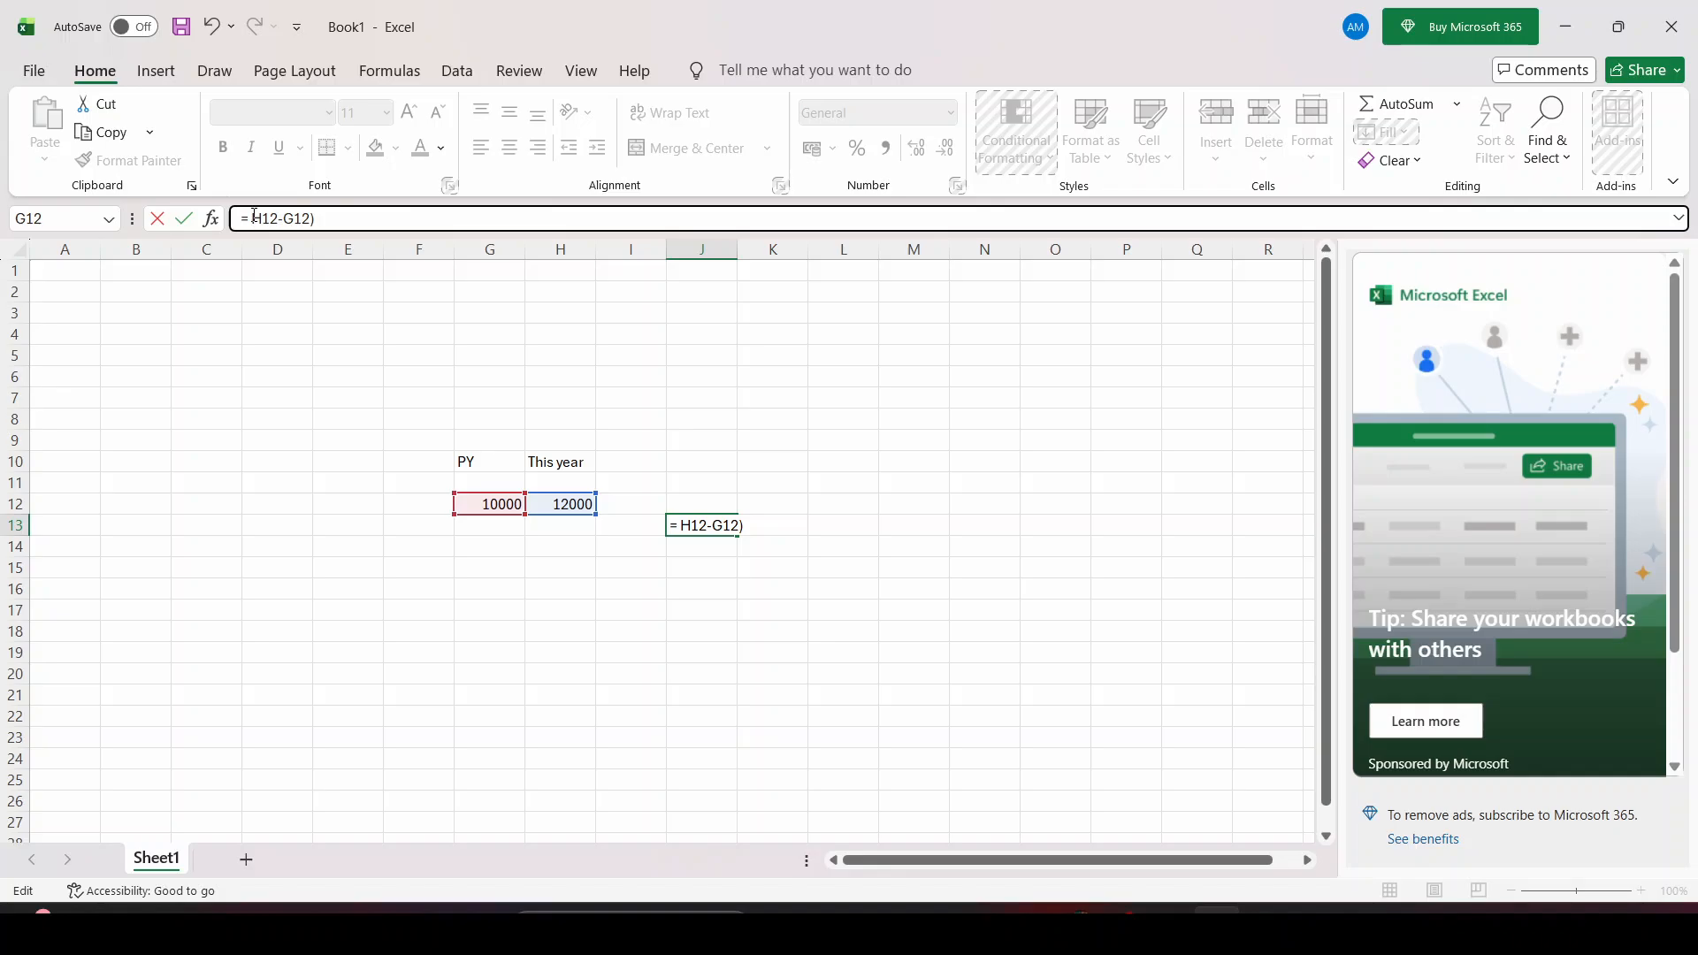
text(()
text(/)
click(484, 504)
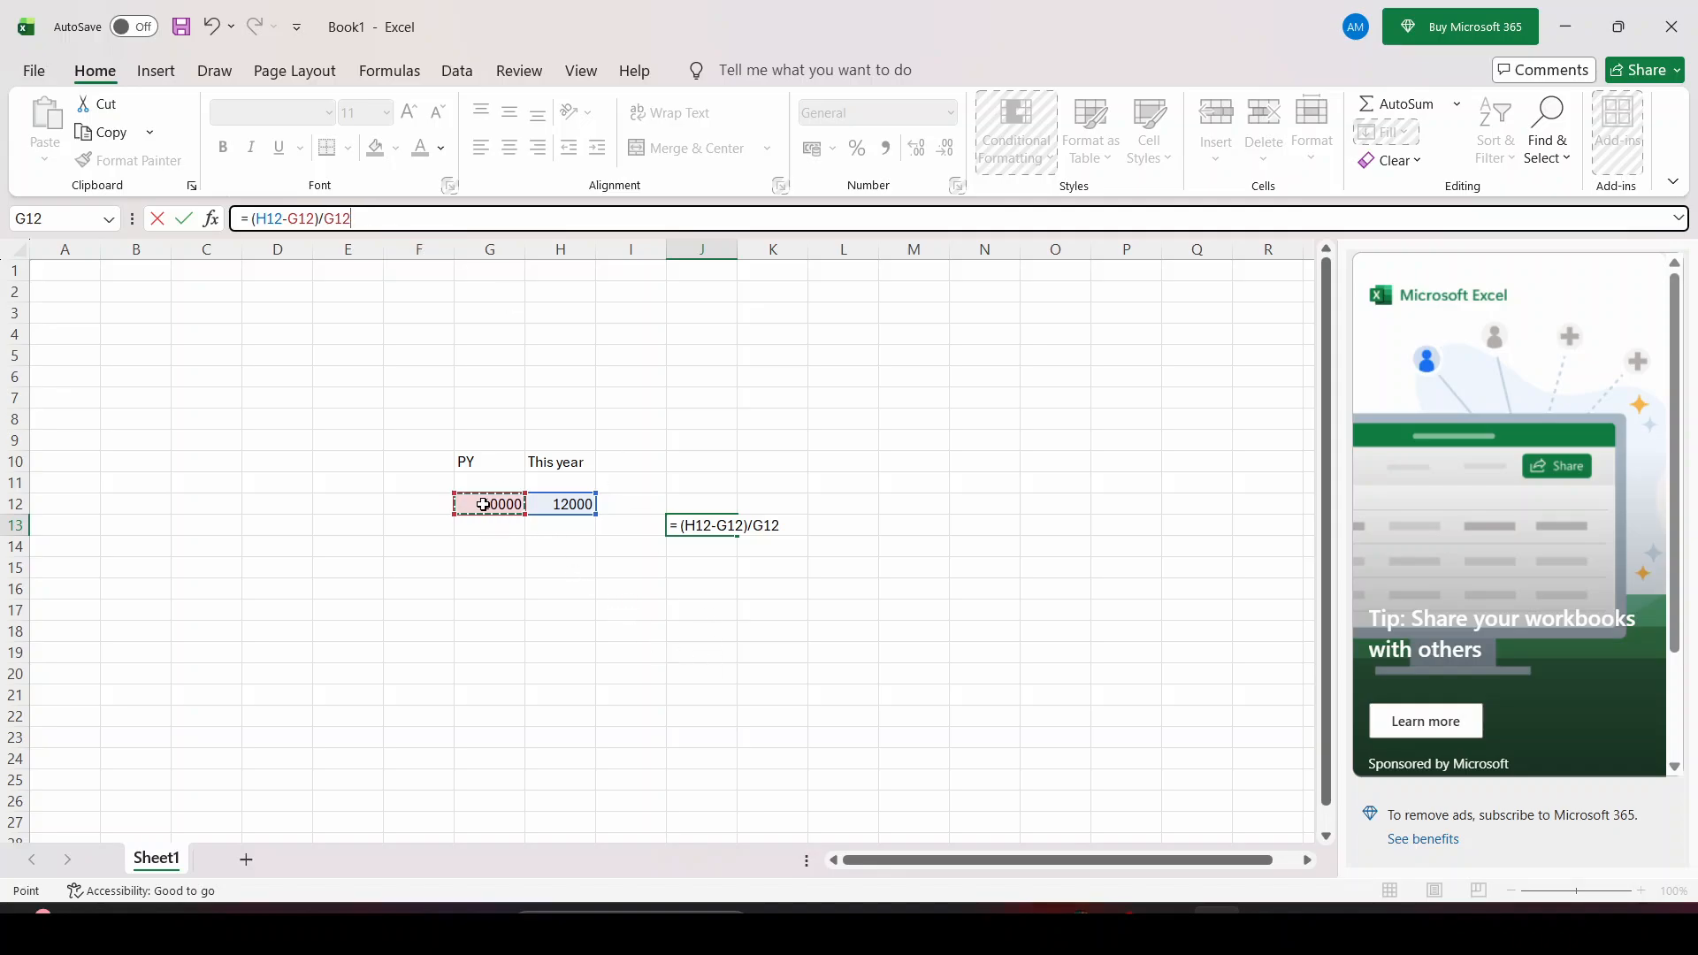
key(Return)
click(725, 528)
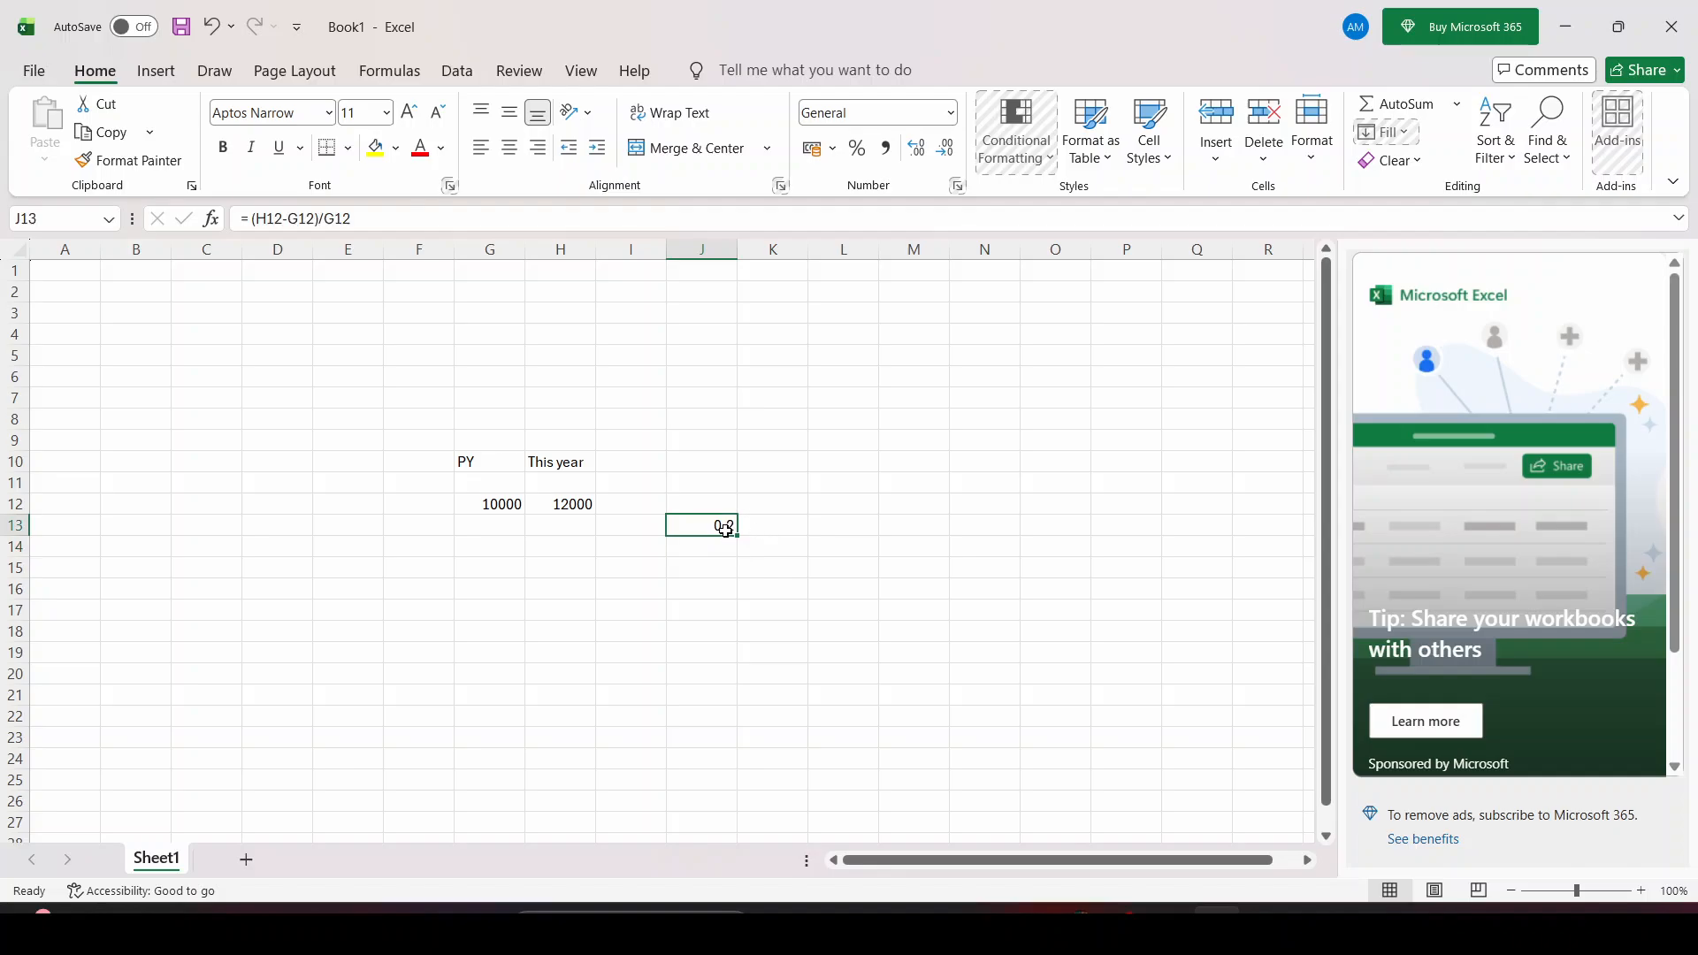
Format the growth result in J13 as a percentage
click(853, 150)
click(787, 589)
click(723, 525)
Change the This year value in H12 to 8000 to test a decrease
click(575, 504)
double_click(305, 219)
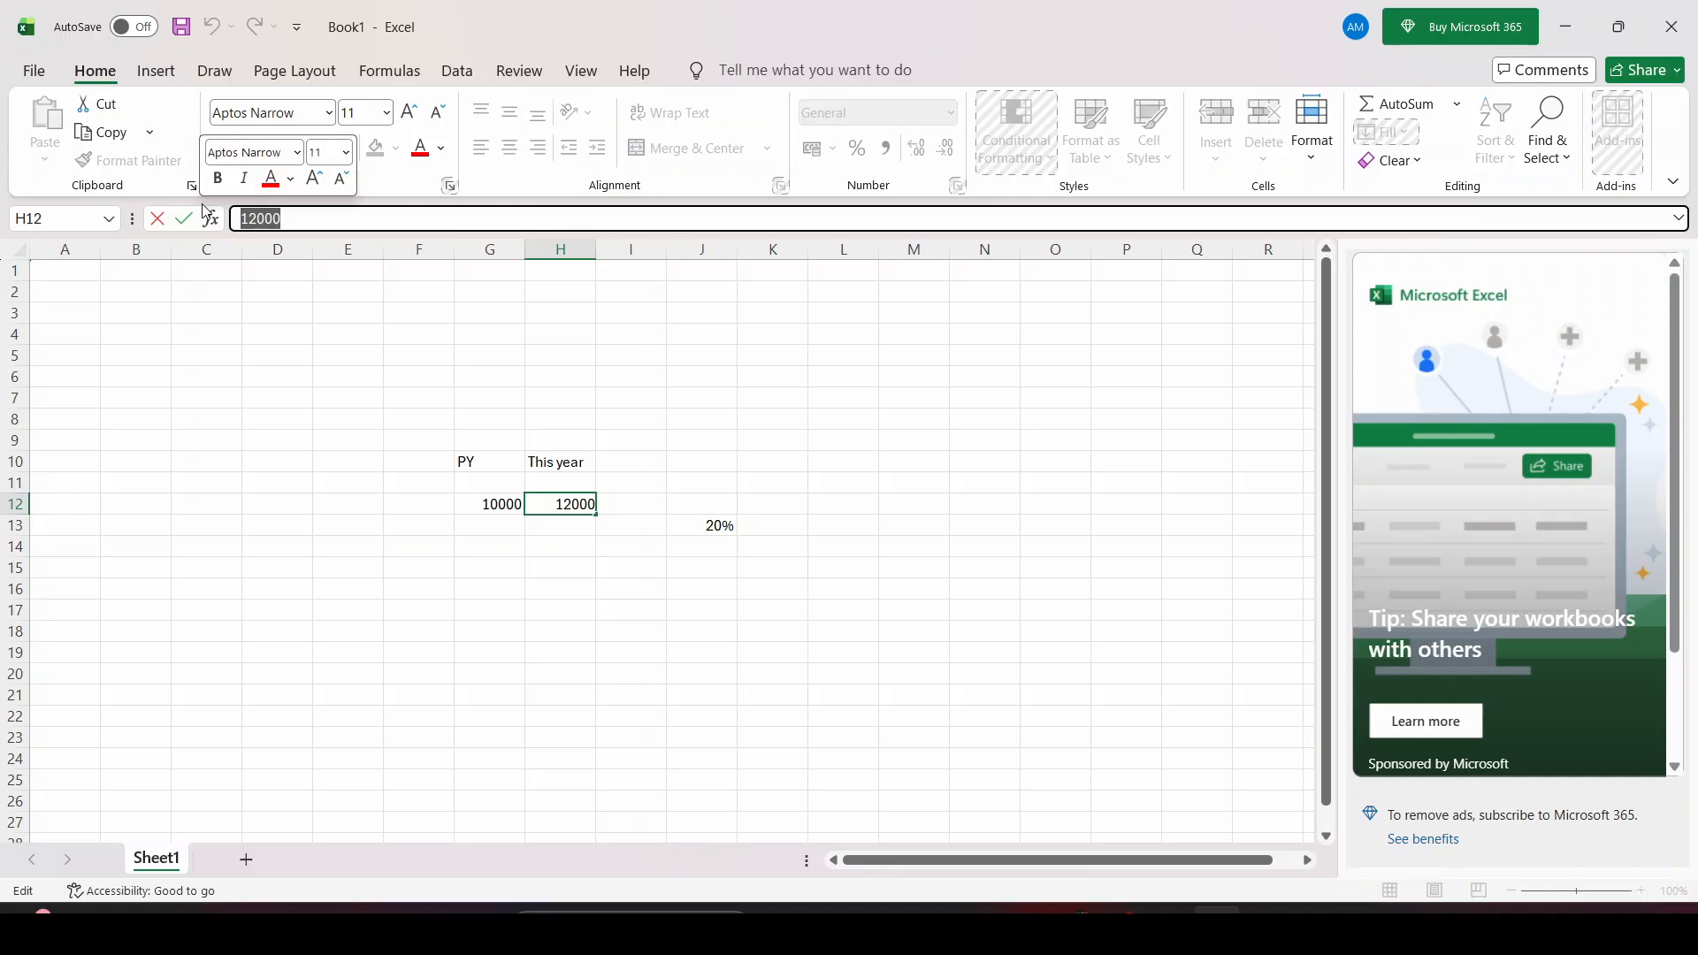
text(899)
key(BackSpace)
key(BackSpace)
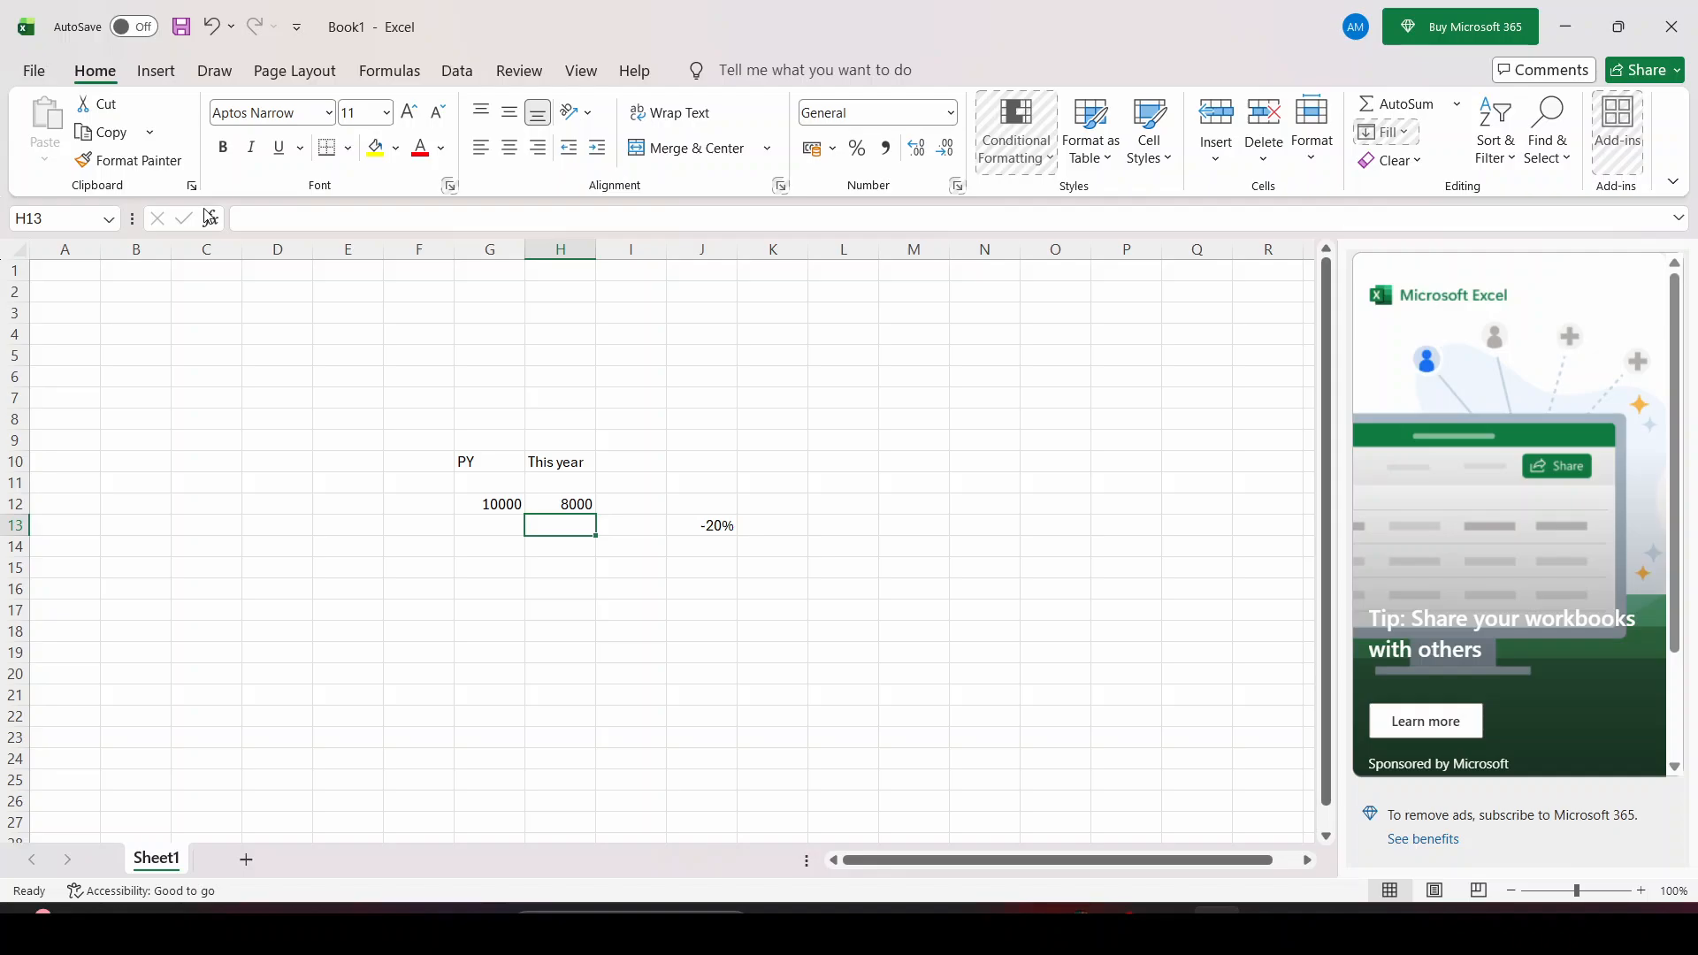
Set the This year value in H12 to 5000 and compare it with the PY value
click(587, 501)
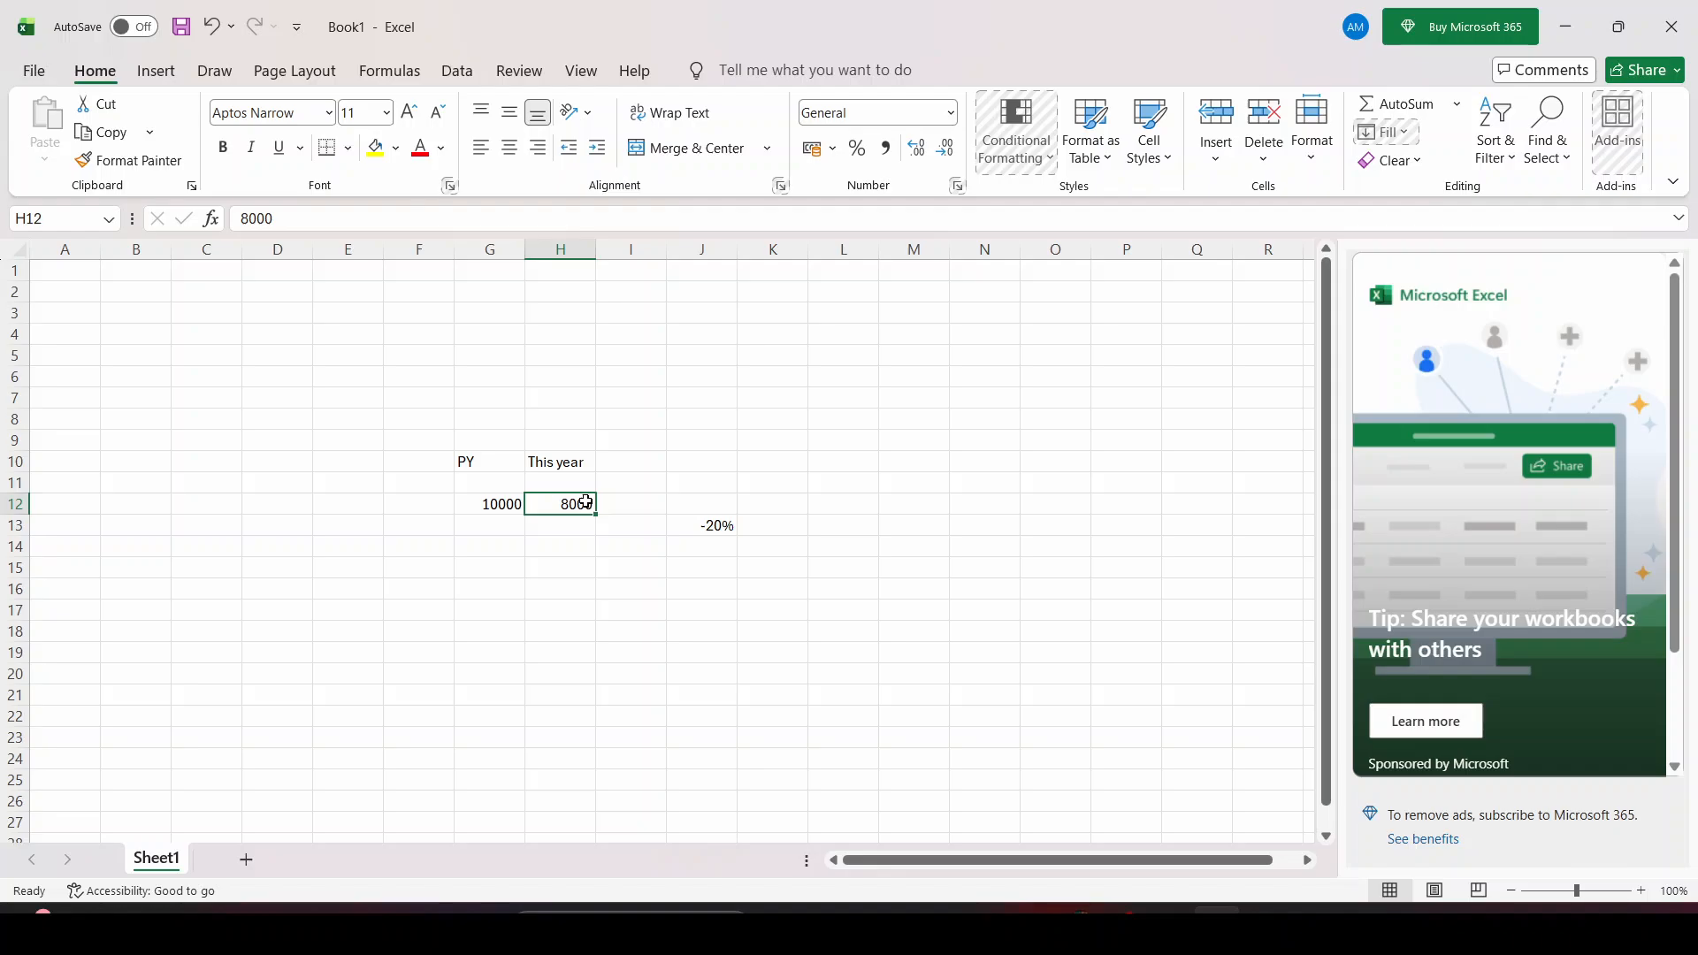
text(5000)
key(Return)
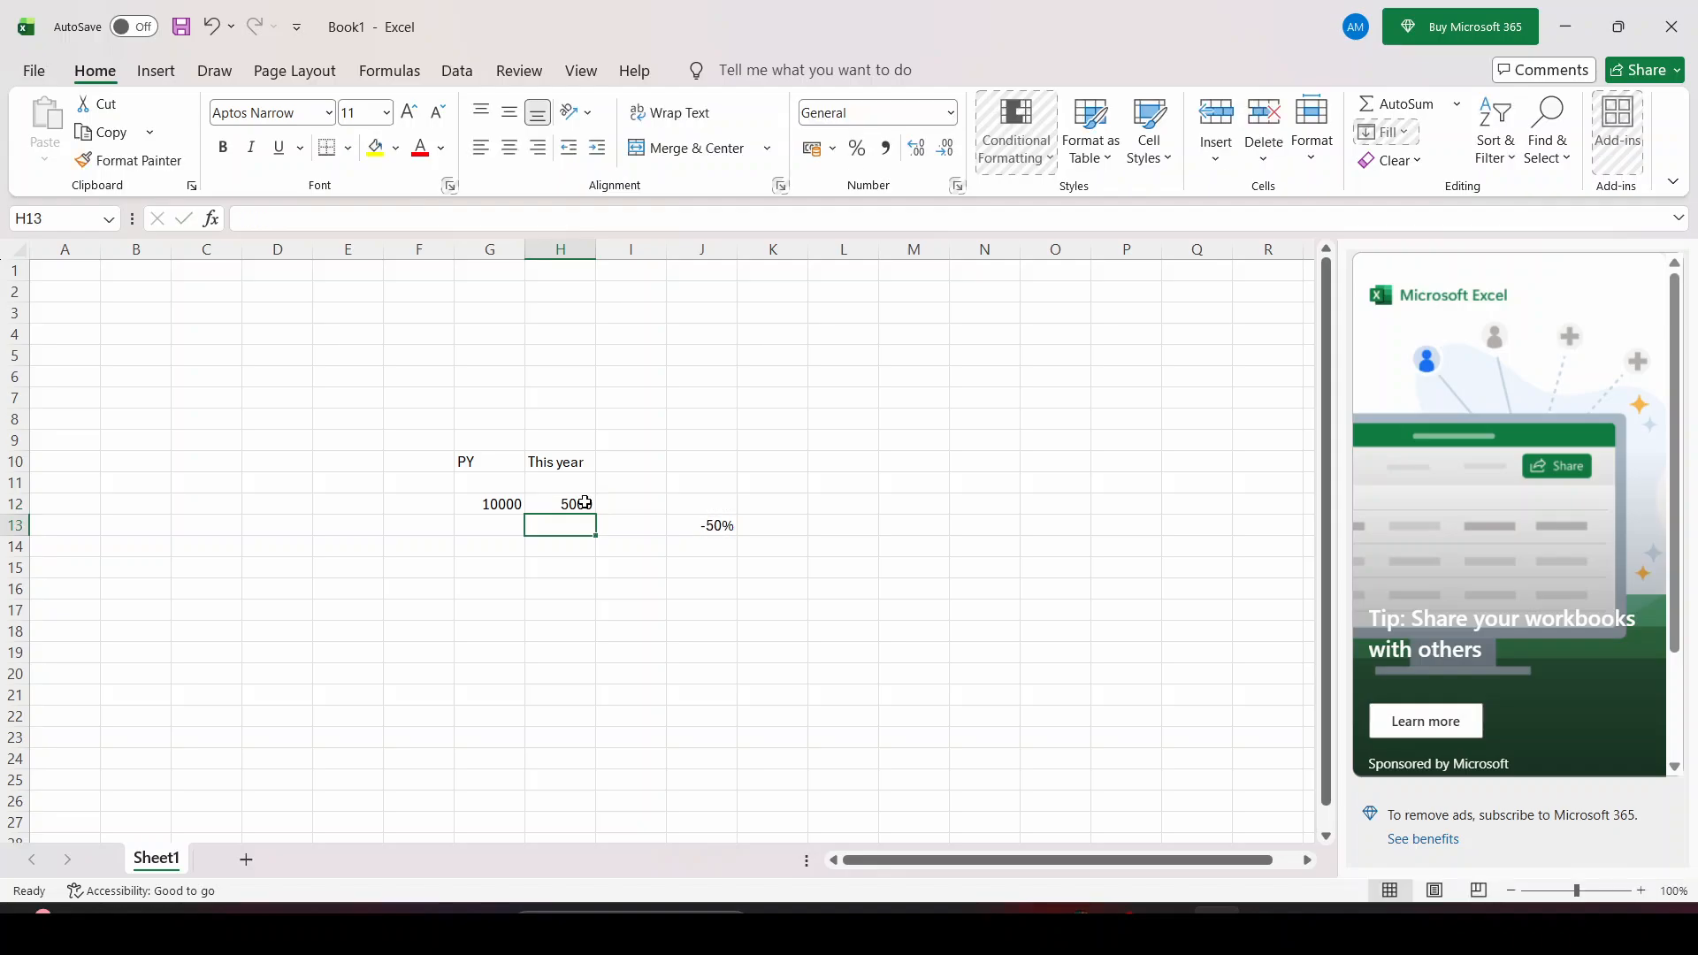
click(482, 503)
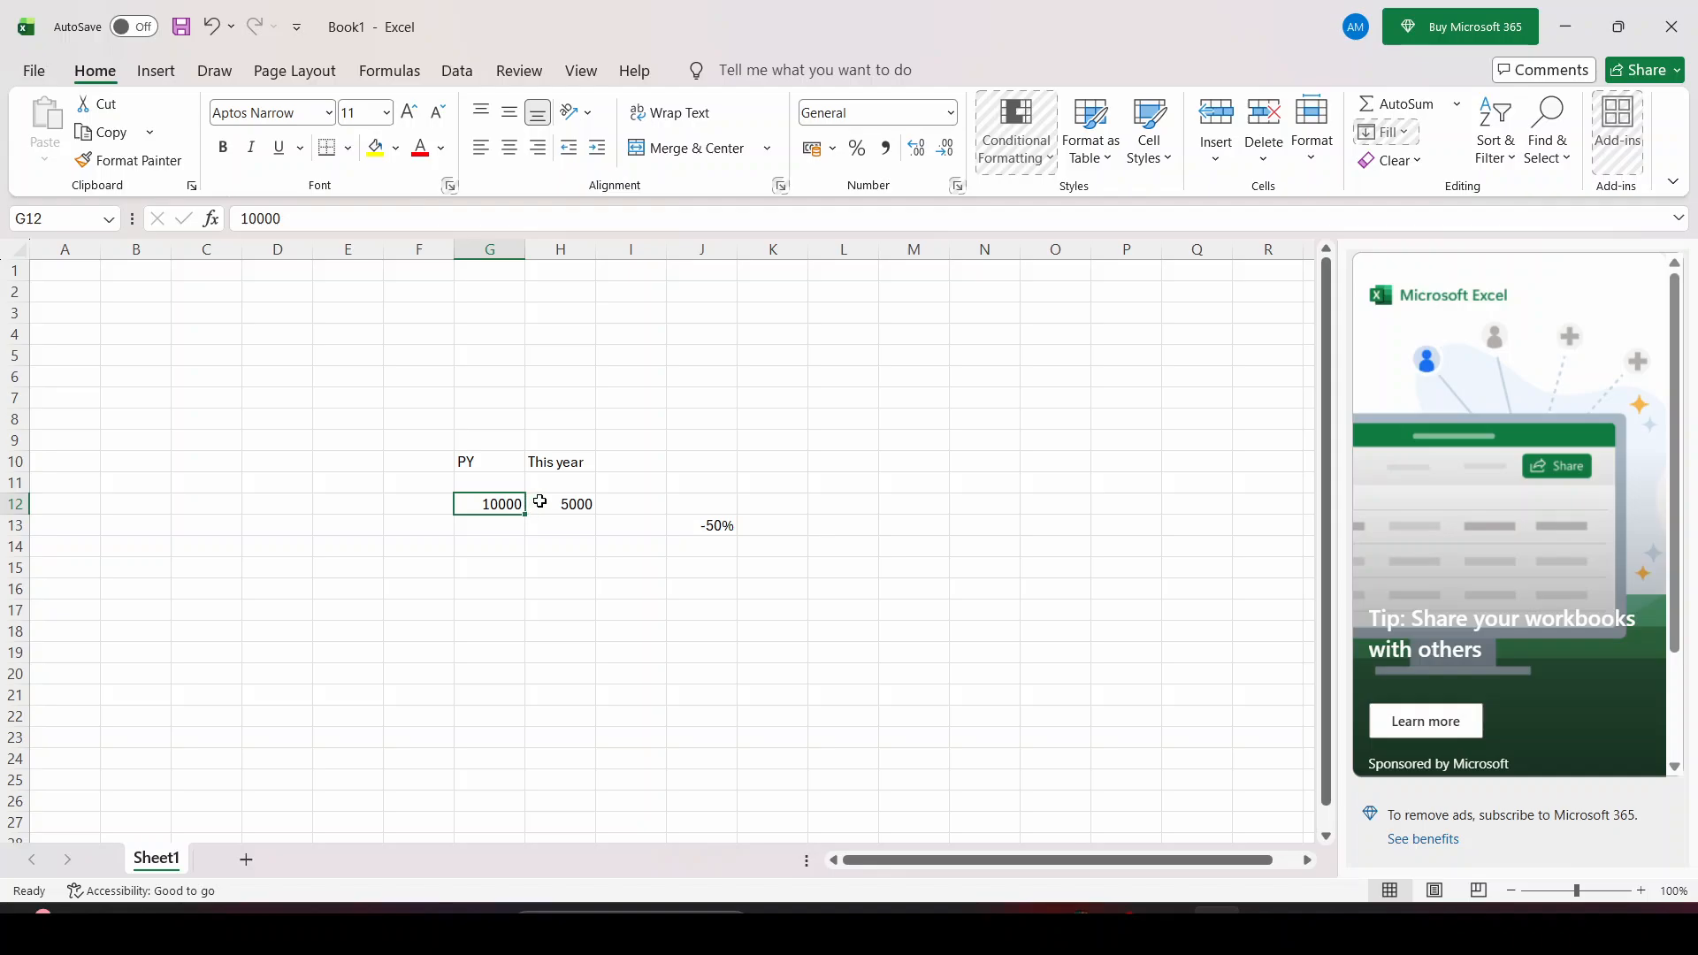
click(538, 503)
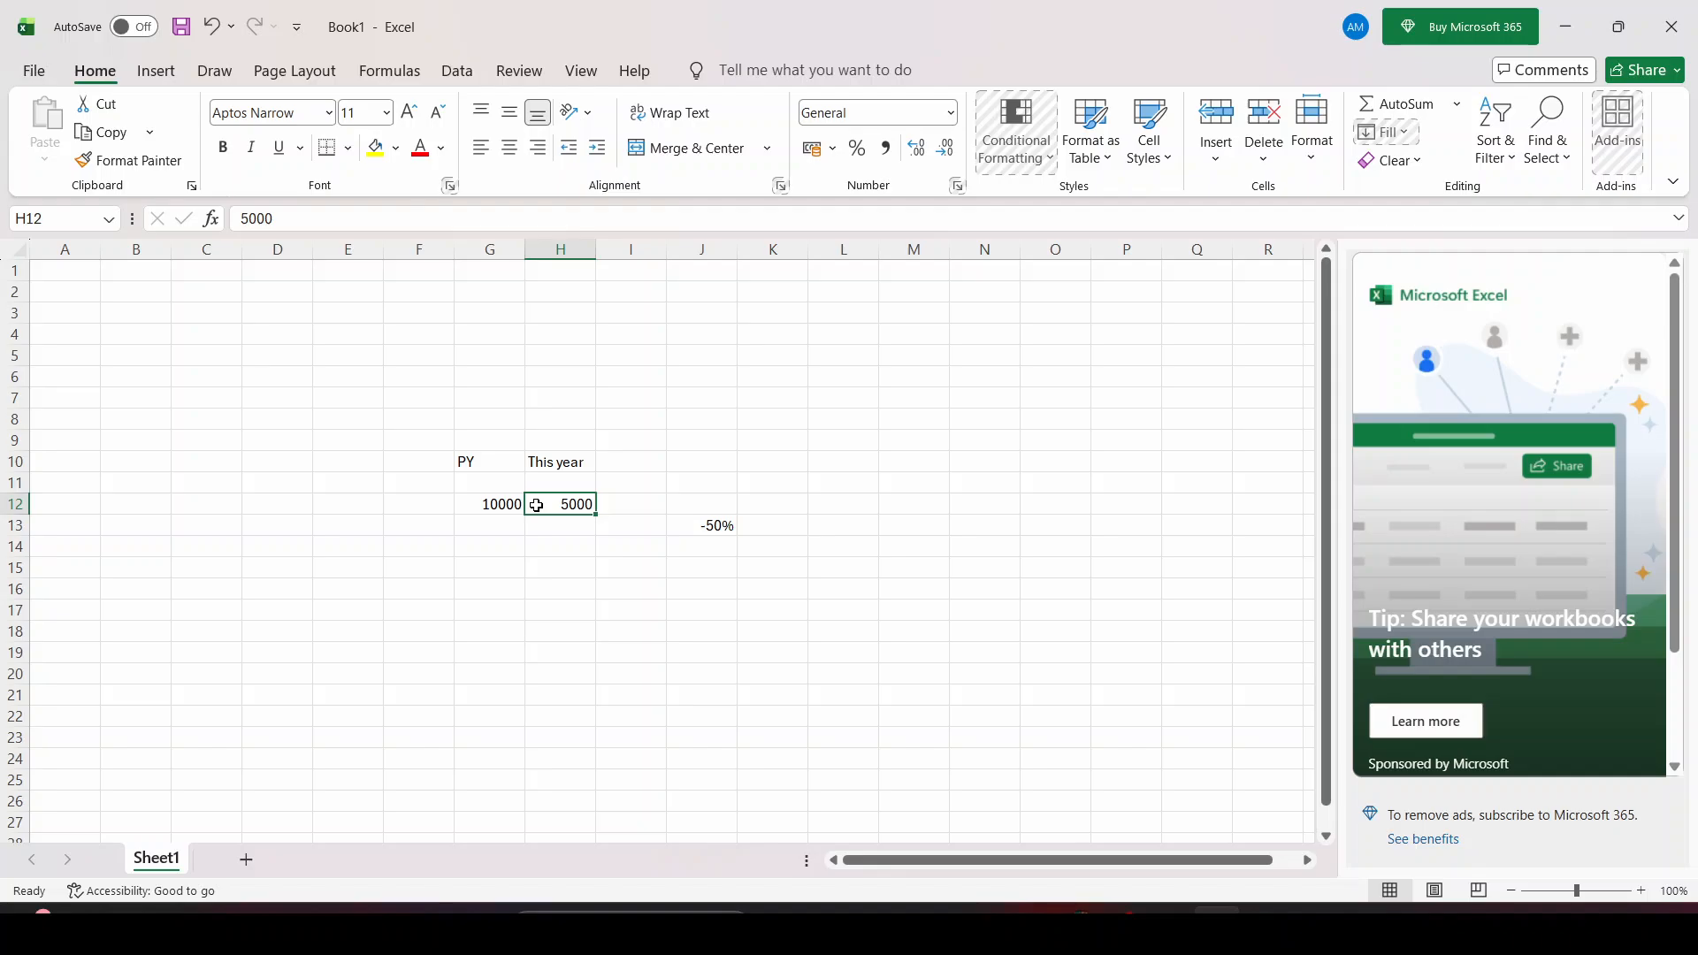
Switch to Power BI Desktop and define the first YoY Admissions variable as currentyear = [Total_Admissions]
key(alt+Tab)
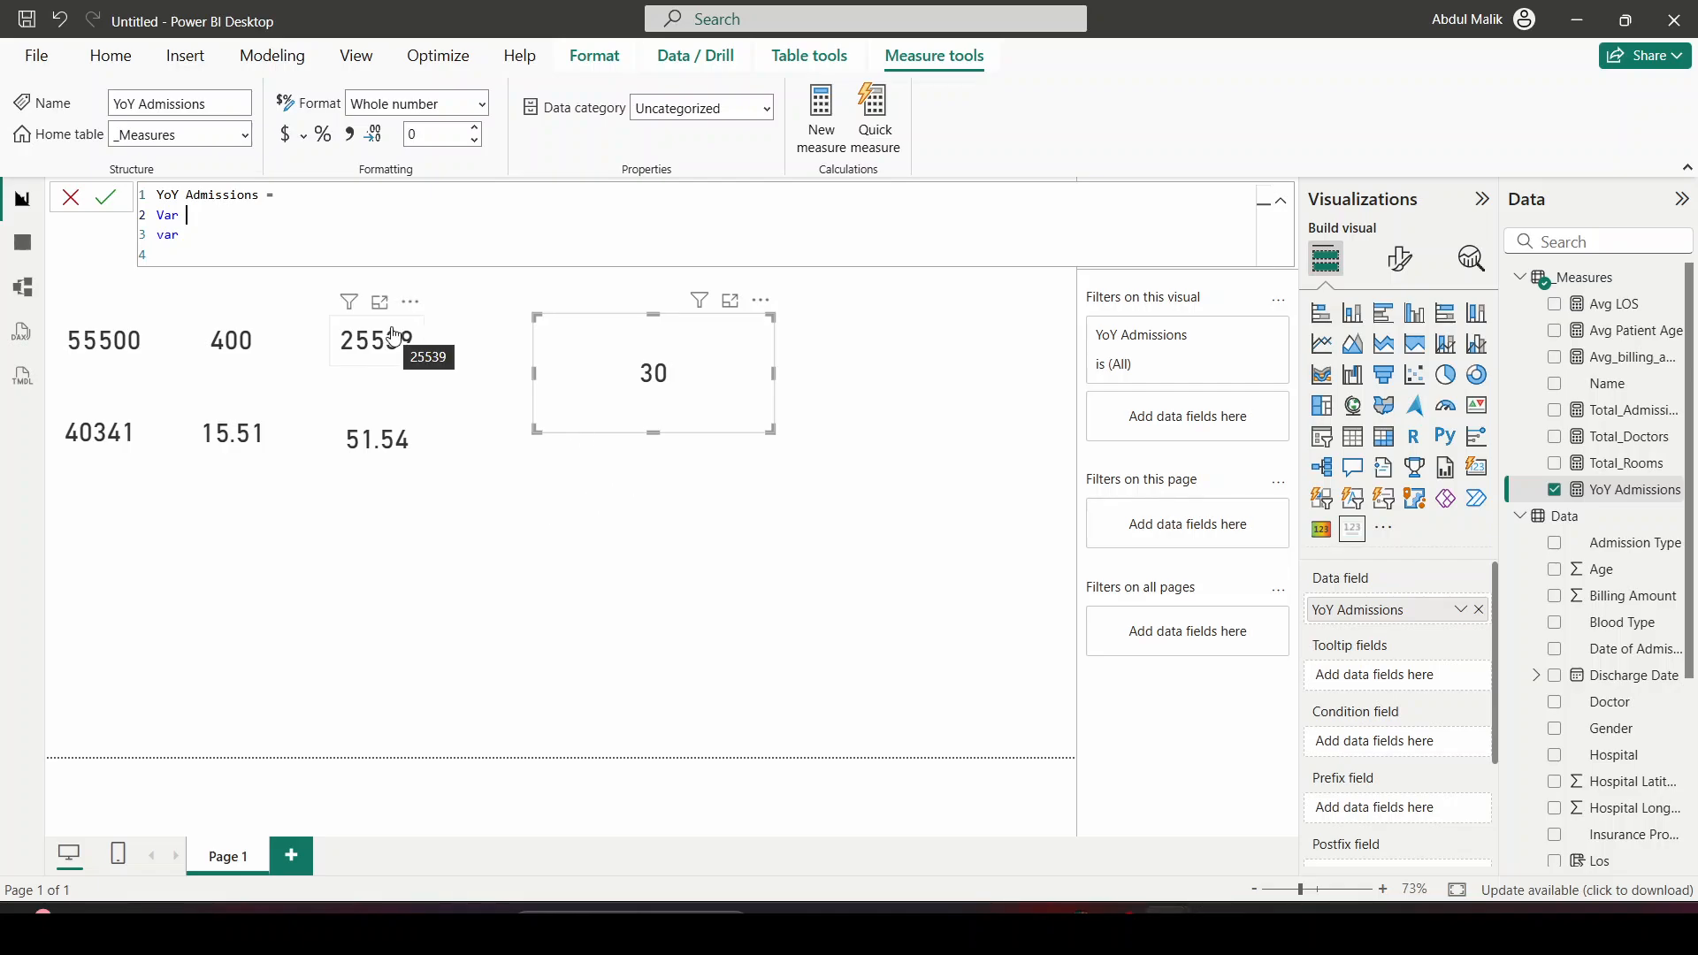
text(T)
key(BackSpace)
text(current)
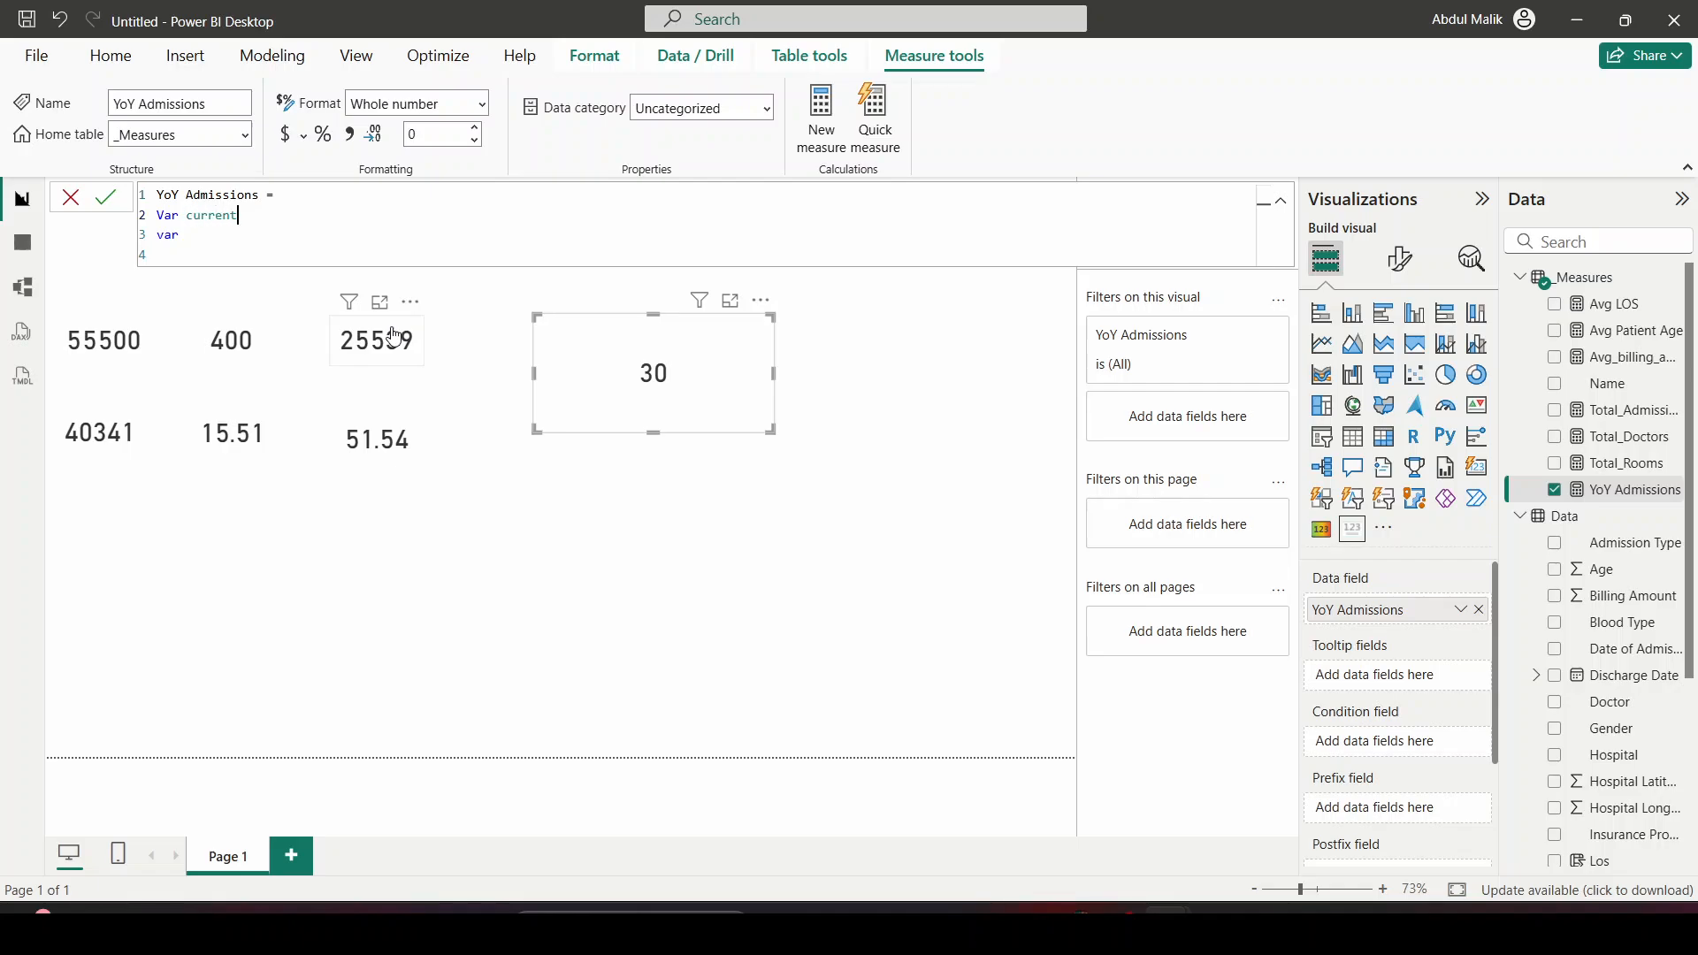
text(year = [to)
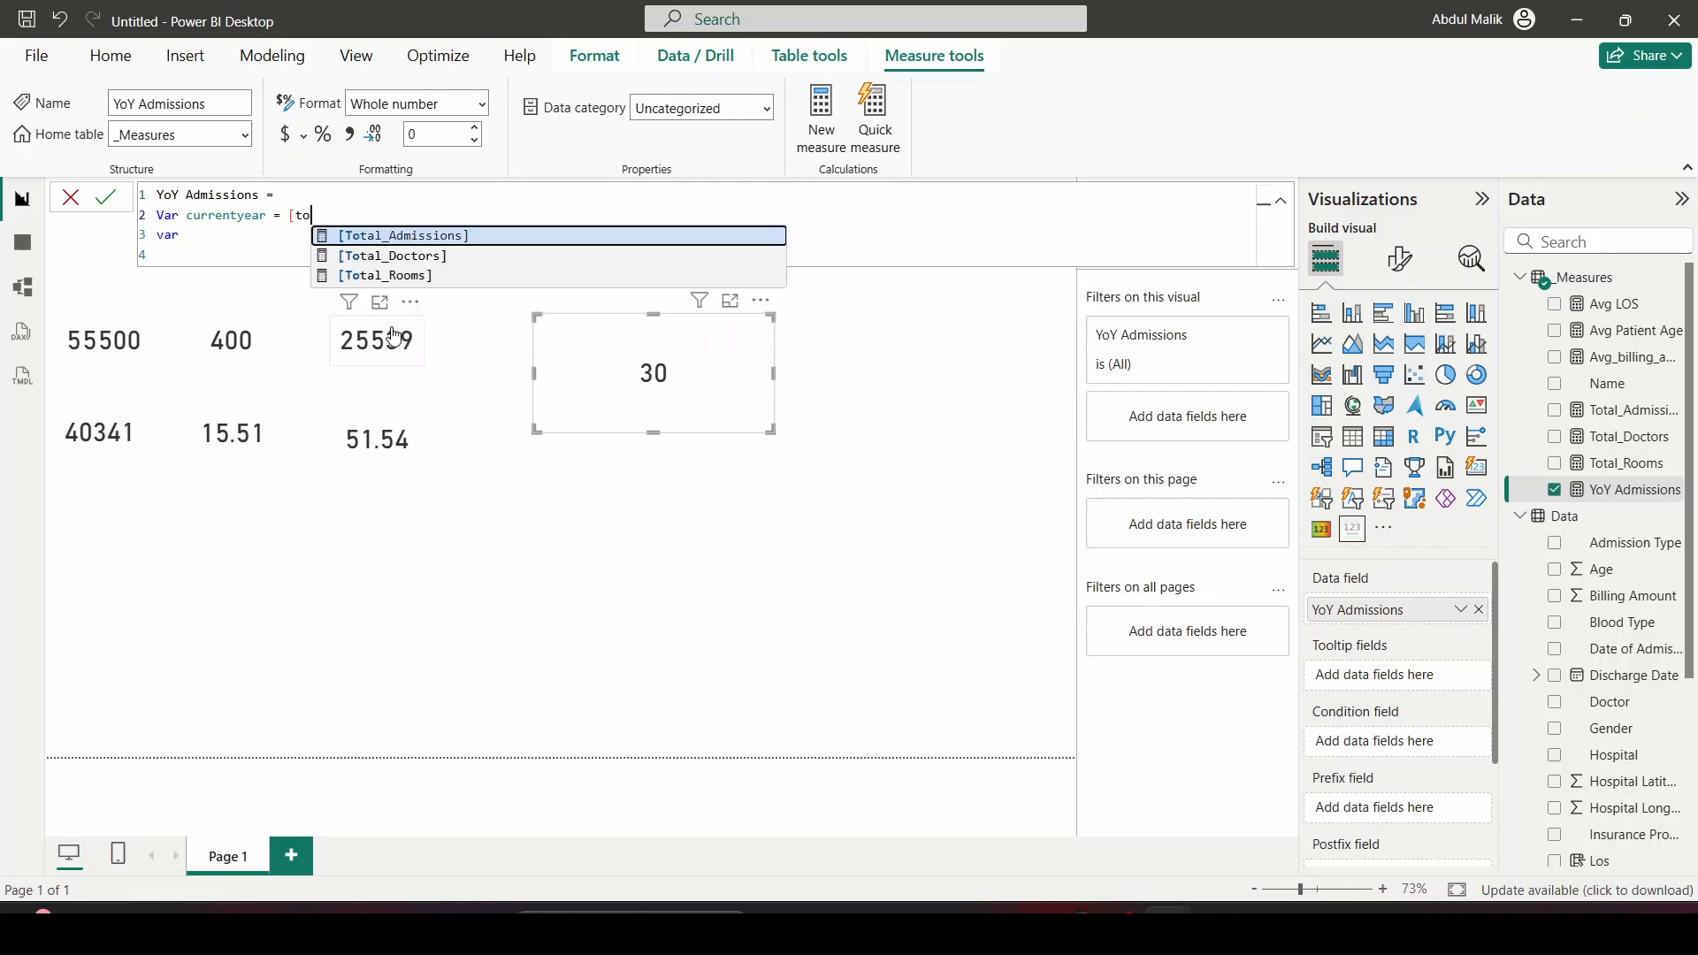
key(Tab)
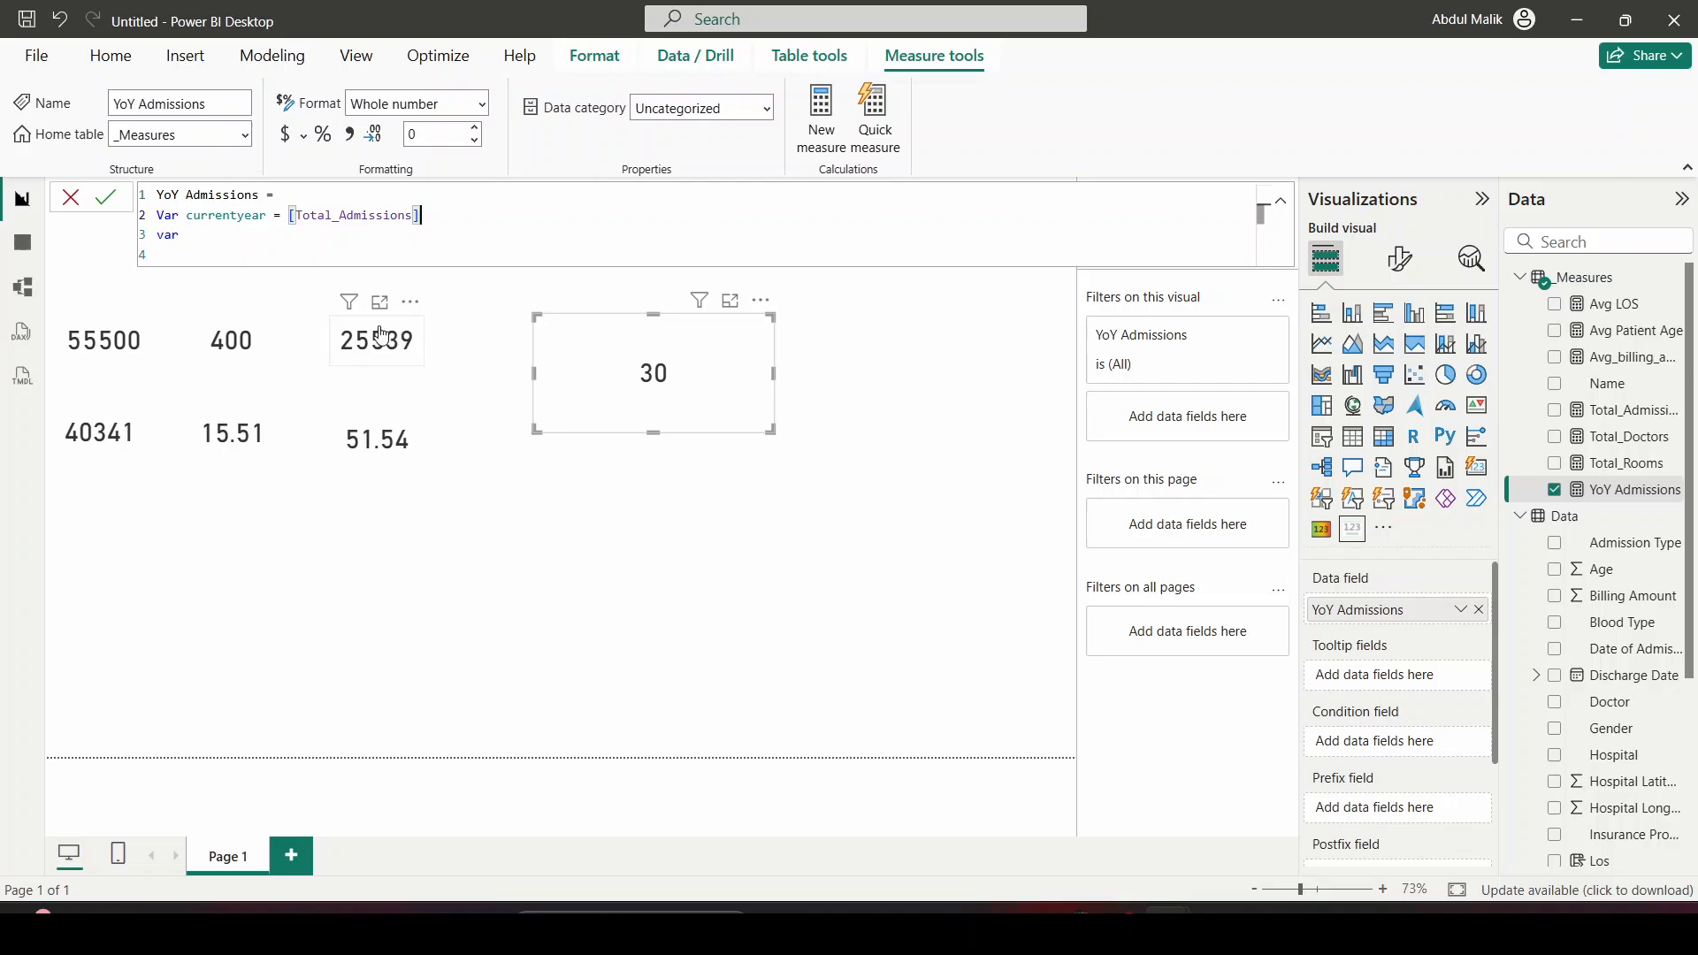
Name the measure's second variable Lastyear and begin its expression with the CALCULATE function
click(303, 241)
text(previousy)
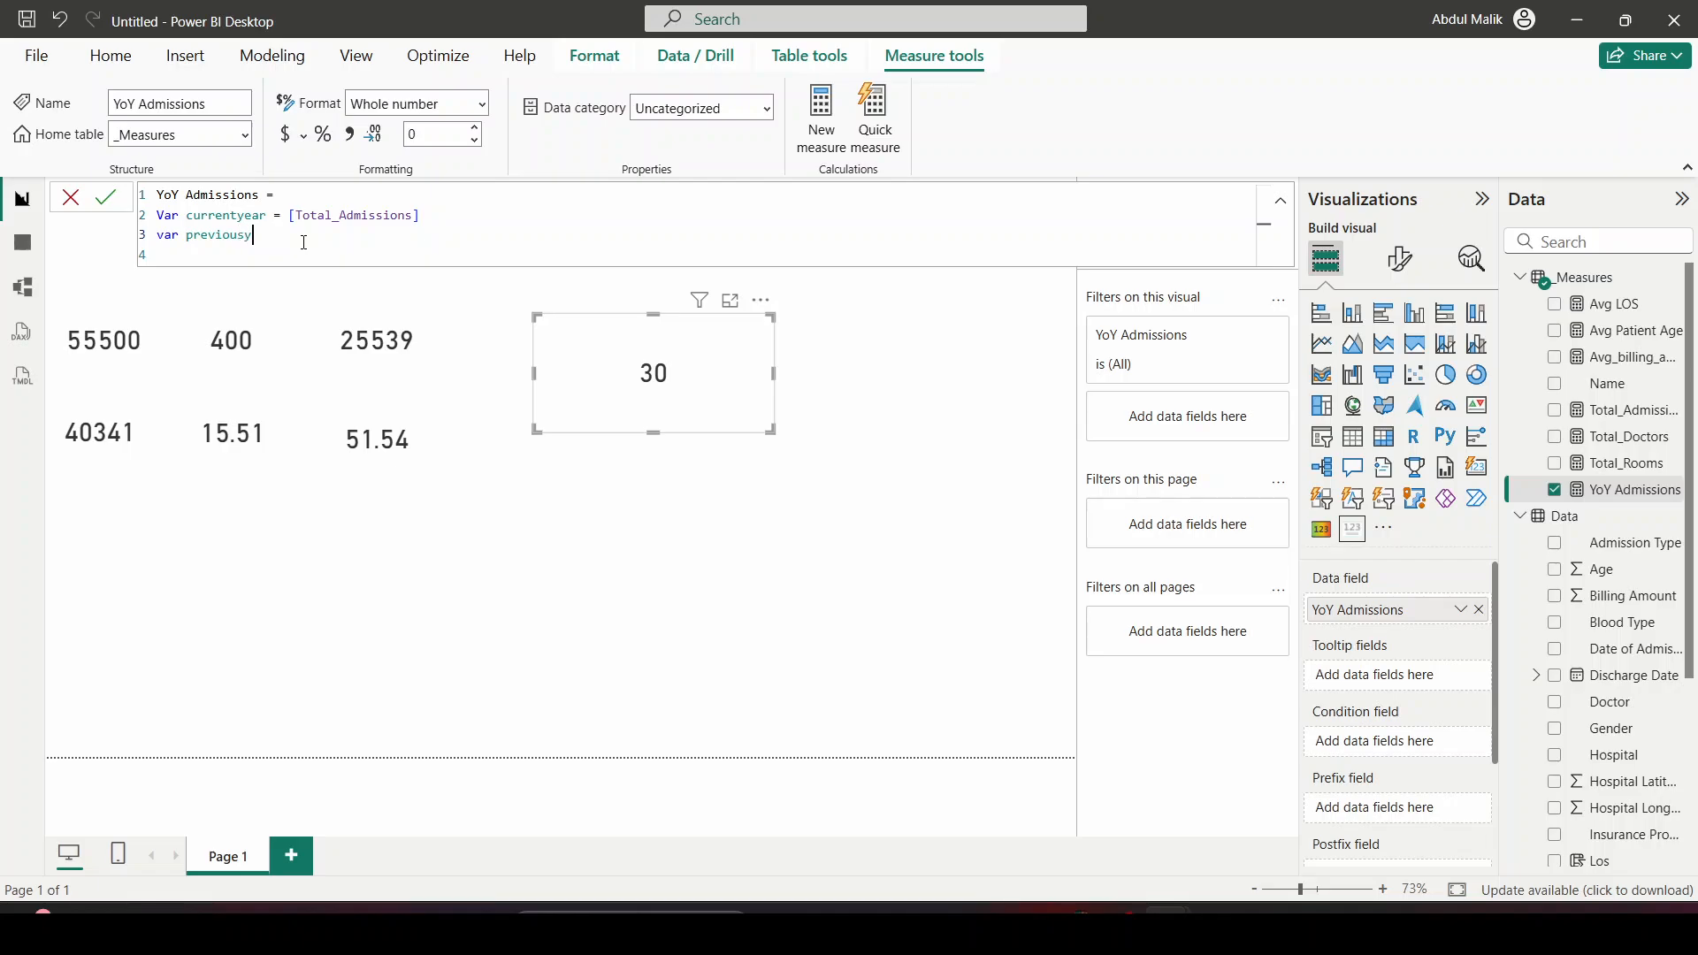
text(ear =)
click(248, 232)
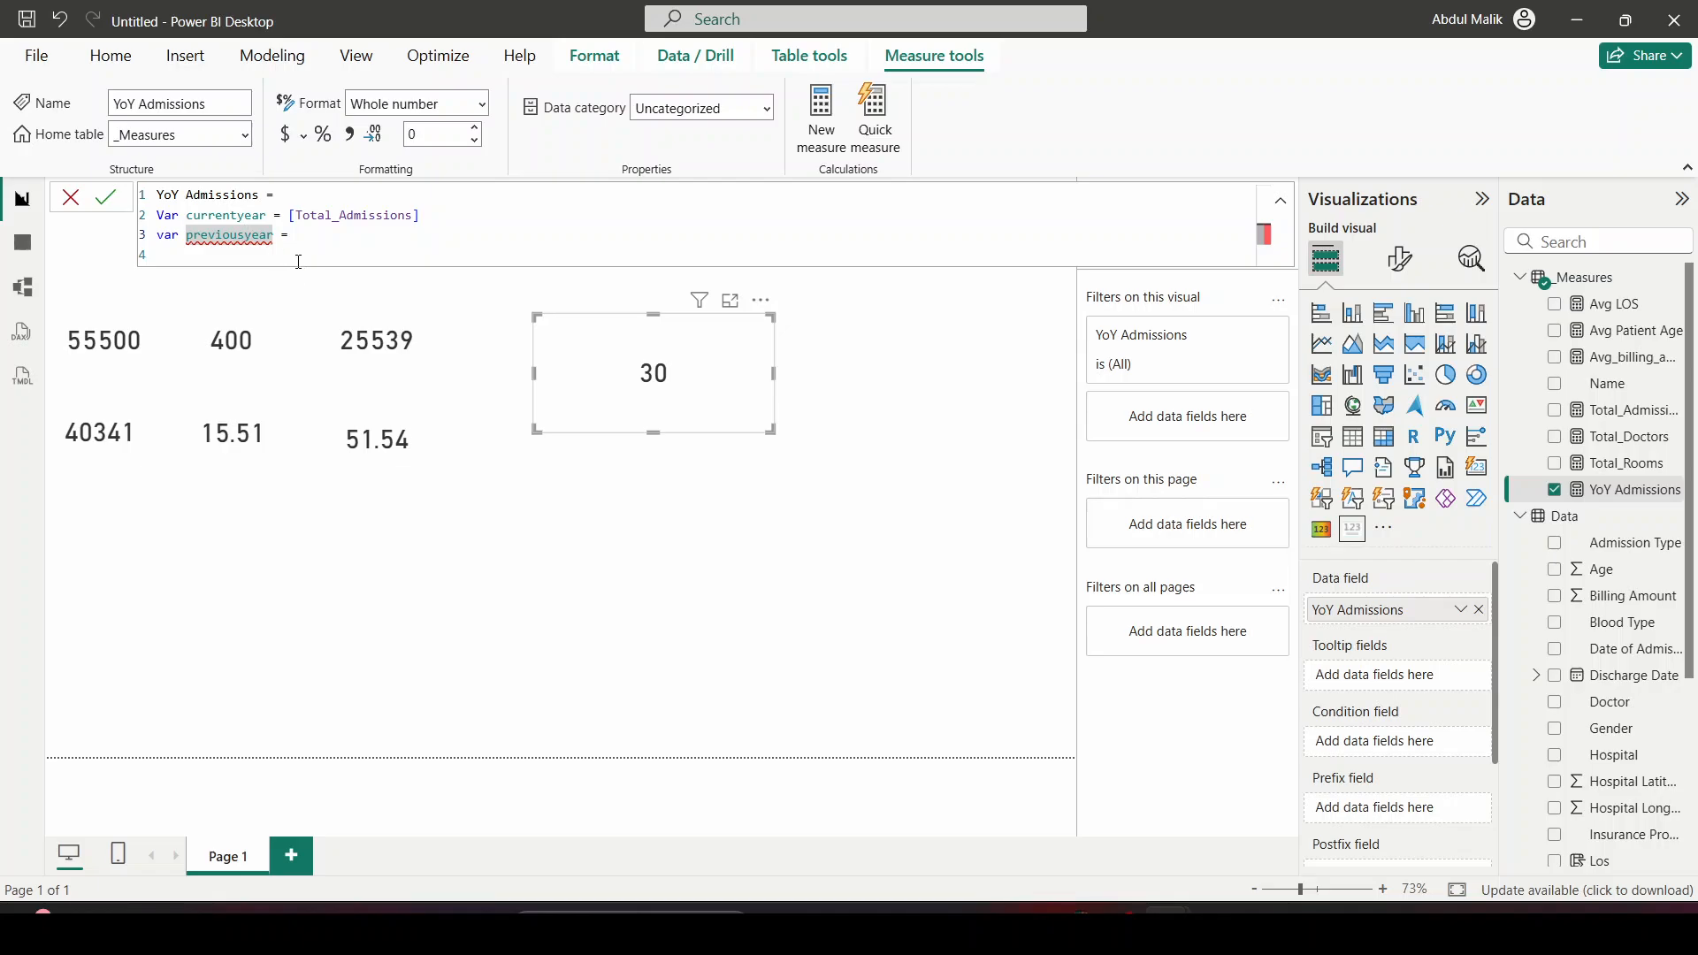
key(BackSpace)
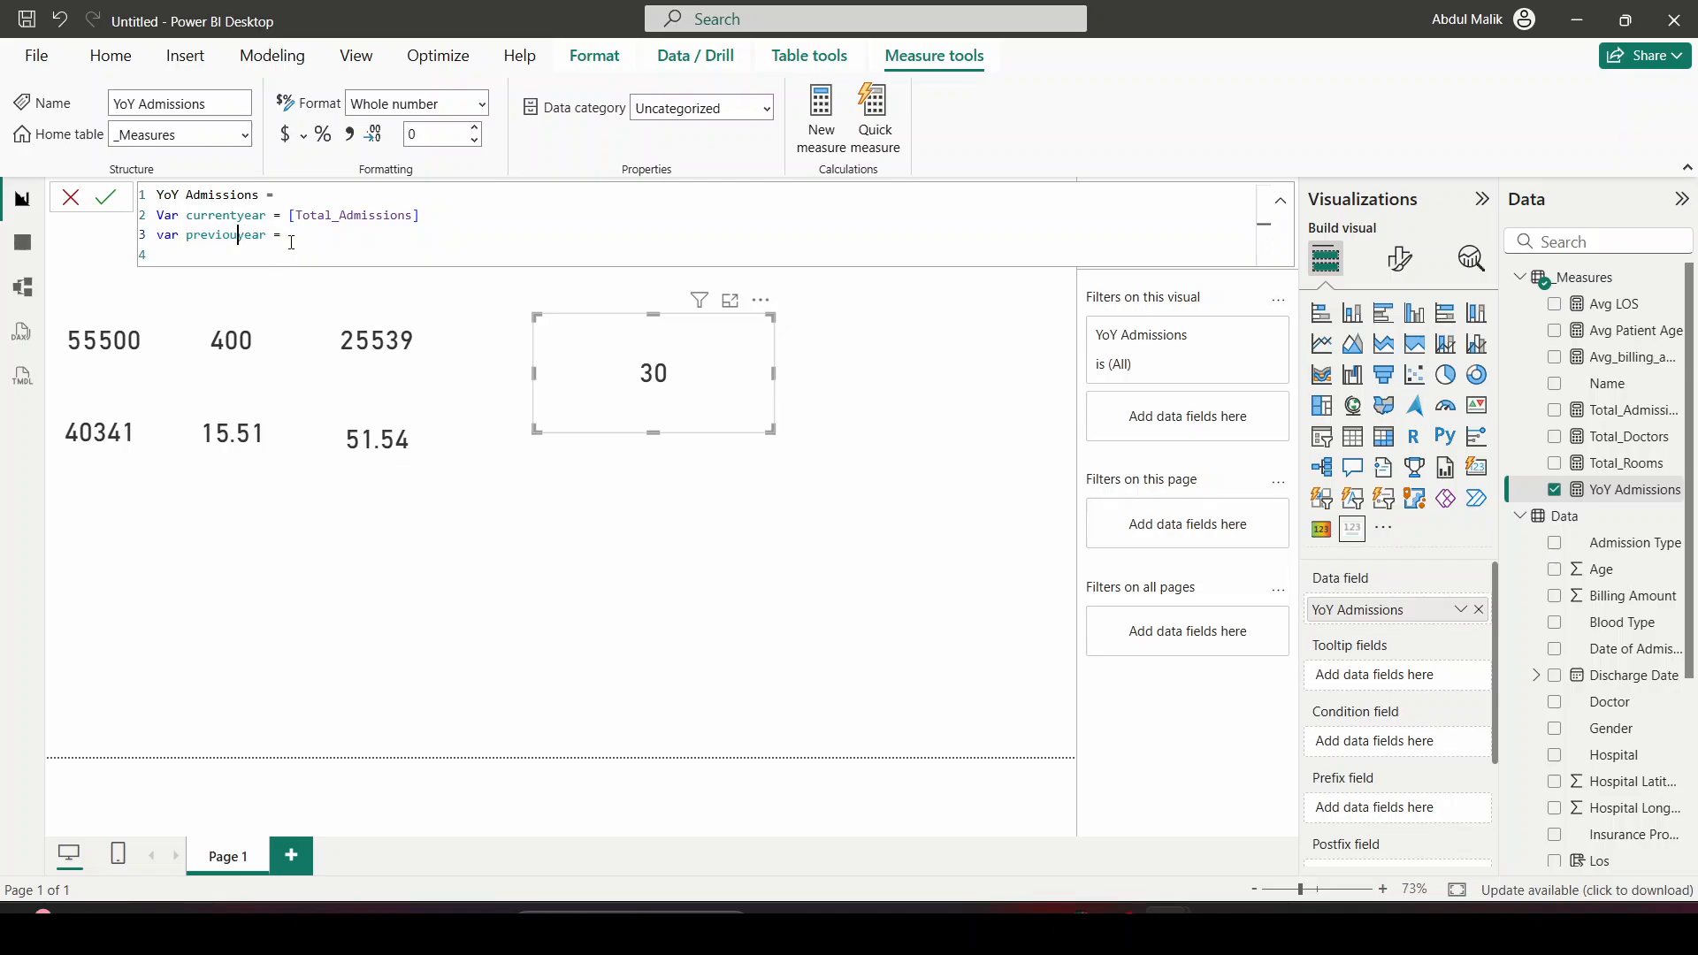
click(292, 242)
drag(267, 235, 187, 235)
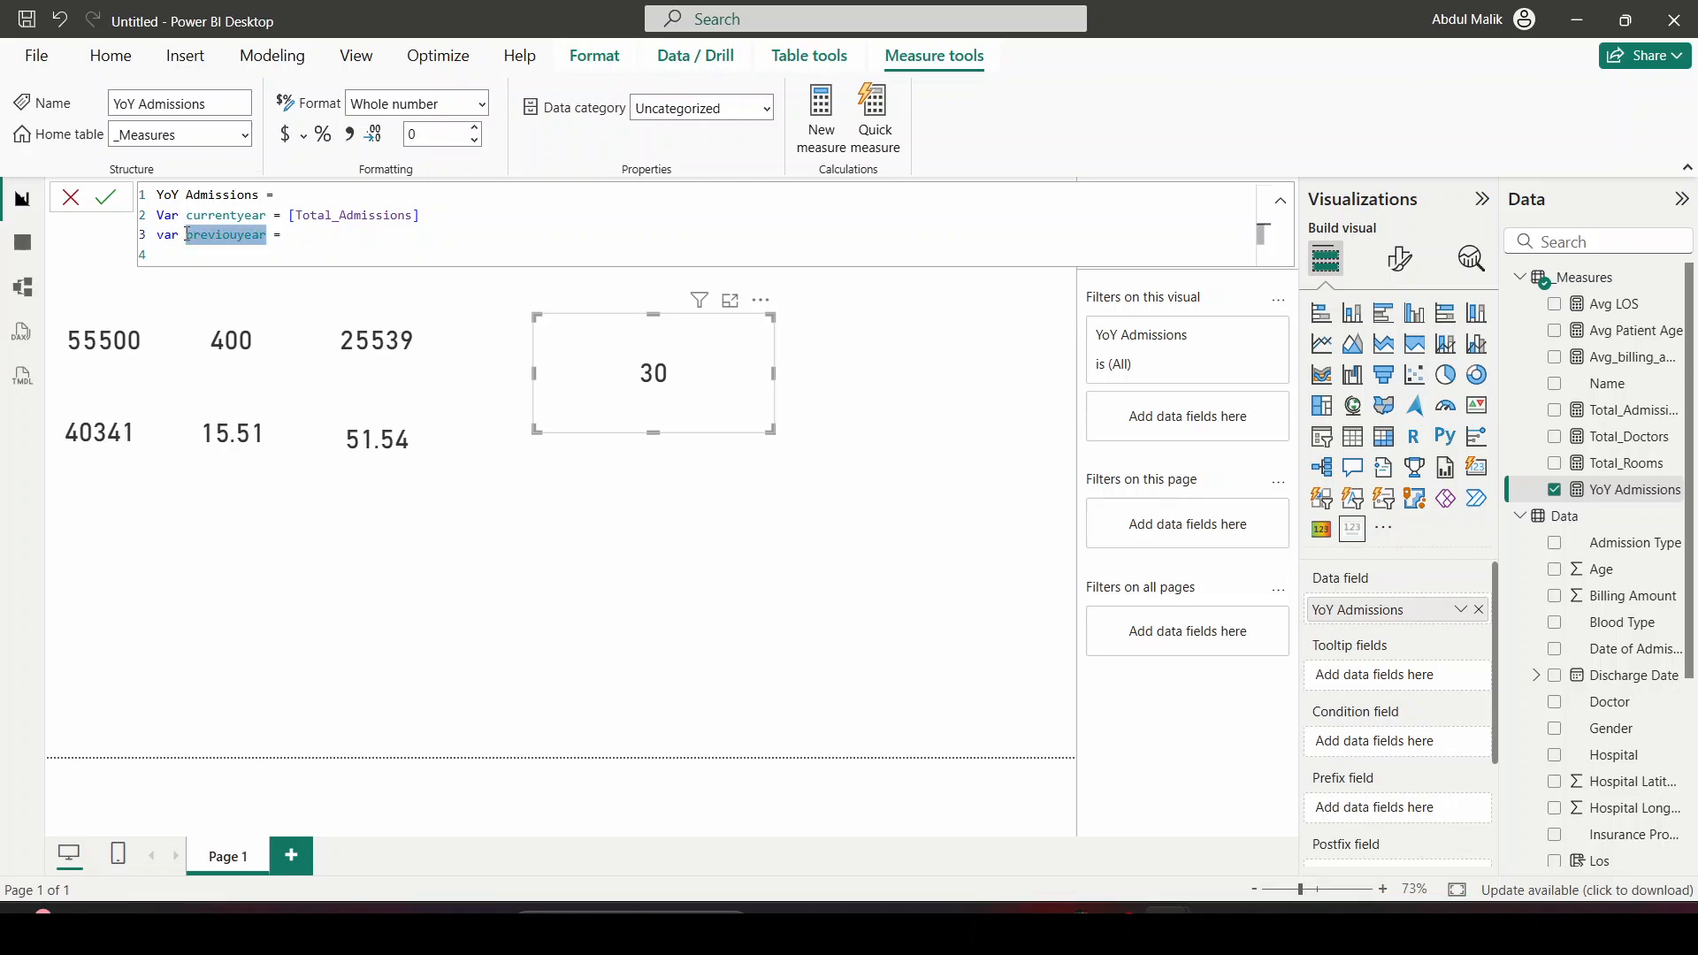
text(lastyear)
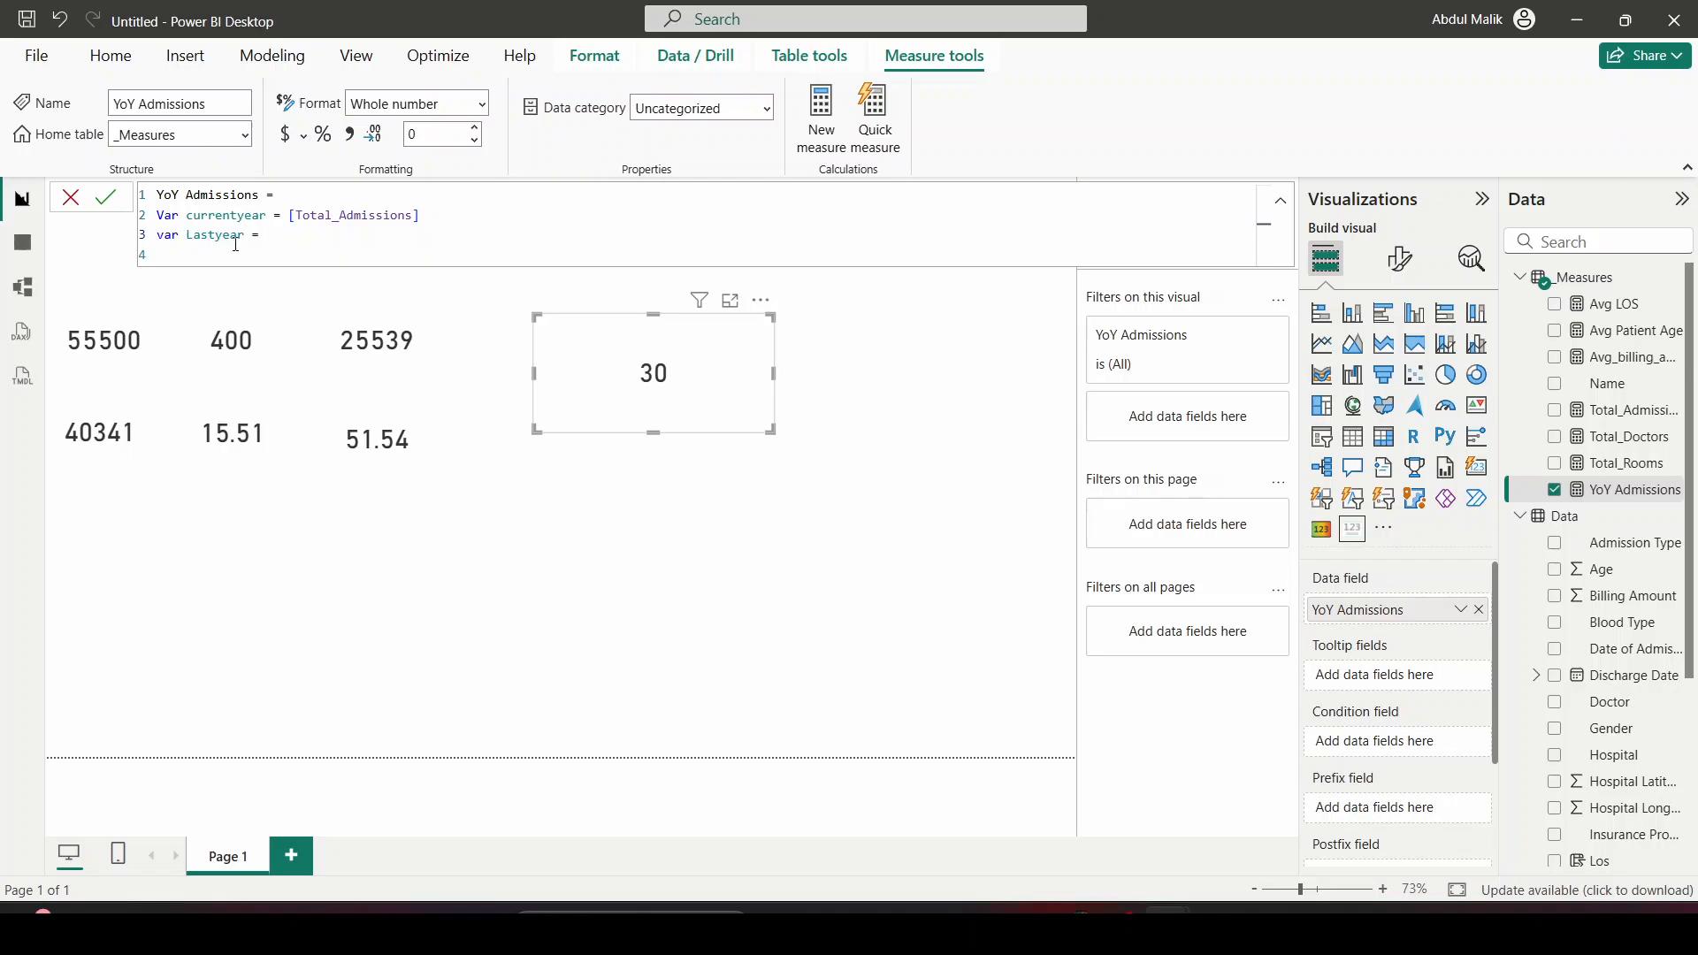
text(CAL)
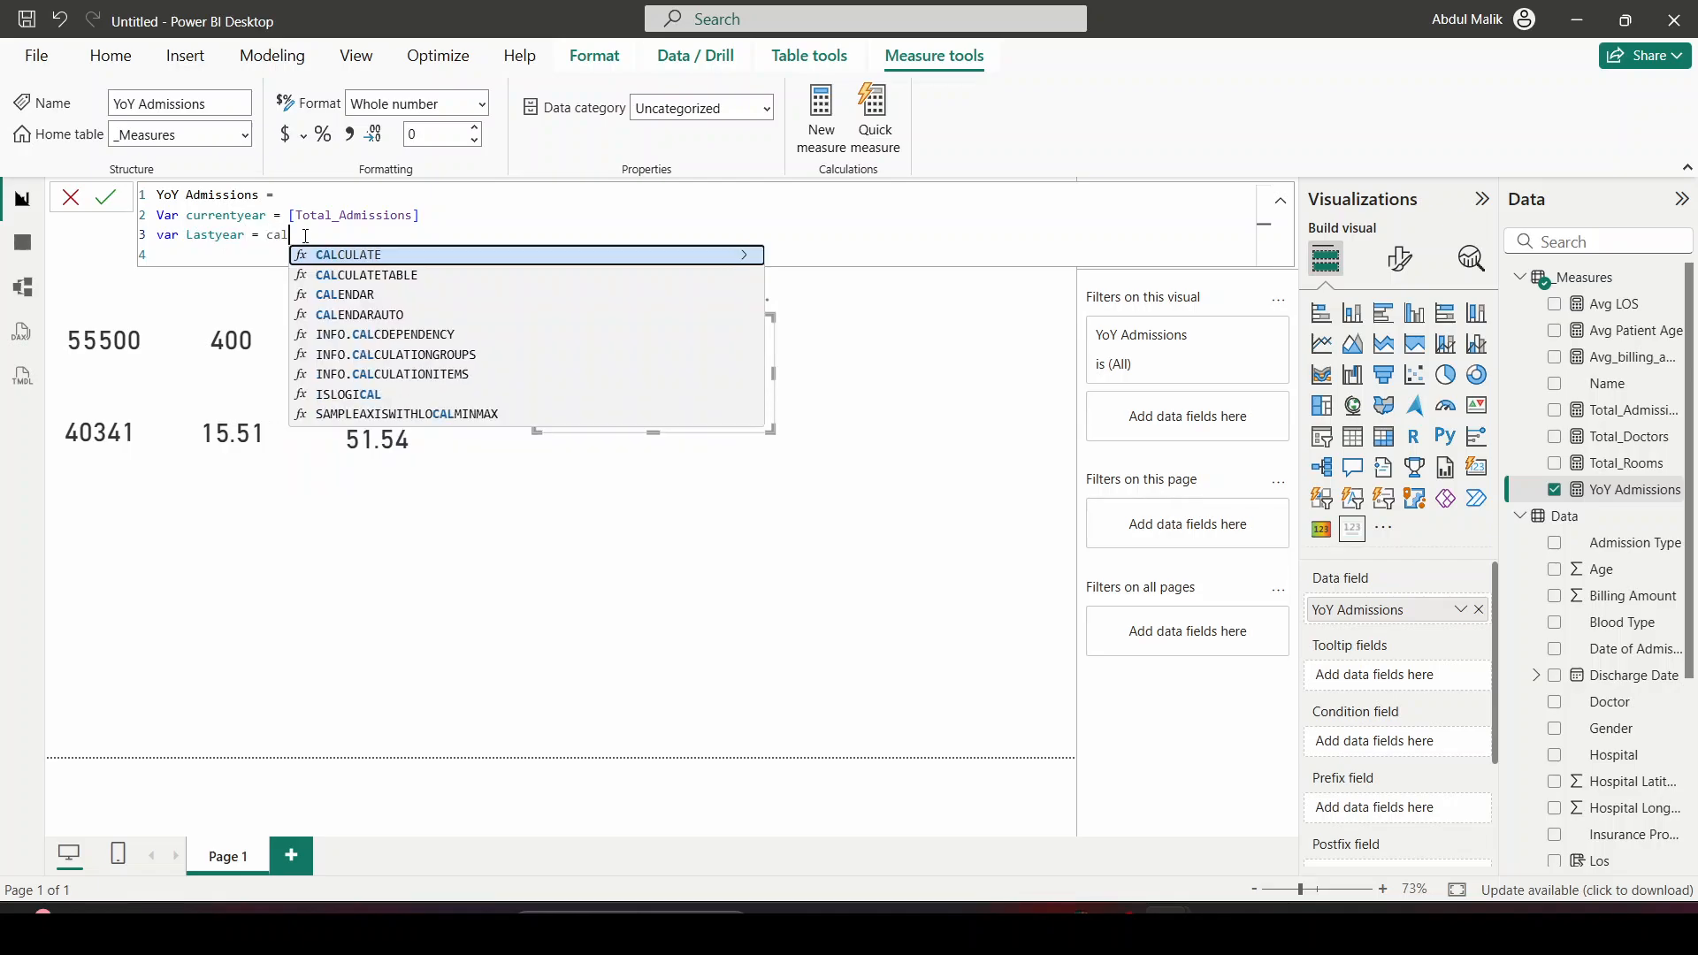
key(Tab)
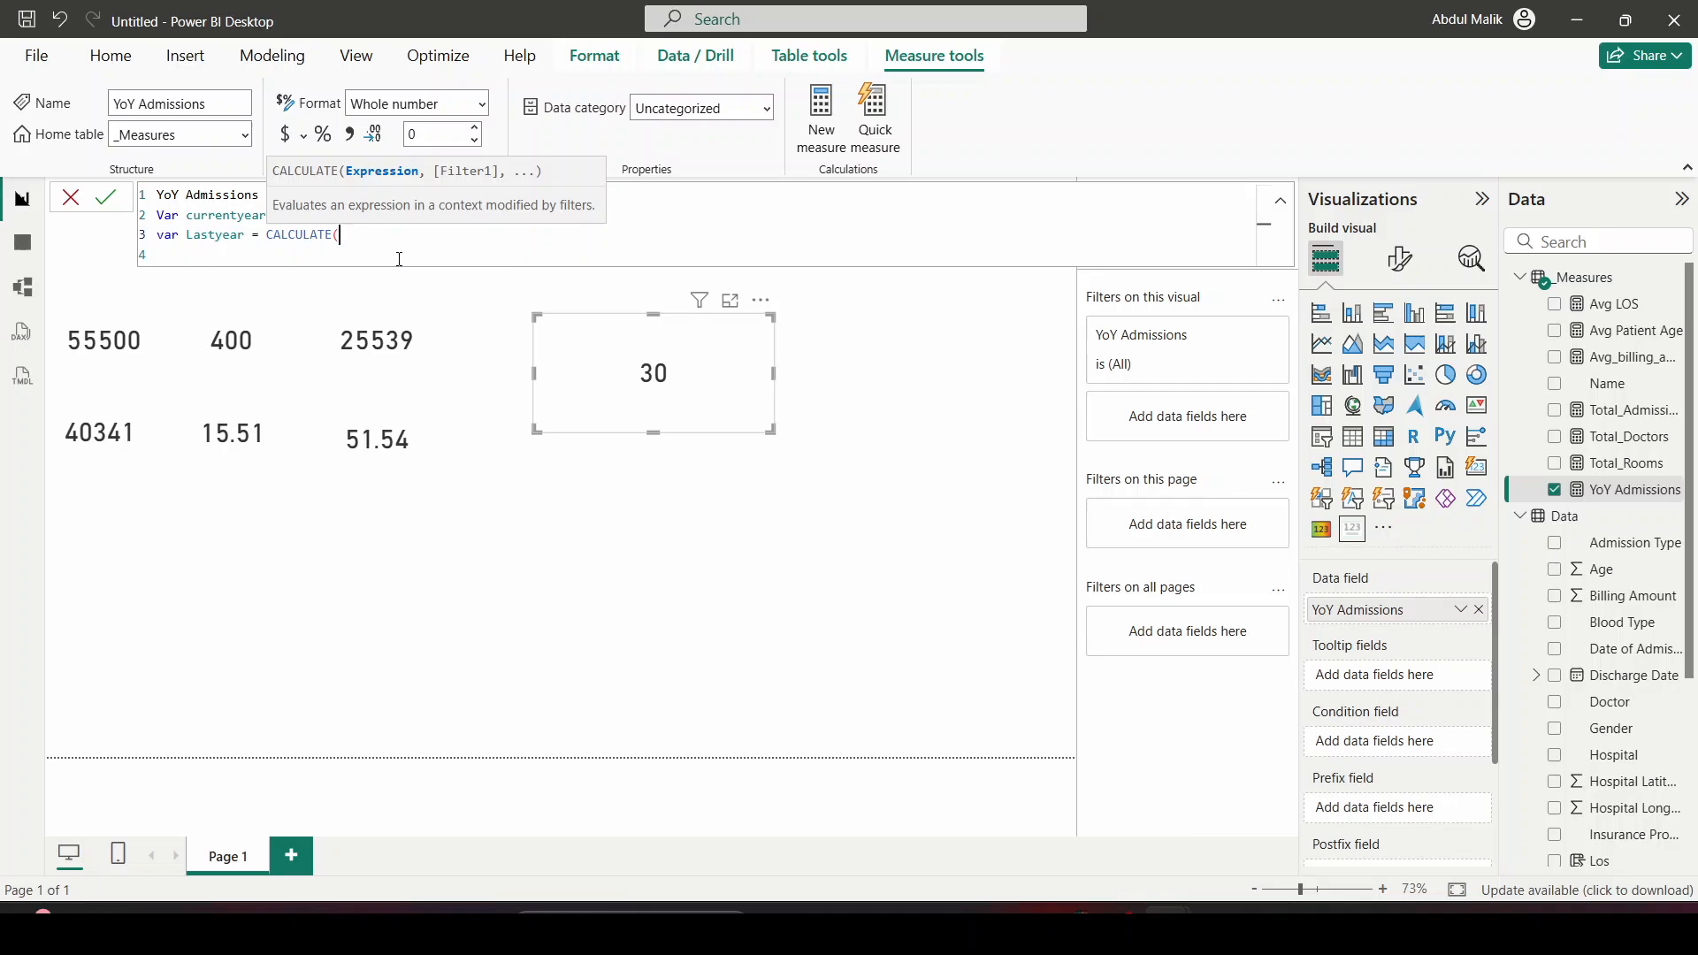
text(tot)
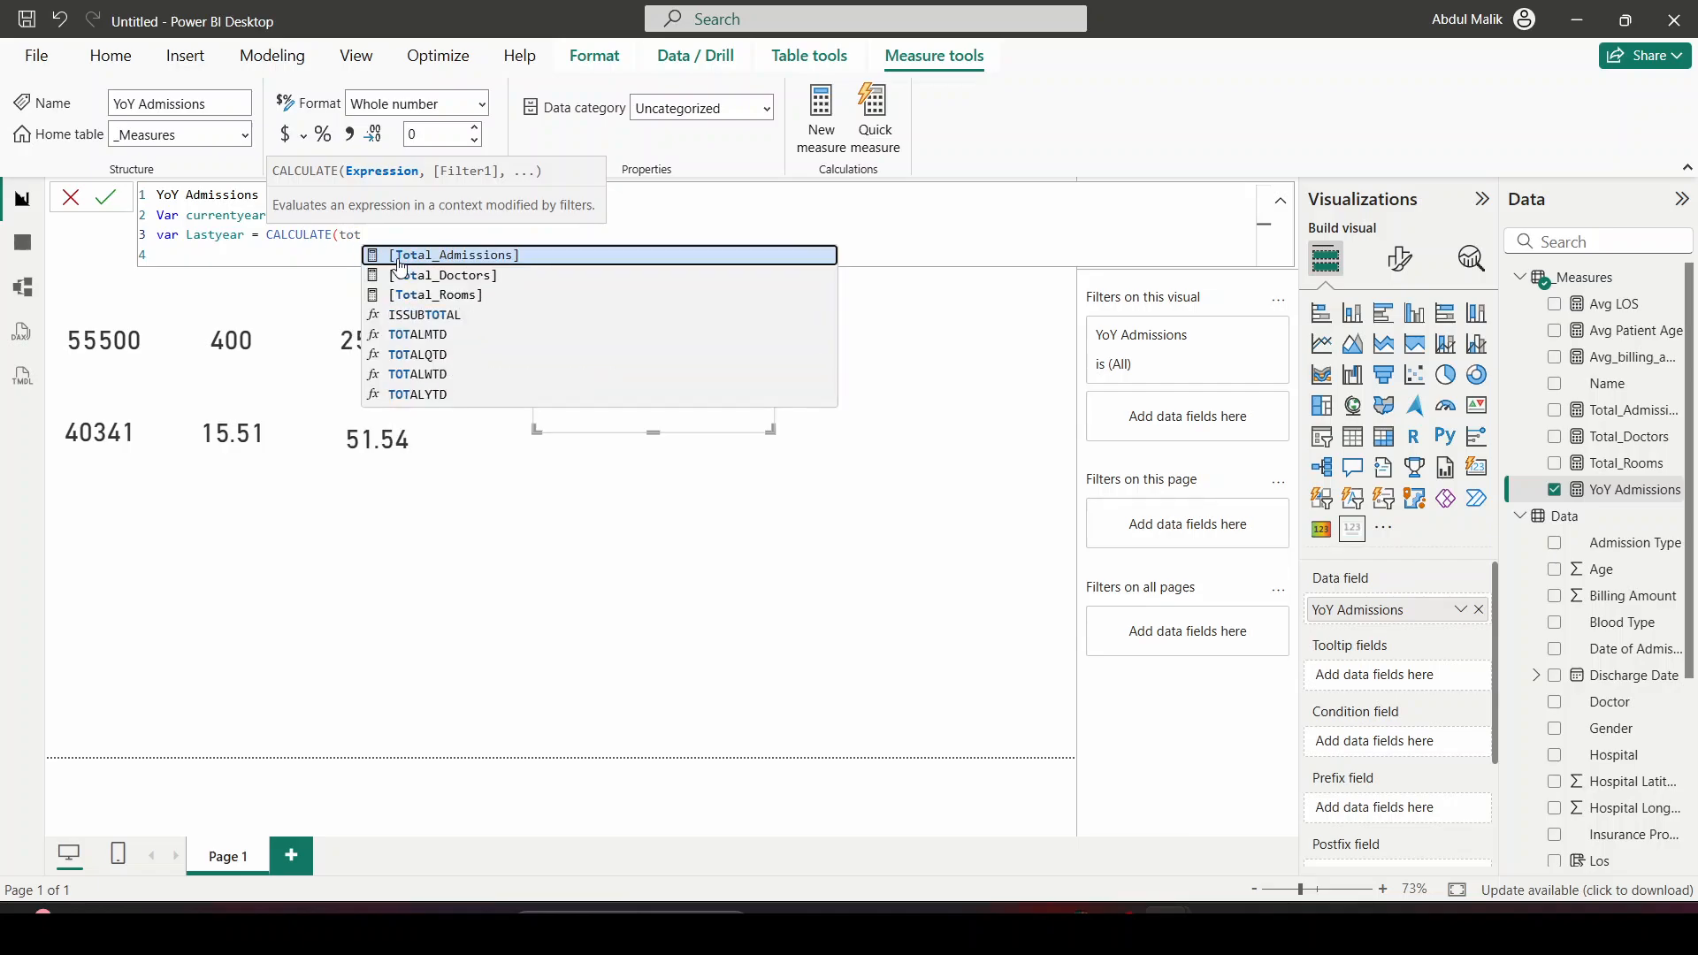
text(al s)
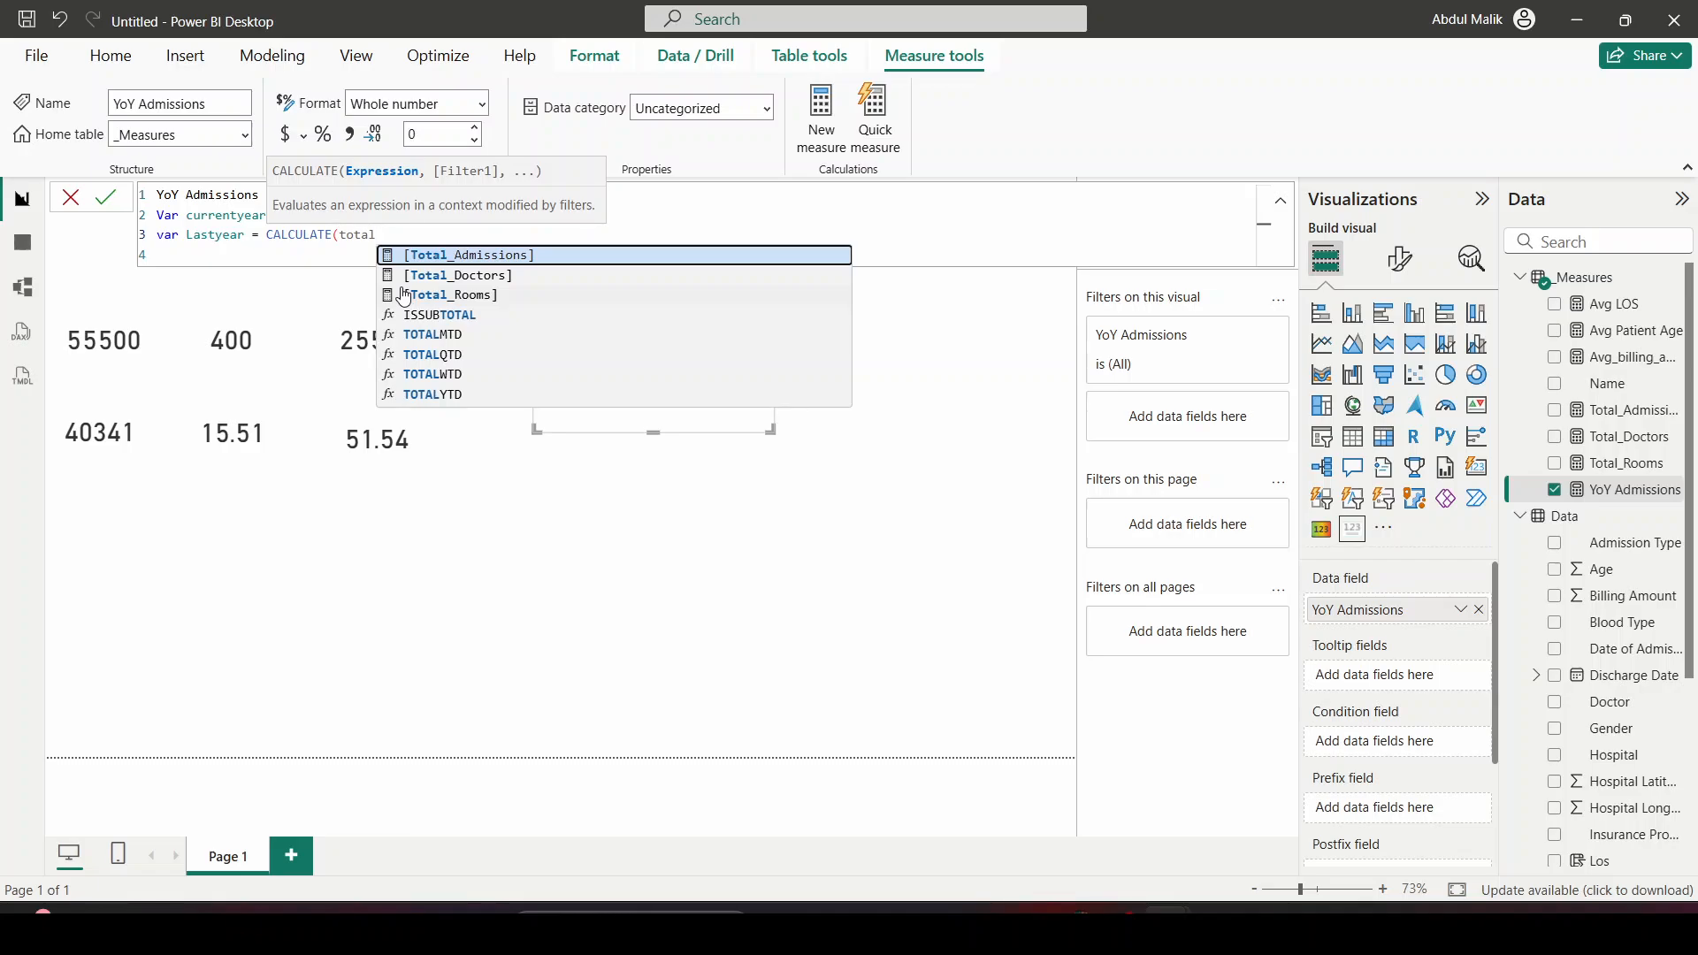
key(BackSpace)
key(BackSpace)
key(BackSpace)
key(BackSpace)
key(BackSpace)
key(BackSpace)
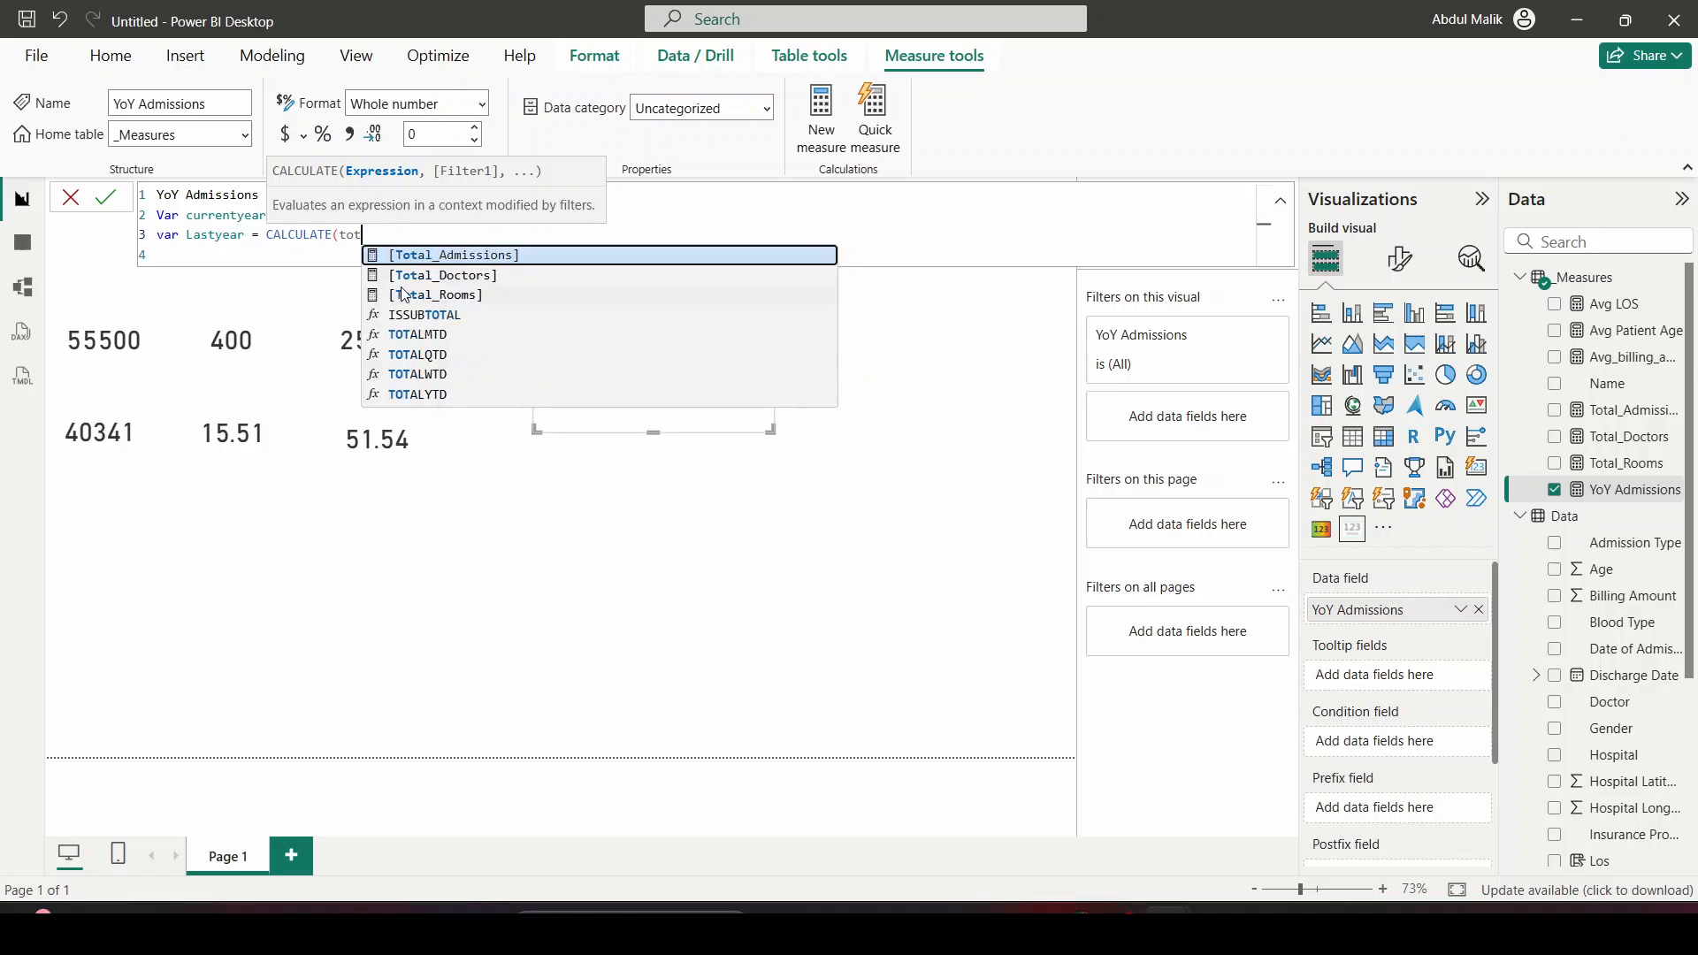
key(BackSpace)
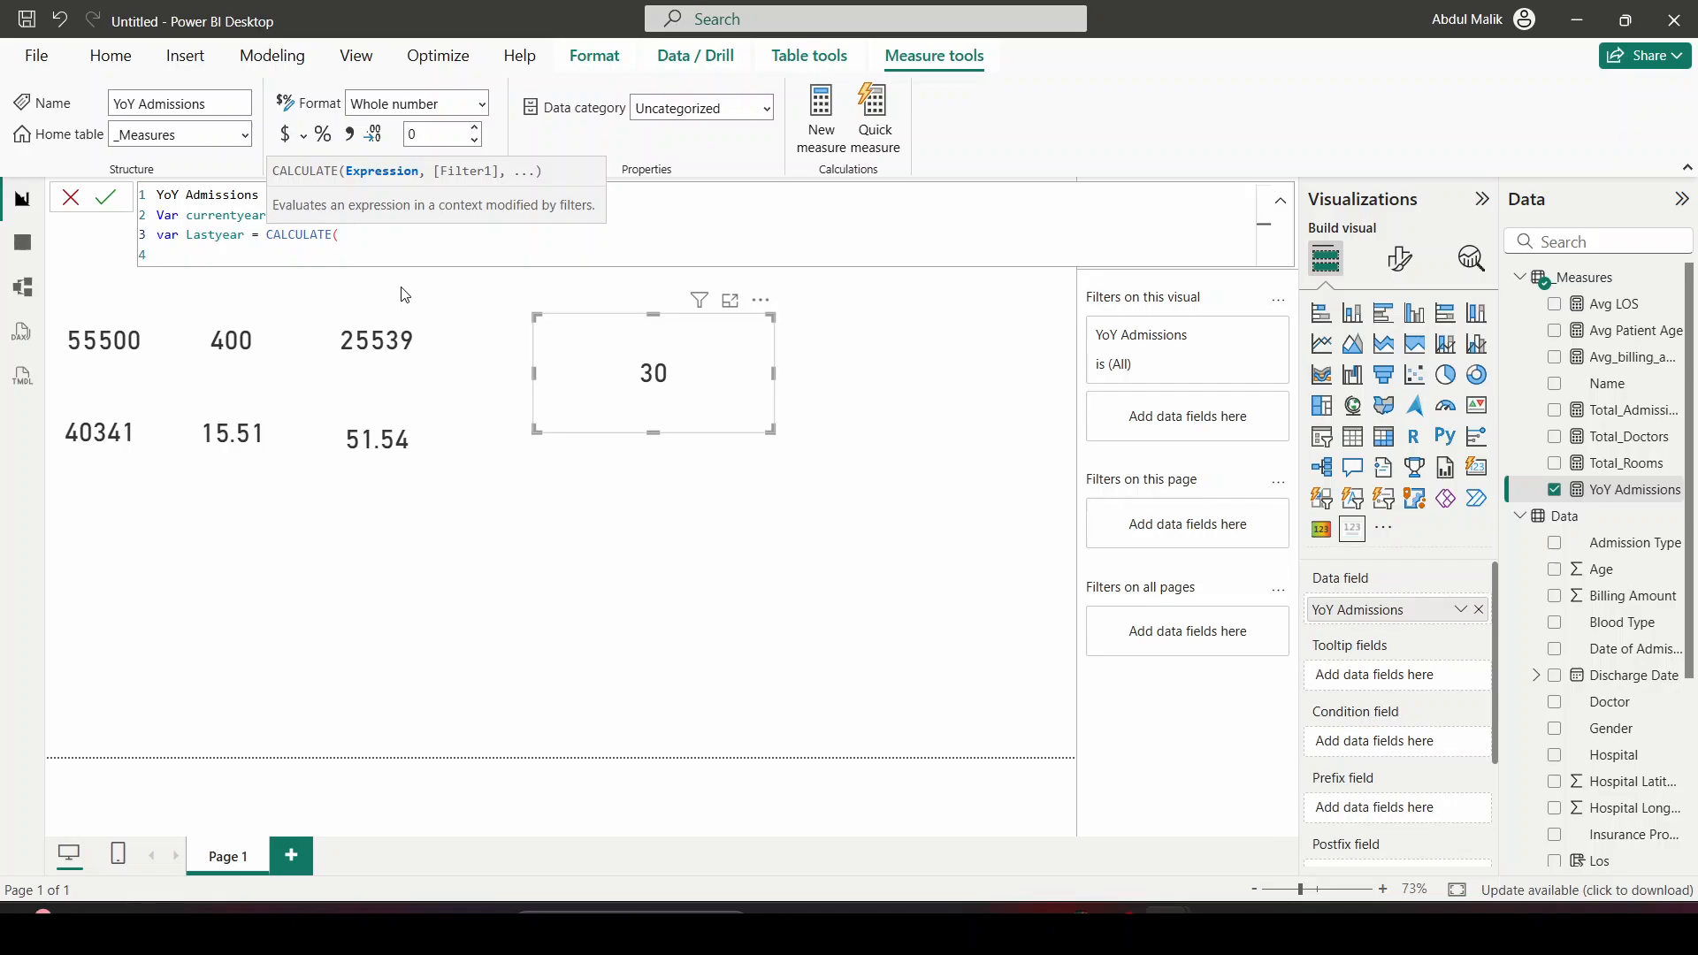
Use [Total_Admissions] as the CALCULATE expression and start its filter argument with the DATEADD function
text(Tot)
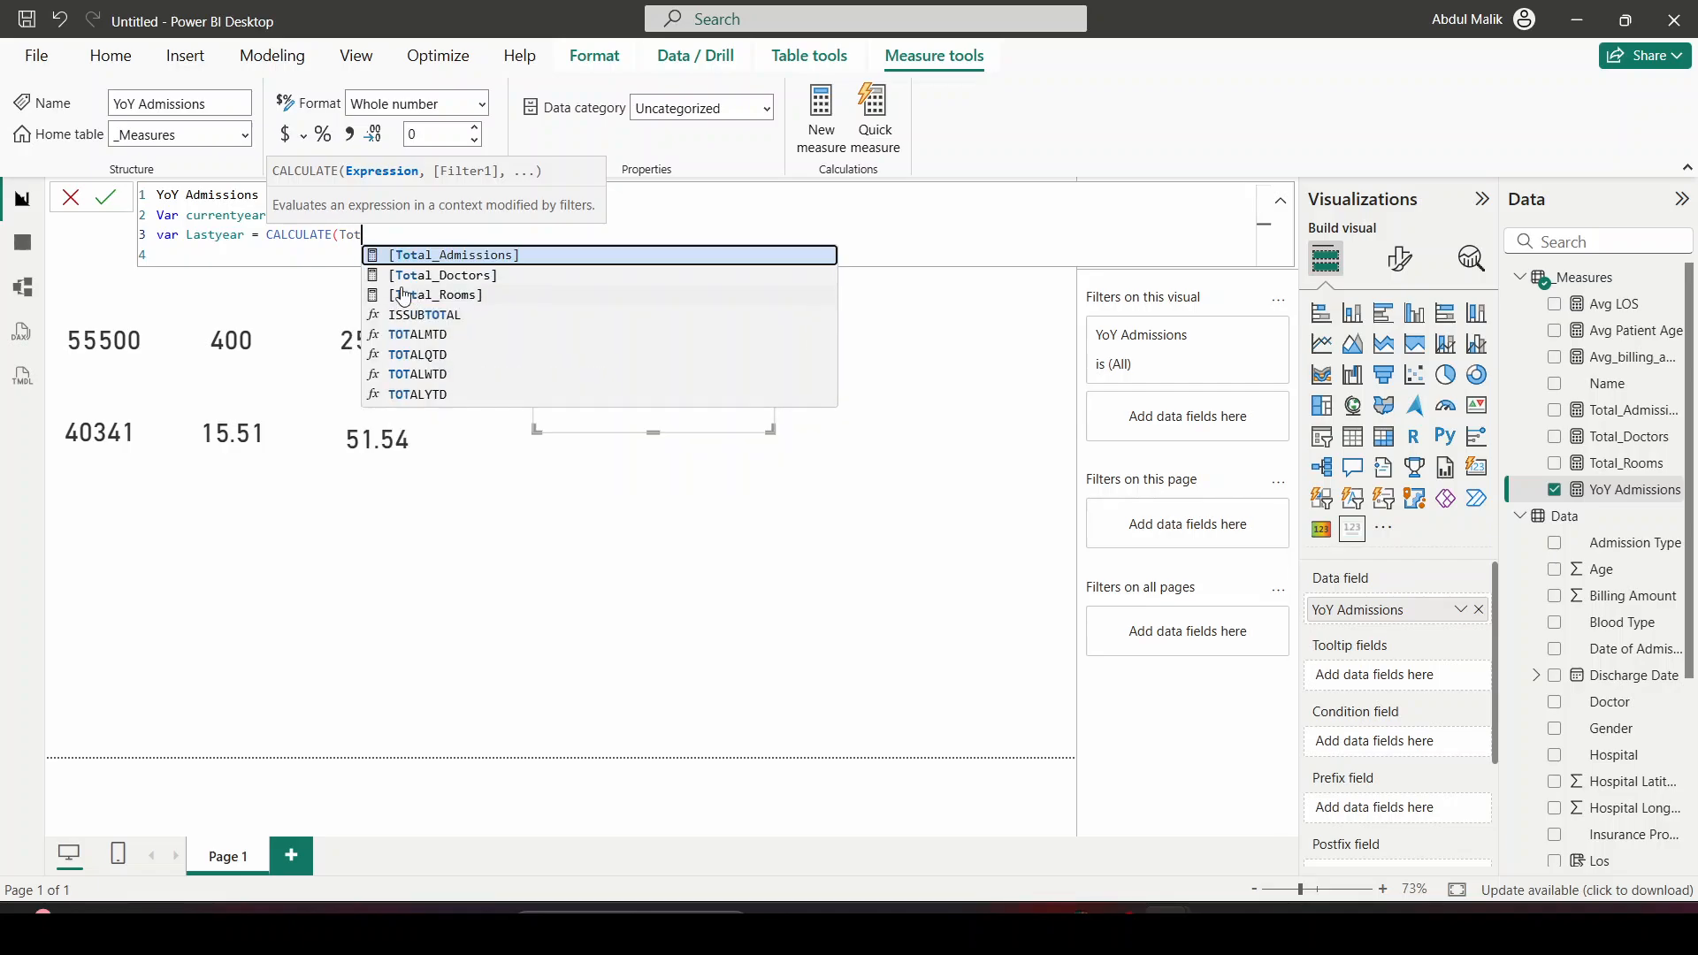
click(549, 255)
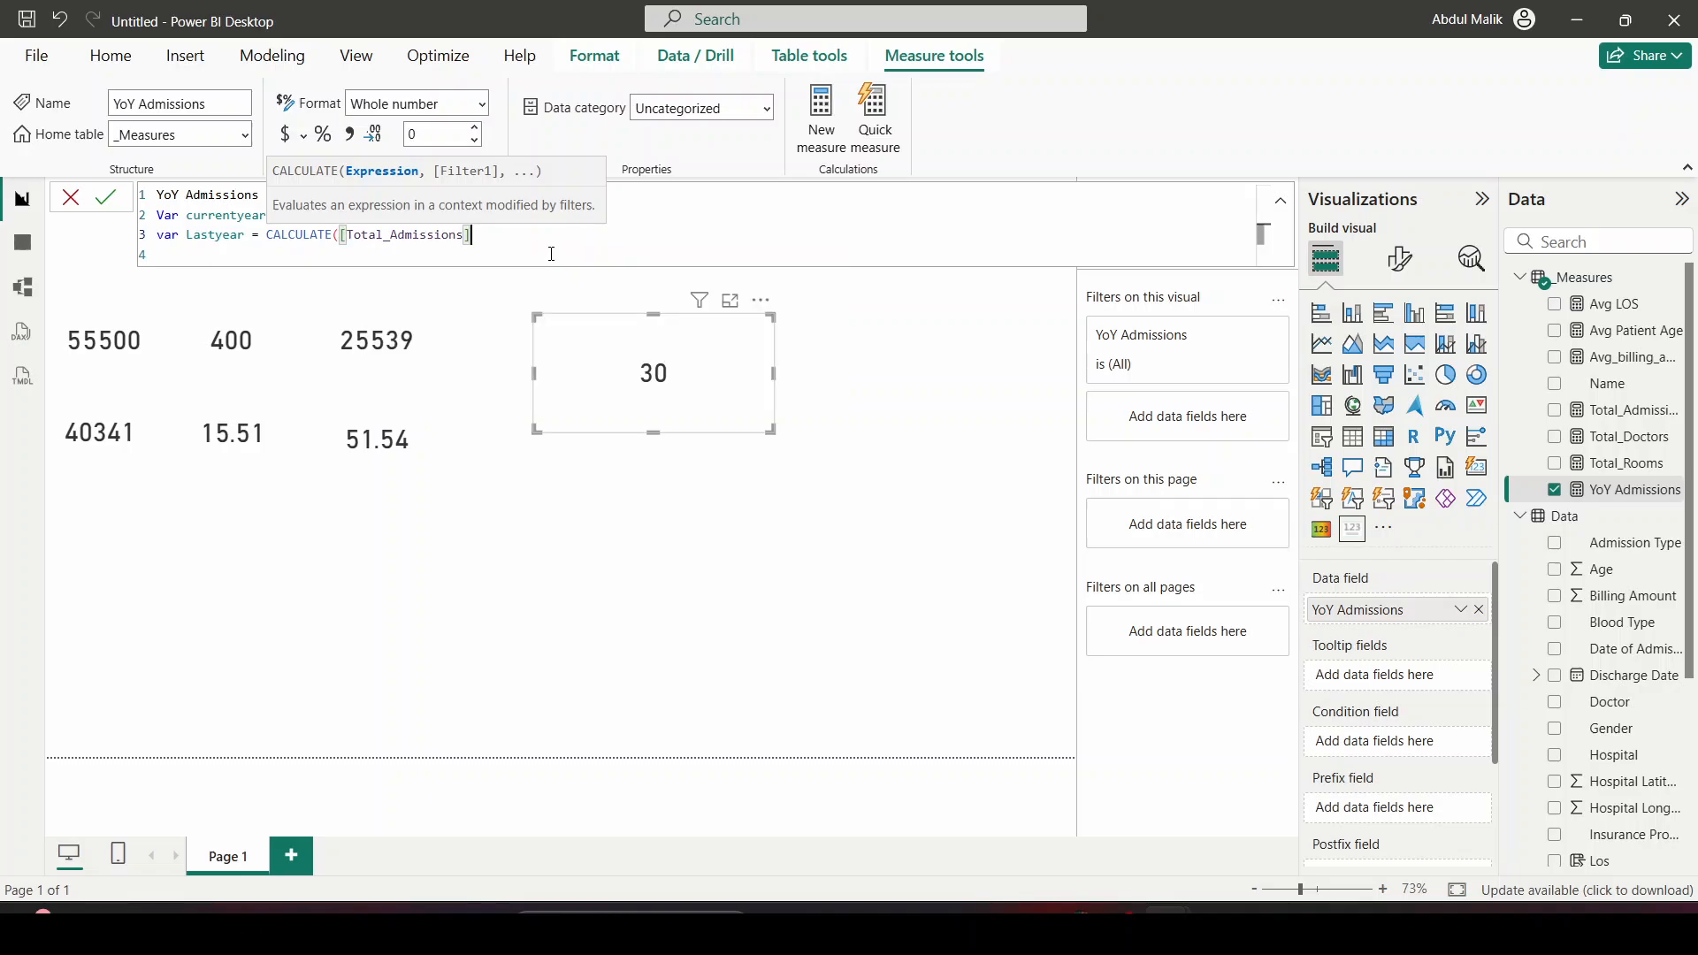
text(,)
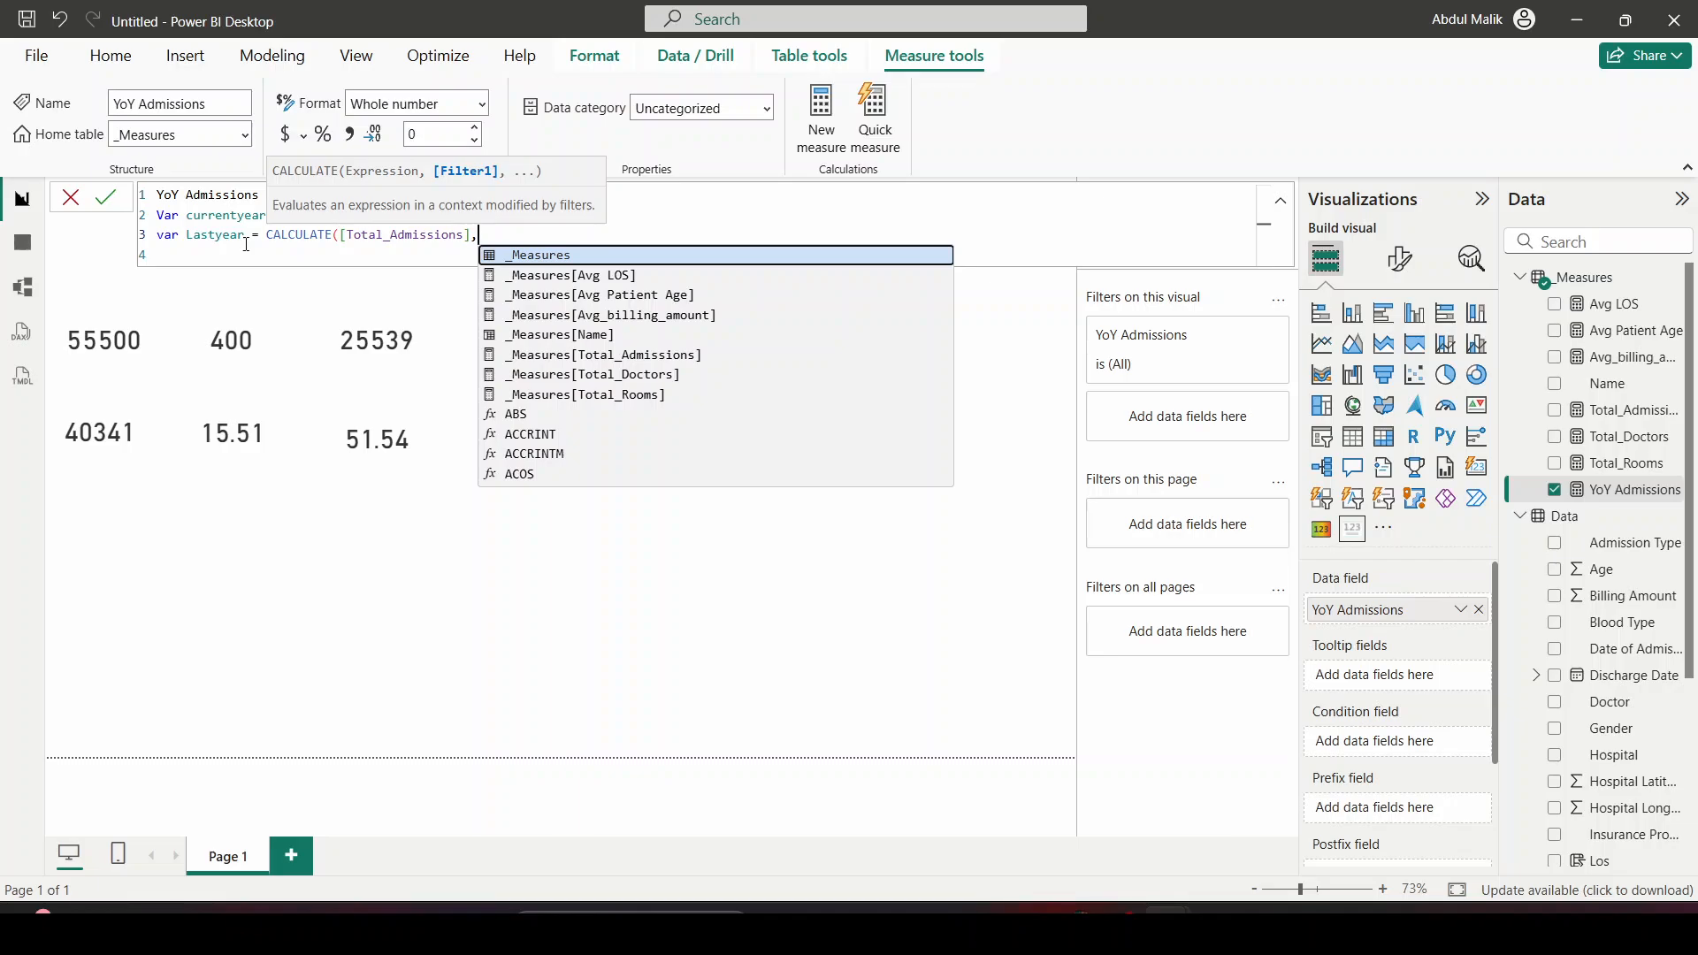
text(dateadd)
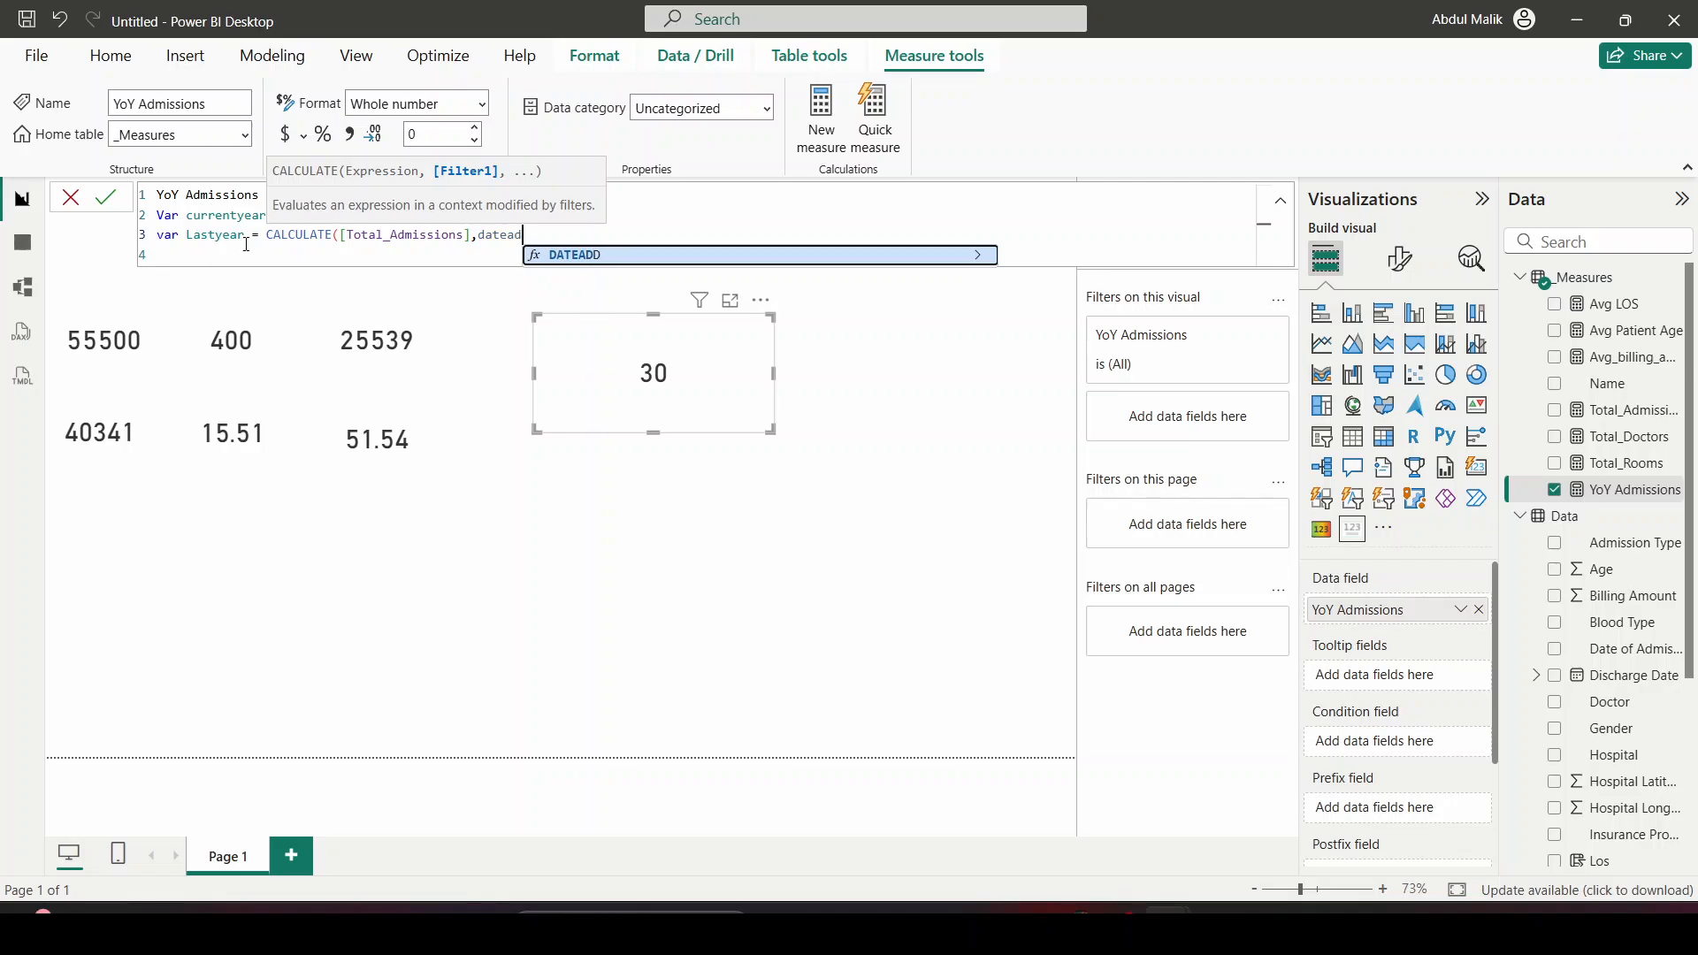
key(Tab)
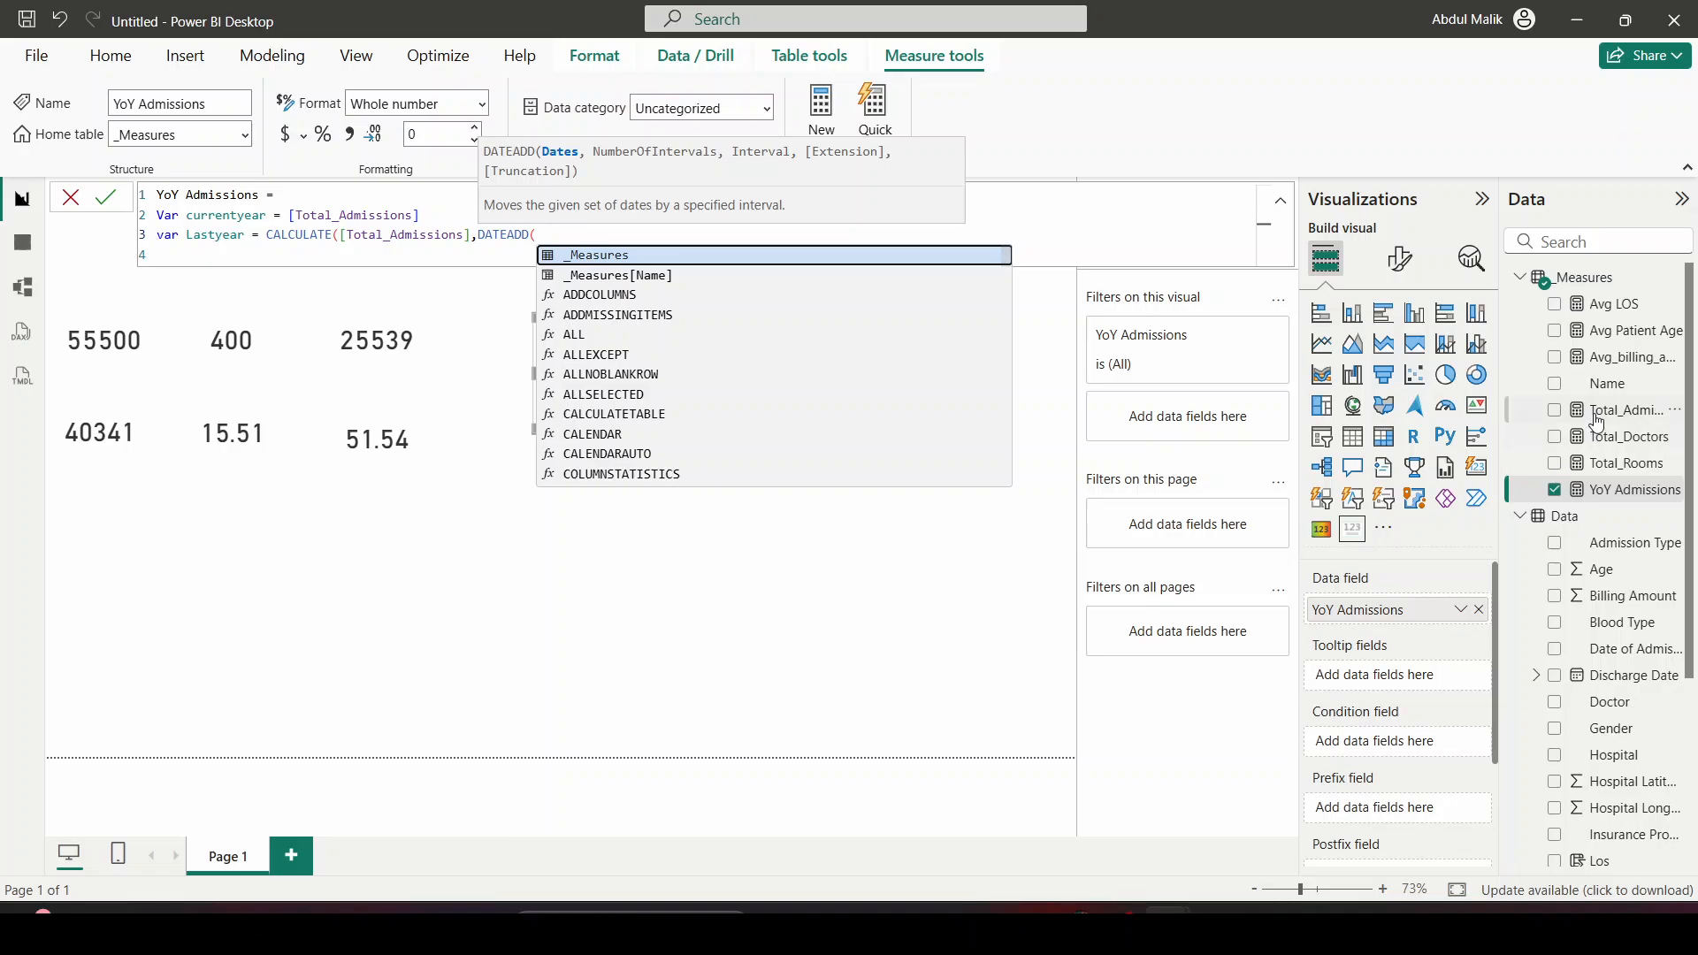
Complete the Lastyear filter as DATEADD(Date_table[Date],-1,YEAR) and close the CALCULATE expression
scroll(1591, 619, down, 3)
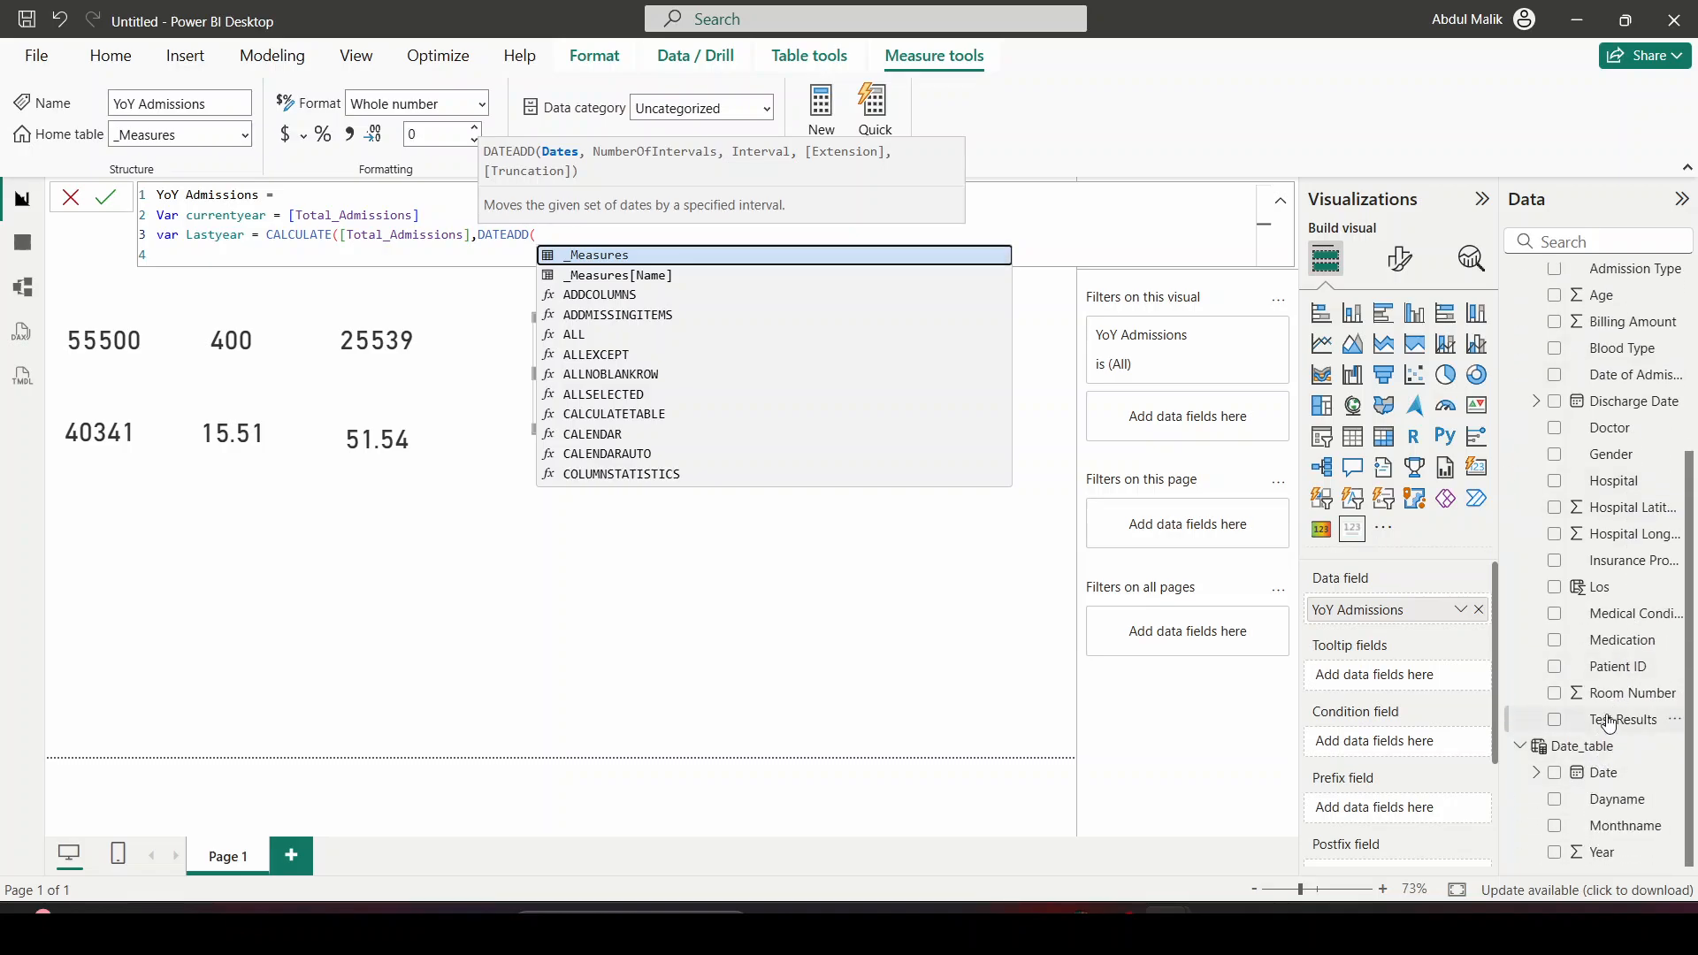
text(da)
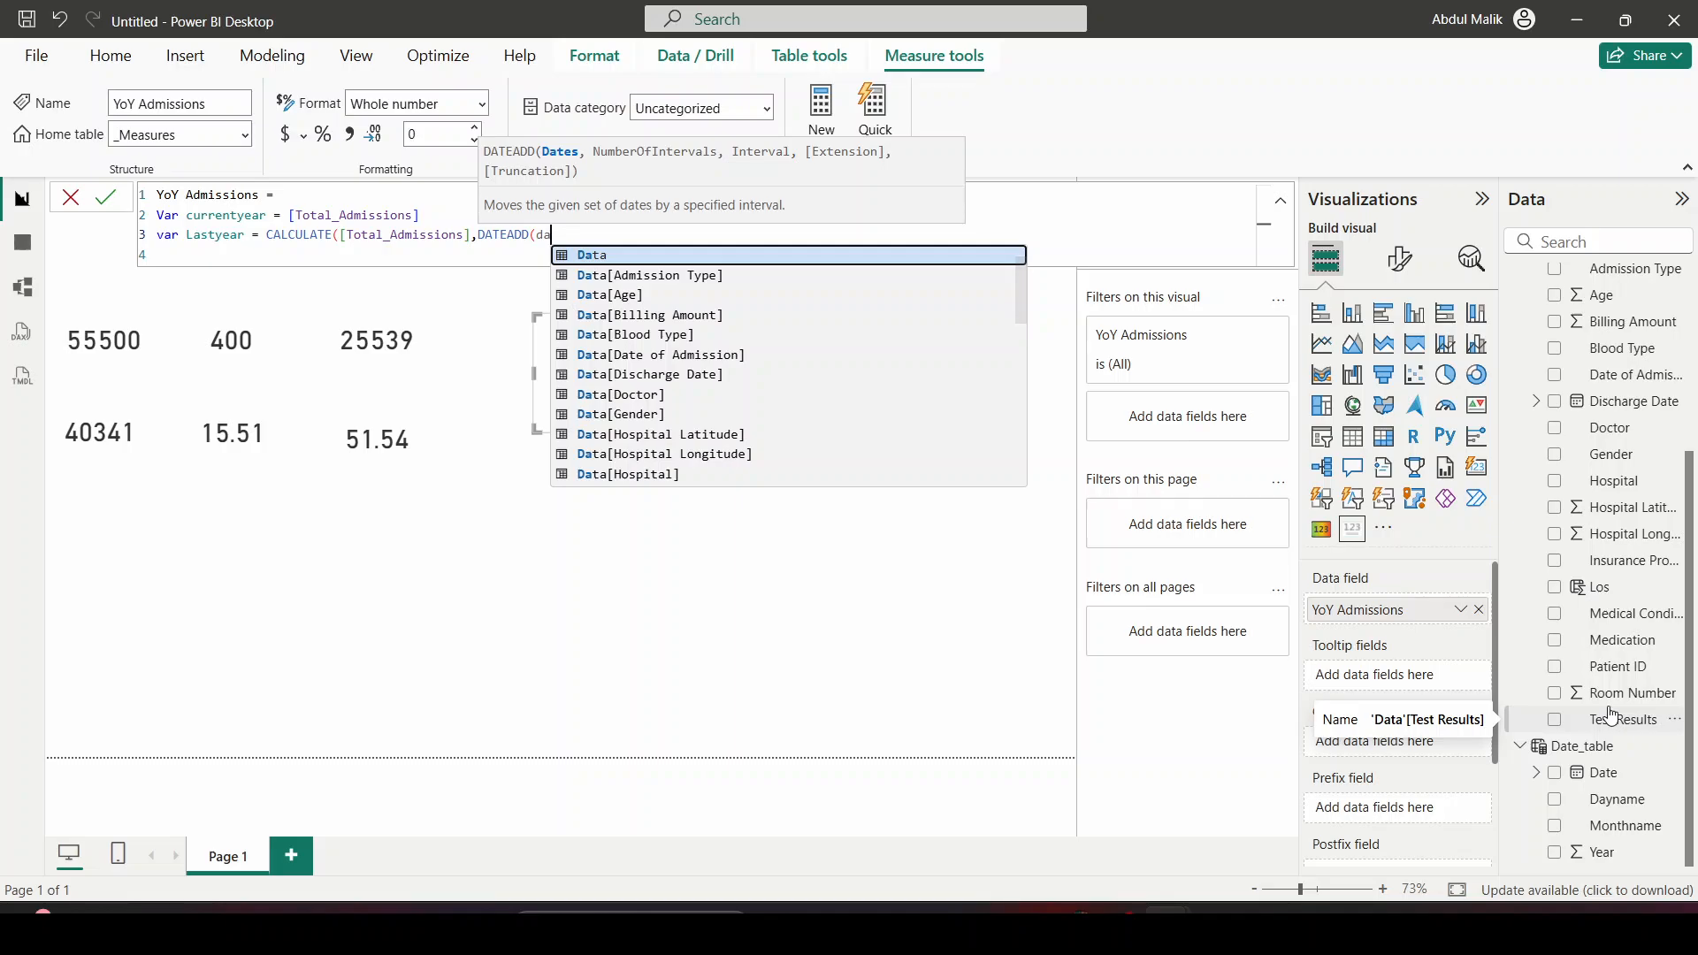
text(te)
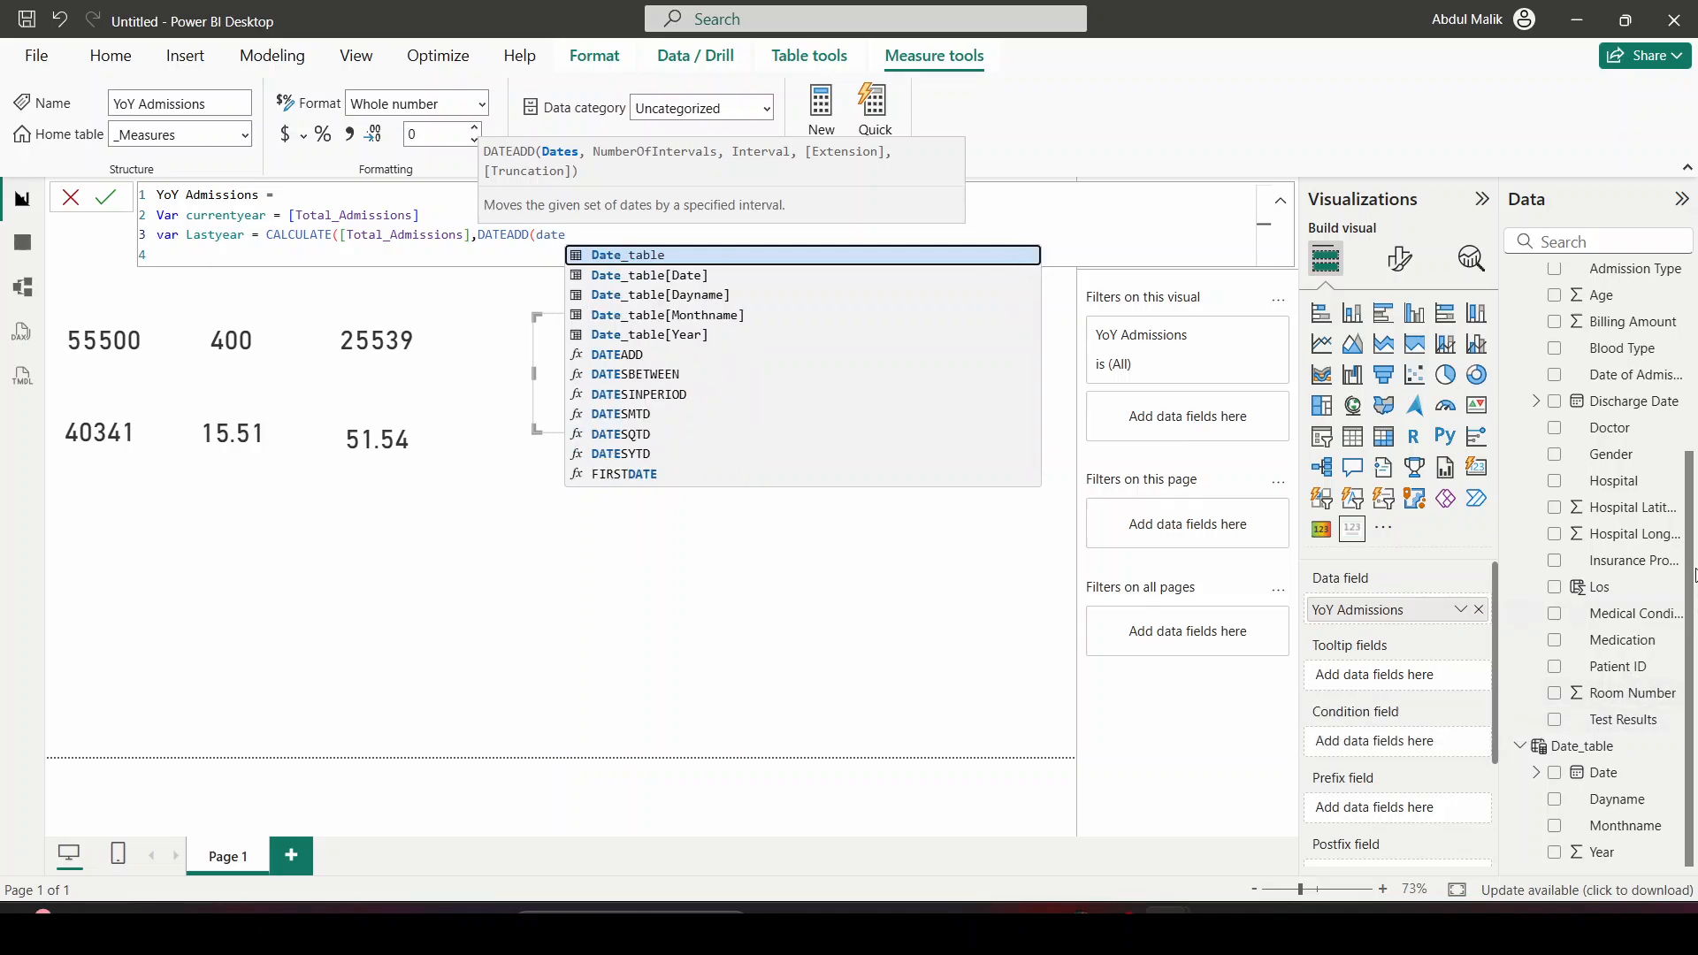
key(Down)
key(Tab)
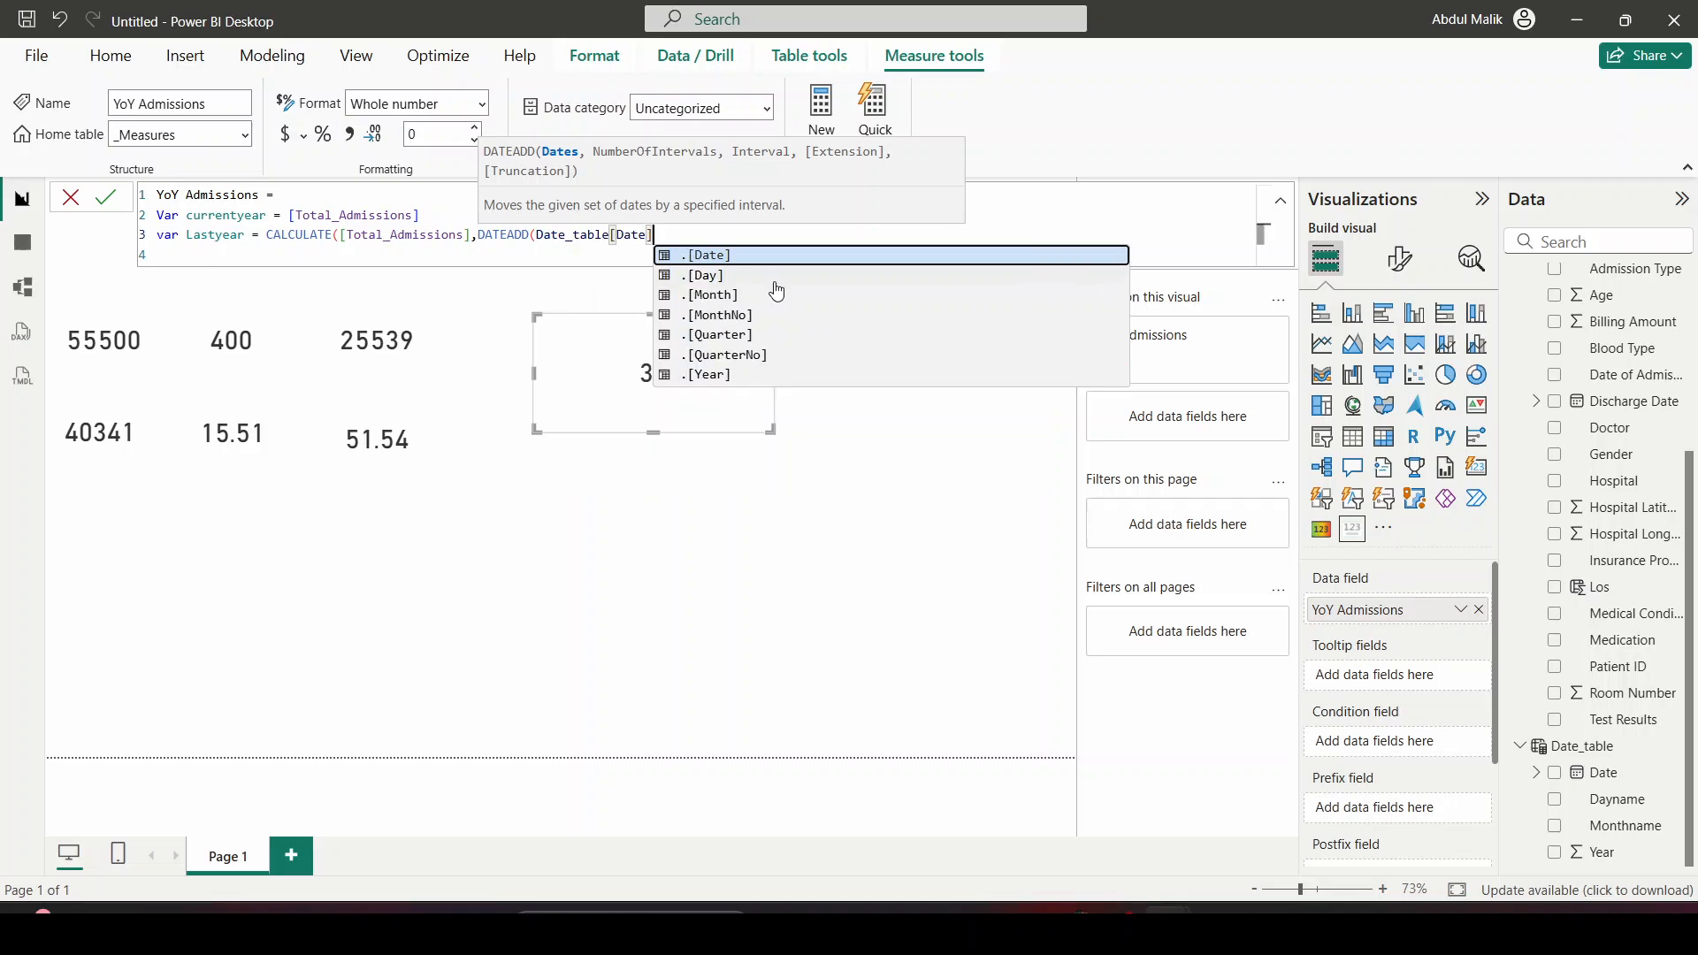
text(,-1)
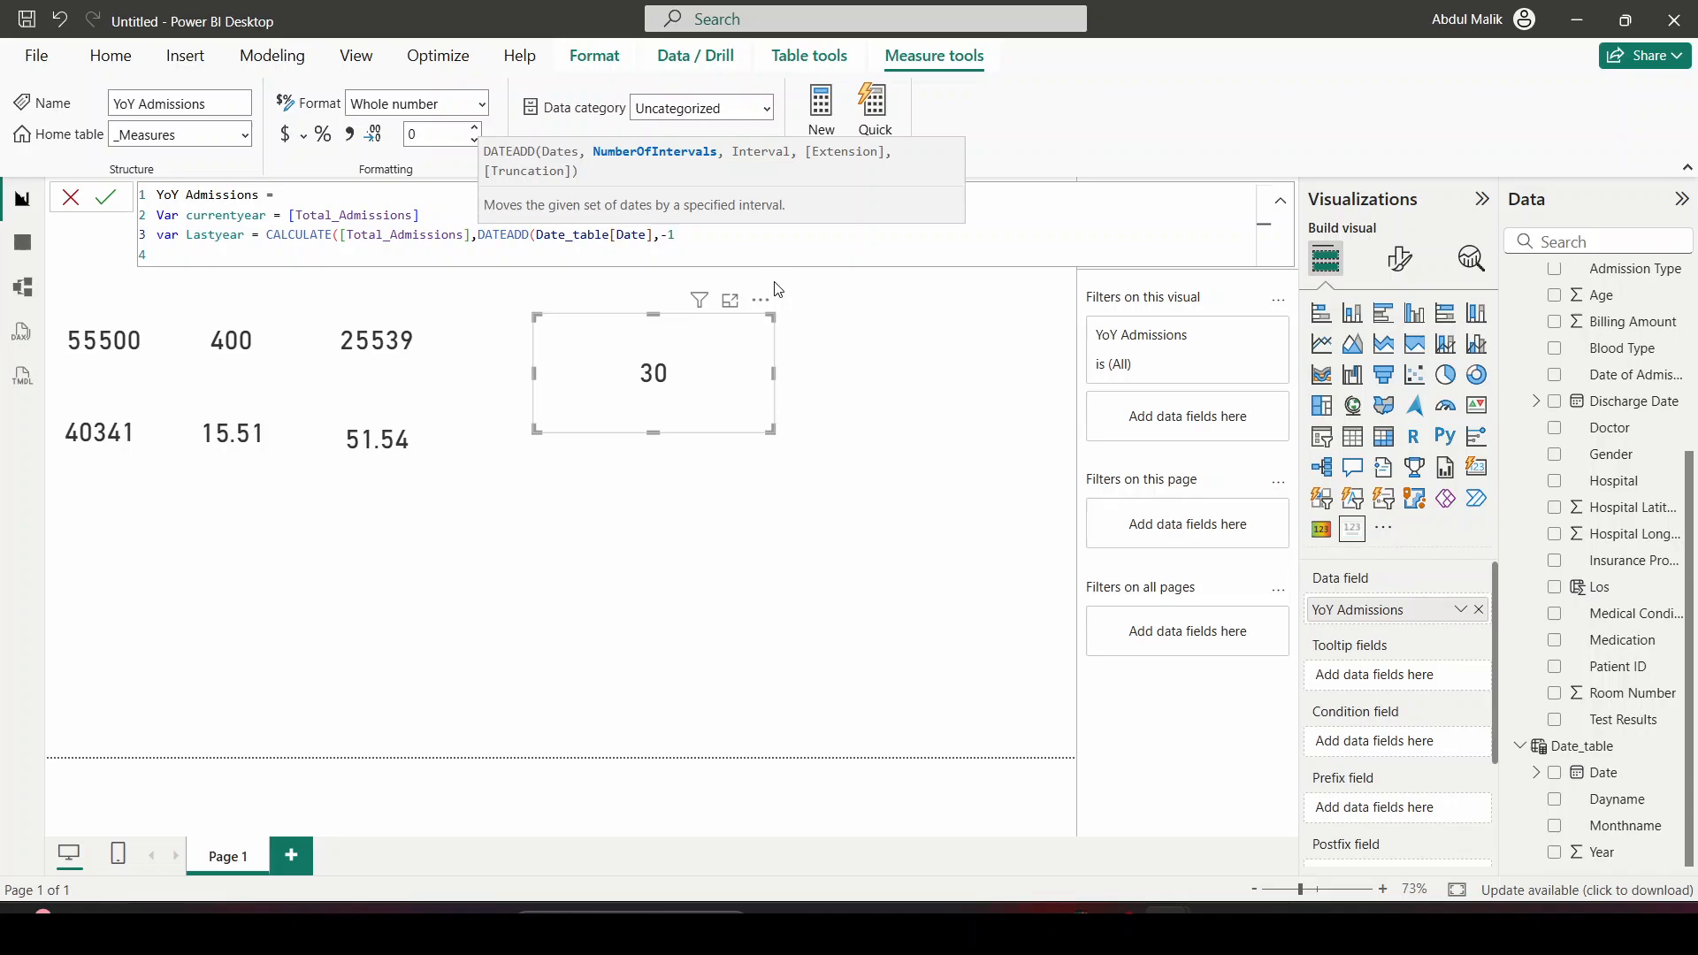
text(,)
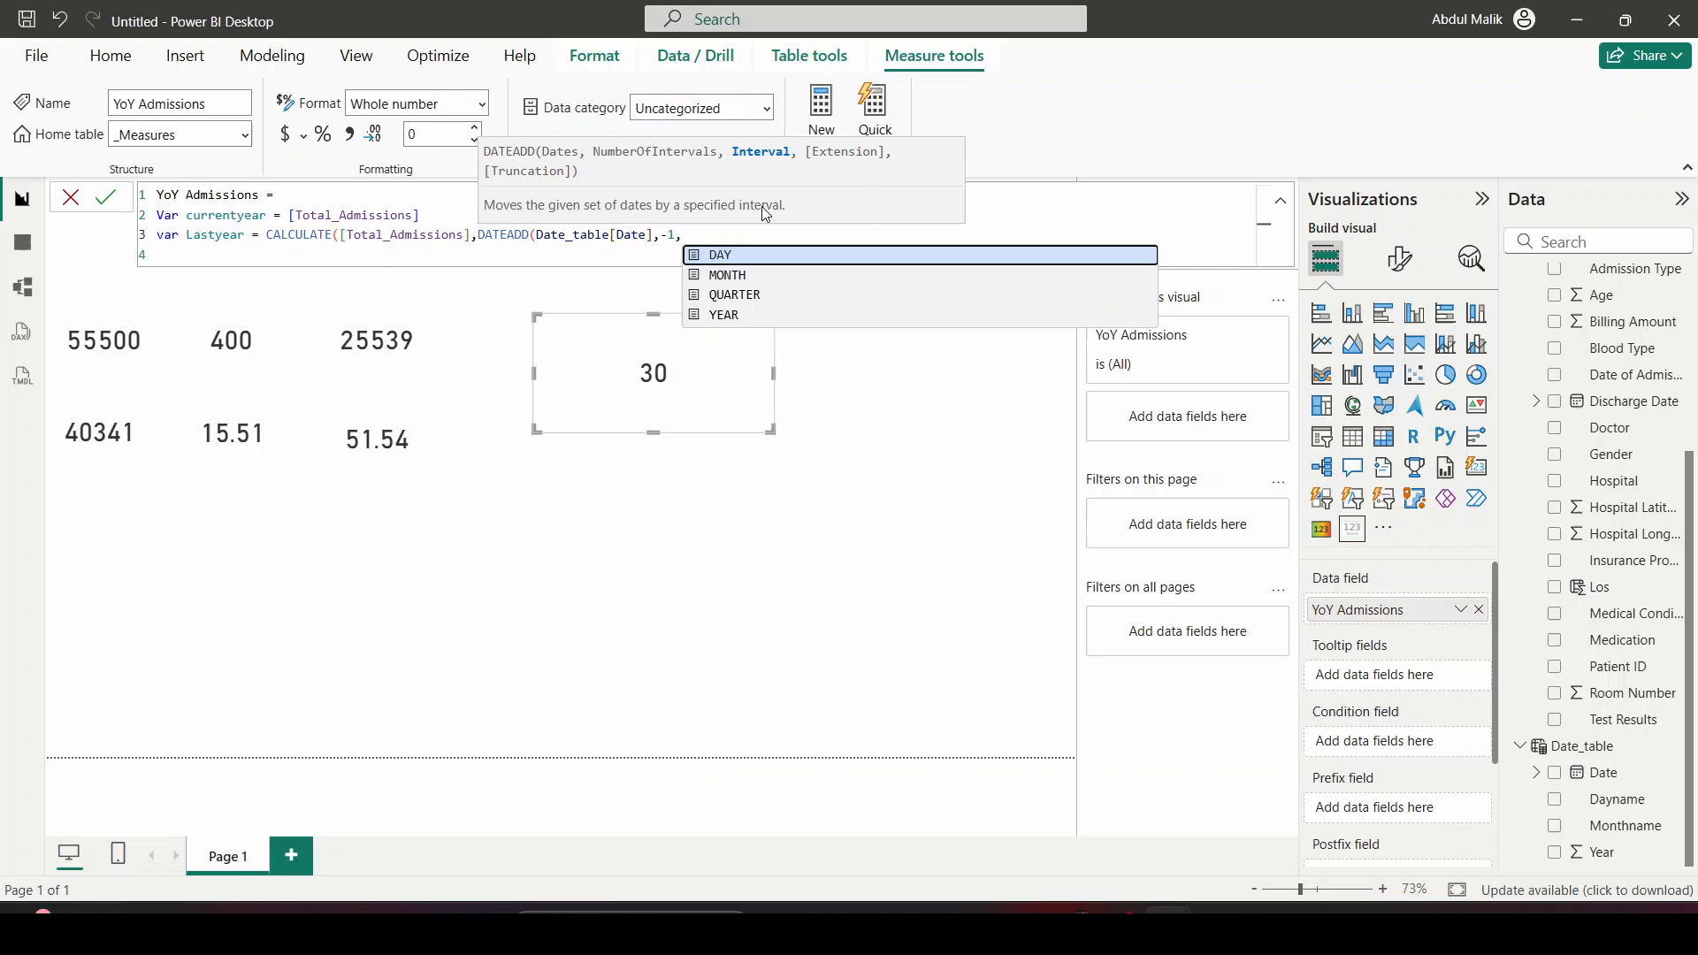
click(761, 319)
text())
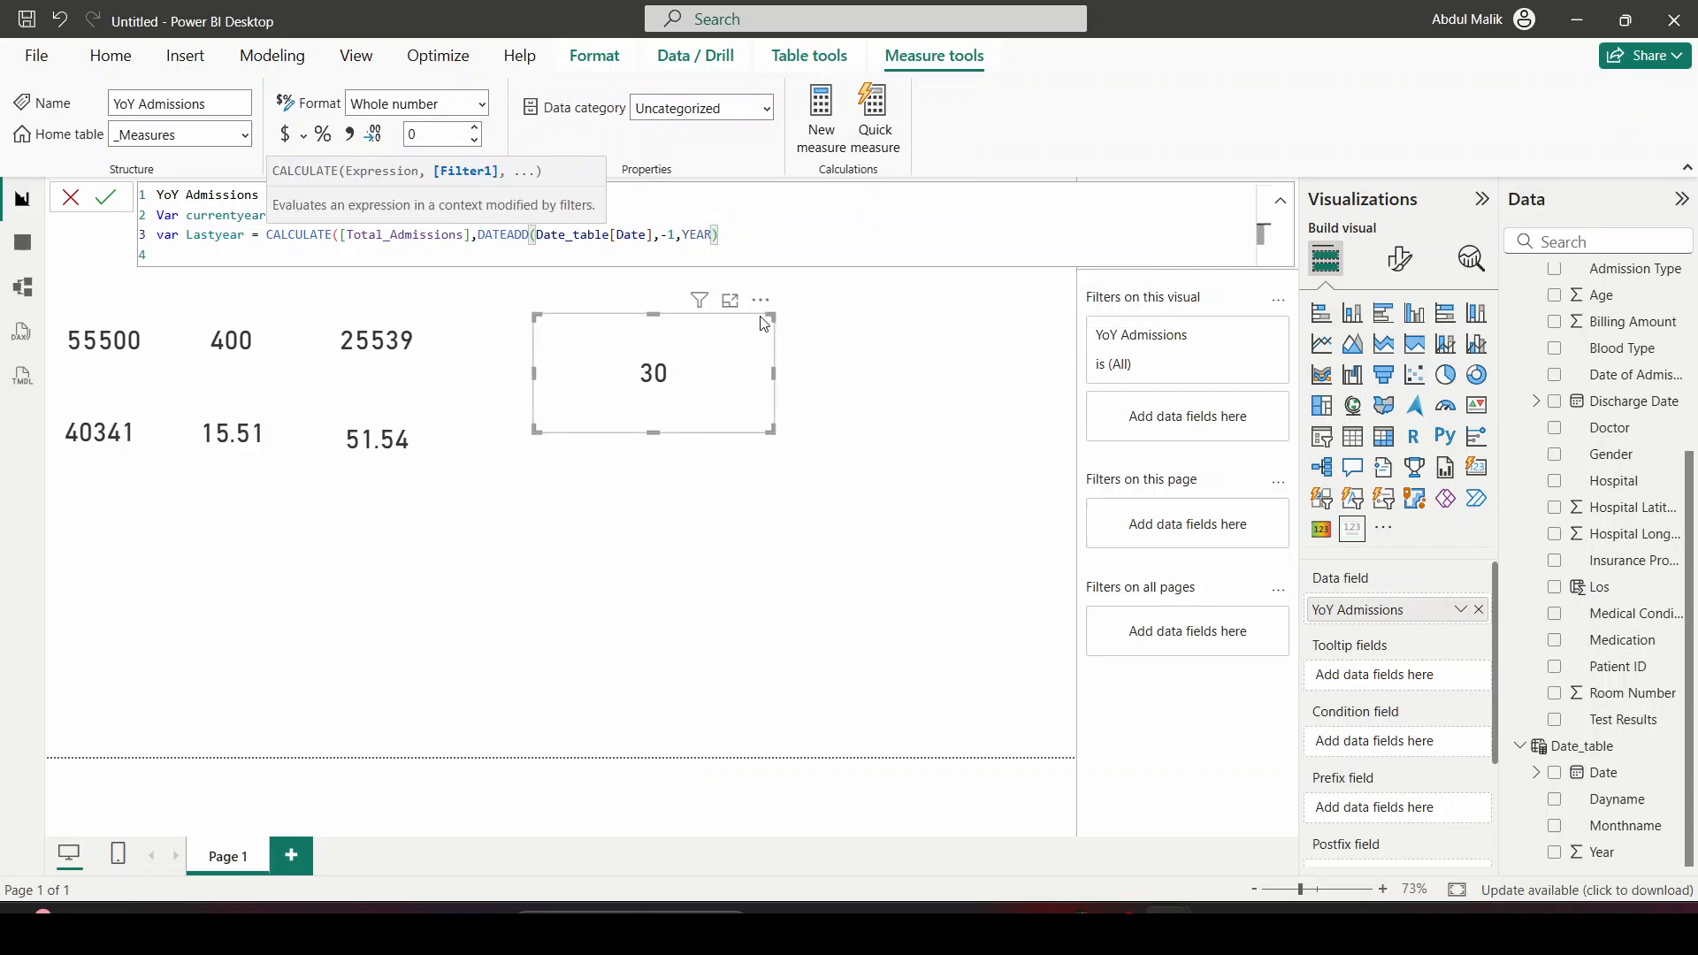
text())
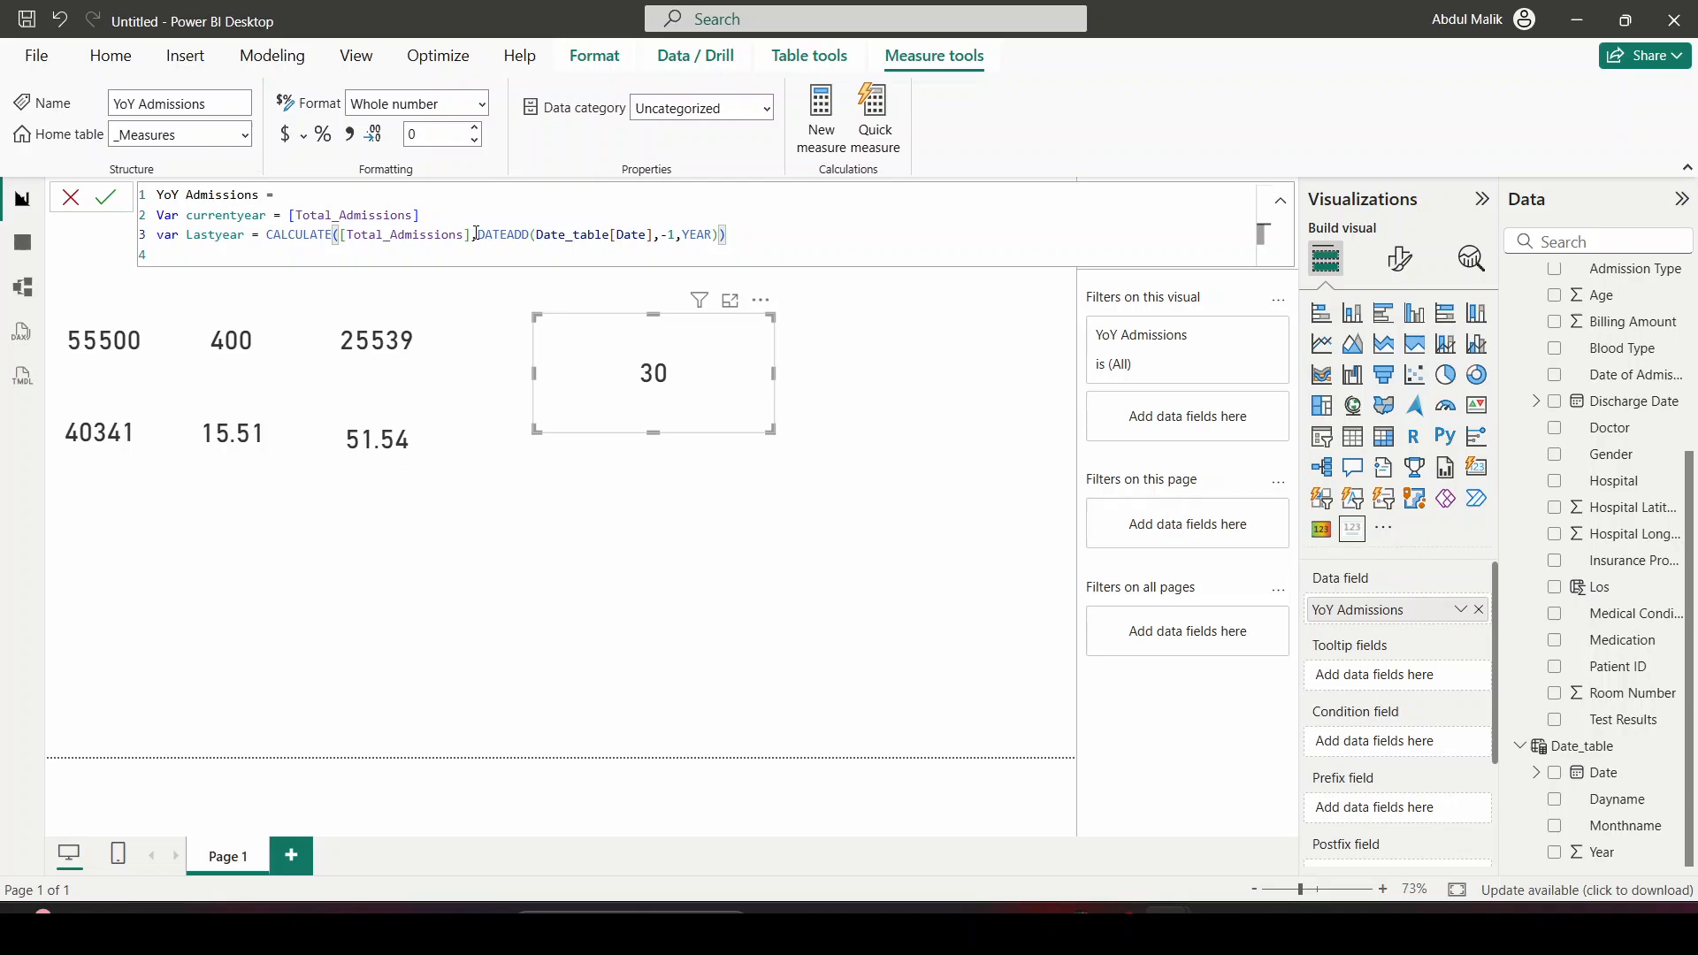
drag(476, 235, 719, 237)
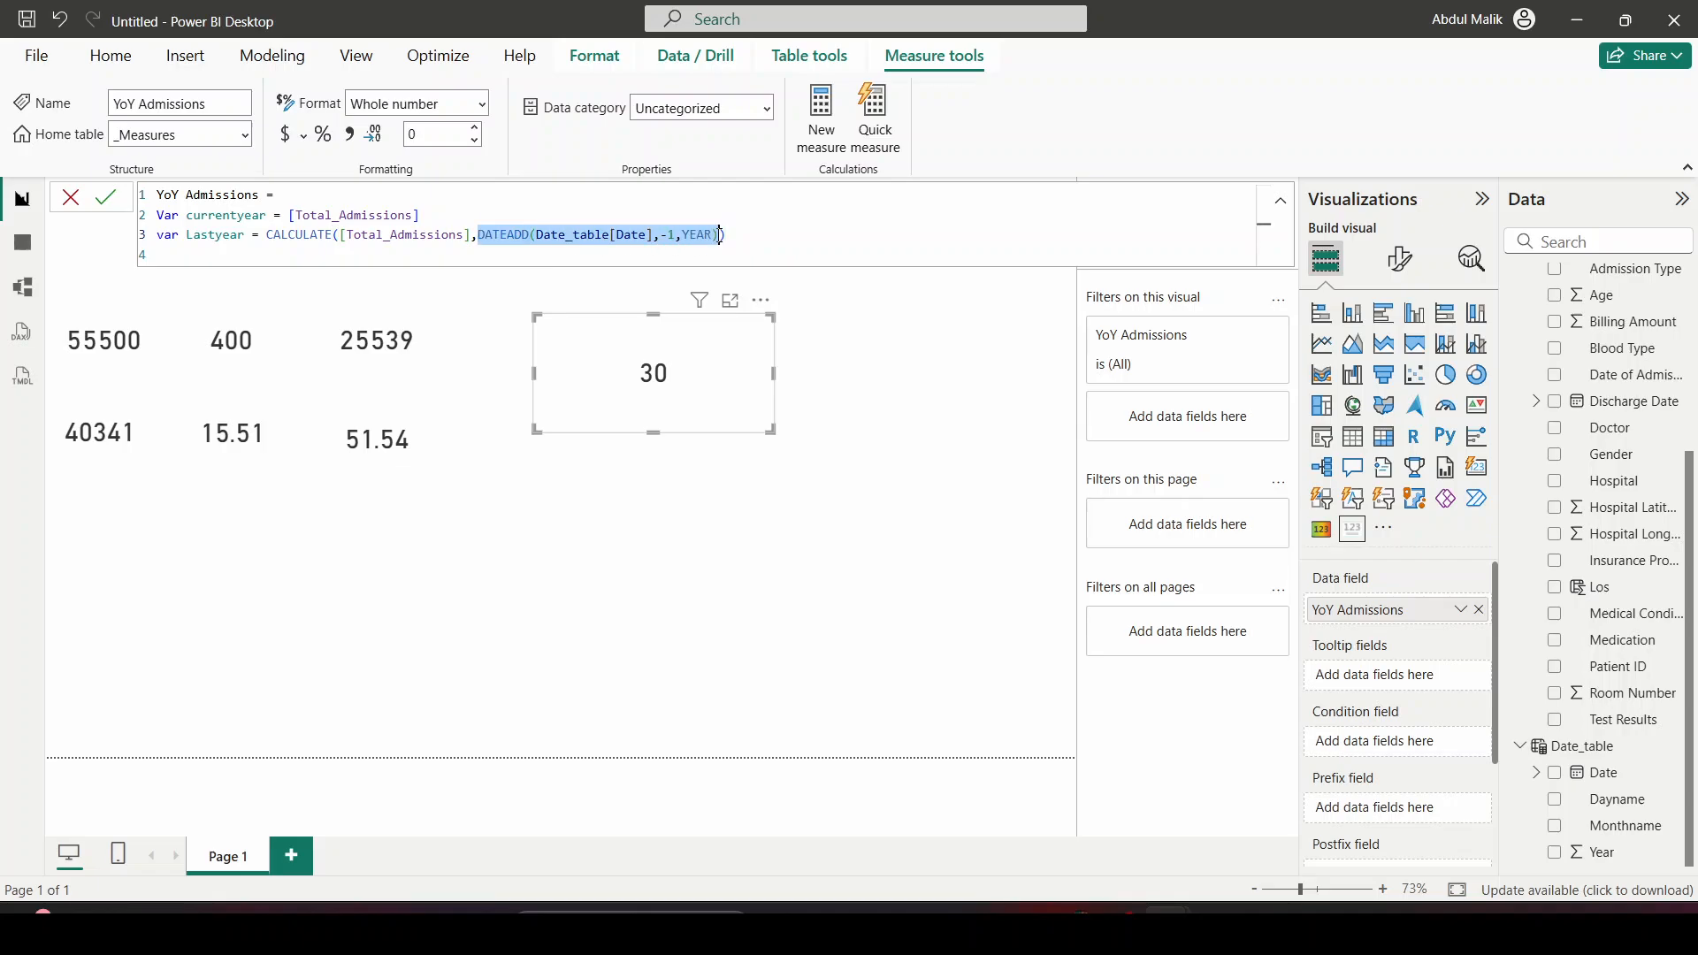
click(539, 239)
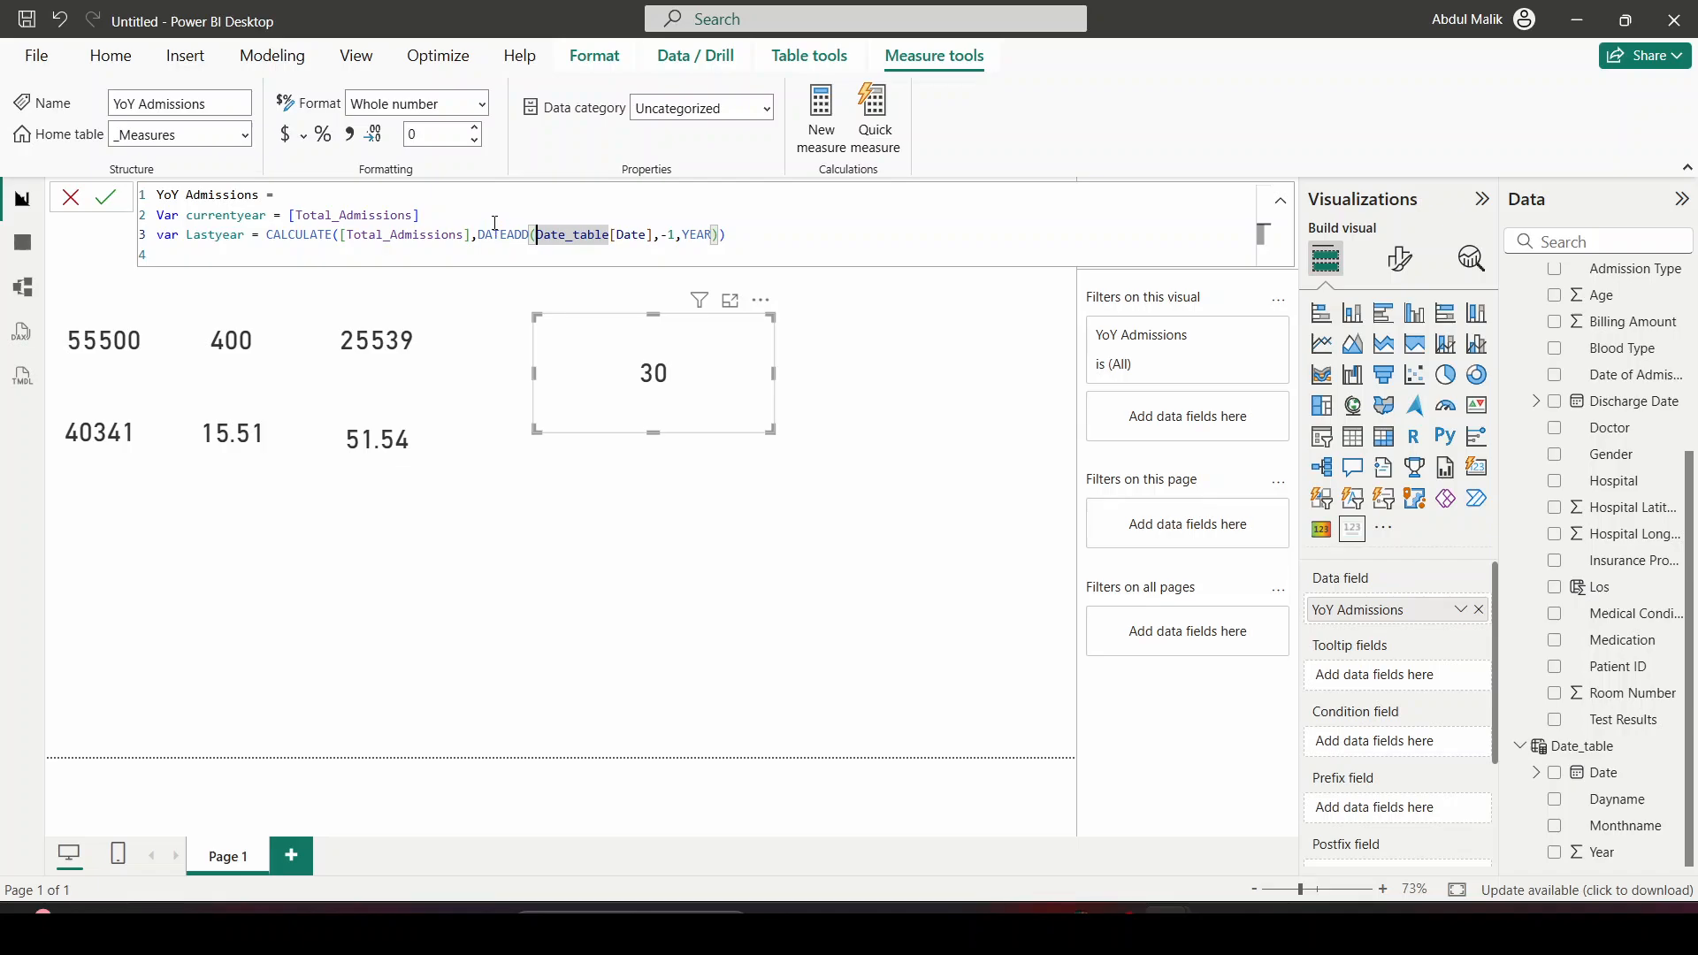
Below the Lastyear line, after a blank line, declare a variable x as currentyear - Lastyear
click(724, 237)
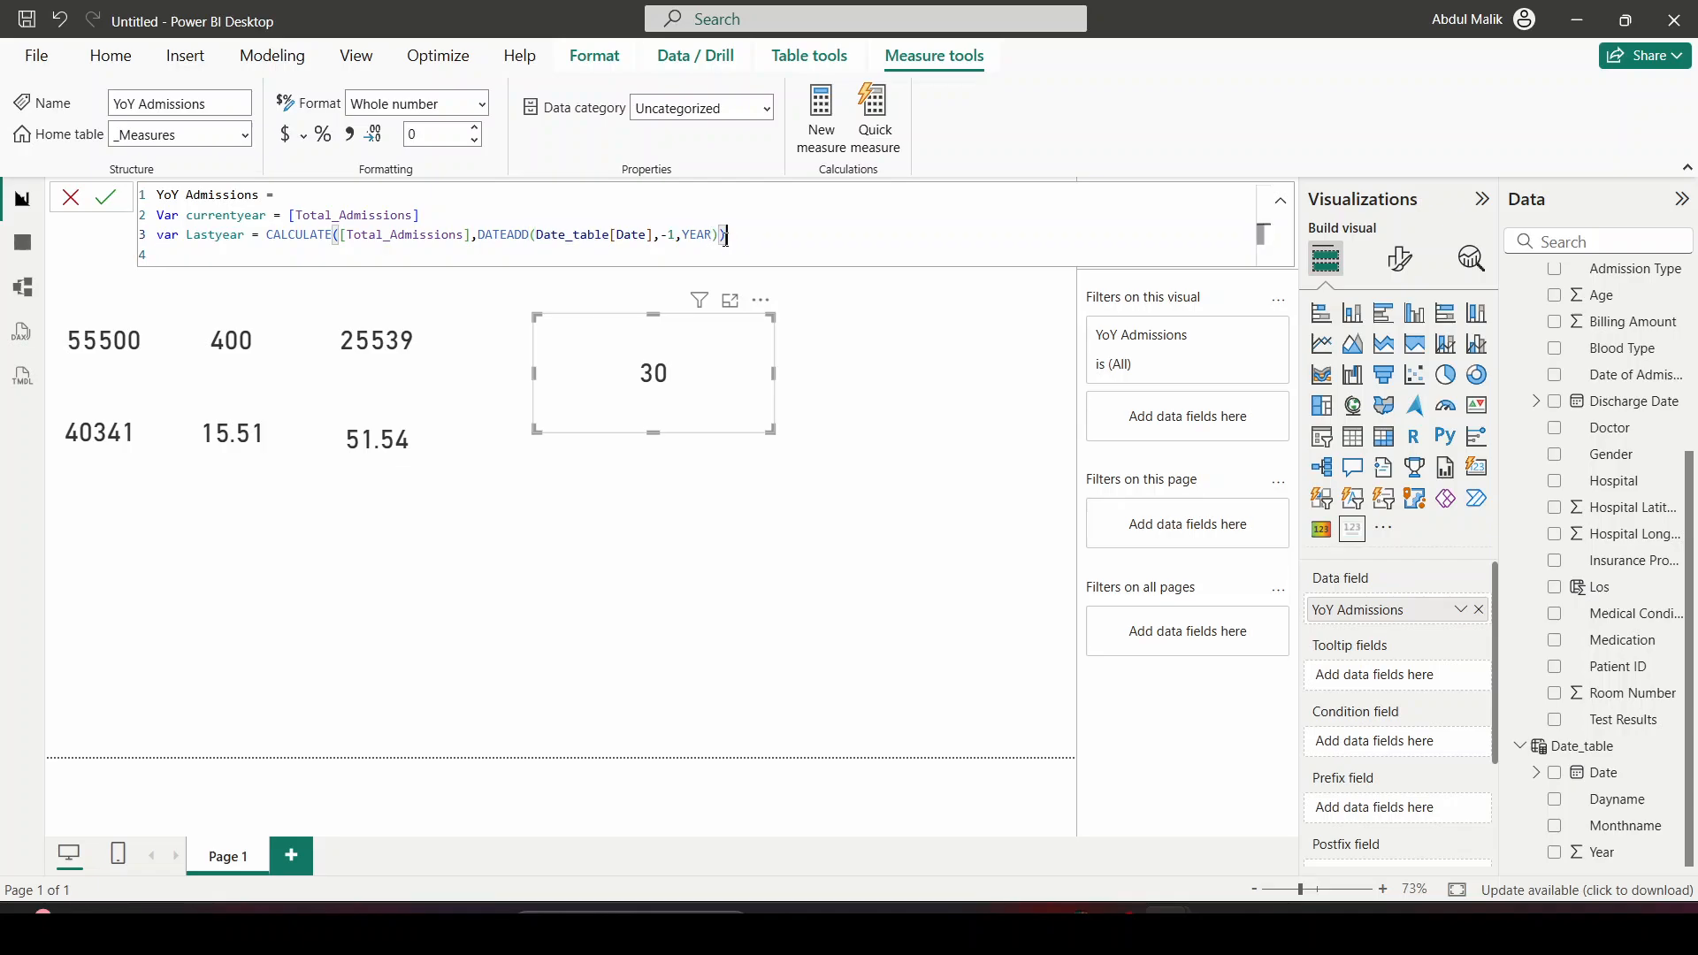
key(shift+Return)
key(shift+Return)
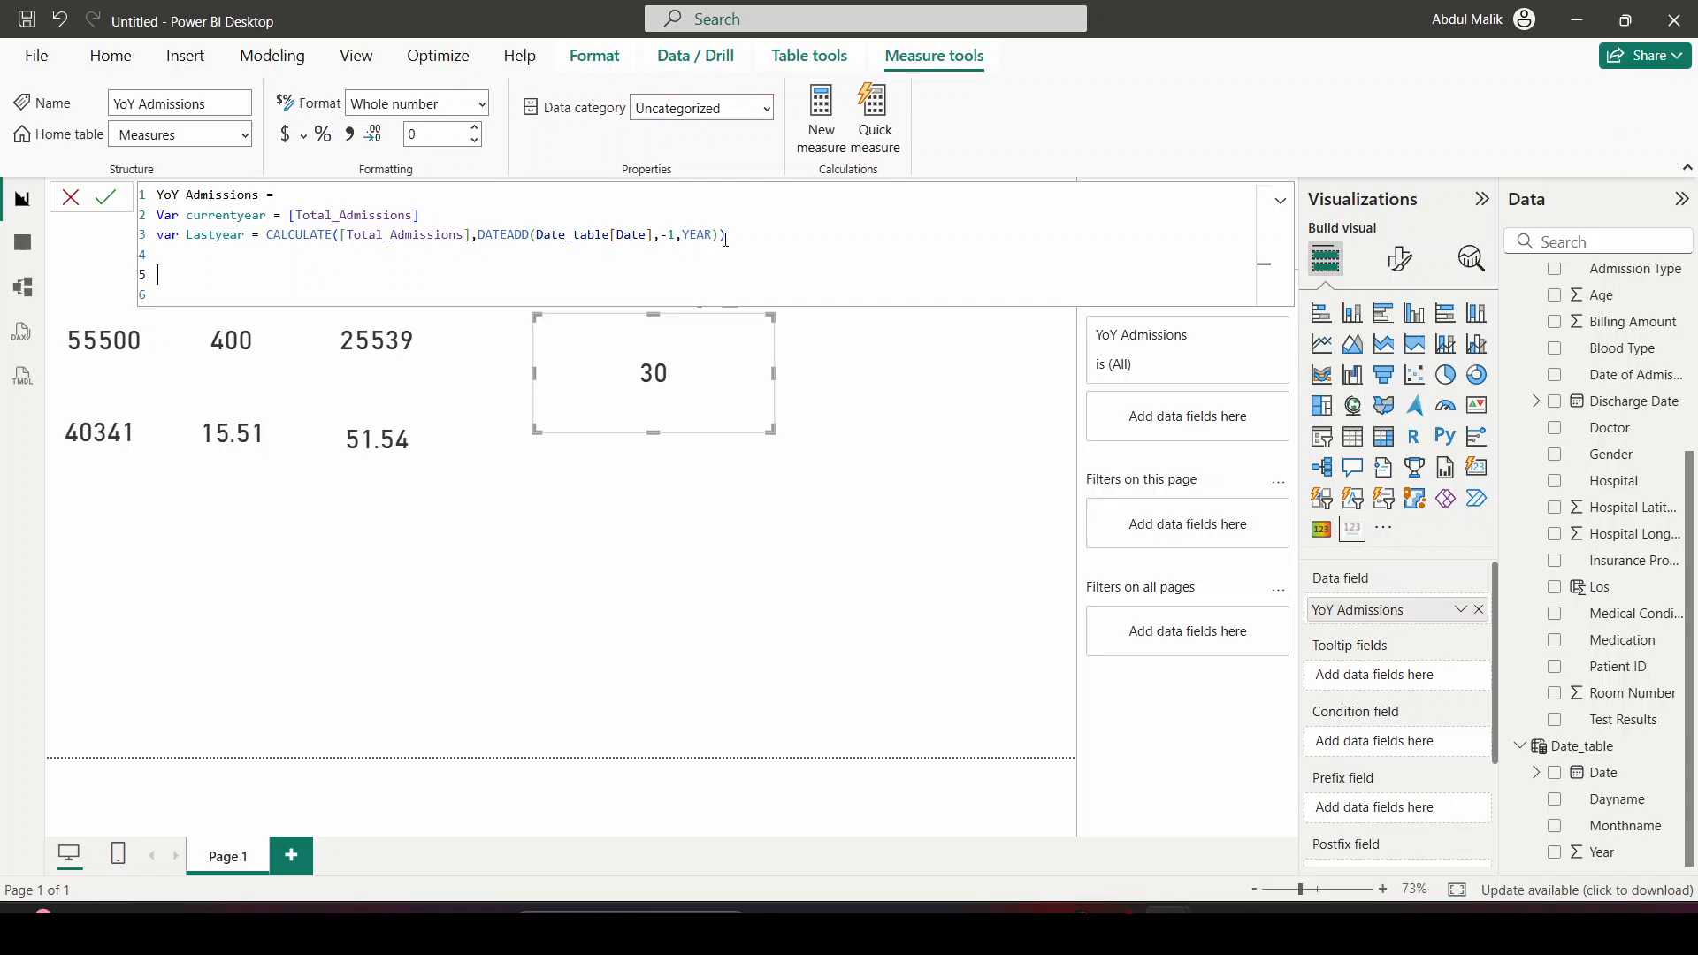
key(BackSpace)
key(shift+Return)
text(var x = cu)
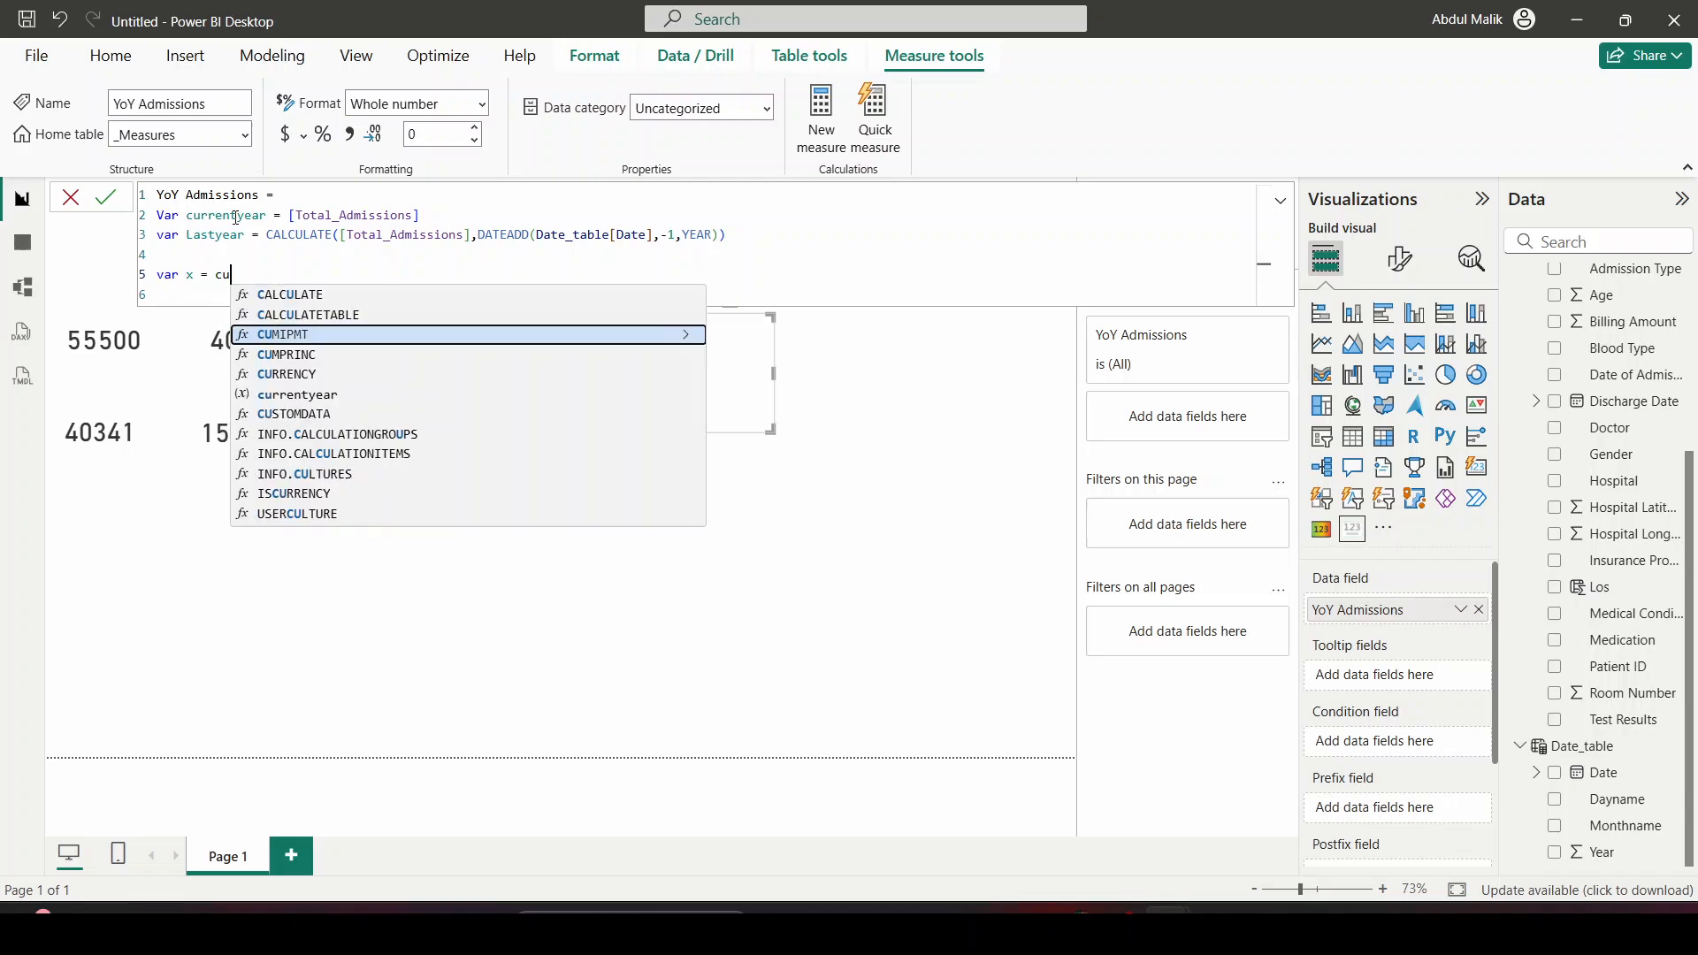
text(rre)
key(Down)
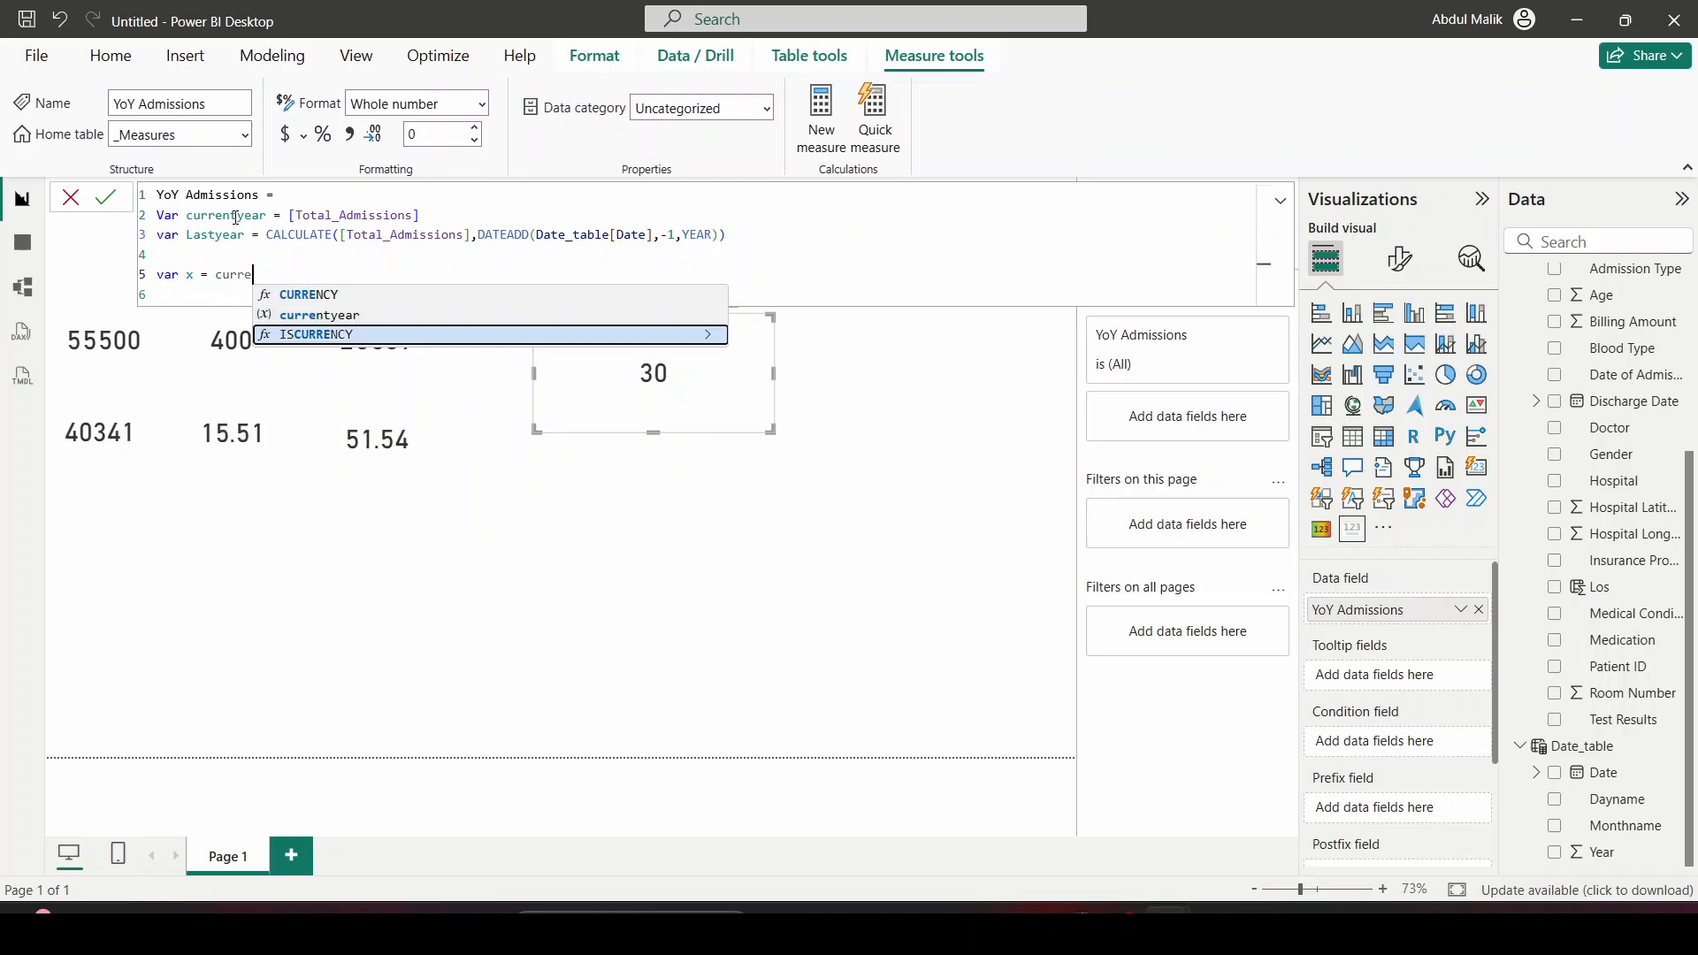
key(Tab)
text(- )
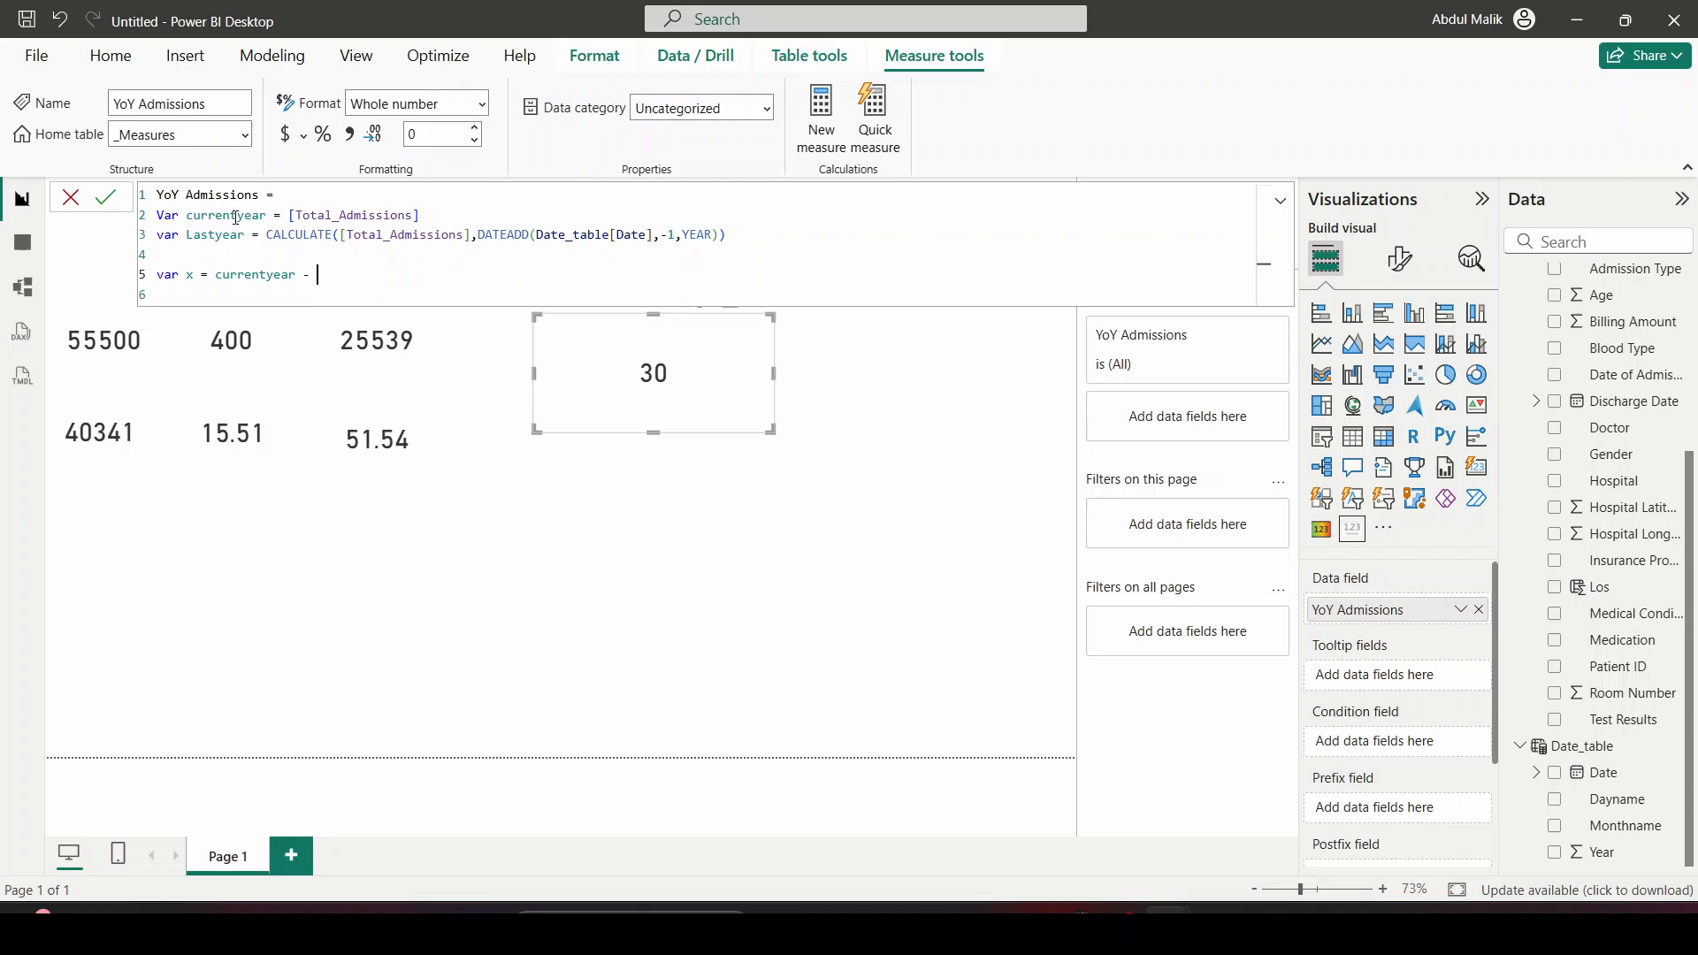
text(last)
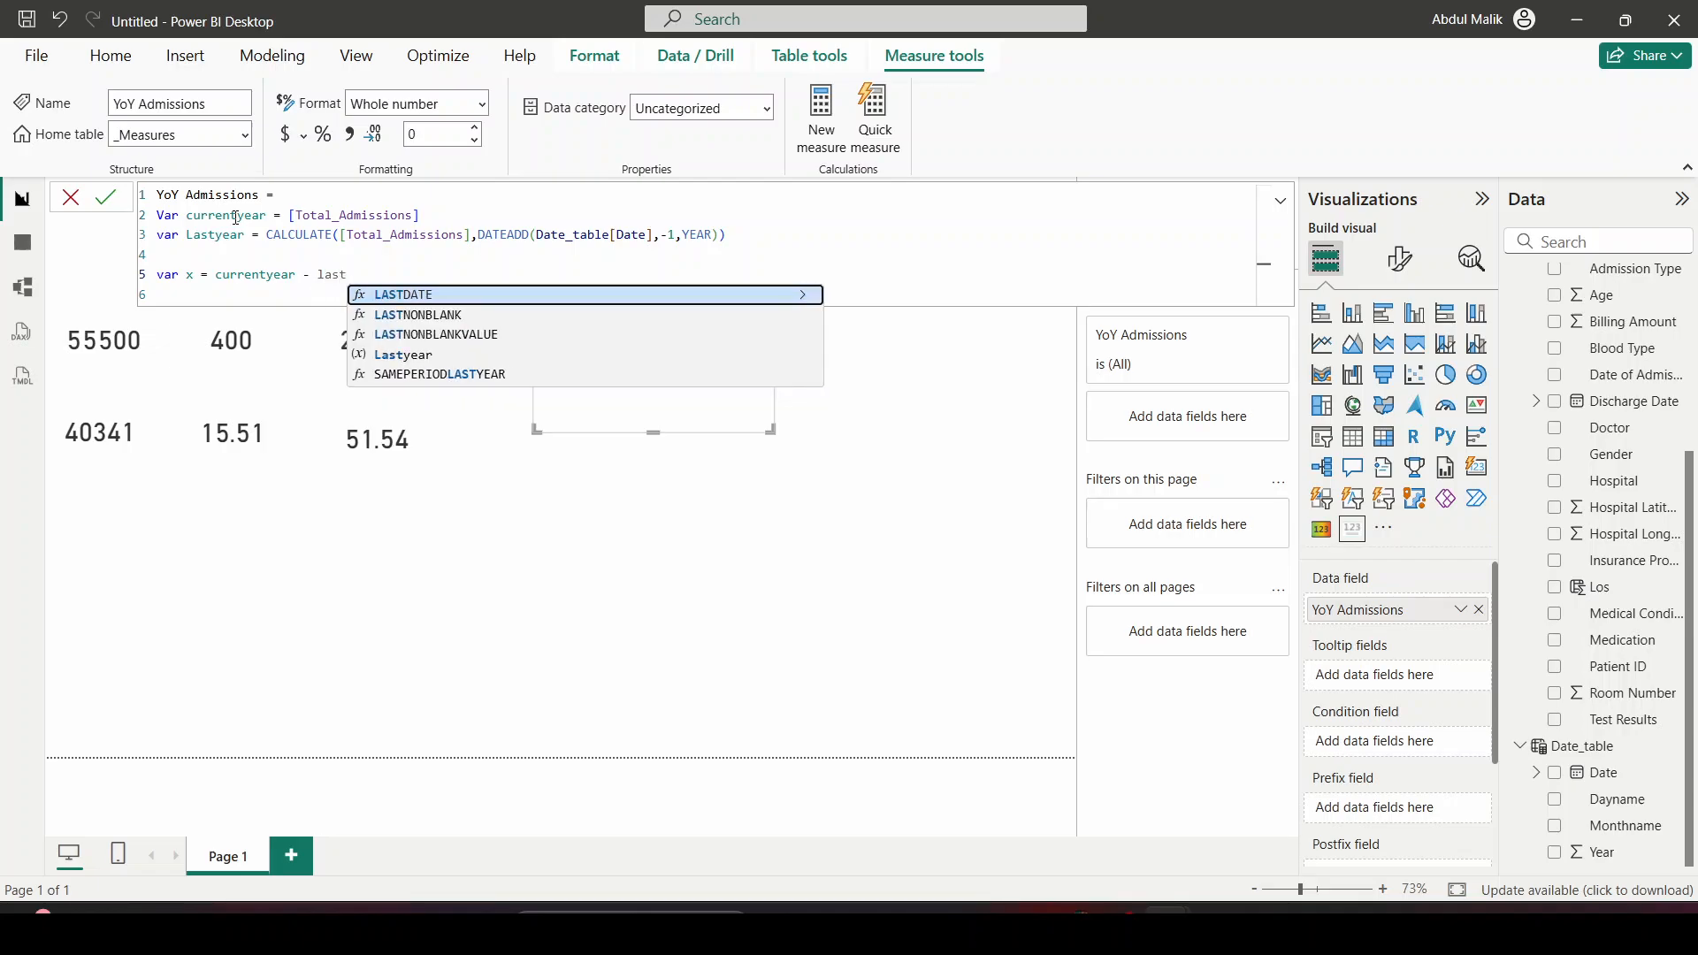
key(Down)
key(Down)
key(Down)
key(Tab)
Extend the expression of variable x with a division by Lastyear
text(/)
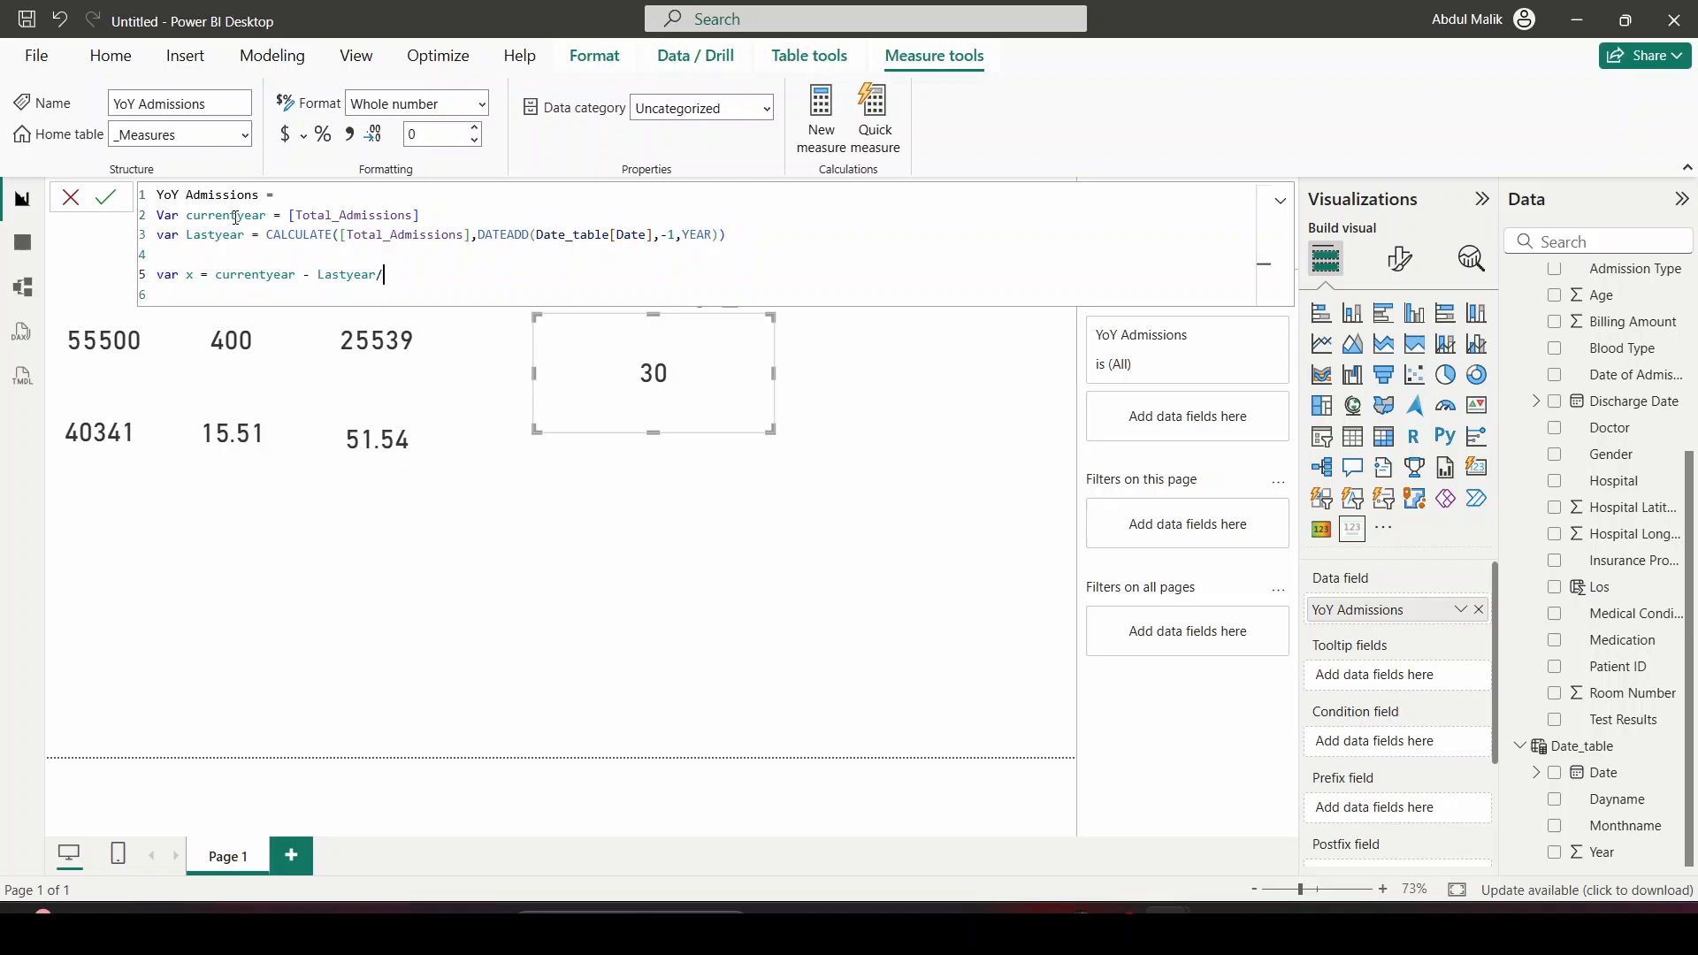
text( last)
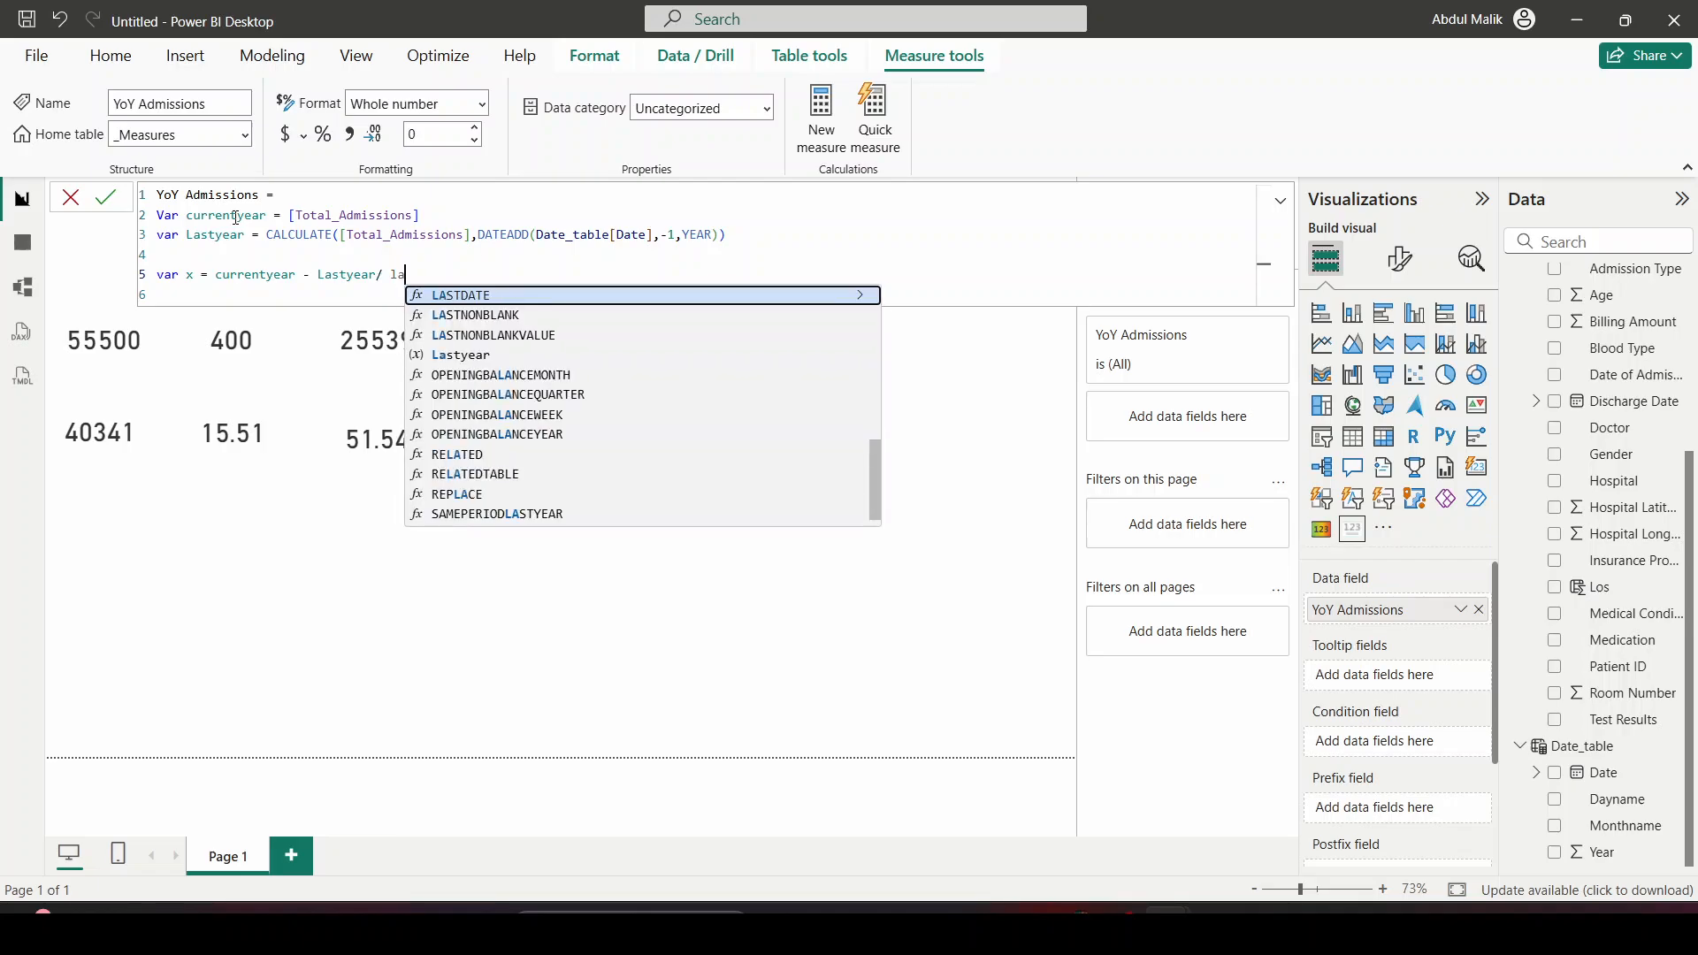
key(Down)
key(Down)
key(Down)
key(Tab)
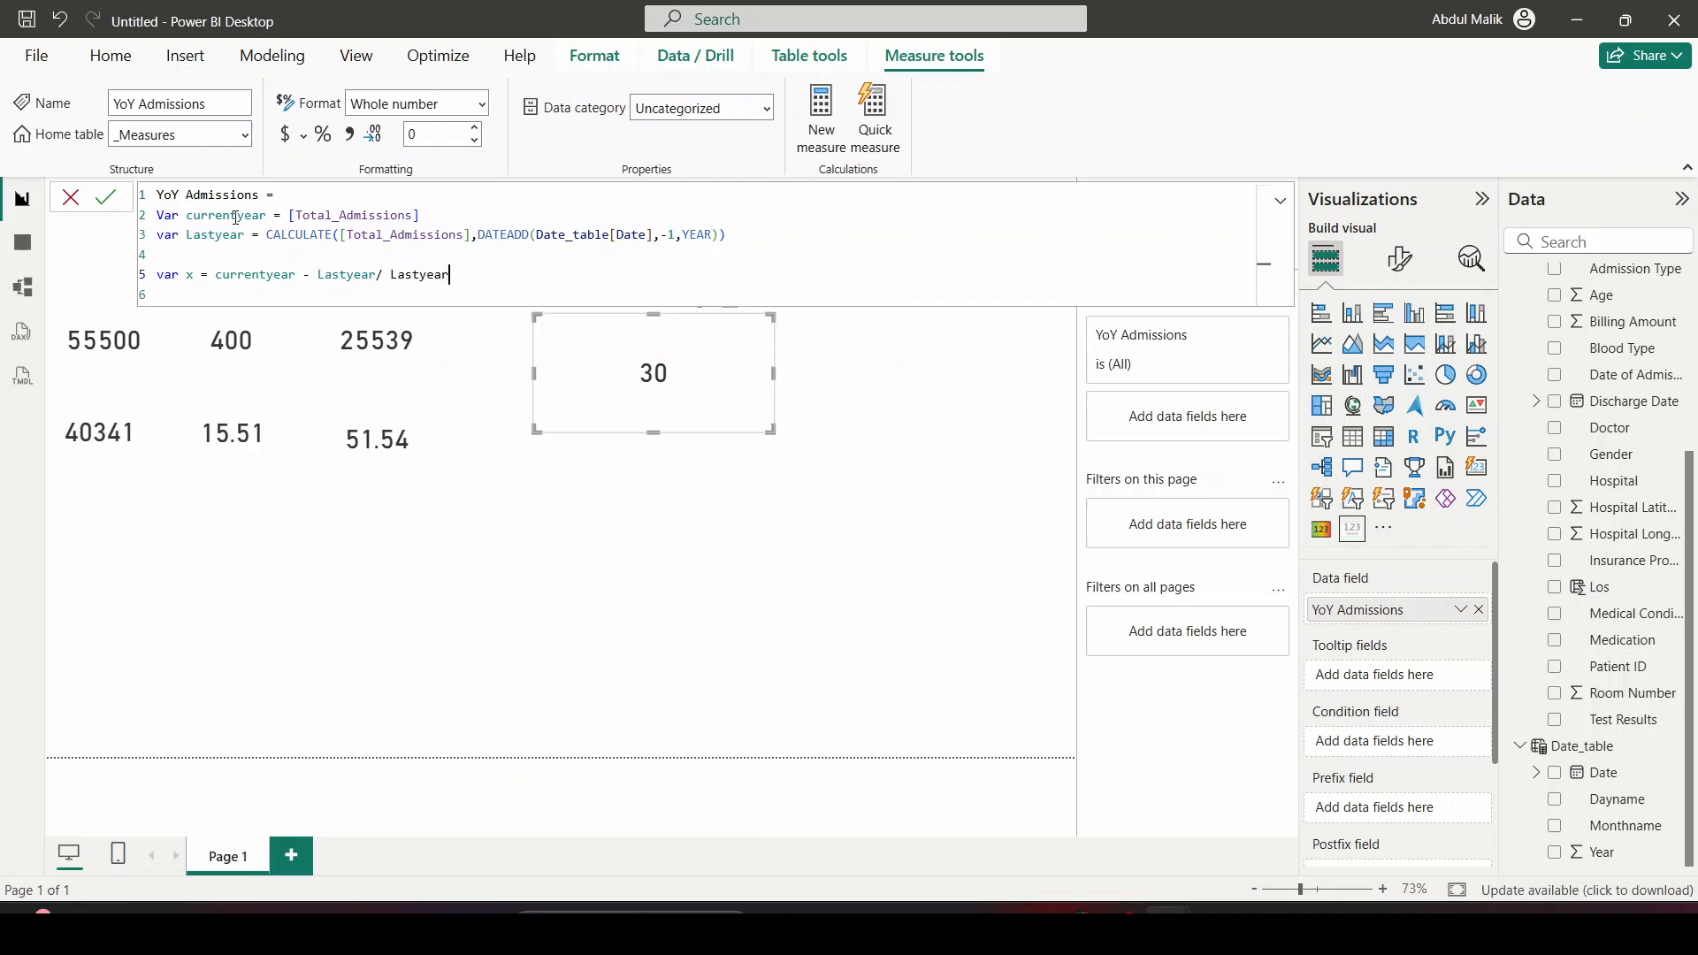
Enclose currentyear - Lastyear in parentheses so the whole difference is divided by Lastyear
click(220, 279)
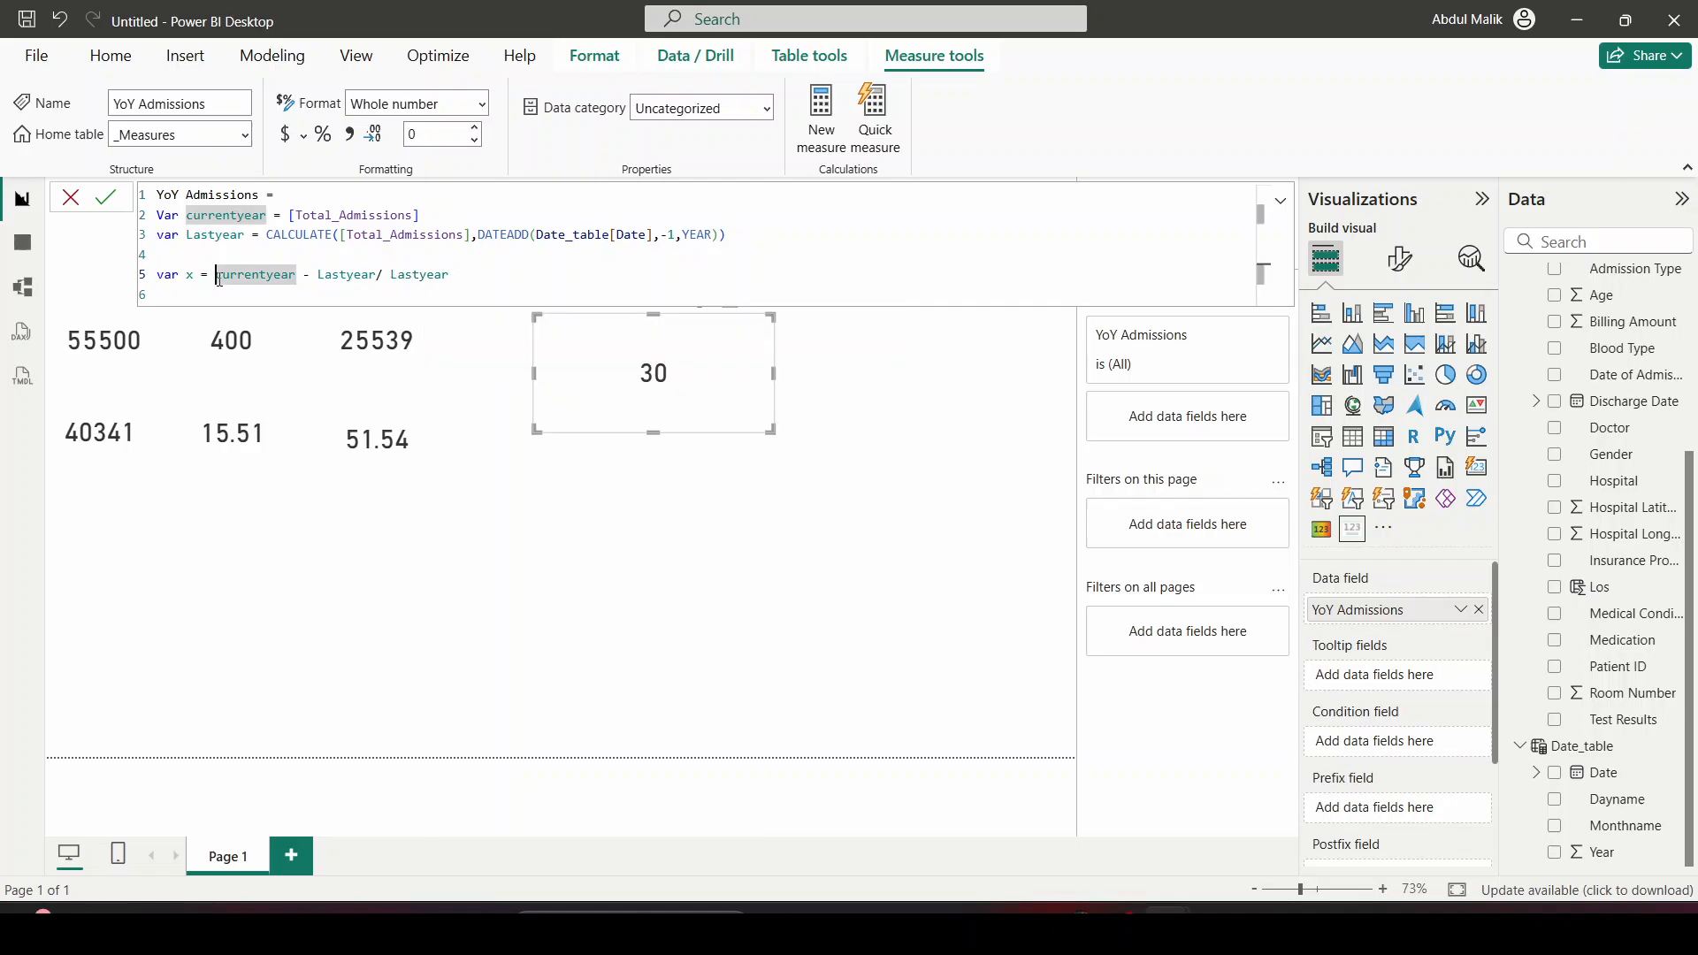
text(()
key(Right)
key(Right)
key(Right)
key(Right)
key(Right)
key(Right)
key(Right)
key(Right)
key(Right)
key(Right)
key(Right)
key(Right)
key(Right)
key(Right)
key(Right)
key(Right)
key(Right)
key(Right)
key(Right)
key(Right)
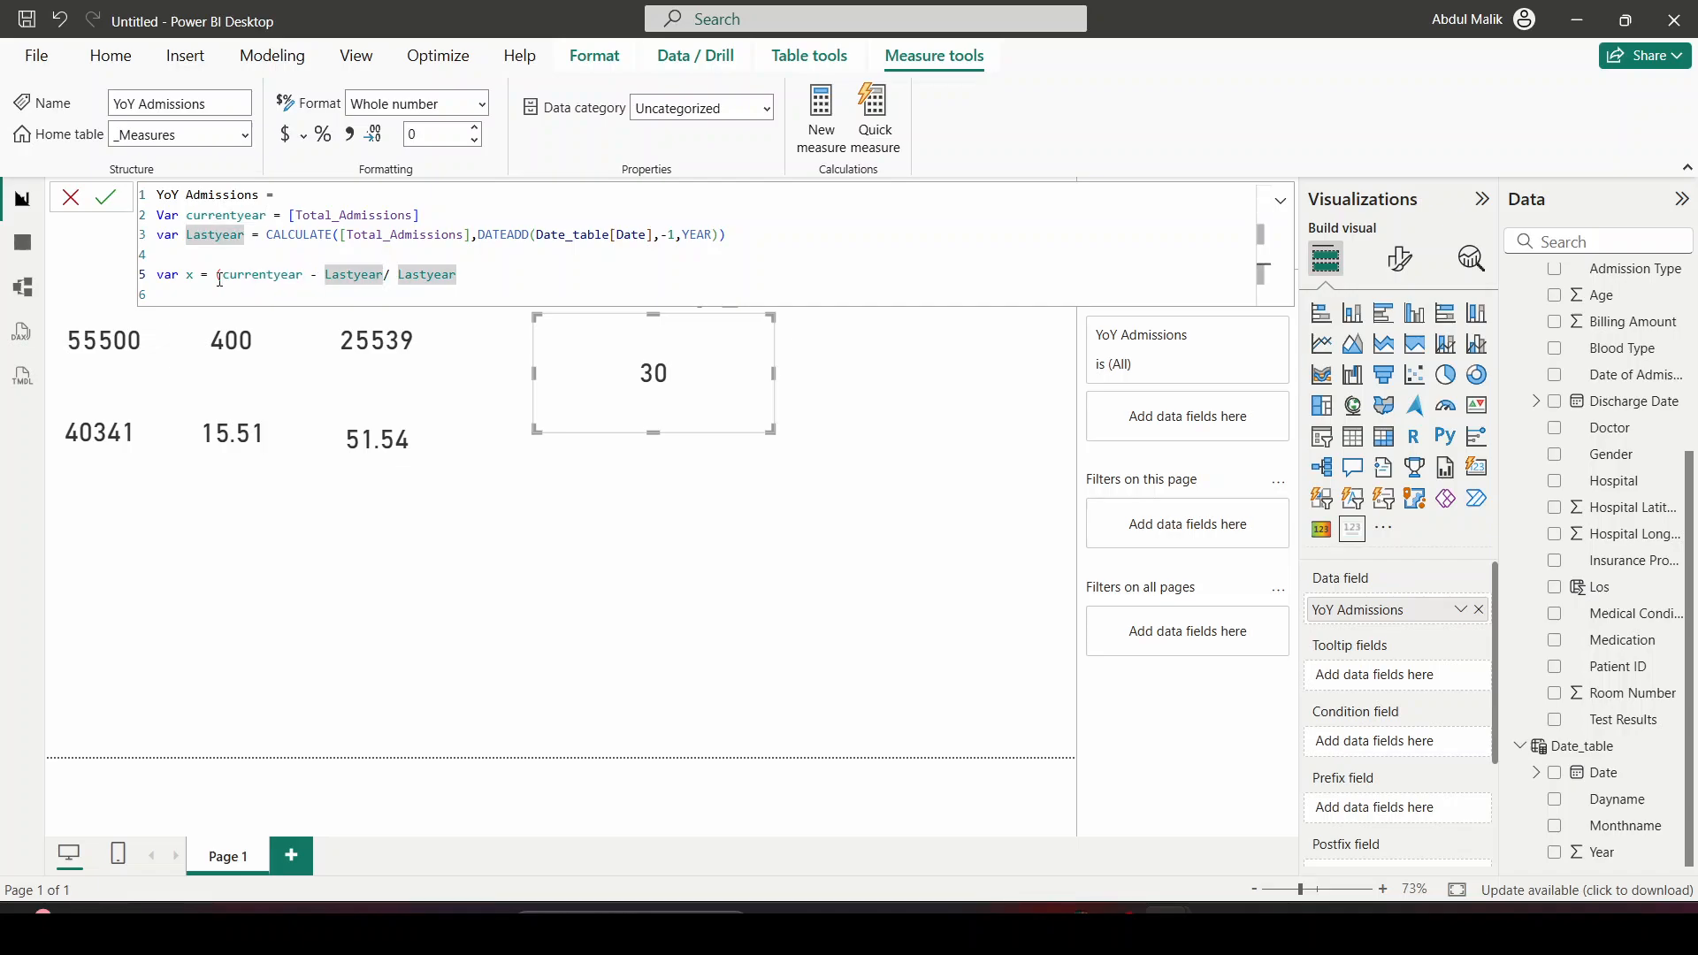
text())
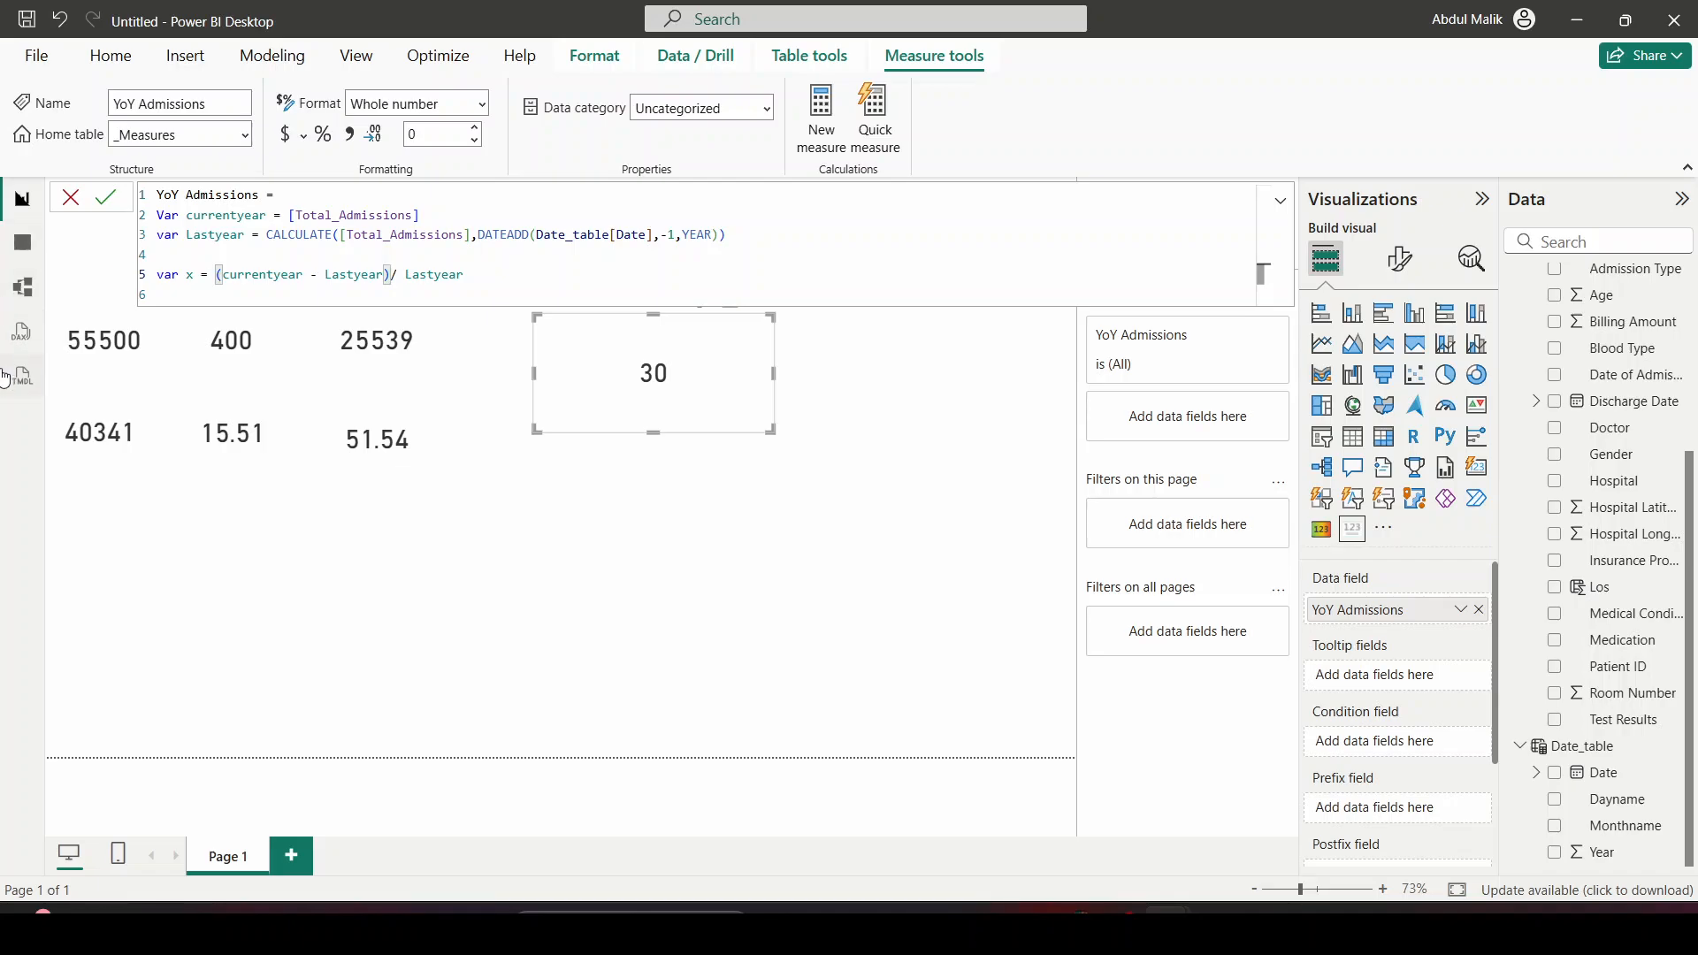
Add a closing return x statement to the measure, separated by a blank line
click(515, 271)
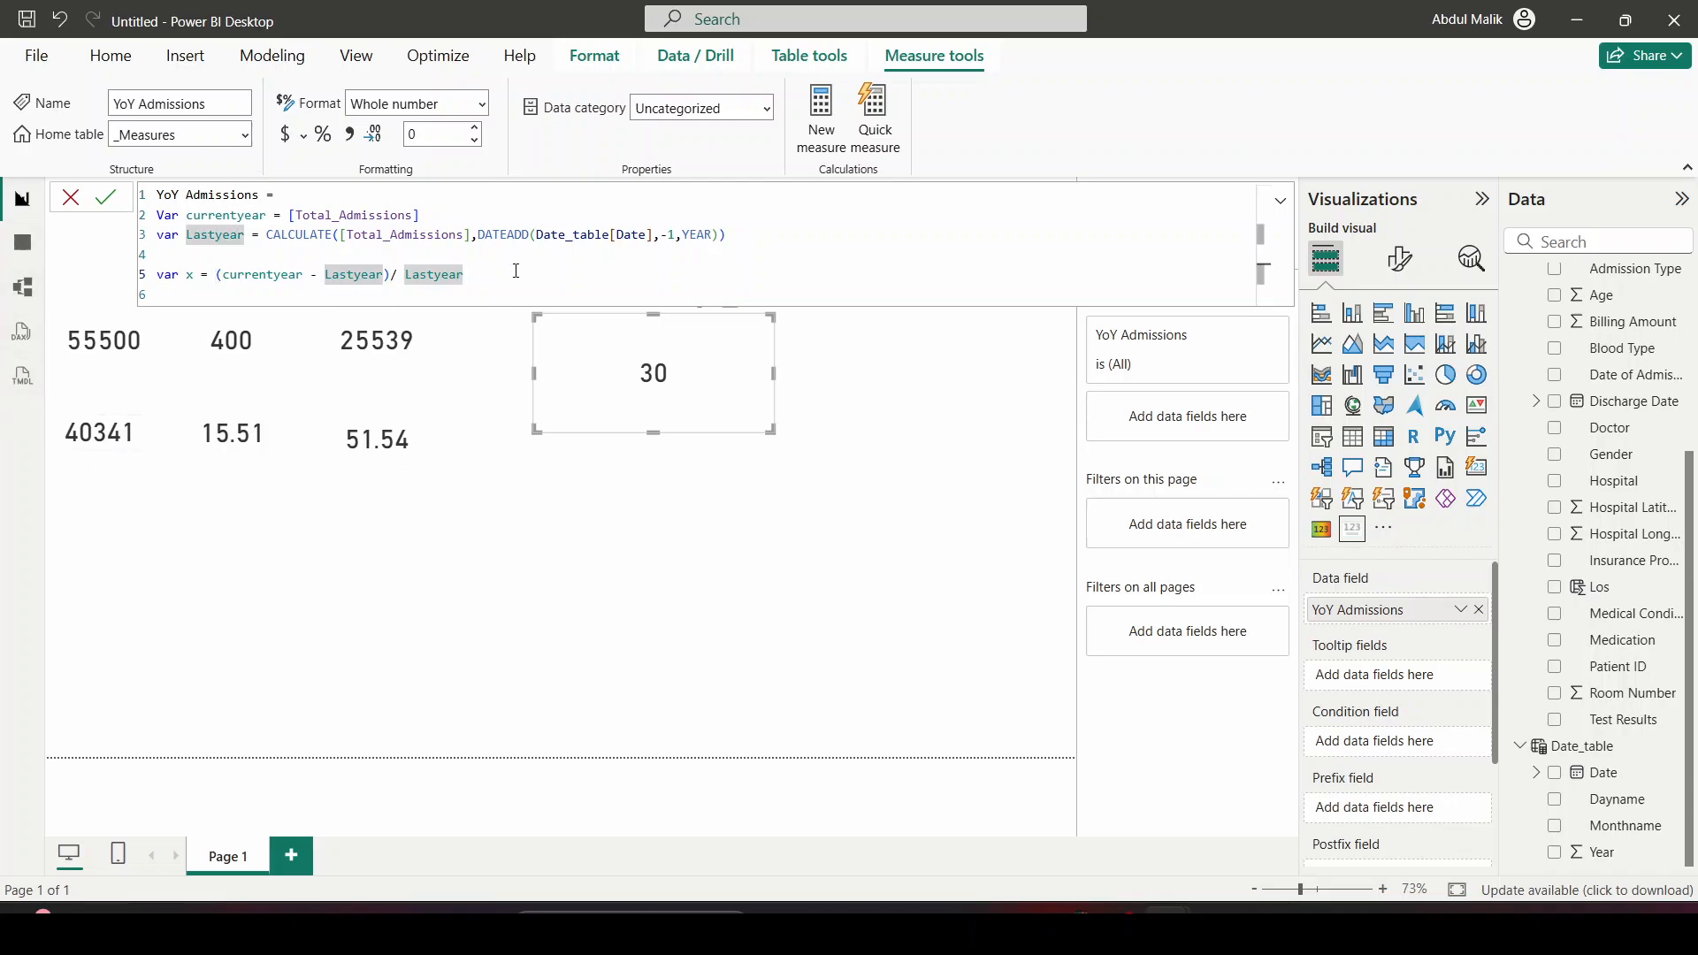
key(Return)
key(Return)
text(return x)
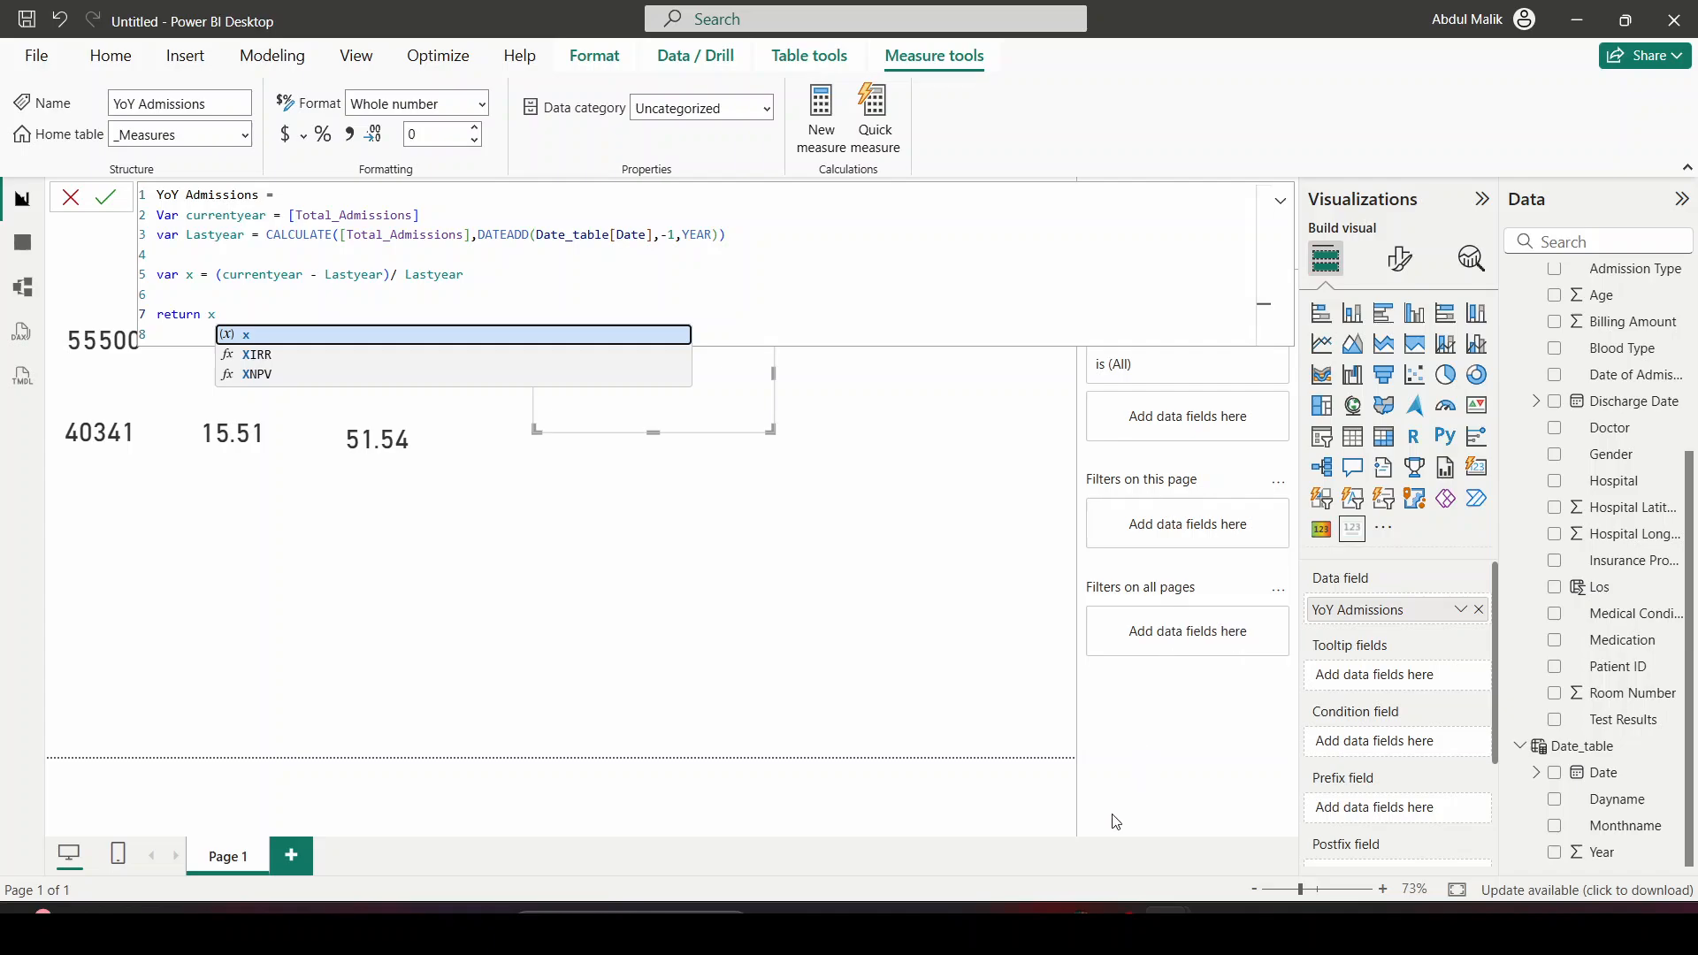
Switch to the Chrome browser and open Measures vs Dax.pdf in a new tab
click(1136, 821)
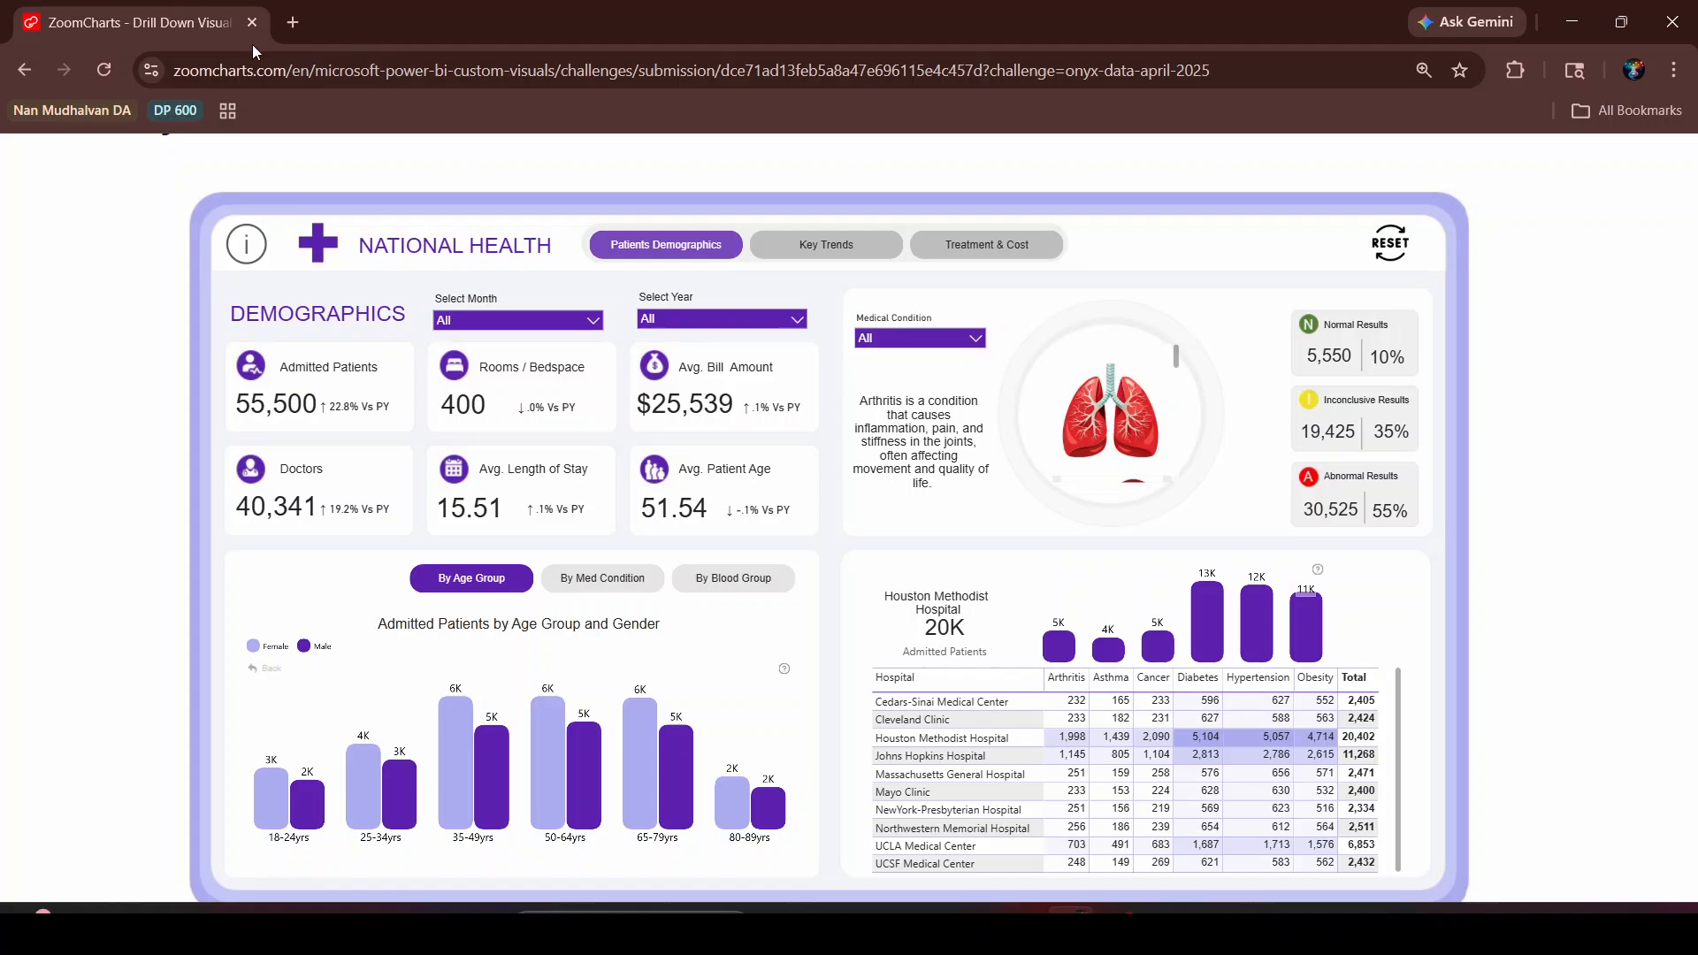
click(293, 22)
text(meas)
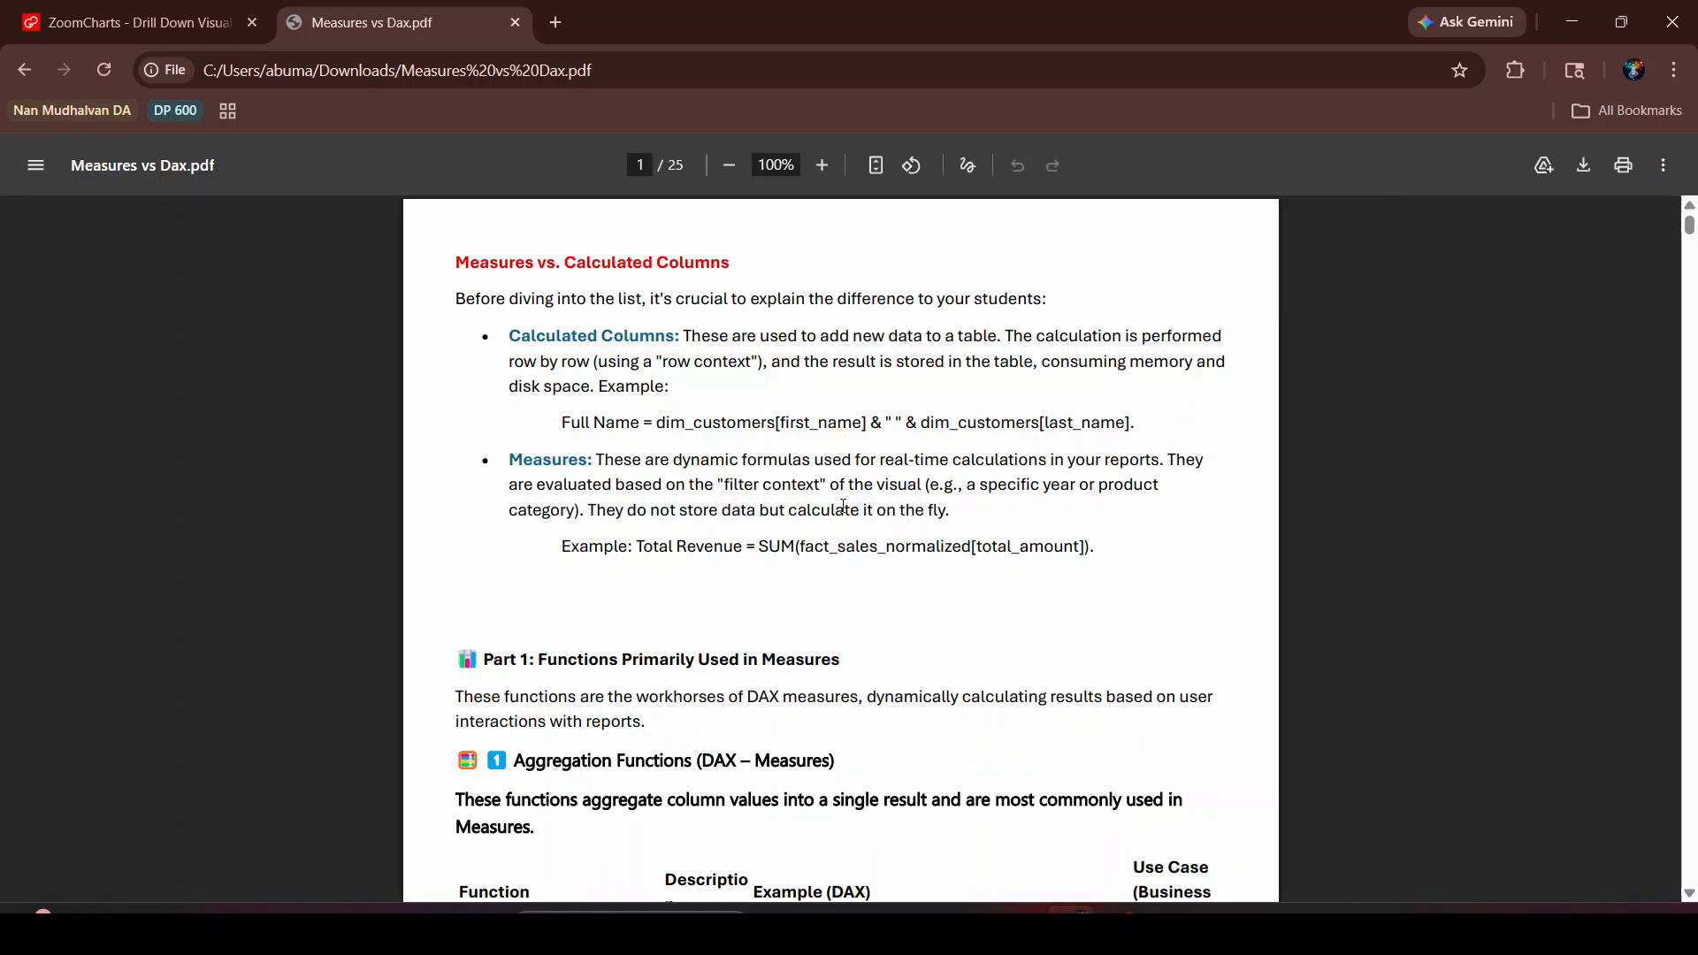
Find the table of common FORMAT patterns for numbers in the PDF and examine its percentage format strings
scroll(898, 530, down, 20)
scroll(908, 527, down, 20)
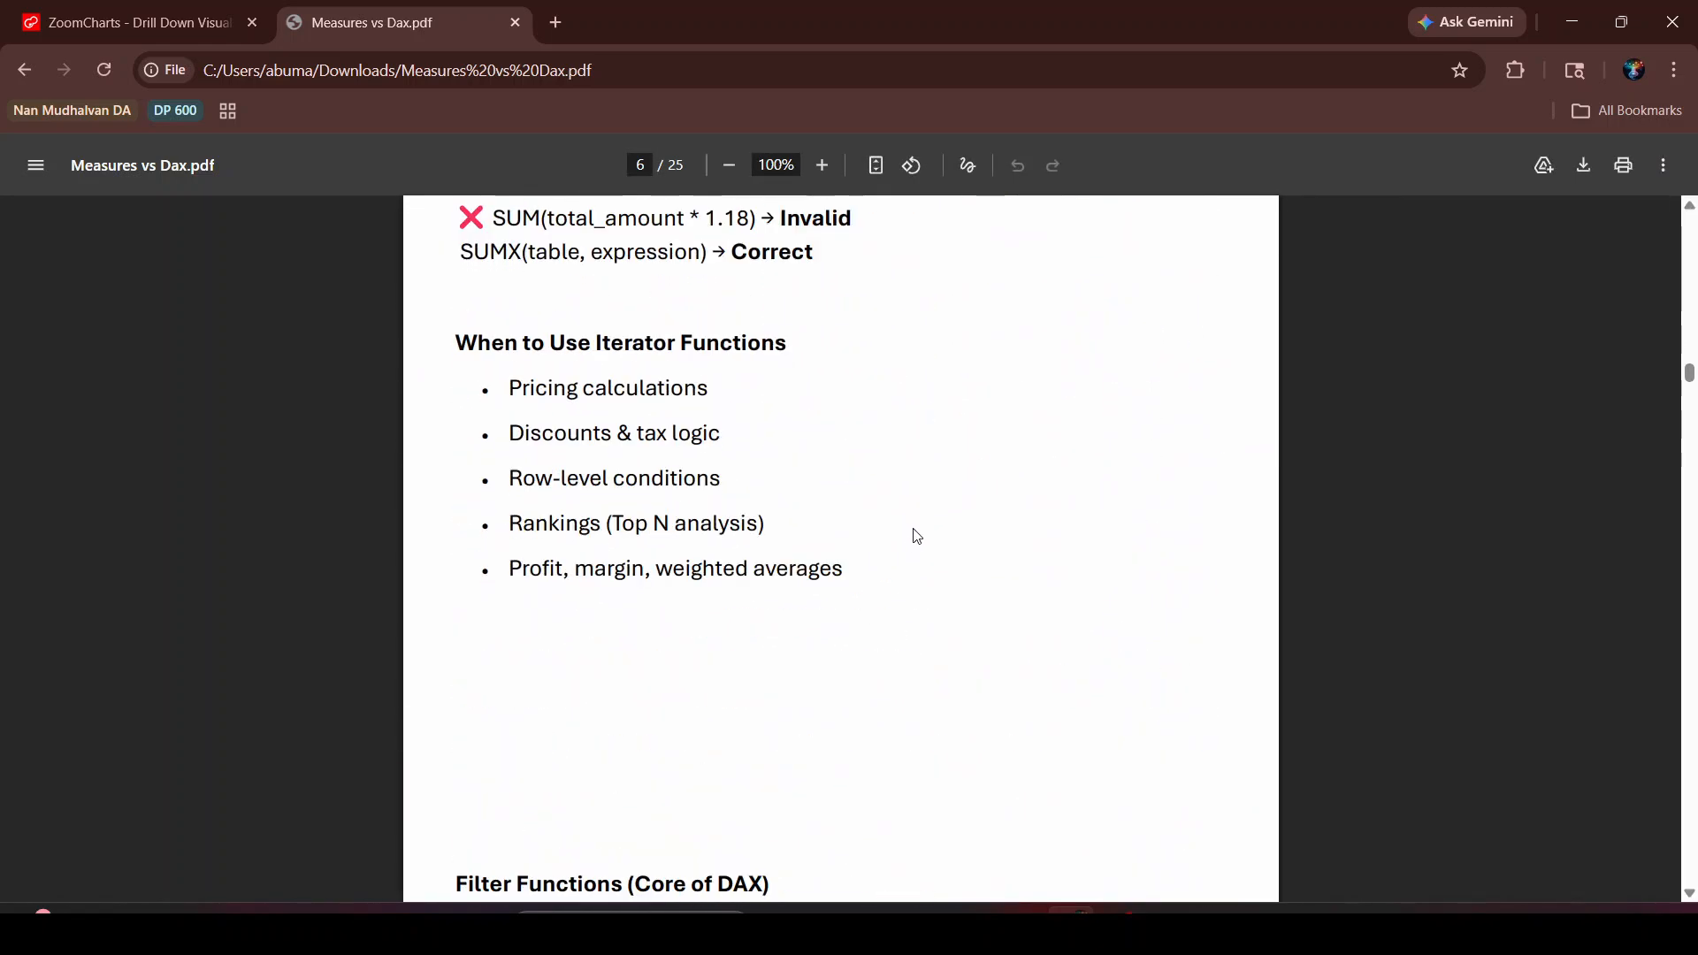
scroll(908, 566, down, 20)
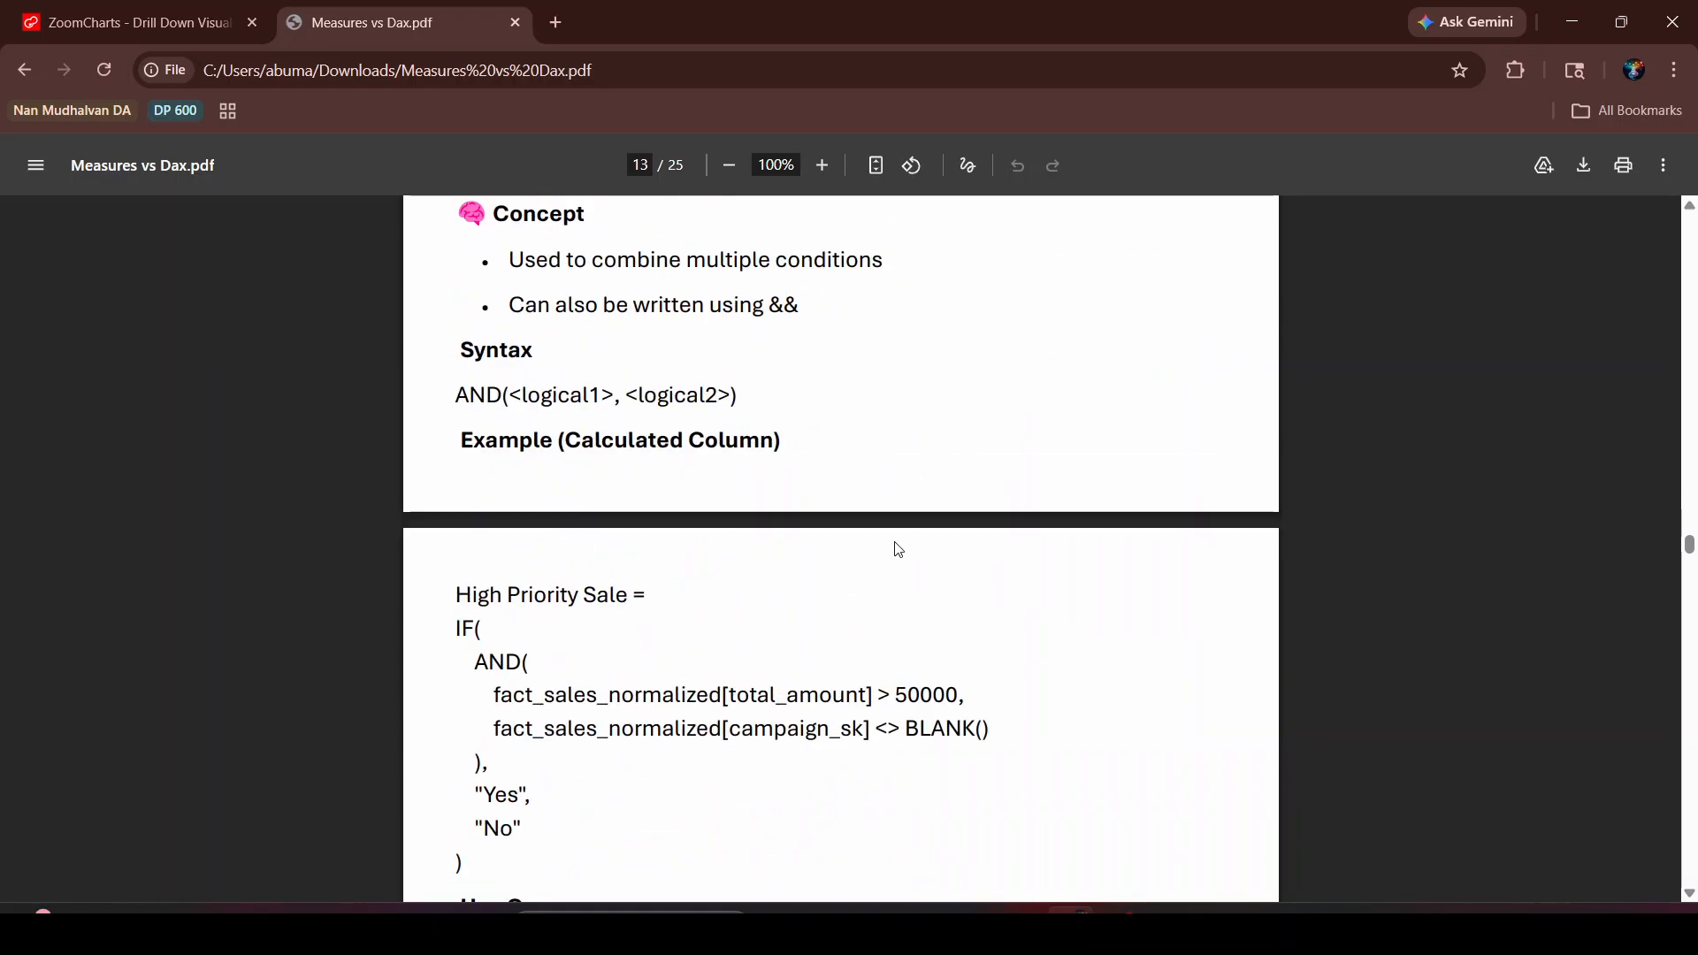
scroll(911, 566, down, 20)
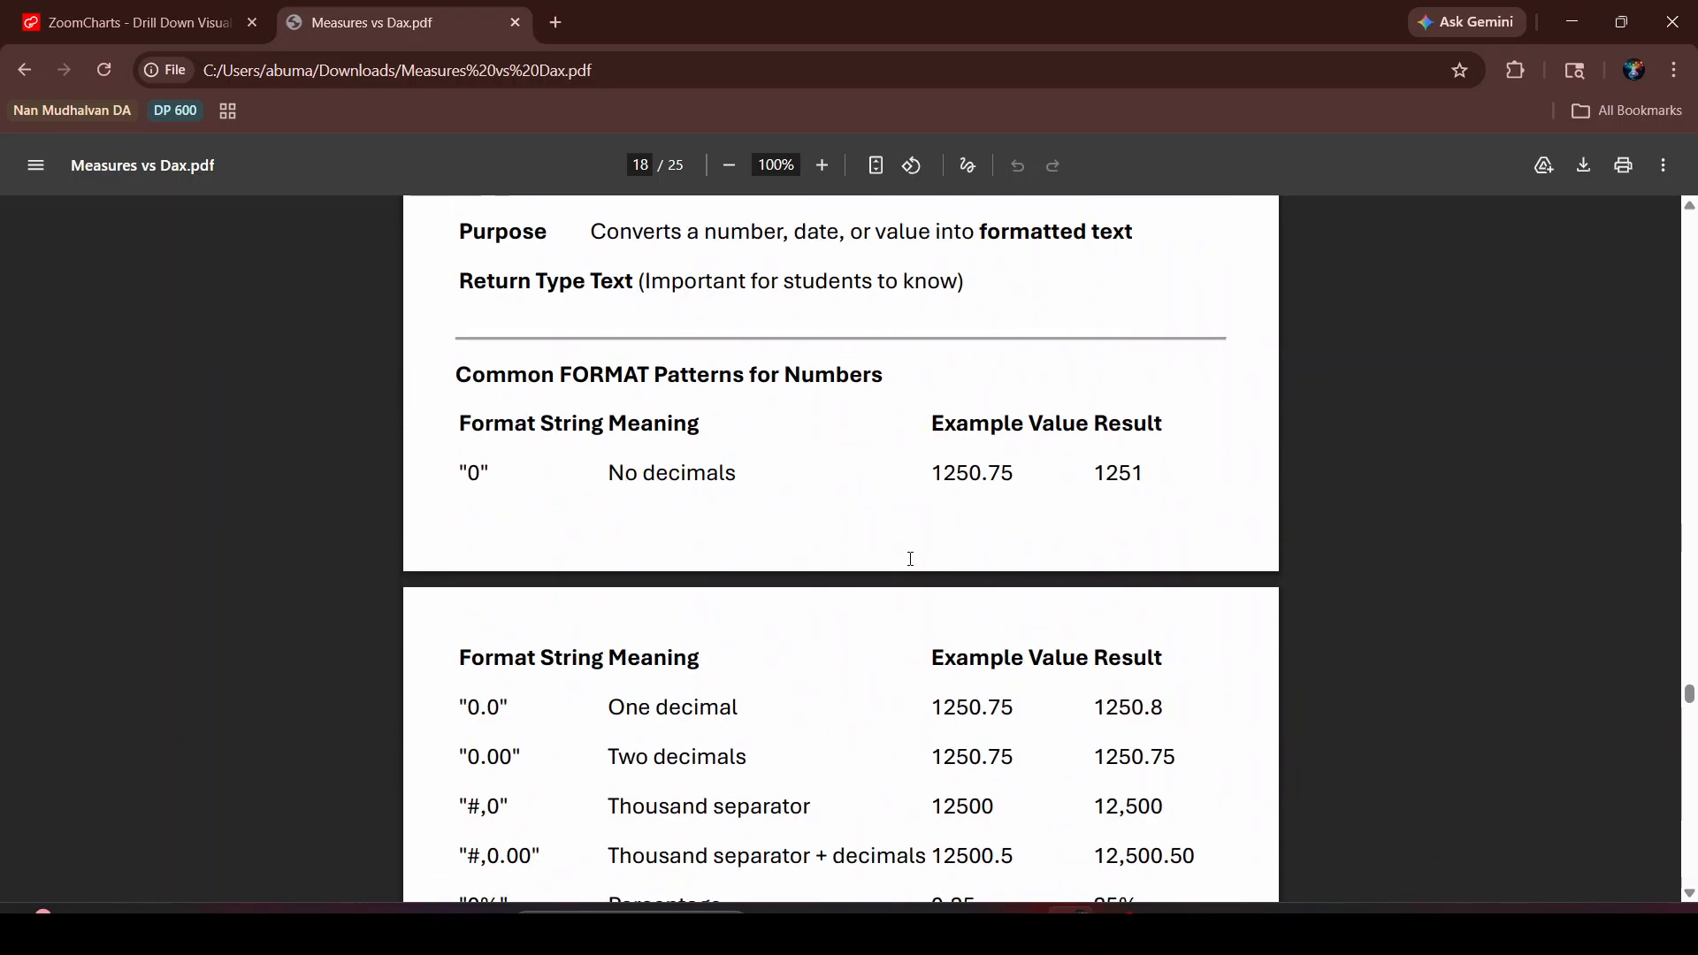
scroll(905, 557, up, 8)
scroll(882, 550, up, 1)
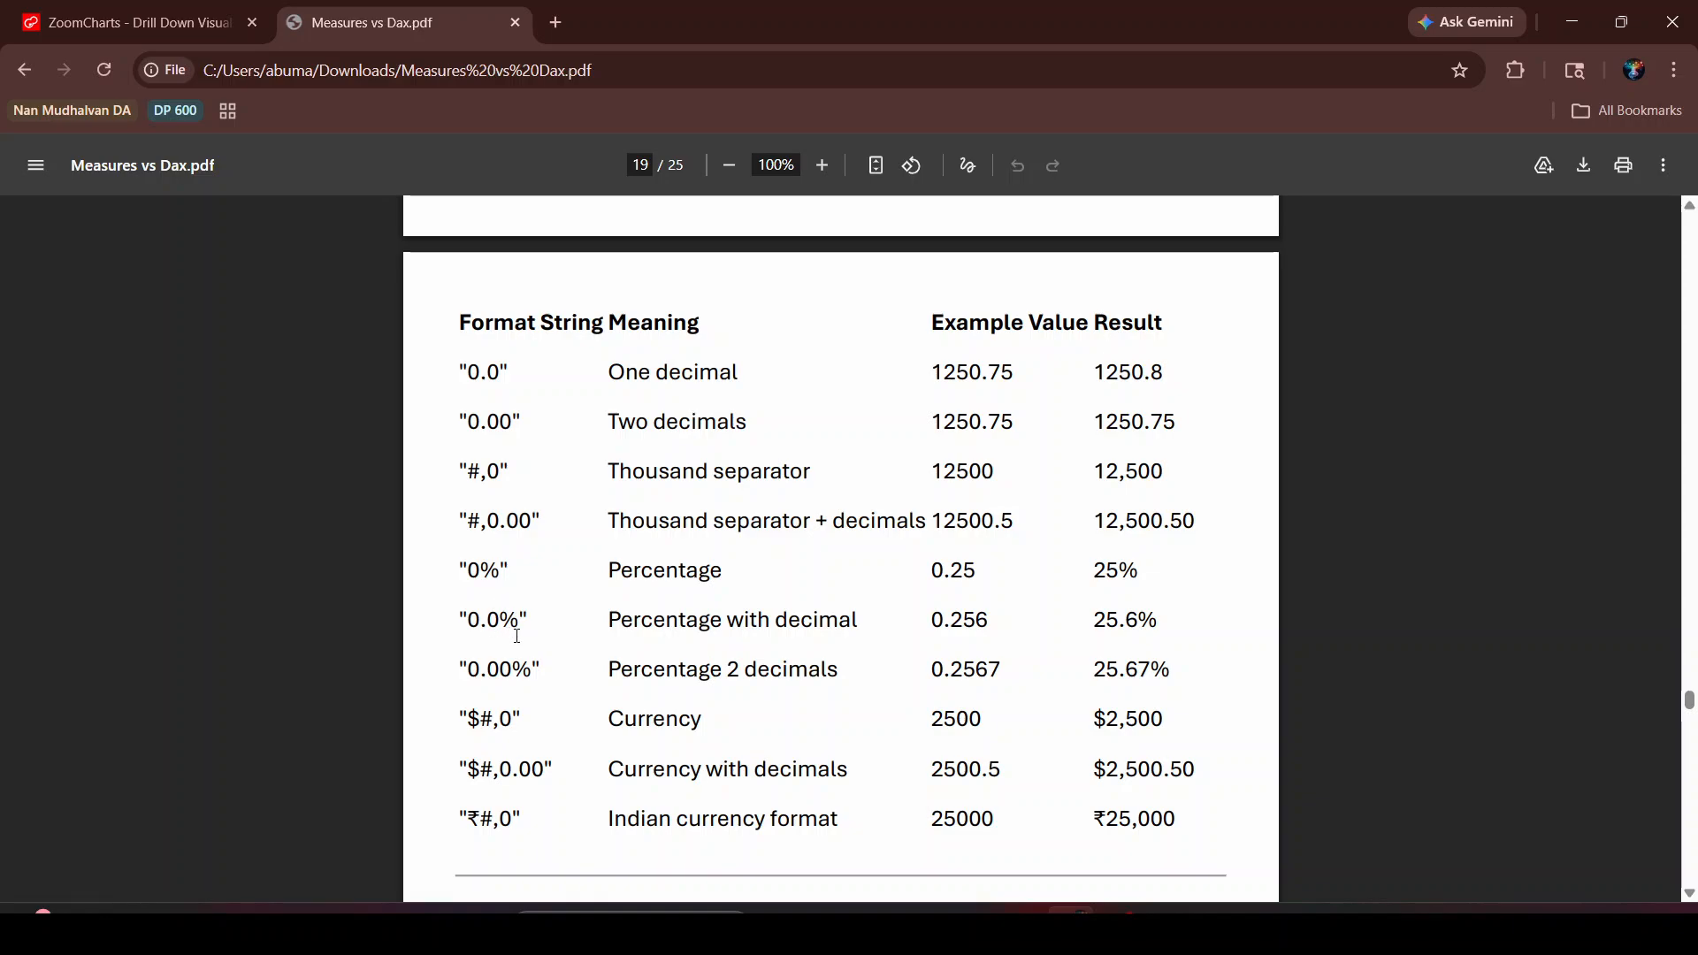
Switch back to Power BI Desktop and replace x in the return statement with FORMAT(x,"0.0%")
key(alt+Tab)
key(BackSpace)
text(format)
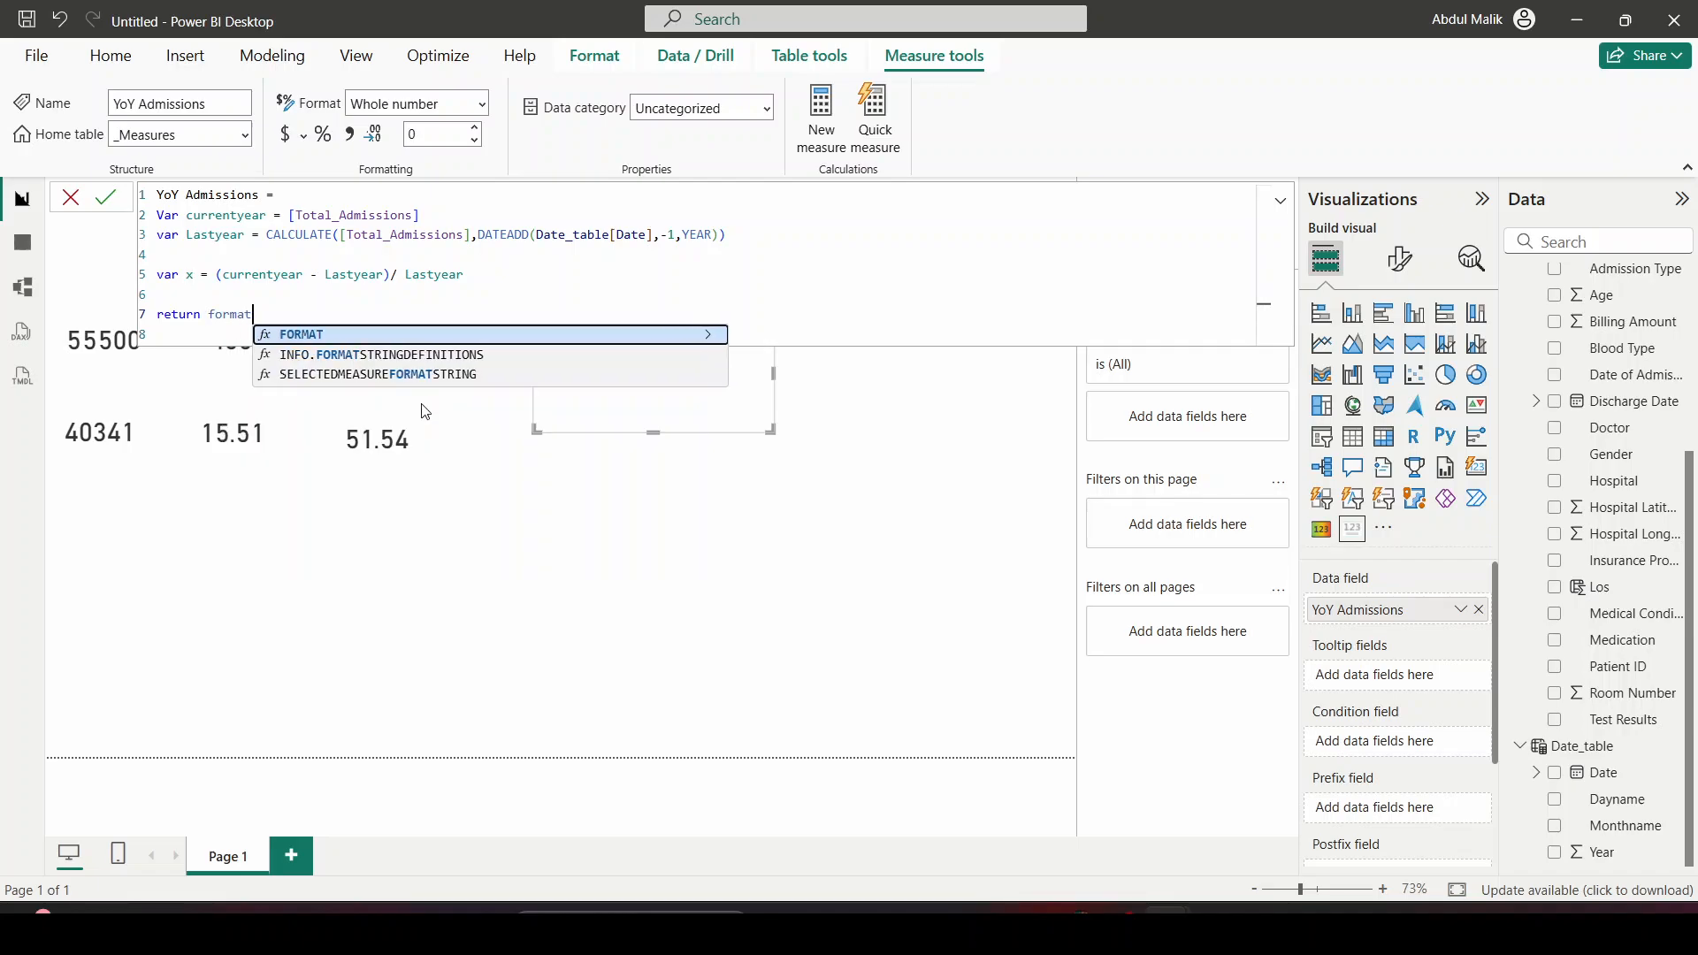
key(Tab)
text(x)
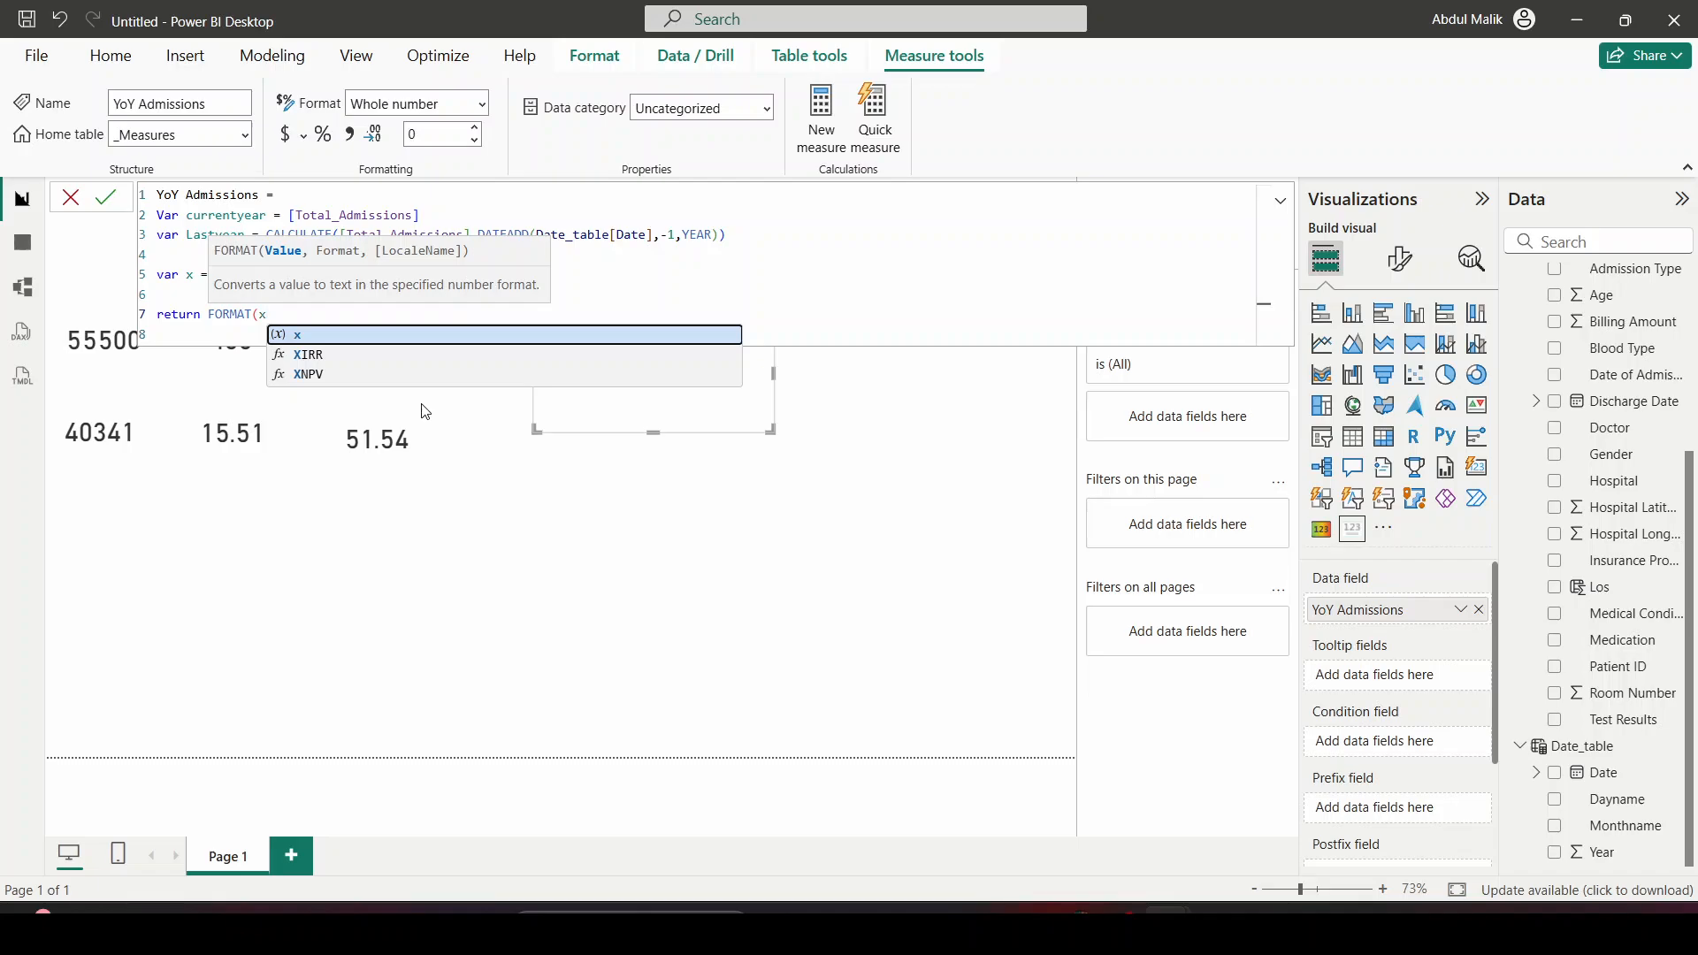
text(,)
key(alt+Tab)
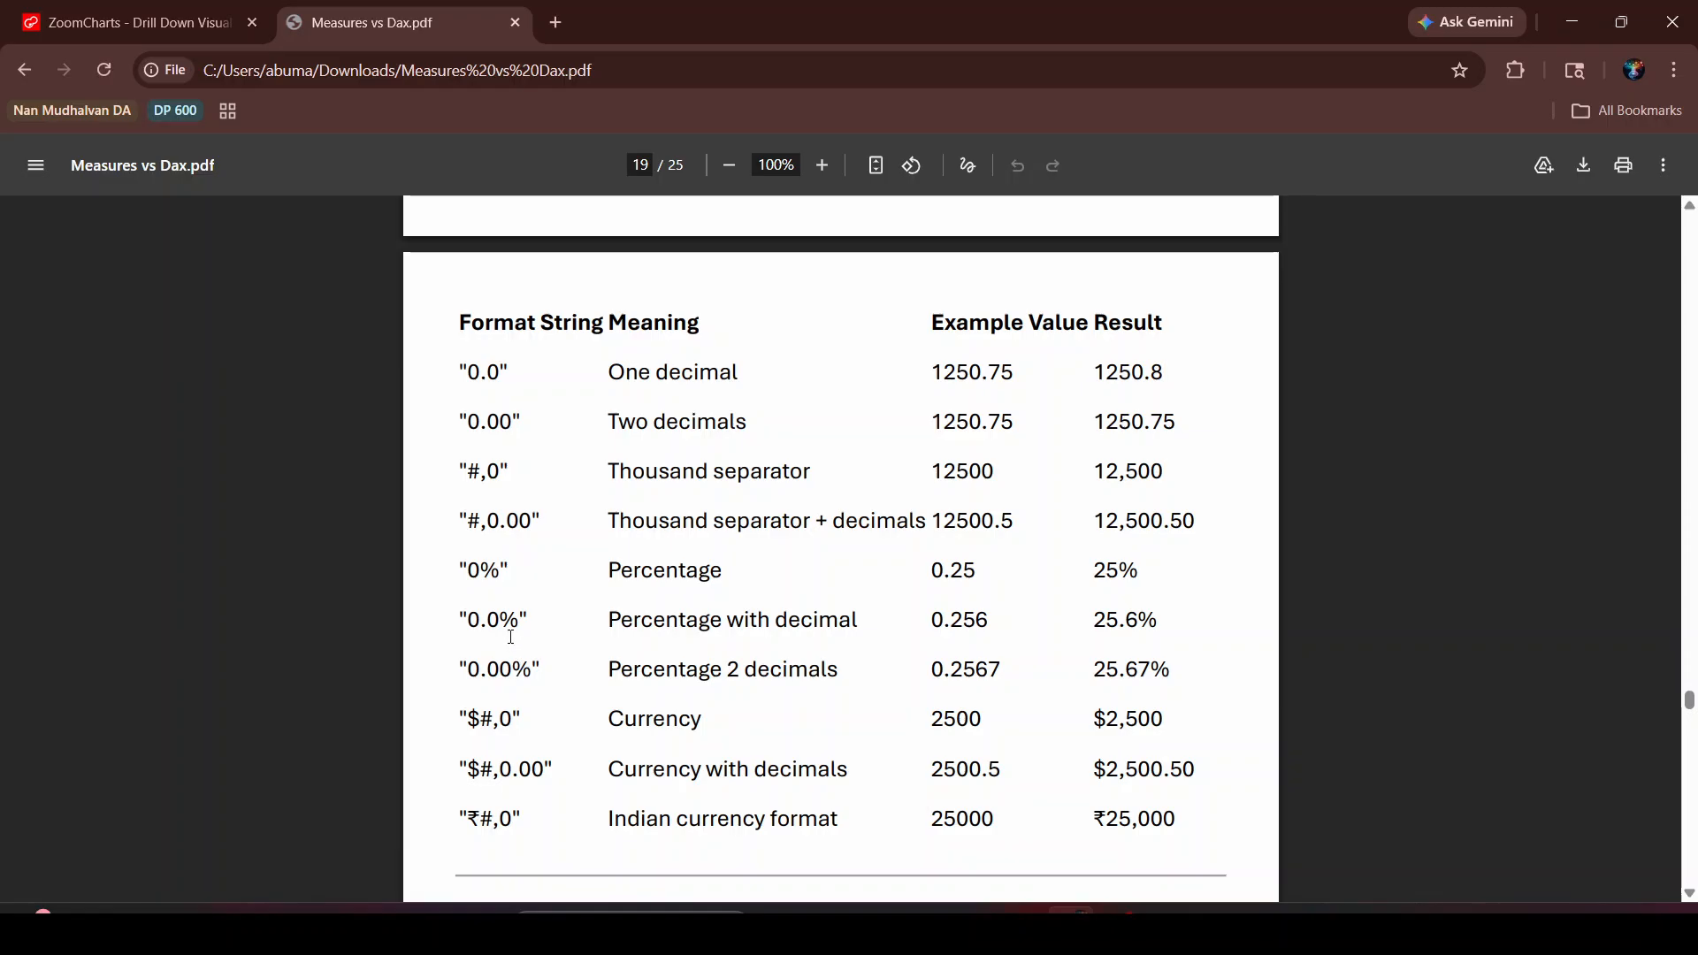
key(alt+Tab)
text("0)
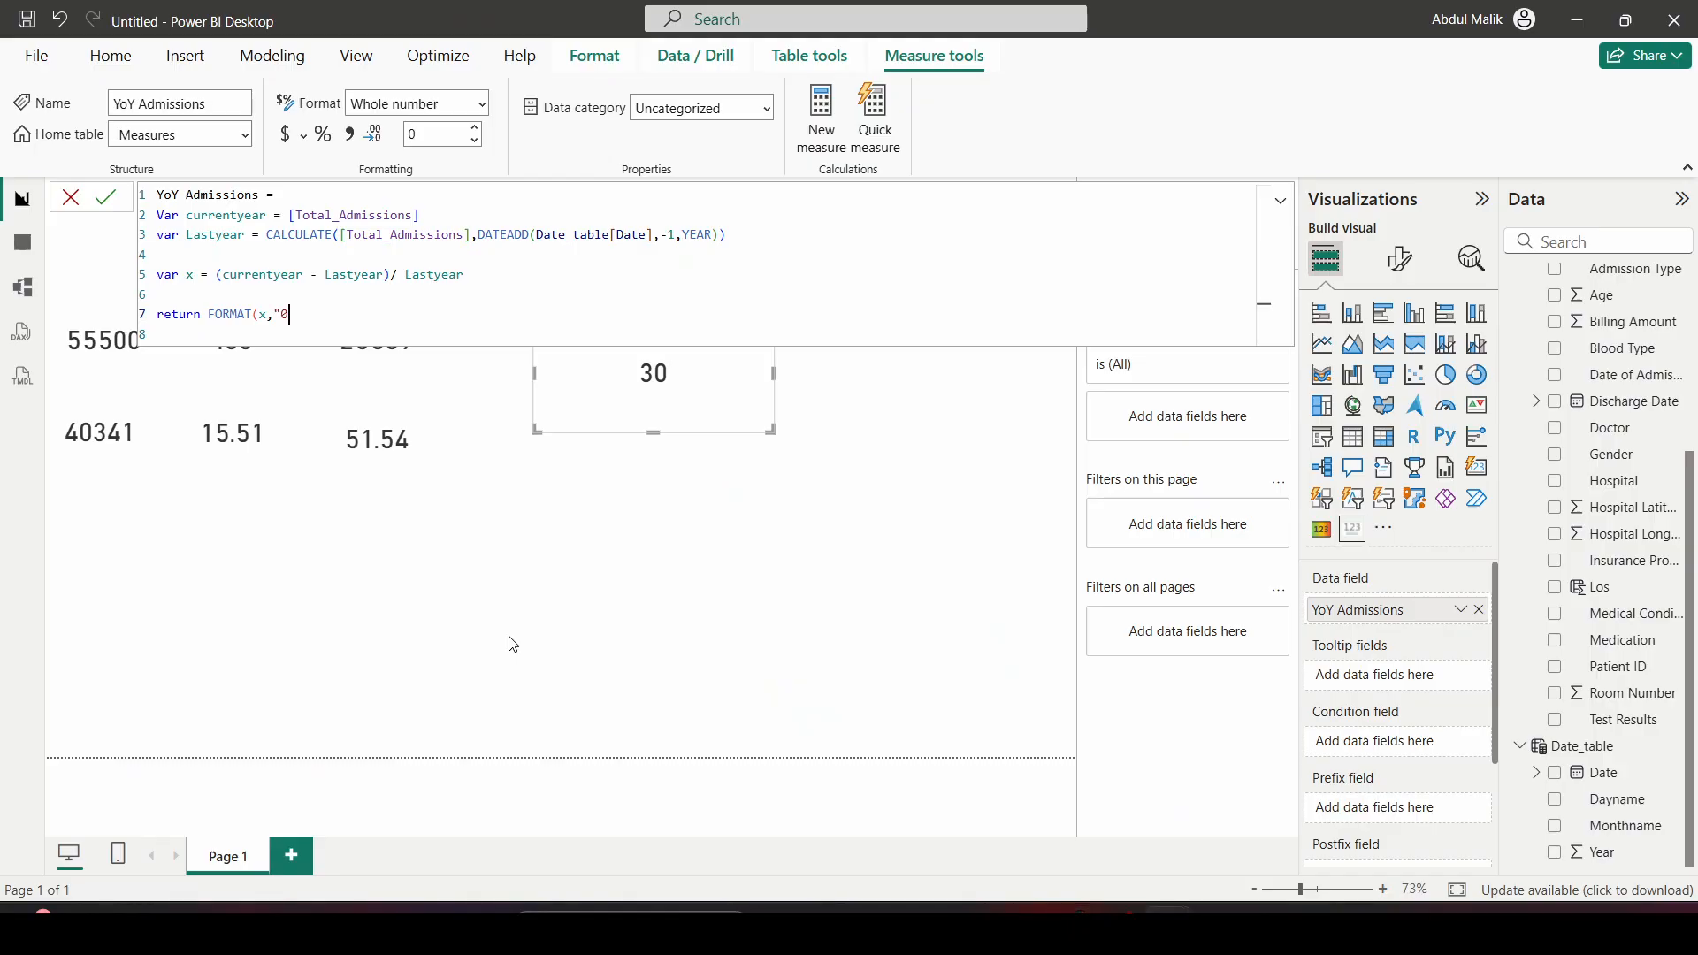
text(.0%"))
Put the FORMAT expression on its own line below return, commit the measure, and check its card on the page
double_click(211, 314)
click(211, 314)
key(shift+Return)
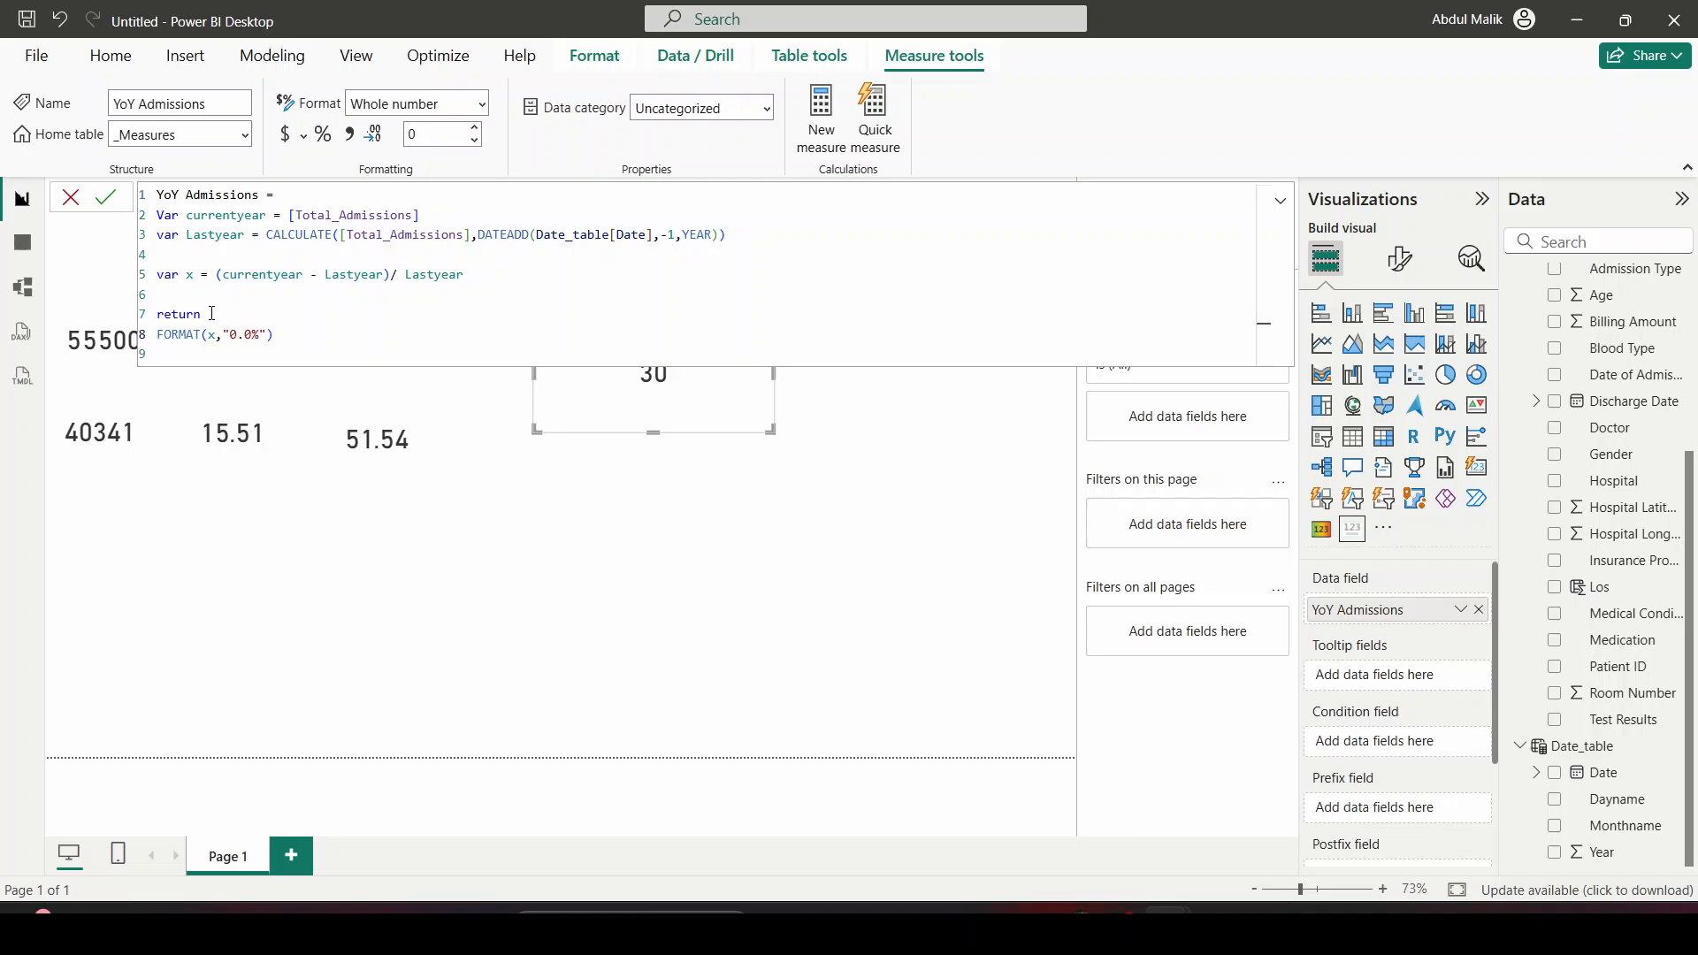
click(106, 197)
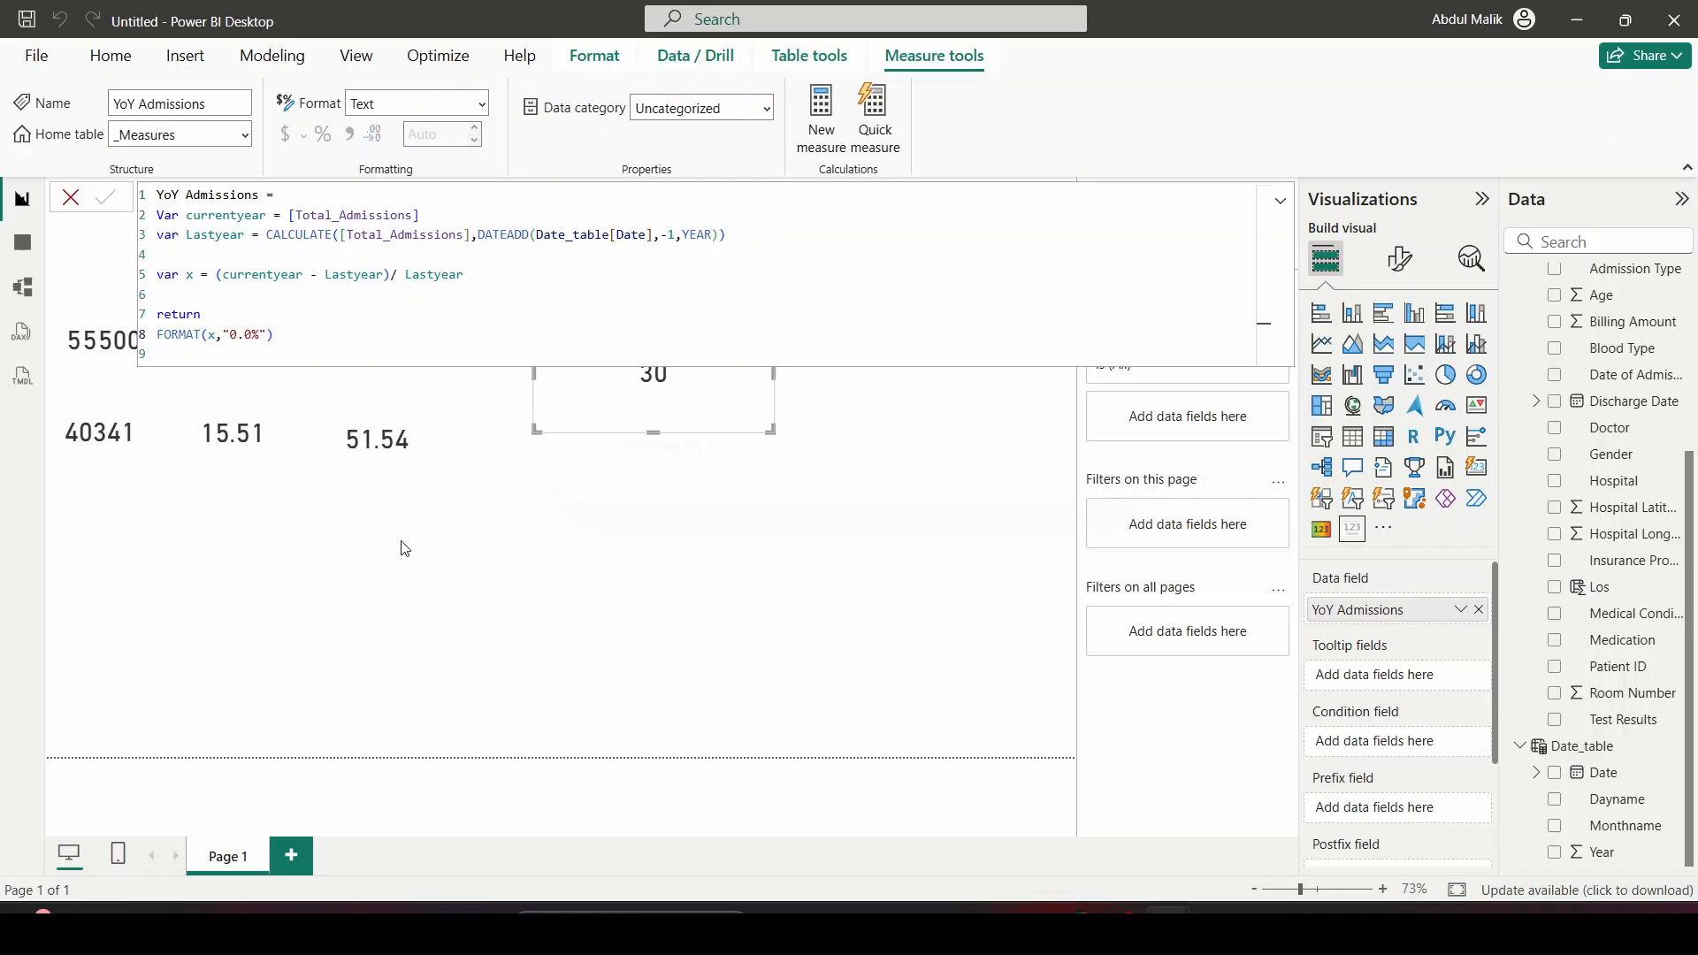
click(303, 494)
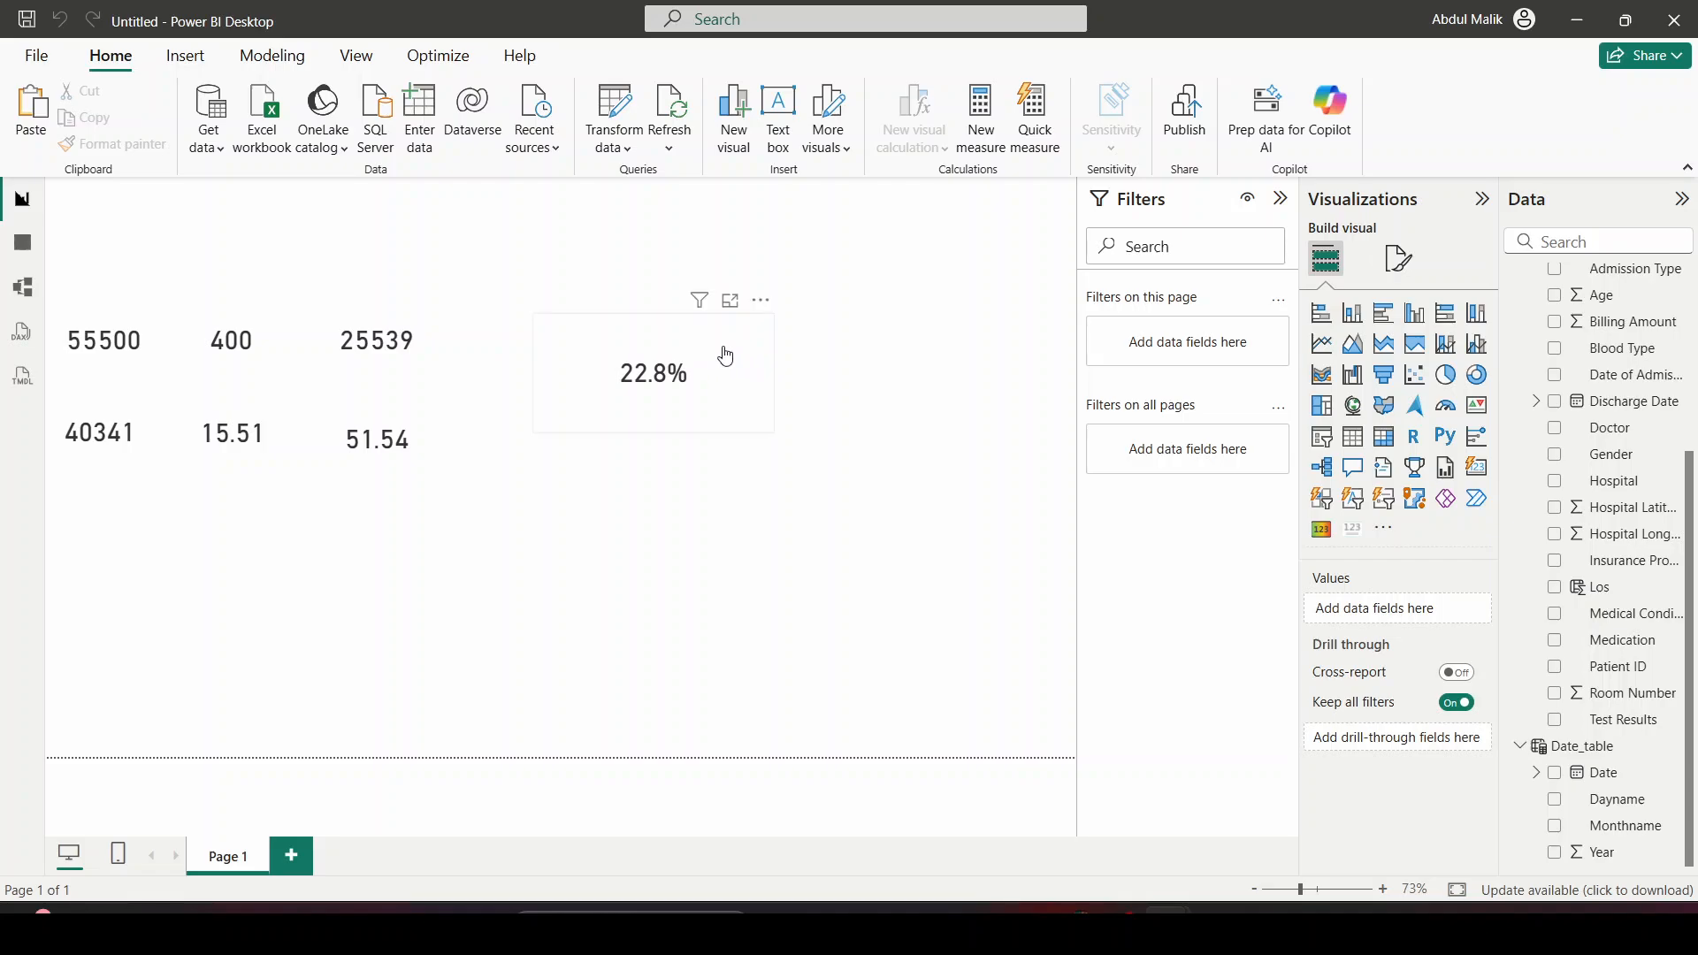
click(725, 355)
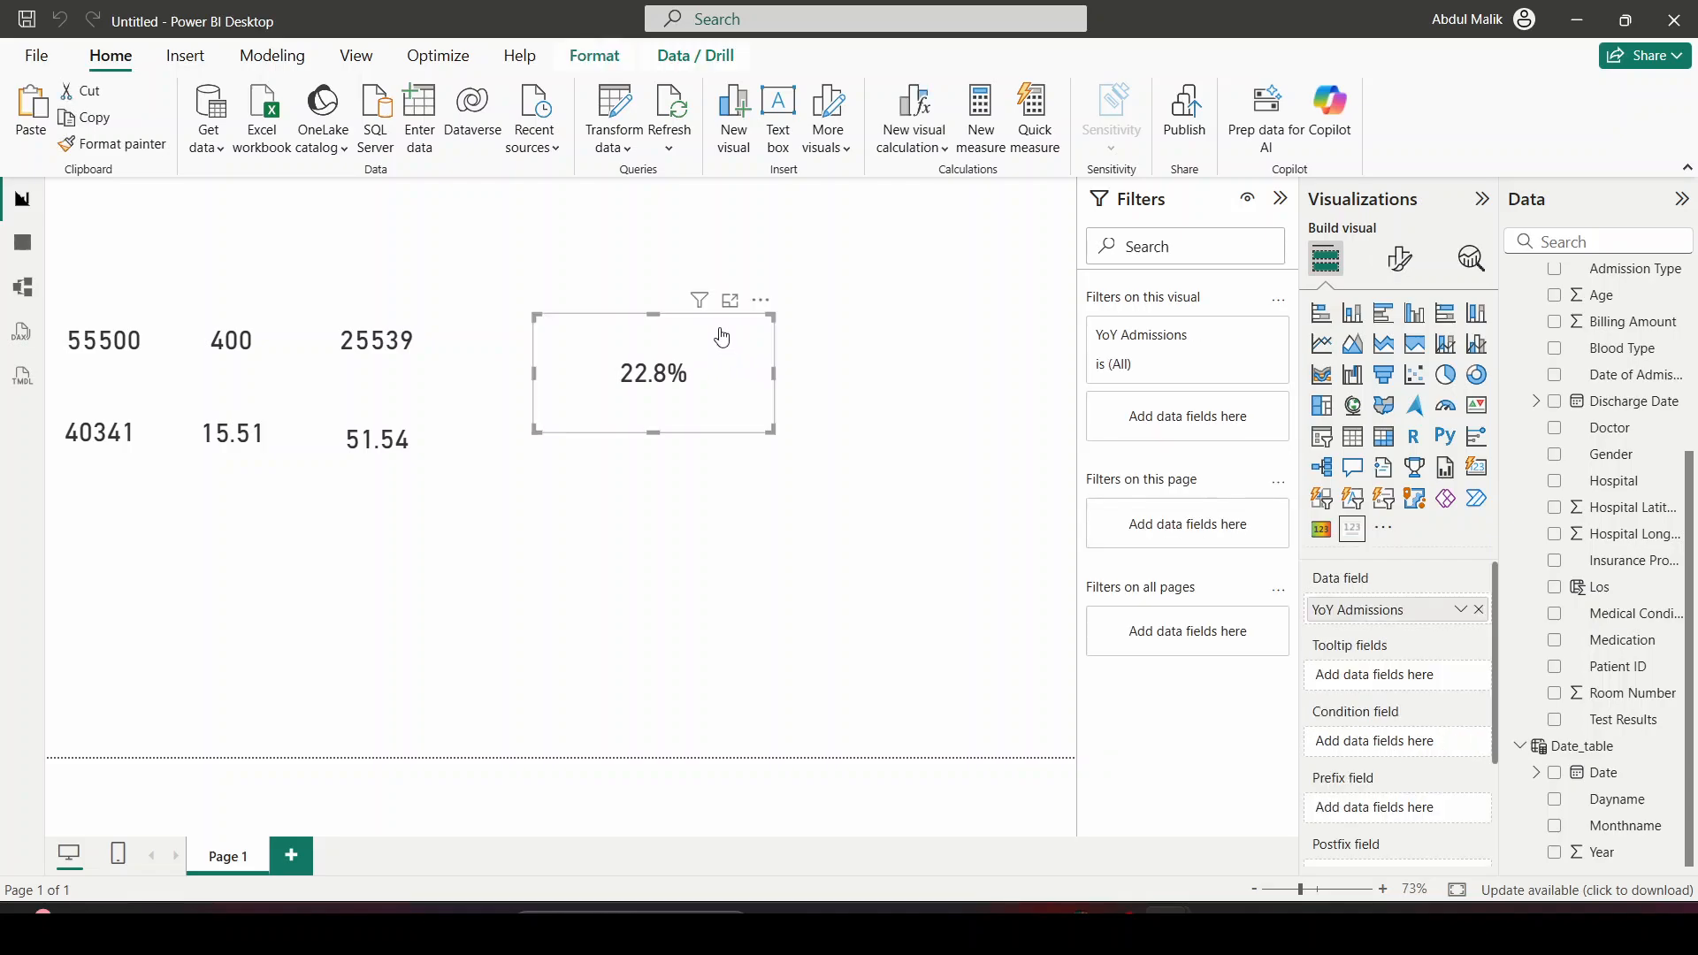
click(840, 566)
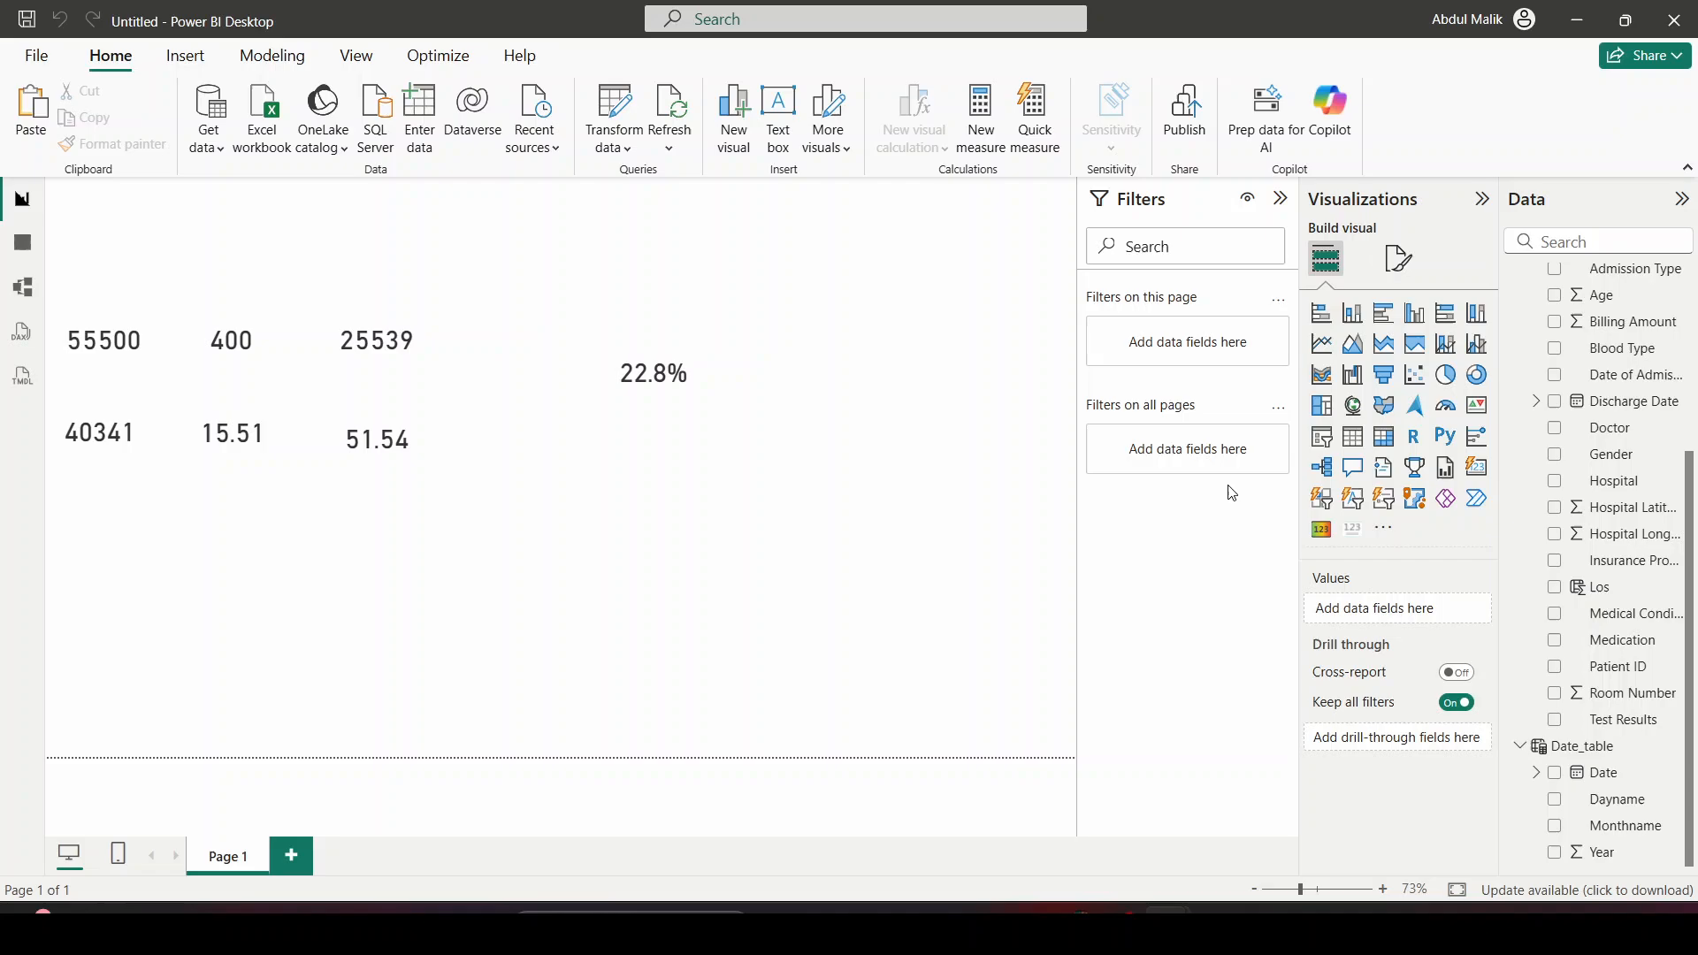
Add a slicer in the report page's upper-right area, make it taller, and fill it with the Year field from Date_table
click(1324, 454)
drag(323, 500, 1026, 269)
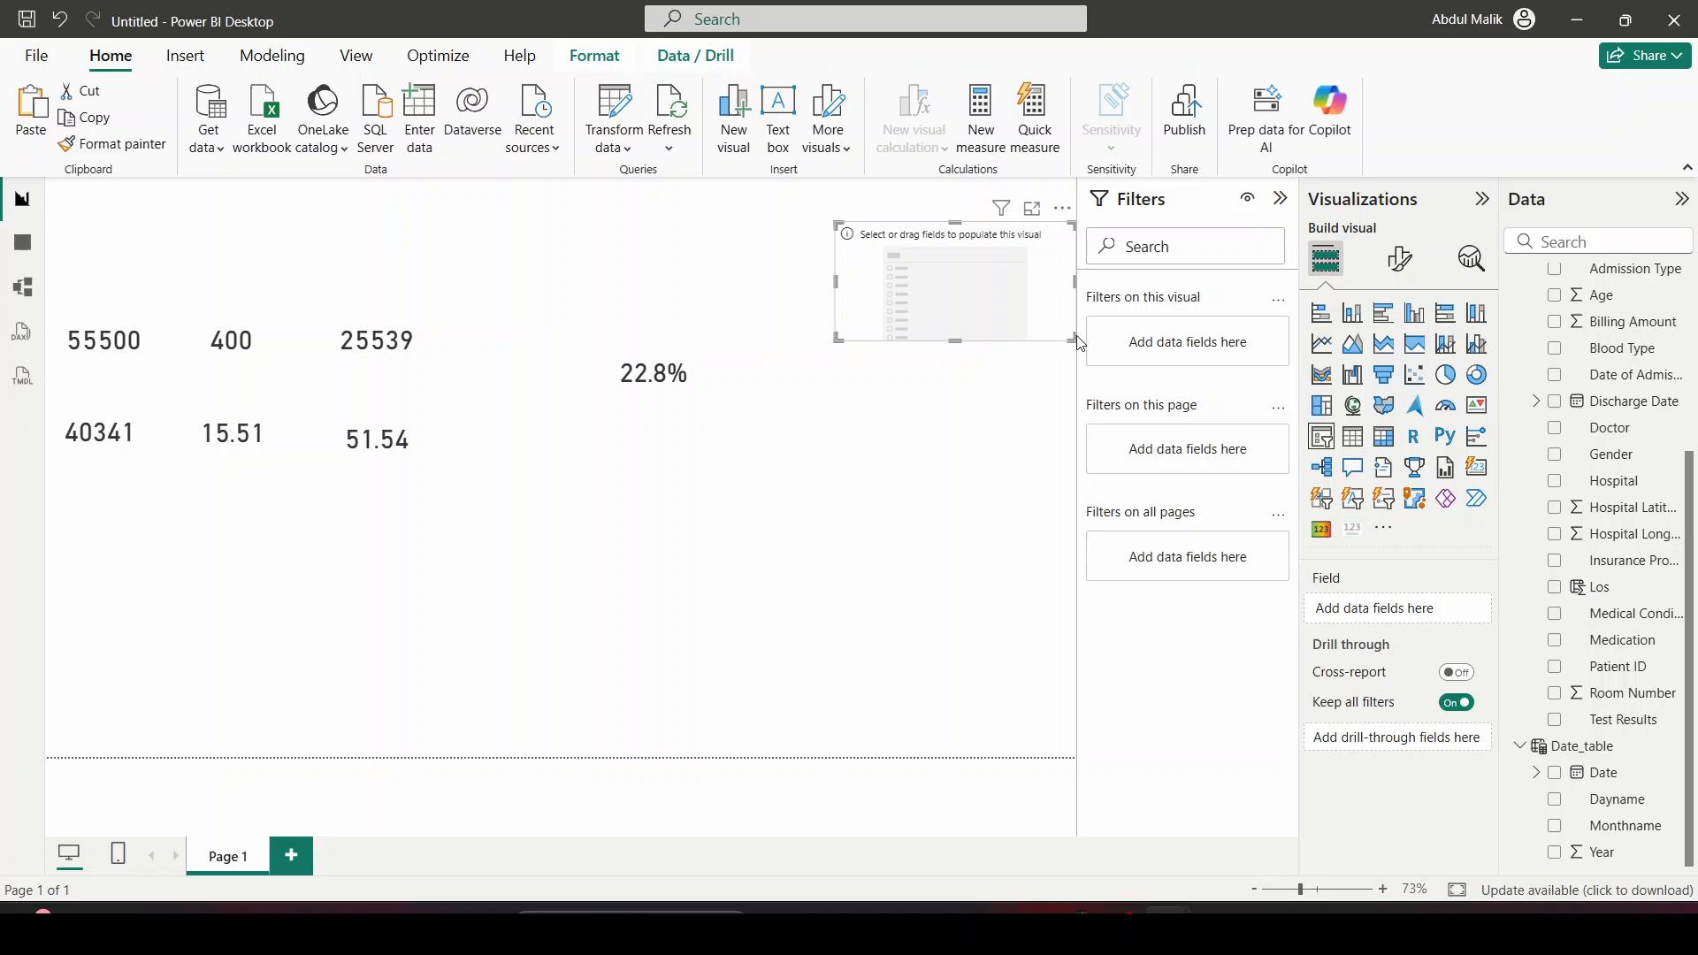
drag(1076, 341, 1062, 434)
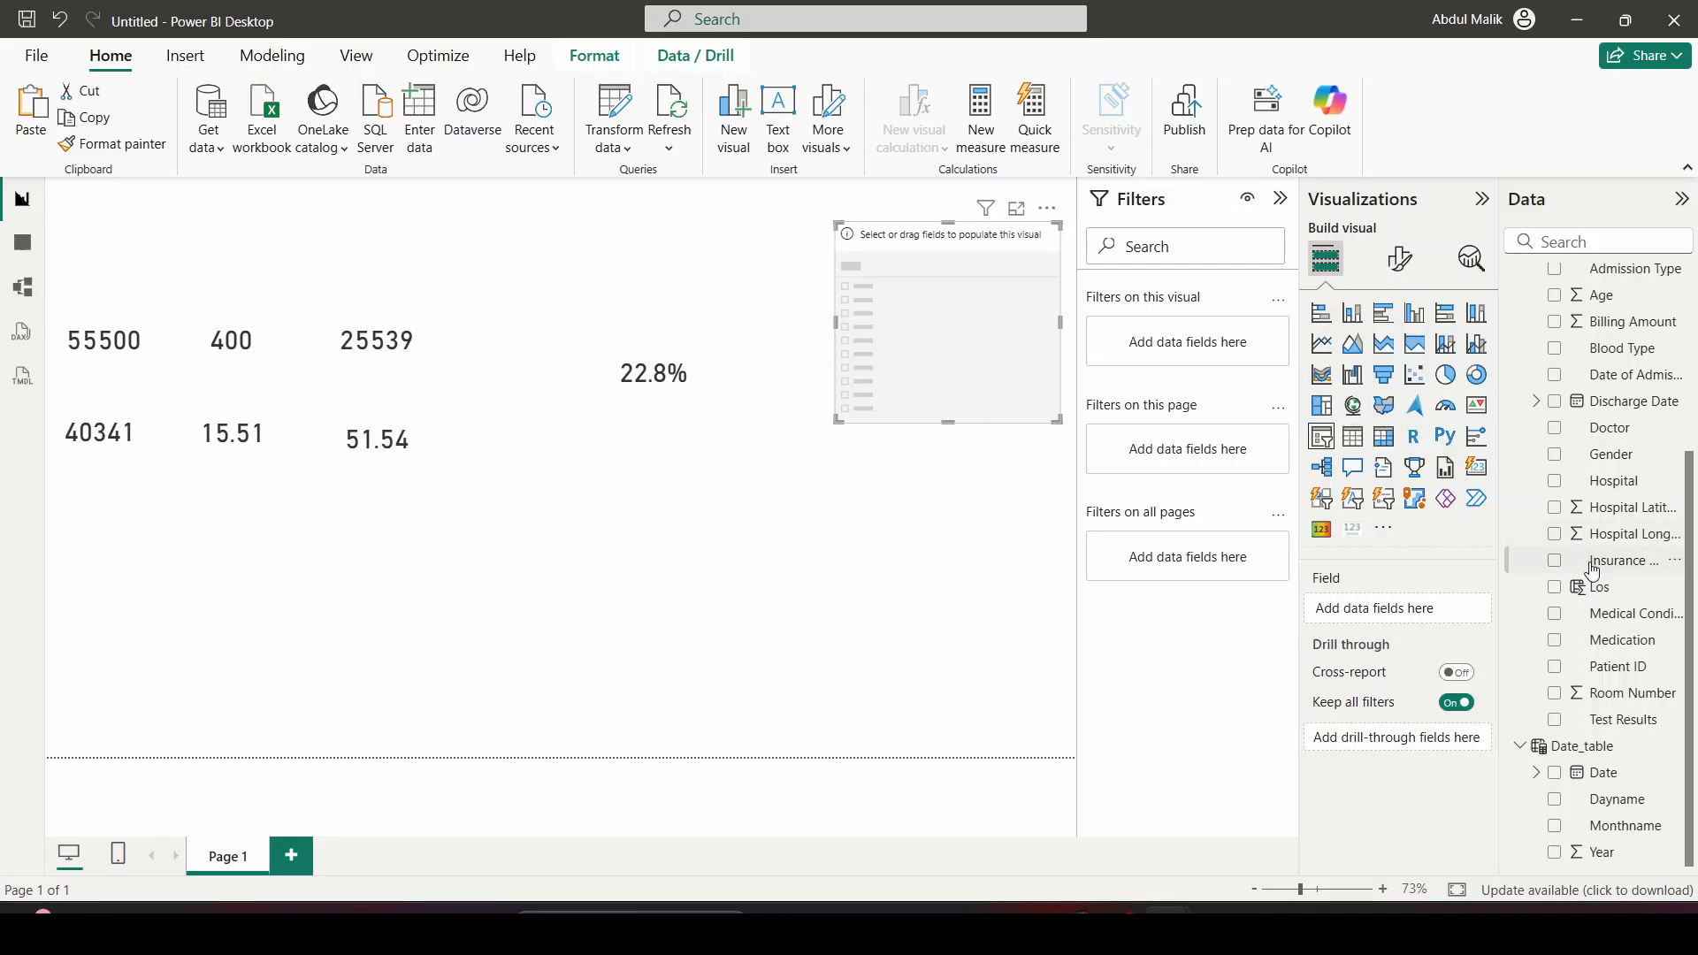
drag(1636, 853, 1387, 612)
Set the Year slicer's style to Vertical list
click(1401, 261)
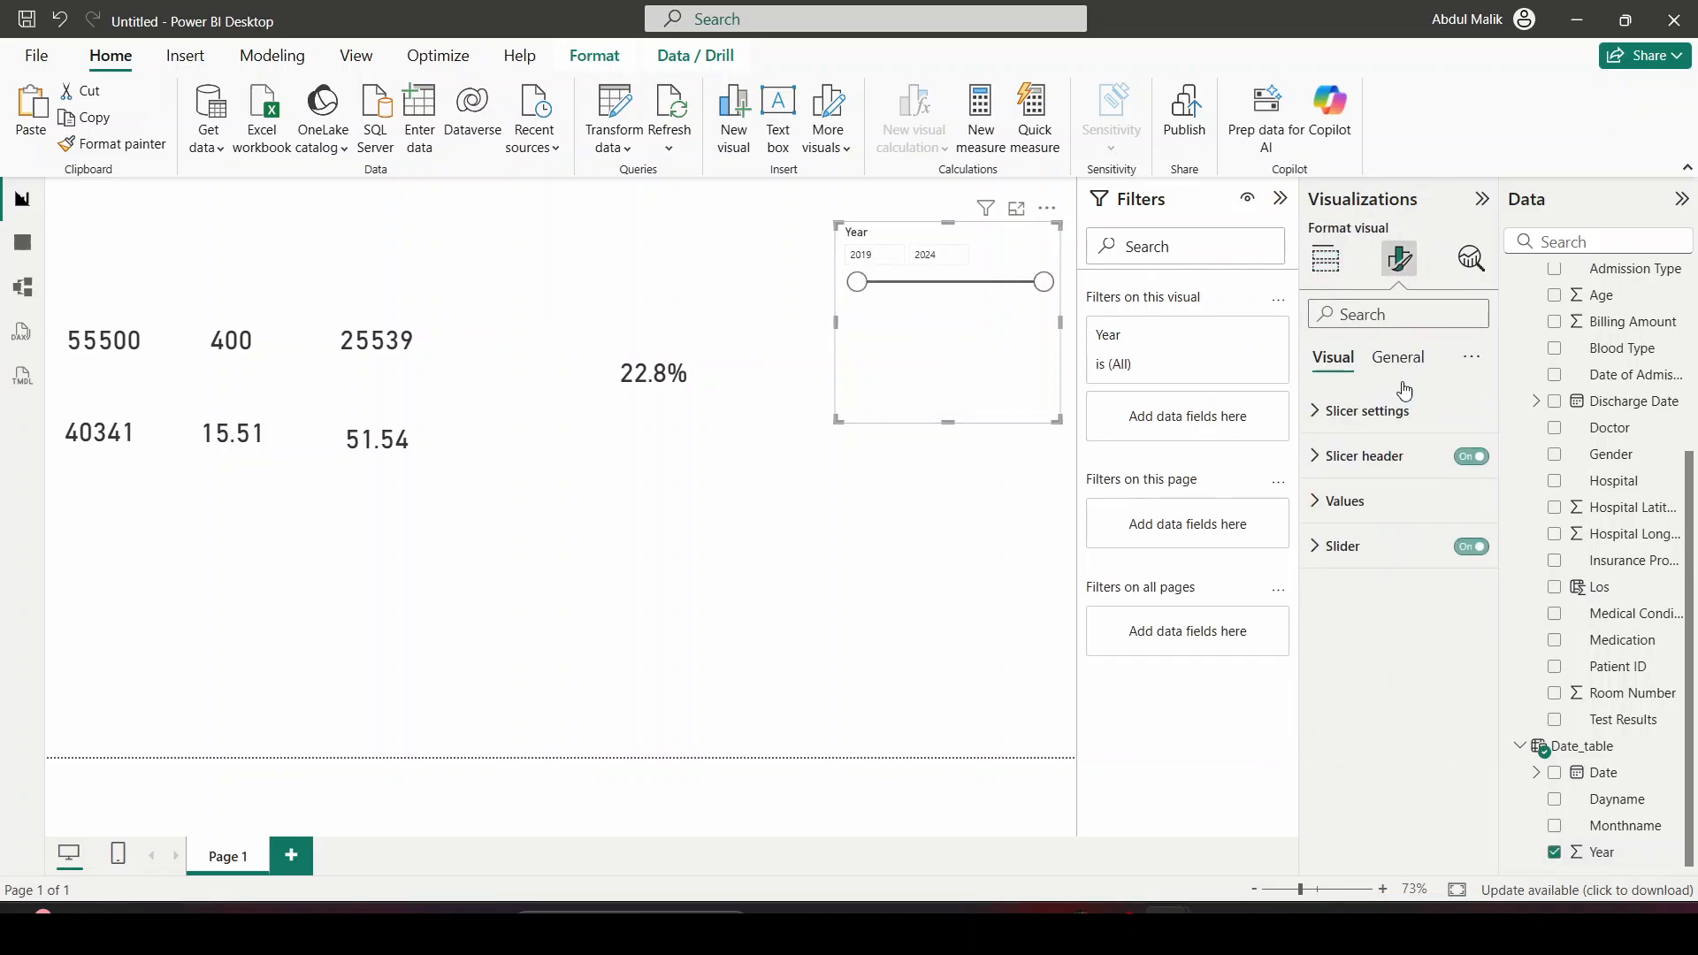
click(1379, 413)
click(1353, 522)
click(1365, 549)
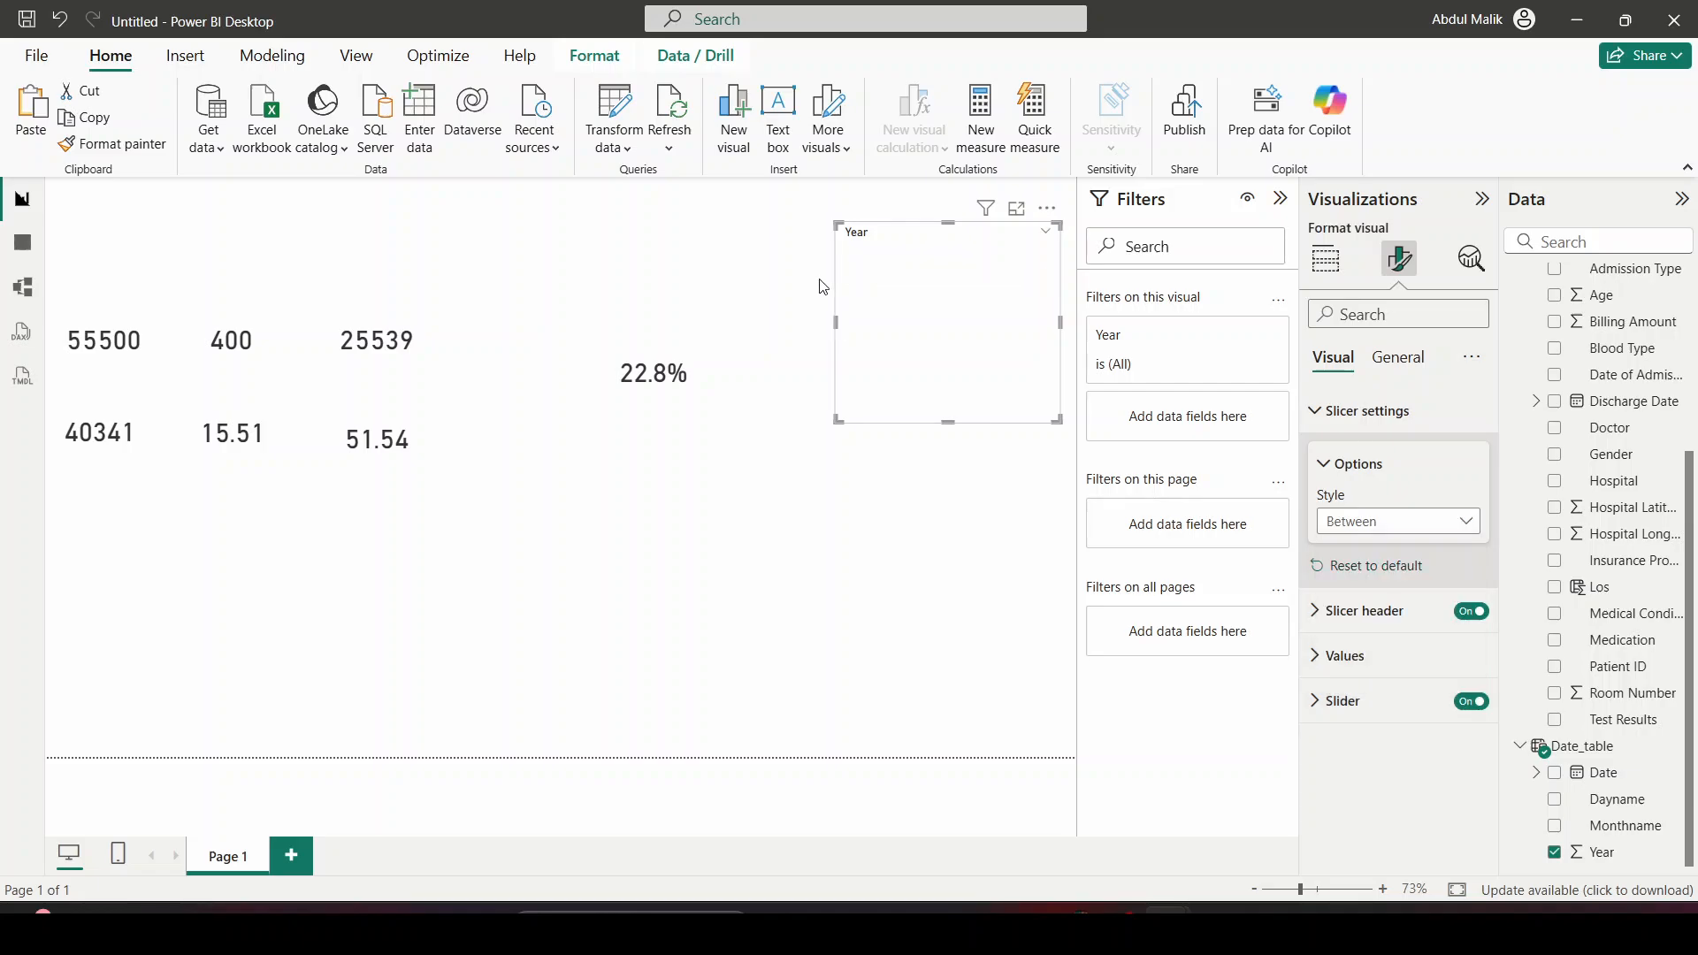
Filter the page by 2019 and then by 2020, and review the currentyear definition in the YoY Admissions measure
click(852, 254)
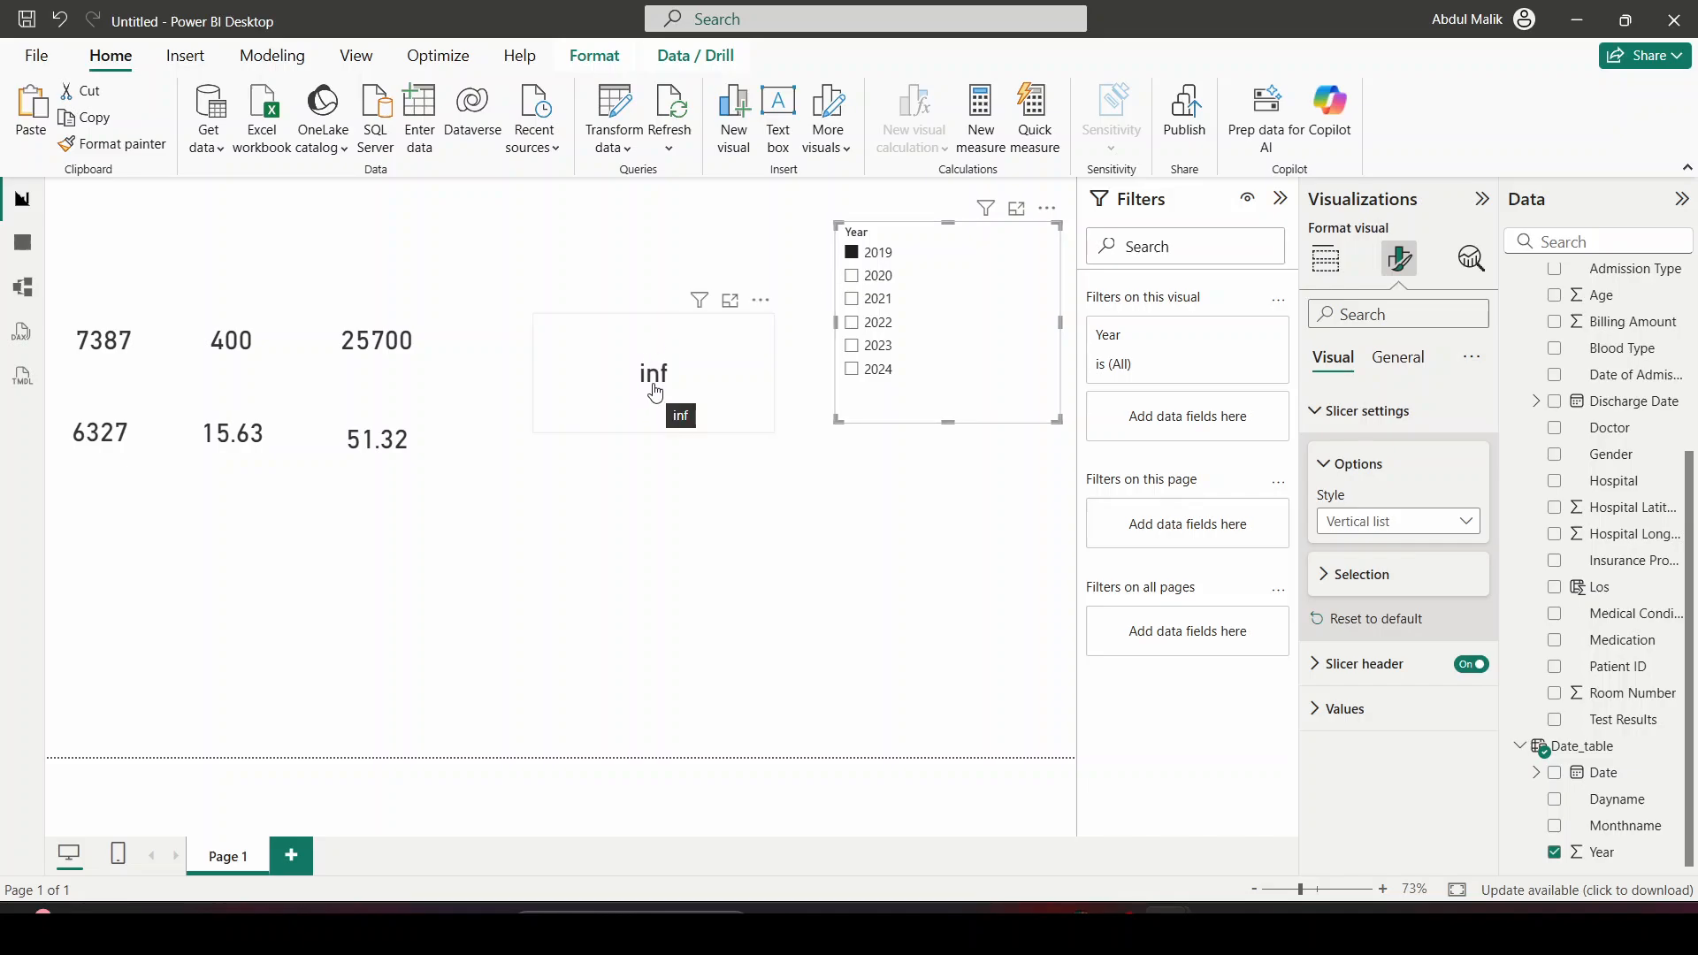
click(872, 277)
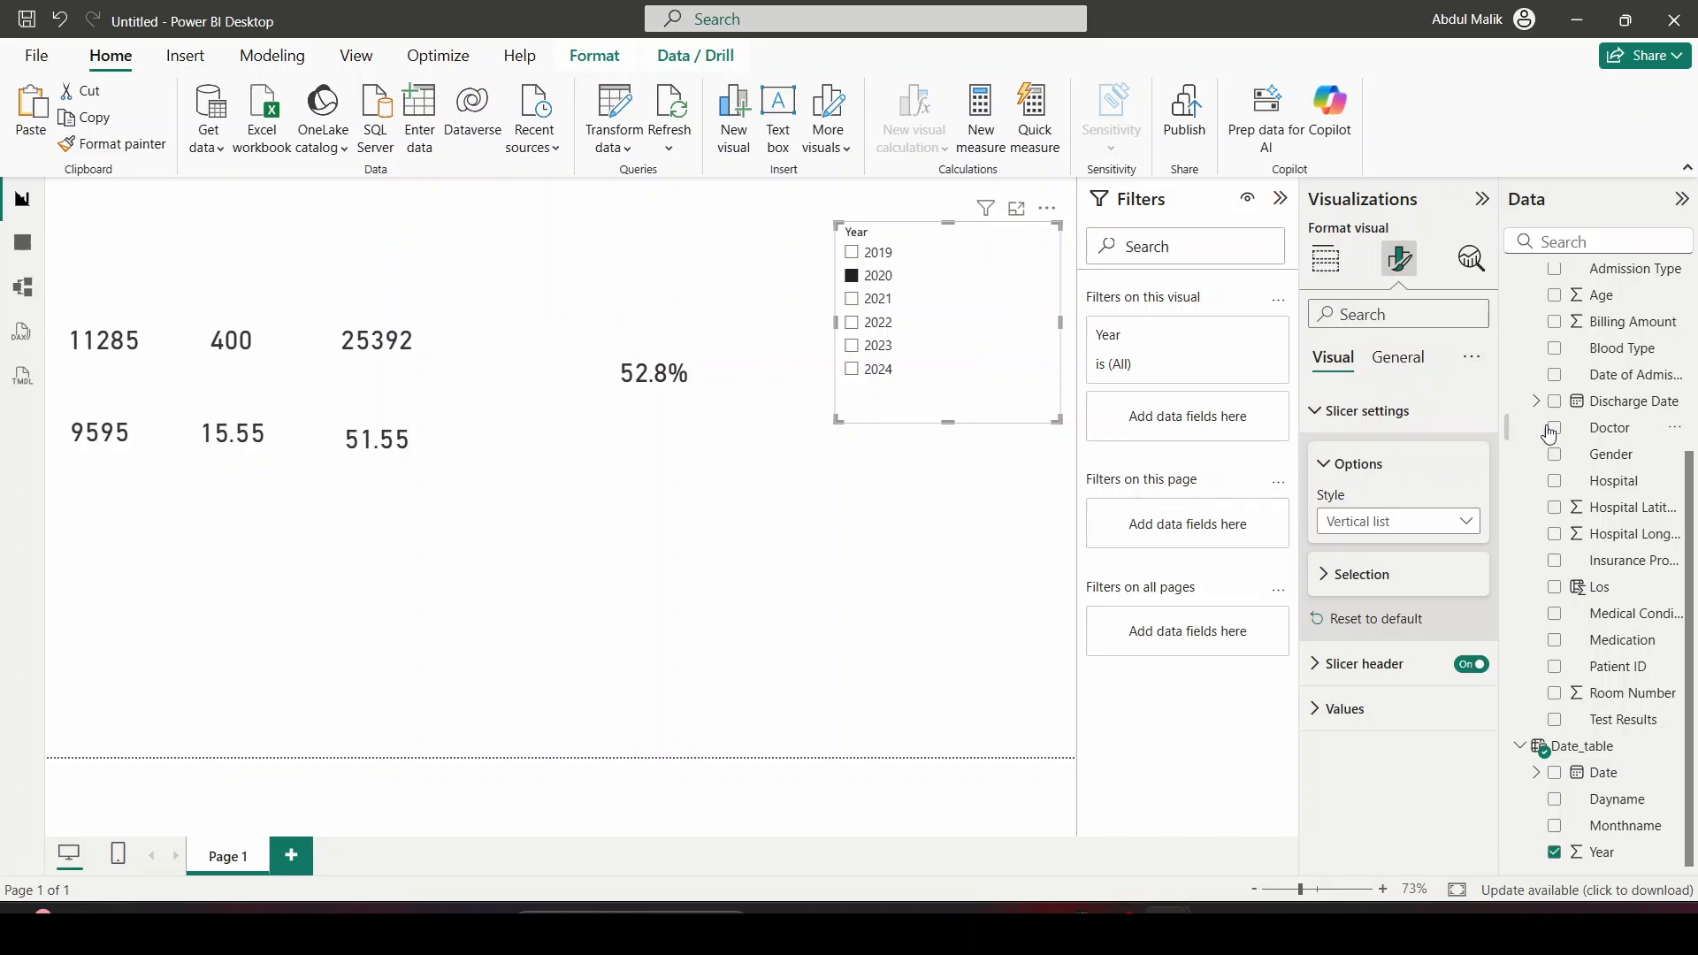
scroll(1624, 528, up, 3)
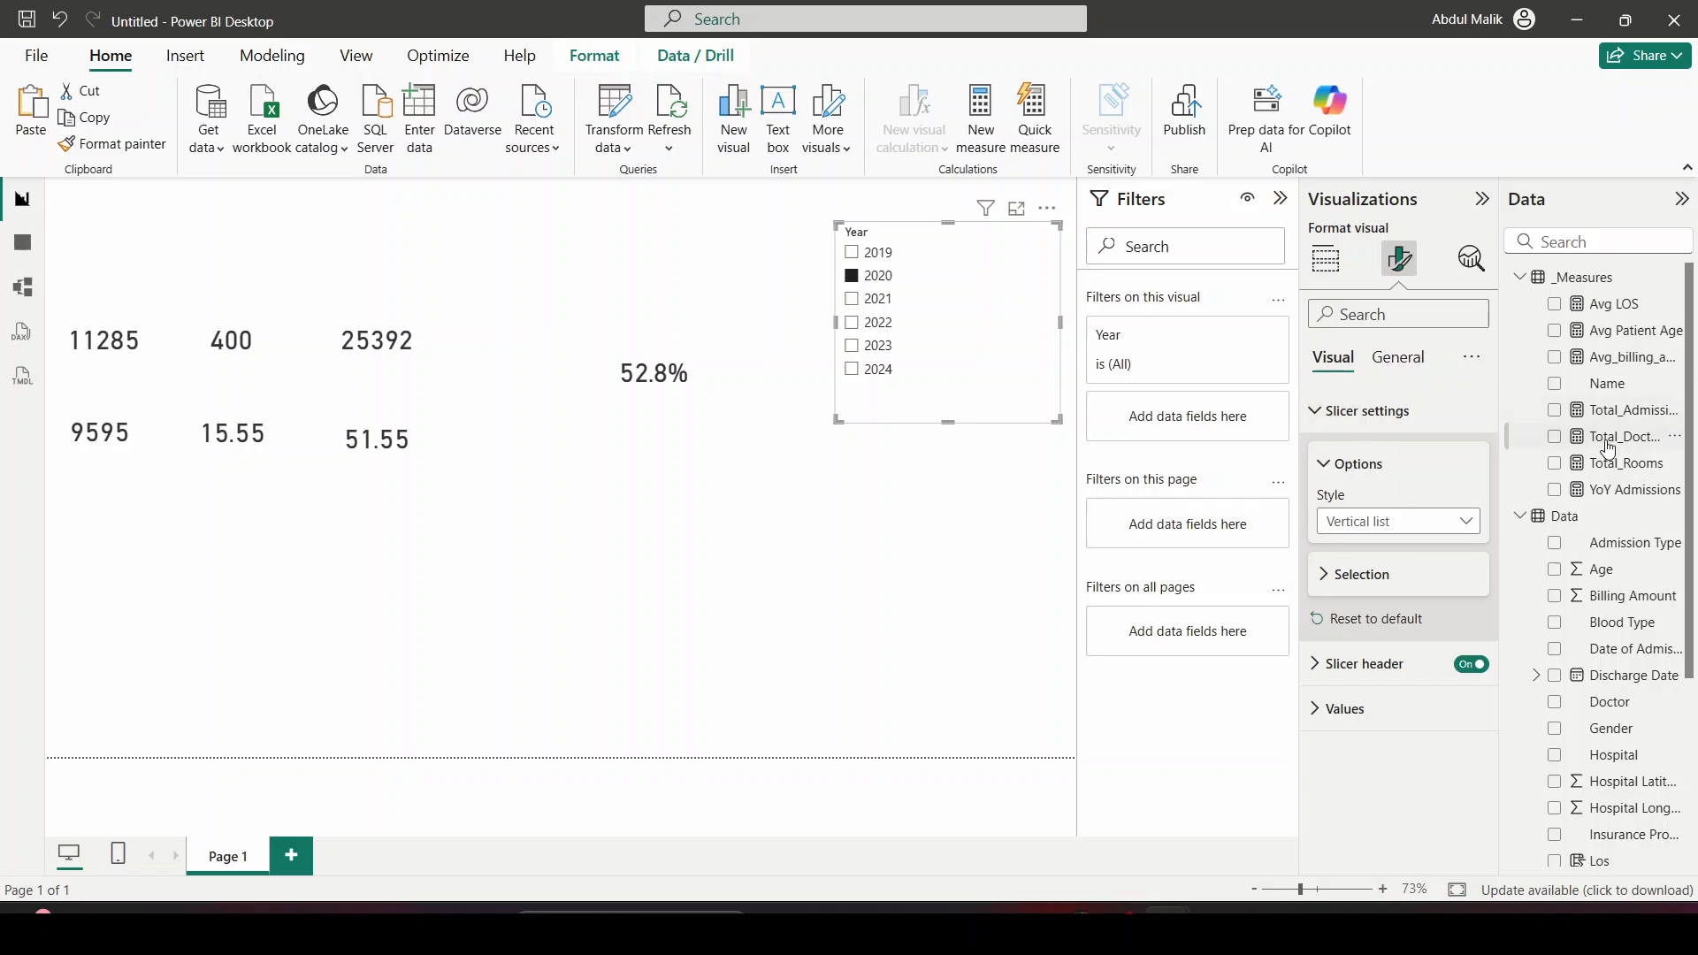
click(1621, 489)
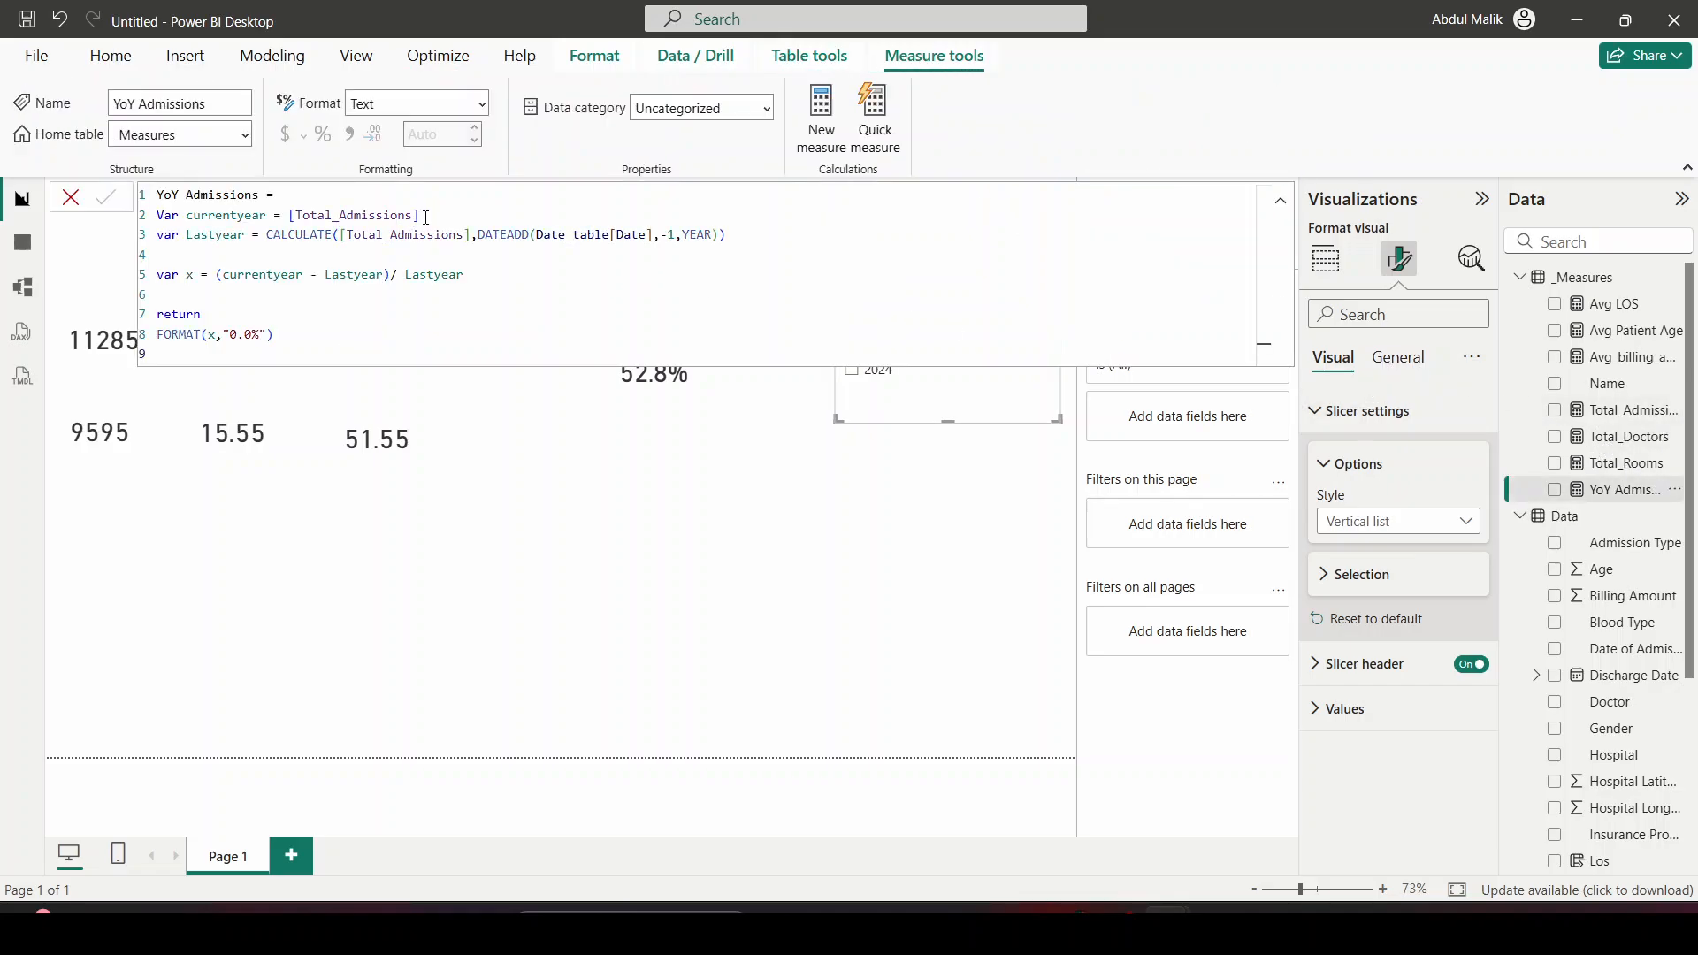
drag(426, 218, 291, 223)
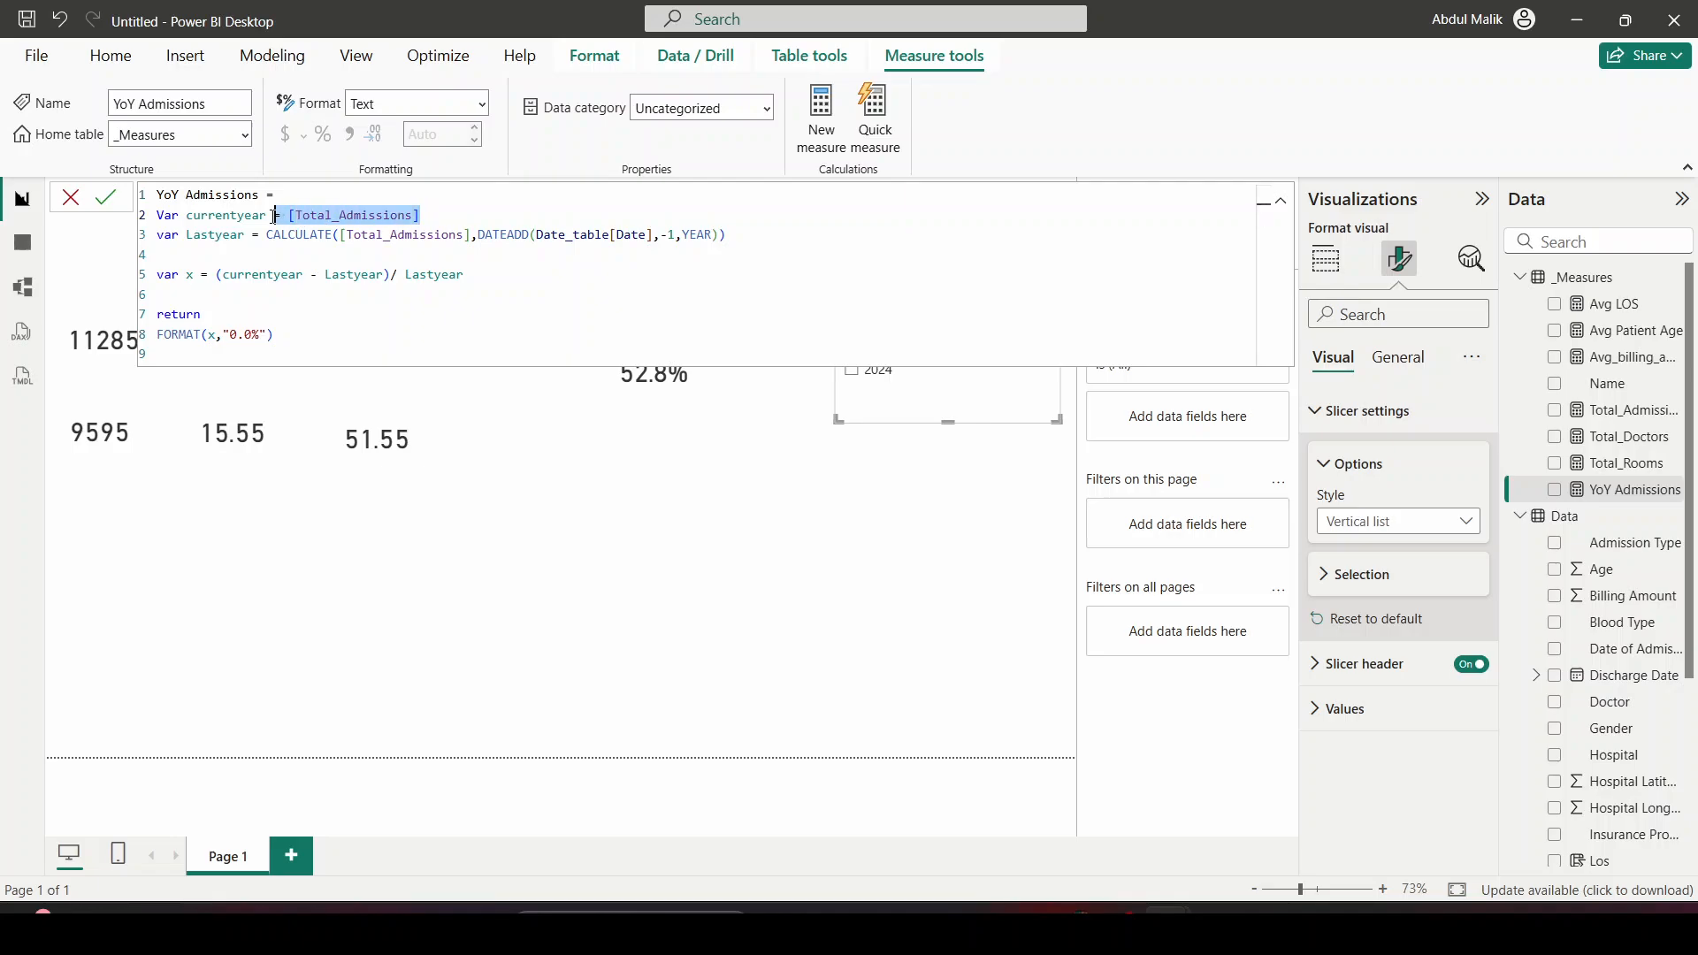
click(71, 197)
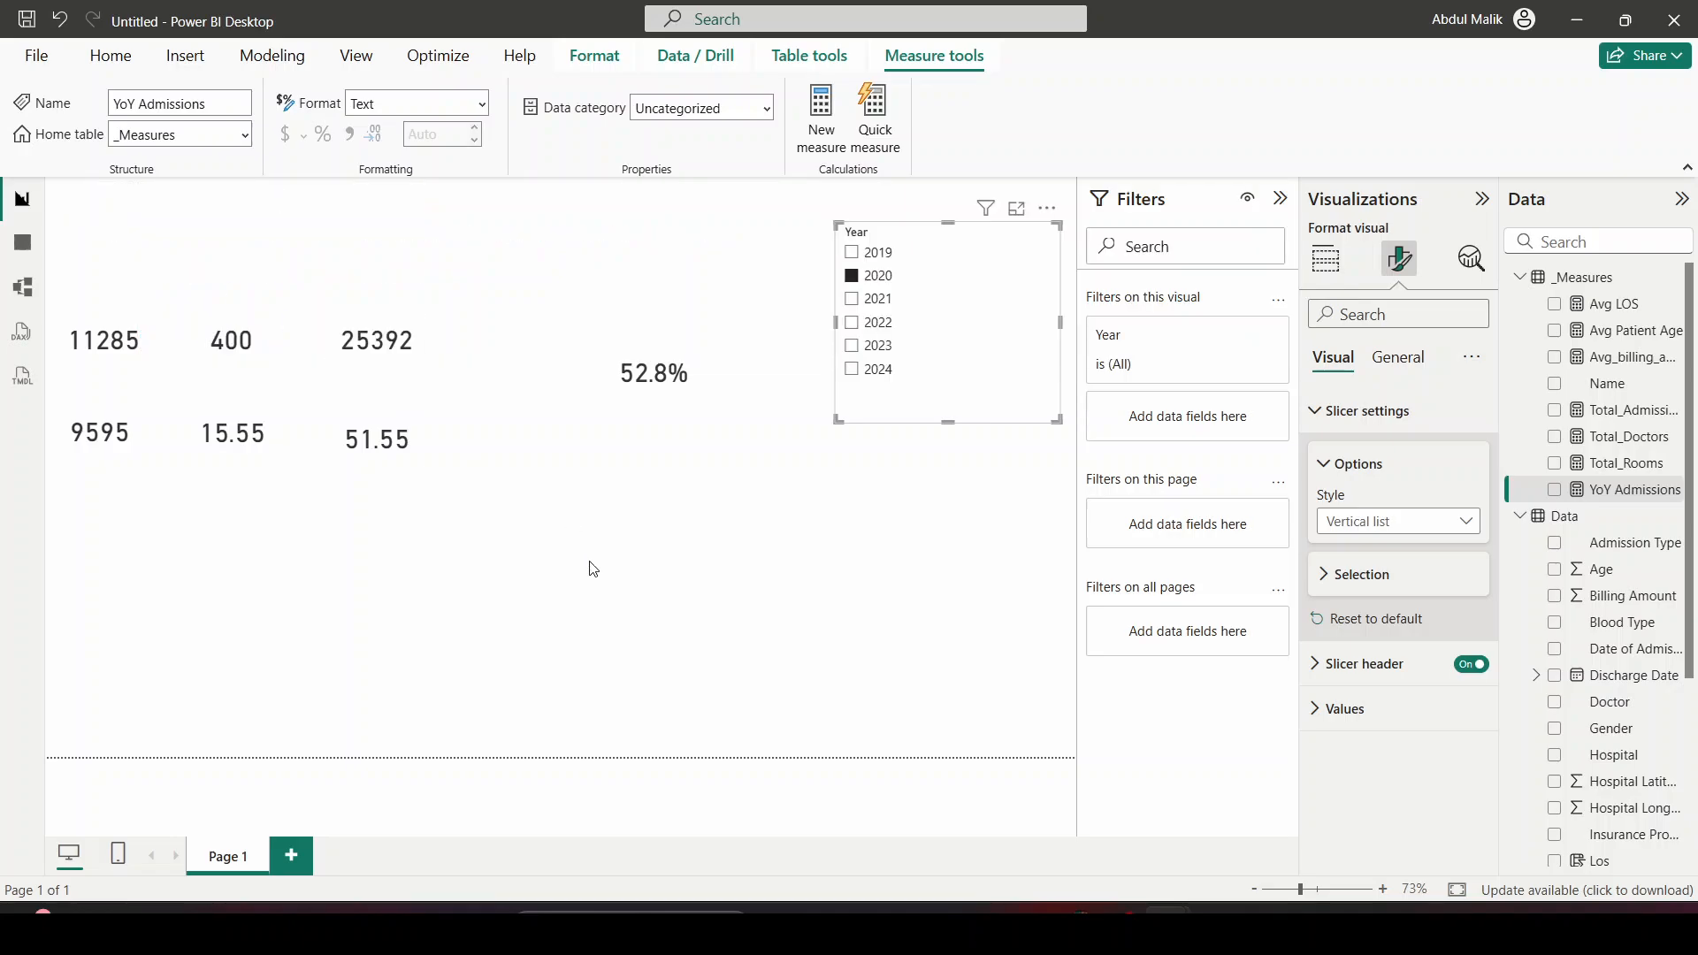
click(772, 564)
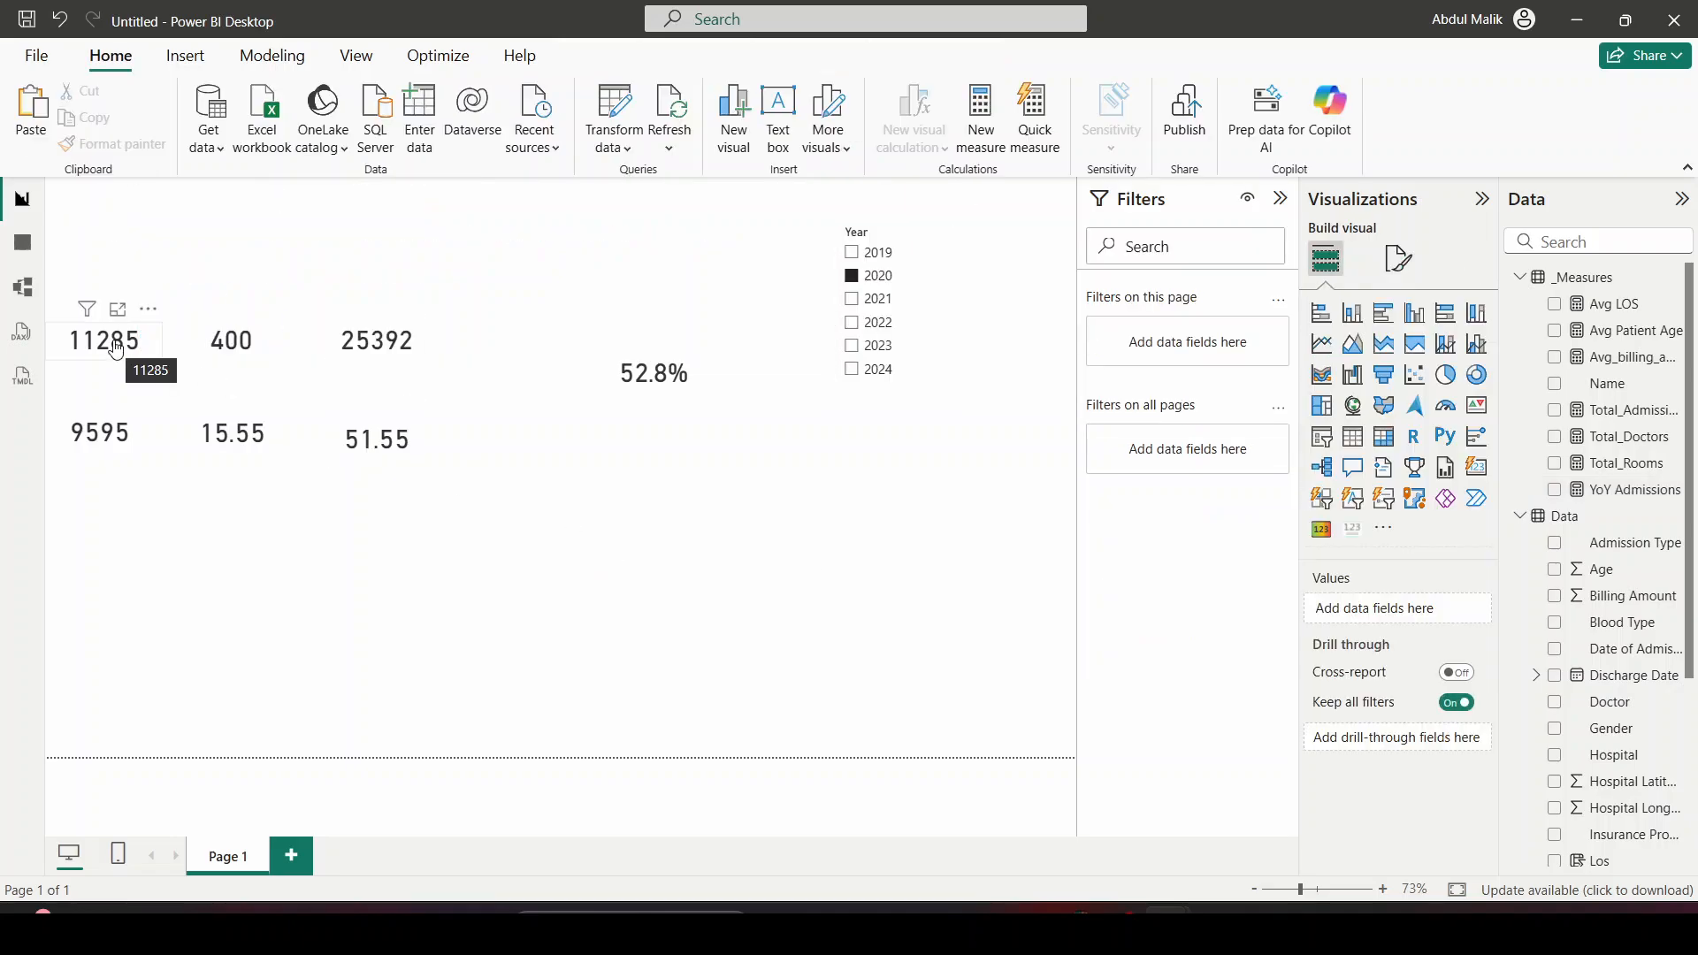
Annotate the currentyear line of YoY Admissions with the comment --11285, and discard the edit
click(1634, 489)
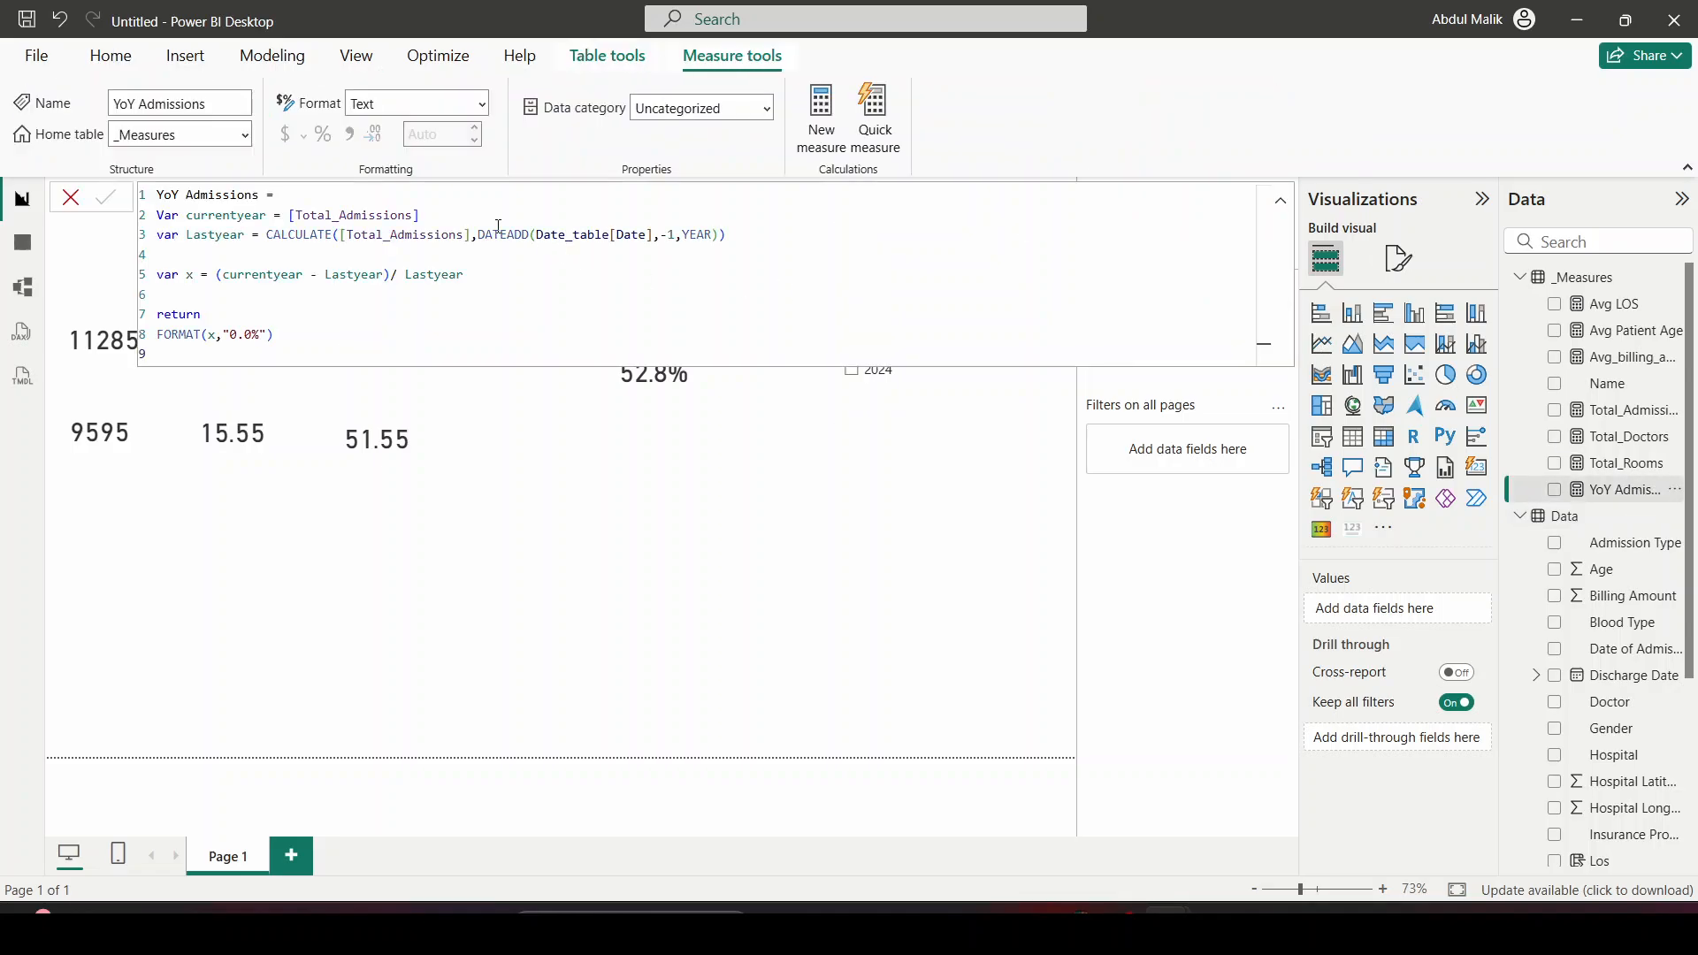
click(451, 214)
text(--11285)
click(71, 197)
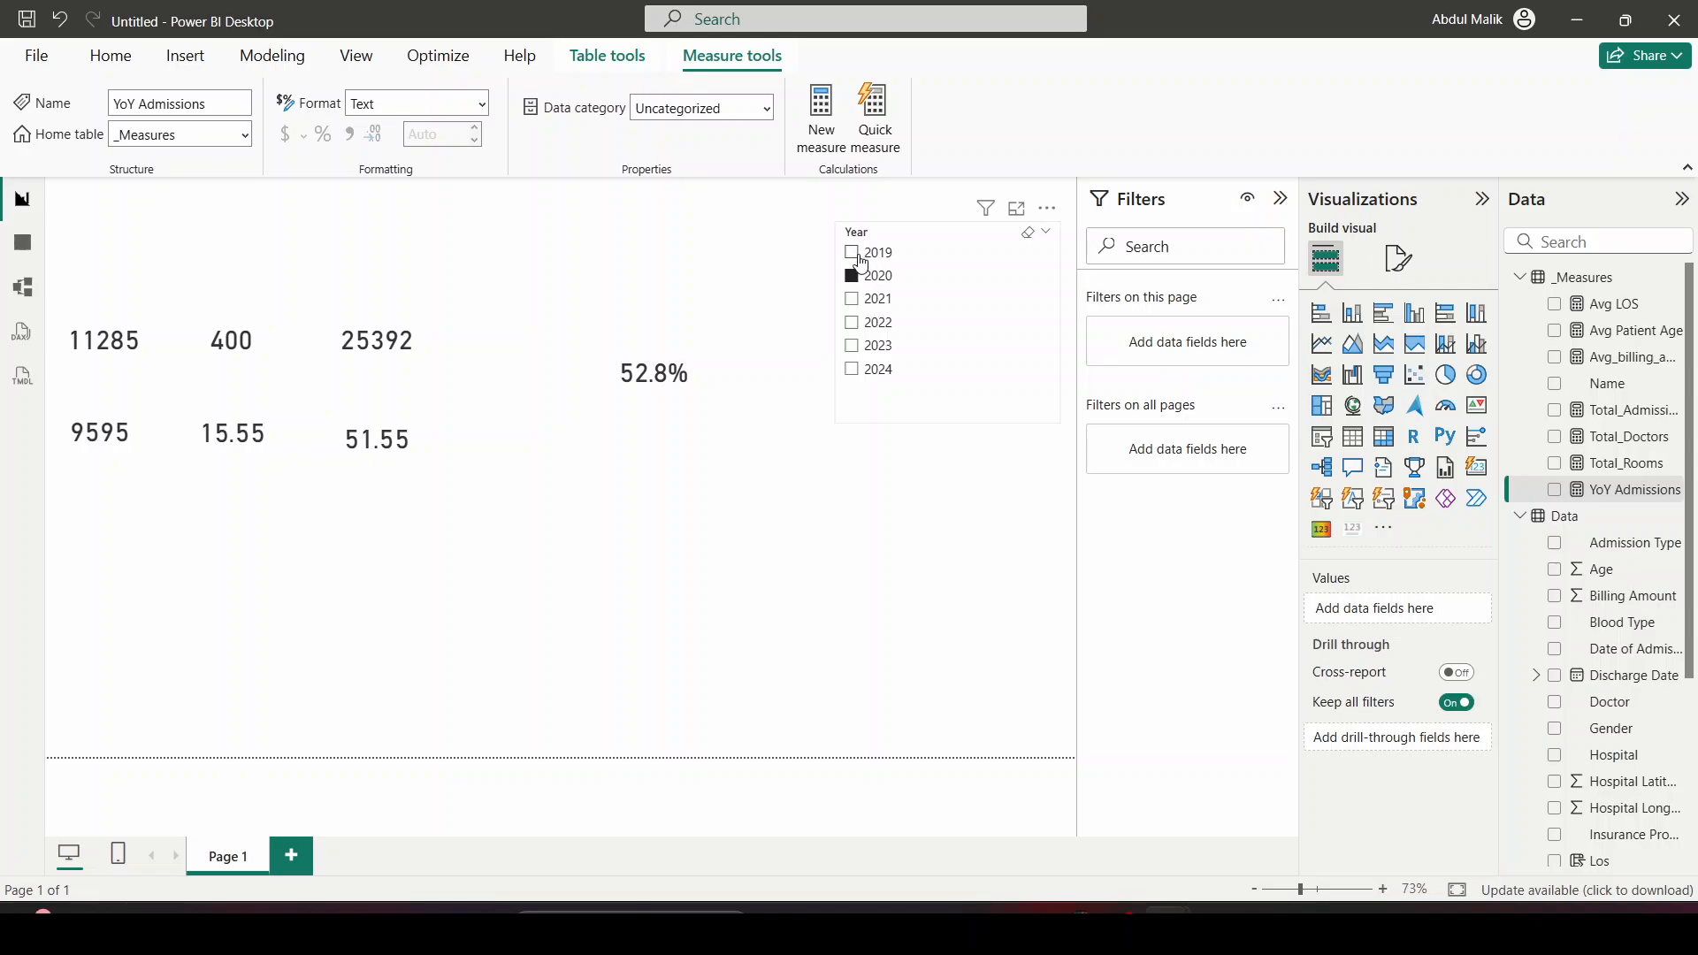
Filter the page by 2019, examine the currentyear and Lastyear lines of YoY Admissions, and close the formula without committing changes
click(851, 252)
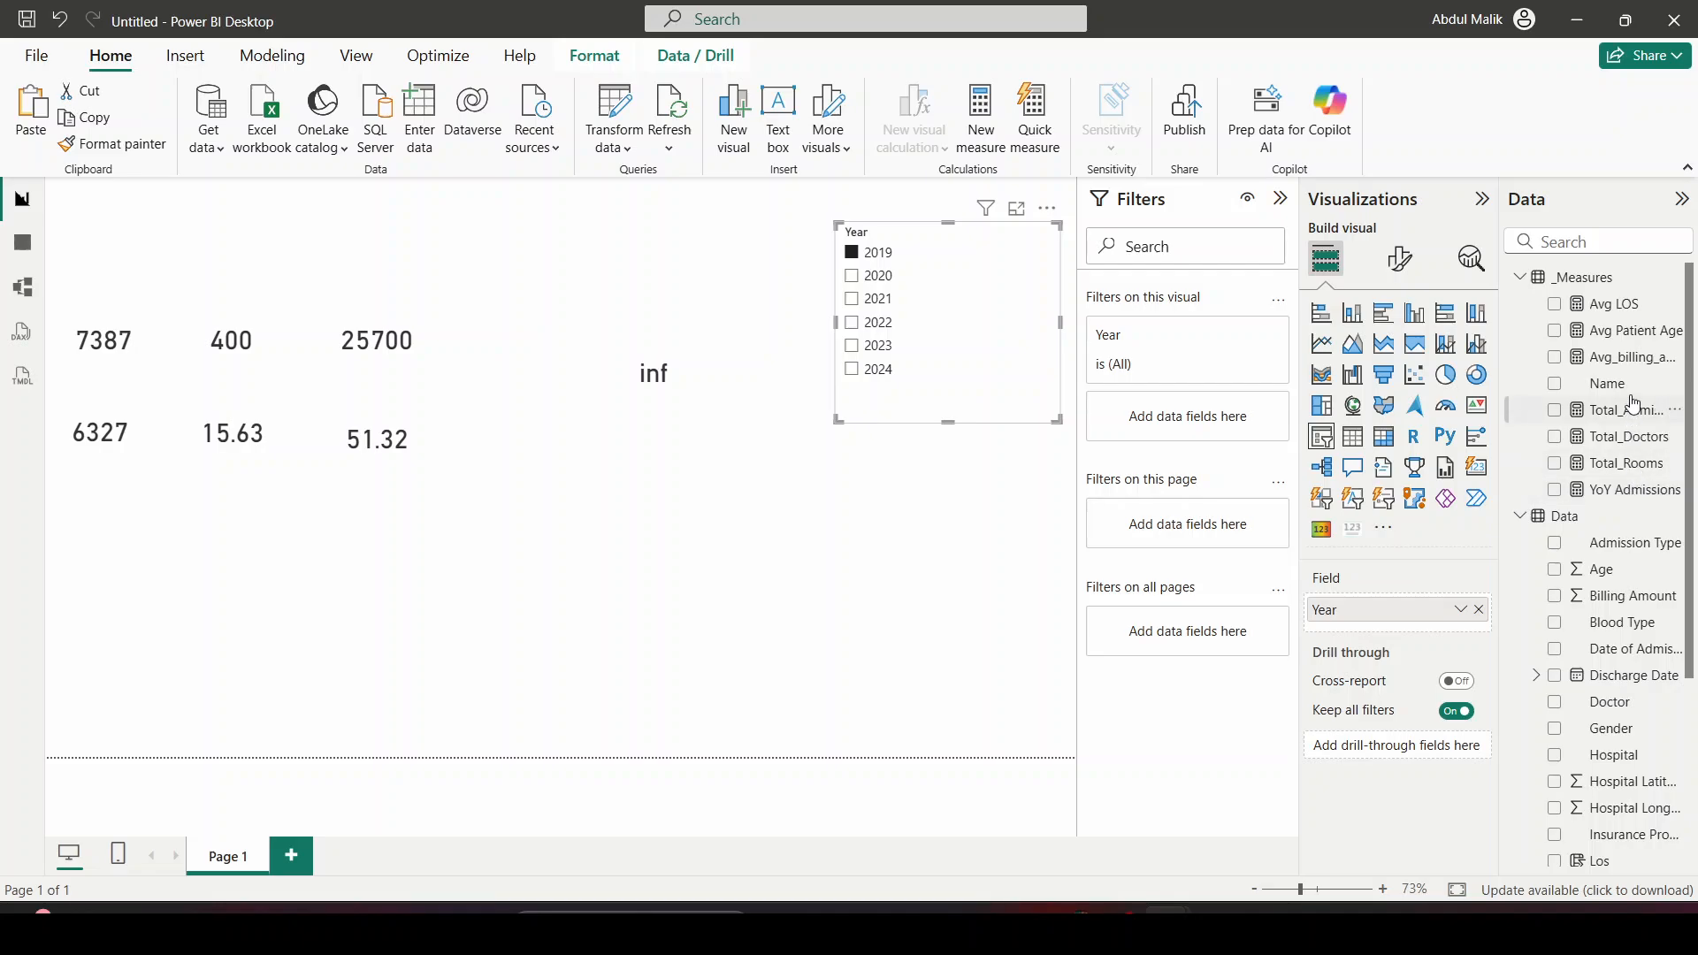
click(1633, 489)
click(445, 207)
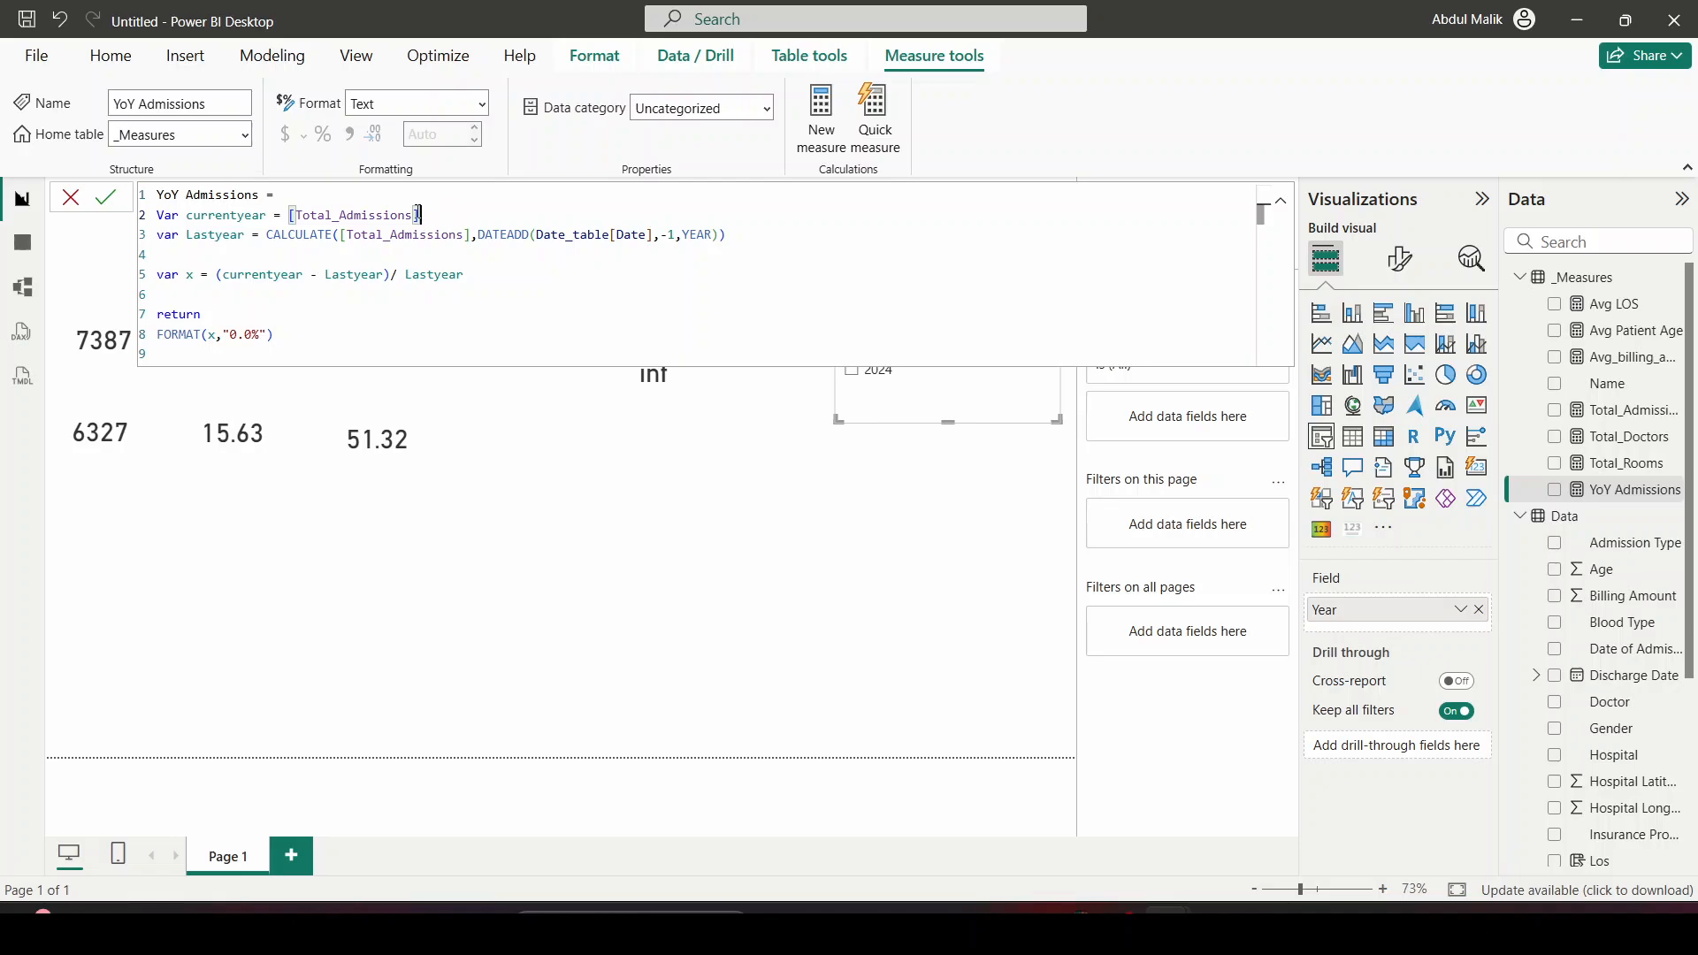
click(729, 239)
click(70, 197)
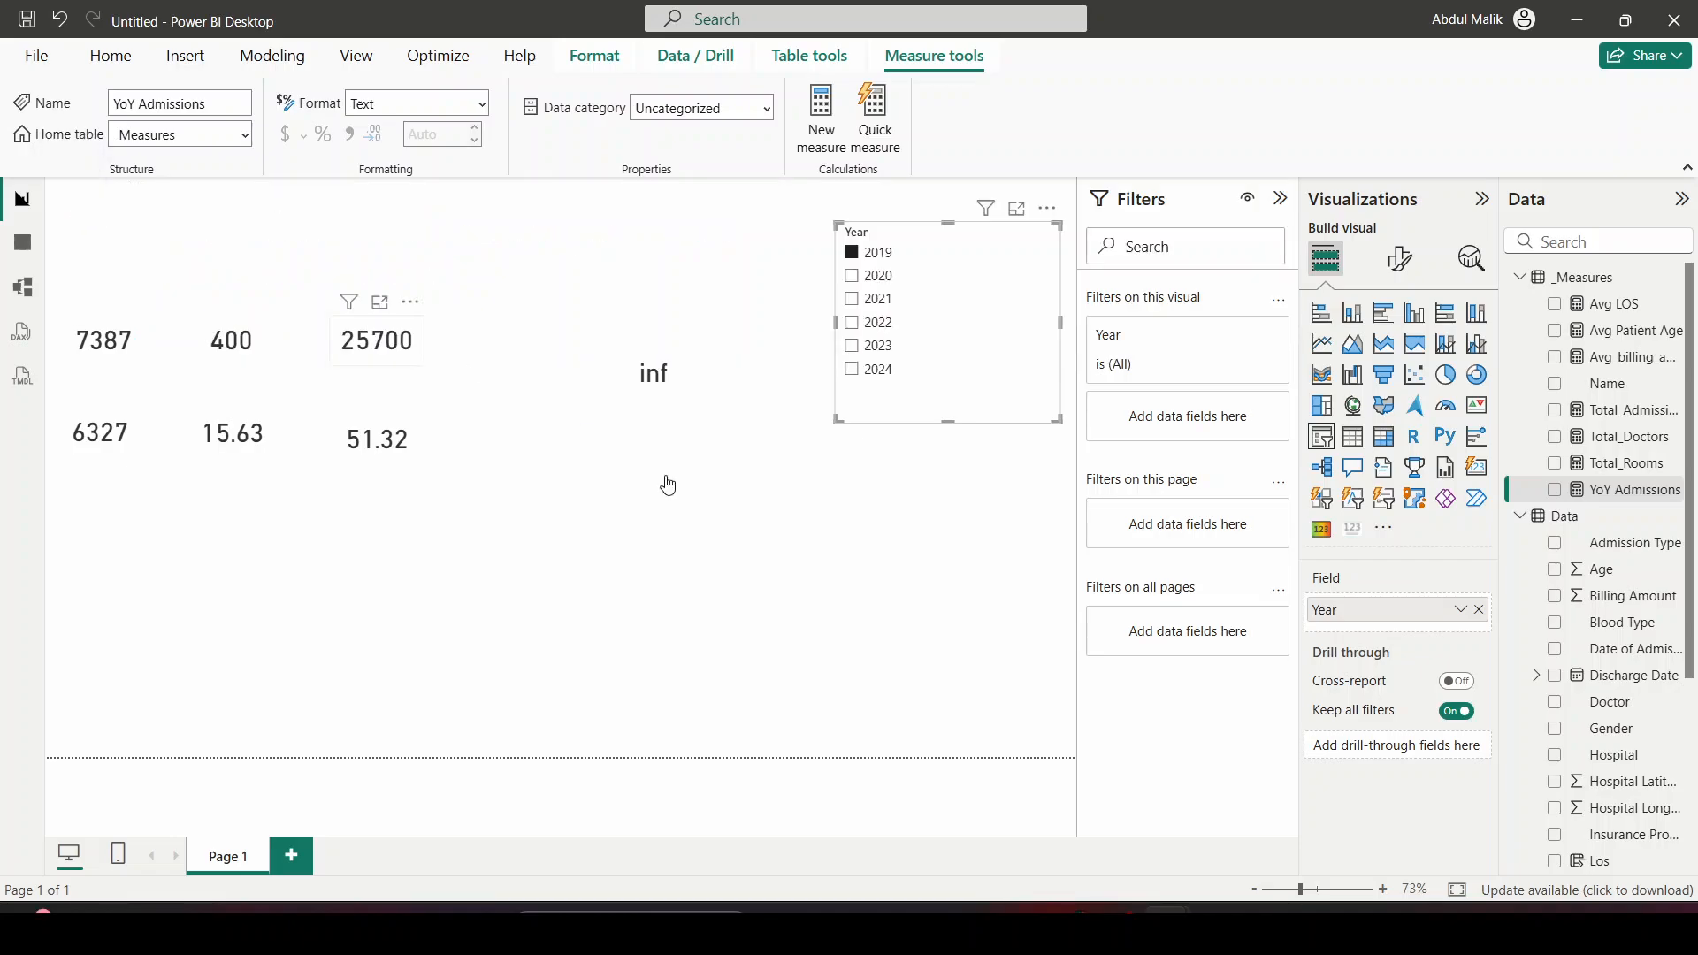
Filter the page by 2020, review how YoY Admissions calculates x, and close the formula without changes
click(852, 276)
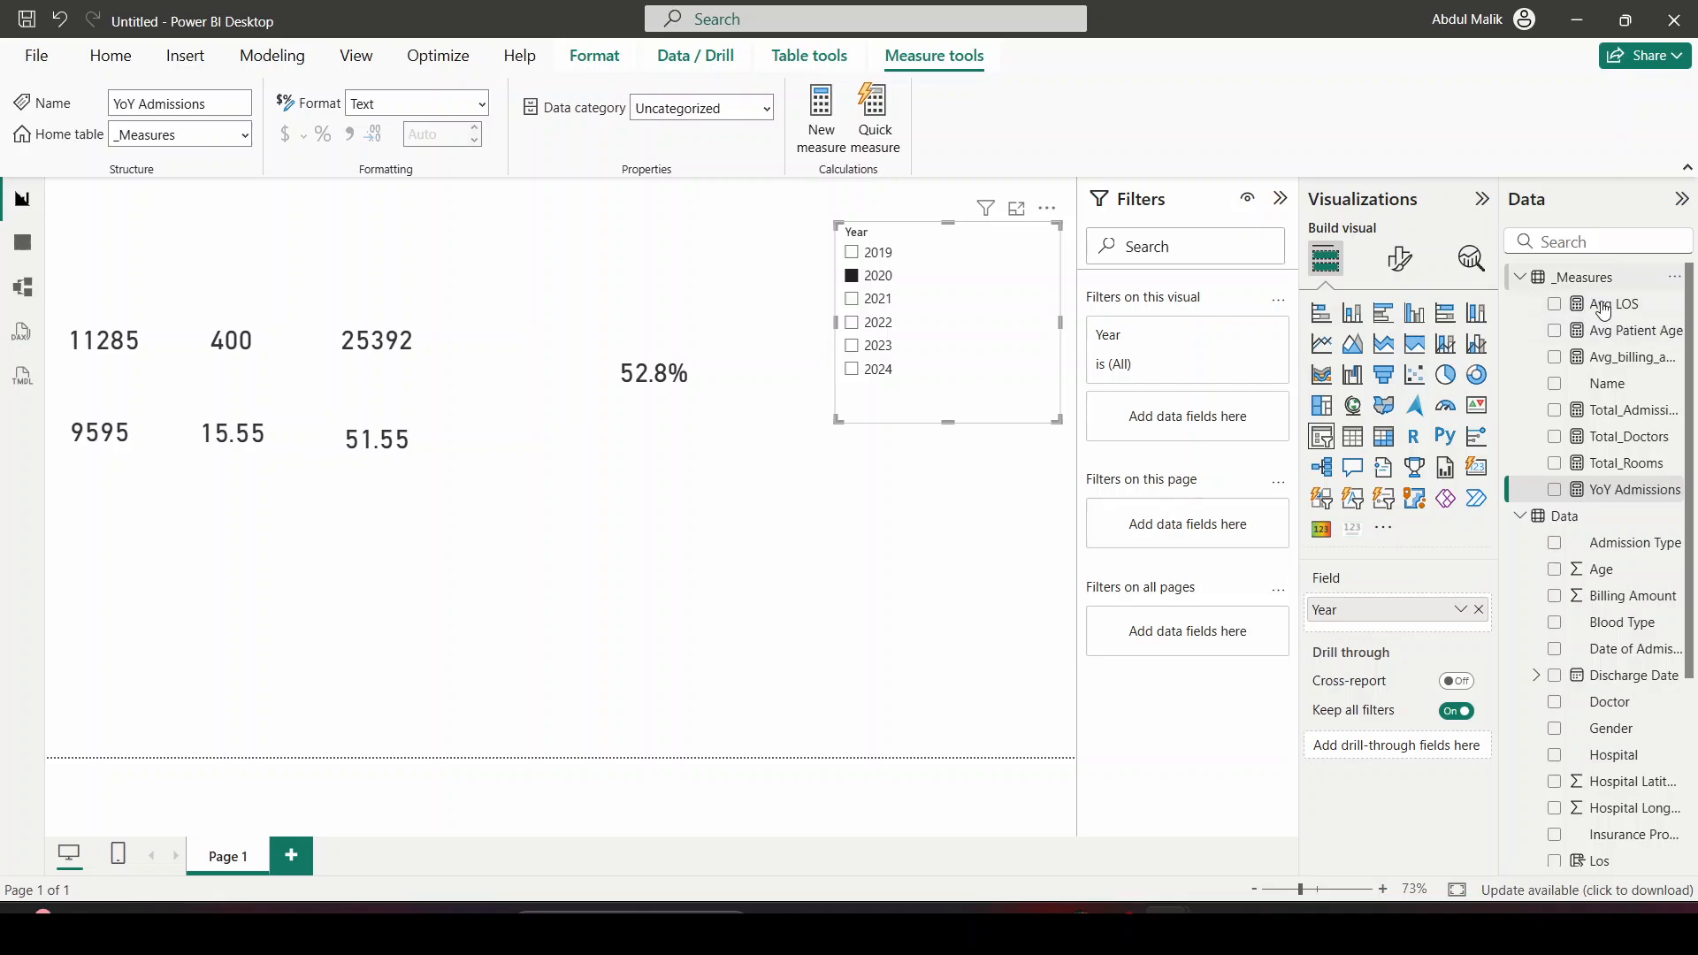
click(1584, 277)
click(1602, 489)
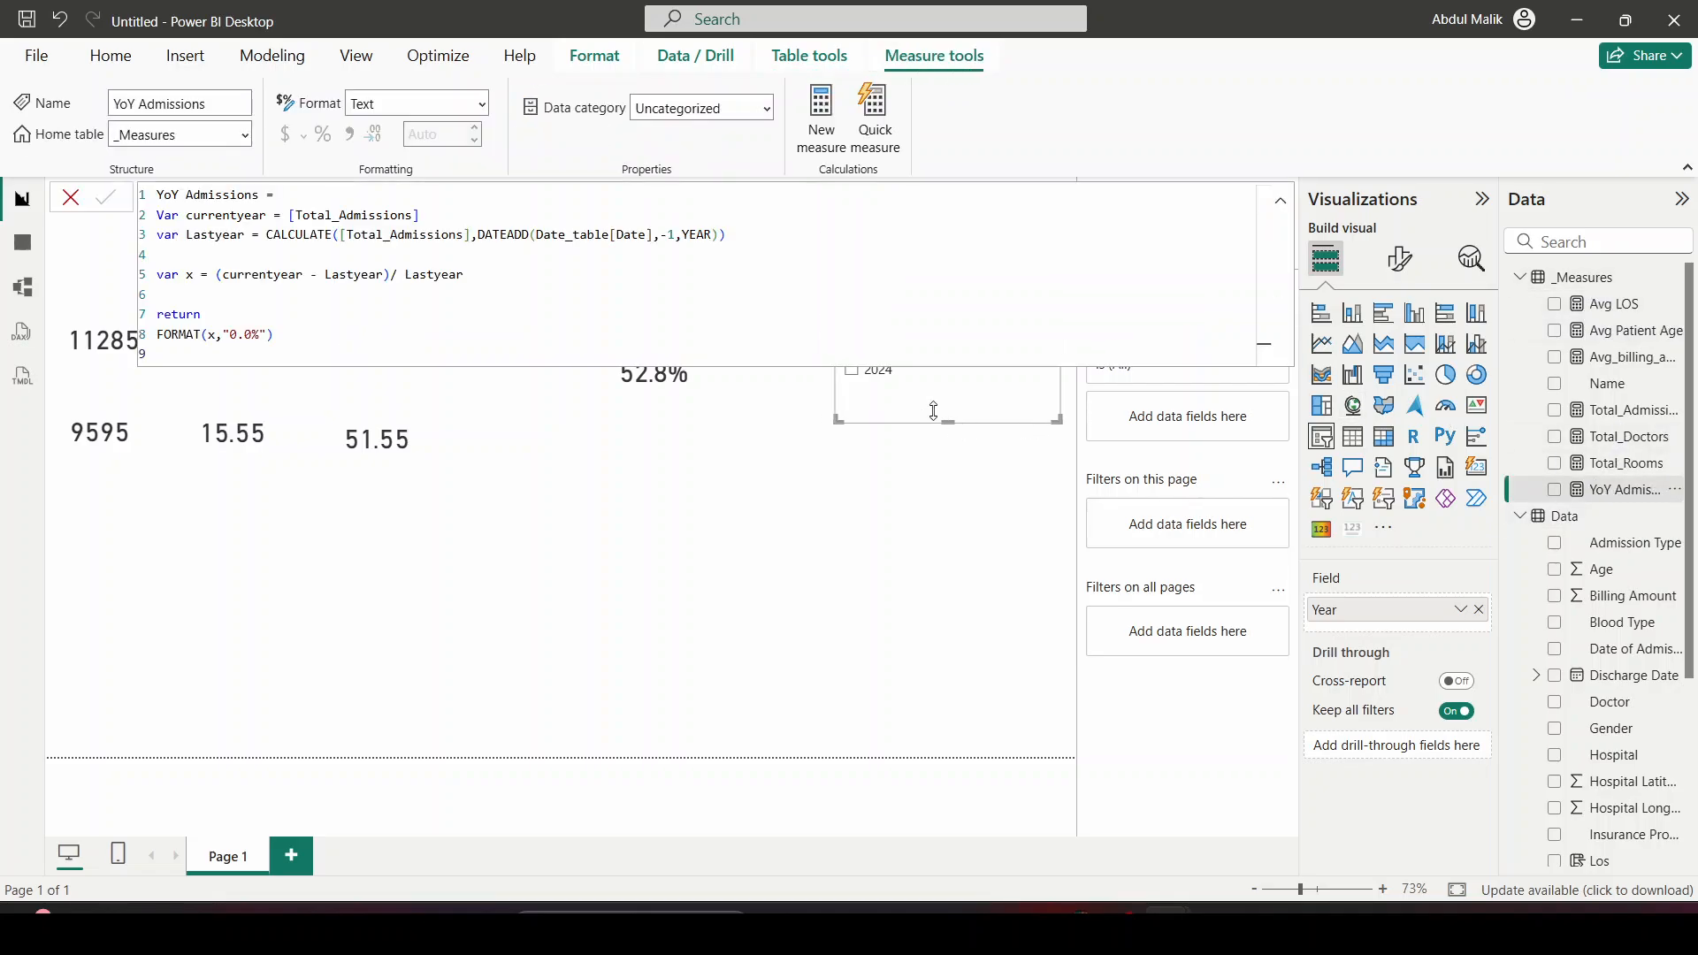
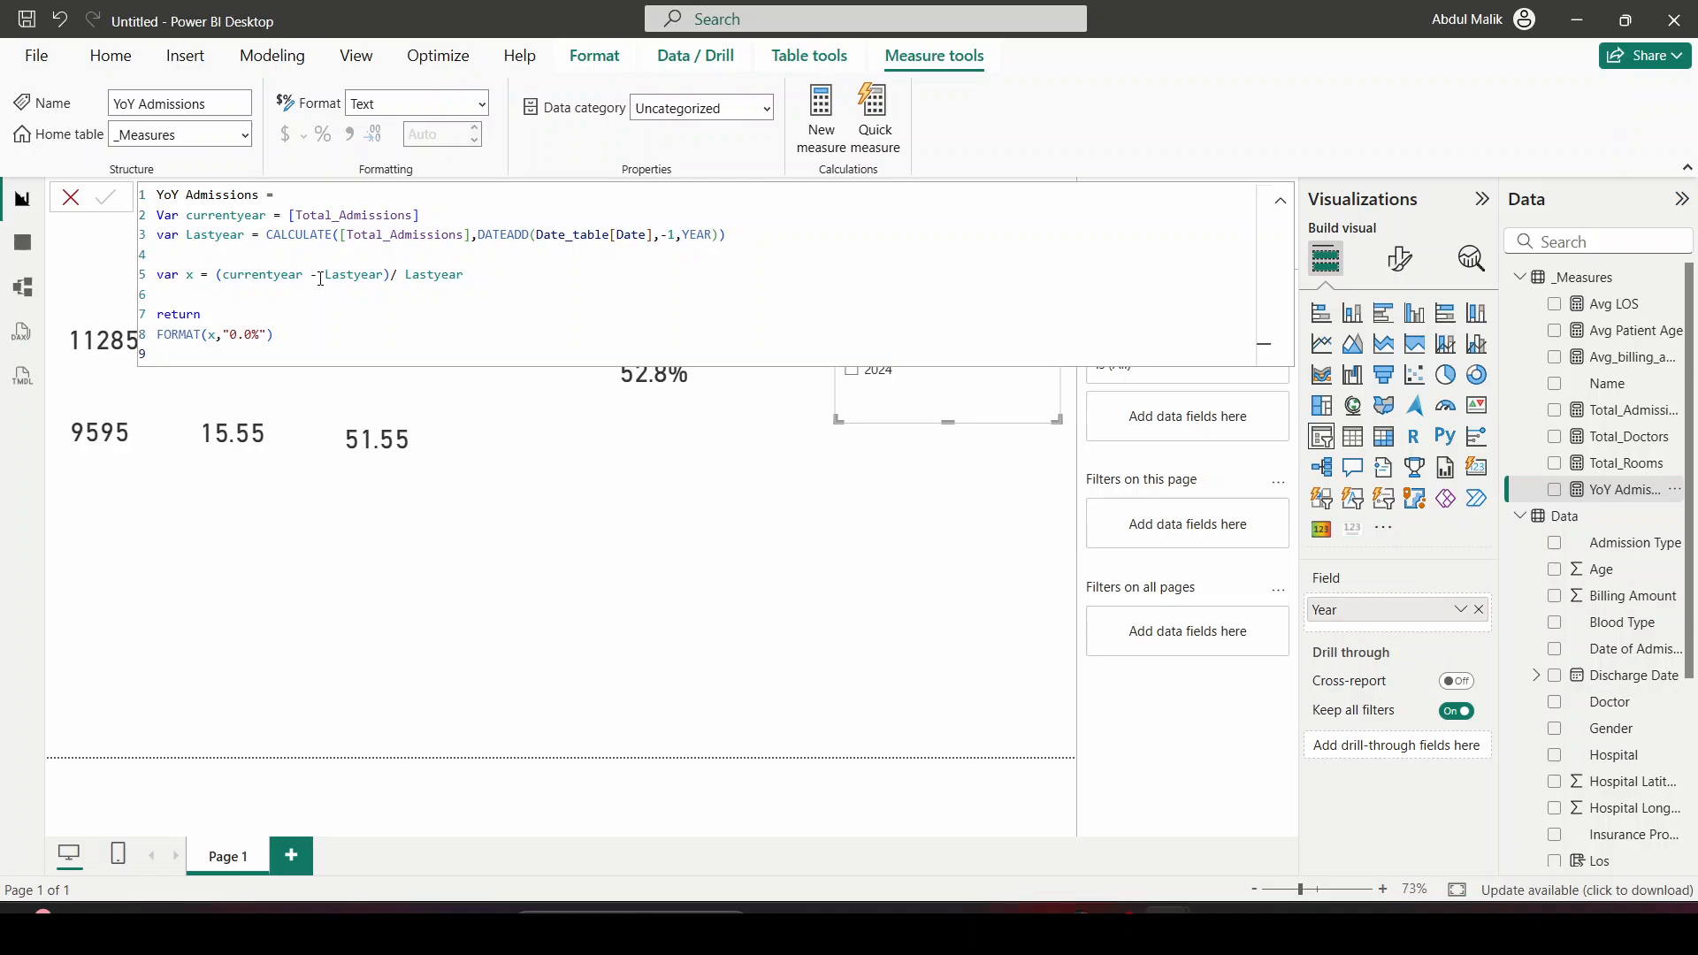
click(69, 197)
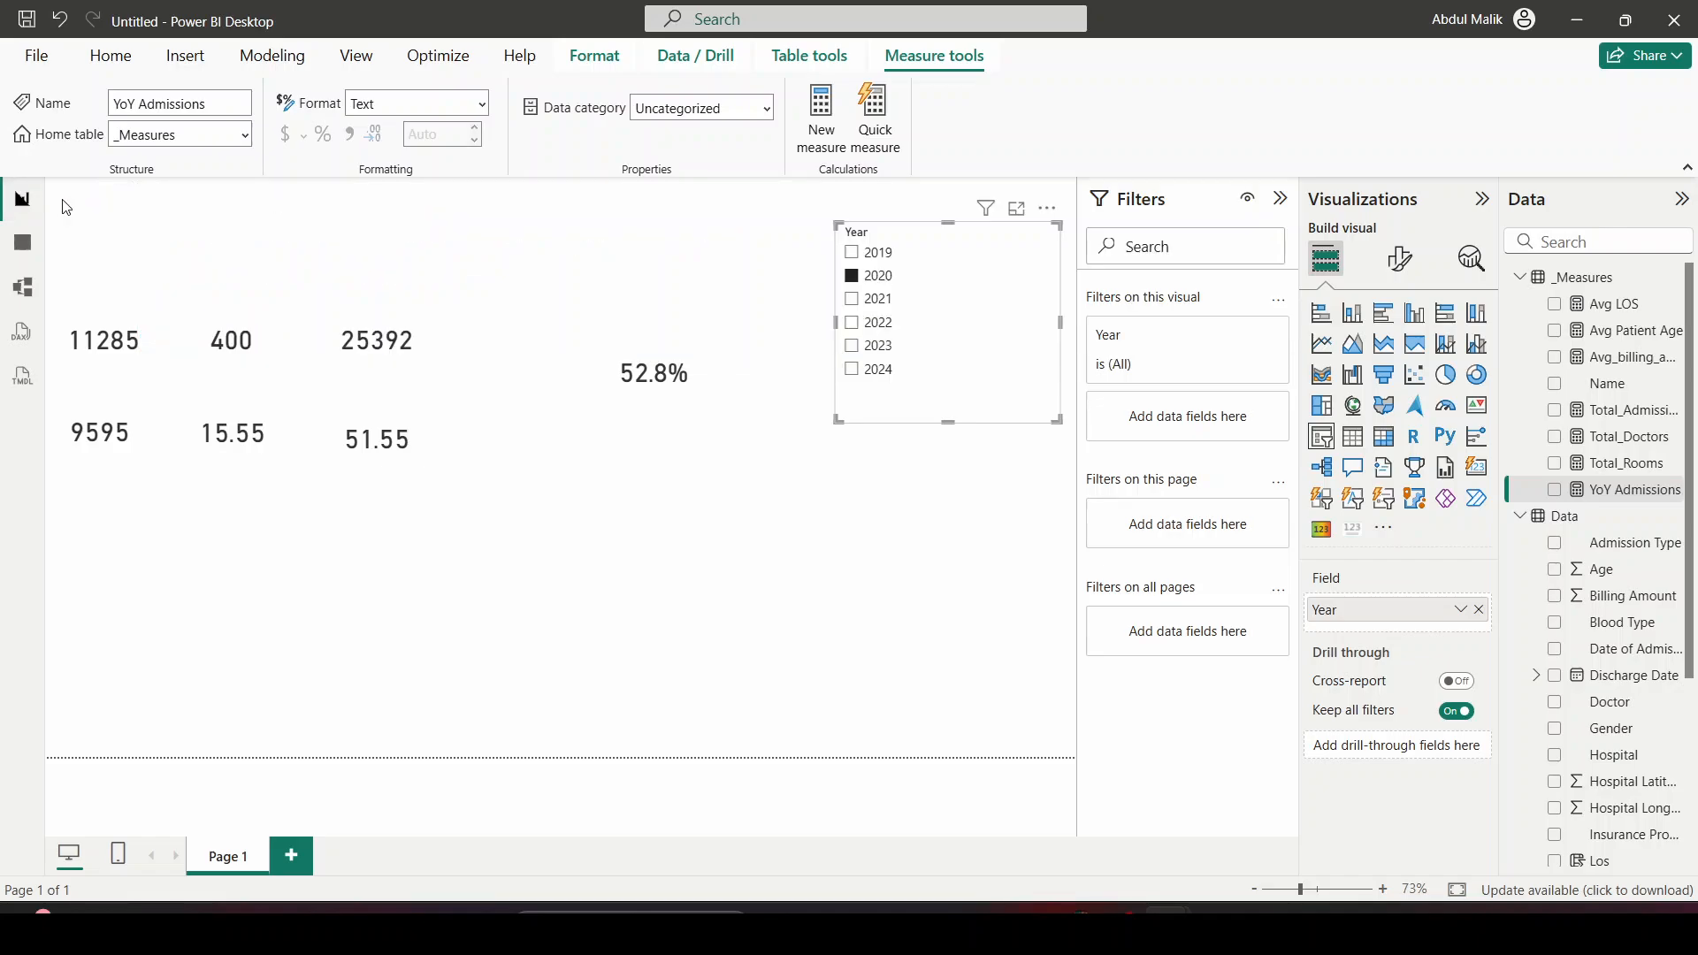
Return the Year slicer to 2019 and examine the [Total_Admissions] and DATEADD(Date_table[Date],-1,YEAR) expressions in YoY Admissions
click(851, 252)
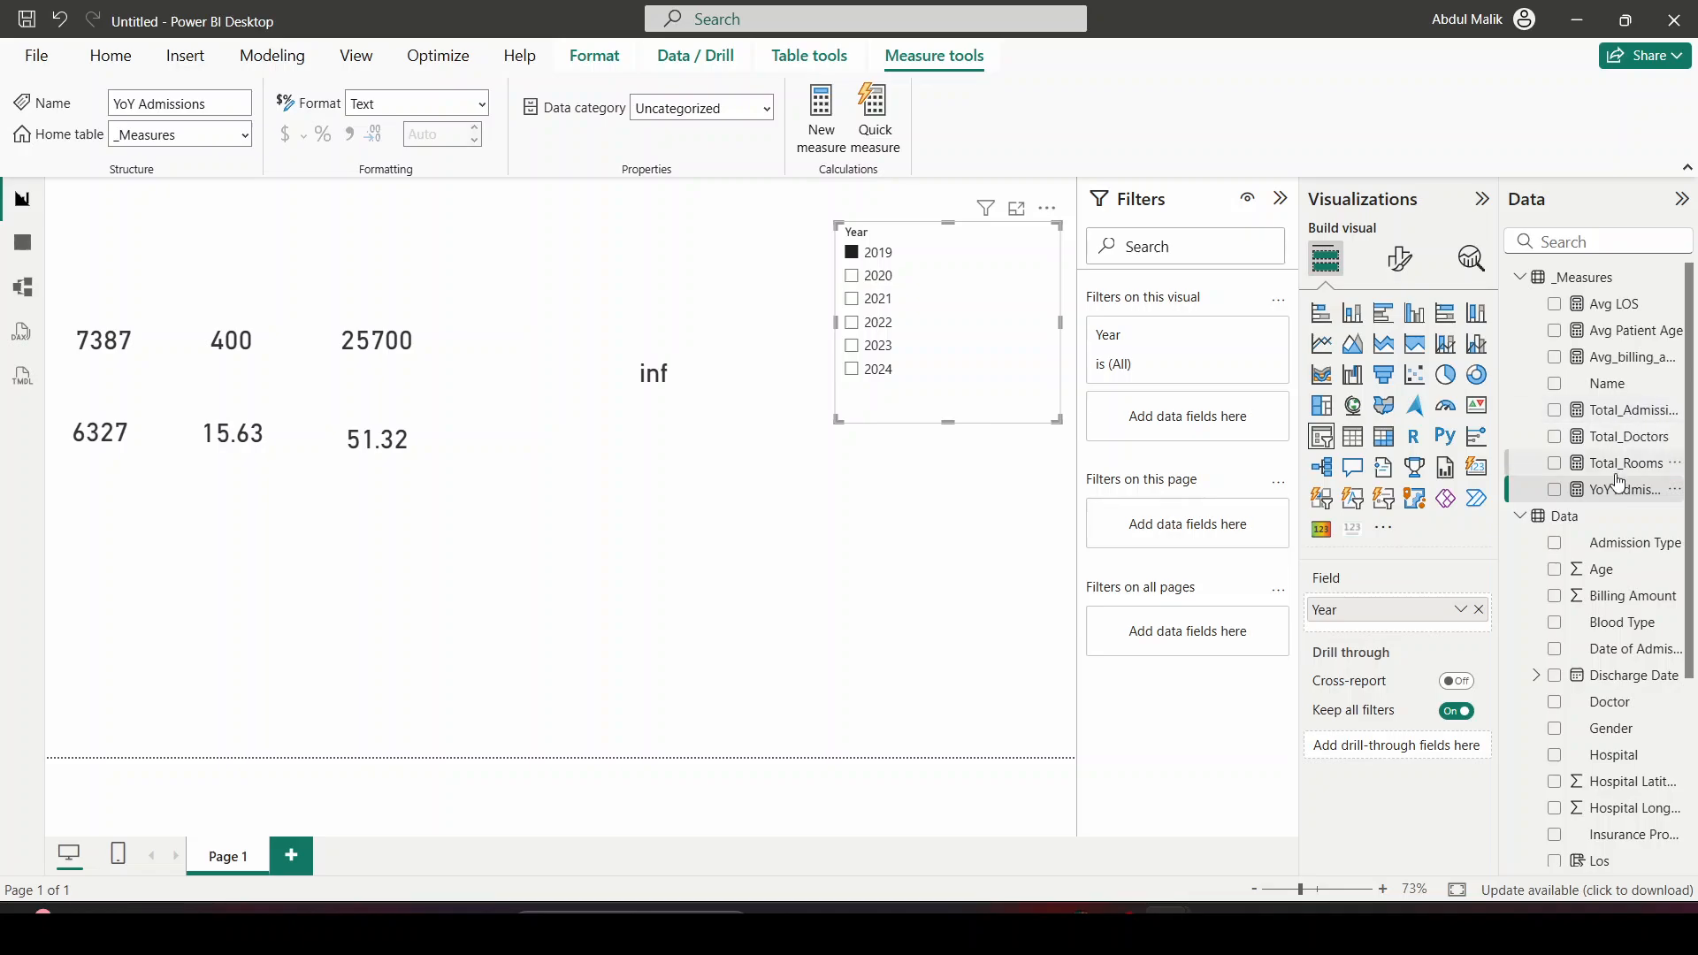
click(1605, 285)
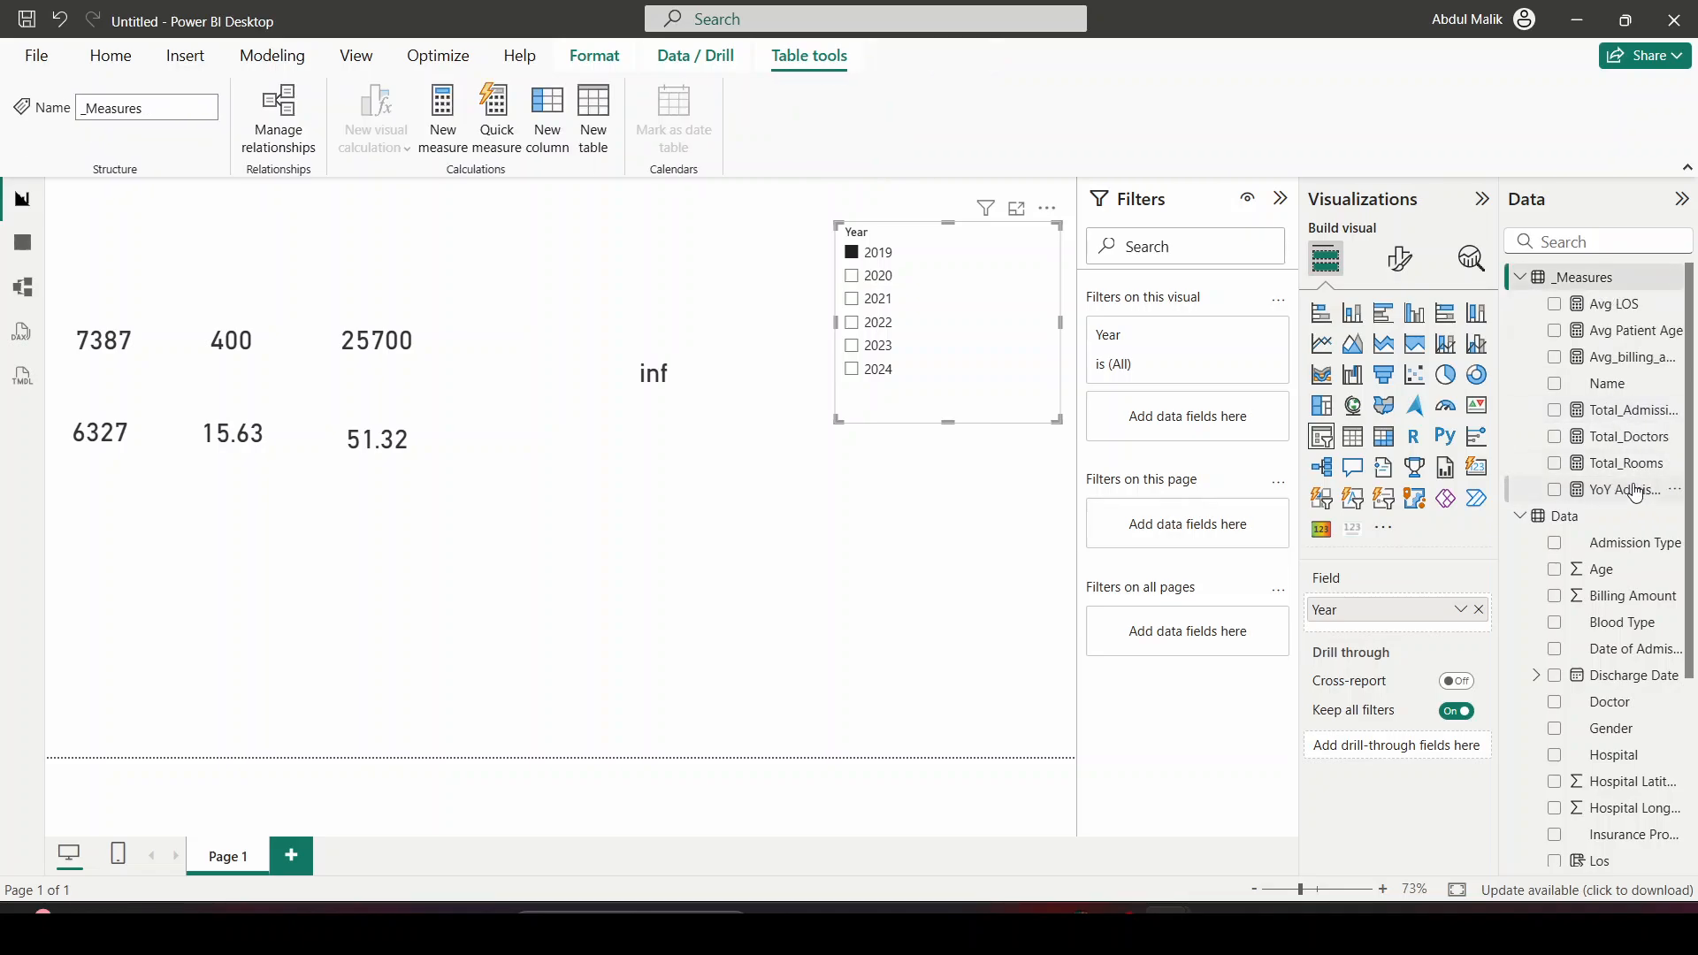
click(1634, 491)
click(1618, 442)
click(1631, 491)
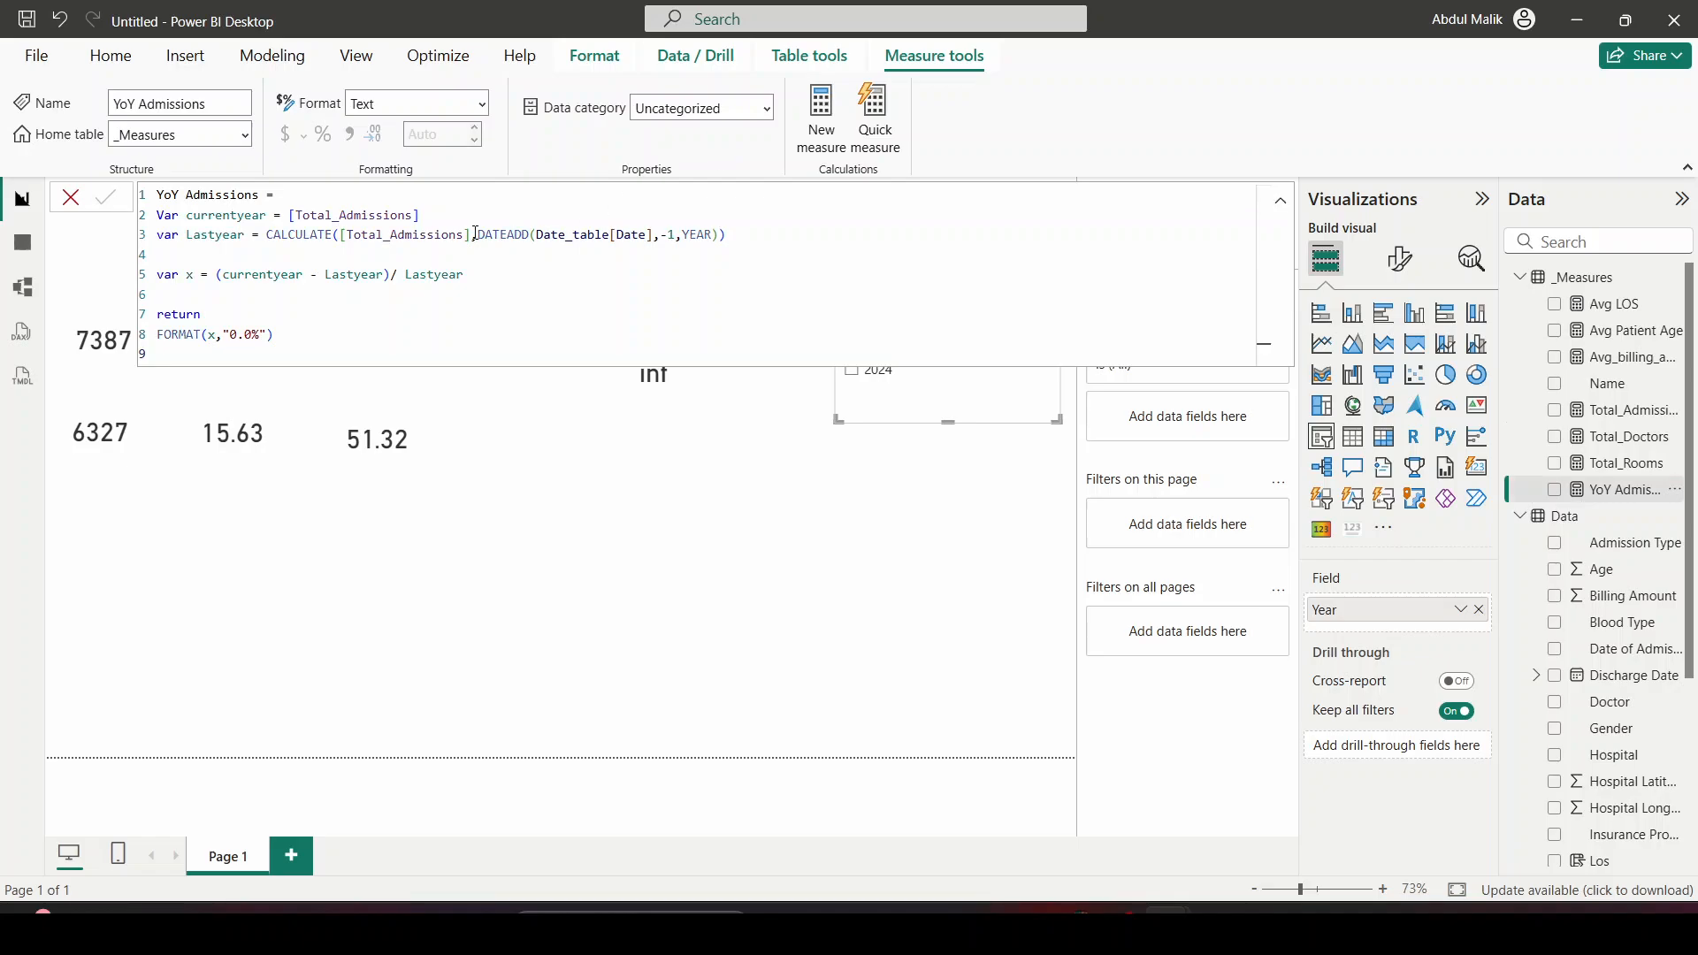
drag(422, 215, 288, 215)
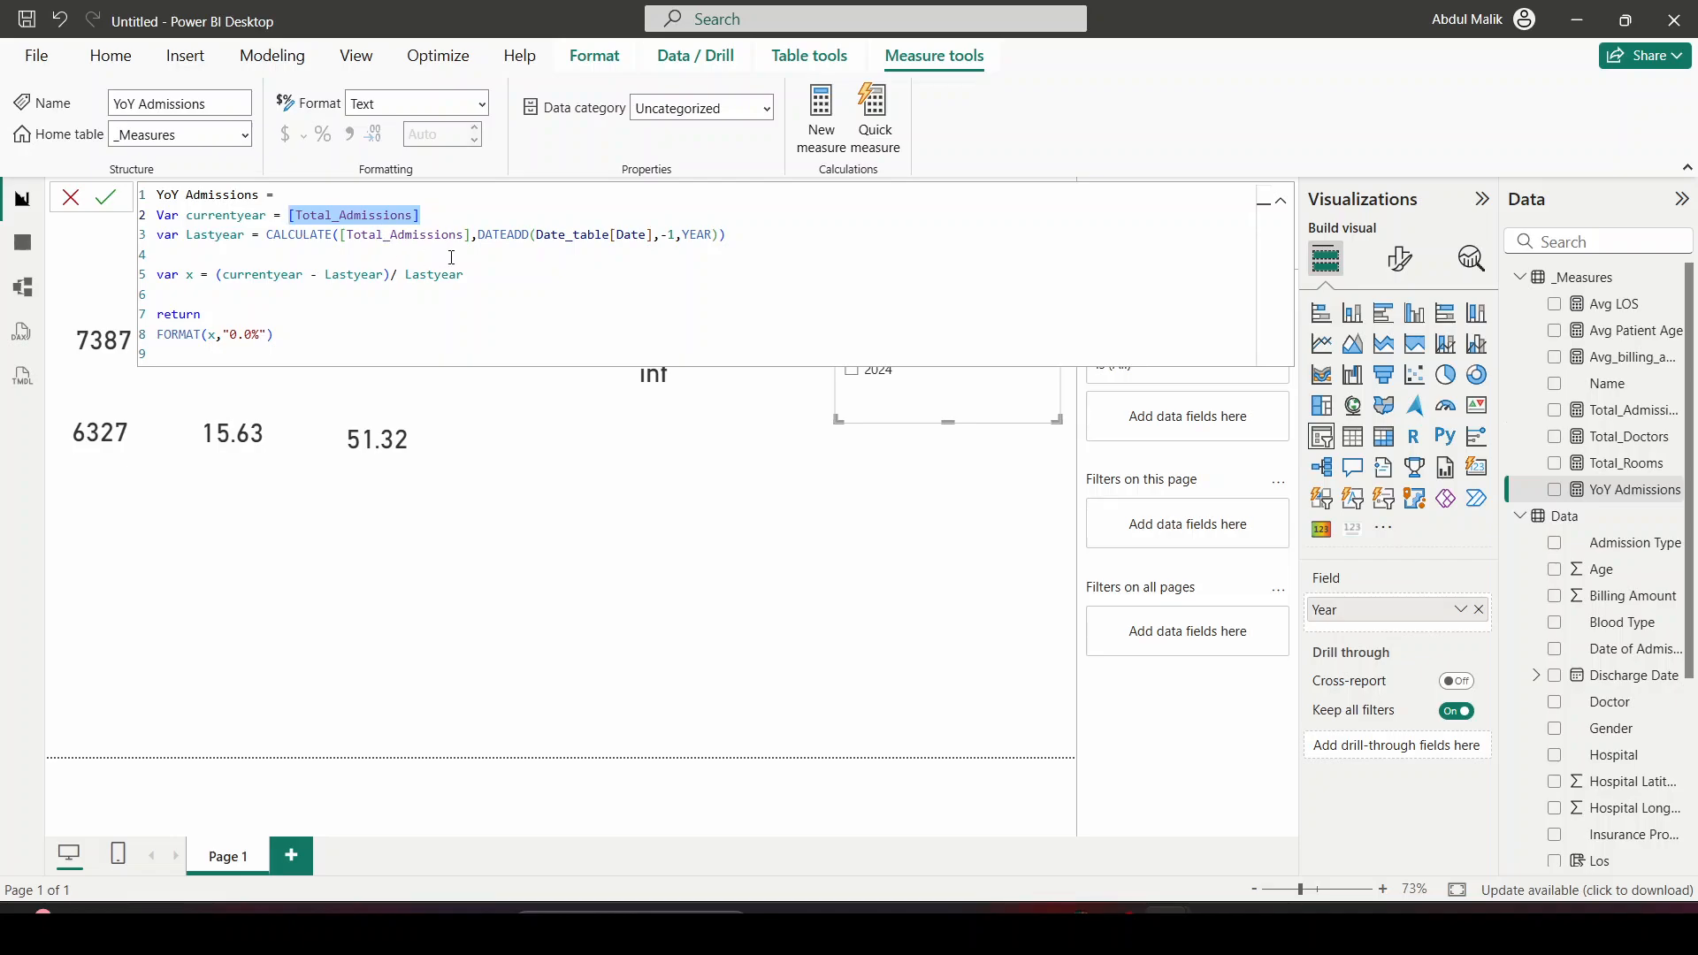
click(437, 215)
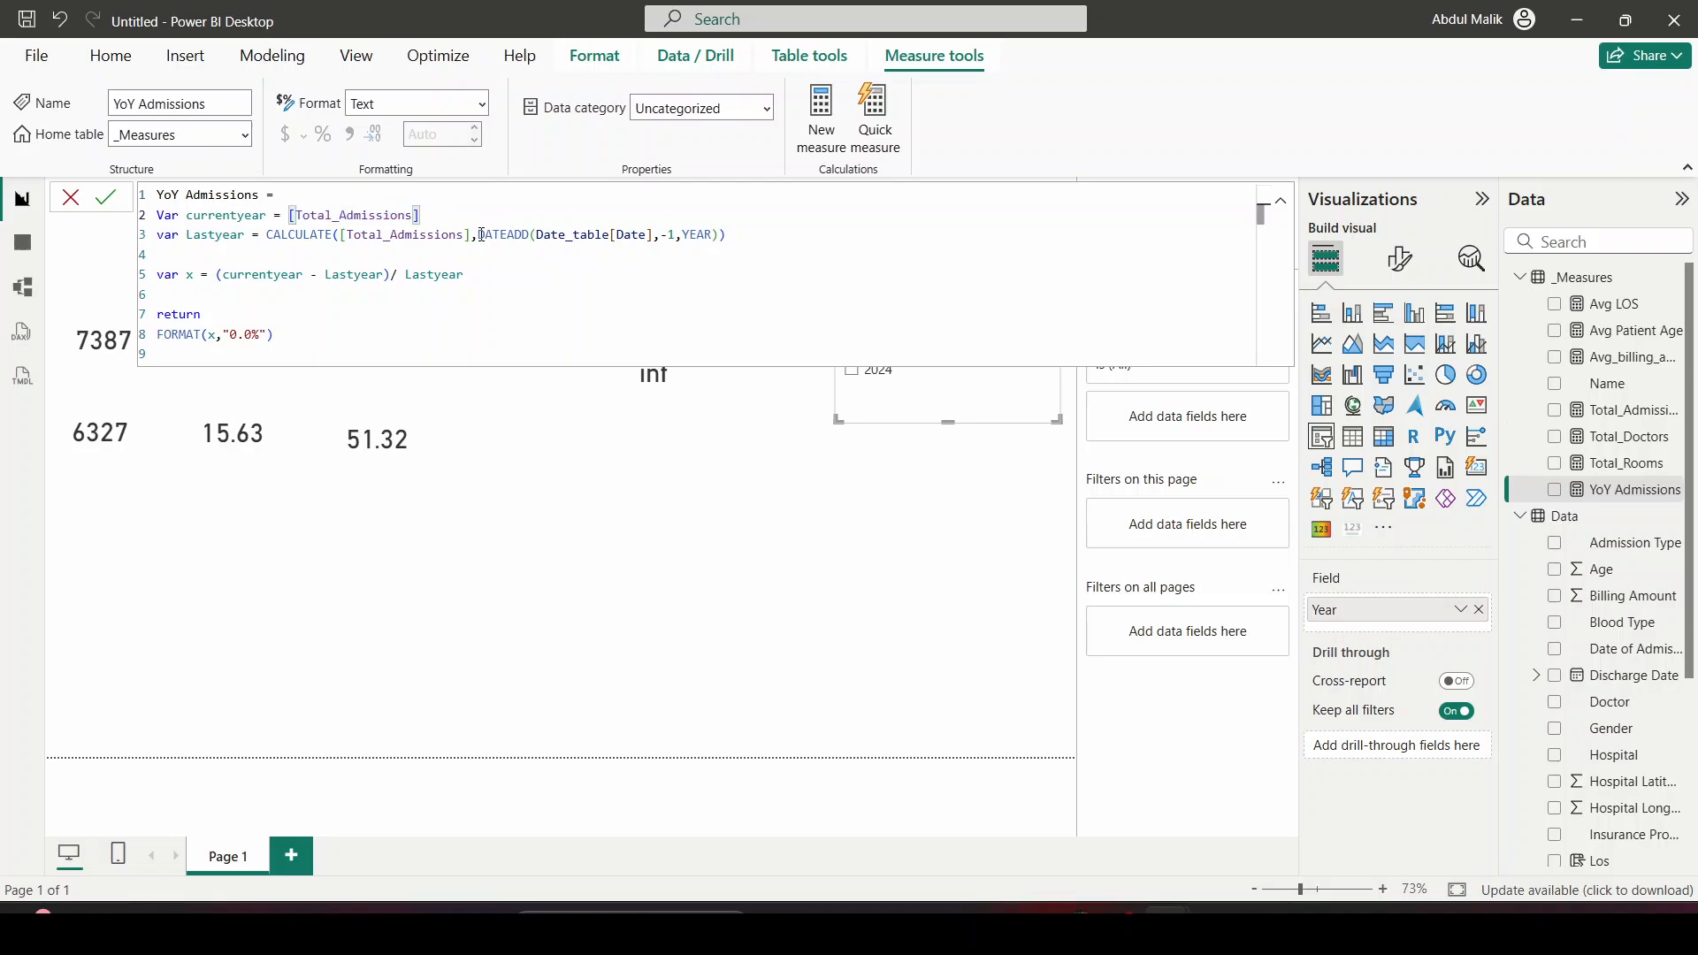
drag(481, 234, 721, 232)
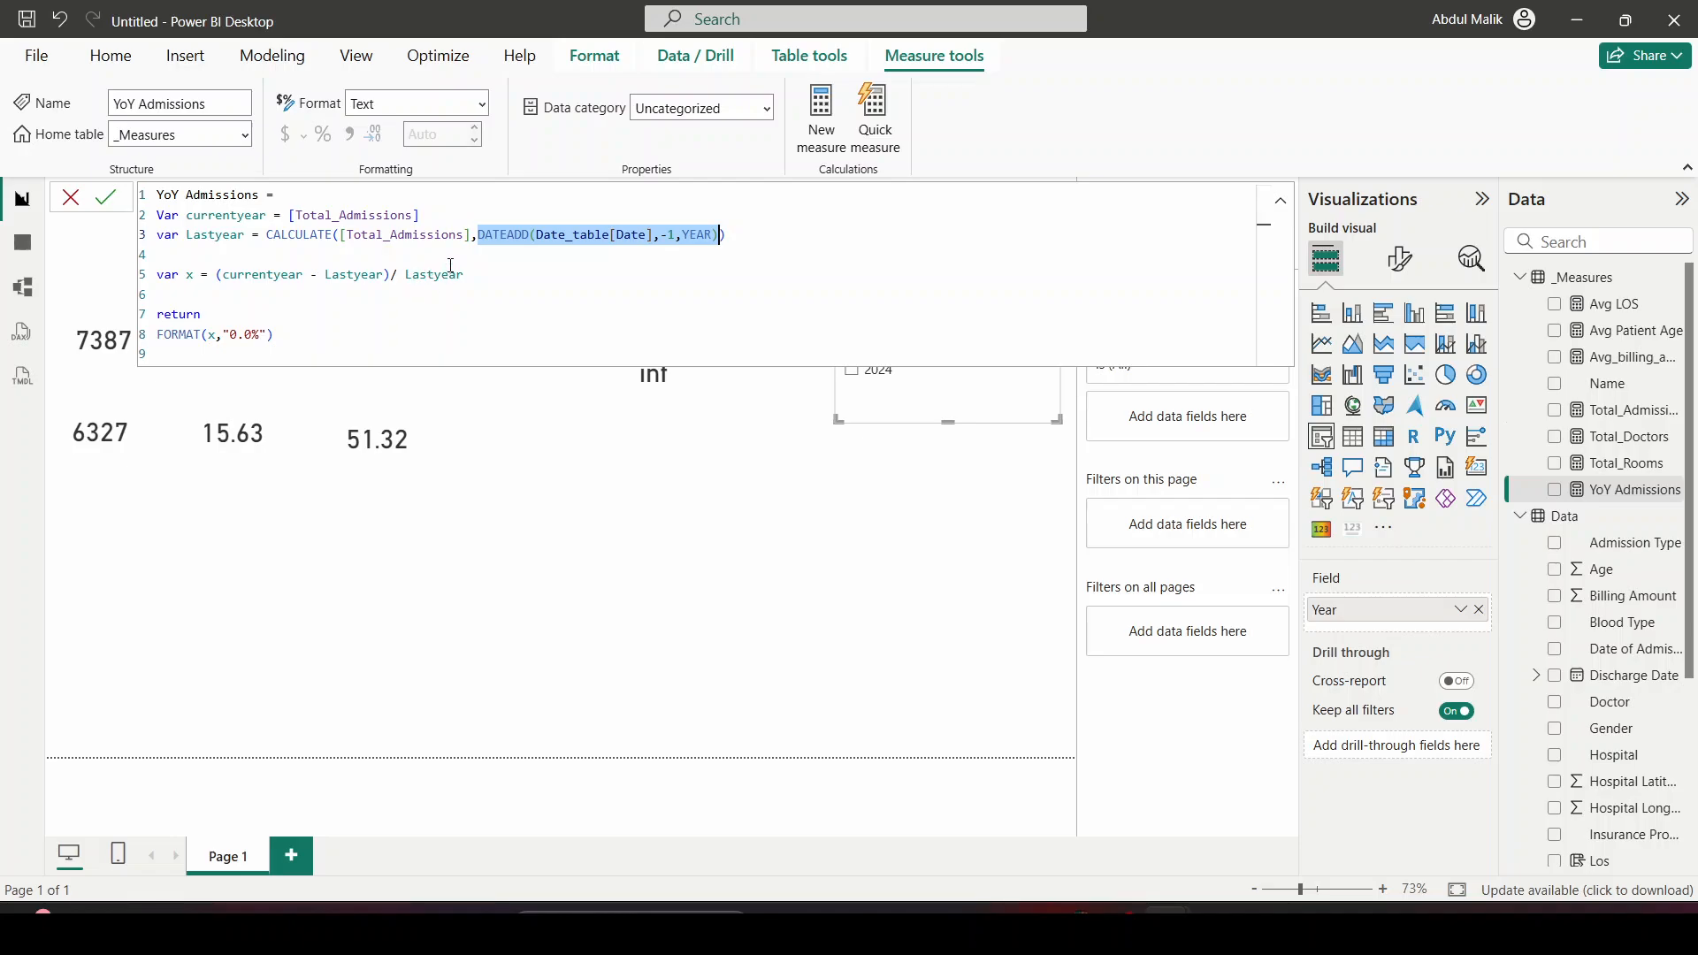
Rewrite x in YoY Admissions with the DIVIDE function, using (currentyear - Lastyear) as numerator and Lastyear as denominator
click(216, 274)
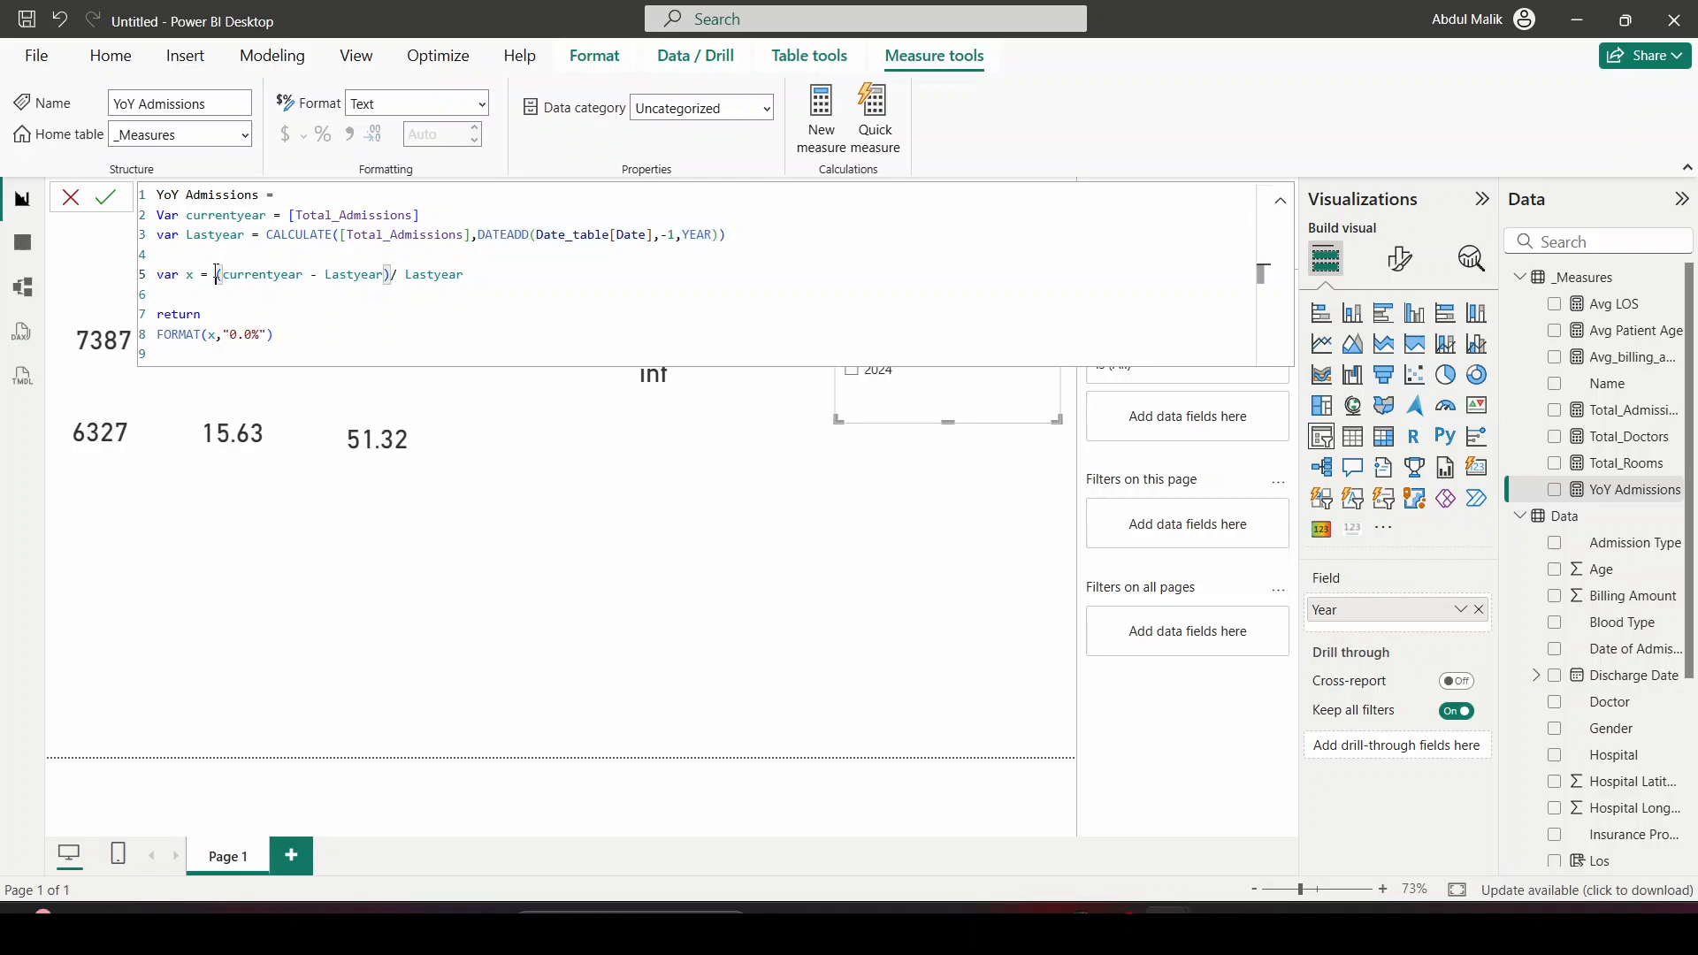
text(Divide)
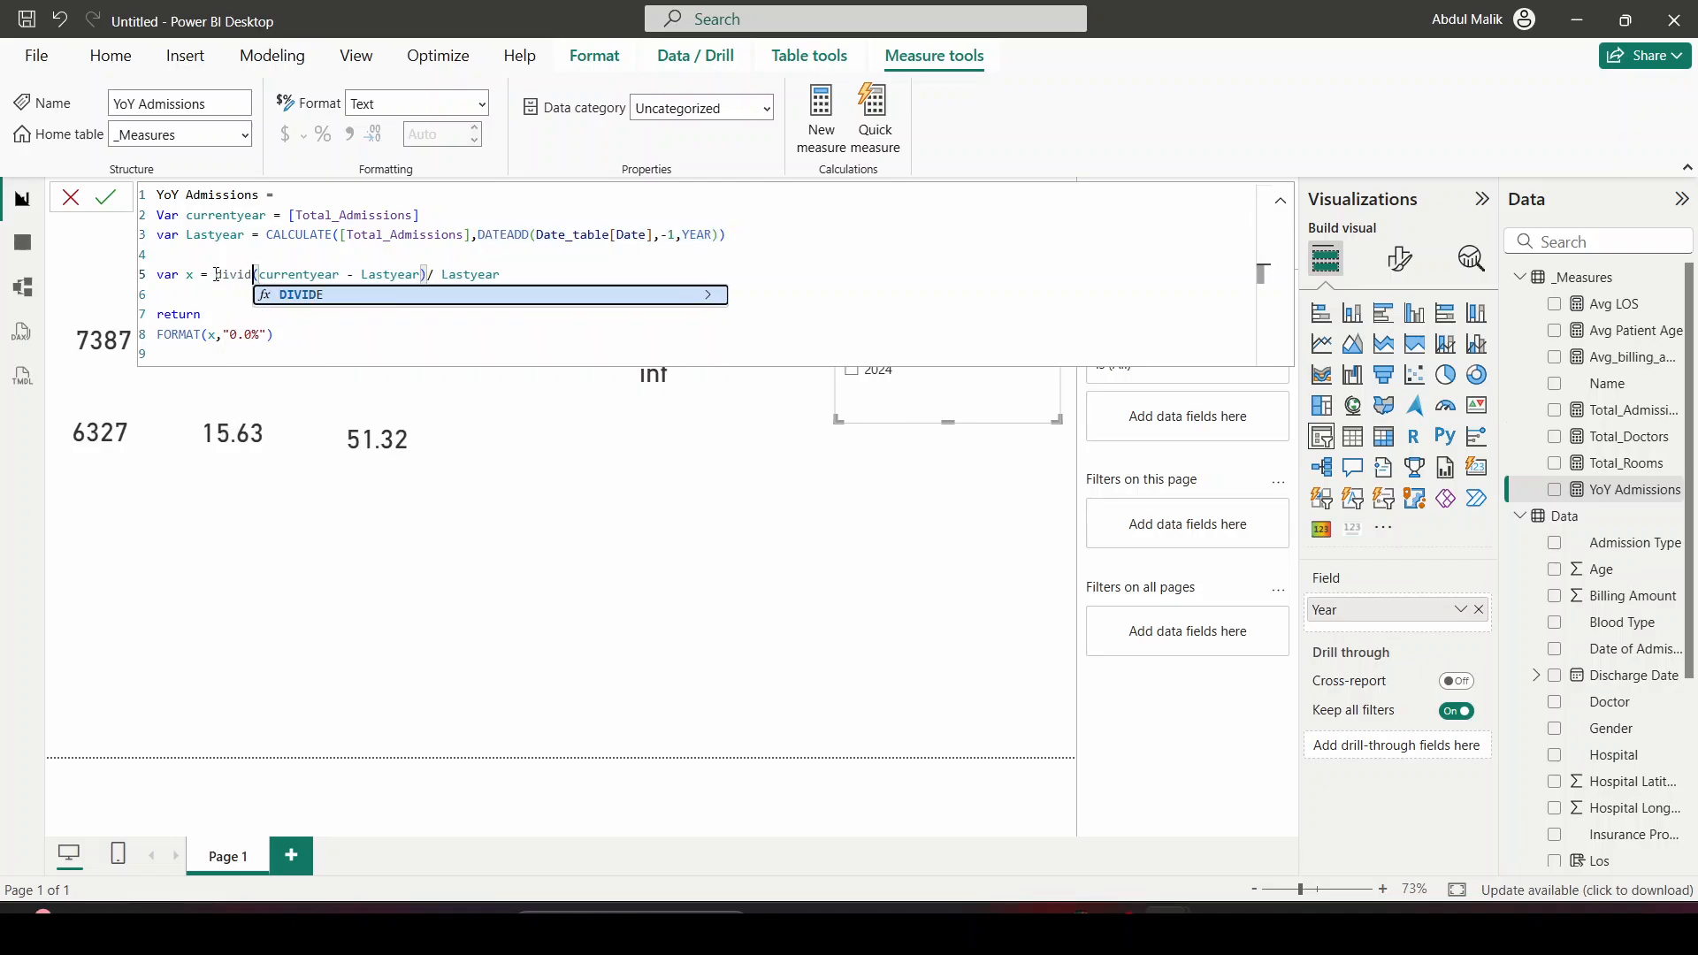
key(Tab)
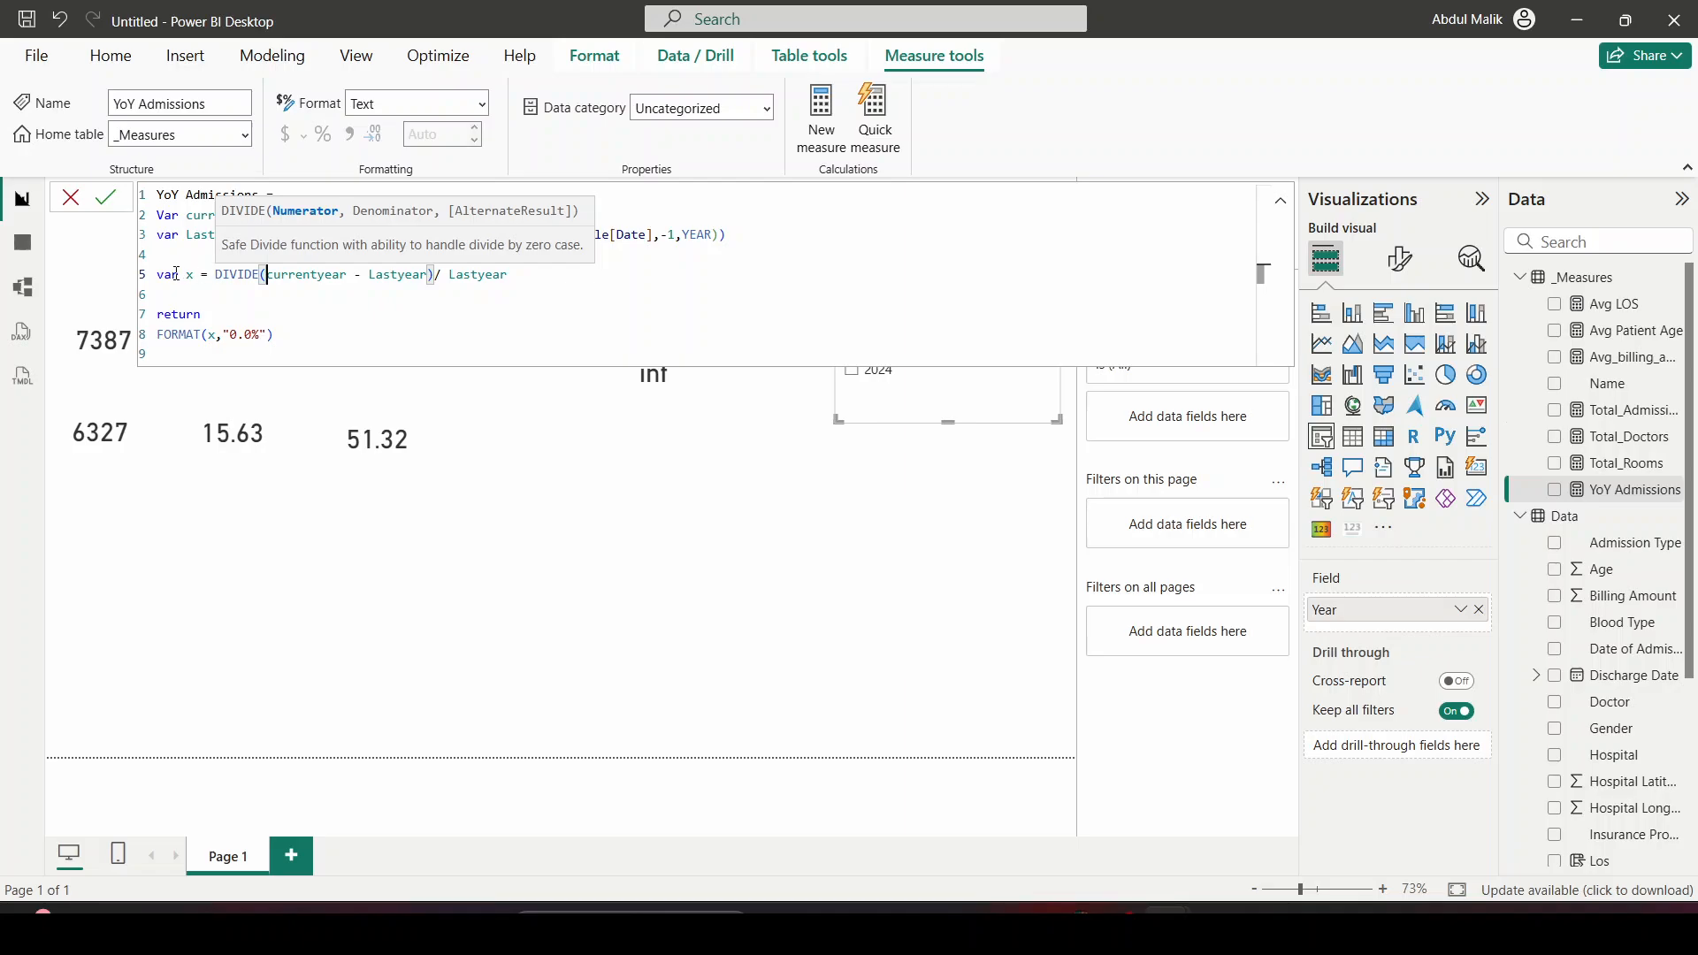
text(()
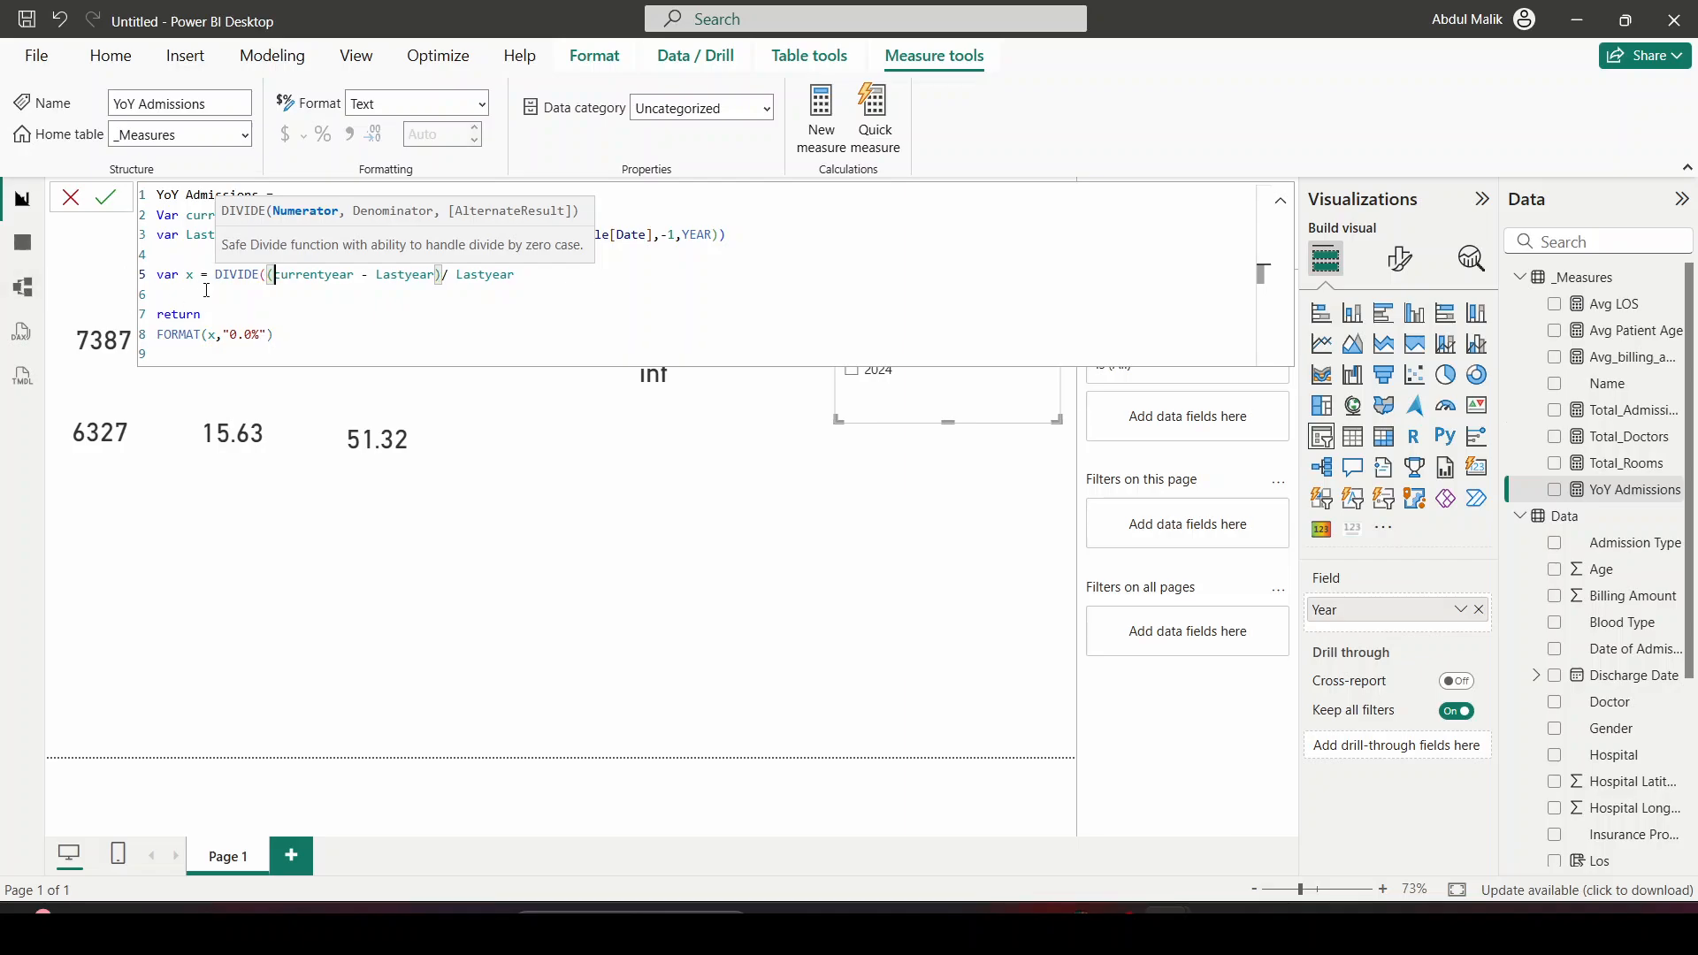
click(443, 276)
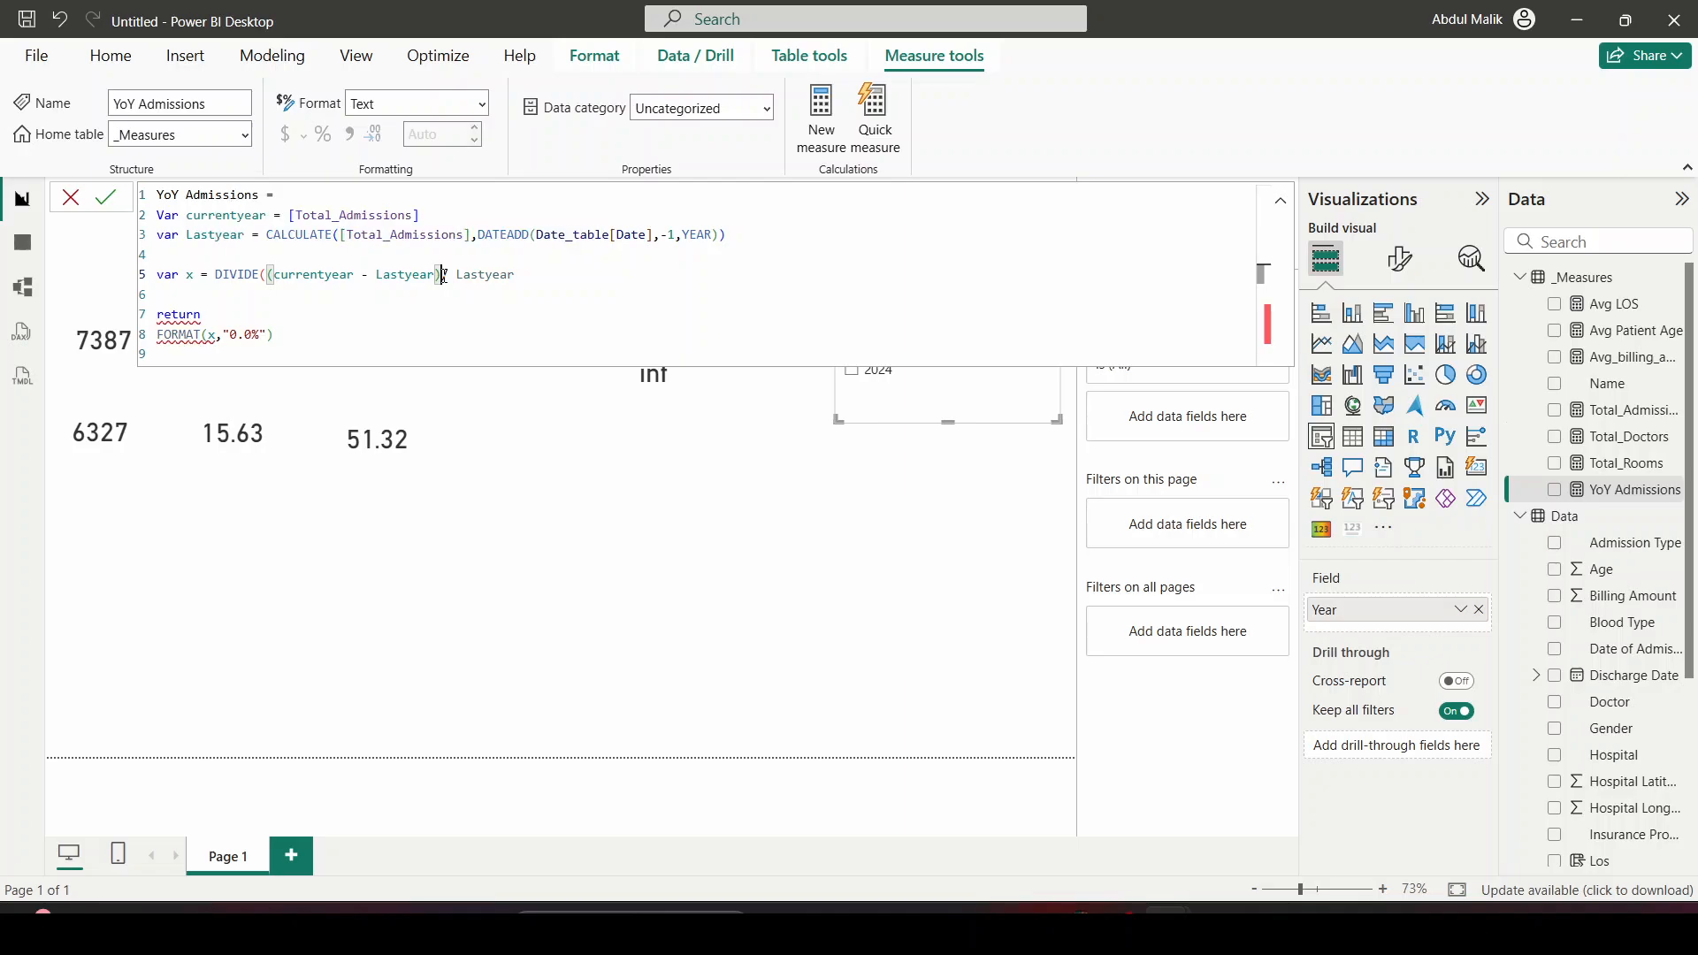
text(,)
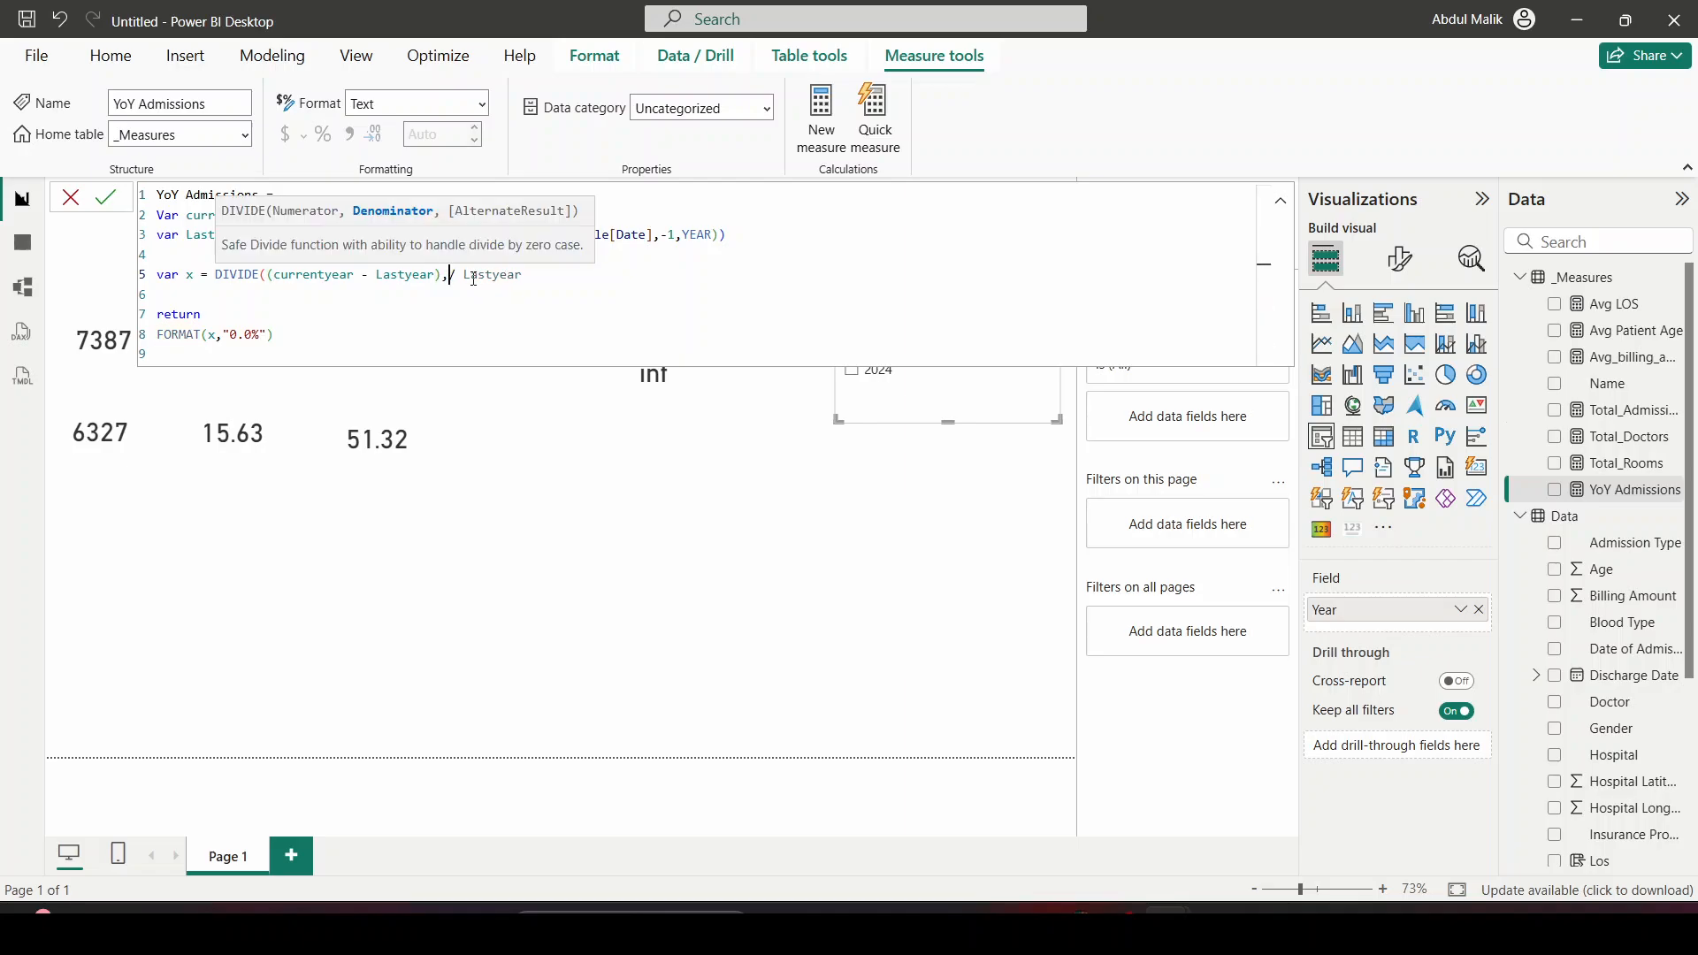
click(459, 275)
key(BackSpace)
key(BackSpace)
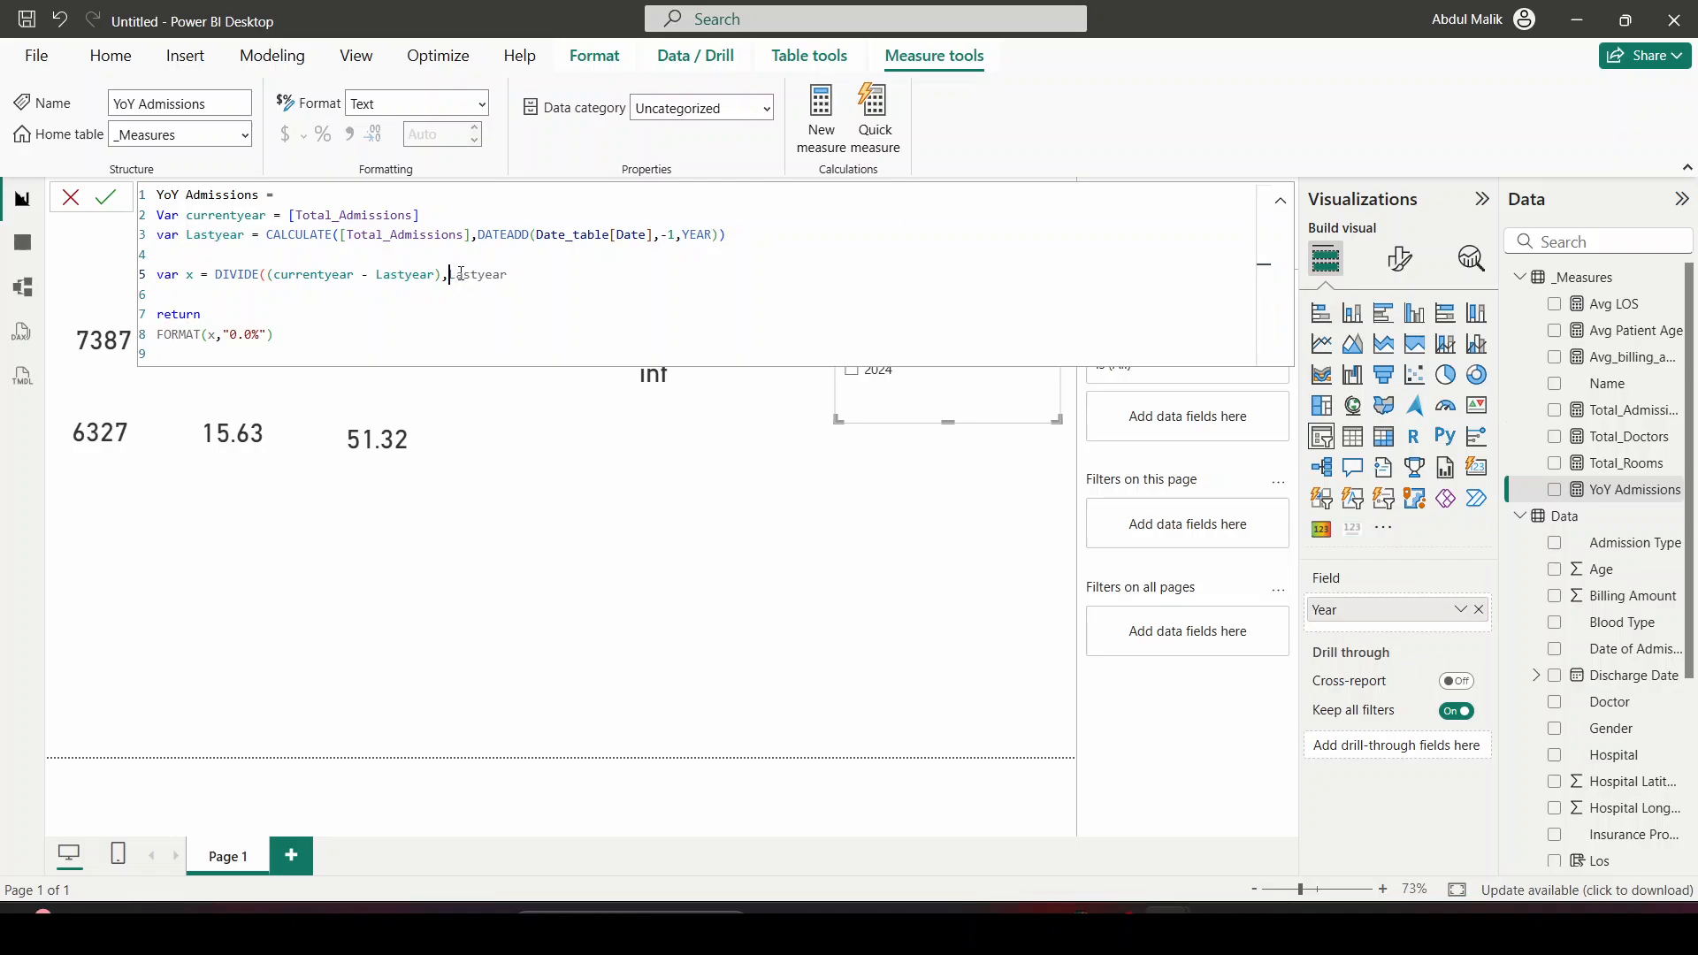
click(535, 276)
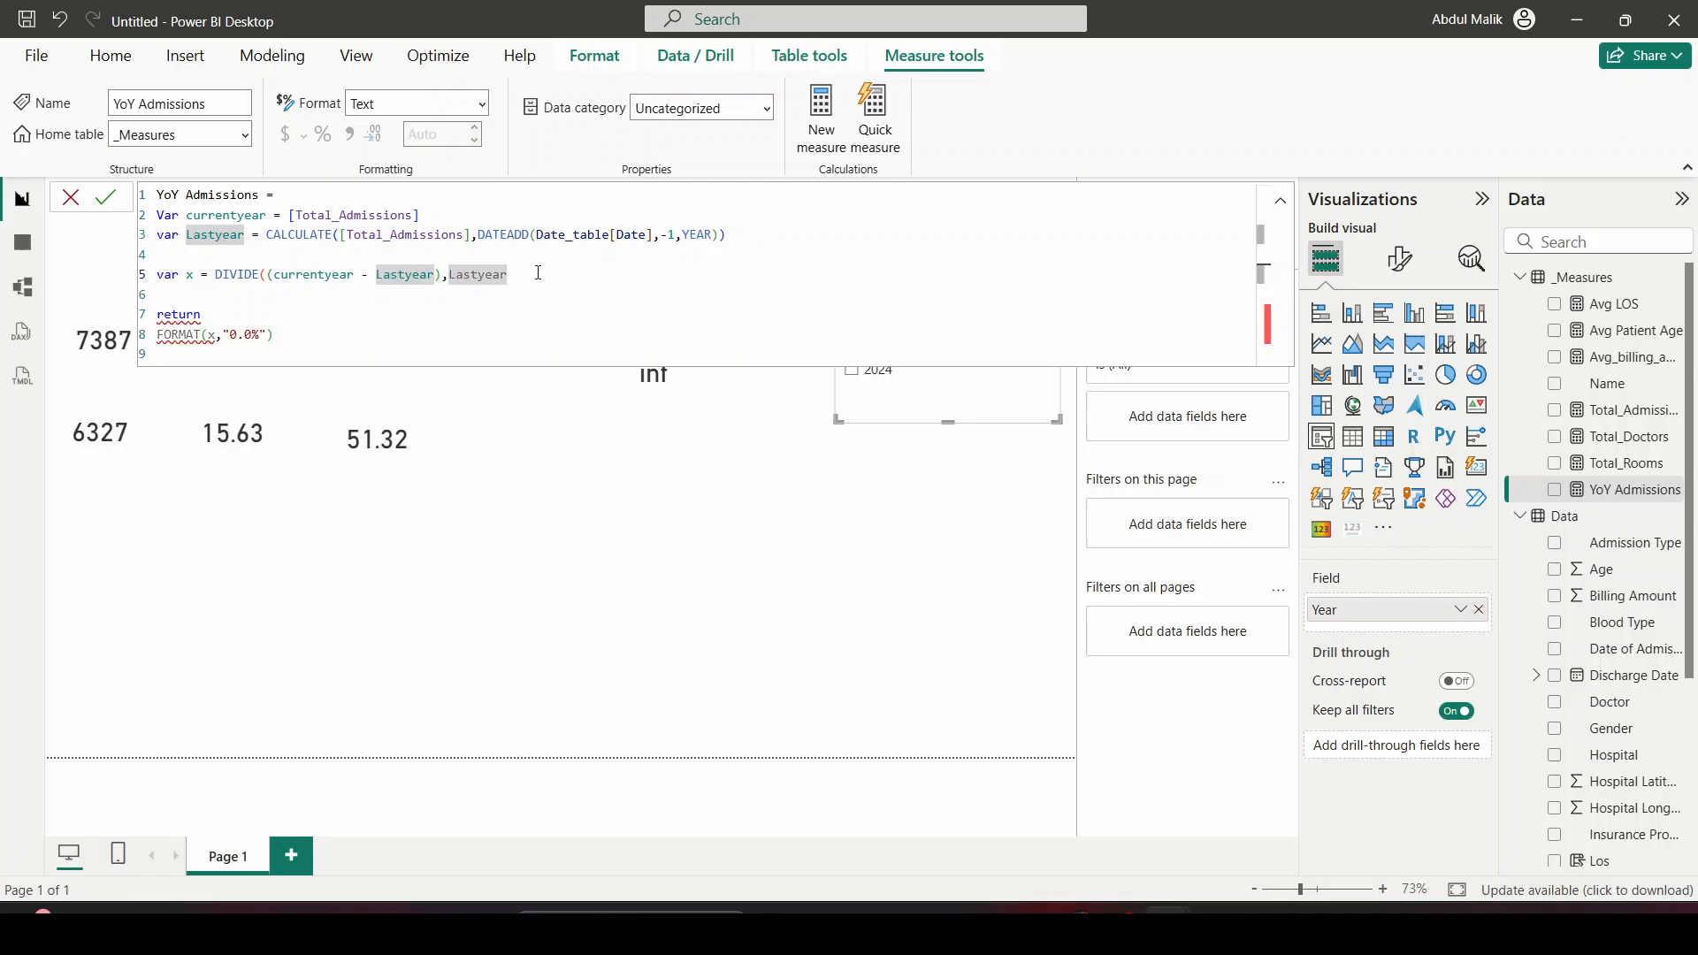
text(,)
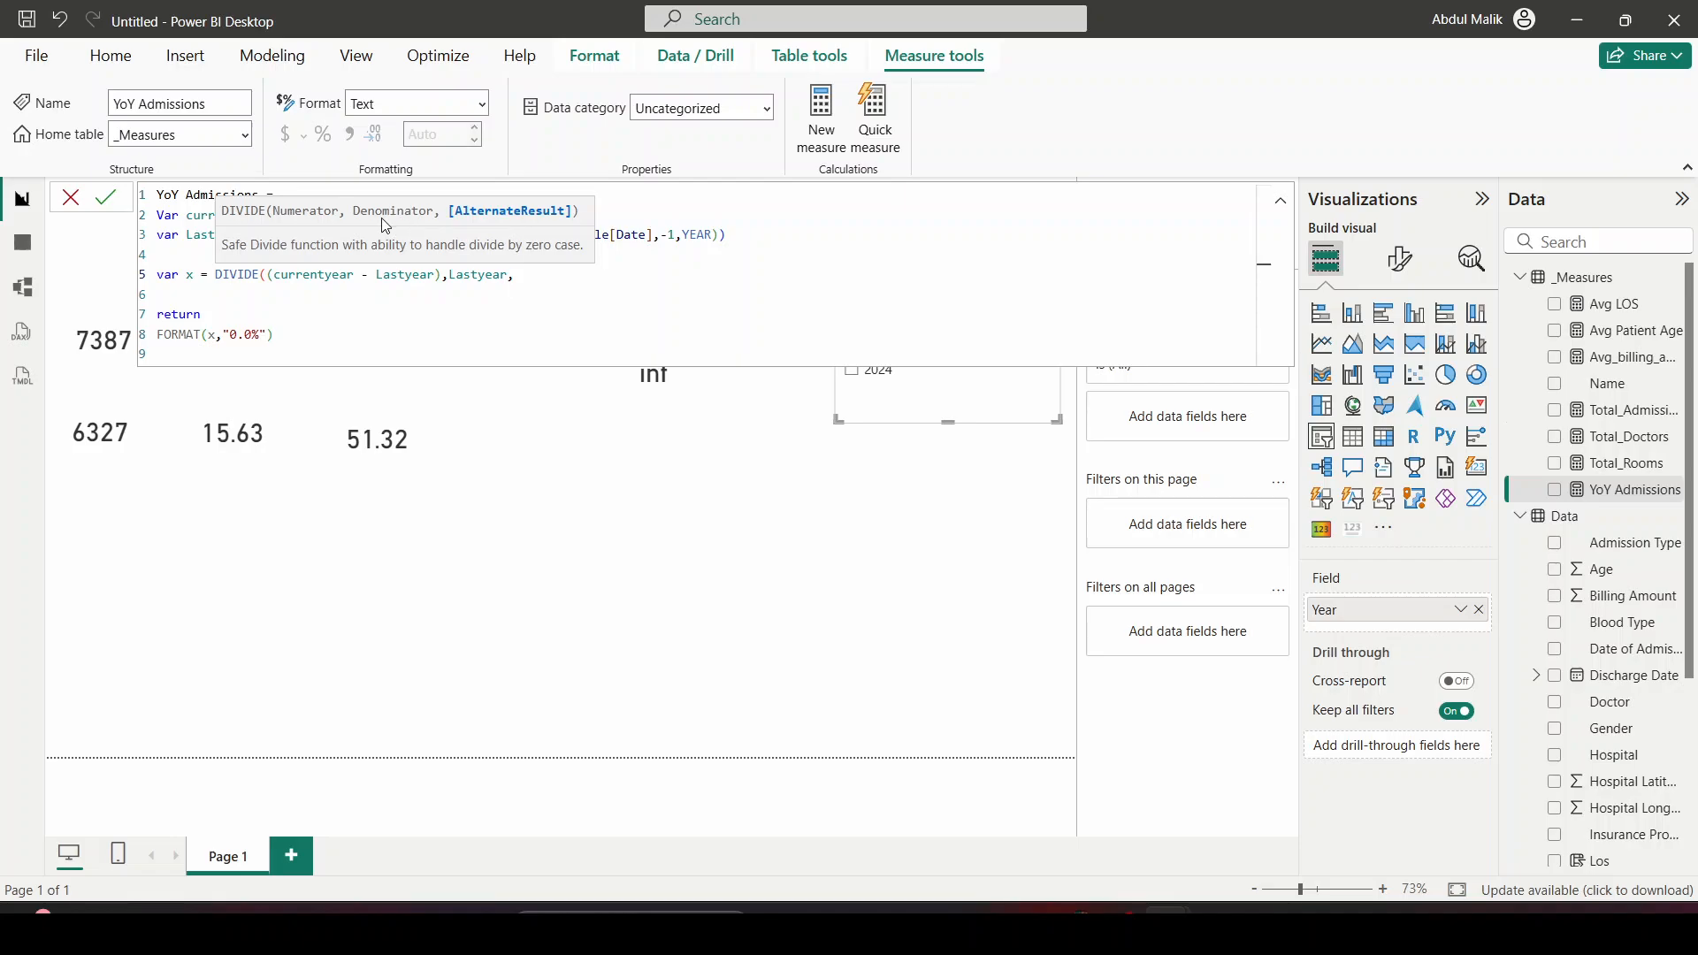
Remove the inner parentheses around currentyear - Lastyear, complete DIVIDE with alternate result 0, and review the expression
click(441, 275)
key(BackSpace)
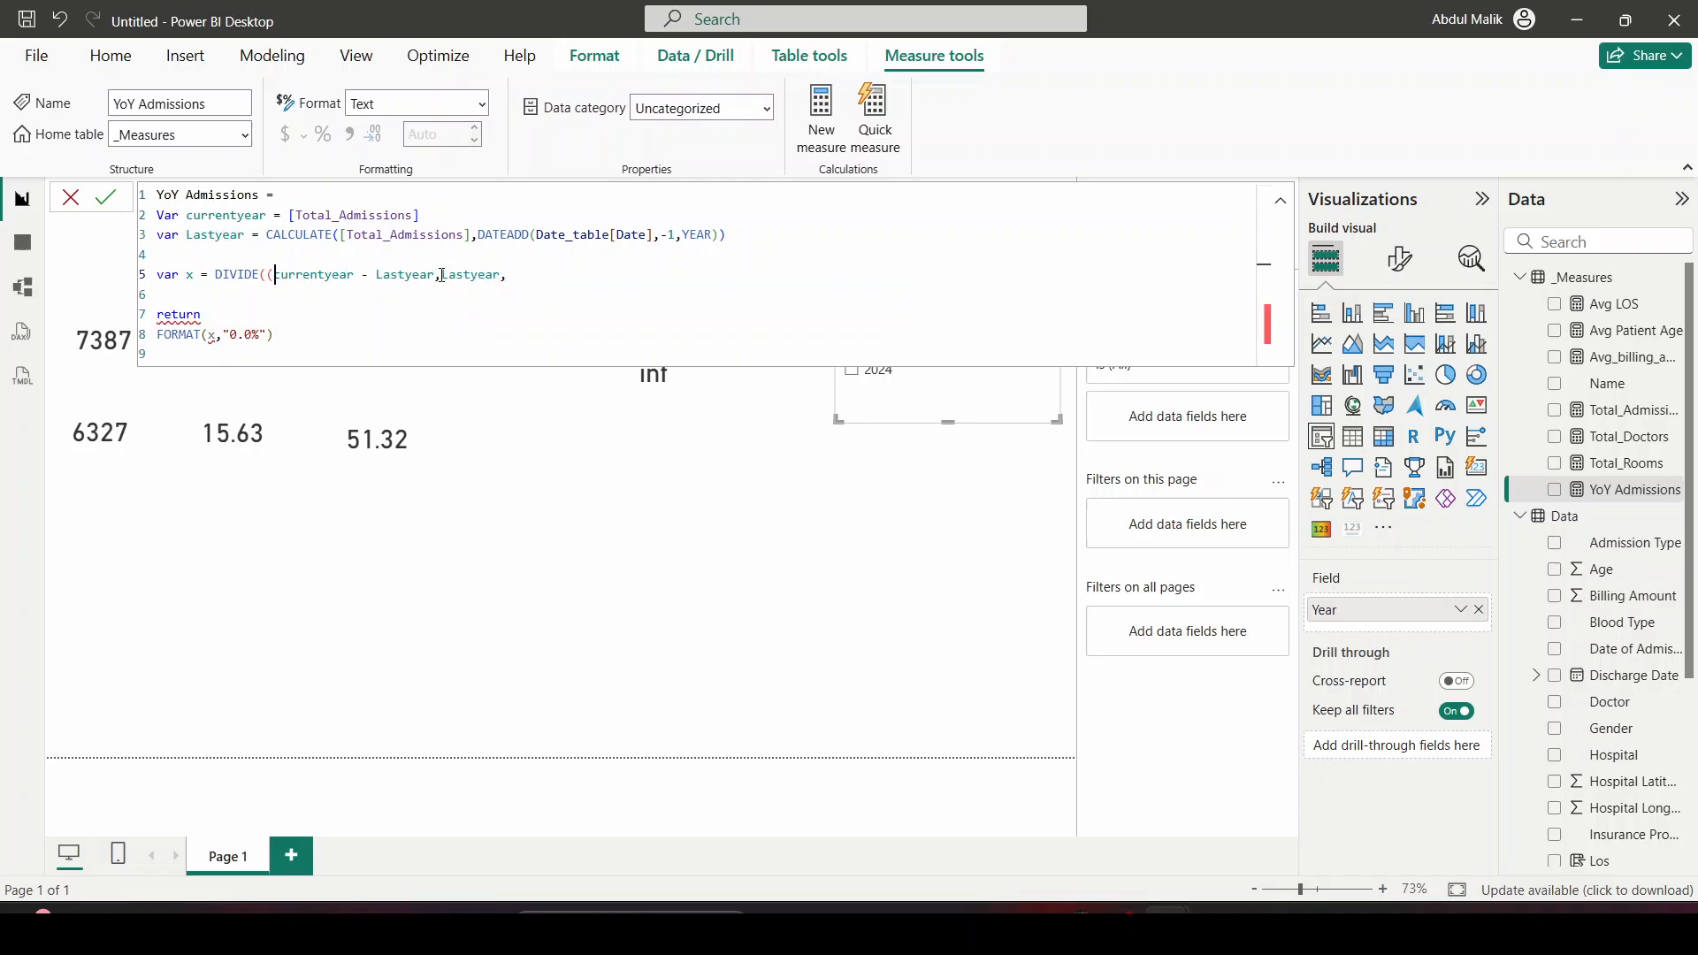
key(BackSpace)
key(End)
click(528, 275)
text(0))
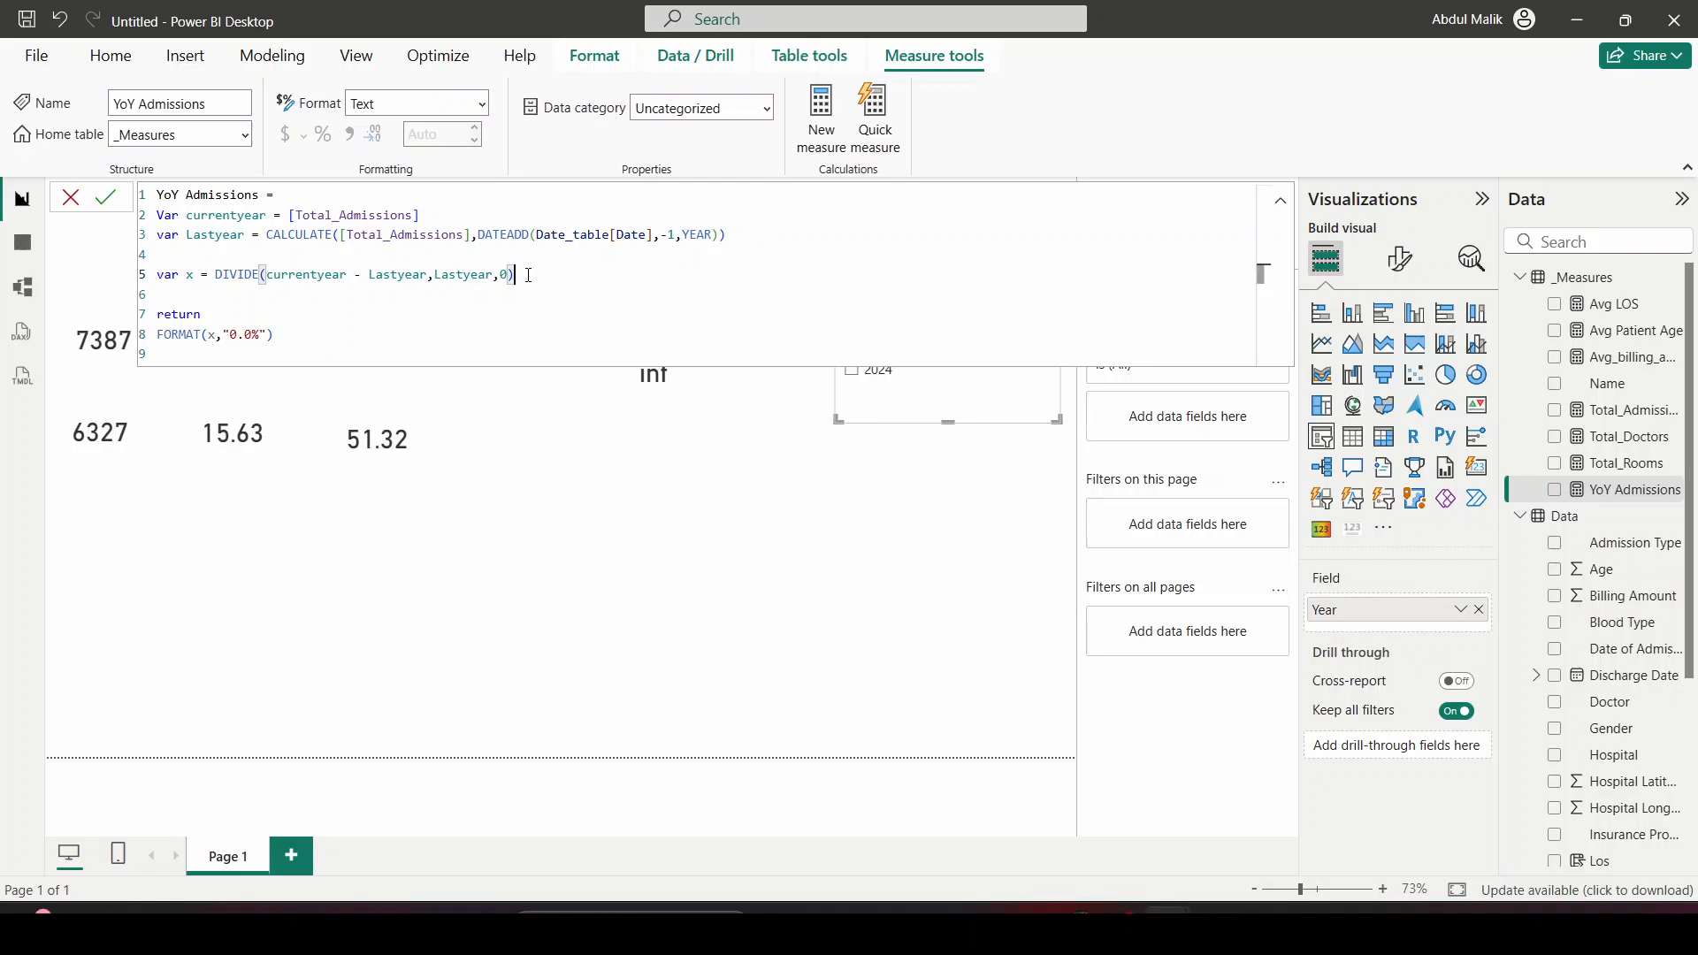
shift+click(216, 275)
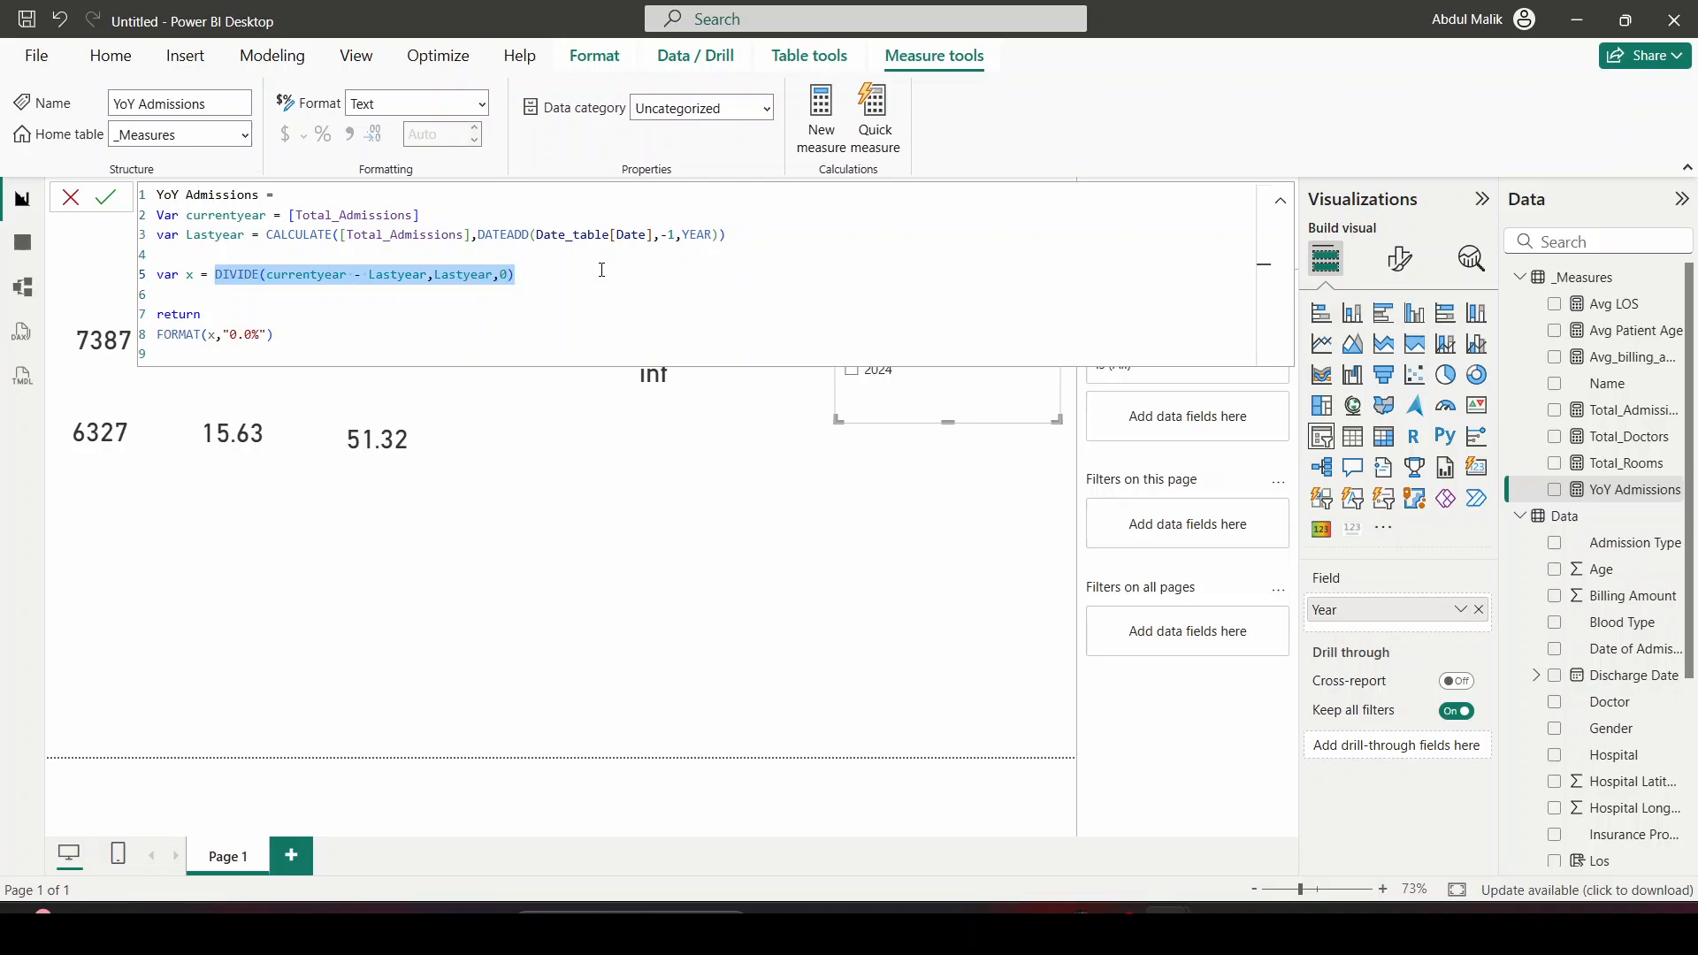
click(510, 275)
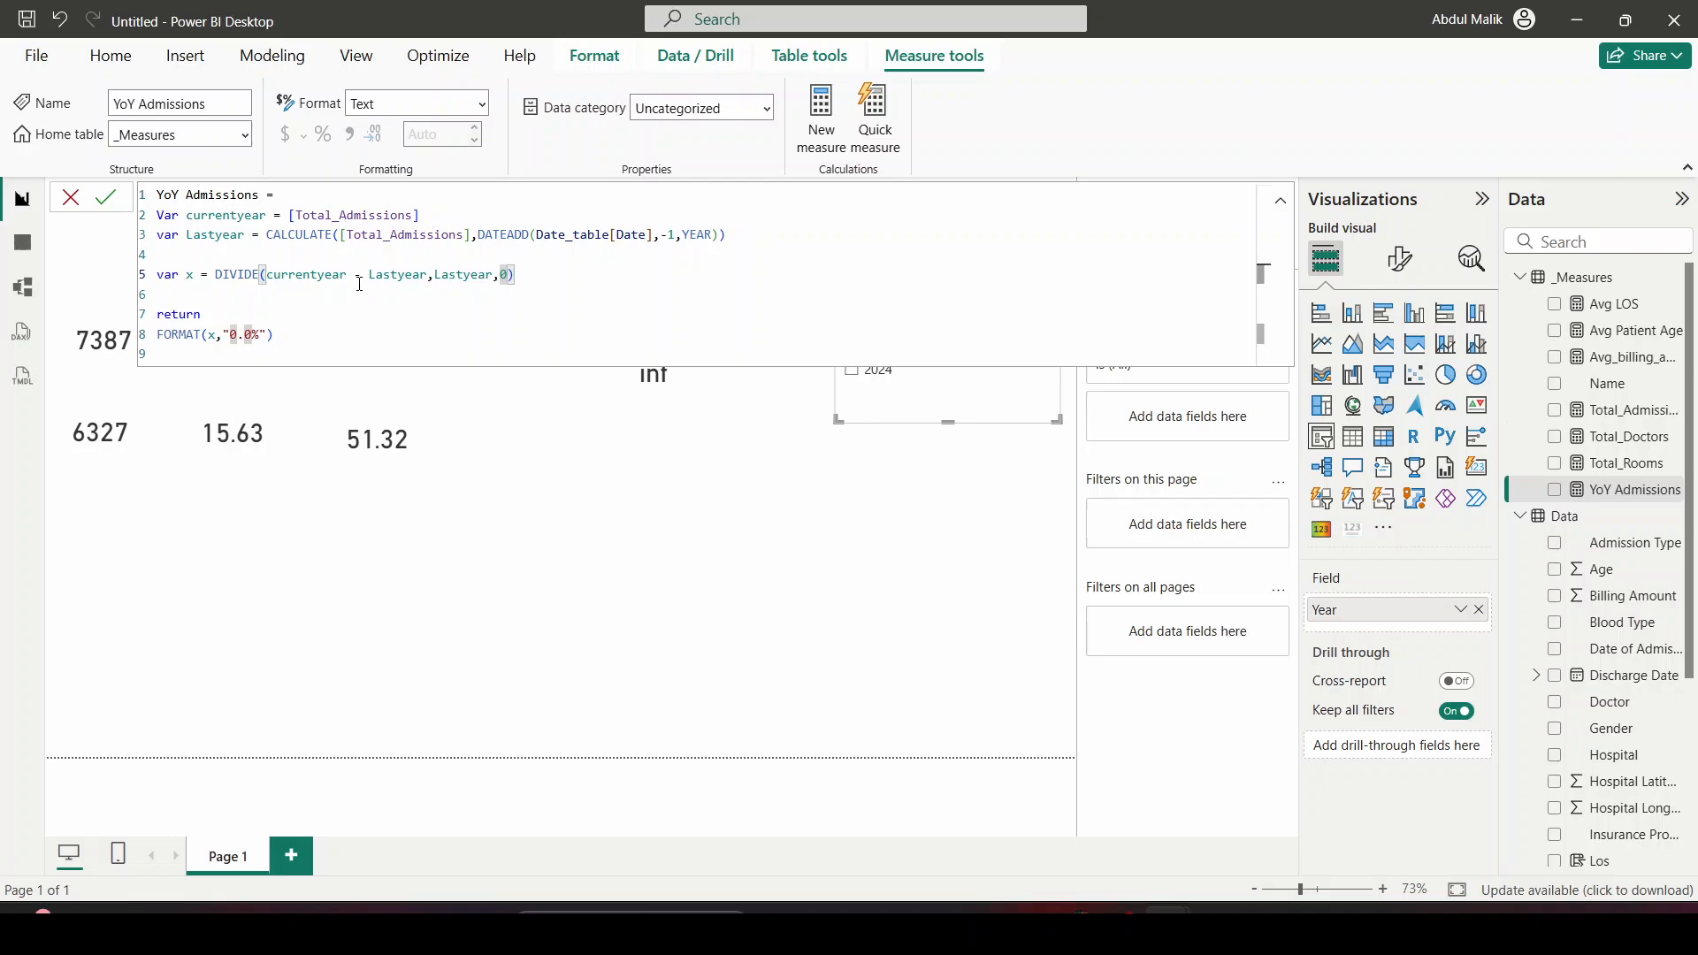
Clear the DIVIDE arguments of x and restart the numerator with currentyear and a minus sign
drag(516, 276, 267, 276)
key(BackSpace)
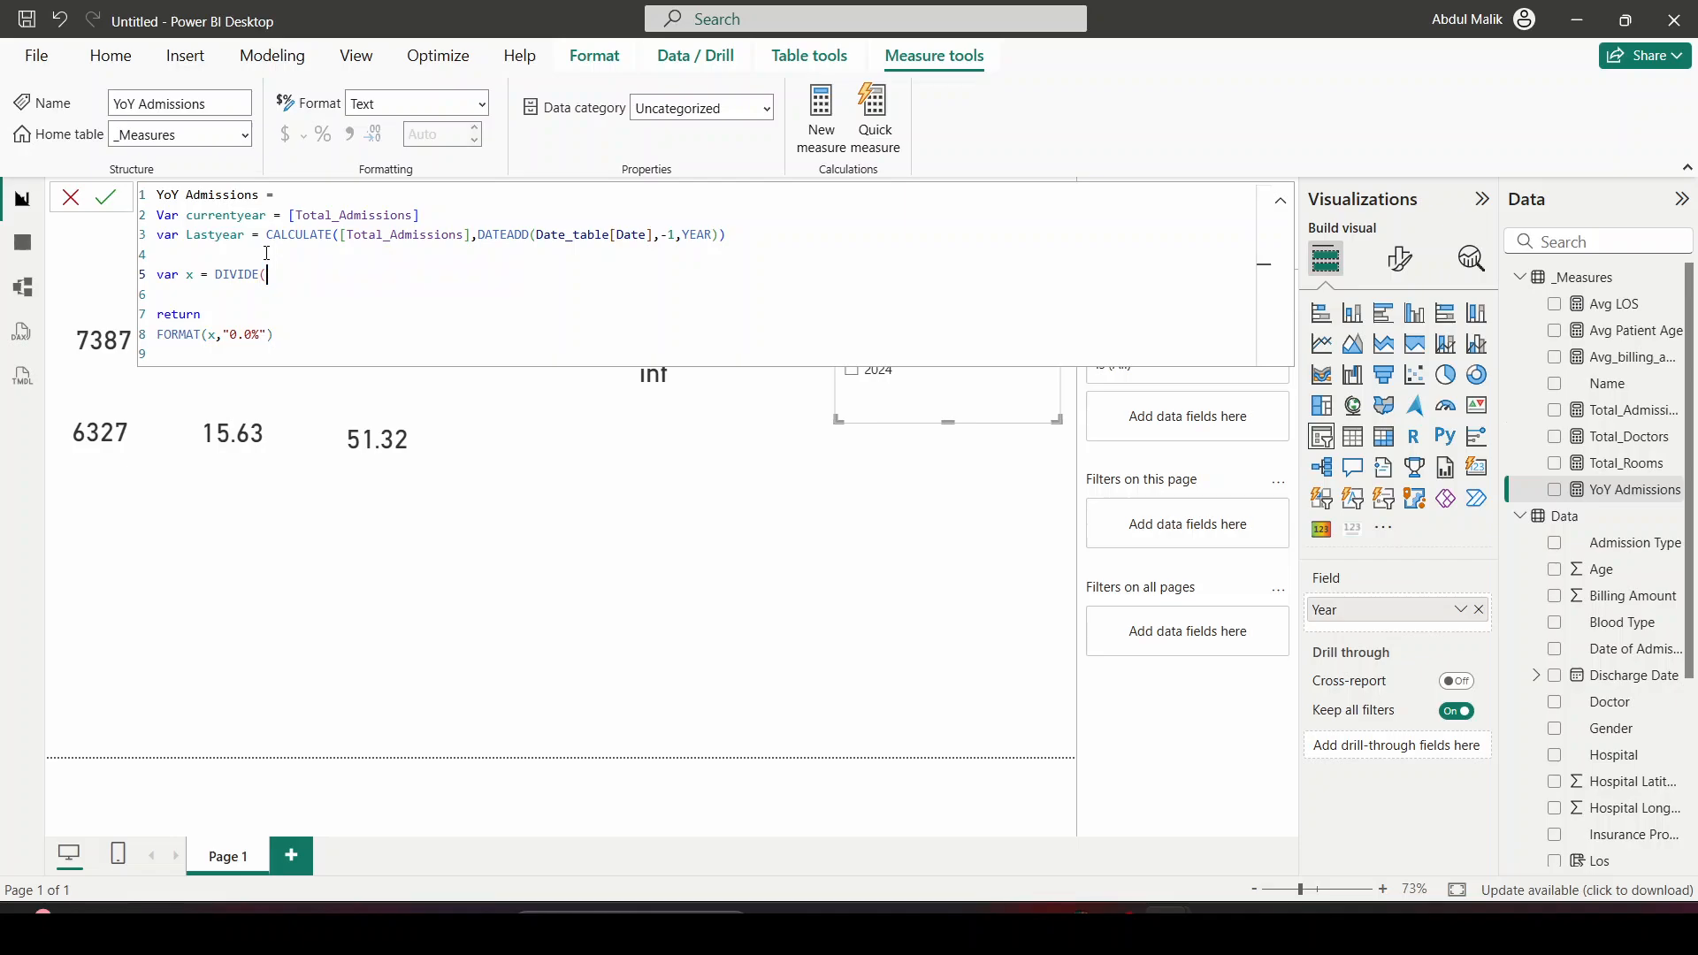
key(Escape)
key(BackSpace)
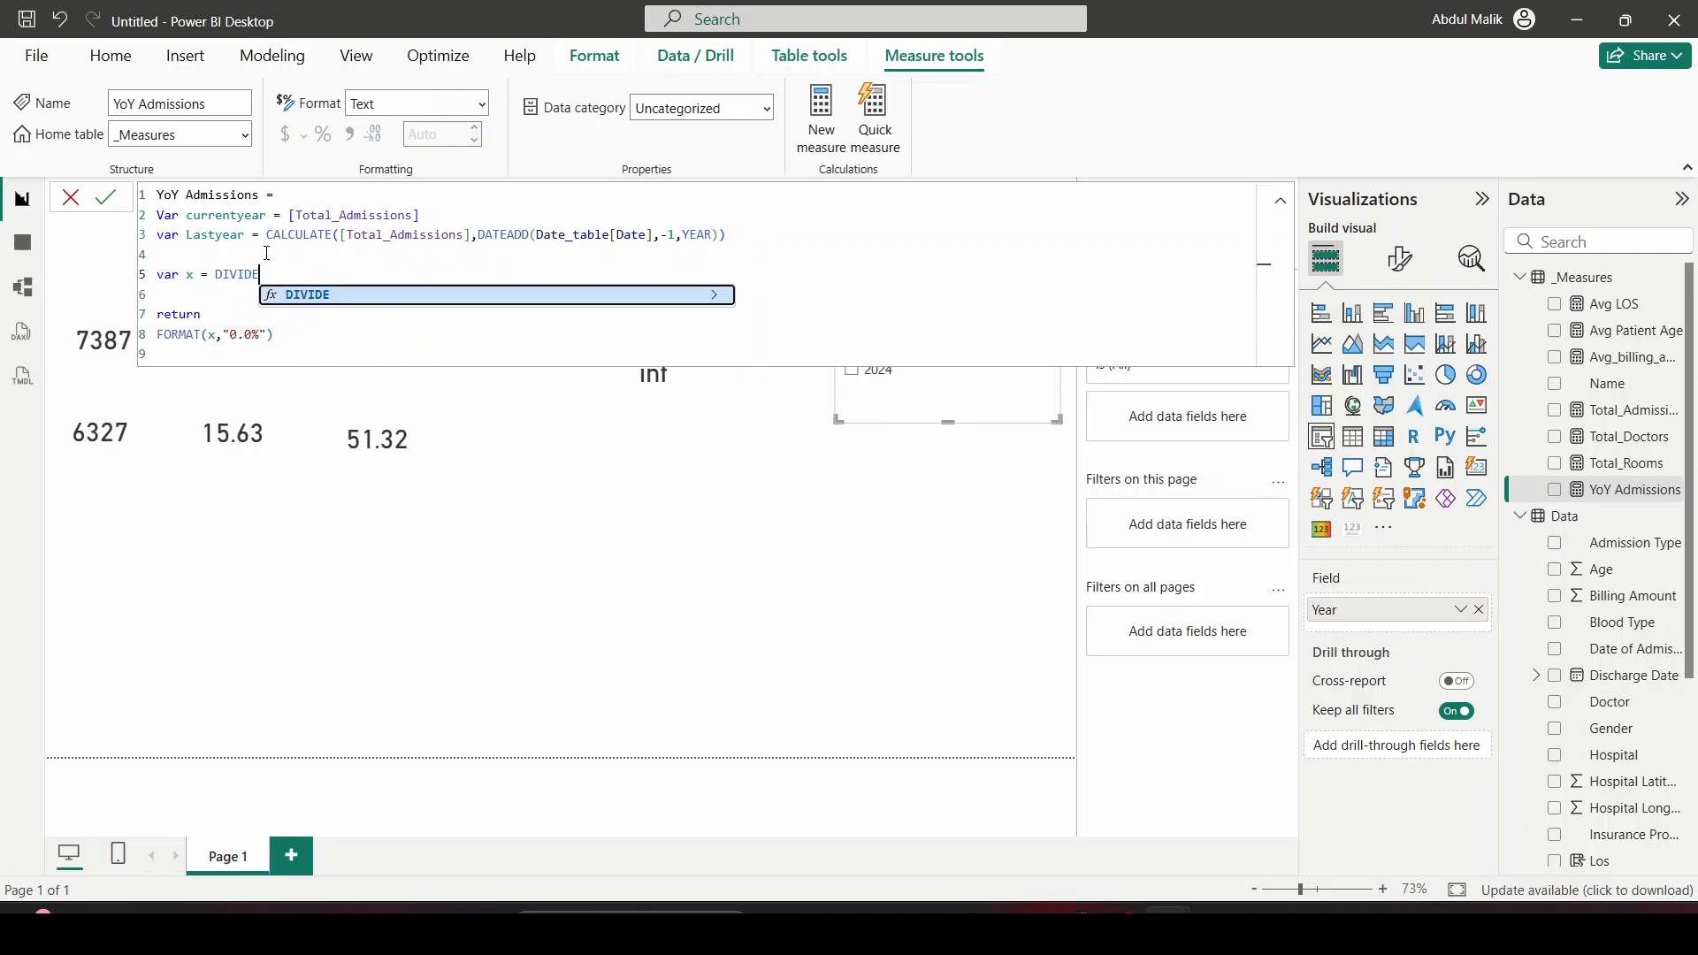
text(()
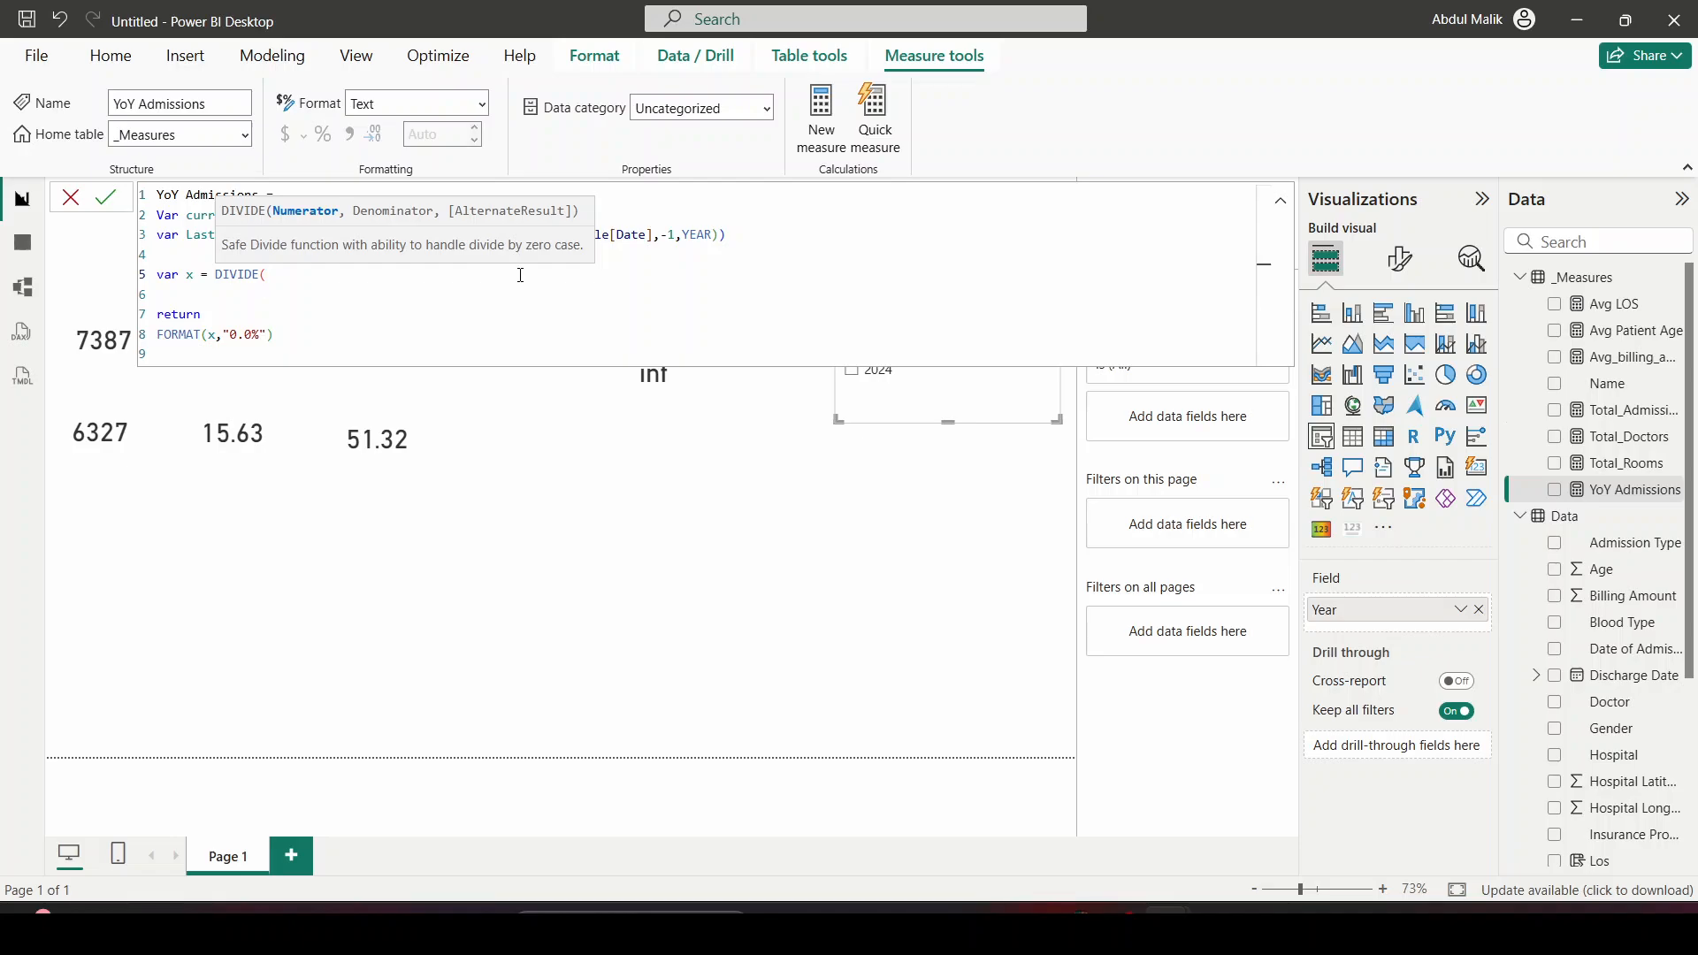
text(curren)
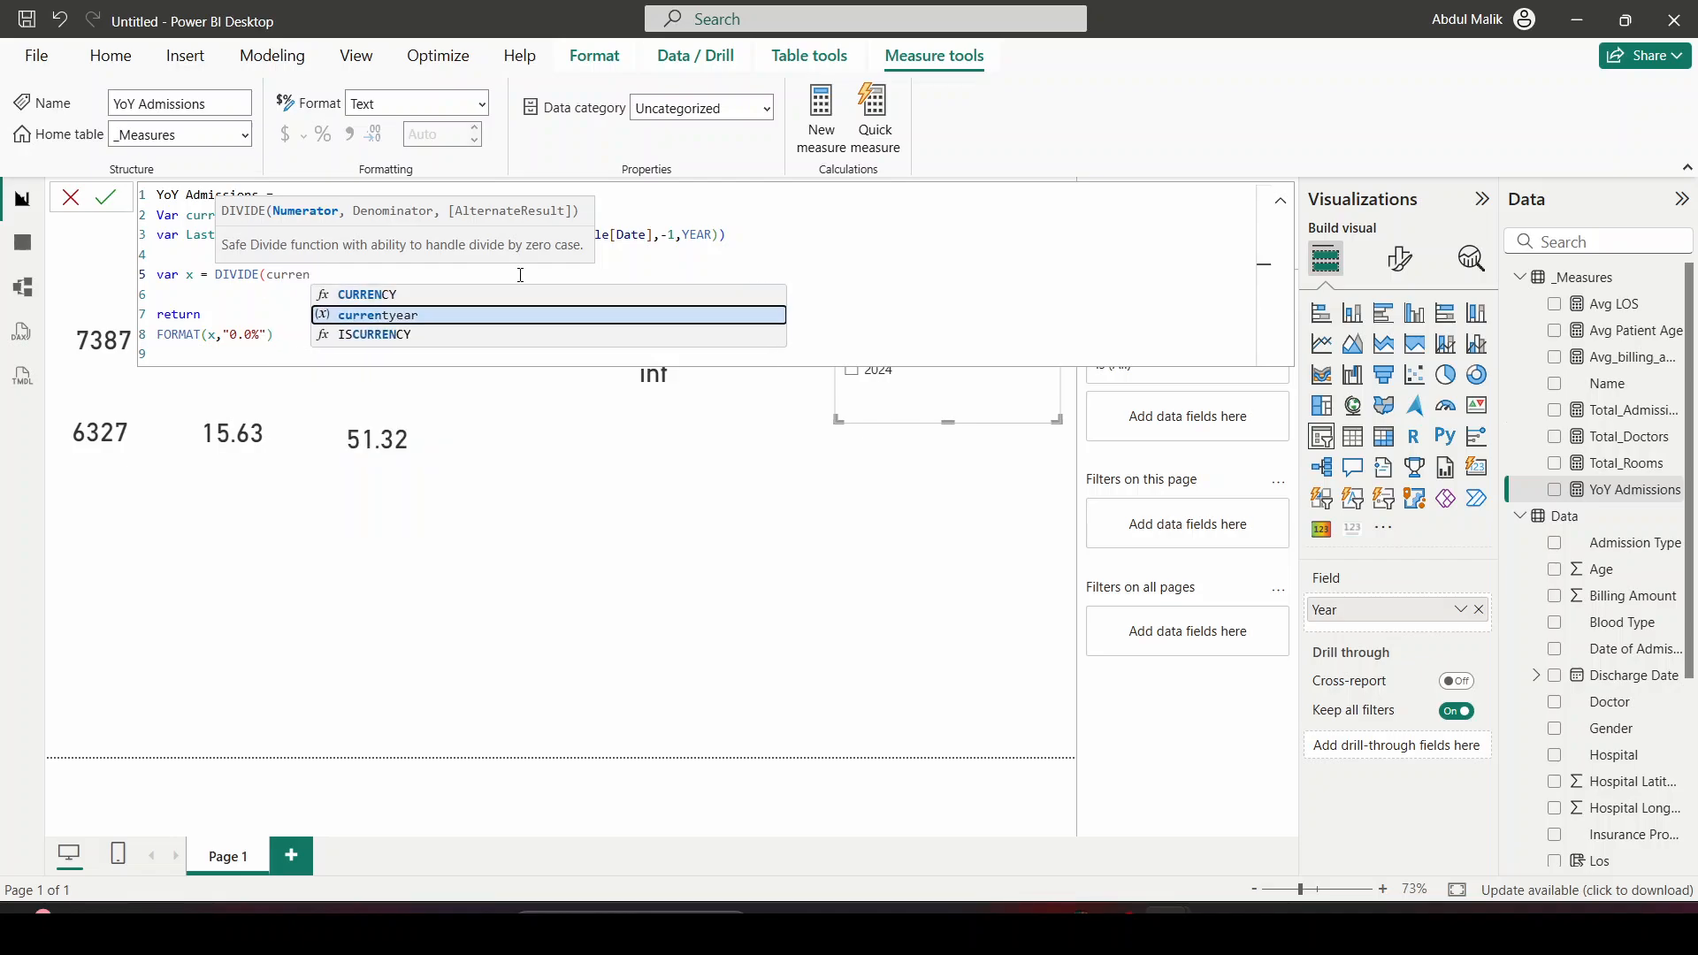
key(Tab)
text(-)
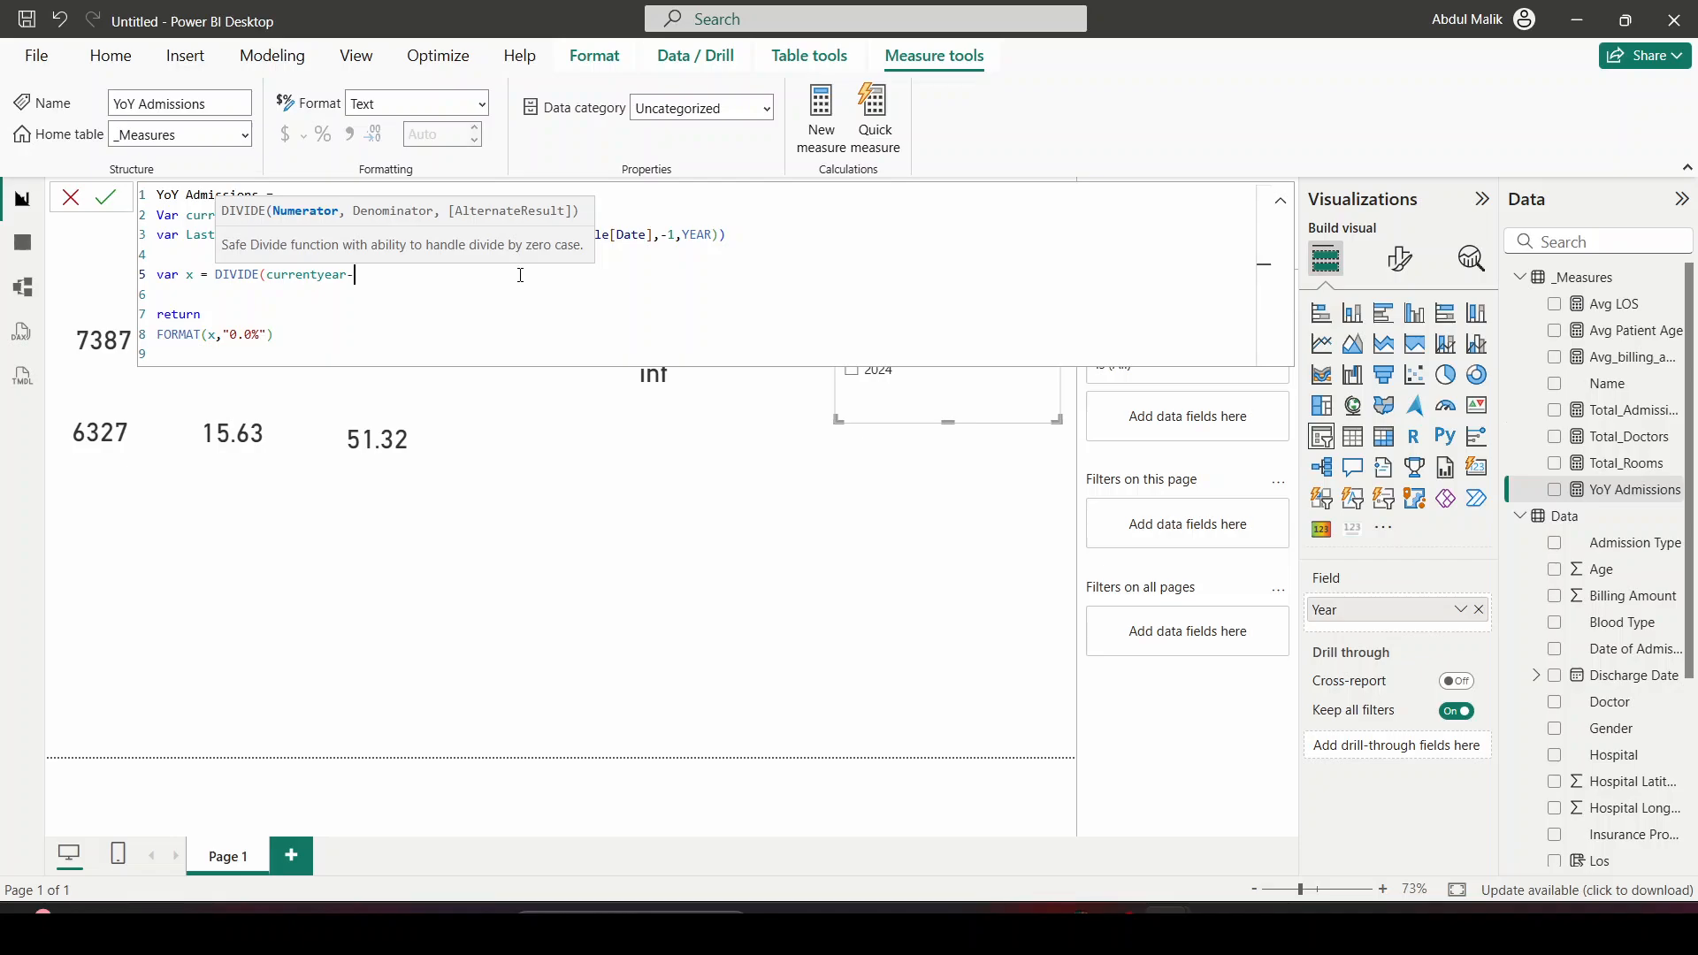
text(pre)
key(Down)
key(Down)
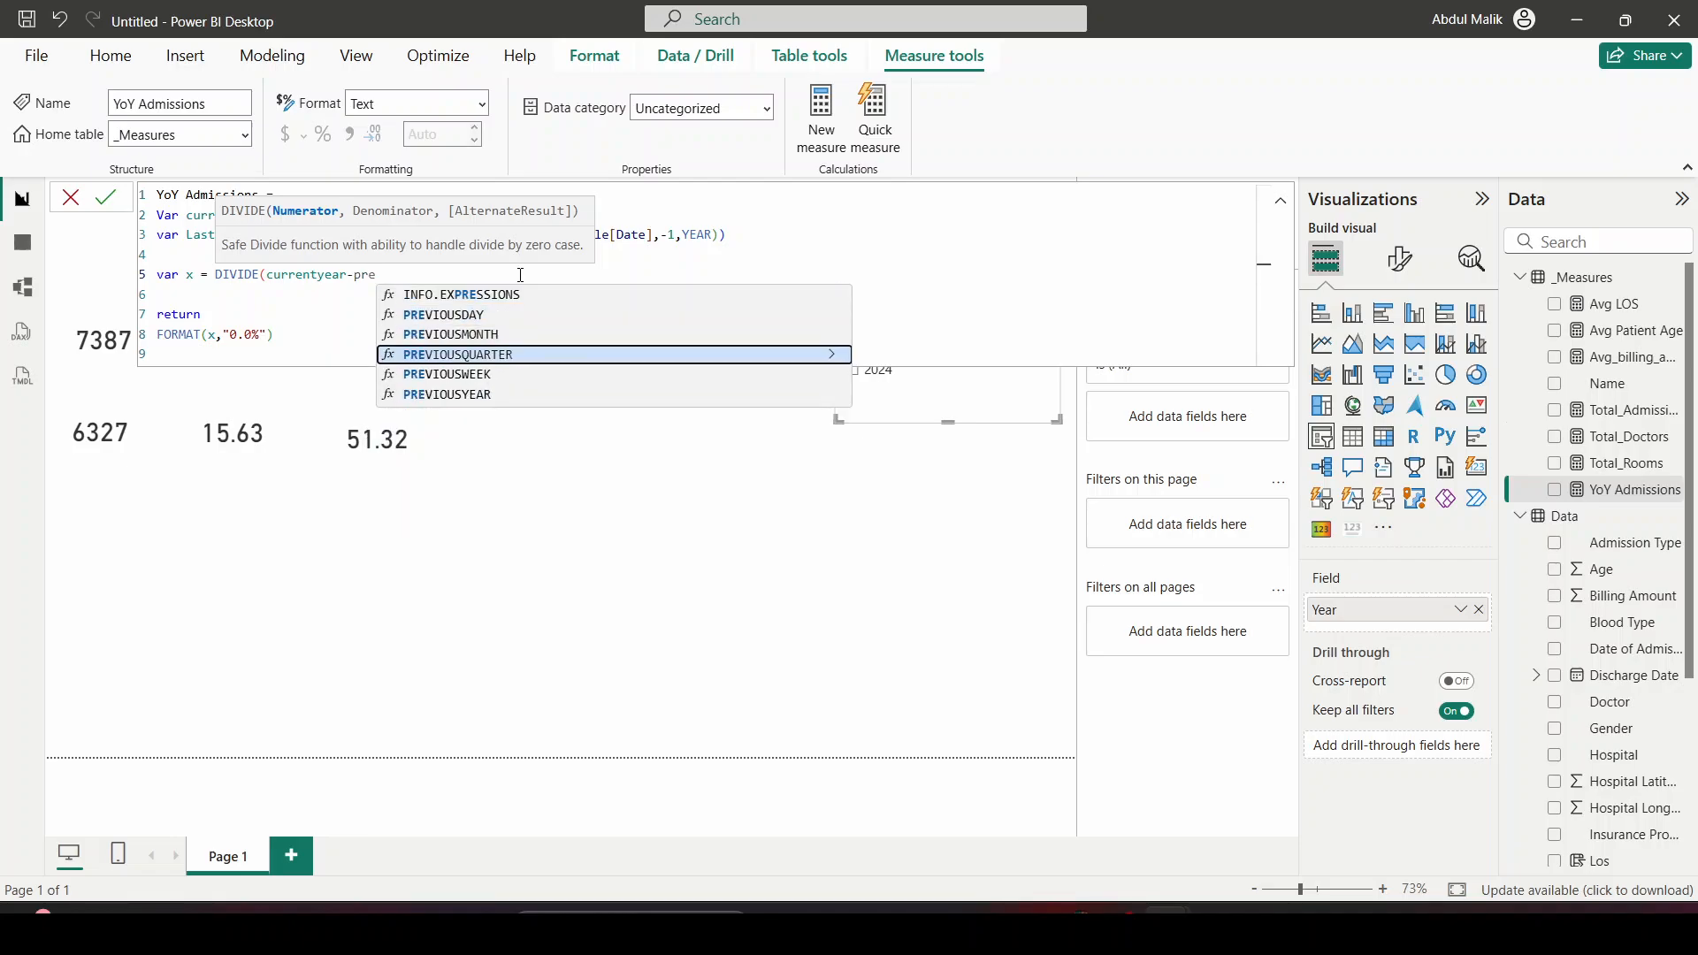
key(Up)
key(Down)
key(Down)
key(Down)
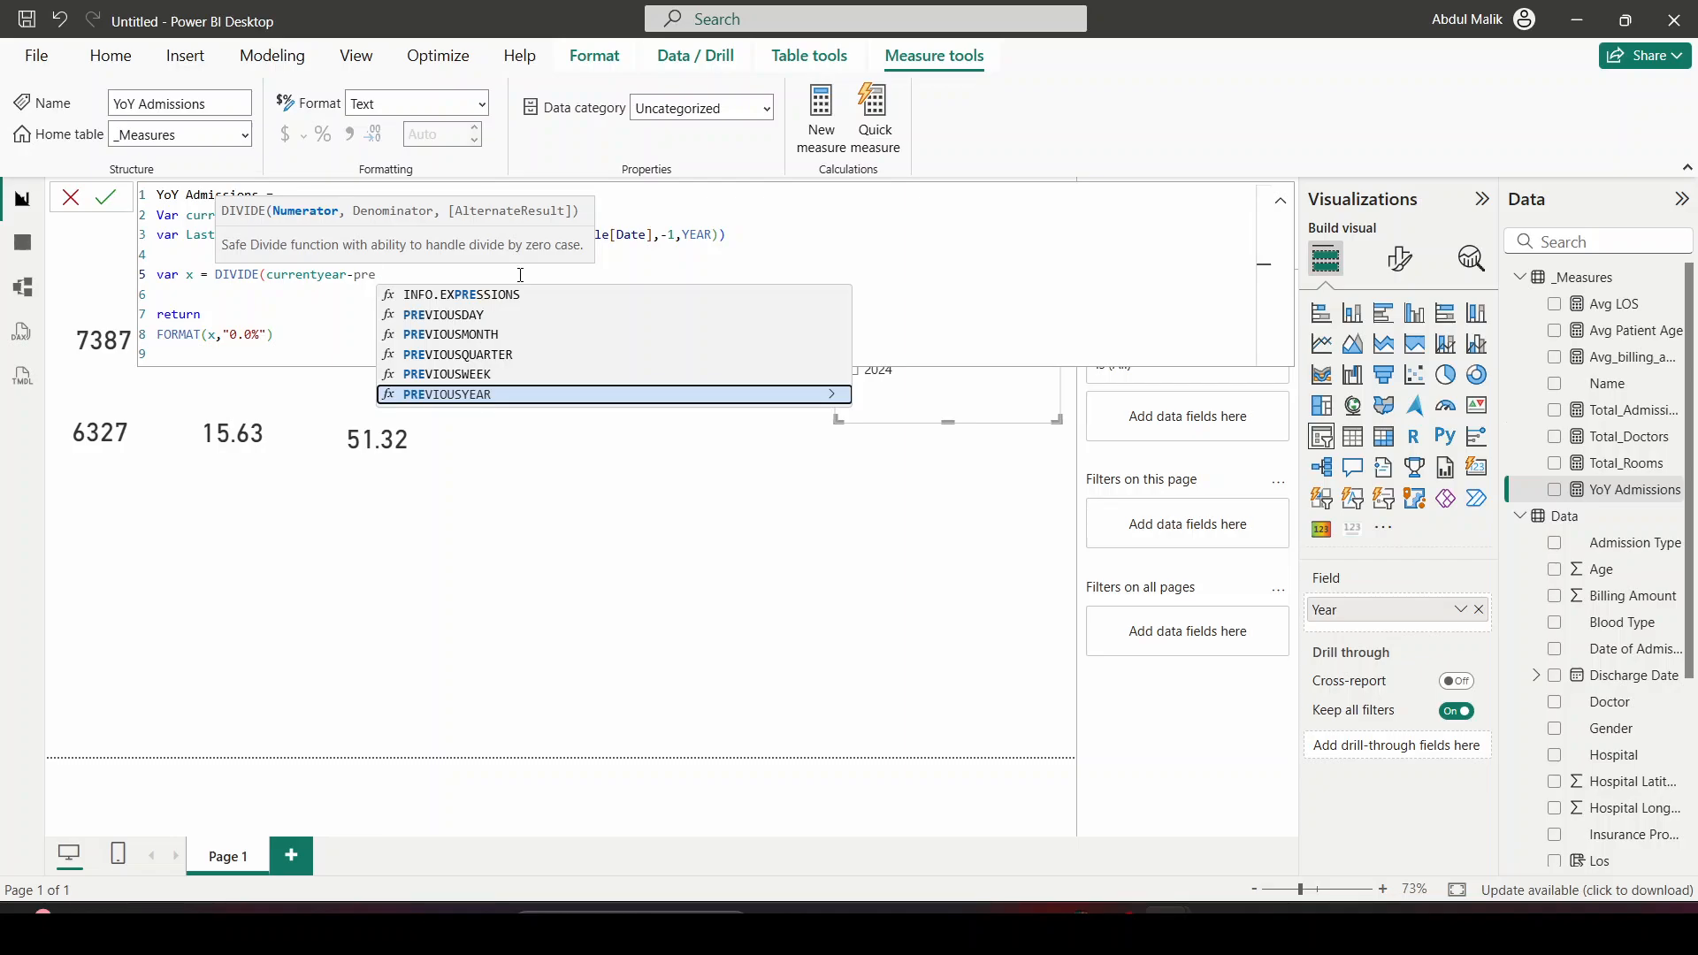
key(BackSpace)
key(BackSpace)
key(BackSpace)
Complete the DIVIDE numerator by subtracting the Lastyear variable
text(last)
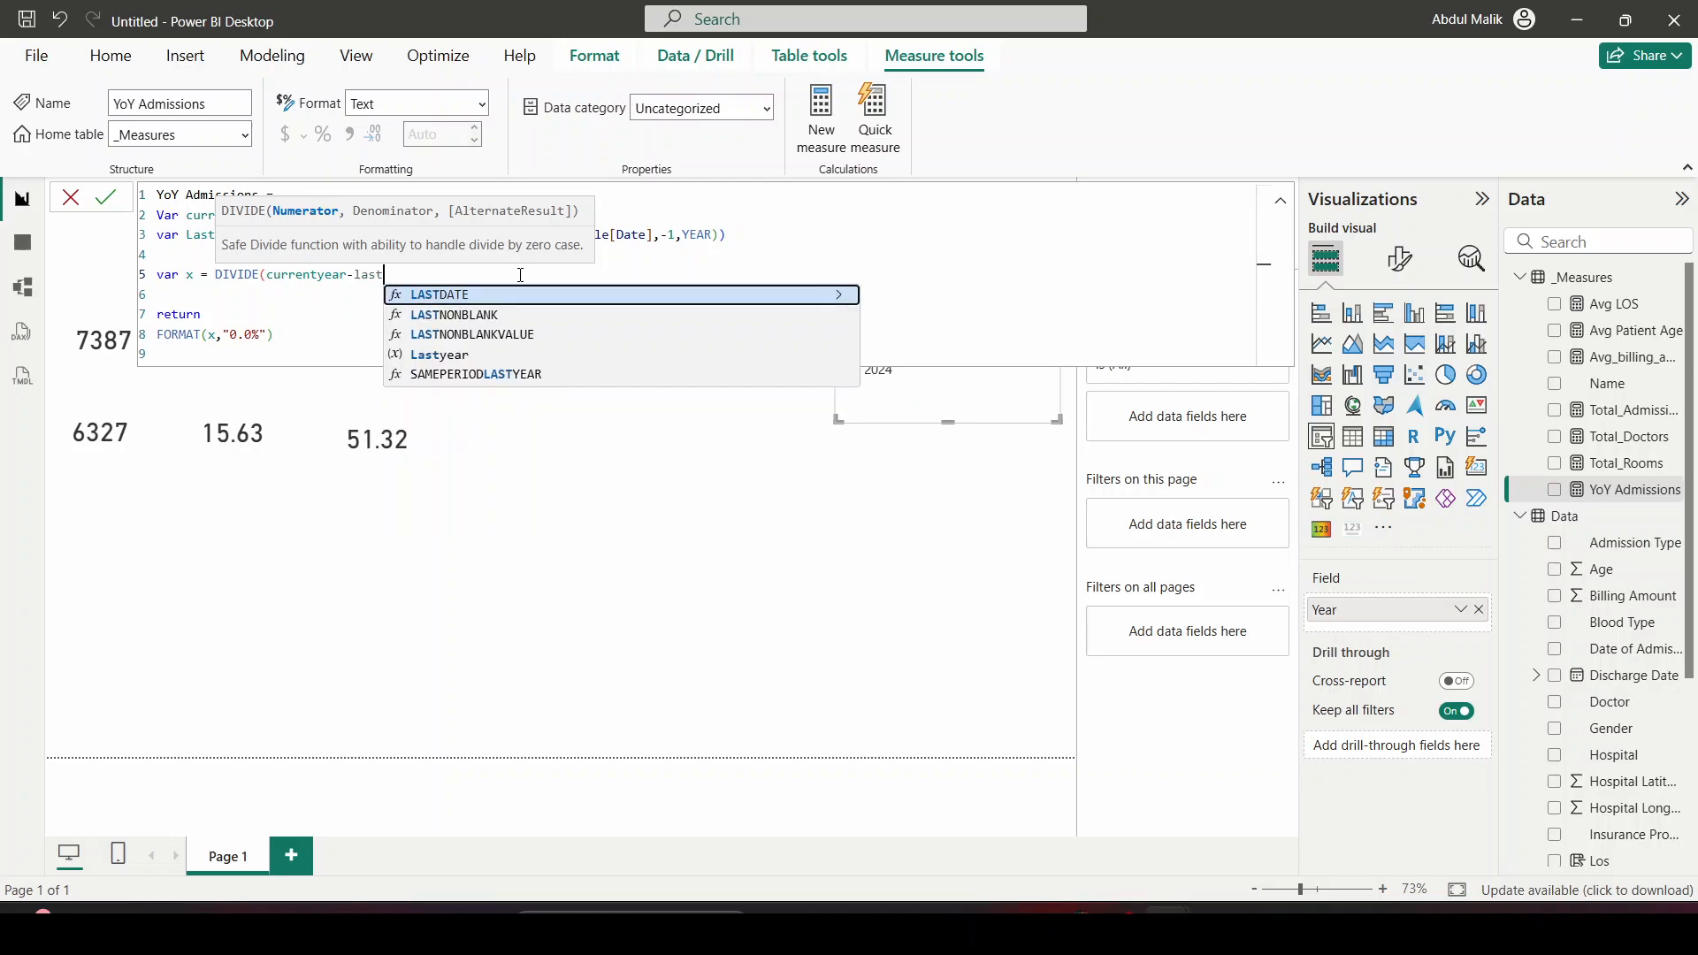
key(Down)
key(Down)
key(Down)
key(Tab)
text(,)
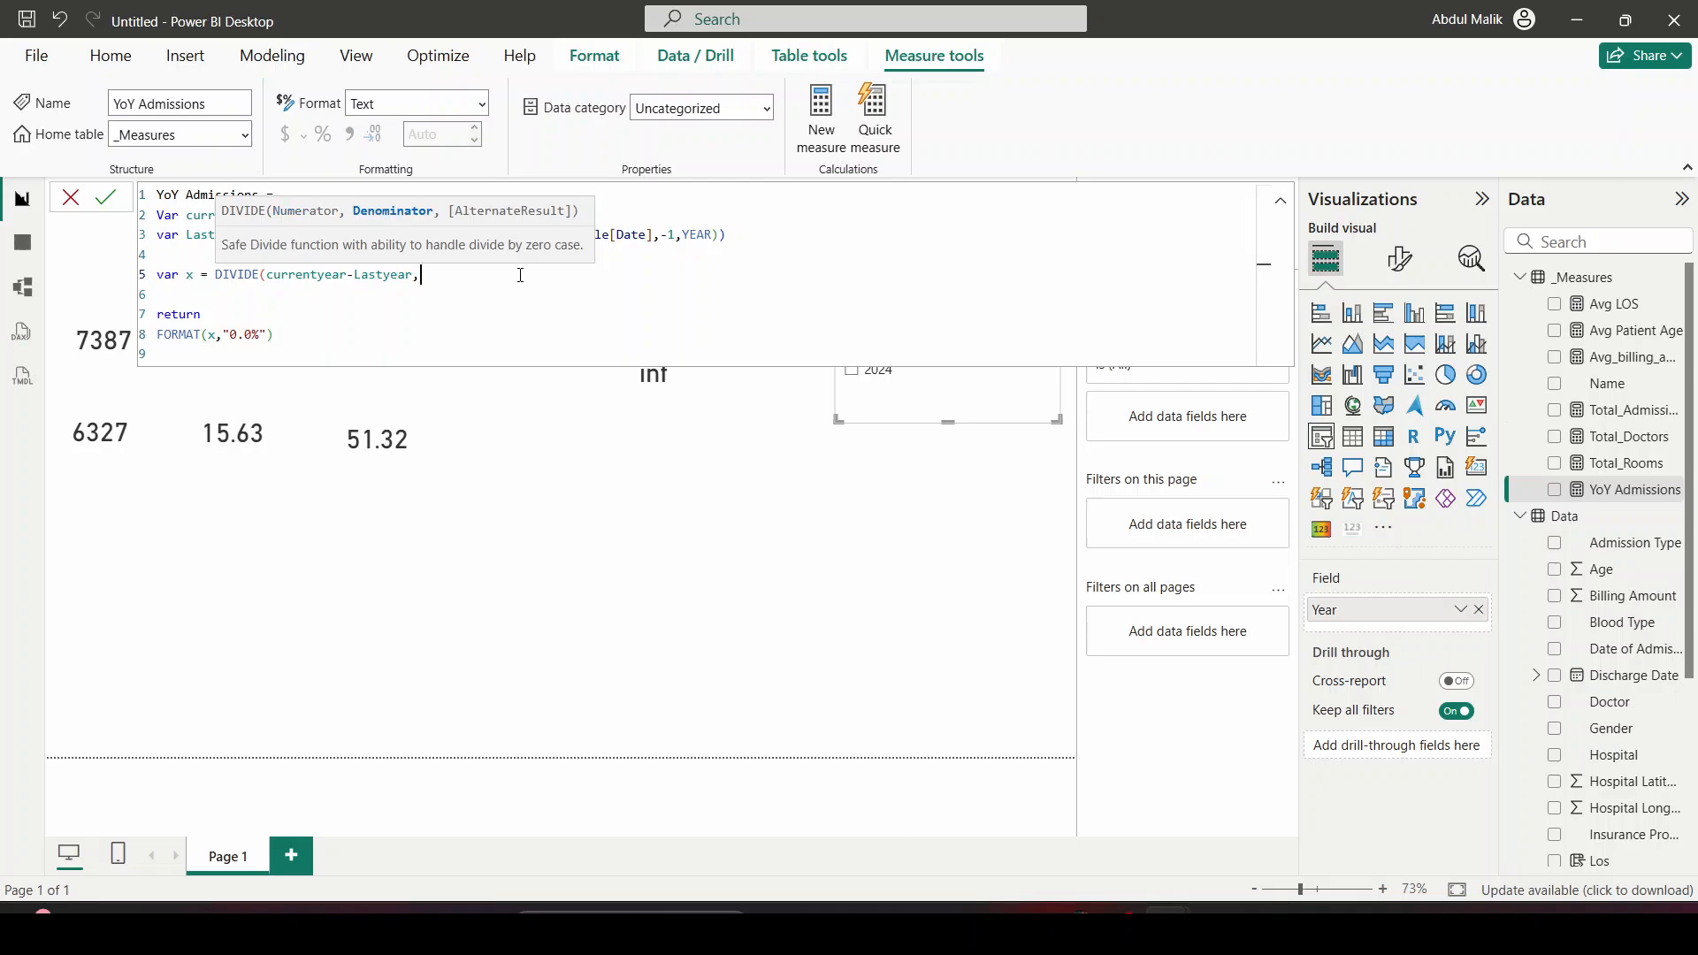
Set Lastyear as the DIVIDE denominator and 0 as the alternate result, and commit the YoY Admissions formula
text(last)
key(Down)
key(Down)
key(Down)
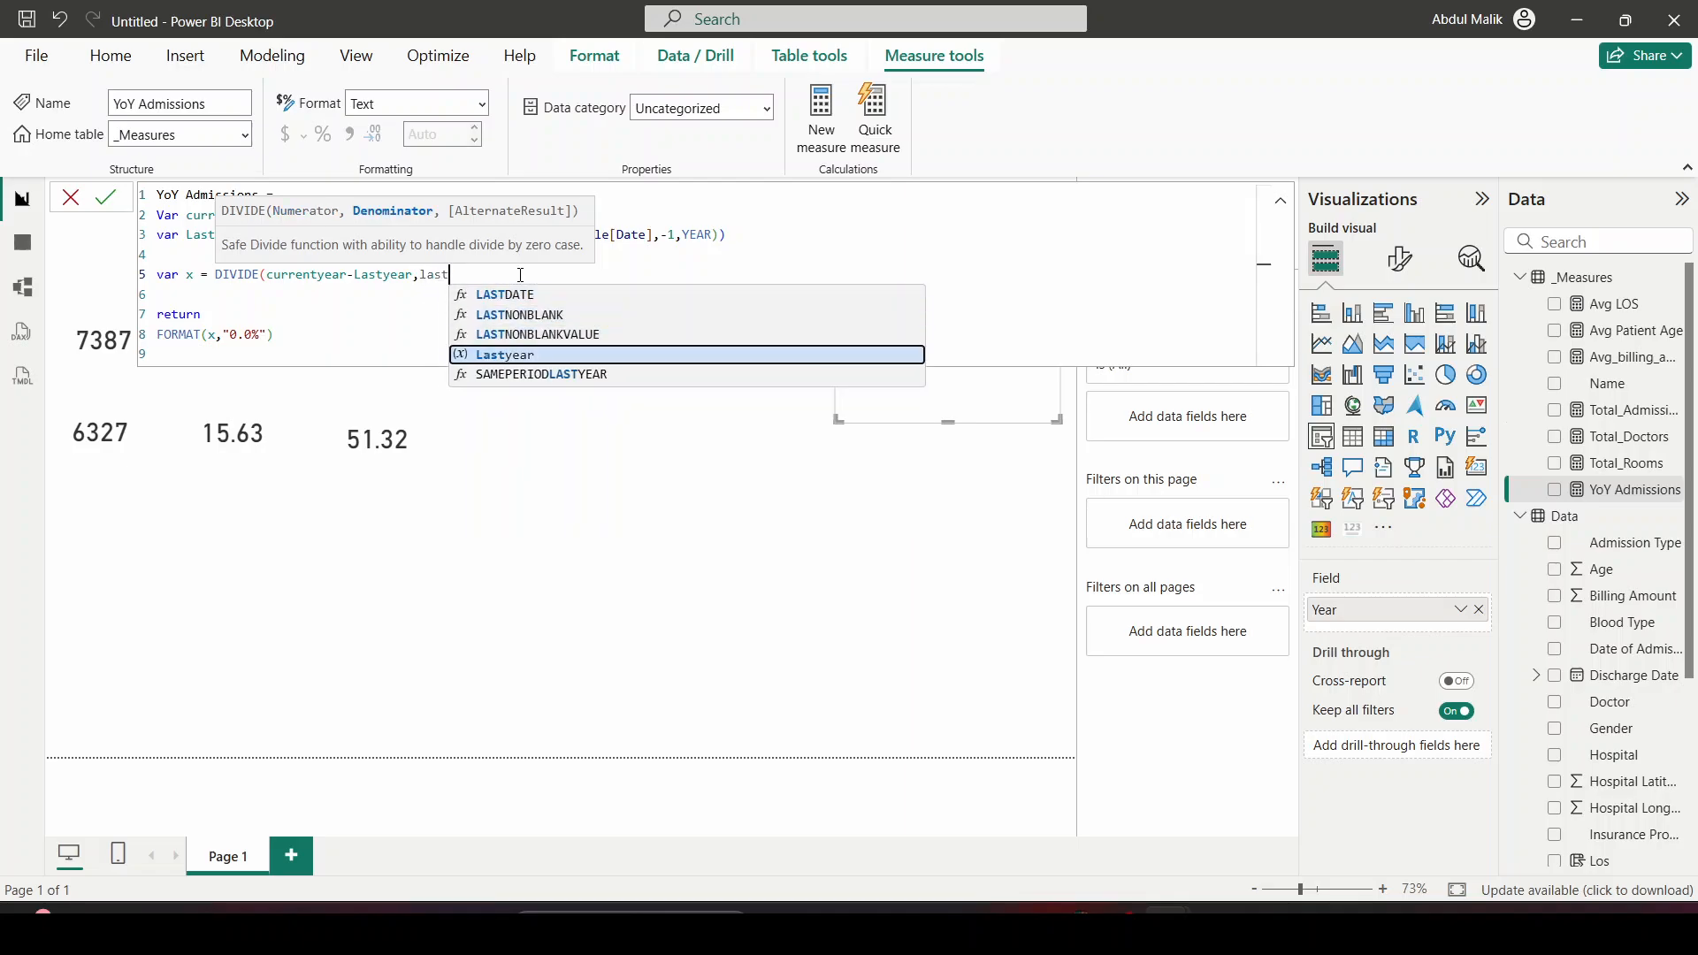
key(Tab)
text(,)
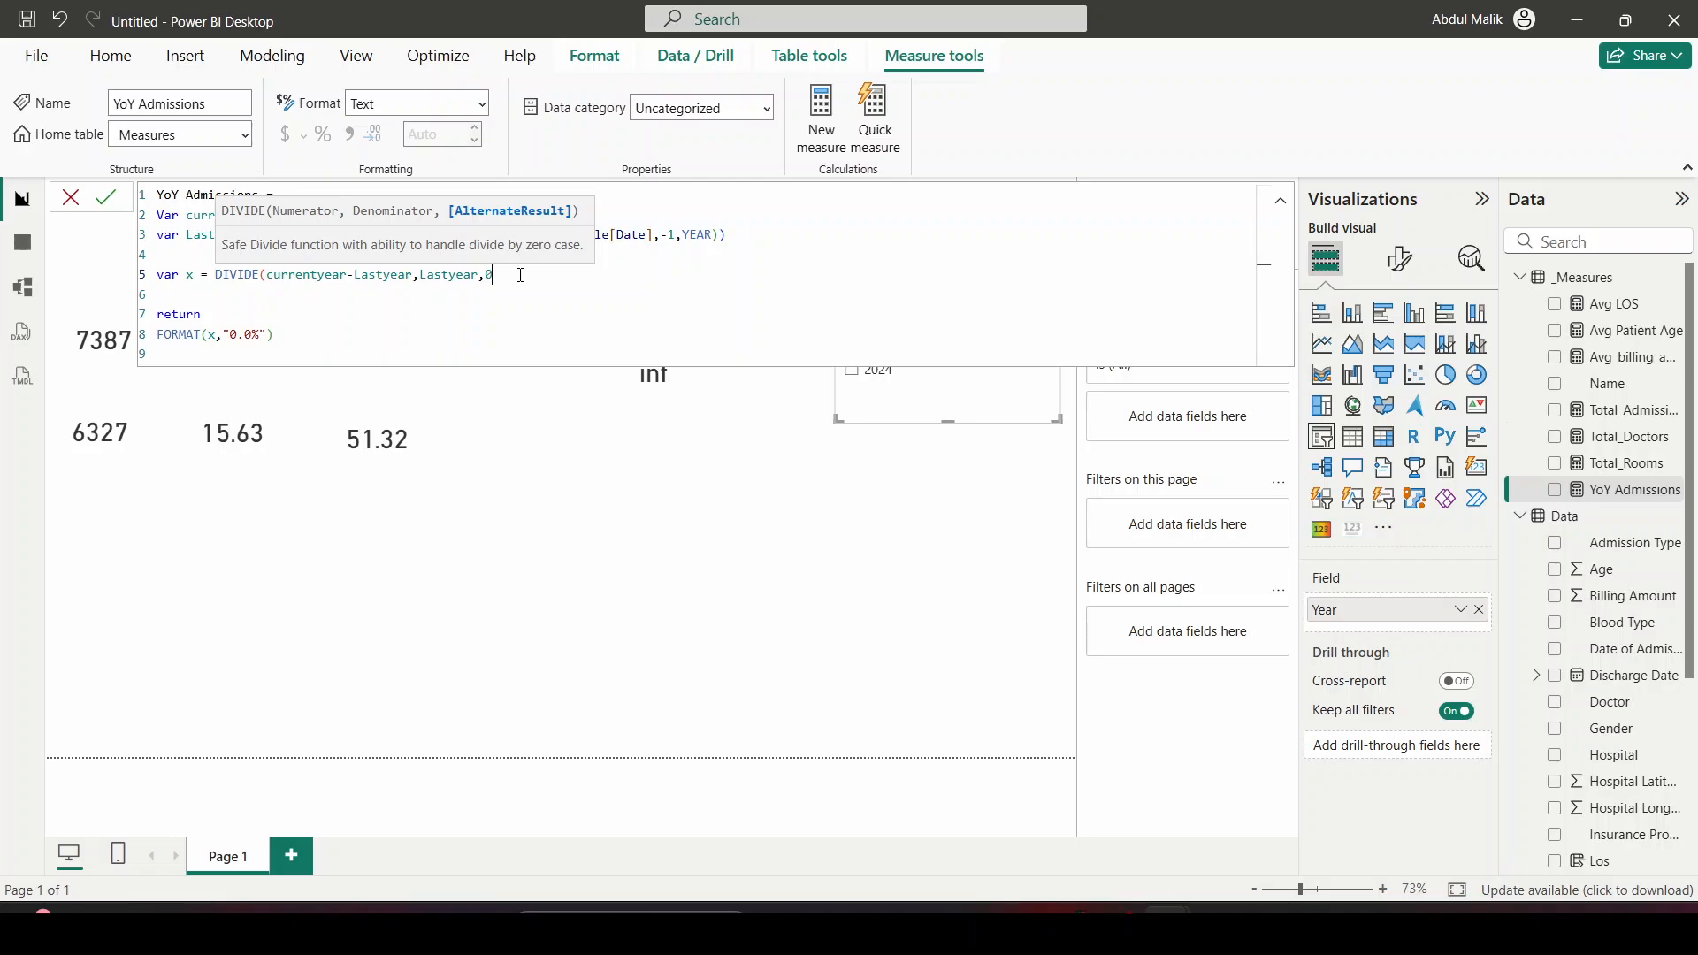
text(0))
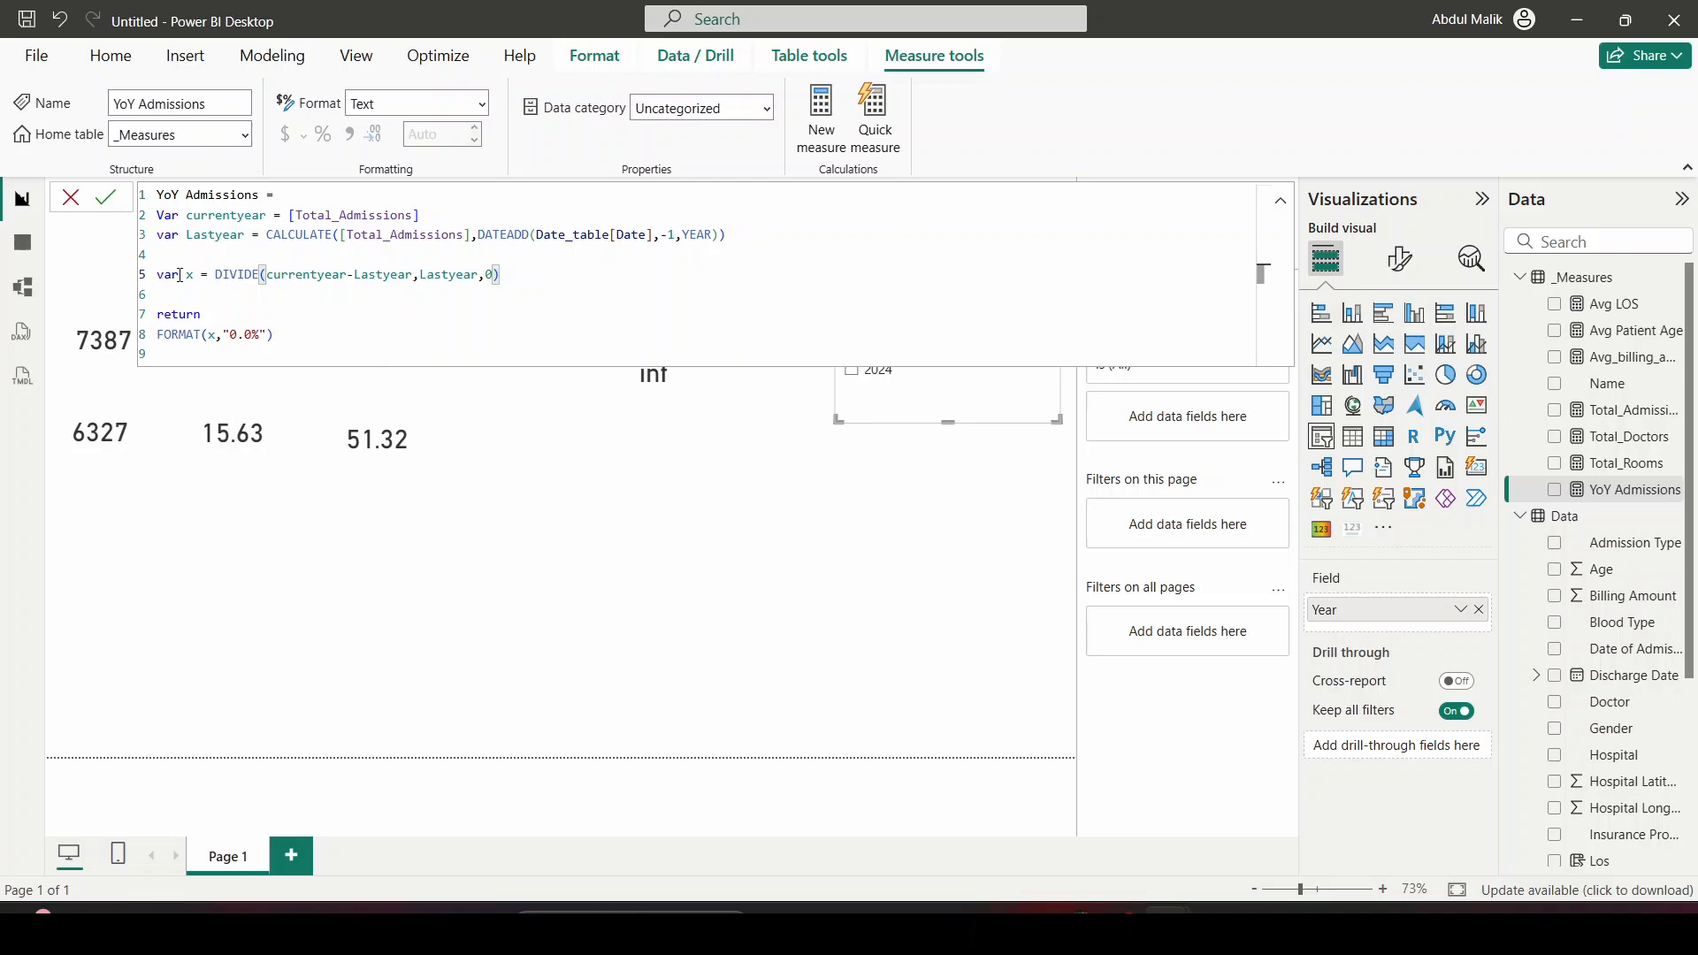
click(107, 197)
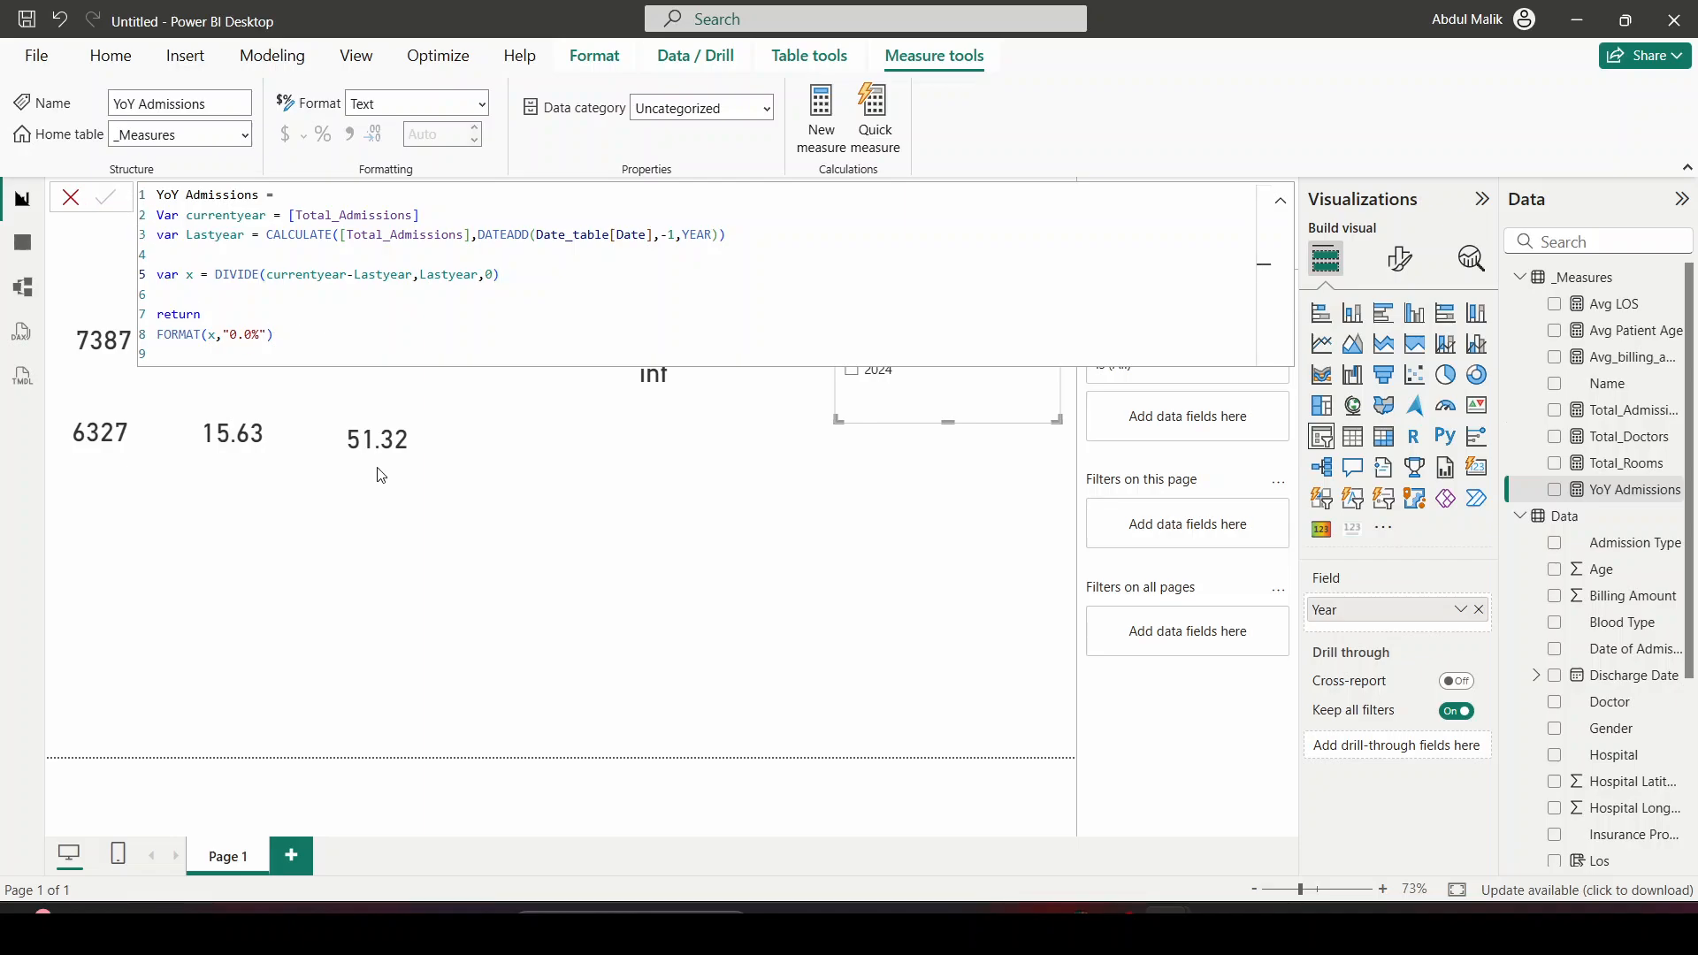
click(70, 197)
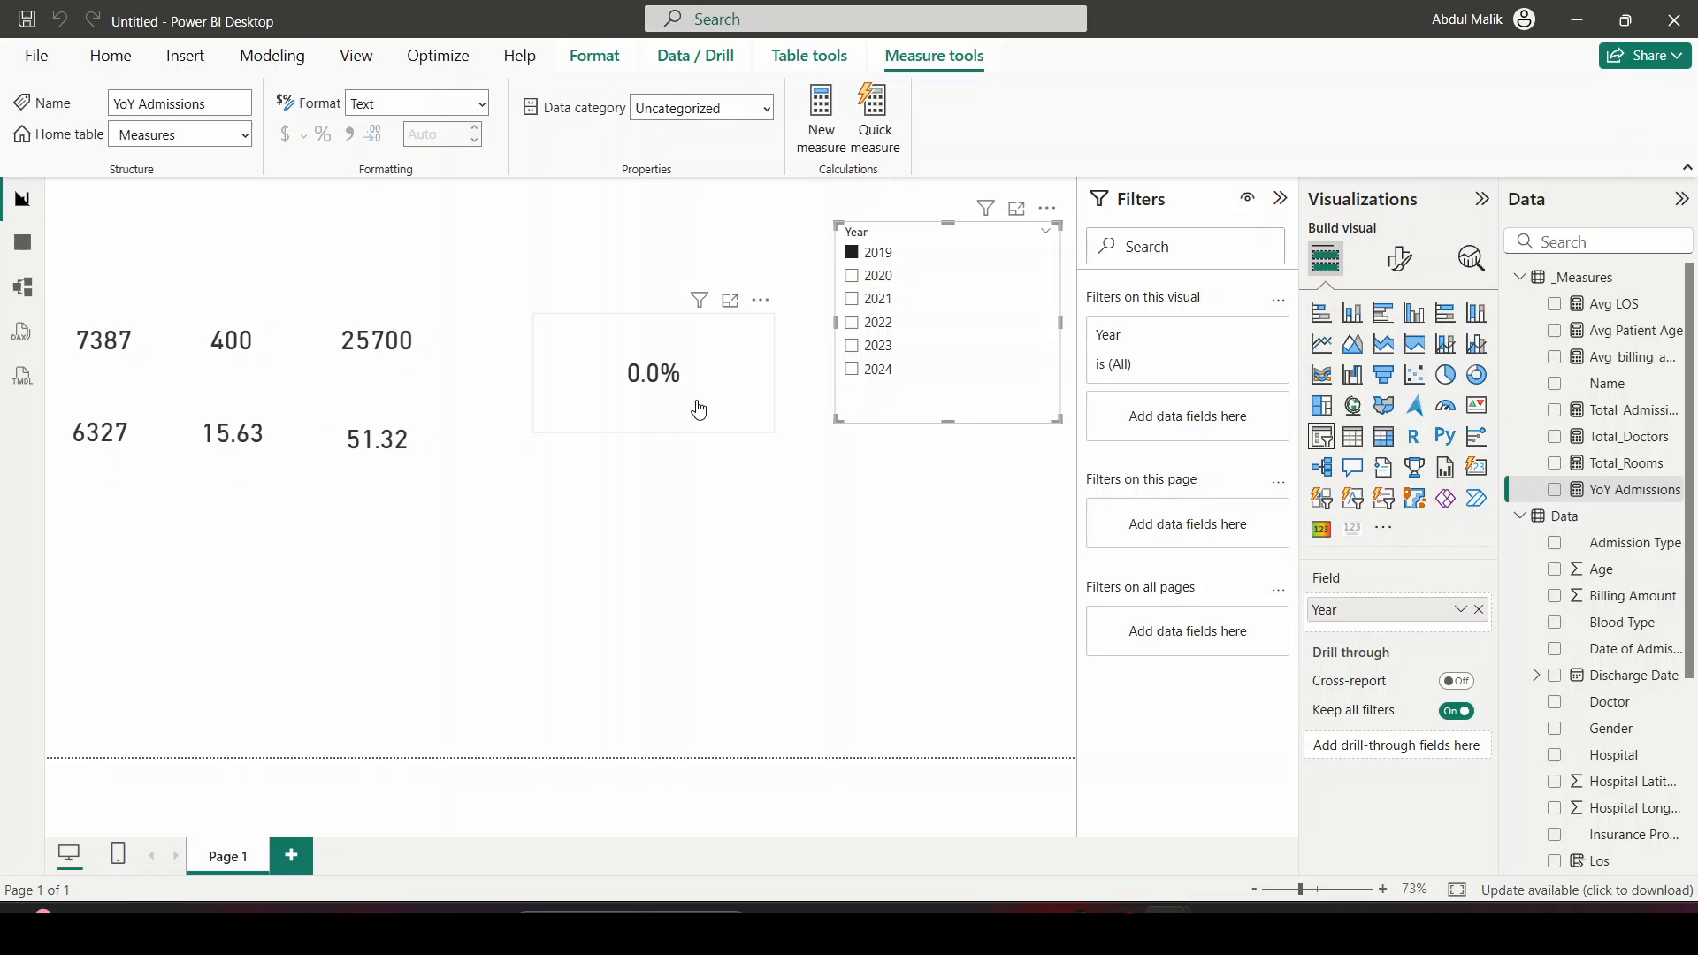
Filter the page by 2020 and then 2024 in the Year slicer to check the YoY Admissions card
click(747, 381)
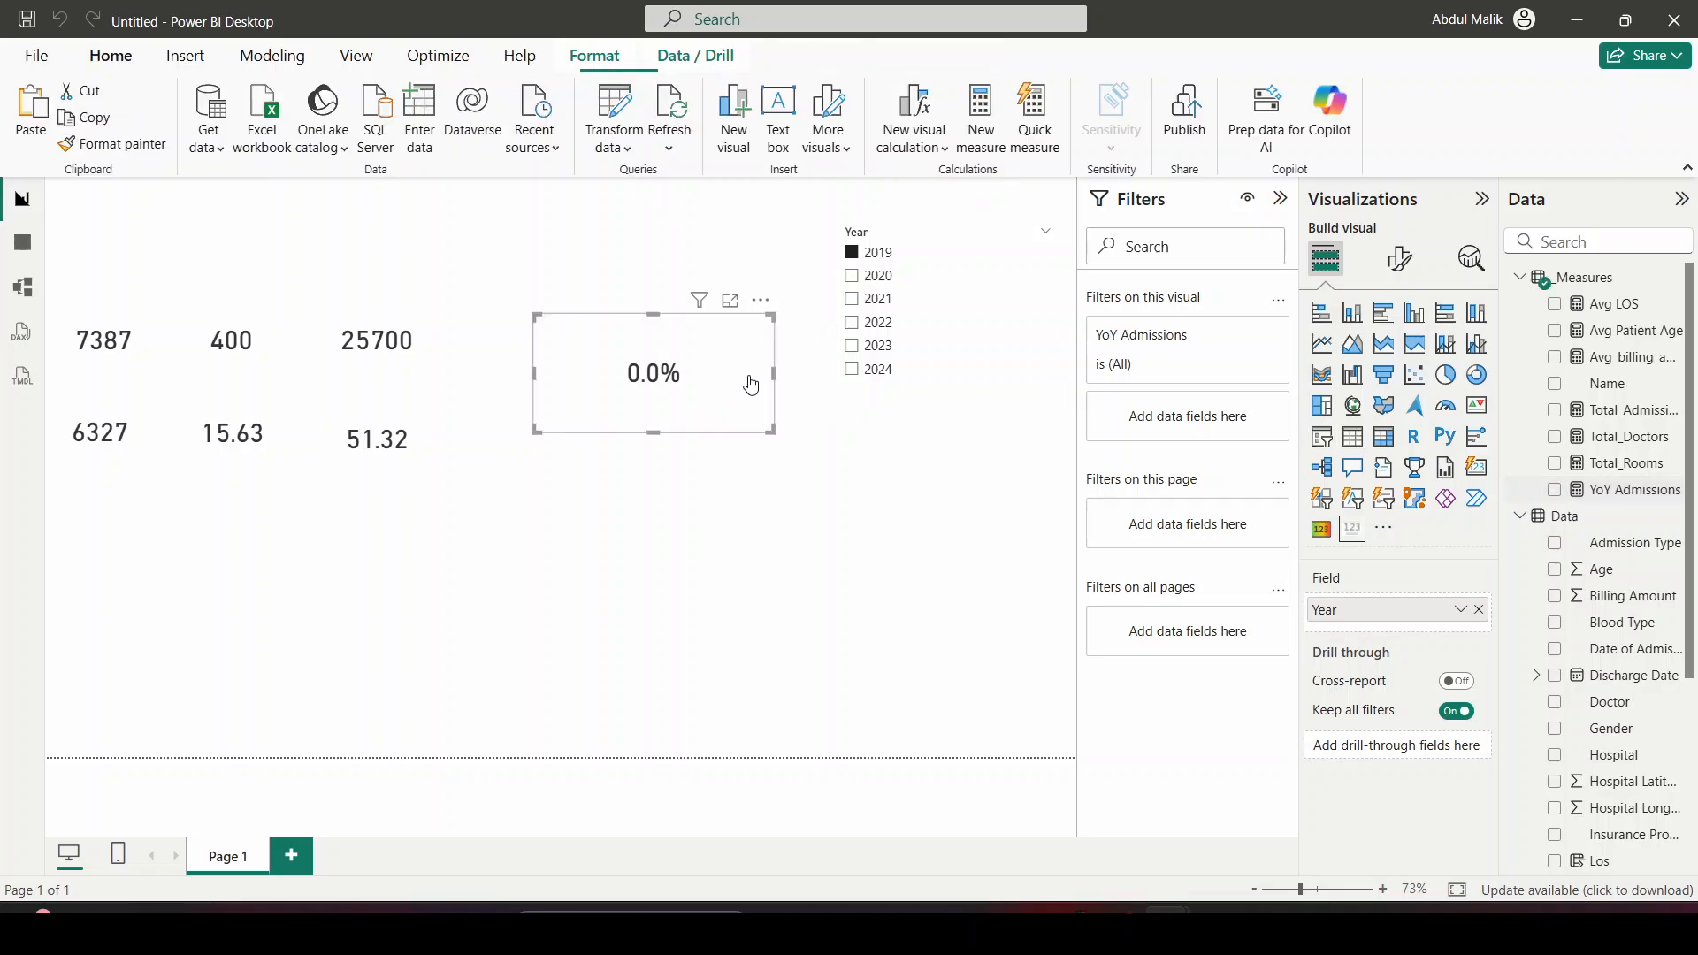
click(854, 277)
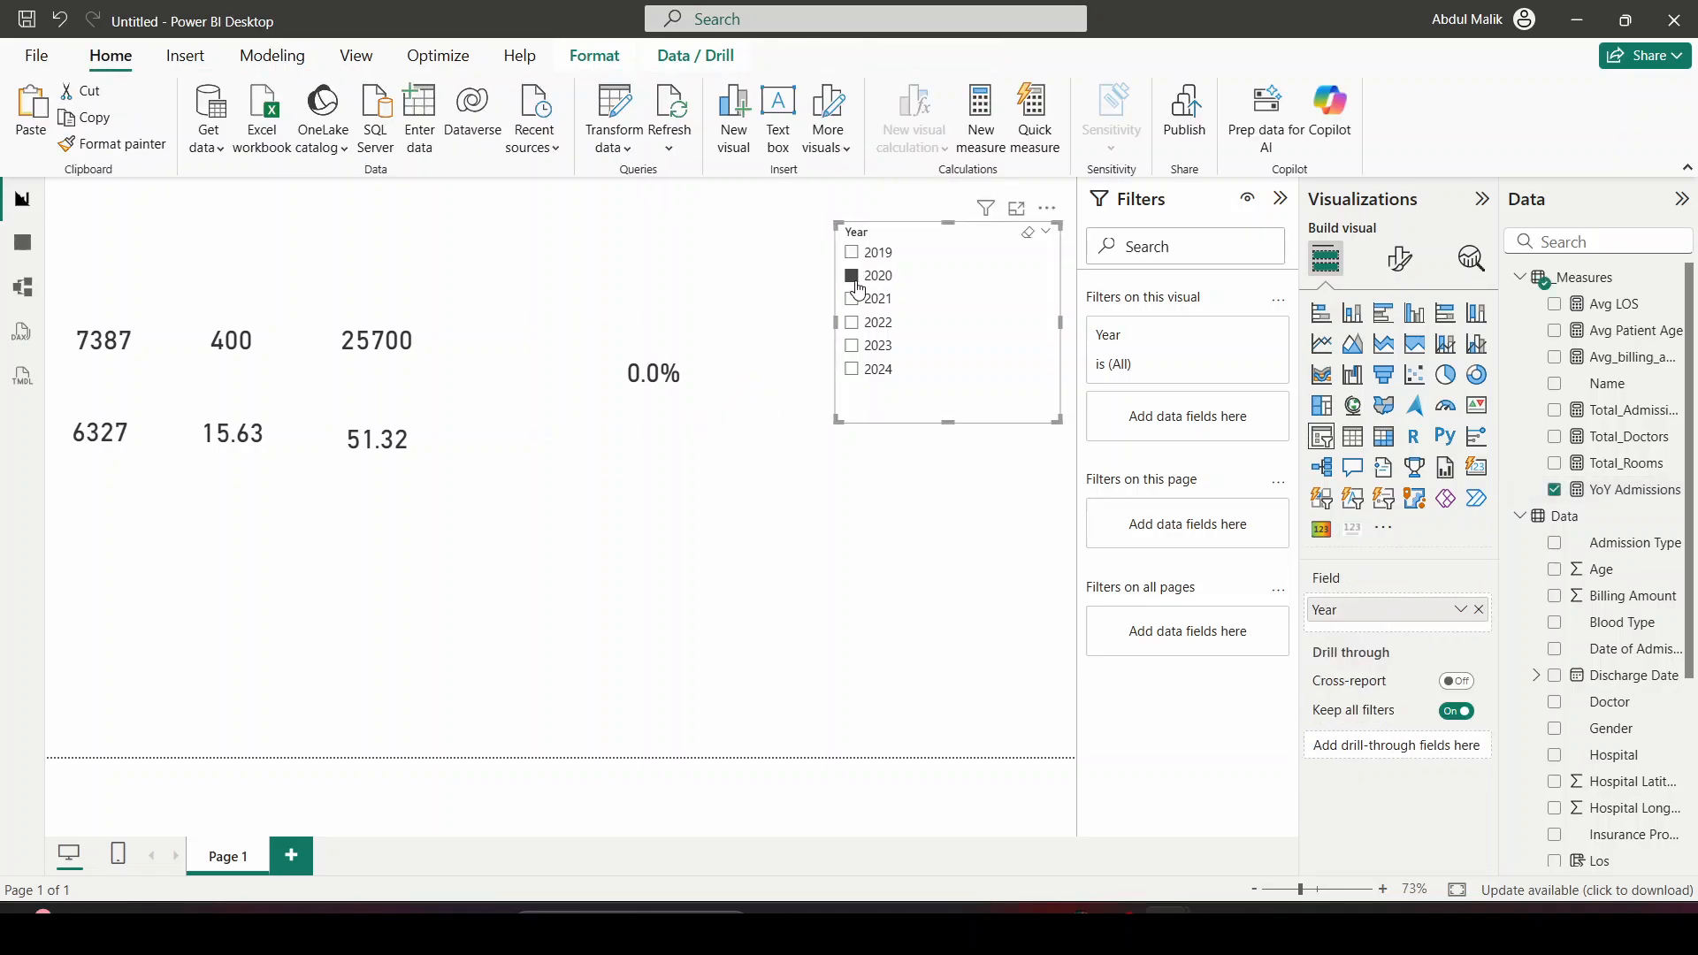
click(855, 375)
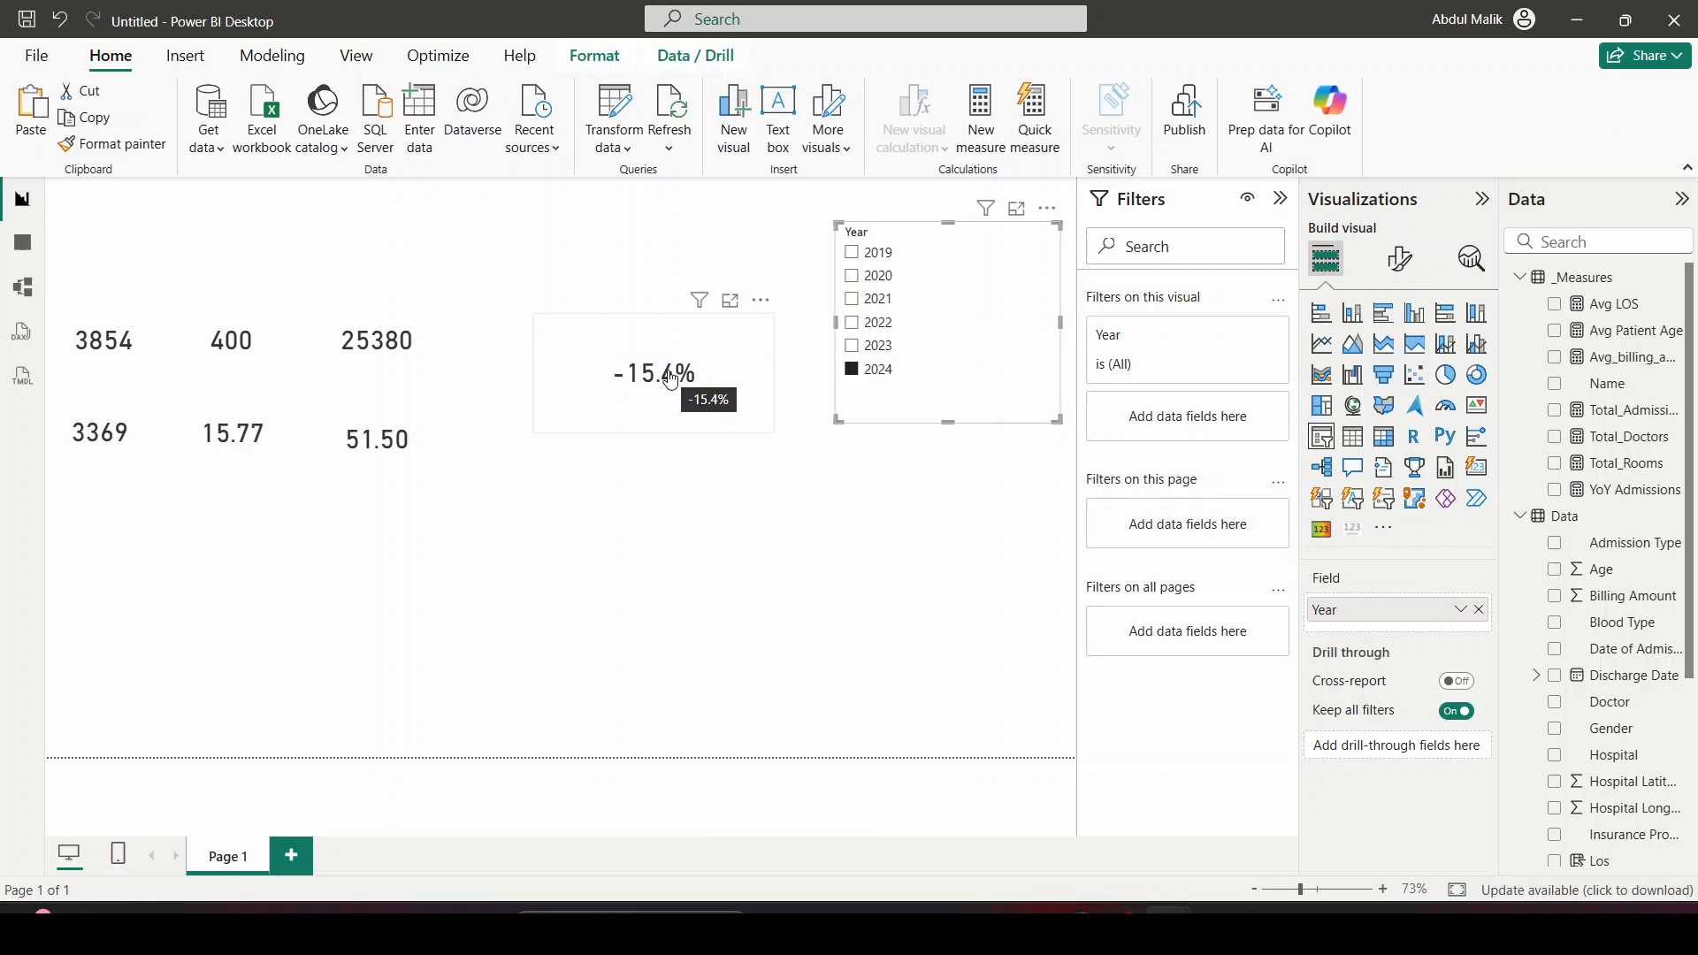
Open the YoY Admissions formula for editing, and check the year-over-year label format in the power_bi_dashboard_nationalhealth report
click(1605, 489)
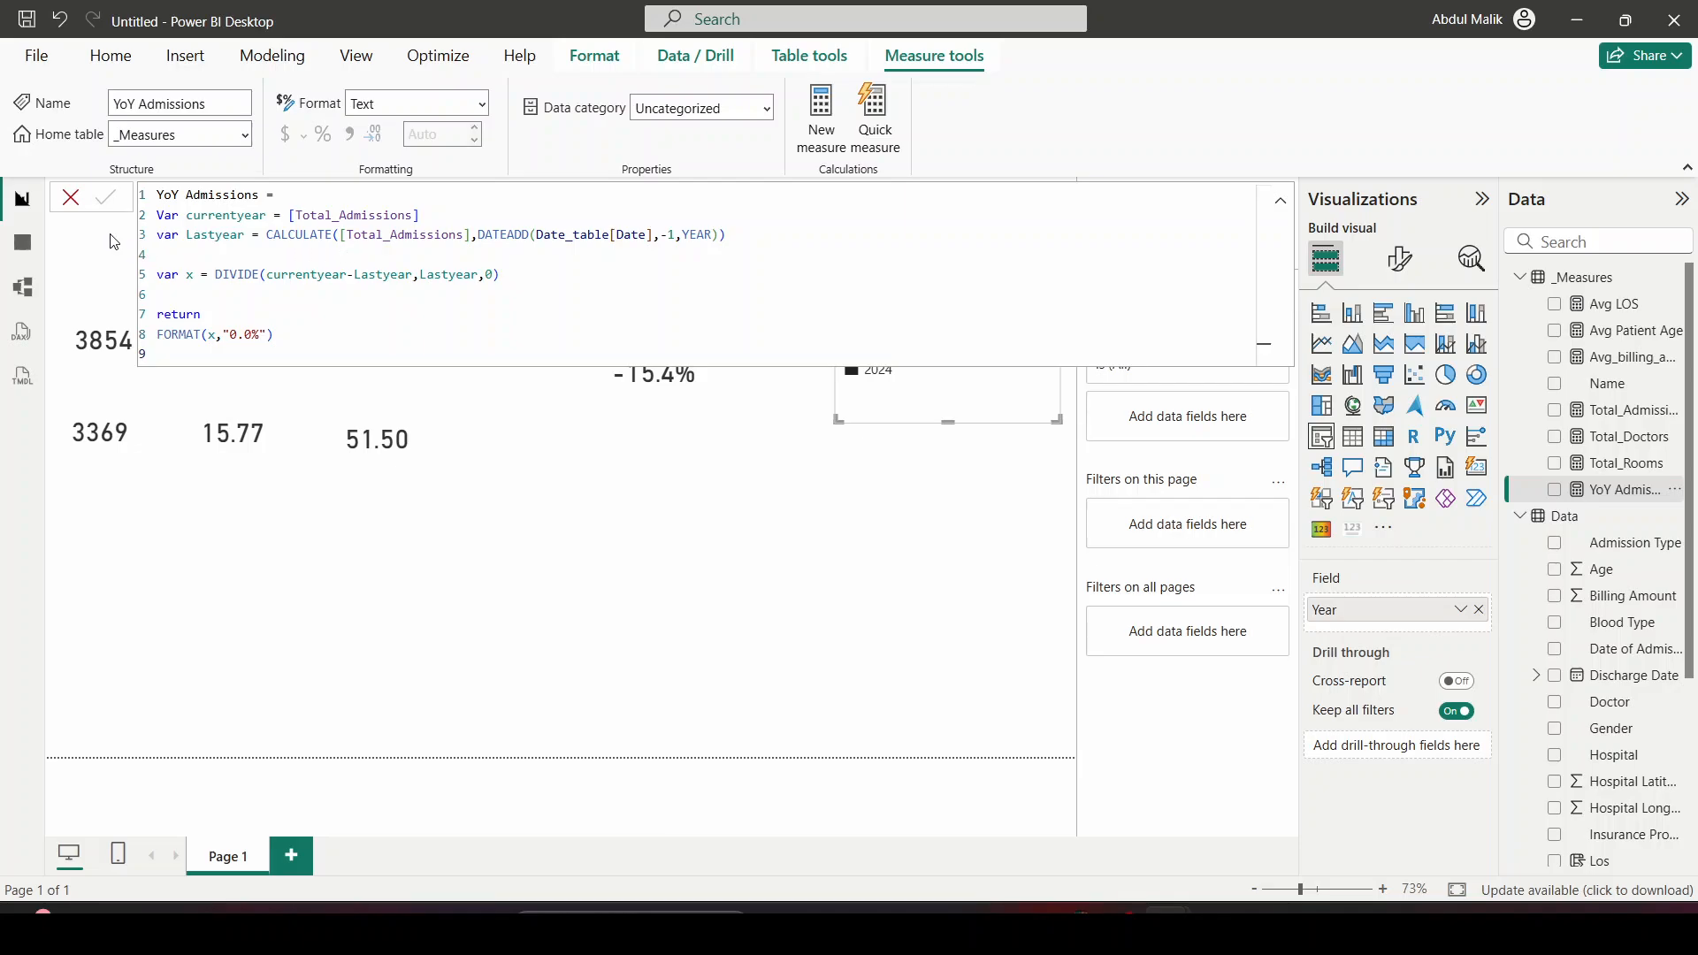
click(304, 320)
key(alt+Tab)
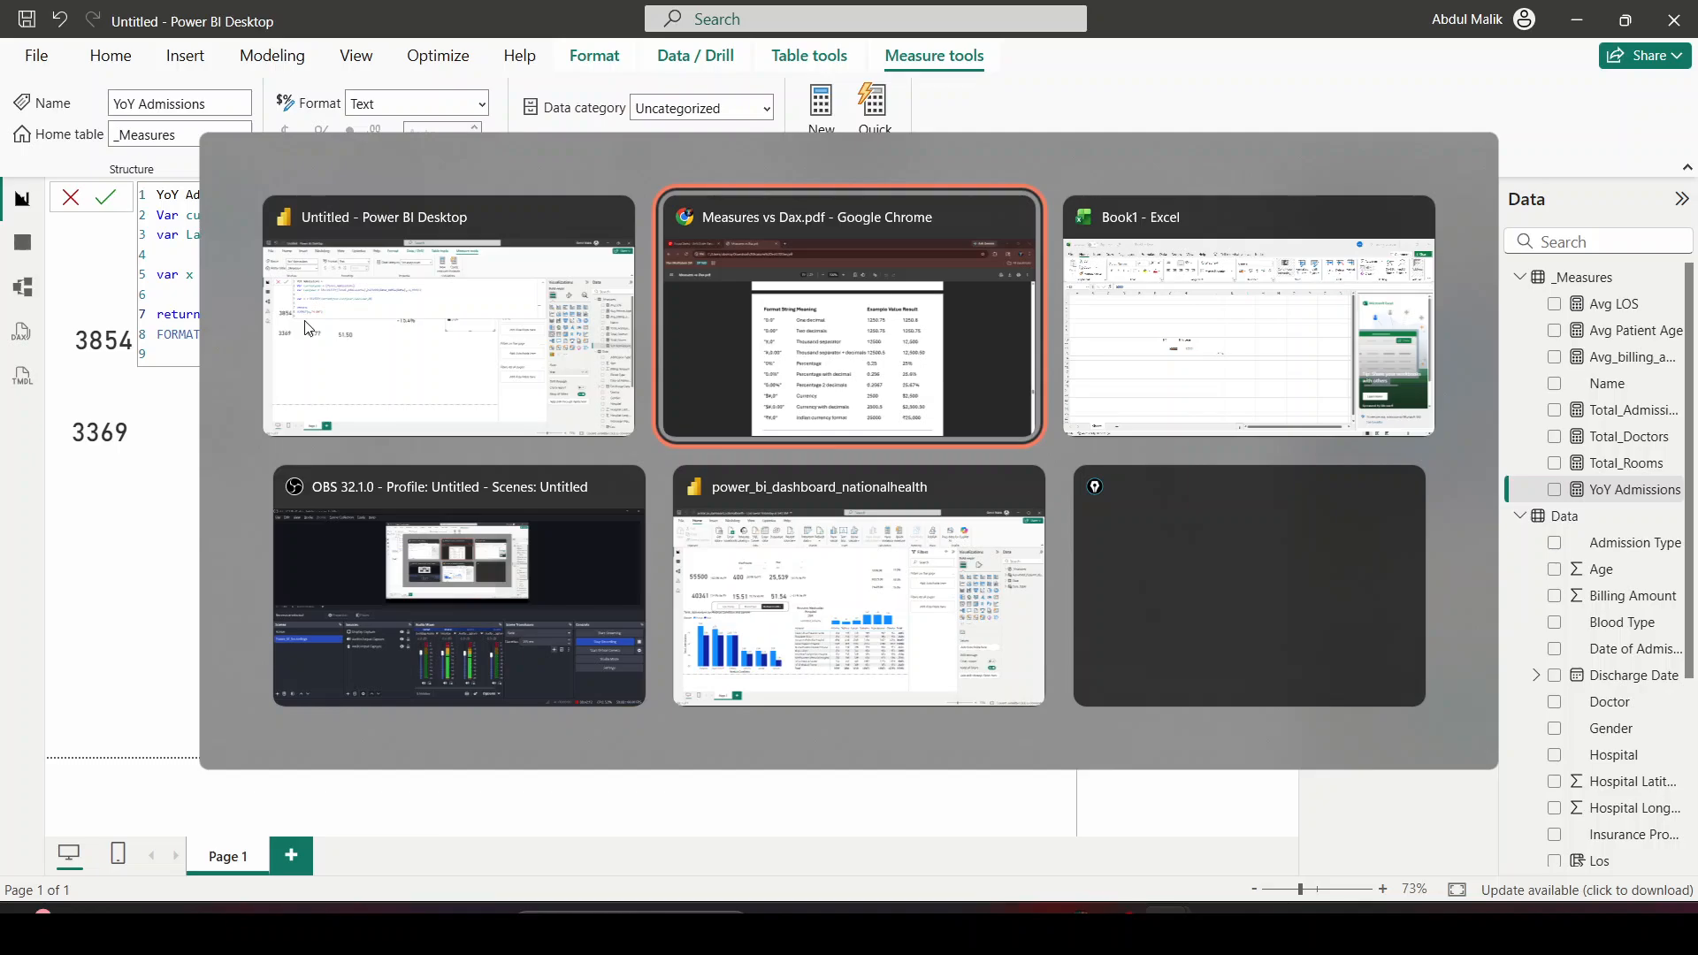
click(863, 619)
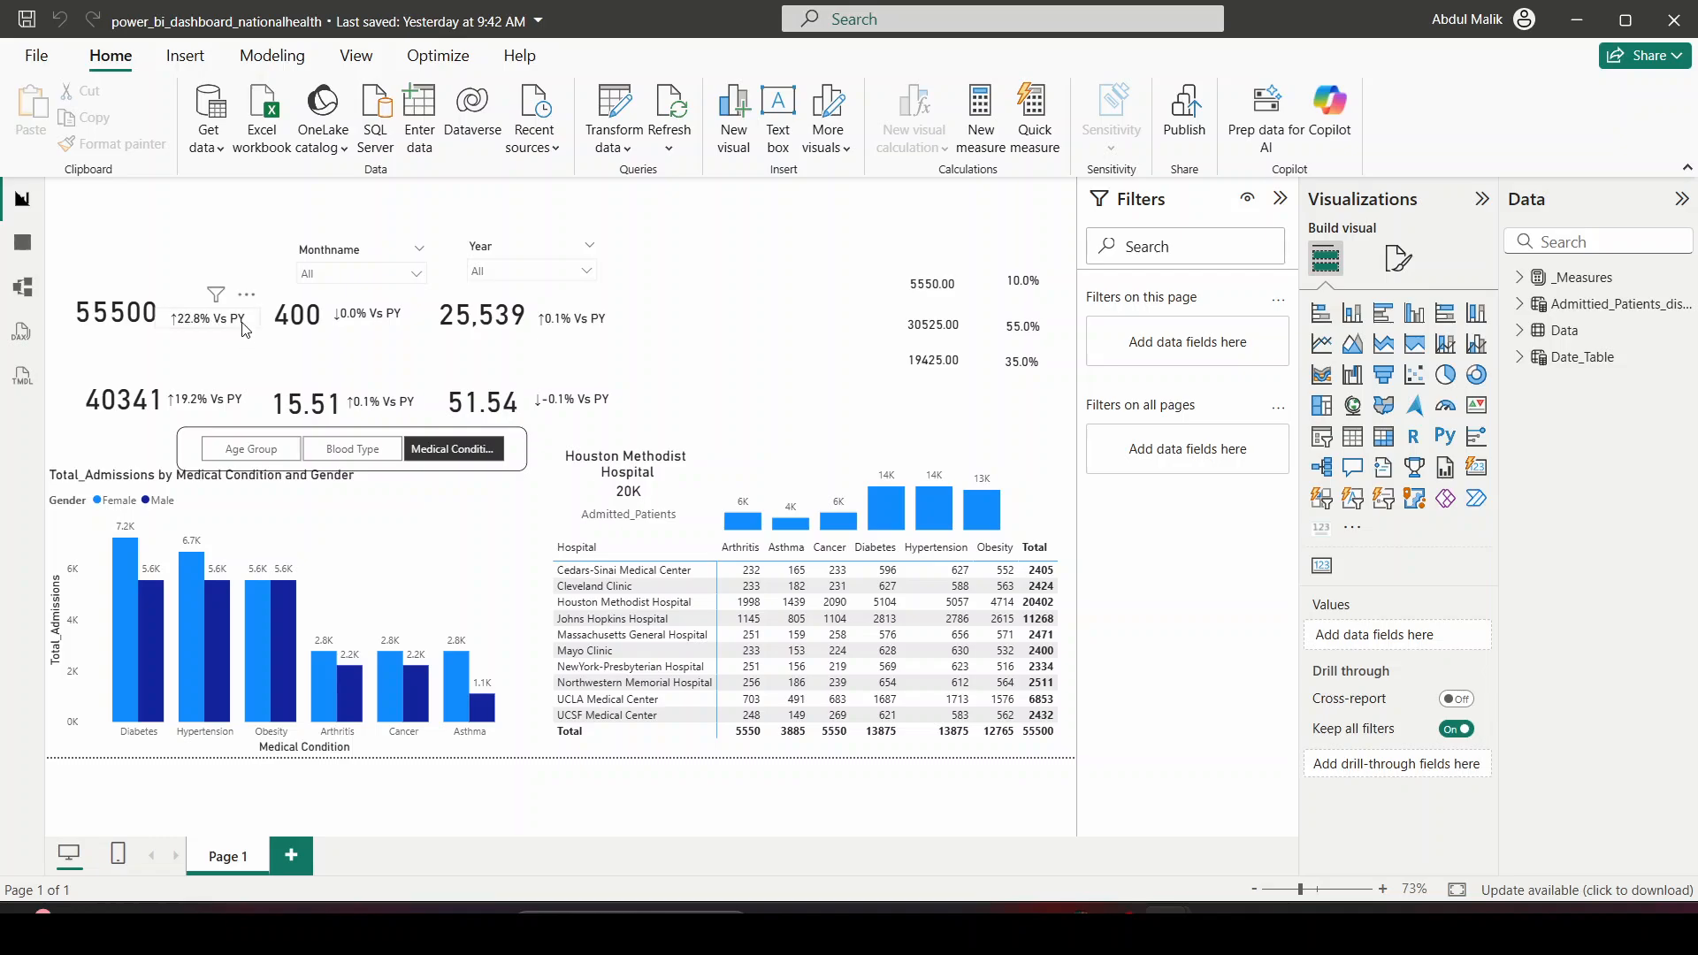
key(alt+Tab)
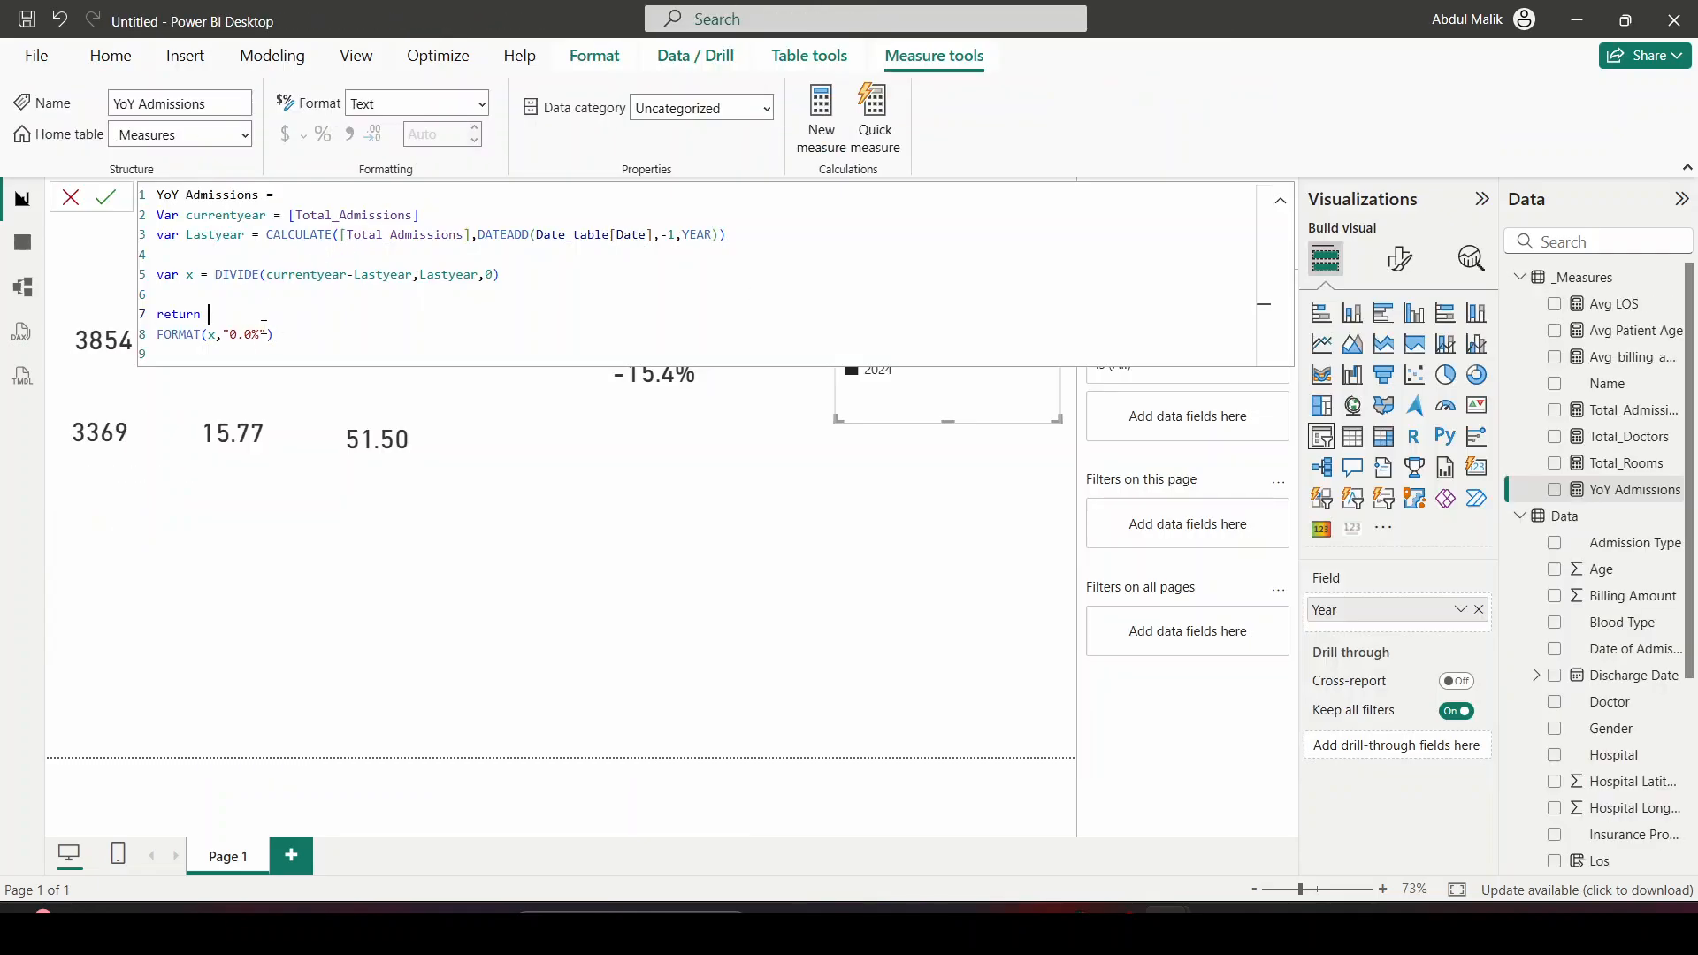
Start a text string with an opening quotation mark directly before FORMAT in the measure's return expression
drag(293, 328, 155, 334)
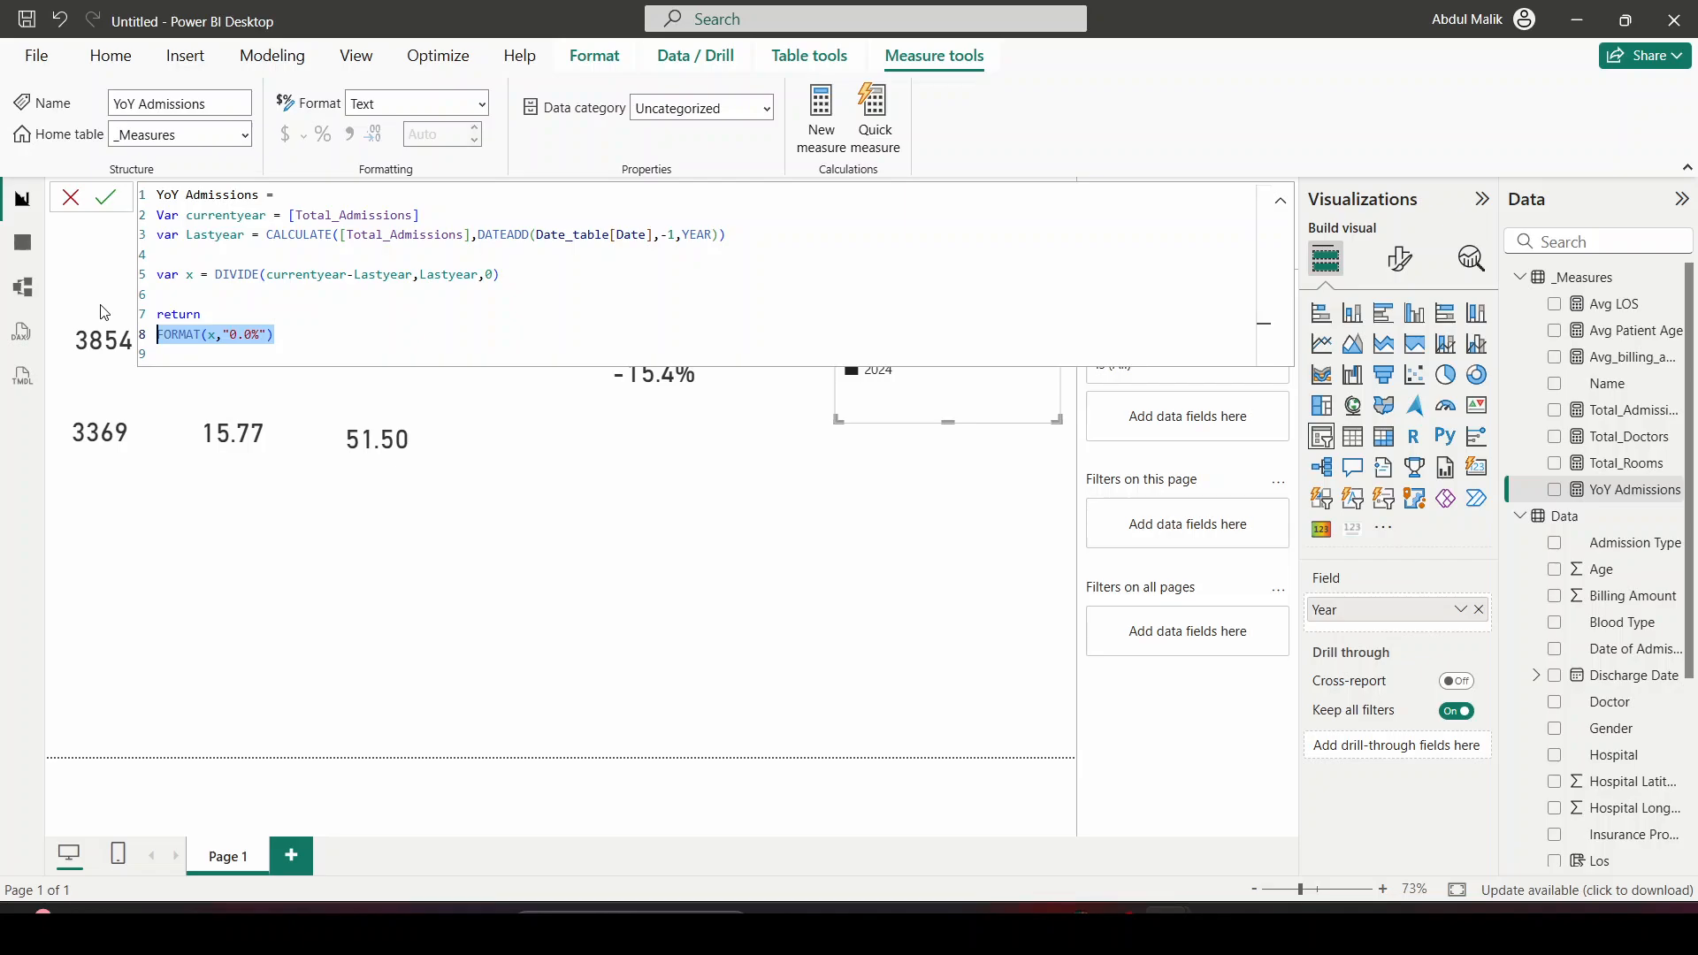
click(158, 334)
double_click(158, 334)
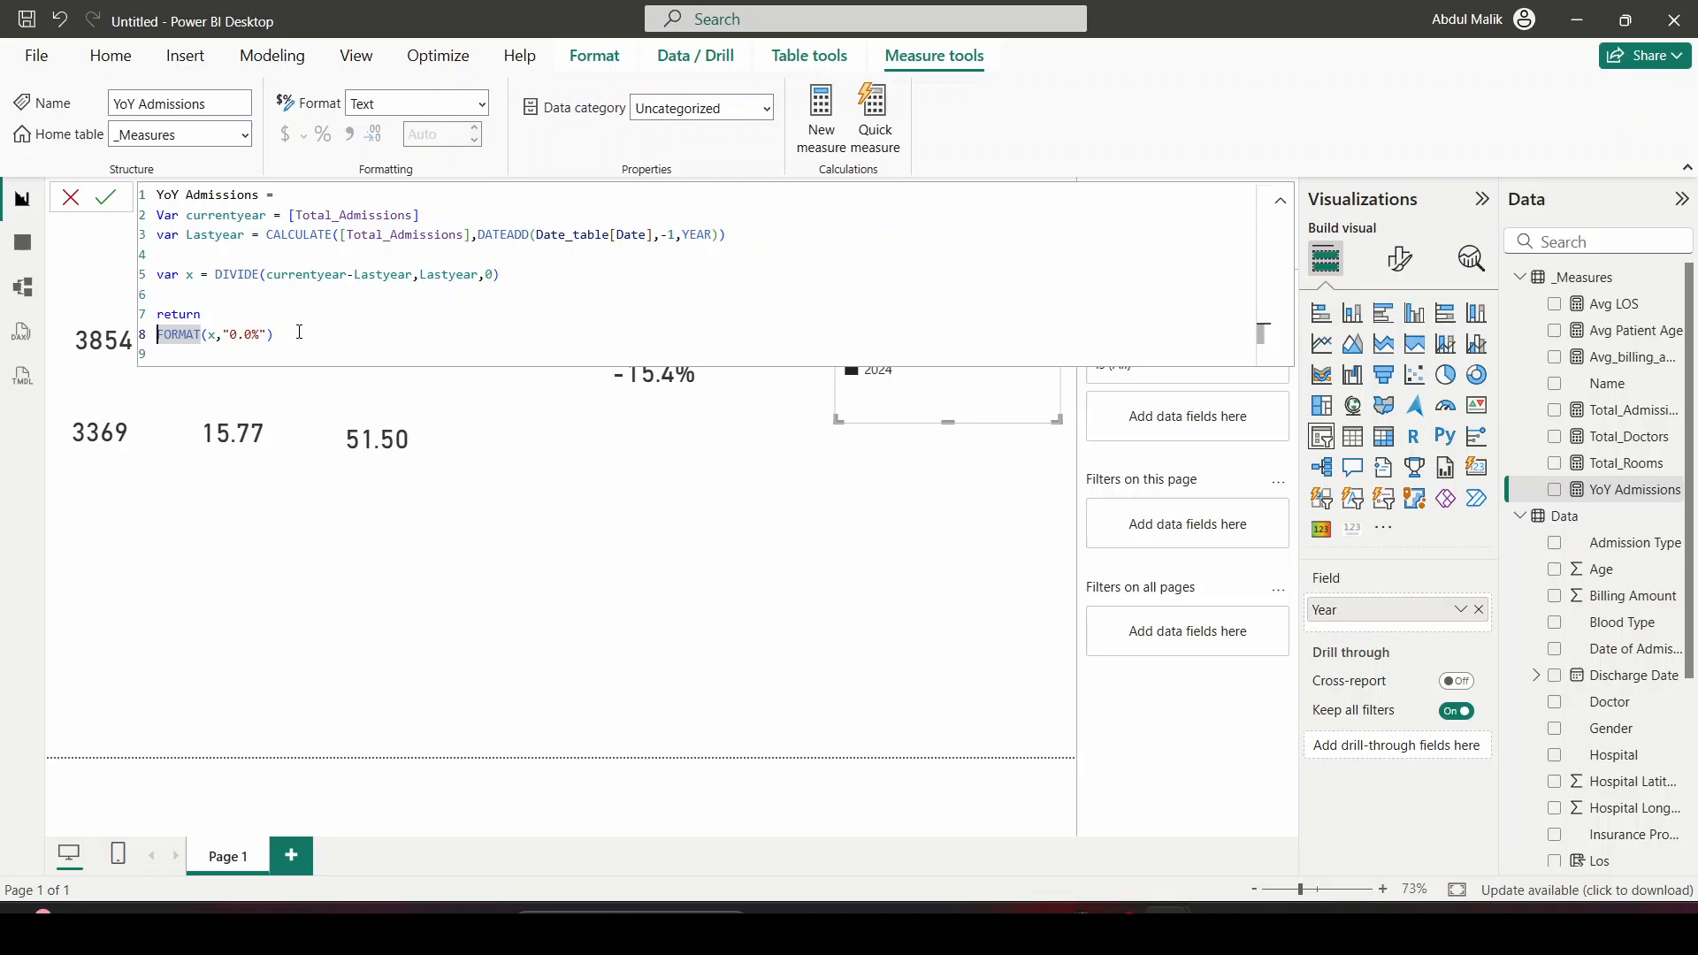
key(Left)
text(")
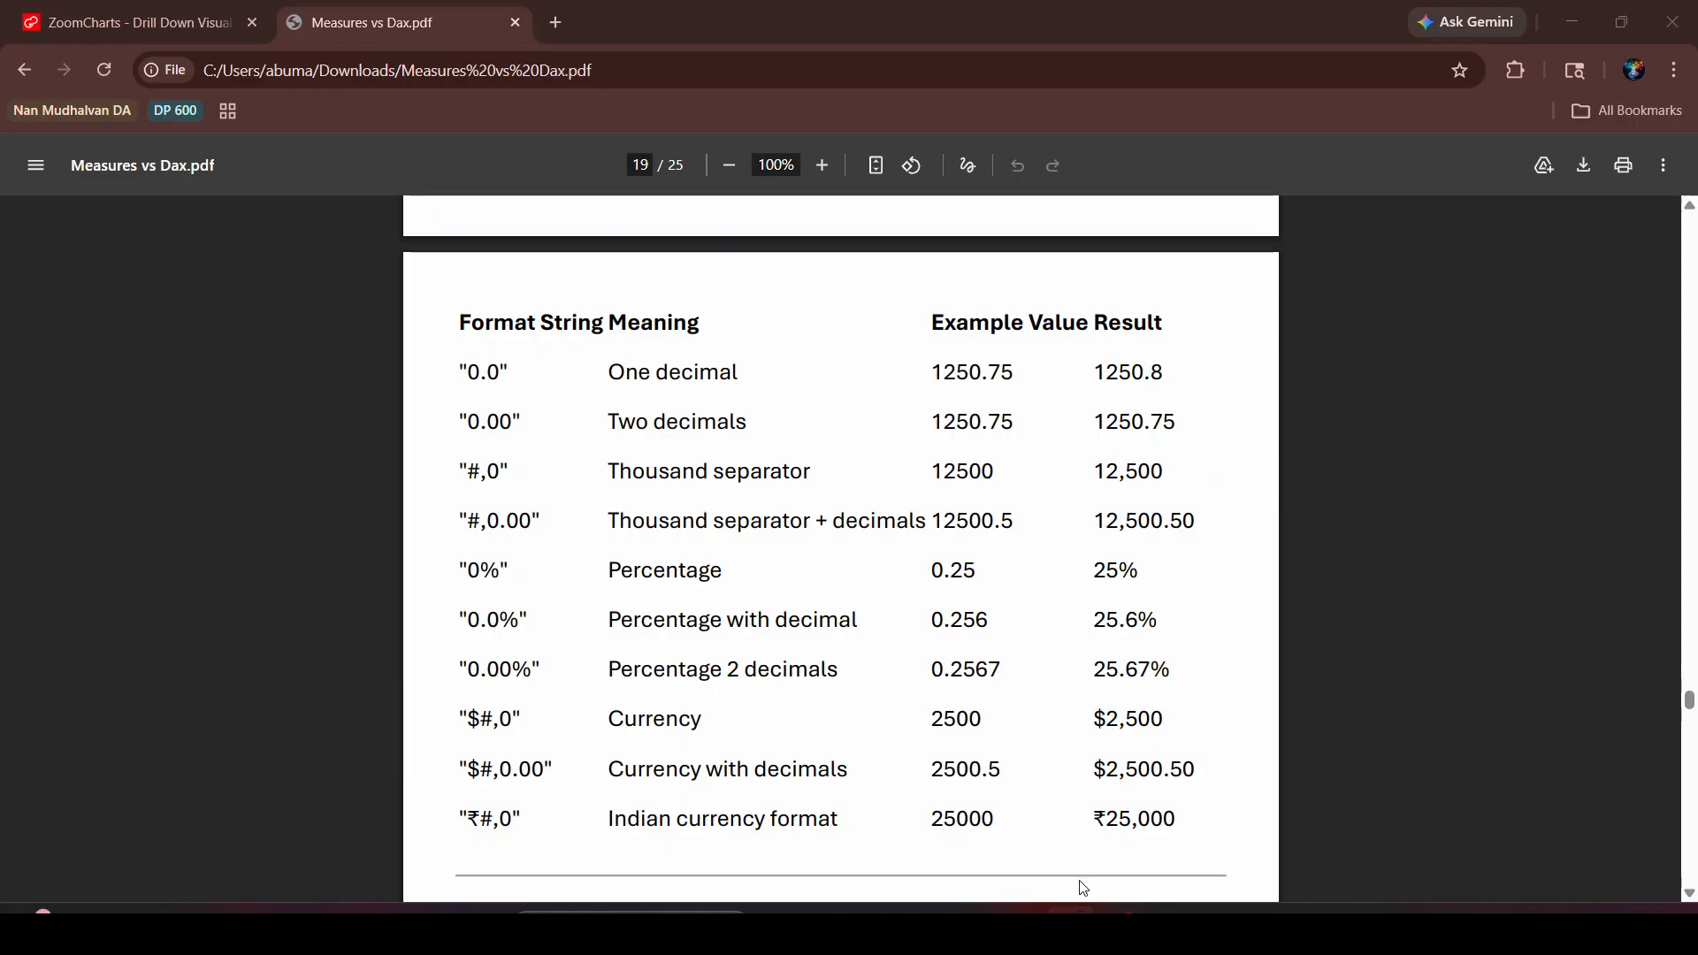
Switch to Chrome, search for "upper arrow symbol" in a new tab, and copy the simple upwards arrow ↑
click(1064, 908)
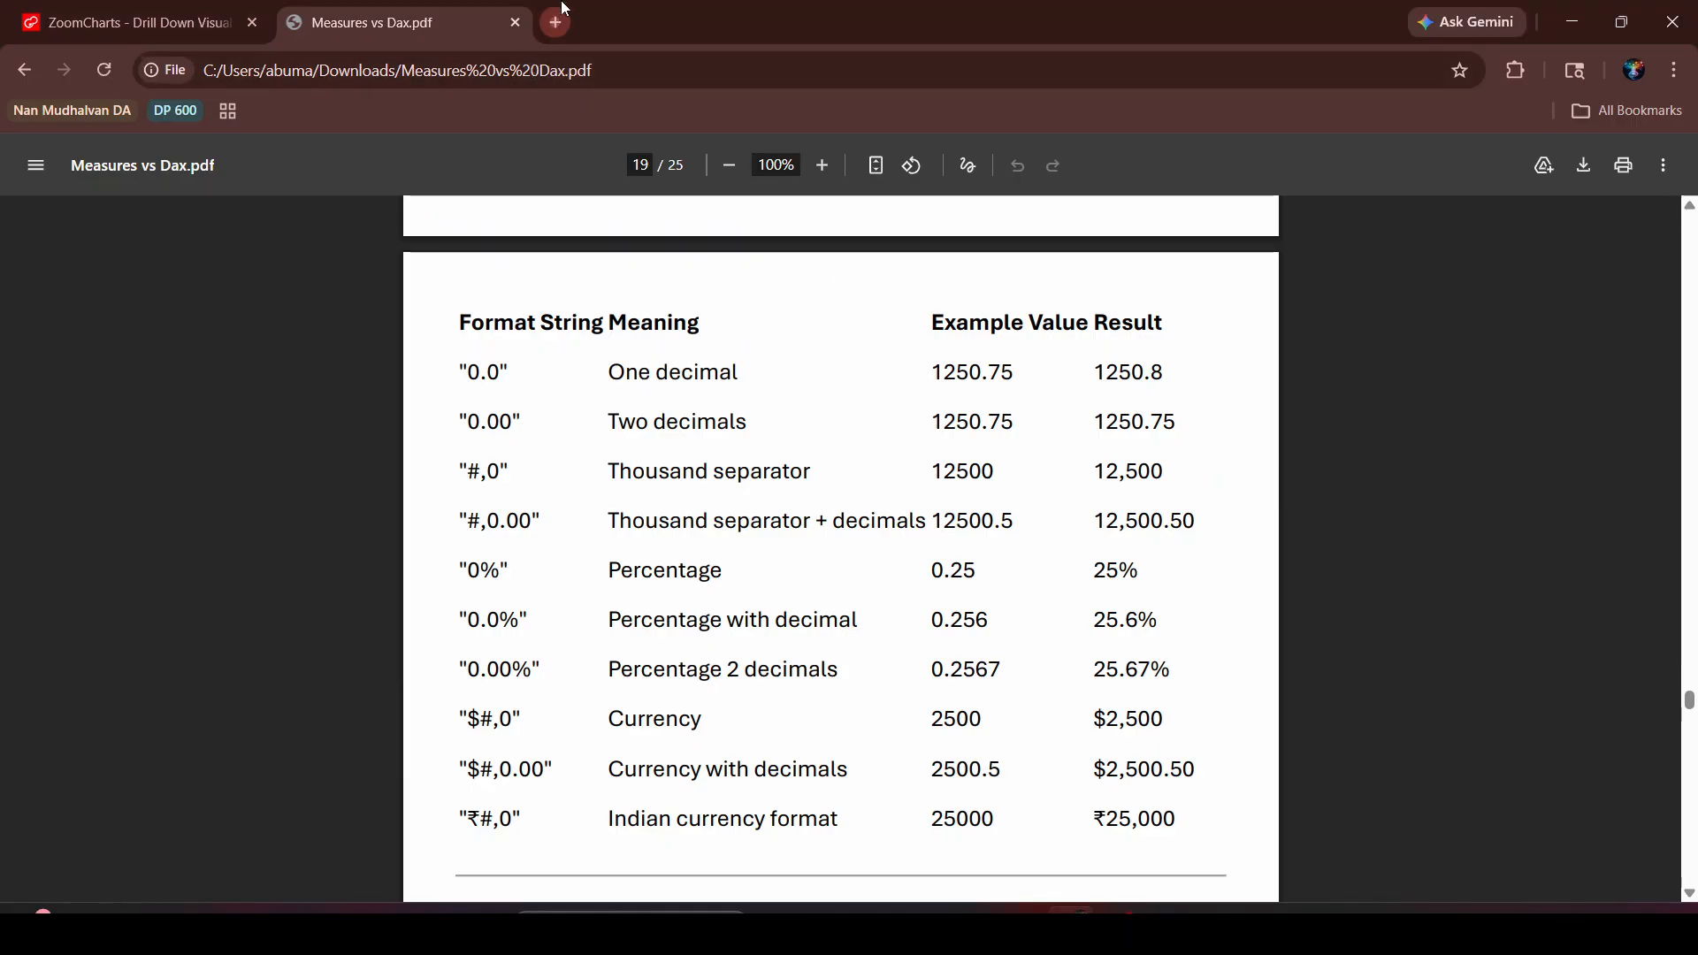
click(557, 19)
text(upp)
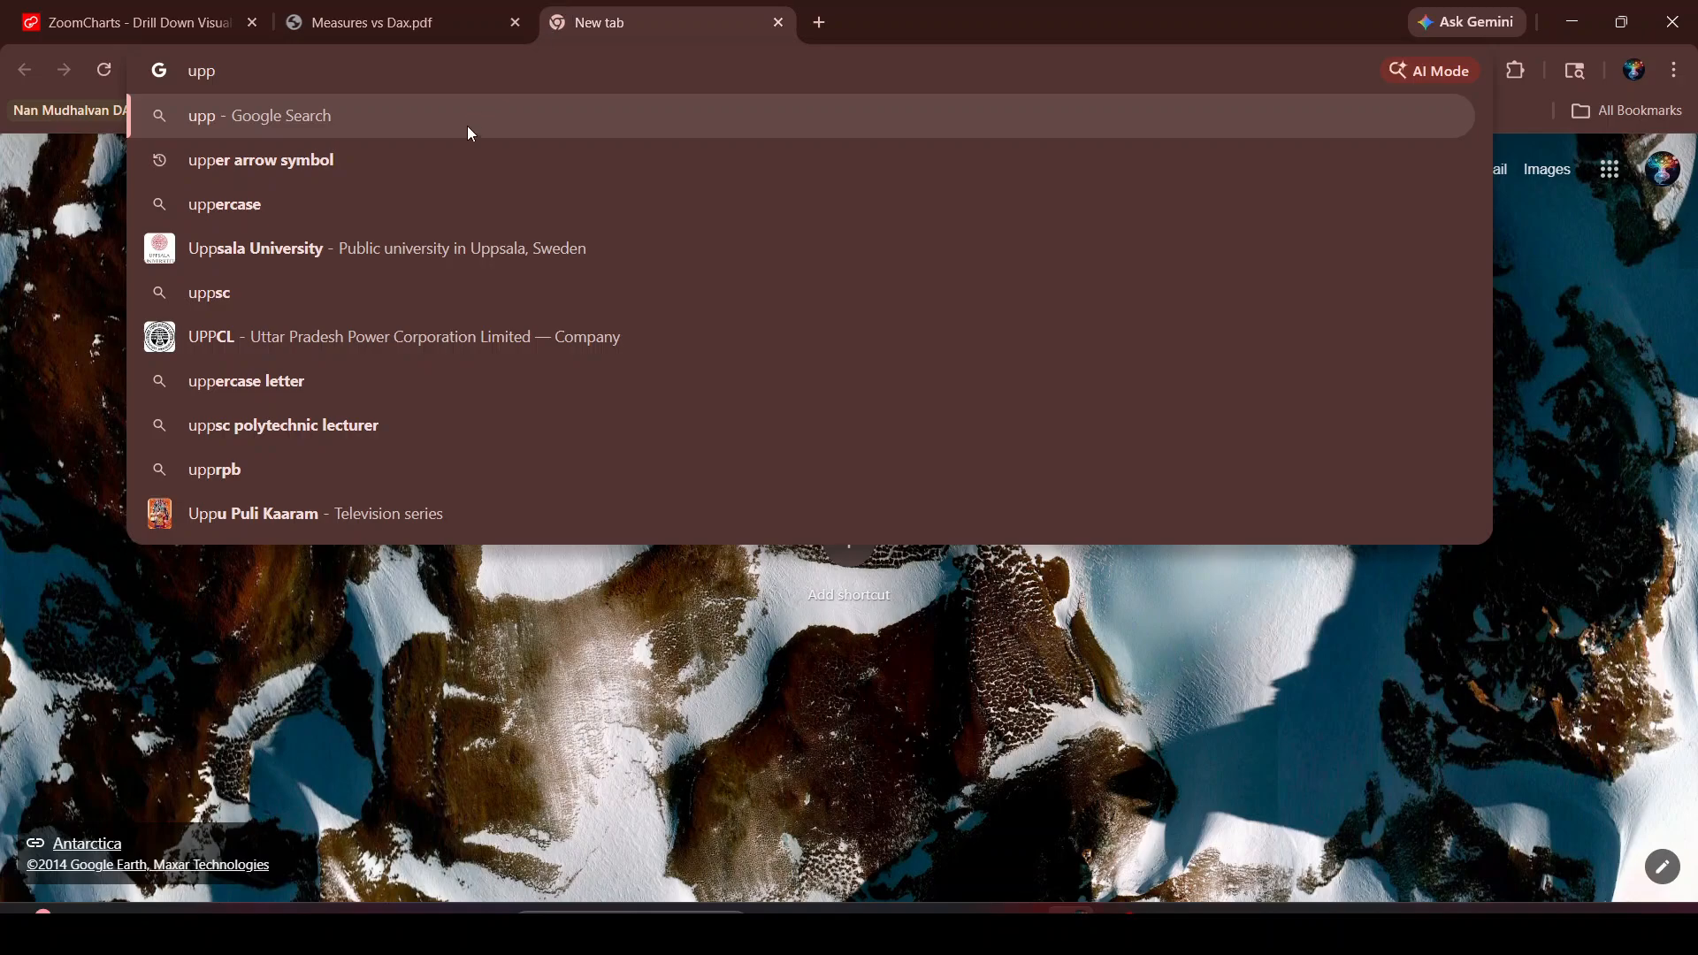
click(453, 152)
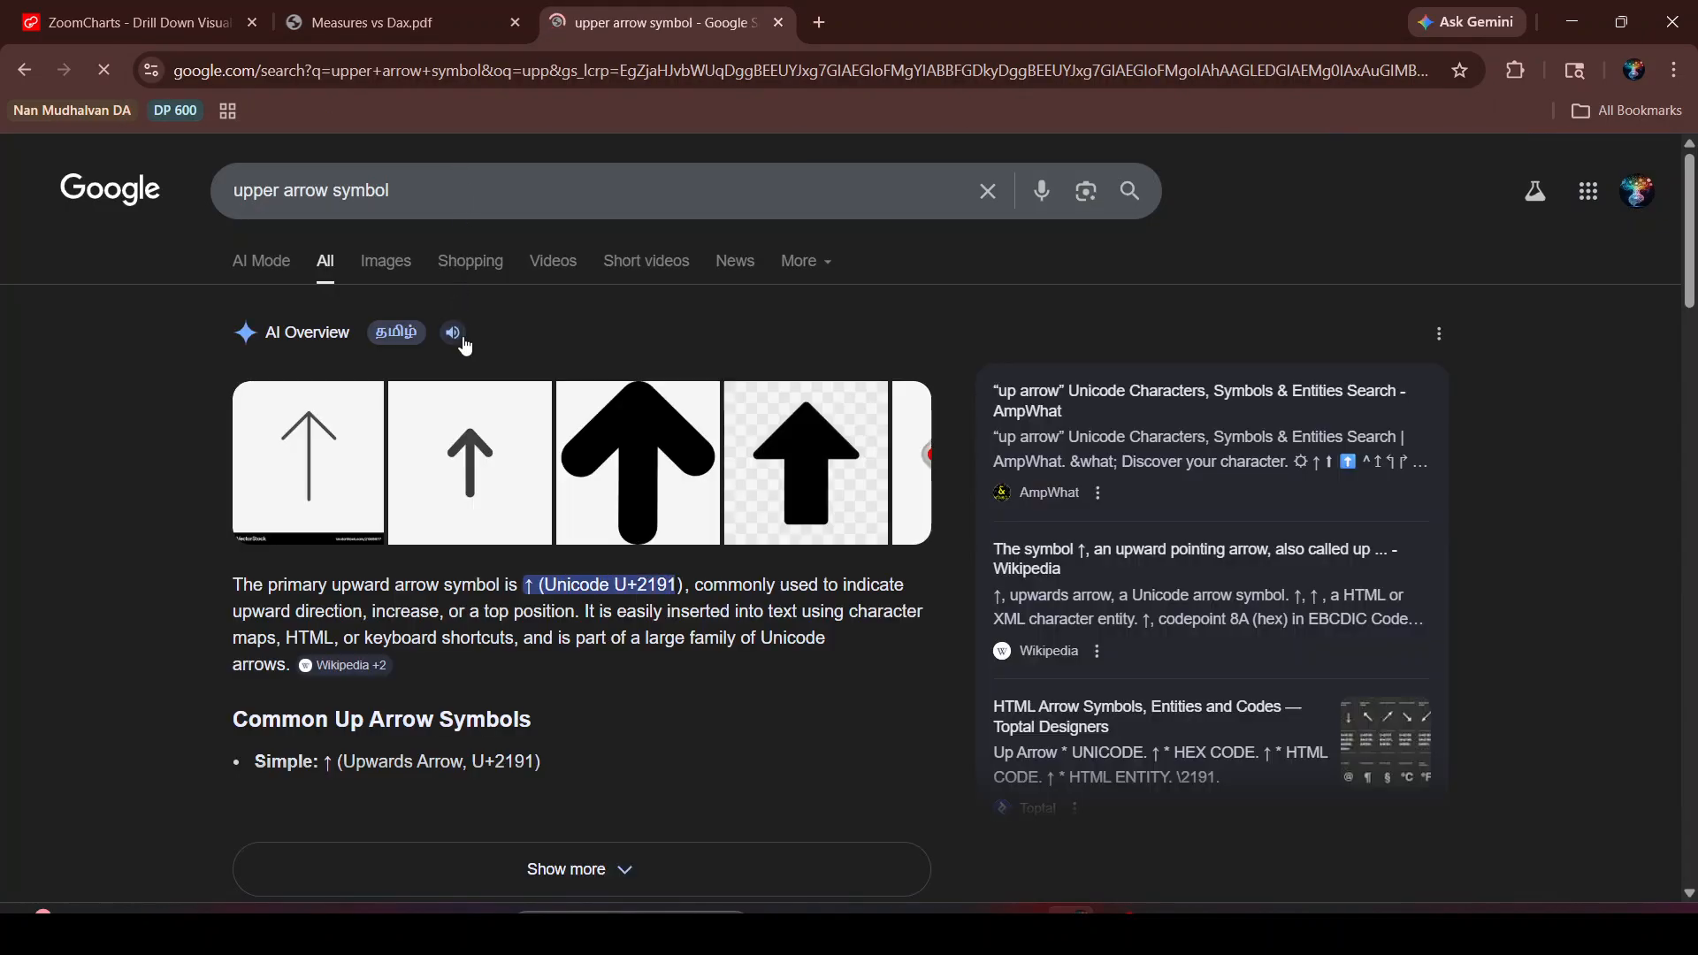
scroll(466, 345, down, 3)
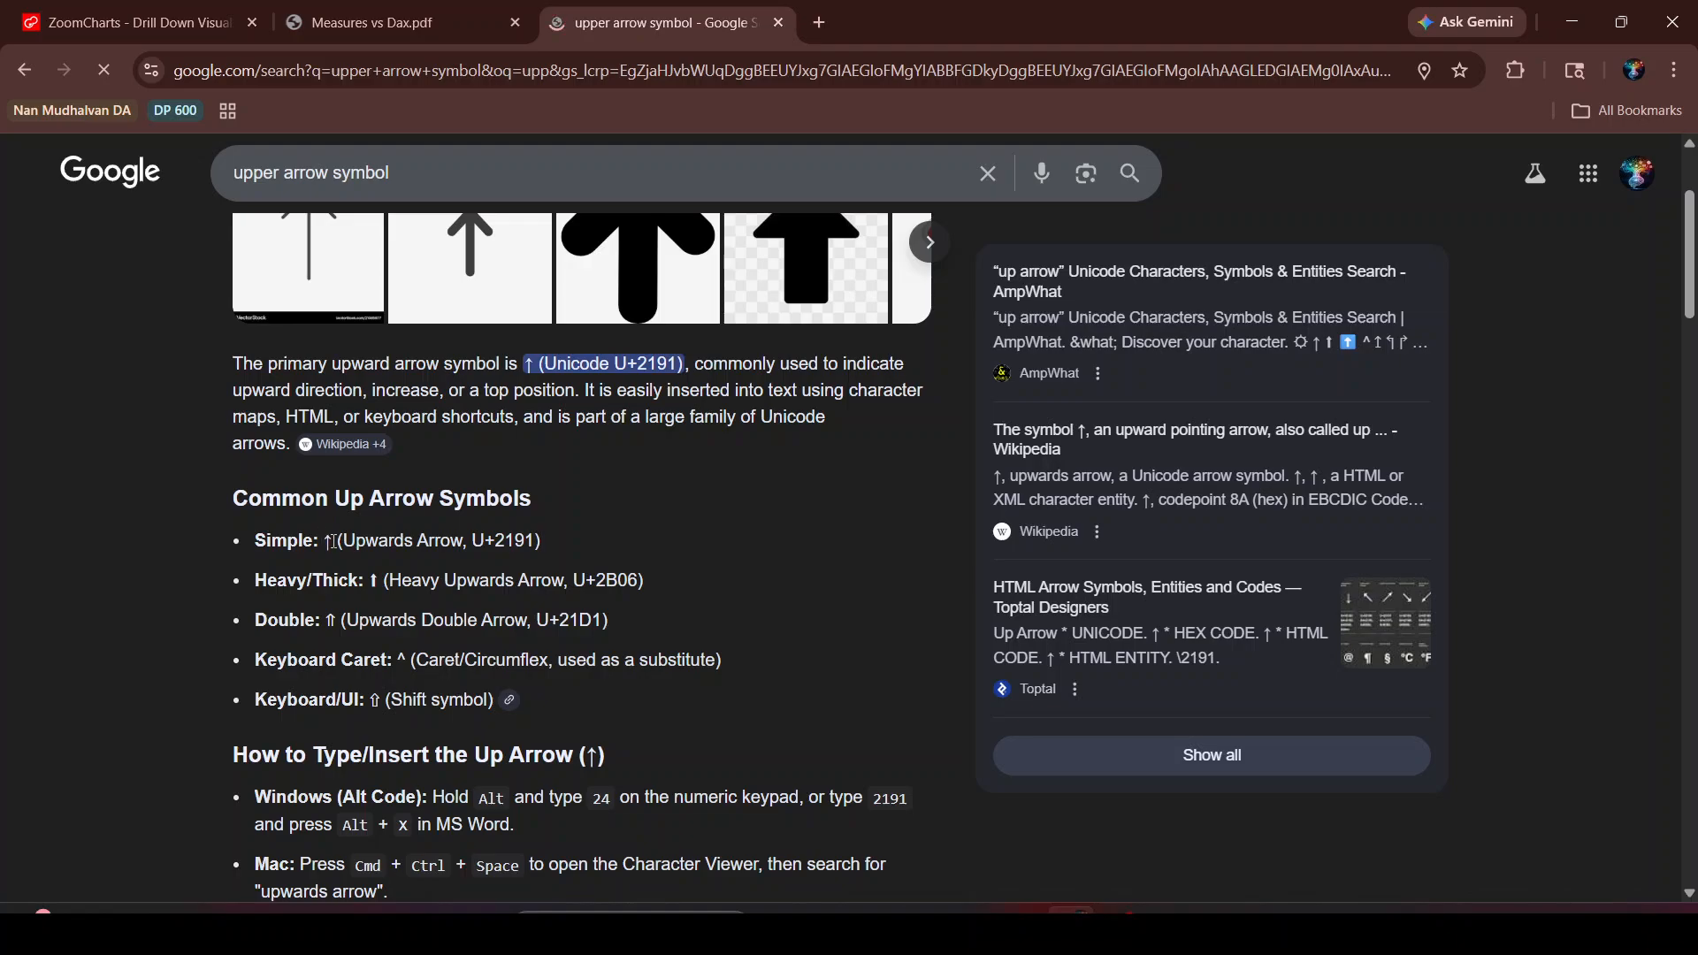
Back in Power BI, prefix the FORMAT expression with the "↑" string and an ampersand
key(alt+Tab)
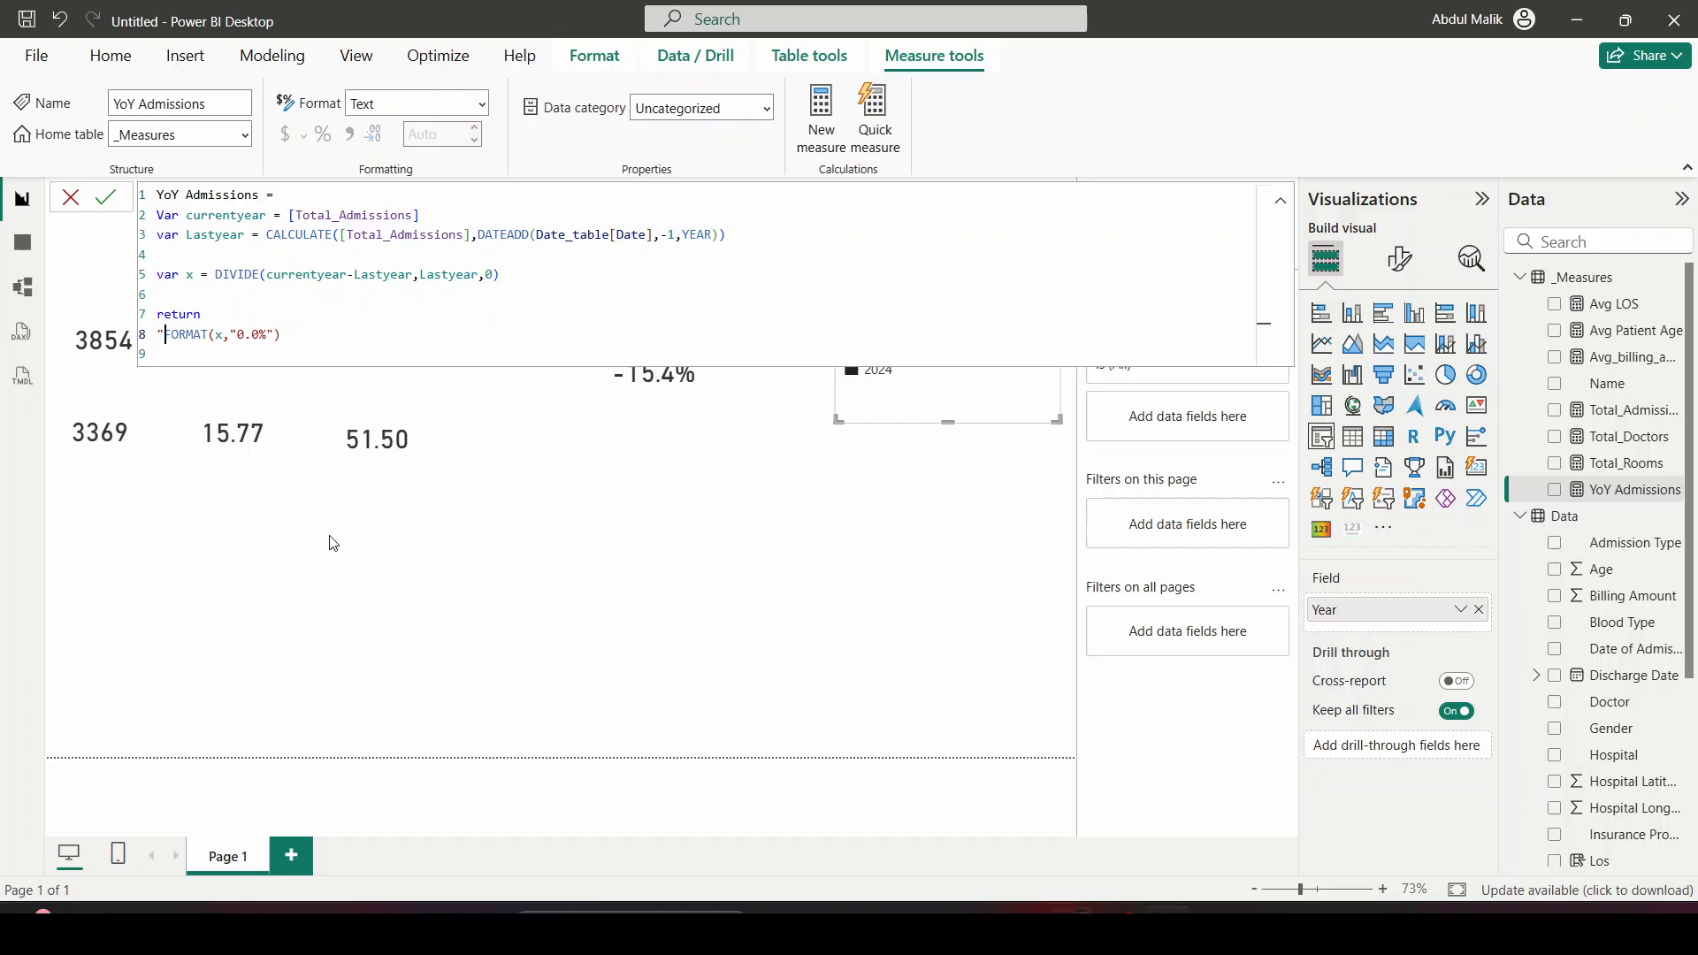
text(↑)
text(" &)
Append & "Vs PY" after the FORMAT expression, checking the wording on the ZoomCharts dashboard, and commit the formula
click(329, 332)
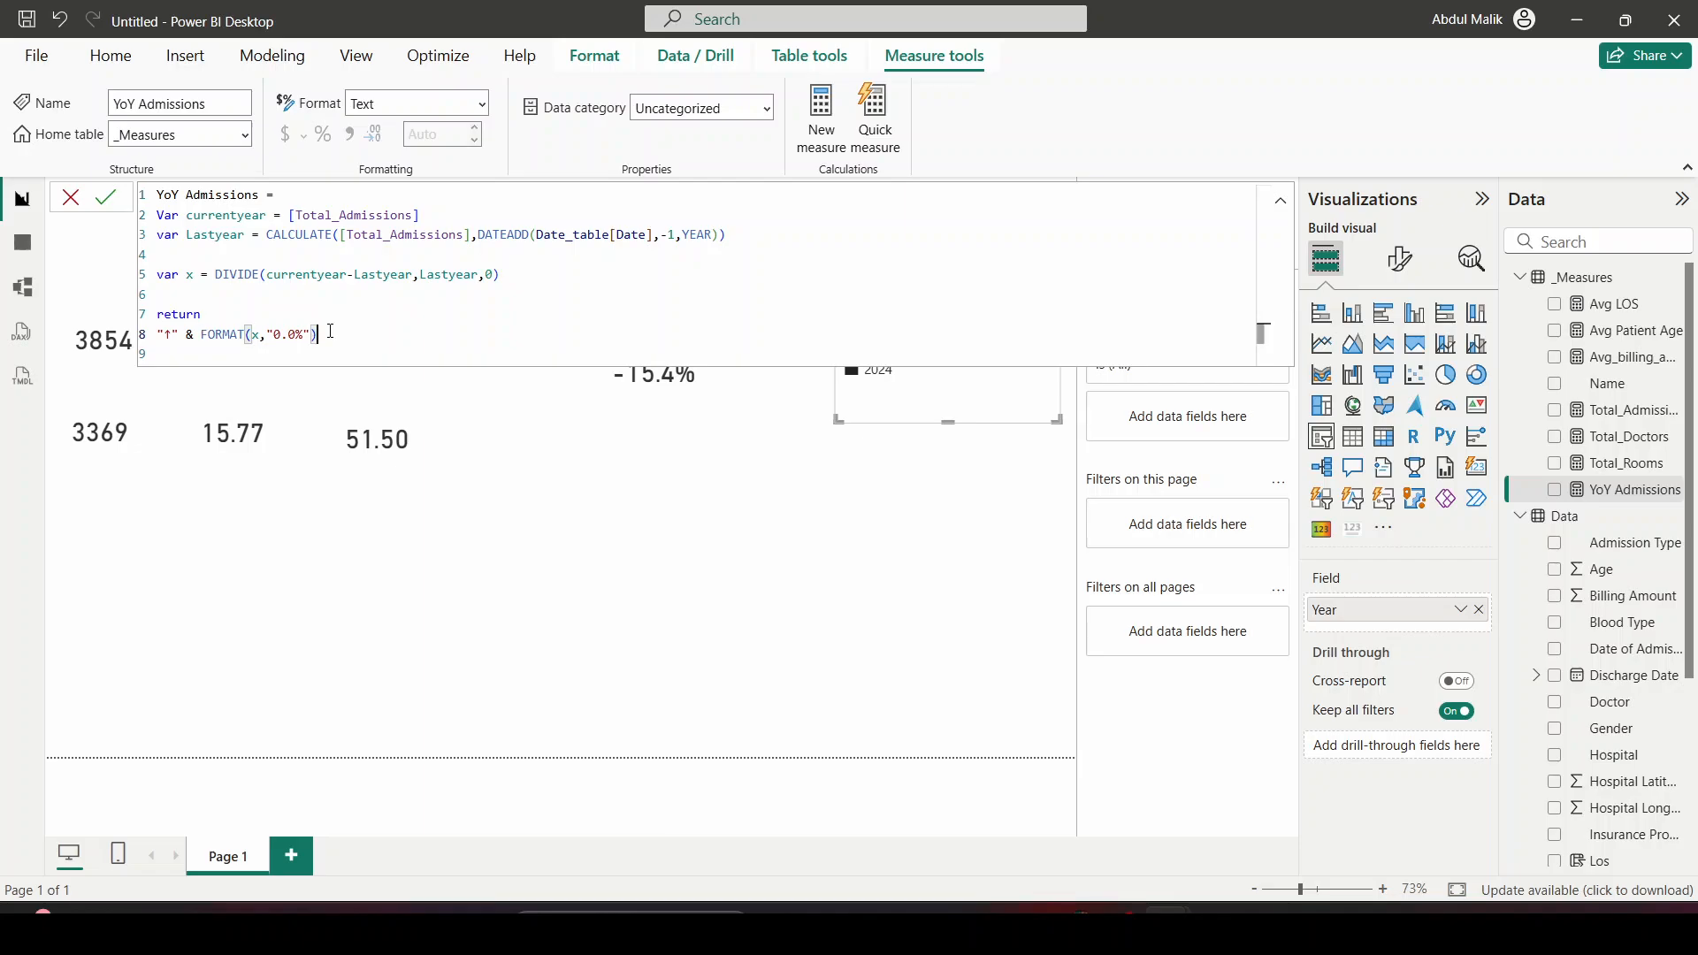
text(& ")
key(alt+Tab)
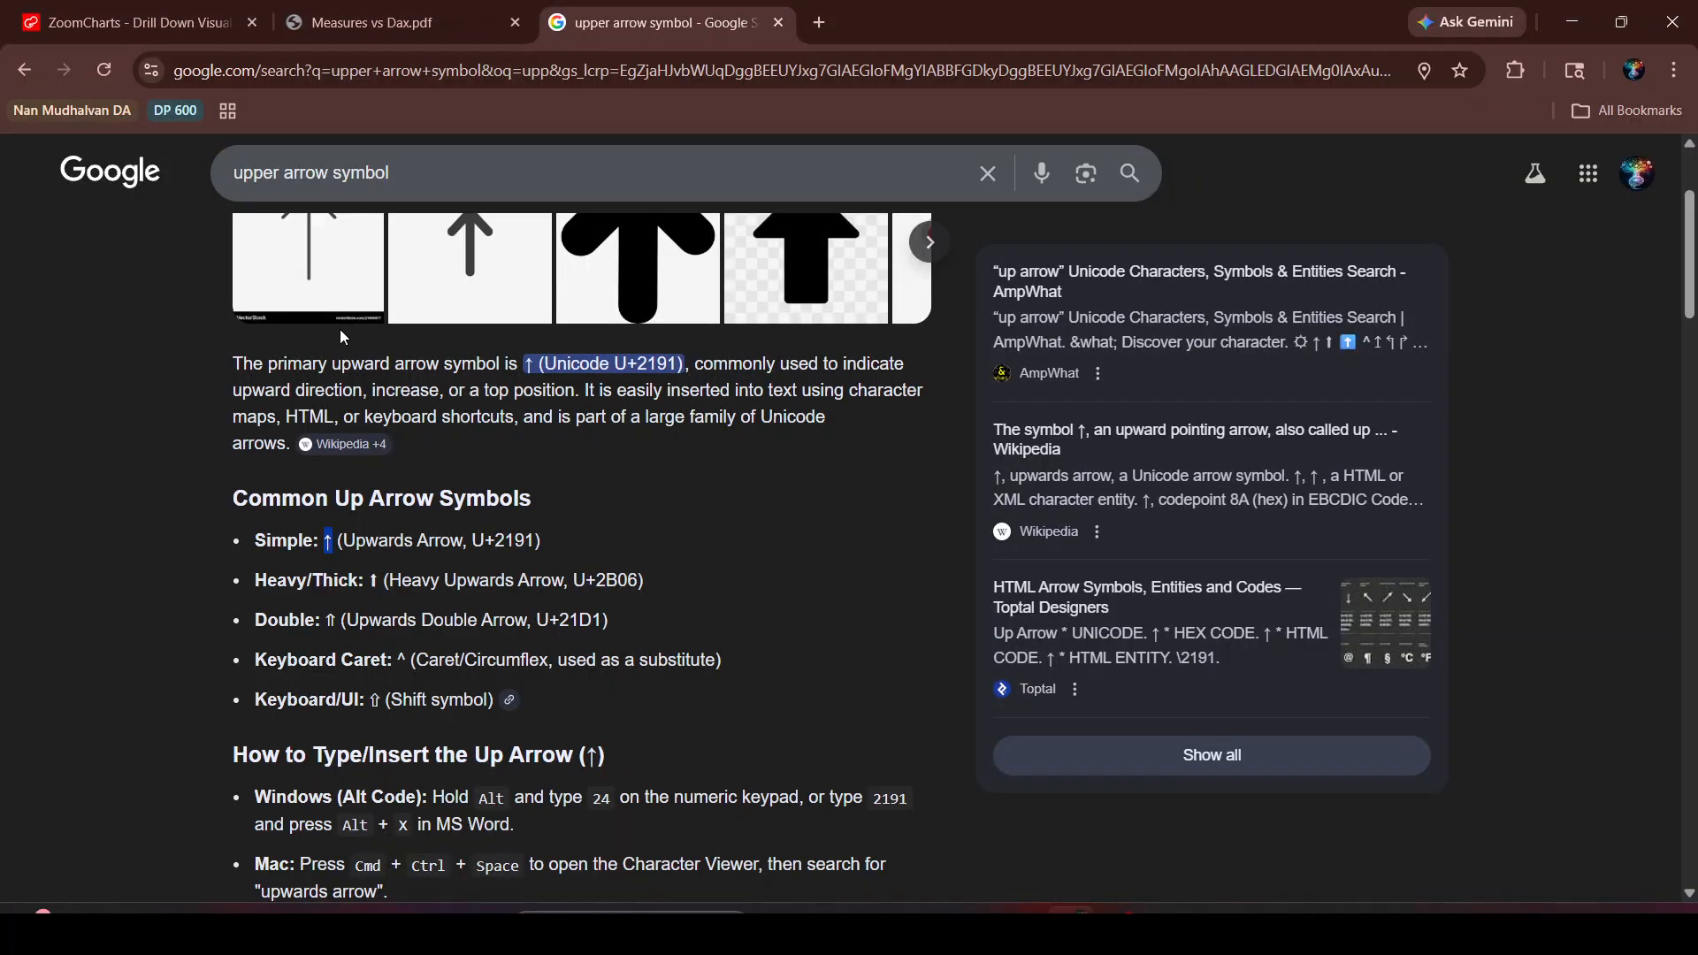
click(132, 22)
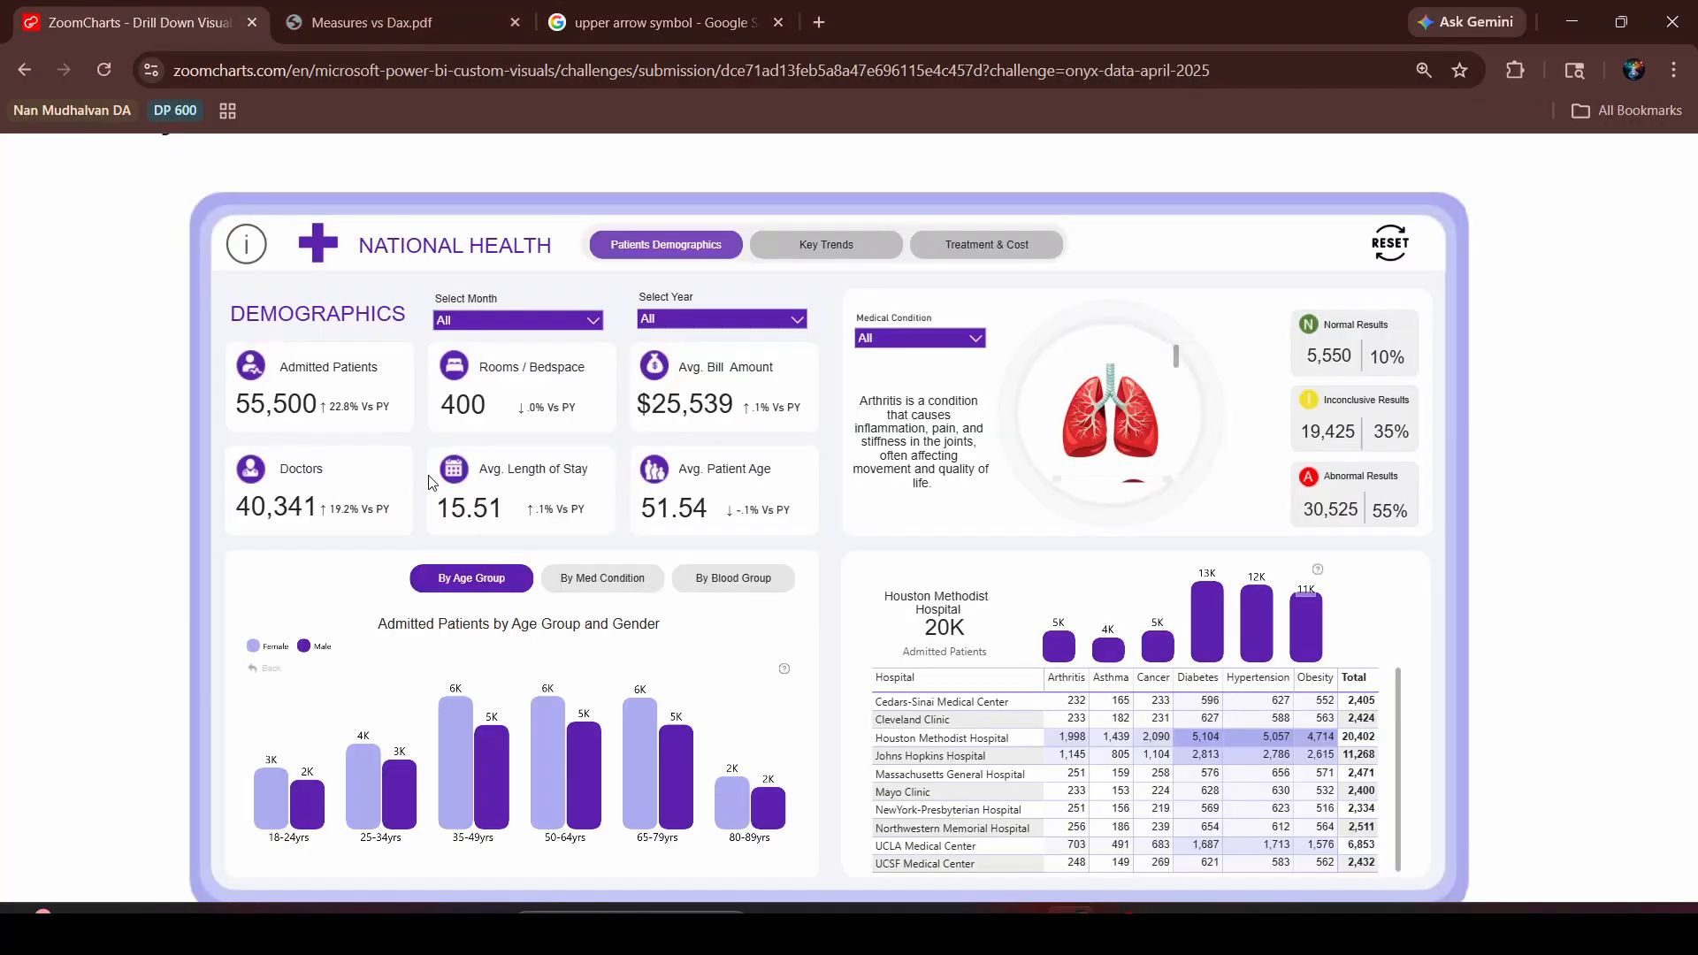
key(alt+Tab)
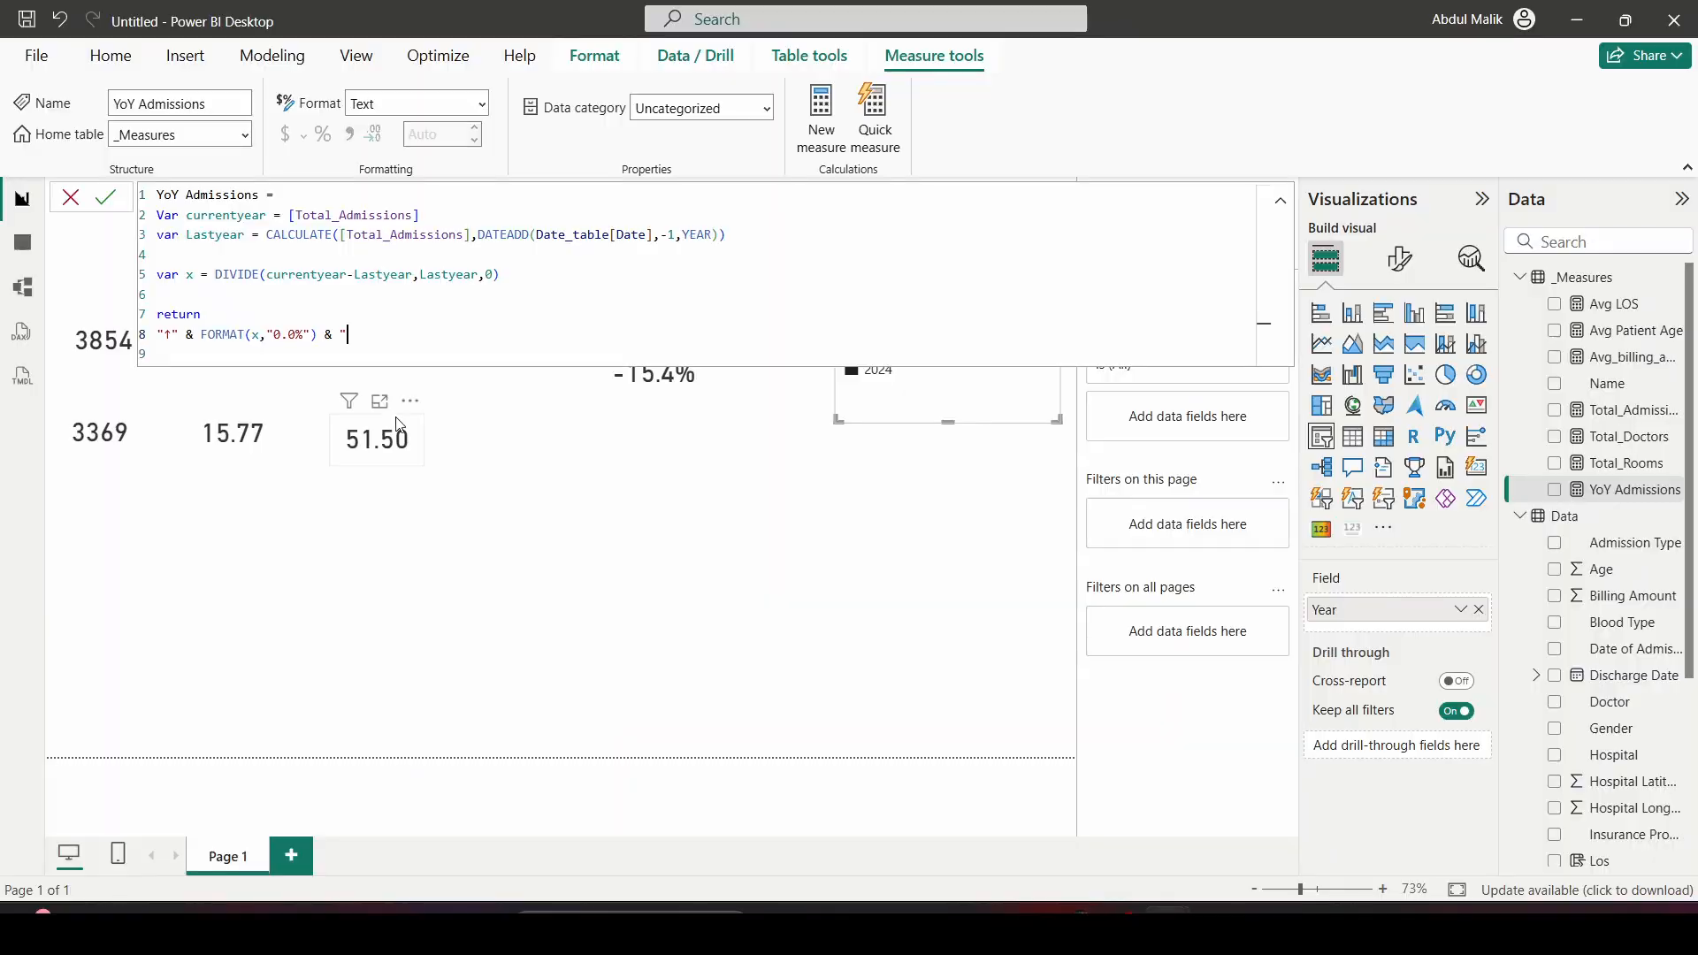
text(Vs PY)
click(106, 197)
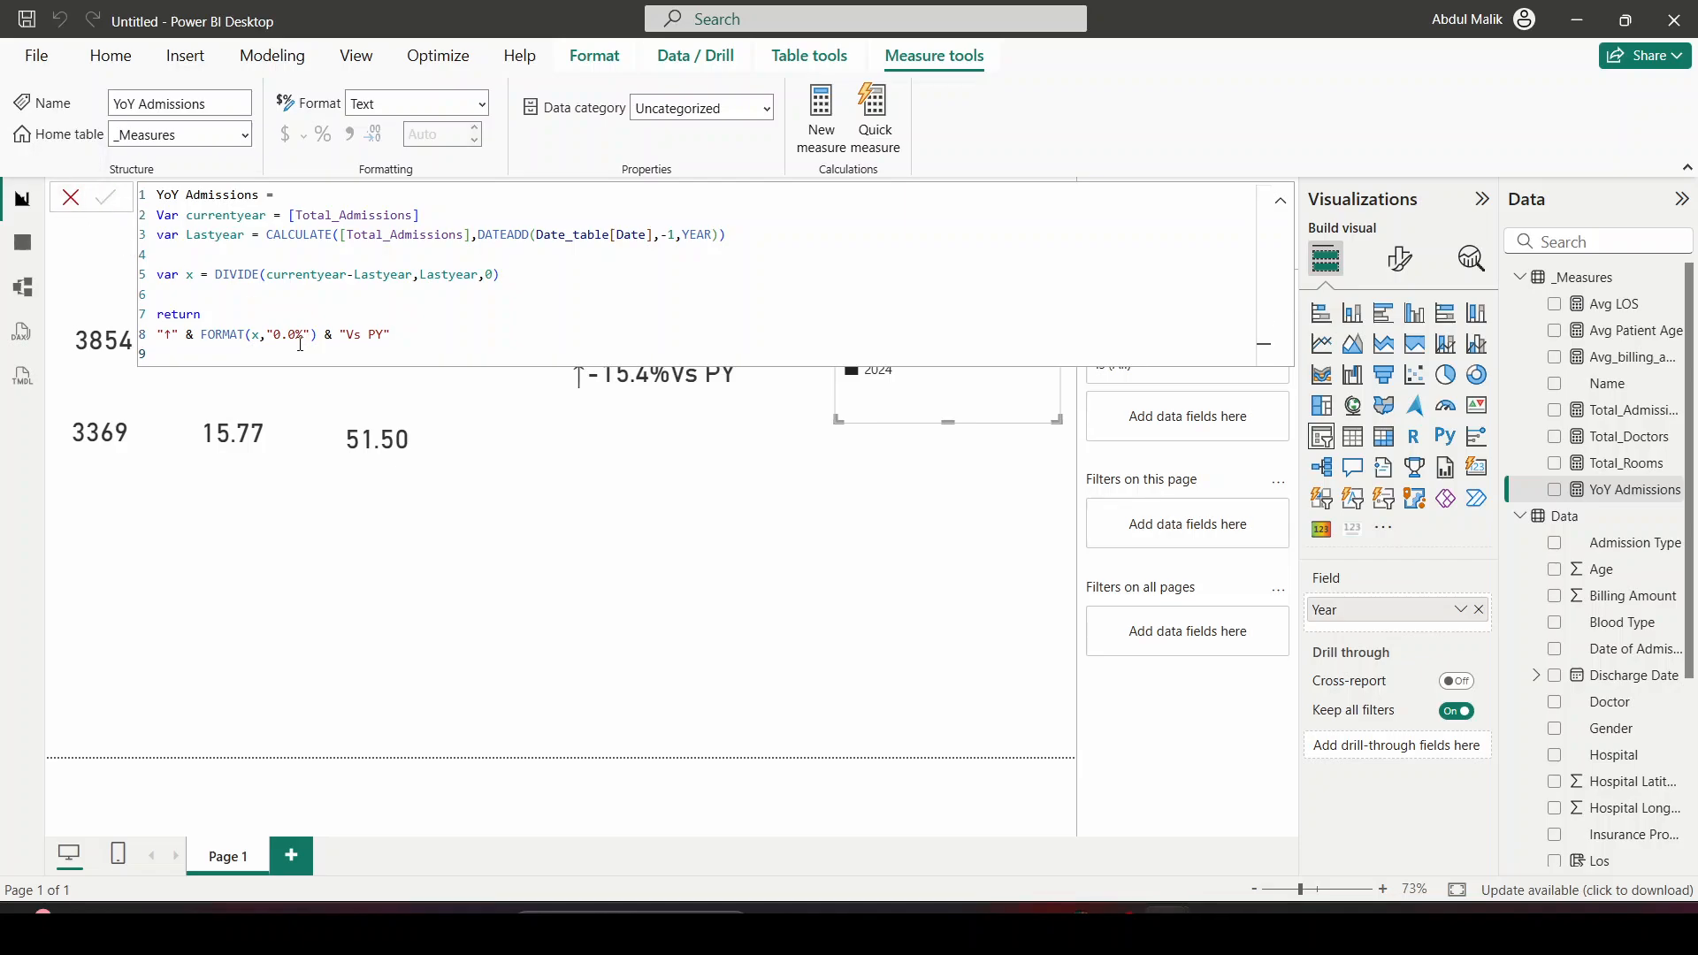
click(72, 198)
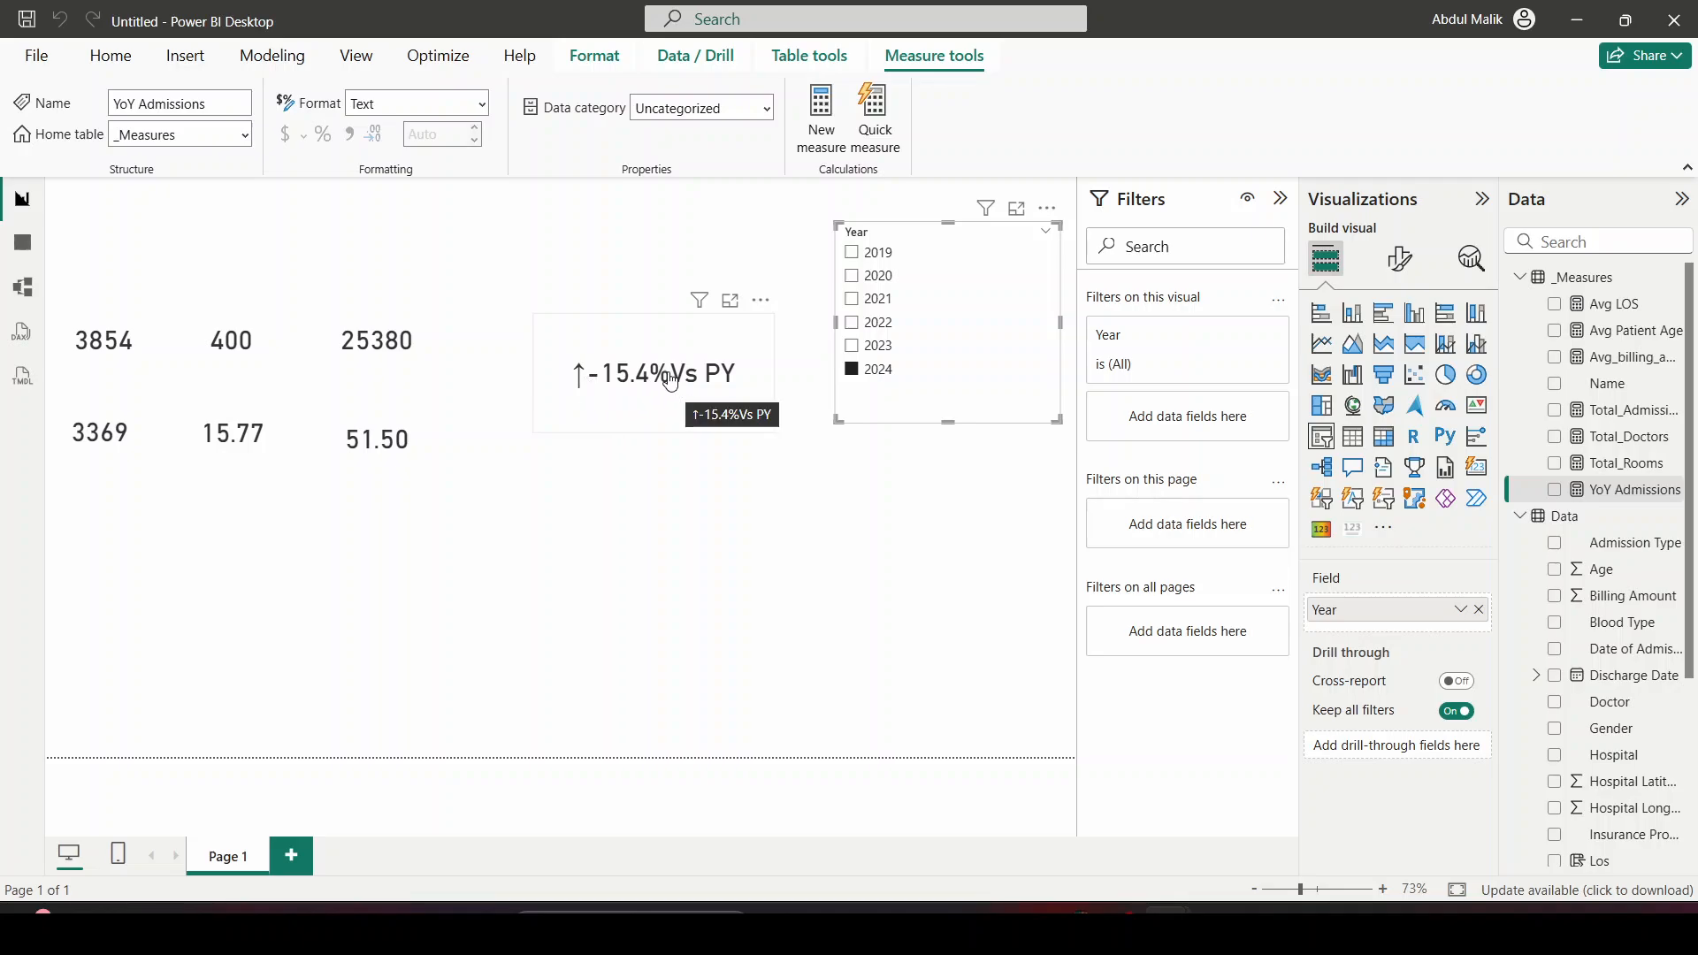
Add a space after the arrow and another before Vs PY in the YoY Admissions formula, and commit it
click(1602, 437)
click(1618, 489)
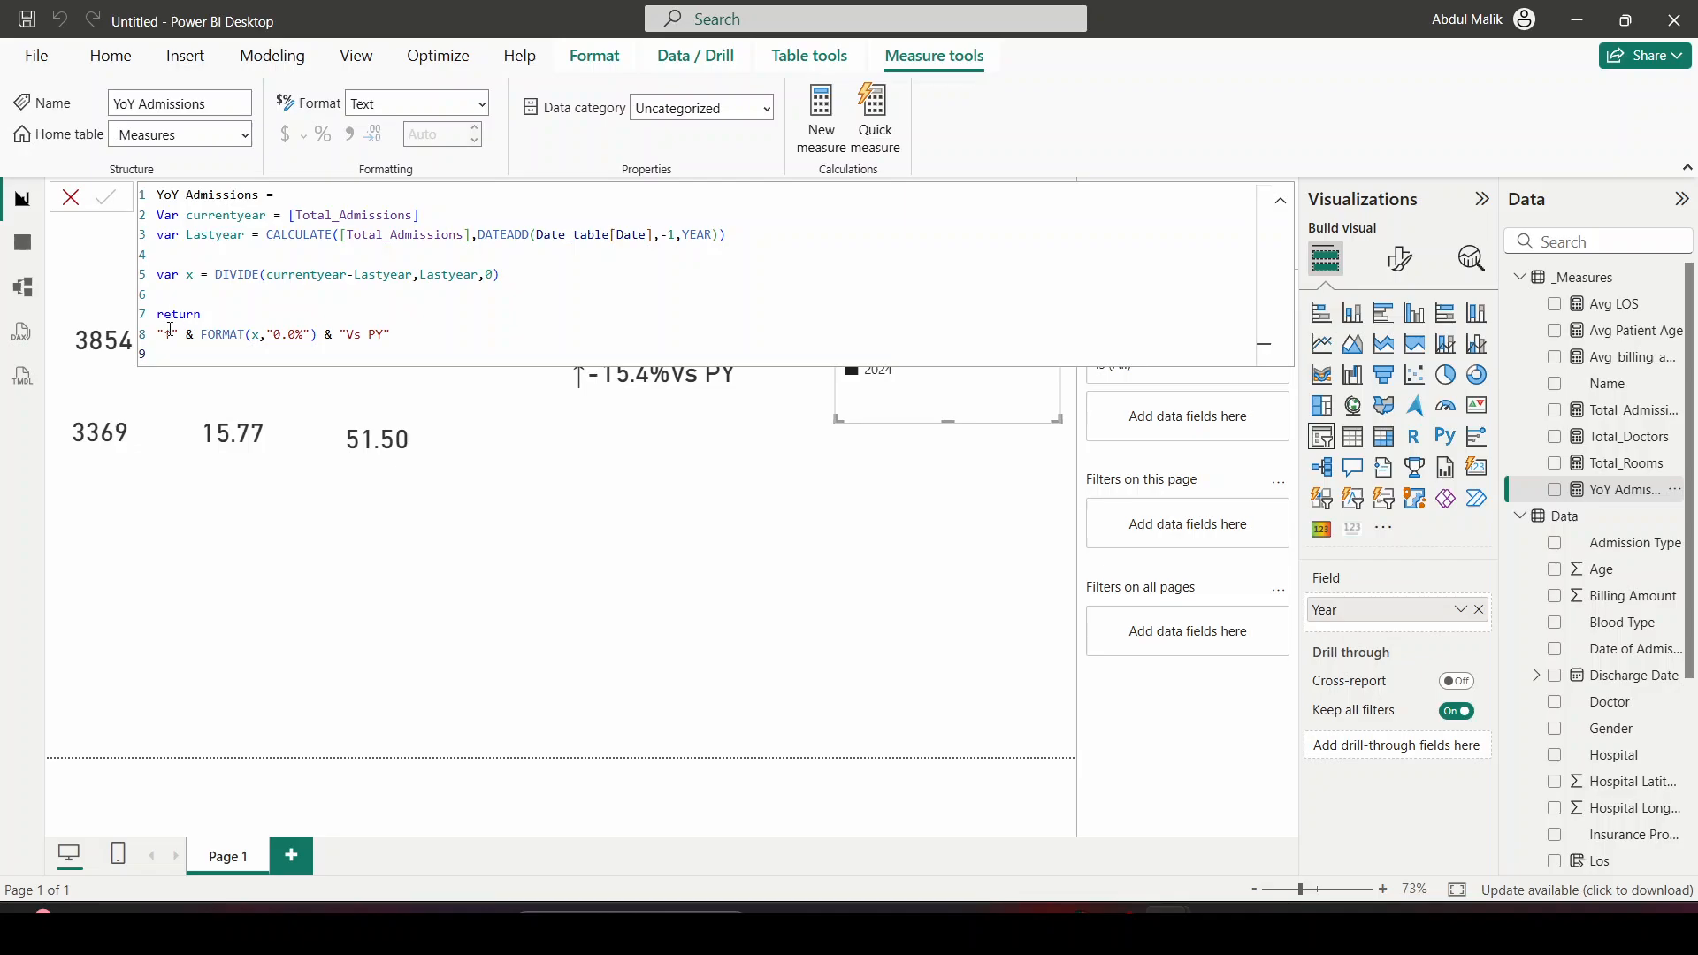
click(172, 332)
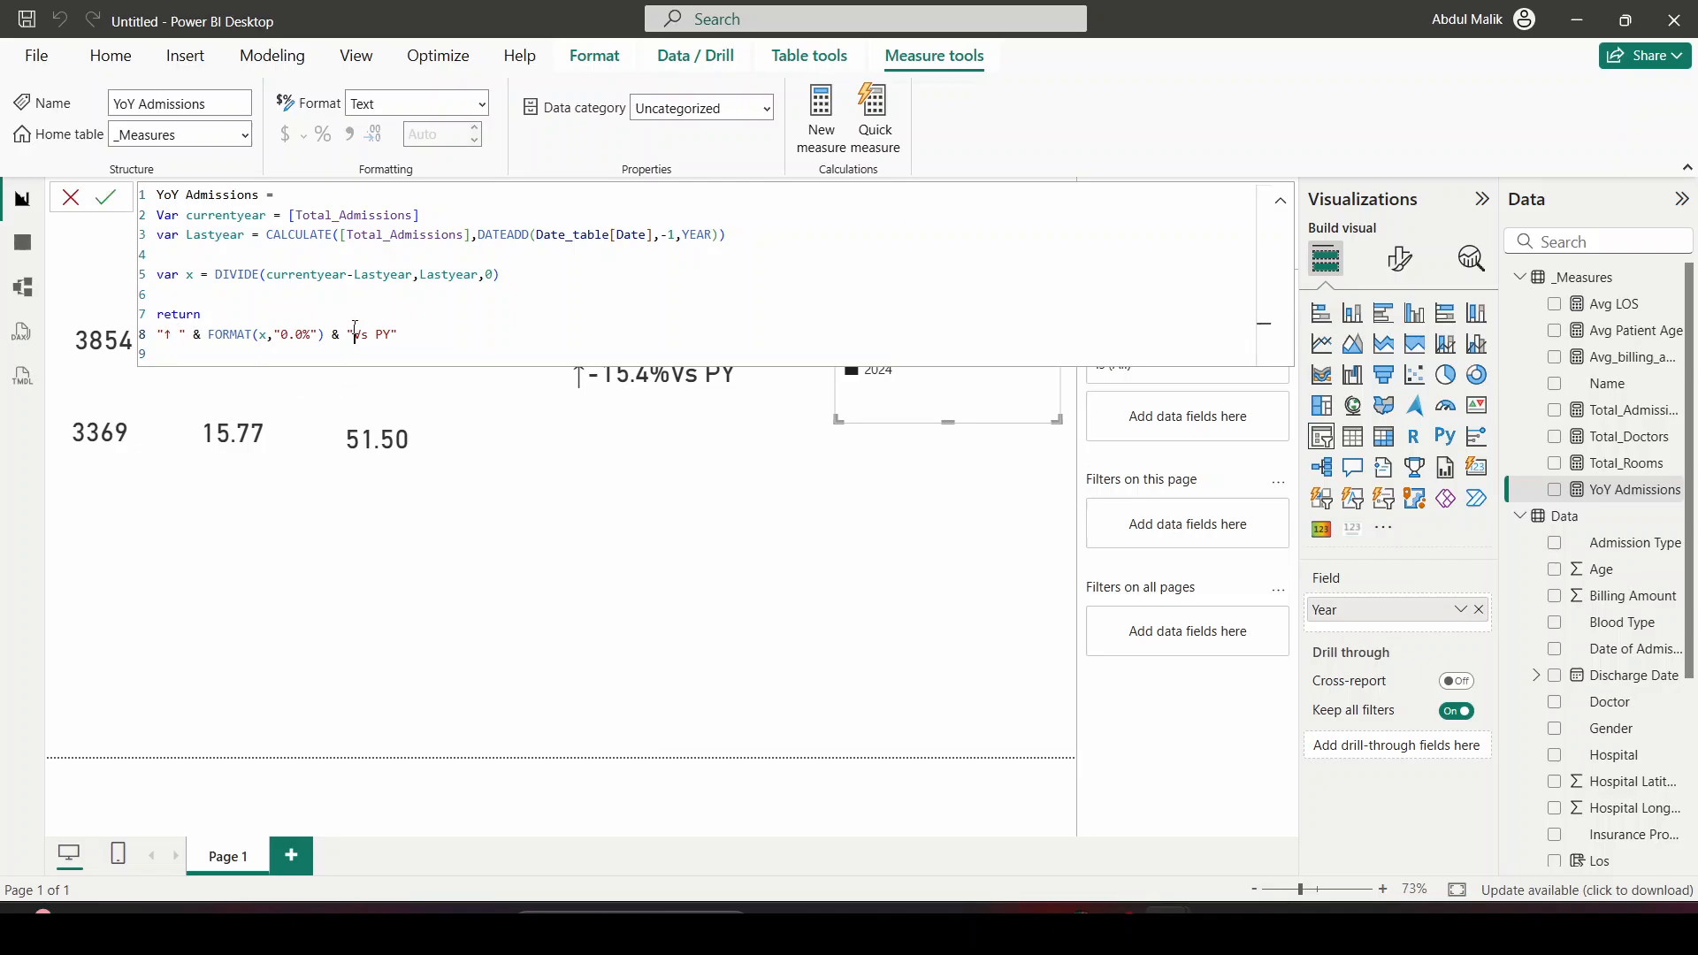
click(101, 208)
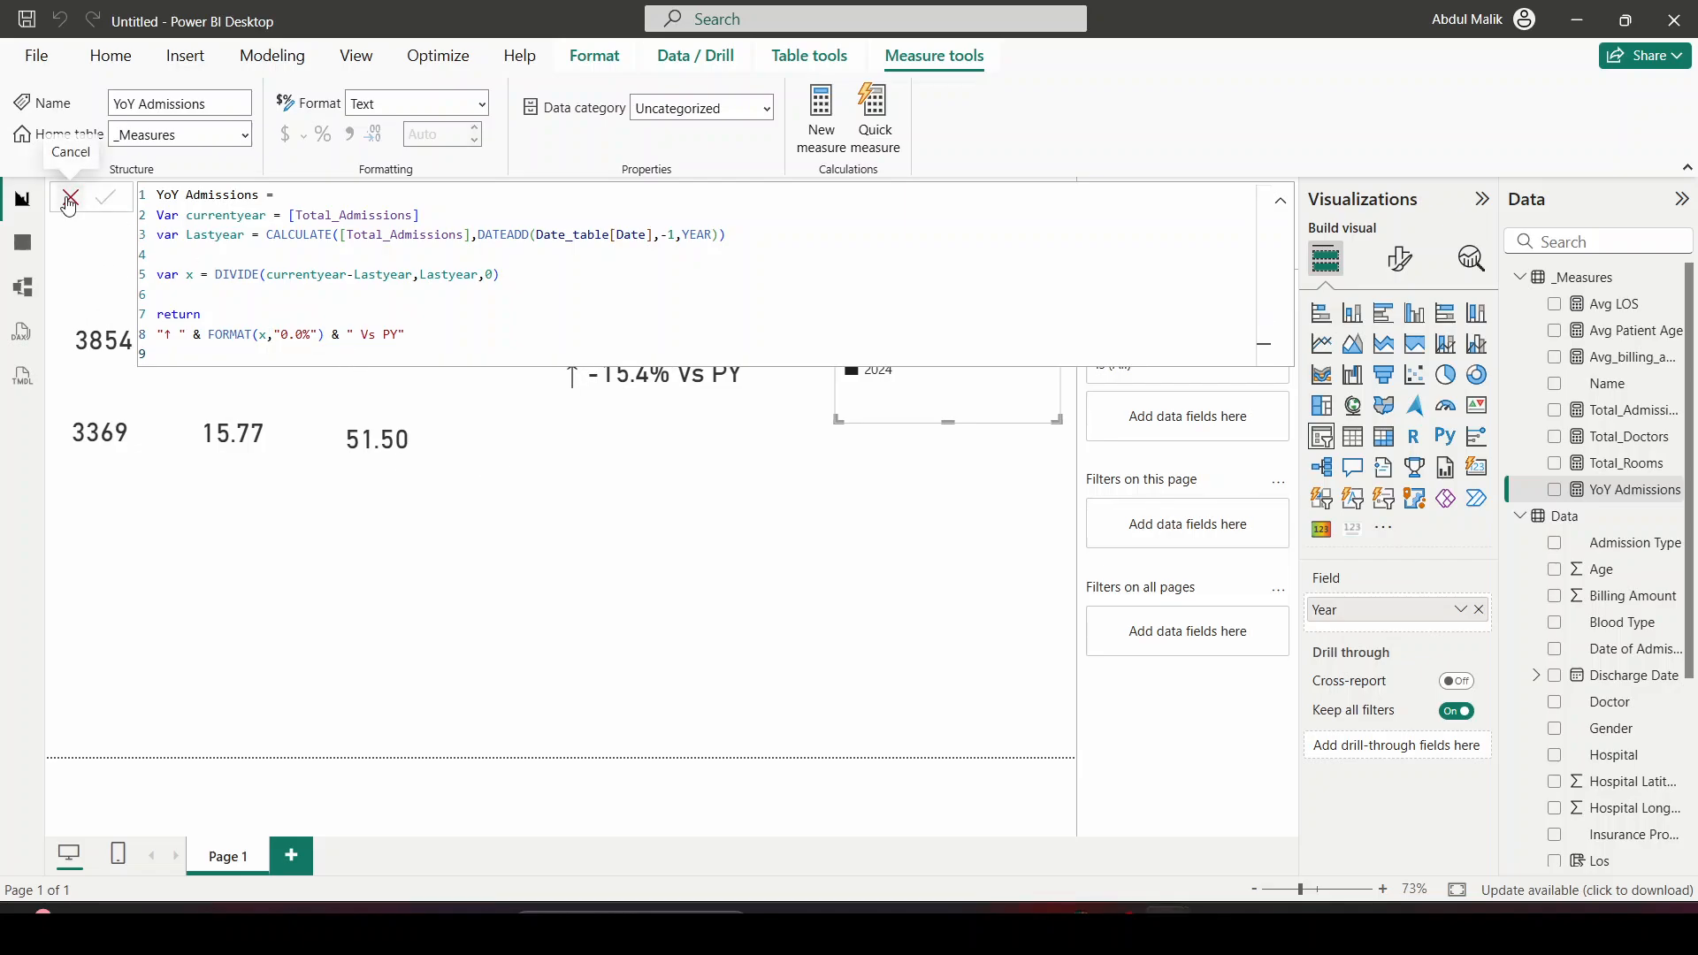
click(69, 201)
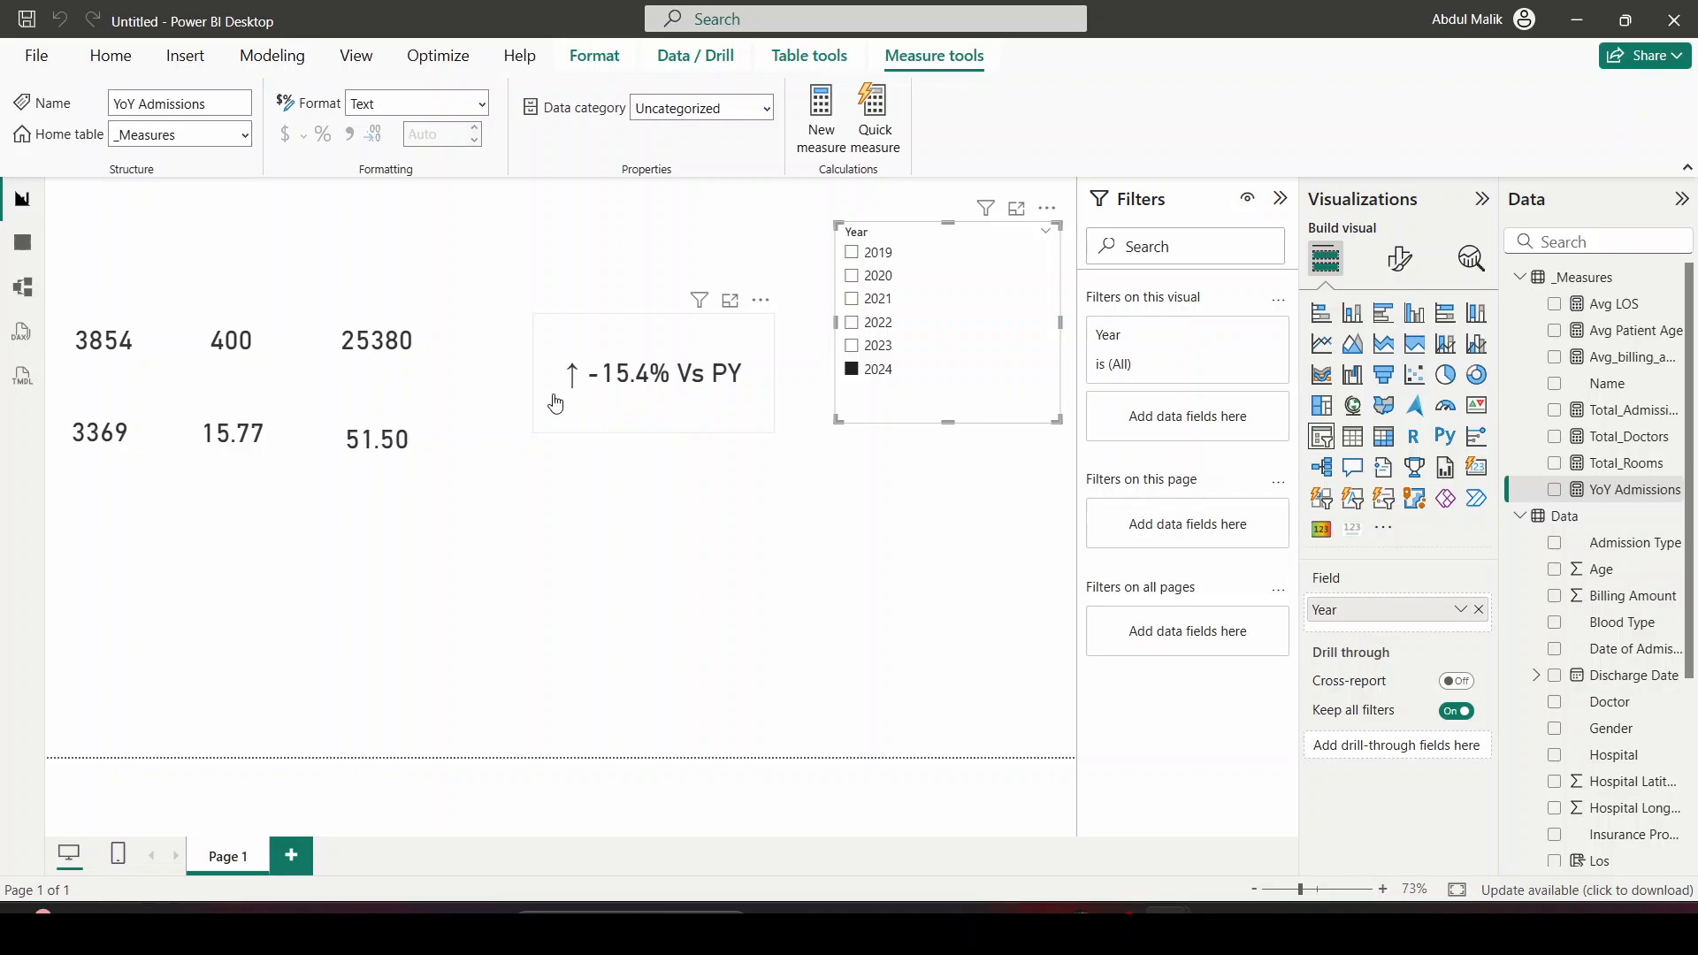
Reopen the YoY Admissions formula and replace the return keyword on line 7 with RETURN
click(1632, 462)
click(1625, 489)
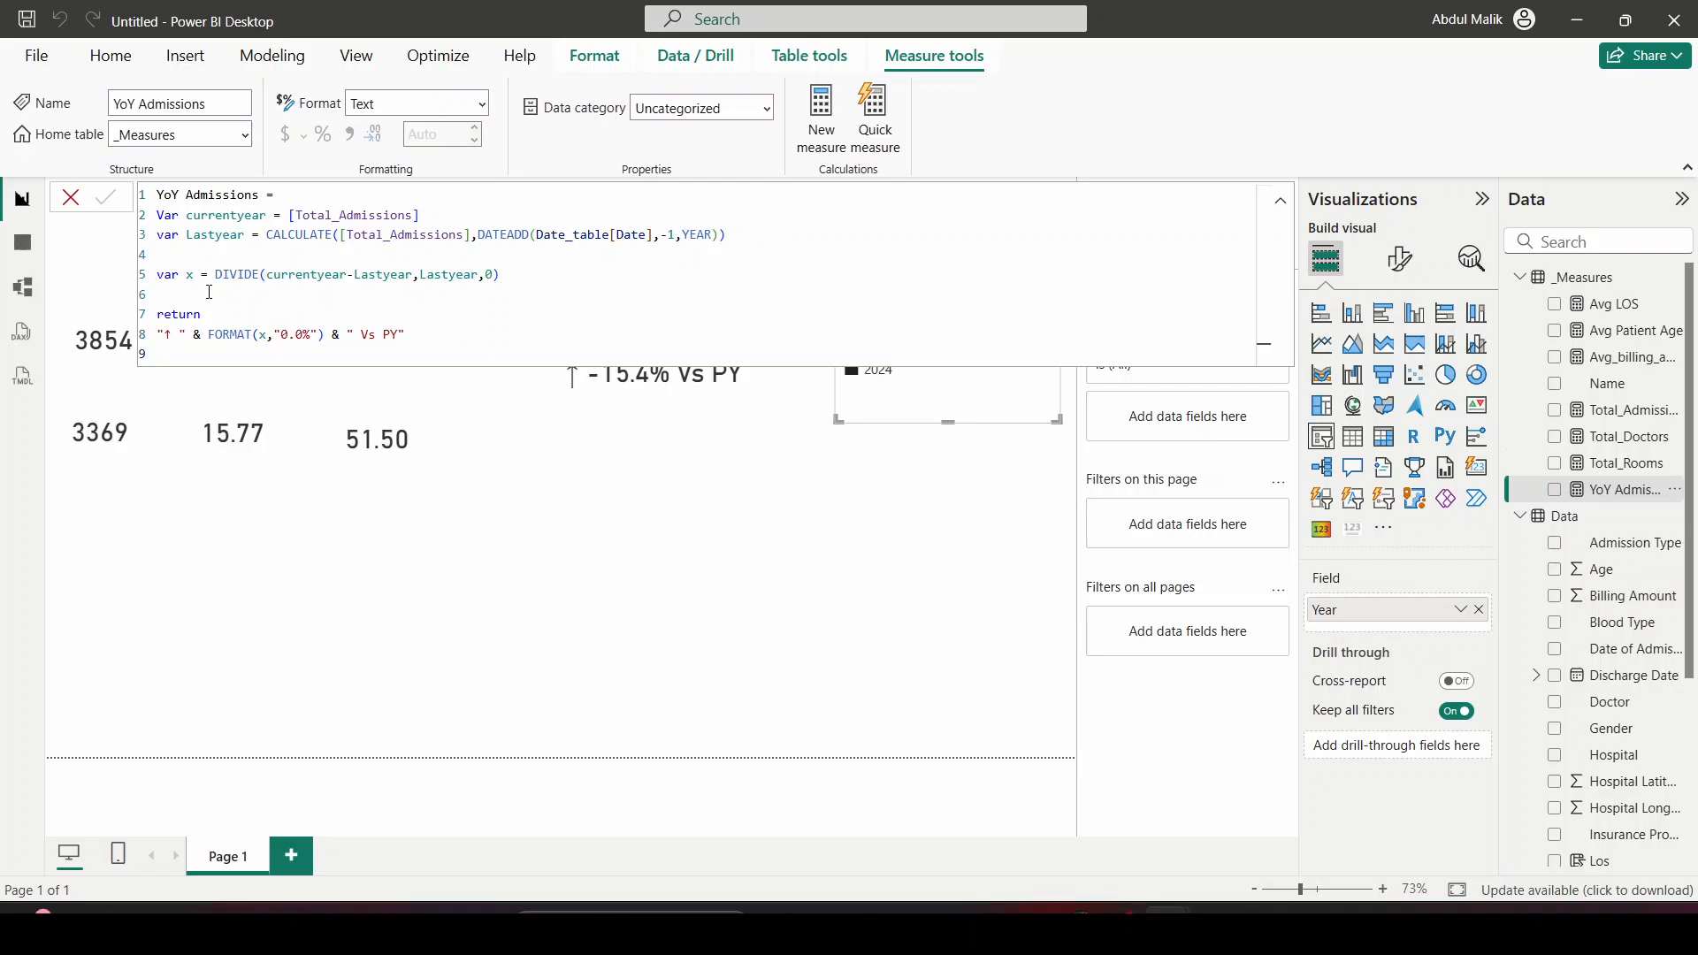
click(219, 317)
key(BackSpace)
key(BackSpace)
key(BackSpace)
key(BackSpace)
key(BackSpace)
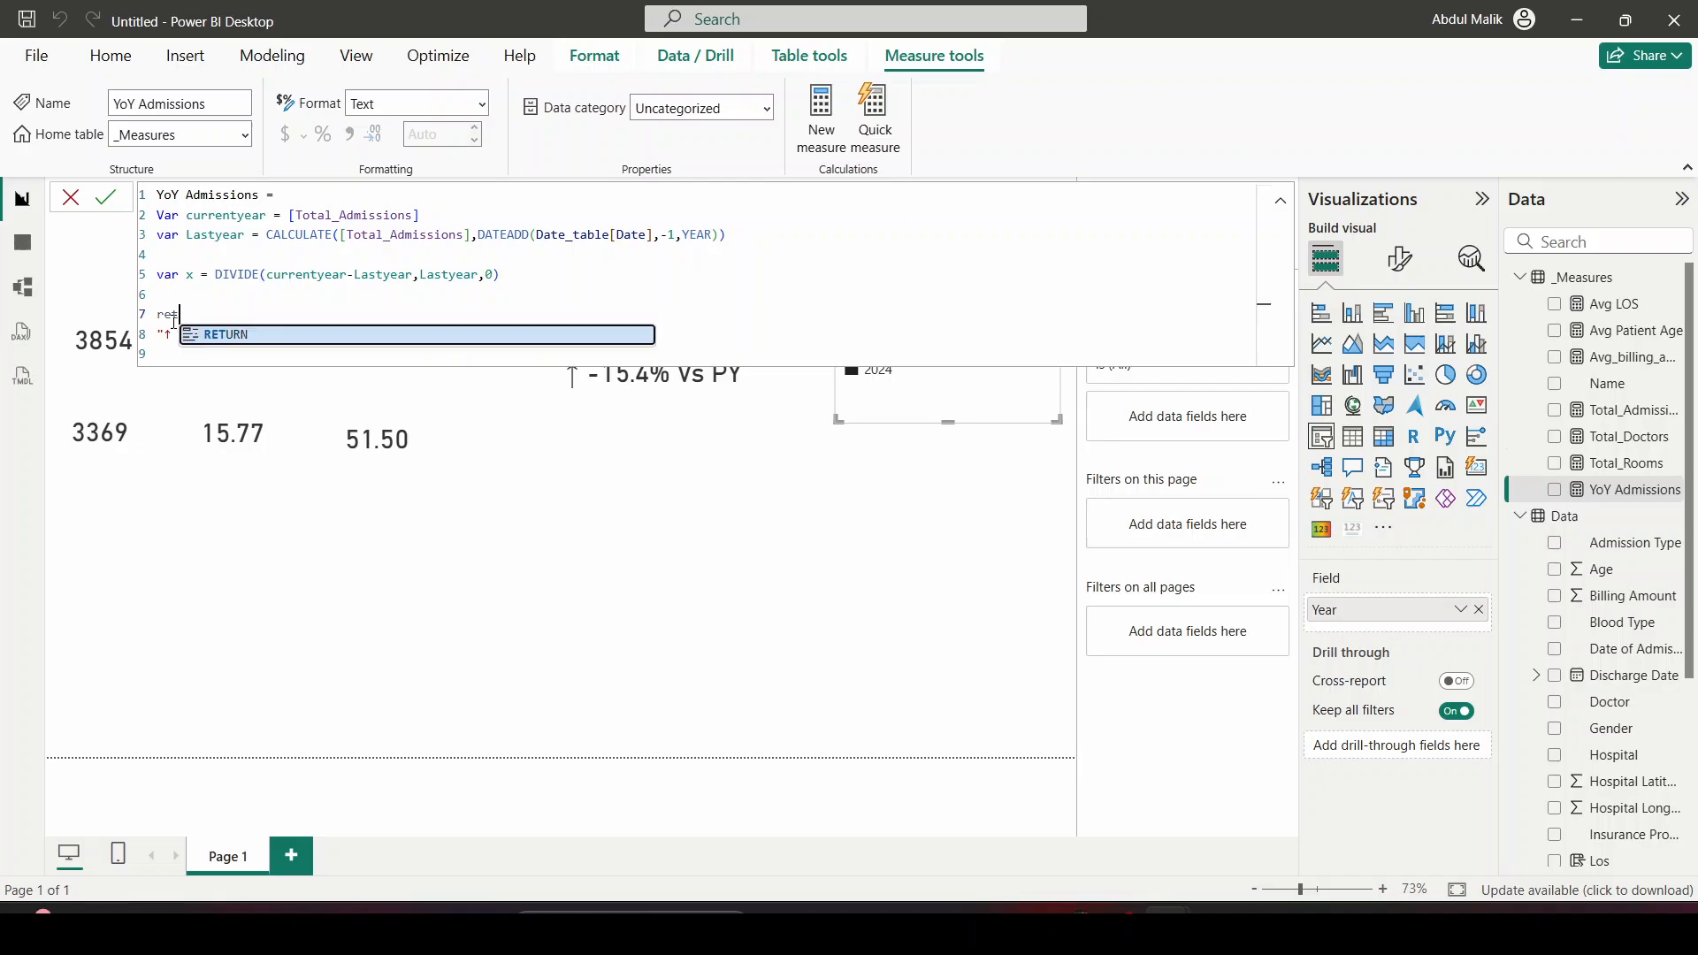
key(BackSpace)
key(BackSpace)
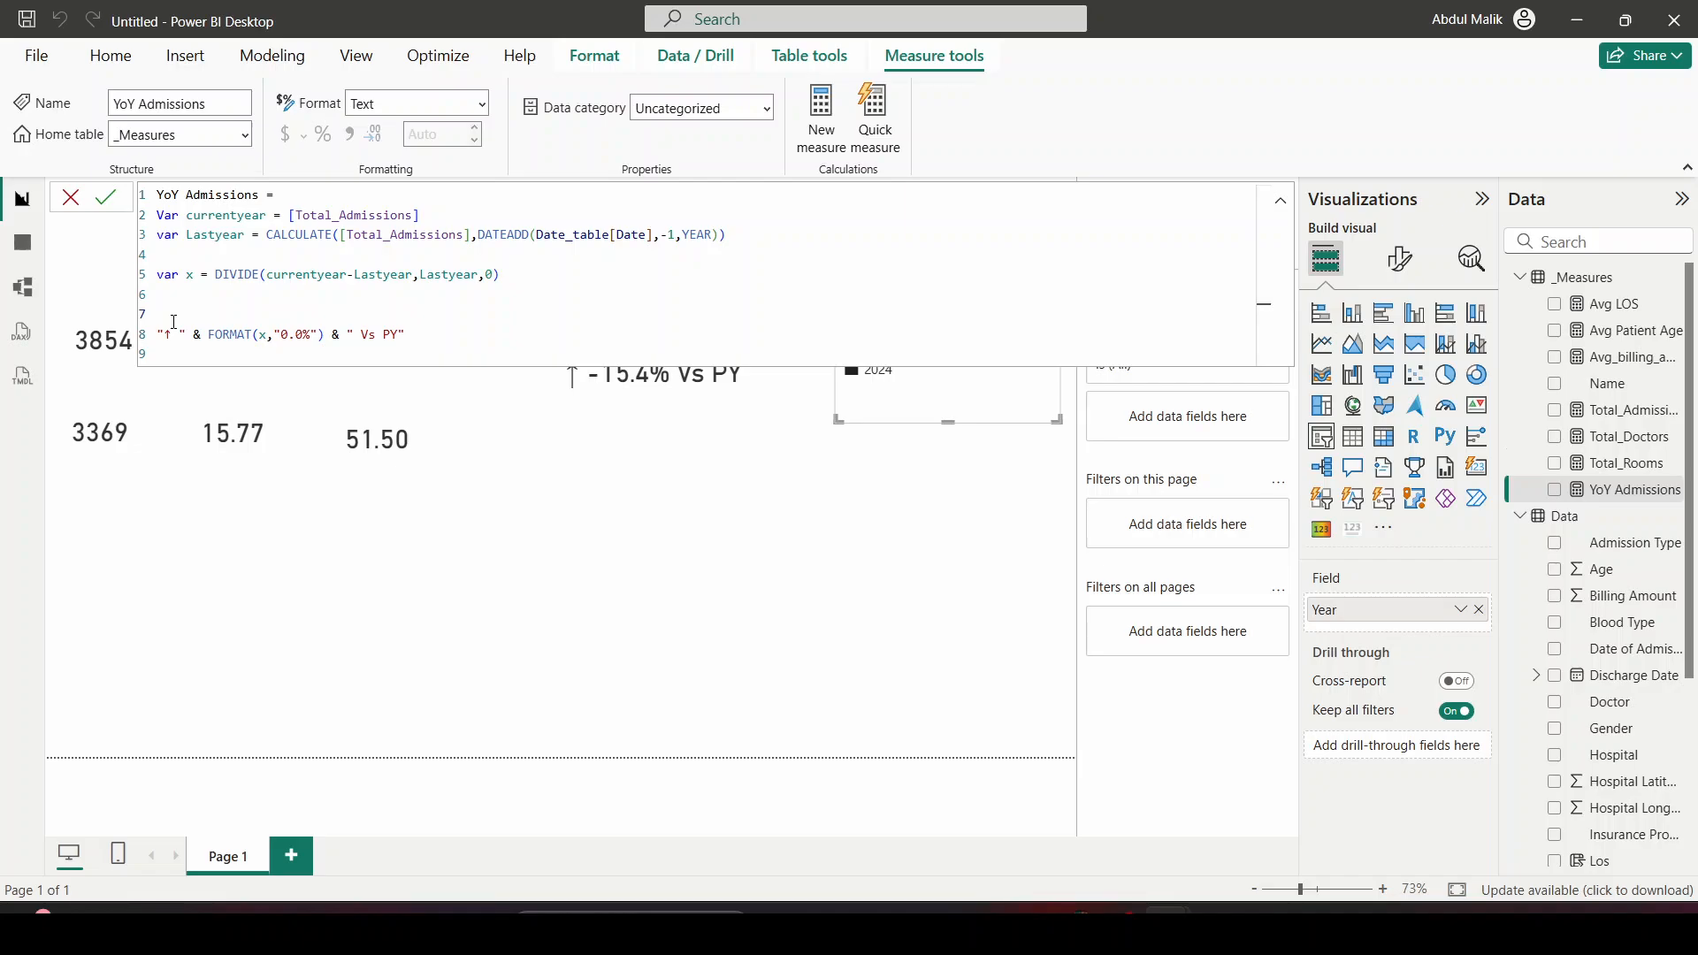
text(re)
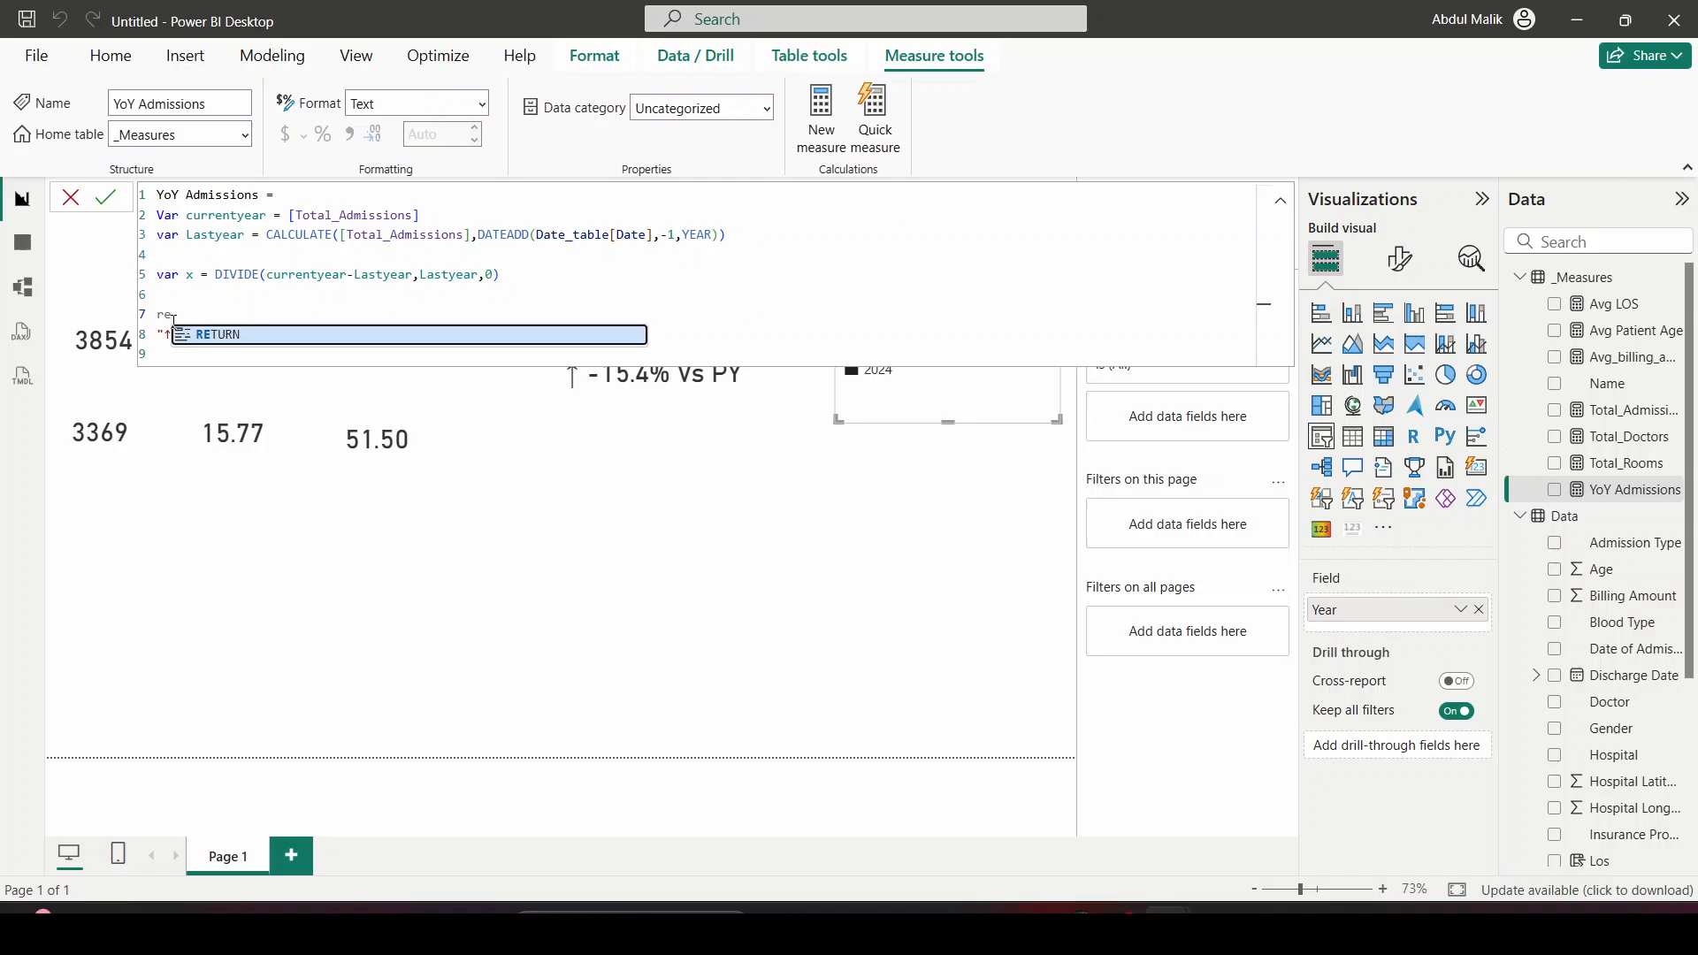
text(t)
key(Tab)
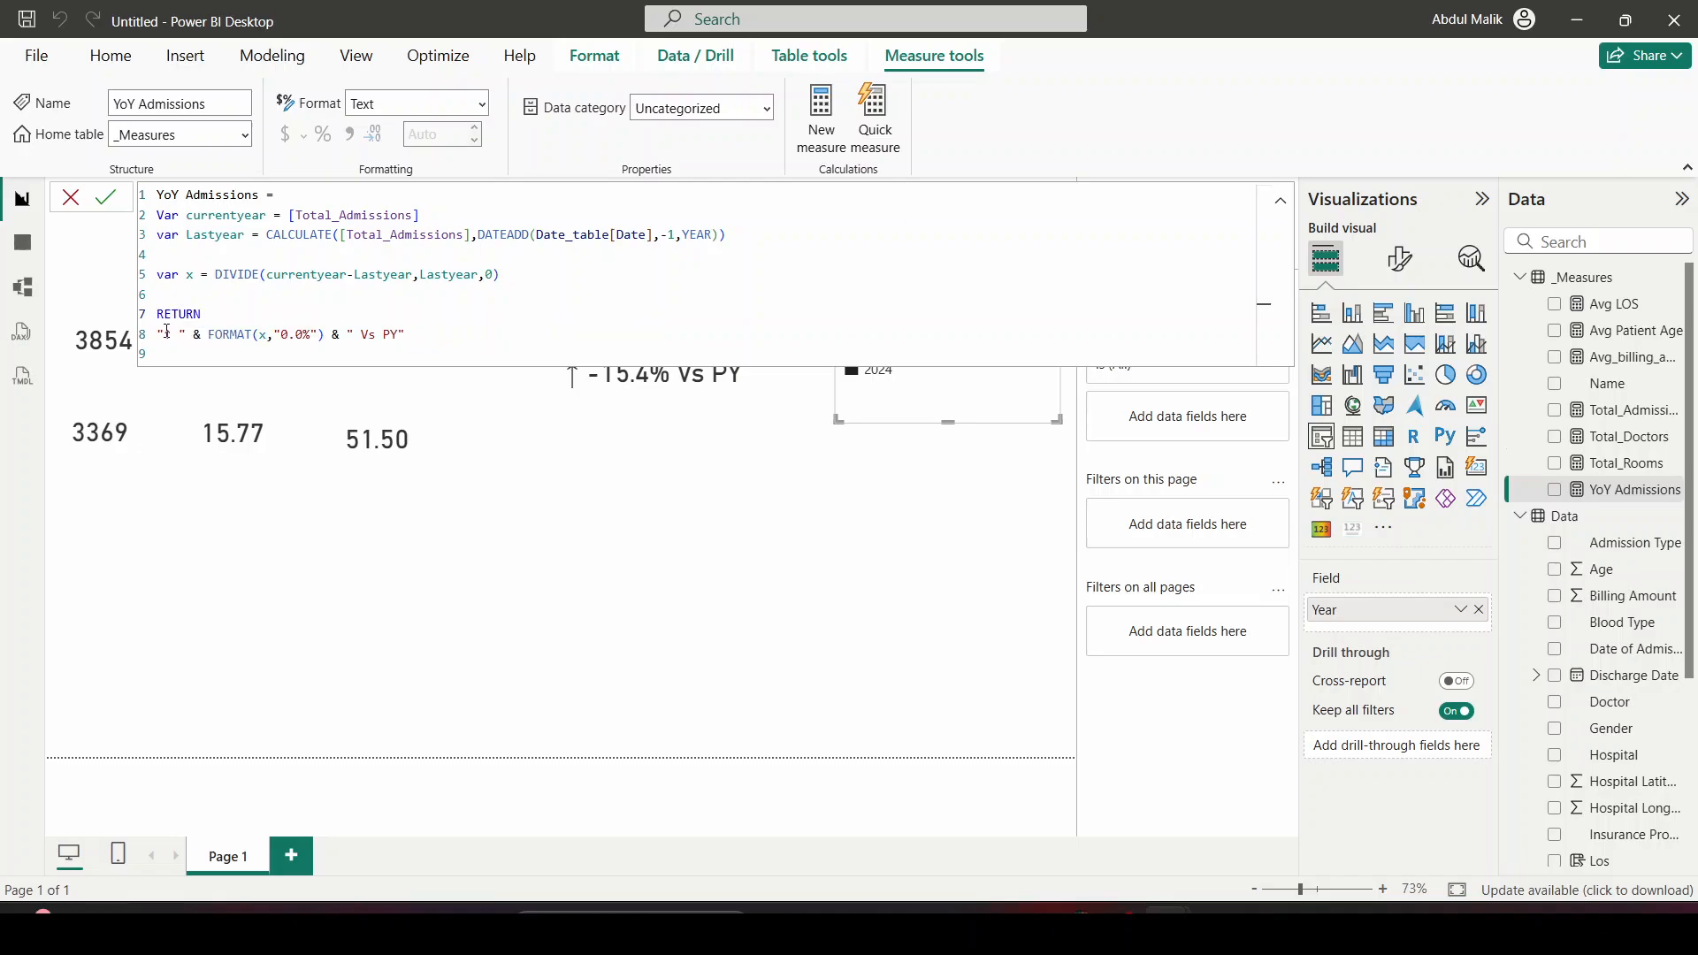
Indent the result line and start an IF with the condition x>0 before the up-arrow expression
text(i)
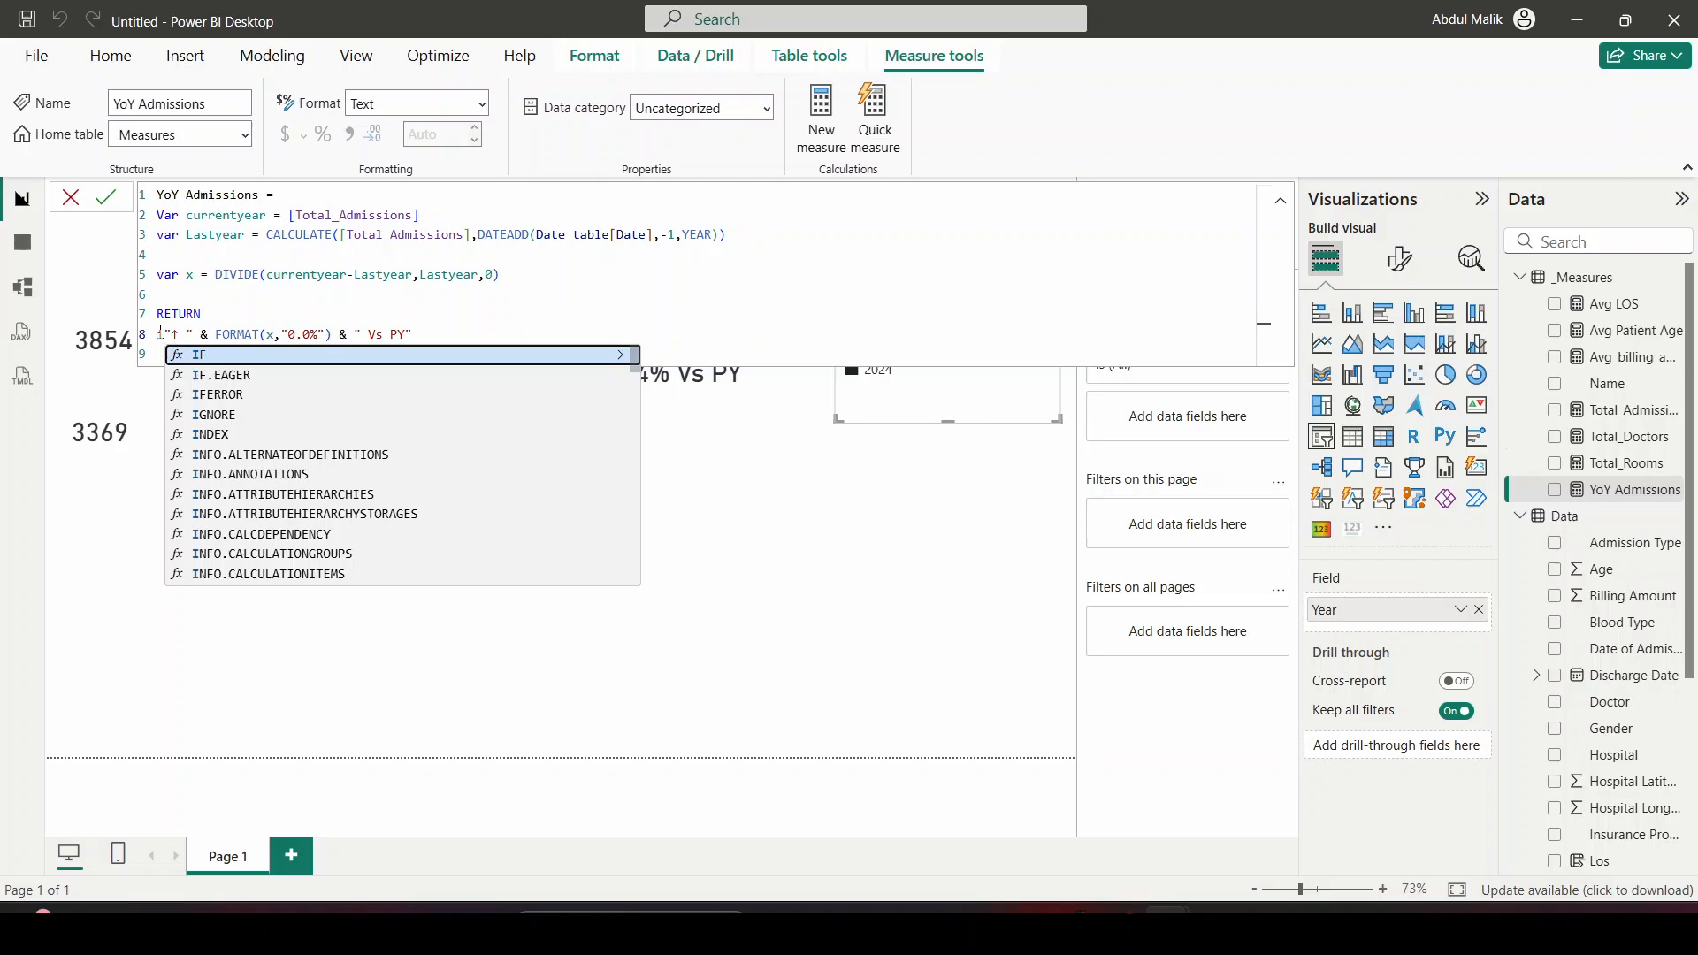
key(BackSpace)
text(i)
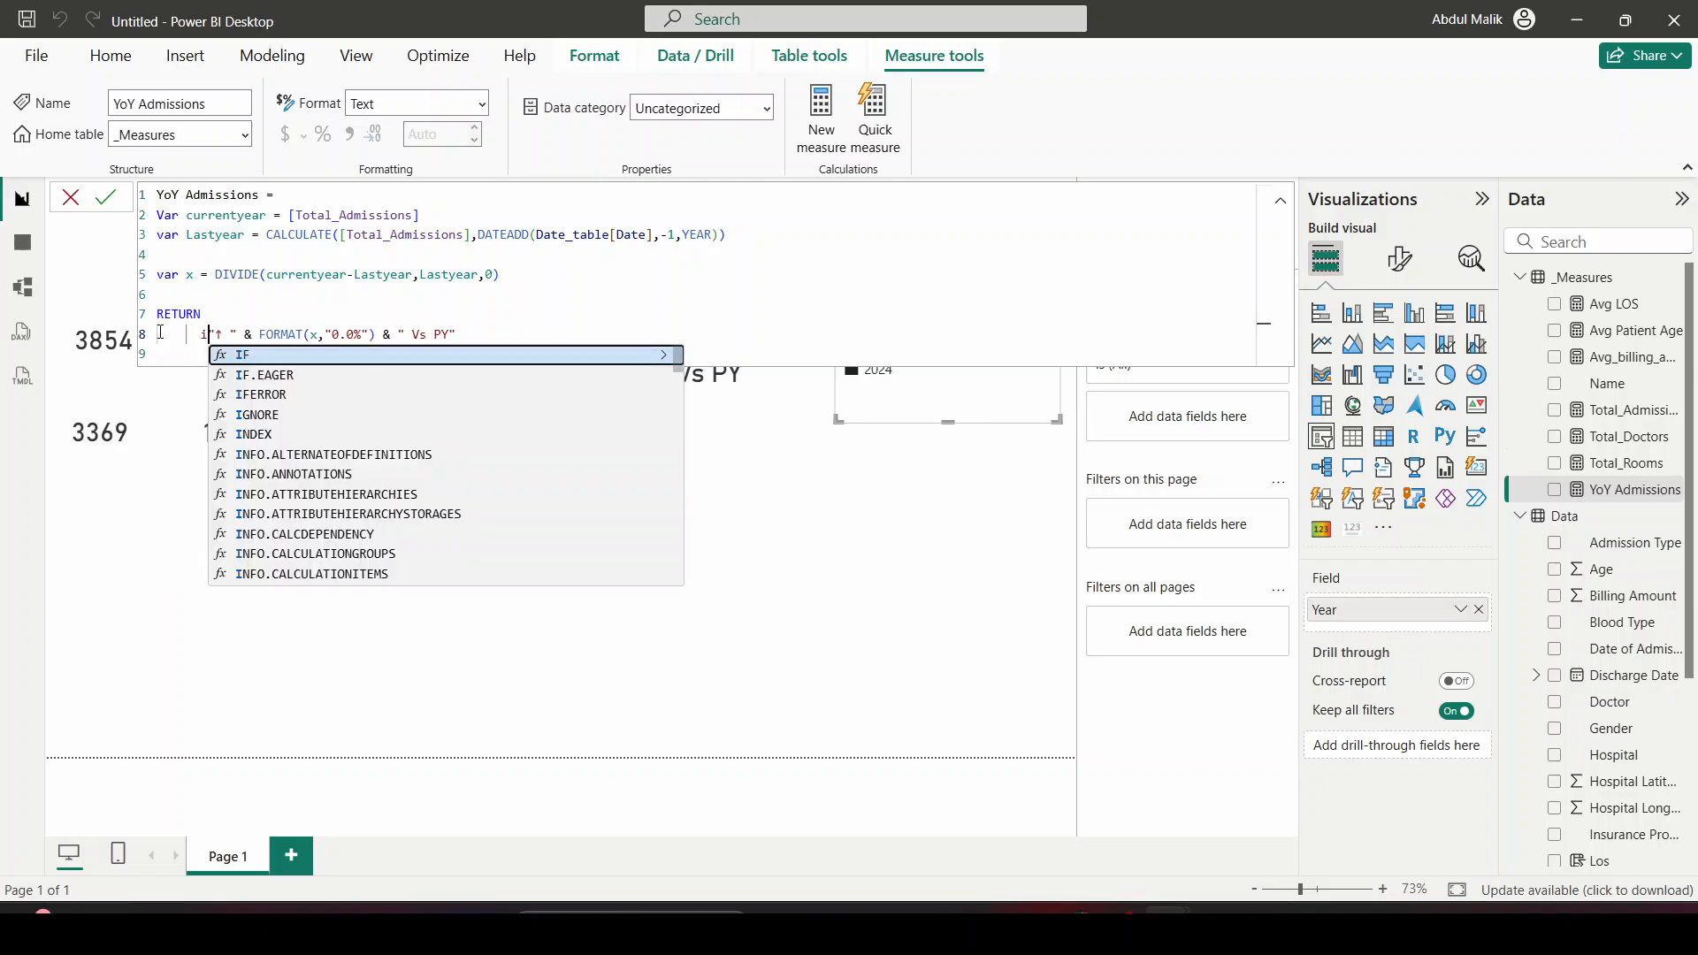
text(f ()
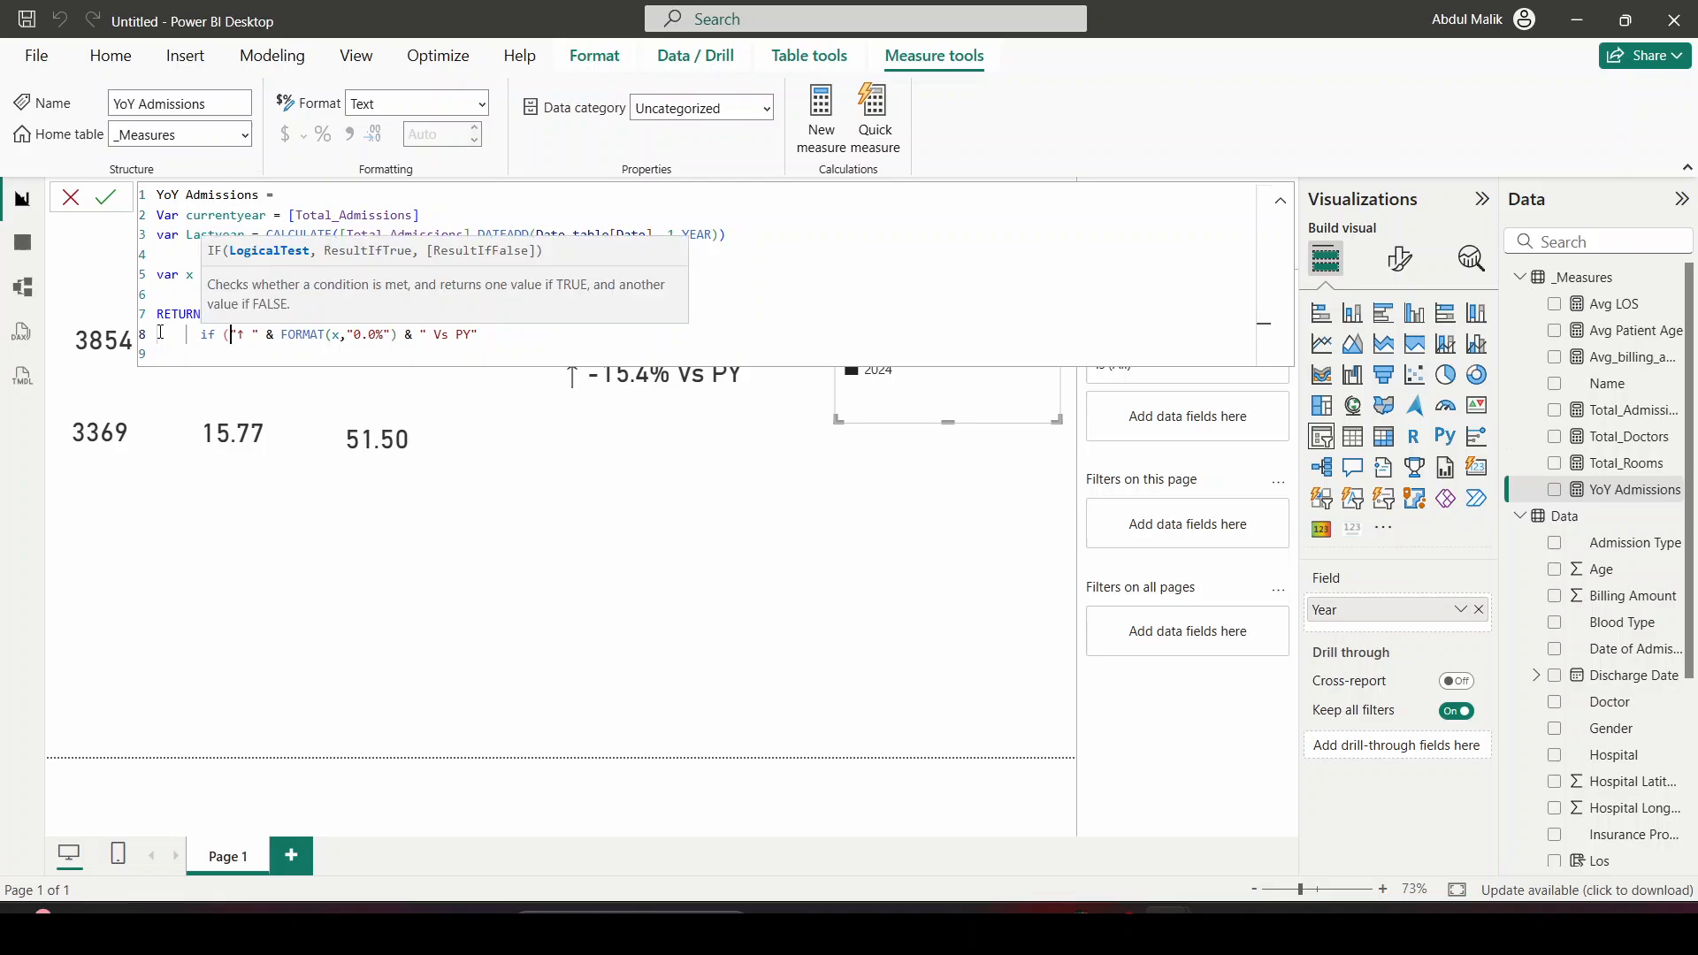
text(x>0)
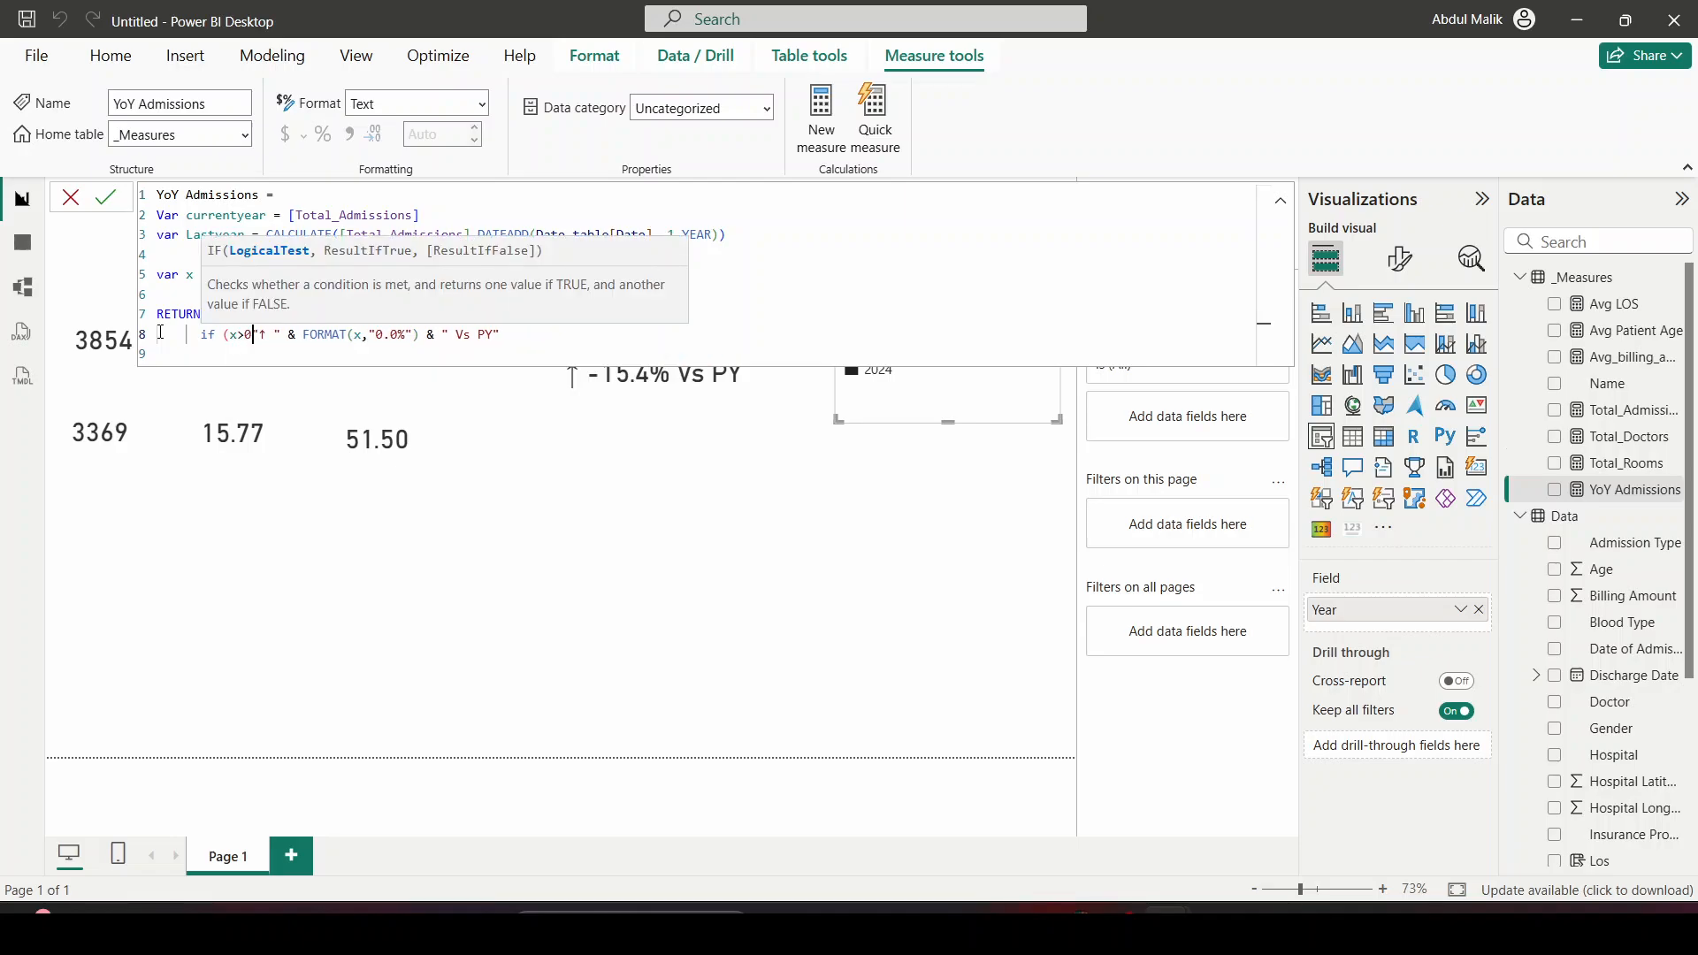
text(,)
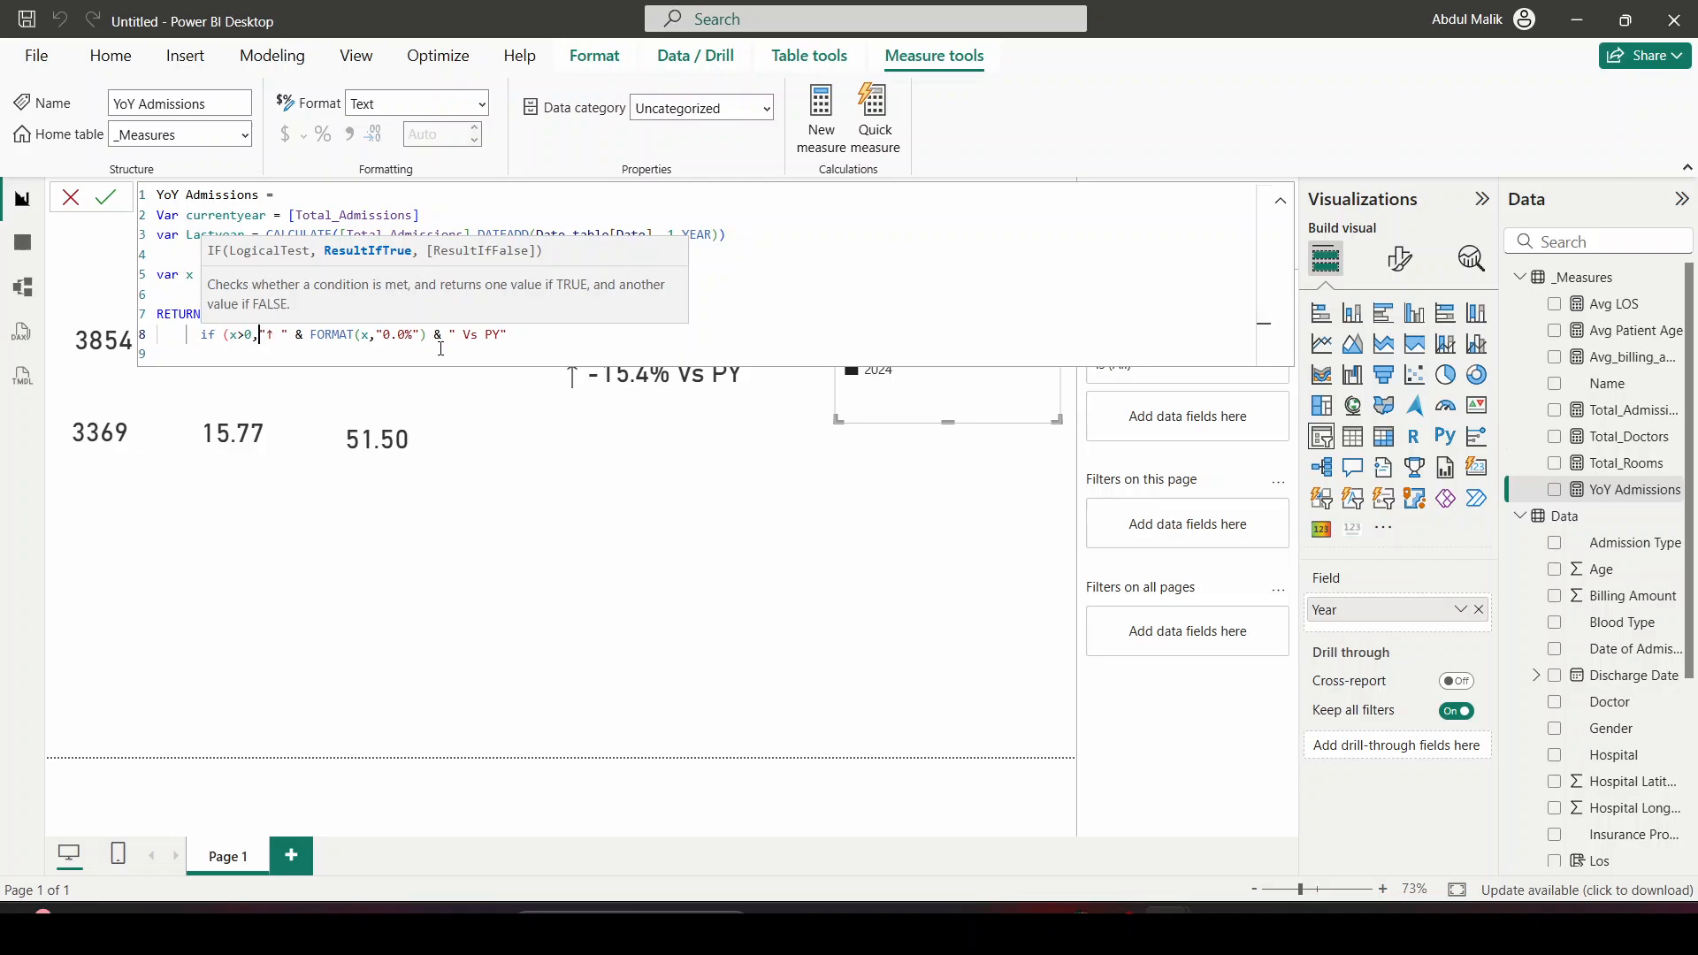
Add a comma after the IF's true result and duplicate the "↑ " & FORMAT(x,"0.0%") & " Vs PY" expression as the false result
click(519, 332)
text(,)
drag(511, 338, 267, 334)
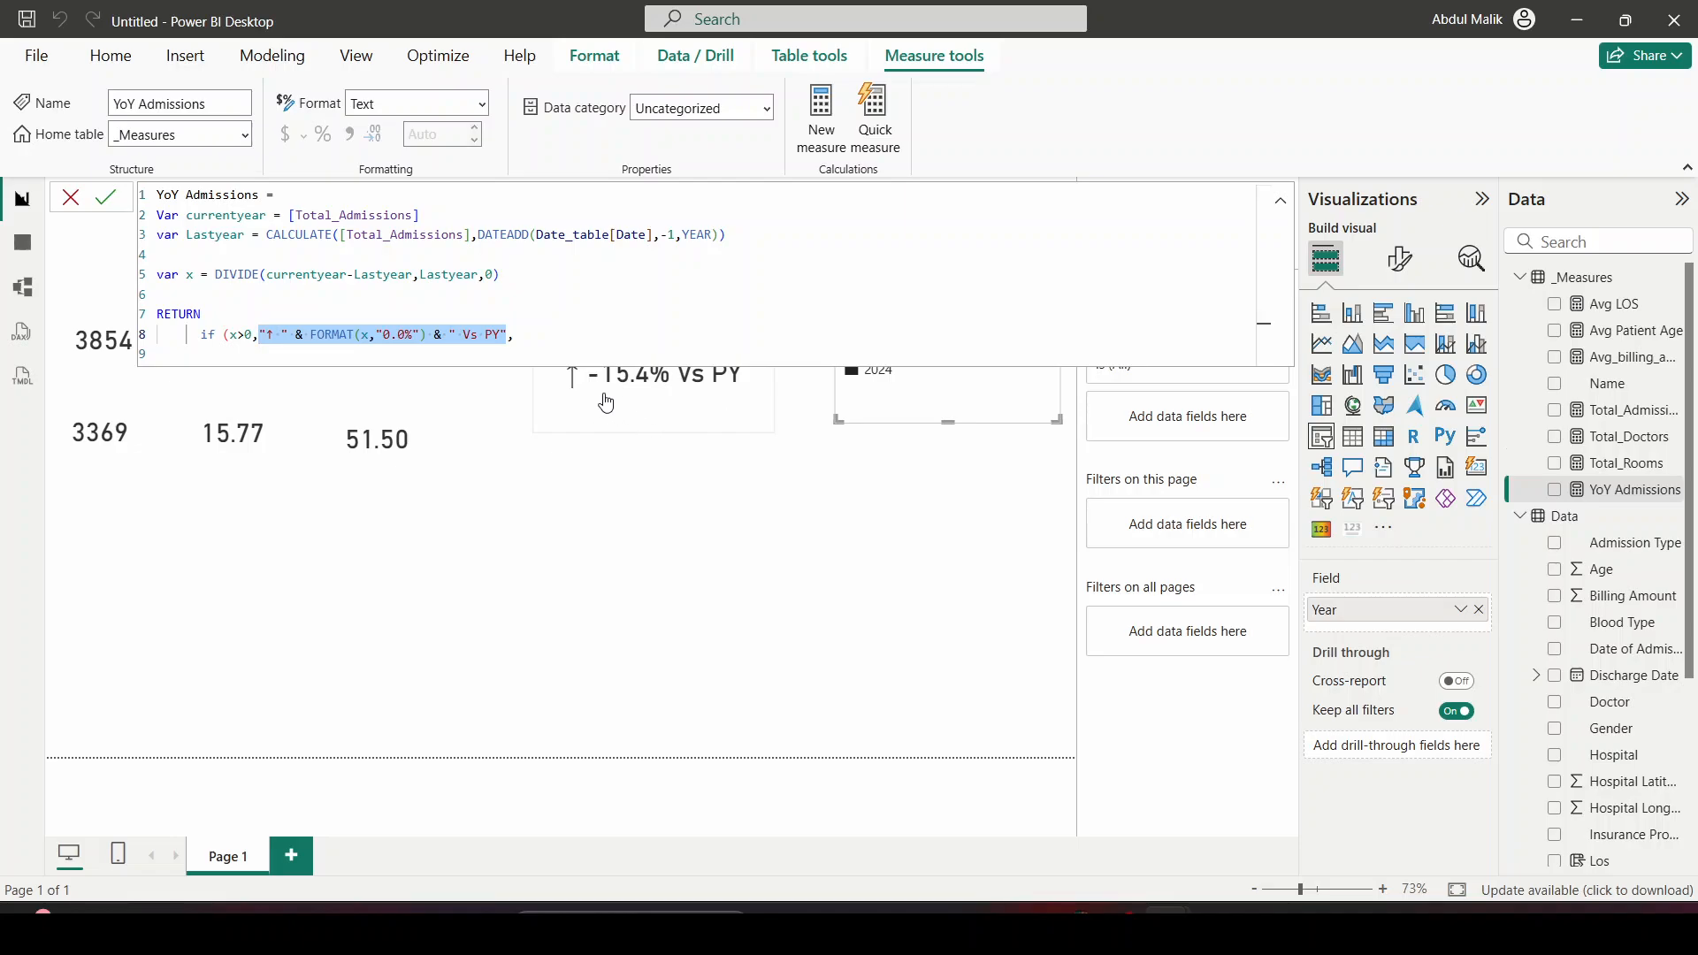
click(578, 332)
text("↑ " & FORMAT(x,"0.0%") & " Vs PY")
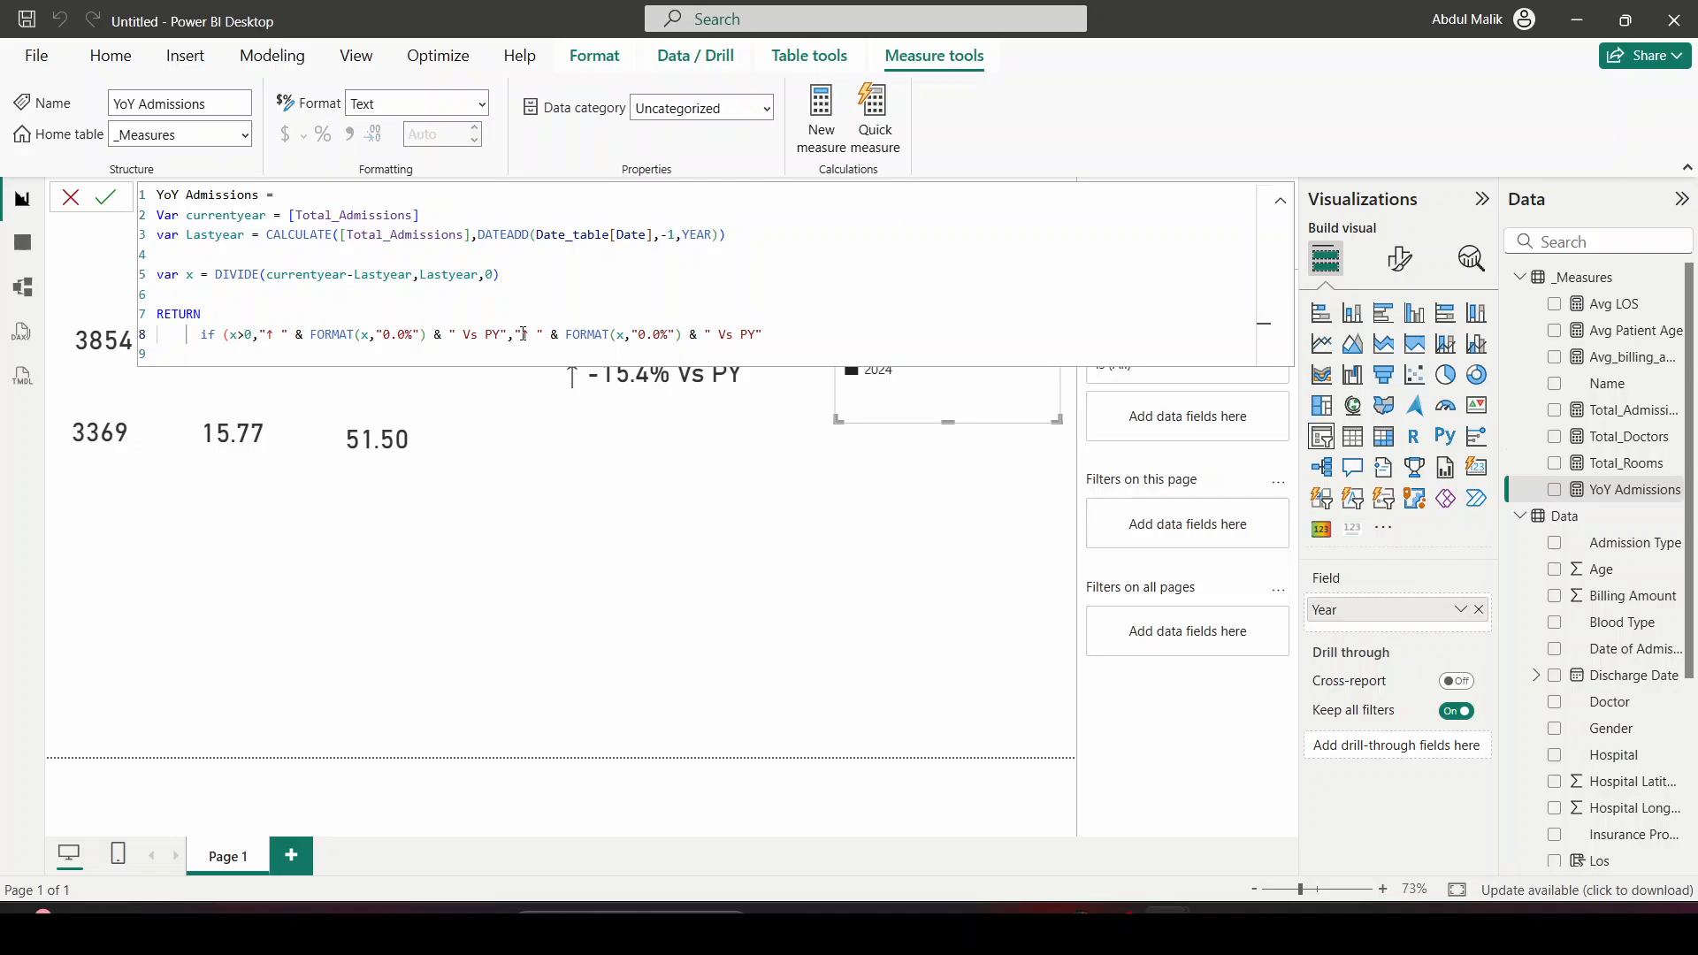
Delete the up arrow from the IF's false result, then search Google in the browser for "down arrow symbol" and copy the ↓ character
click(529, 335)
key(BackSpace)
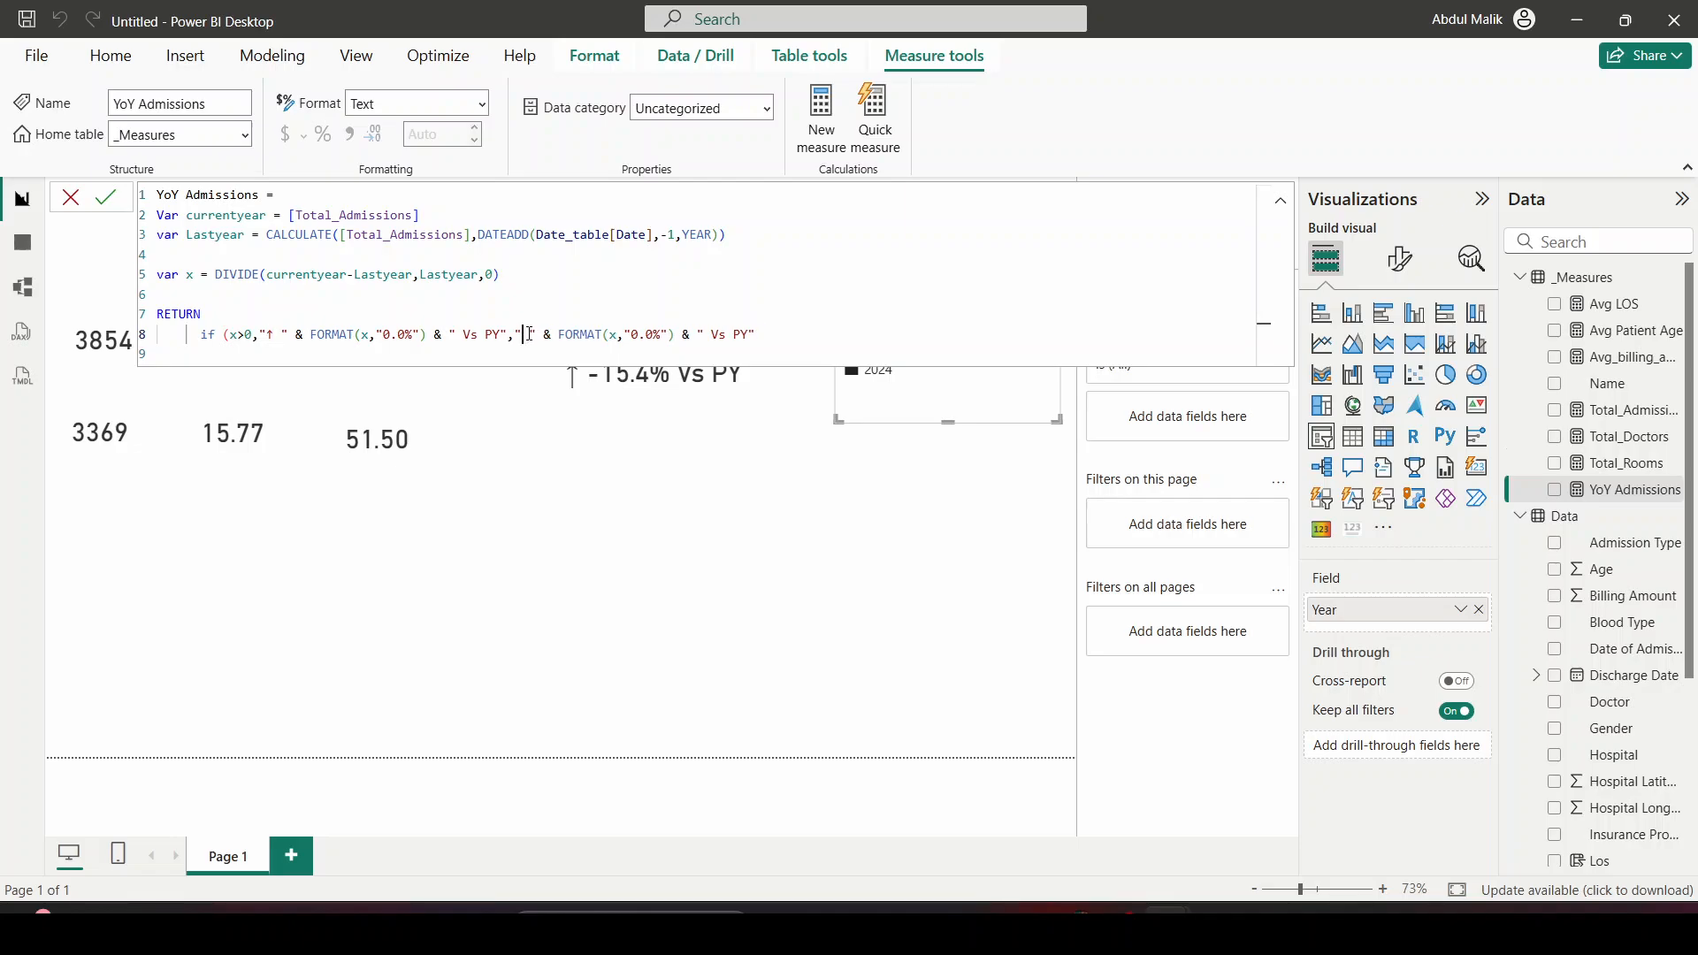
key(alt+Tab)
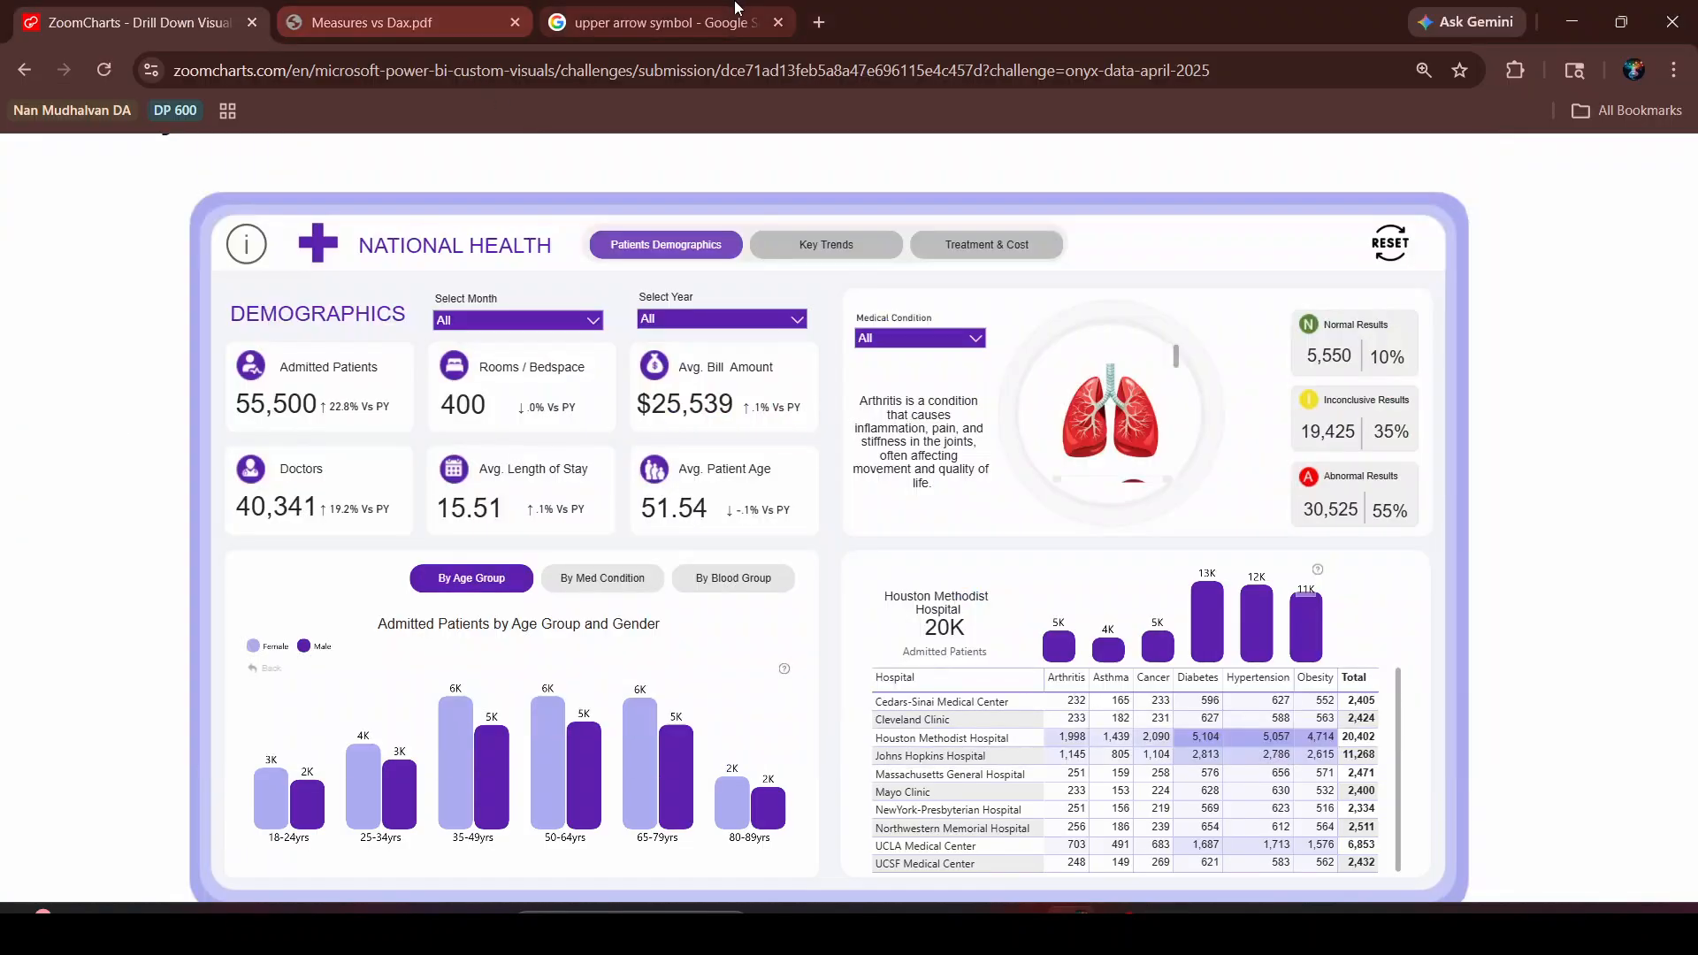
click(664, 22)
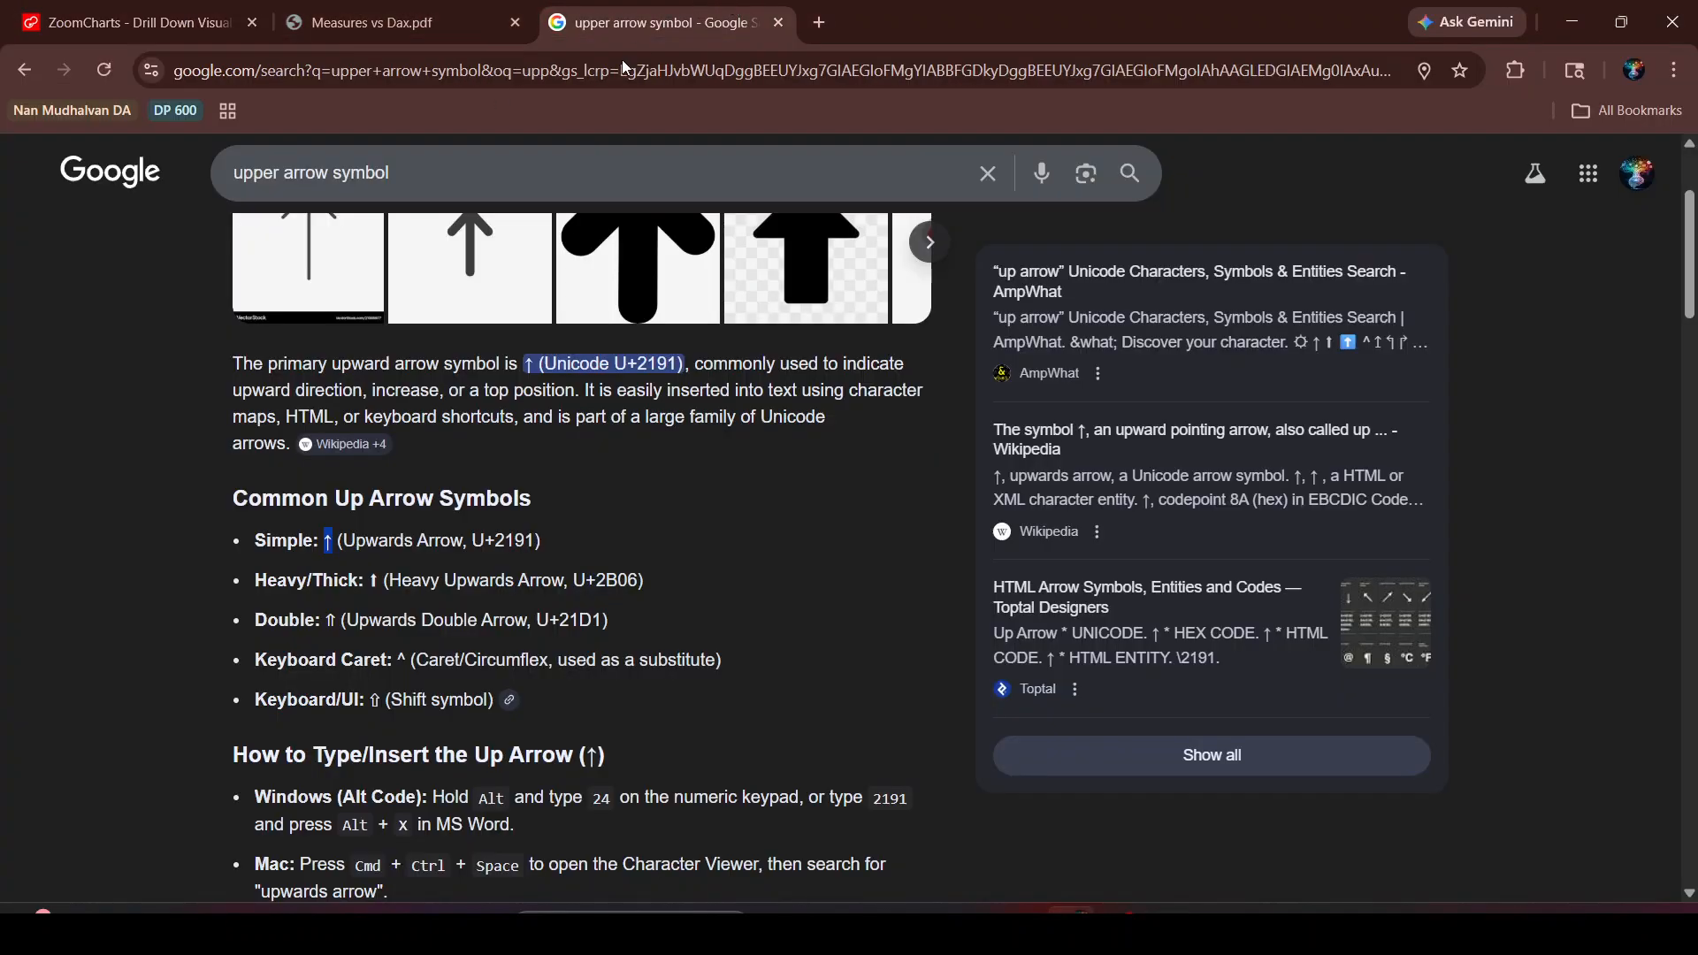
double_click(252, 173)
text(d)
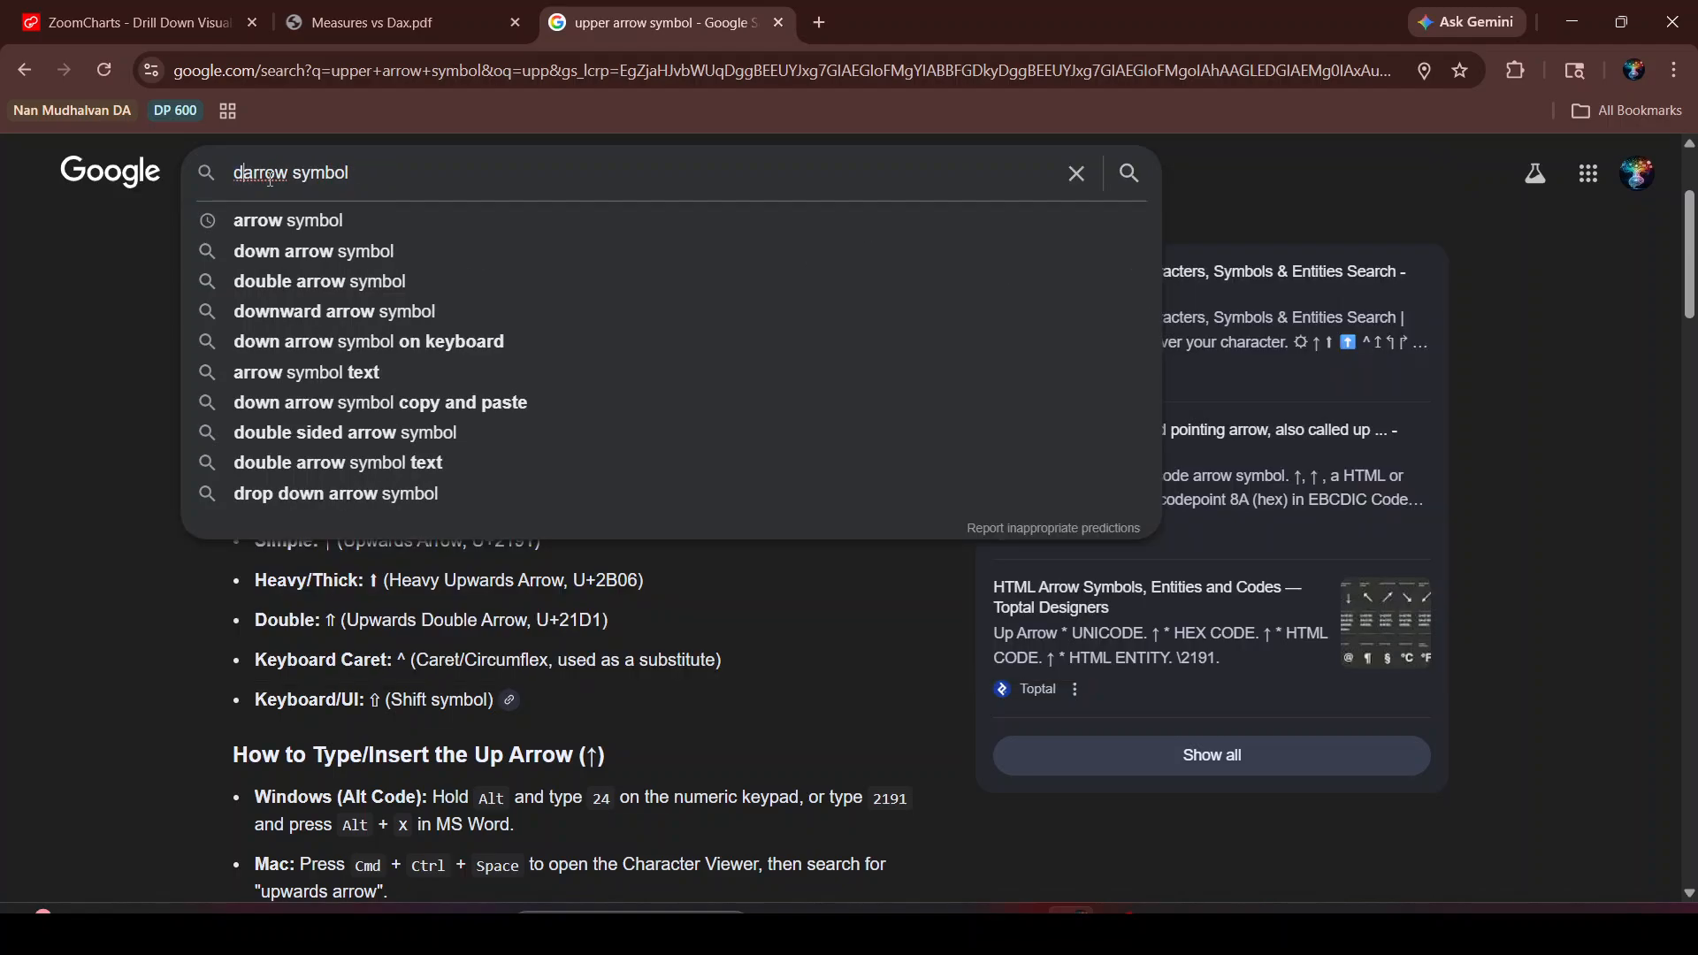
click(586, 254)
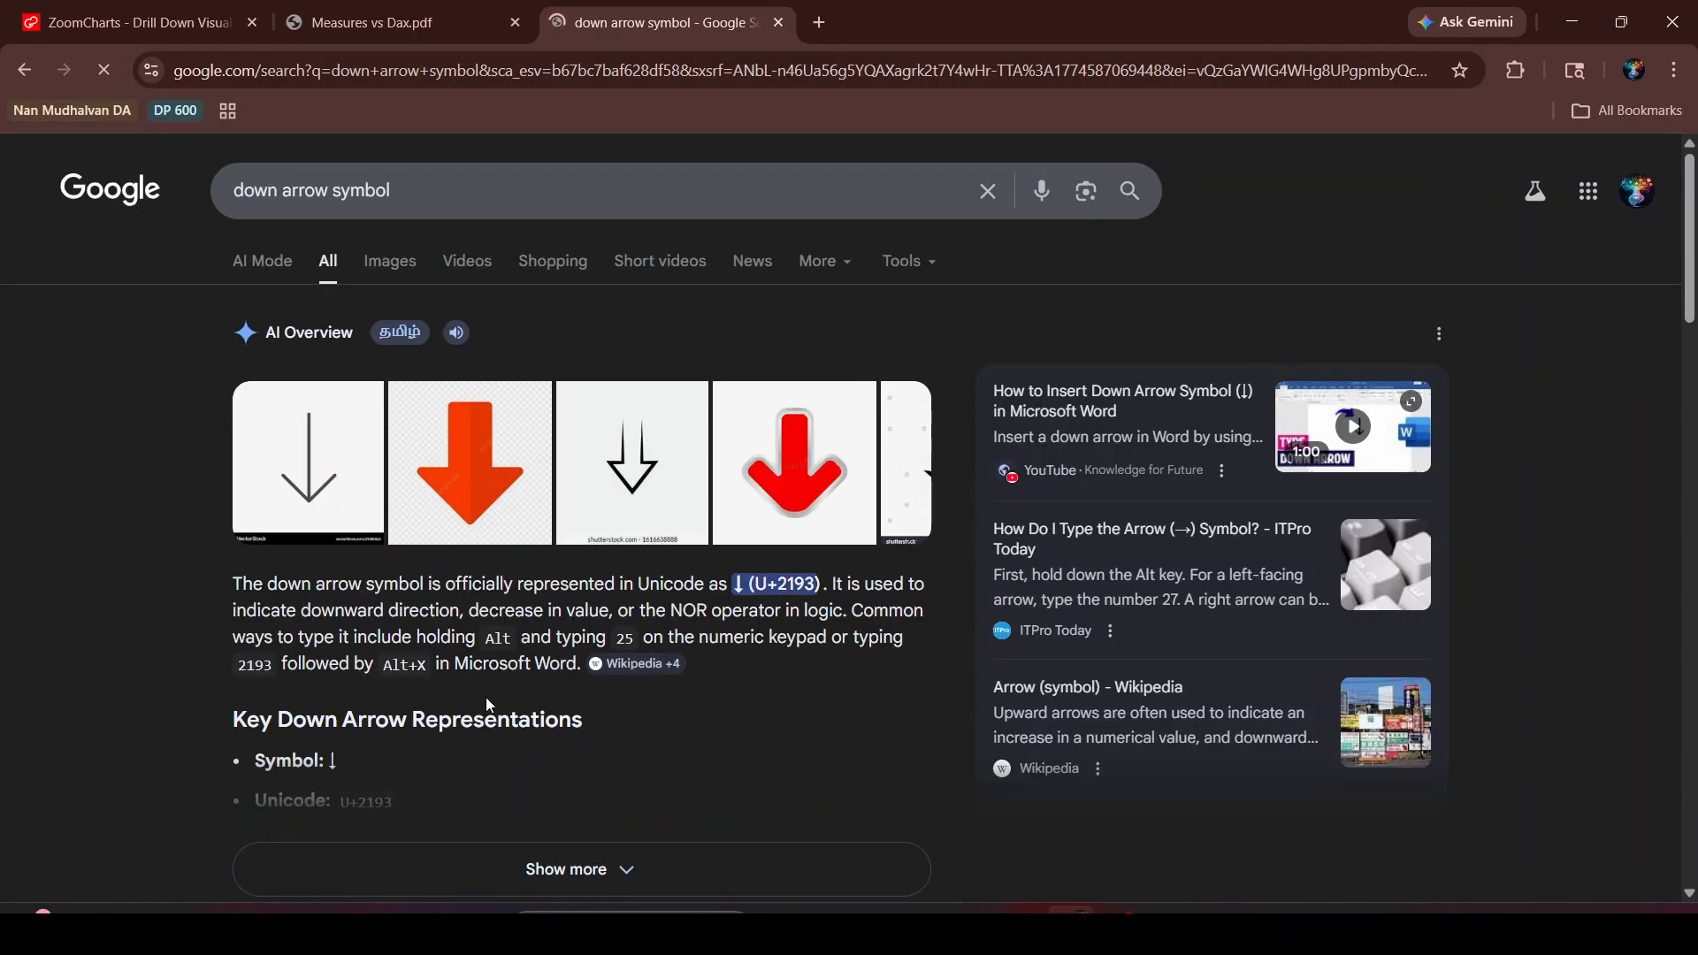
click(449, 851)
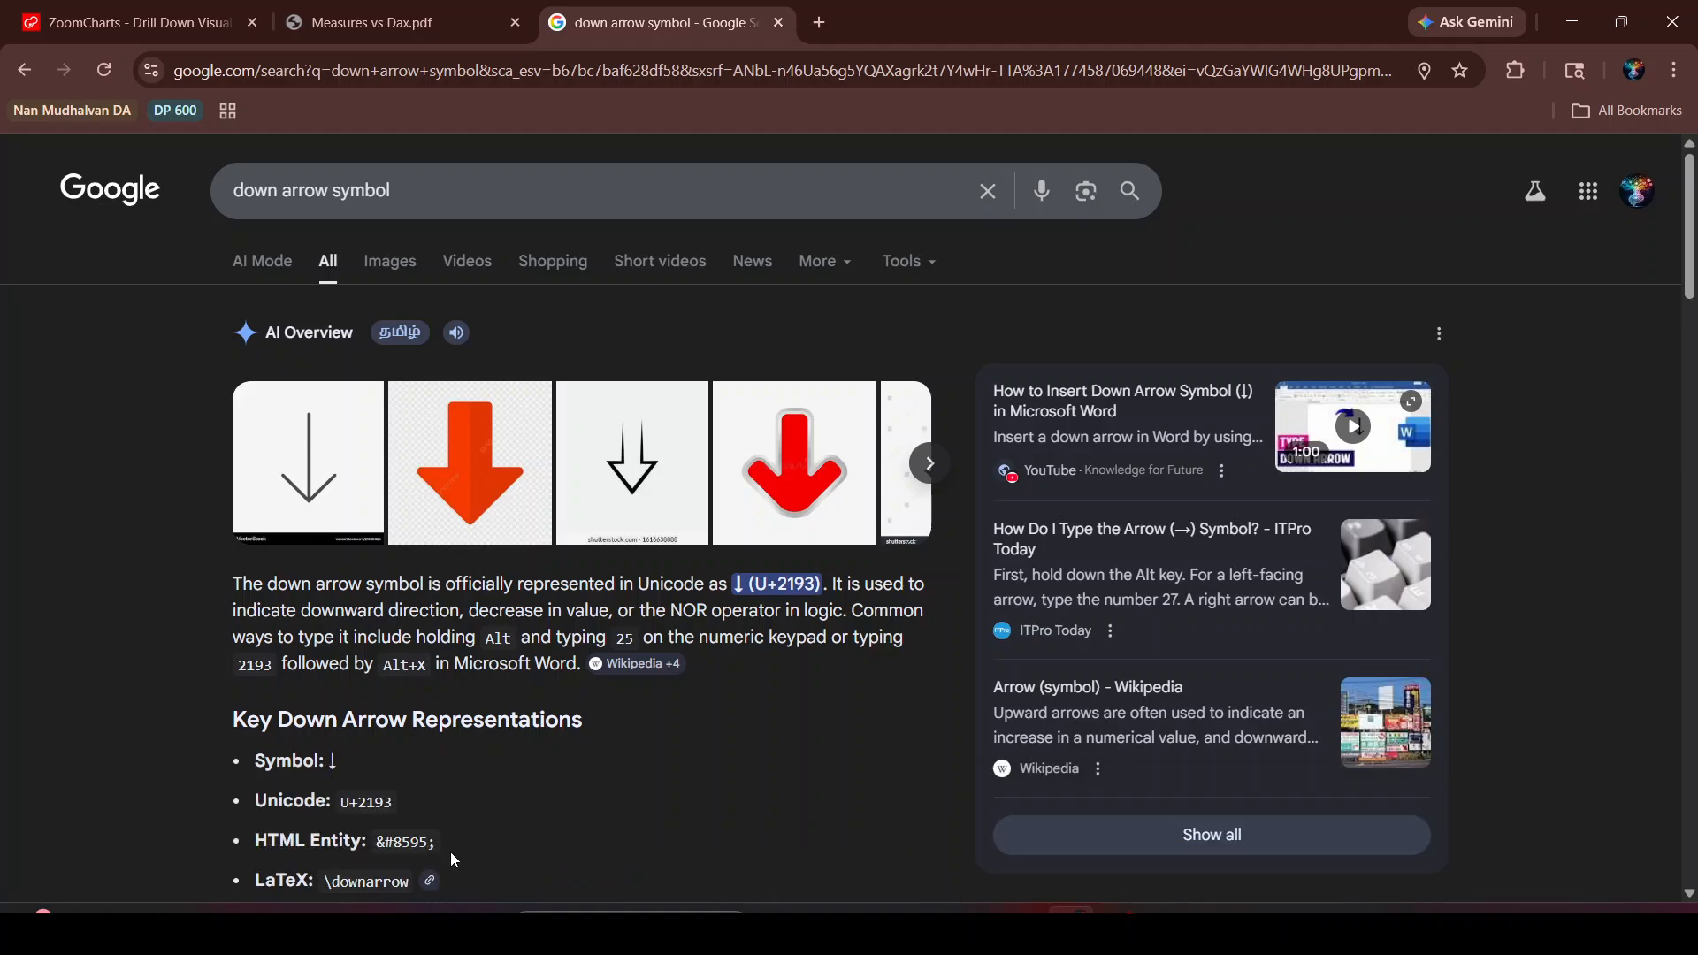
double_click(343, 759)
key(ctrl+c)
Back in Power BI, insert ↓ into the IF's false result, add the closing parenthesis and commit the YoY Admissions formula
key(alt+Tab)
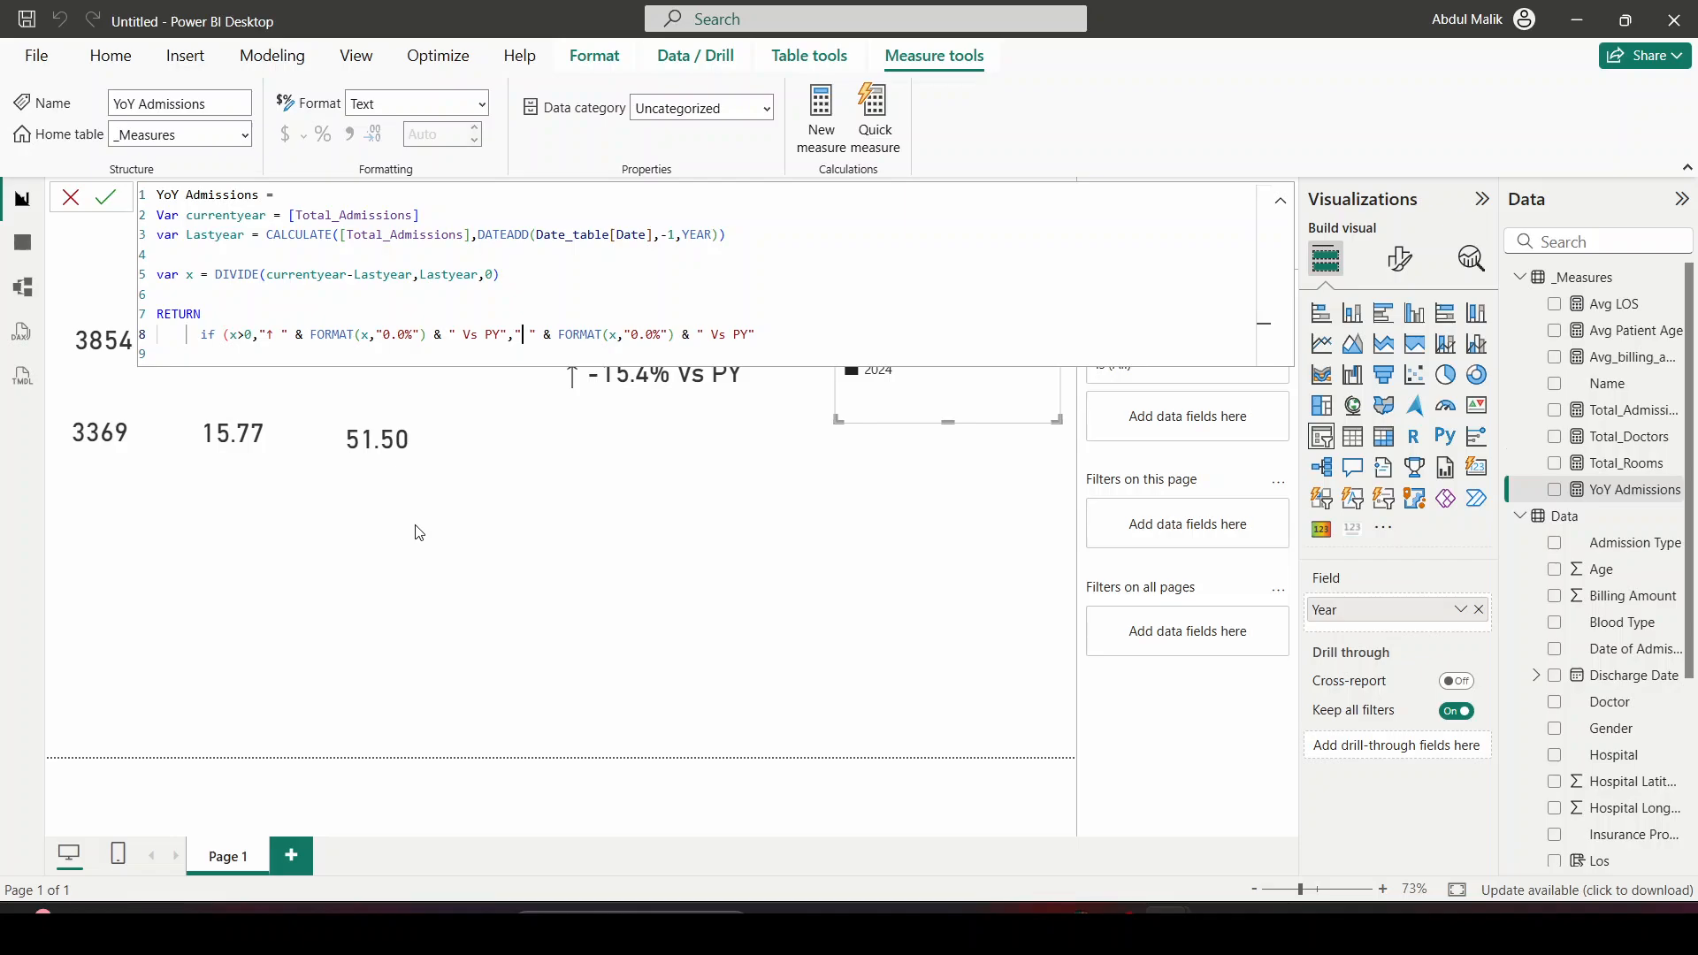
key(ctrl+v)
key(BackSpace)
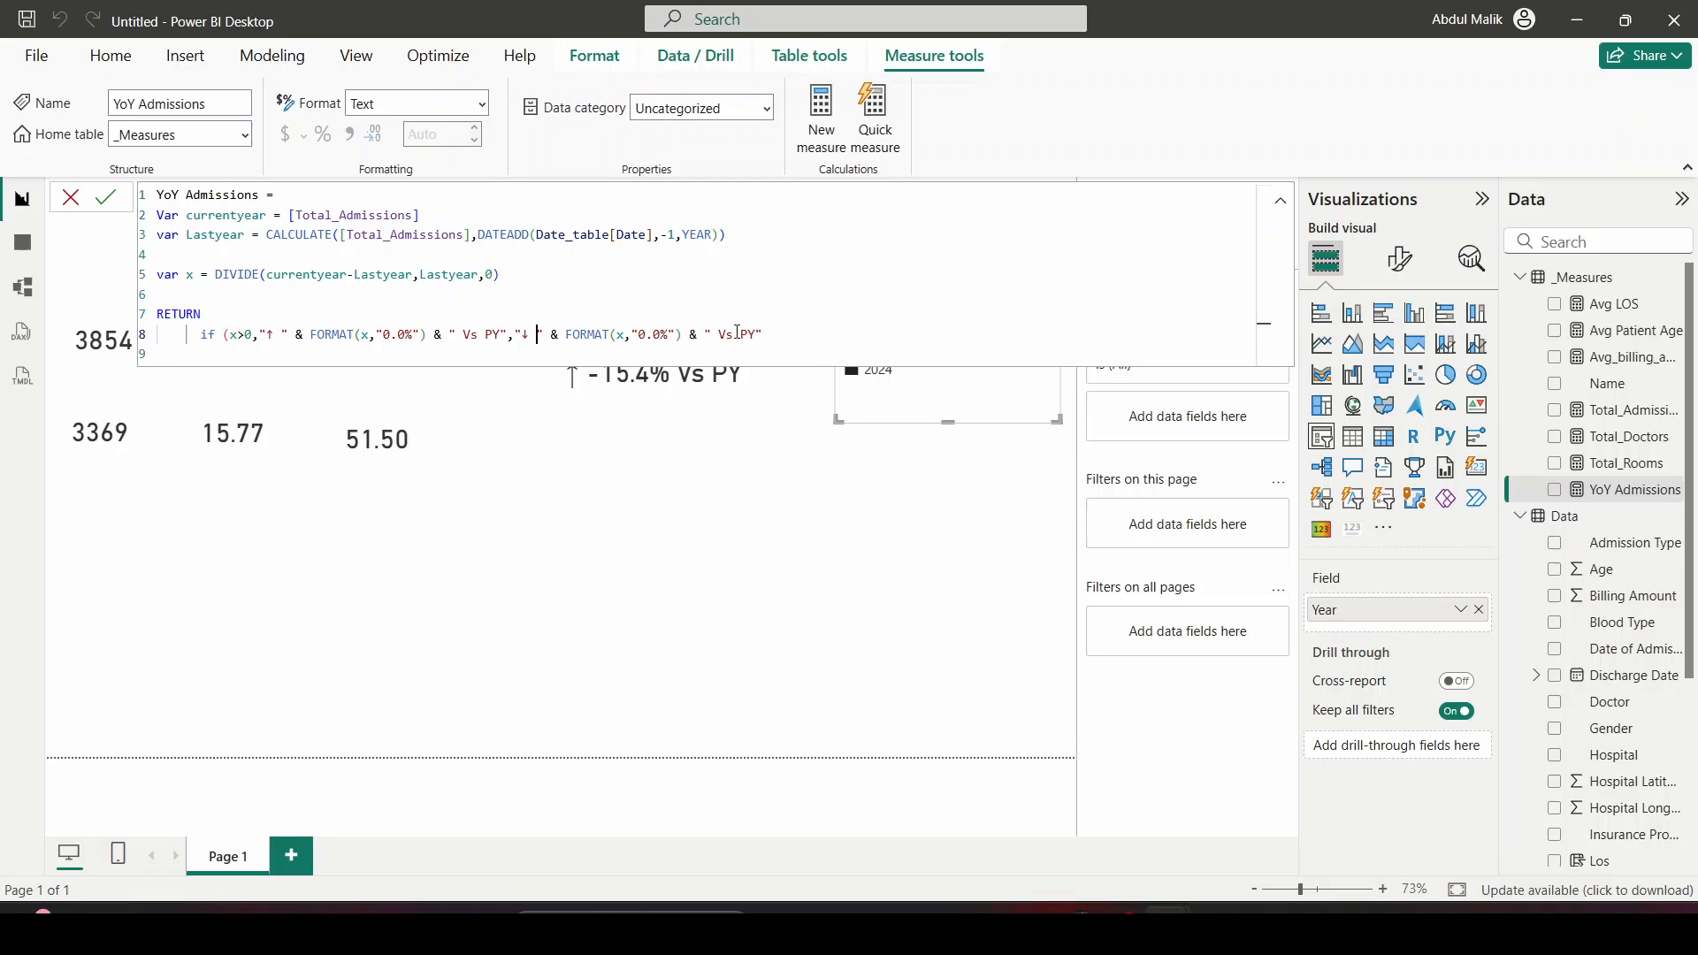
text())
click(105, 196)
click(72, 200)
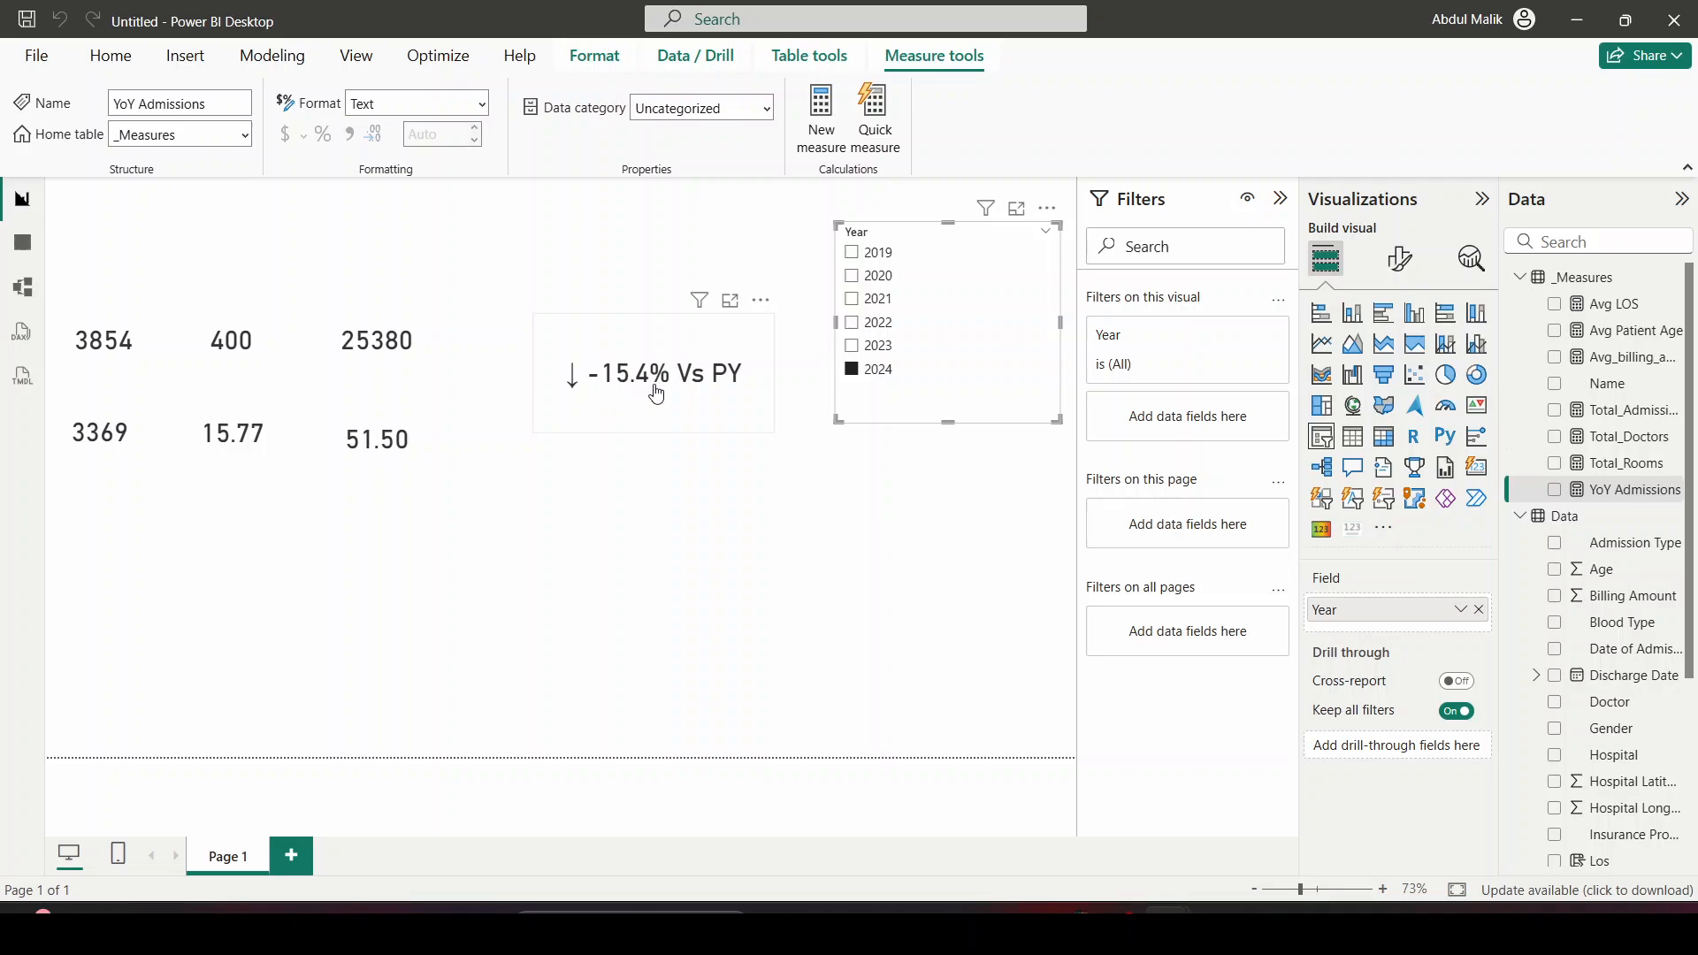
Check the YoY Admissions card by filtering the Year slicer to 2023, 2021, 2022 and 2024 in turn, then clear the filter
click(850, 345)
click(851, 298)
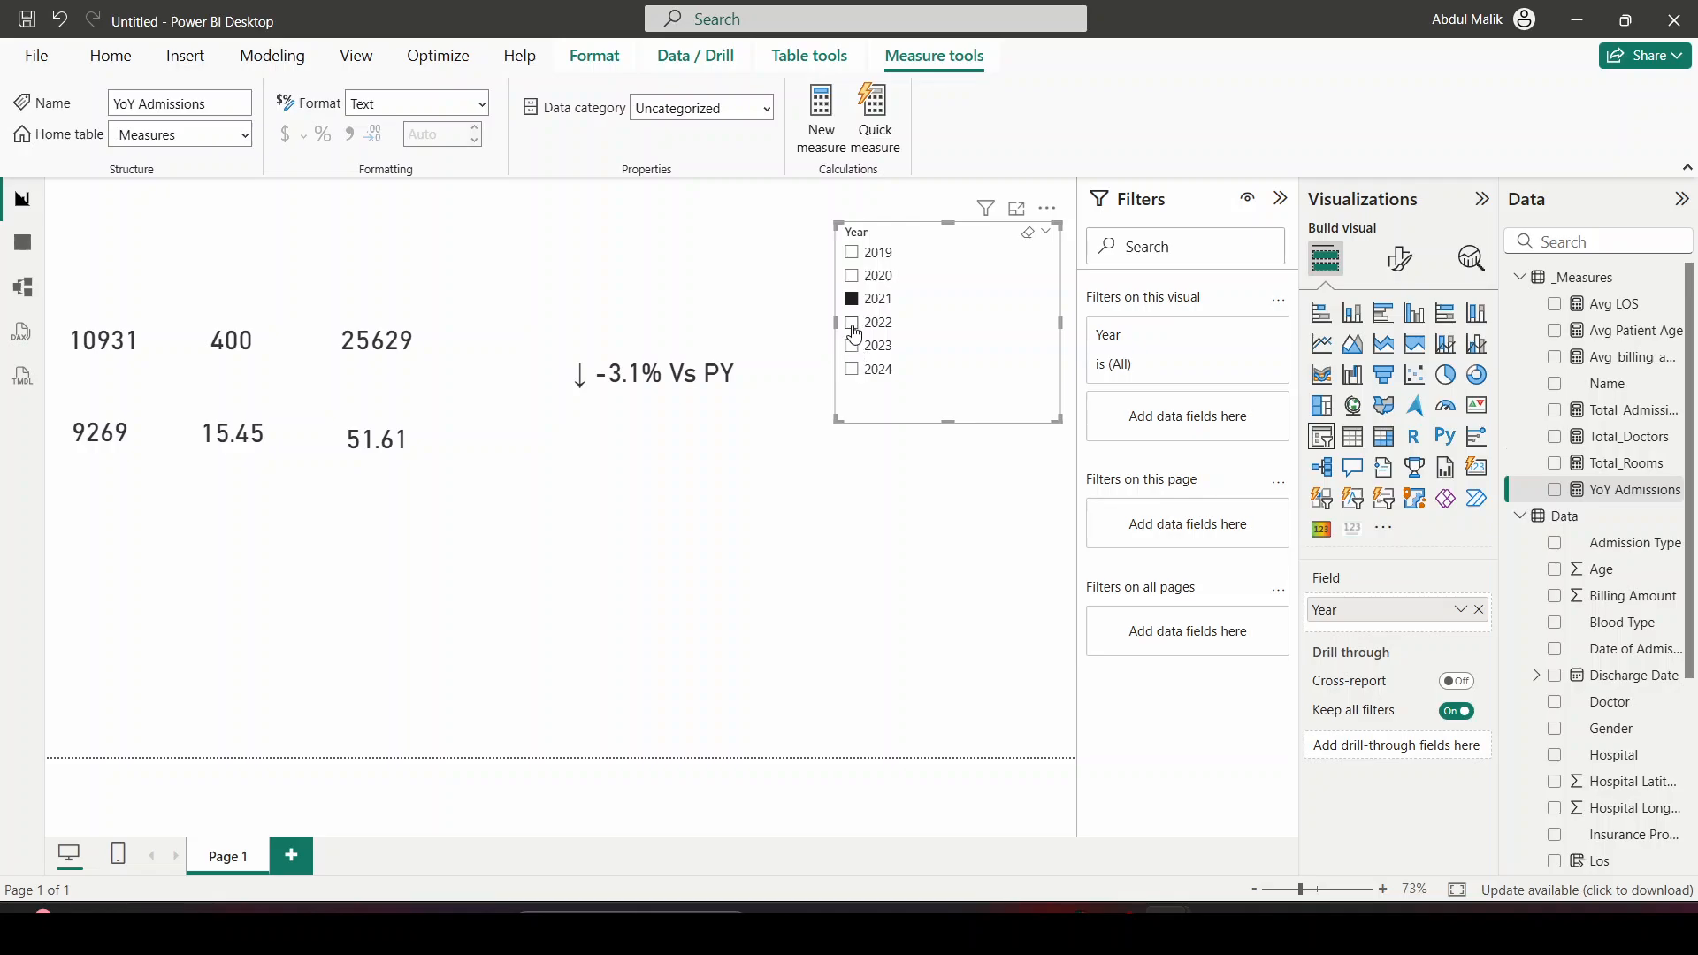
click(850, 322)
click(851, 368)
click(852, 369)
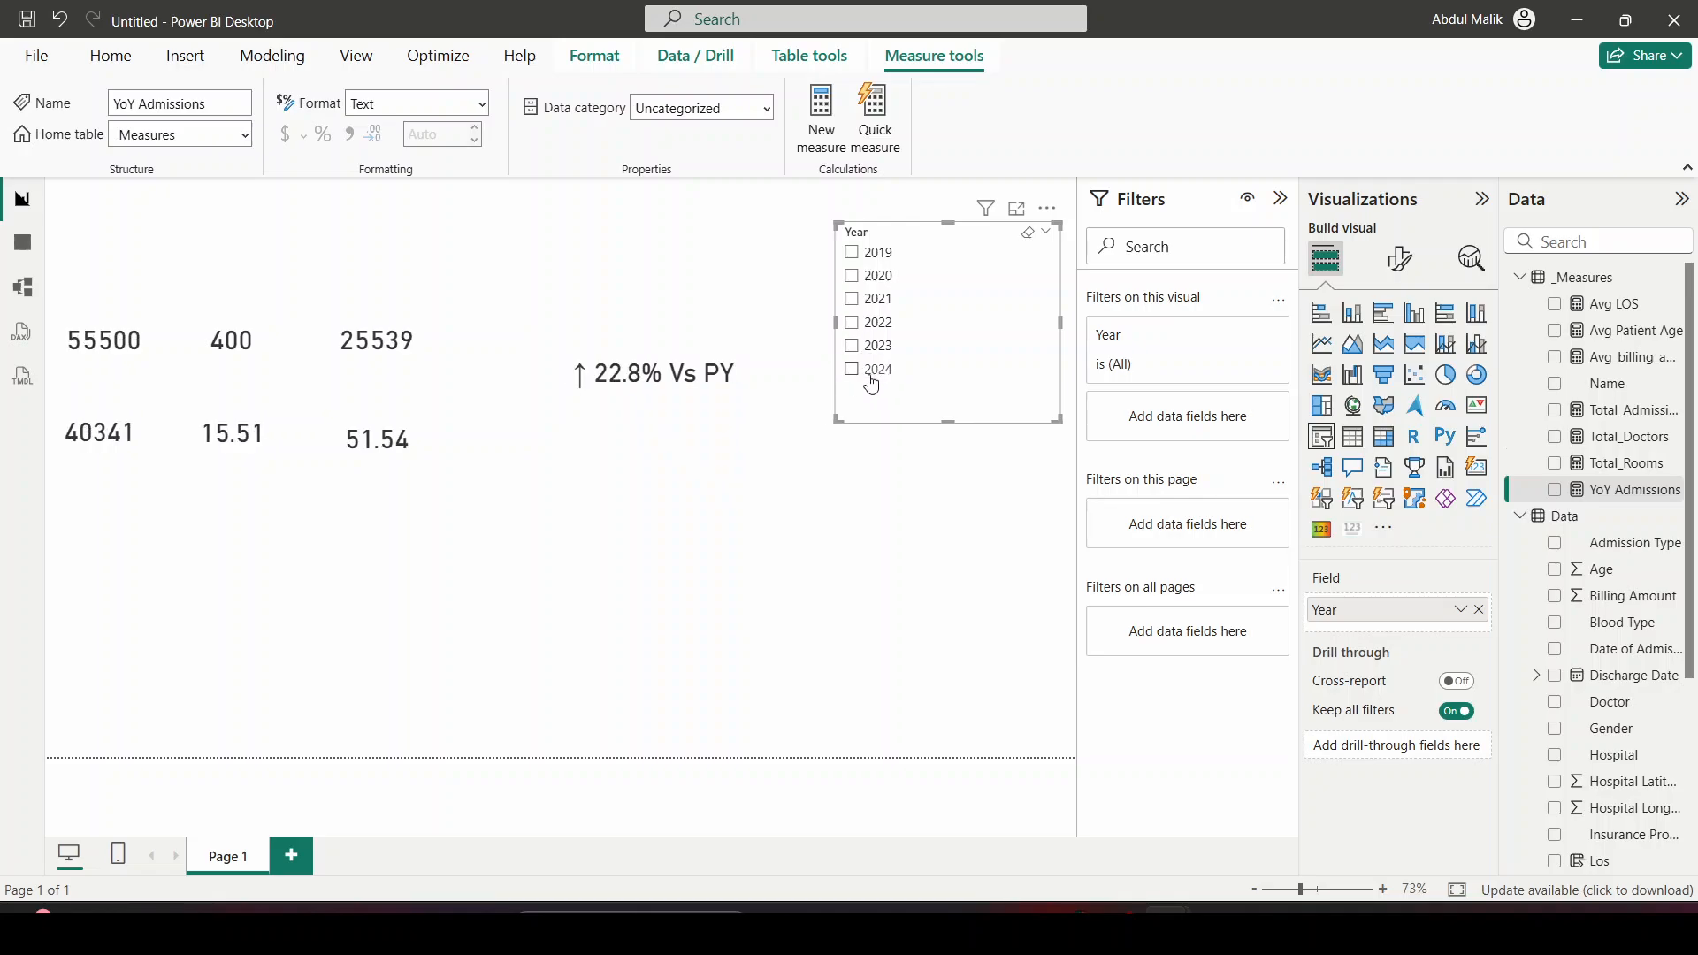
Review the YoY Admissions formula and card, and compare them with the KPI cards on the reference dashboard in the browser
click(1625, 462)
click(1623, 489)
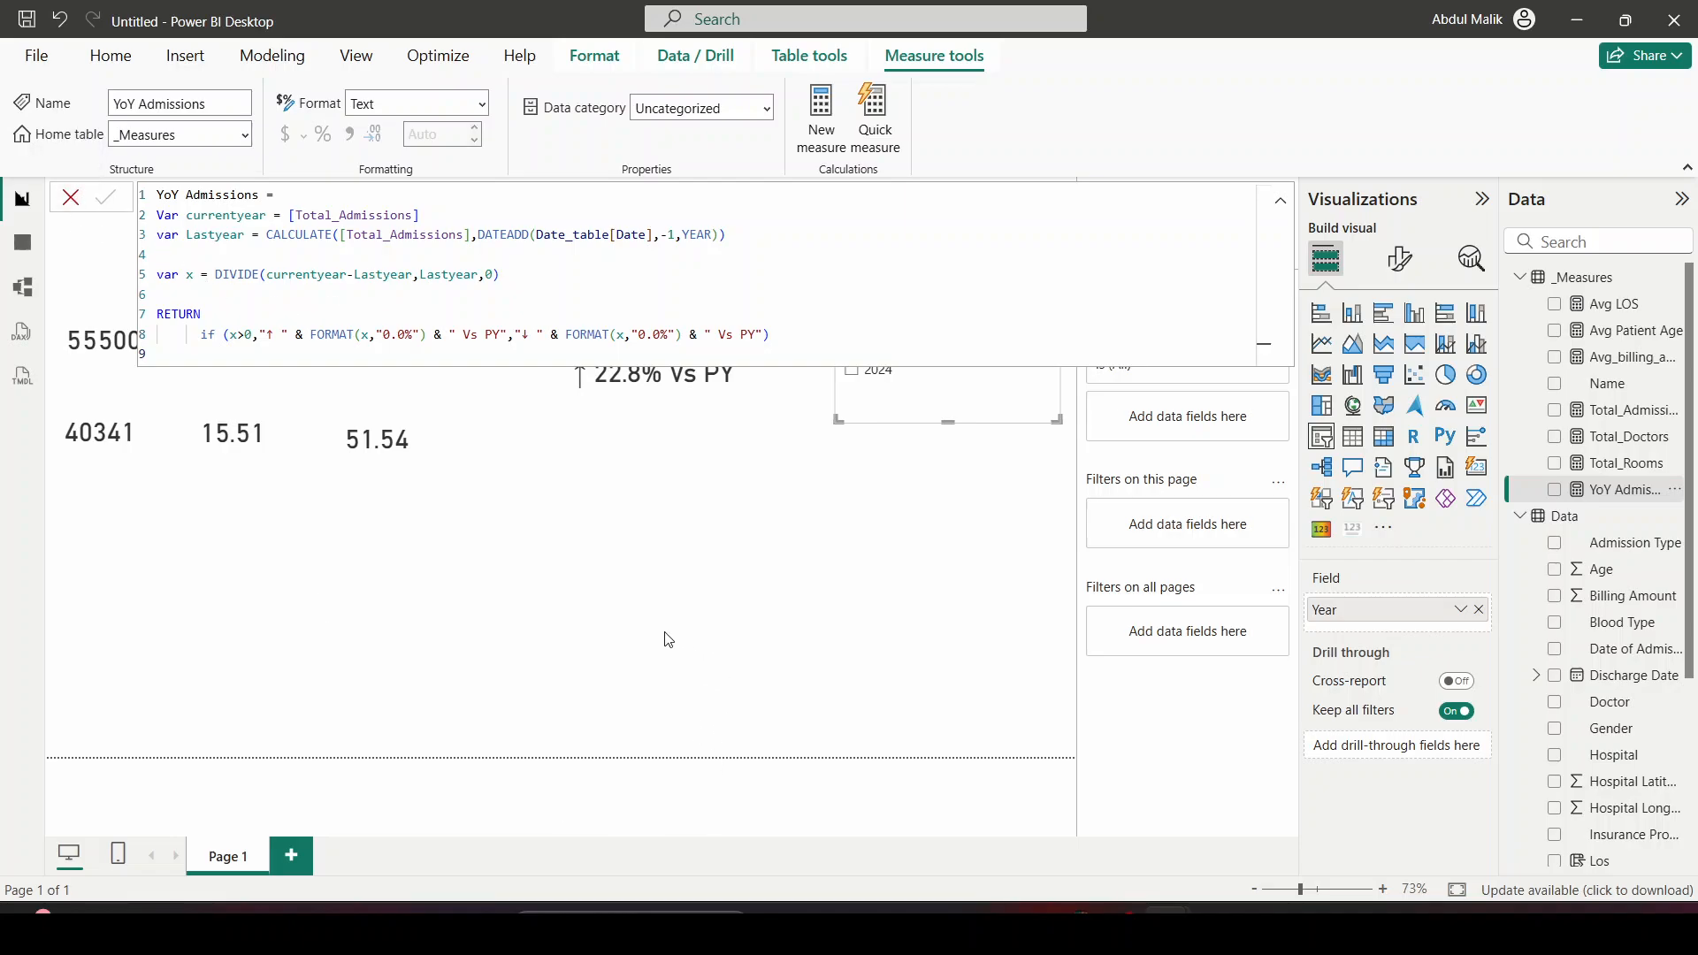
click(604, 577)
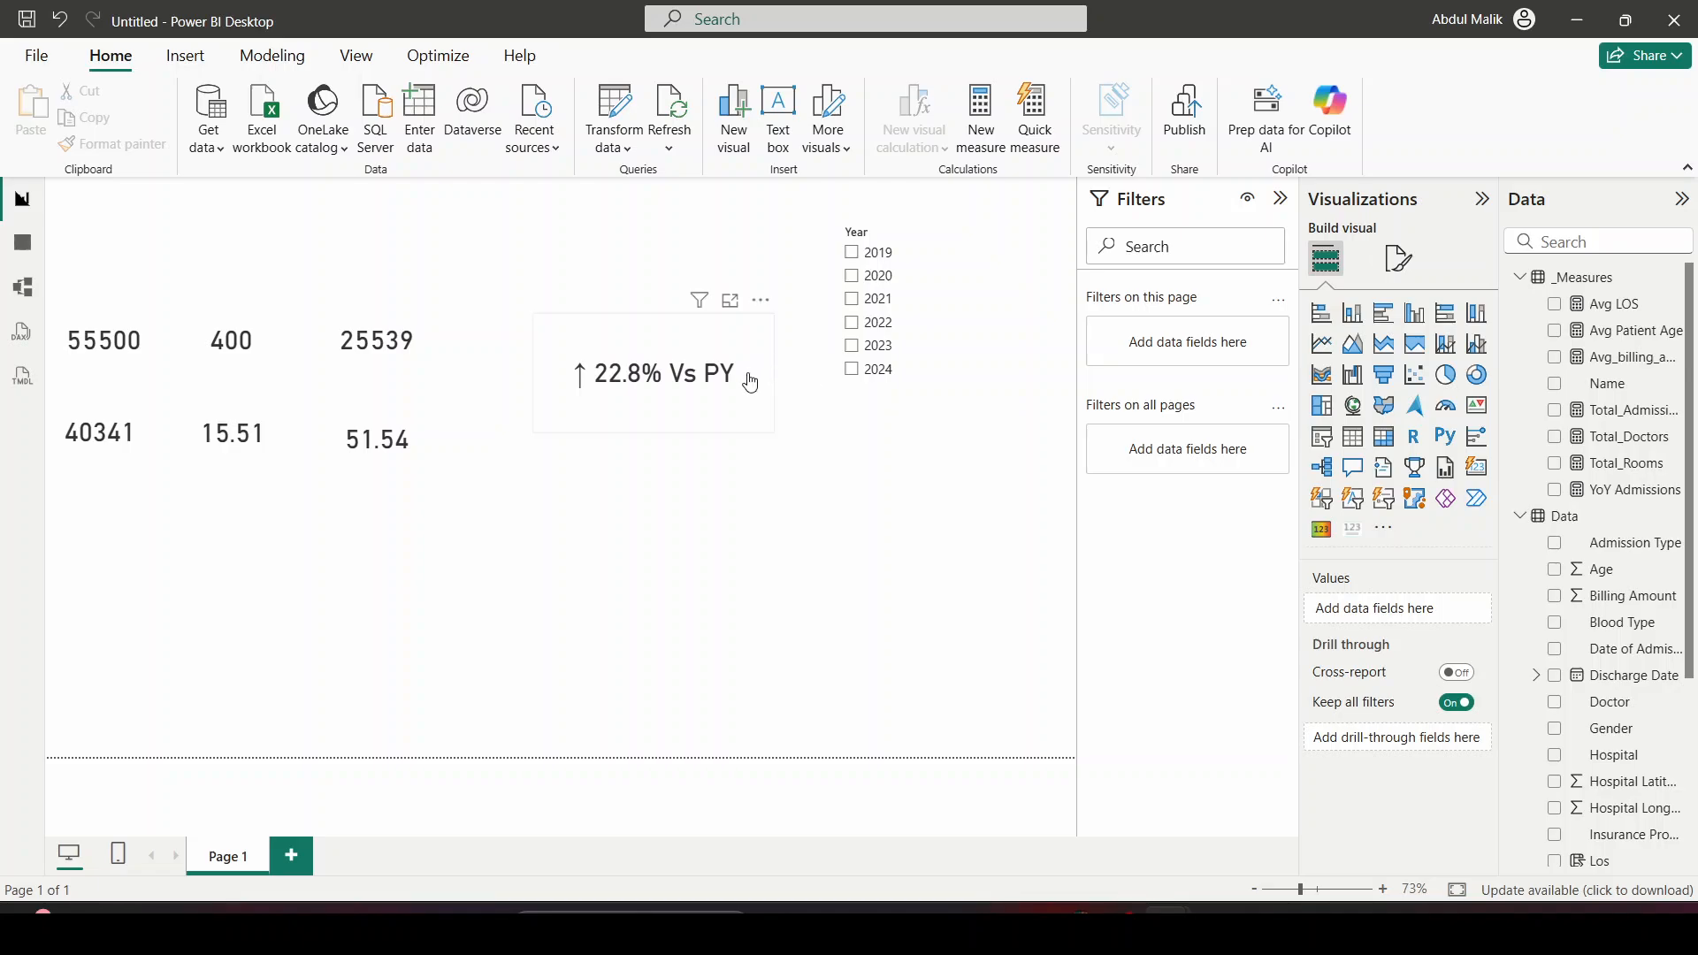
click(744, 422)
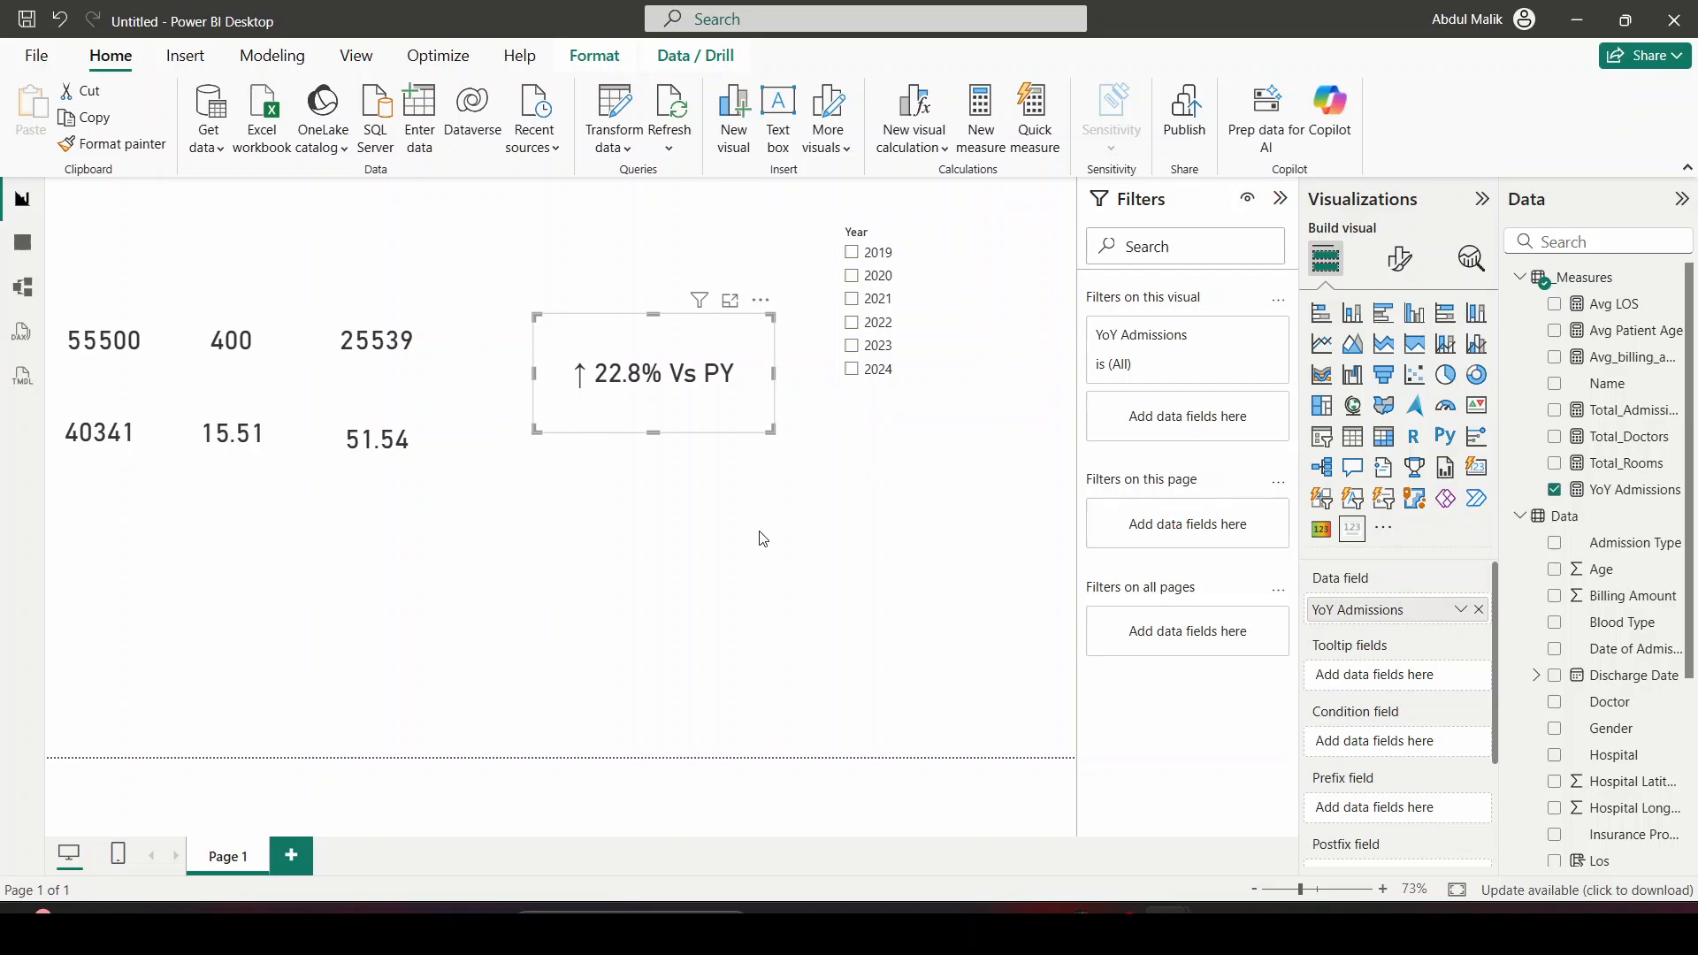
click(728, 547)
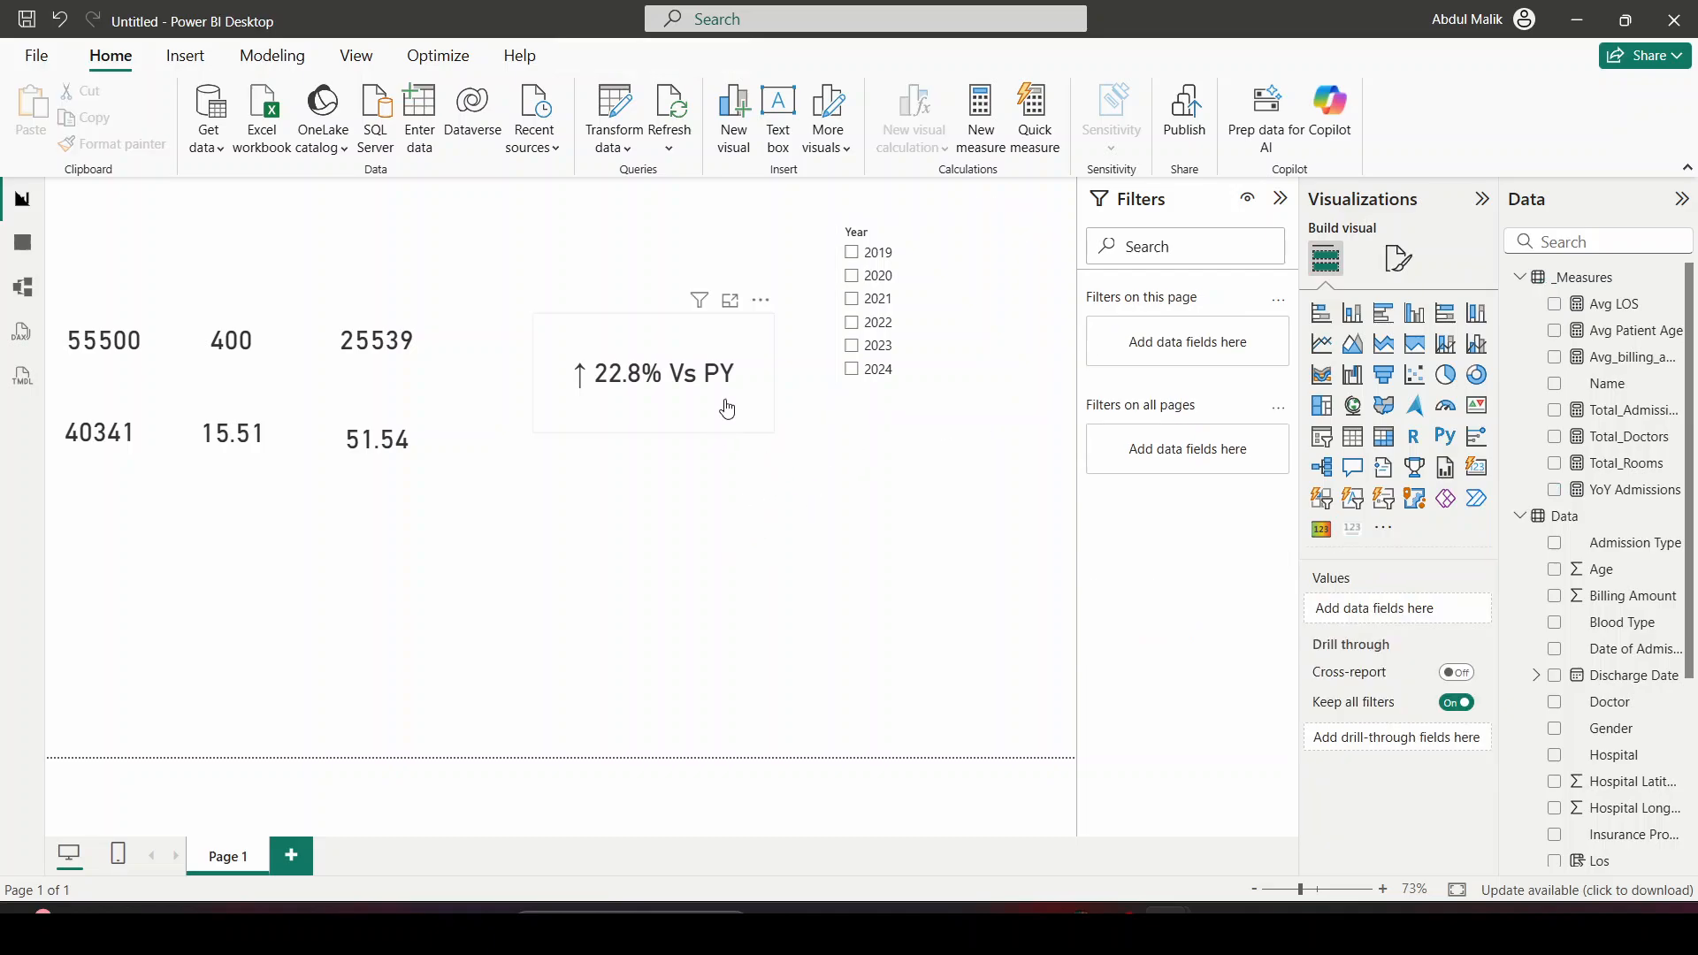
click(743, 345)
key(alt+Tab)
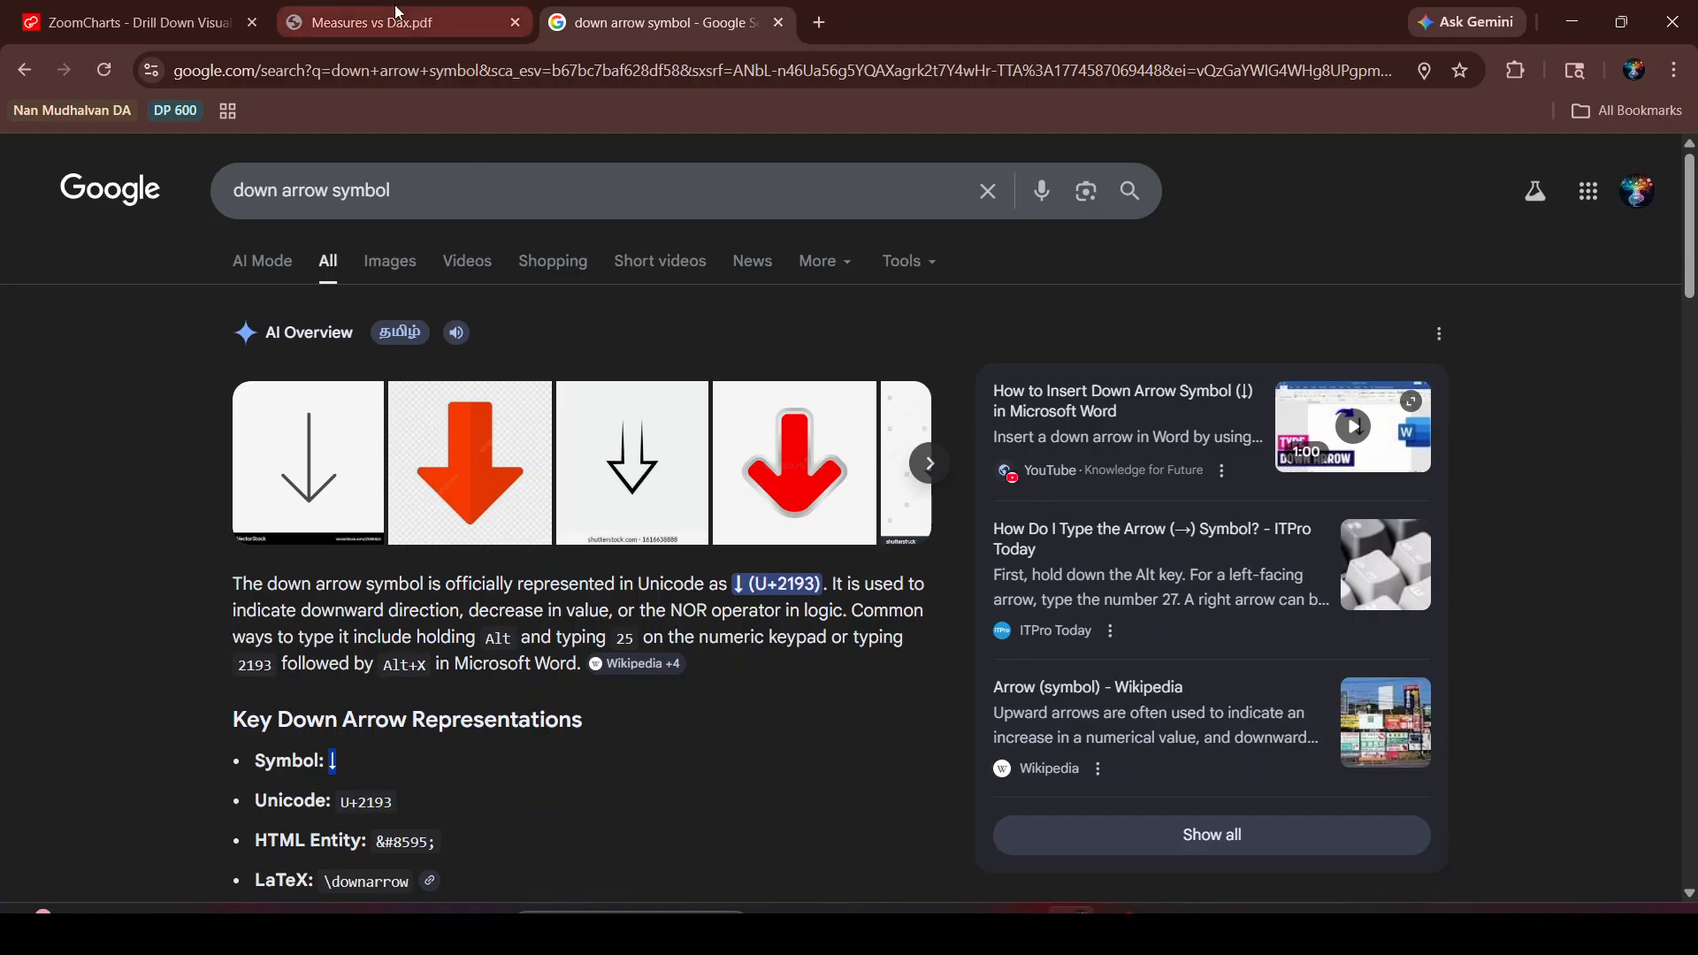
click(175, 10)
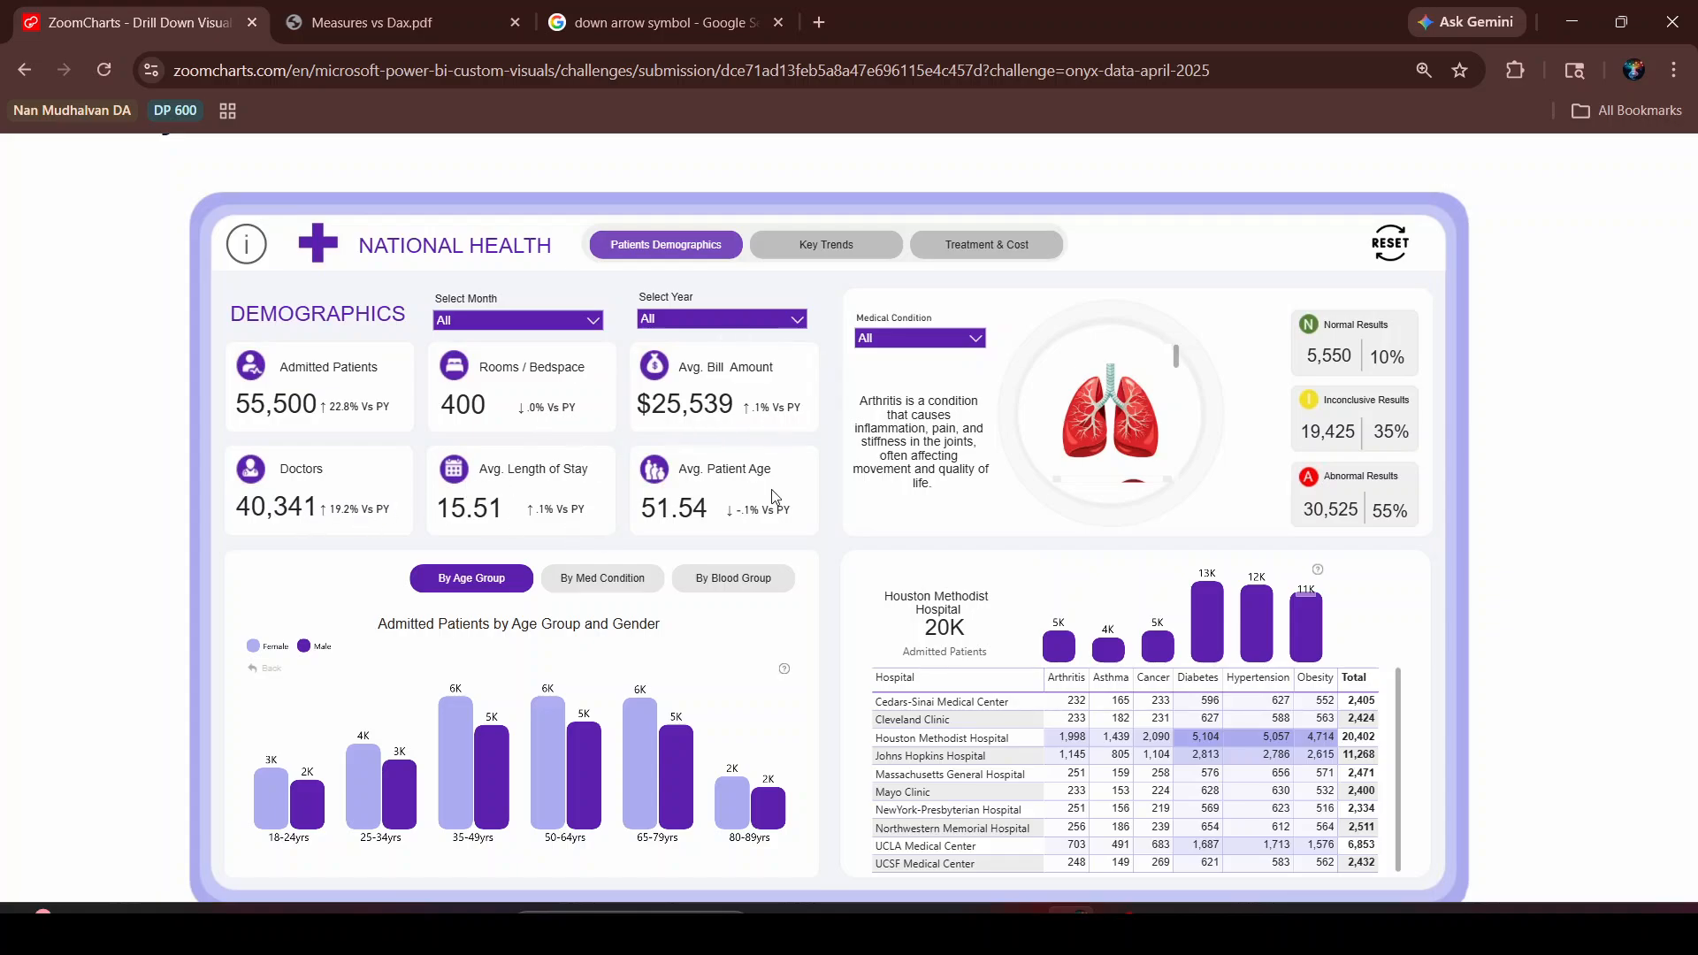
key(alt+Tab)
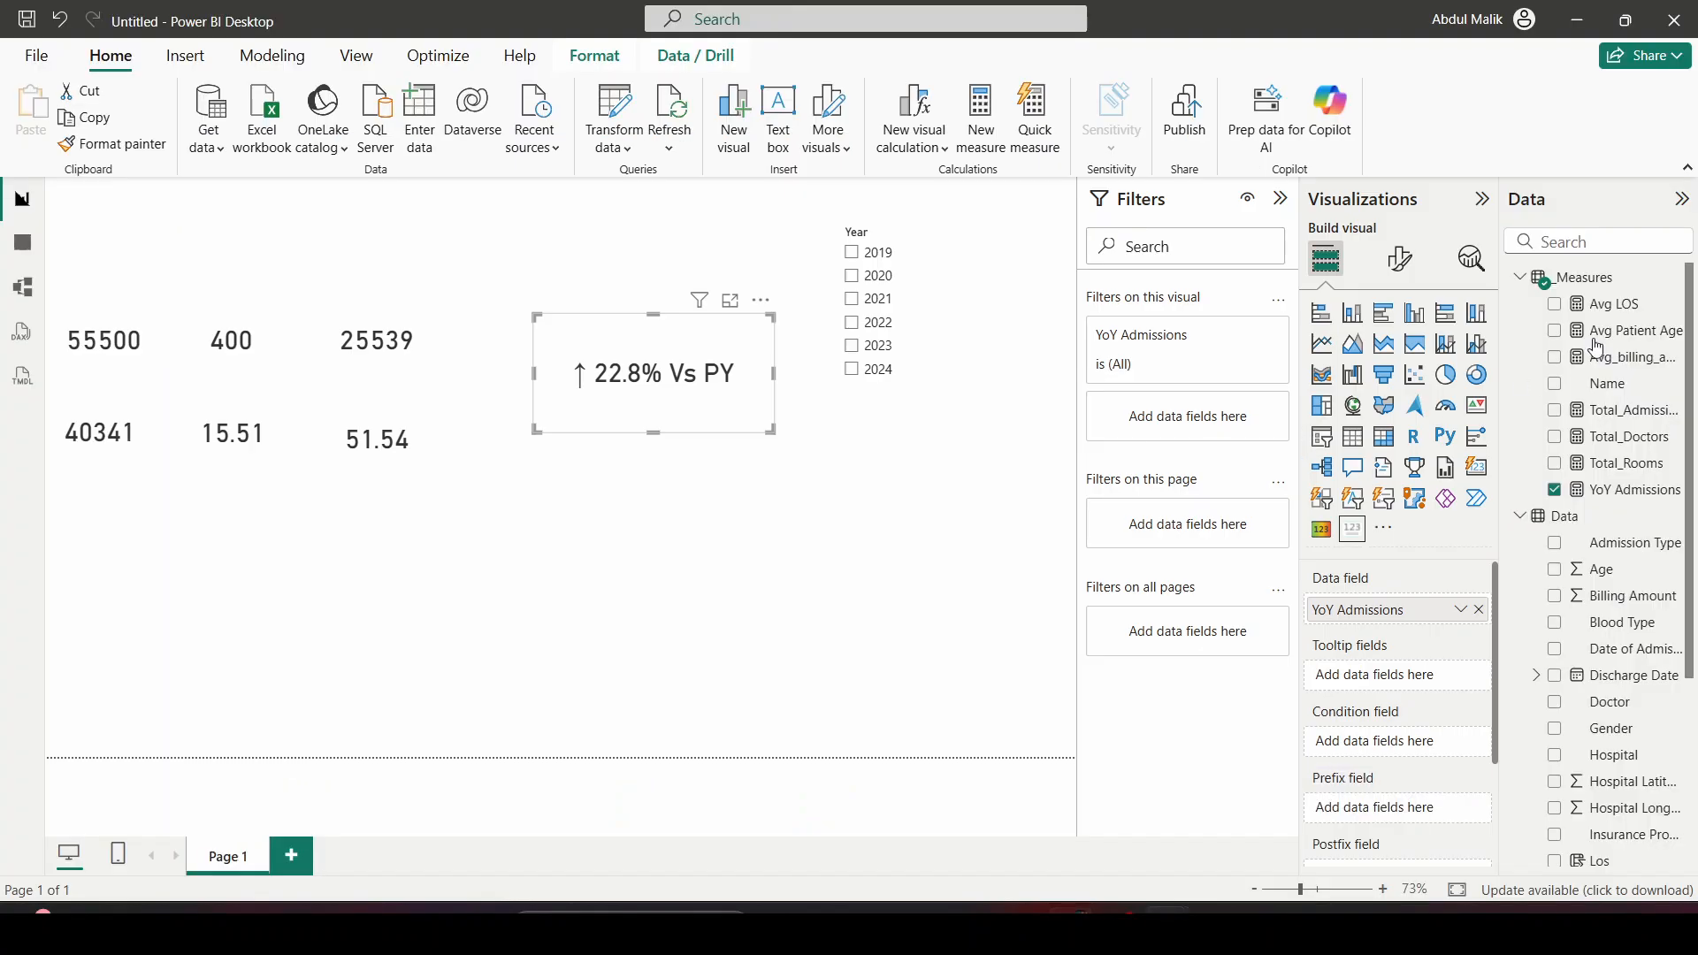
Copy the entire YoY Admissions formula, including its name, and close the formula without changes
click(1615, 497)
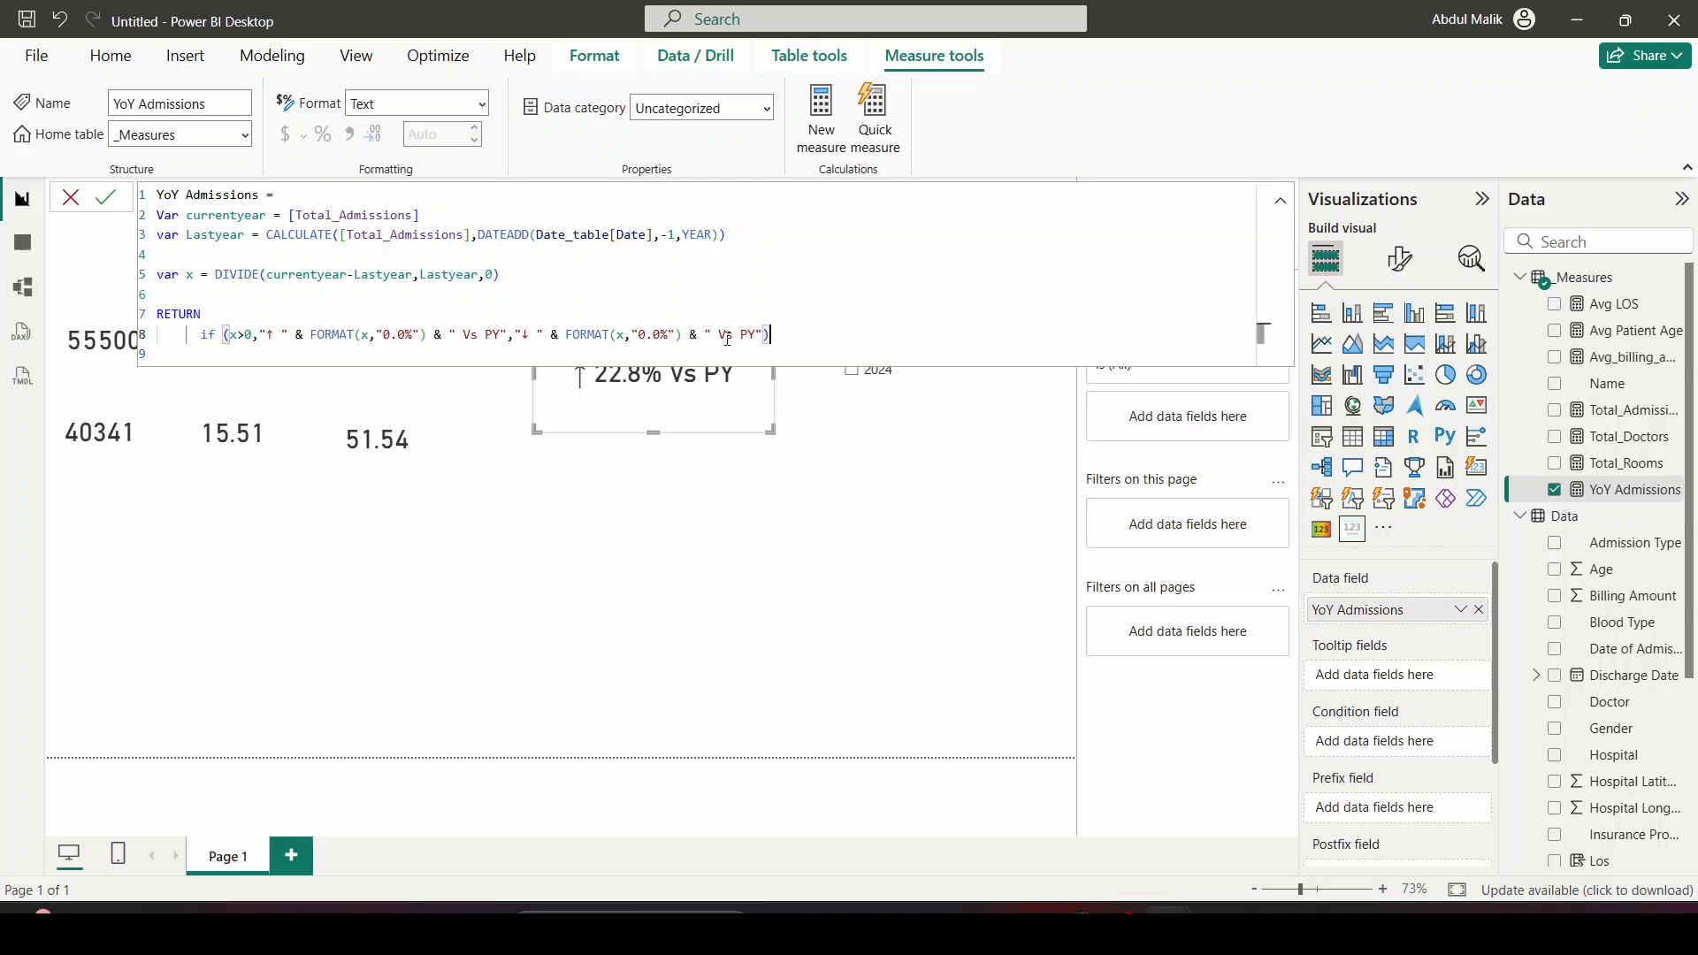
drag(769, 335, 159, 195)
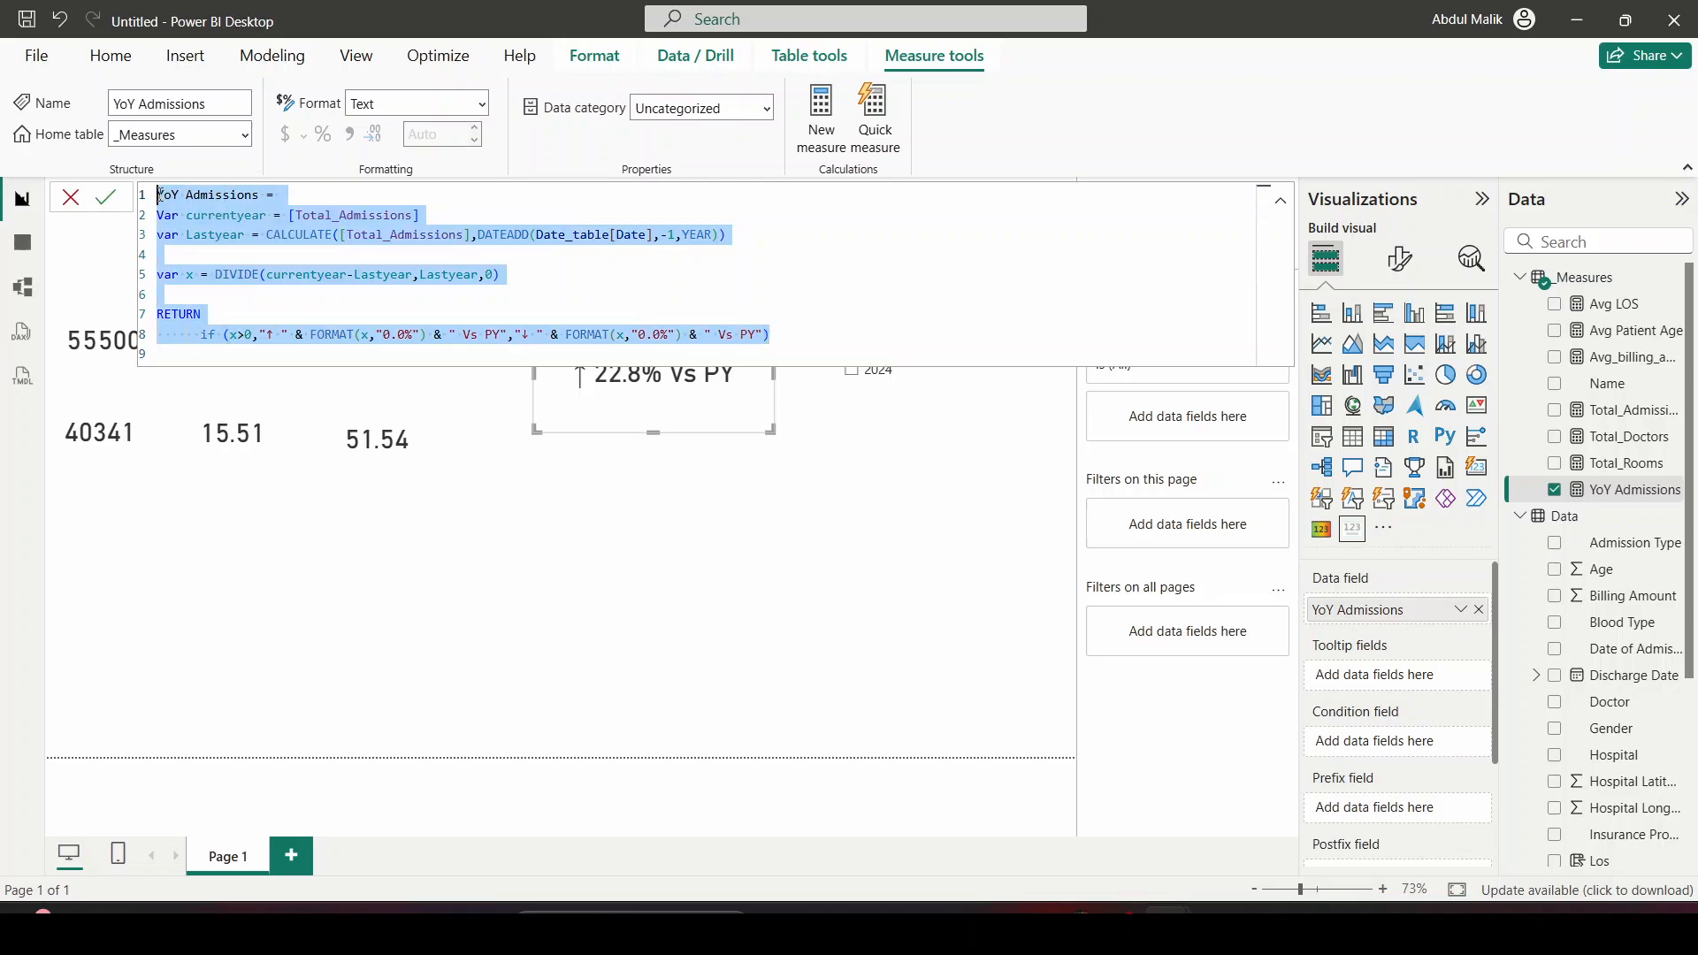
click(107, 201)
click(69, 194)
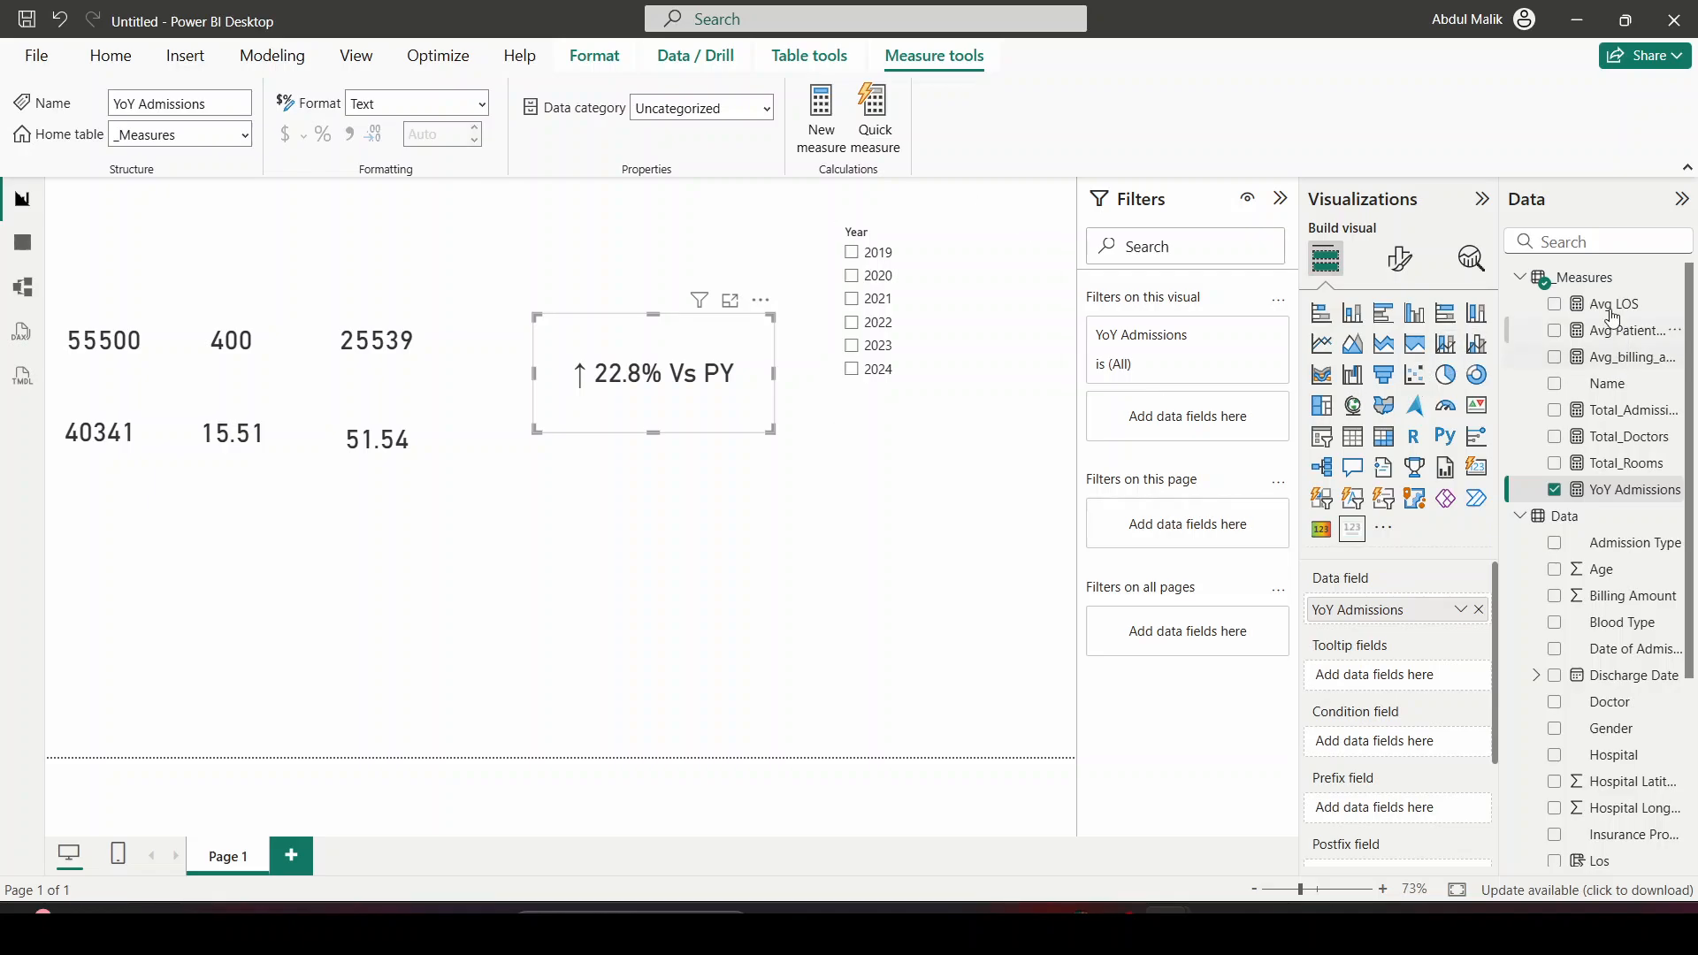
Create a new measure in the _Measures table and paste the copied YoY Admissions formula into it once
right_click(1585, 277)
click(1526, 319)
key(ctrl+v)
key(ctrl+v)
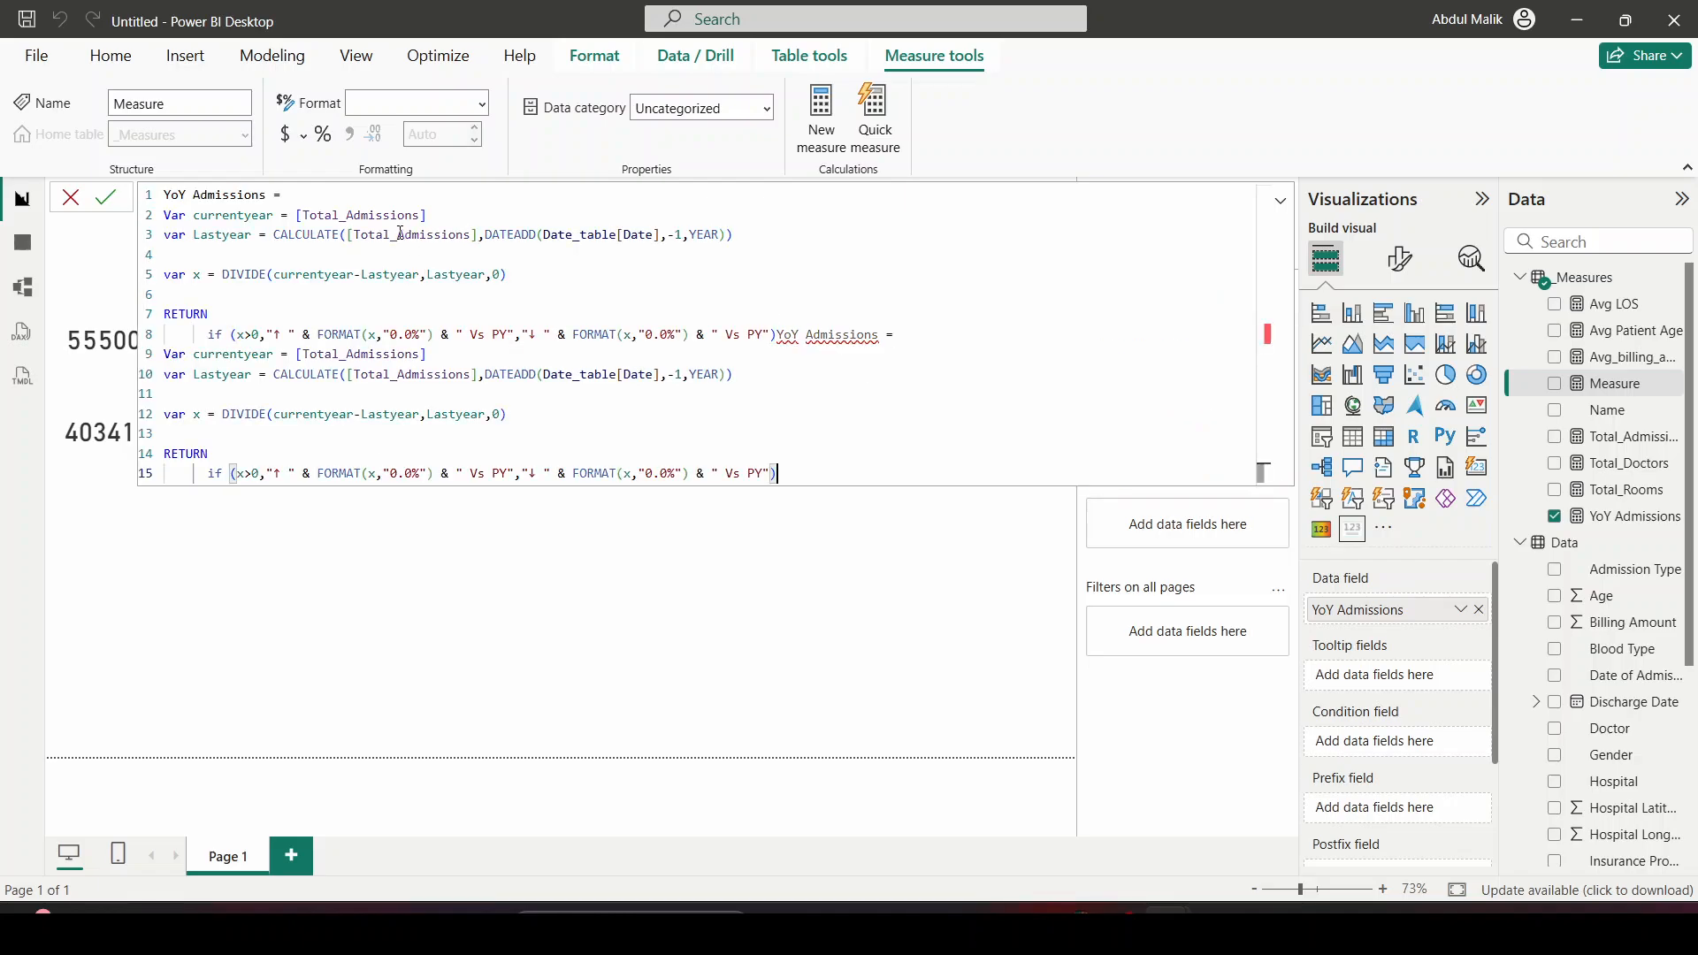
key(ctrl+z)
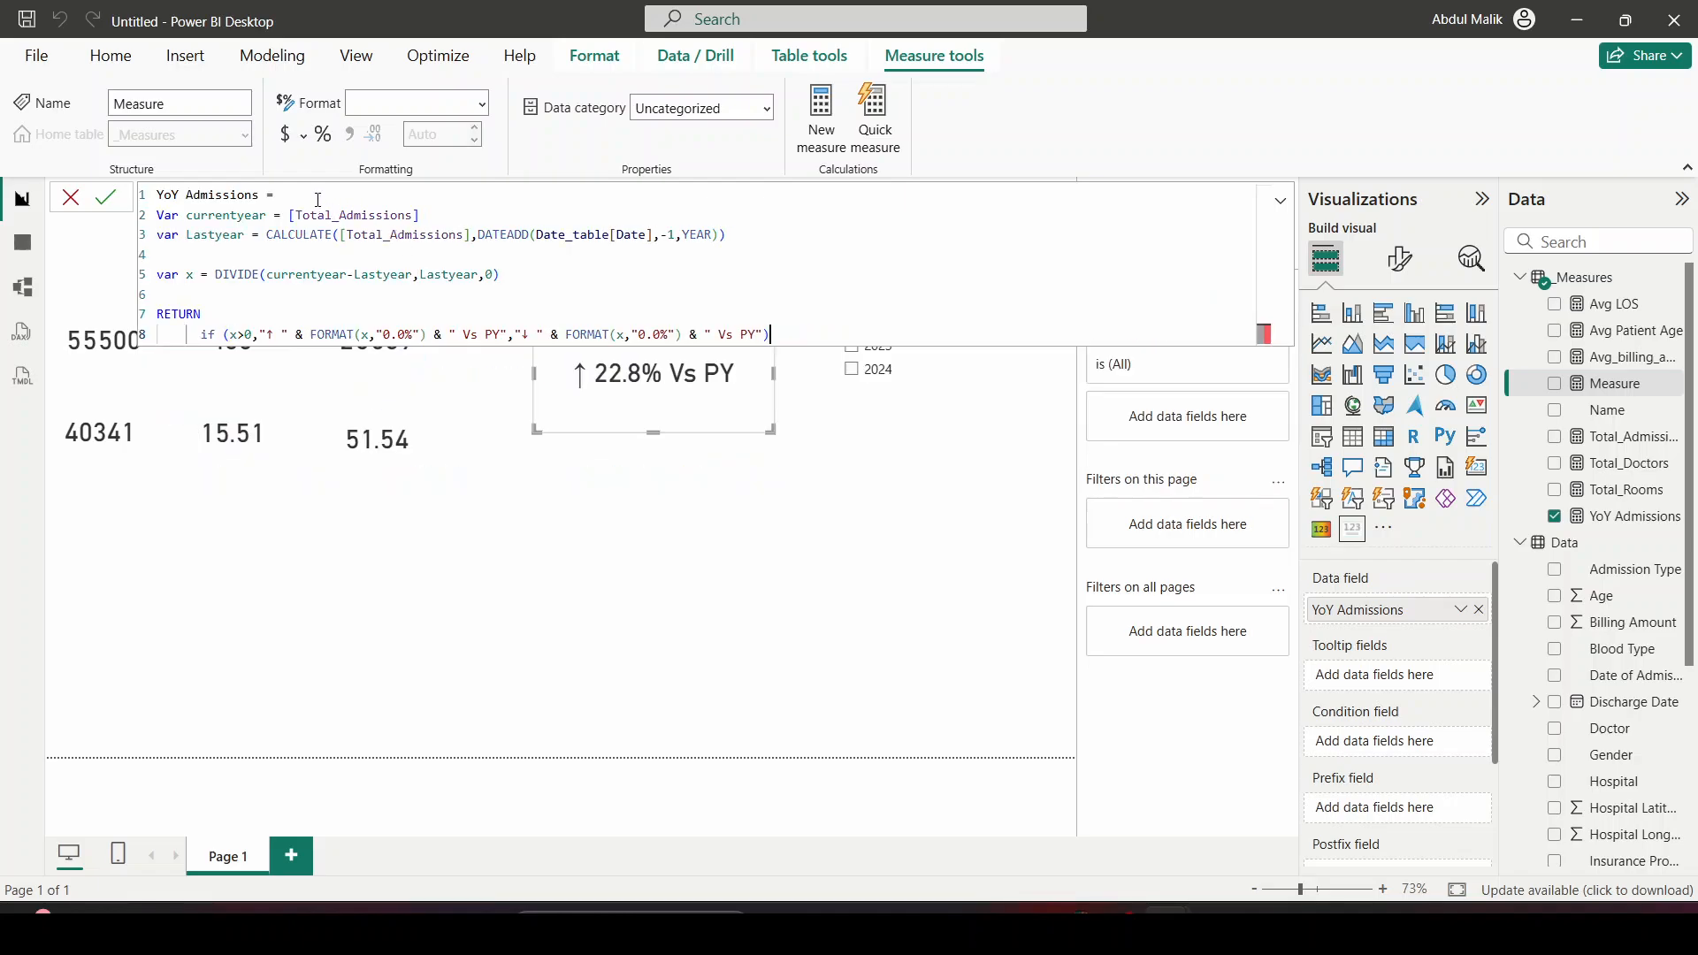
Change the measure name in the pasted formula to YoY Rooms
double_click(226, 215)
double_click(209, 196)
text(Roo)
Replace [Total_Admissions] with [Total_Rooms] in the currentyear variable of the YoY Rooms formula
click(408, 216)
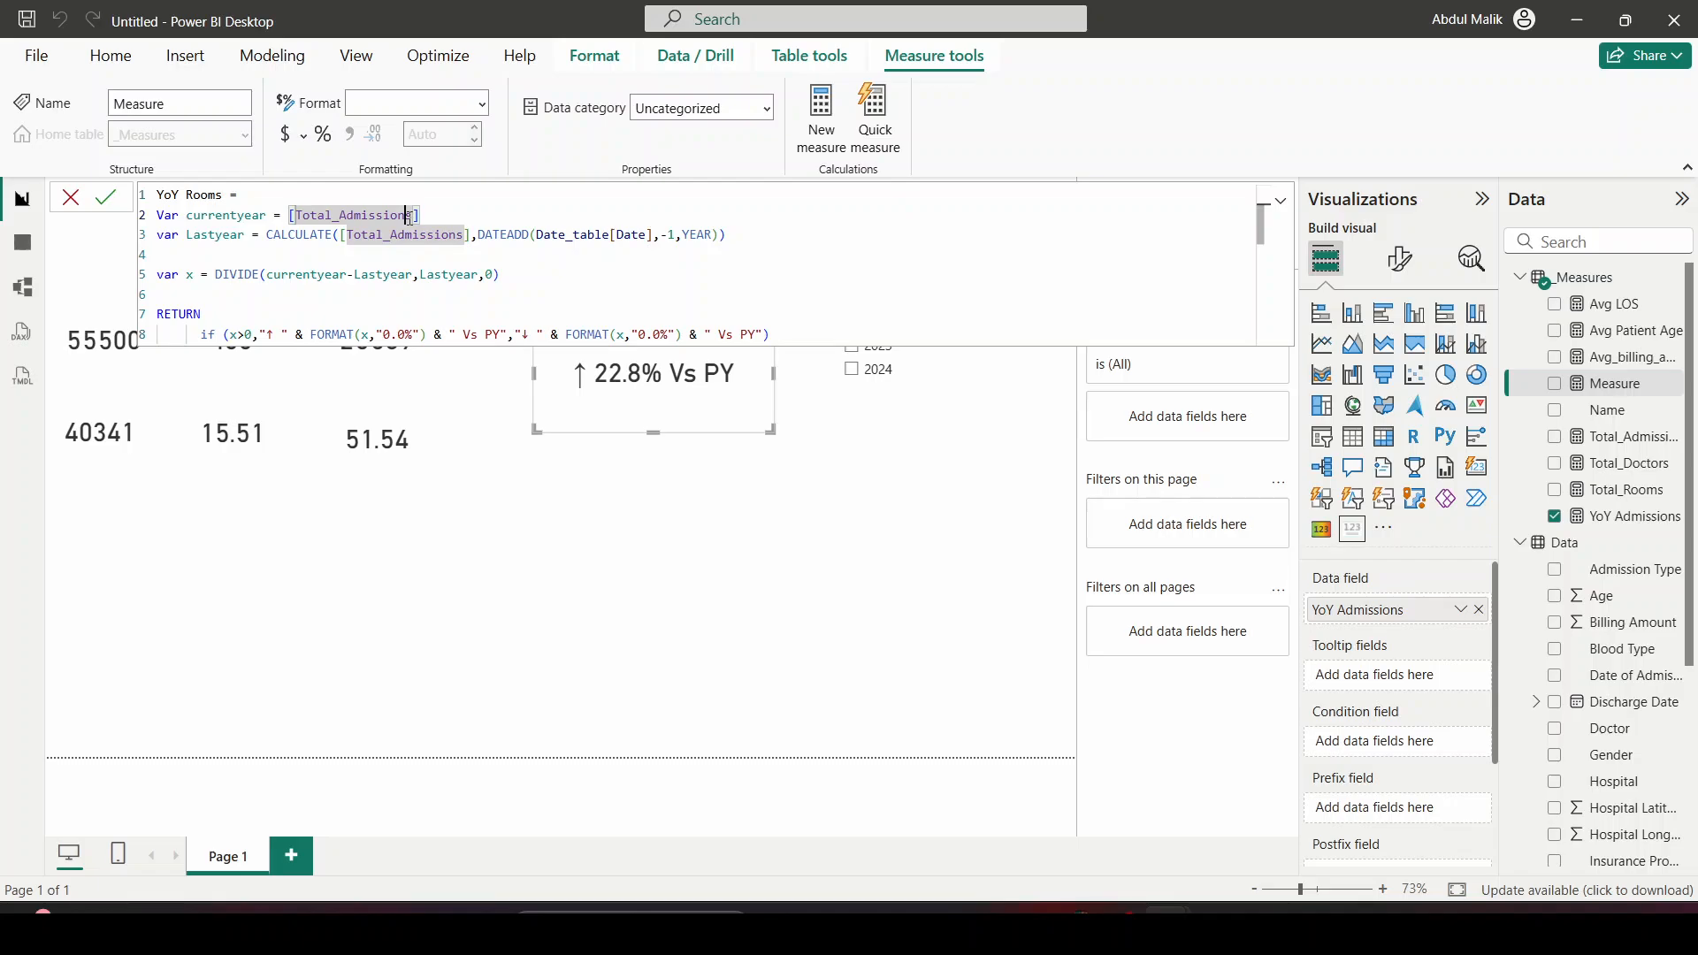
text(Roo)
key(BackSpace)
key(BackSpace)
key(BackSpace)
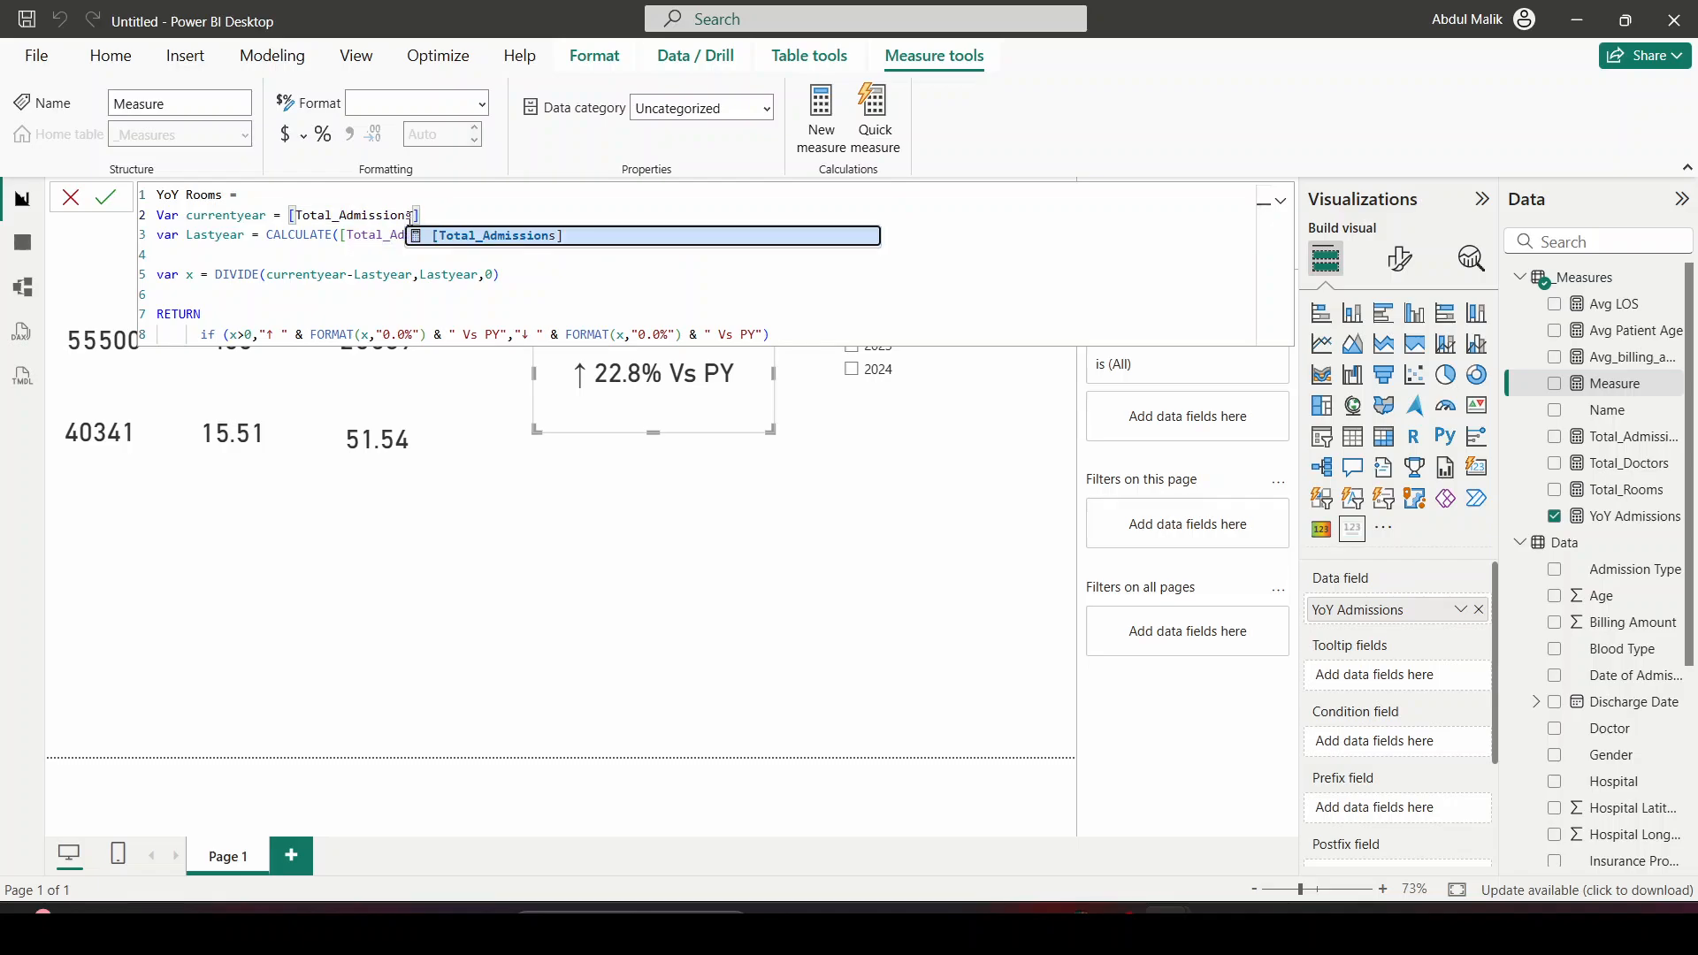
key(BackSpace)
key(BackSpace)
key(BackSpace)
key(BackSpace)
key(BackSpace)
key(BackSpace)
key(BackSpace)
key(BackSpace)
key(BackSpace)
key(BackSpace)
text(r)
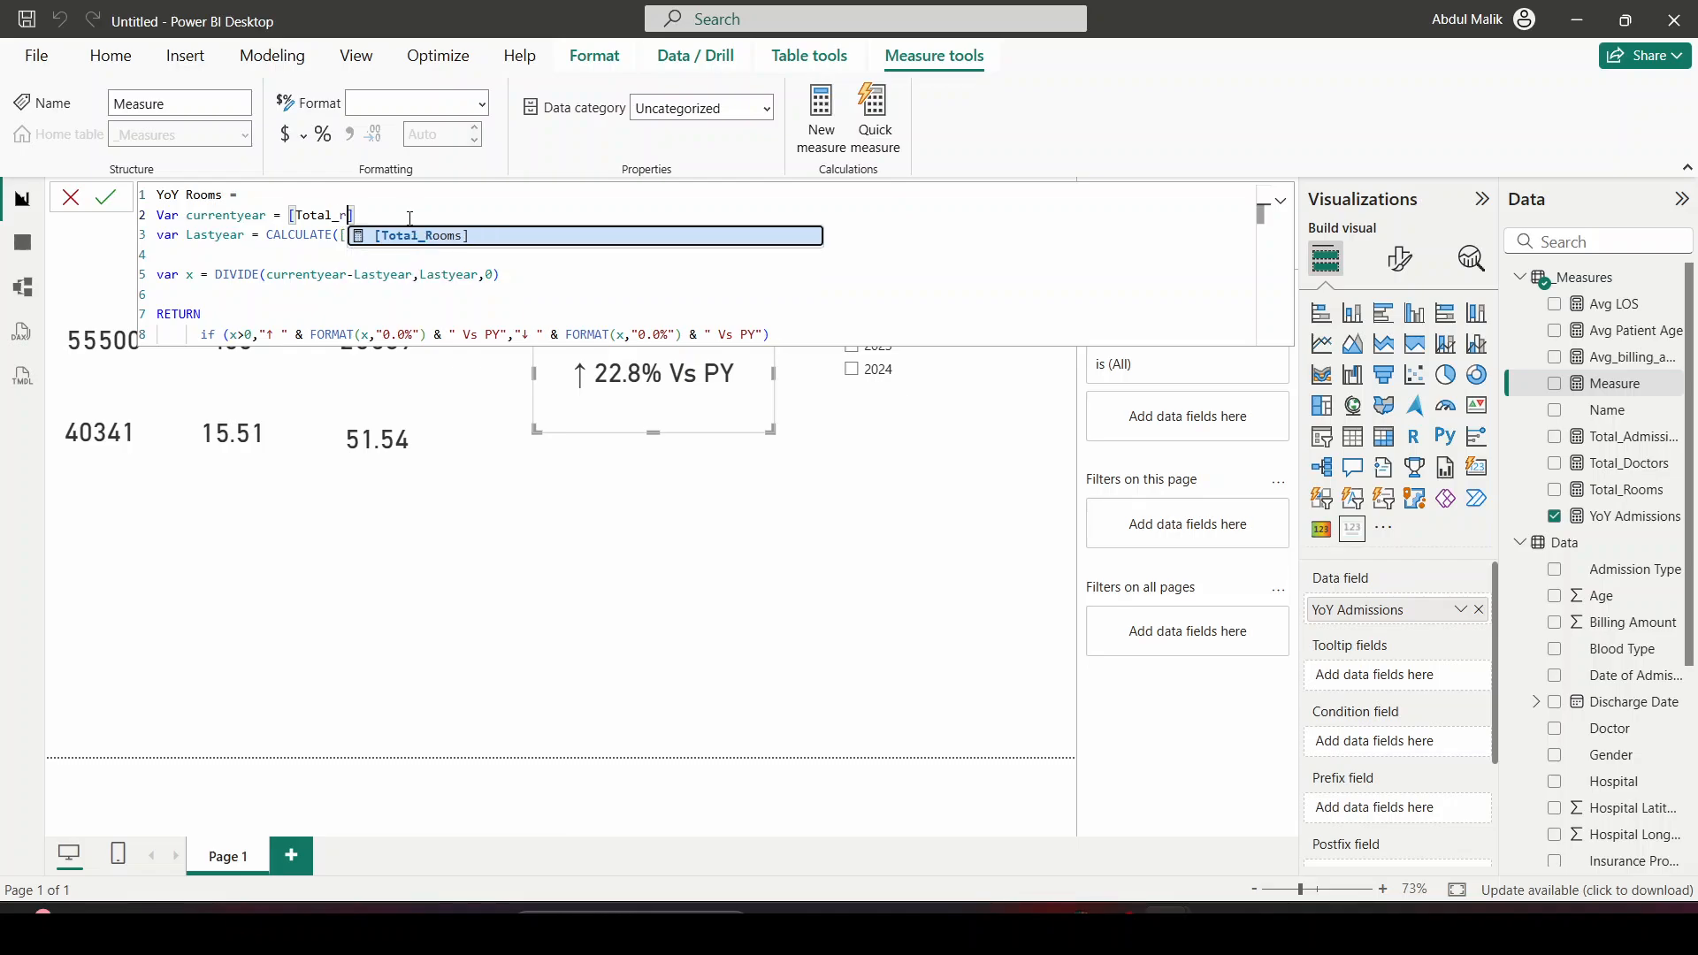
click(452, 234)
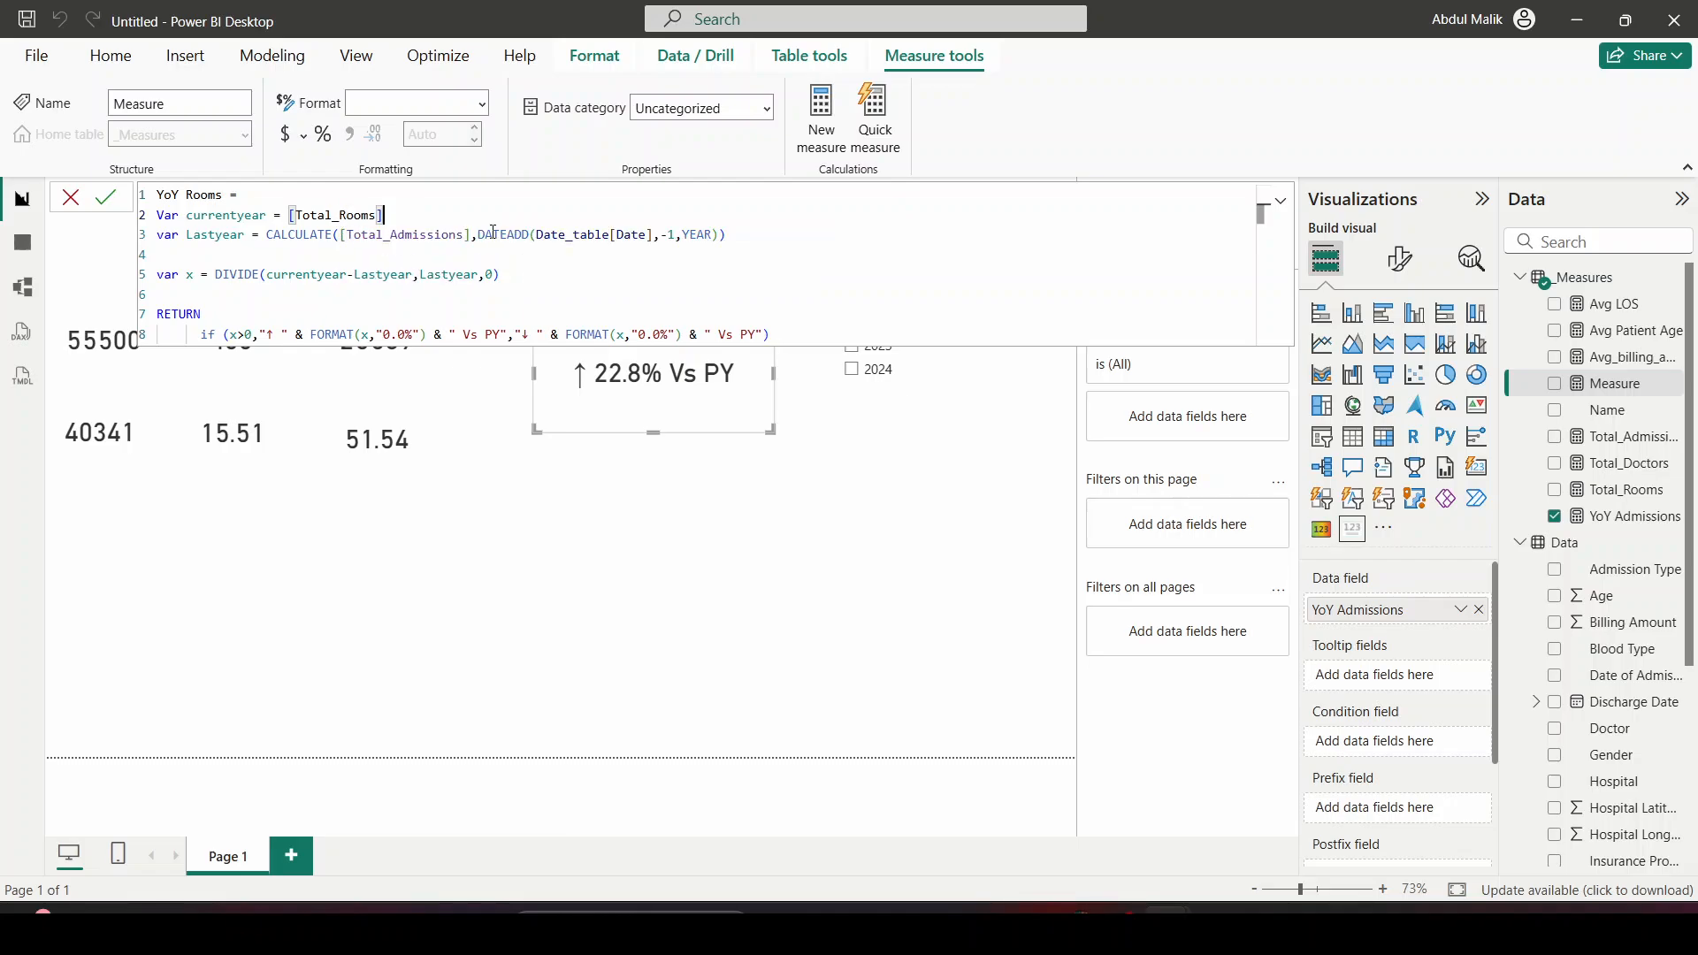
Replace [Total_Admissions] with [Total_Rooms] in the Lastyear variable's CALCULATE and commit the YoY Rooms measure
drag(463, 234, 400, 243)
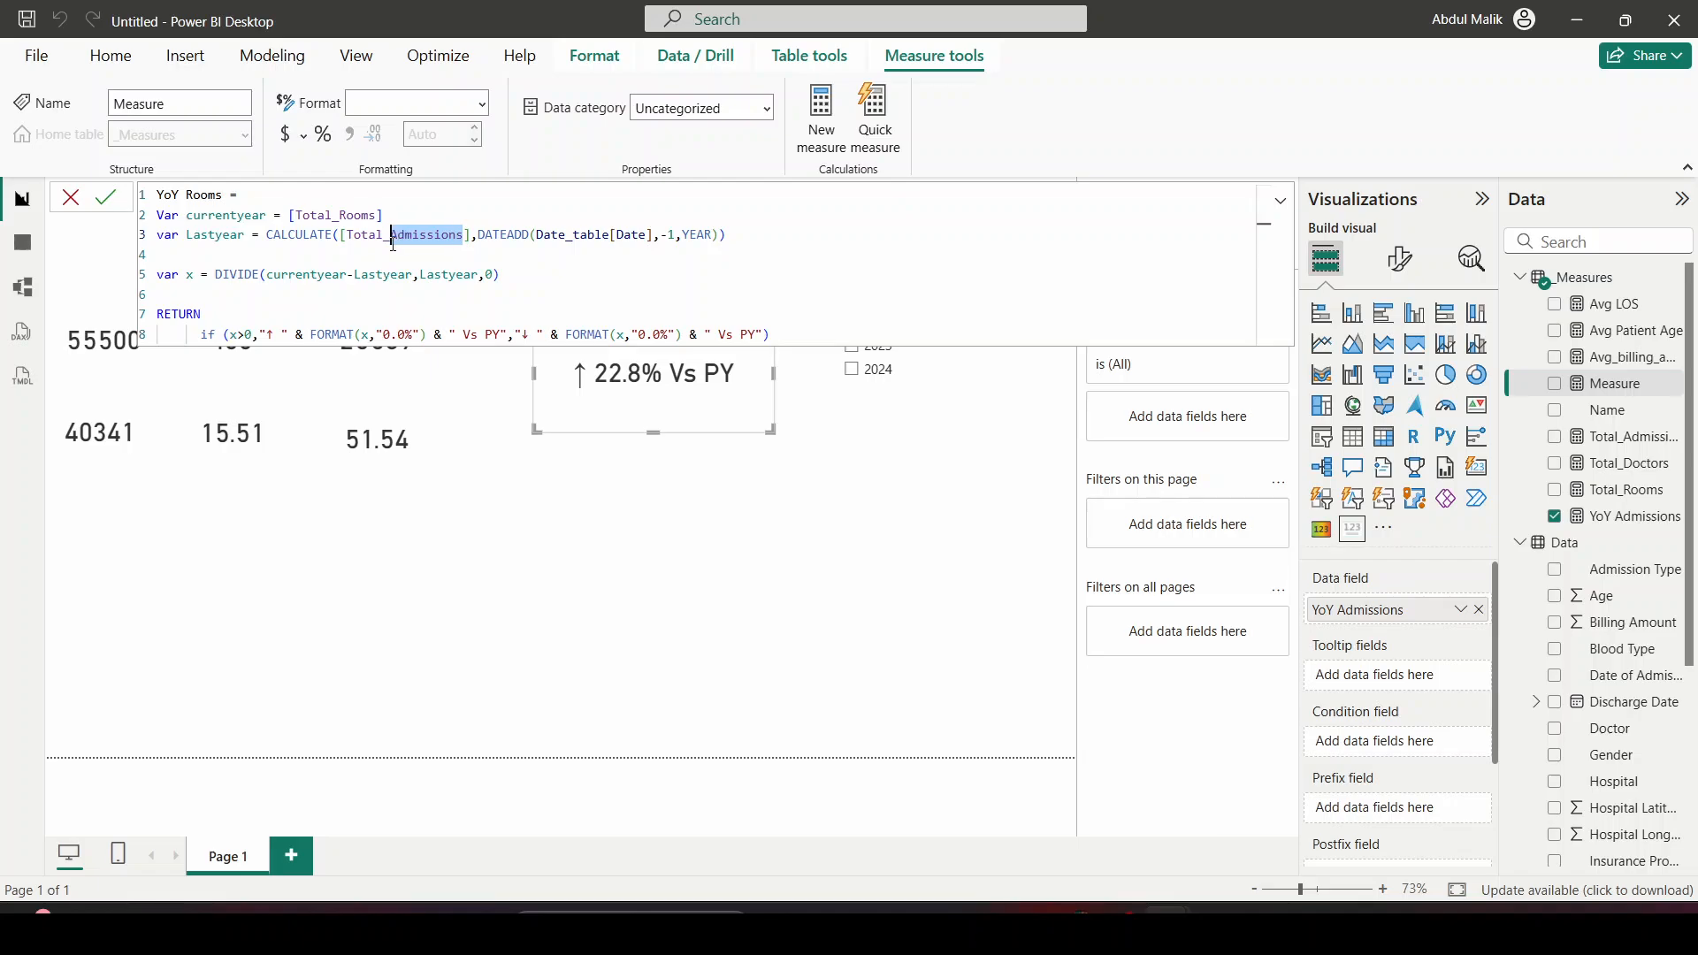
text(room)
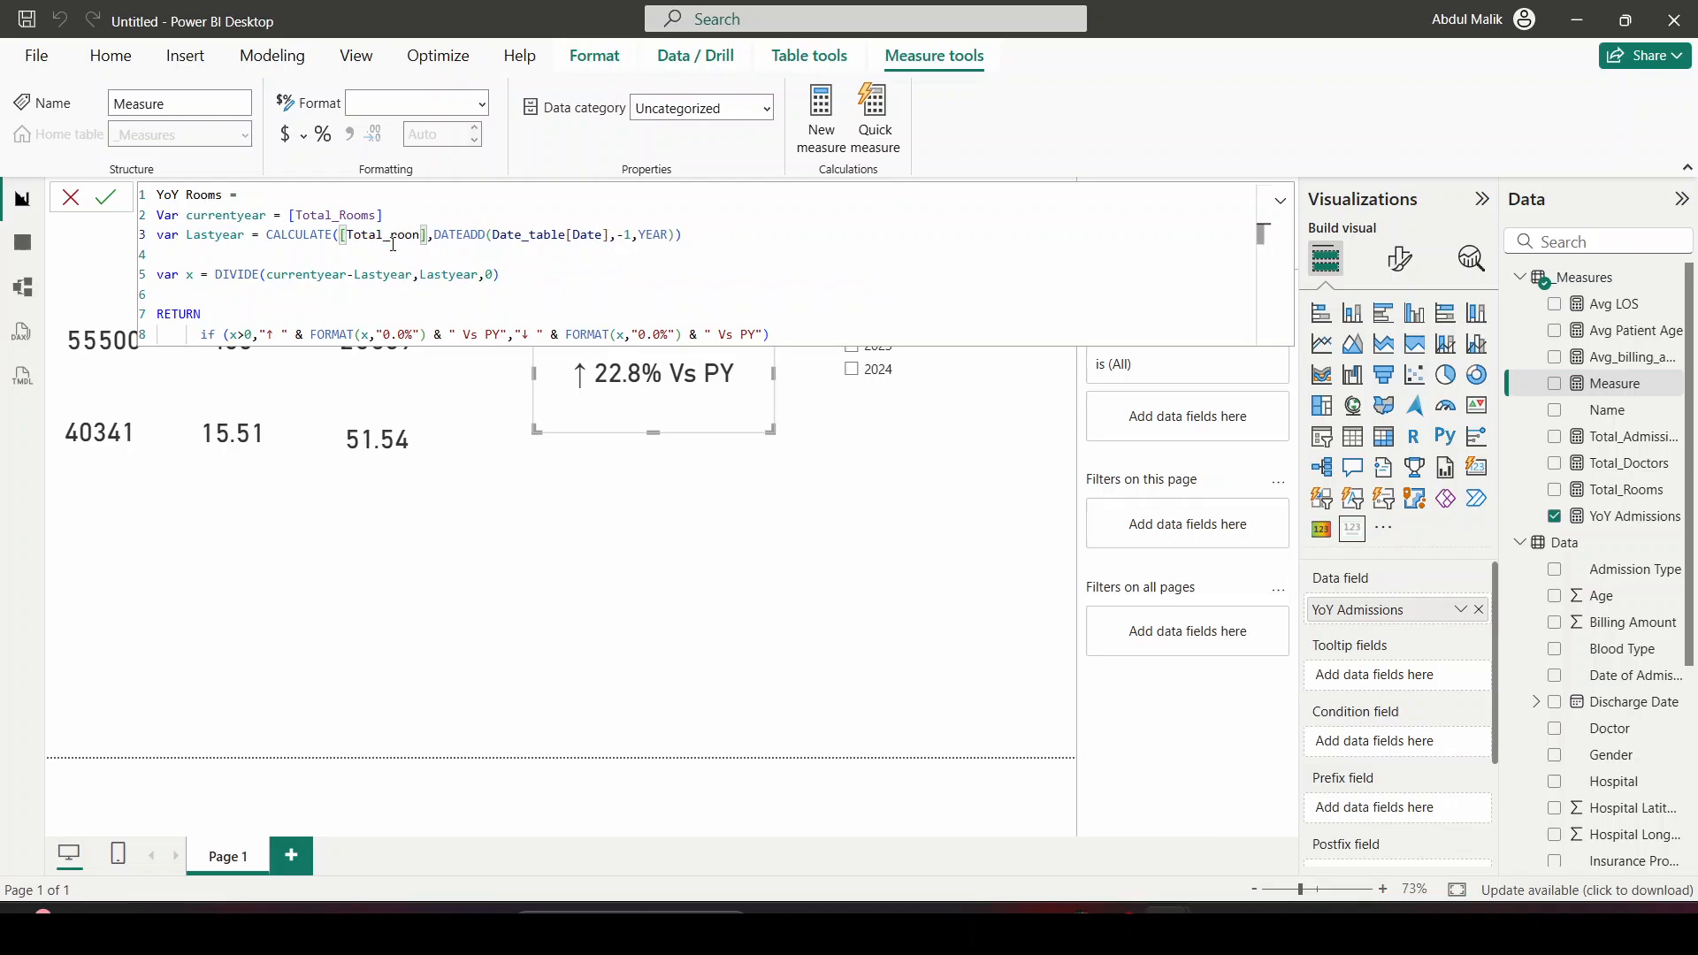
key(BackSpace)
click(478, 256)
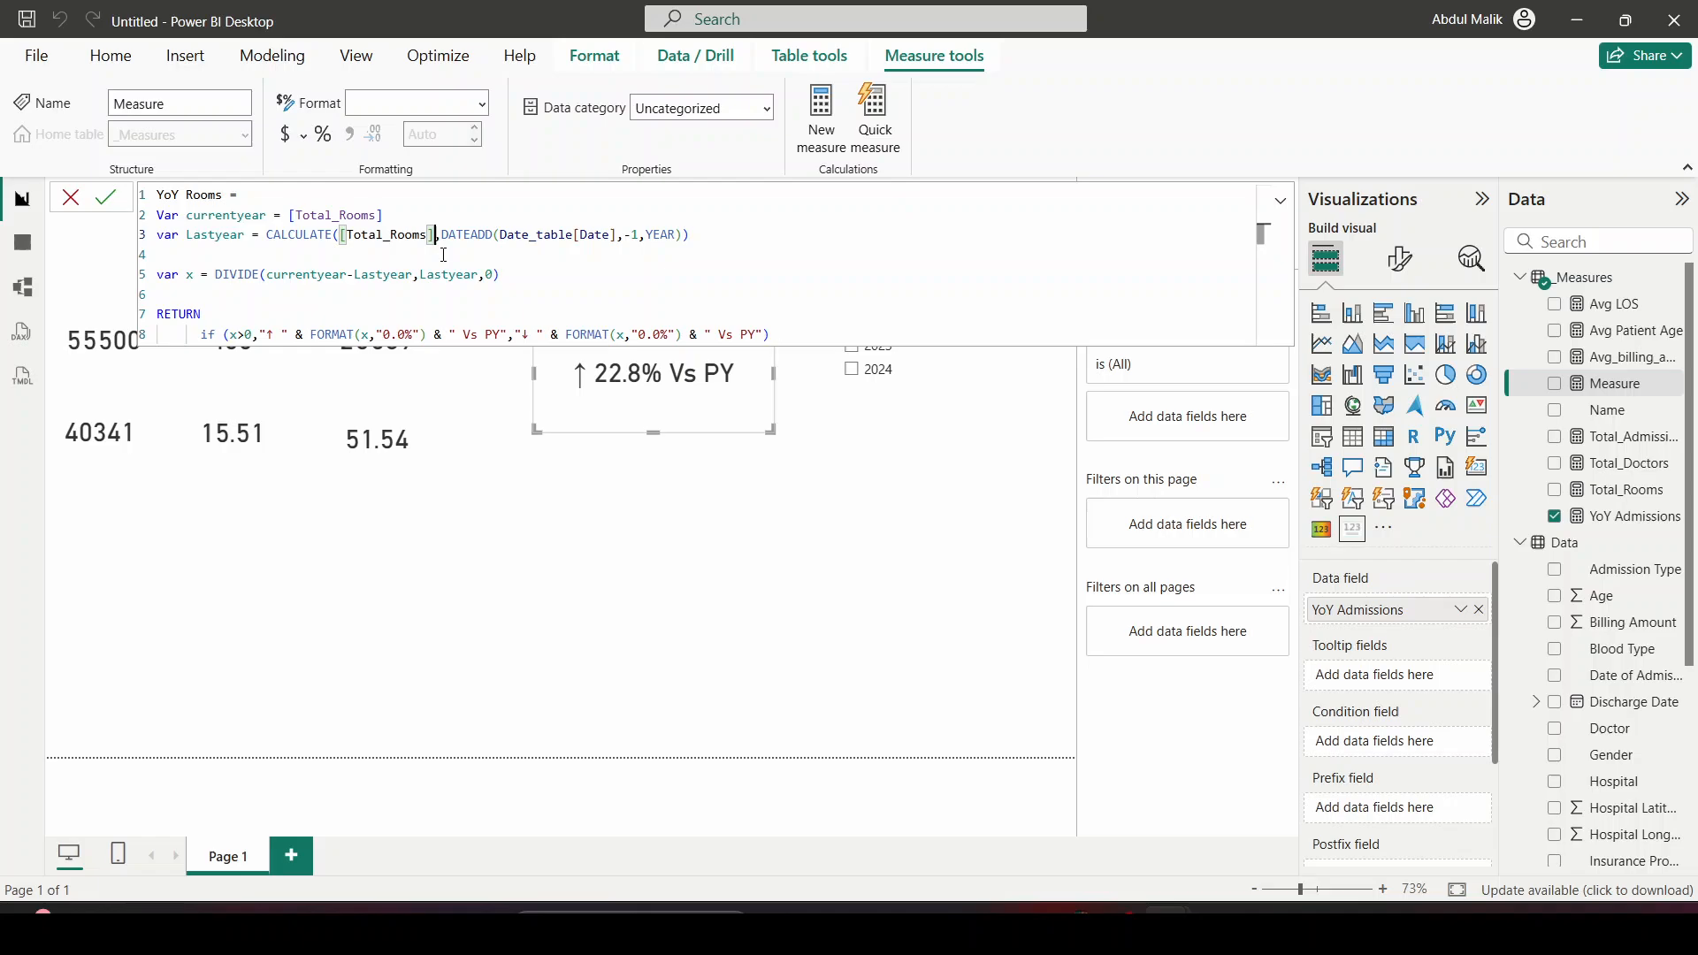
click(112, 198)
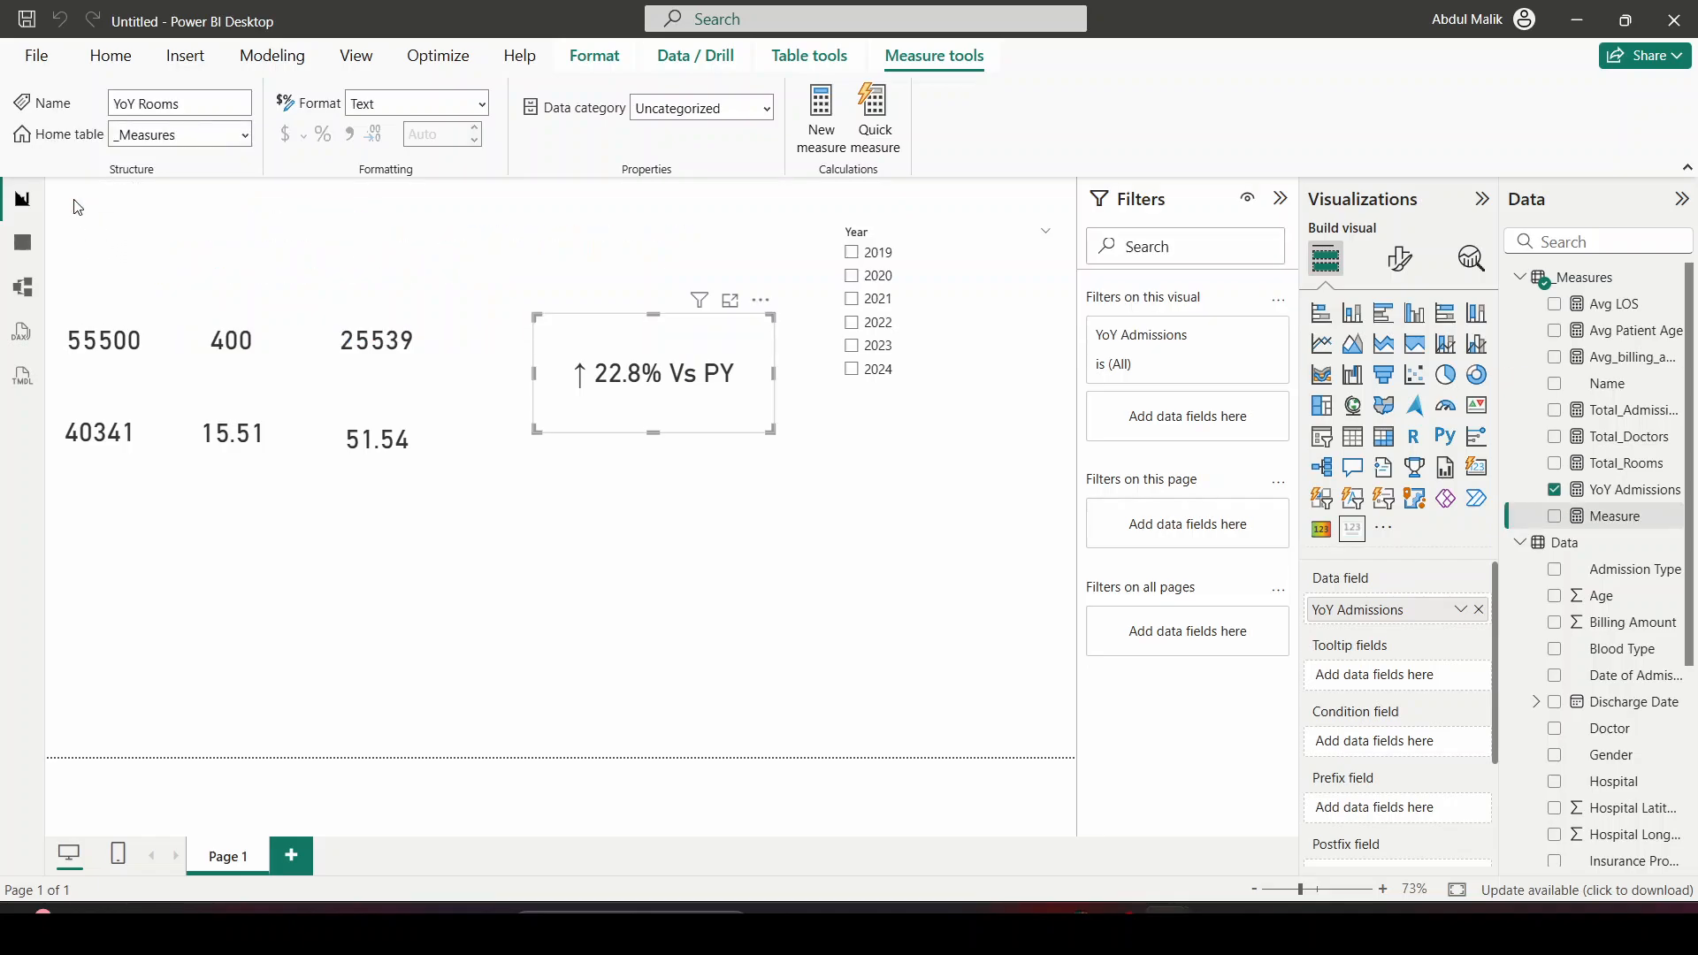
Try to create a new measure in the _Measures table and open a measure's formula for editing
right_click(1559, 296)
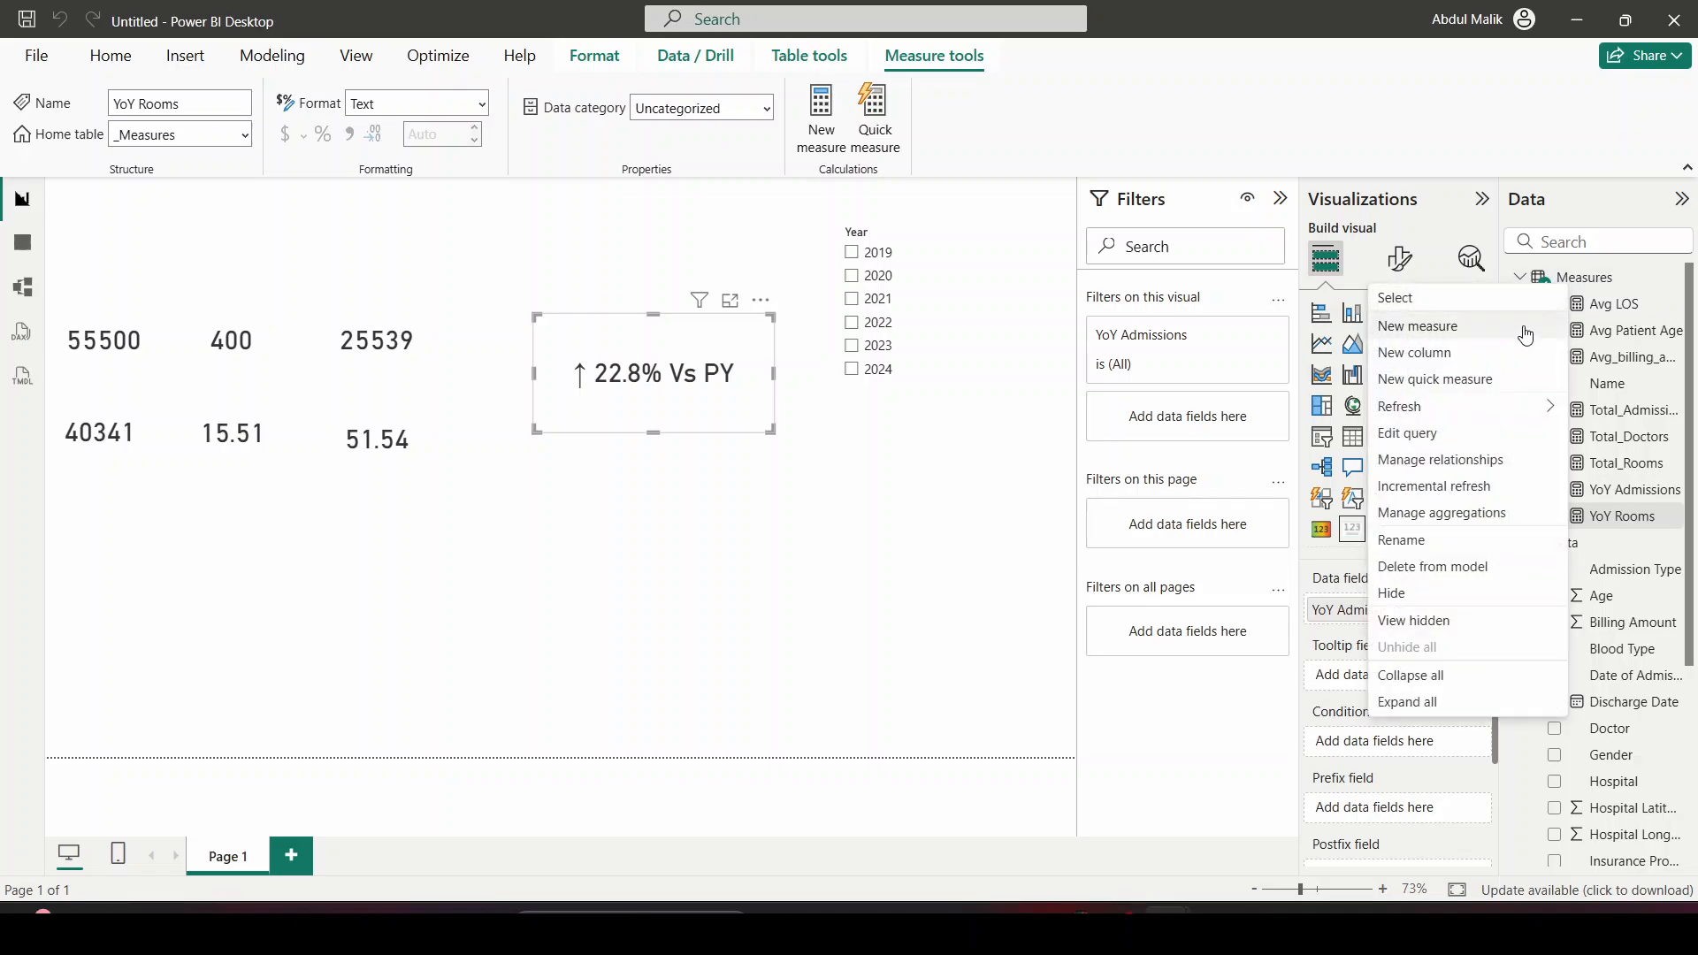
key(Escape)
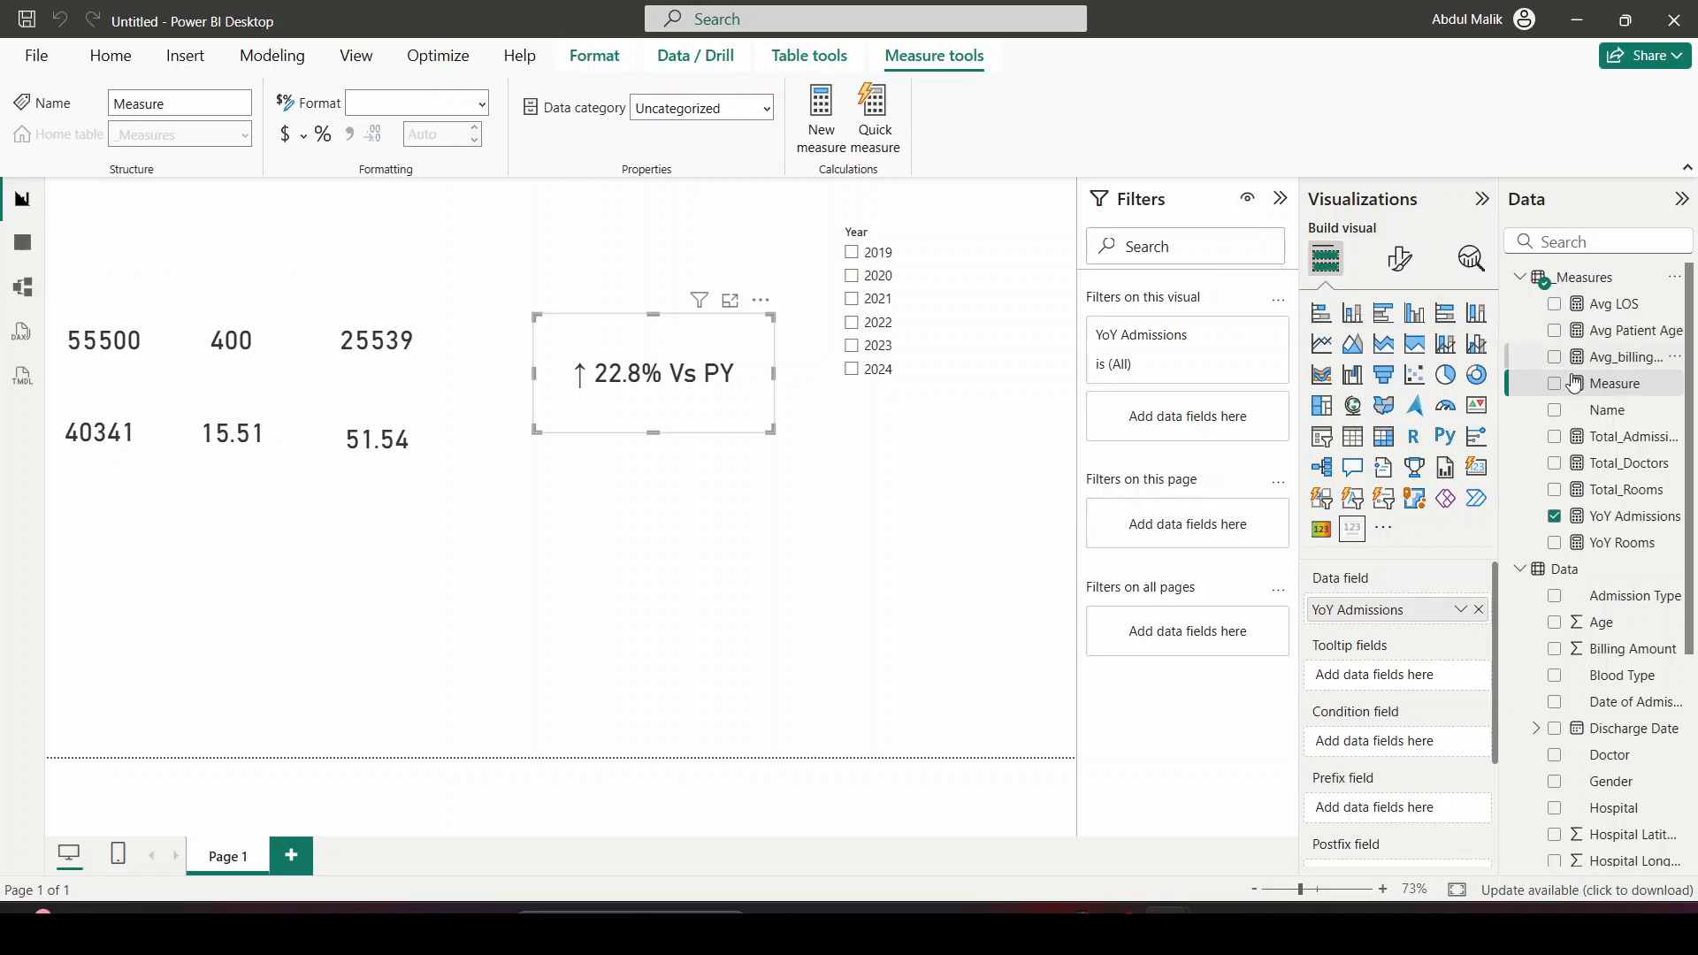
click(1623, 436)
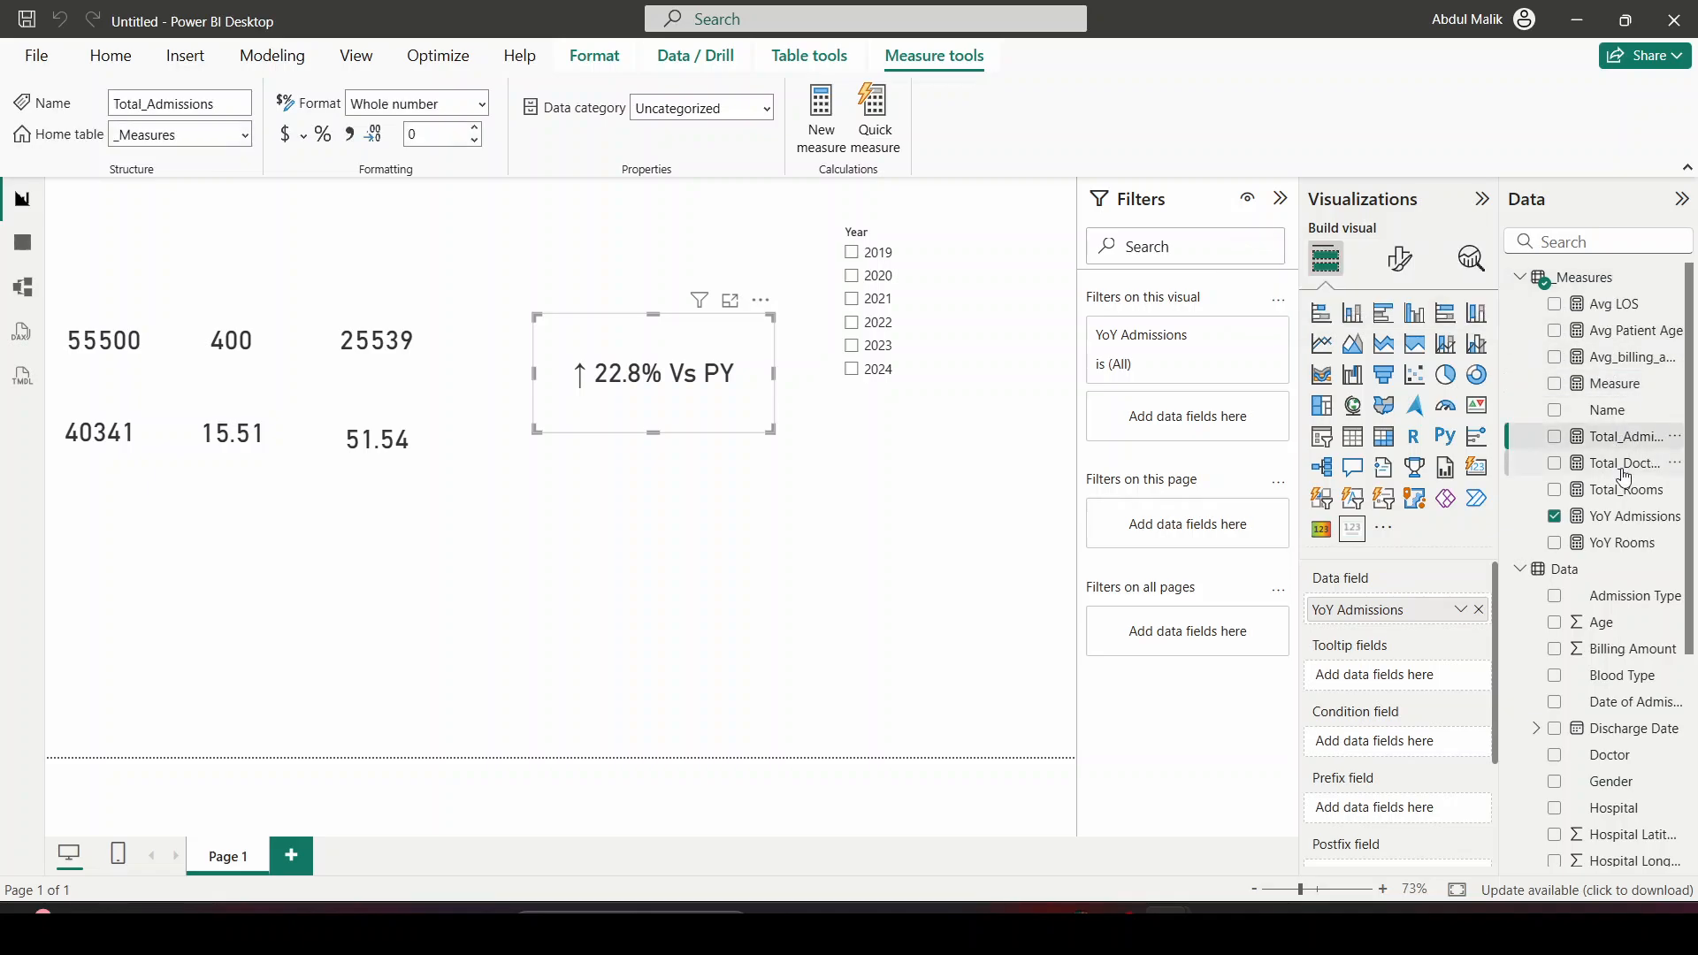
click(1627, 386)
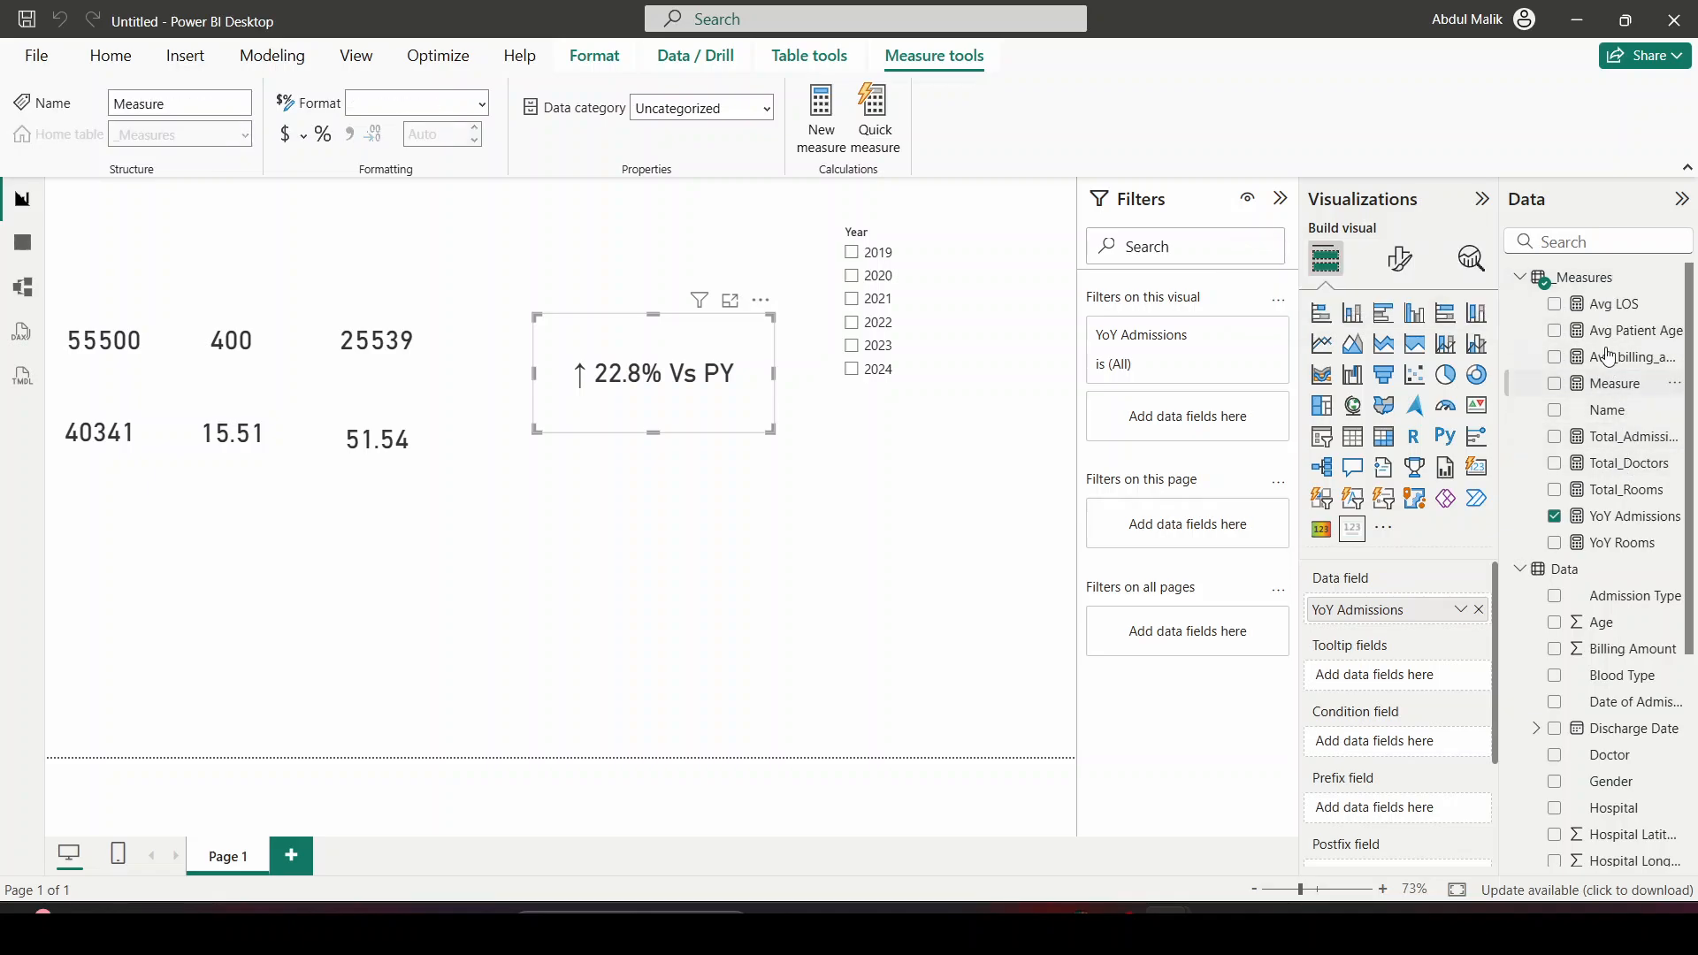
right_click(1594, 278)
click(1413, 292)
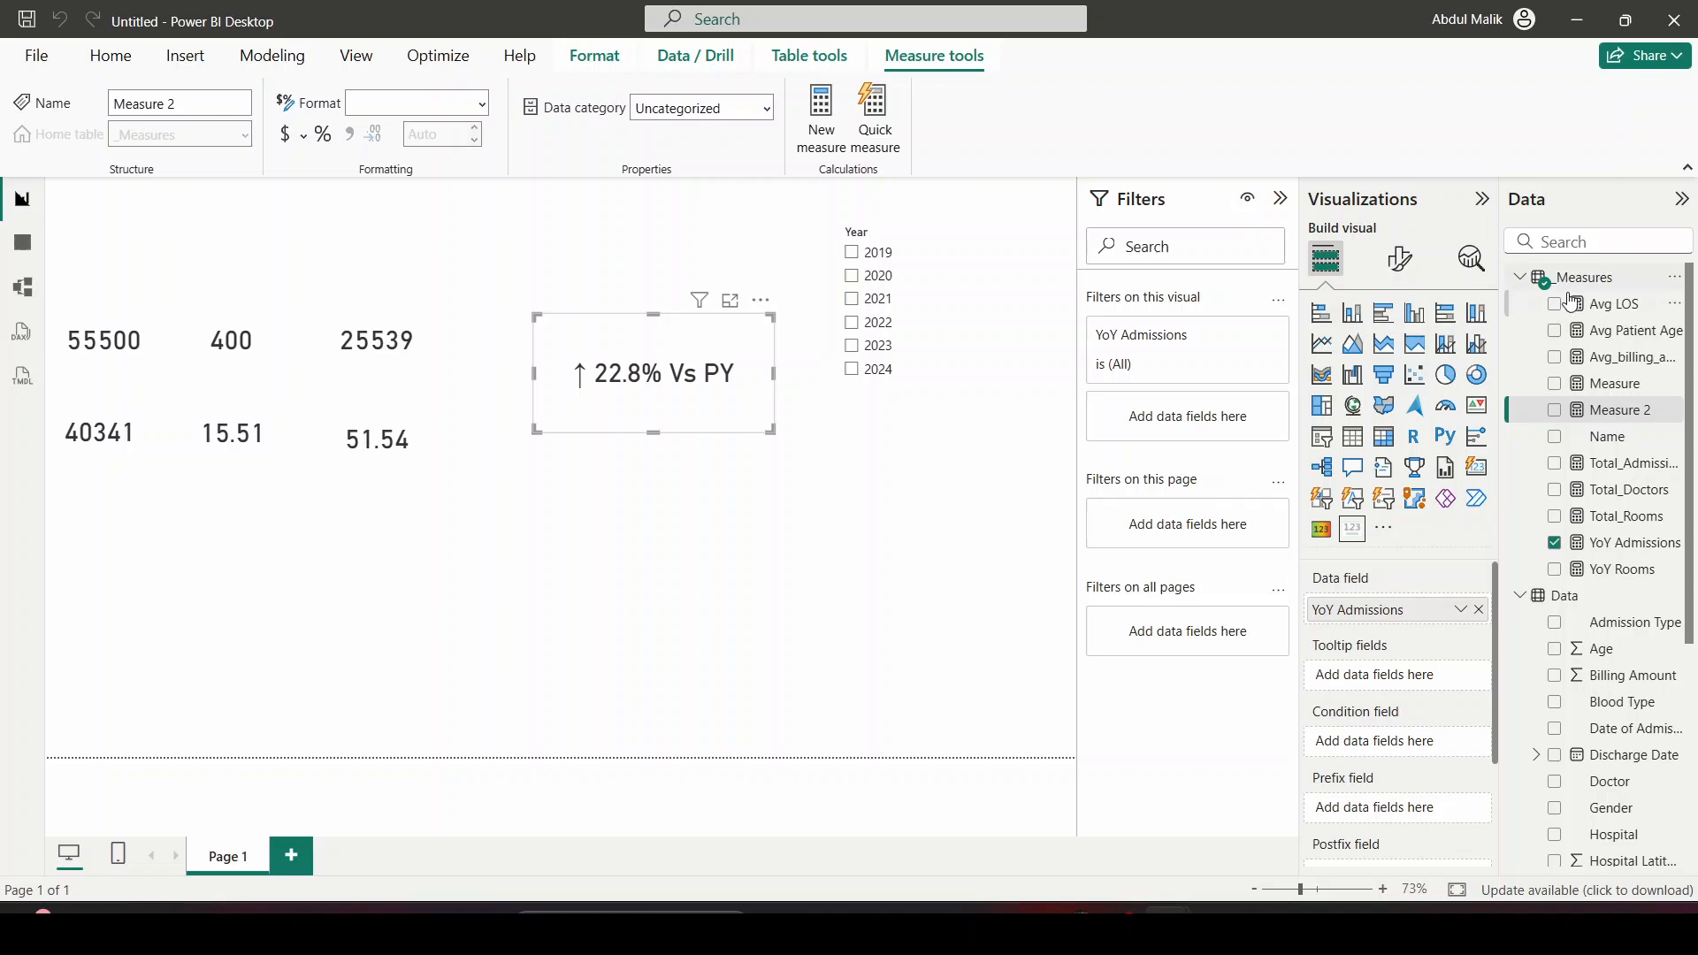
click(1609, 489)
click(1611, 565)
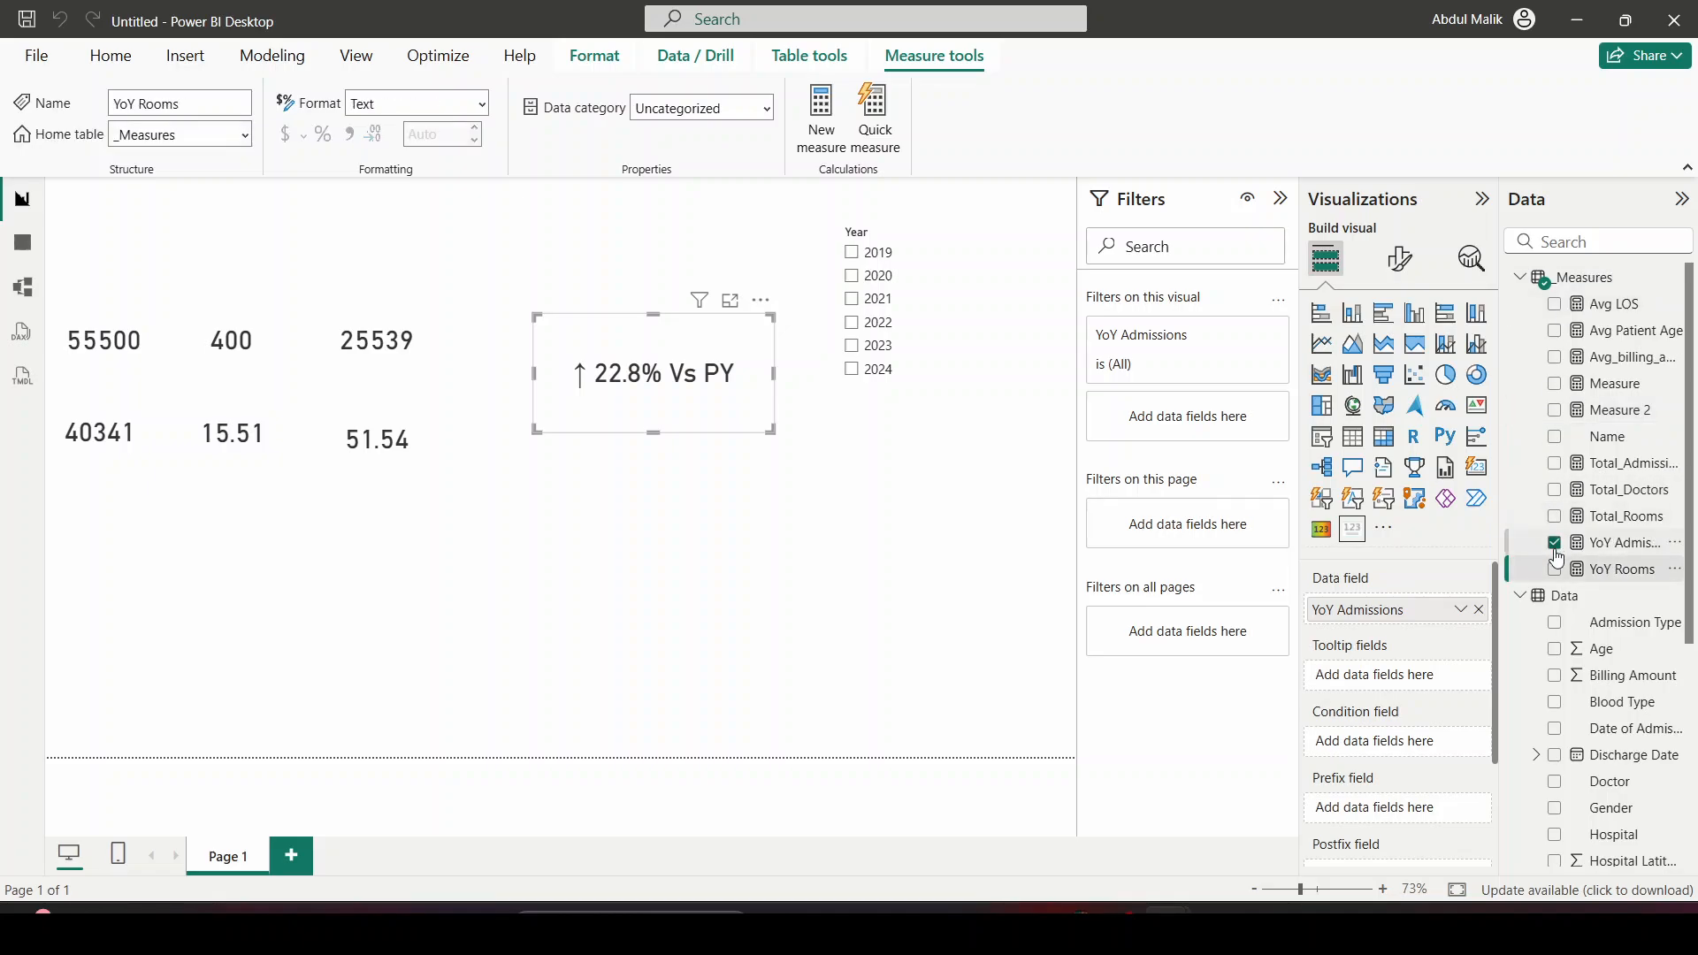
Remove YoY Admissions from the card visual and try to open the blank measures for formula editing
click(1555, 542)
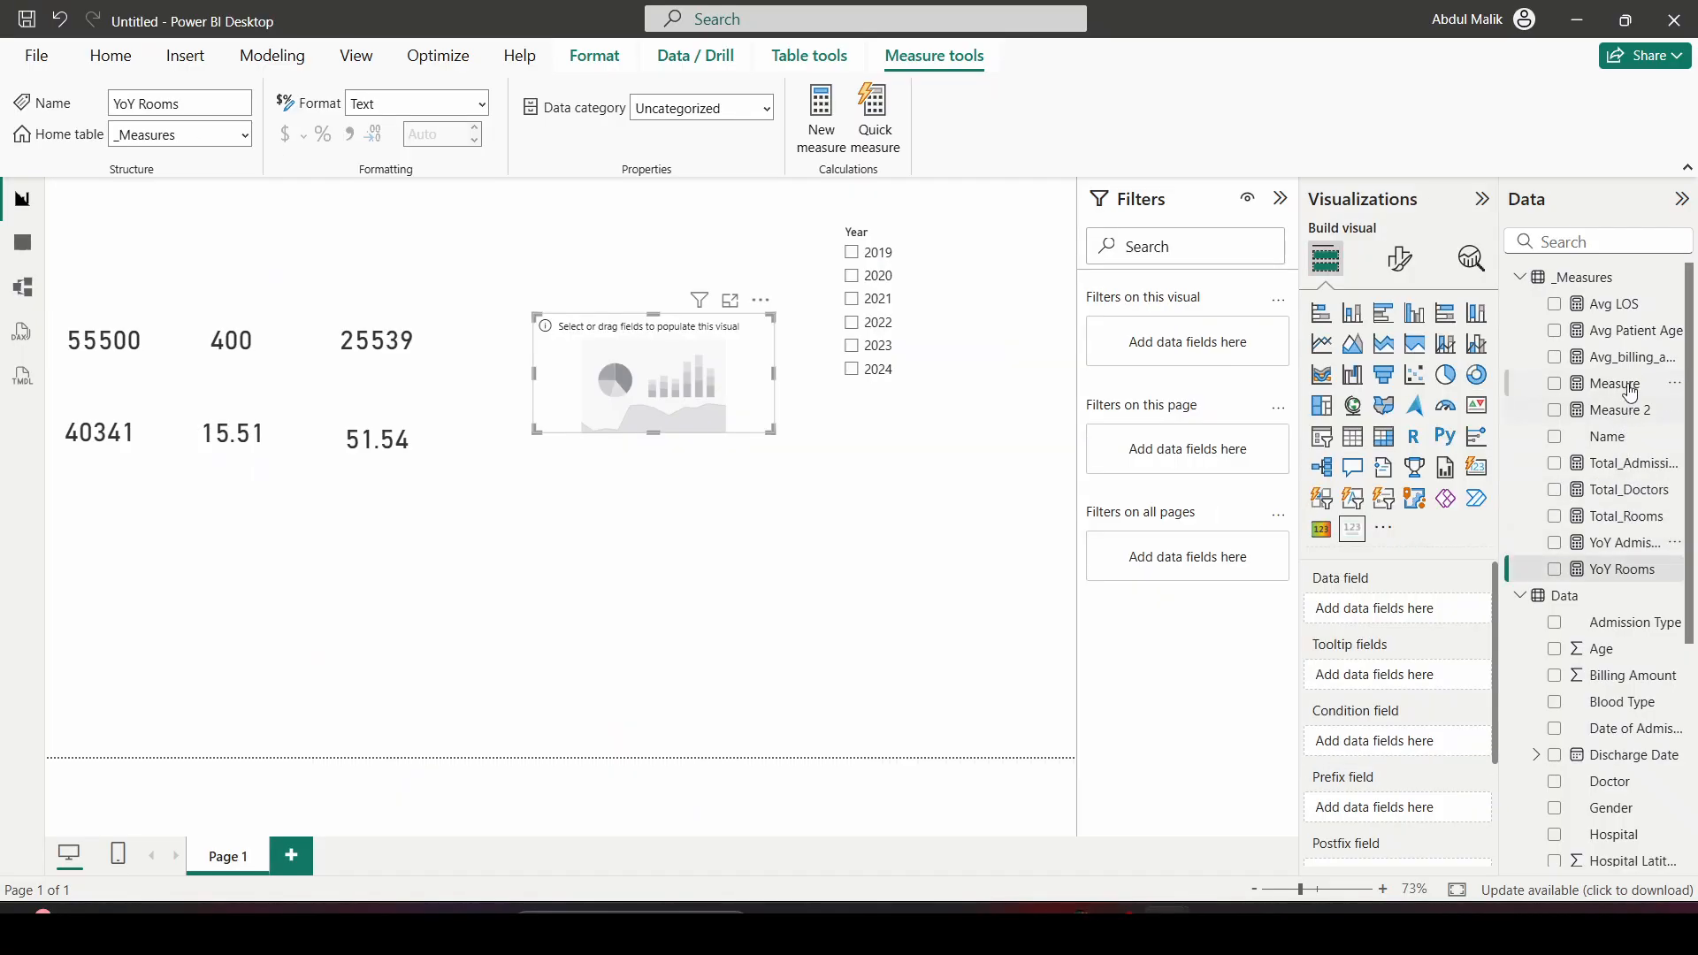
click(1625, 412)
click(1620, 386)
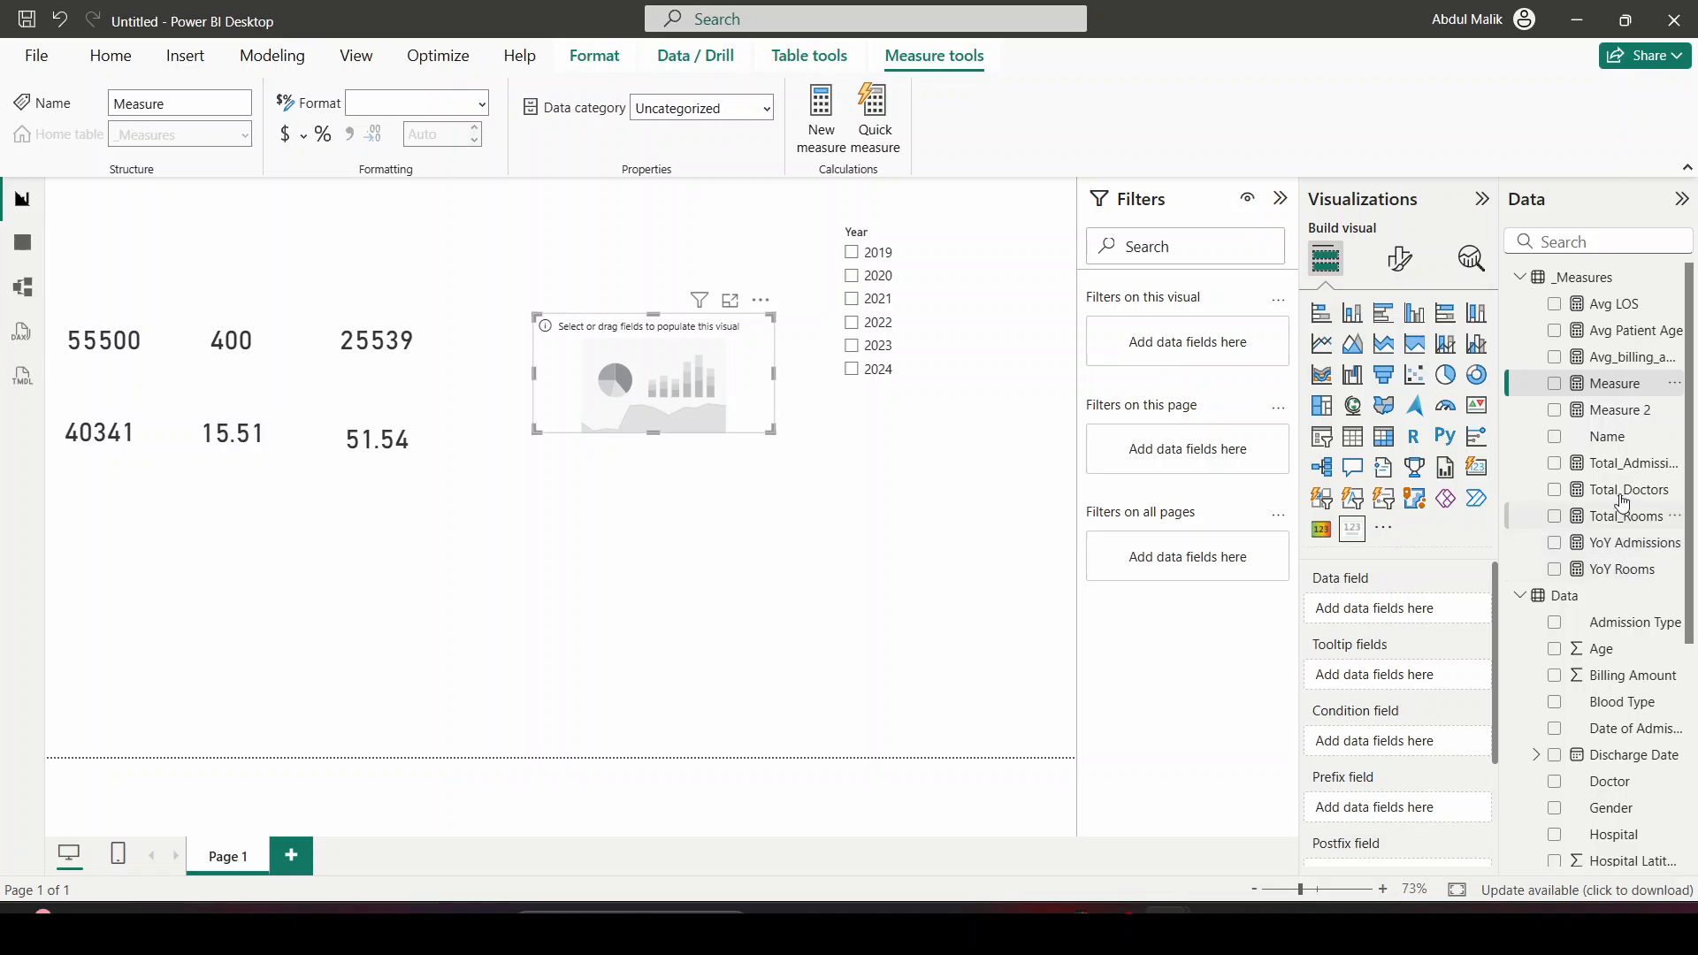
click(1625, 543)
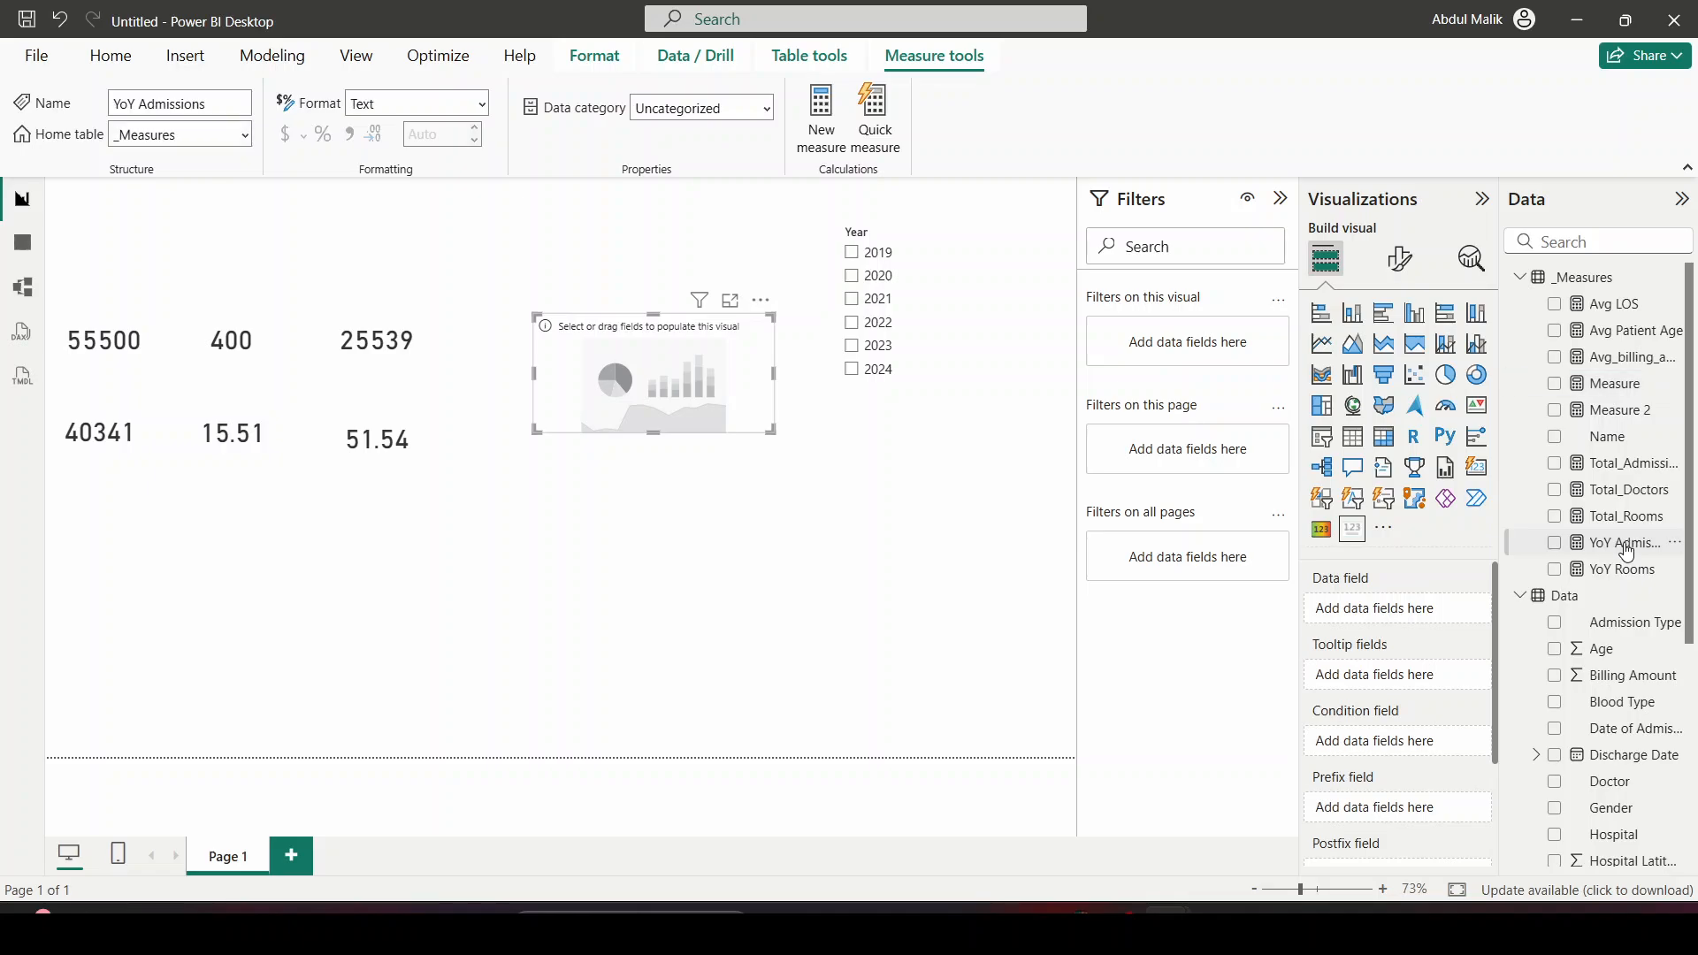
click(1118, 928)
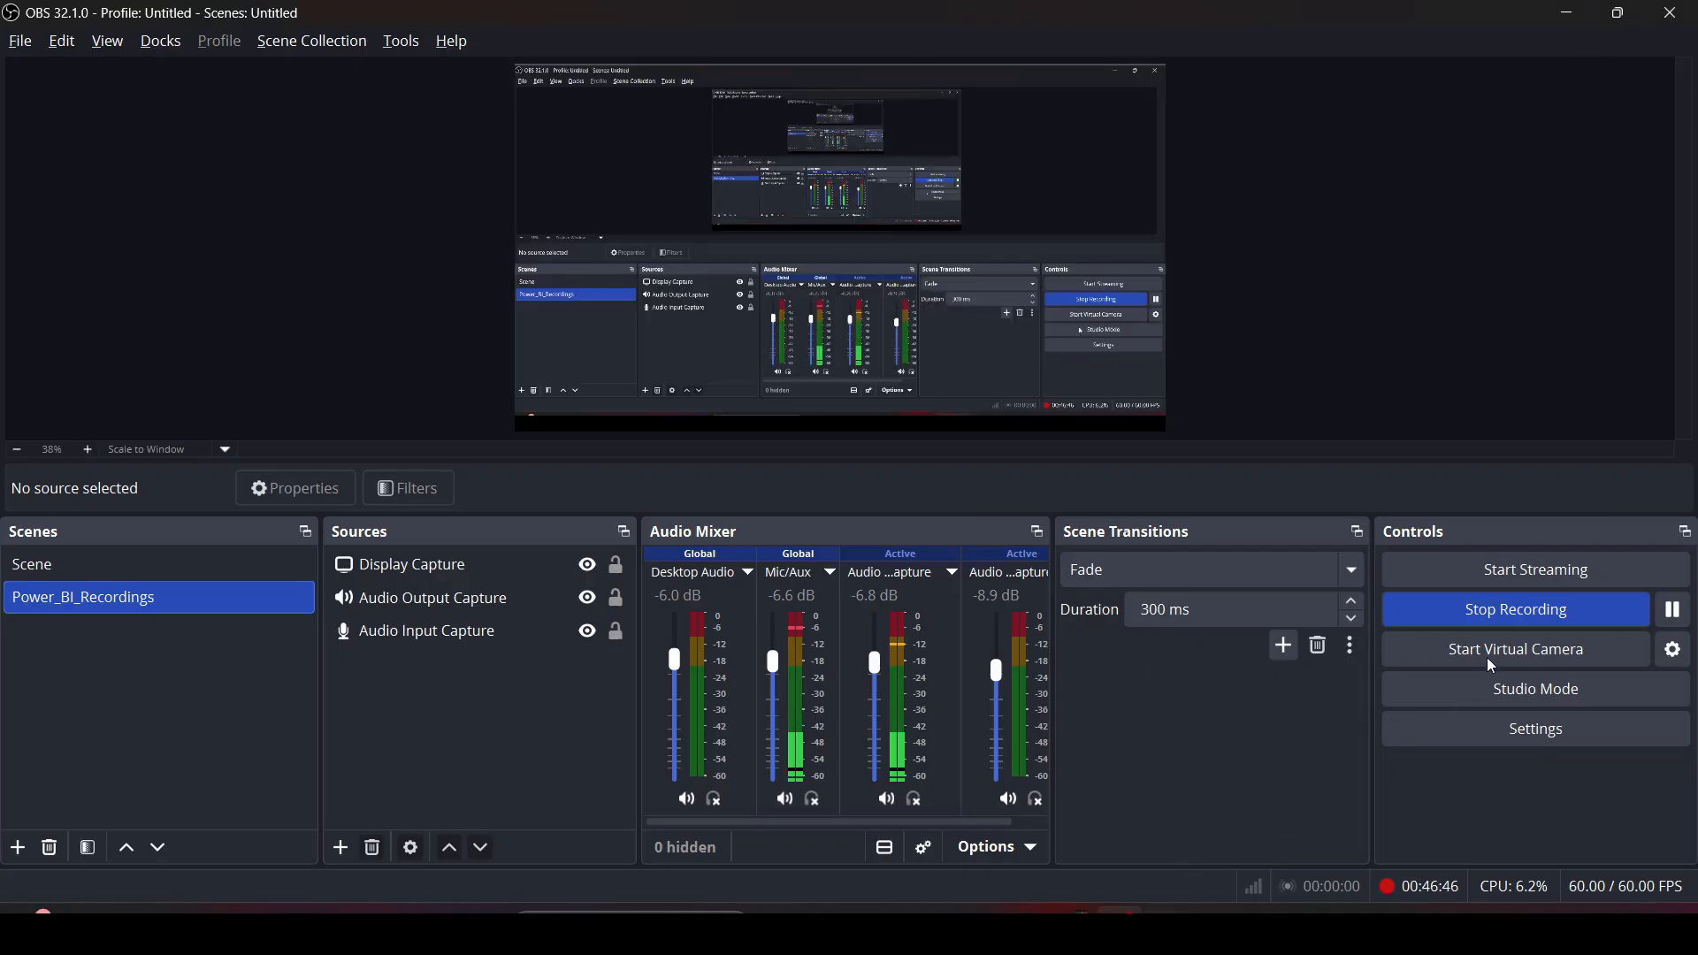
click(1663, 614)
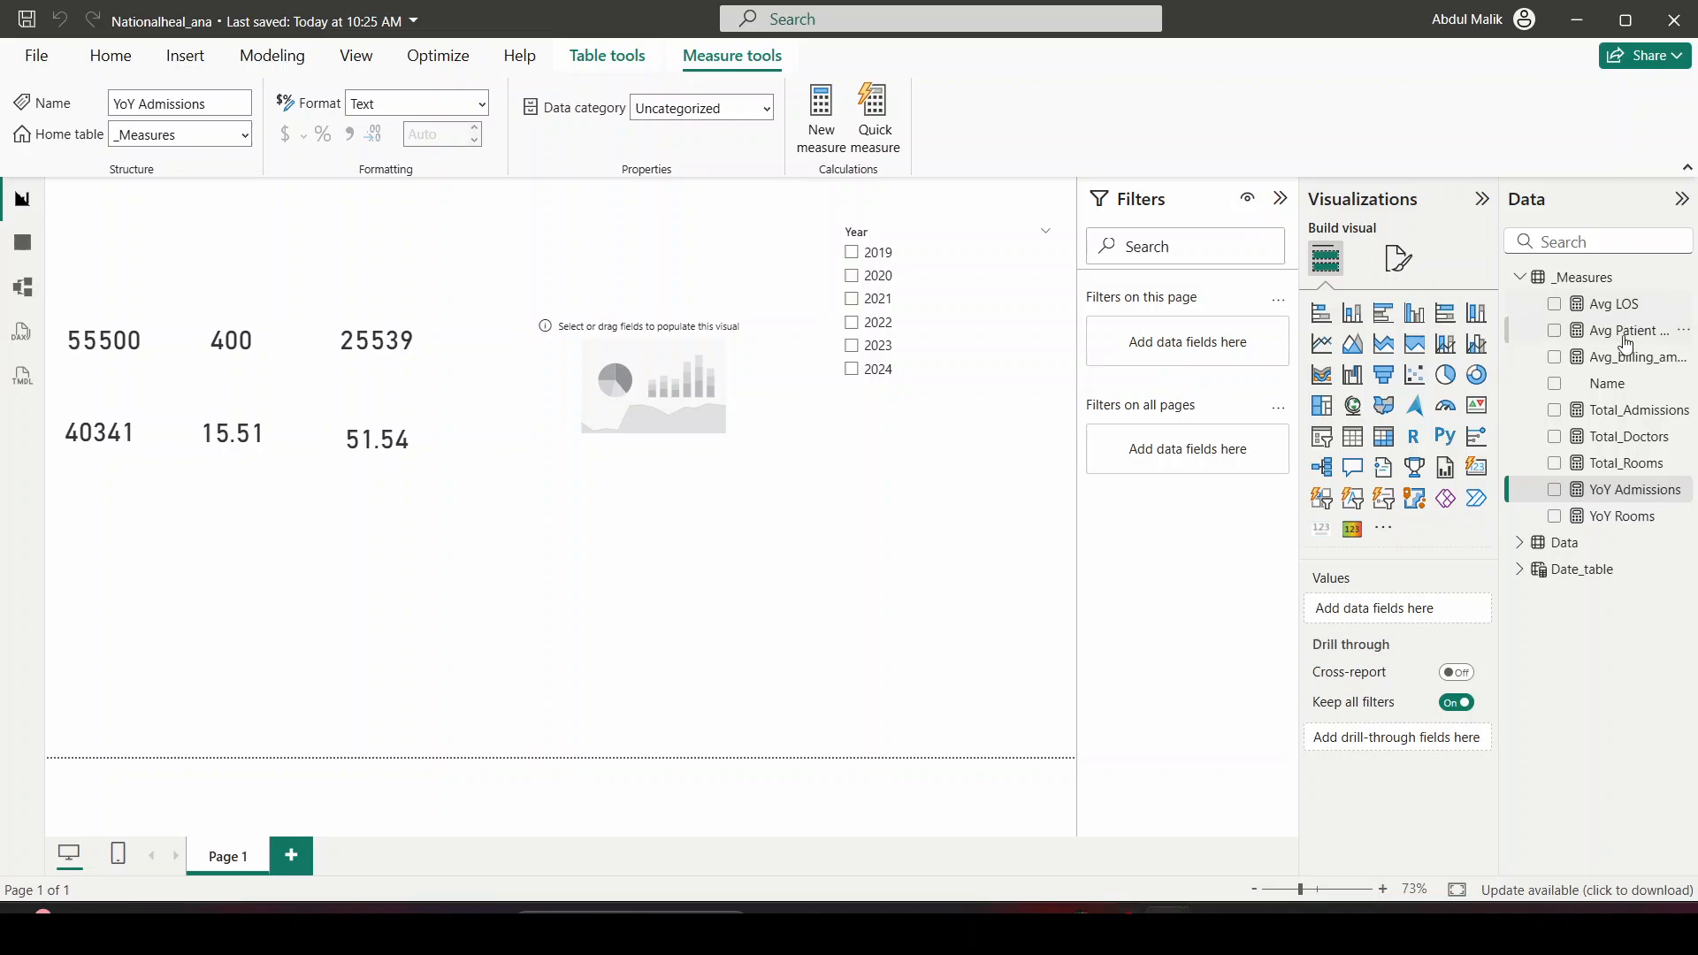
Create a new measure in the _Measures table from the copied YoY Admissions formula and name it YoY Avg_billing_amount
right_click(1611, 289)
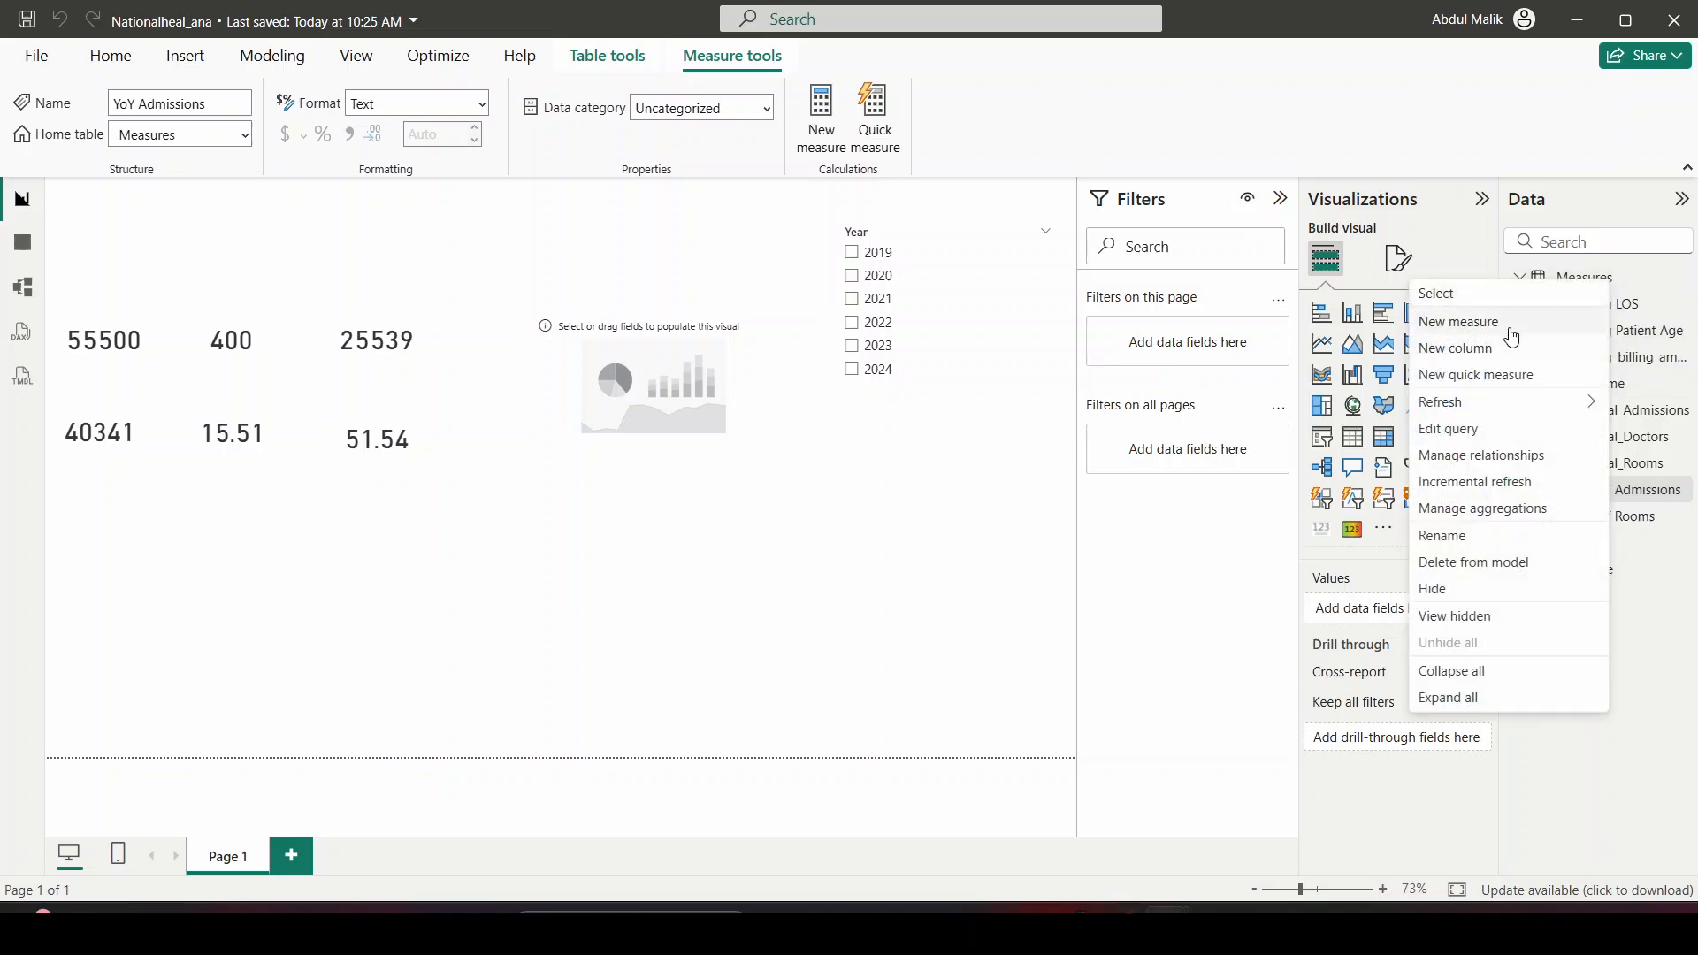
click(1492, 320)
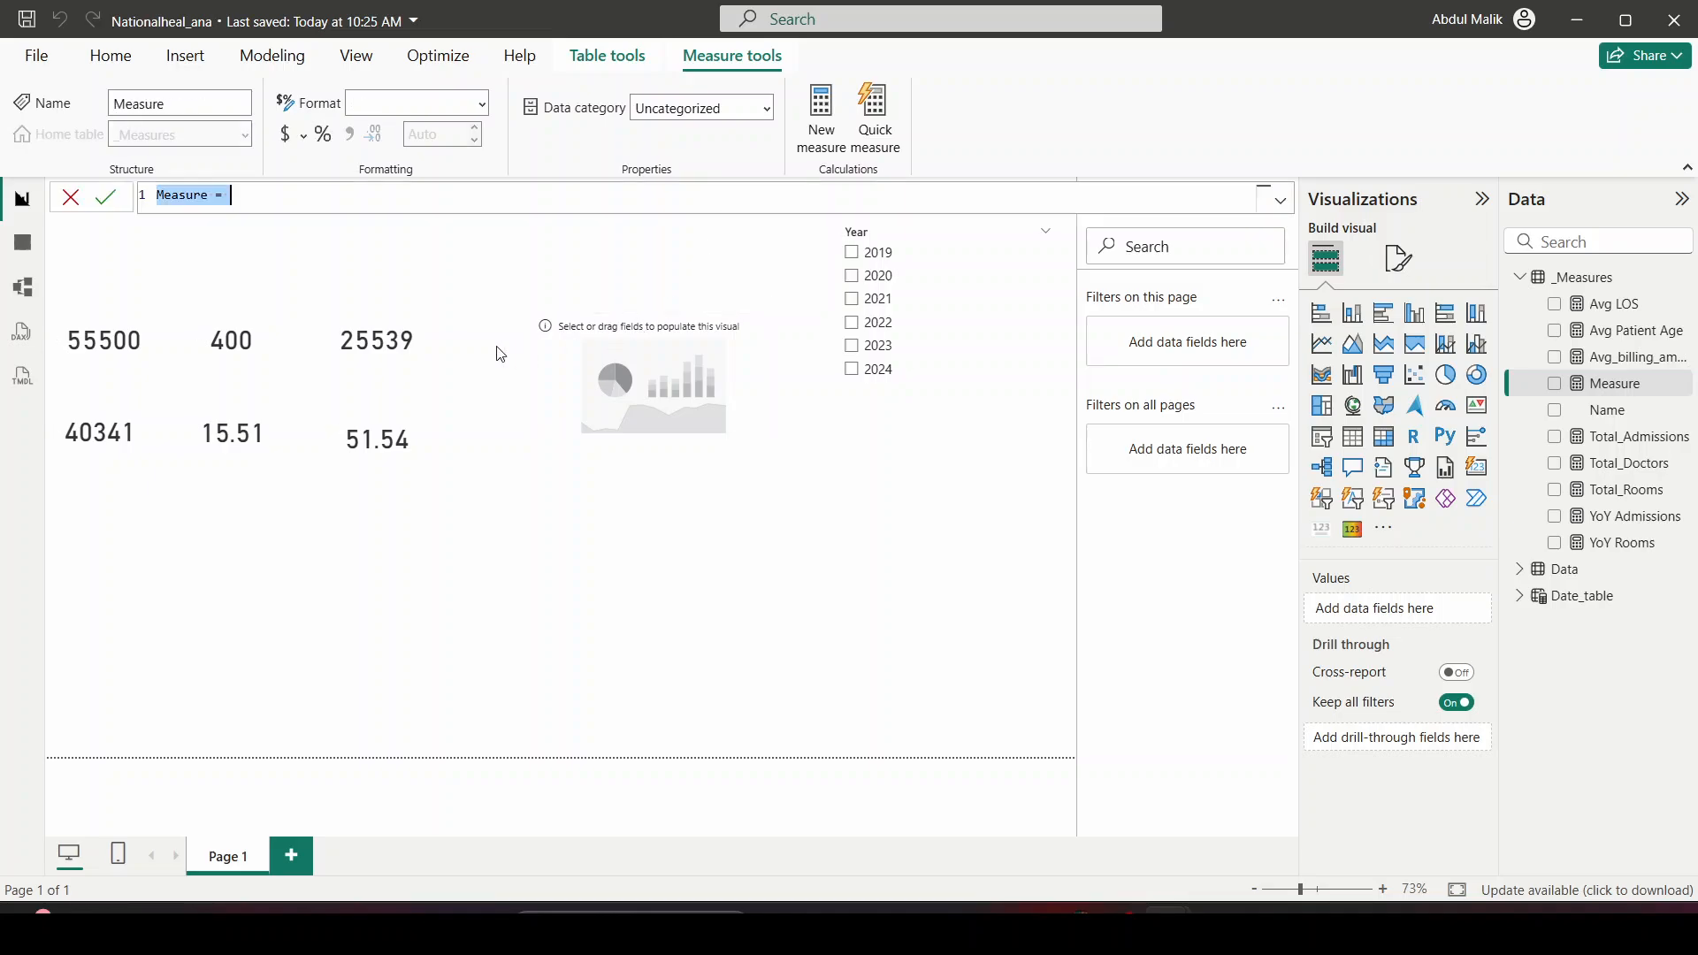
text(YoY Admissions = Var currentyear = [Total_Admissions] var Lastyear = CALCULATE([Total_Admissions],DATEADD(Date_table[Date],-1,YEAR))  var x = DIVIDE(currentyear-Lastyear,Lastyear,0)  RETURN     if (x>0,"↑ " & FORMAT(x,"0.0%") & " Vs PY","↓ " & FORMAT(x,"0.0%") & " Vs PY"))
double_click(232, 194)
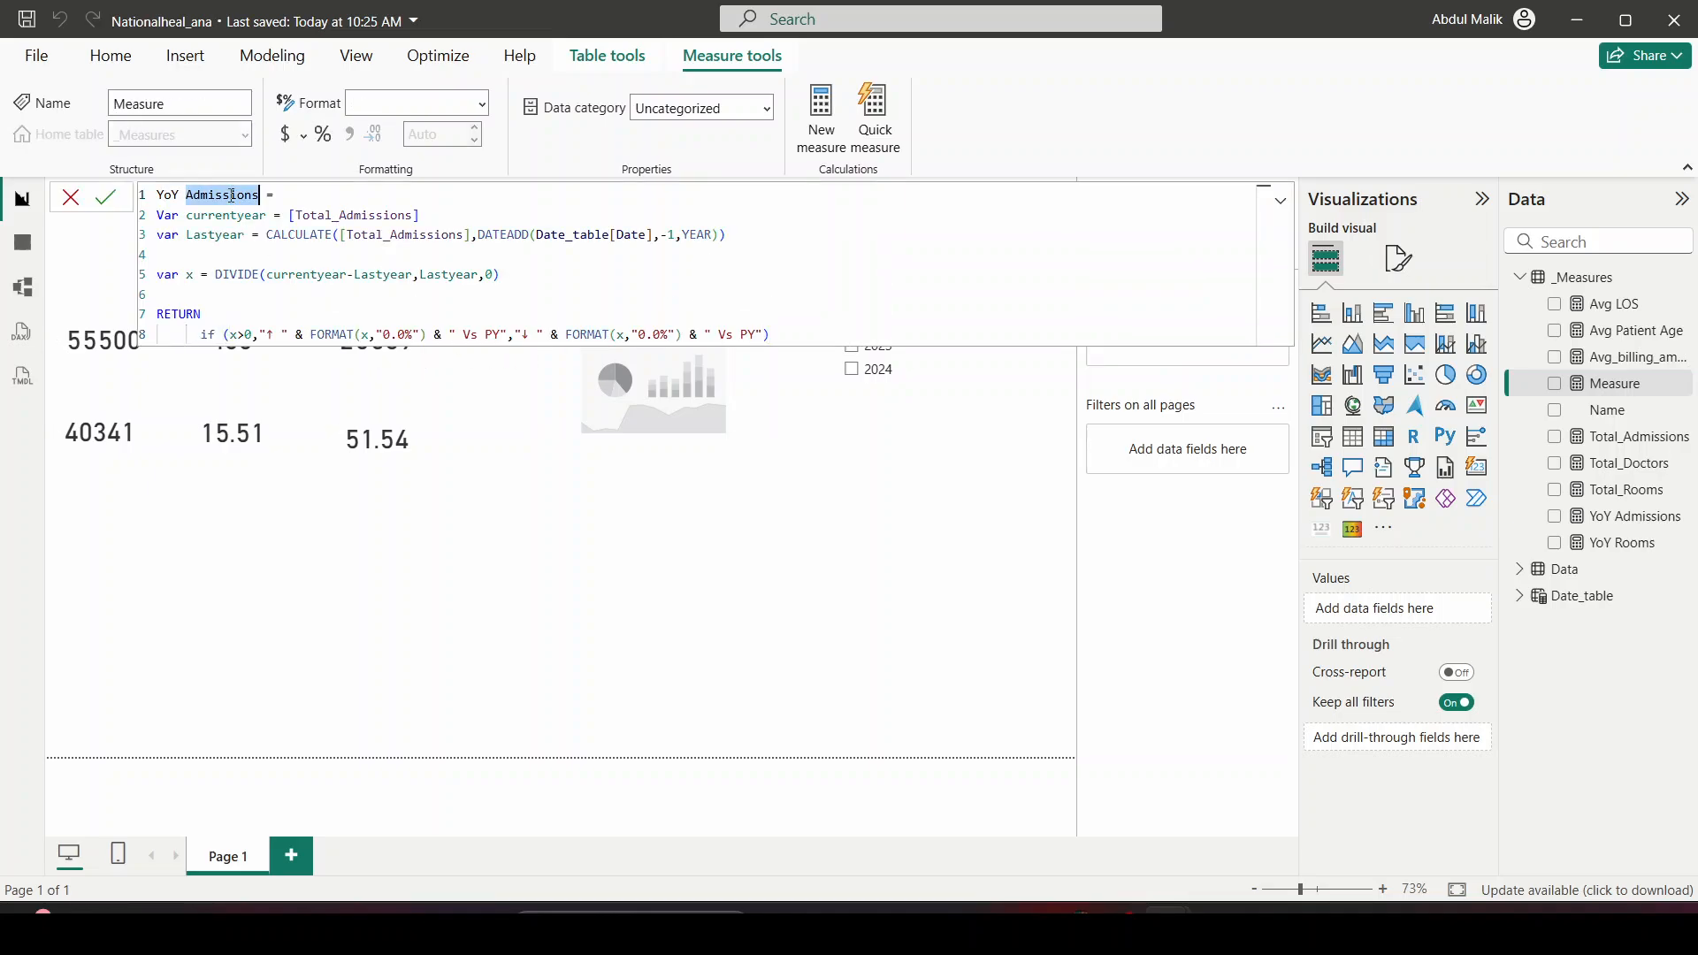
text(Avg_billing_amount)
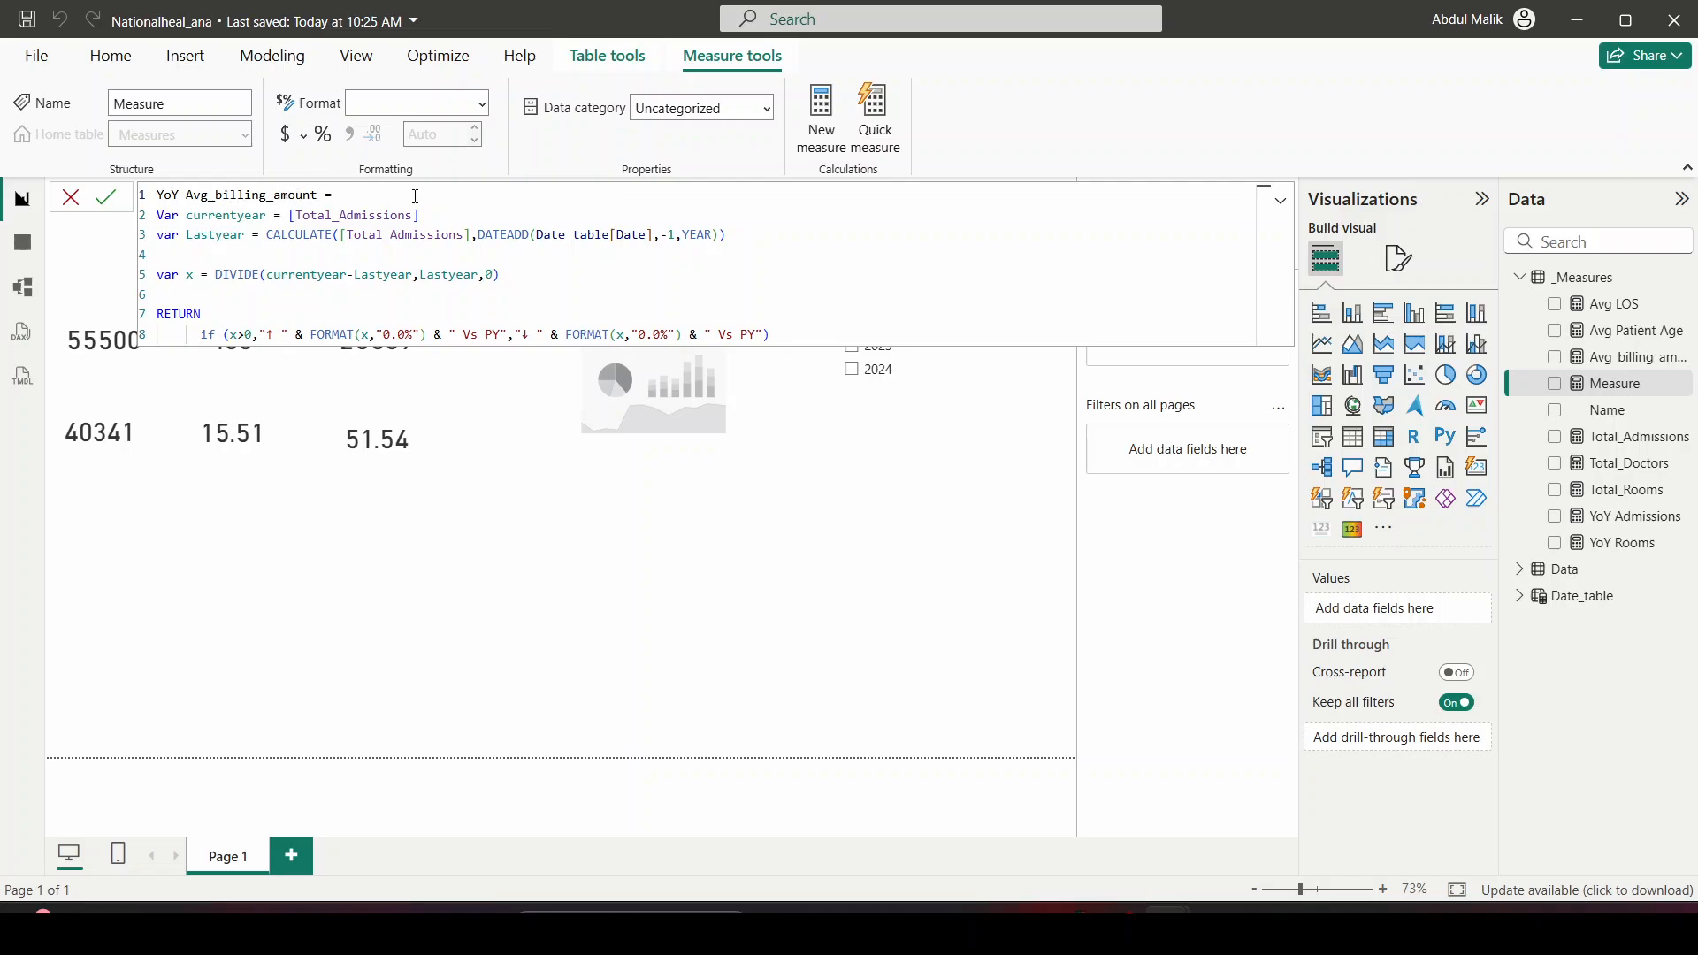
Replace [Total_Admissions] with [Avg_billing_amount] in the currentyear and Lastyear variables and commit the YoY Avg_billing_amount measure
drag(412, 215, 291, 225)
key(BackSpace)
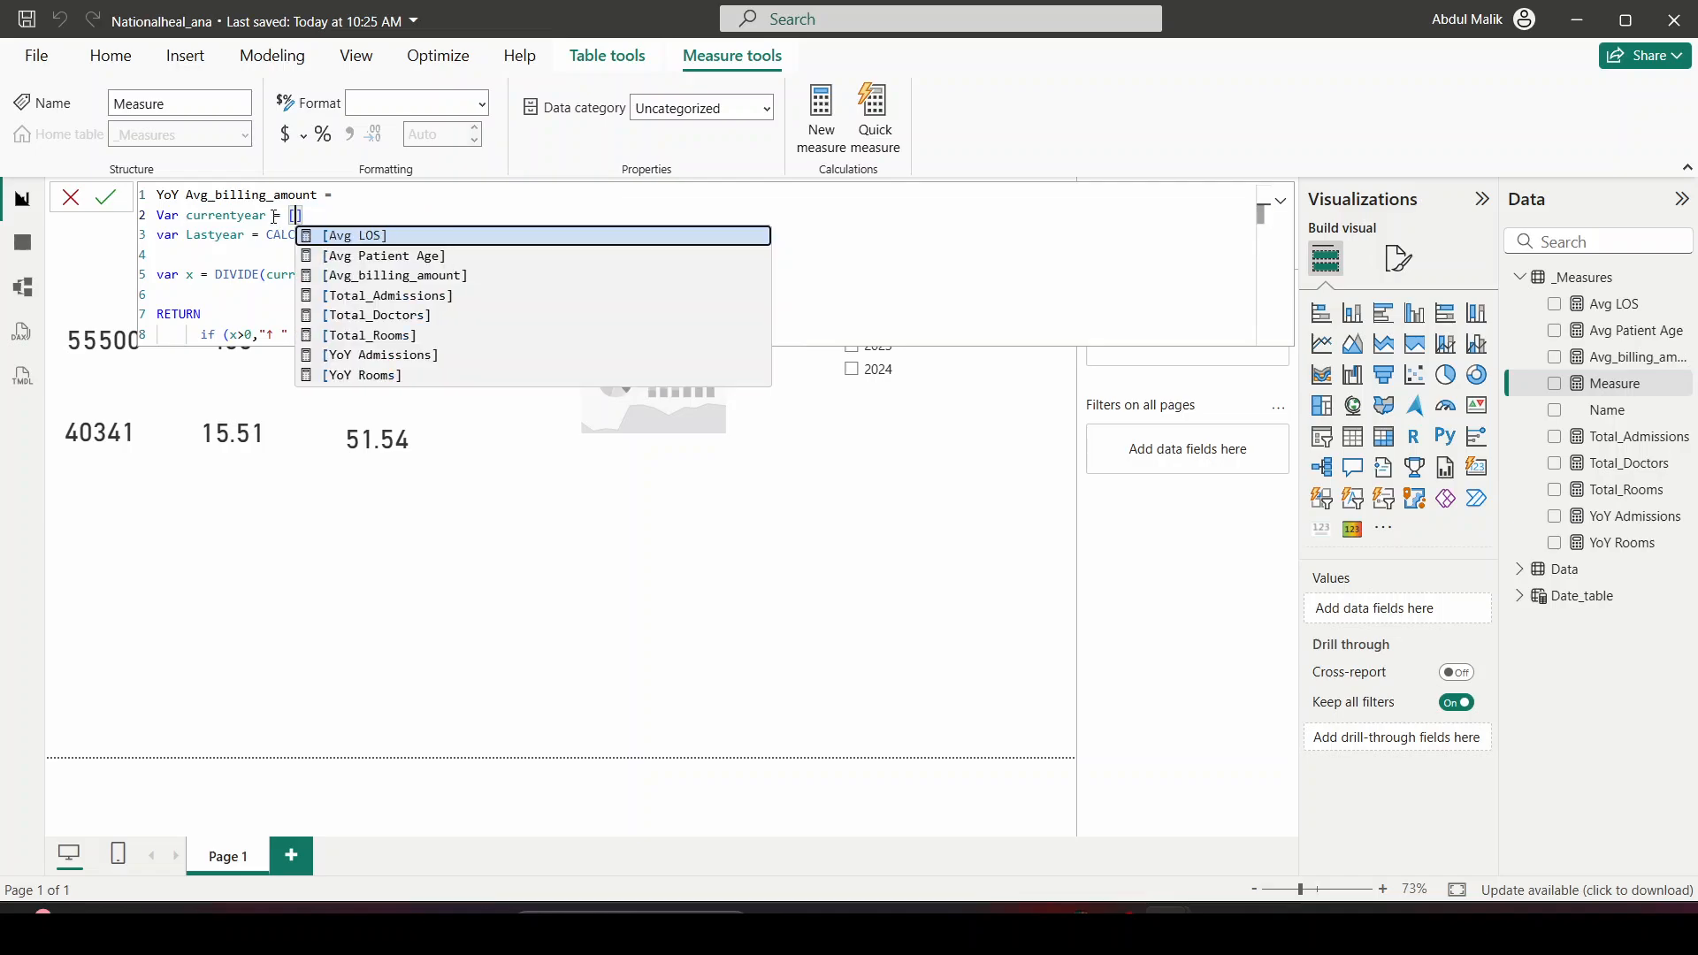
click(356, 276)
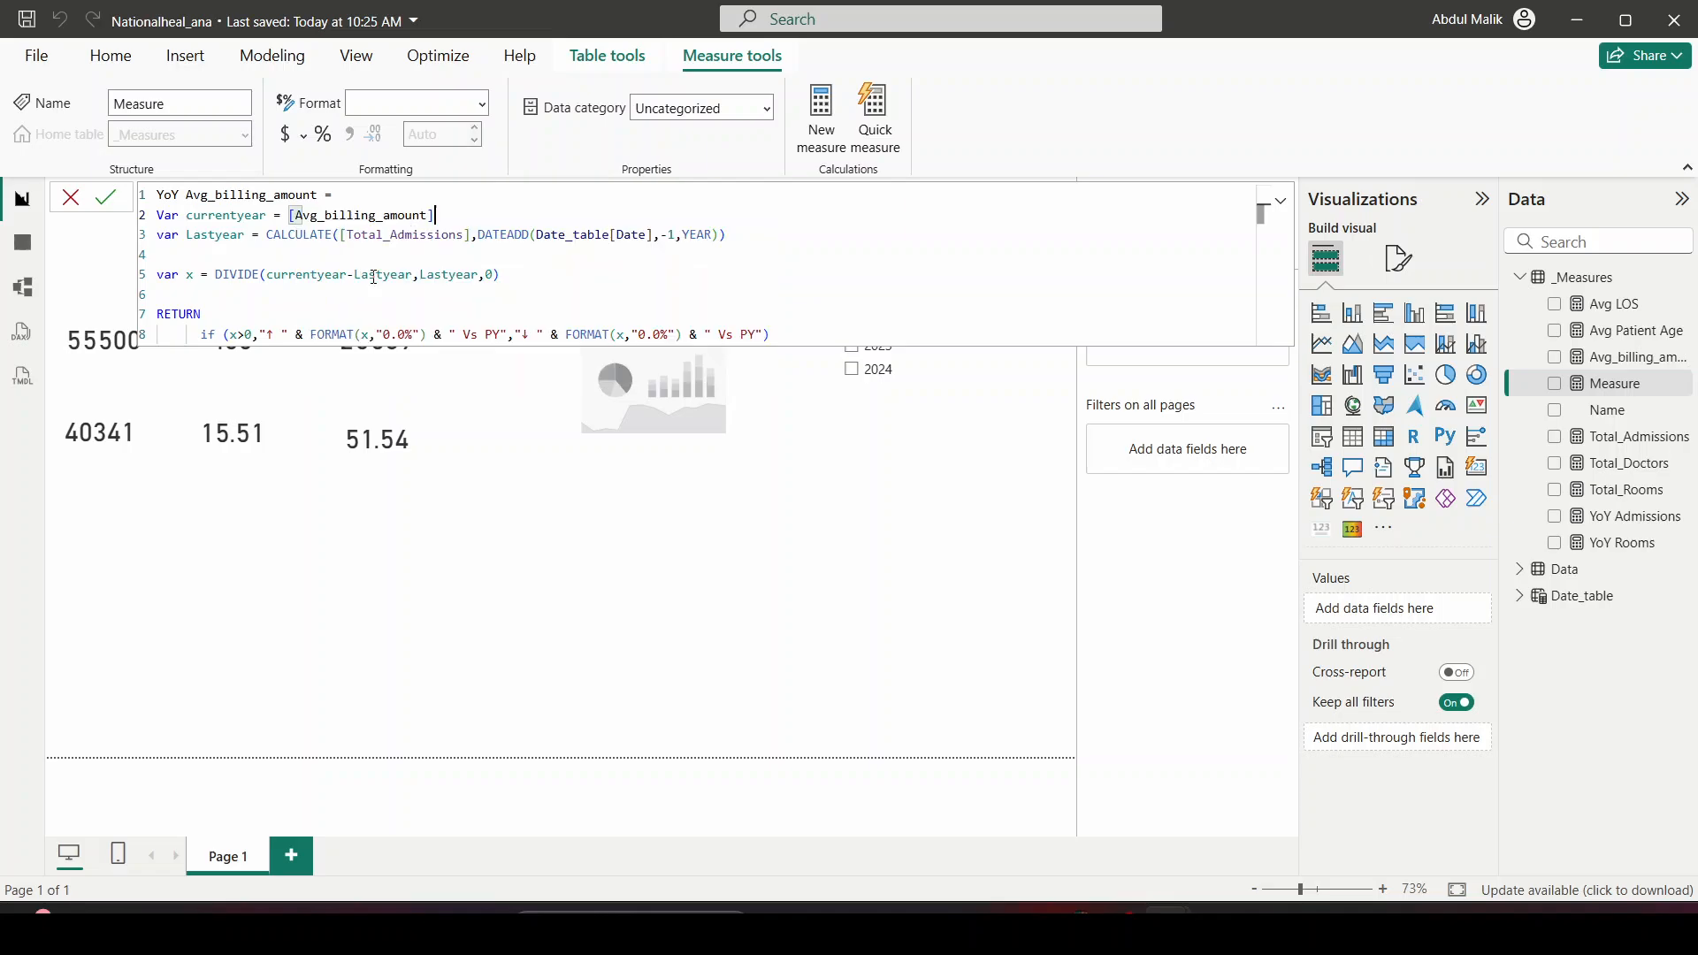
drag(464, 234, 347, 237)
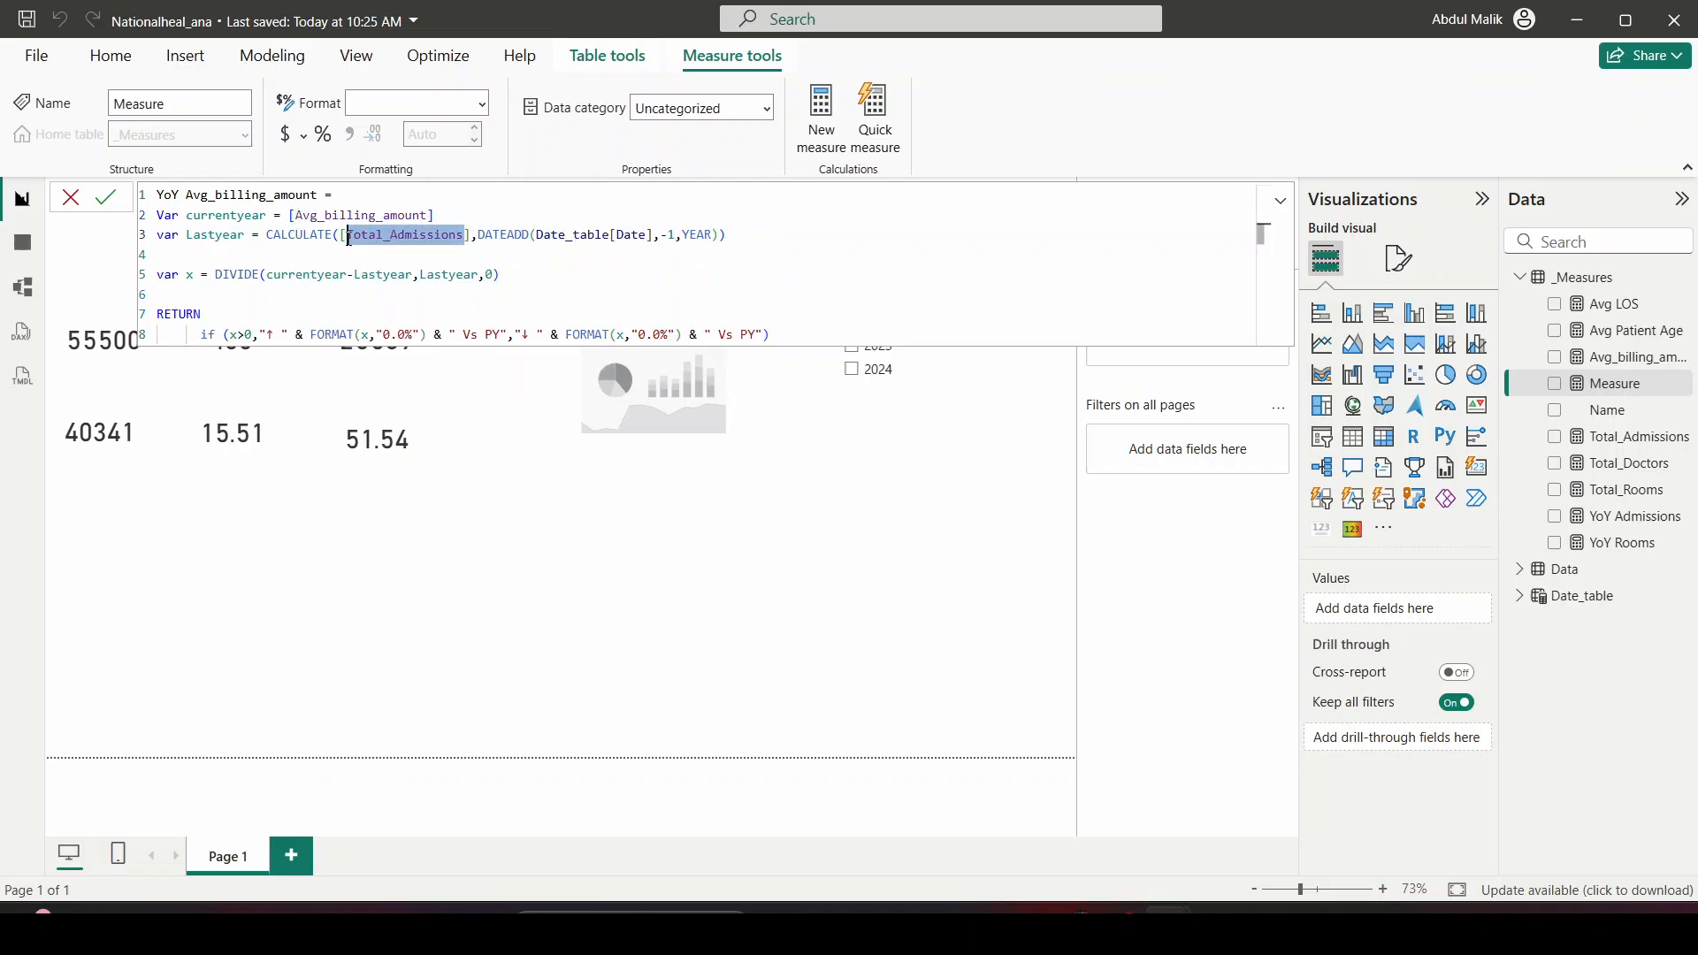
text(Avg)
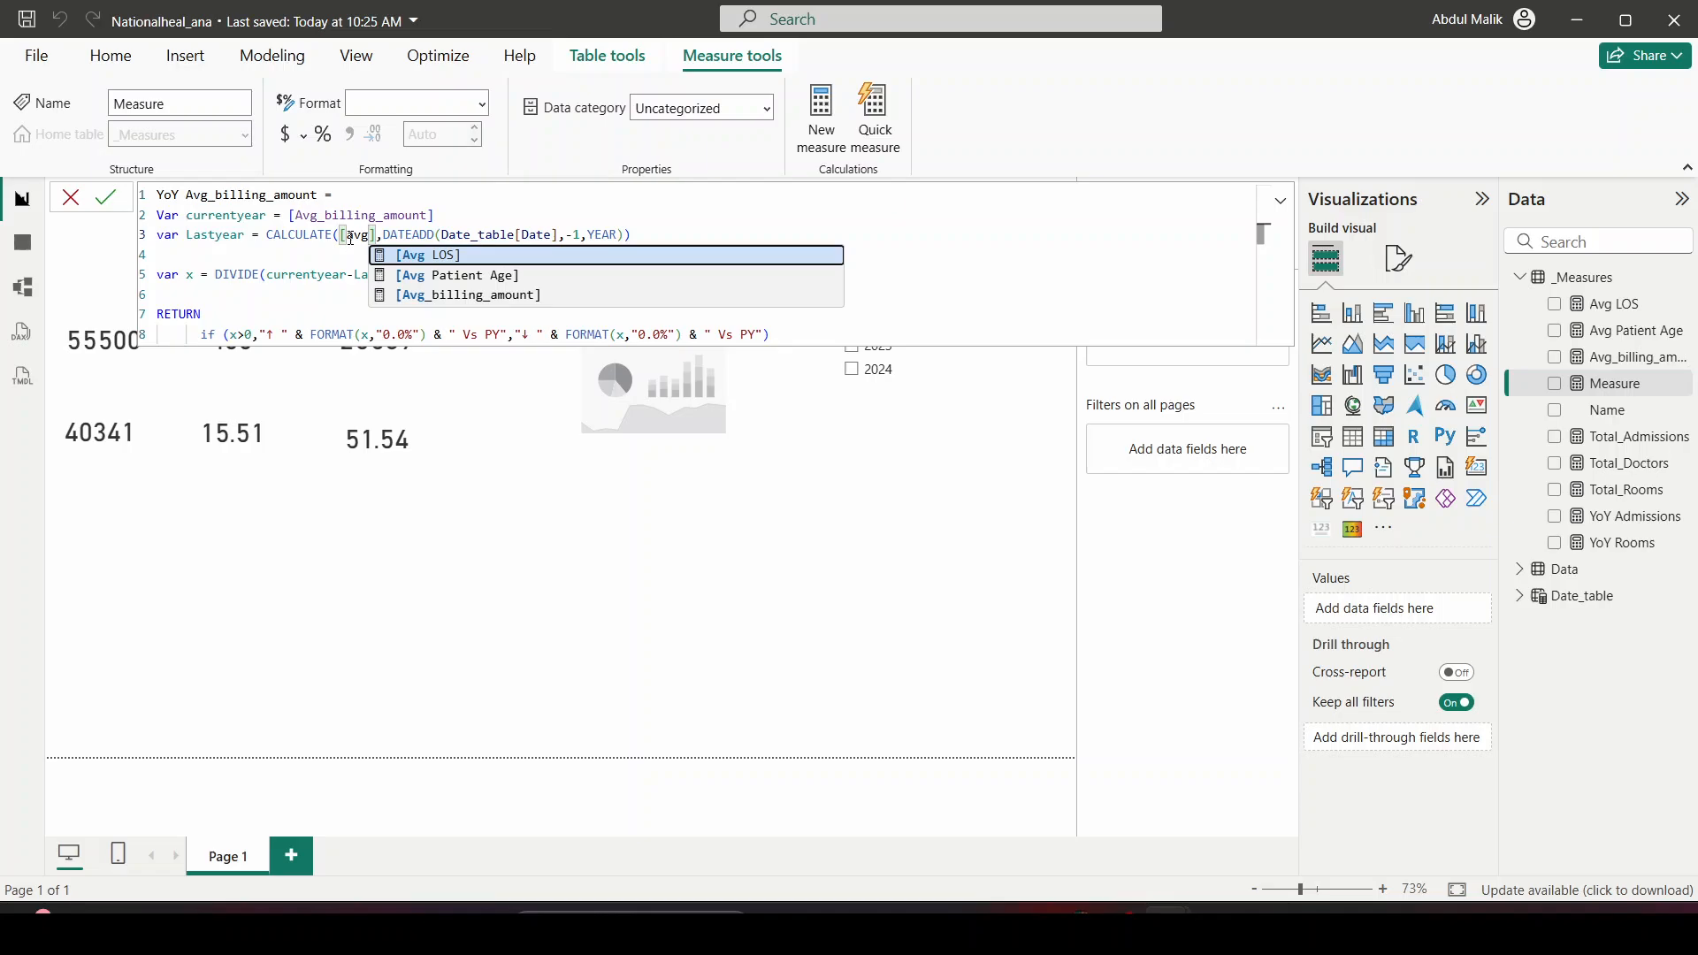
click(478, 295)
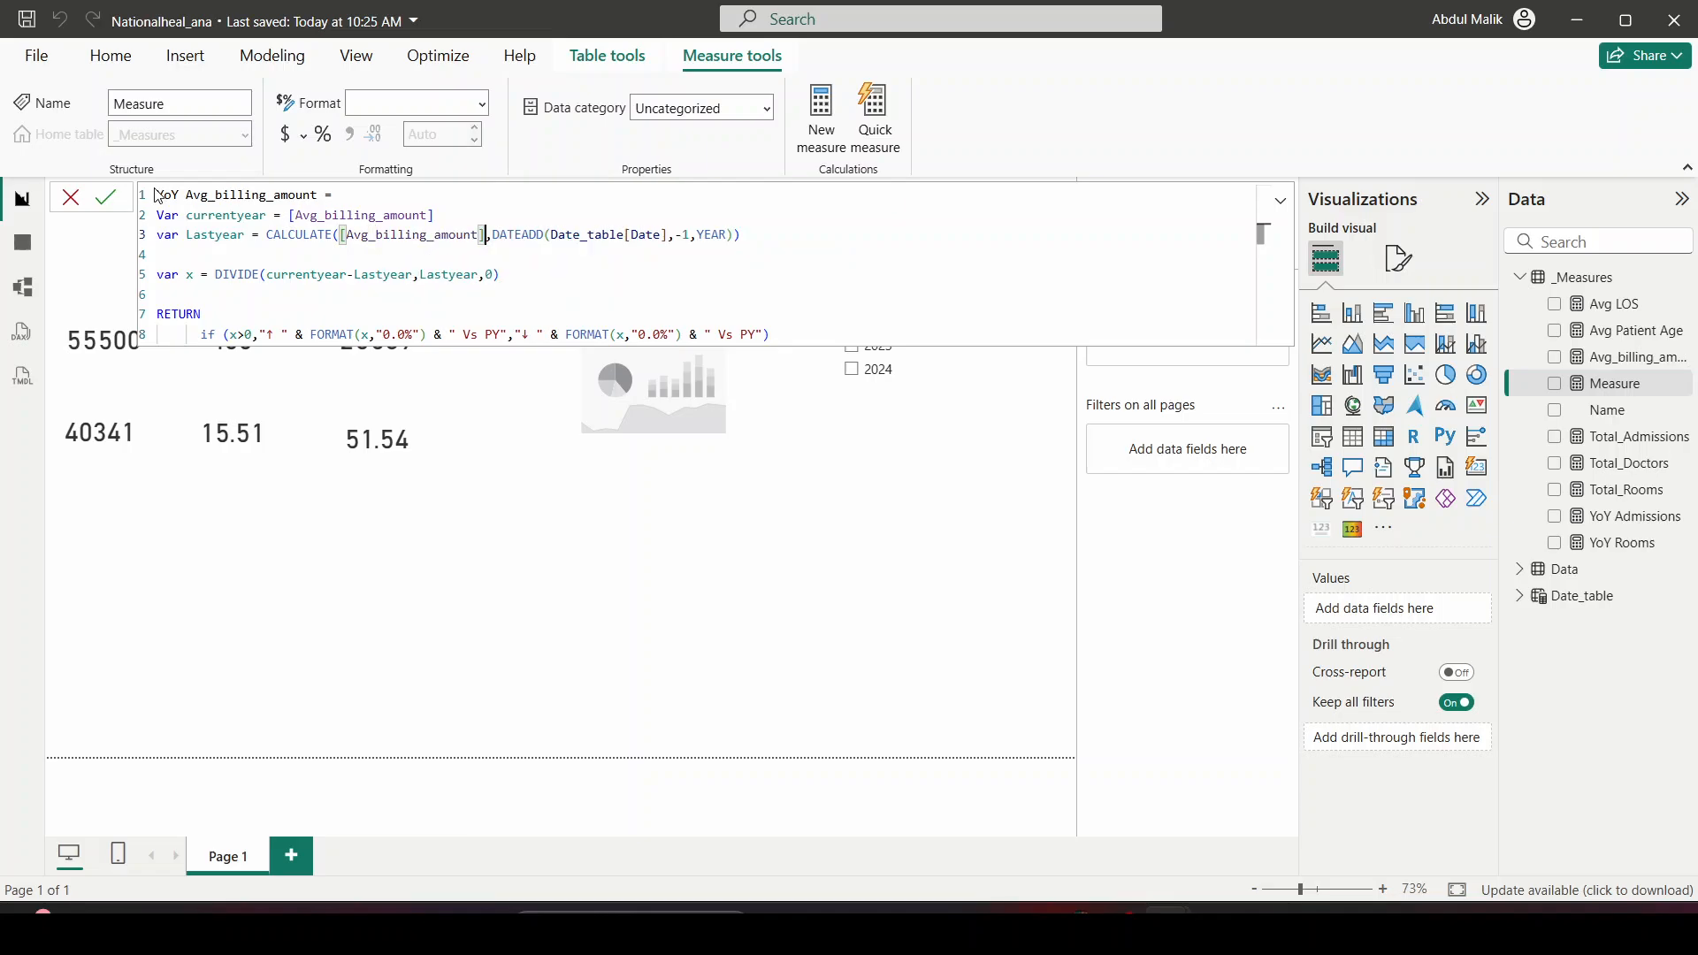
click(112, 202)
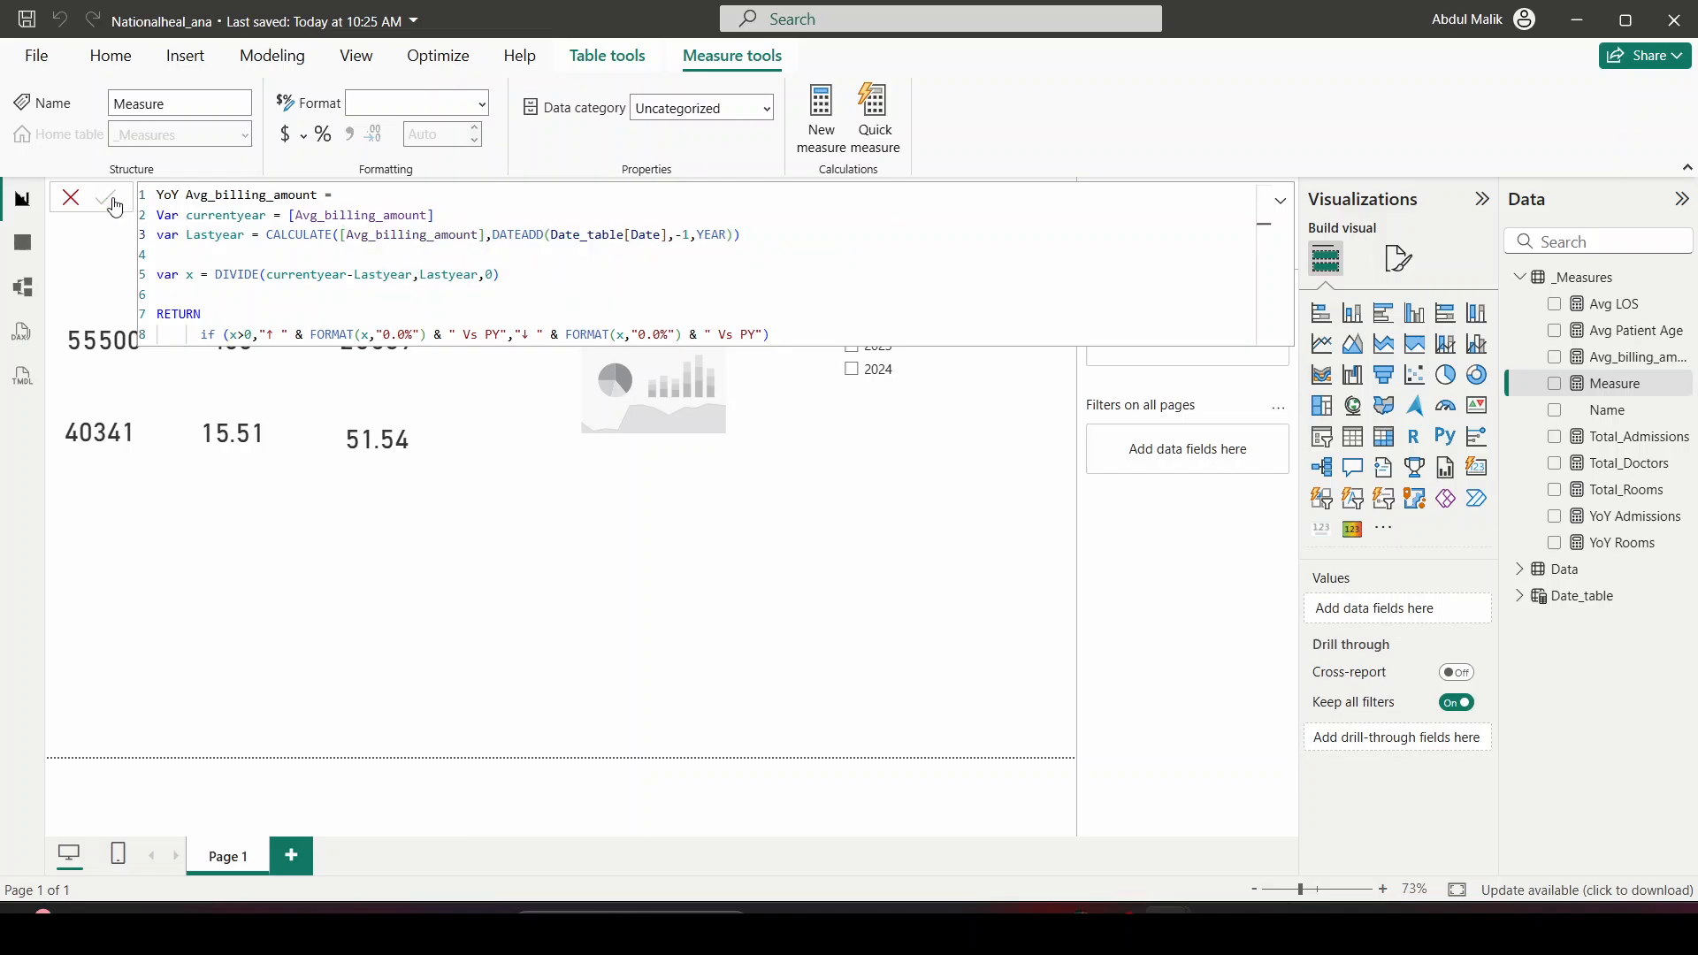
click(69, 198)
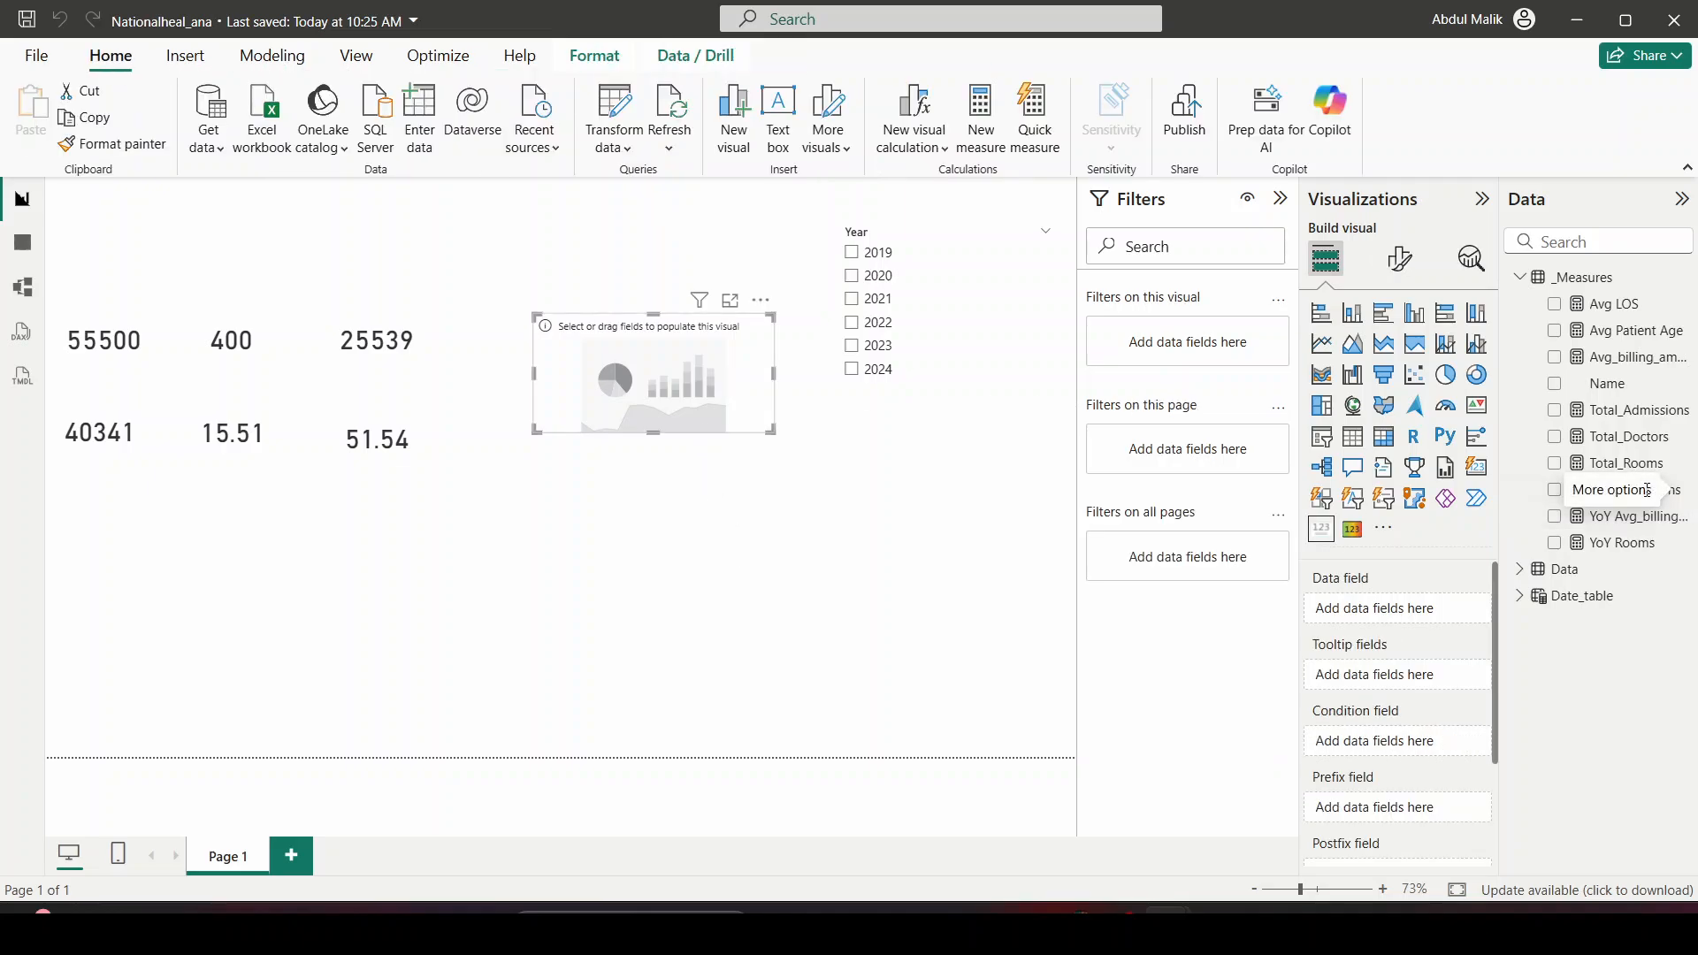
Add YoY Admissions to the empty card's data field and try toggling its category label
drag(1671, 489, 1421, 613)
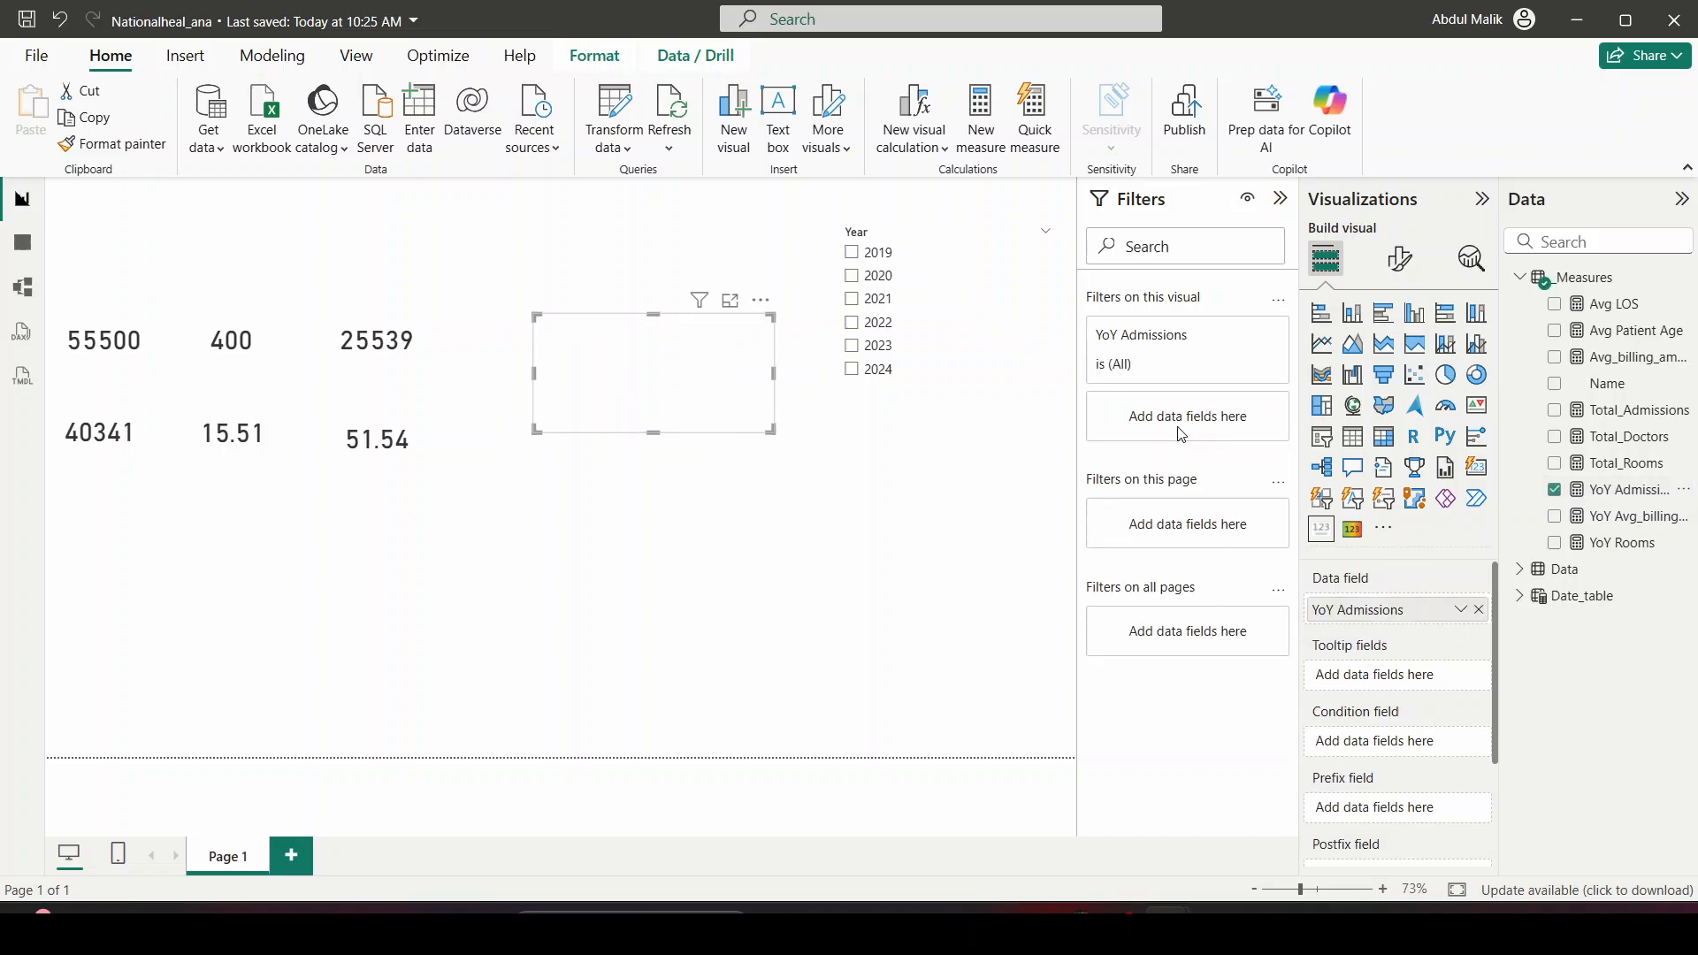
click(1401, 263)
click(1406, 458)
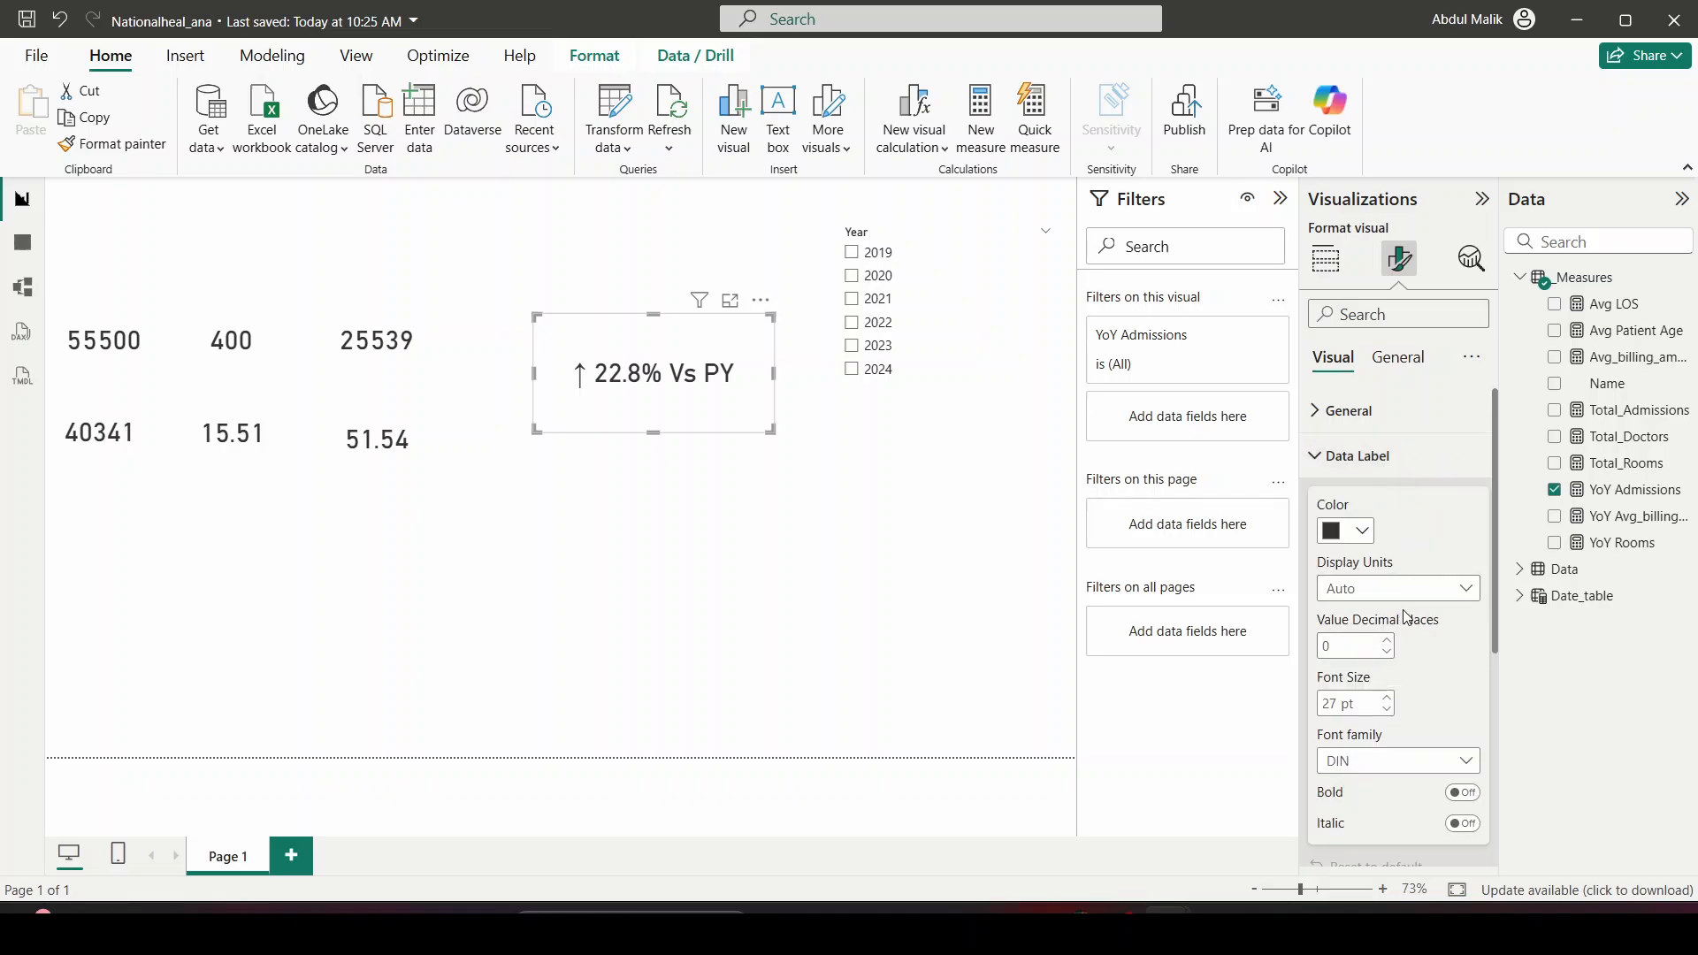
scroll(1397, 637, down, 3)
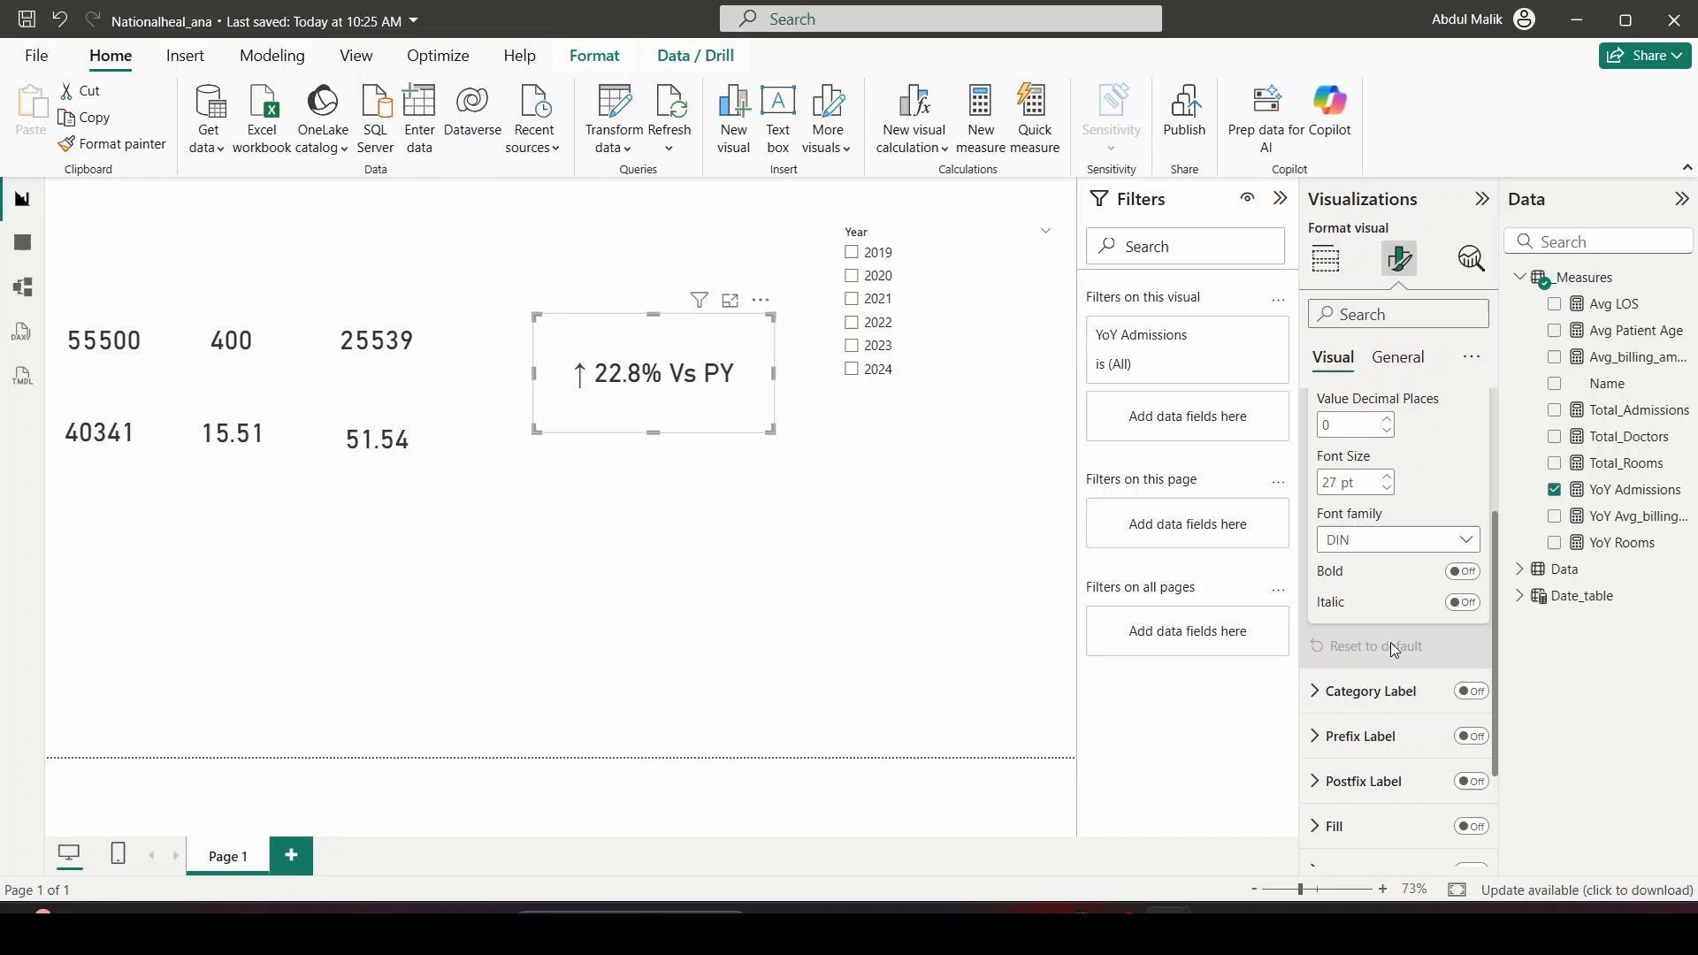
click(1482, 703)
click(1480, 699)
Toggle the YoY Admissions card's background effect on and back off
click(1397, 357)
click(1415, 502)
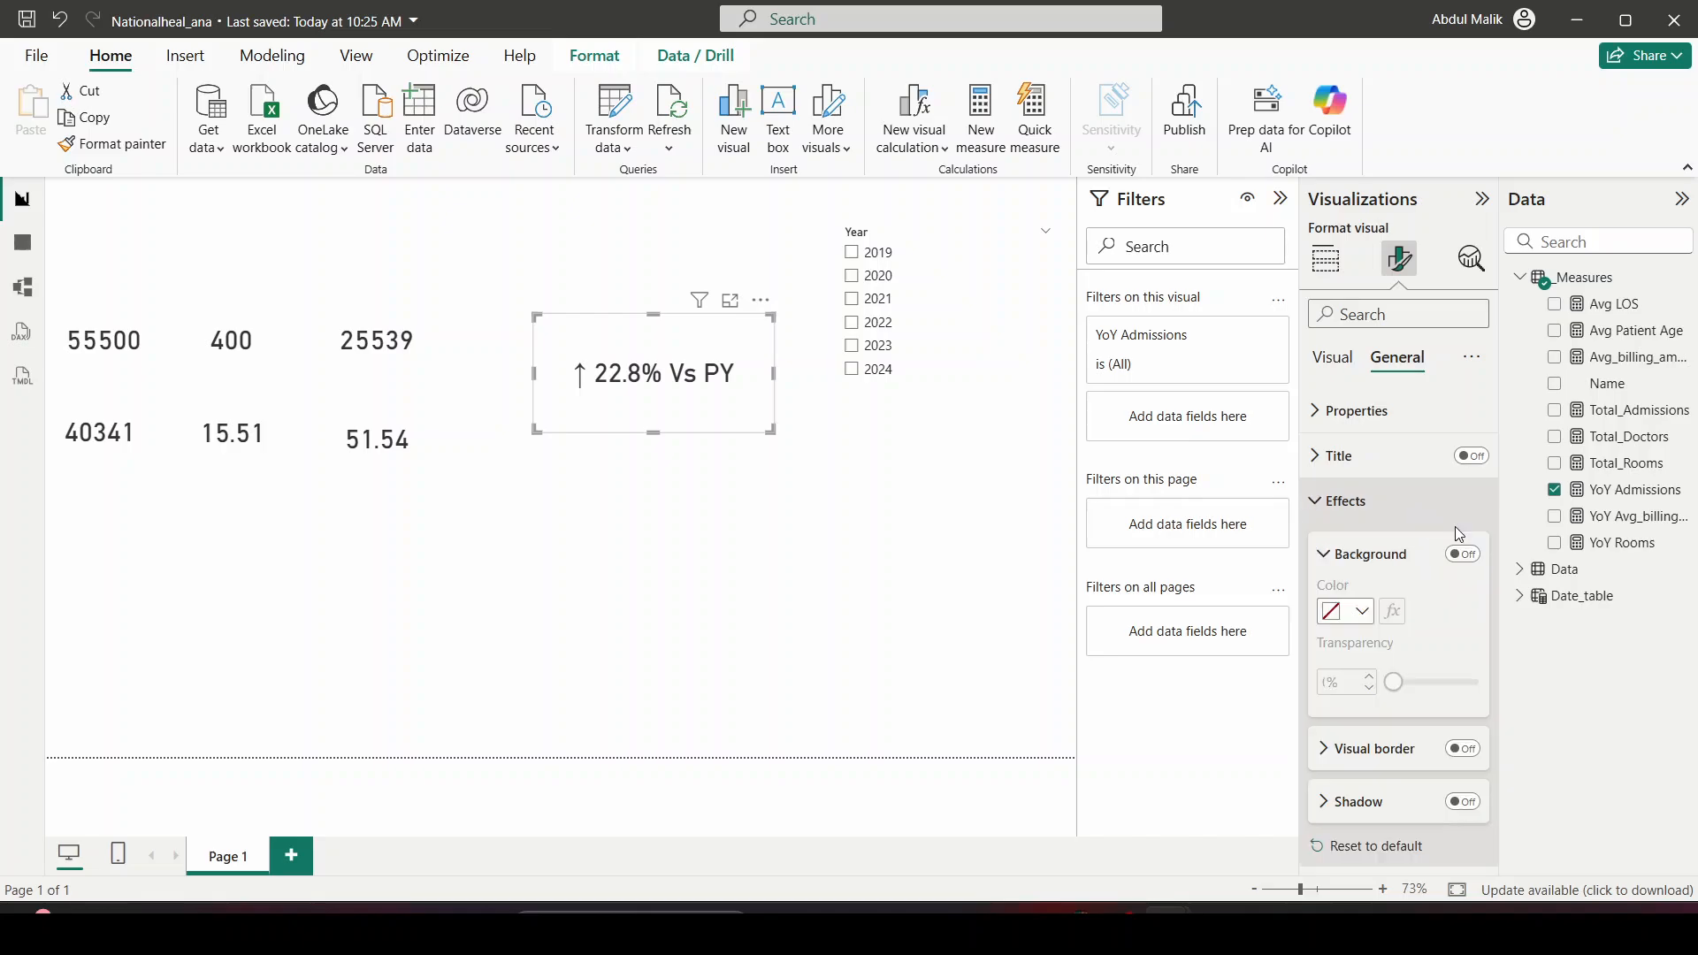
click(1464, 555)
click(1464, 554)
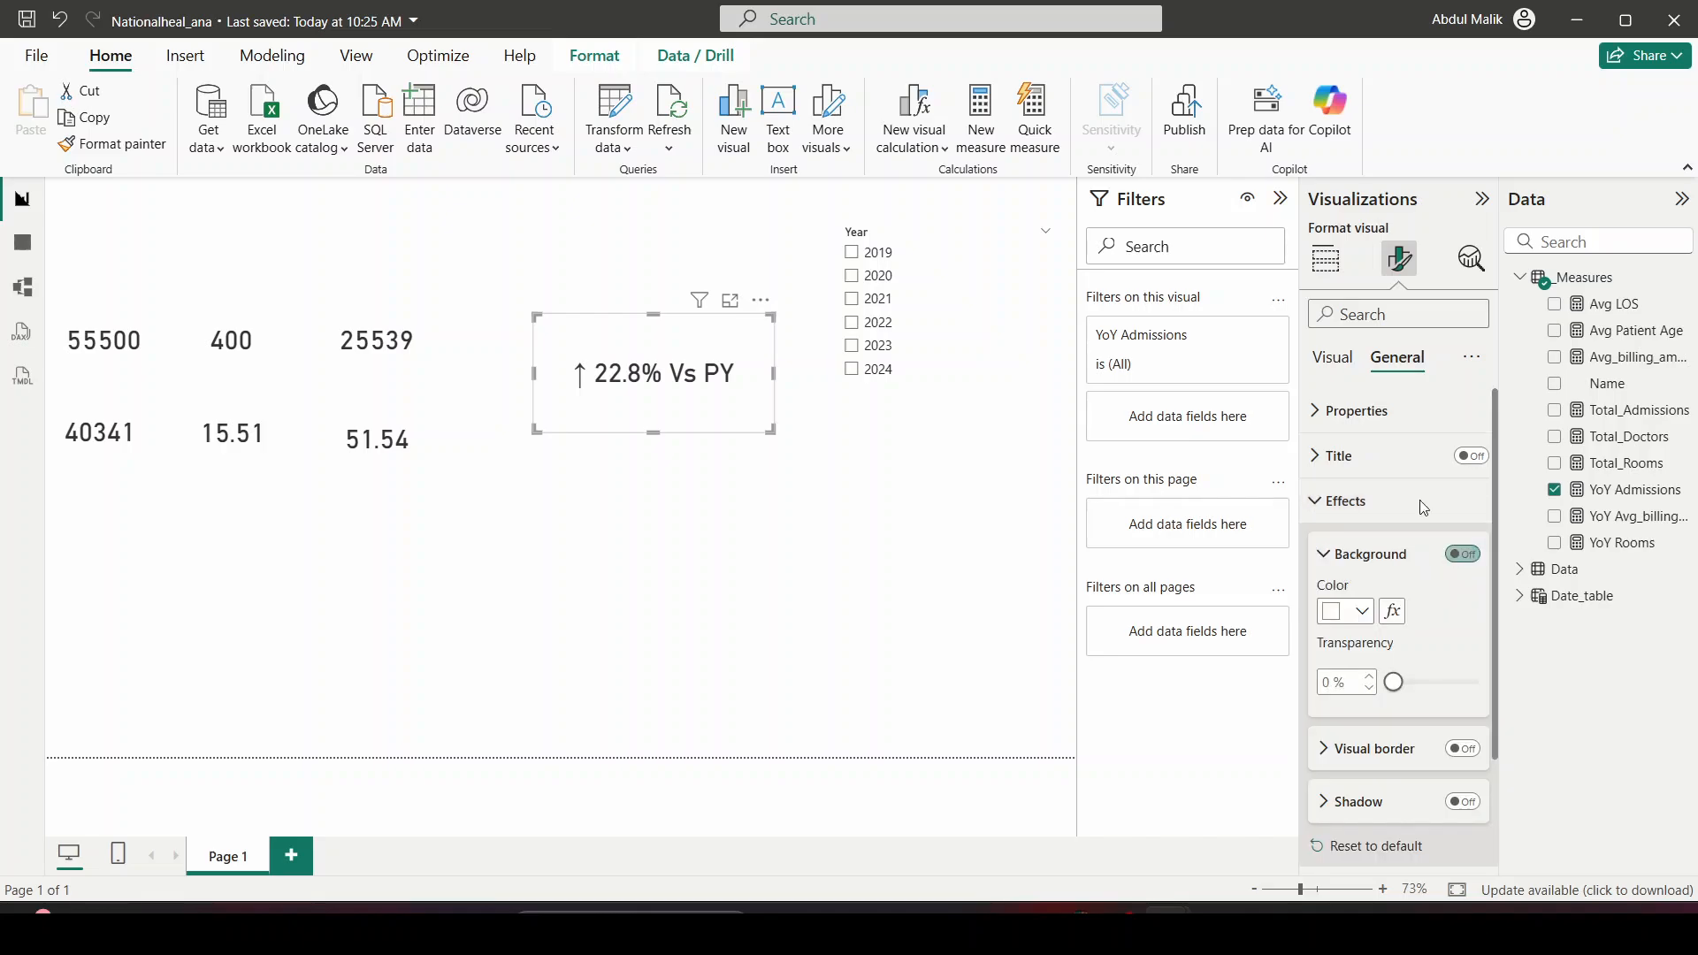
click(1322, 370)
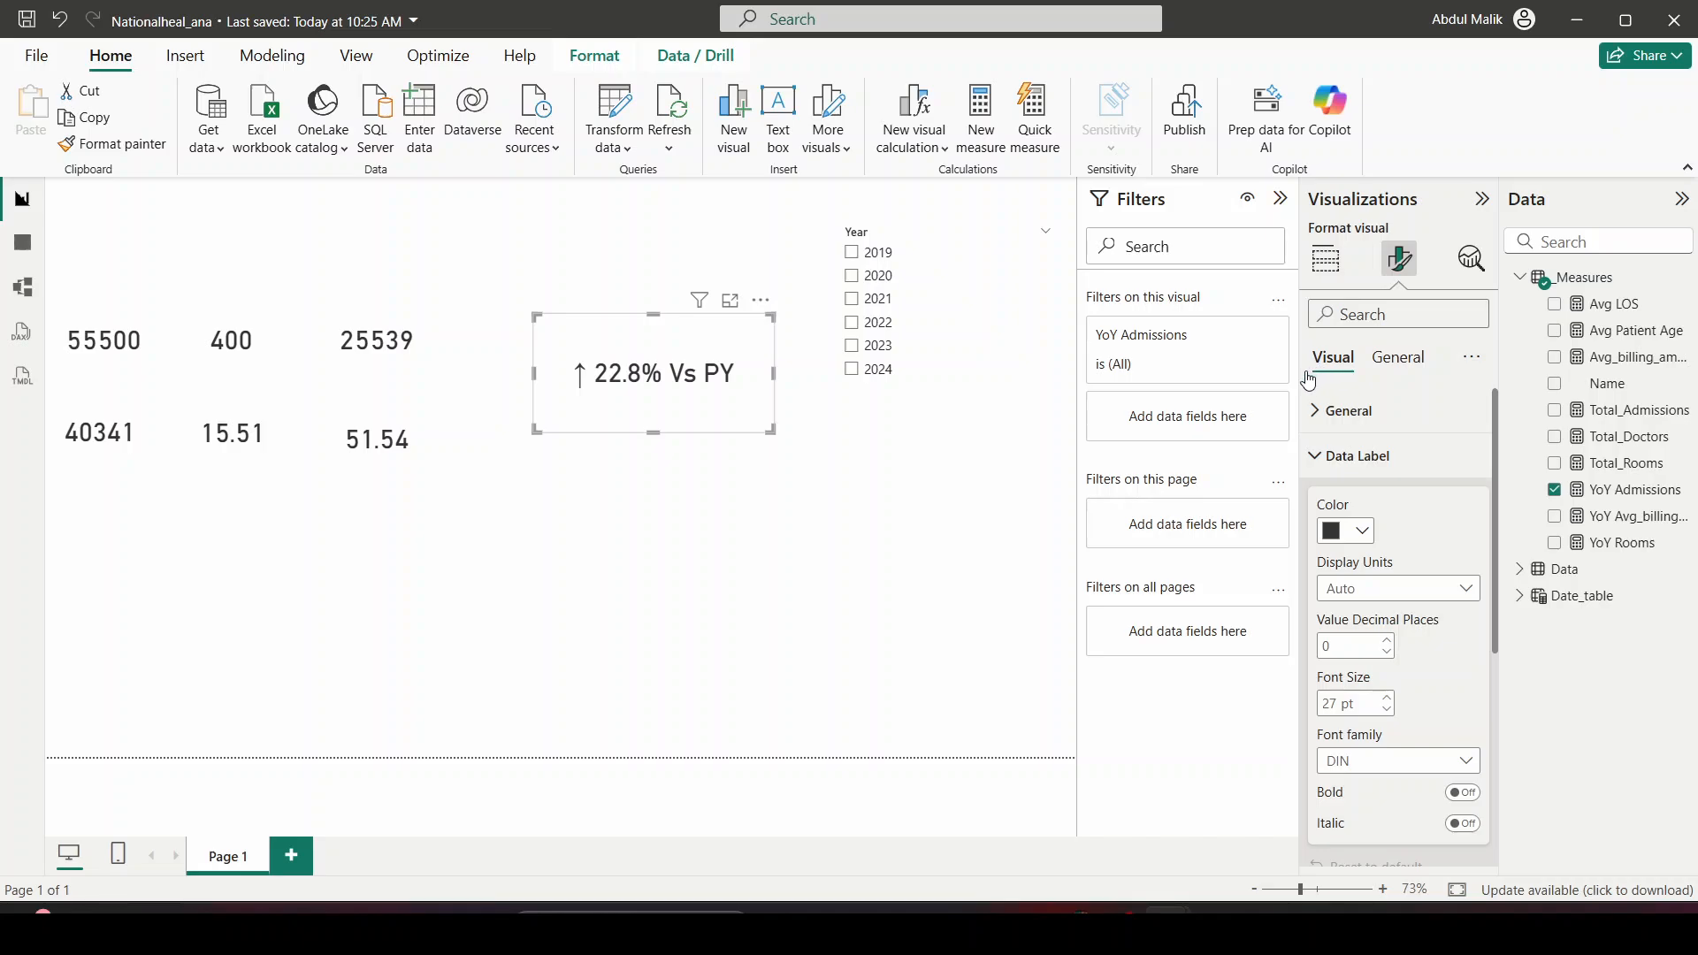
Replace the YoY Admissions card with a newly inserted card showing YoY Admissions, placed below and to the right of the KPI values
click(766, 304)
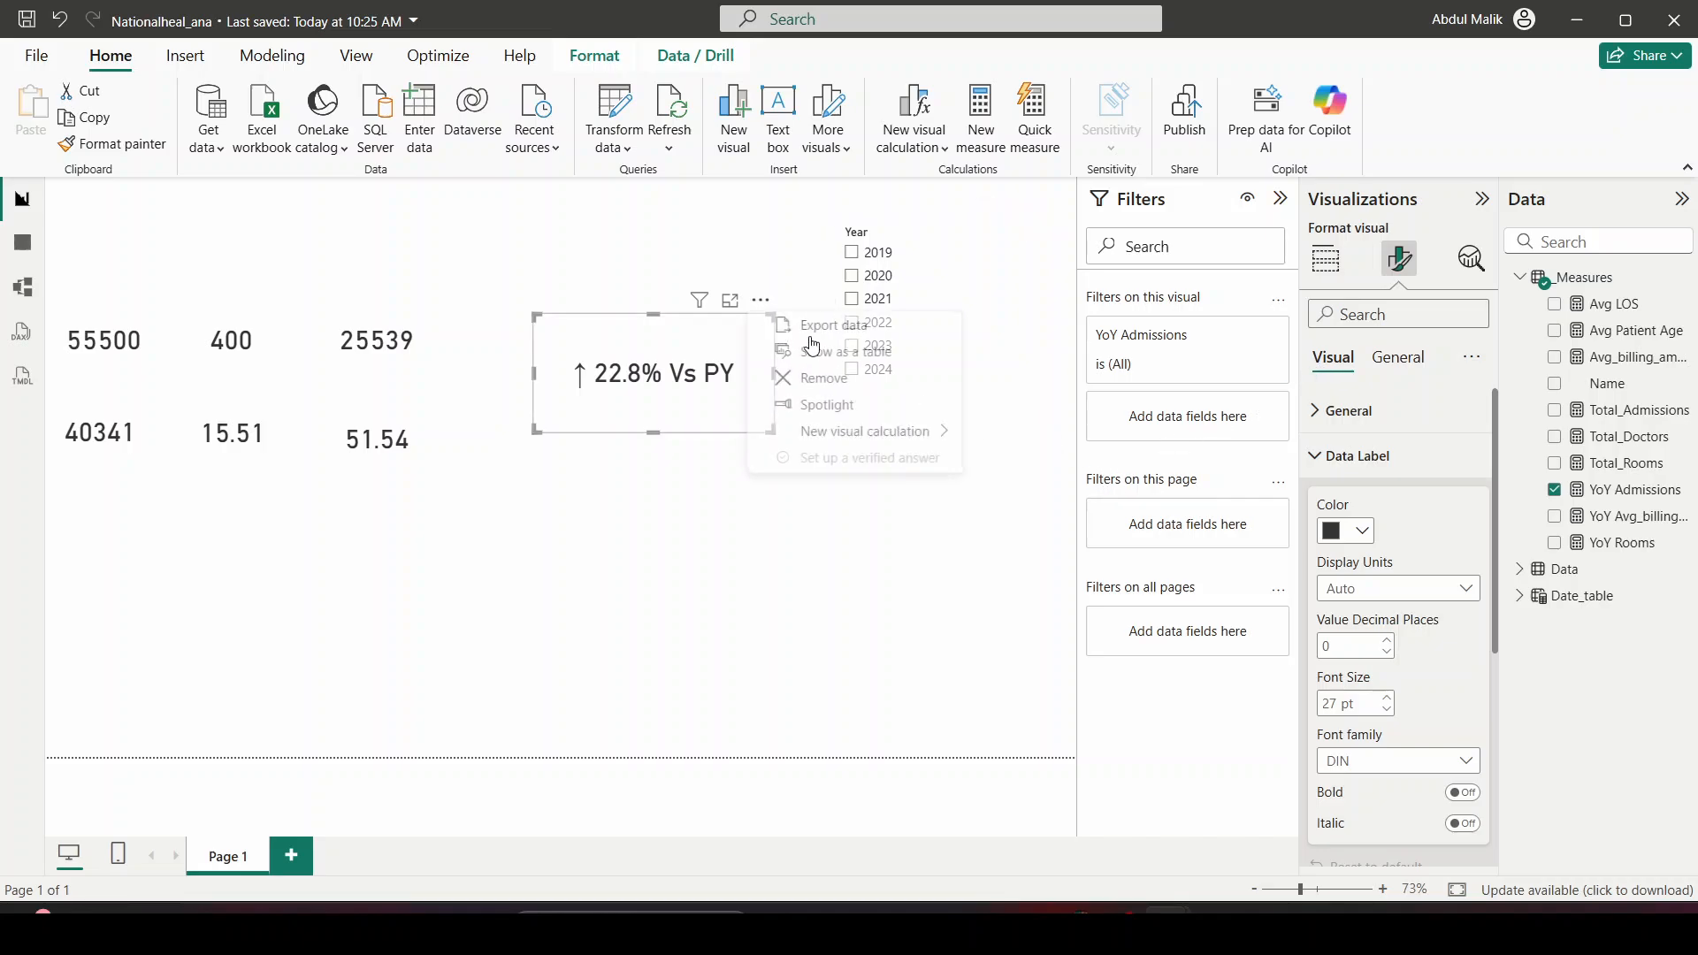
click(827, 378)
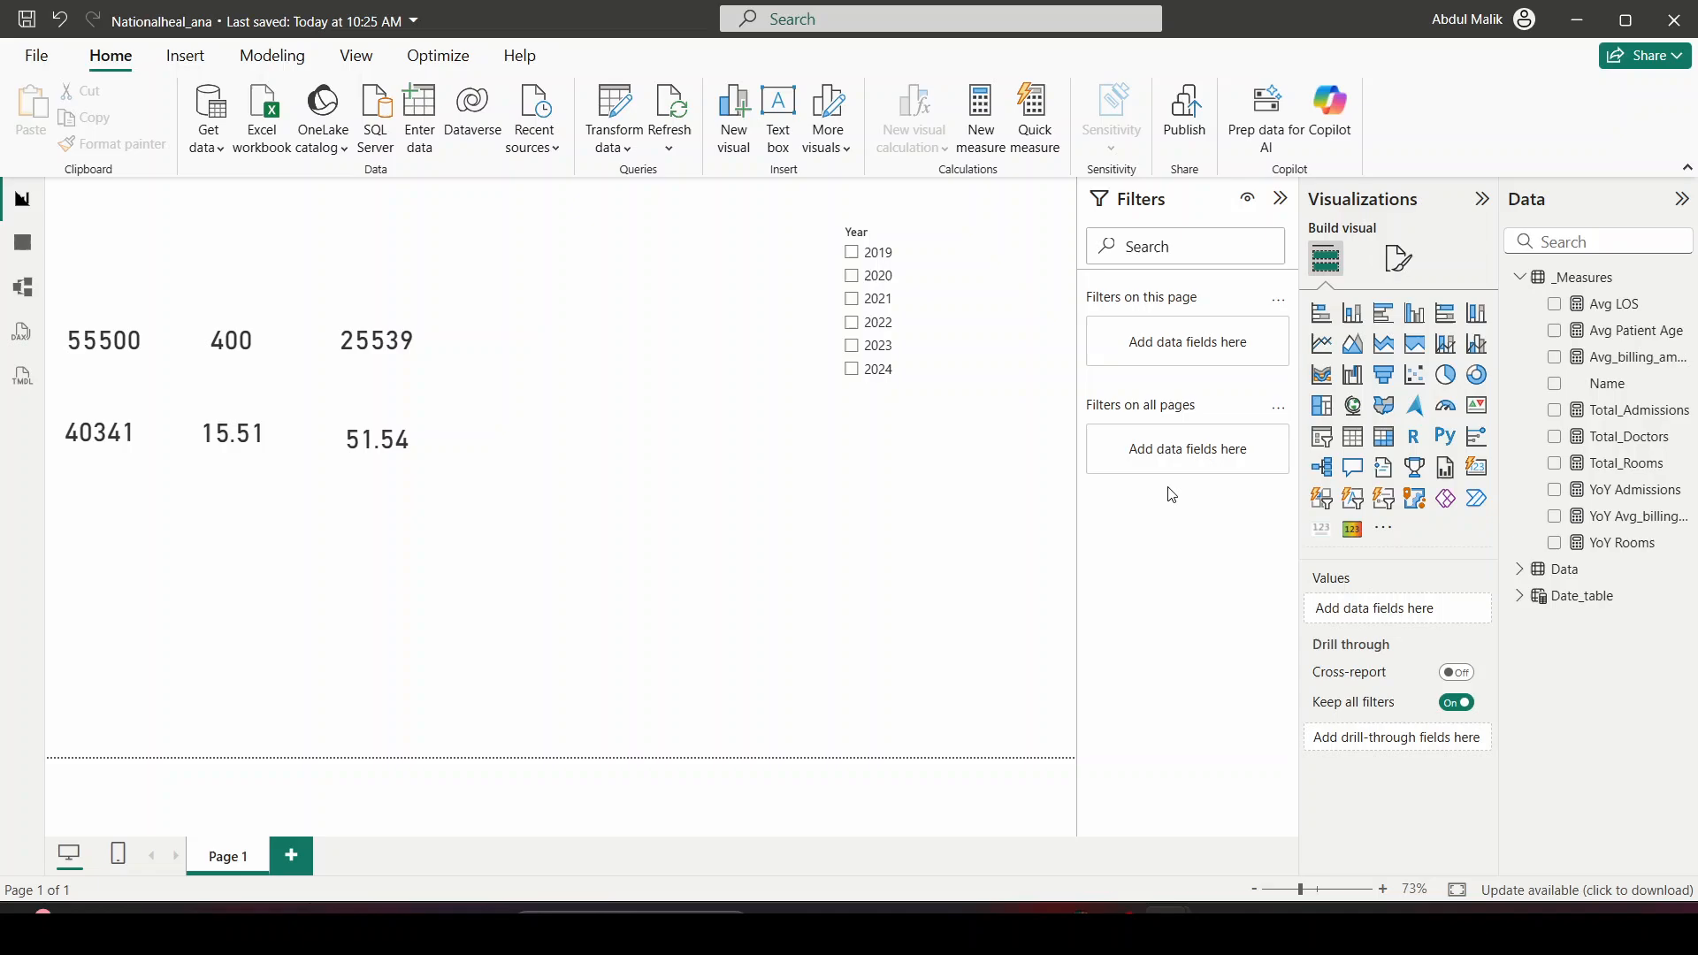
click(1321, 529)
drag(1633, 489, 1425, 608)
drag(279, 367, 742, 567)
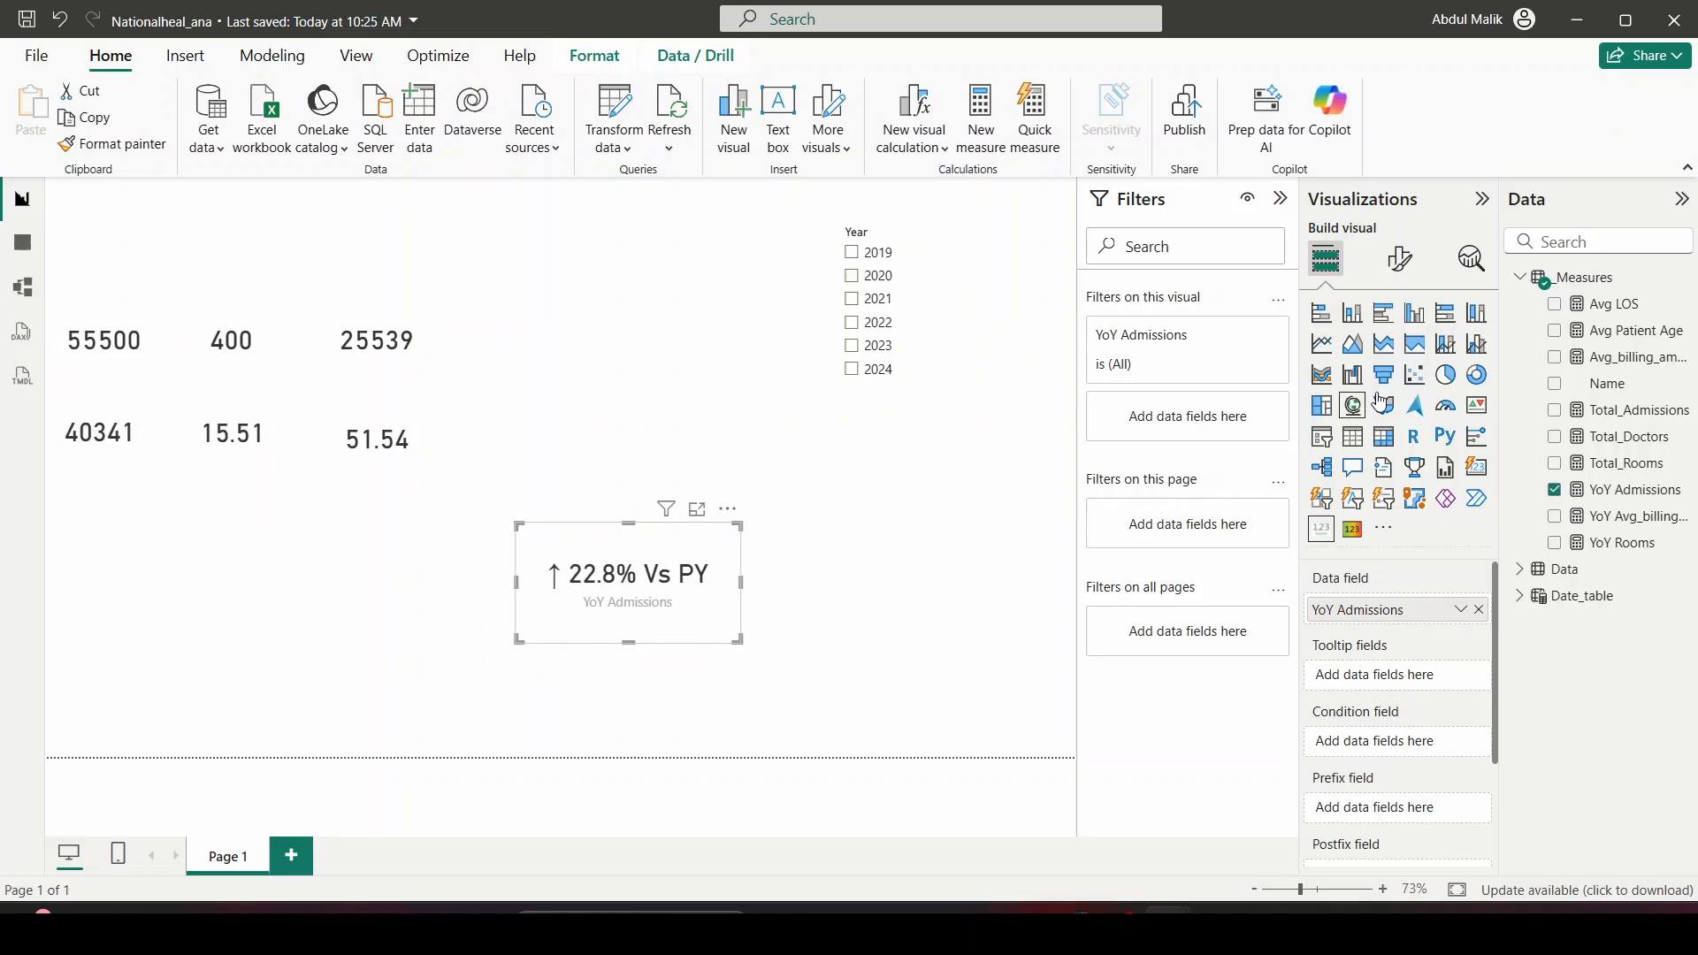
Turn off the new YoY Admissions card's category label and open its background effect settings
click(1399, 258)
click(1471, 502)
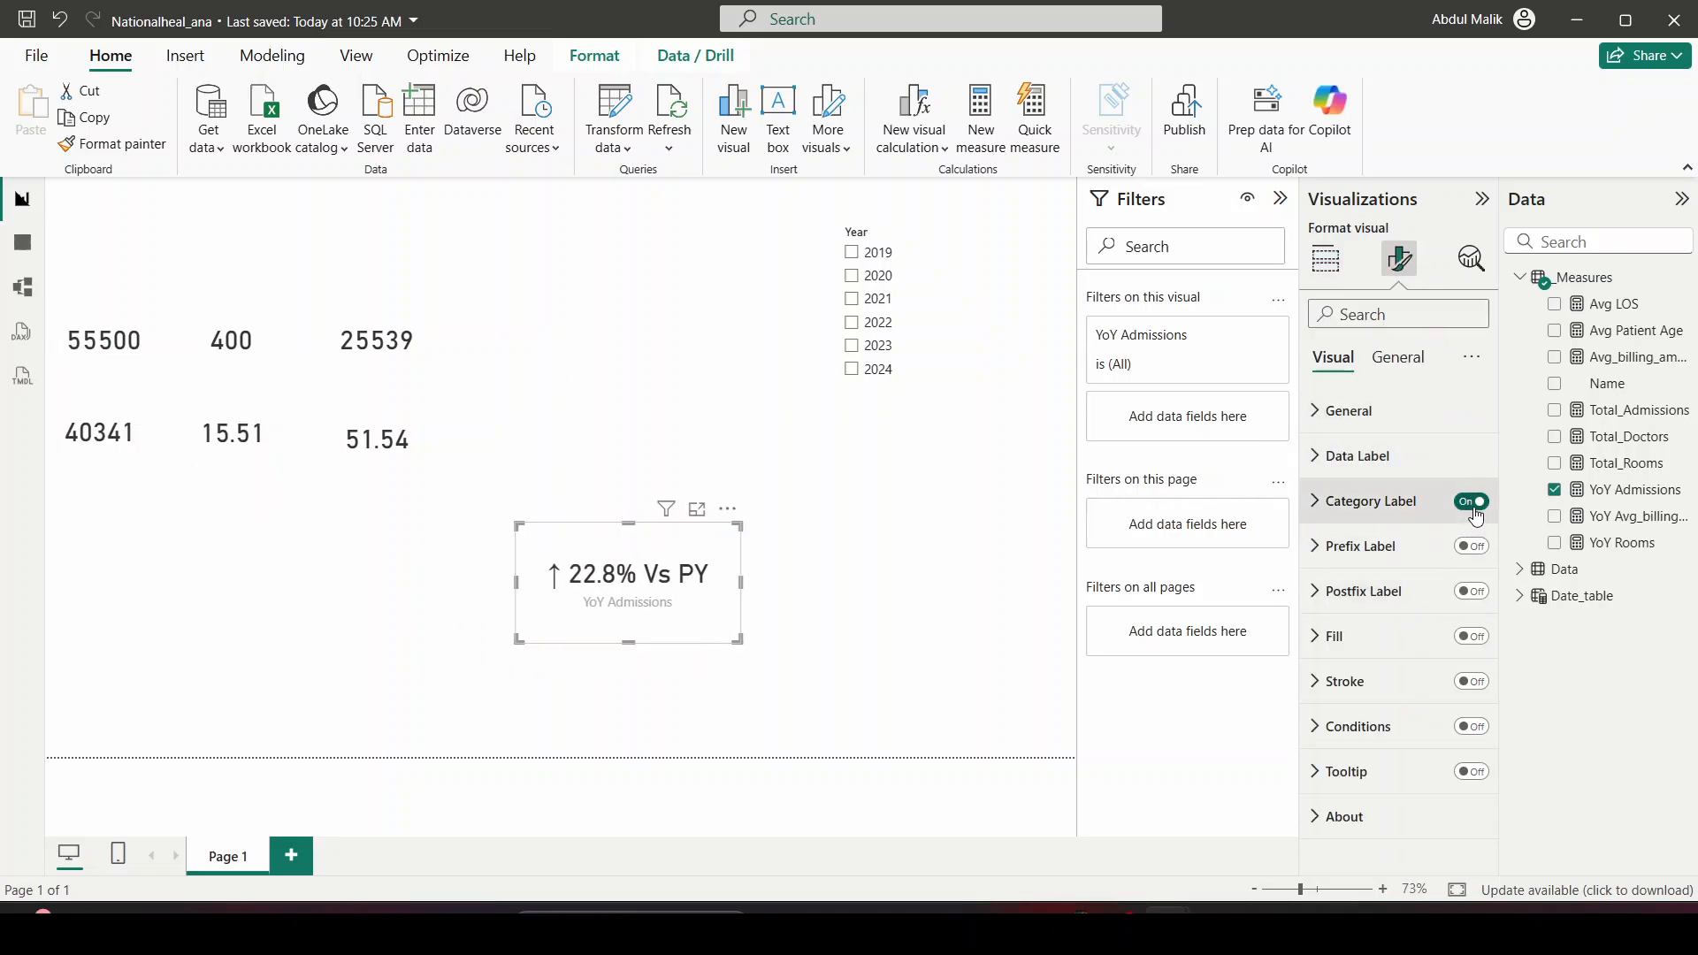
click(1397, 357)
click(1345, 500)
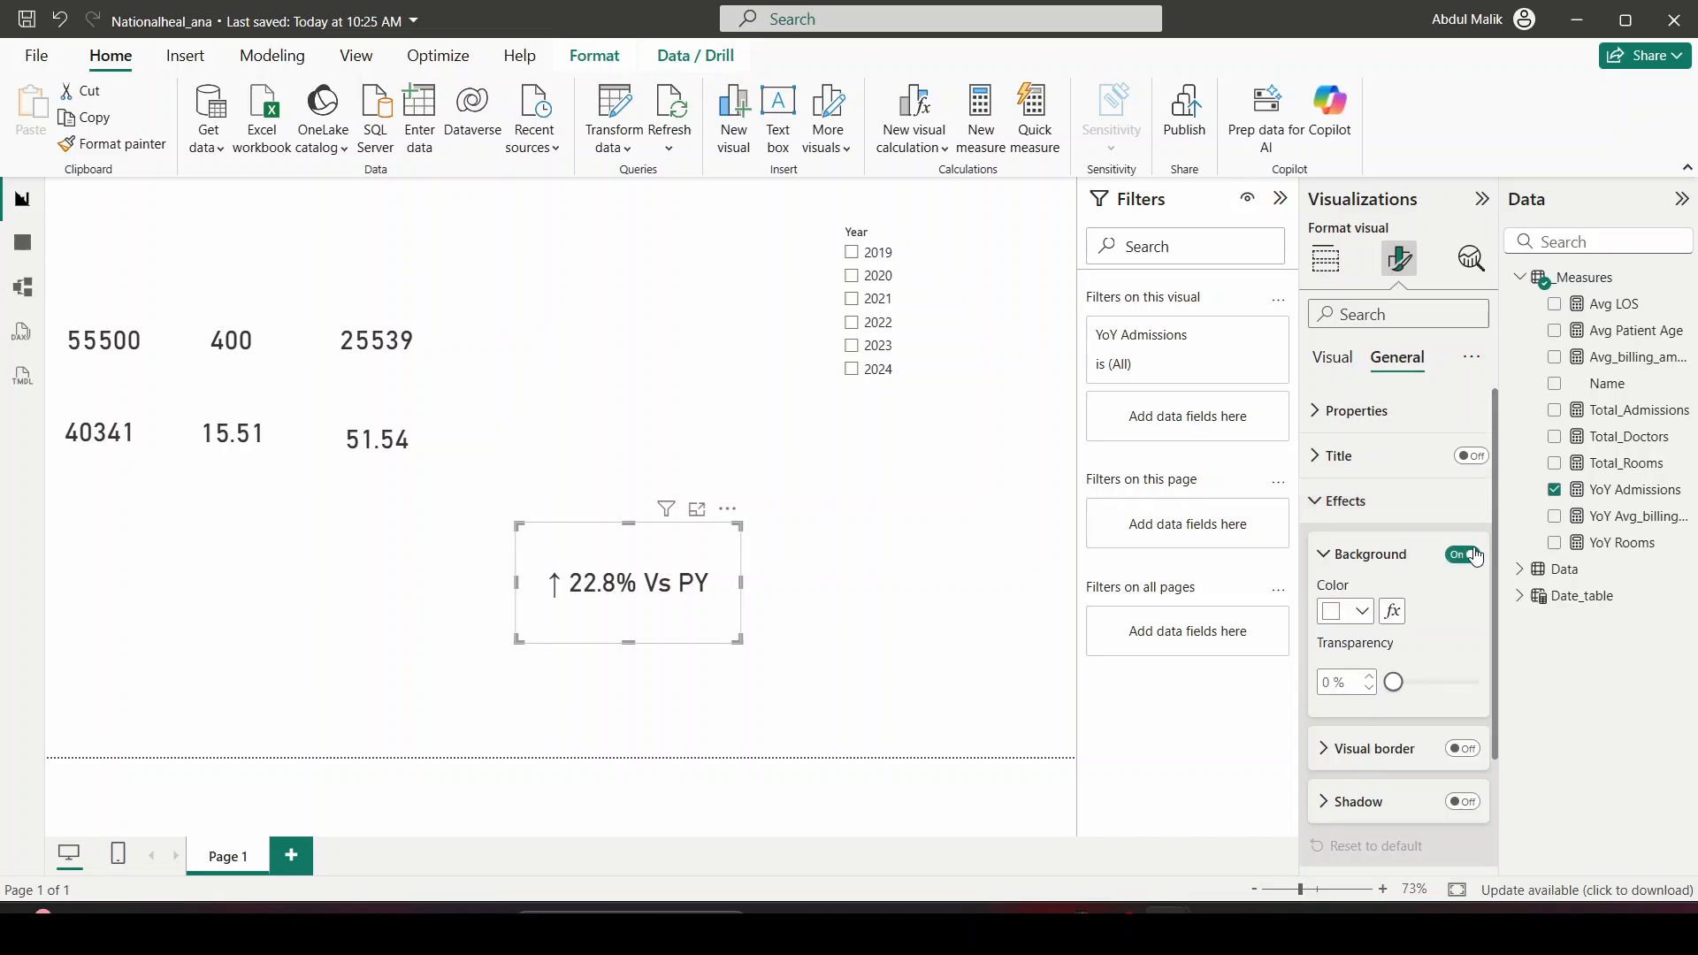
Set the YoY Admissions card's data label font size to 15 pt and place the card beside the 55500 total admissions value
click(1333, 358)
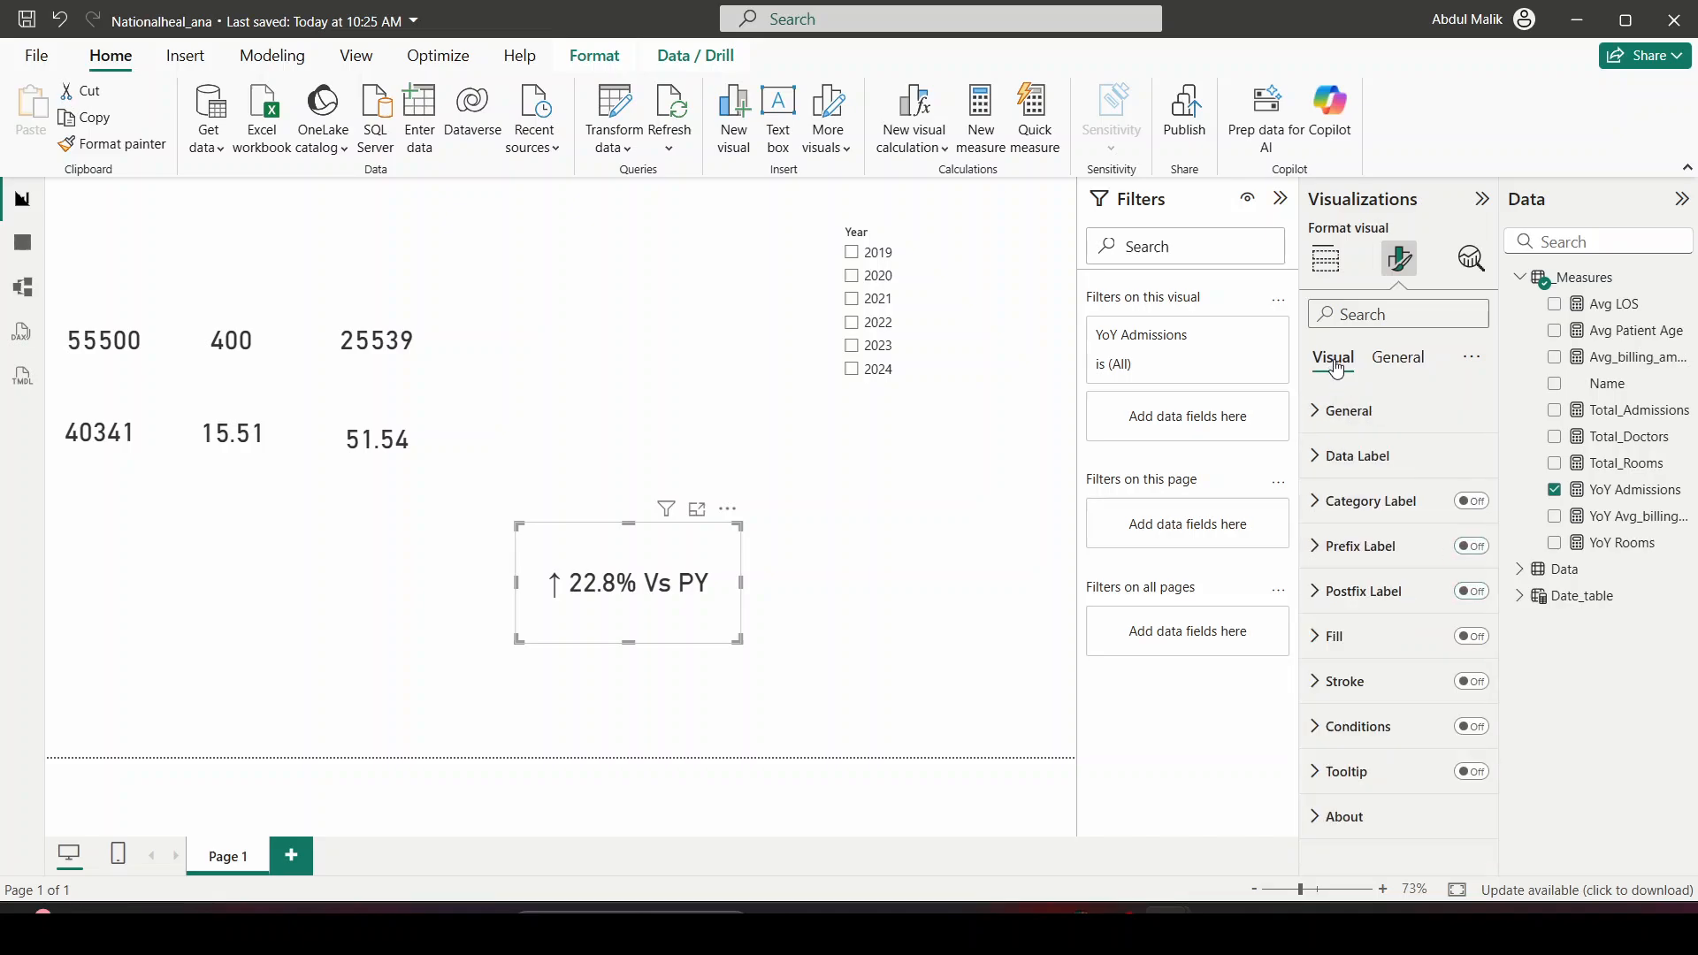
click(1367, 457)
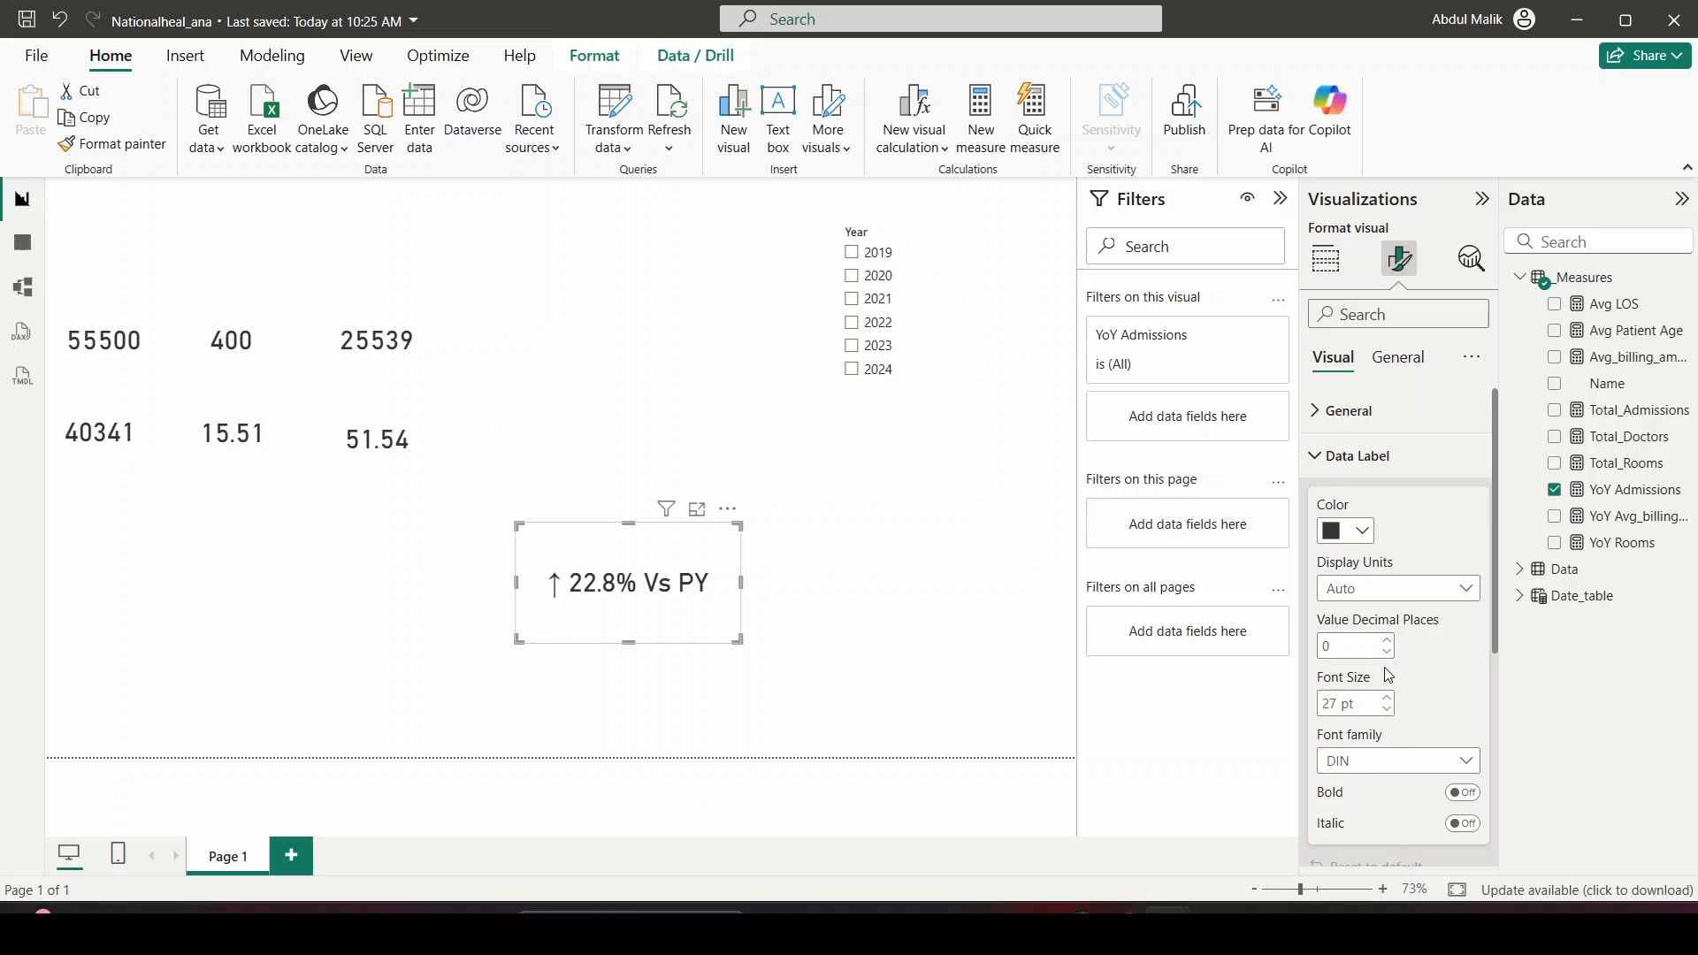
click(1385, 714)
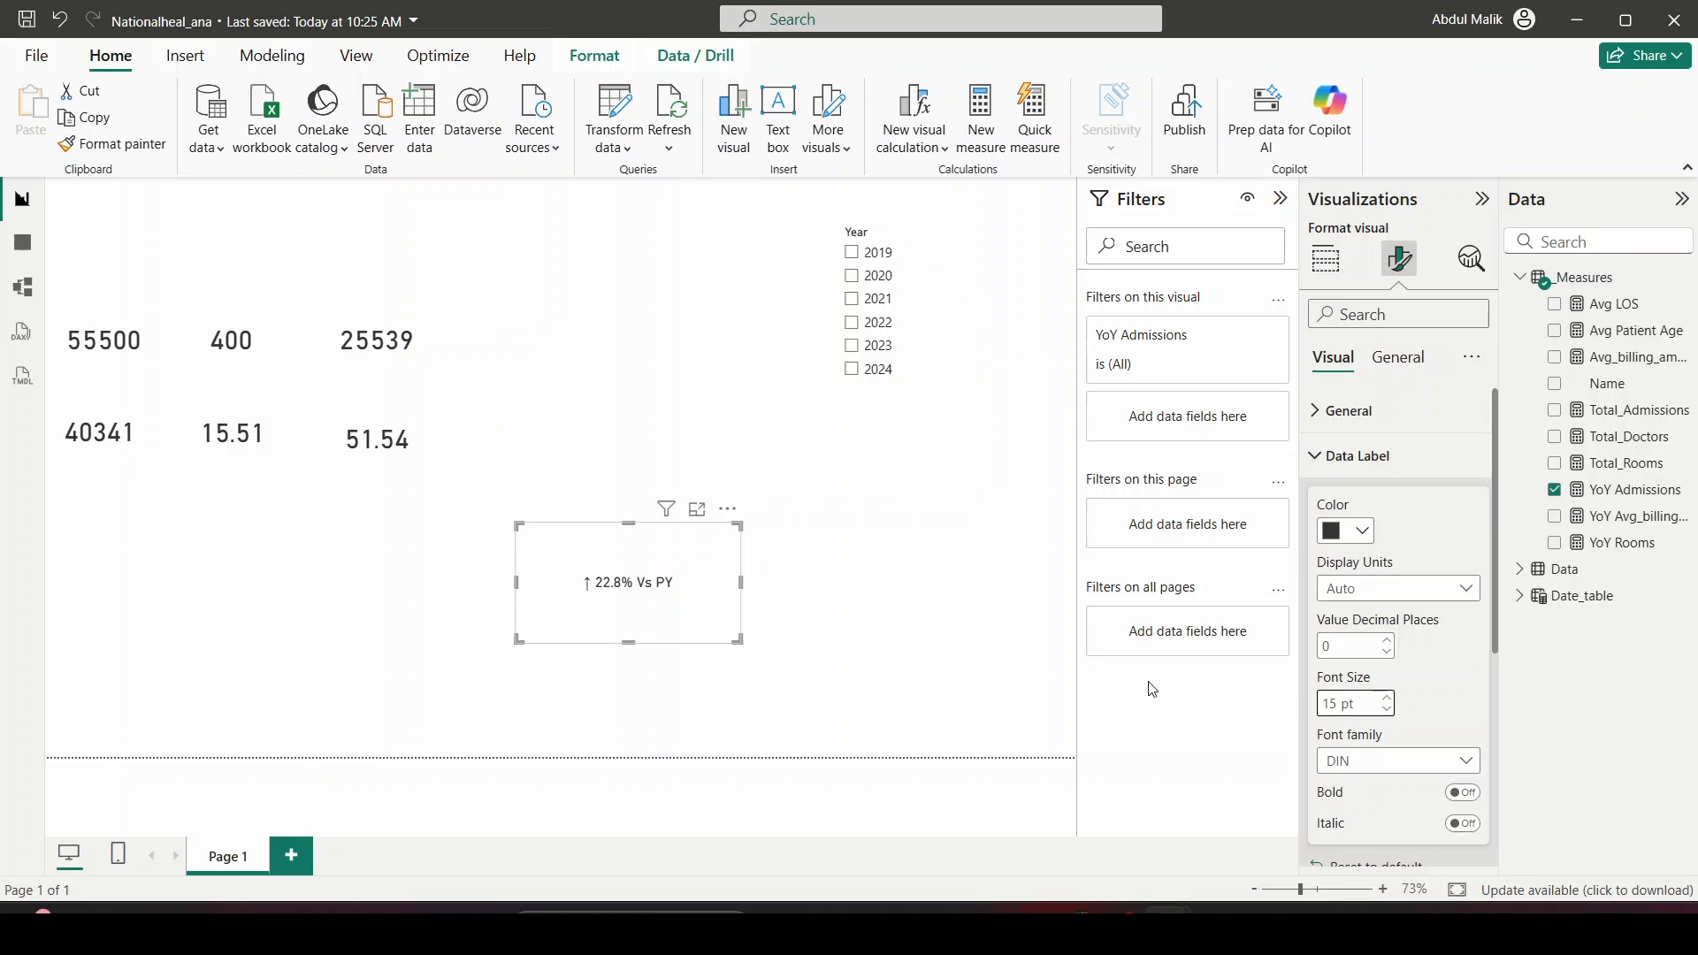
drag(734, 639, 300, 329)
click(502, 335)
Switch to the reference dashboard in the browser and examine its Normal, Inconclusive and Abnormal Results cards
key(alt+Tab)
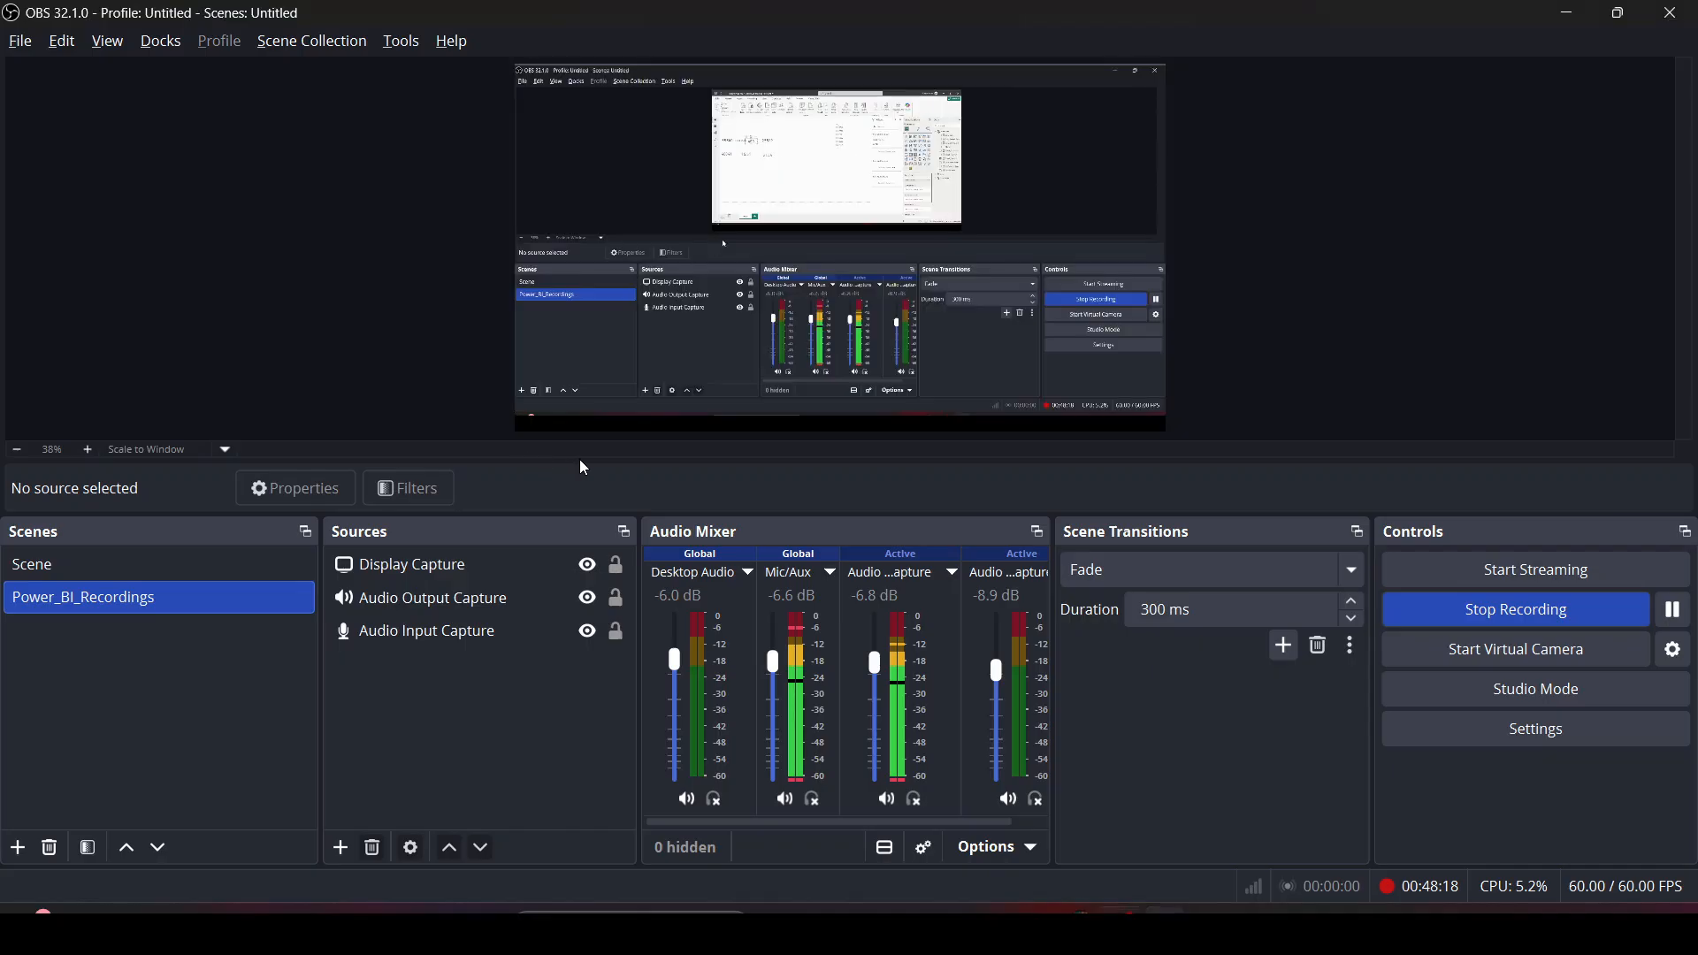
key(alt+Tab)
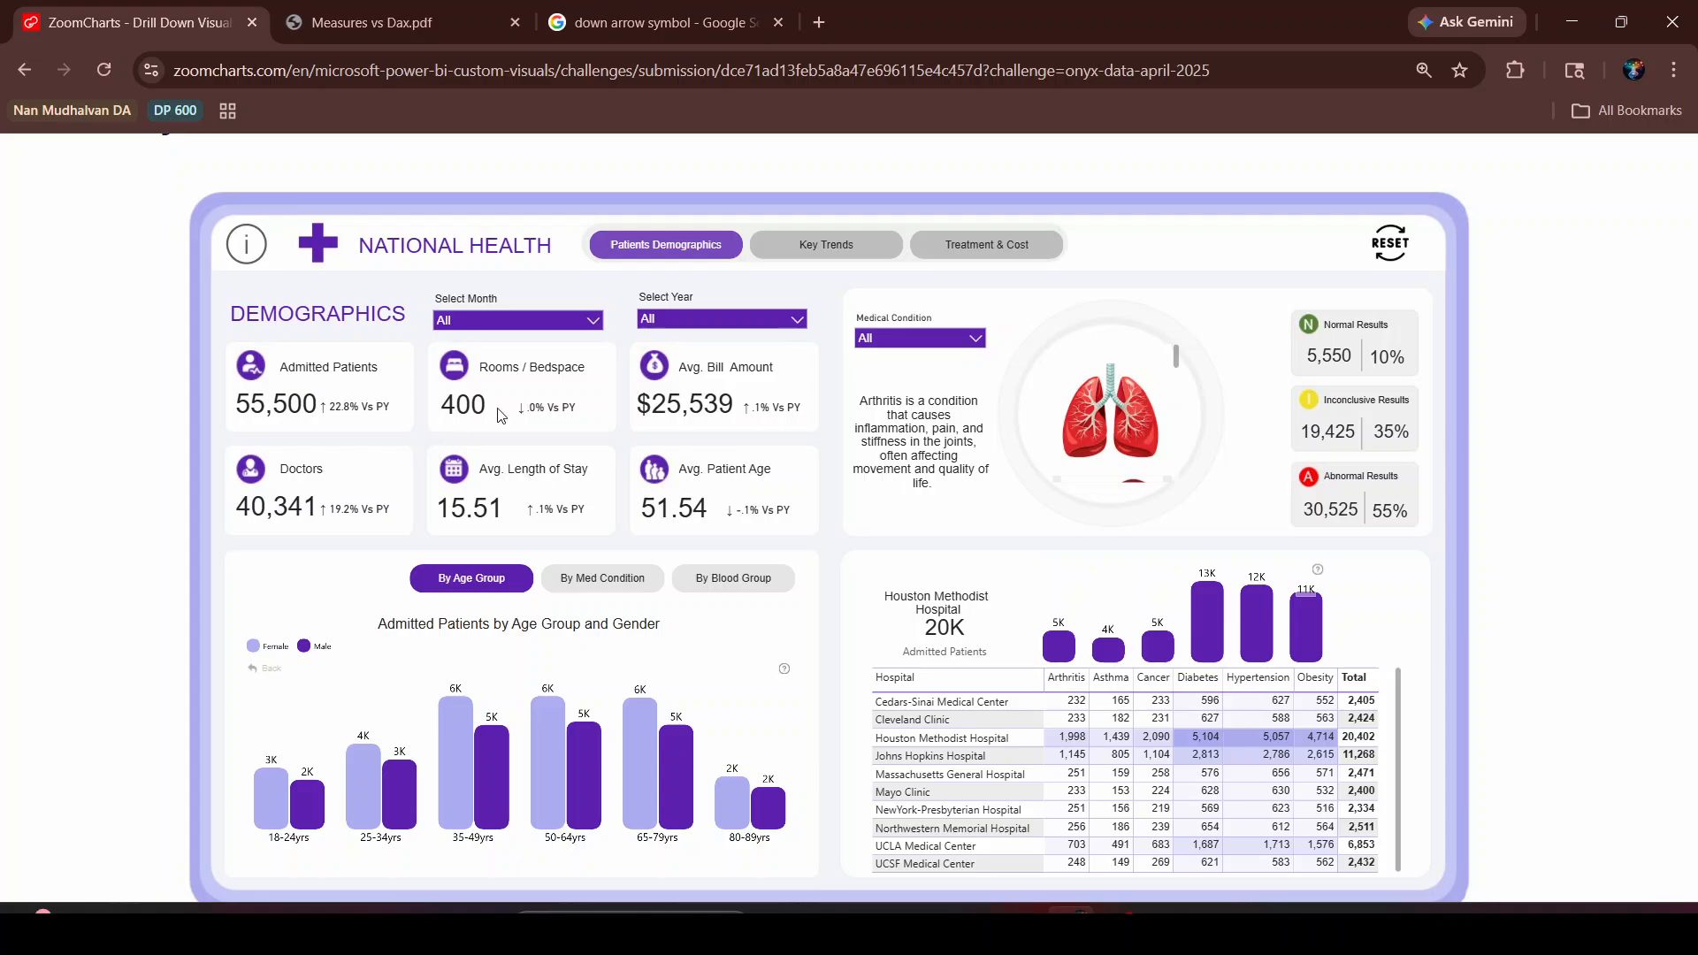
key(alt+Tab)
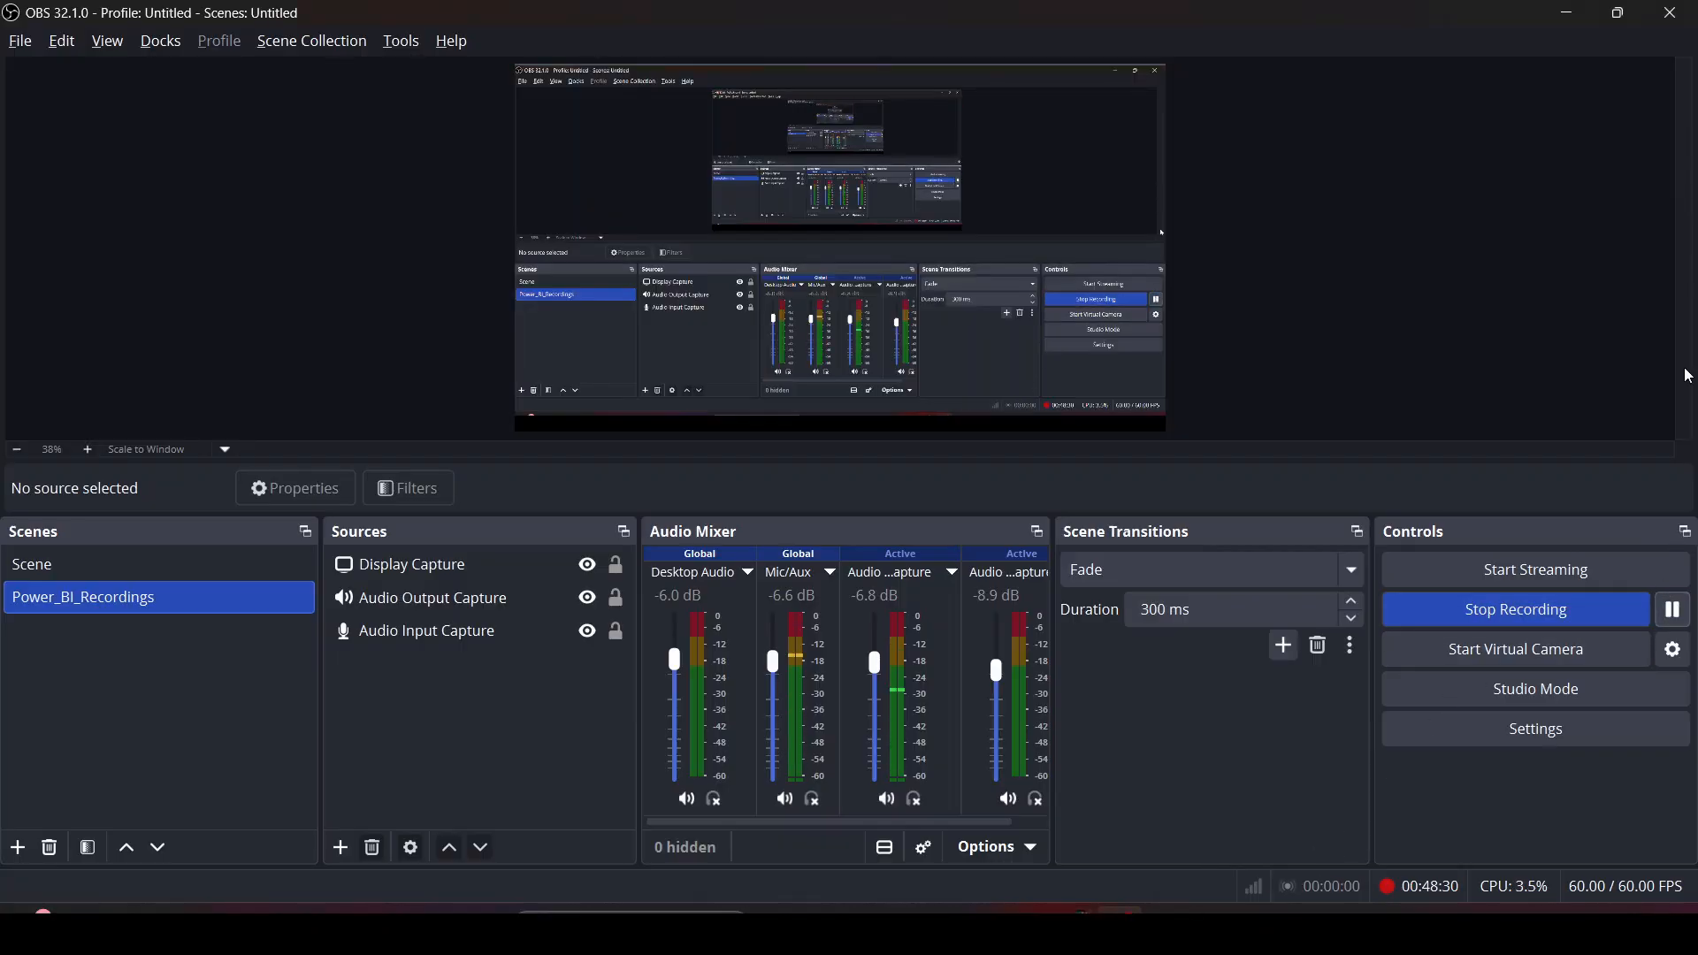
key(alt+Tab)
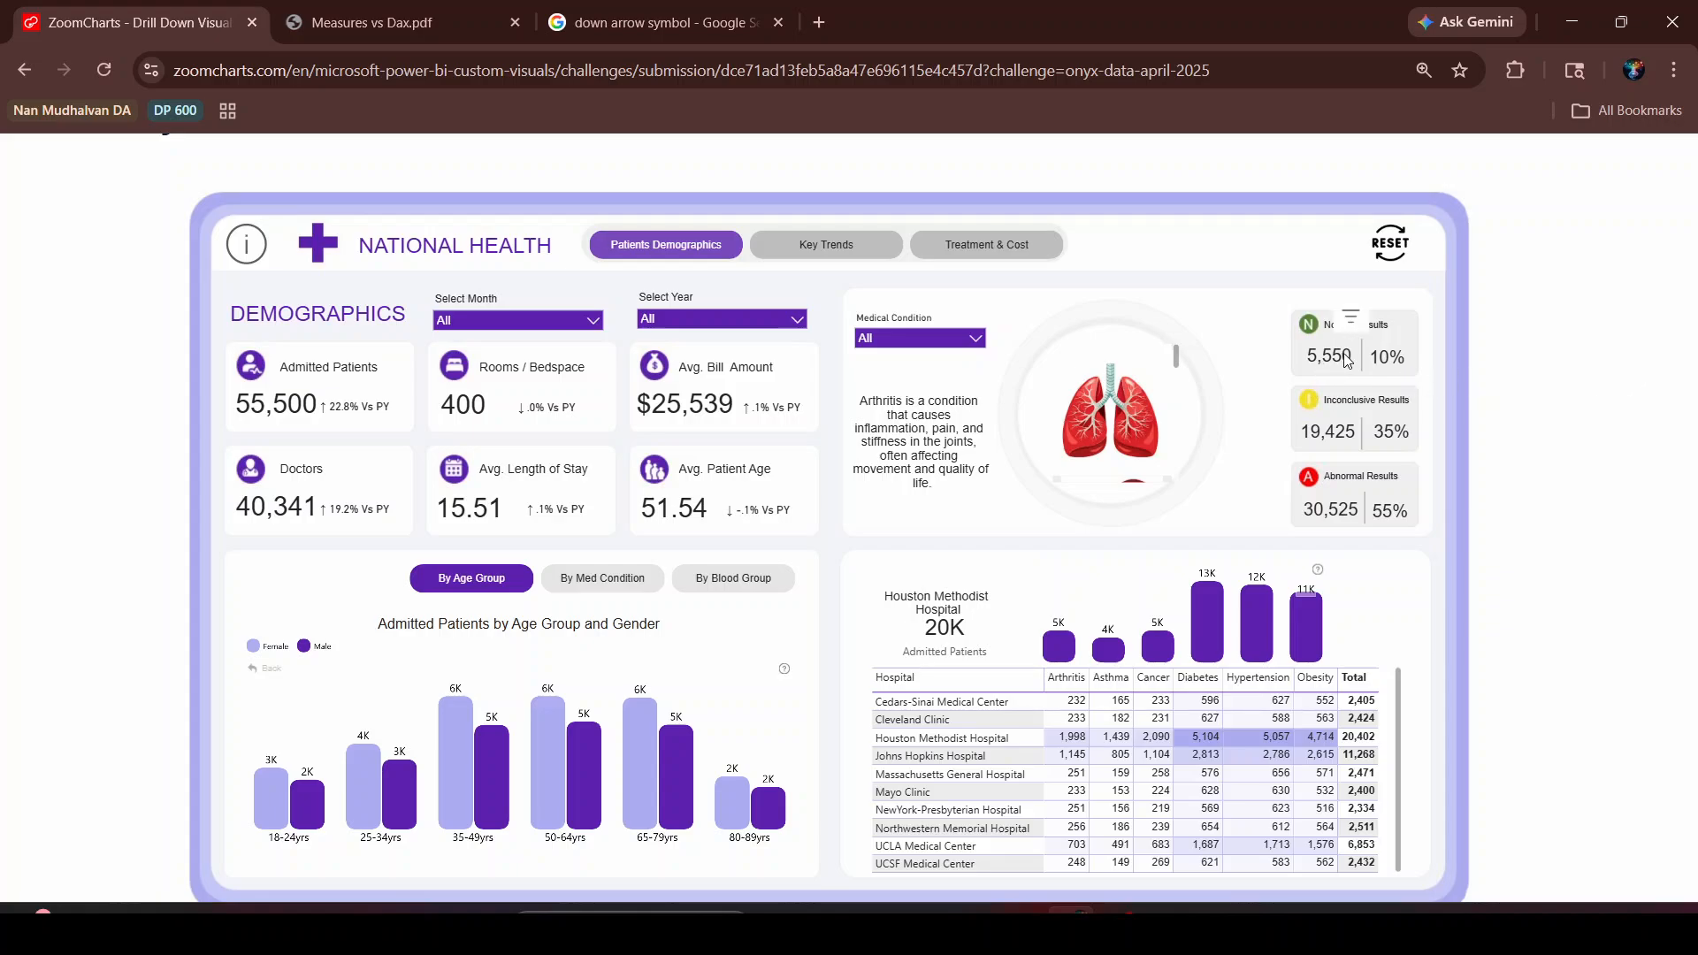
mouse_move(1353, 412)
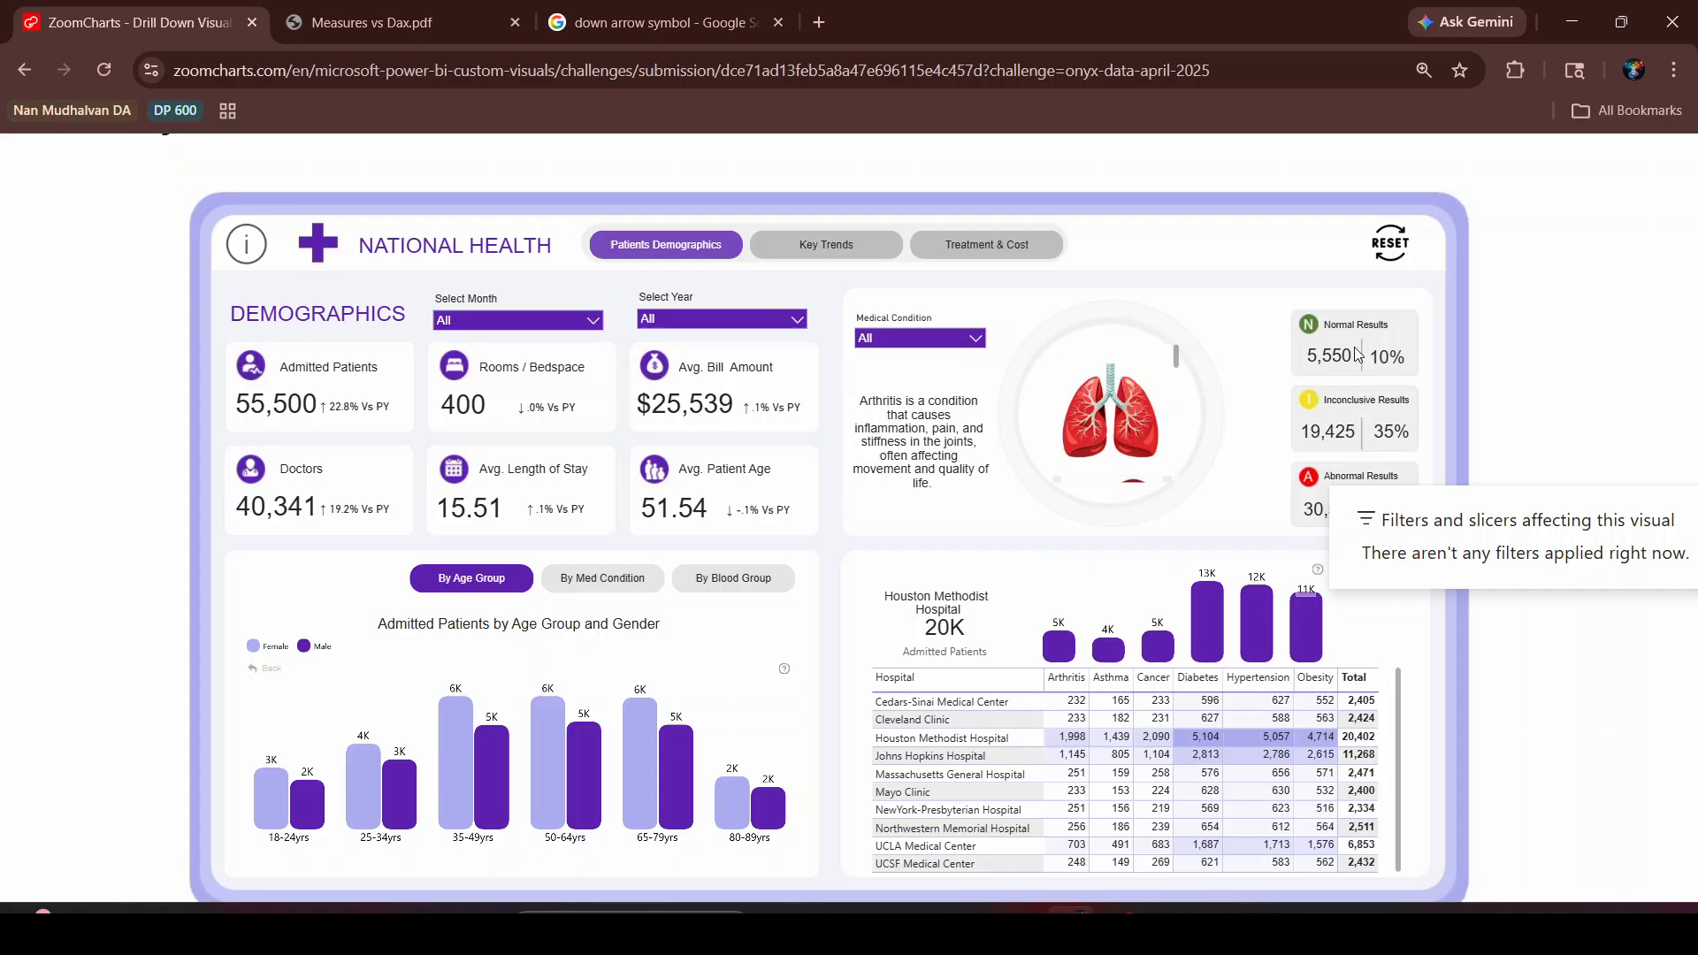
Switch back to Power BI and start a new measure in _Measures, Normal_results, as a CALCULATE of [Total_Admissions]
key(alt+Tab)
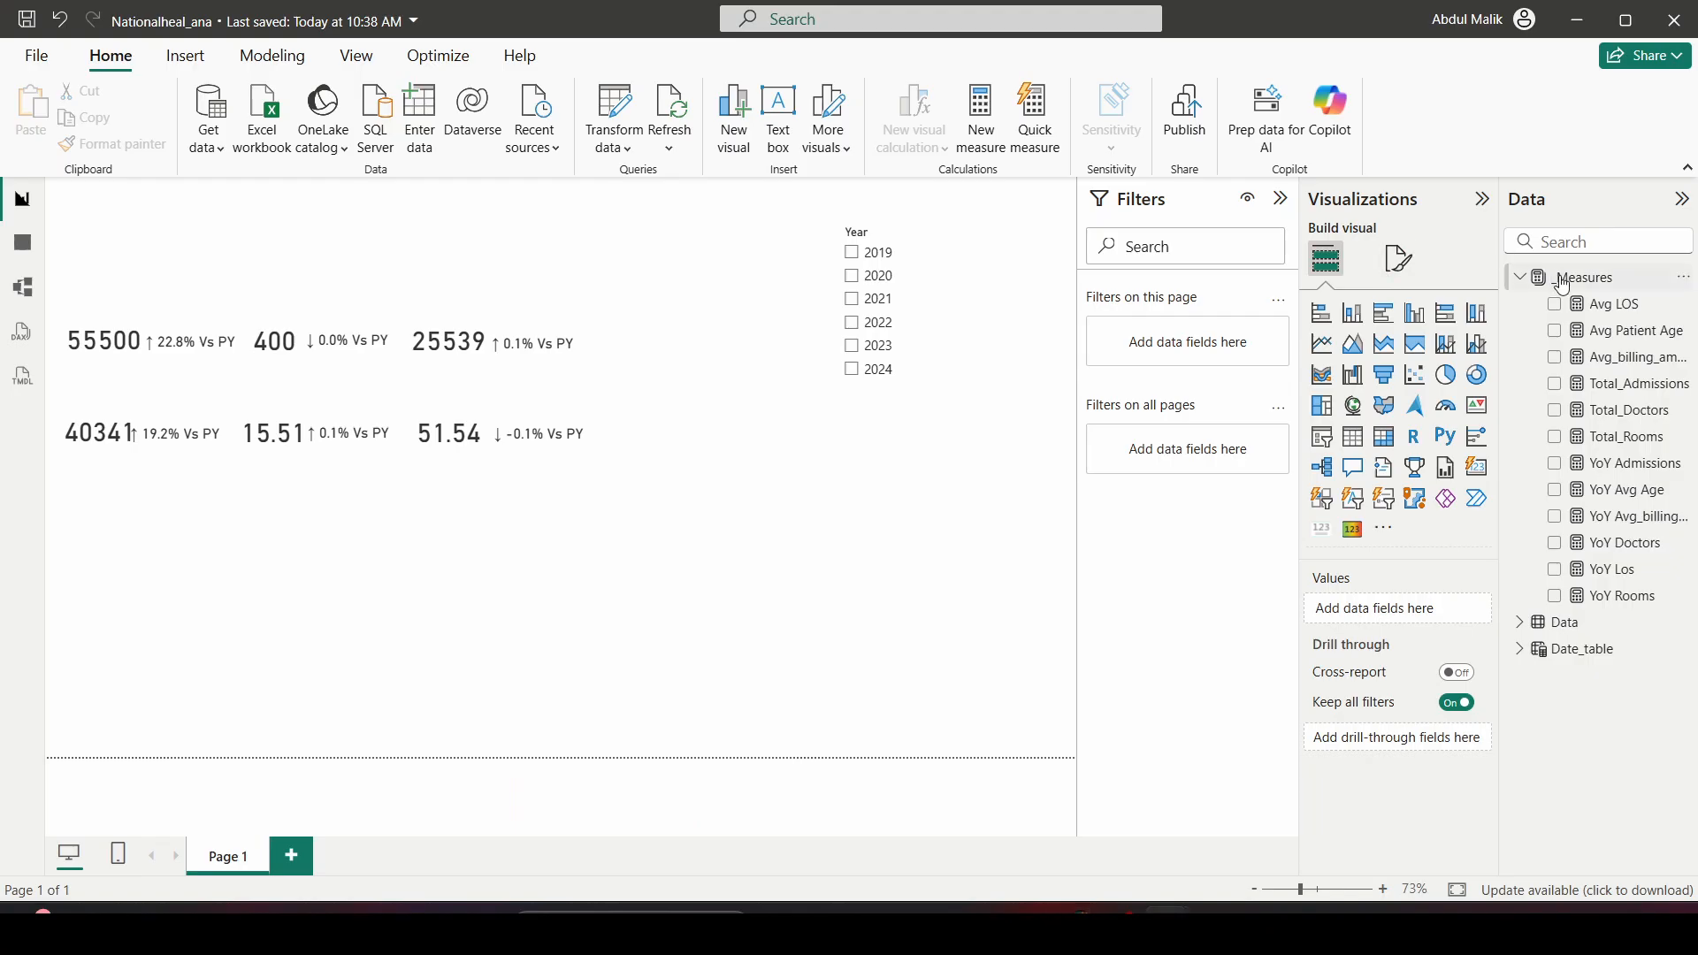
right_click(1554, 276)
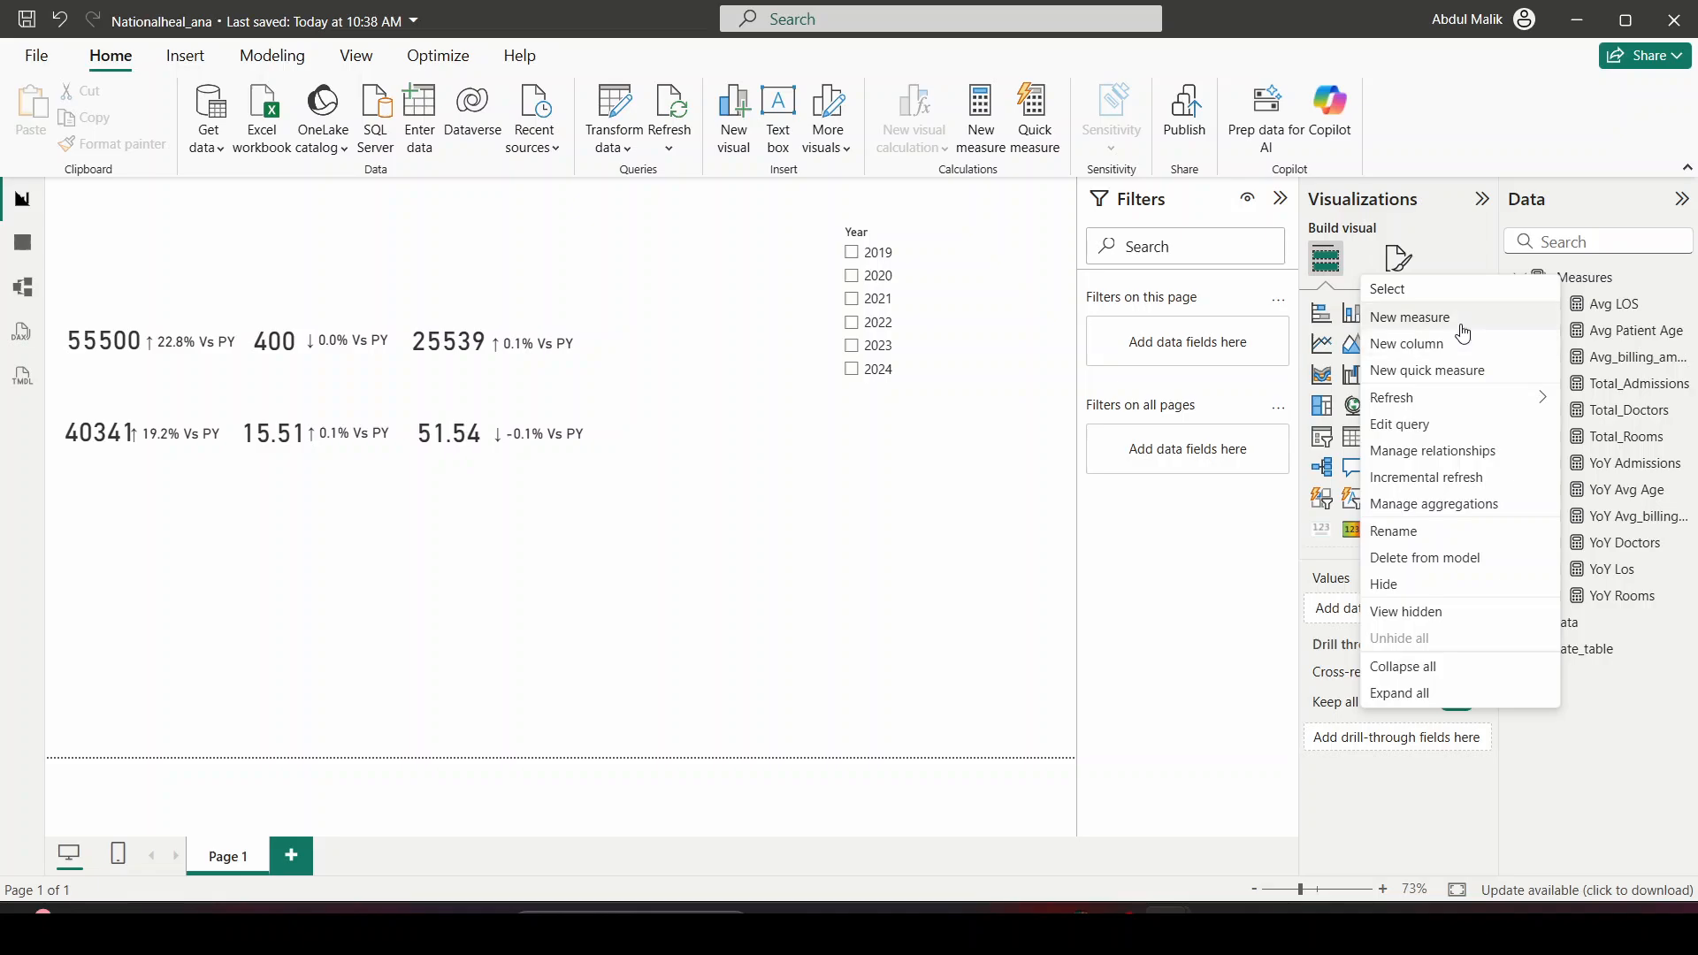
click(1462, 327)
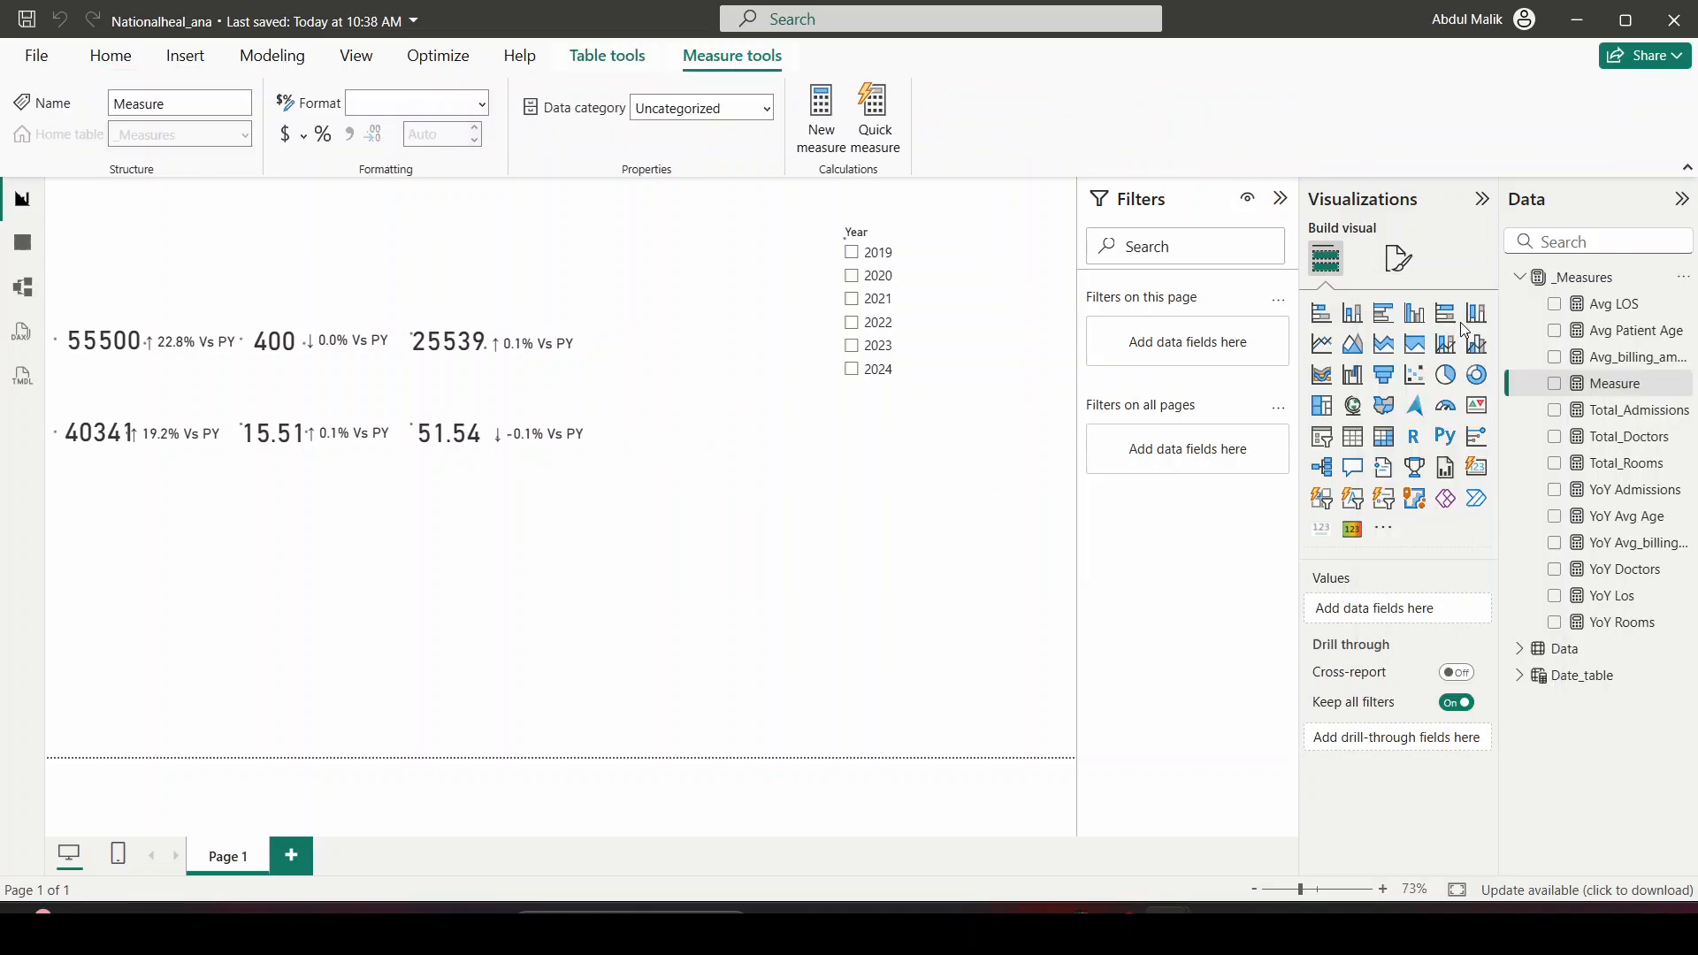
text(Normal_results =)
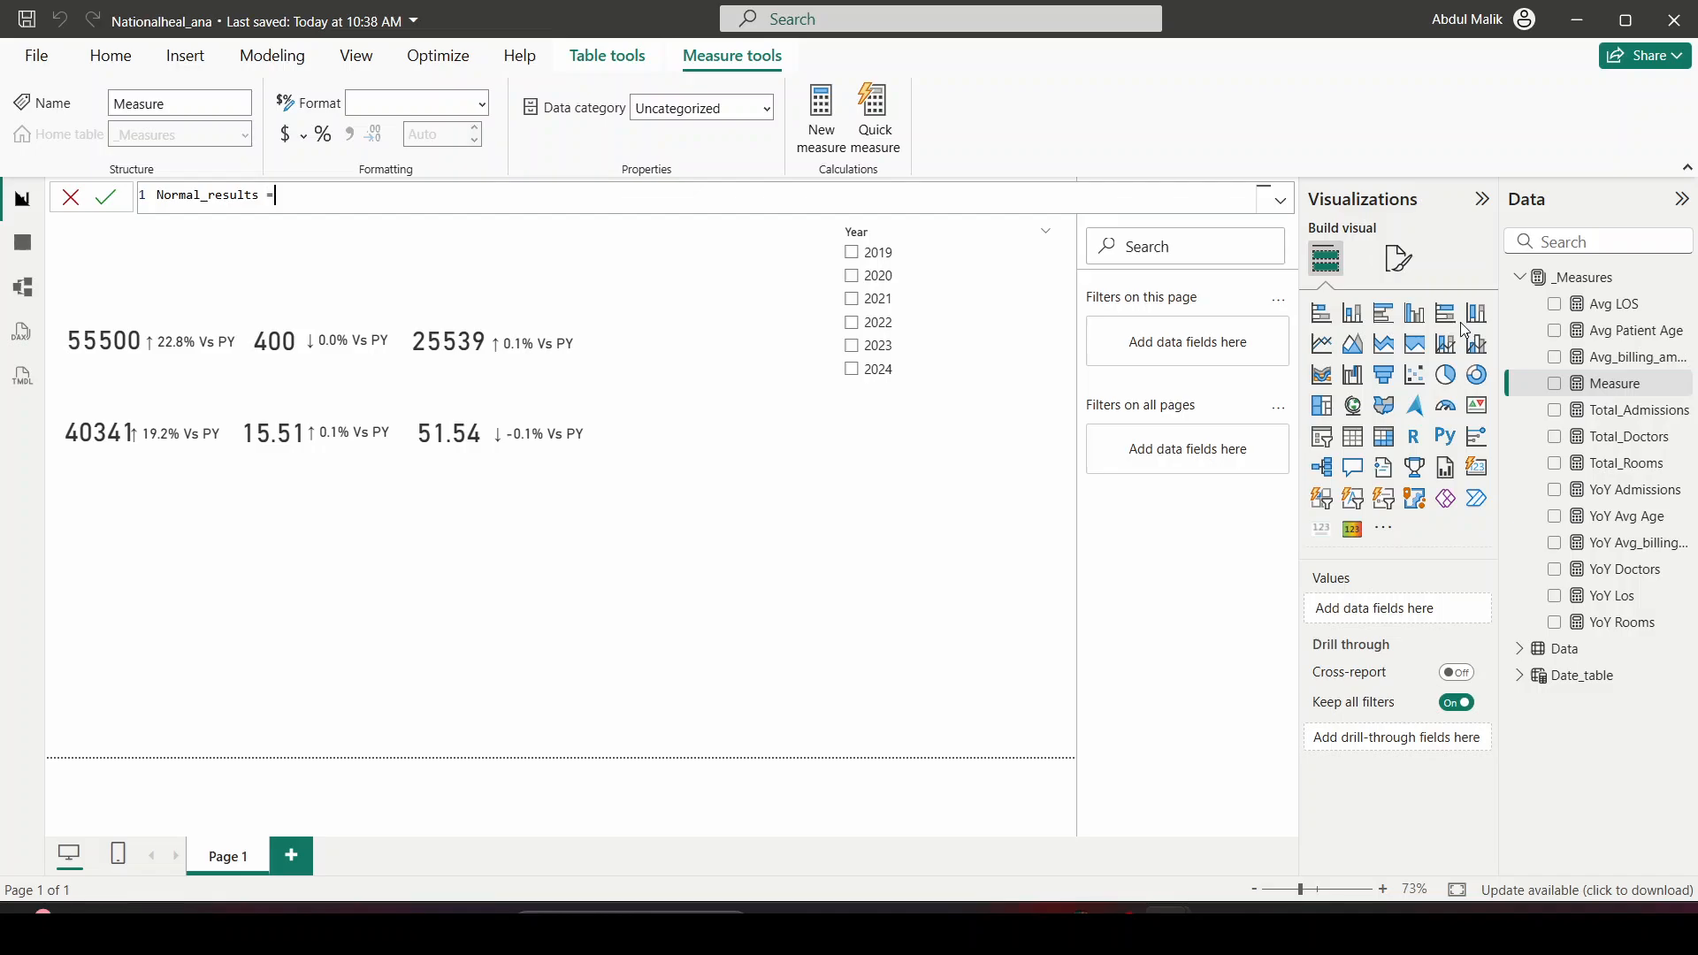
text(cal)
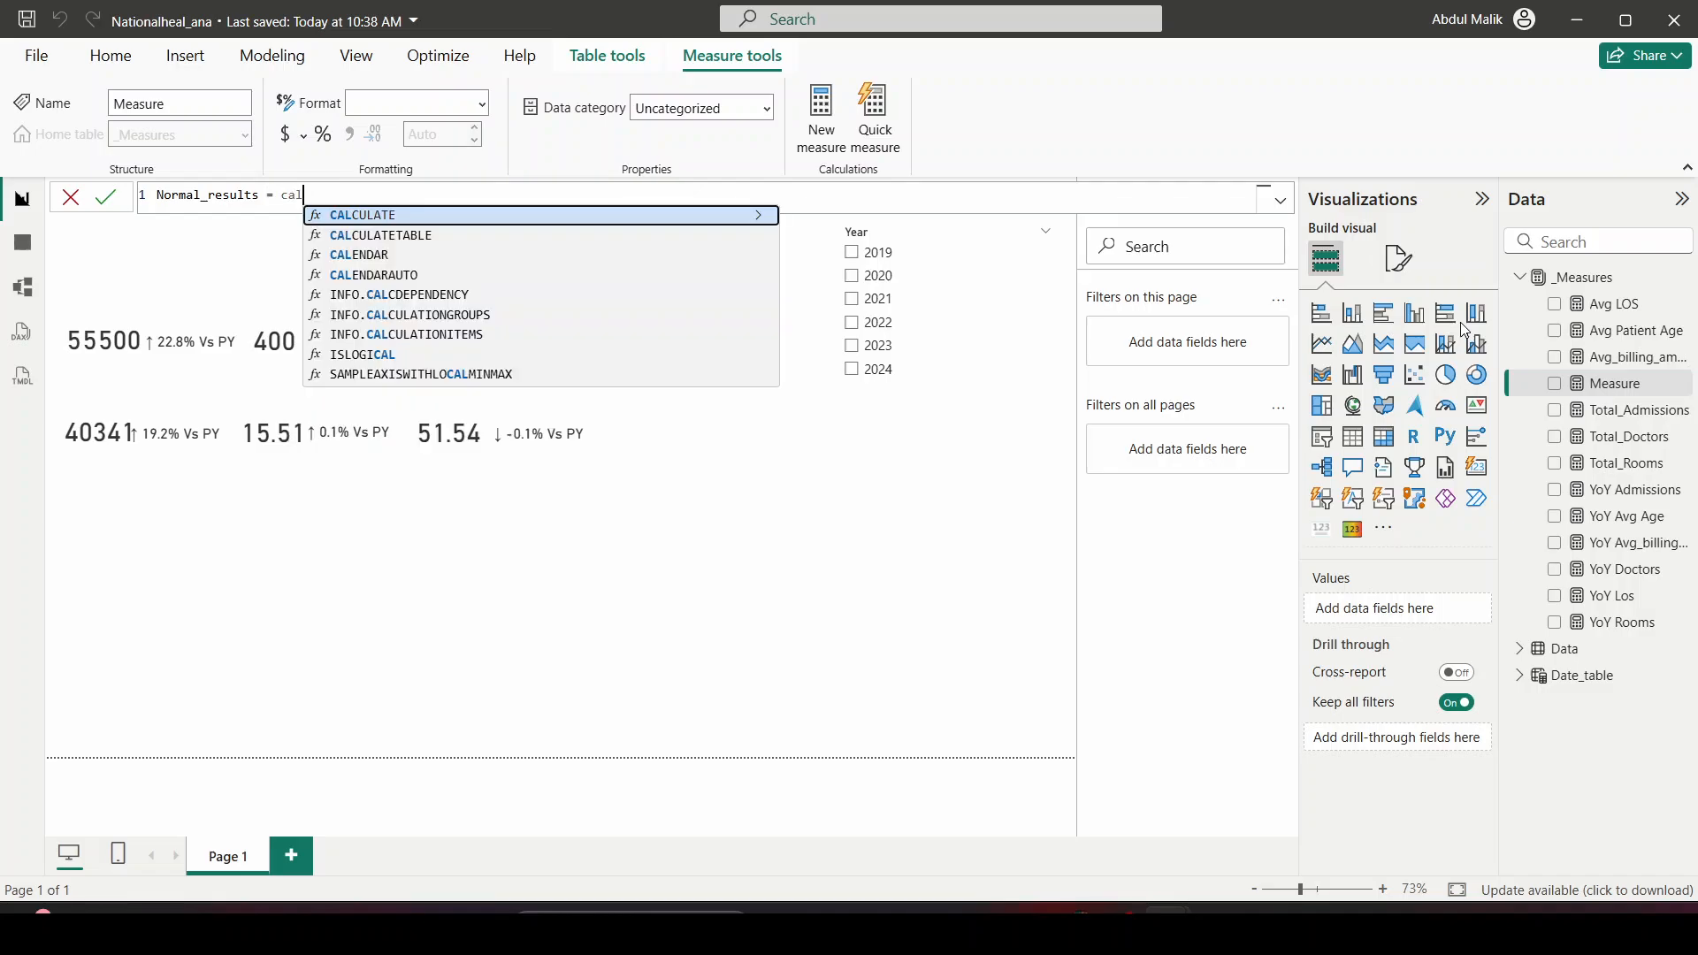
key(Tab)
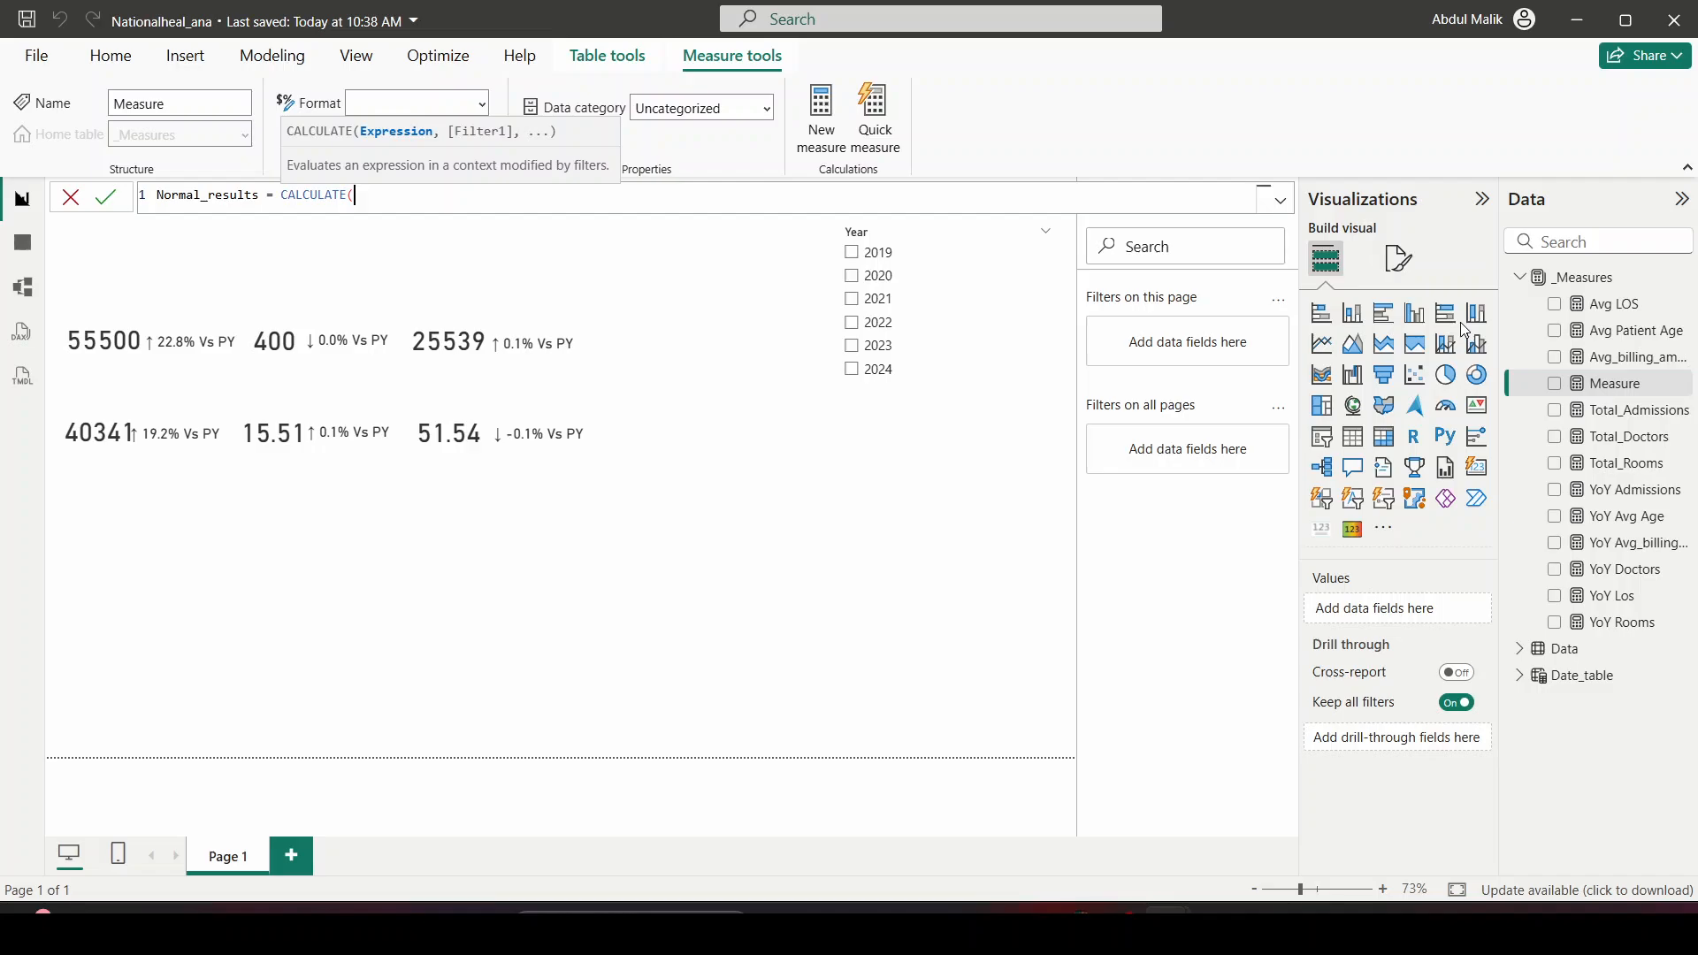
text(tot)
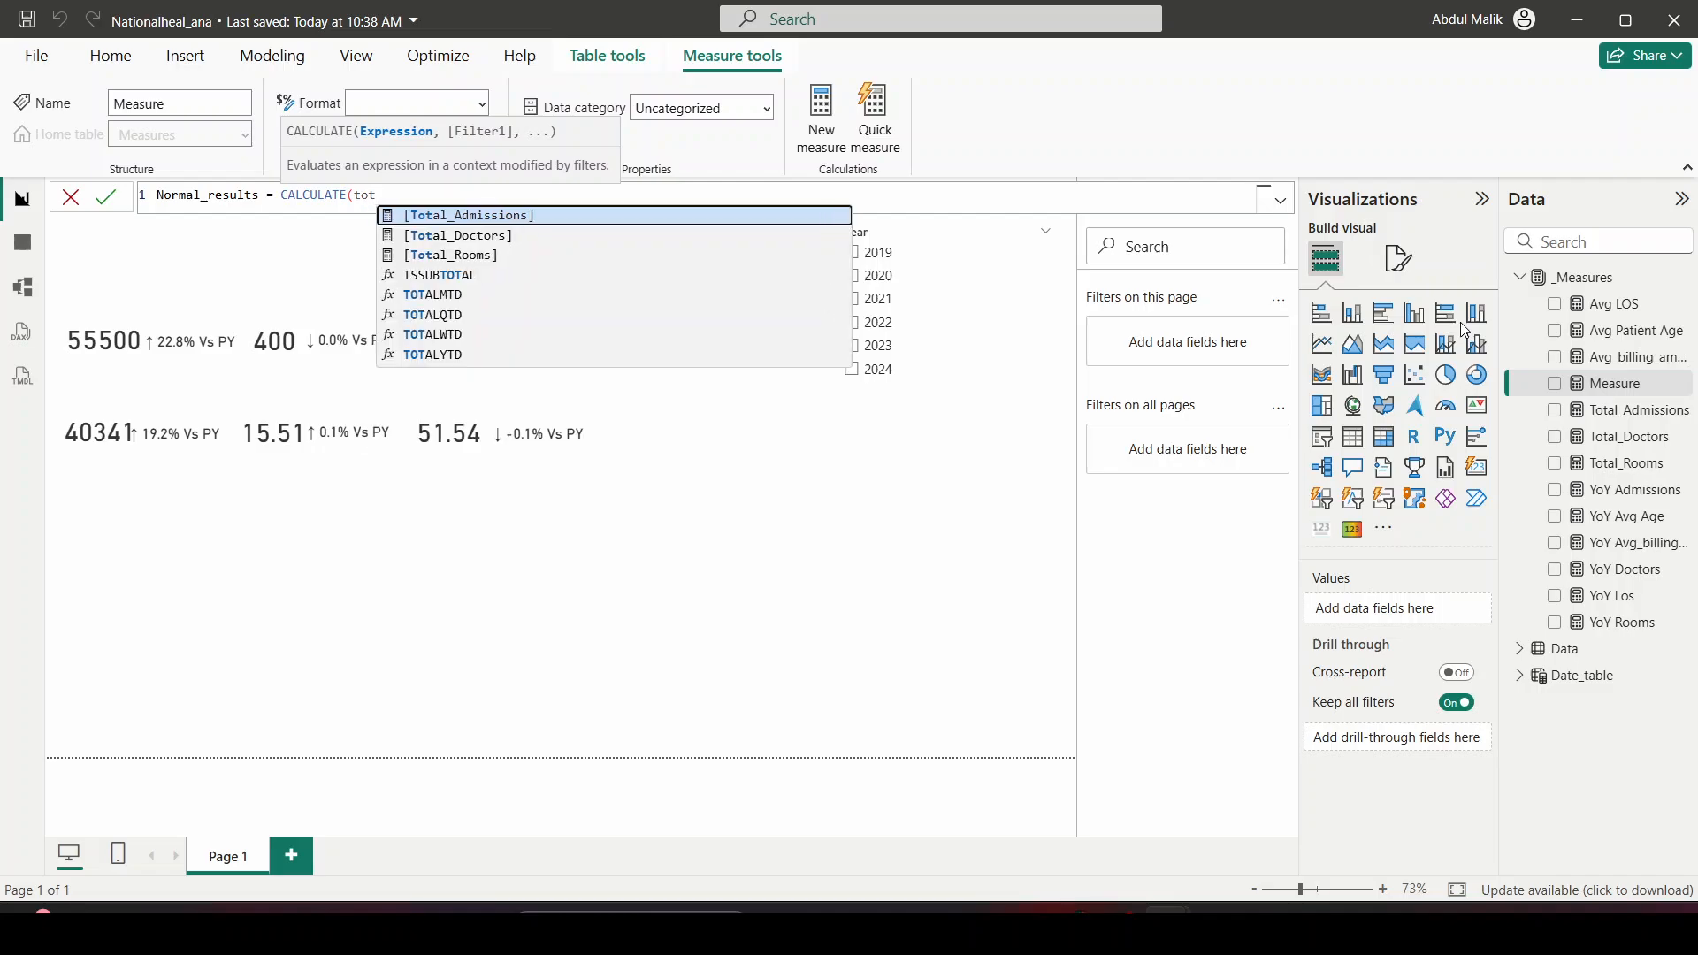
key(BackSpace)
key(BackSpace)
key(BackSpace)
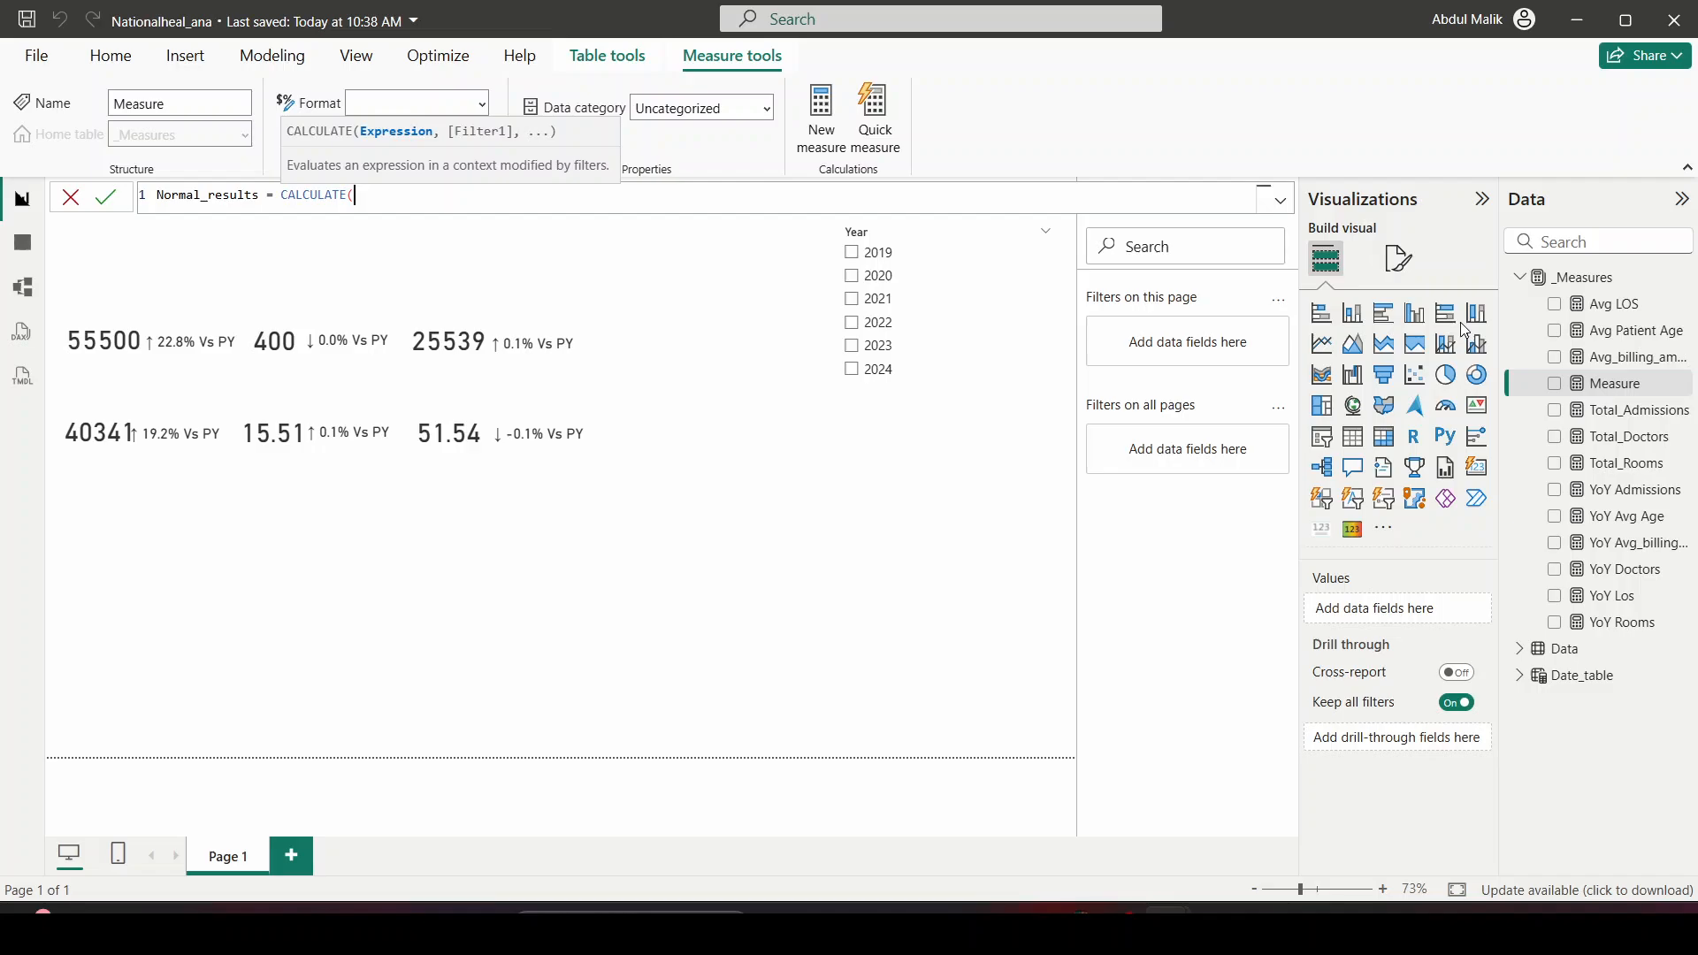
text(tot)
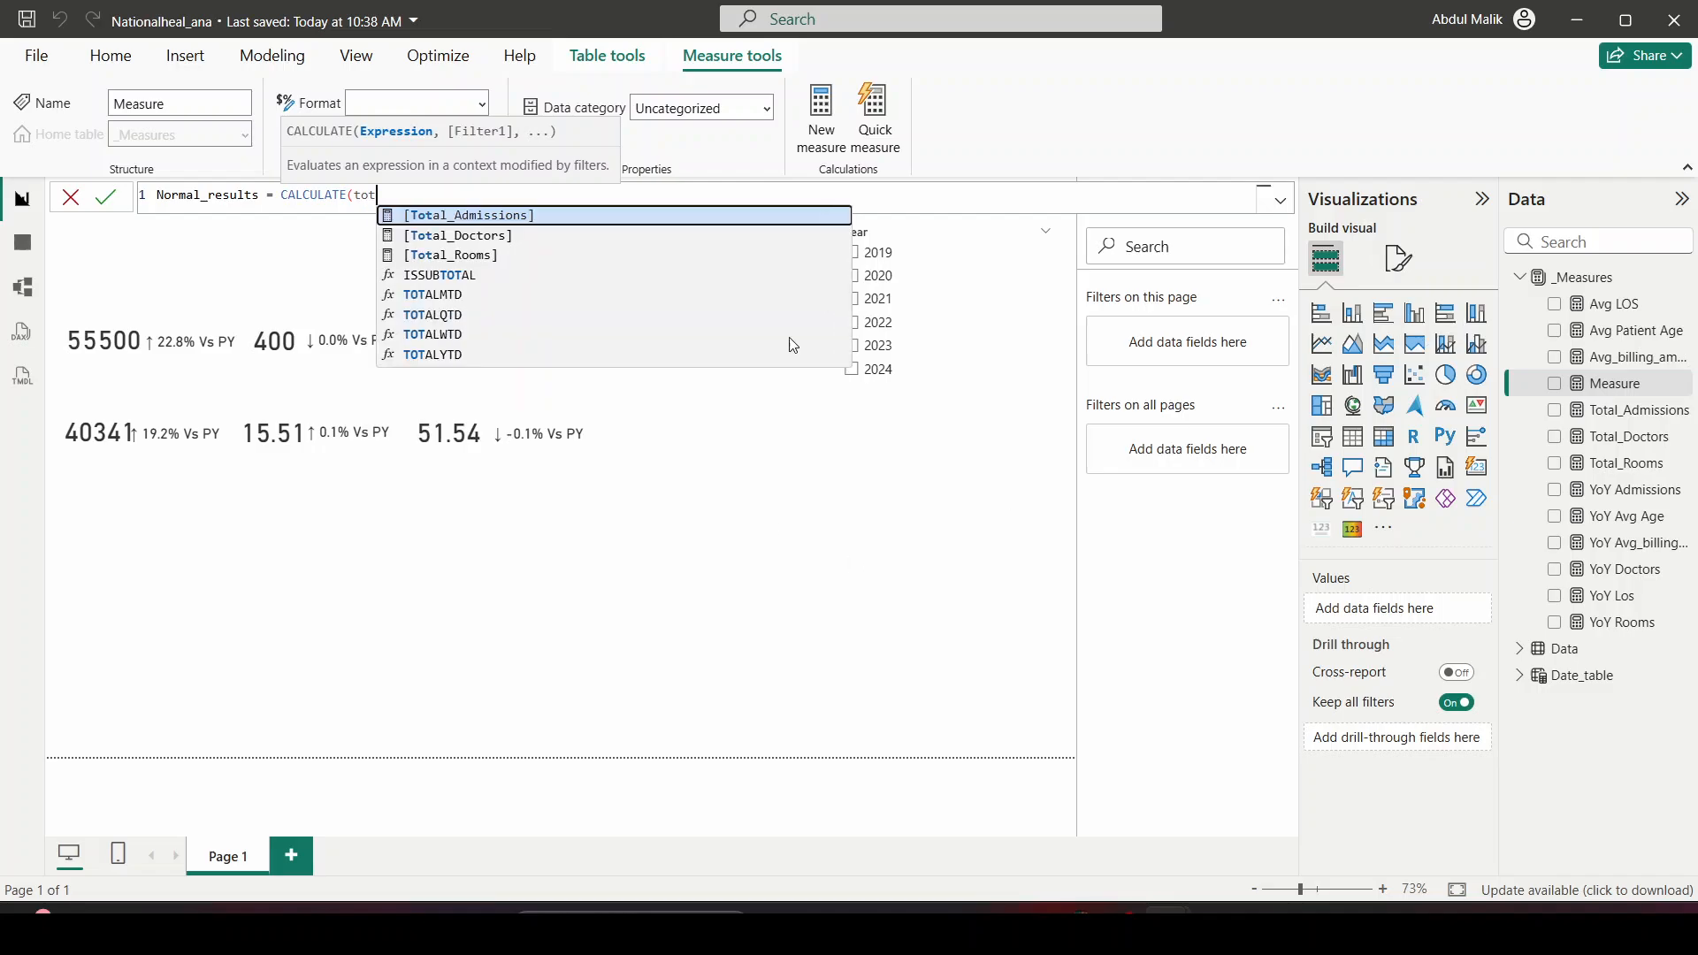
click(688, 215)
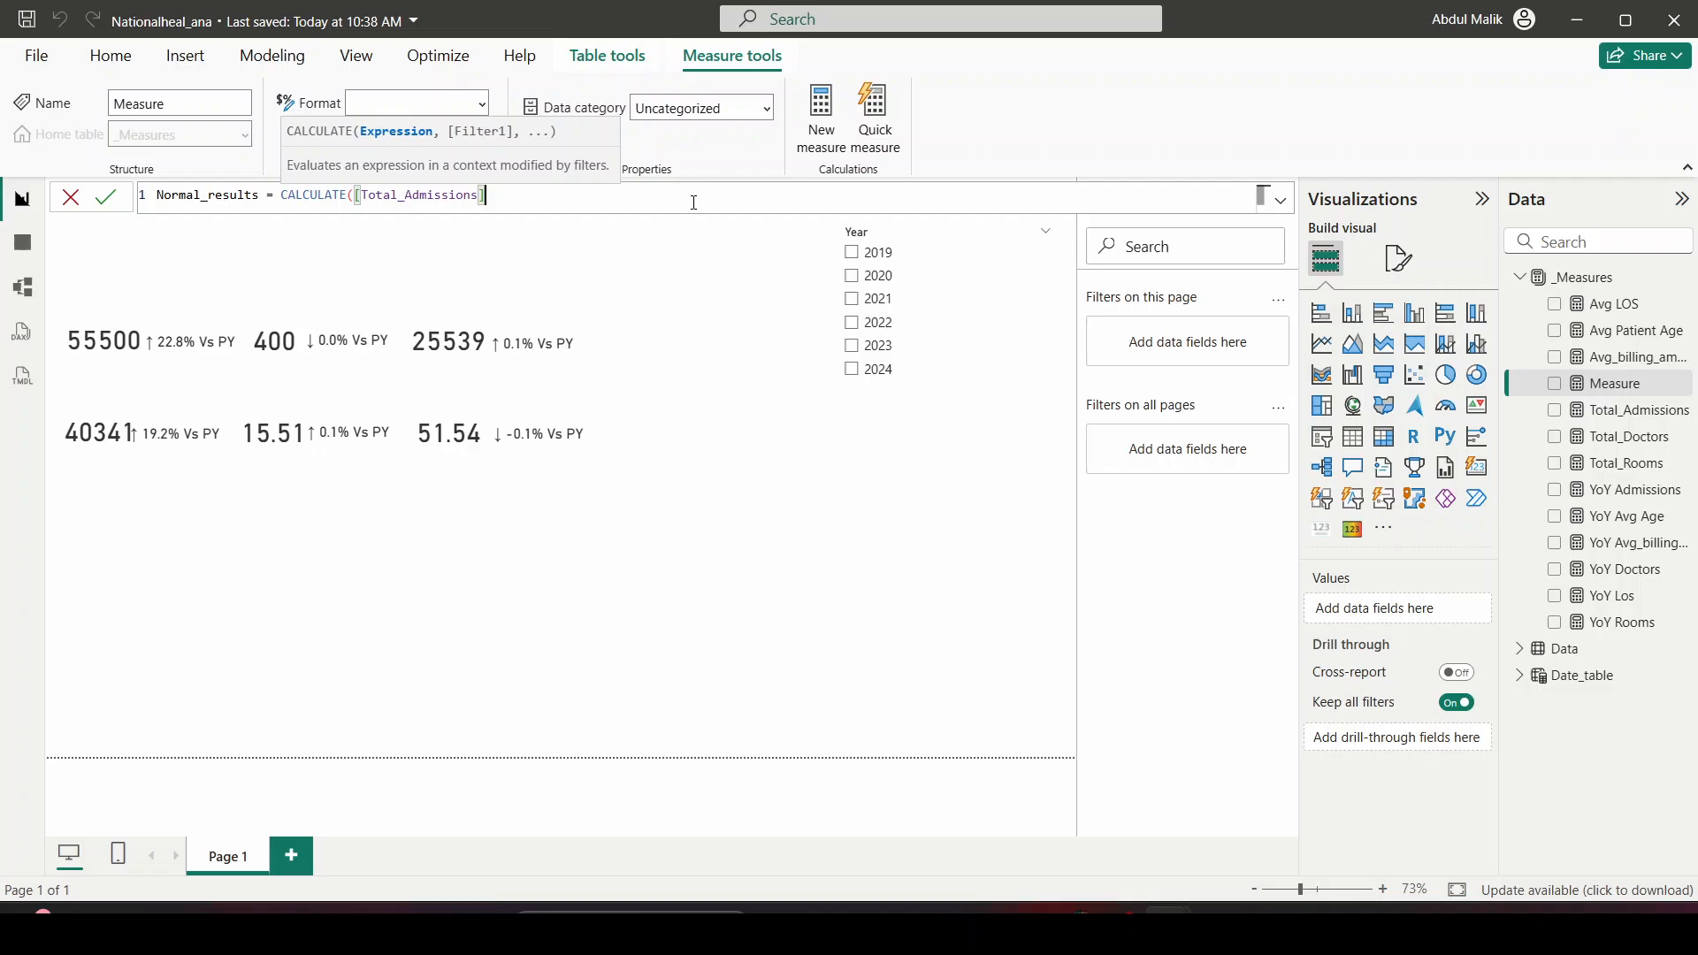
Complete Normal_results with the filter Data[Test Results]="Normal", copy the whole formula and commit the measure
text(,)
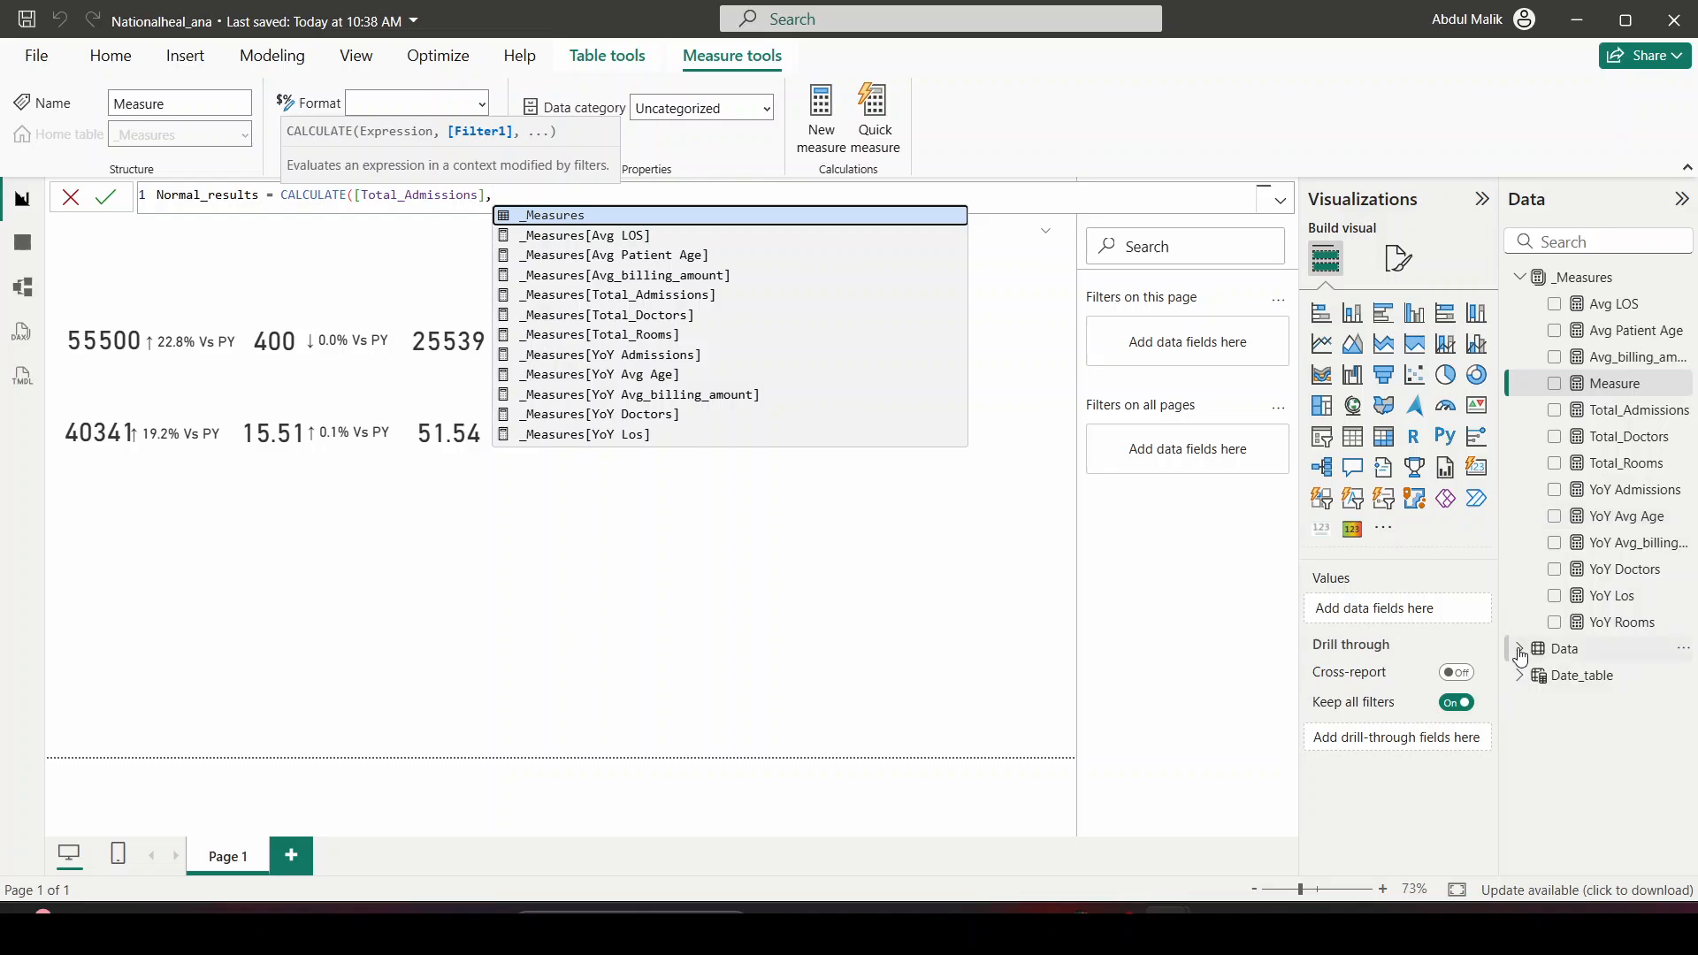
text(da)
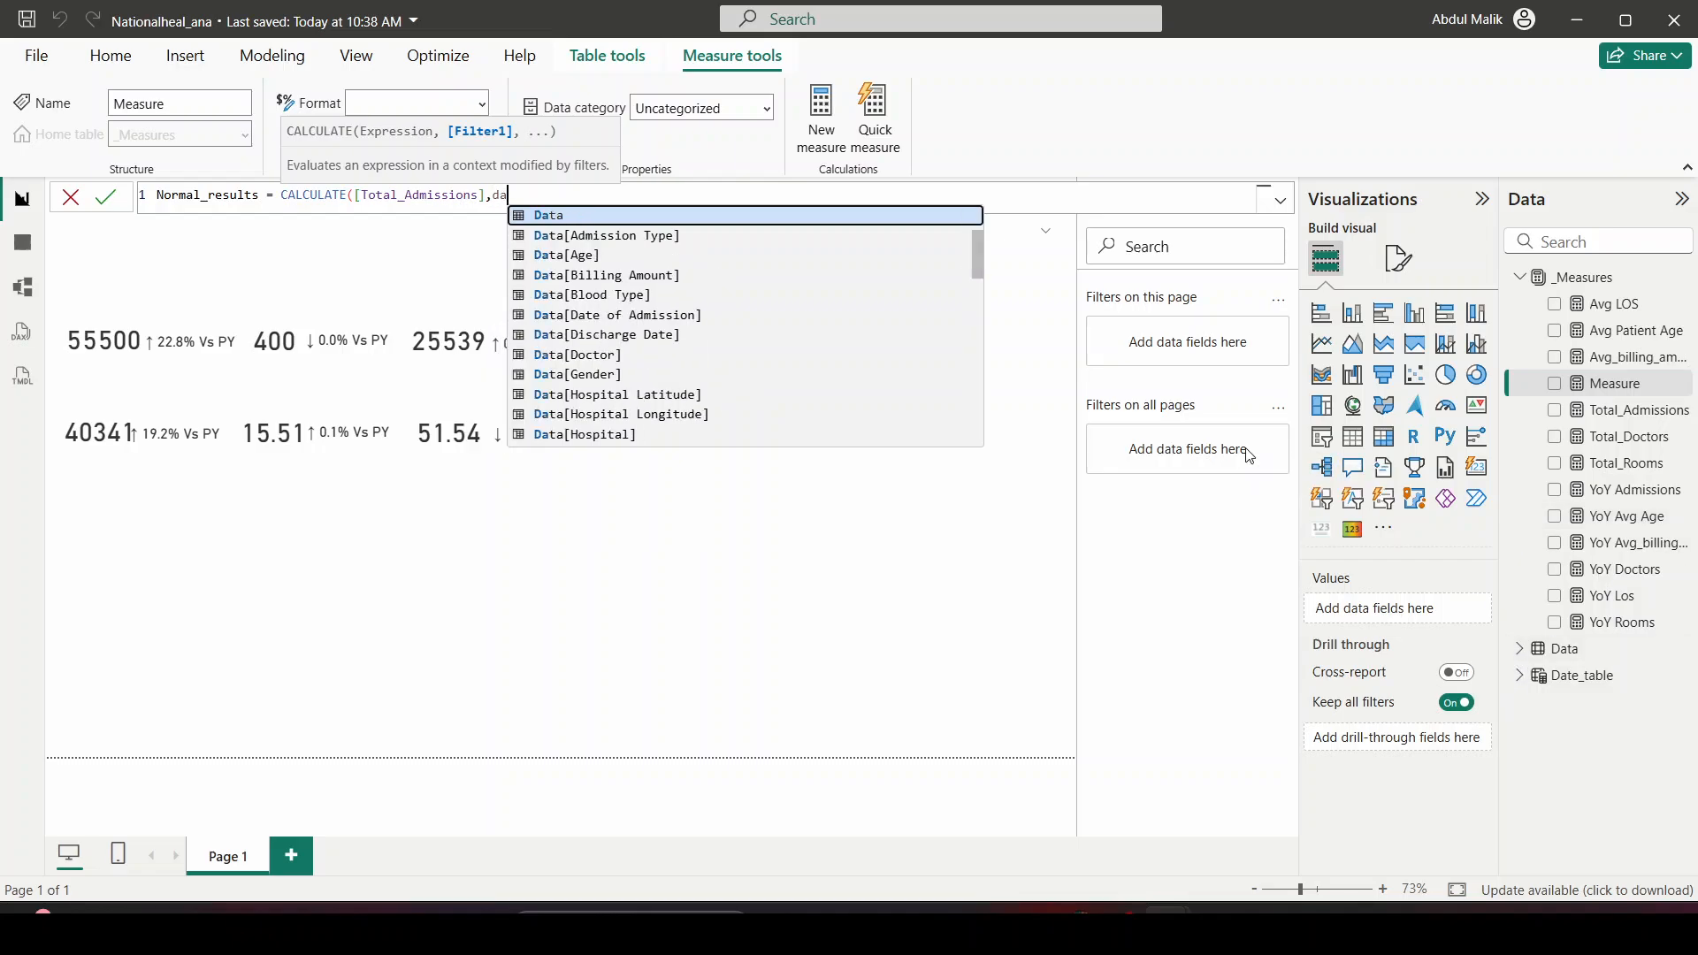
text(ta)
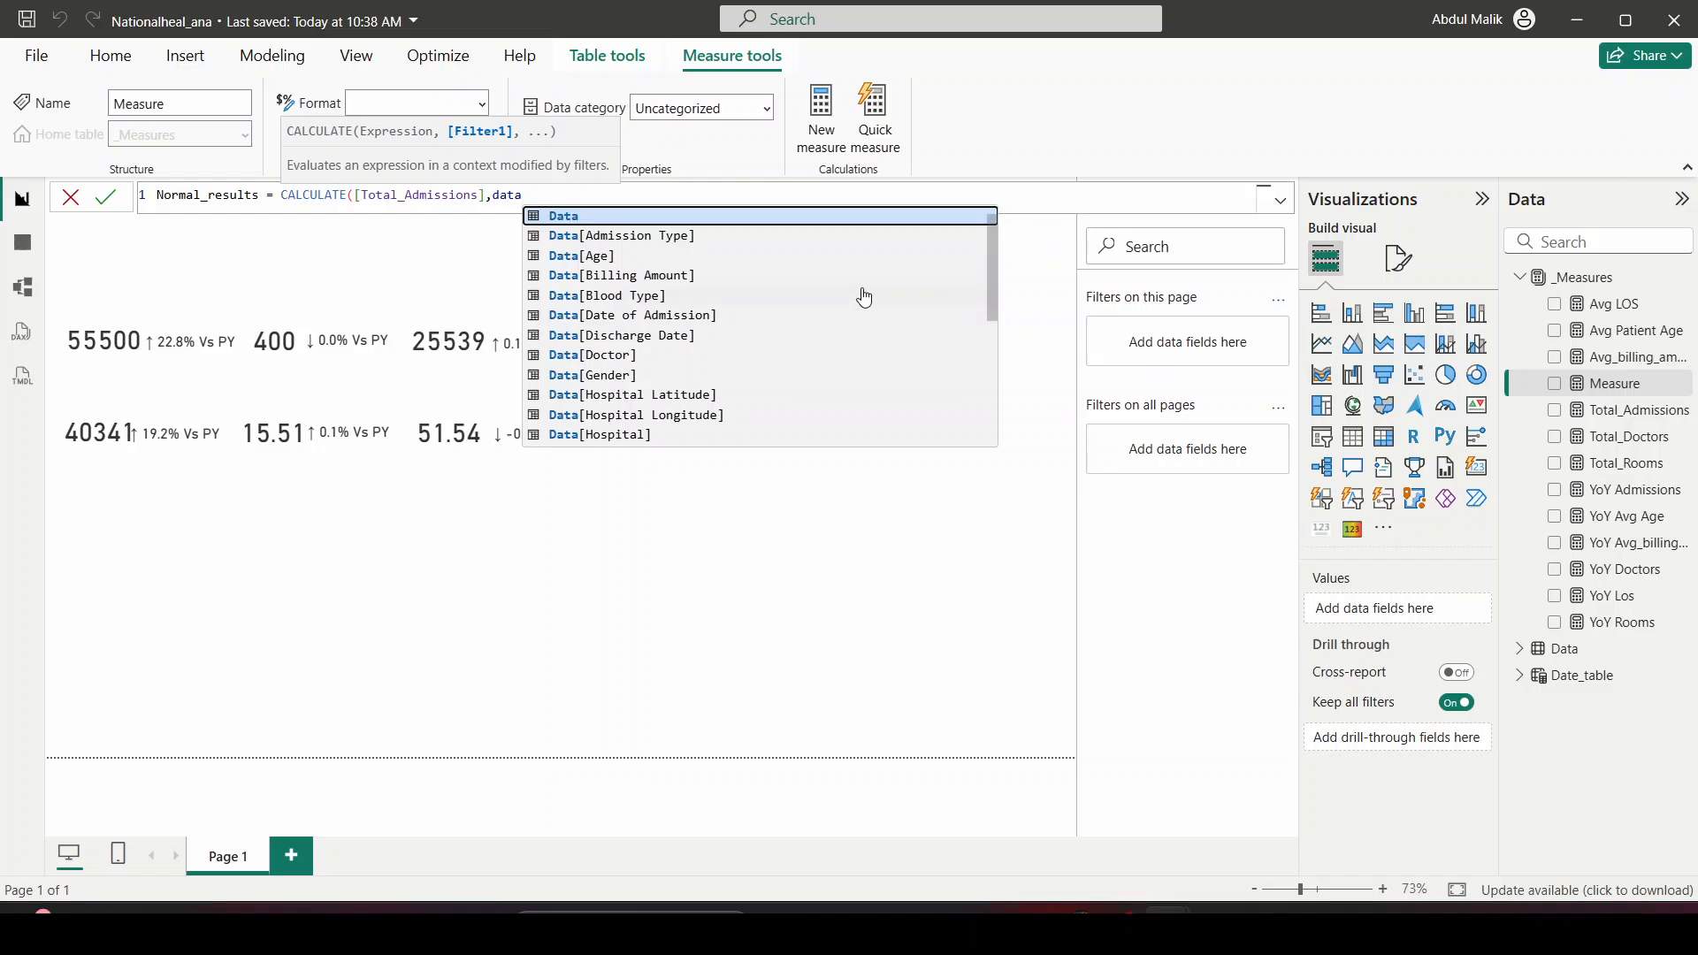
scroll(731, 327, down, 3)
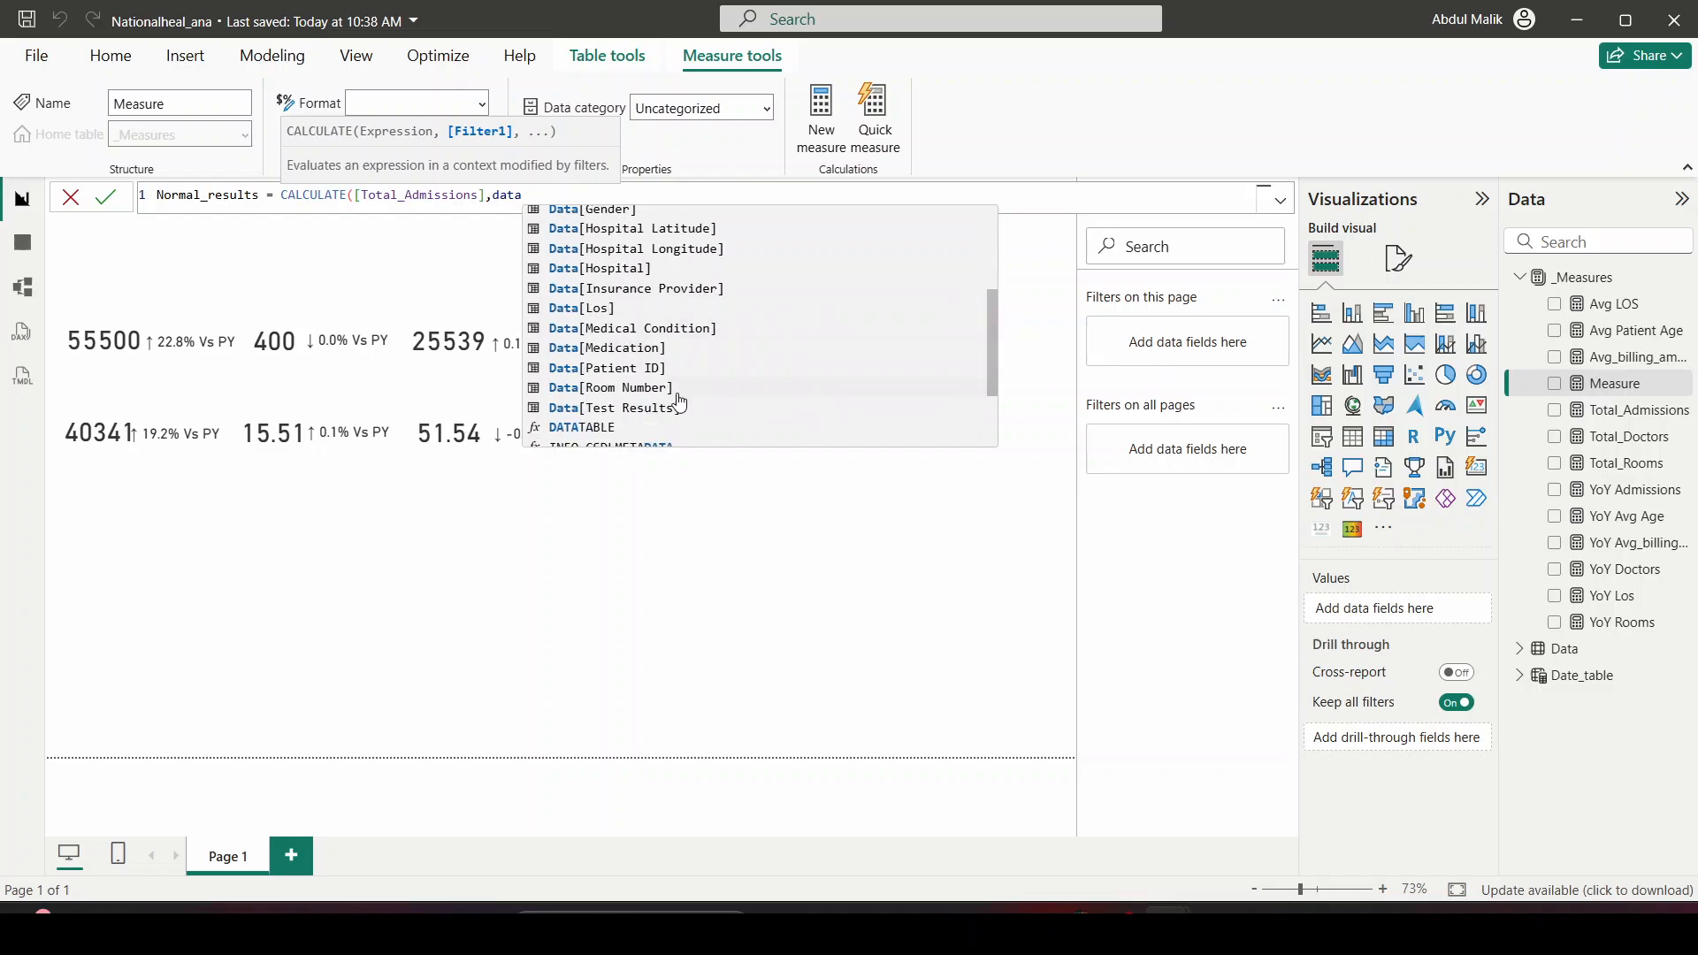
click(679, 410)
text(="Norma)
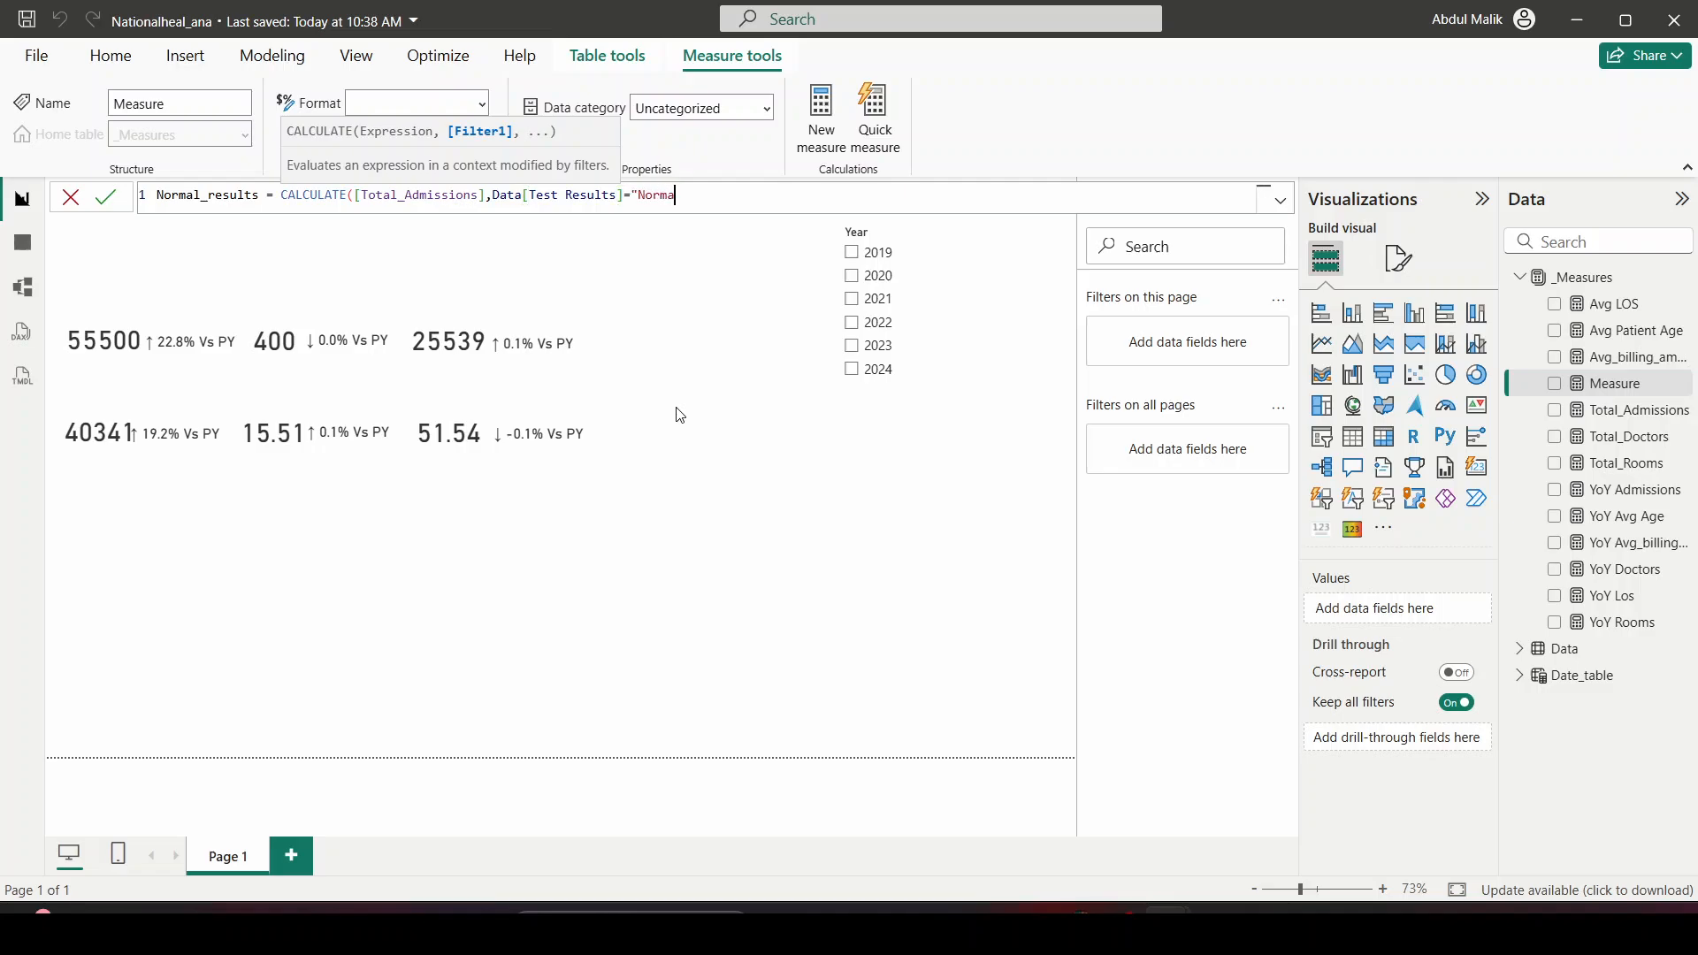
text(l"))
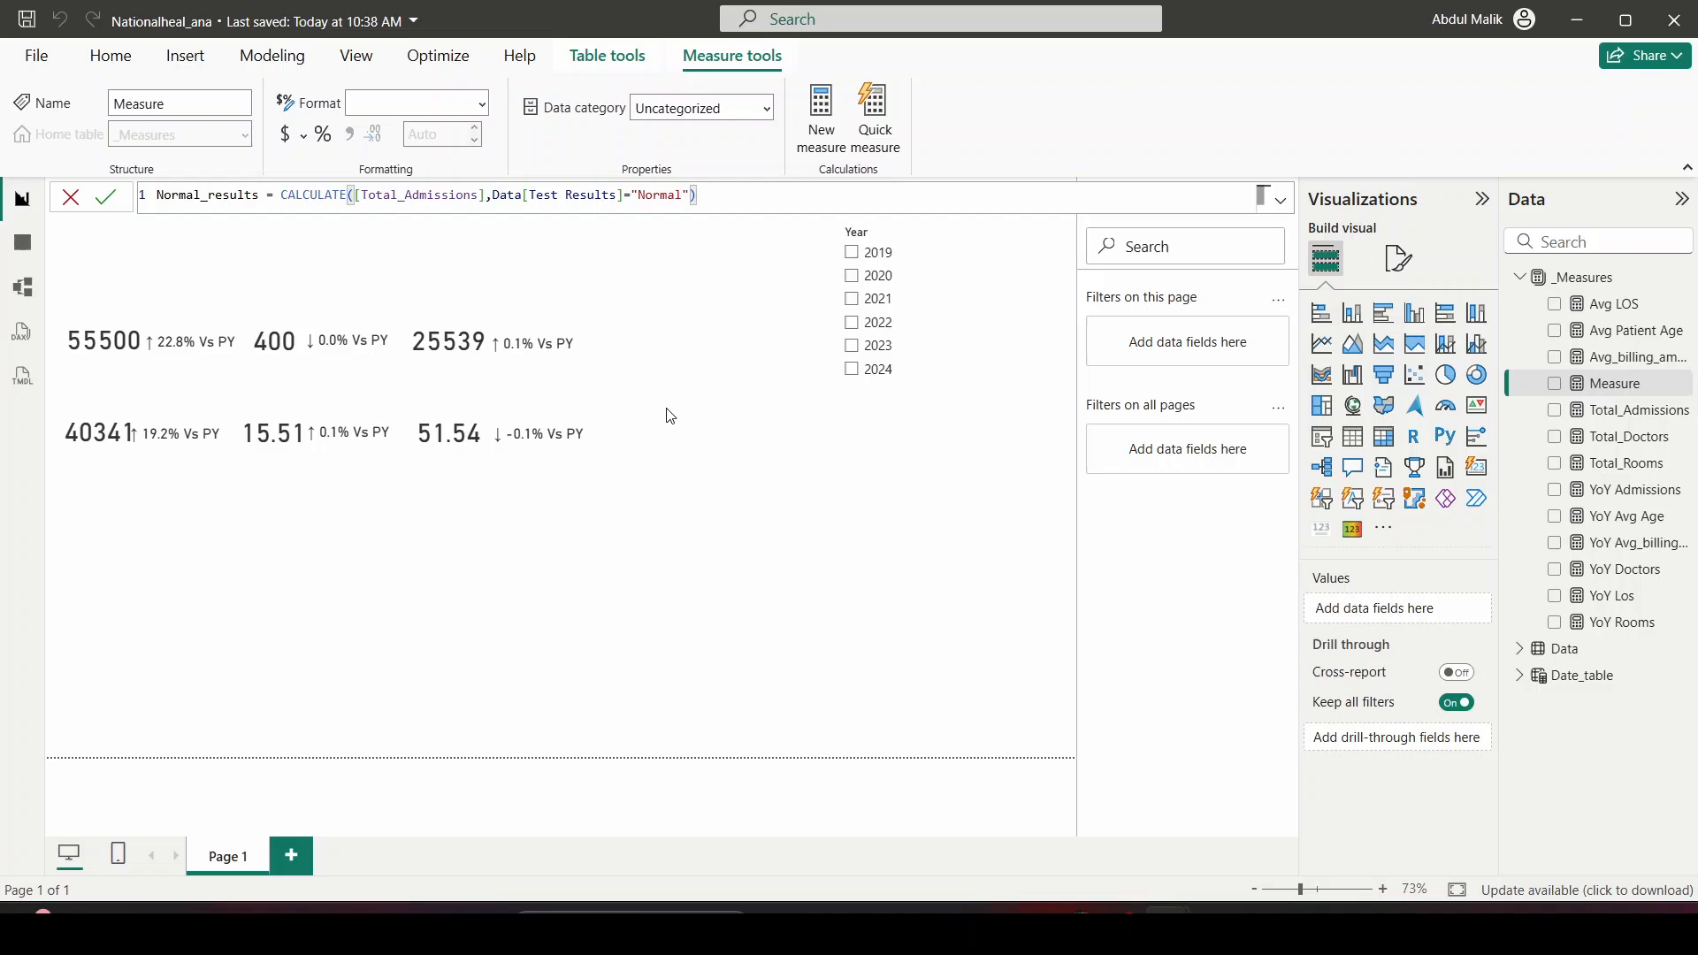
drag(697, 196, 156, 203)
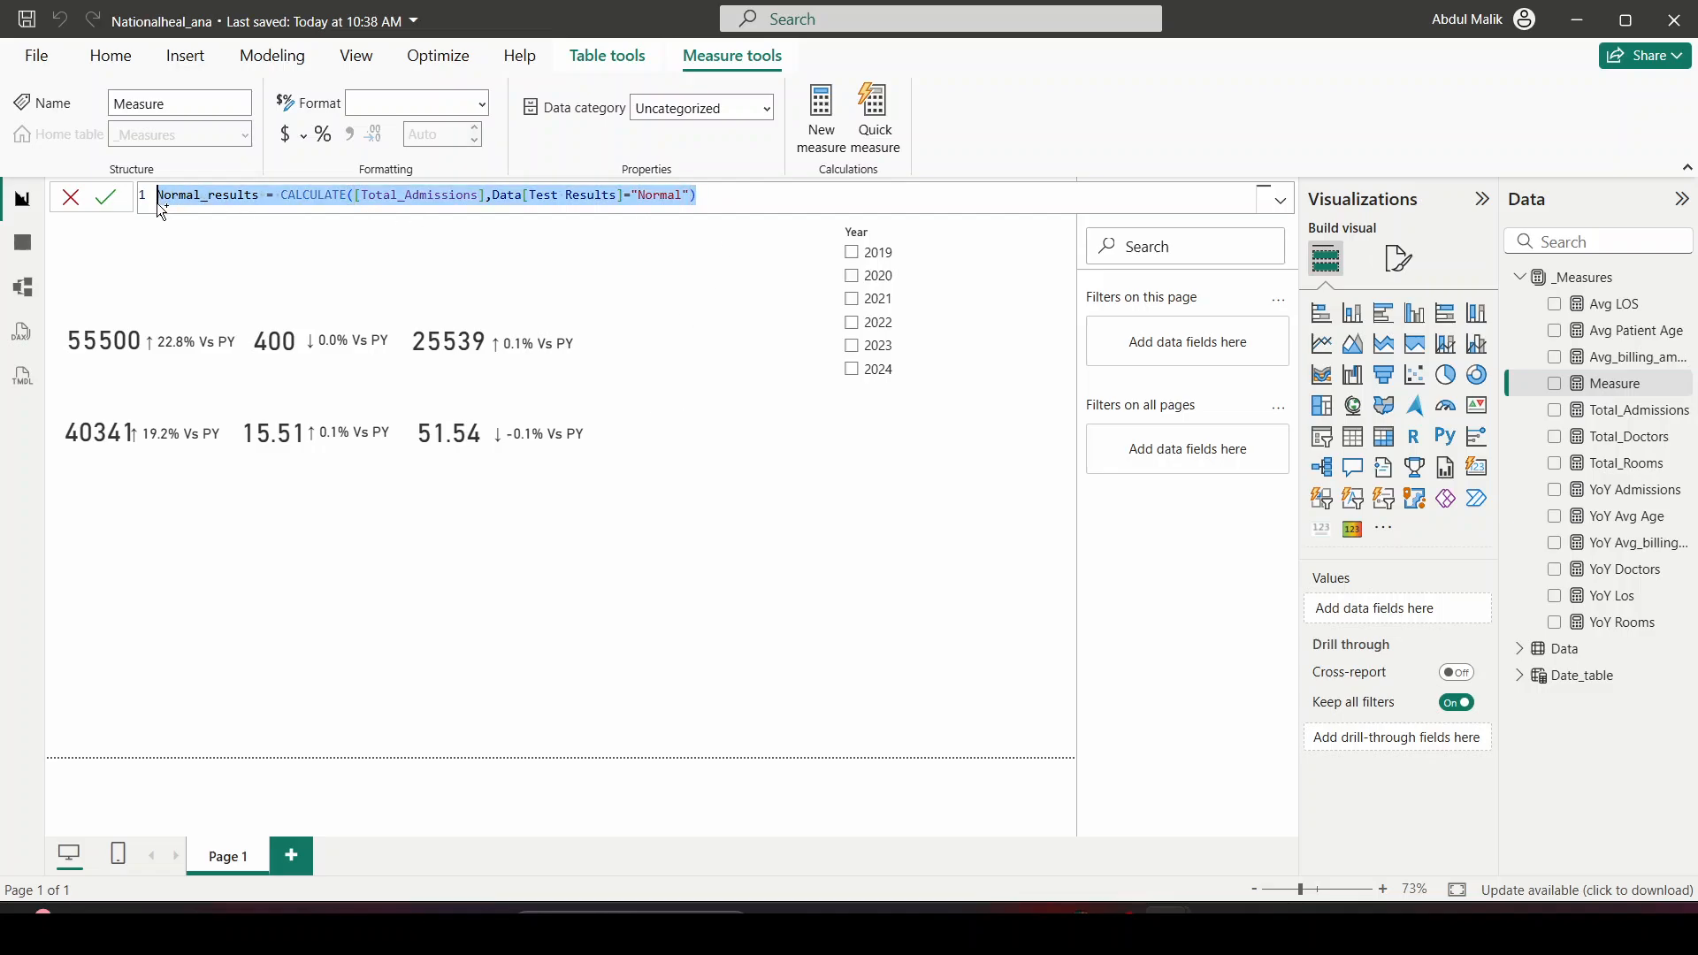
click(156, 204)
key(ctrl+a)
click(104, 197)
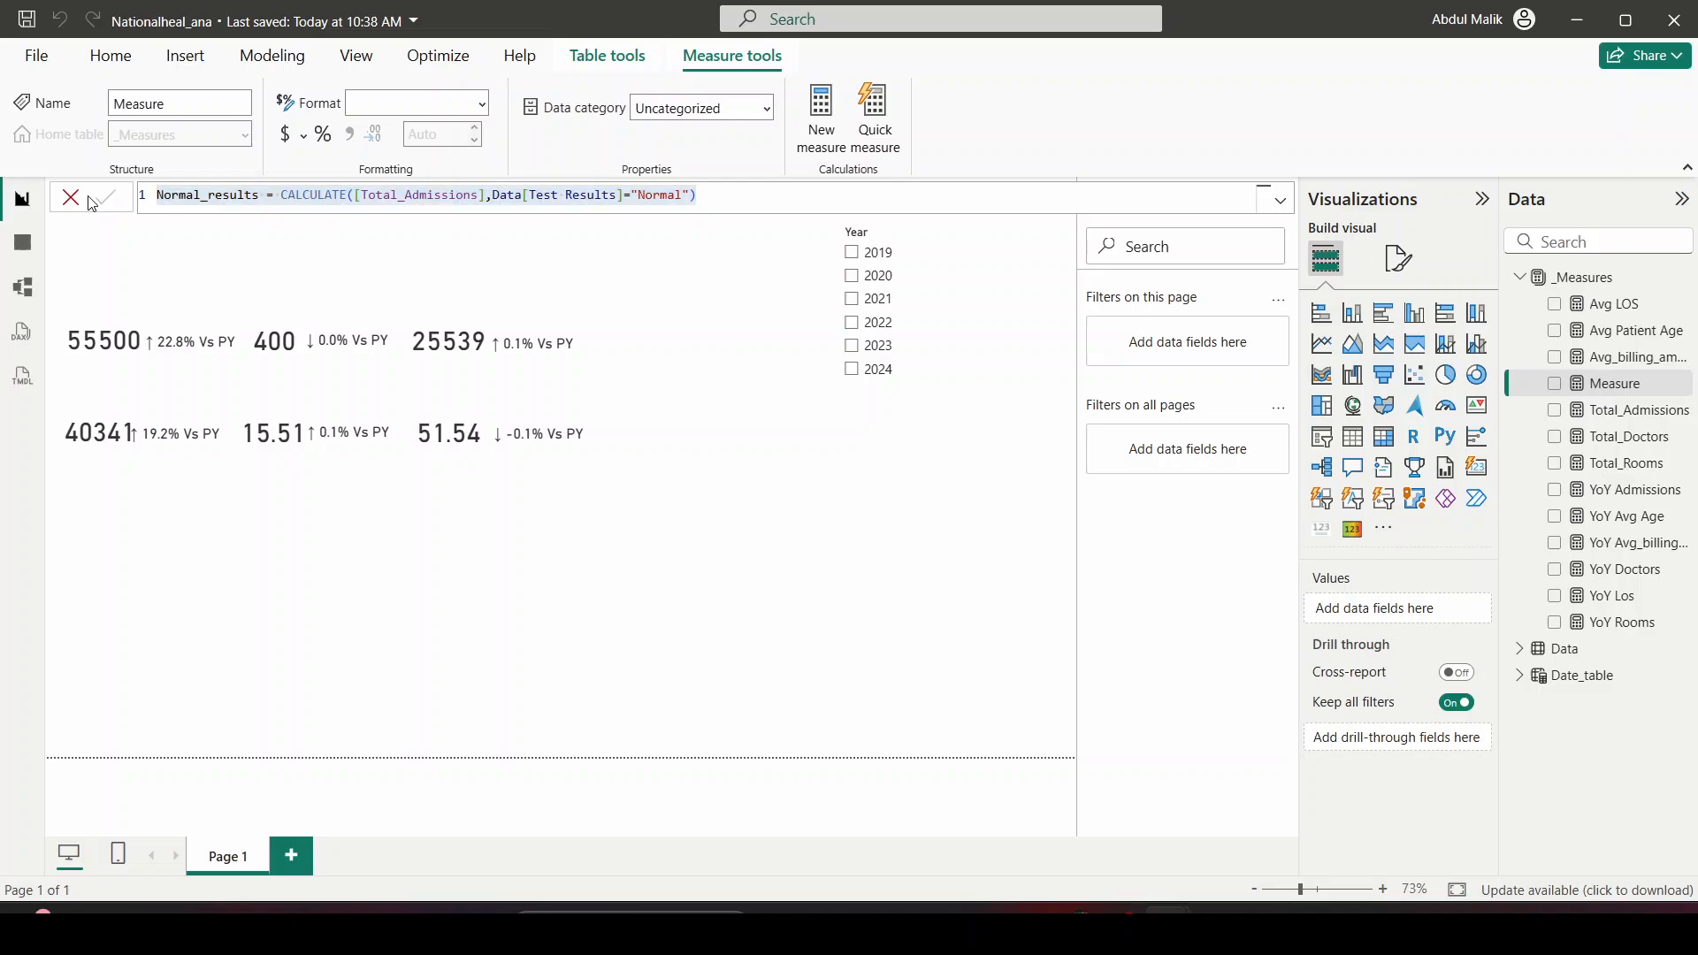
Check the distinct values of the Data table's Test Results column in the table view, then return to the report
click(23, 242)
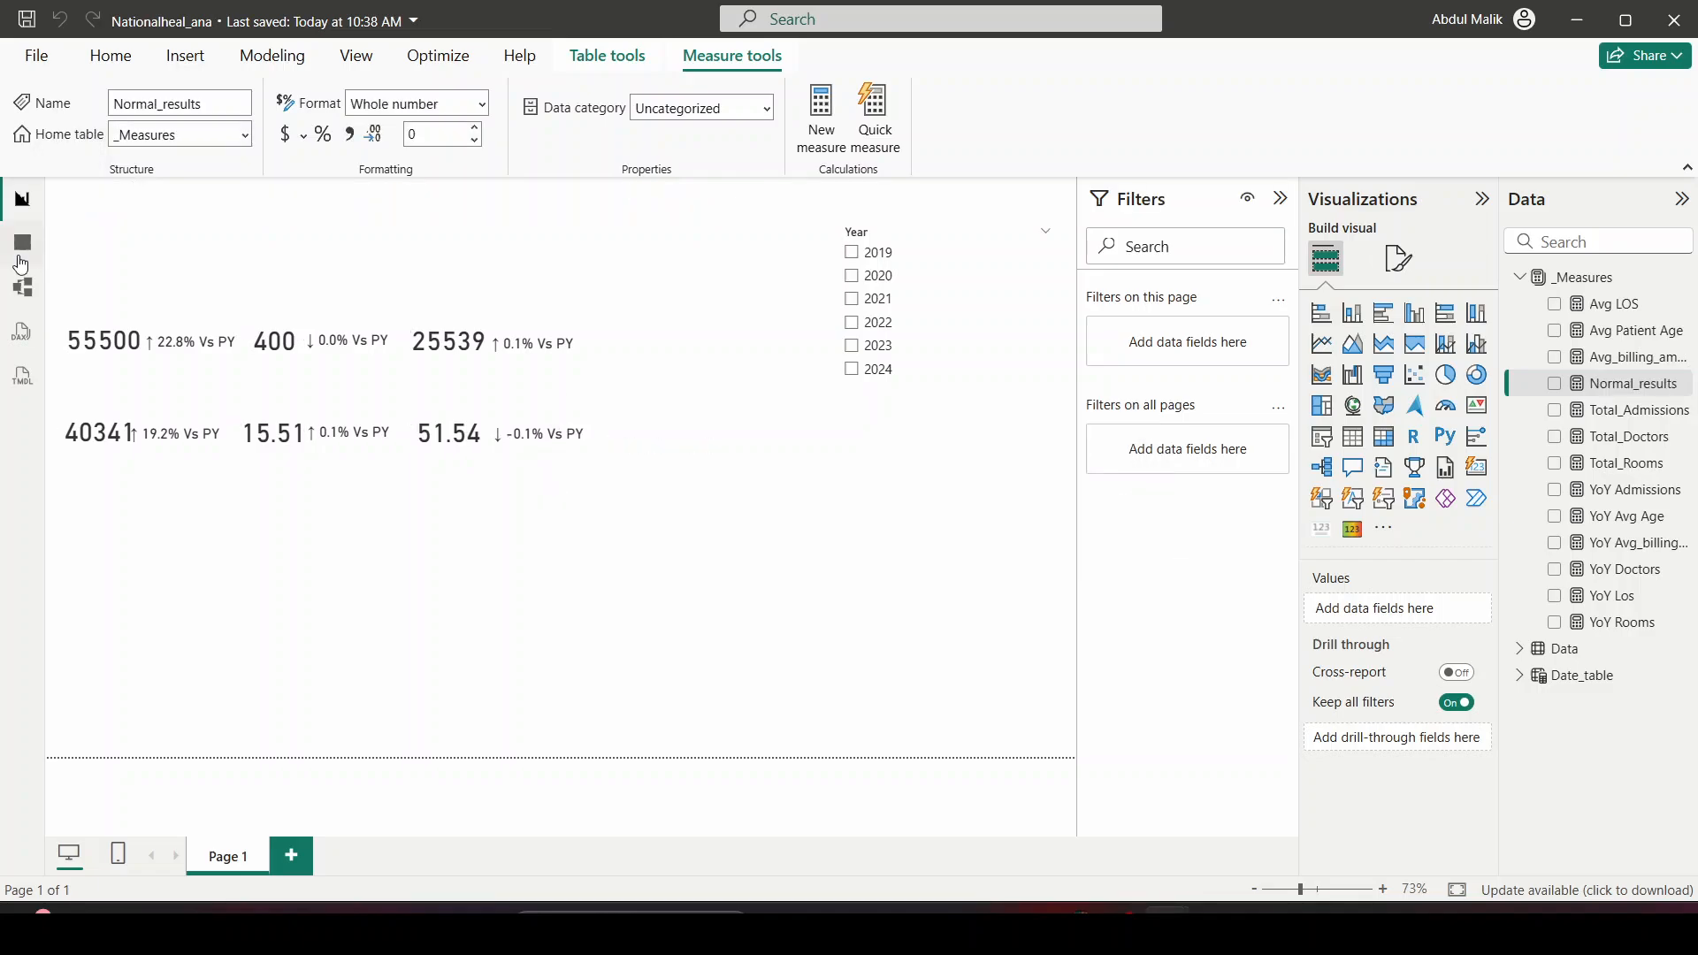
click(1453, 648)
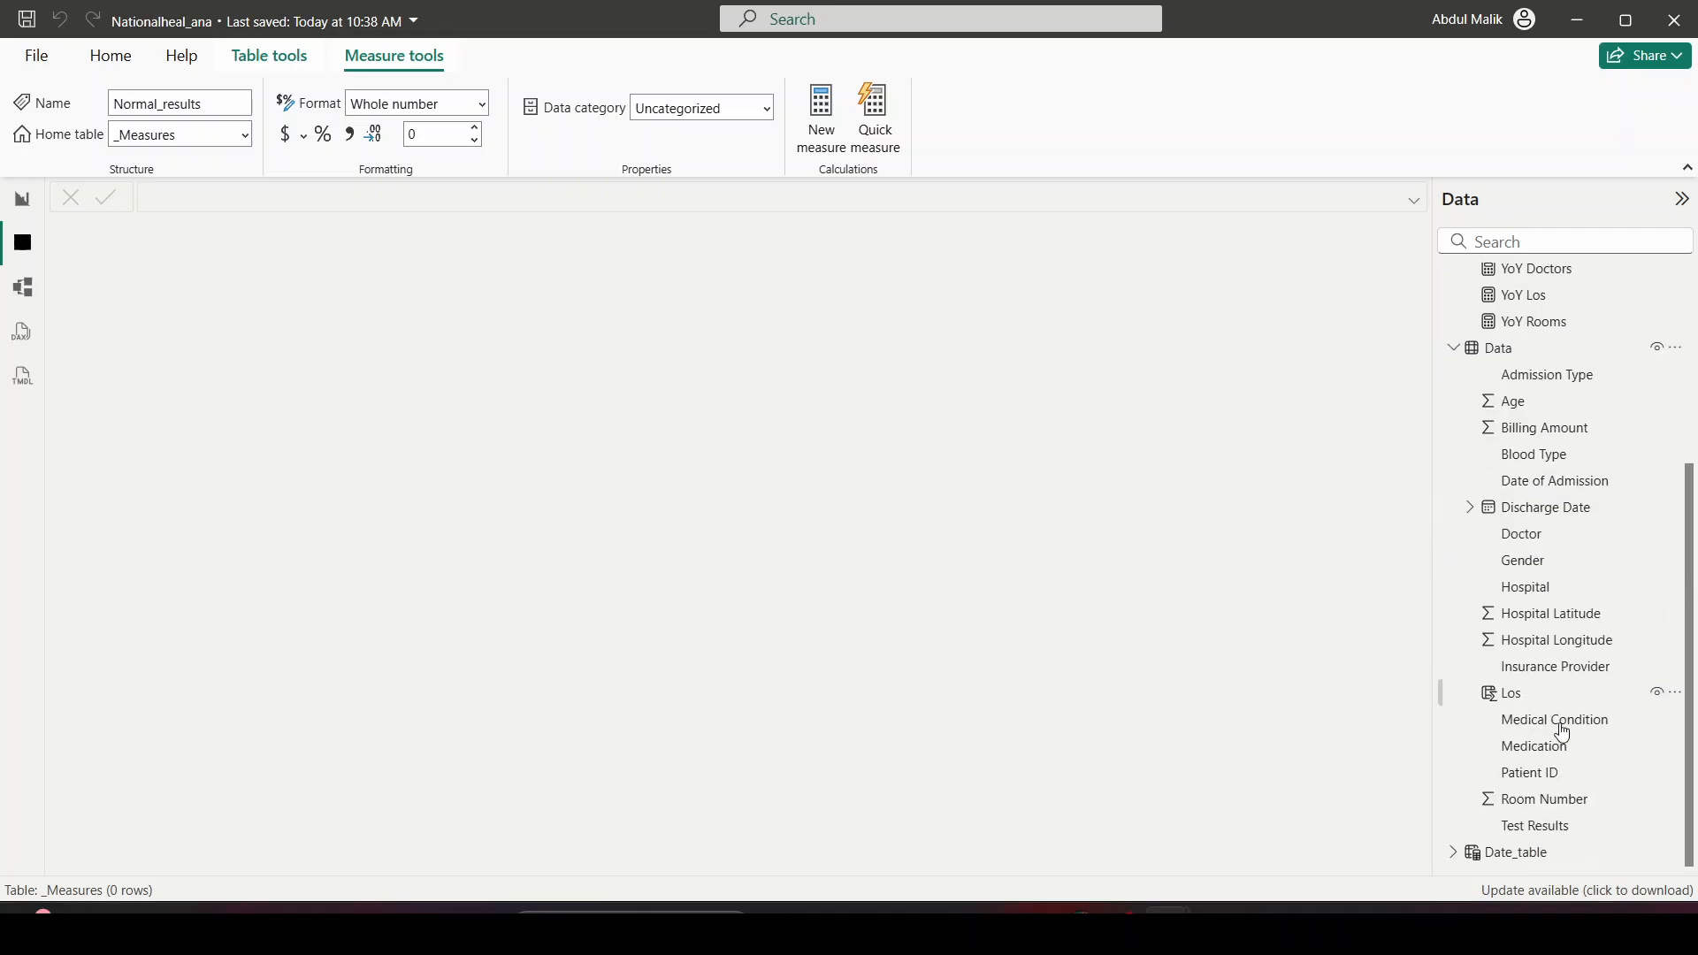
click(1569, 826)
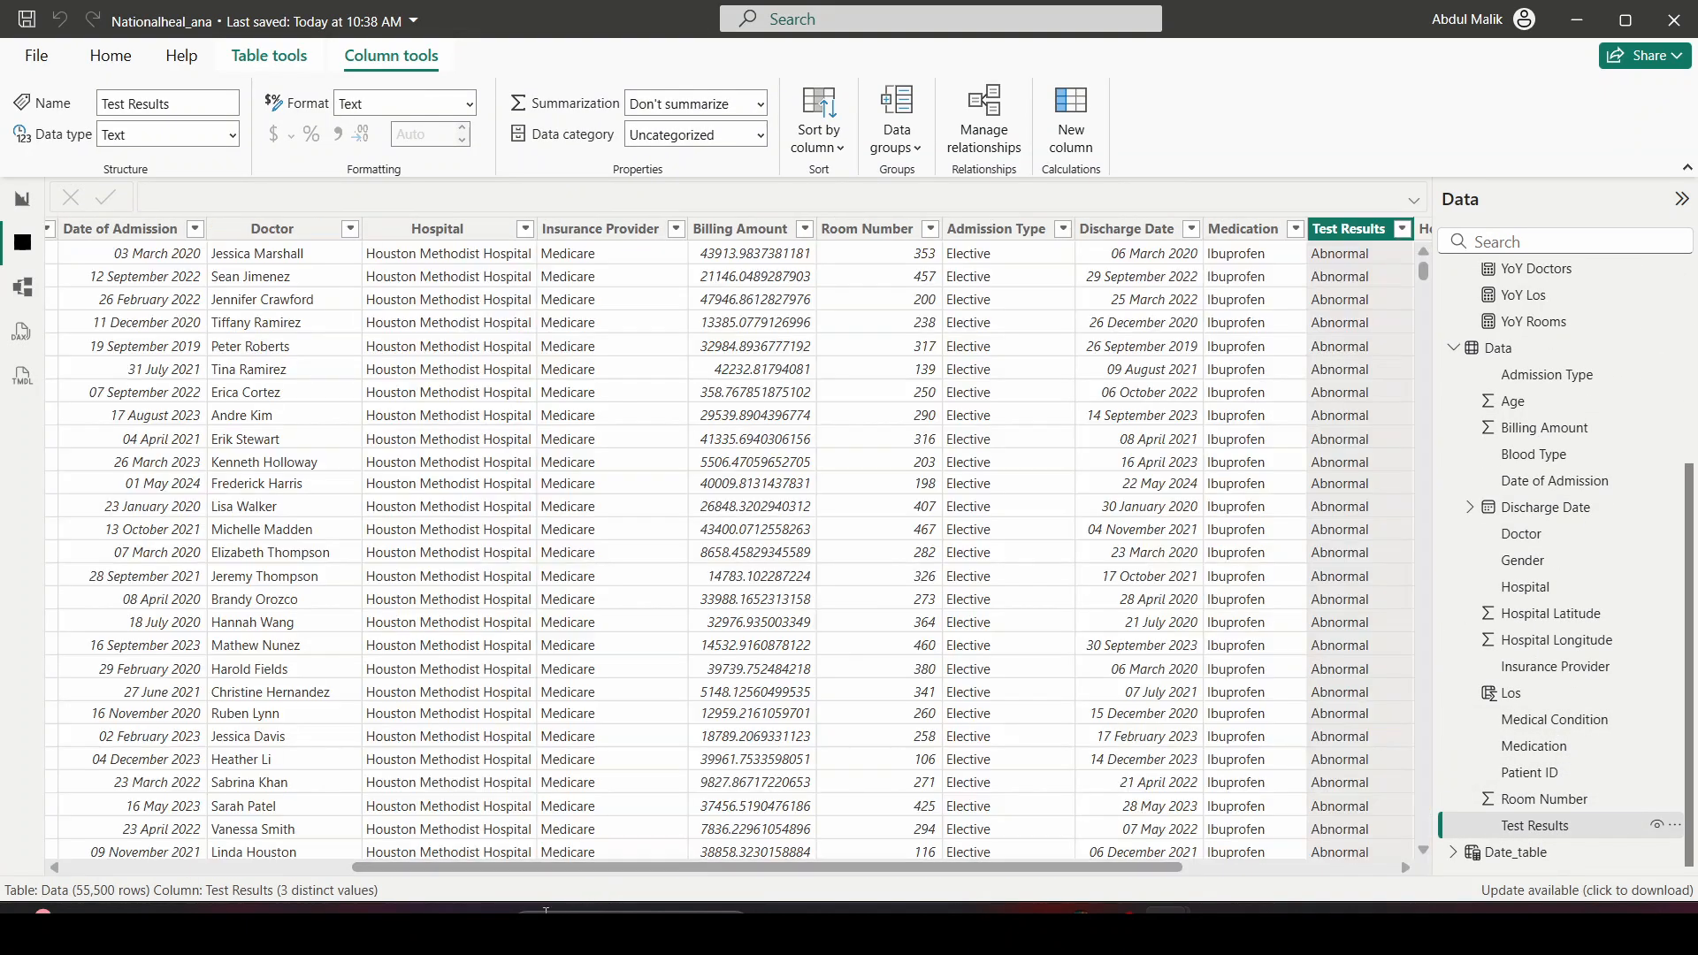
drag(581, 872, 817, 866)
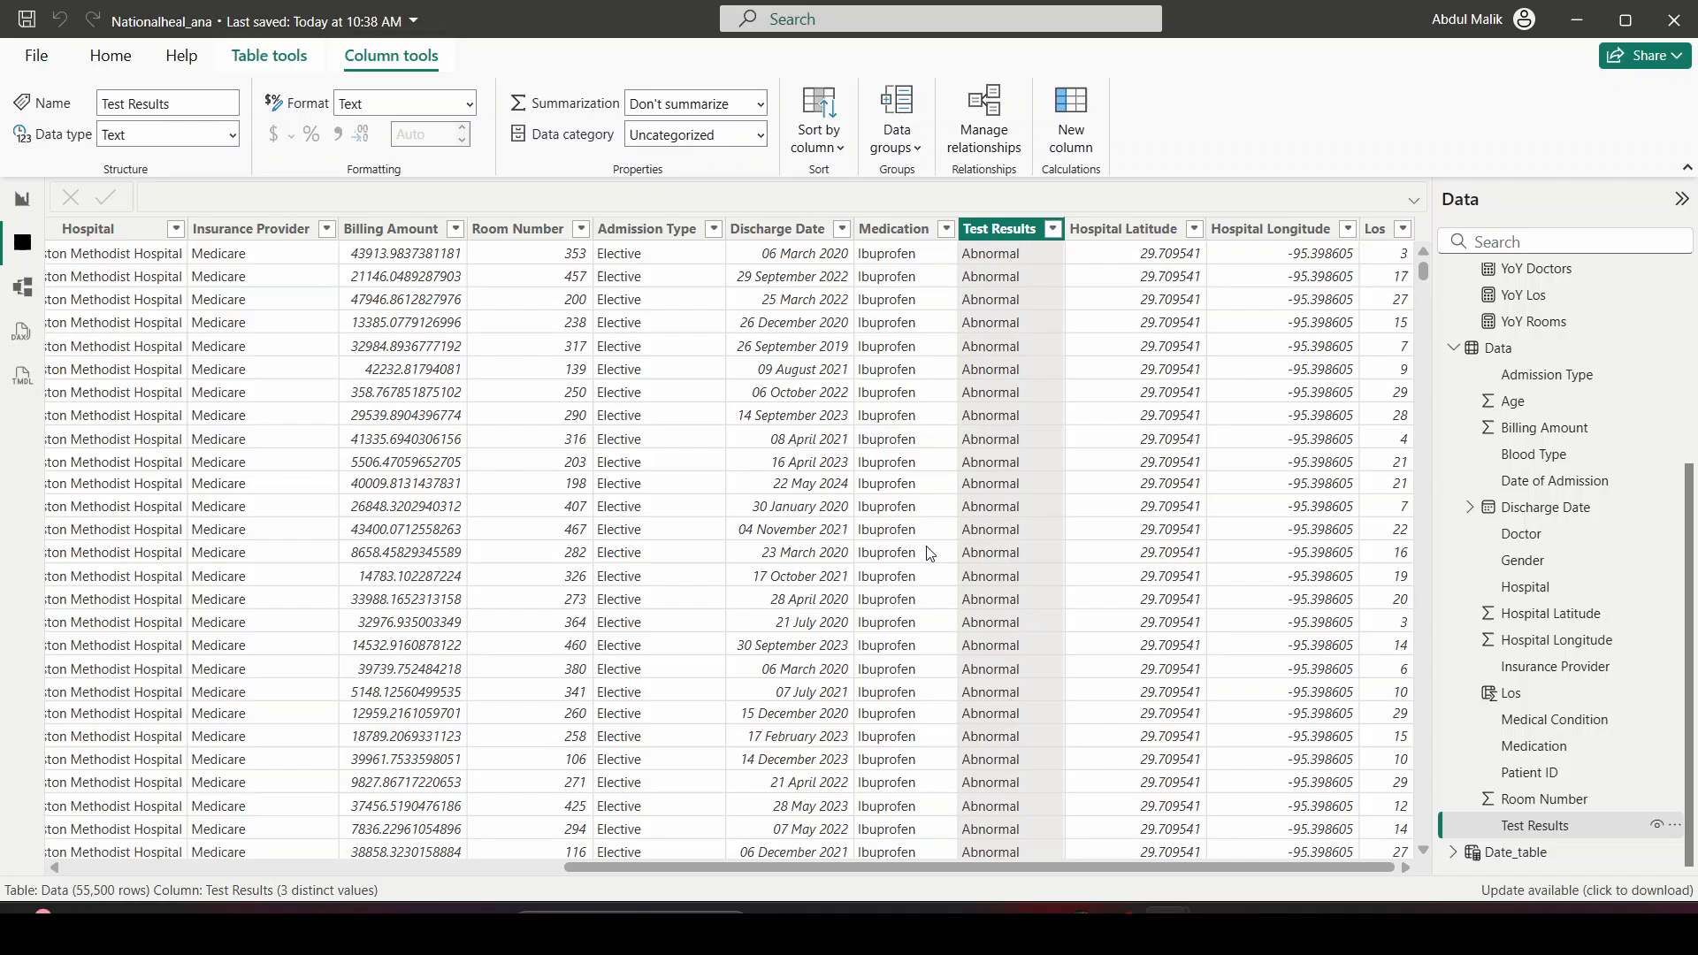
click(1053, 229)
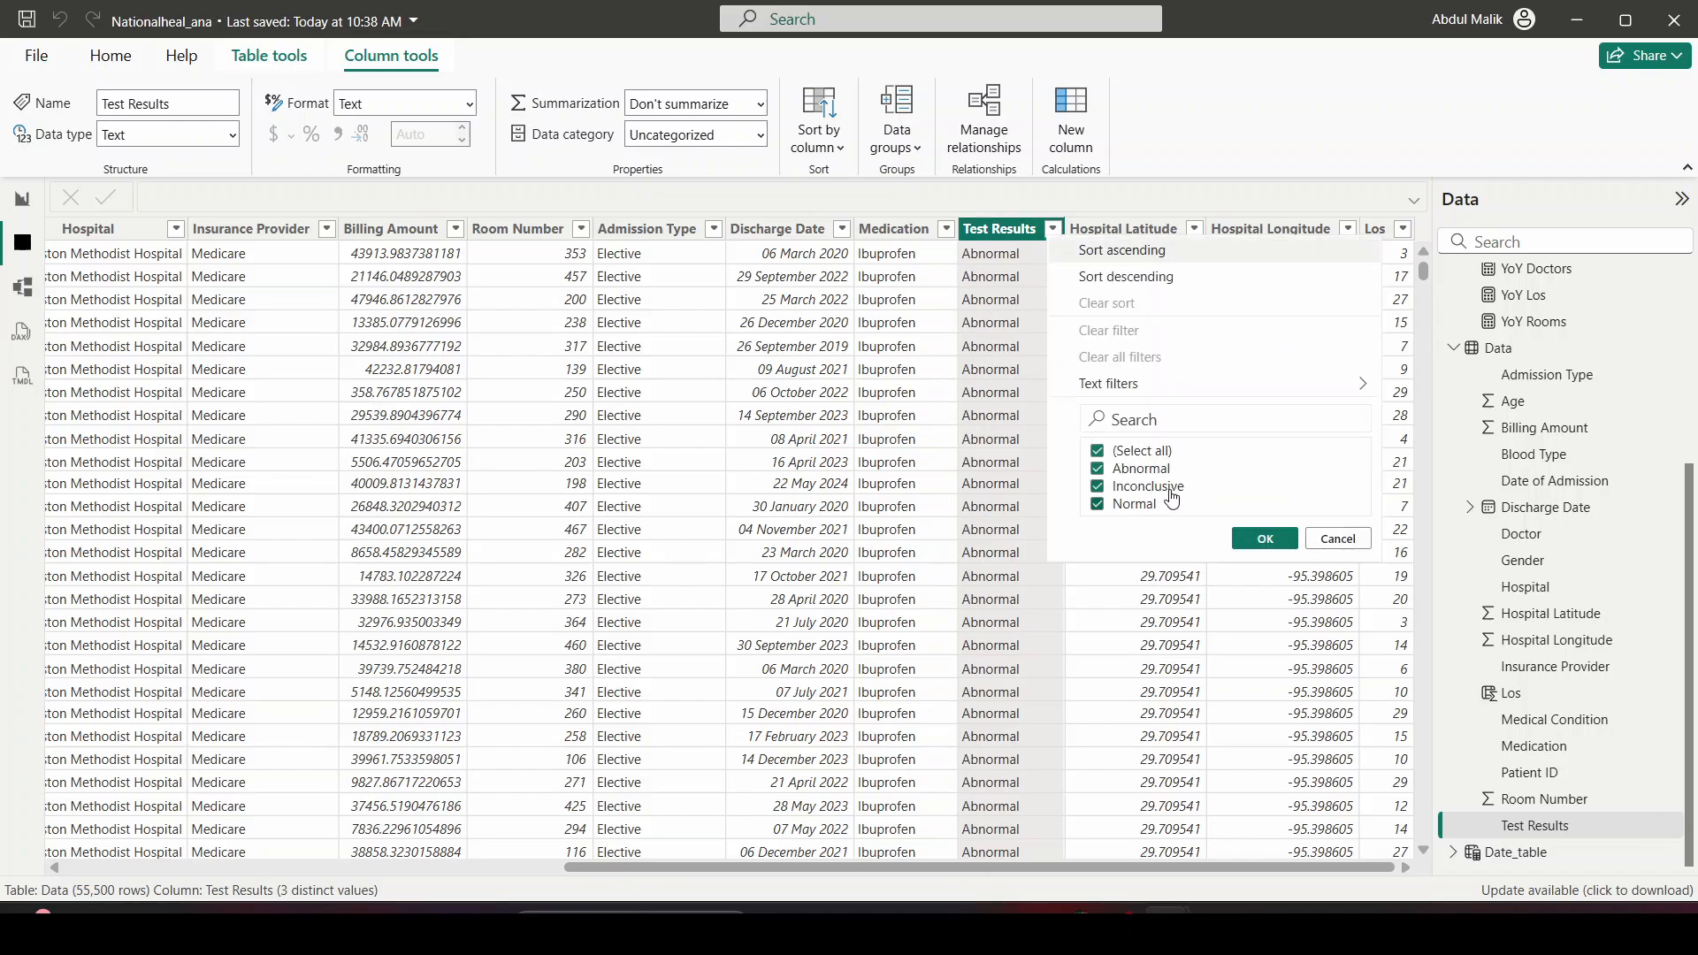
click(1337, 538)
click(23, 198)
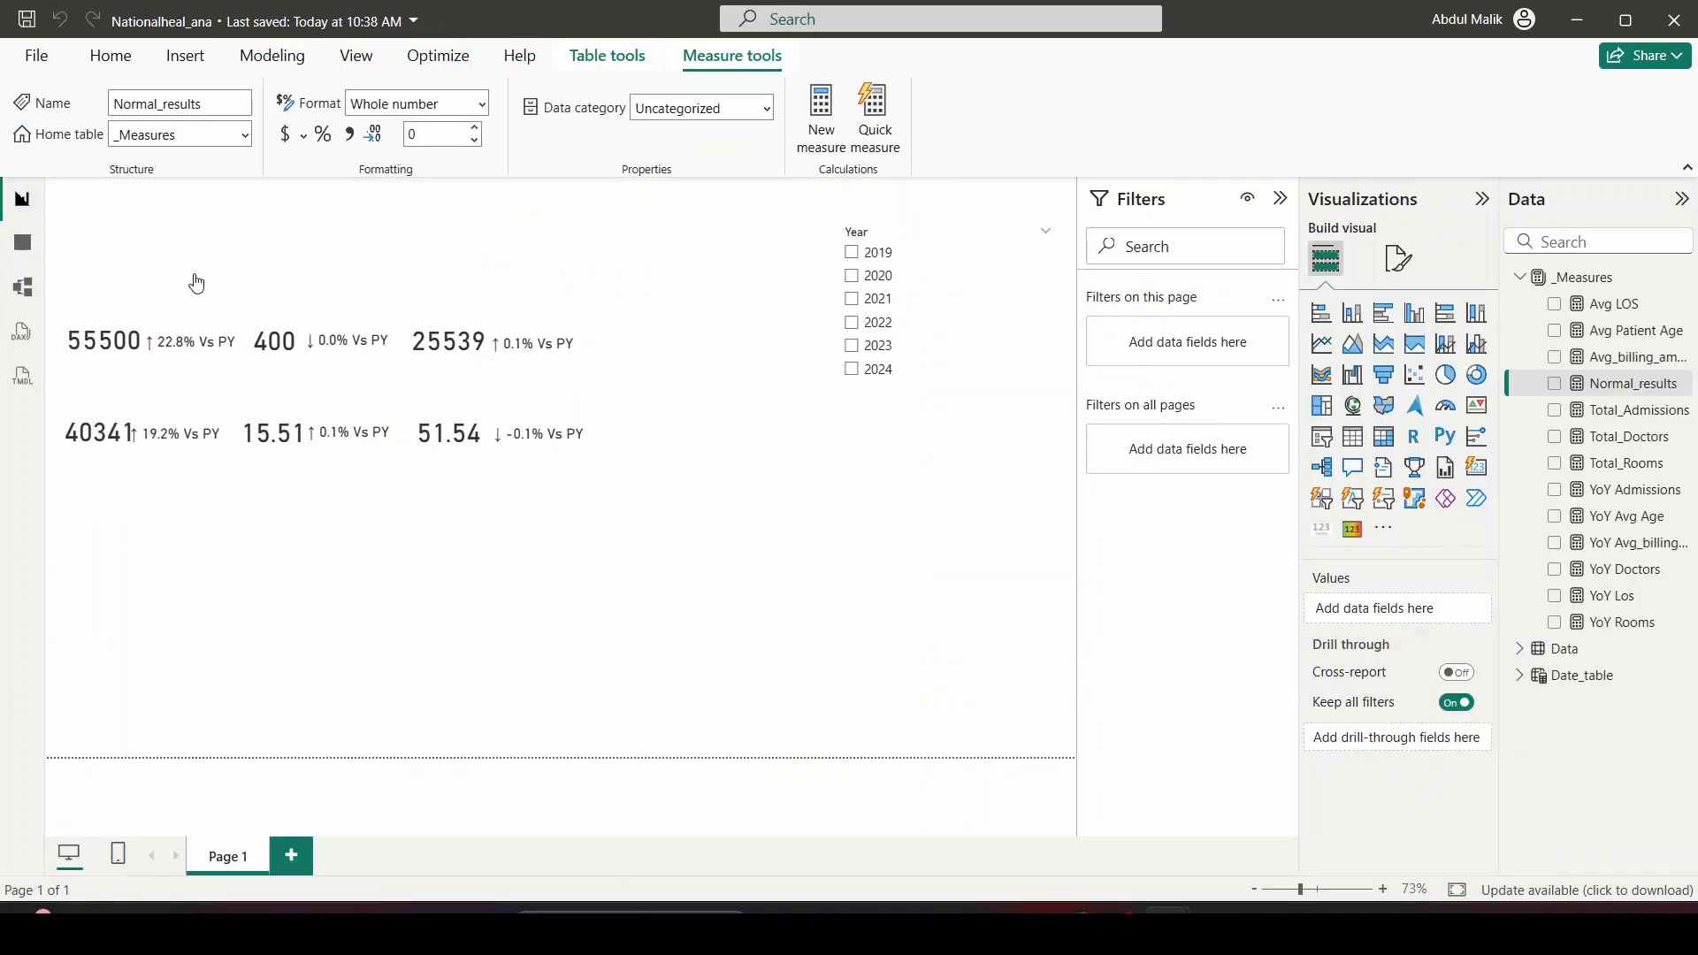
Create the measure Abnormal_results in _Measures from the copied formula, filtering Data[Test Results] on "Abnormal", and commit it
right_click(1547, 281)
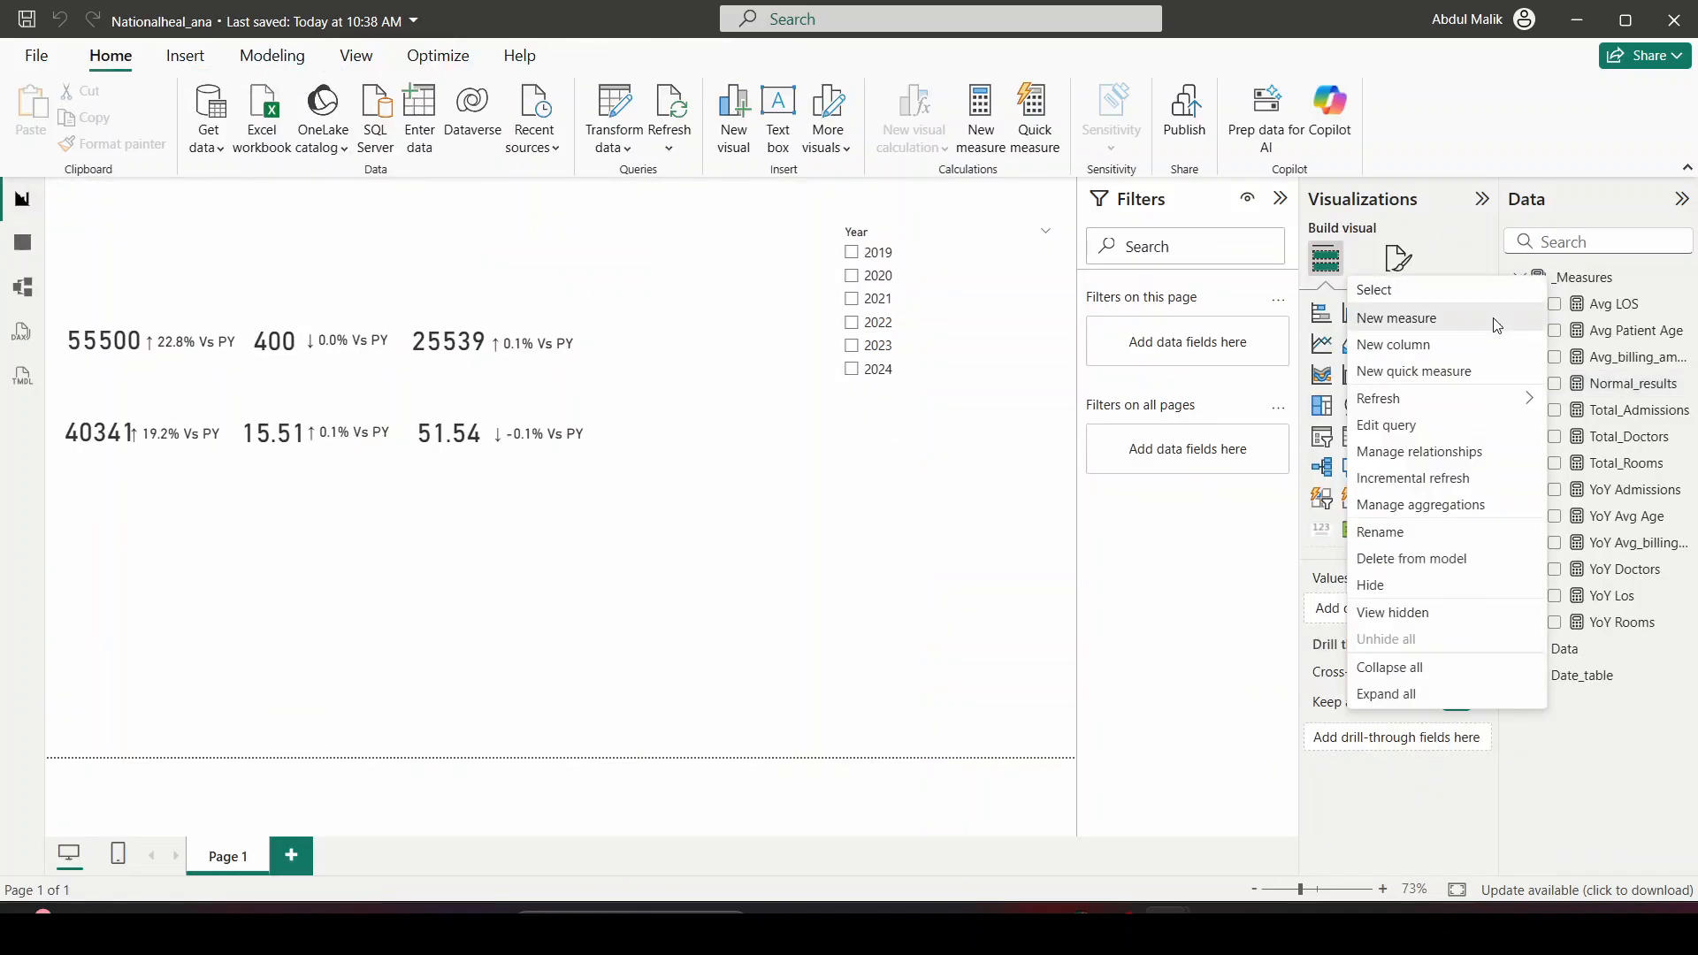
key(Escape)
text(Normal_results = CALCULATE([Total_Admissions],Data[Test Results]="Normal"))
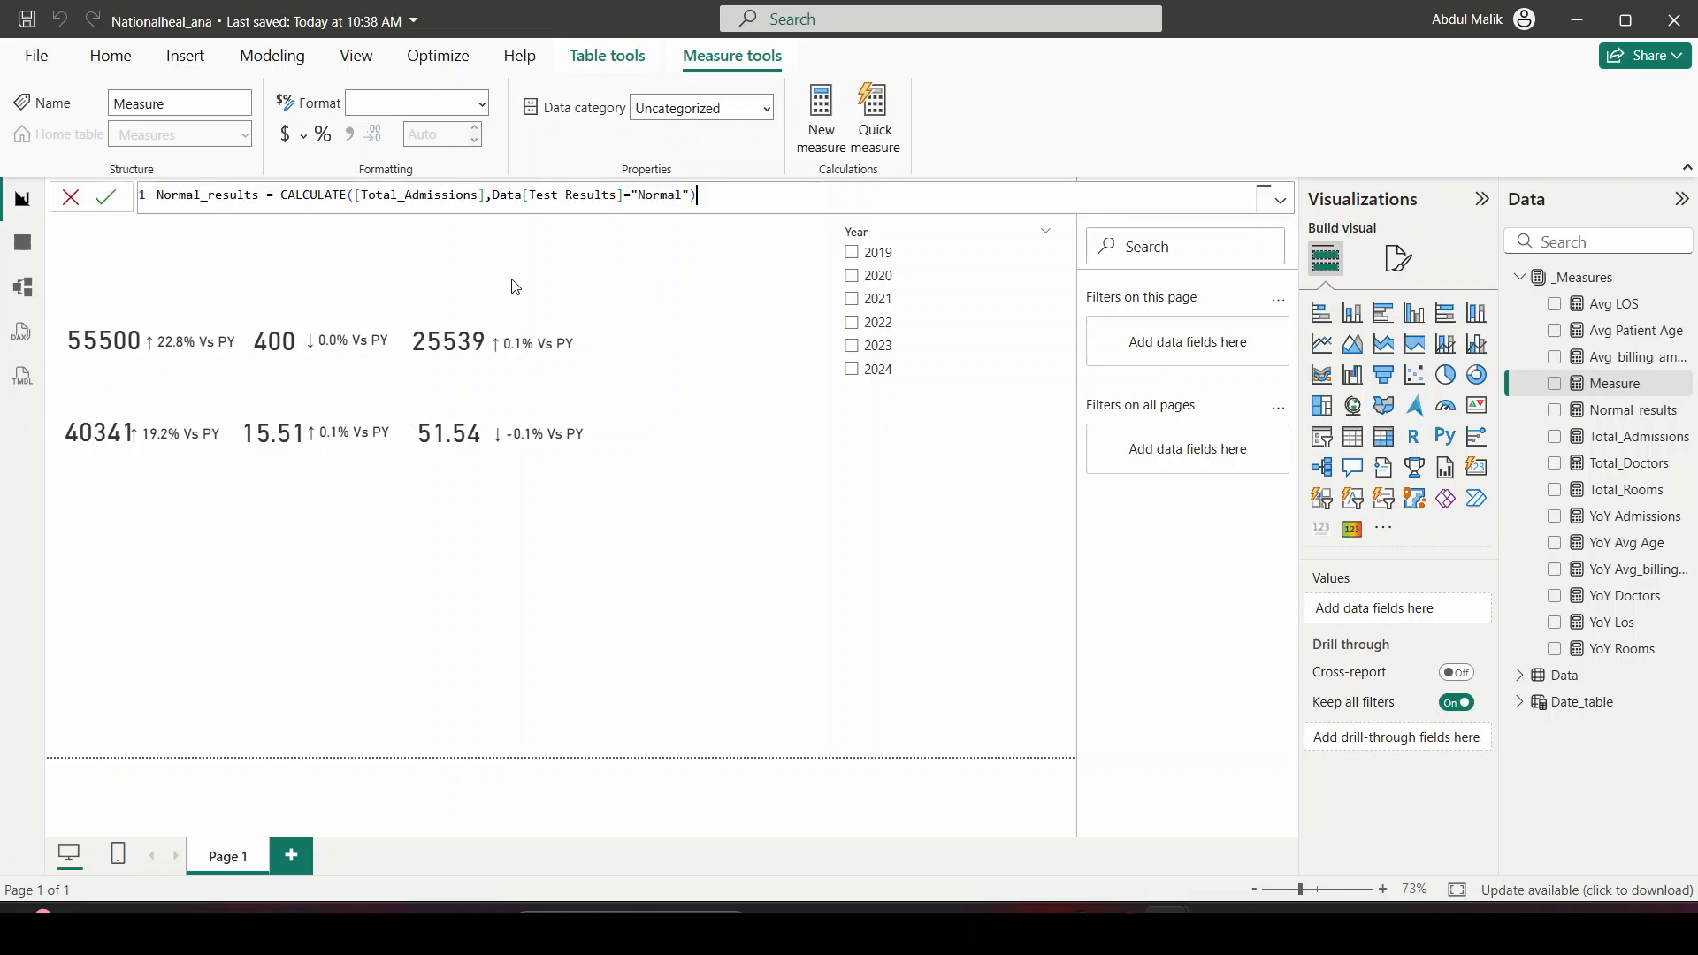
click(163, 195)
key(BackSpace)
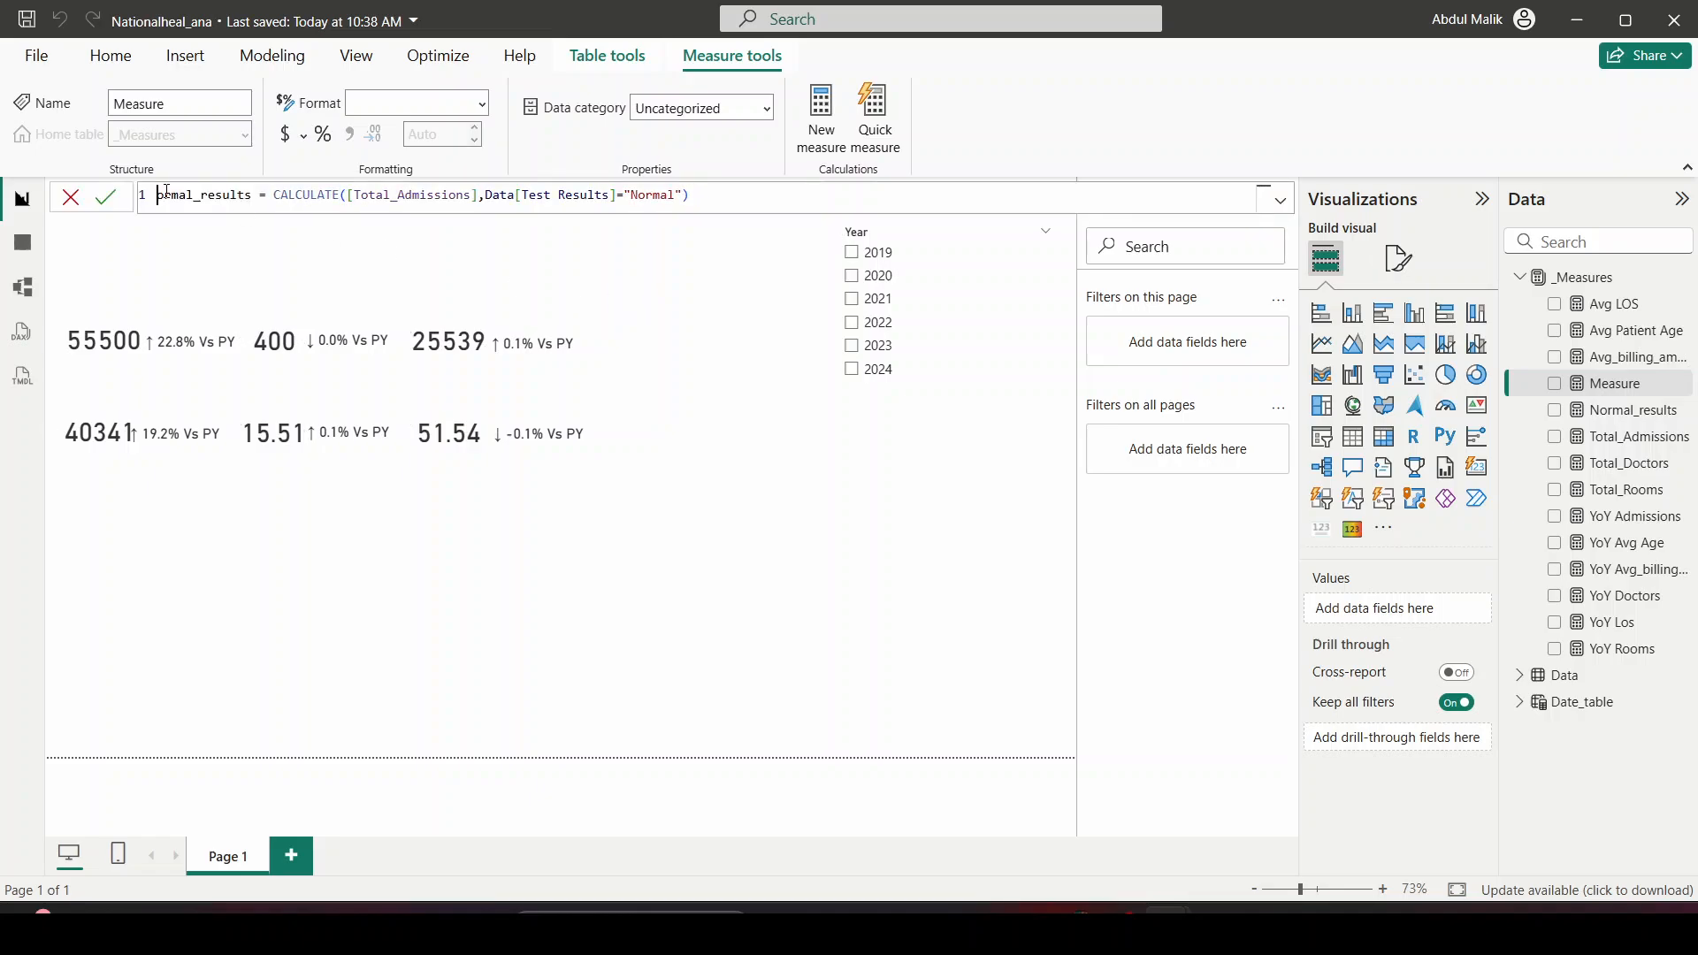
text(Abn)
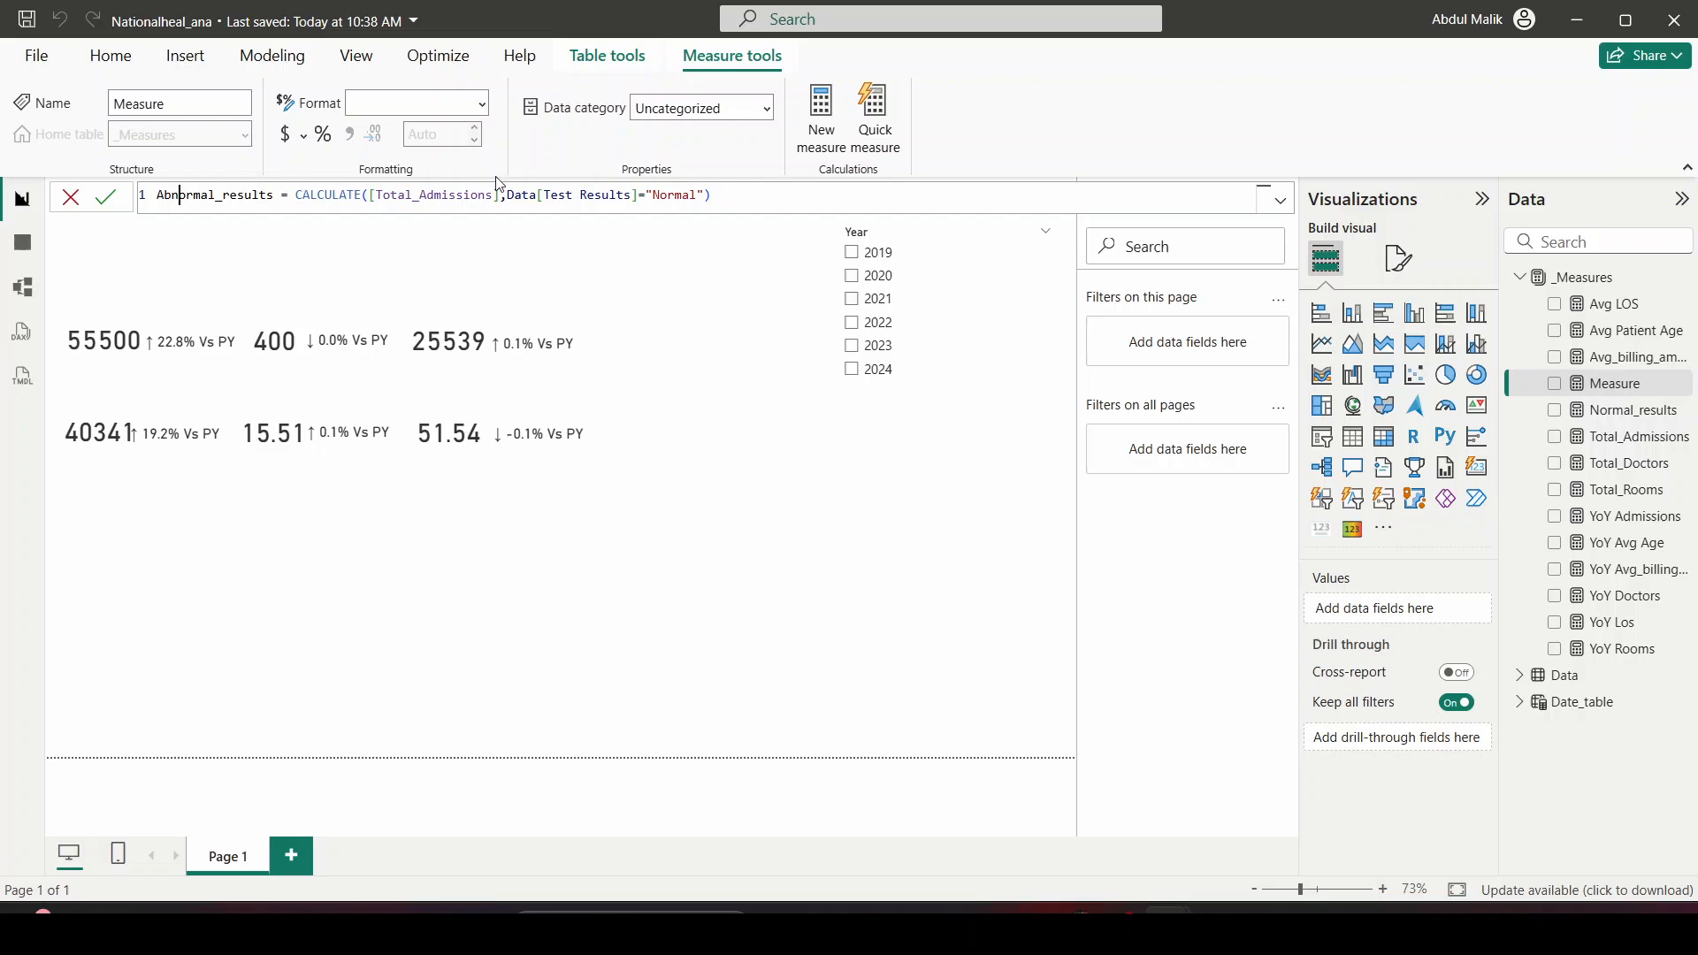
click(663, 201)
key(BackSpace)
text(Abn)
click(108, 199)
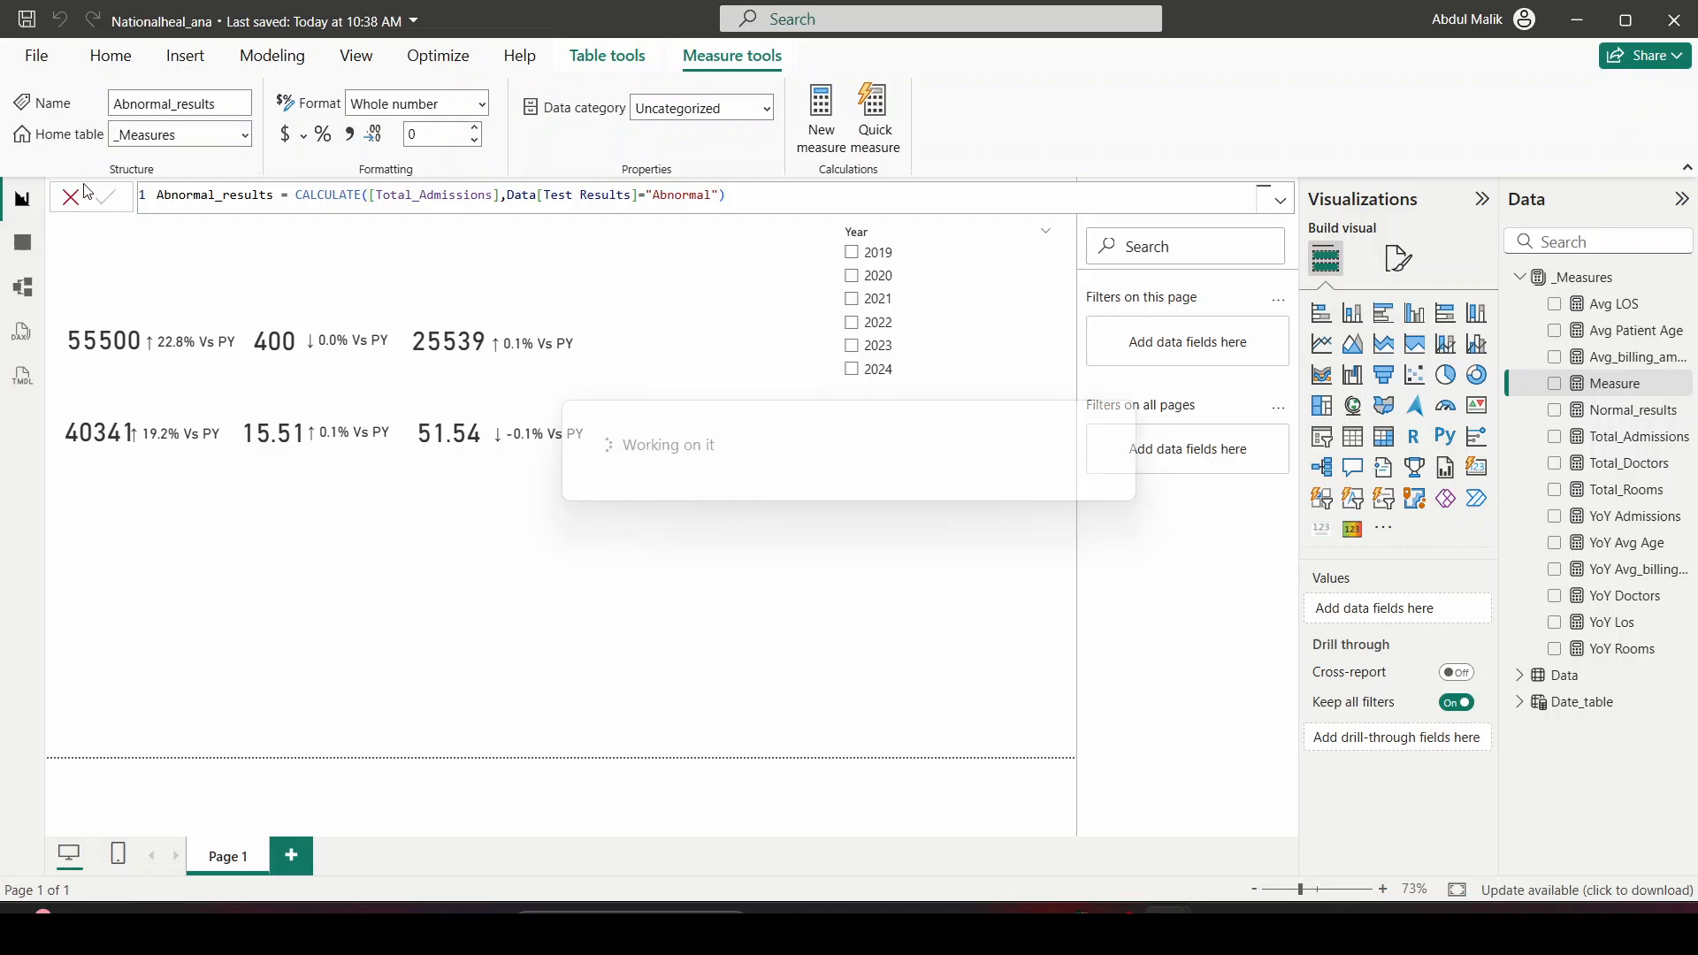
Start another measure in _Measures from the copied Normal_results formula and name it Inconclusive_results
right_click(1582, 280)
click(786, 335)
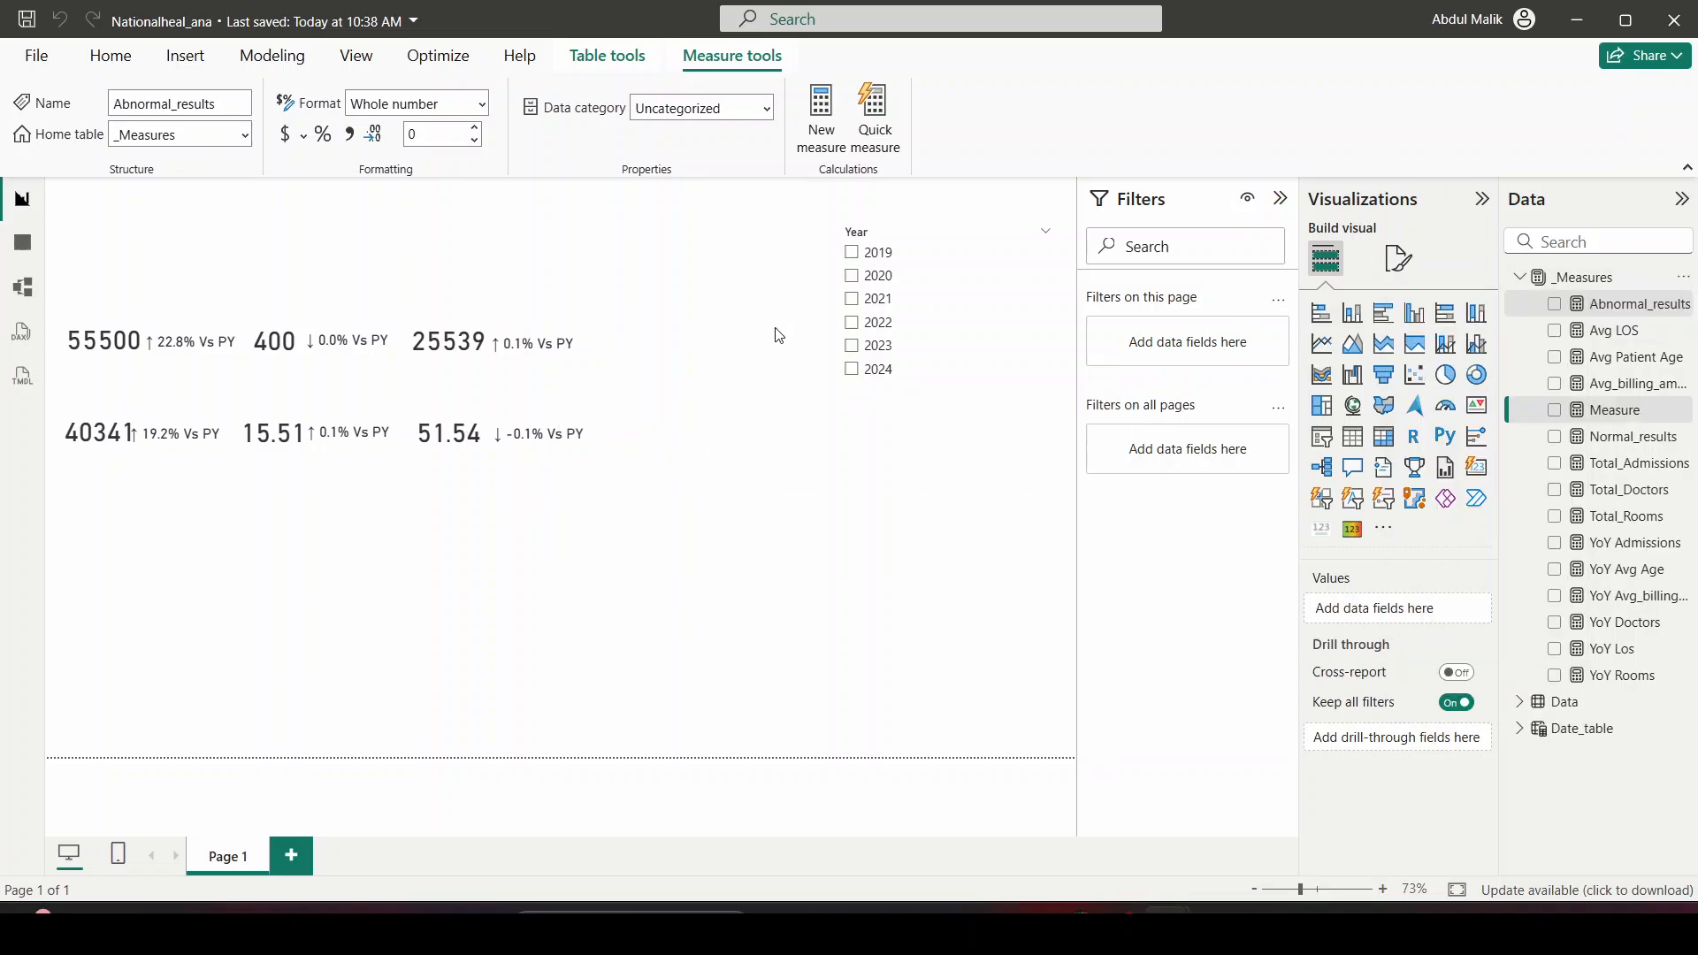
key(ctrl+a)
text(Normal_results = CALCULATE([Total_Admissions],Data[Test Results]="Normal"))
double_click(170, 194)
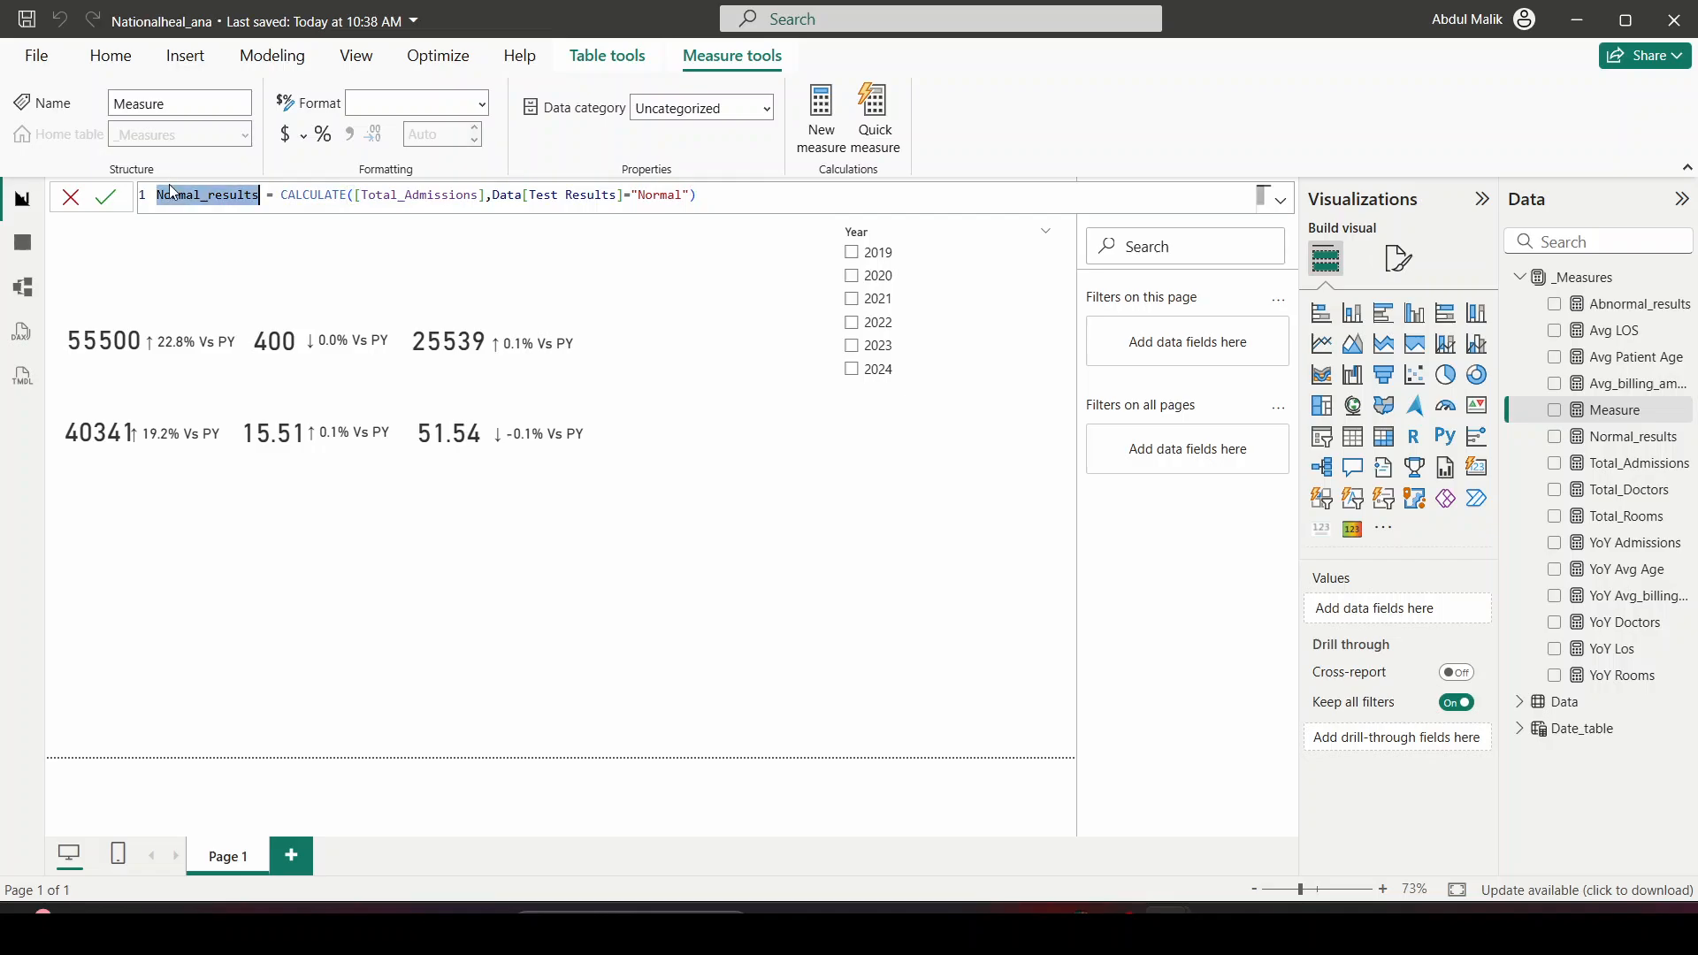
text(Inconcl)
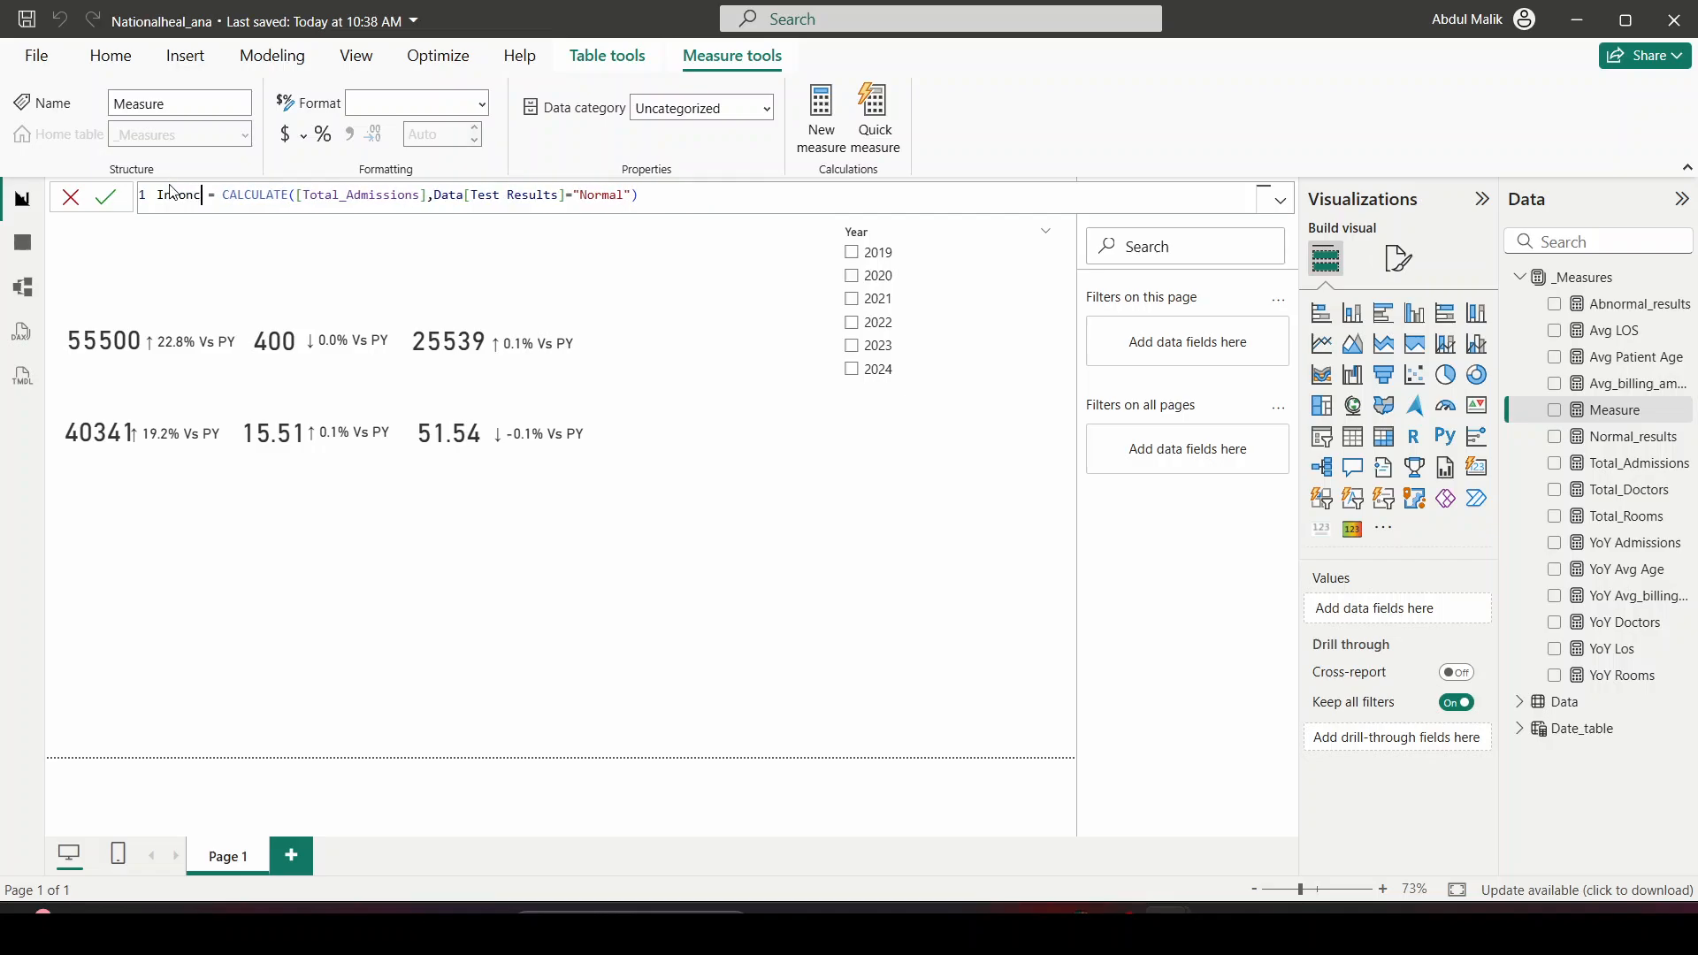
text(usive)
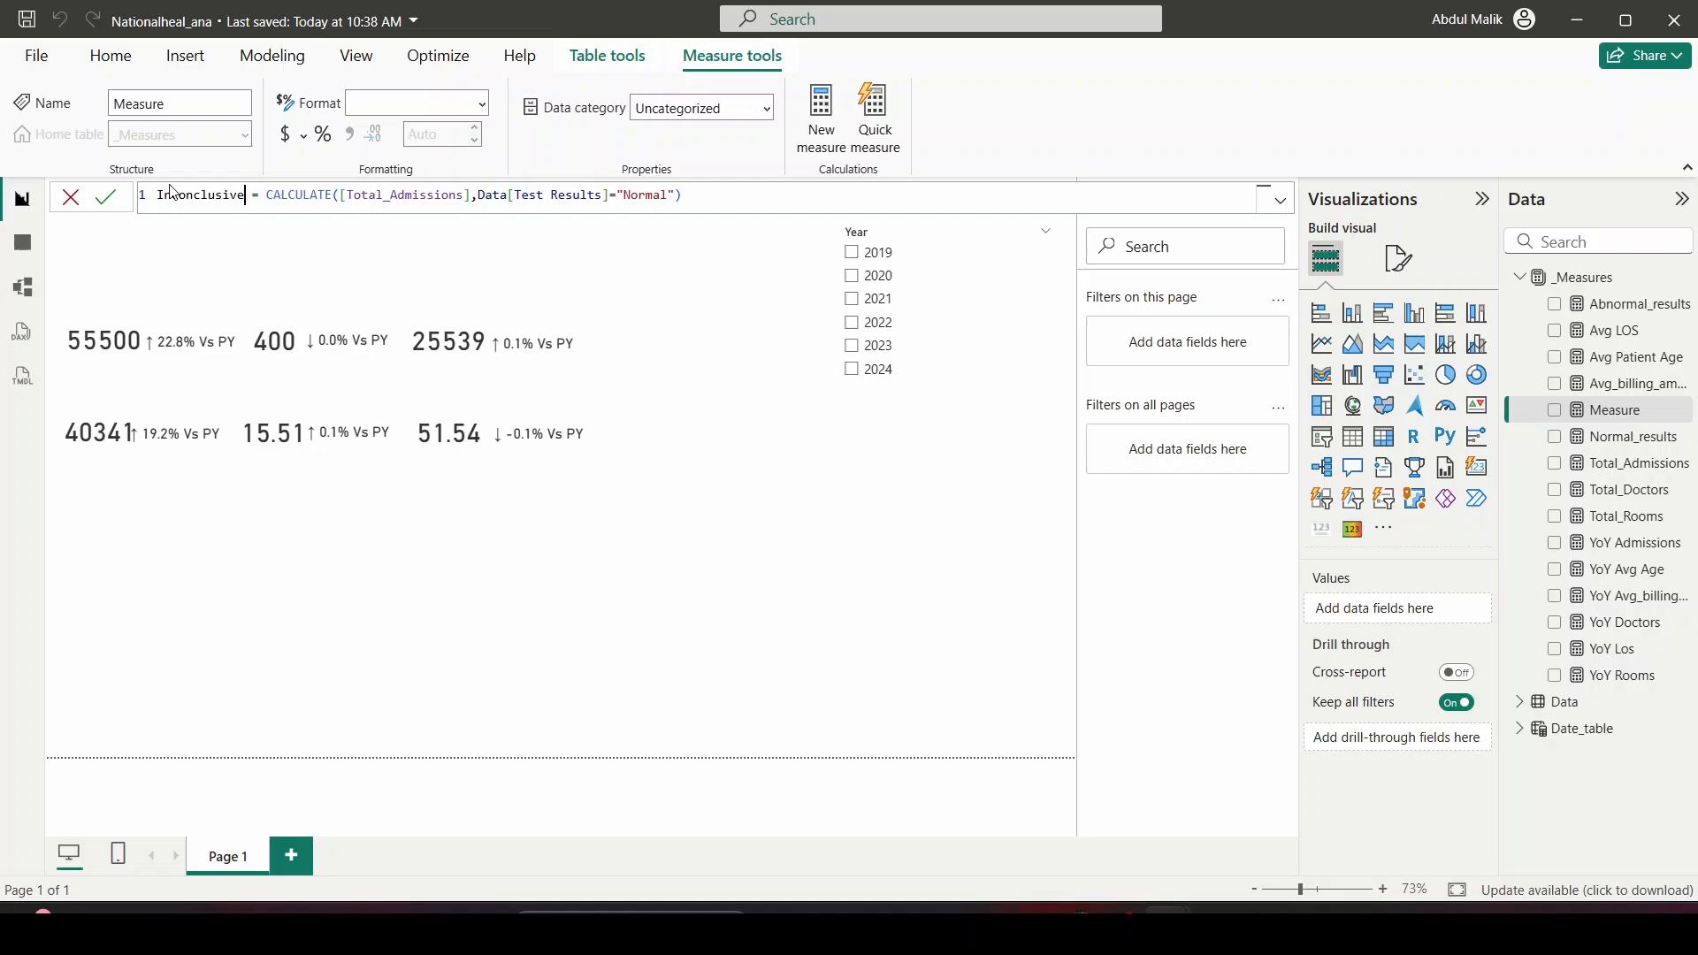
text(_results)
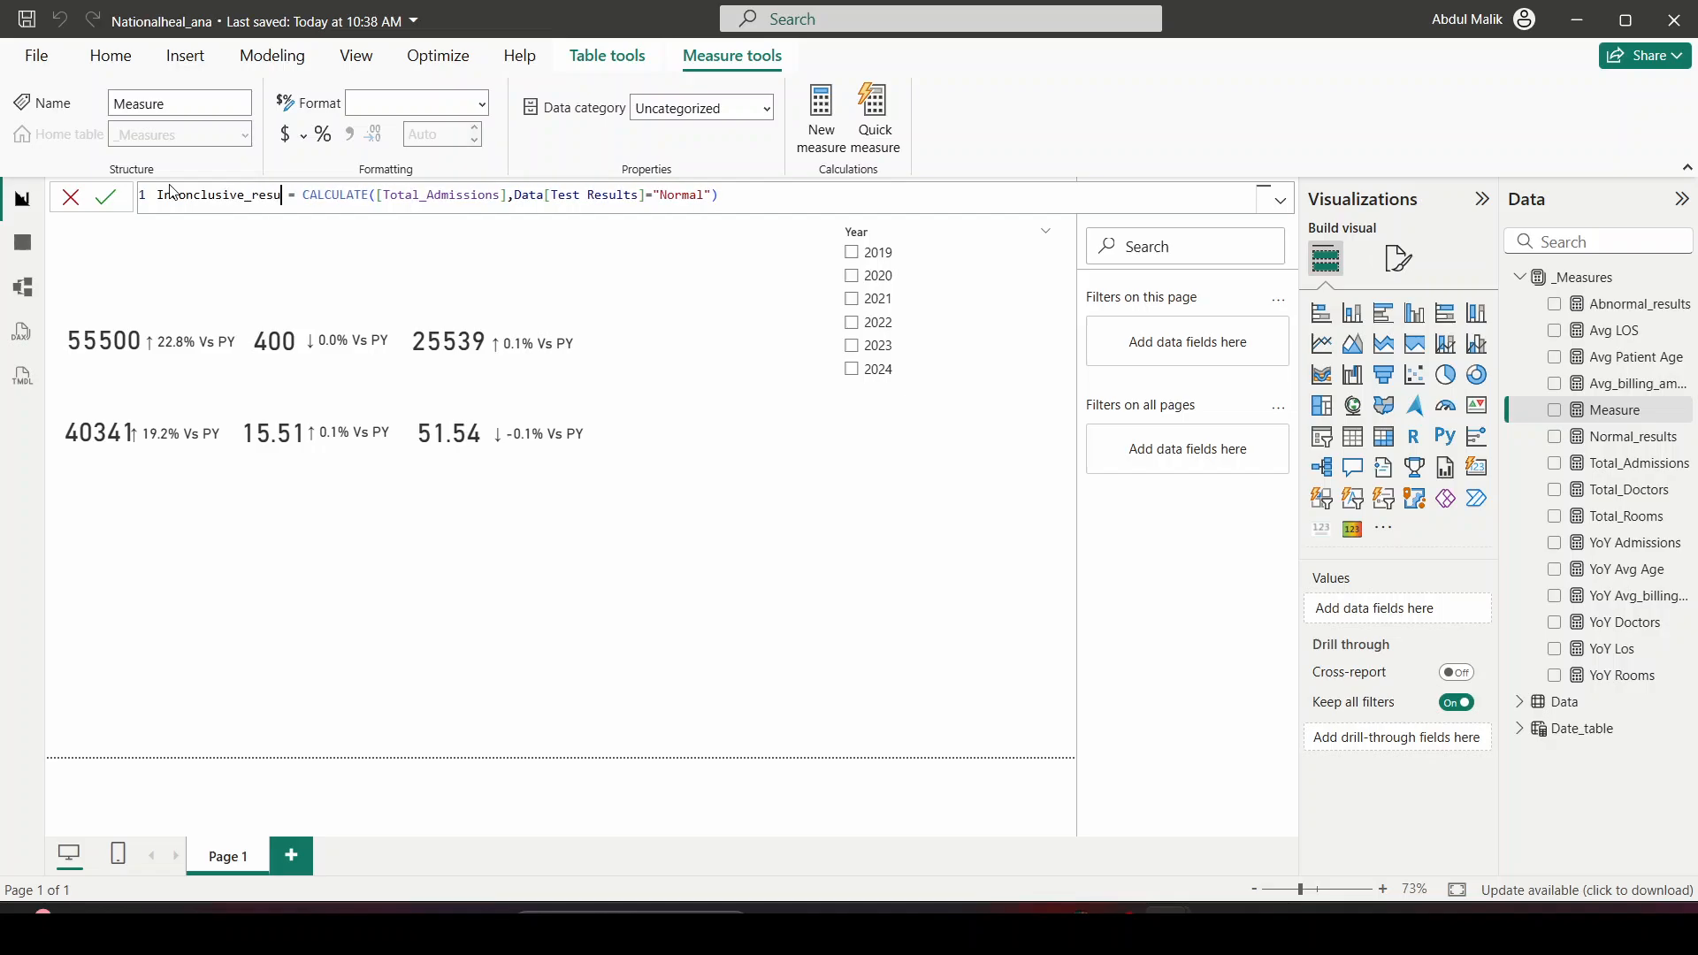
Change the Inconclusive_results filter value to "Inconclusive", commit the measure and close the formula
double_click(725, 193)
text(Inc)
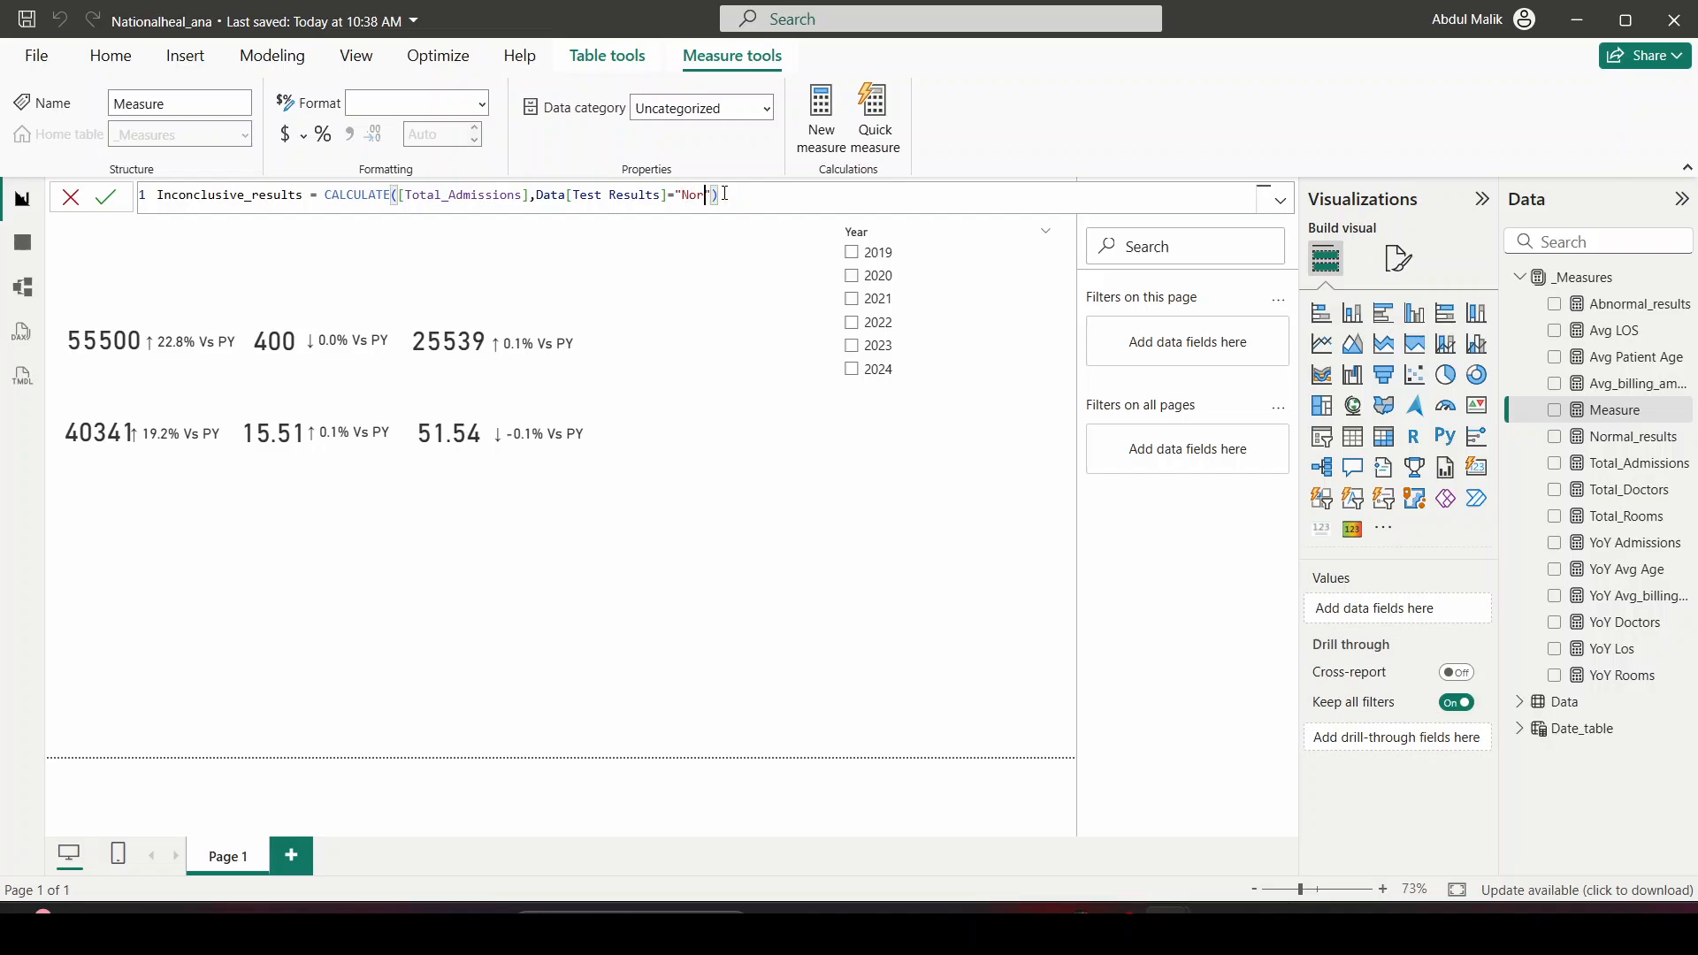
text(onclusive)
click(105, 196)
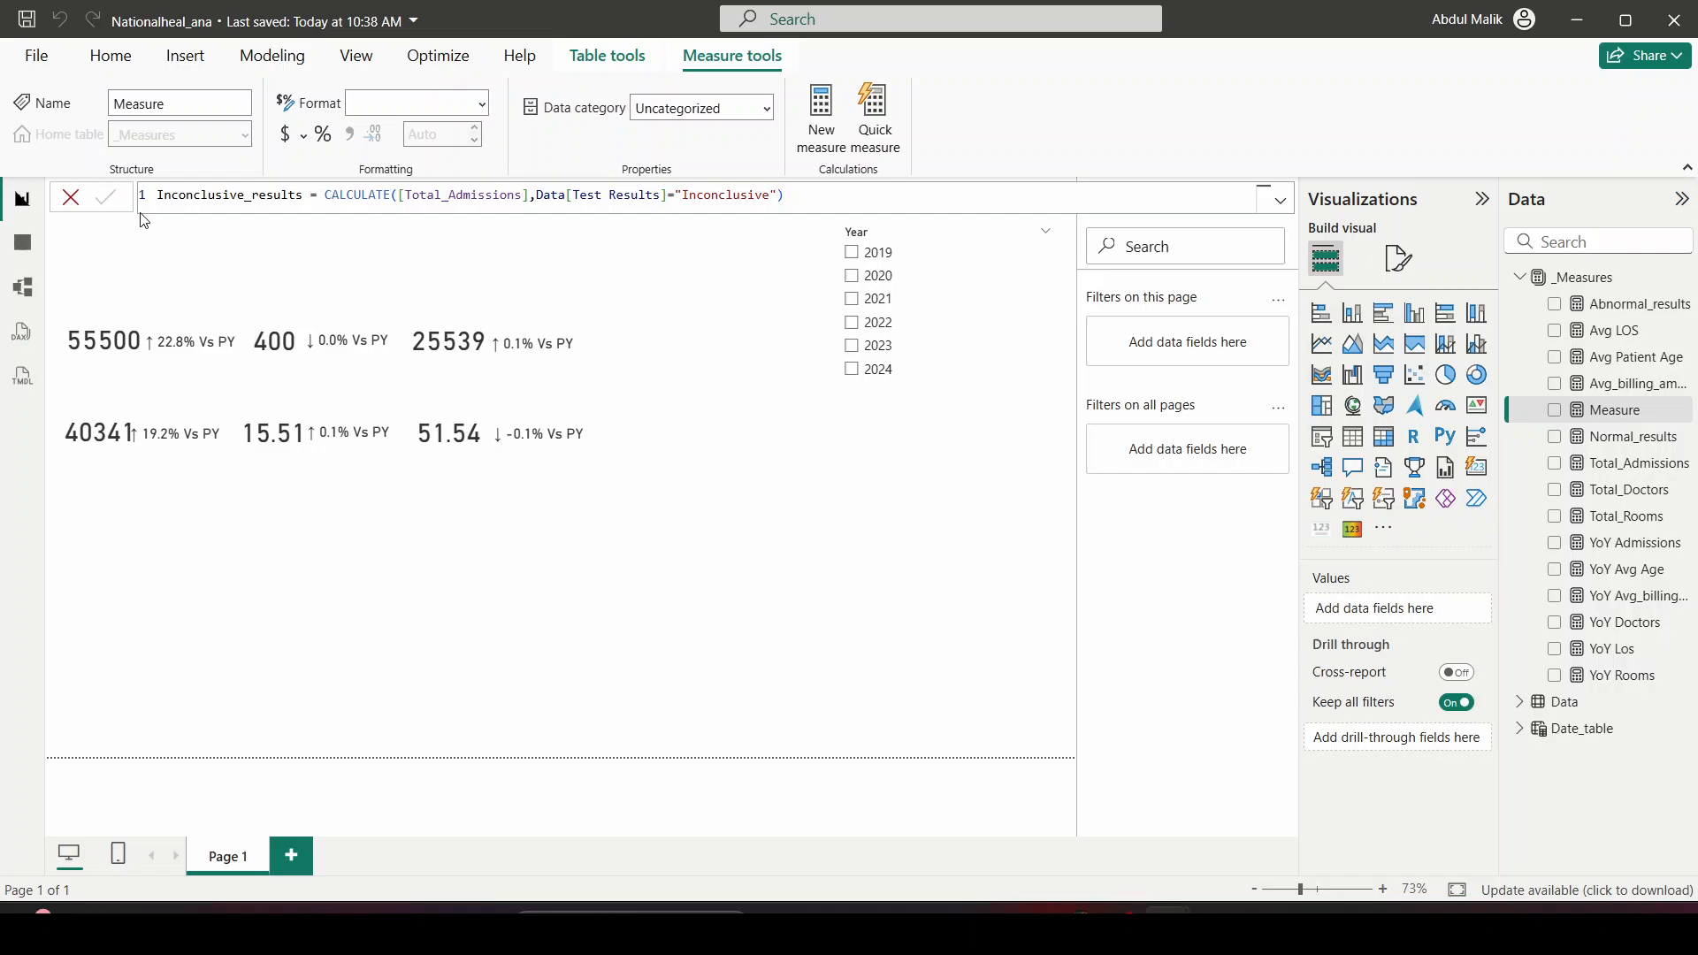
click(80, 202)
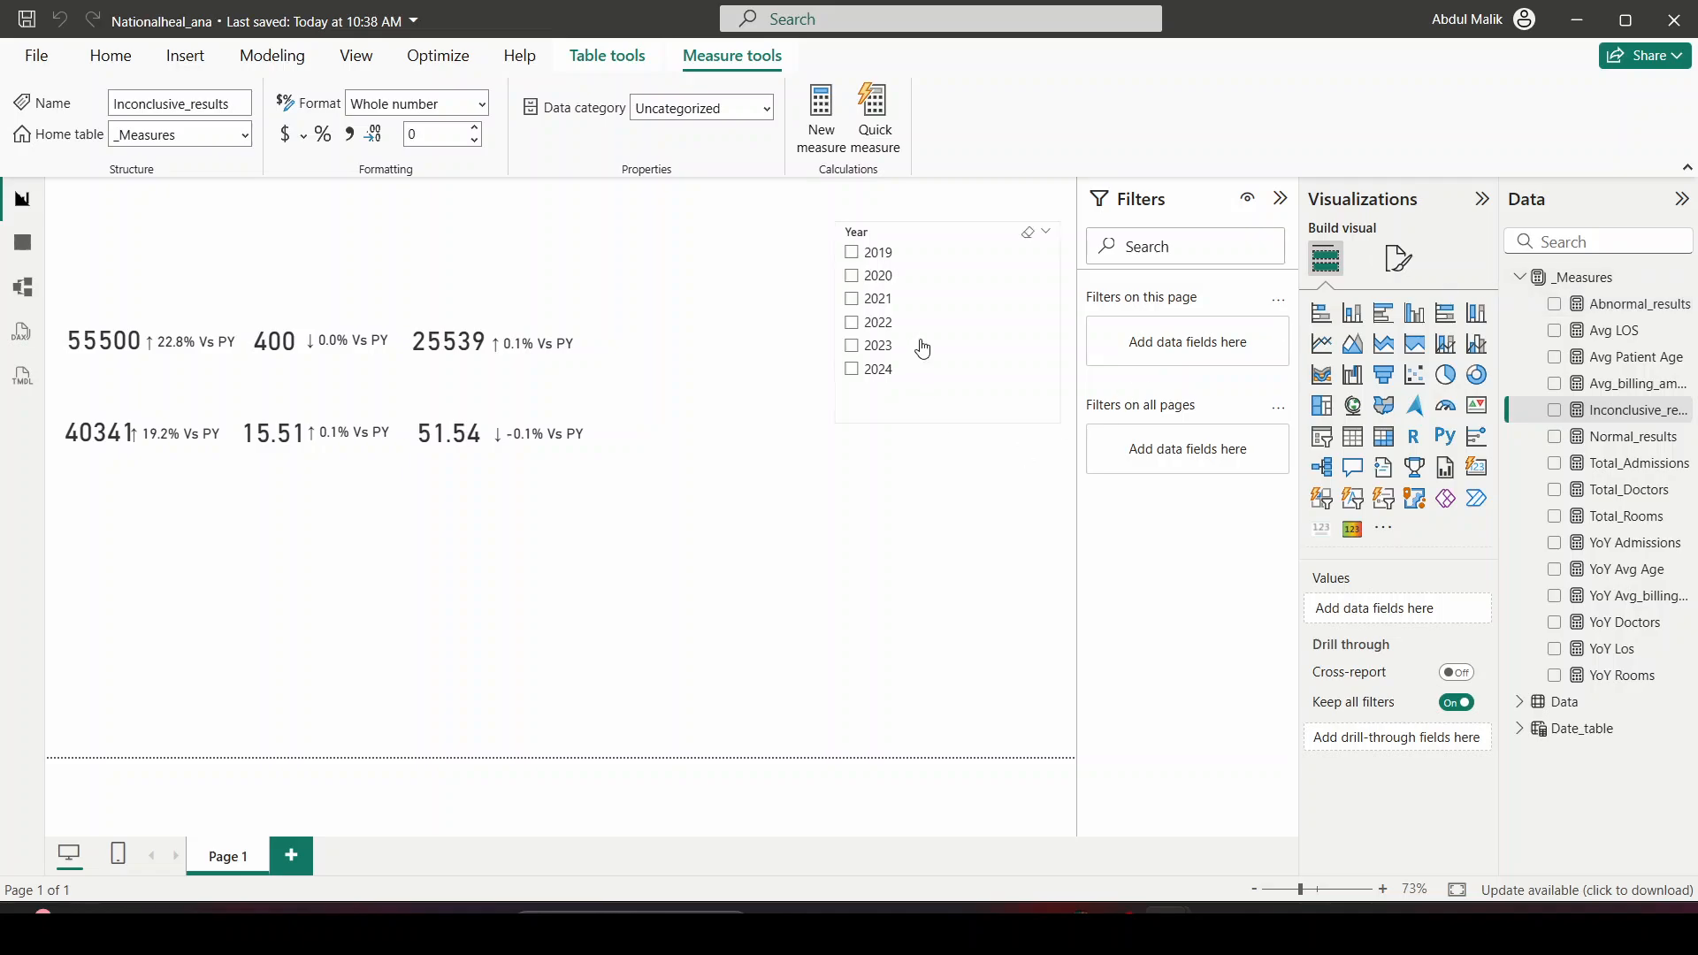
Remove the Year slicer from the page and add a custom card visual with Normal_results as its data field
click(1043, 214)
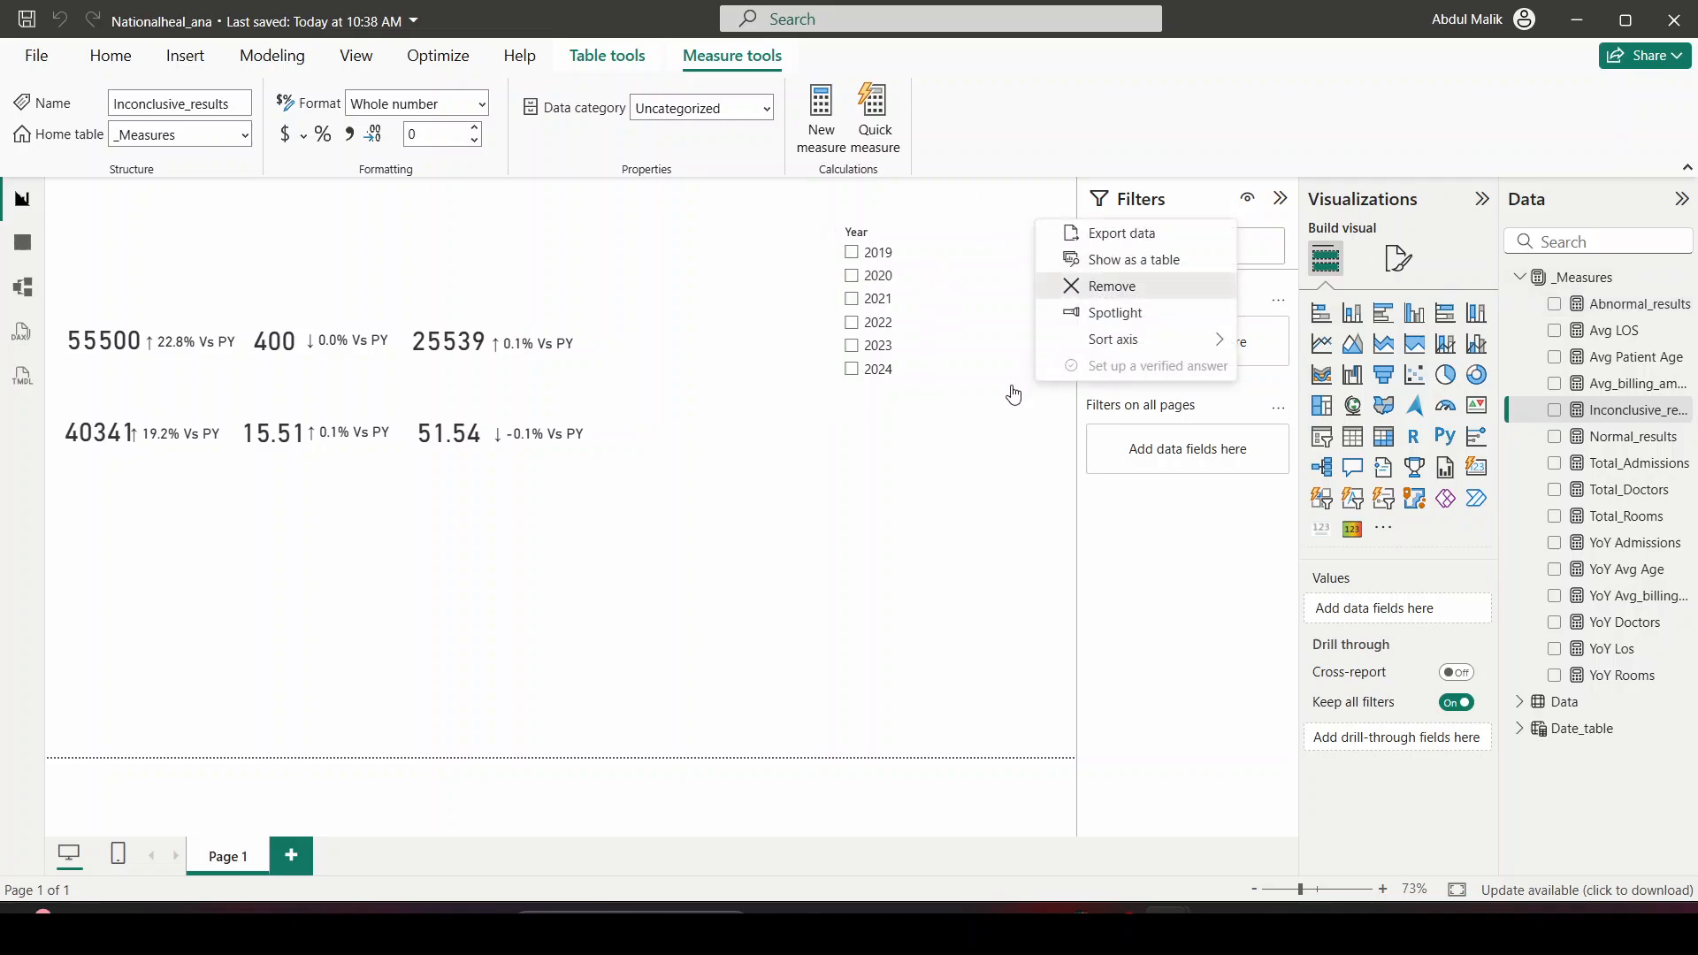
click(1111, 286)
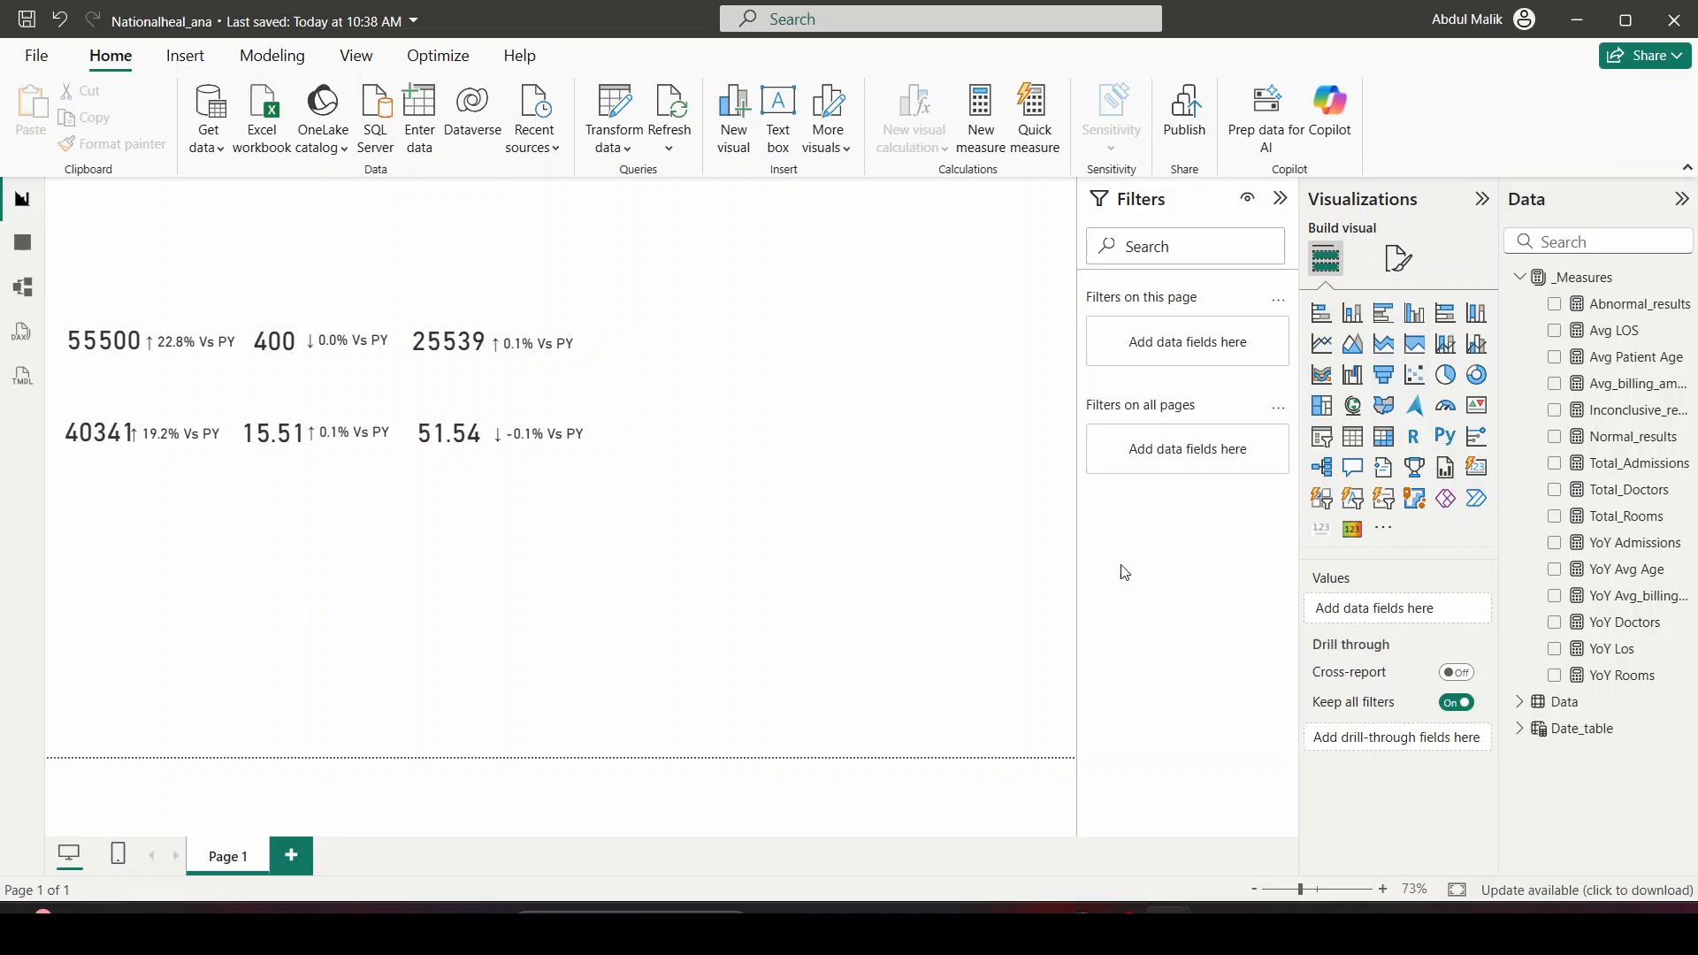
click(1321, 529)
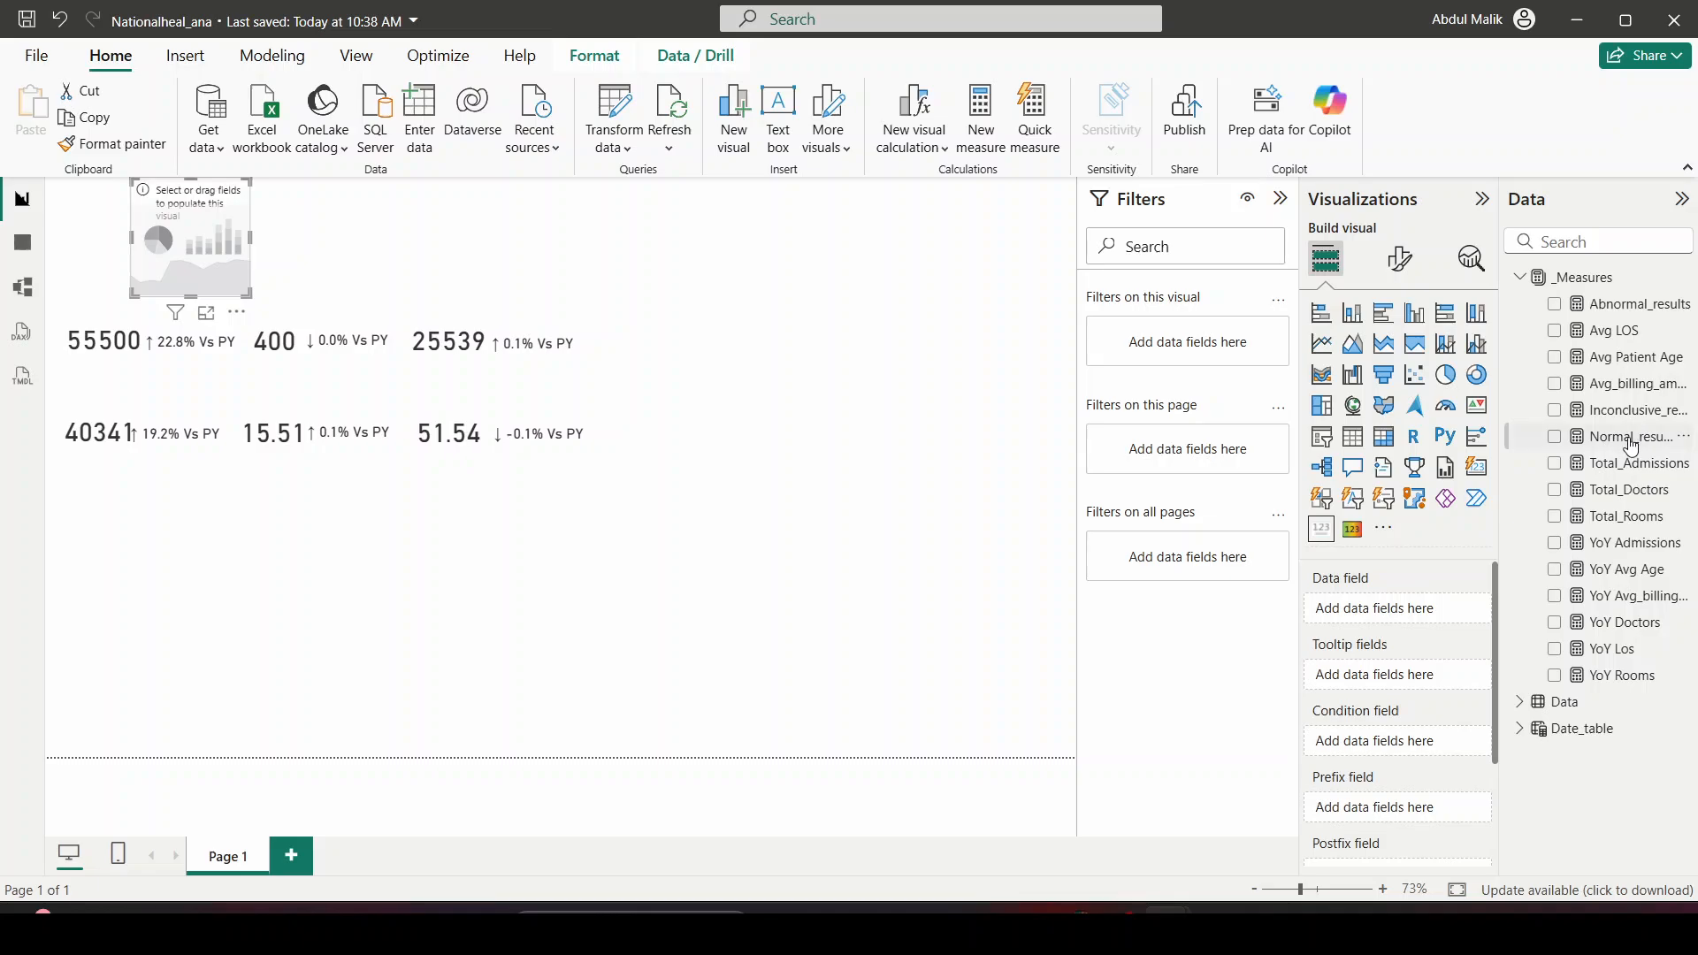
drag(1631, 444, 1375, 608)
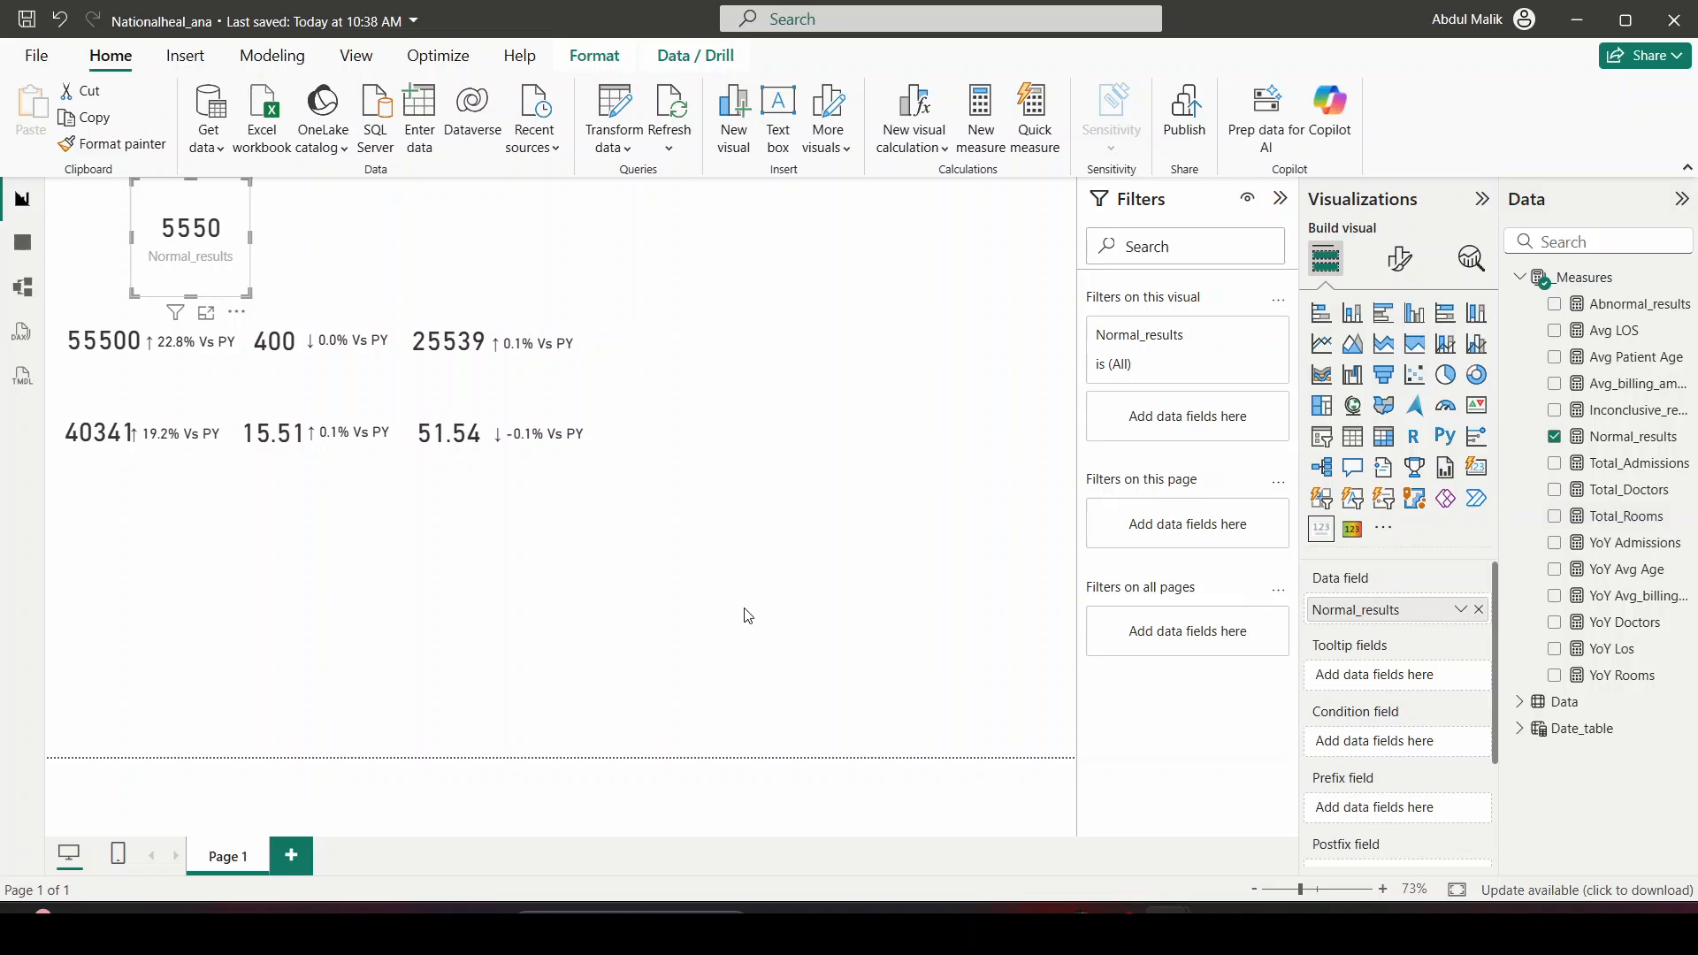
click(766, 594)
Add two more custom card visuals, one for Abnormal_results and one for Inconclusive_results
click(1320, 529)
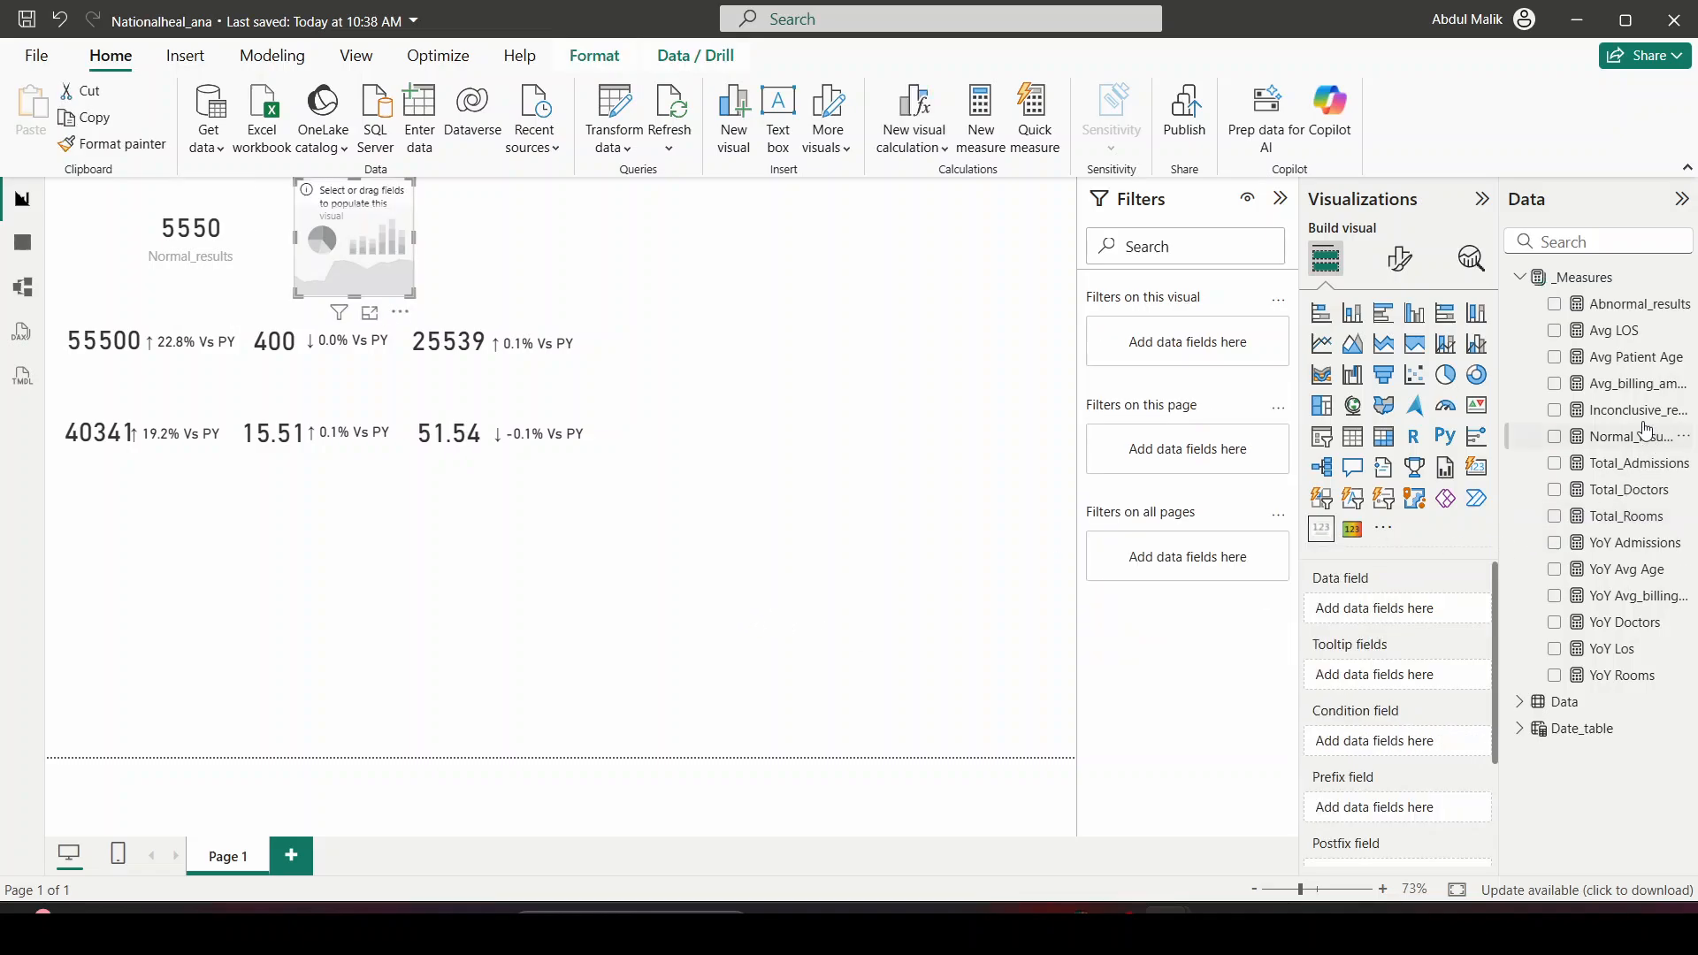
drag(1635, 303, 1391, 611)
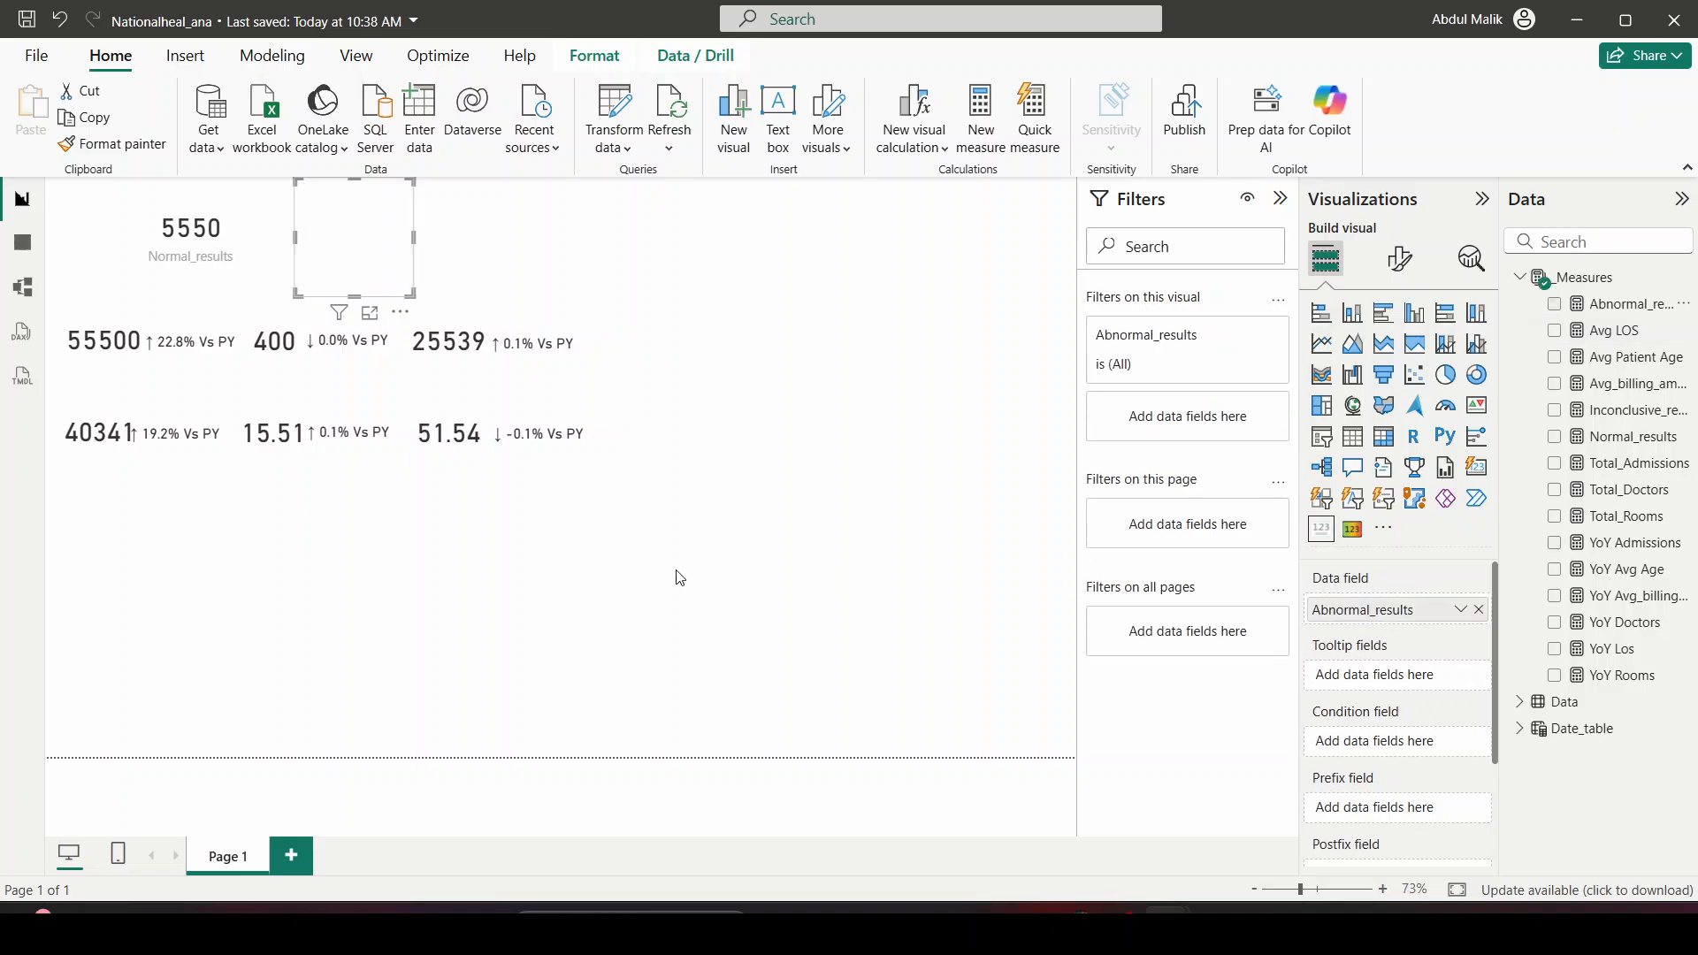
click(881, 557)
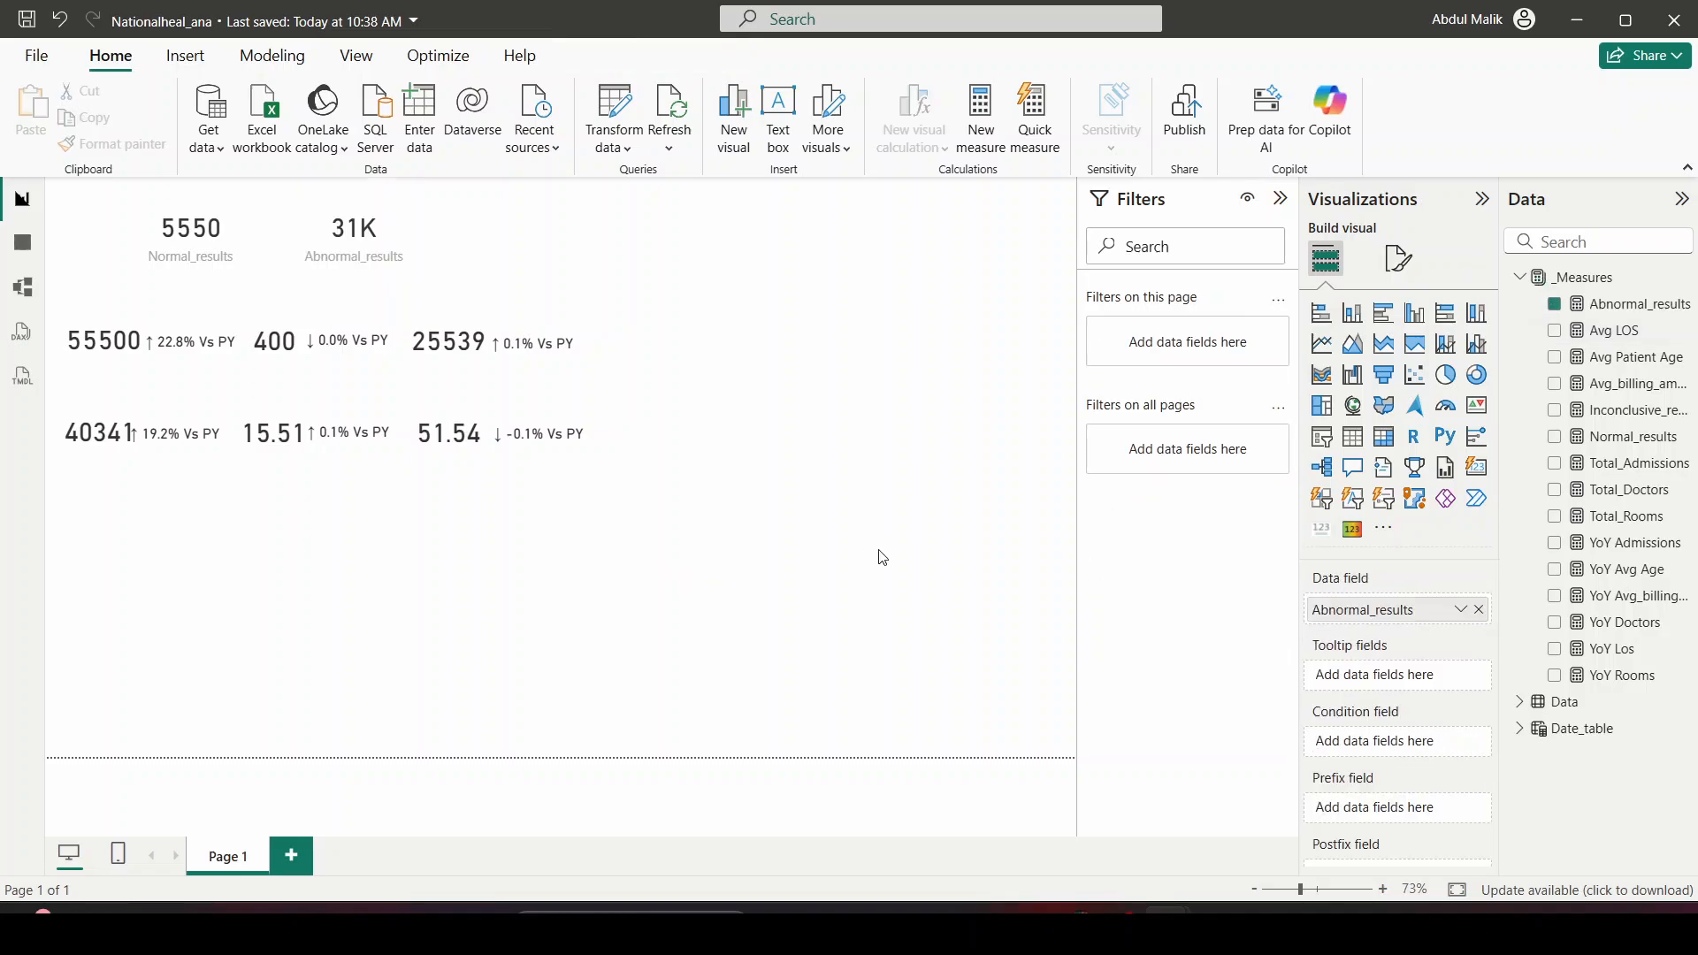
click(1320, 529)
drag(1600, 419, 1386, 610)
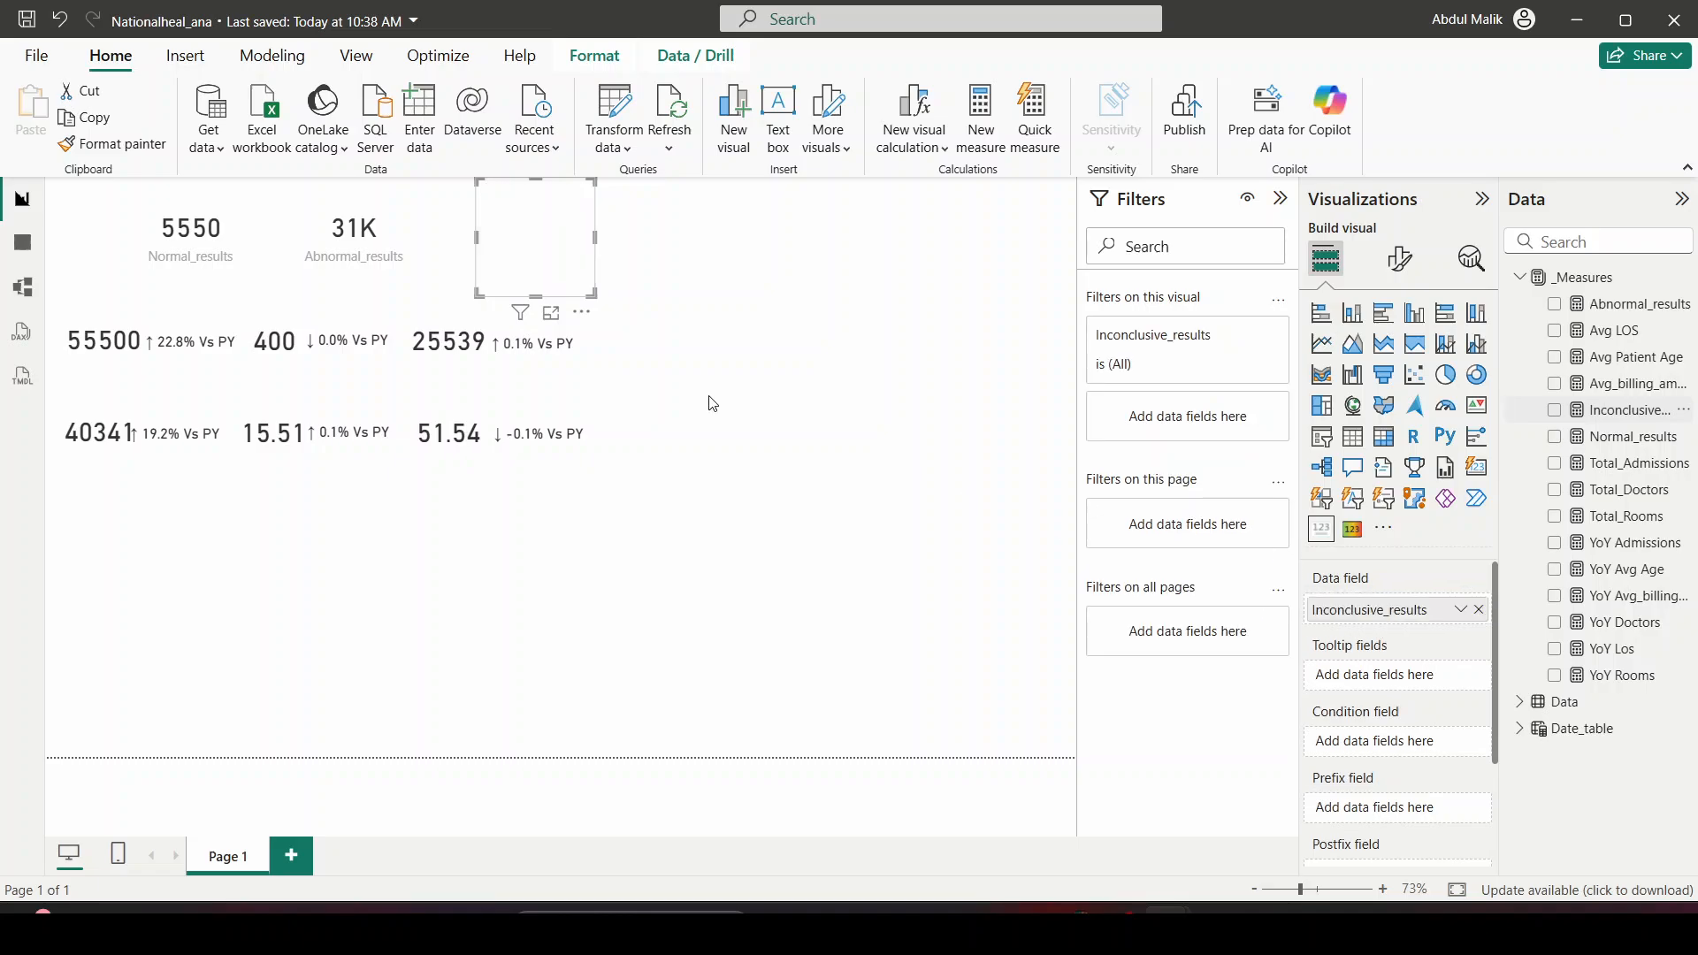
Set the data label display units to None on the Abnormal_results and Inconclusive_results cards
click(212, 234)
click(1398, 258)
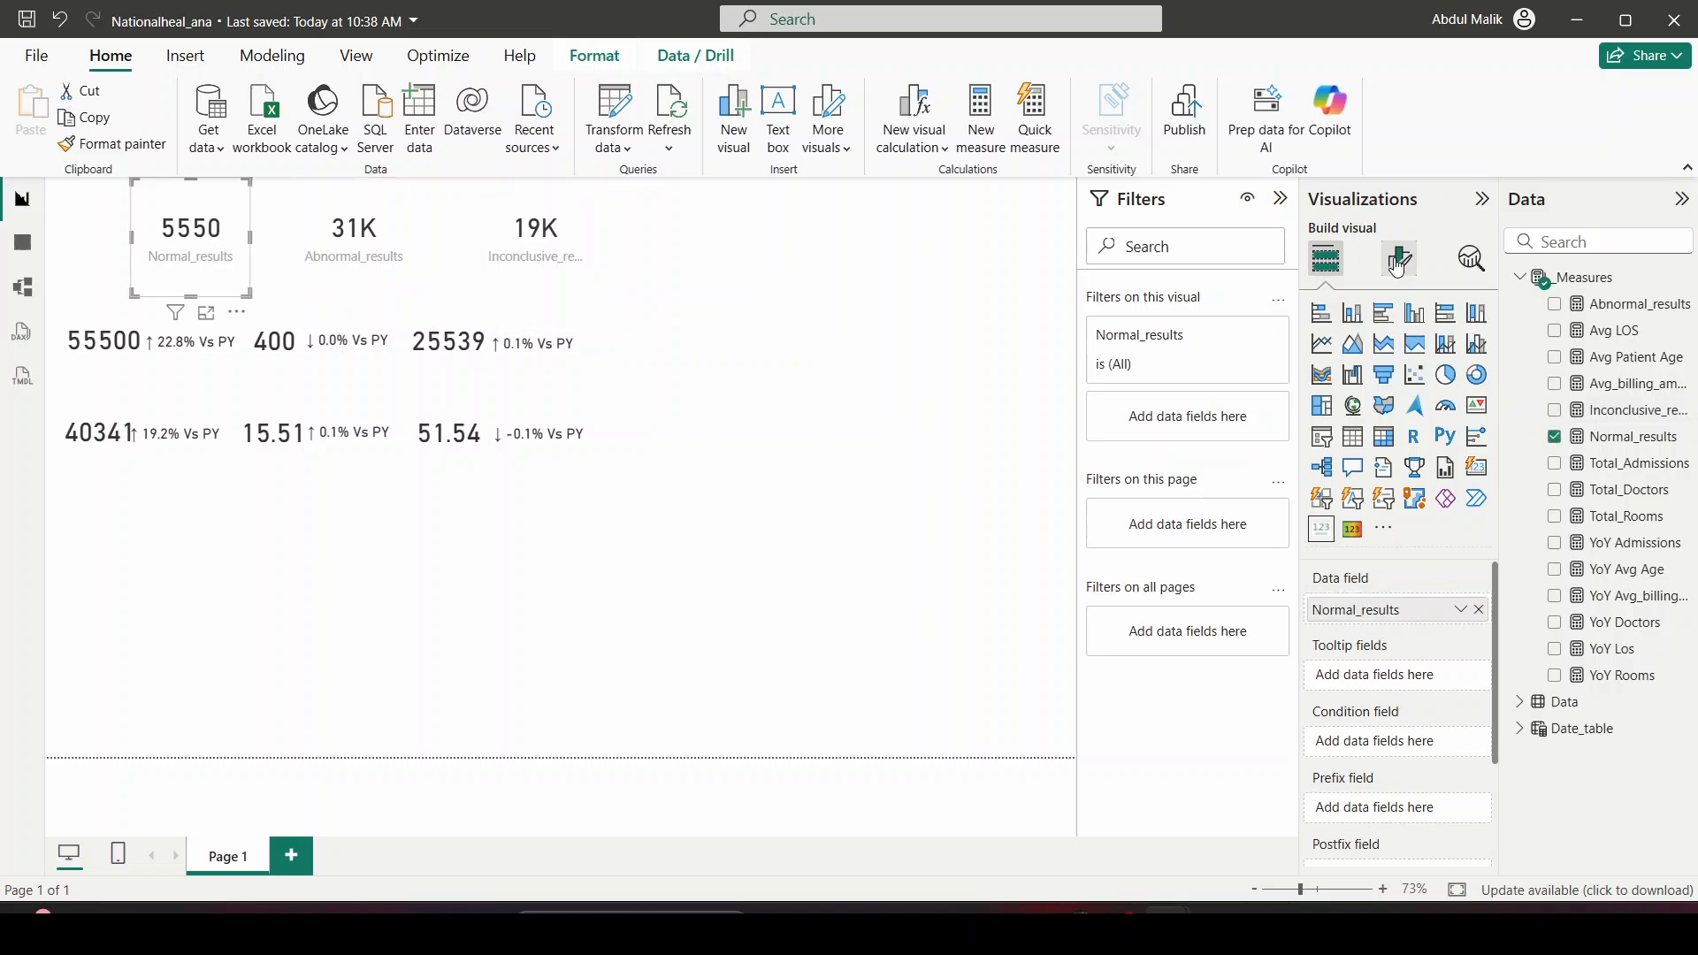
click(411, 239)
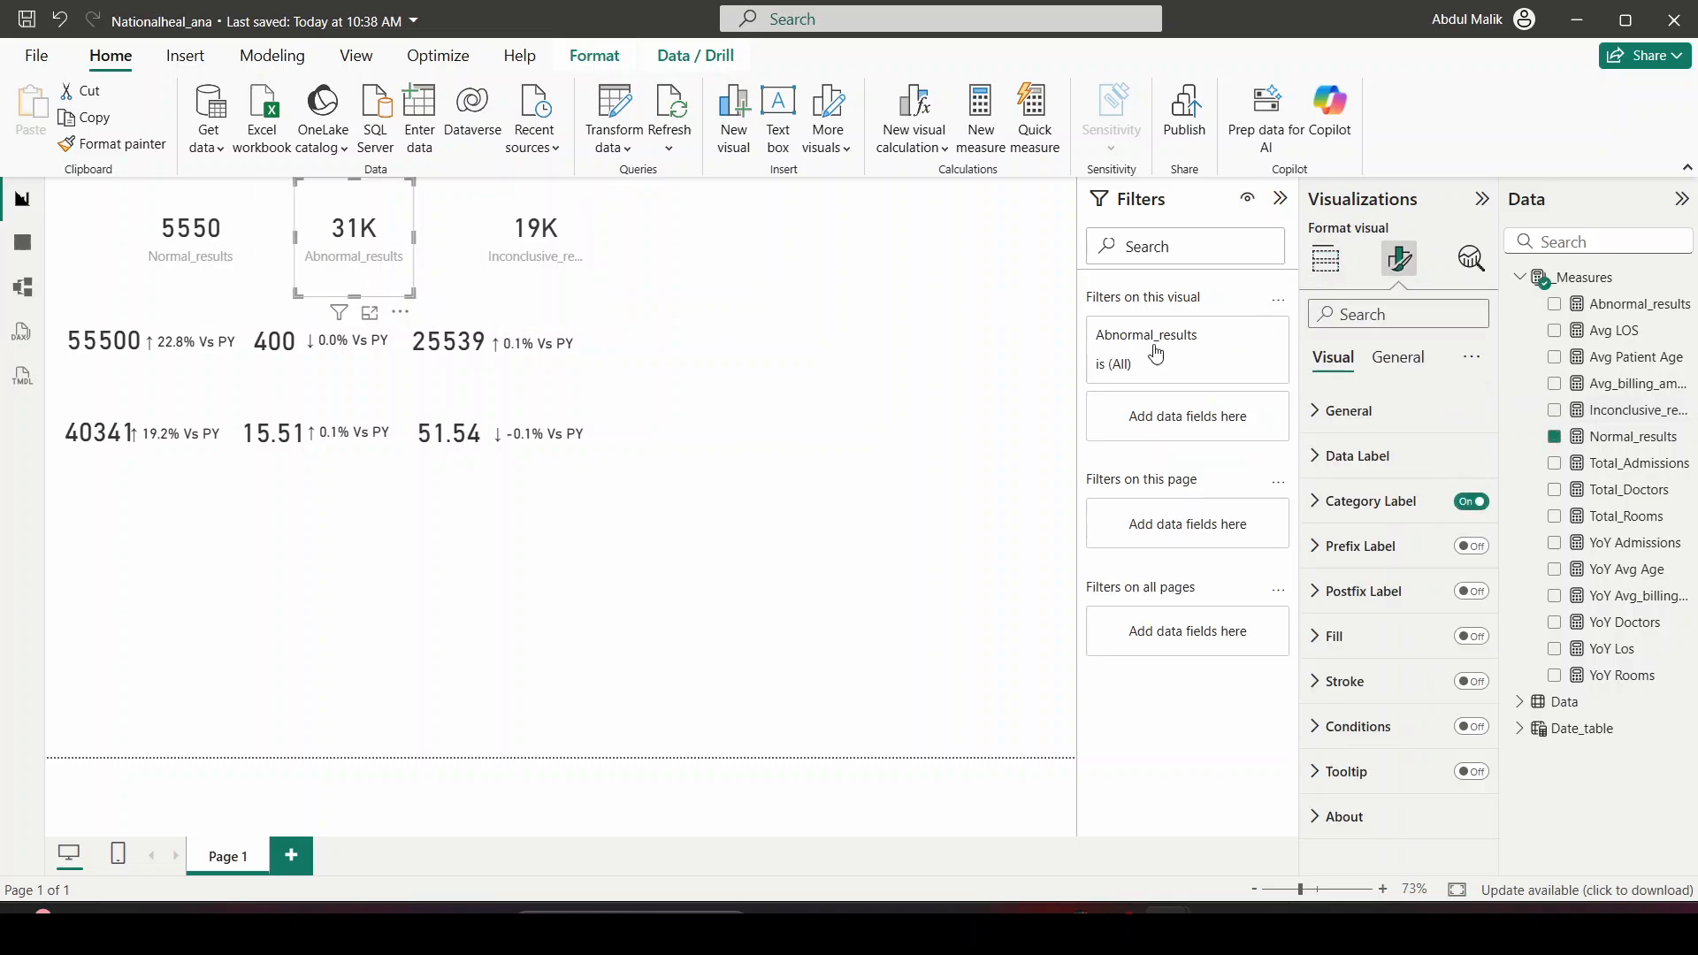
click(1376, 456)
click(1412, 588)
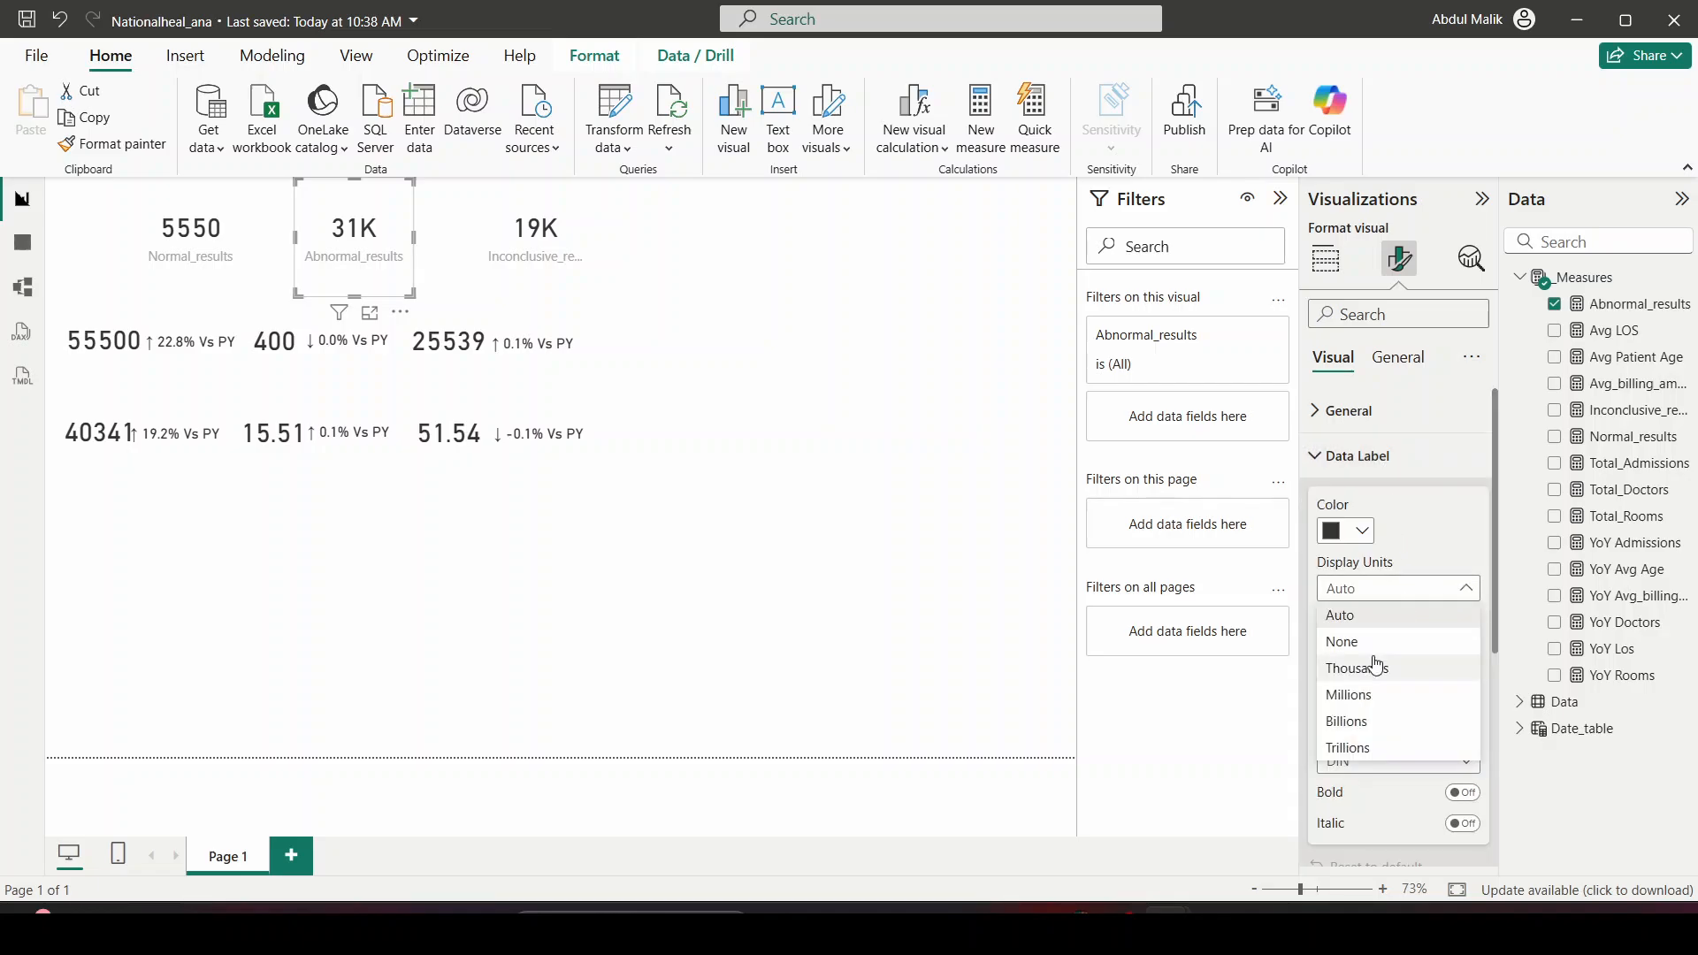
click(747, 378)
click(546, 240)
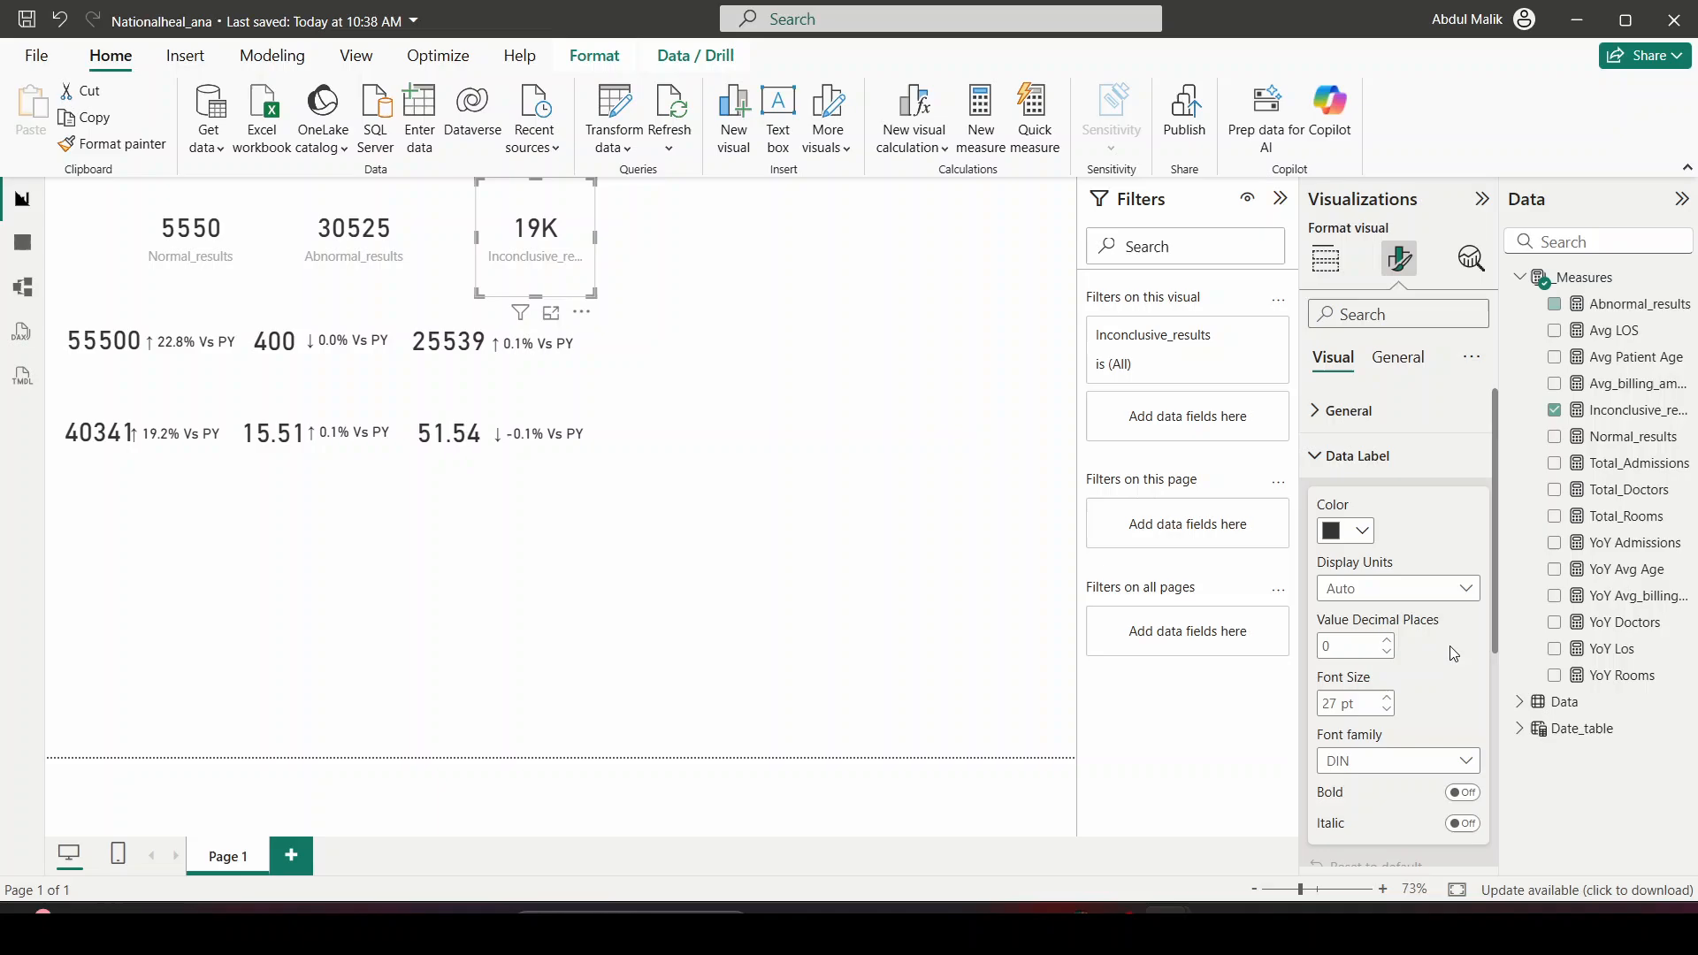
click(1450, 588)
click(1371, 642)
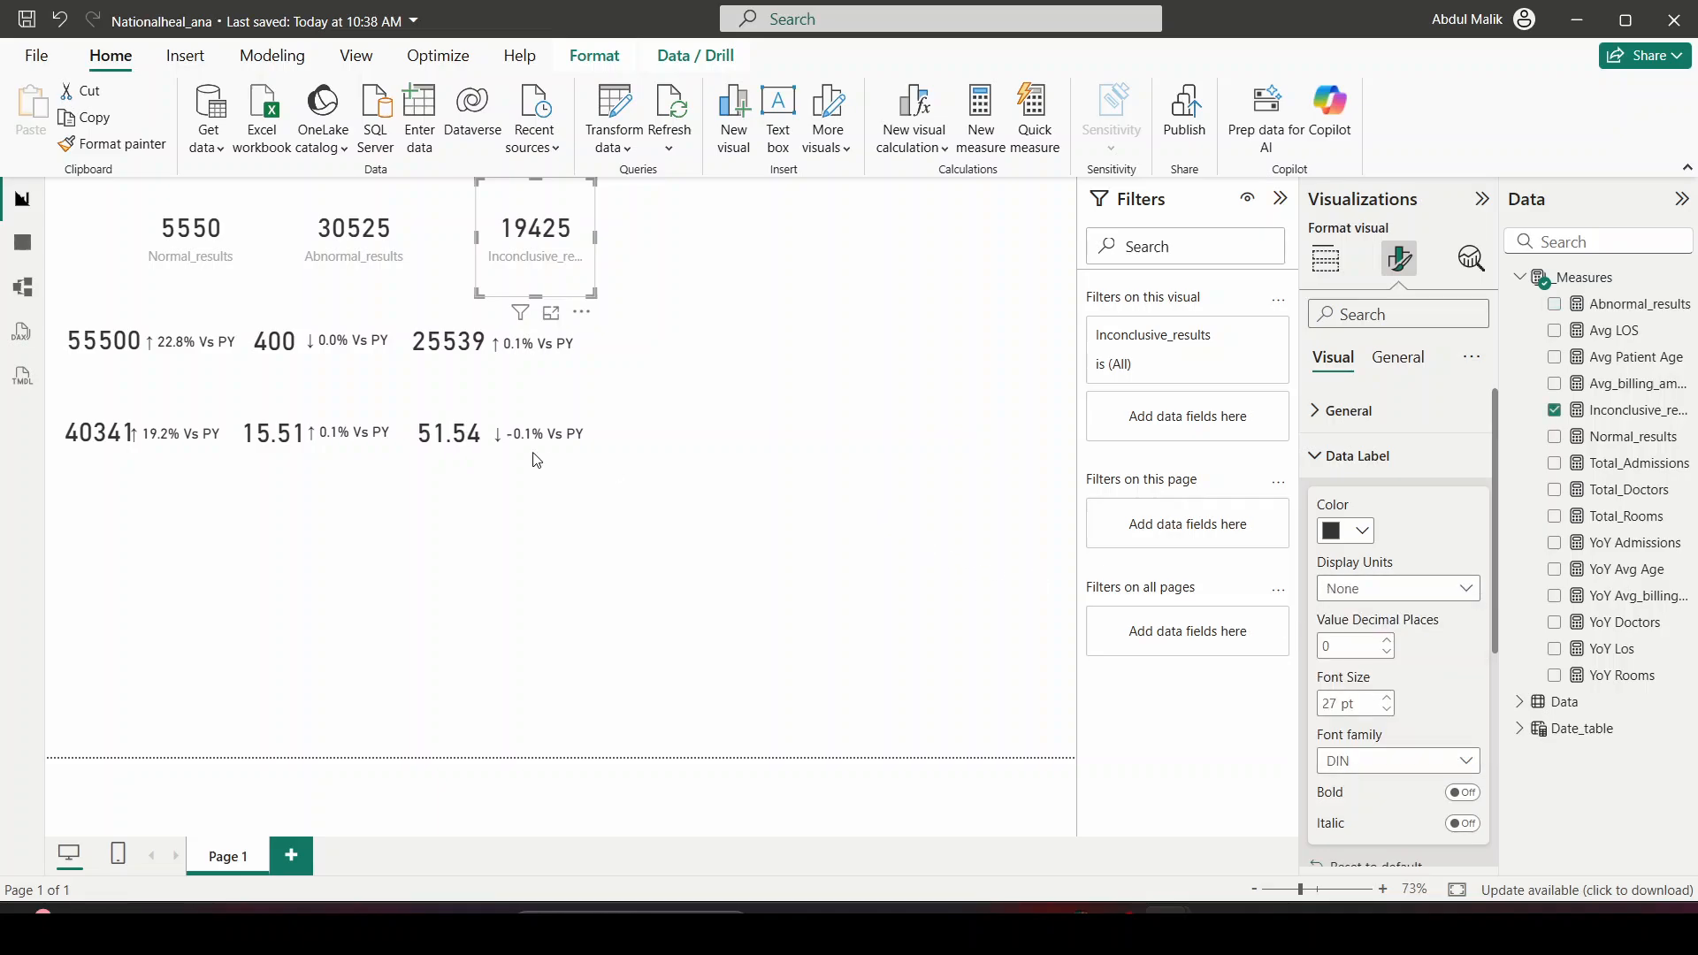
Switch to the reference dashboard in the browser, examine the percentages beside the test result counts, and return to Power BI
click(219, 215)
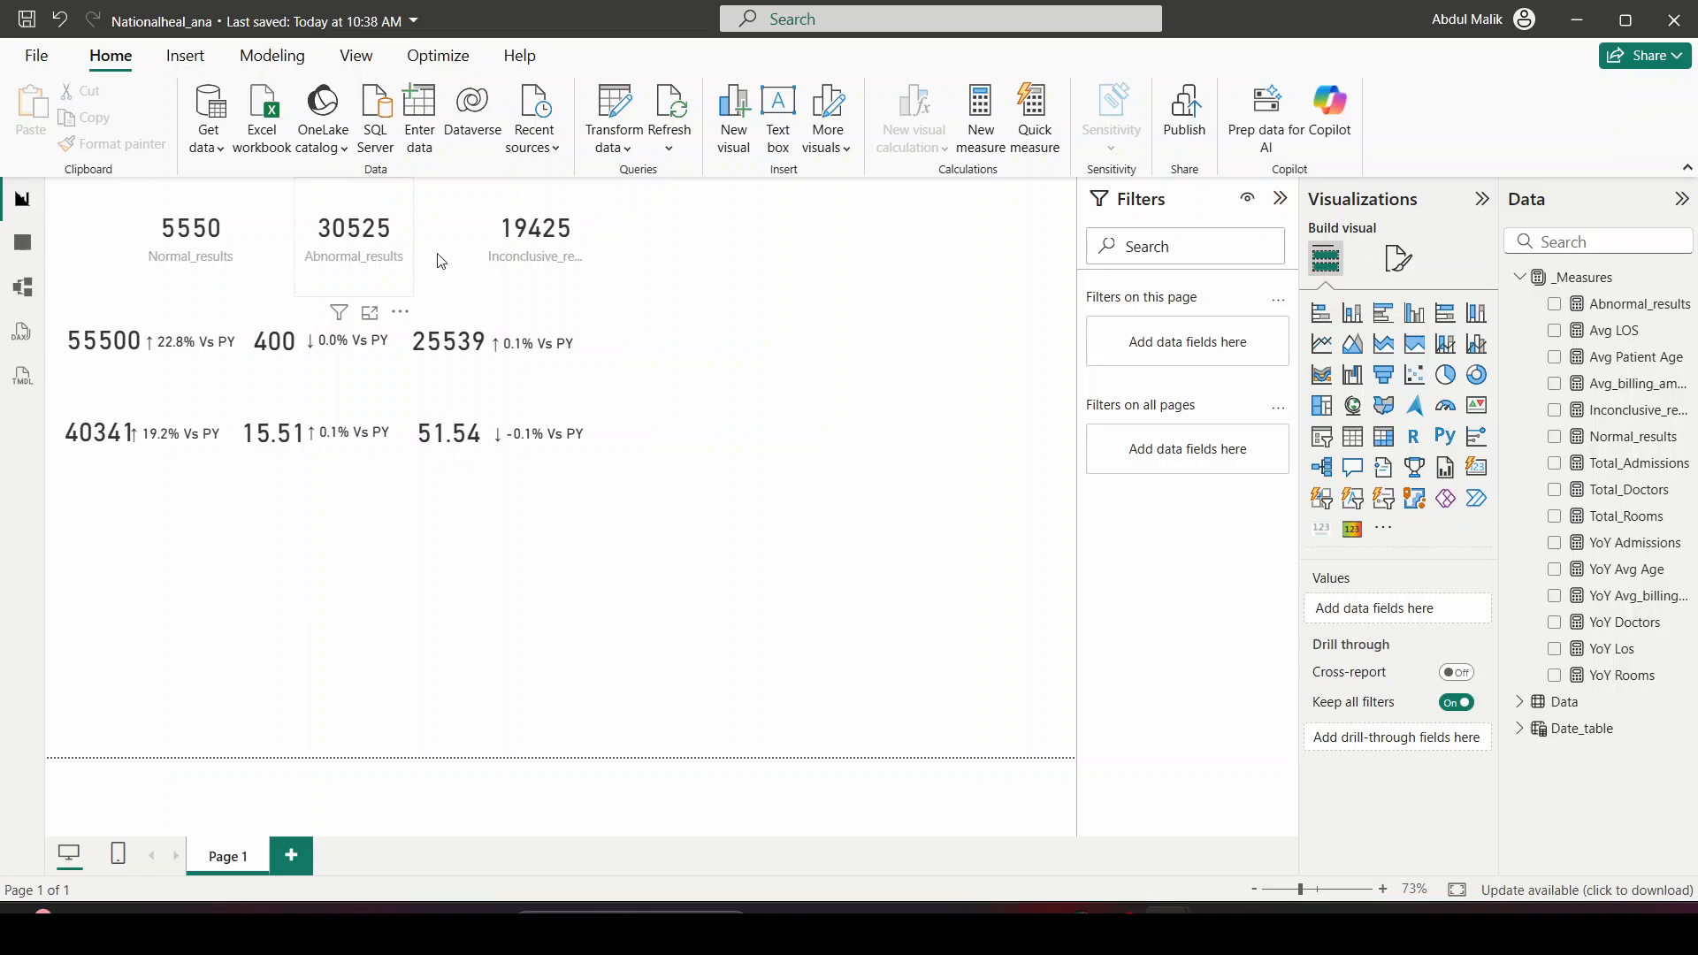
key(alt+Tab)
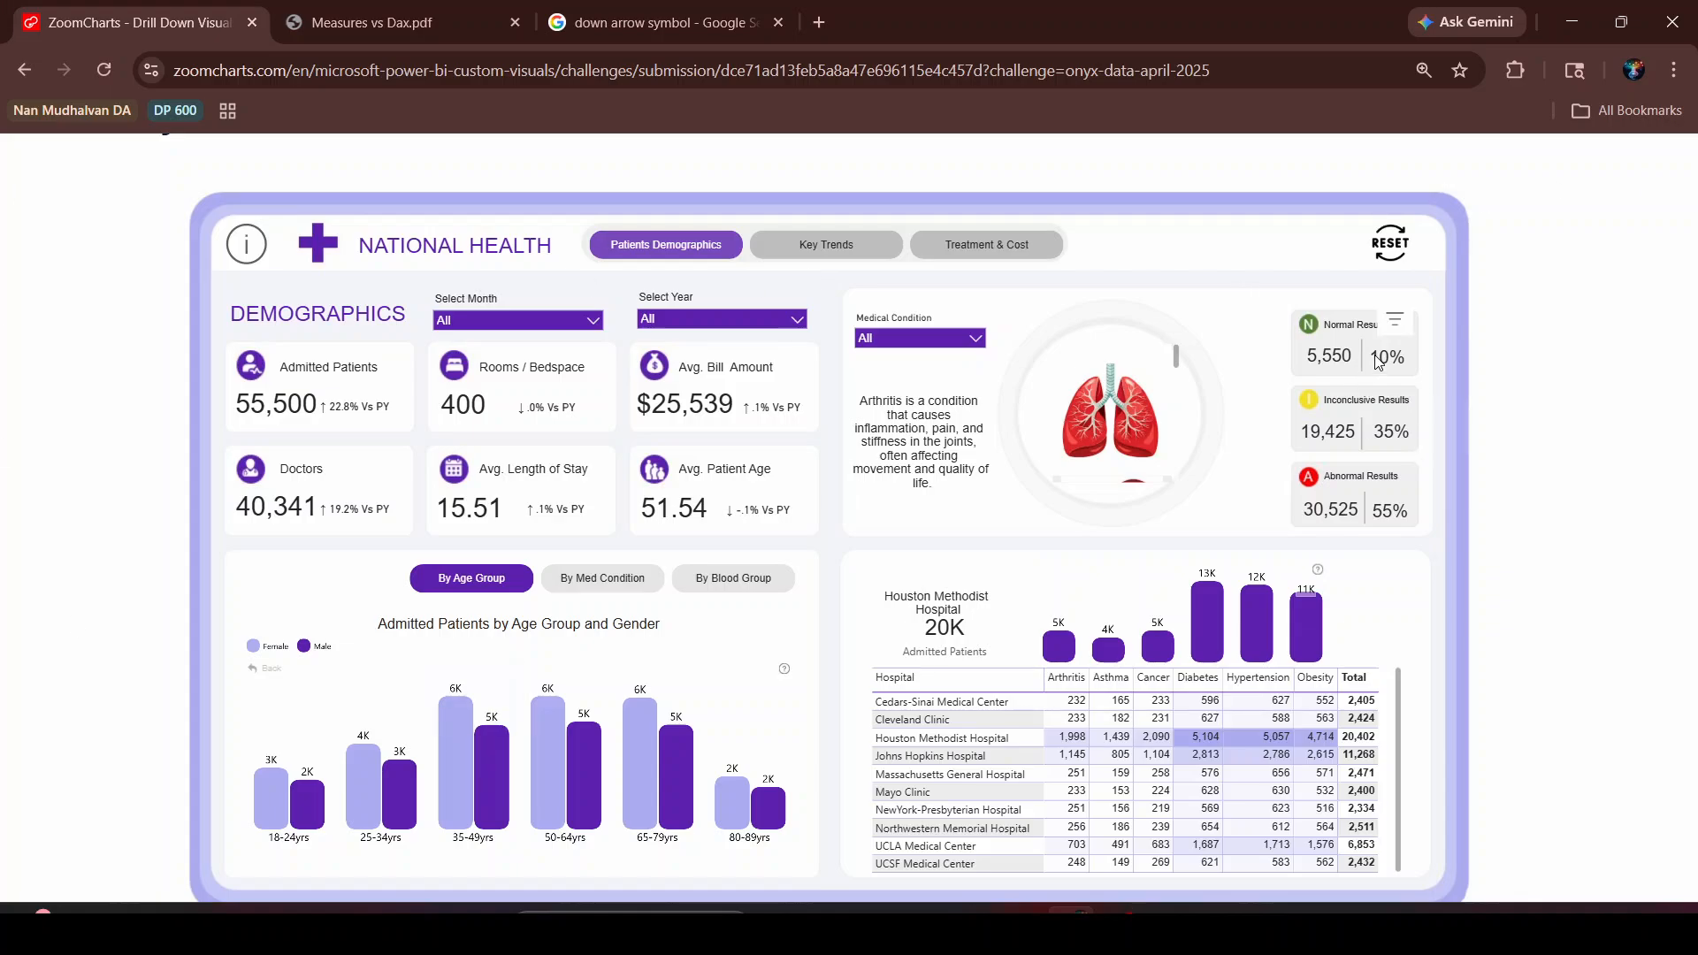
key(alt+Tab)
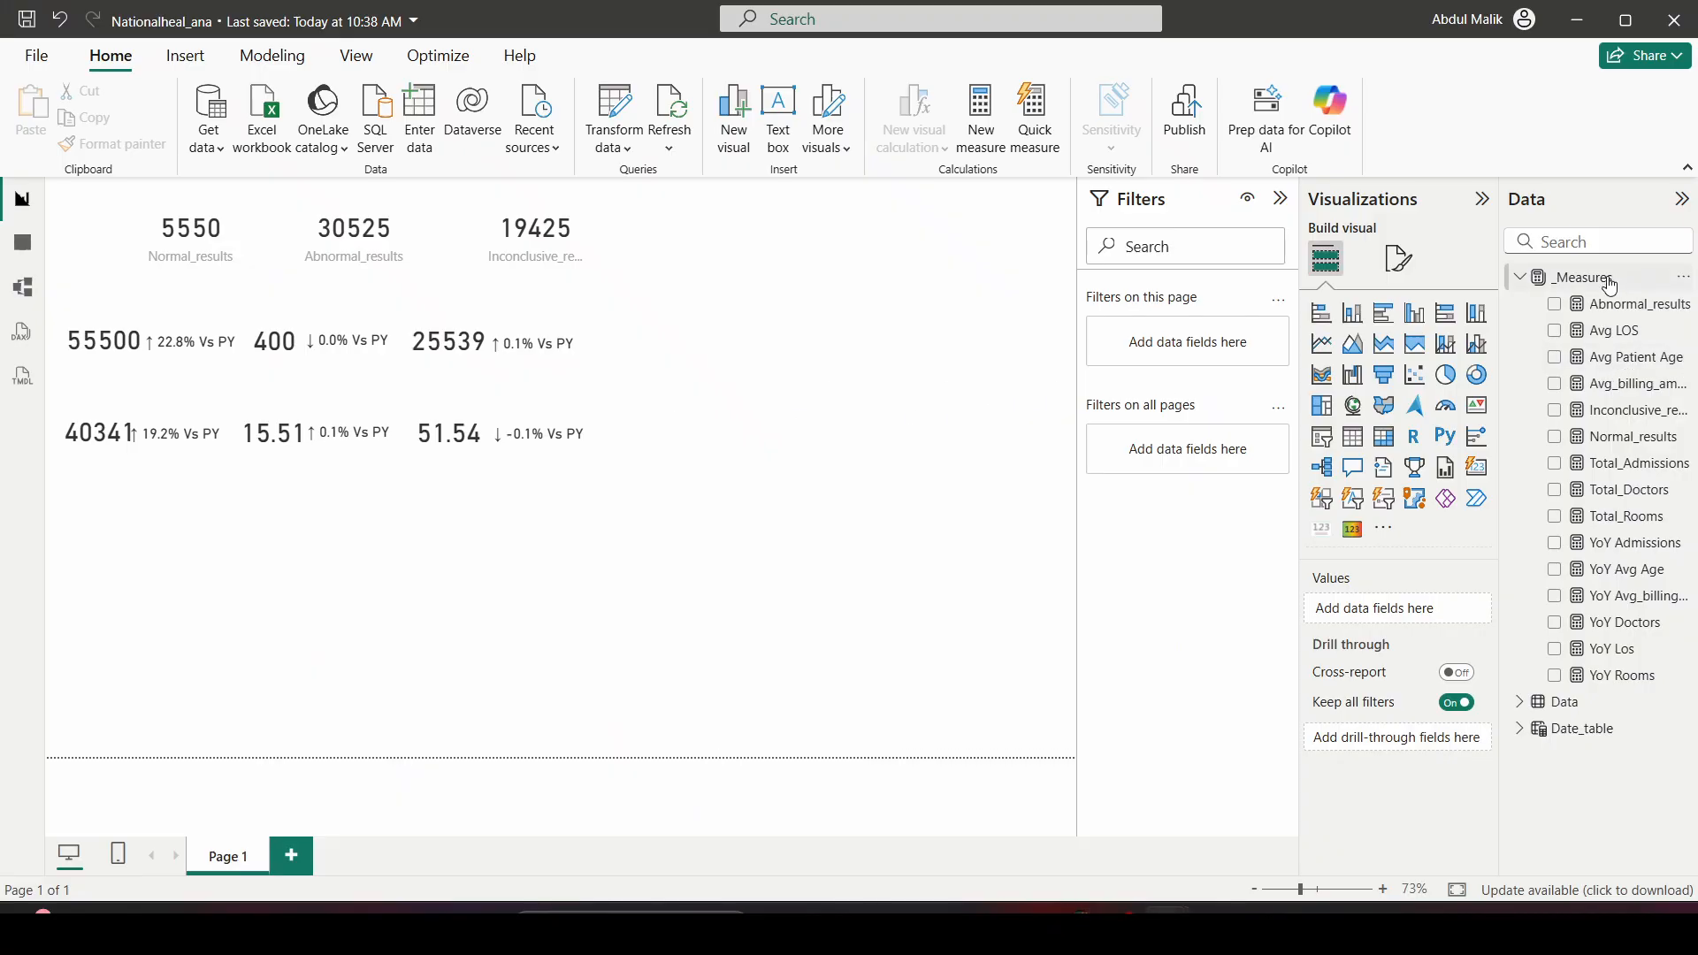
Create a new measure in the _Measures table and name it Normal%
right_click(1609, 283)
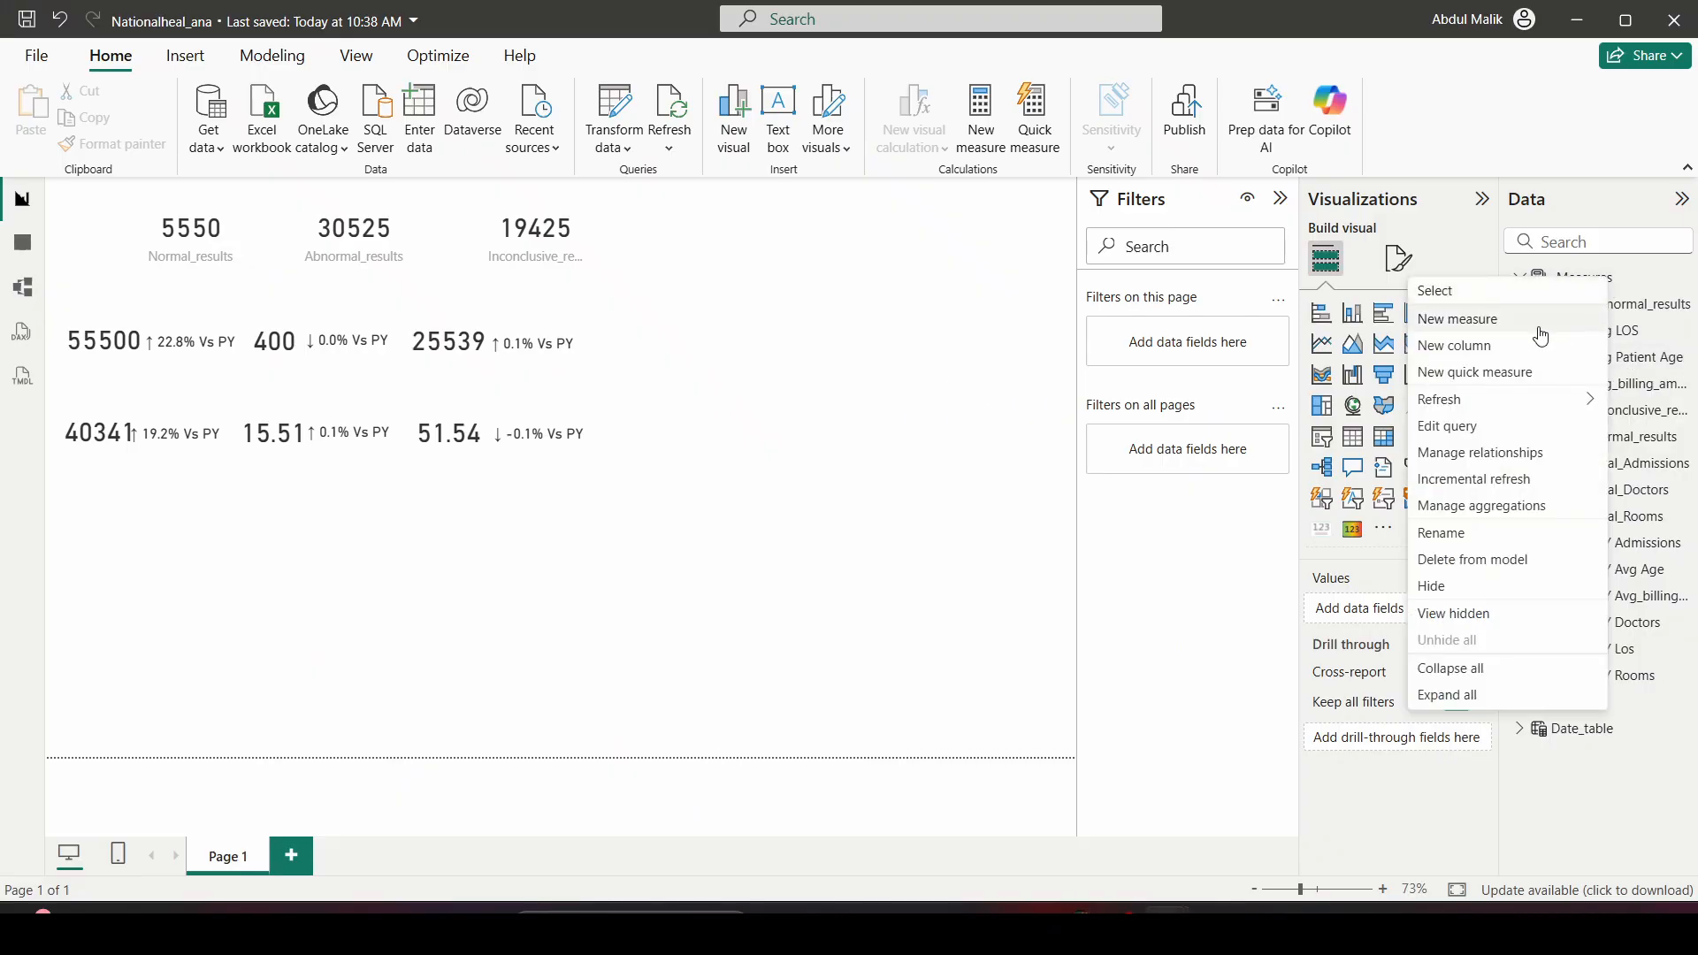
click(1632, 309)
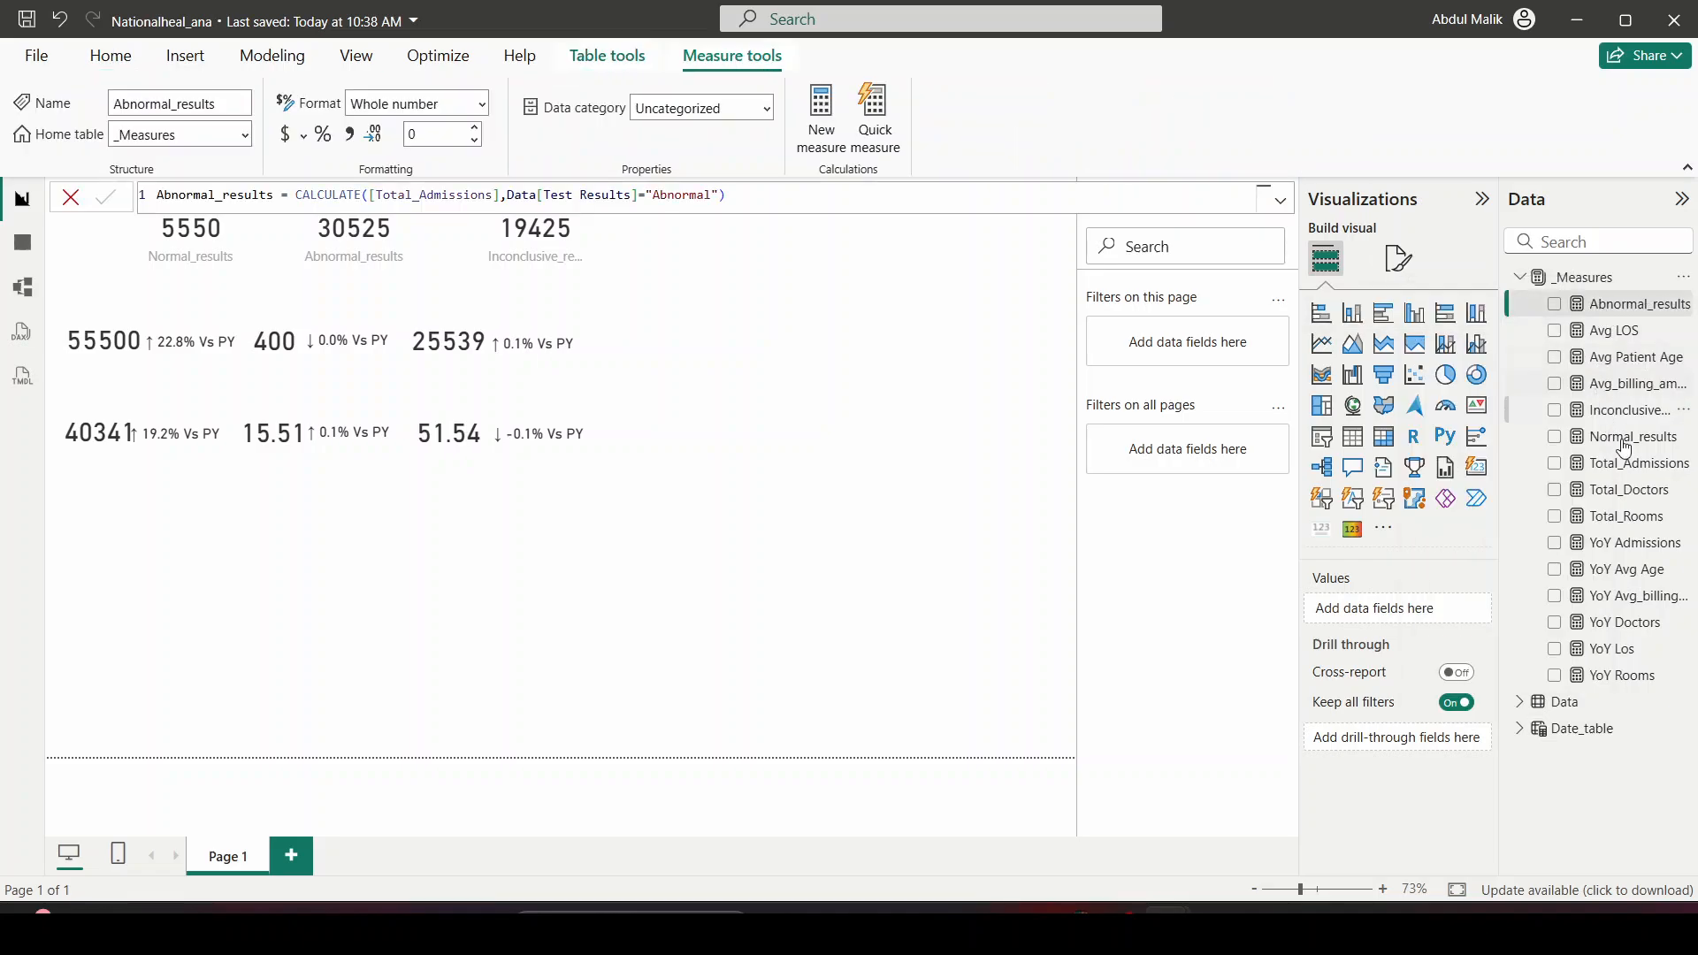
right_click(1630, 291)
click(1508, 323)
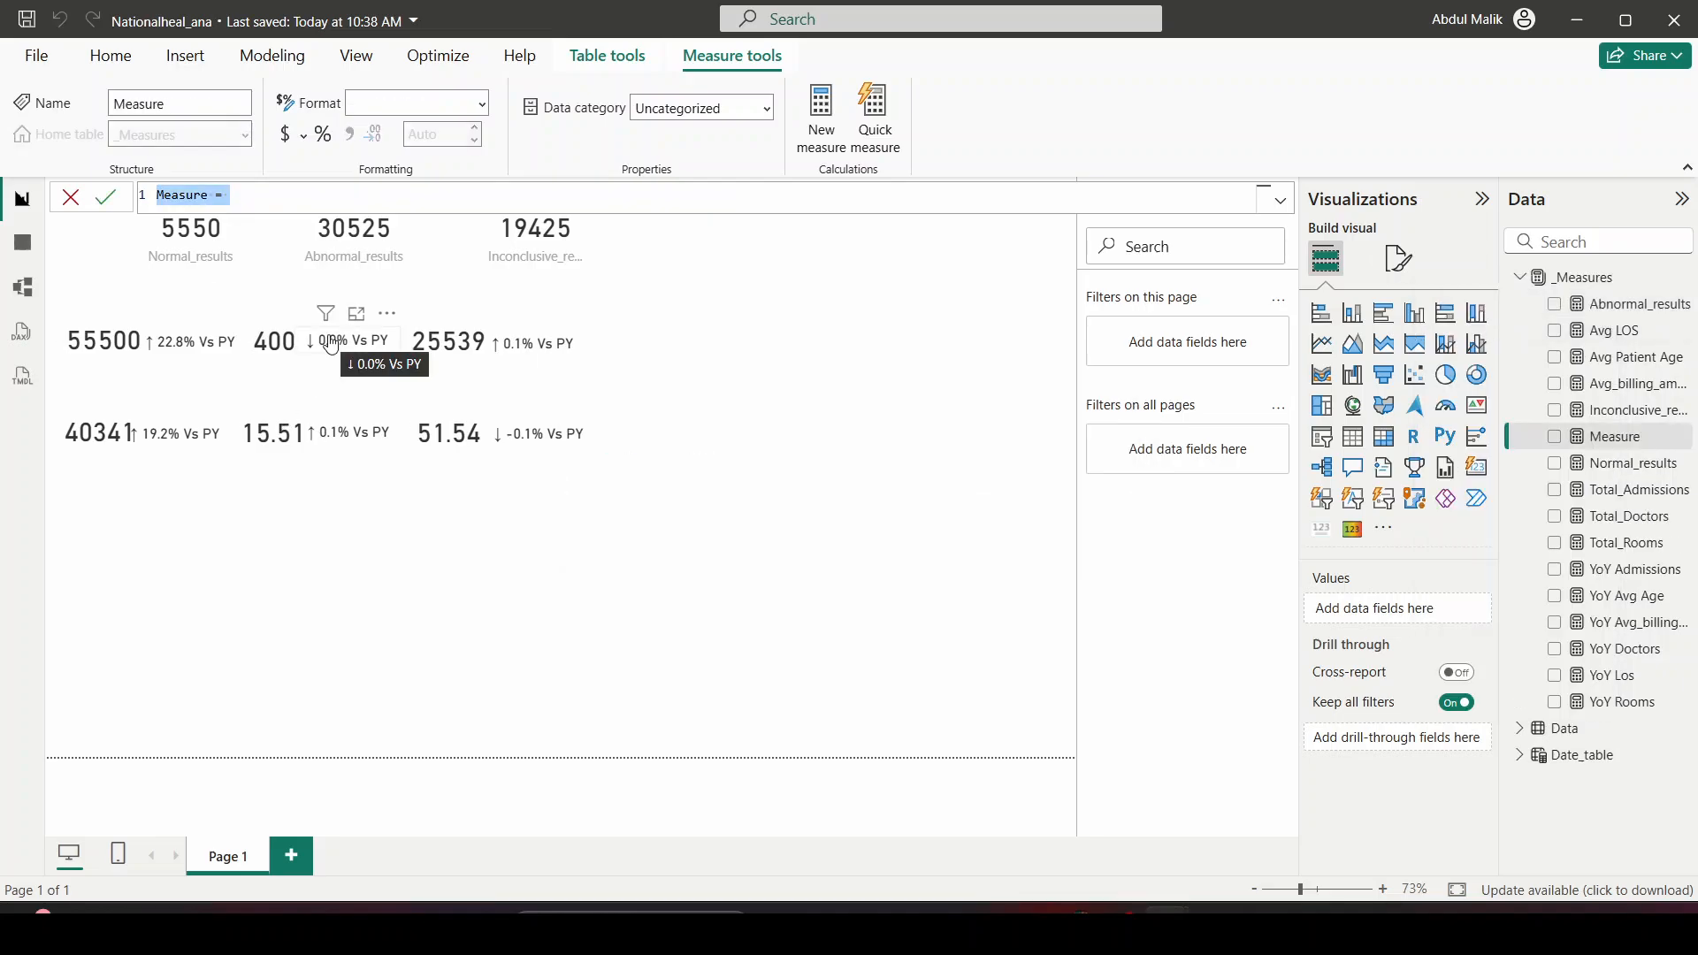
text(Normal%)
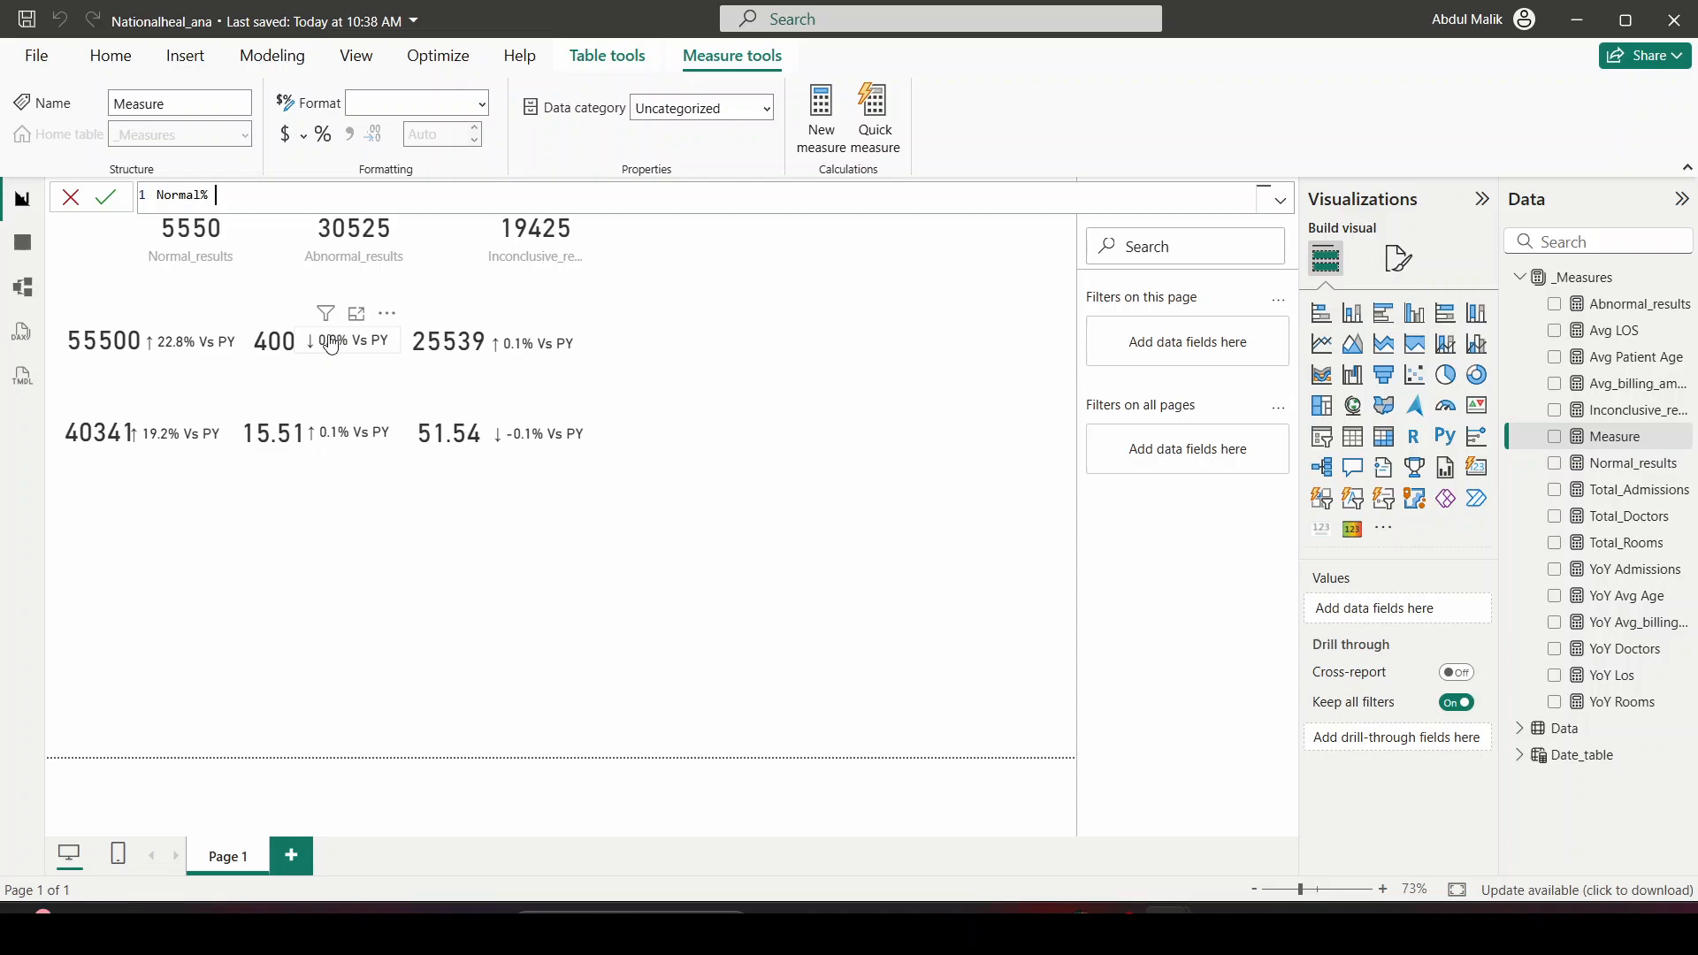
text( = c)
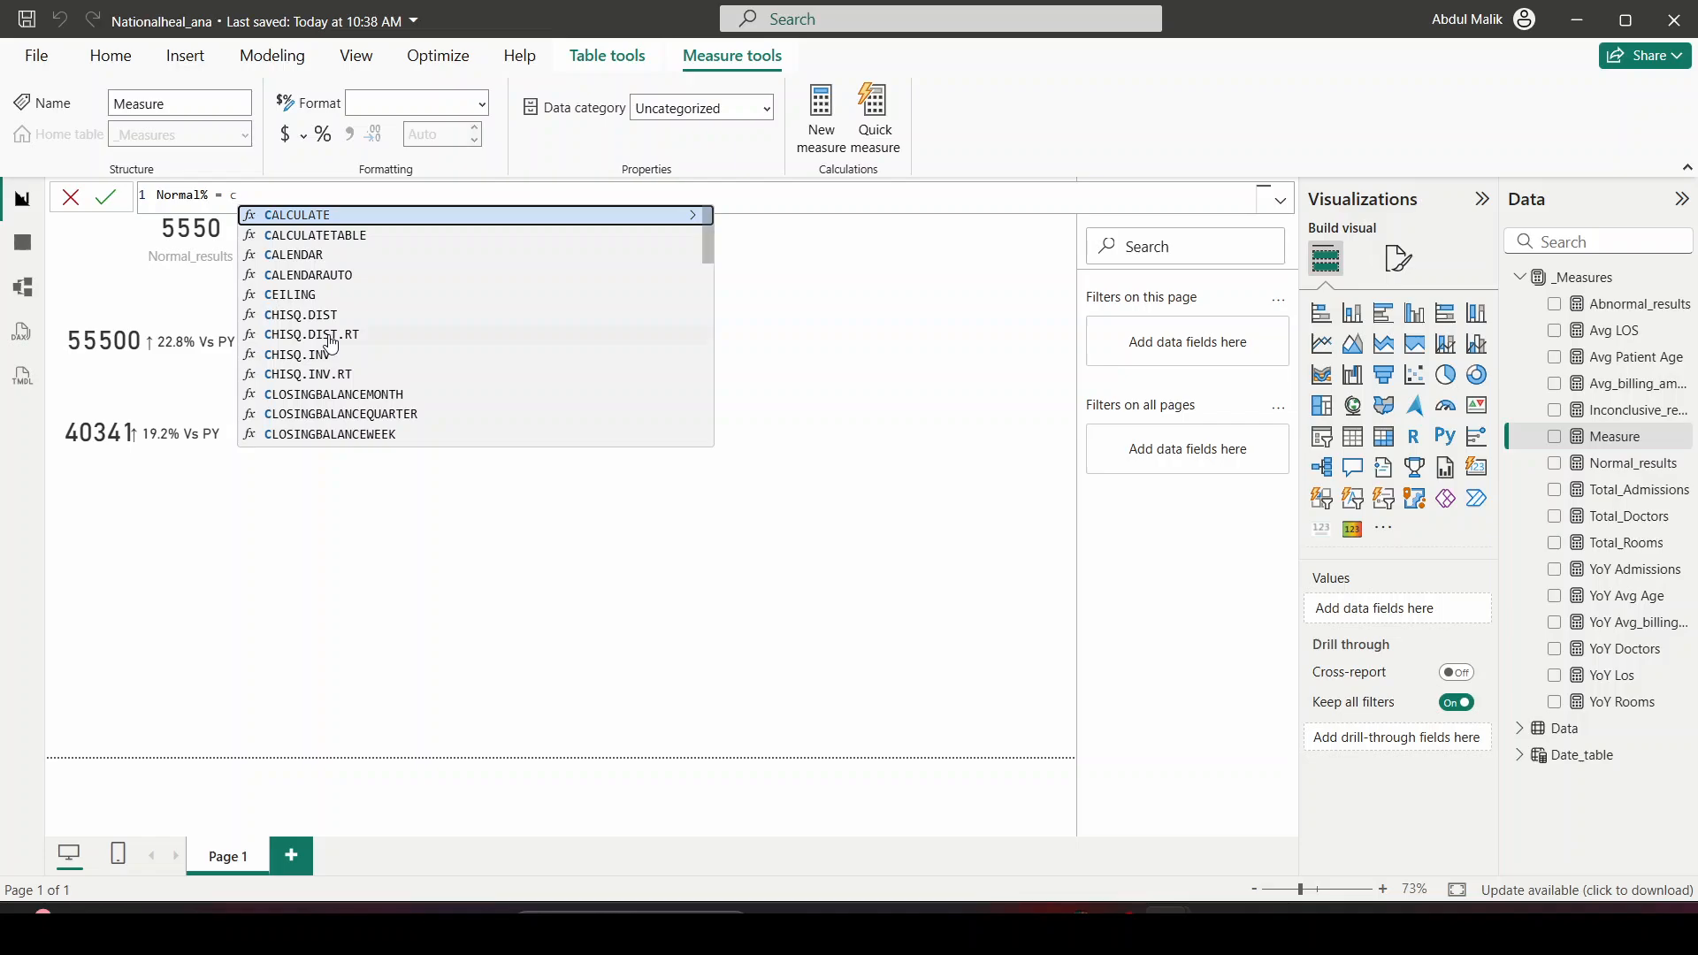
key(BackSpace)
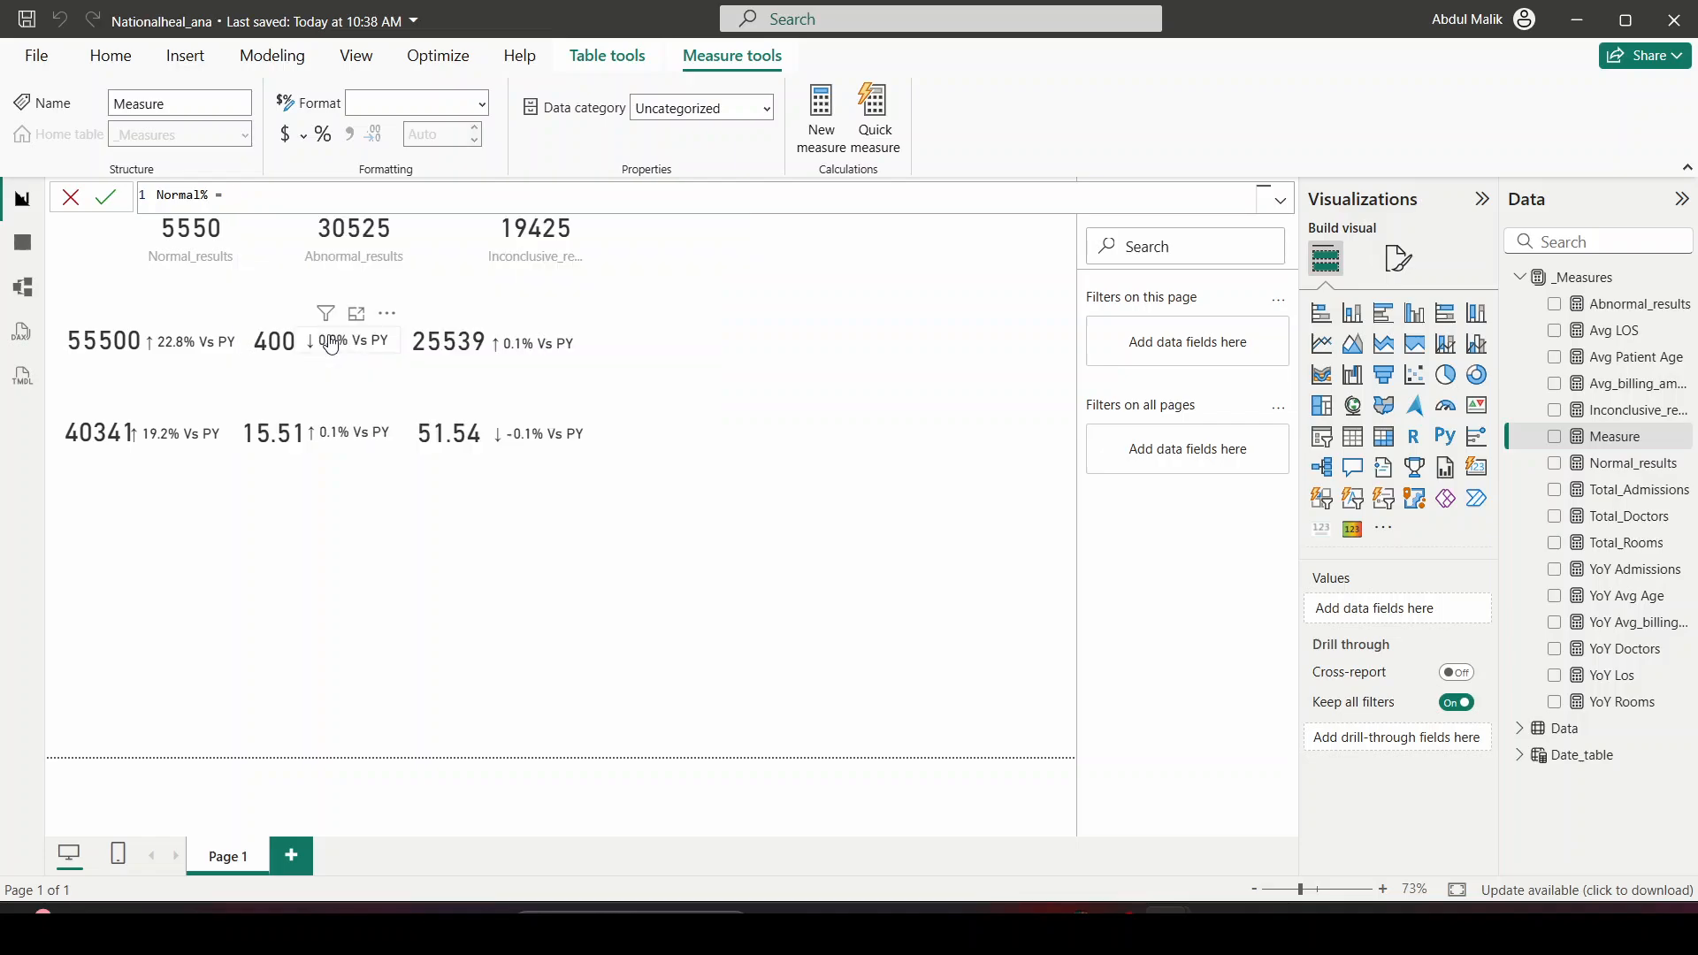
Define the Normal% formula as DIVIDE([Normal_results],[Total_Admissions],0)
text(div)
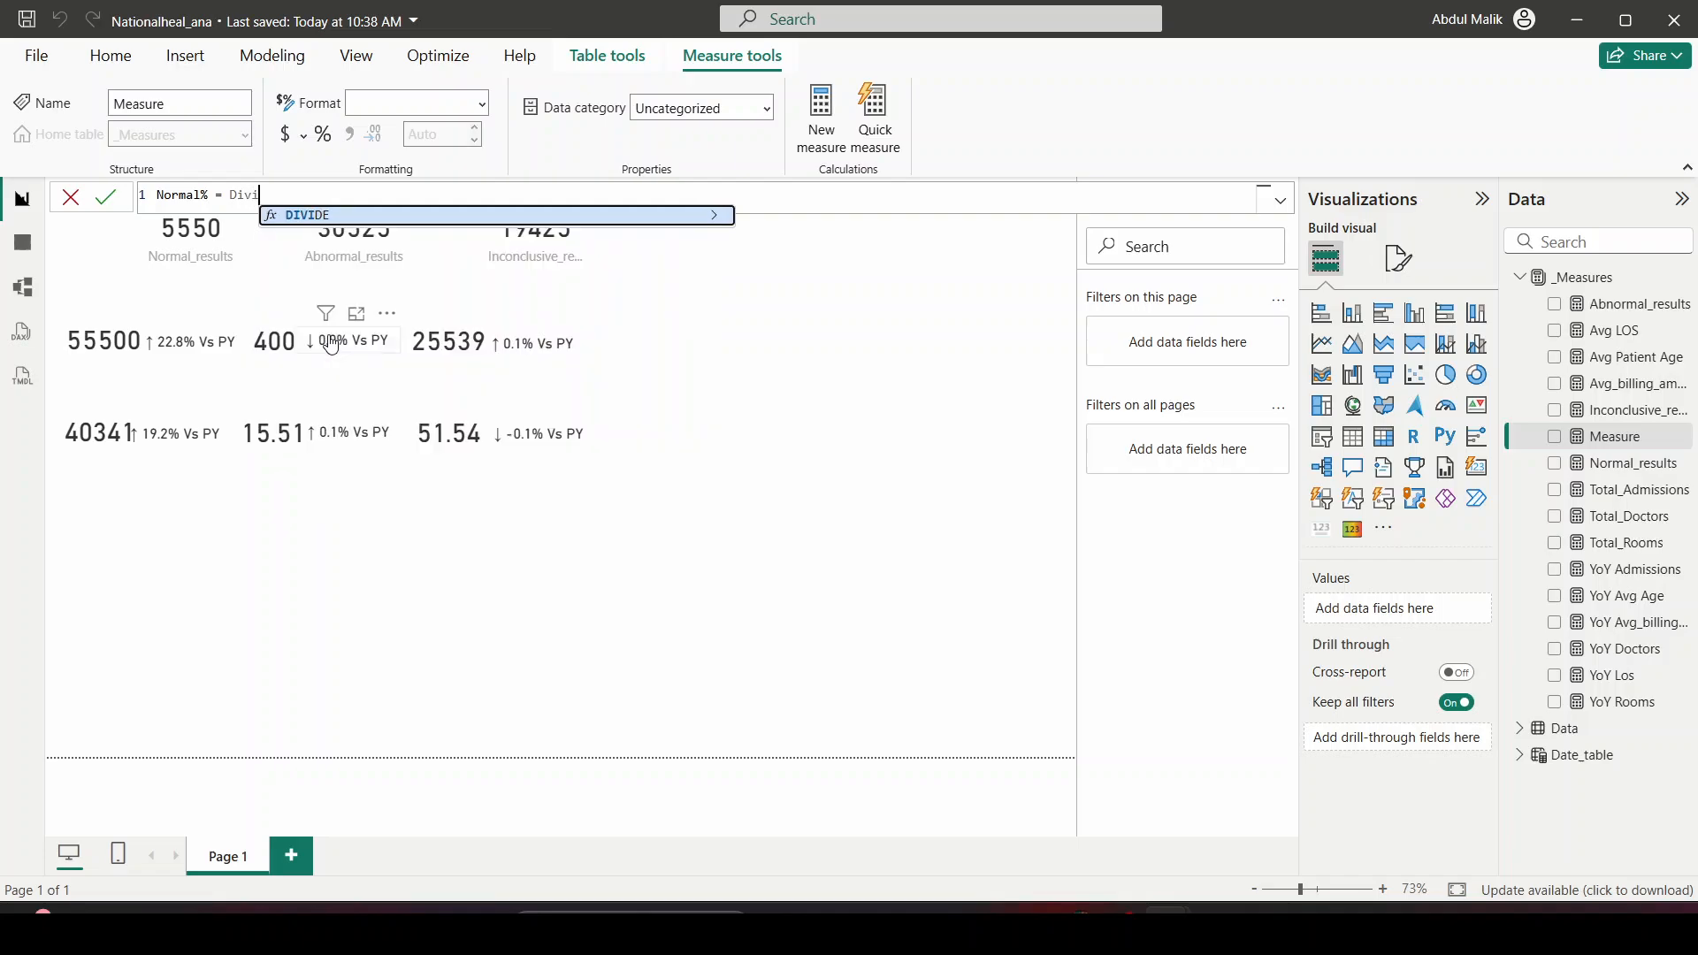
key(Tab)
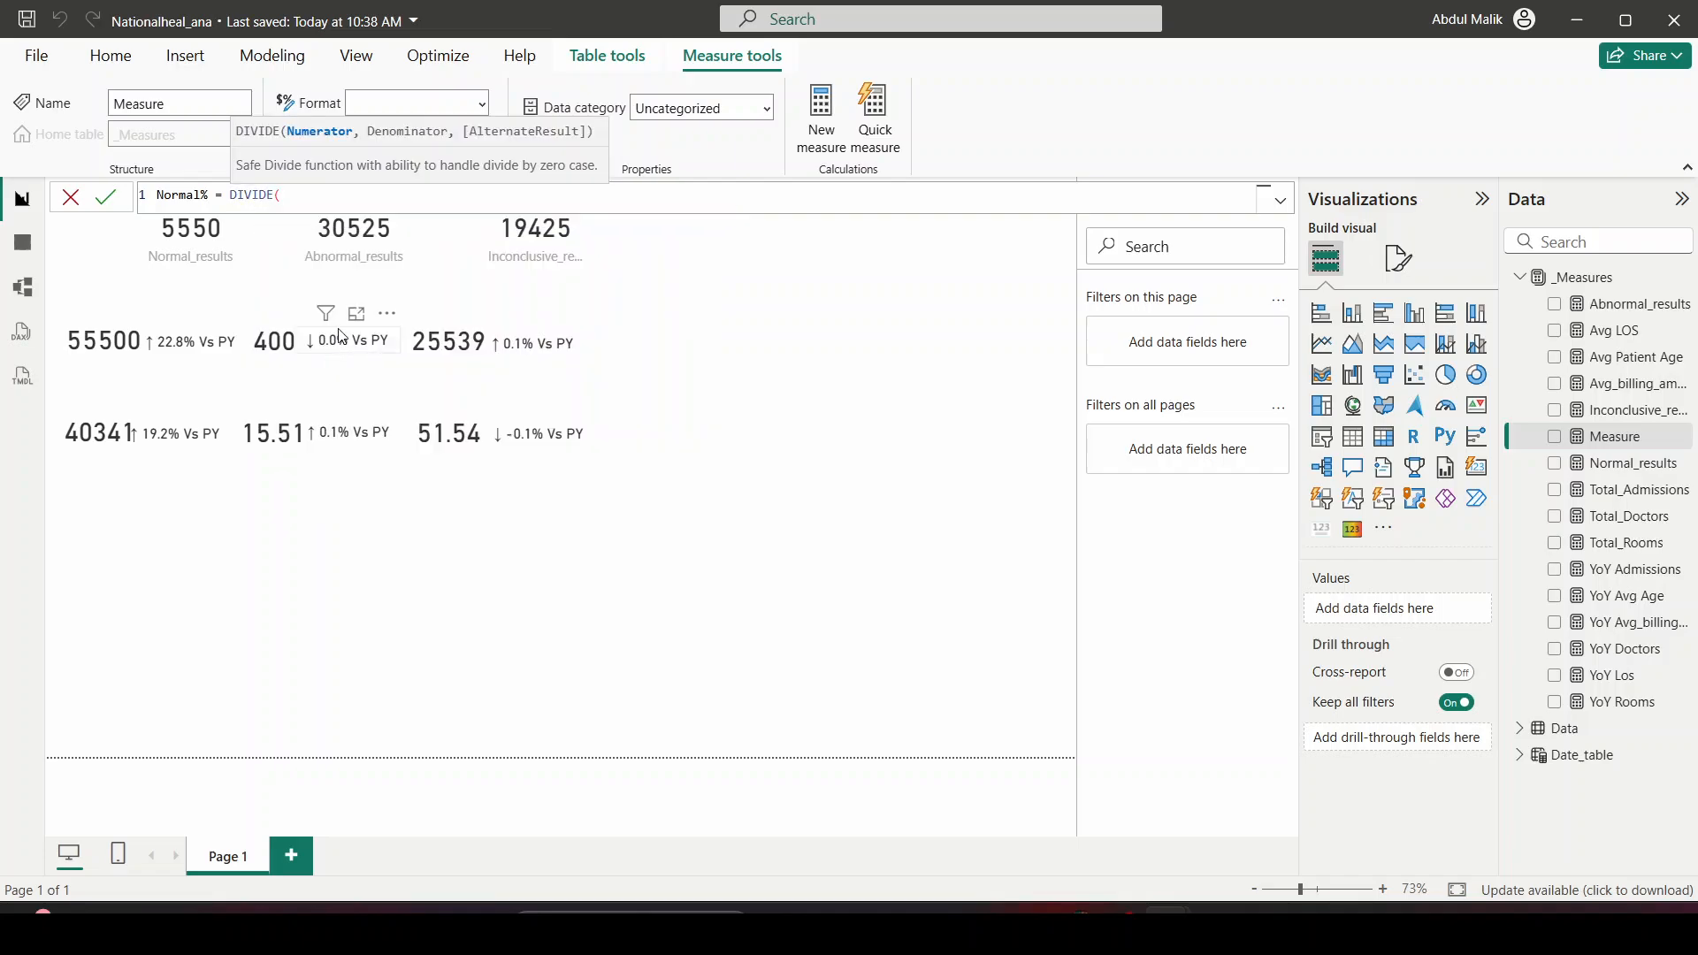
text(norm)
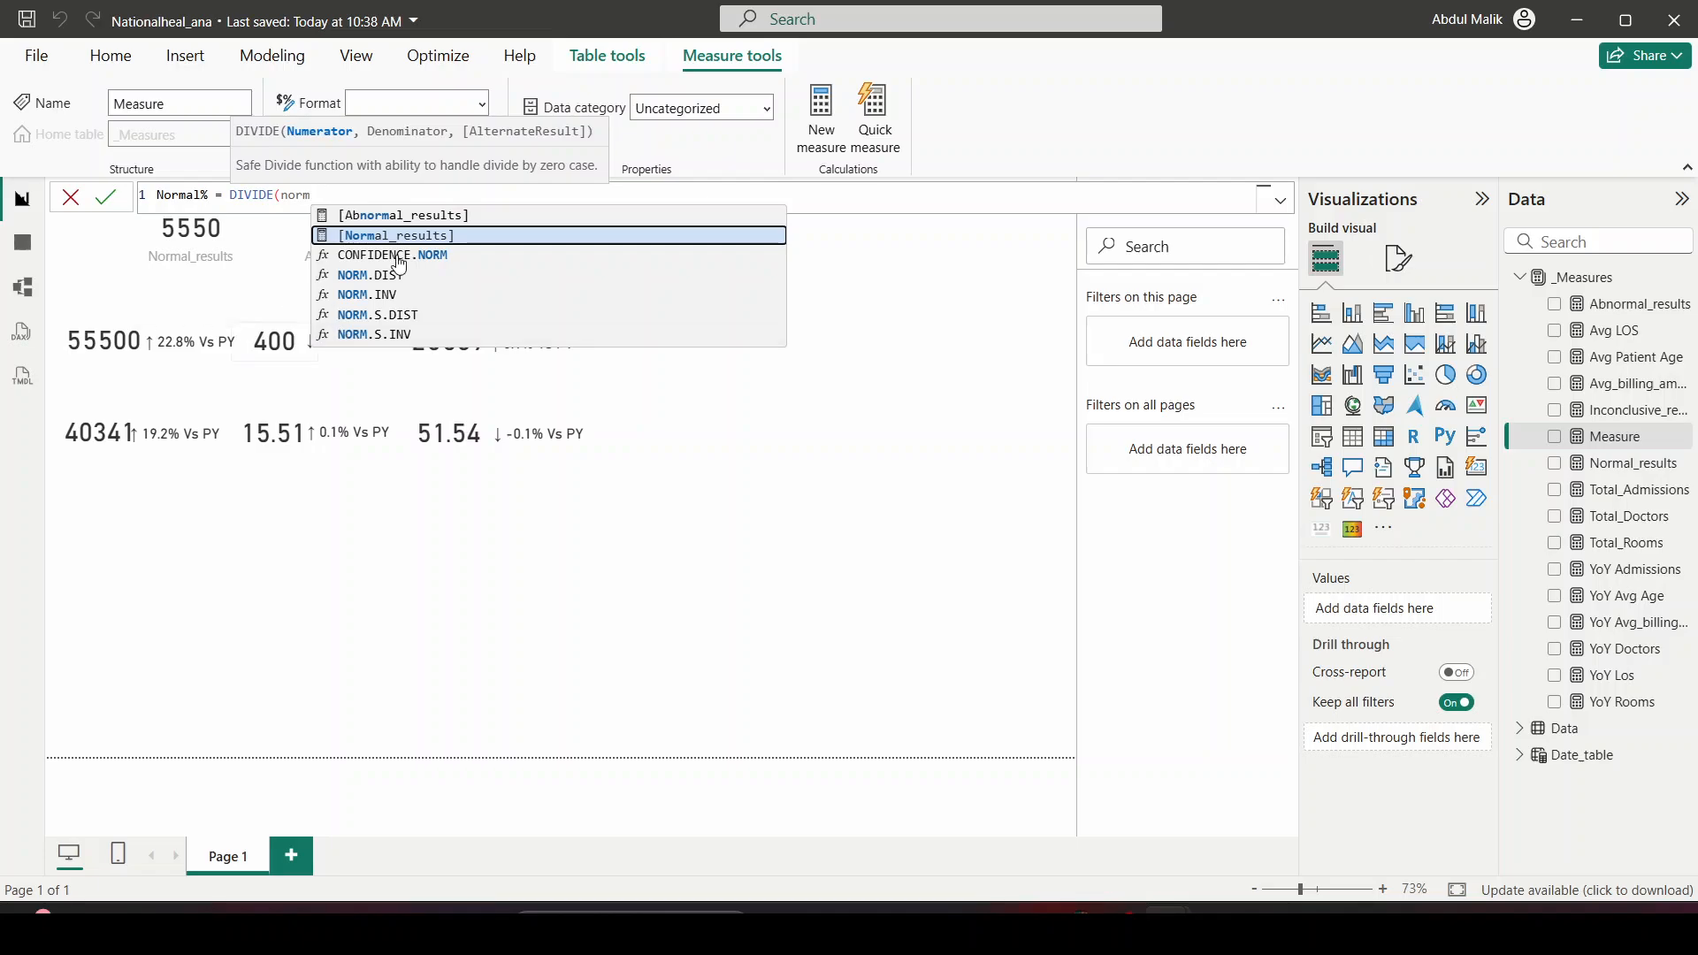
click(493, 236)
text(,)
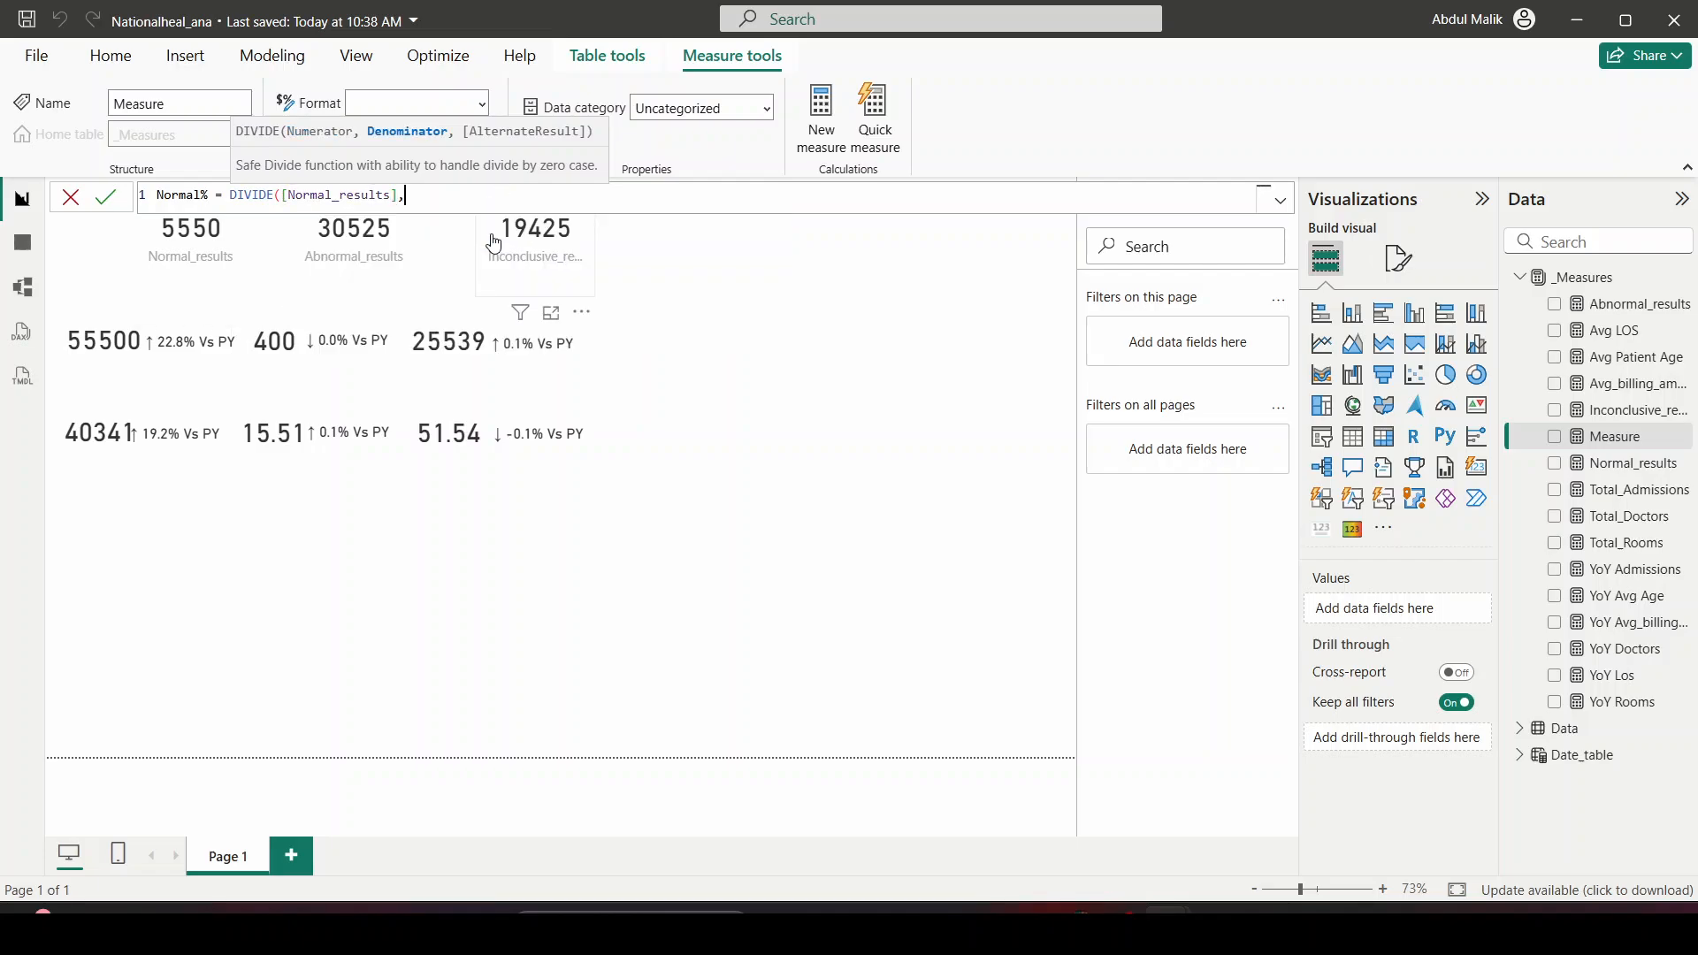
text(tot)
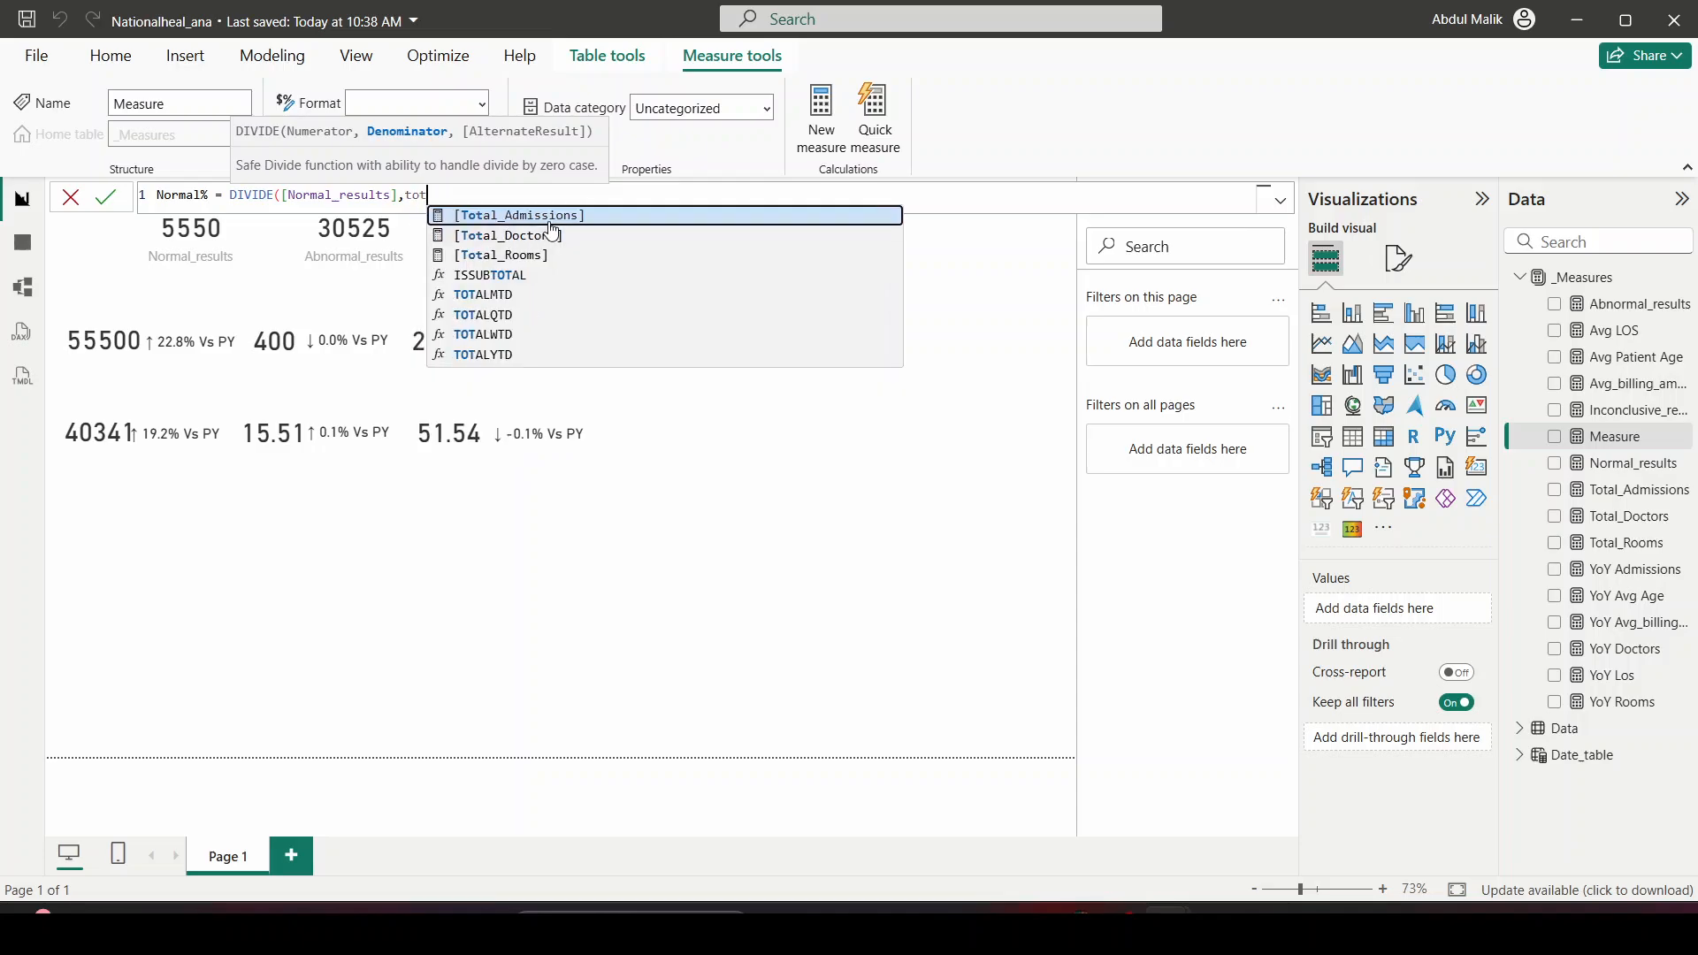
key(Tab)
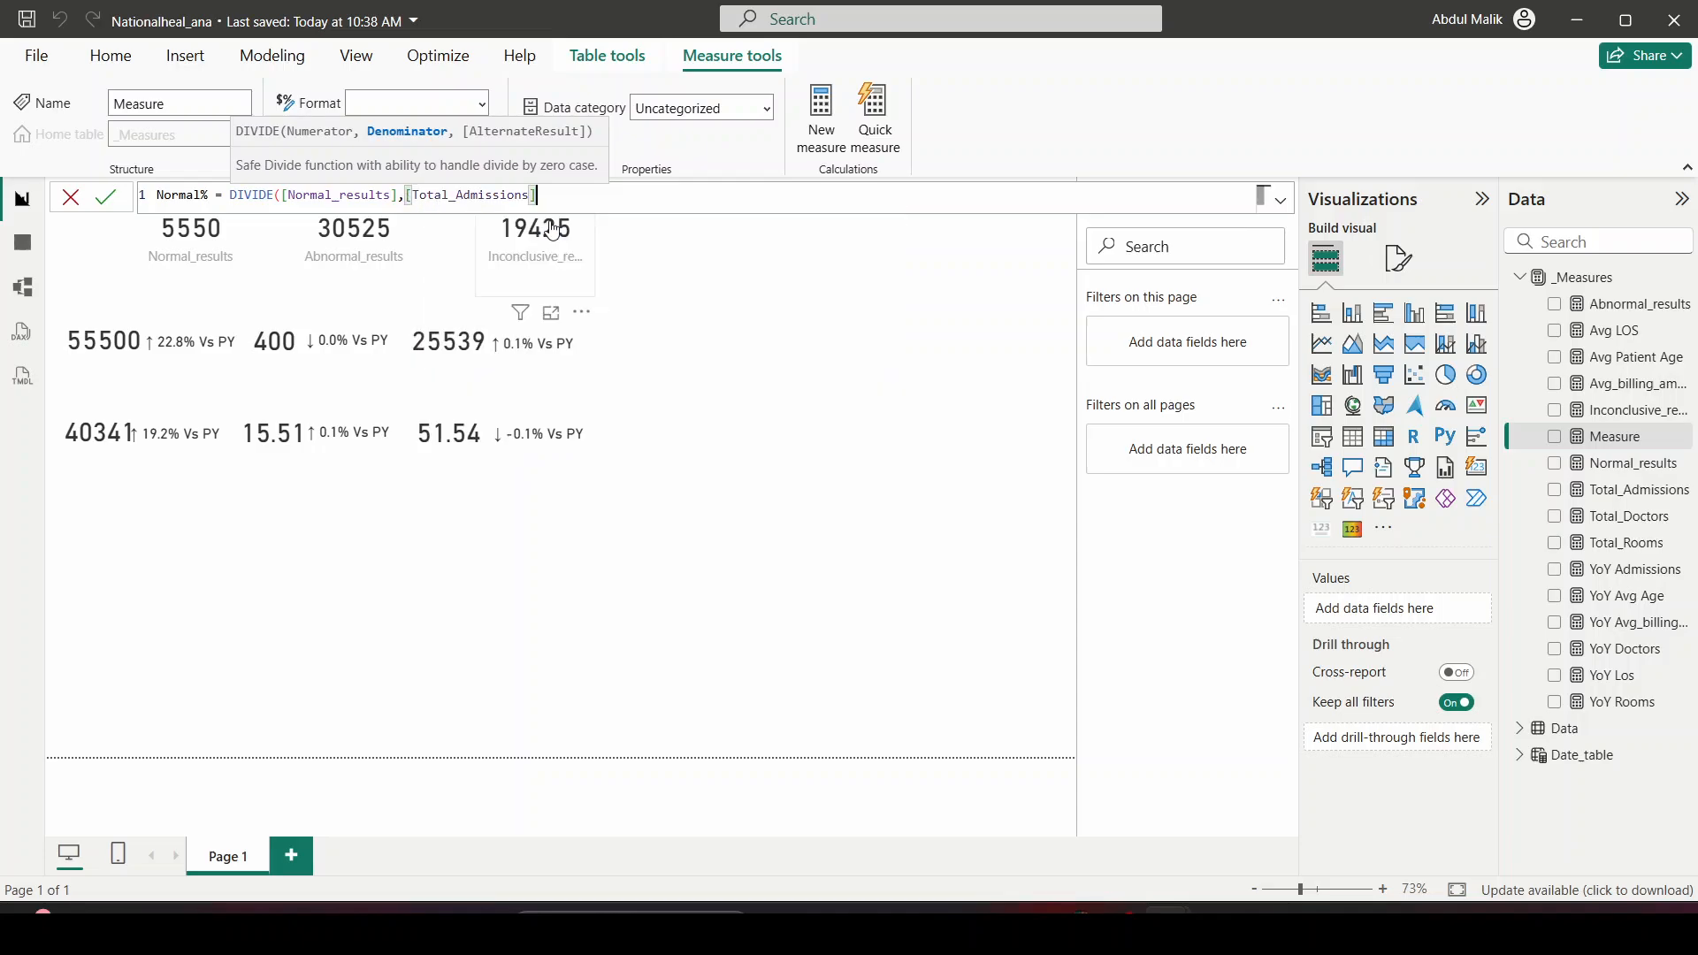
text(,0))
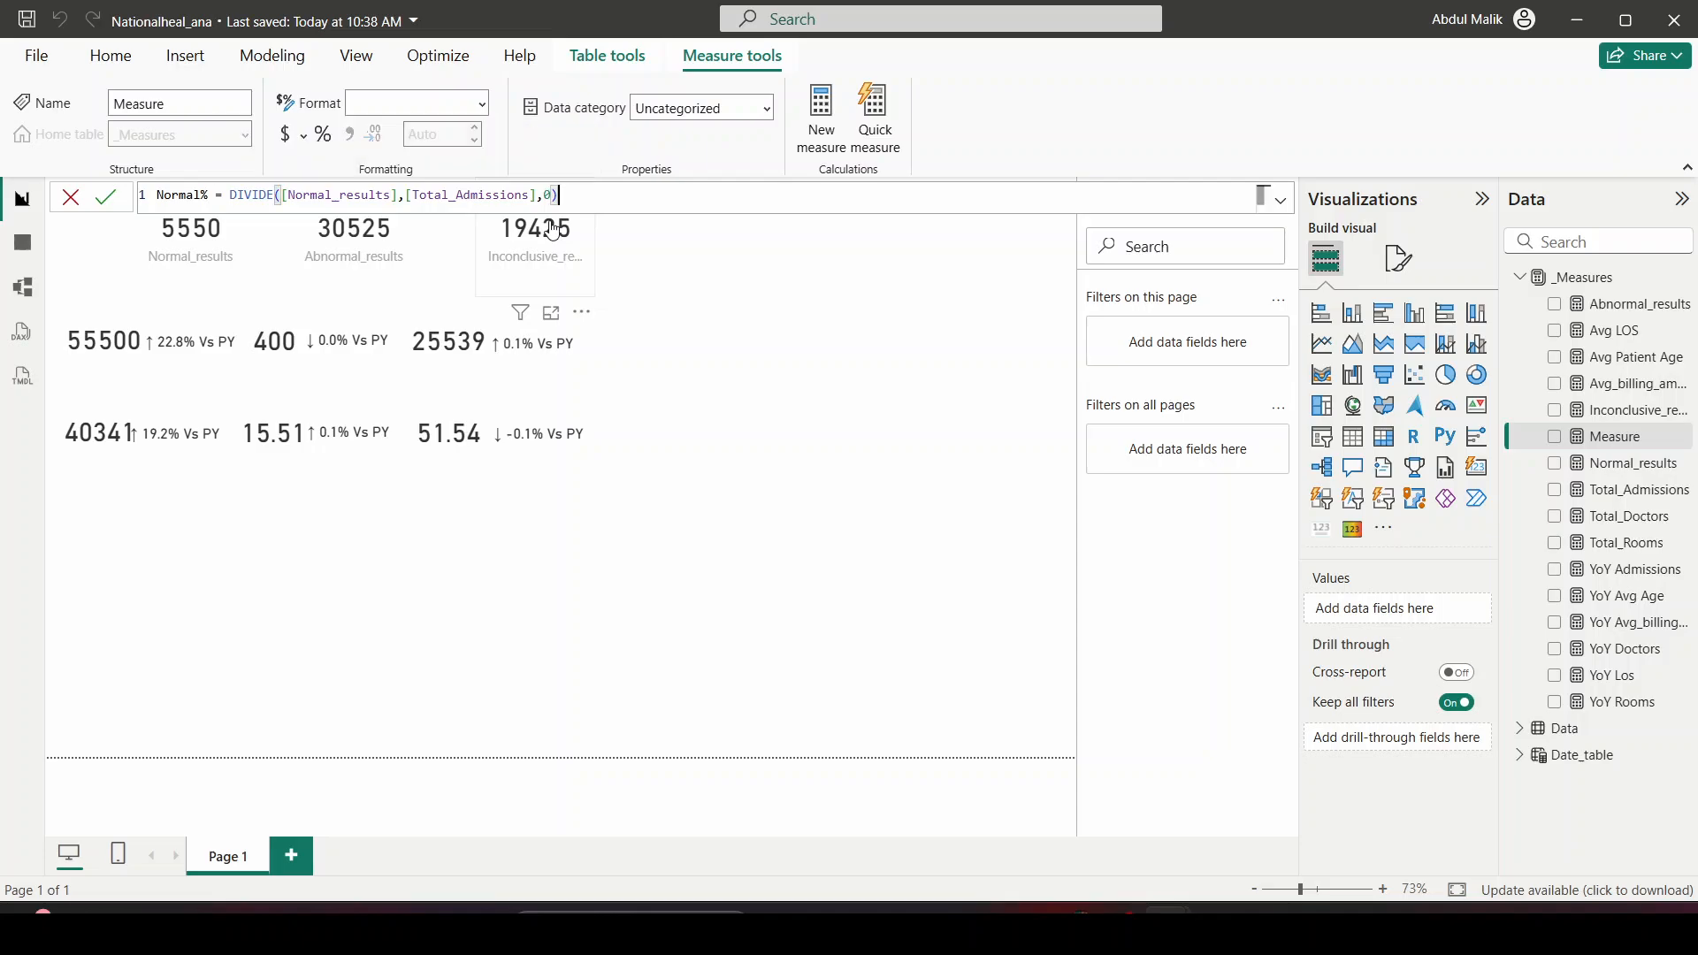
Put the Normal% expression on its own line, multiply it by 100, and commit the measure
key(shift+Return)
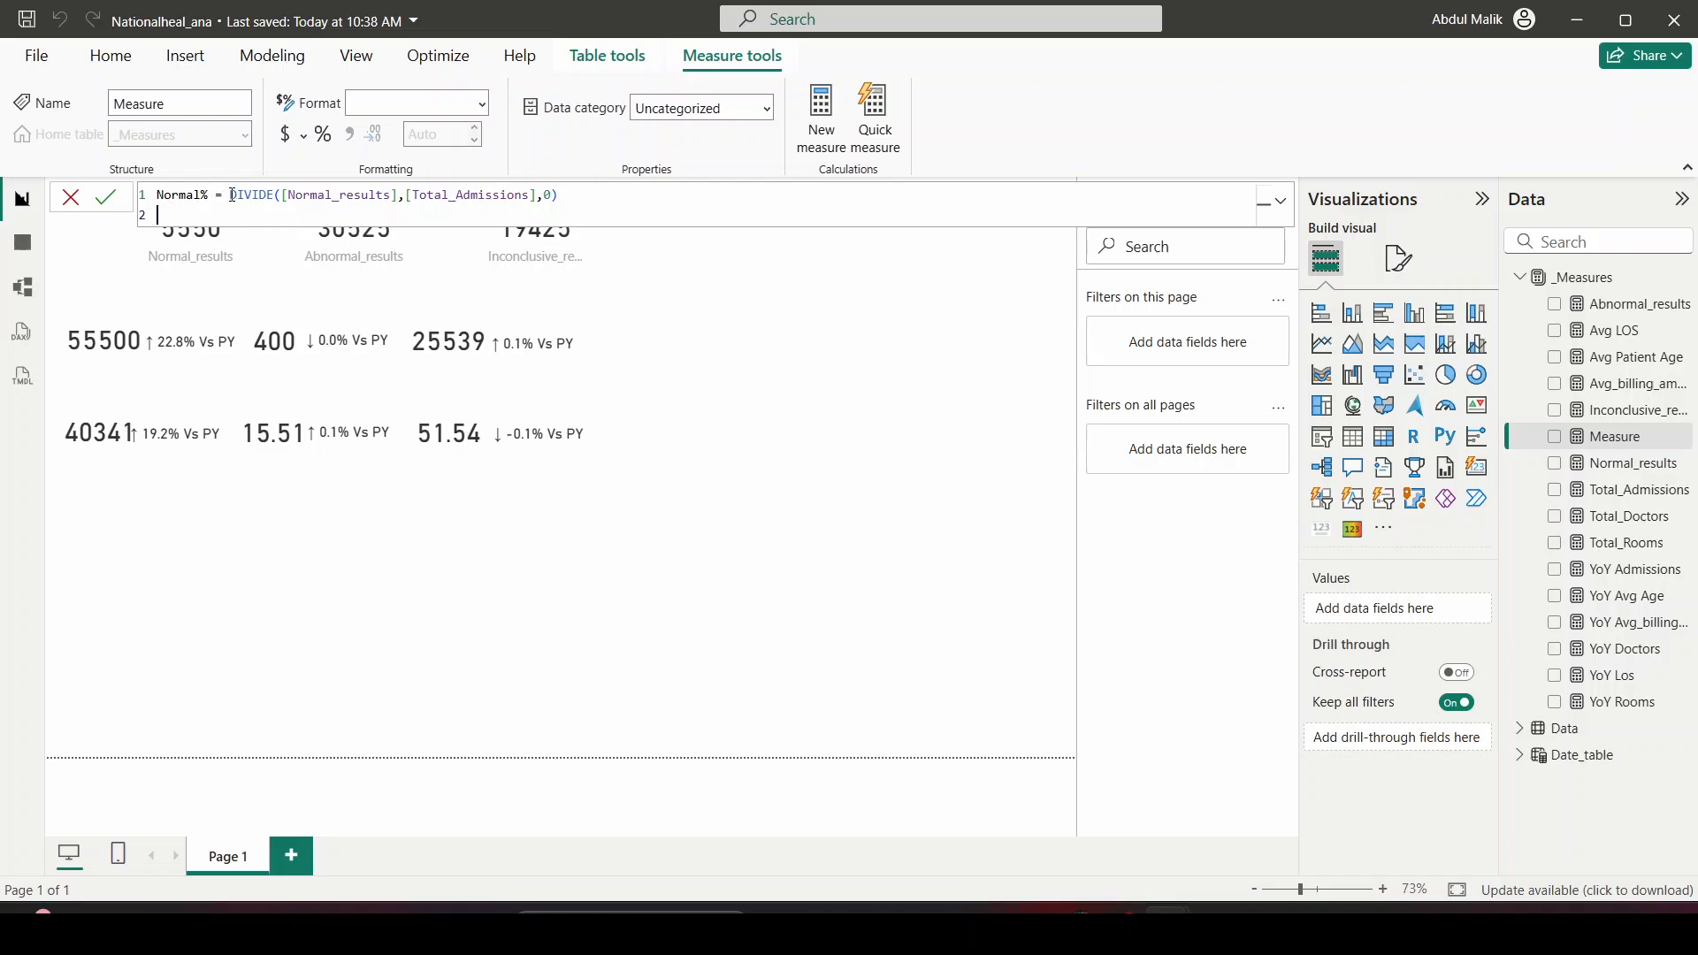
key(shift+Return)
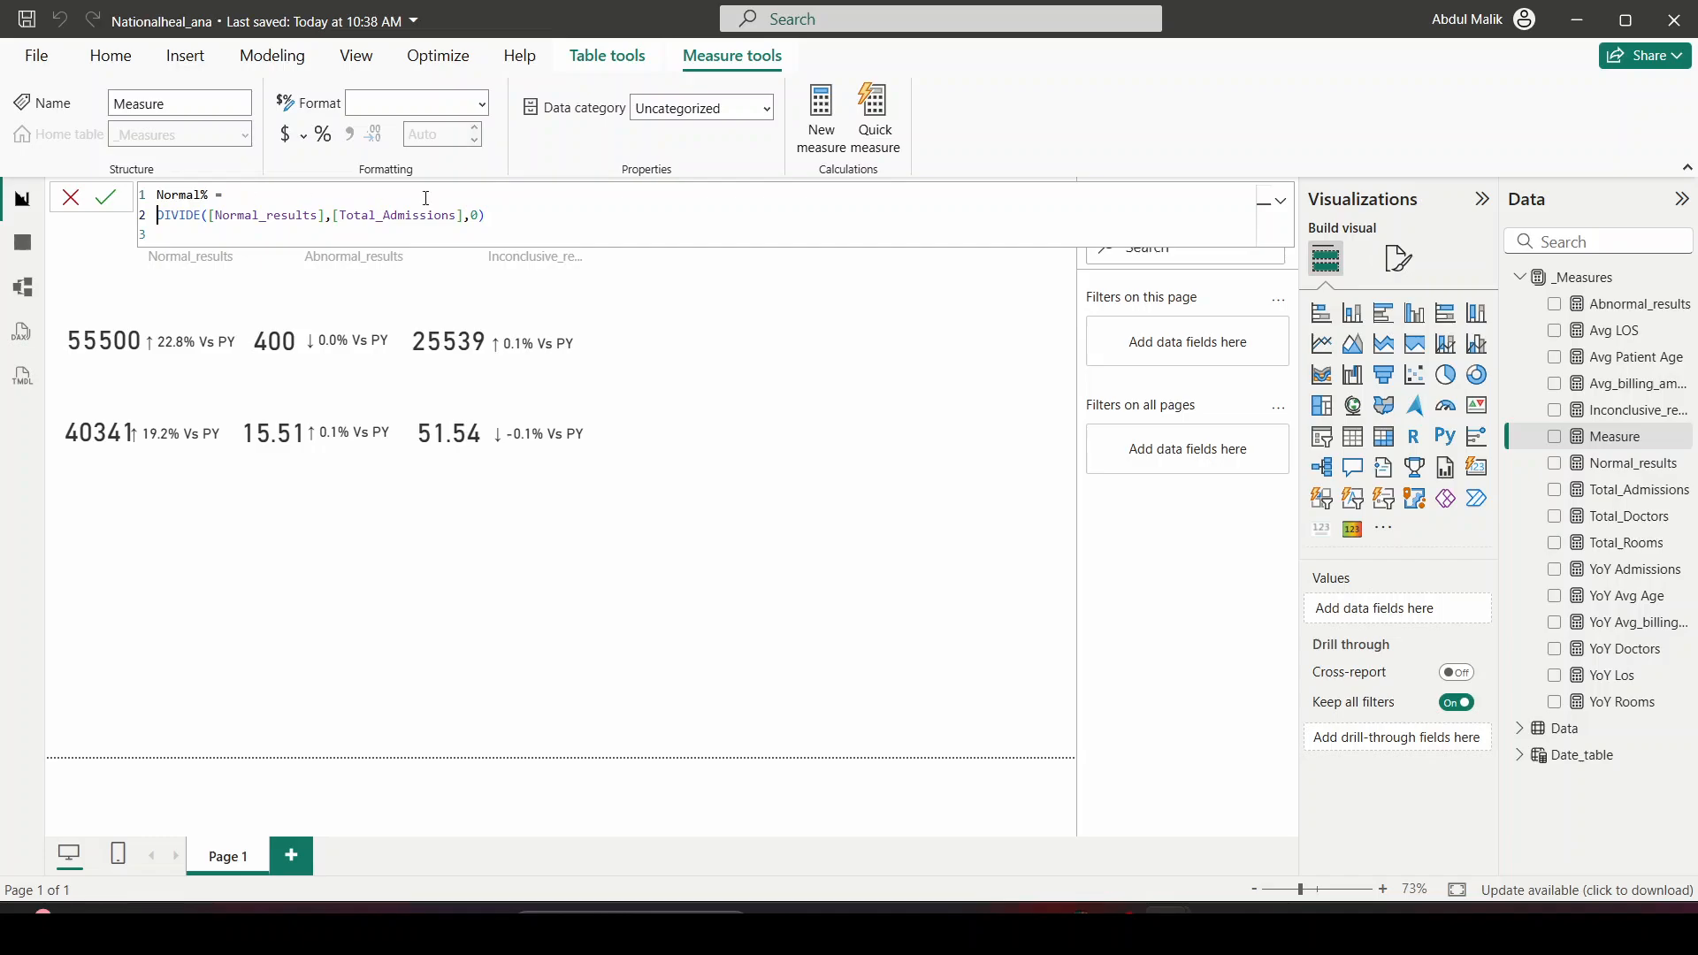
click(502, 213)
text(*100)
click(105, 198)
click(72, 203)
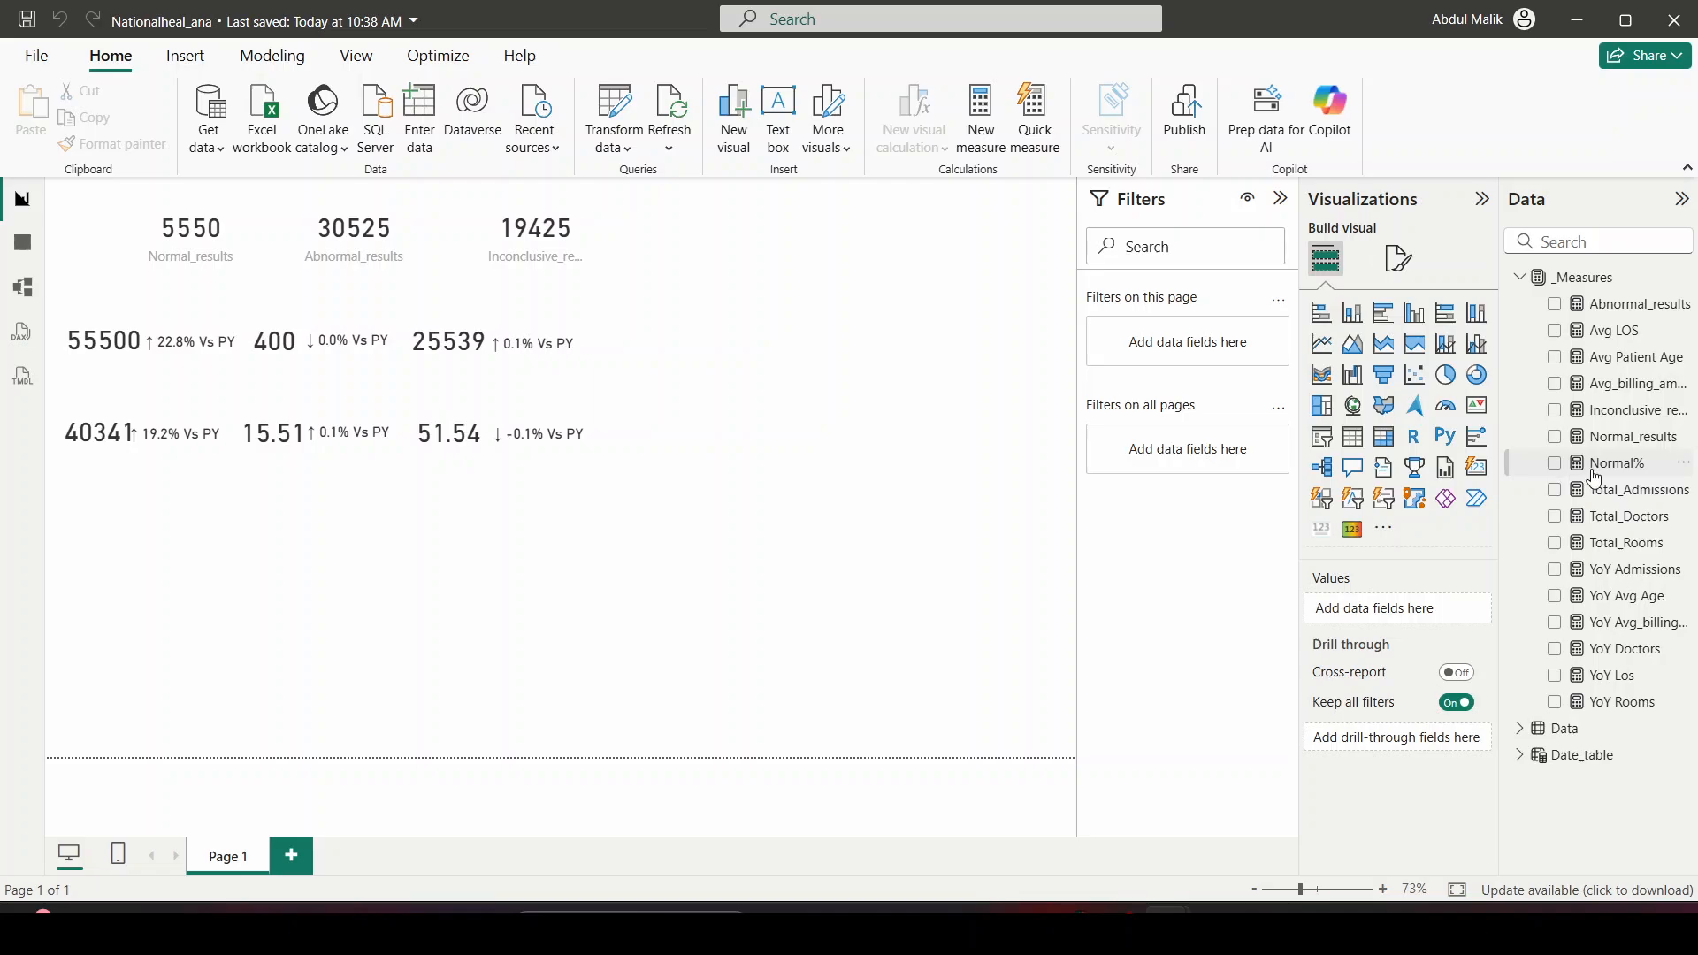
Add a custom card visual with Normal% as its data field and review the measure's formula
click(1321, 530)
drag(1627, 473, 1415, 614)
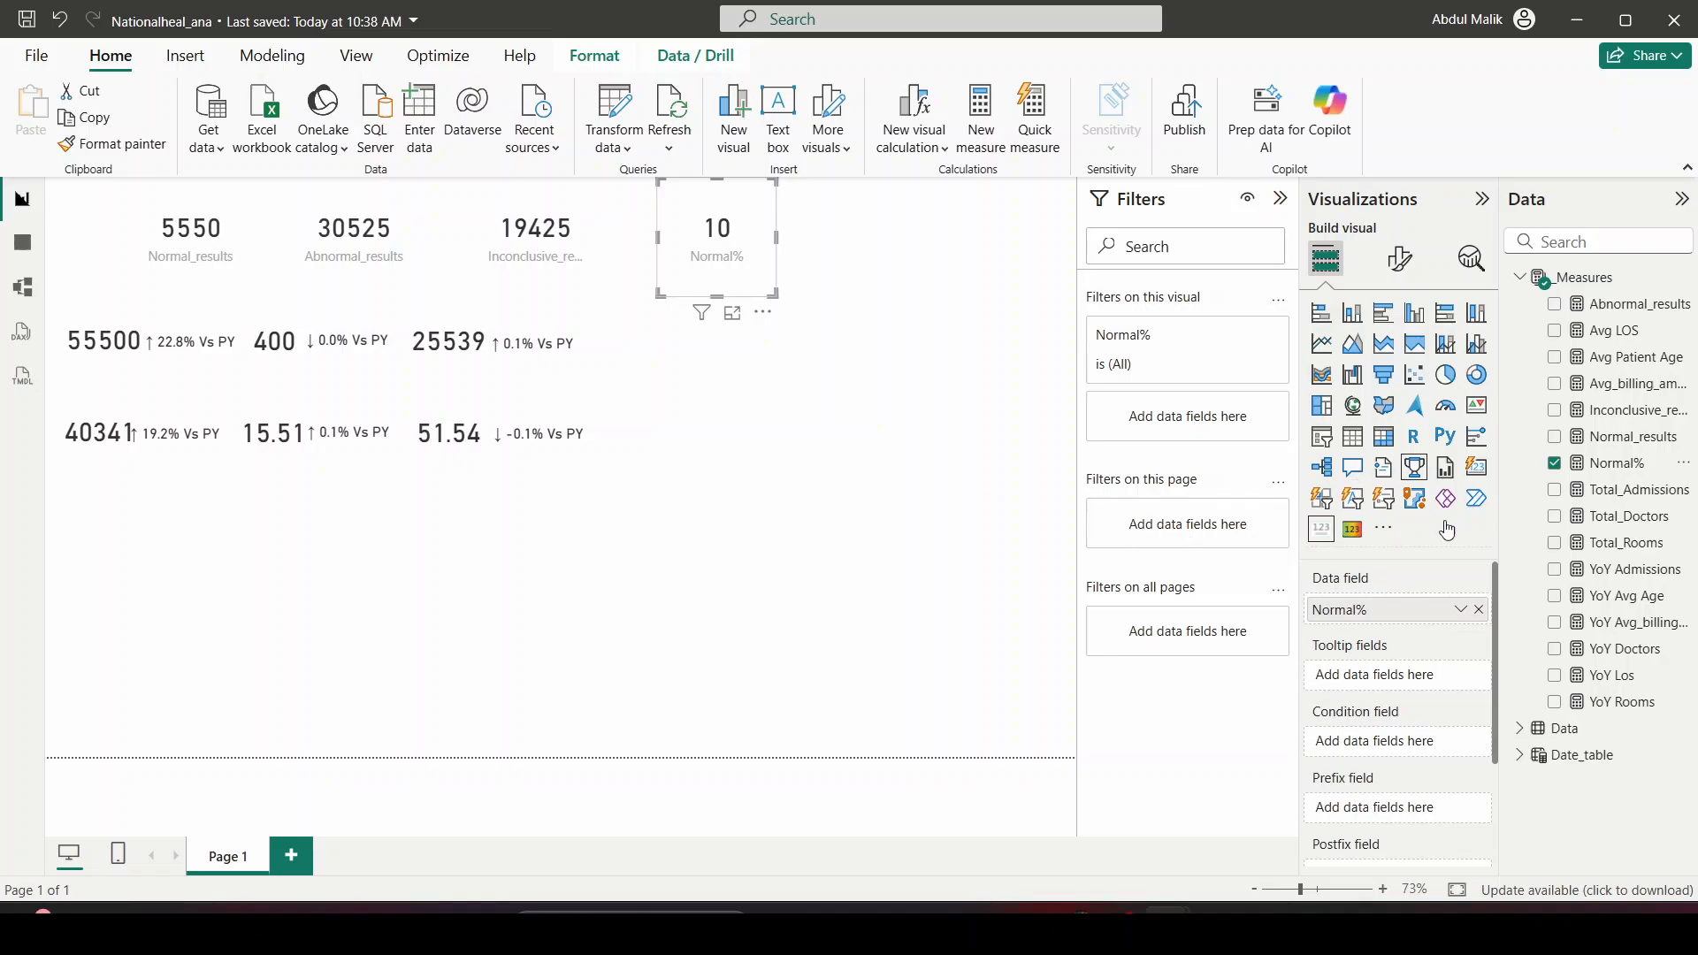
click(1646, 468)
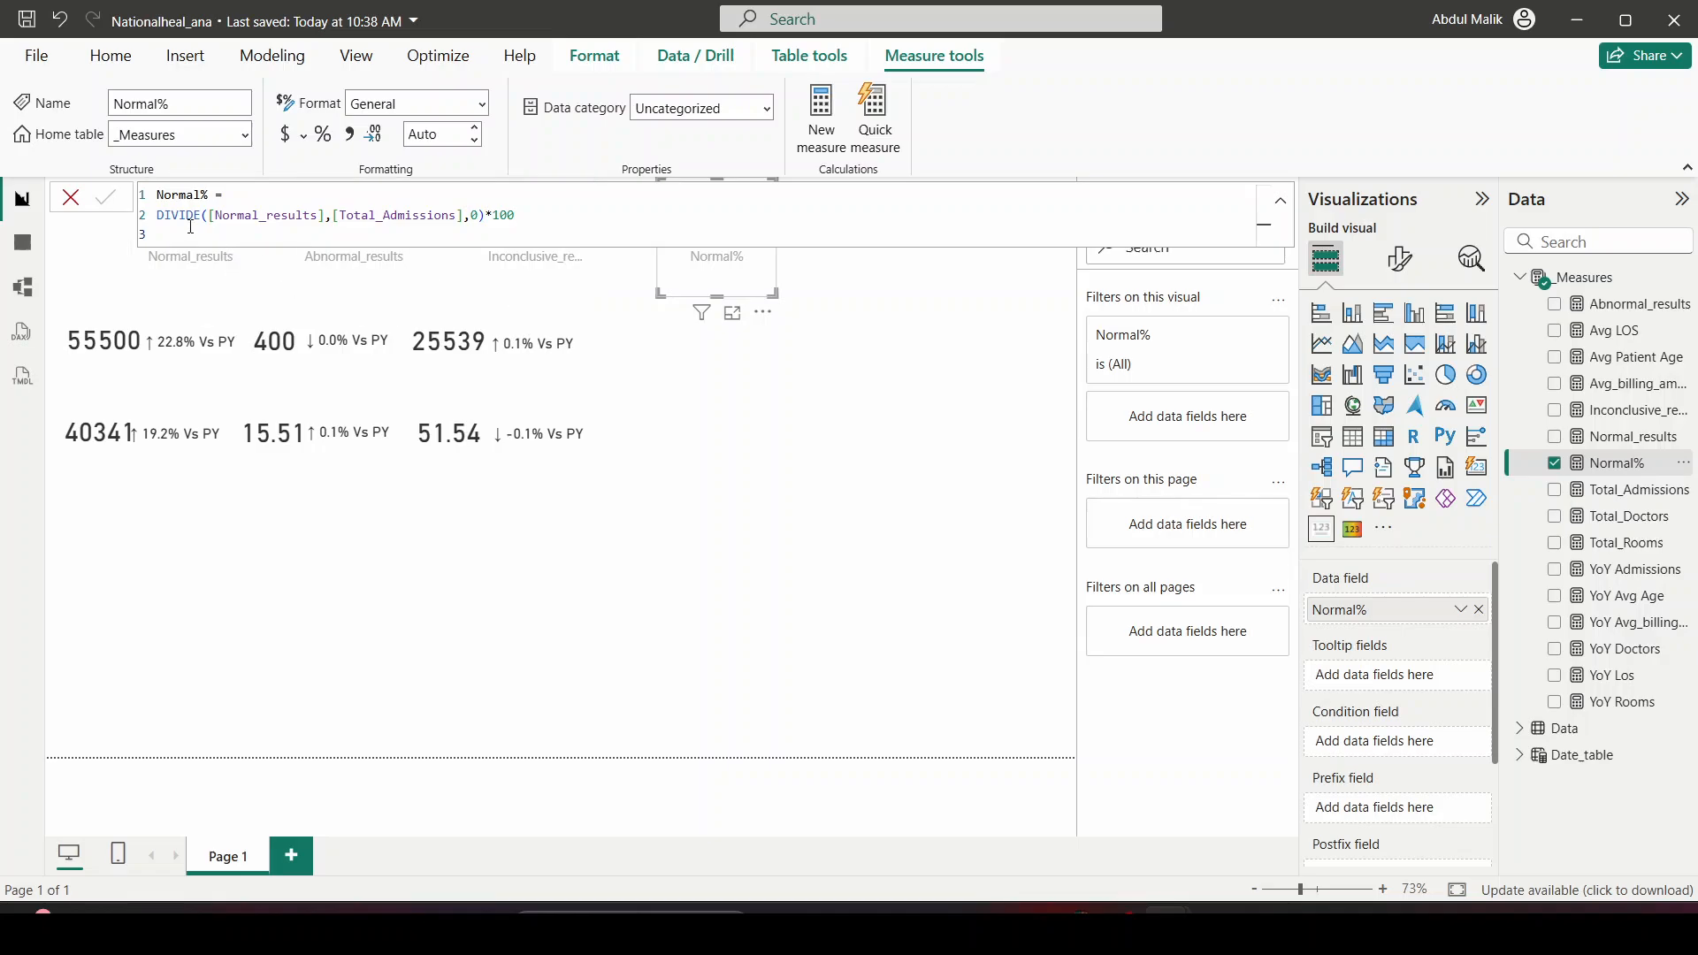
click(82, 202)
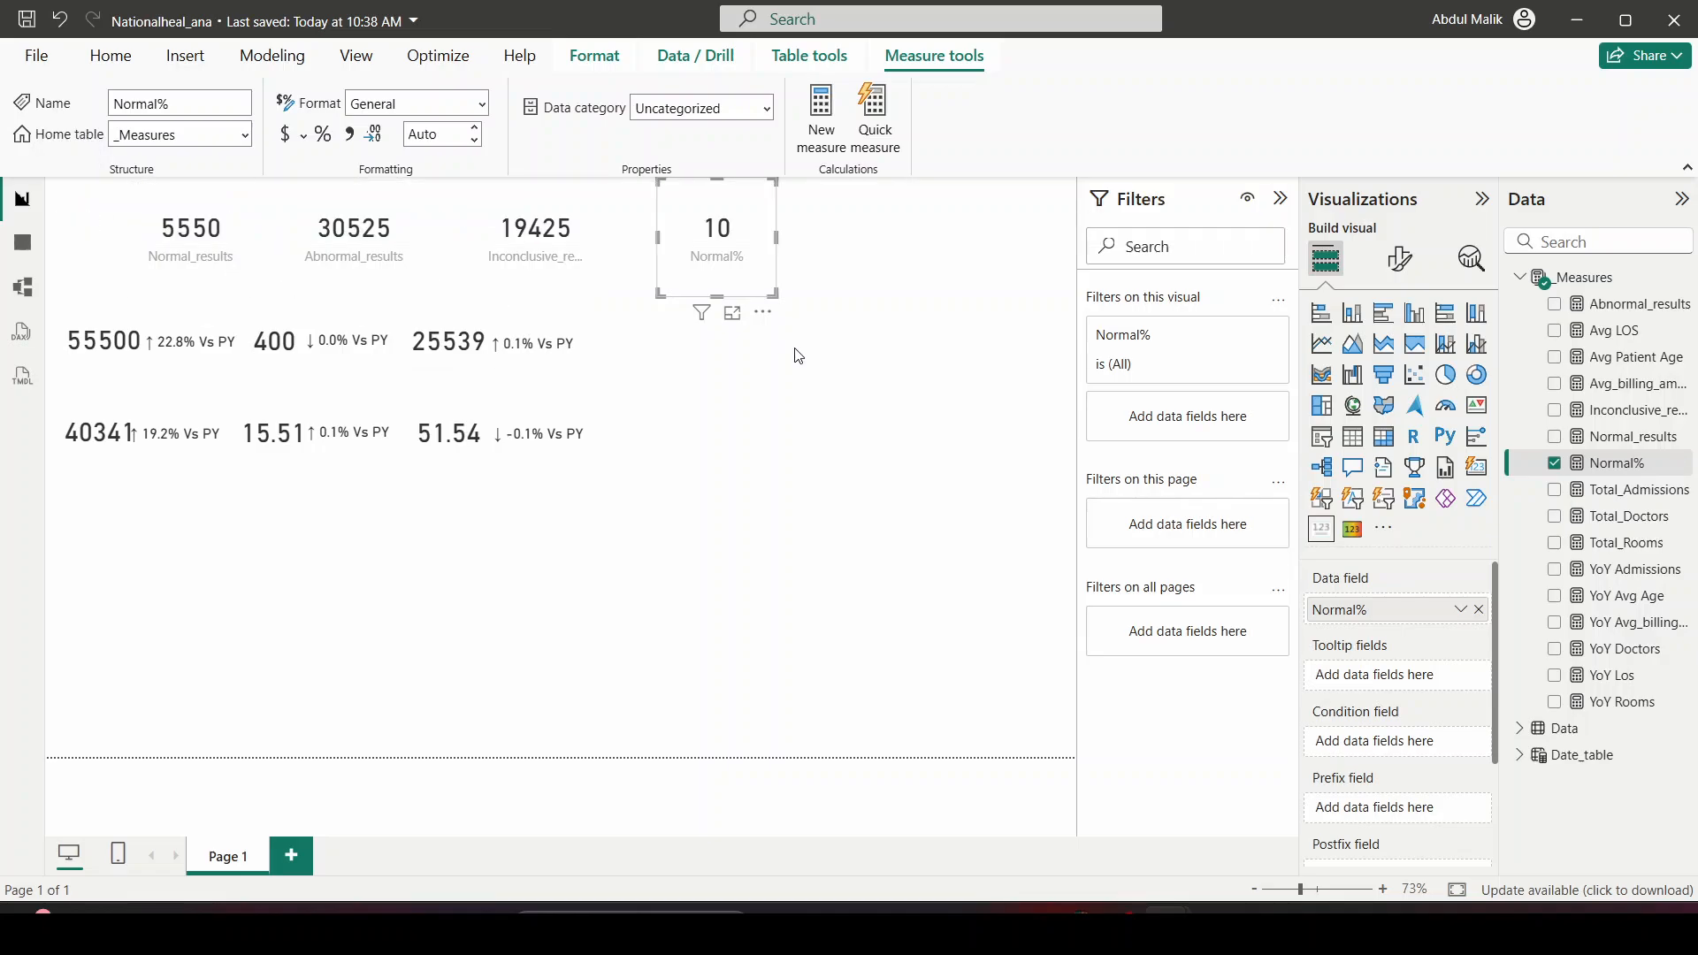
click(762, 314)
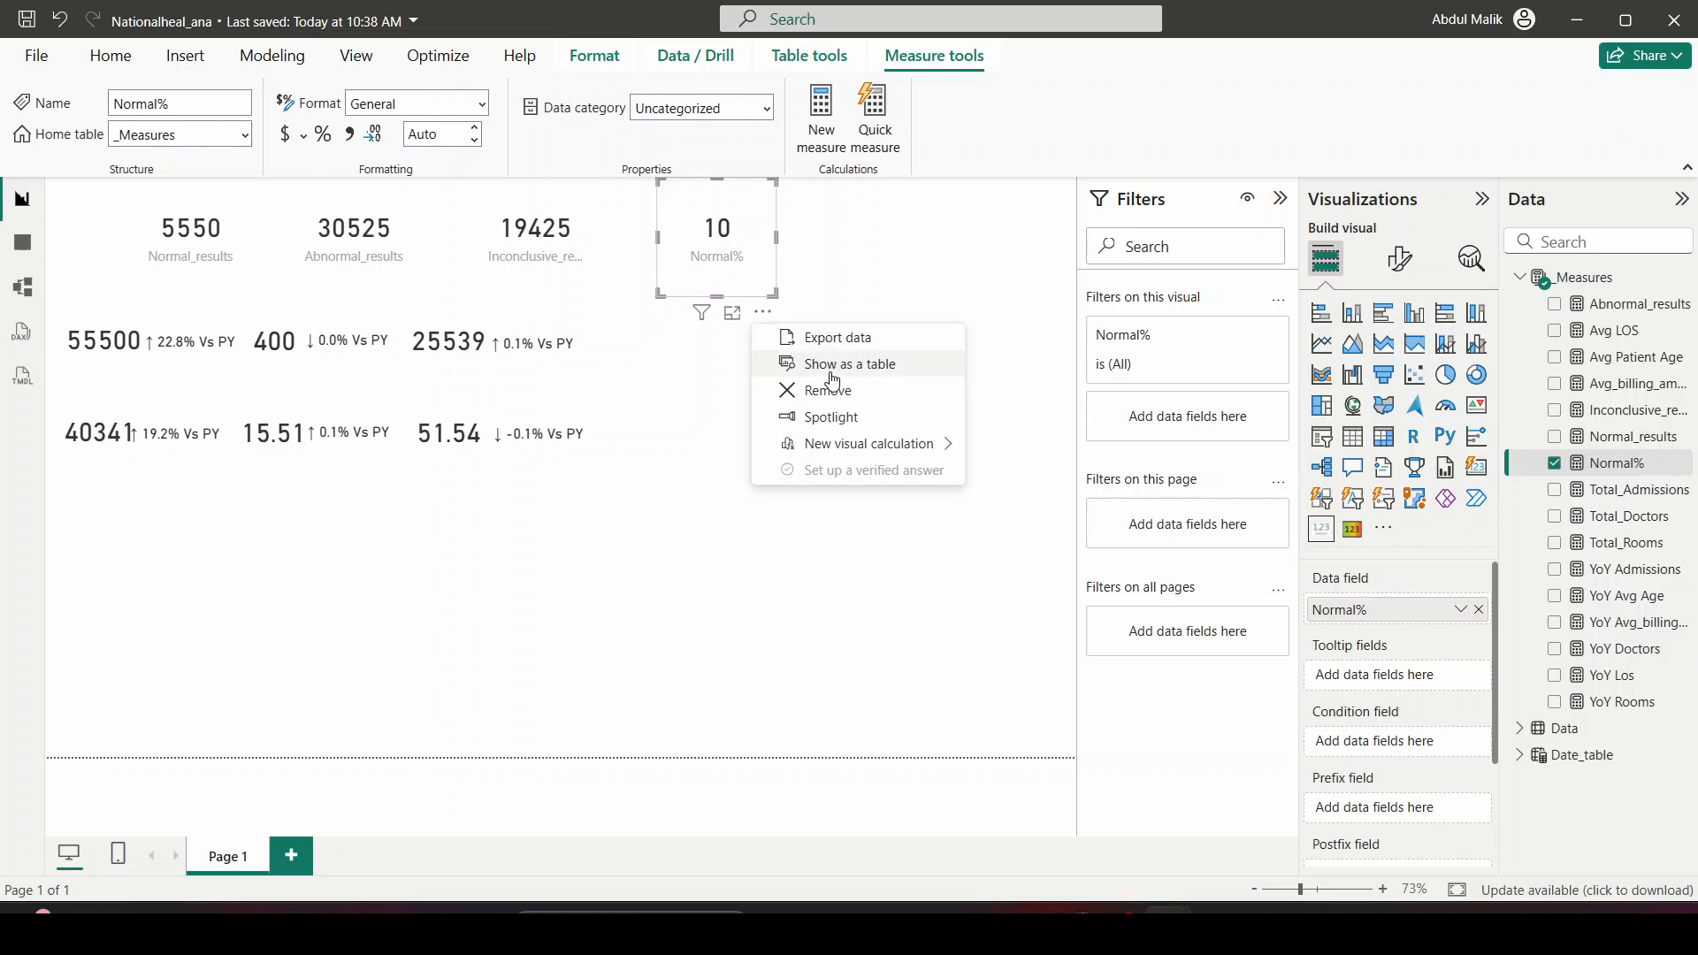
click(889, 275)
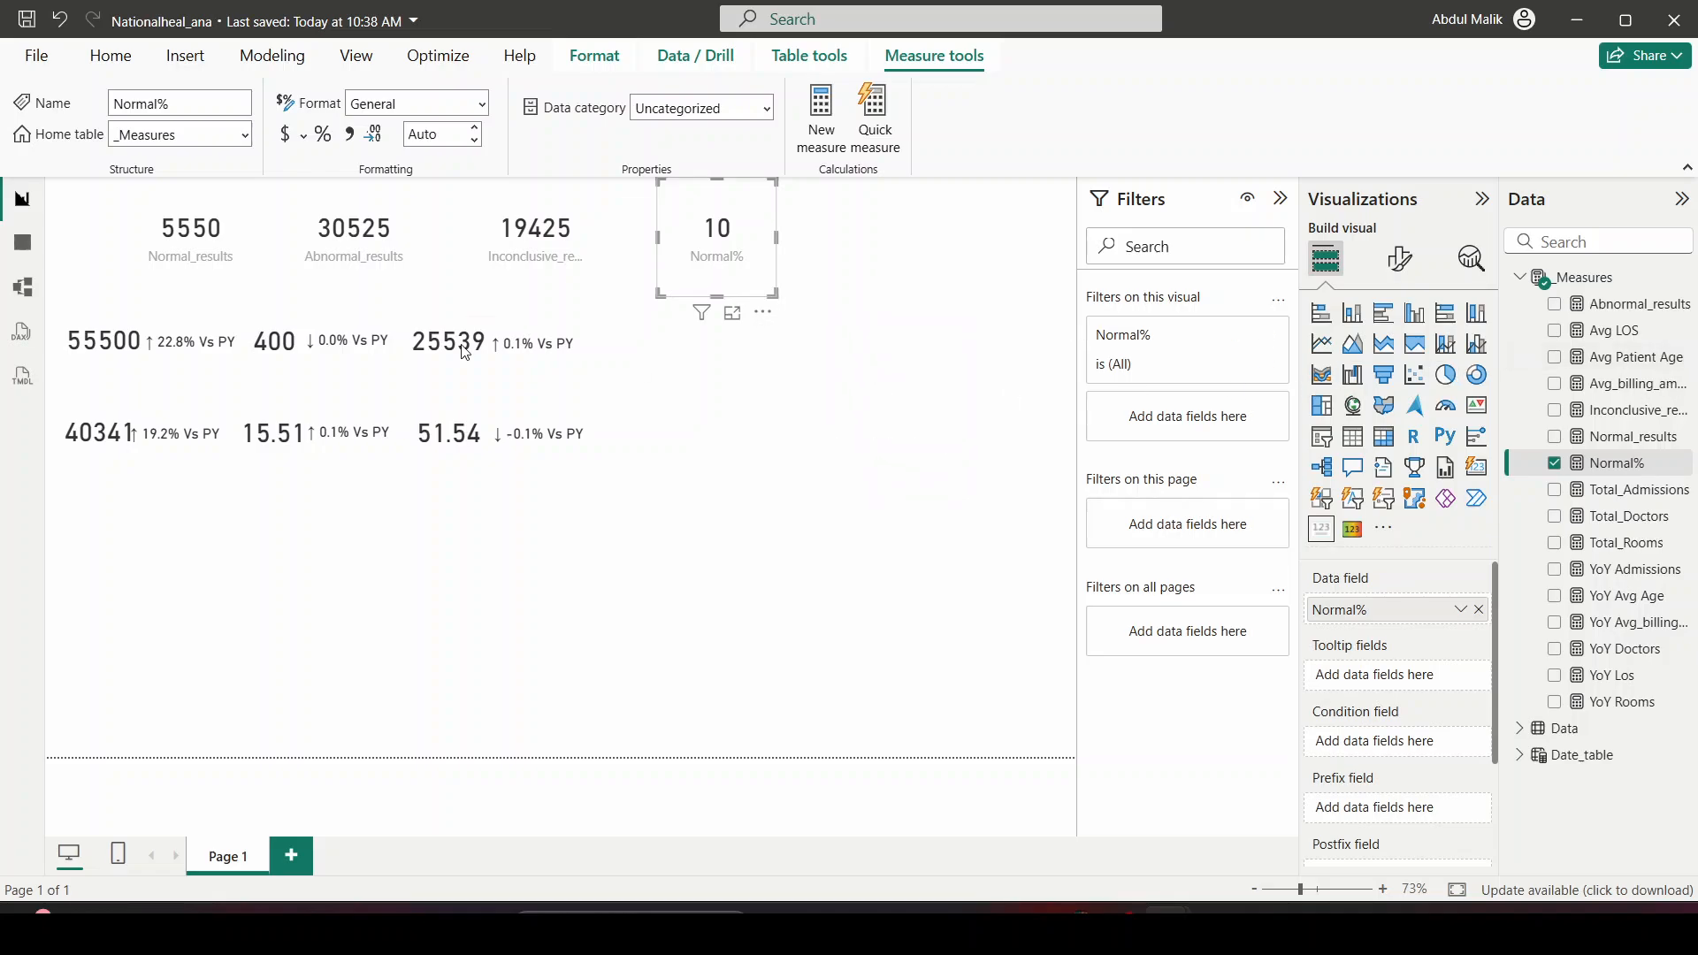
Move the Normal_results card to empty canvas space and assign its measure's CALCULATE expression to a variable named Normal
click(235, 256)
drag(249, 297, 959, 369)
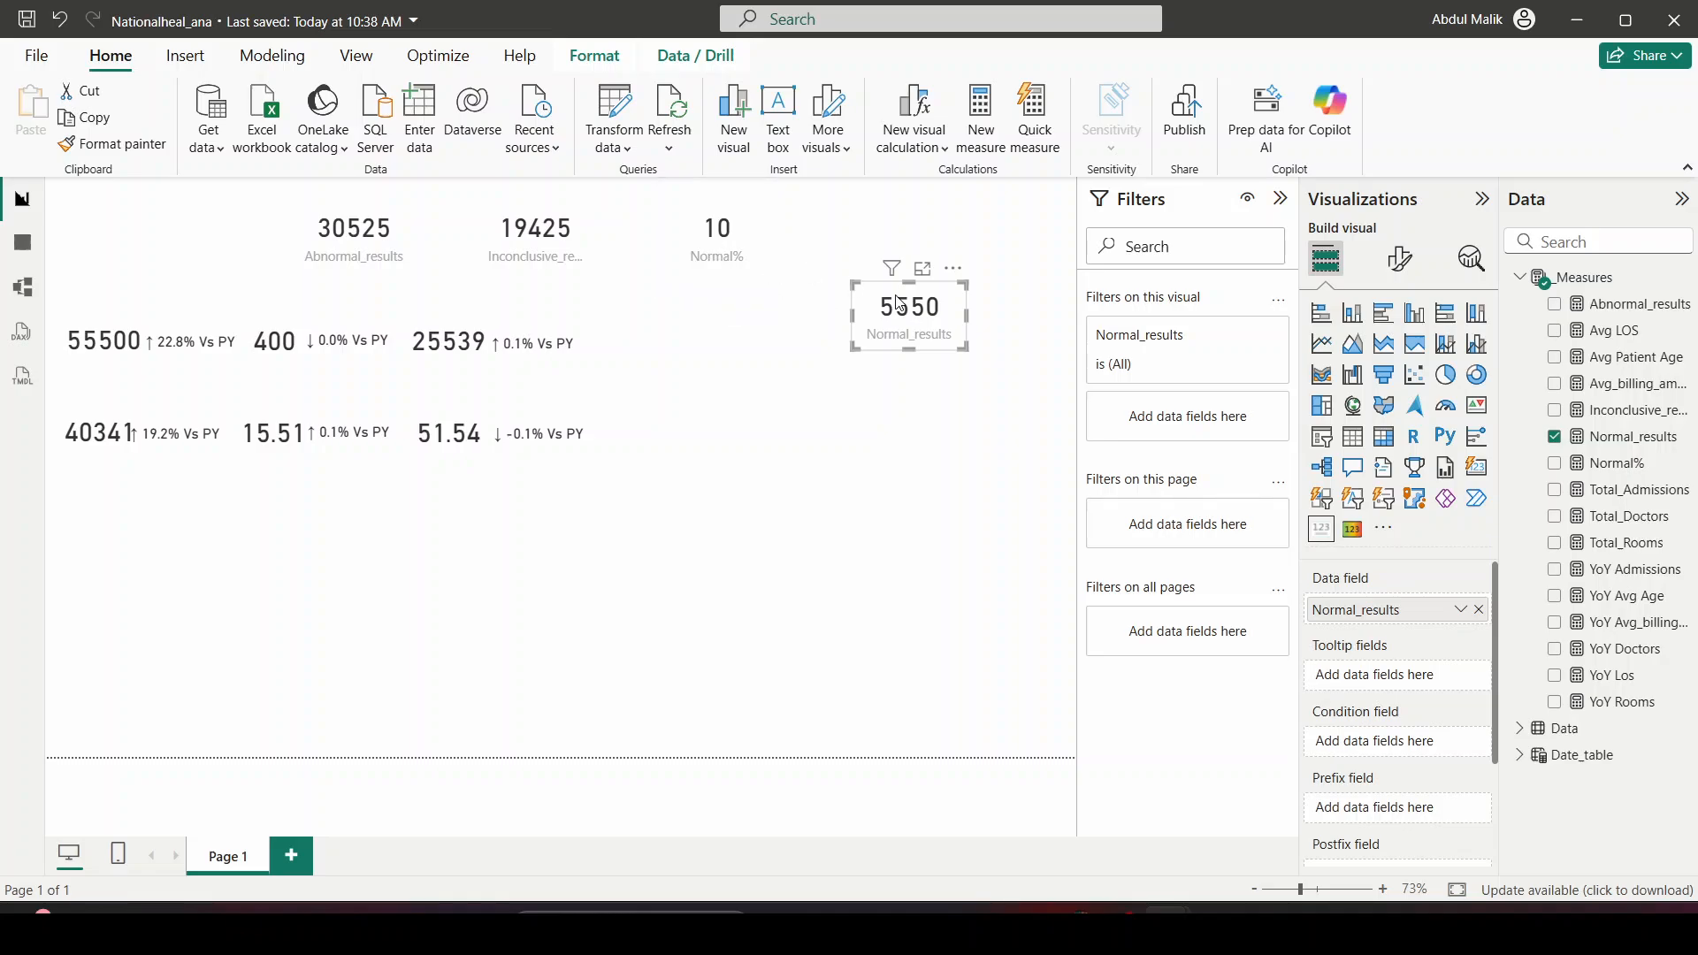
click(1627, 436)
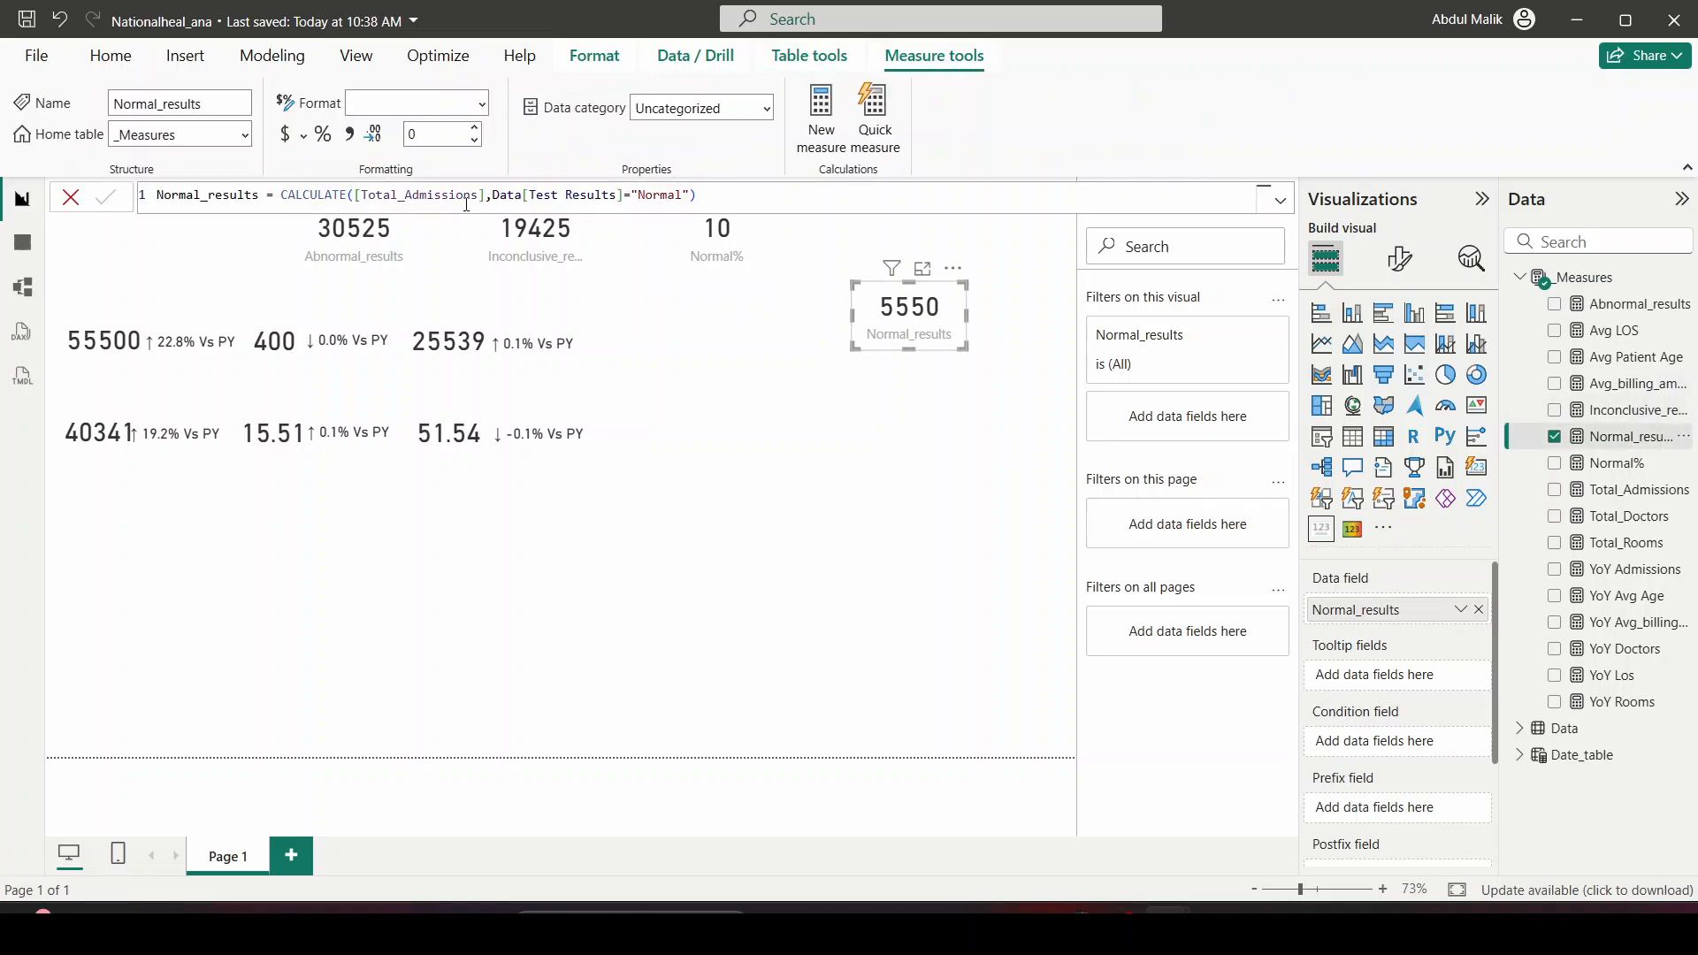
double_click(282, 196)
click(282, 195)
key(shift+Return)
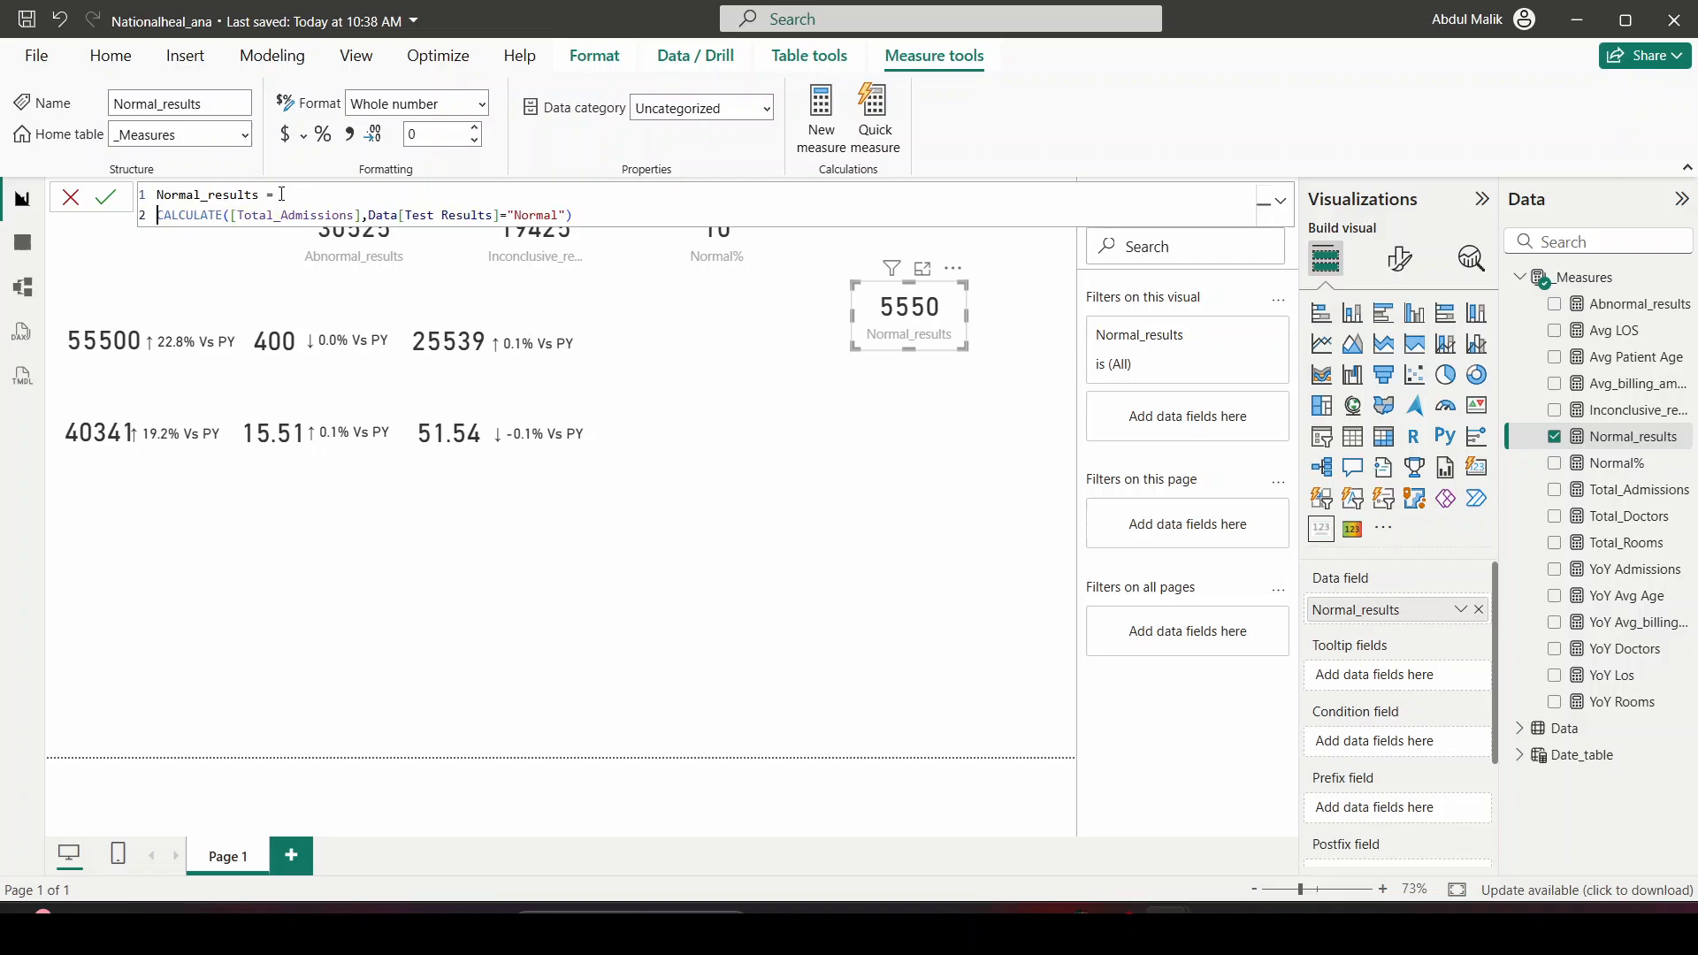
text(Var )
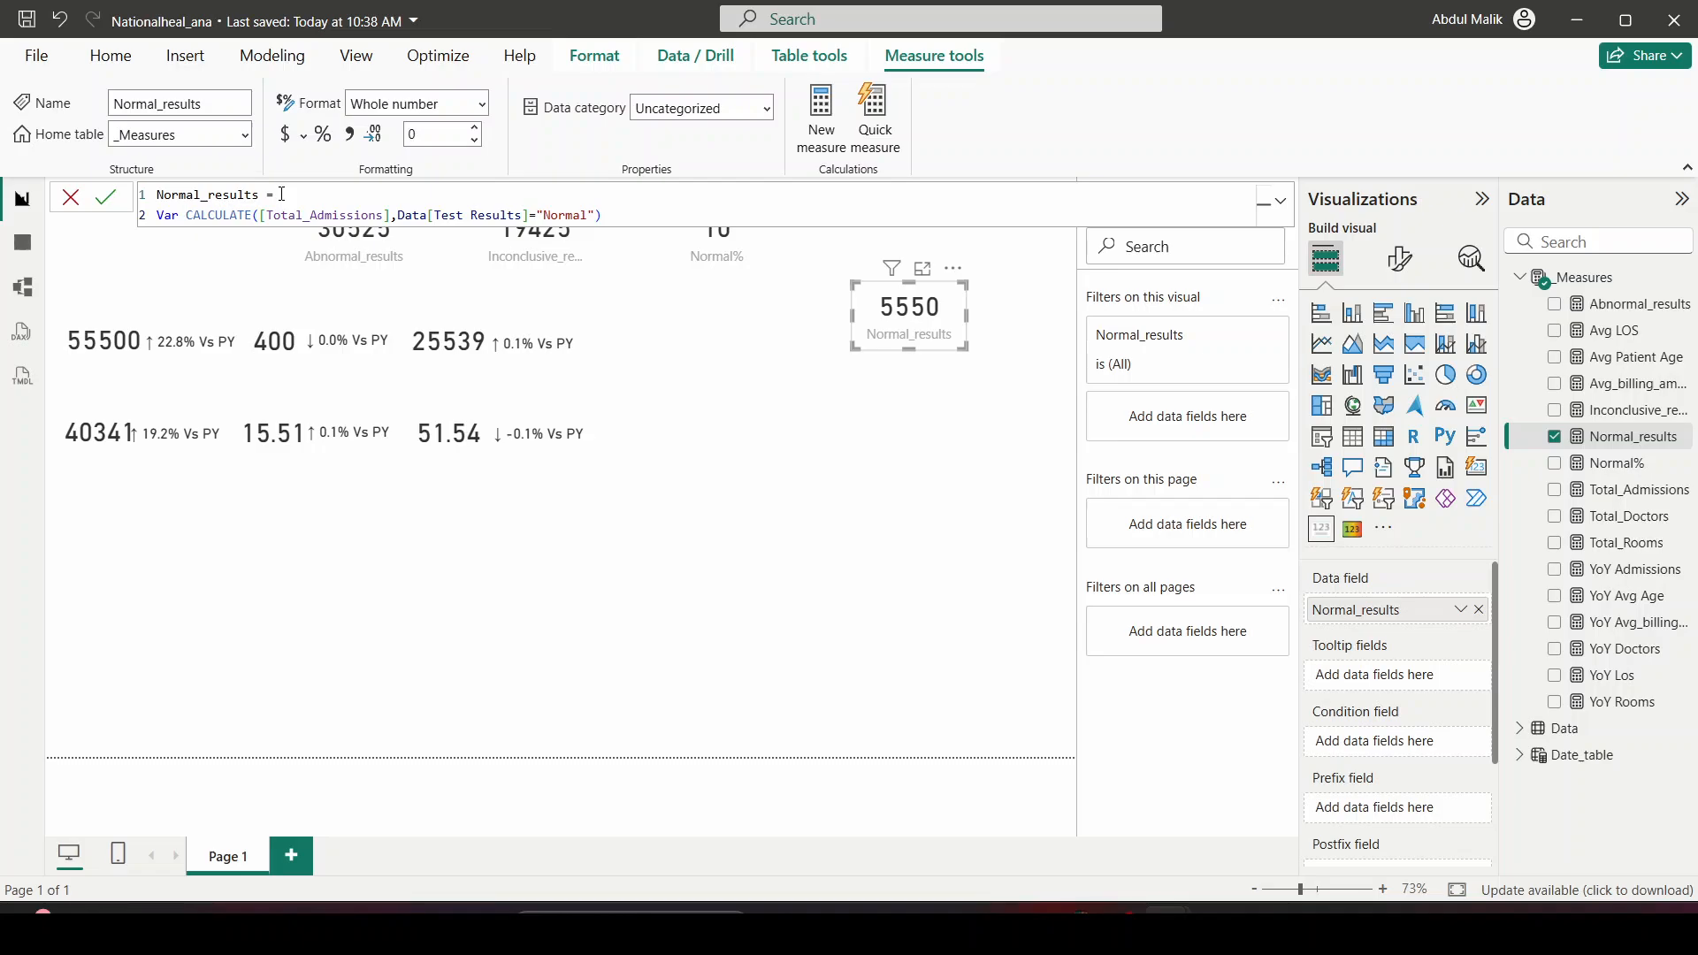
text(Norma)
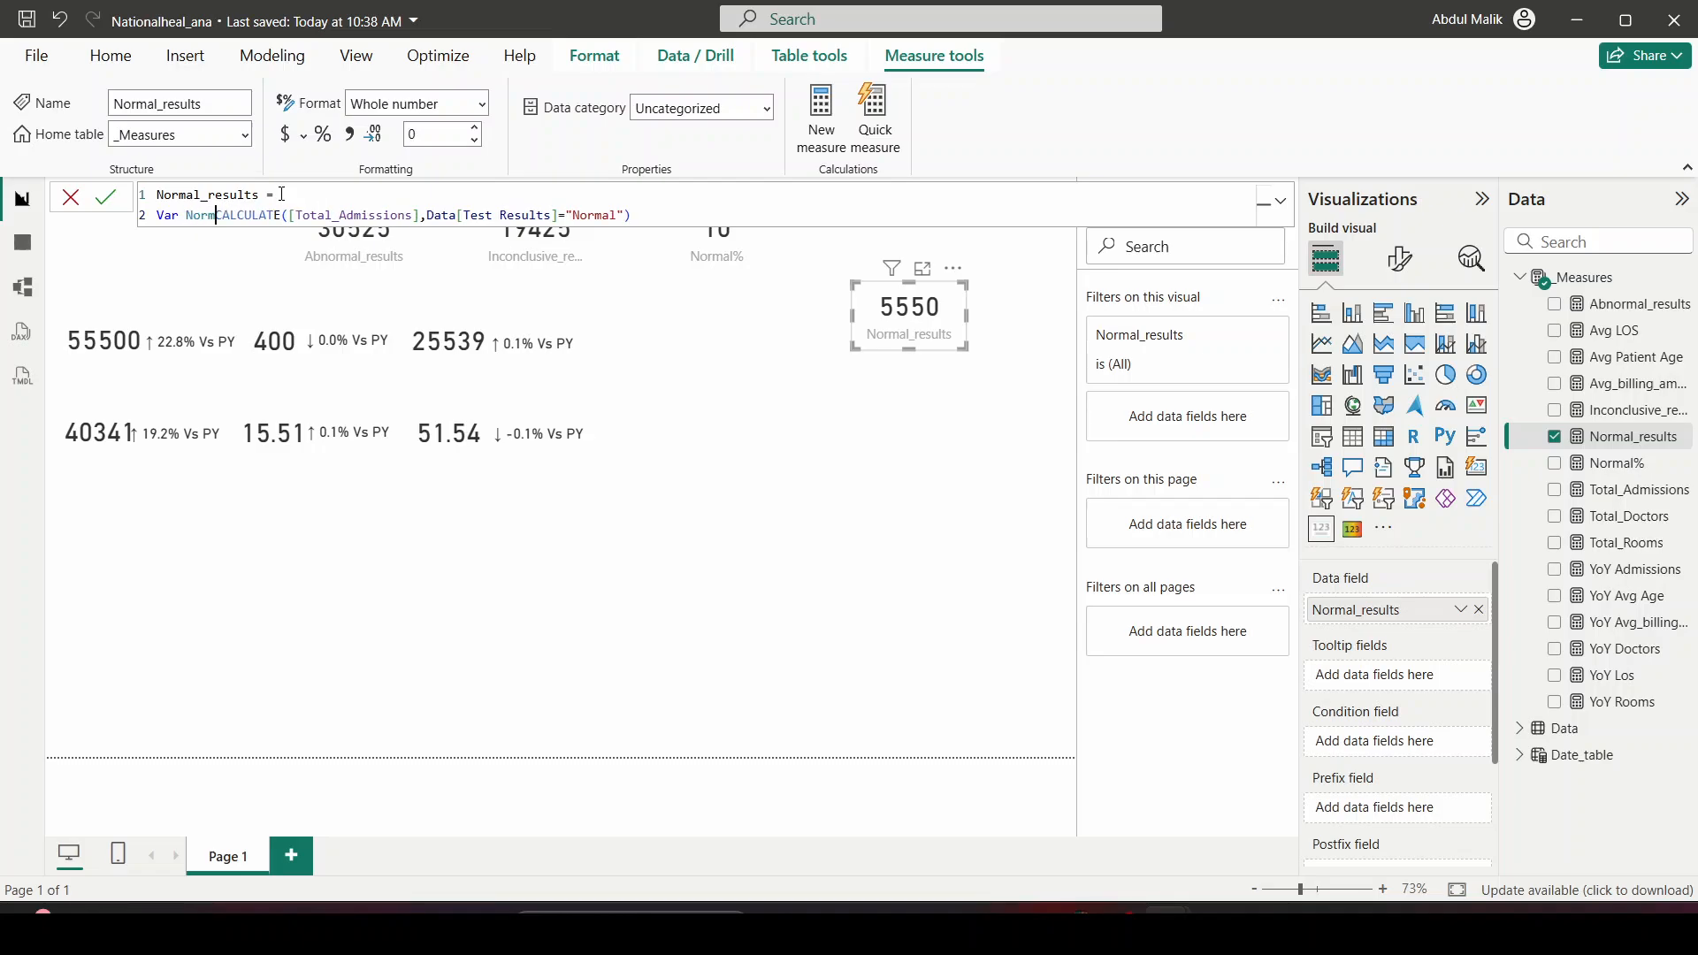
text(l =)
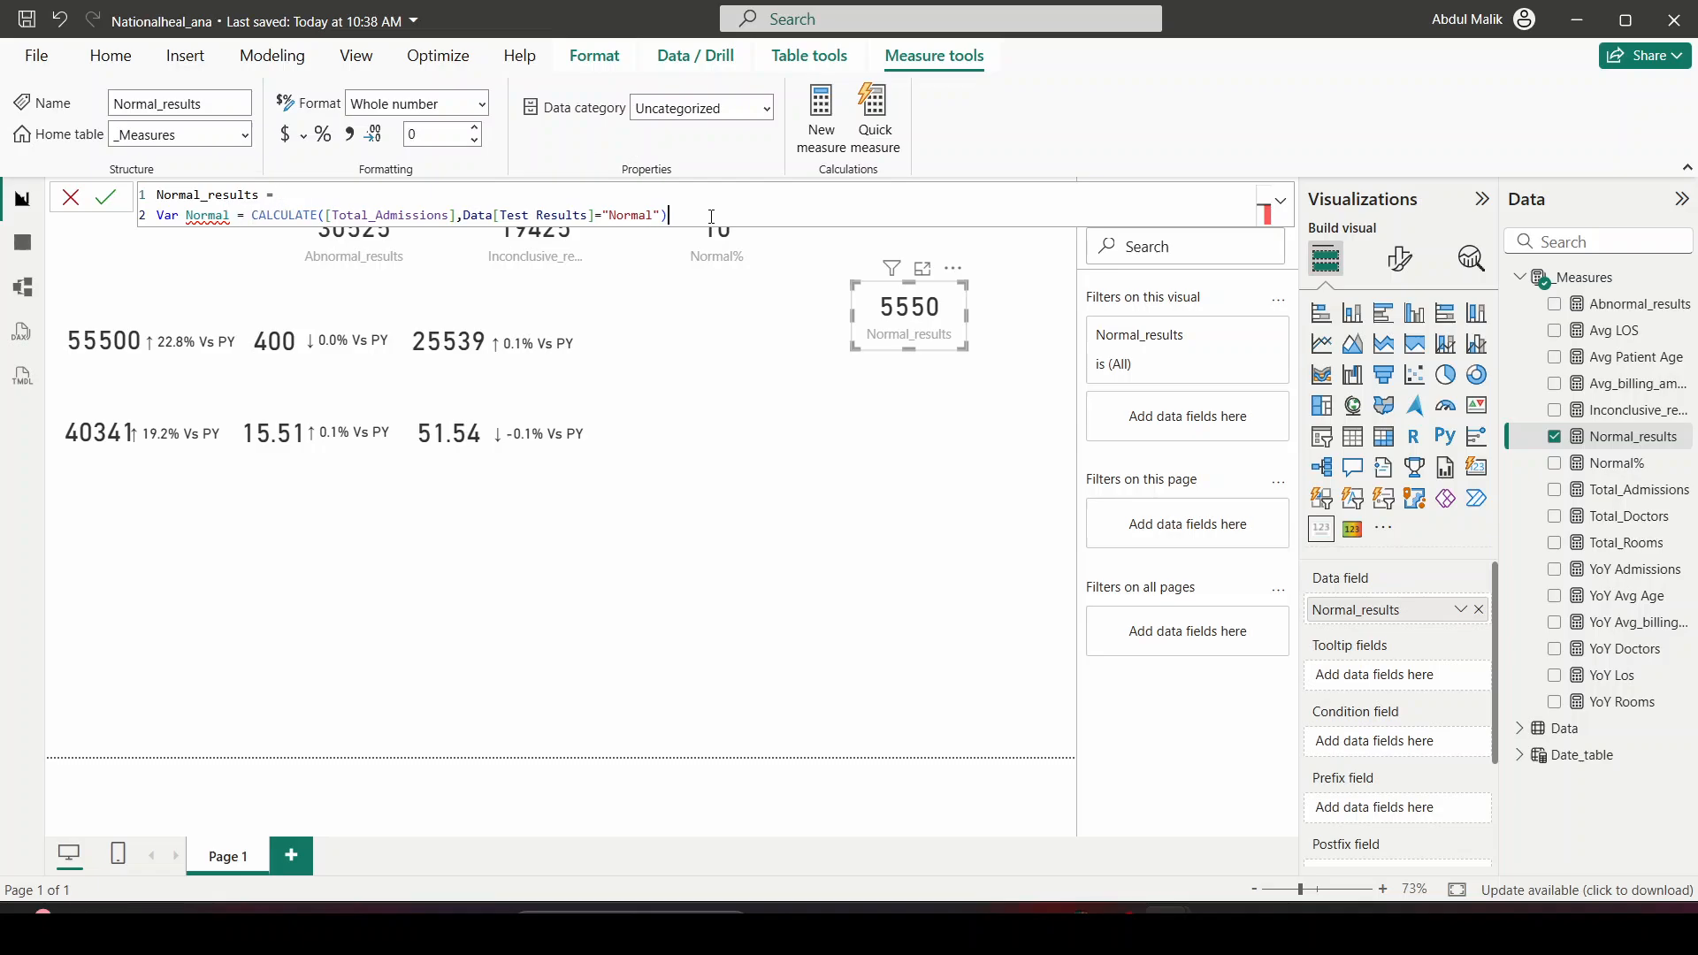
Add a second variable to the Normal_results measure: Normal% = DIVIDE(Normal,[Total_Admissions],0)
key(shift+Return)
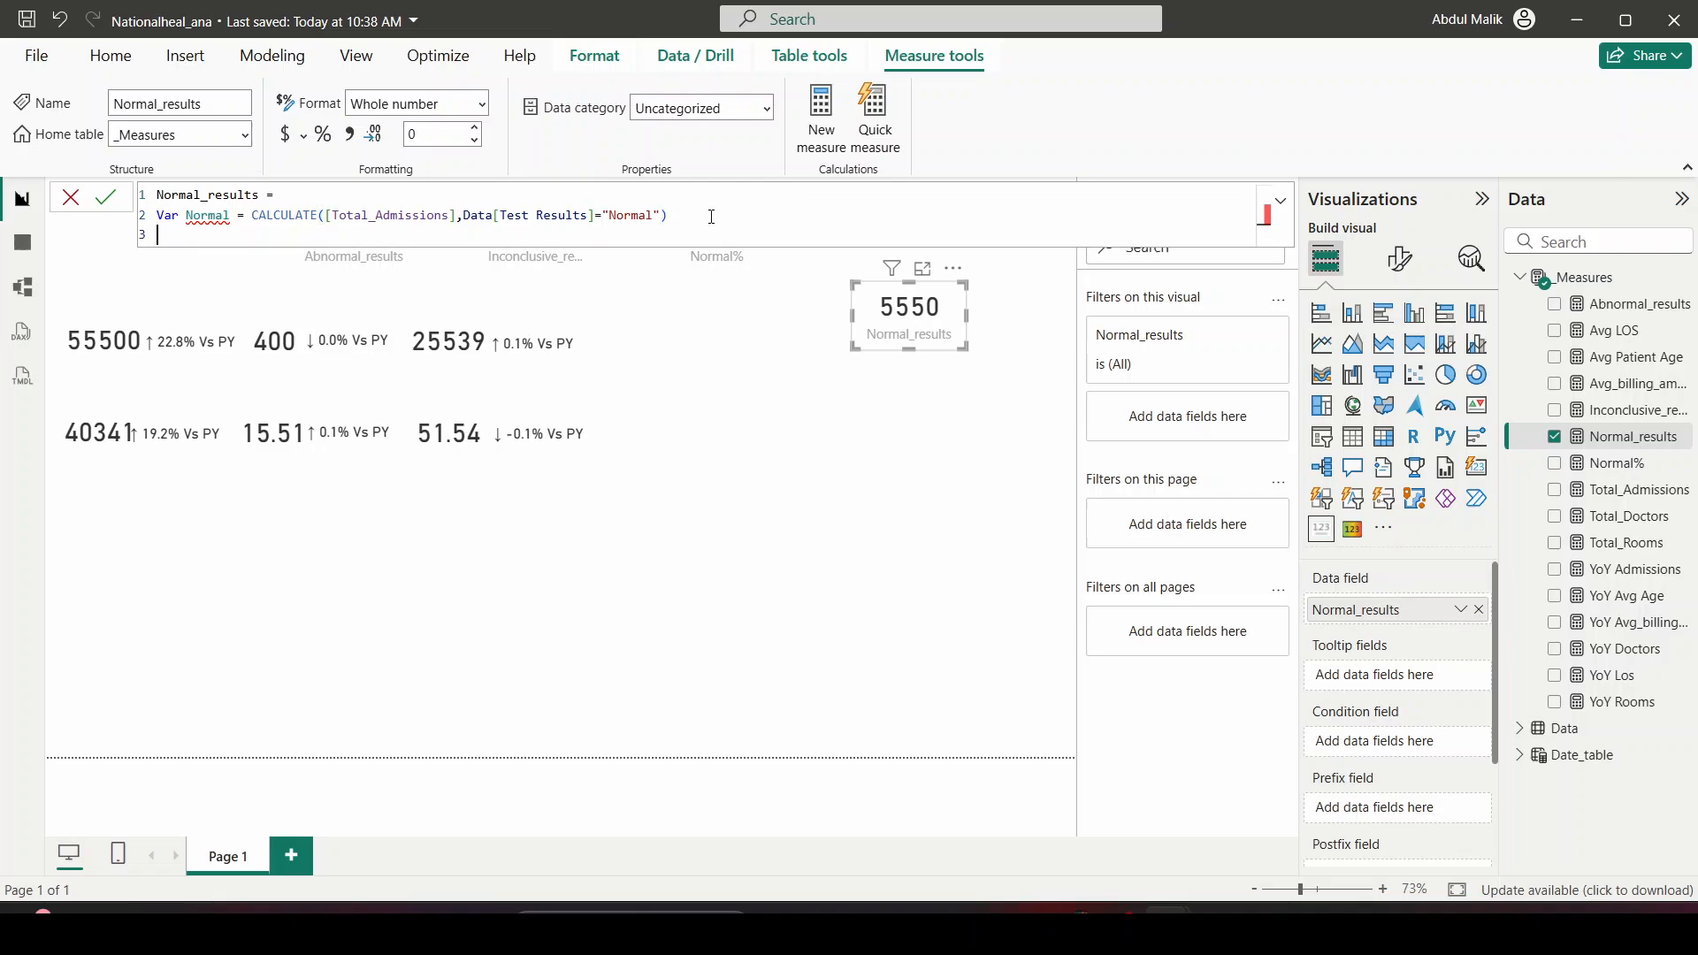
text(Var )
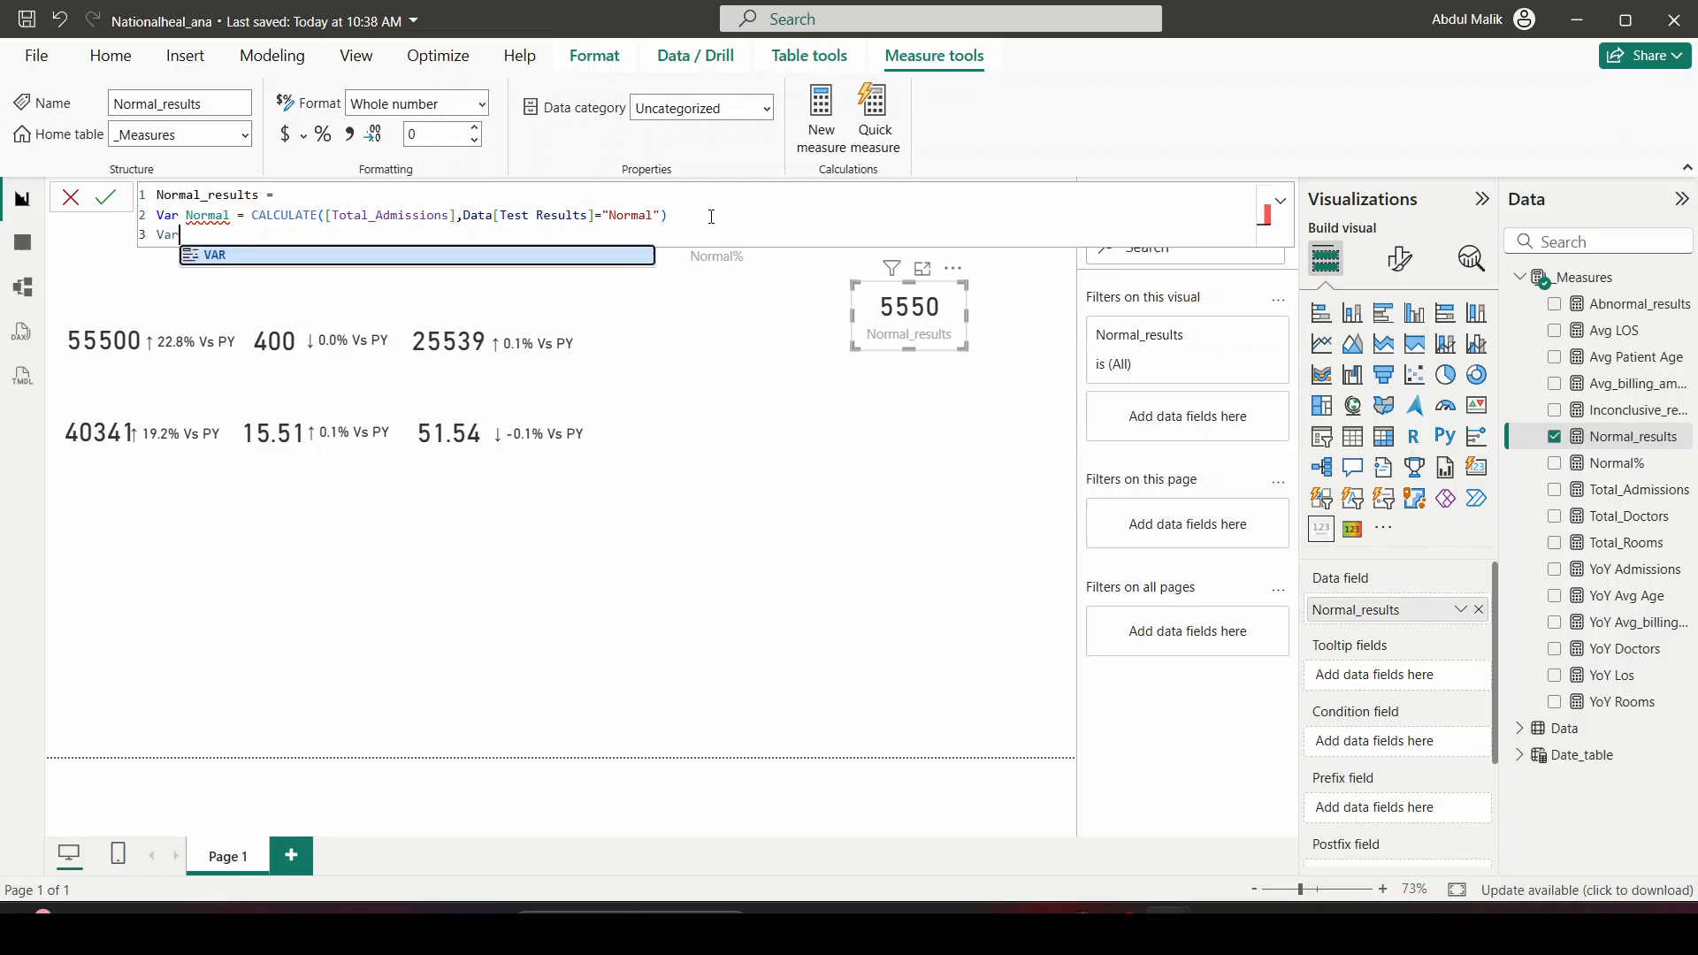
text(Normal)
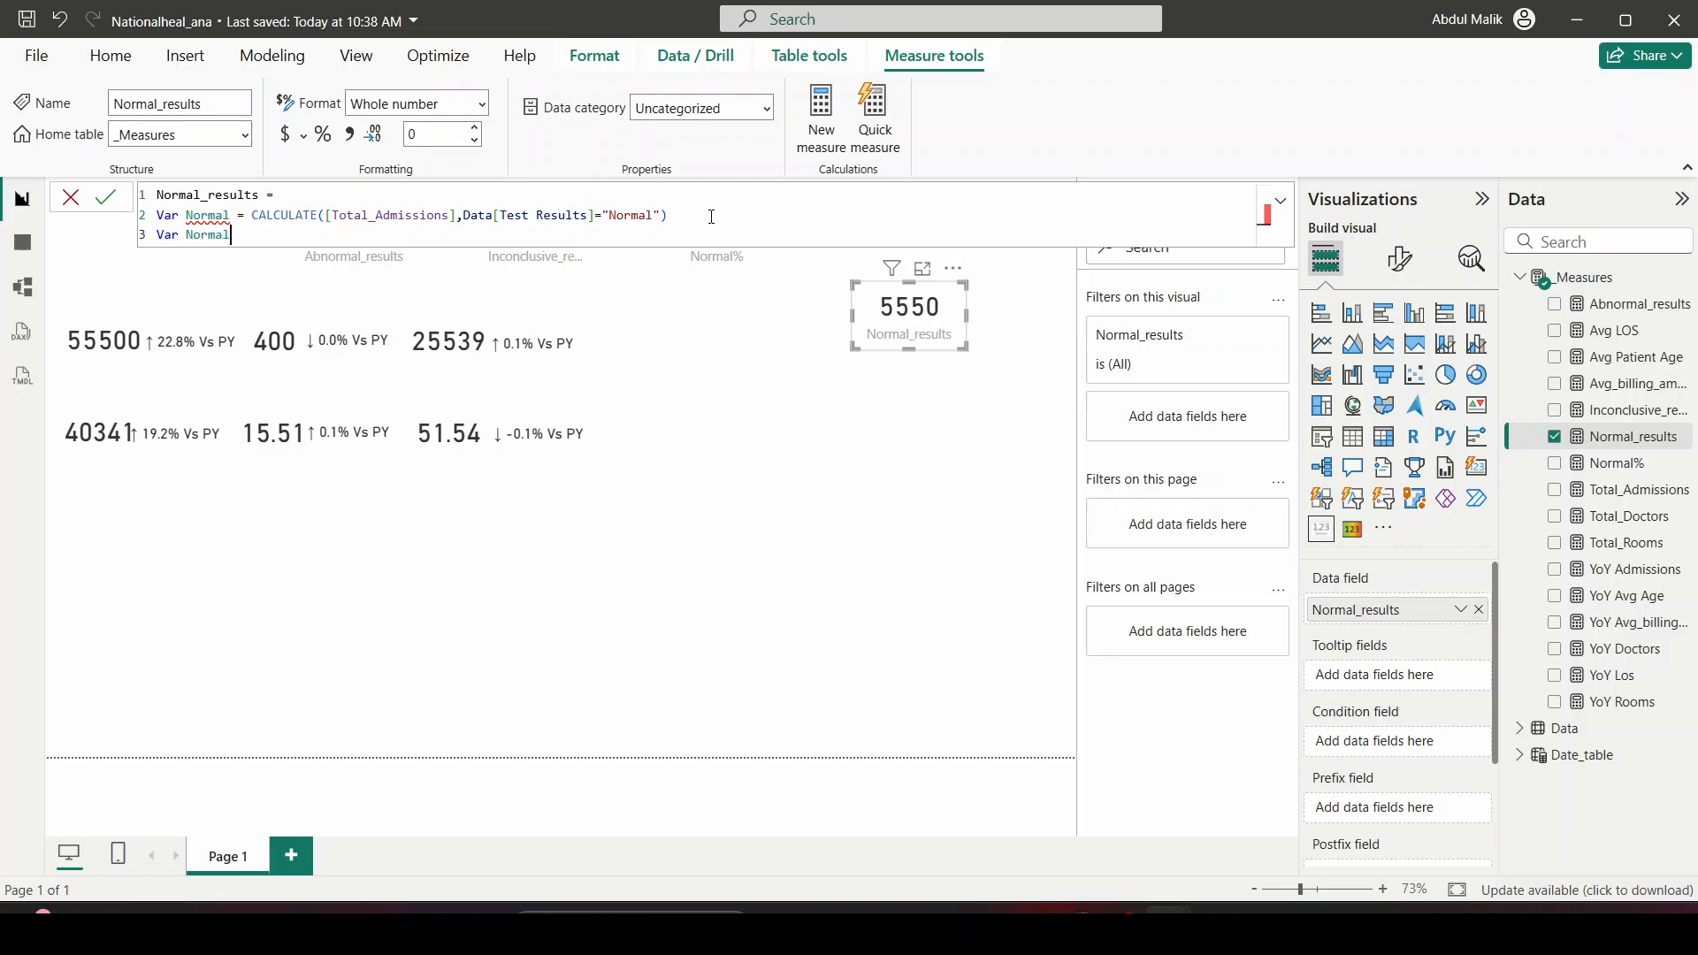
text(% = divide)
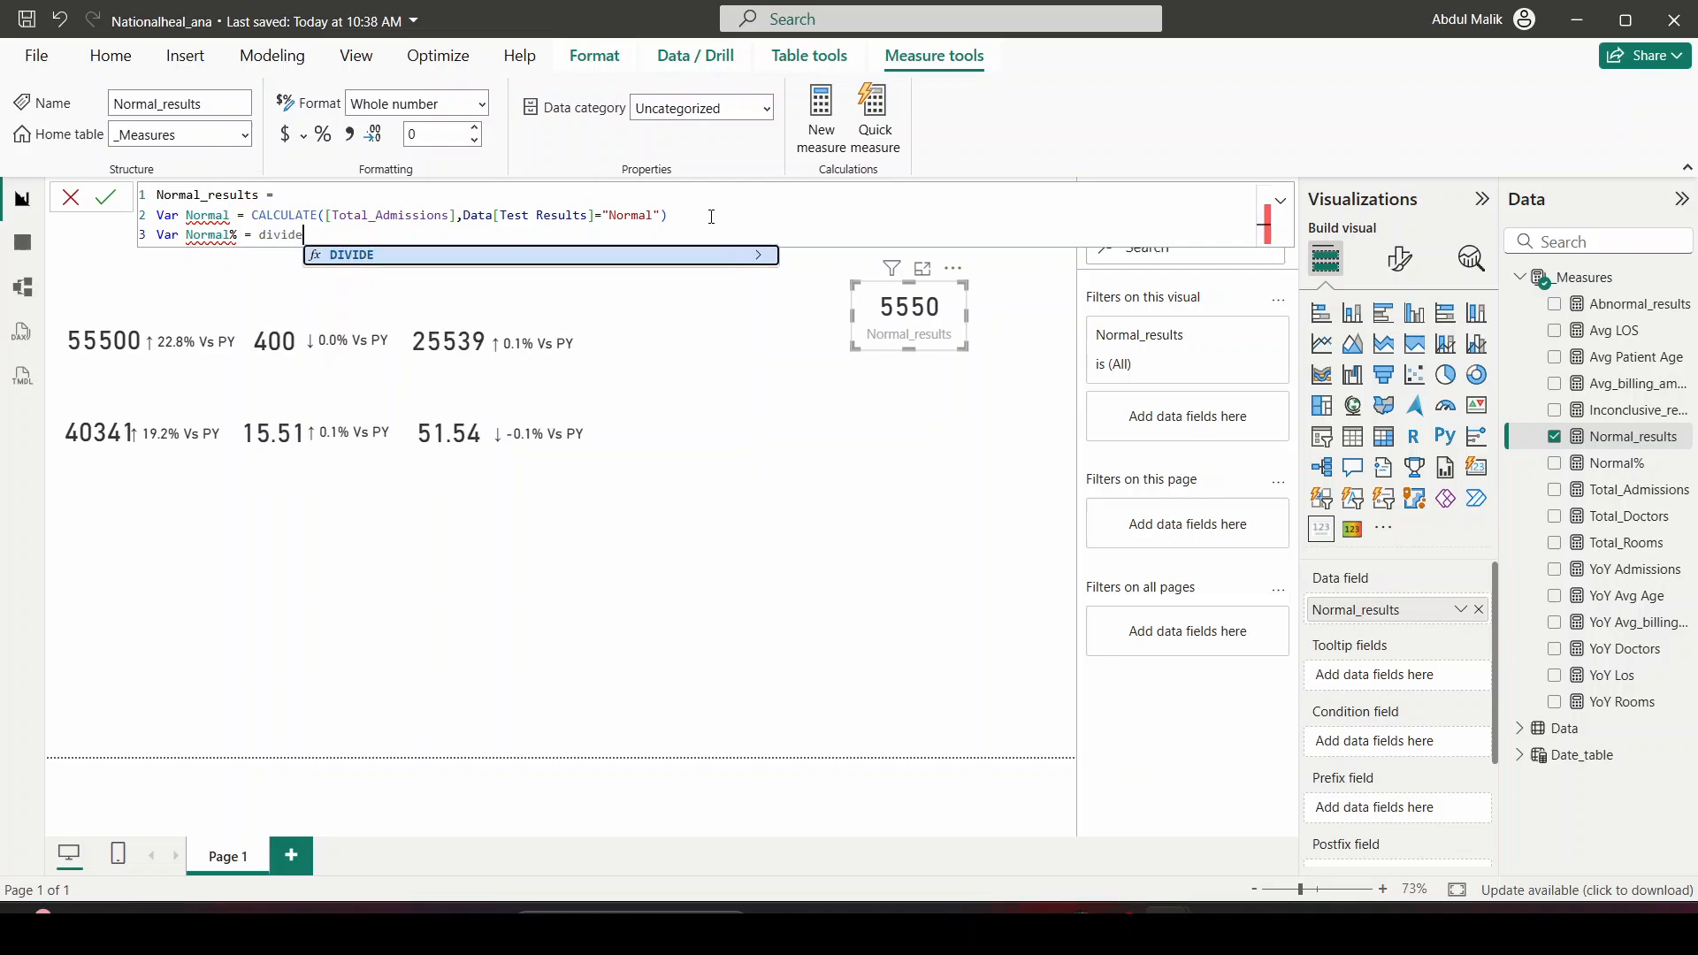
key(Tab)
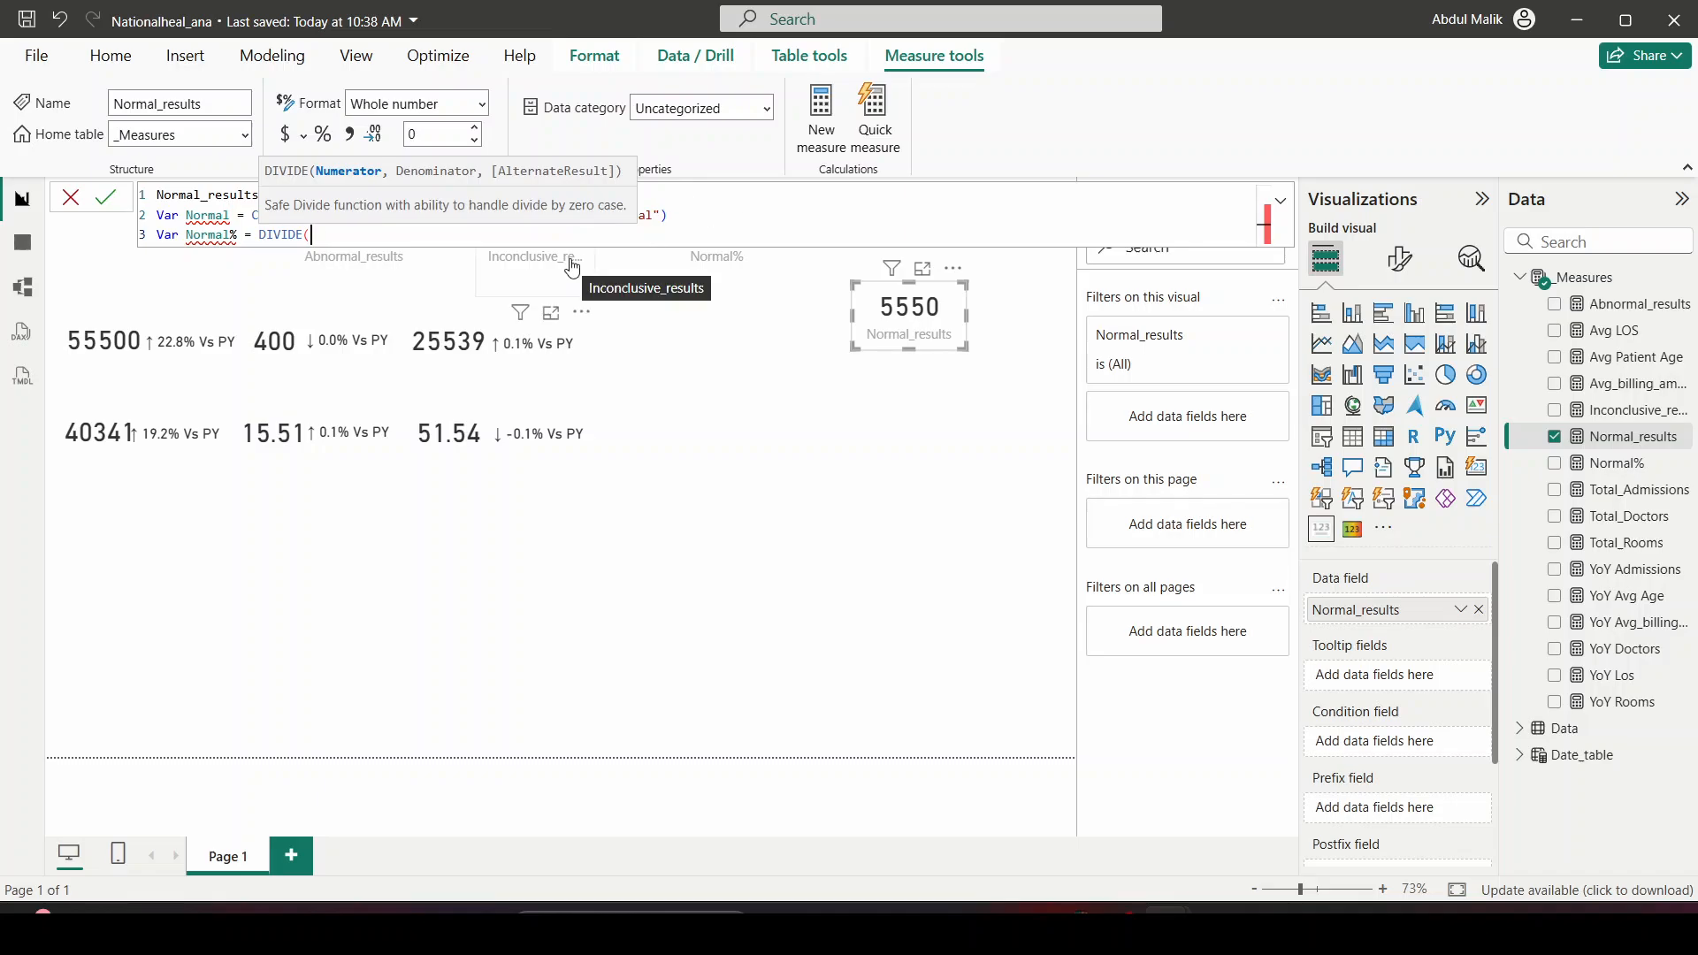
text(Norm)
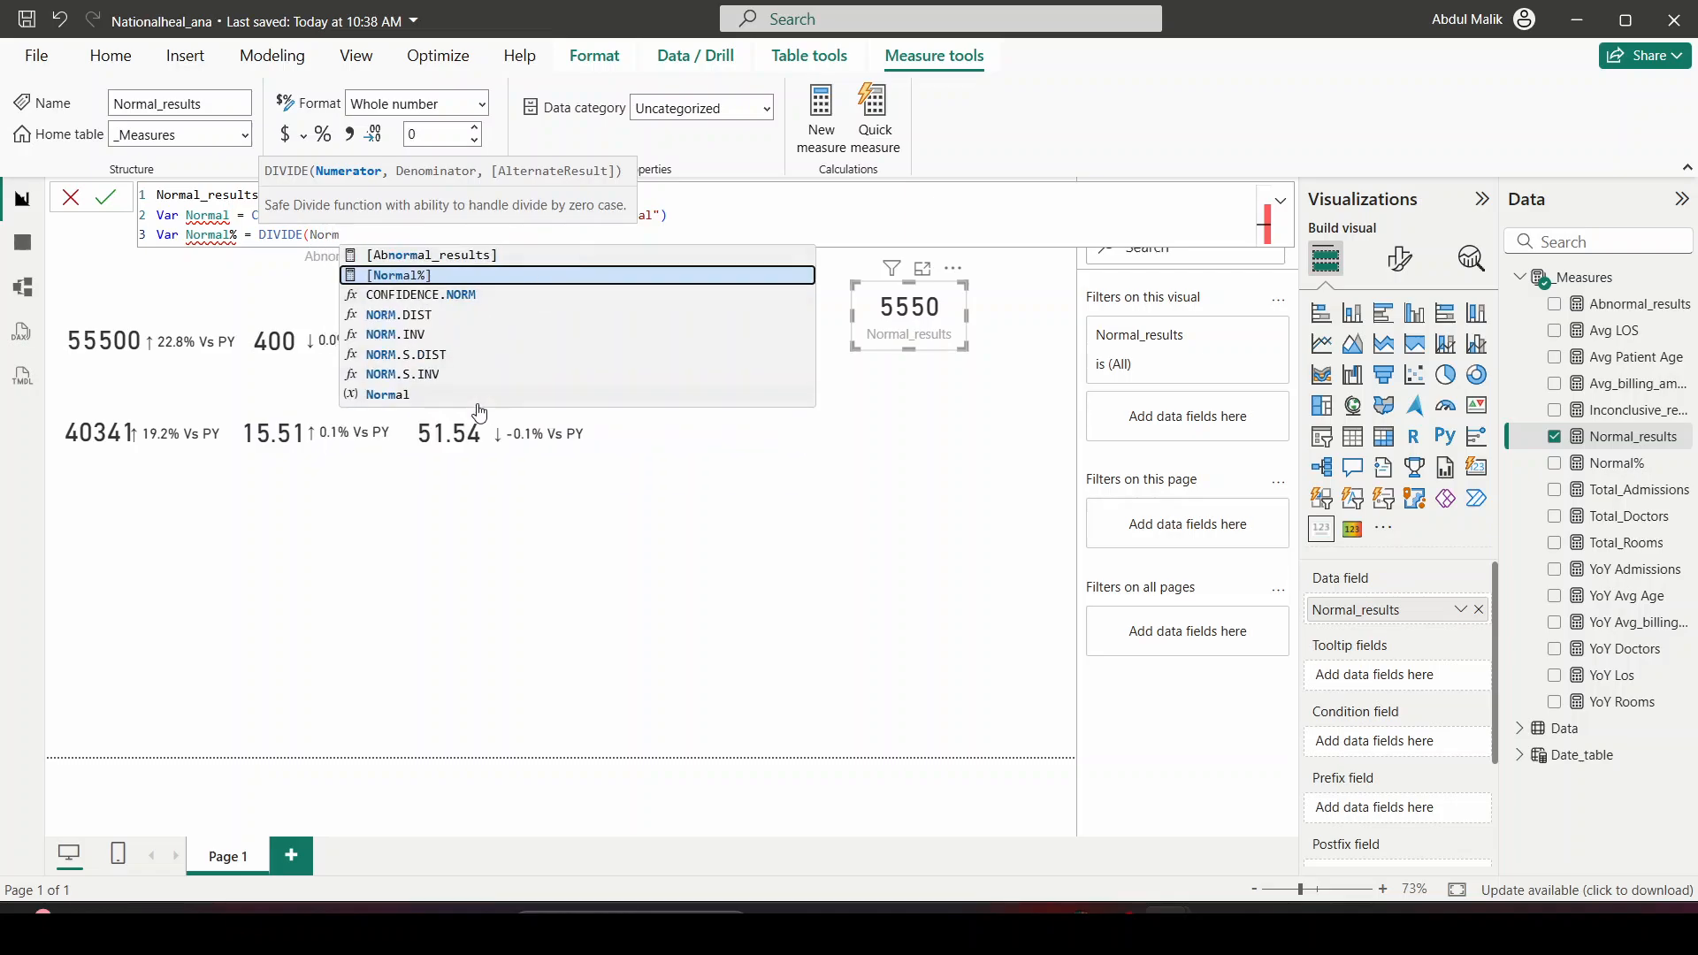
click(483, 400)
text(,)
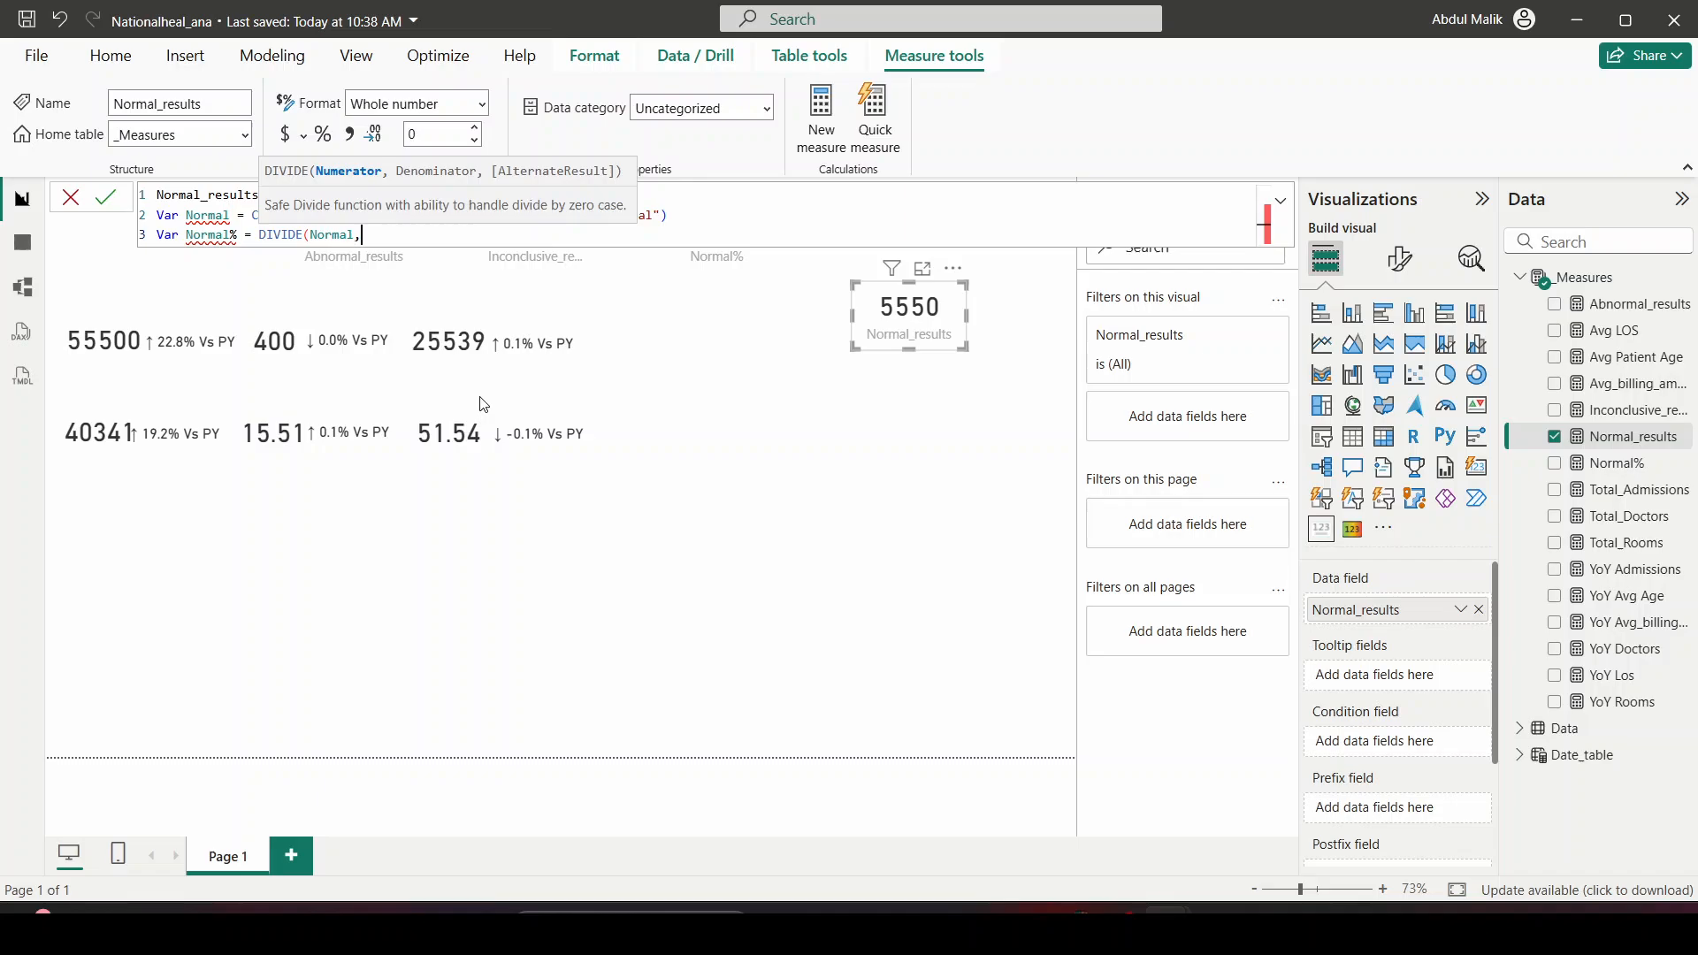
text(Tot)
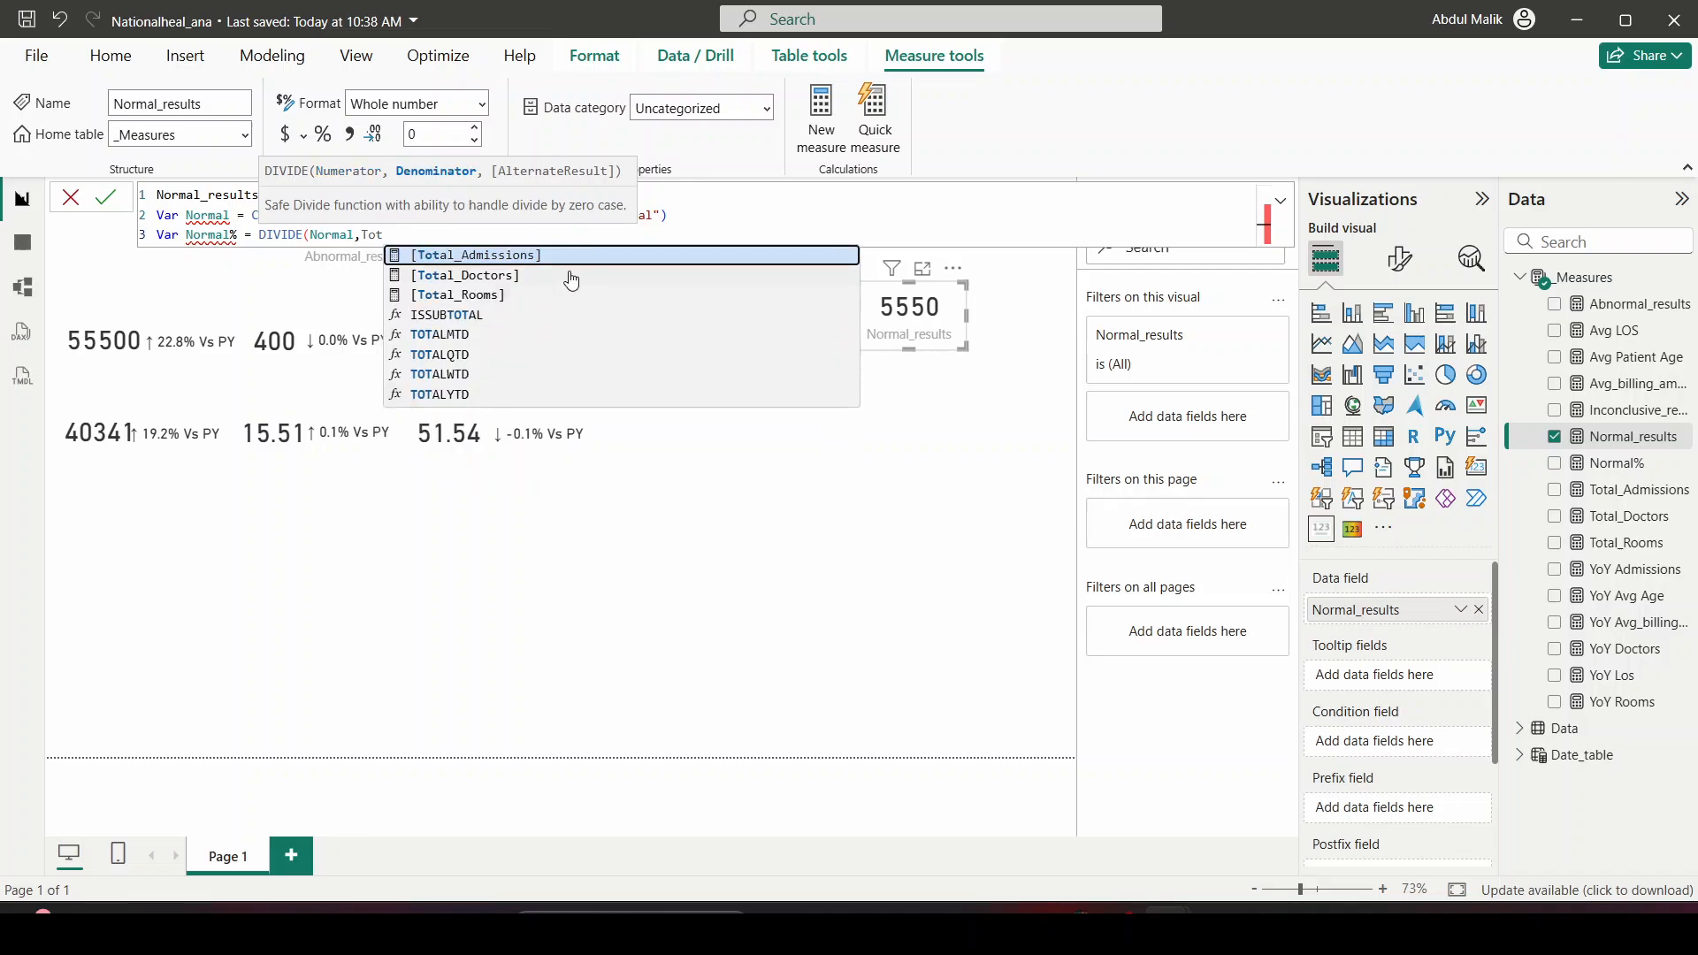
click(584, 257)
text(,0))
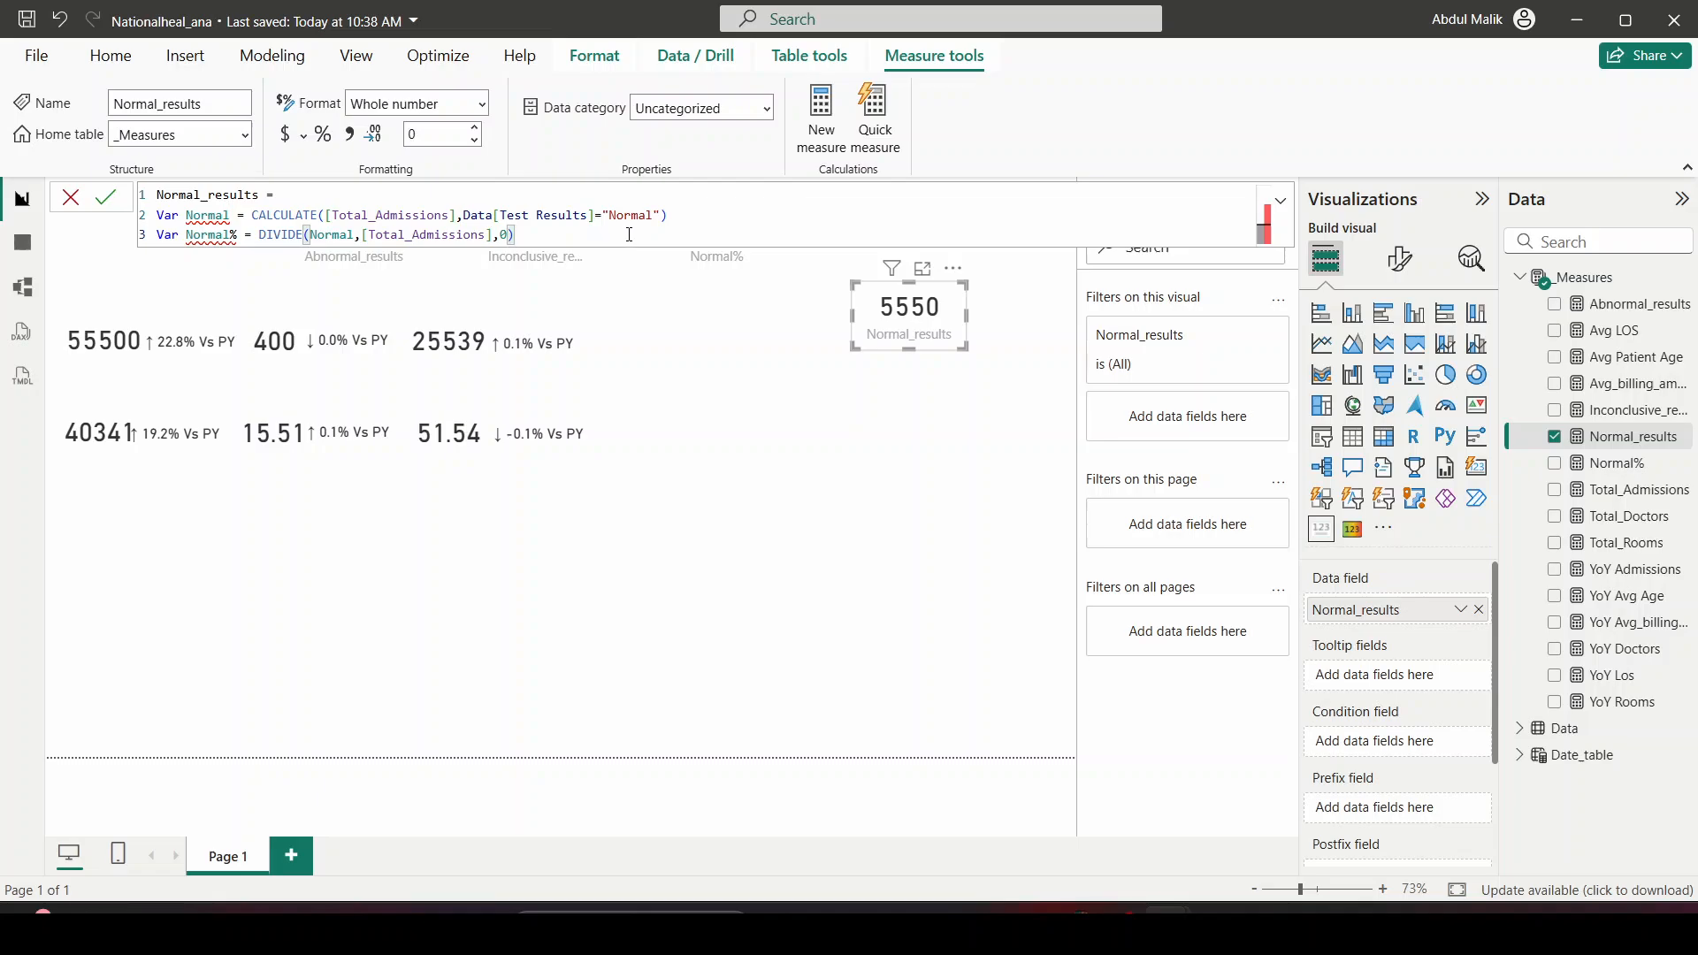
Add a Return clause below the variables, leaving blank lines around it, that returns the Normal variable
key(shift+Return)
key(shift+Return)
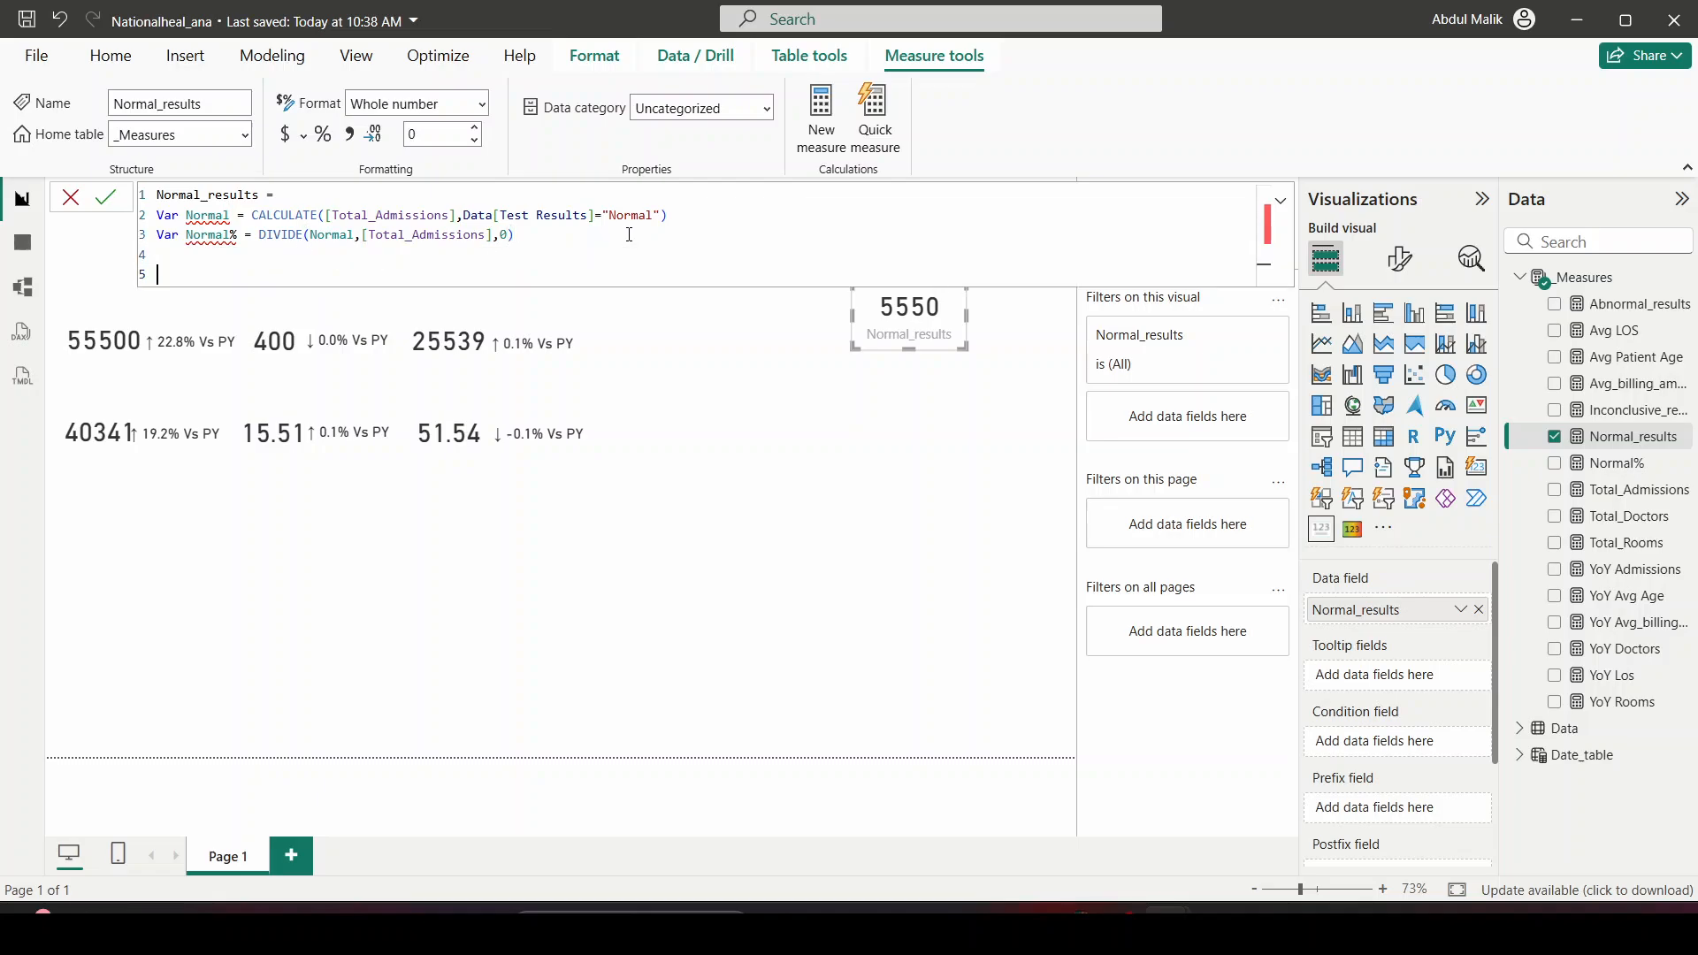
text(Return)
key(shift+Return)
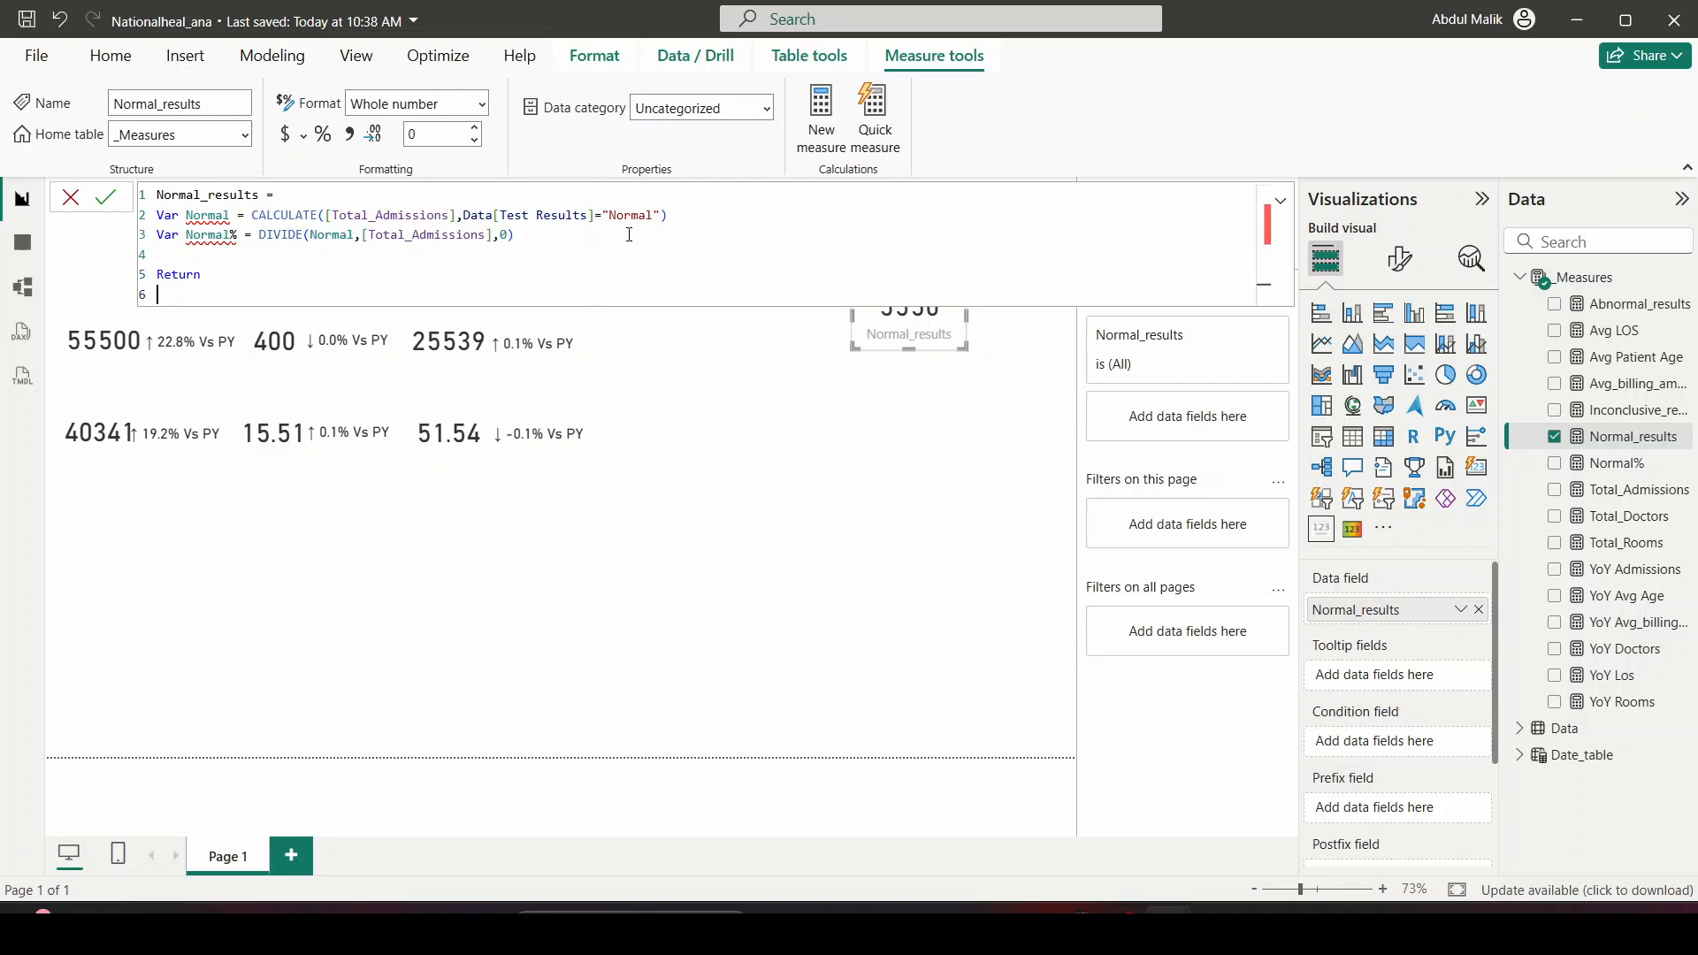
key(shift+Return)
text(Nor)
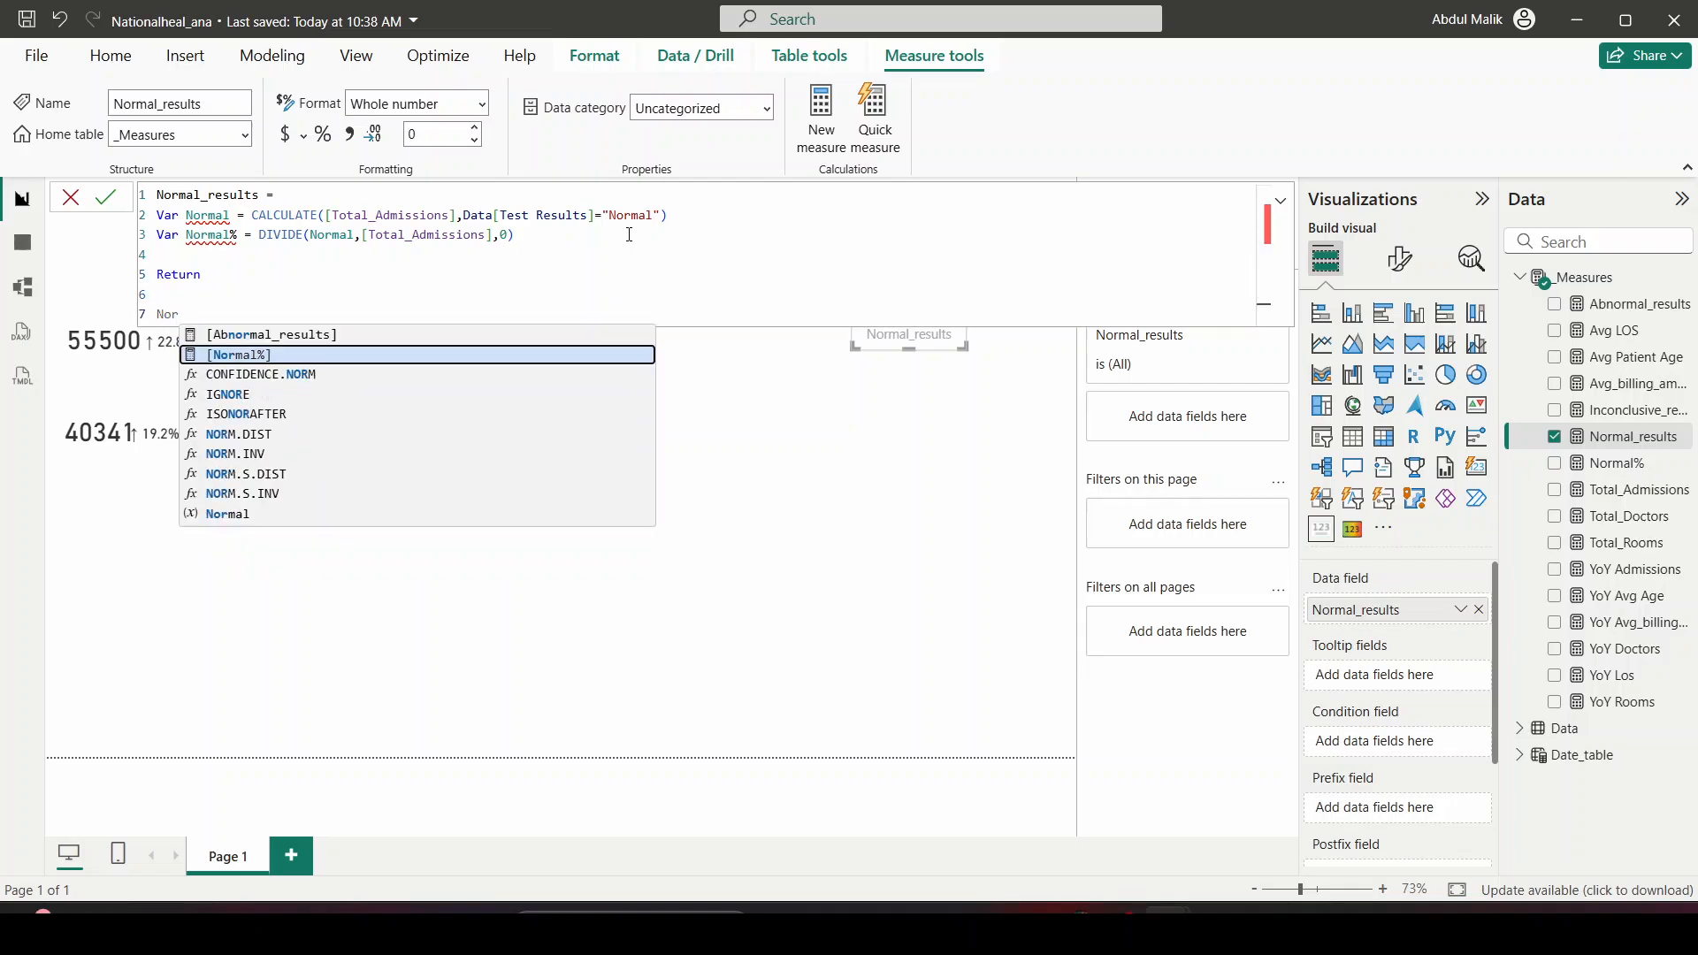
click(568, 514)
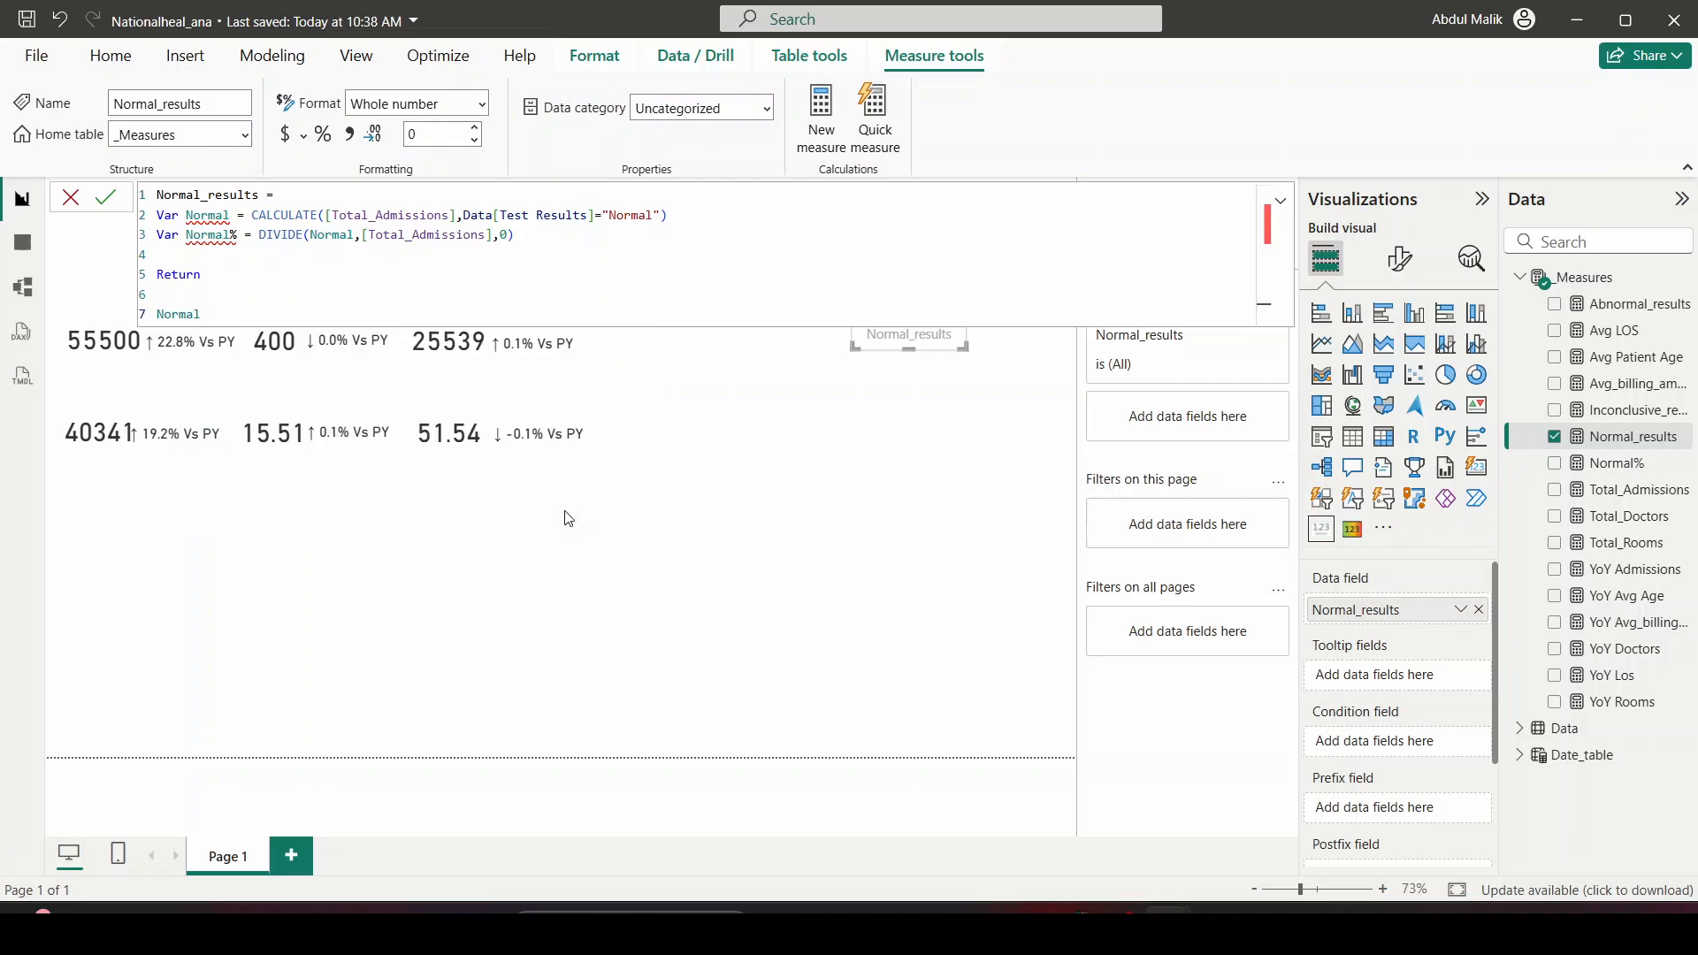
Extend the returned expression after Normal with & " | " & FORMAT([Normal%],"0.0%")
text(")
key(BackSpace)
text(& " | " & FORMAT()
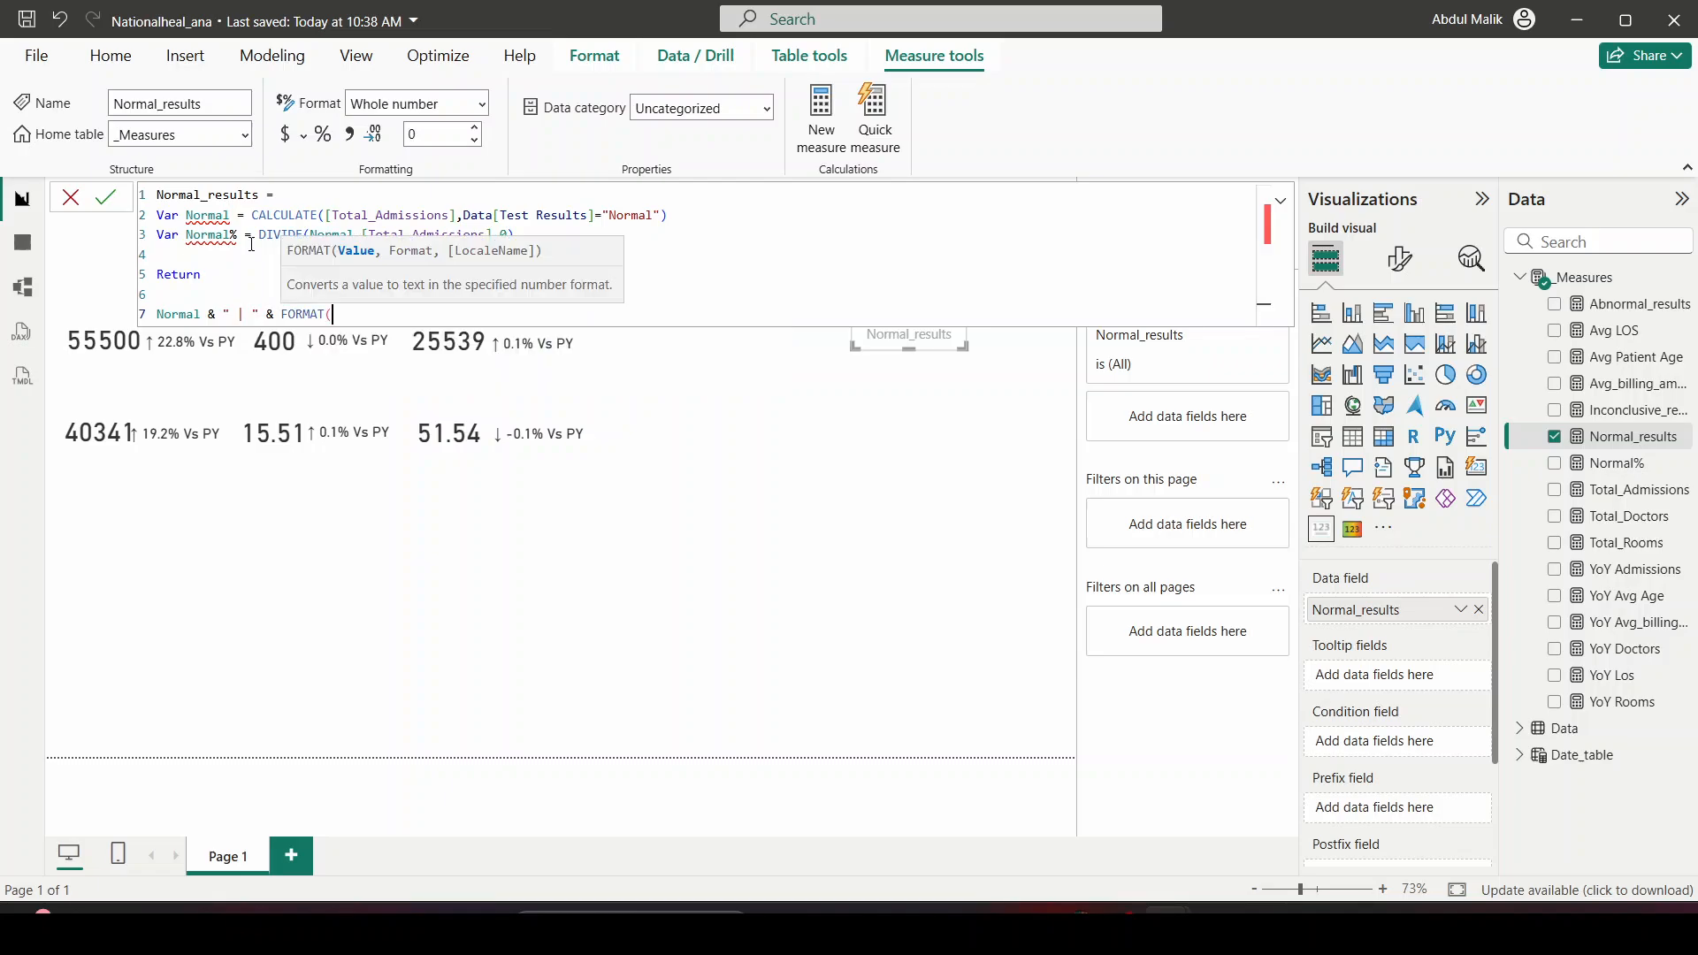
text([Norm)
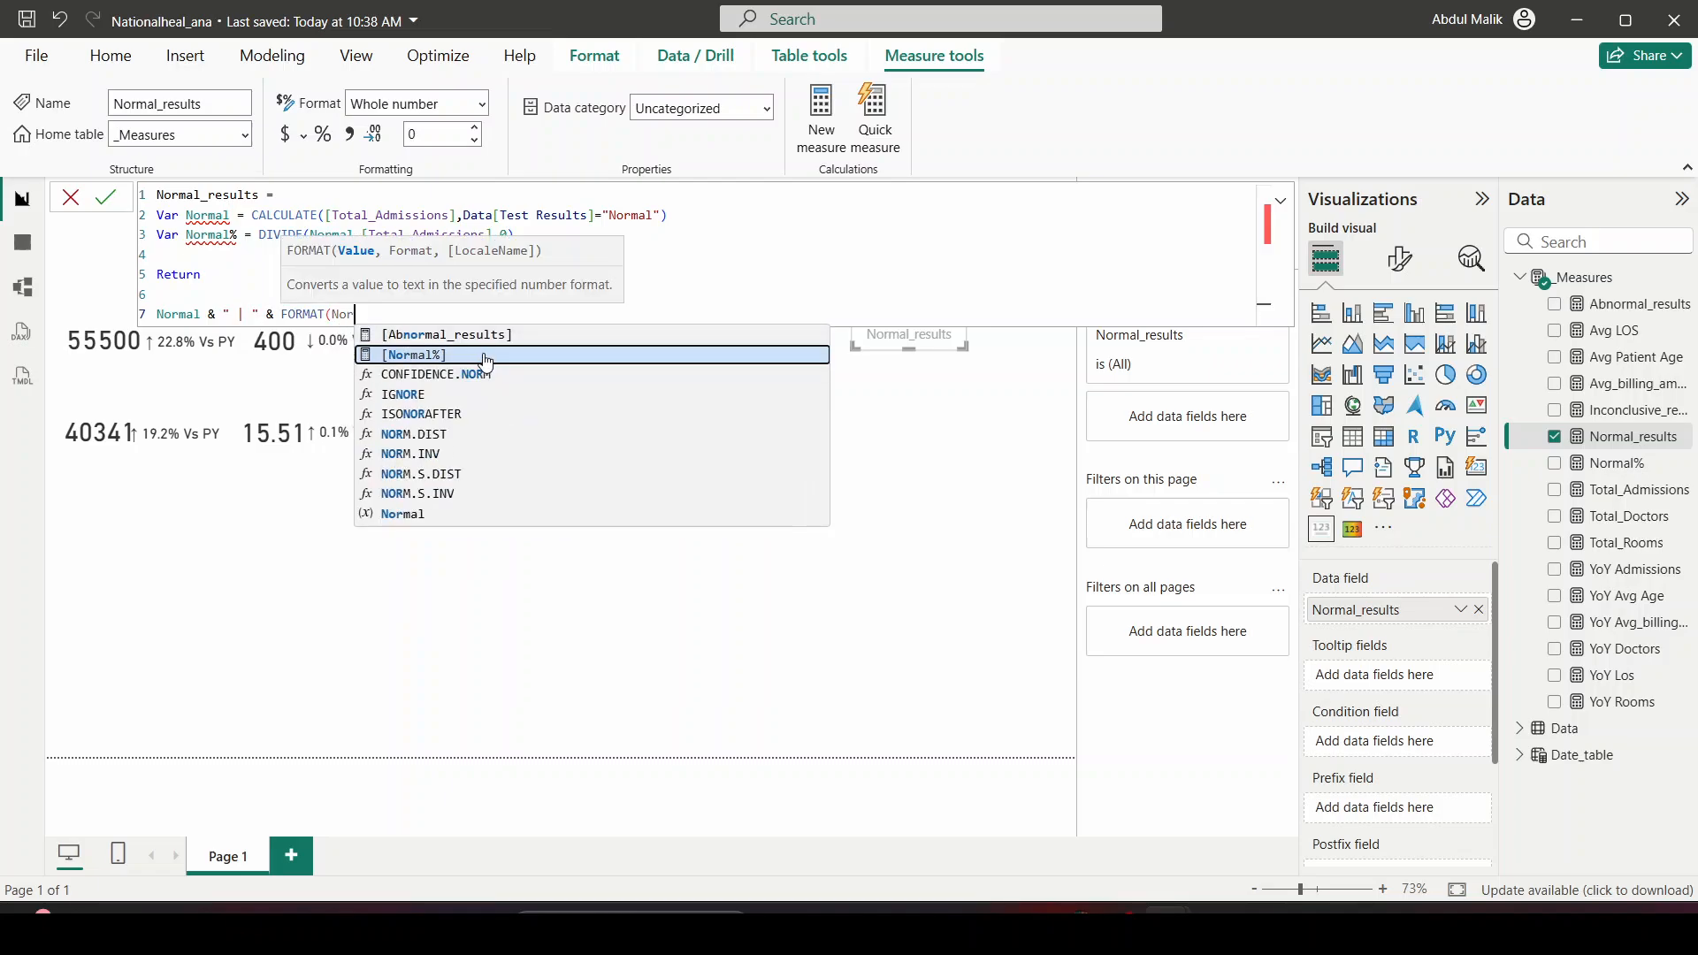
key(Tab)
text(,)
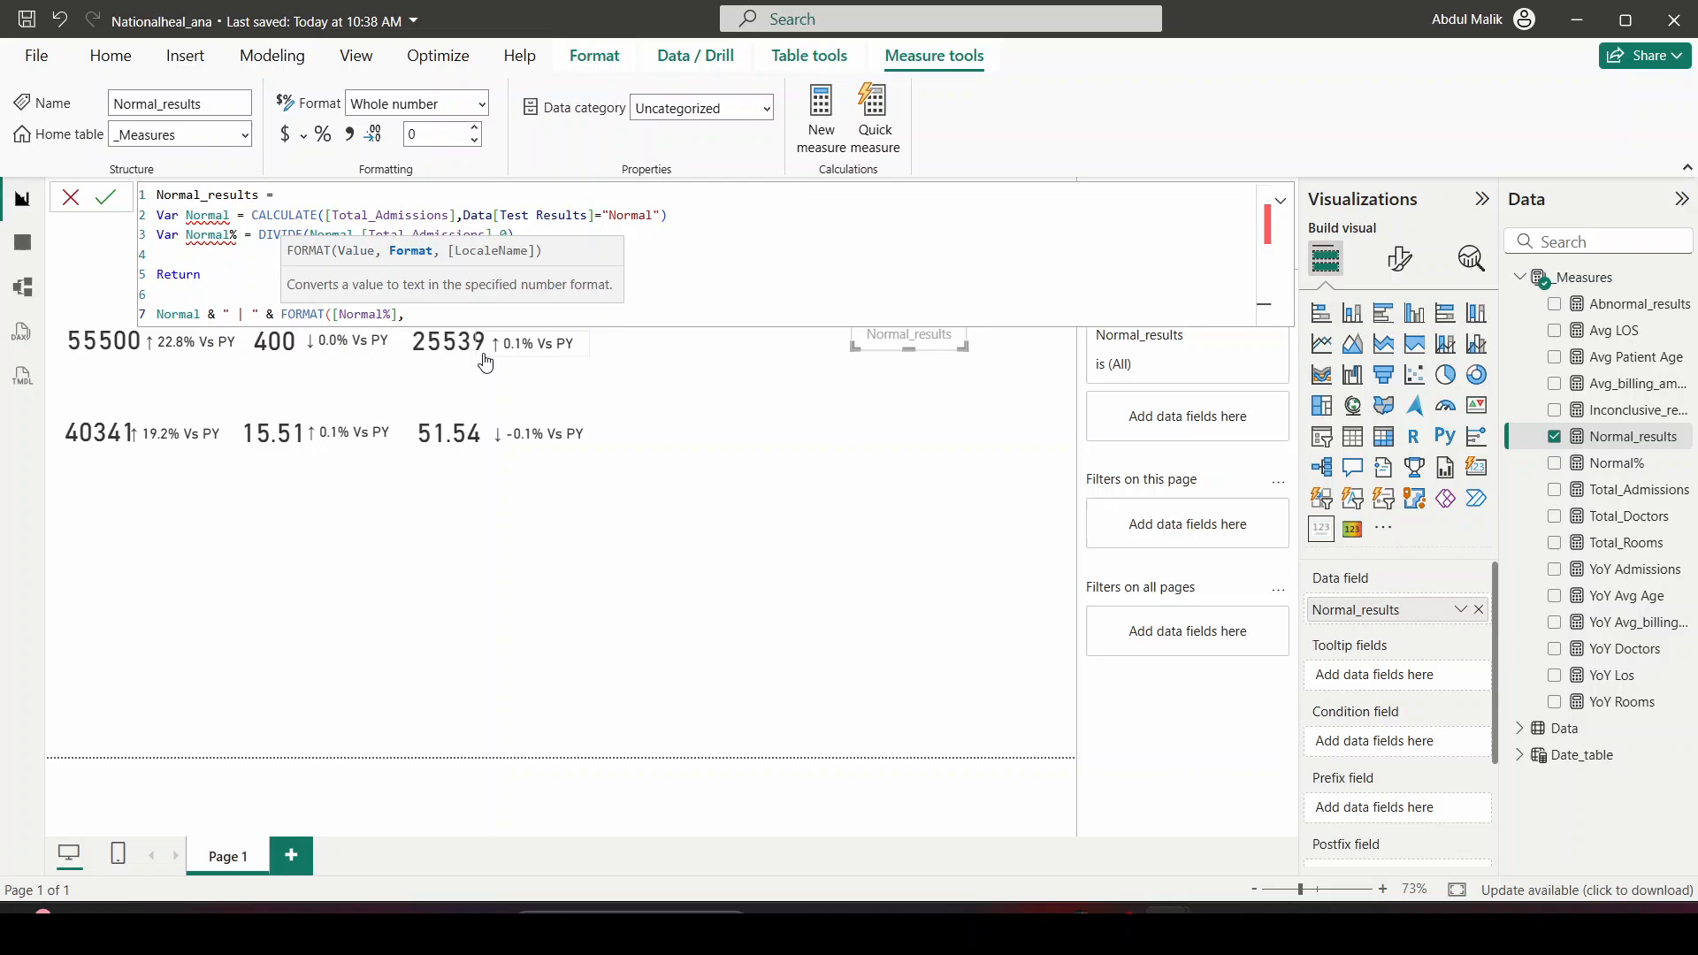
text(")
text(0)
text(%)
text(.)
text(0)
text(%)
text("))
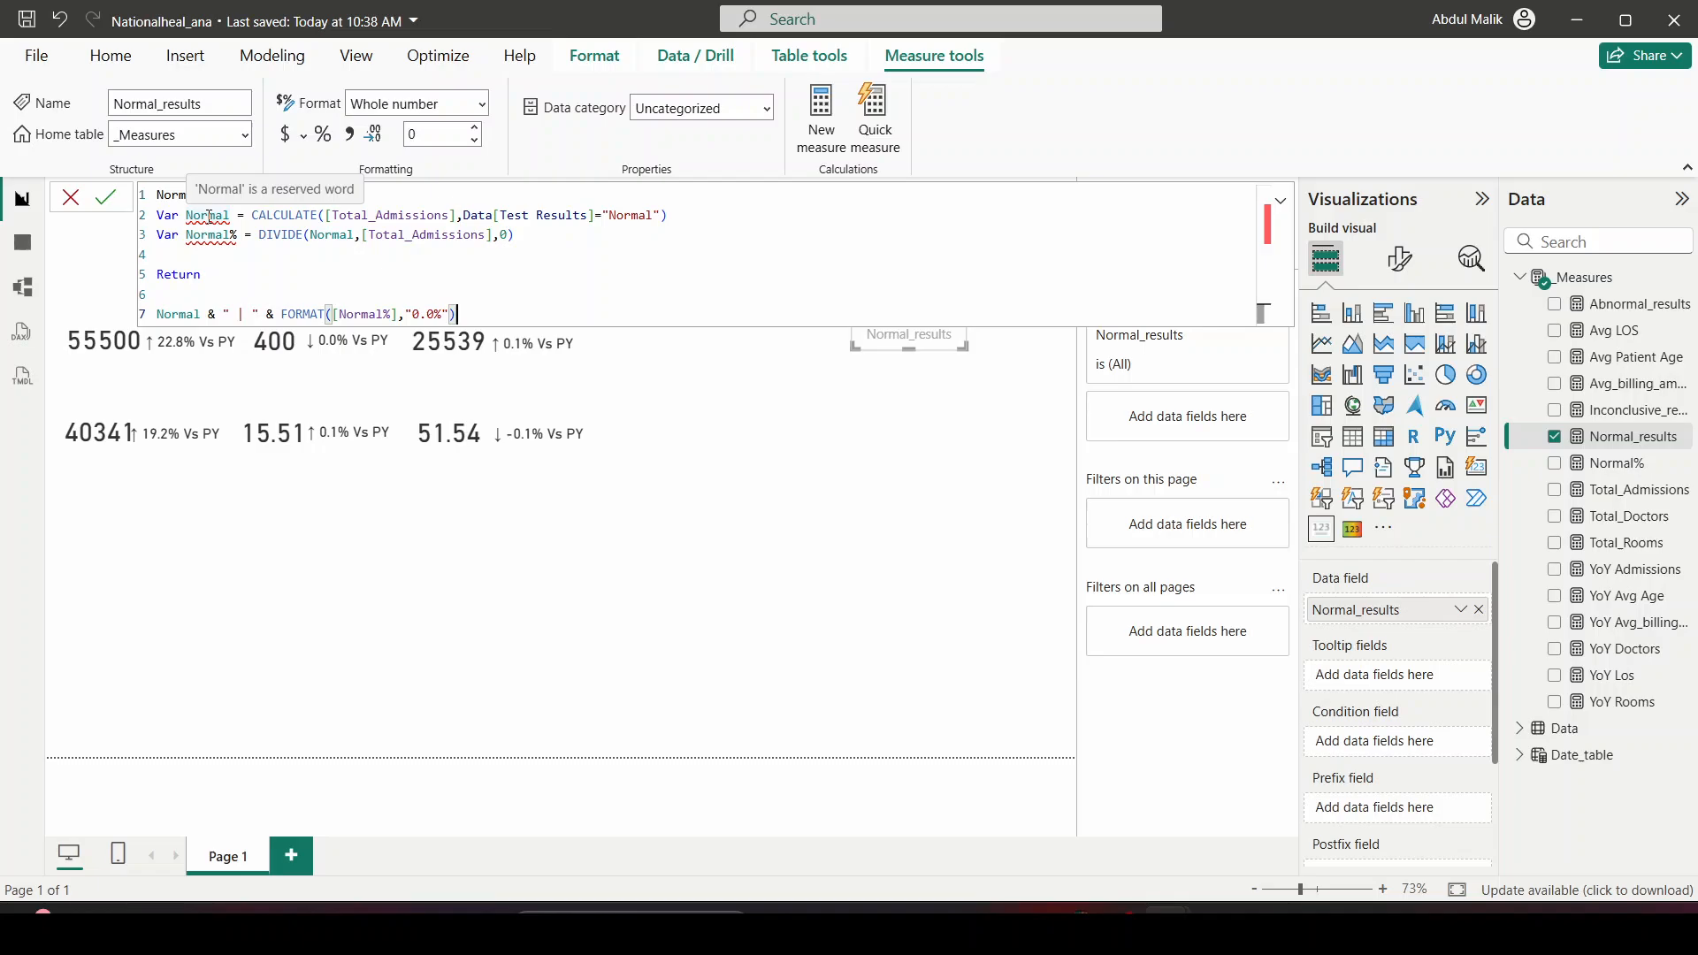
Rename the first variable's declaration from the reserved word Normal to NormalResults
click(209, 214)
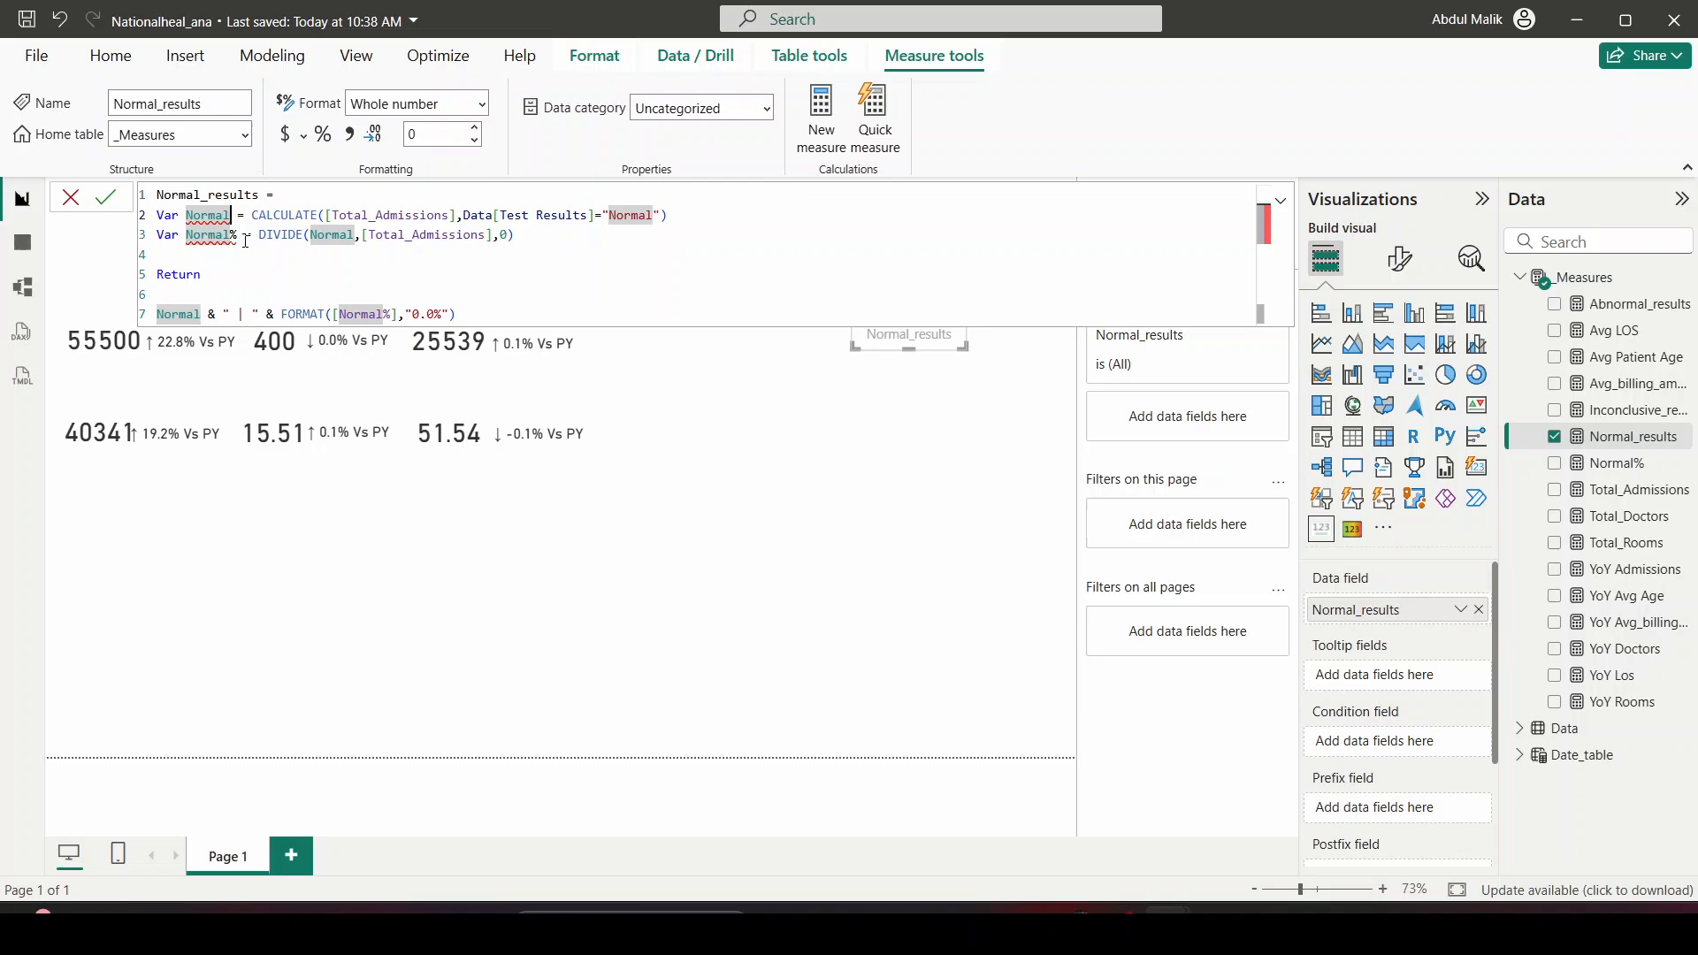
text(Resukts)
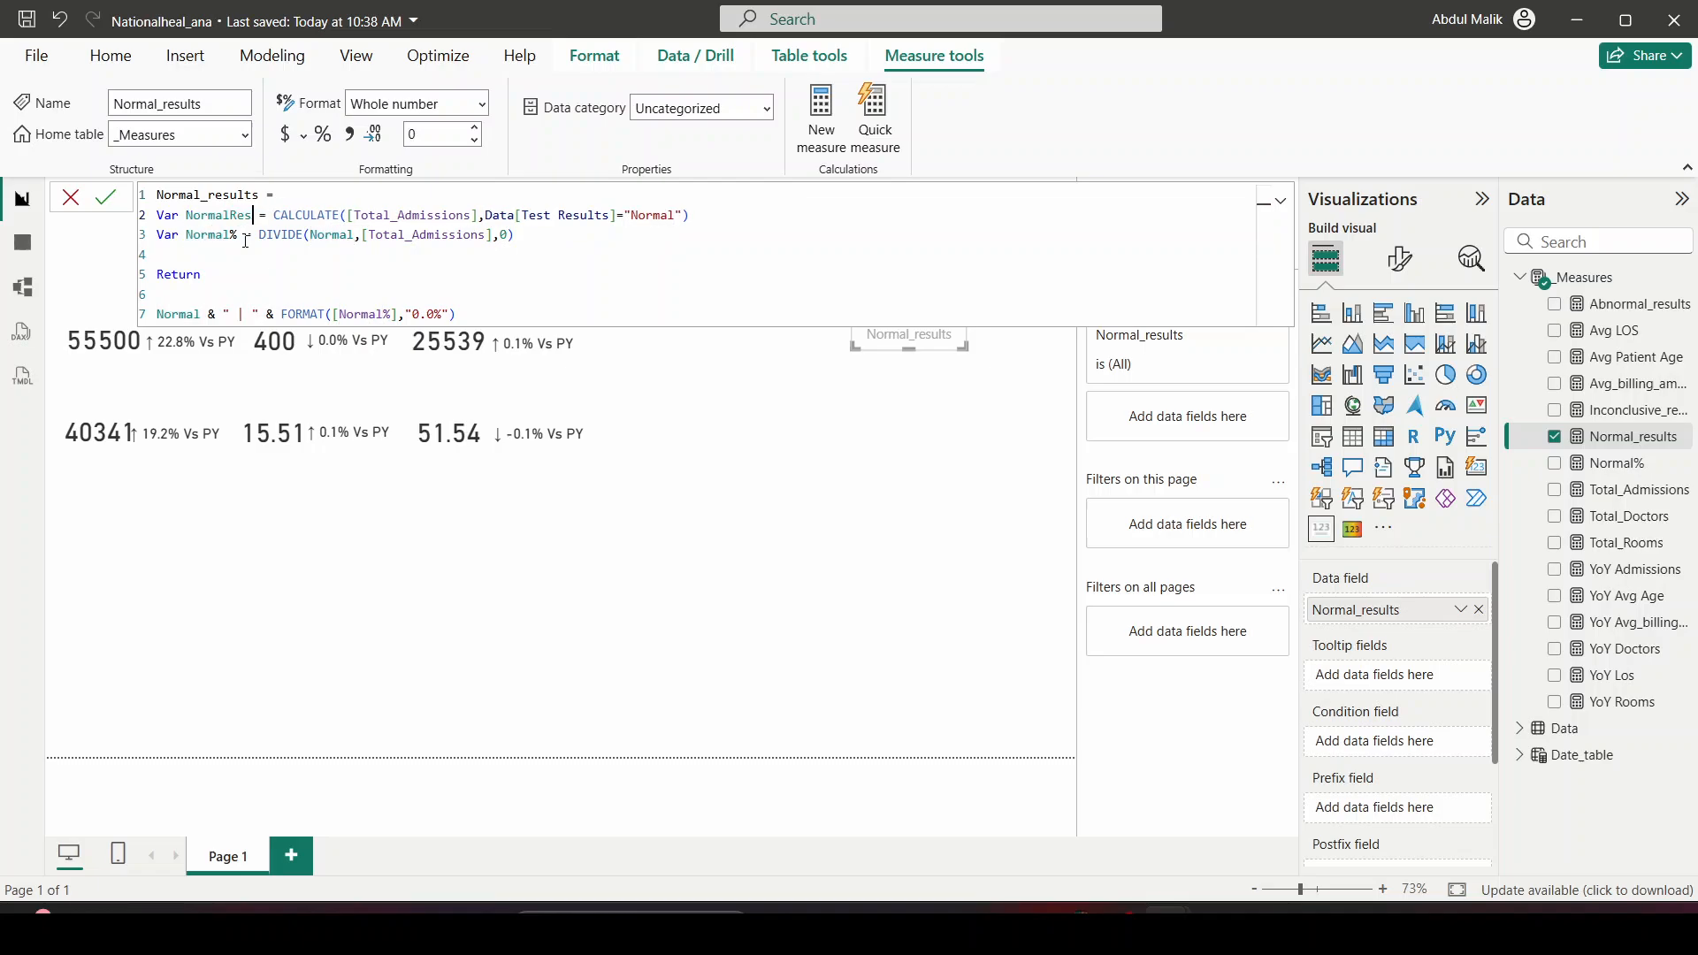
key(BackSpace)
key(BackSpace)
key(BackSpace)
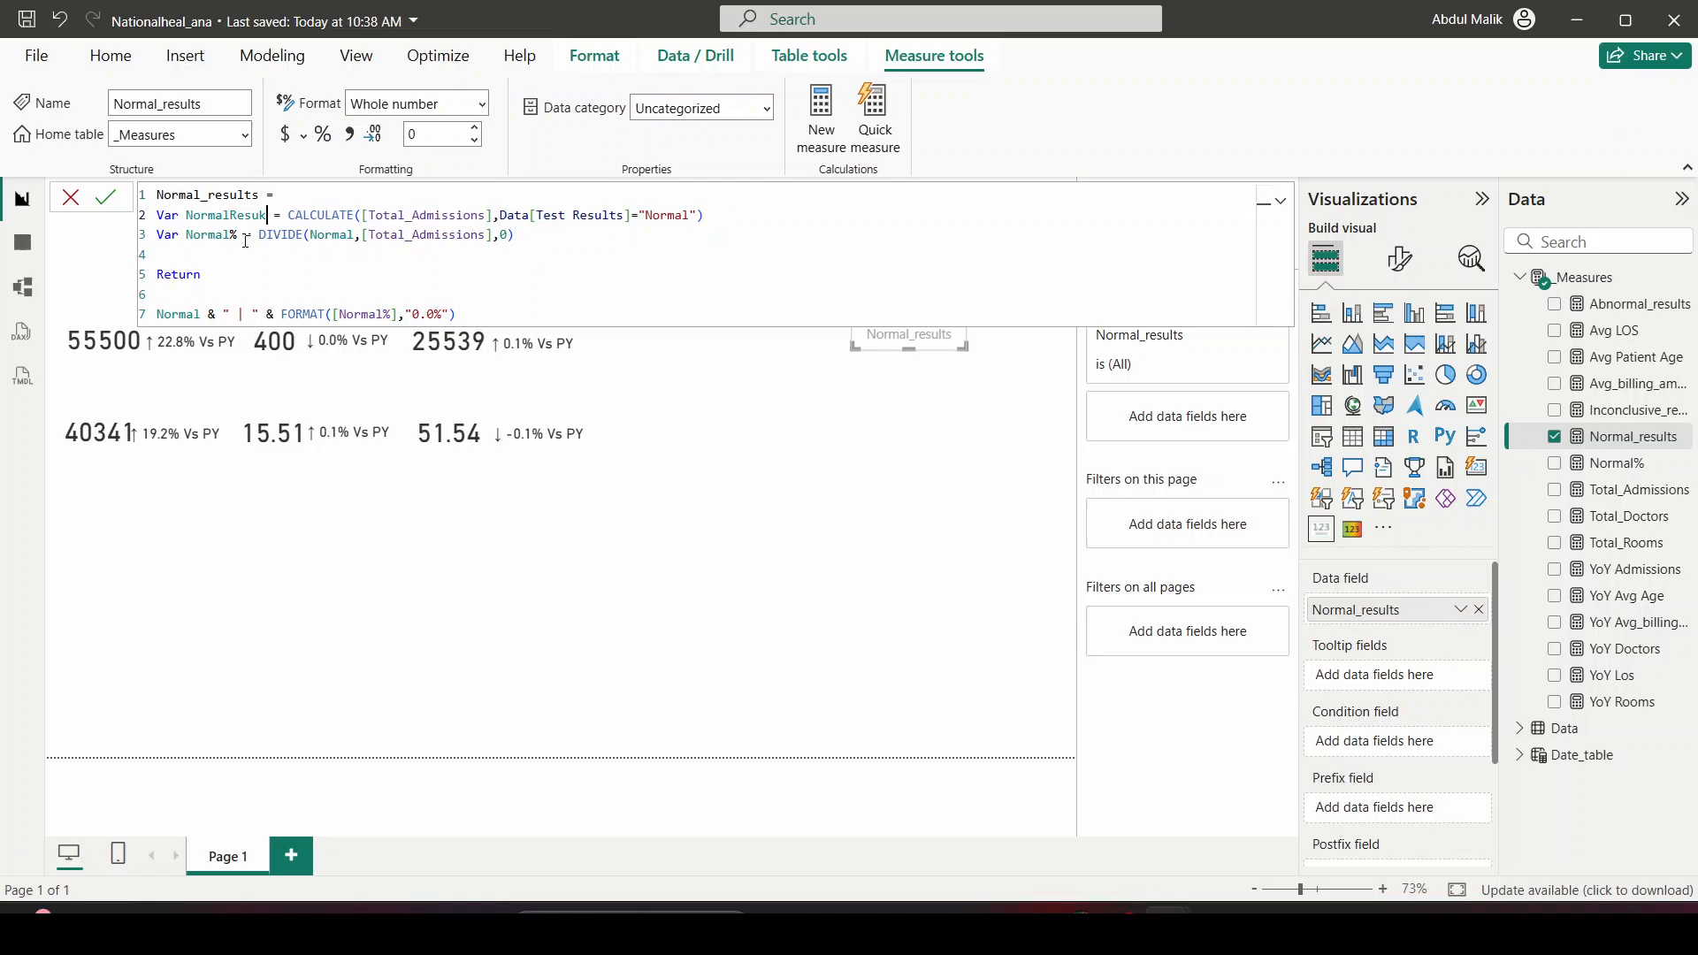
text(lts)
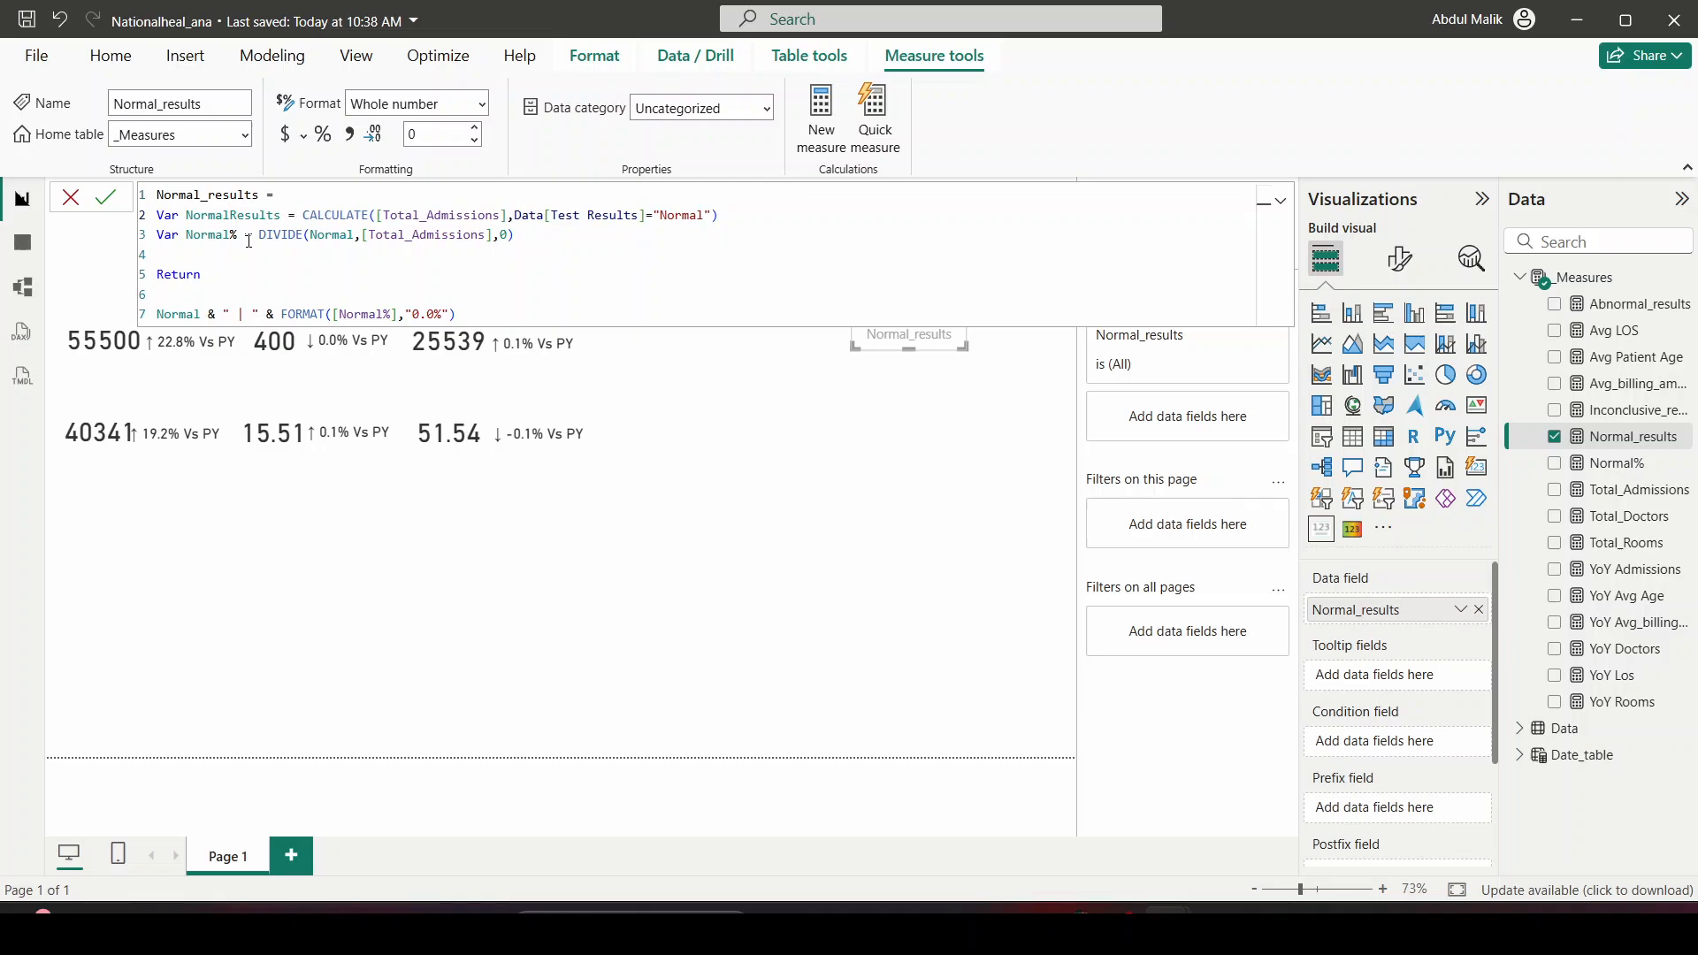
Replace the Normal references in the DIVIDE numerator and in the returned expression with NormalResults
click(354, 235)
text(Res)
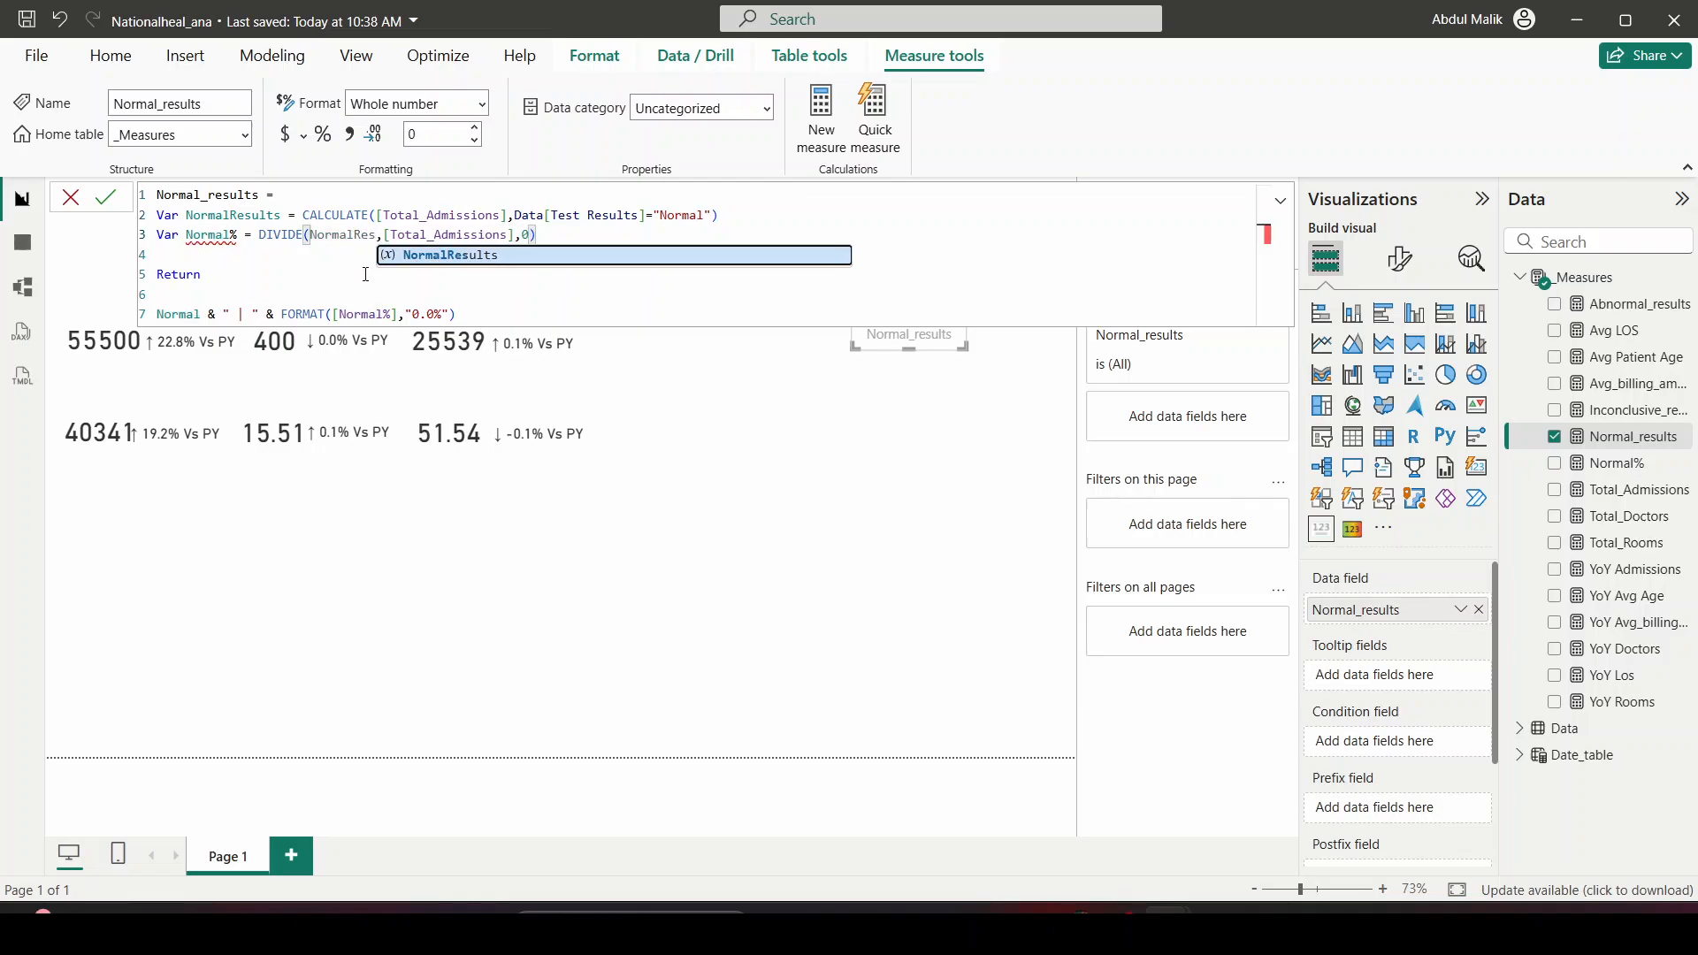
click(557, 265)
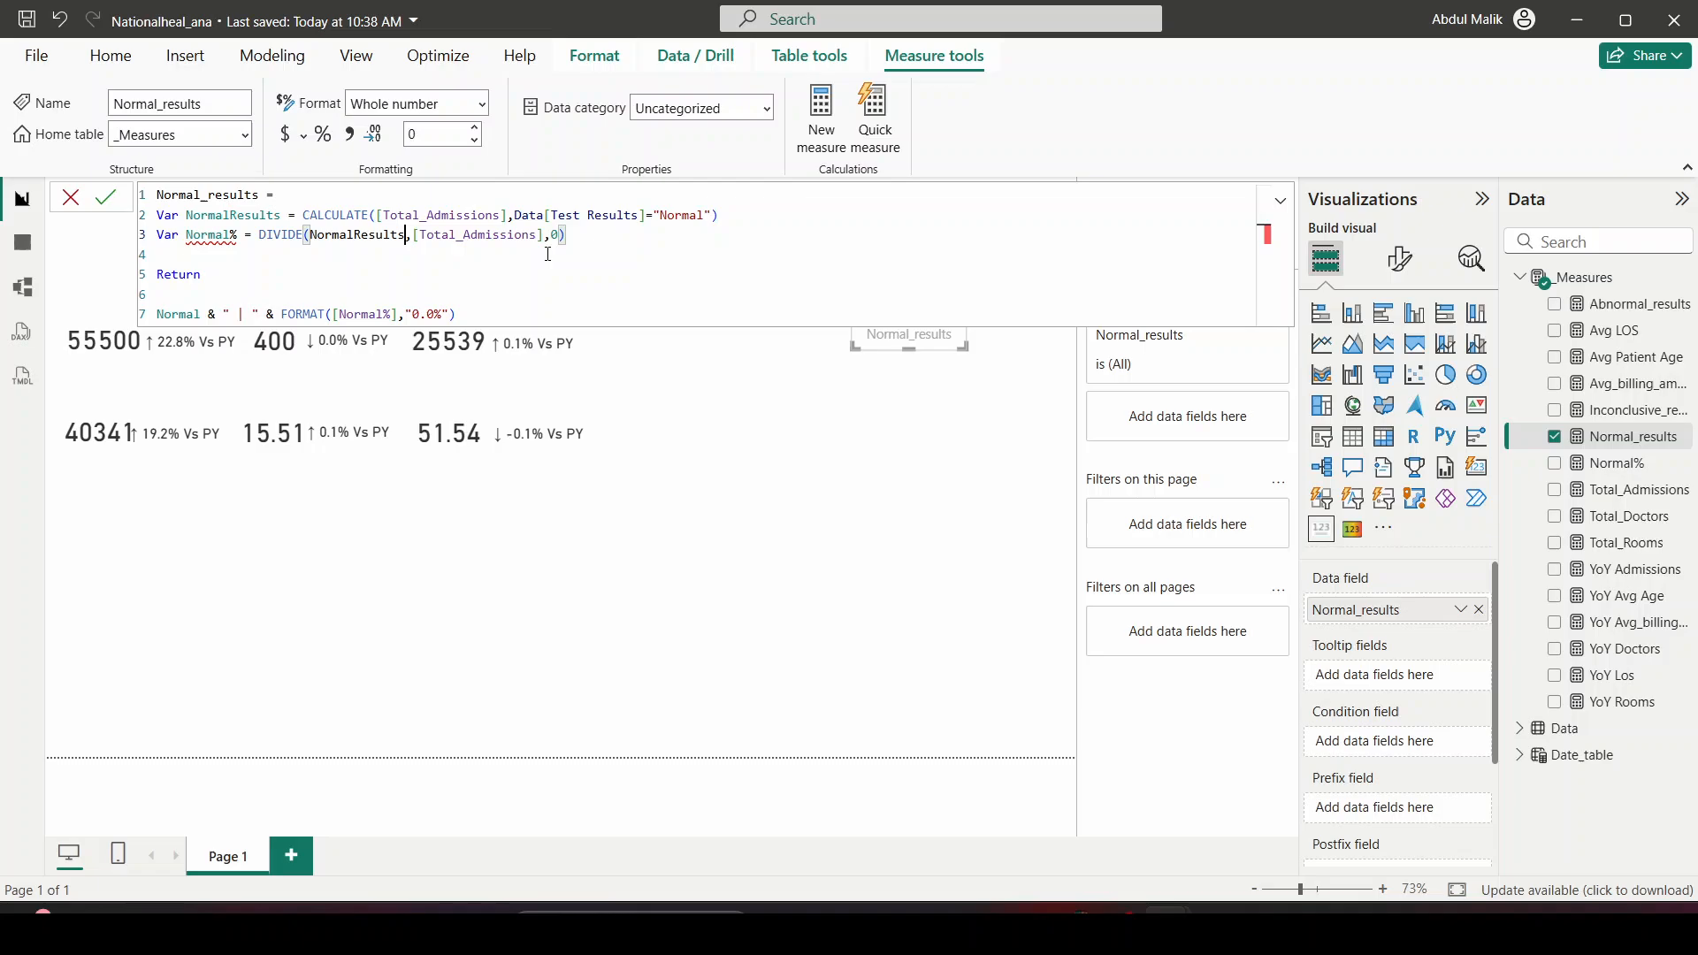
click(196, 316)
text(%)
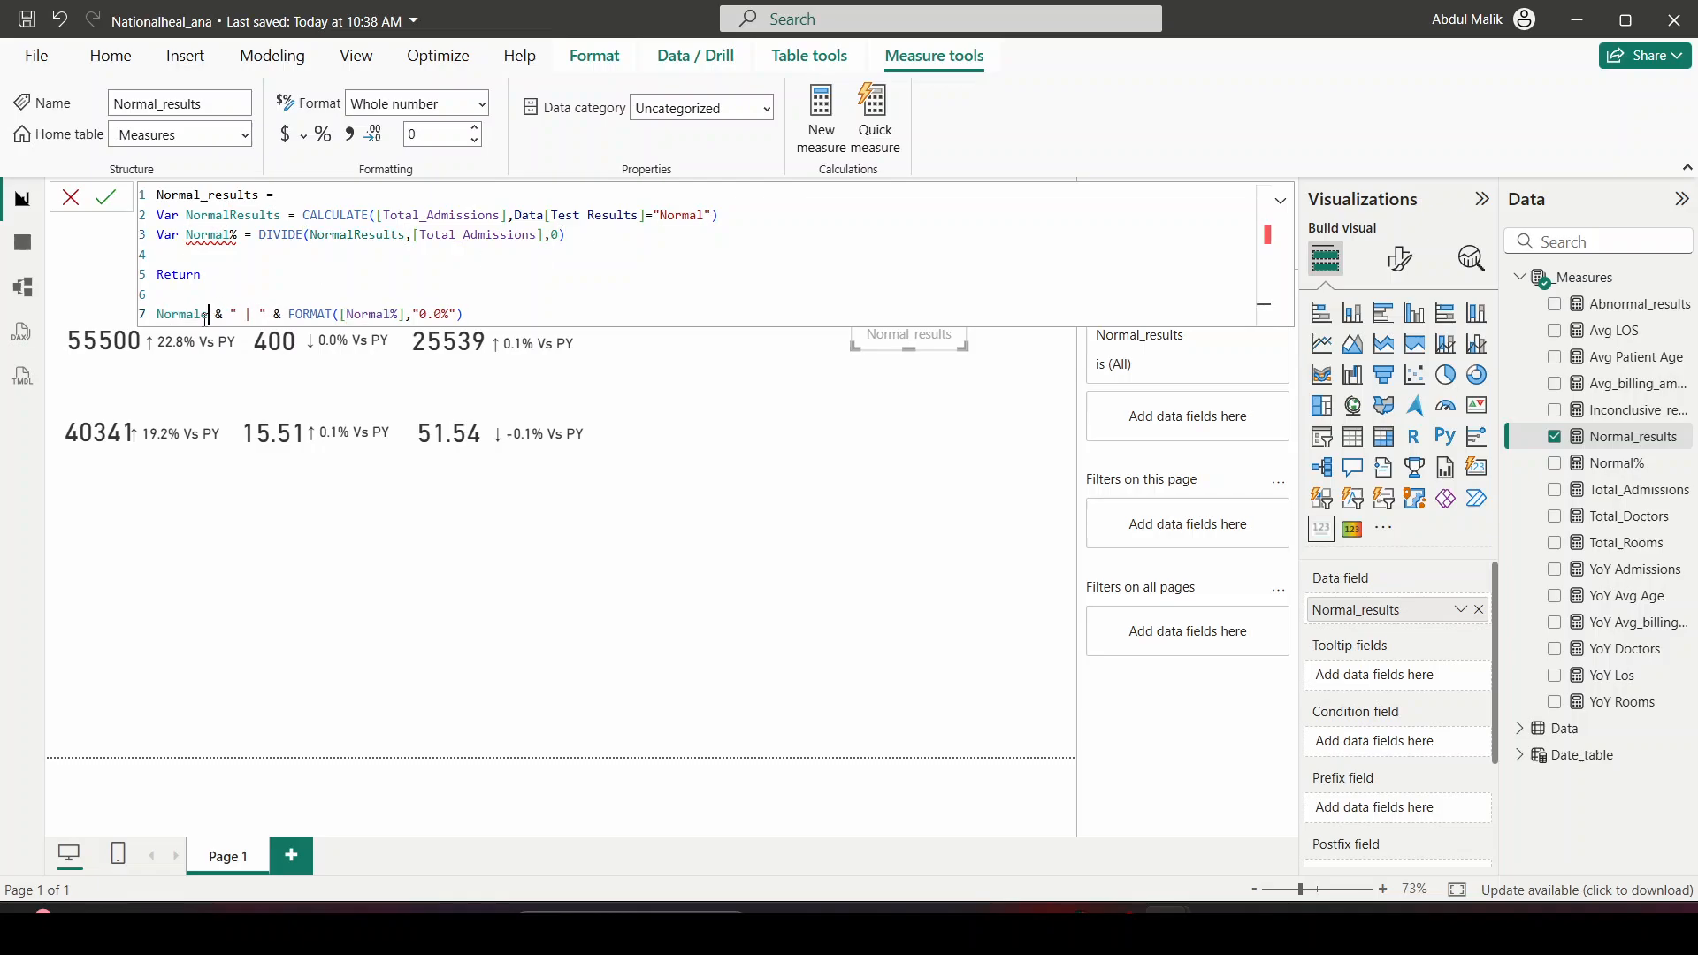
key(BackSpace)
text(re)
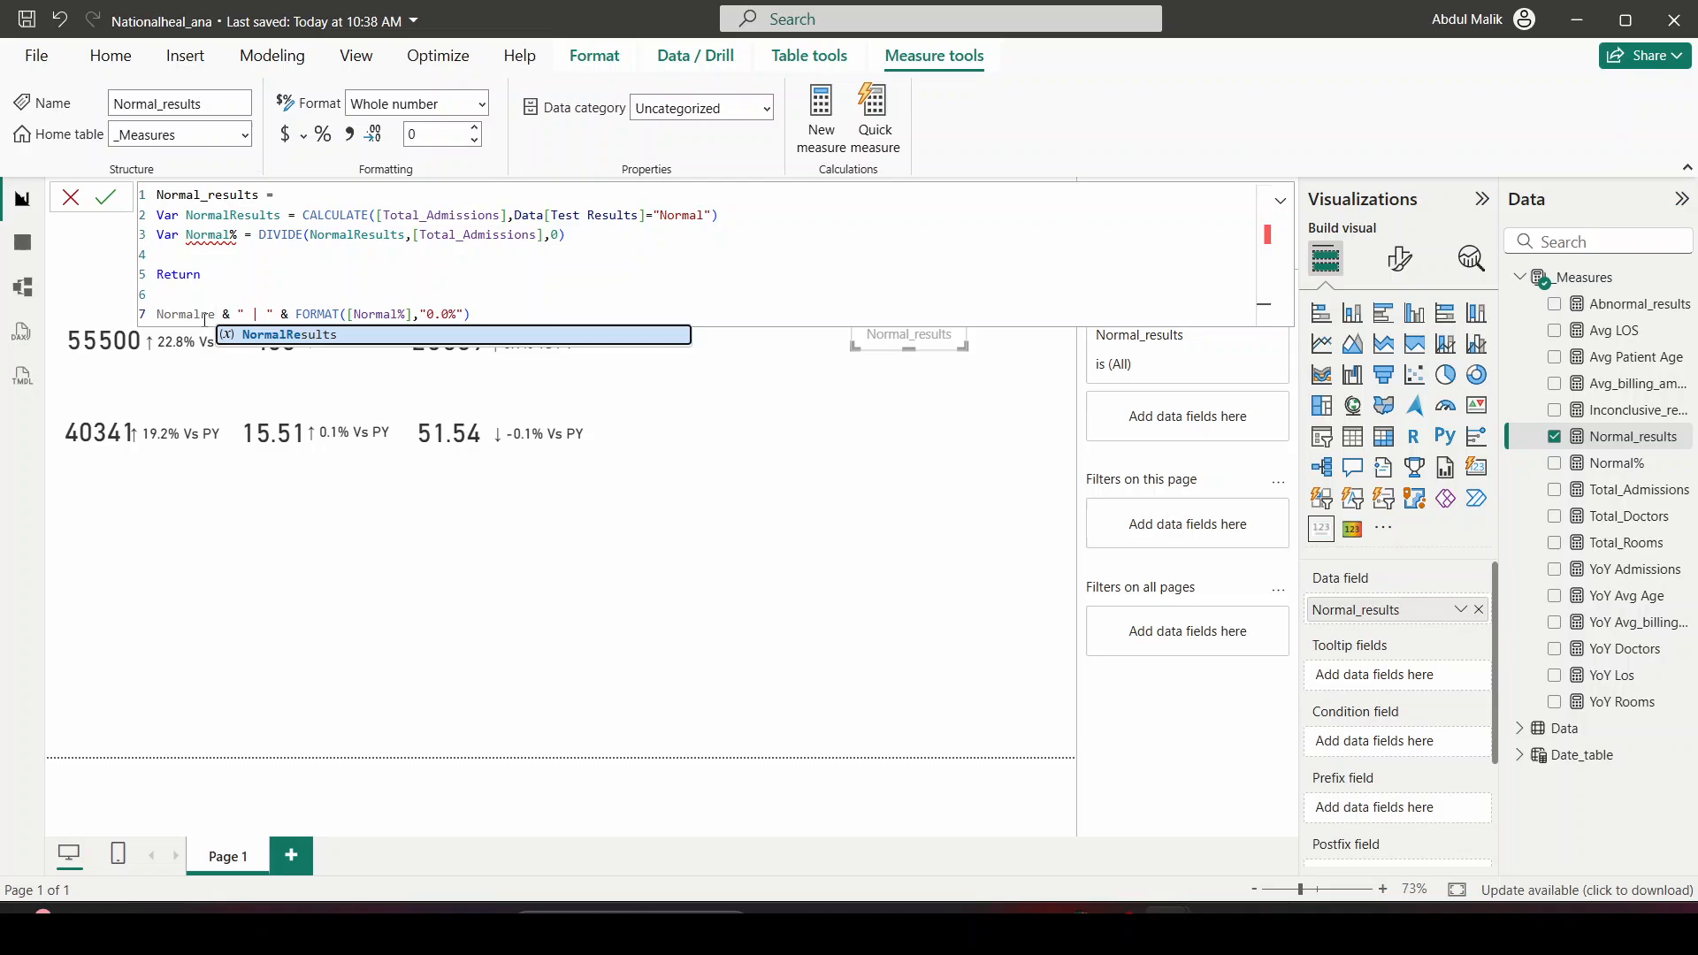
click(269, 337)
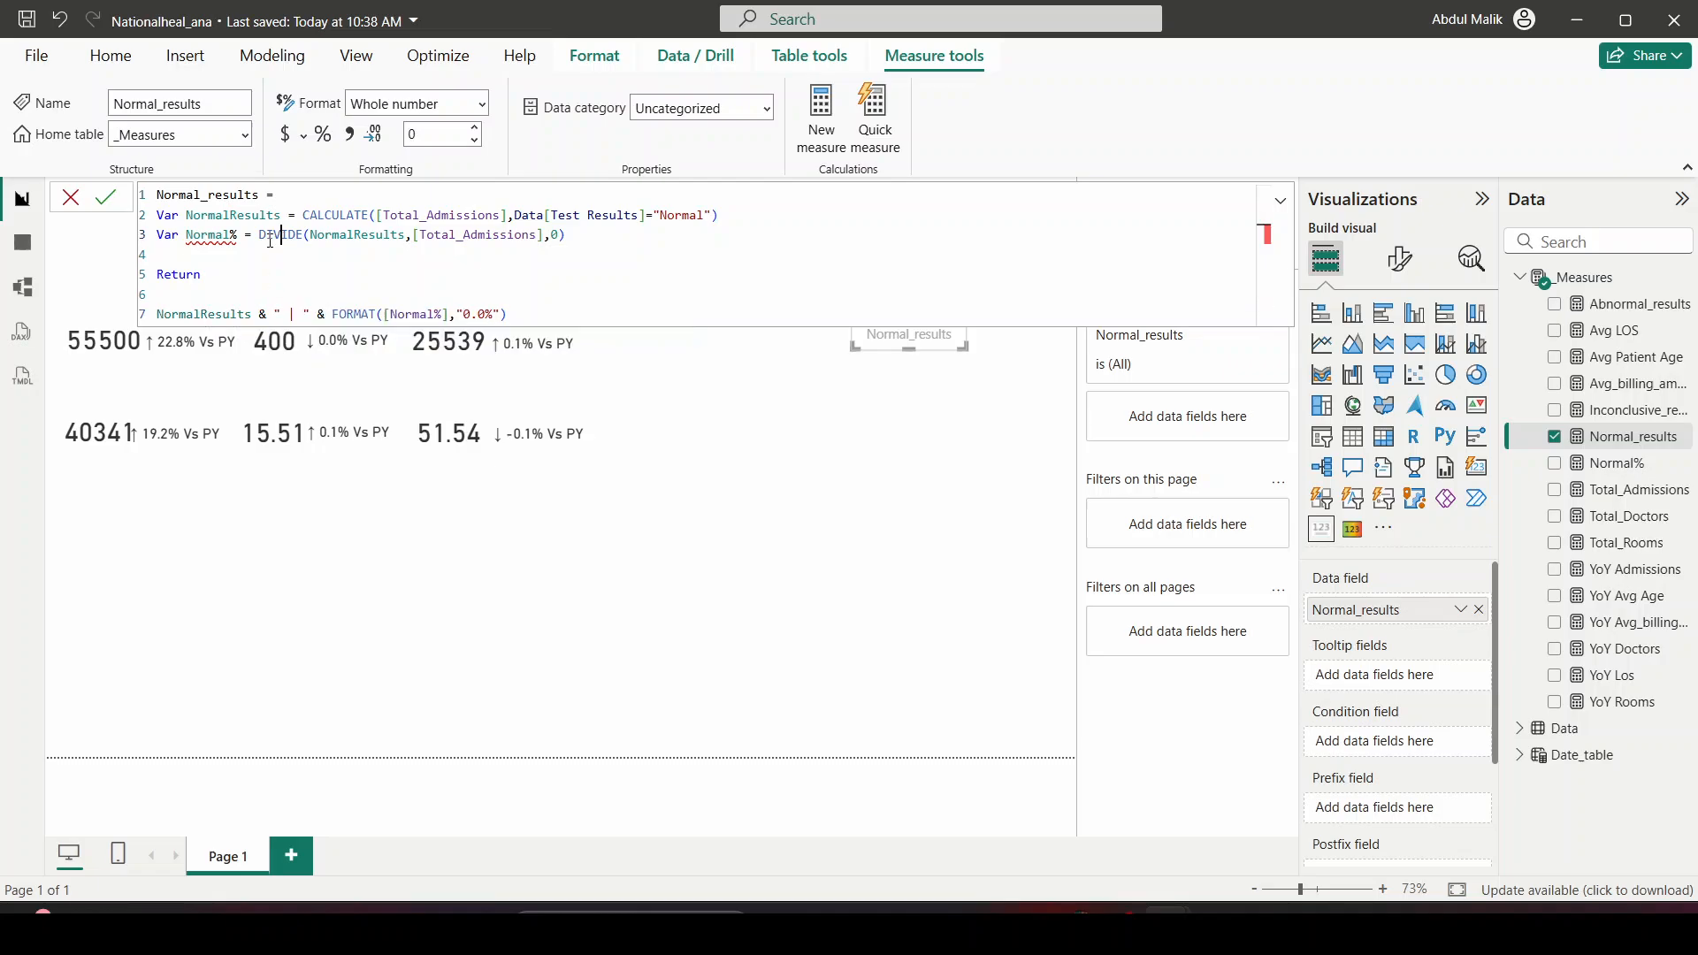
Rename the percentage variable declared with DIVIDE to Normalresultsperc, without a percent sign
click(232, 238)
text(r)
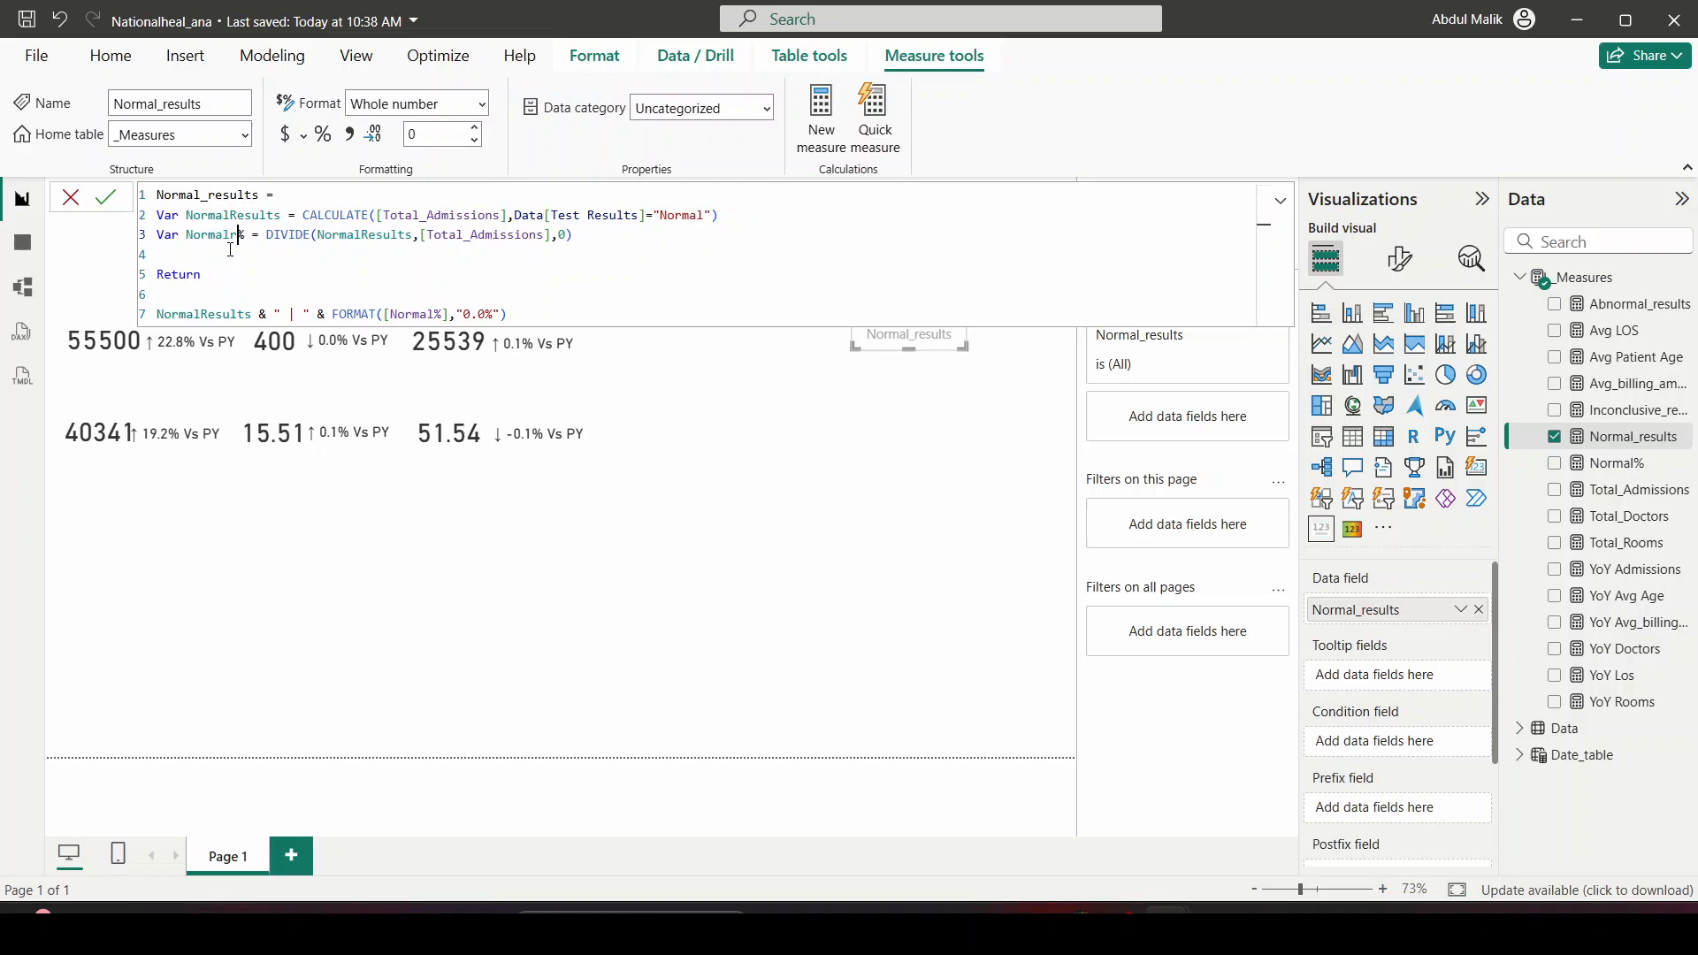
text(esults)
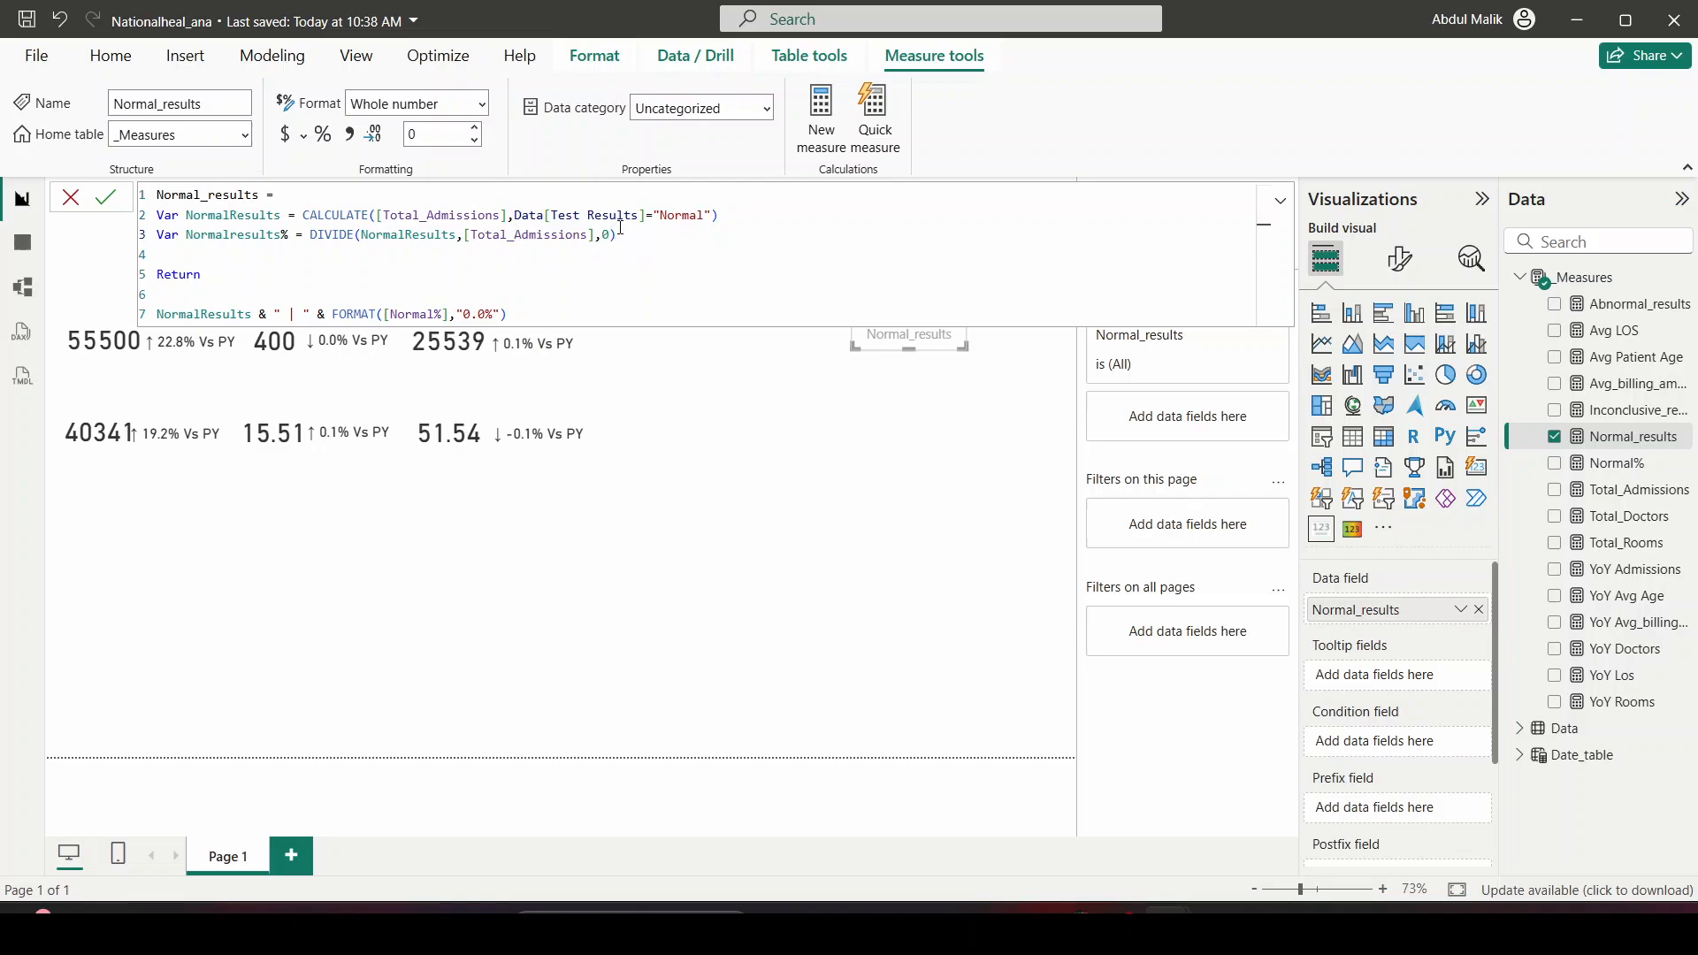
drag(719, 215, 156, 215)
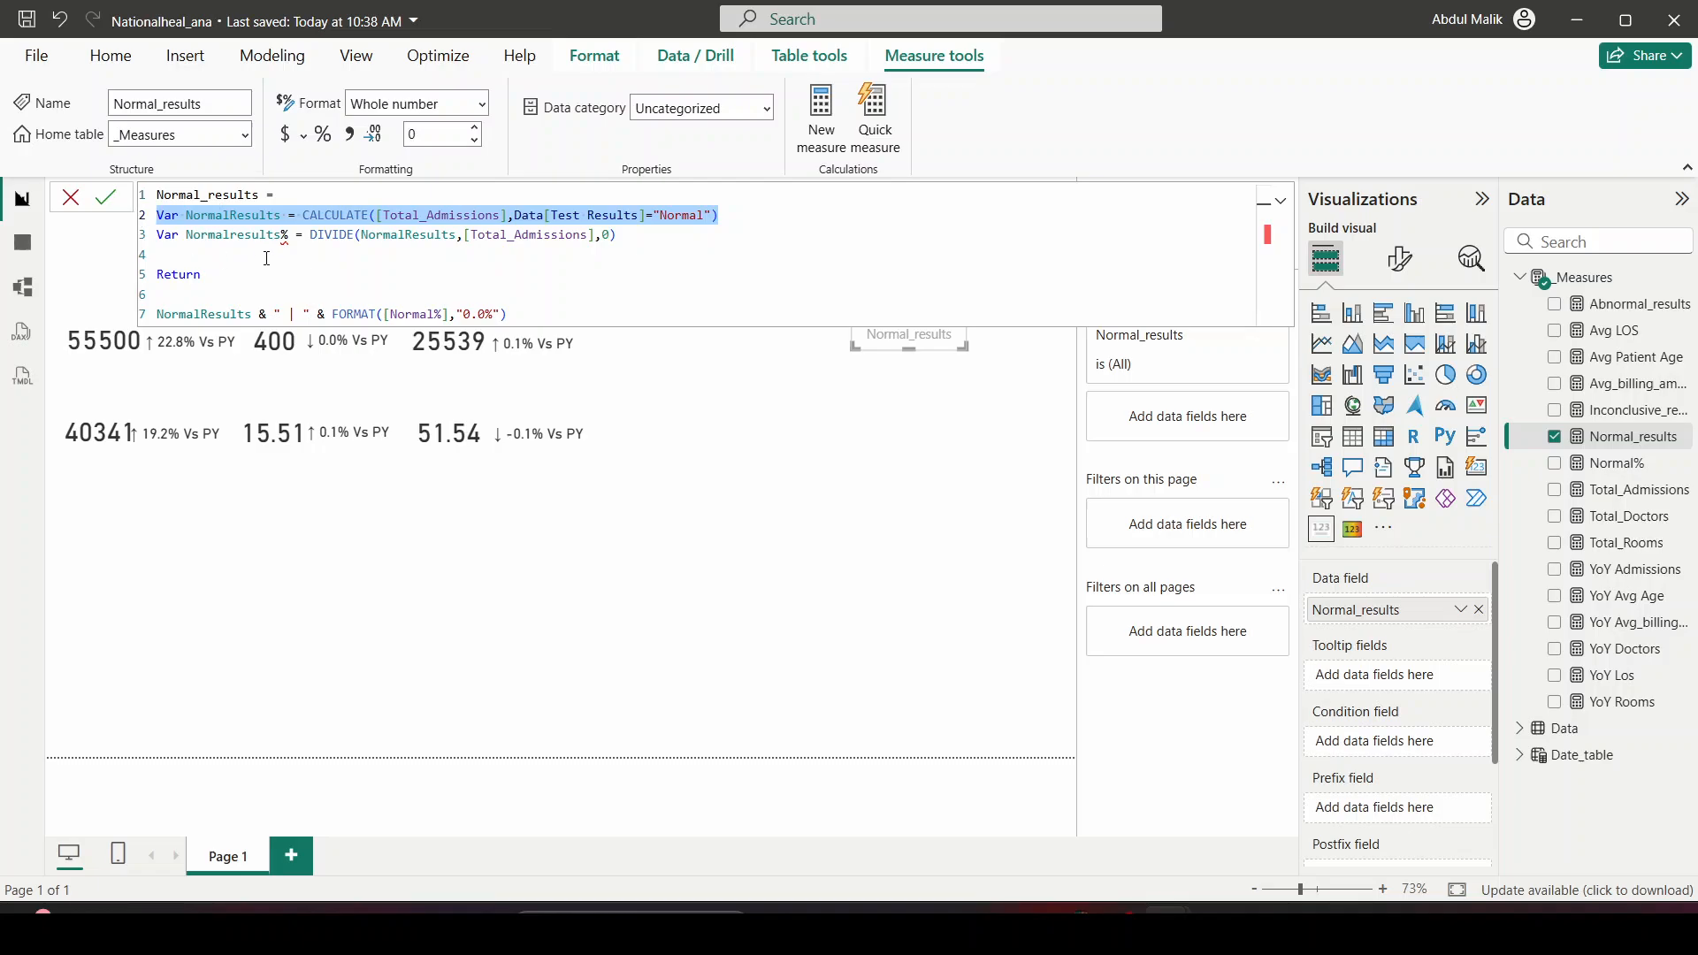
click(286, 236)
key(BackSpace)
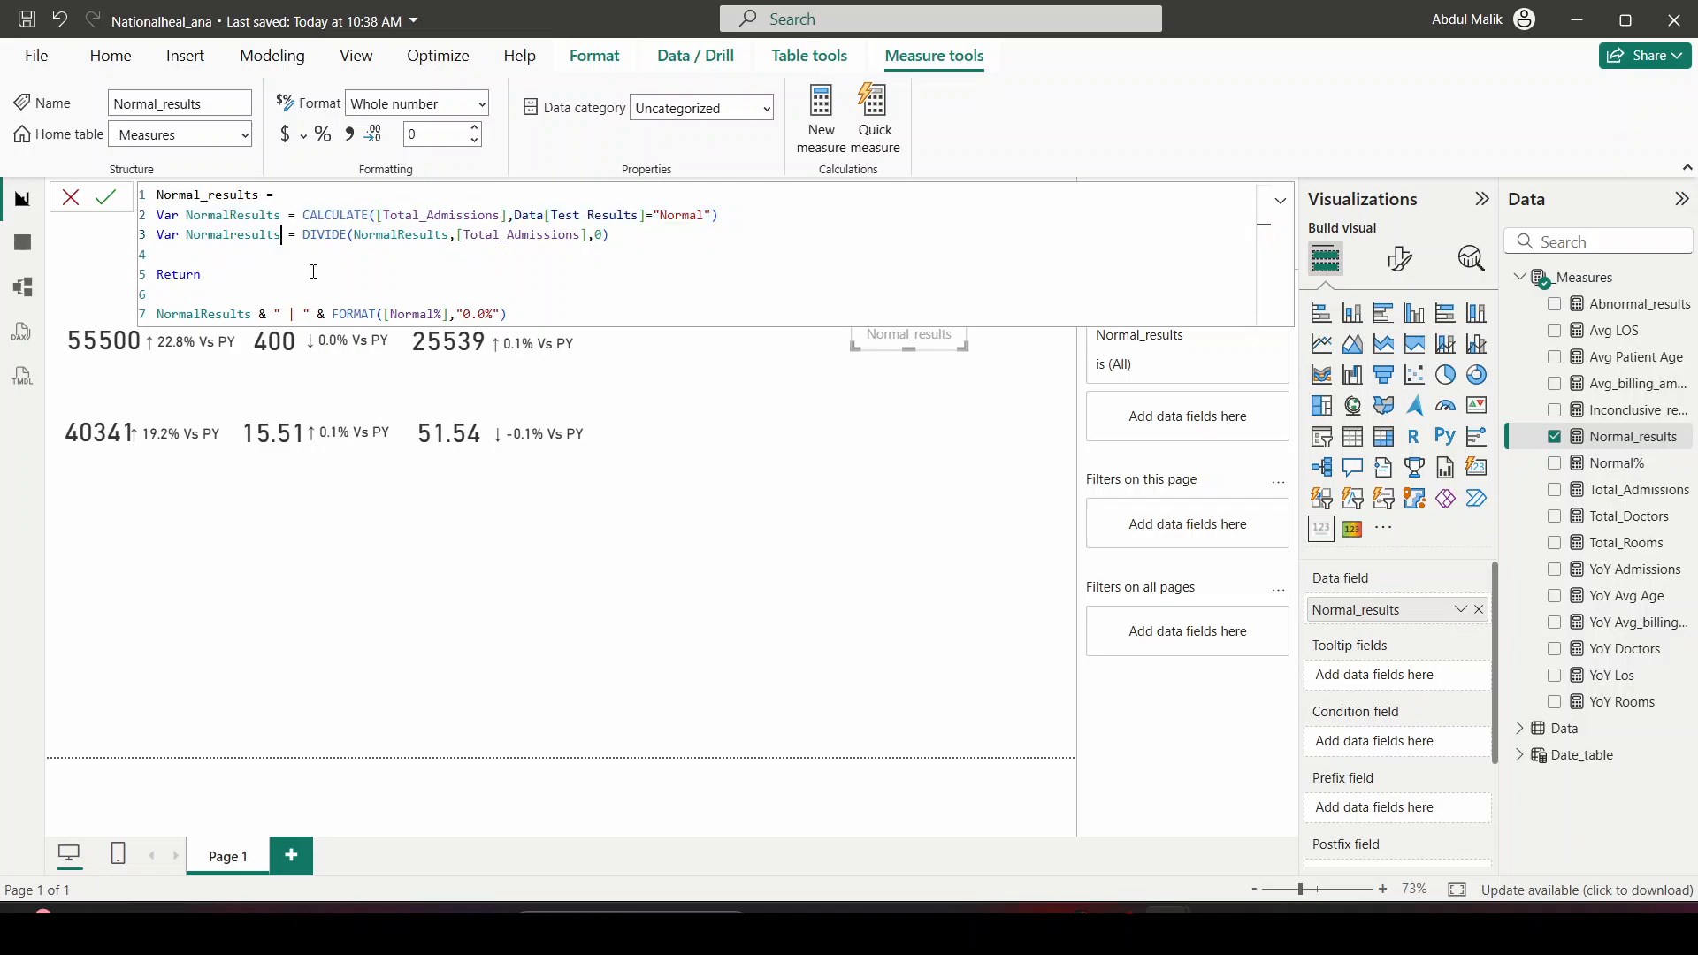
text(_)
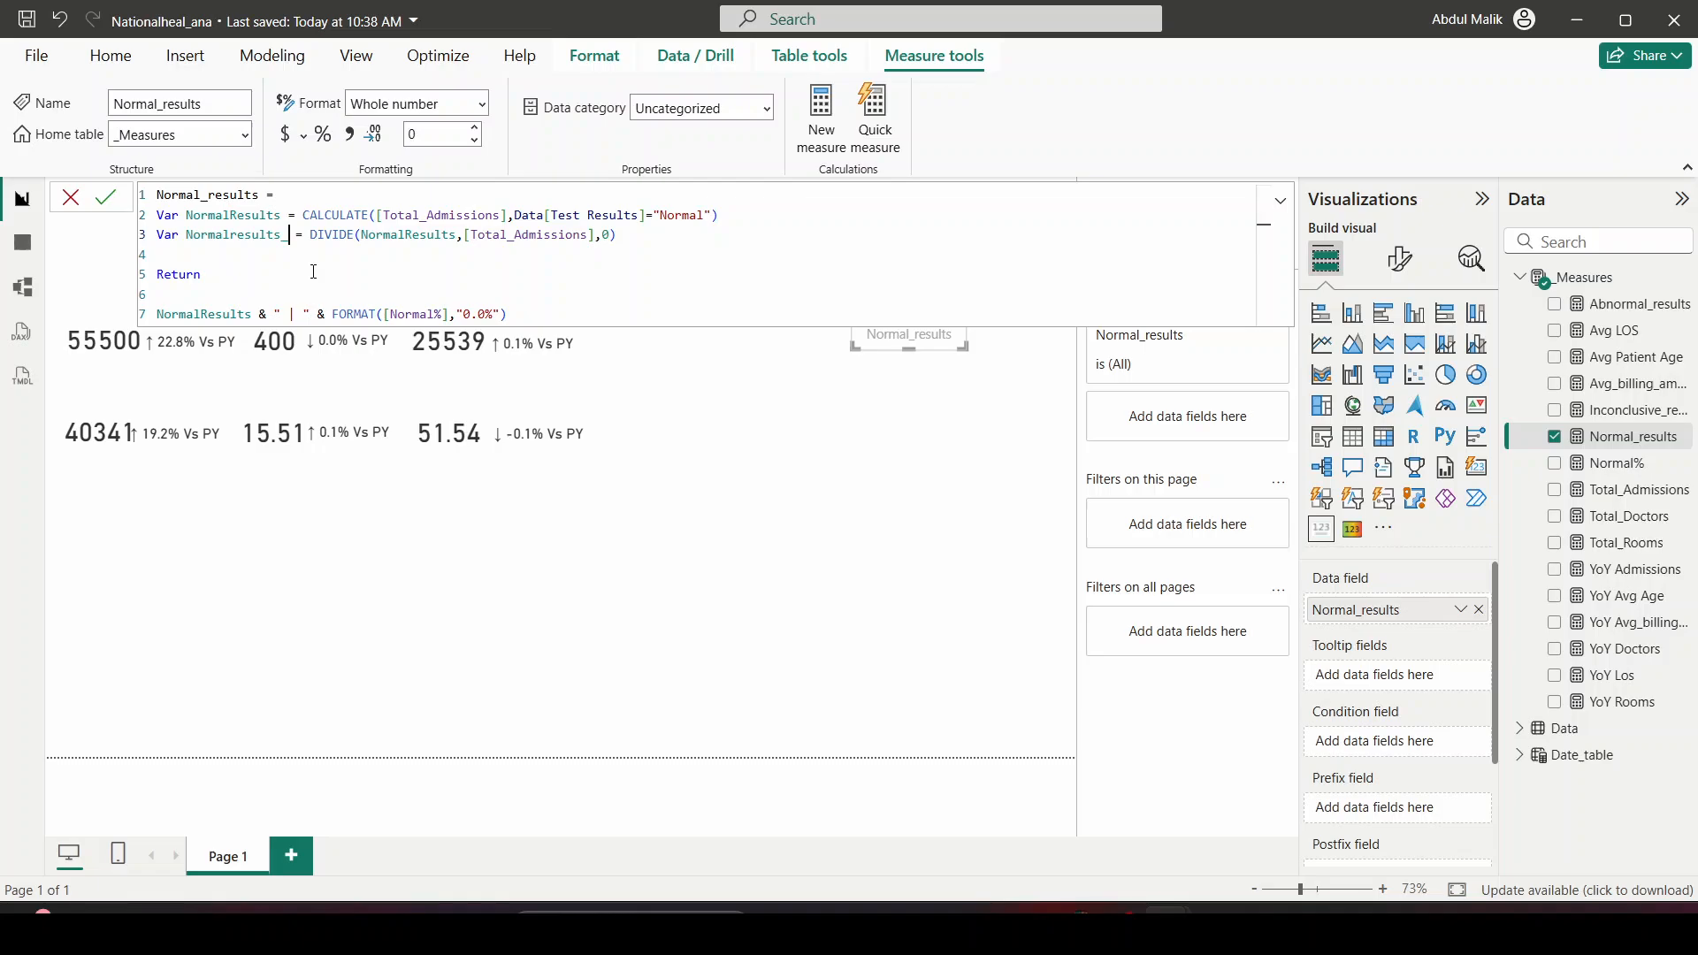
text(%)
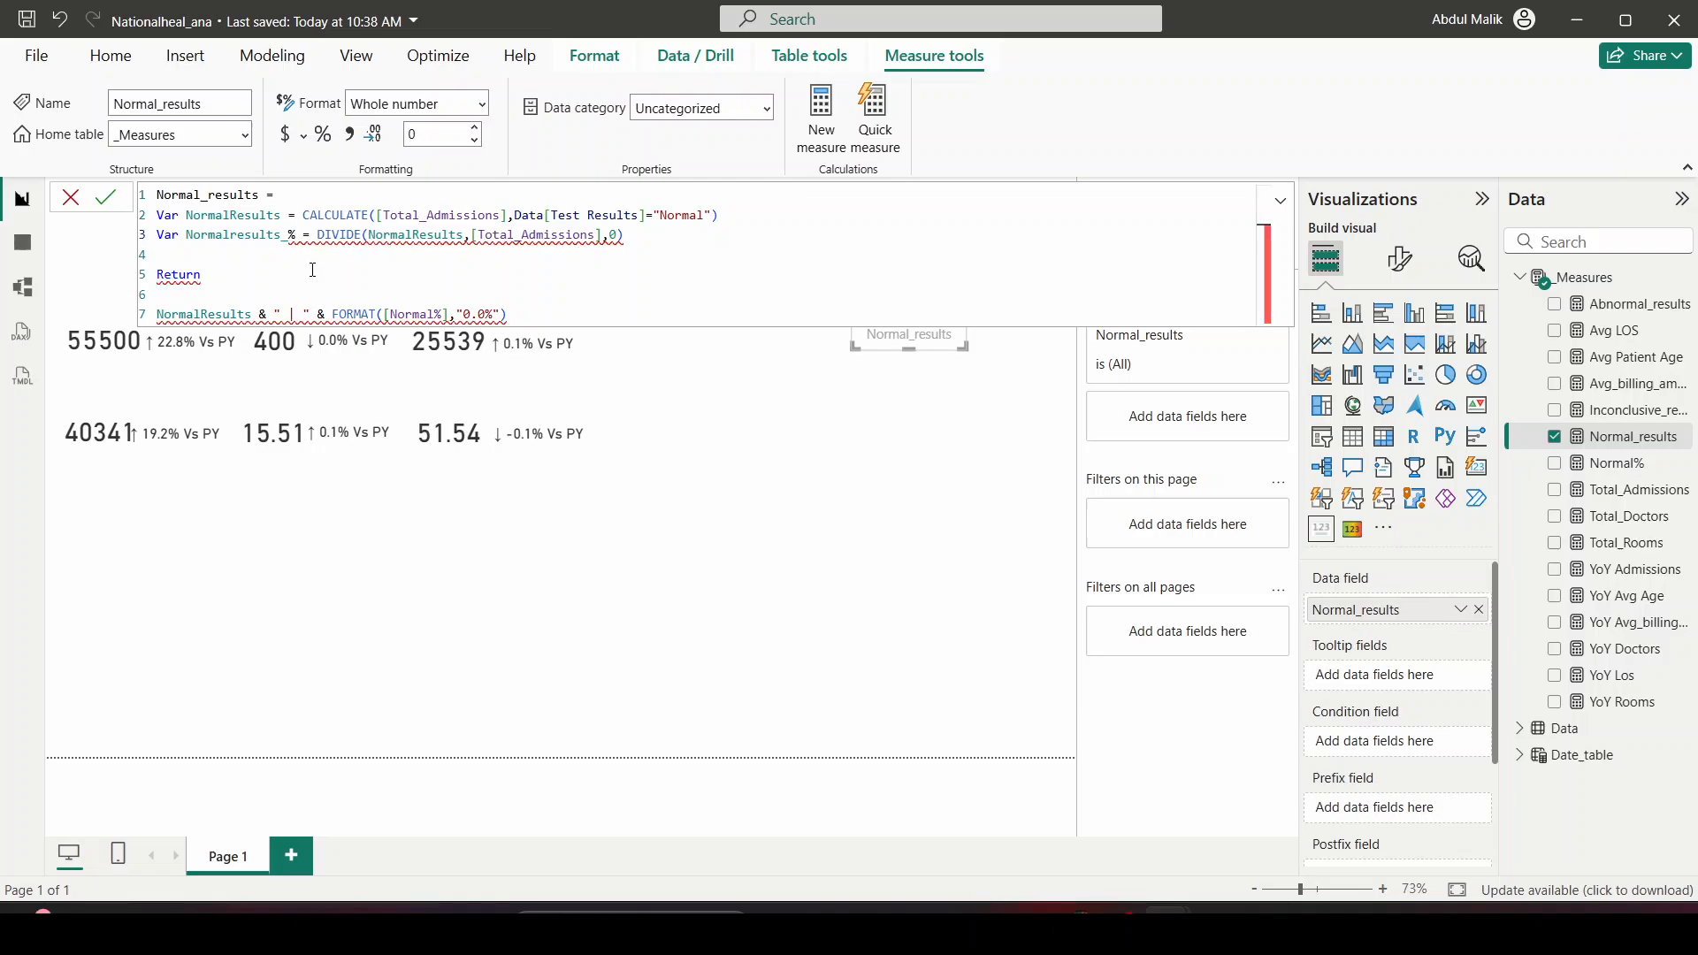
key(BackSpace)
key(BackSpace)
text(perc)
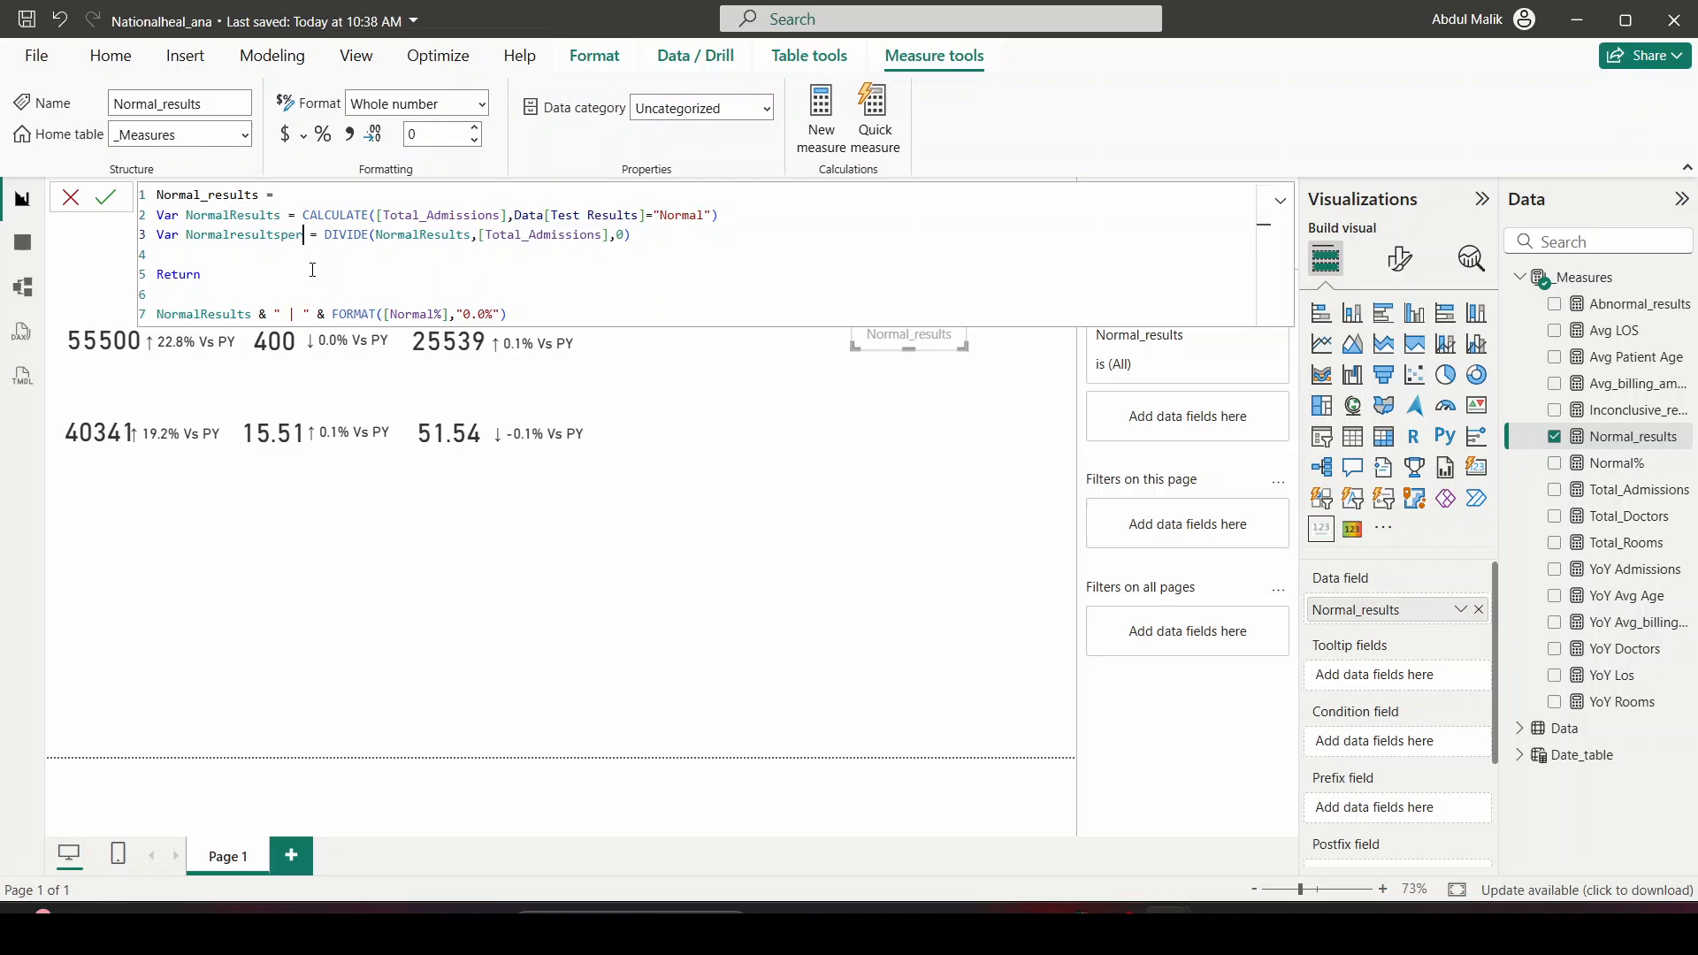
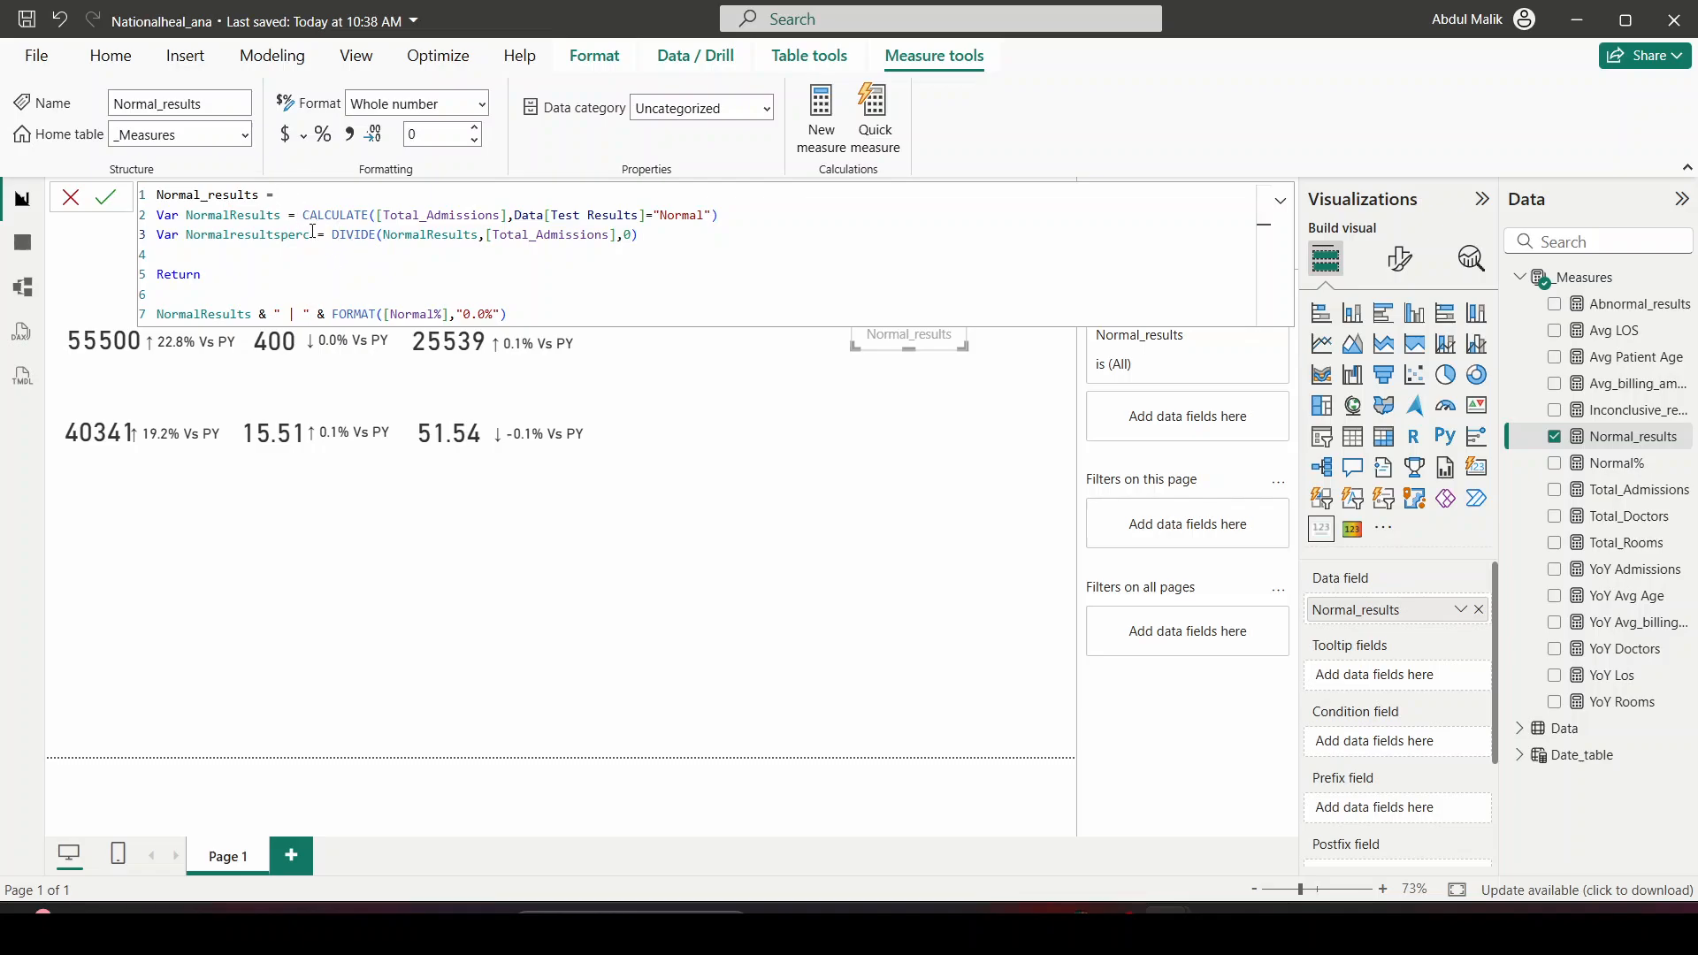
Try replacing Normal% within the brackets of the FORMAT call with Normalresultsperc and commit the Normal_results measure
drag(312, 231, 187, 234)
key(ctrl+c)
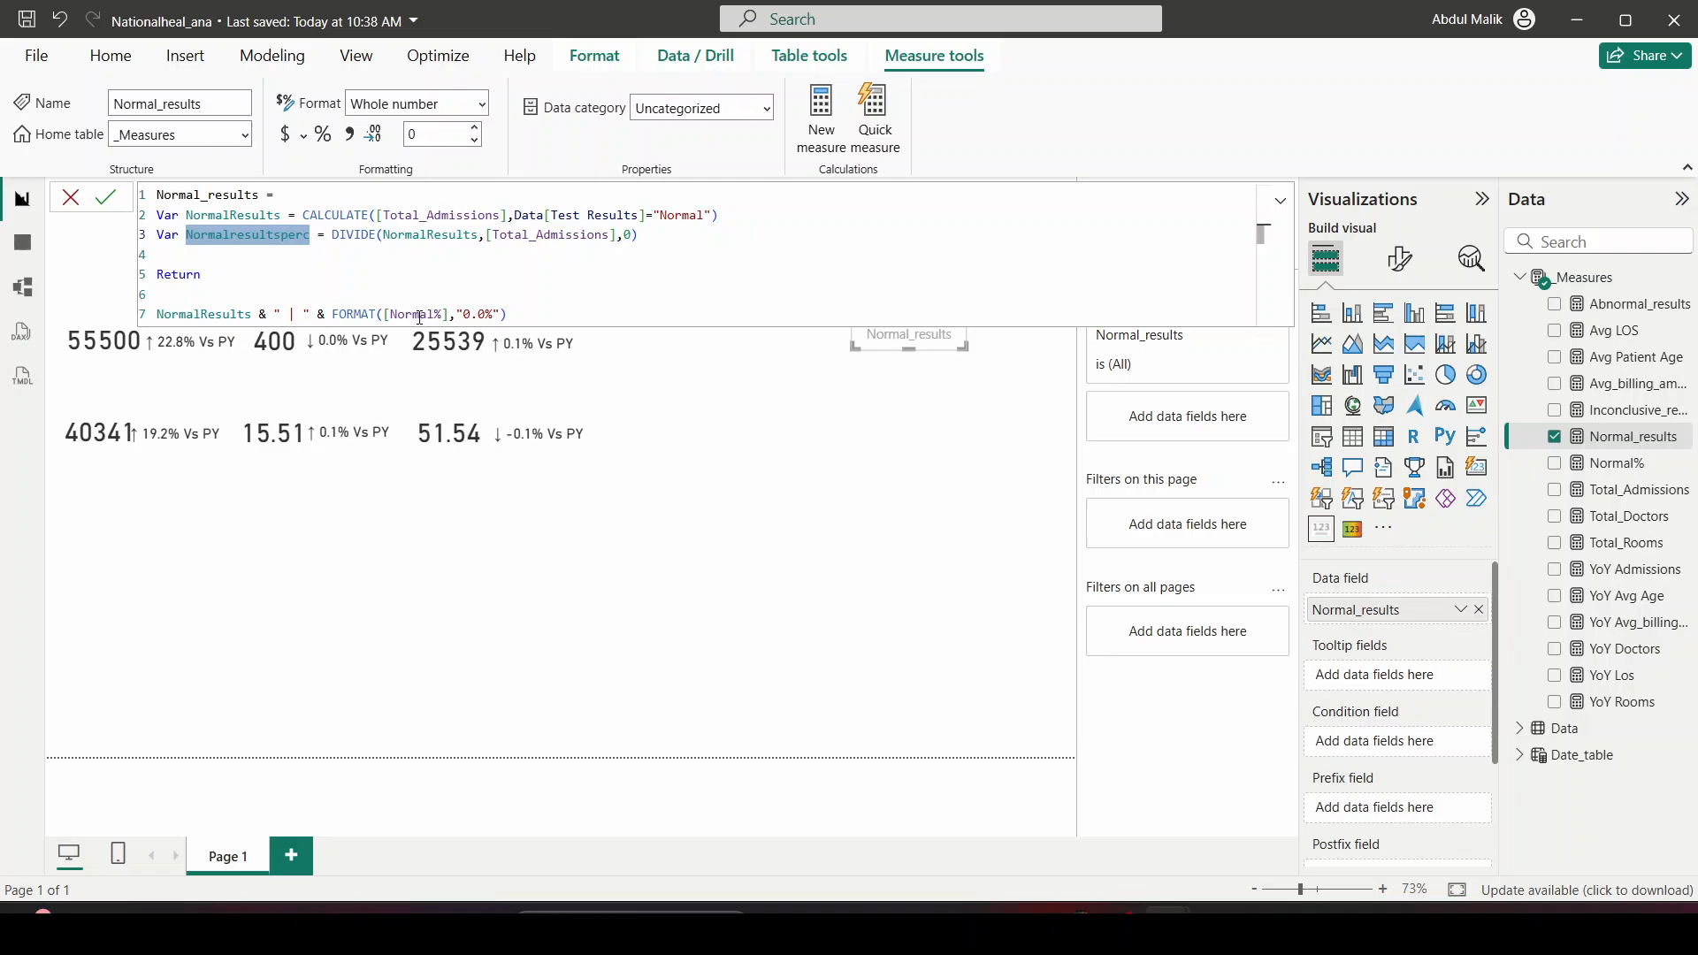
drag(442, 315, 392, 315)
key(ctrl+v)
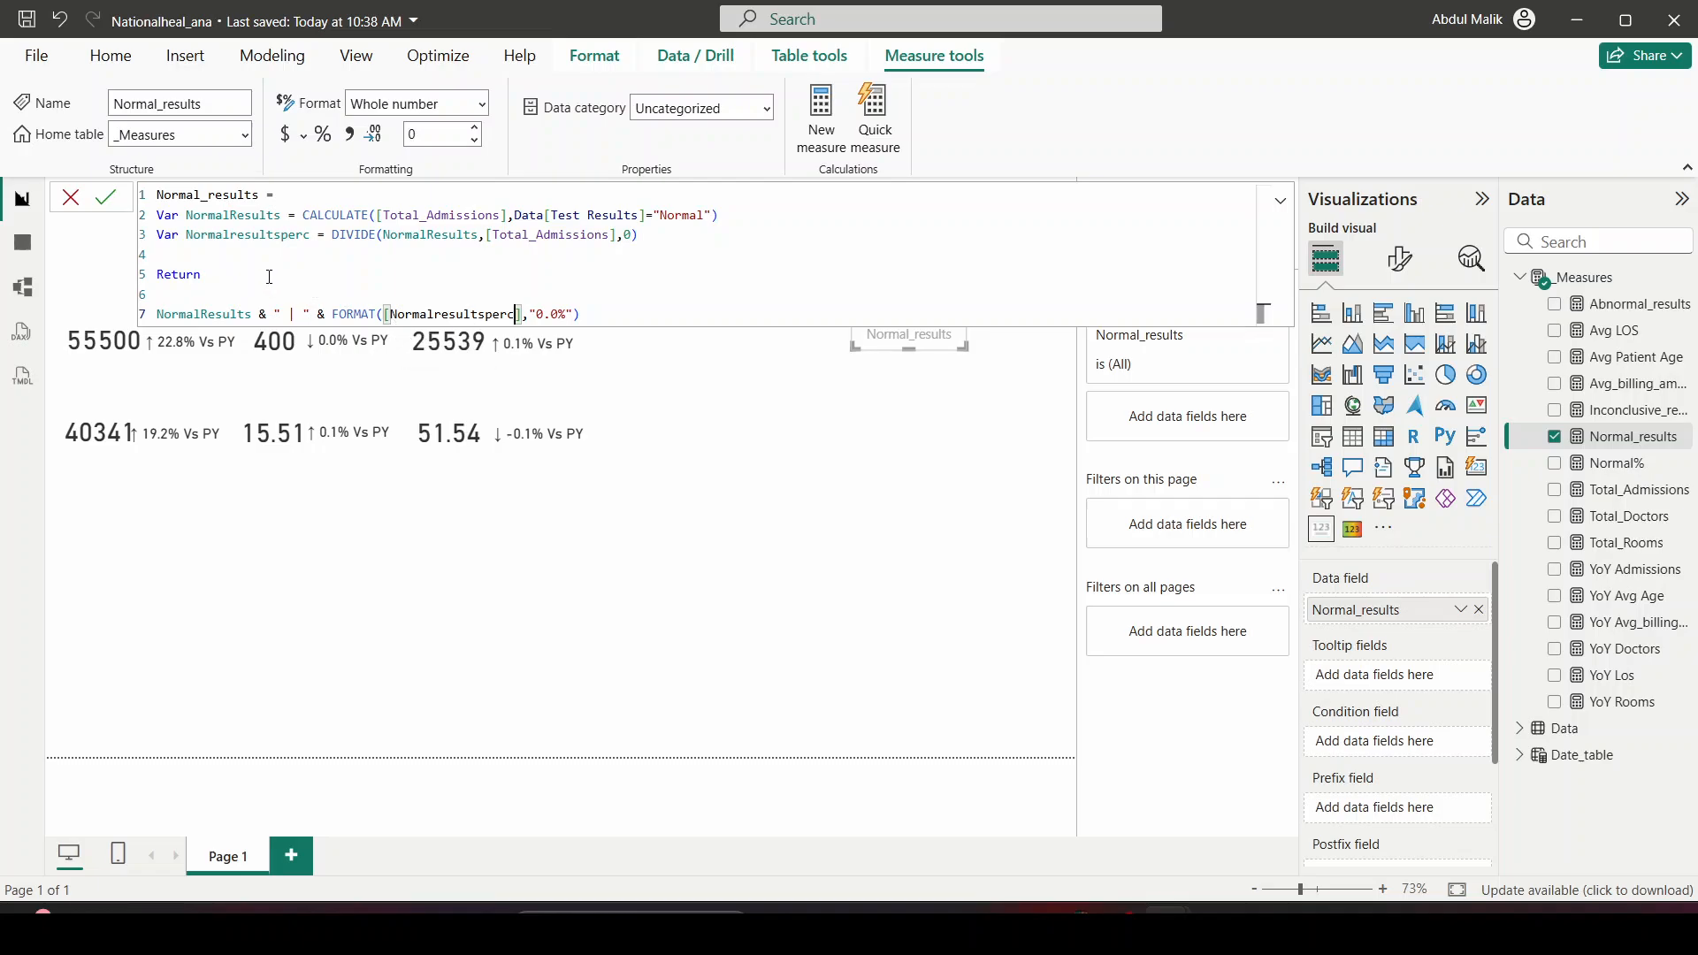
click(110, 196)
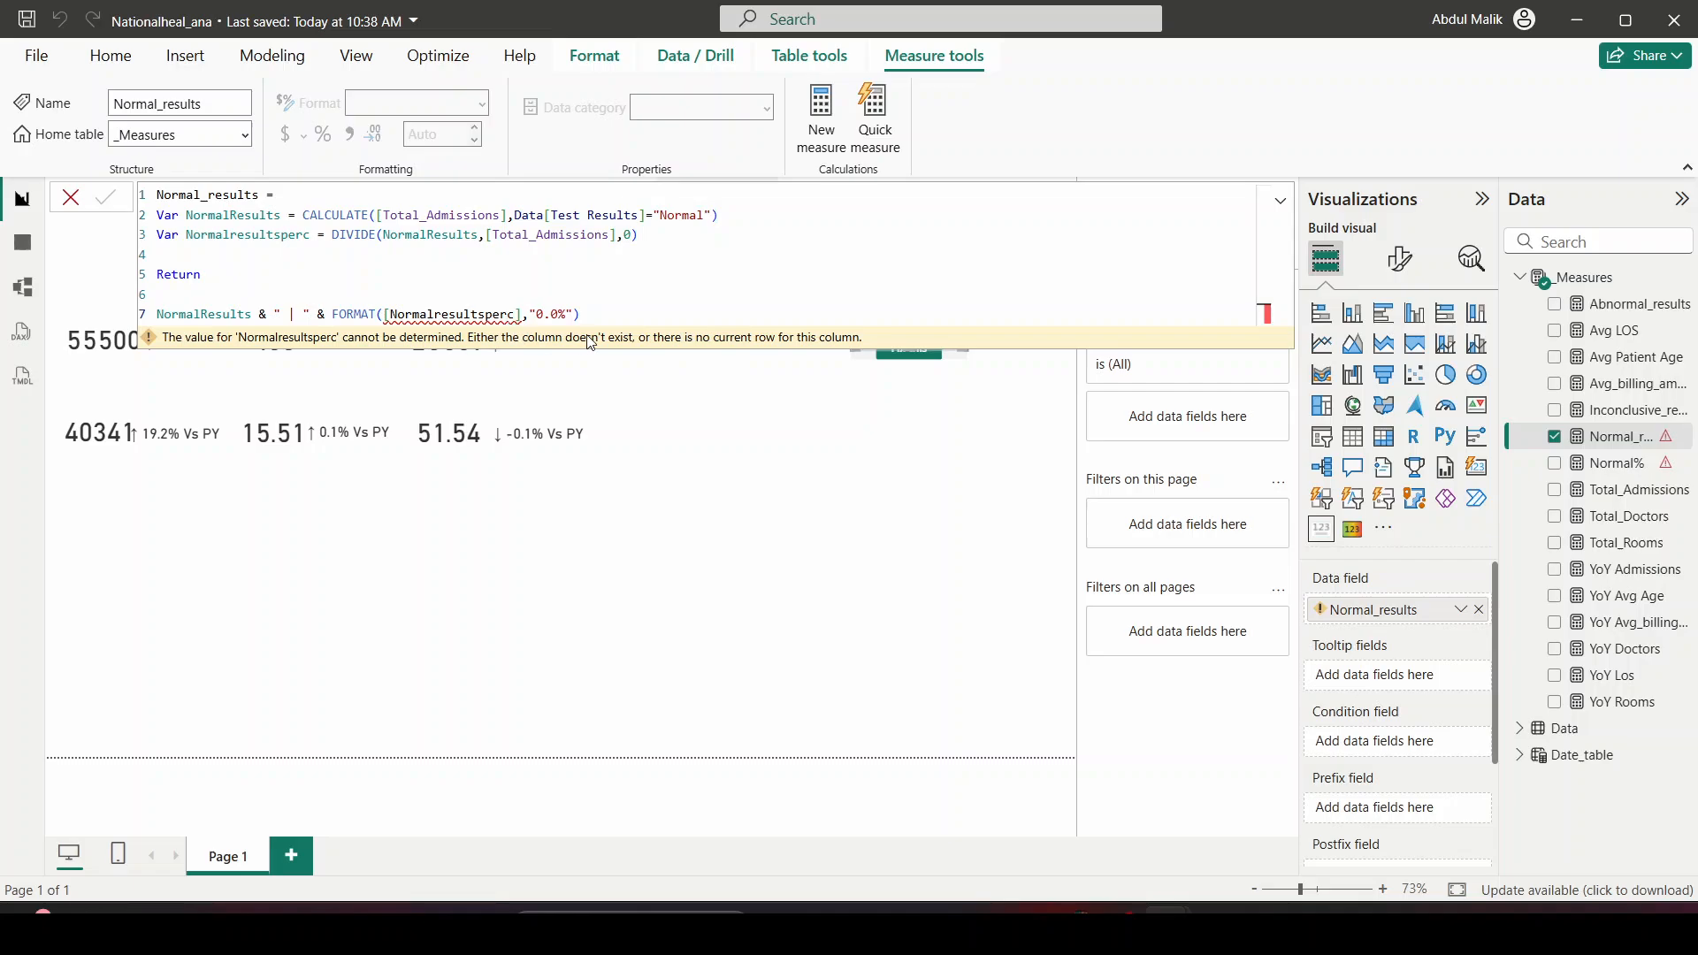
Replace the bracketed reference in the FORMAT call with the unbracketed variable Normalresultsperc, commit the measure and close the formula editor
key(alt+Tab)
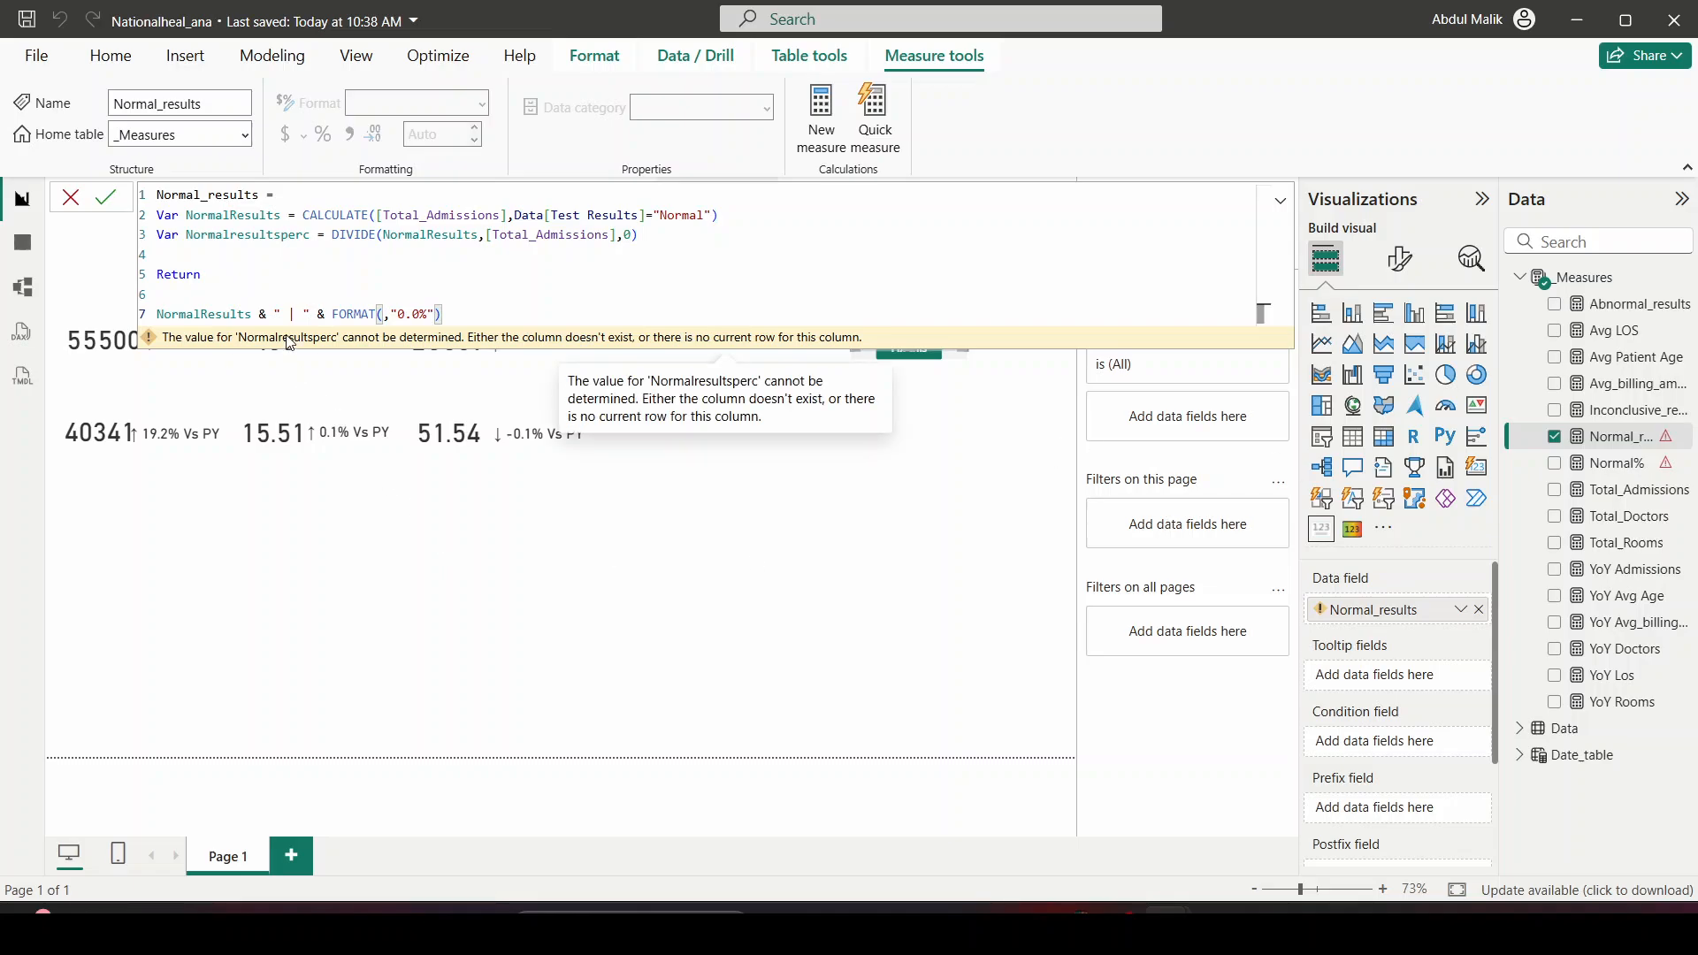
key(ctrl+z)
key(ctrl+z)
key(ctrl+z)
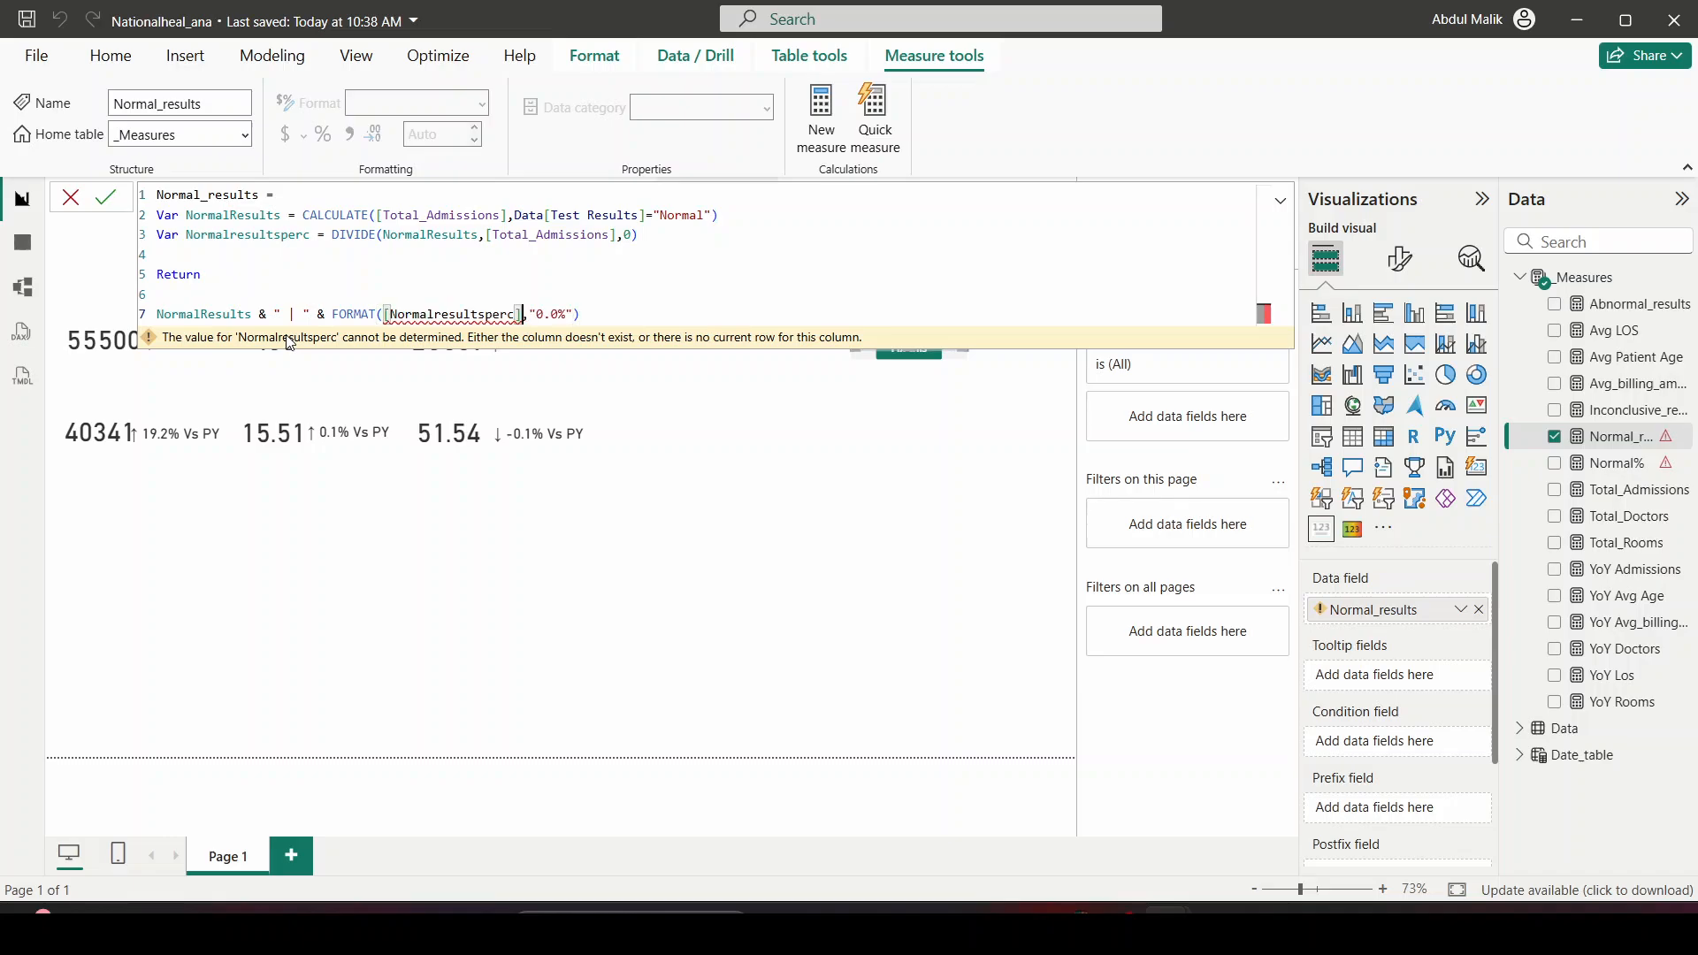
key(BackSpace)
key(BackSpace)
key(BackSpace)
key(BackSpace)
key(BackSpace)
key(BackSpace)
key(BackSpace)
key(BackSpace)
key(BackSpace)
key(BackSpace)
key(BackSpace)
key(BackSpace)
key(BackSpace)
key(BackSpace)
key(BackSpace)
key(BackSpace)
key(BackSpace)
key(BackSpace)
key(BackSpace)
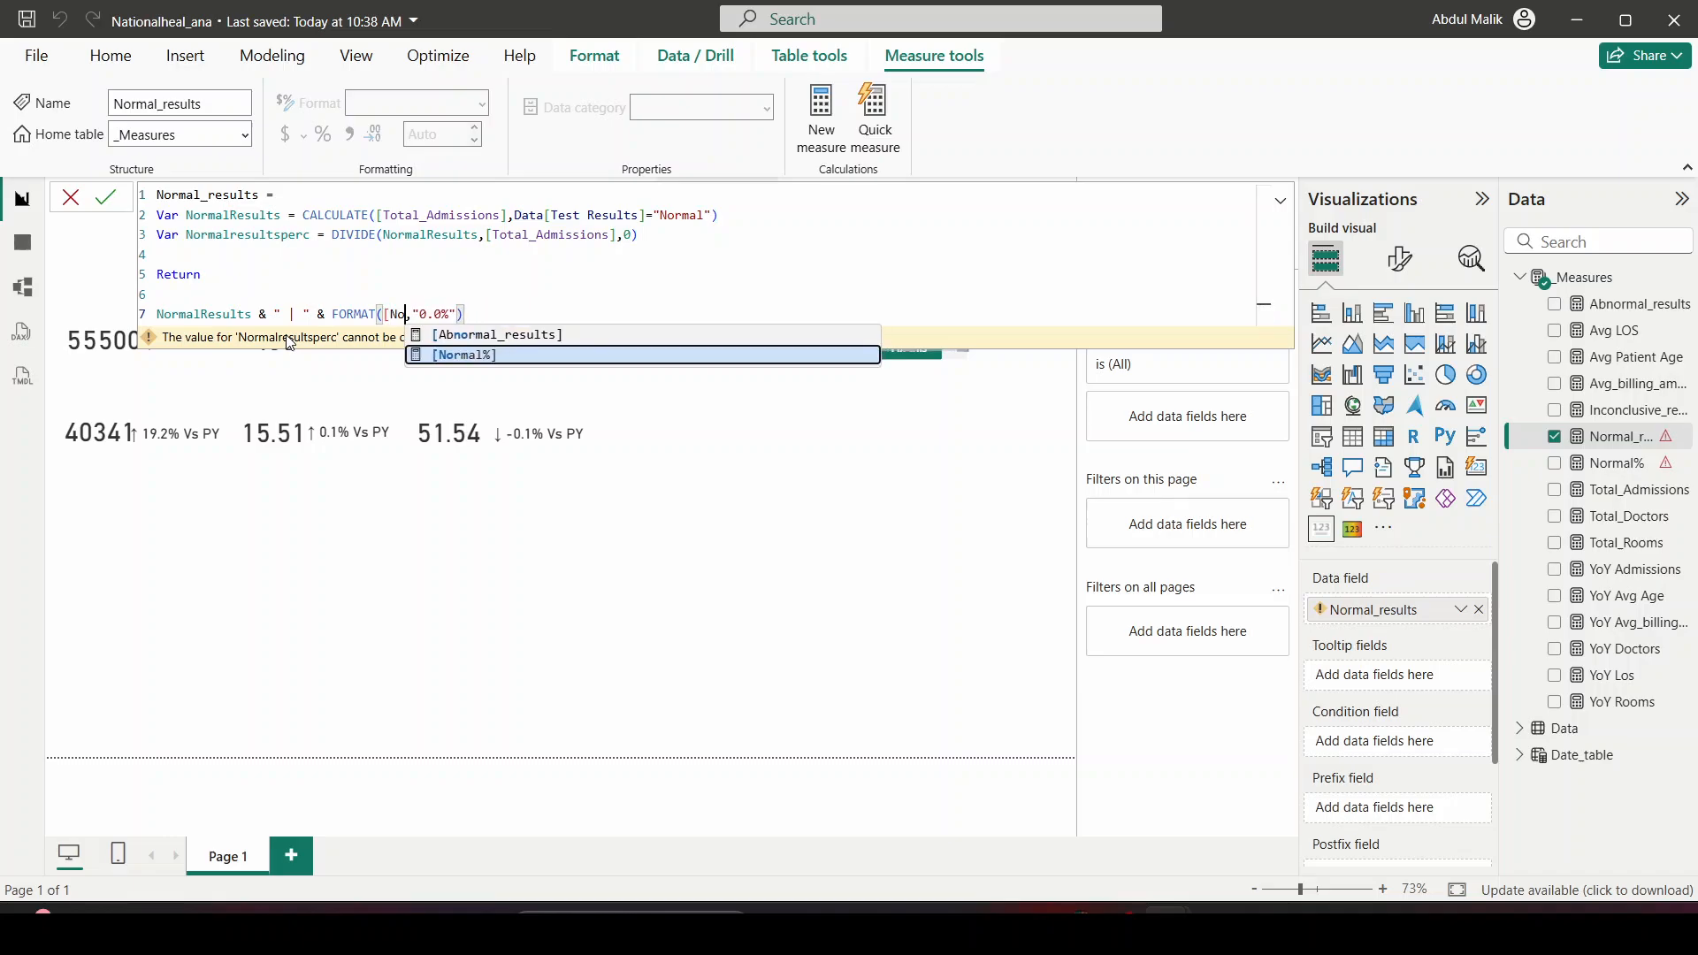
text(nor)
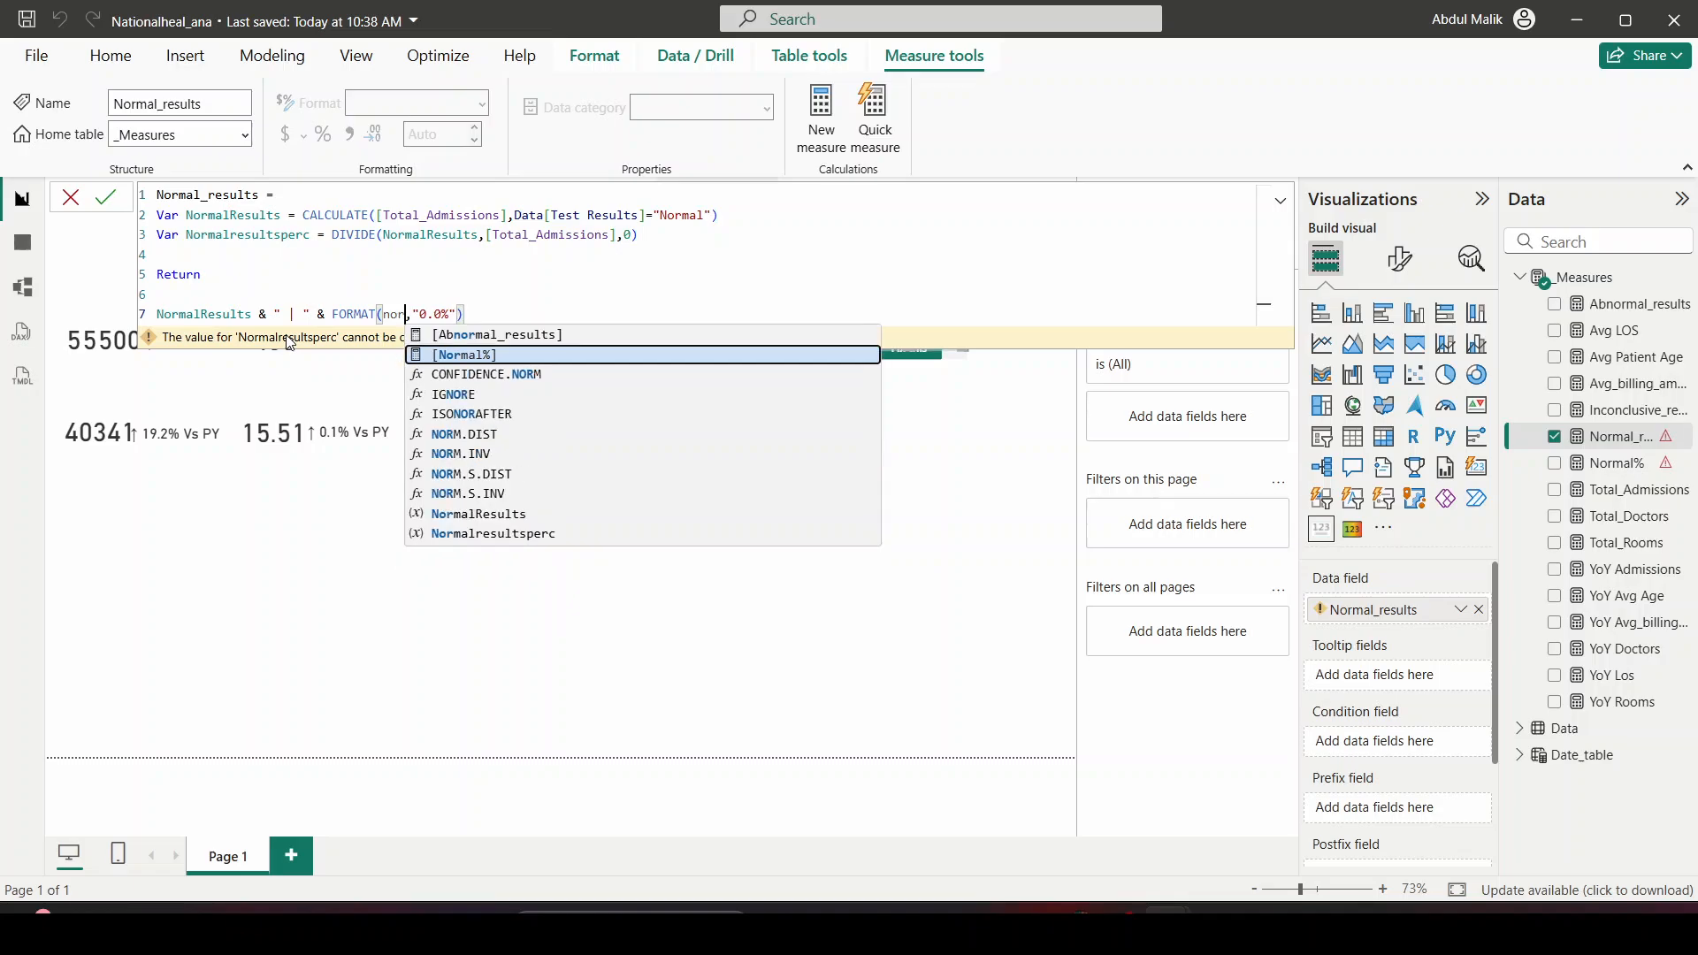
click(557, 534)
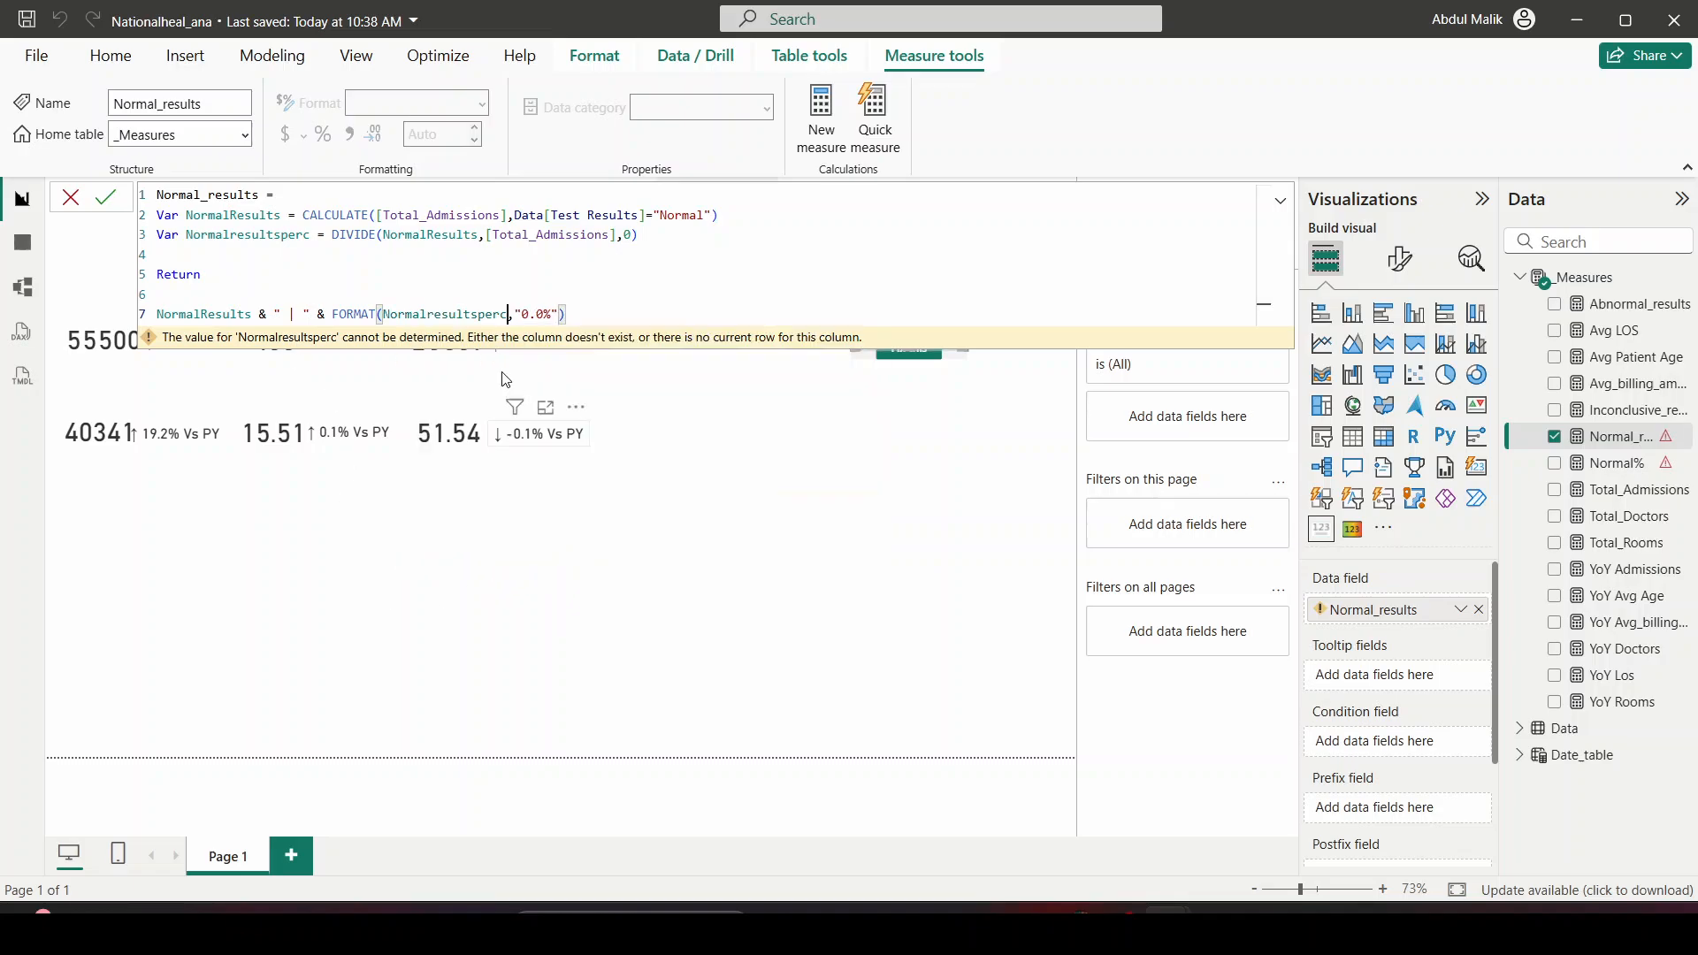
click(105, 197)
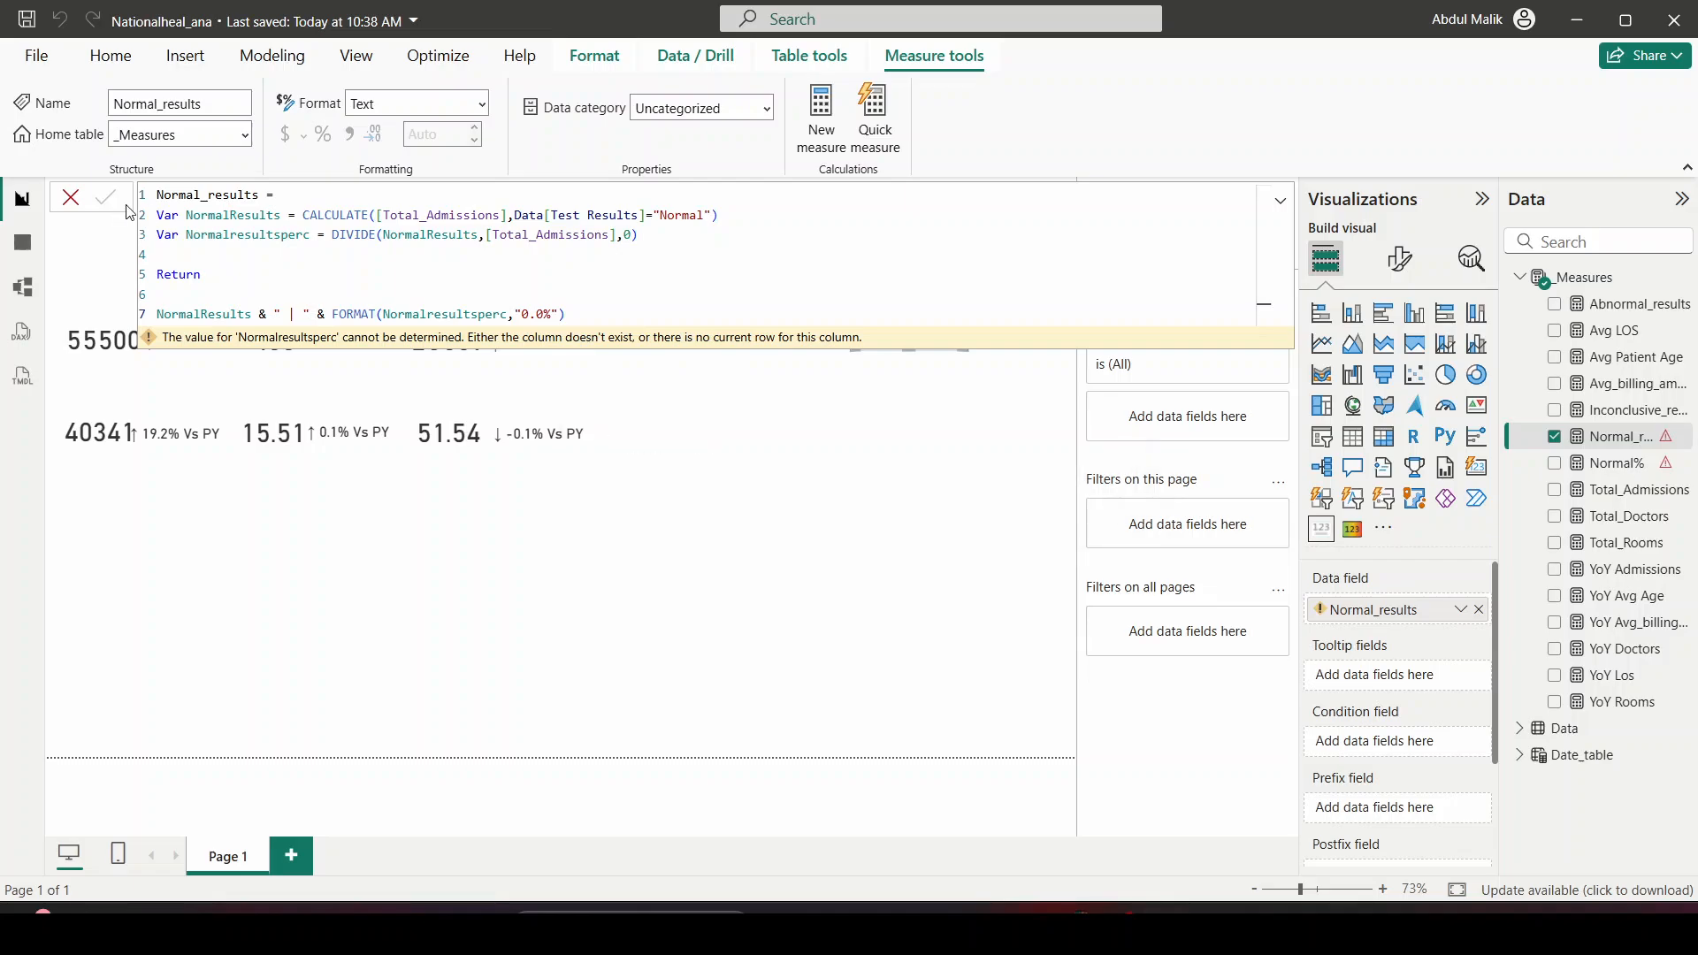
click(70, 206)
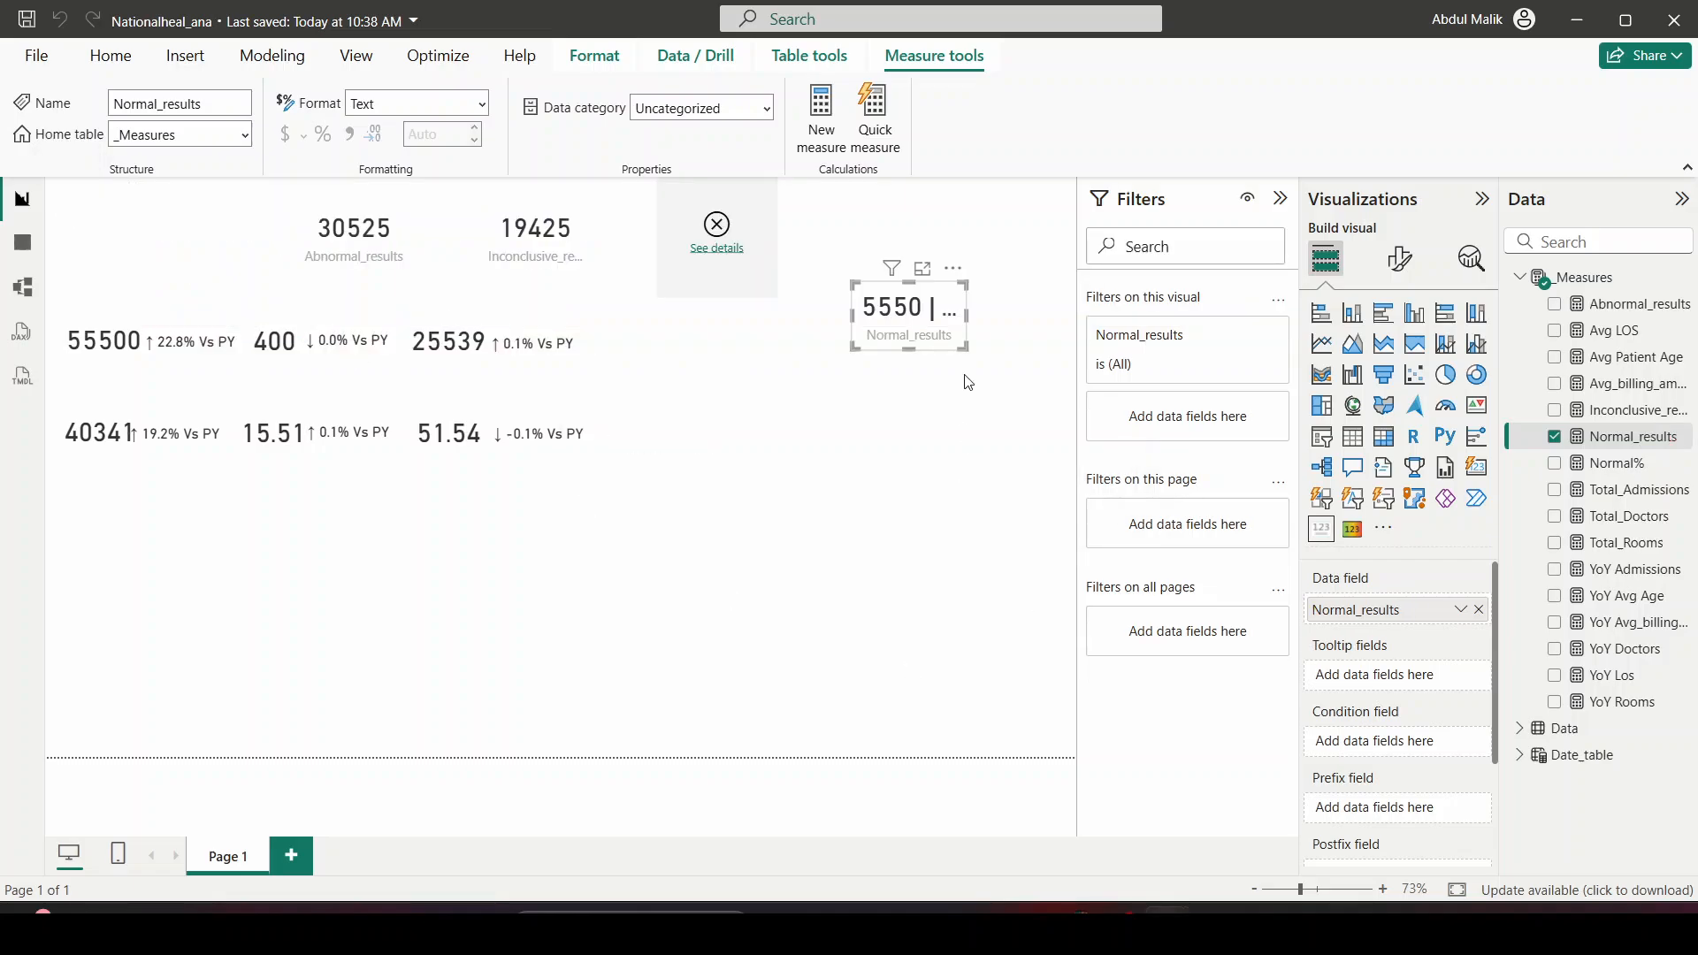
Widen the Normal_results card so its full text fits, and move the broken Normal% card down to the empty canvas area
drag(964, 345, 1051, 349)
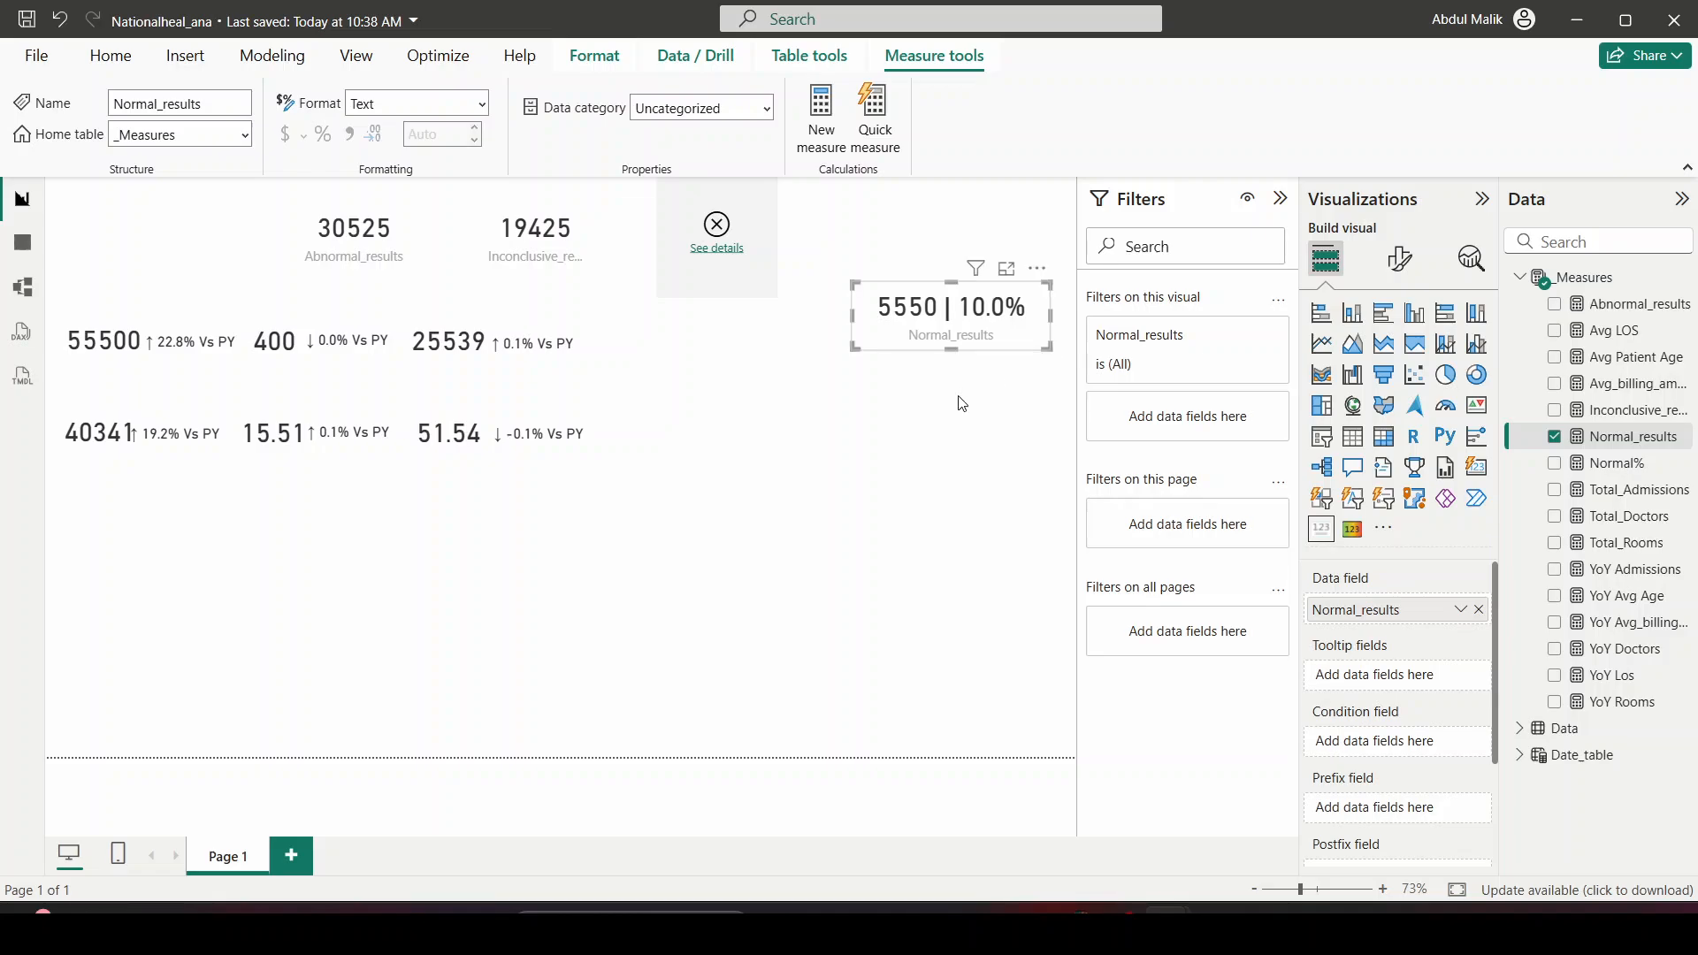
drag(758, 250, 780, 534)
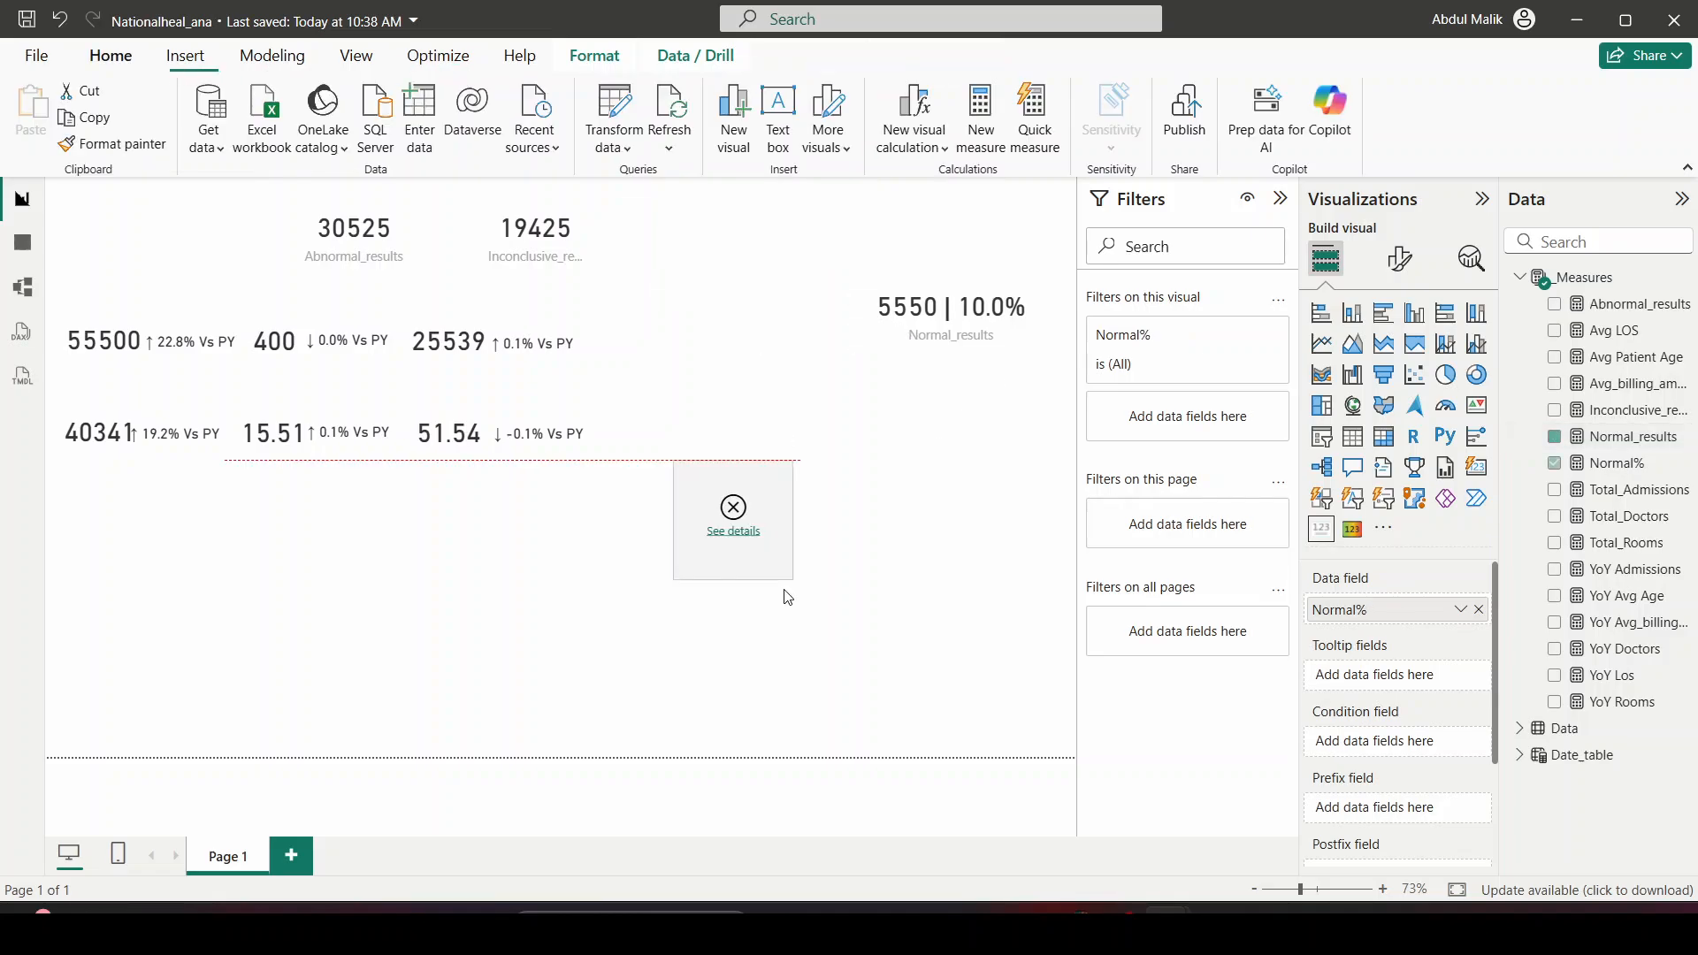
click(959, 463)
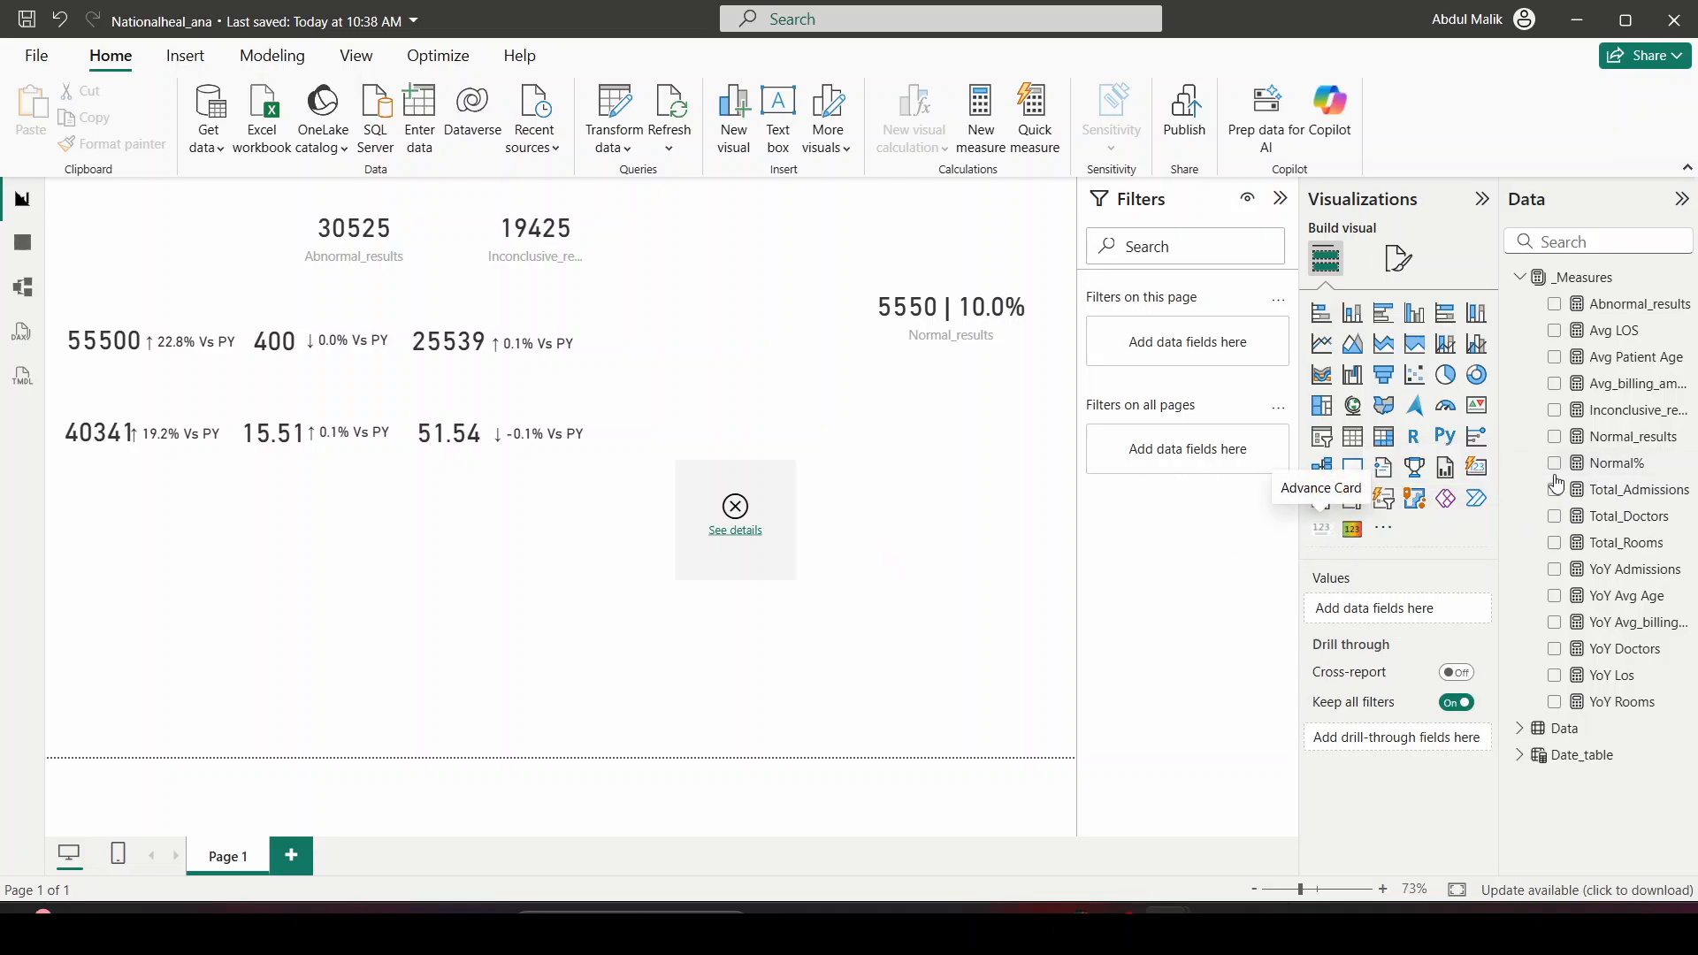
Insert another Advance Card with Normal_results as its data field and resize it wider and shorter
click(1320, 543)
drag(1611, 463, 1395, 595)
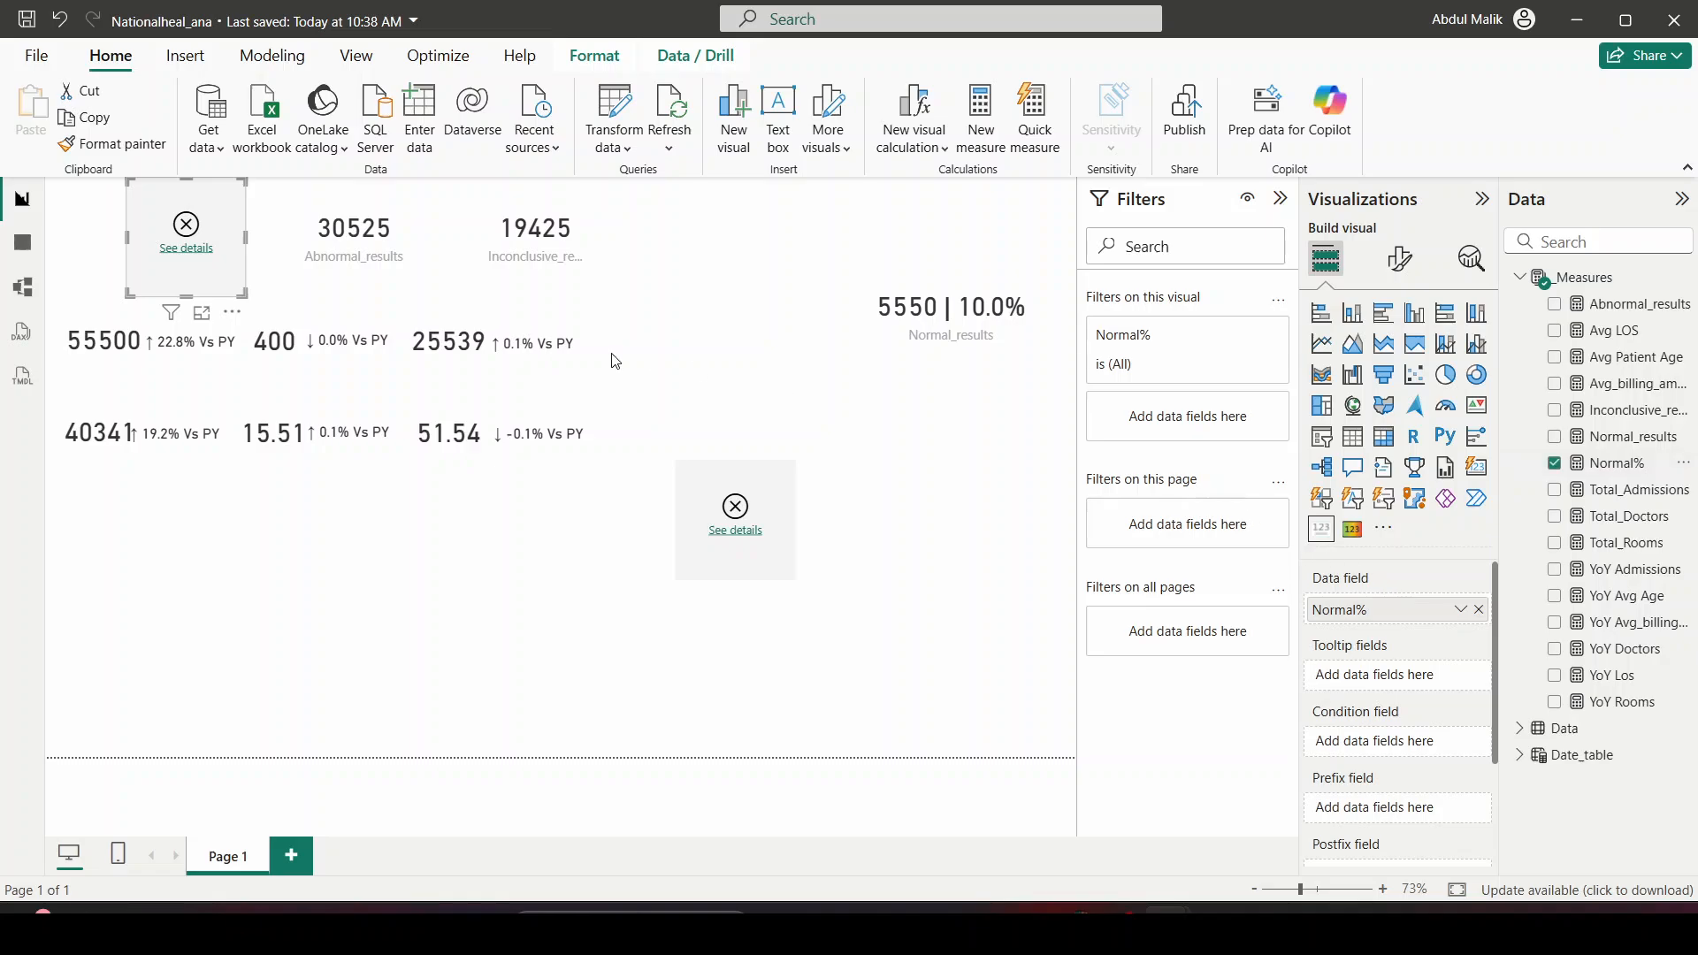
click(1479, 609)
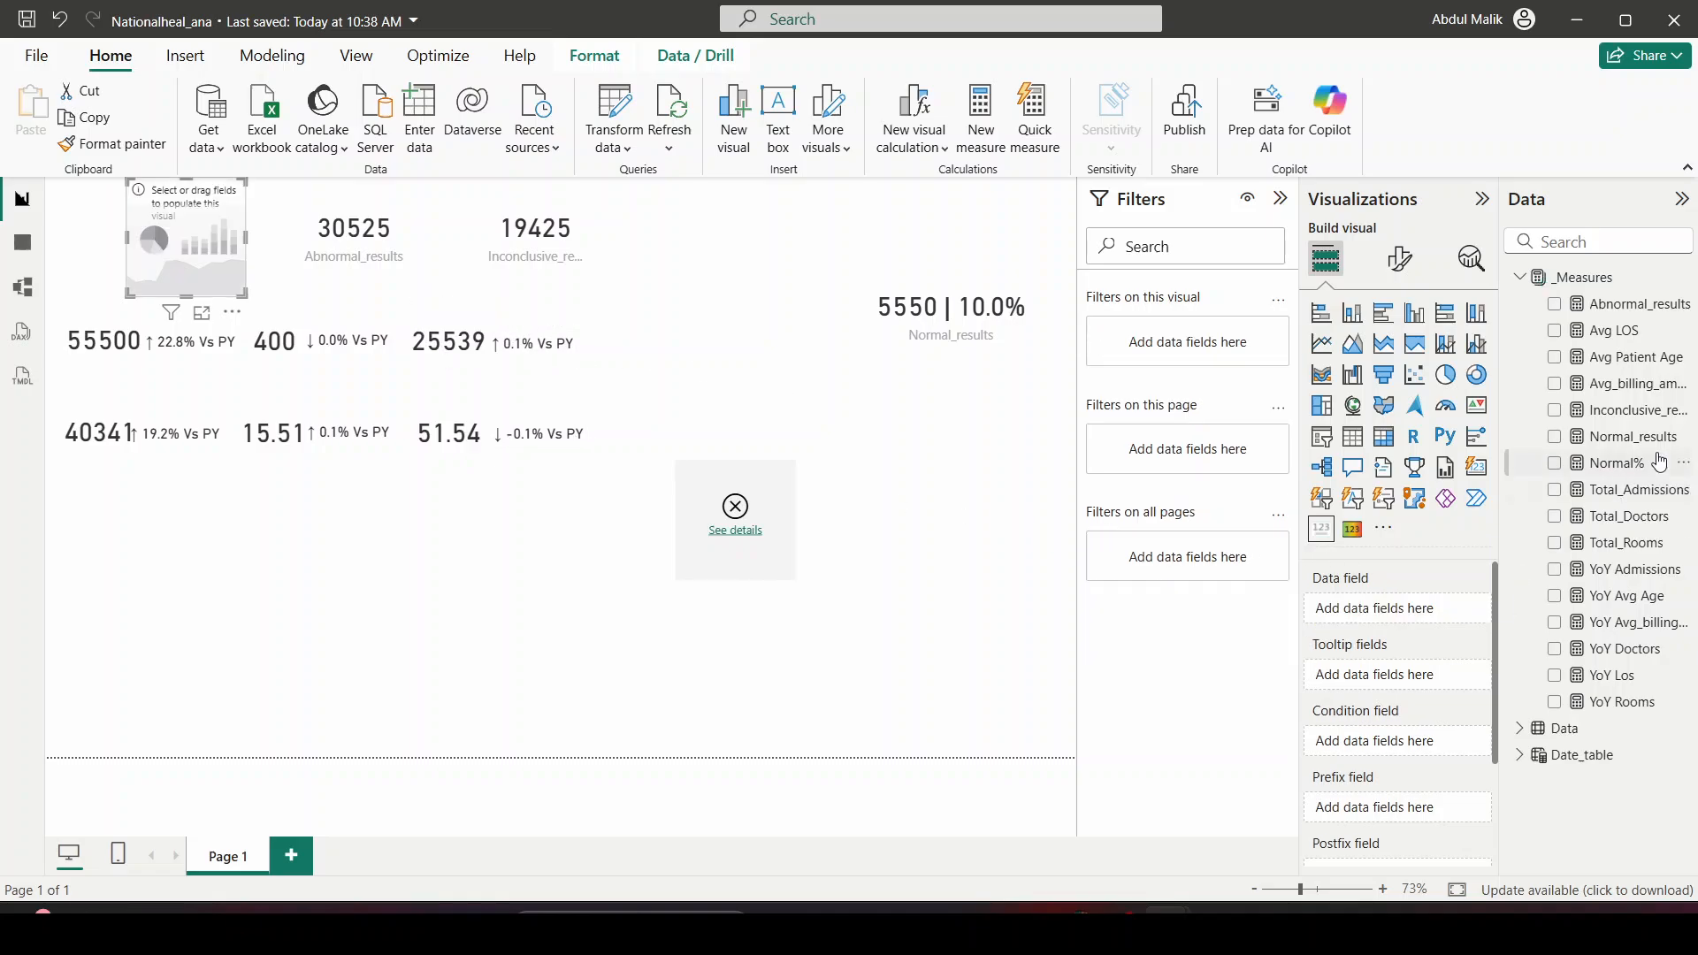
drag(1627, 437, 1415, 610)
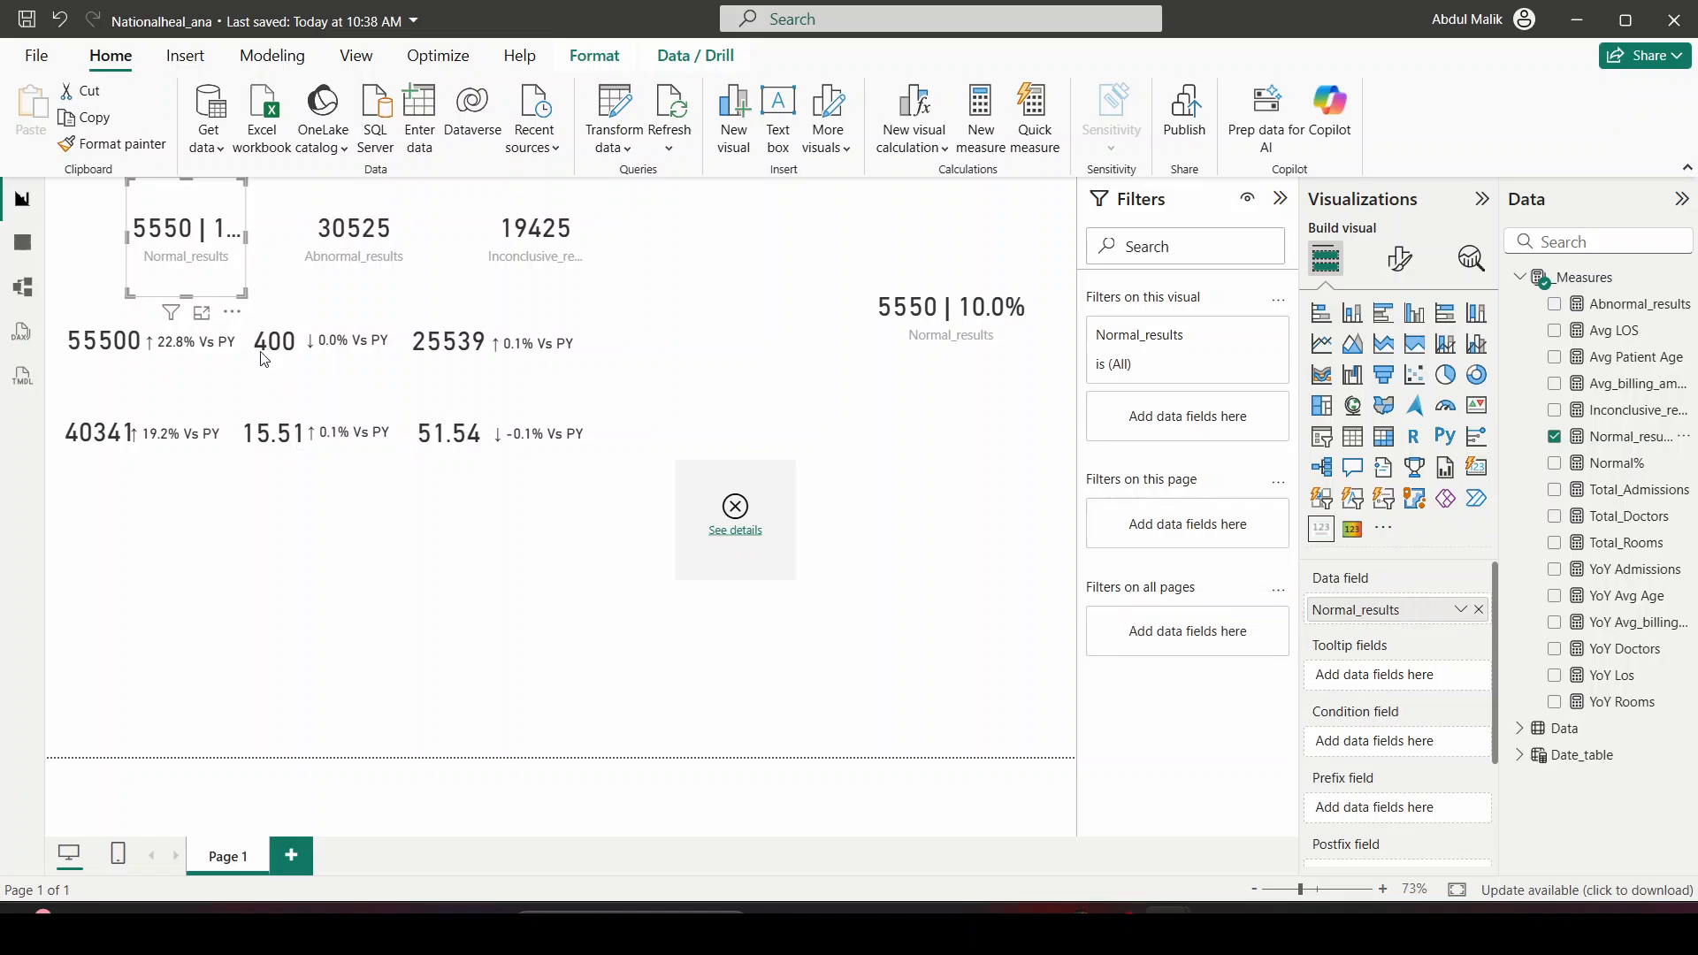
drag(247, 296, 354, 250)
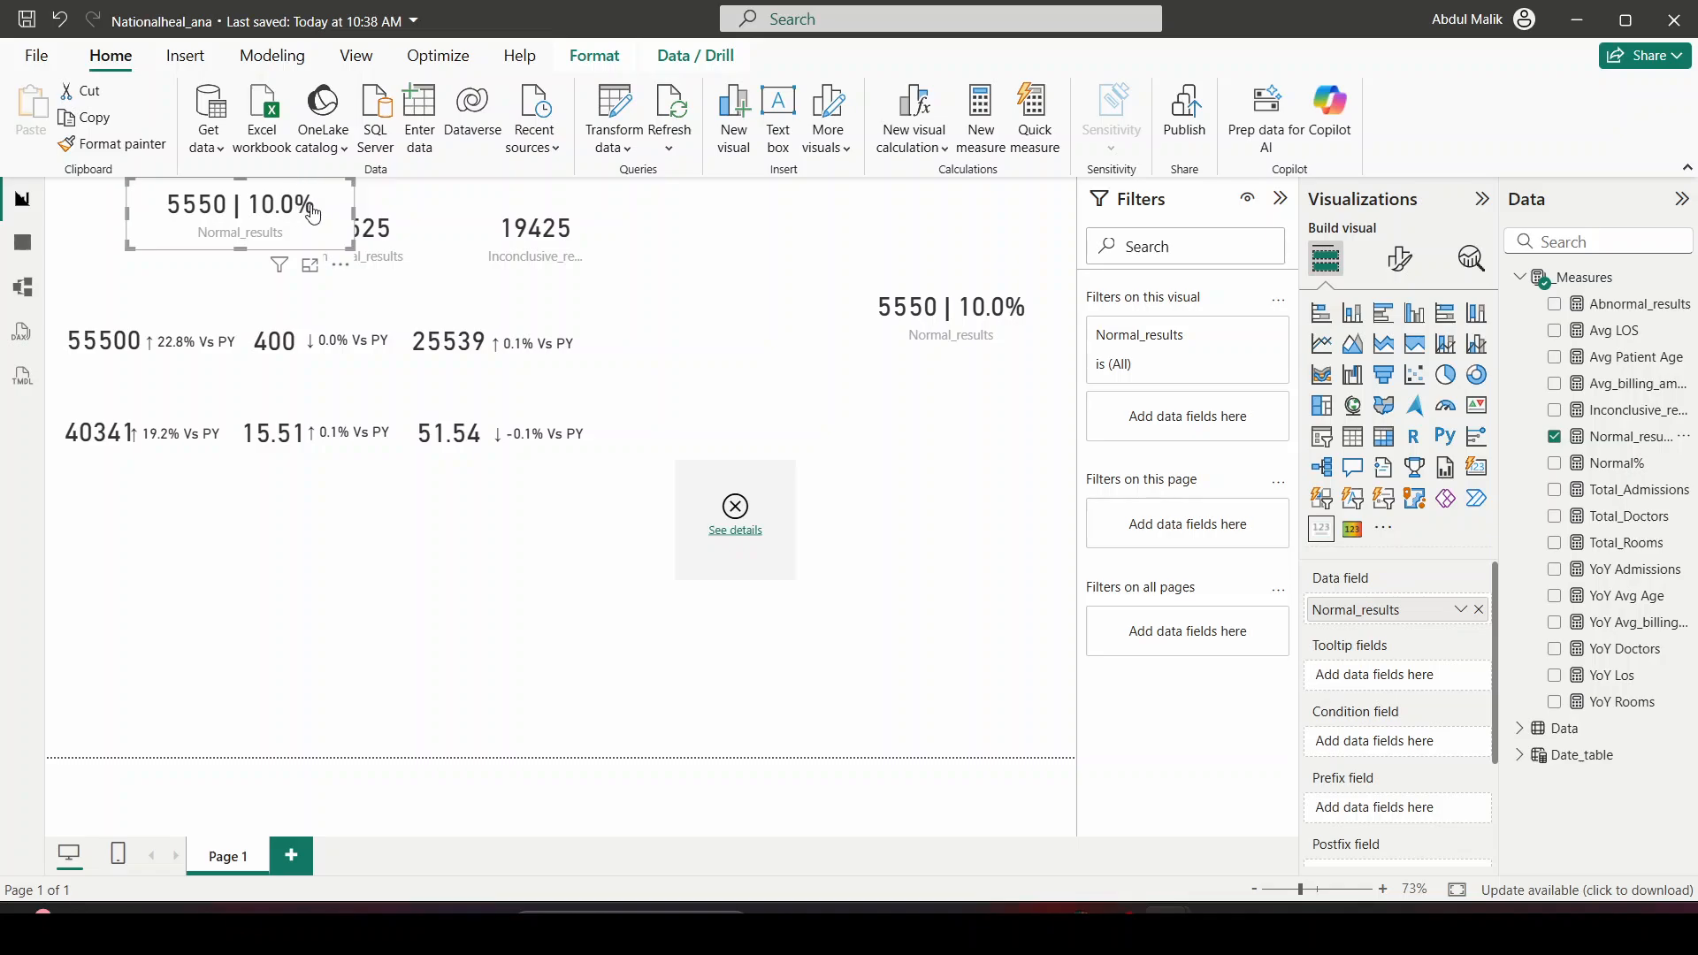
Replace the Normal% data field of the broken card with Abnormal_results
click(1026, 315)
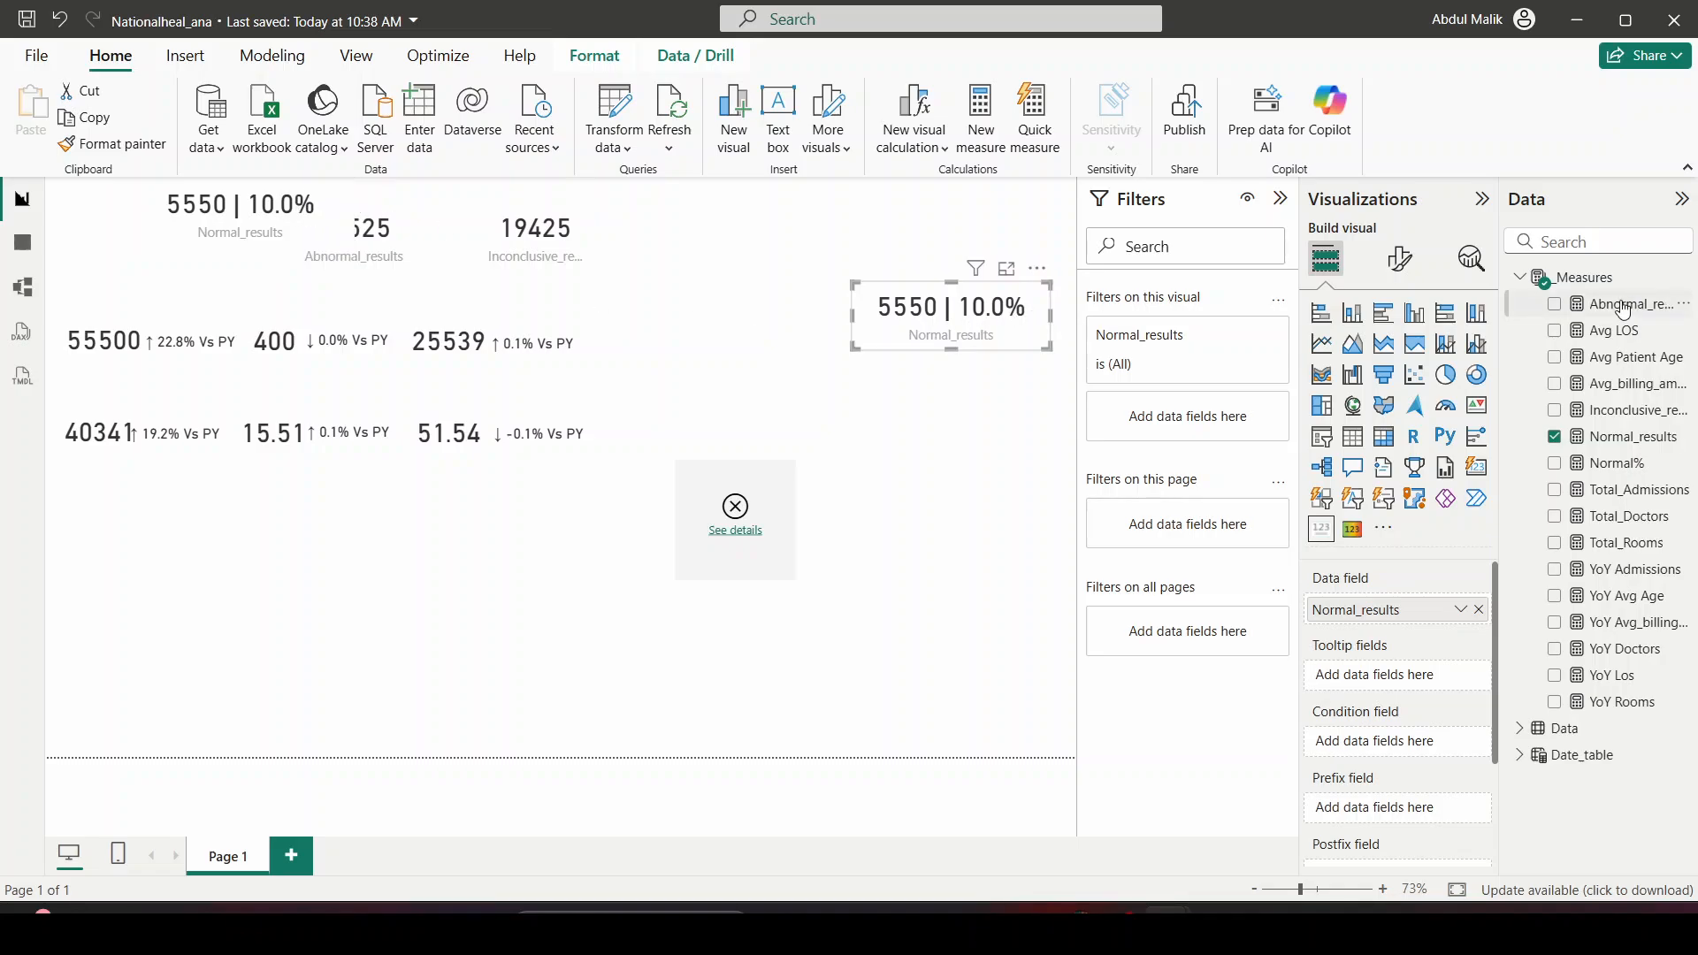
click(831, 548)
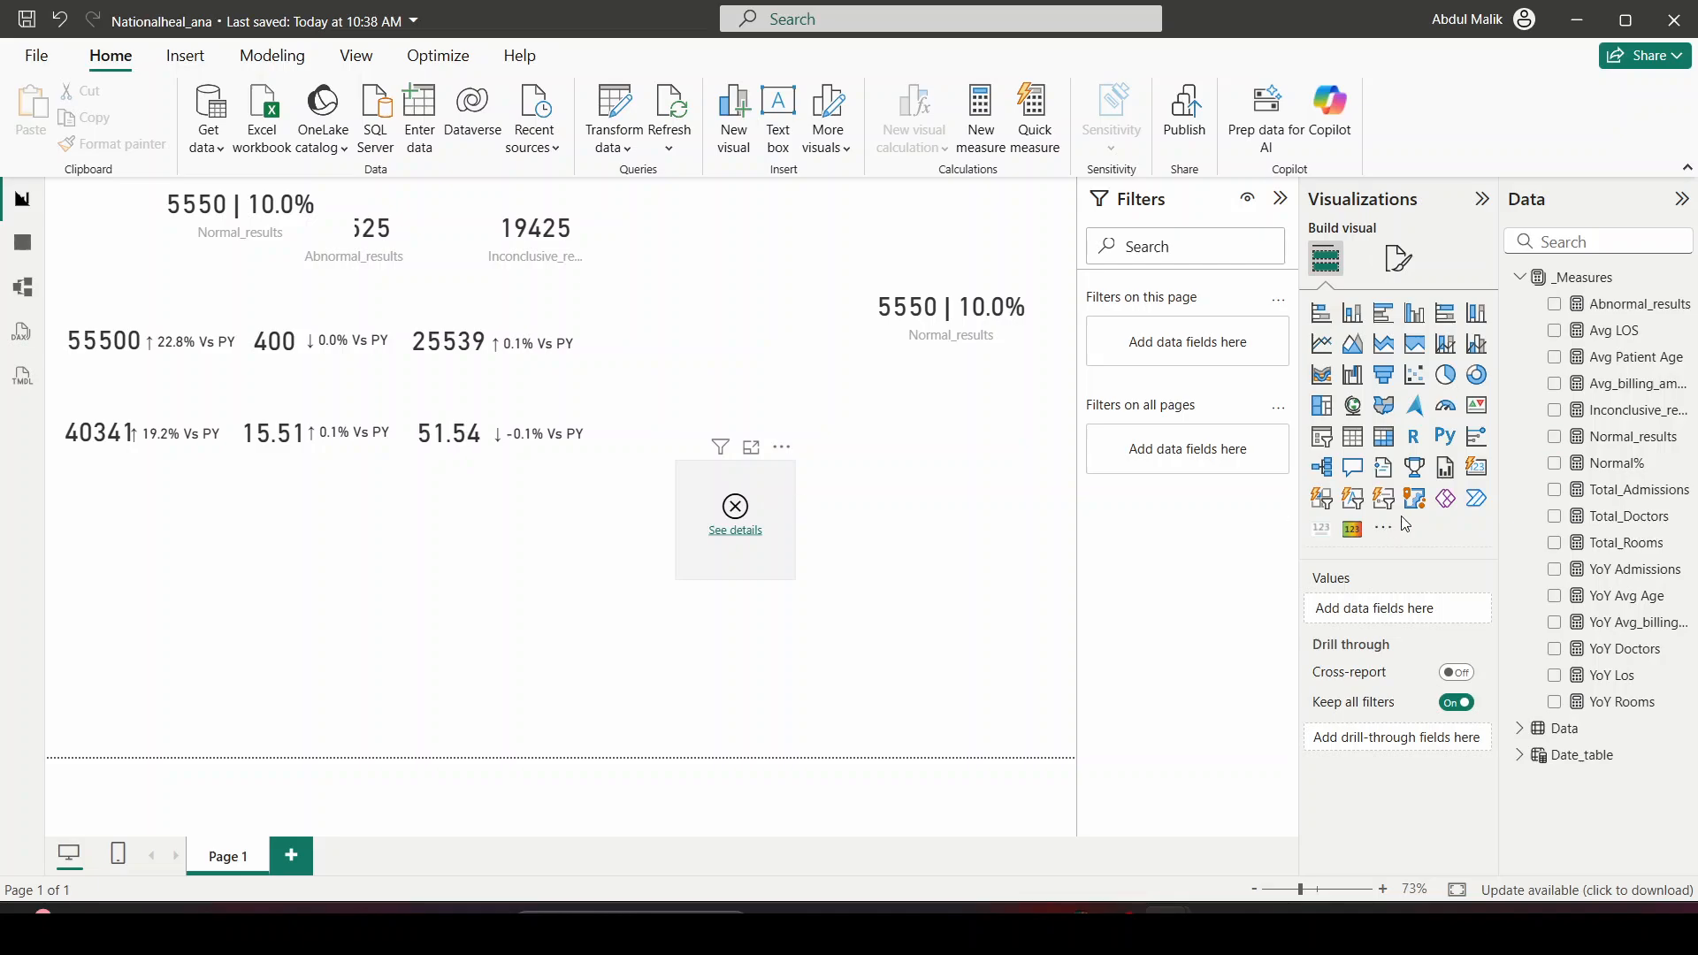
click(767, 500)
click(1481, 614)
drag(1658, 304, 1389, 609)
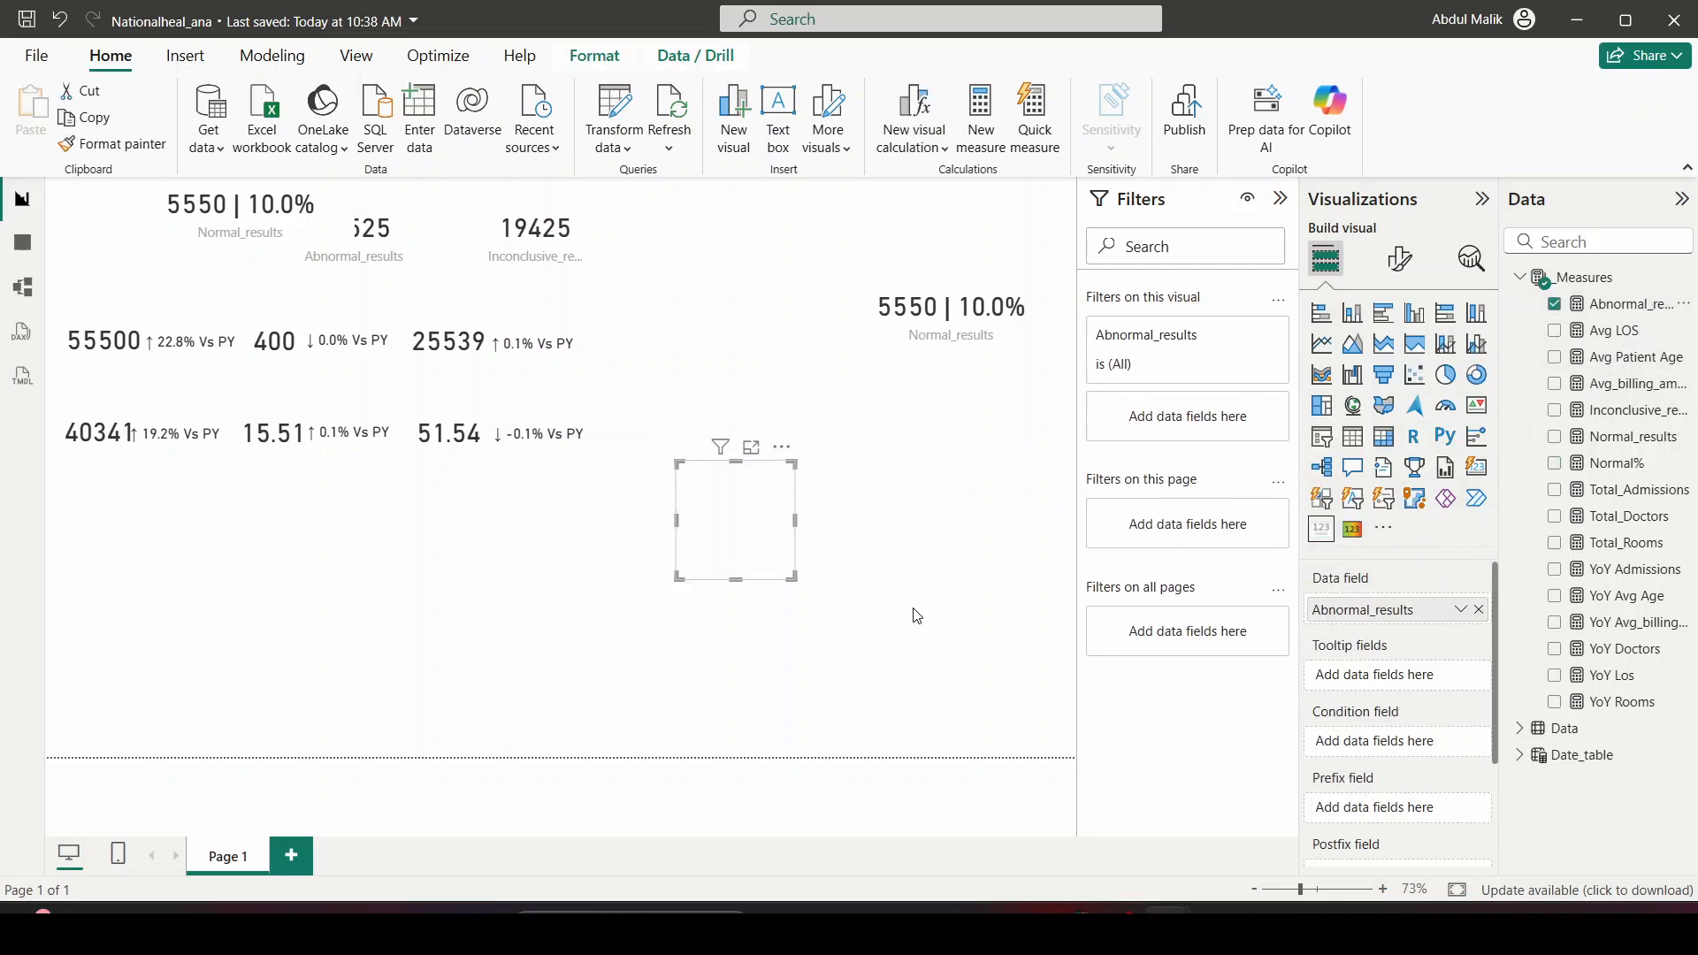
Reduce the new Abnormal_results card's height and place it directly beneath the separate Normal_results card beside the KPI cards
click(792, 585)
click(791, 575)
drag(796, 580, 797, 520)
drag(783, 455, 948, 355)
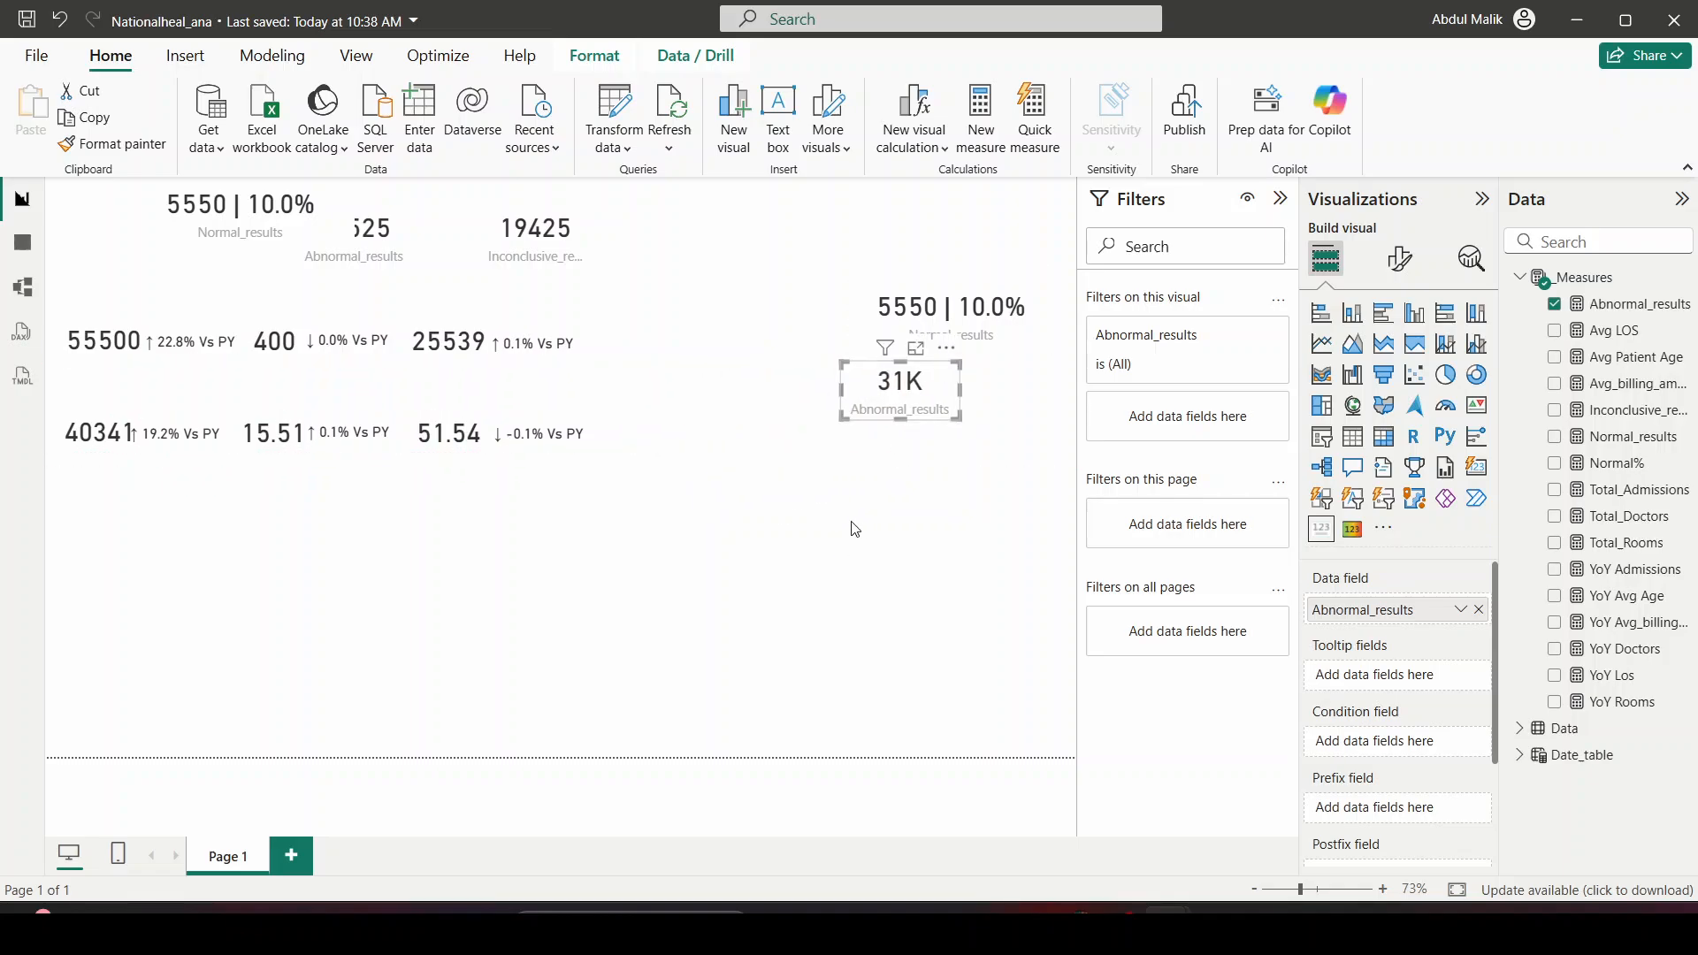
click(852, 527)
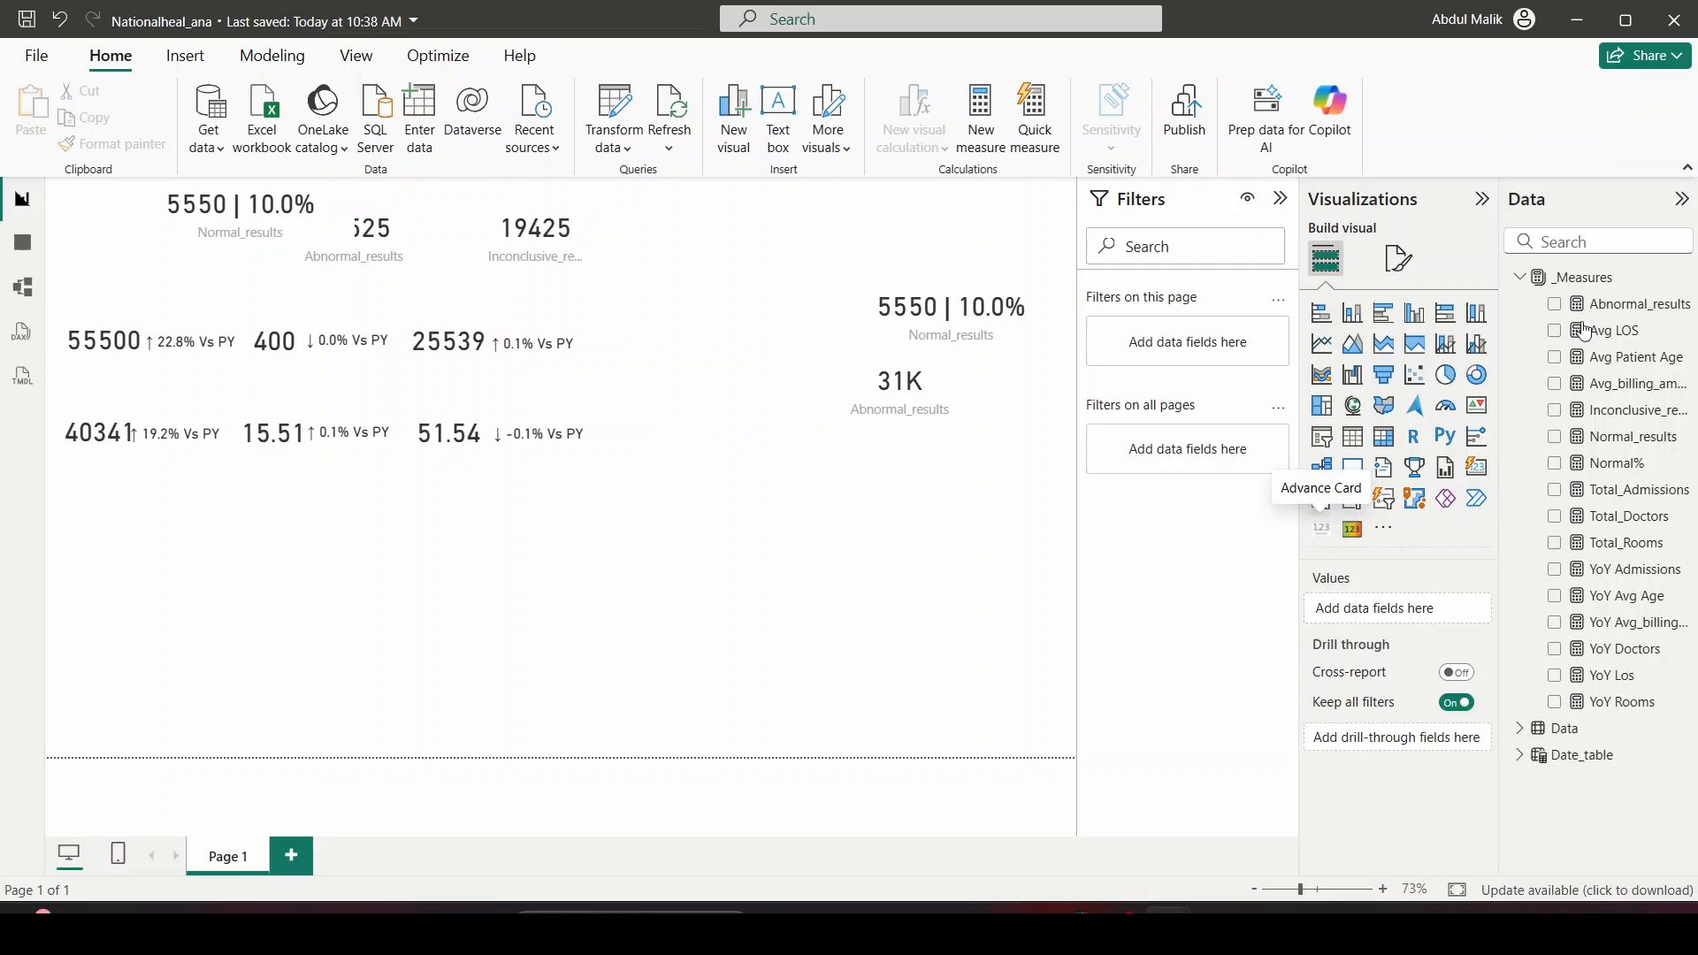
Insert an empty Advance Card and review the Abnormal_results measure's formula without changing it
click(1321, 534)
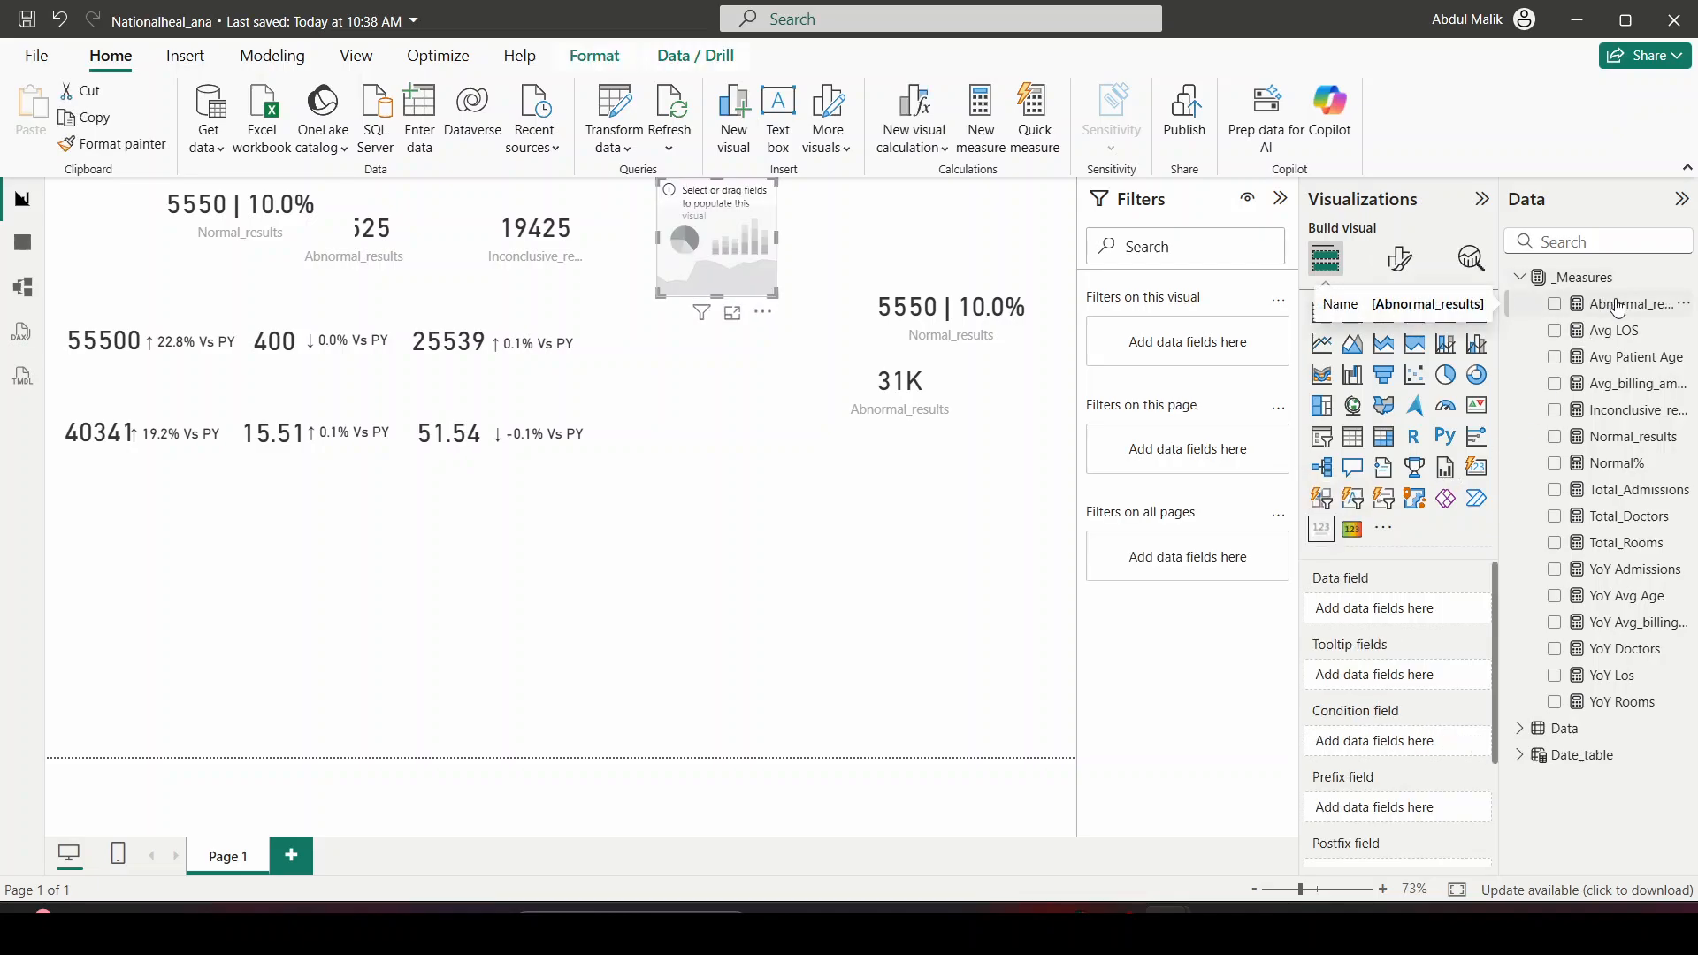
click(1618, 307)
click(771, 189)
drag(772, 189, 145, 192)
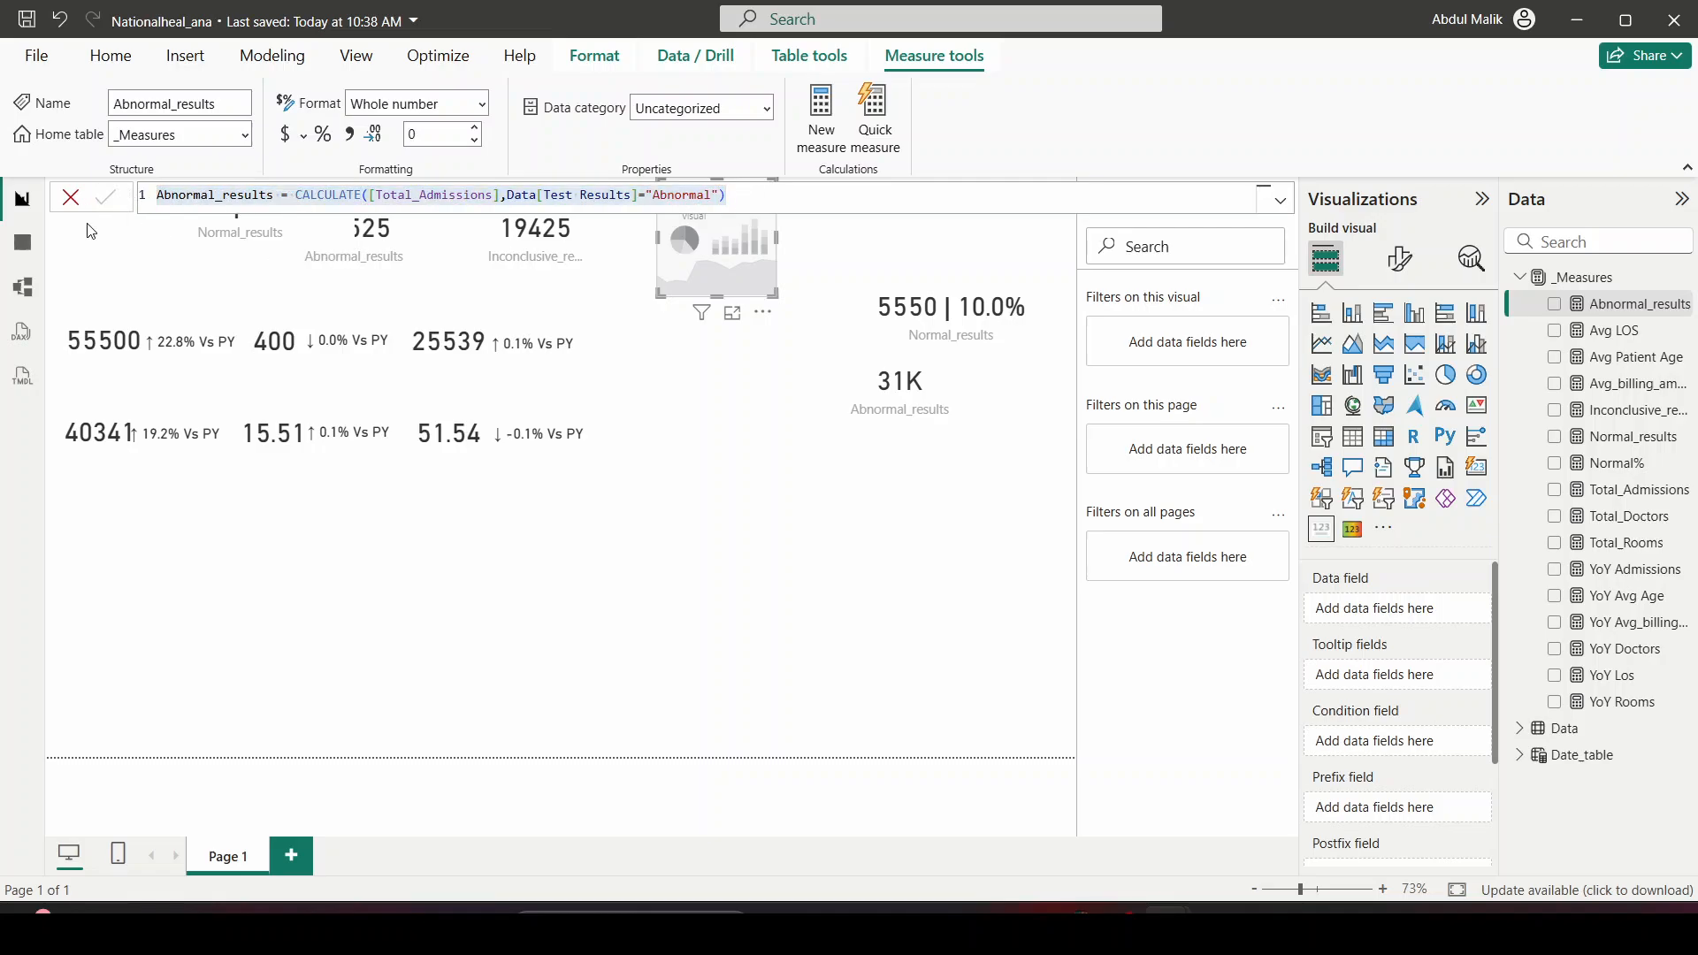
click(71, 198)
Create the measure Abnormal_results_% = DIVIDE([Abnormal_results],[Total_Admissions],0) * 100 in the _Measures table
right_click(1614, 281)
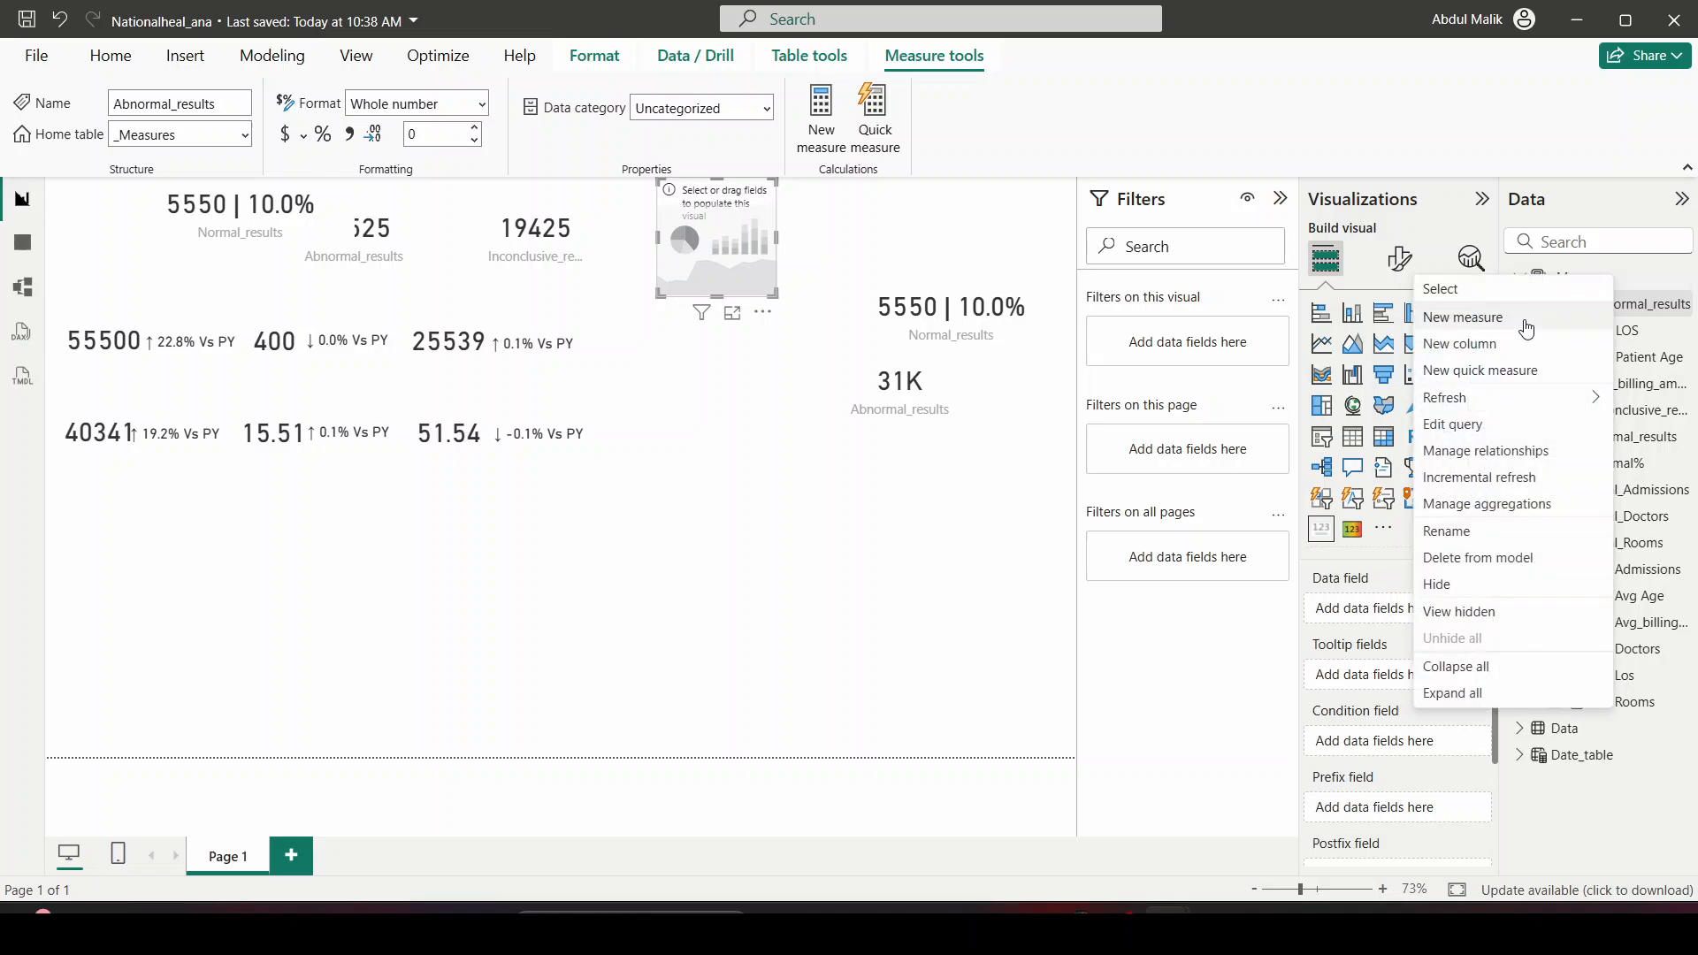
click(1524, 320)
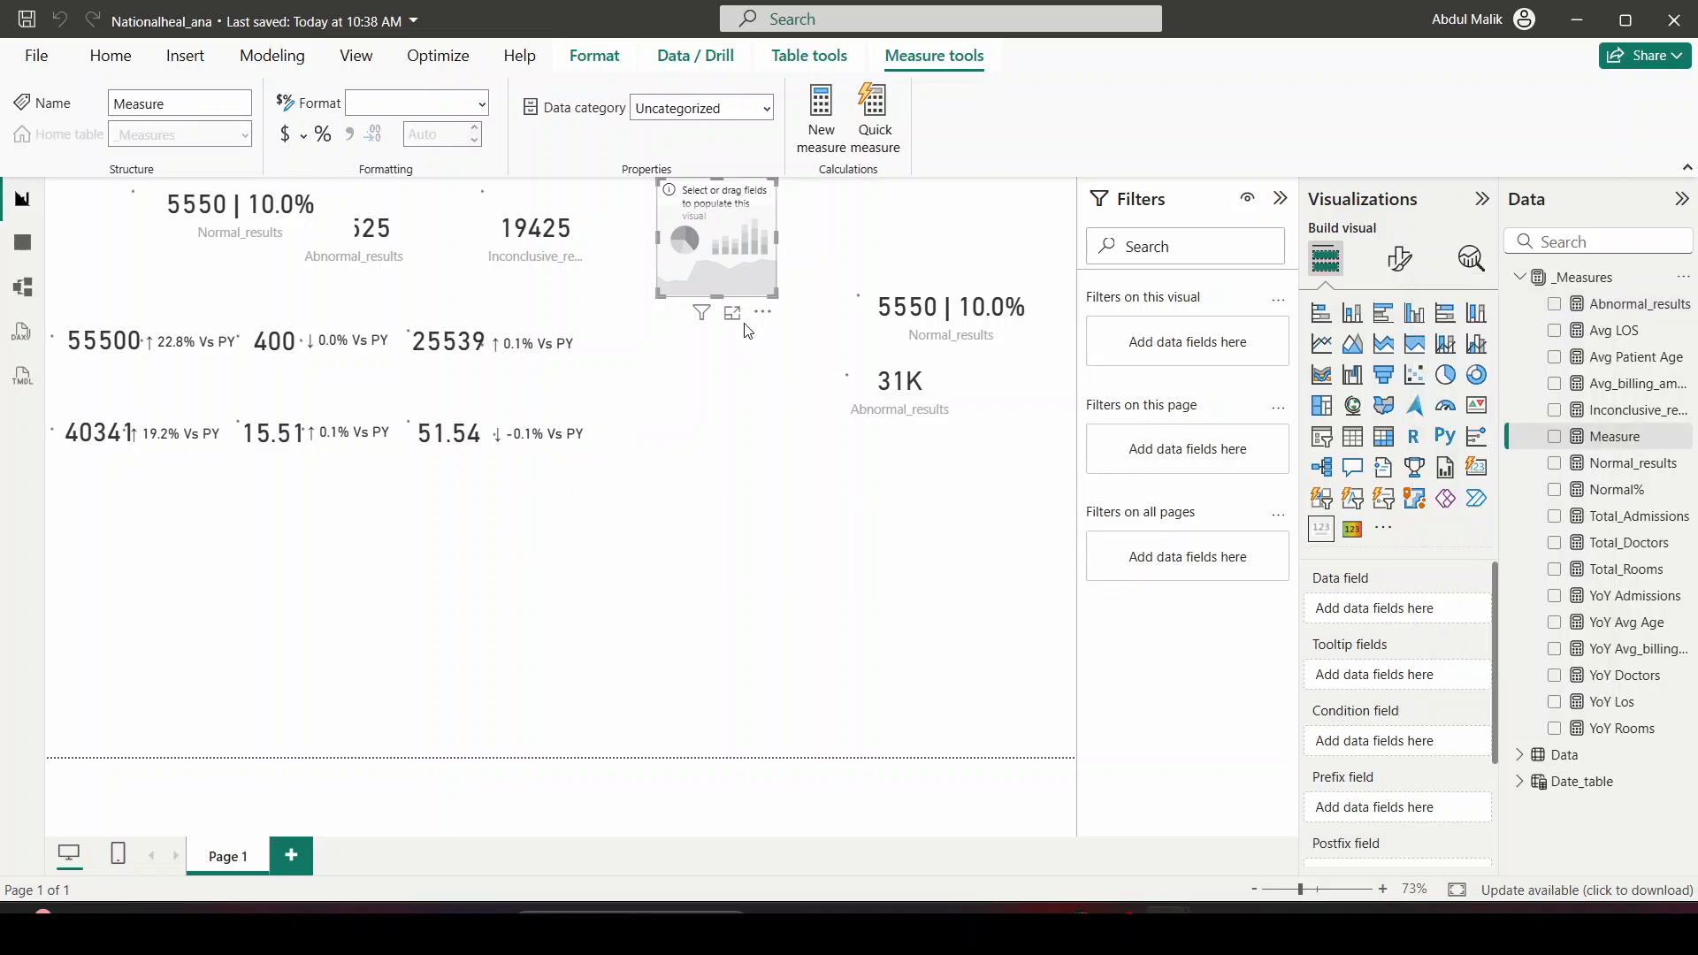
text(Abnormal_results_%)
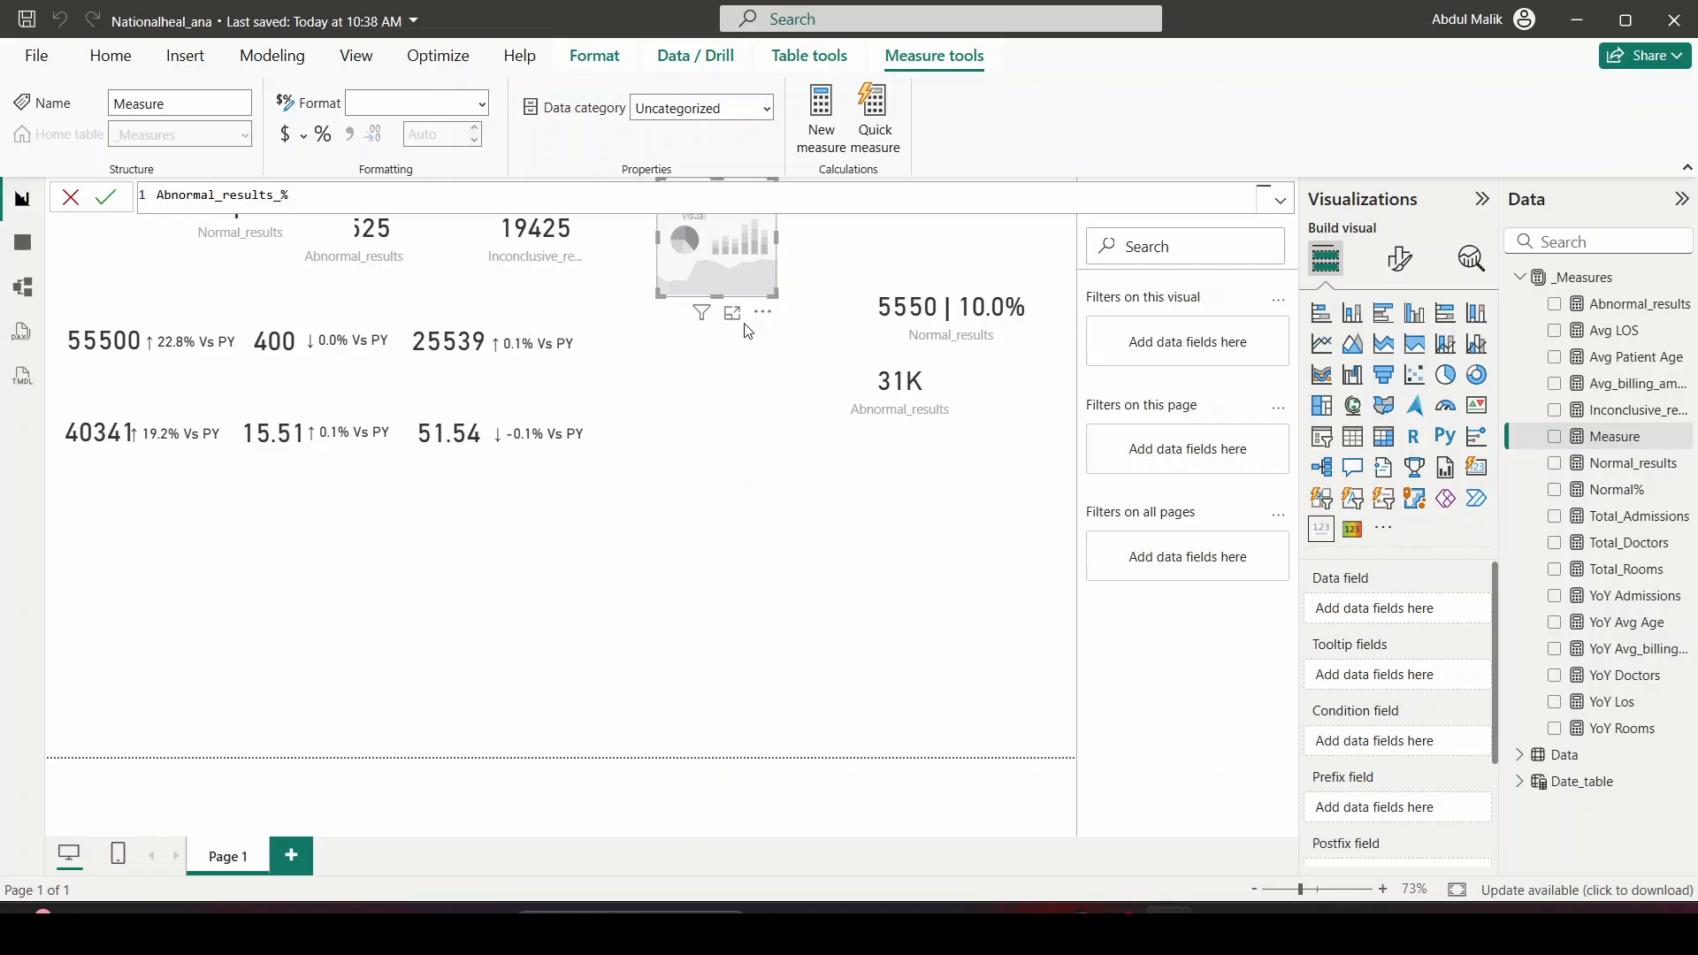
text(DIVIDE()
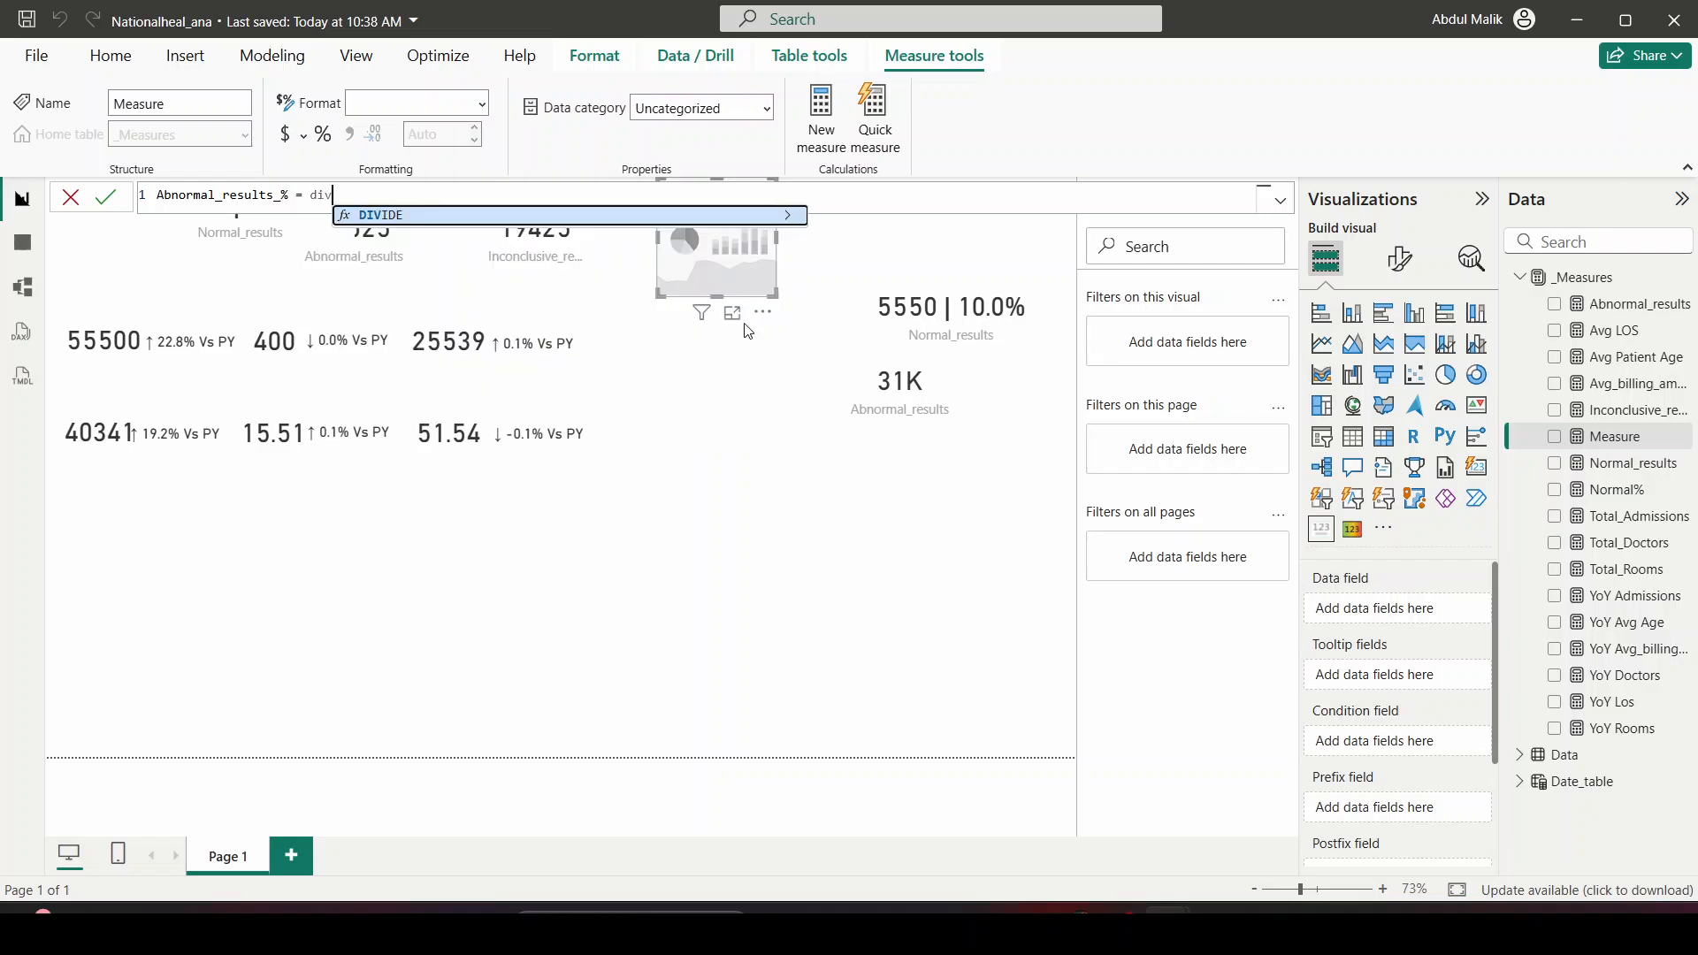
text(ab)
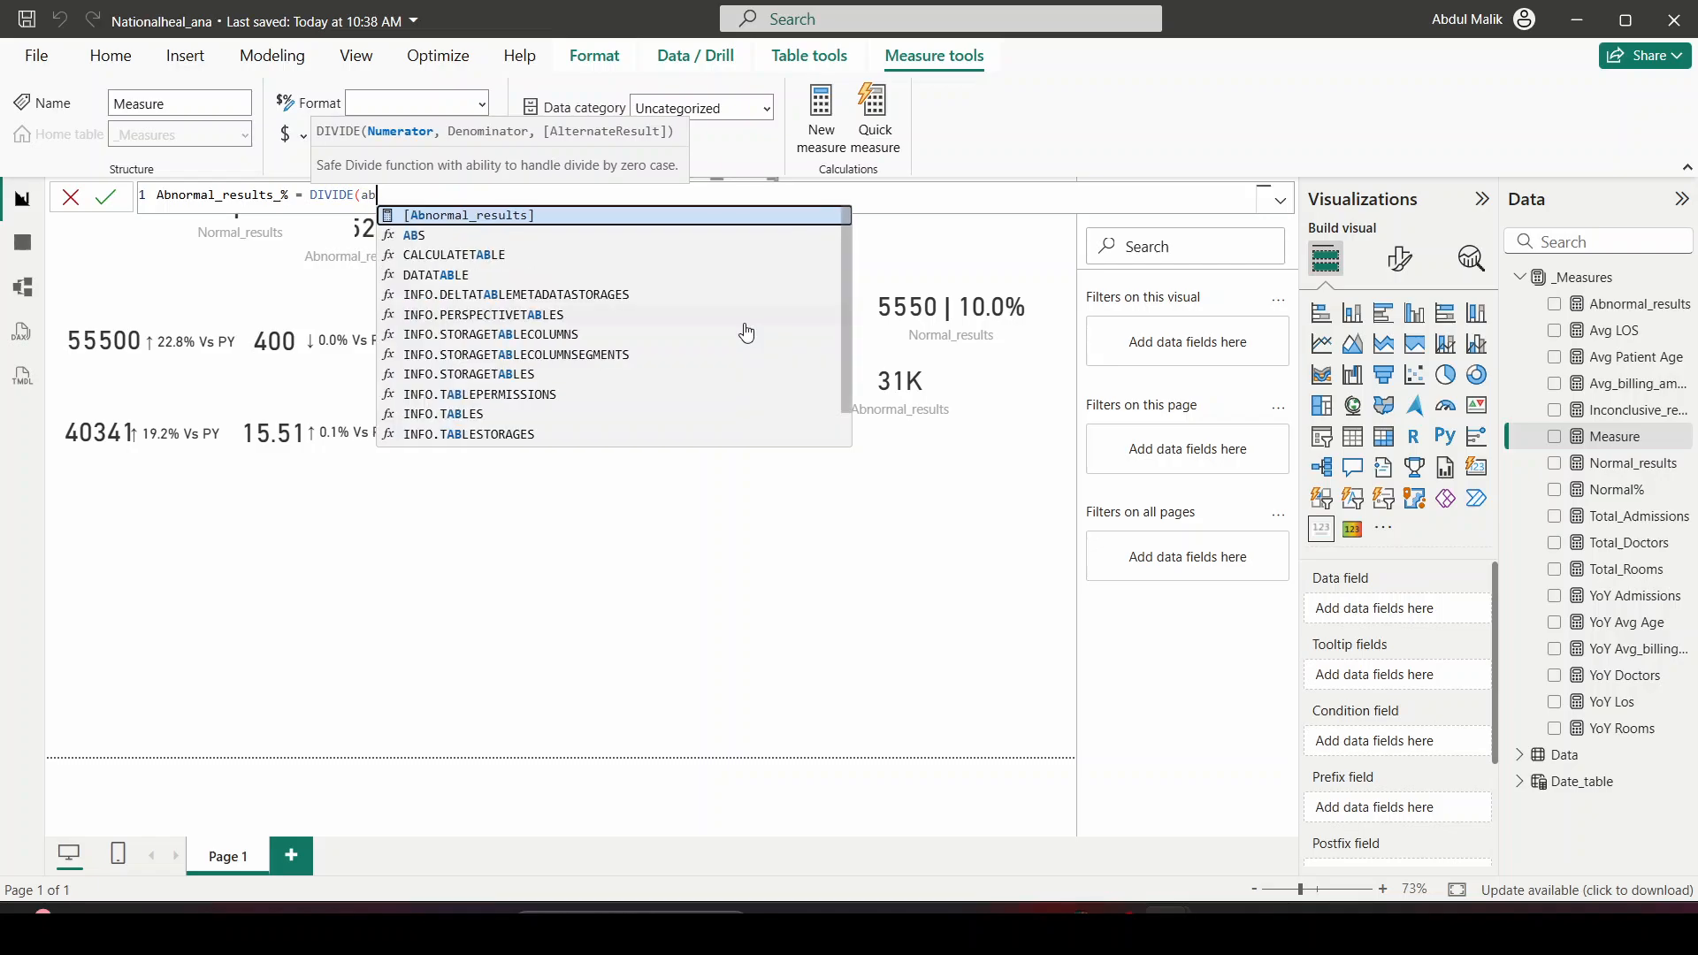
key(Tab)
text(,[To)
text(t)
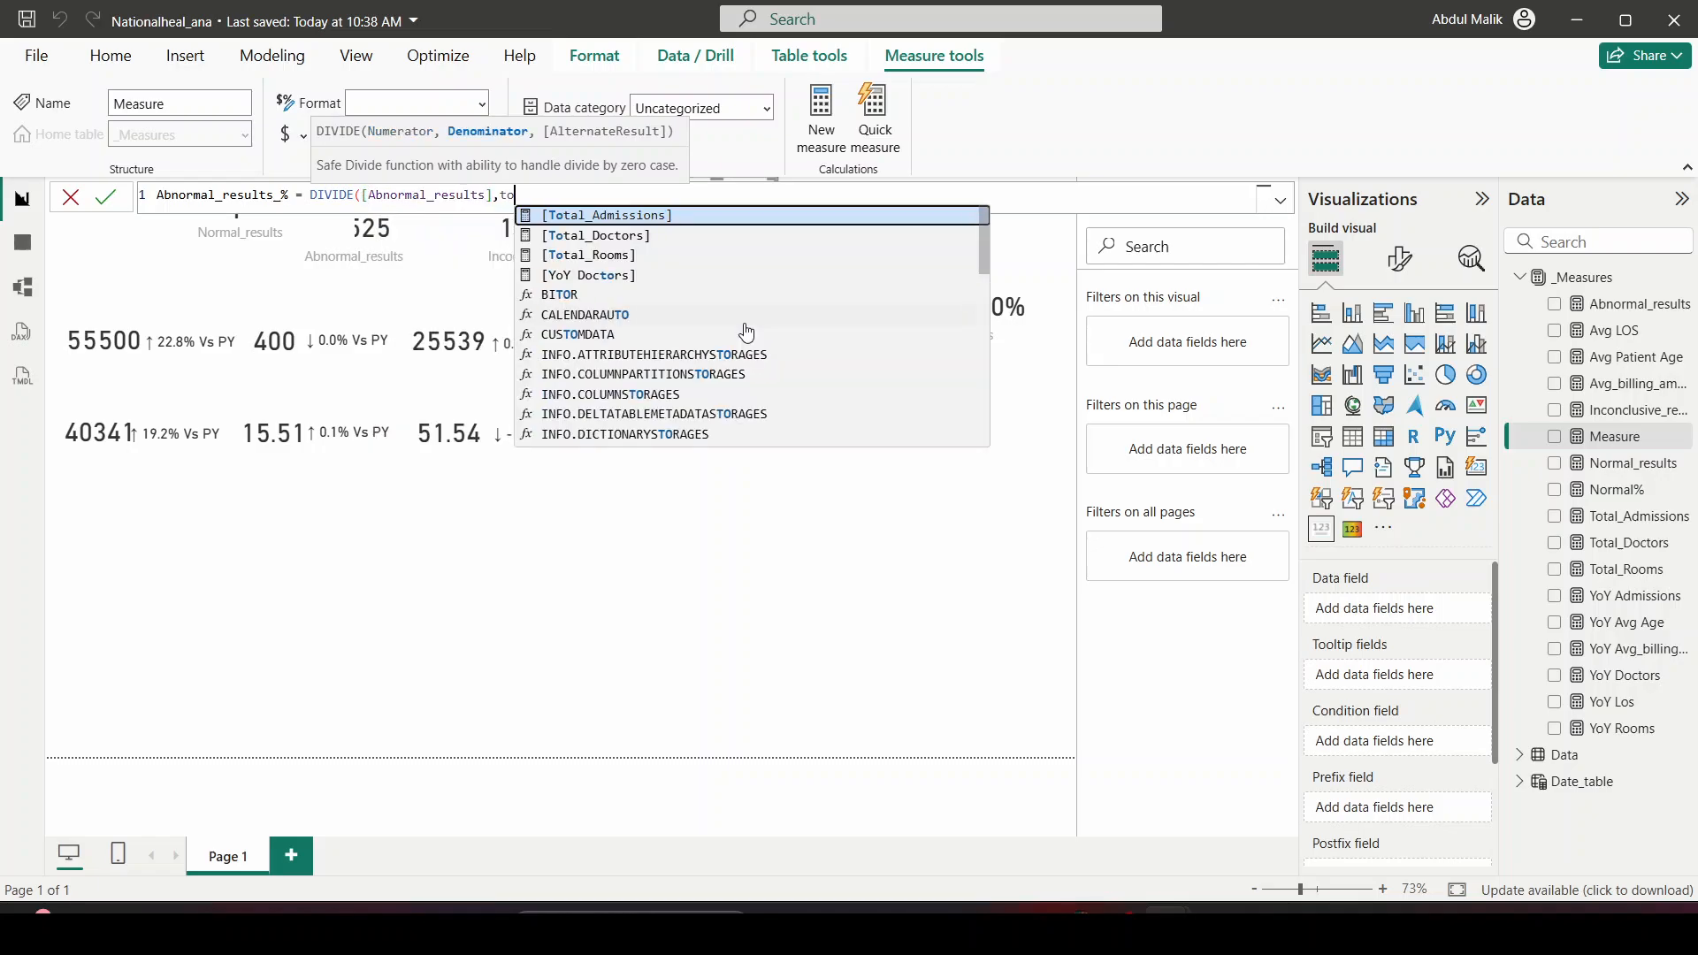
click(787, 221)
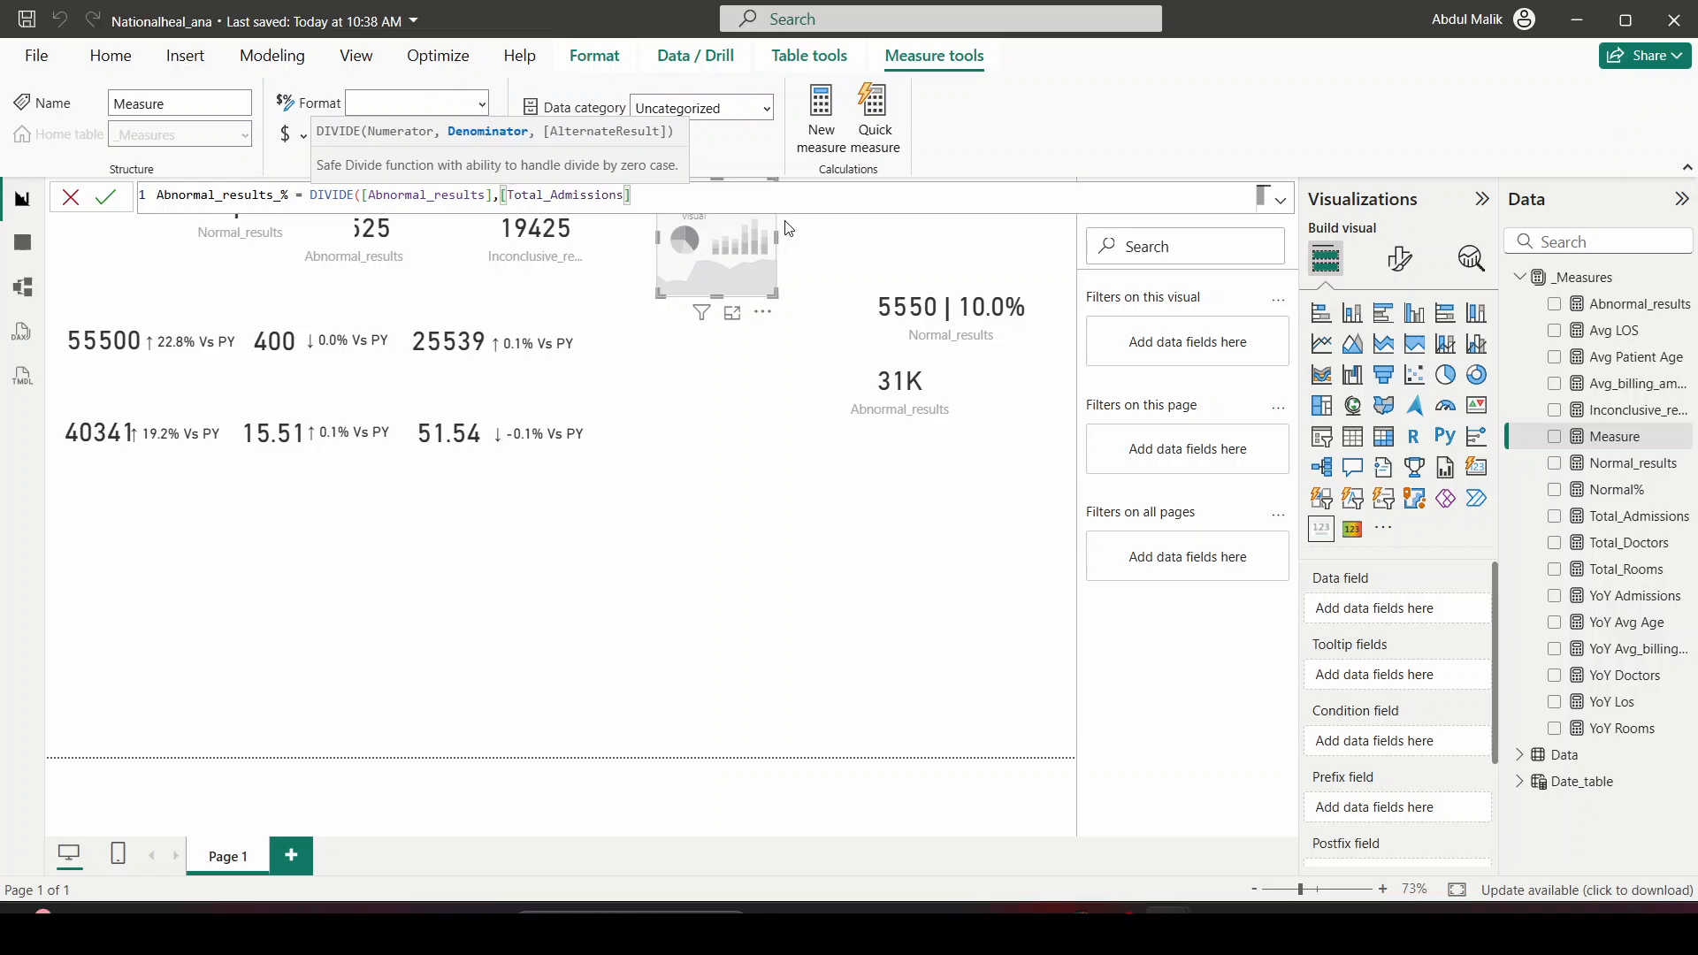
text(,0) * 100)
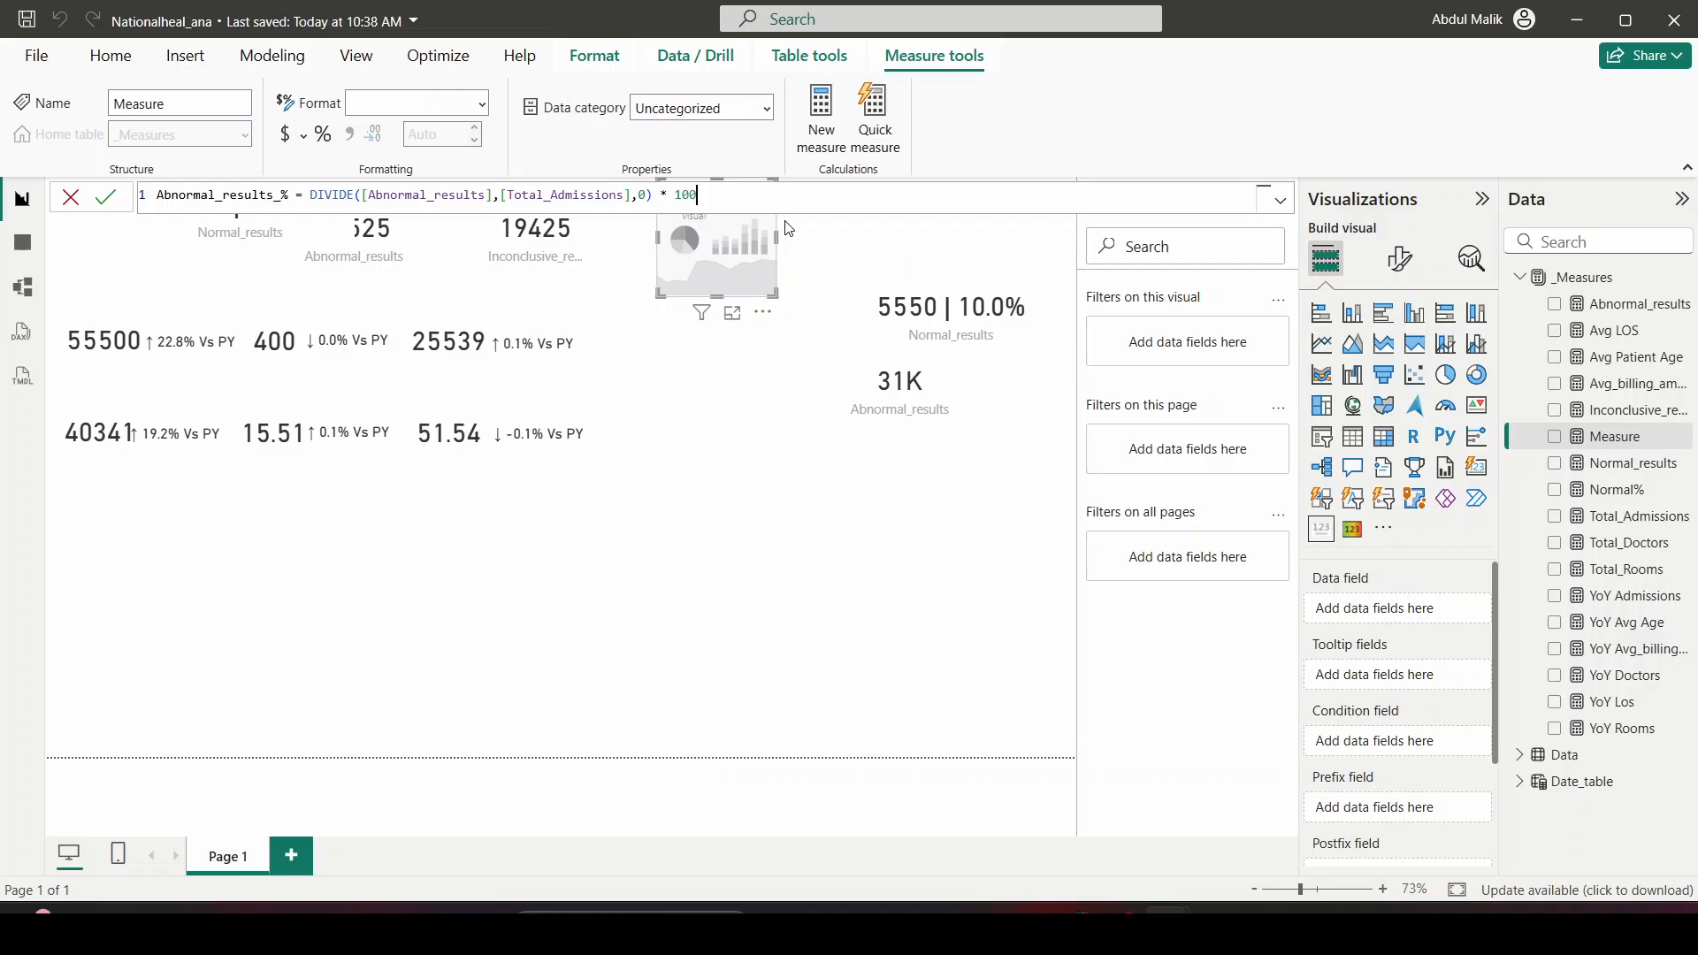
click(102, 202)
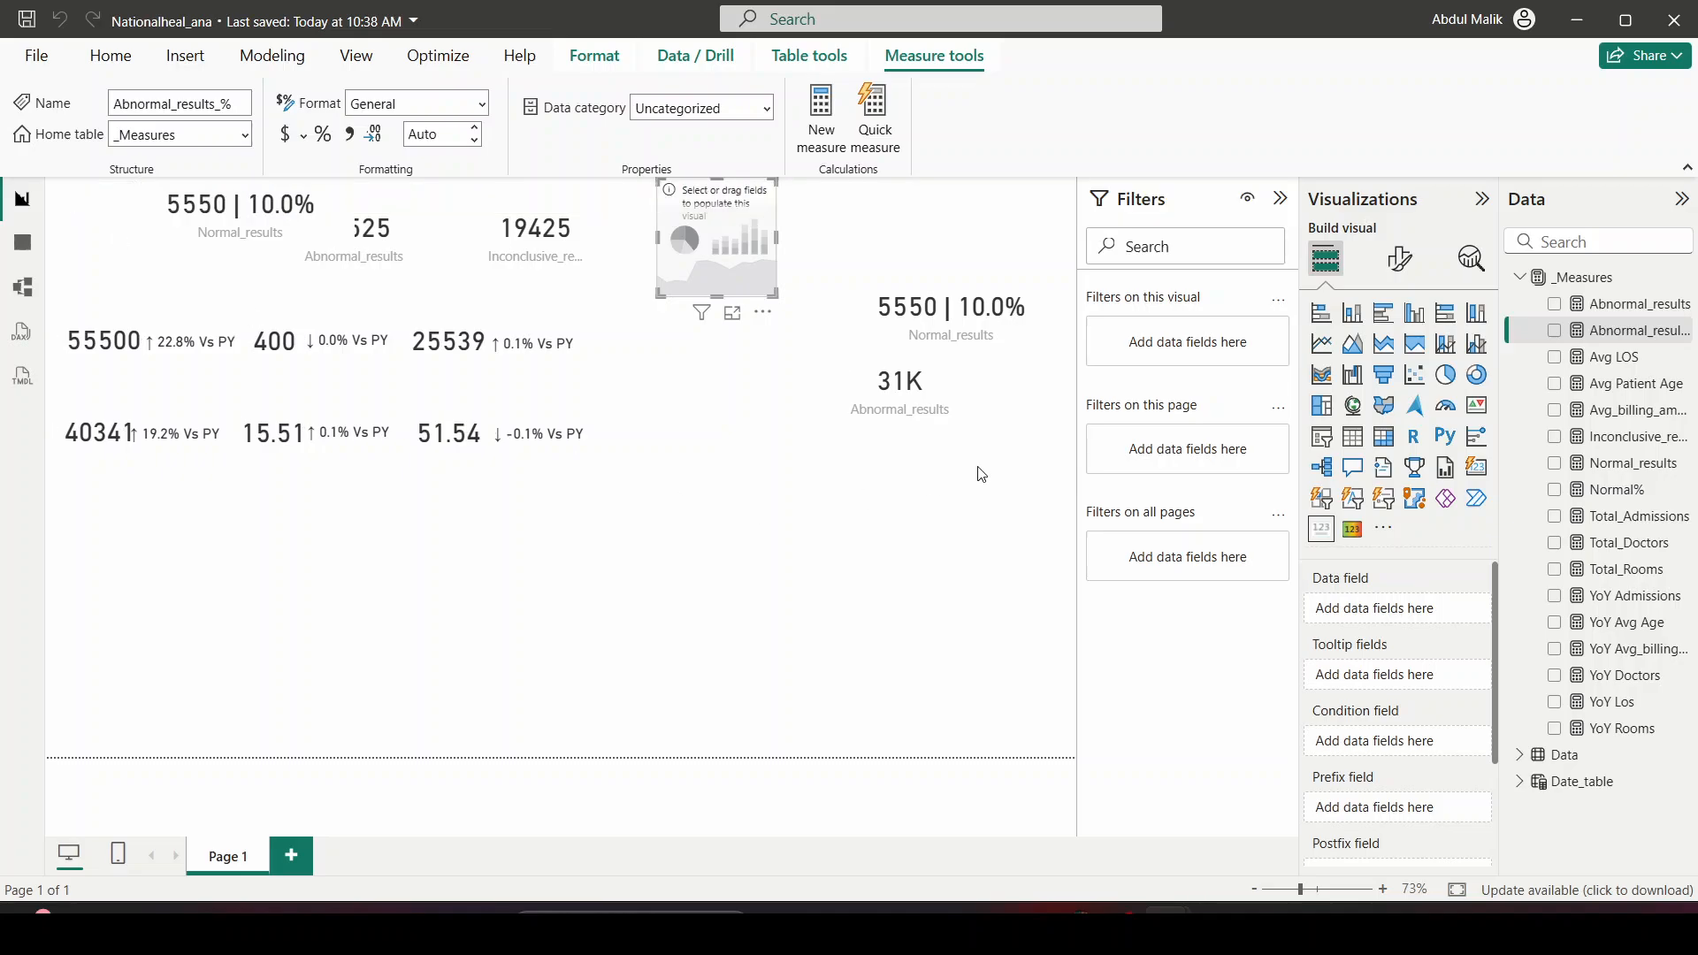
Insert an Advance Card showing Abnormal_results_% and place it beside the Abnormal_results card under Normal_results
click(952, 414)
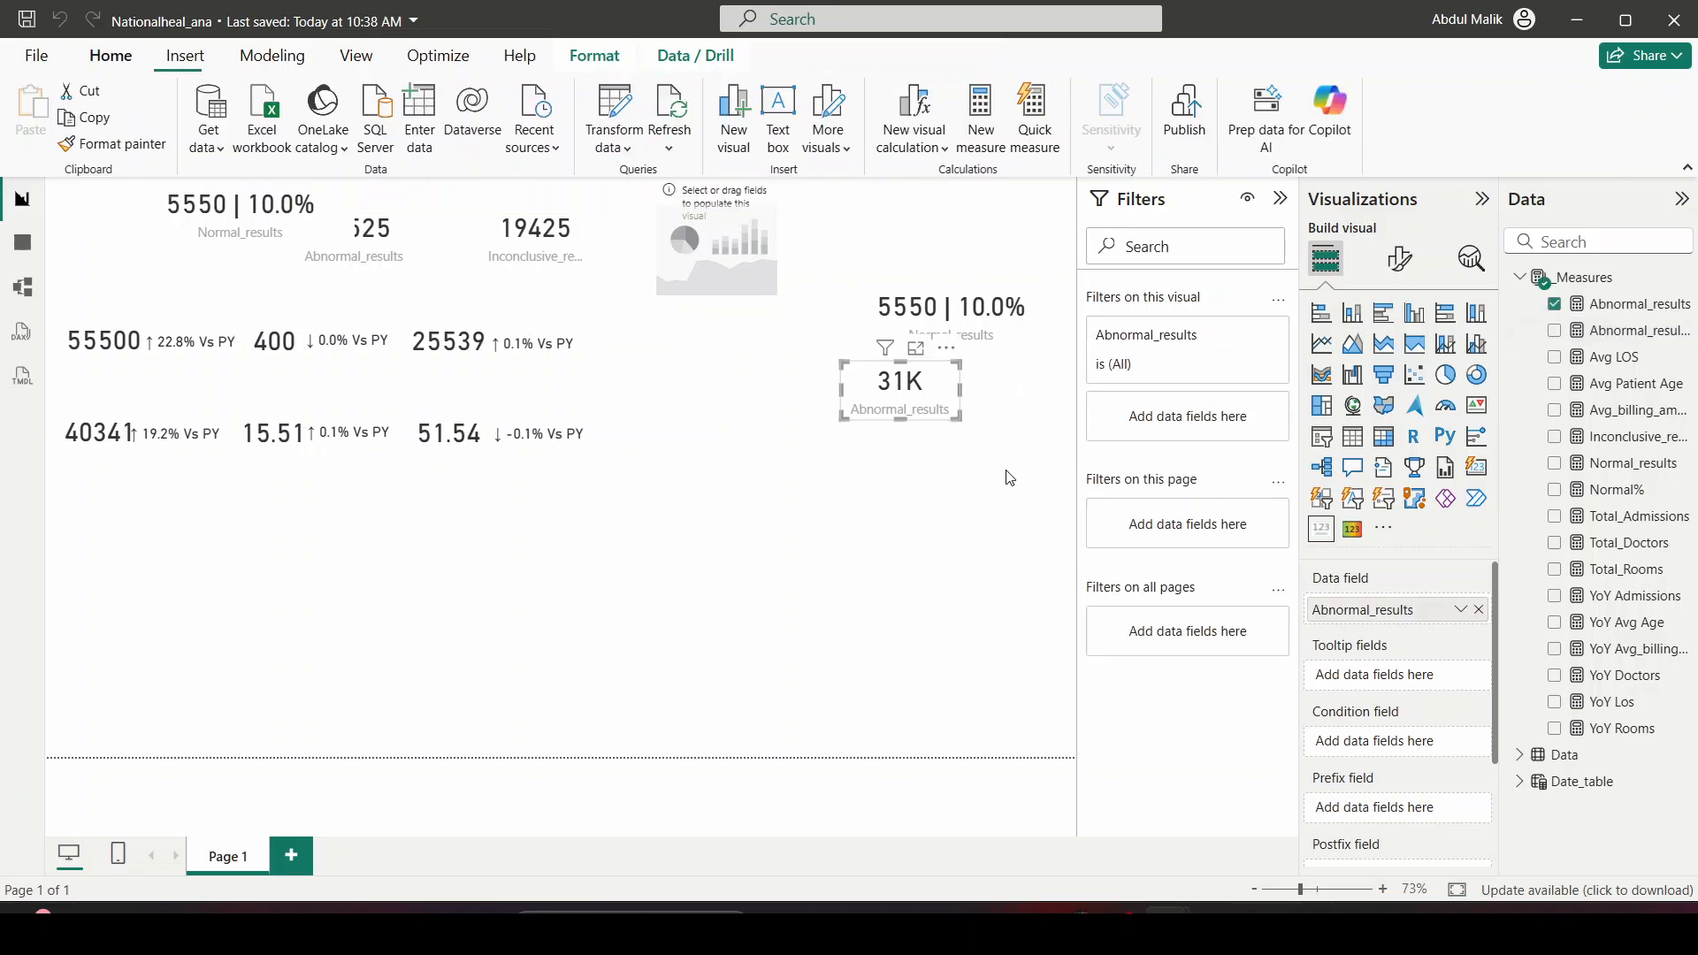
click(980, 539)
click(1323, 534)
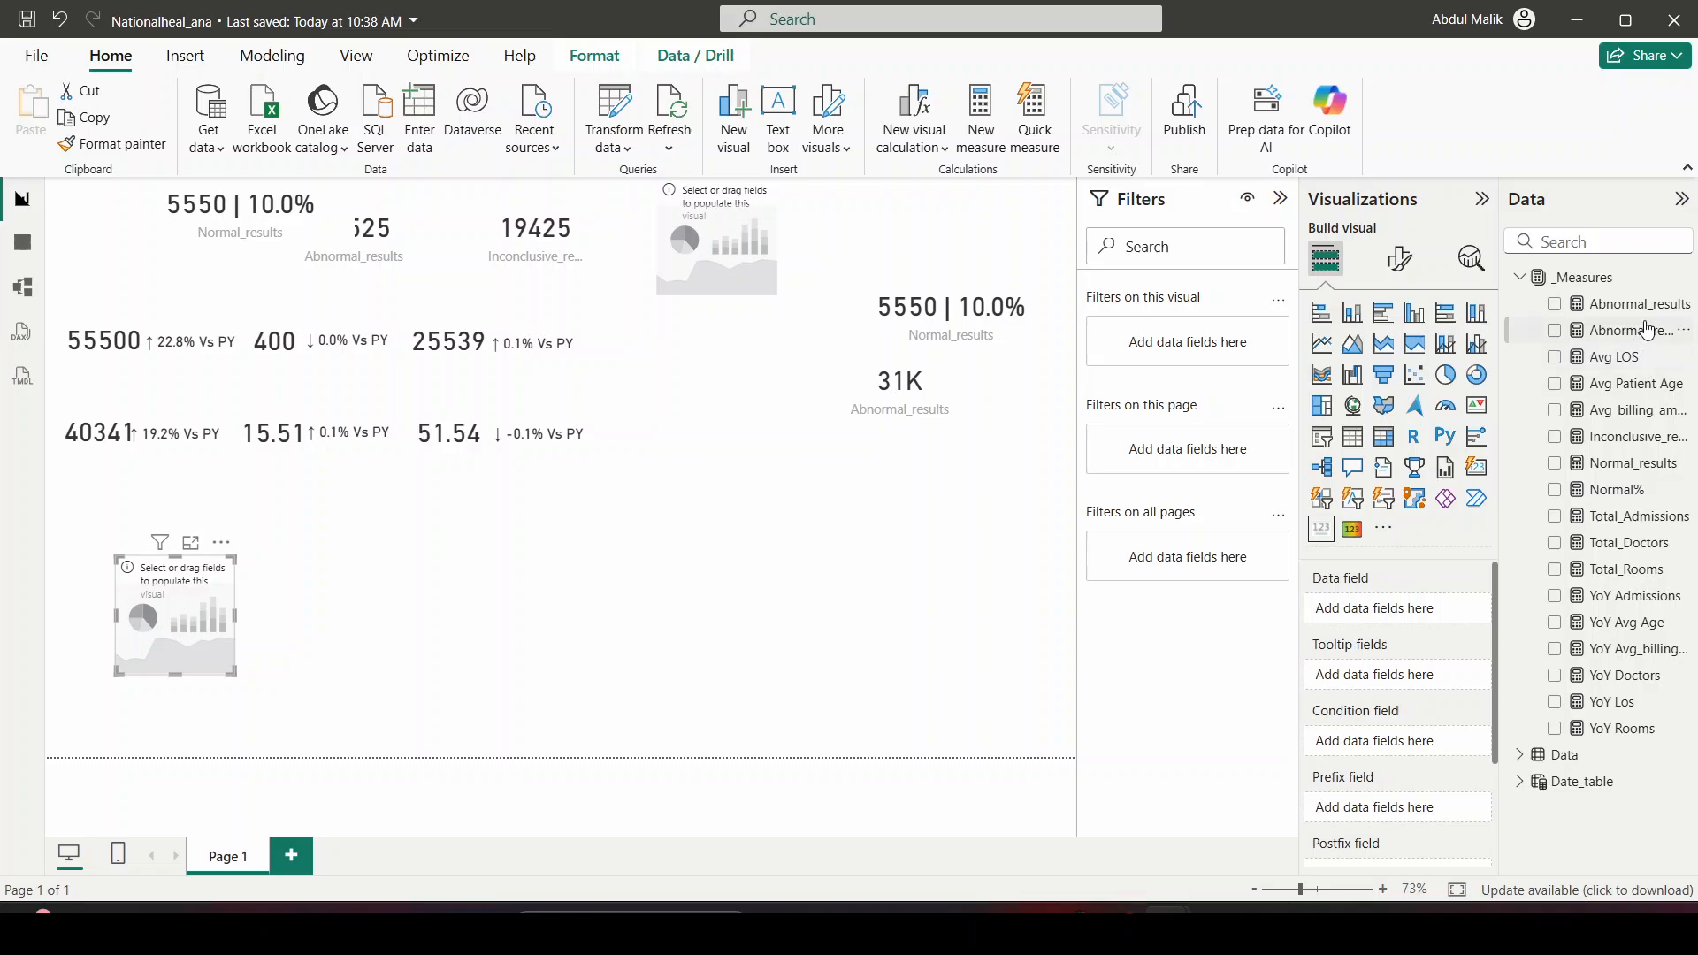
drag(1647, 330, 1322, 609)
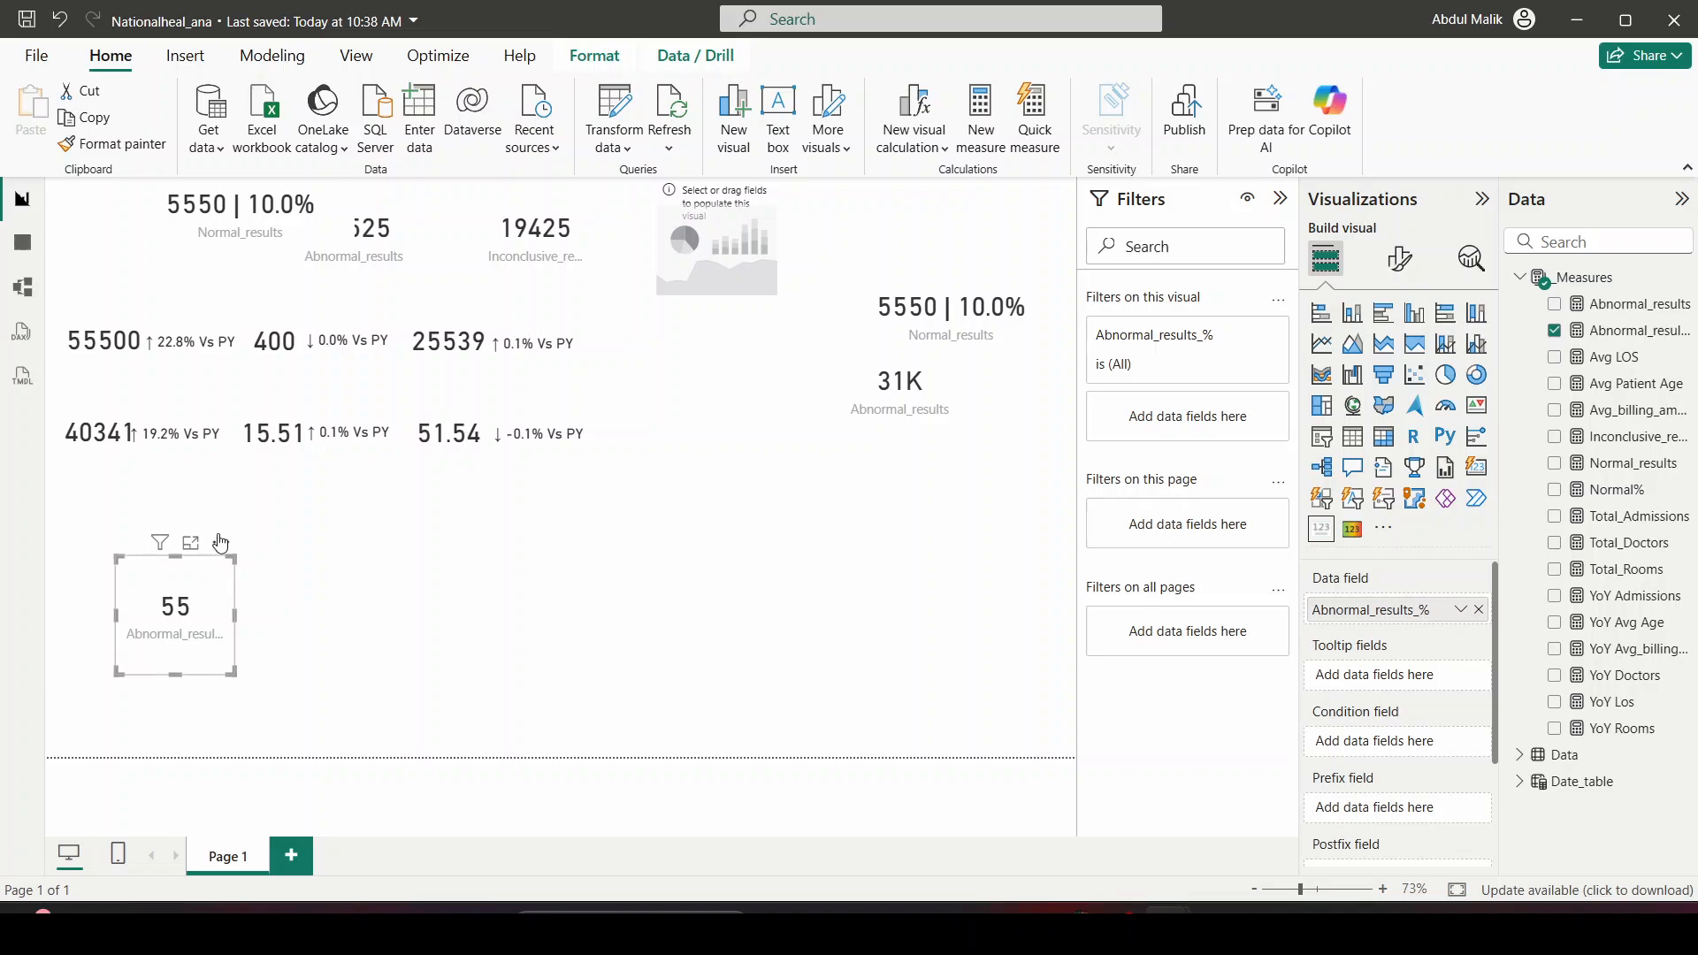
drag(220, 542, 1043, 346)
Compare the result cards with the normal, inconclusive and abnormal result cards of the reference dashboard in the browser
click(944, 315)
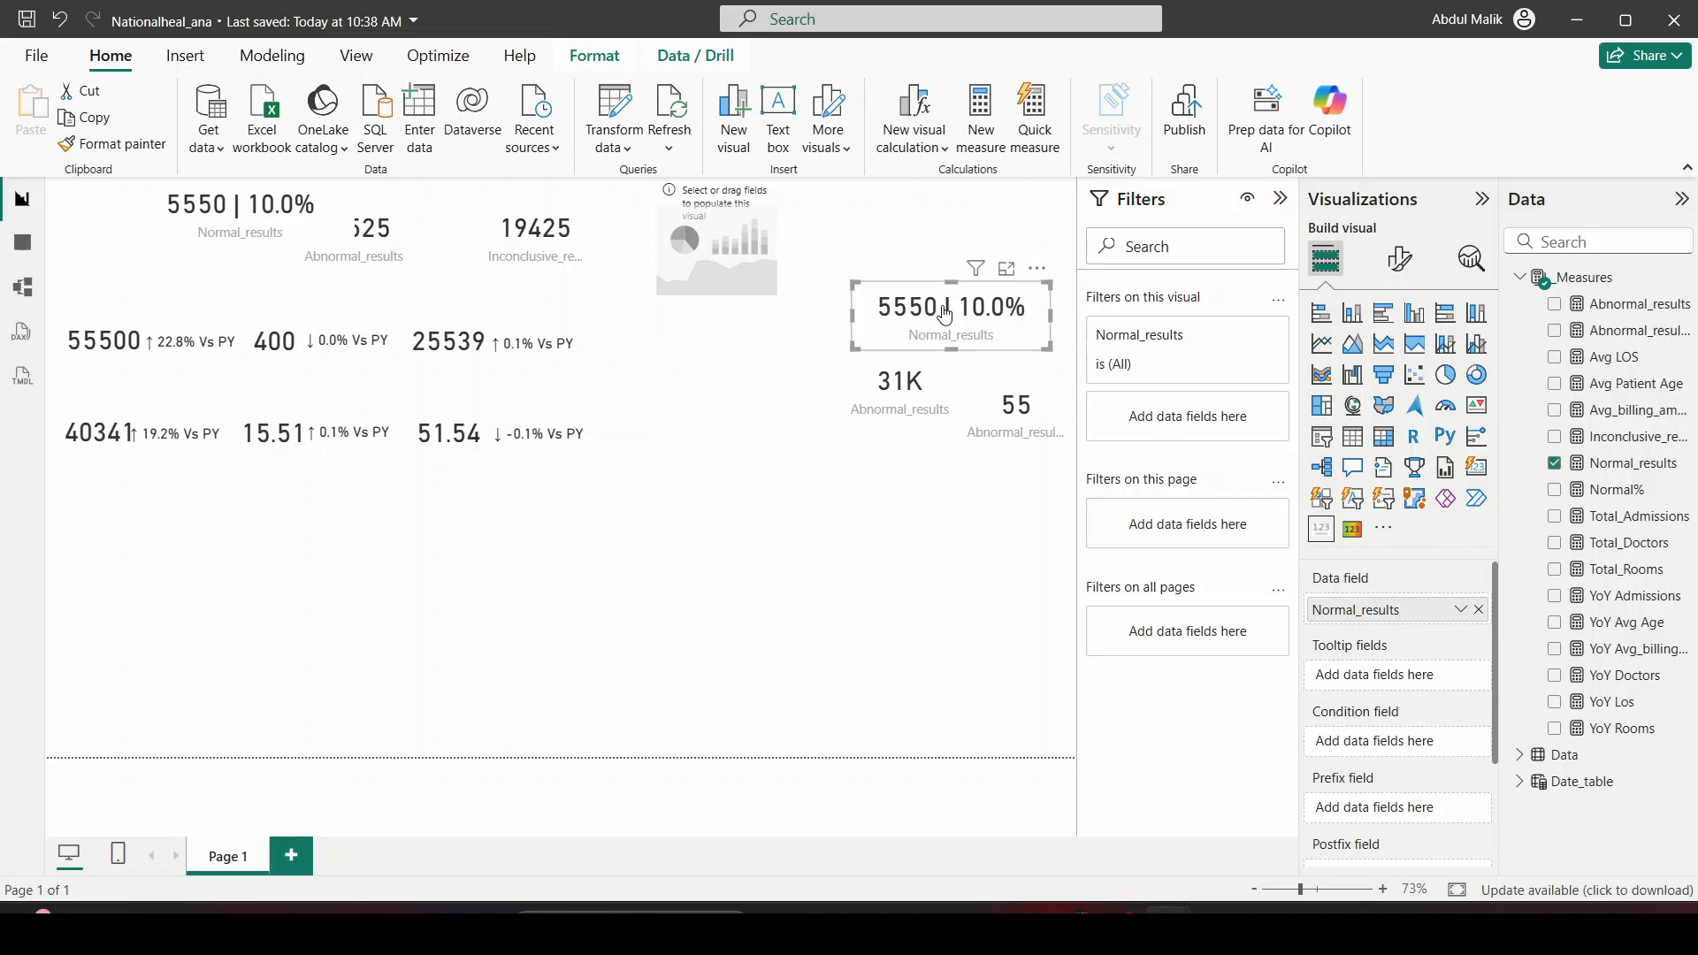
click(906, 396)
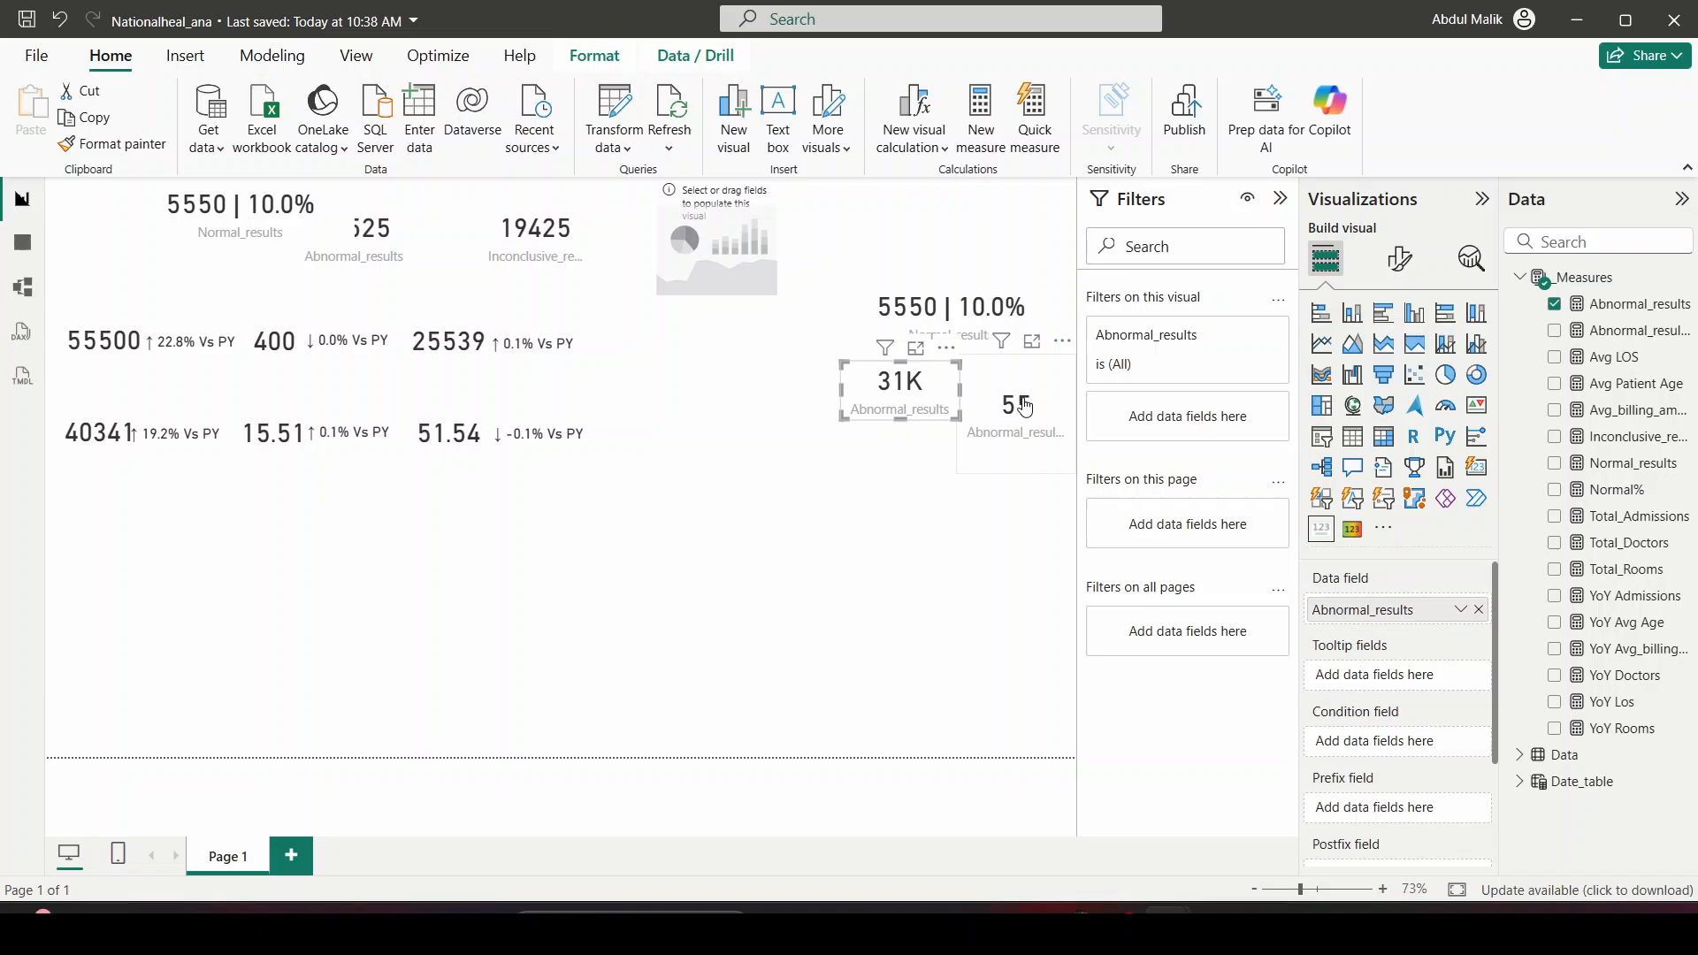
mouse_move(1024, 406)
key(alt+Tab)
key(alt+Tab)
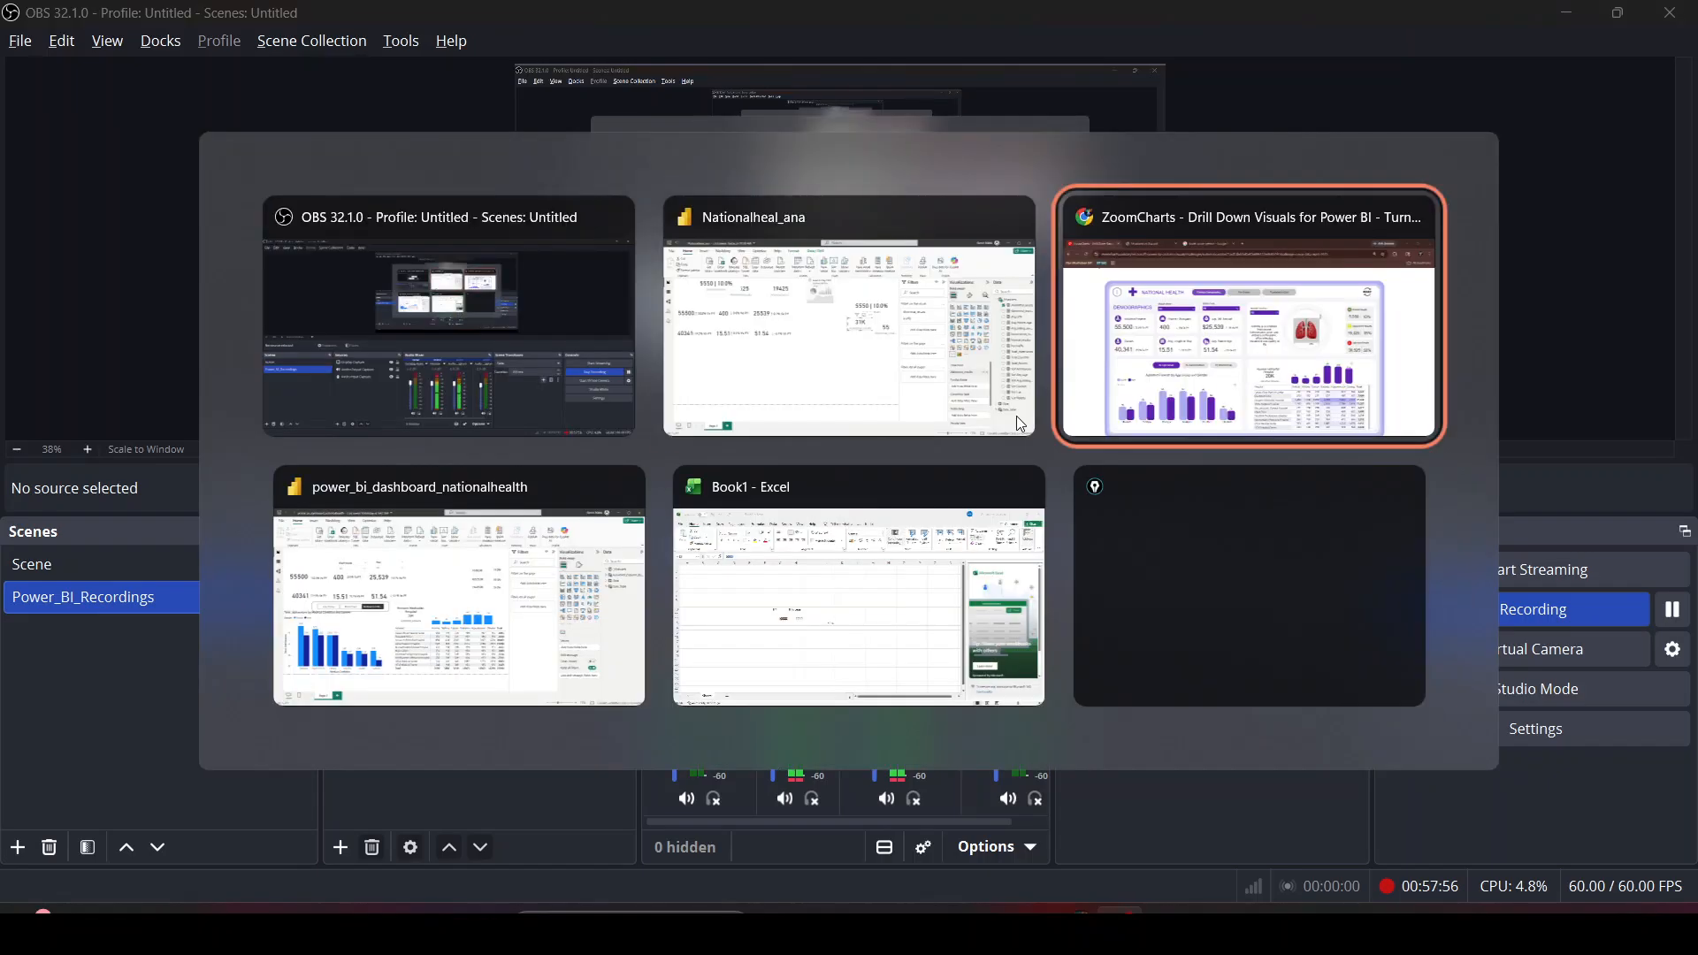
click(1314, 321)
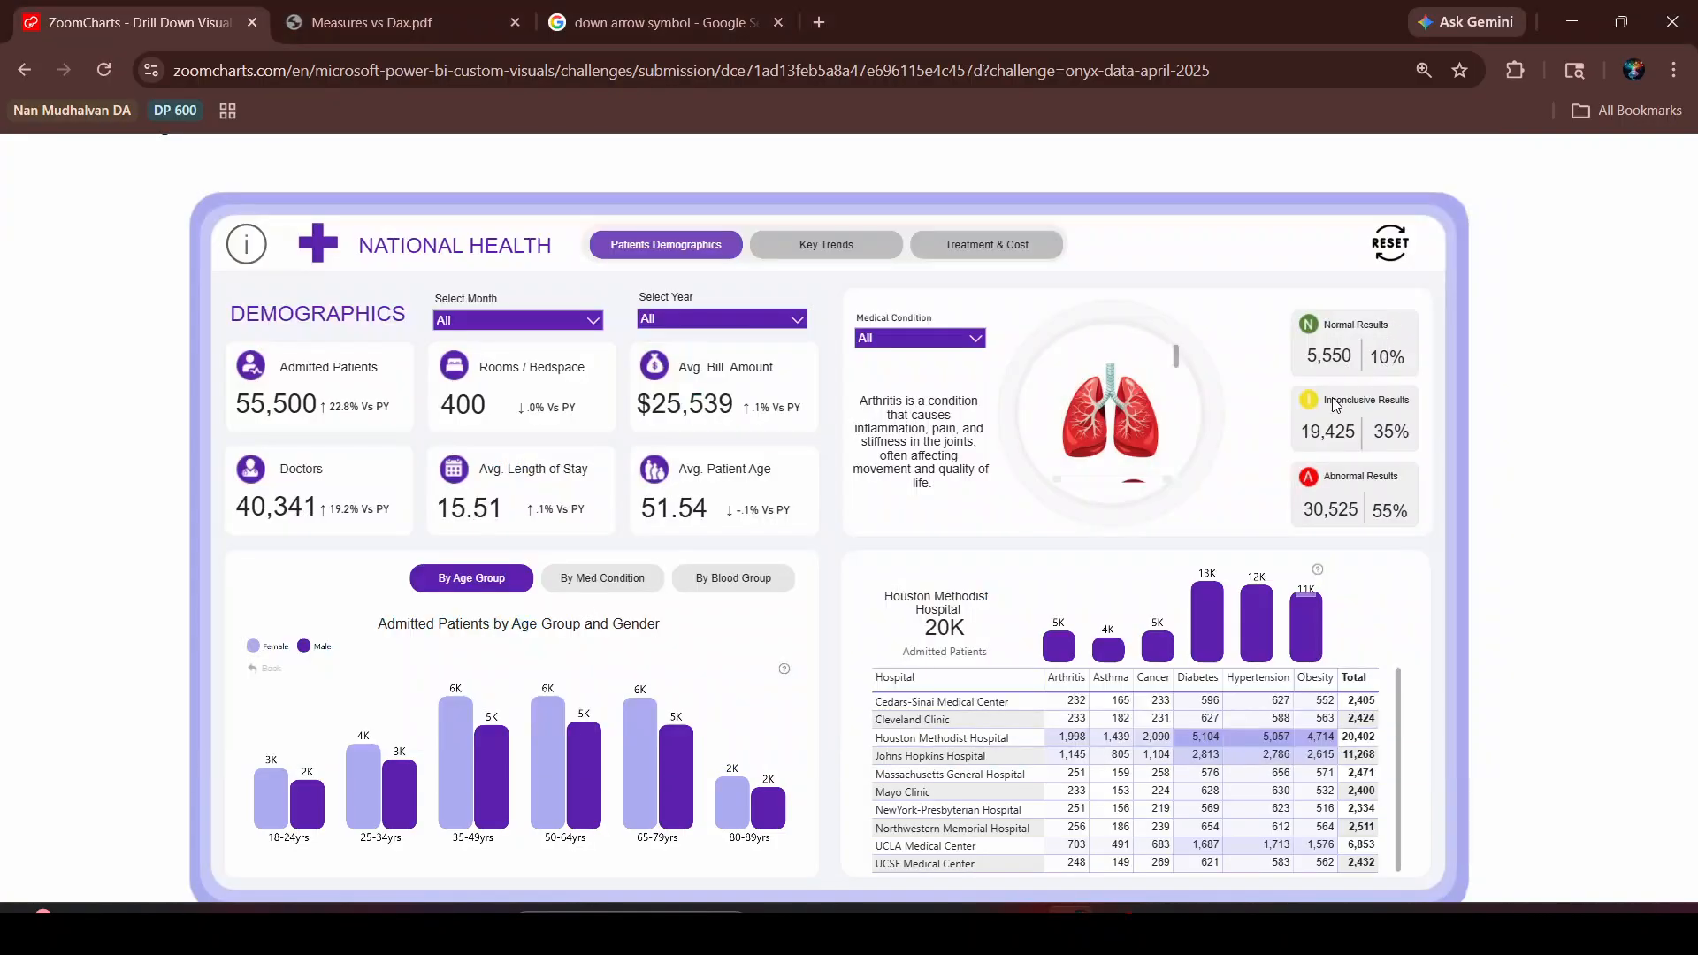